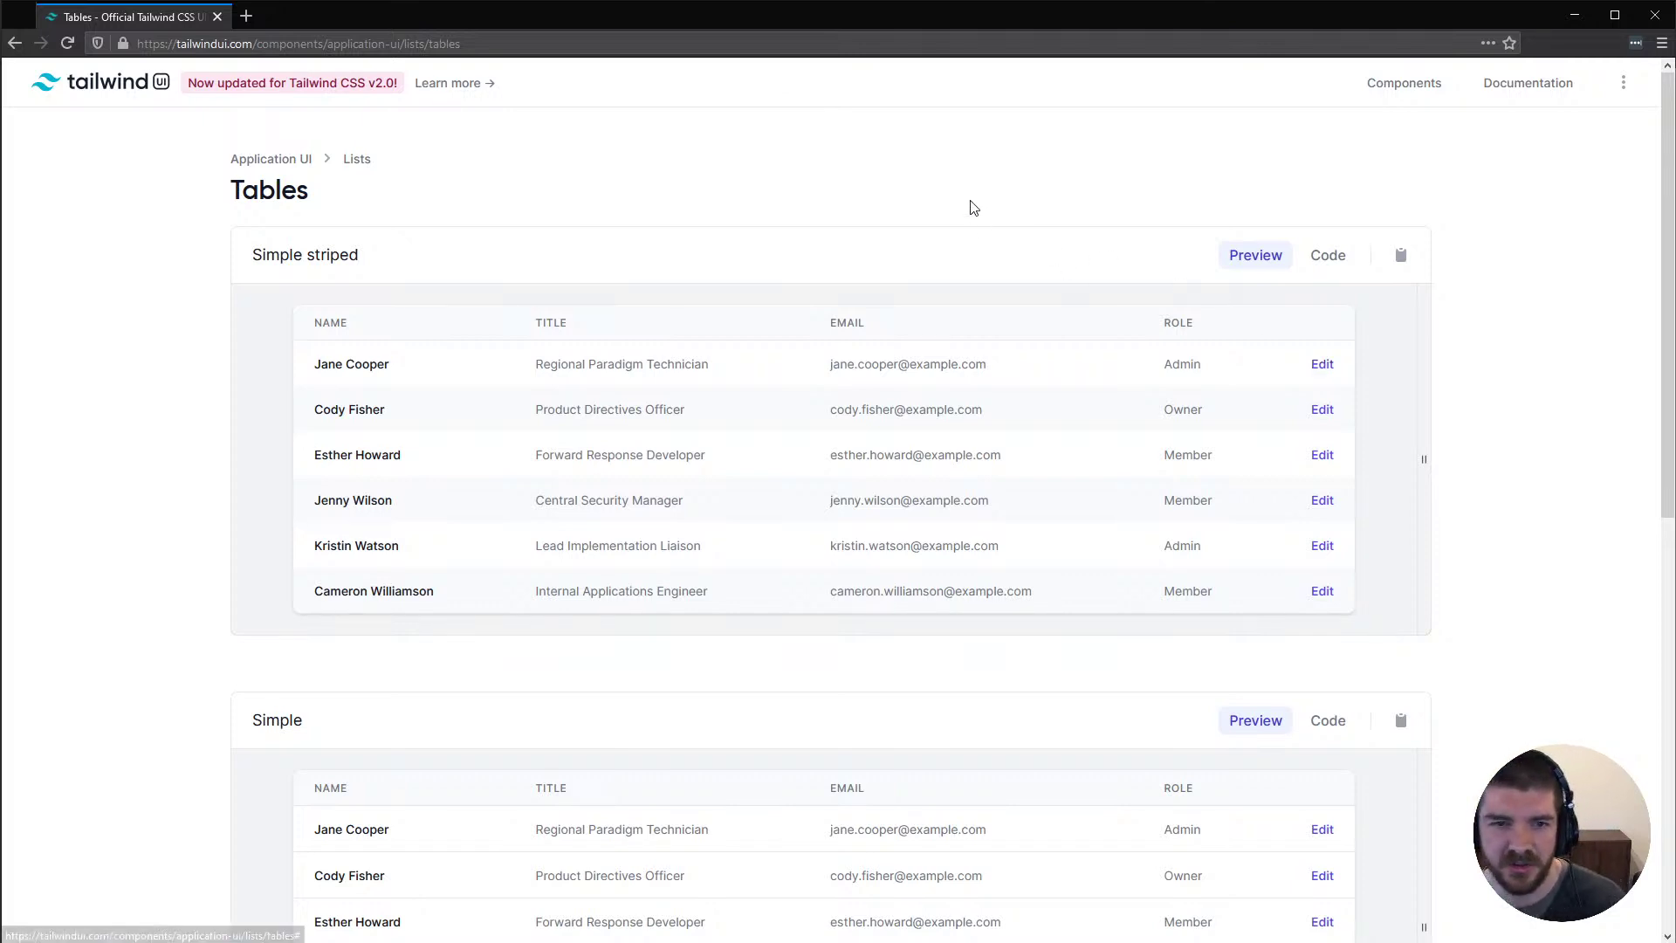
Examine the Tailwind UI table examples and how the Simple striped preview responds to narrower widths
scroll(202, 313, "down", 1)
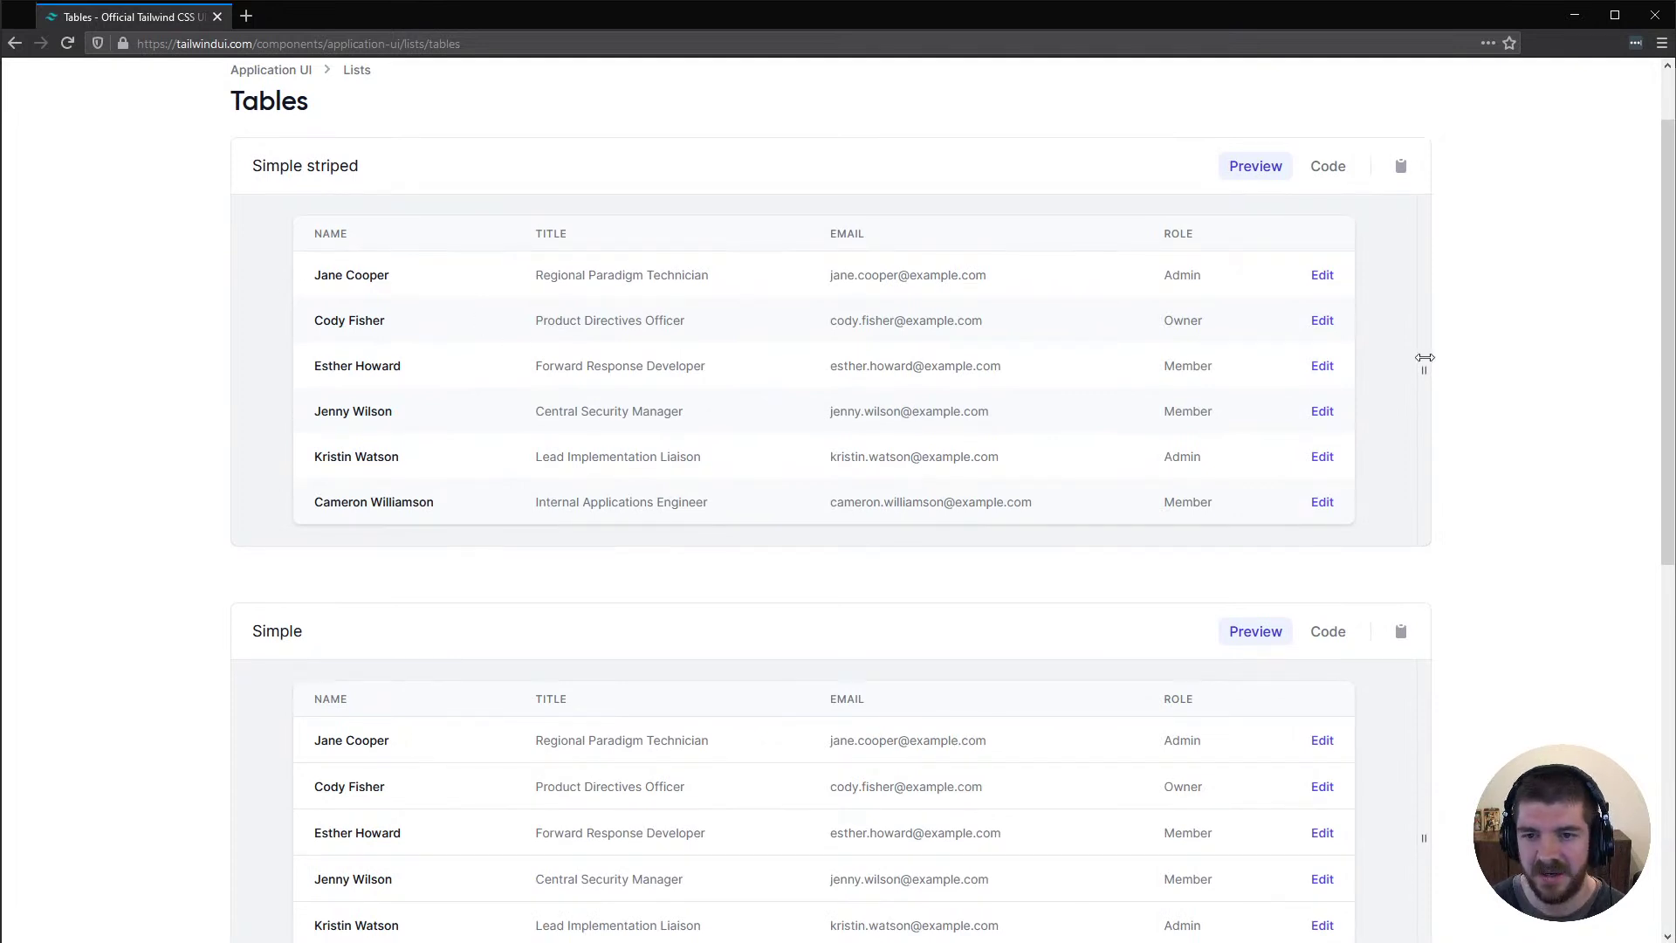
left_click_drag(1424, 357, 1310, 333)
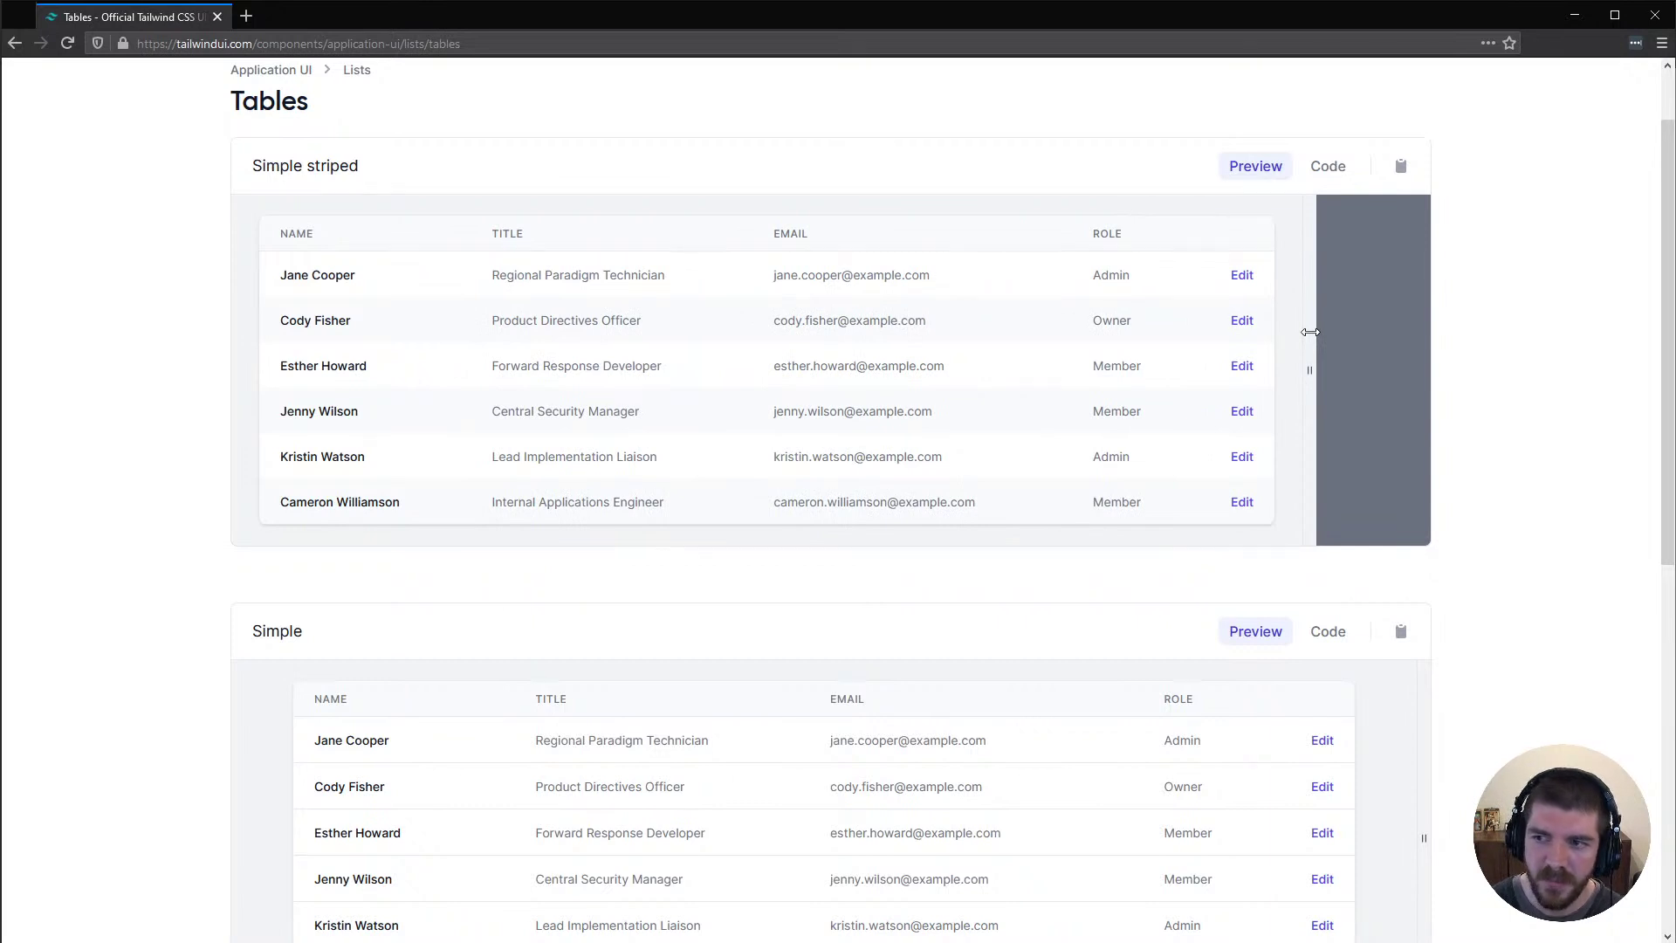
left_click_drag(1306, 330, 567, 307)
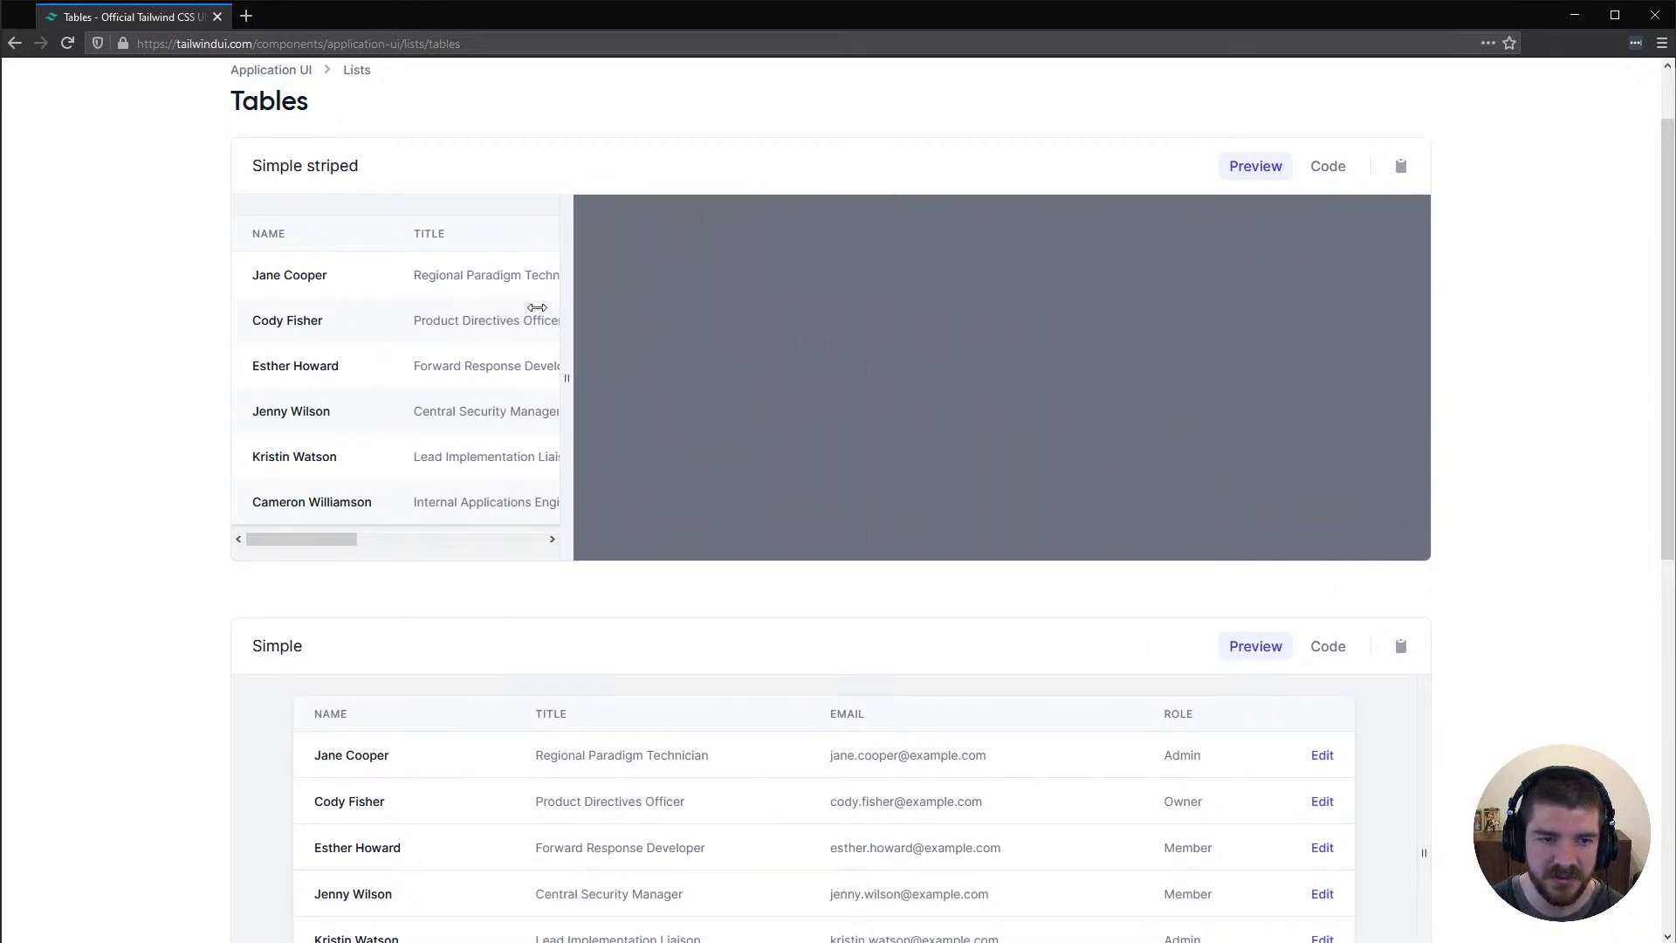
mouse_move(325, 540)
left_mouse_down()
mouse_move(513, 535)
mouse_move(288, 531)
mouse_move(528, 550)
mouse_move(305, 543)
left_mouse_up()
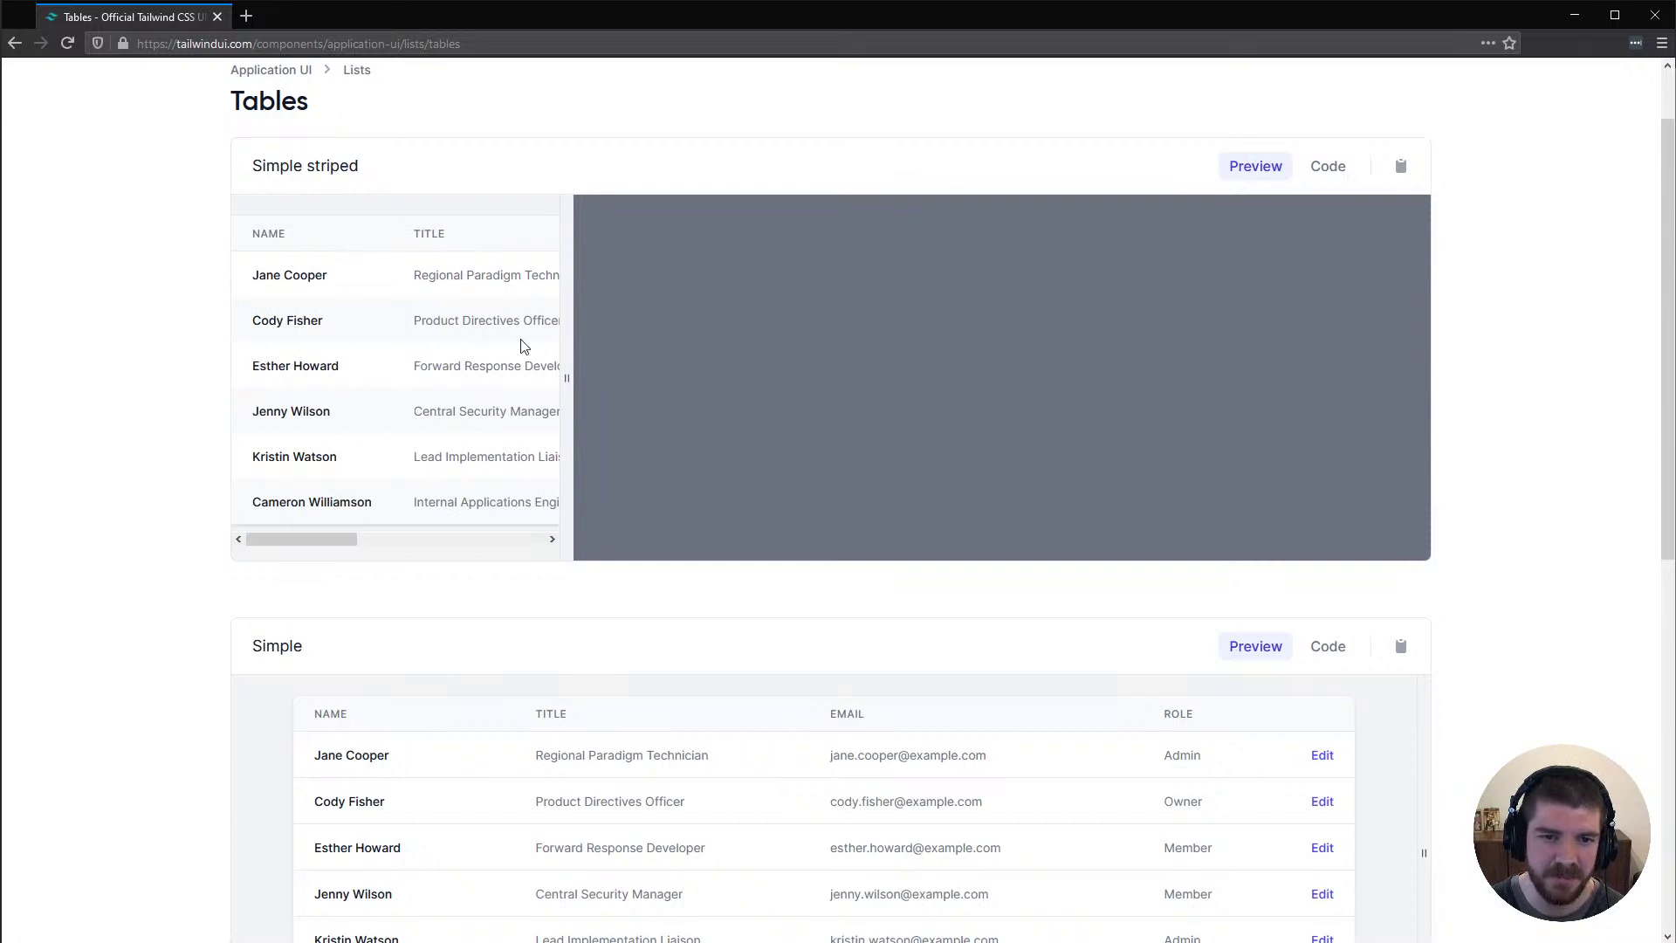
left_click_drag(571, 354, 1458, 367)
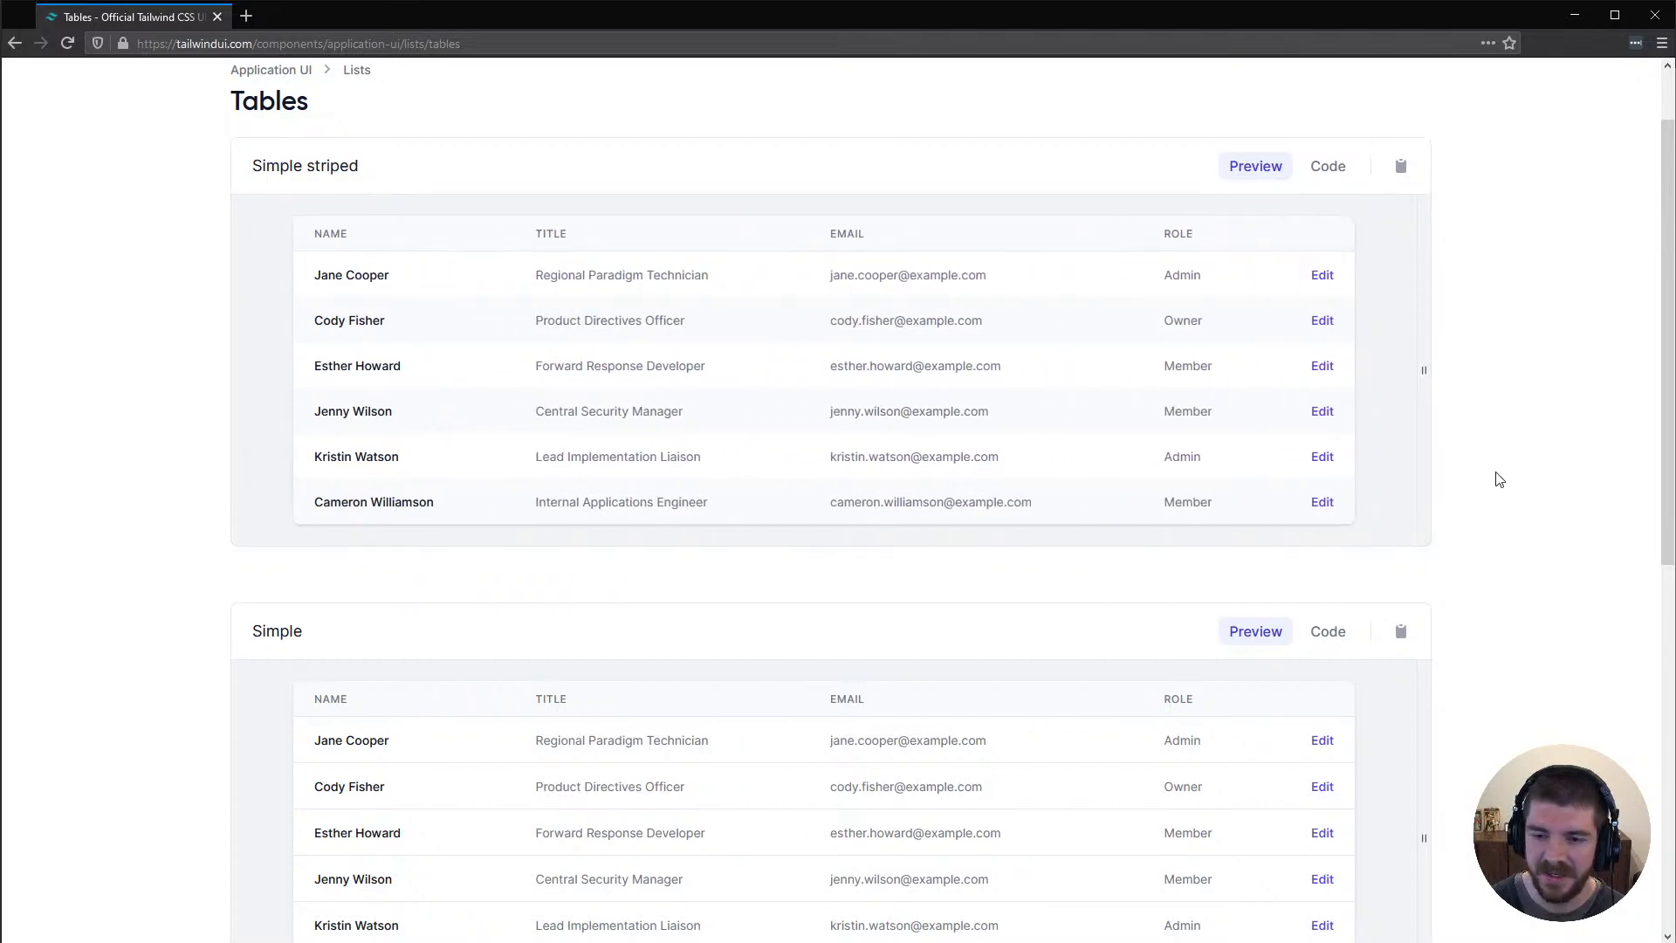
scroll(1496, 479, "down", 3)
scroll(783, 400, "down", 3)
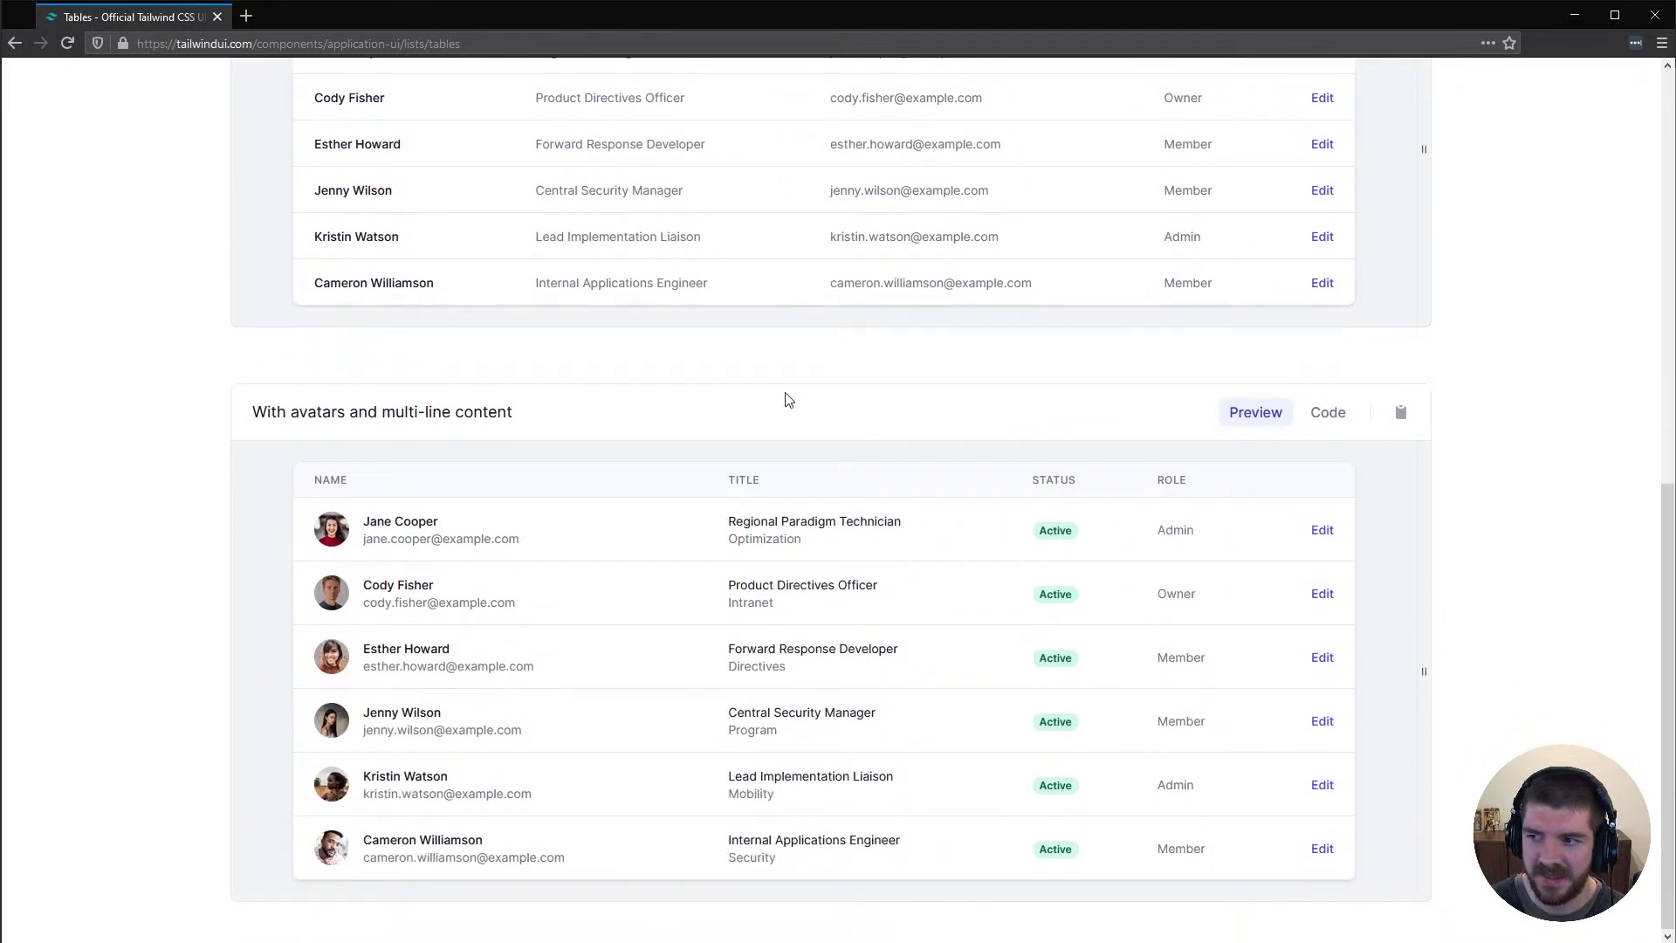
scroll(786, 398, "up", 3)
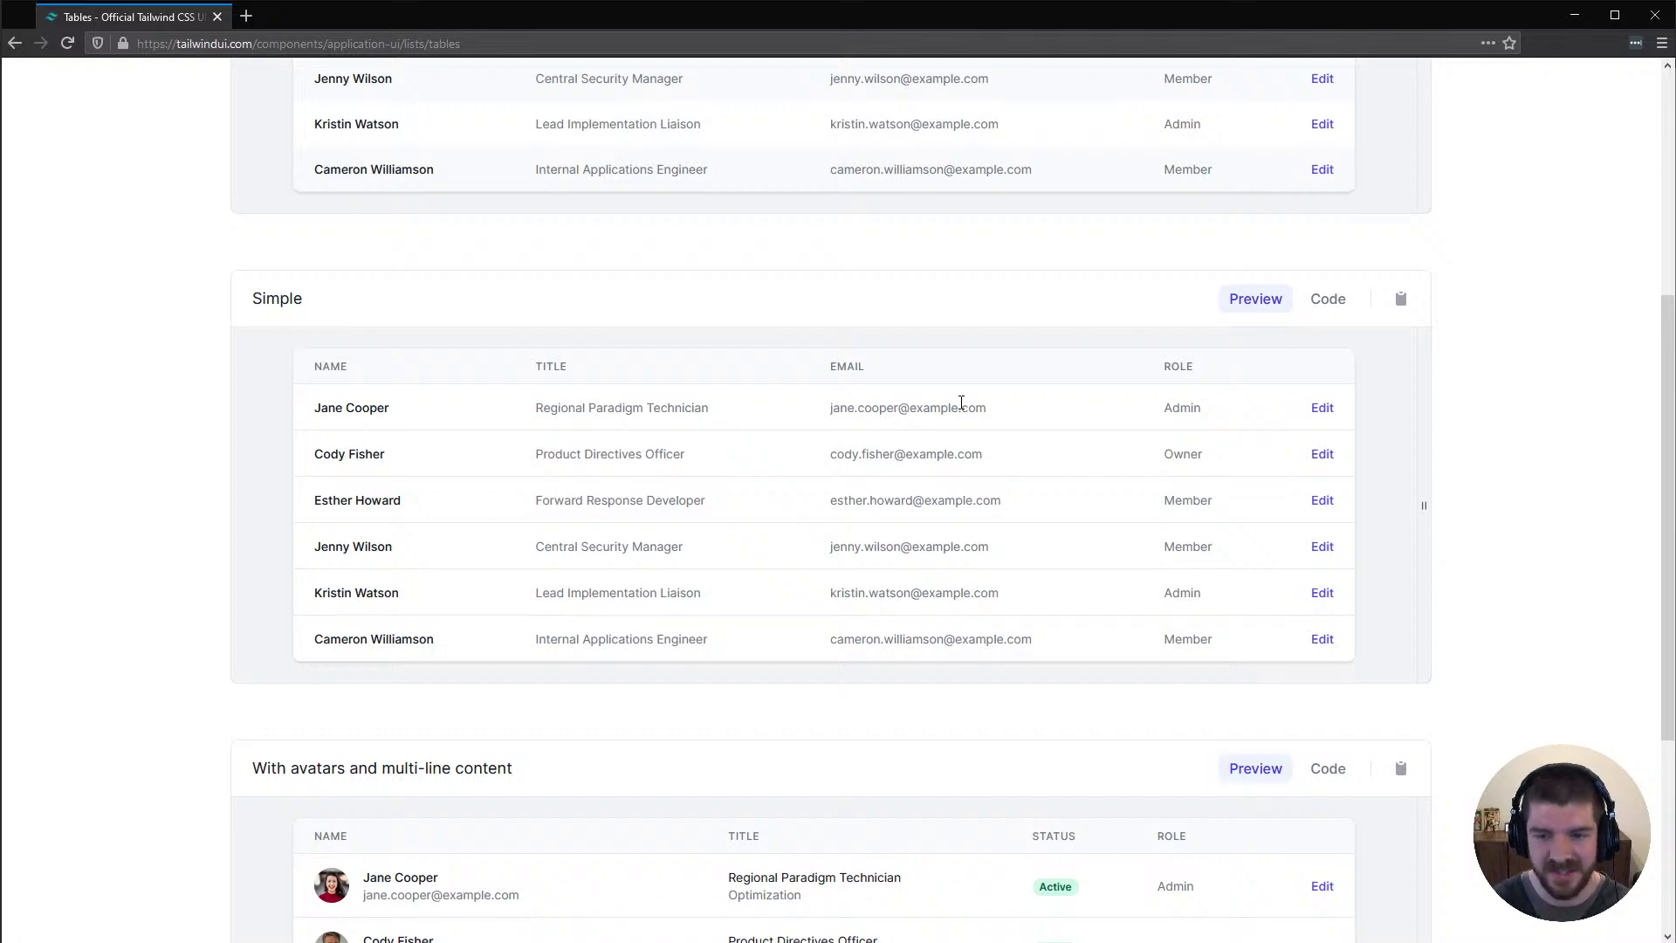
scroll(962, 402, "up", 5)
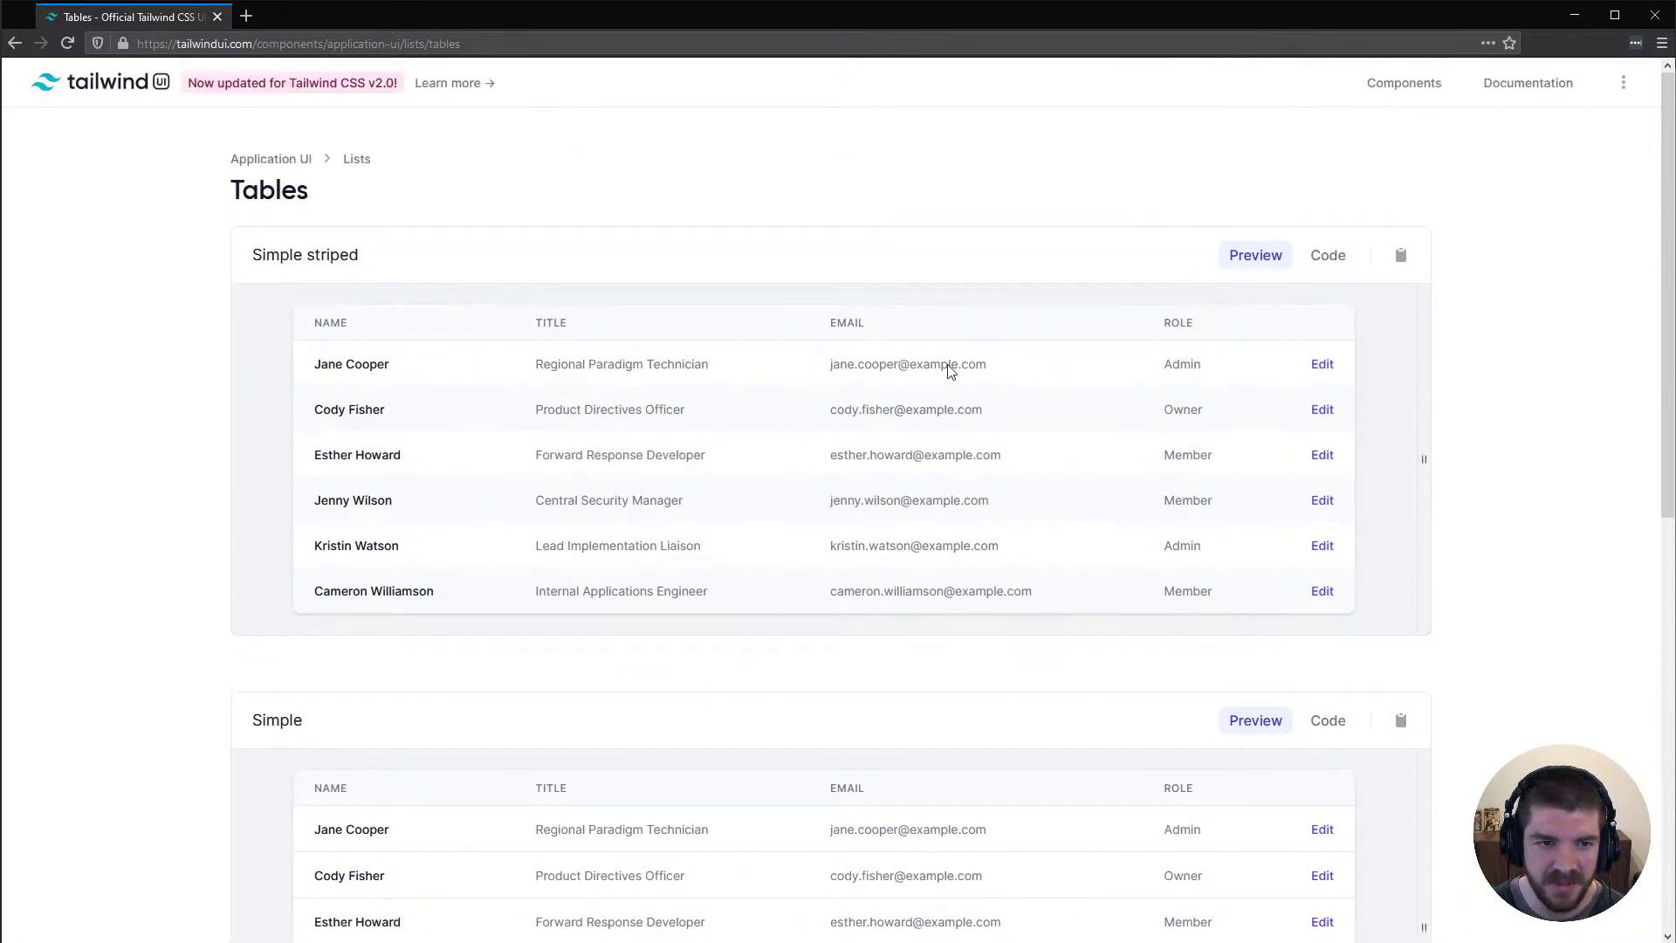
Switch to Figma and look over the table cells, rows, bodies and example in the "How to Design Scalabe Data Tables" reference file
key("alt+Tab")
left_click(1085, 464)
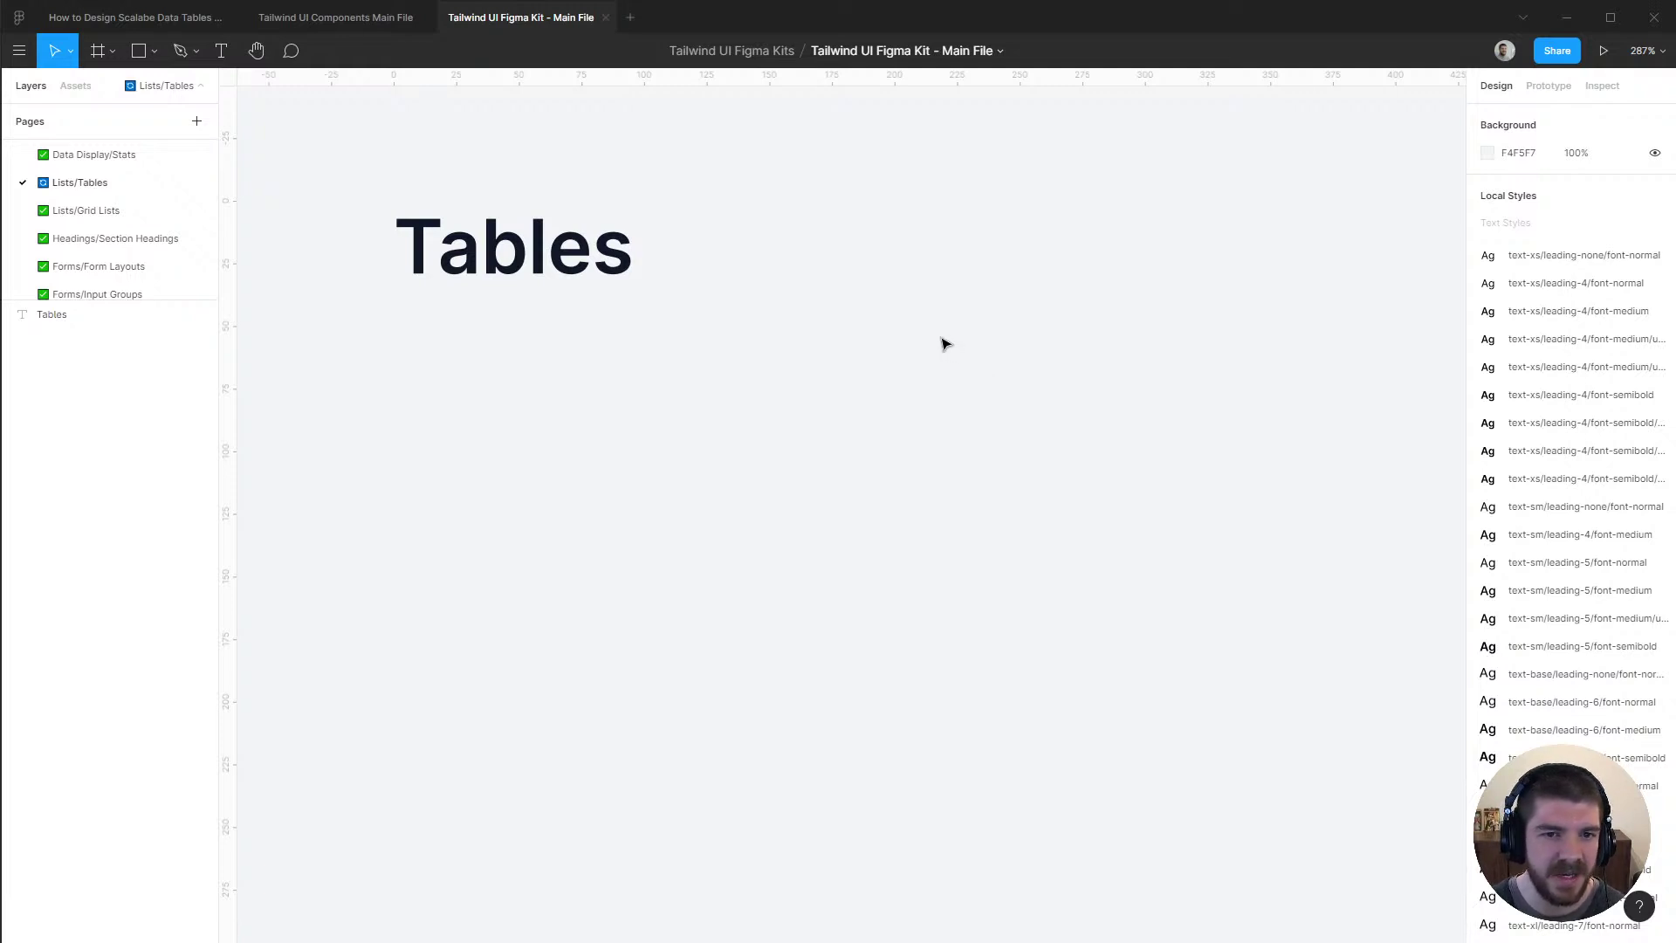
left_click(155, 23)
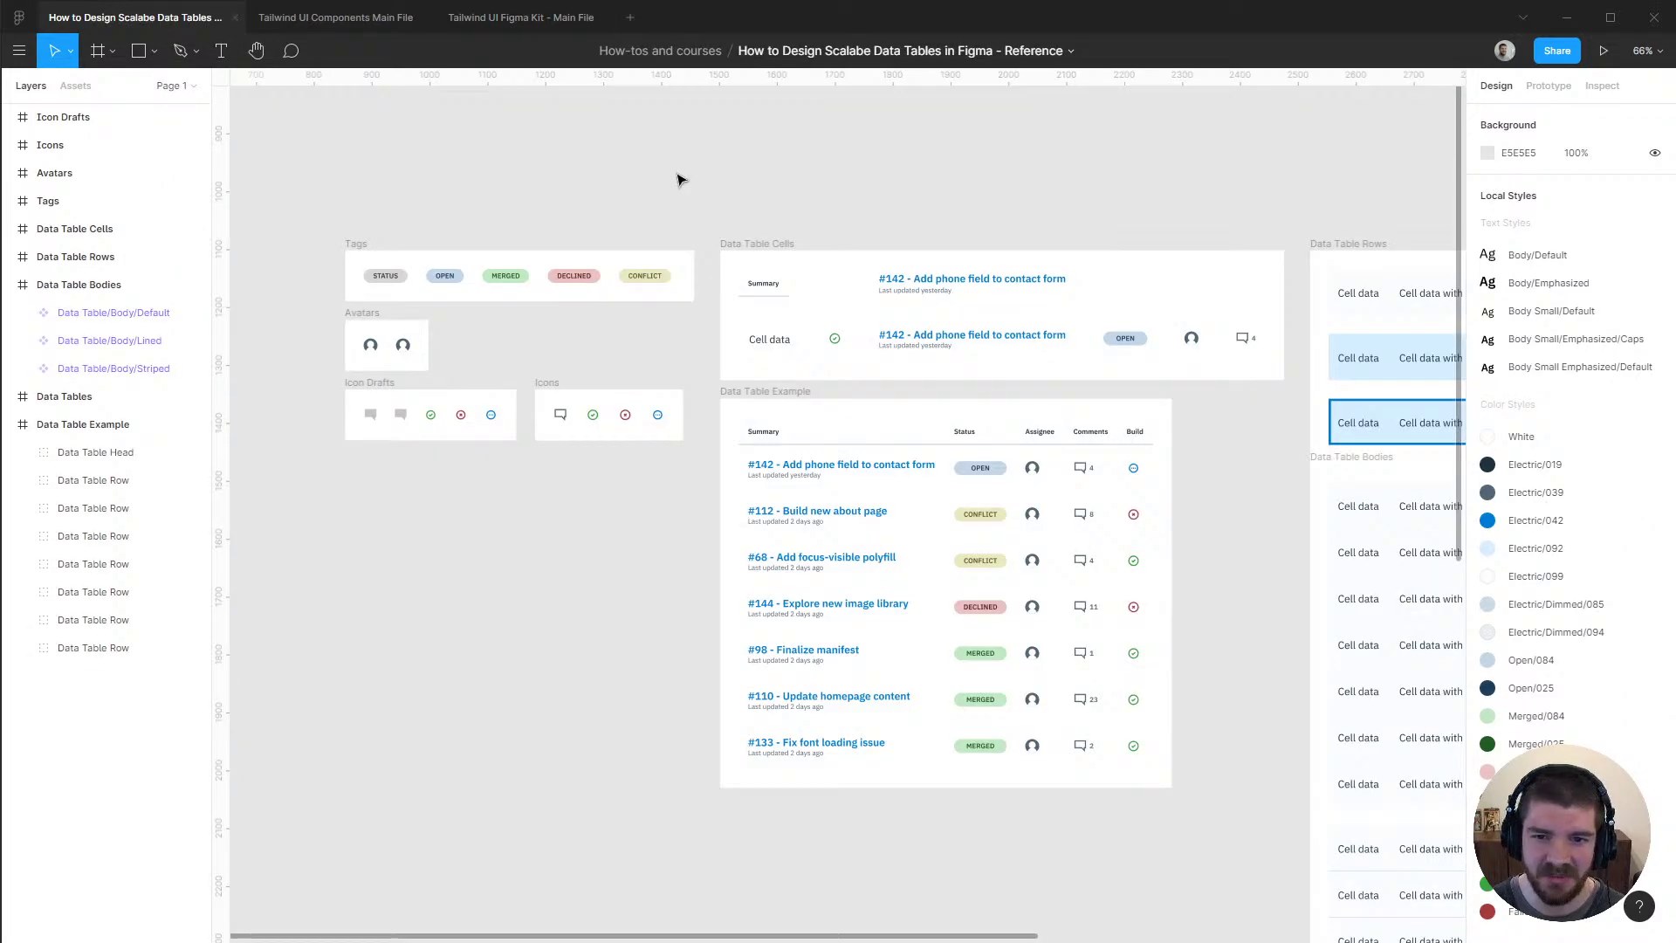
left_click_drag(1109, 205, 666, 160)
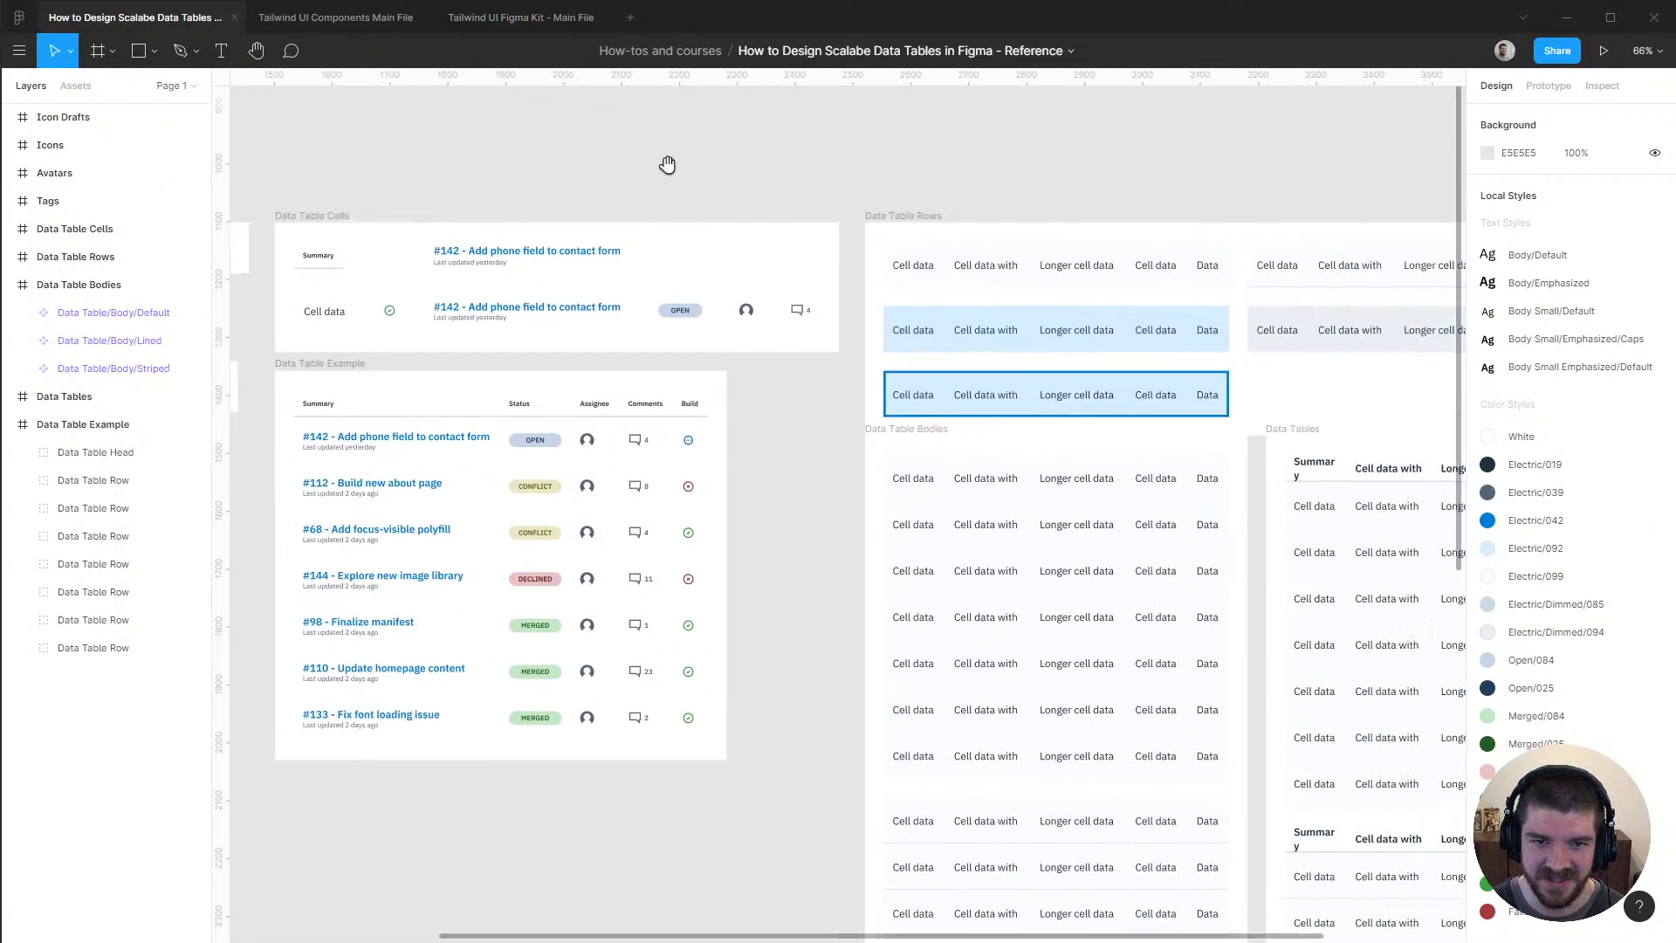
left_click_drag(1152, 170, 851, 192)
scroll(785, 388, "down", 1)
left_click_drag(460, 486, 904, 436)
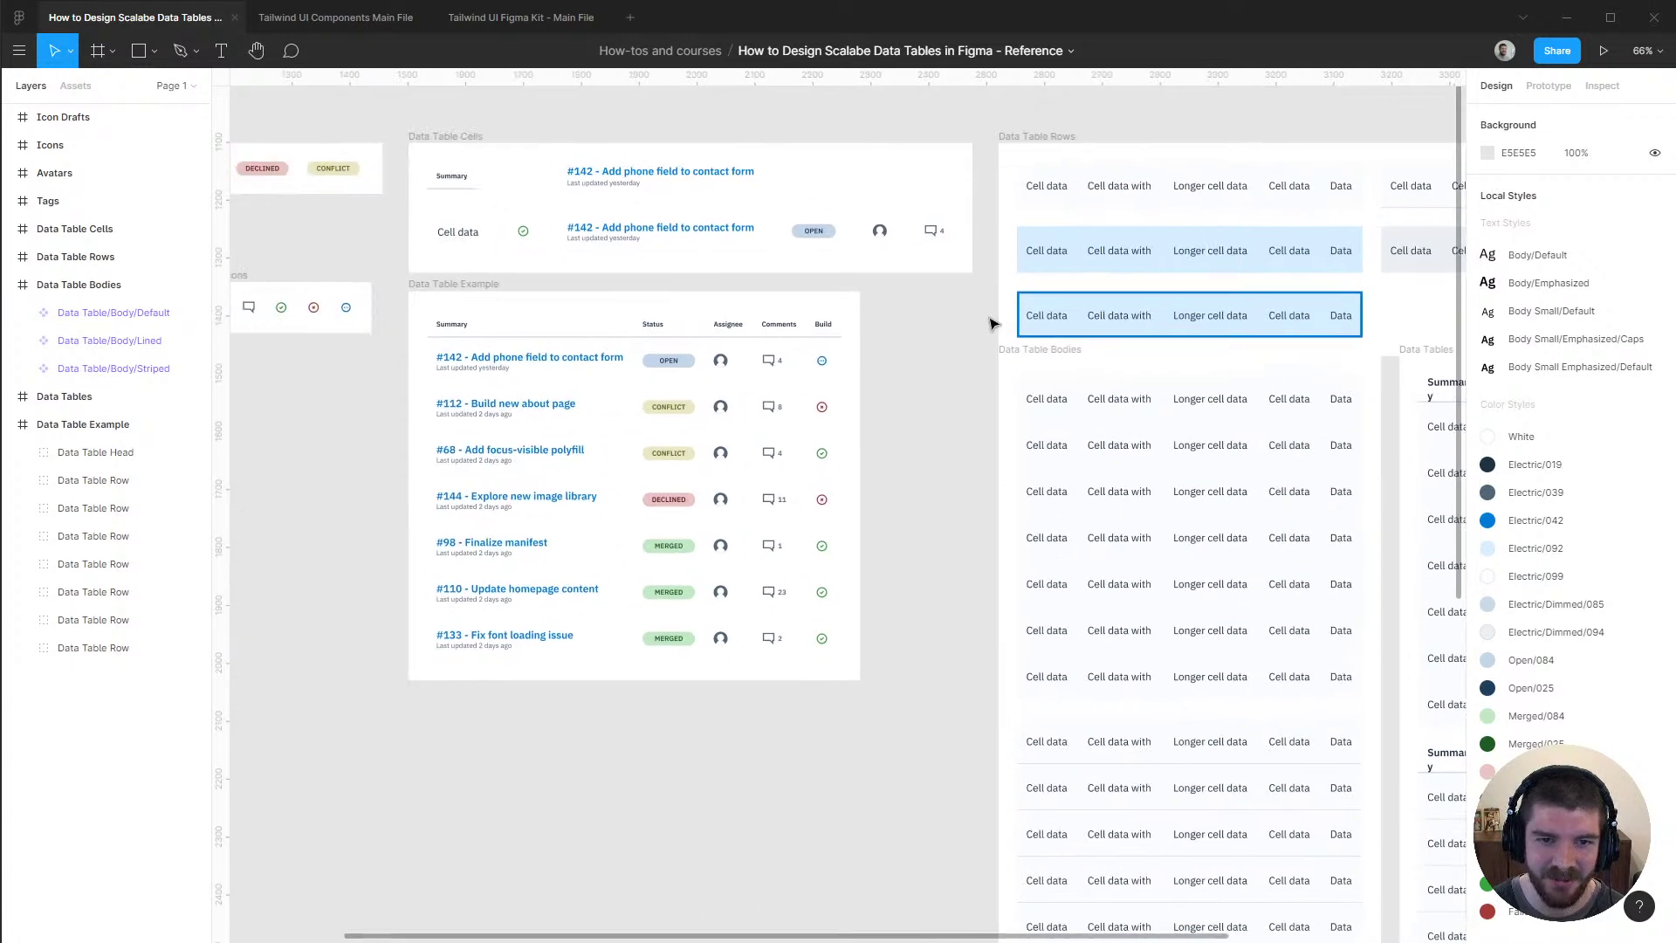
left_click_drag(992, 385, 443, 312)
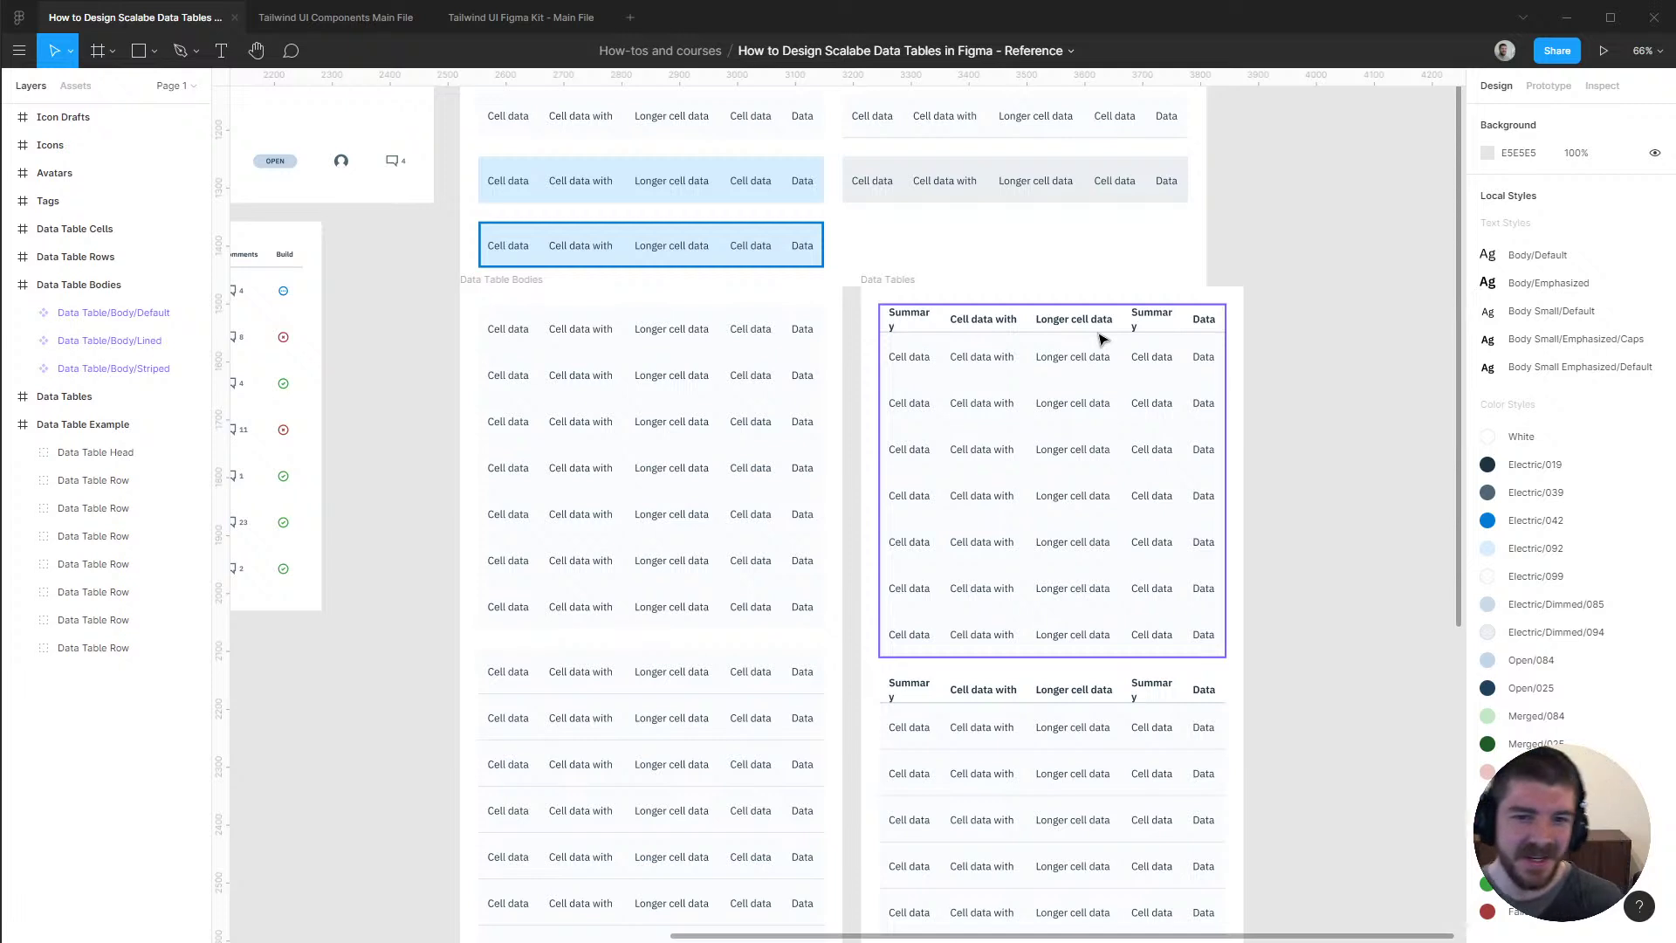
Examine the layer structure of the Data Table/Body/Default component, down to the cells nested in its second row
left_click(677, 337)
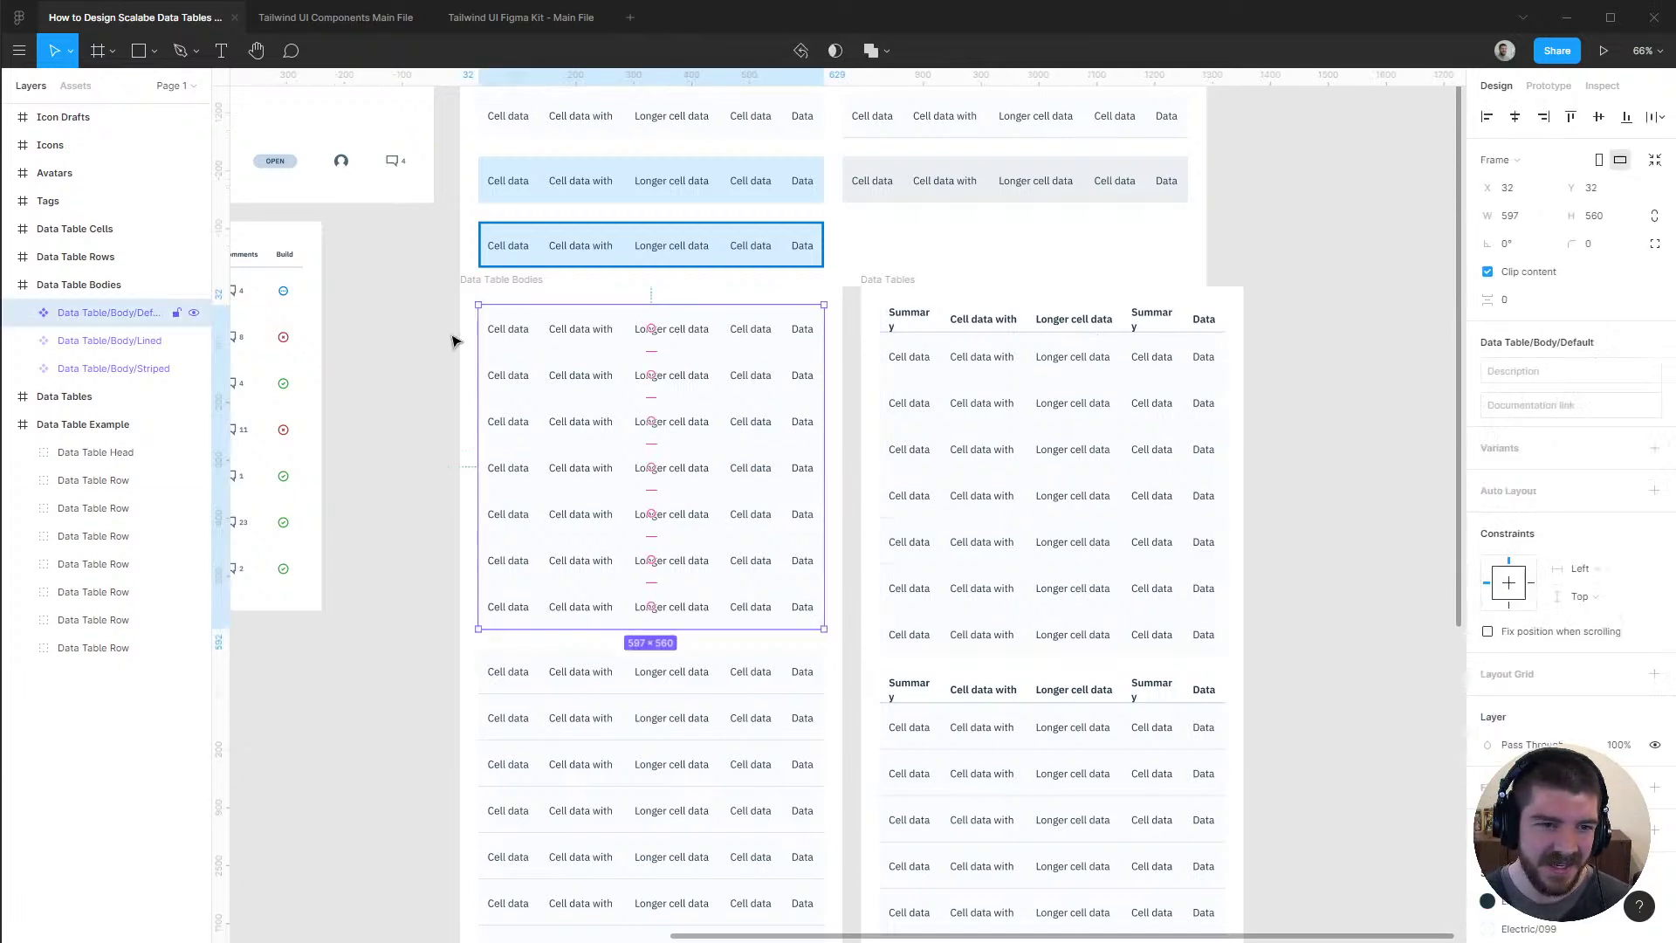
left_click(26, 288)
left_click(23, 312)
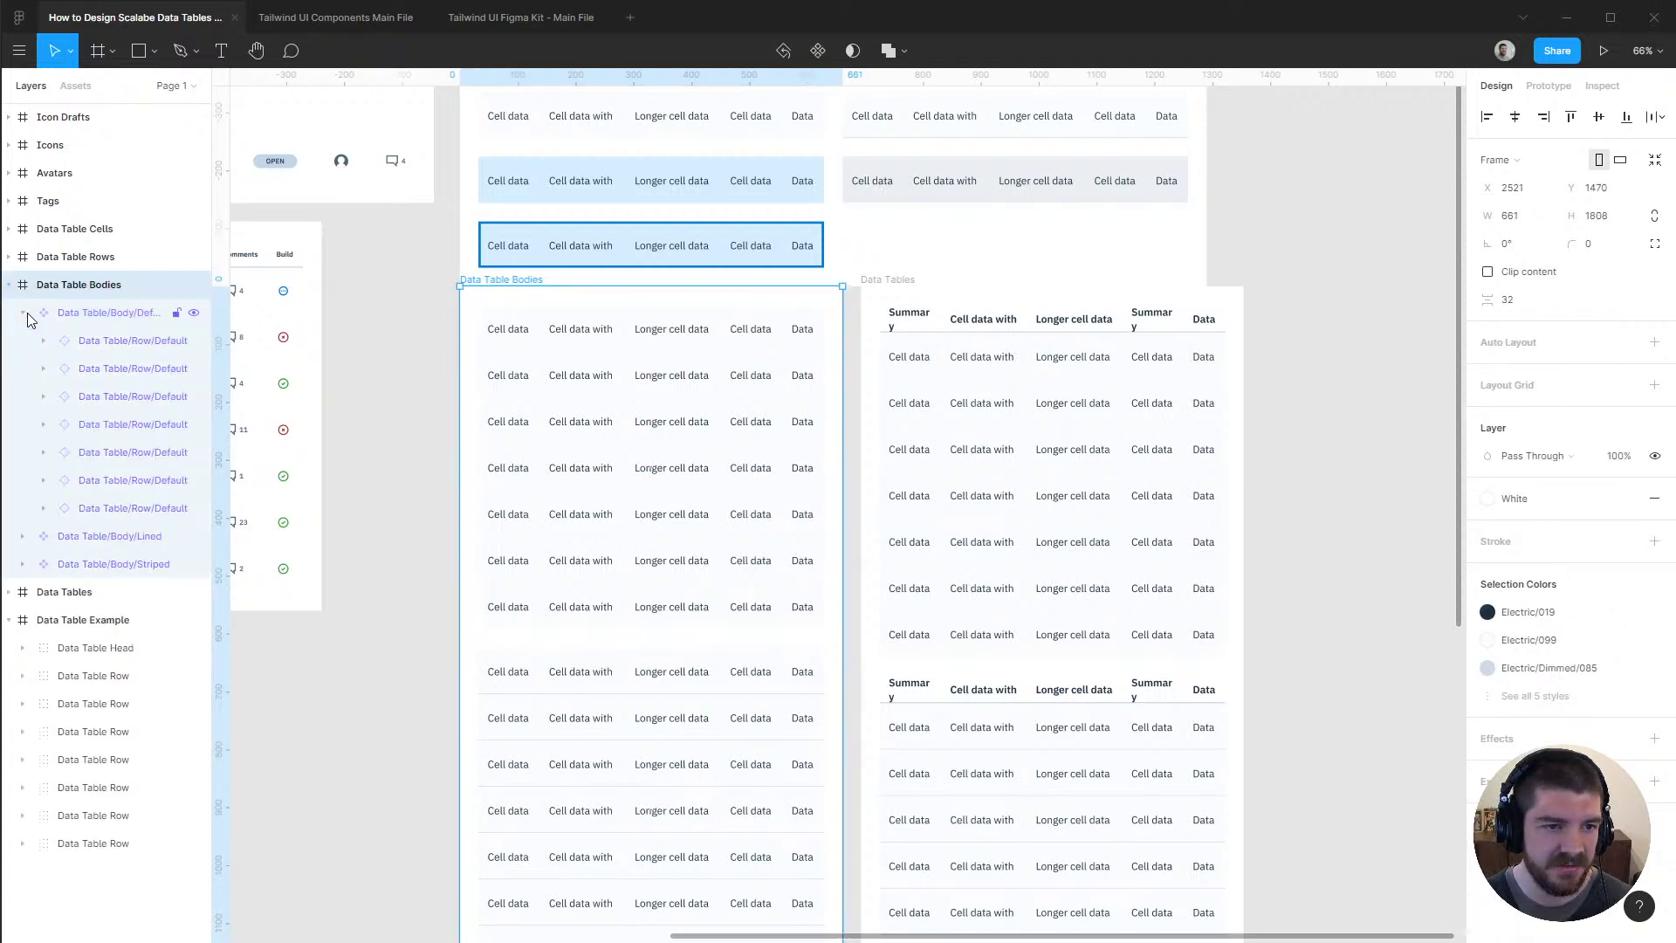
left_click(85, 341)
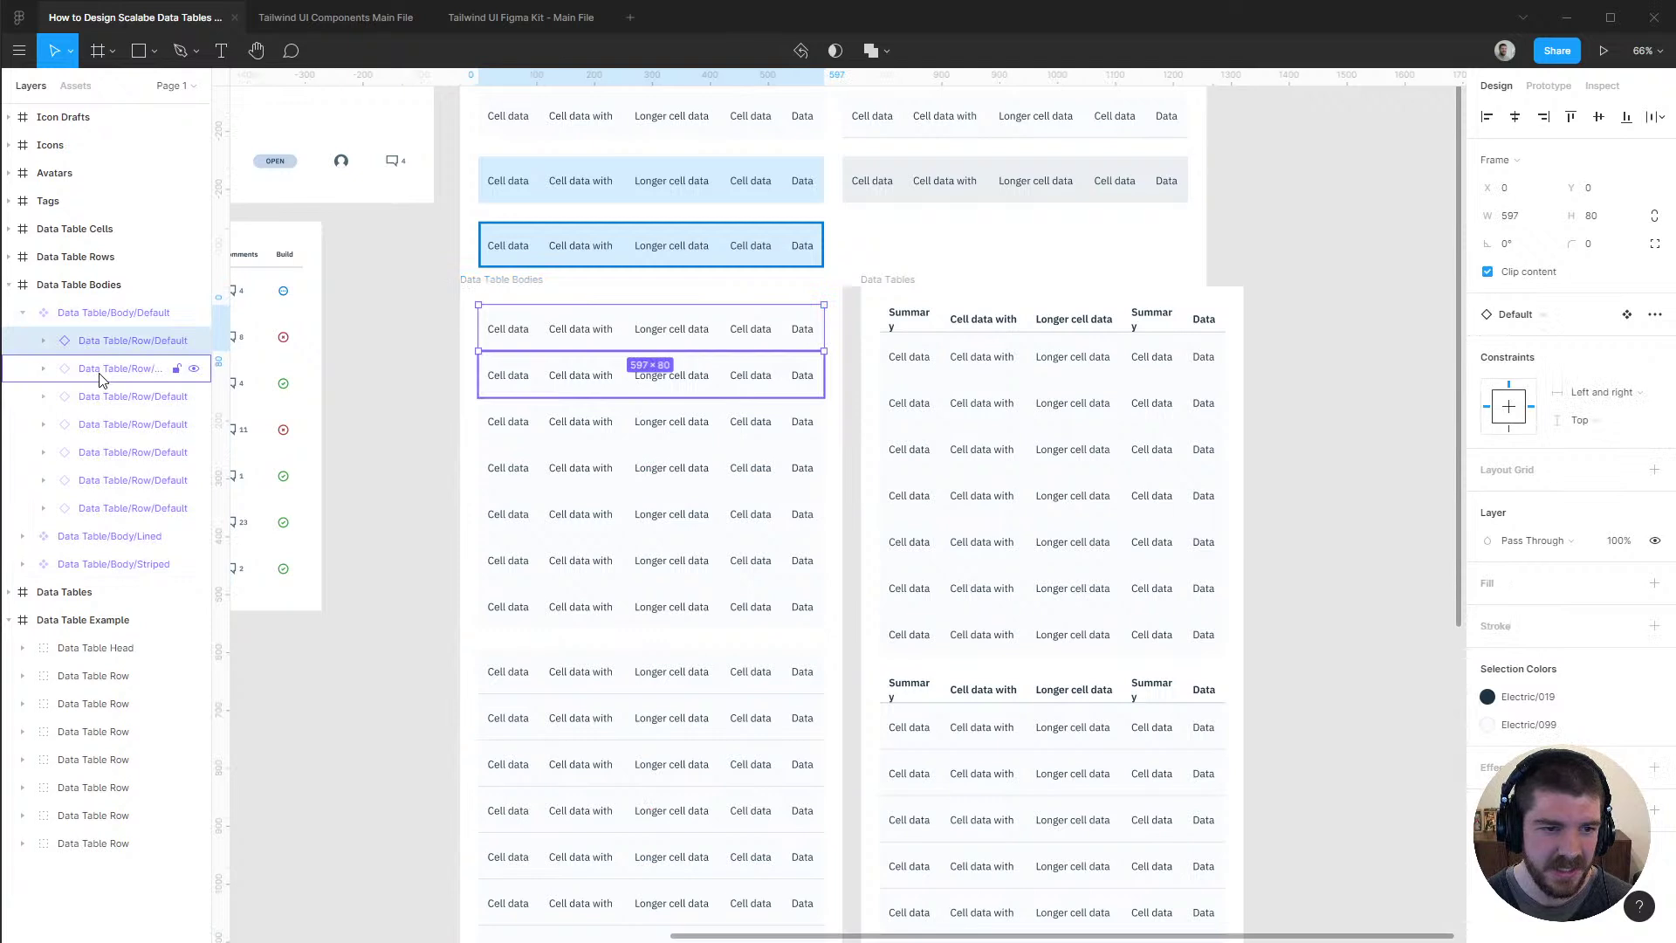
left_click(99, 368)
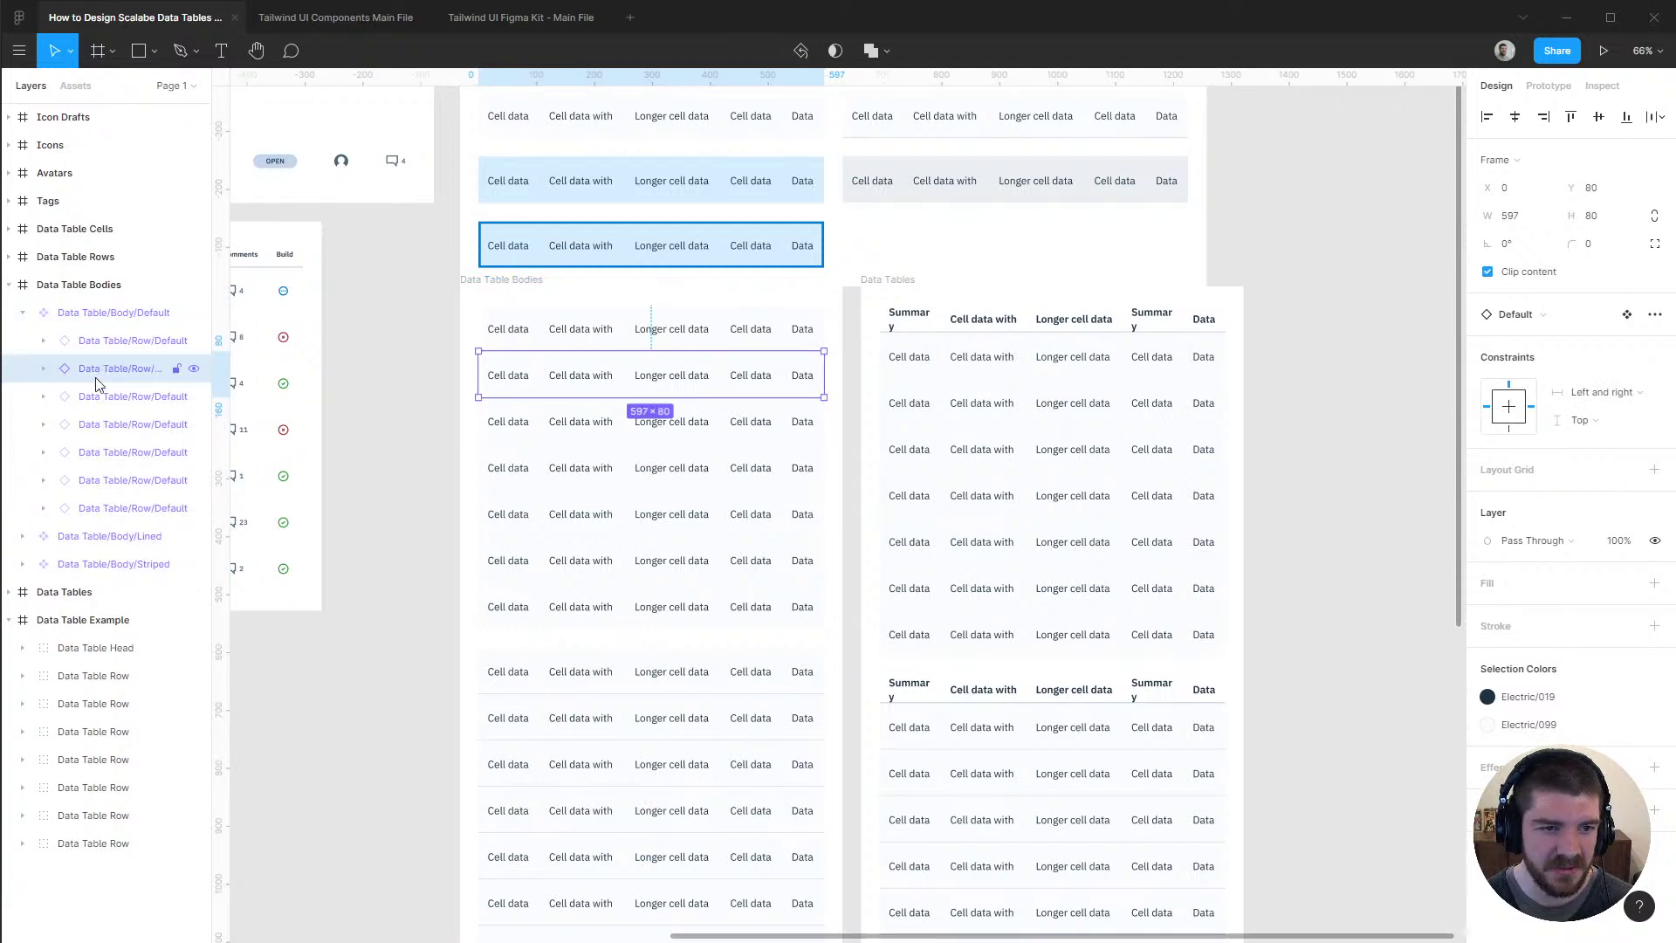
left_click(42, 368)
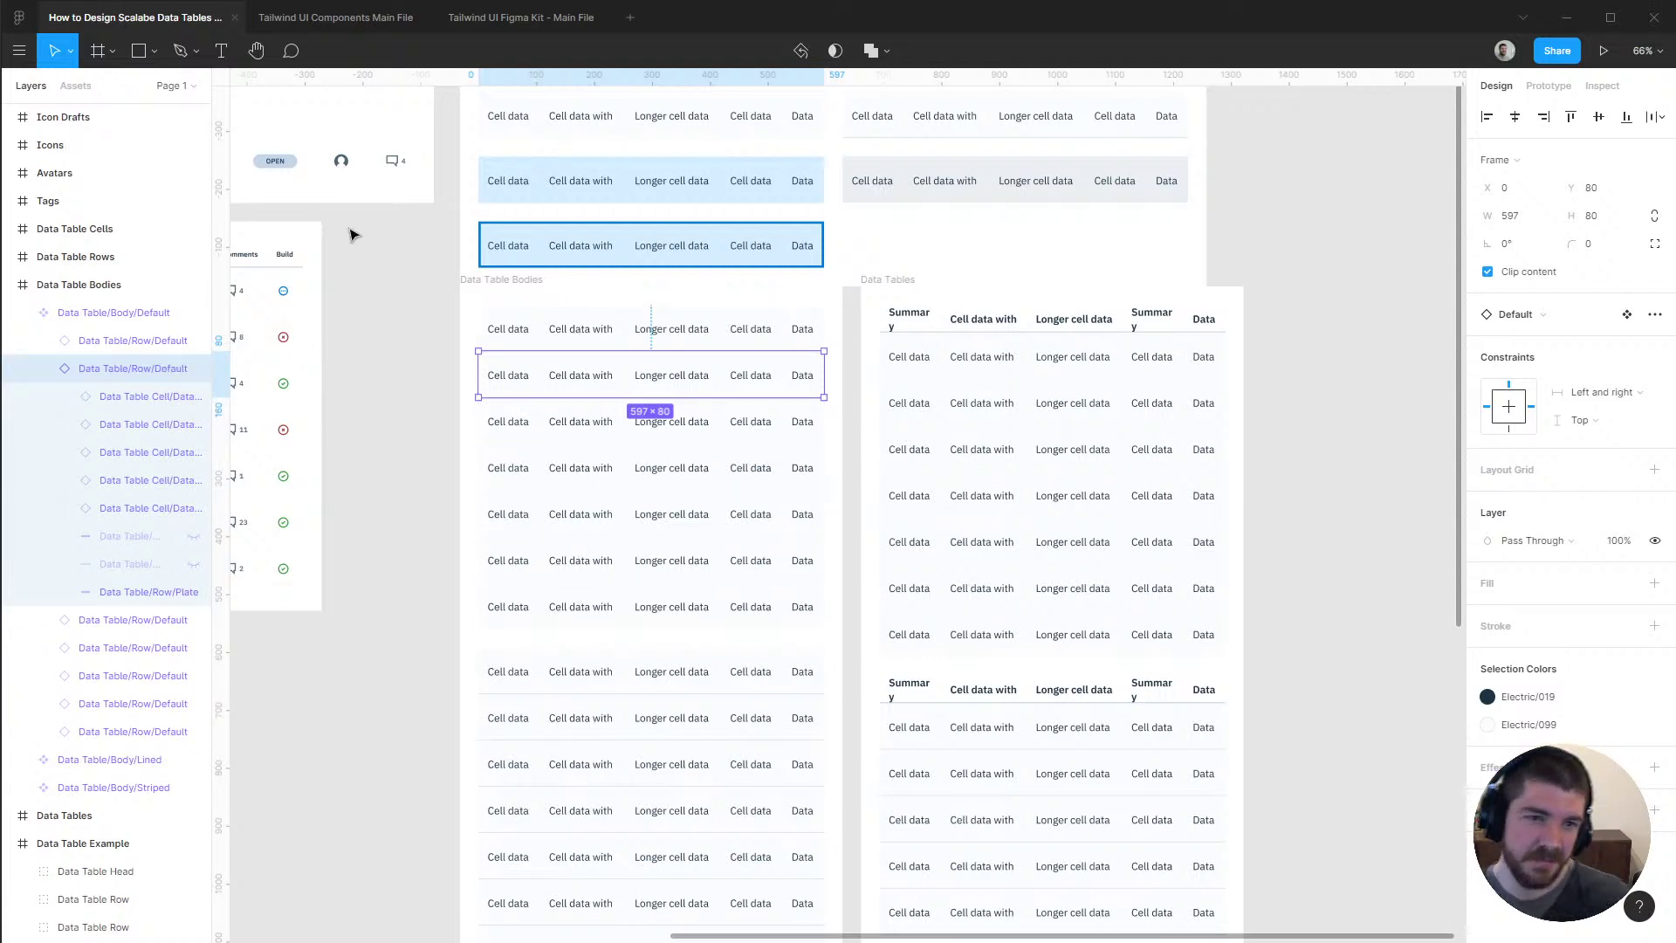
In the Tailwind UI Components Main File, examine the layers inside the Mobile/Simple Striped and Desktop/Simple striped table components
left_click(328, 21)
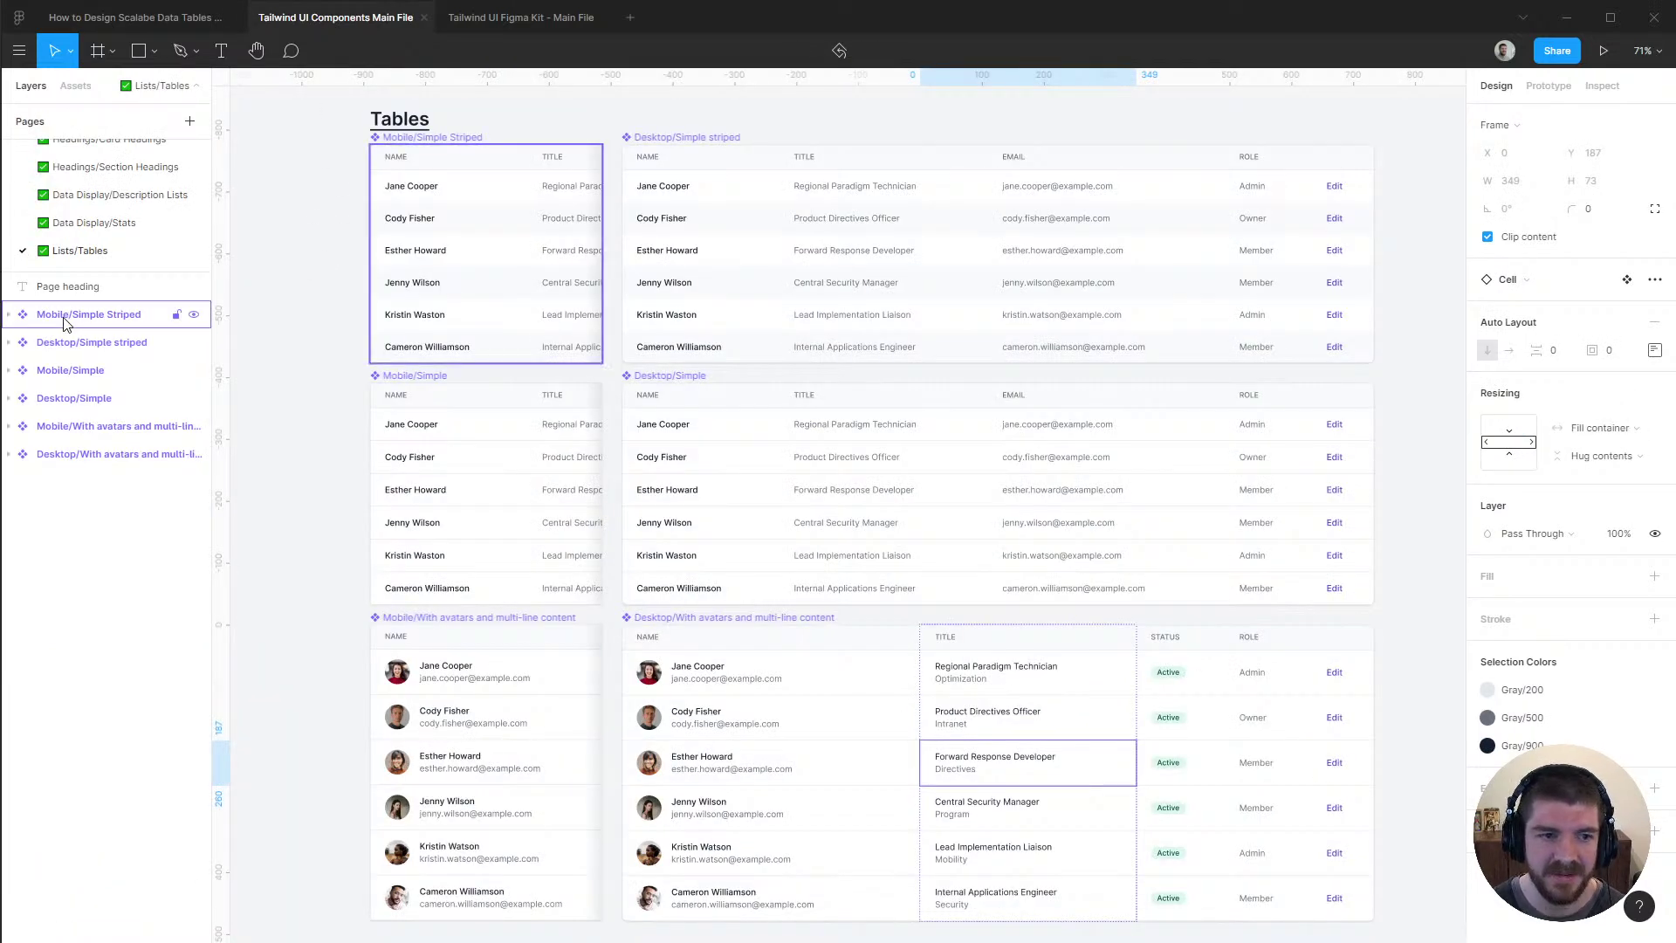
left_click(9, 315)
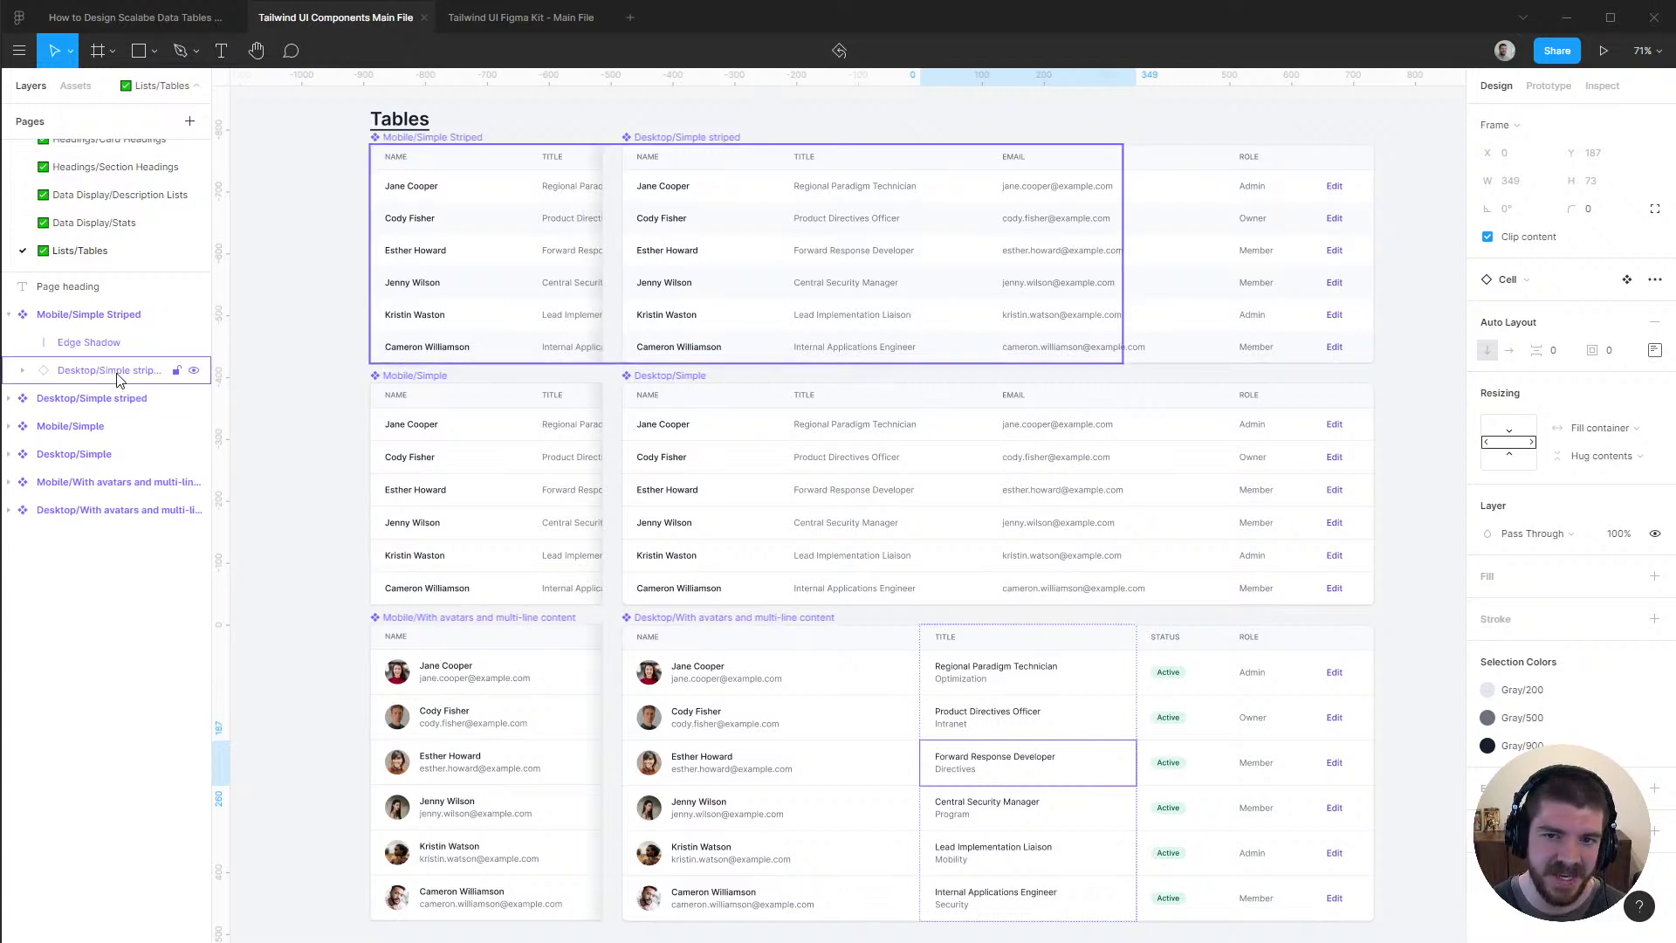
left_click(10, 401)
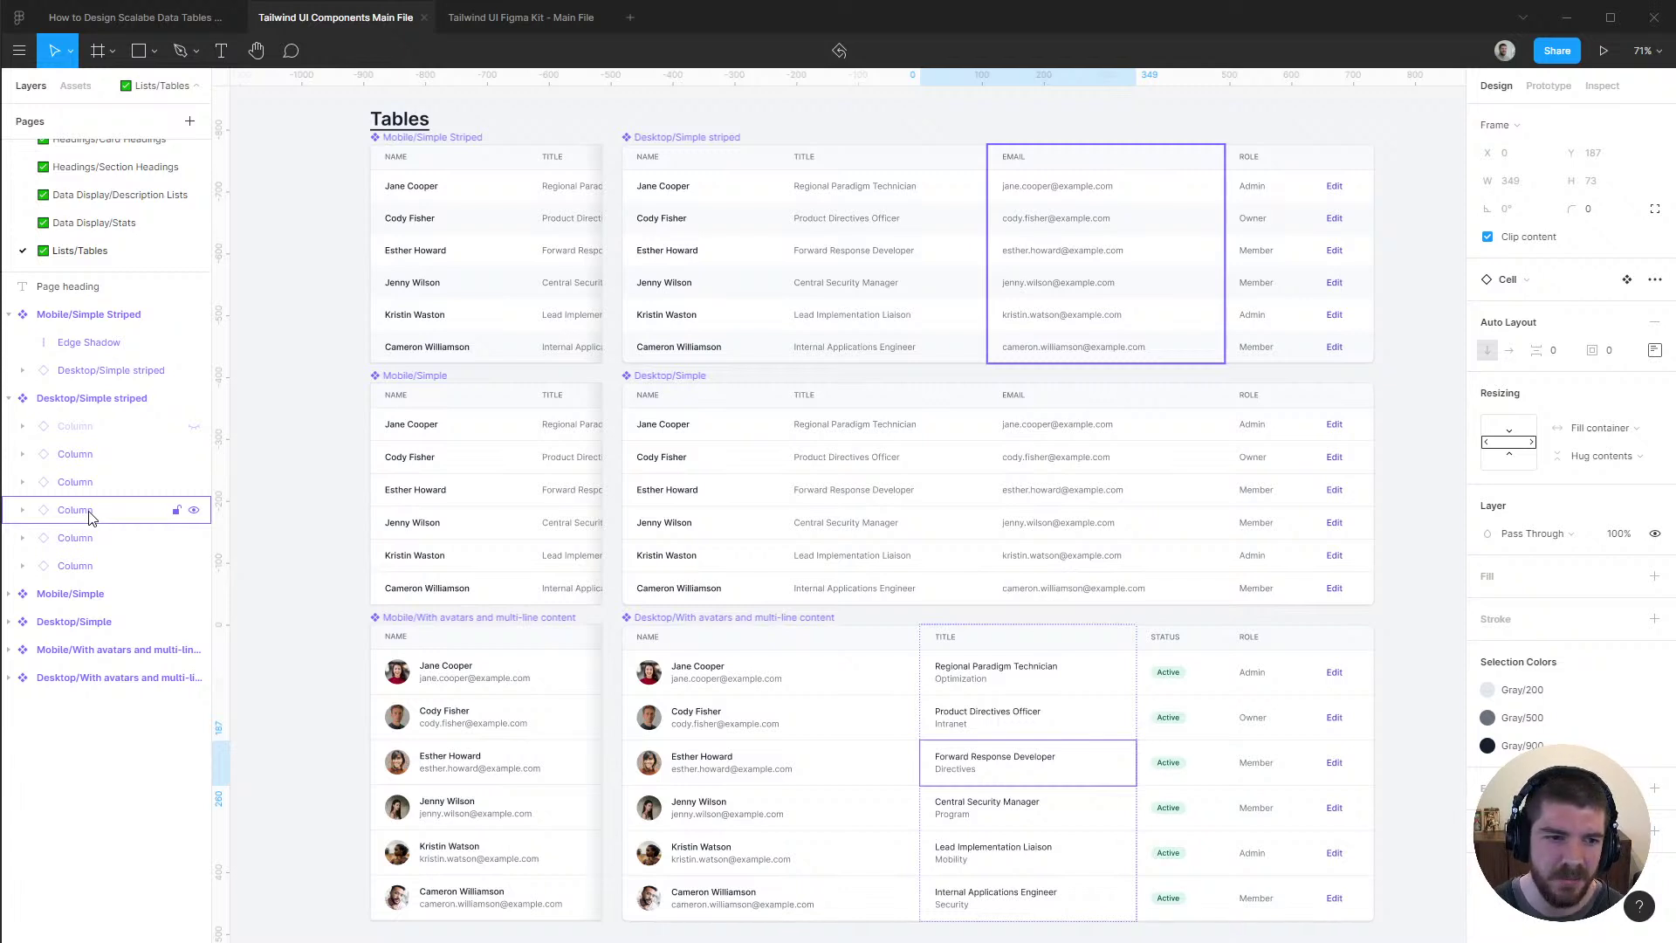
Return to the Tailwind UI page in Firefox and inspect the HTML and CSS of the Simple striped table's Name header cell
left_click(550, 19)
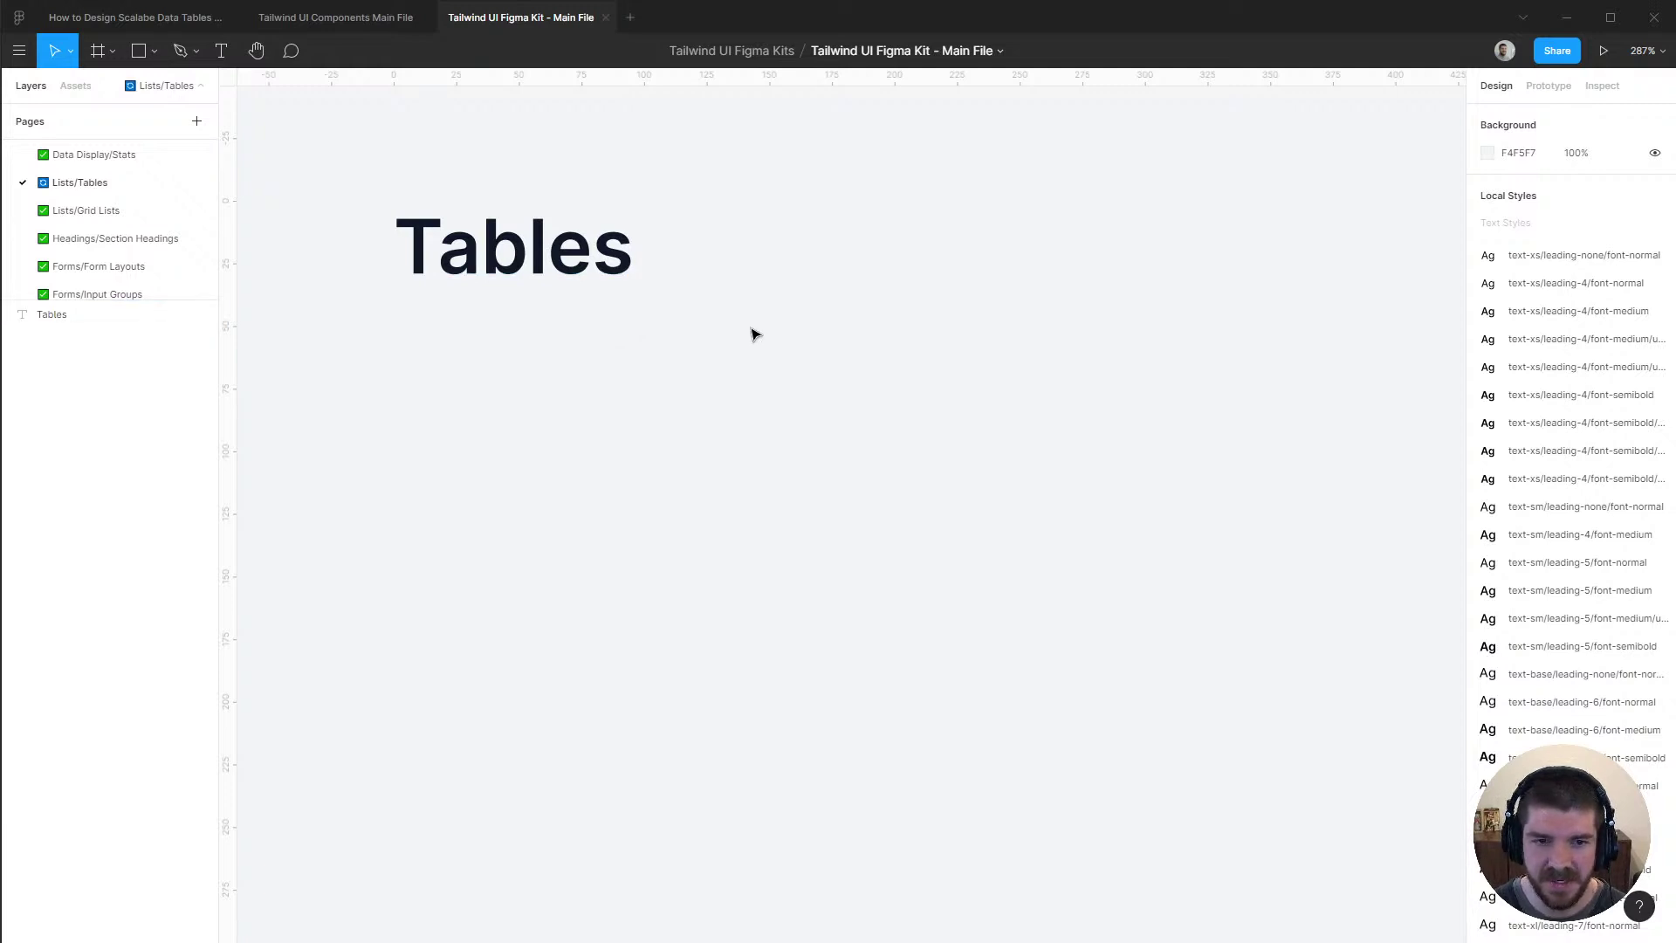
key("alt+Tab")
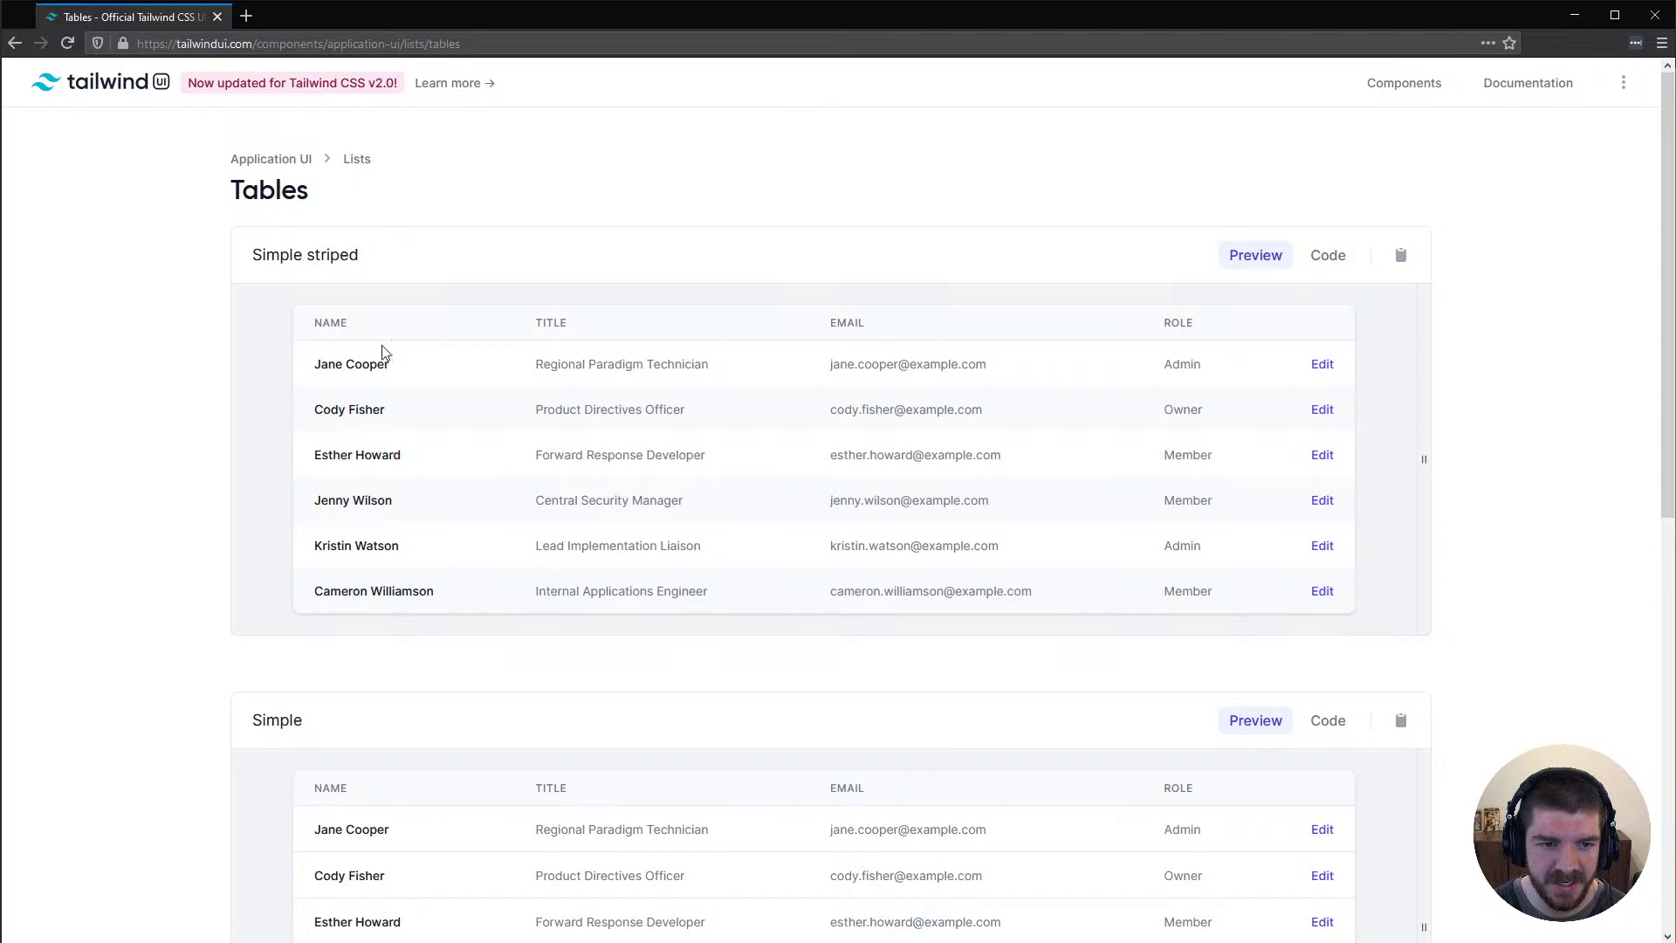
right_click(333, 319)
left_click(402, 551)
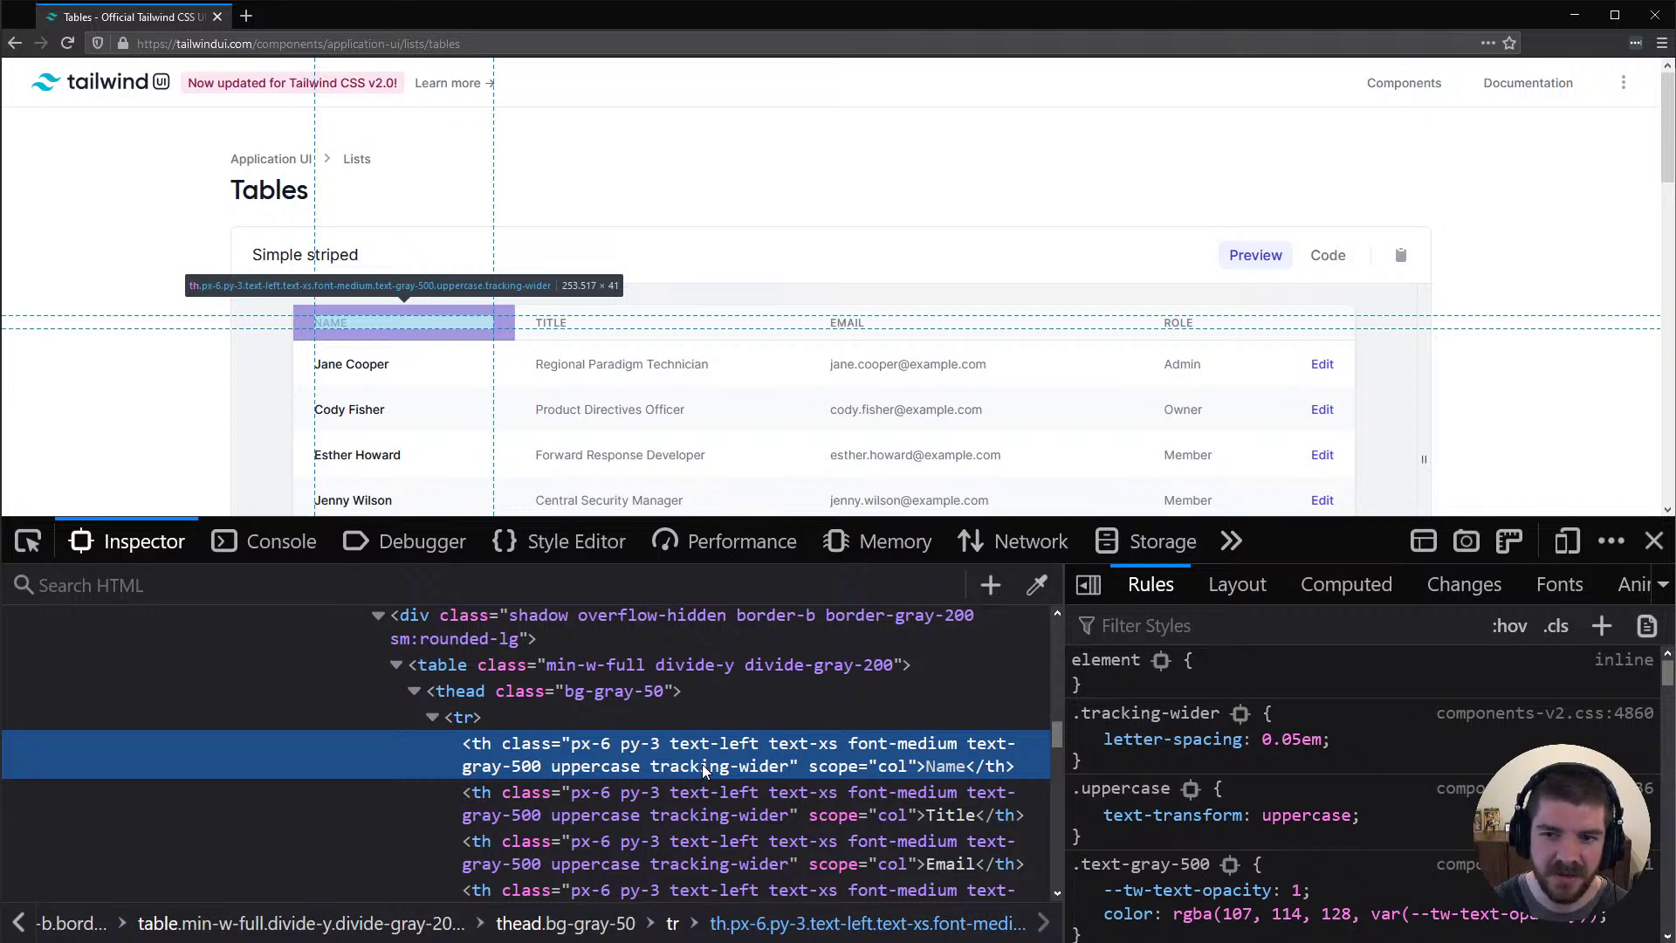
Switch to the Tailwind UI Figma Kit file and add a text object reading "Name" below the Tables heading
key("alt+Tab")
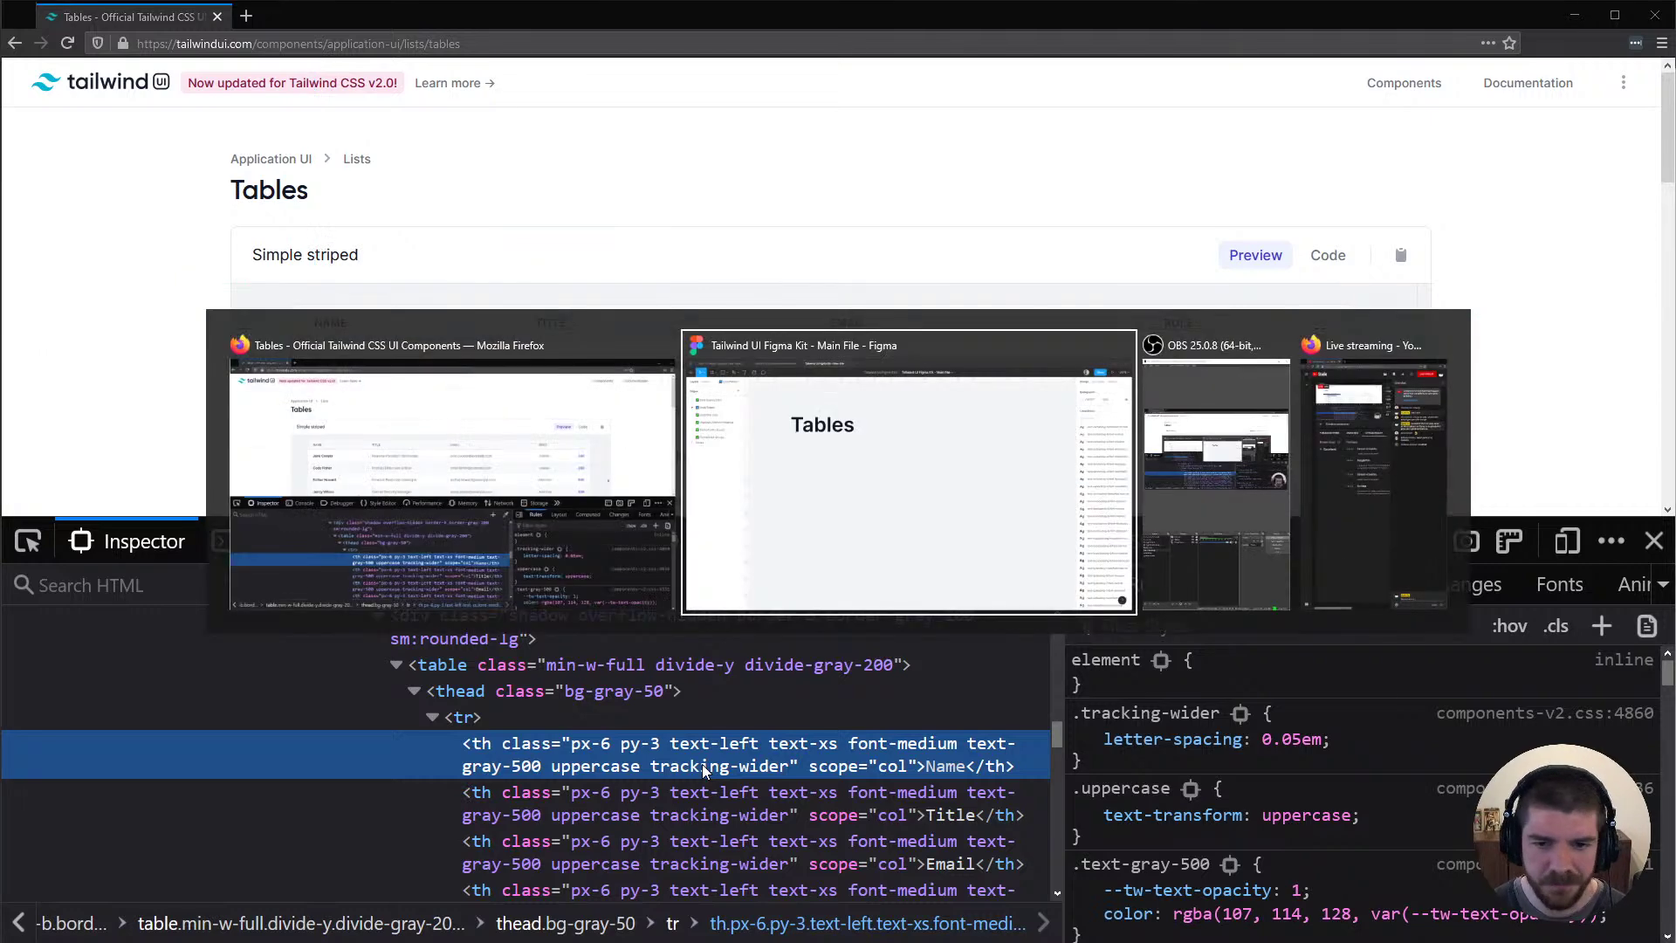
key("t")
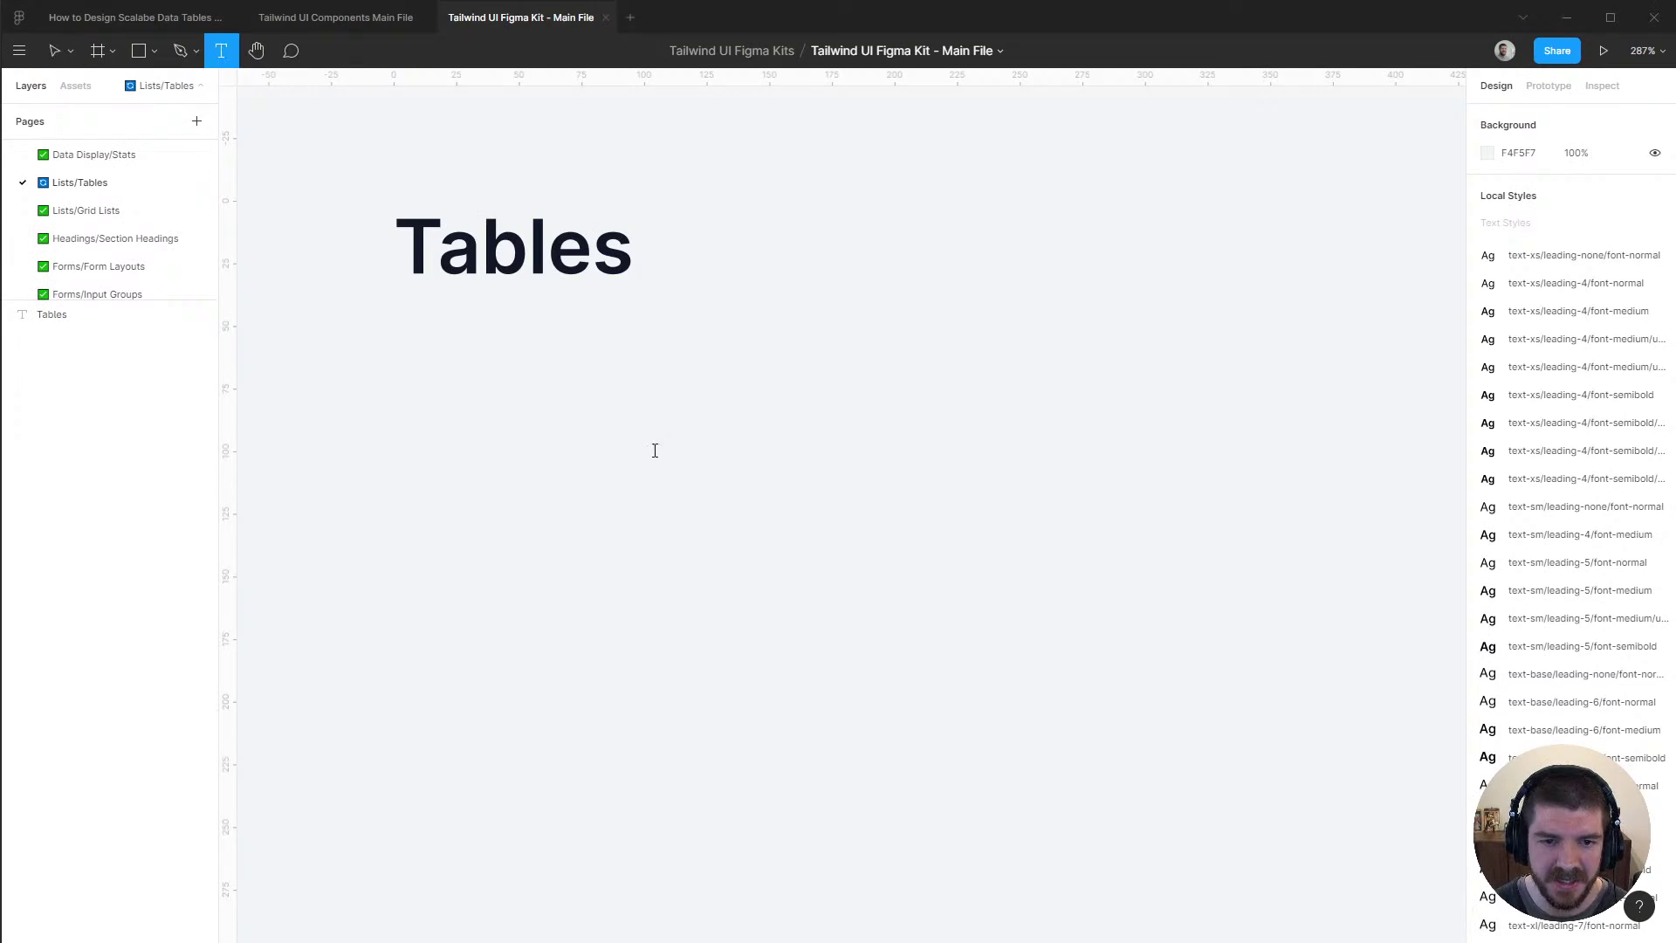
left_click(653, 450)
type("Name")
key("Escape")
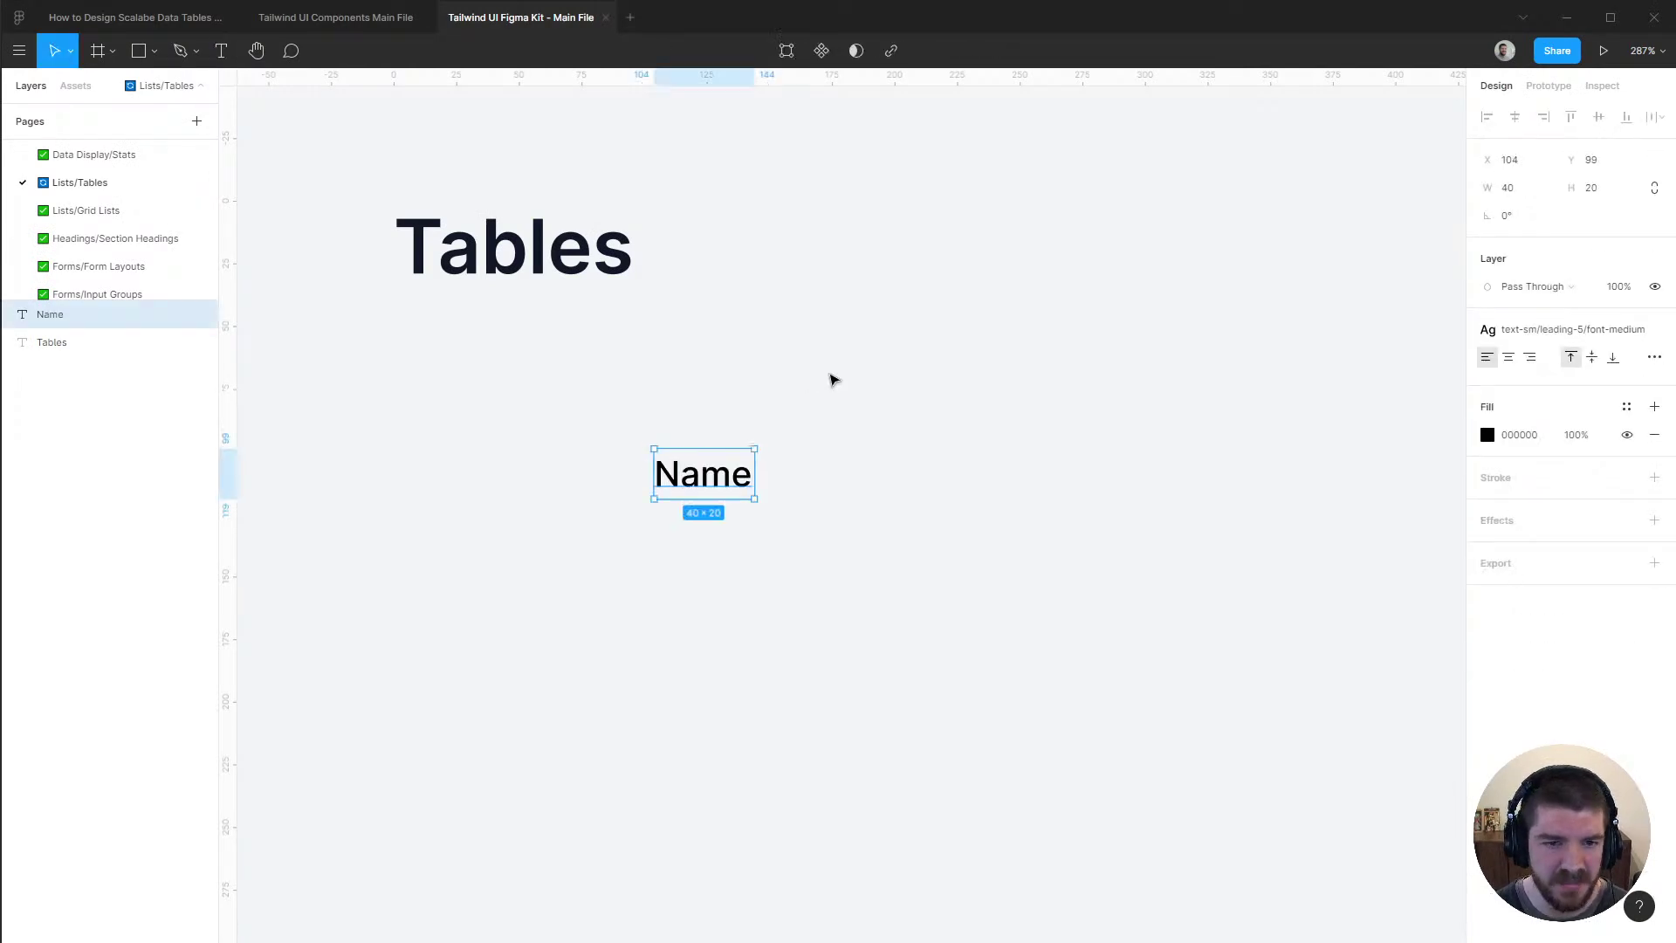
Rename the new Name text layer to "Text"
double_click(119, 315)
type("Text")
key("Return")
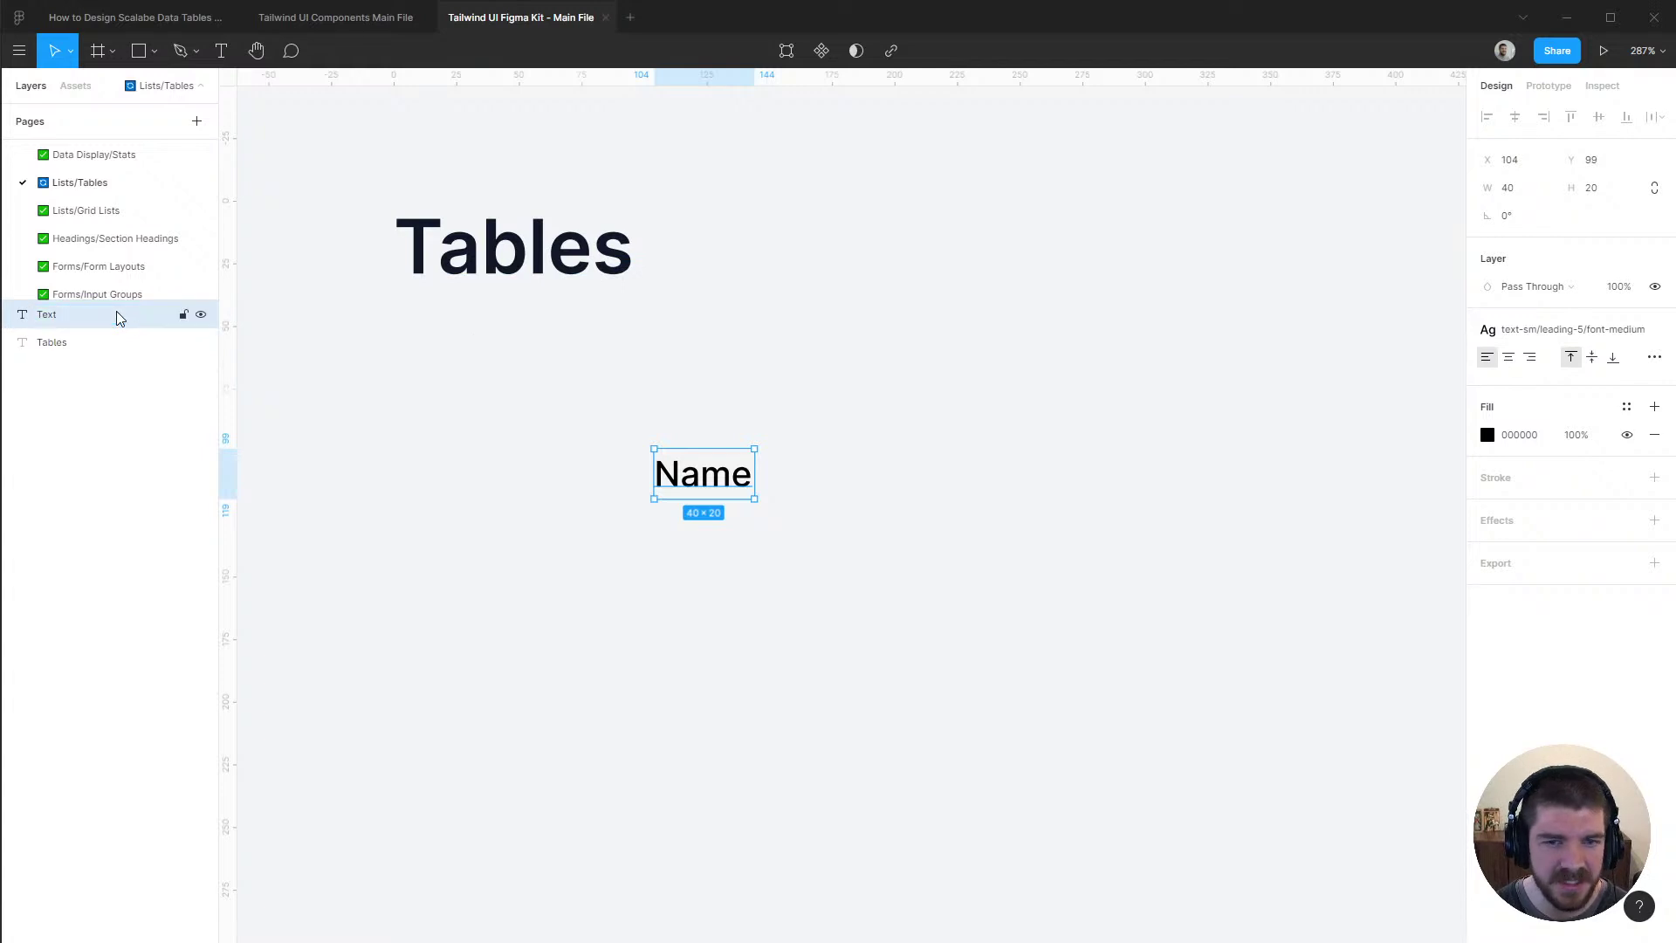
Apply the text-xs/leading-4/font-medium/uppercase/tracking-wider text style to the Name text
left_click(1539, 332)
type("xs")
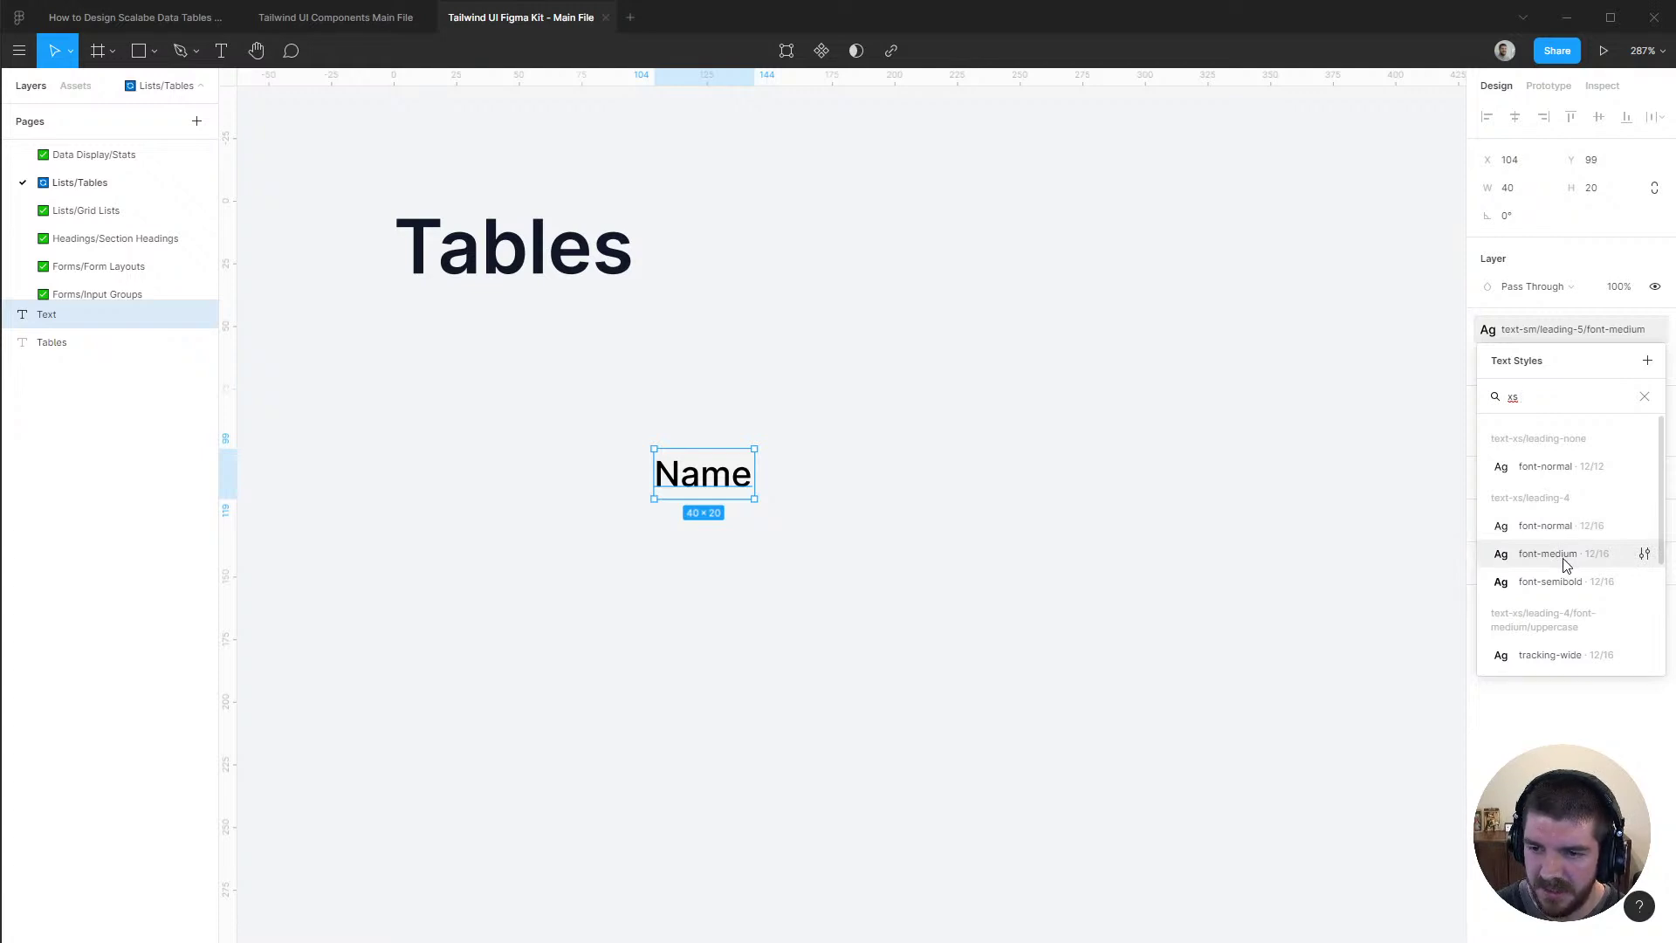
scroll(1563, 559, "down", 4)
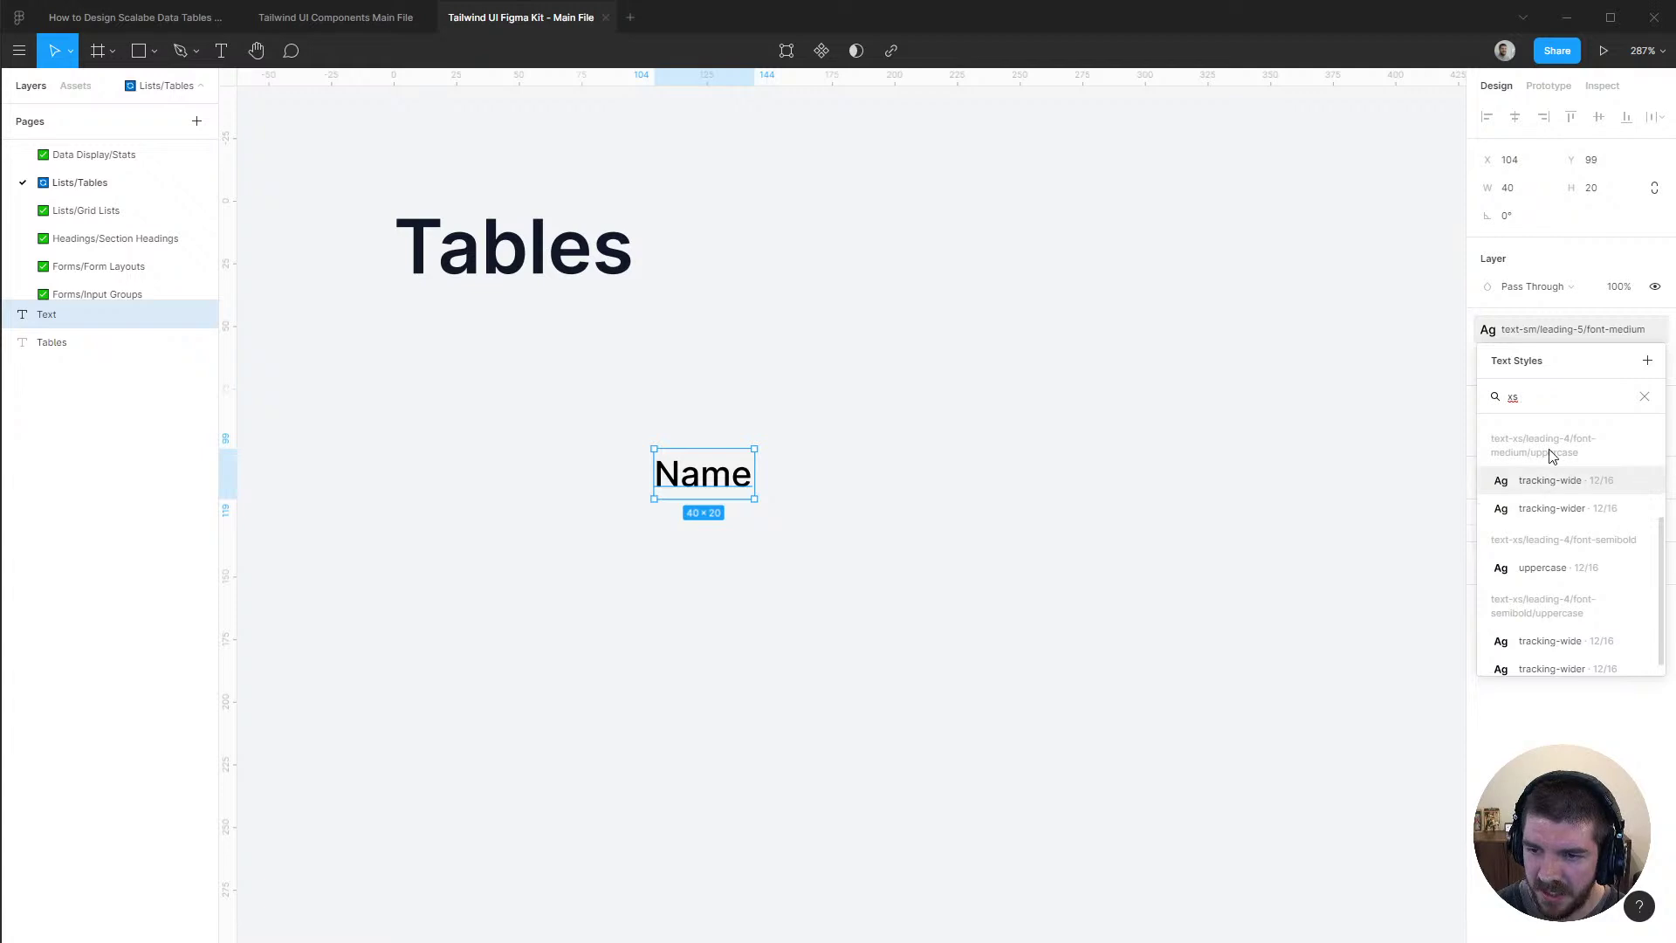
left_click(1553, 508)
left_click(1154, 505)
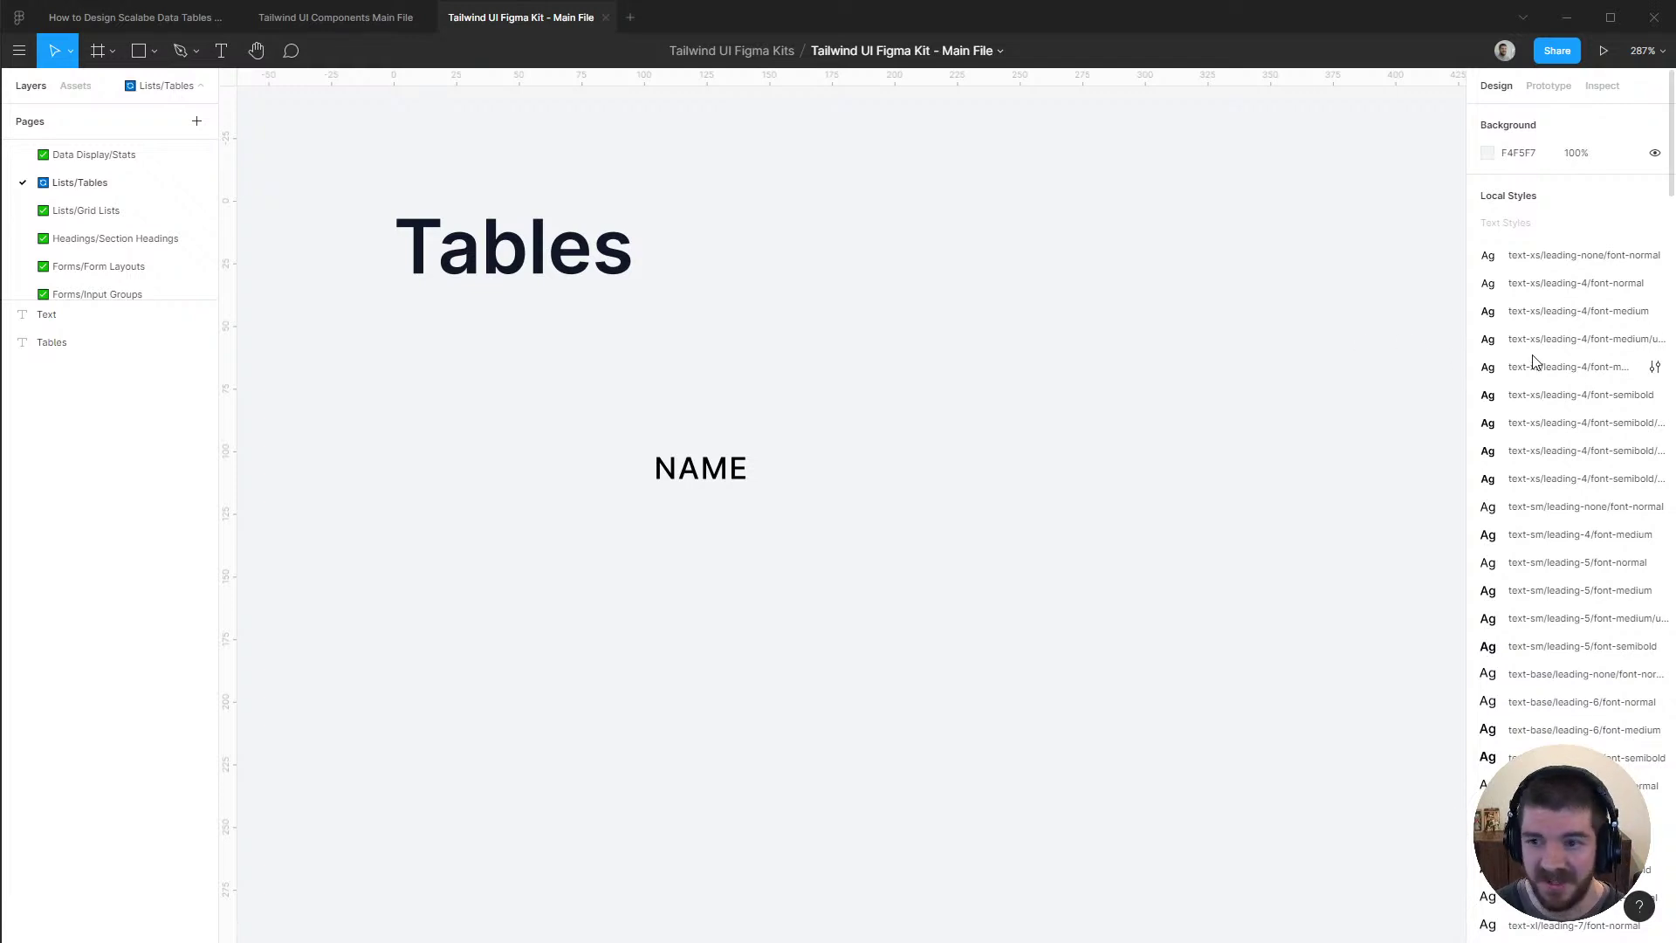
Look through the file's local text, color and effect styles
scroll(1537, 371, "down", 4)
scroll(1545, 388, "down", 18)
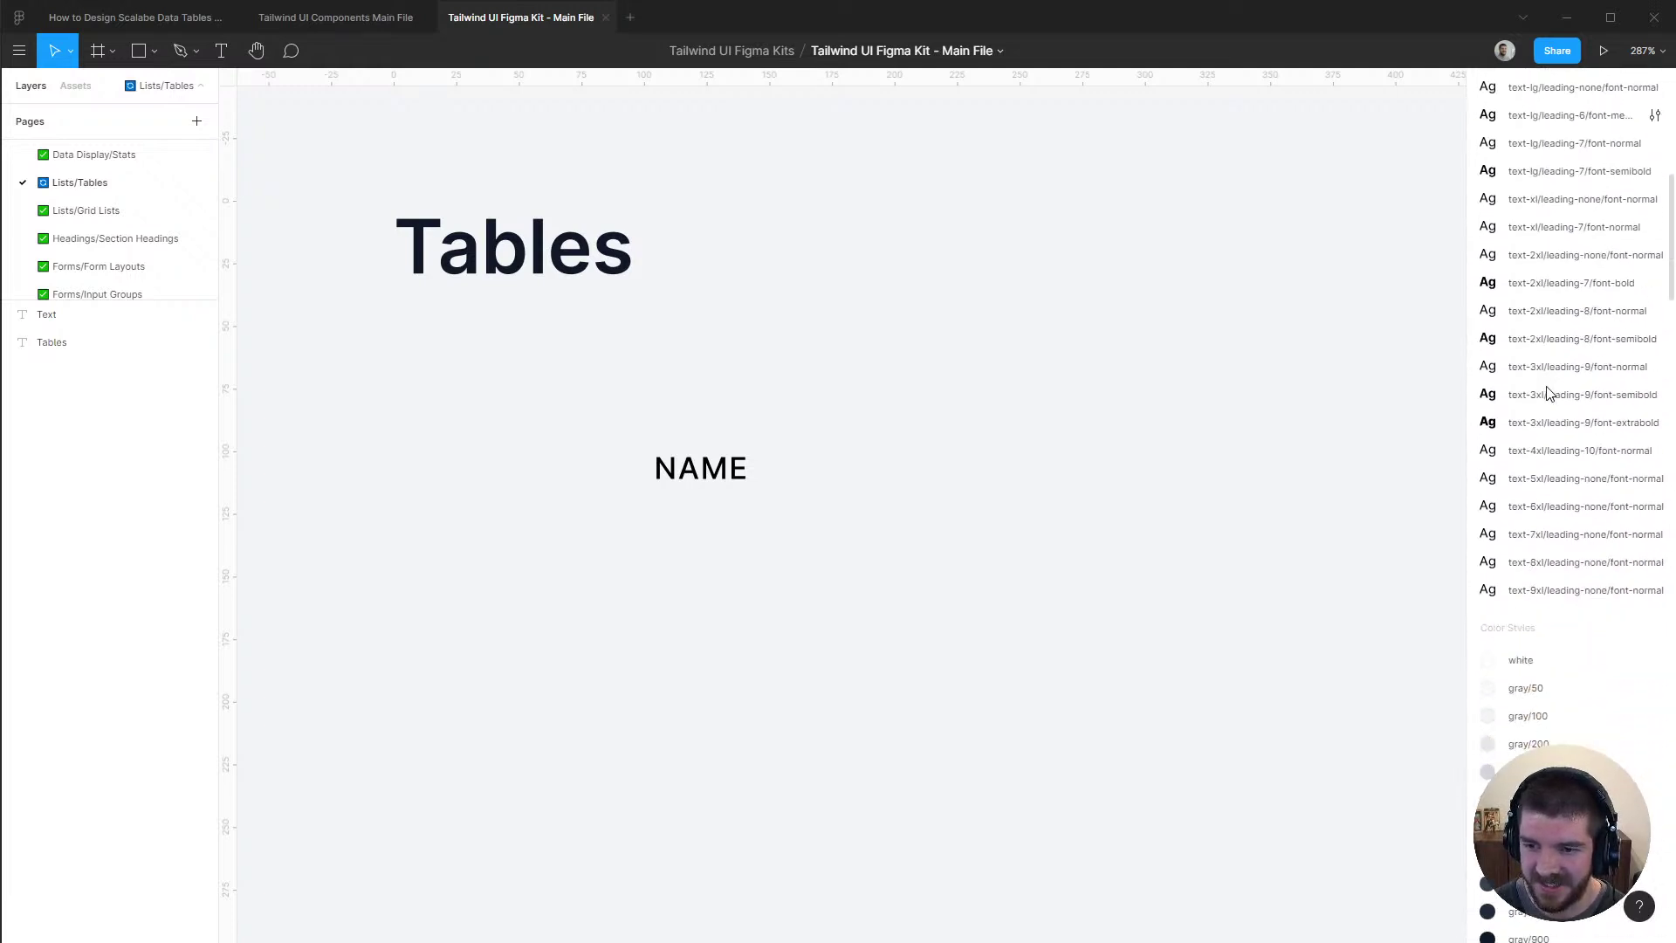
scroll(1549, 419, "down", 8)
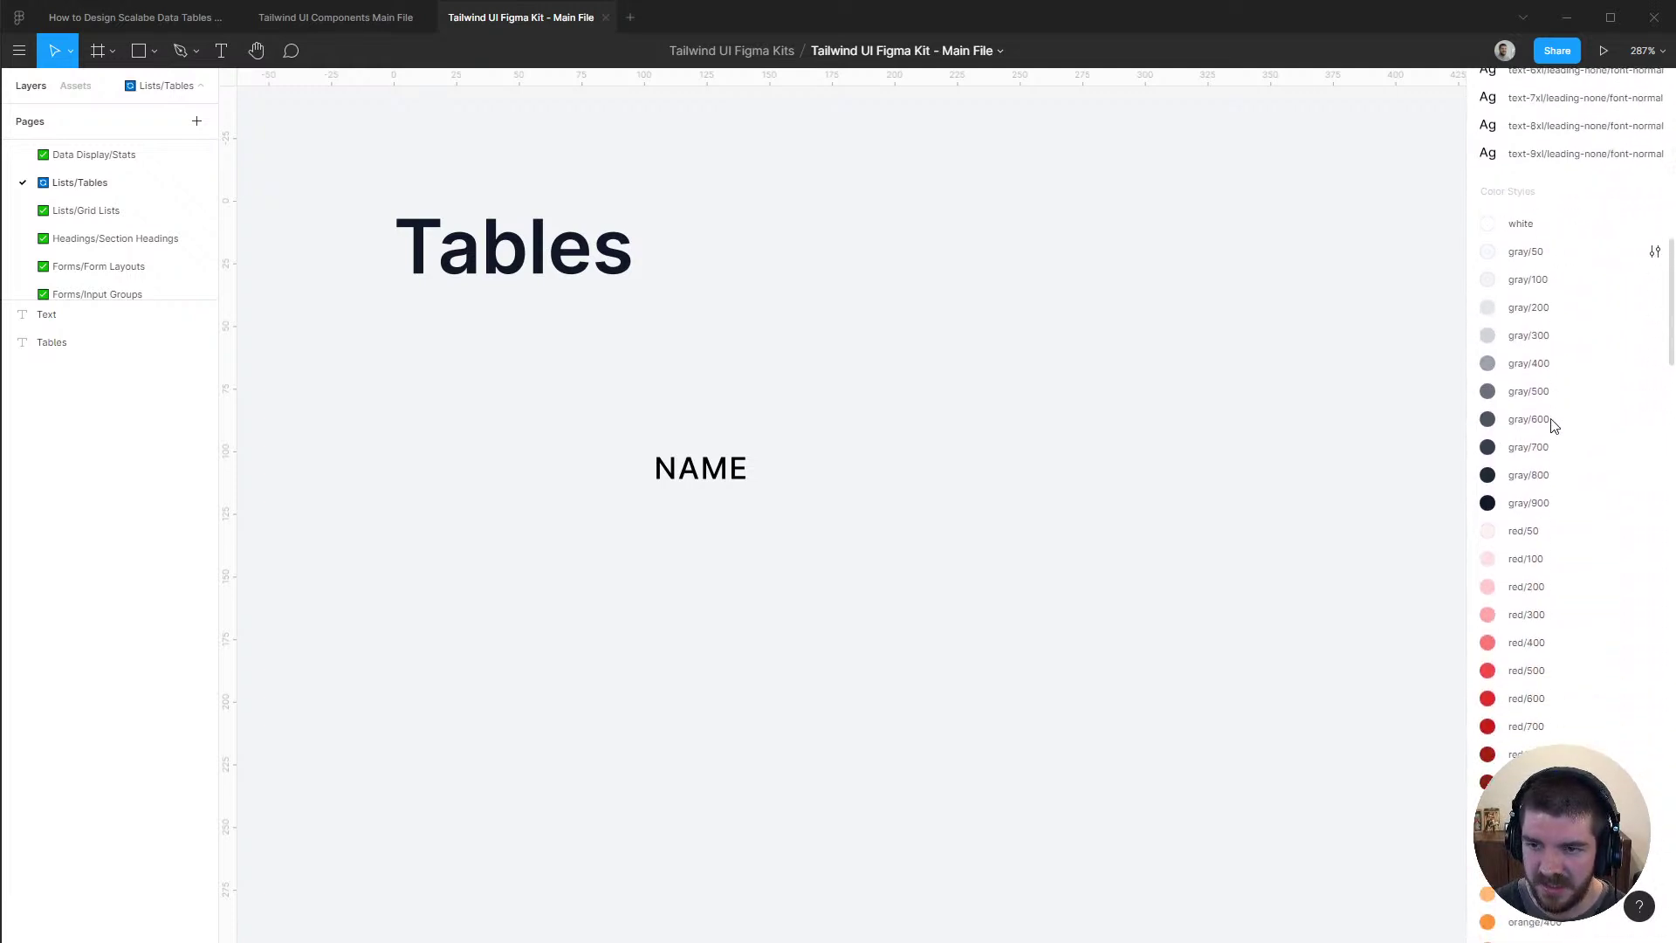
scroll(1553, 425, "down", 20)
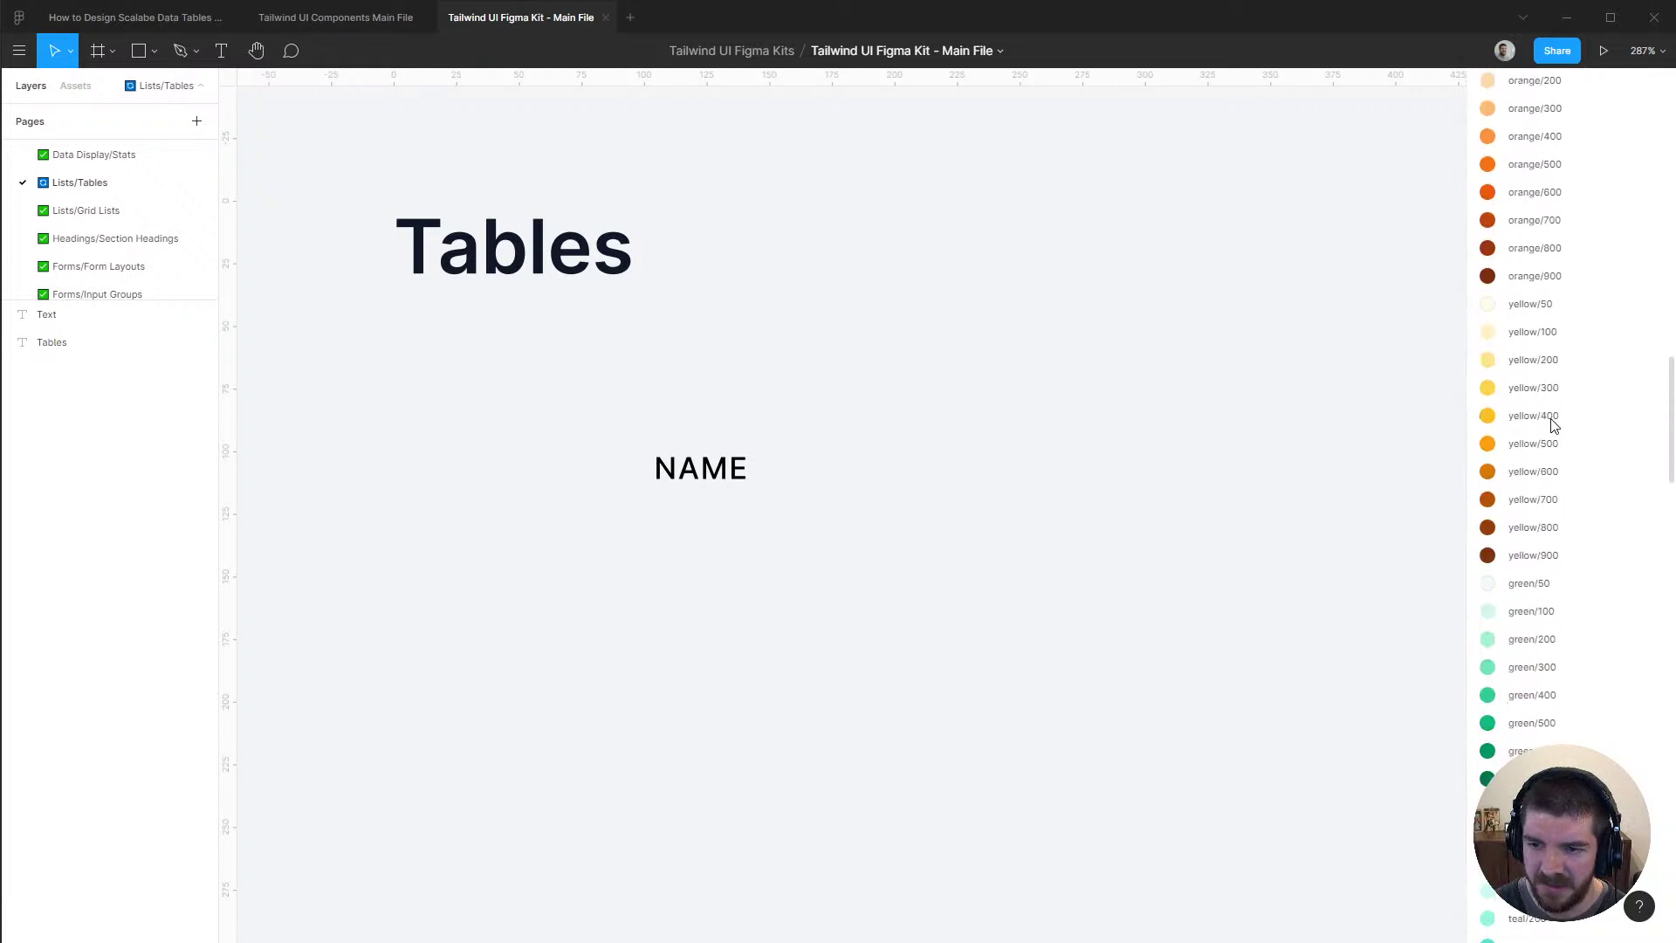
scroll(1554, 425, "down", 20)
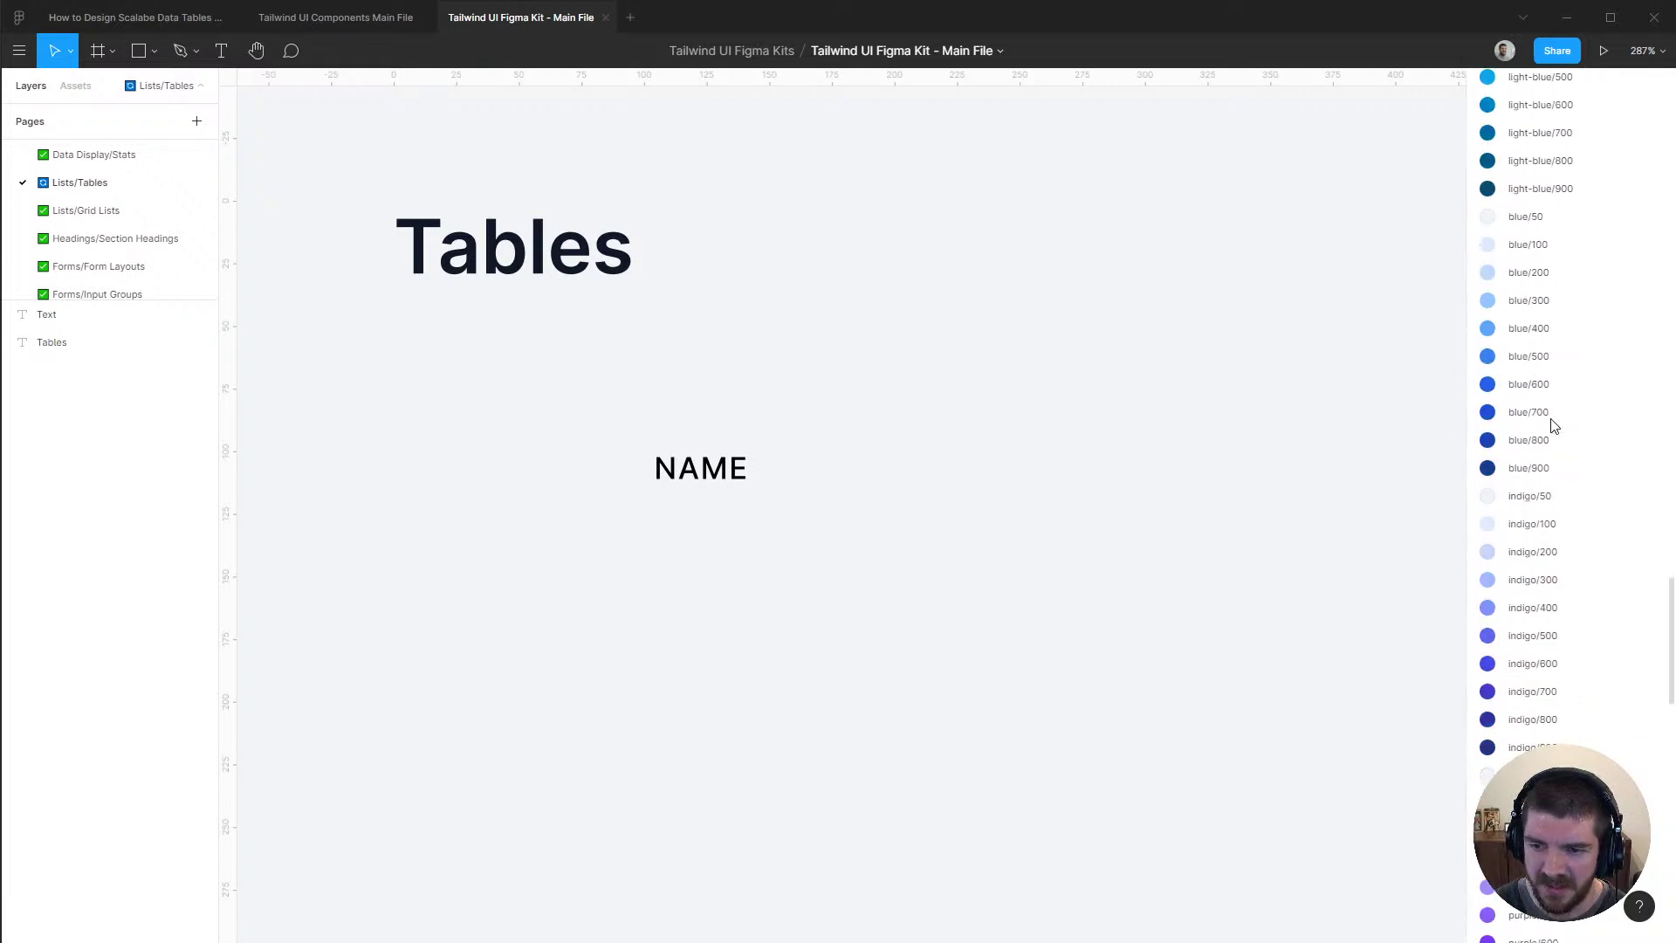
scroll(1552, 425, "down", 6)
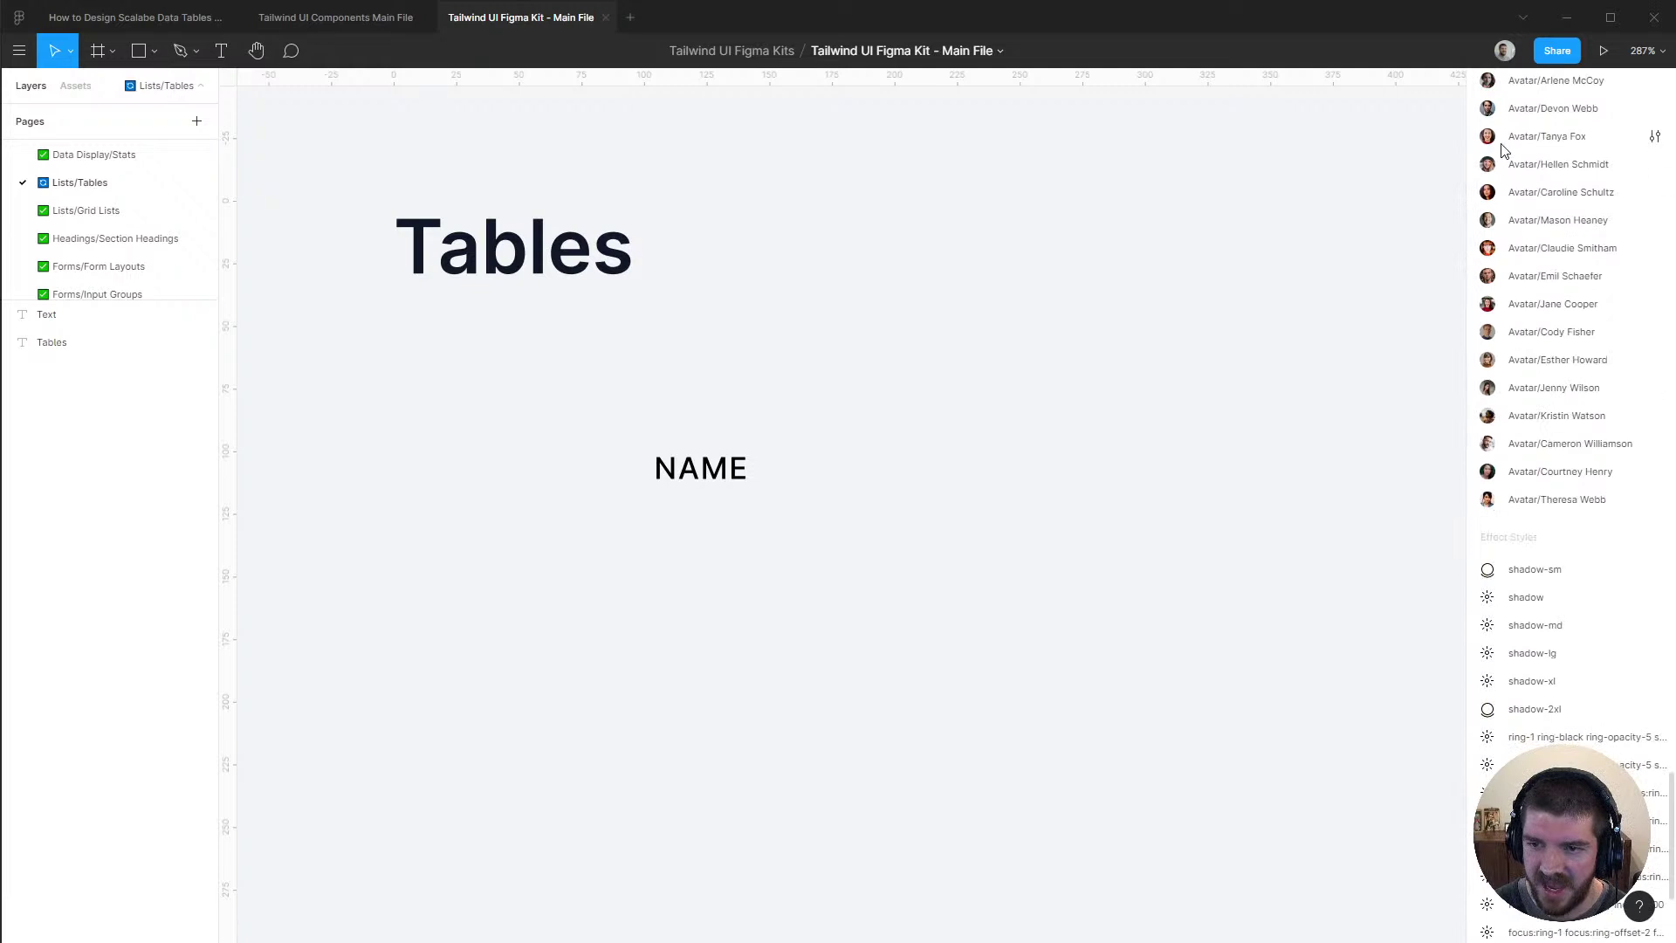
scroll(1547, 584, "down", 2)
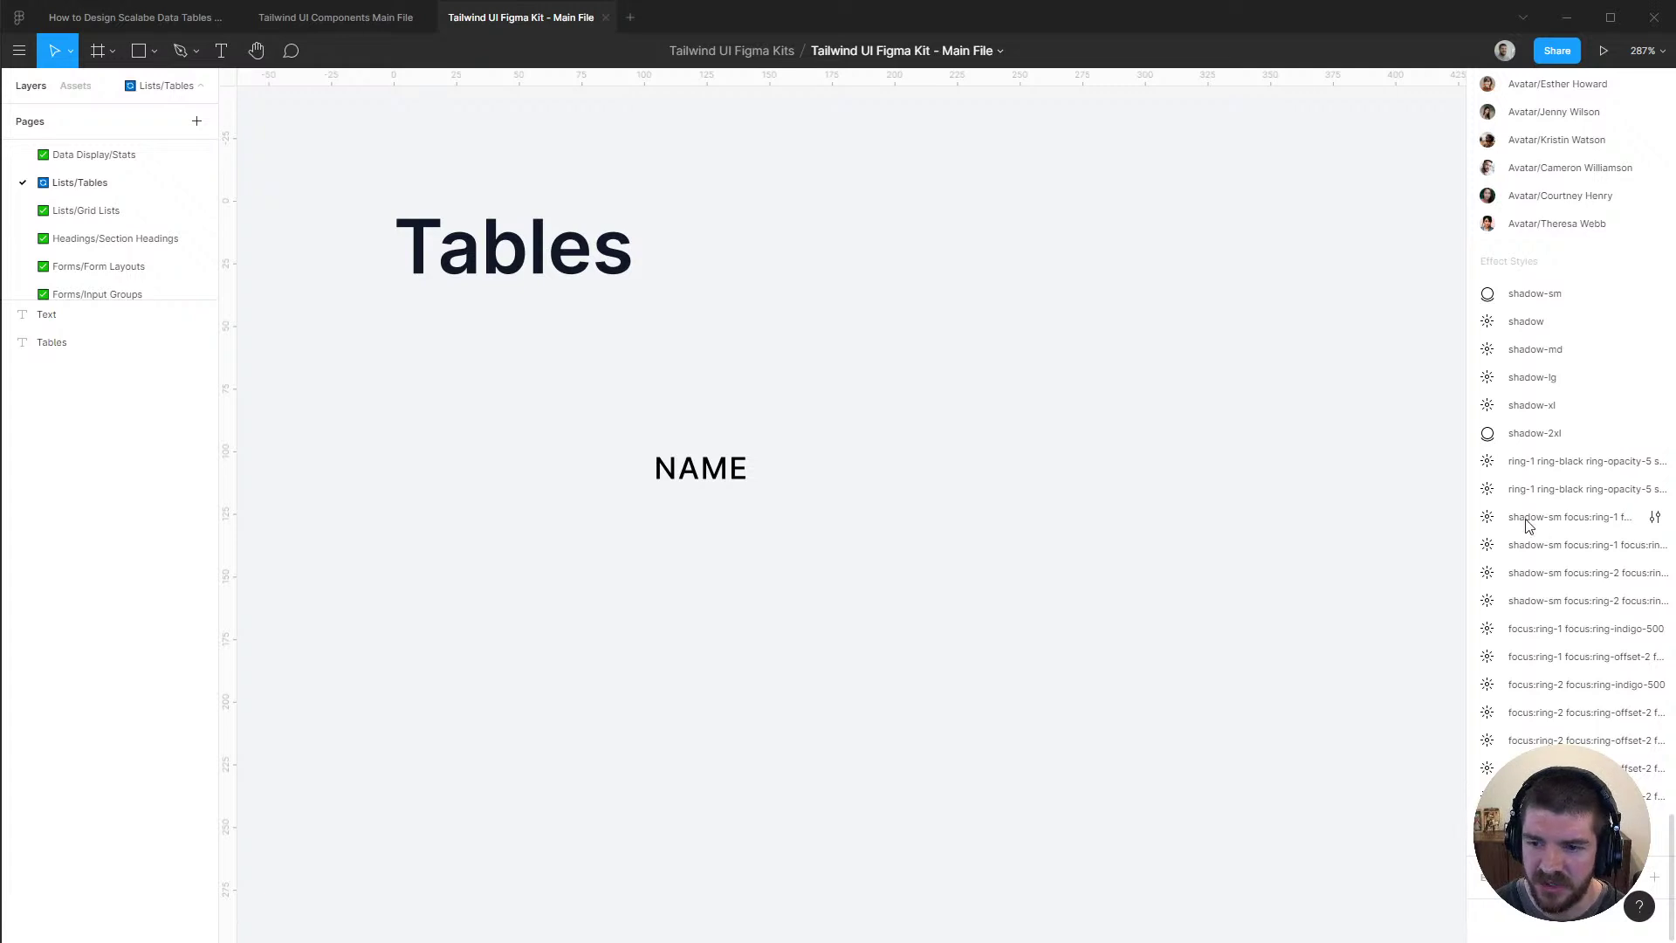
scroll(1547, 543, "up", 5)
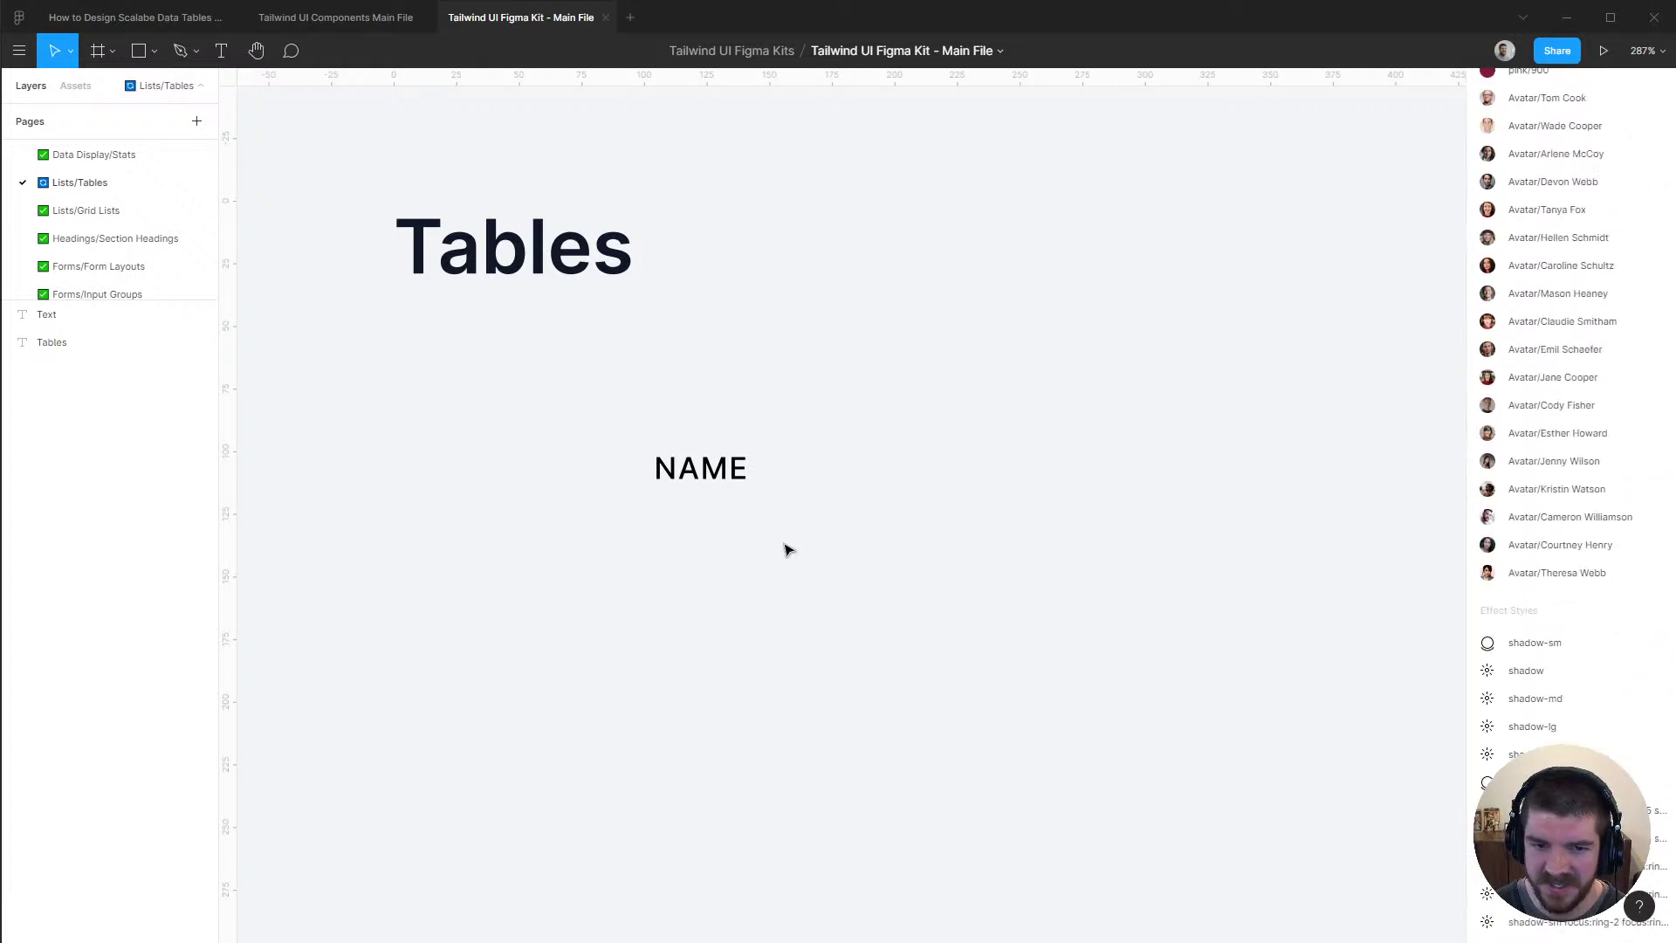
Apply the gray/500 color style to the fill of the NAME text
left_click(733, 474)
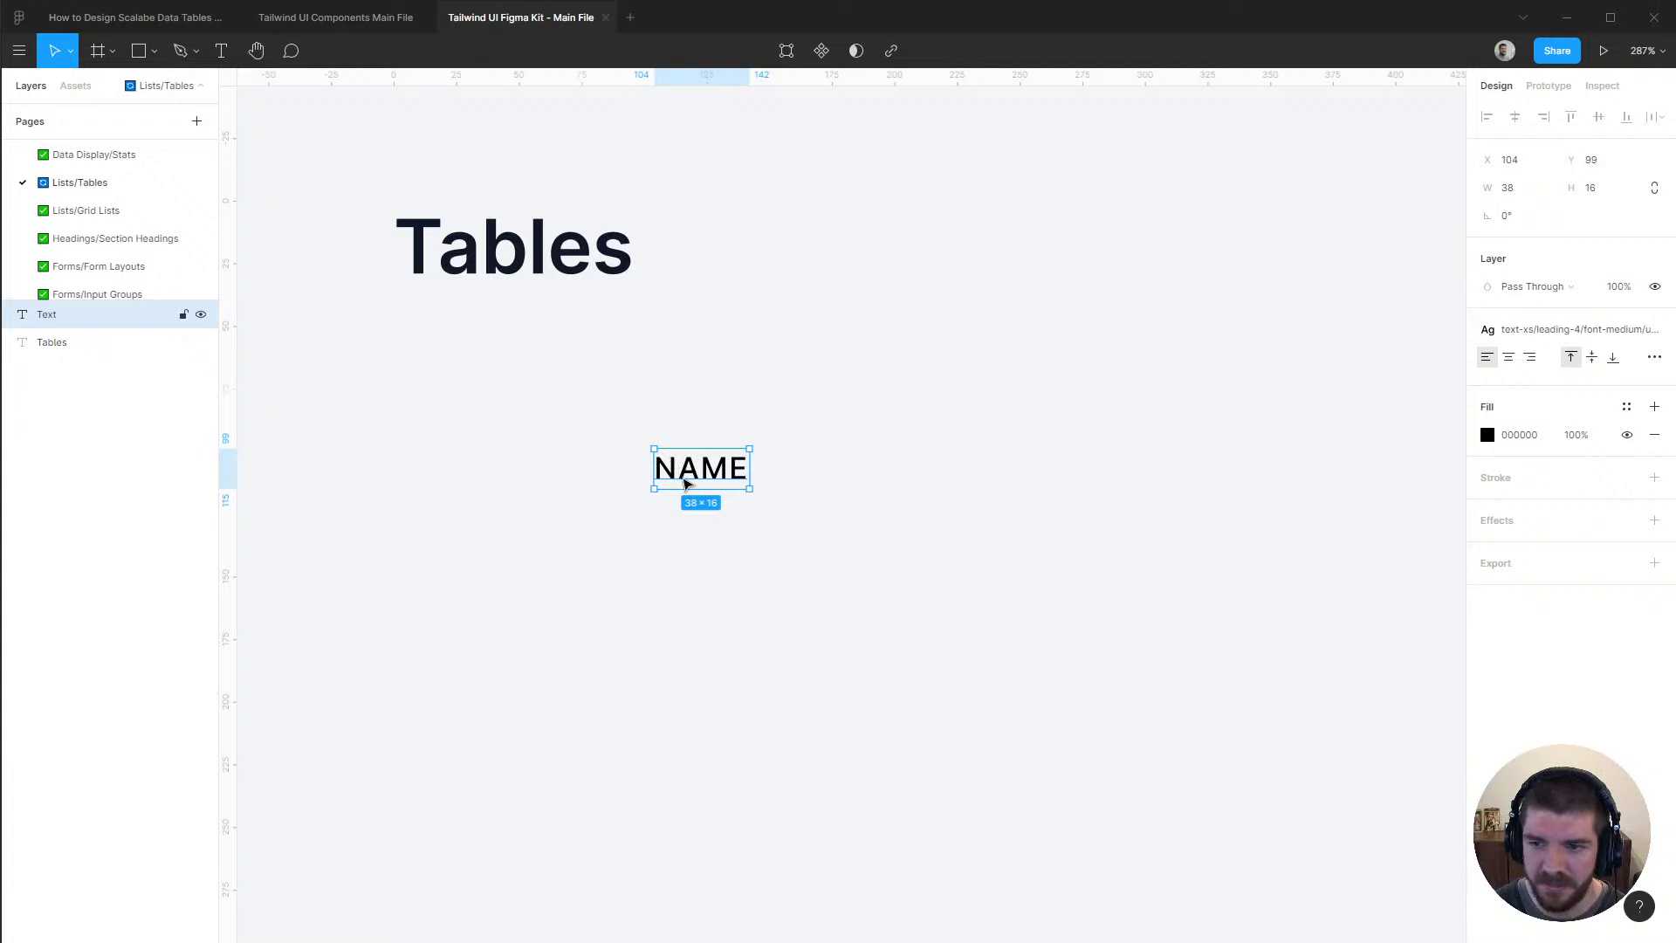
left_click(1626, 407)
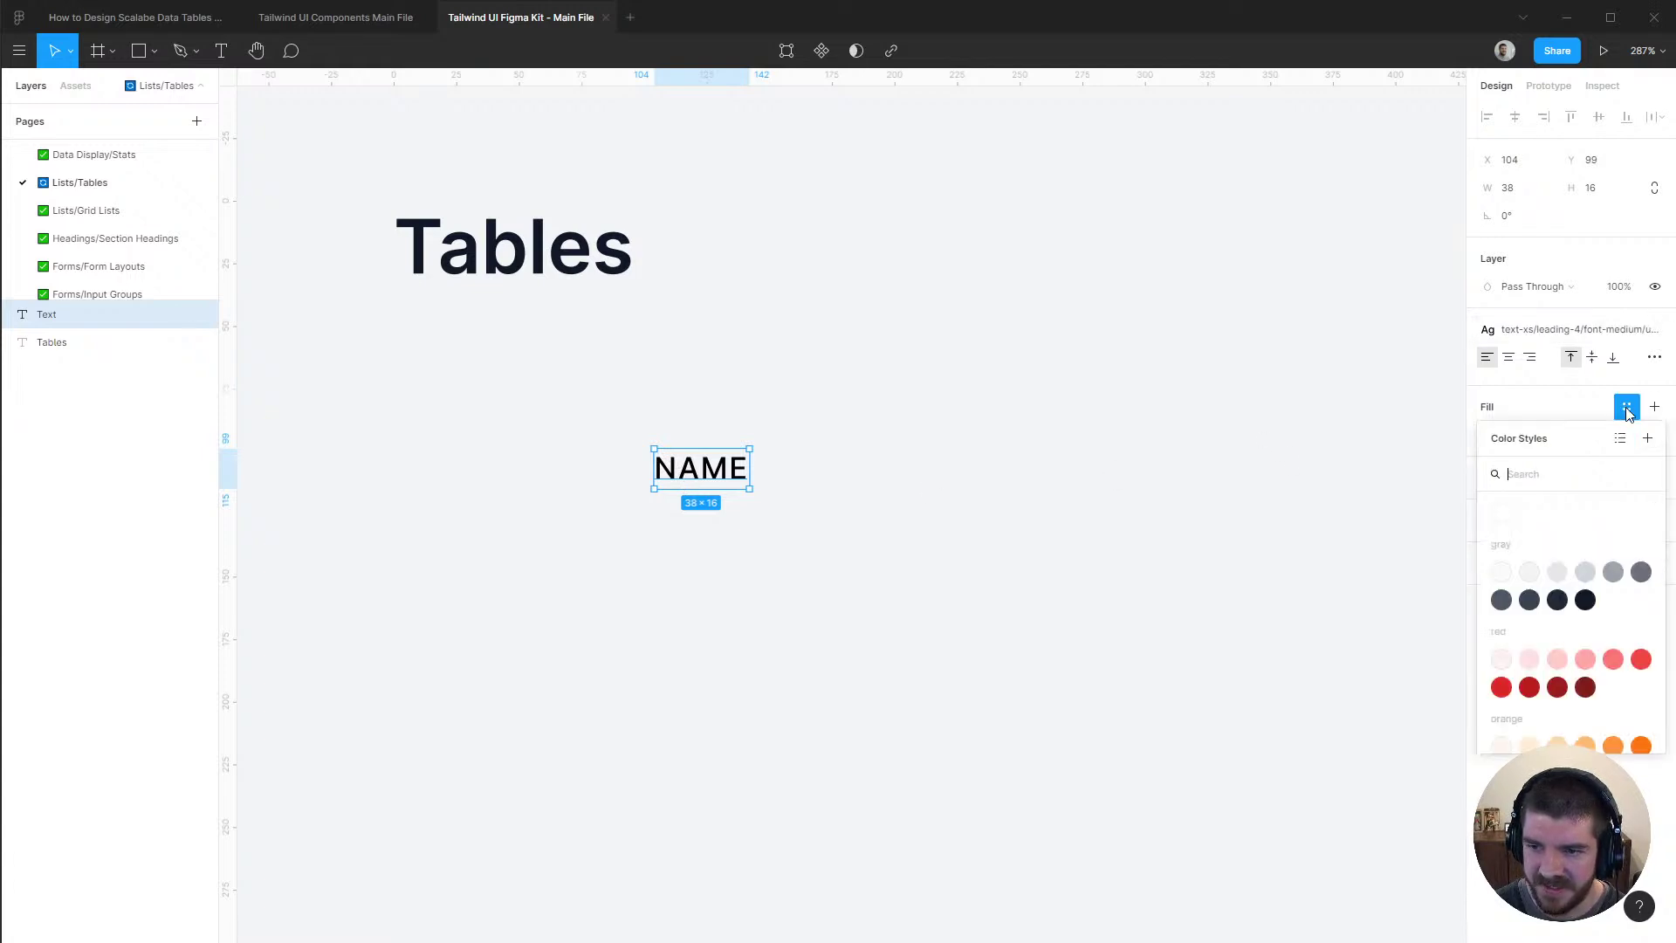
left_click(1641, 572)
left_click(1048, 449)
left_click(672, 480)
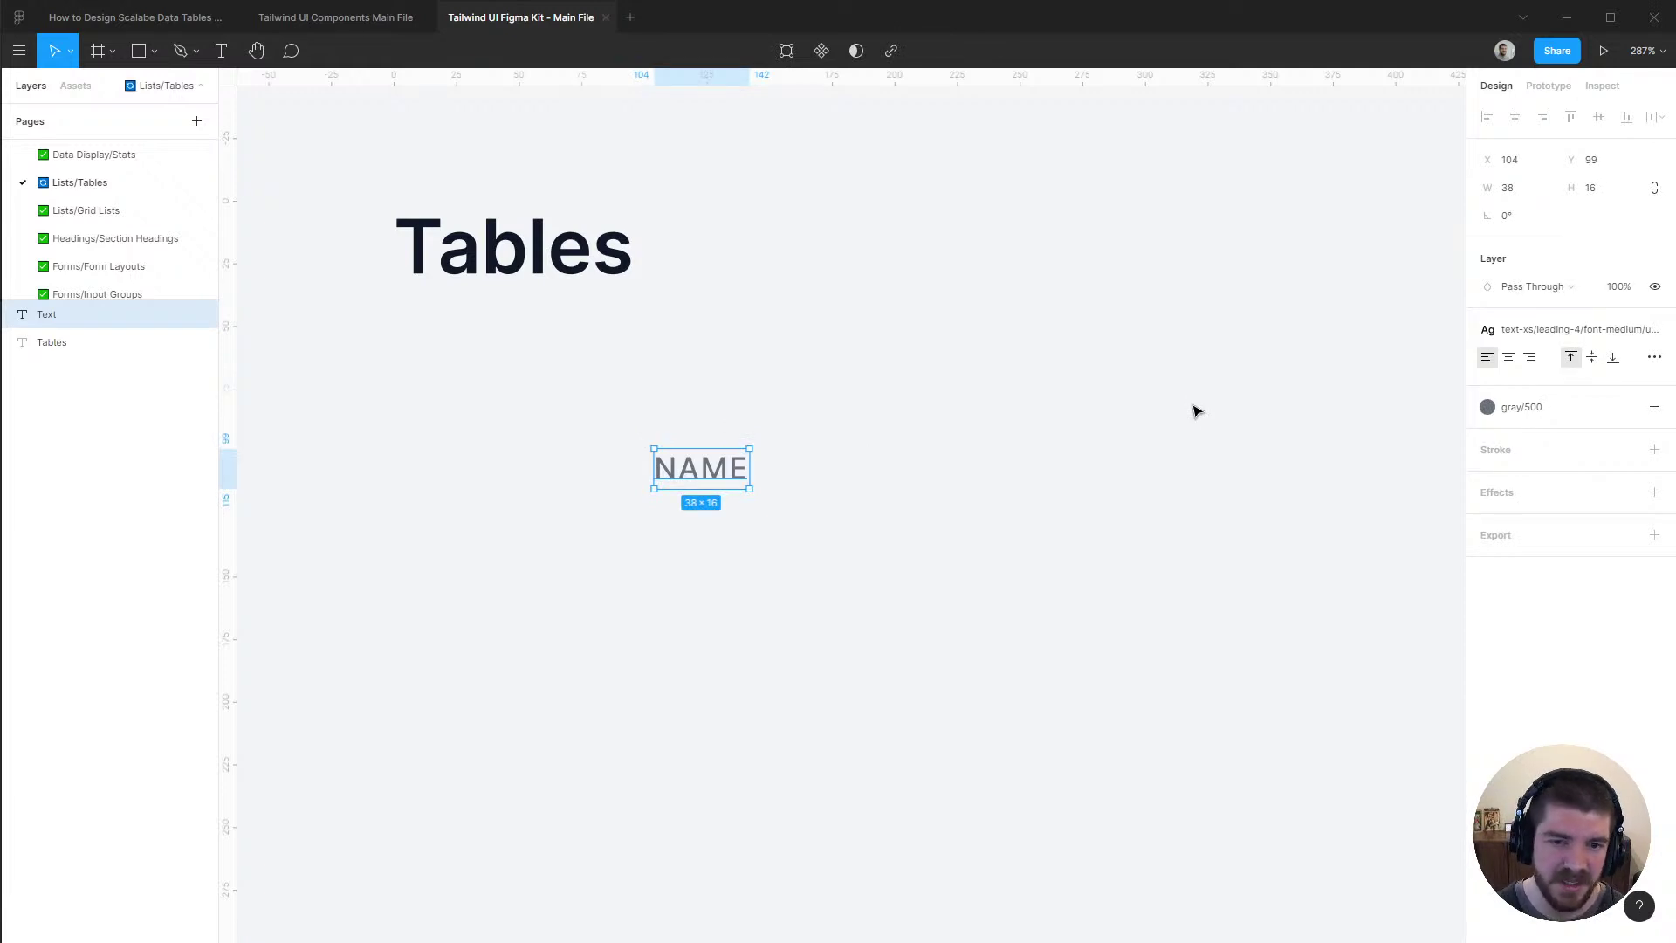
Wrap the NAME text in a horizontal auto layout frame with the item spacing set to 0
key("shift+a")
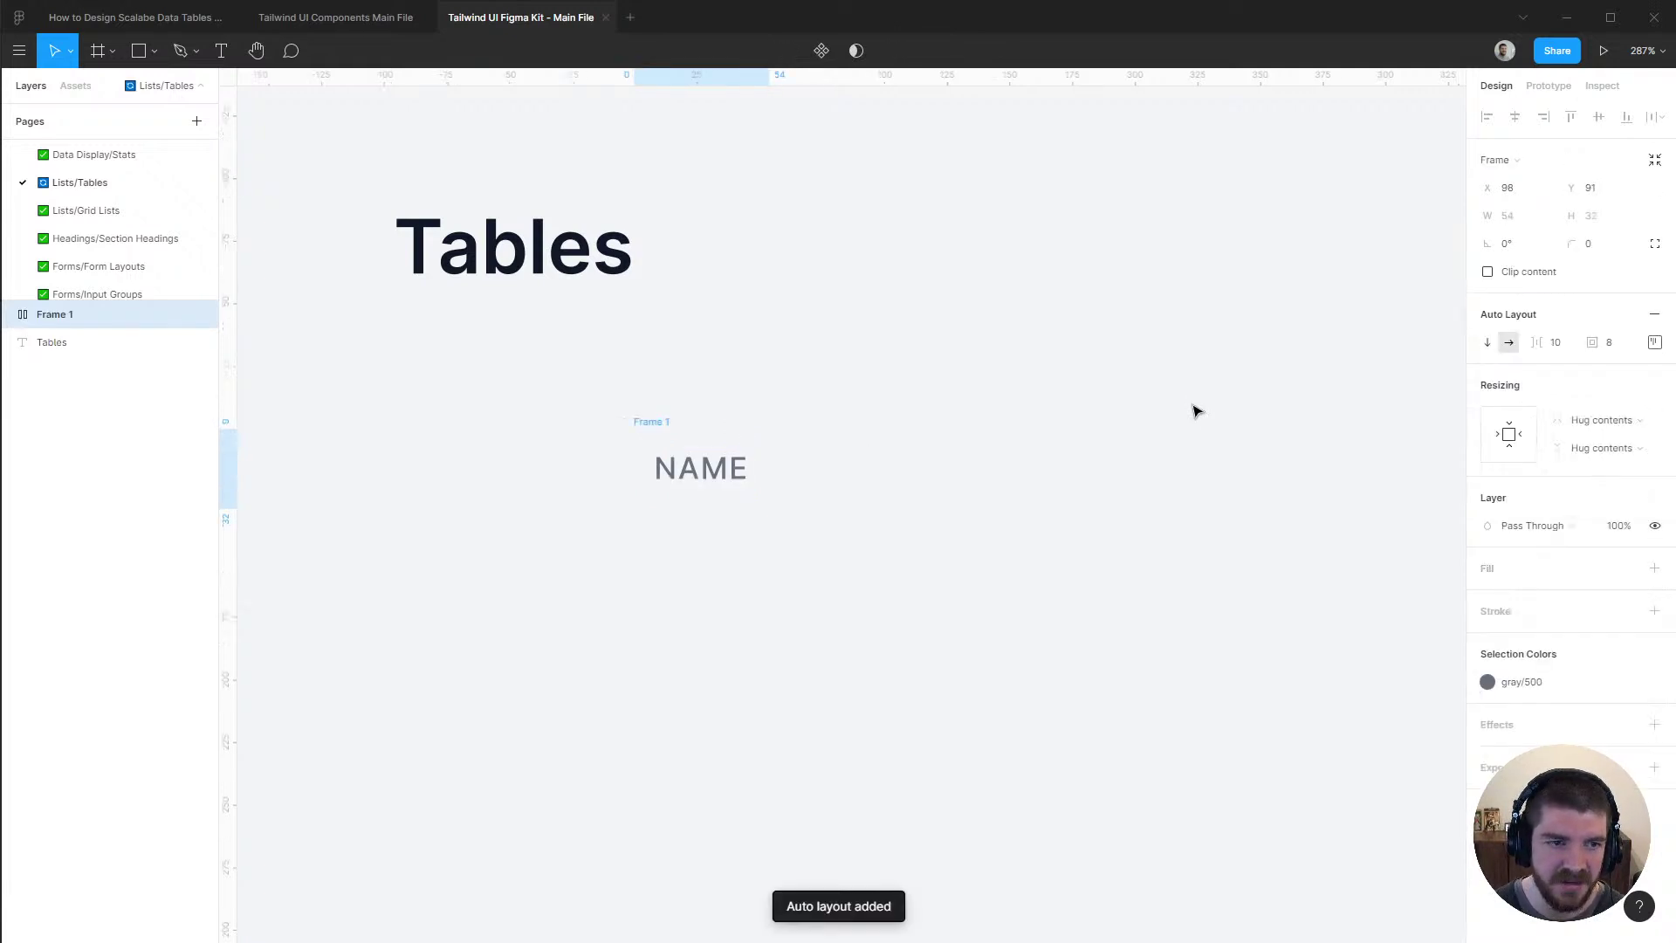
left_click(1567, 347)
type("0")
key("Tab")
Set the auto layout frame's padding to 12 at top and bottom and 24 on both sides
key("Tab")
key("Return")
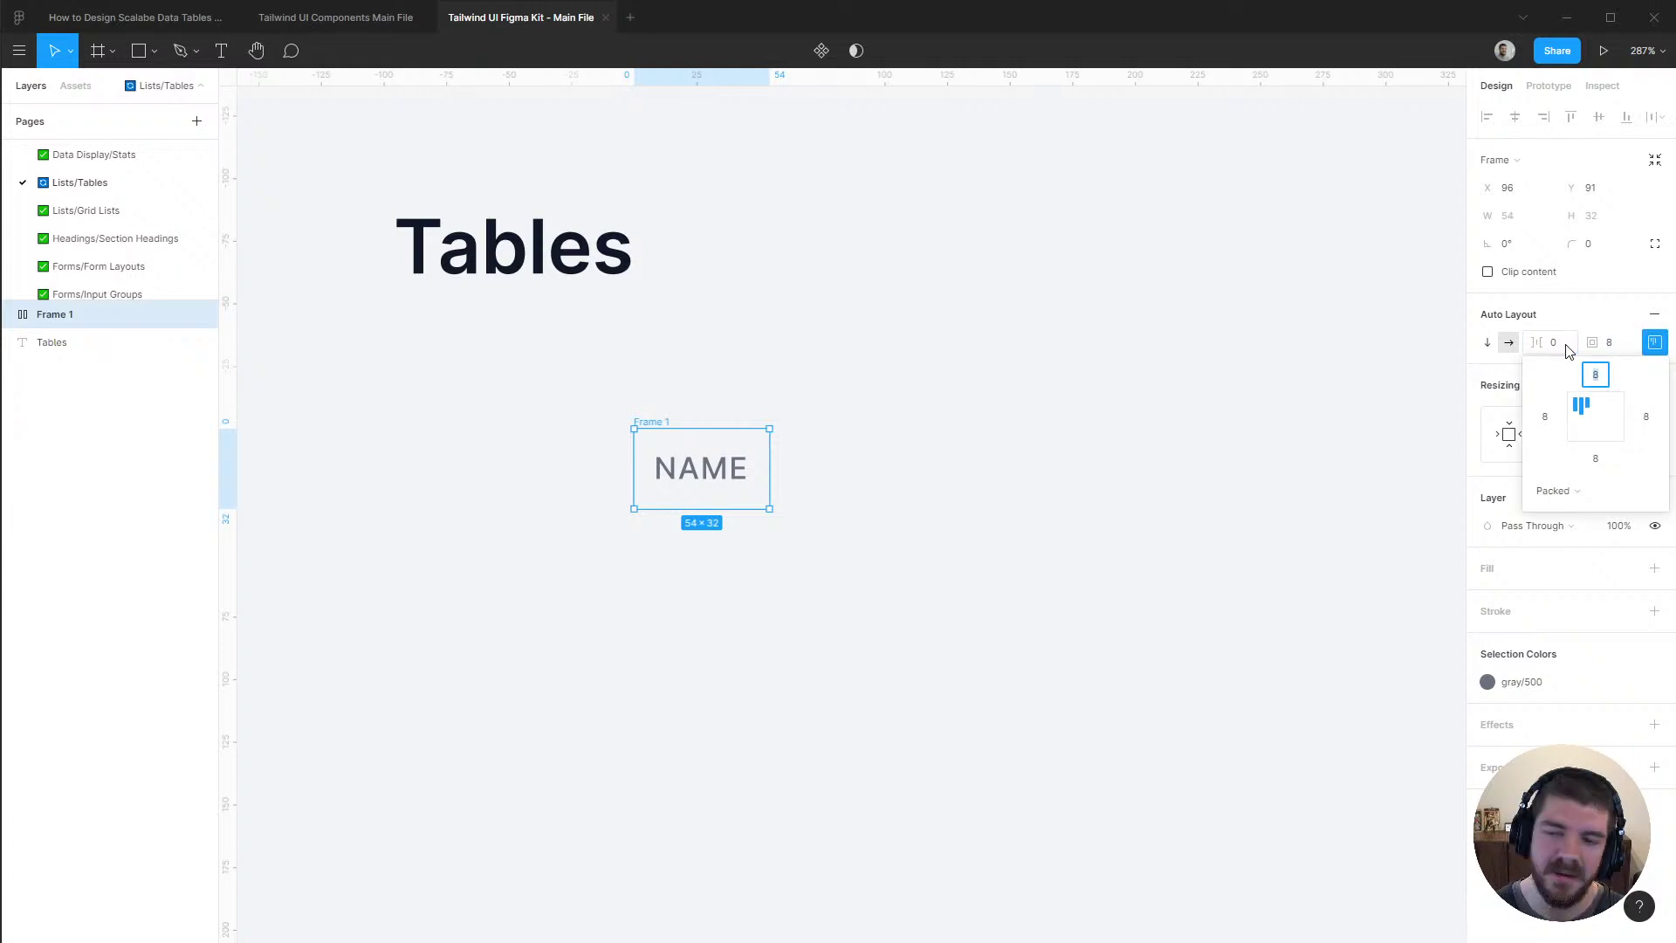
type("12")
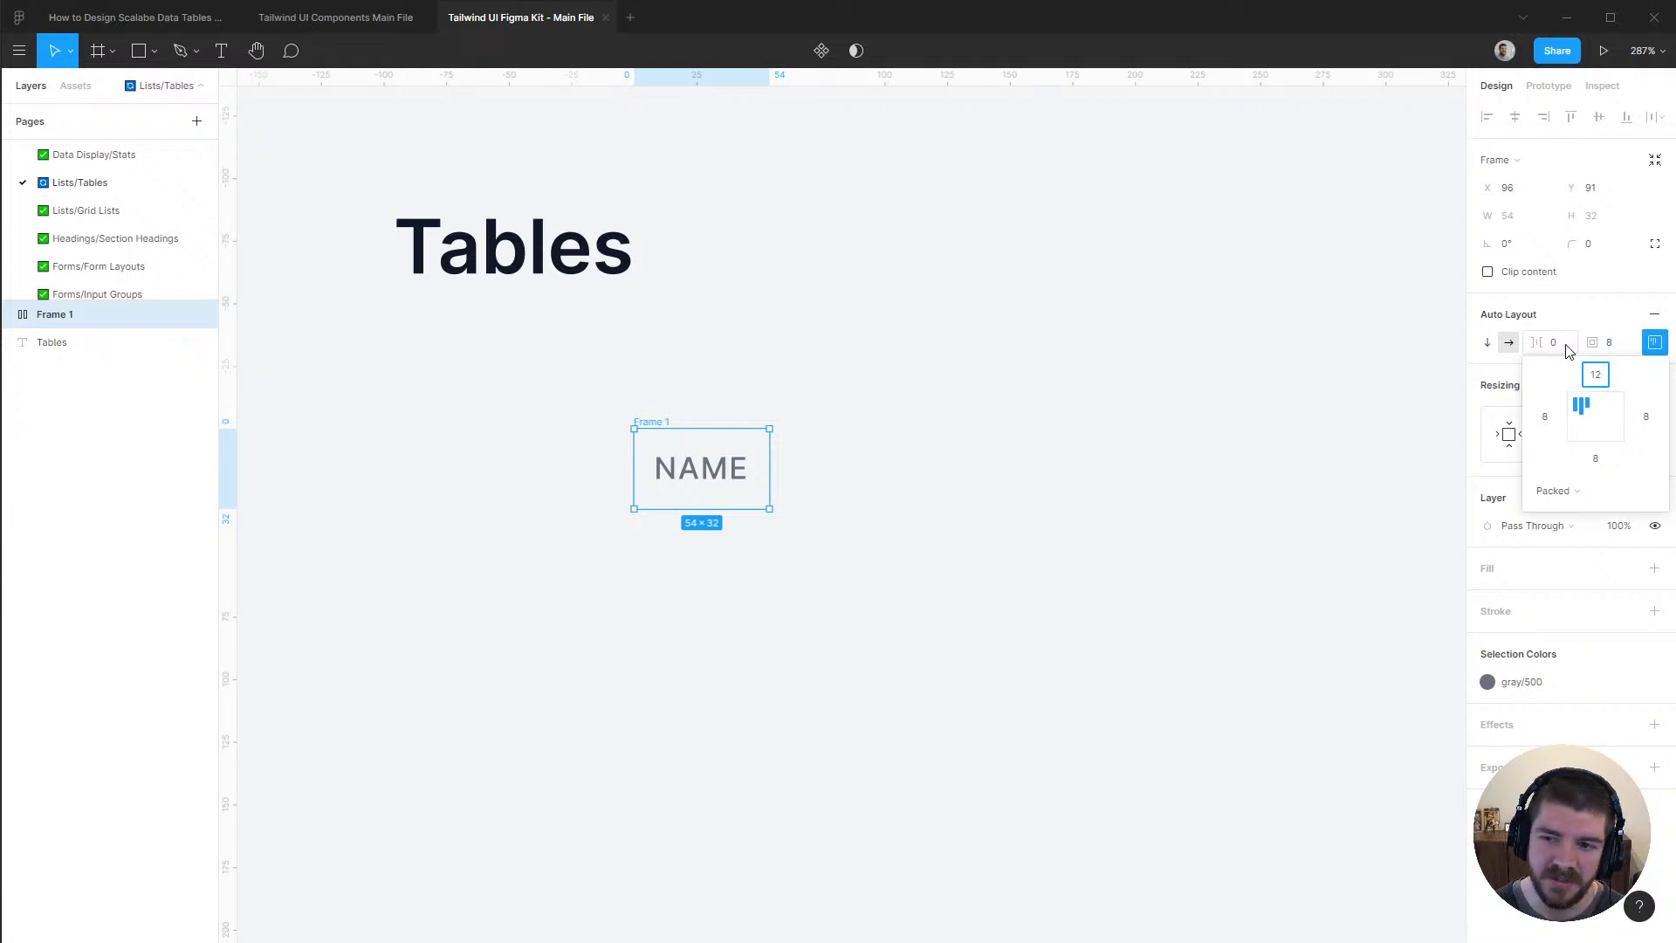
key("Tab")
type("24")
key("Tab")
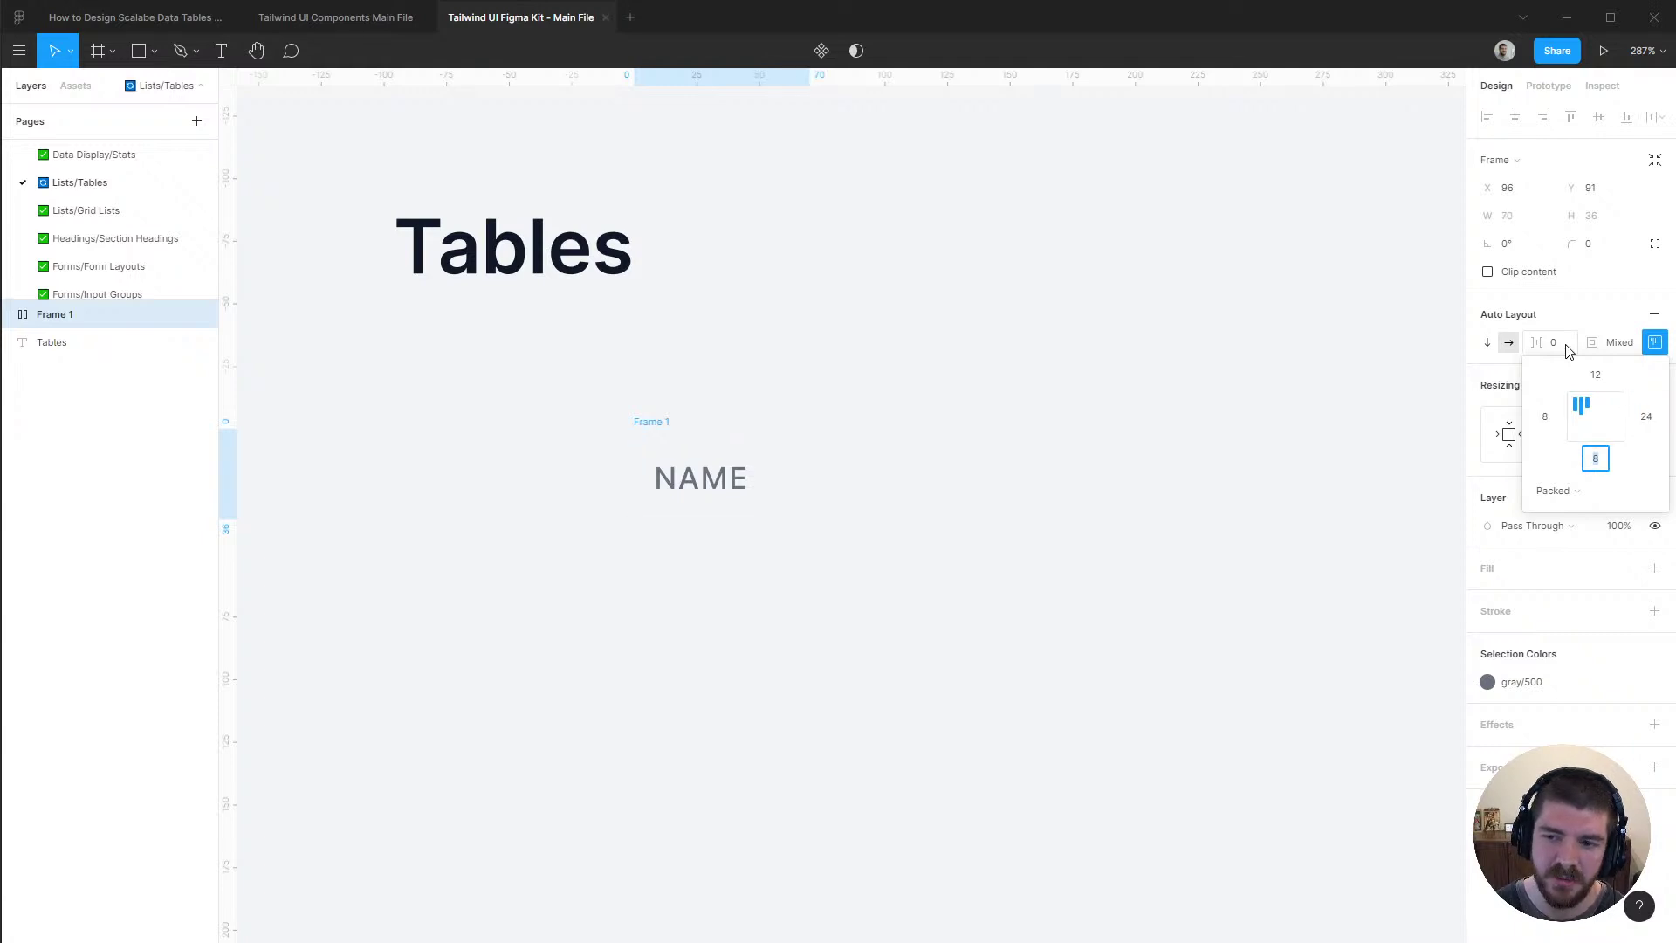
type("12")
key("Tab")
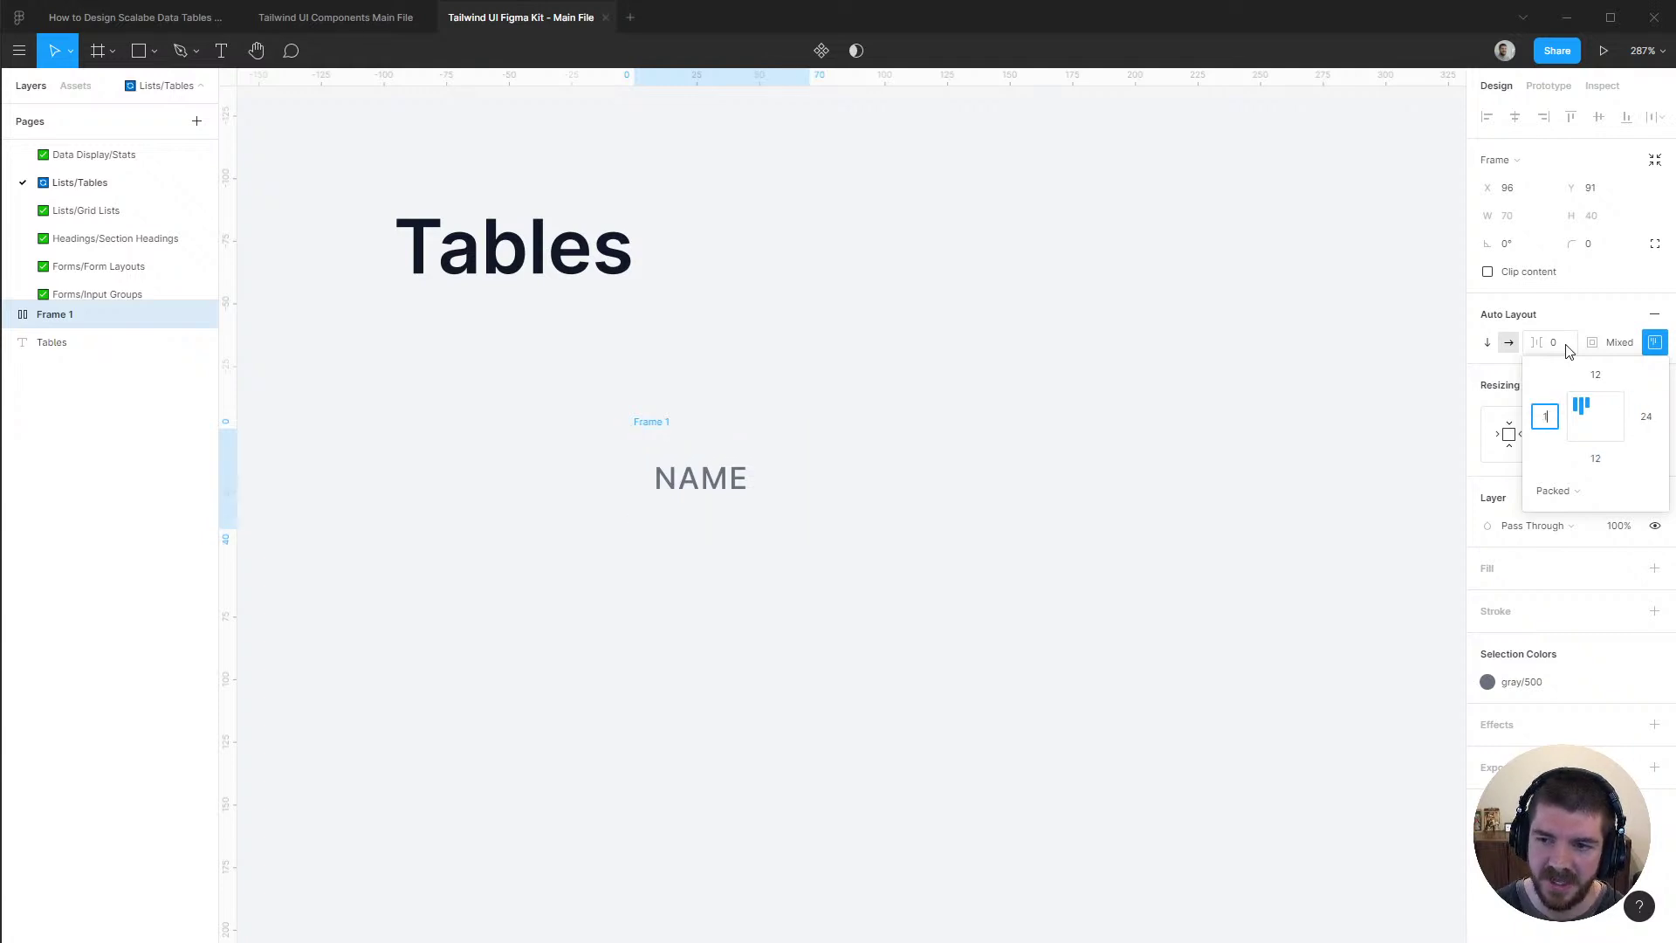
type("24")
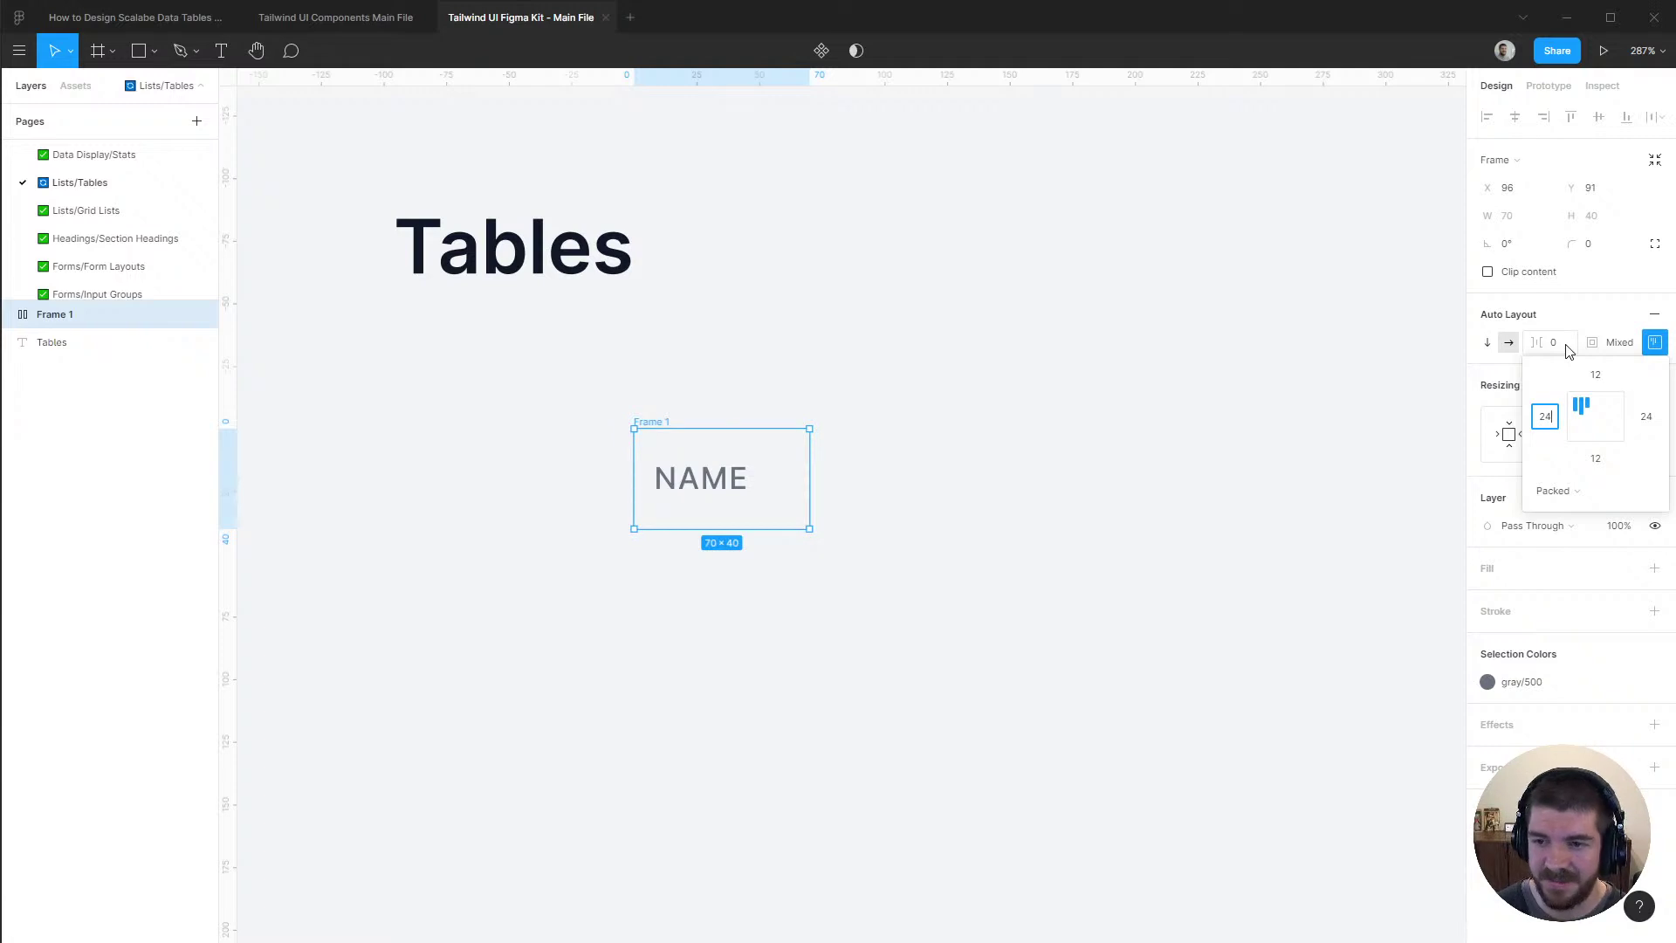
Align the frame's auto layout contents to the left and vertically centered
left_click(1609, 415)
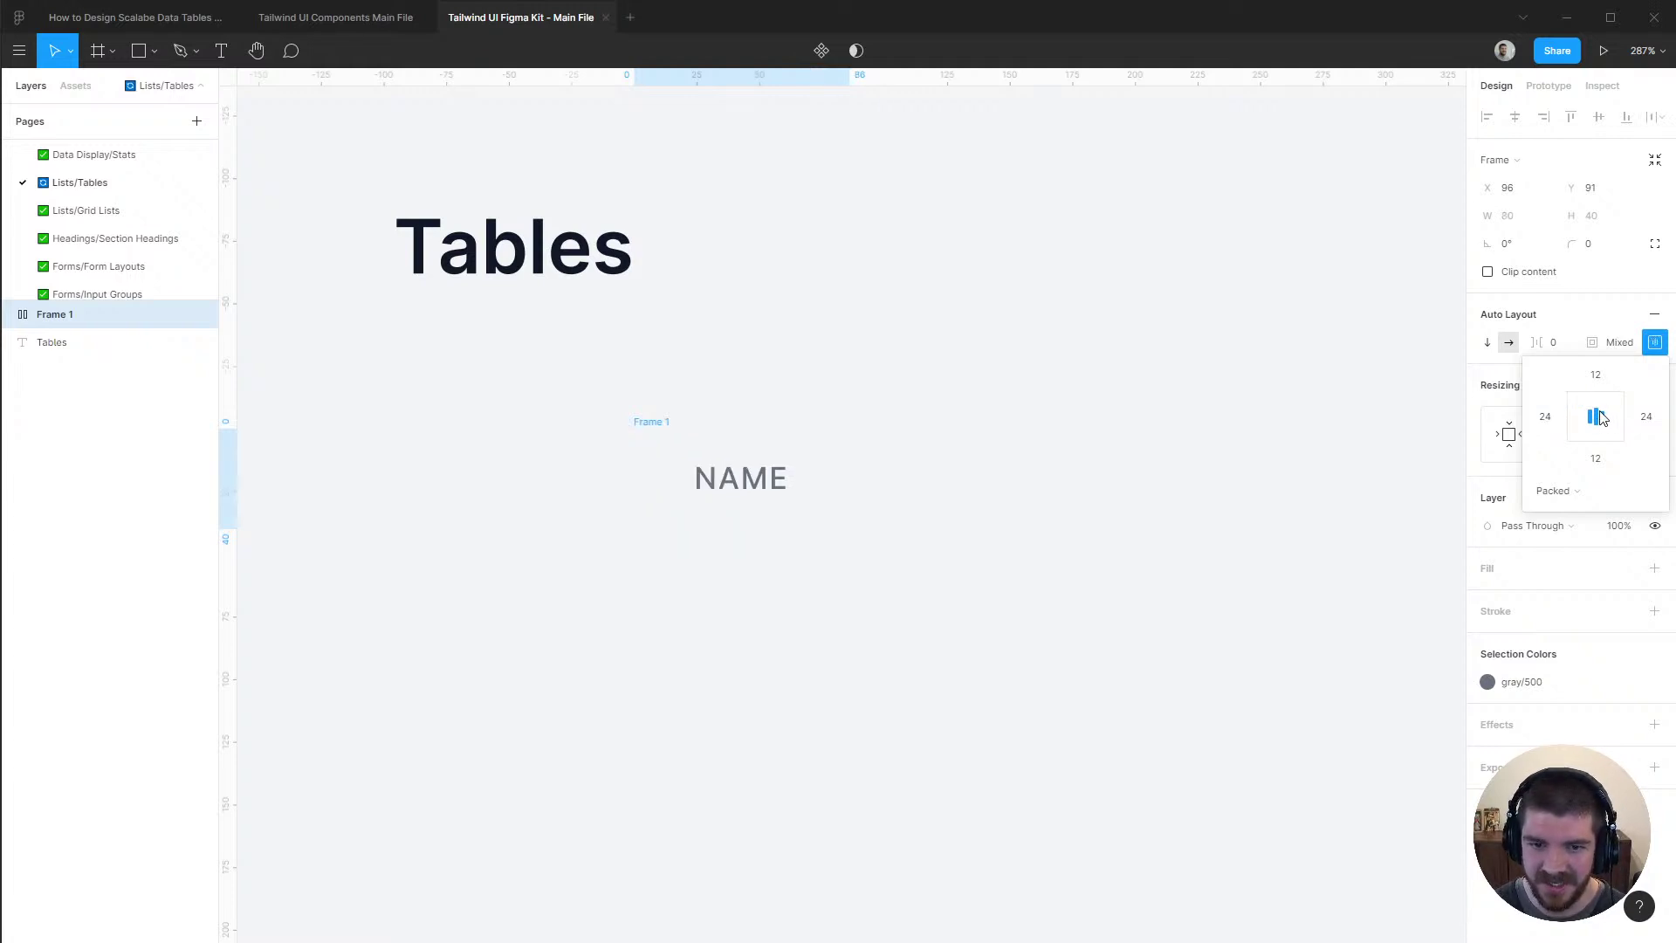
left_click(1577, 416)
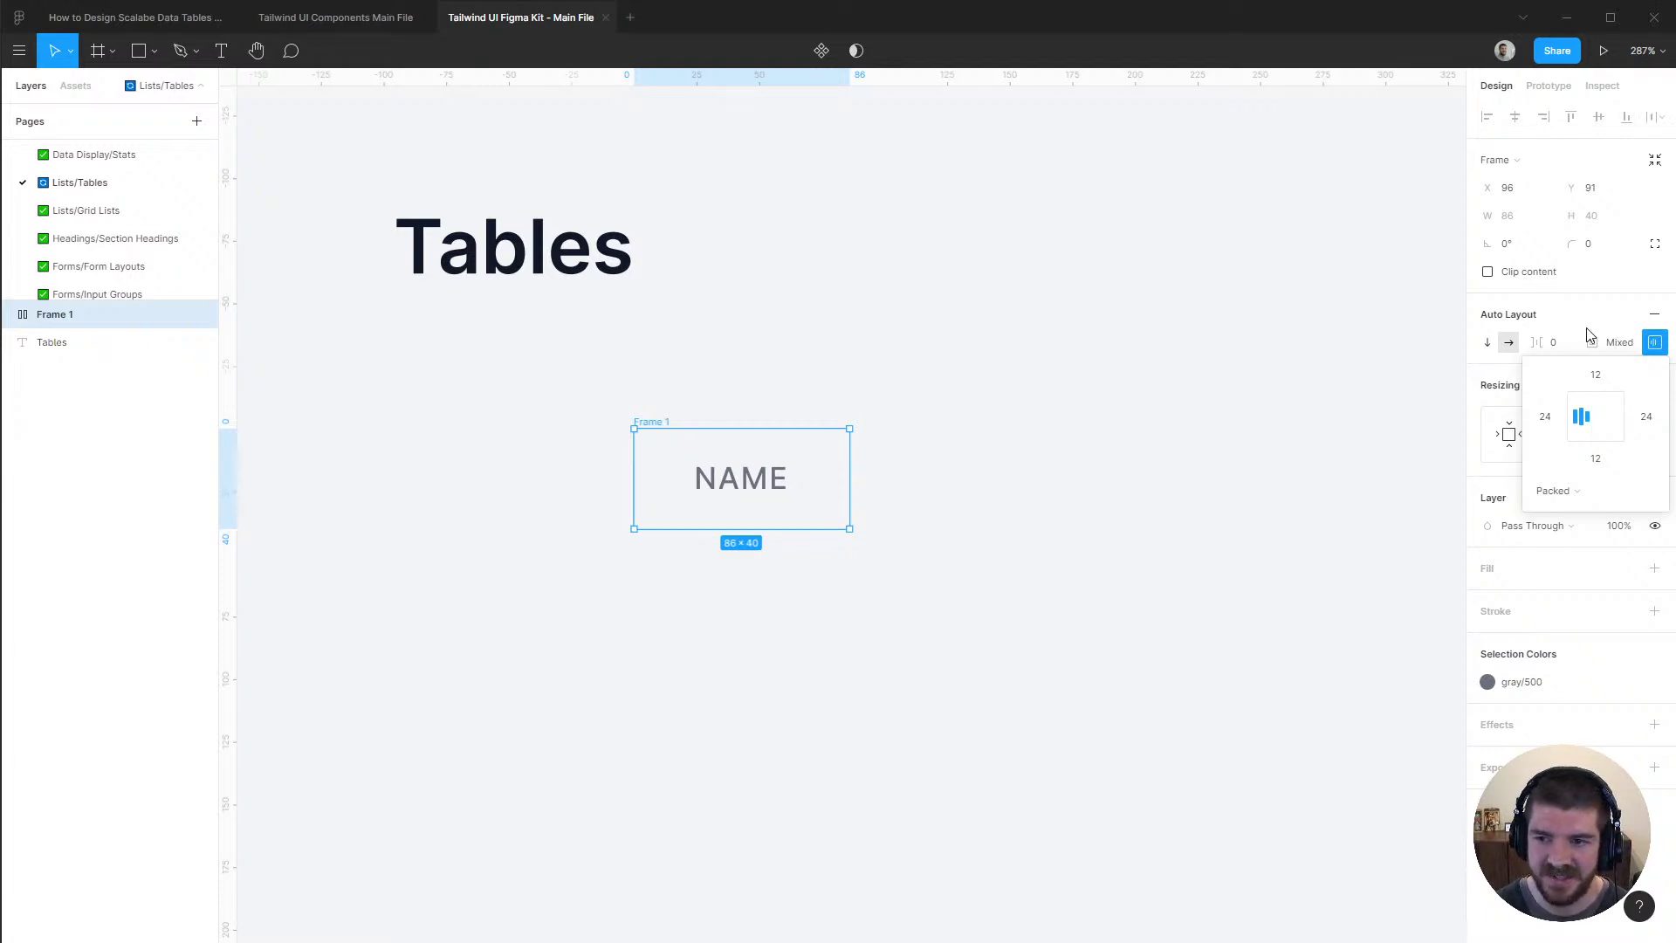
left_click(1595, 304)
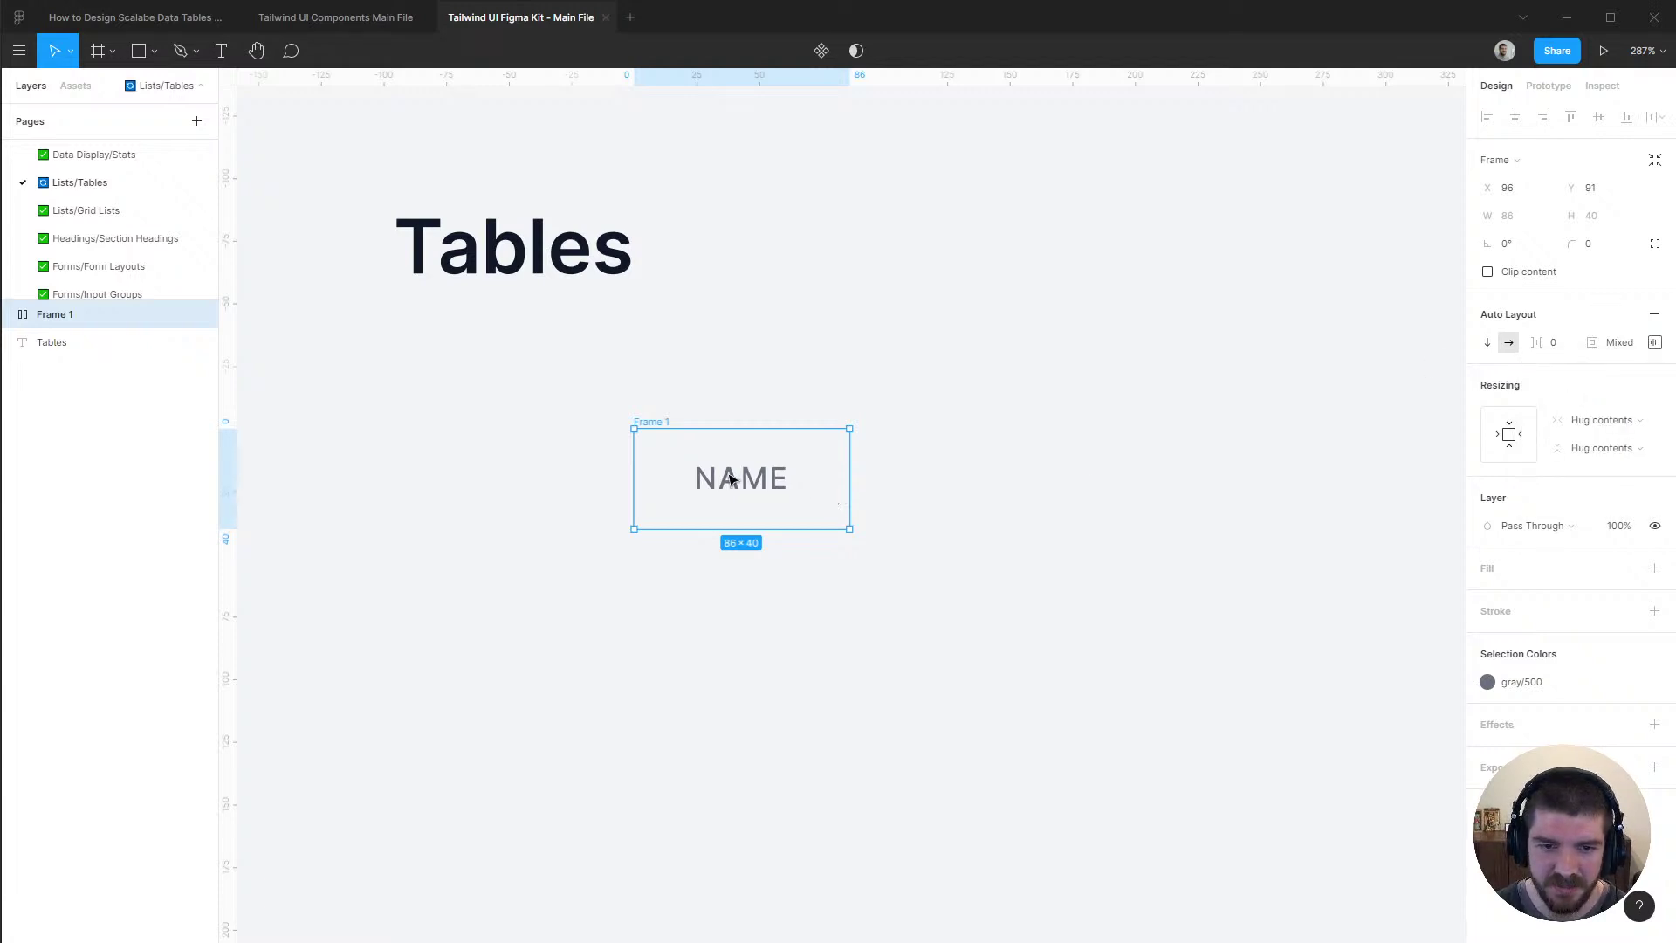
After a brief check of the Tailwind UI page in Firefox, turn the NAME frame in Figma into a component named "Cell/Head"
key("alt+Tab")
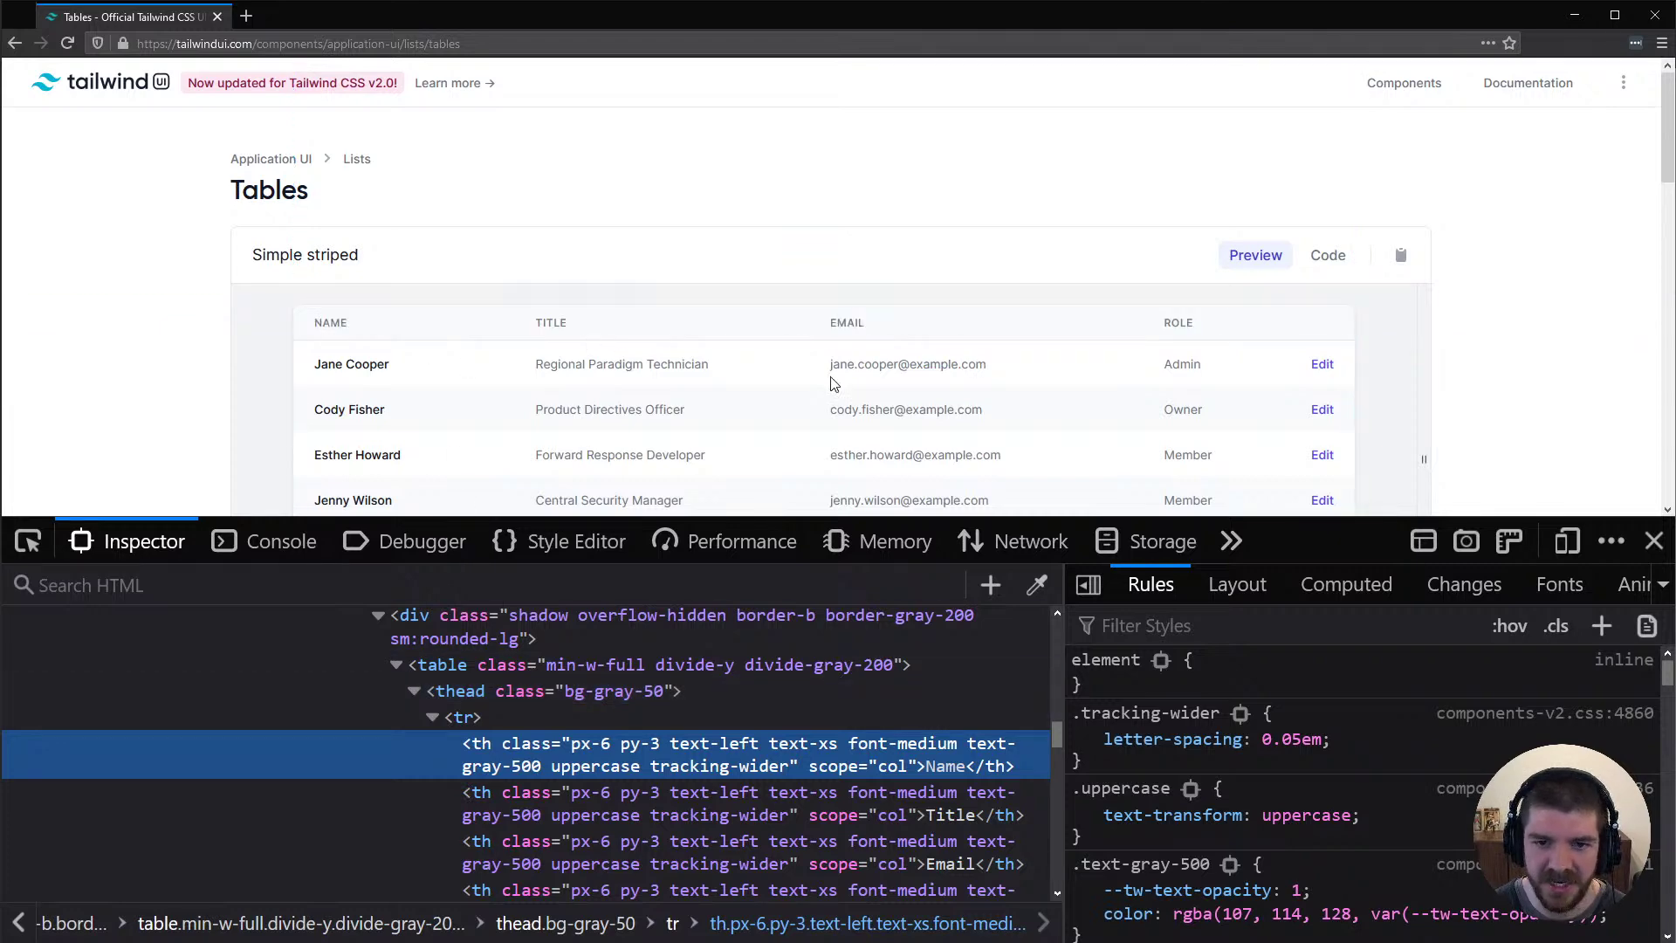
key("alt+Tab")
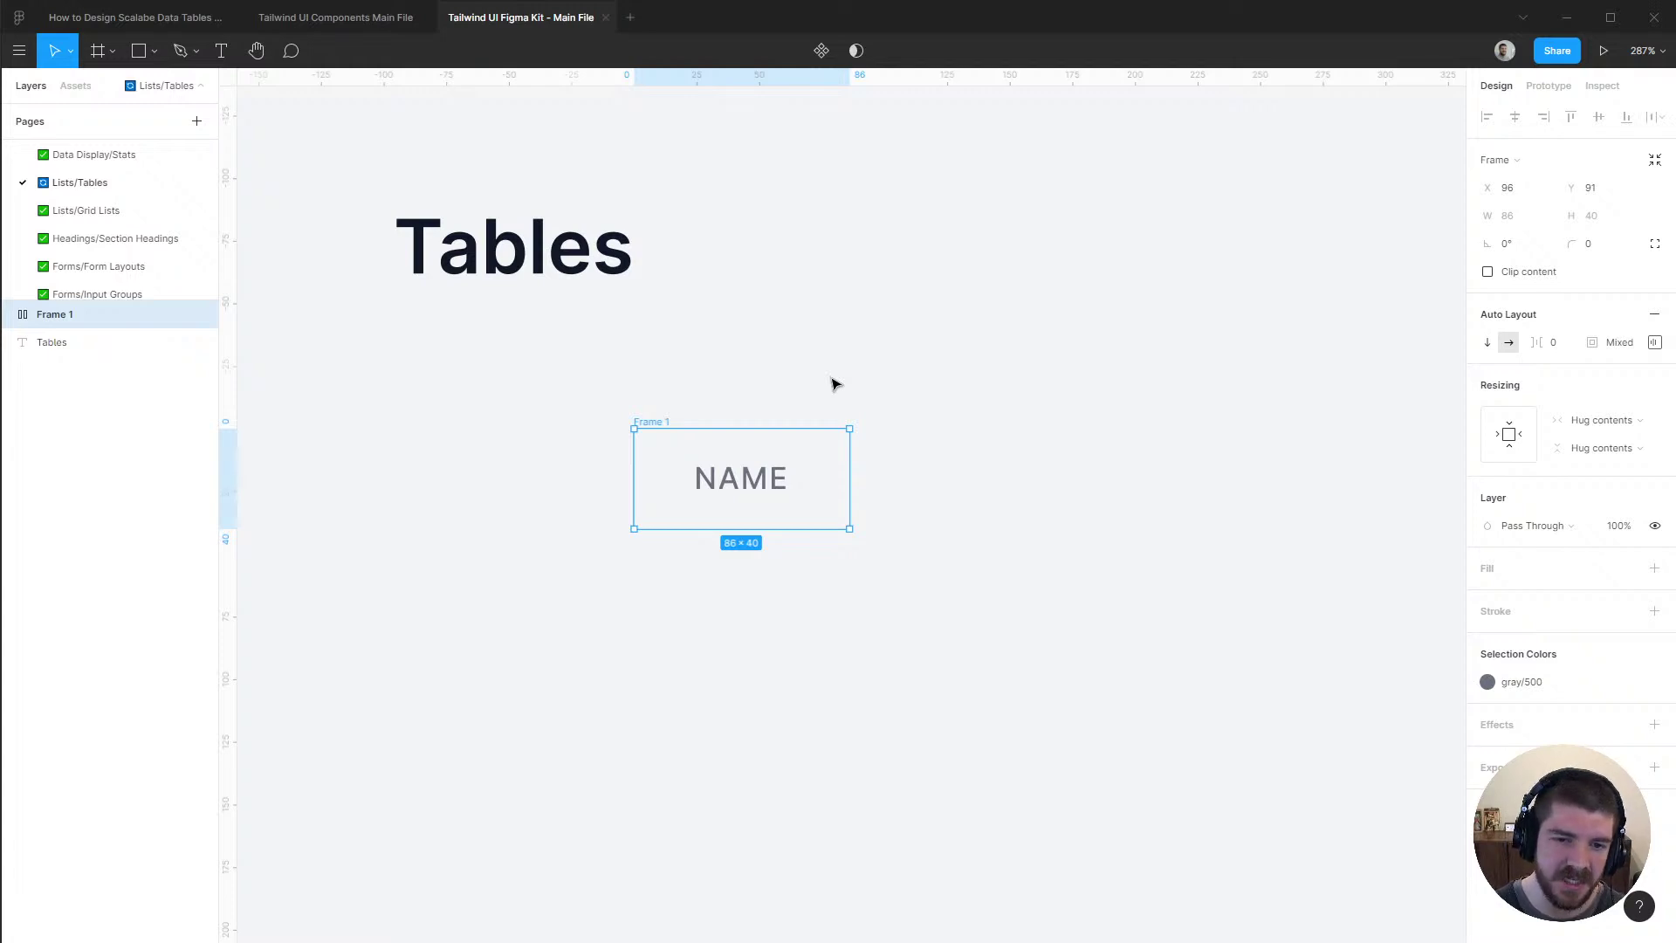
key("ctrl+alt+k")
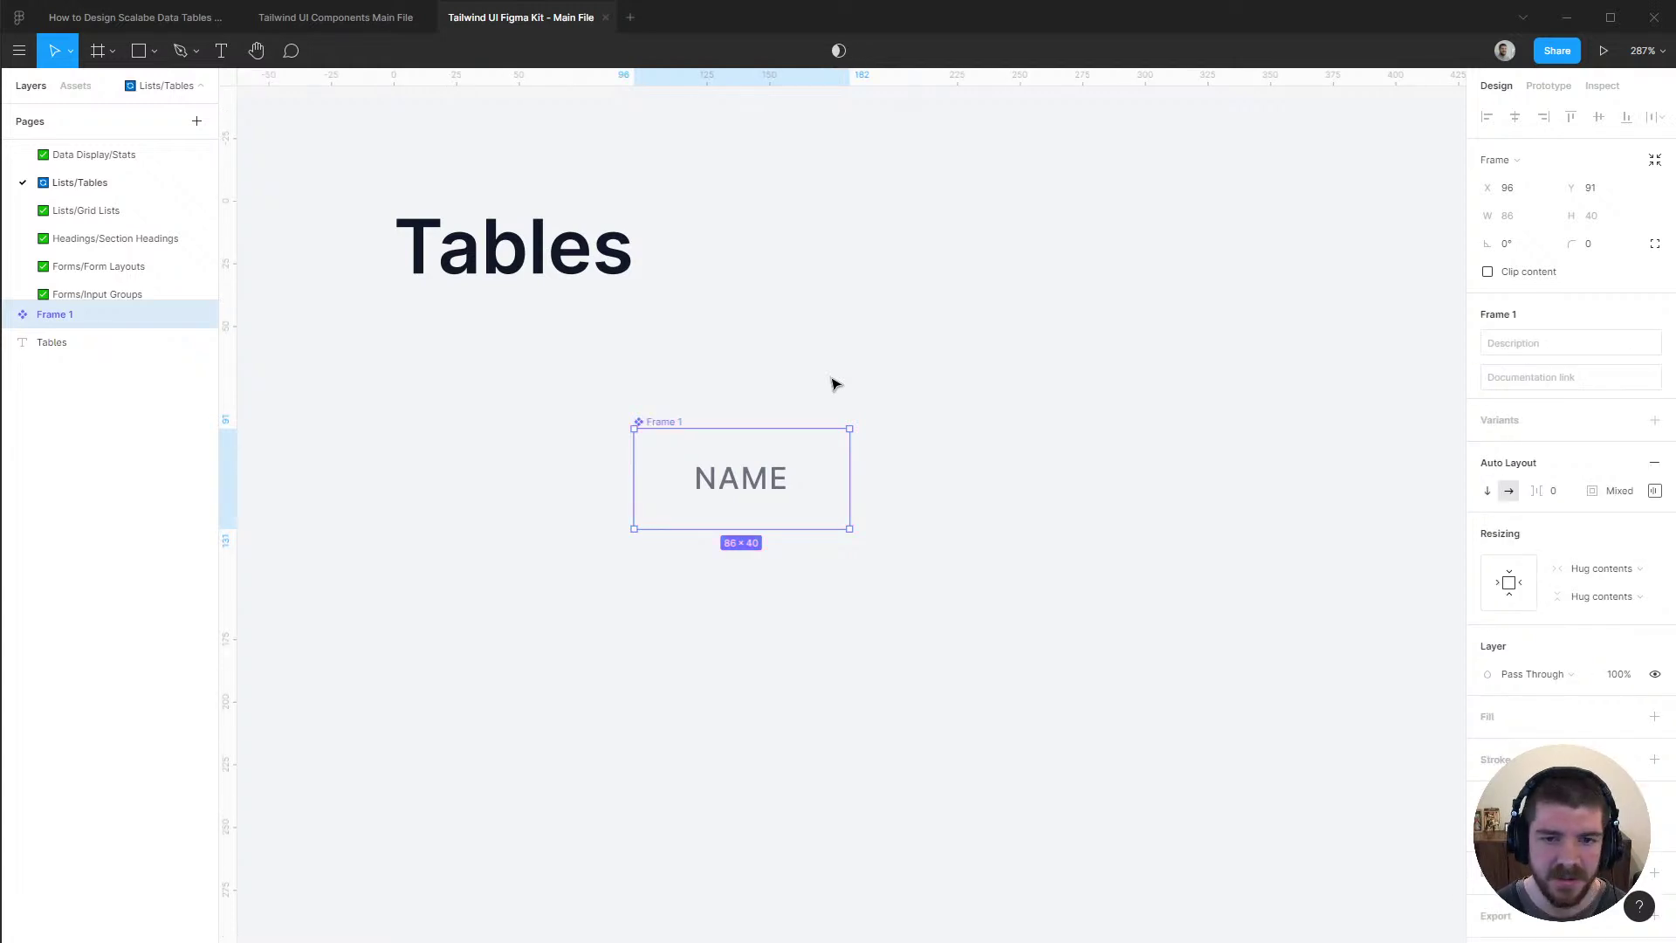
key("ctrl+r")
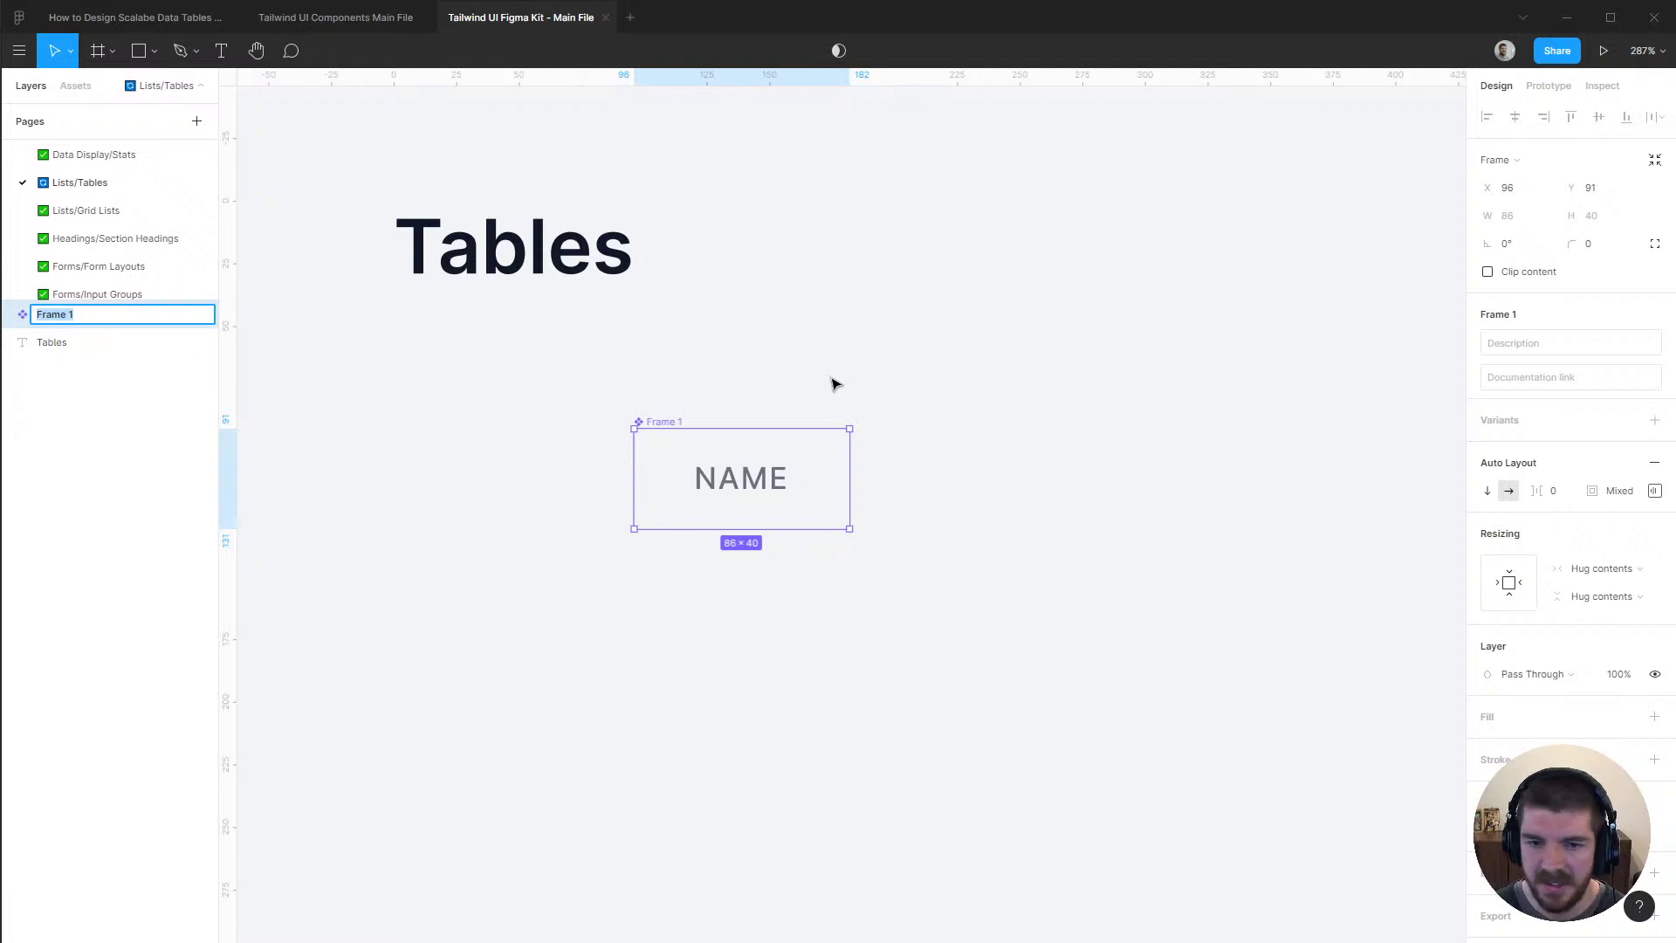
type("Cell/Head")
key("Return")
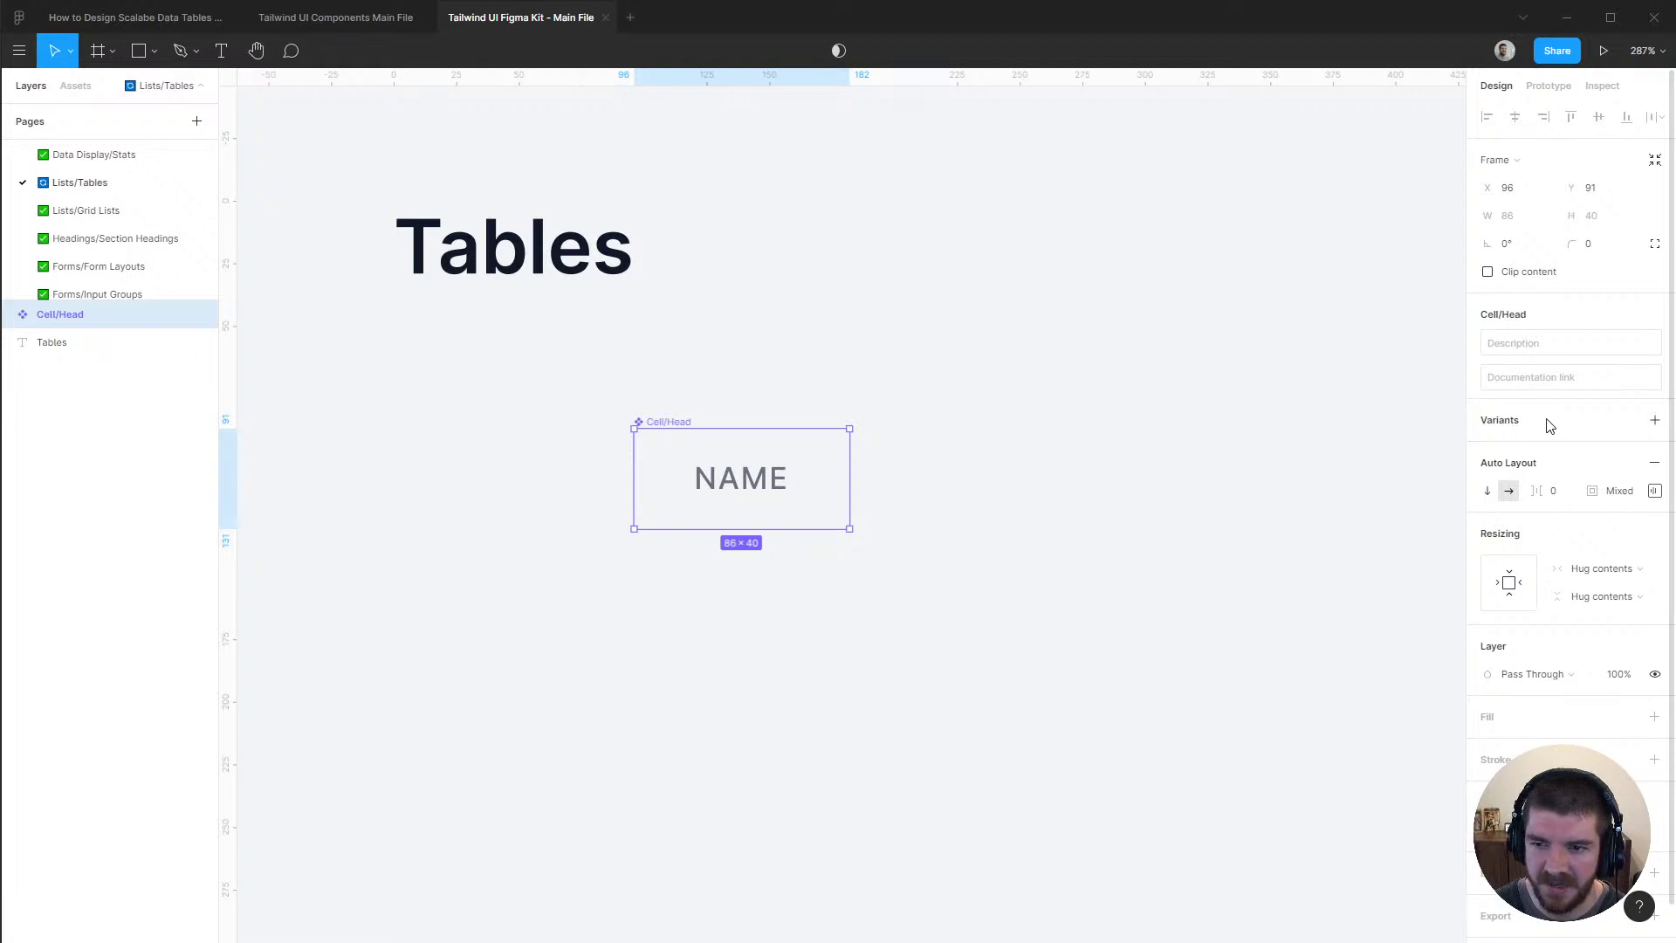
Add a second variant to the Cell/Head component and name it "Text"
left_click(1656, 422)
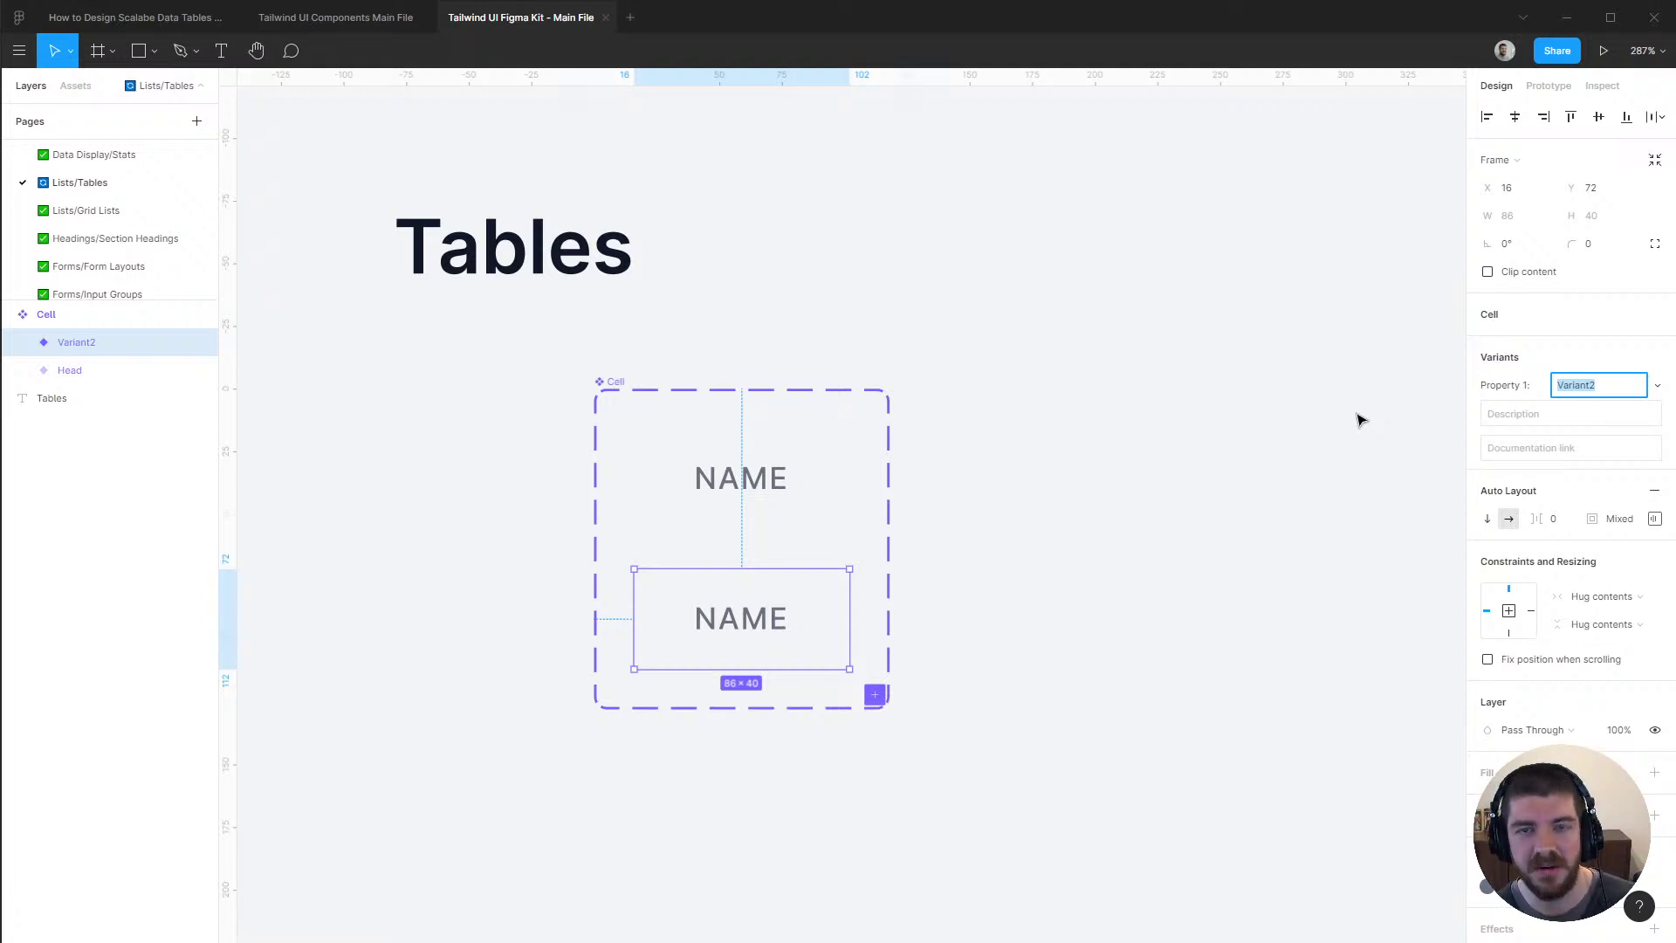
type("Text")
key("Return")
Rename the Cell component set's variant property to "Type"
left_click(74, 316)
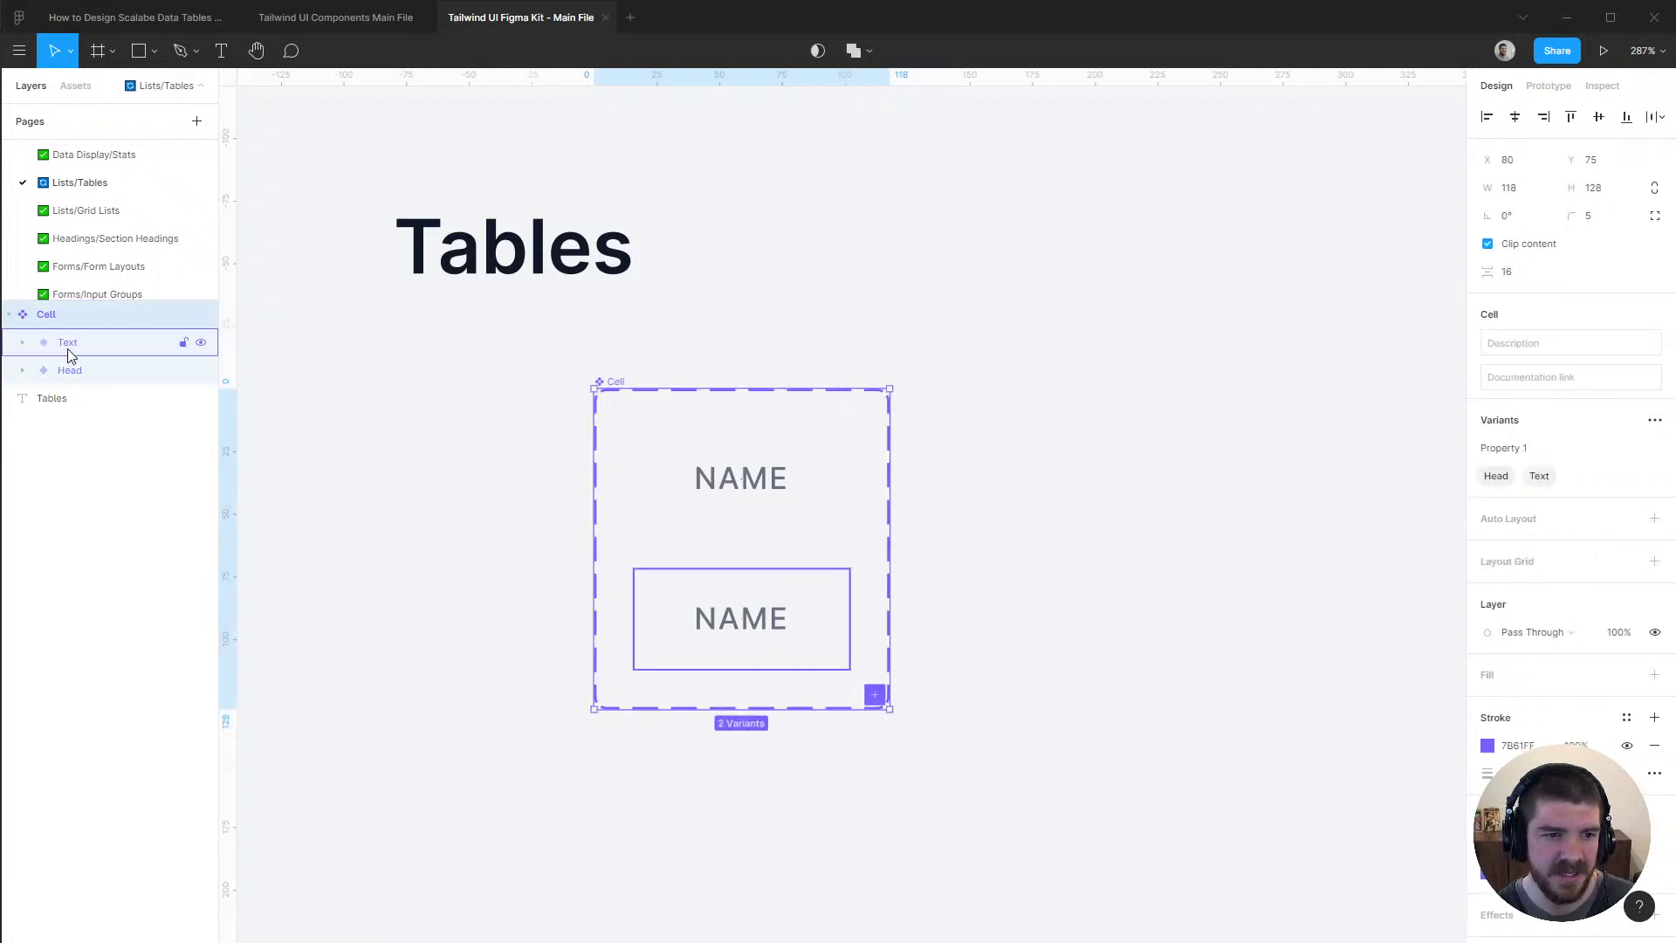
left_click(68, 370)
left_click(75, 341)
left_click(75, 313)
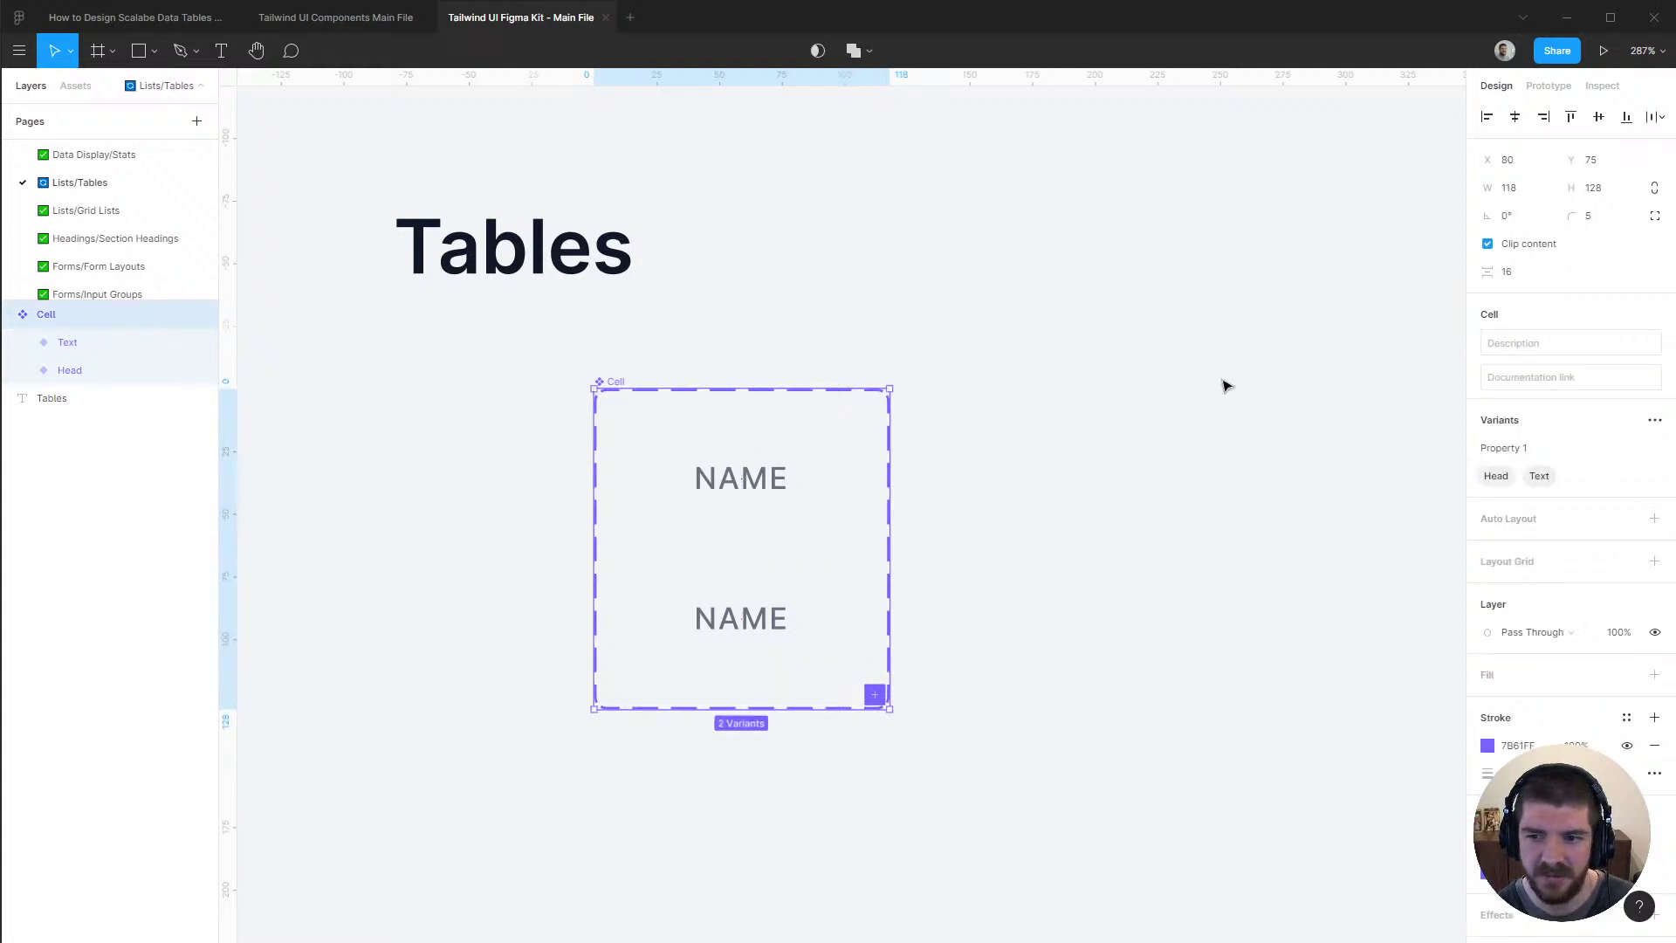
left_click(1548, 448)
key("BackSpace")
type("Type")
key("Return")
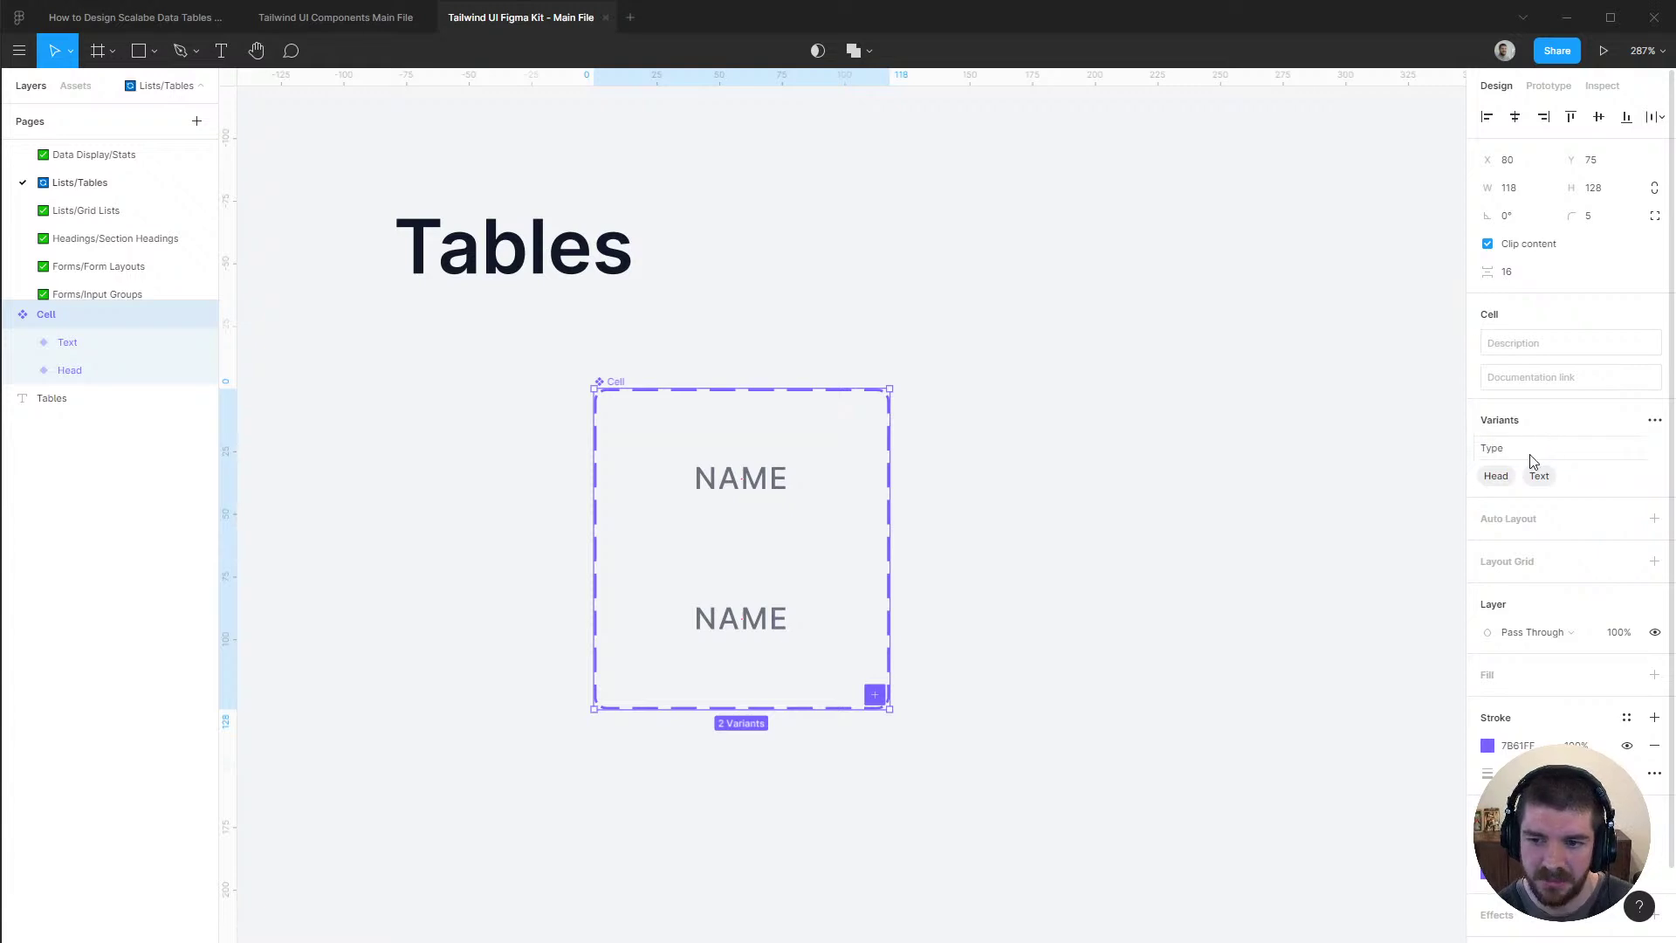
key("Escape")
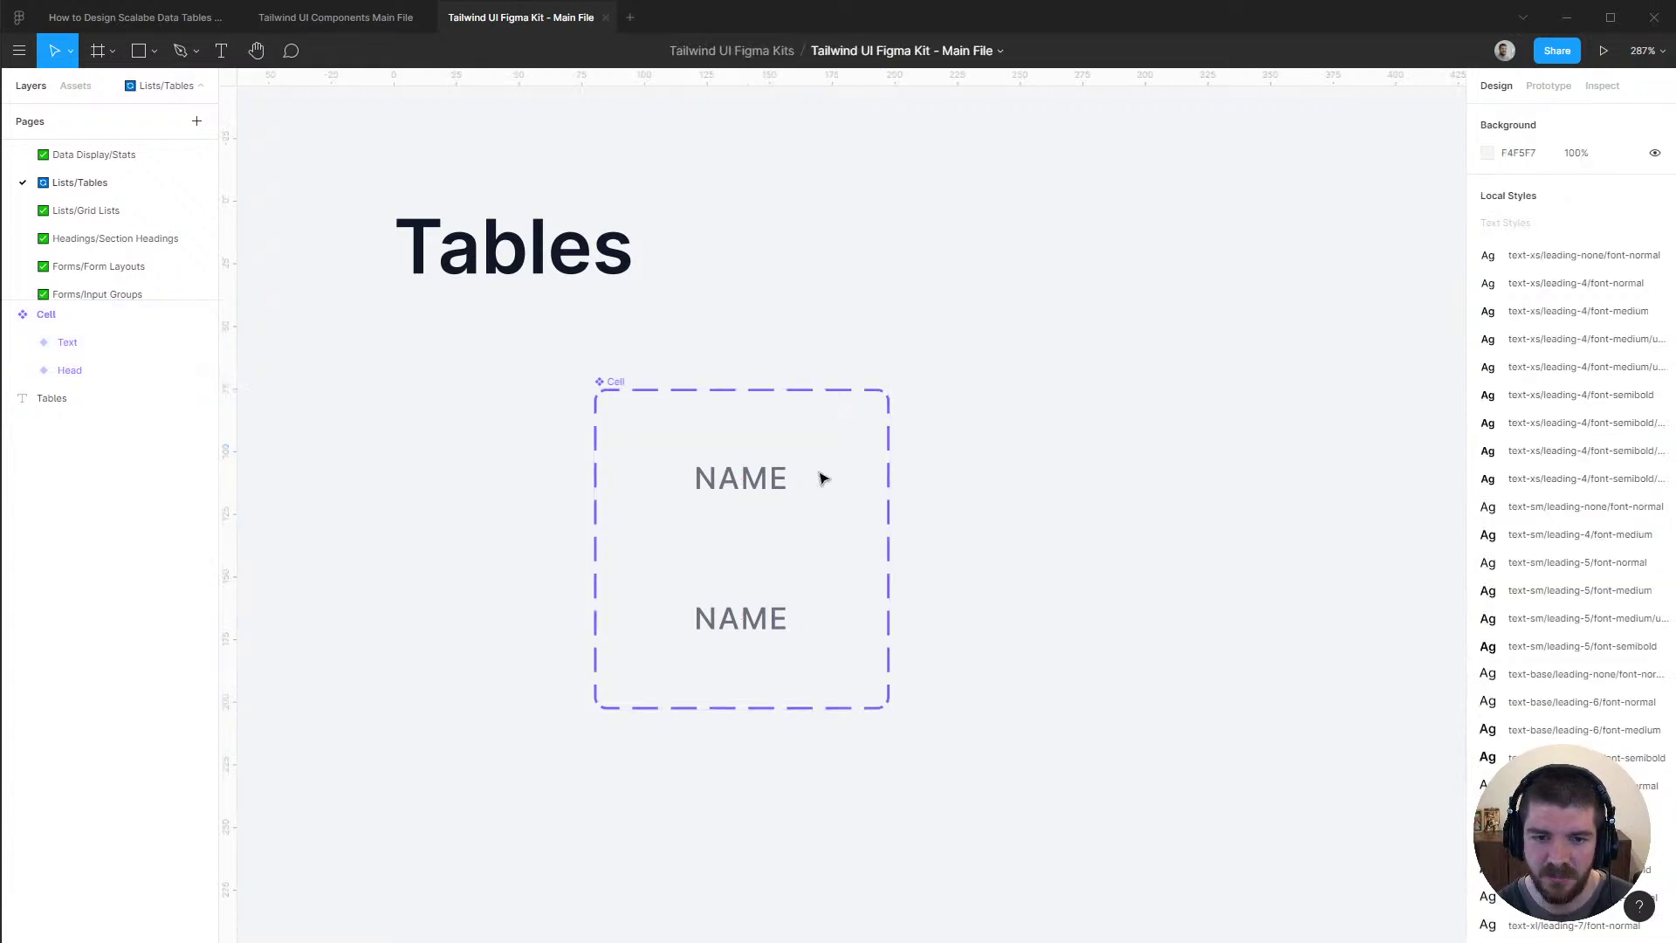
Test the Type property on a temporary instance of the Head variant beside the component set, and delete that instance
left_click_drag(759, 479, 1117, 467)
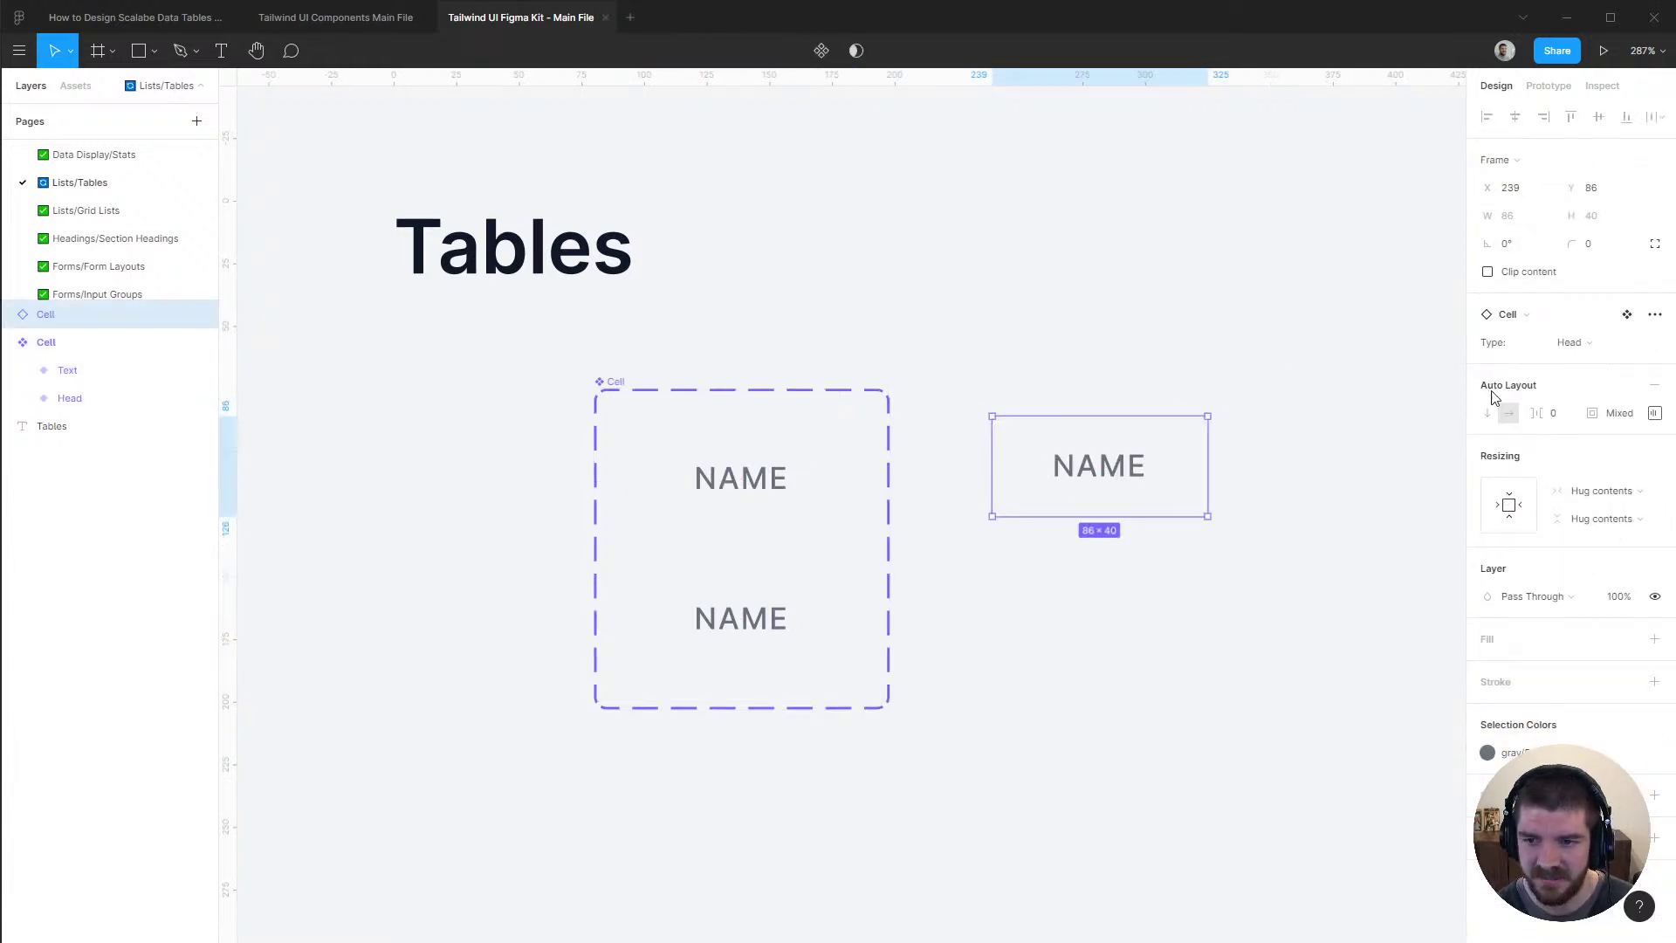
left_click(1571, 342)
left_click(1595, 340)
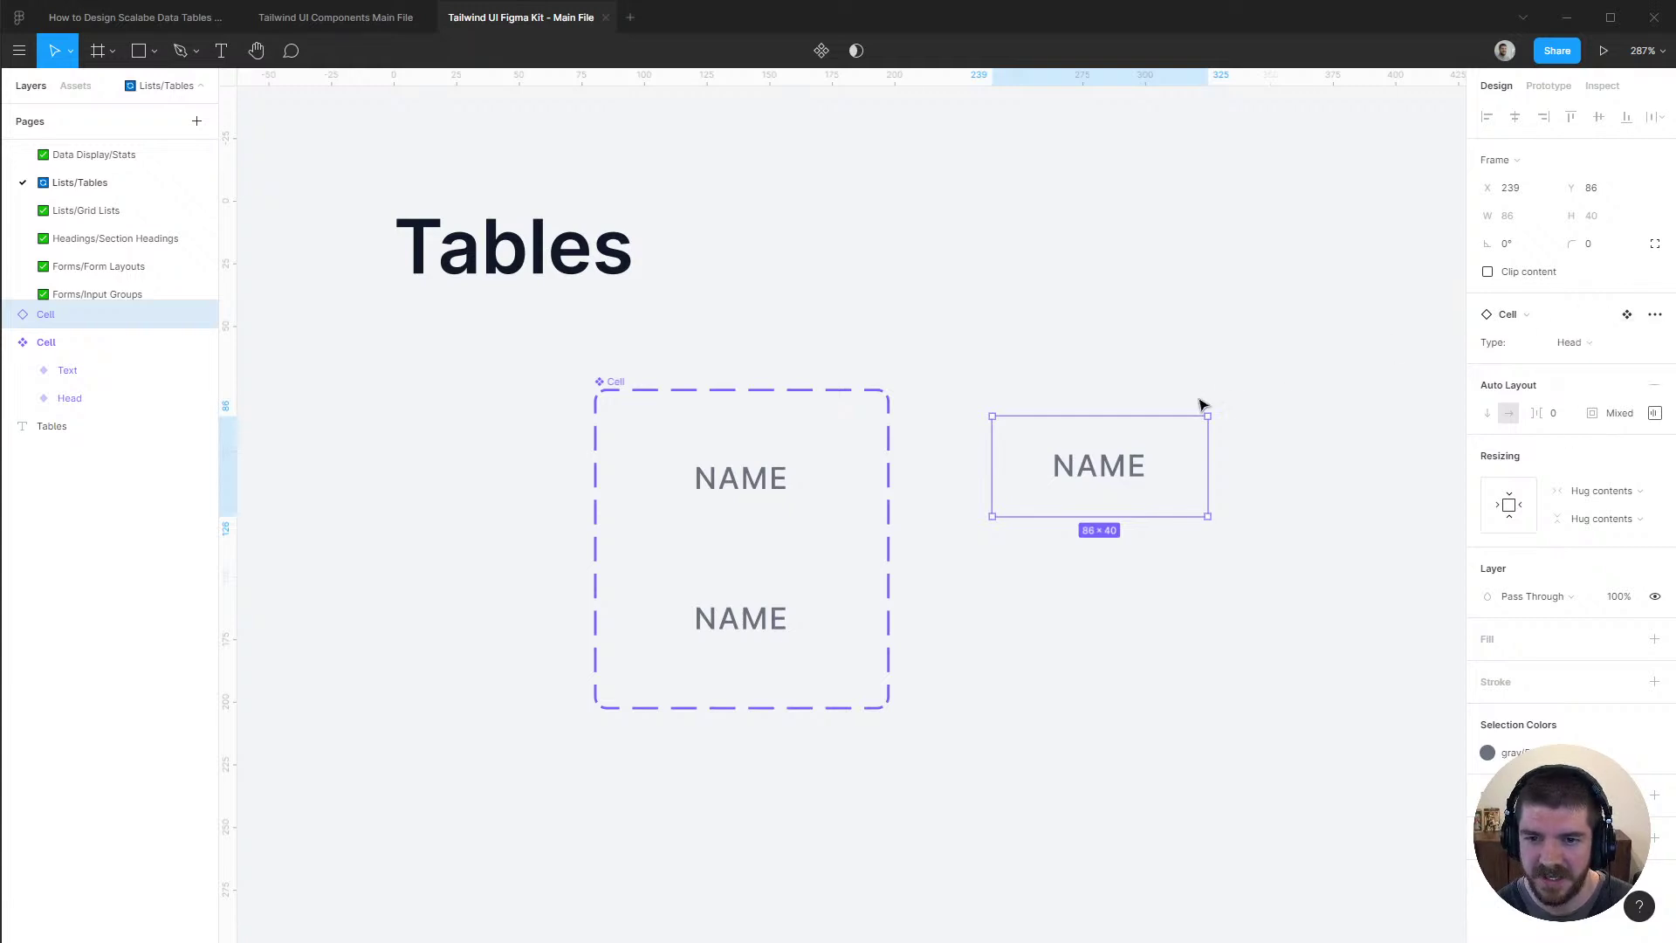
key("Delete")
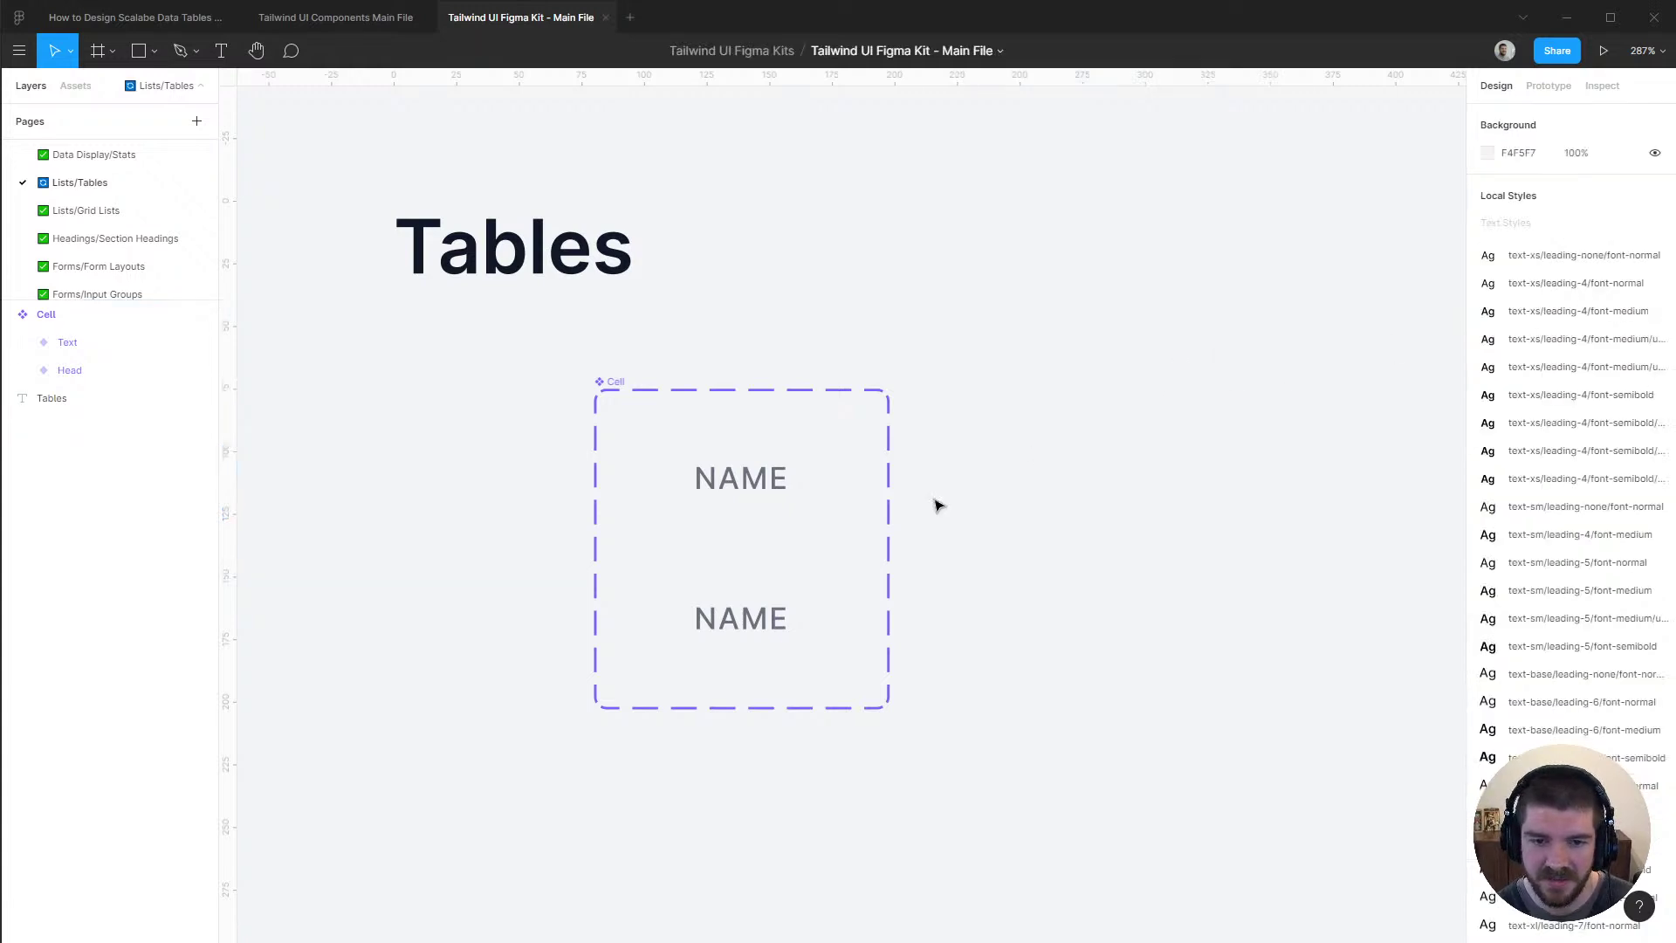
Switch to the Tailwind UI page in Firefox and inspect the first row's Title cell in the Simple striped table
left_click(768, 614)
key("alt+Tab")
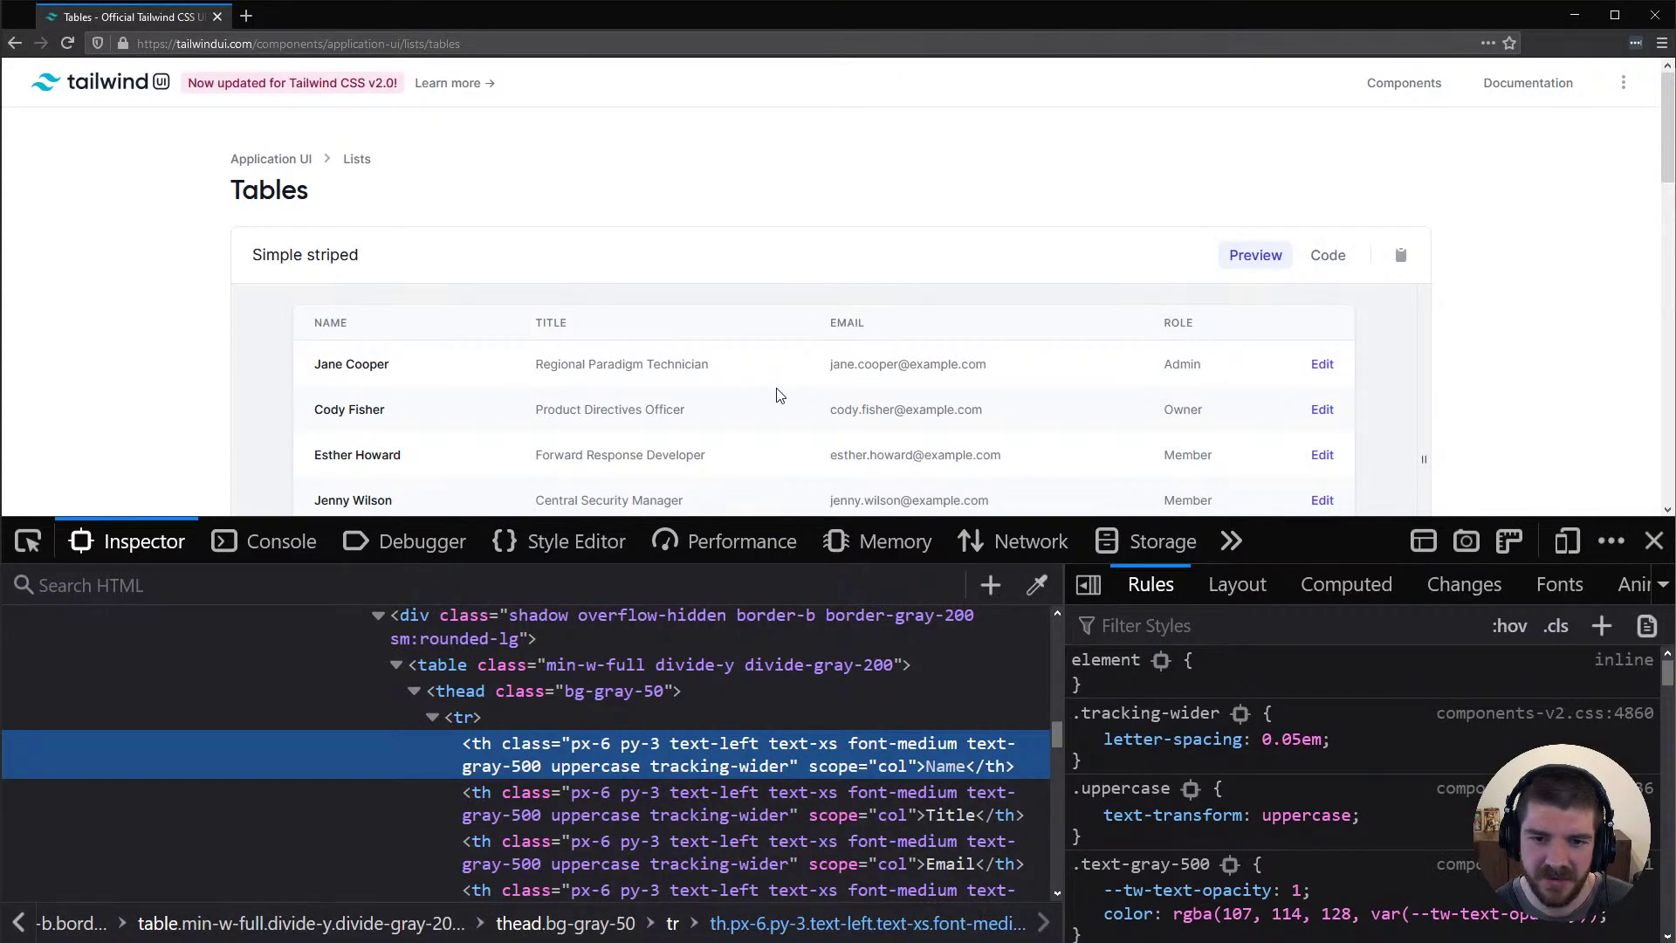
scroll(775, 391, "down", 2)
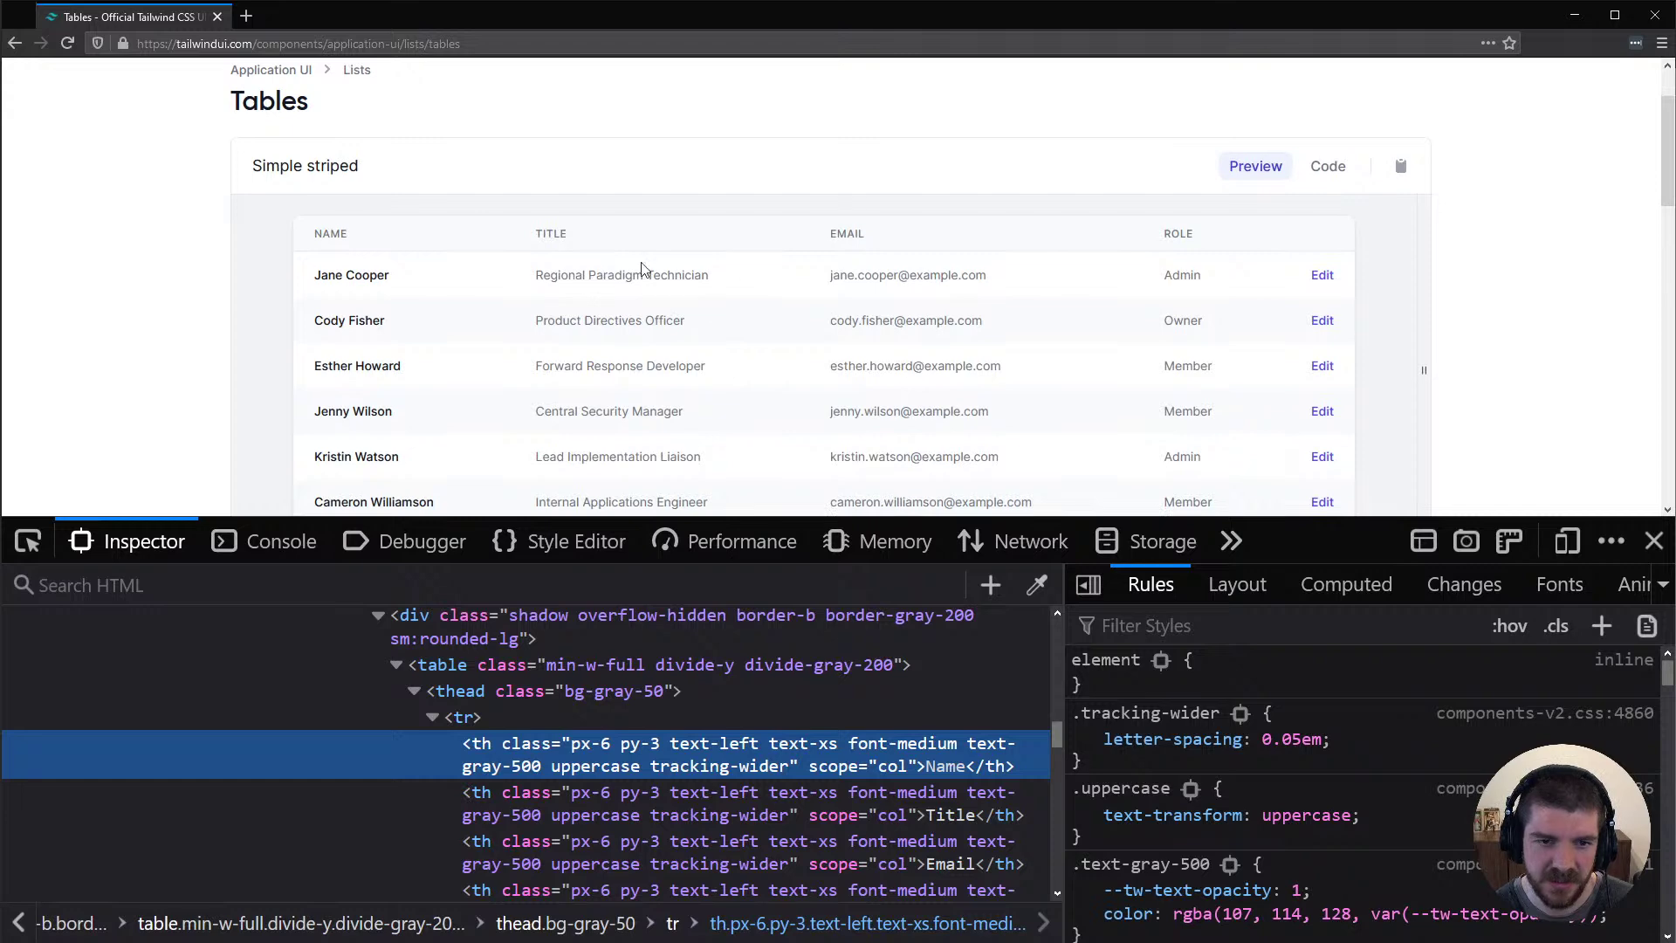
right_click(549, 278)
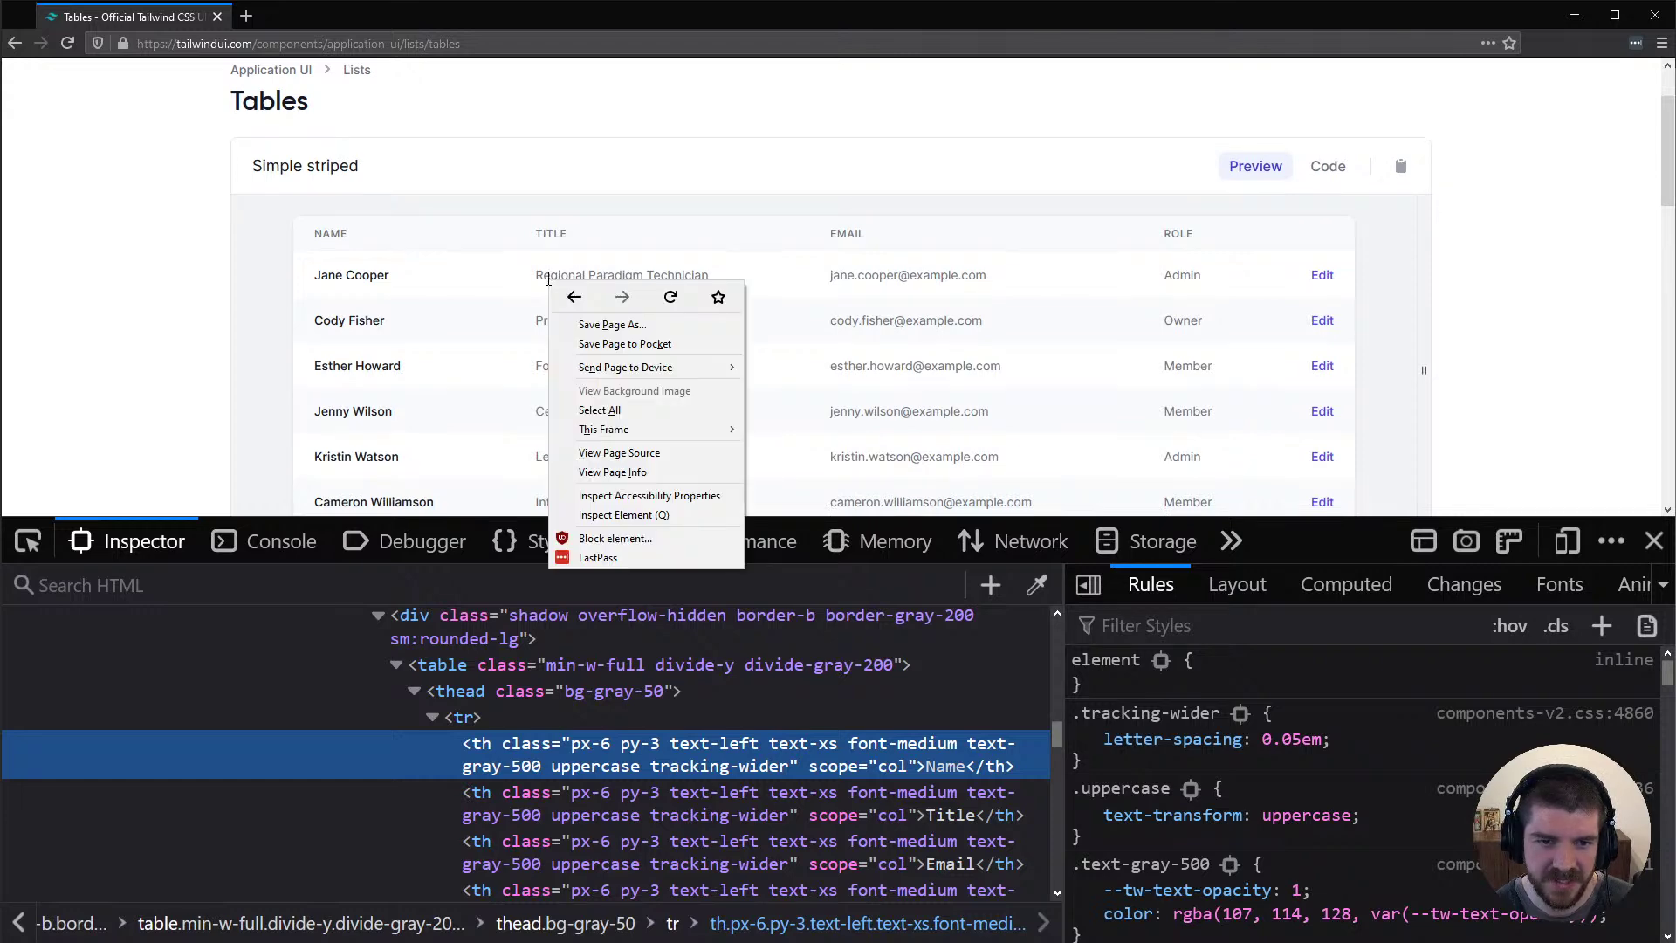
left_click(615, 514)
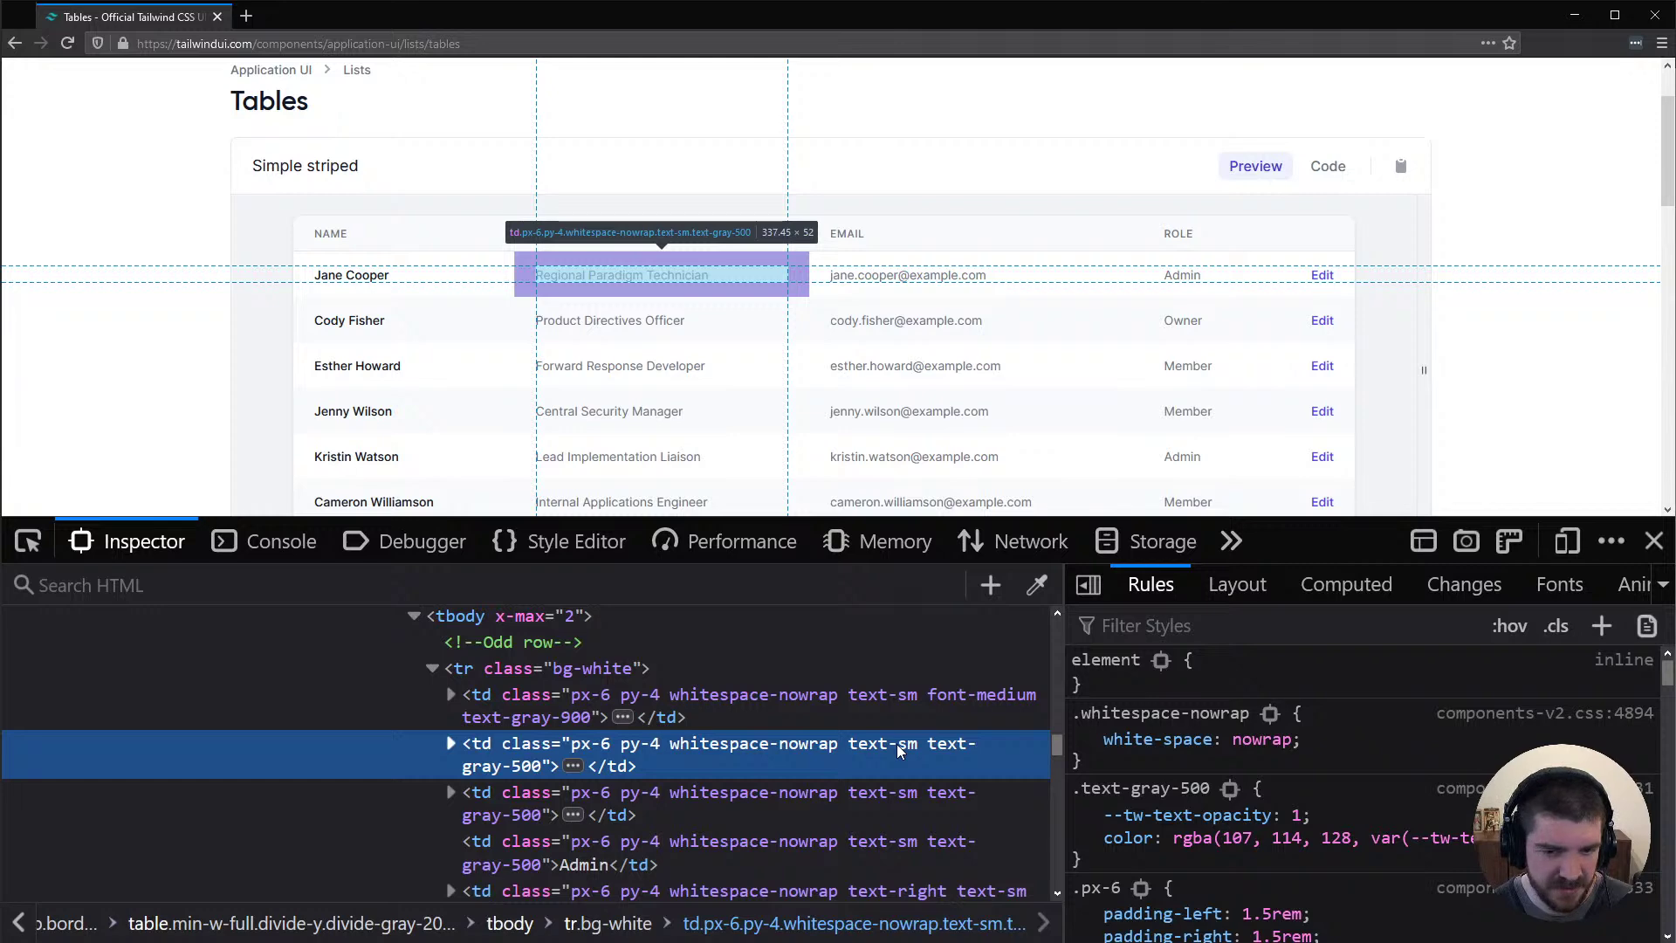
Back in Figma, apply the text-sm/leading-5/font-normal text style to the Text variant's text layer
key("alt+Tab")
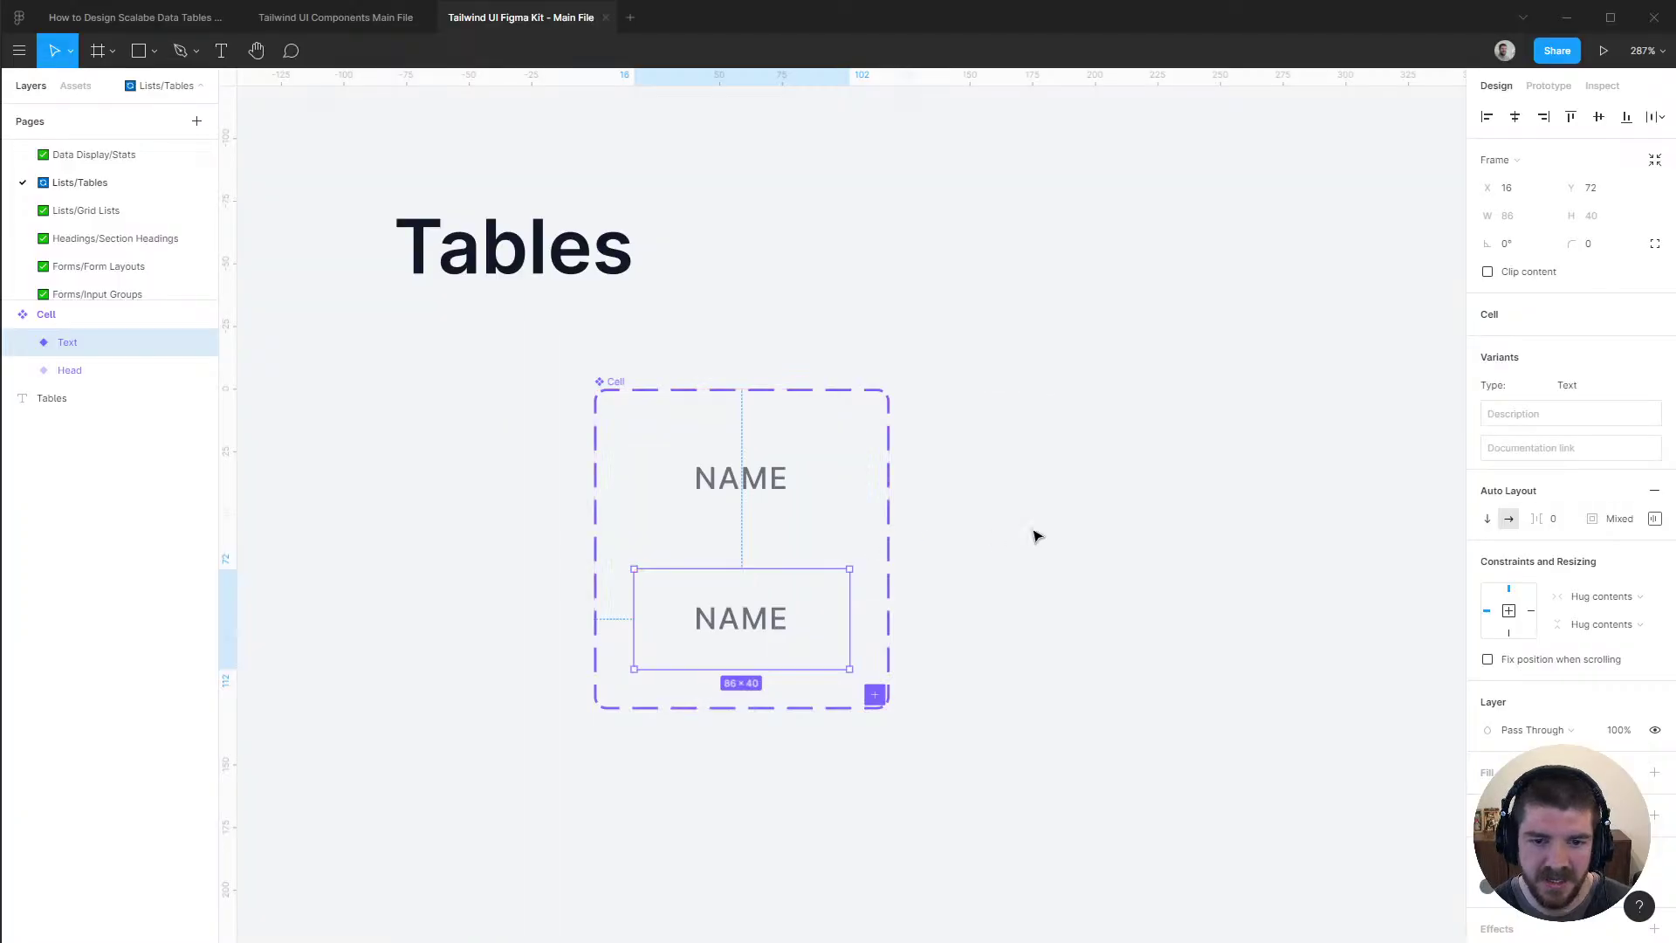
left_click(993, 536)
left_click(756, 620)
left_click(23, 342)
left_click(92, 370)
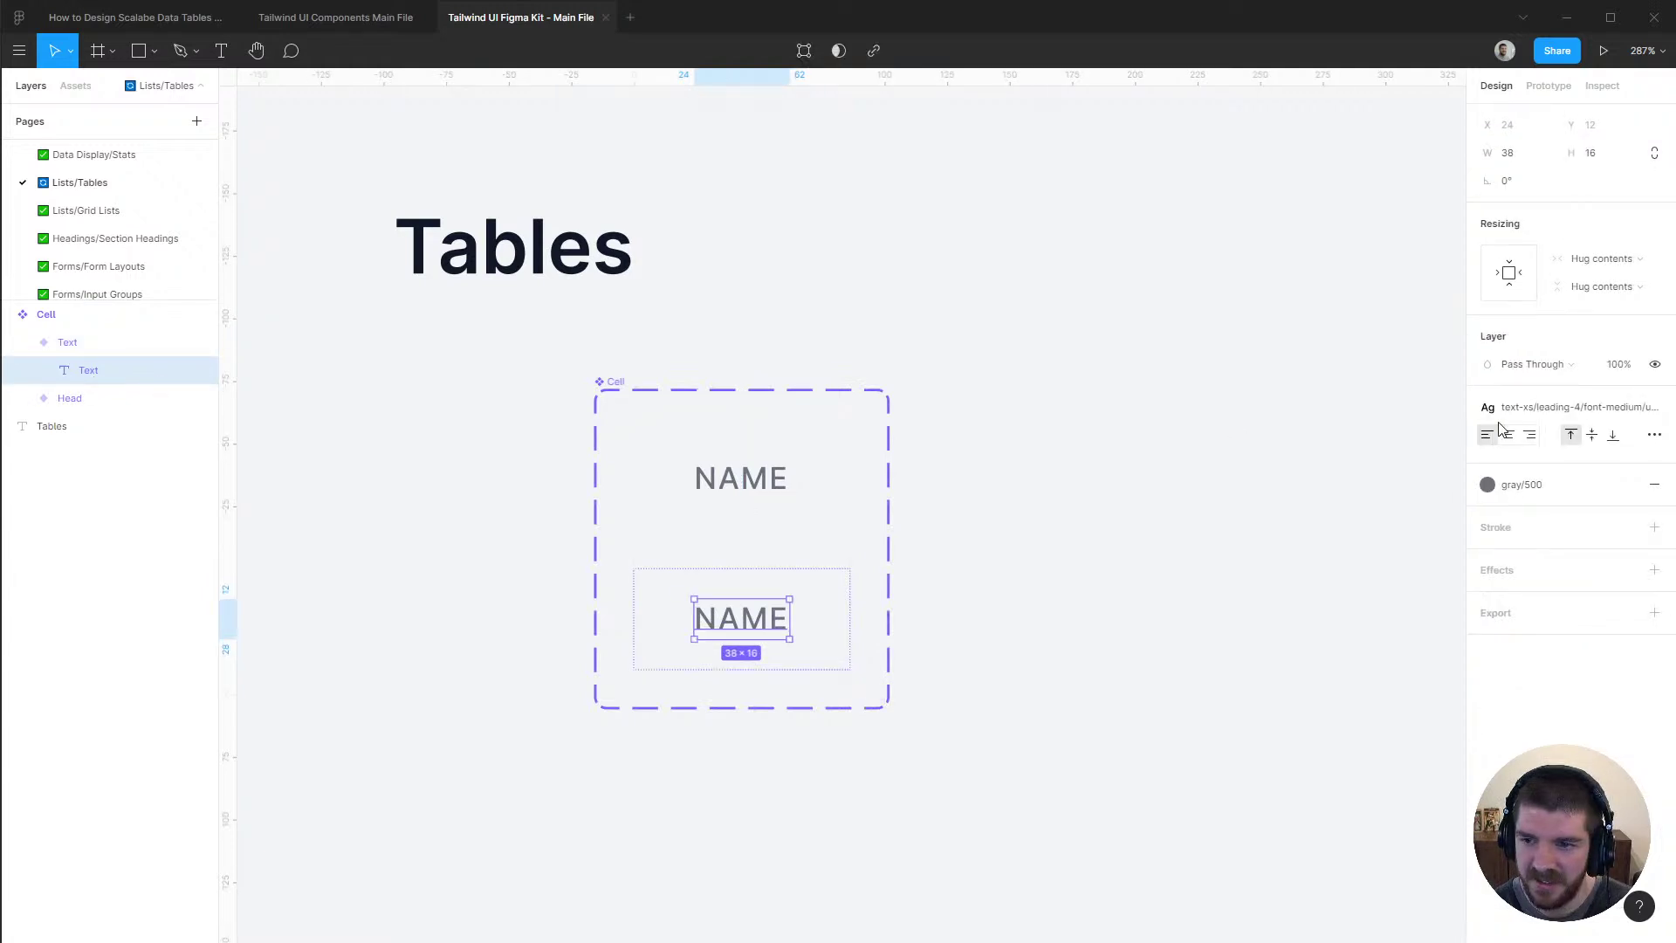
left_click(1545, 407)
type("sm")
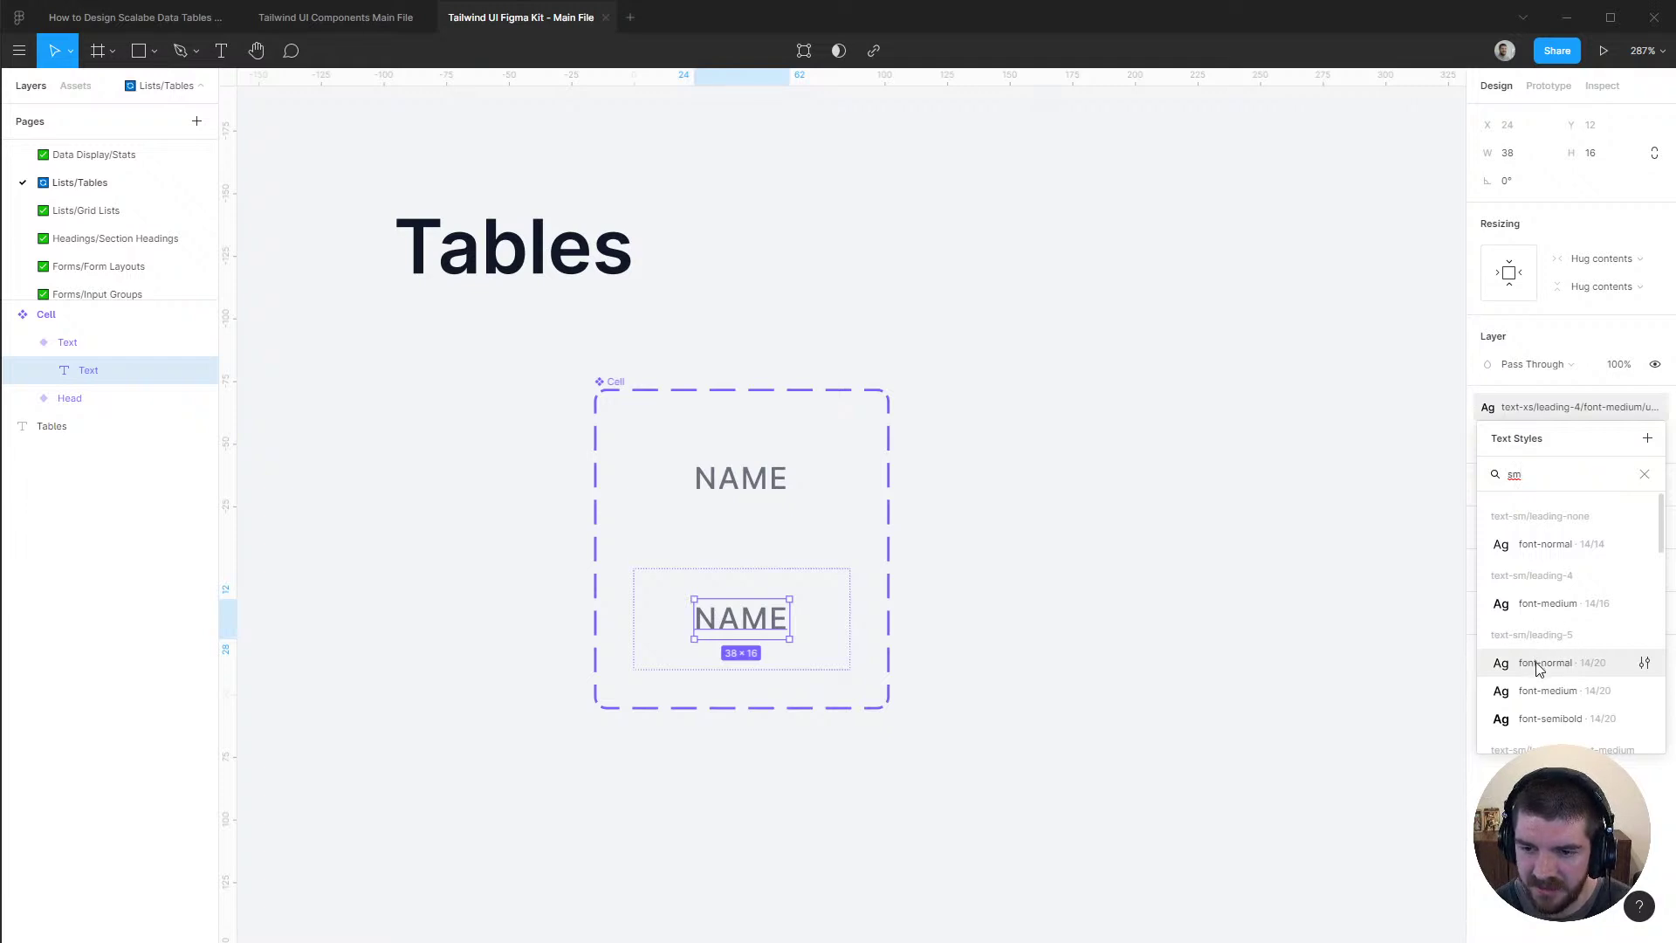
left_click(1538, 664)
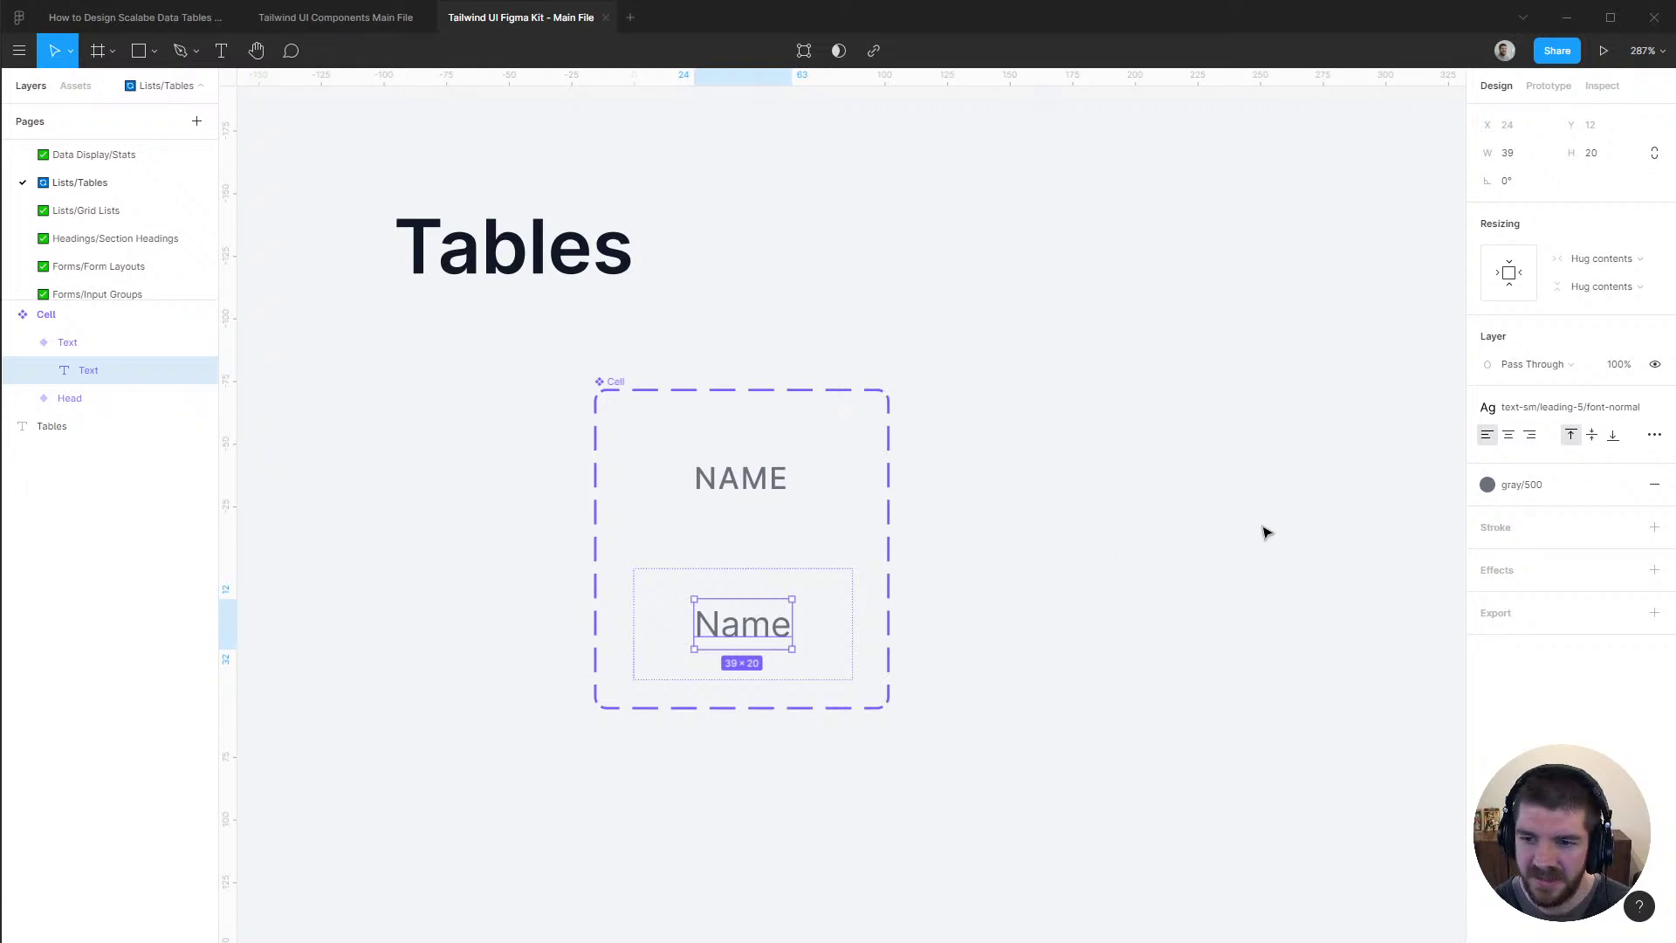
After a brief look at the table in Firefox, change the Text variant's text to "Admin" in Figma
key("alt+Tab")
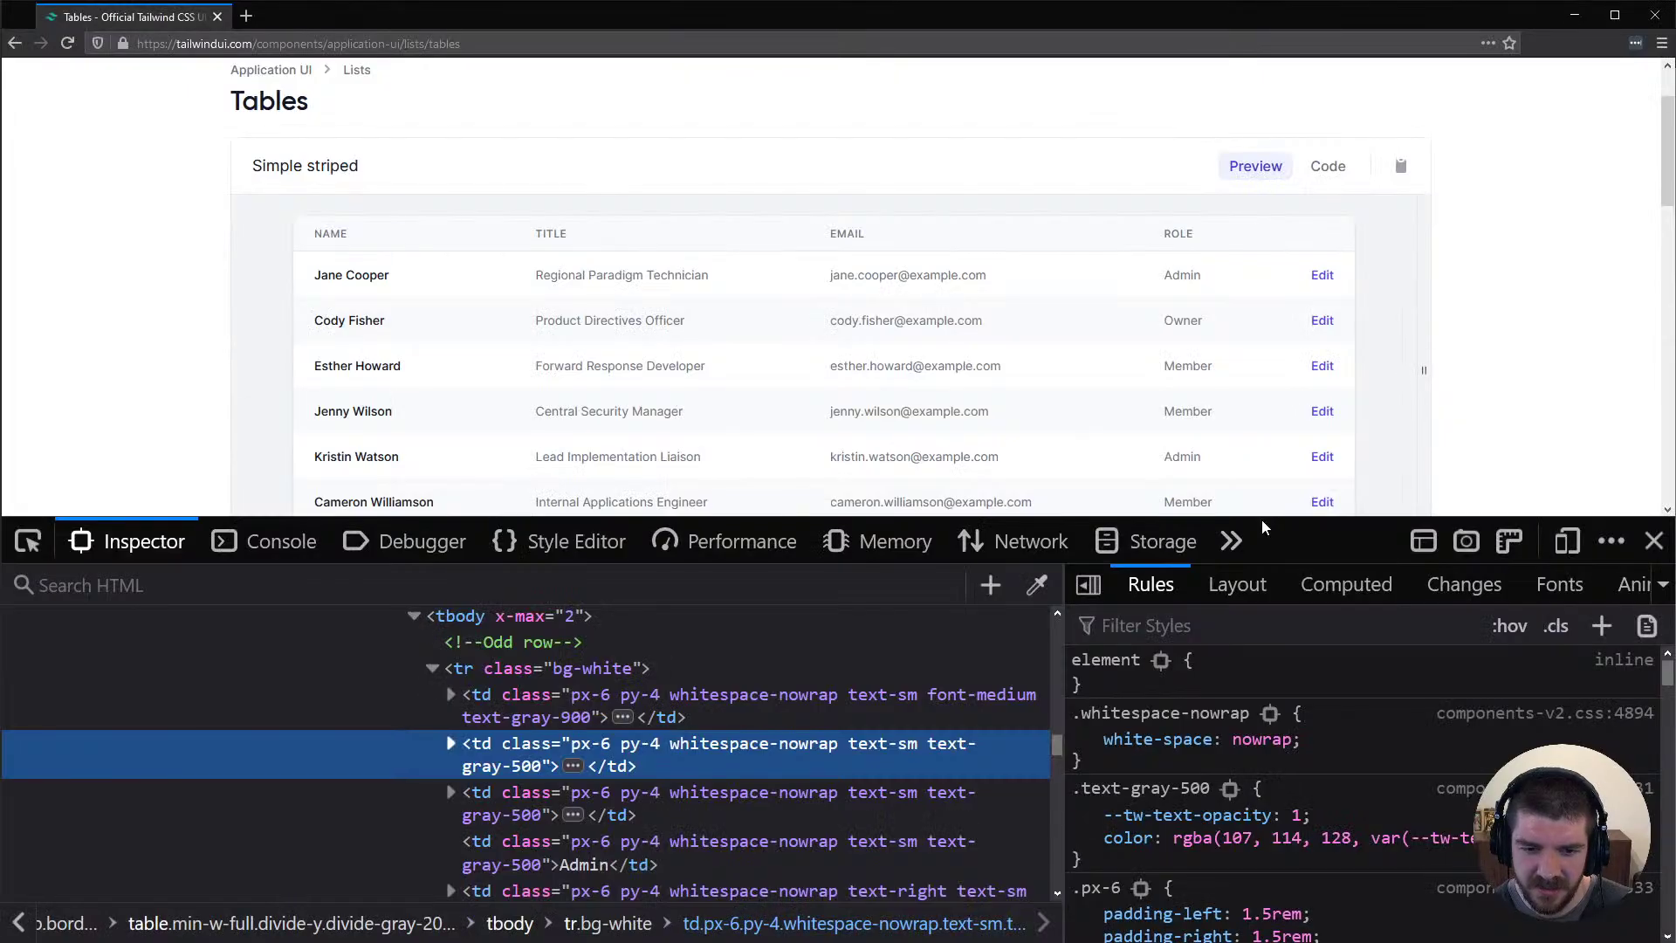
key("alt+Tab")
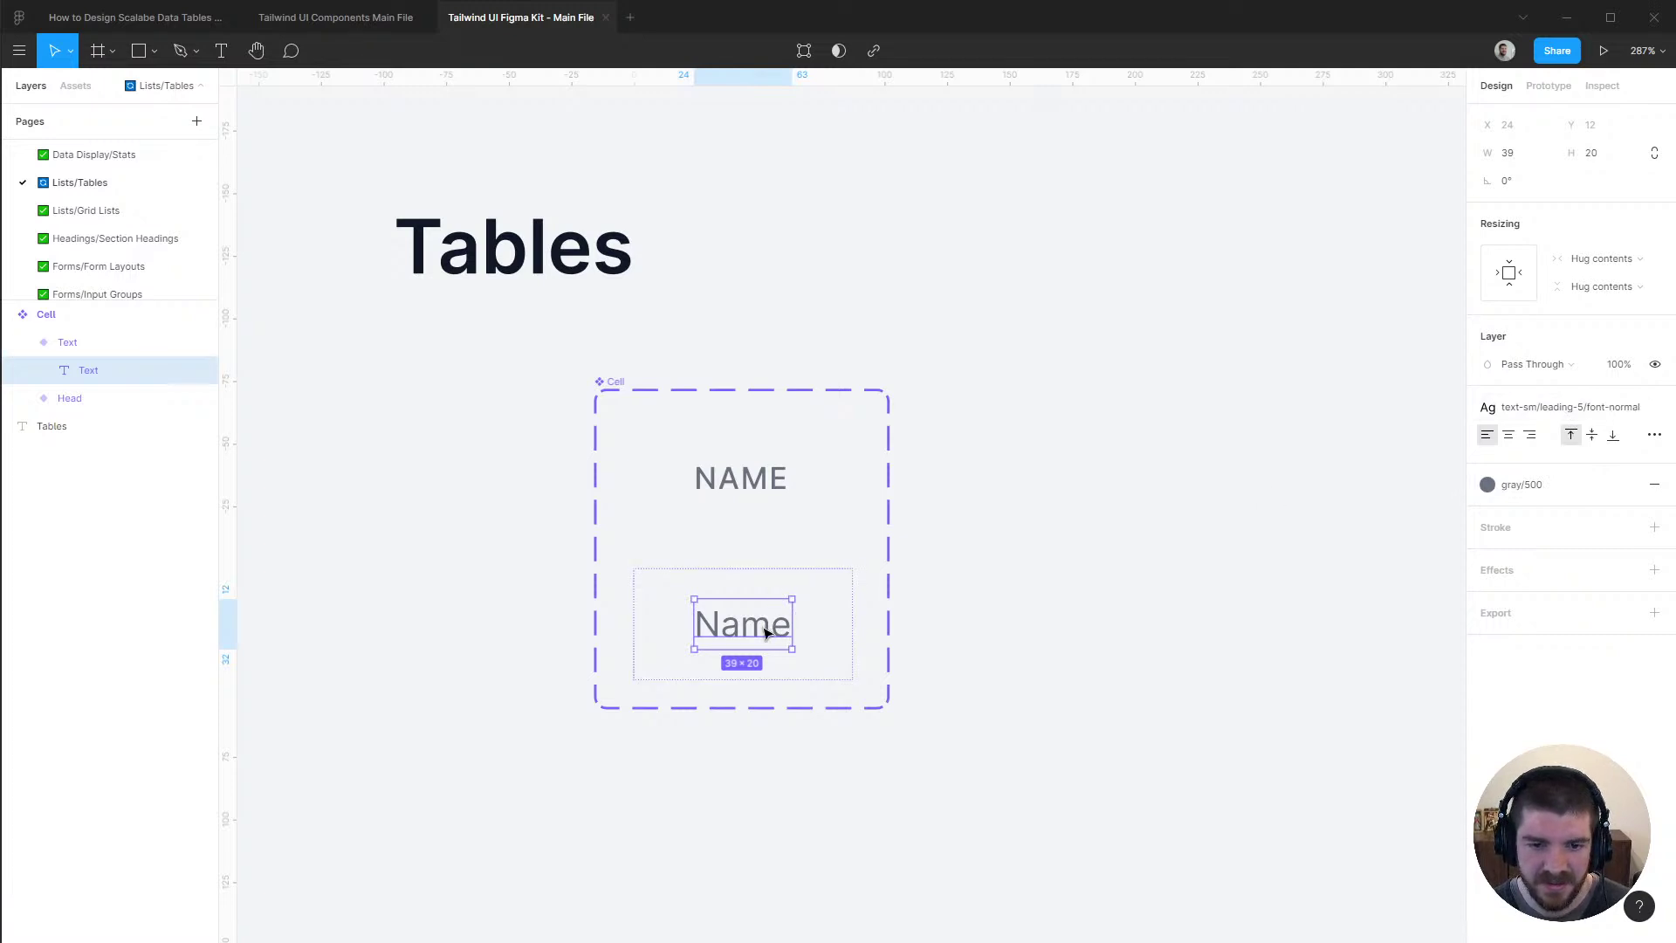
double_click(765, 632)
type("Admin")
key("Escape")
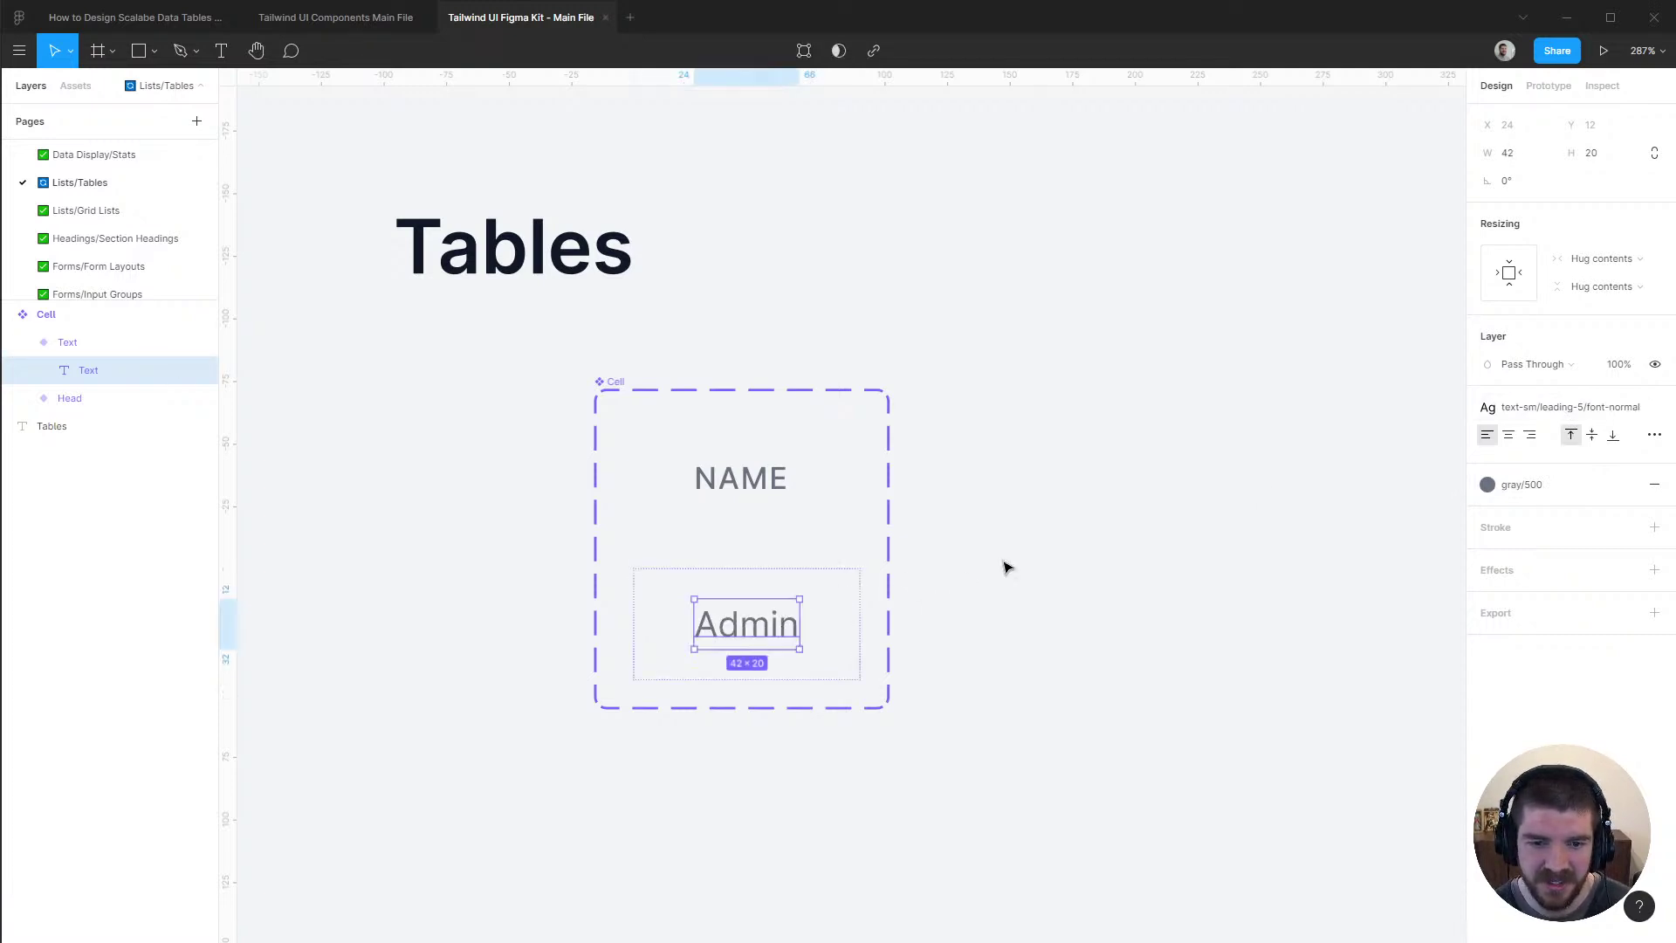
Move the Text variant below the Head variant in the Cell component set's layer order
left_click(60, 343)
left_click(22, 342)
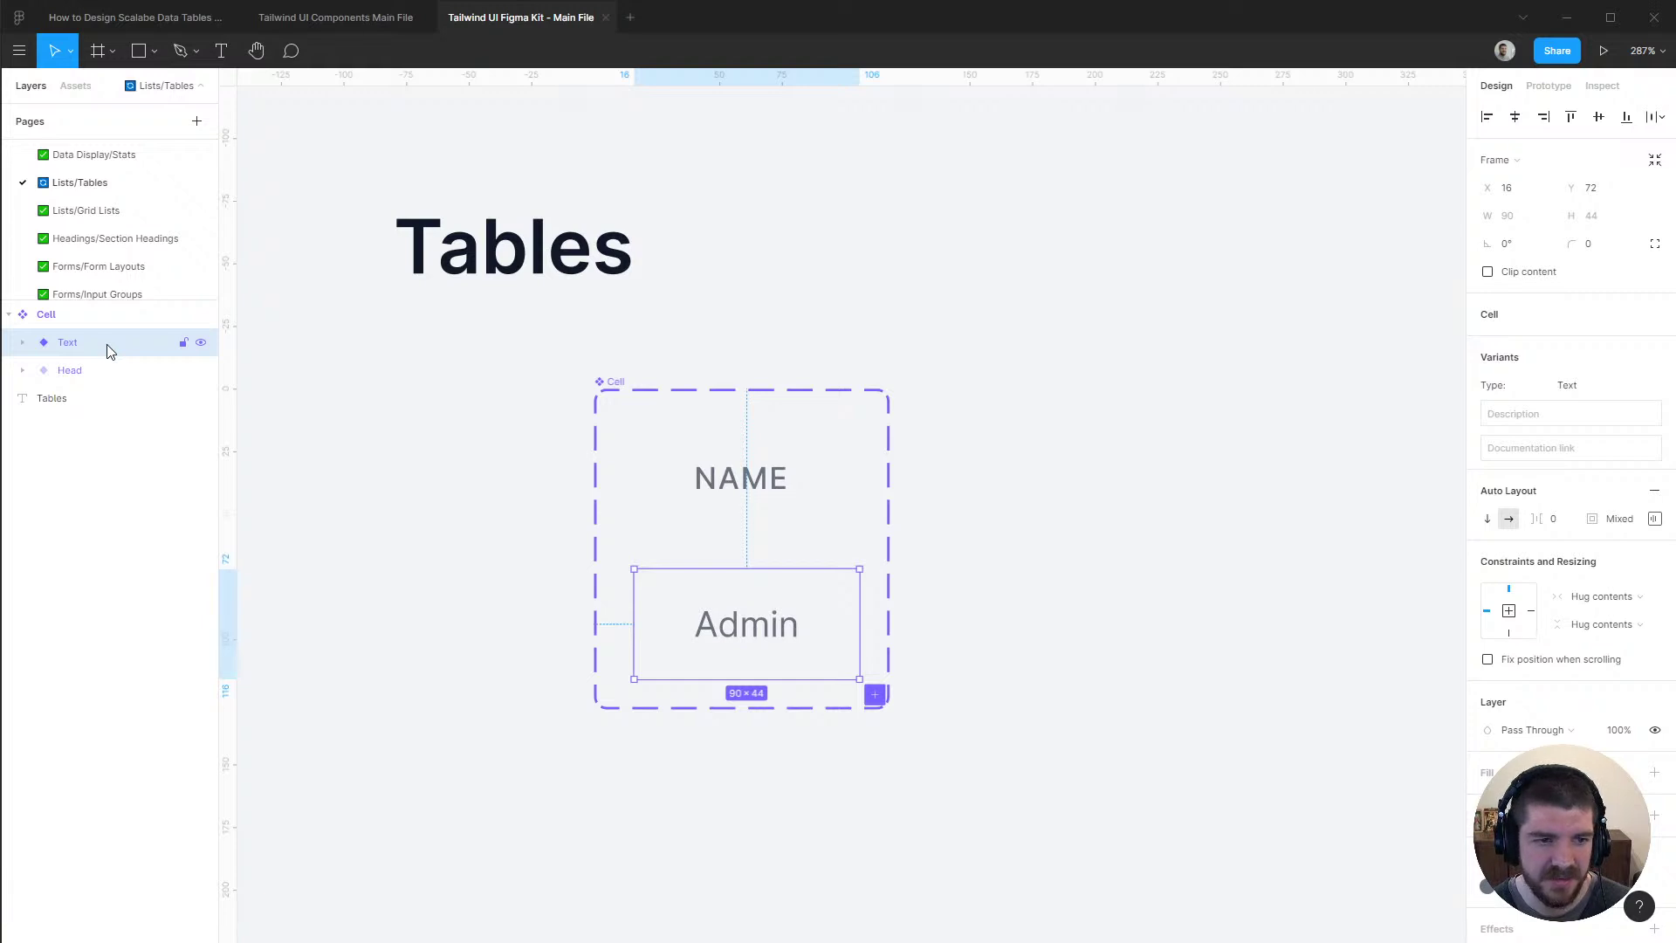
key("ctrl+bracketleft")
left_click(1106, 381)
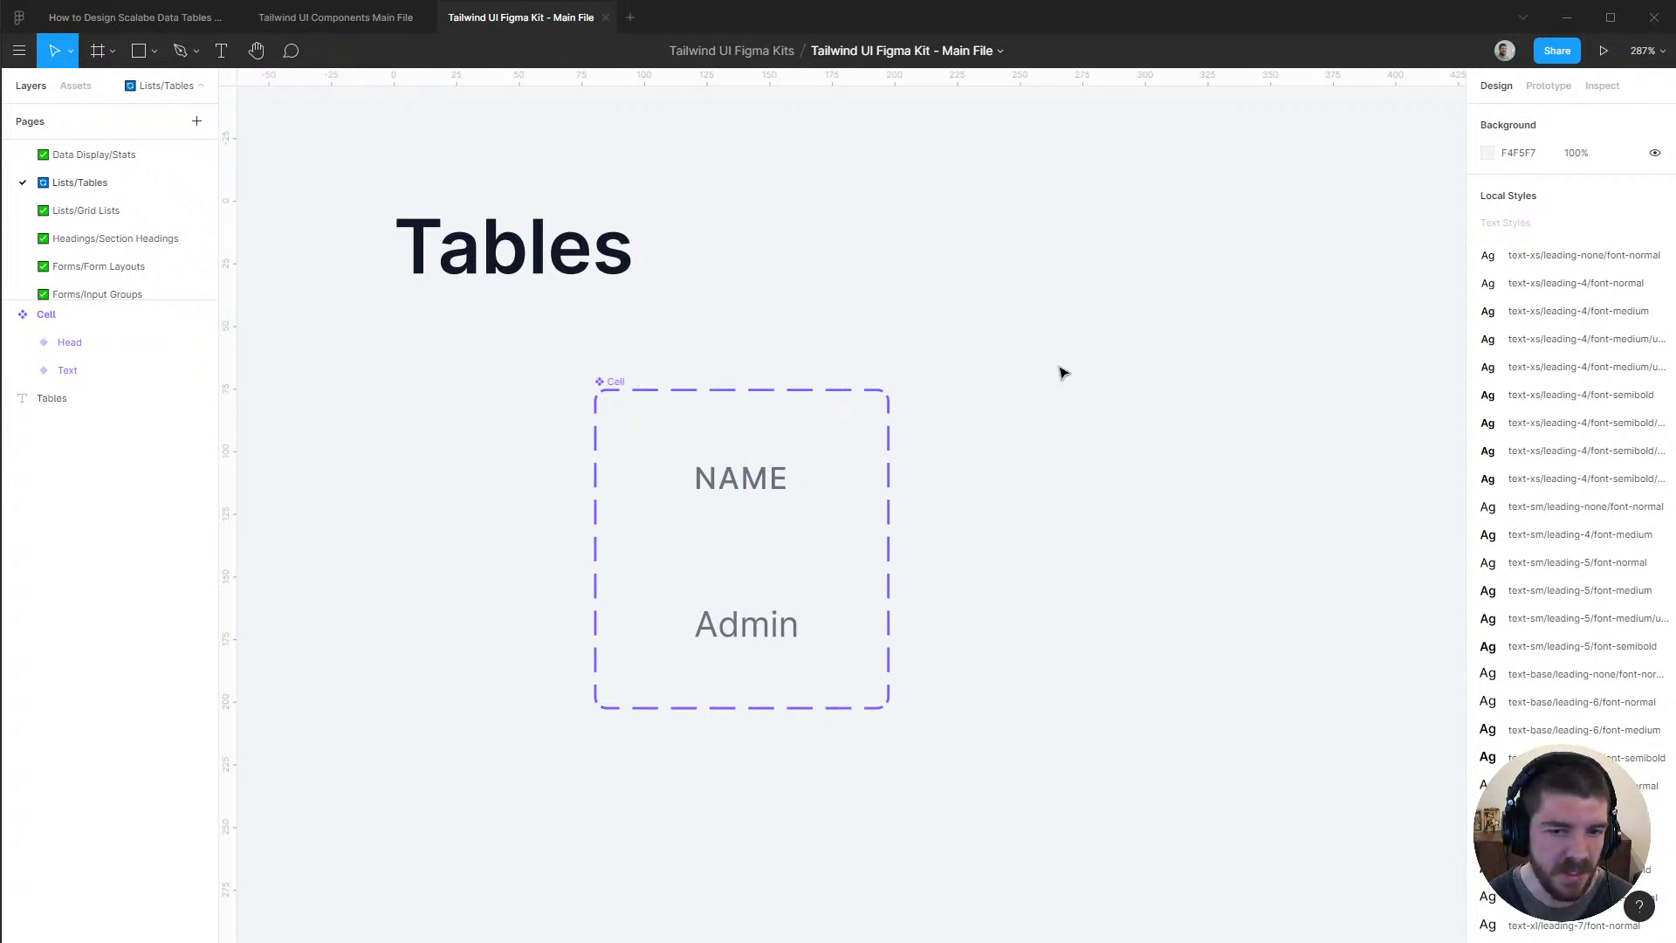
scroll(1018, 431, "down", 1)
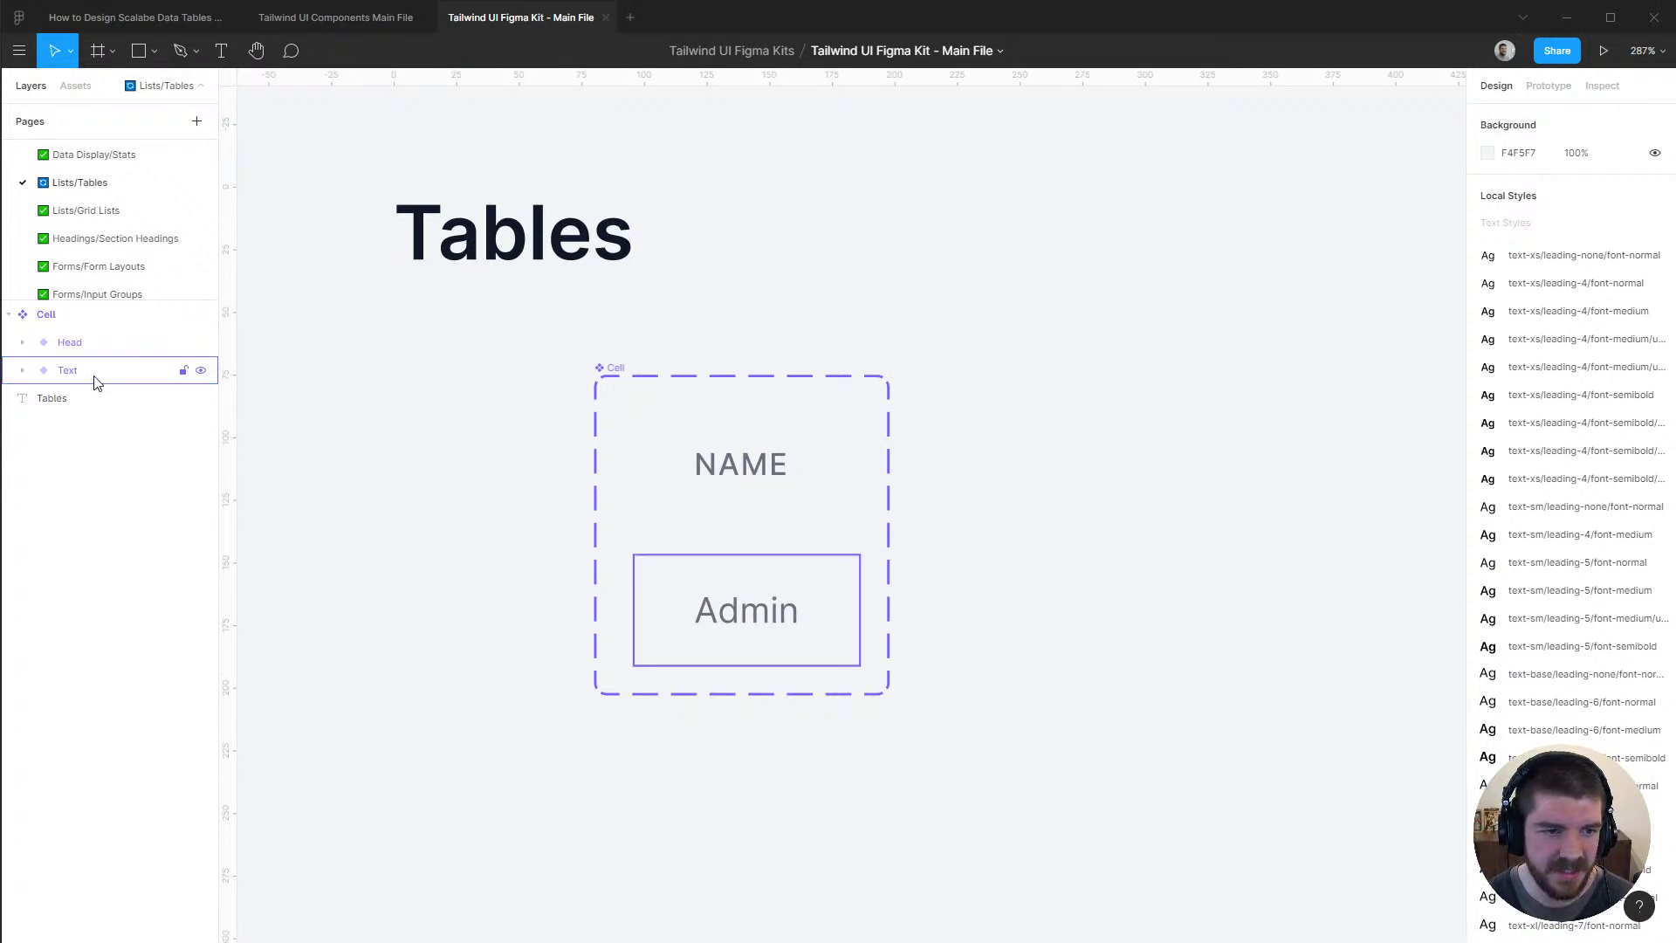
Review the table examples on the Tailwind UI page in Firefox and inspect the first row's Edit link in the Simple table
key("alt+Tab")
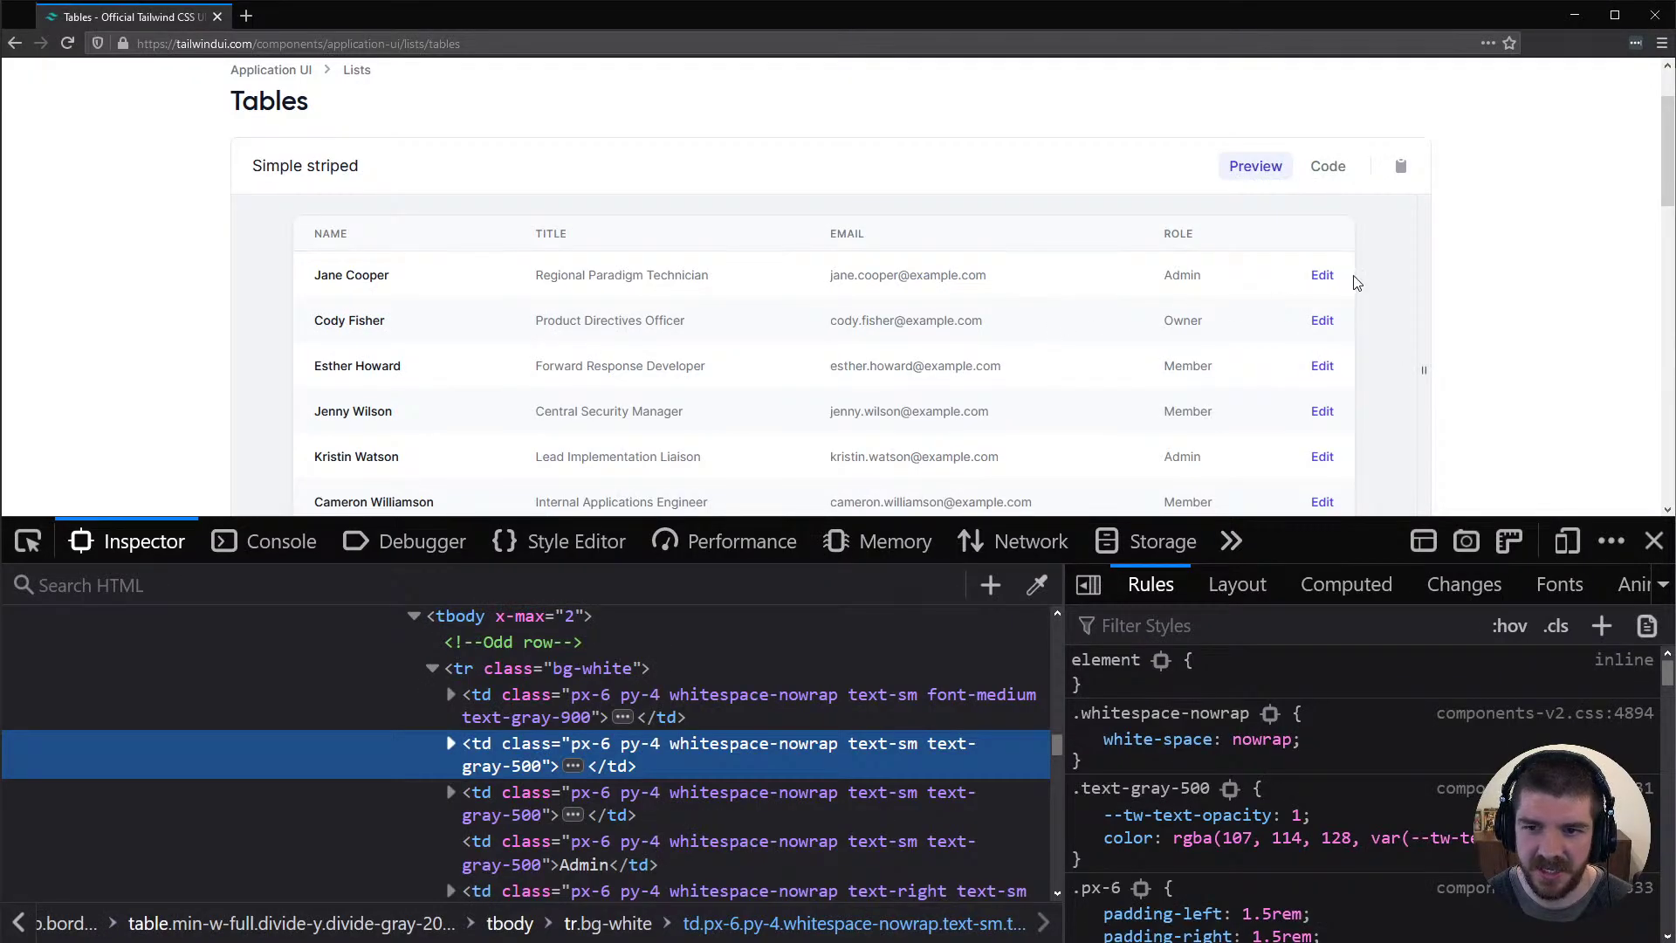
left_click_drag(308, 279, 406, 279)
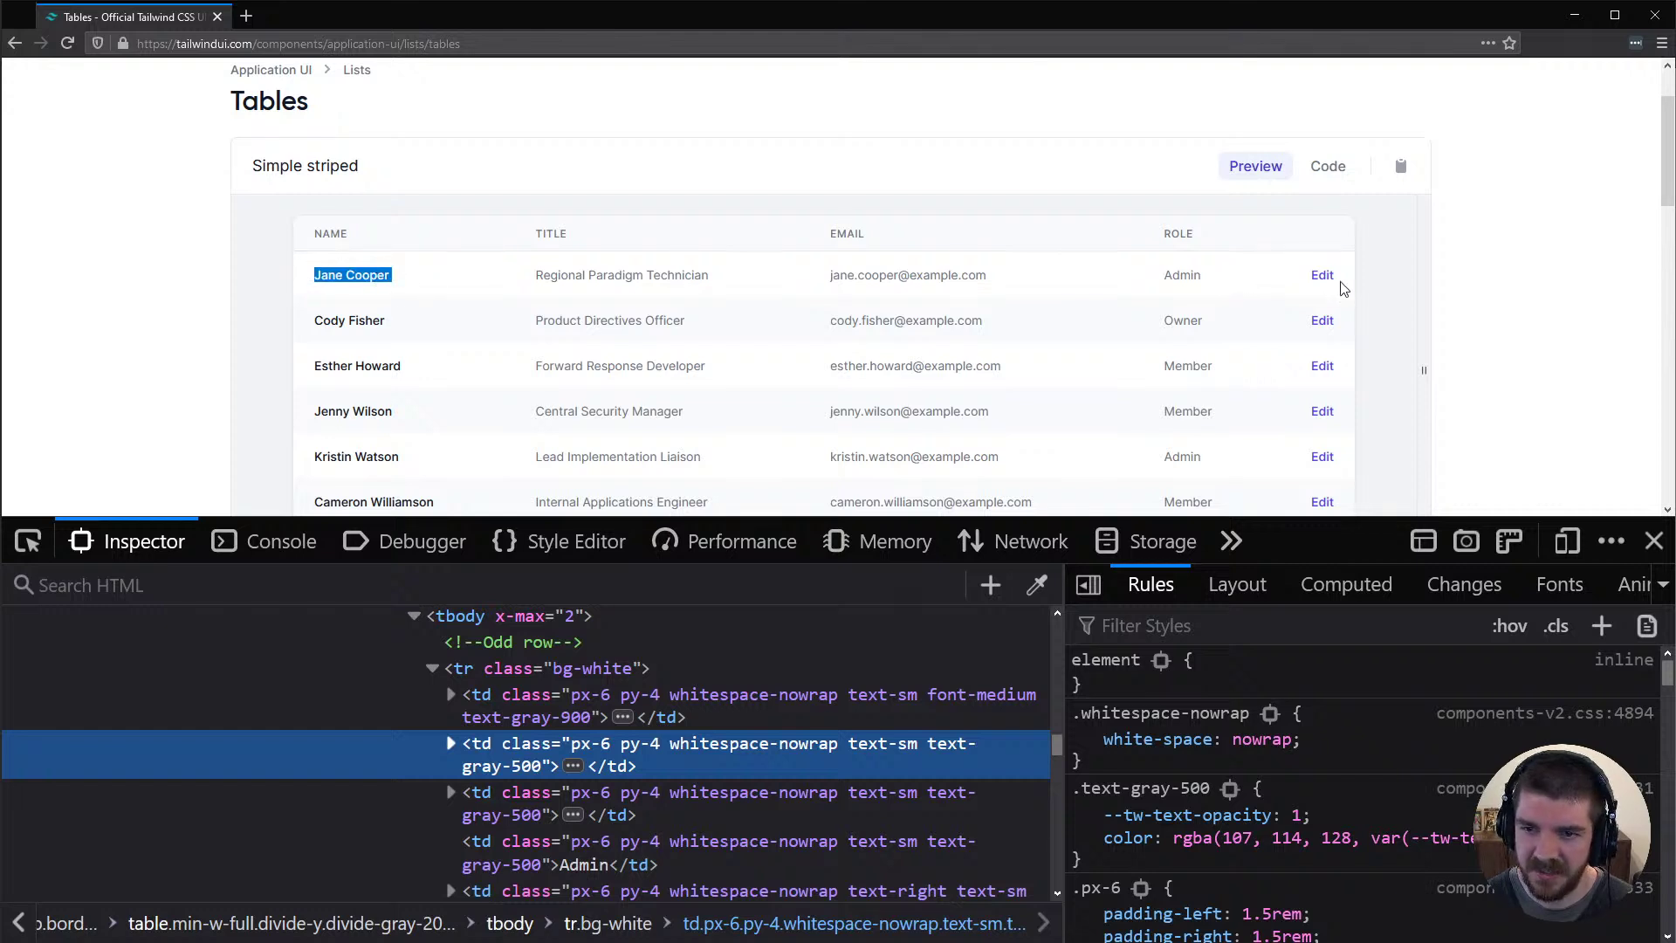
scroll(1050, 279, "down", 4)
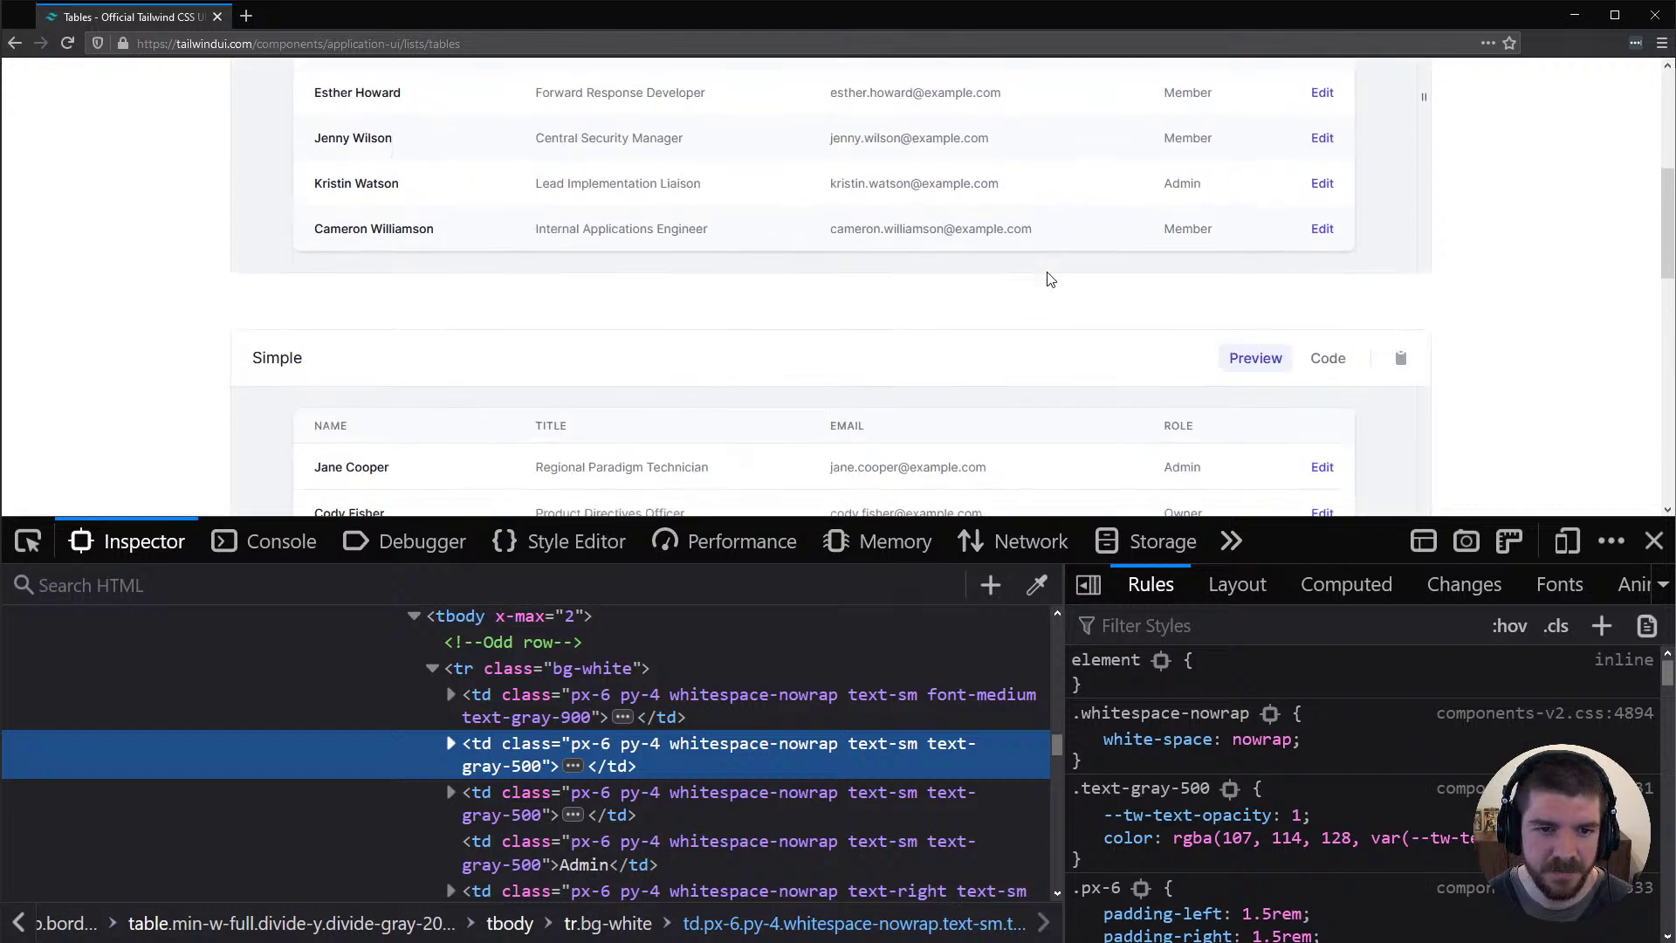
scroll(1050, 279, "down", 5)
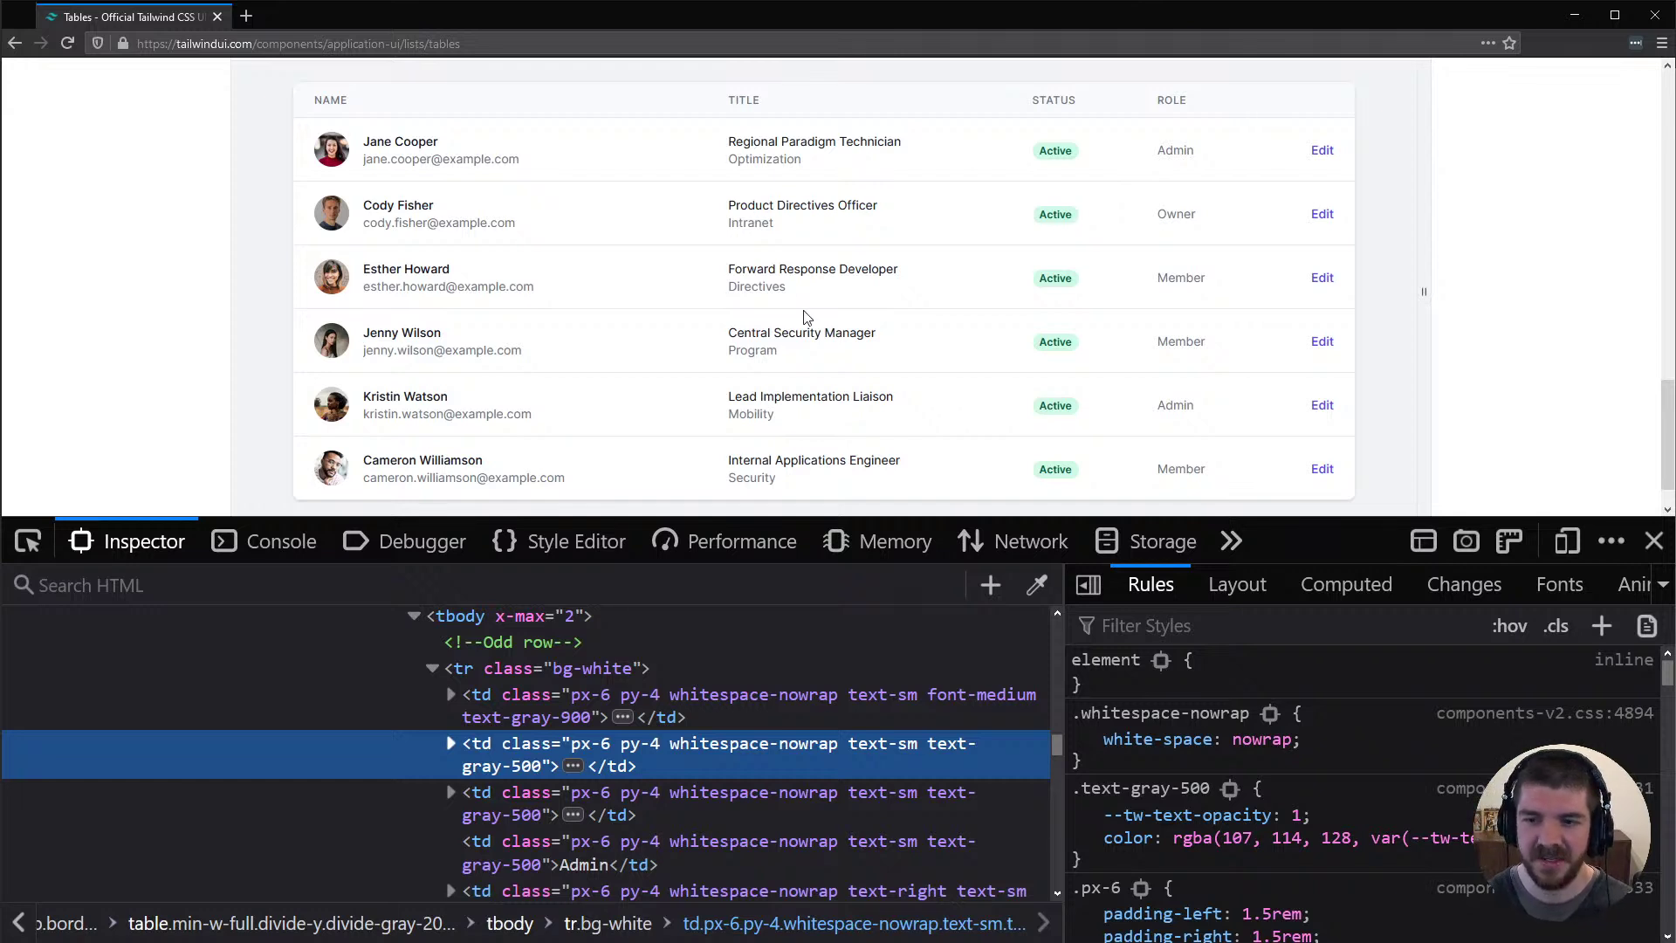
scroll(805, 316, "up", 10)
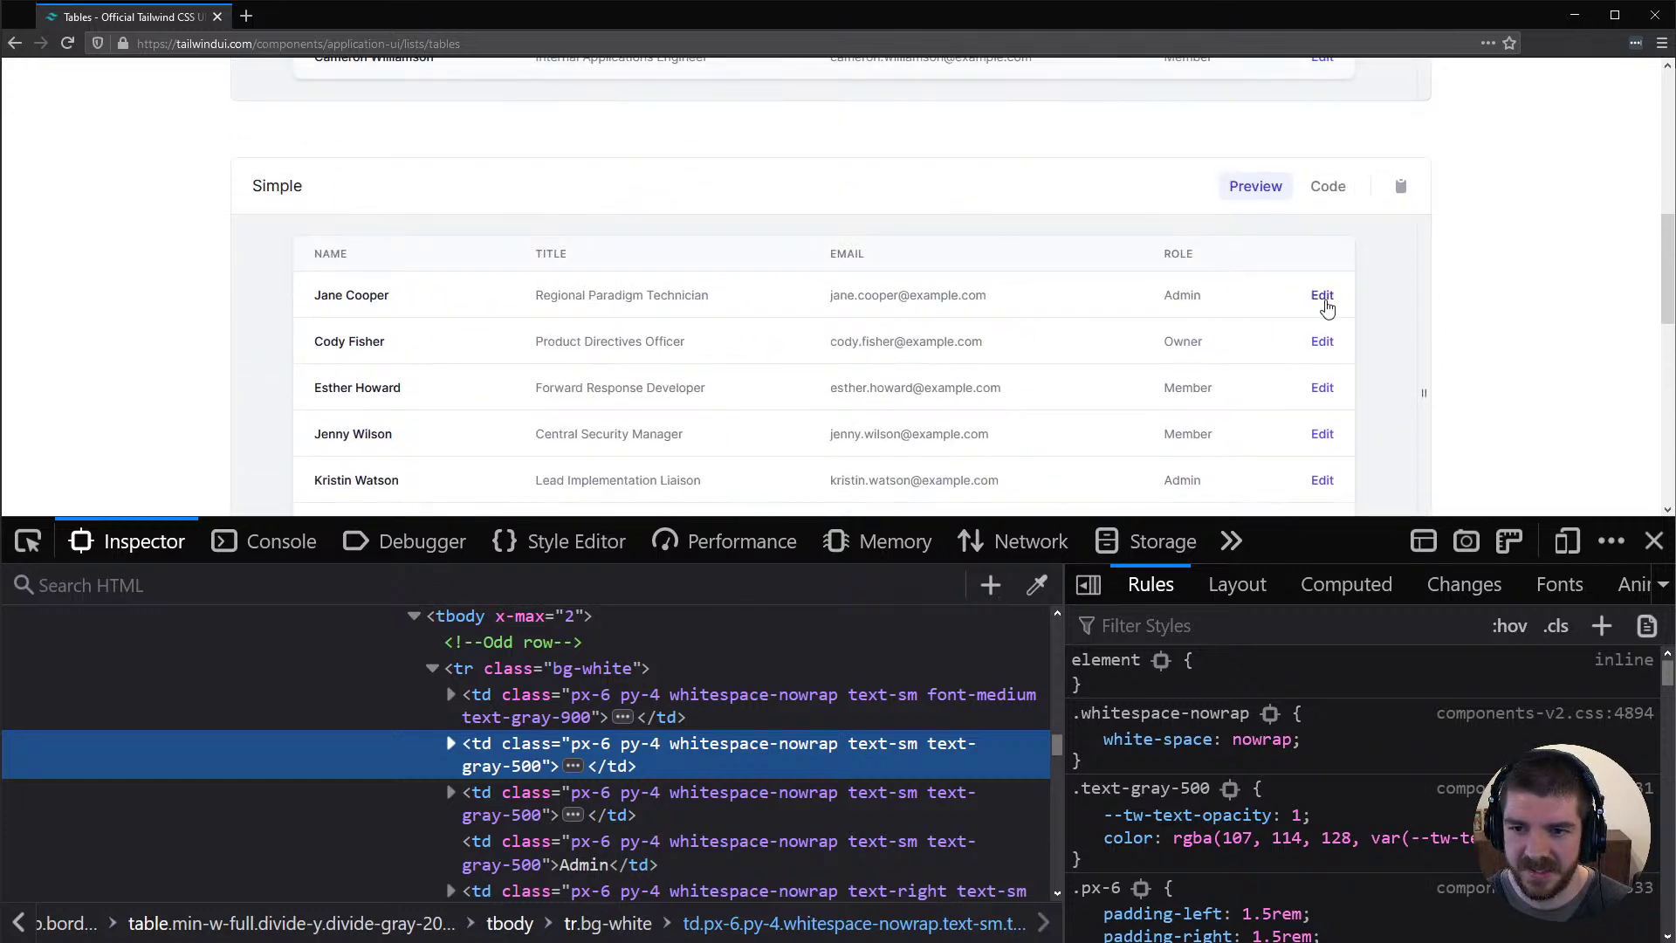
right_click(1326, 307)
left_click(1370, 522)
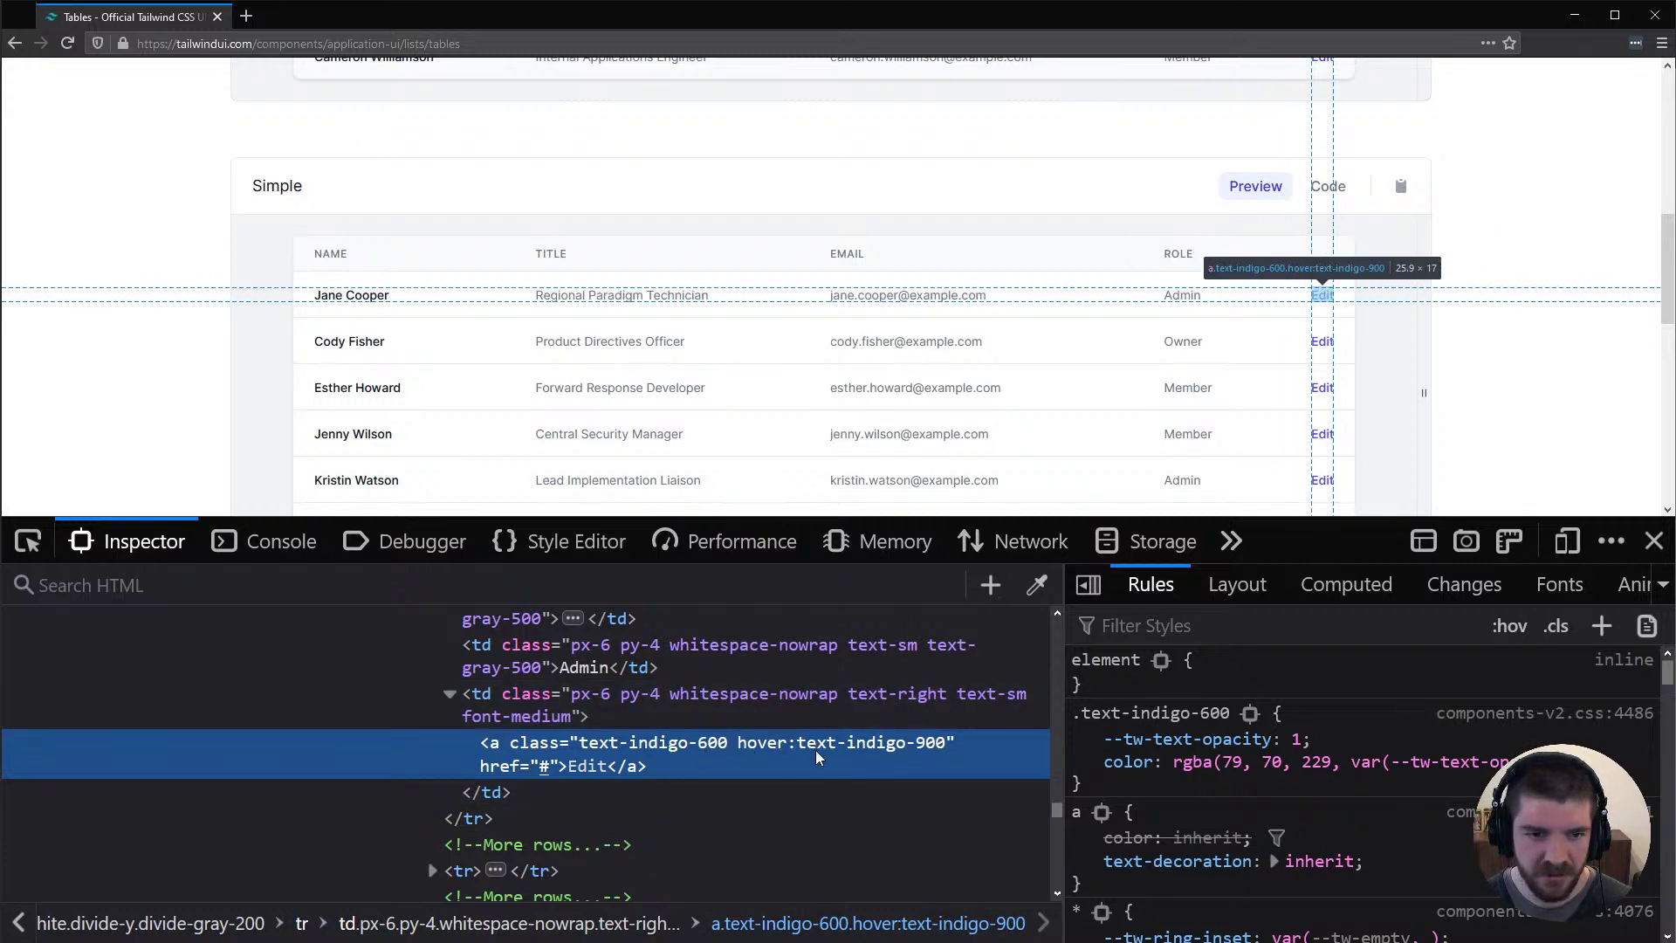
Back in Figma, duplicate the Text variant, name the copy "Link", and place it below Text in the layer order
key("alt+Tab")
left_click(67, 370)
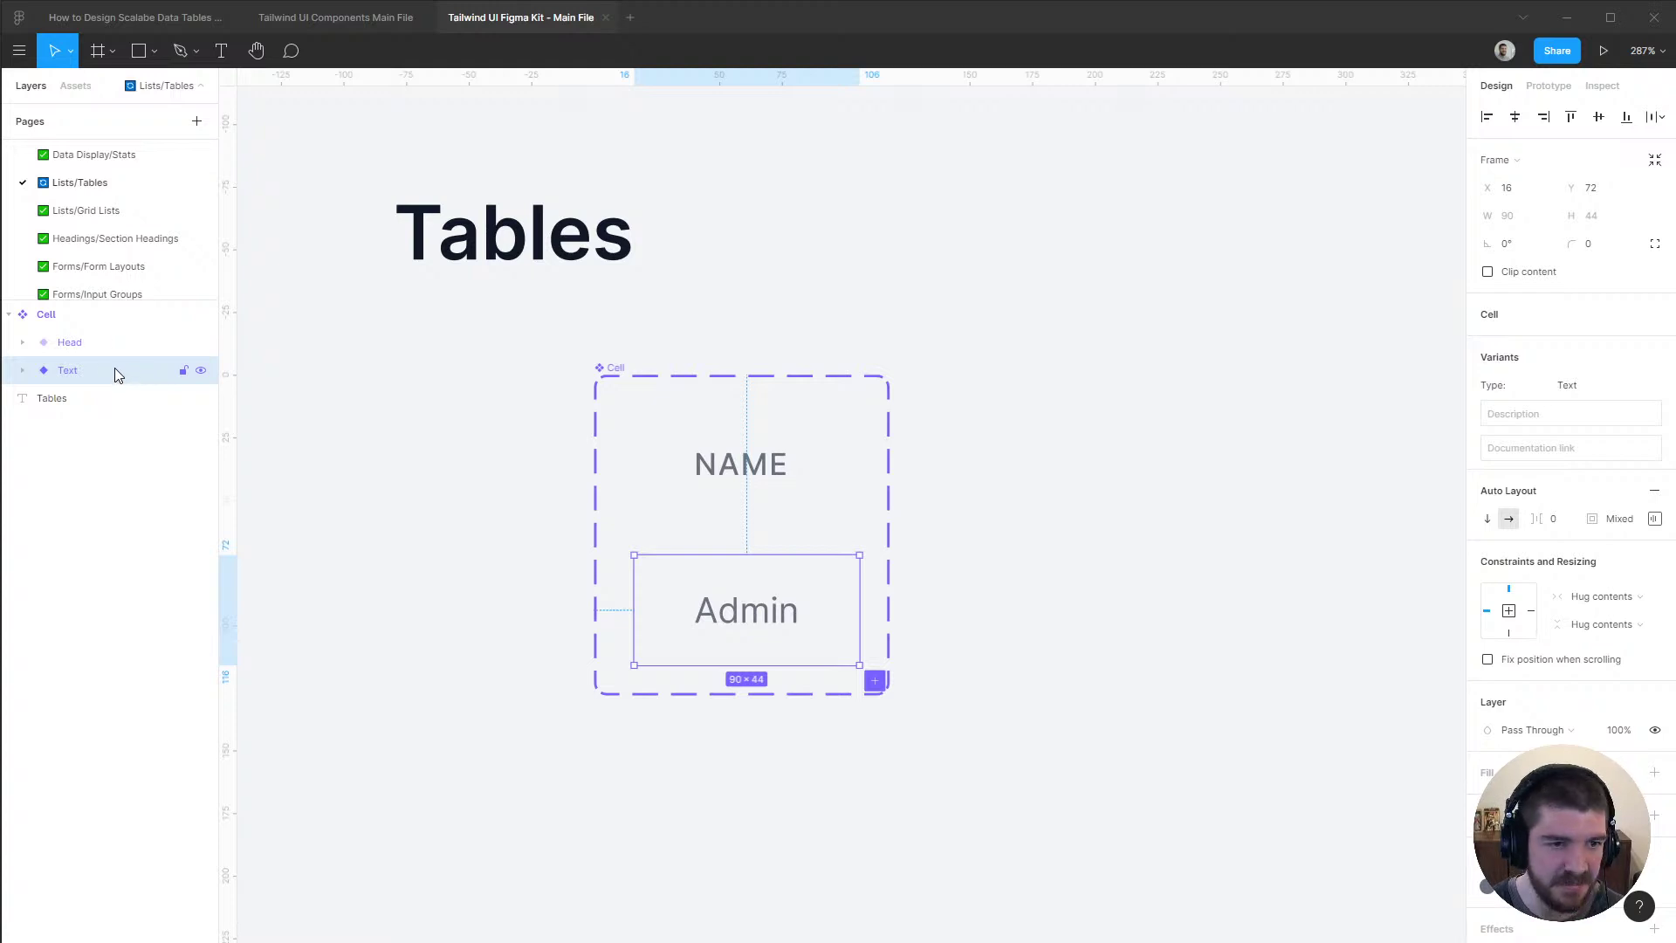
key("ctrl+d")
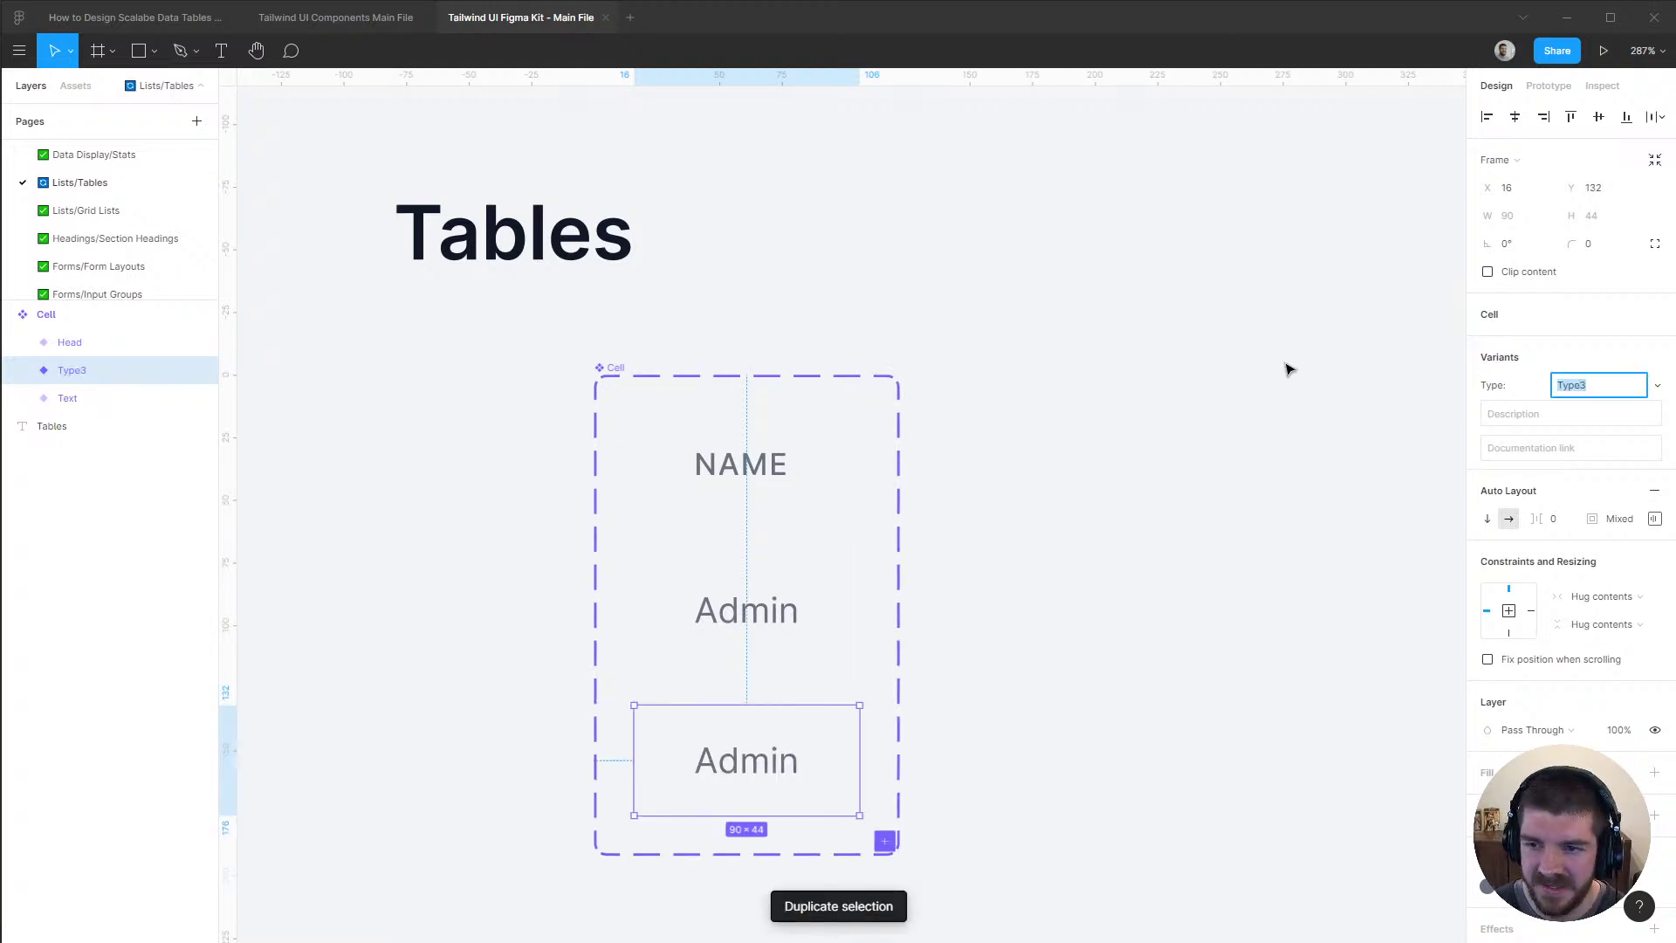
type("Link")
key("Return")
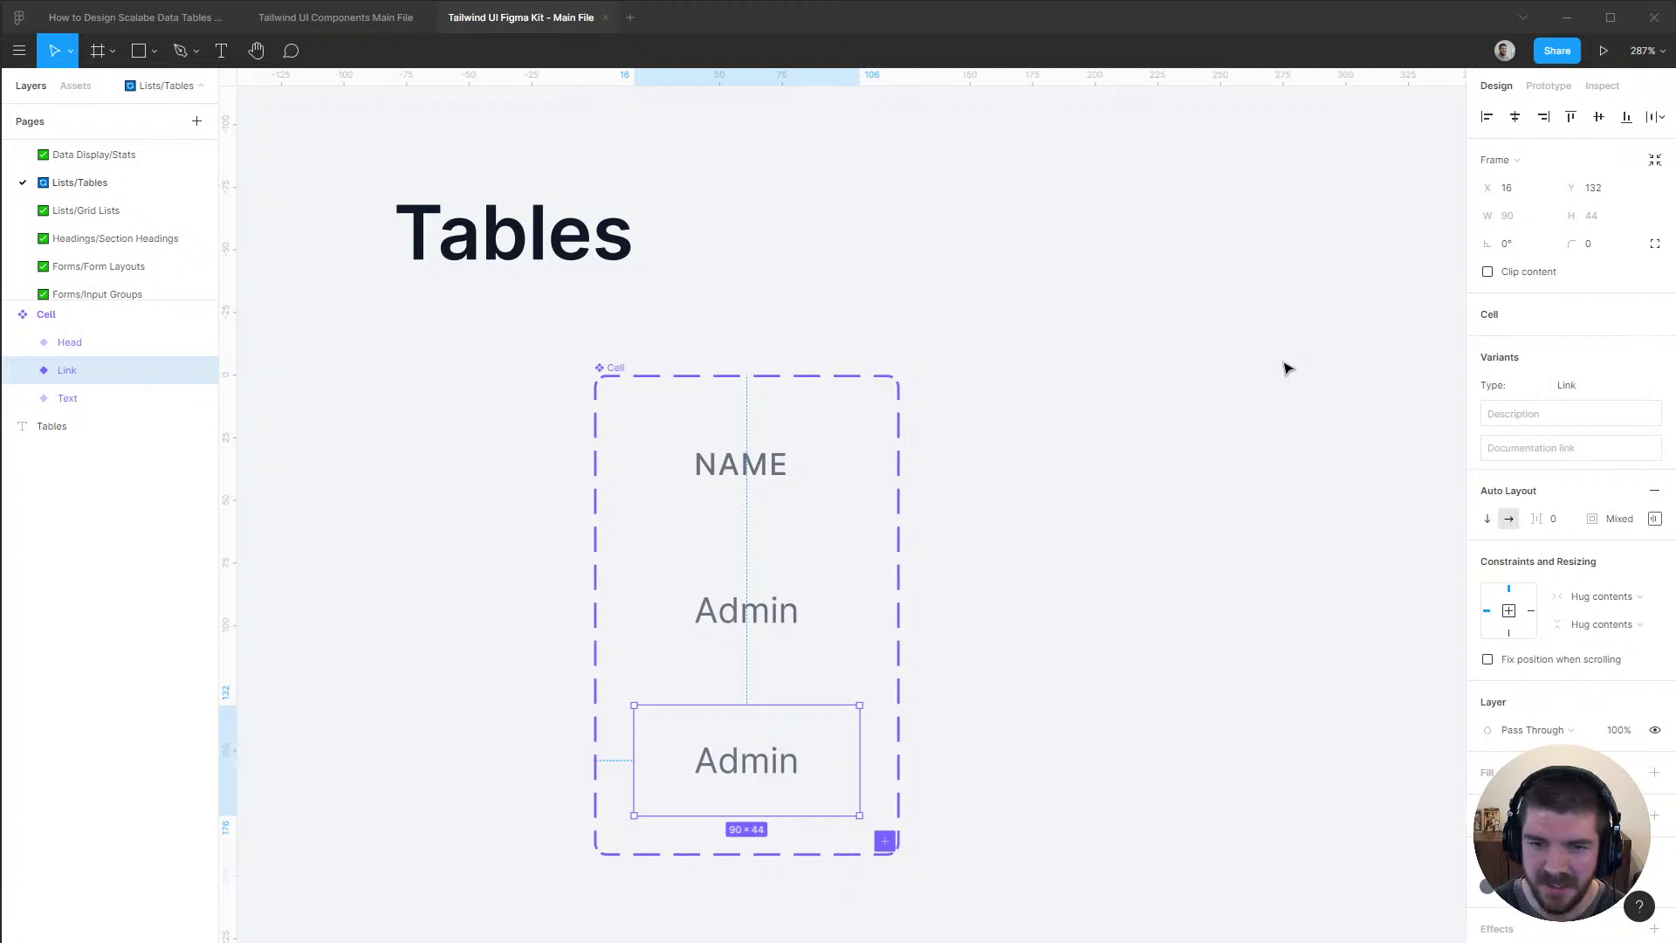
left_click_drag(117, 372, 165, 401)
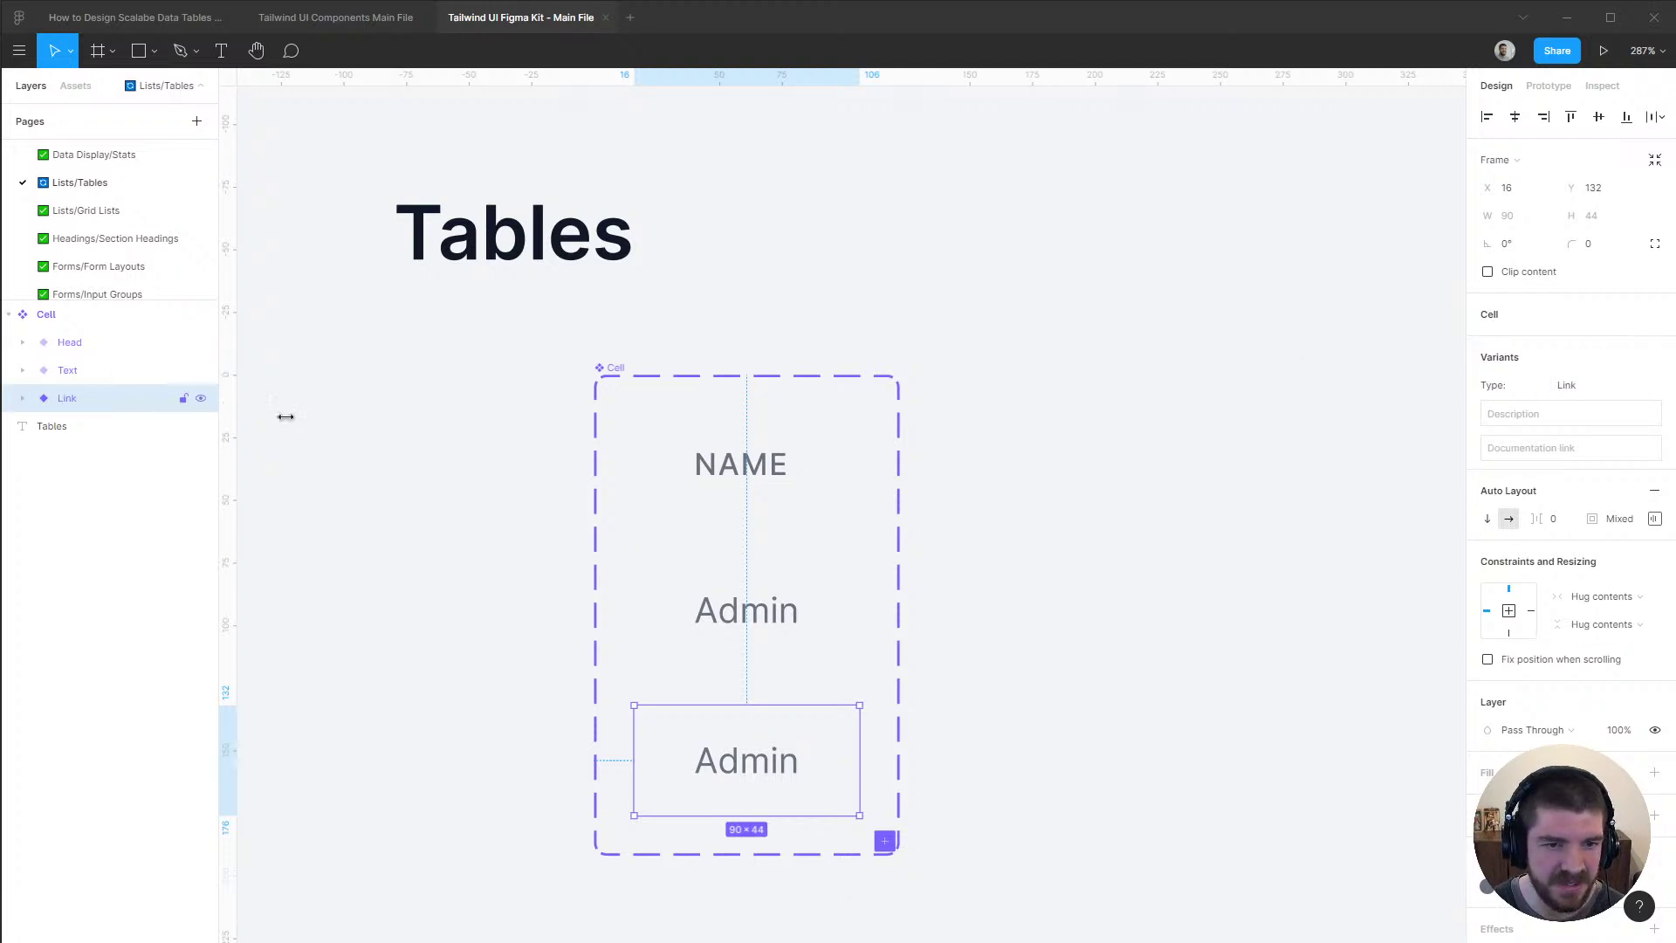
Apply the indigo/600 color style to the Link variant's text
scroll(1056, 522, "down", 1)
double_click(778, 737)
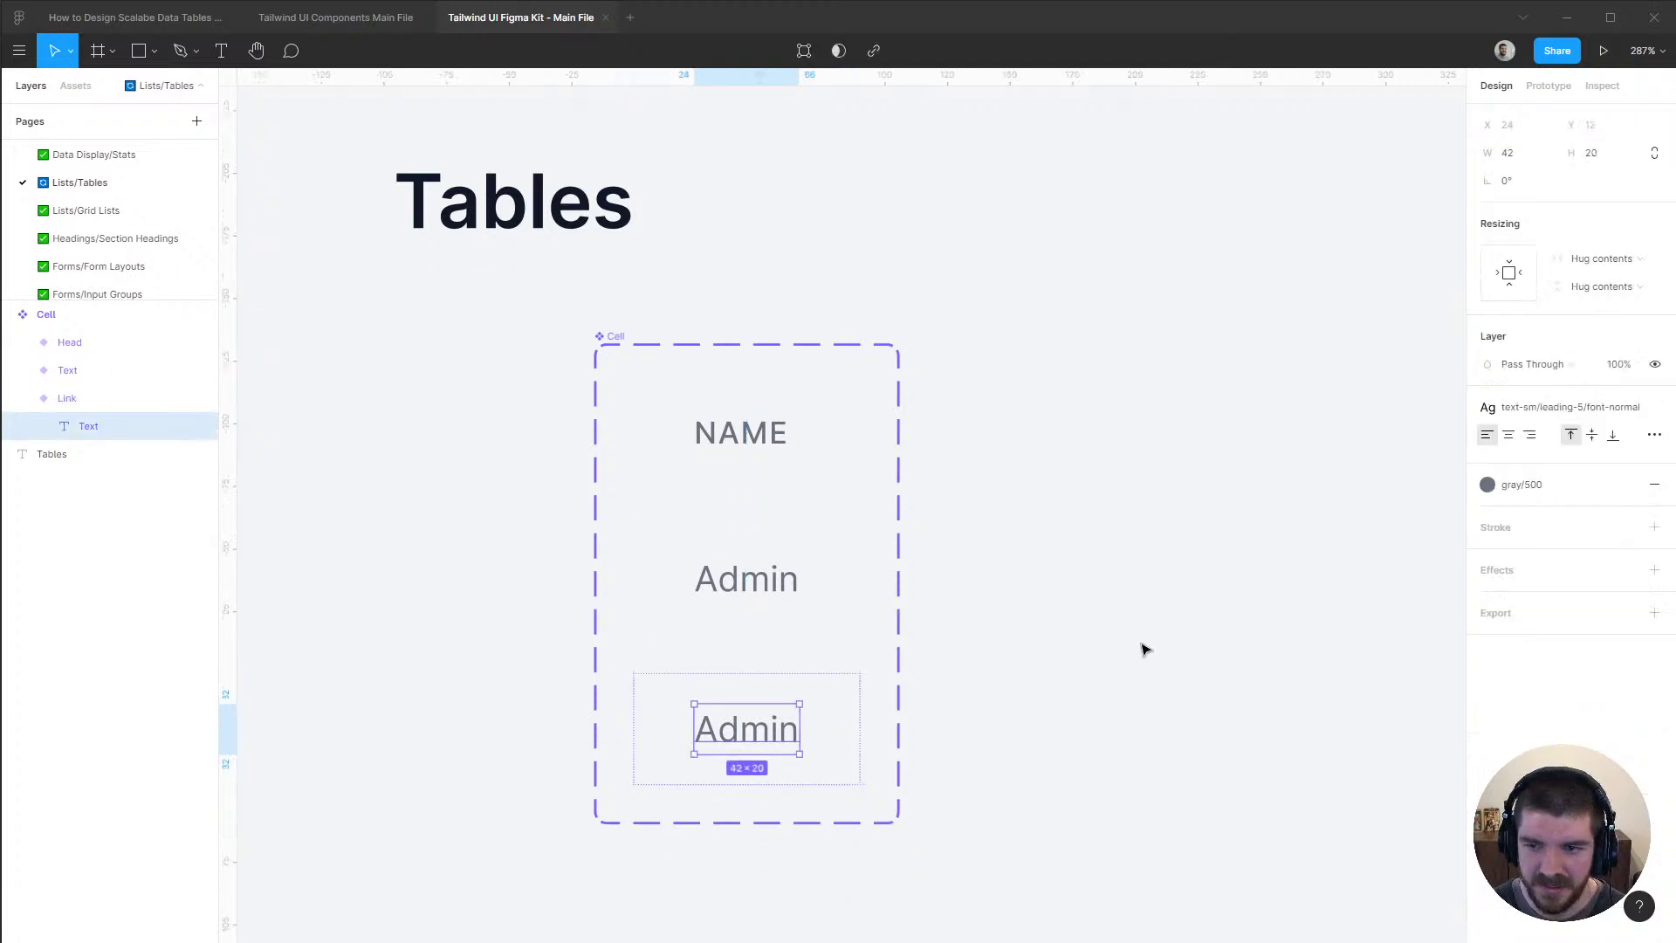
left_click(1526, 486)
type("indigo 6")
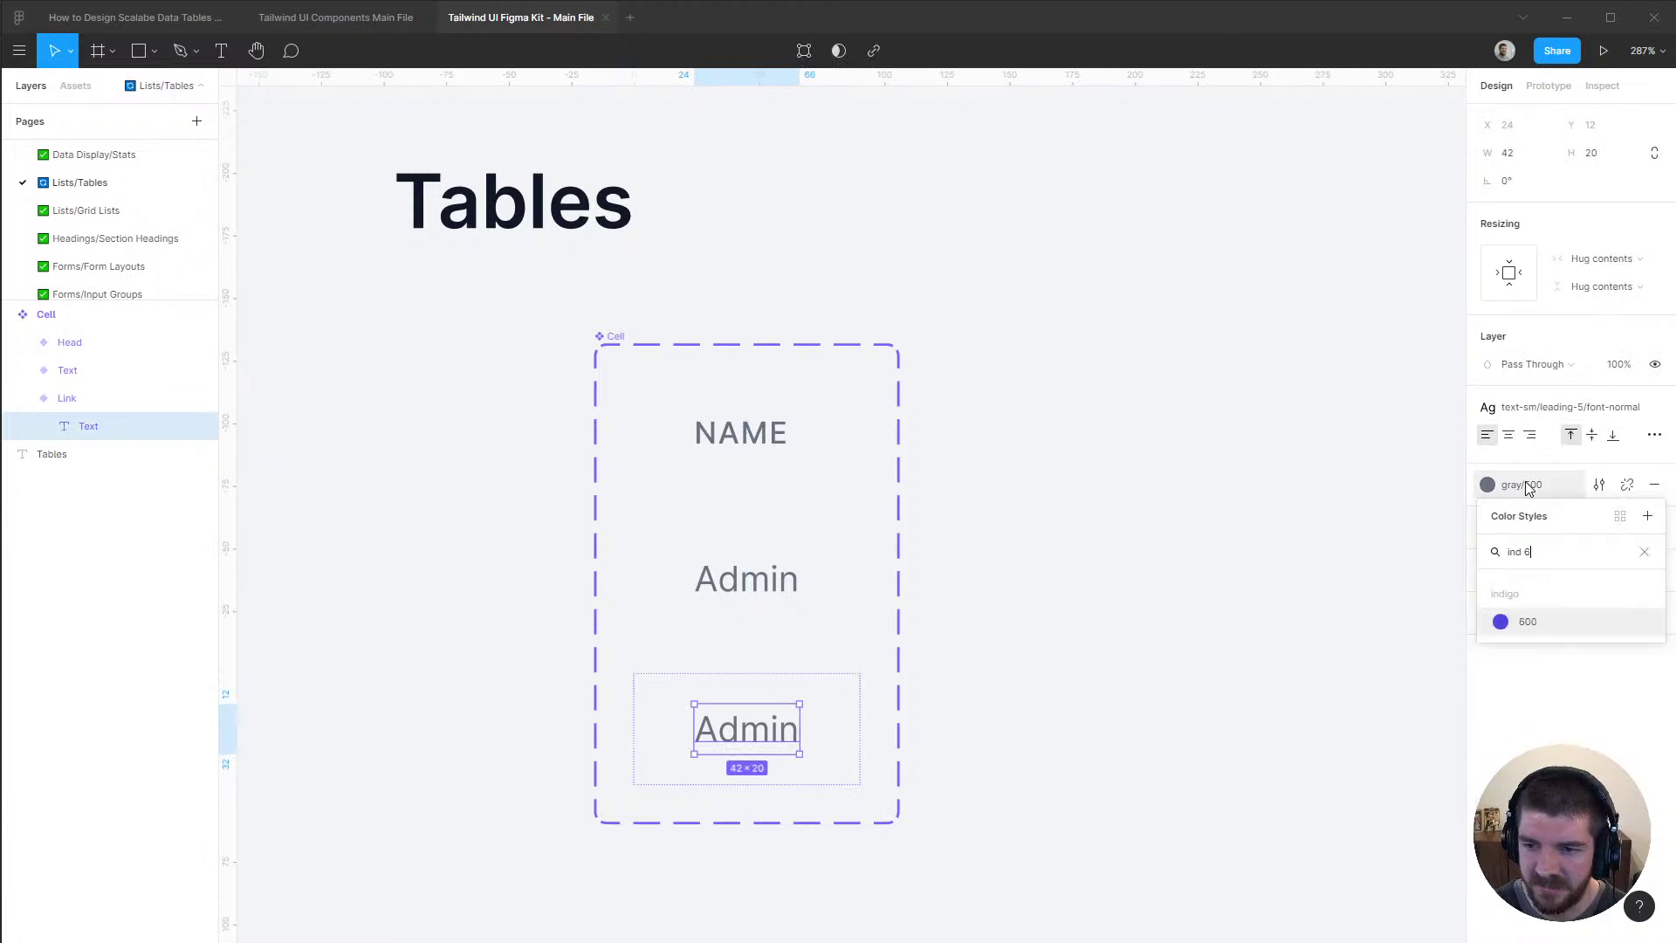
key("Return")
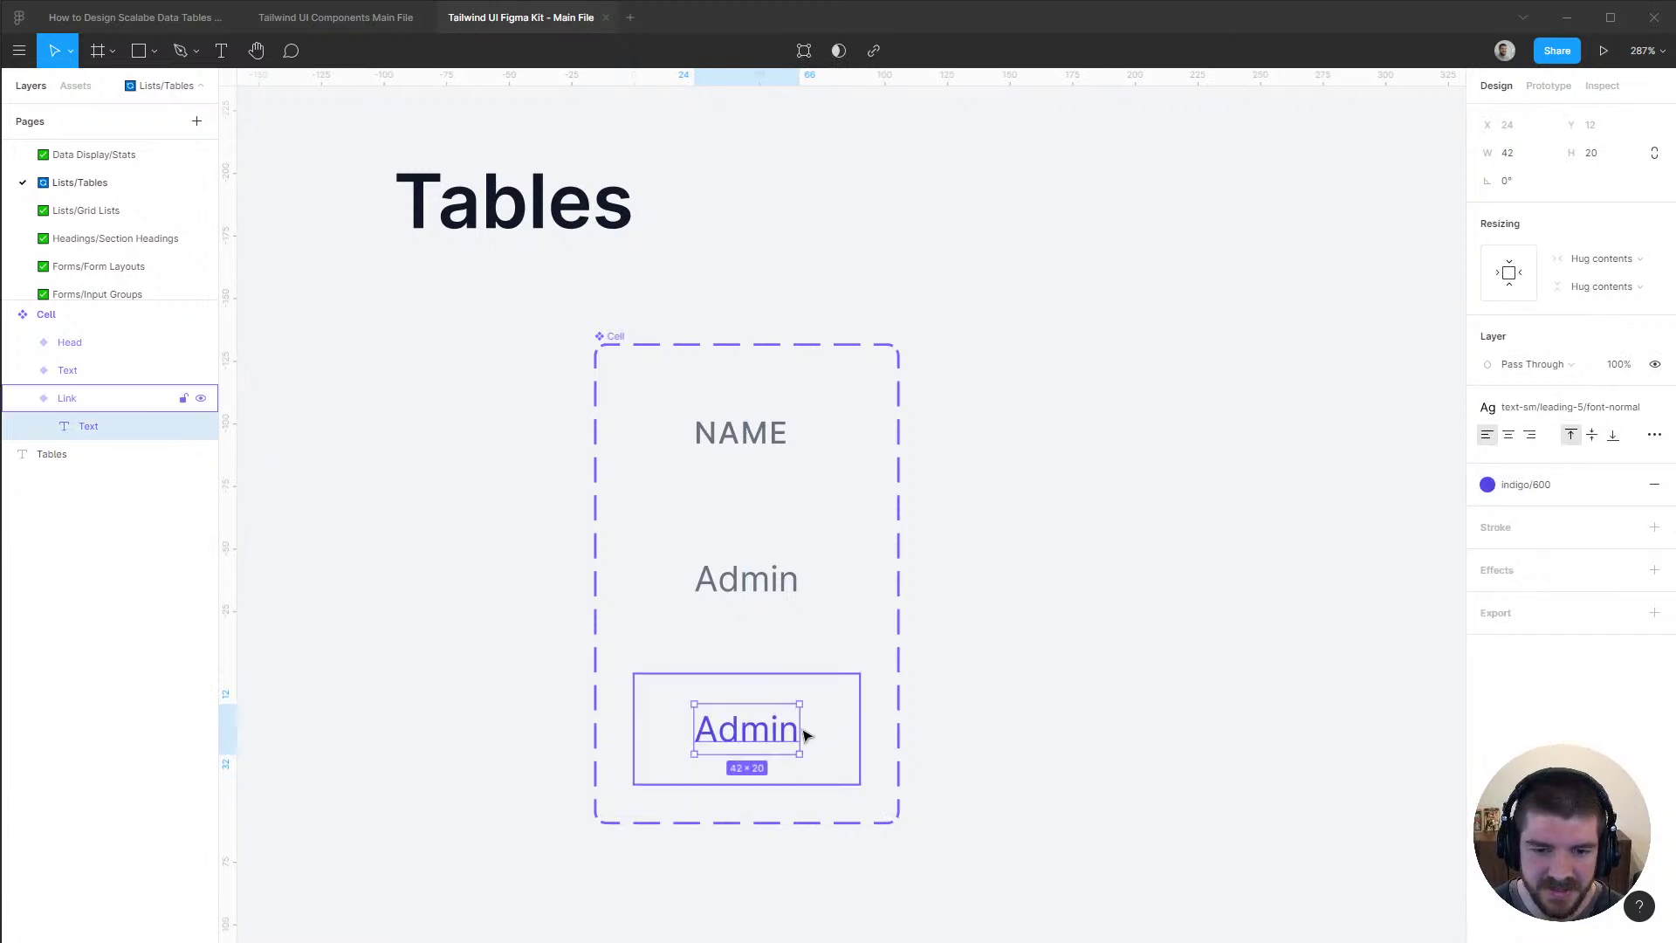
Change the Link variant's text to "Edit" and select the whole Link variant
double_click(735, 739)
type("Edit")
key("Escape")
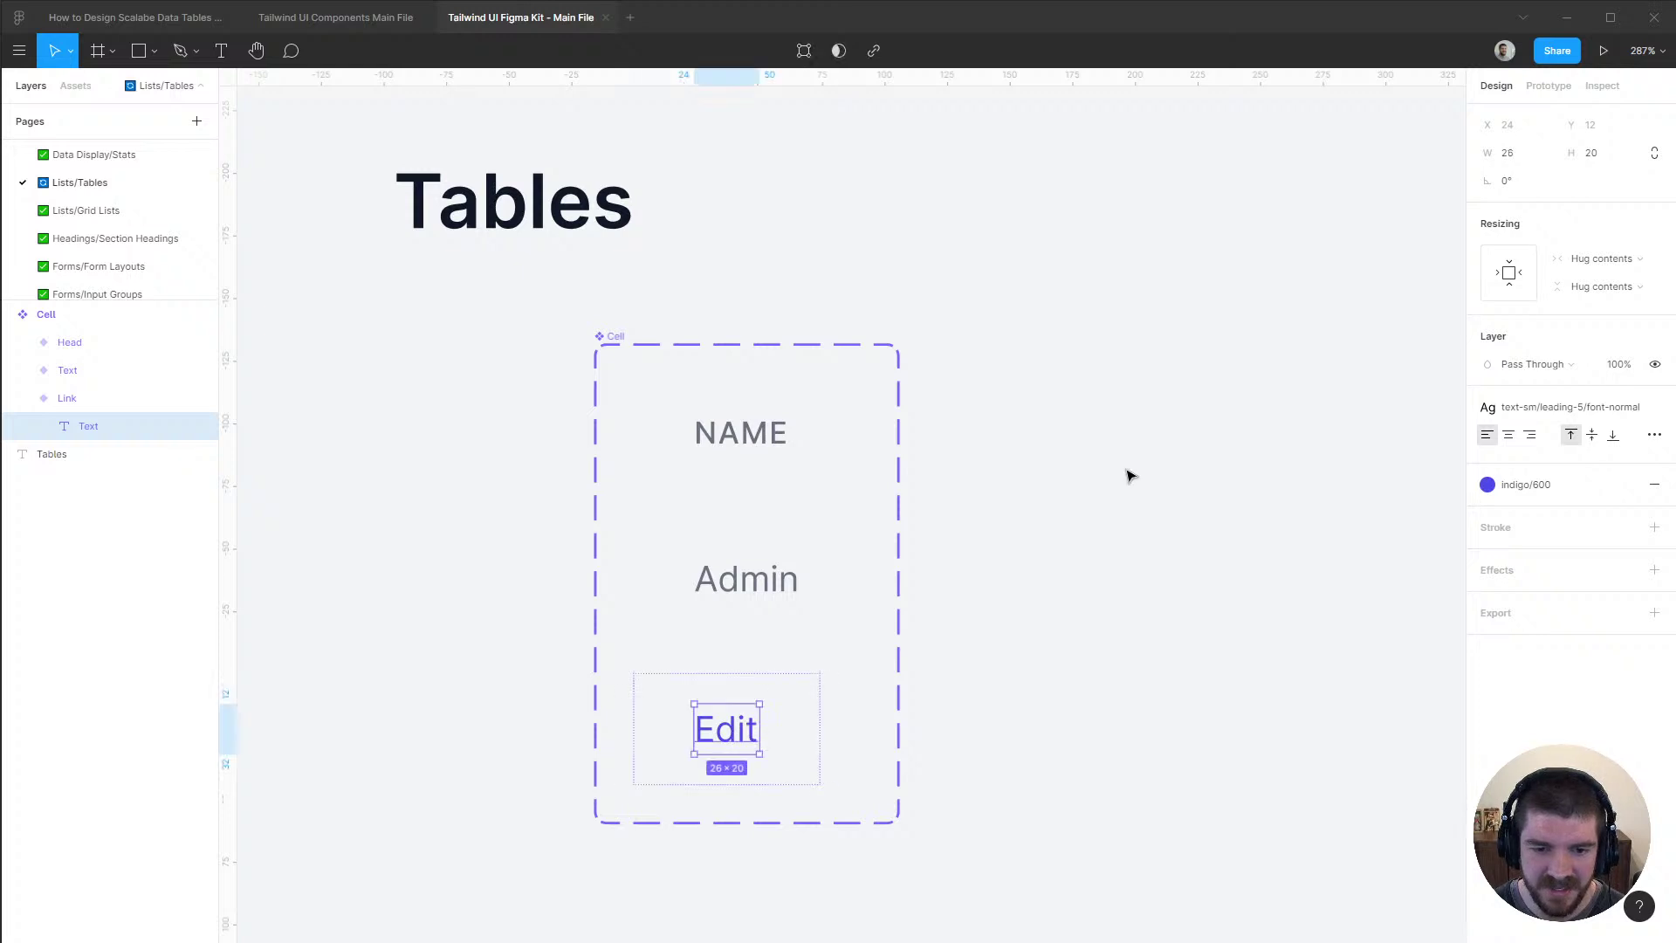
left_click(80, 398)
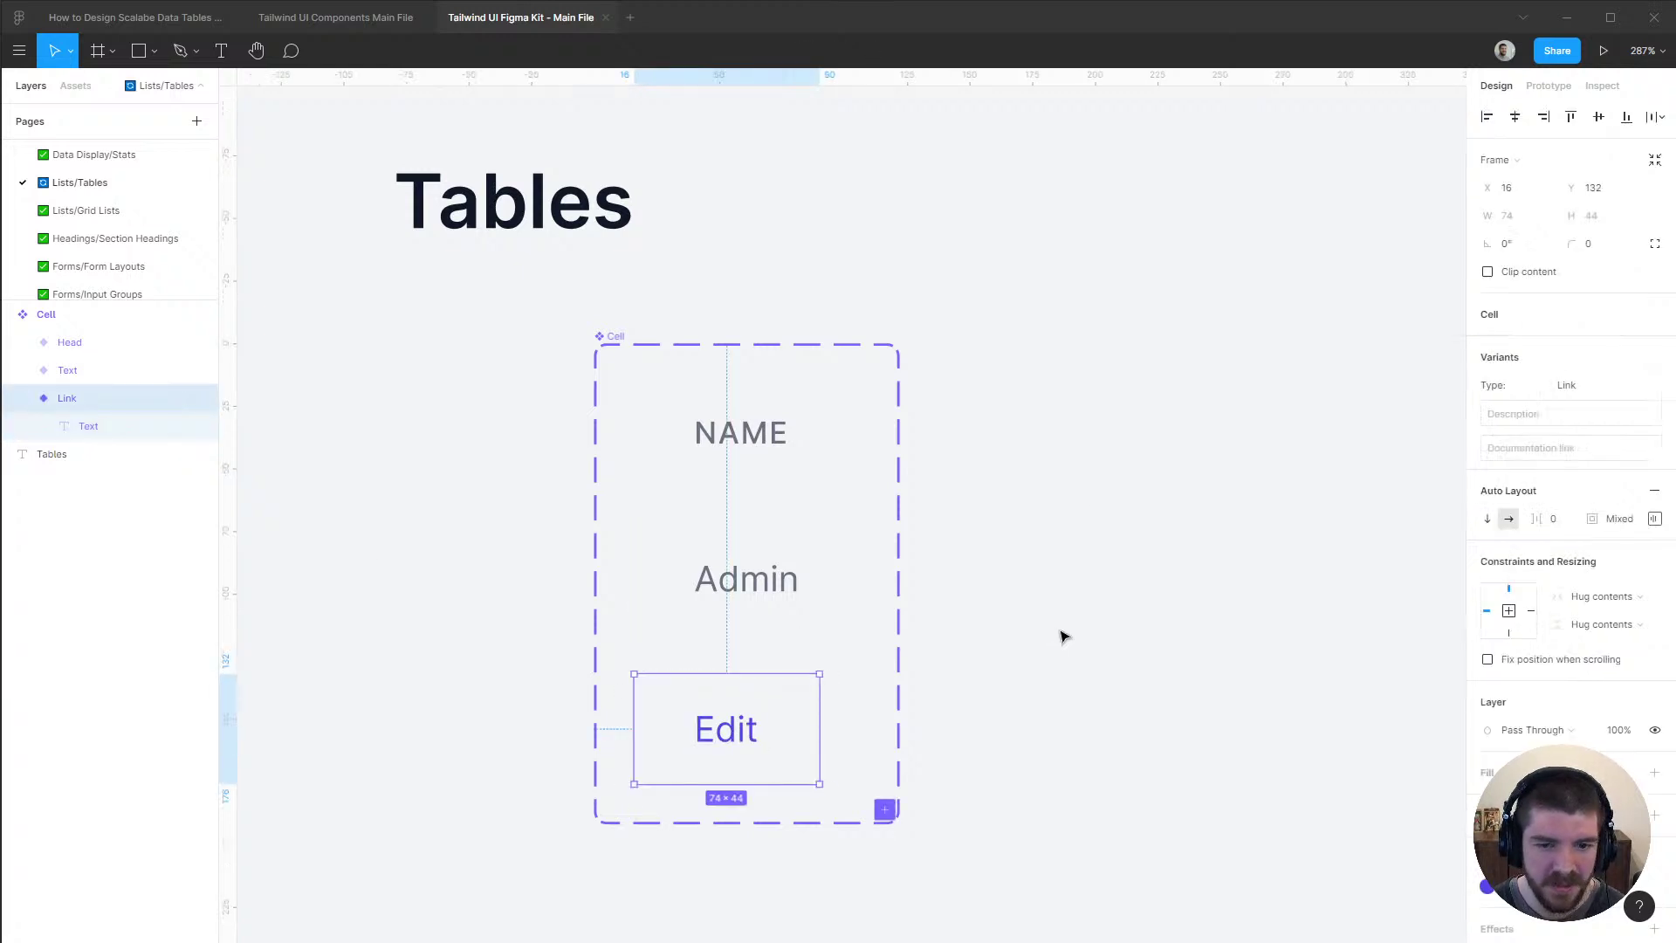
scroll(1063, 634, "down", 2)
scroll(1063, 634, "down", 1)
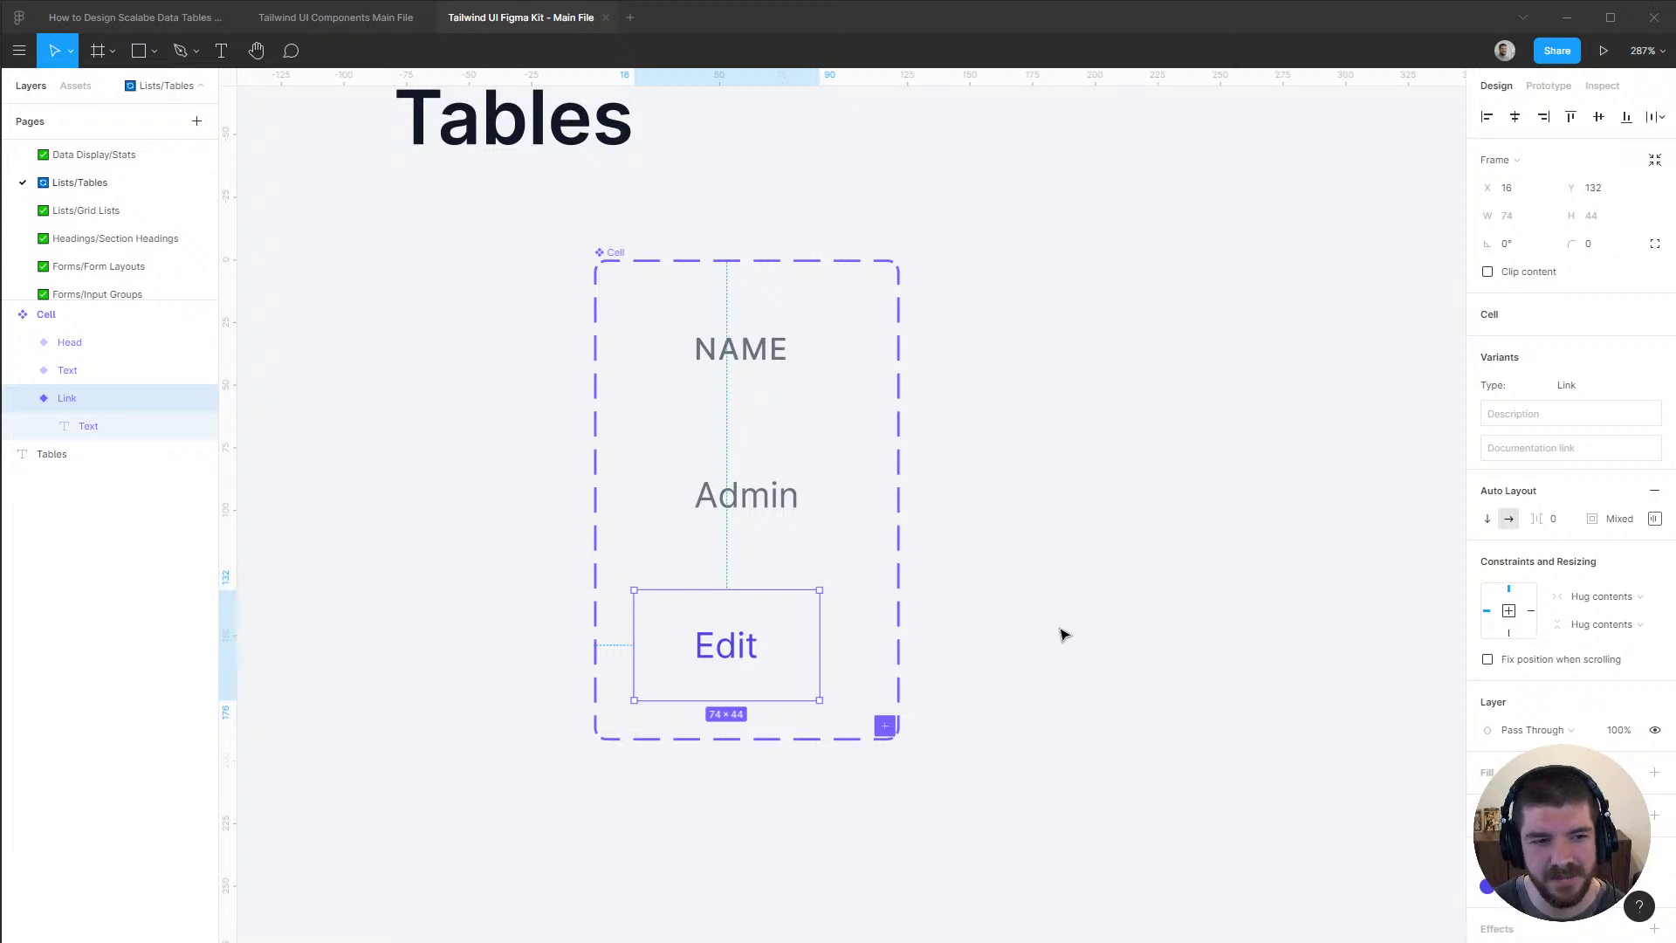
left_click(103, 321)
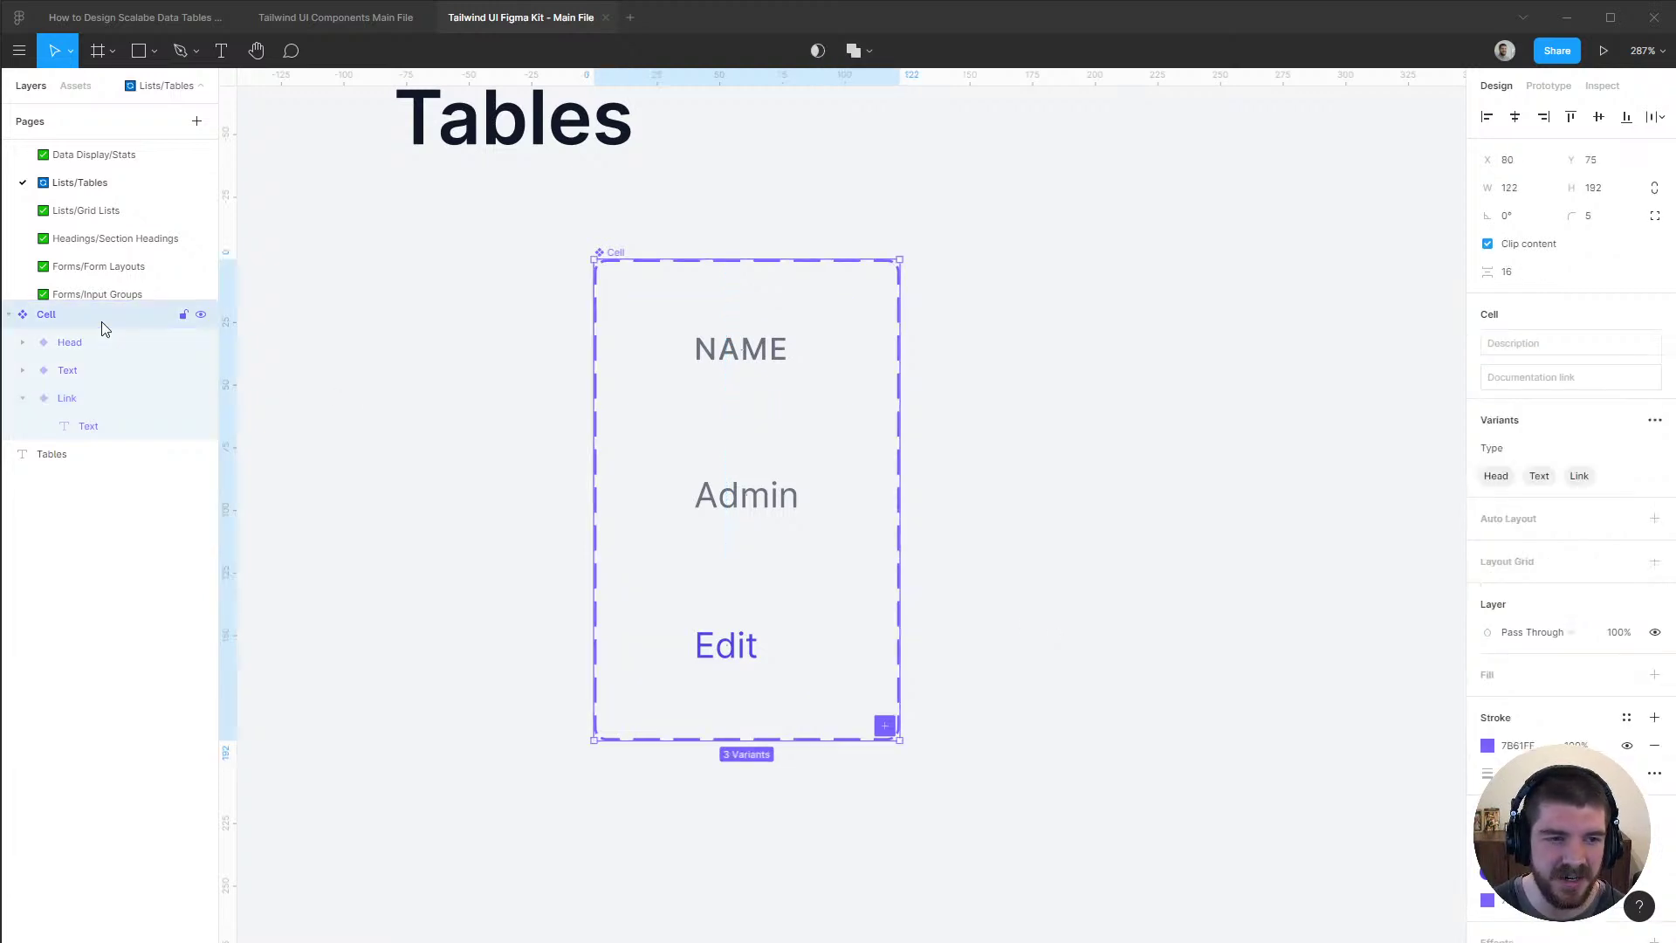
left_click(1654, 420)
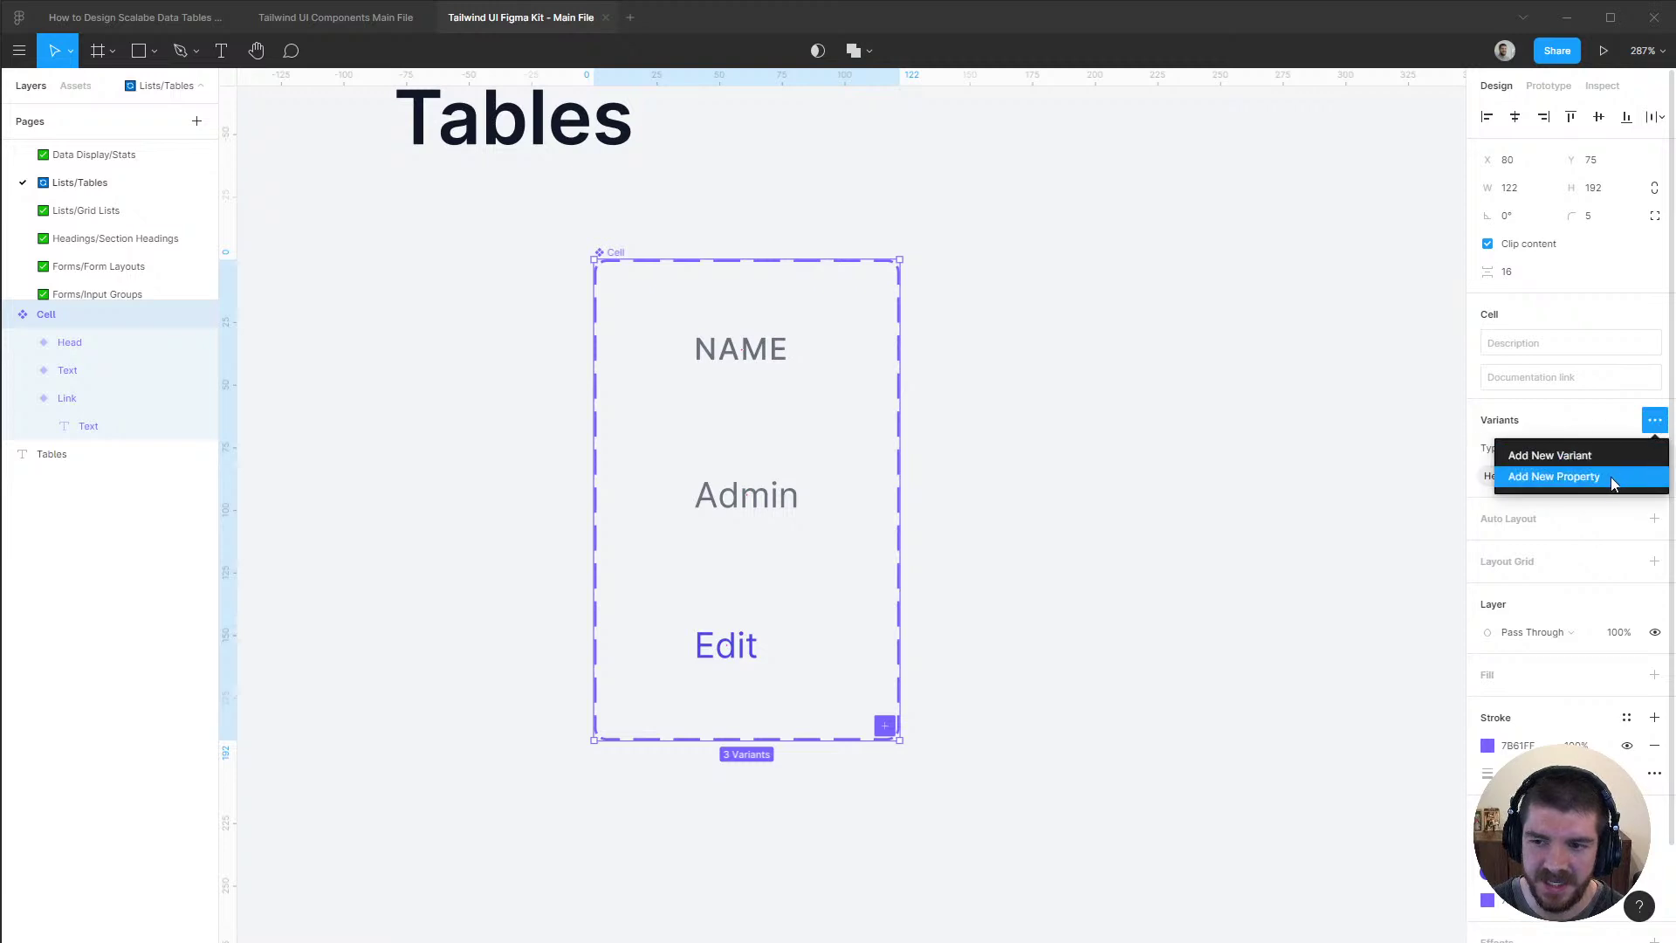
left_click(1611, 480)
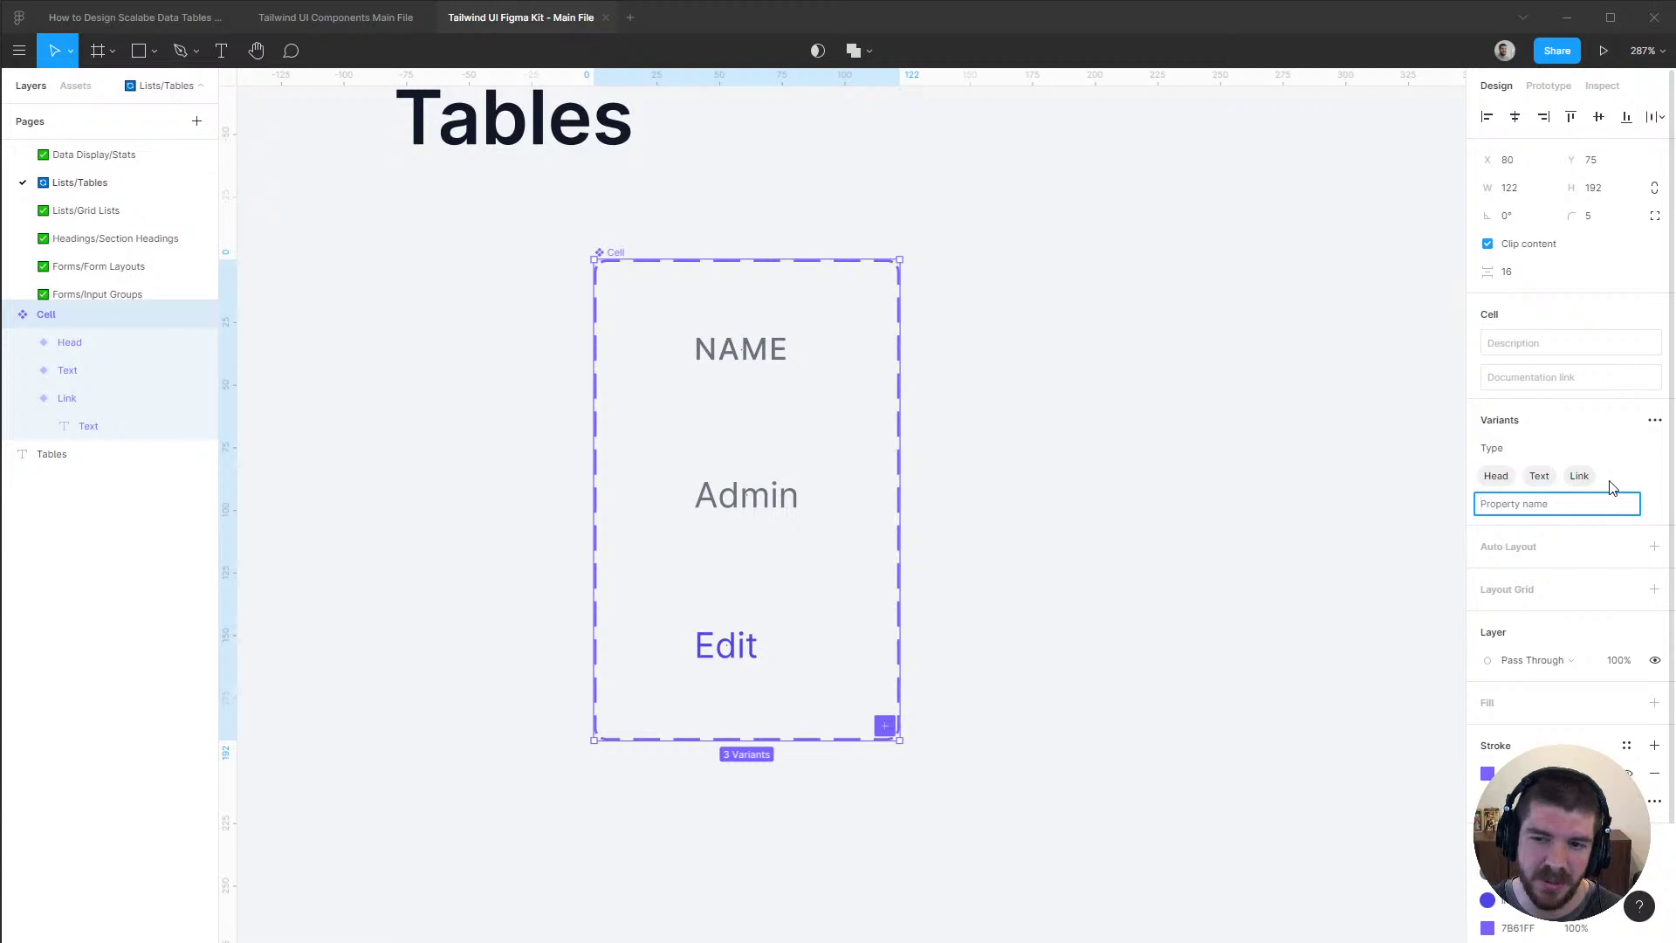
left_click(1300, 445)
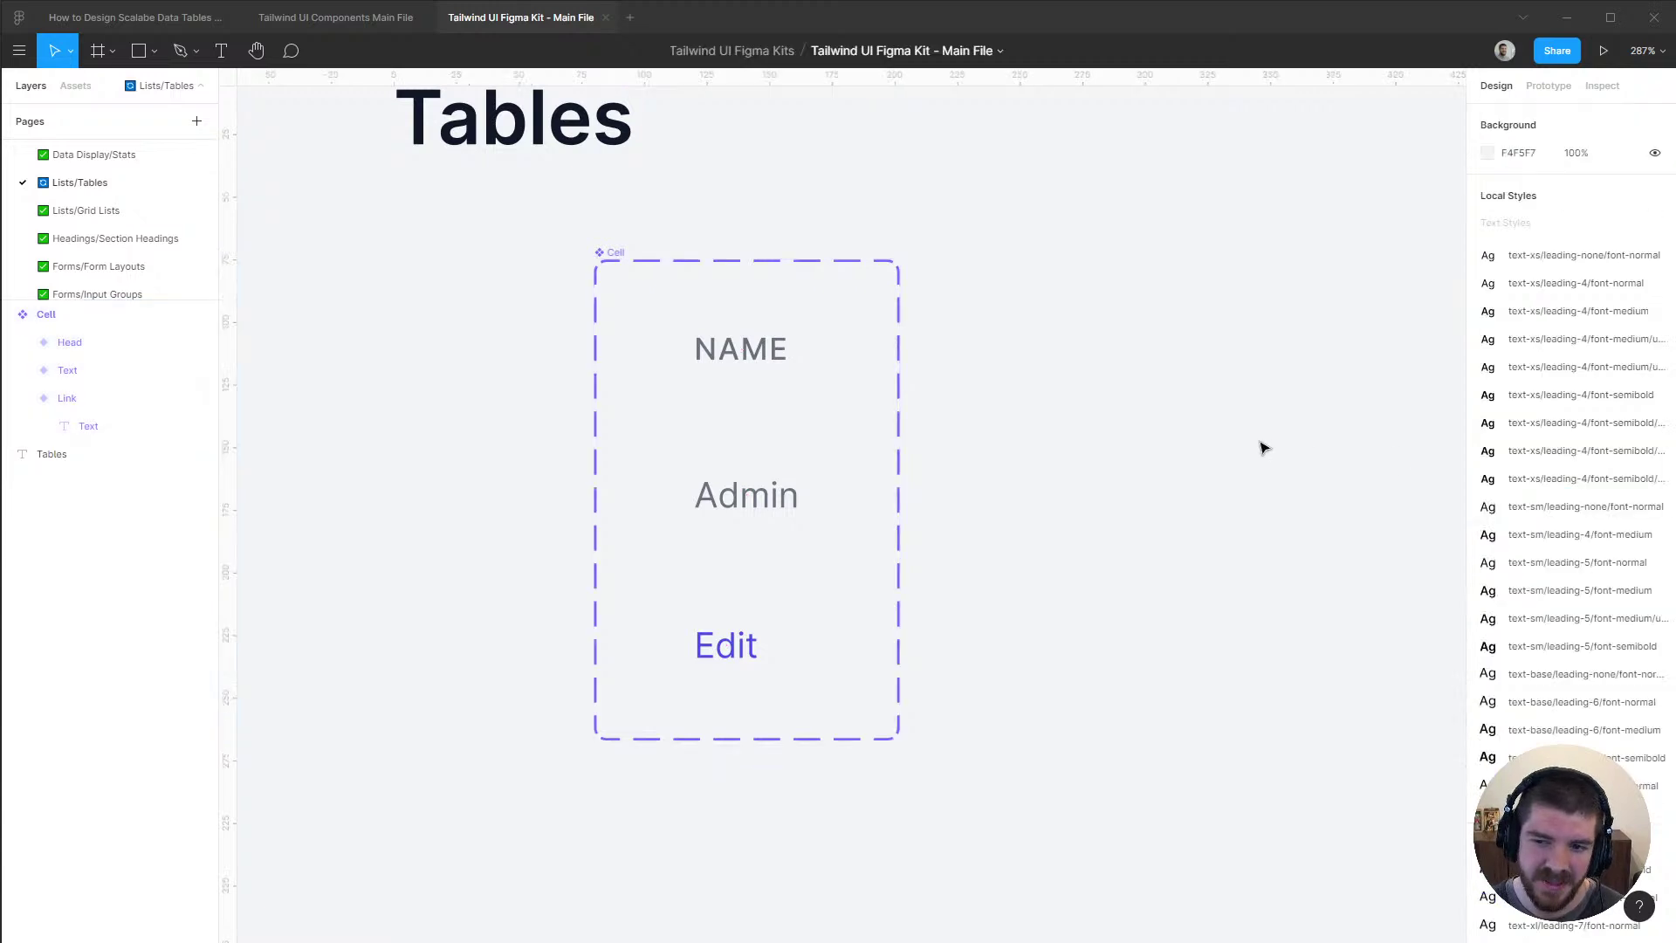
Place a copy of the Link variant's "Edit" text on the empty canvas to the left of the Cell component set
left_click(88, 432)
left_click_drag(393, 548, 725, 567)
key("ctrl+v")
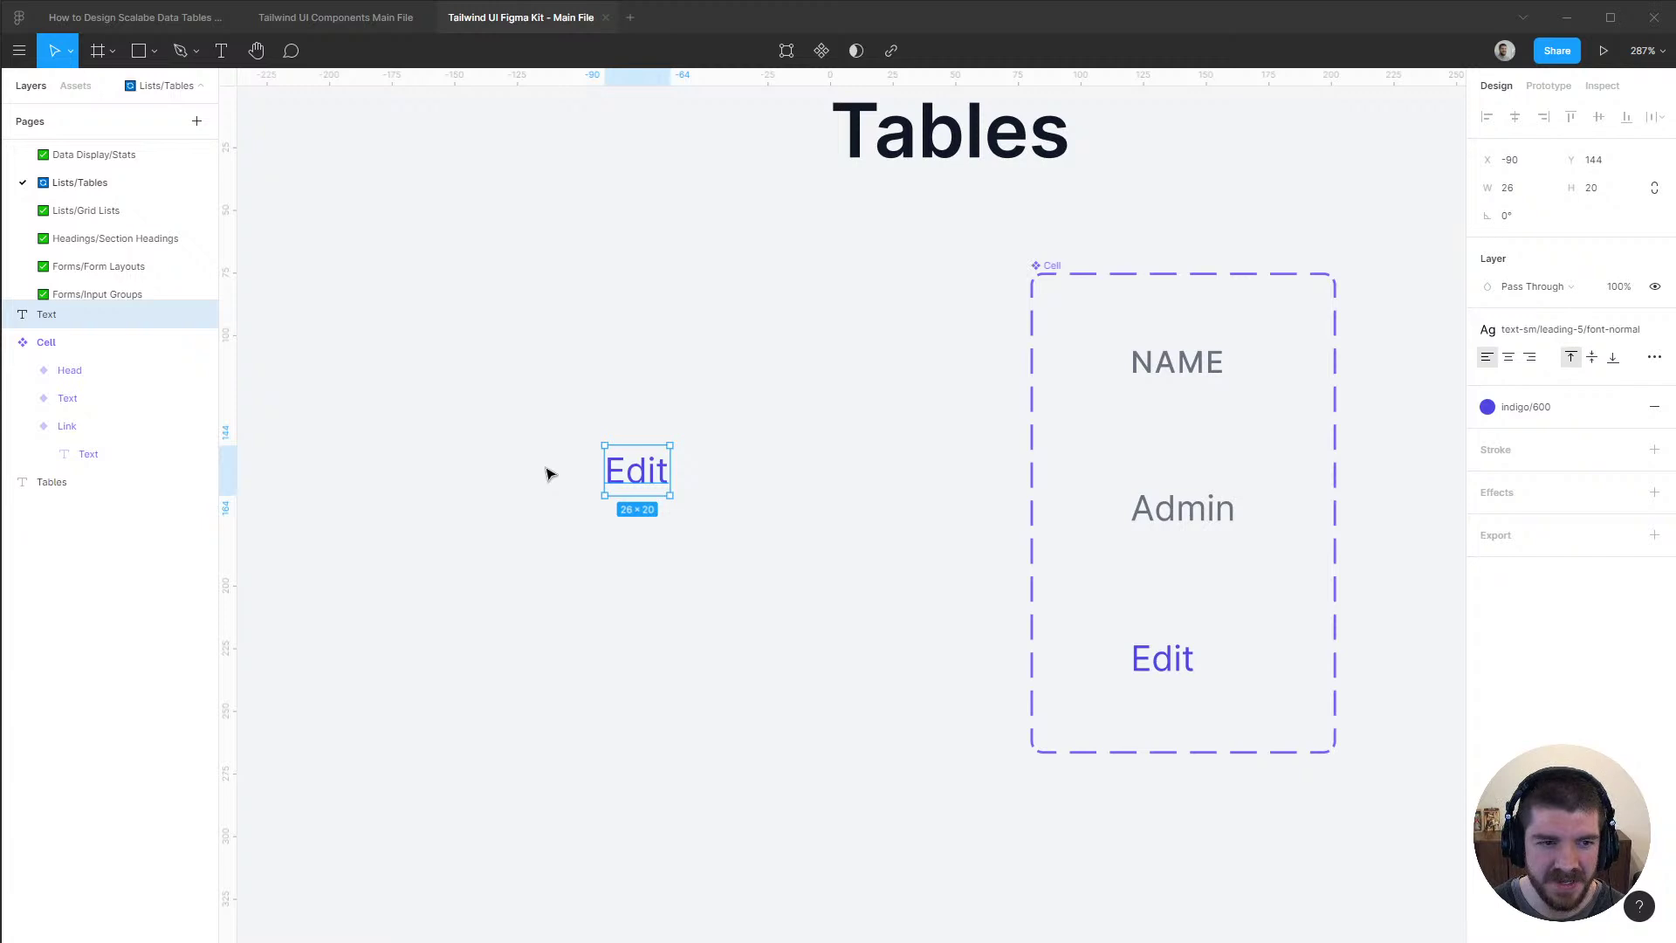
Wrap the standalone "Edit" text in an auto layout frame with spacing and padding 0, and change its content alignment
key("shift+a")
left_click(1570, 346)
type("0")
key("Tab")
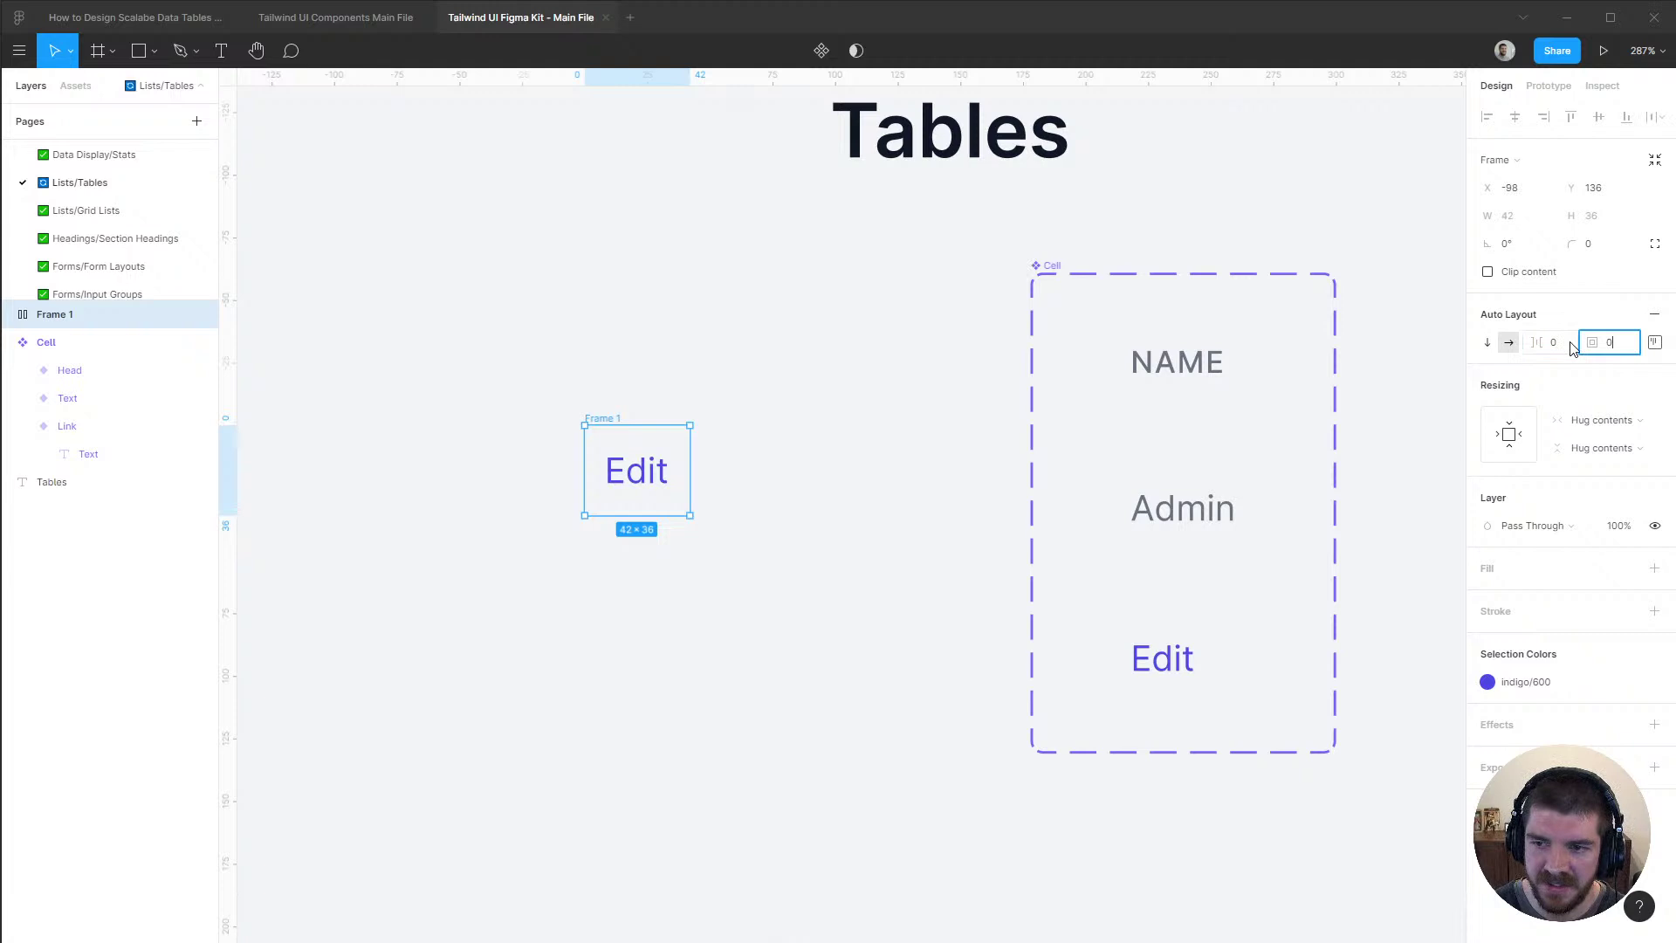
left_click(1654, 342)
left_click(1580, 429)
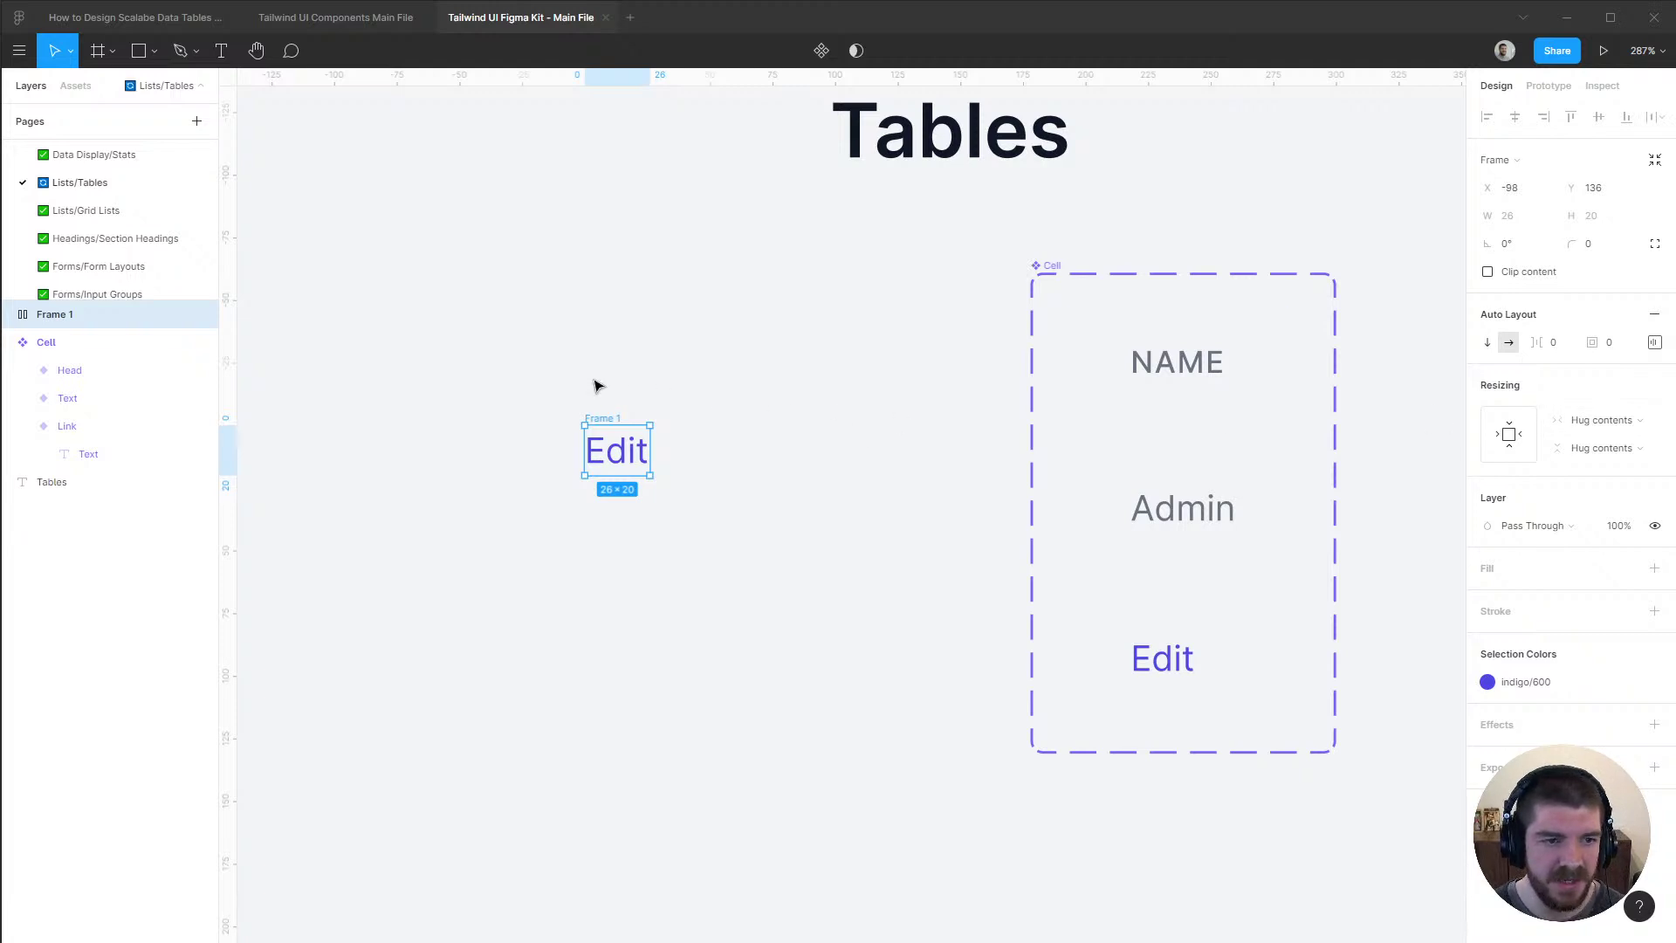
Rename the "Edit" frame "Text link/Default" and turn it into a component
key("ctrl+r")
type("Text link/Default")
key("Return")
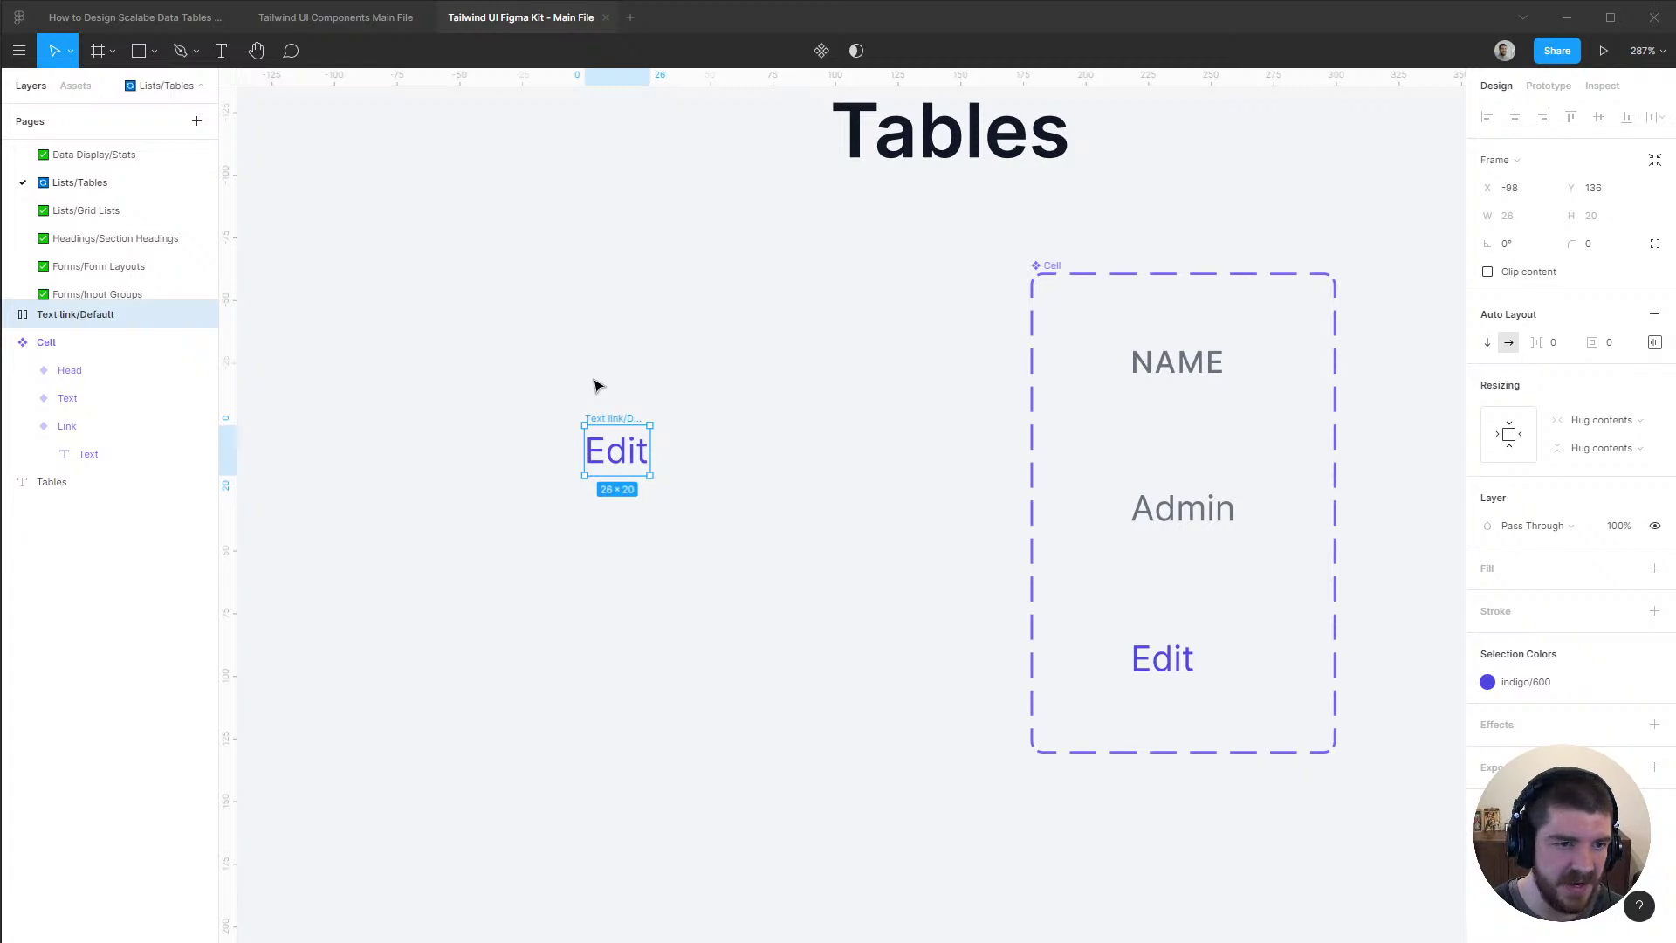
key("ctrl+alt+k")
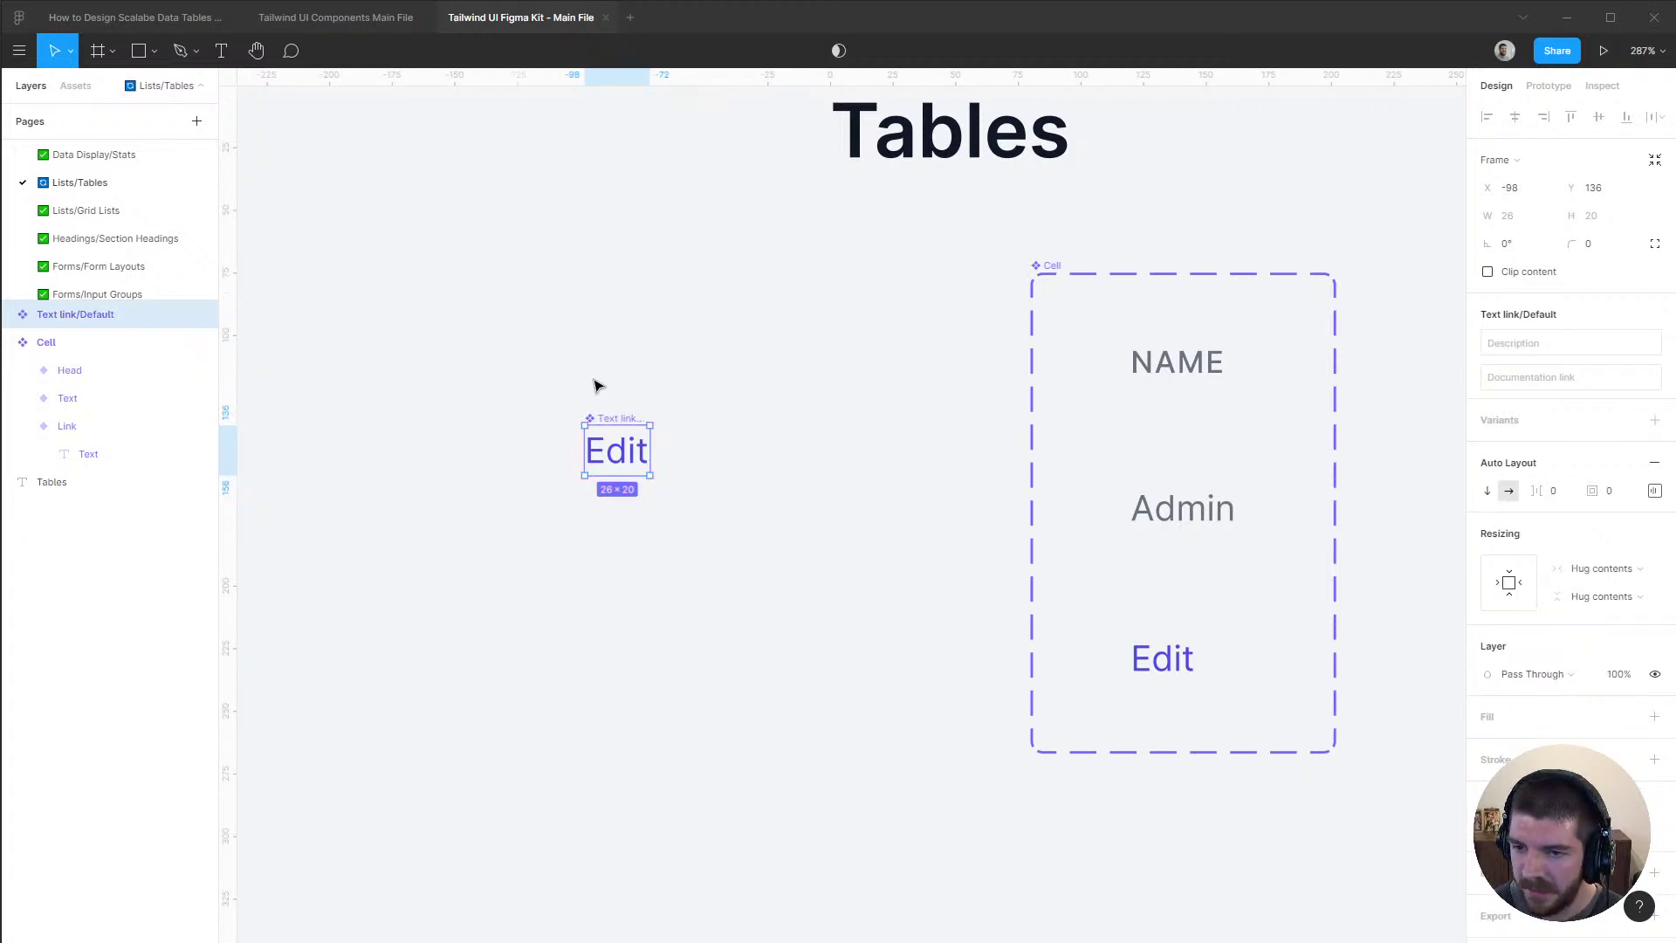
Add a second variant named "Hover" to the Text link component and rename its variant property "State"
left_click(1654, 420)
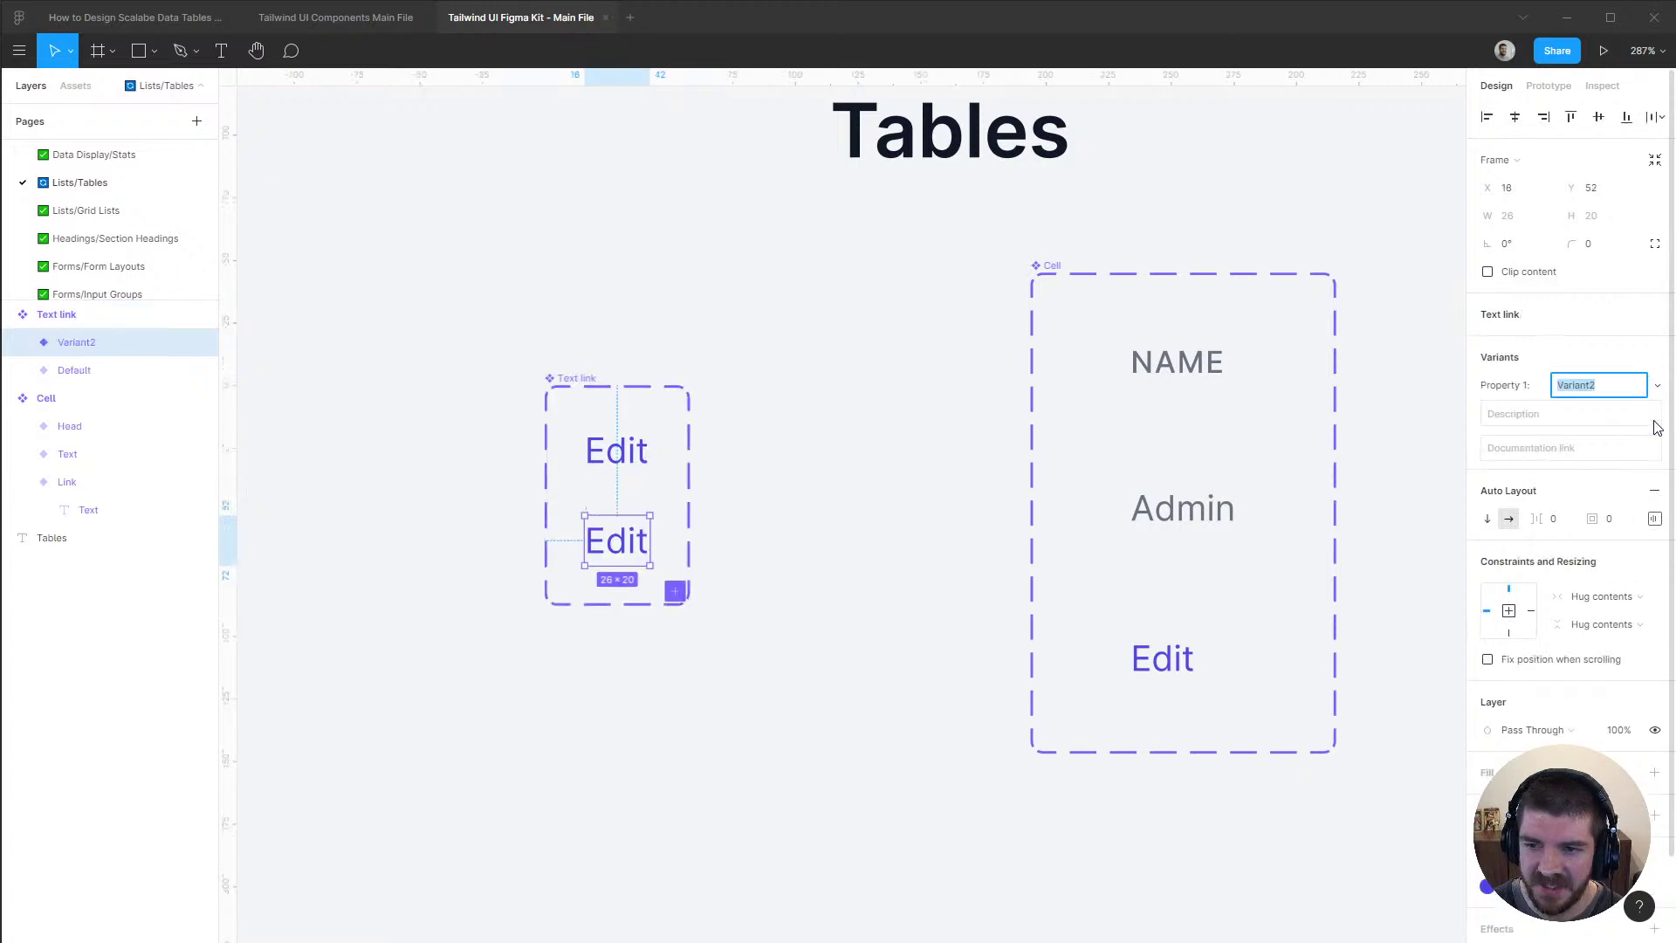
type("Hover")
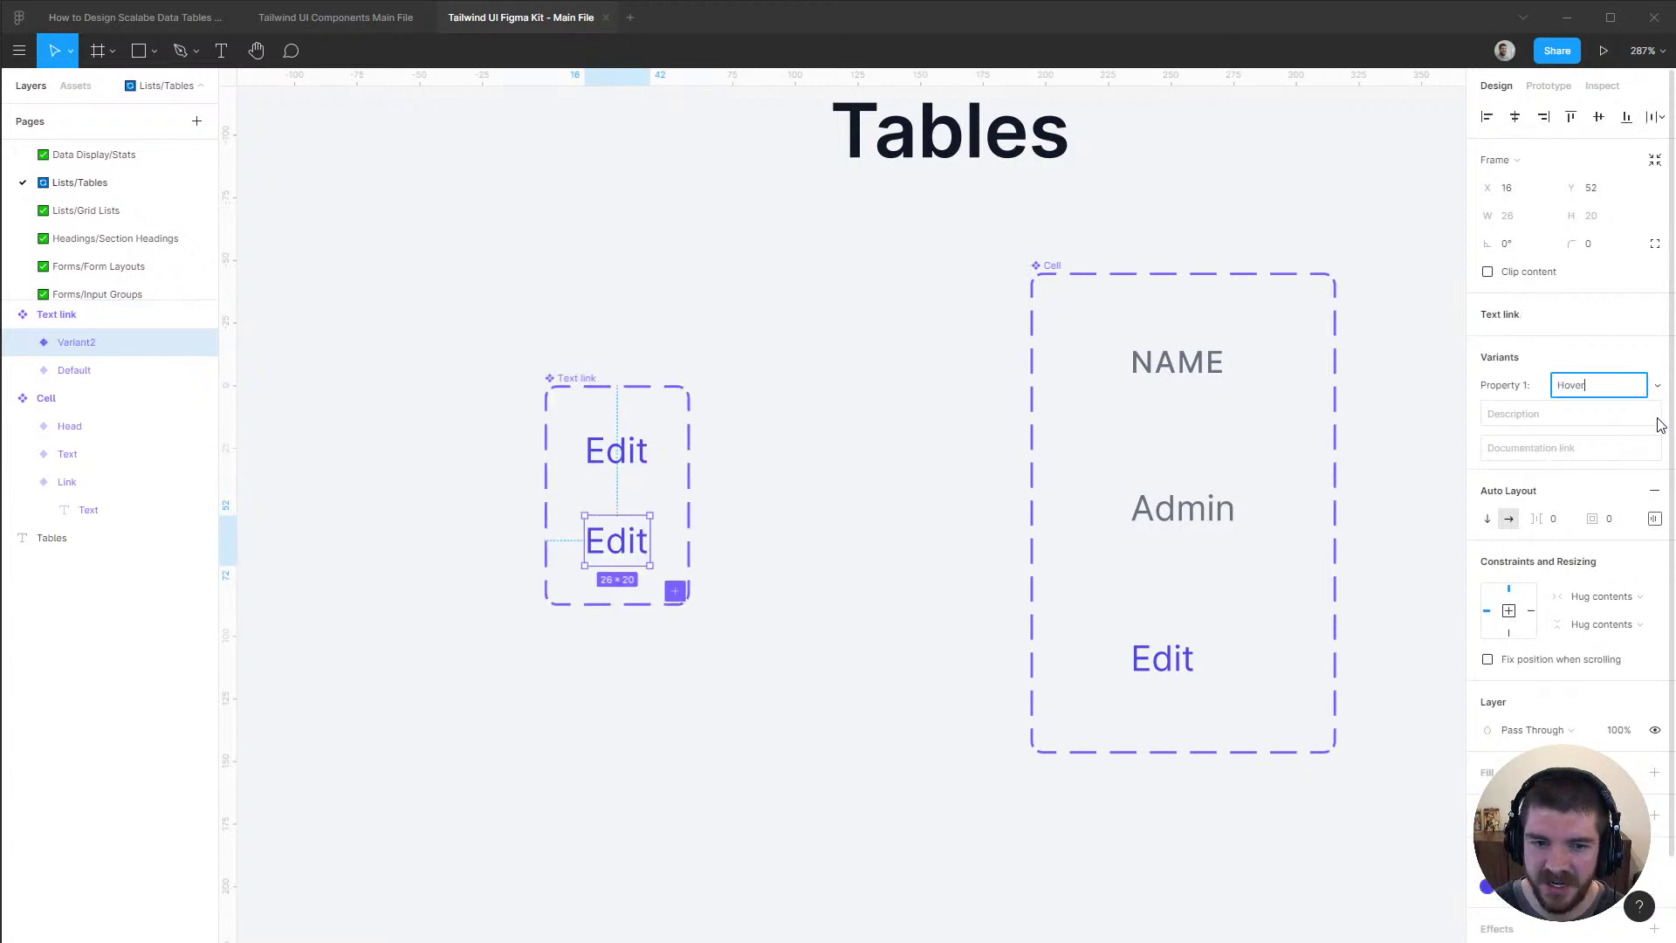
left_click(77, 312)
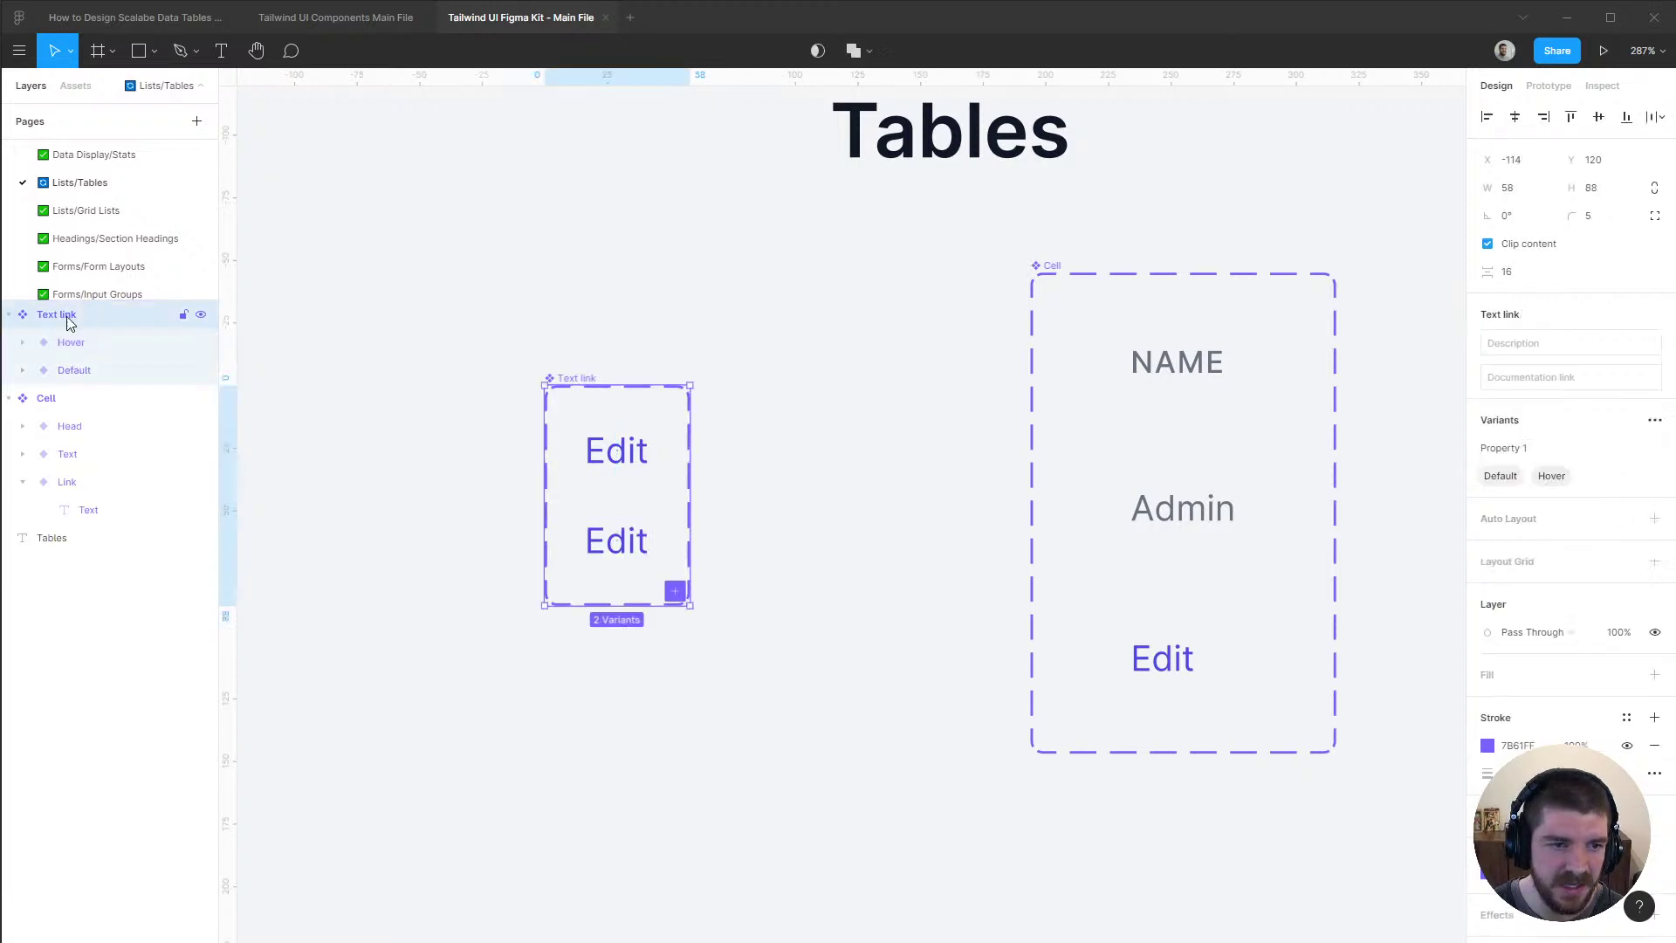
double_click(1527, 448)
key("BackSpace")
key("ctrl+a")
type("State")
key("Return")
Place the Hover variant below Default in the layer order and apply the indigo/900 color style to its text
left_click(75, 344)
key("ctrl+bracketleft")
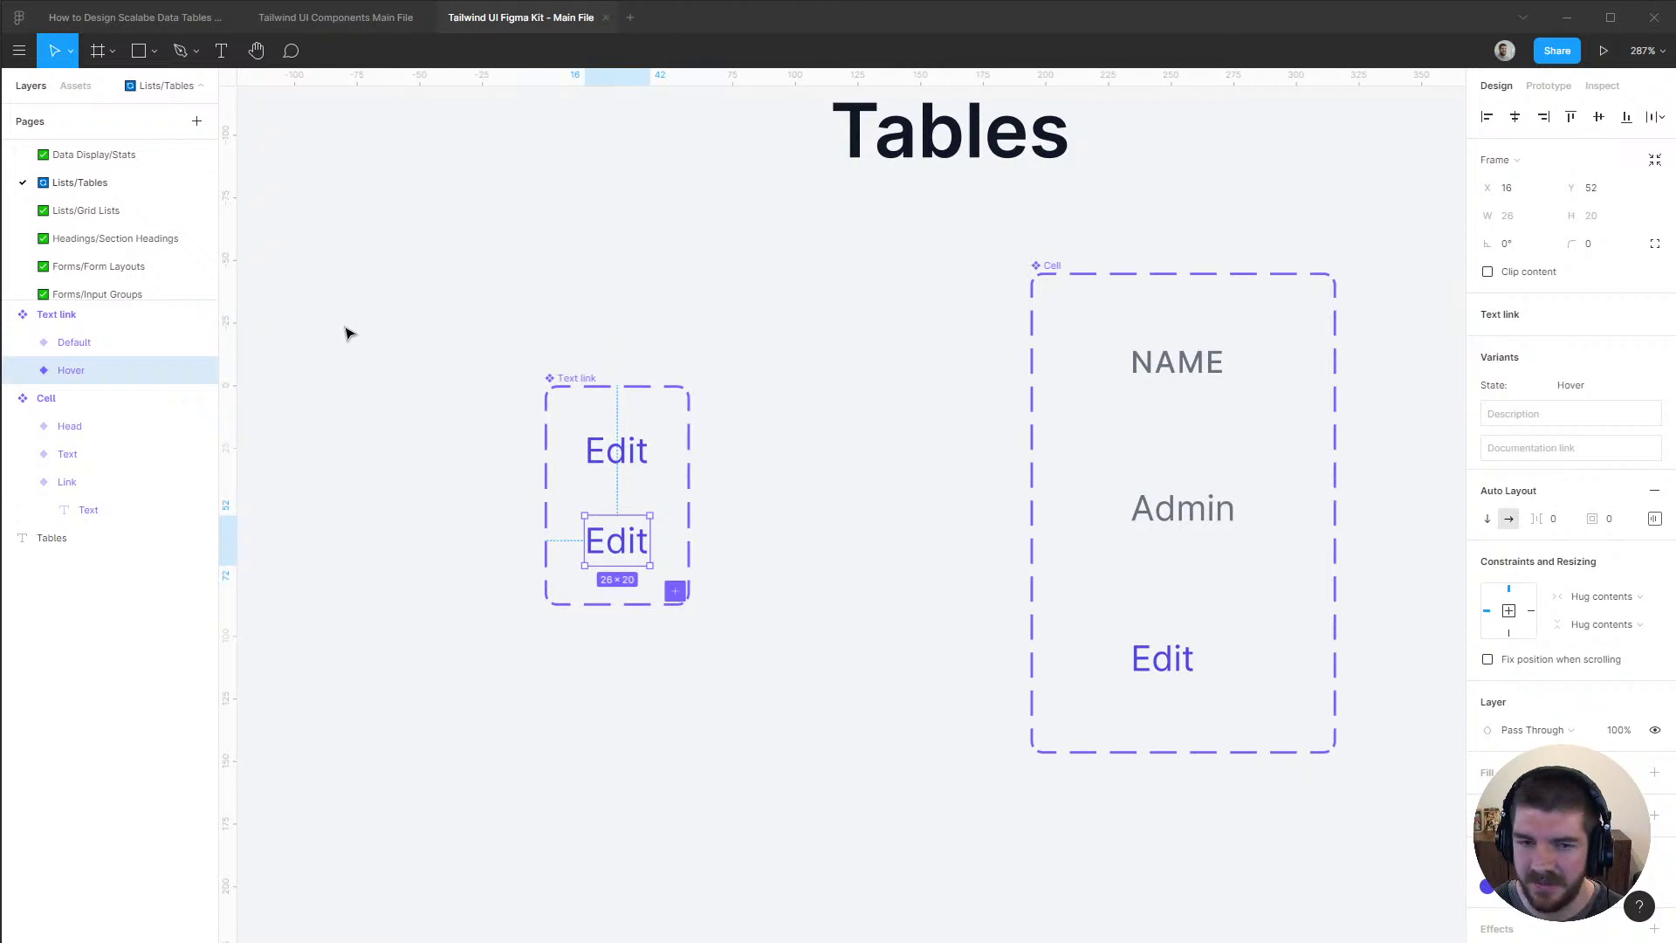
left_click(1655, 886)
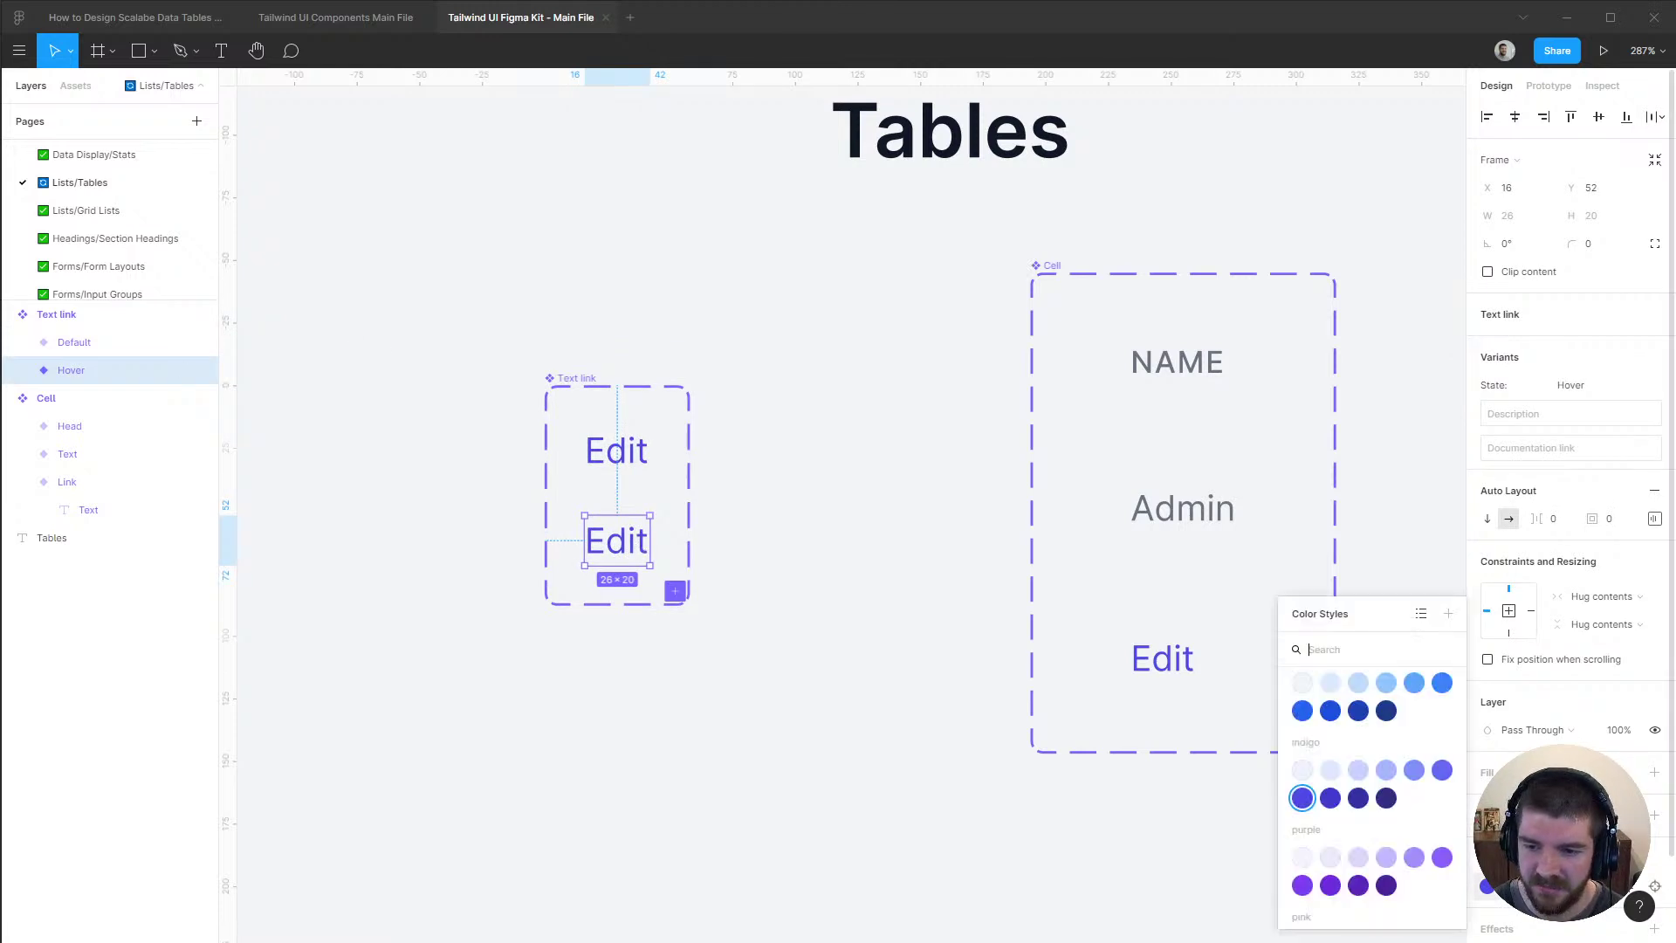
left_click(1386, 798)
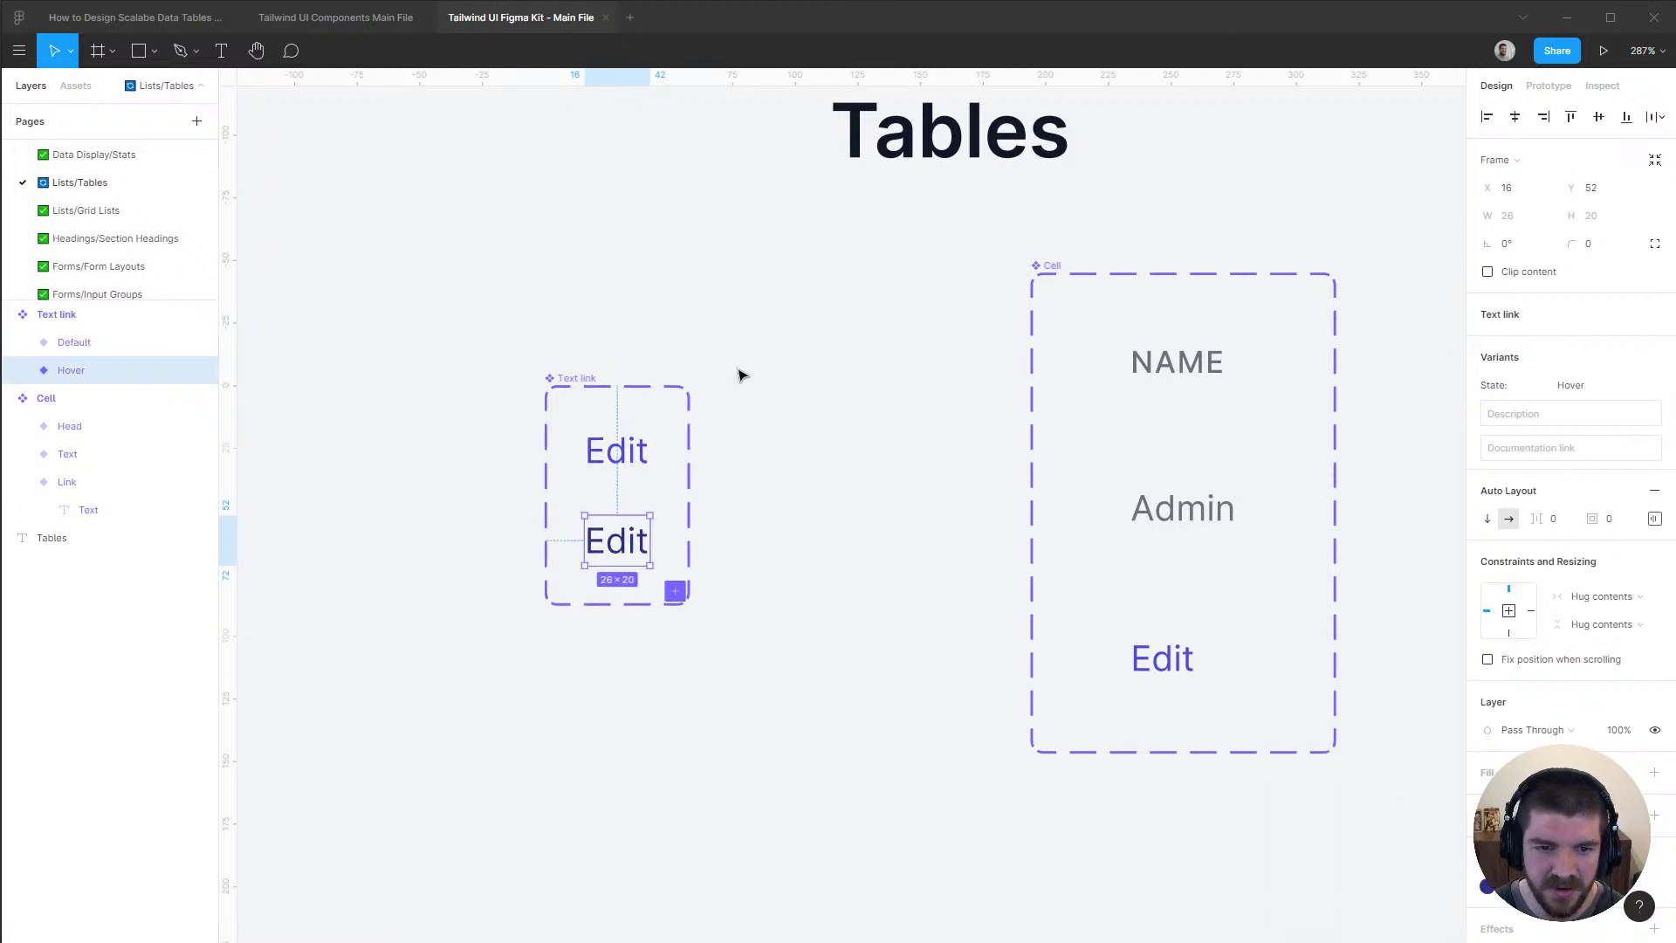
Duplicate the Text link's Default variant and set the copy's State to "Focus"
left_click(88, 343)
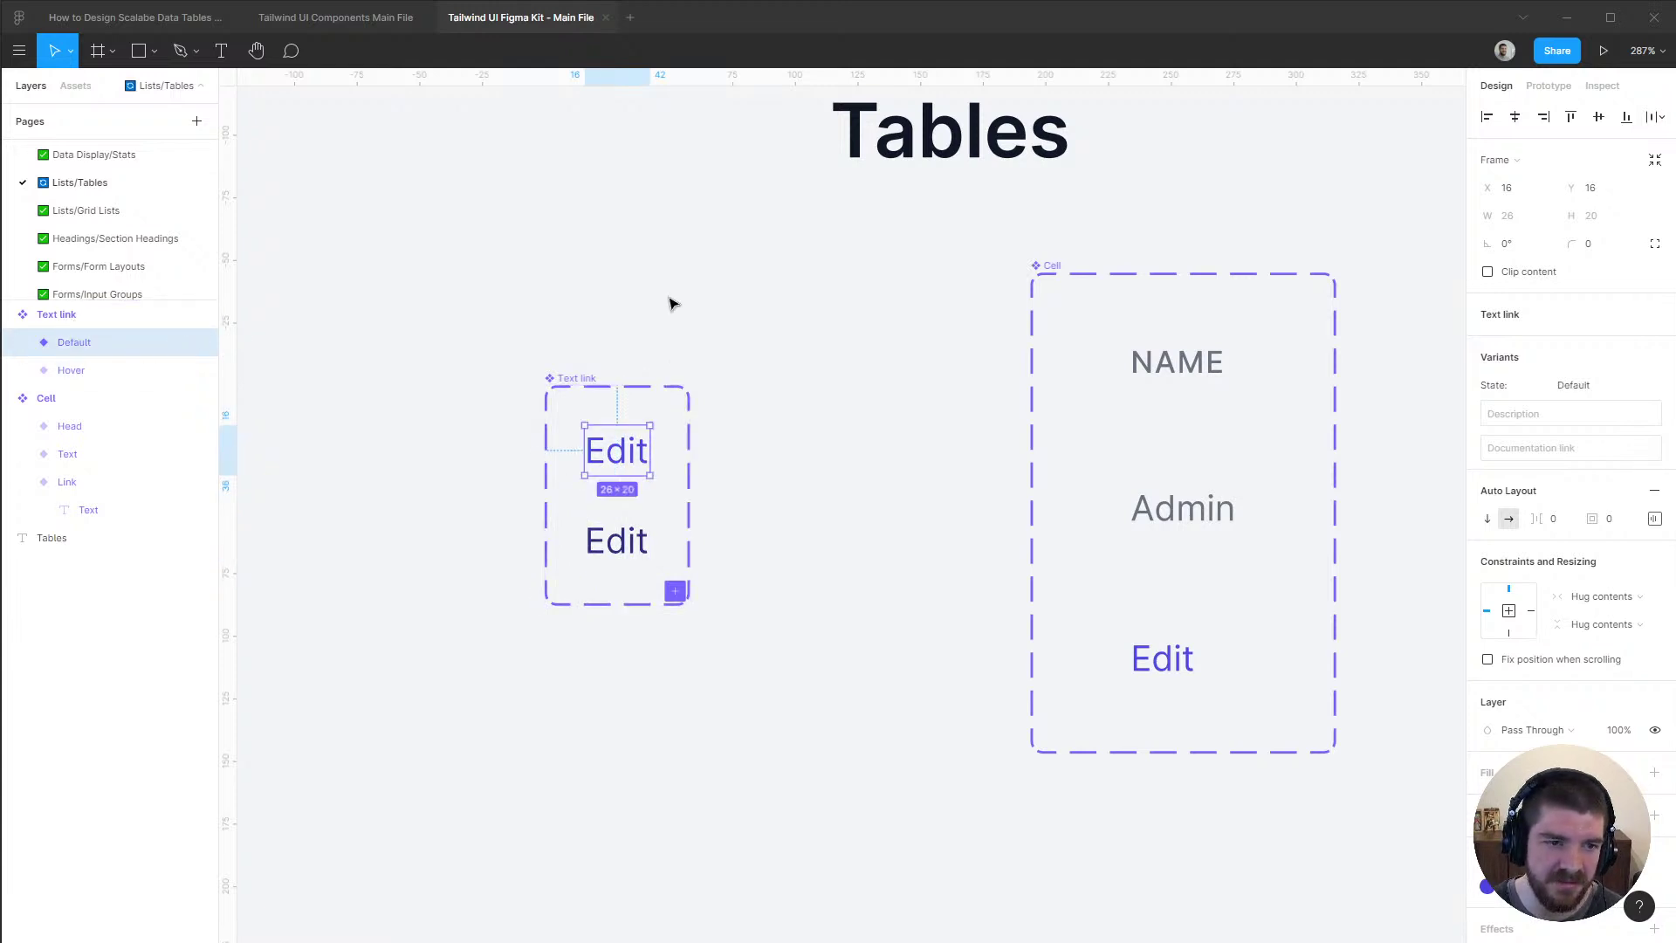
key("ctrl+d")
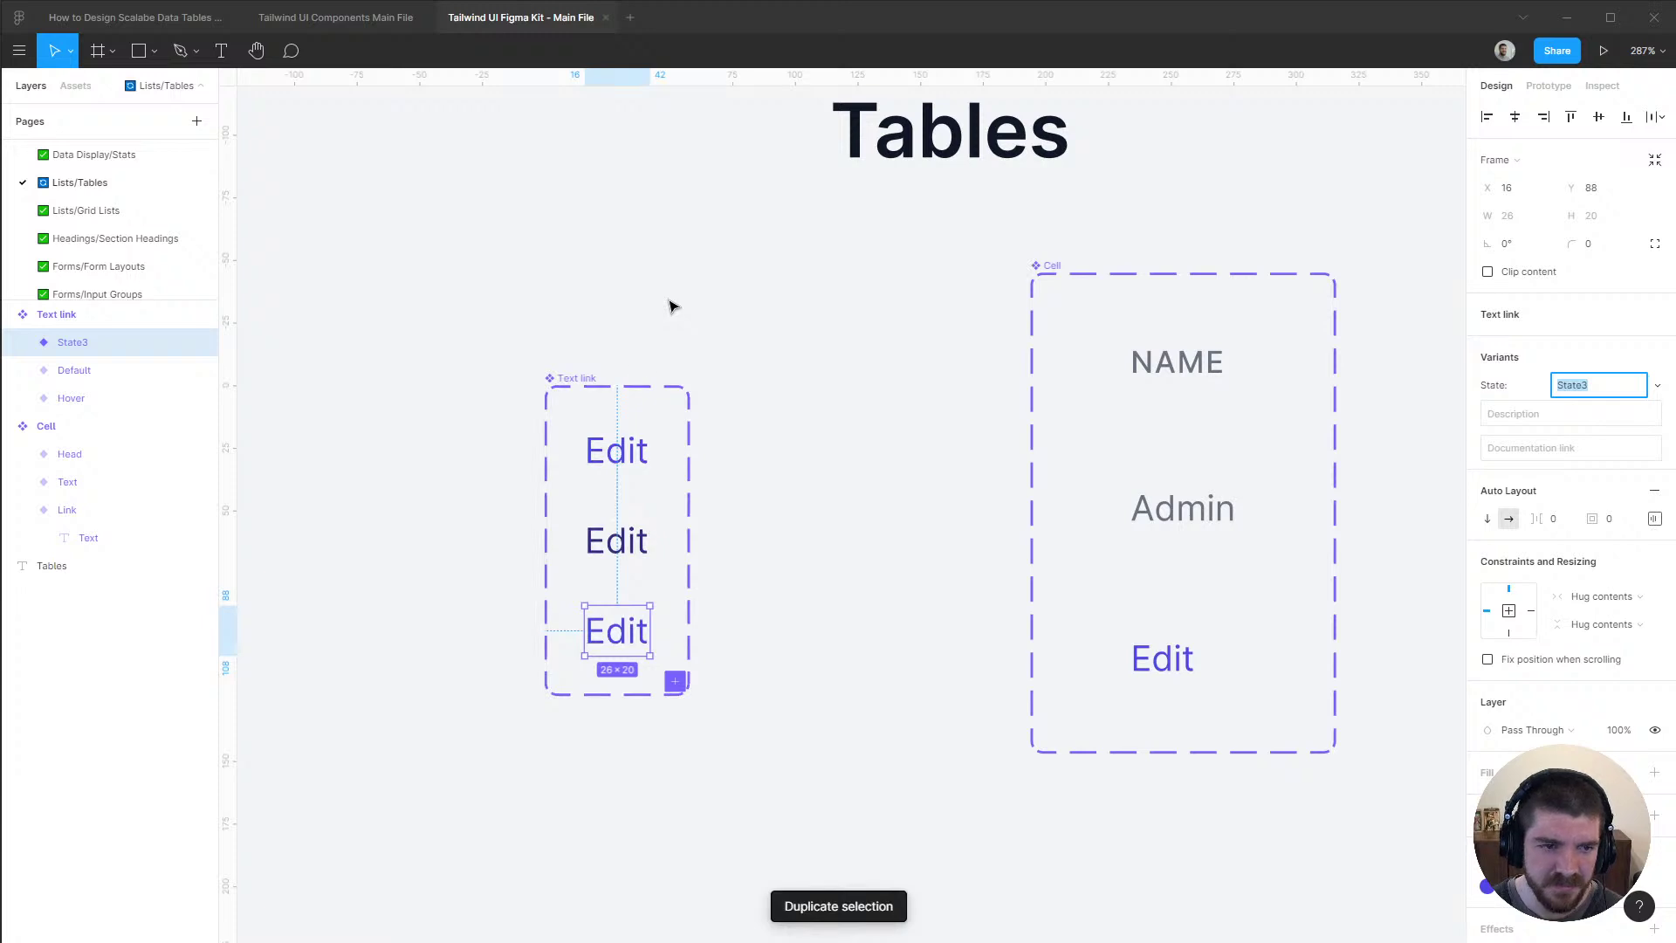
type("f")
key("Return")
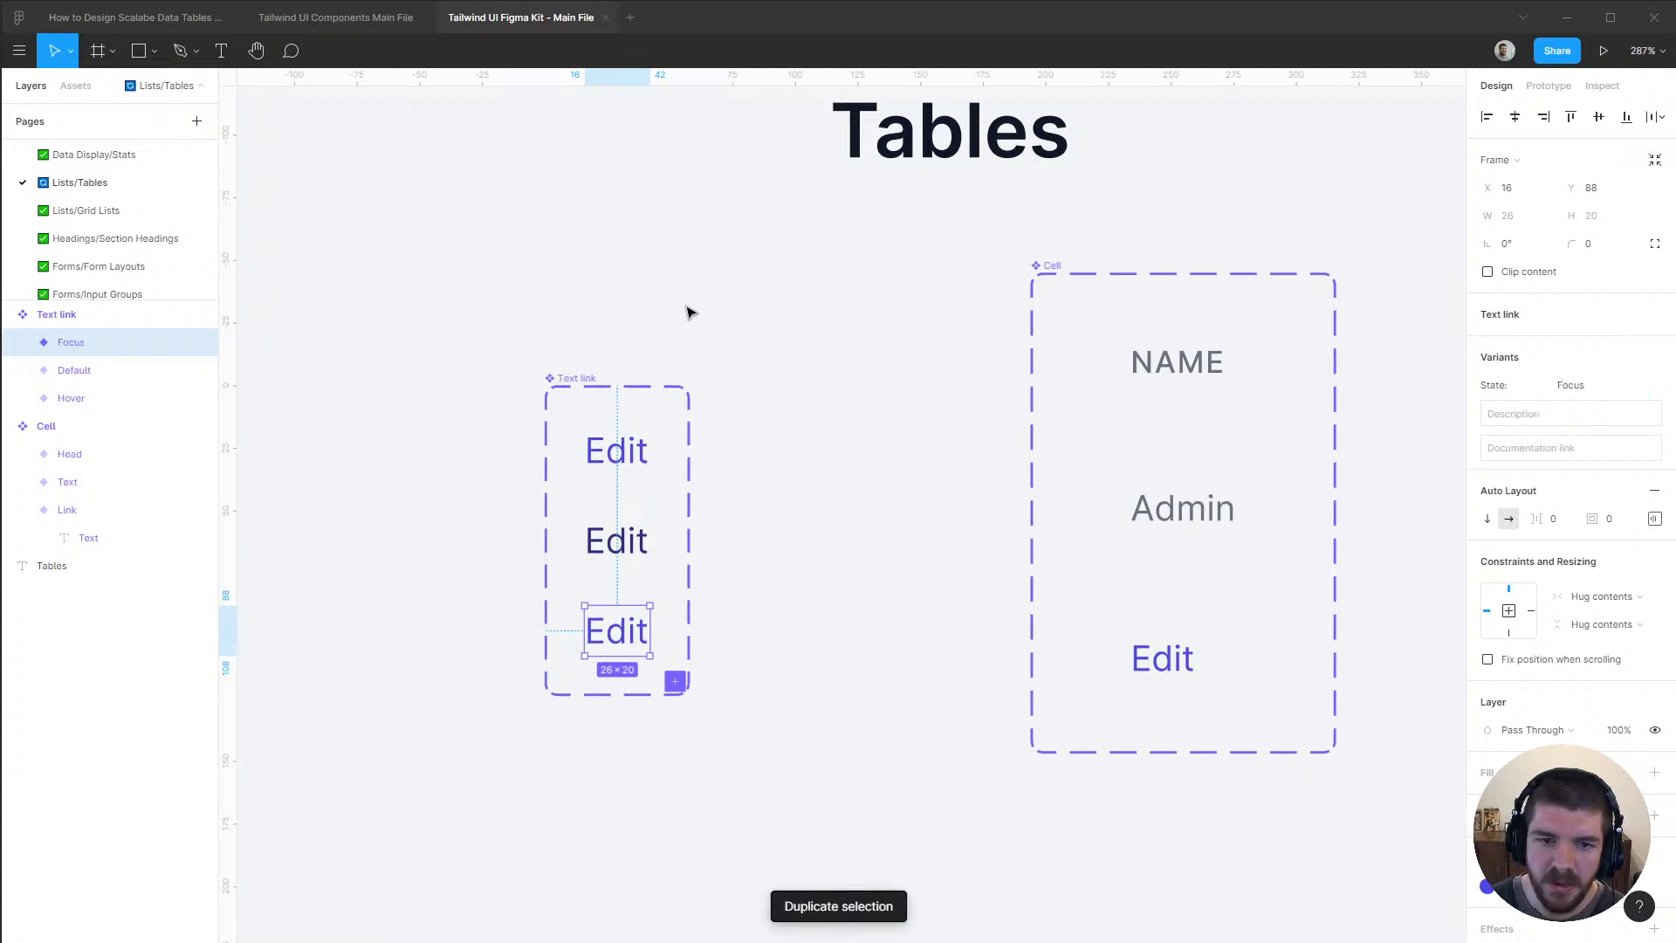
left_click(690, 312)
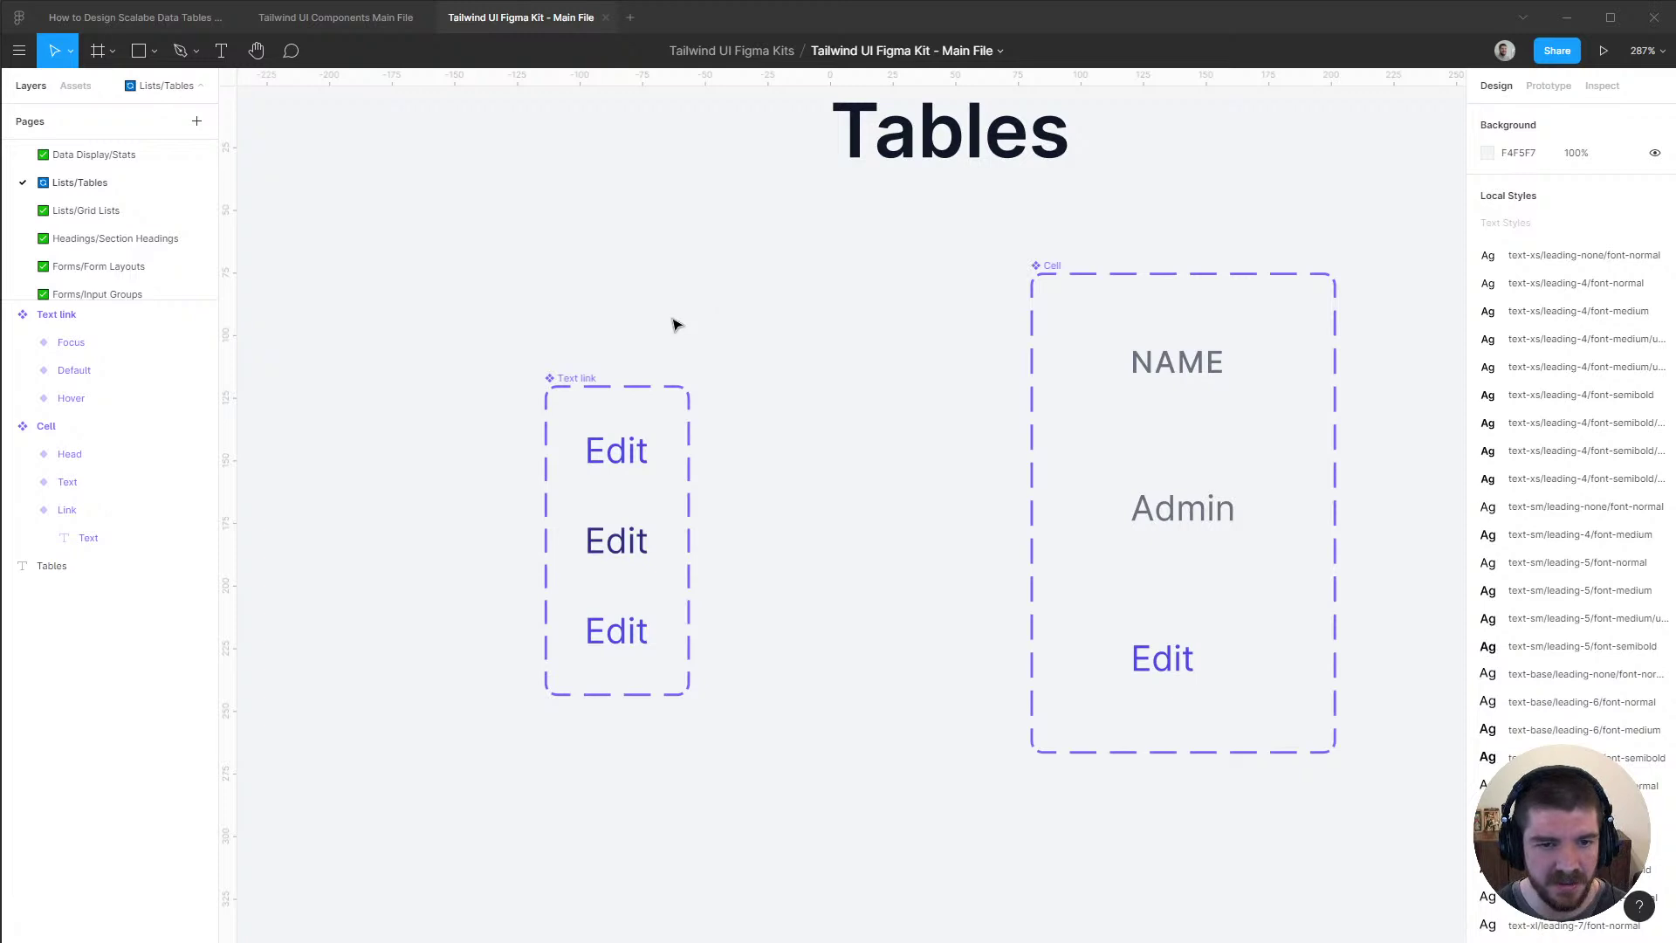
Align the Text link set's top edge with the Cell set at Y 75, and place Focus below Hover in the layer order
left_click_drag(583, 377, 544, 266)
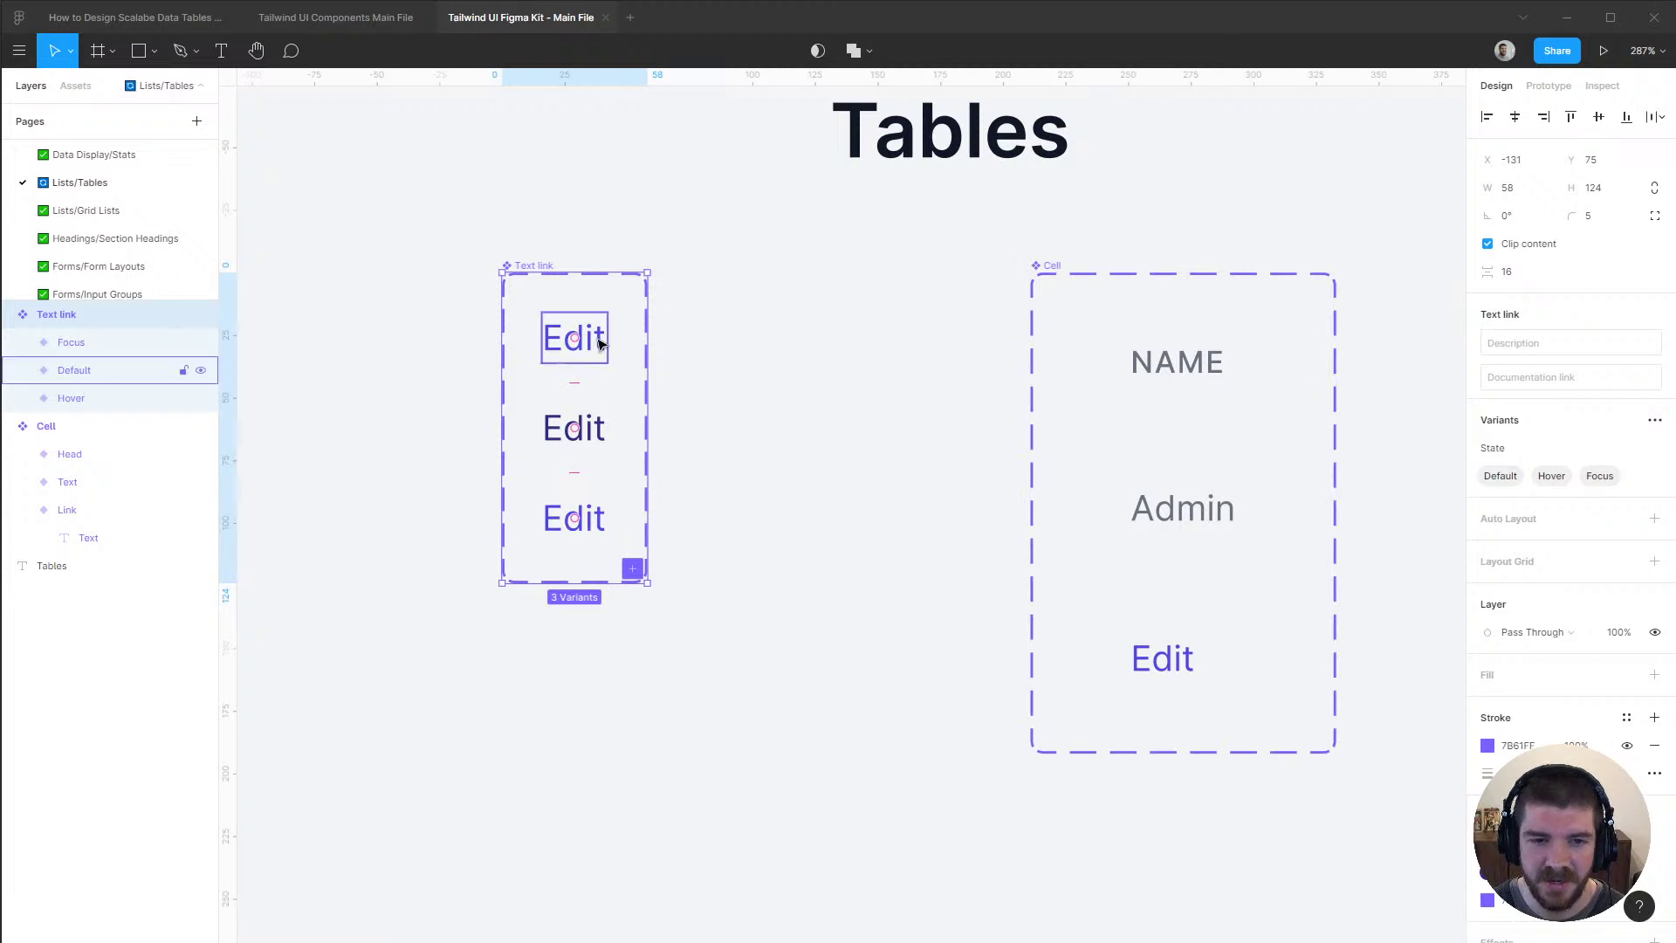
left_click(112, 344)
key("ctrl+bracketleft")
key("ctrl+bracketleft")
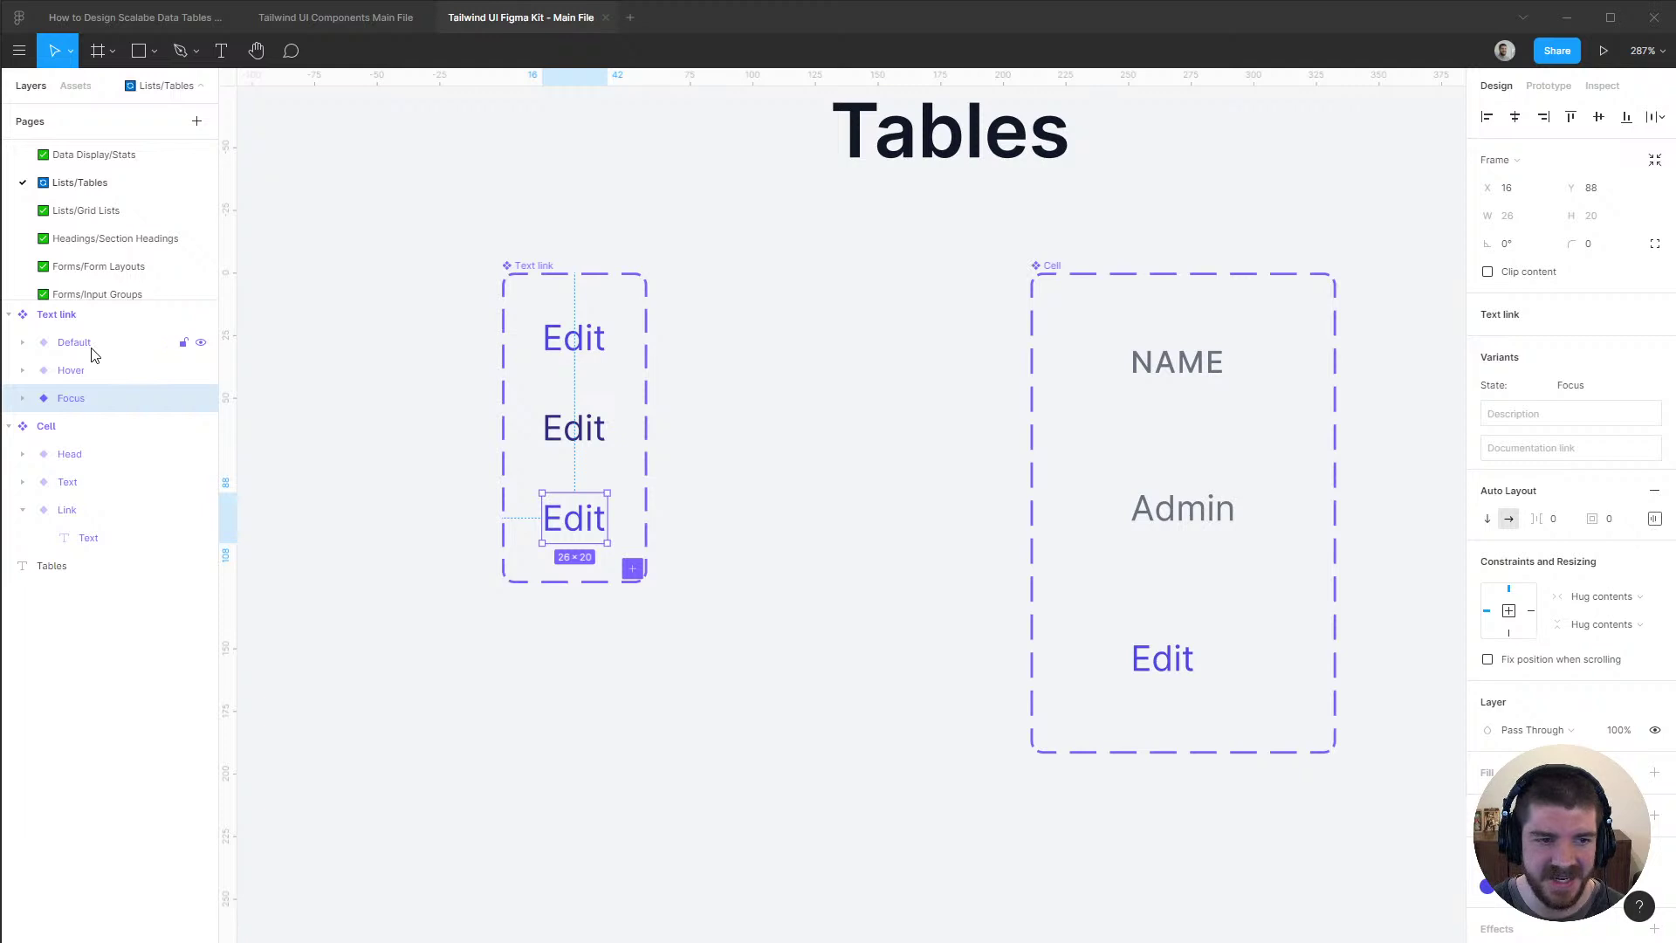
left_click(88, 343)
left_click(764, 362)
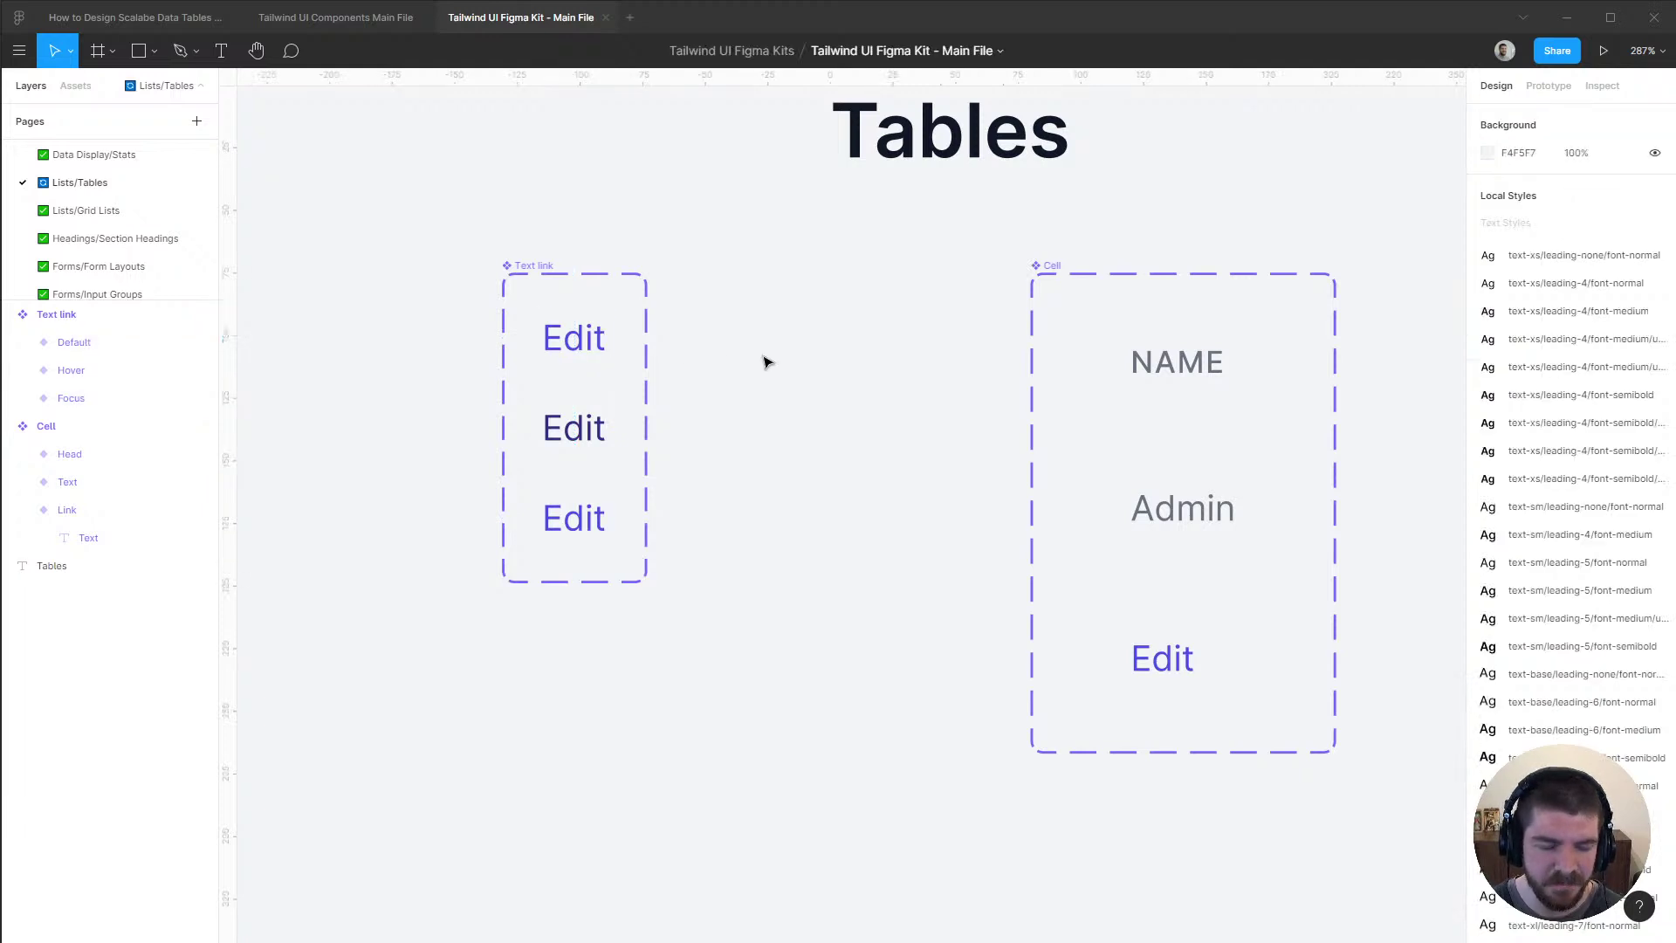
Try styling the Text link's Focus variant with a focus ring effect, a white fill and a corner radius of 6
left_click(112, 409)
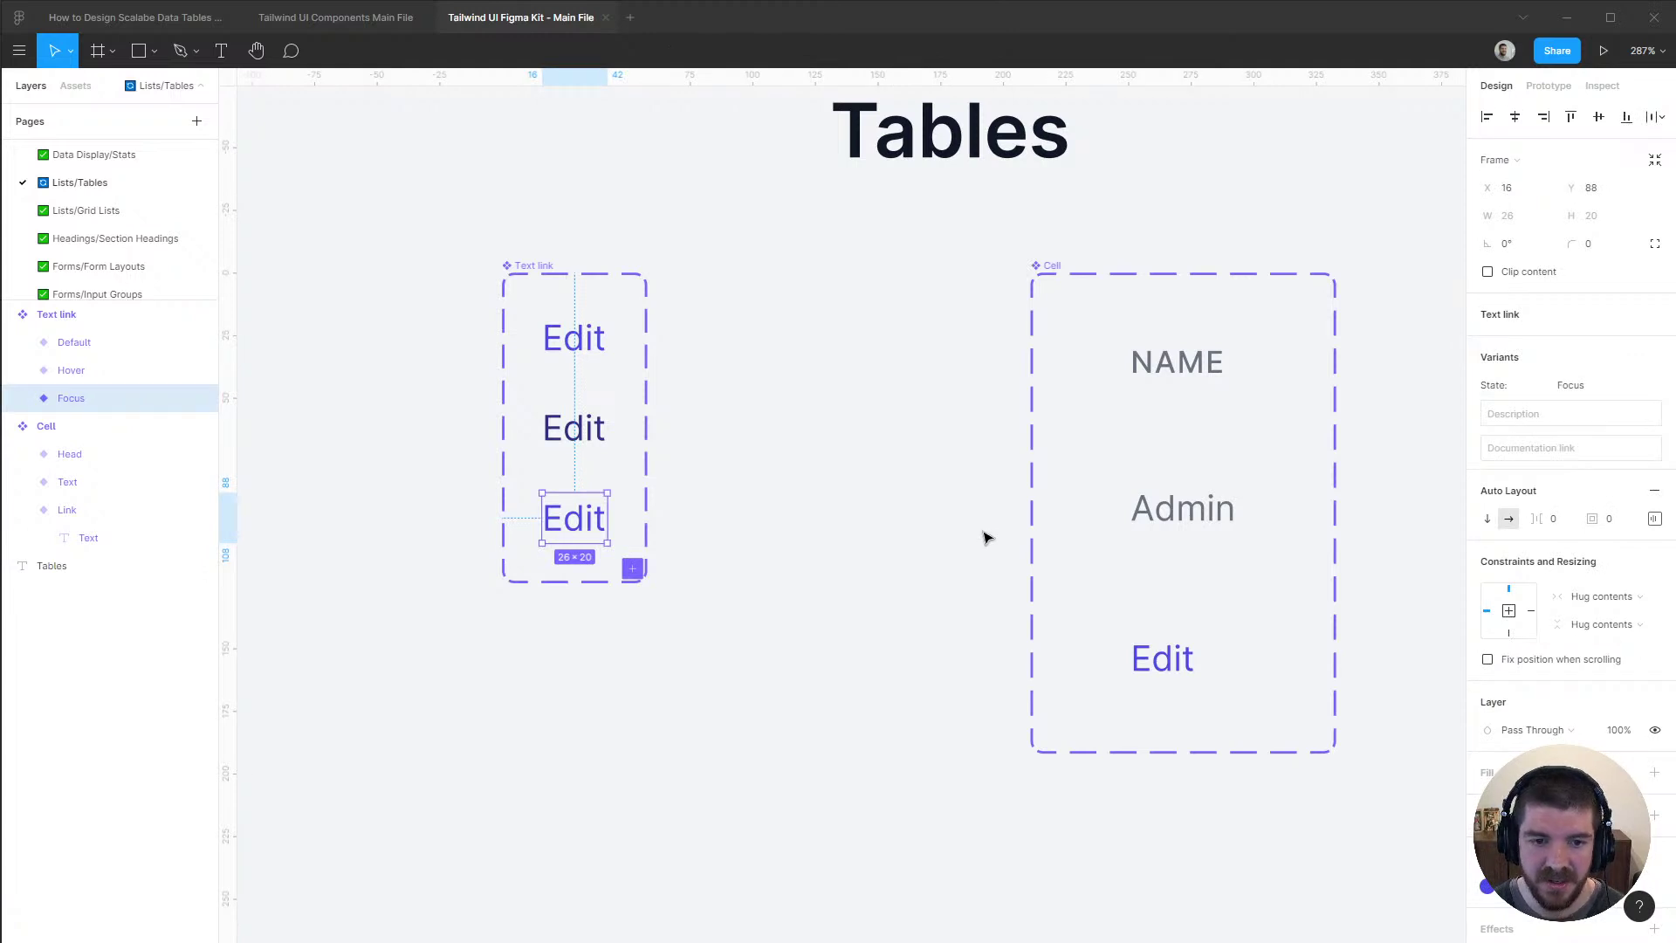
scroll(1536, 573, "down", 3)
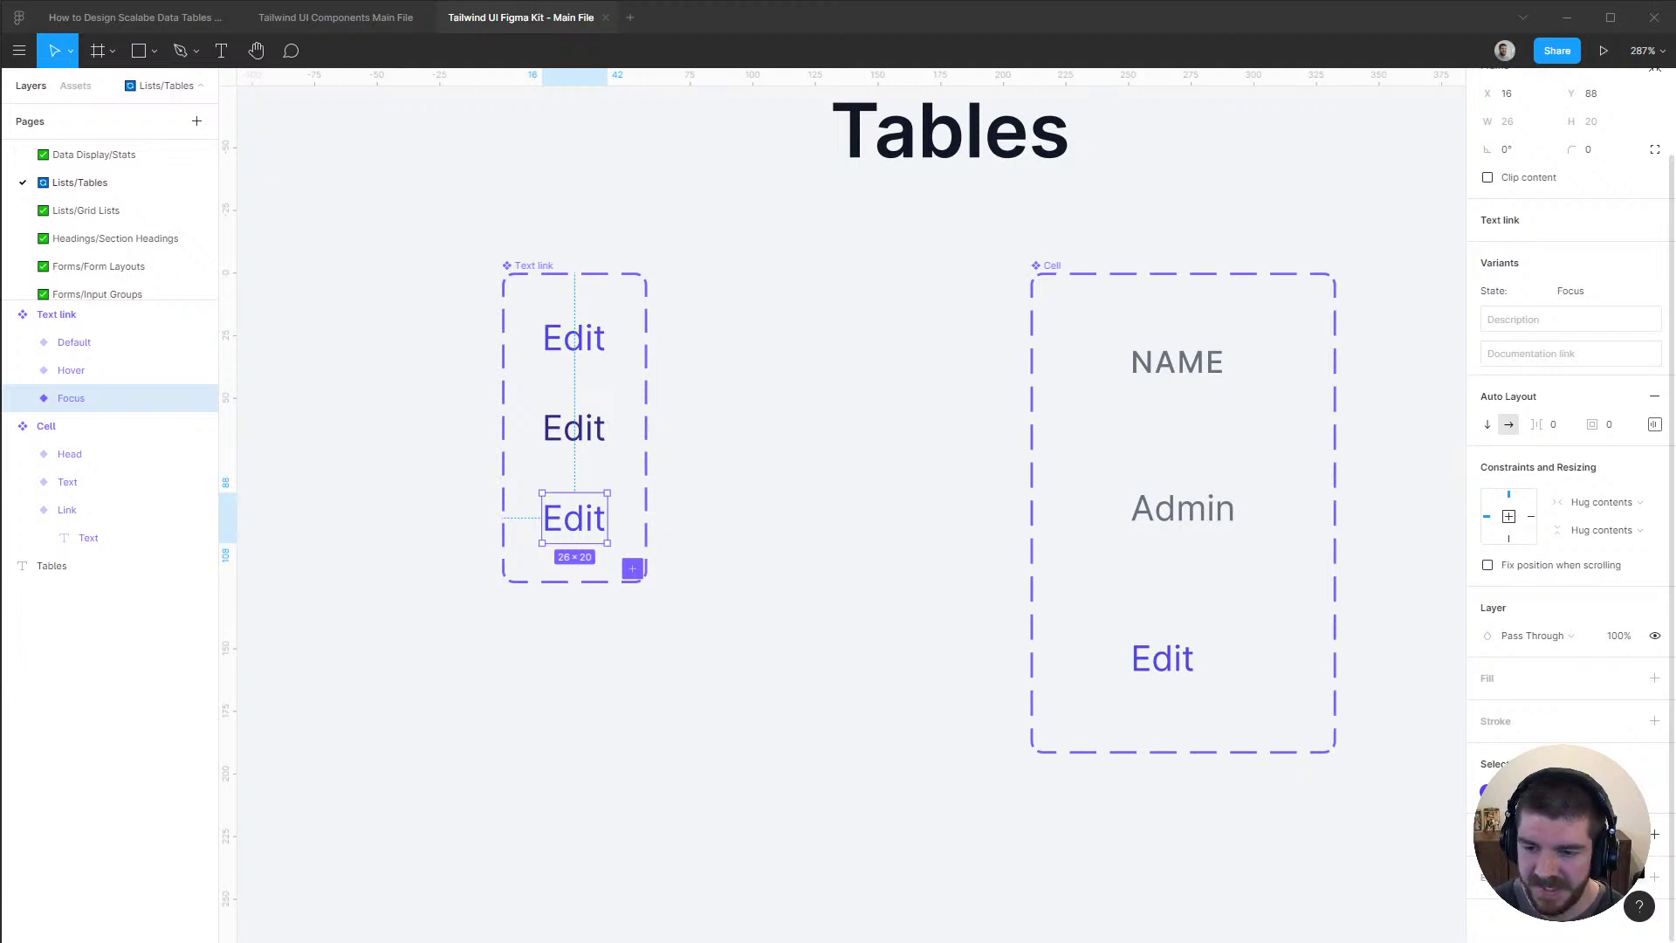
left_click(1630, 875)
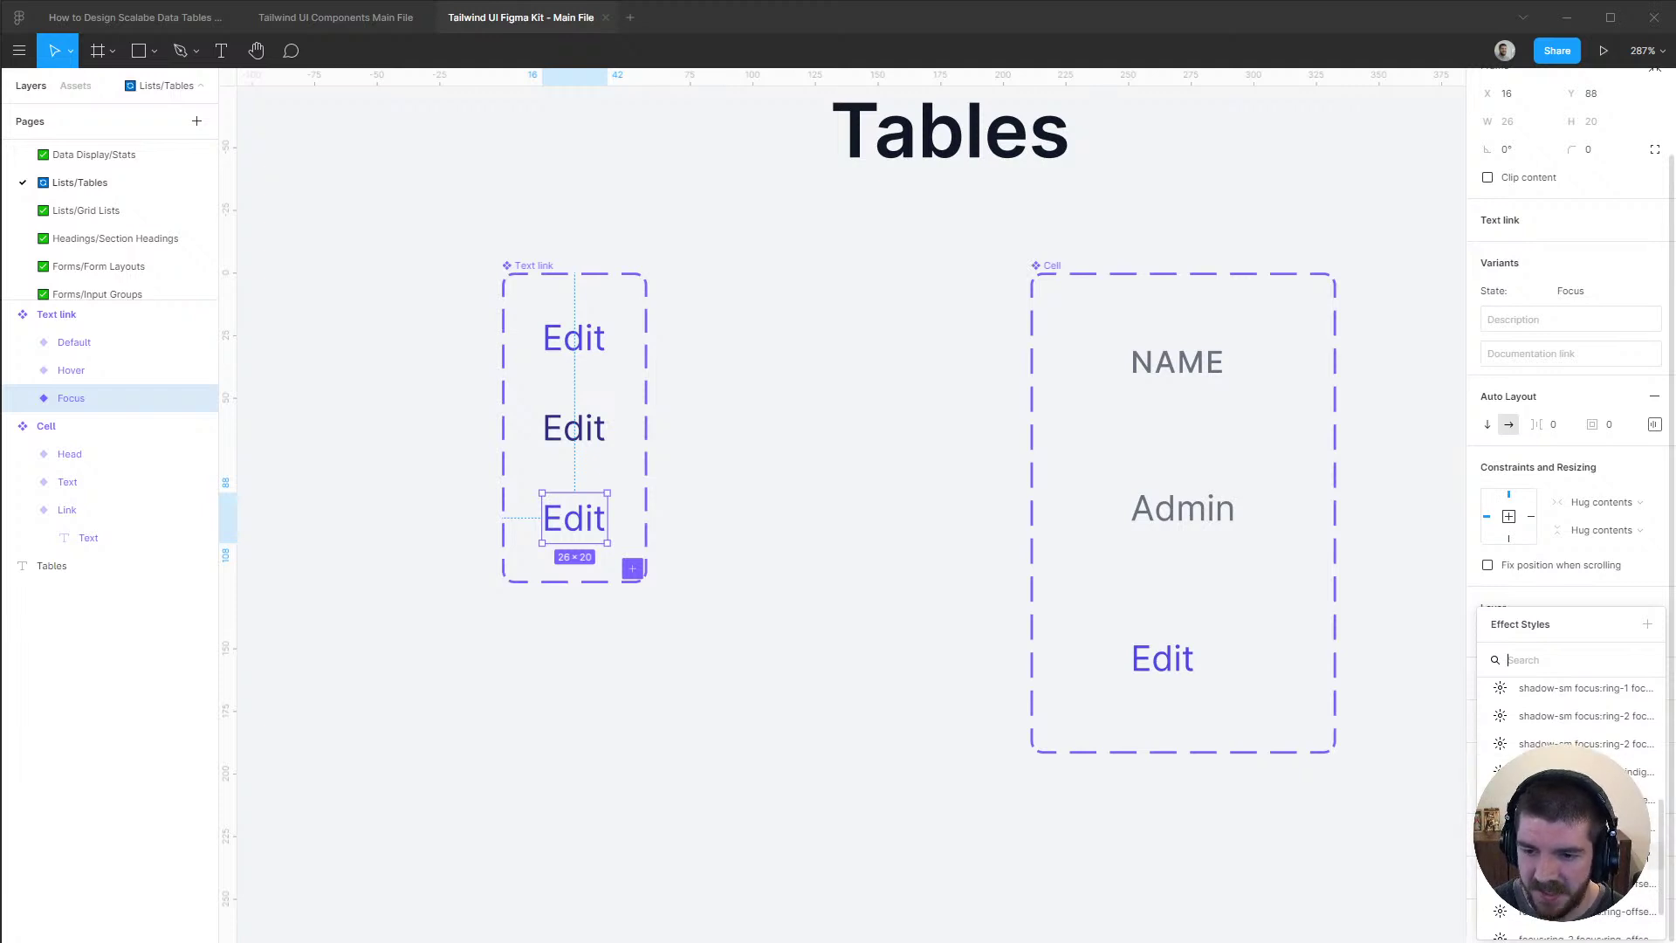
key("Escape")
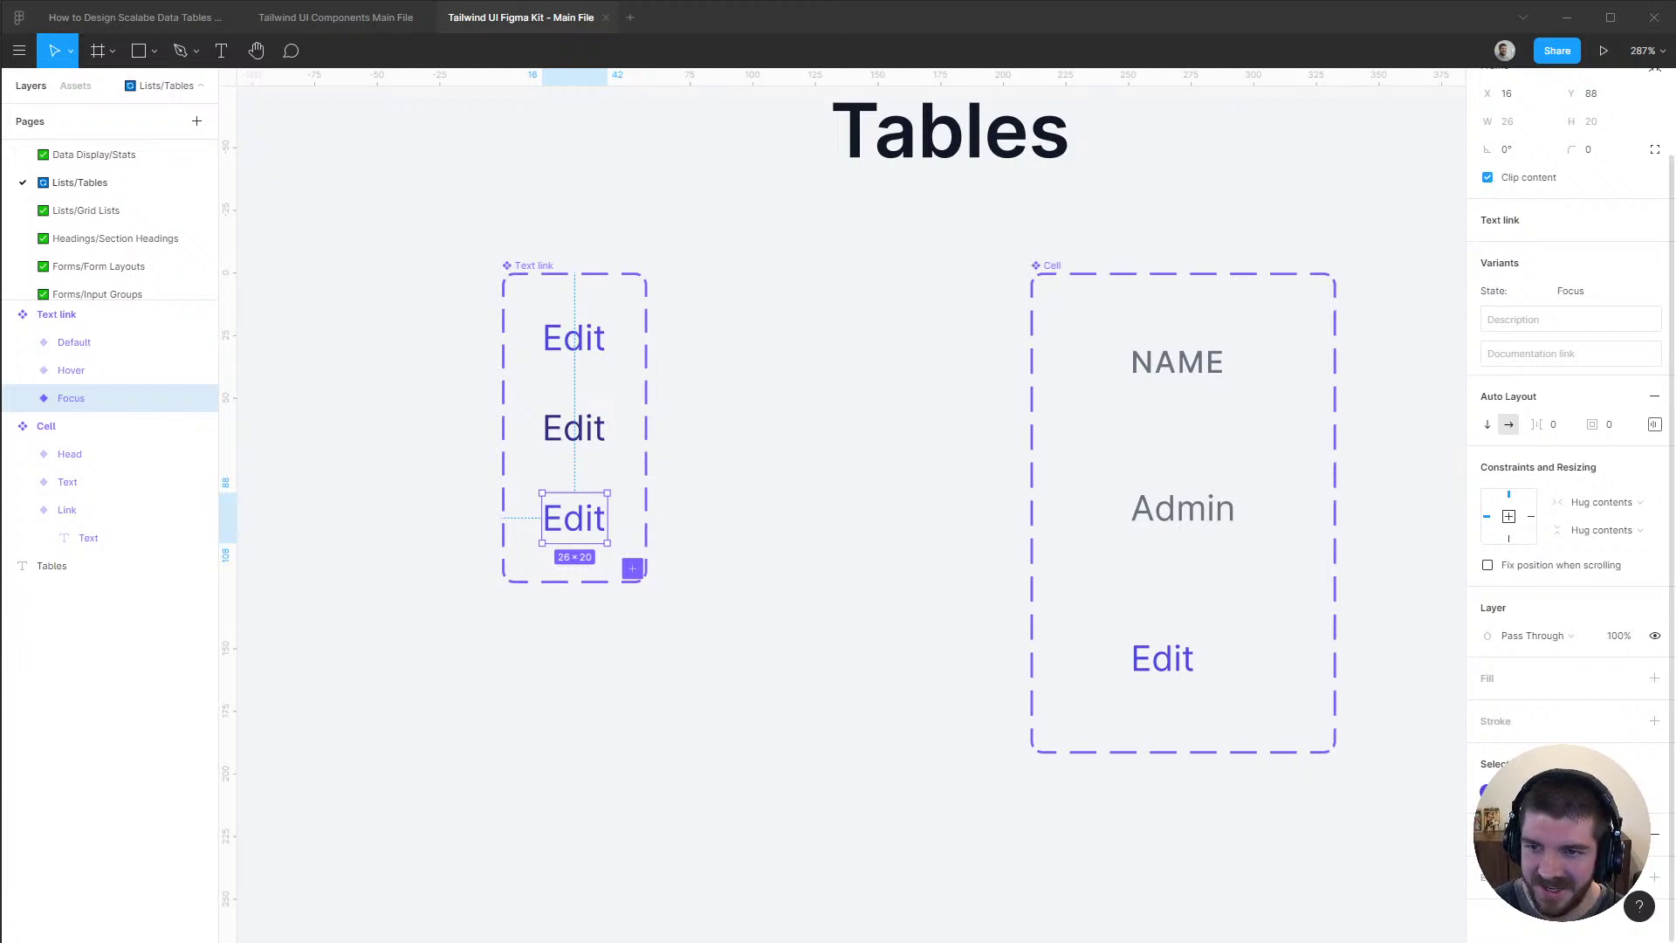
left_click(1628, 678)
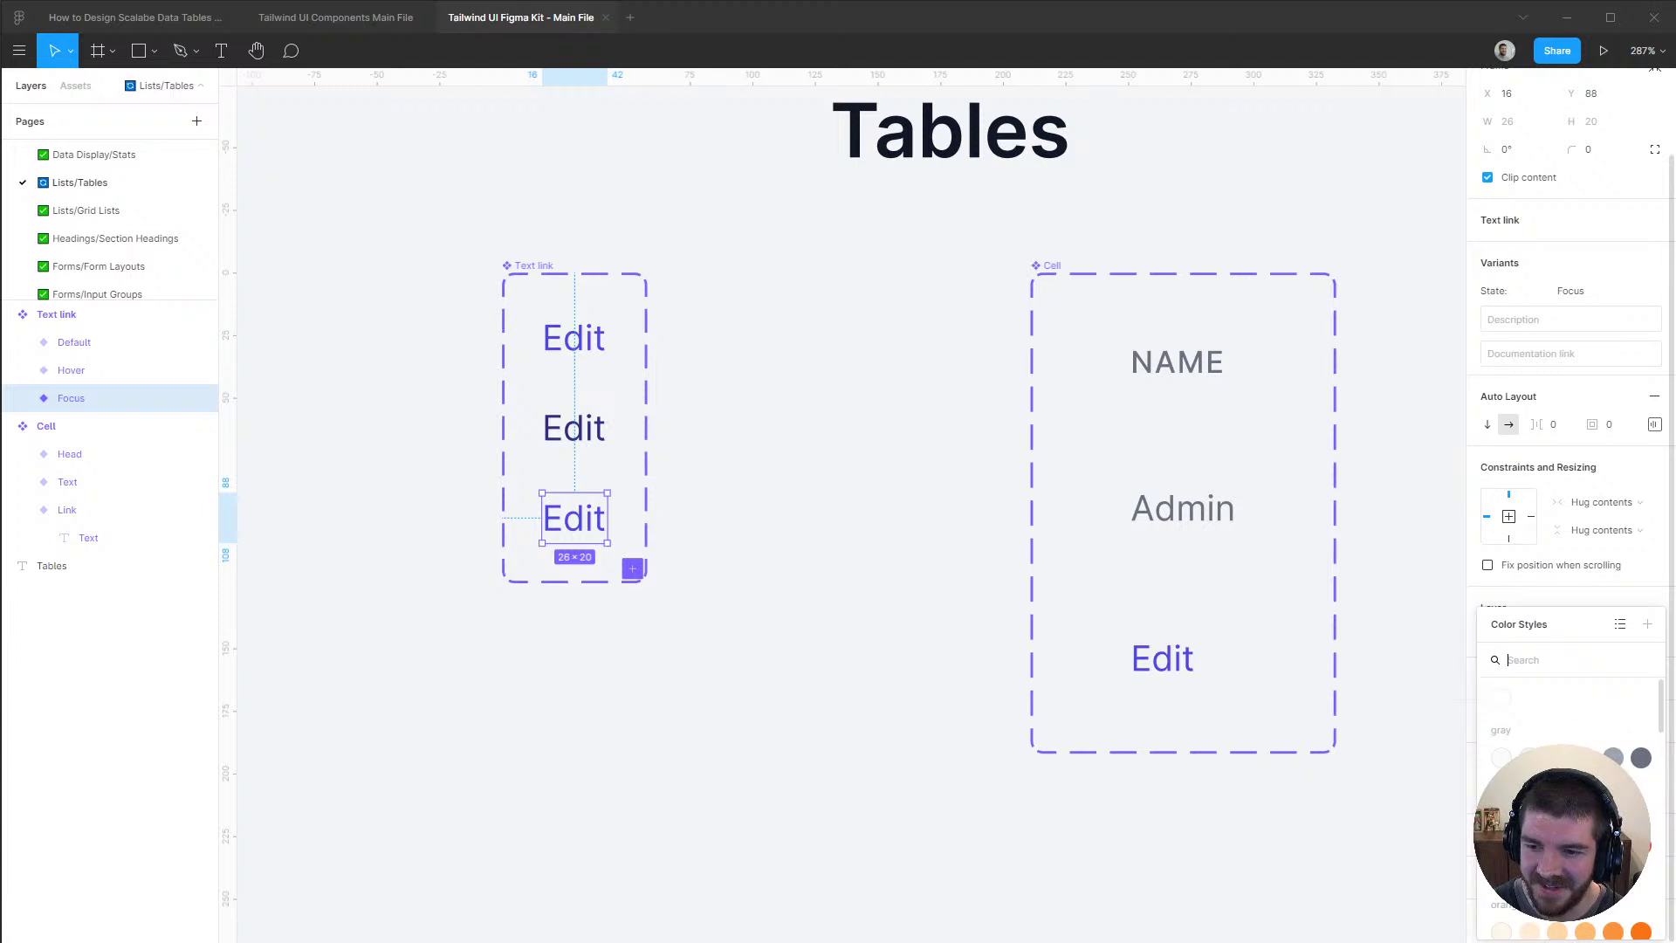
left_click(1500, 698)
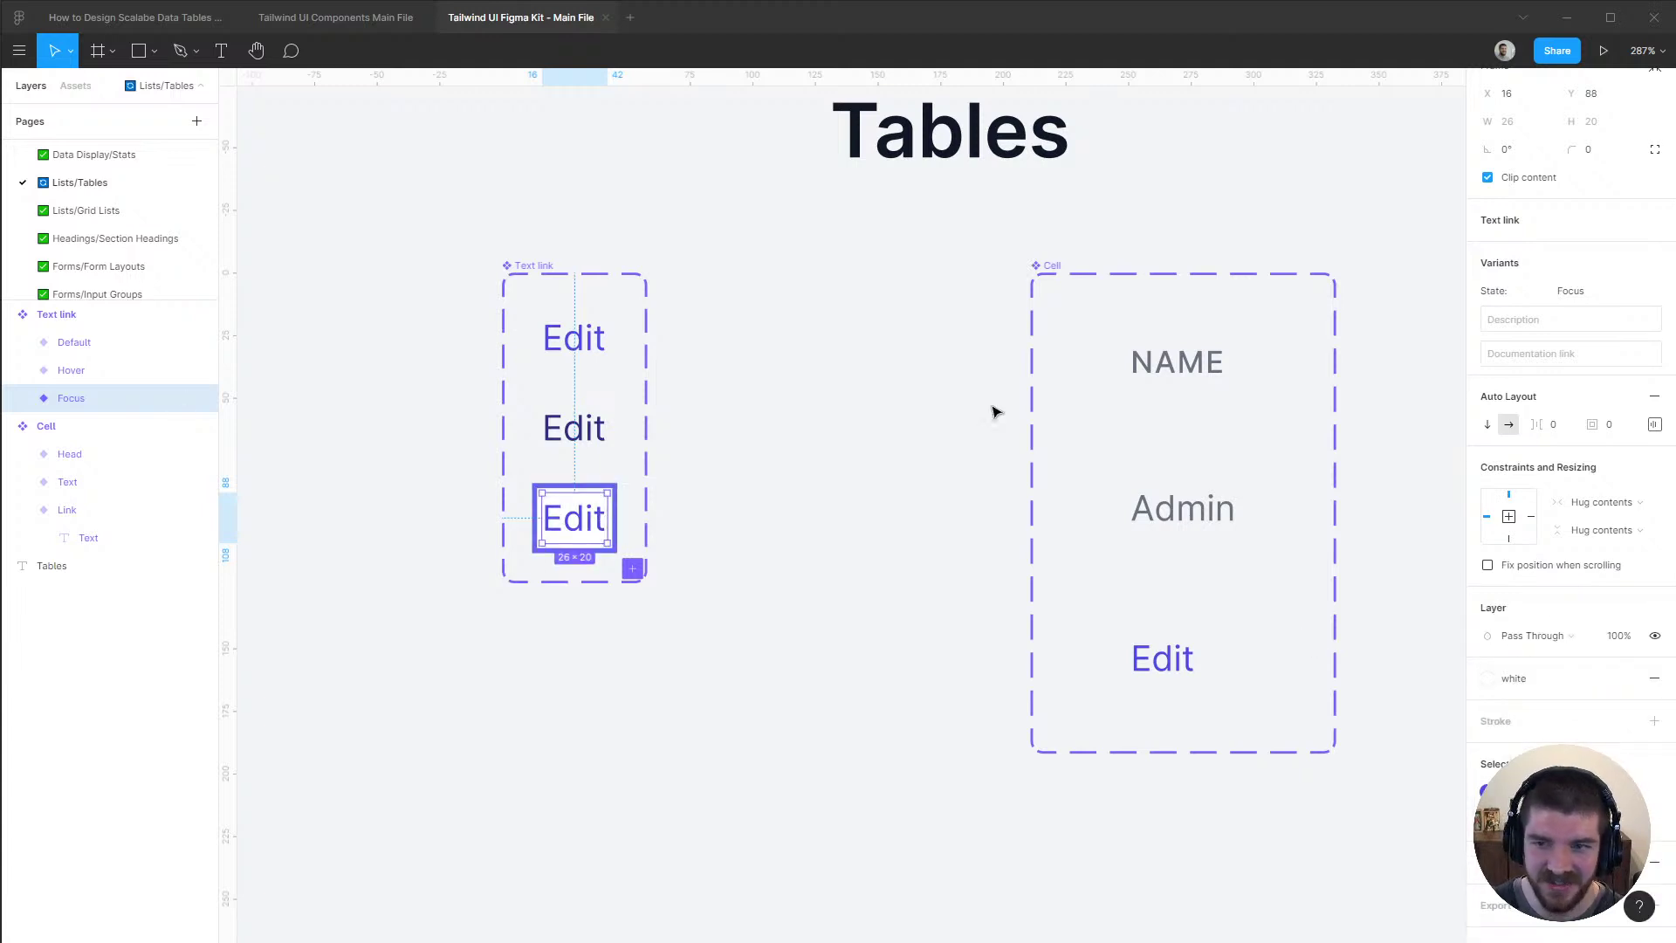
left_click(1591, 150)
key("Return")
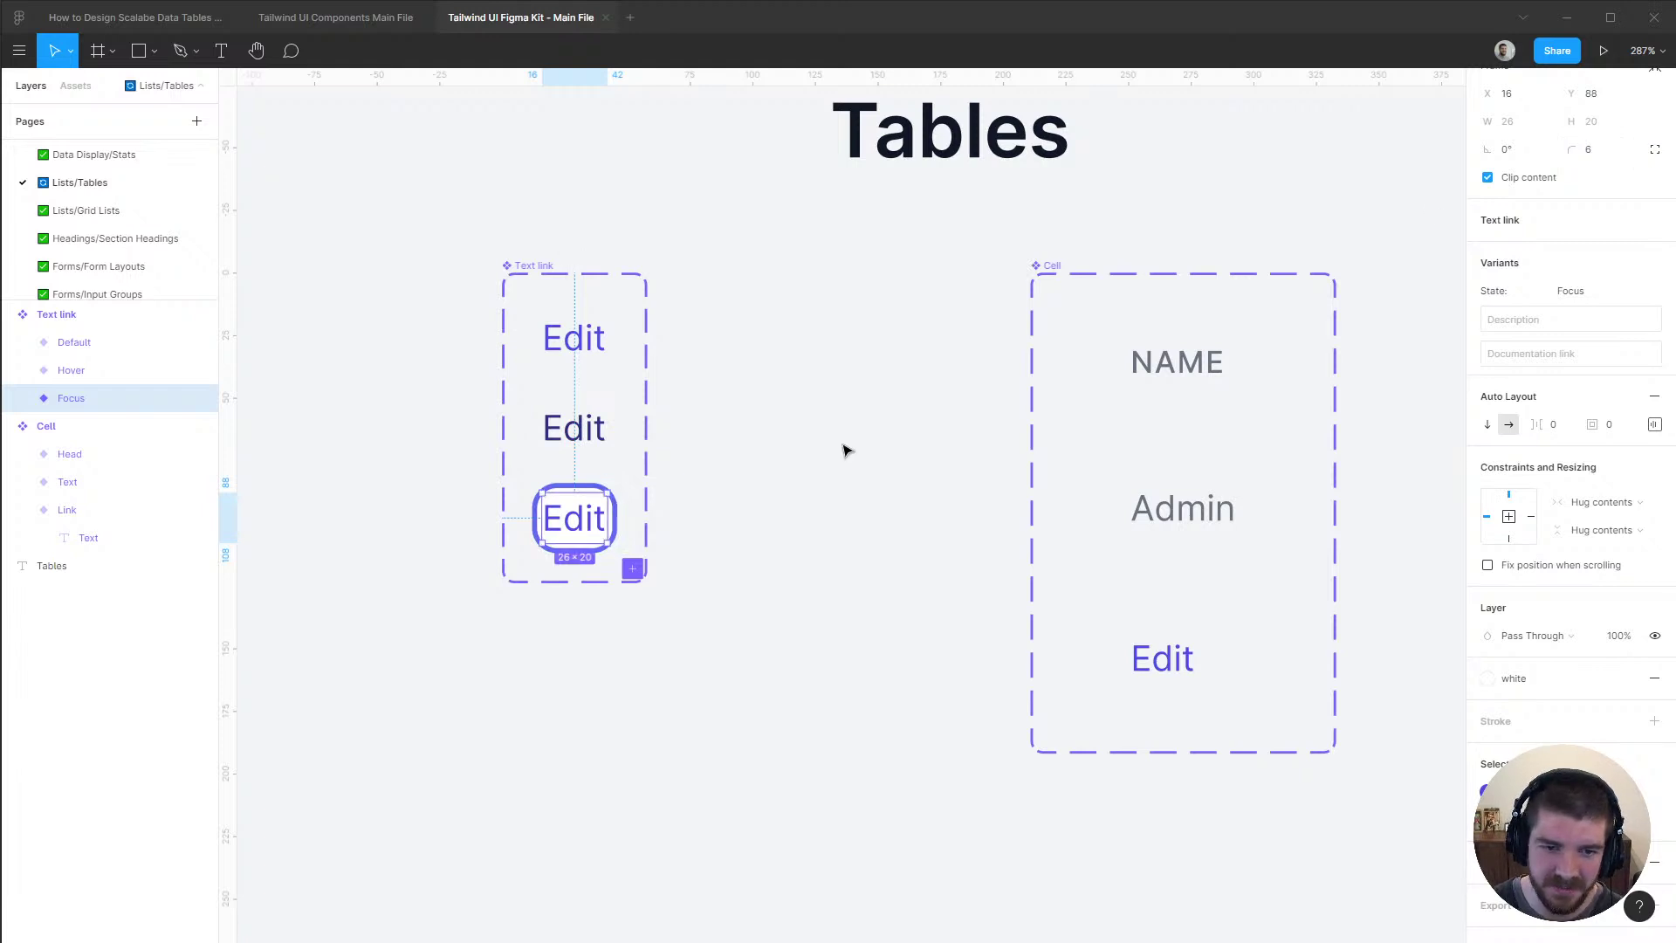
Undo the Focus variant's corner radius, white fill and ring effect
key("ctrl+z")
key("ctrl+z")
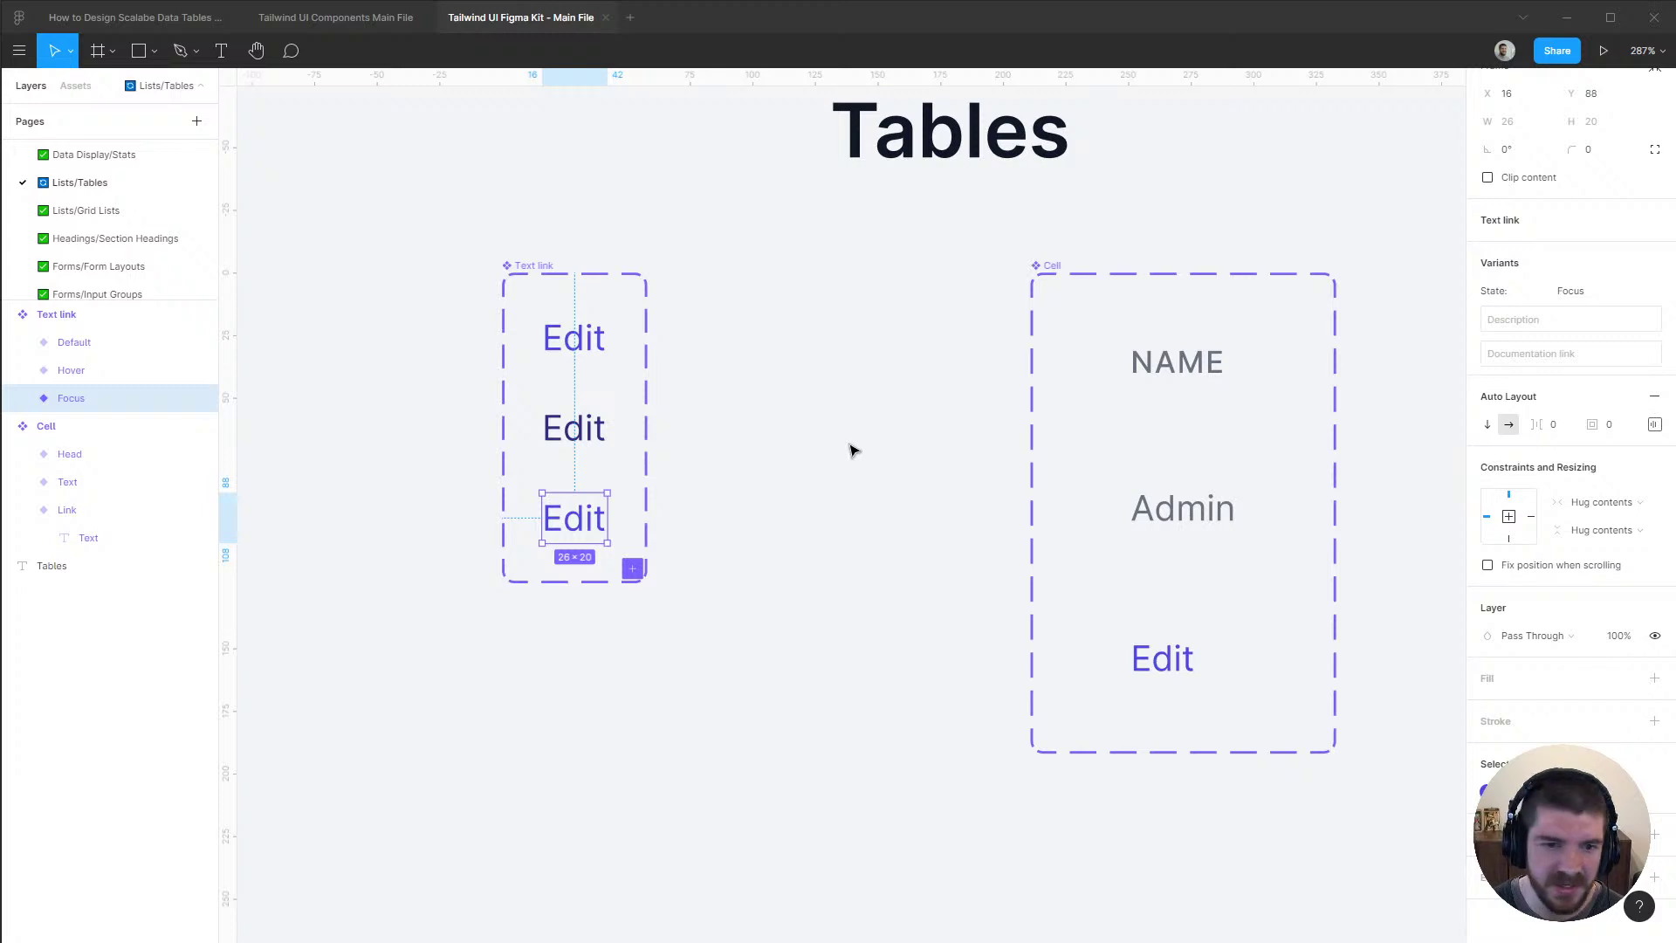
left_click(851, 451)
Replace the plain text inside the Cell's Link variant with an instance of the Text link Default component
left_click(545, 273)
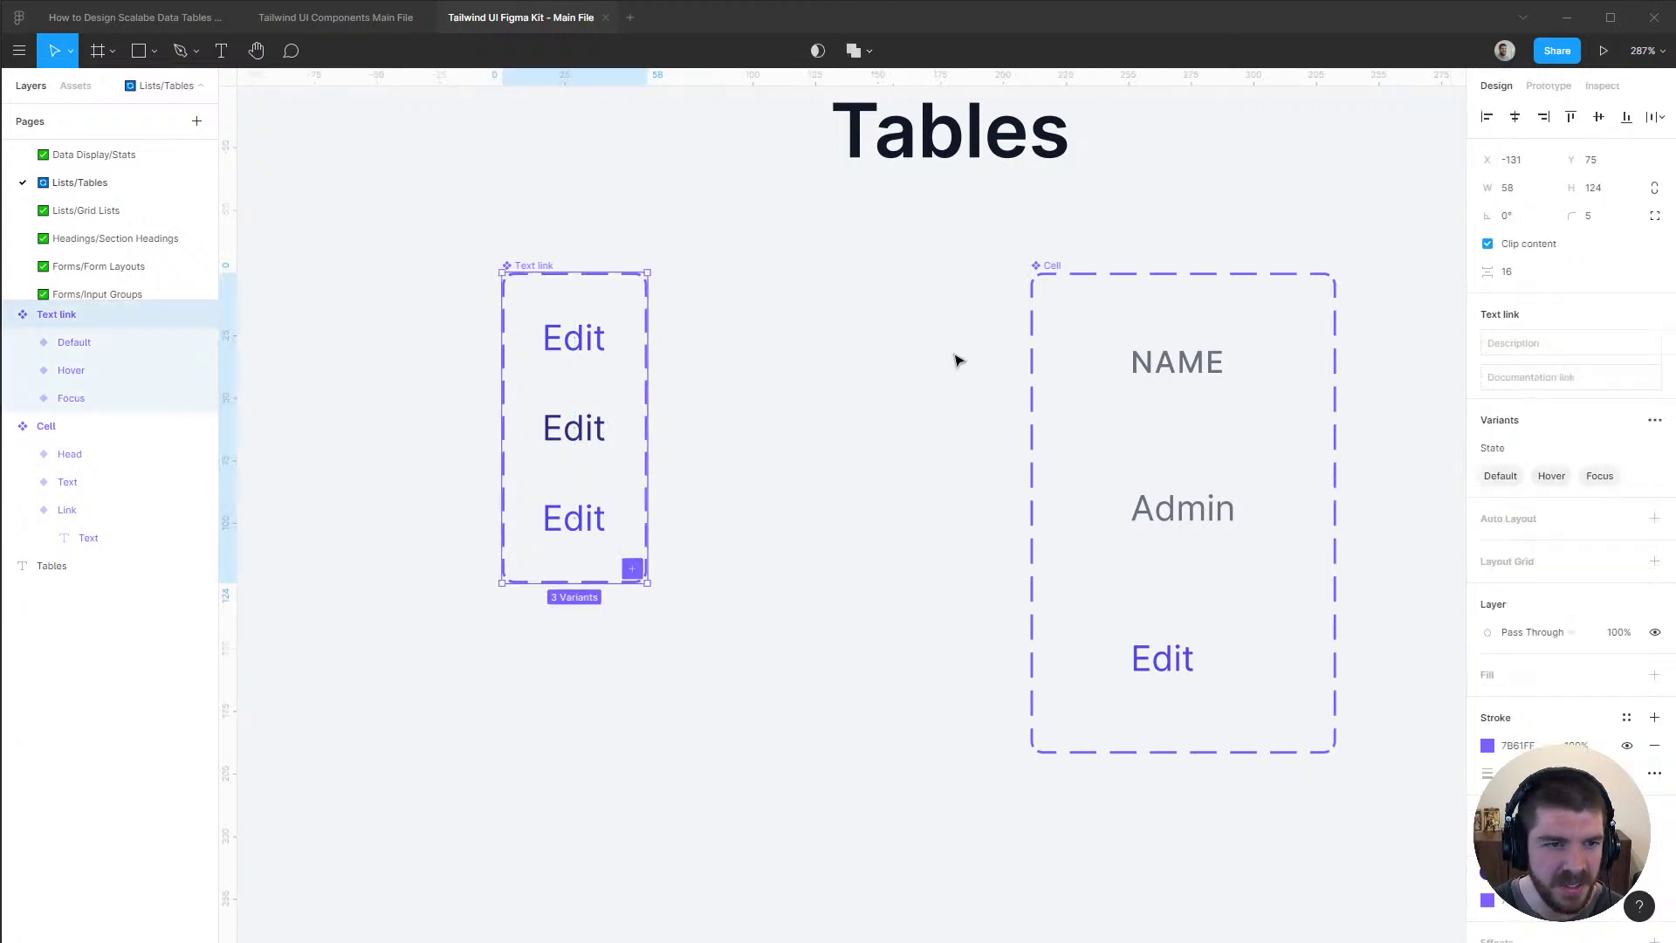
left_click(587, 339)
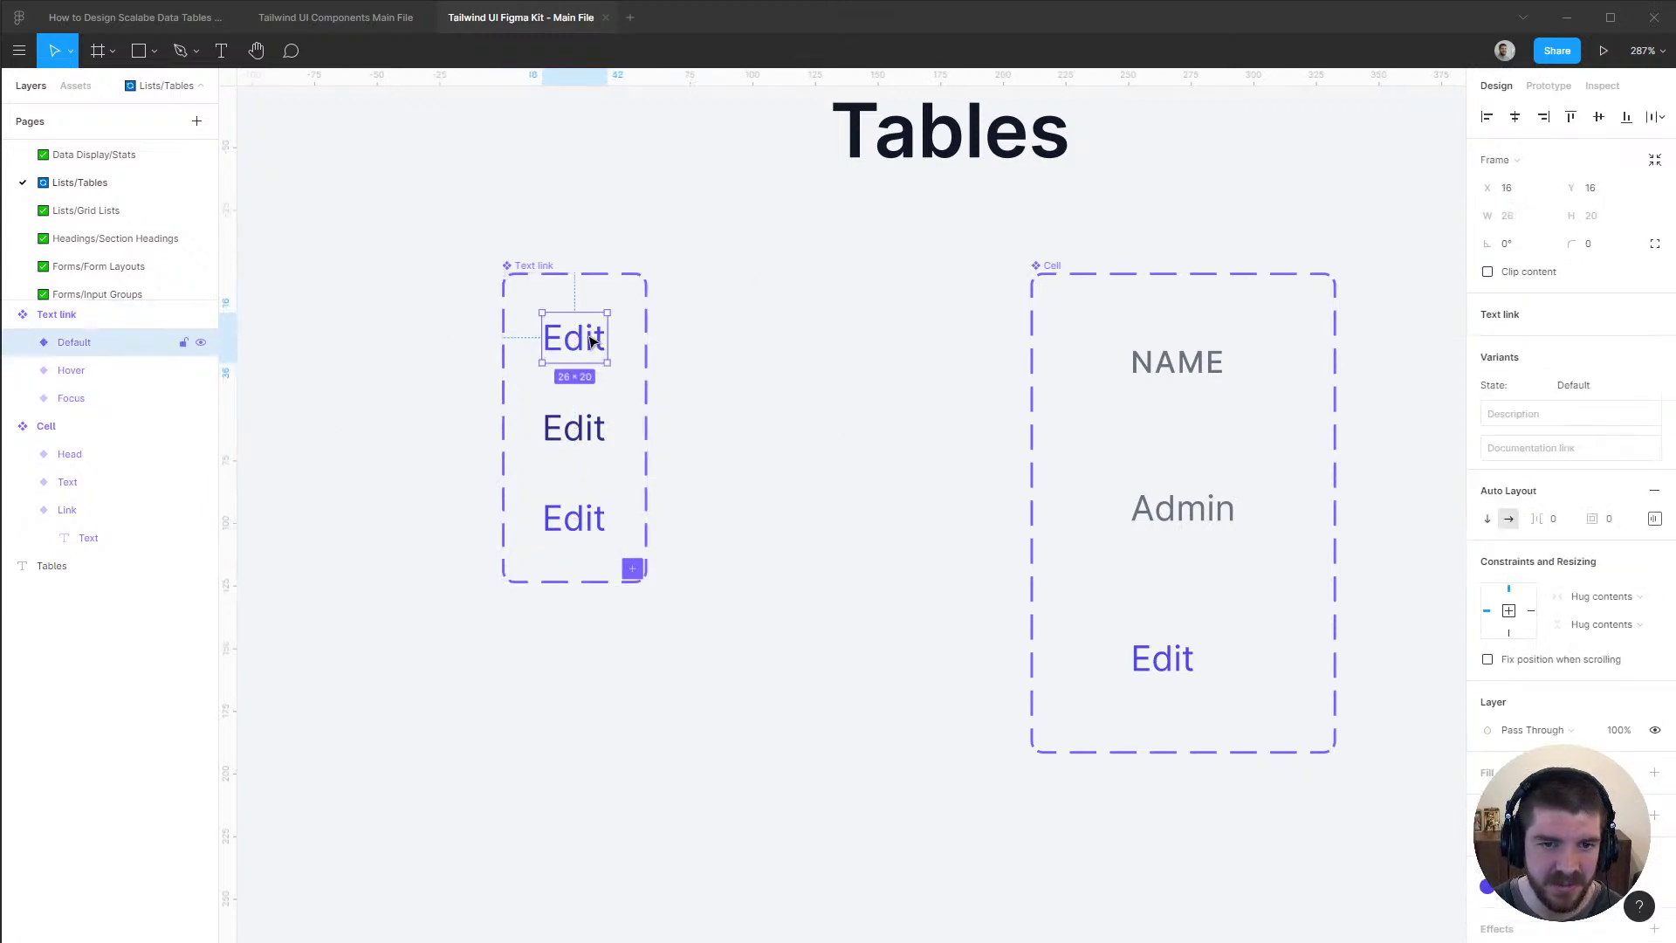
left_click(73, 511)
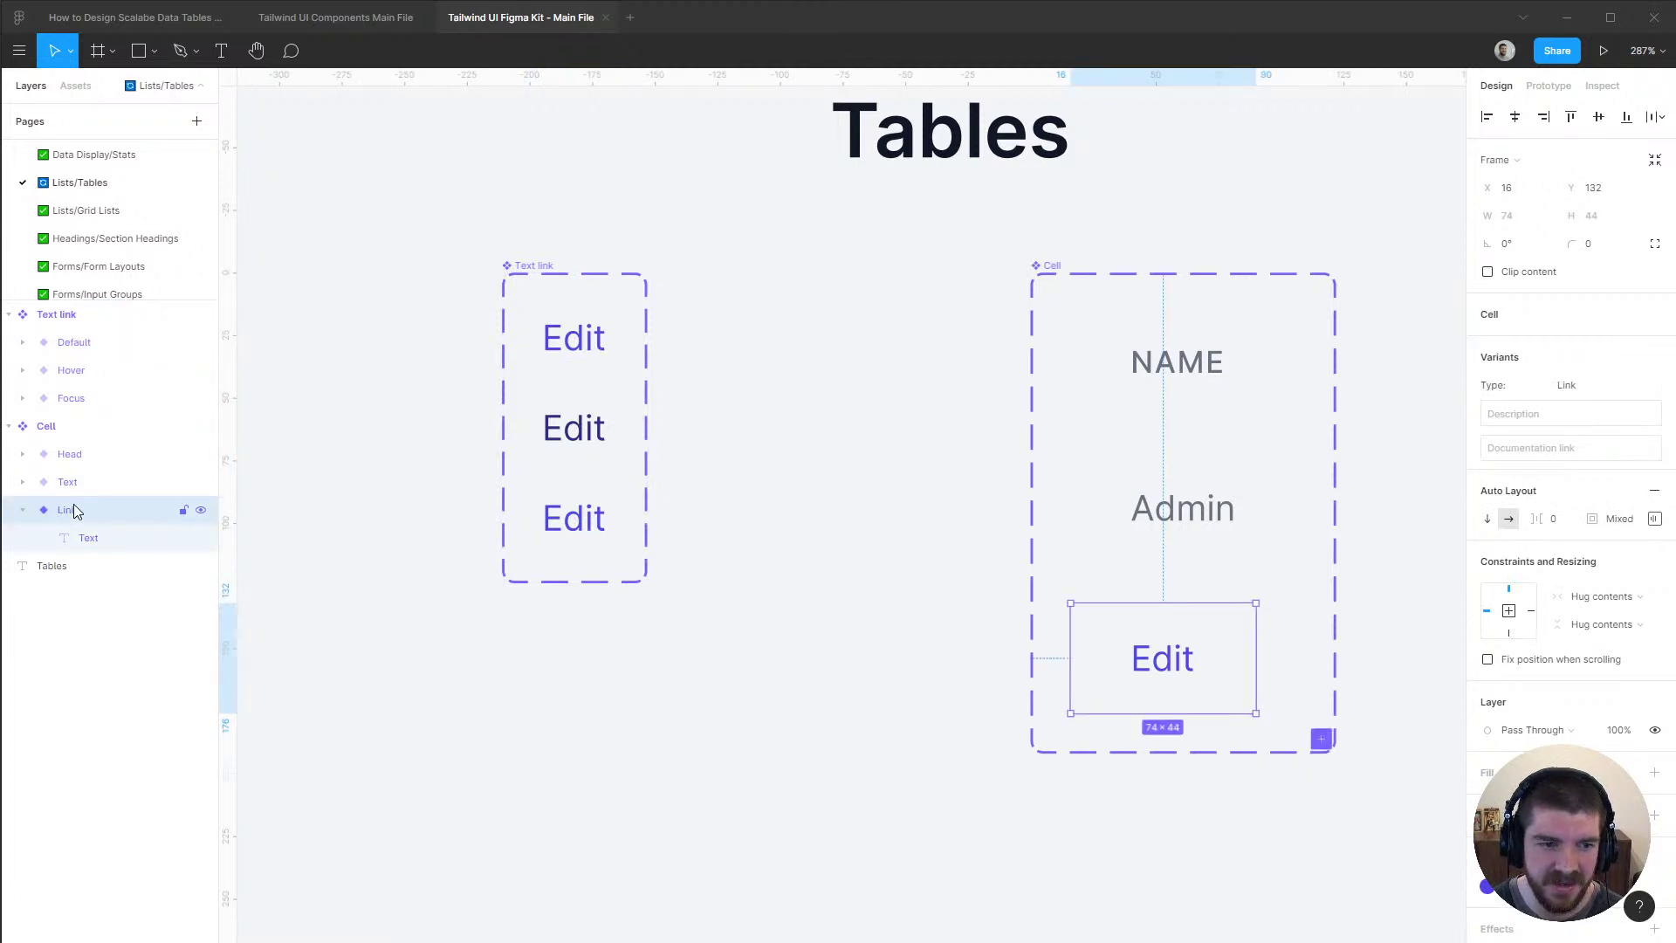
key("ctrl+v")
left_click(93, 561)
key("Delete")
left_click(73, 522)
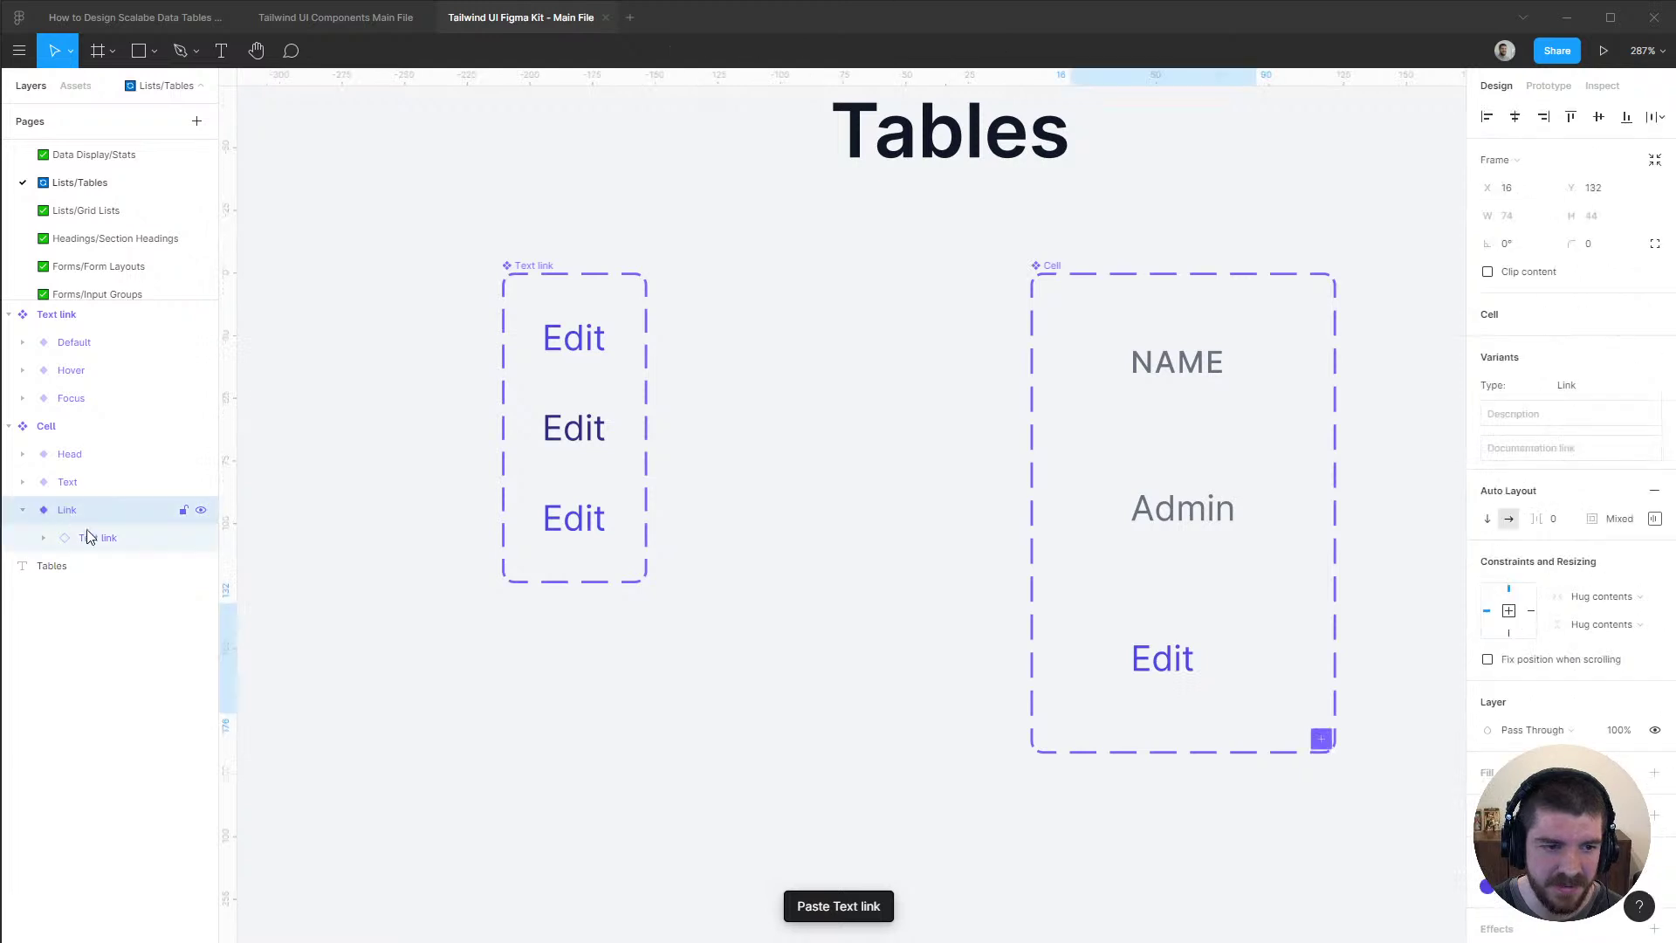
left_click(21, 512)
left_click(61, 427)
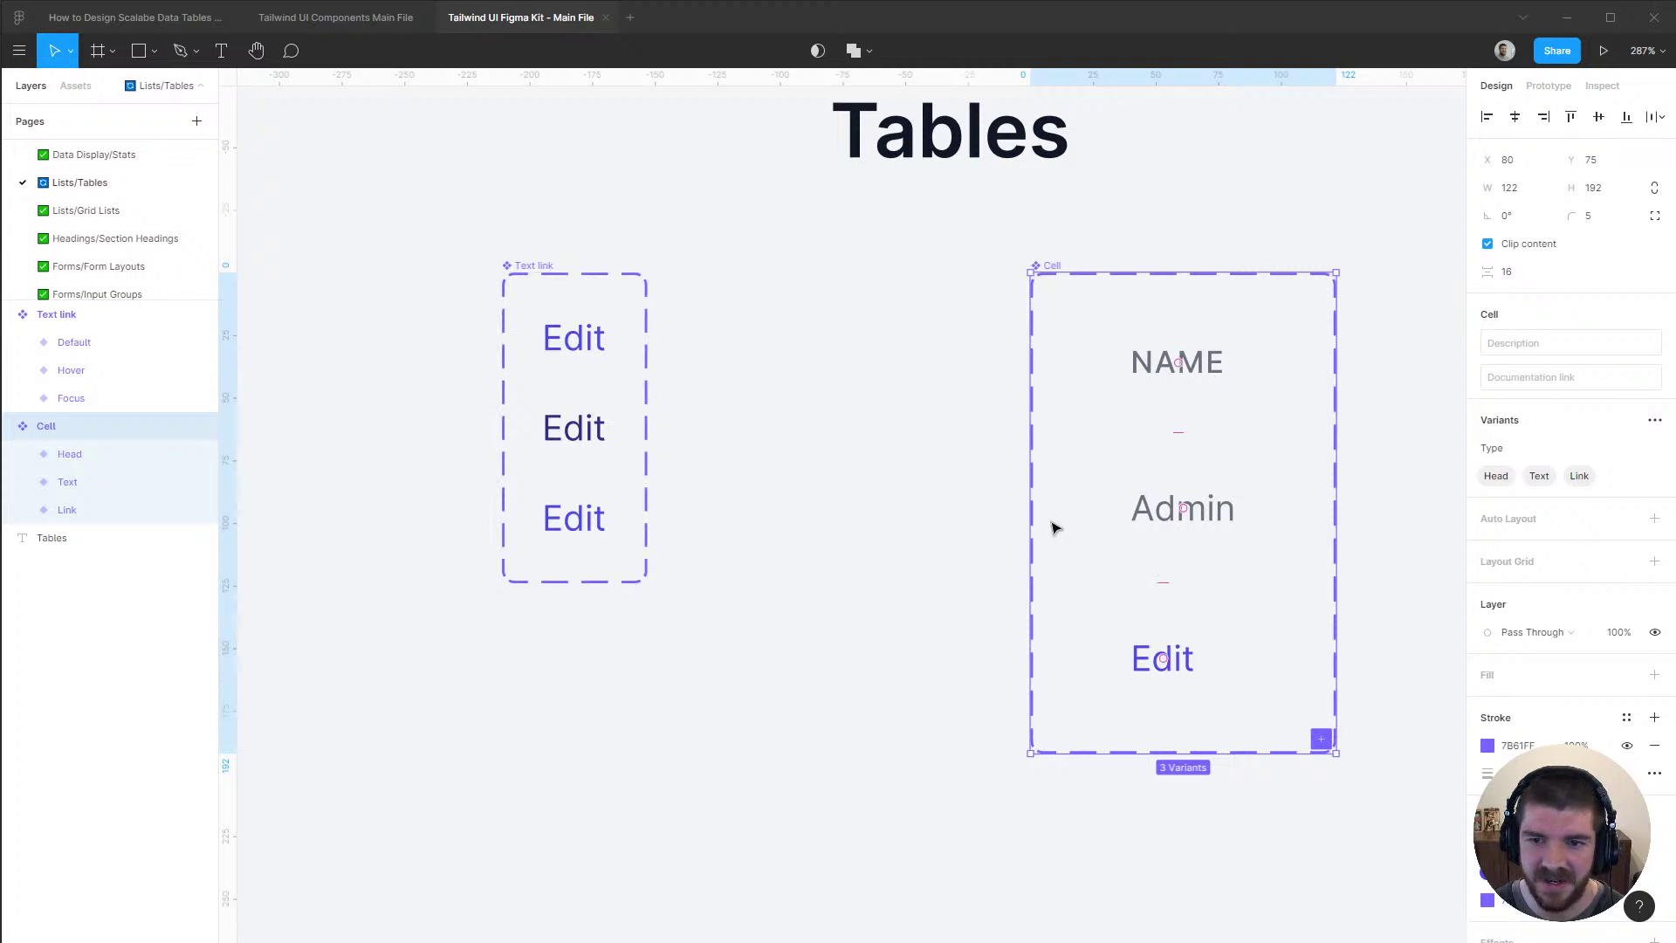
Switch to the Tailwind UI tables page in Firefox and check the first row's name text in the Simple table
left_click_drag(984, 505, 688, 491)
left_click_drag(732, 251, 534, 253)
left_click(1133, 412)
key("alt+Tab")
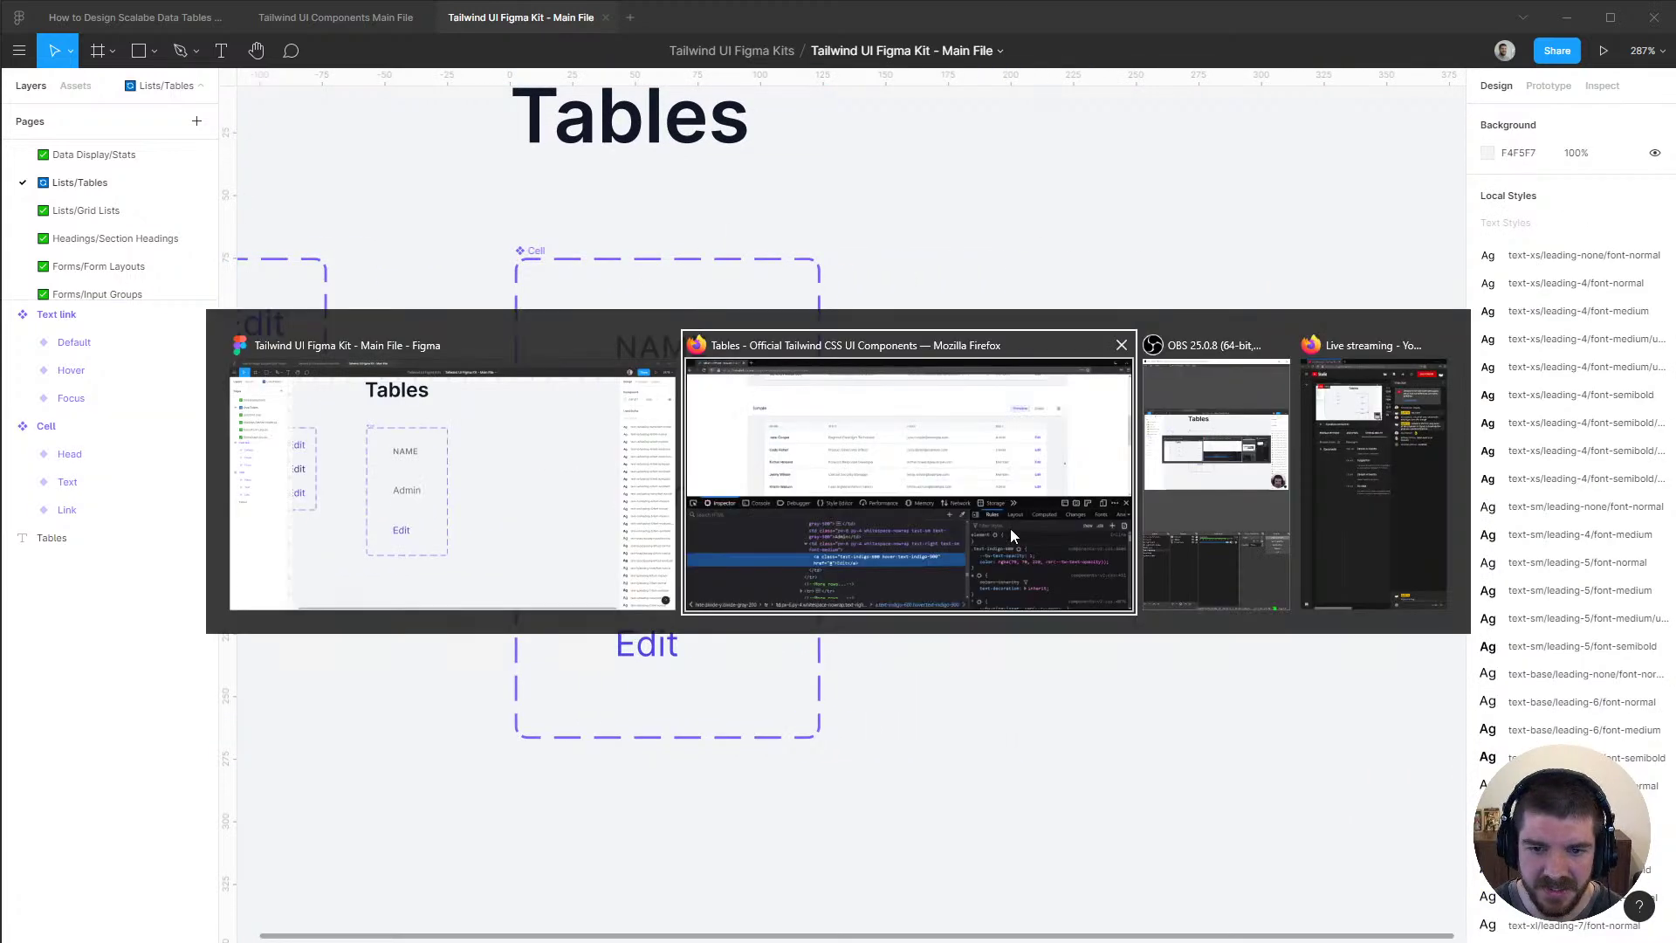
scroll(1065, 371, "down", 2)
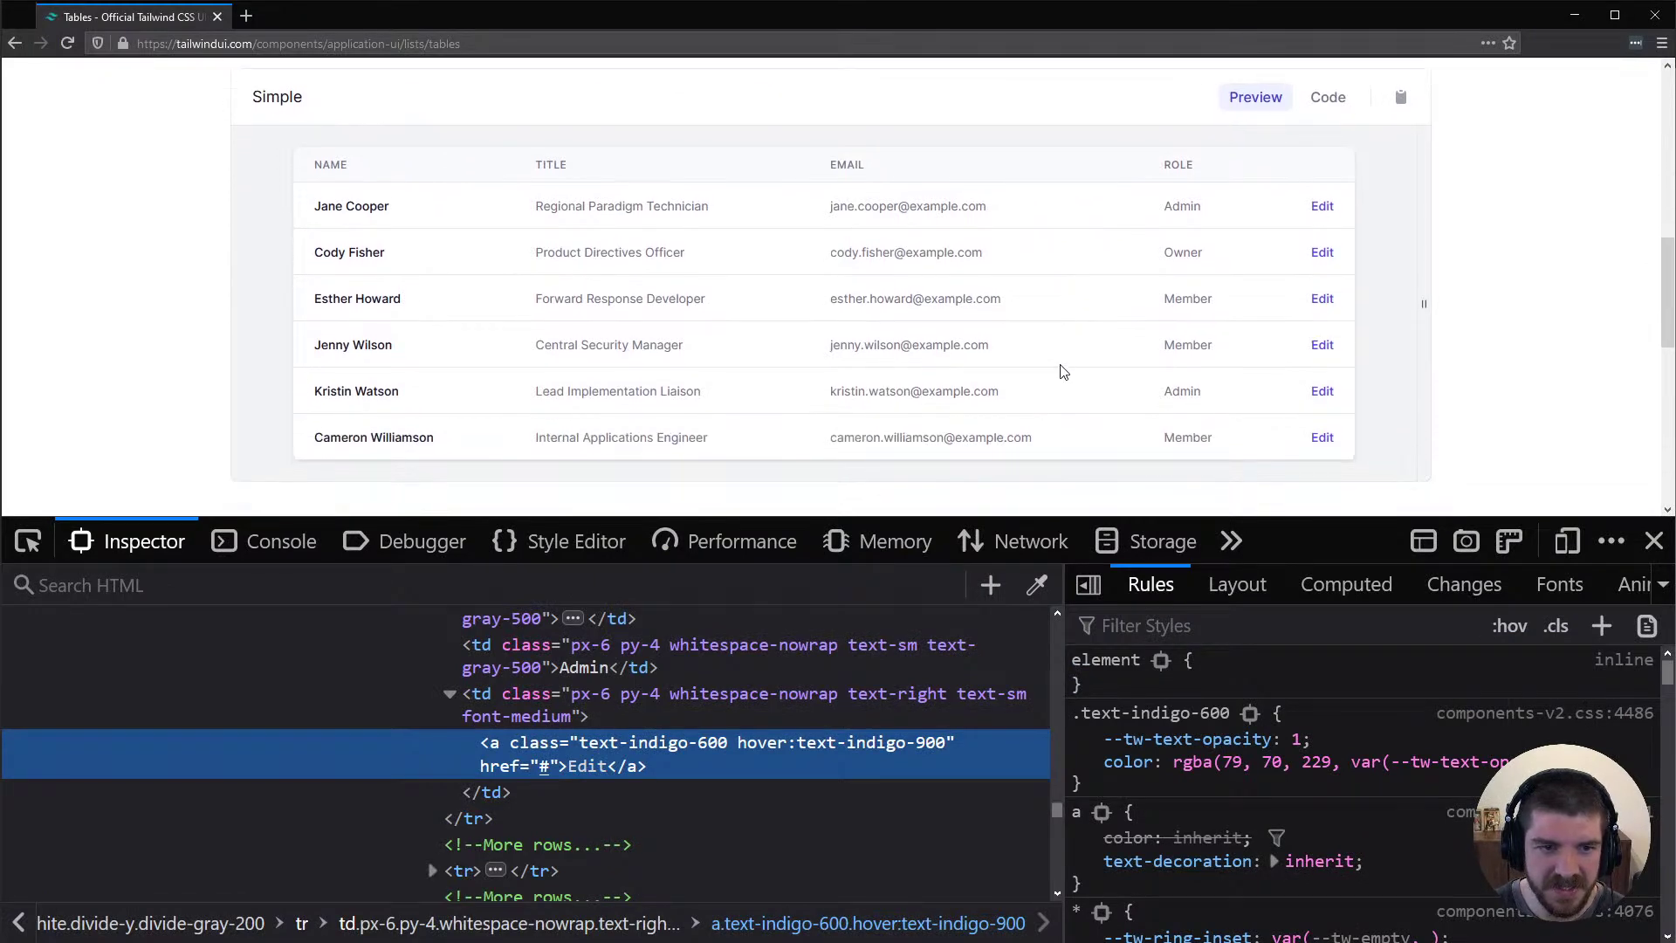
left_click_drag(311, 207, 389, 210)
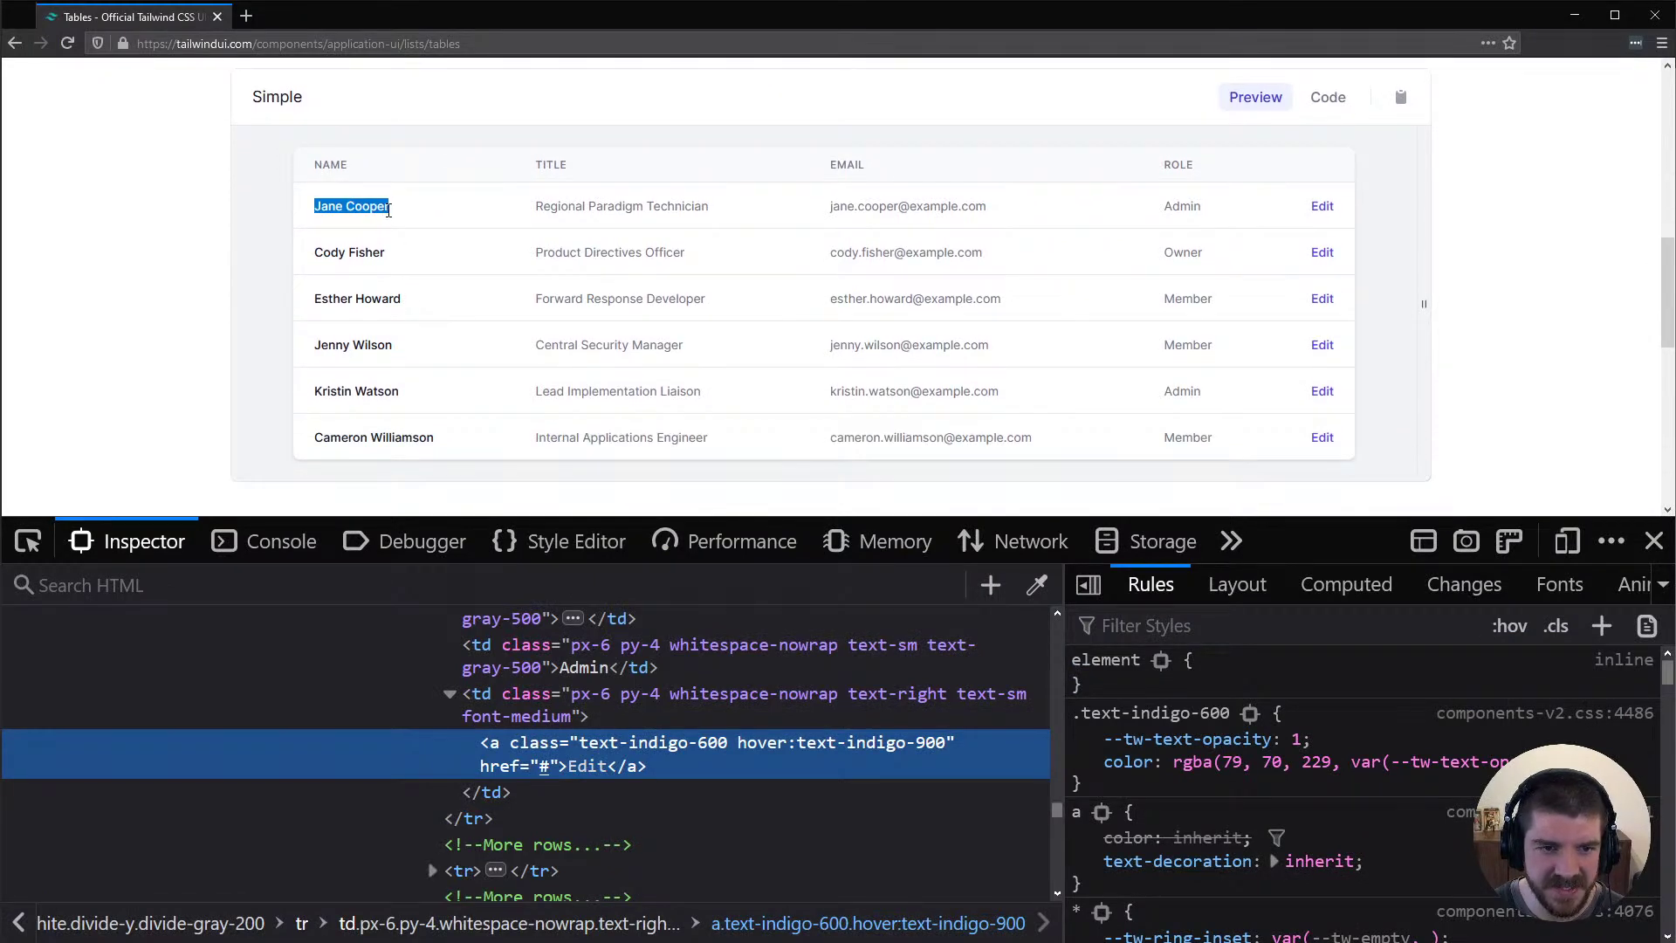
Switch back to Figma and duplicate the Cell's Text variant as a new variant with the type Title
key("alt+Tab")
left_click(689, 513)
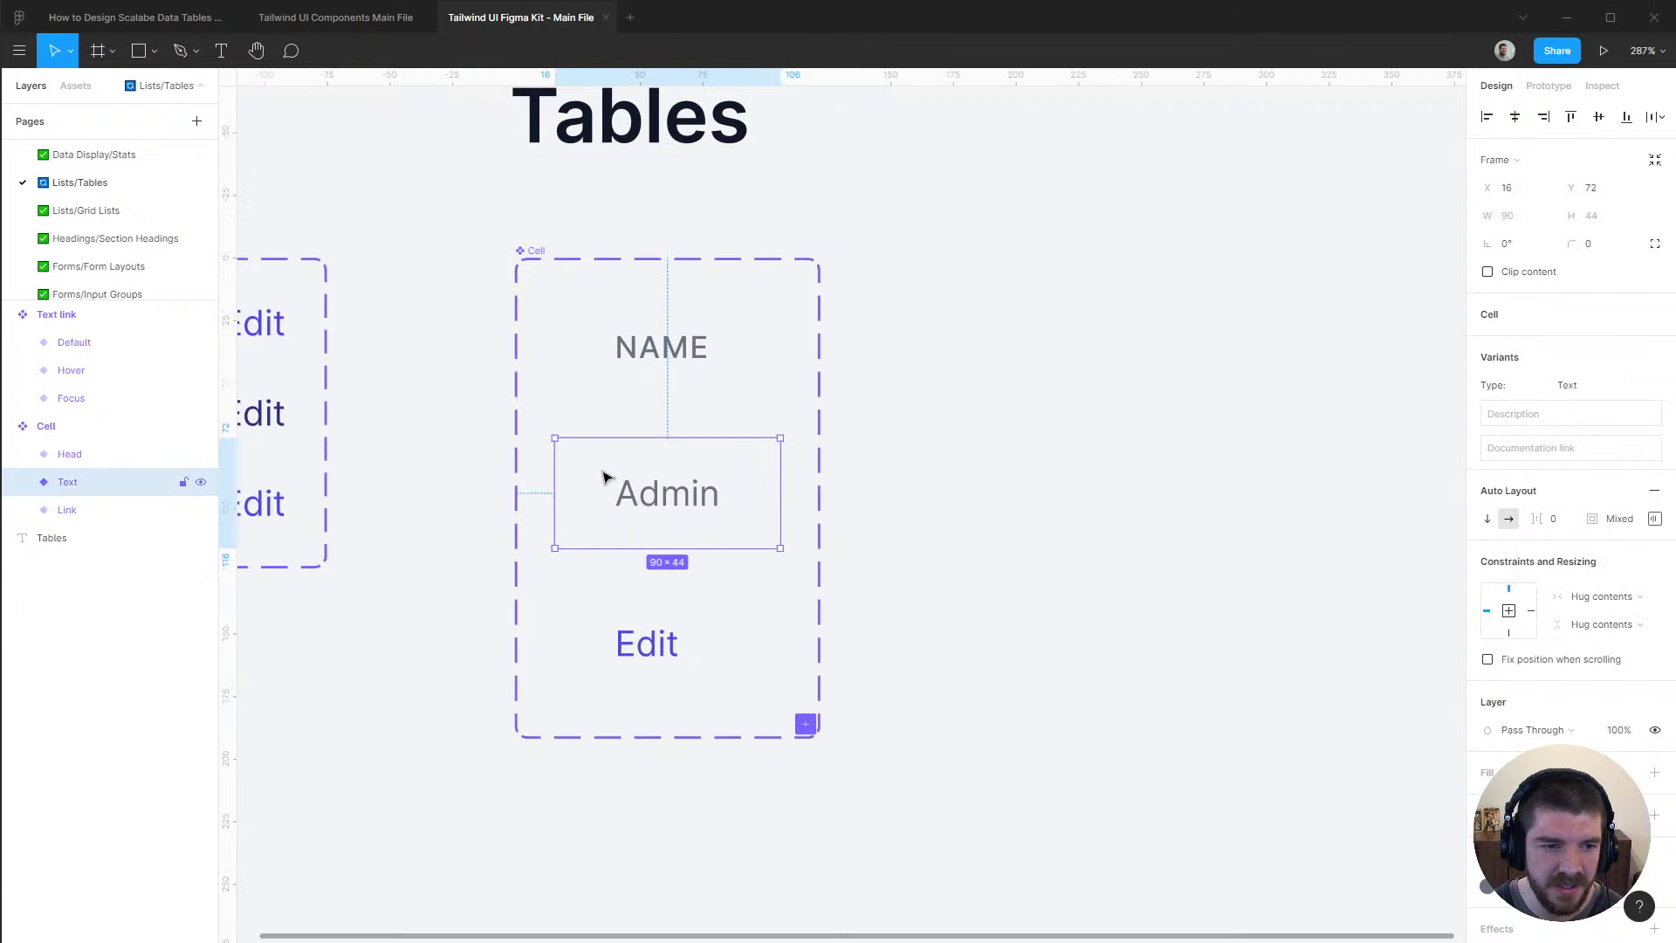
key("ctrl+d")
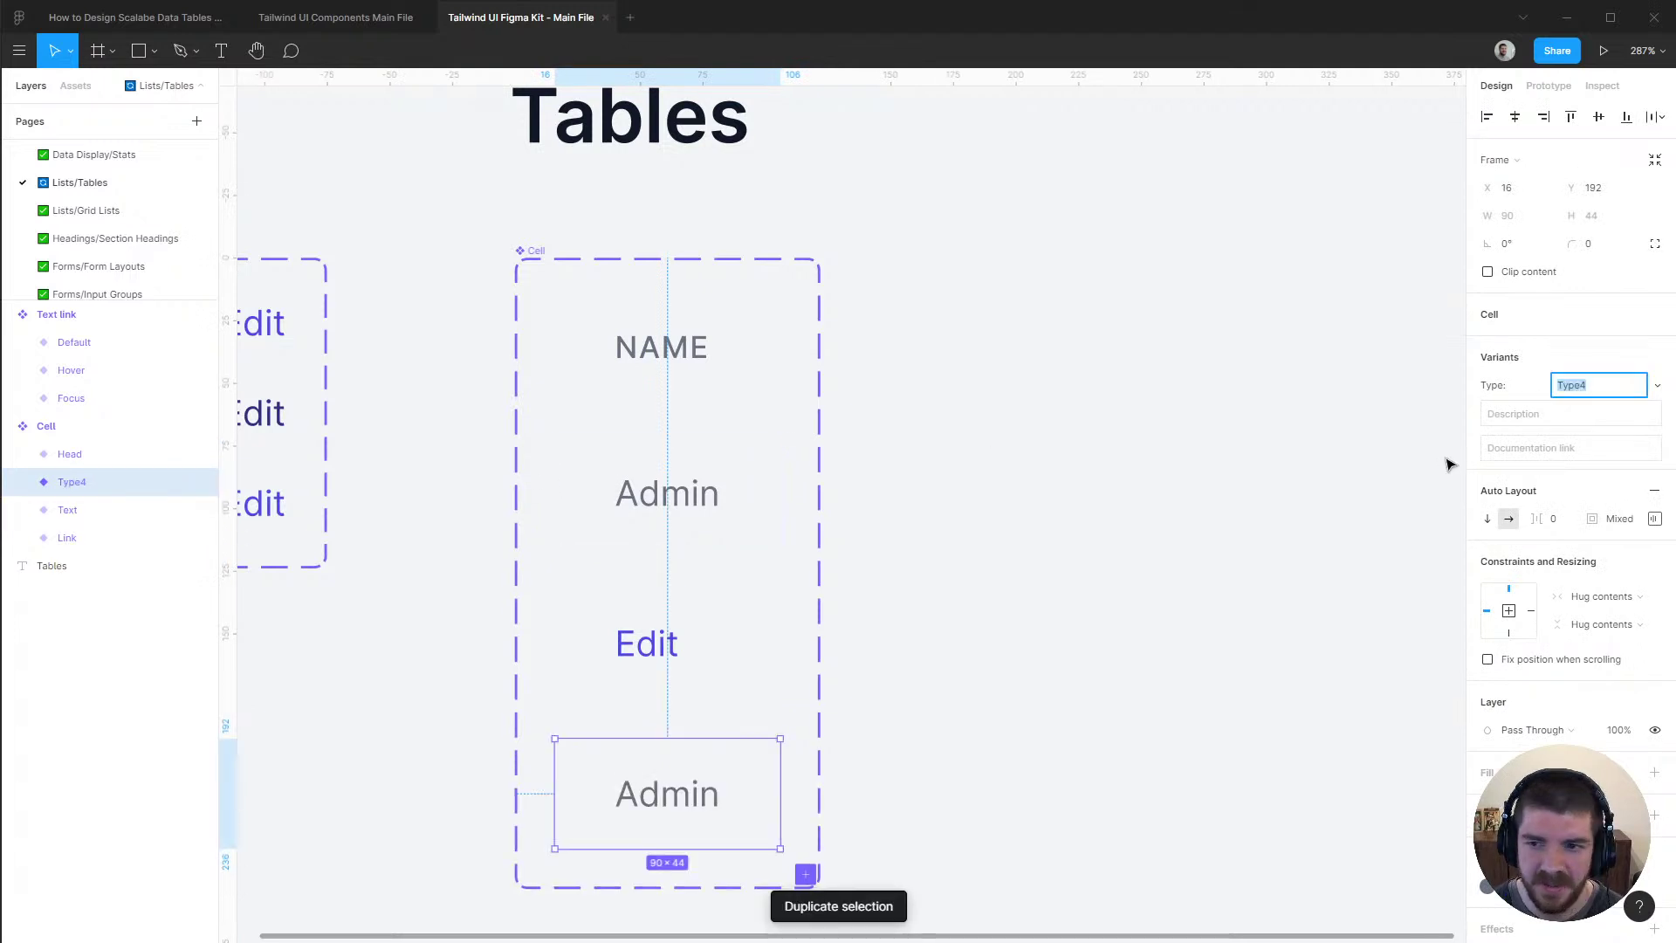
type("Title")
key("Return")
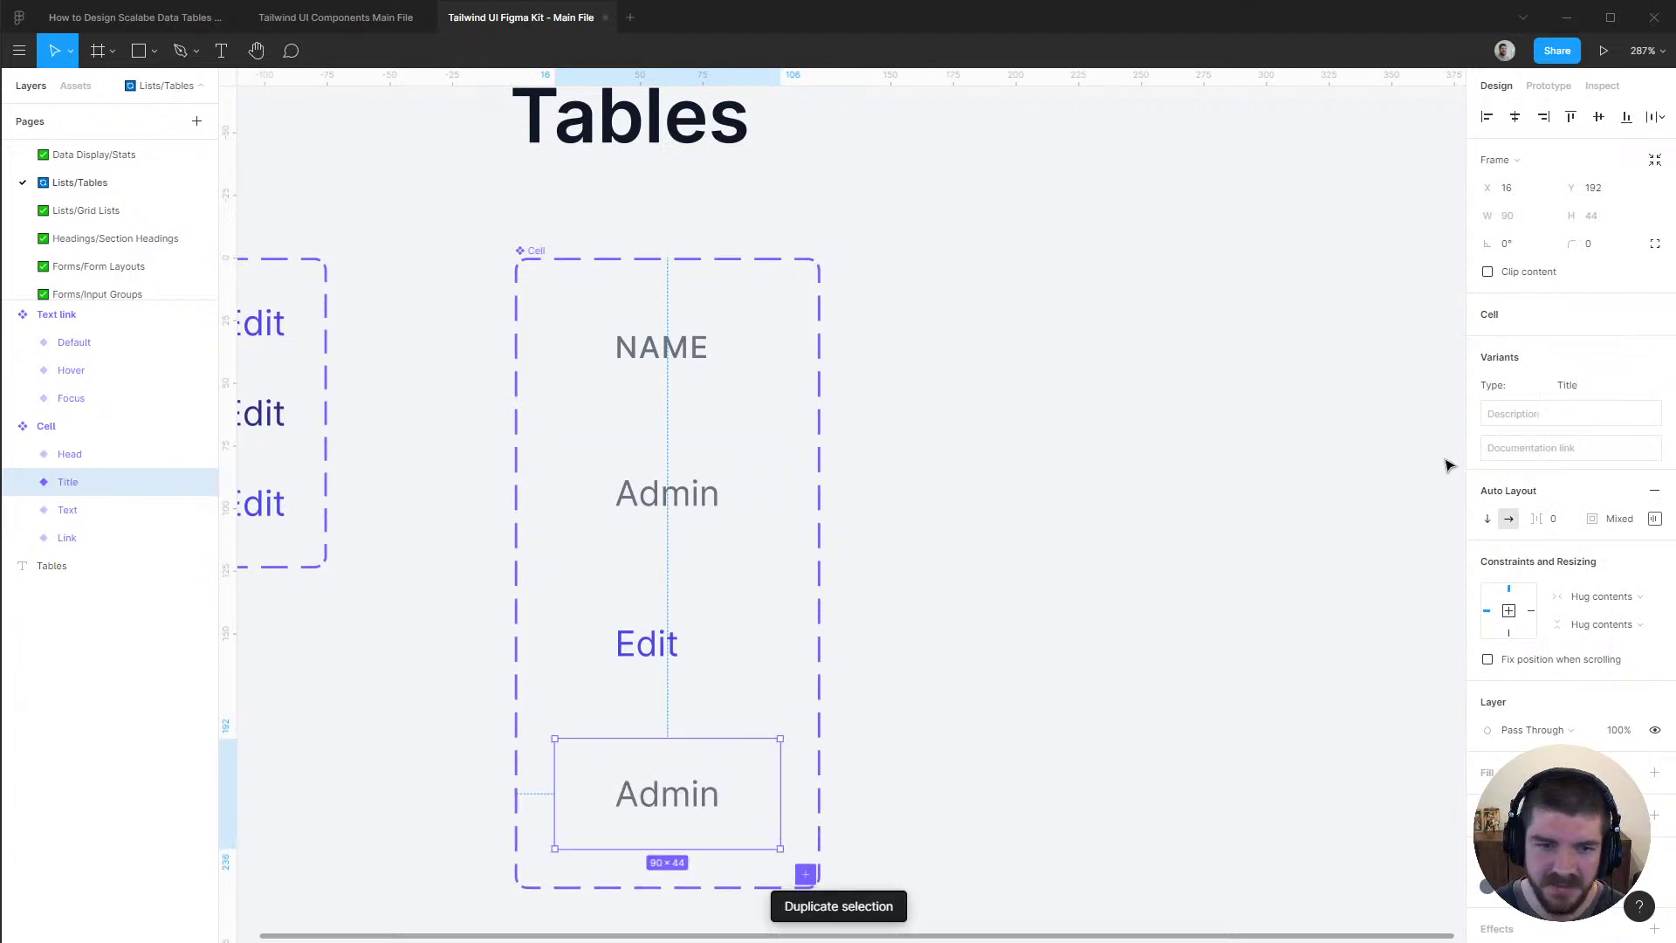
Apply the text-sm/leading-5/font-medium text style and the gray/900 fill to the text inside the Title variant
left_click(23, 481)
left_click(84, 515)
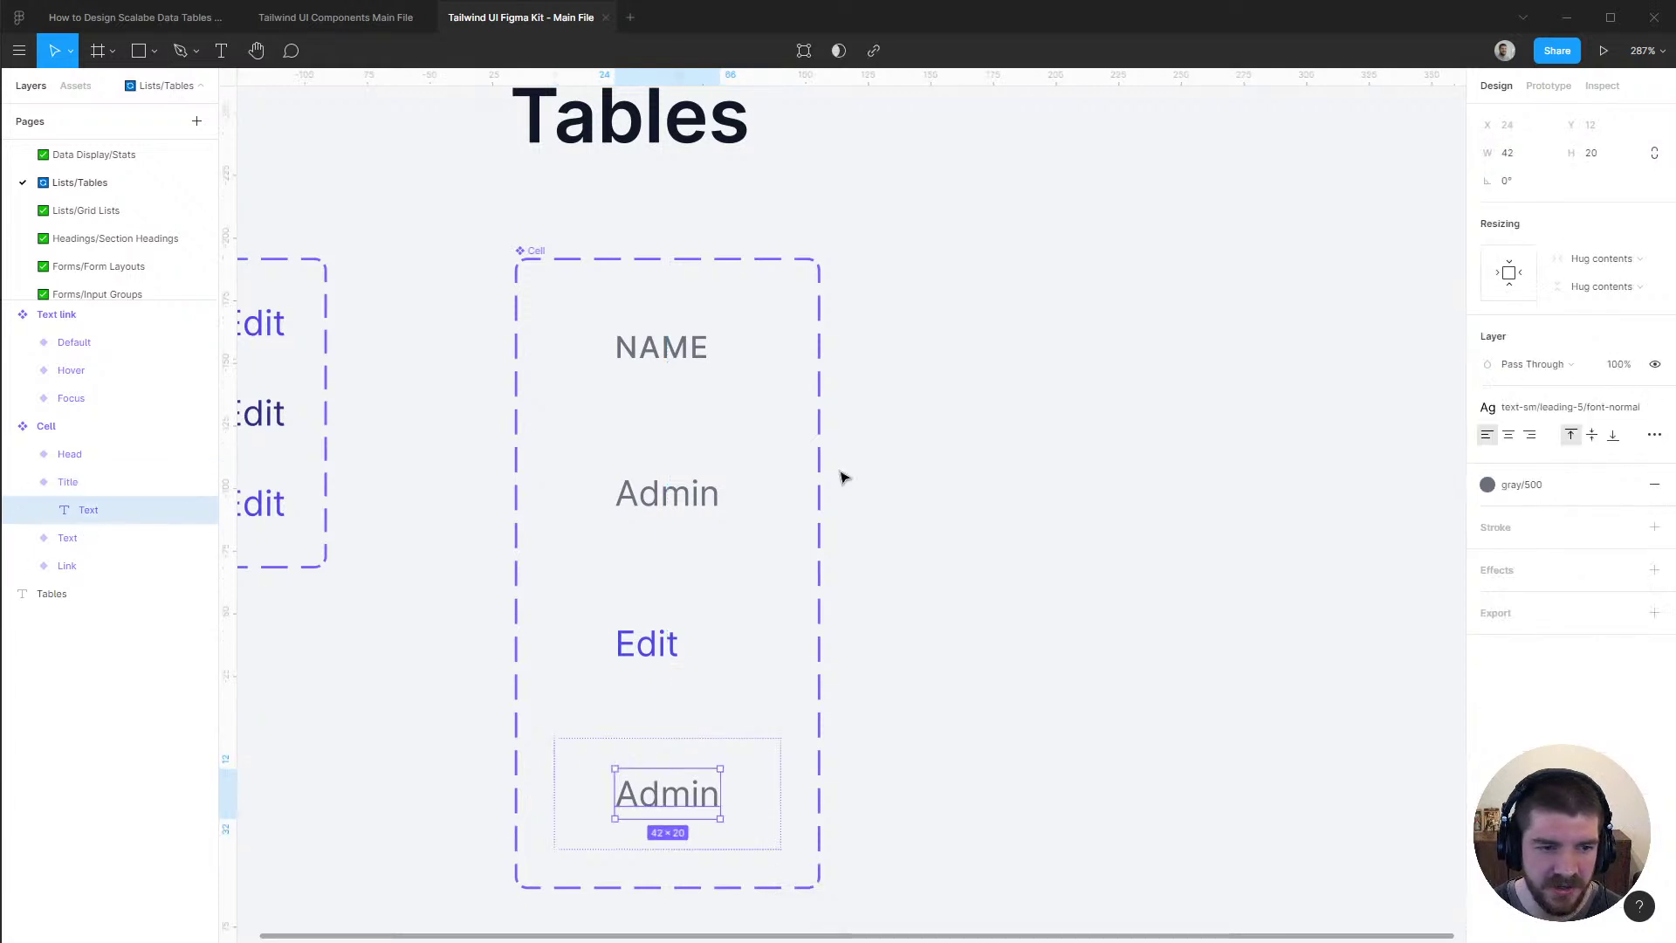
left_click(1576, 407)
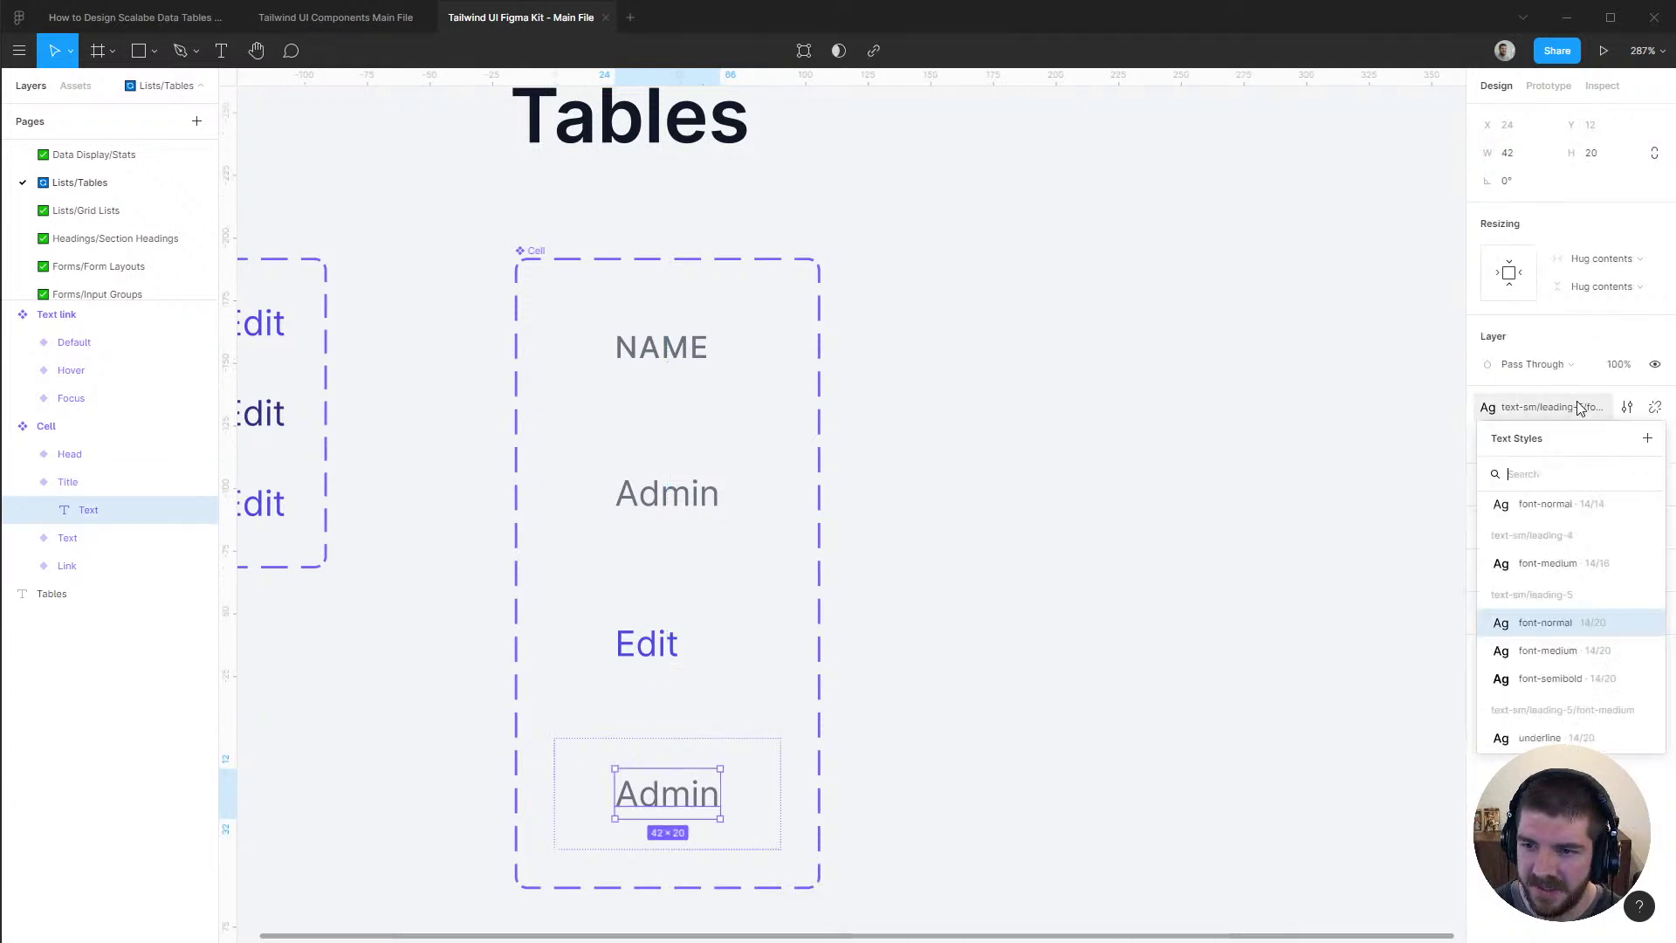
left_click(1553, 653)
left_click(1536, 485)
left_click(1584, 678)
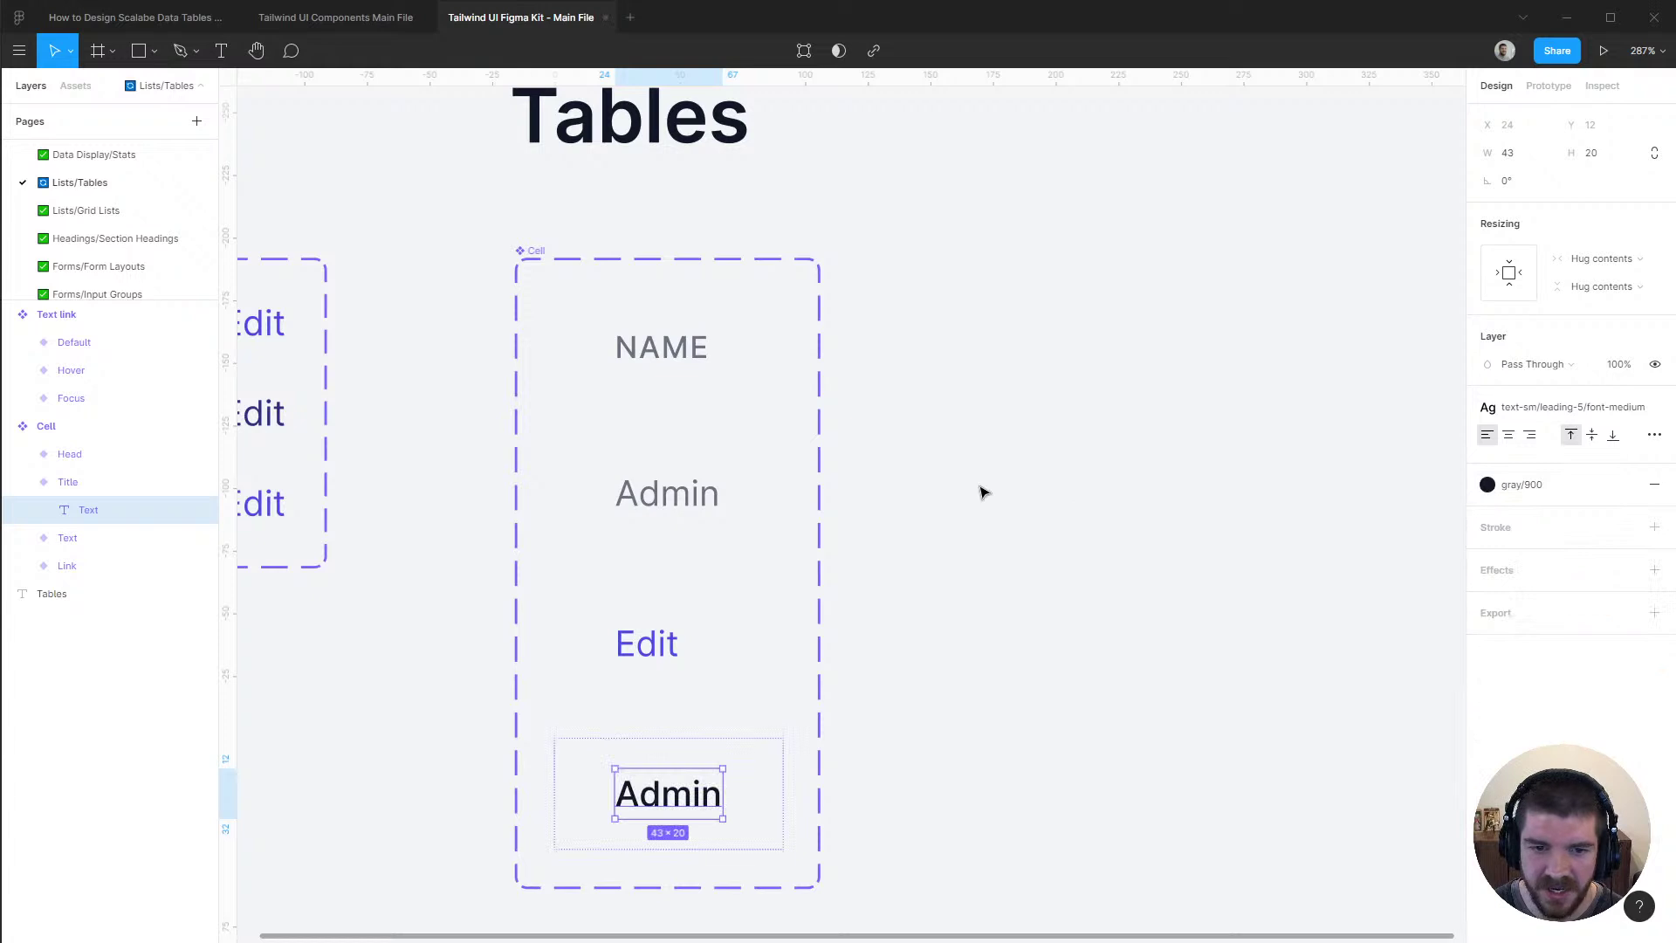
Replace the Title variant's text with the full name from the first row of the Simple table
double_click(668, 795)
type("Jane Coope")
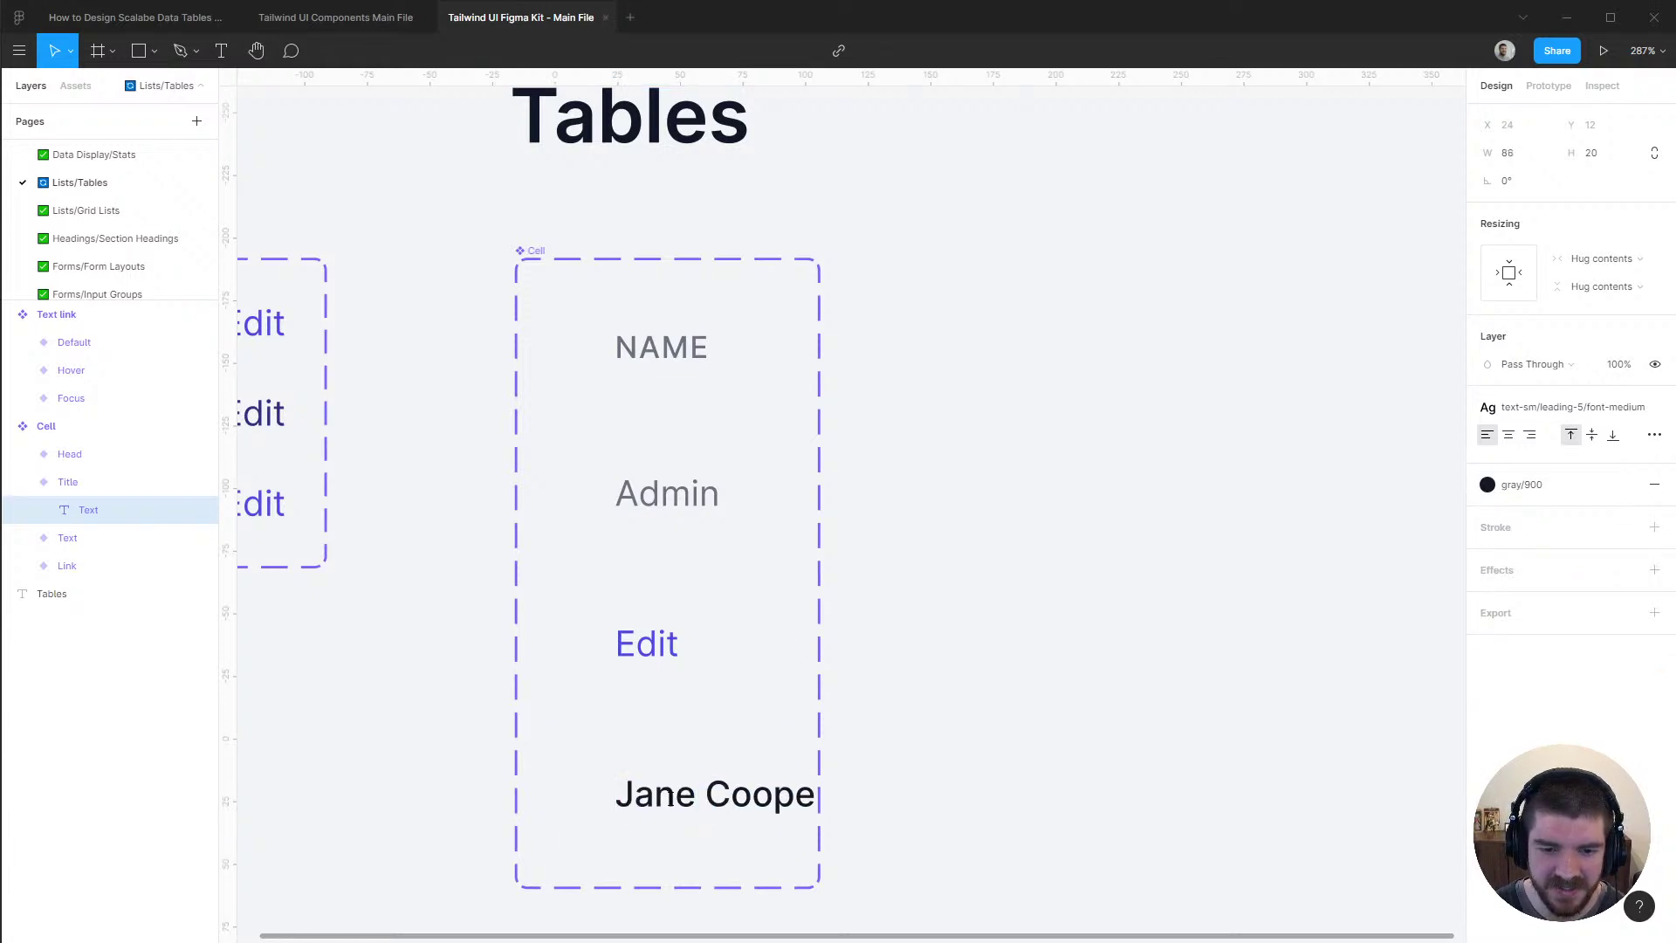
key("Escape")
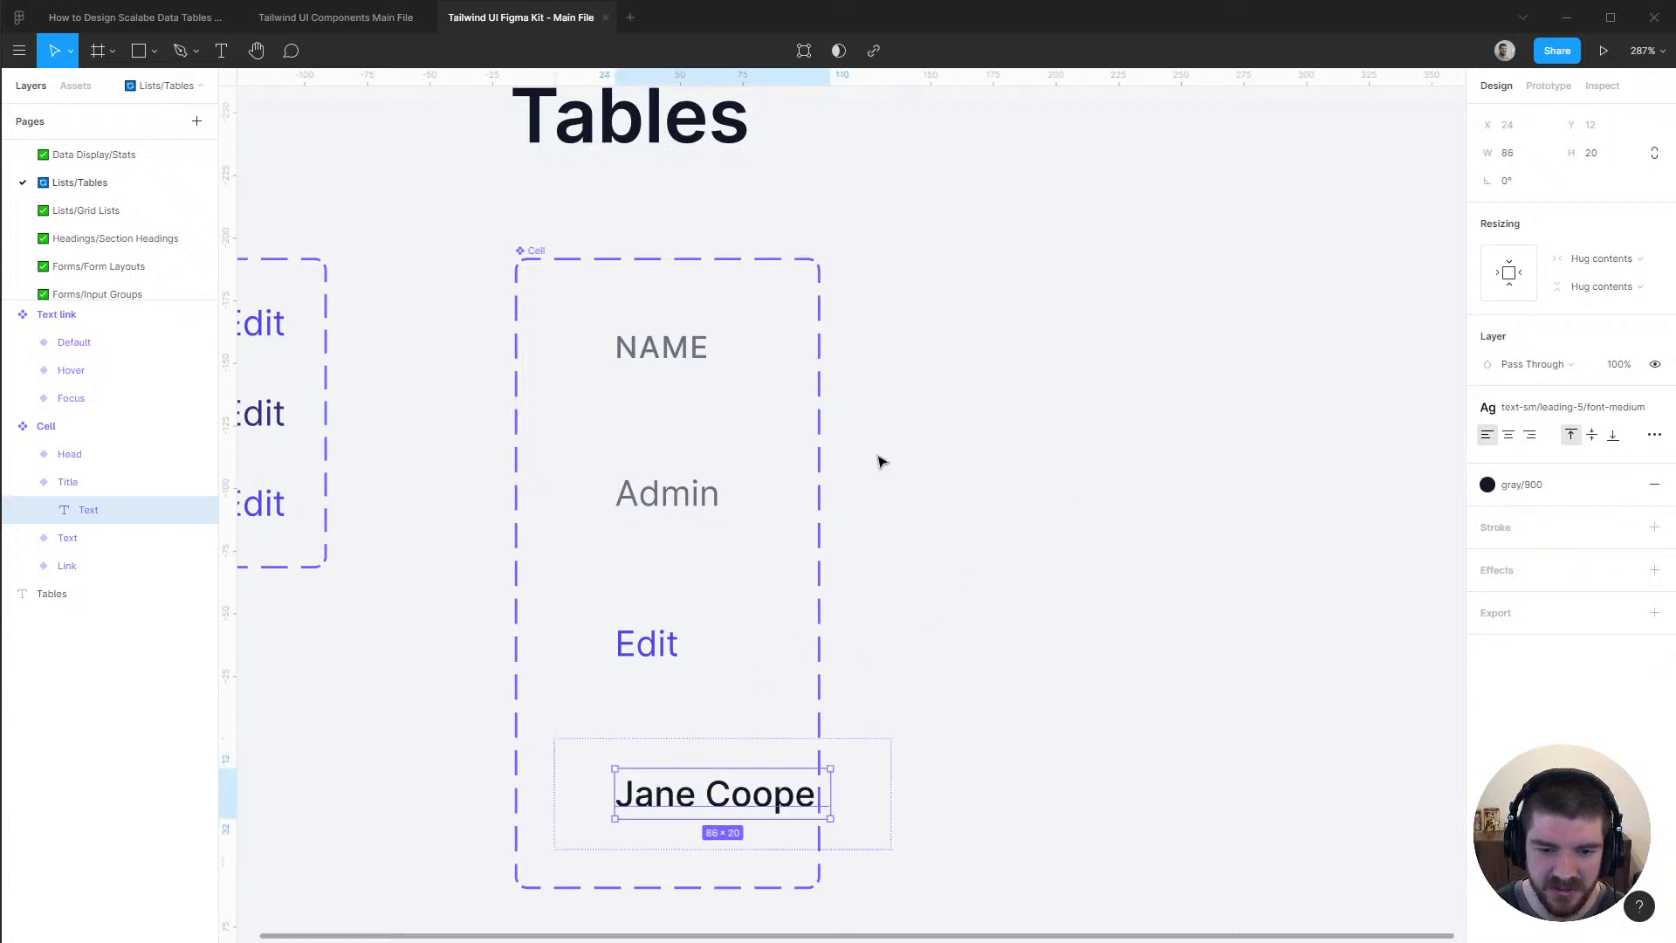
Widen the Cell component frame to 166 so it encloses the Title variant with a 16 margin
left_click(529, 254)
left_click_drag(824, 464, 887, 468)
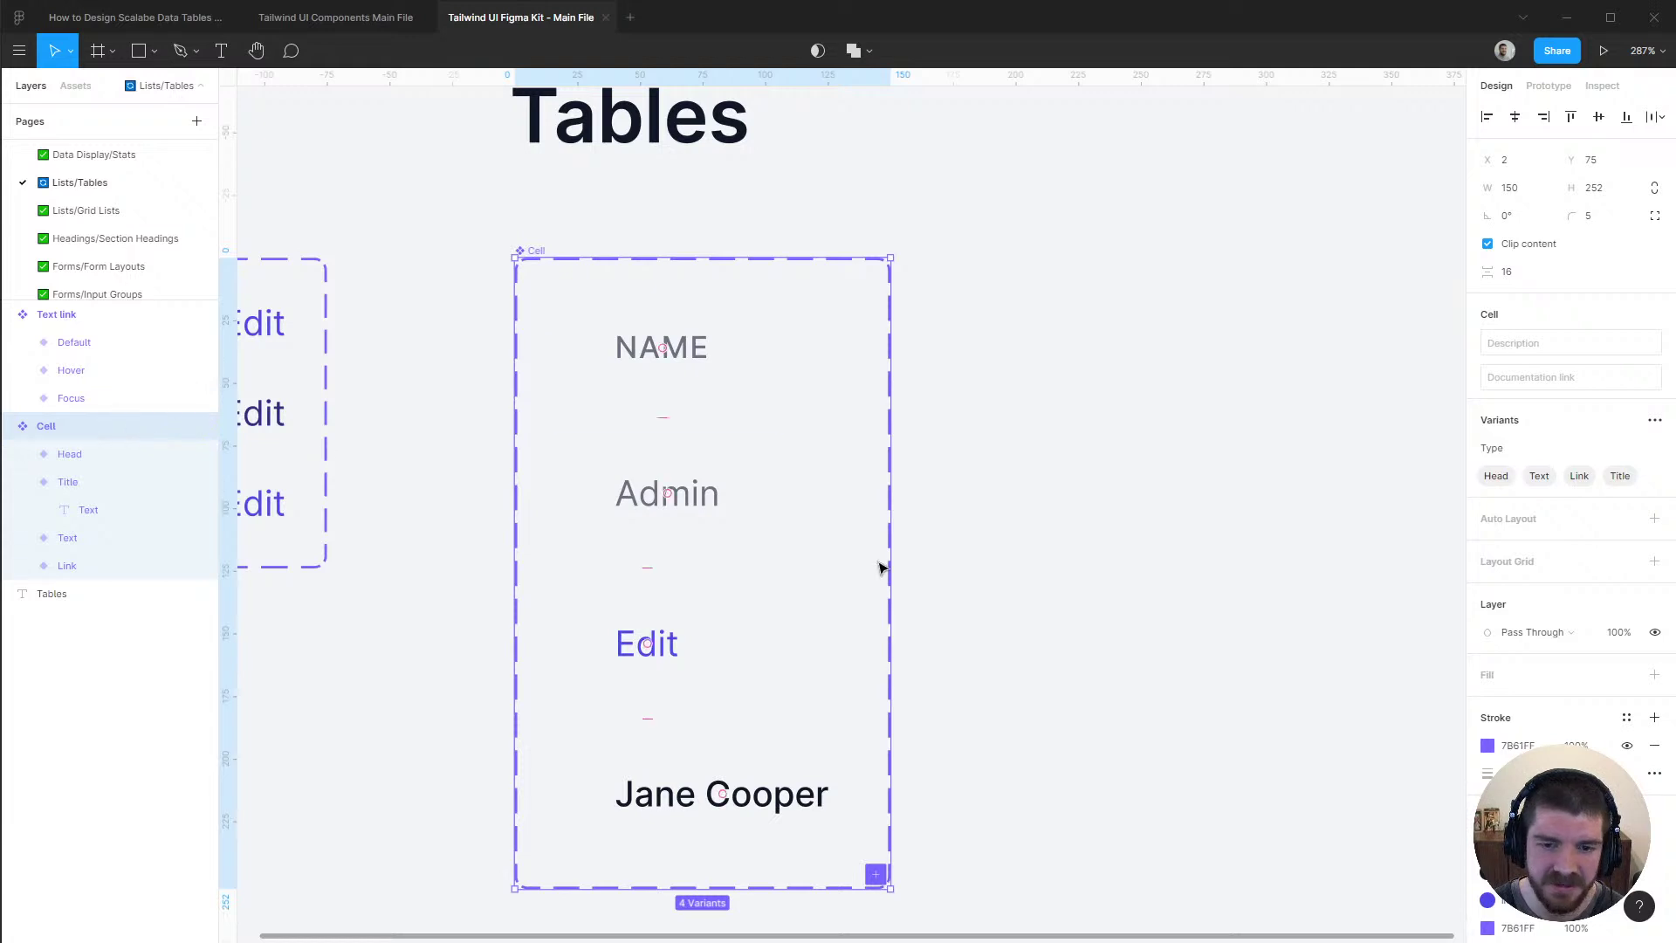
scroll(935, 530, "down", 3)
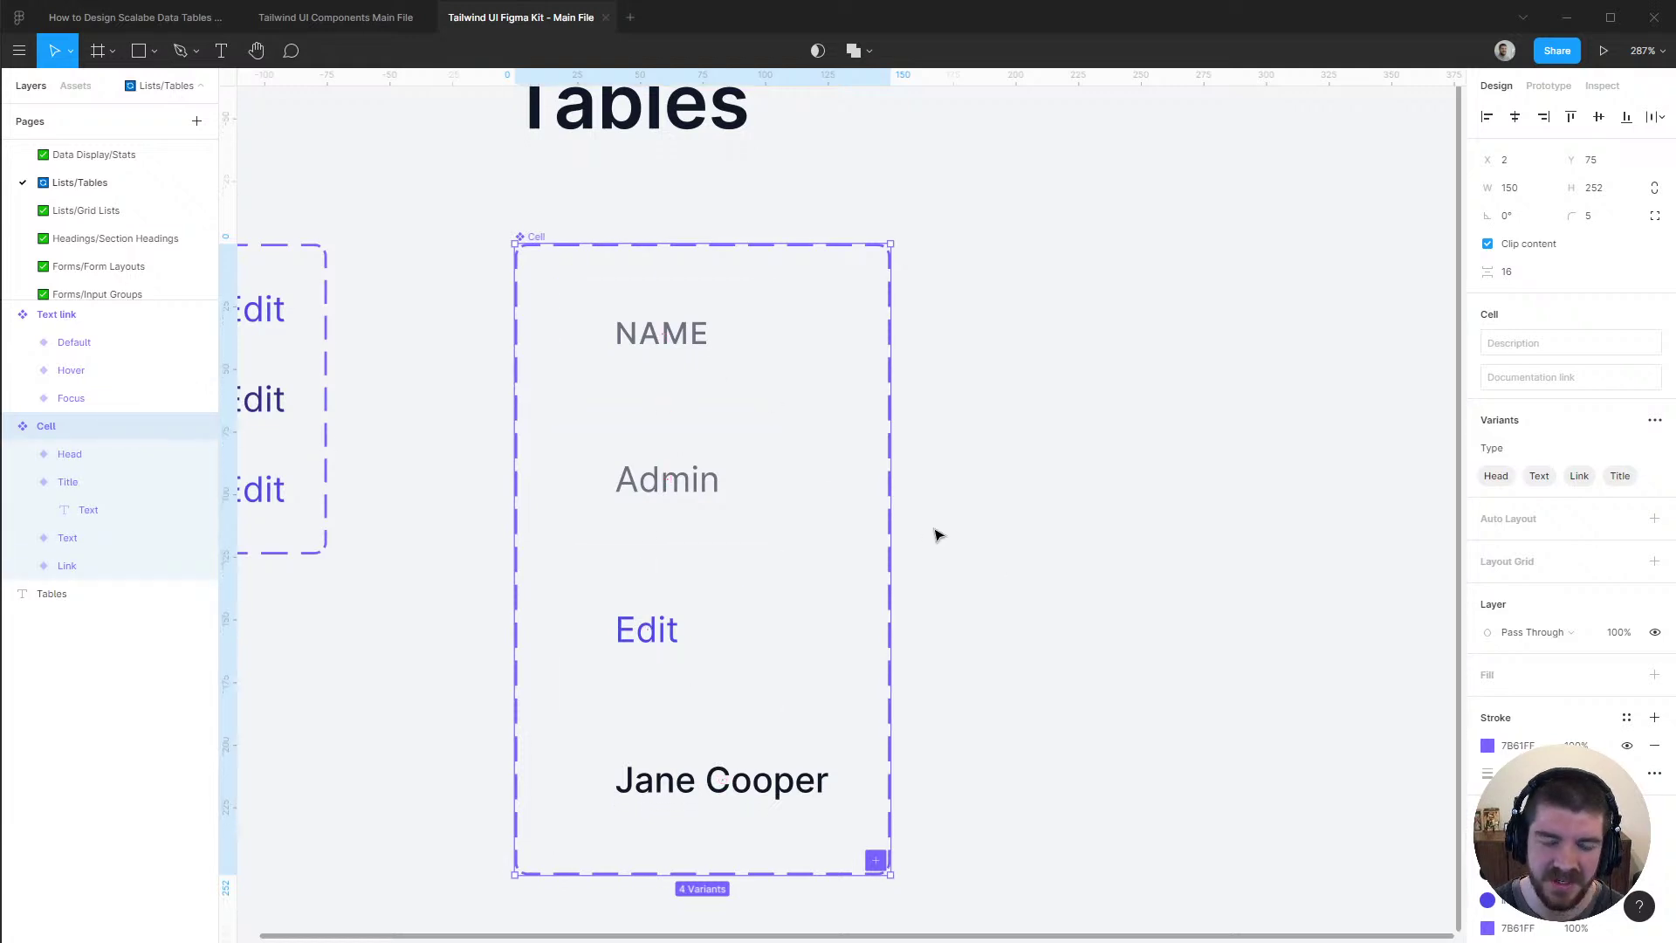
left_click_drag(888, 542, 931, 539)
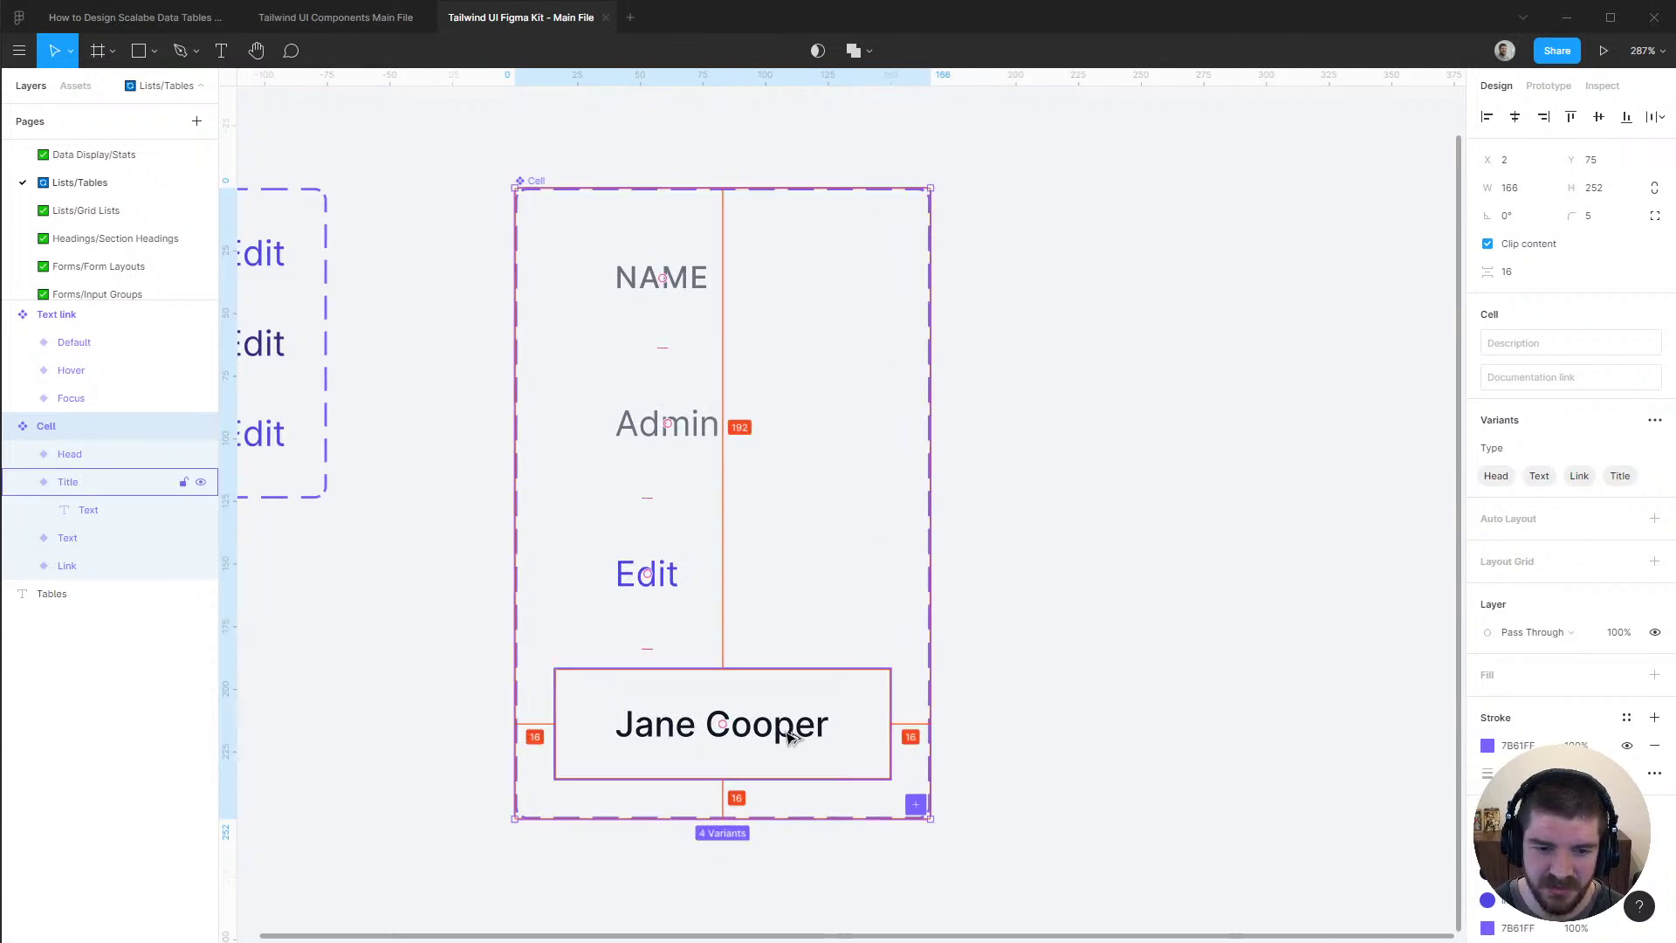
scroll(992, 389, "down", 1)
Reorder the Cell variants by moving Title directly below Head and shifting Text and Link down beneath it
left_click(651, 662)
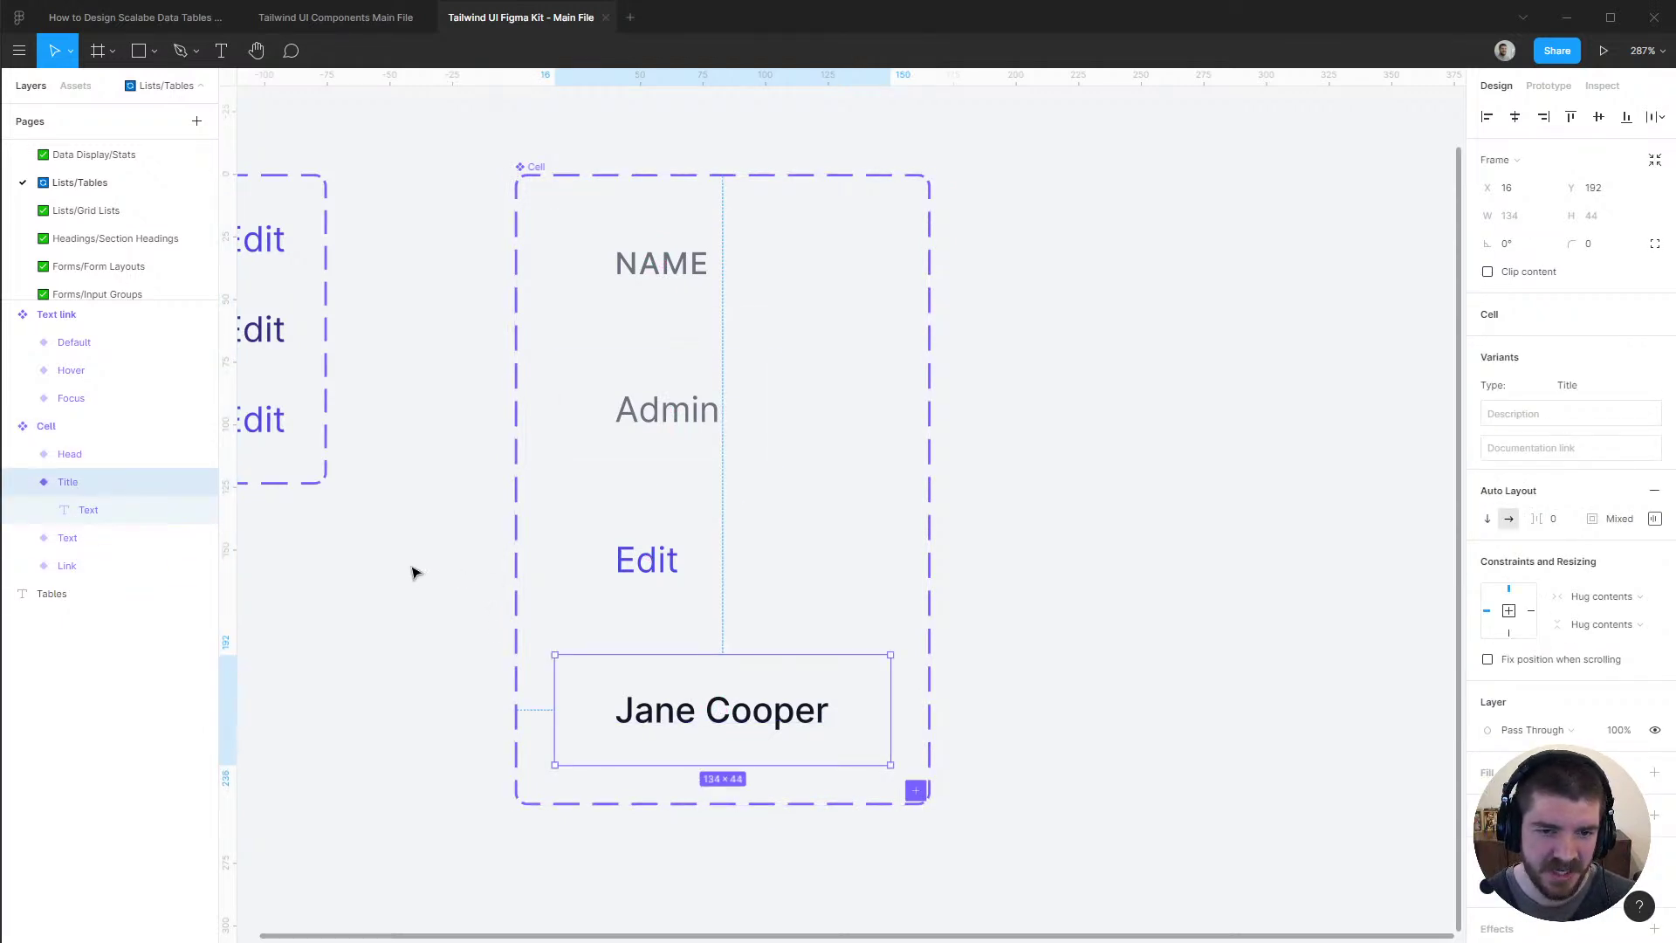
left_click_drag(653, 706, 653, 393)
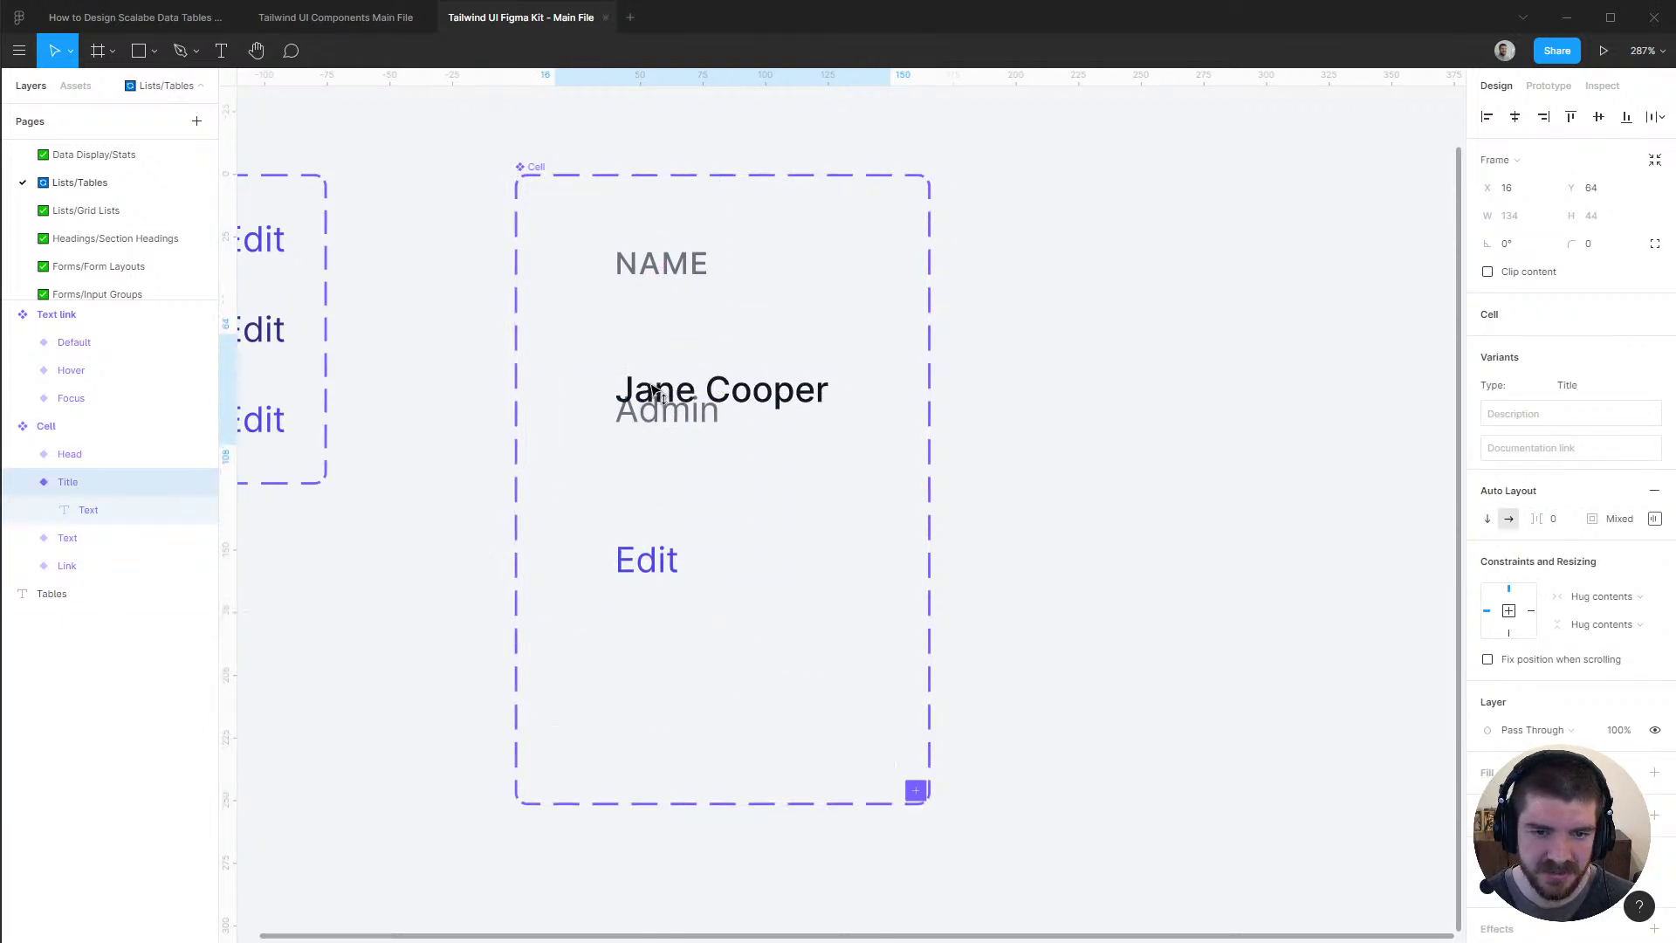
left_click(66, 538)
left_click(67, 565, "shift")
left_click_drag(689, 475, 700, 599)
left_click(1173, 431)
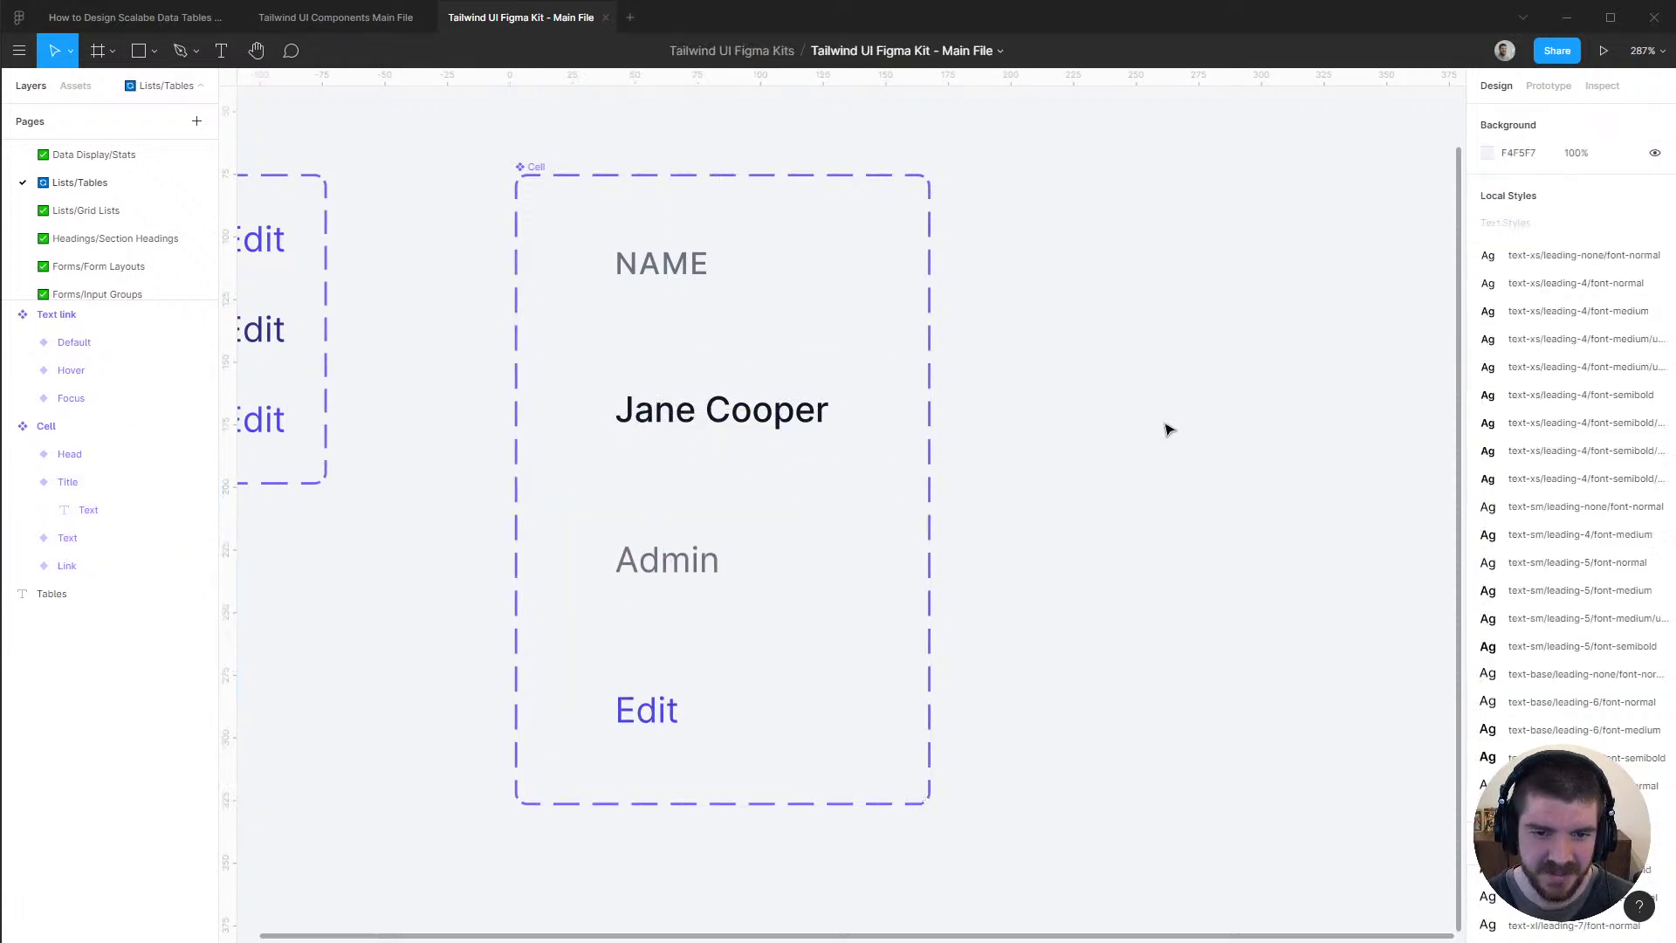
Check the table with avatars and supporting text on the Tailwind UI page in Firefox and return to Figma
key("alt+Tab")
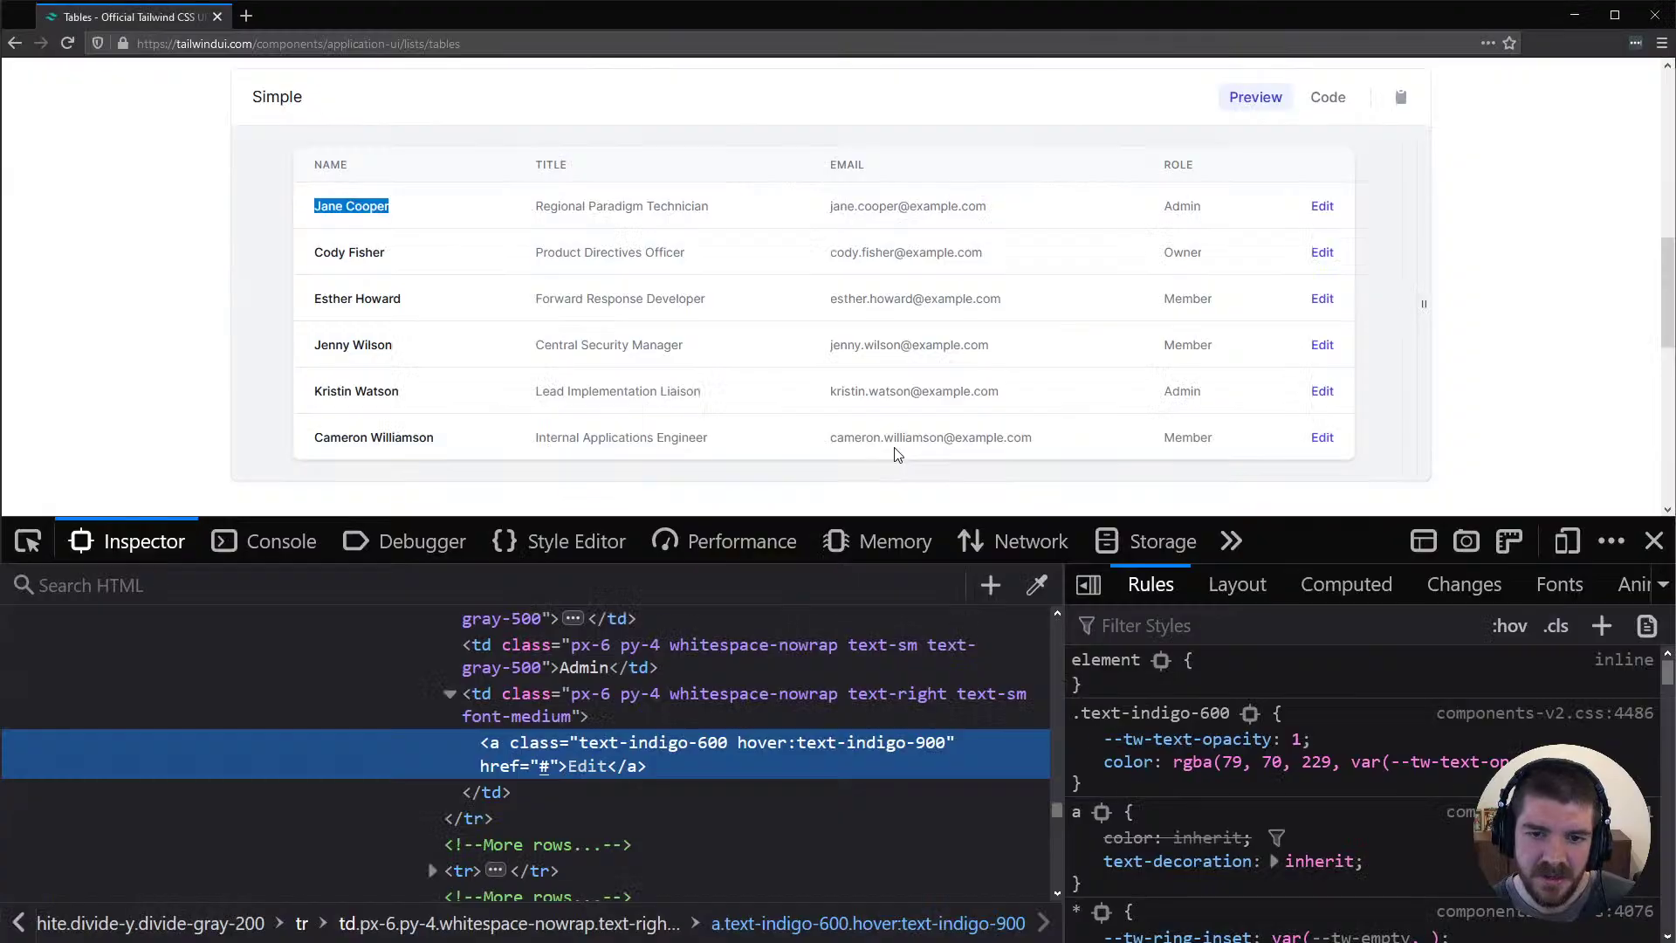
scroll(864, 375, "down", 7)
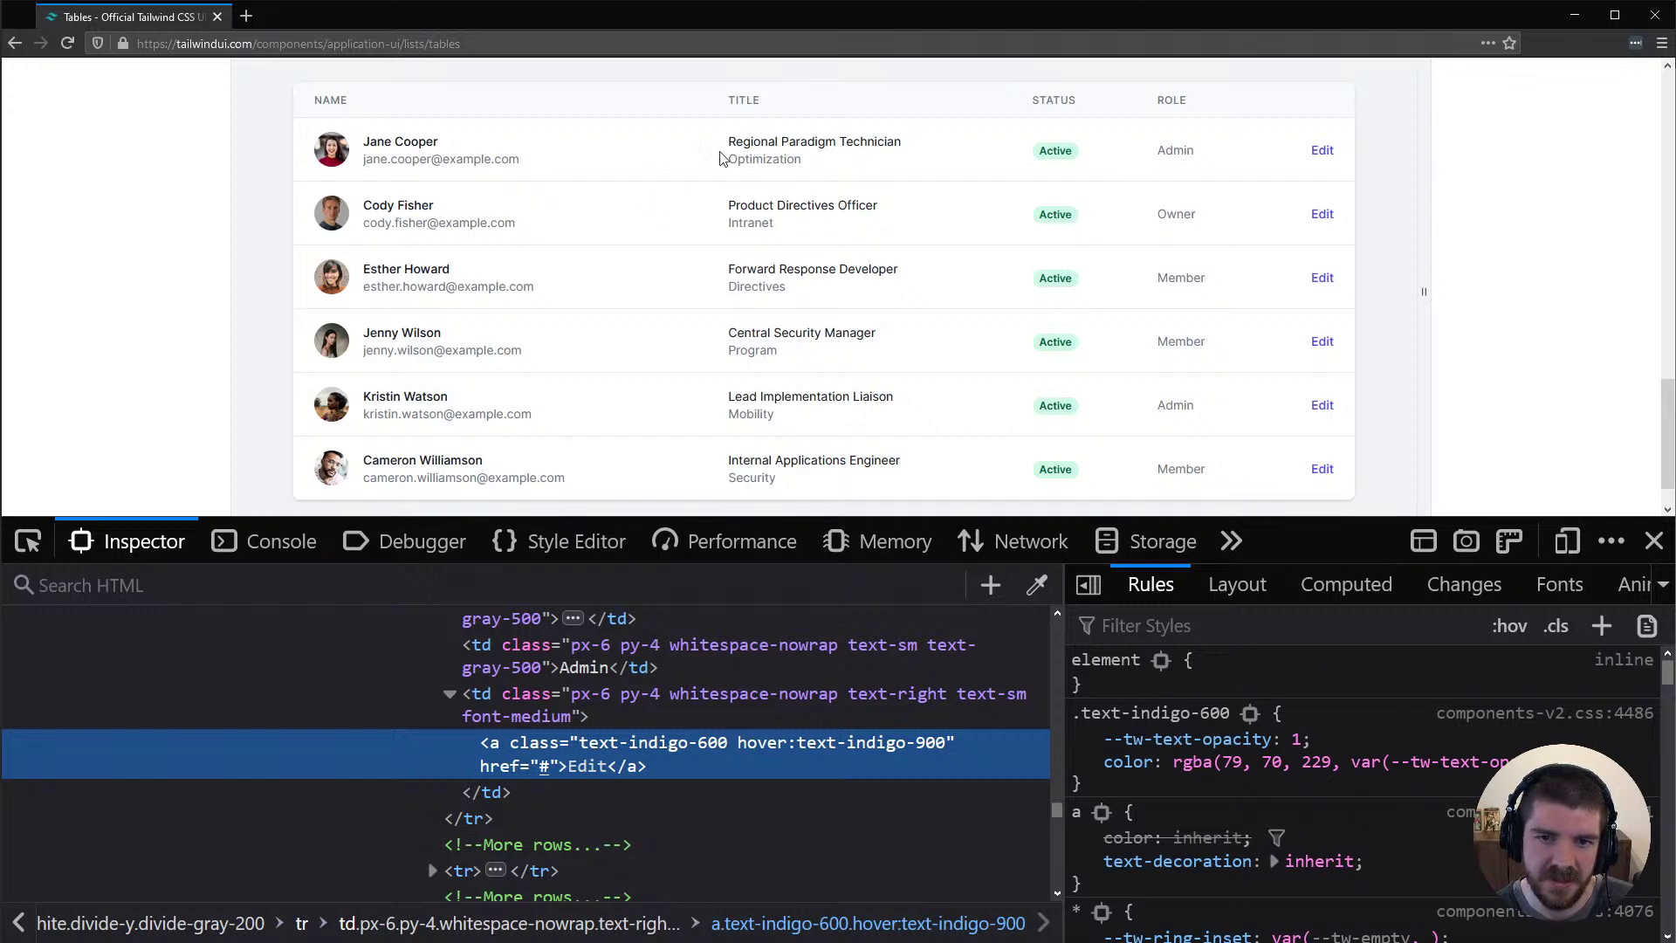
key("alt+Tab")
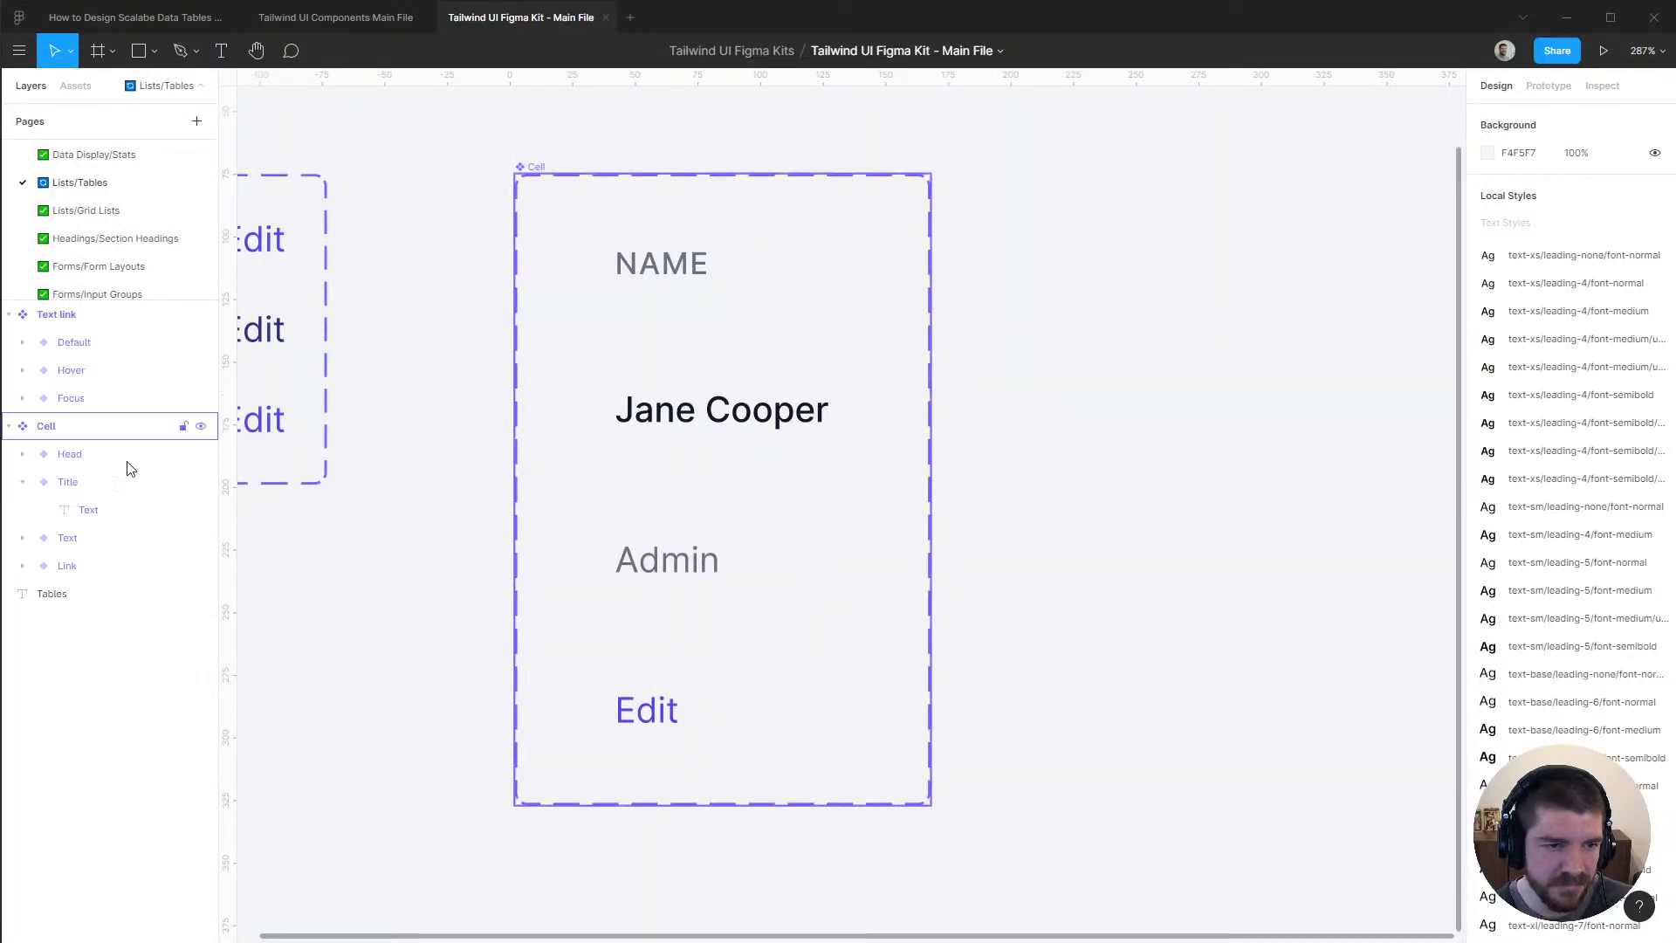
Duplicate the Title variant as the Cell's last layer and set its type to "With avatar and supporting text"
left_click(105, 485)
key("ctrl+d")
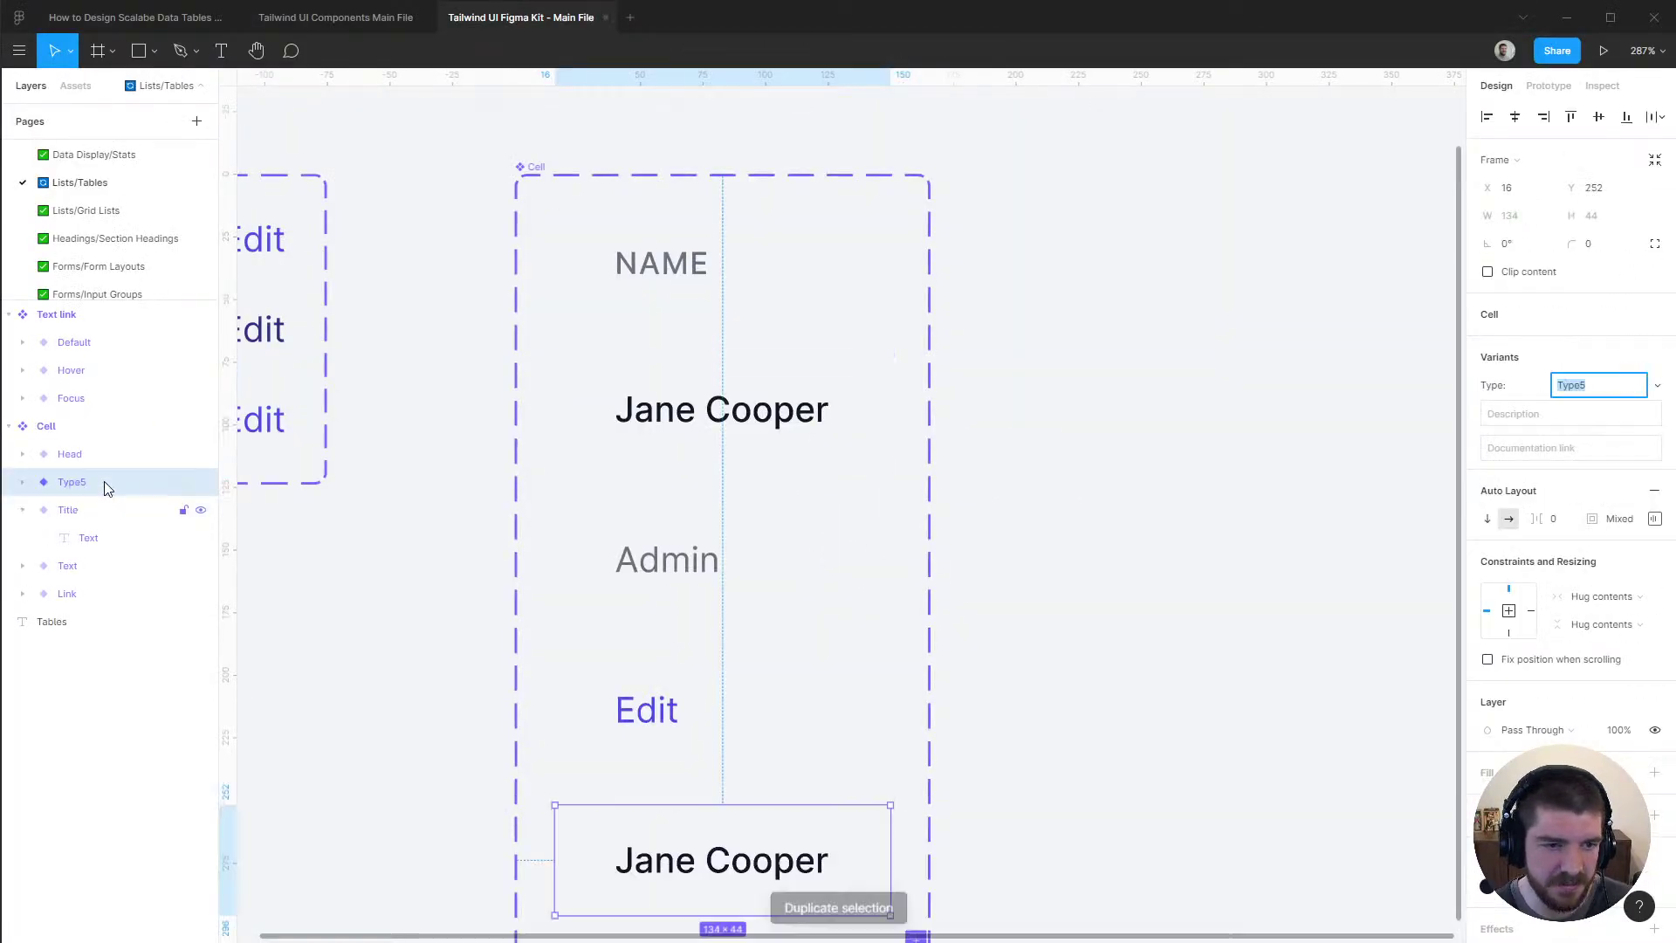
key("ctrl+[")
key("ctrl+[")
key("ctrl+[")
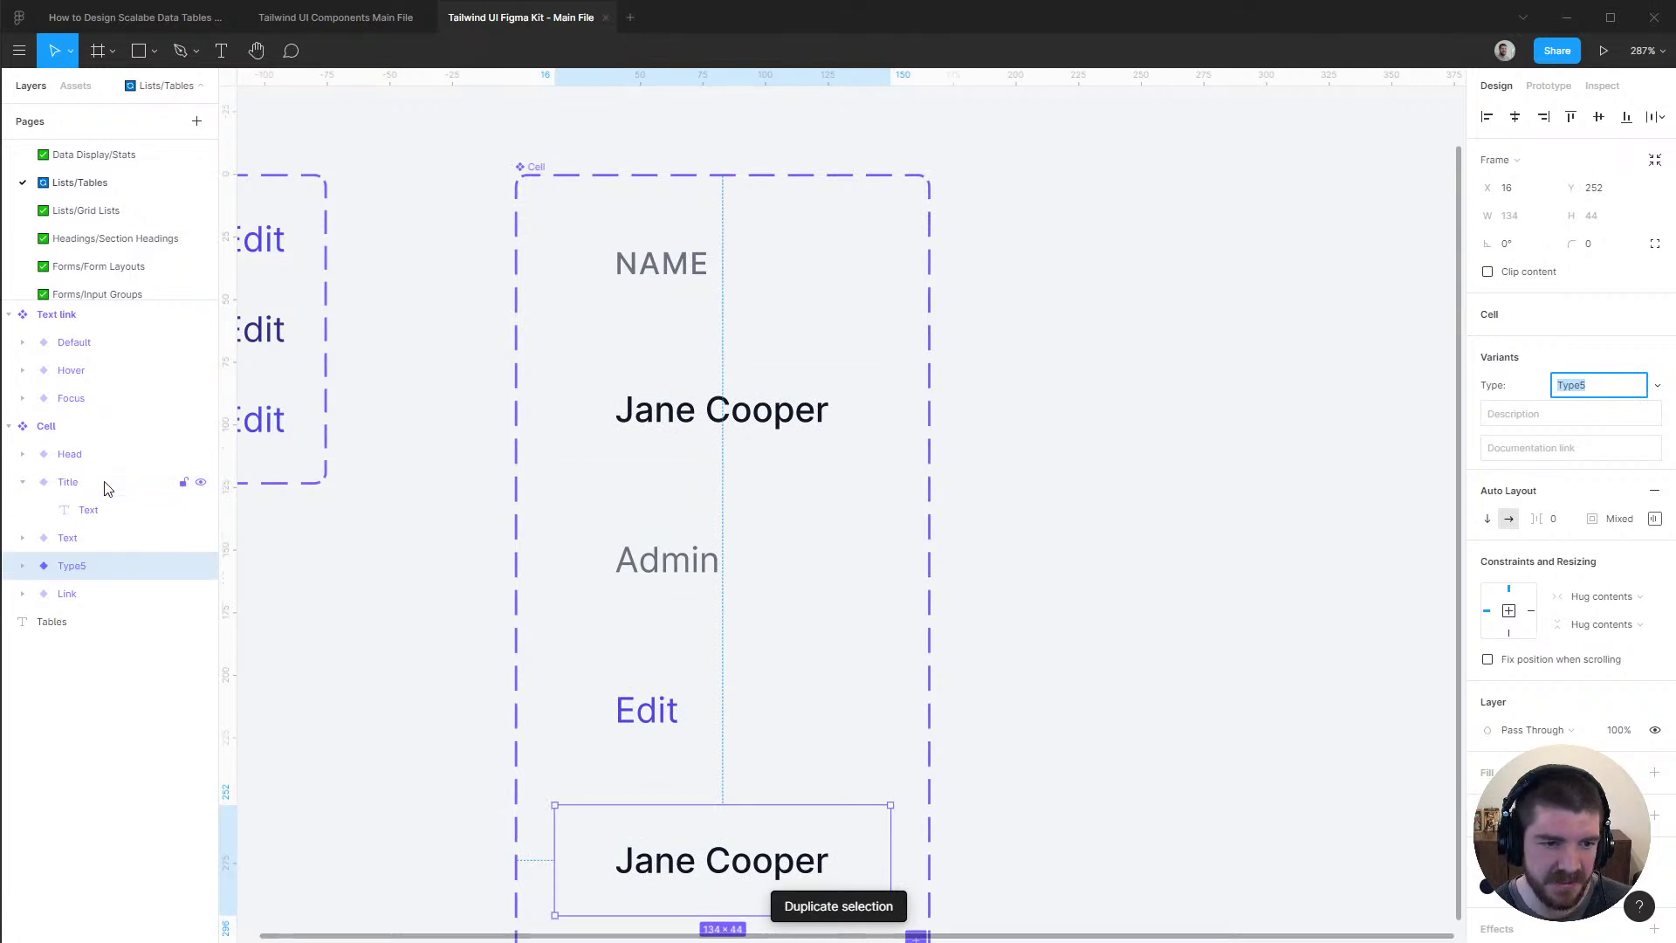
type("With avatar ")
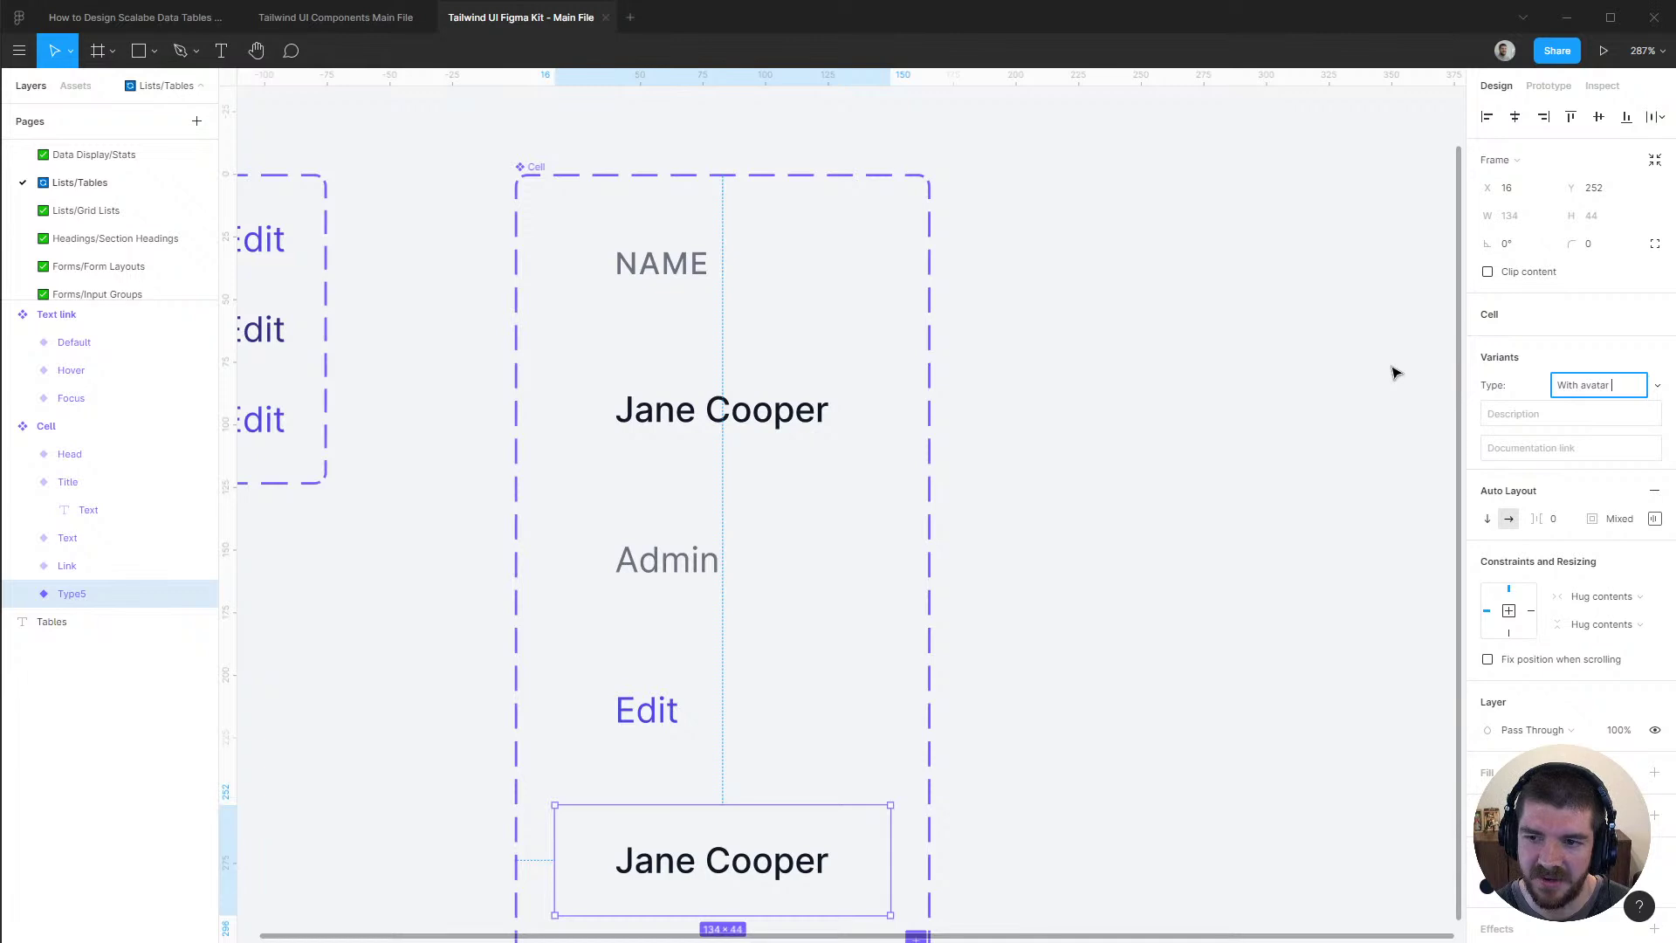
type("and supporting text")
key("Return")
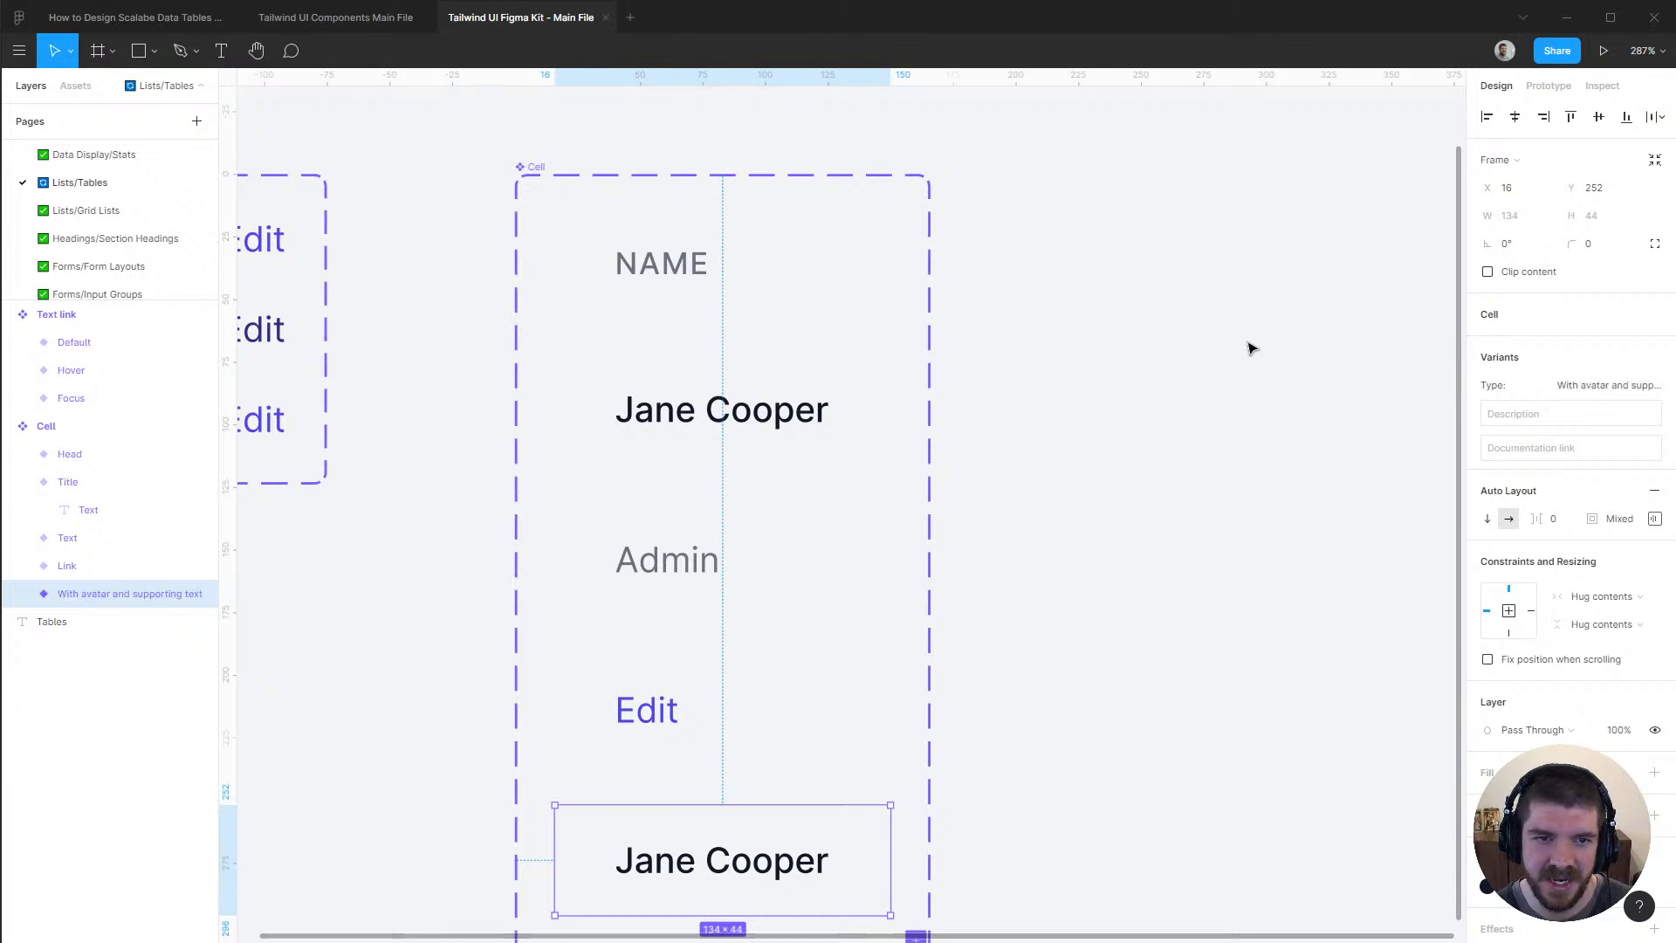
Collapse the Title layer and select the text layer inside the "With avatar and supporting text" variant
scroll(1250, 348, "down", 3)
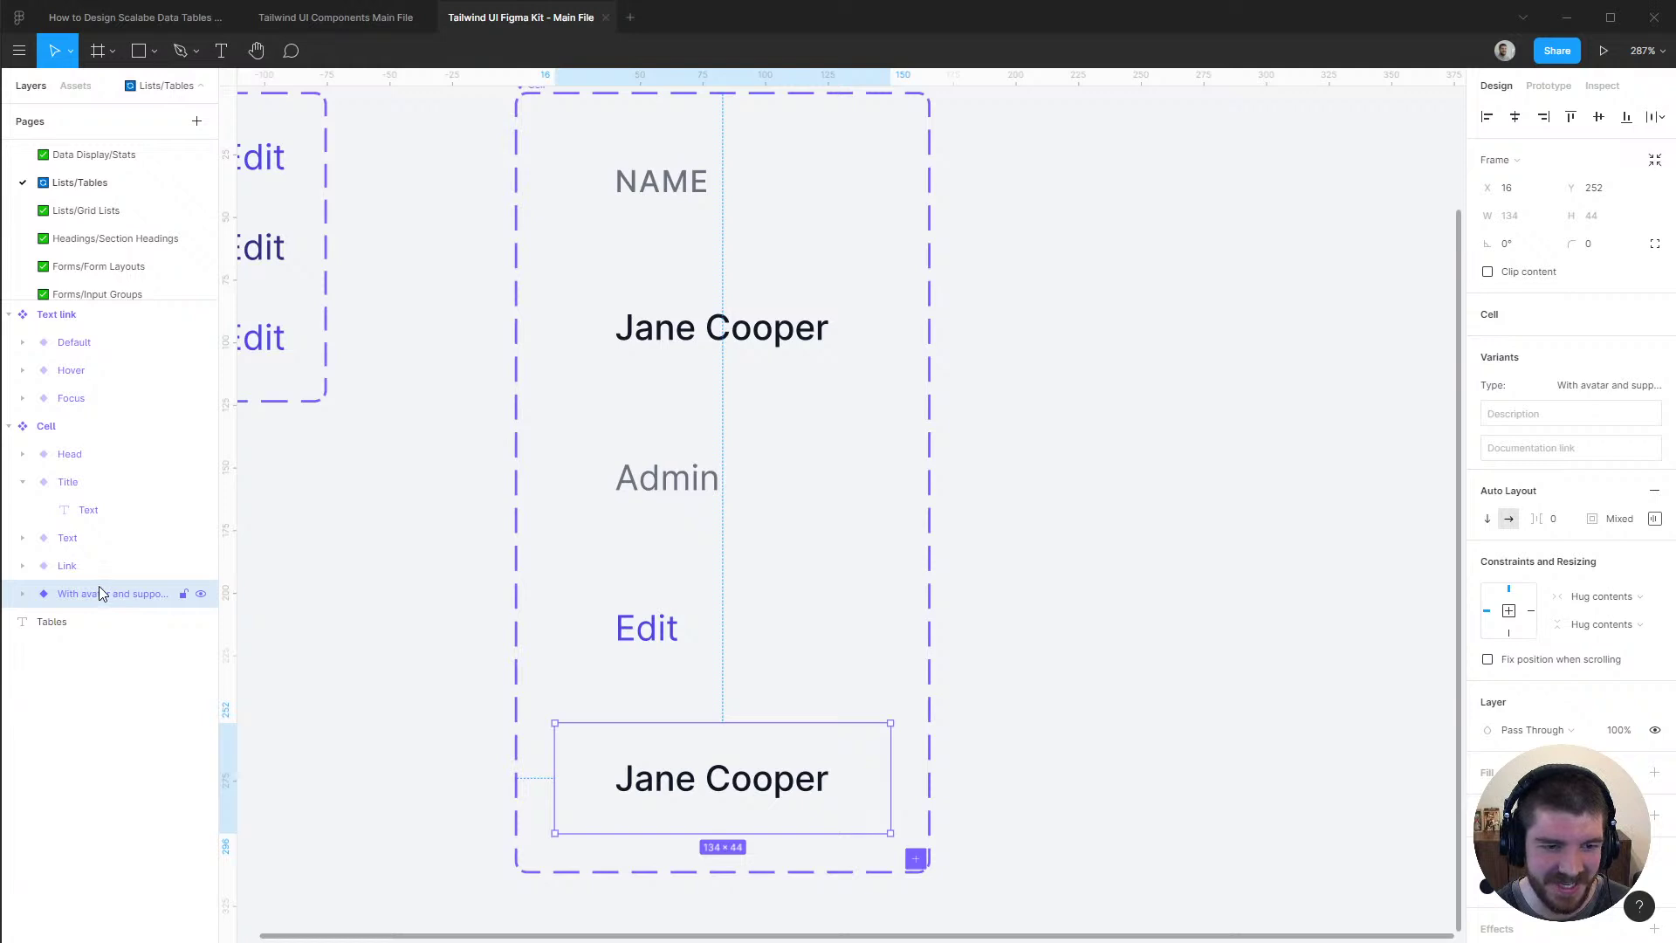
scroll(1194, 557, "down", 1)
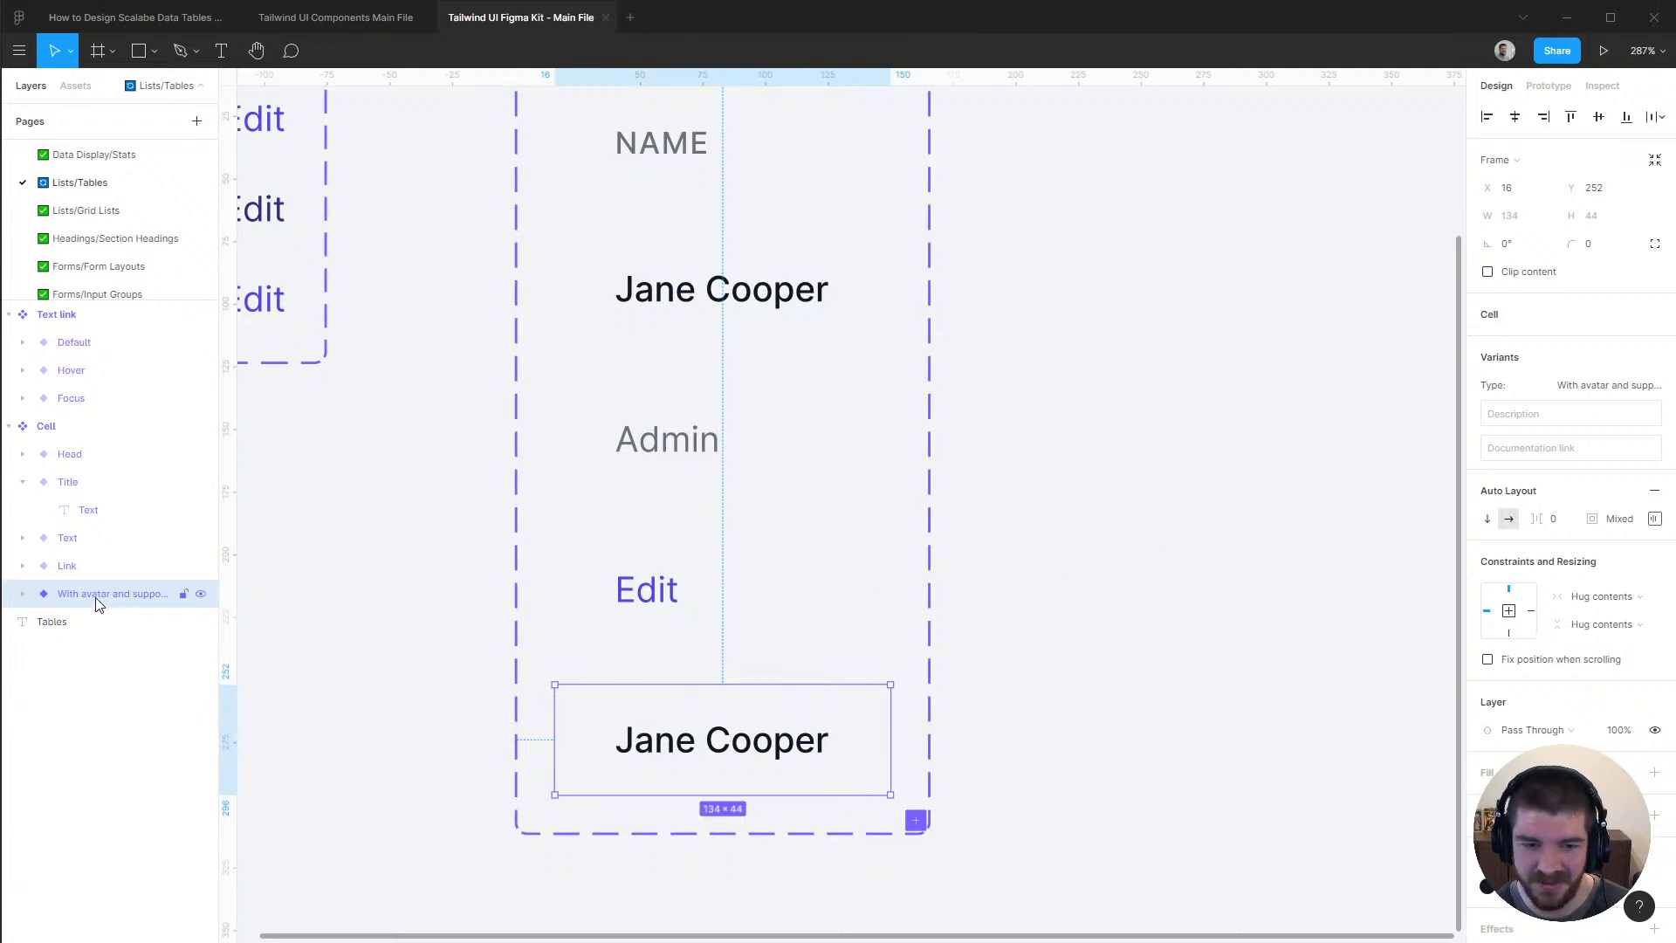
left_click(22, 482)
left_click(24, 565)
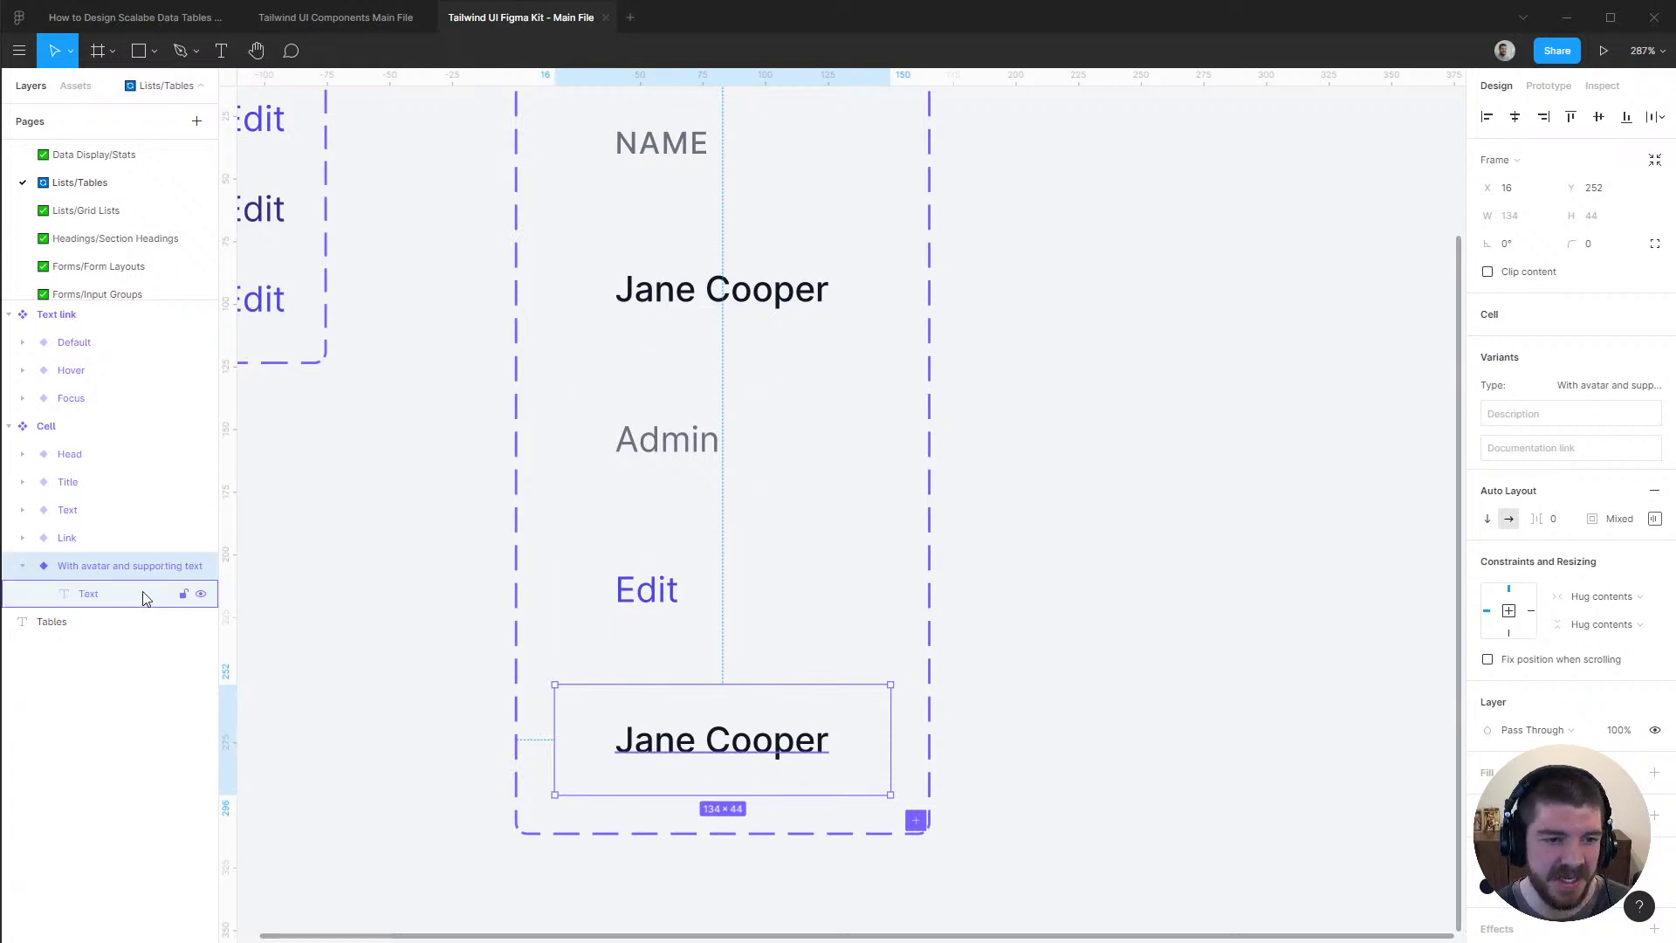
left_click(133, 597)
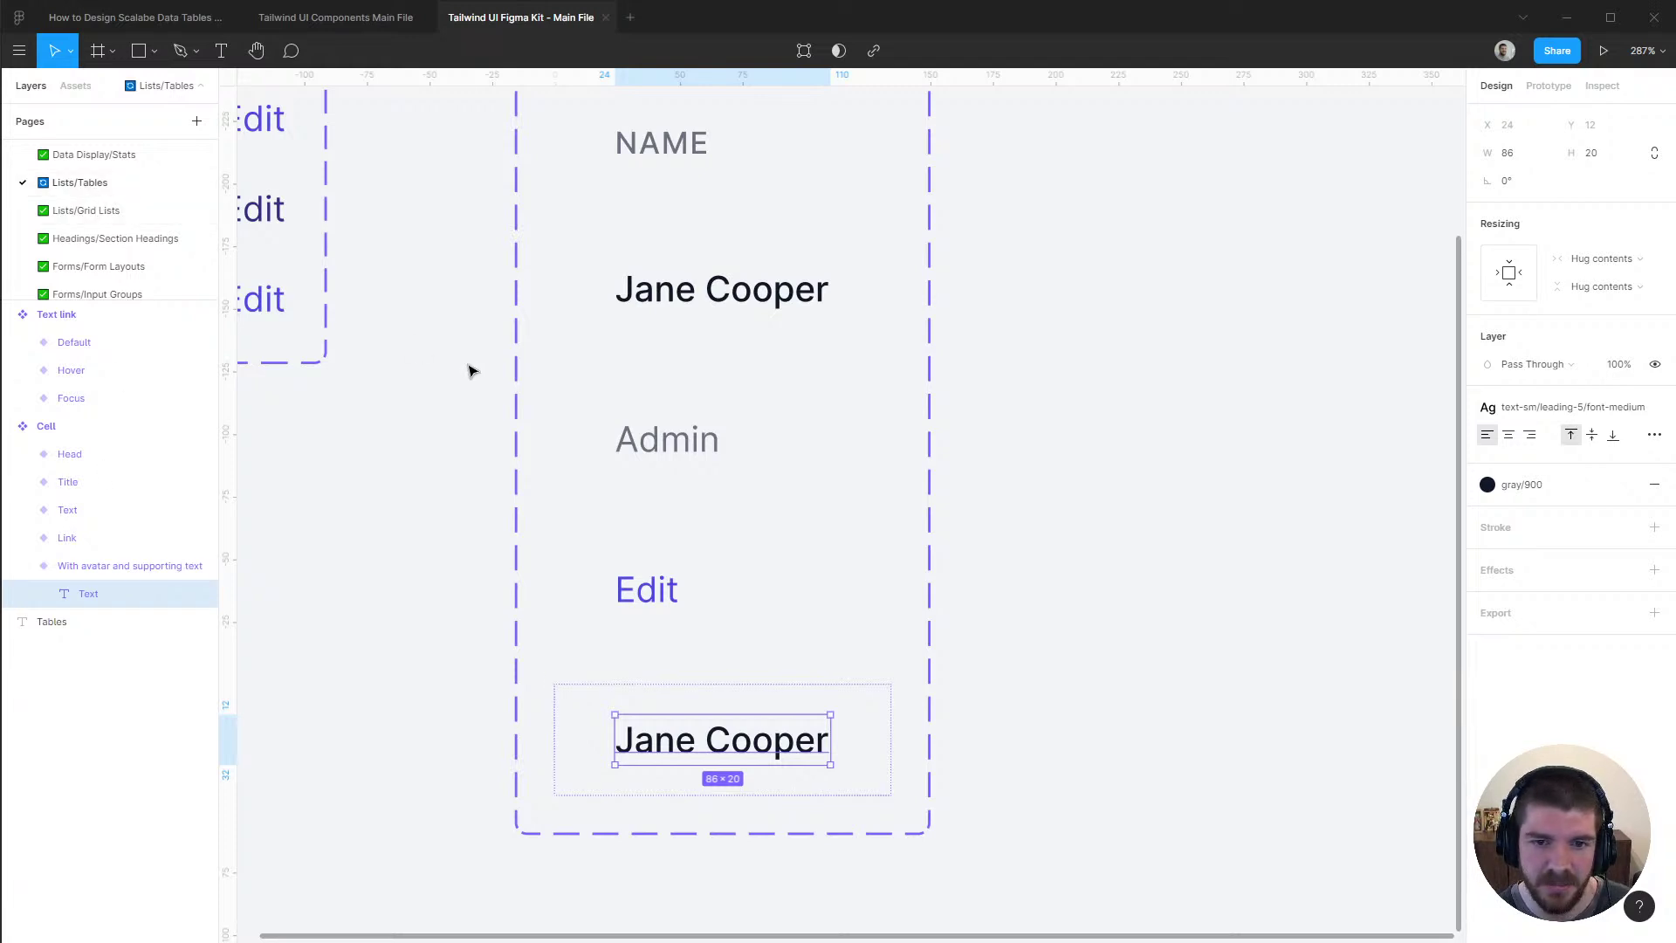
Inspect the first row's avatar image on the Tailwind UI page in Firefox for its size, and return to Figma
key("alt+Tab")
right_click(332, 153)
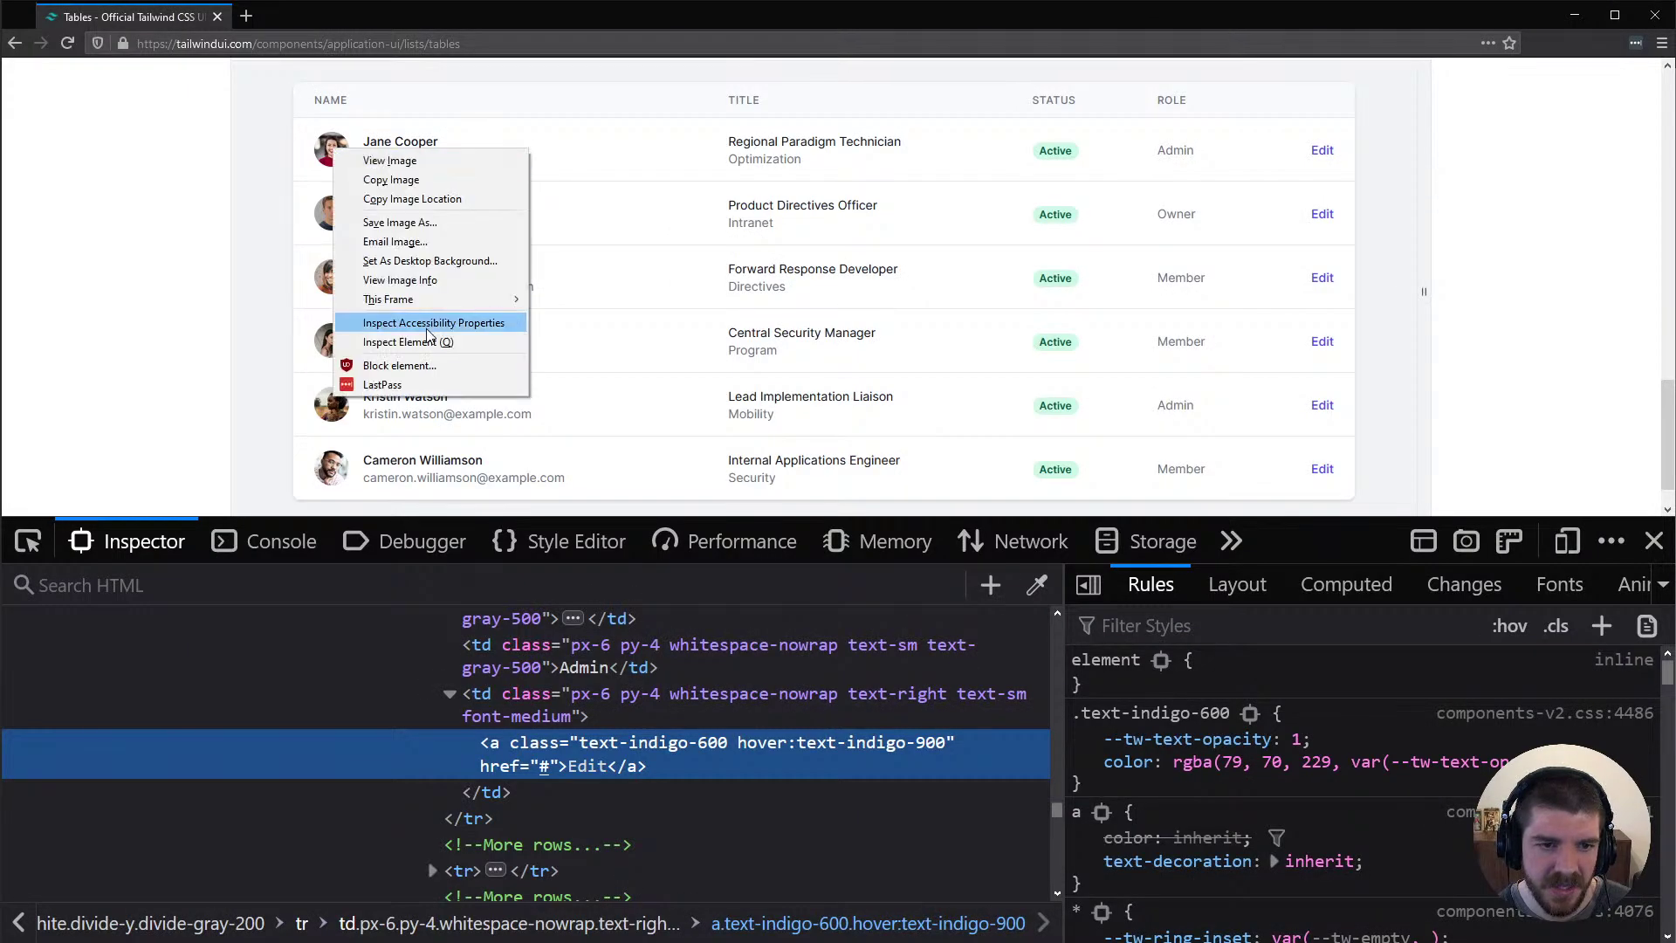
left_click(392, 326)
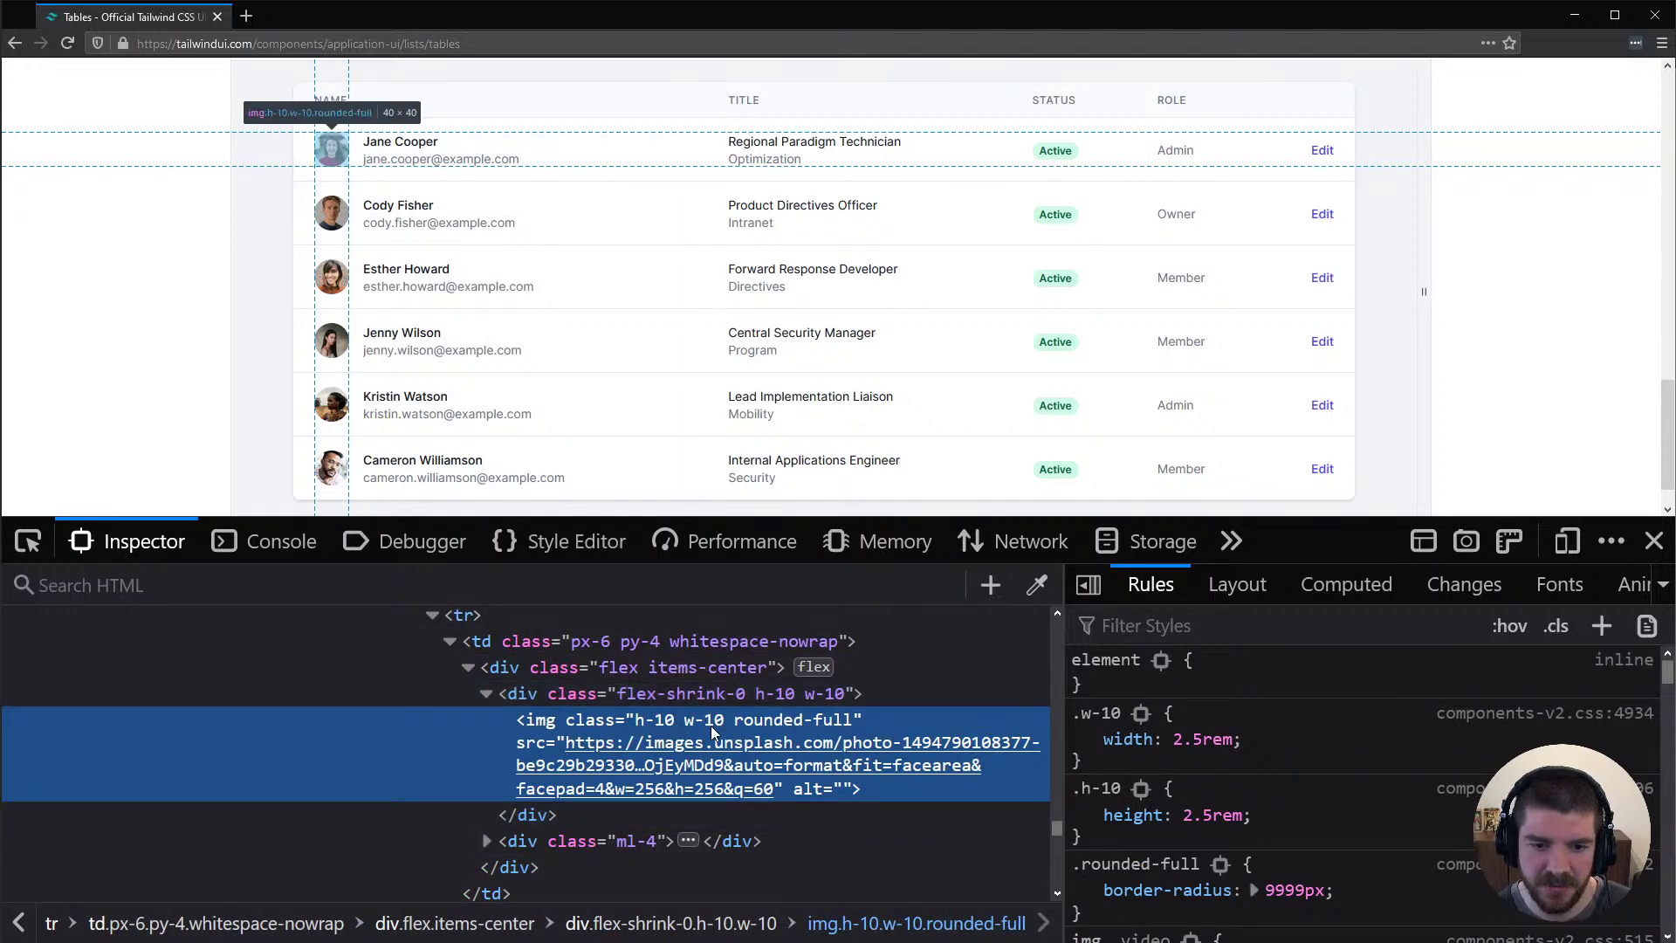
key("alt+Tab")
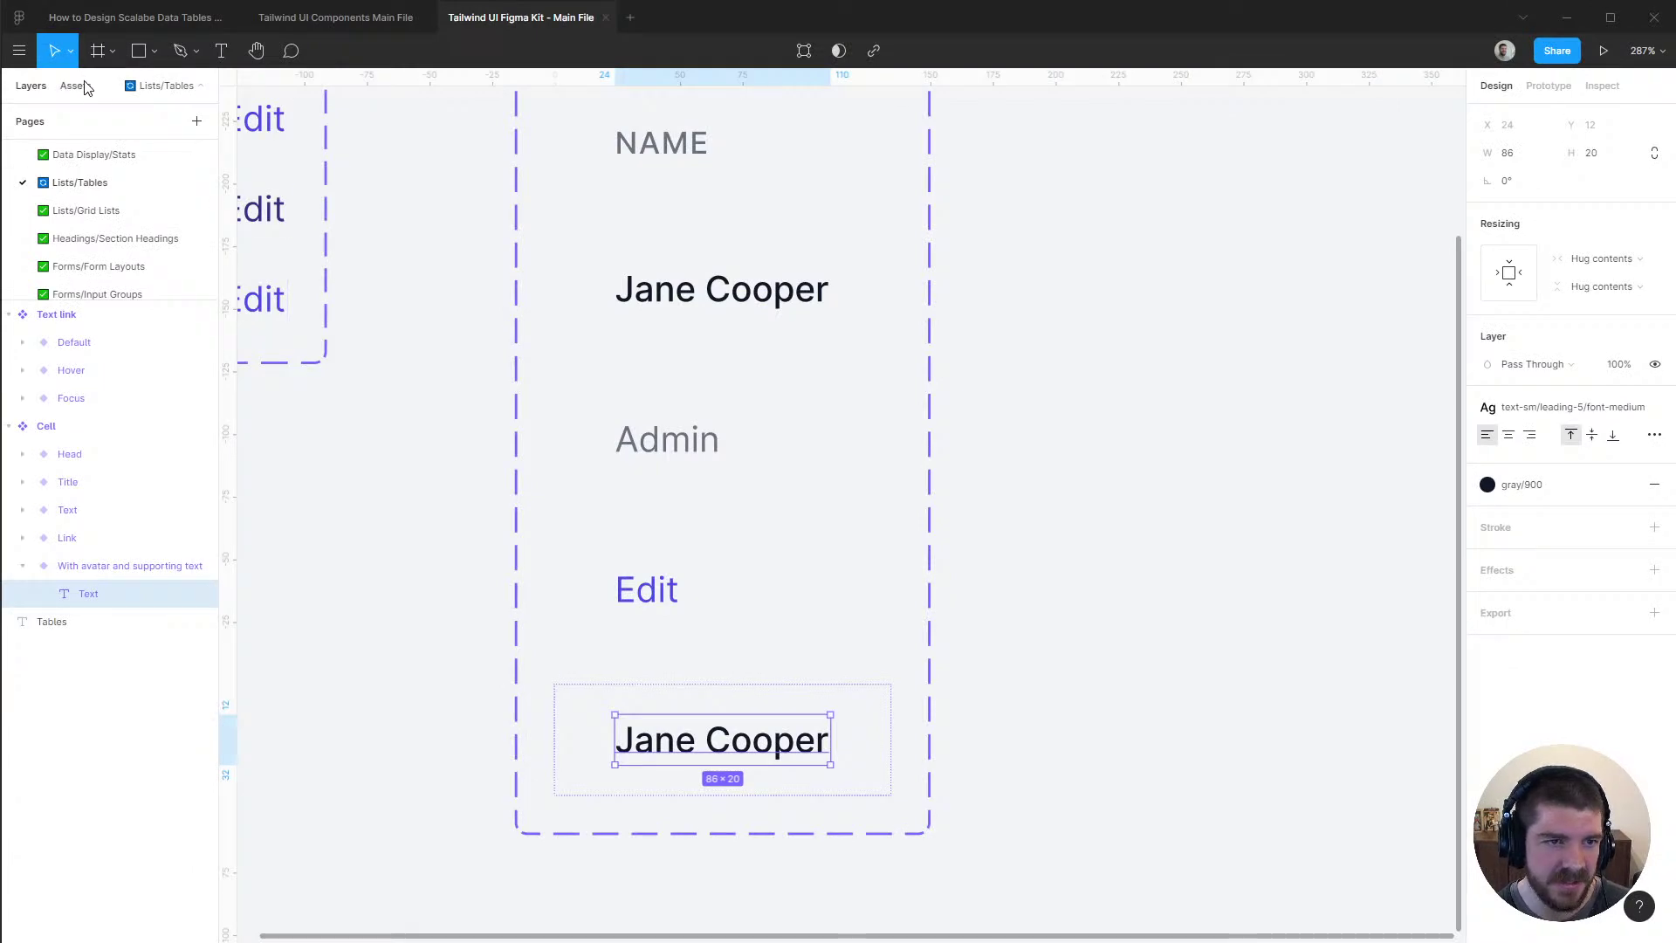
Search the assets for "avatar" and place an Avatar instance on the empty canvas beside the Cell component
left_click(79, 85)
type("avatar")
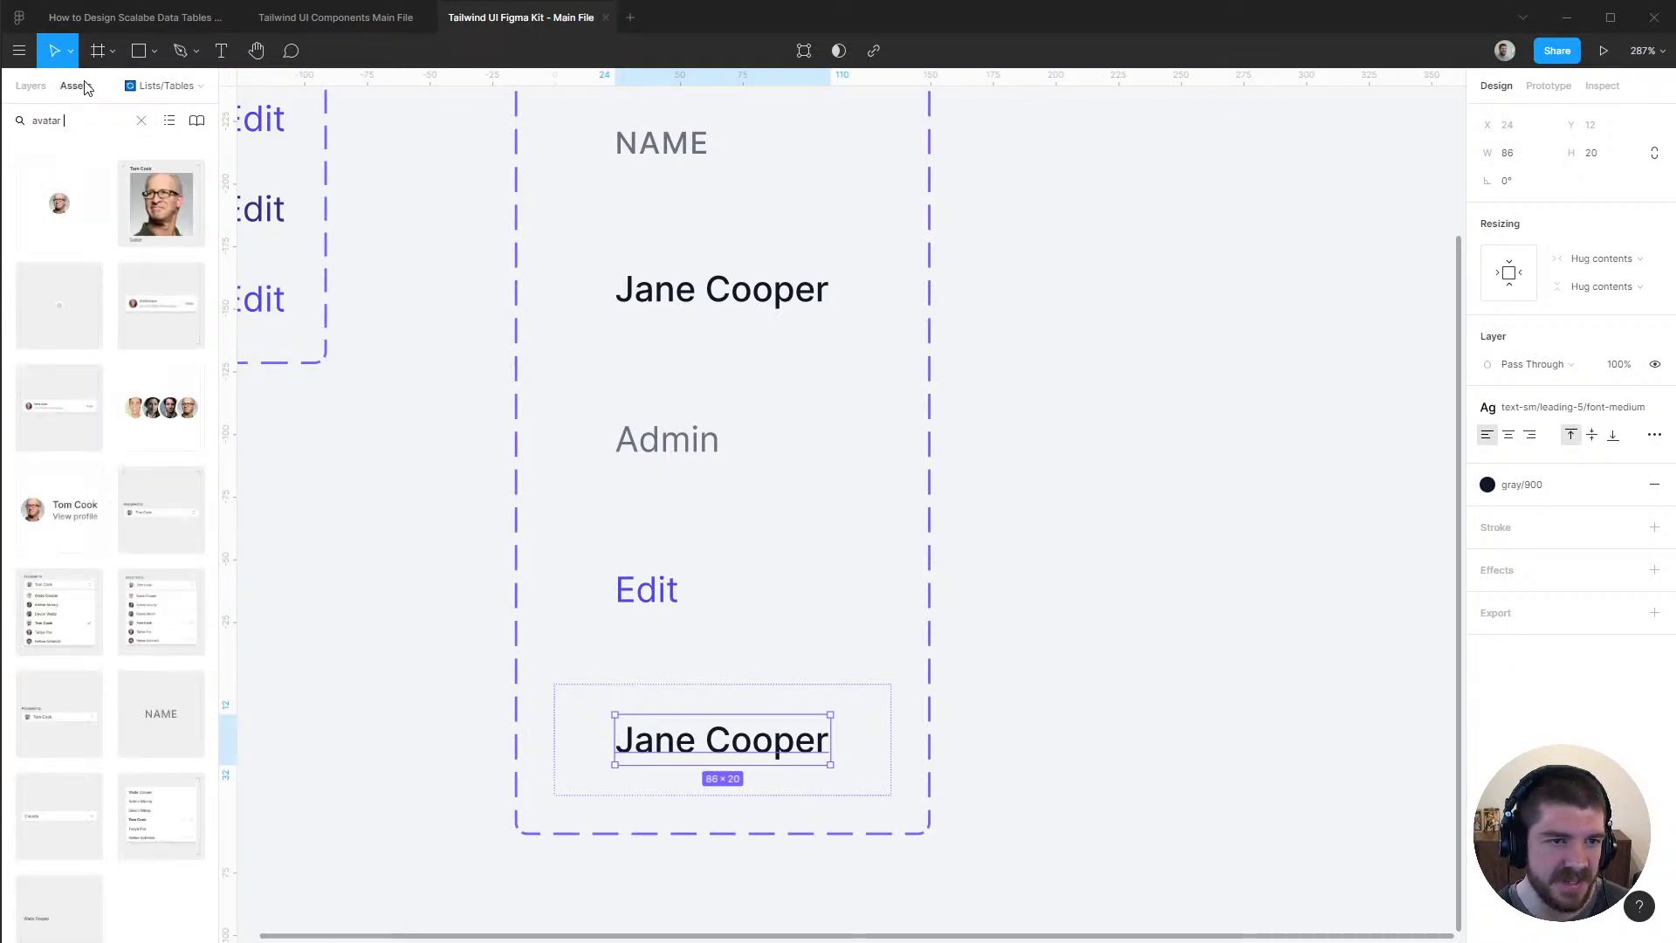
left_click_drag(62, 220, 1283, 436)
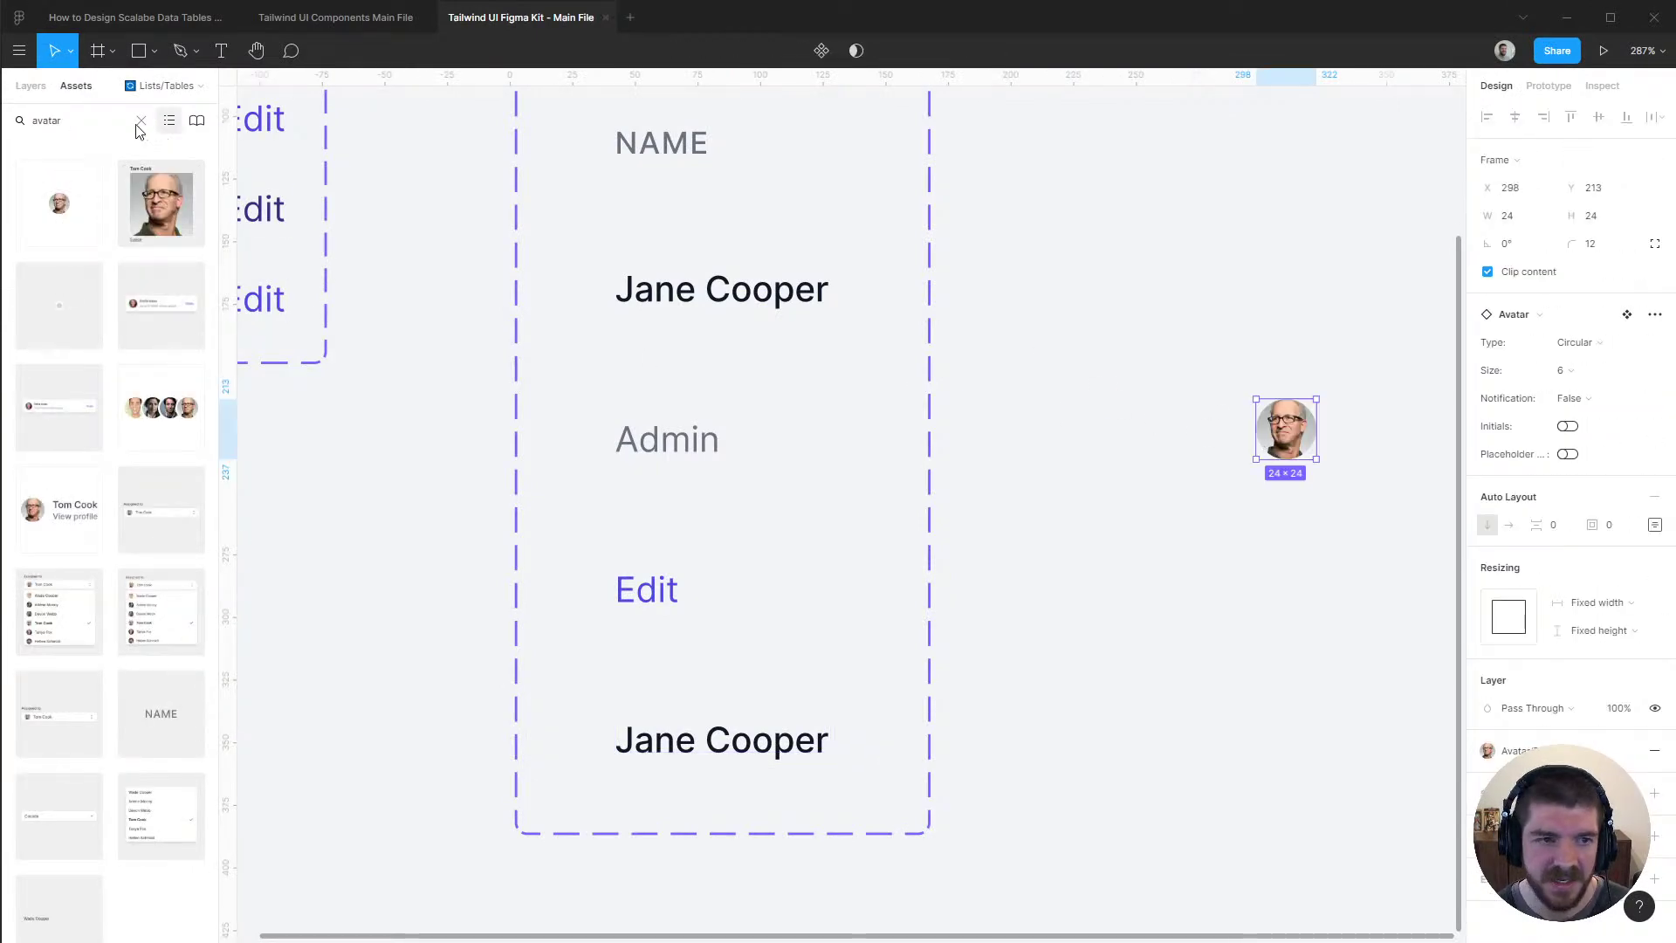
left_click(30, 88)
left_click_drag(1152, 336, 804, 322)
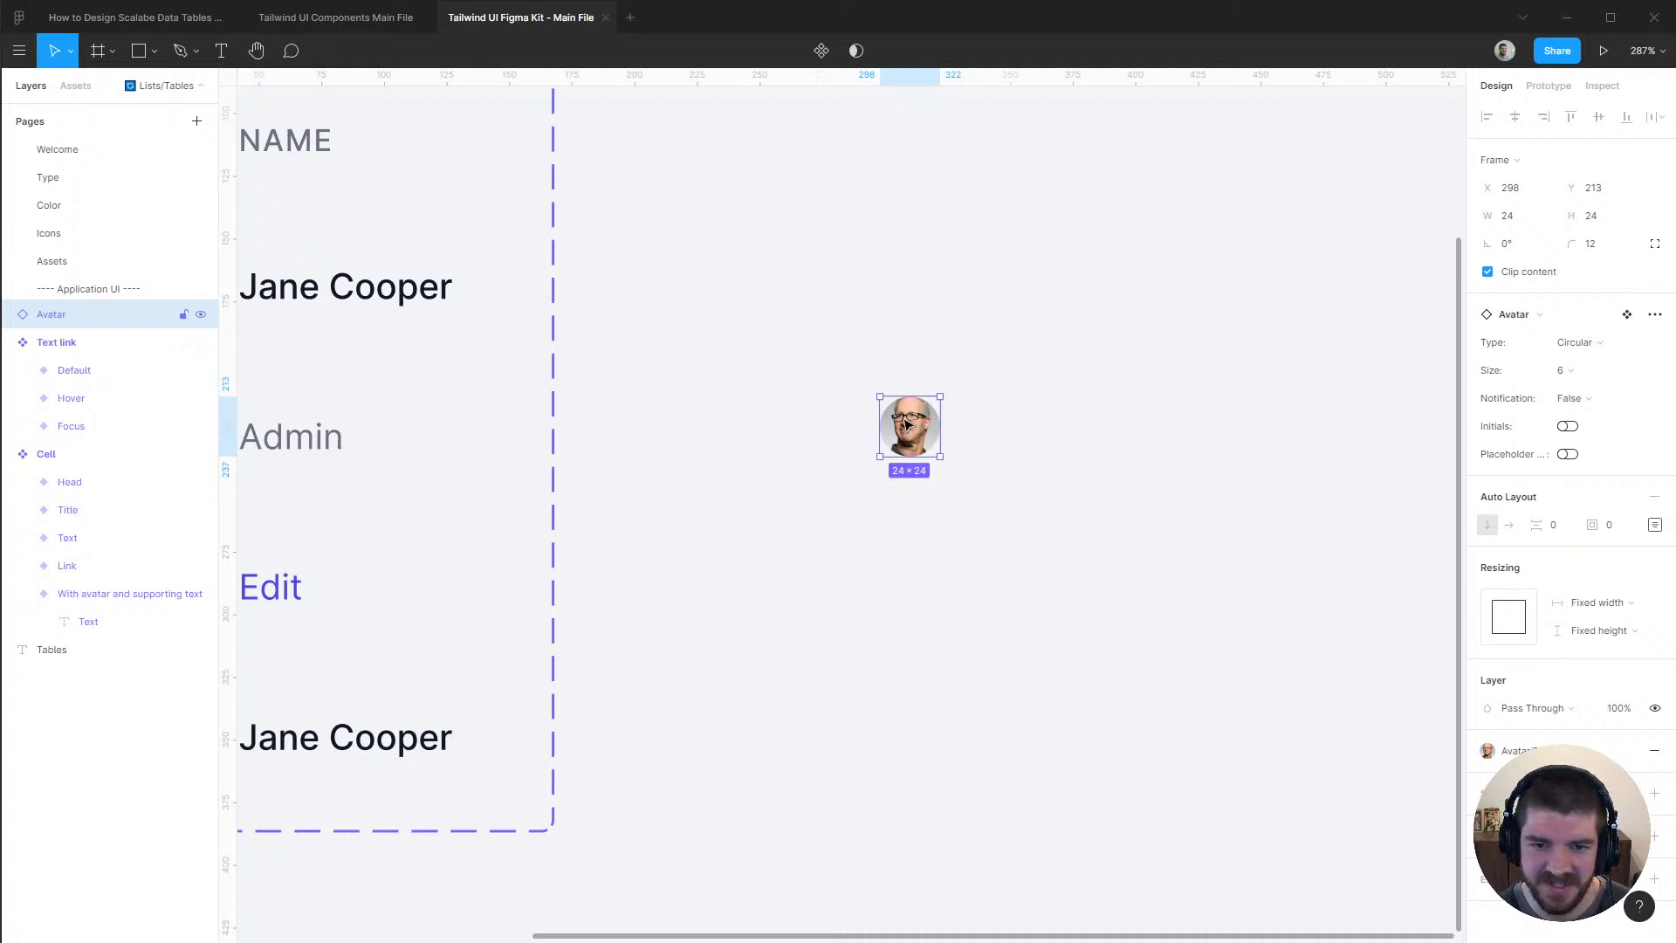
Try the Rounded type on the Avatar instance and return it to Circular
left_click(1601, 343)
left_click(1609, 366)
left_click(1606, 343)
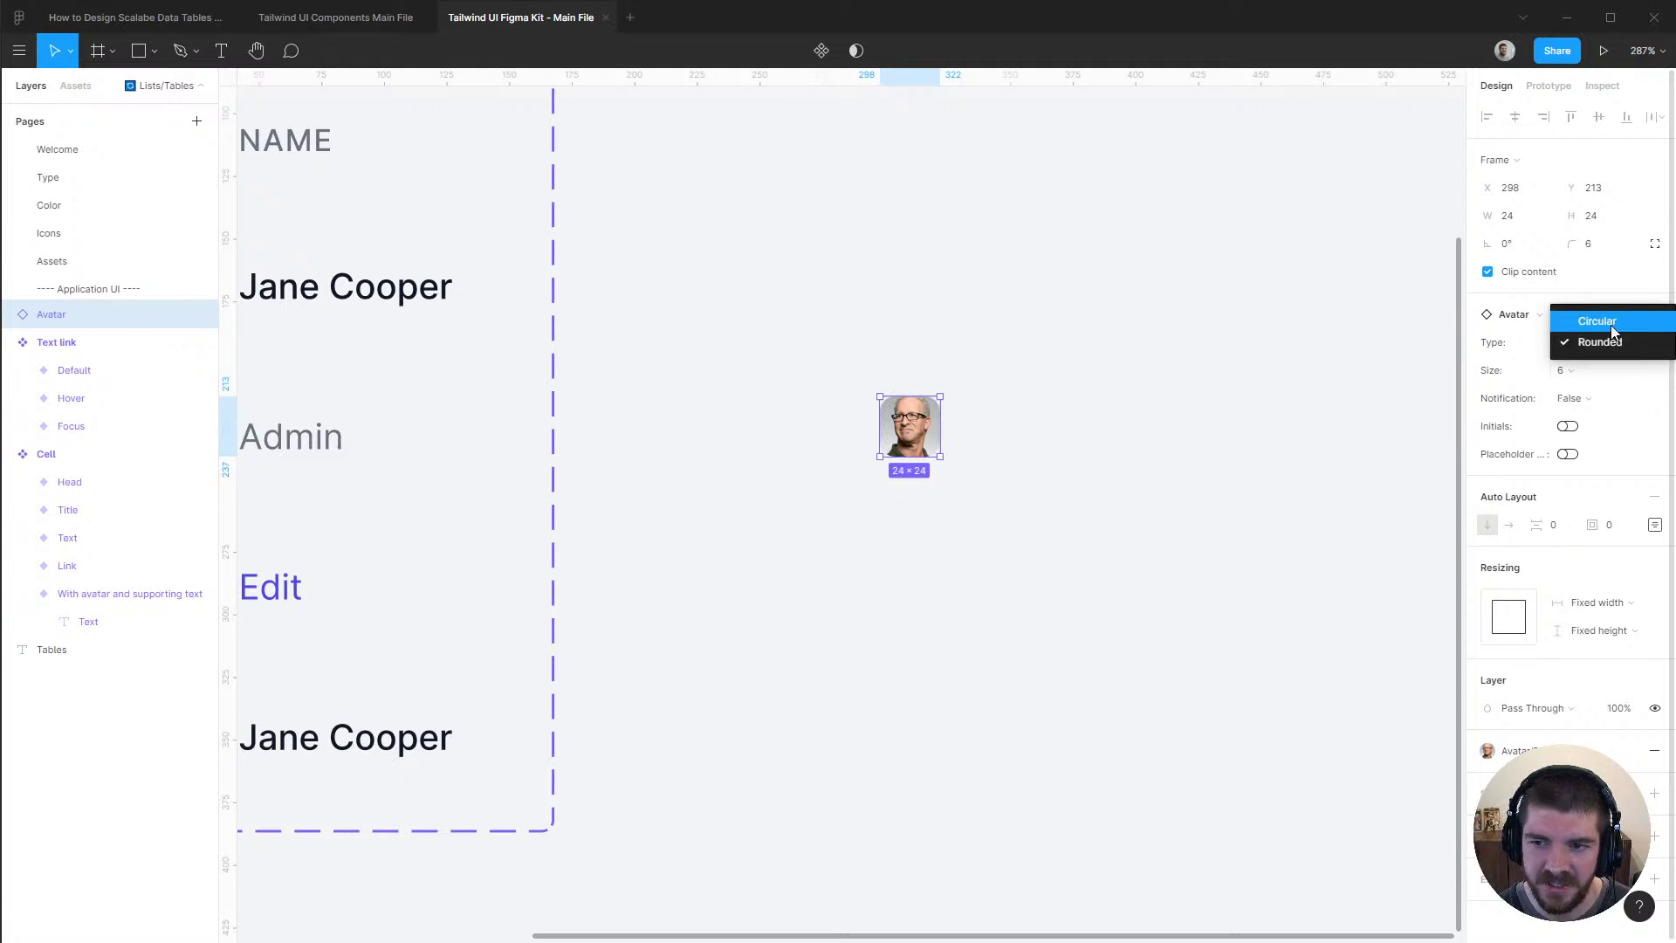
left_click(1613, 331)
Try different sizes on the Avatar instance, including 16, and settle on size 10
left_click(1573, 373)
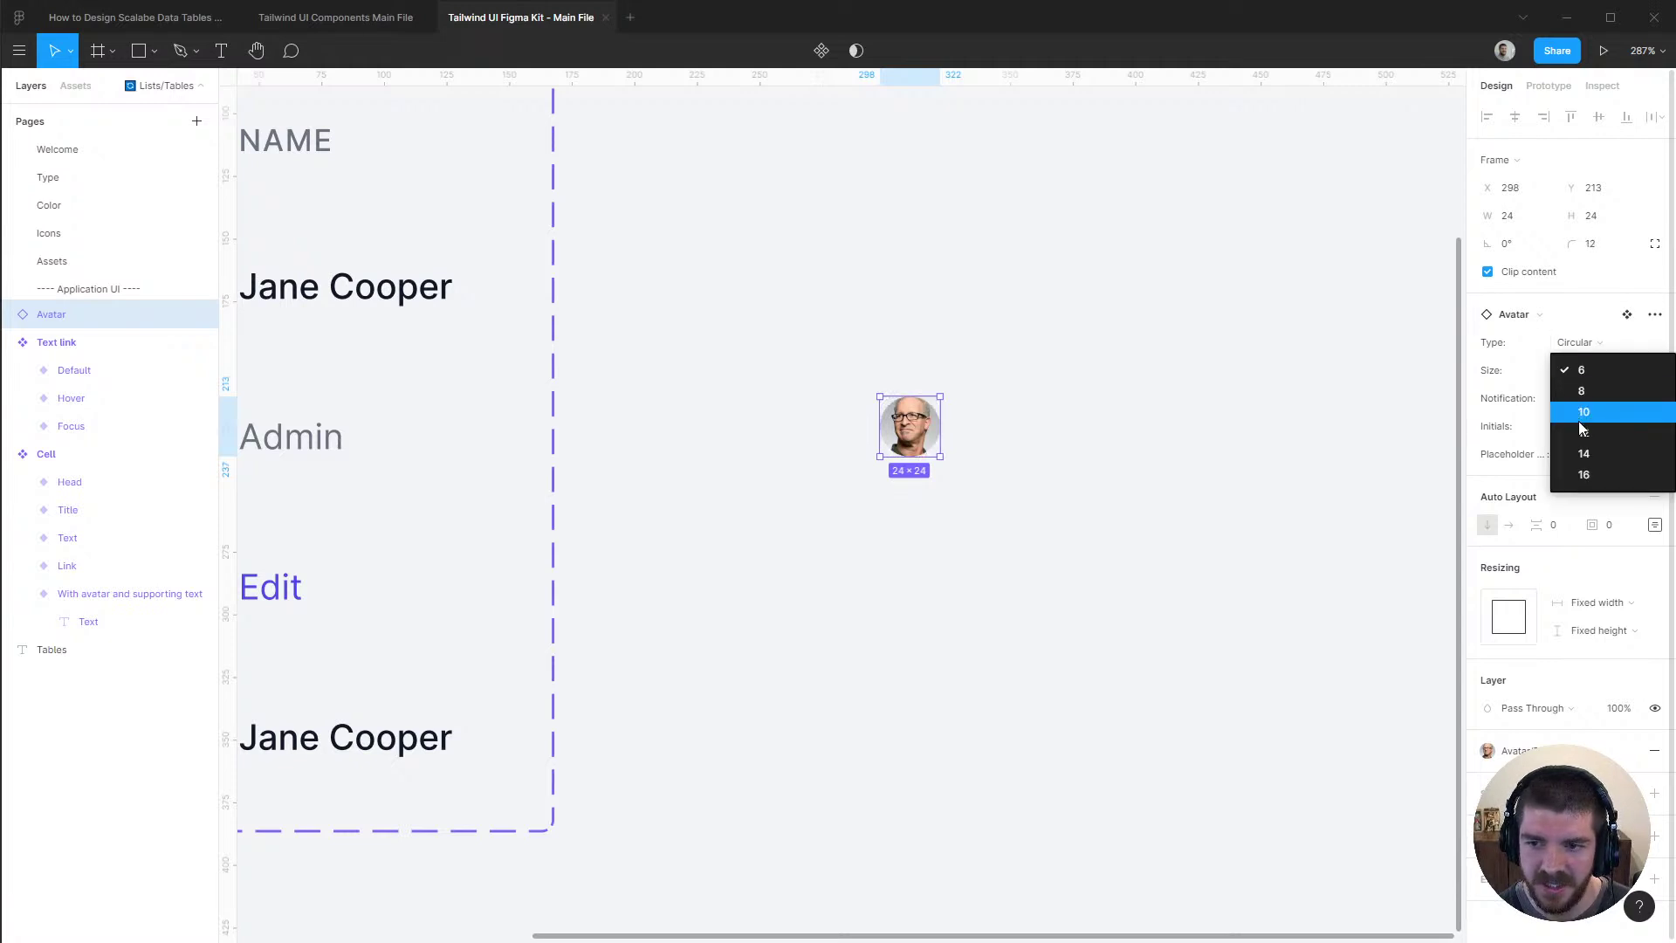
left_click(1582, 419)
left_click(1590, 374)
left_click(1582, 429)
left_click(1585, 373)
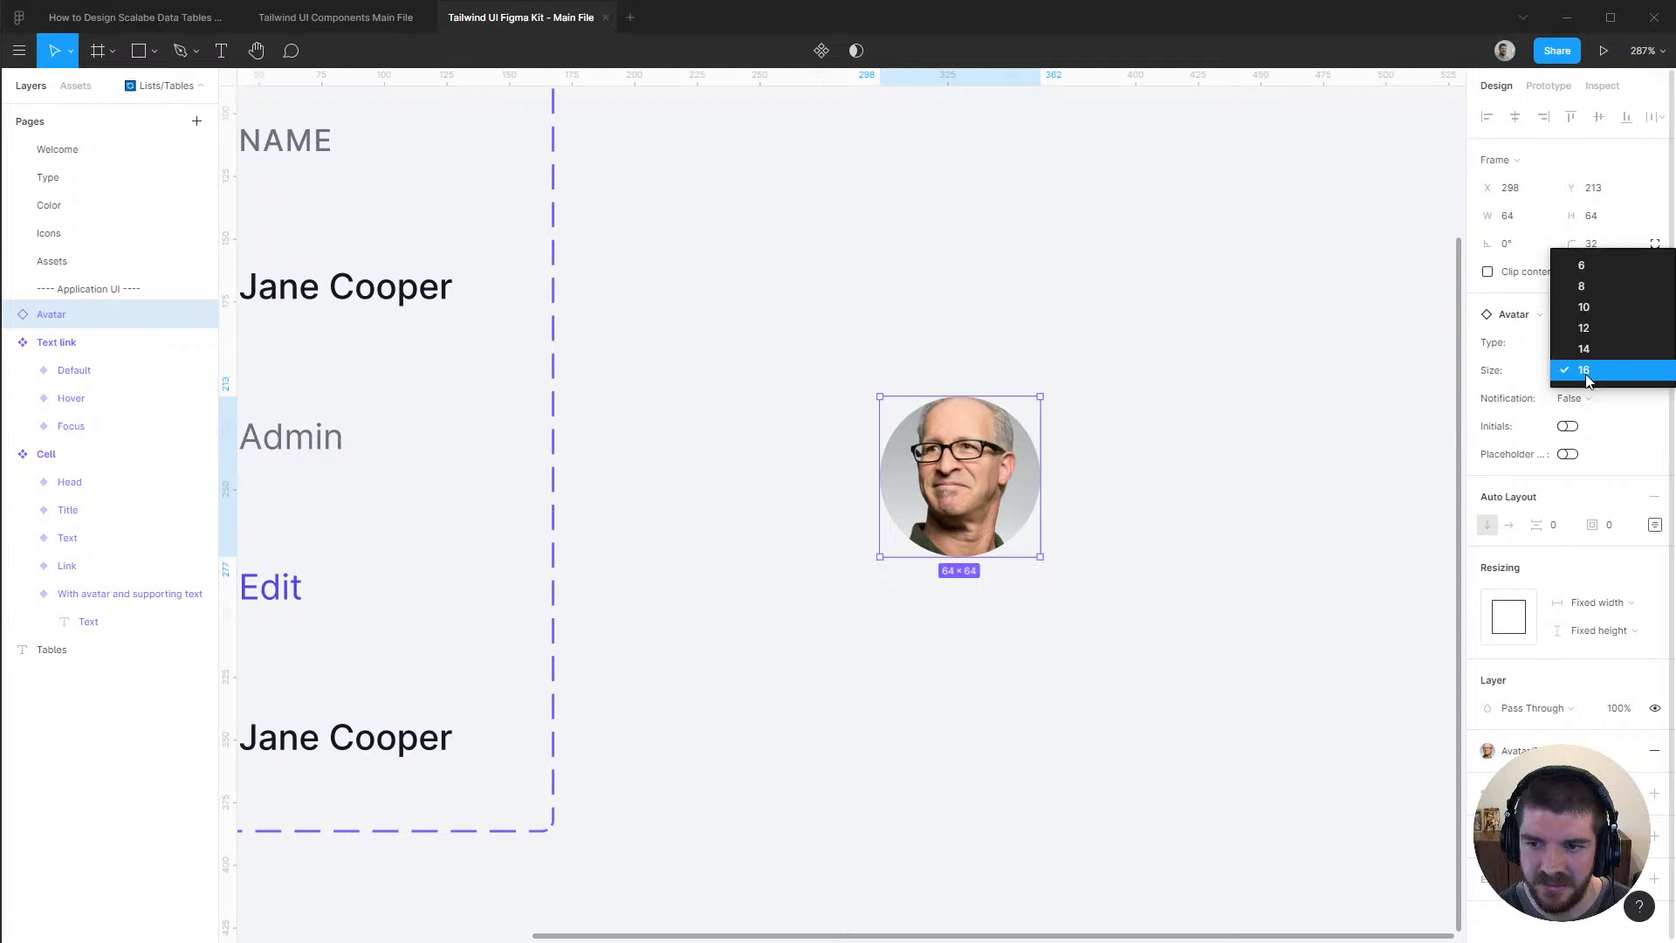
left_click(1583, 307)
Try the Top and Bottom notification options on the Avatar instance and return the notification to False
left_click(1576, 398)
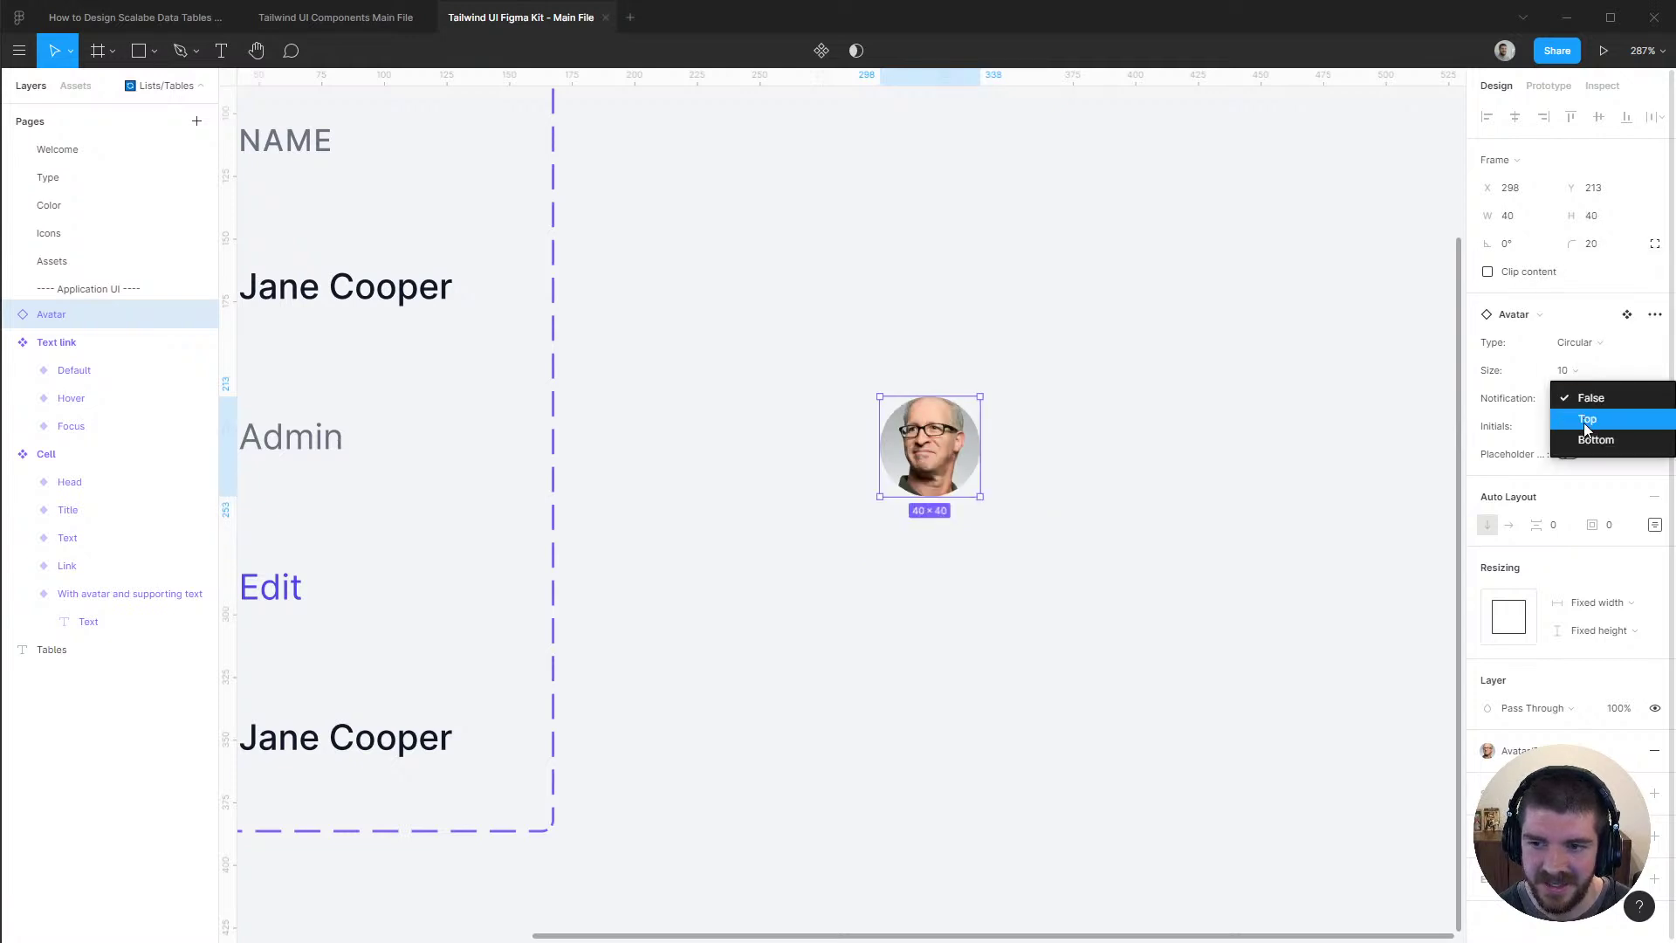
left_click(1587, 421)
left_click(1583, 394)
left_click(1585, 420)
left_click(1586, 395)
left_click(1594, 354)
Toggle the Avatar instance's initials and placeholder options on and off again to preview them
left_click(1567, 427)
left_click(1568, 427)
left_click(1566, 455)
left_click(1566, 455)
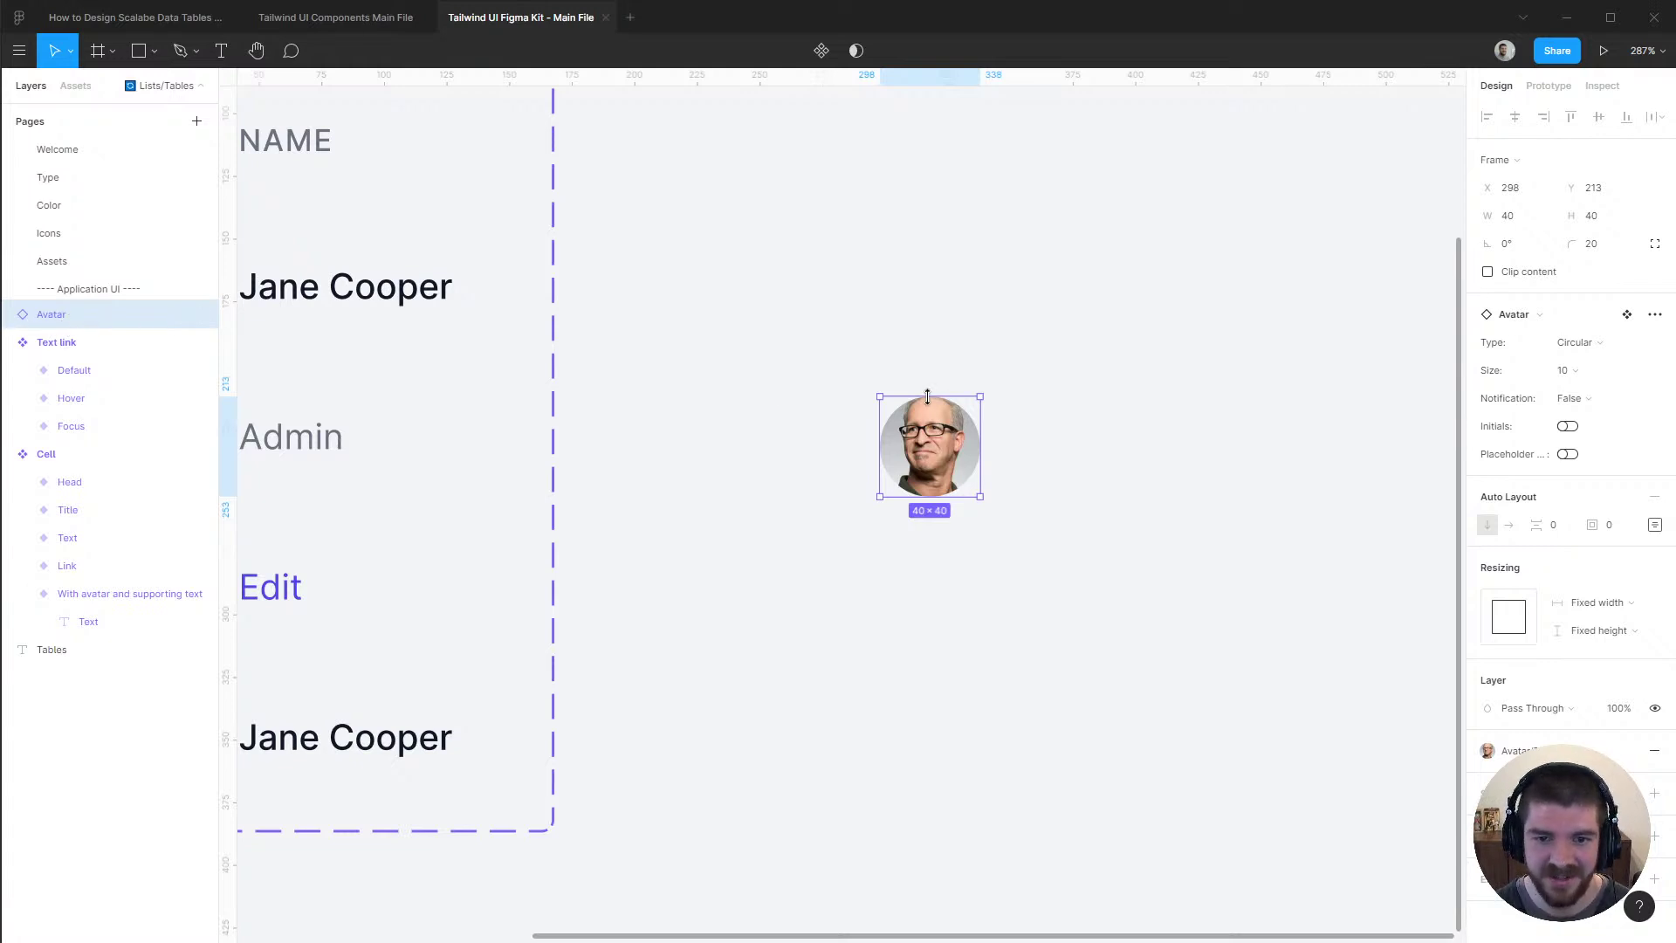
Try a woman's portrait fill style on the Avatar instance and compare it with the first row's photo in Firefox
scroll(1074, 588, "left", 3)
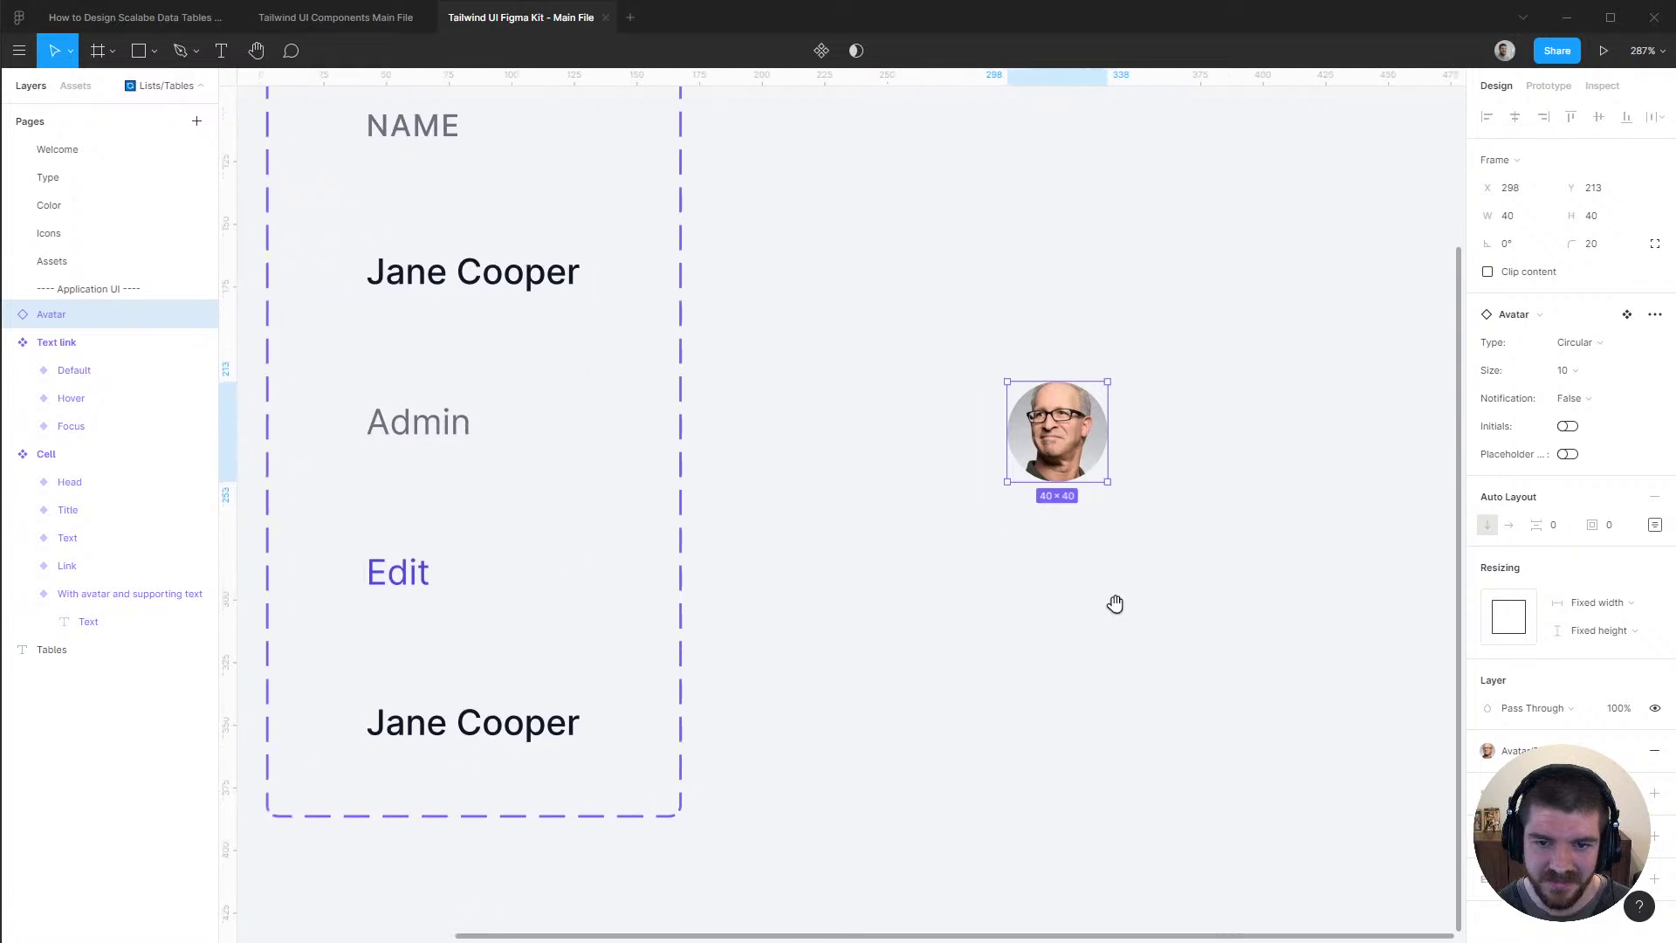
left_click(1551, 746)
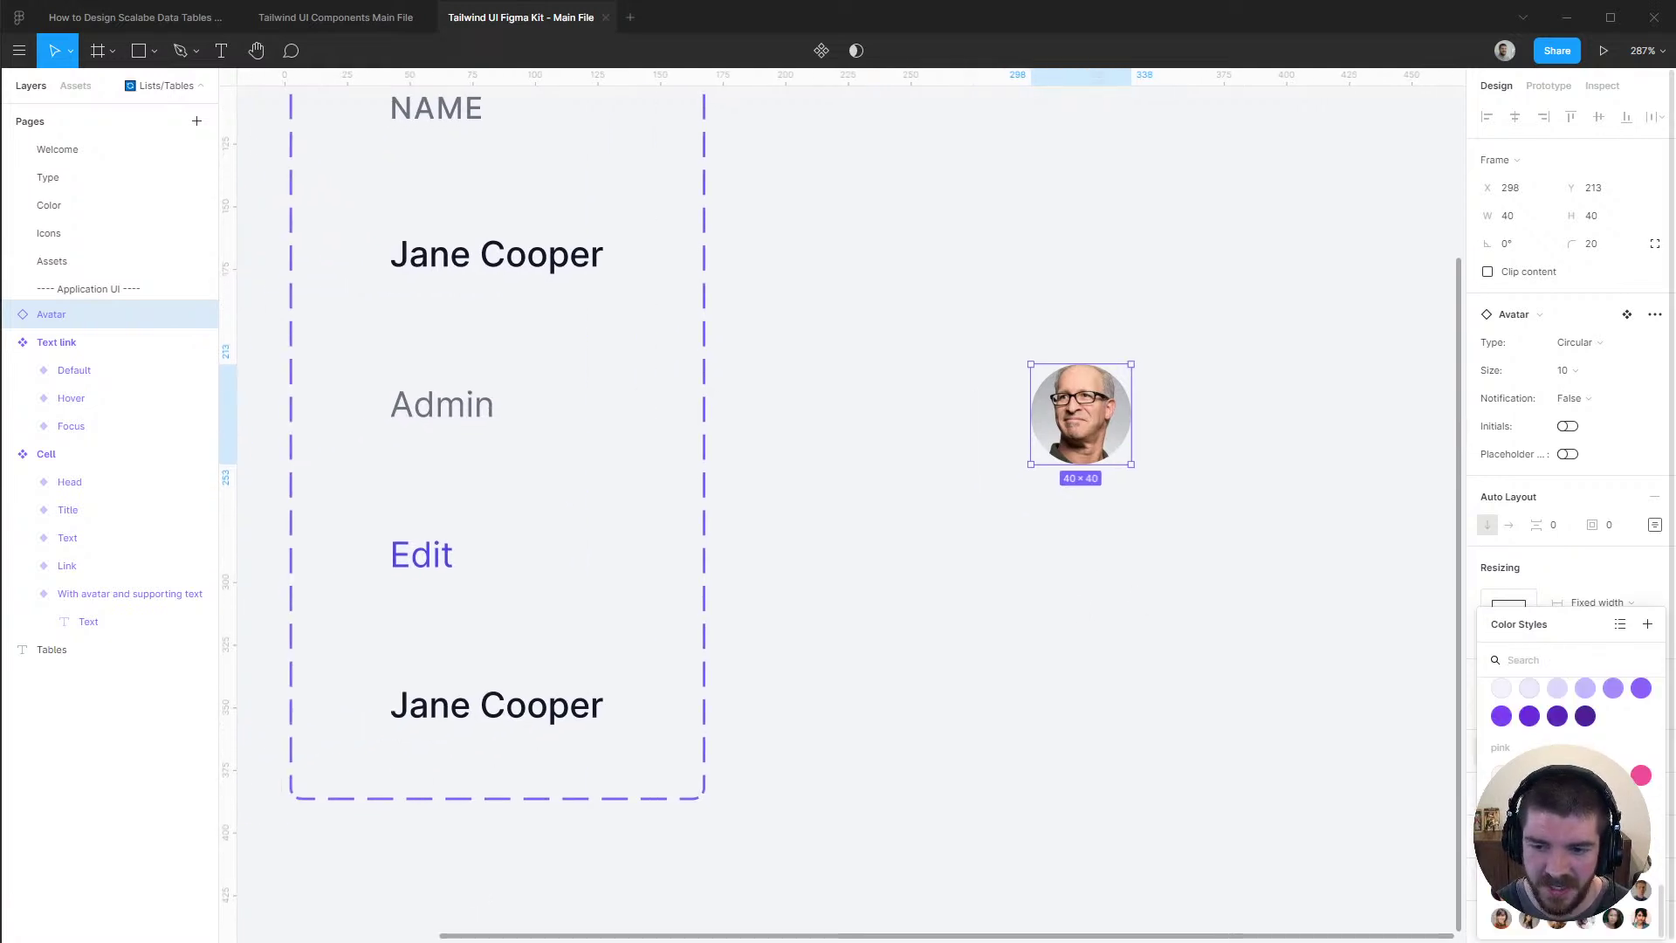
left_click(1502, 916)
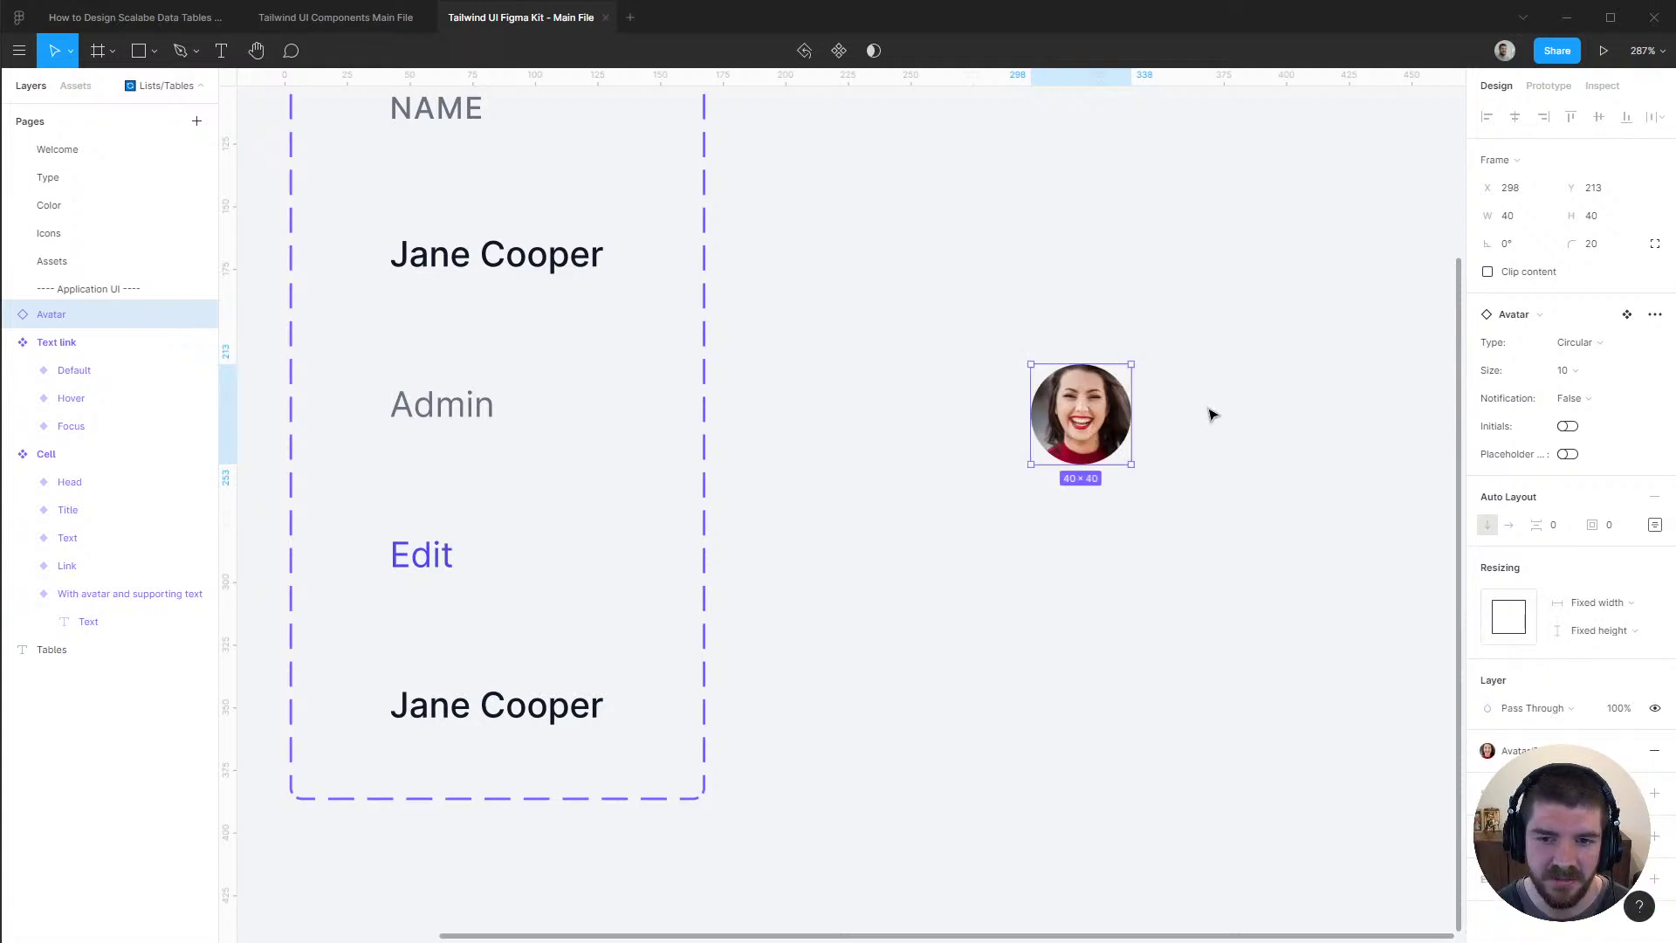
key("alt+Tab")
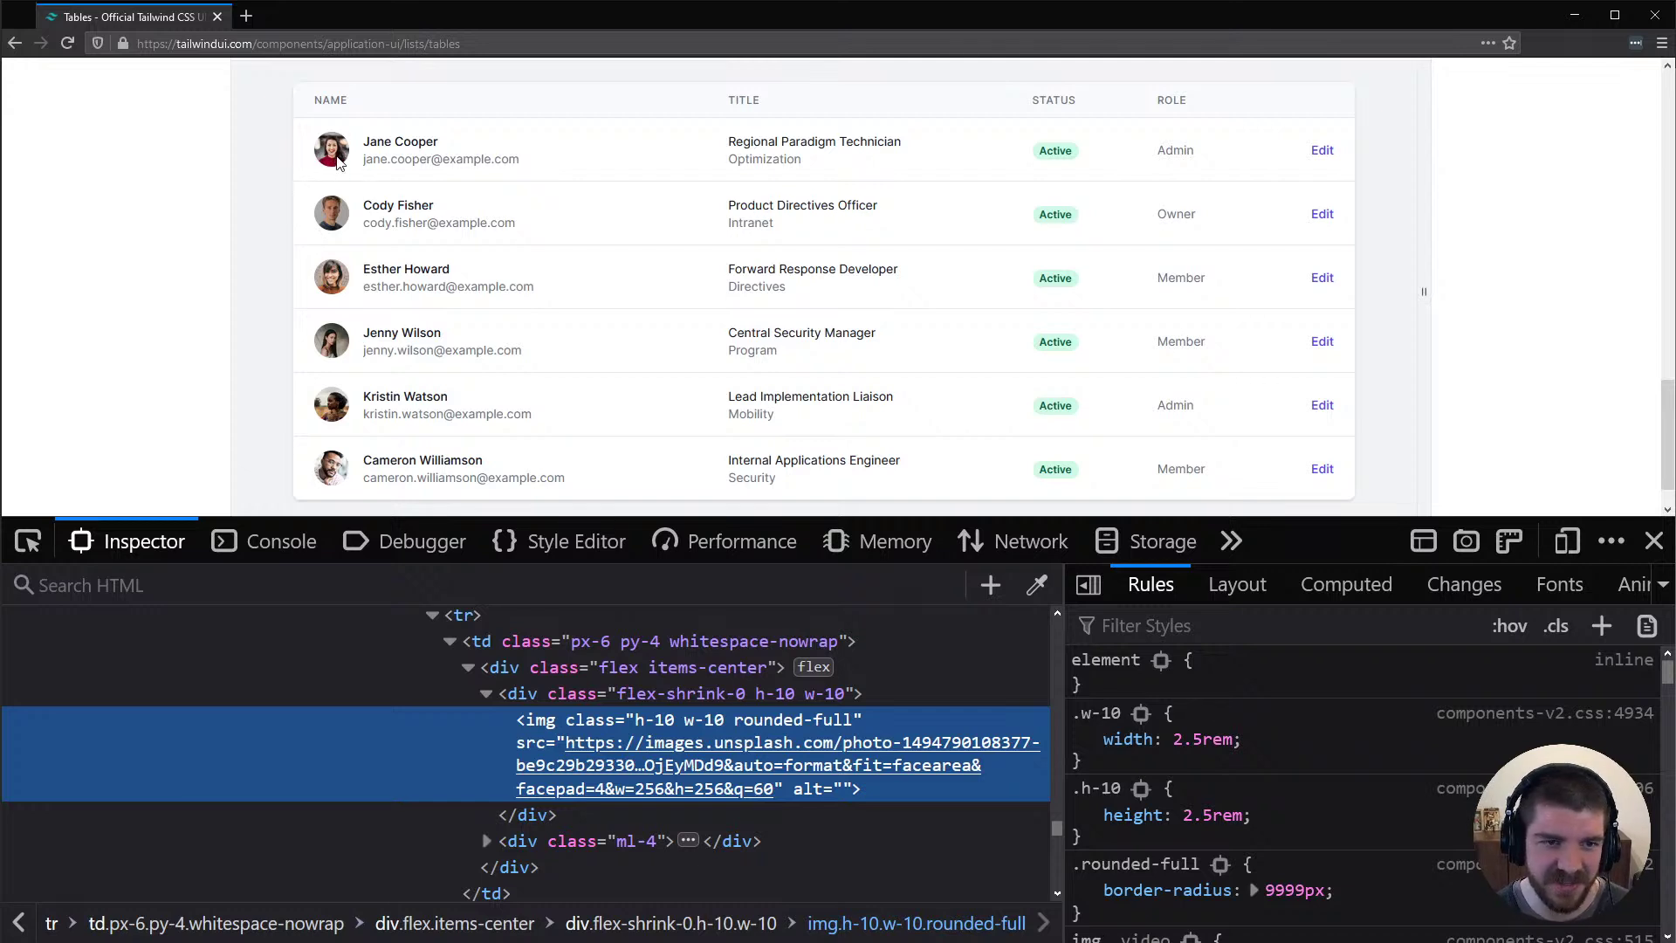
key("alt+Tab")
Change the Avatar instance's fill to the portrait style that matches the table's first-row photo
left_click(1517, 721)
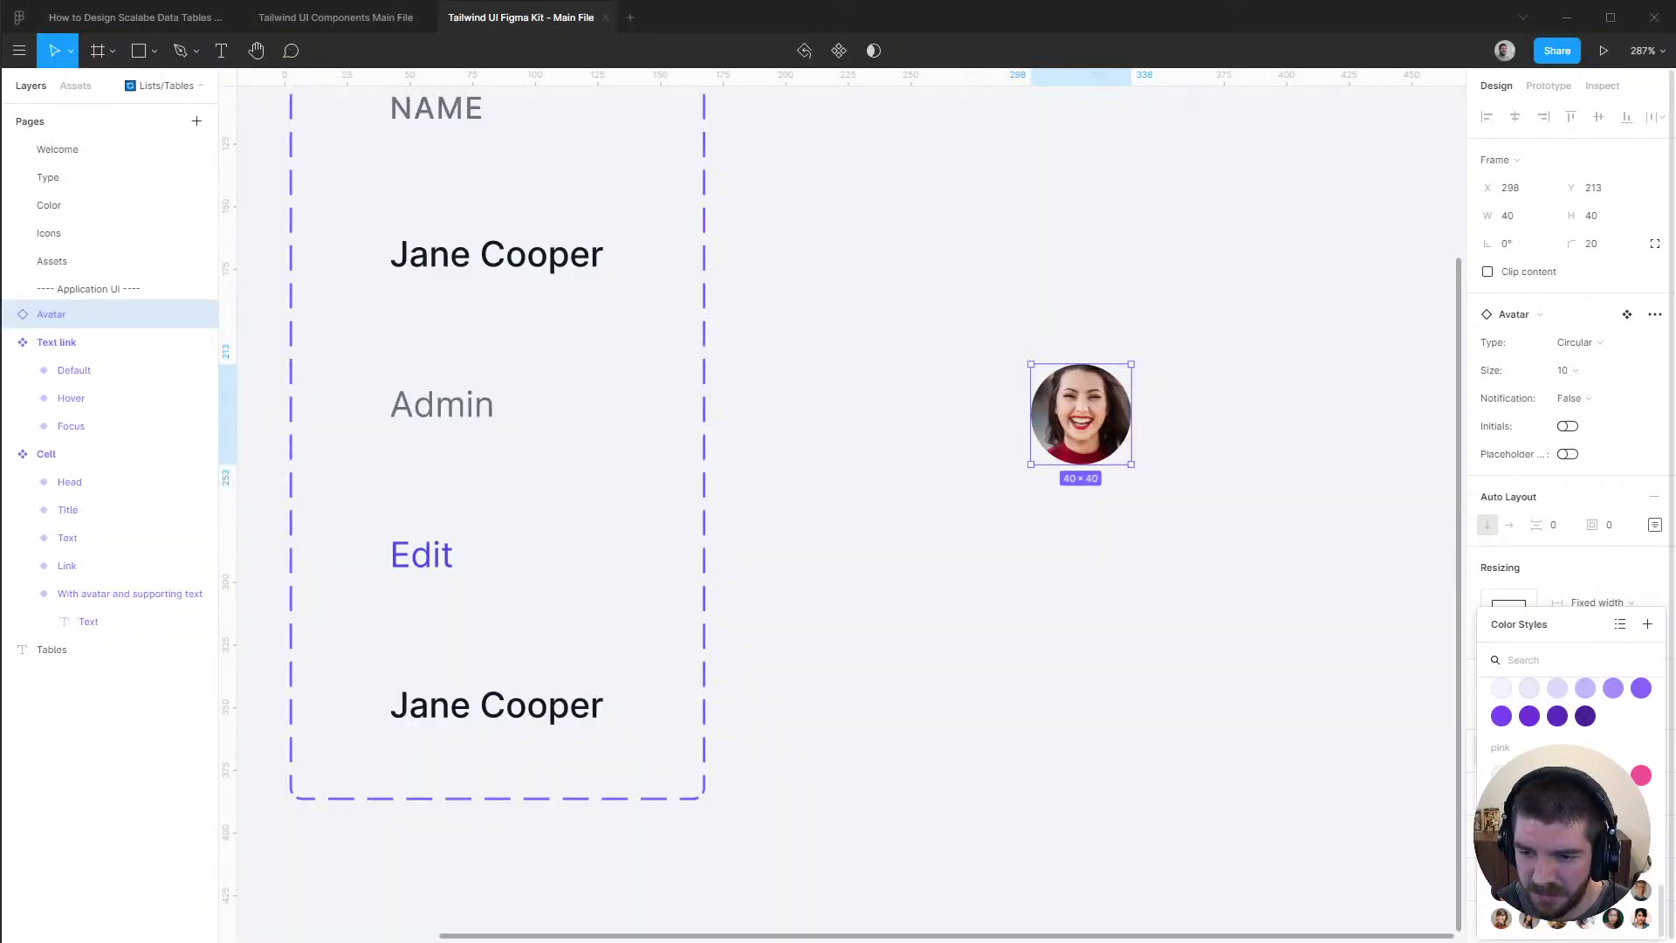
left_click(1613, 916)
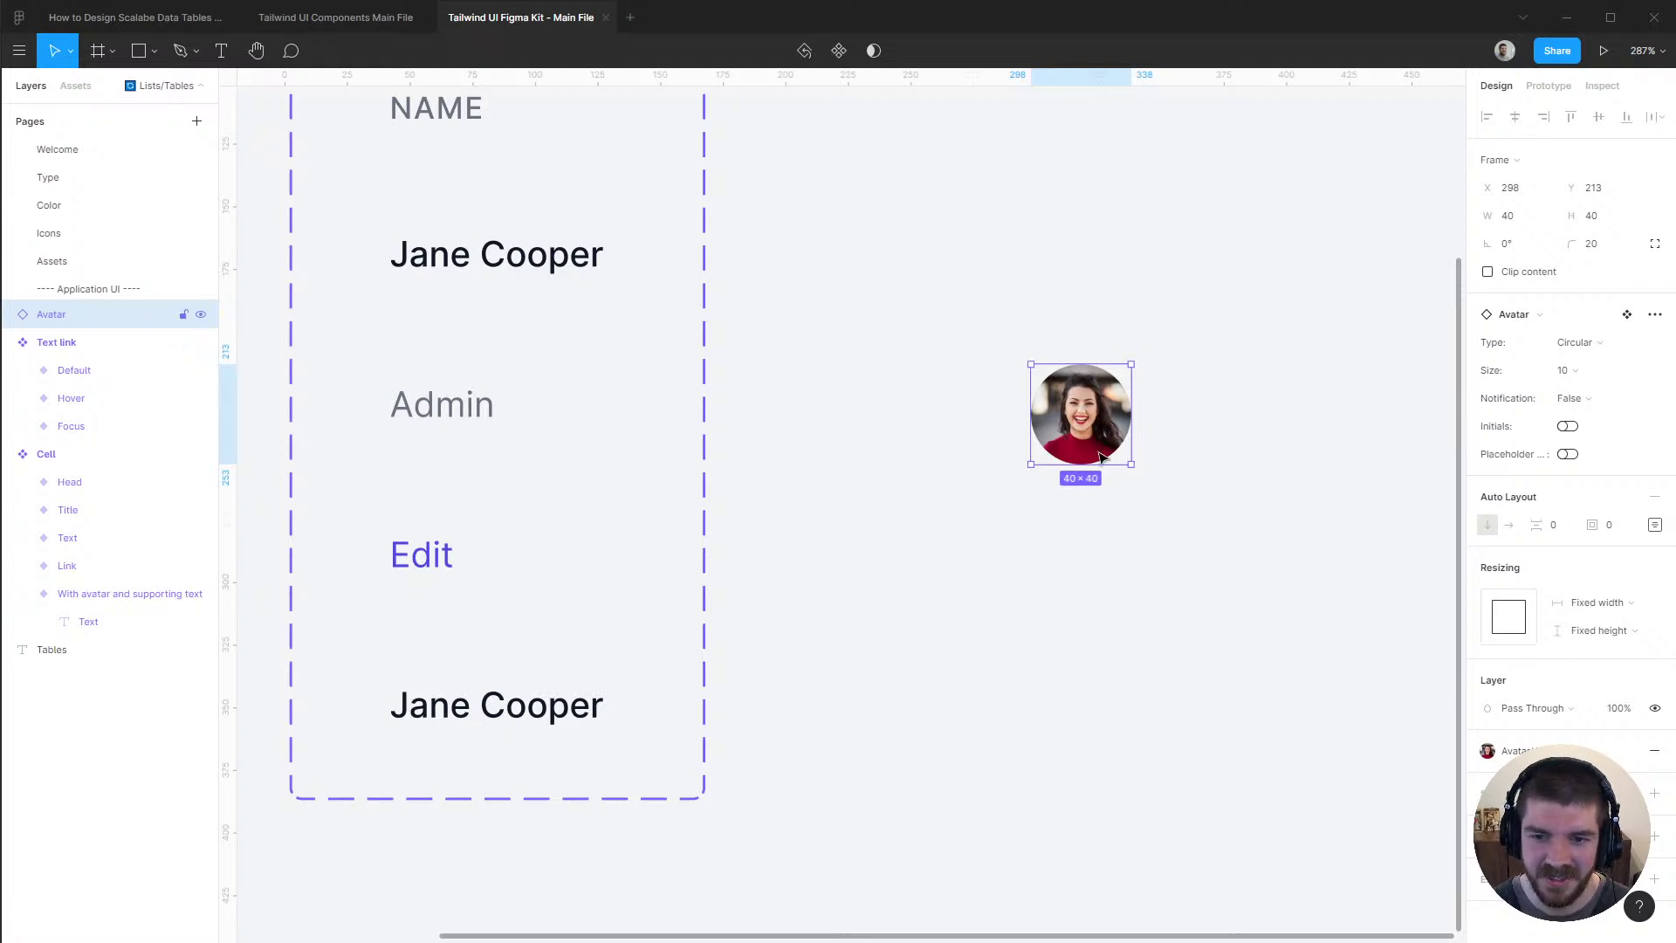
left_click(1214, 434)
Move the Avatar into the With avatar and supporting text variant and place it before the name text
left_click_drag(1077, 419, 371, 520)
left_click_drag(44, 316, 108, 590)
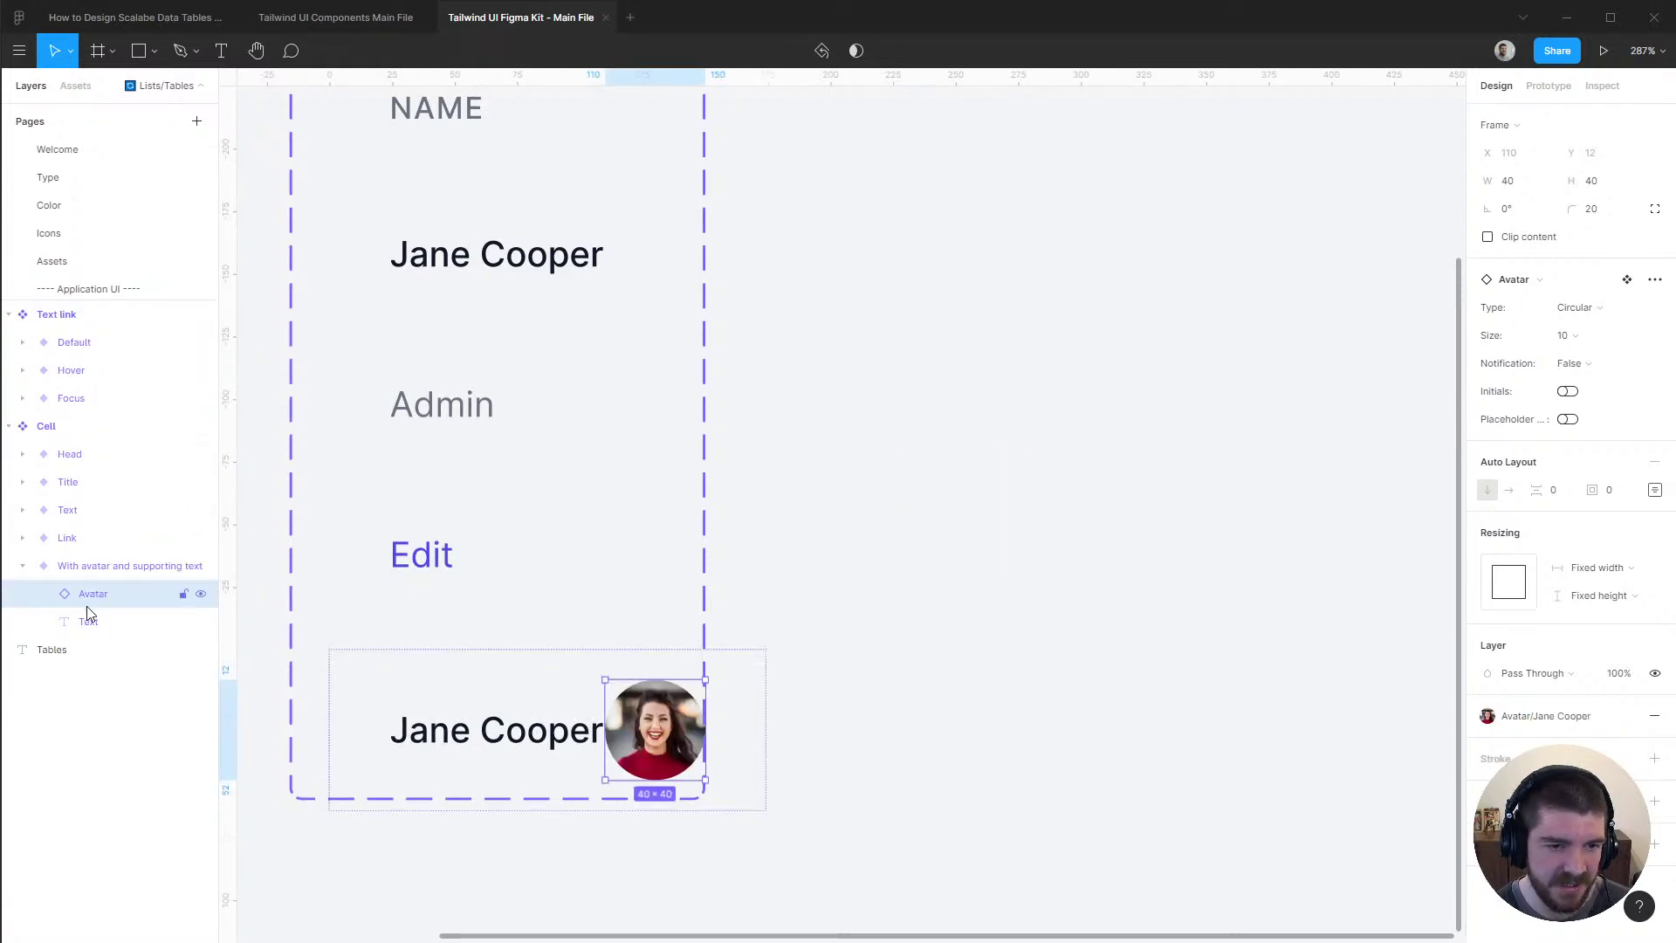
key("Left")
left_click(96, 602)
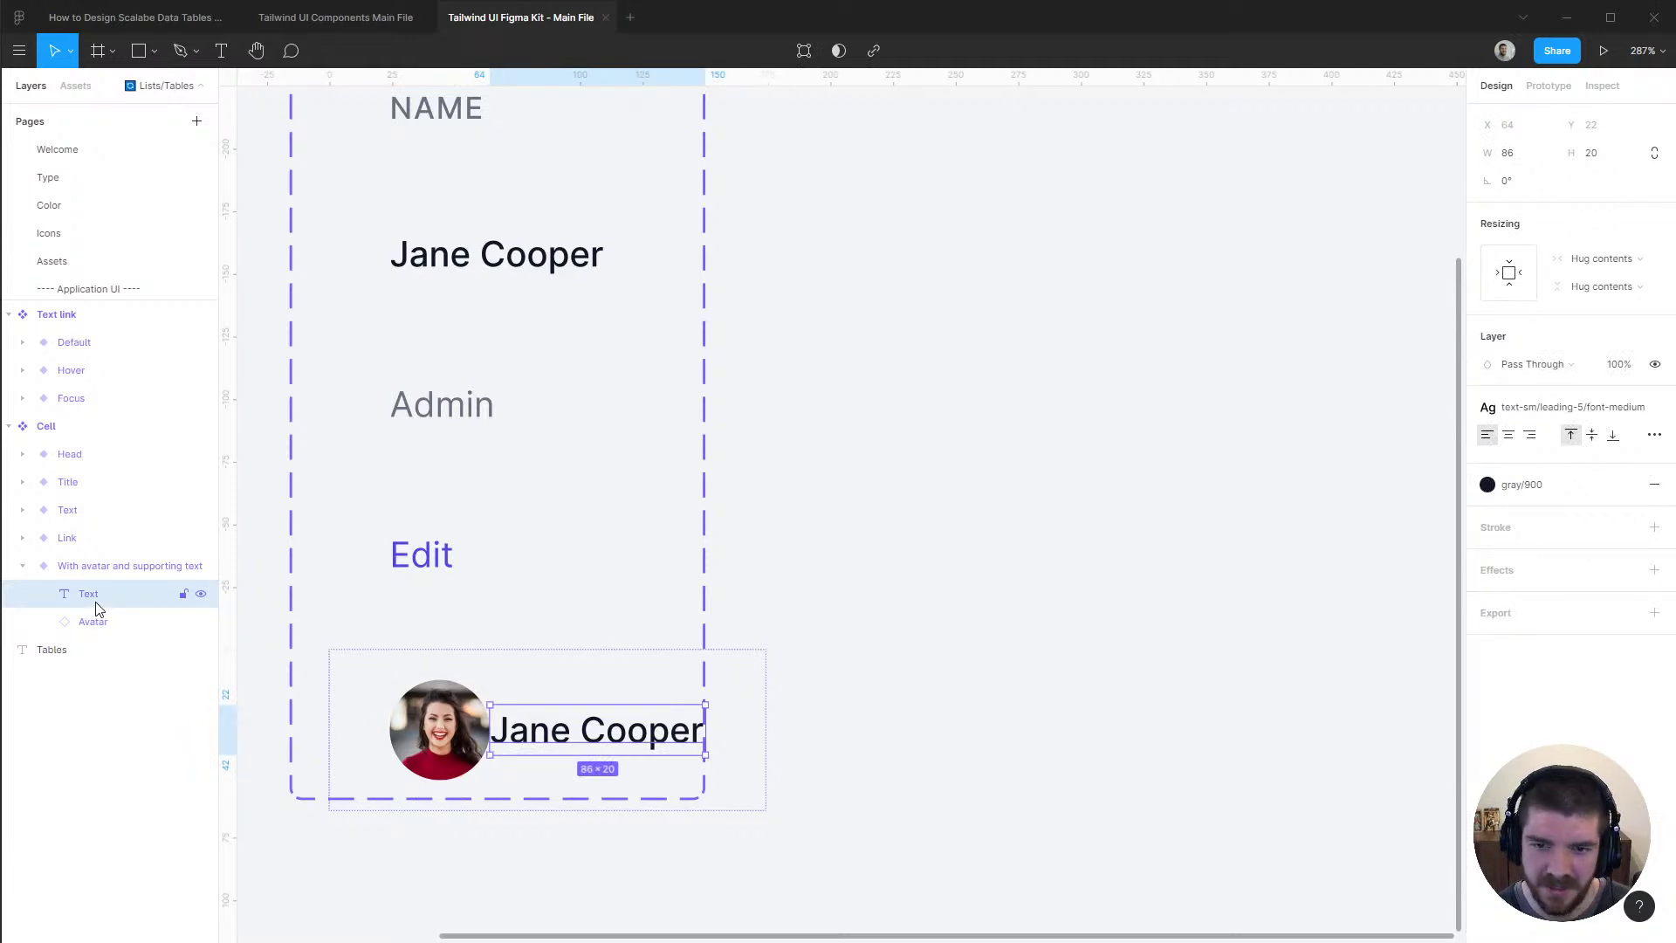
Switch to Firefox and copy the e-mail address shown under the name in the table's first row
key("alt+Tab")
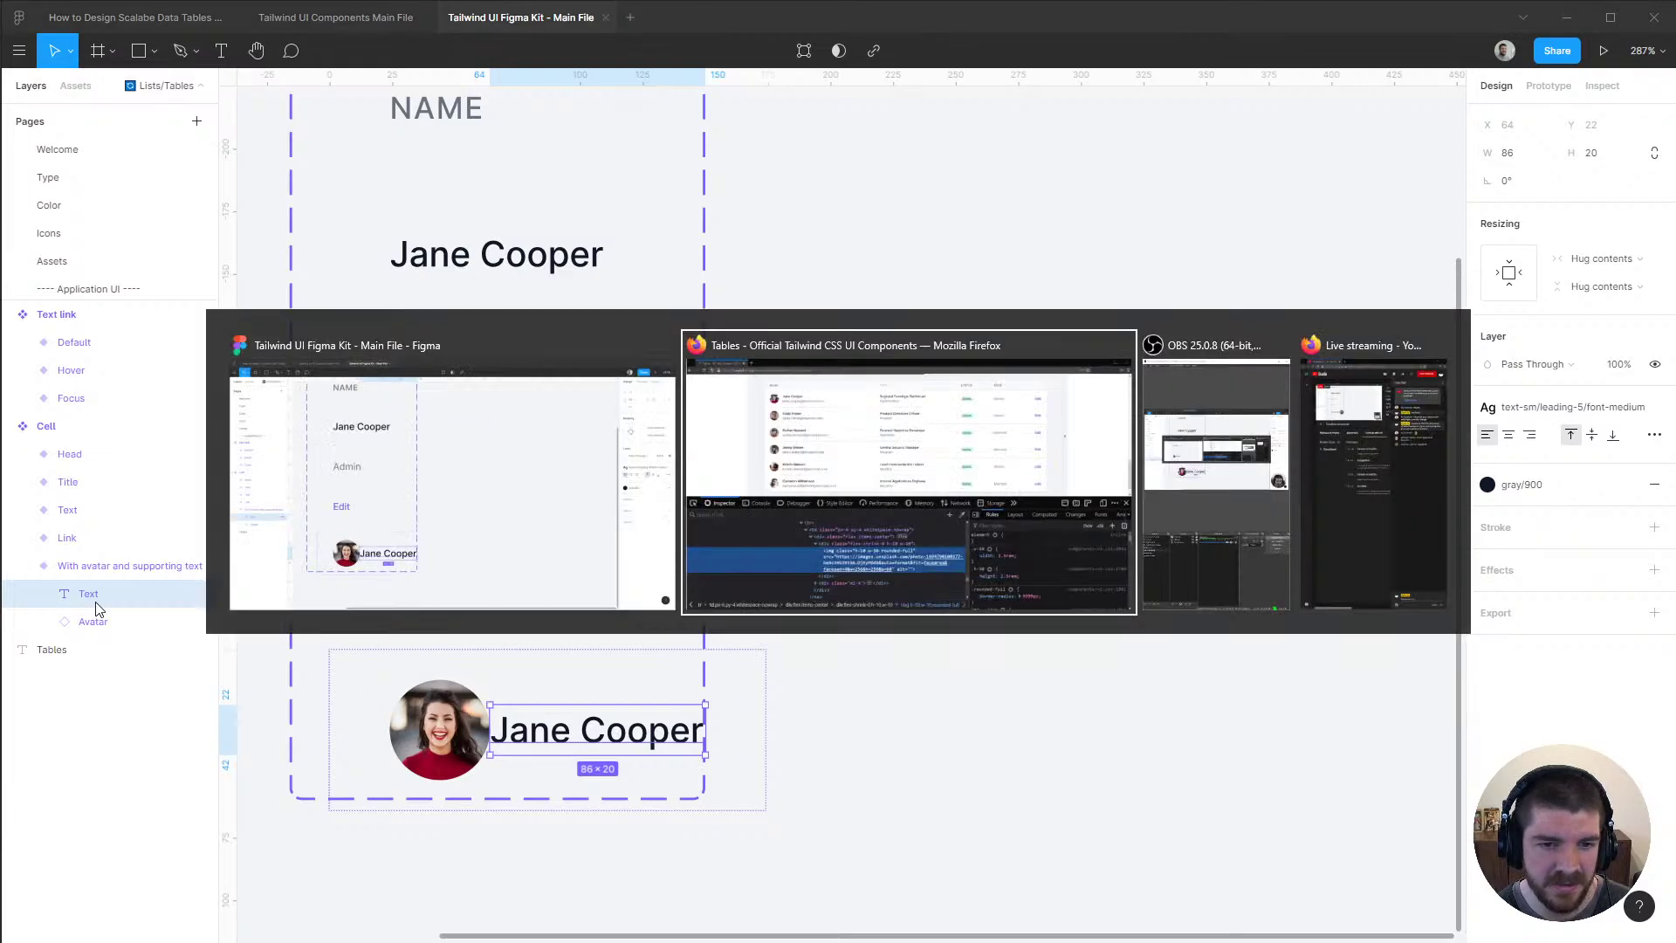
right_click(396, 155)
key("Escape")
left_click_drag(365, 167, 569, 168)
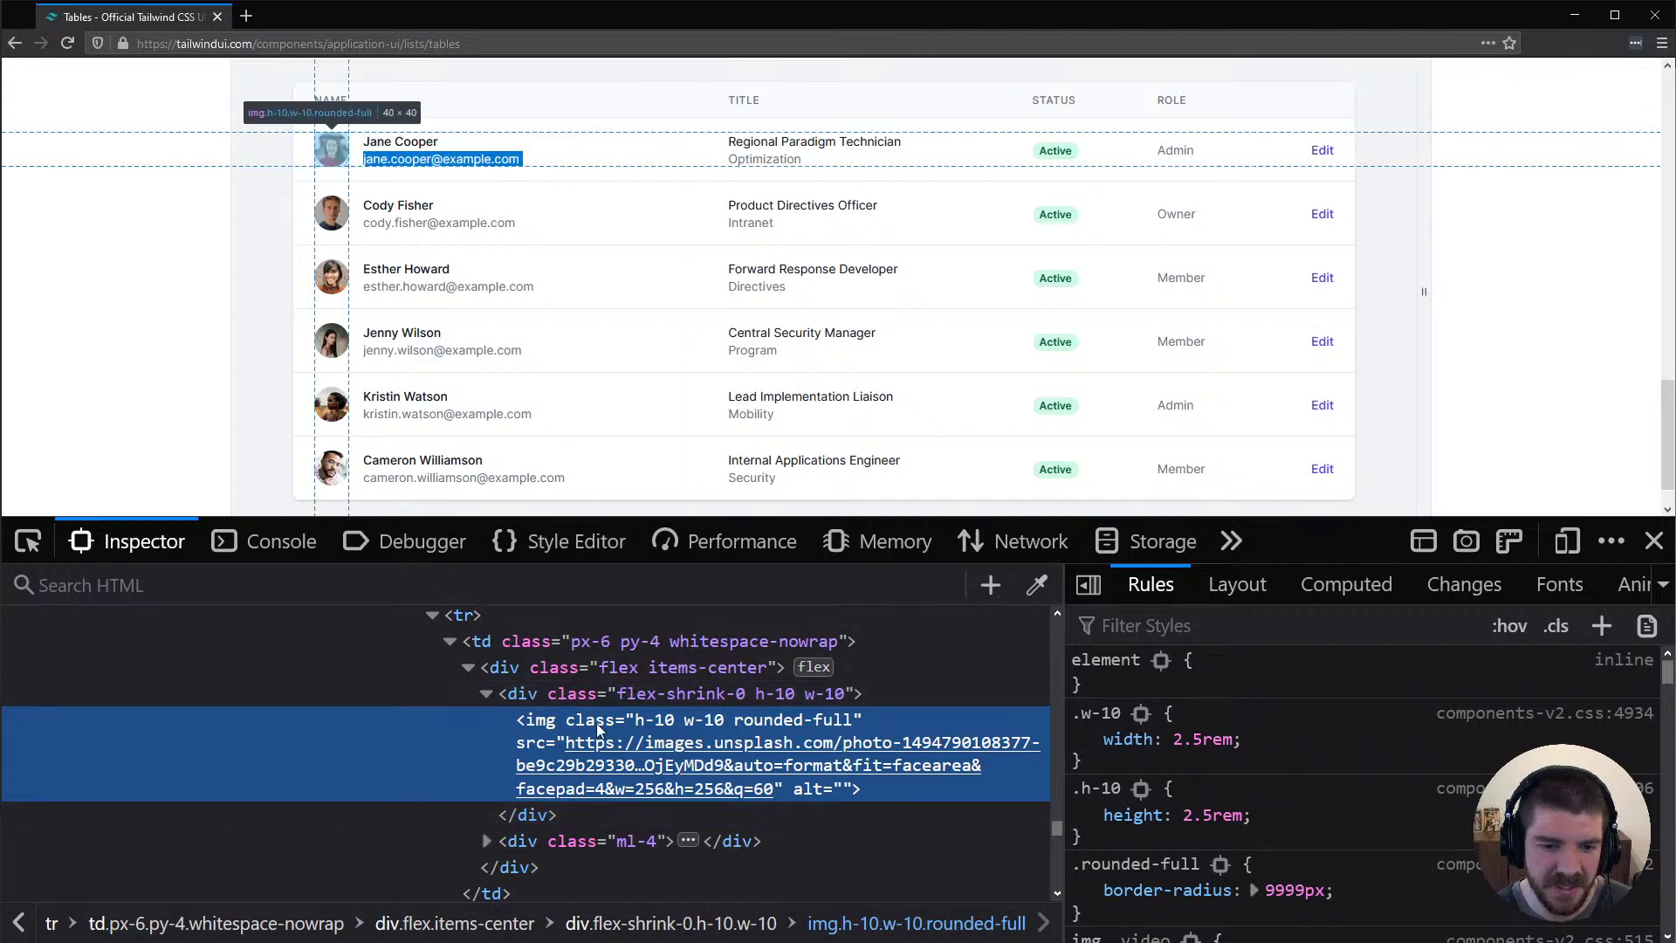
Inspect the first row's e-mail element for its text and margin classes, and return to Figma
right_click(395, 160)
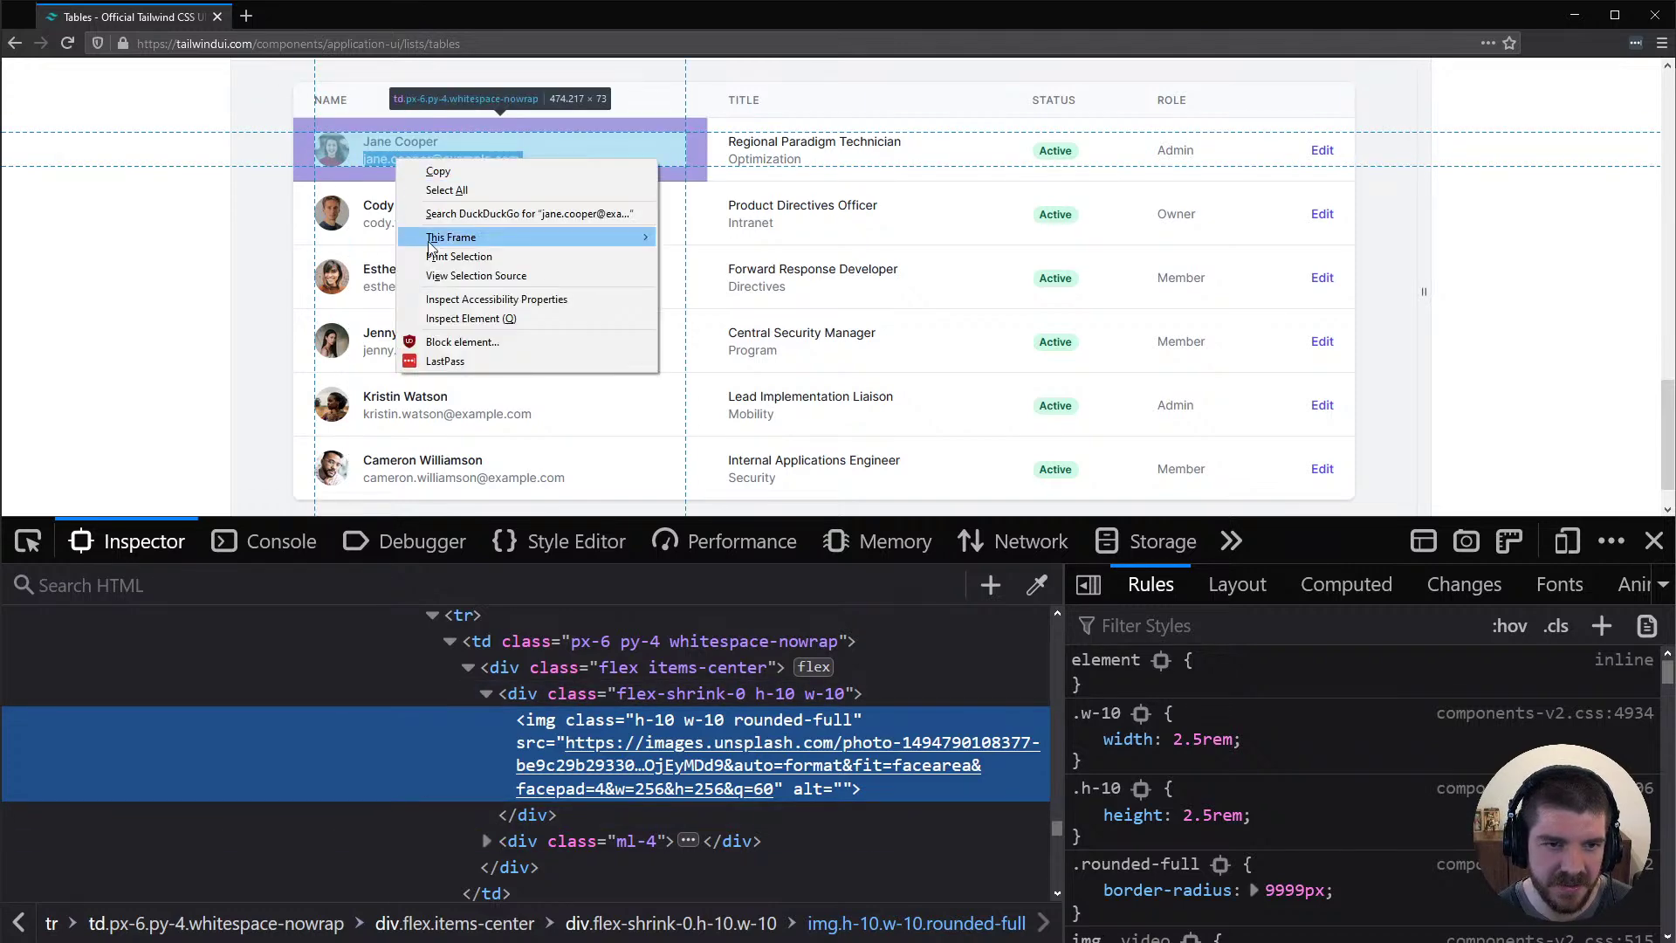
left_click(473, 322)
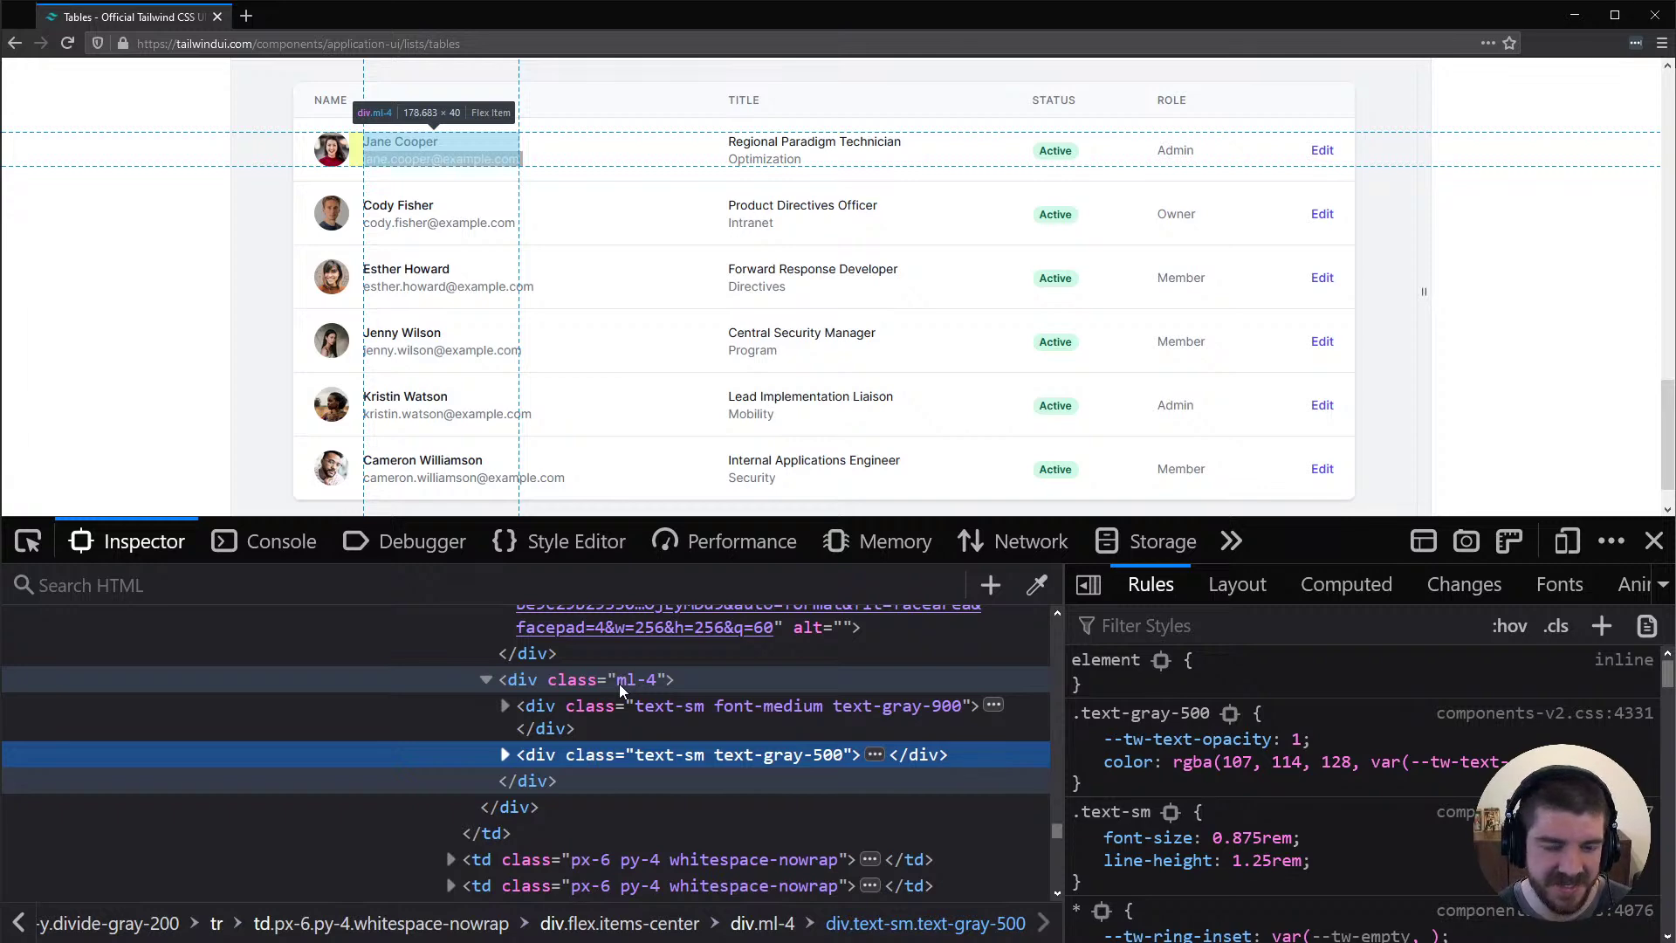
key("alt+Tab")
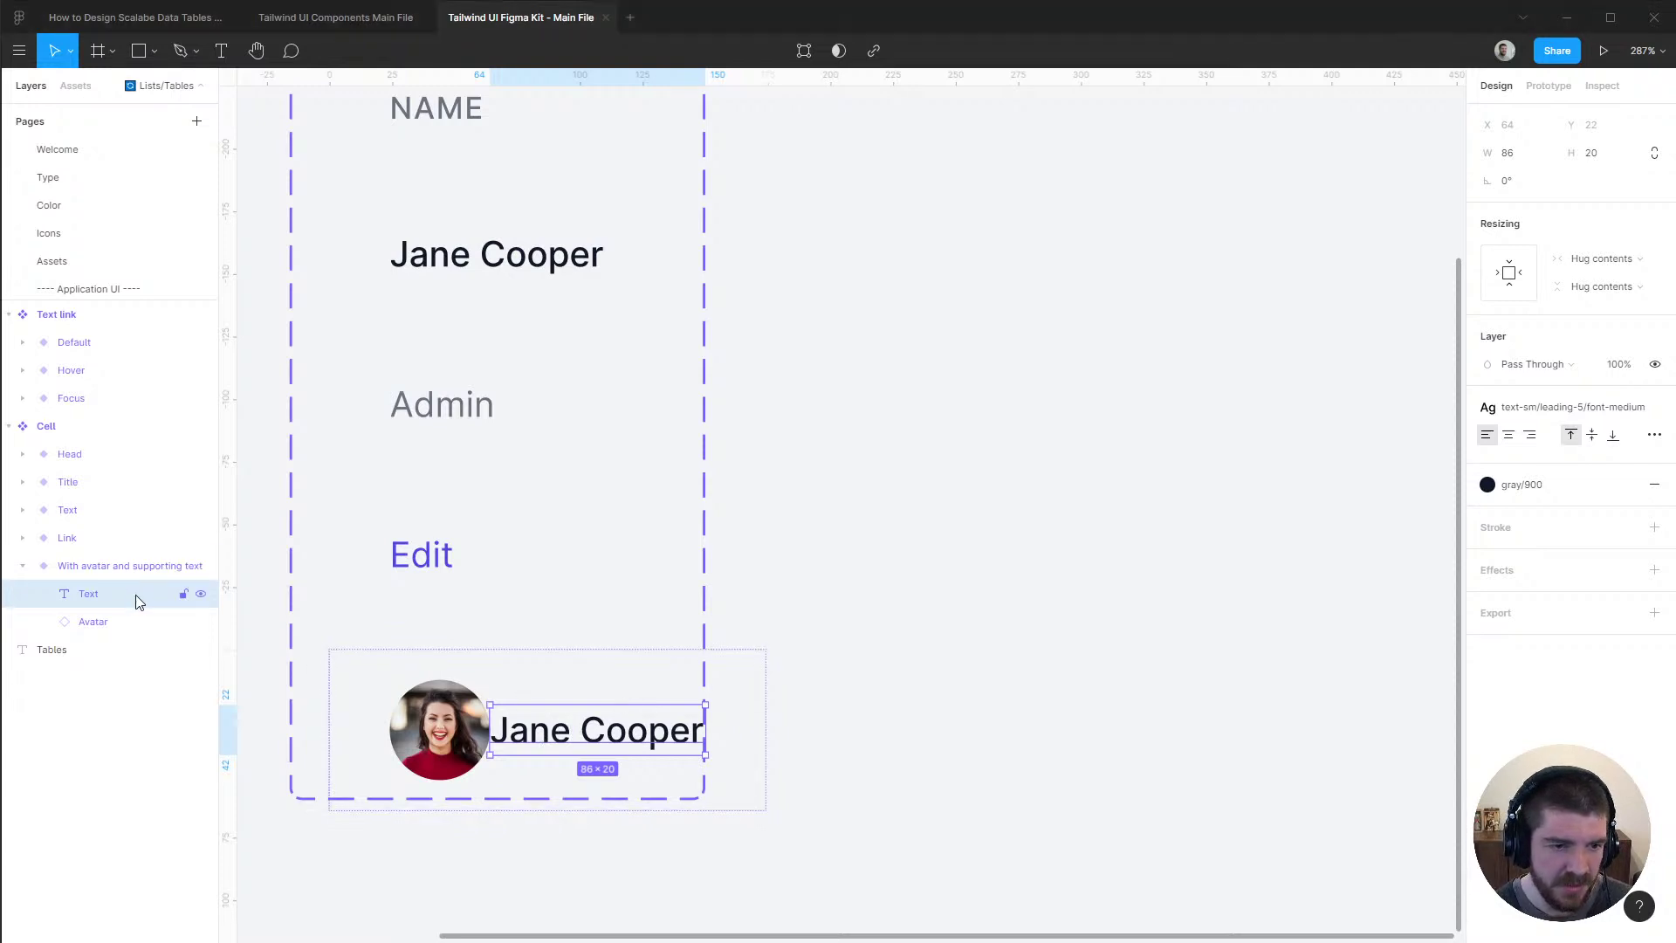
Duplicate the variant's name text, wrap both text layers in an auto layout frame, and name the frame Text
key("ctrl+d")
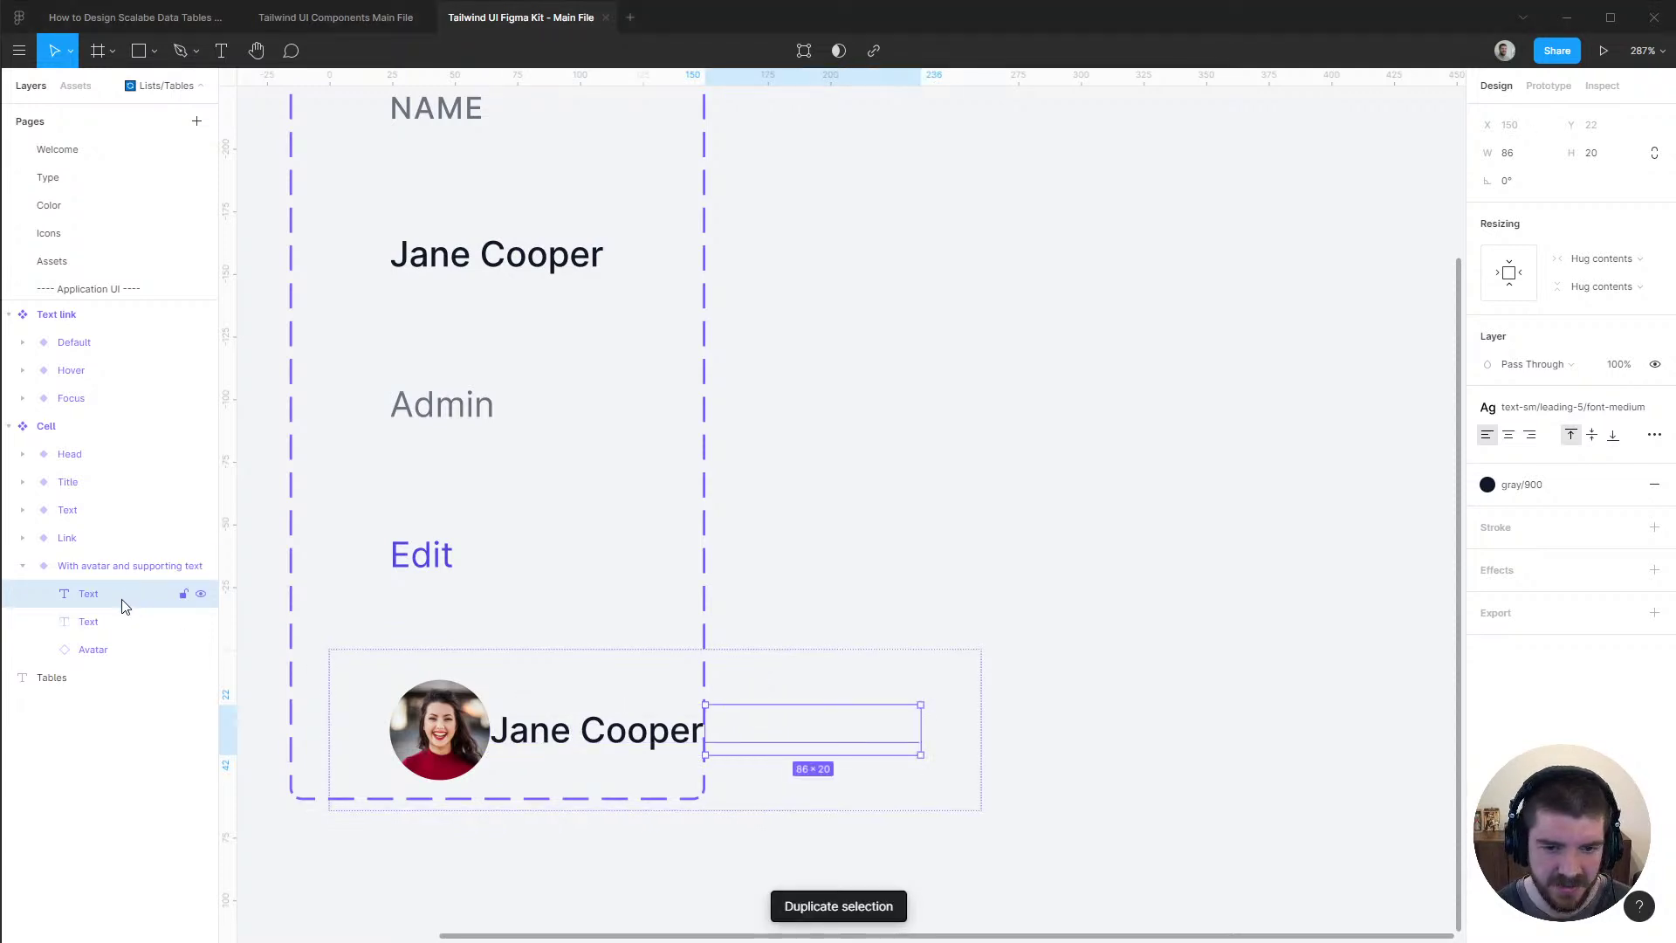
left_click(91, 621, "shift")
key("shift+a")
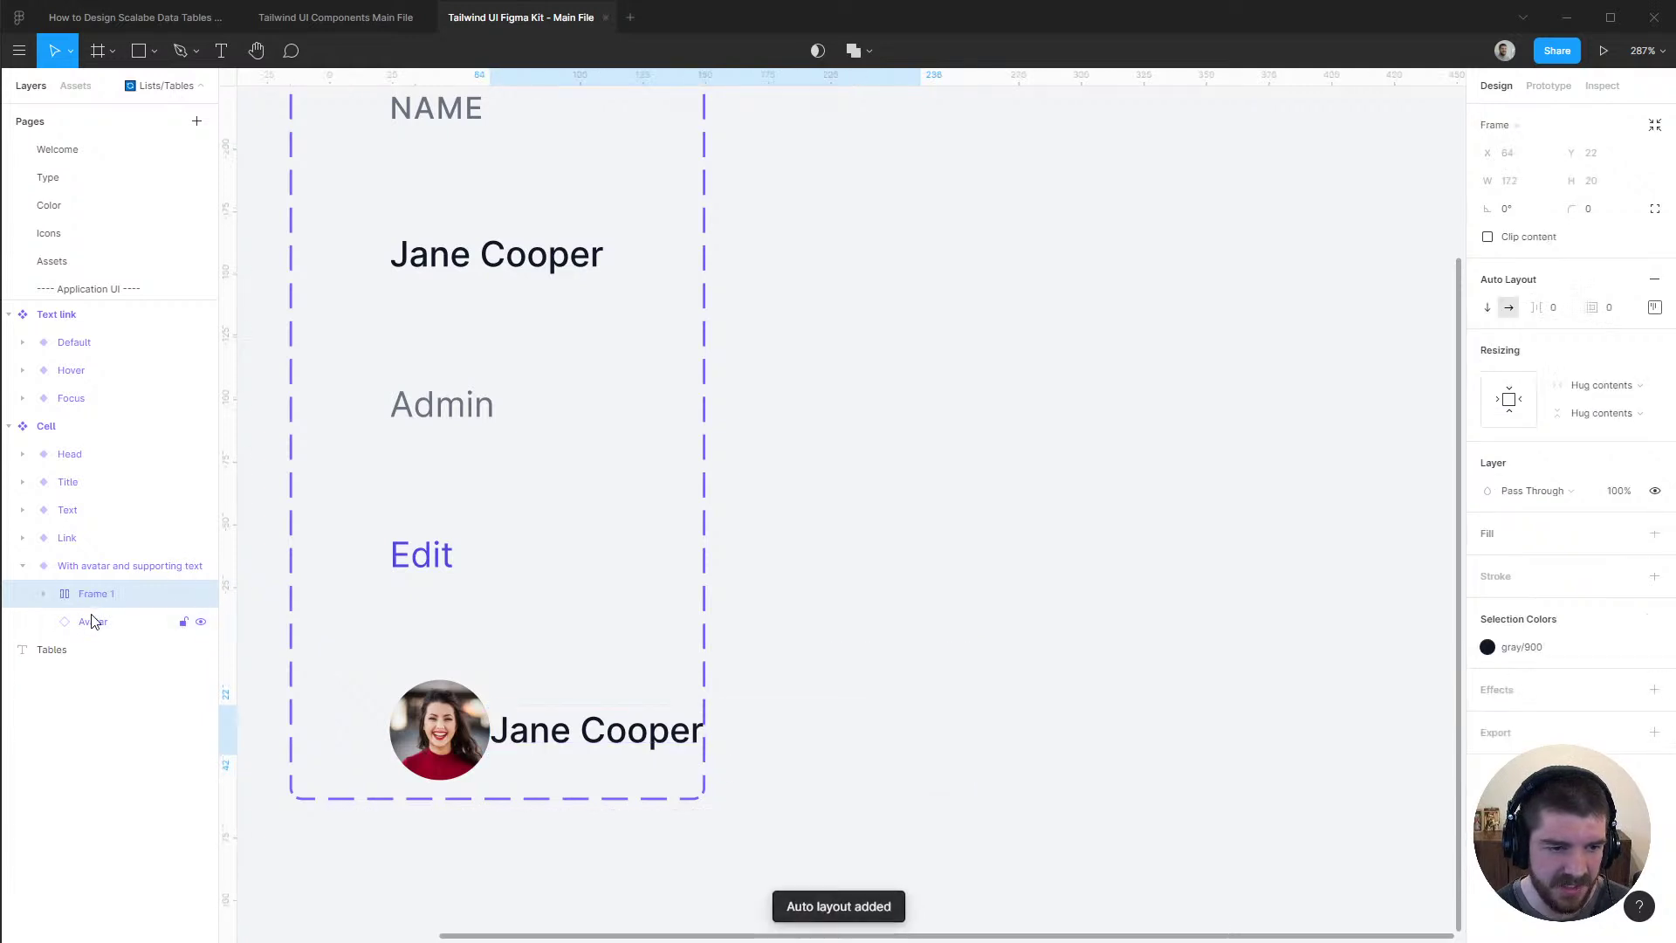
left_click(1654, 307)
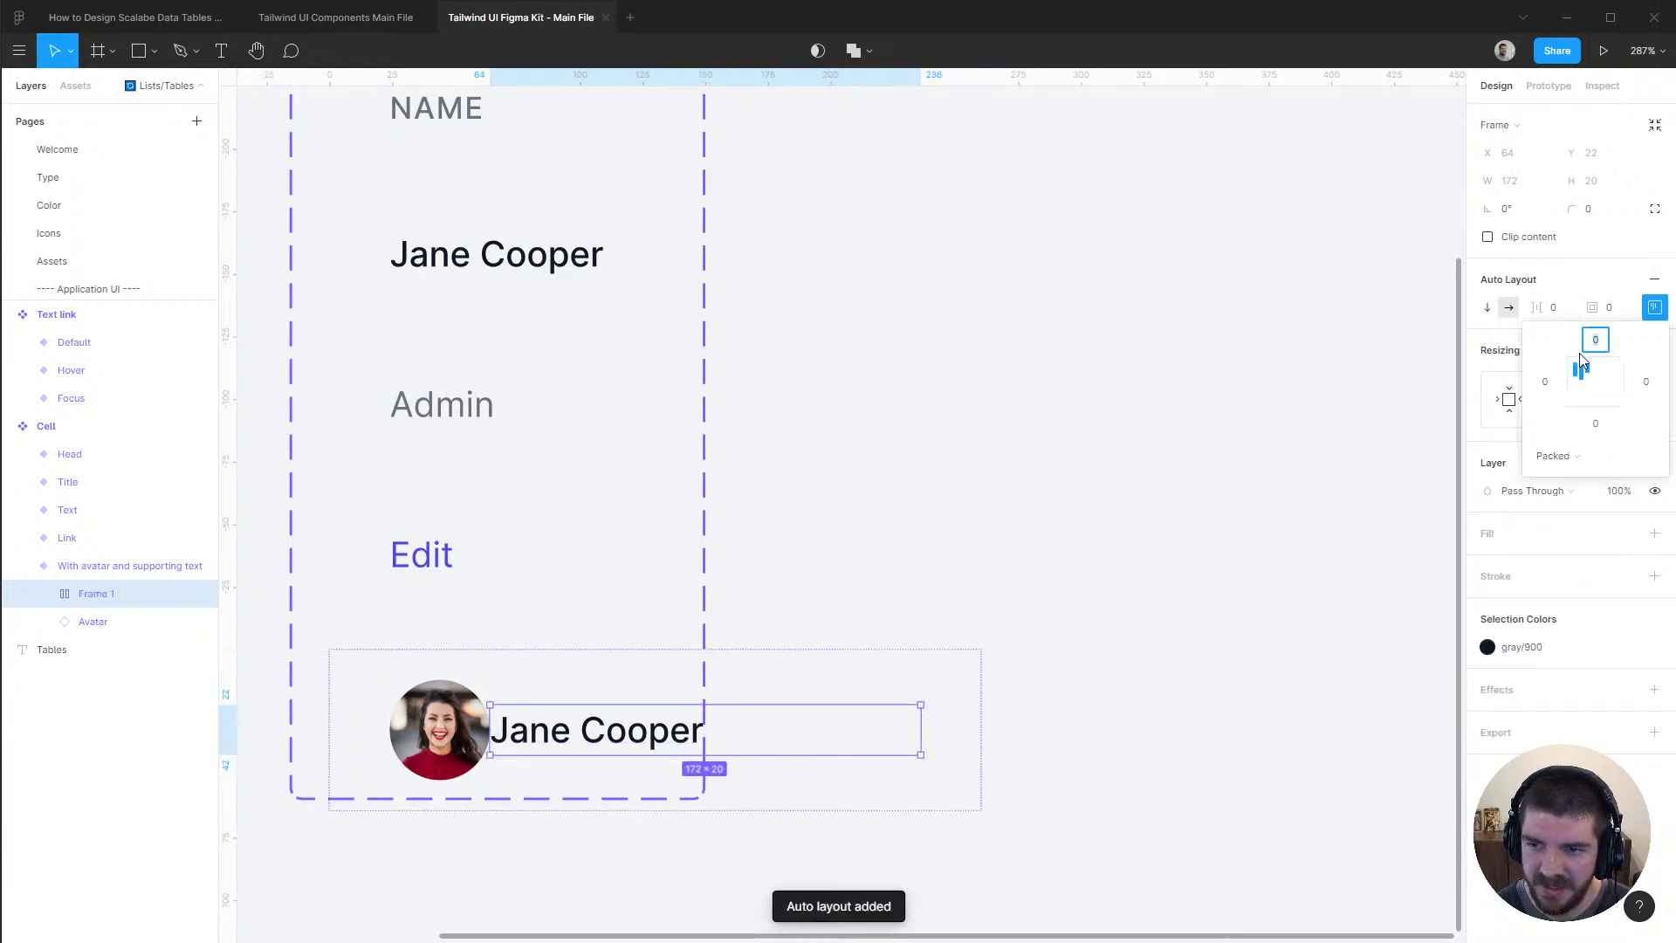
double_click(83, 594)
type("Text")
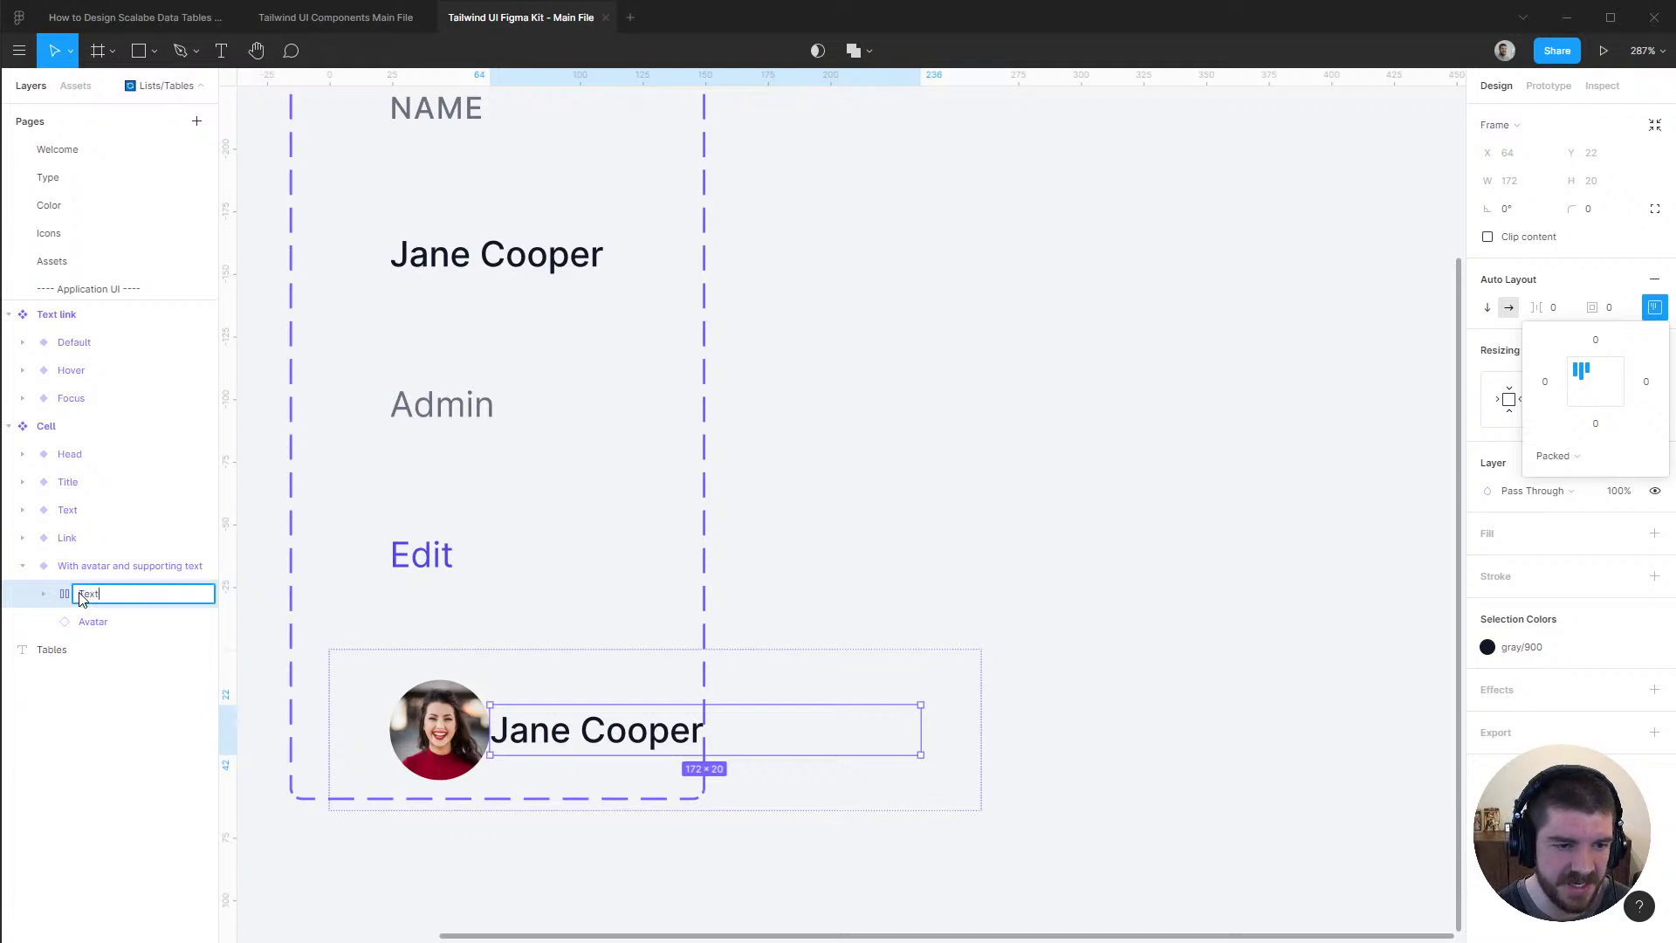
key("Return")
Rename the frame's two text layers Supporting text and Title, and stack them vertically
left_click(44, 594)
left_click(124, 627)
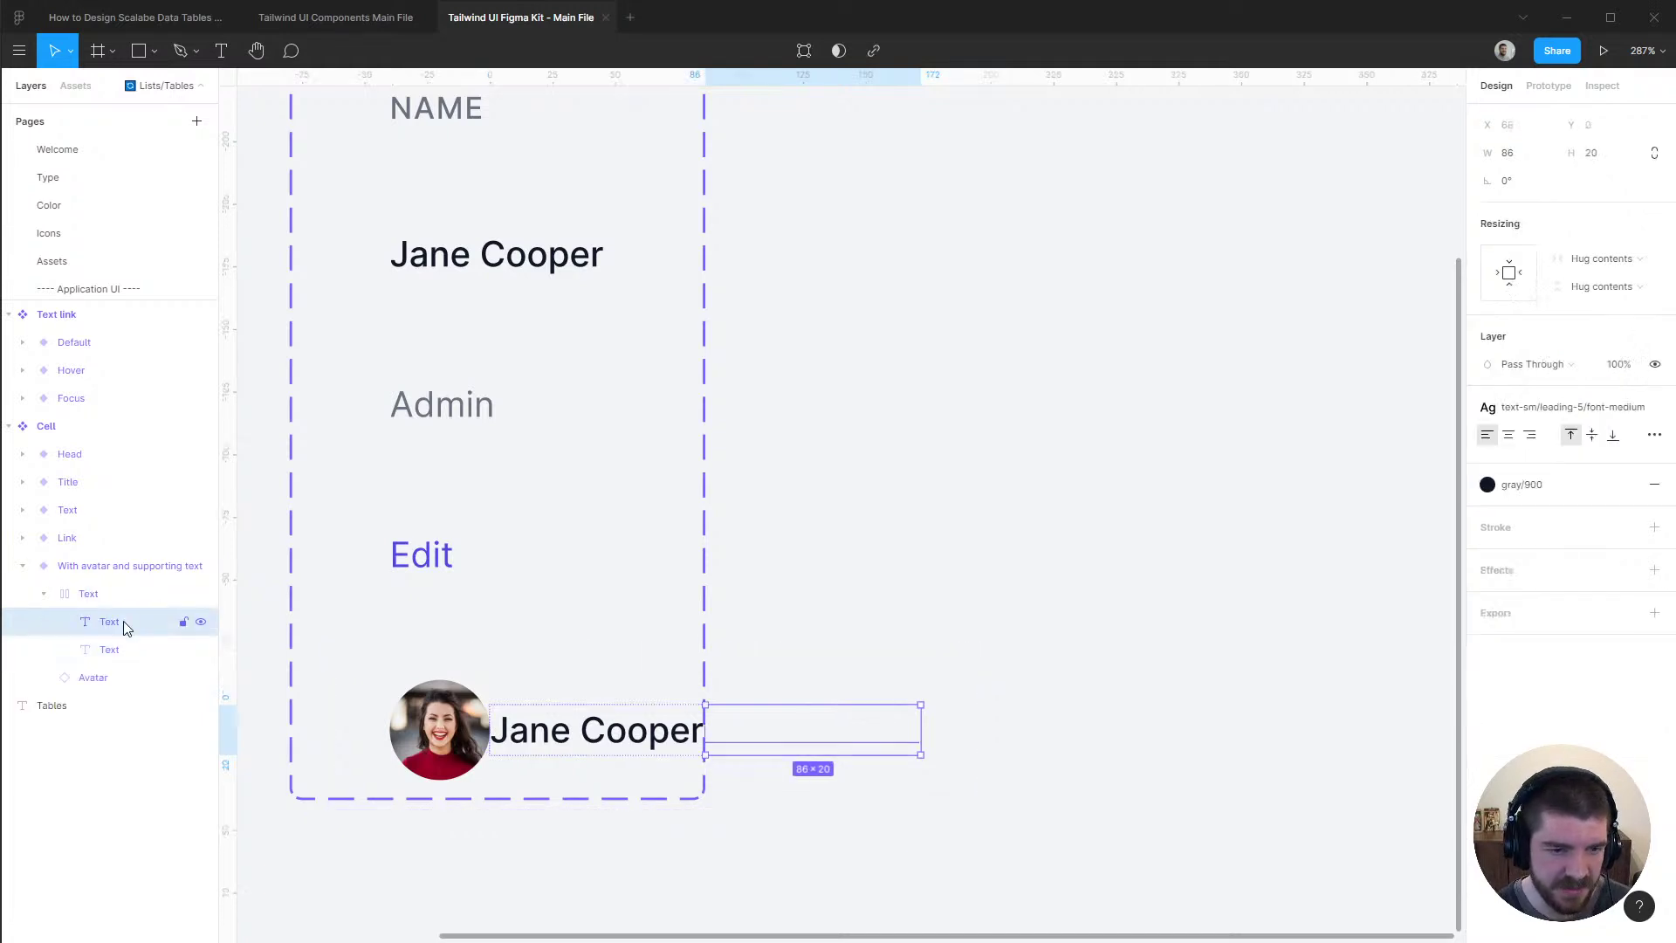
double_click(124, 627)
type("Support")
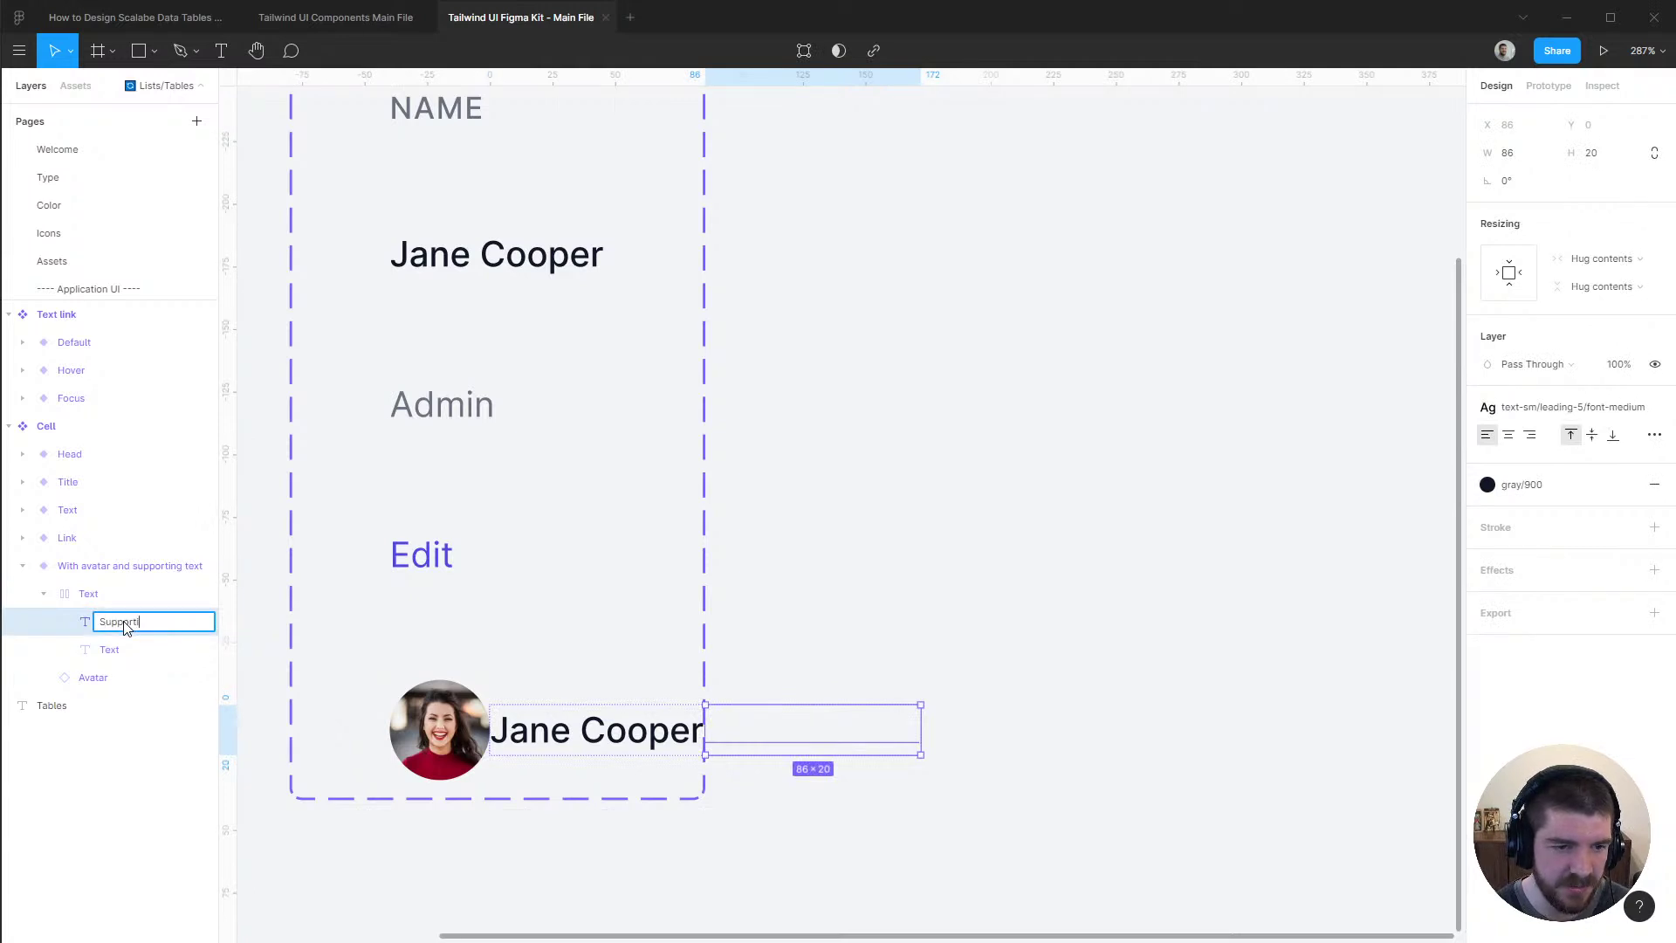
key("Return")
double_click(123, 649)
type("Title")
key("Return")
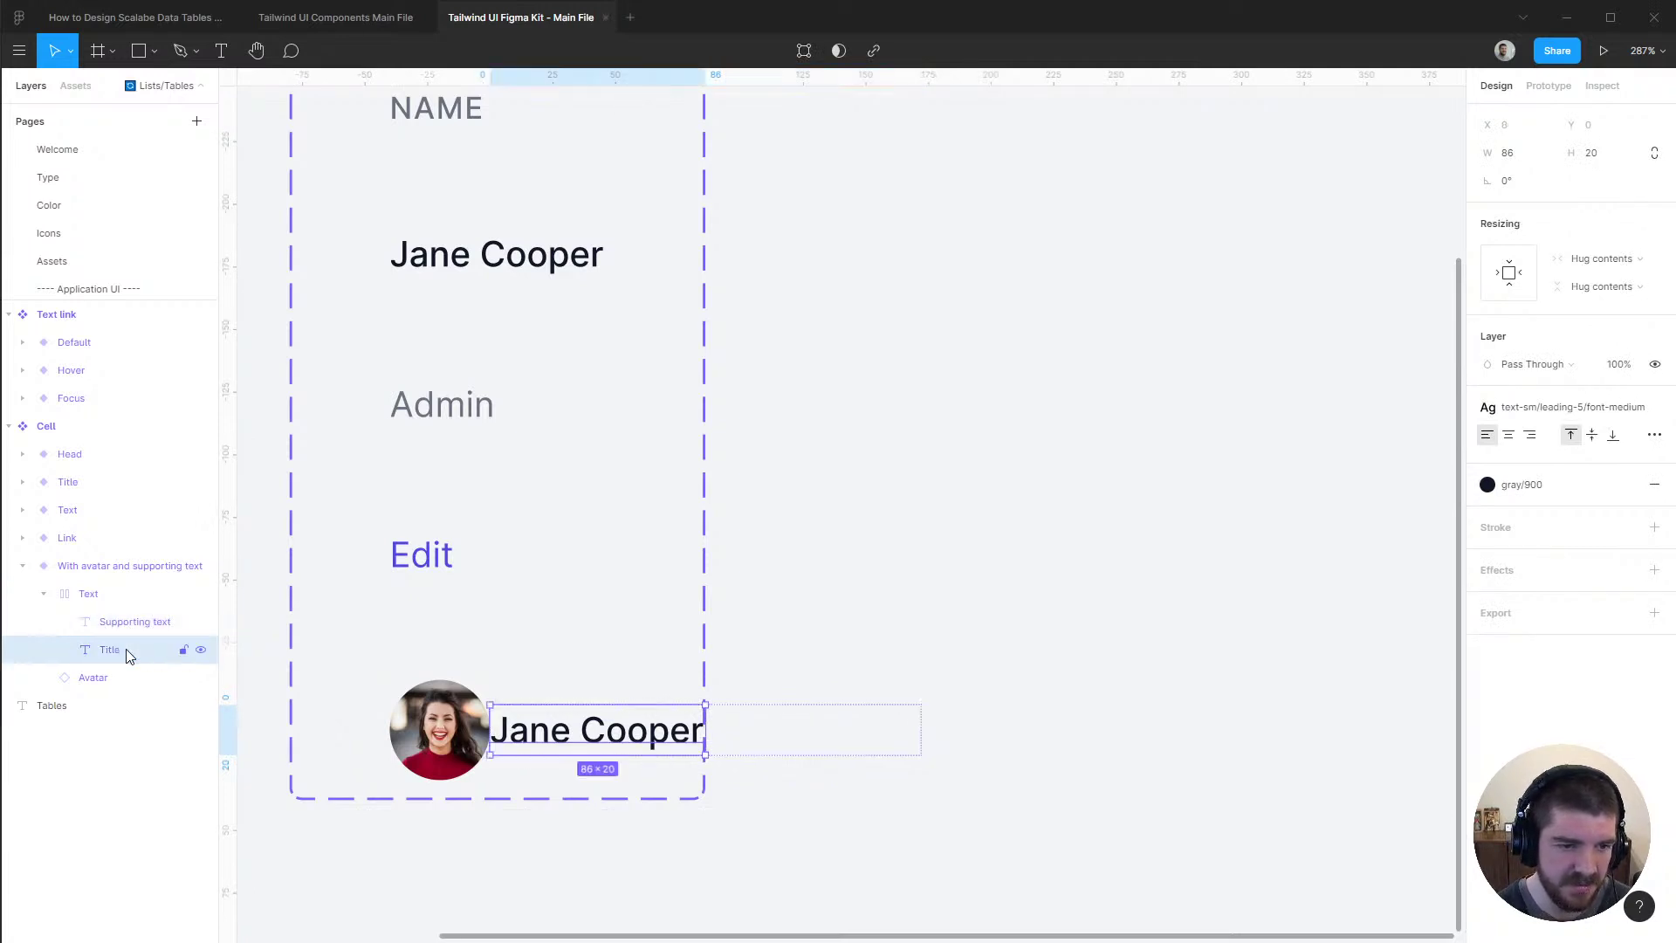
left_click(90, 593)
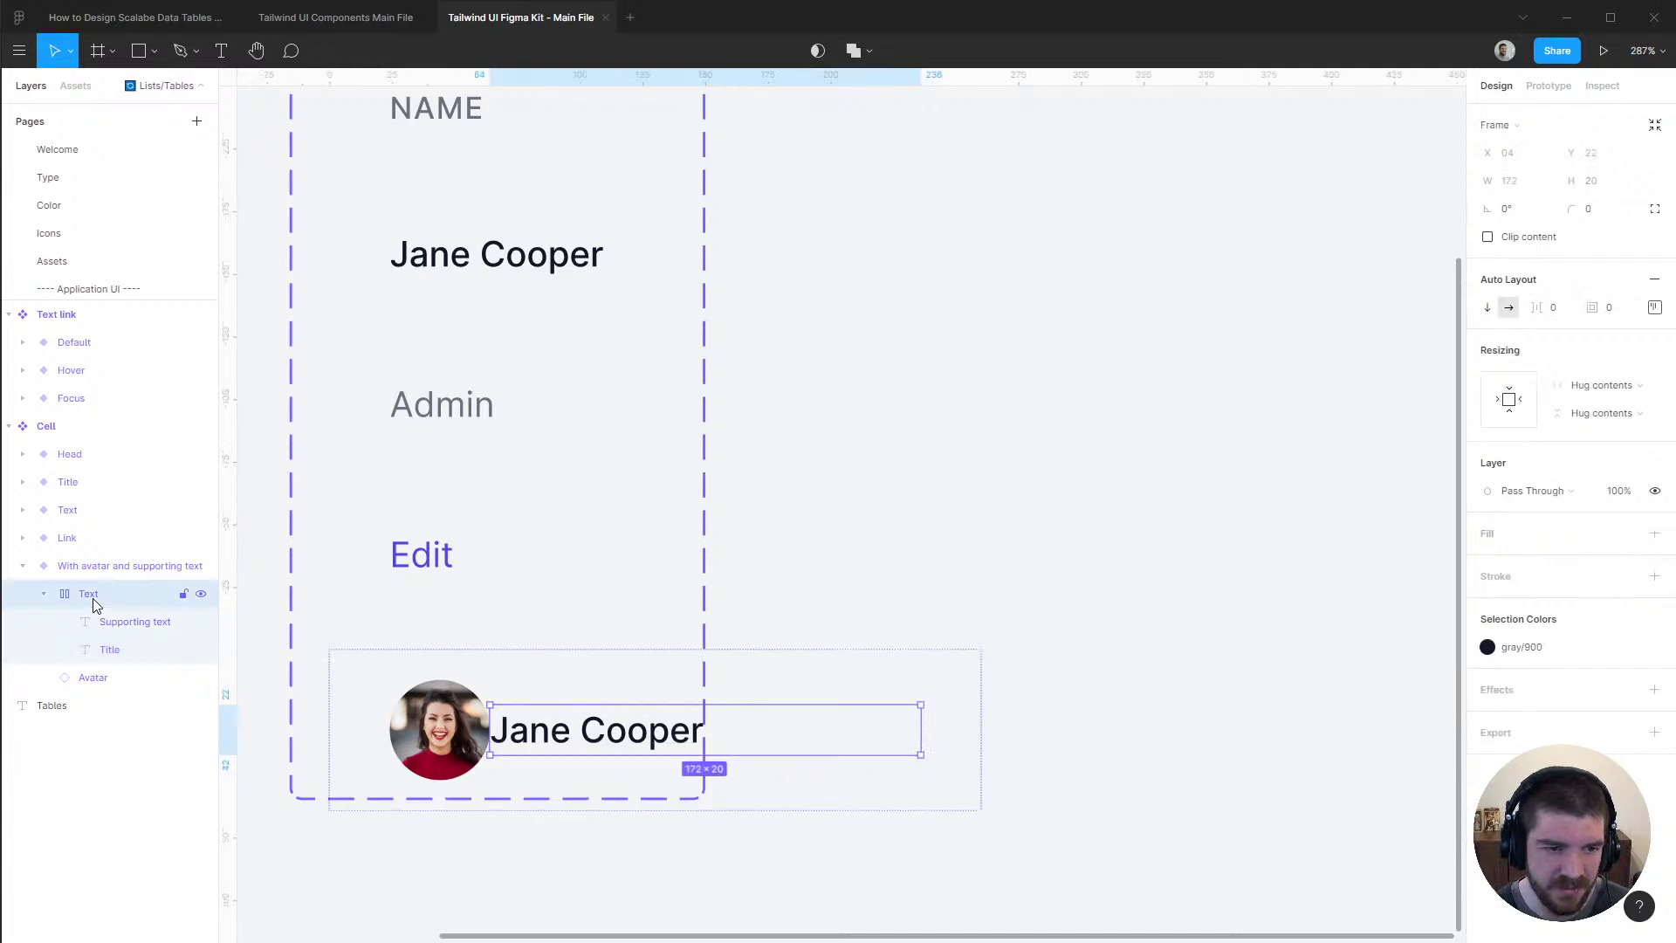
left_click(1493, 308)
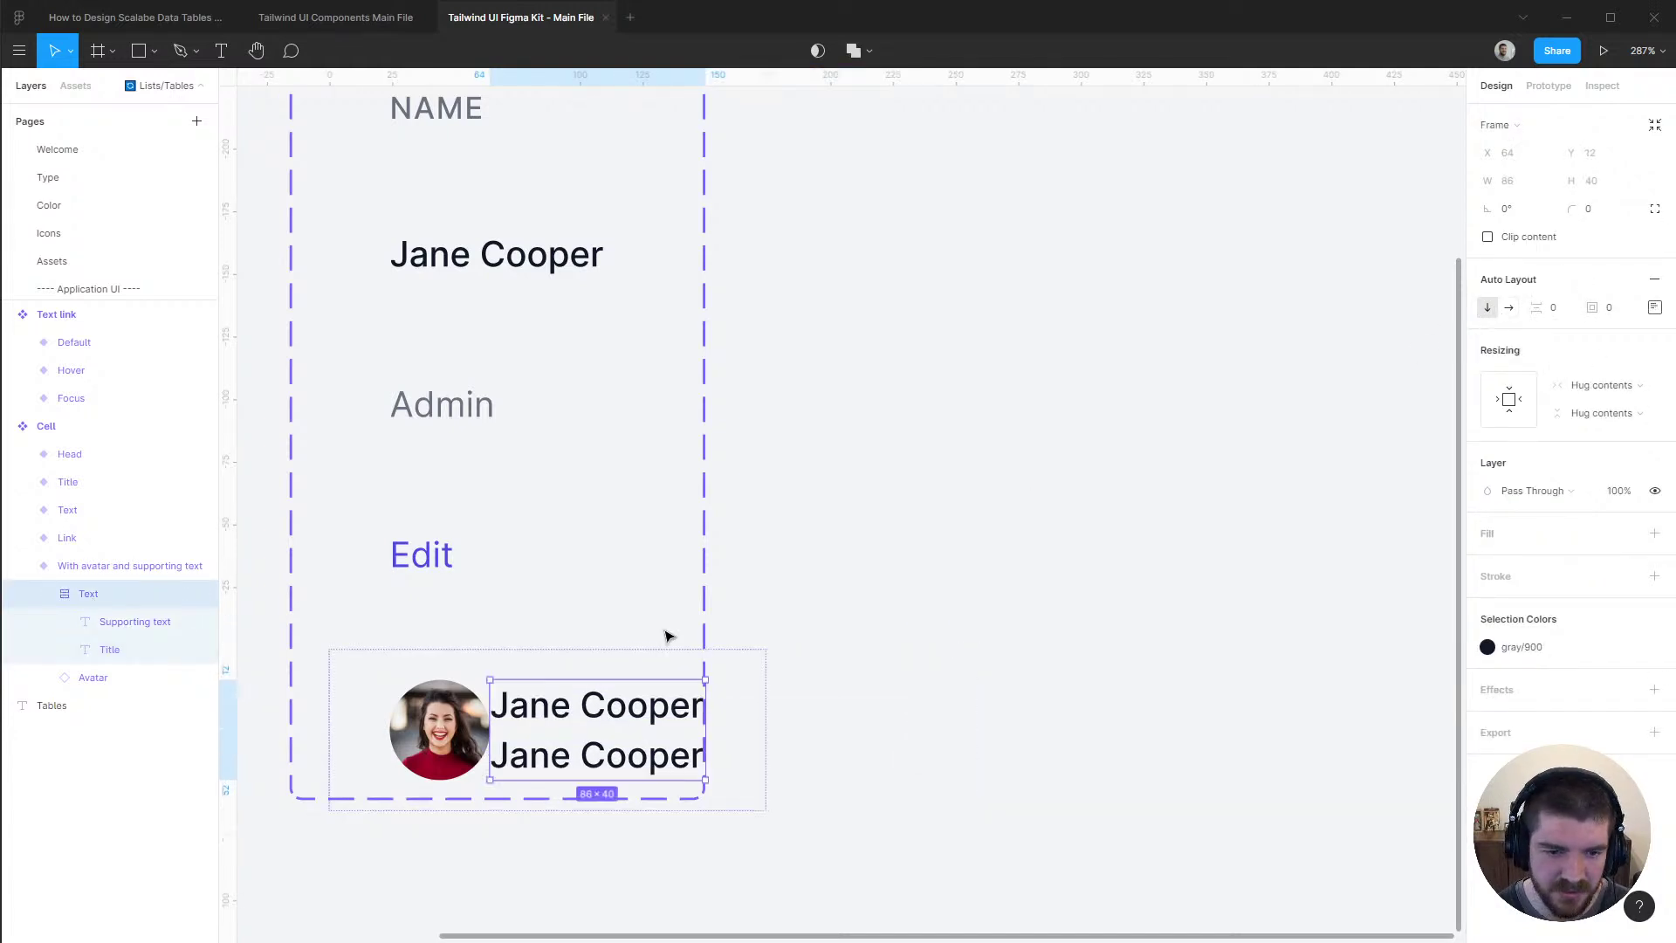
Enlarge the Cell component set to about 410 wide and 512 high to make room for the variants
left_click(23, 429)
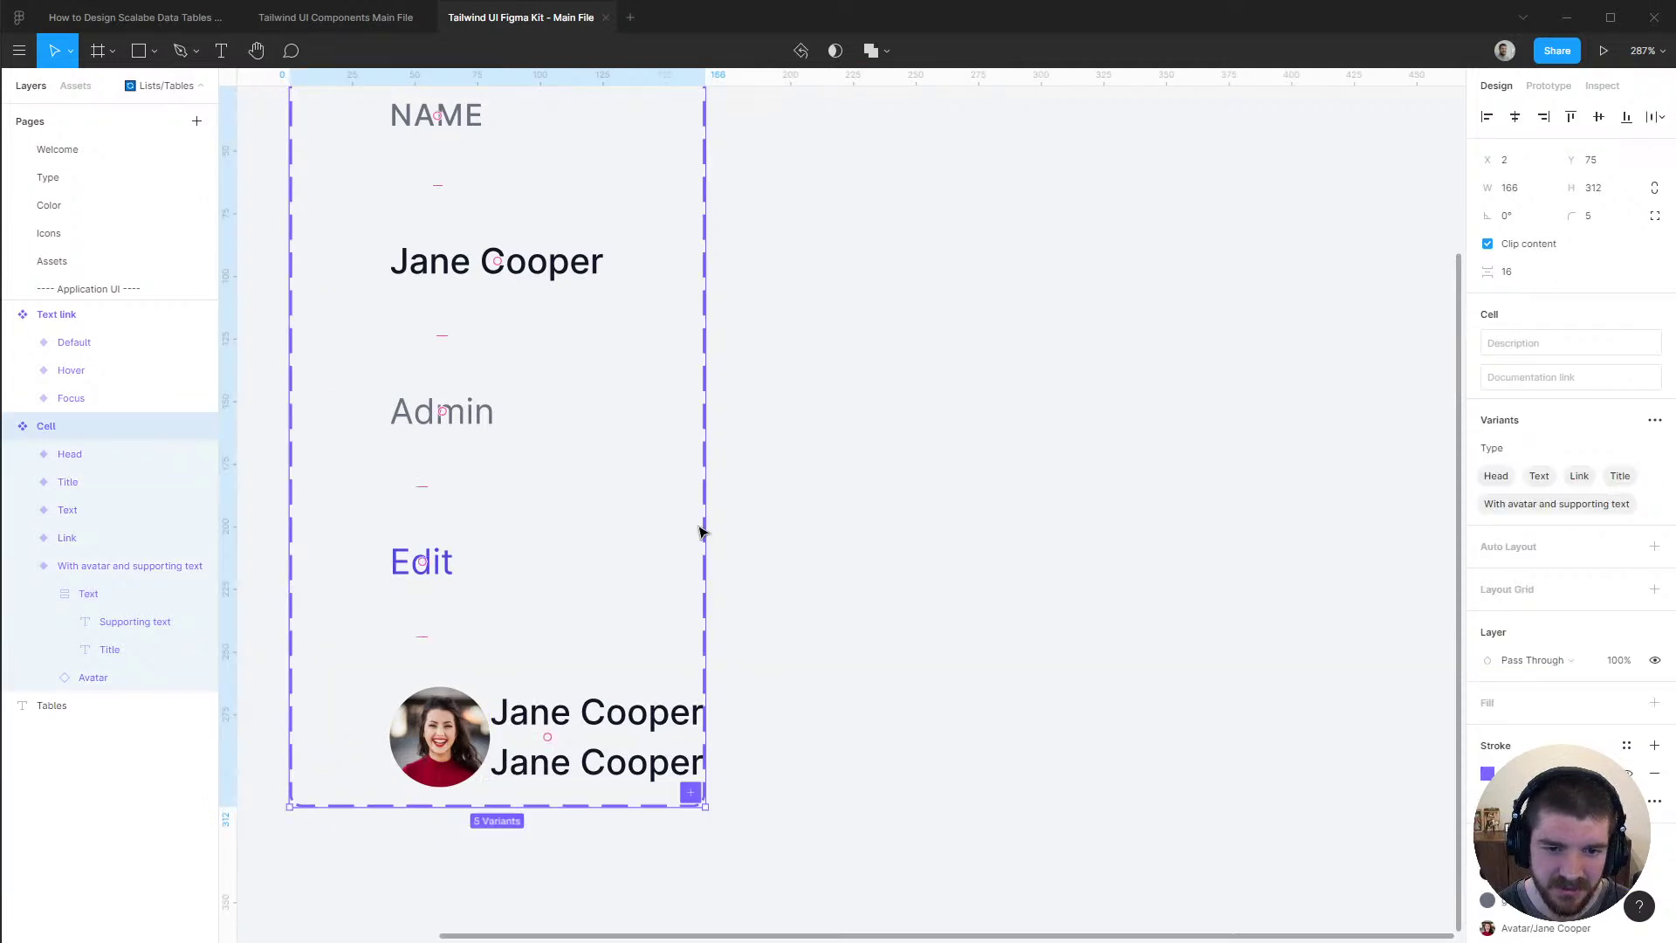
left_click_drag(704, 524, 1096, 501)
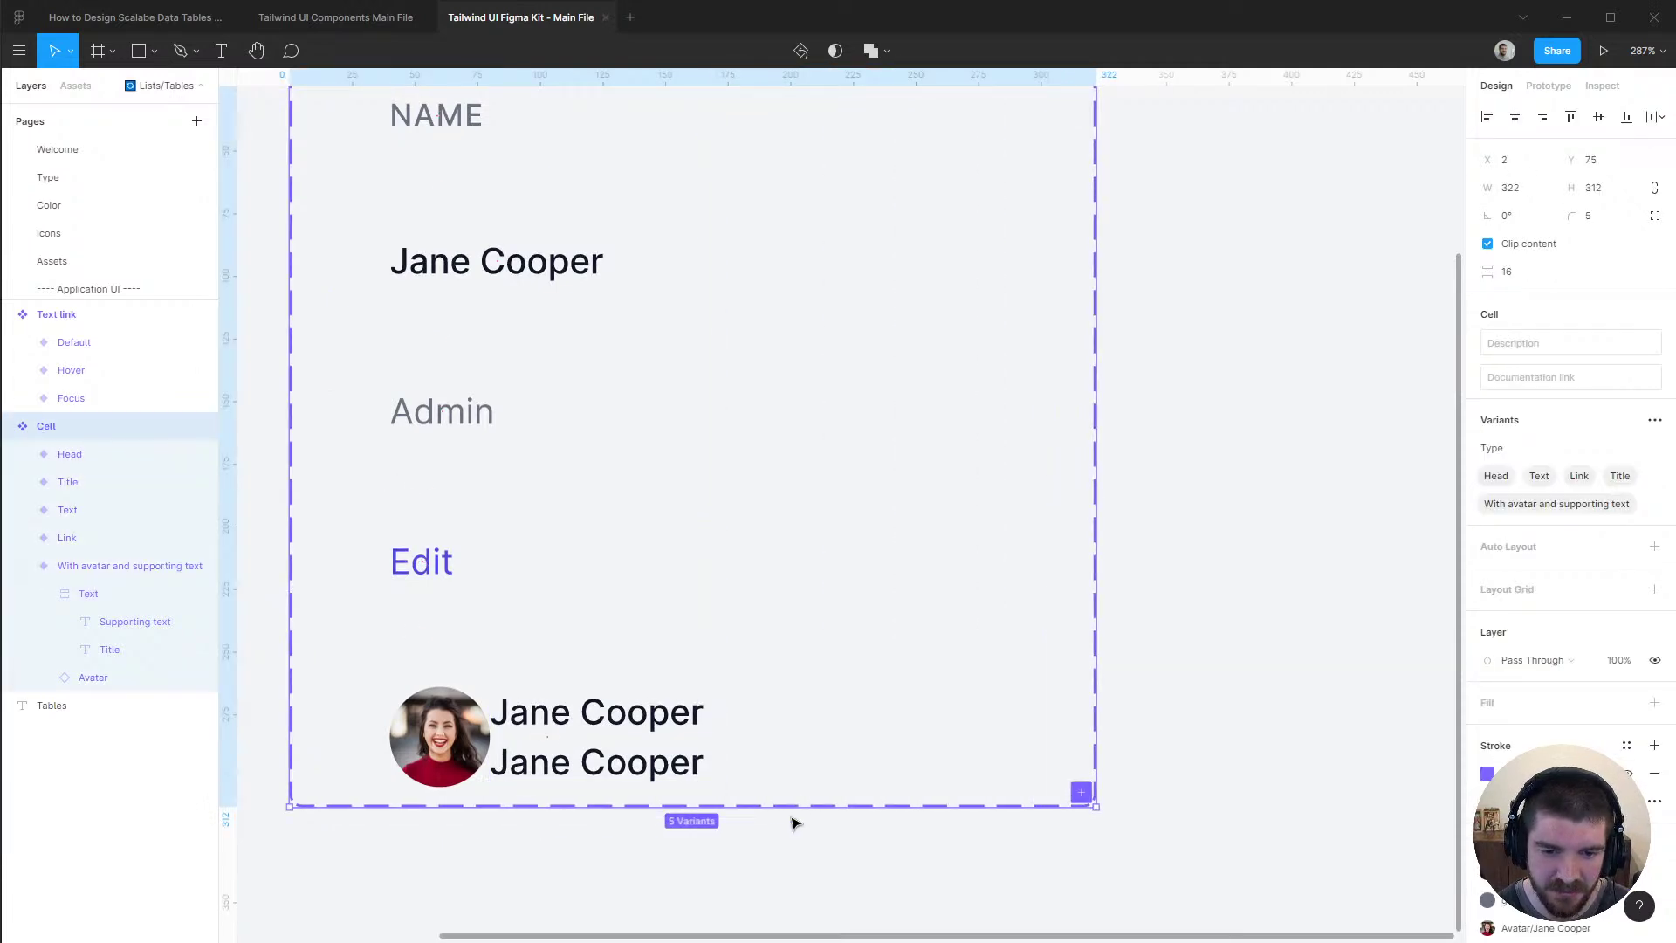
left_click_drag(820, 805, 816, 926)
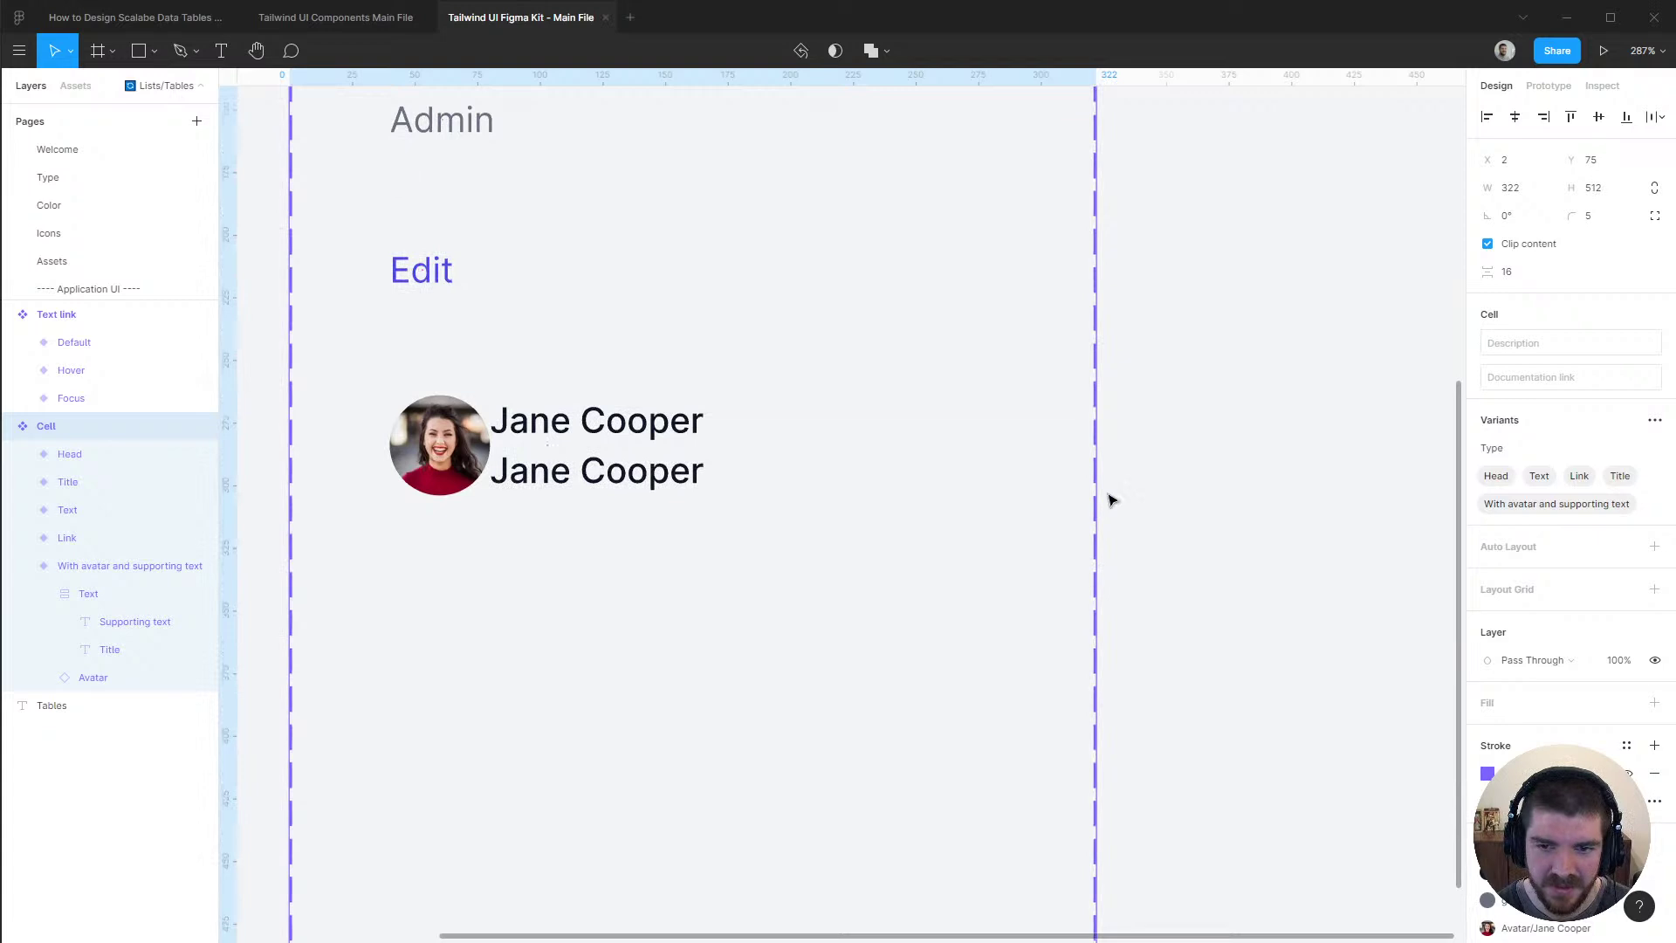
left_click_drag(1097, 494, 1318, 494)
Replace the Supporting text layer's content with the copied e-mail address
left_click(131, 565)
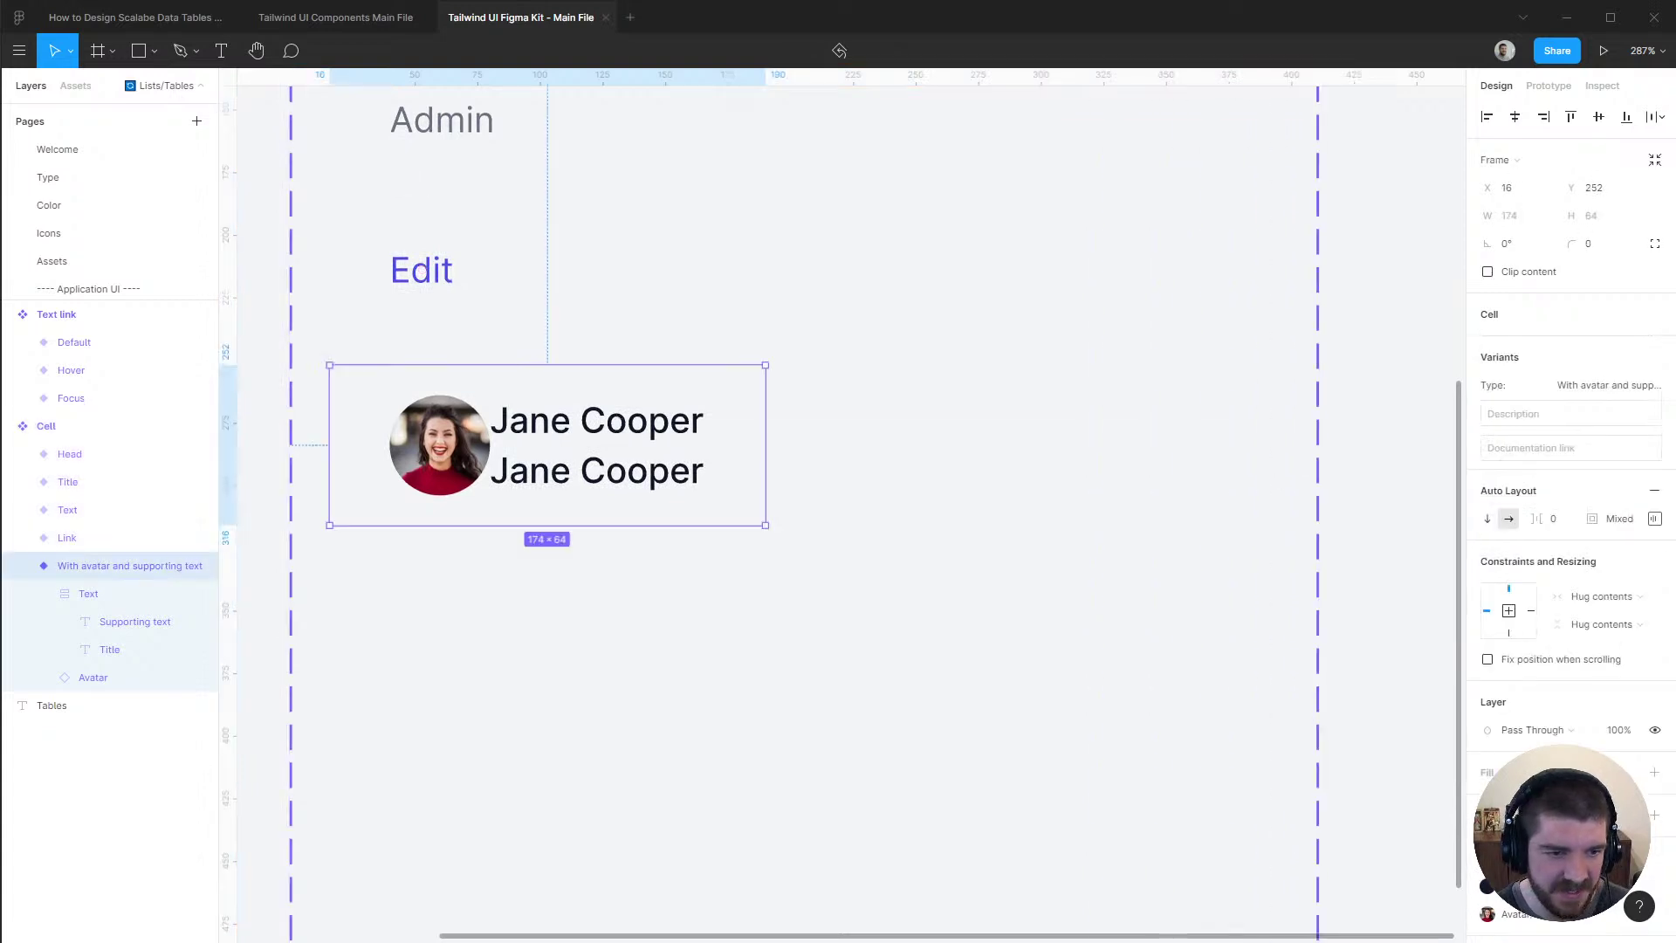
left_click(128, 630)
key("Return")
key("ctrl+v")
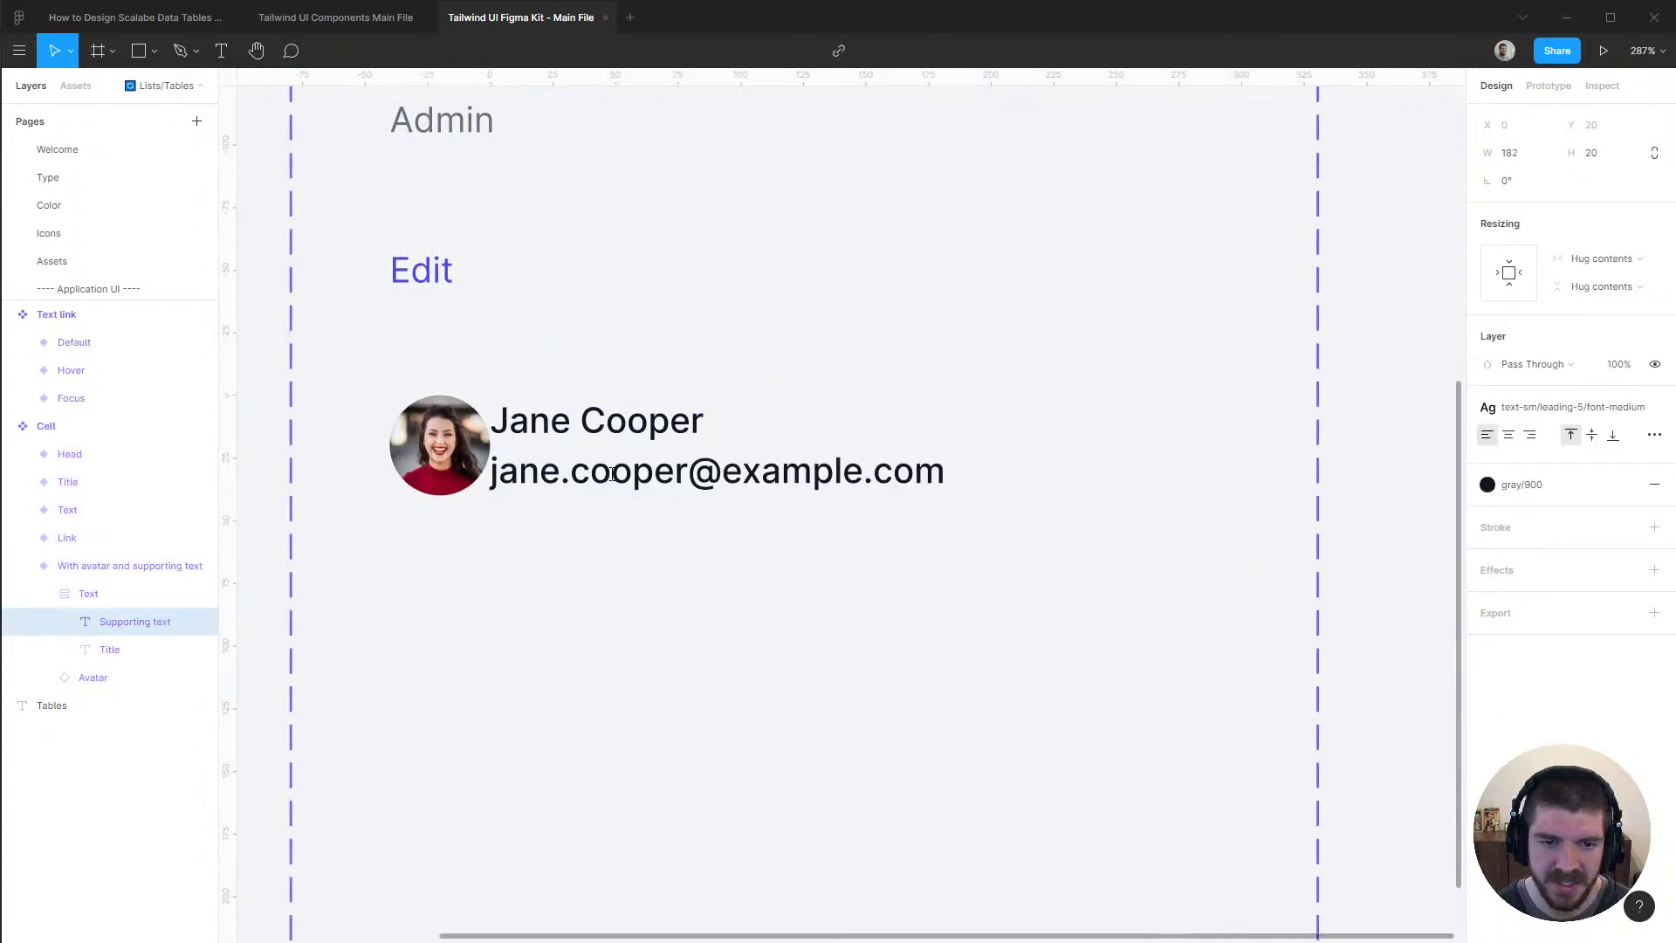
Give the supporting text the text-sm/leading-5/font-normal style and the gray/500 fill
double_click(613, 479)
key("ctrl+a")
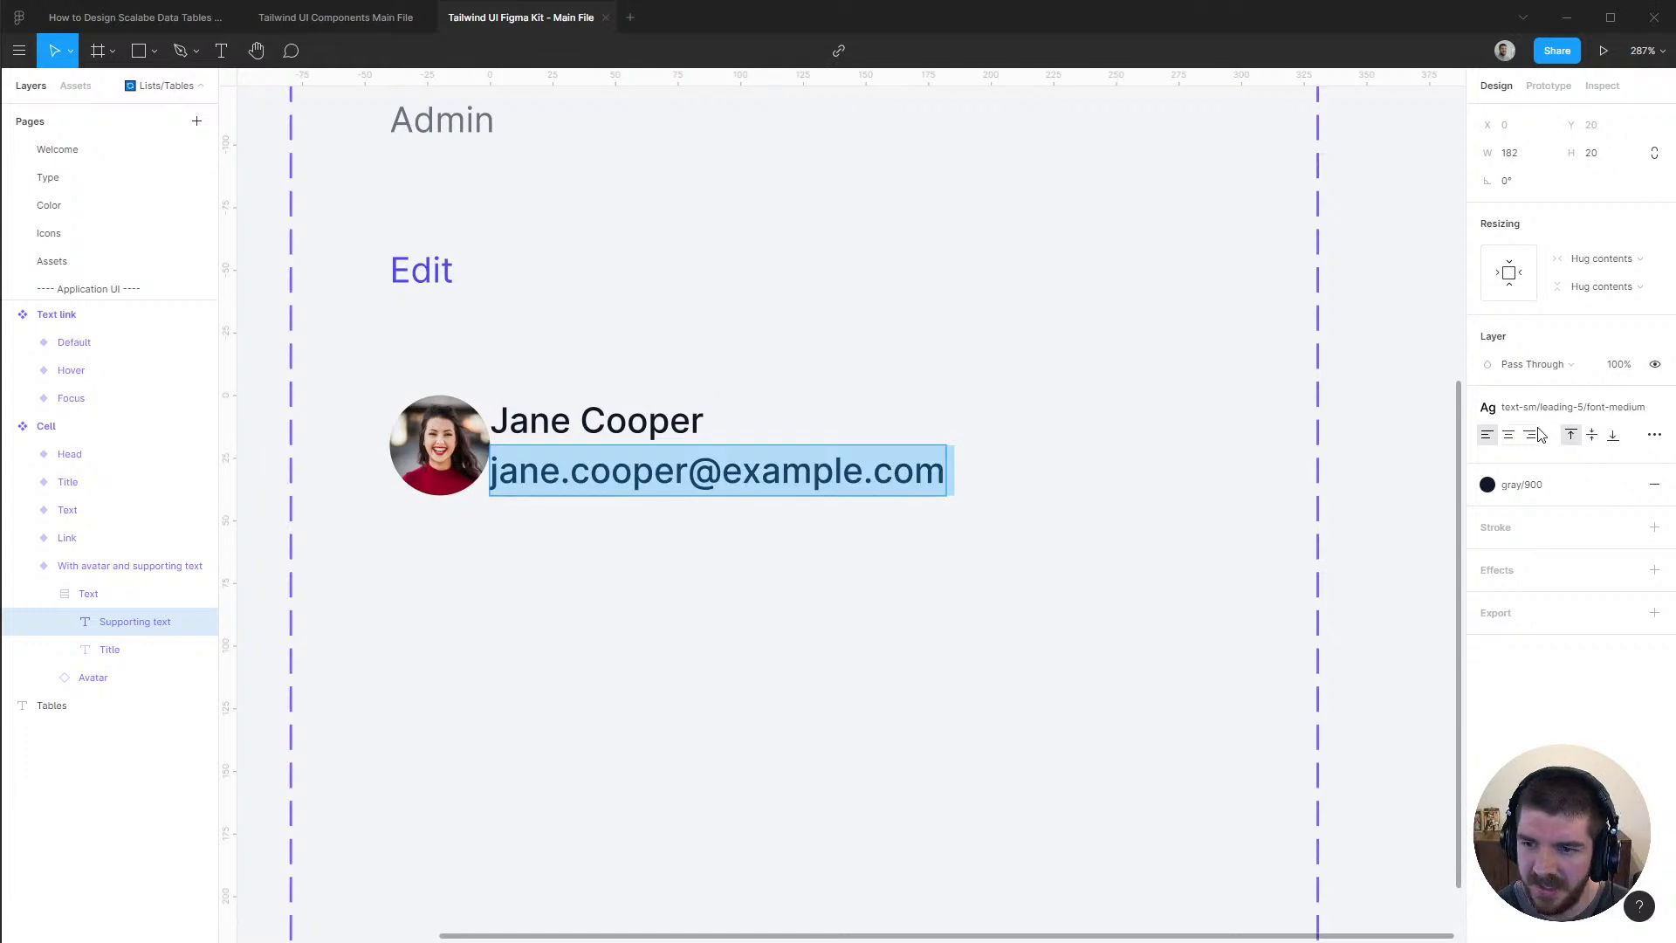
left_click(1560, 408)
left_click(1553, 600)
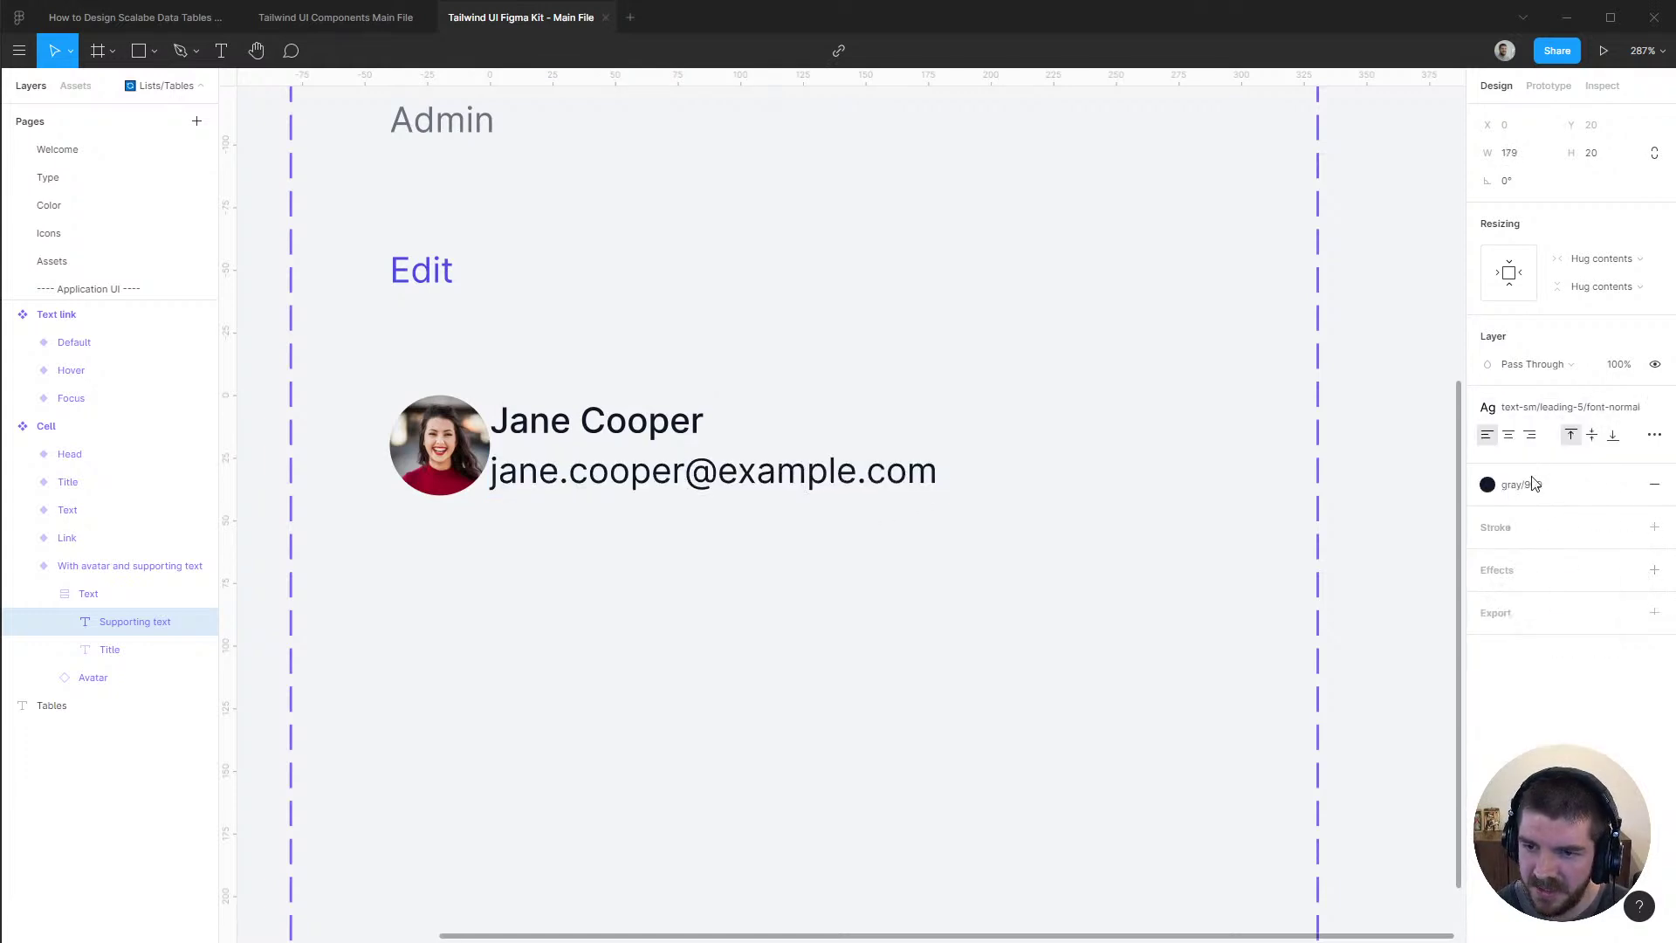
left_click(1487, 483)
left_click(1637, 648)
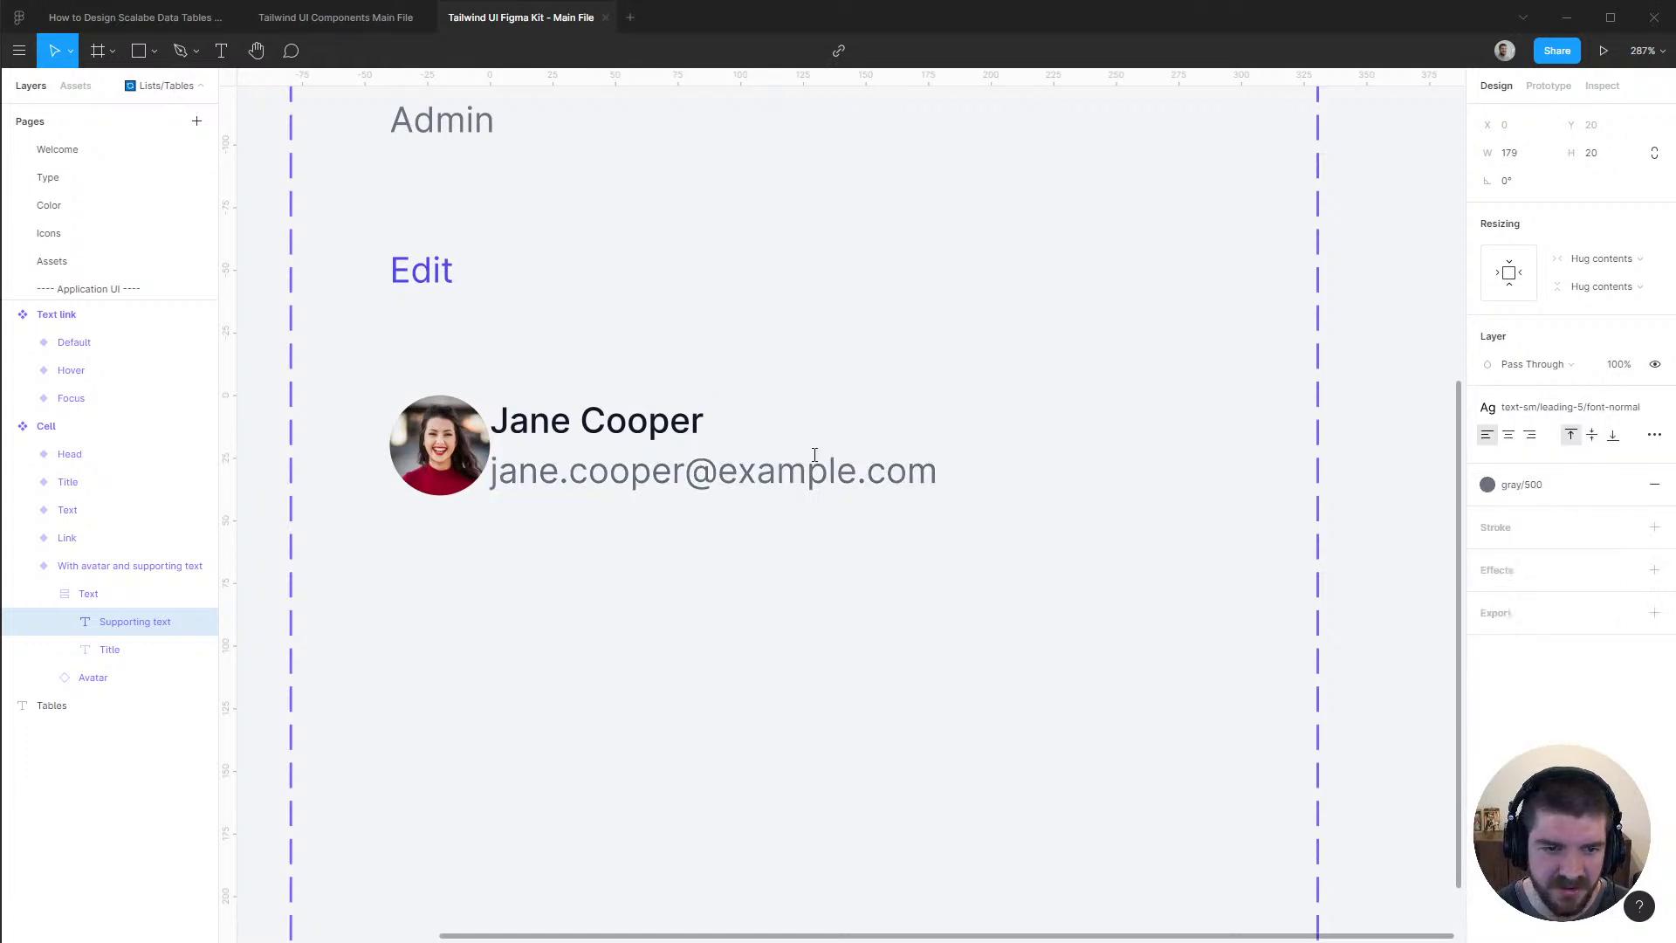
Set the item spacing of the With avatar and supporting text variant to 16
left_click(112, 582)
left_click(128, 568)
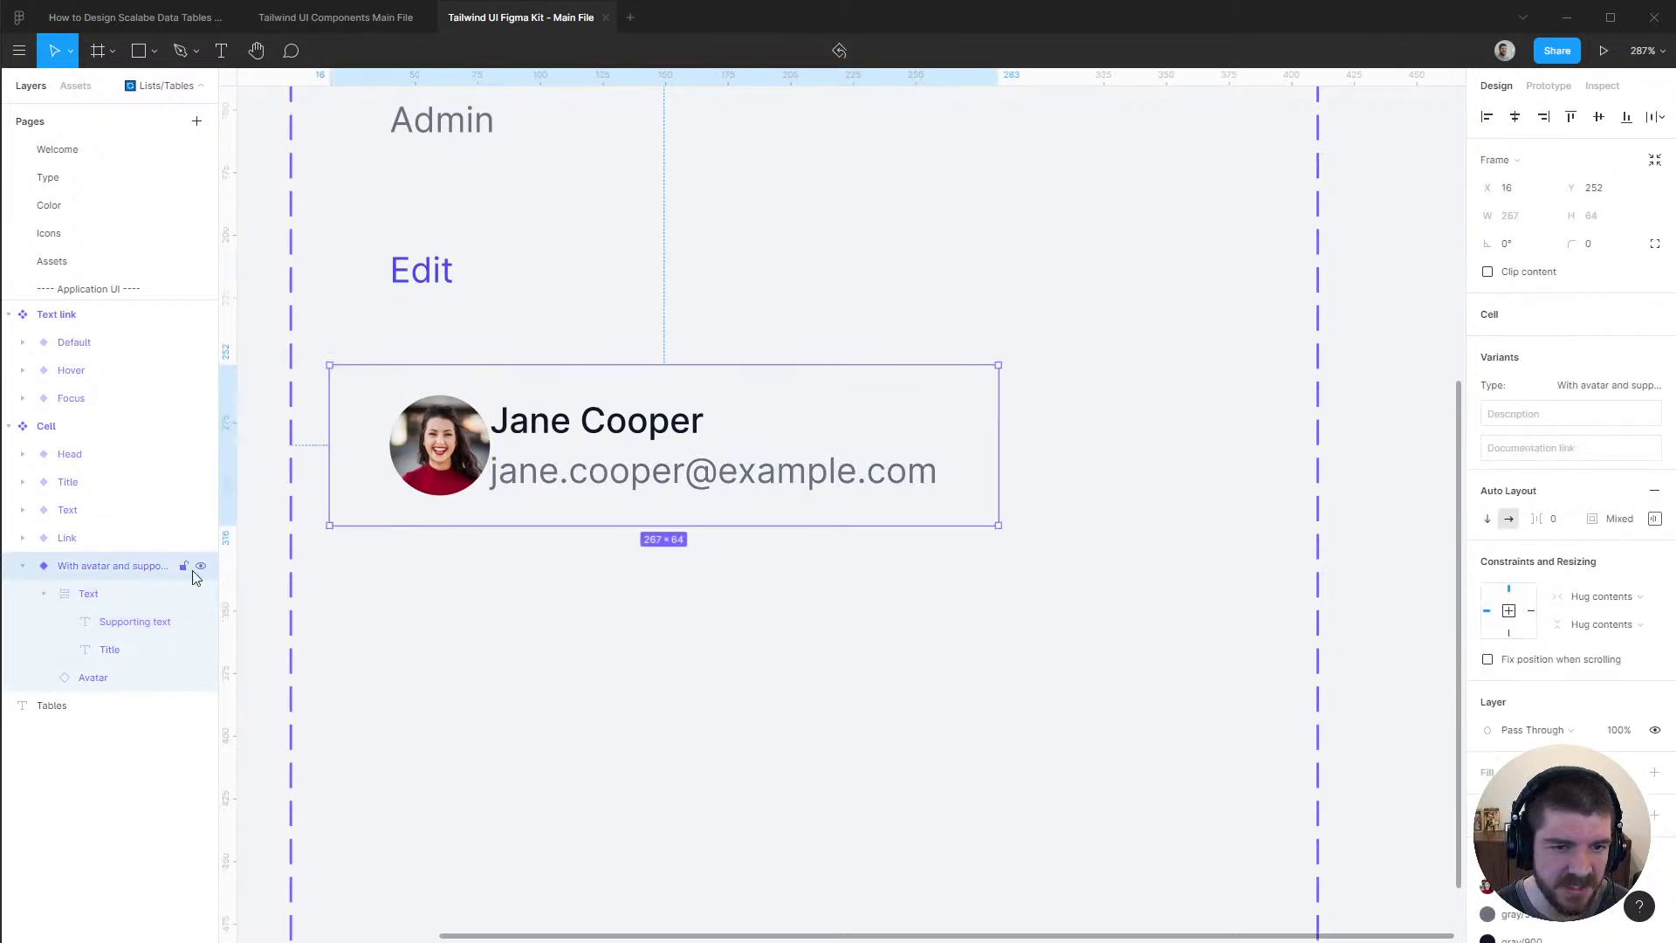
left_click(1560, 525)
type("16")
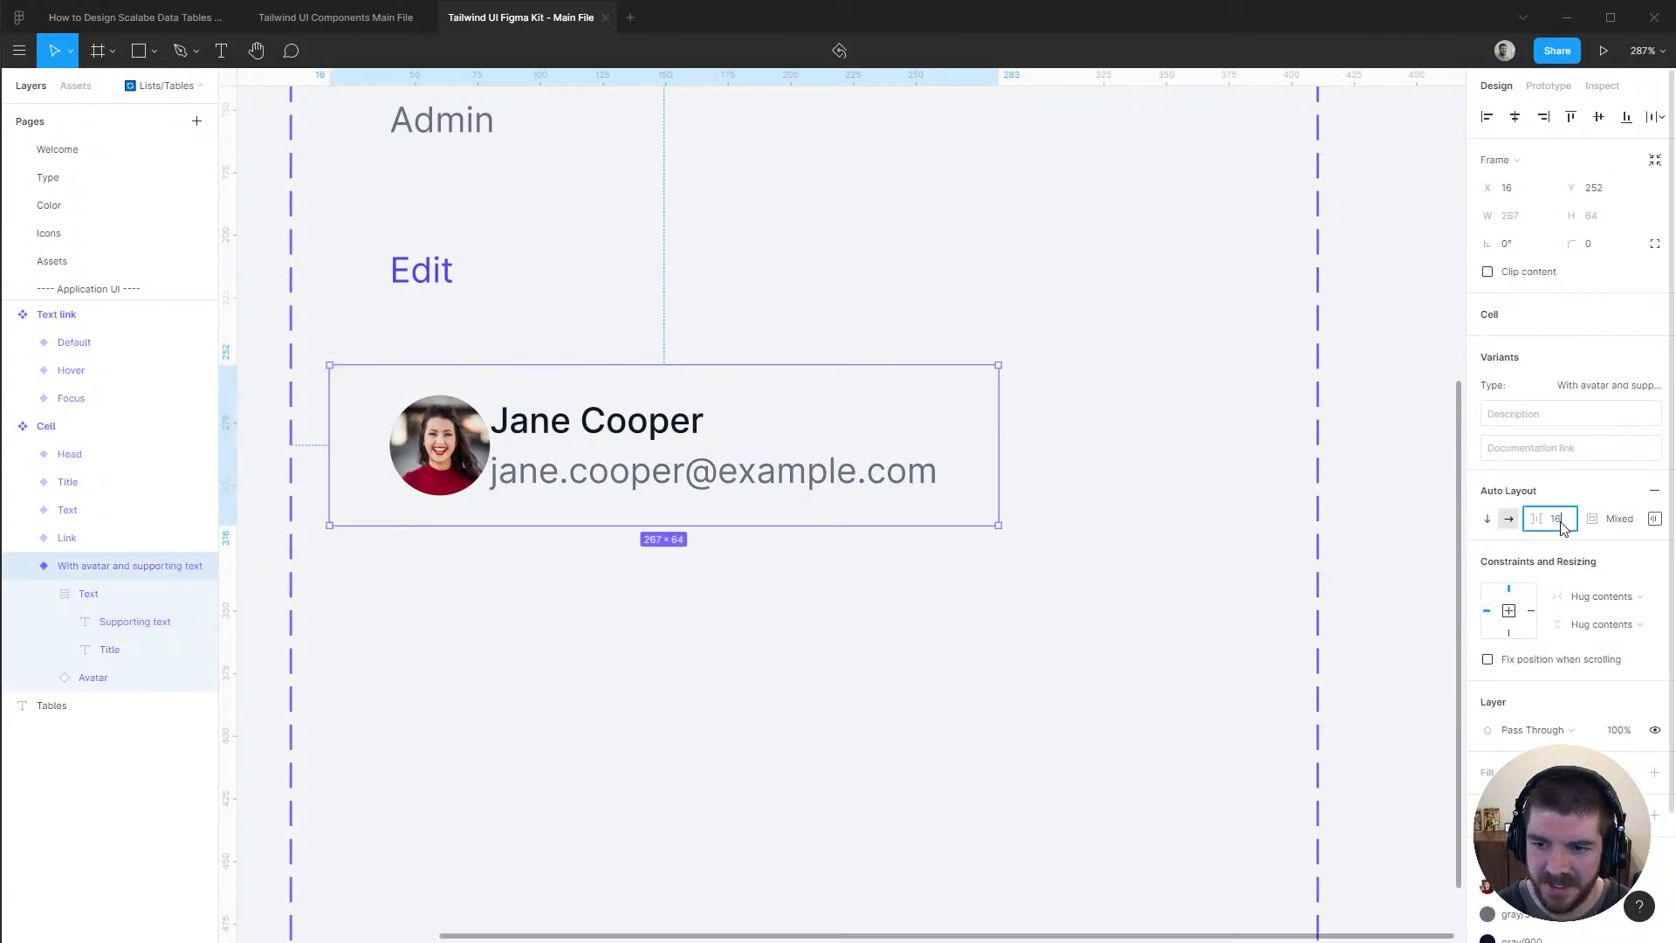
key("Return")
left_click(1067, 622)
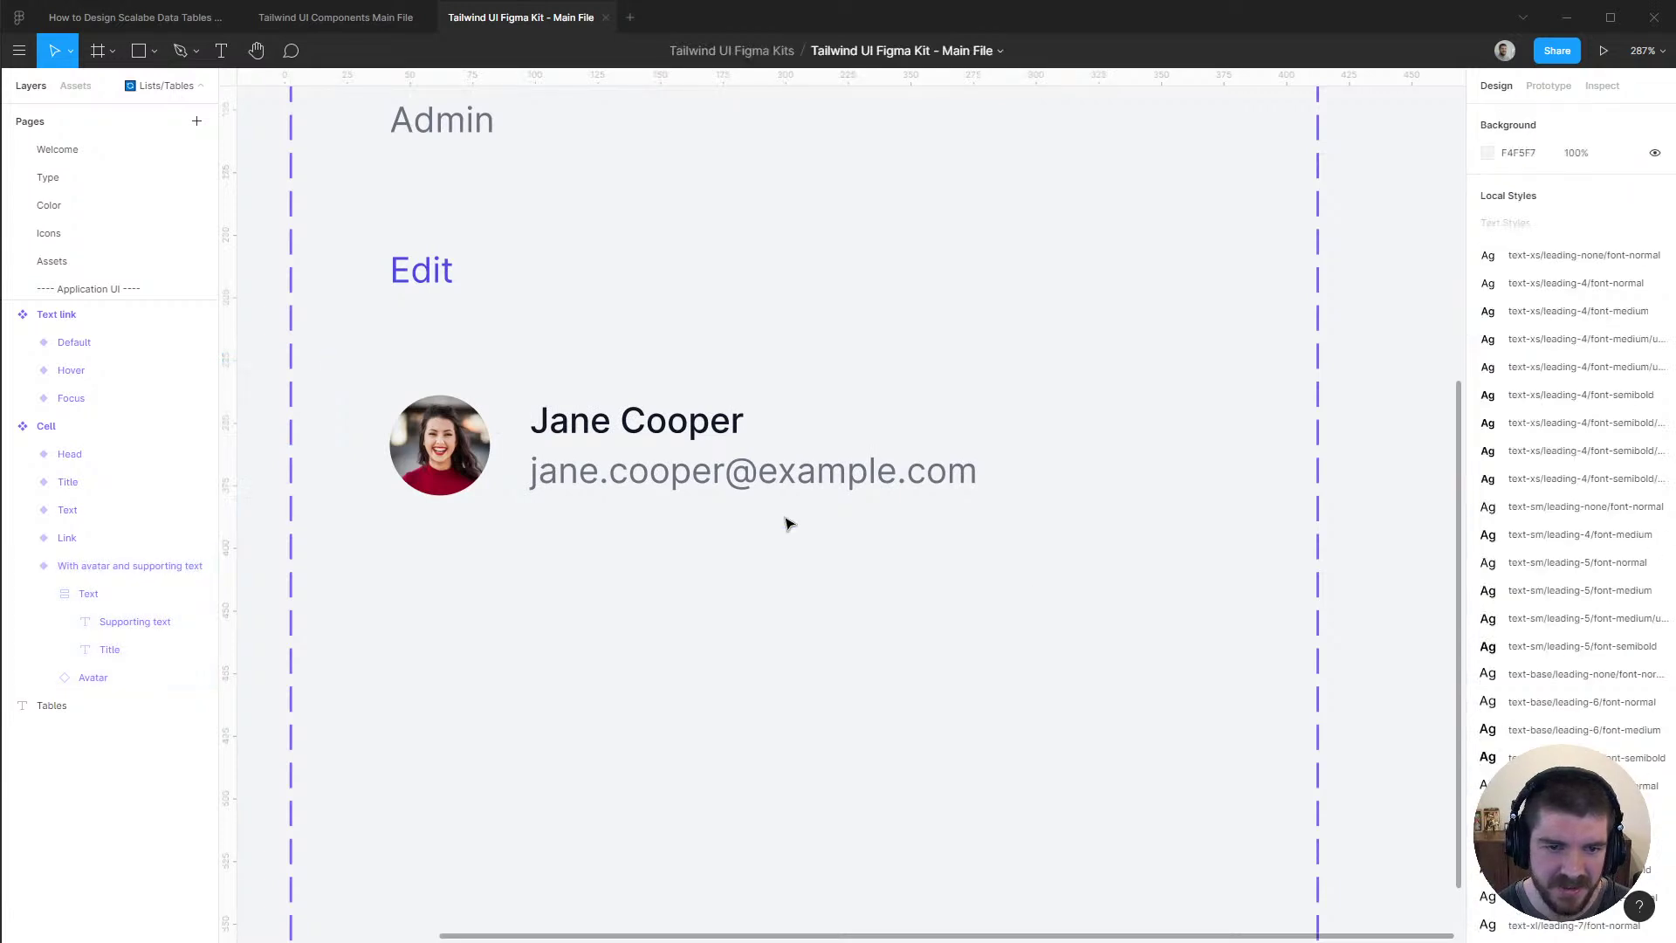
Set the Supporting text and Title layers of the With avatar and supporting text variant to fill the container width
double_click(773, 485)
double_click(821, 476)
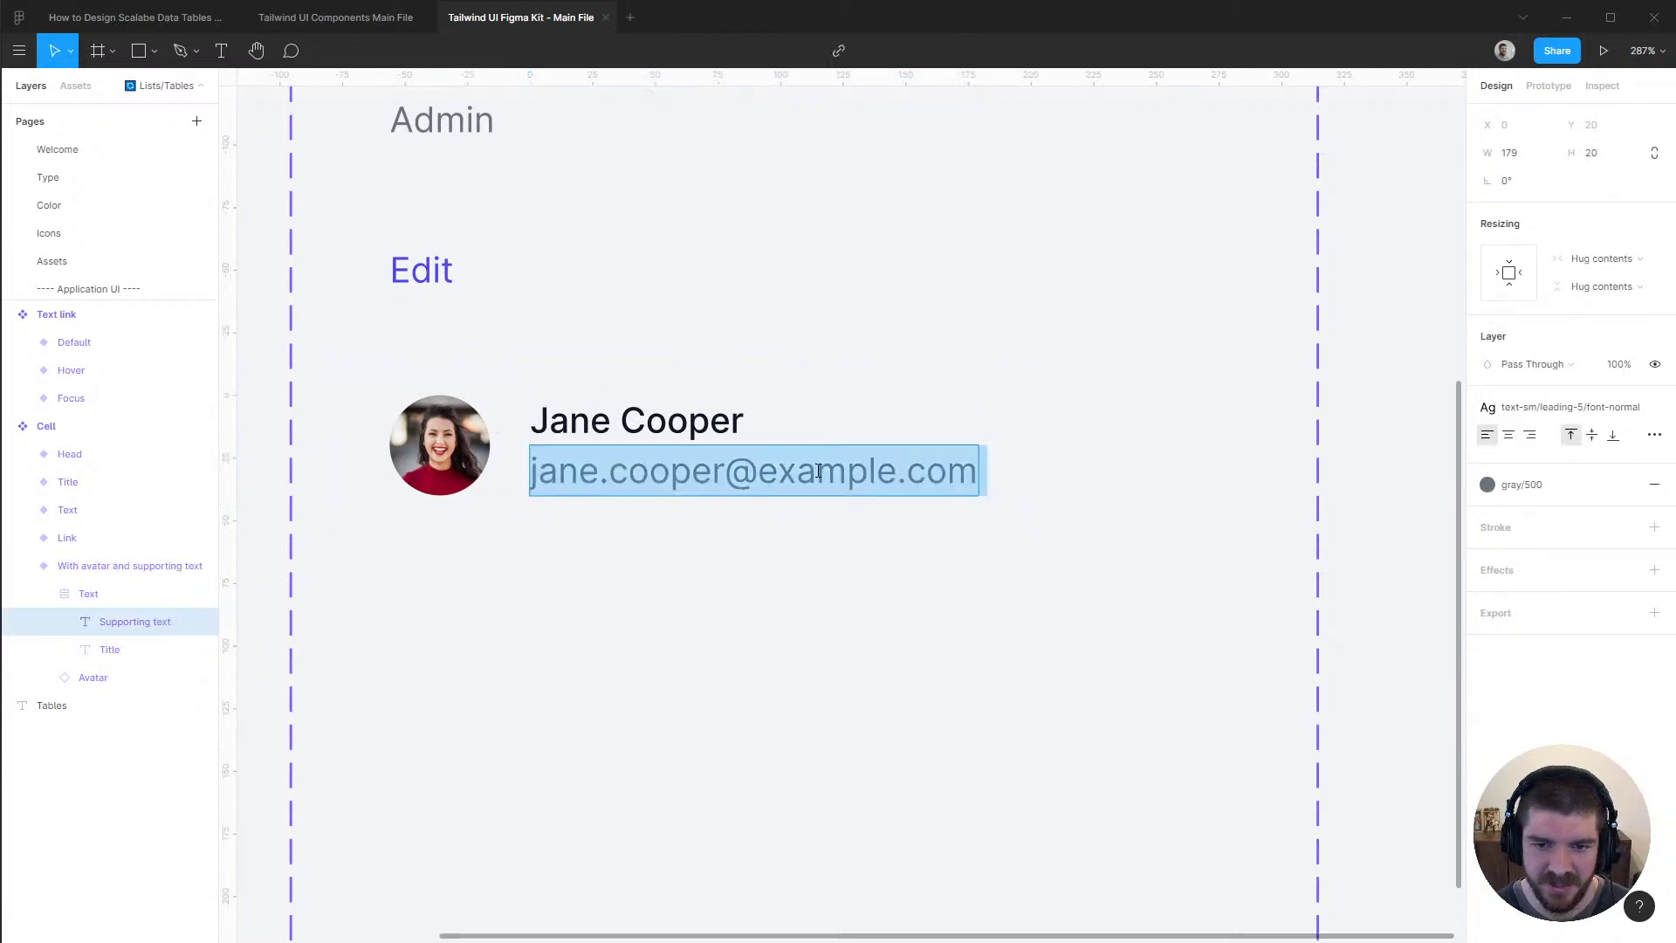
key("Right")
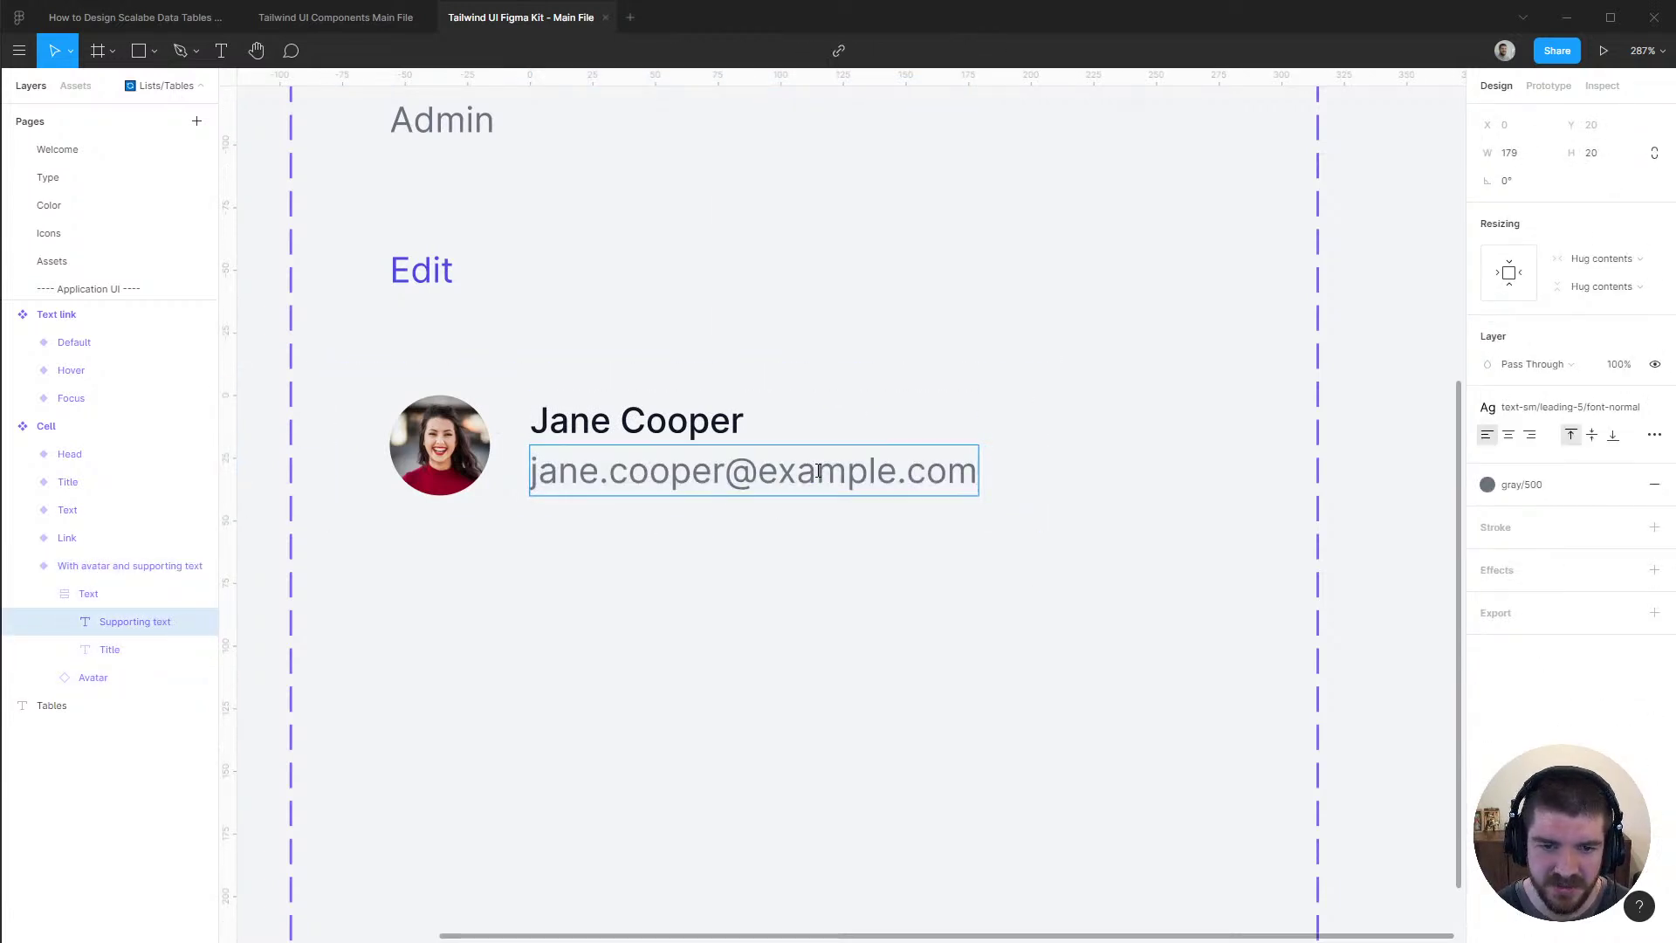
left_click(114, 650, "shift")
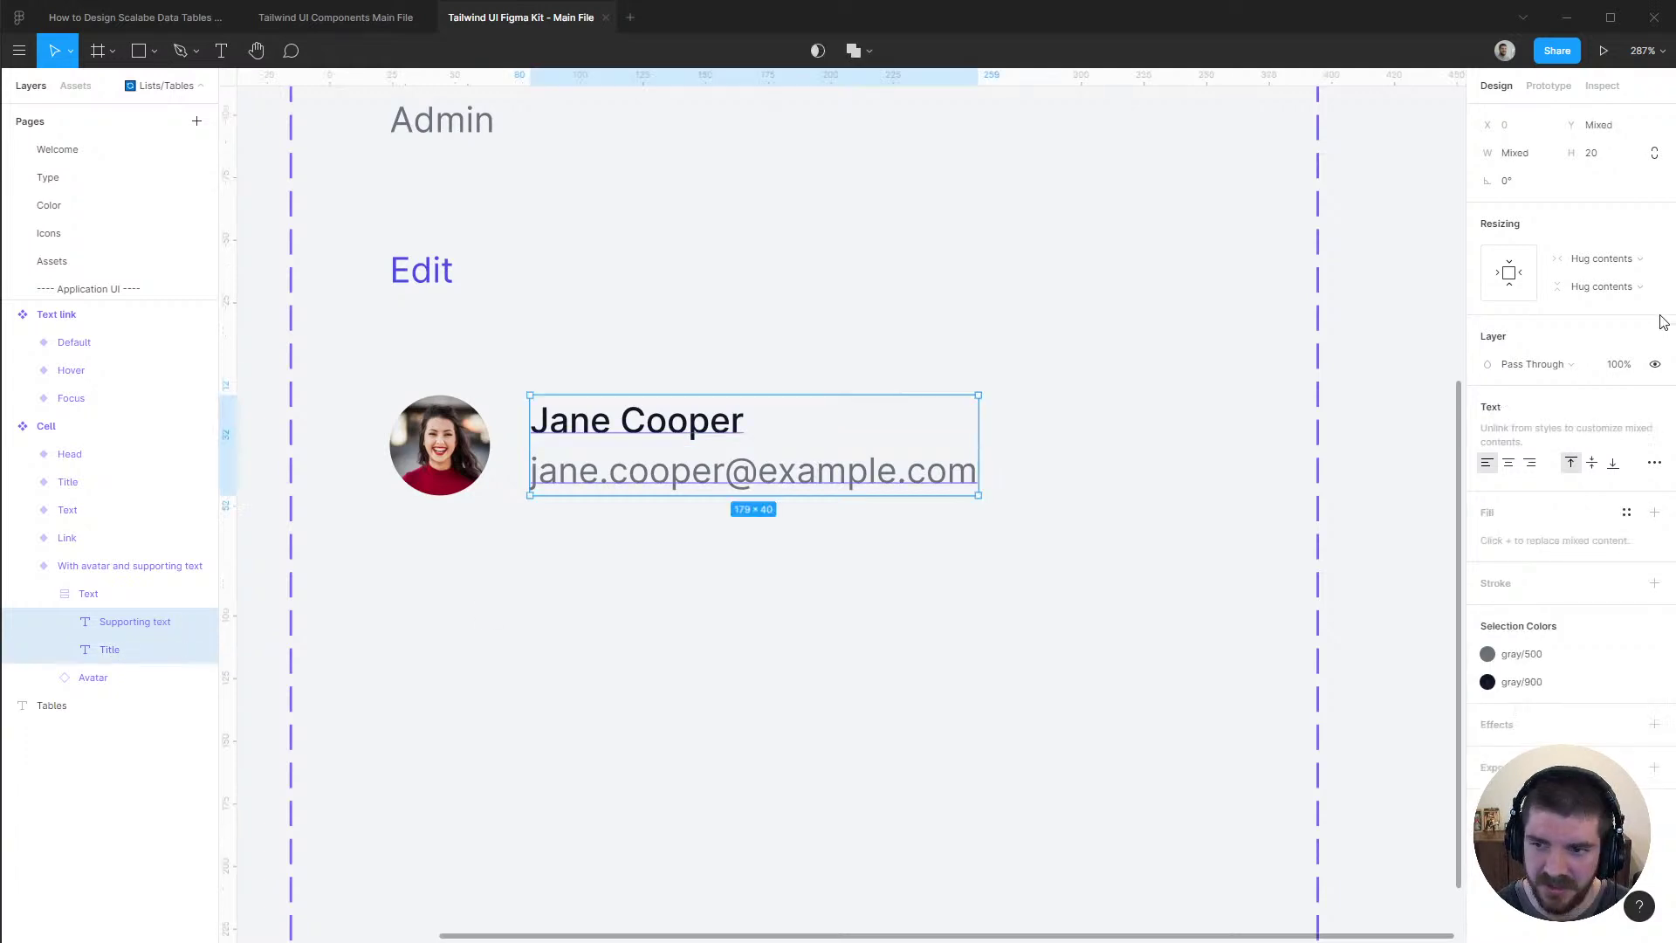
left_click(1603, 260)
left_click(1601, 279)
Set the horizontal resizing of the Text frame beside the avatar to Fill container
left_click(87, 594)
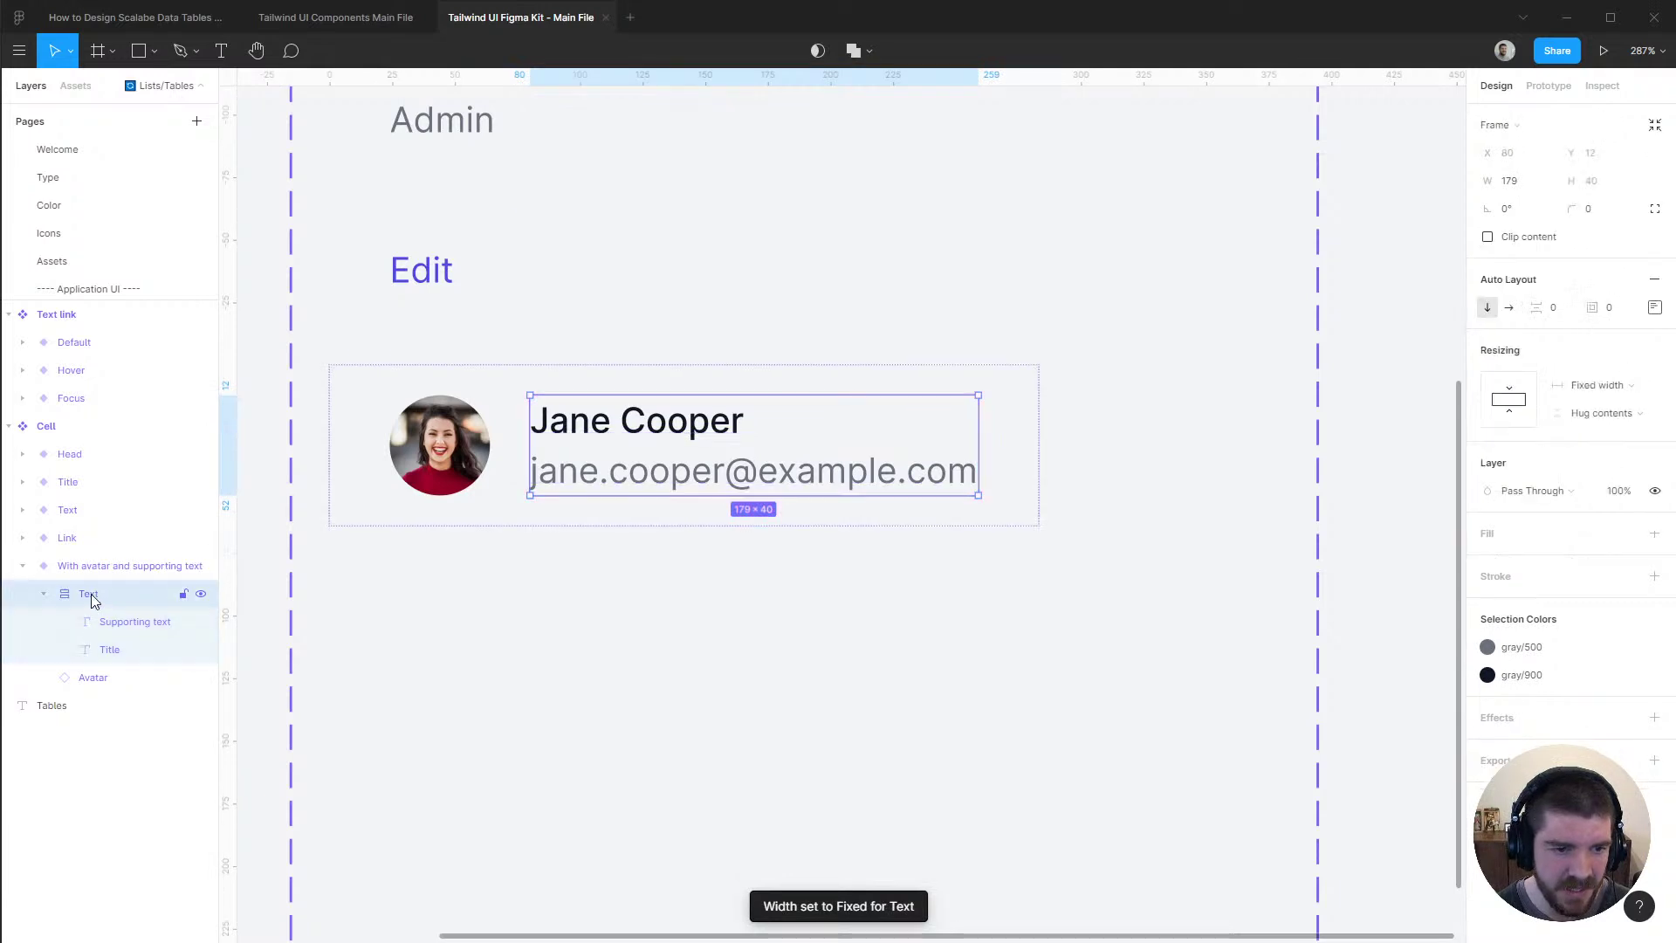
left_click(1604, 385)
left_click(1578, 425)
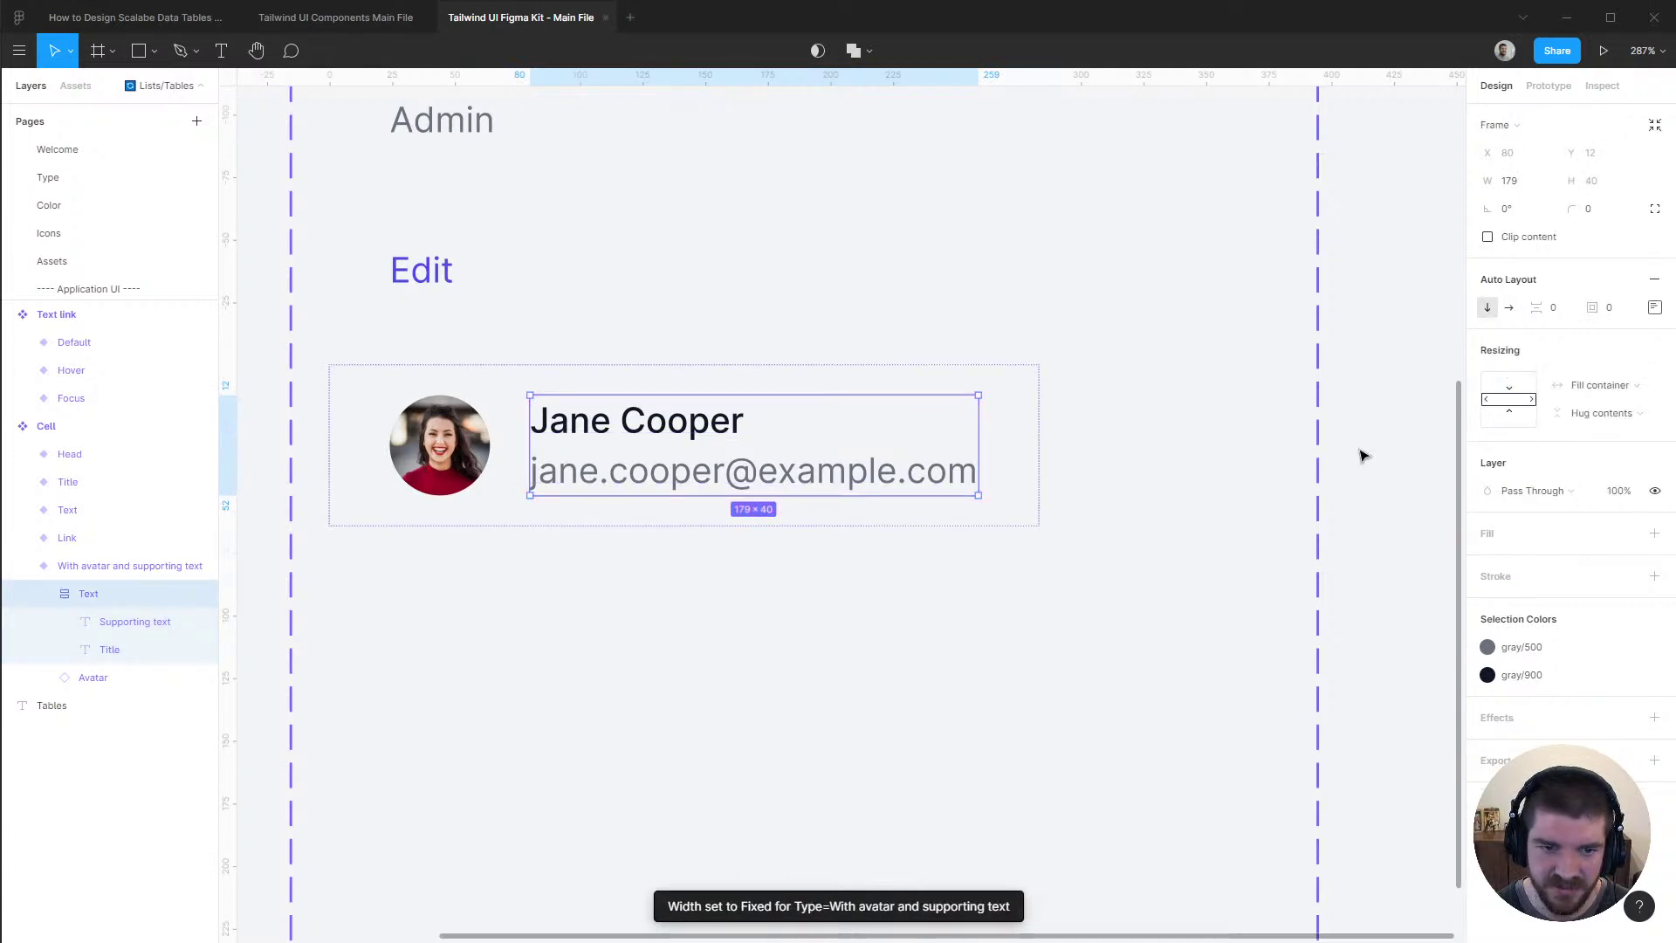
Align the contents of the With avatar and supporting text variant to the top left and resize the variant to 302 wide
left_click(105, 567)
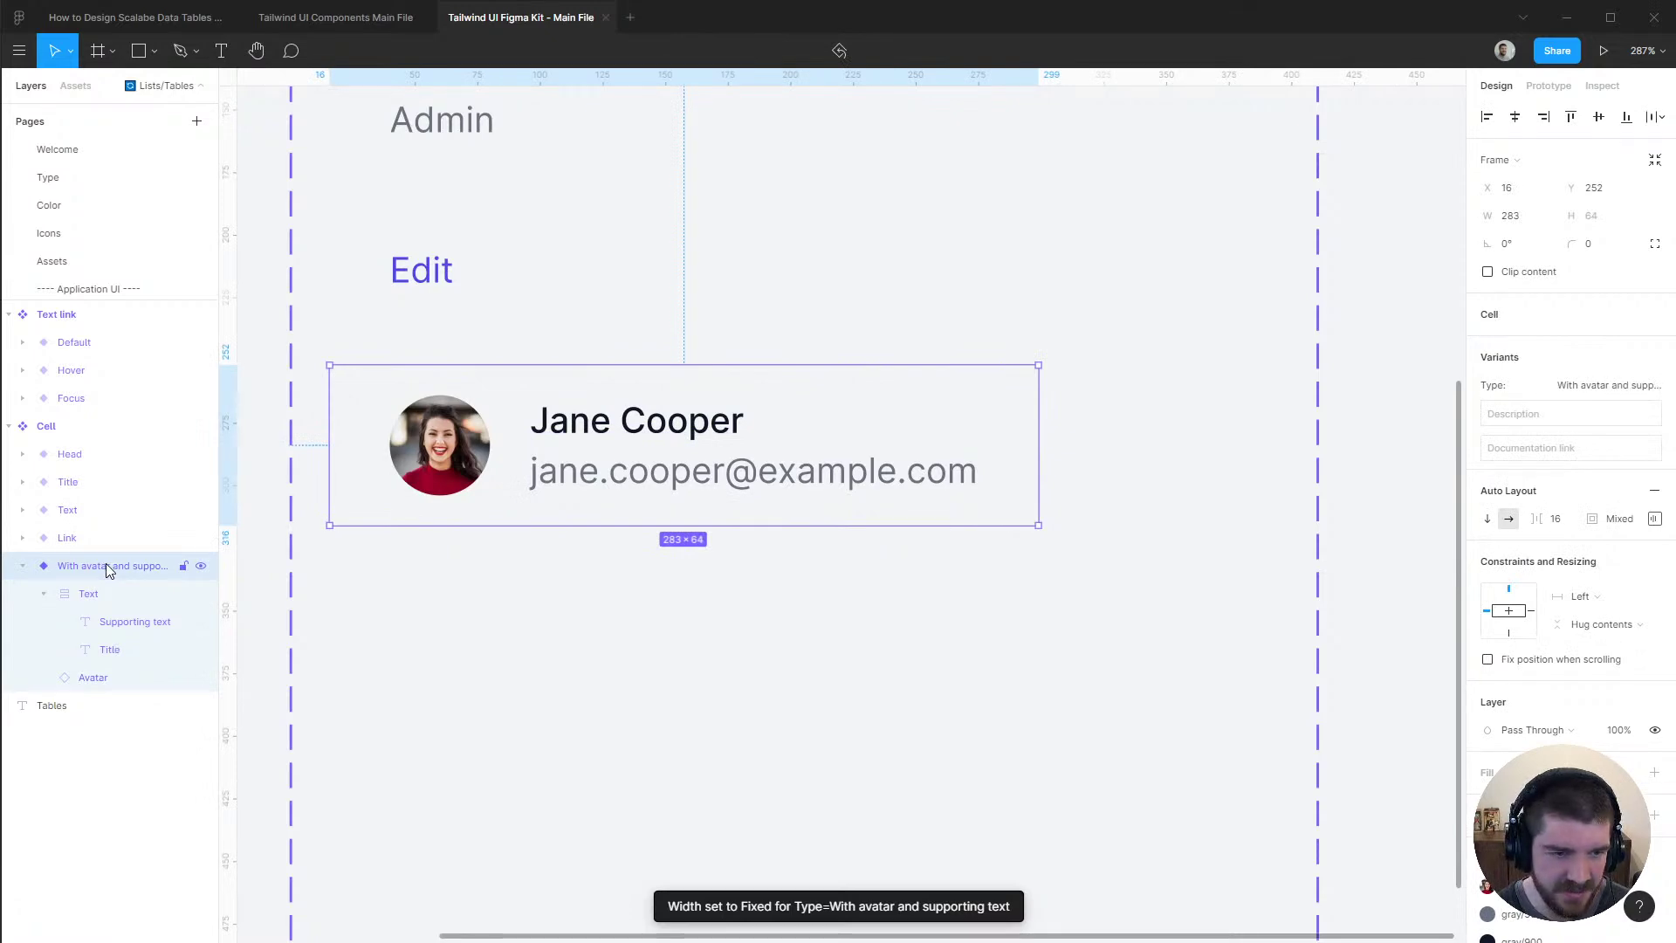
left_click_drag(1040, 465, 931, 462)
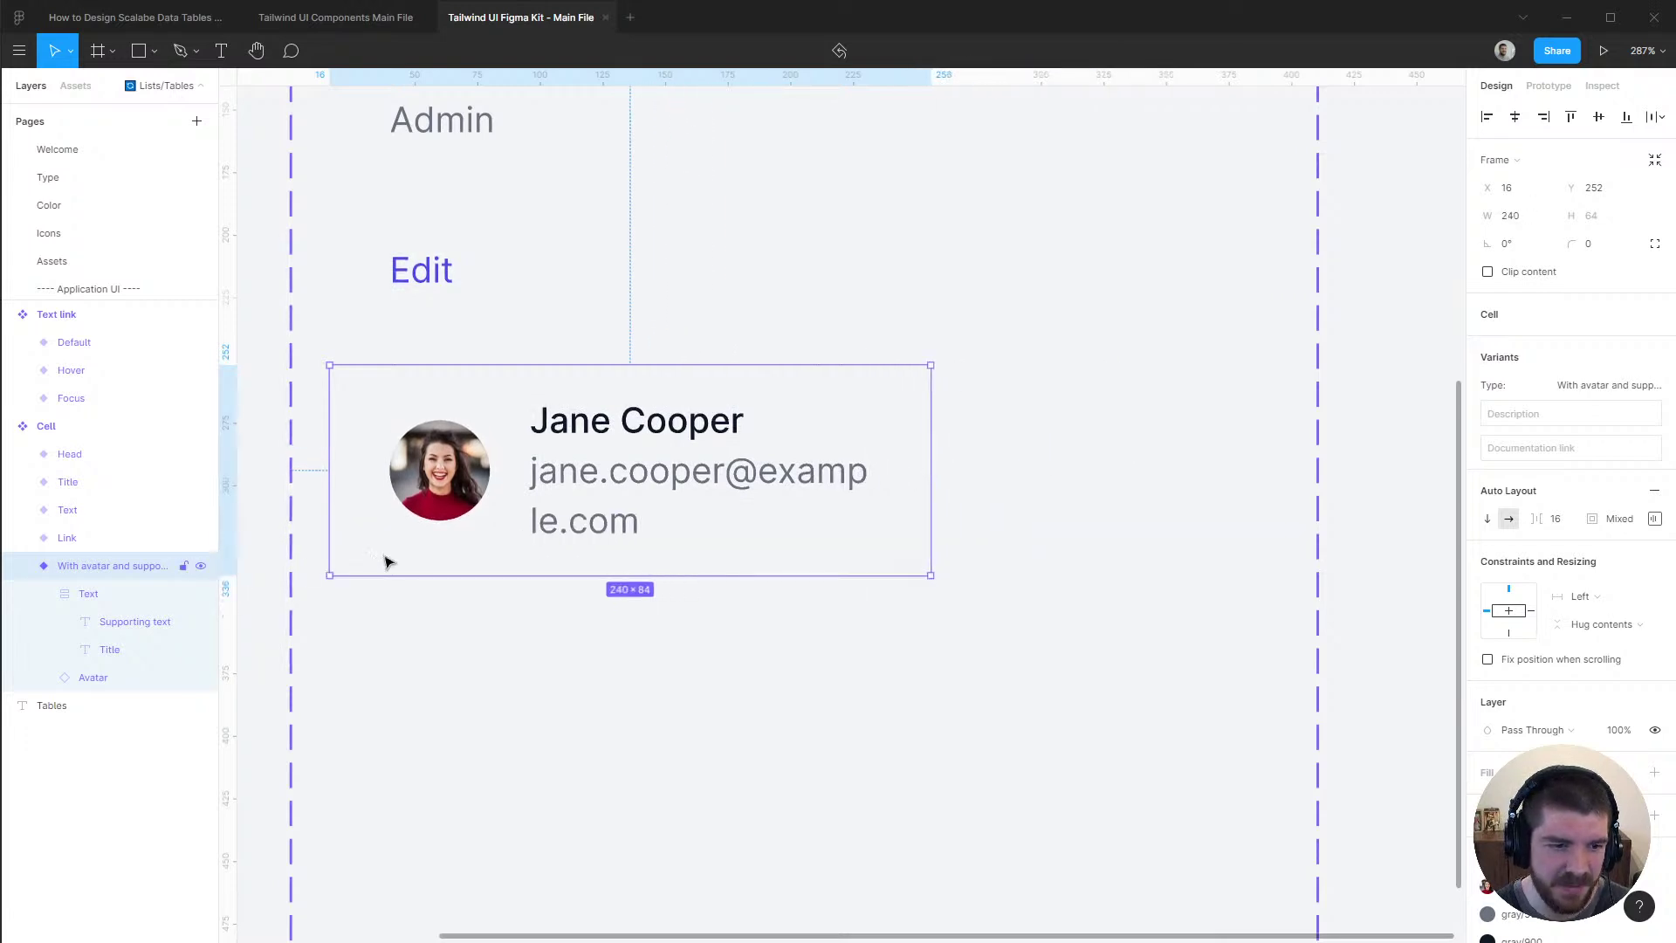
left_click(1654, 519)
left_click(1581, 580)
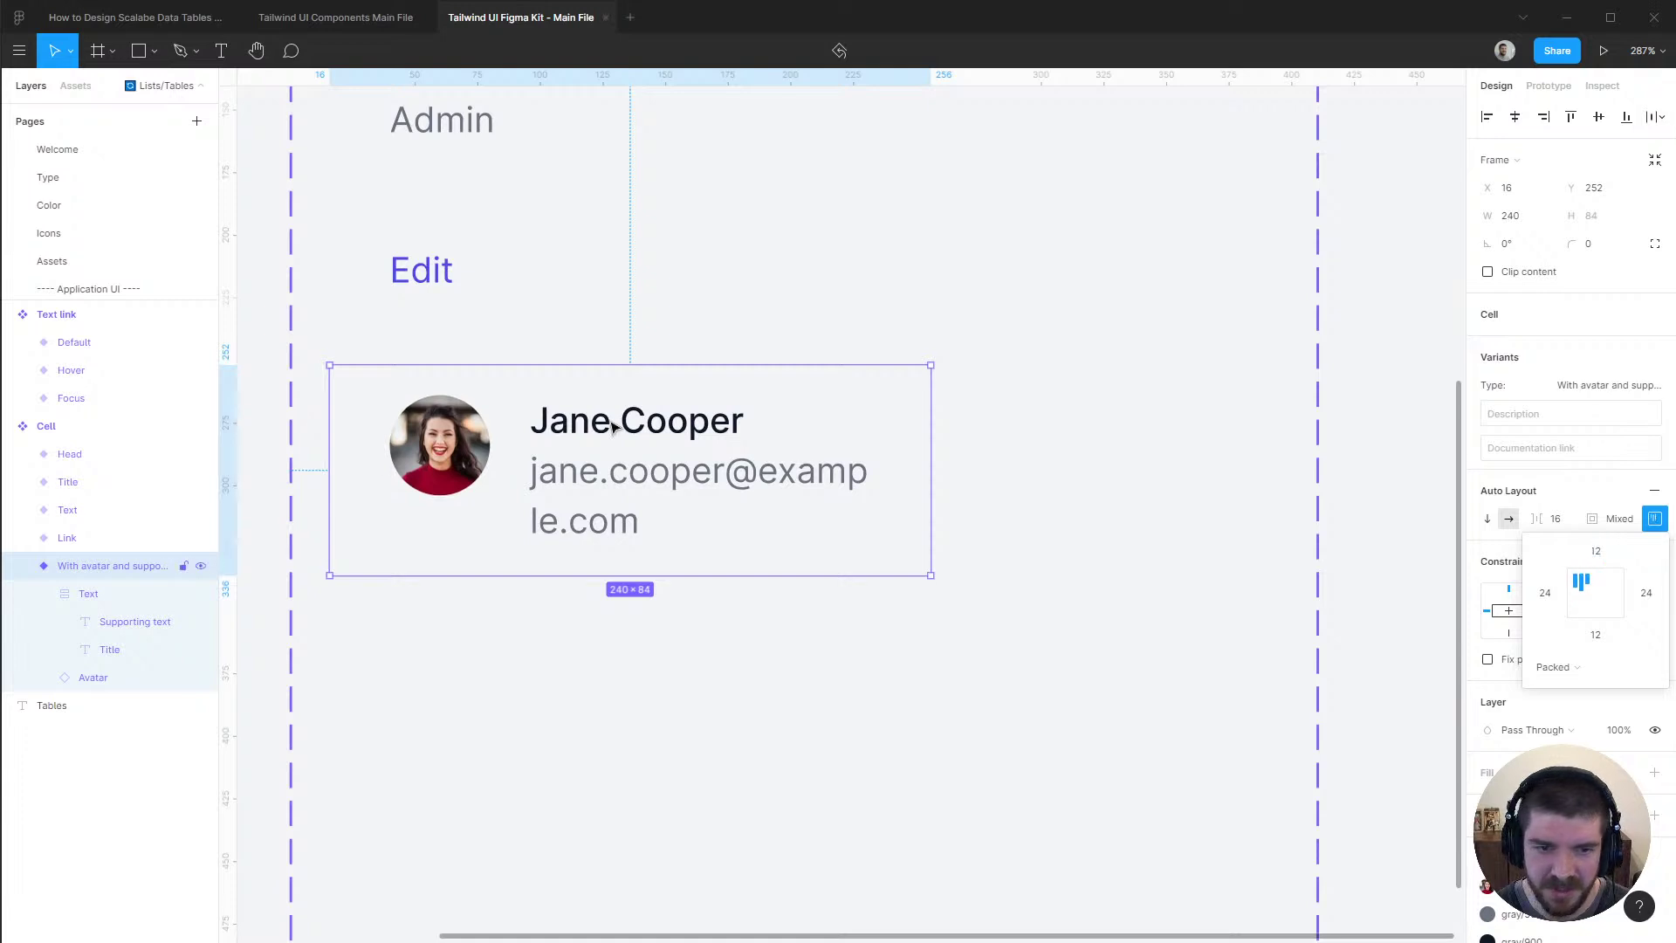
left_click_drag(934, 495, 1088, 485)
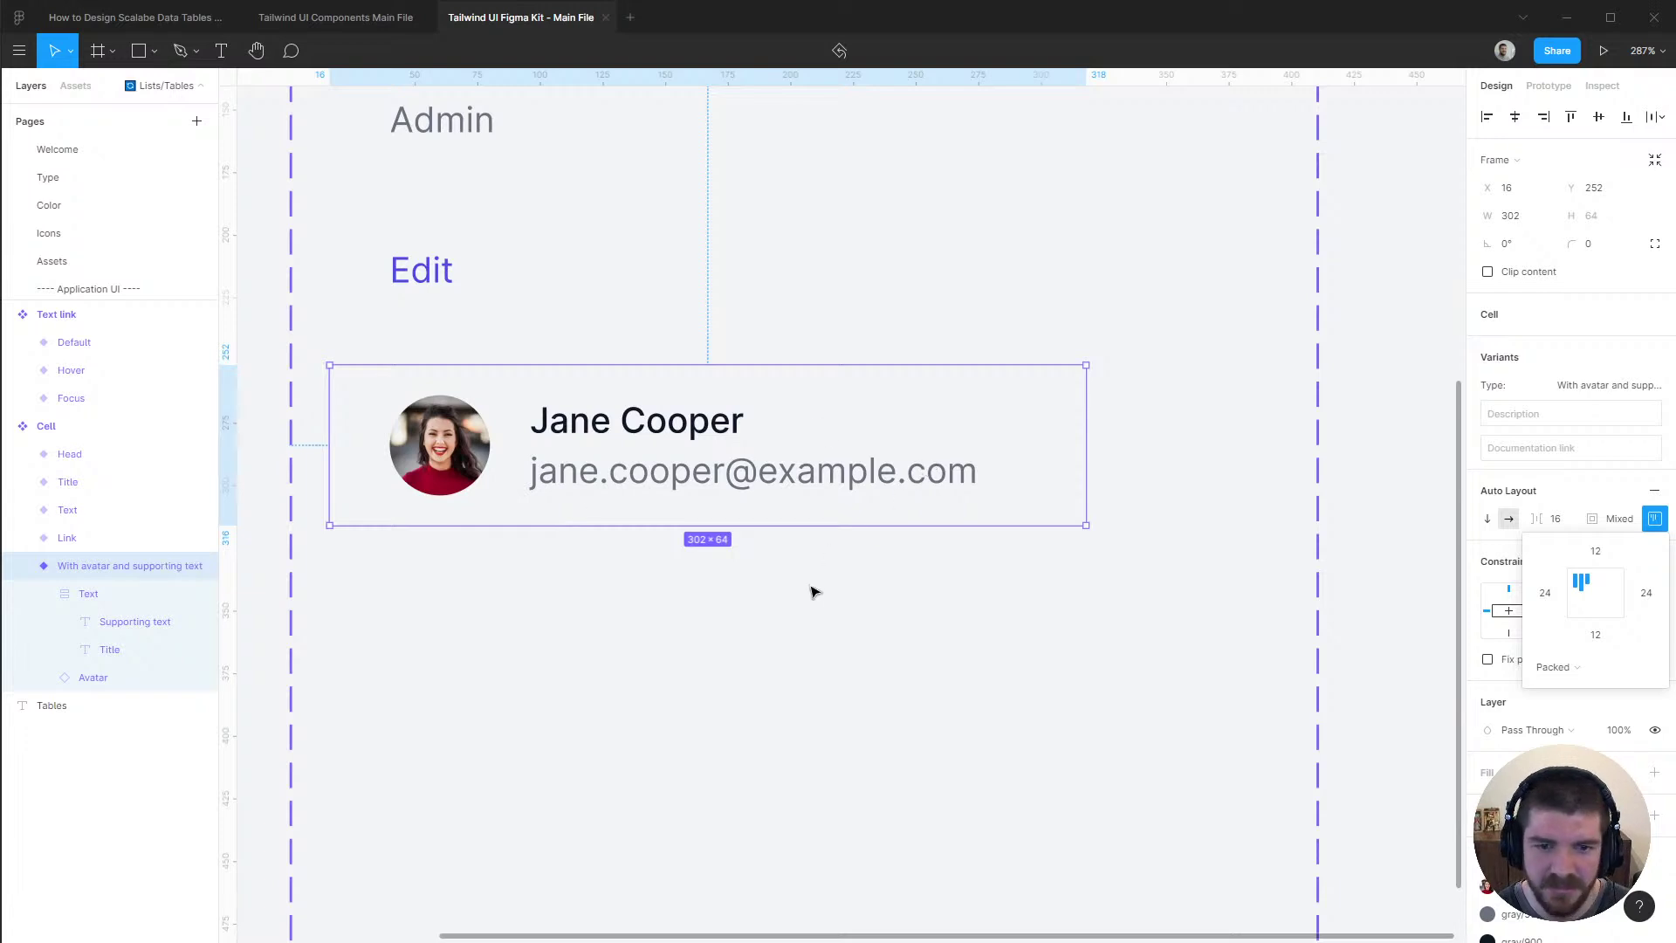
Examine the avatar cell's markup on the Tailwind UI page in Firefox and the resizing of the variant's two text layers in Figma
key("alt+Tab")
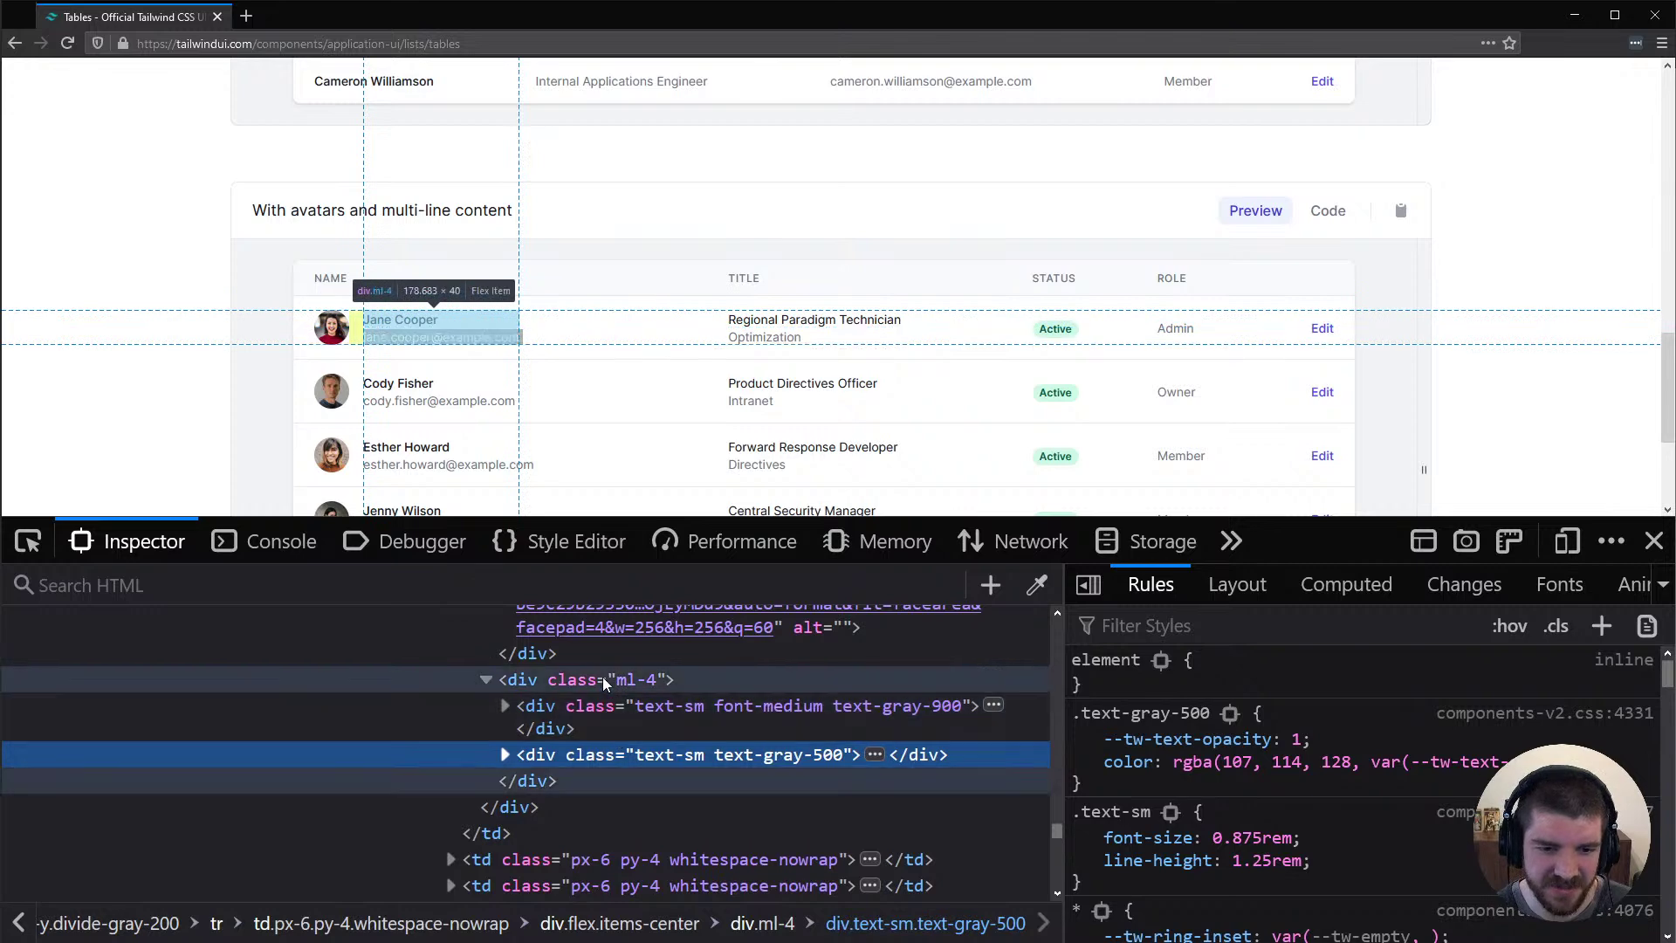
scroll(602, 677, "up", 5)
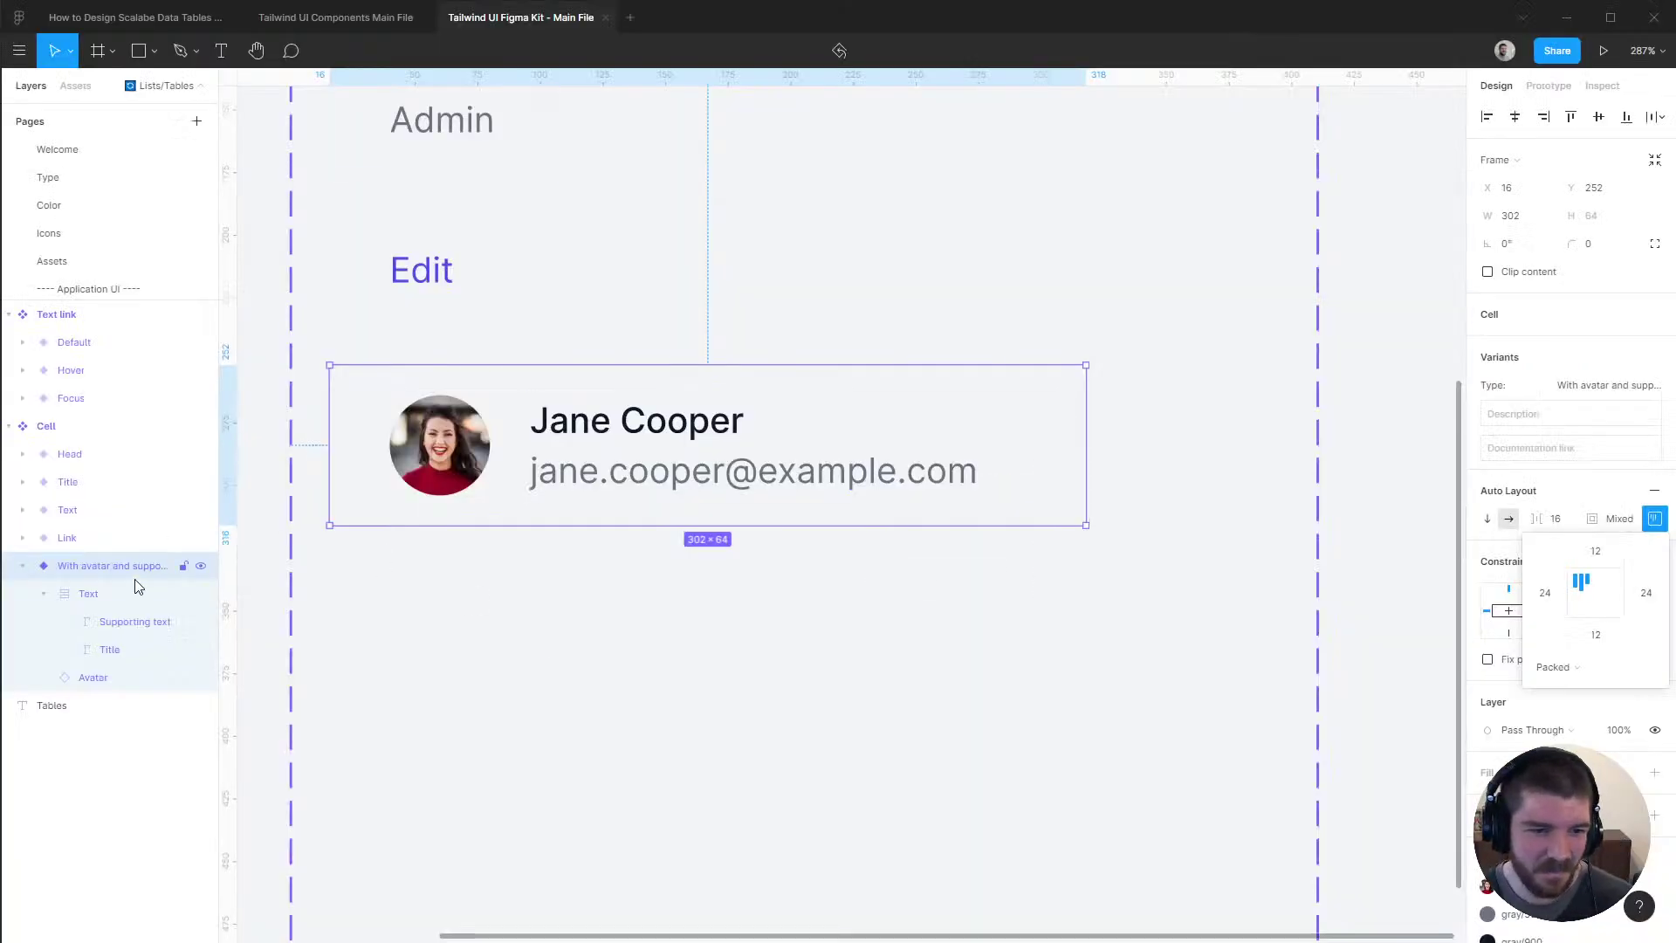
left_click(123, 621)
left_click(116, 650, "shift")
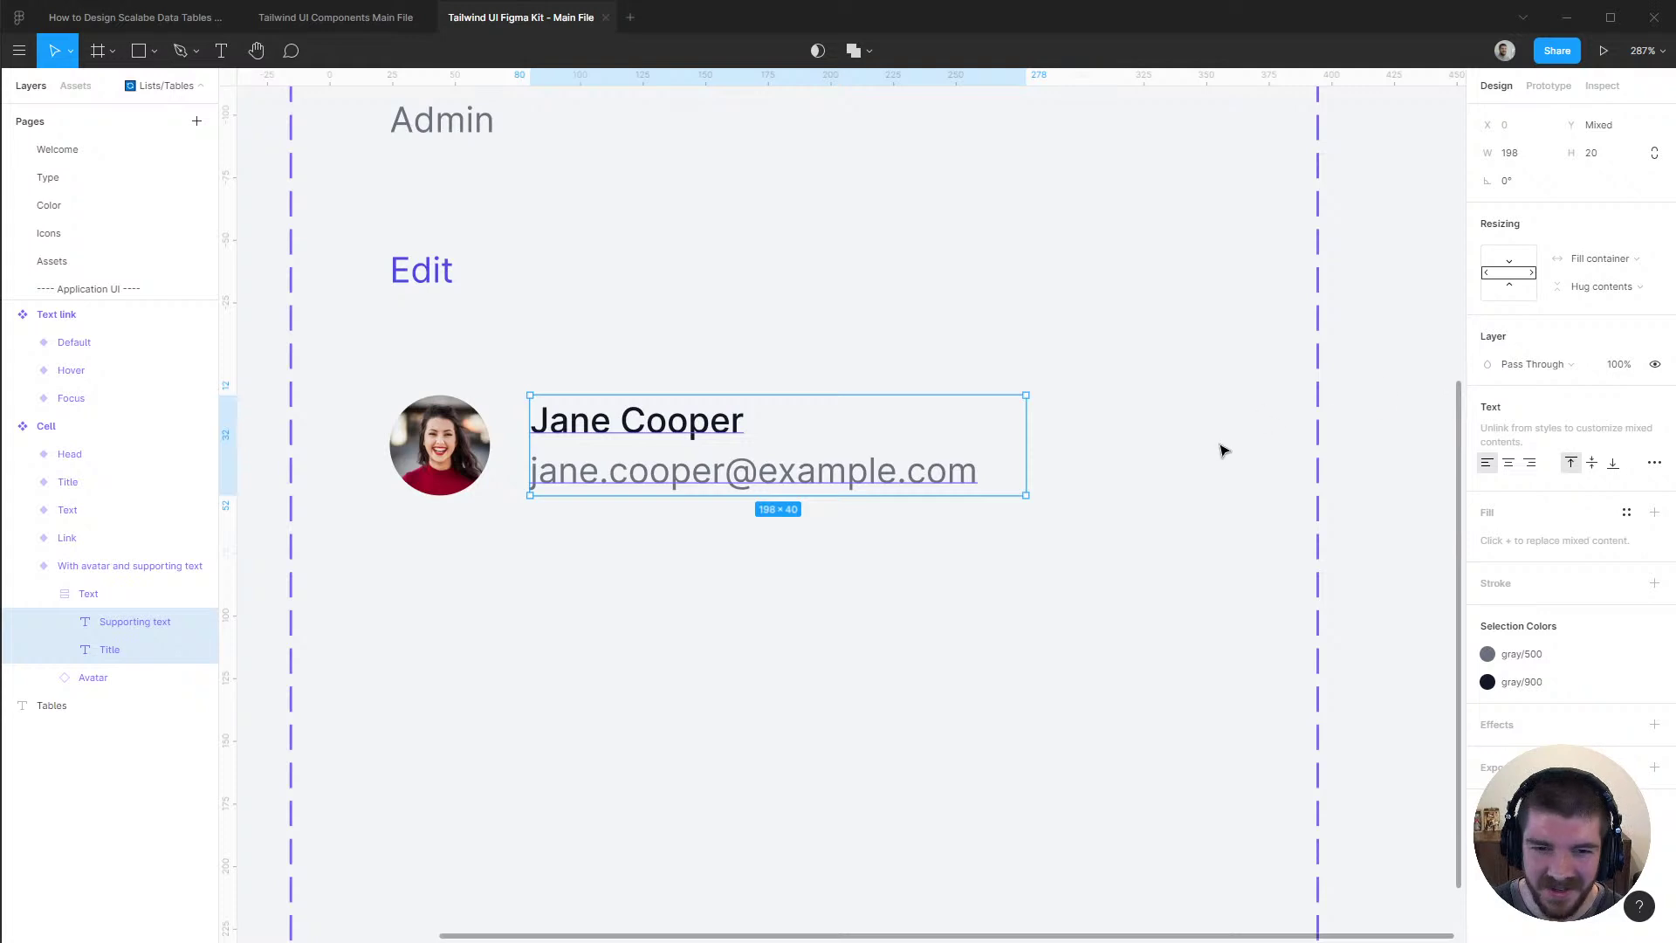
key("Escape")
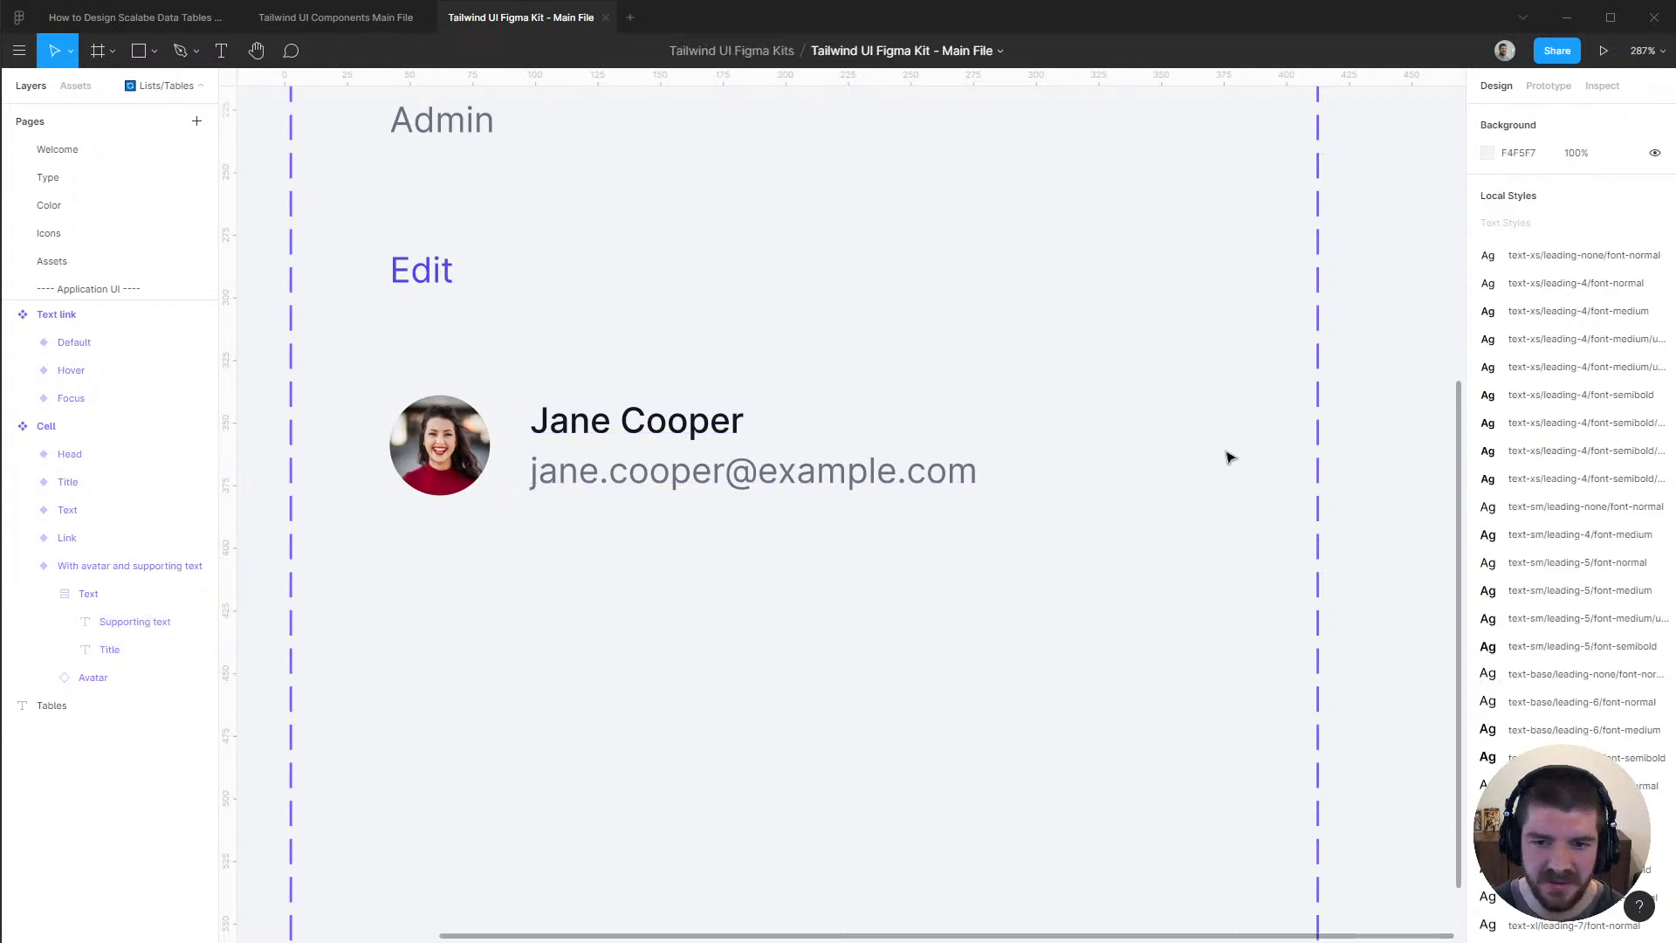
scroll(1113, 515, "down", 1)
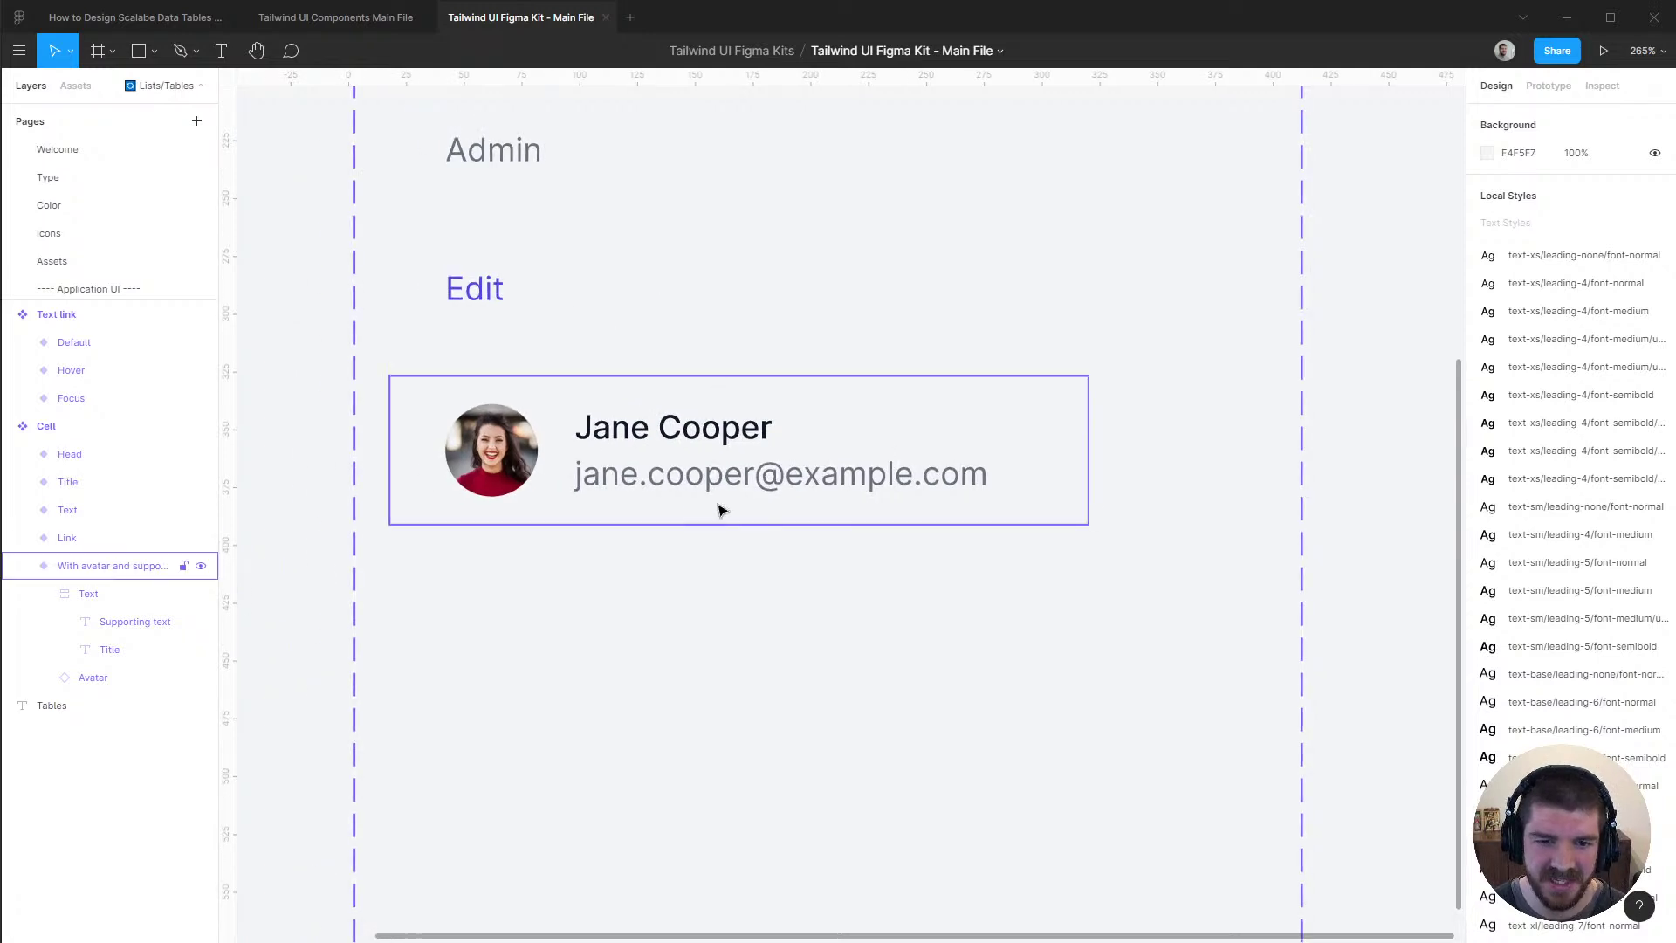
Duplicate the With avatar and supporting text variant and set the copy's Type to "With supporting text"
left_click(23, 566)
left_click(121, 578)
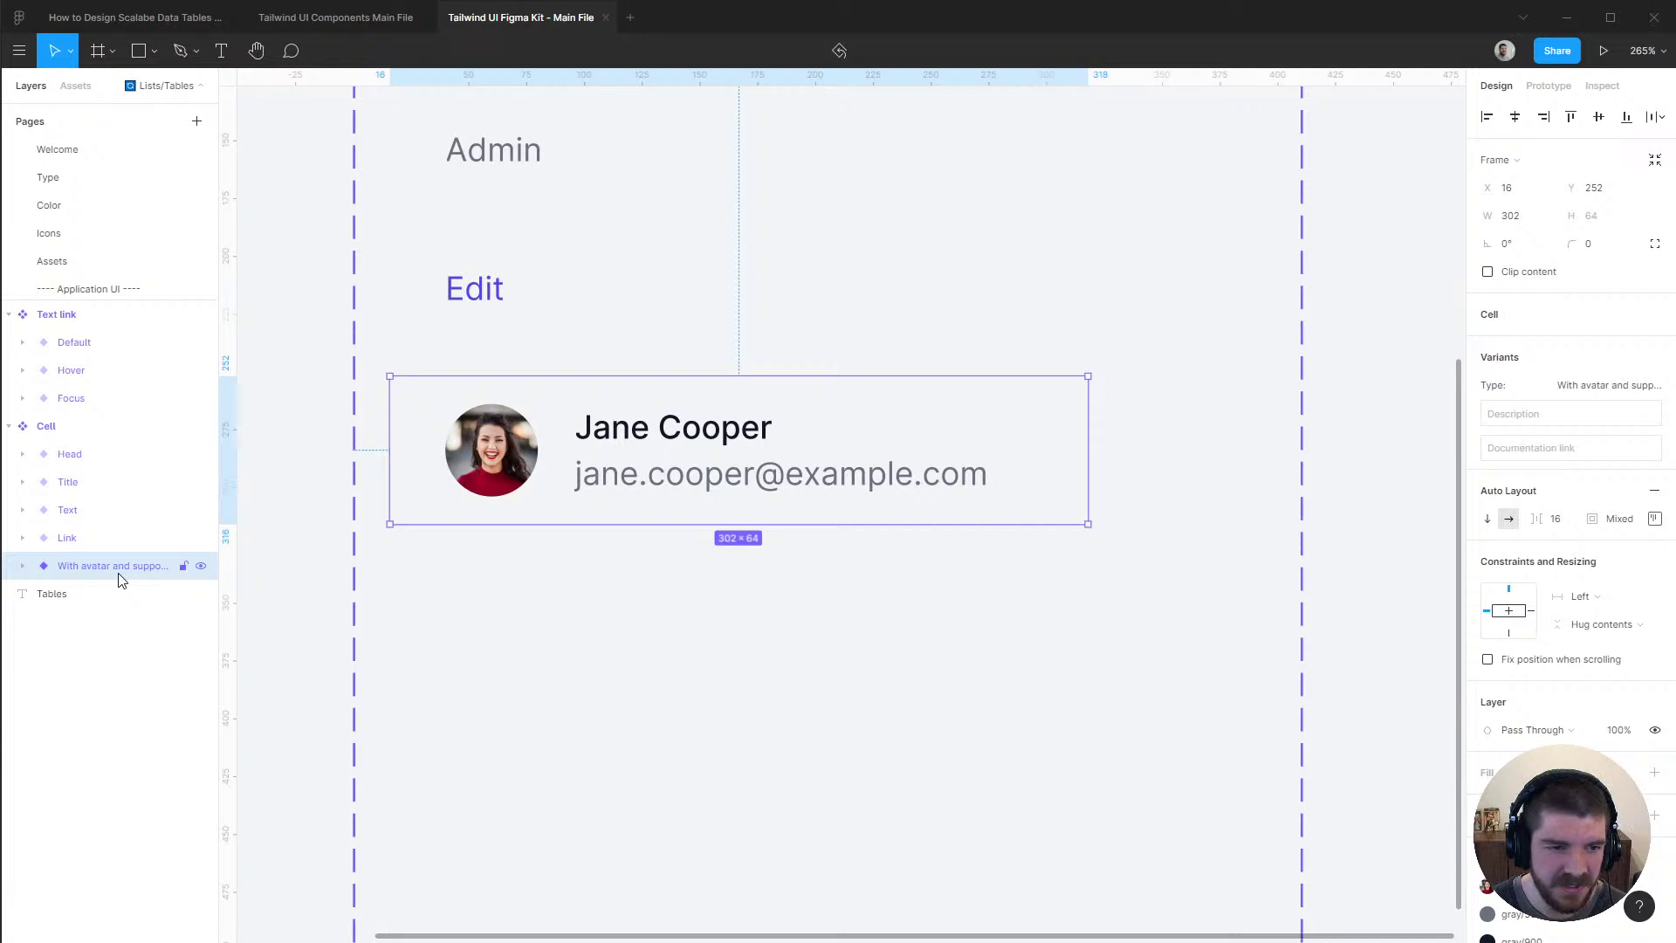
key("ctrl+d")
left_click(1609, 388)
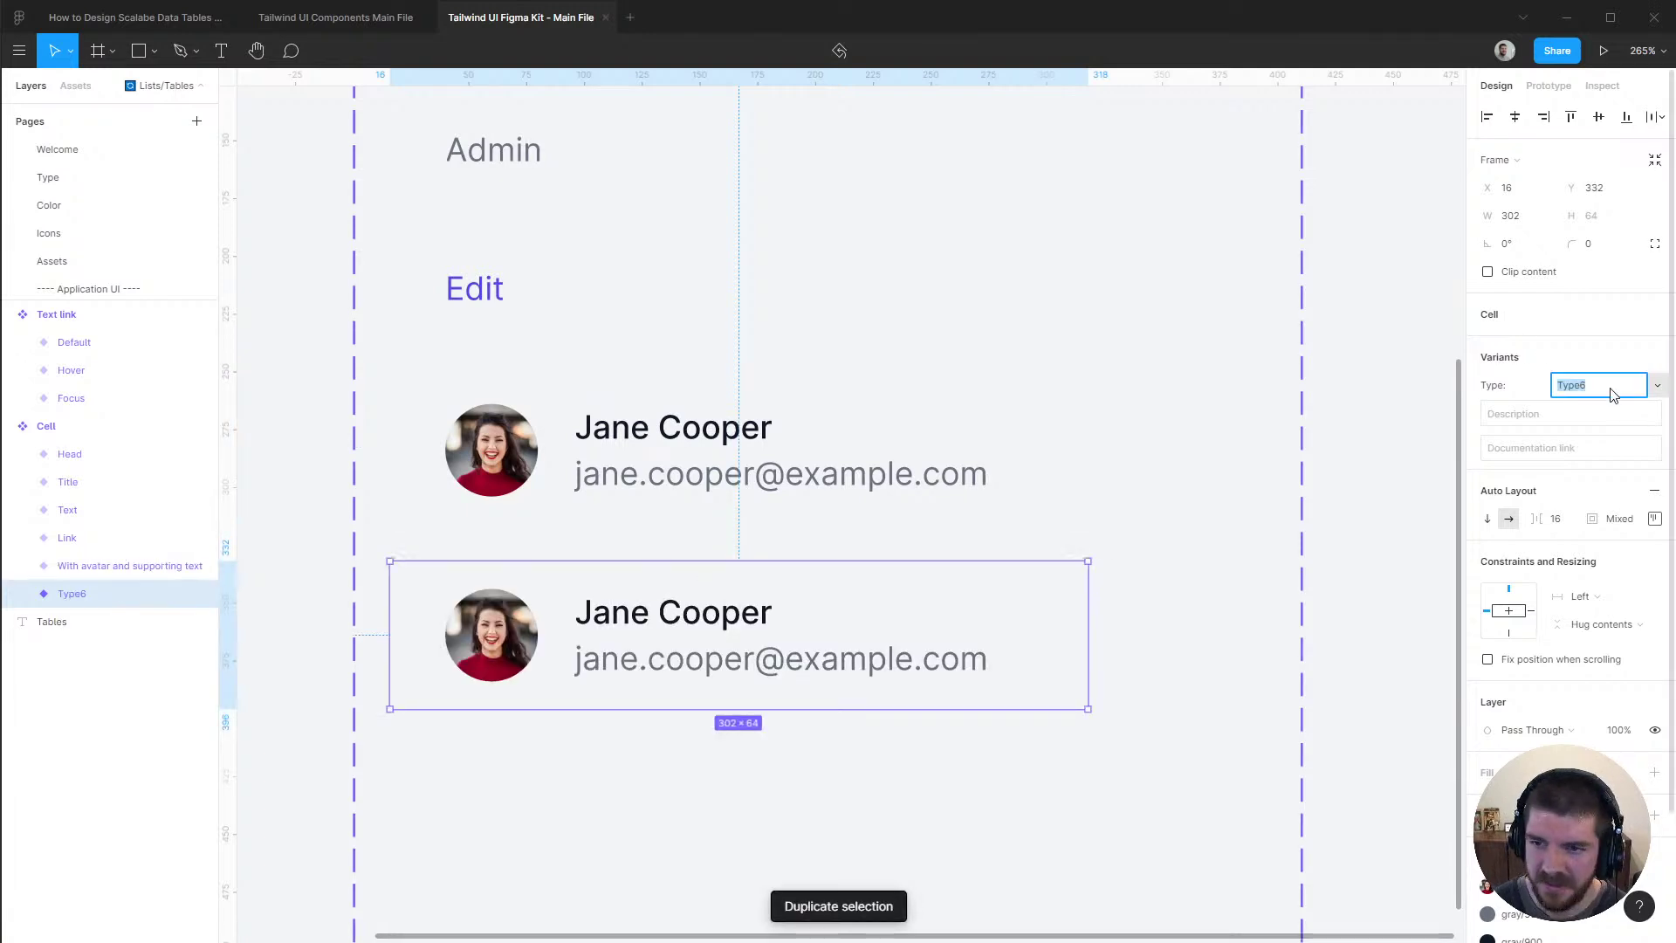
type("With suppo")
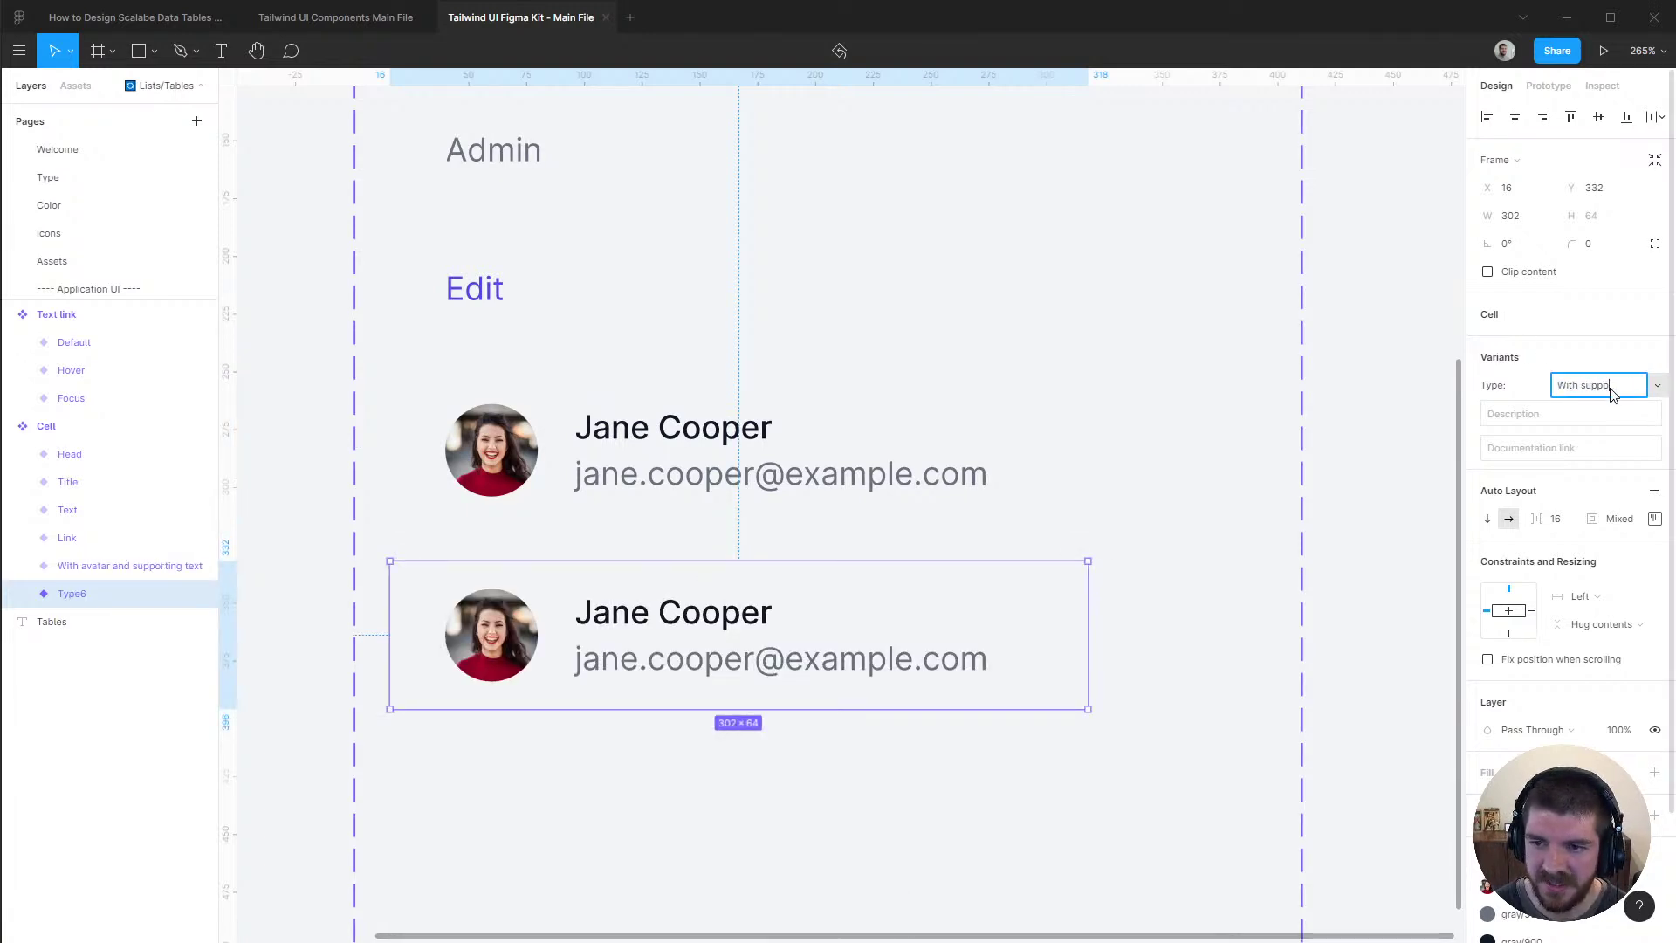
type("rting text")
key("Return")
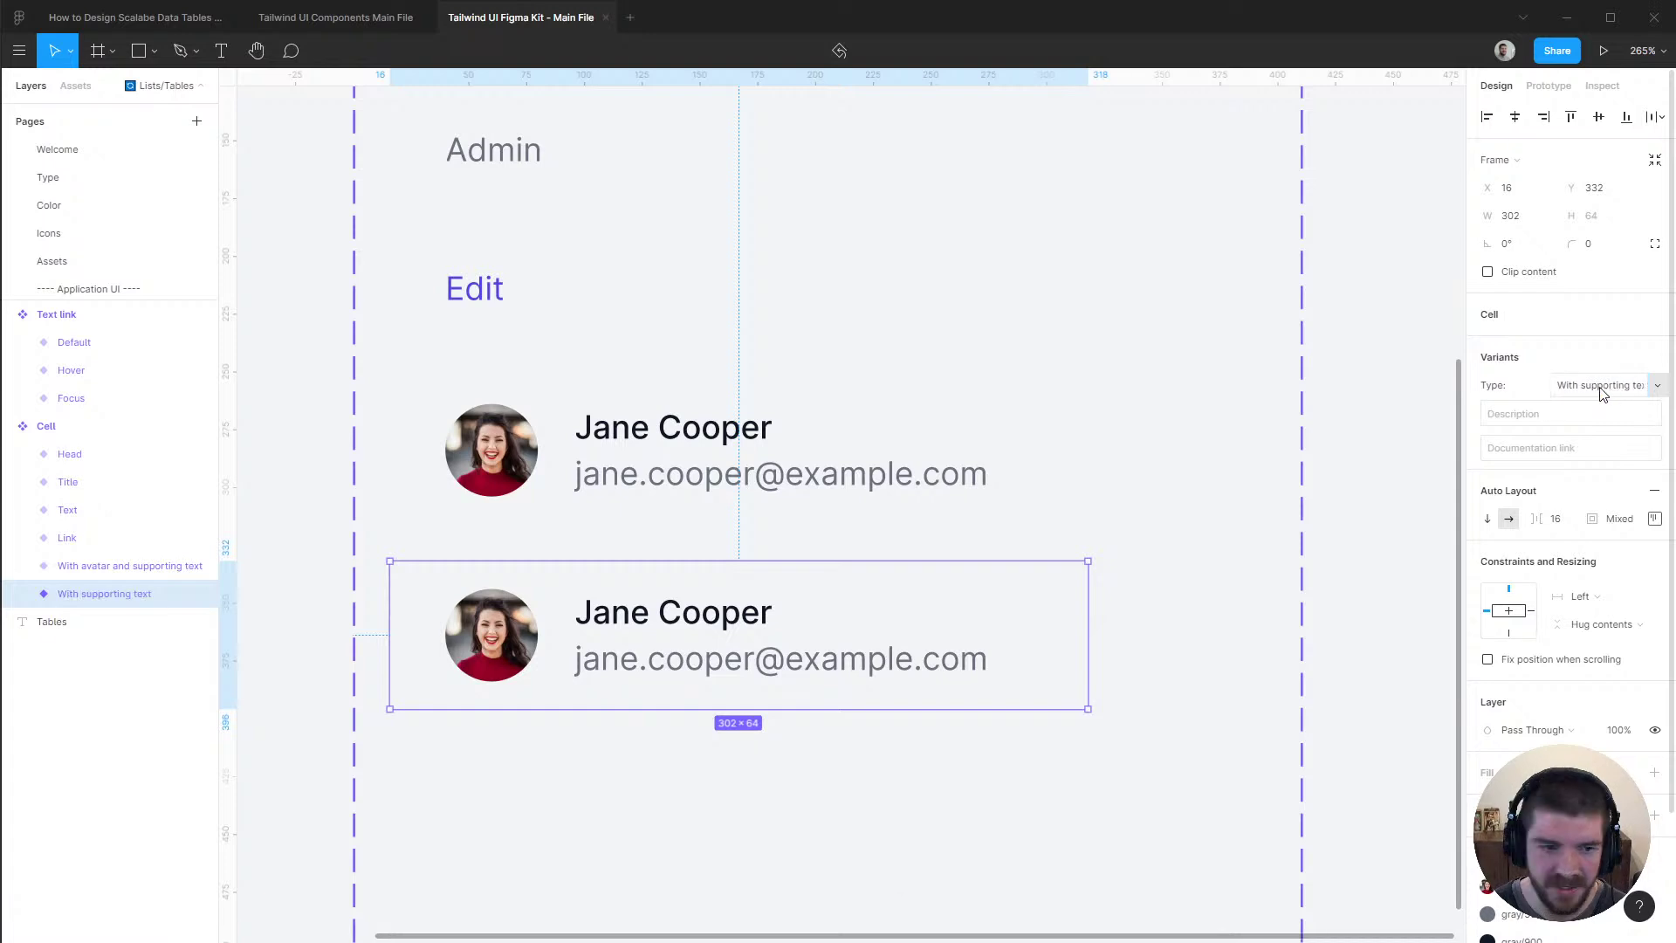
Delete the Avatar layer from the With supporting text variant
left_click(21, 595, "alt")
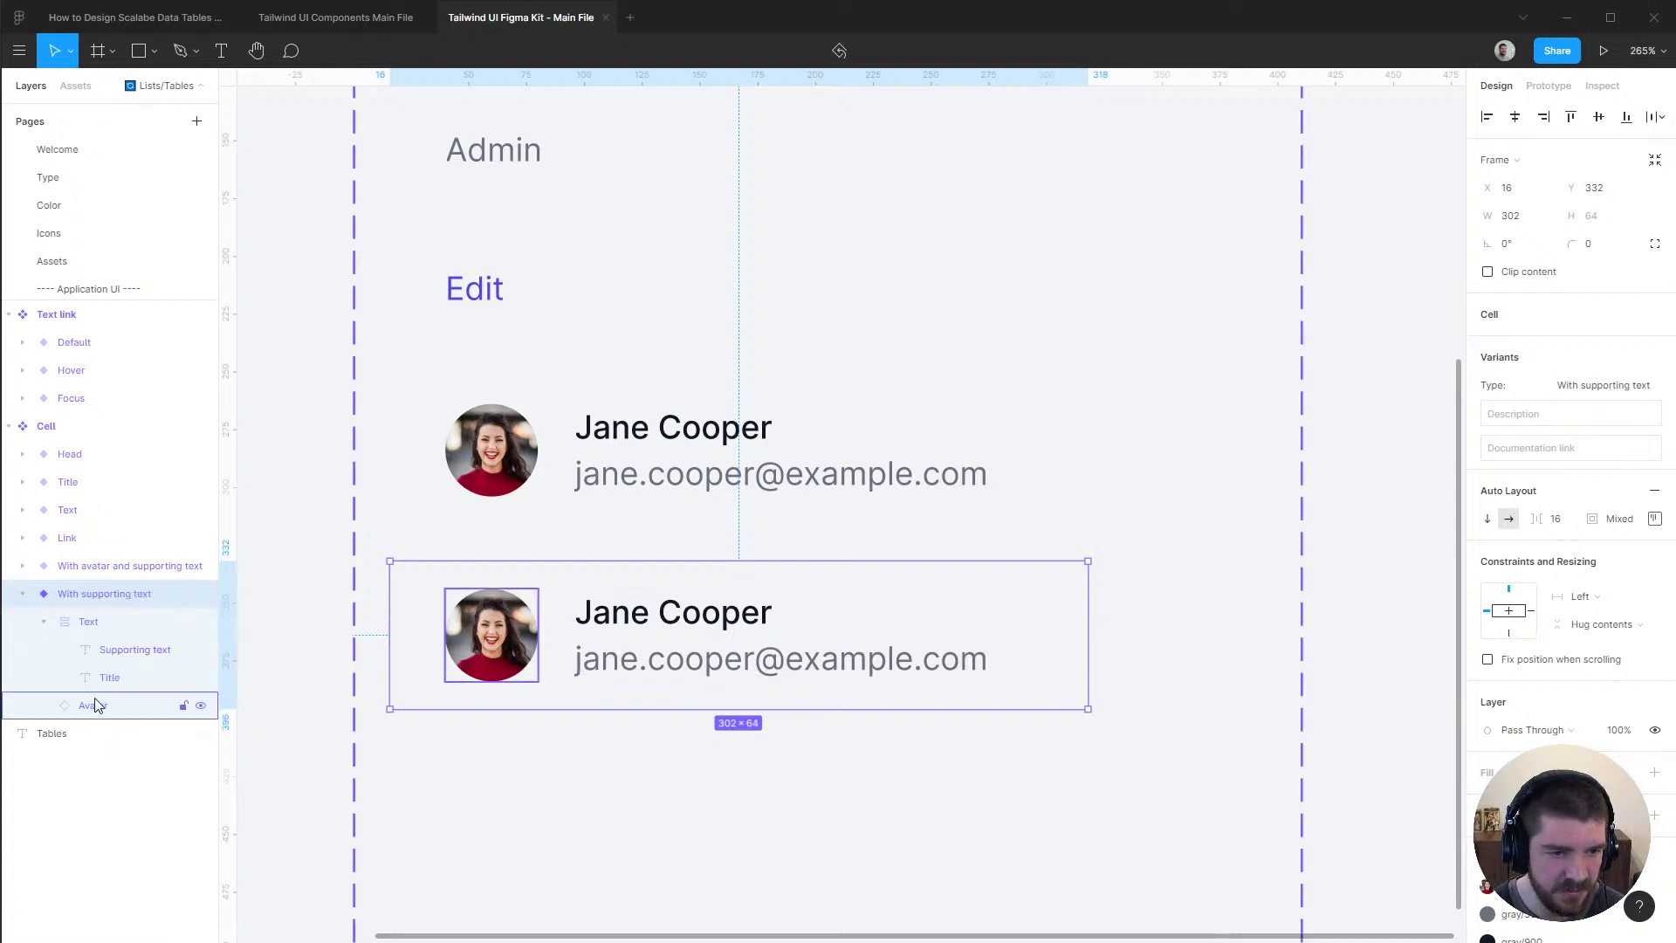
left_click(94, 703)
key("Delete")
left_click(92, 627)
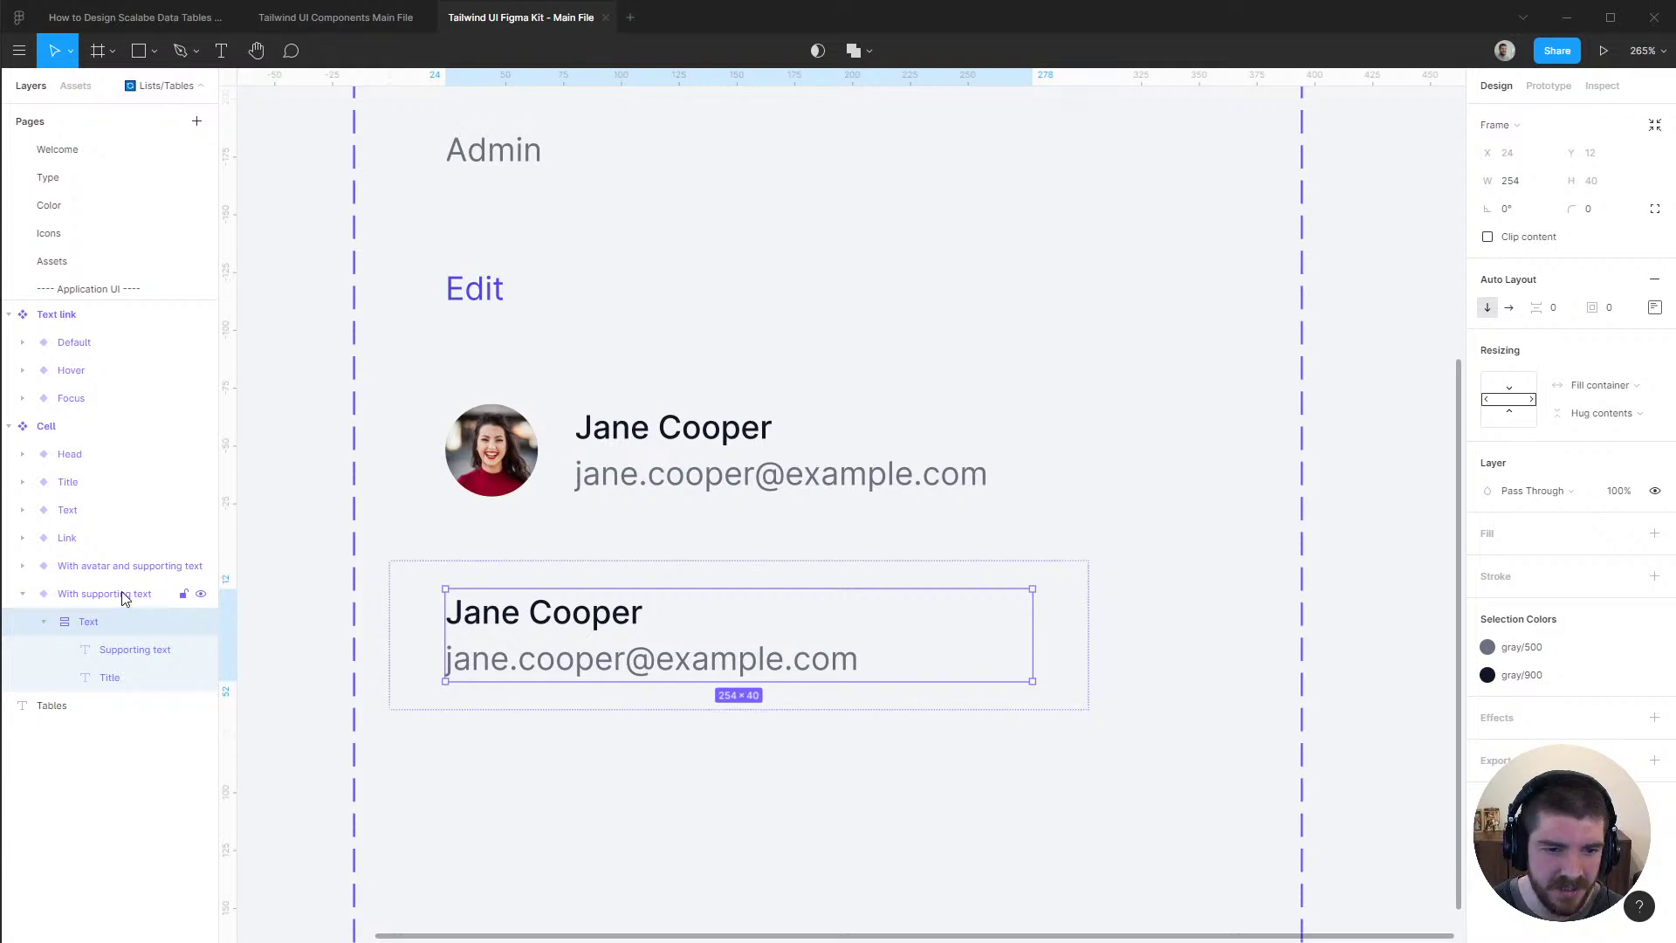
Inspect the first Title column cell in Firefox and give the new variant's Title layer in Figma the text-sm/leading-5/font-normal style
key("alt+Tab")
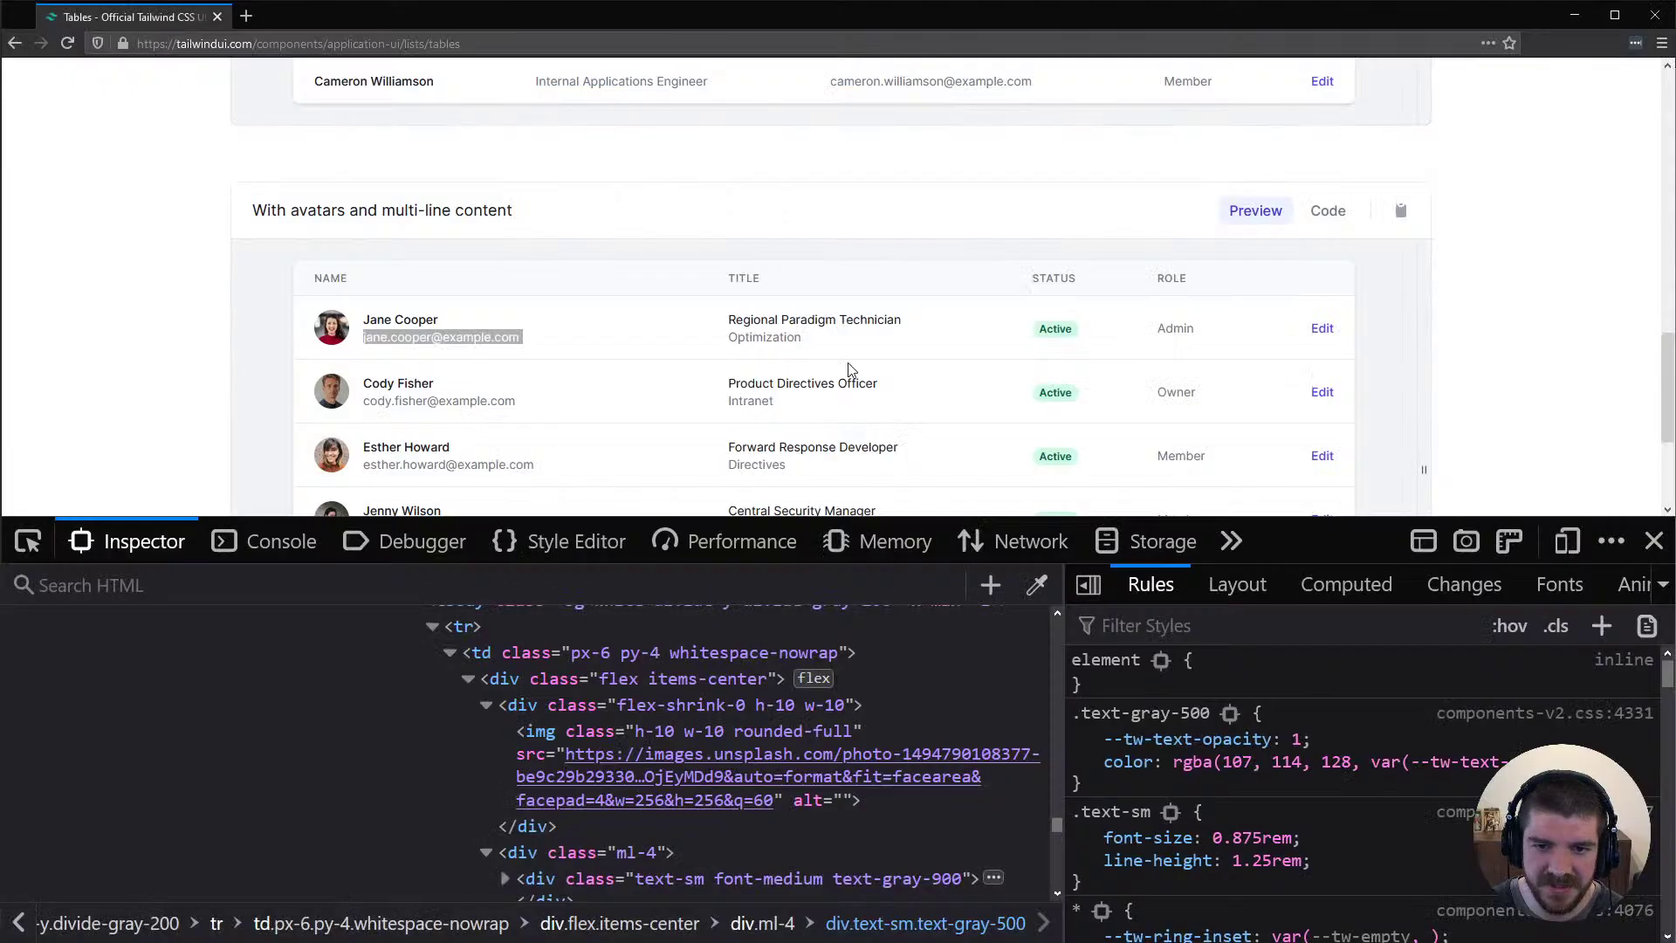
right_click(846, 321)
left_click(917, 490)
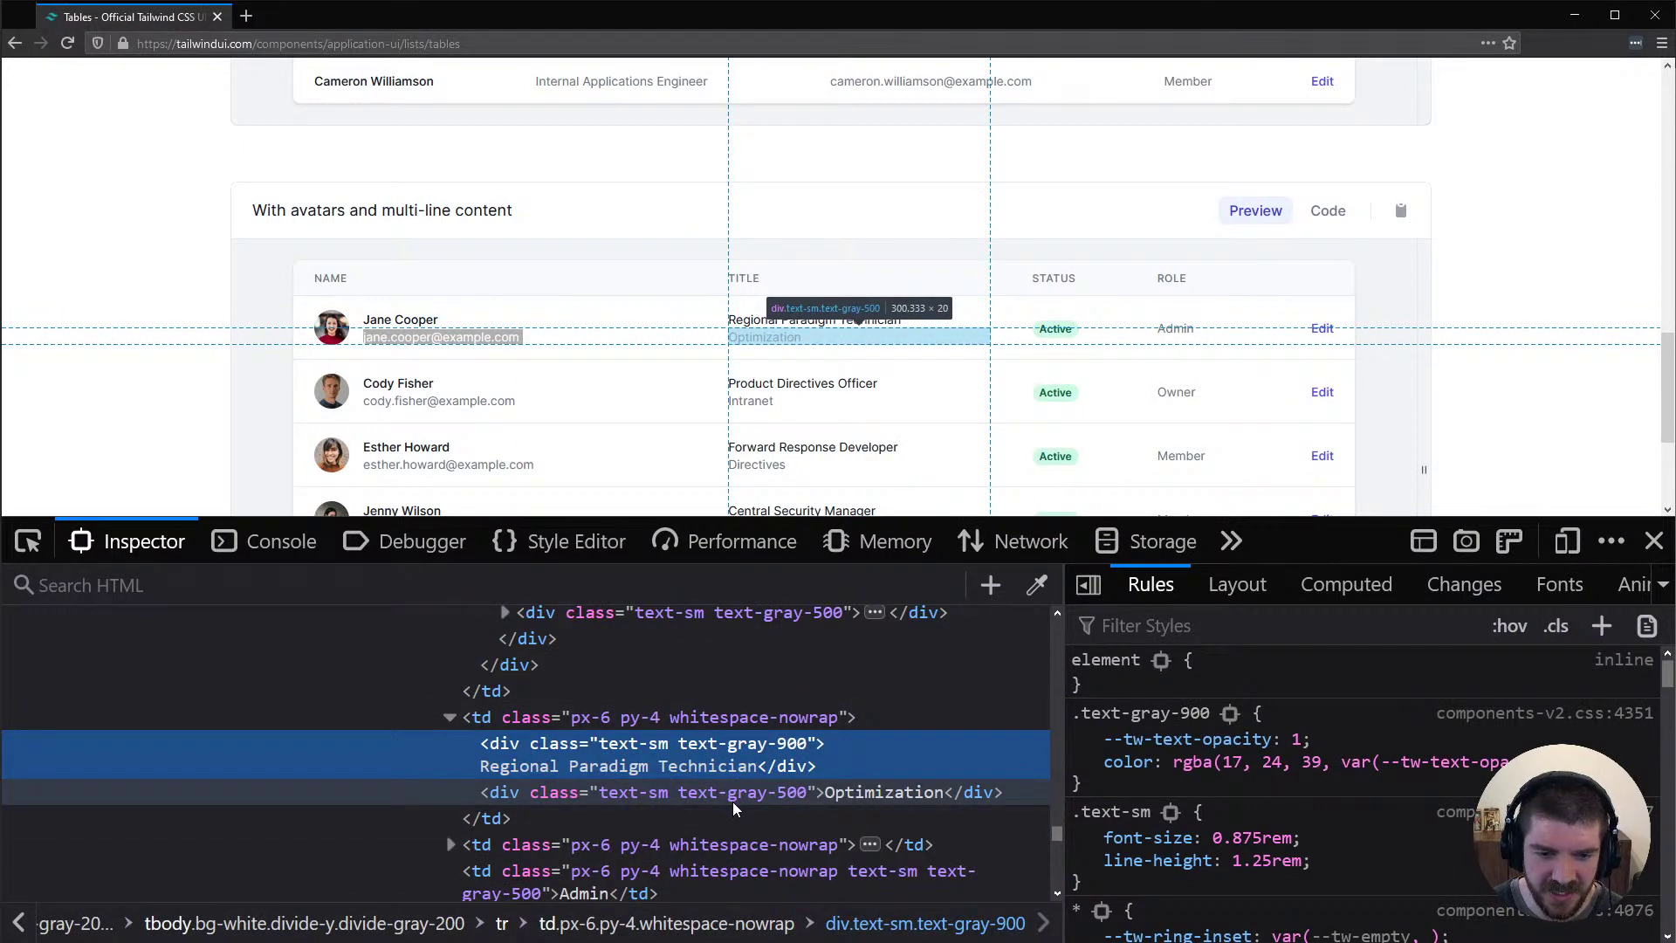
key("alt+Tab")
left_click(123, 678)
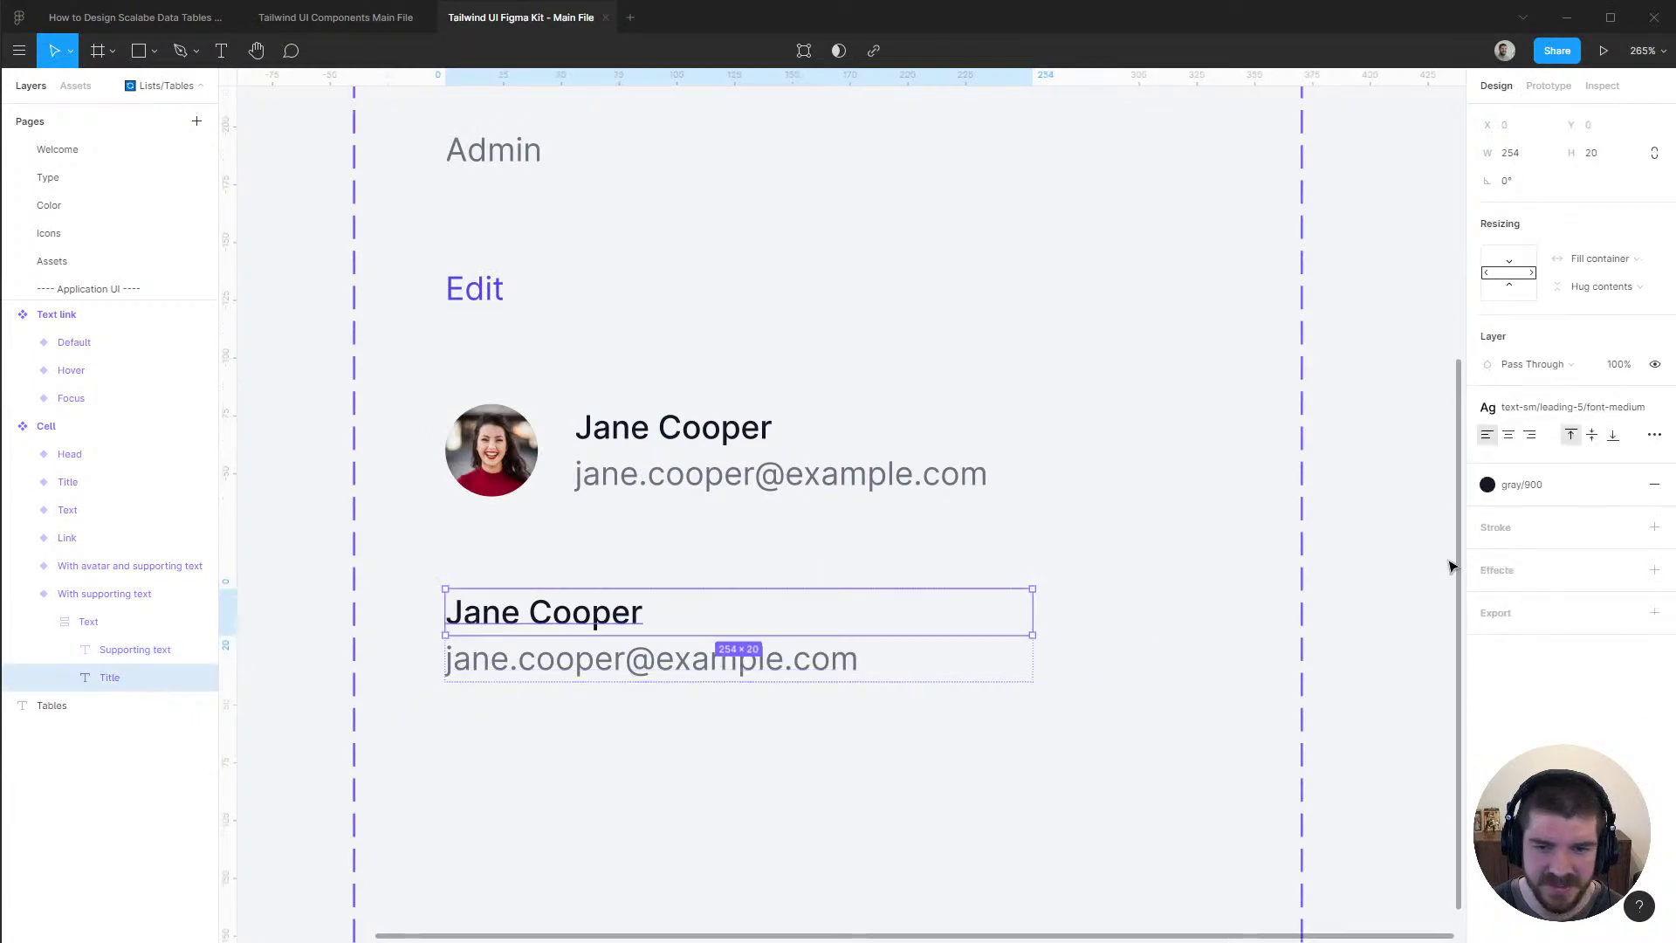
left_click(1563, 416)
left_click(1537, 590)
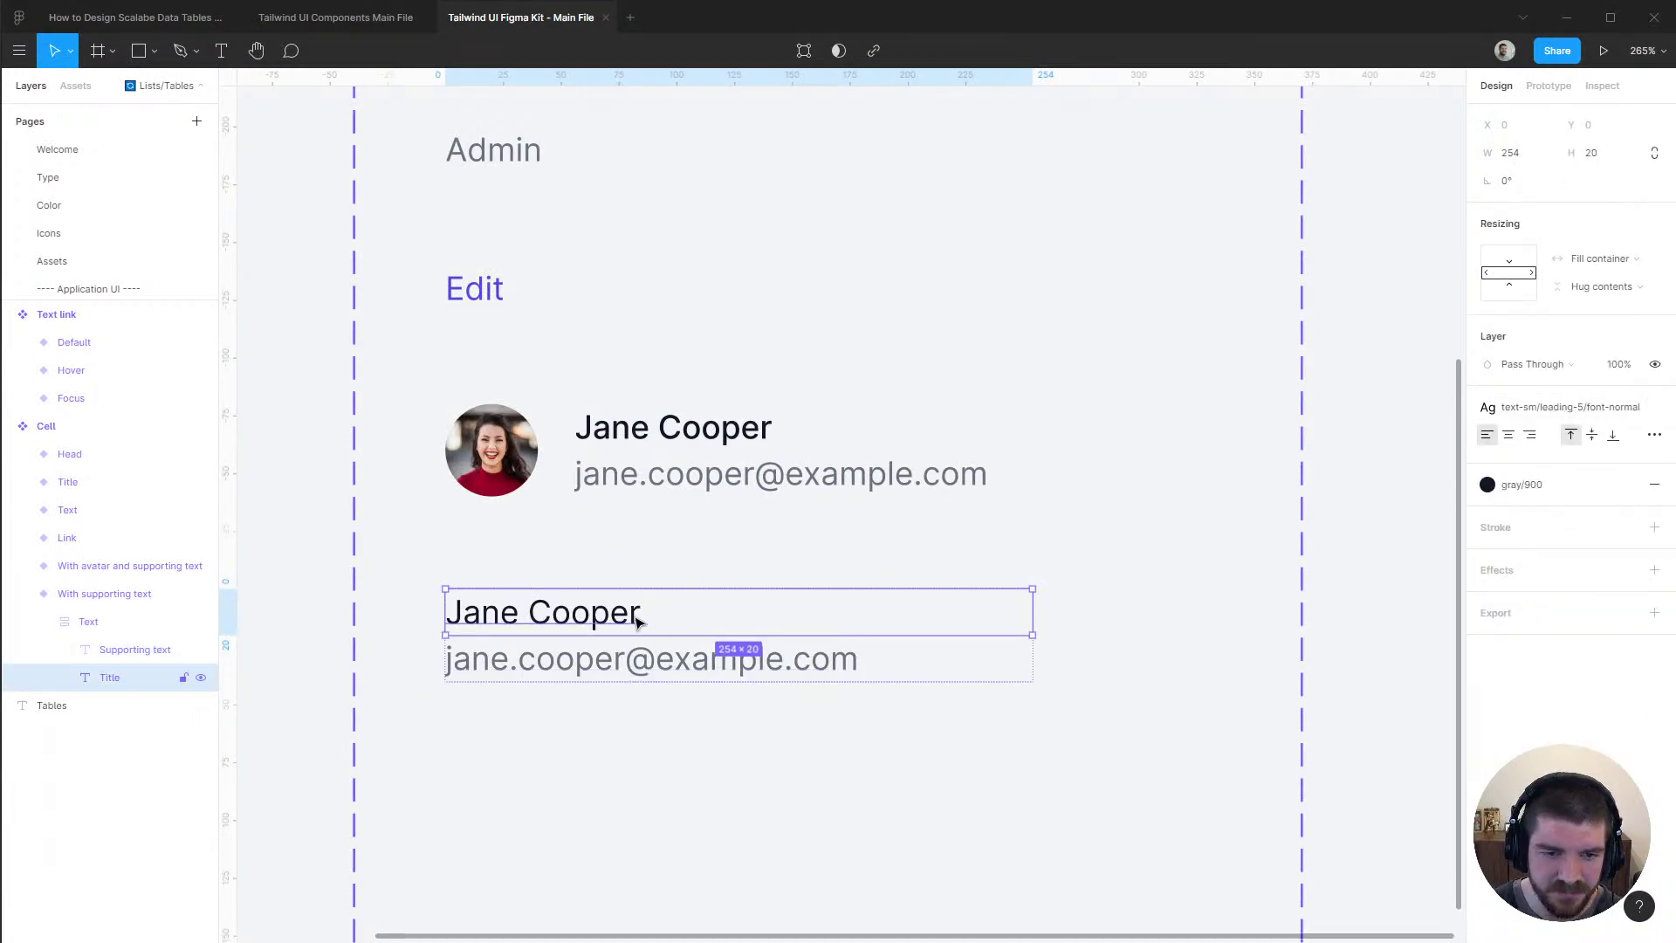
Copy "Regional Paradigm Technician" from the Tailwind UI table in Firefox and replace the With supporting text variant's title with it in Figma
key("alt+Tab")
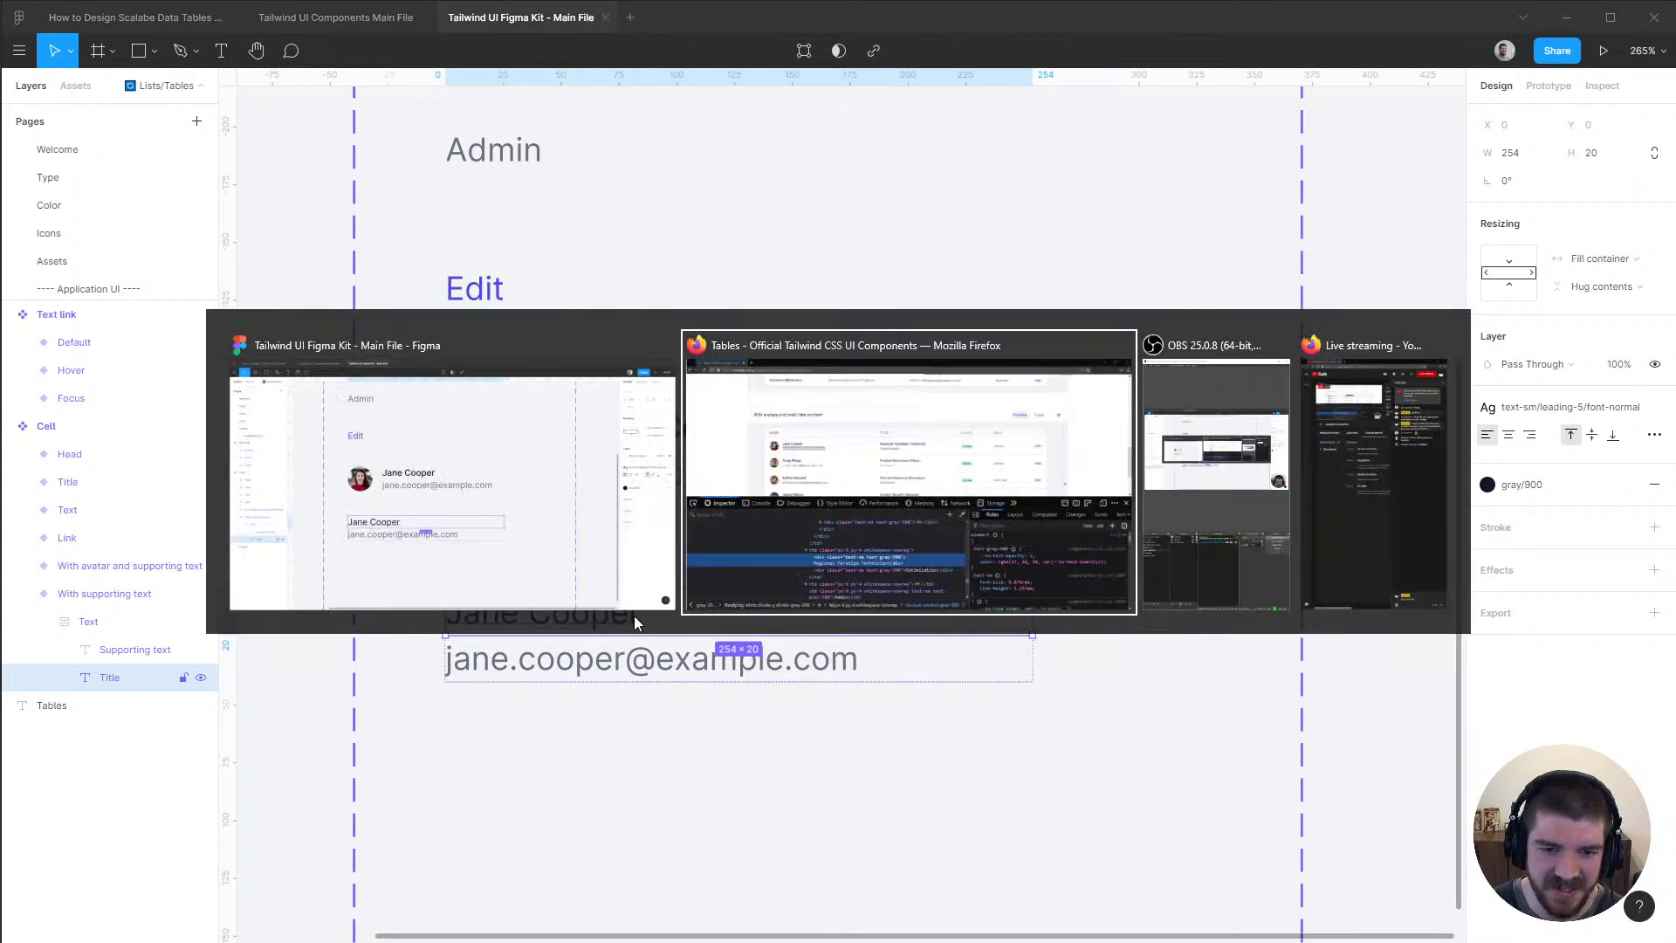
right_click(871, 324)
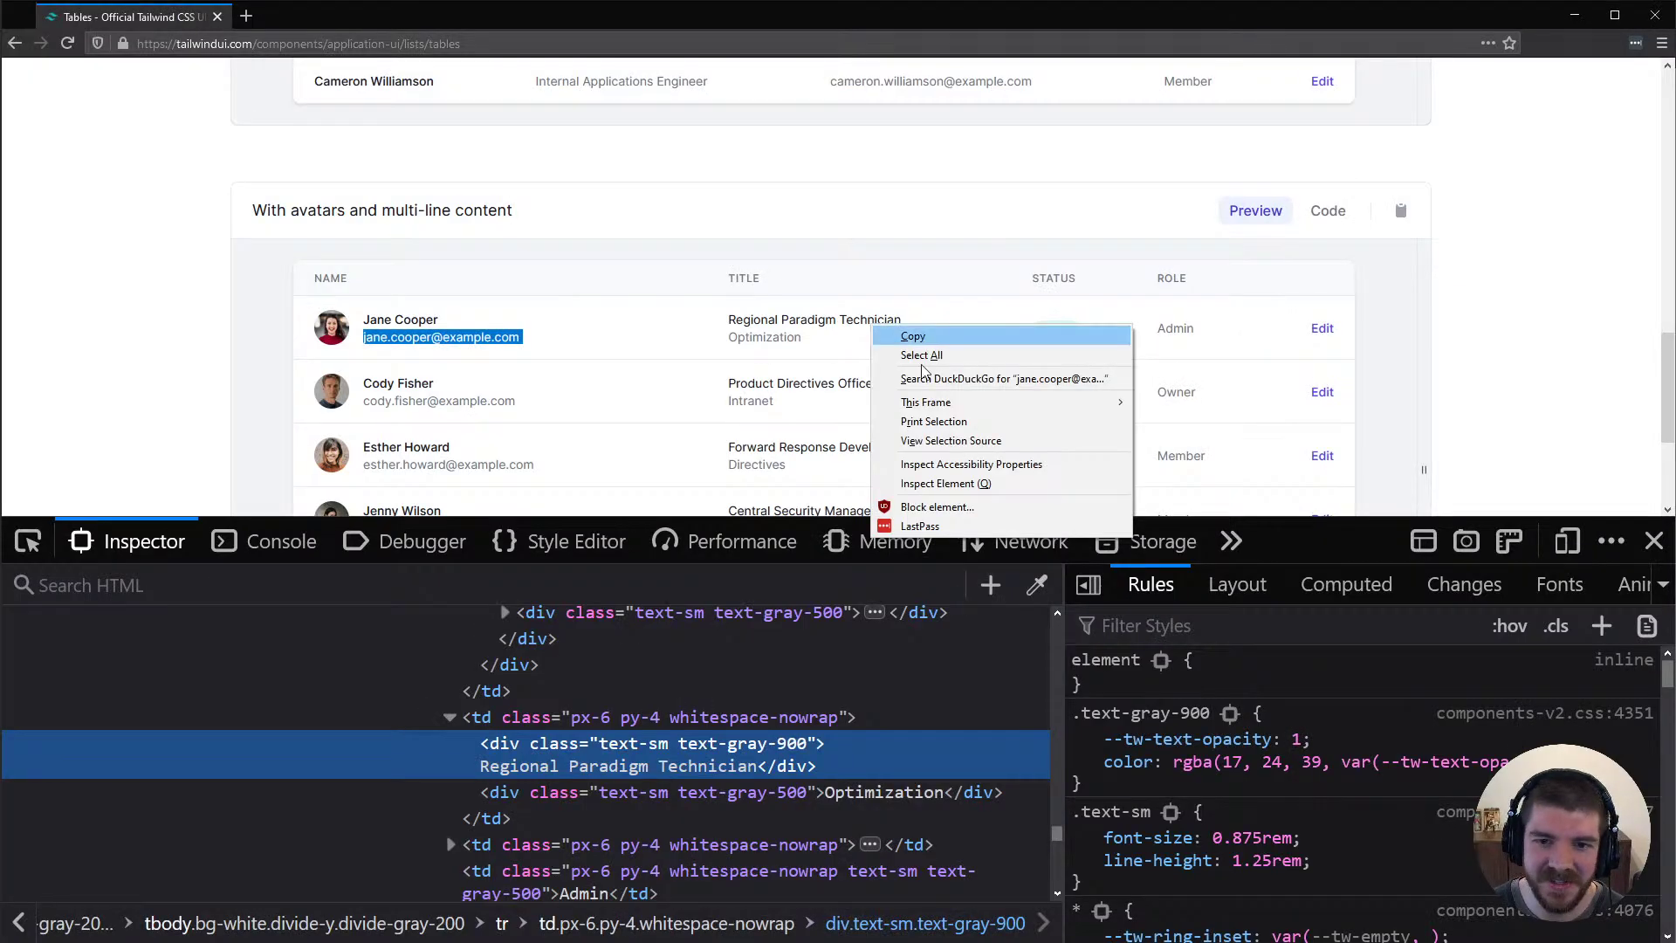
left_click(980, 481)
left_click_drag(915, 322, 723, 331)
key("ctrl+c")
key("alt+Tab")
left_click(689, 625)
double_click(620, 618)
left_click_drag(644, 612, 428, 612)
key("ctrl+v")
Replace the supporting text of the With supporting text variant with "Optimization"
left_click(696, 672)
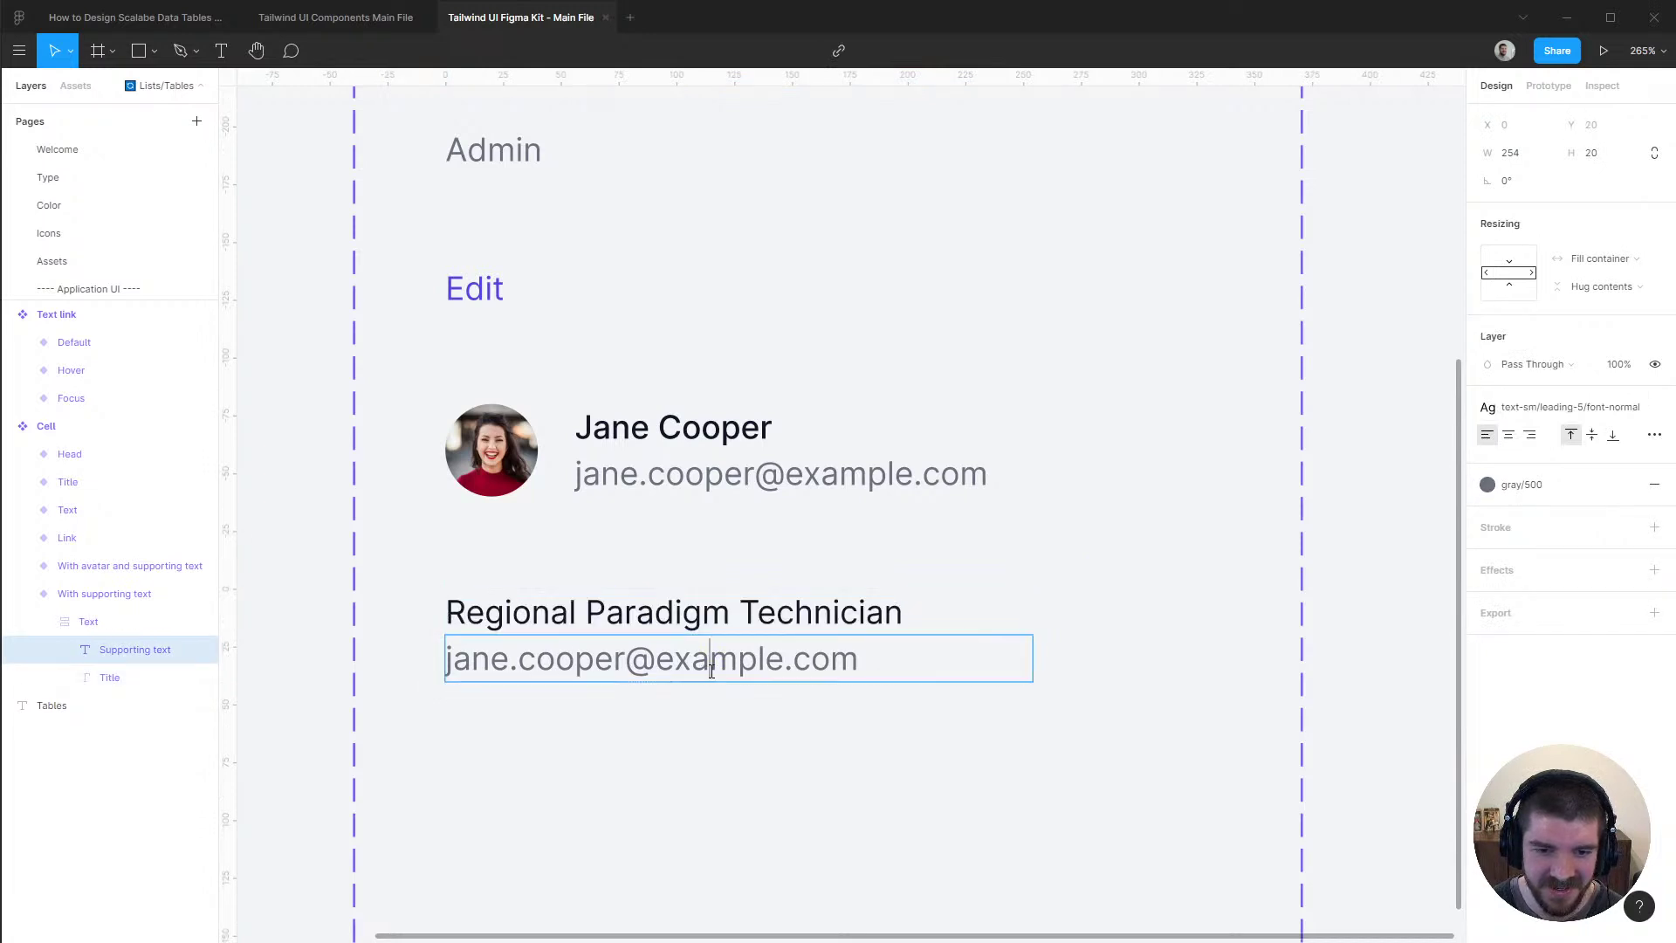
double_click(712, 669)
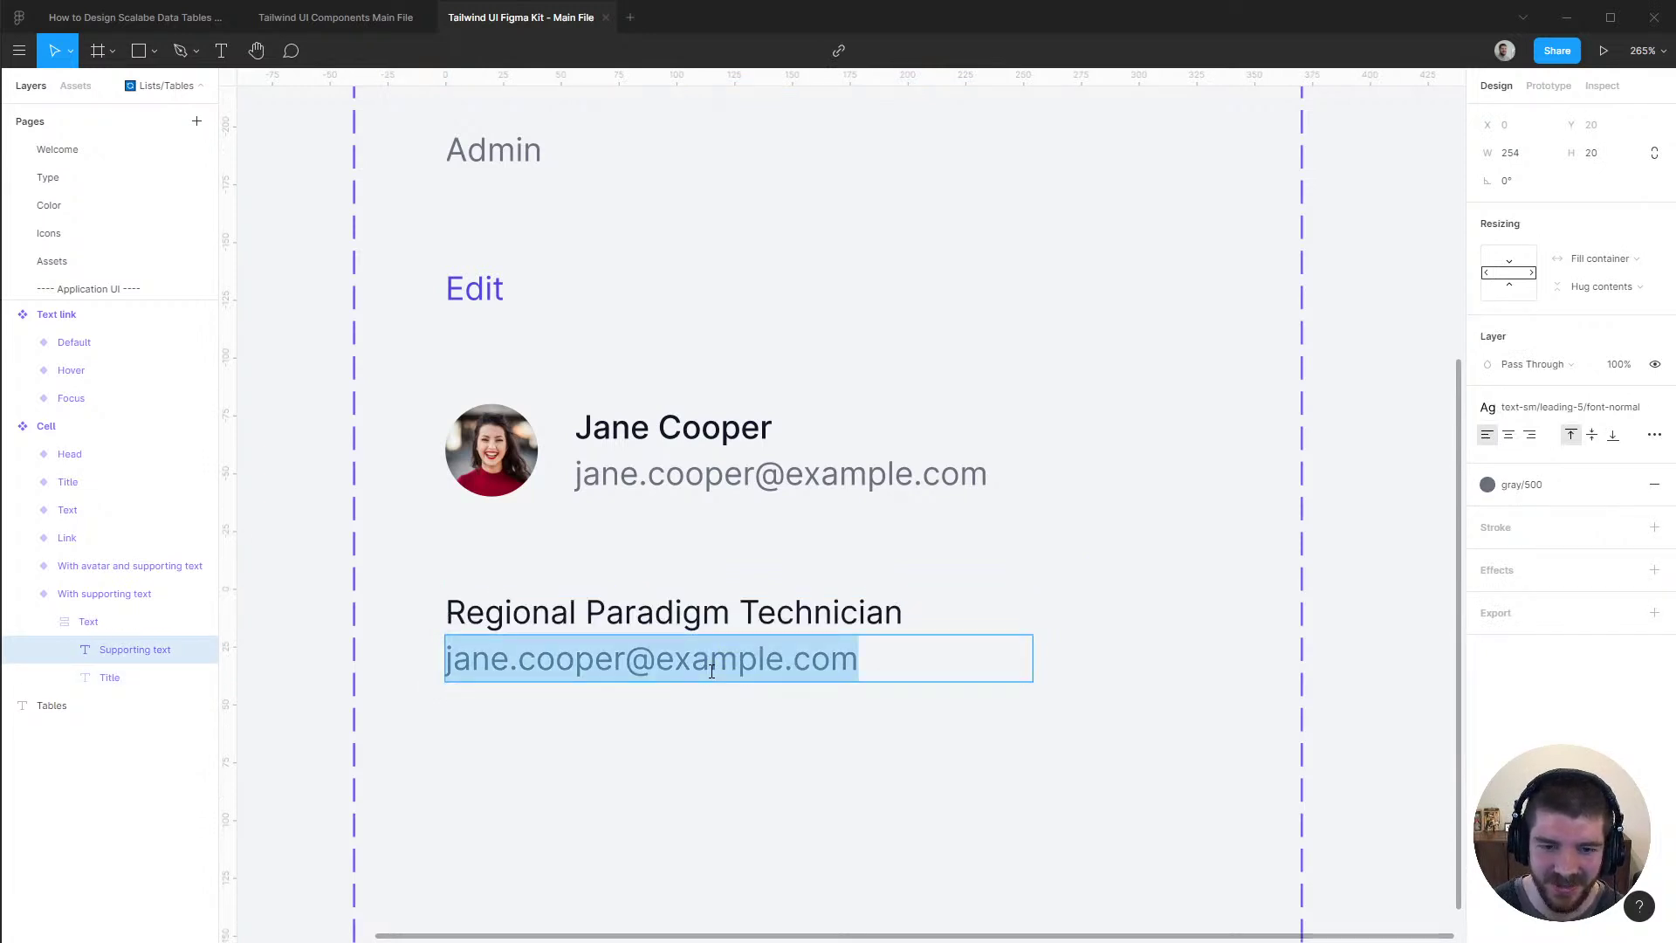
key("alt+Tab")
key("alt+Tab")
type("Optimization")
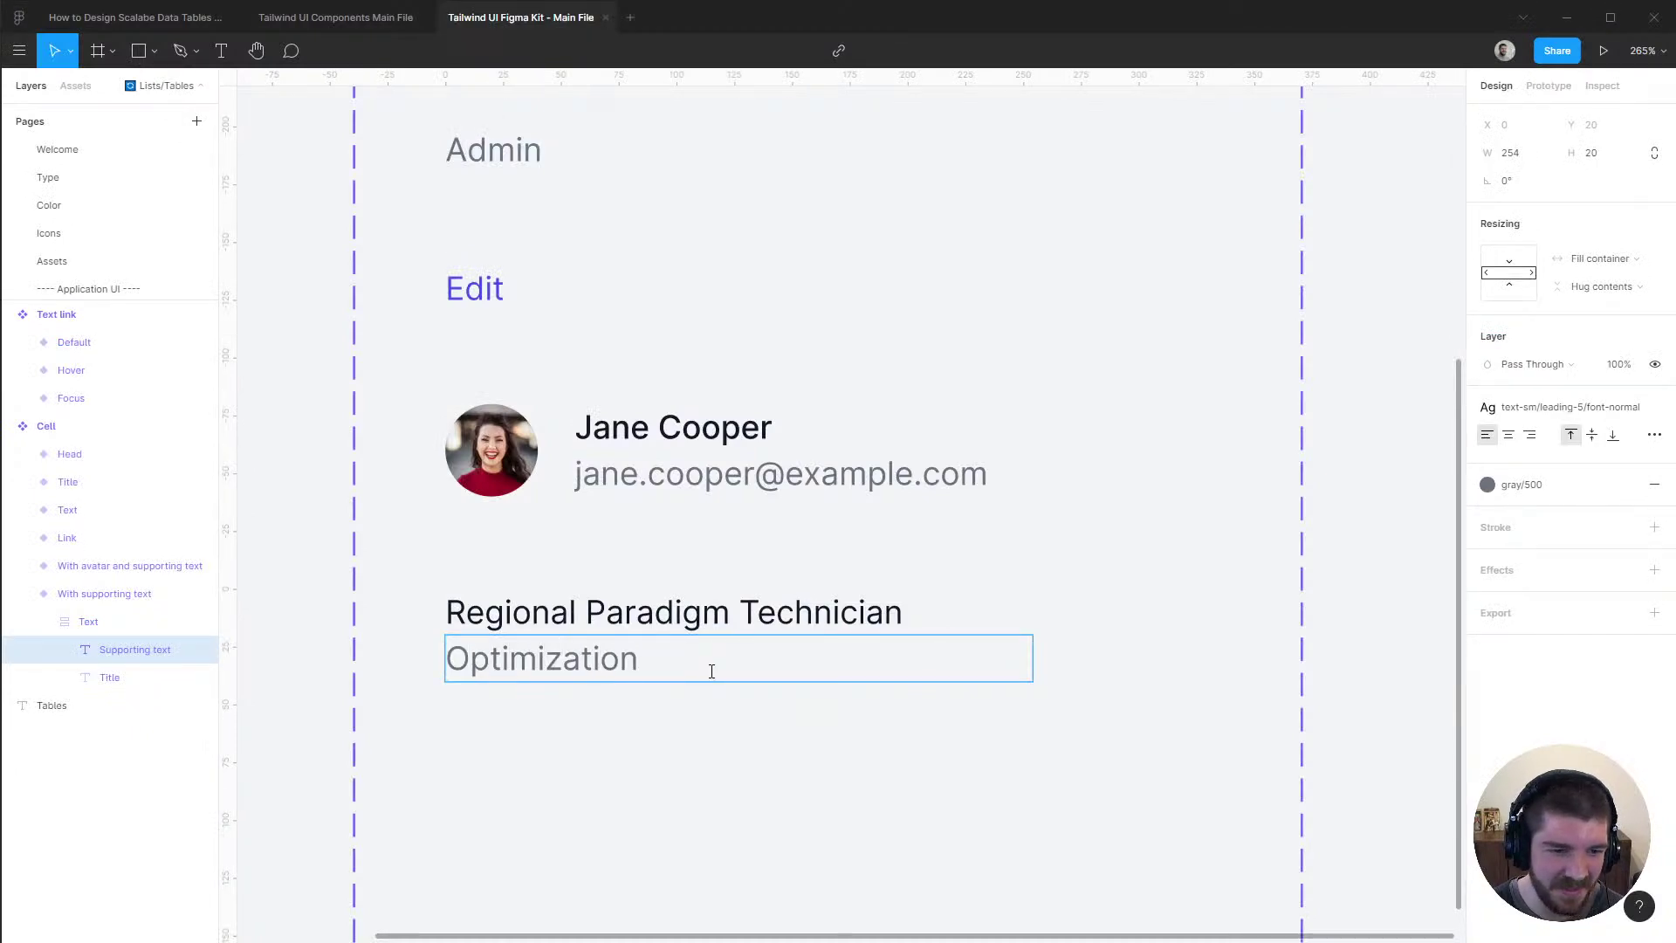
key("Escape")
Ungroup the Text frame inside the With supporting text variant and switch the variant's auto layout direction to vertical
left_click(117, 621)
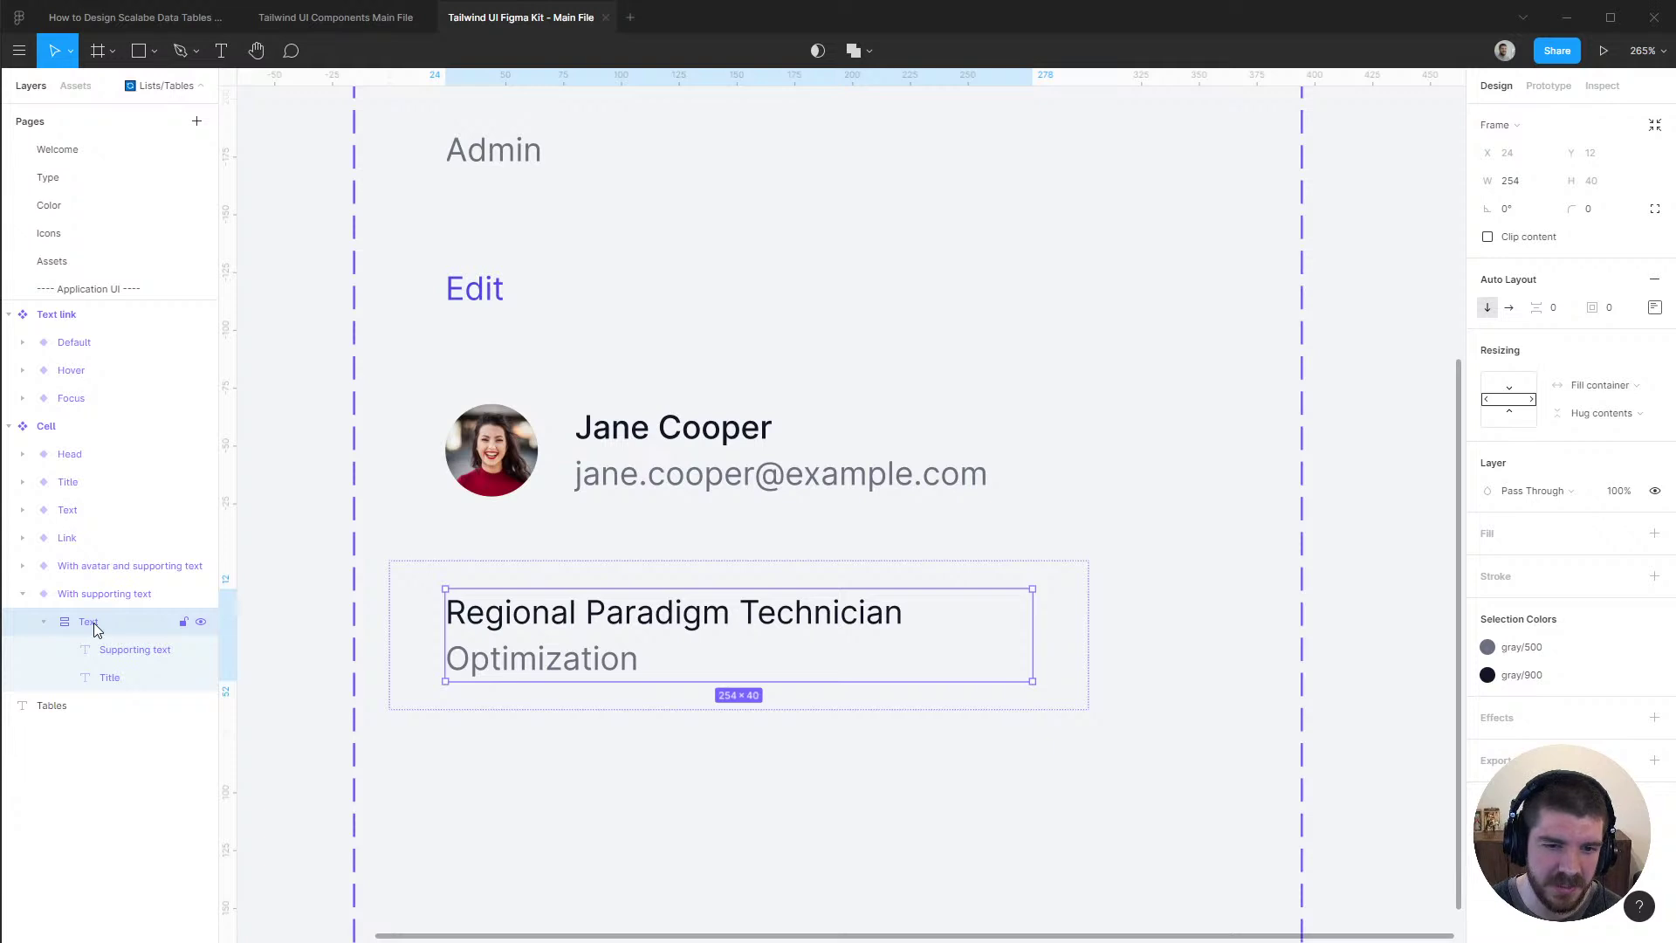
key("ctrl+shift+g")
left_click(126, 594)
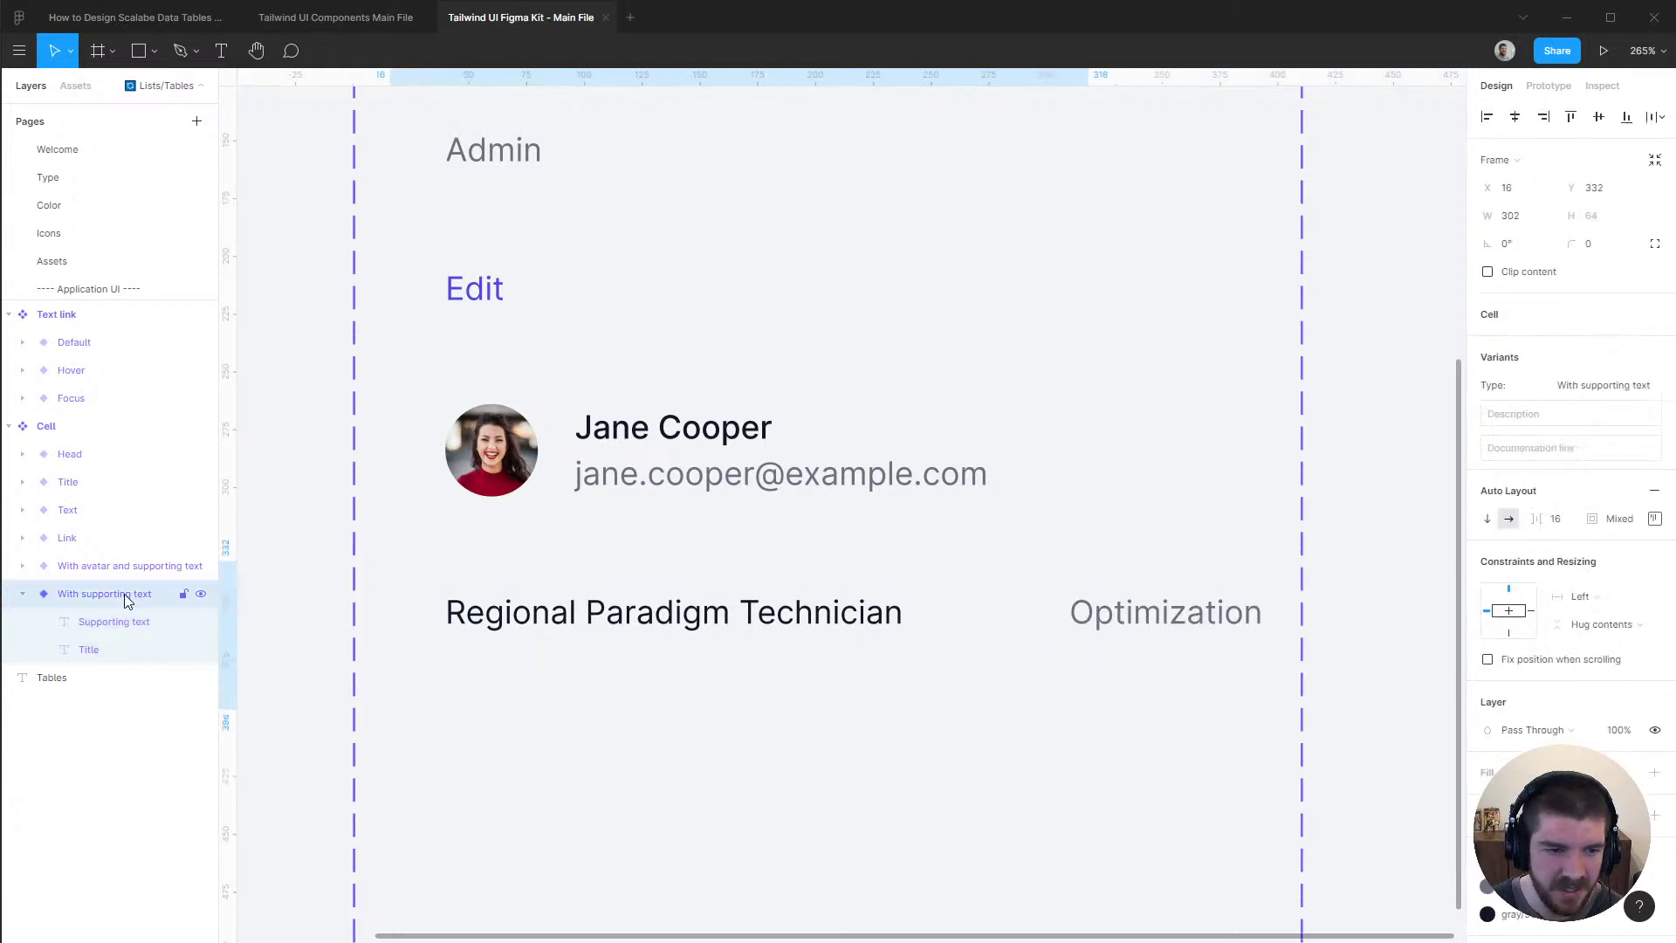
left_click(1487, 519)
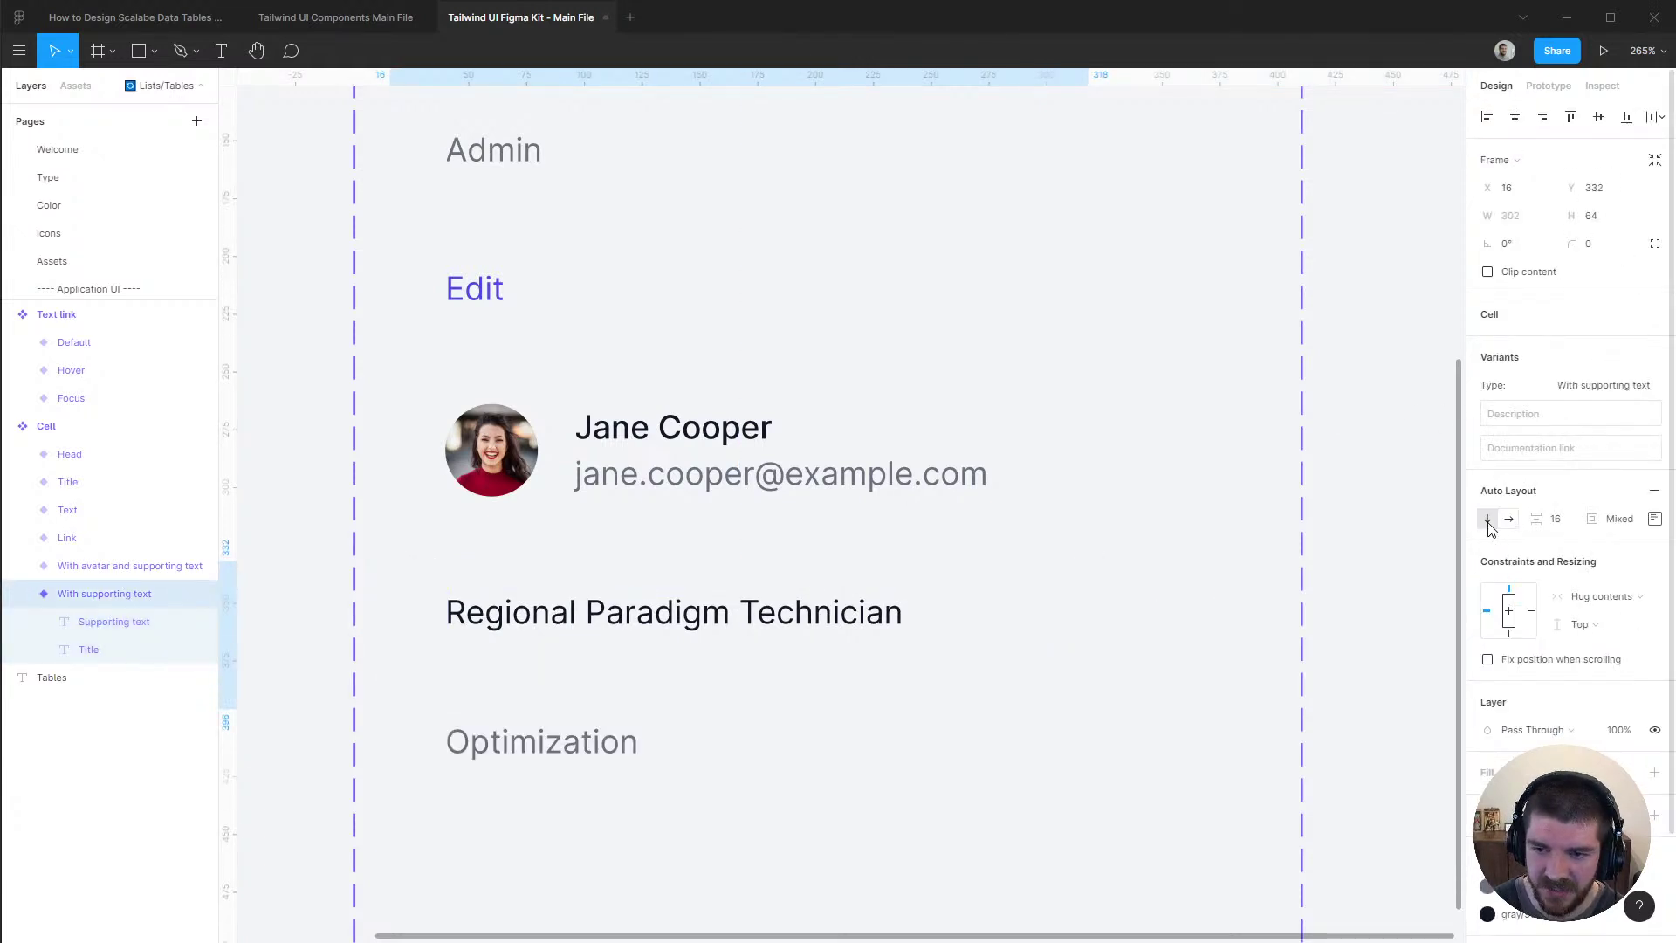
Set the item spacing of the With supporting text variant to 0
left_click(1570, 520)
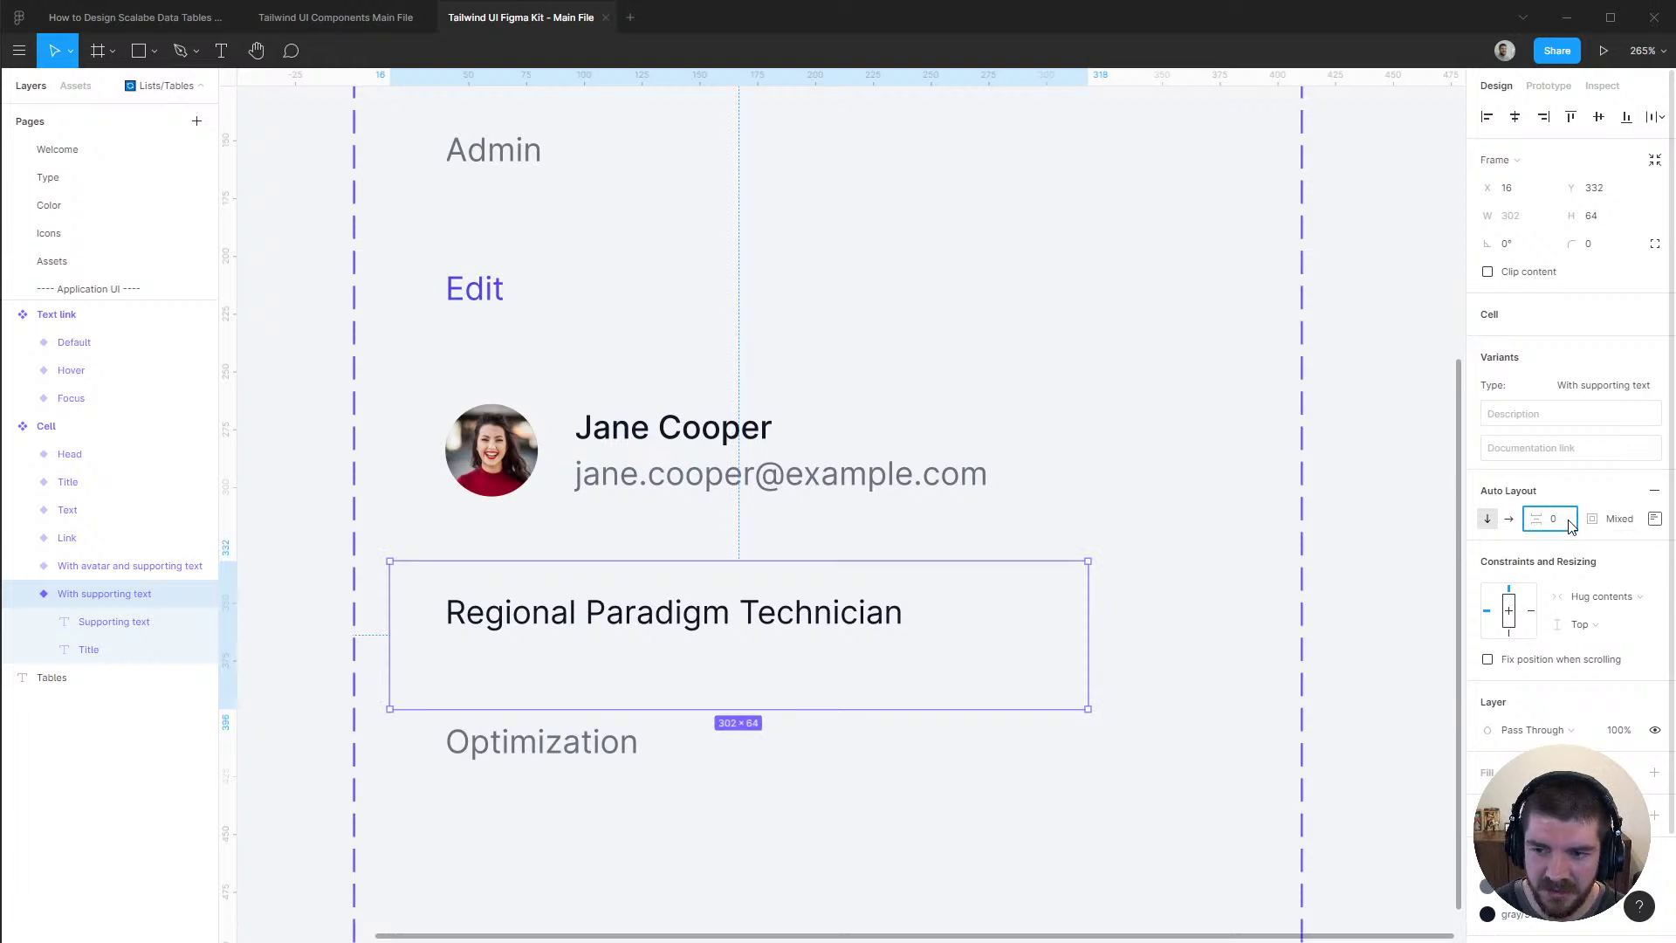
type("0")
key("Return")
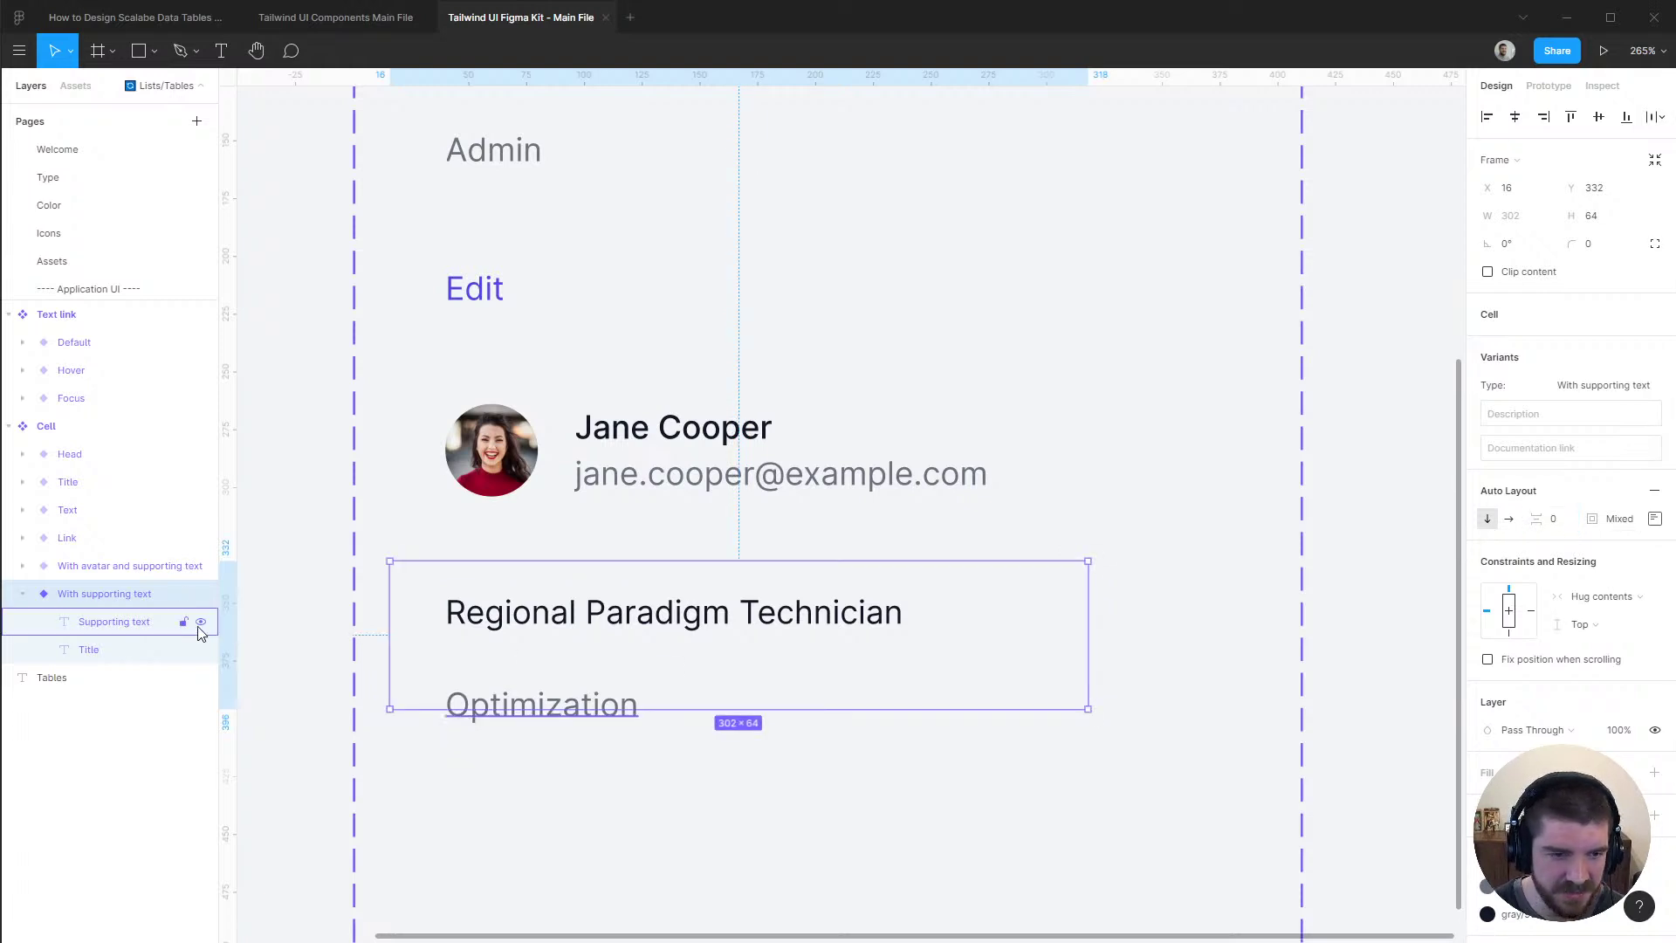
Set both text layers of the With supporting text variant to Hug contents in width and height
left_click(131, 623)
left_click(107, 651, "shift")
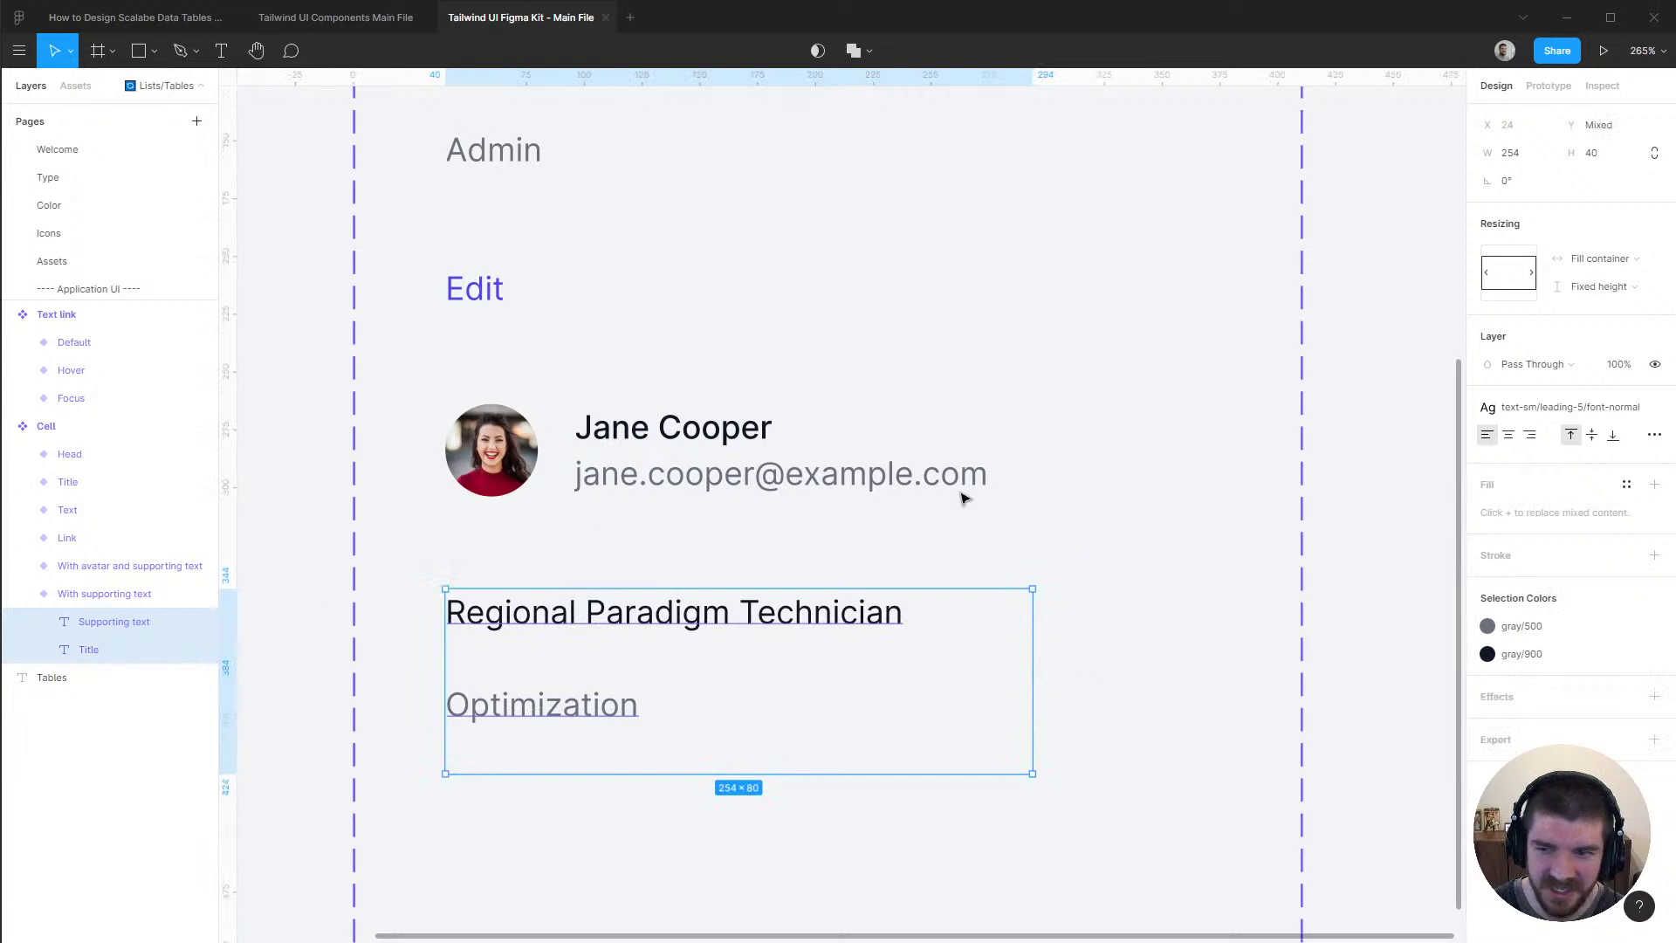
left_click(1619, 259)
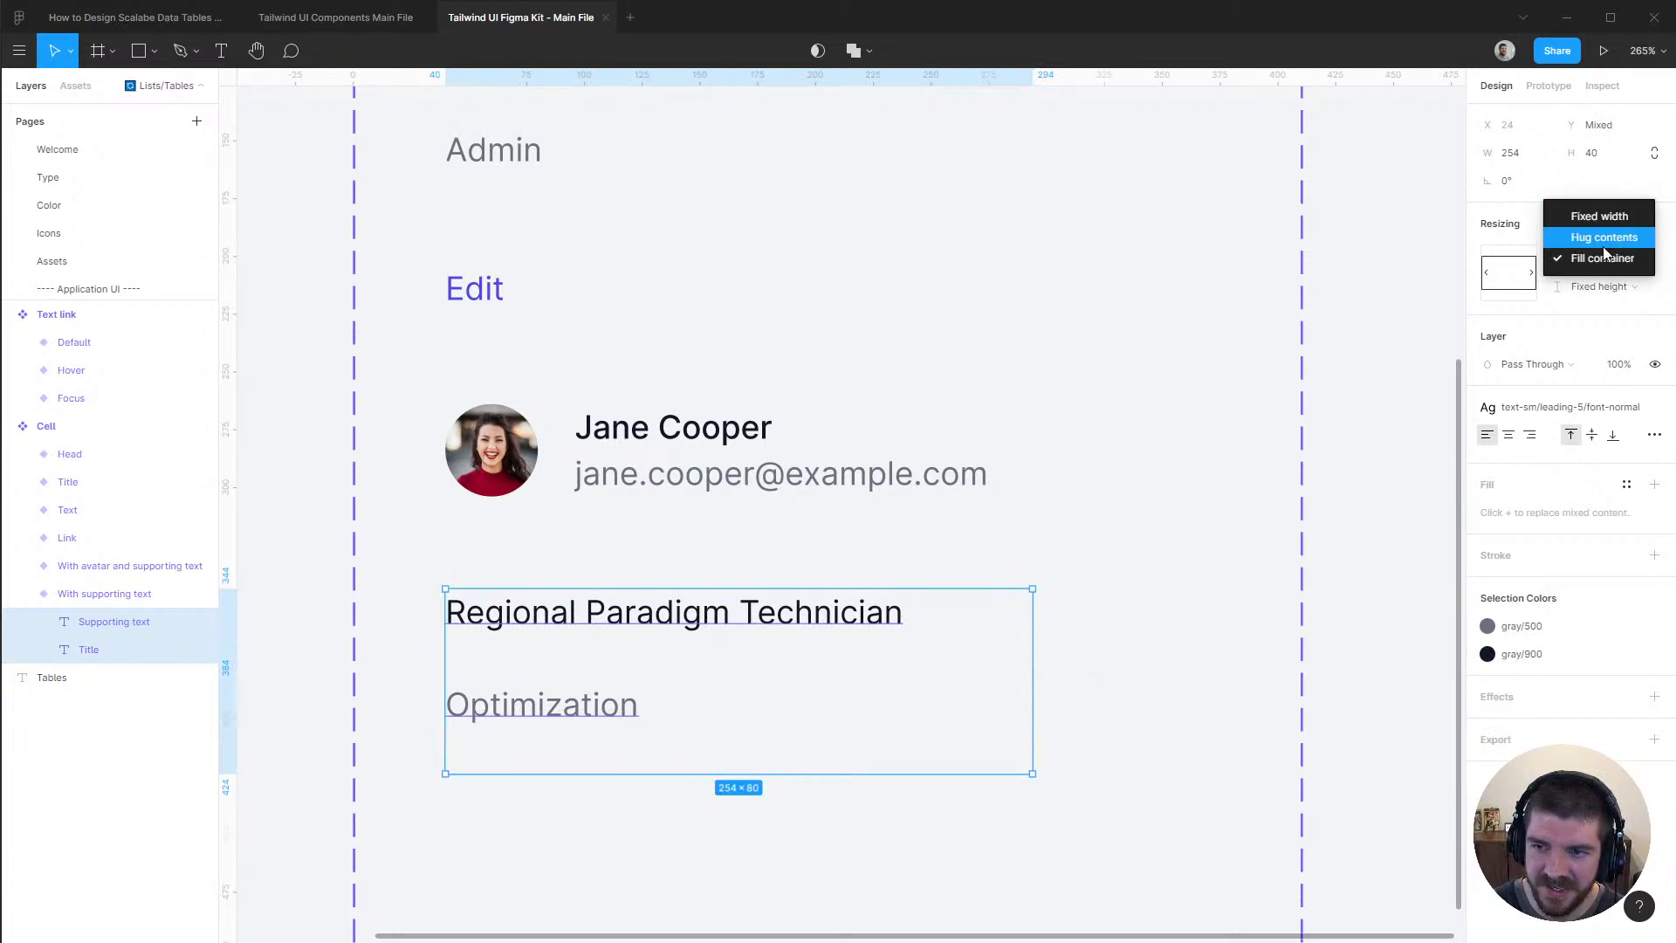
left_click(1610, 238)
left_click(1626, 286)
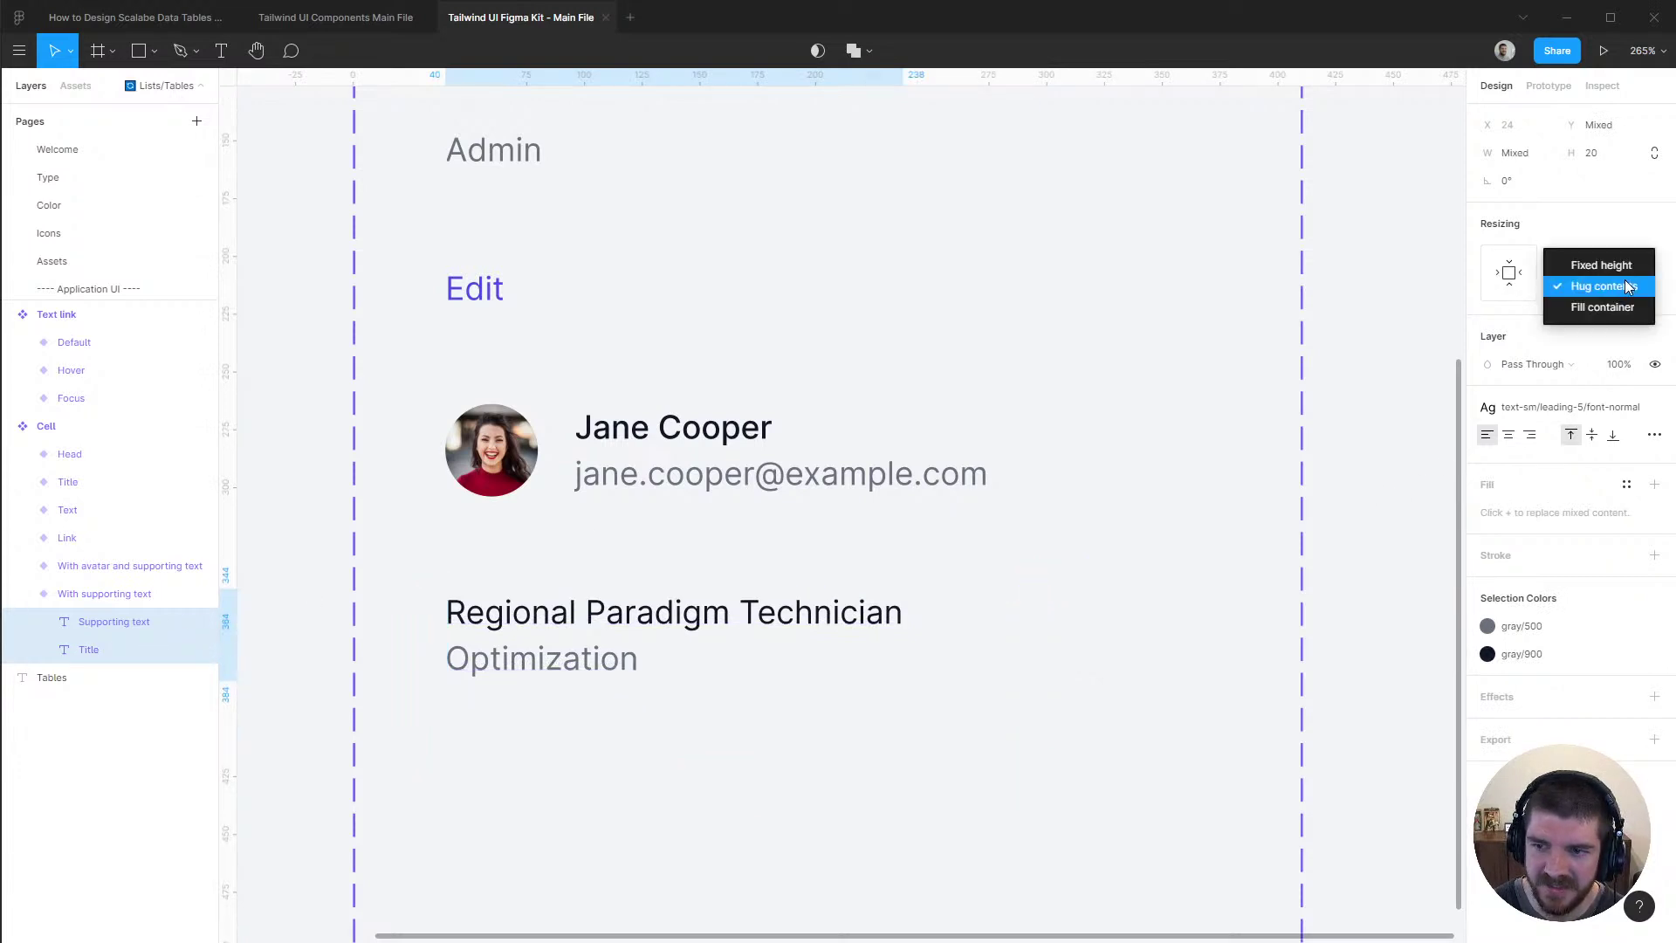
left_click(1623, 284)
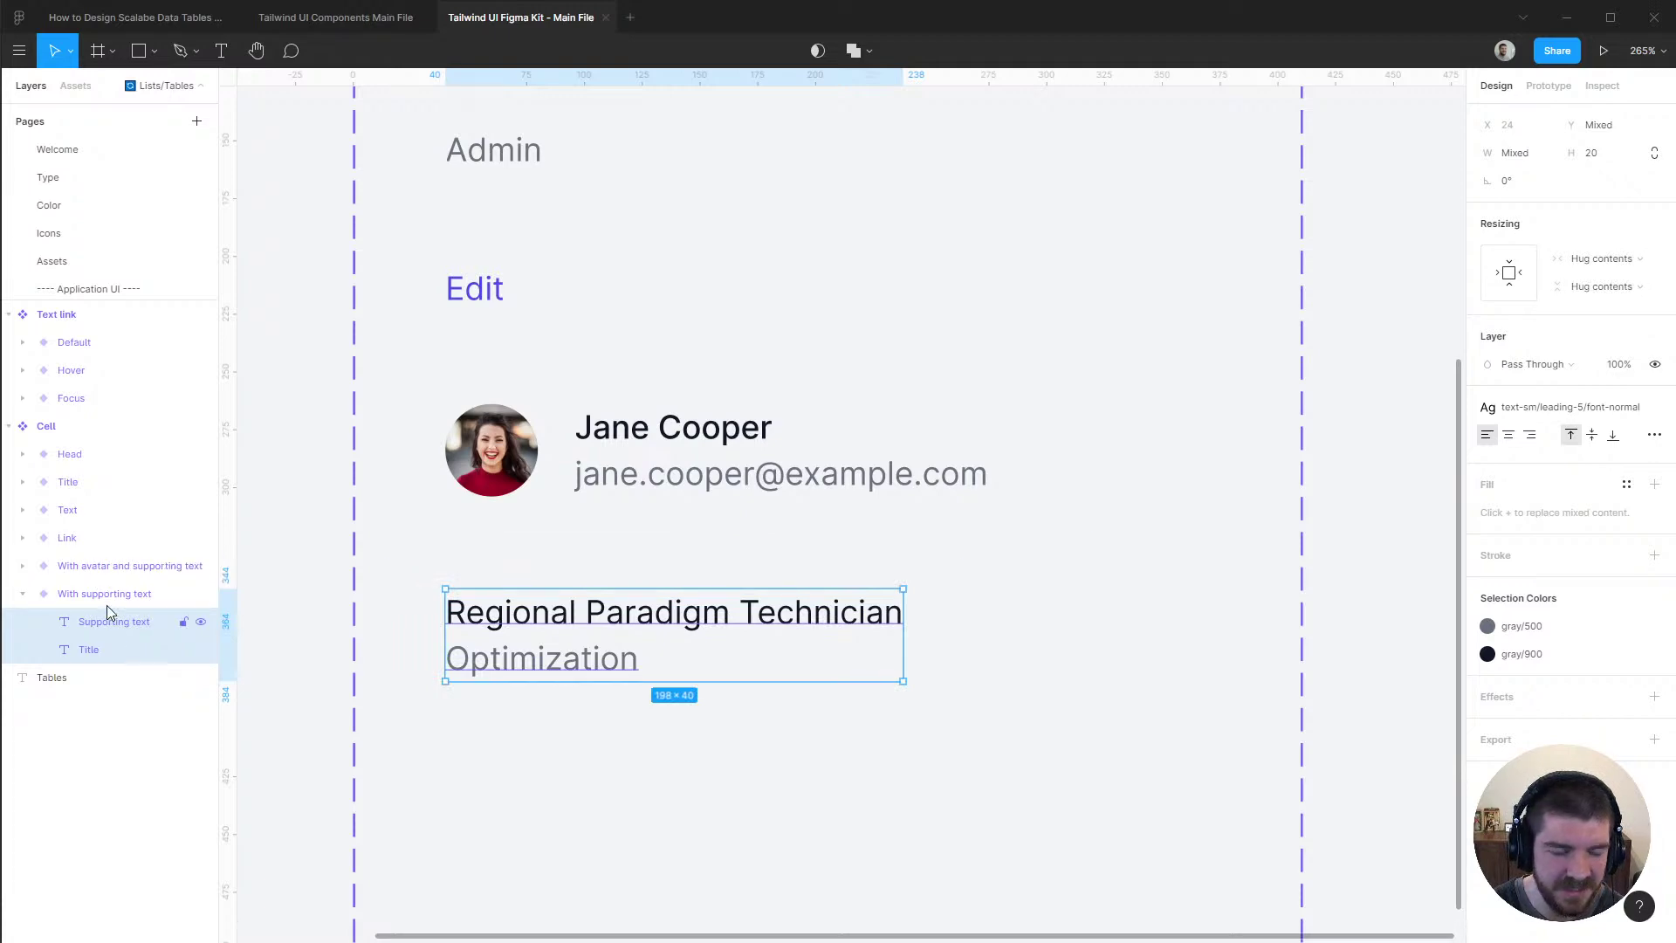
Check the title cell's markup in Firefox, and in Figma set both text layers' width to Fill container
key("alt+Tab")
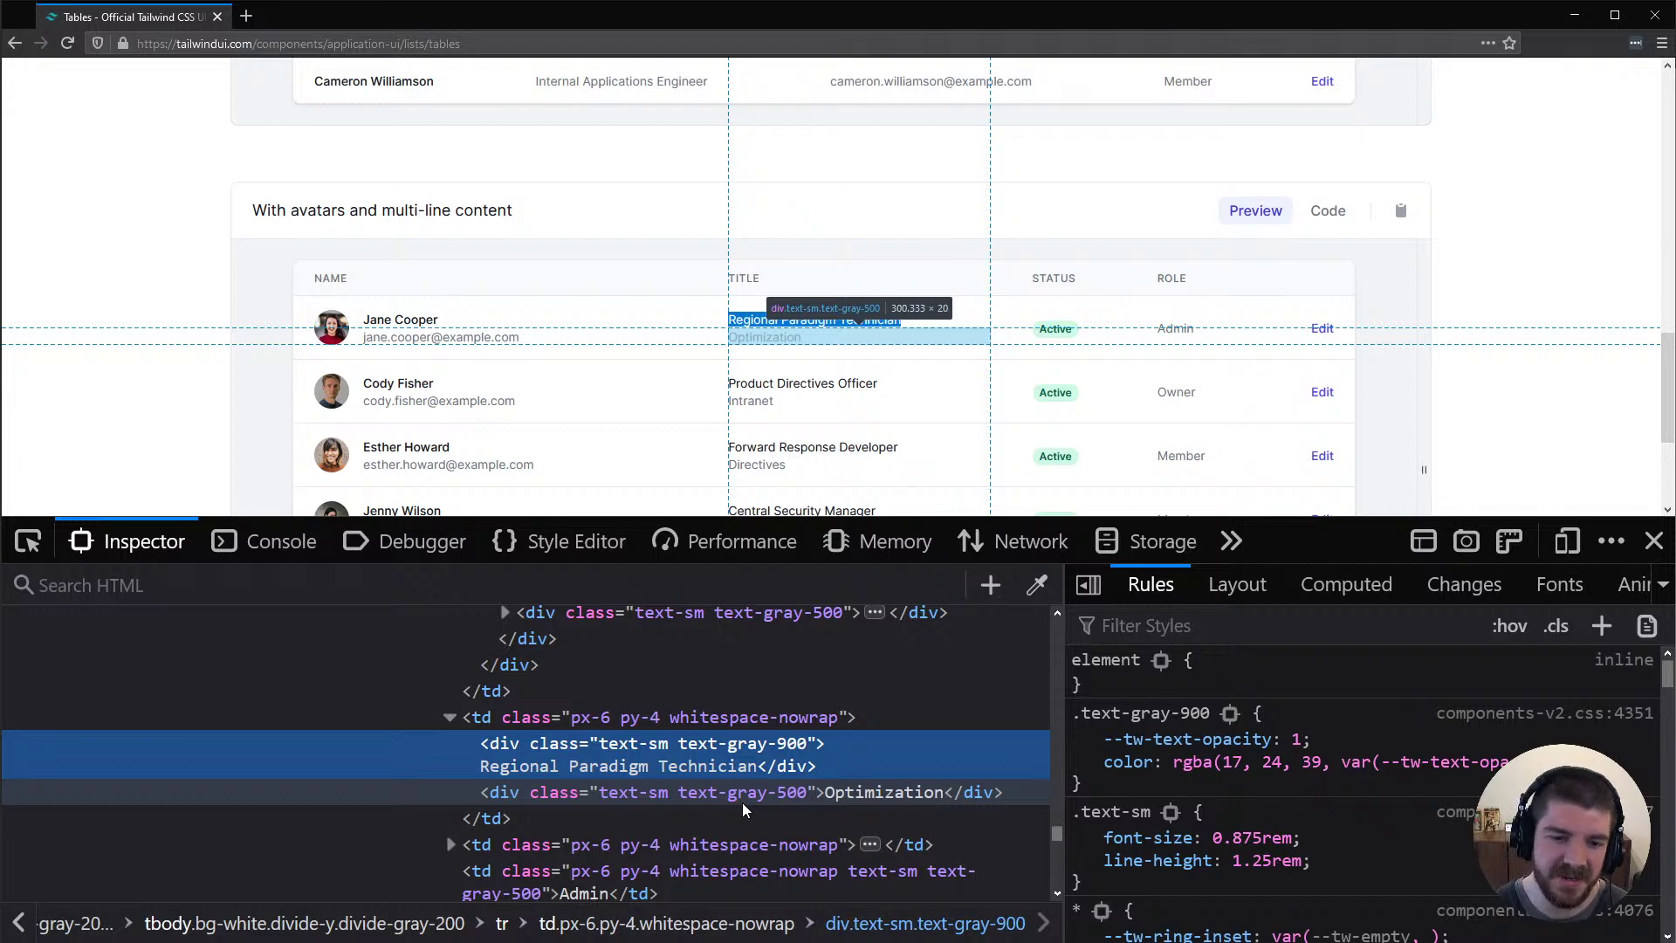
key("alt+Tab")
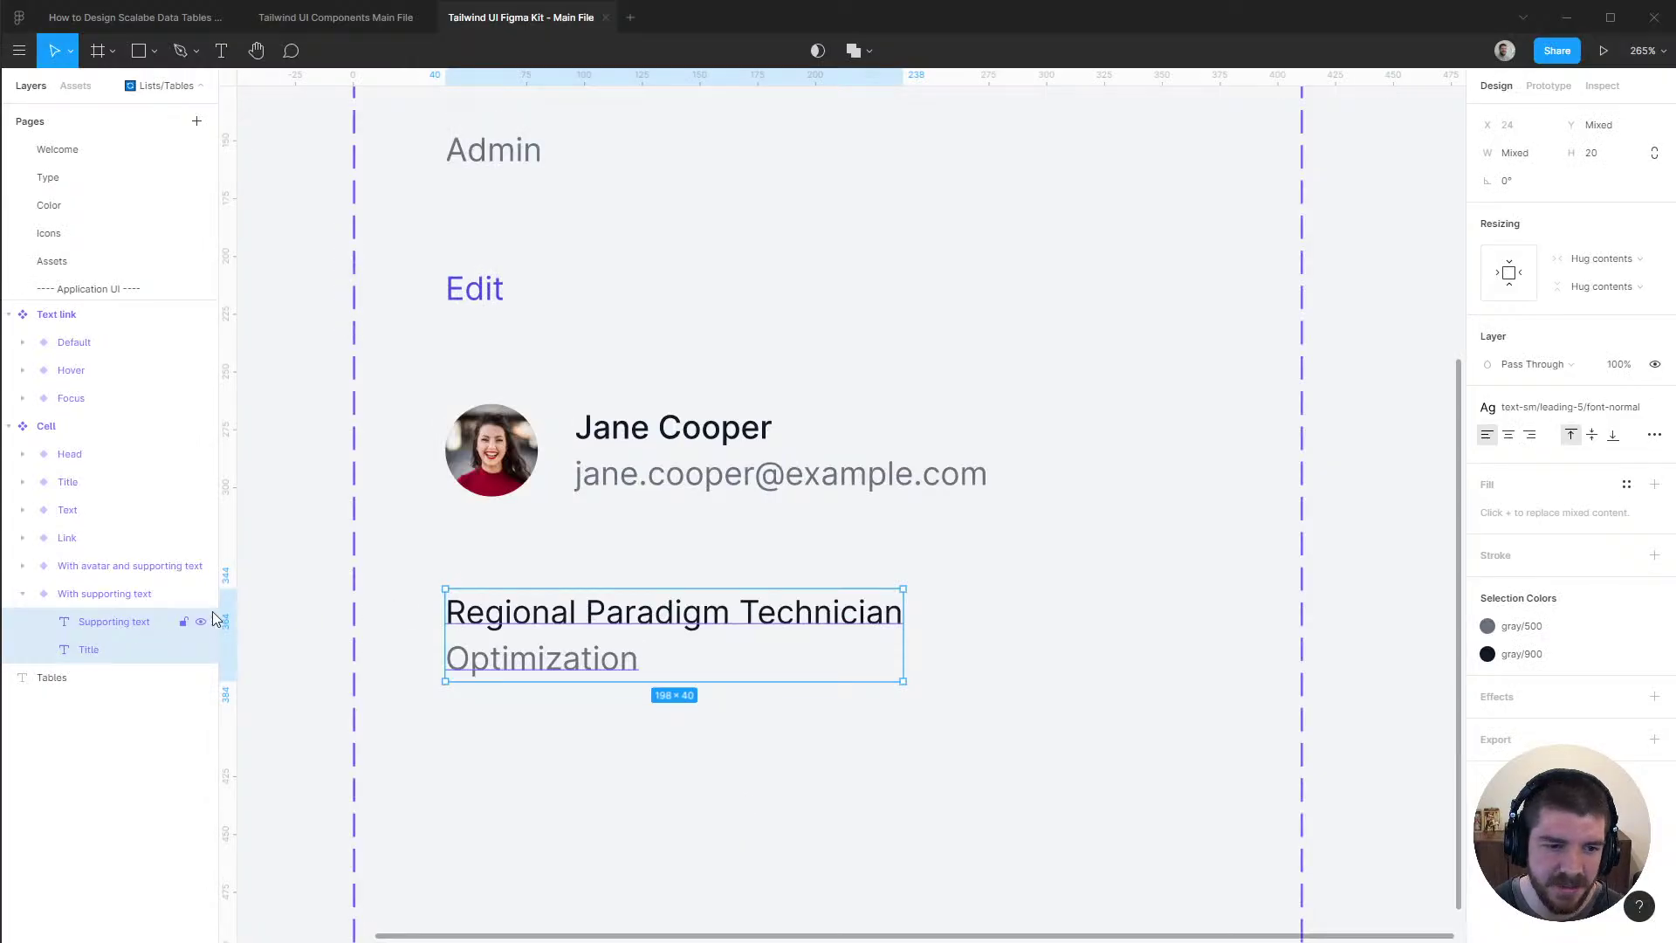
left_click(1614, 259)
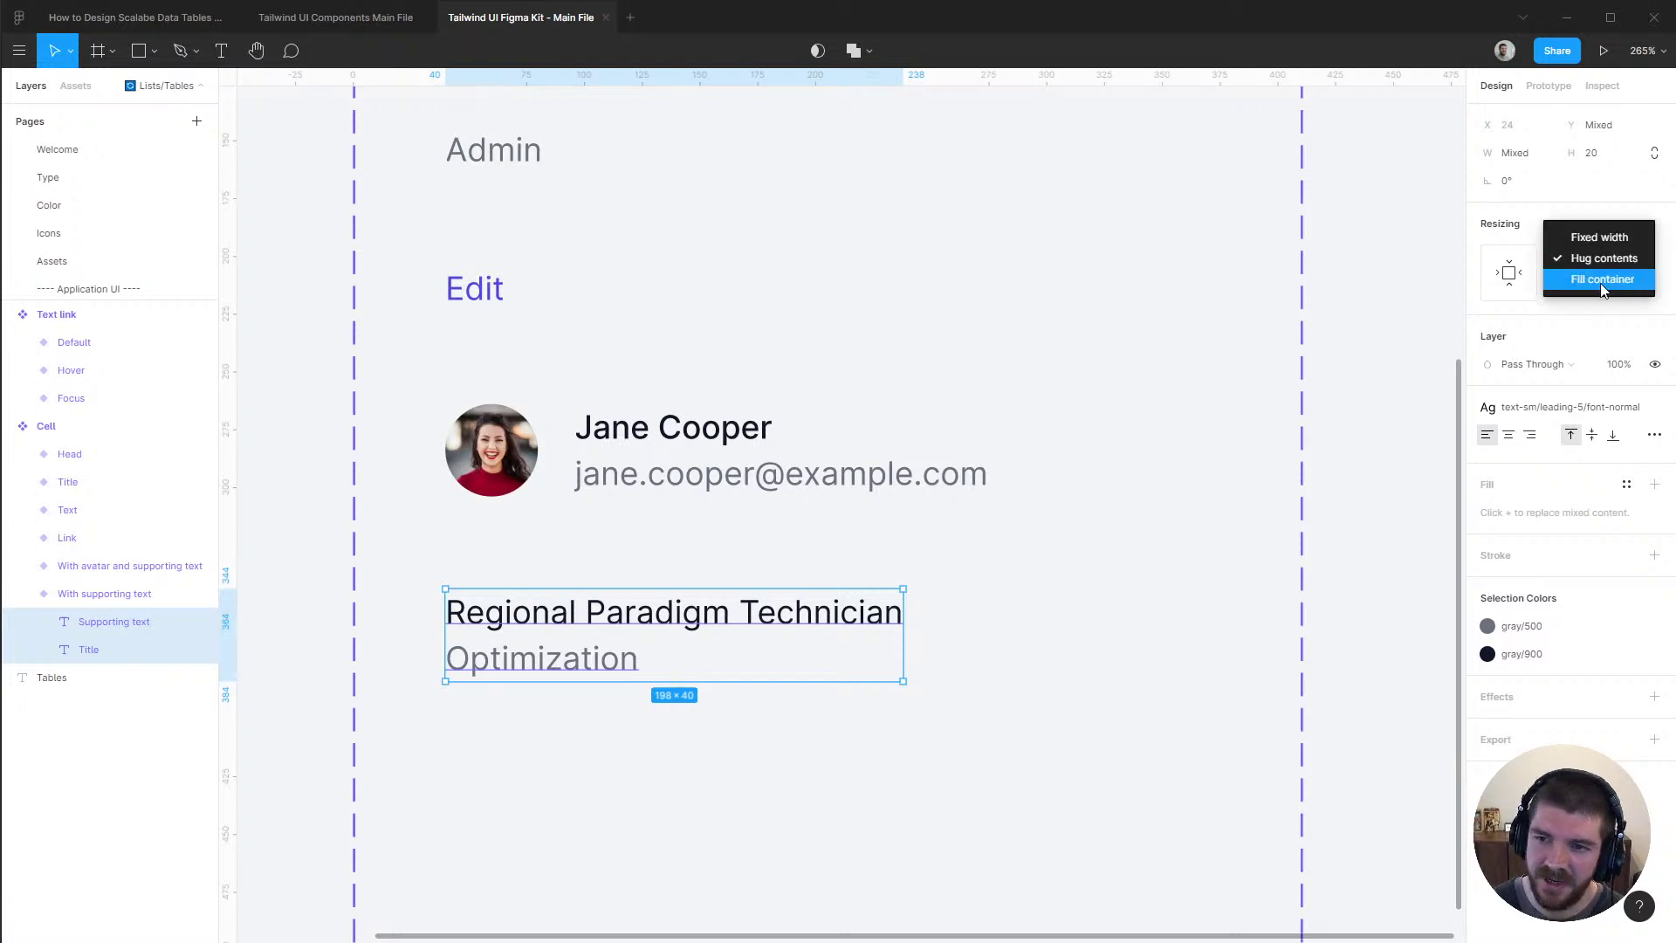
left_click(1603, 279)
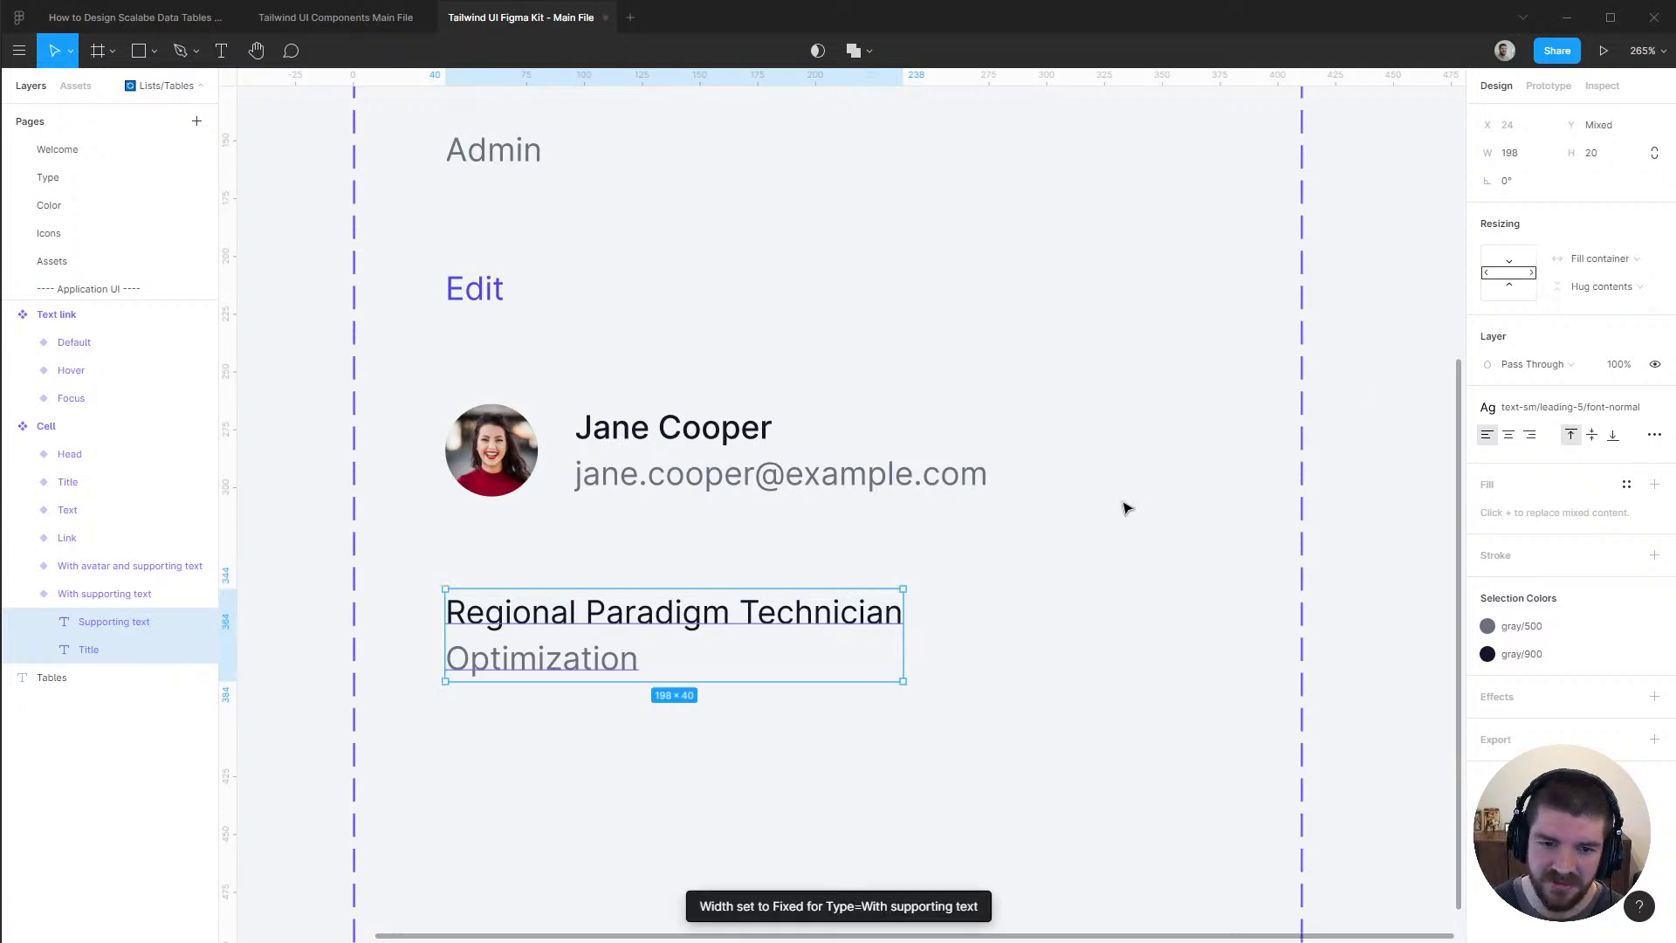
left_click(114, 599)
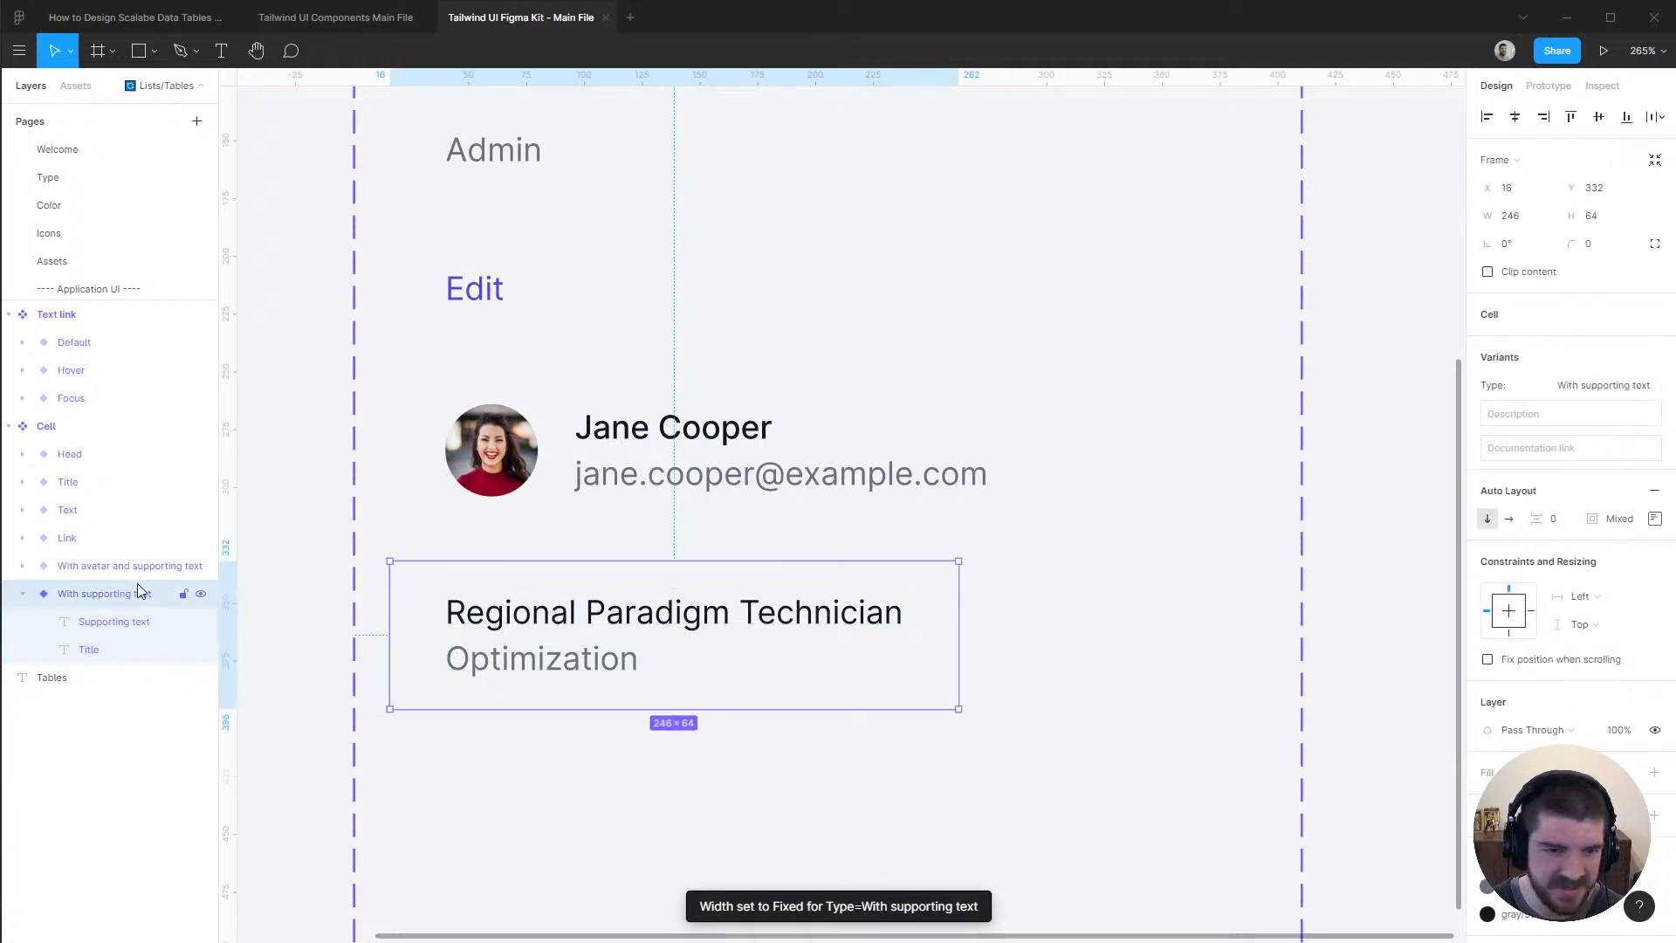
left_click(1040, 652)
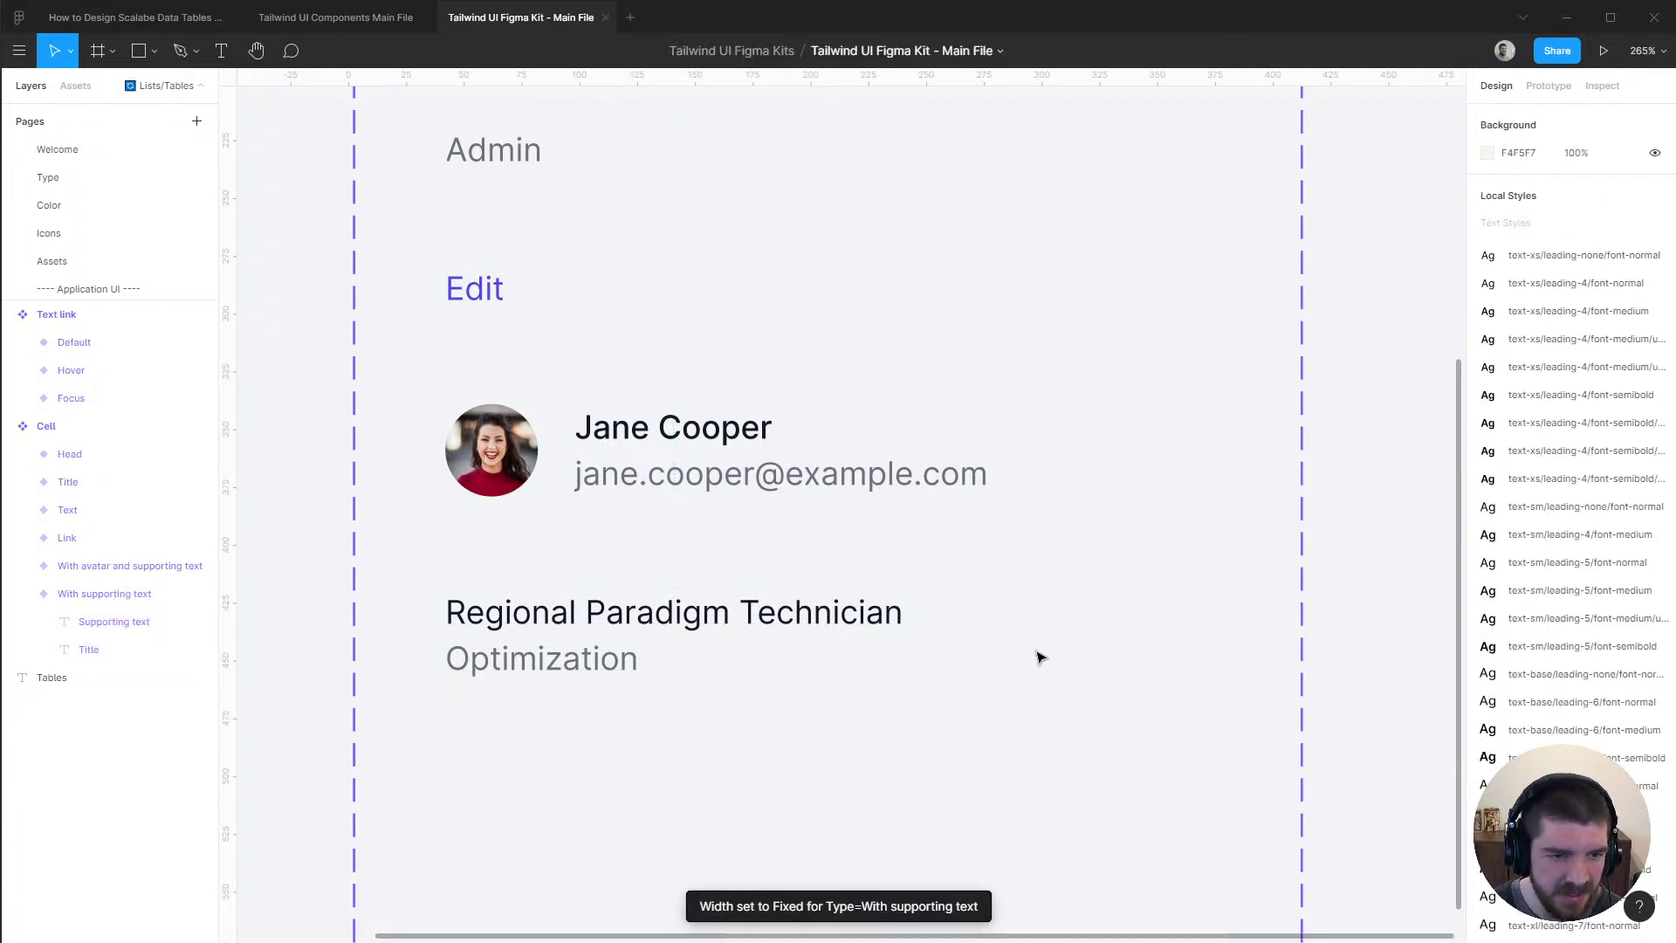
Duplicate the Text variant of the Cell component and set the copy's Type to "Badge"
left_click(75, 514)
key("ctrl+d")
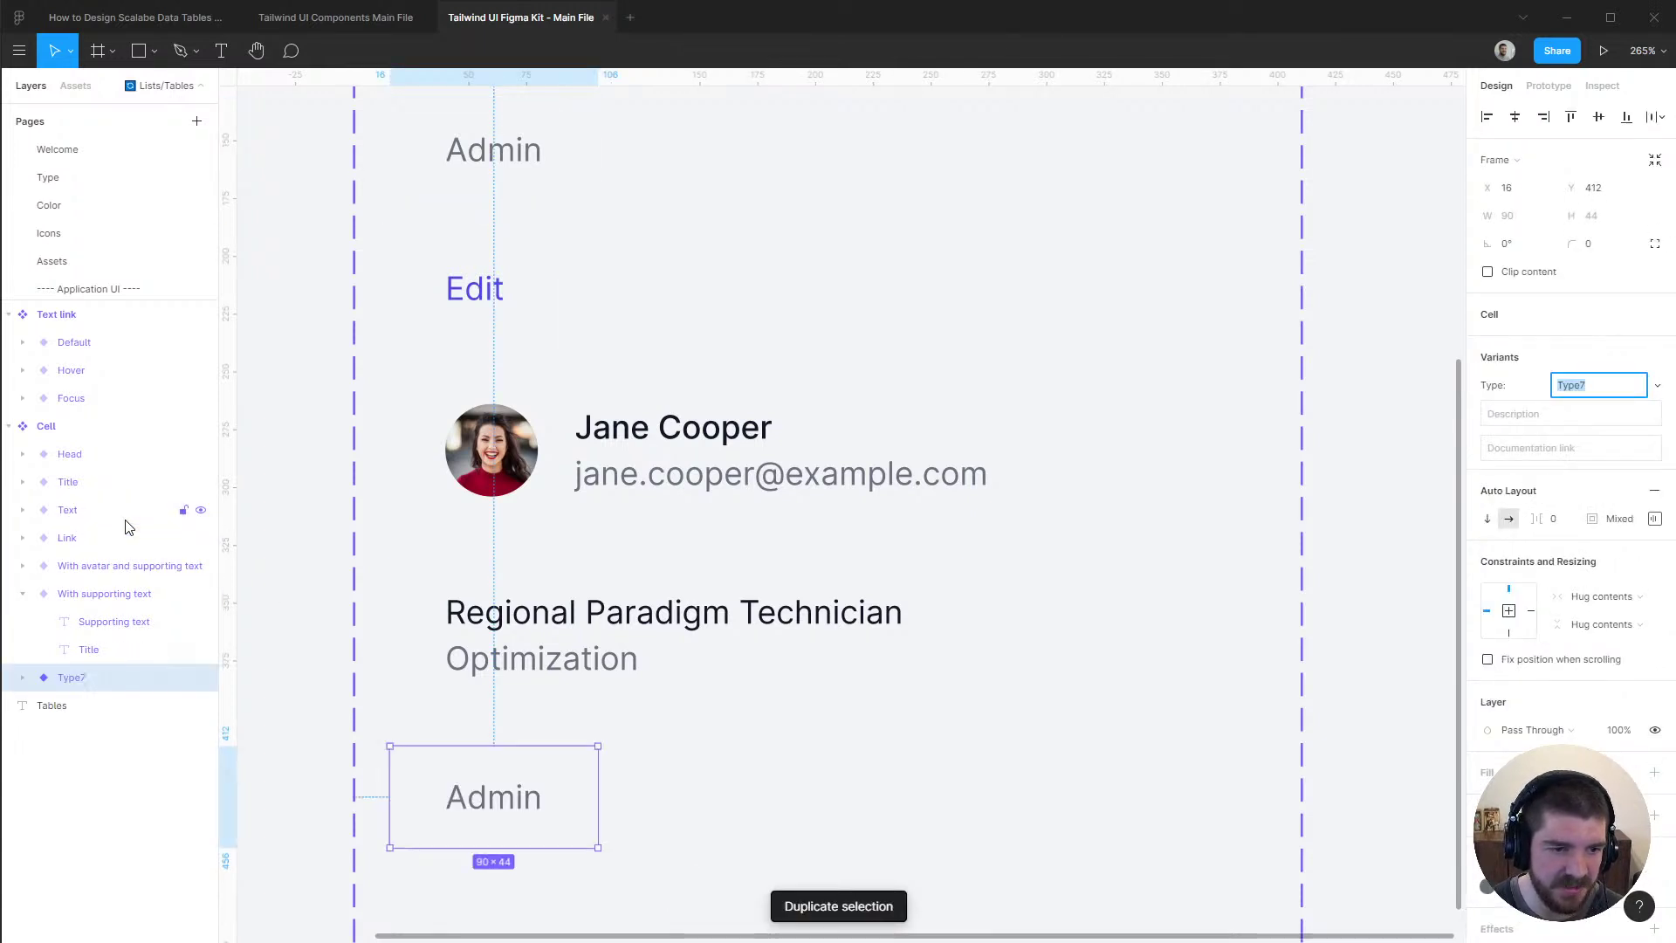
scroll(812, 677, "down", 1)
type("B")
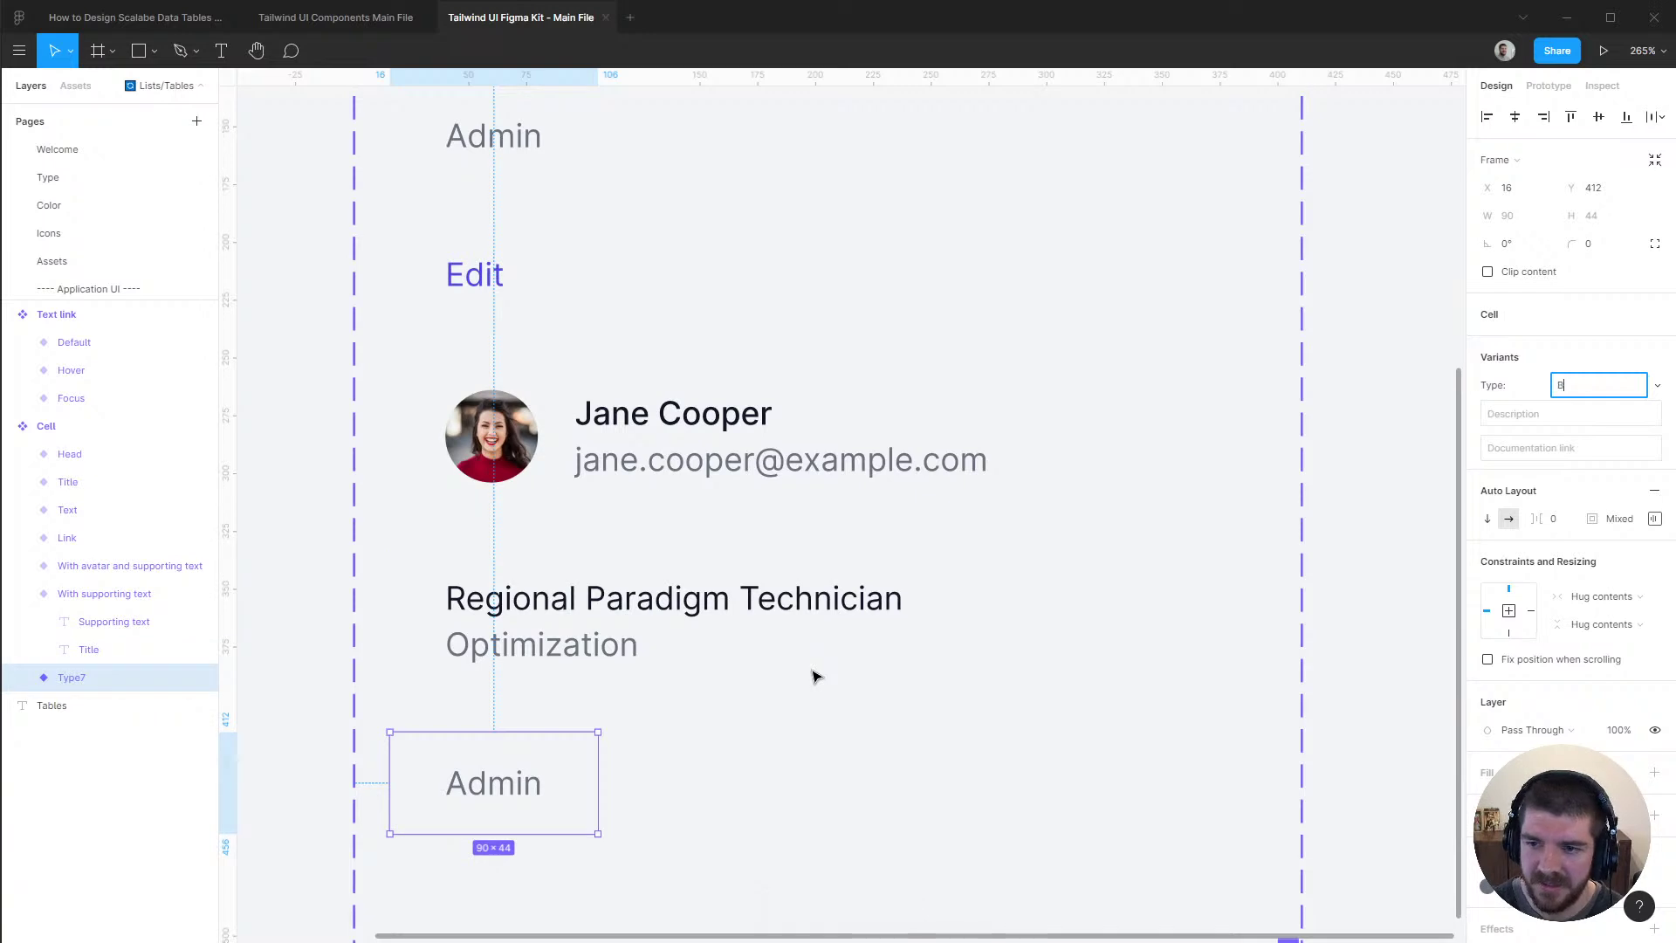
type("adge")
key("Return")
Search the assets for "badge" and place a Badge instance on the canvas beside the Cell component set
scroll(818, 637, "down", 3)
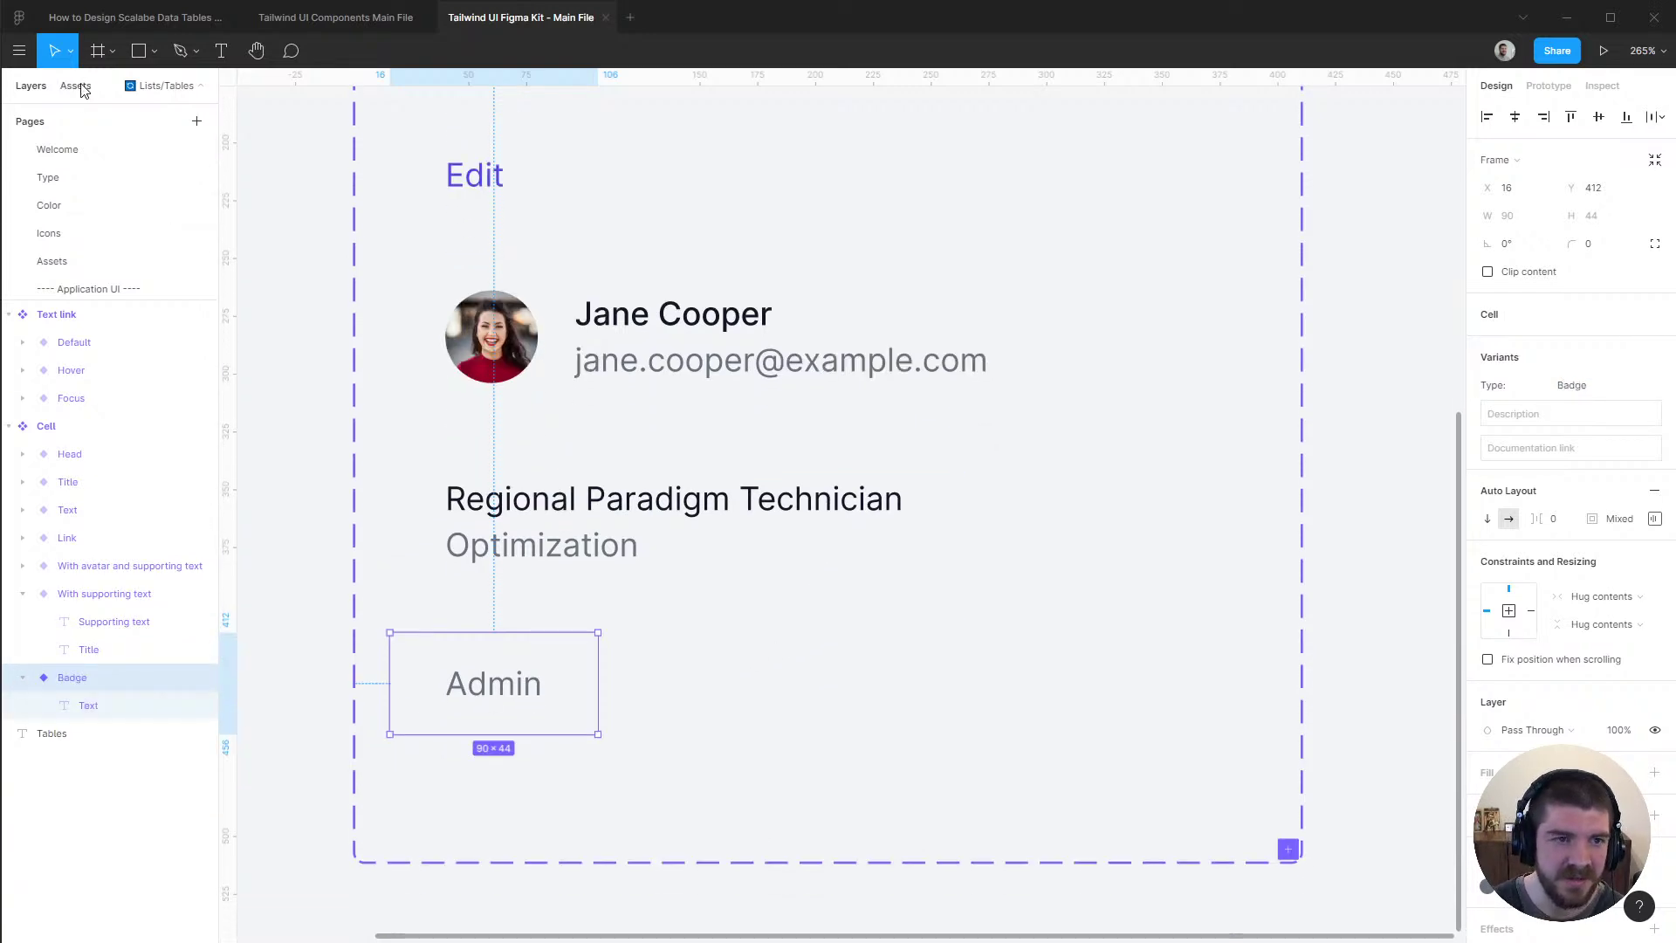
left_click(81, 87)
type("badge")
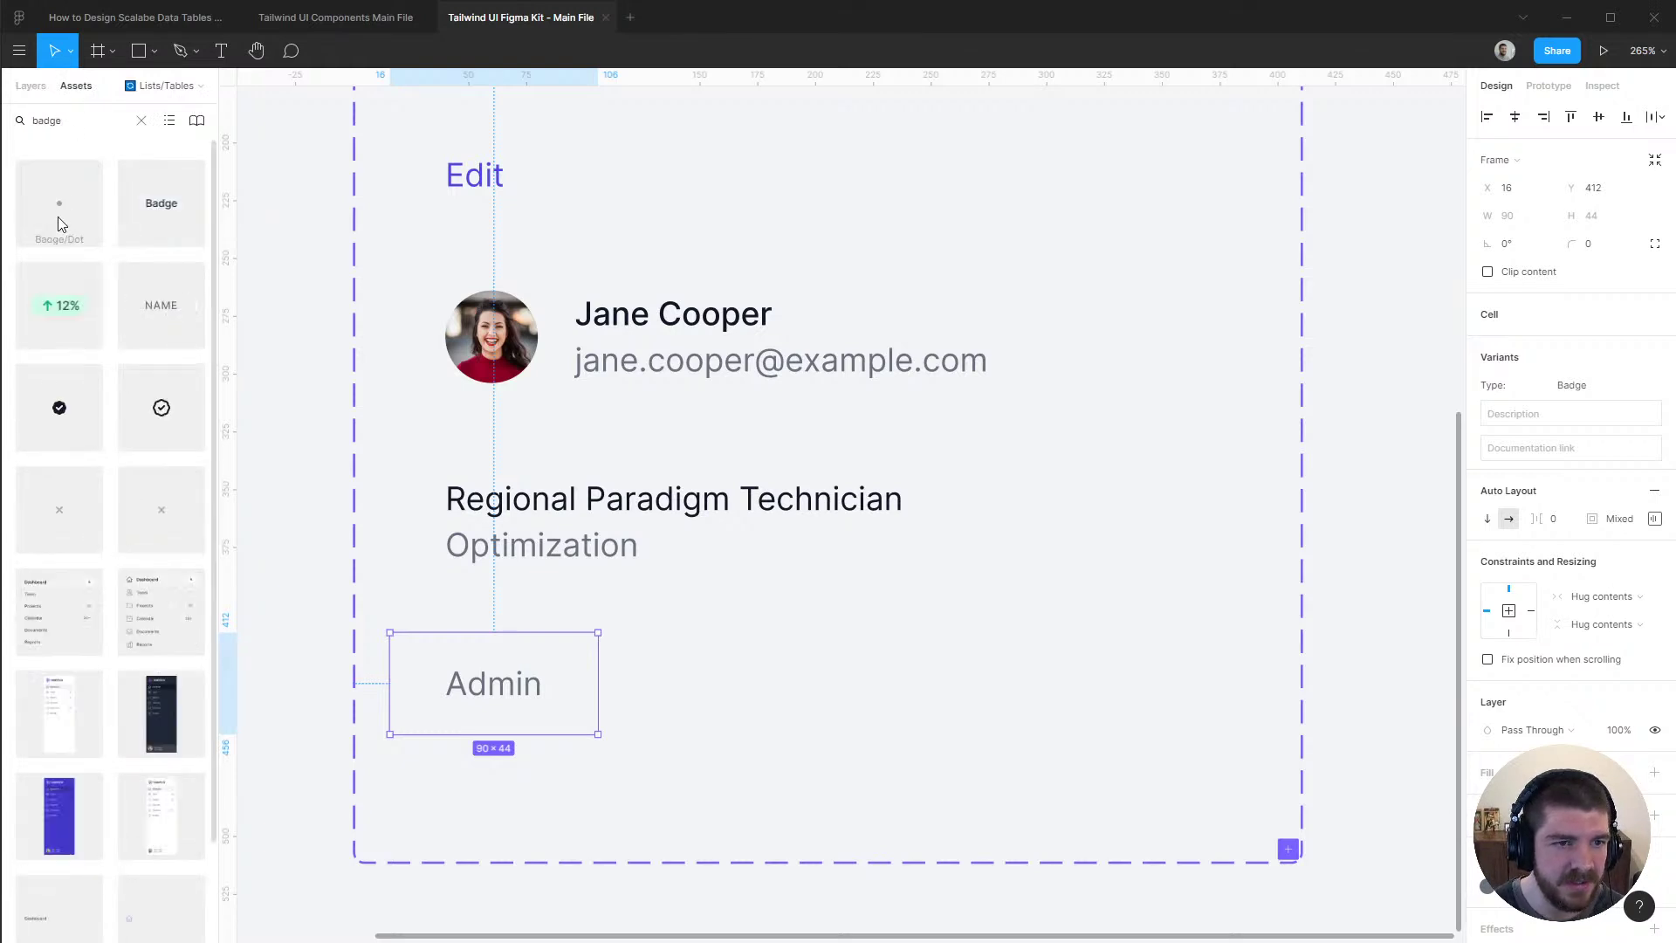
left_click_drag(186, 216, 1432, 413)
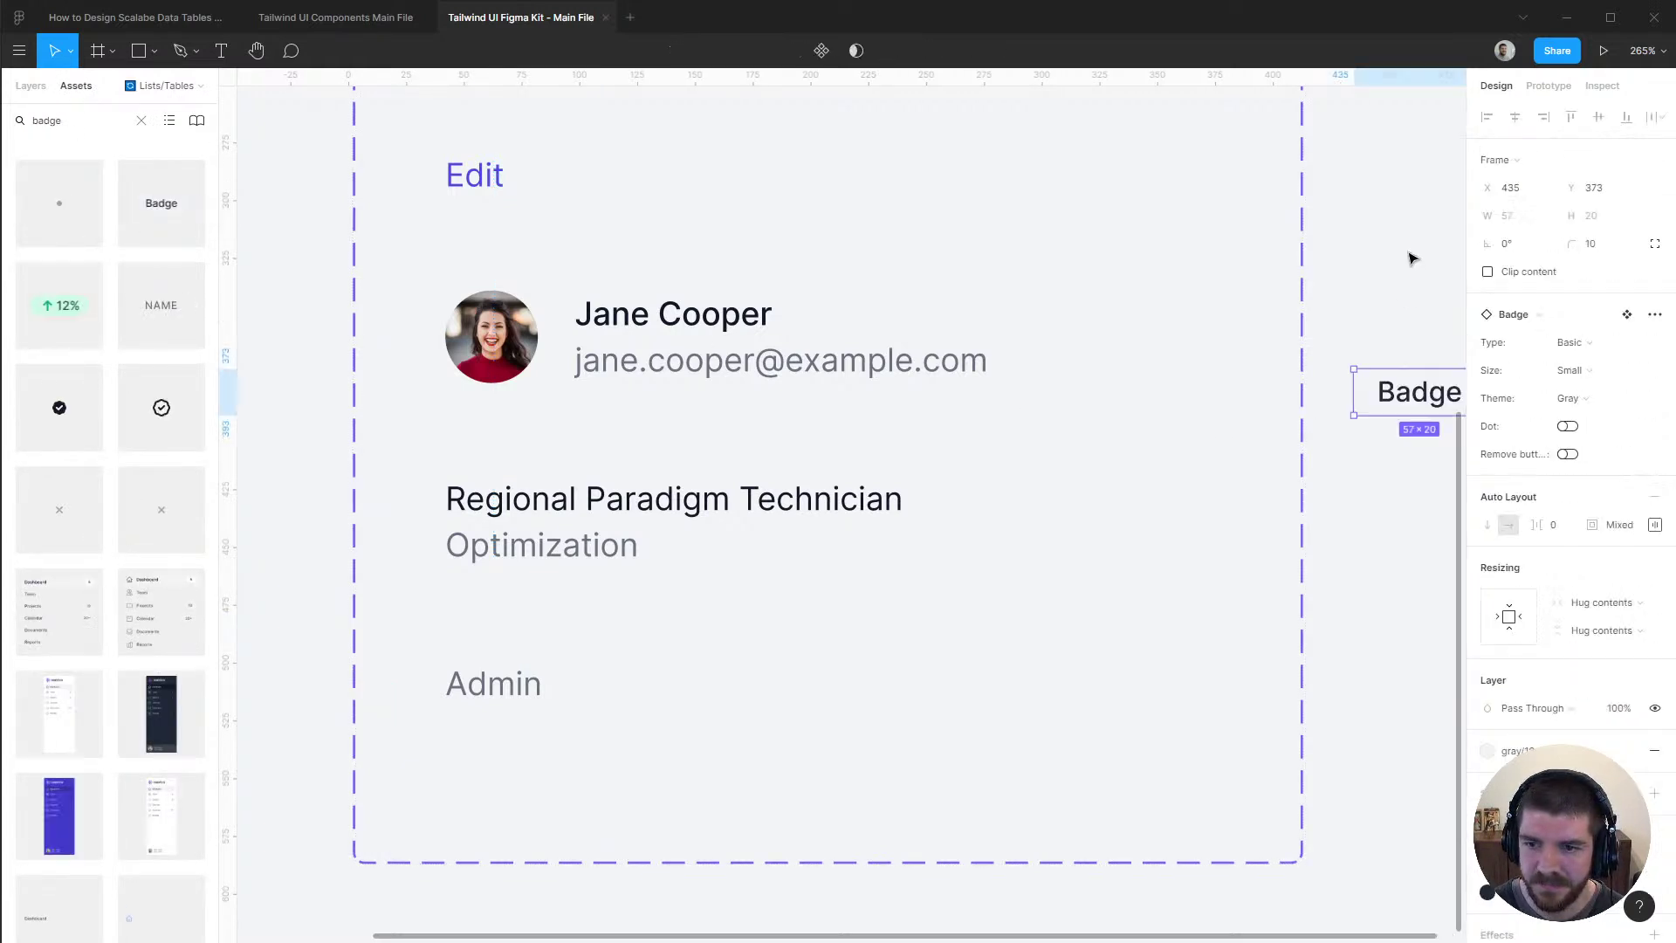
left_click_drag(1410, 254, 1062, 314)
Inspect the first row's Active badge in Firefox, and in Figma set the Badge instance's theme to Green
key("alt+Tab")
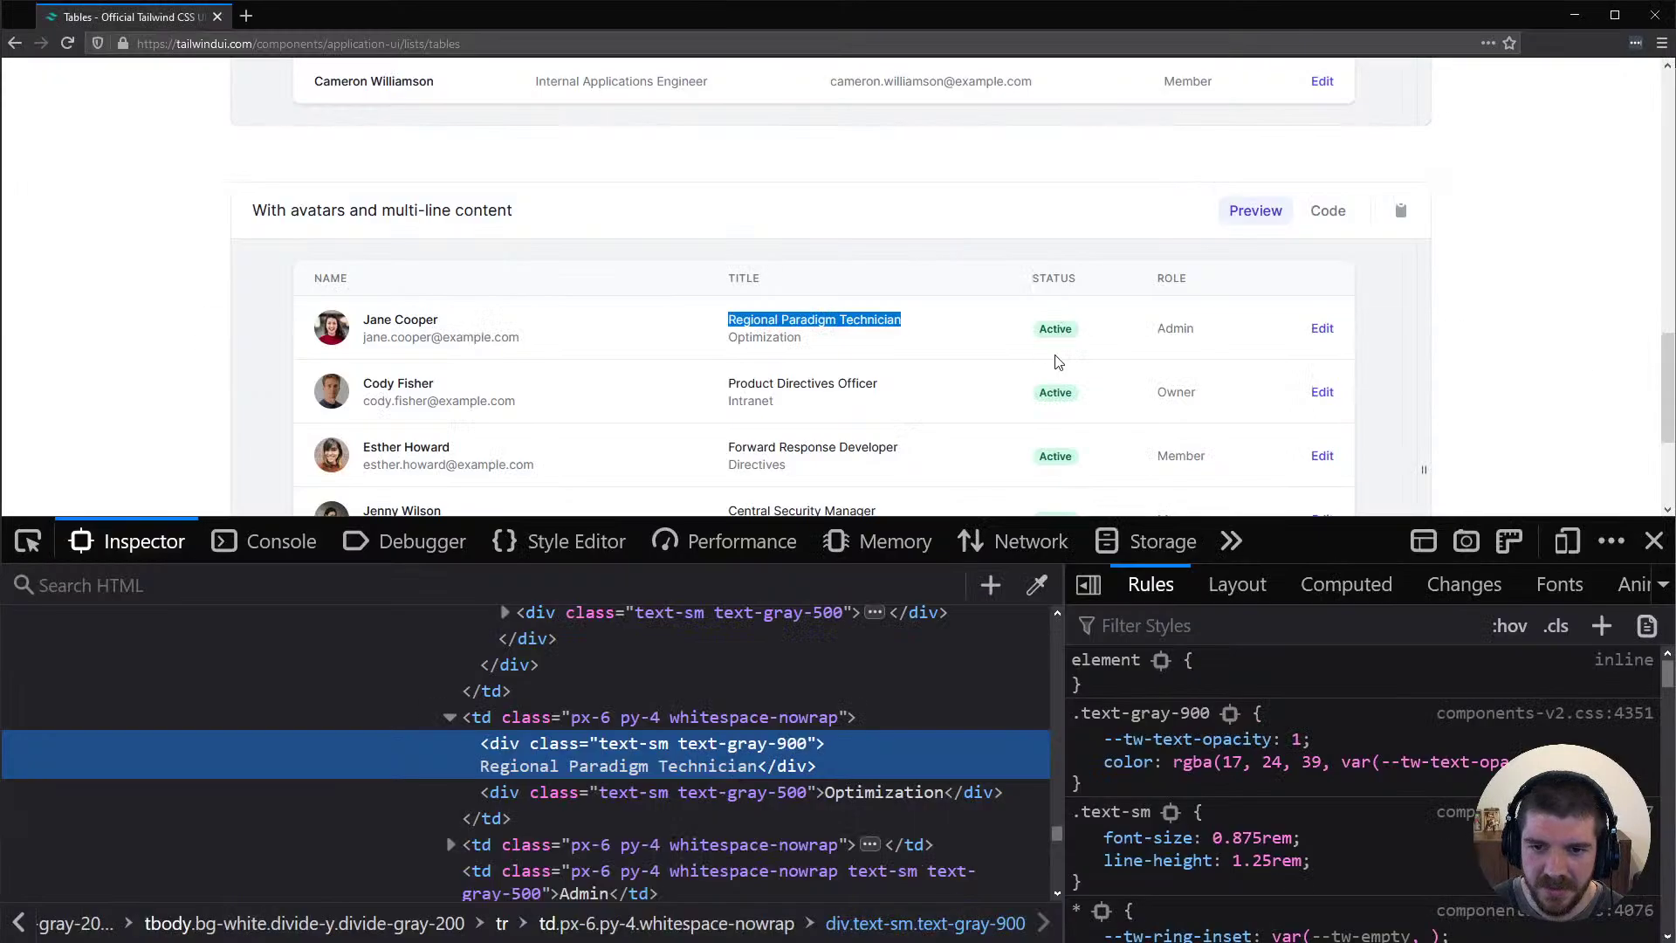
right_click(1062, 335)
left_click(1143, 489)
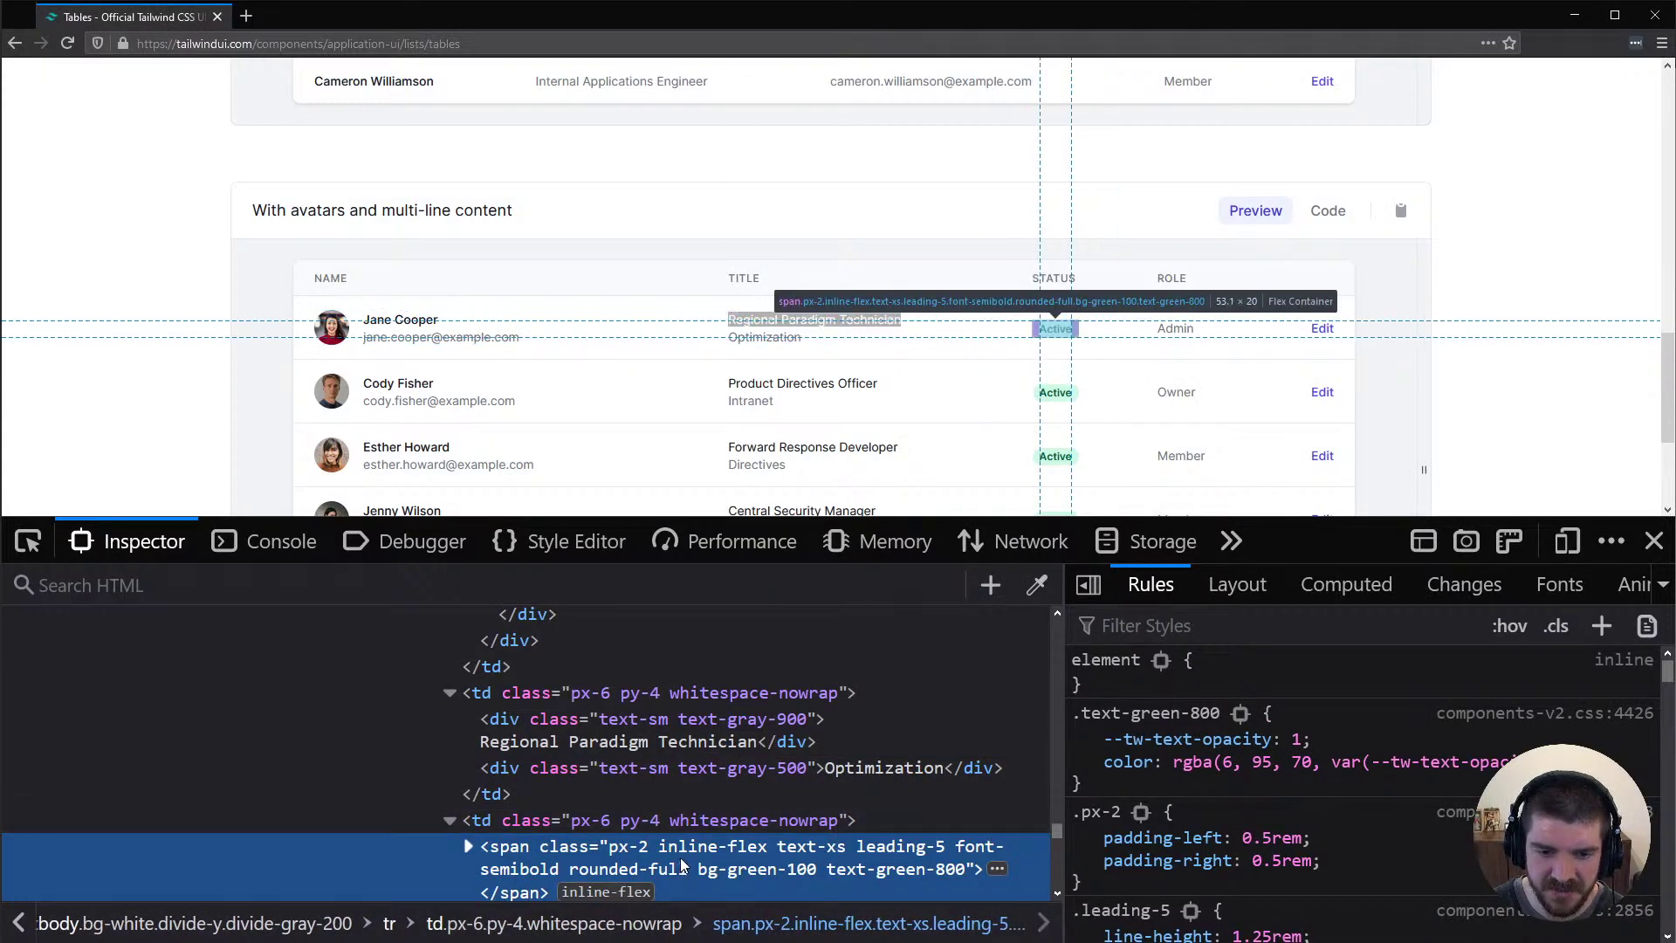
key("alt+Tab")
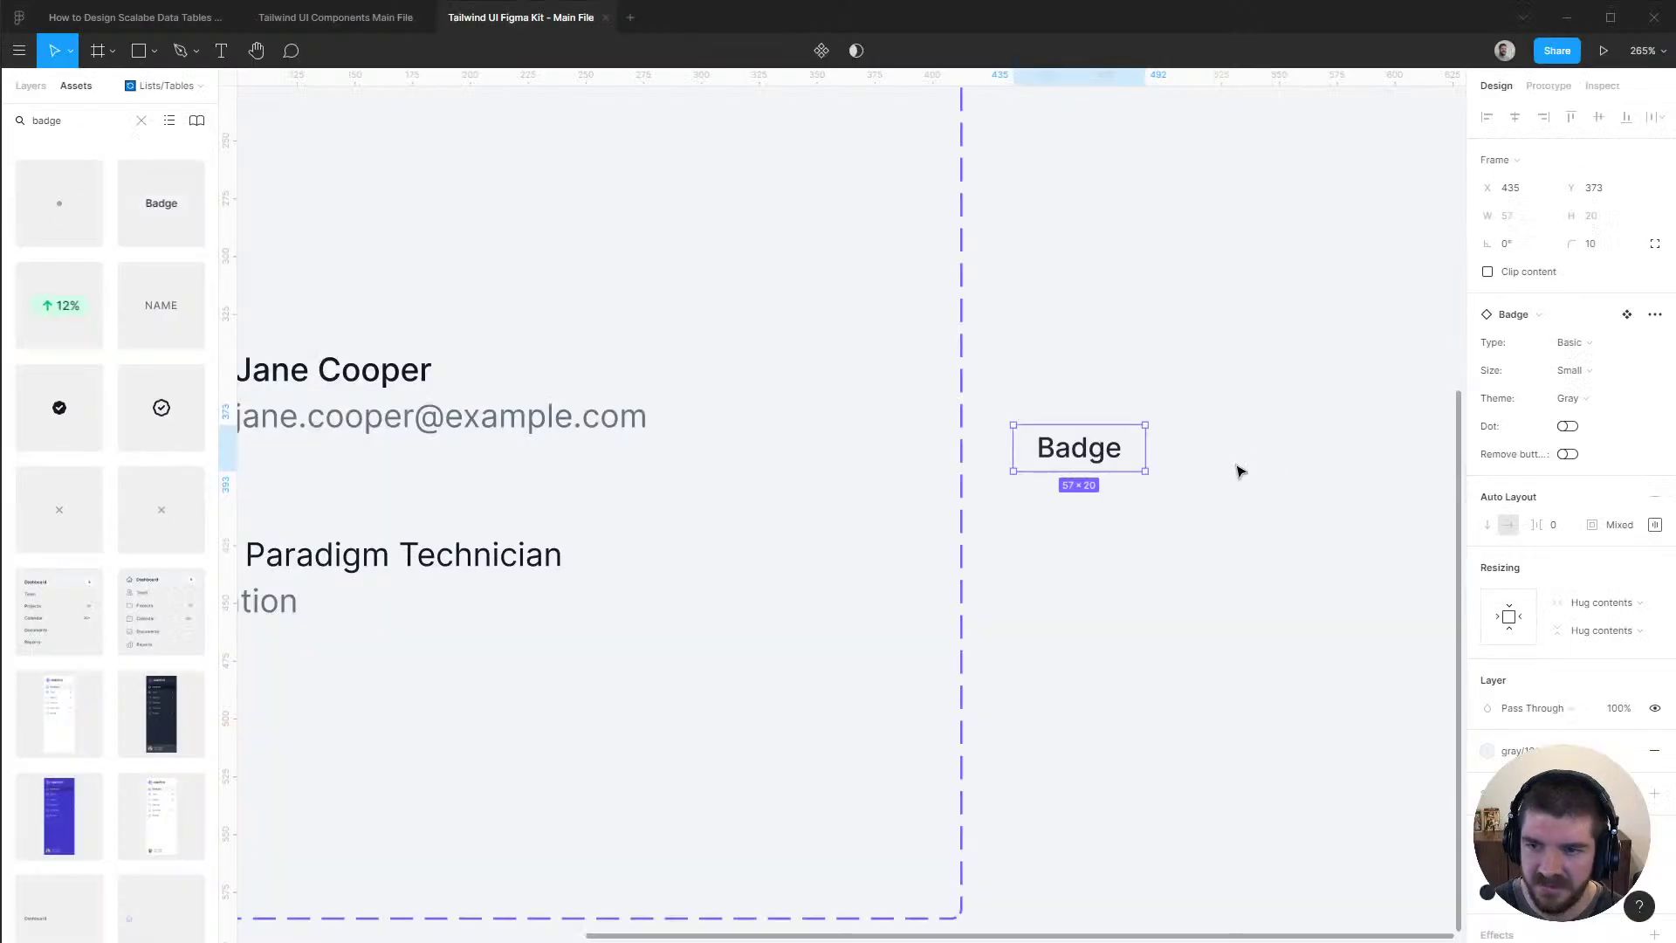
left_click(1584, 410)
left_click(1607, 458)
Change the text of the green Badge instance to "Active"
double_click(1098, 454)
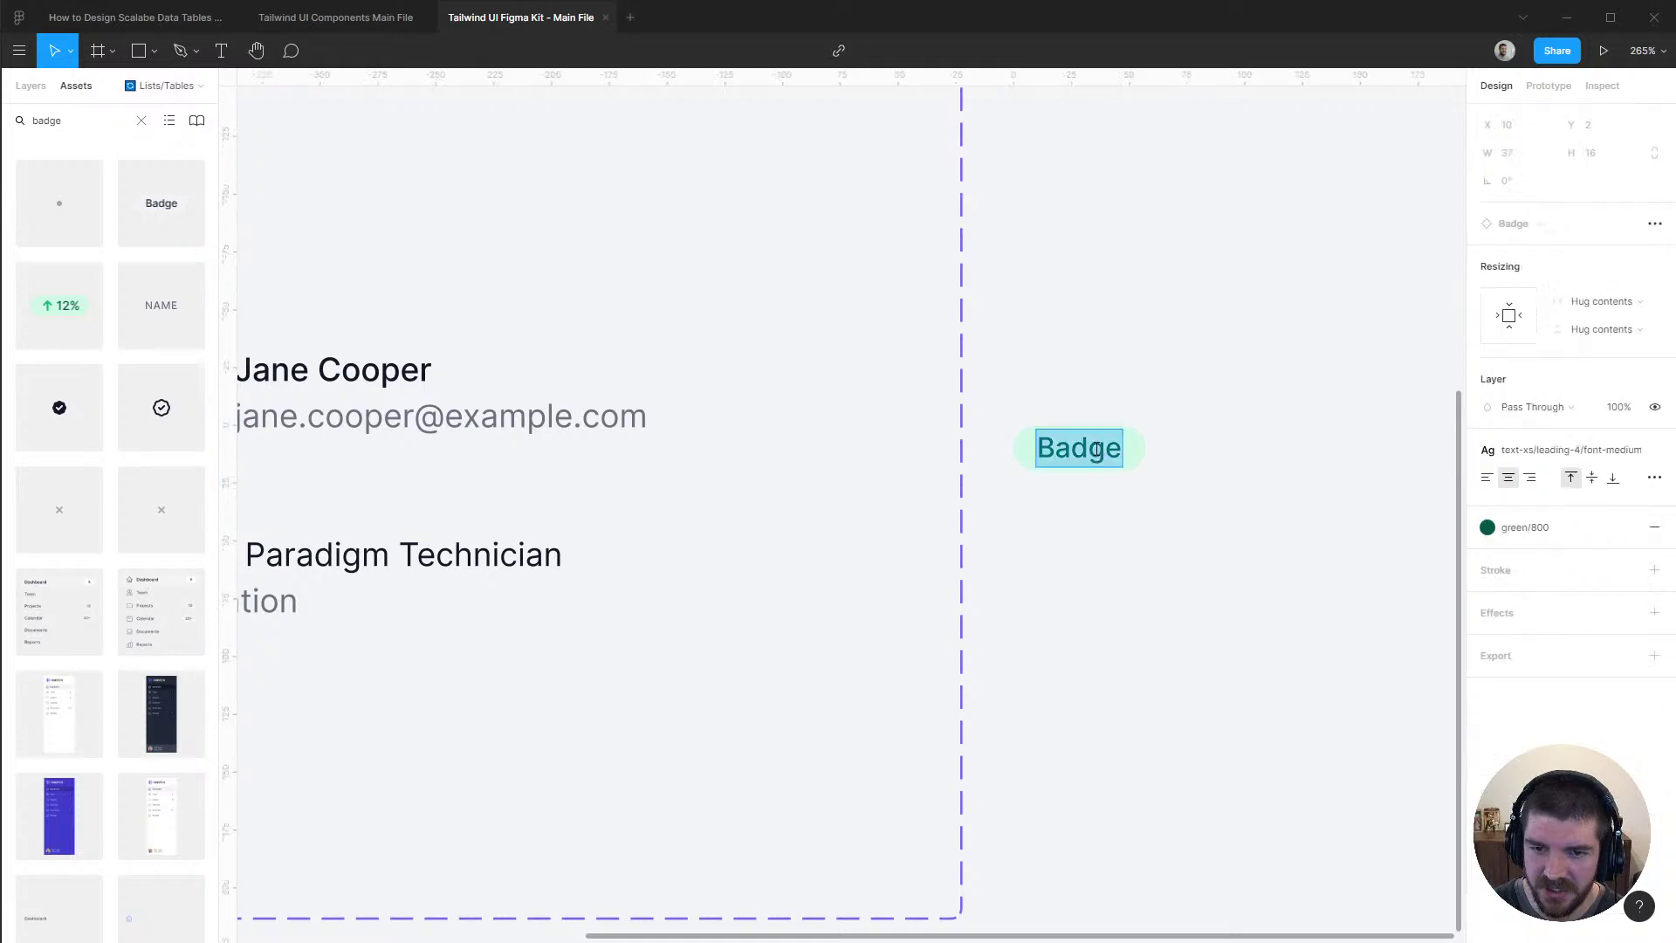
type("Active")
key("Escape")
Move the Active badge into the Cell component's Badge variant and delete the Admin text from that variant
left_click_drag(1086, 359, 1268, 374)
left_click(1341, 408)
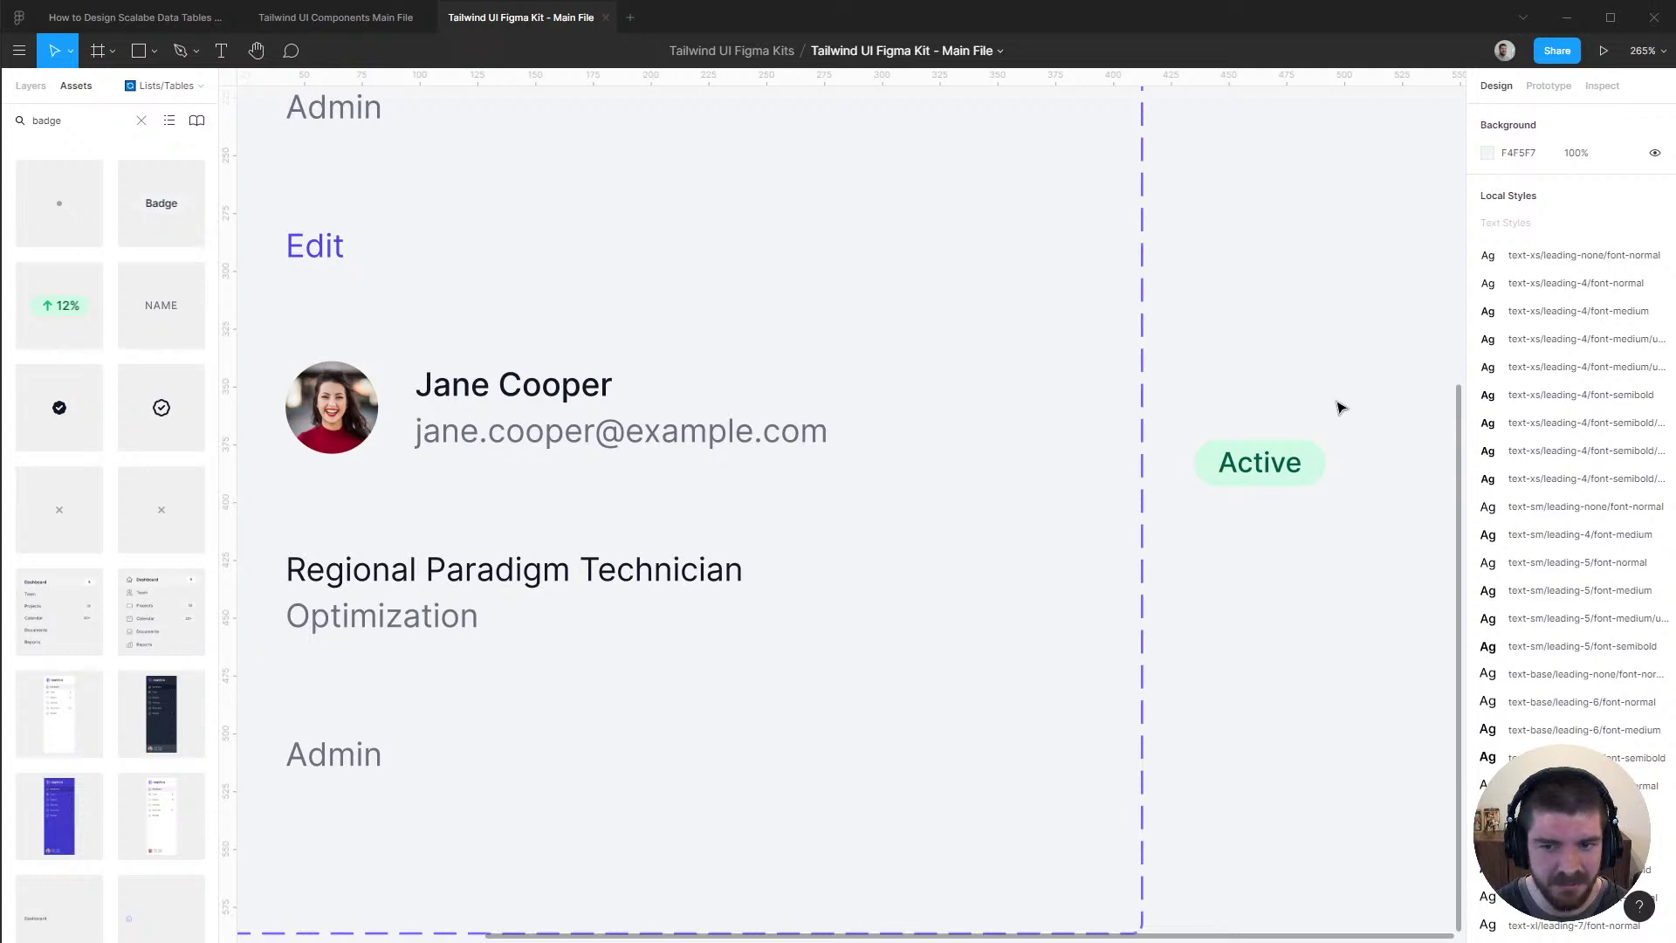
scroll(1353, 367, "down", 2)
scroll(1353, 367, "left", 2)
left_click_drag(1369, 382, 442, 671)
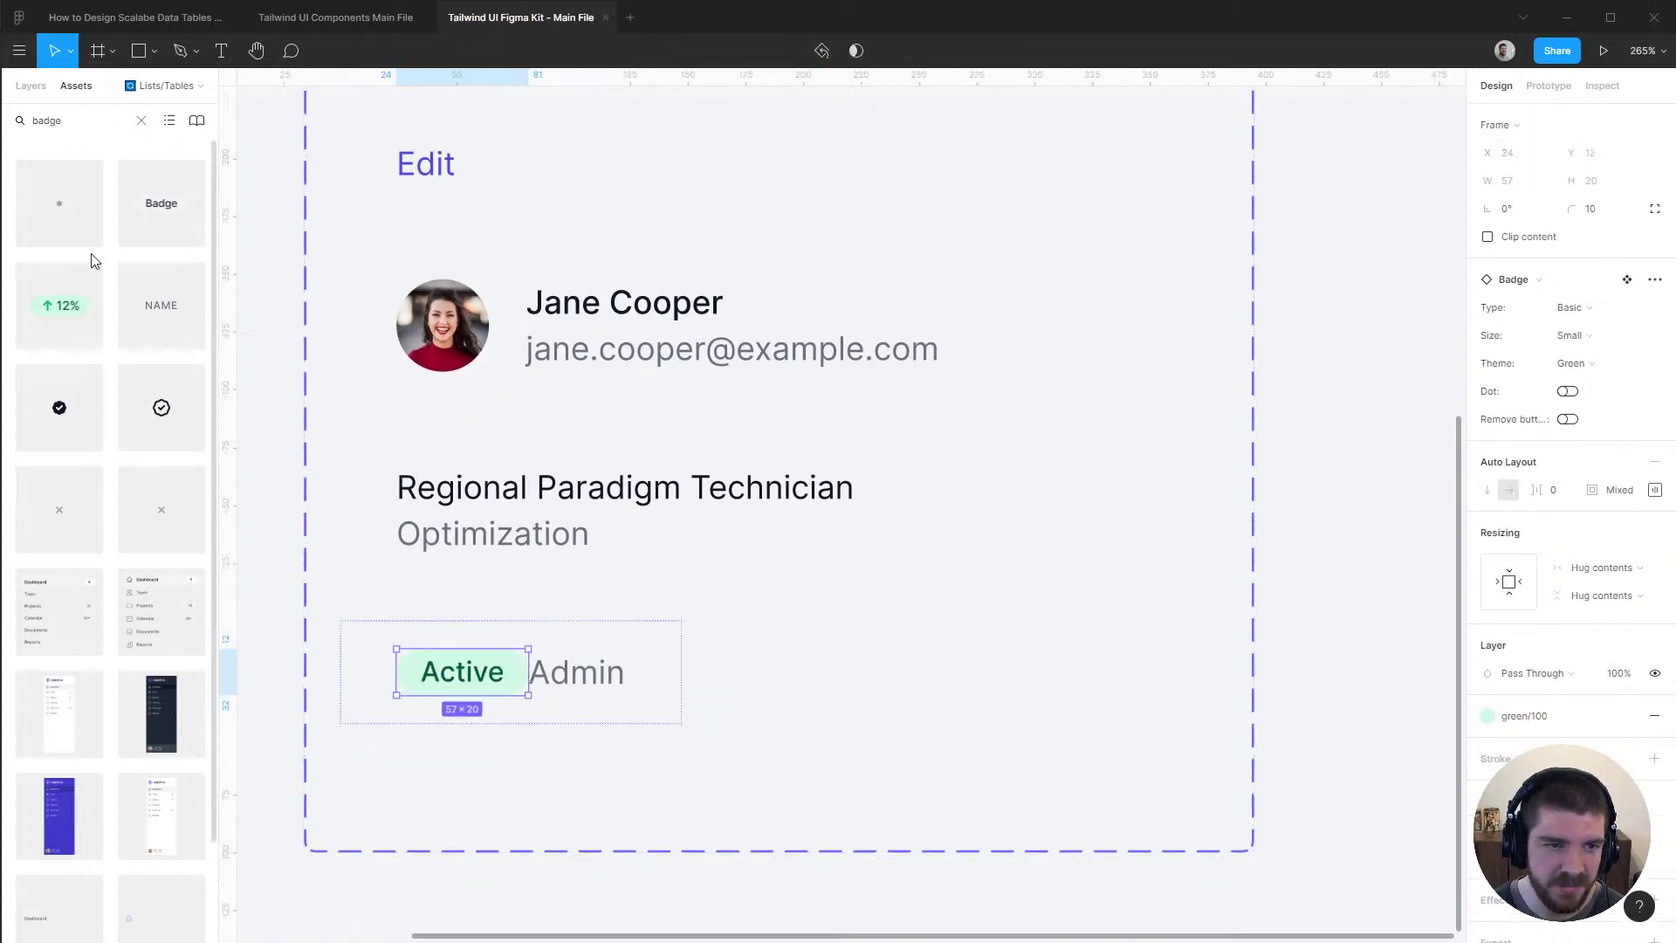
left_click(47, 91)
left_click(94, 705)
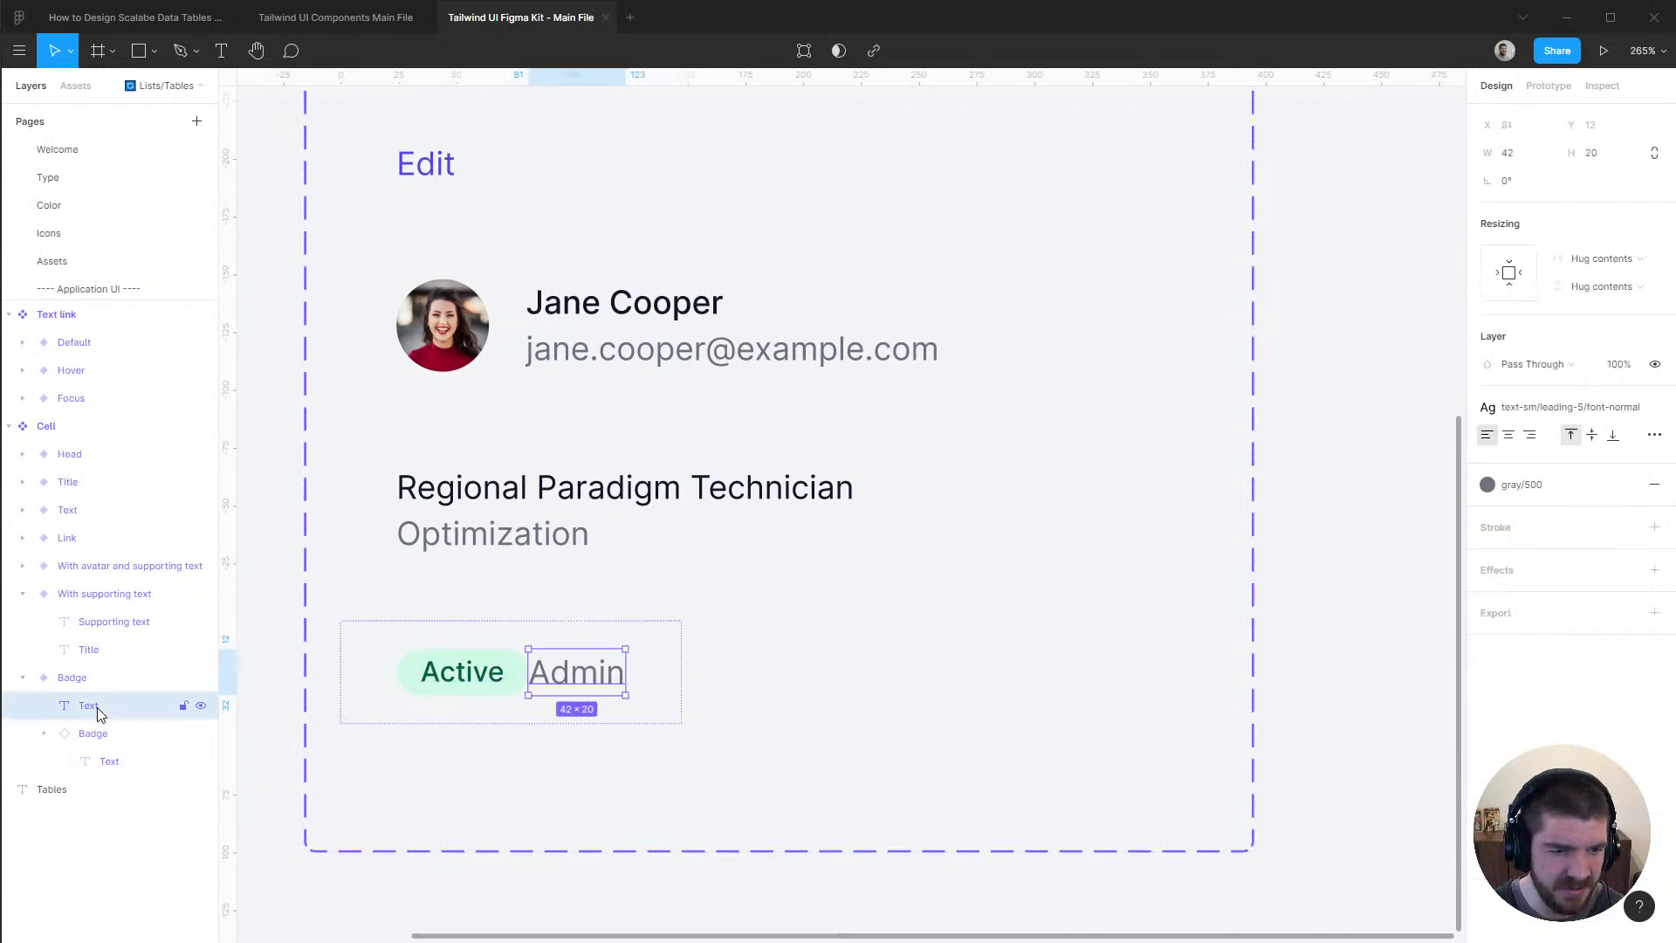
key("Delete")
left_click(83, 707)
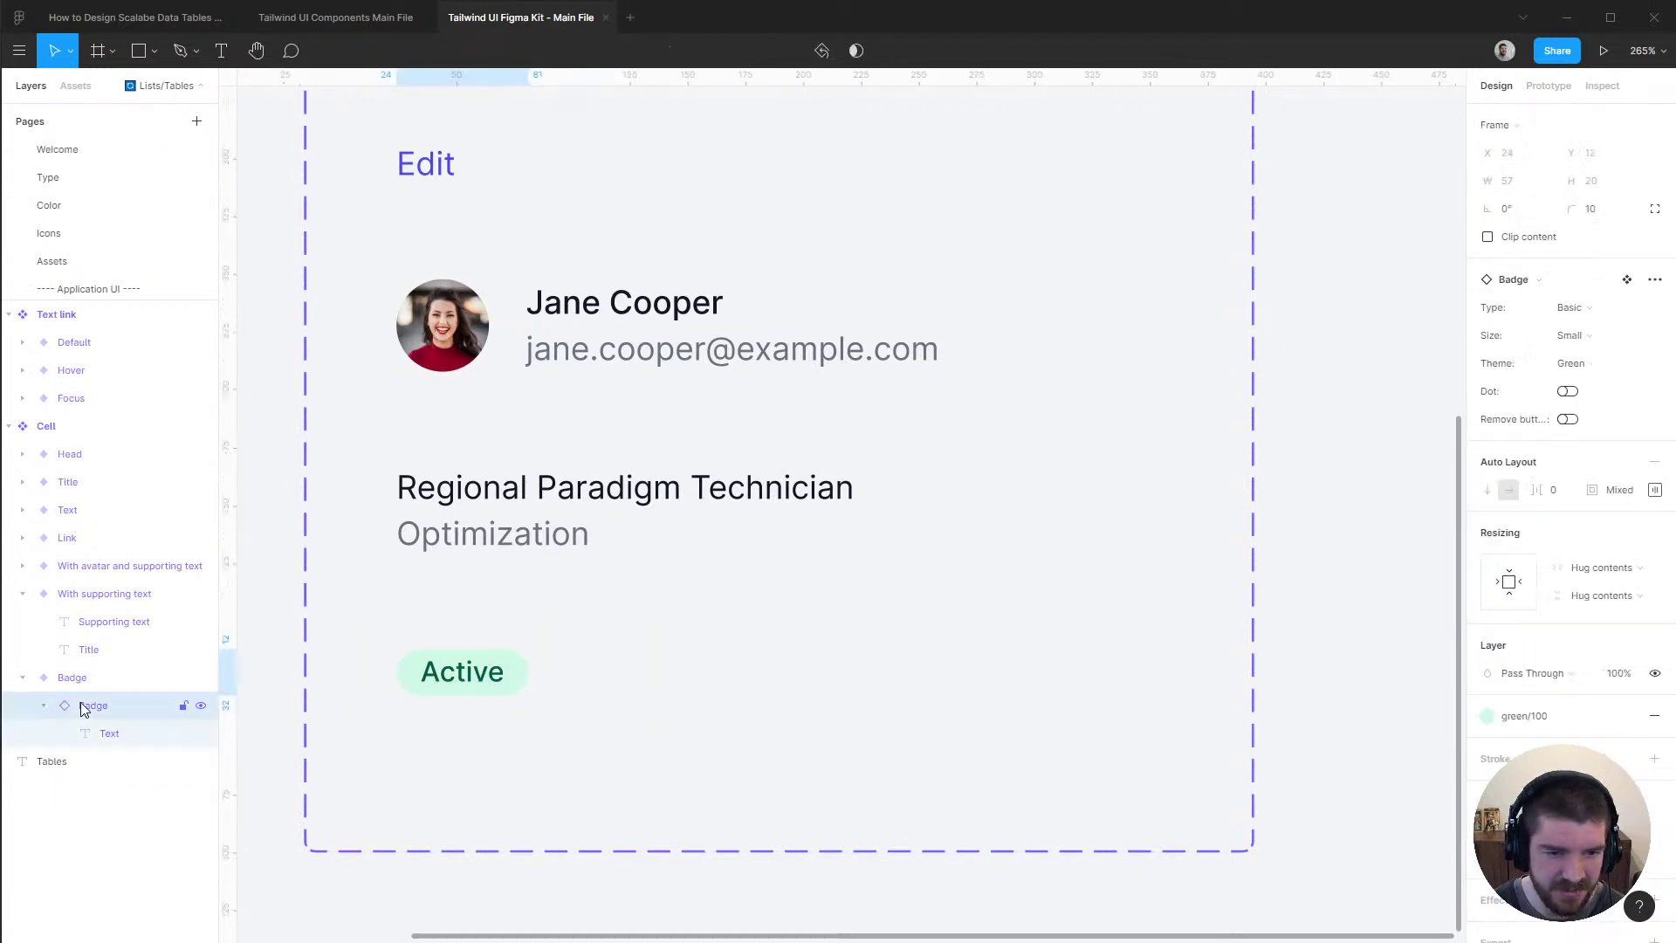
left_click(82, 680)
key("alt+l")
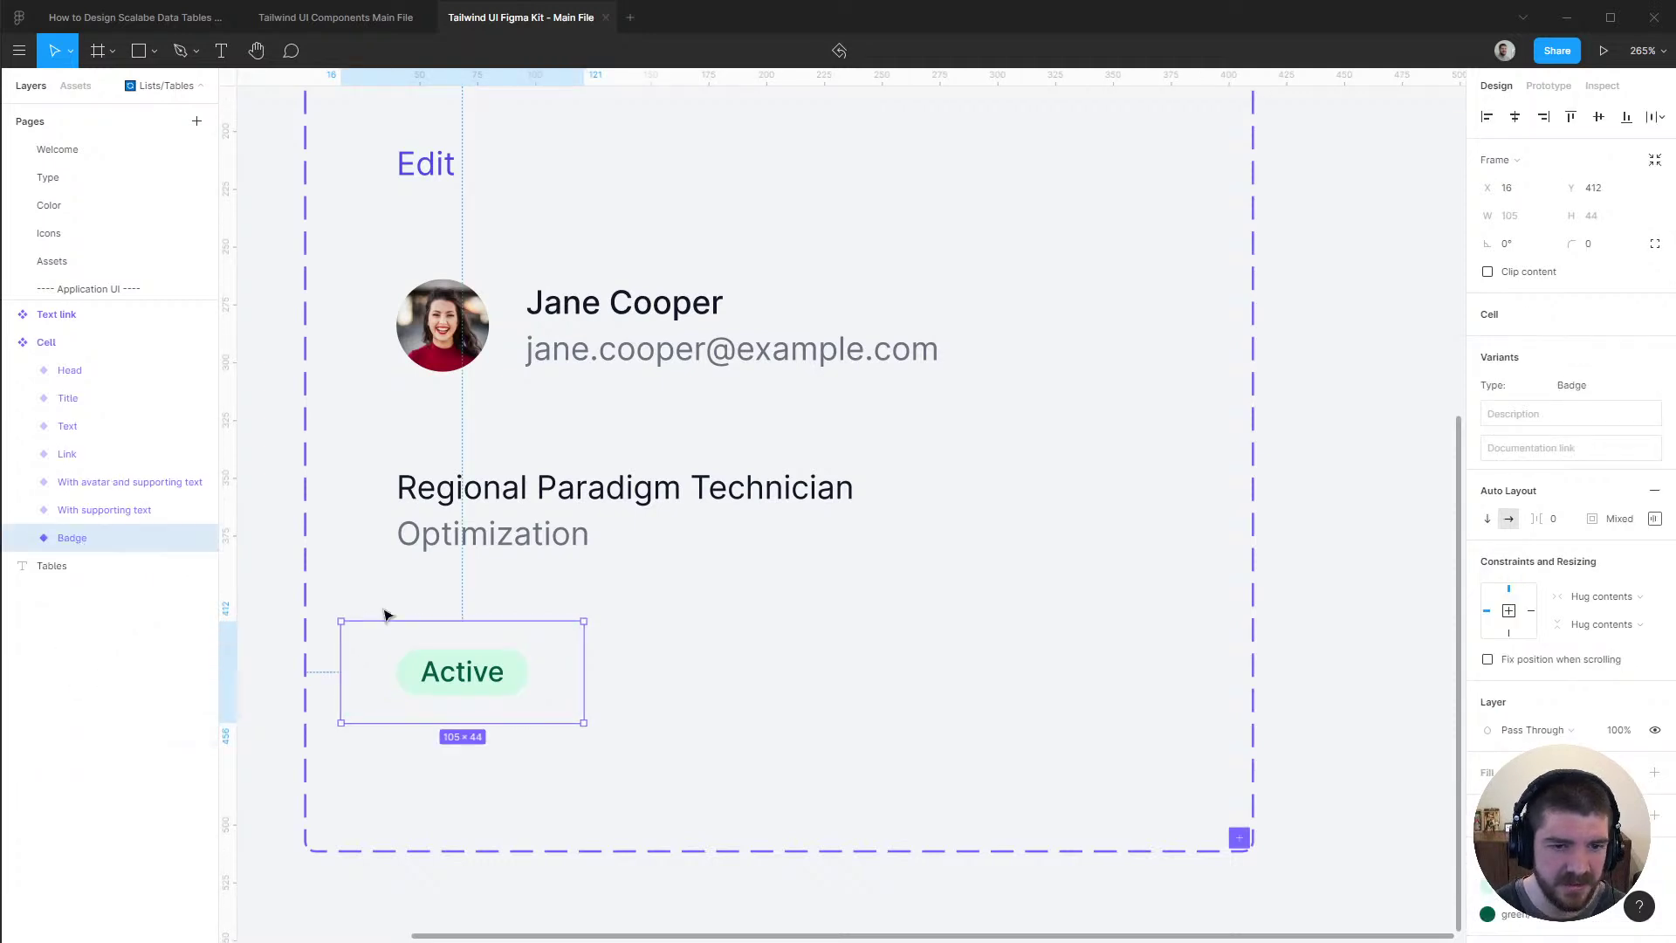
Resize the Cell component set frame to 334 × 472 so it fits around its variants
scroll(745, 629, "down", 5)
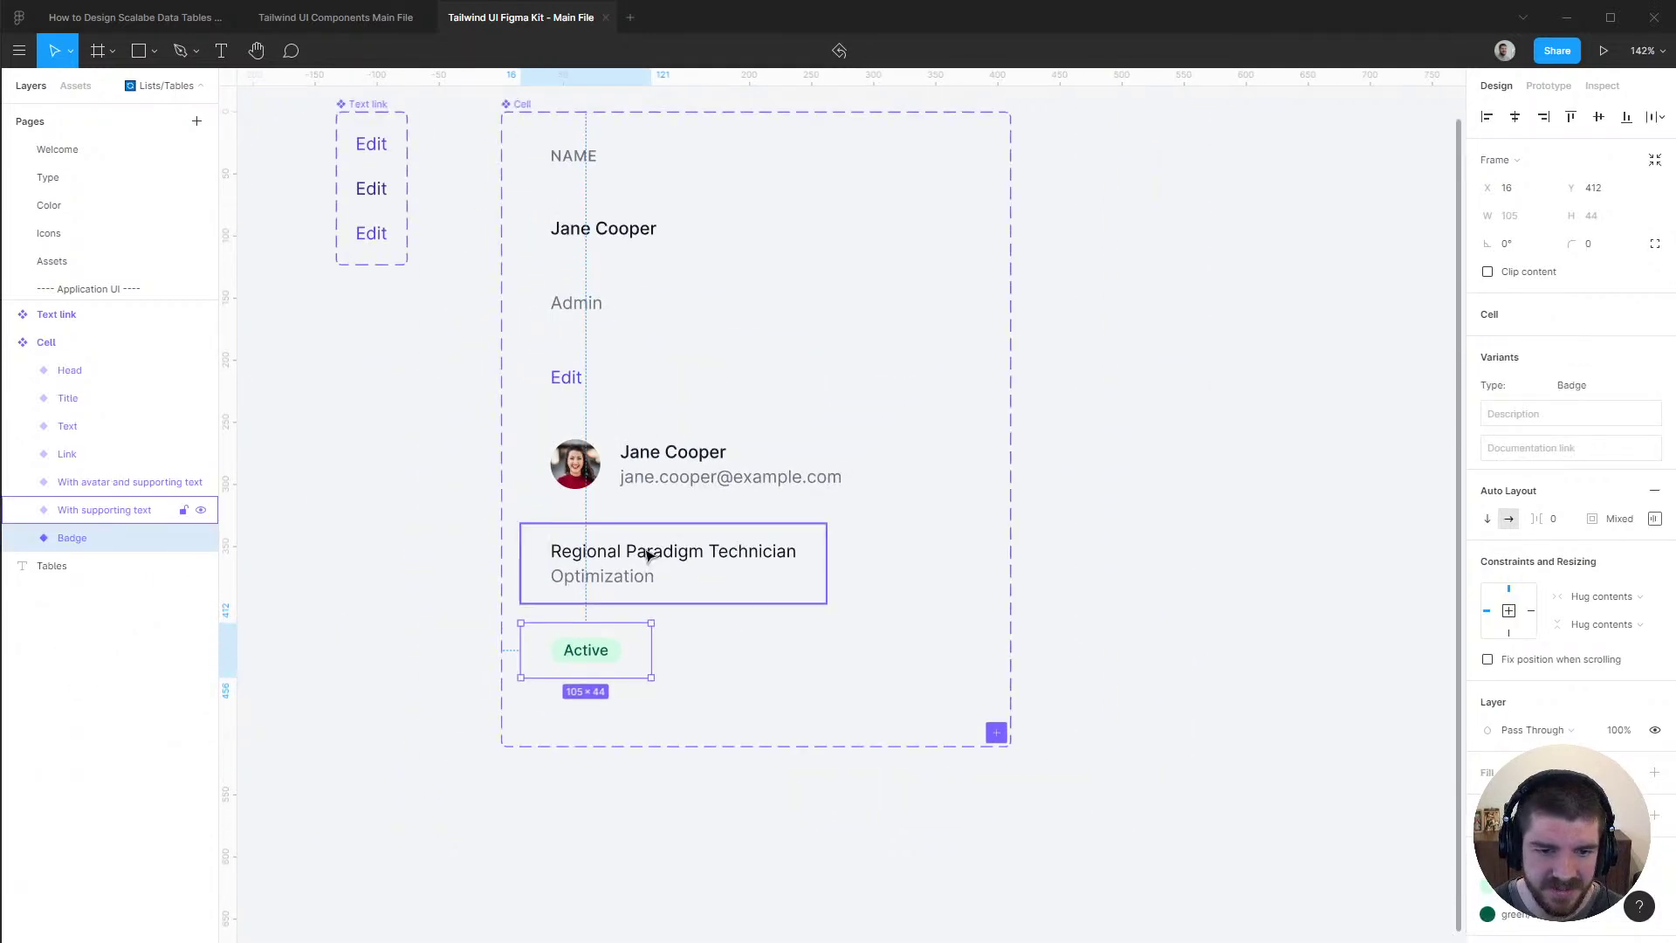
left_click(69, 370, "shift")
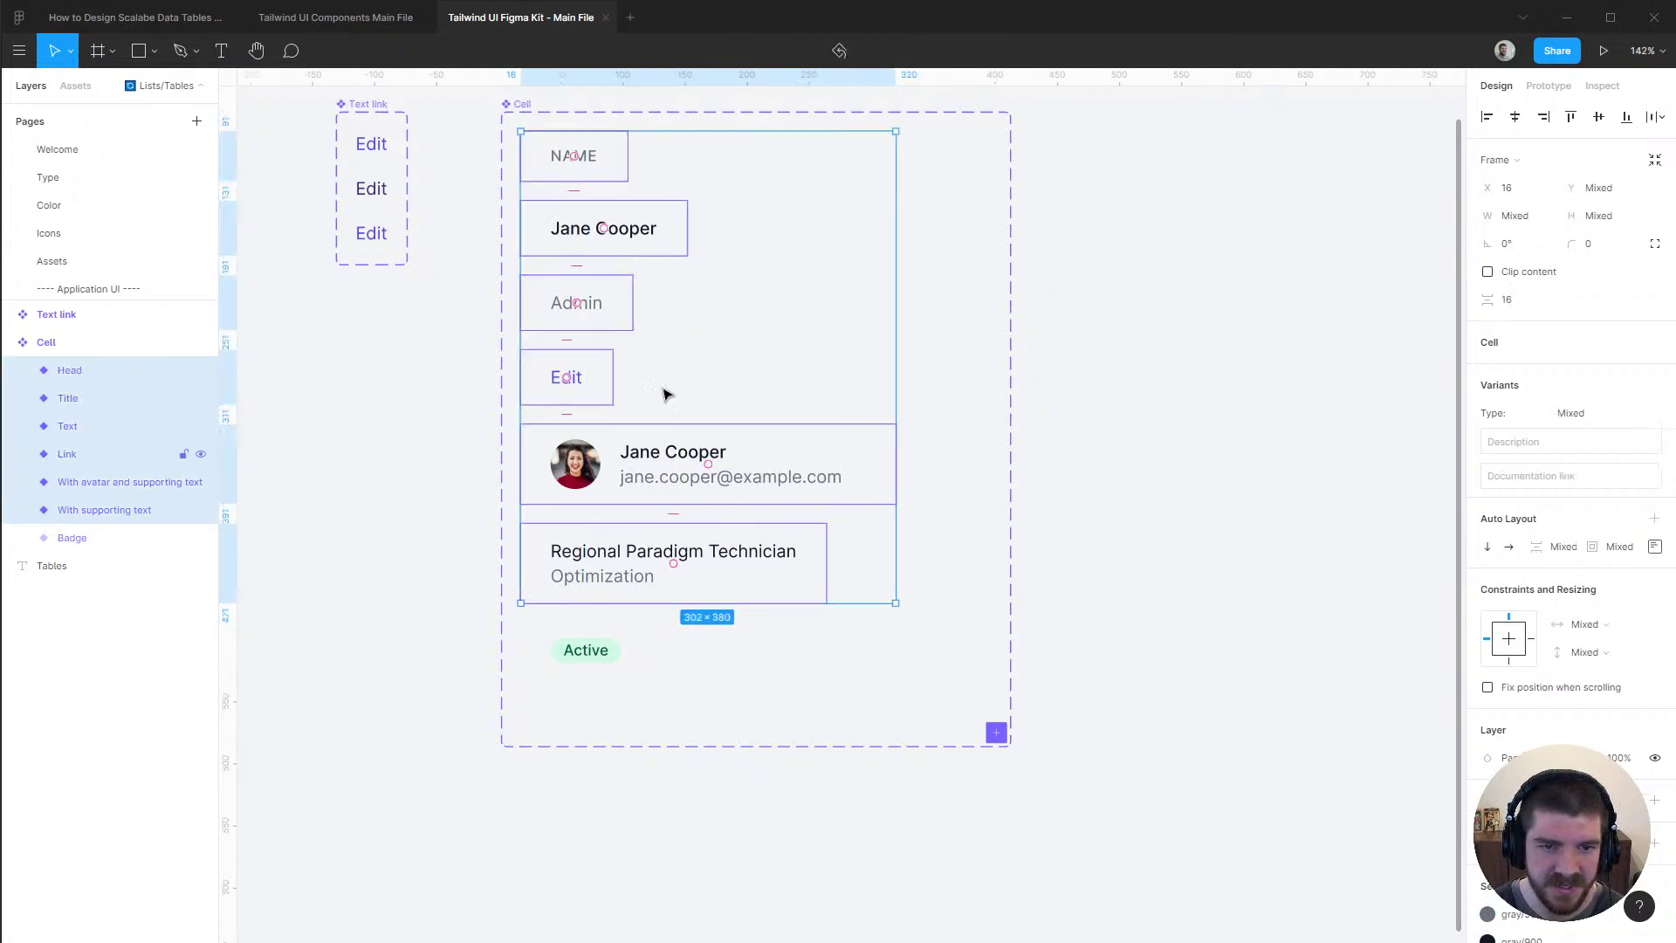
left_click(535, 119)
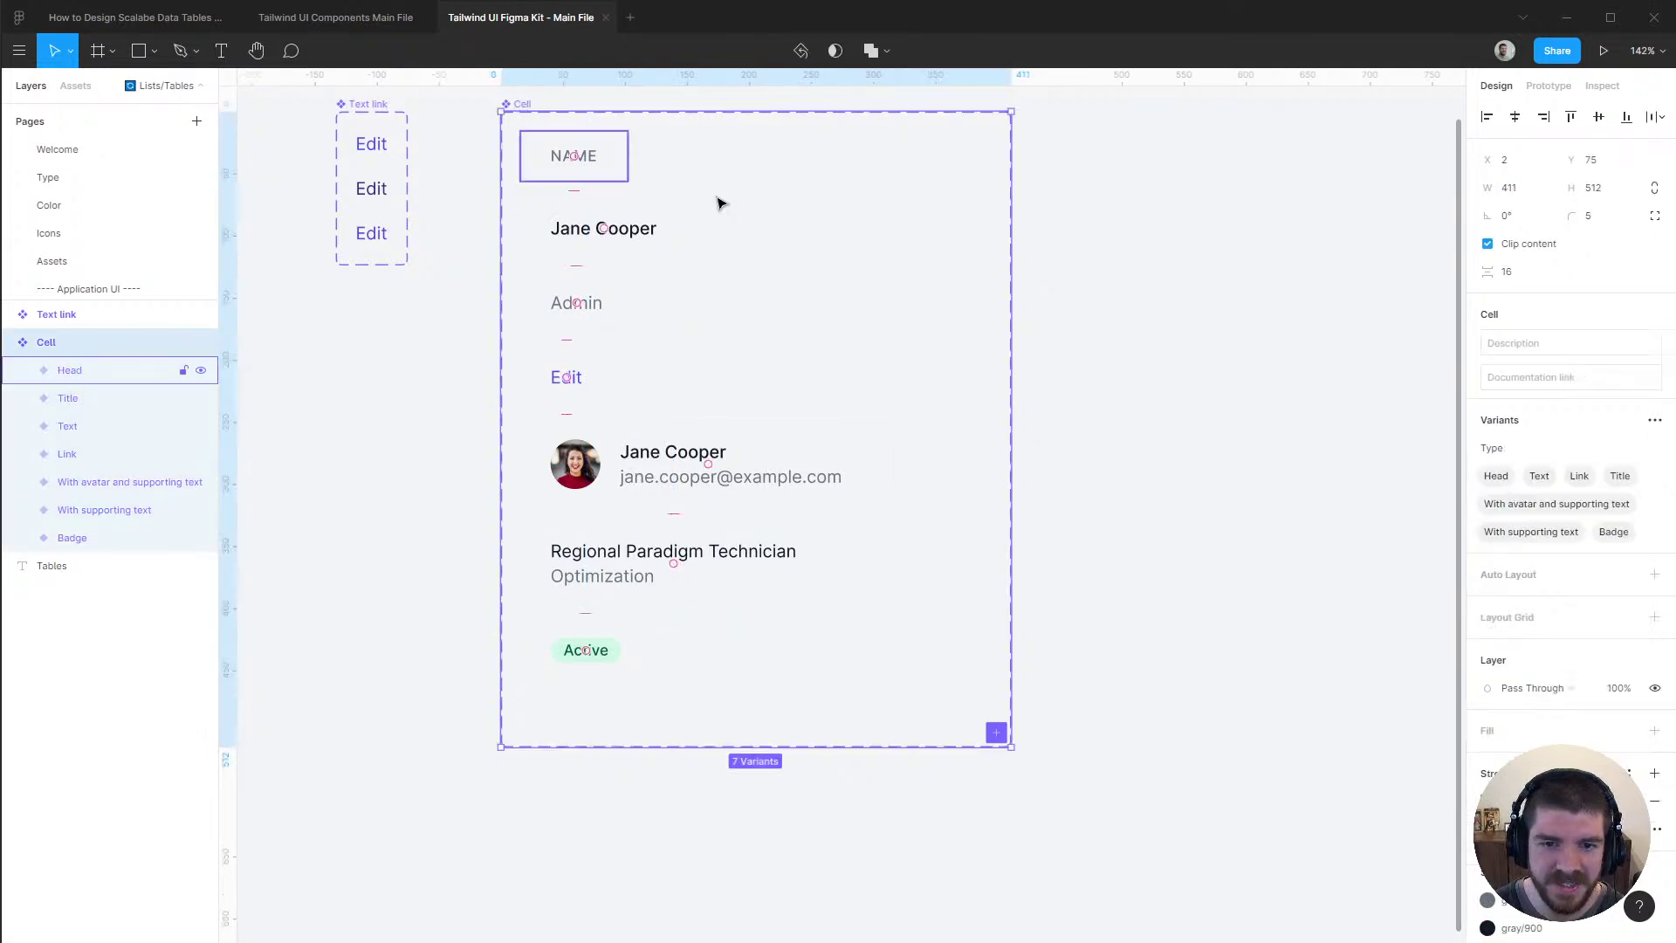
left_click_drag(1011, 364, 864, 349)
left_click_drag(736, 747, 748, 667)
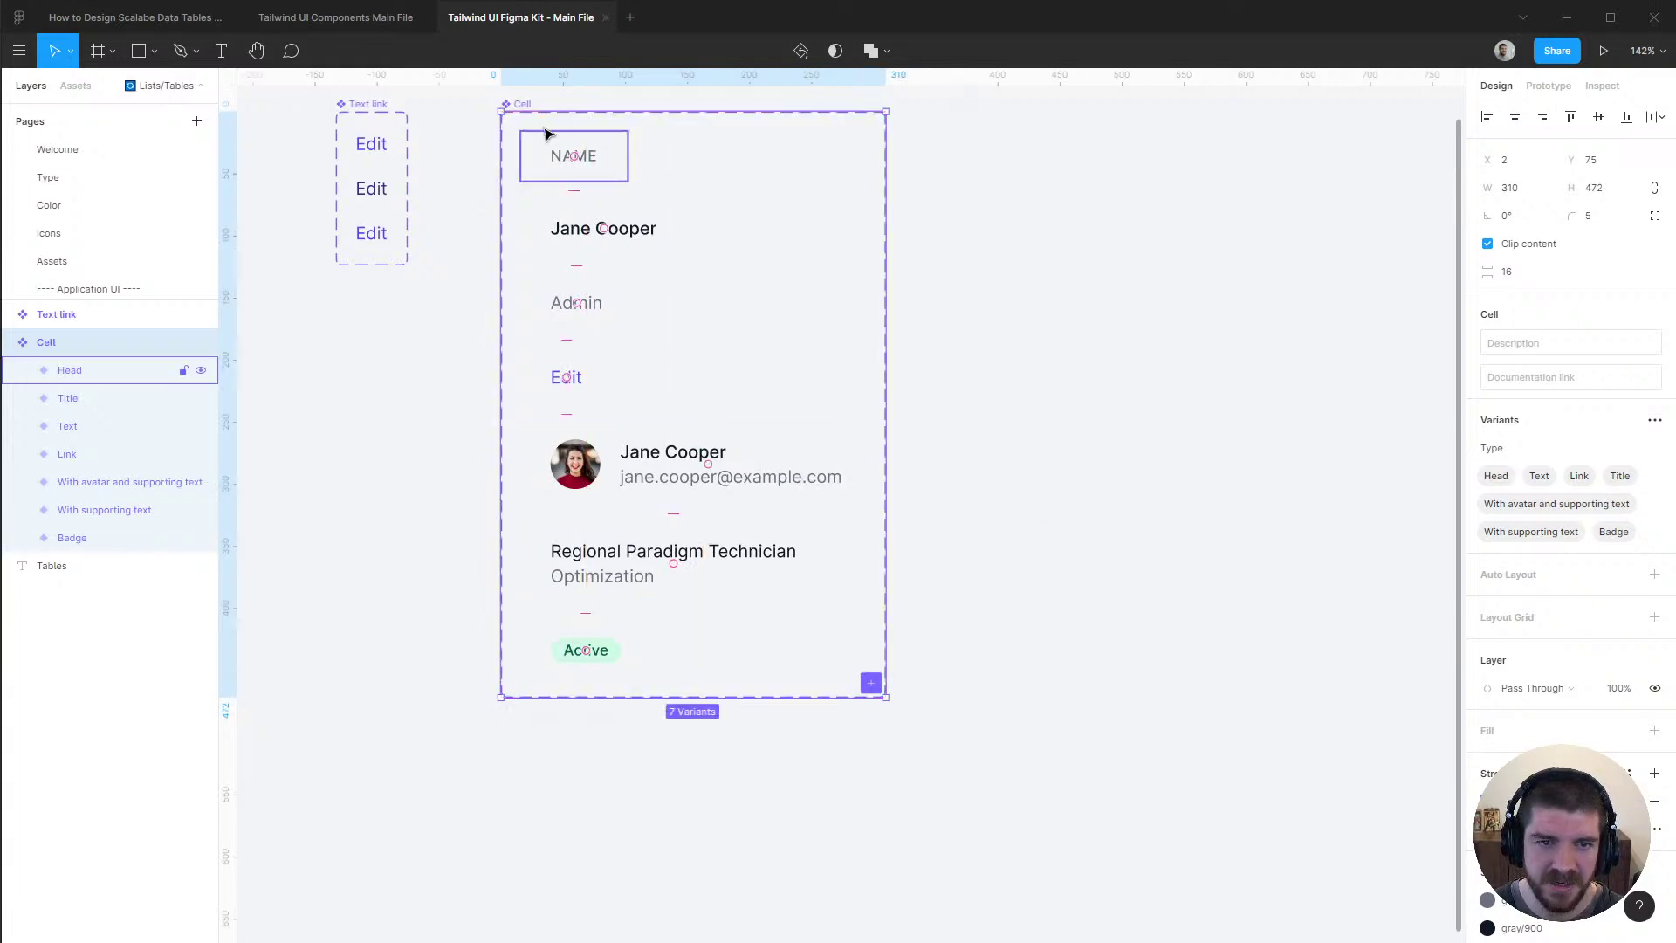
left_click_drag(885, 315, 915, 318)
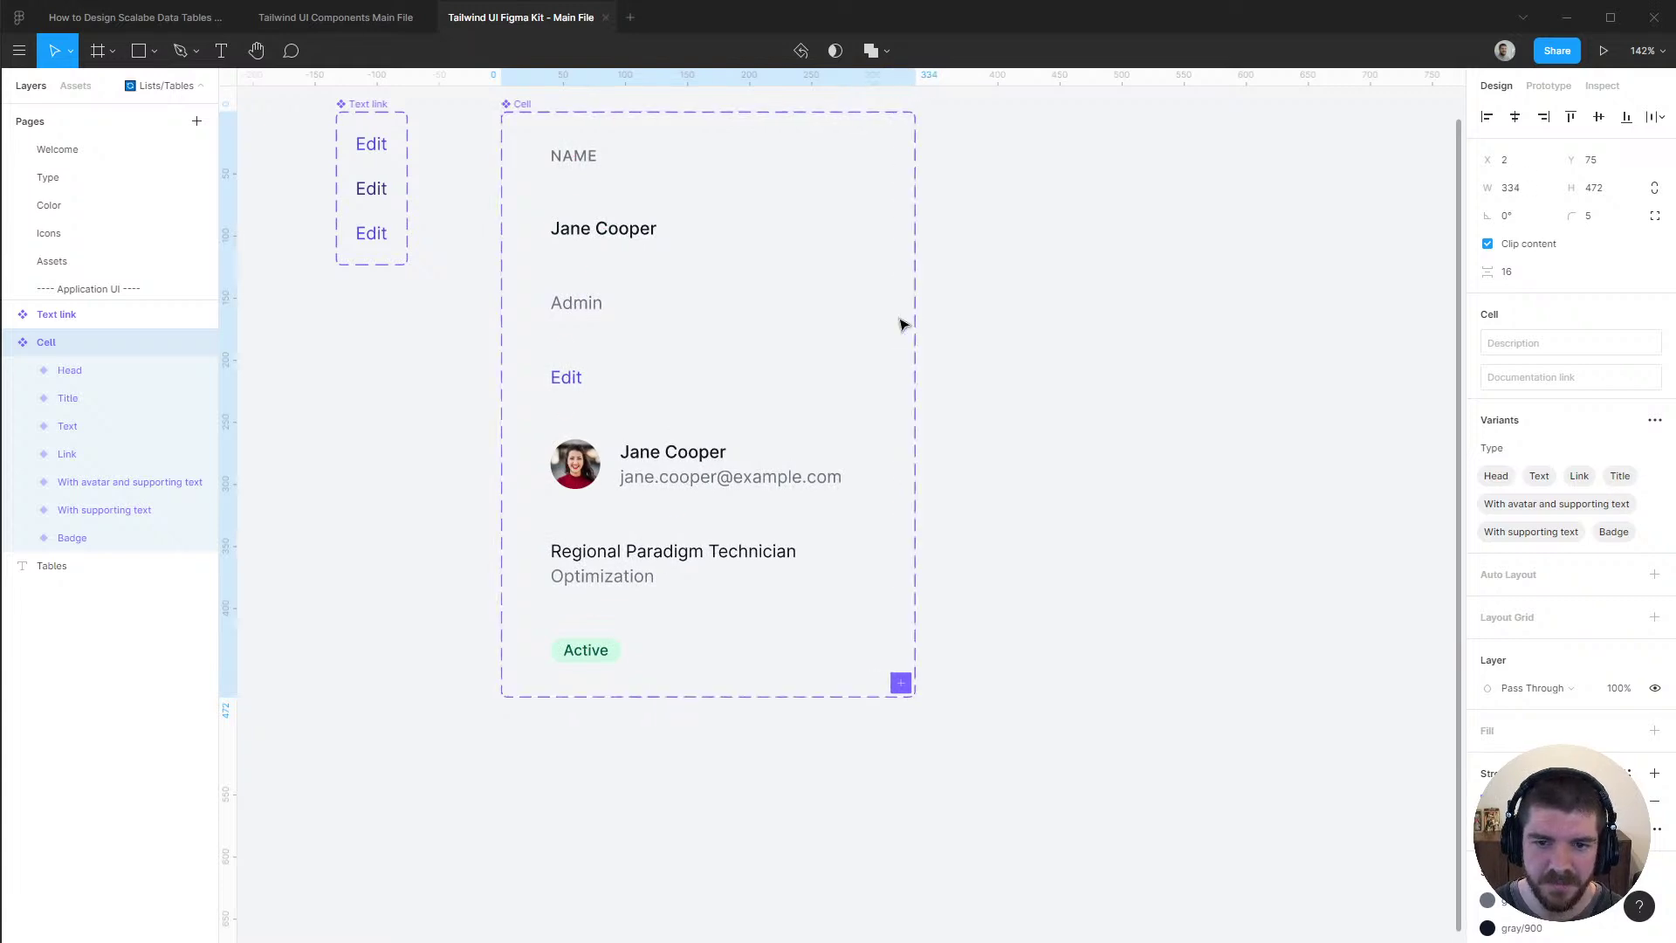
Rename the Text link and Cell component sets together, adding the prefix "Tables/" to their current names
key("alt+l")
left_click(65, 322, "shift")
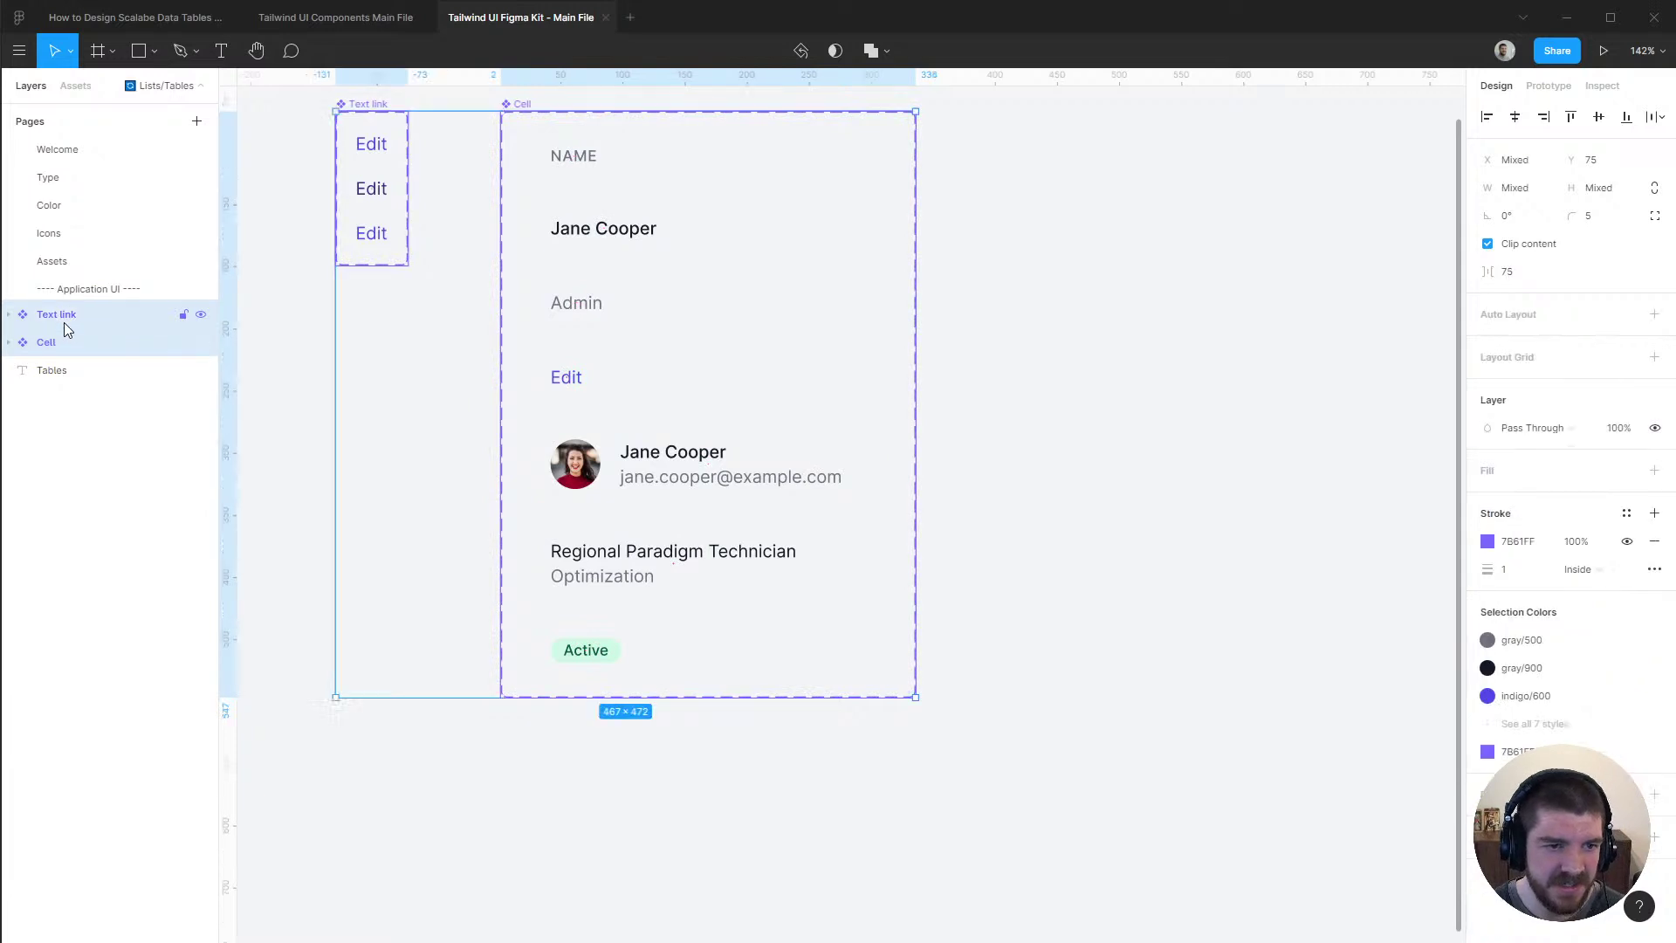
key("ctrl+r")
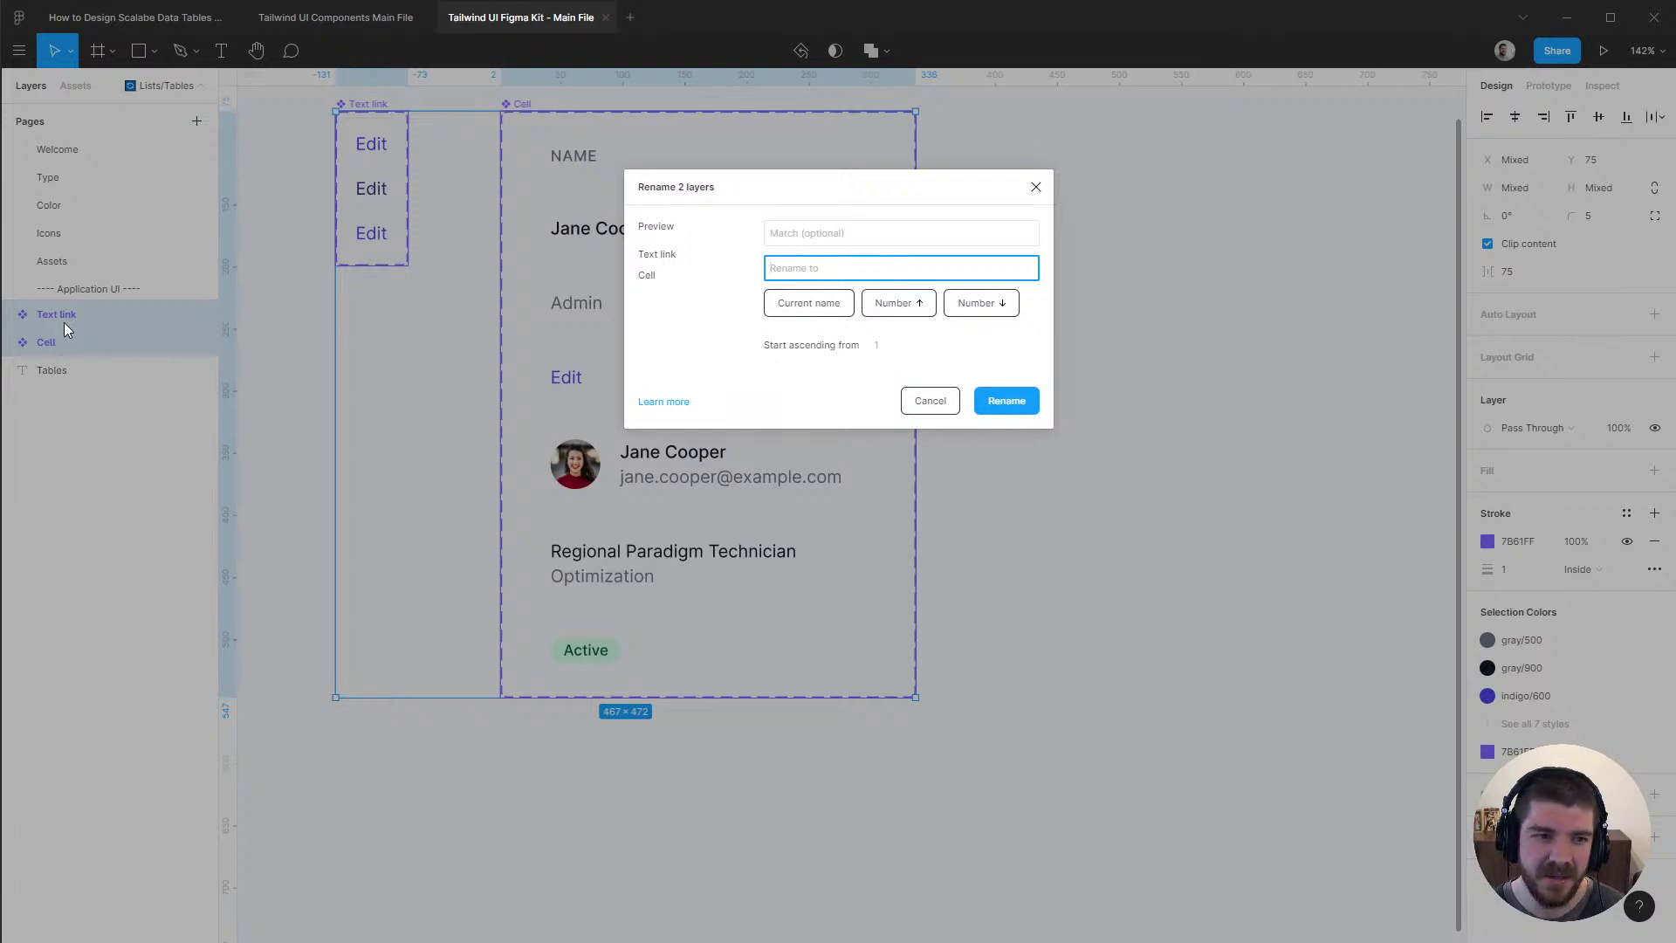
type("Tables/")
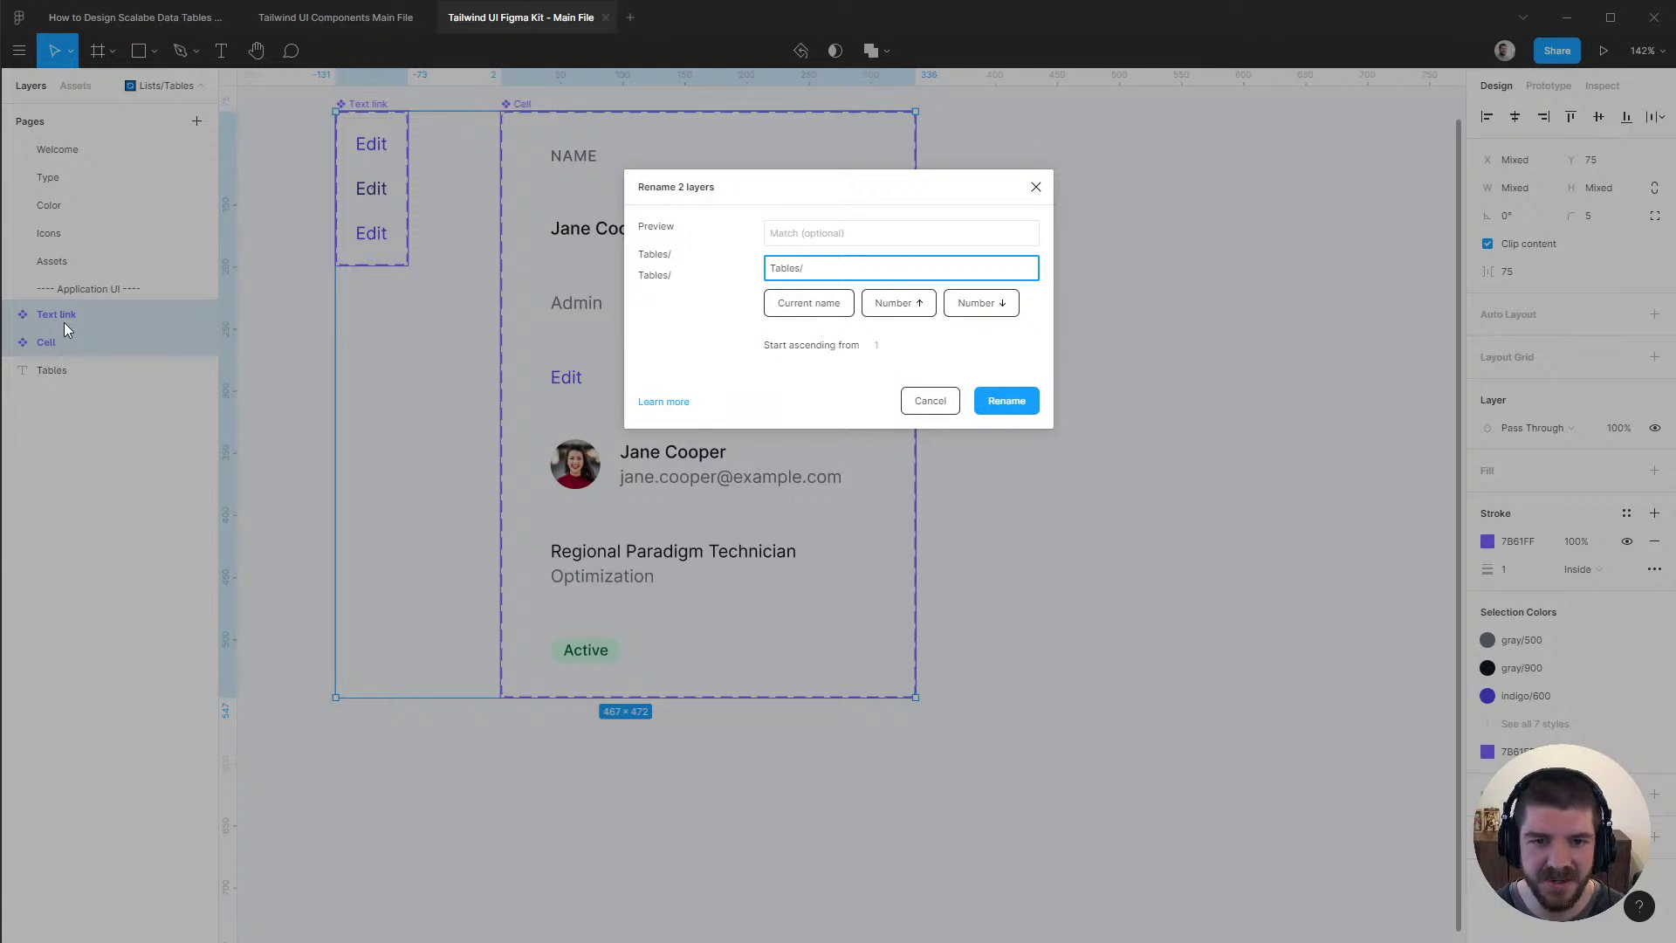
type("&")
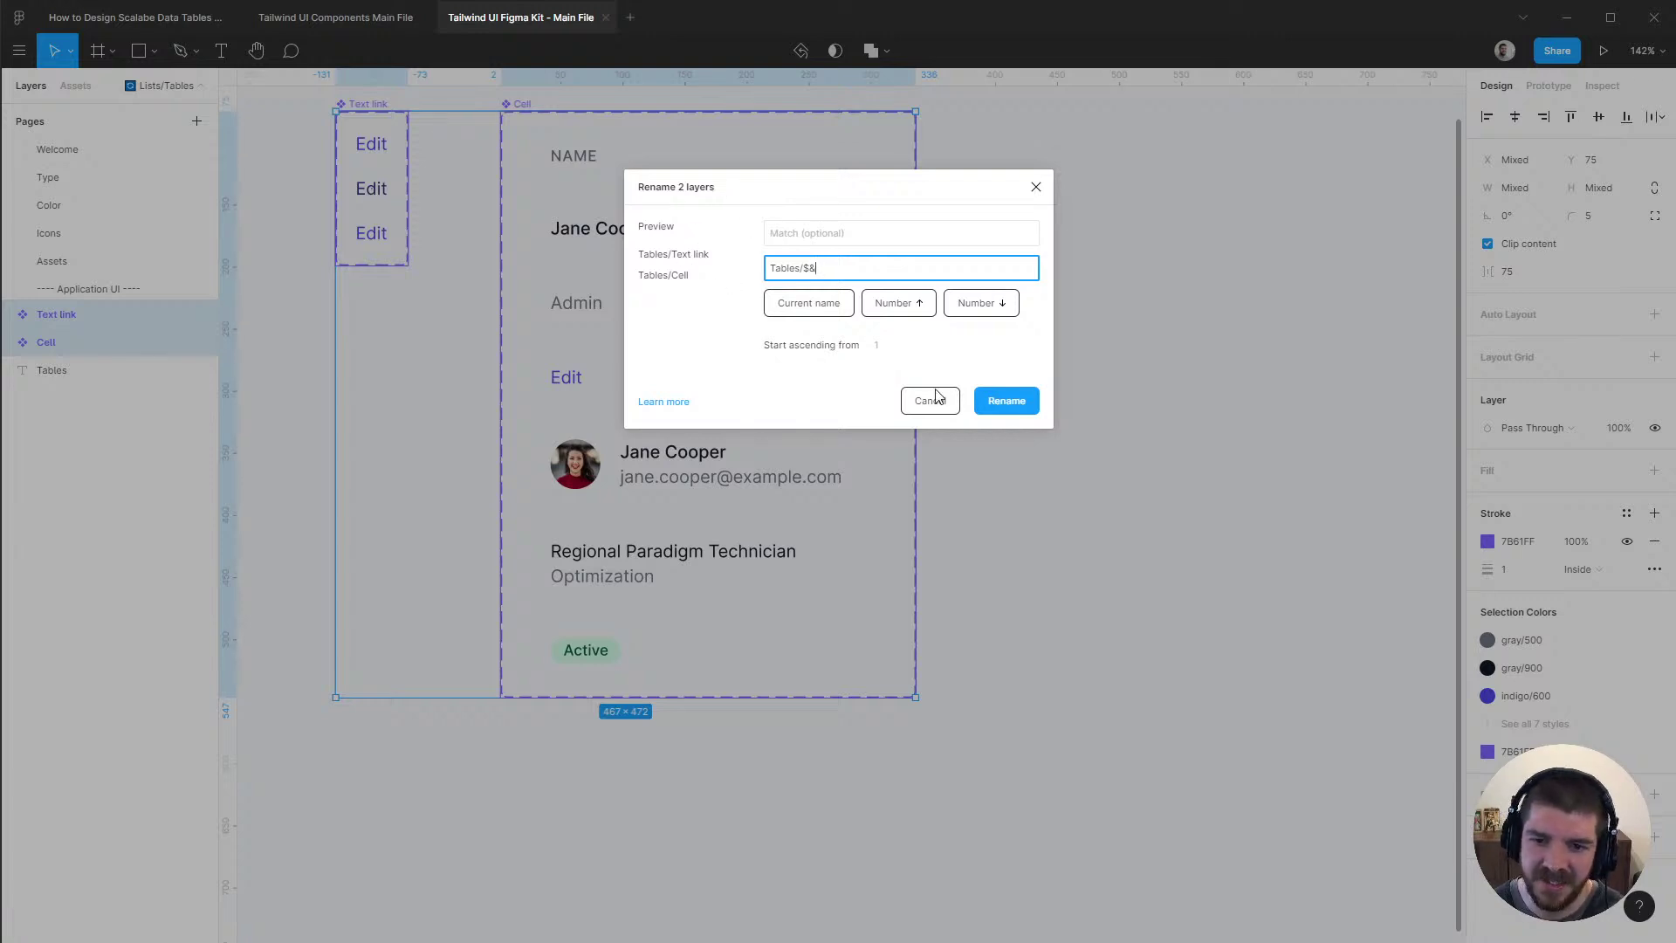
left_click(991, 402)
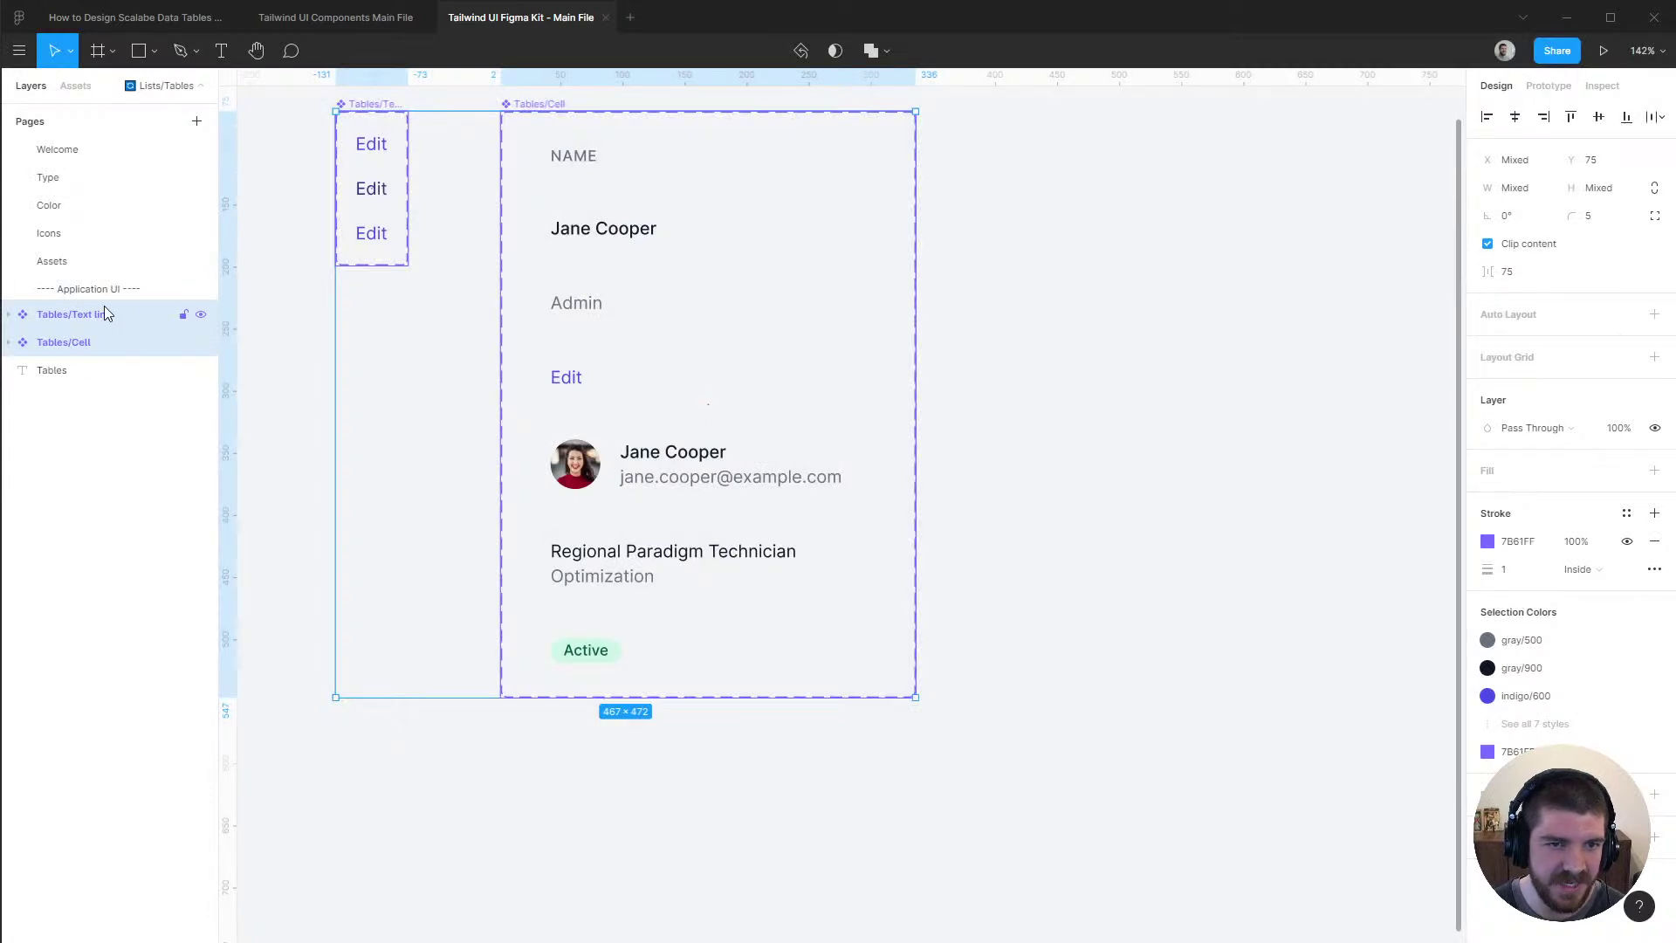
scroll(977, 367, "up", 2)
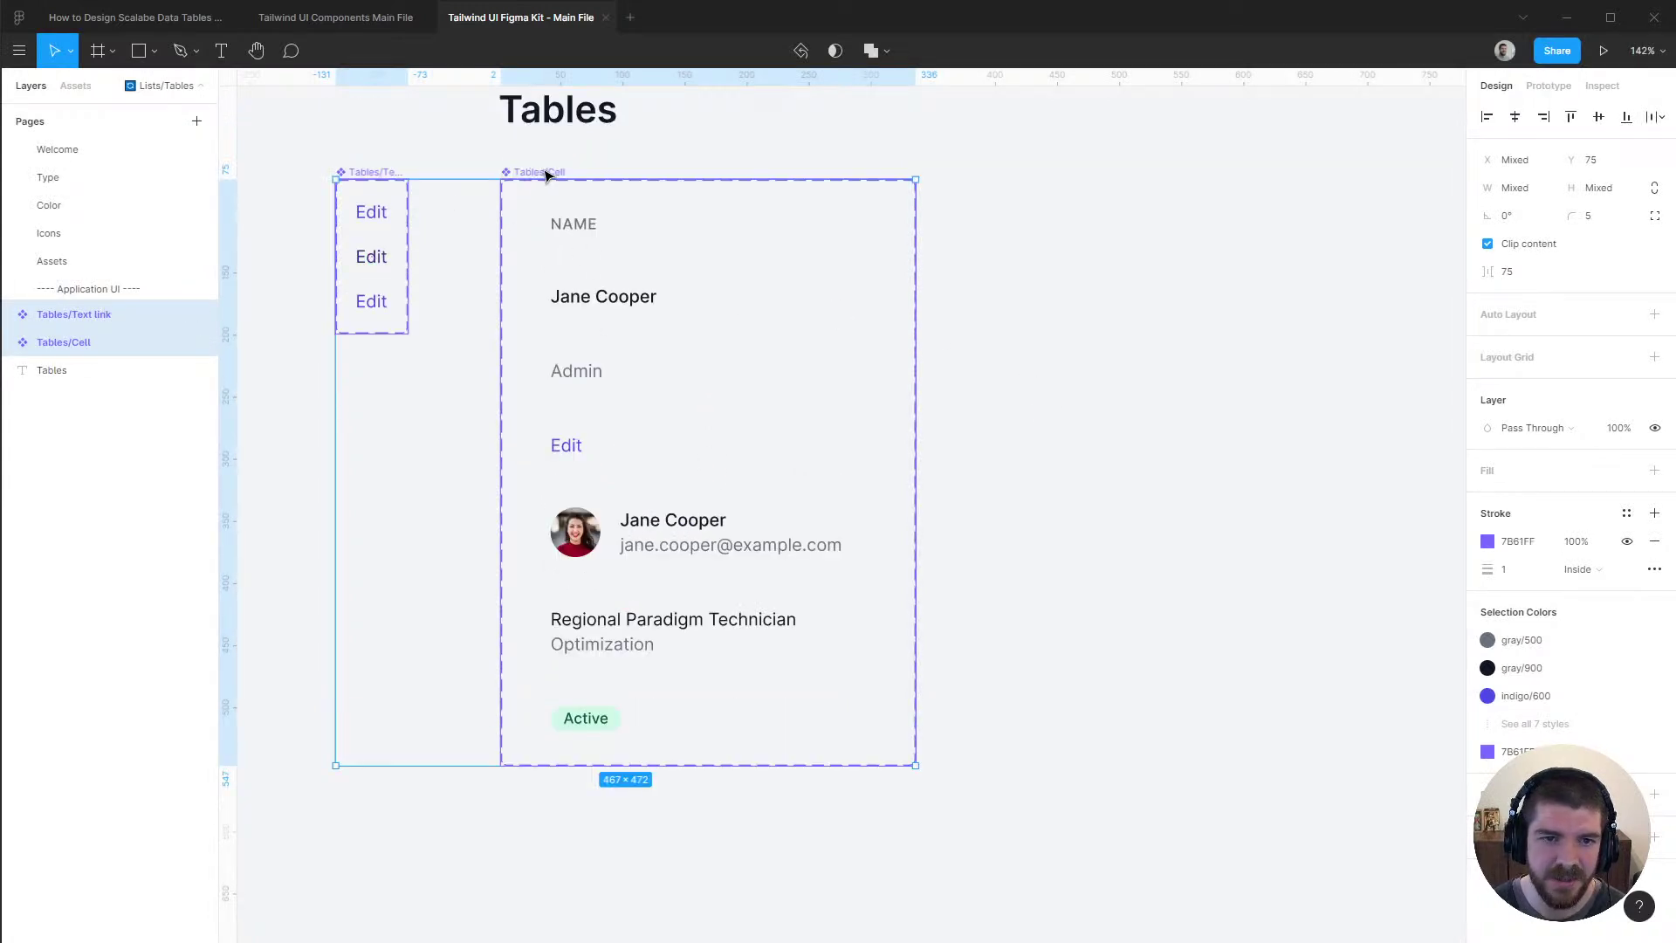
Open the Parts page and examine how its component parts are organised, down to the Select Menus section
scroll(546, 175, "right", 5)
left_click(899, 325)
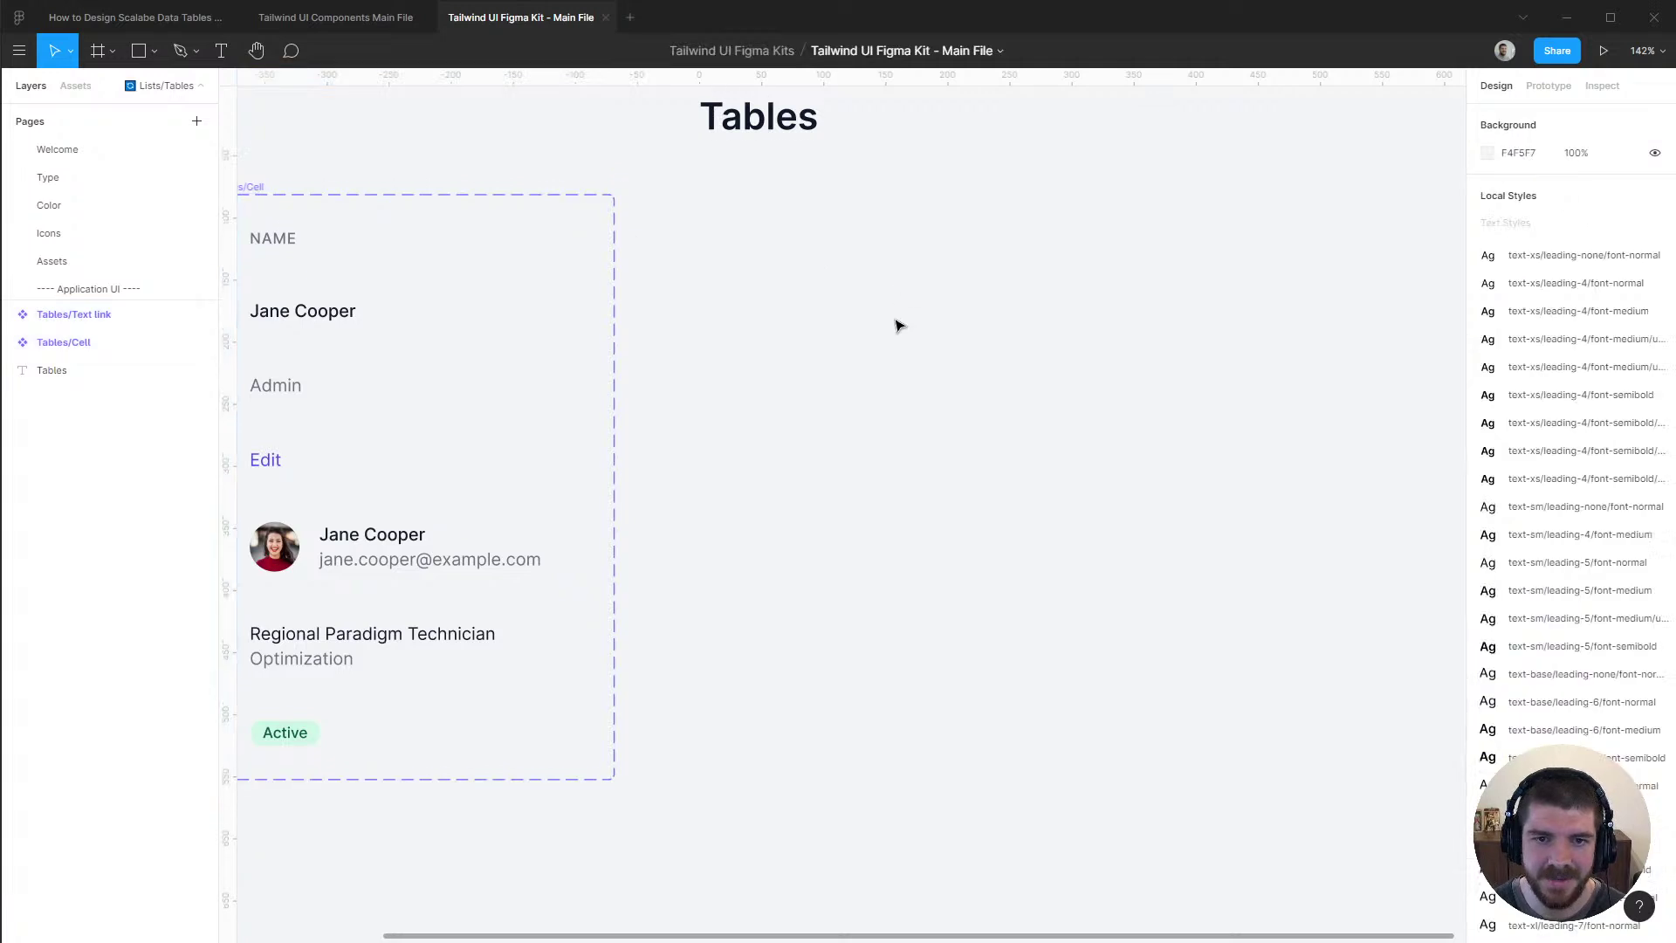
scroll(699, 311, "left", 3)
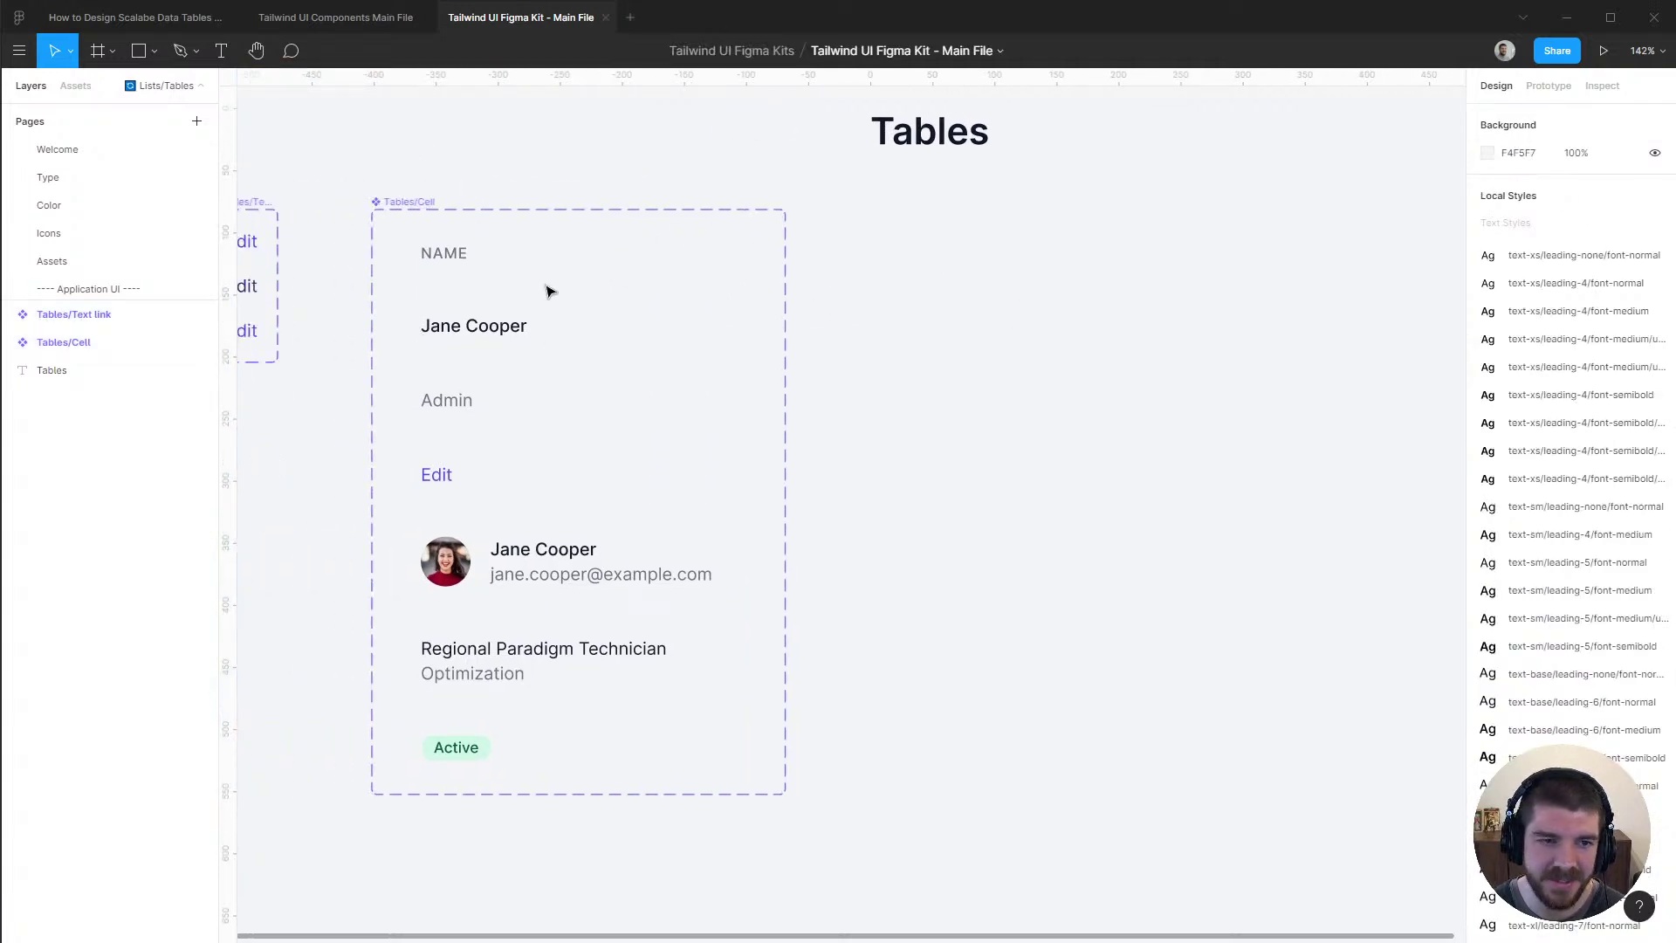
scroll(120, 254, "down", 8)
scroll(120, 252, "down", 5)
left_click(73, 288)
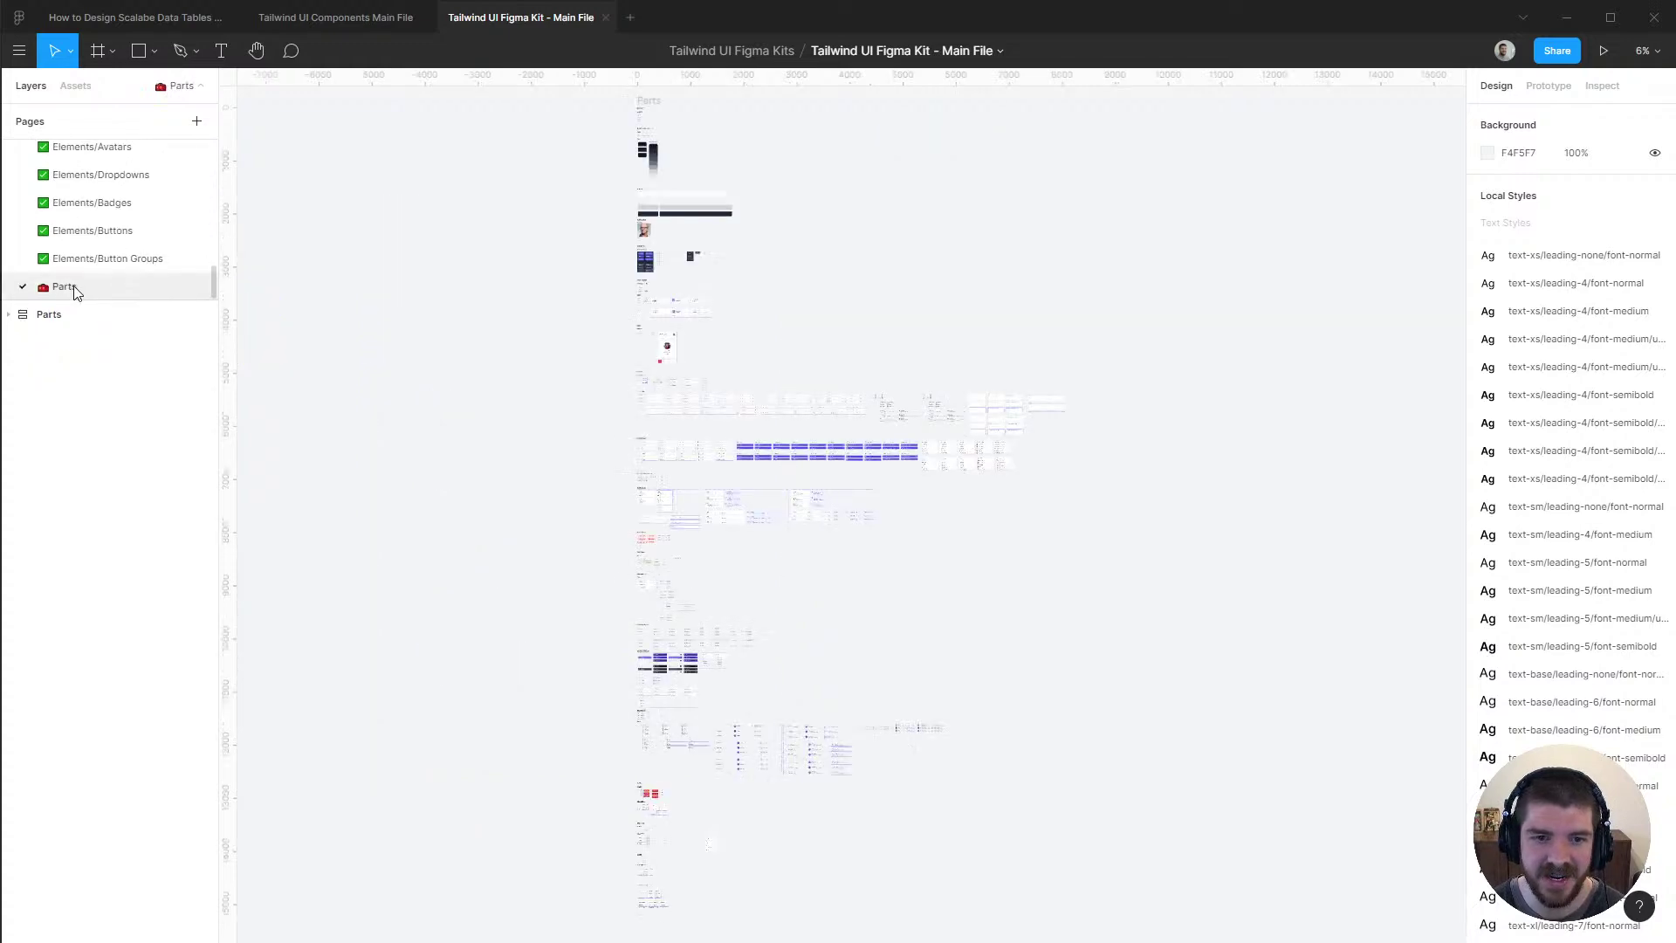
scroll(841, 494, "up", 2)
scroll(842, 491, "up", 4)
scroll(867, 548, "up", 3)
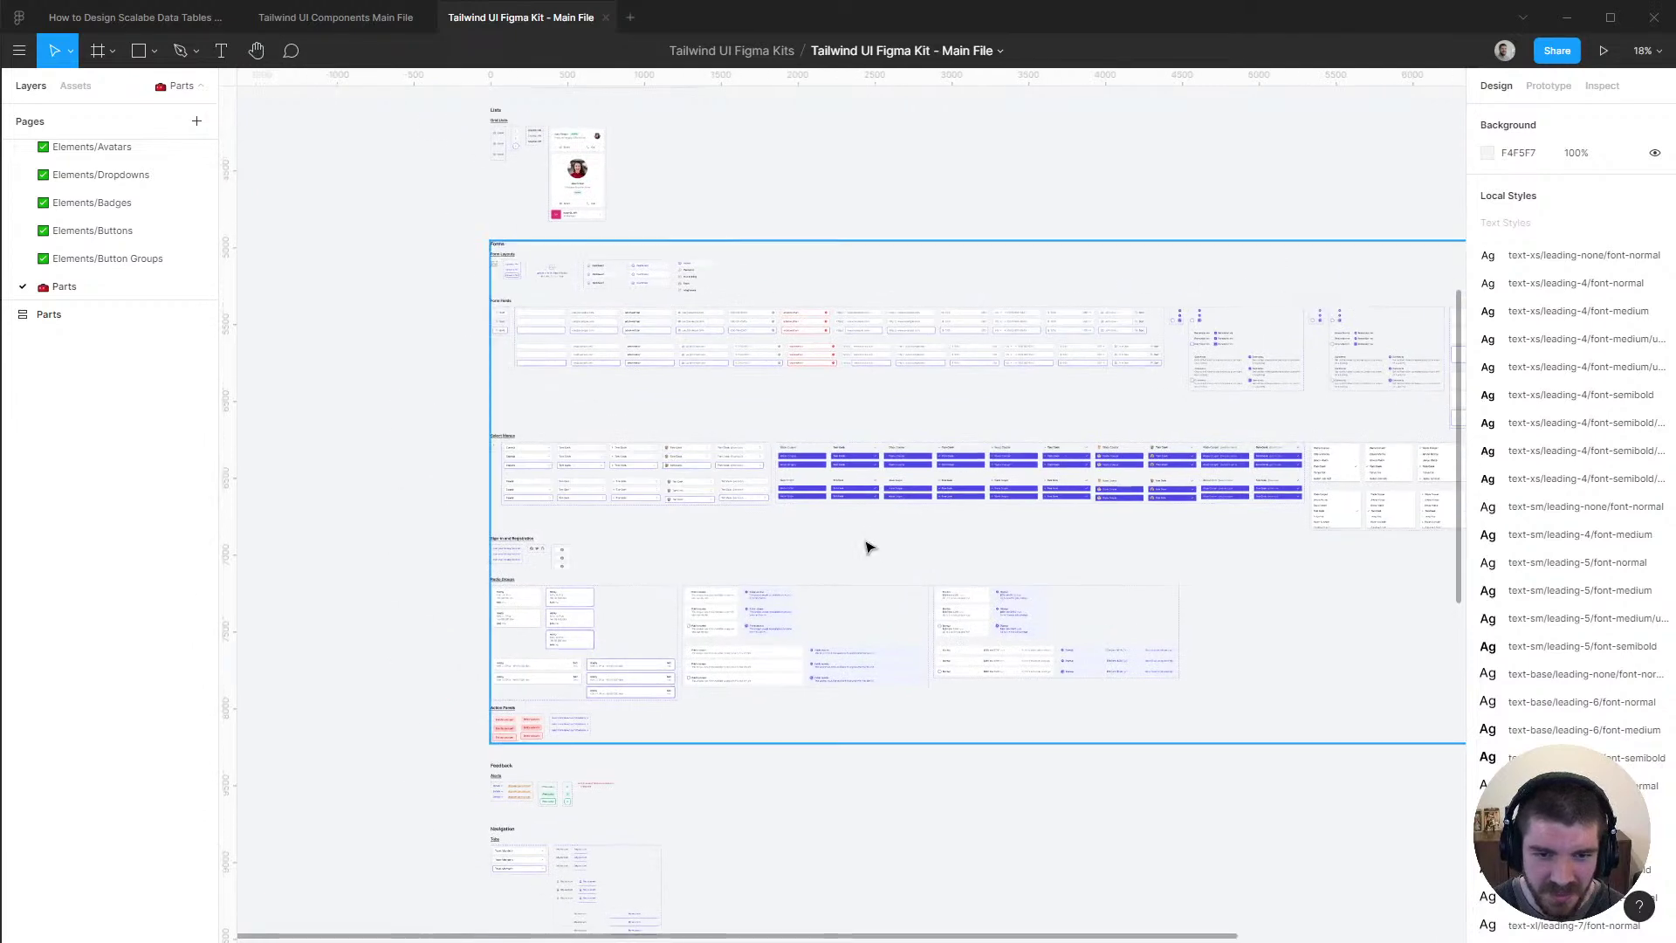
scroll(557, 469, "up", 7)
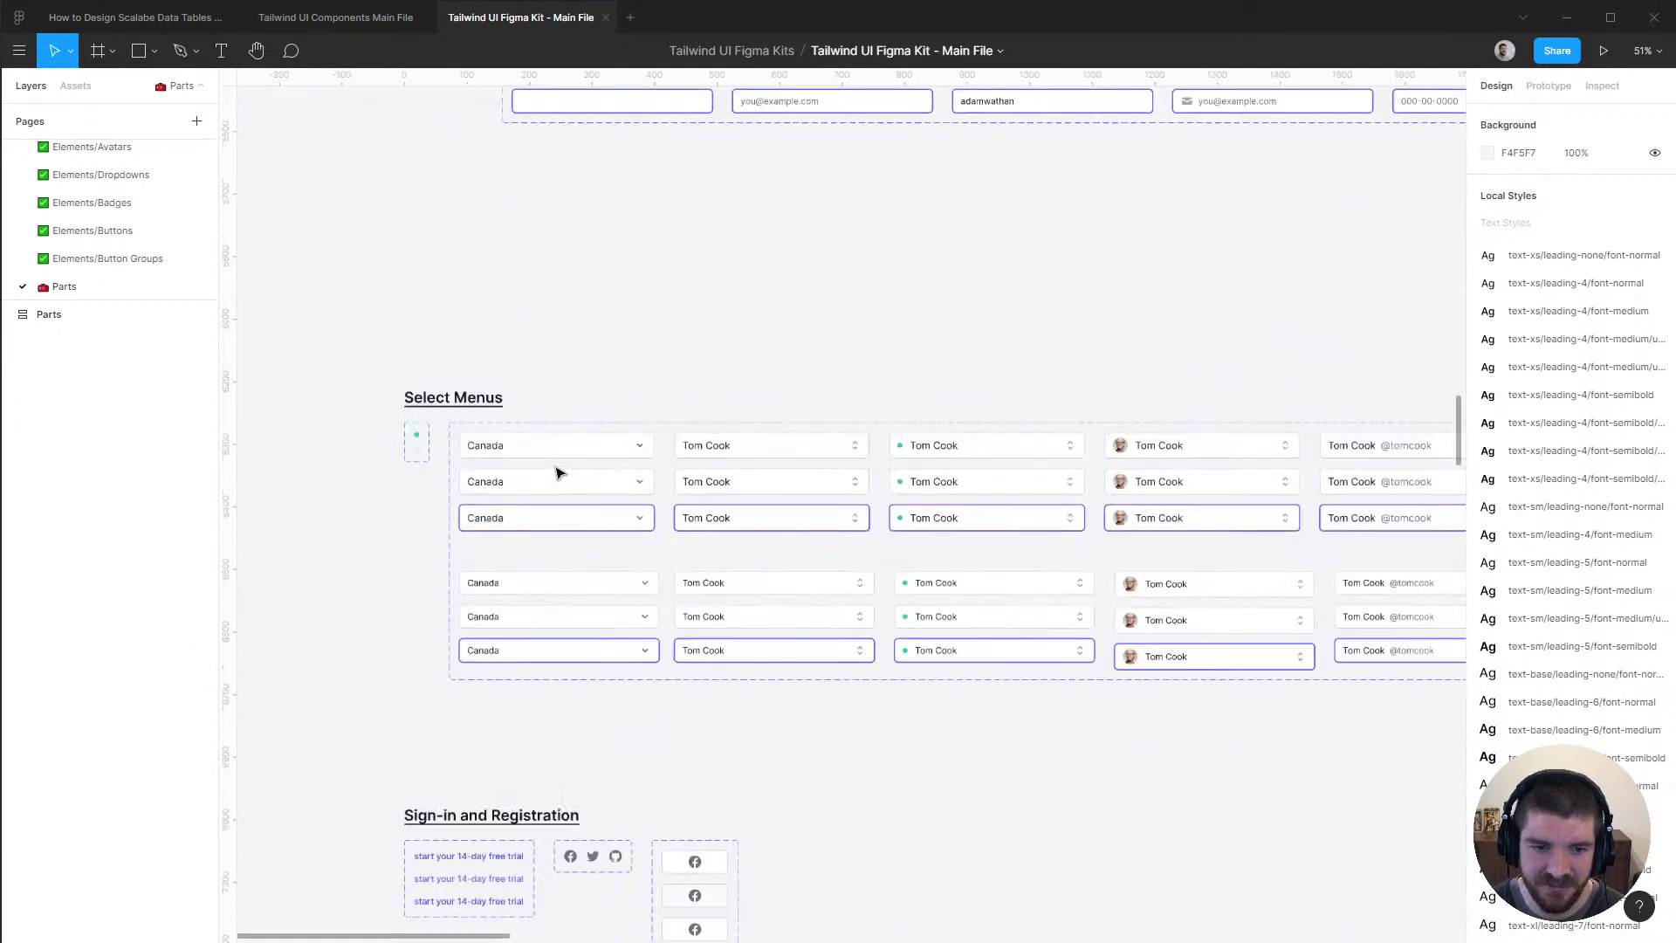
scroll(557, 471, "up", 3)
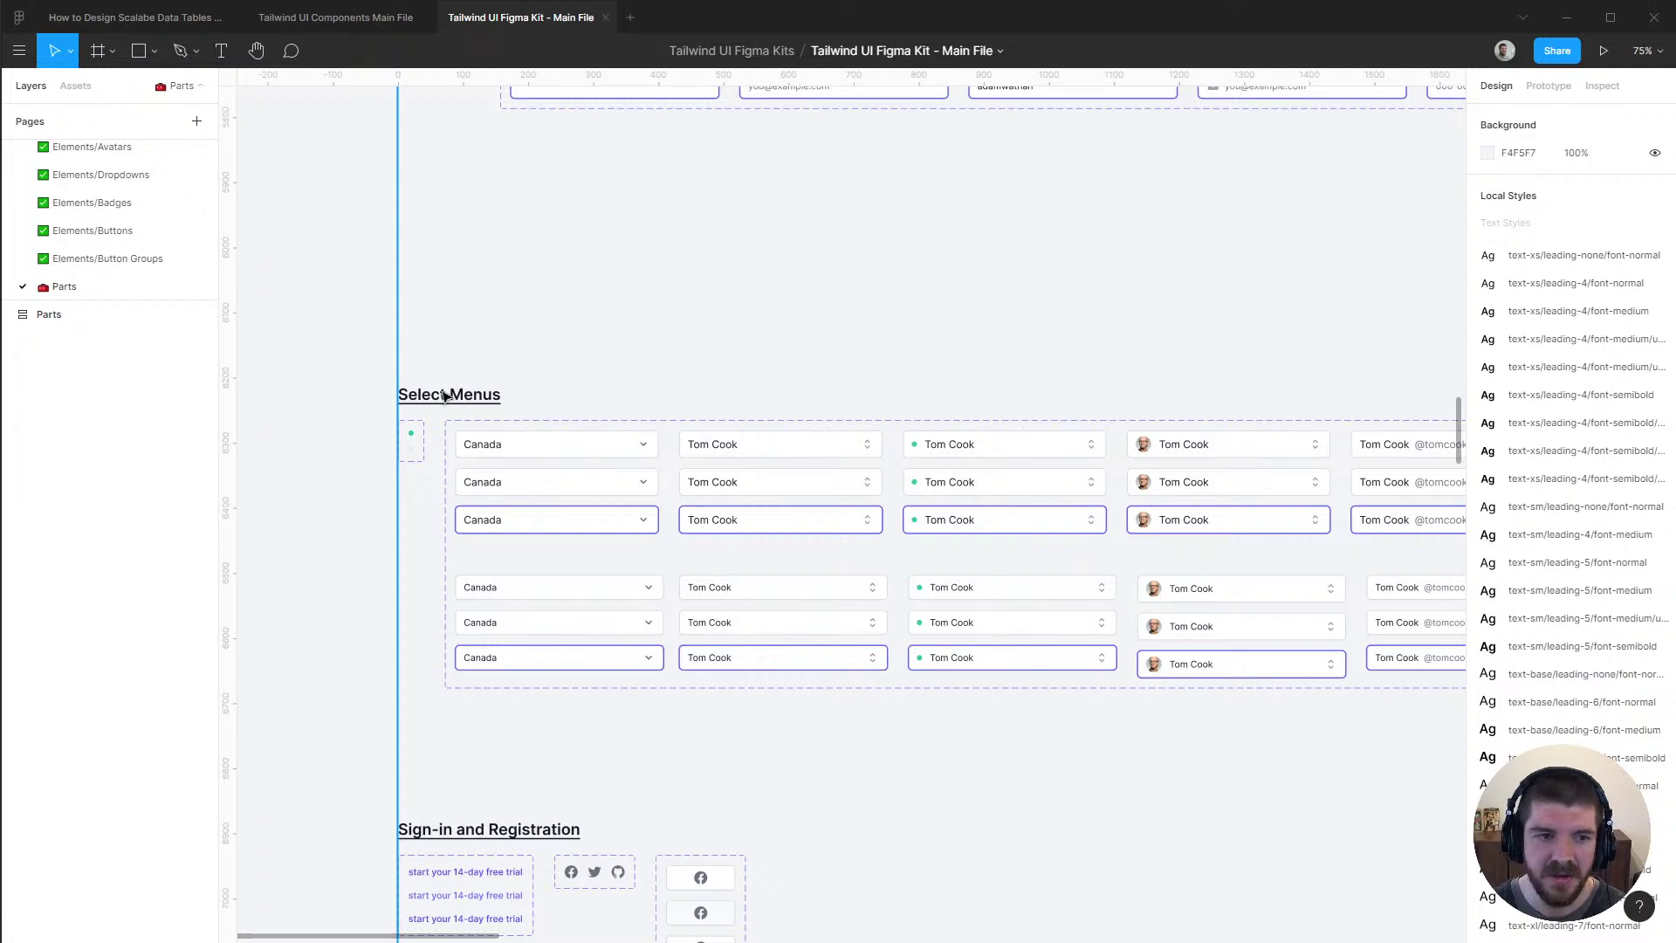
Examine the Simple component pair on the Elements/Dropdowns page alongside the Tailwind UI tables reference in the browser
left_click(123, 173)
scroll(1074, 367, "down", 2)
scroll(913, 336, "up", 2)
left_click(653, 327)
left_click(838, 328)
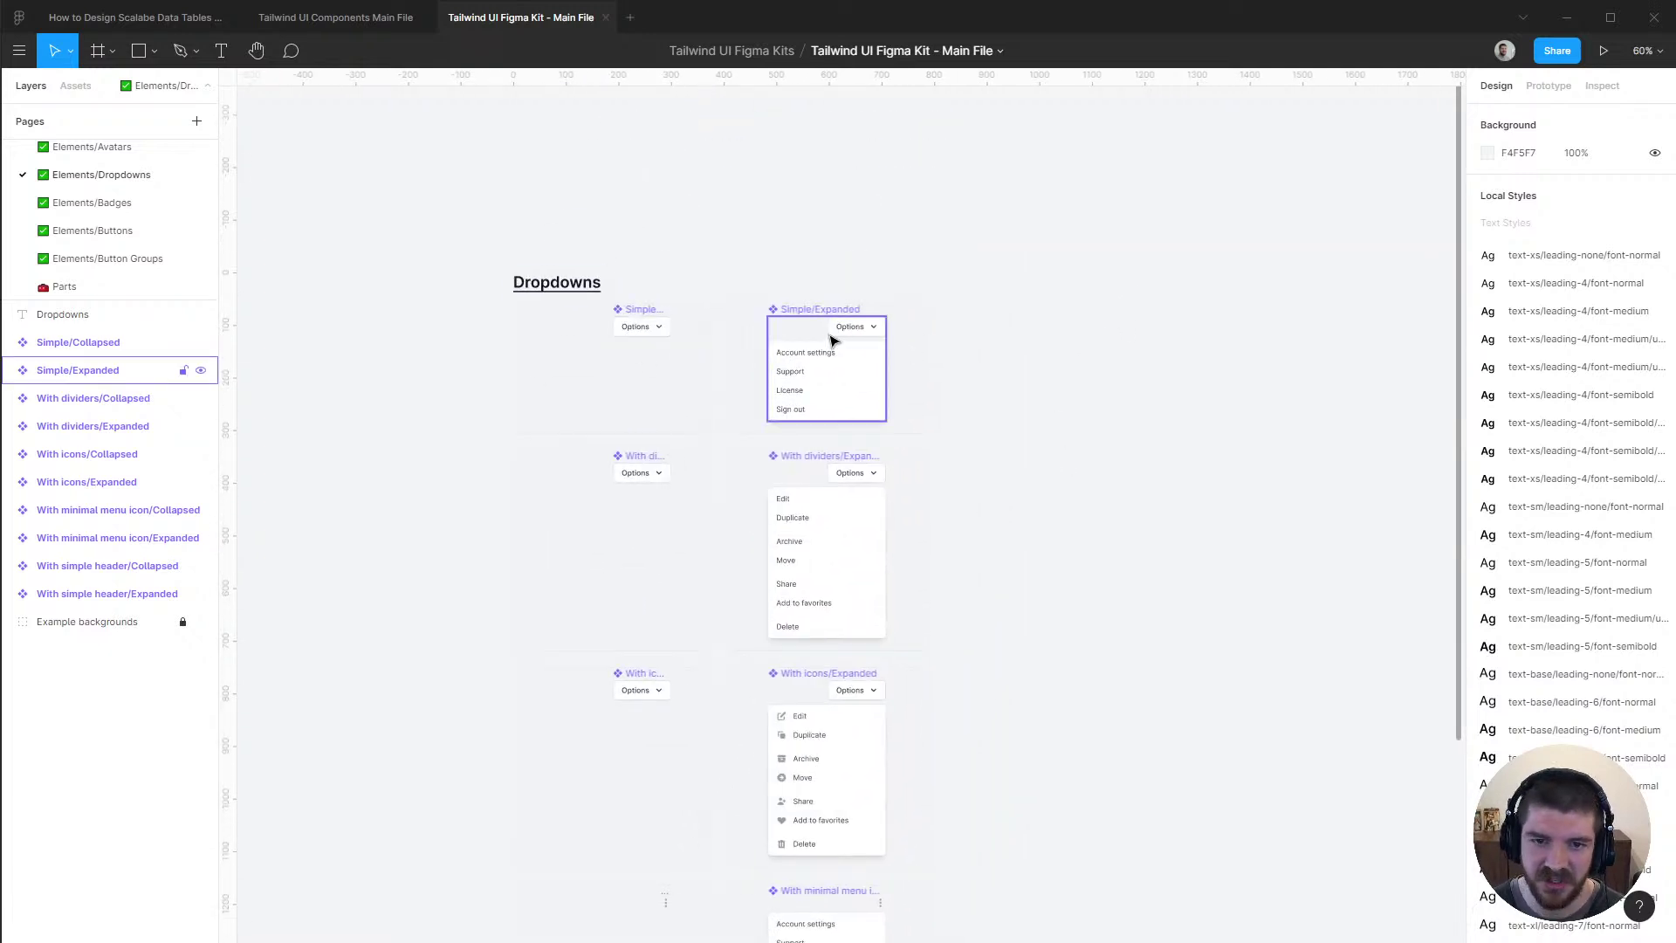
key("alt+Tab")
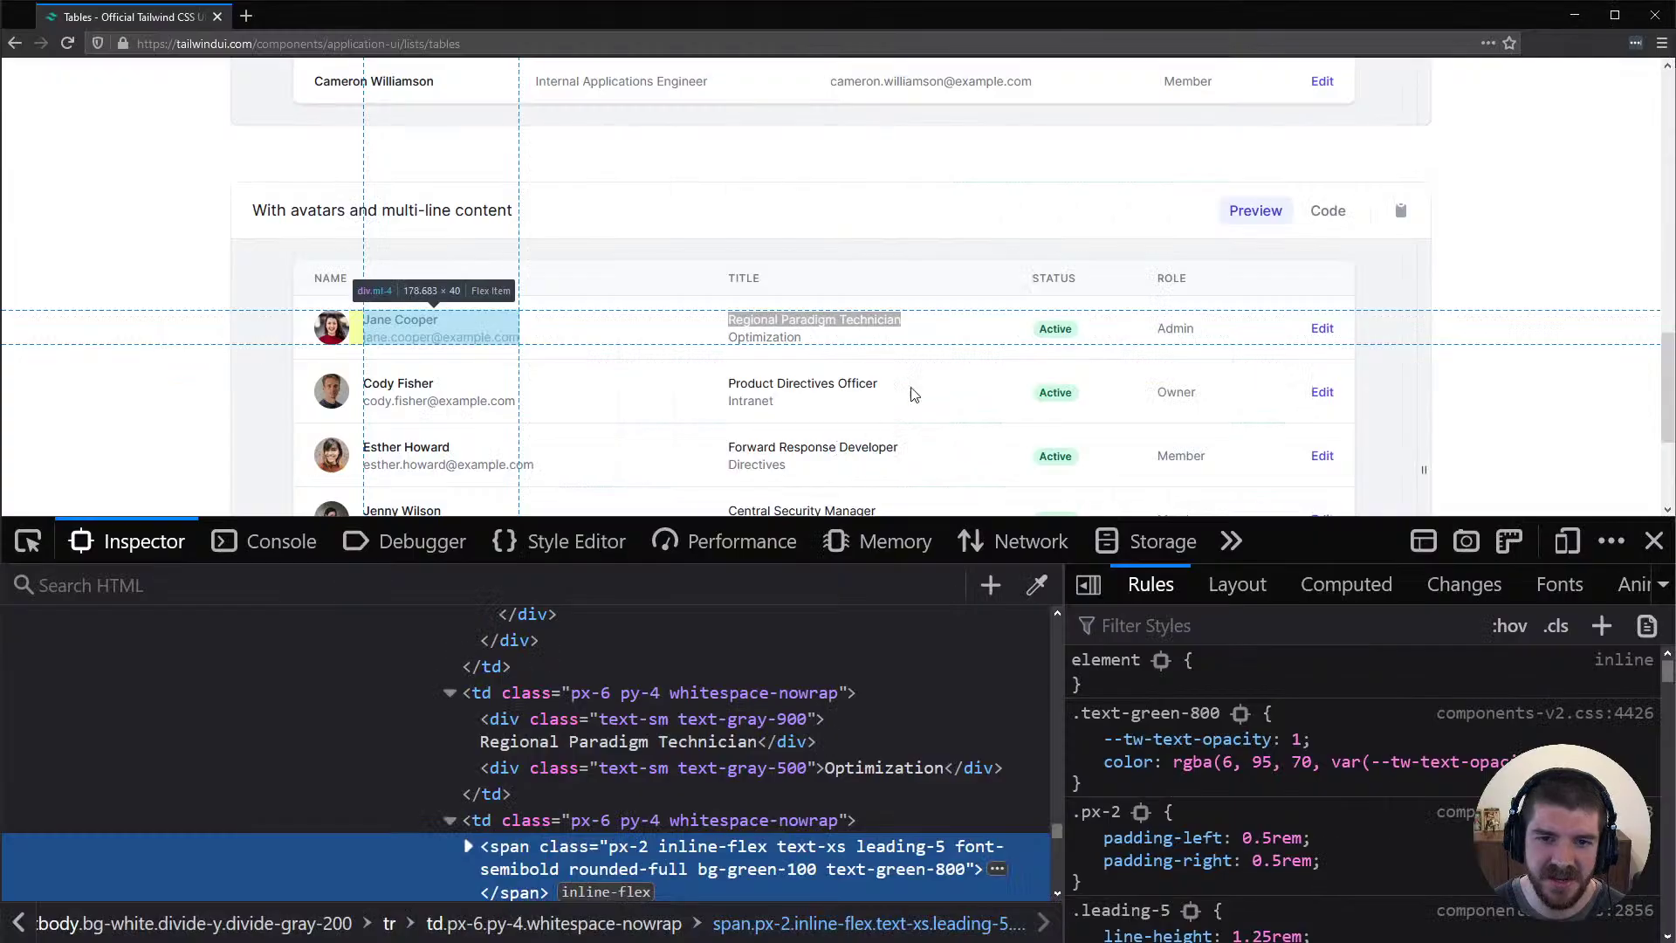
key("alt+Tab")
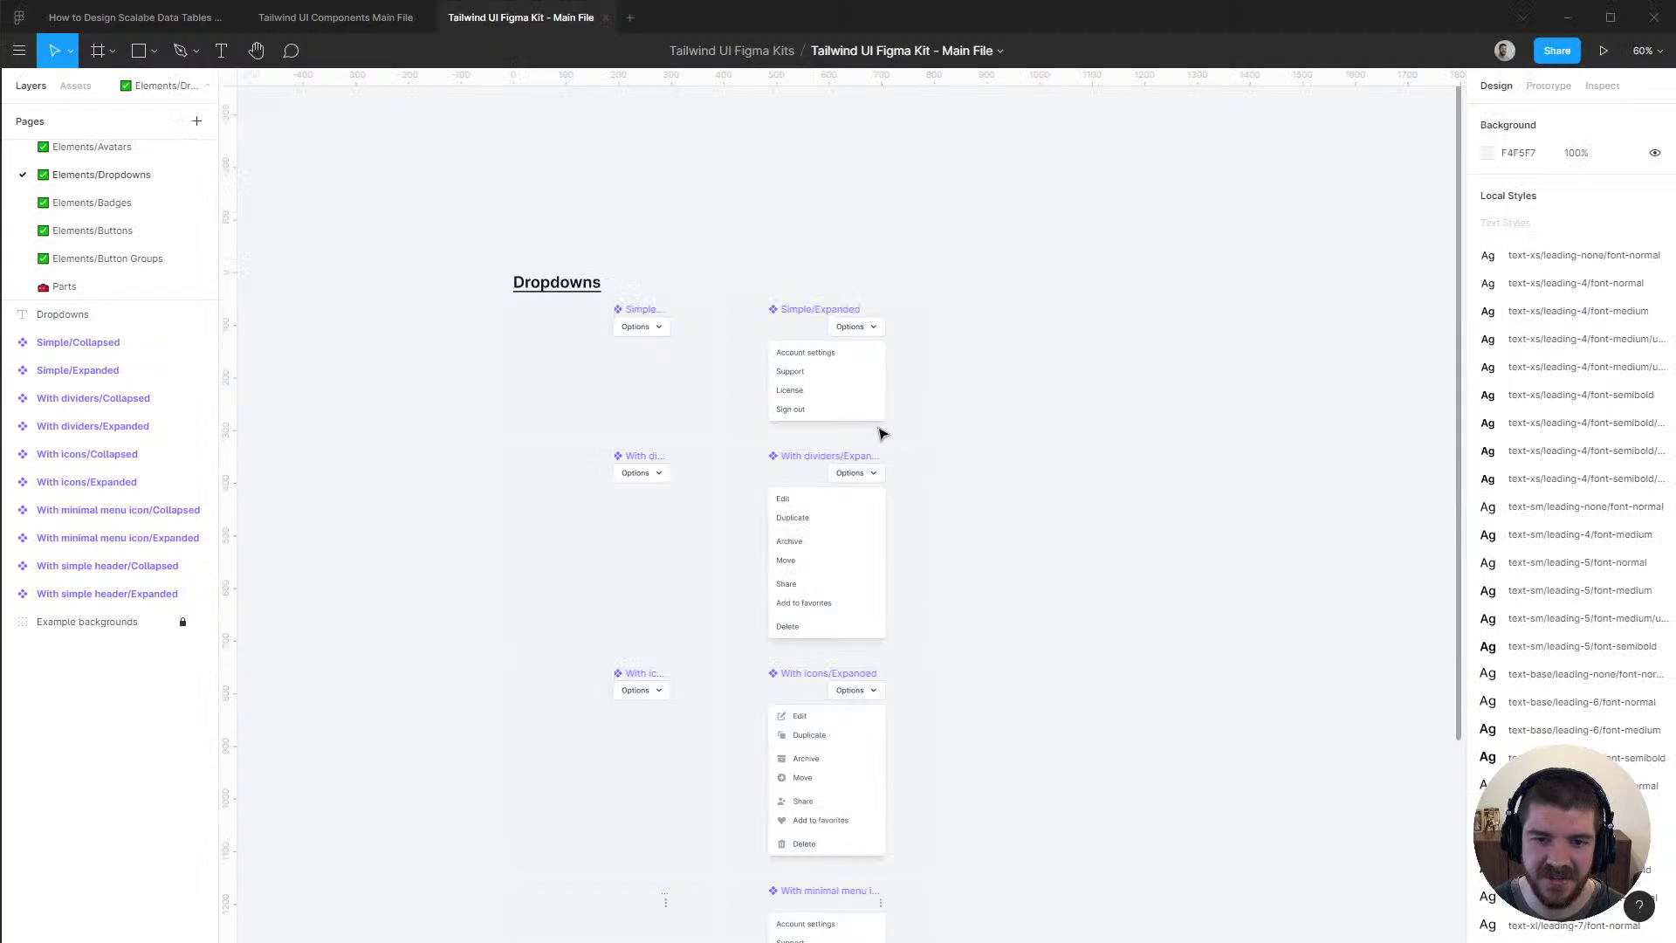
key("Escape")
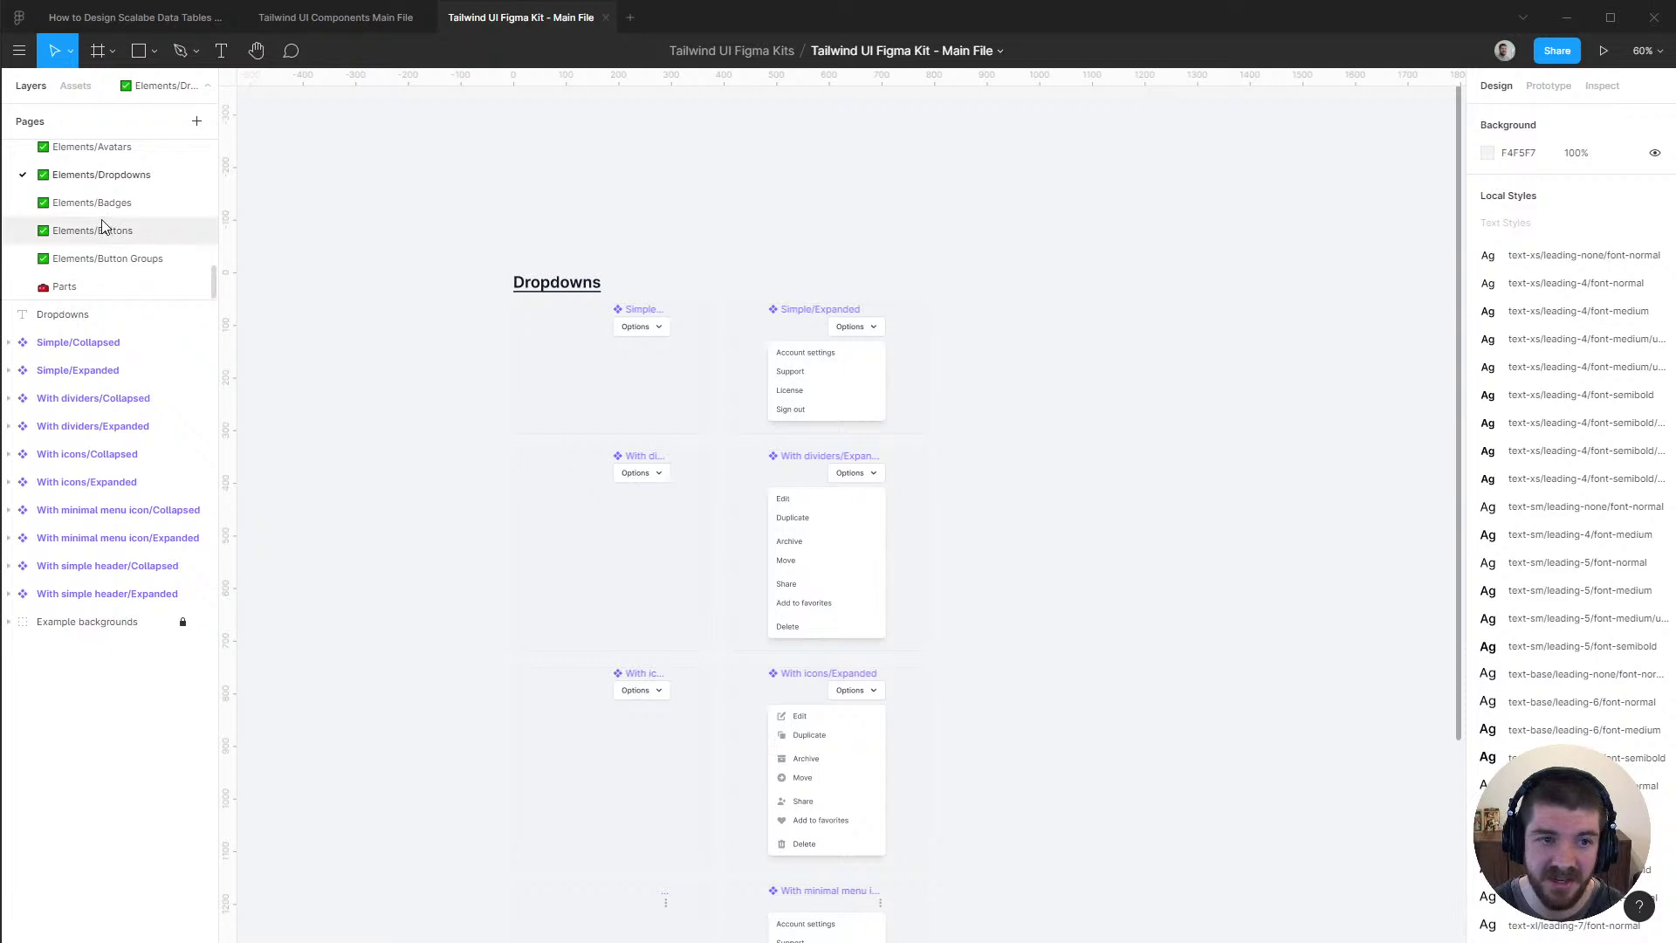
Return to the Lists/Tables page and bring the Tables/Cell component set into view
scroll(103, 227, "down", 5)
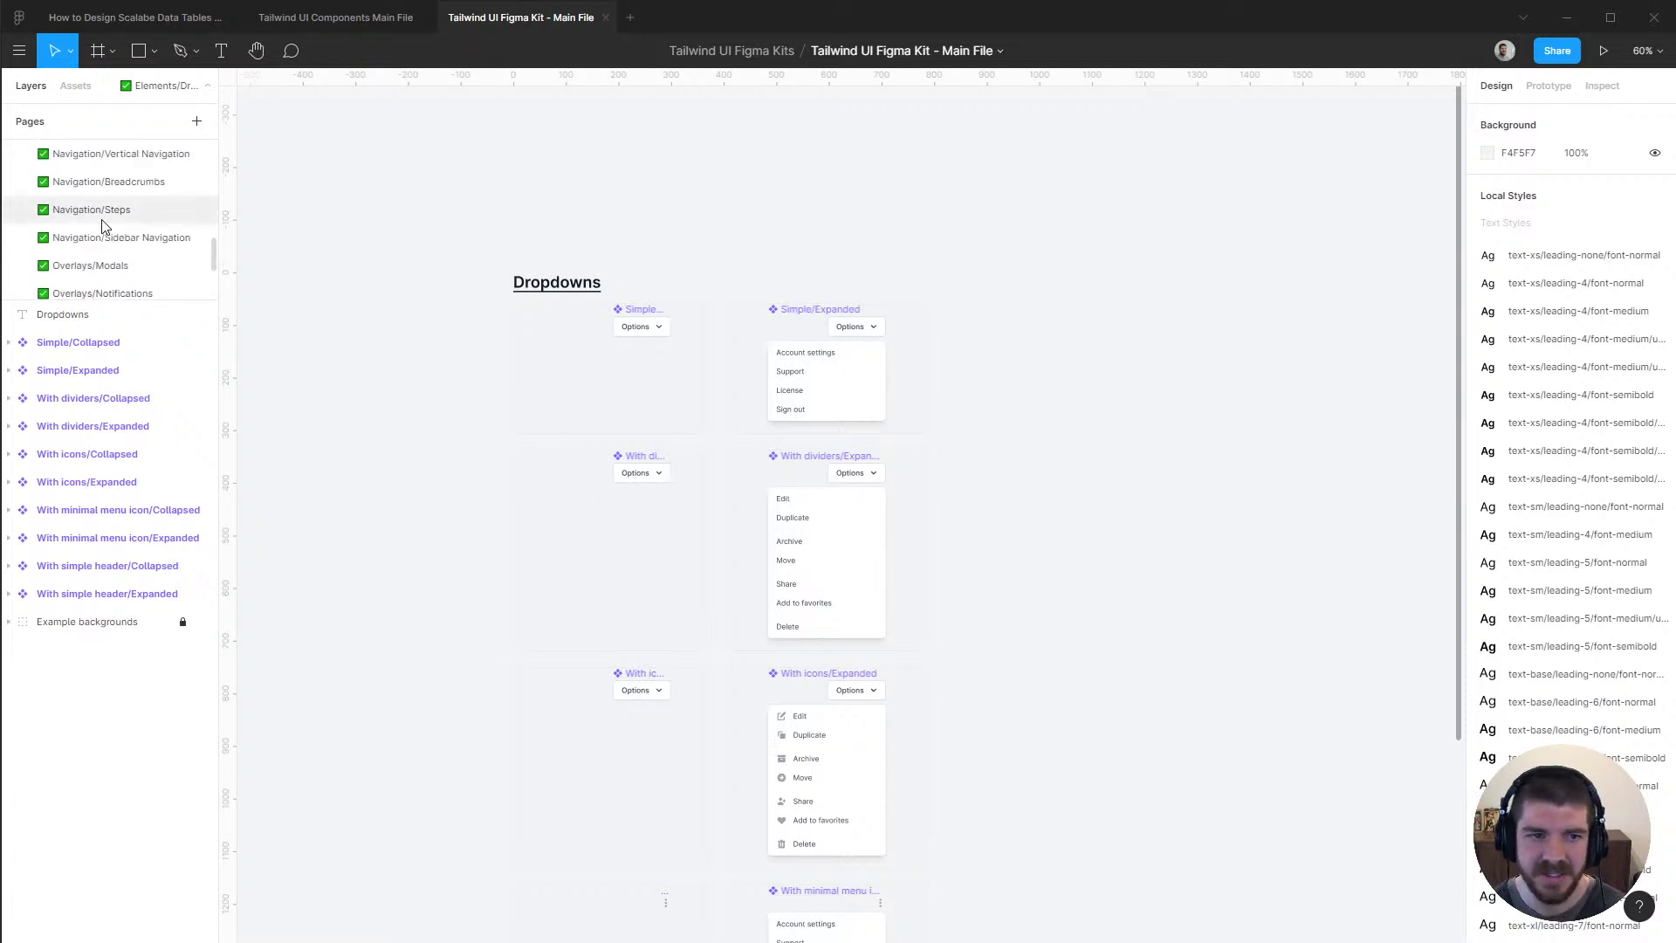
scroll(103, 227, "up", 3)
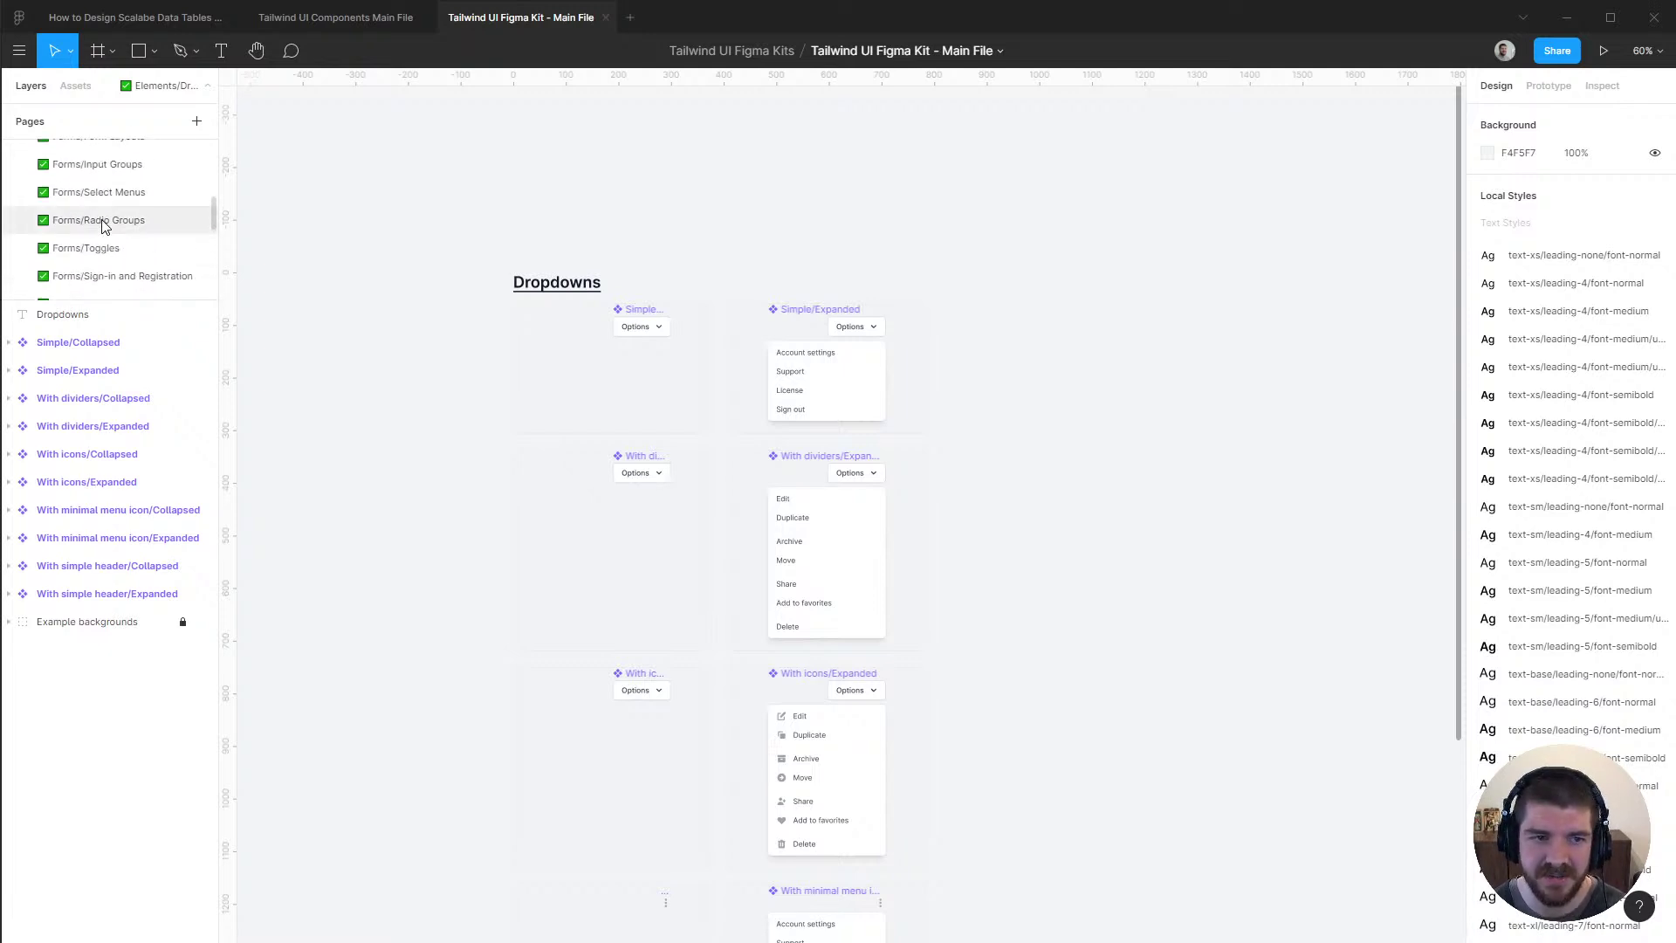
scroll(103, 225, "up", 3)
left_click(101, 227)
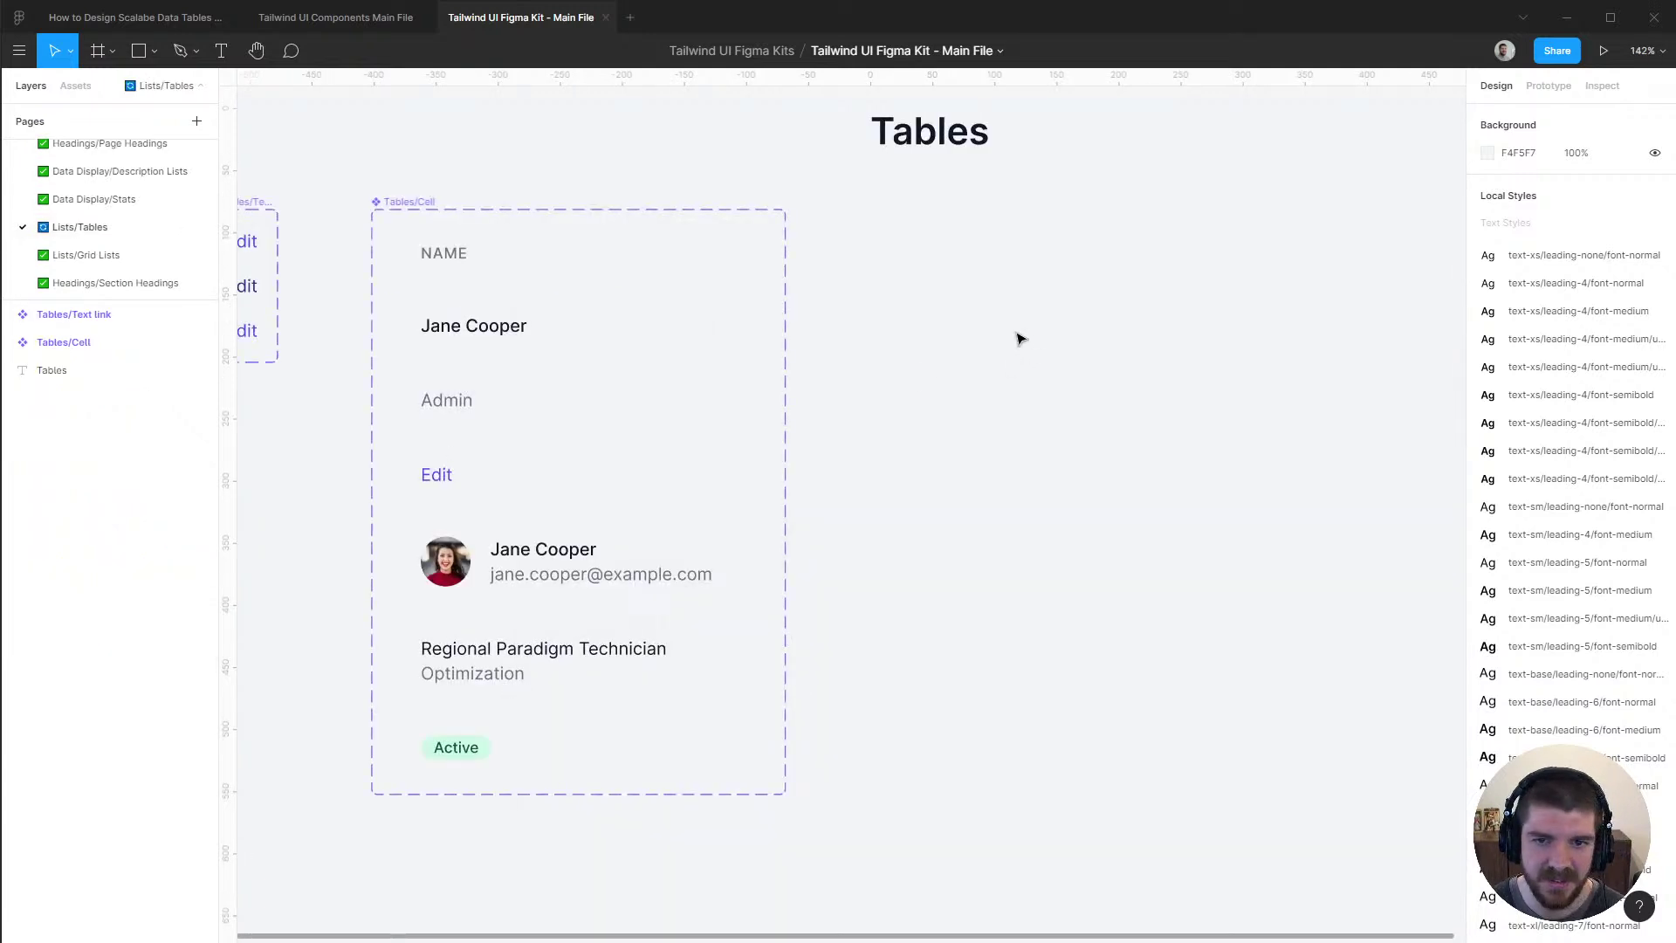
left_click_drag(1010, 322, 939, 355)
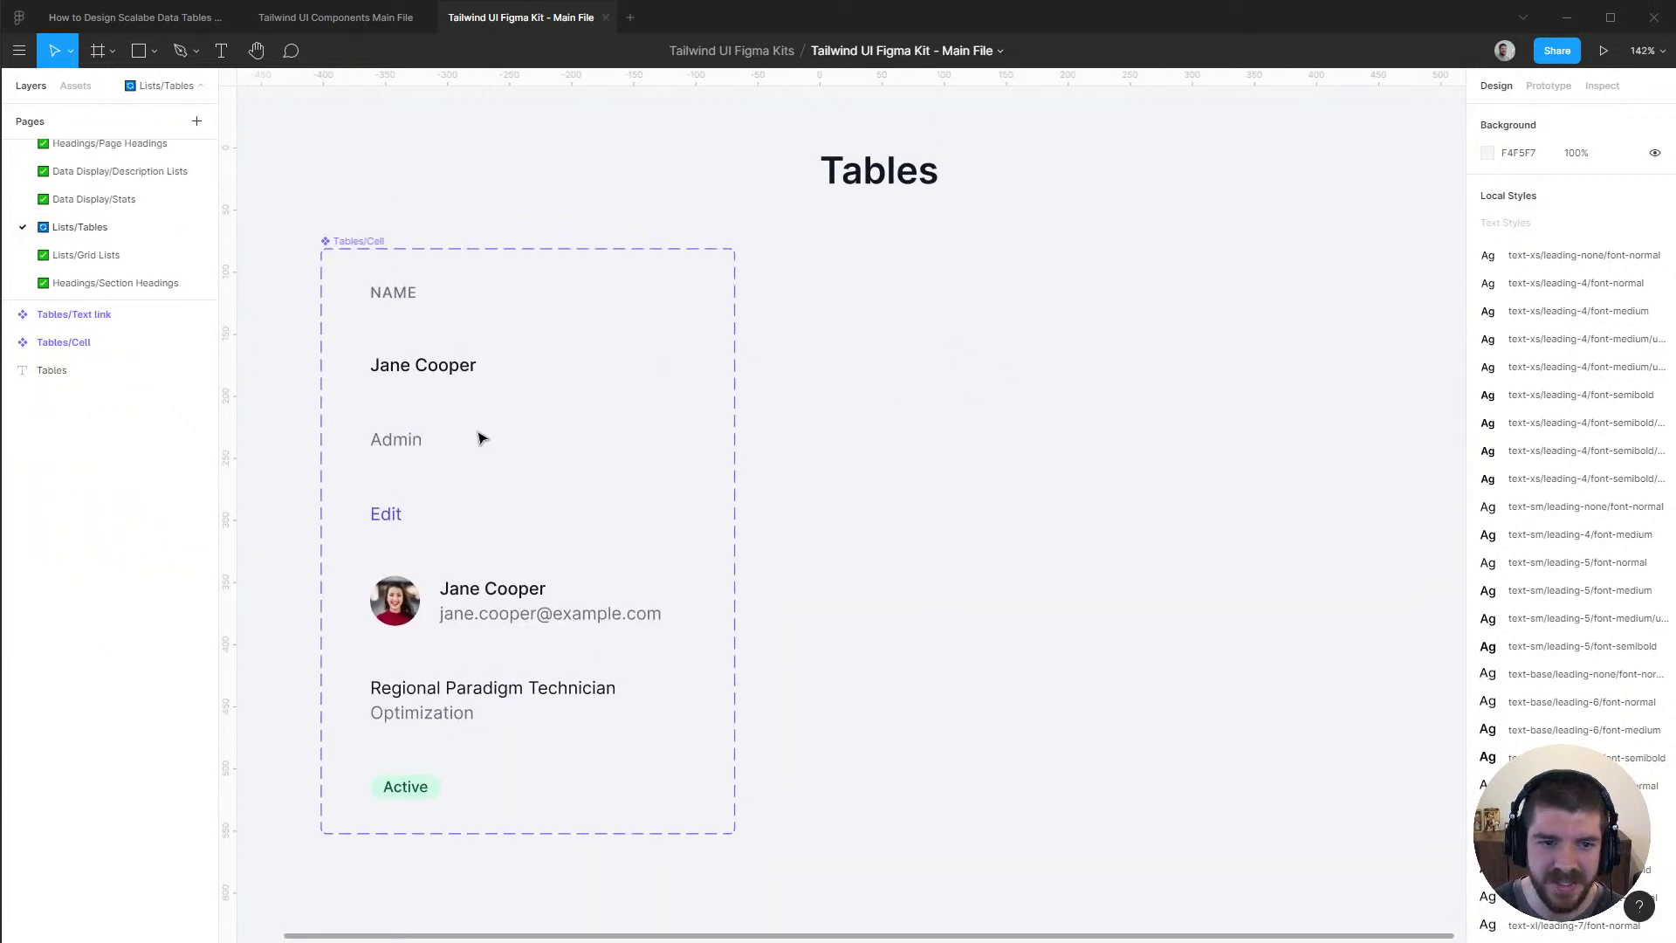
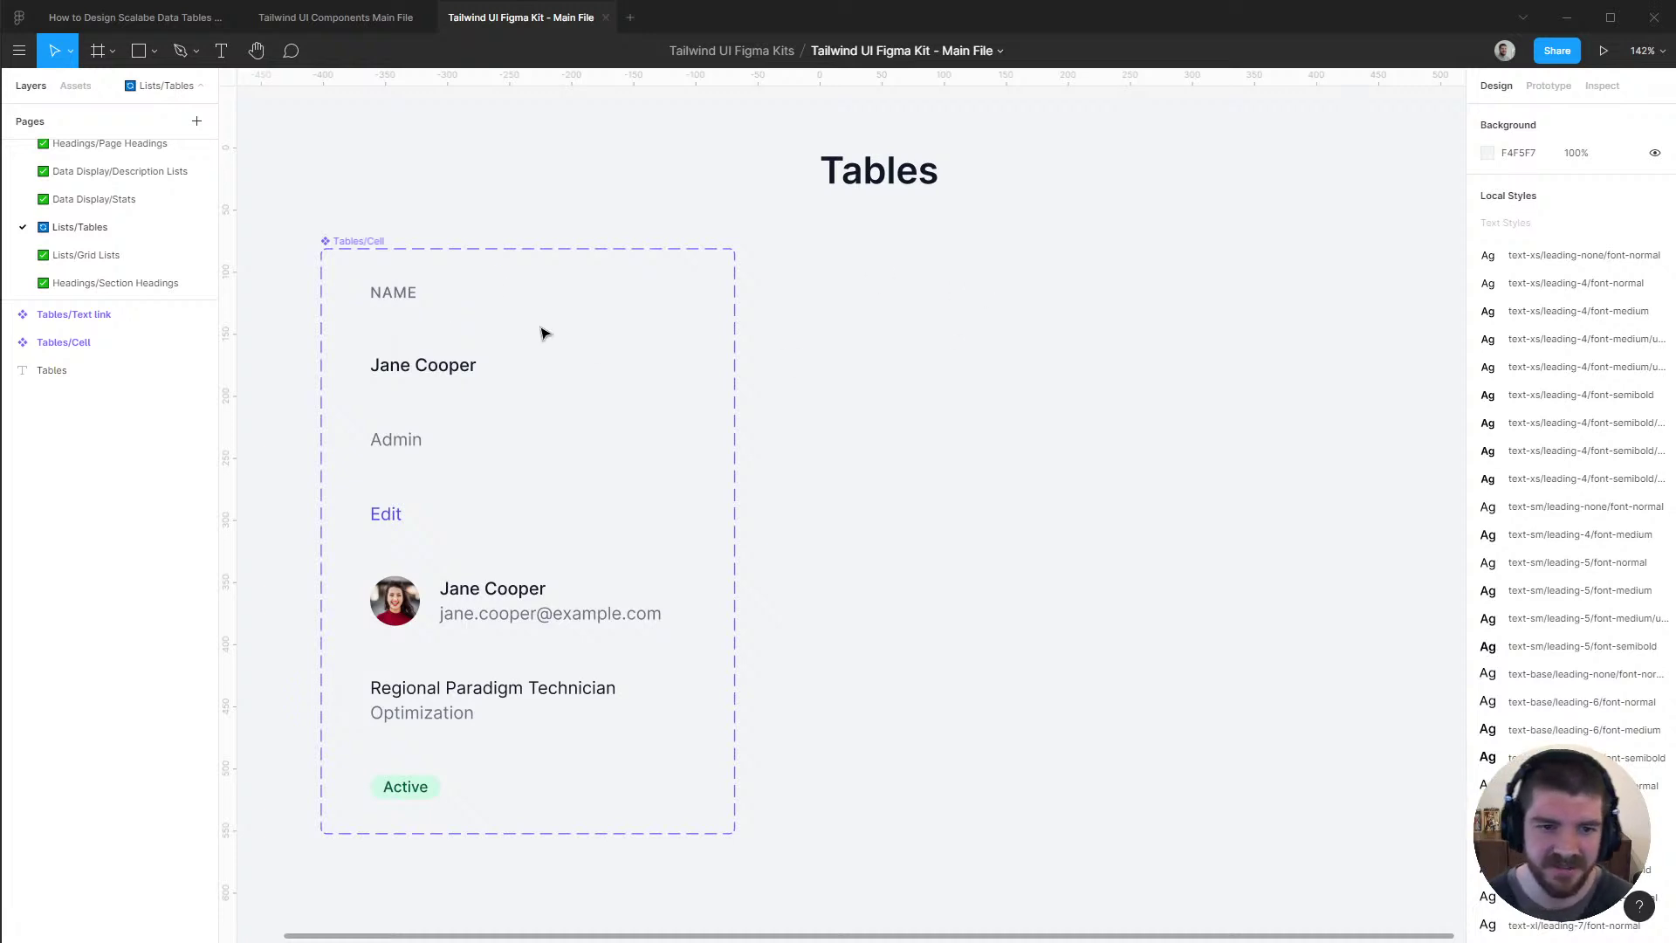
Place copies of the Head, Title, Text and Link variants of Tables/Cell as instances beside the component set
left_click(380, 297)
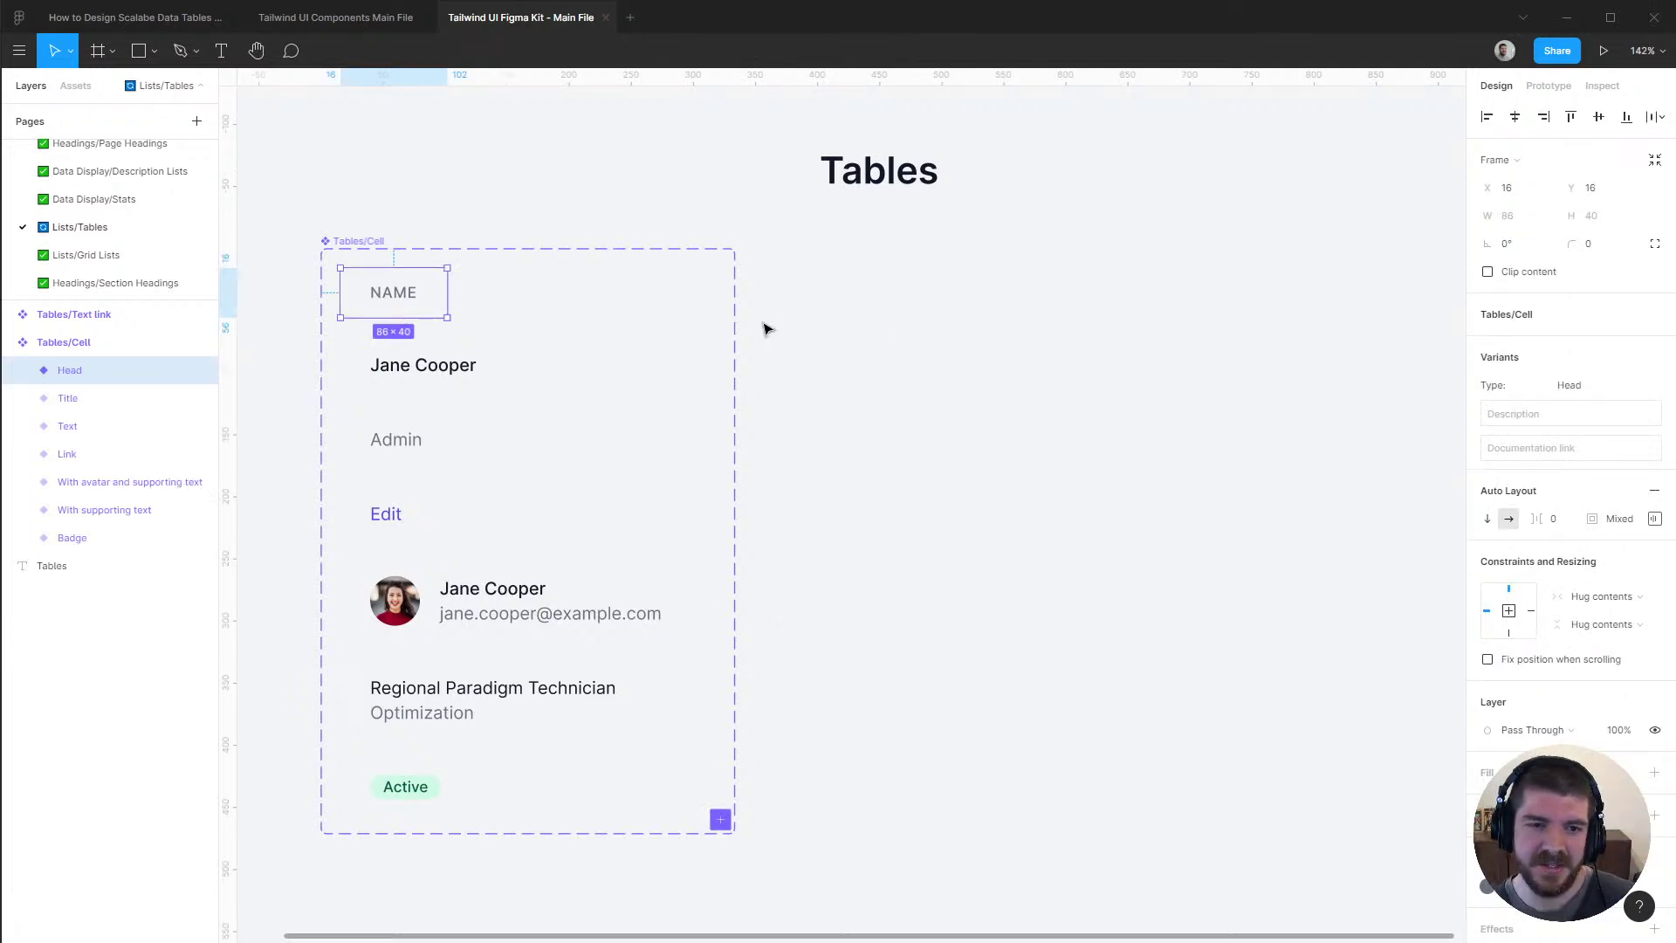
left_click_drag(408, 293, 993, 298)
left_click_drag(437, 380, 1003, 355)
left_click(419, 437)
left_click_drag(419, 438, 1299, 354)
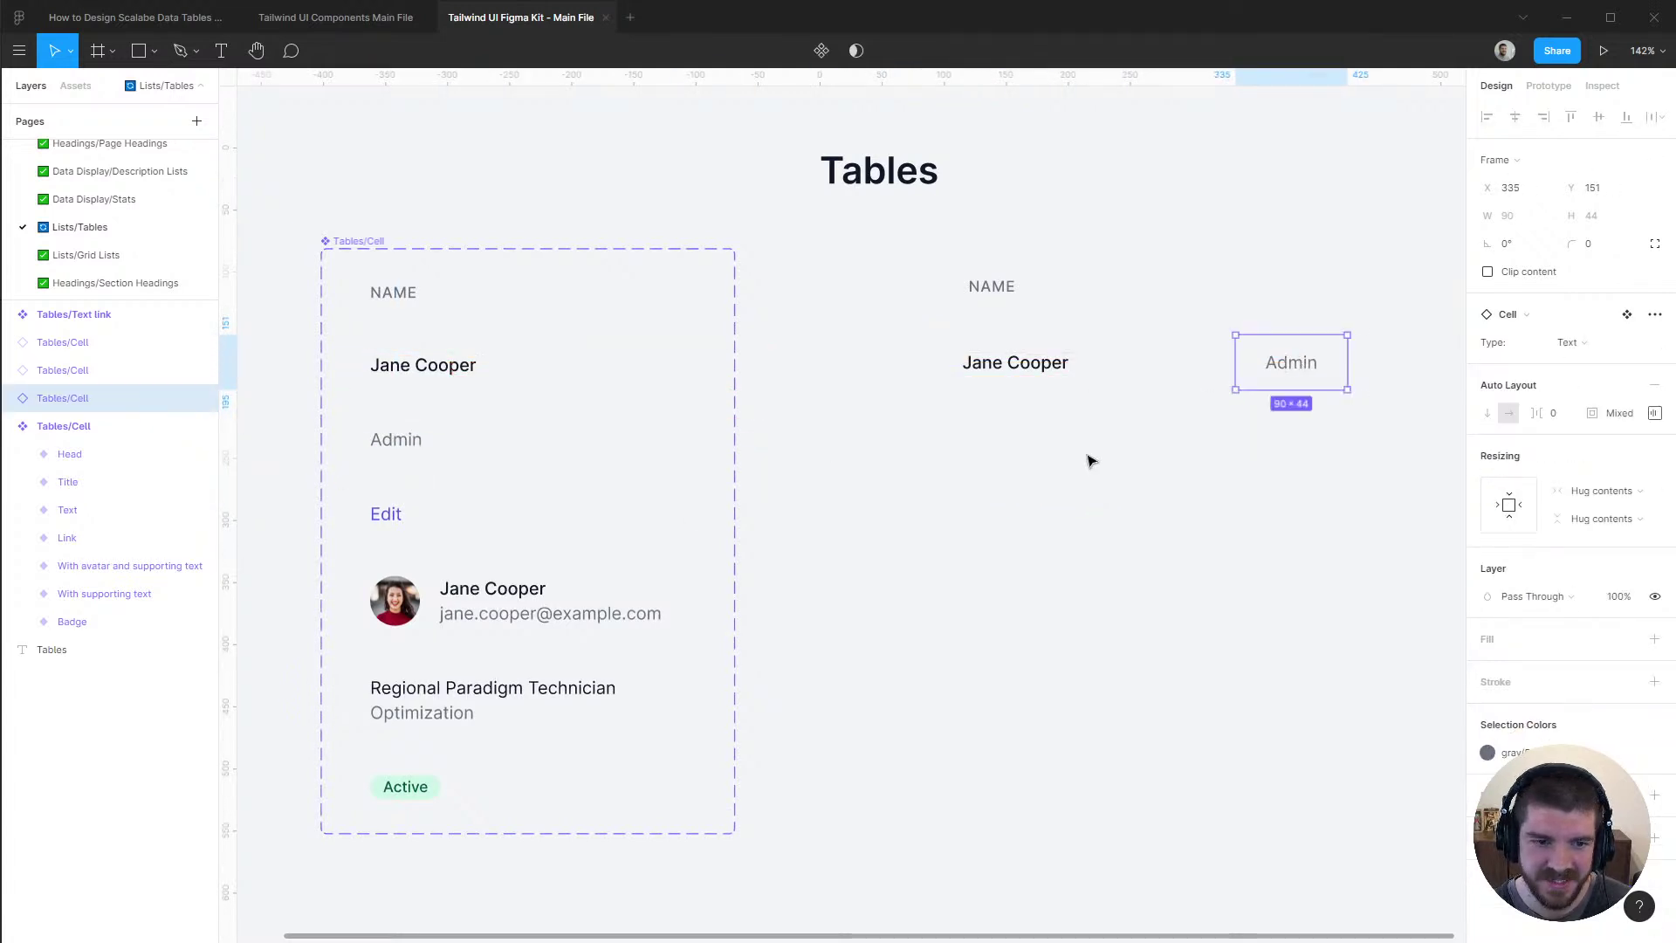
scroll(1015, 462, "right", 3)
left_click_drag(247, 547, 1418, 401)
scroll(1287, 505, "right", 3)
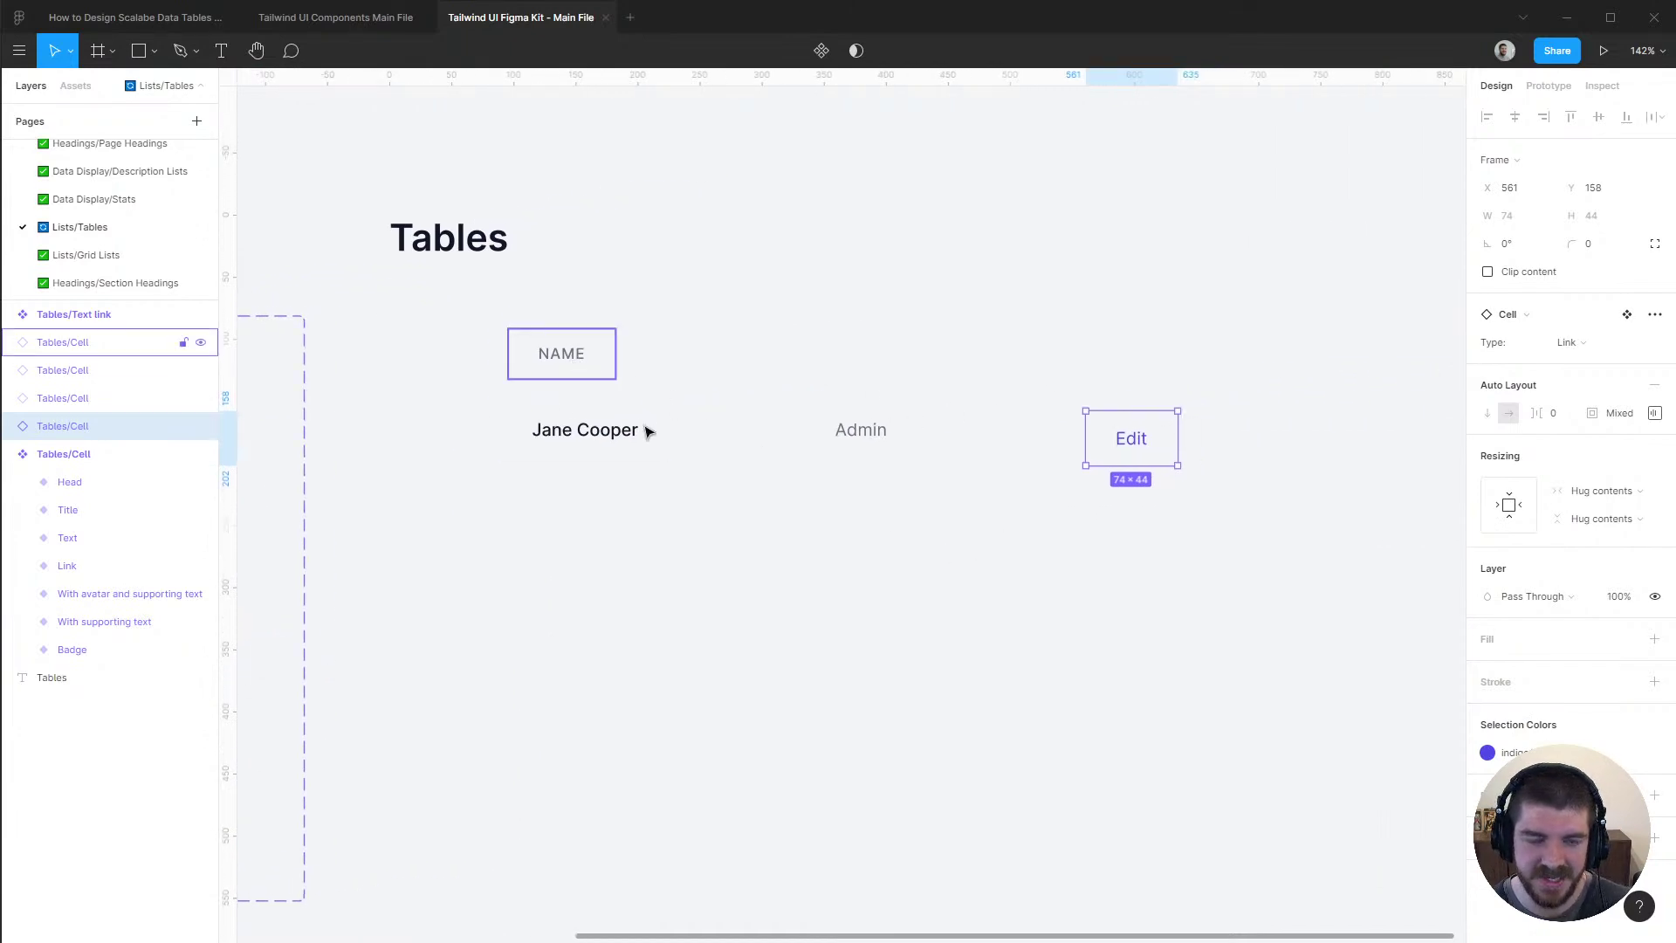
Switch to the browser and examine the columns of the Simple striped table on the Tailwind UI Tables page
key("alt+Tab")
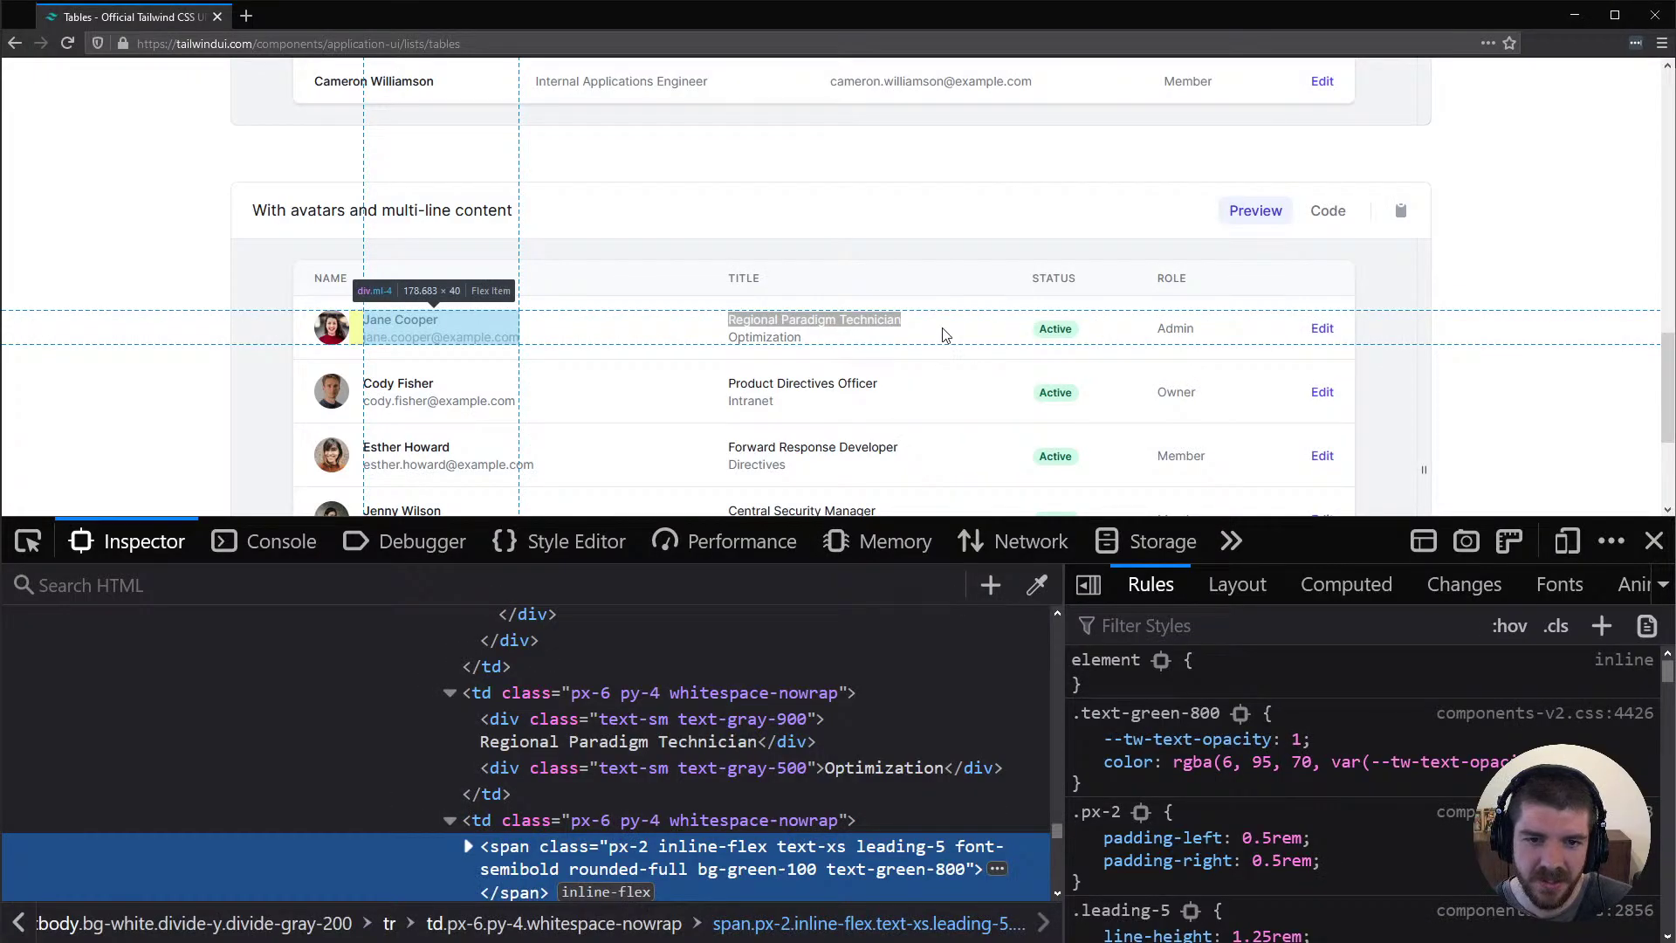
scroll(674, 292, "up", 5)
scroll(674, 292, "up", 8)
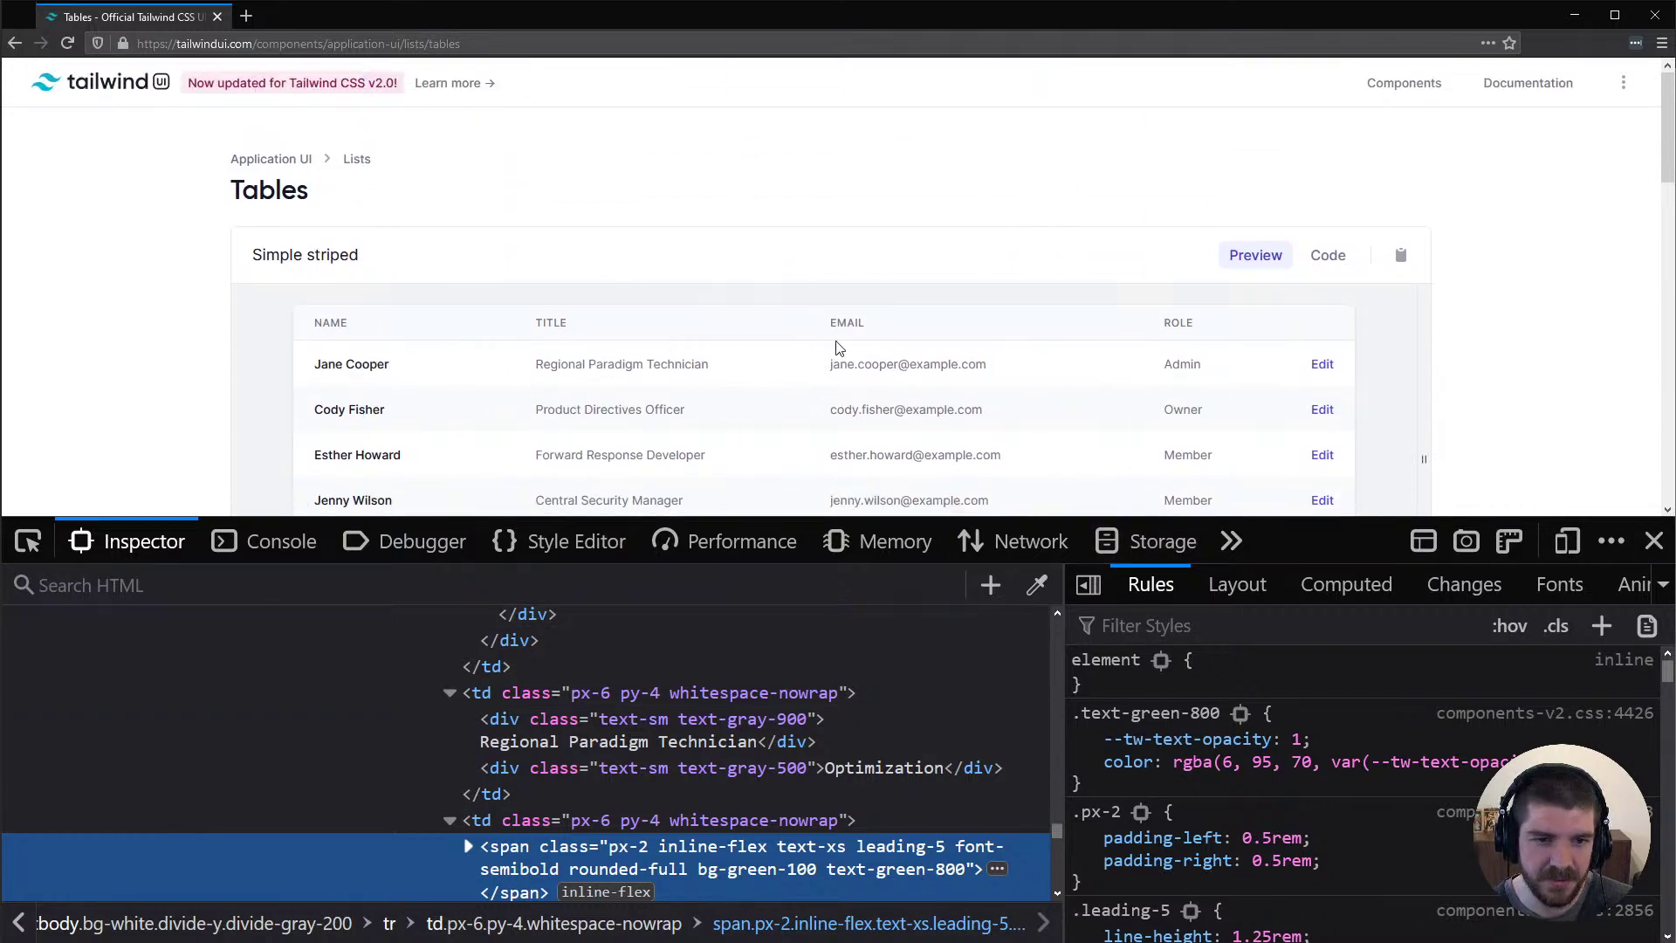
scroll(836, 345, "down", 2)
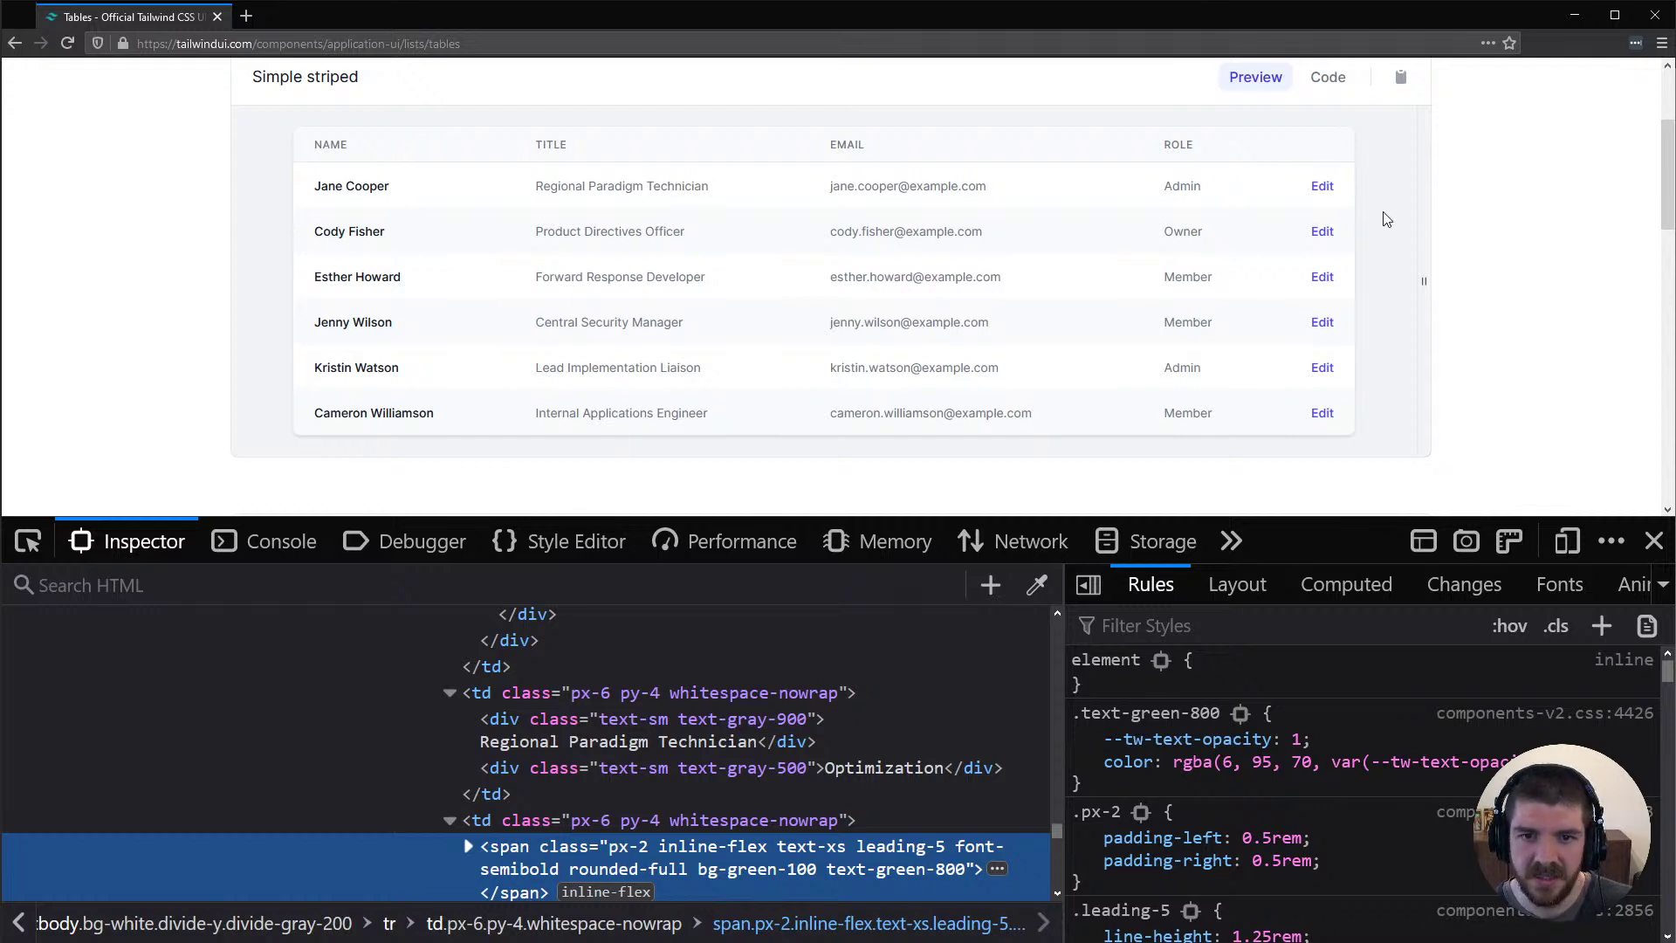
key("alt+Tab")
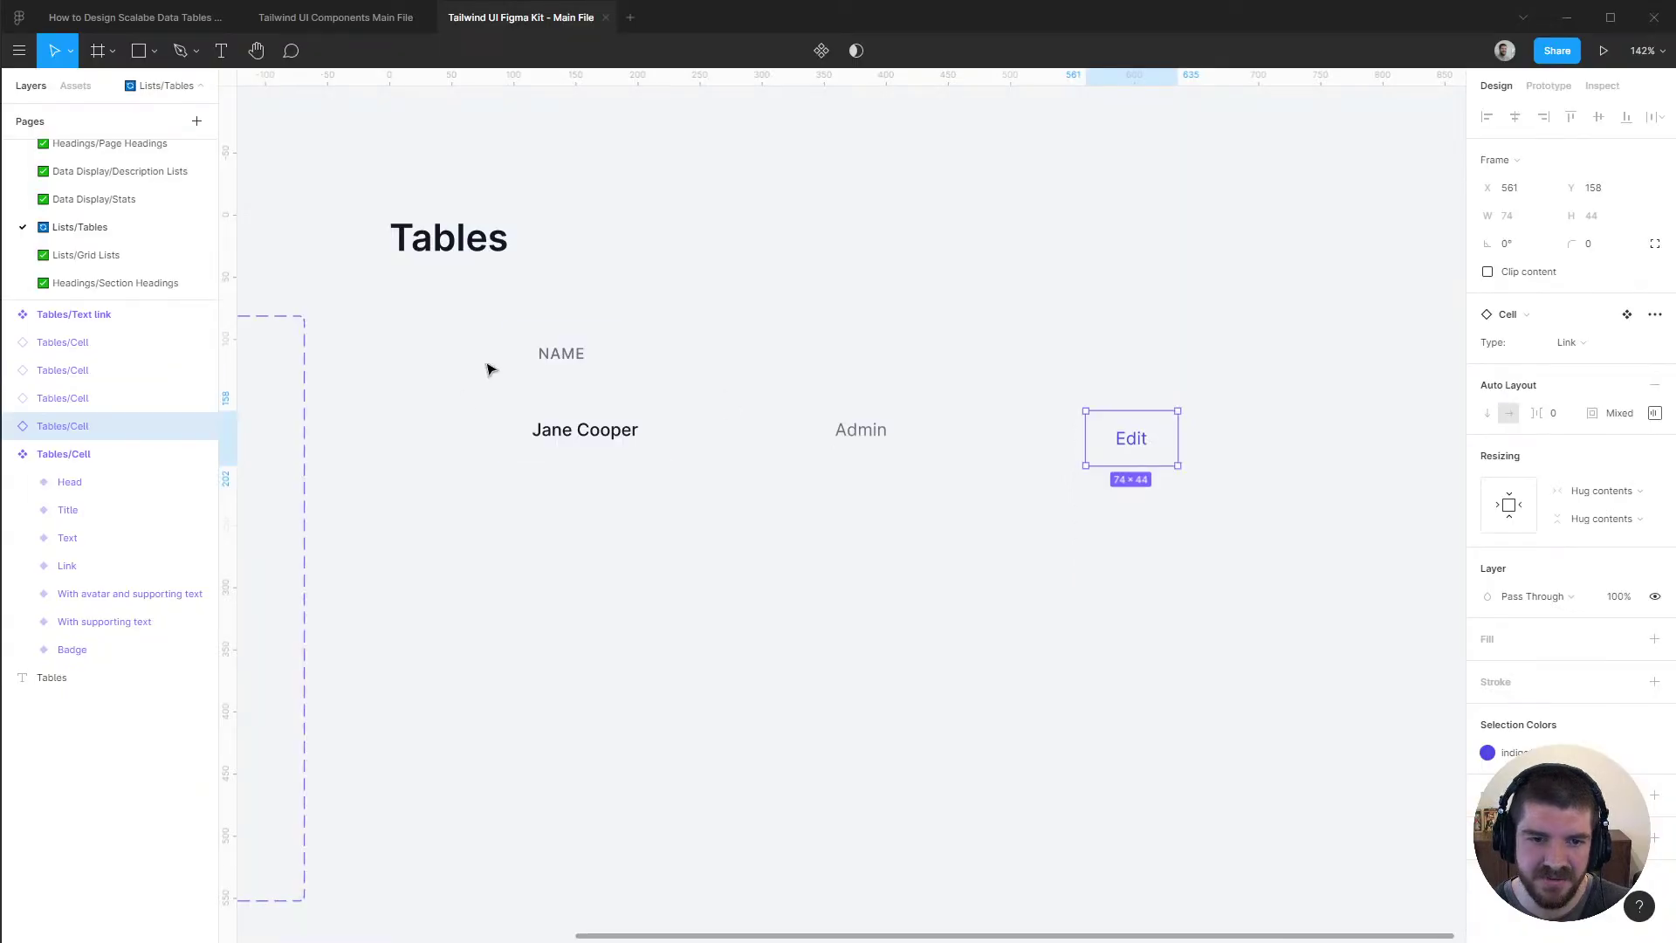
Duplicate the Head cell instance four times
left_click(558, 353)
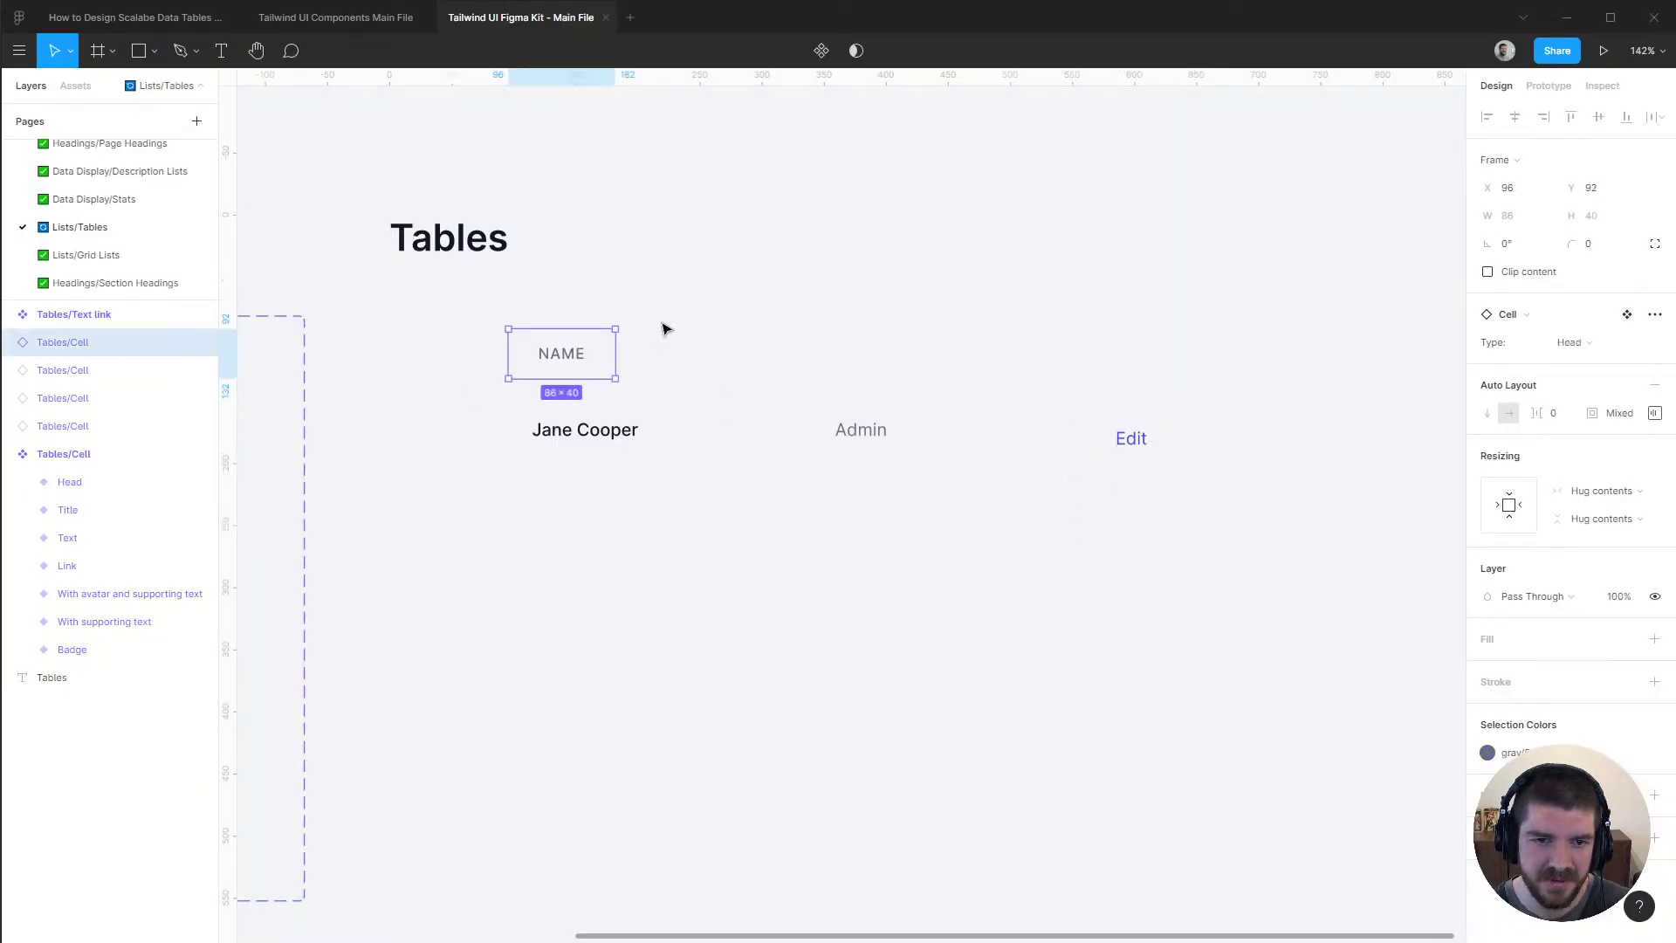
key("ctrl+d")
key("ctrl+d")
key("ctrl+d")
key("ctrl+d")
Wrap the five Head cell instances in an auto layout frame with horizontal direction
left_click(69, 426, "shift")
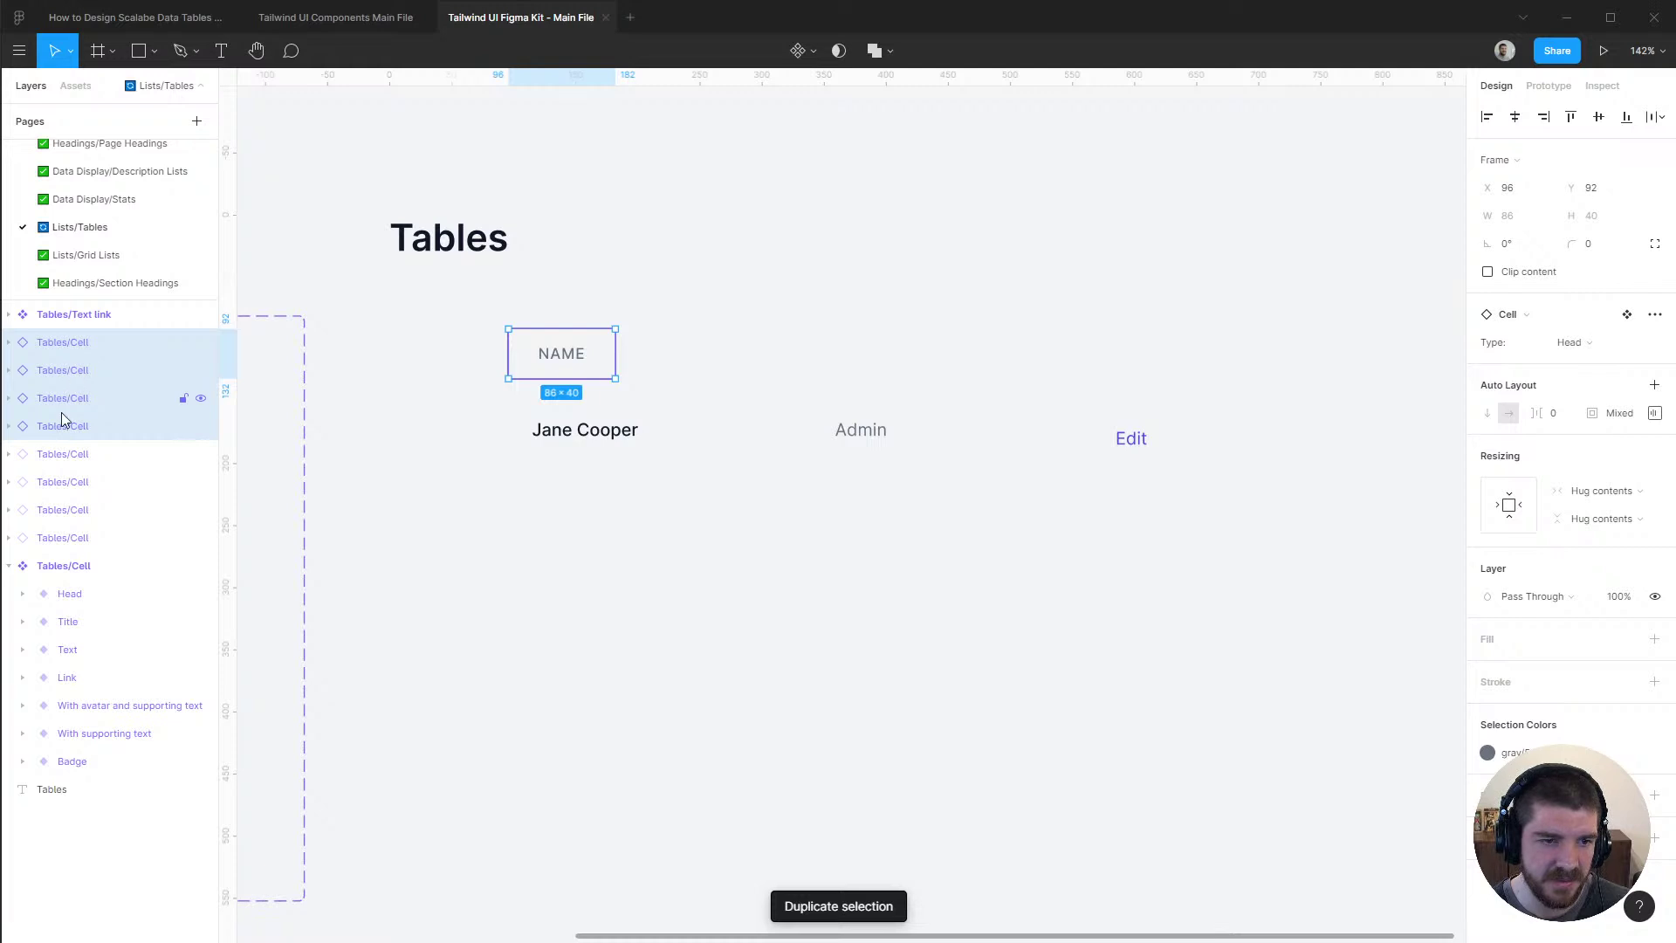
left_click(59, 454)
left_click(72, 342, "shift")
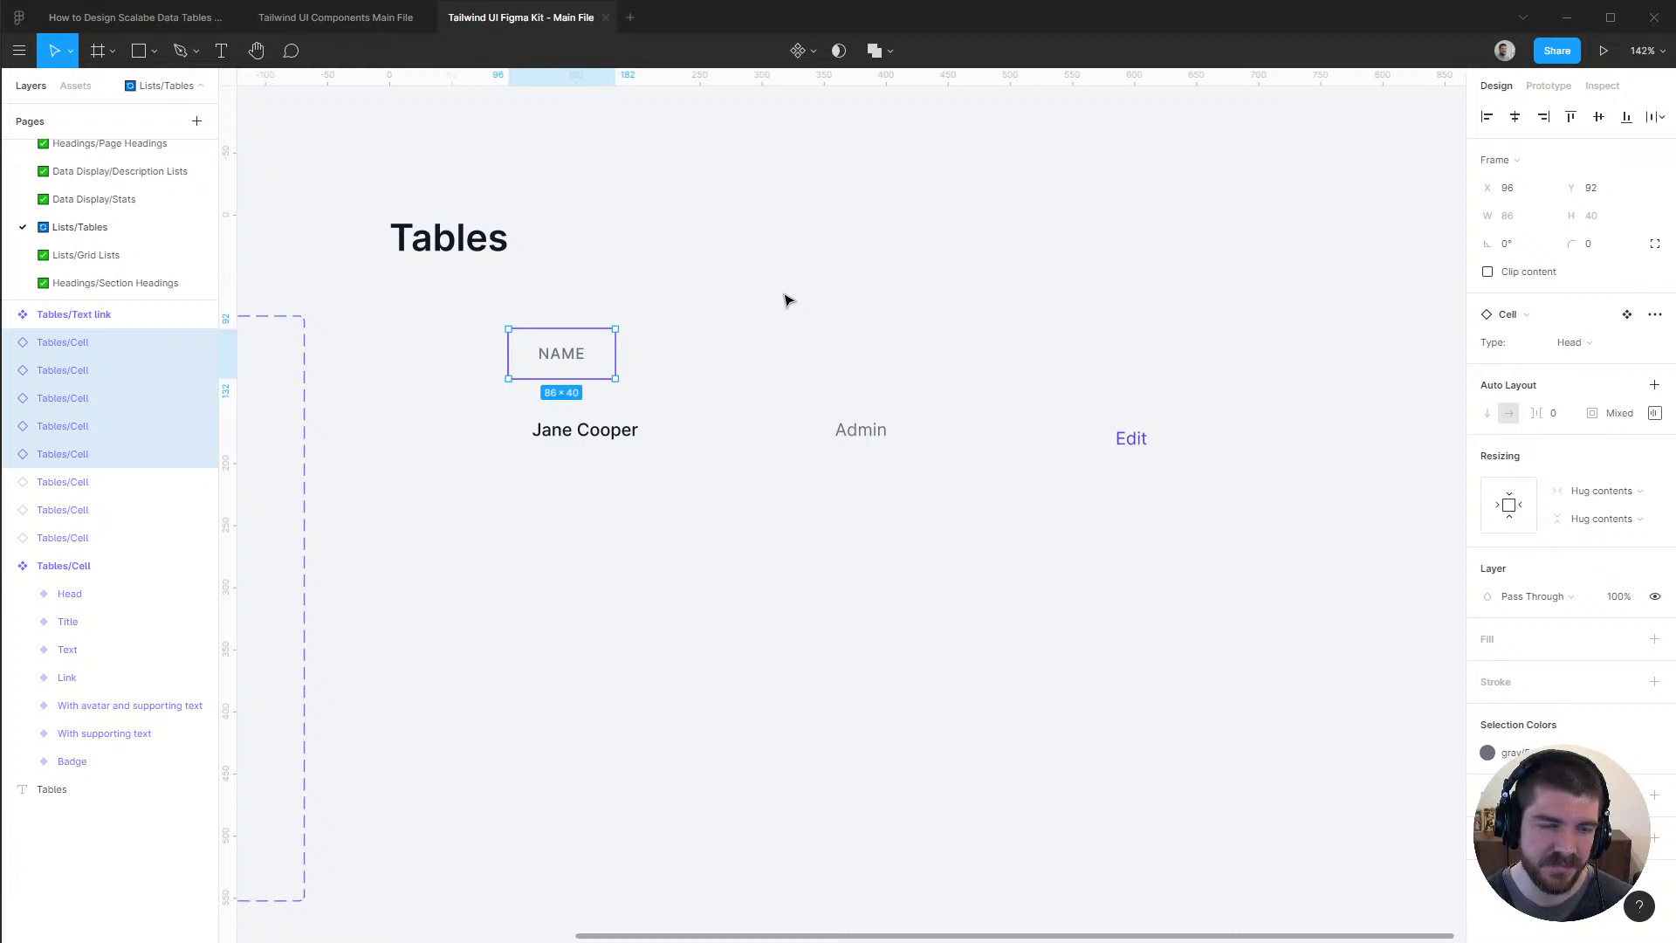
key("shift+a")
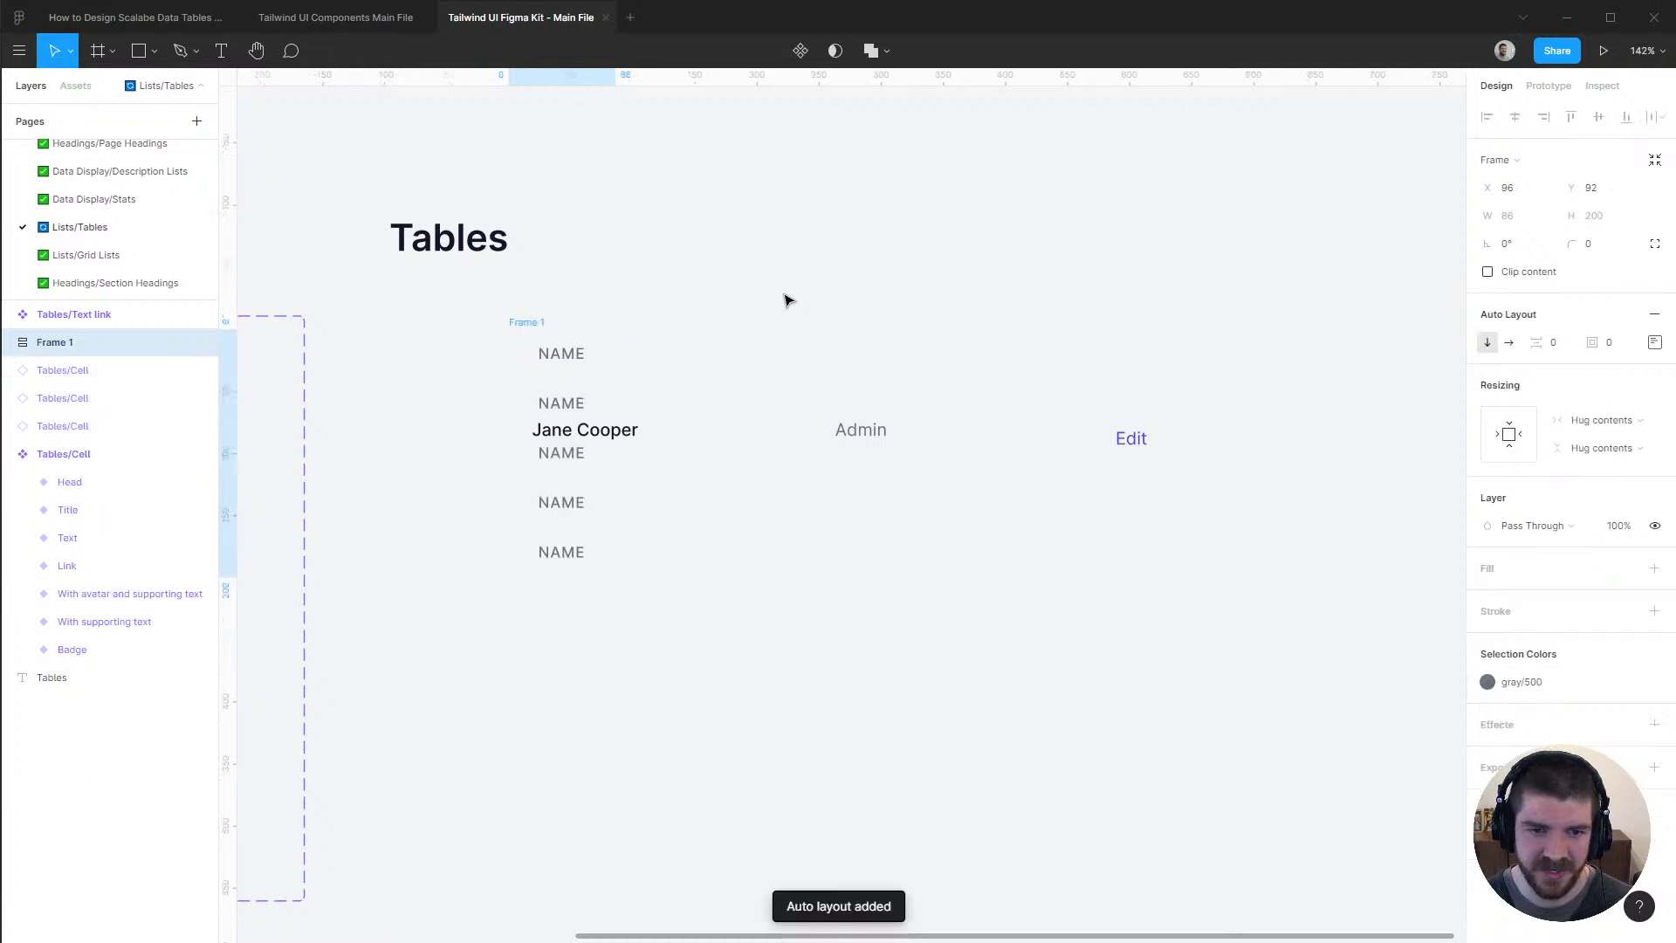
left_click(1513, 345)
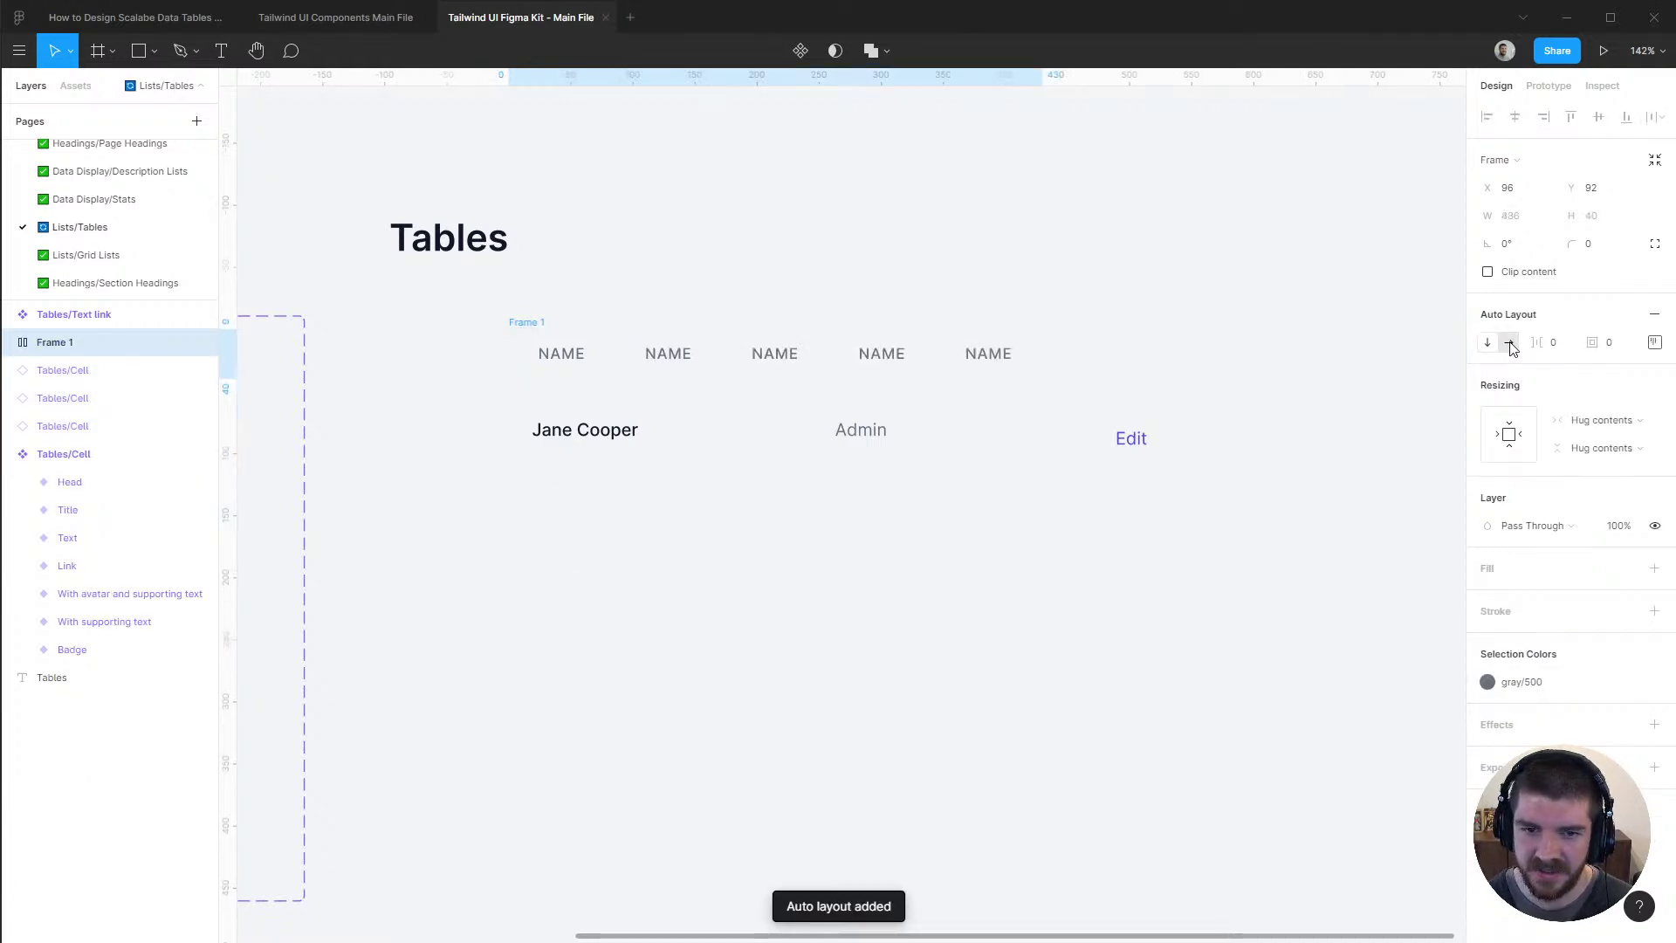
left_click(1654, 342)
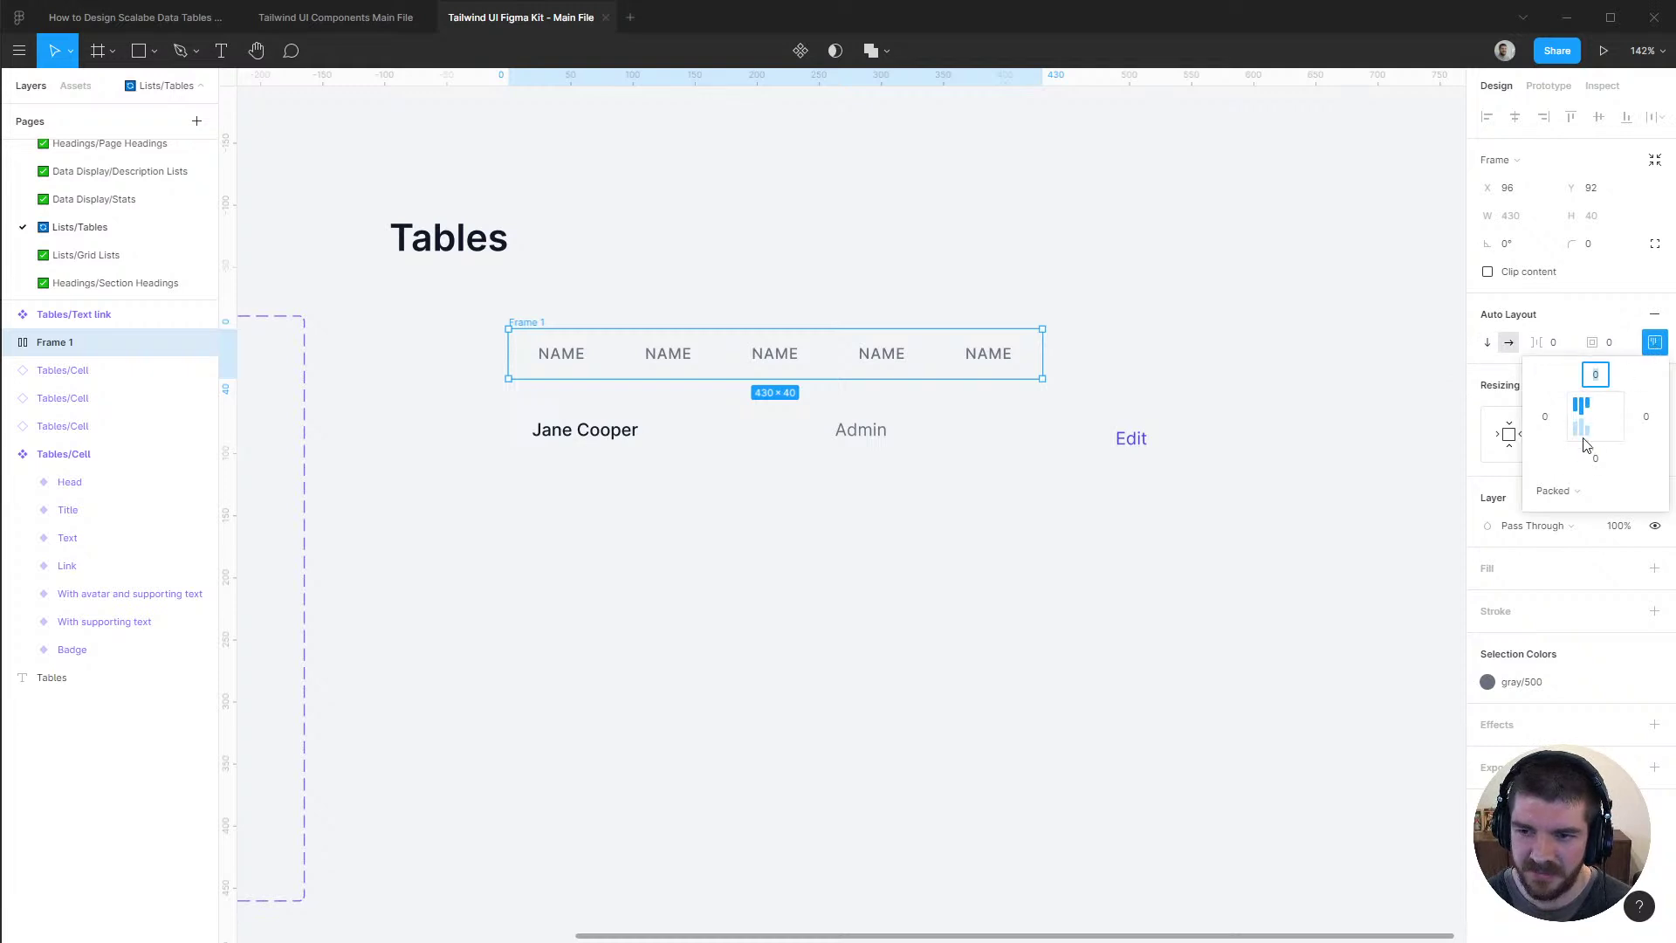
left_click(1596, 310)
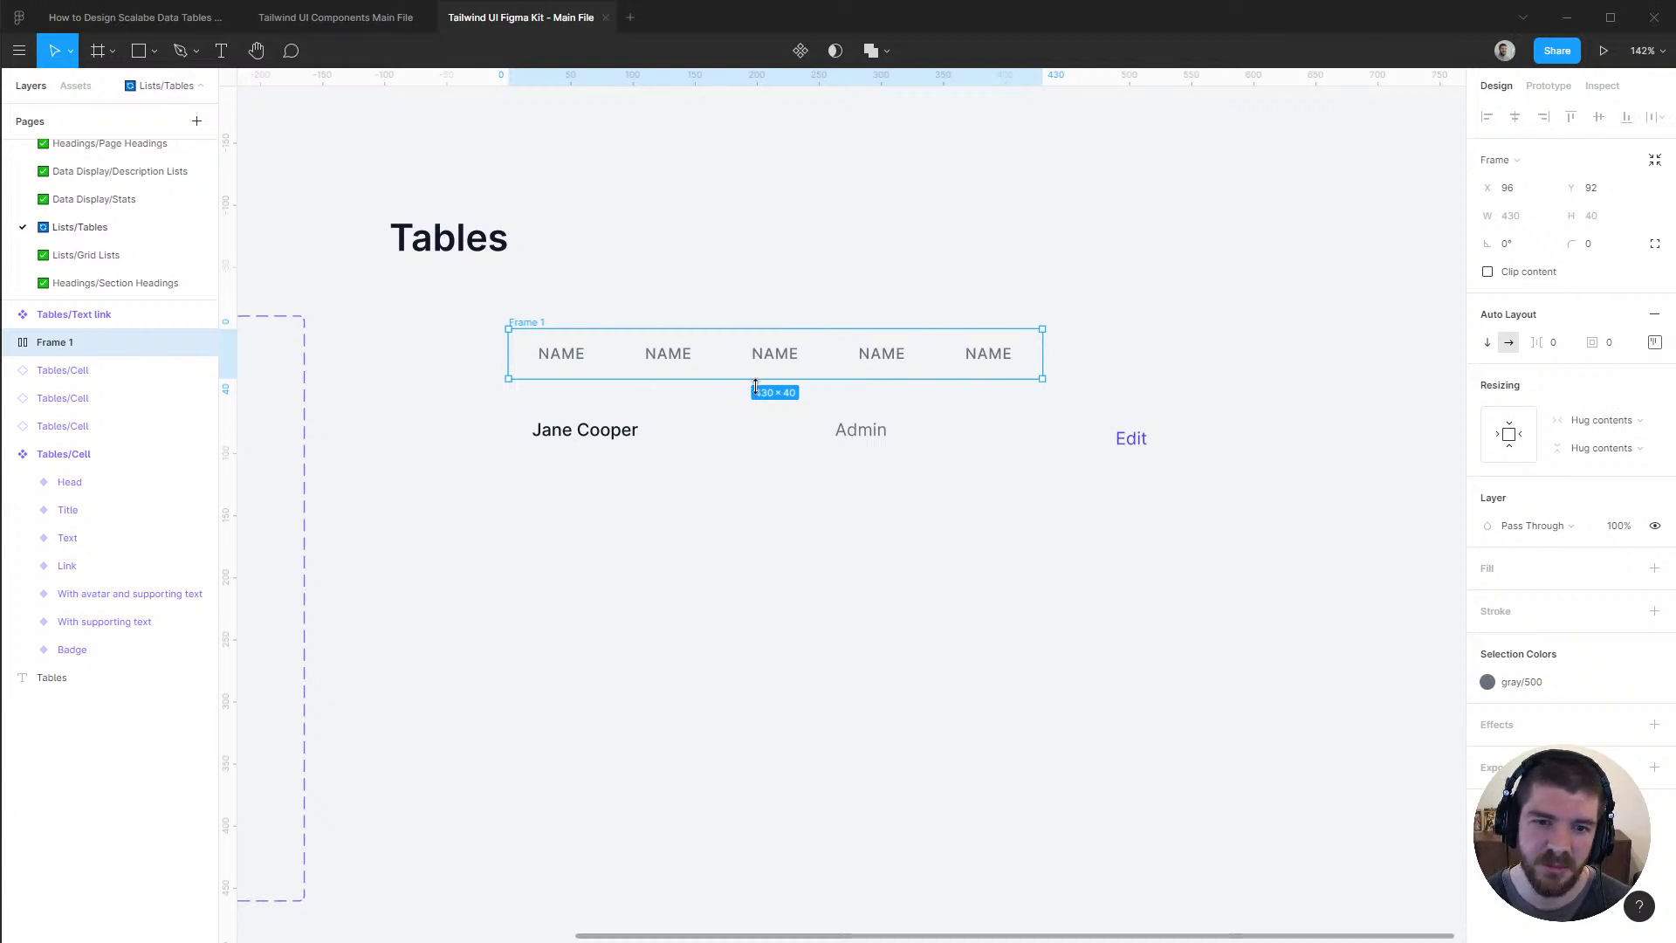
left_click(1655, 342)
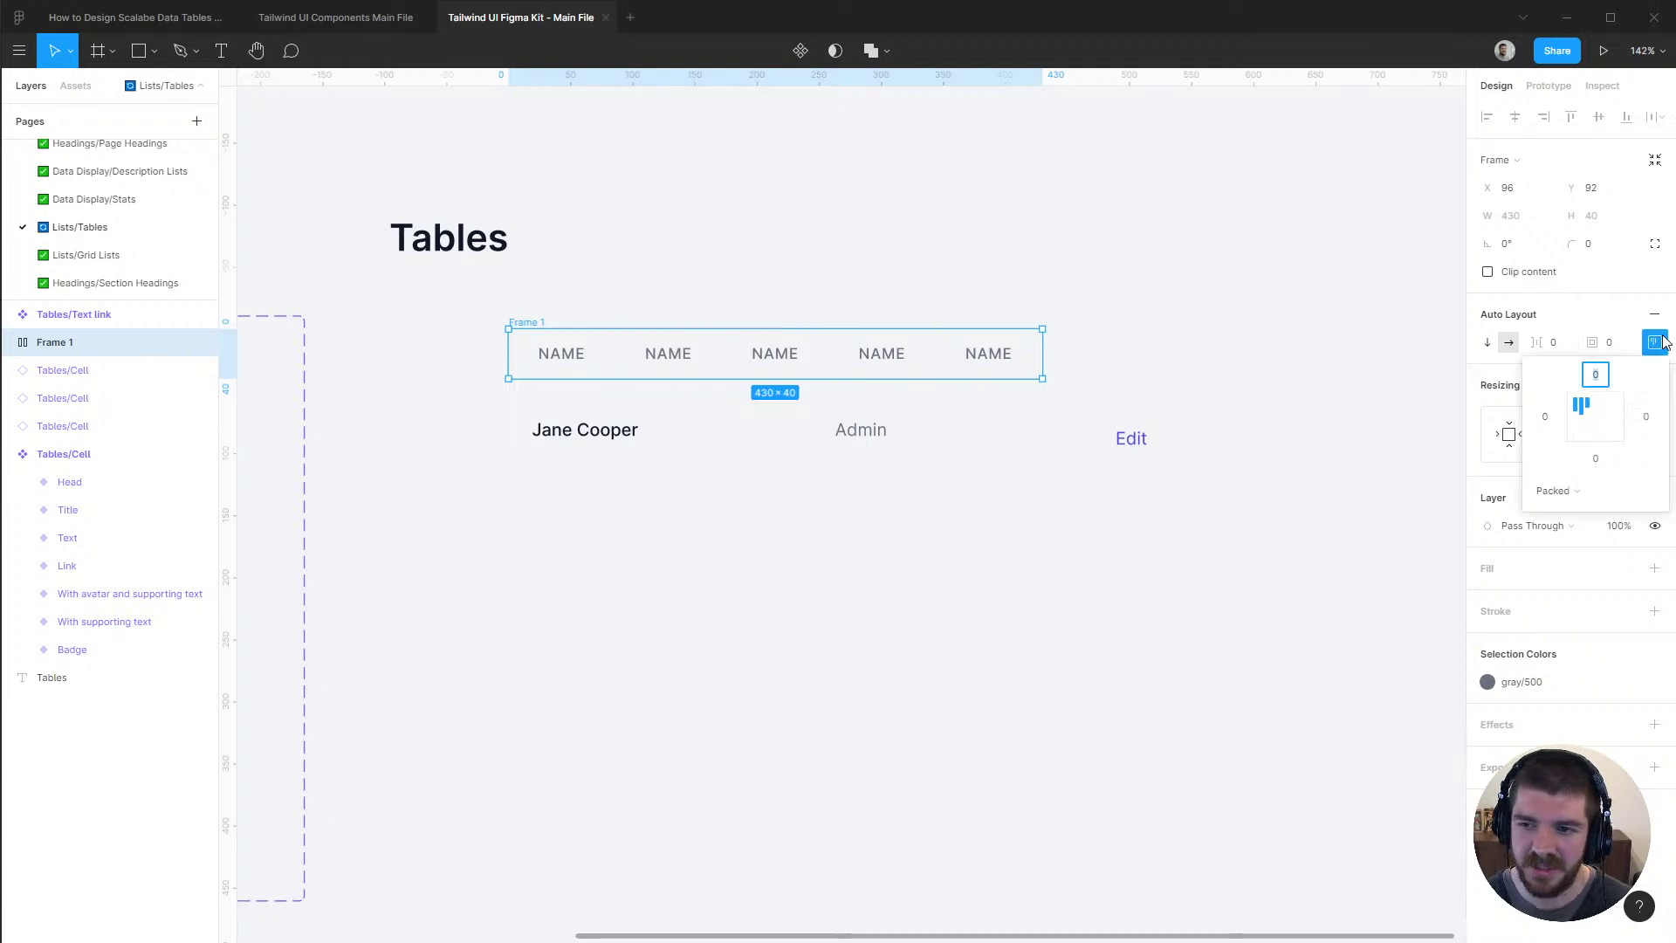
left_click(1580, 492)
key("Escape")
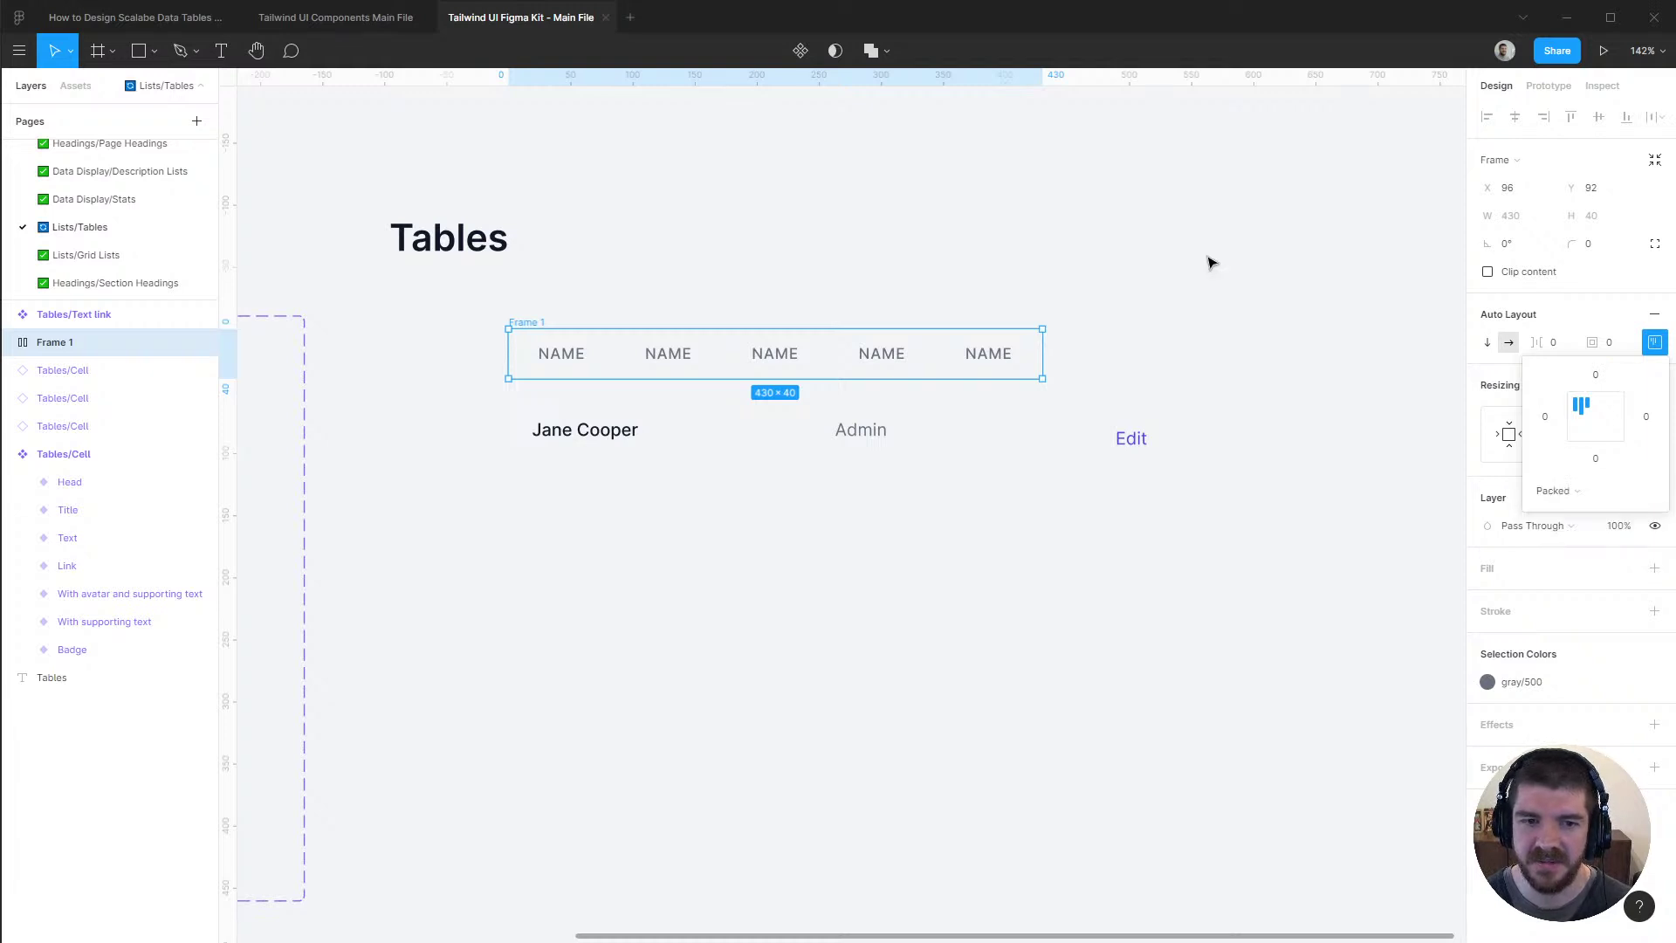
Wrap the Title and Text cell instances in a horizontal auto layout frame and set its spacing mode to Space between
left_click(618, 441)
left_click(880, 440, "shift")
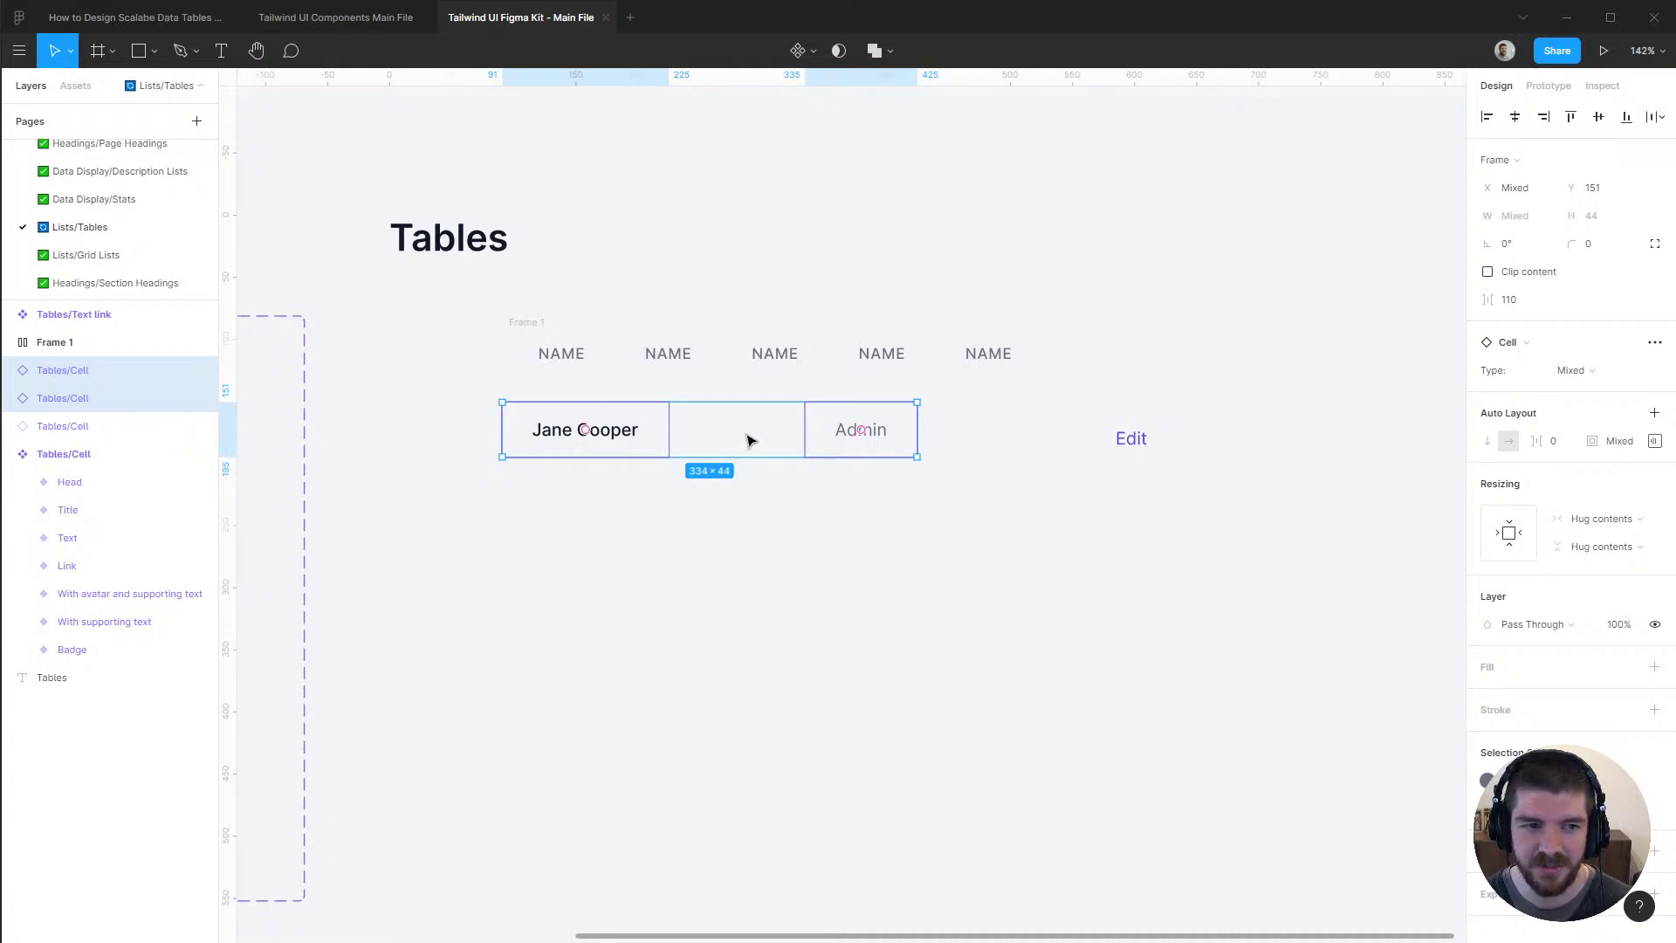
key("shift+a")
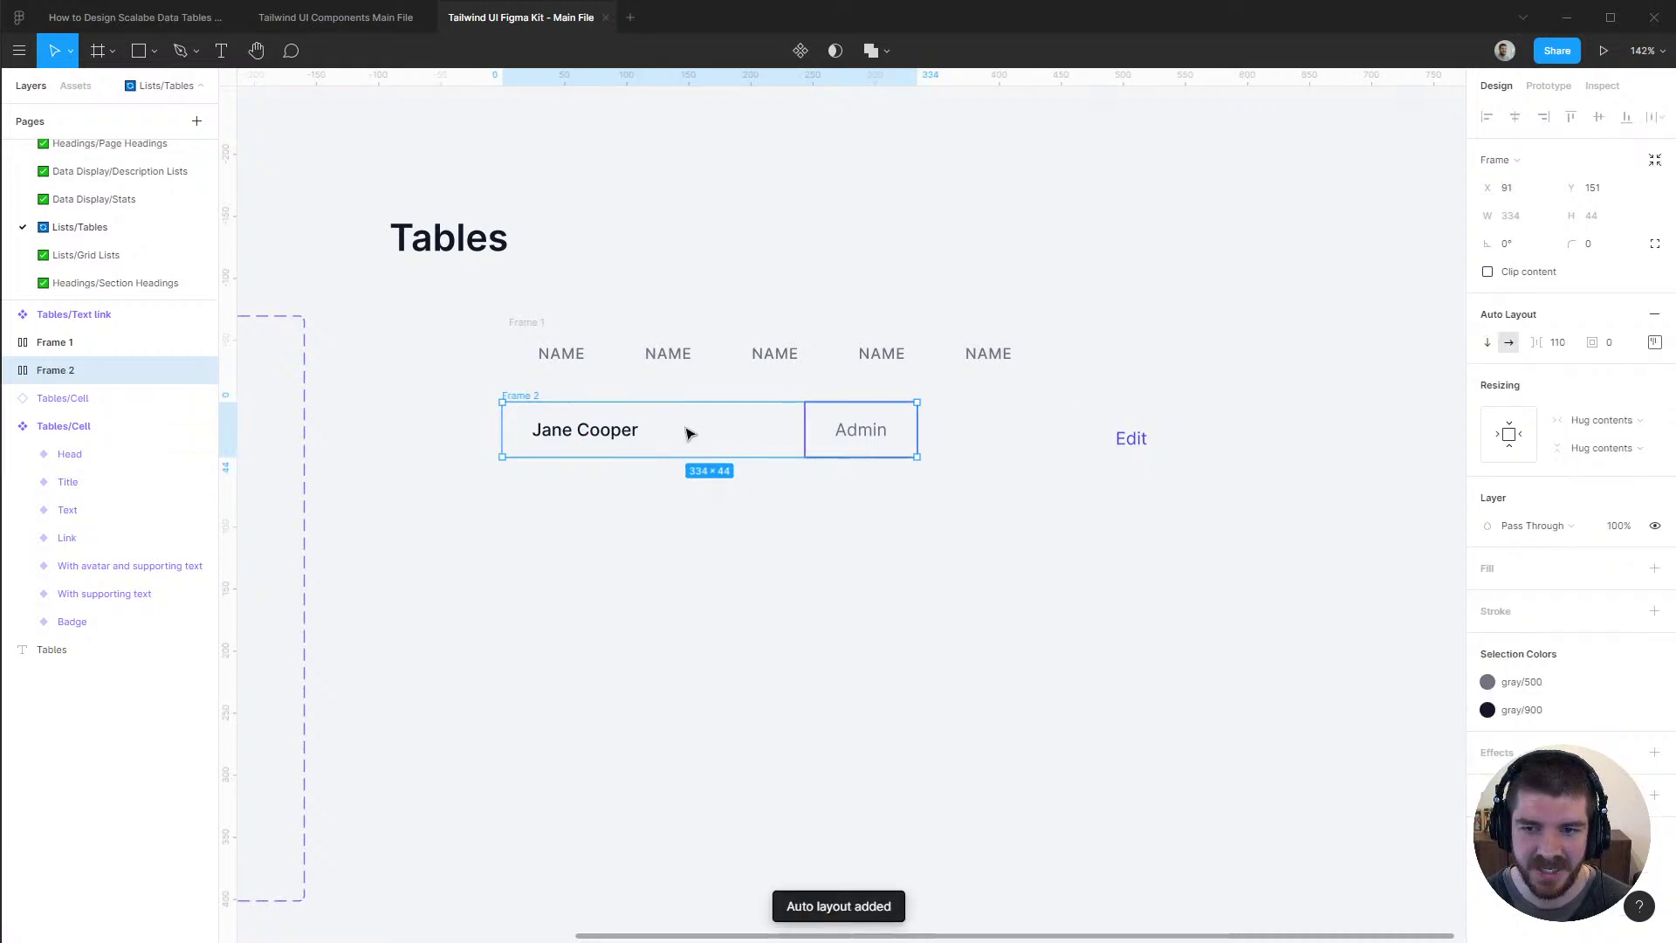
left_click(1654, 342)
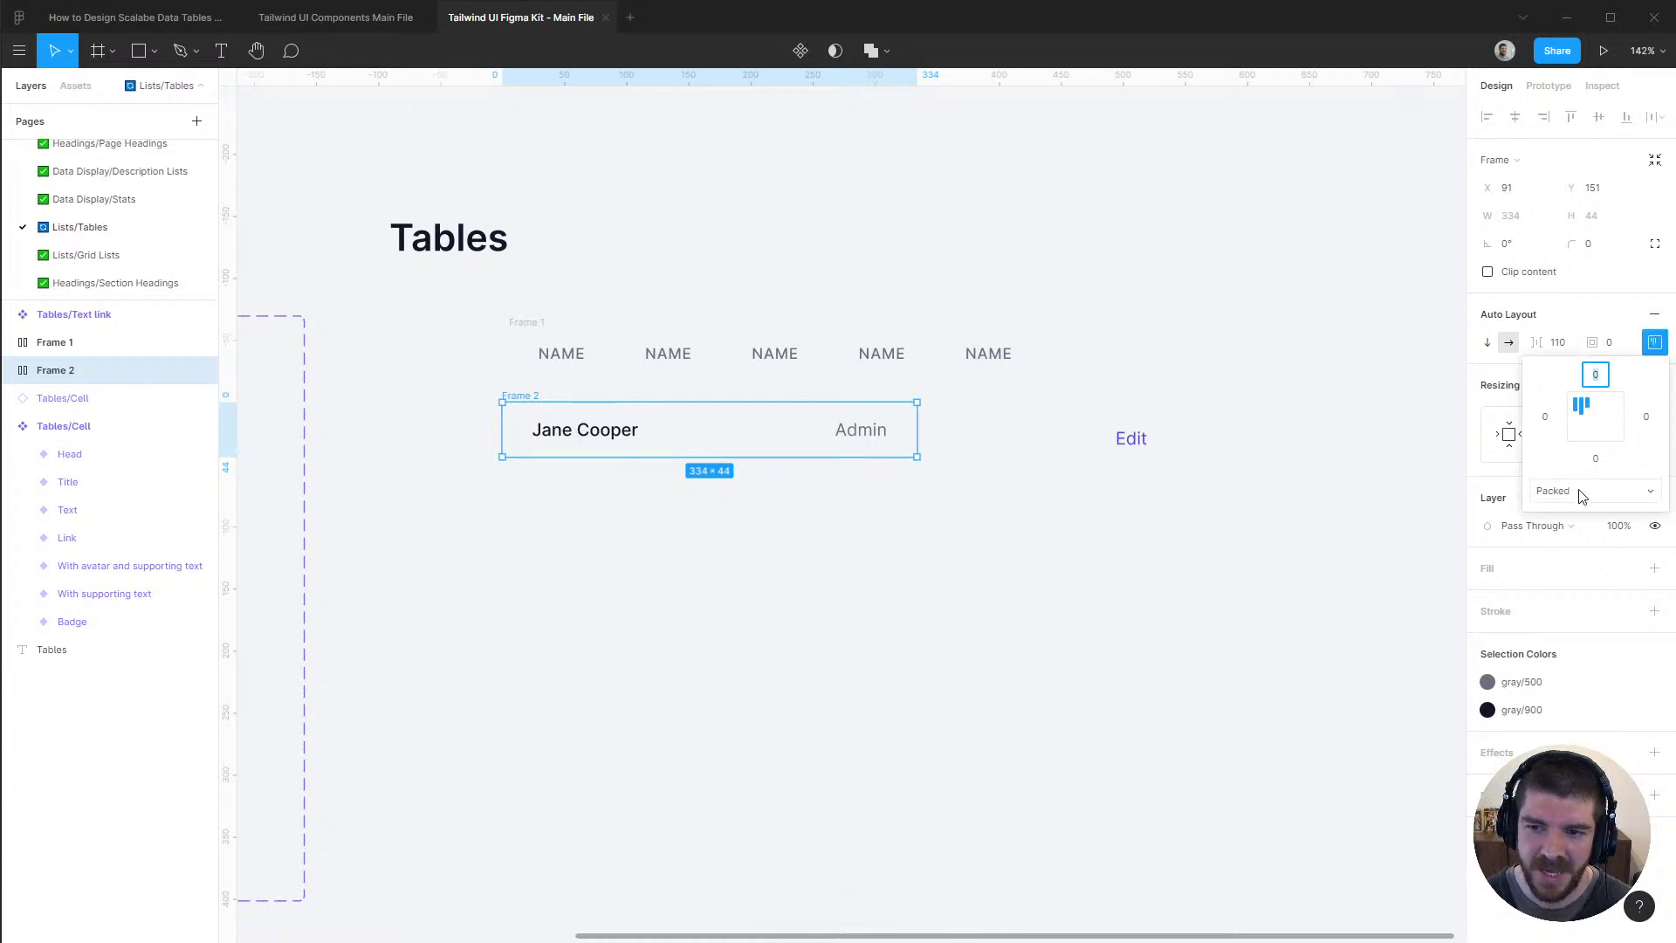
left_click(1574, 344)
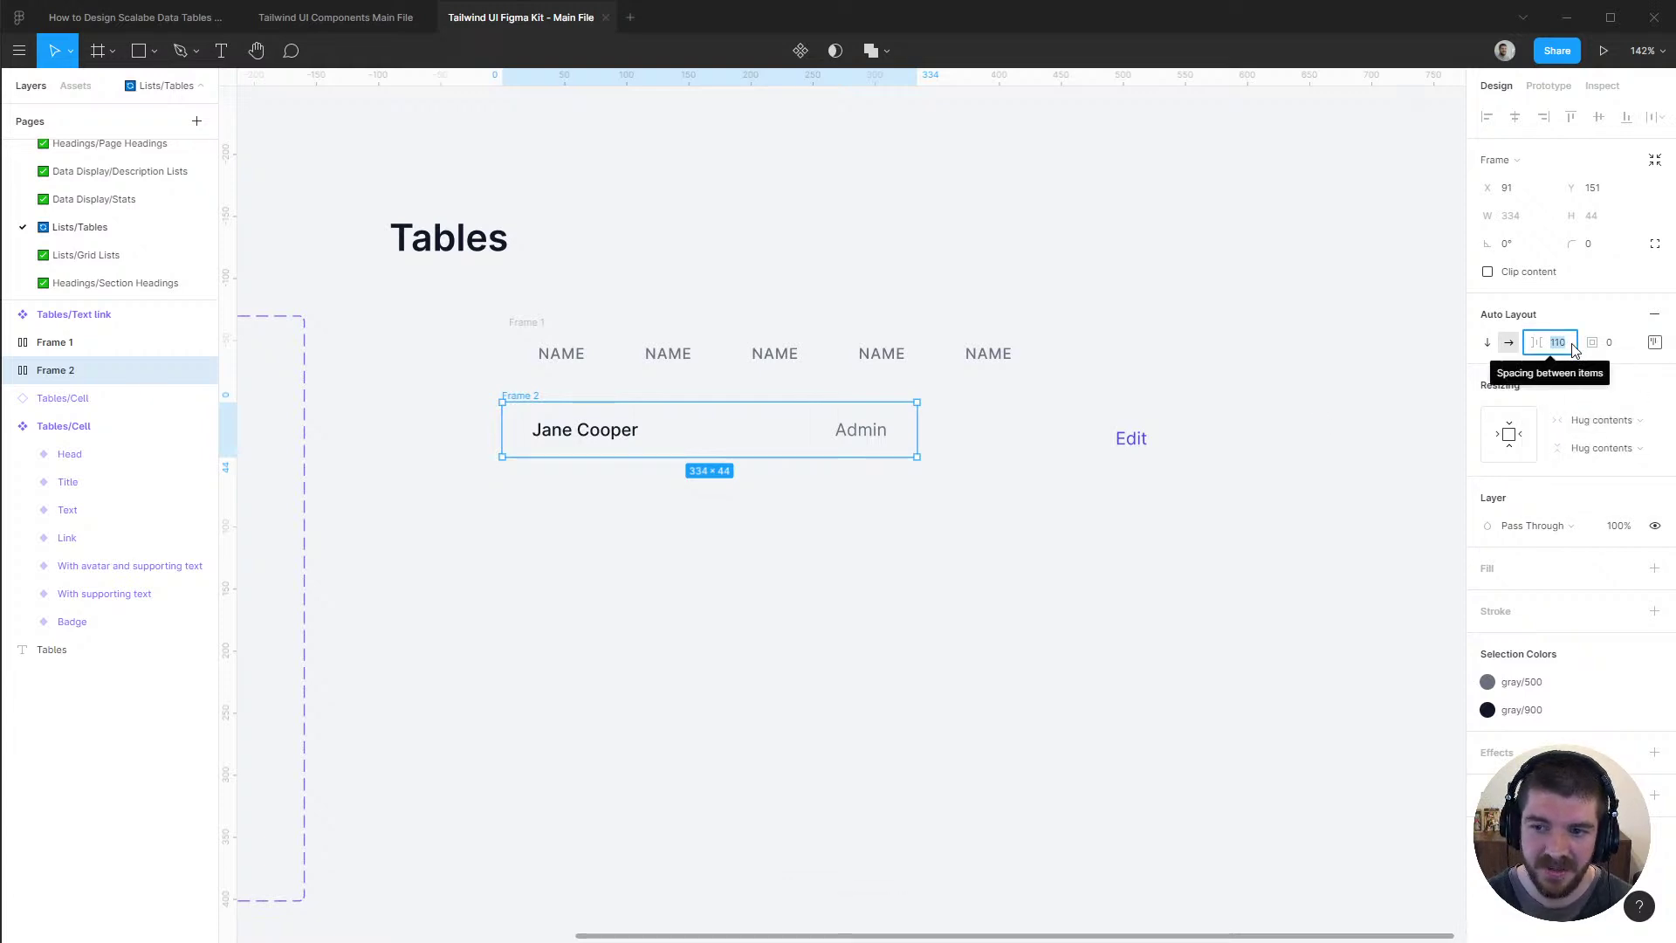
left_click(1654, 342)
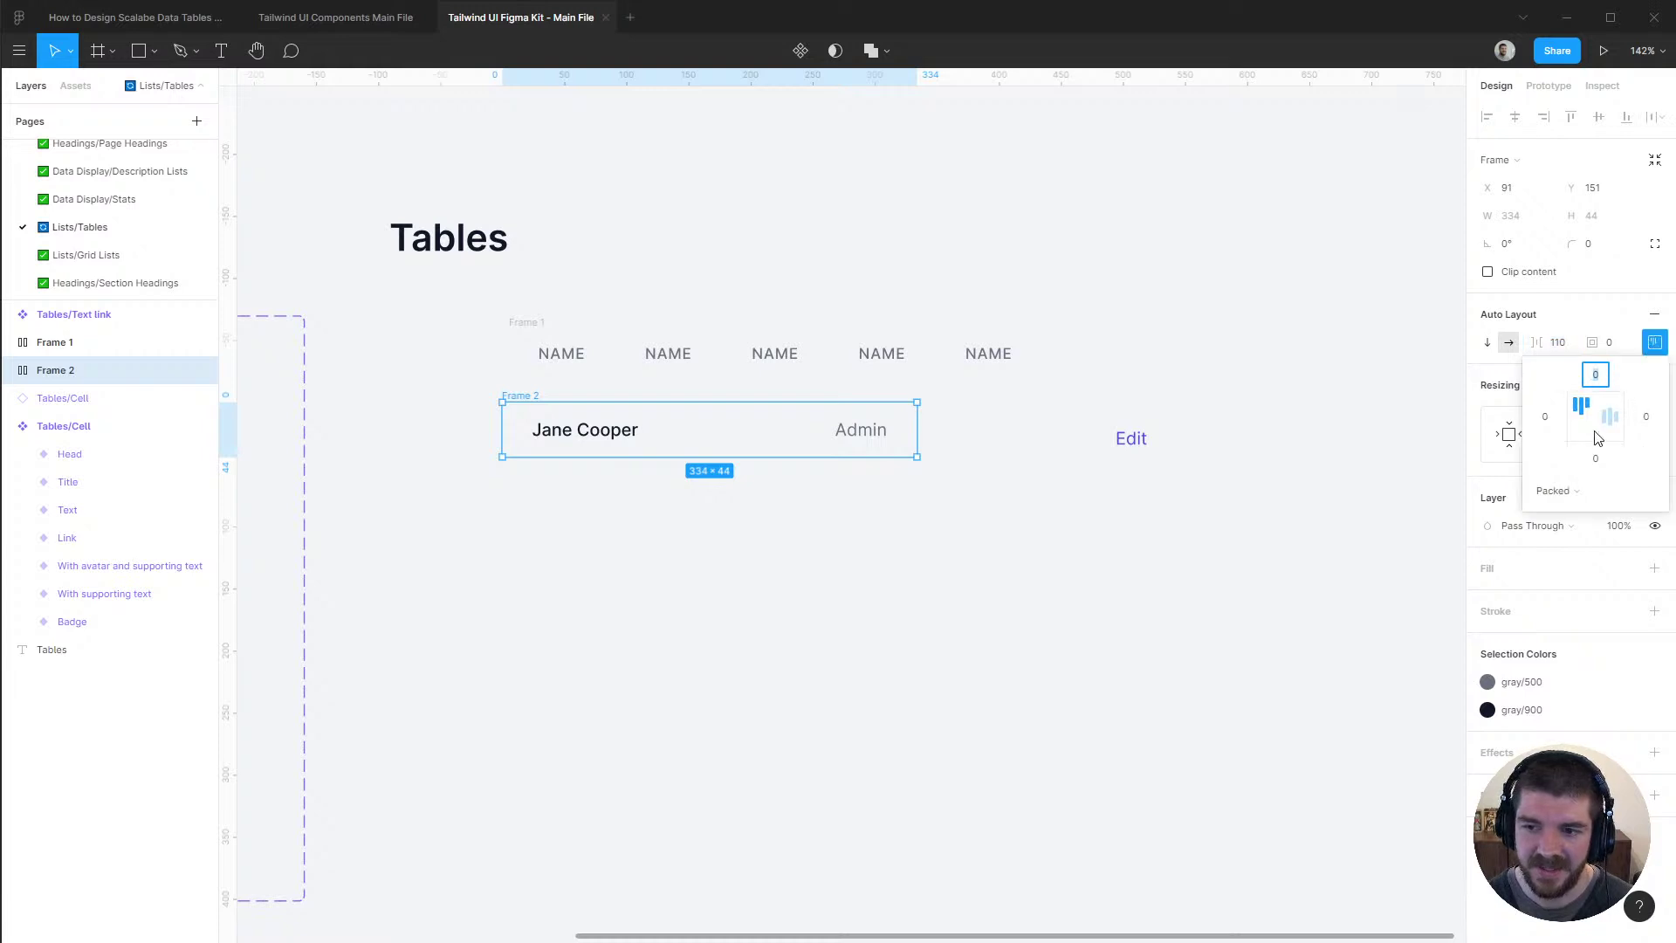
left_click(1579, 489)
left_click(1595, 512)
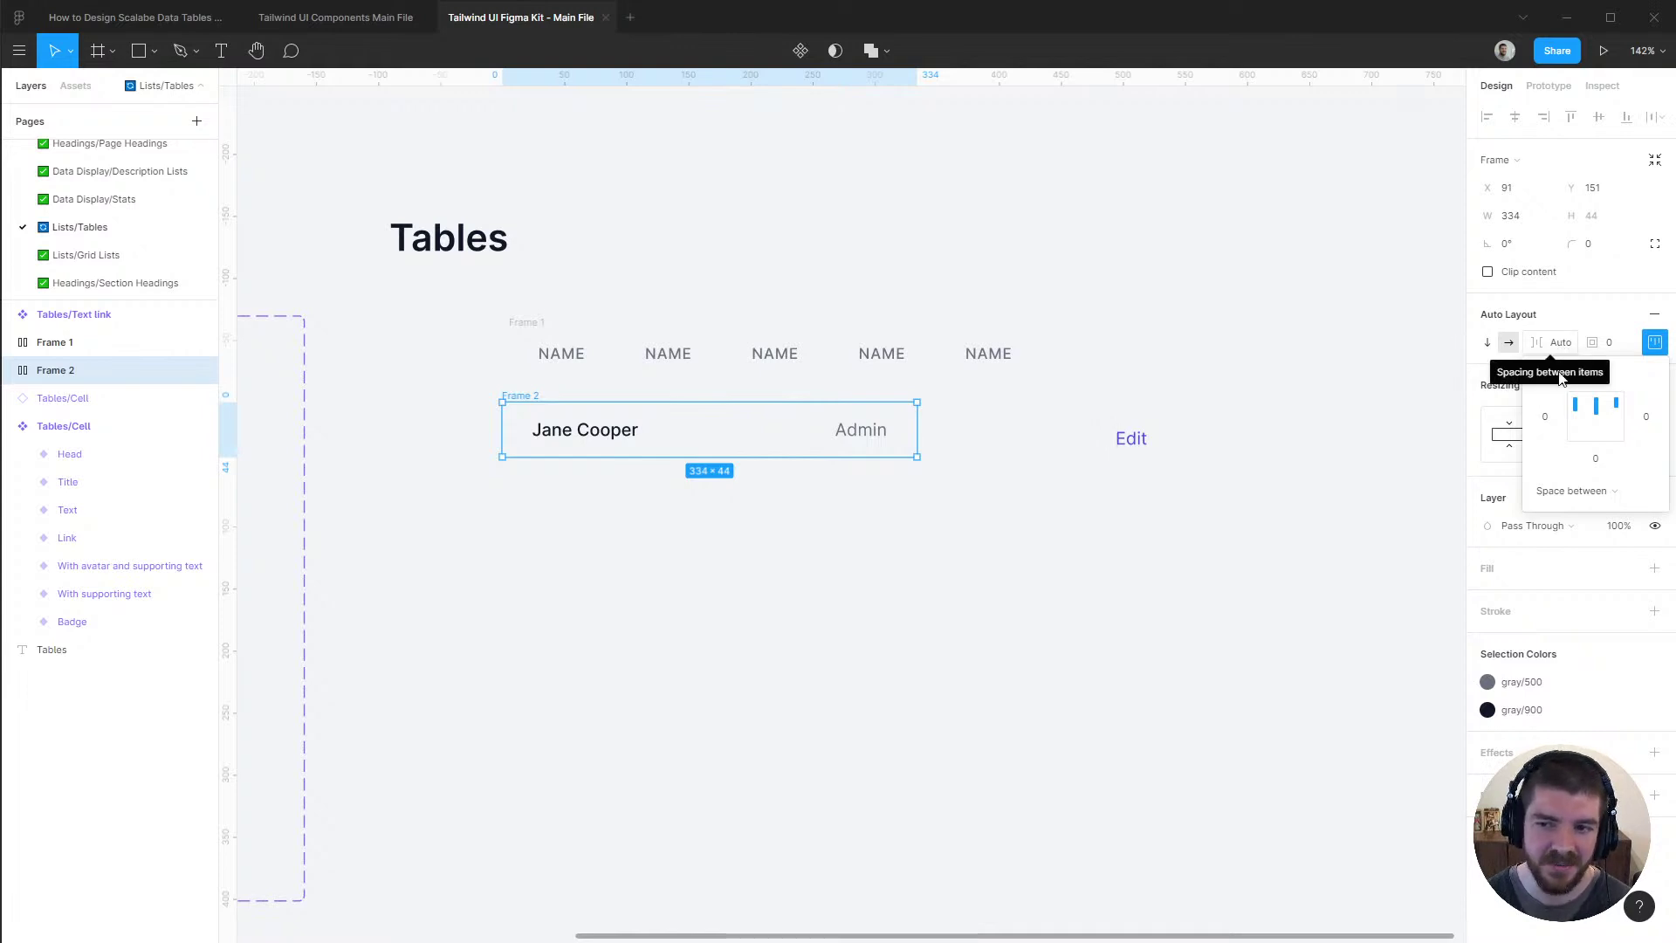
Try widening the two-cell auto layout frame to see how Space between distributes its cells
left_click(998, 456)
left_click(543, 410)
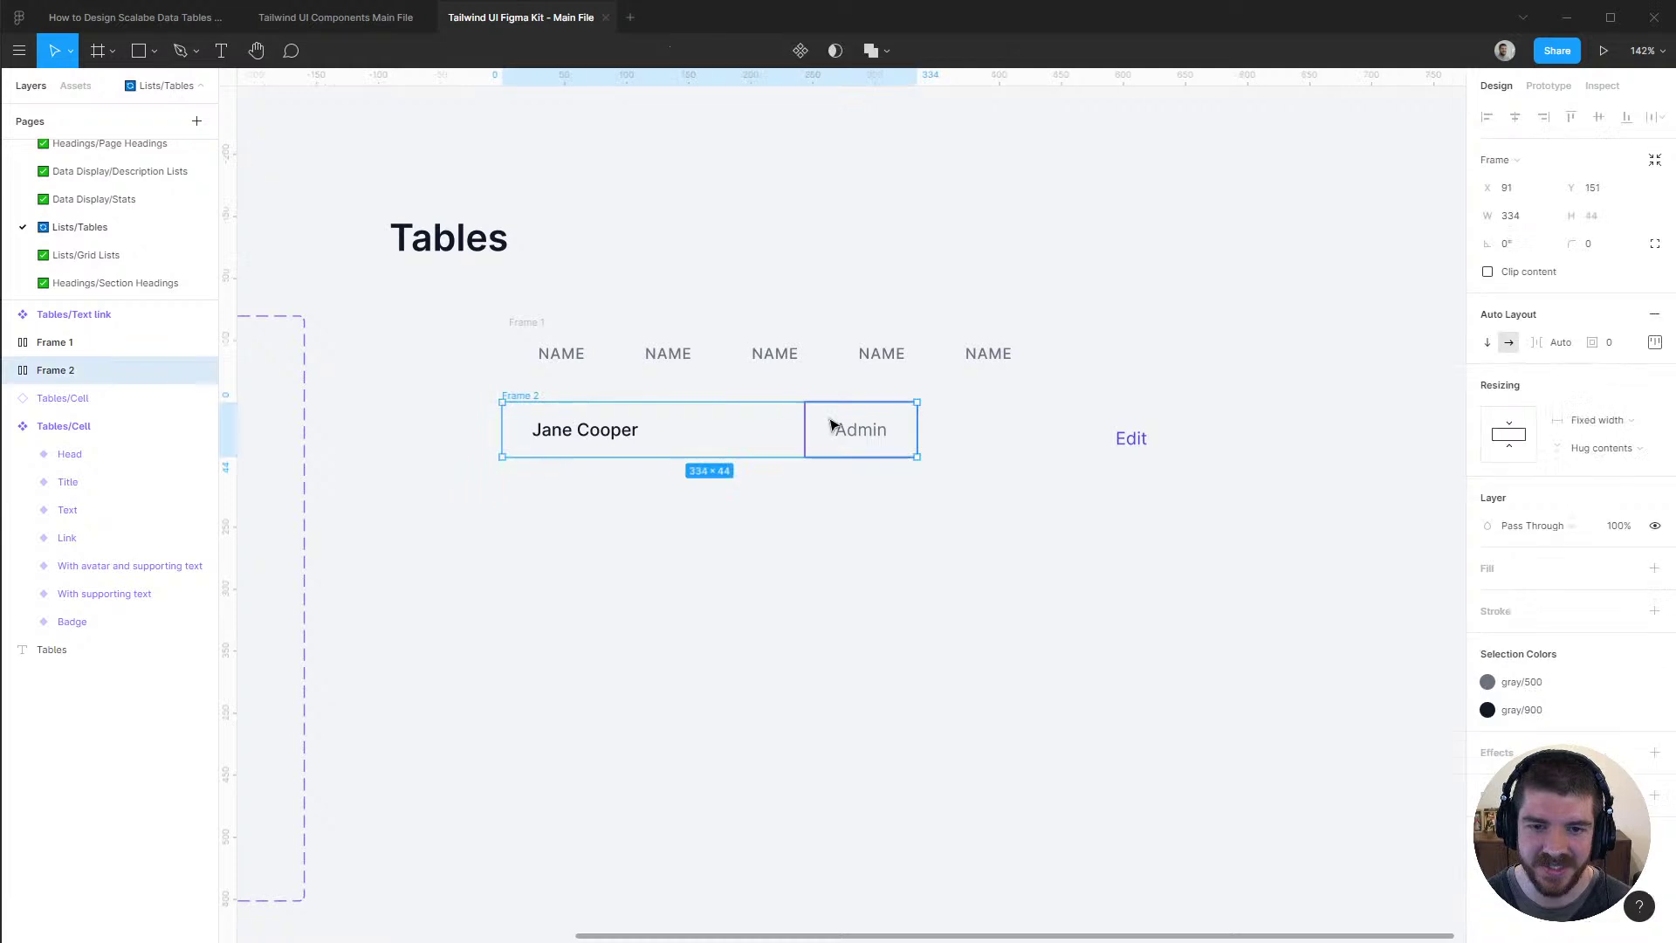
left_click_drag(919, 432, 1013, 422)
Undo the resizing of the two-cell frame and ungroup it into separate cell instances
key("ctrl+z")
key("ctrl+z")
key("ctrl+z")
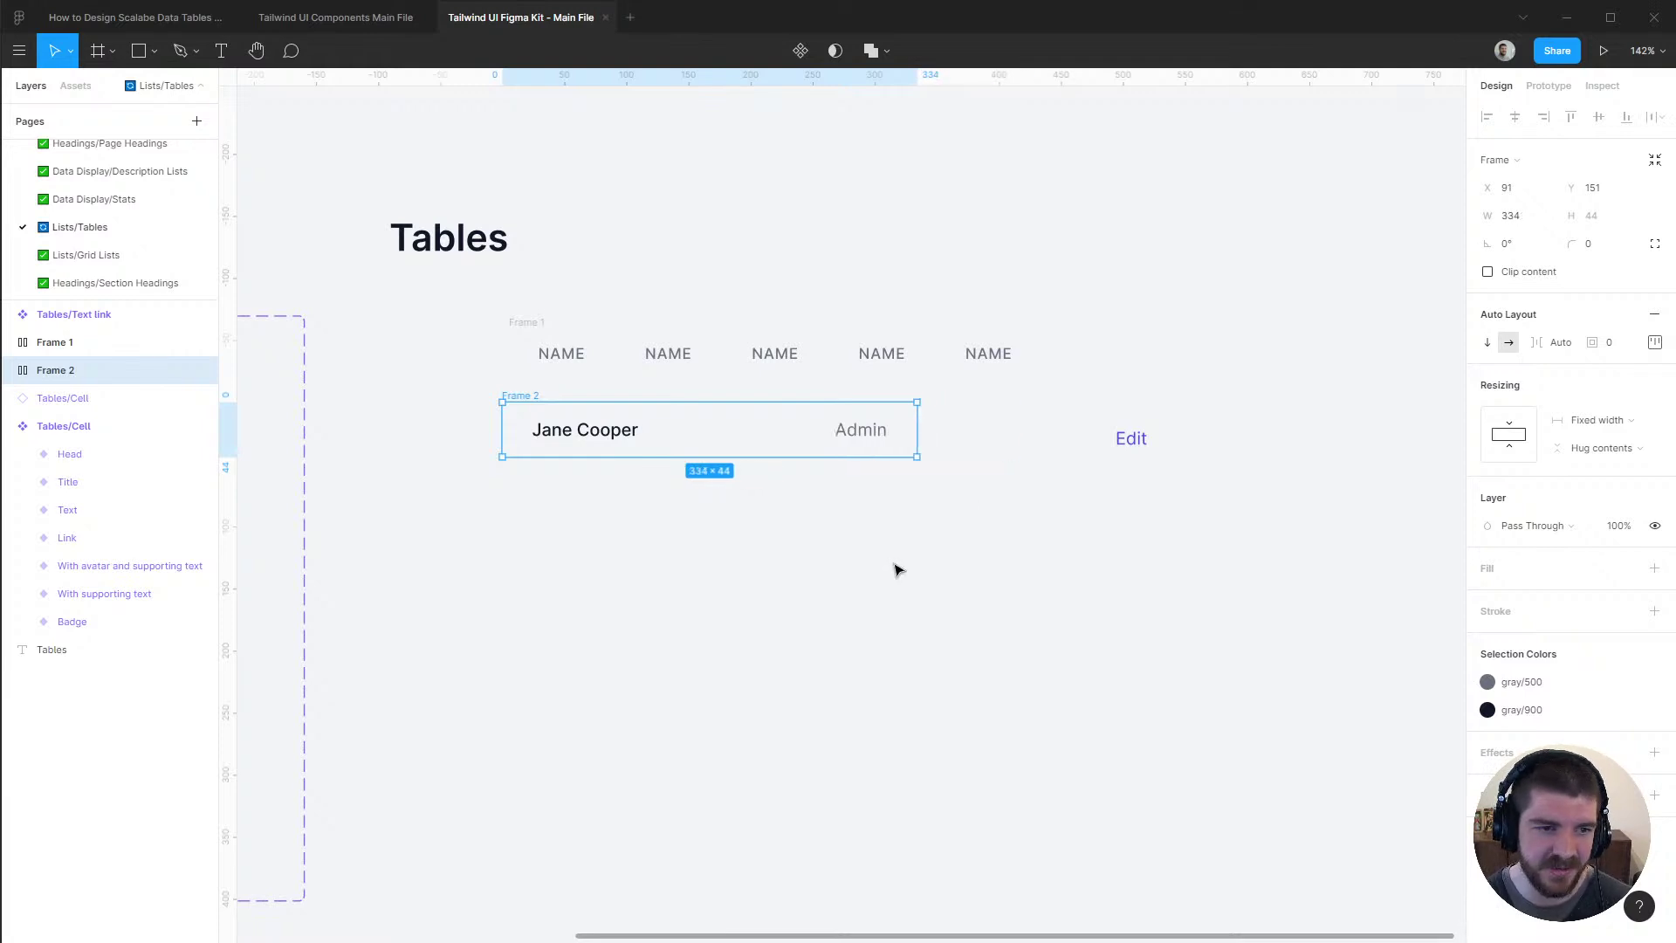
key("ctrl+shift+g")
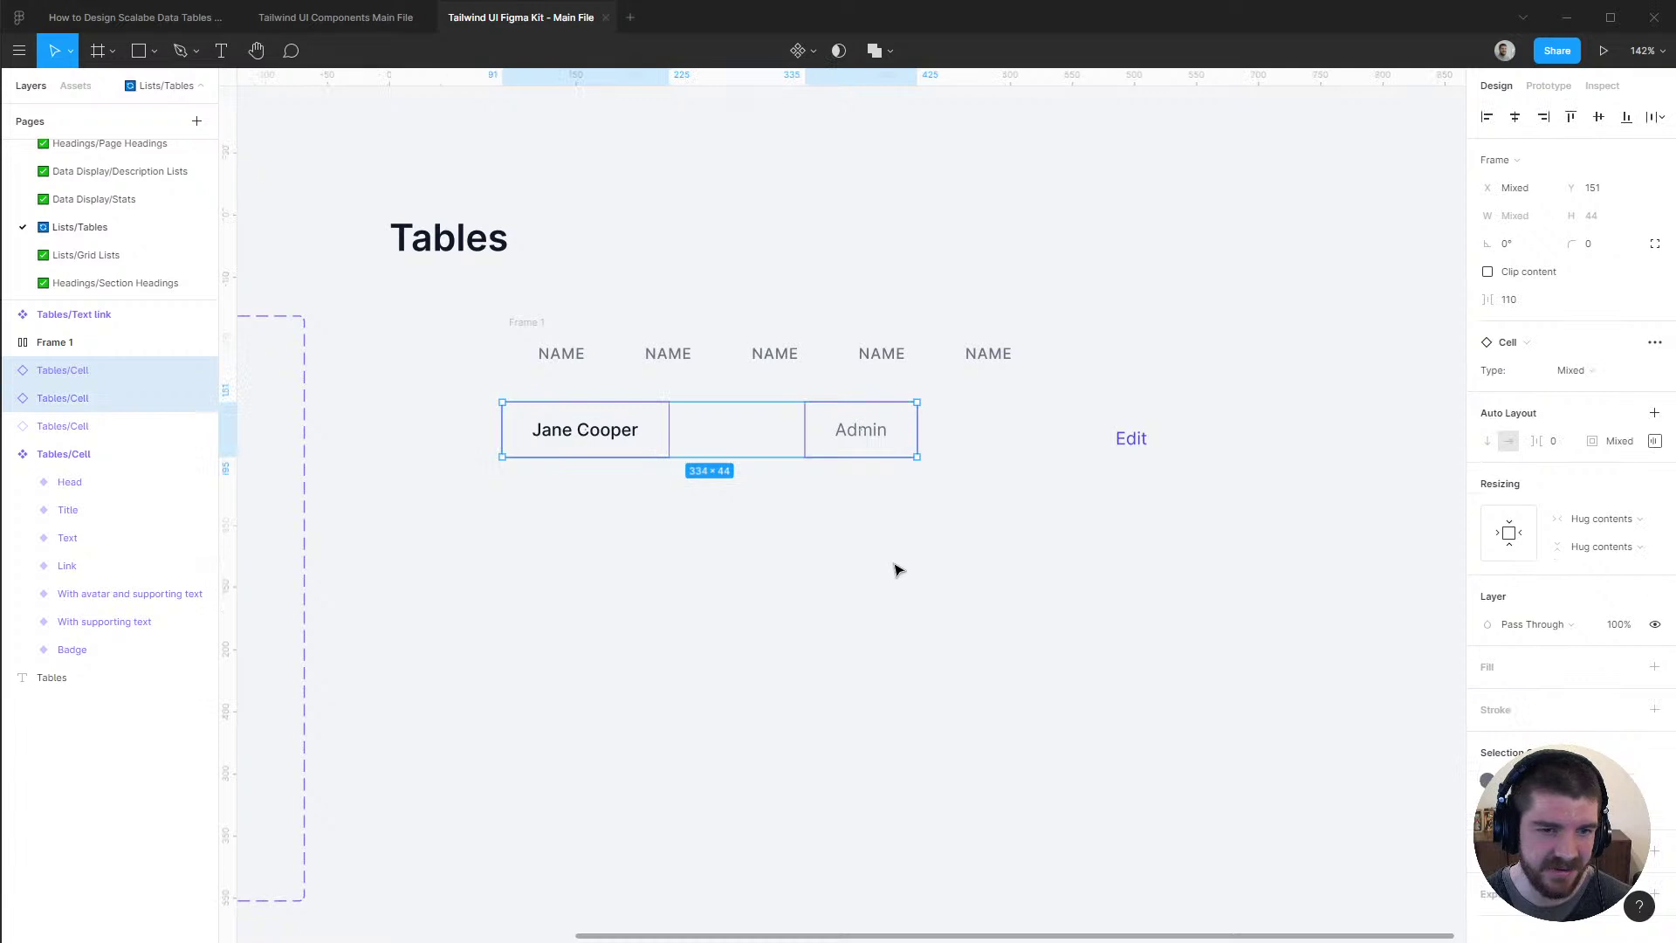
key("Escape")
Rename the auto layout frame holding the five Head cells as Table head row
left_click(583, 328)
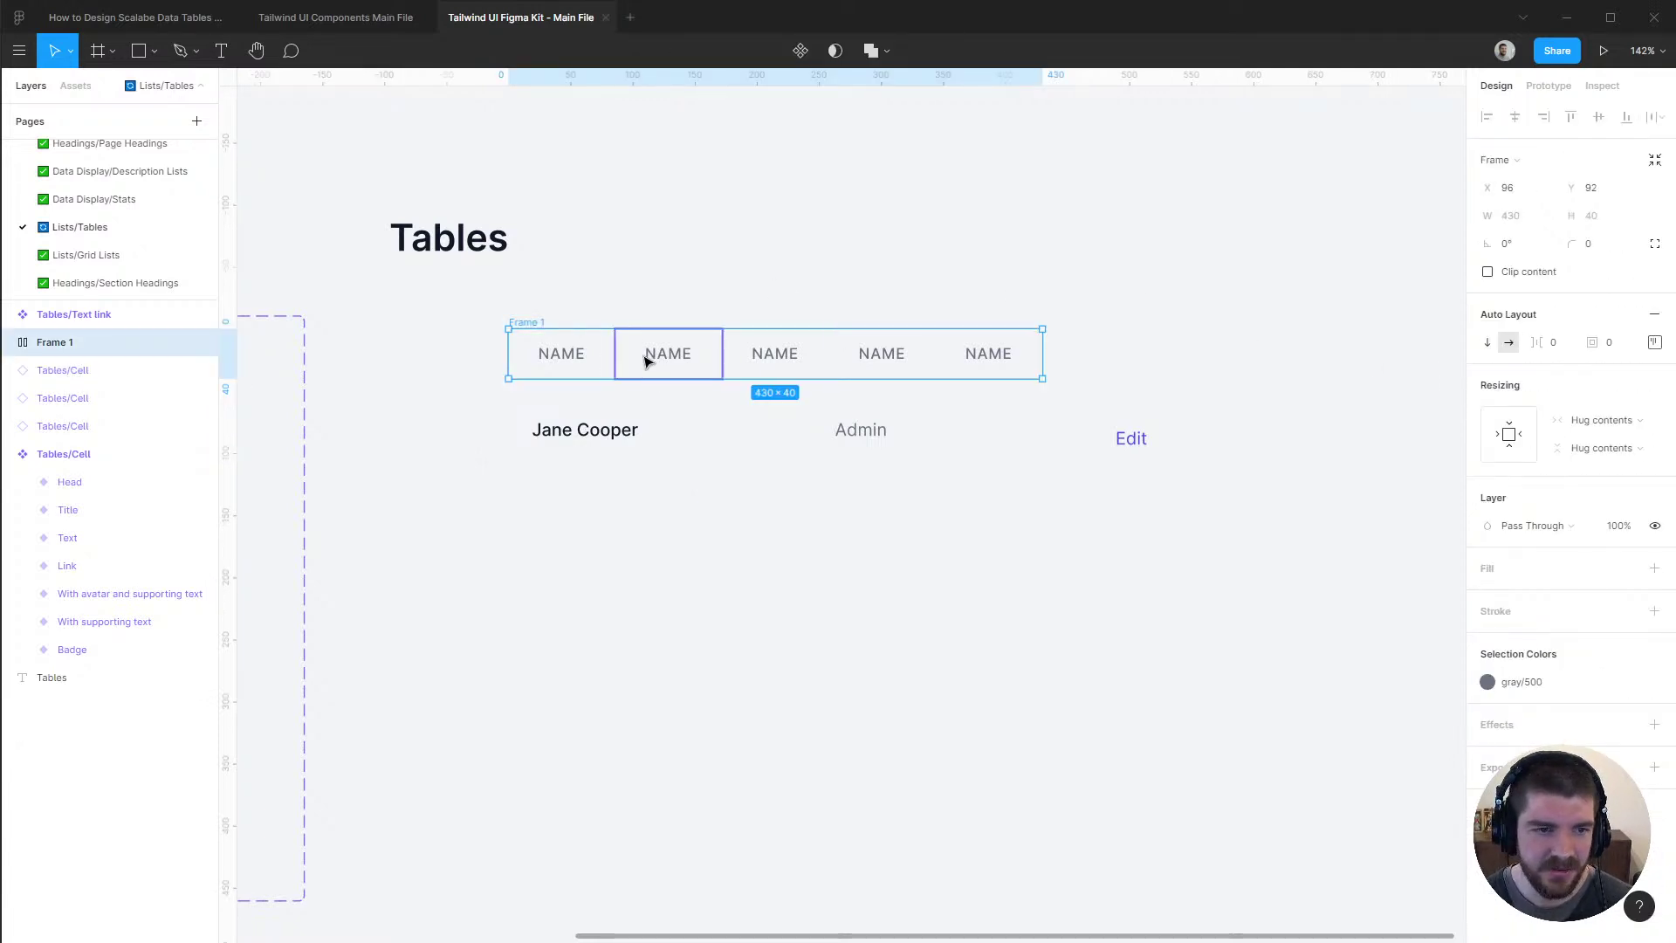
key("ctrl+r")
type("Tabl")
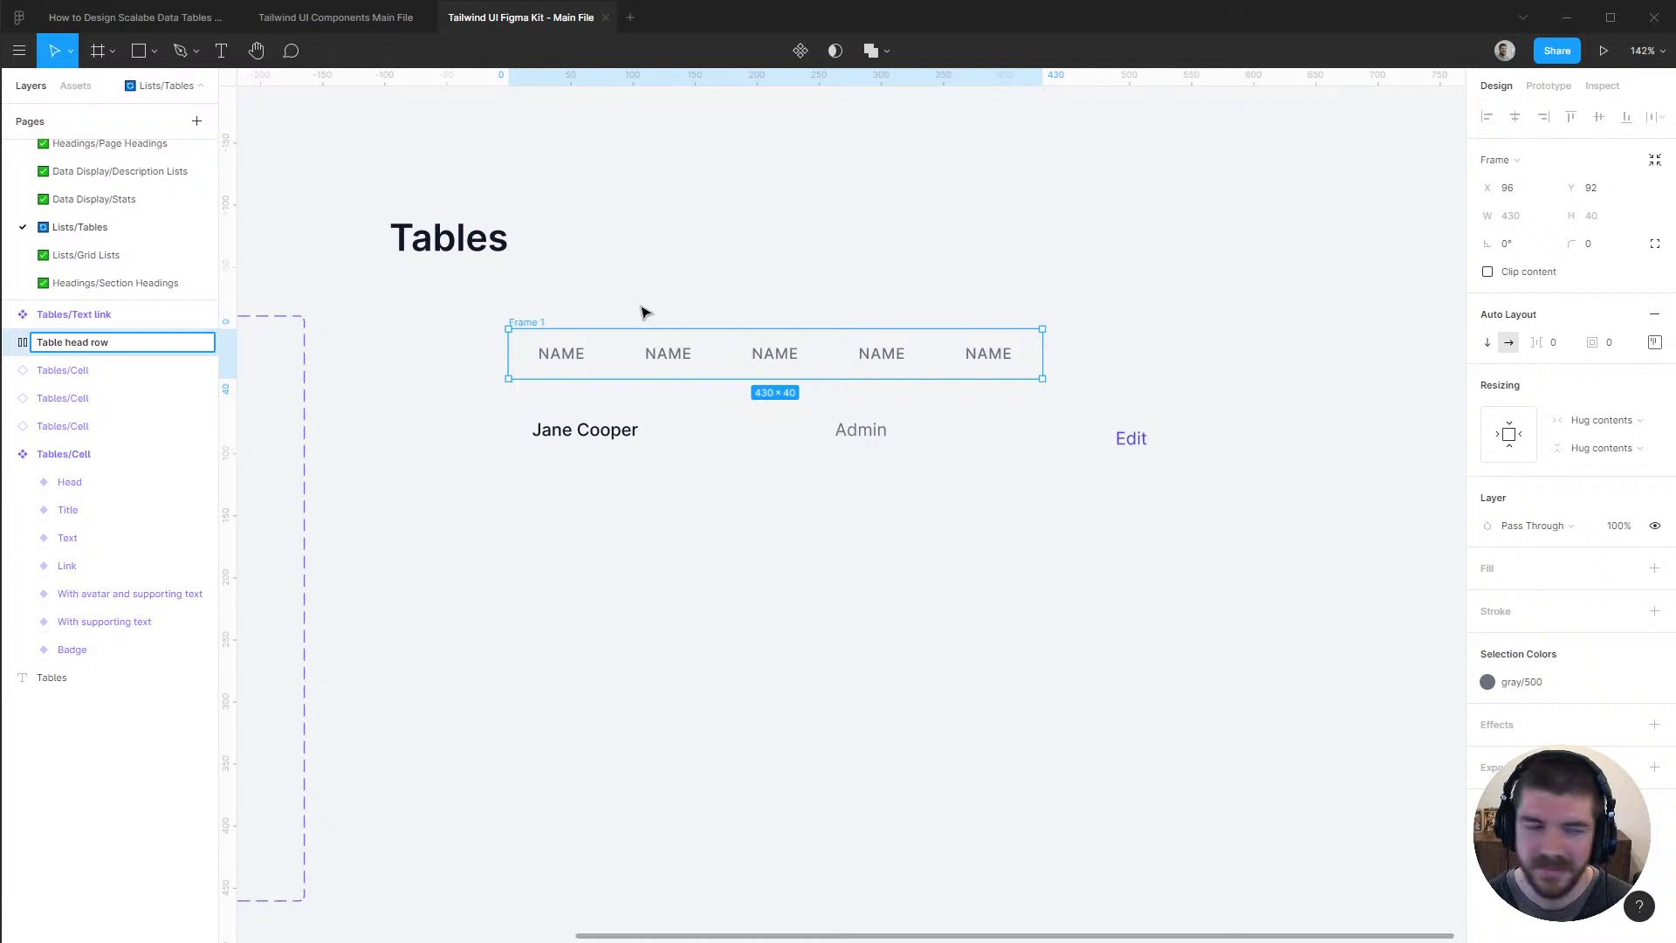
left_click(1019, 238)
Change the second head cell's text to TITLE and the third head cell's text to EMAIL, following the reference table in the browser
left_click(562, 322)
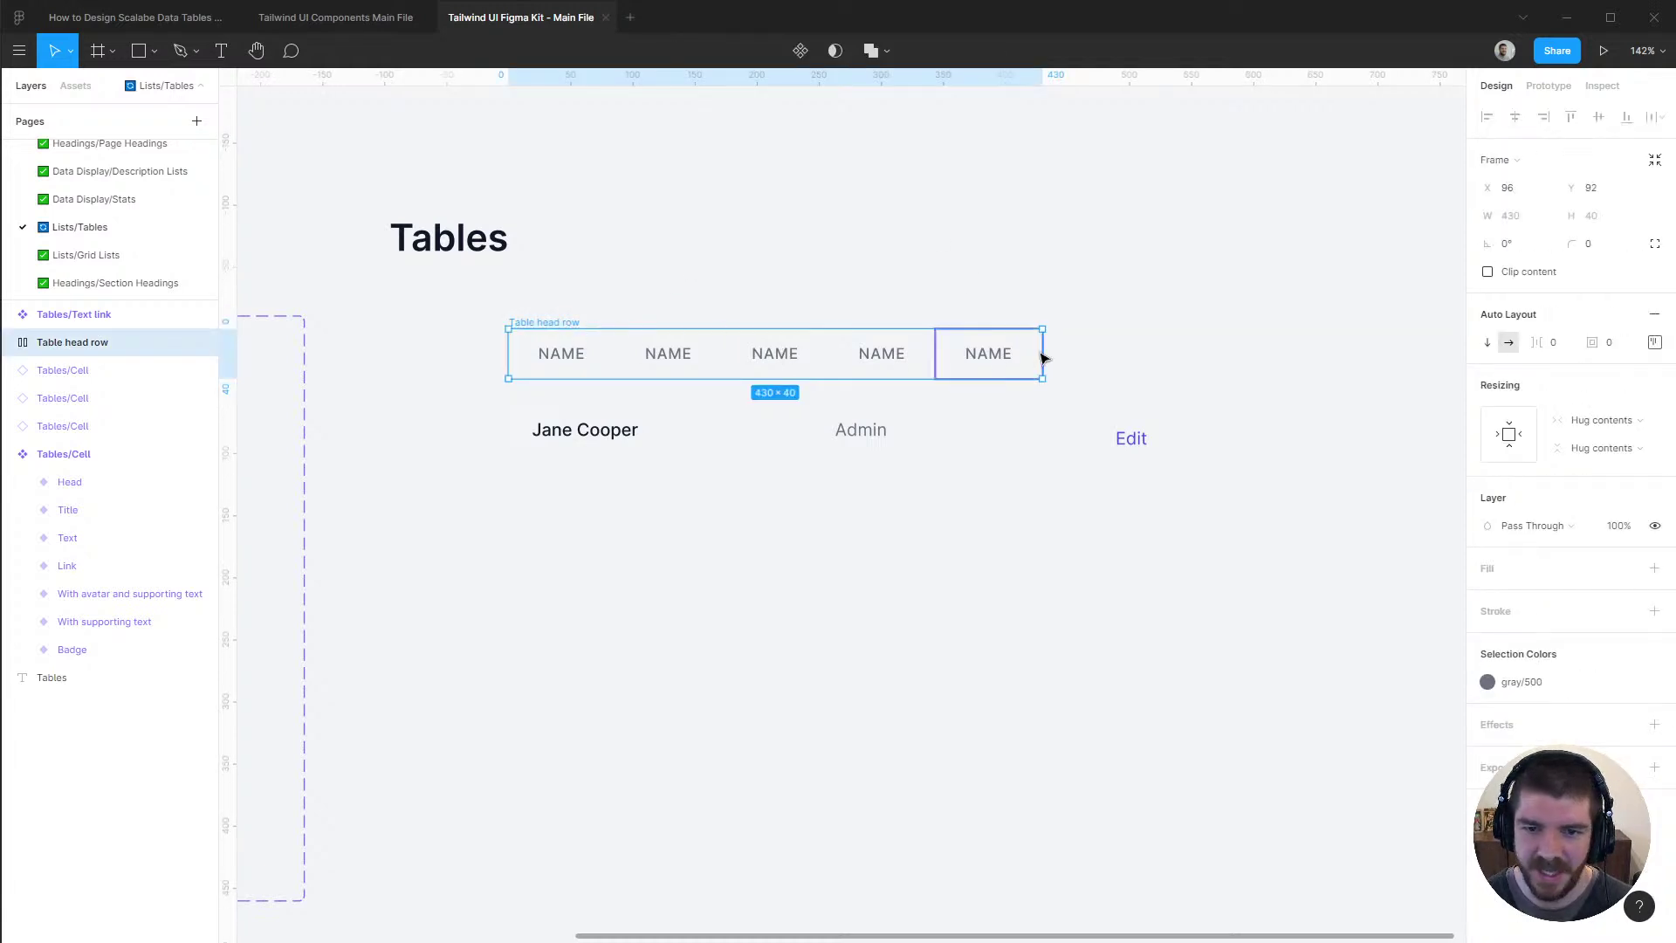
left_click(676, 357)
double_click(676, 358)
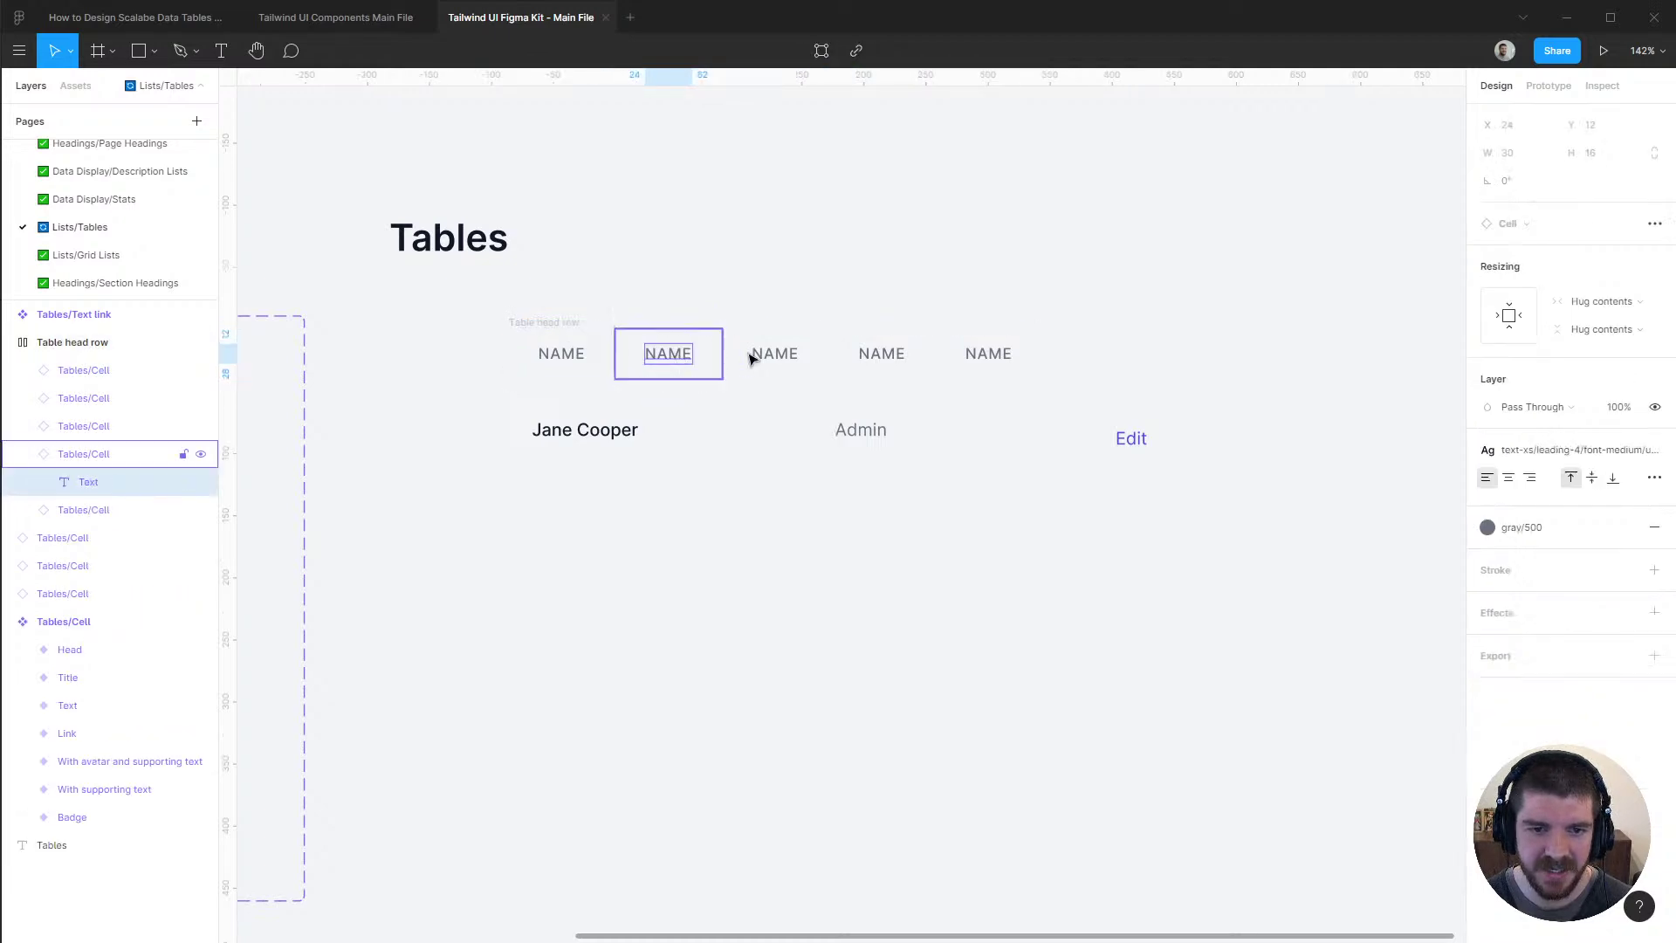
key("alt+Tab")
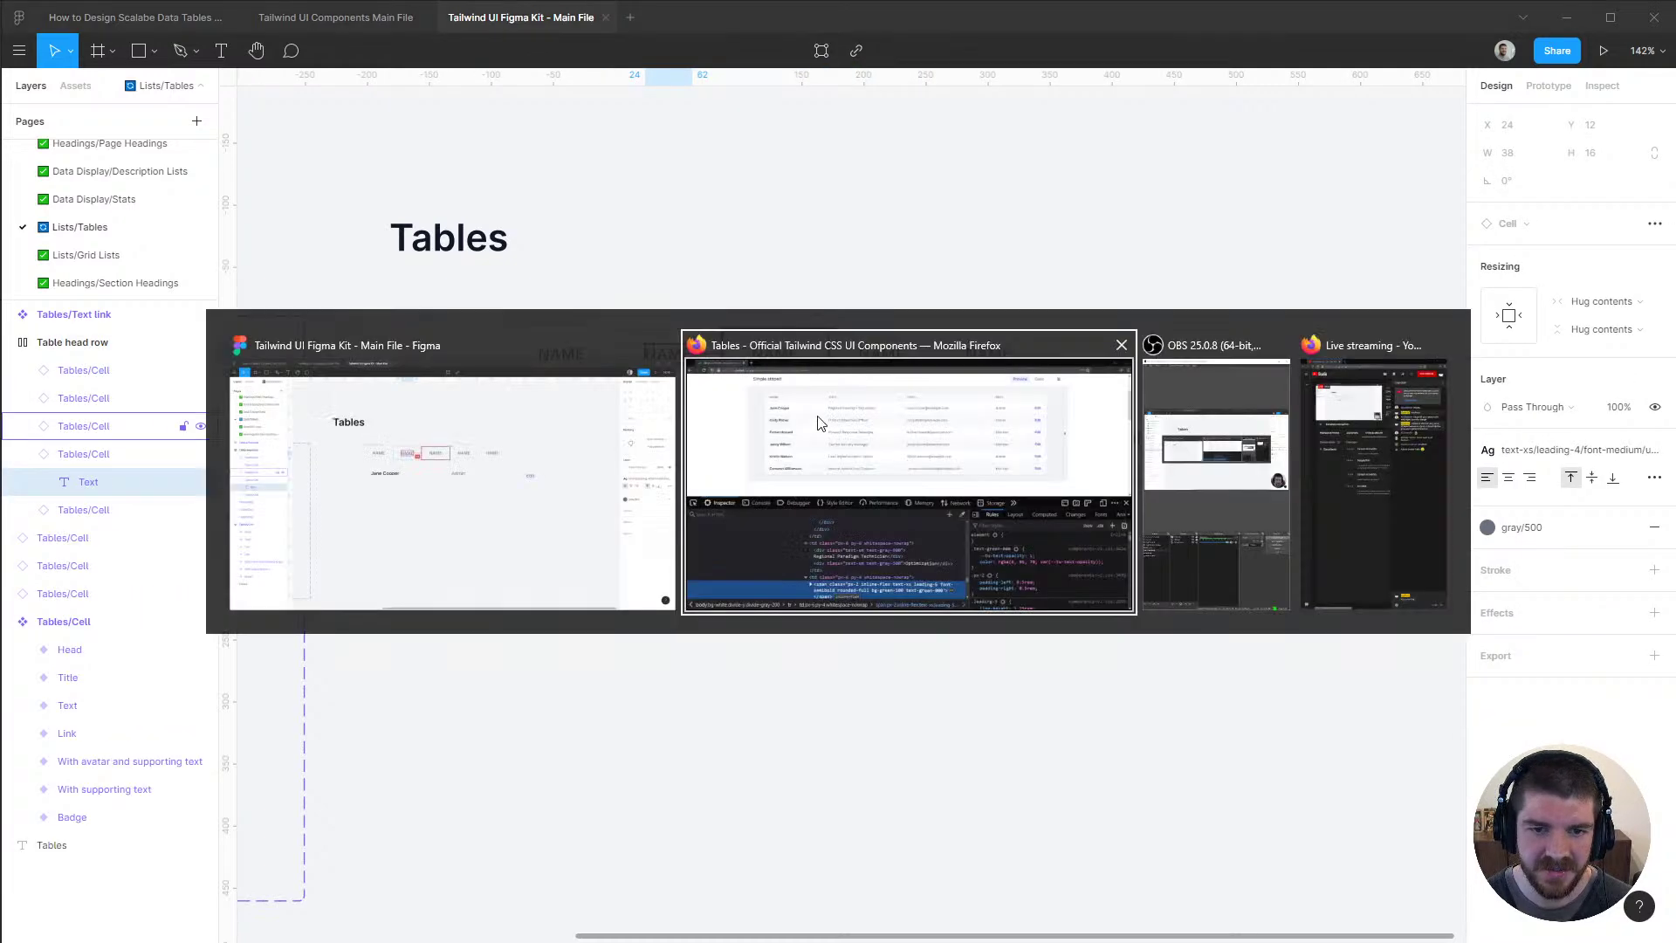
key("alt+Tab")
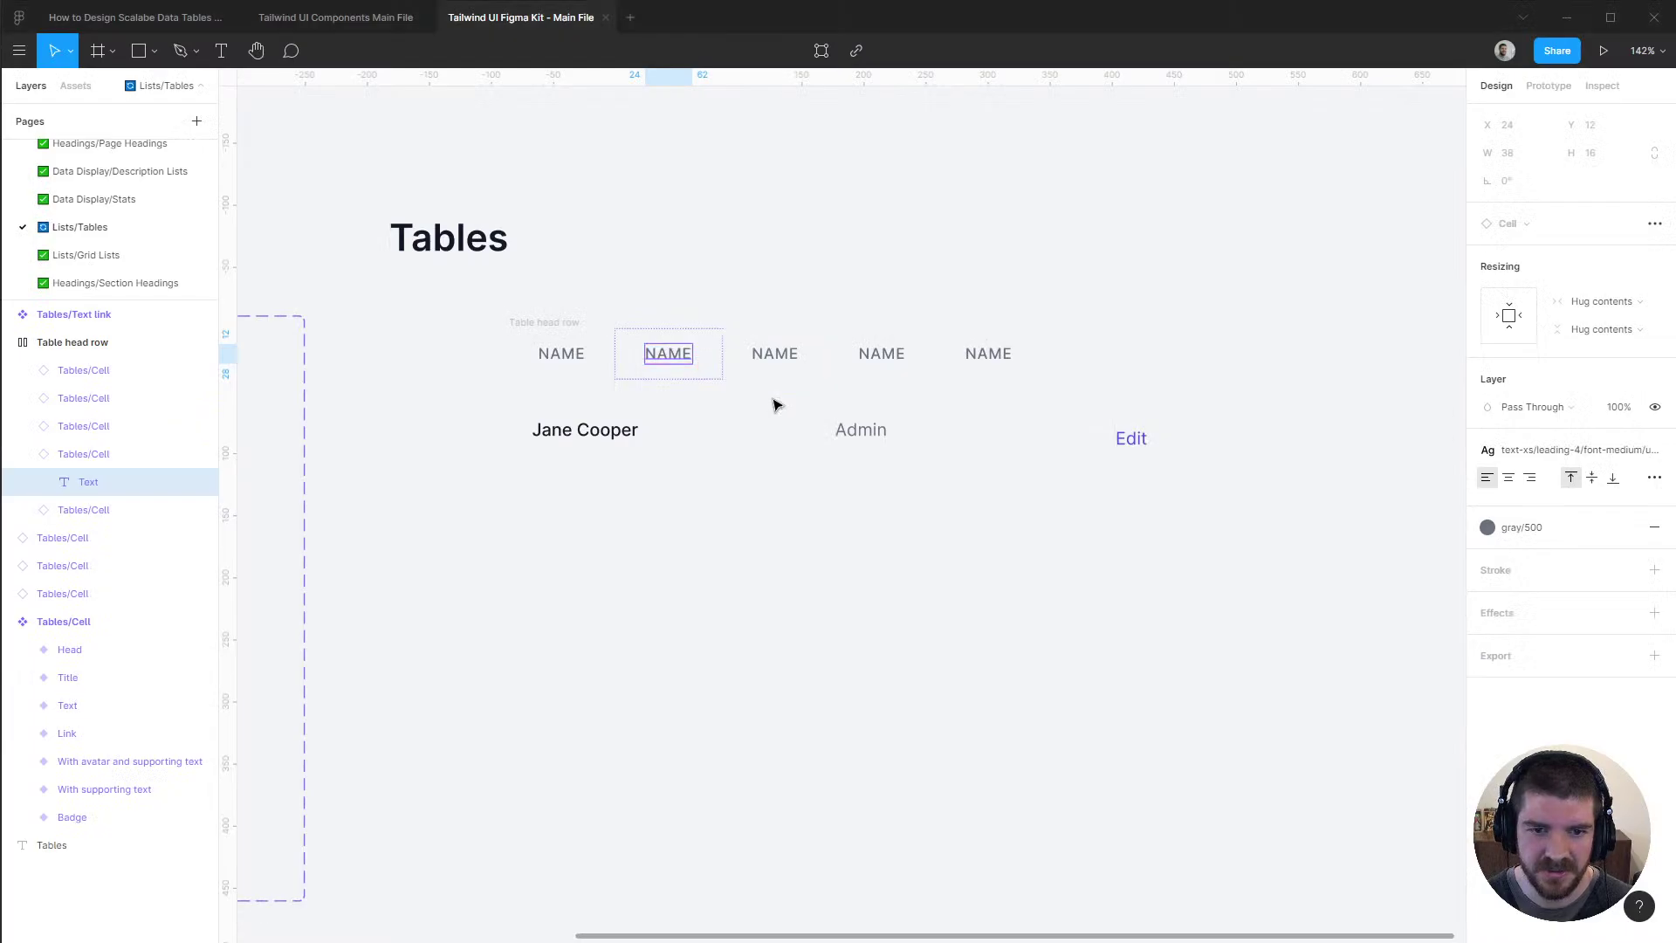
double_click(671, 356)
type("TITLE")
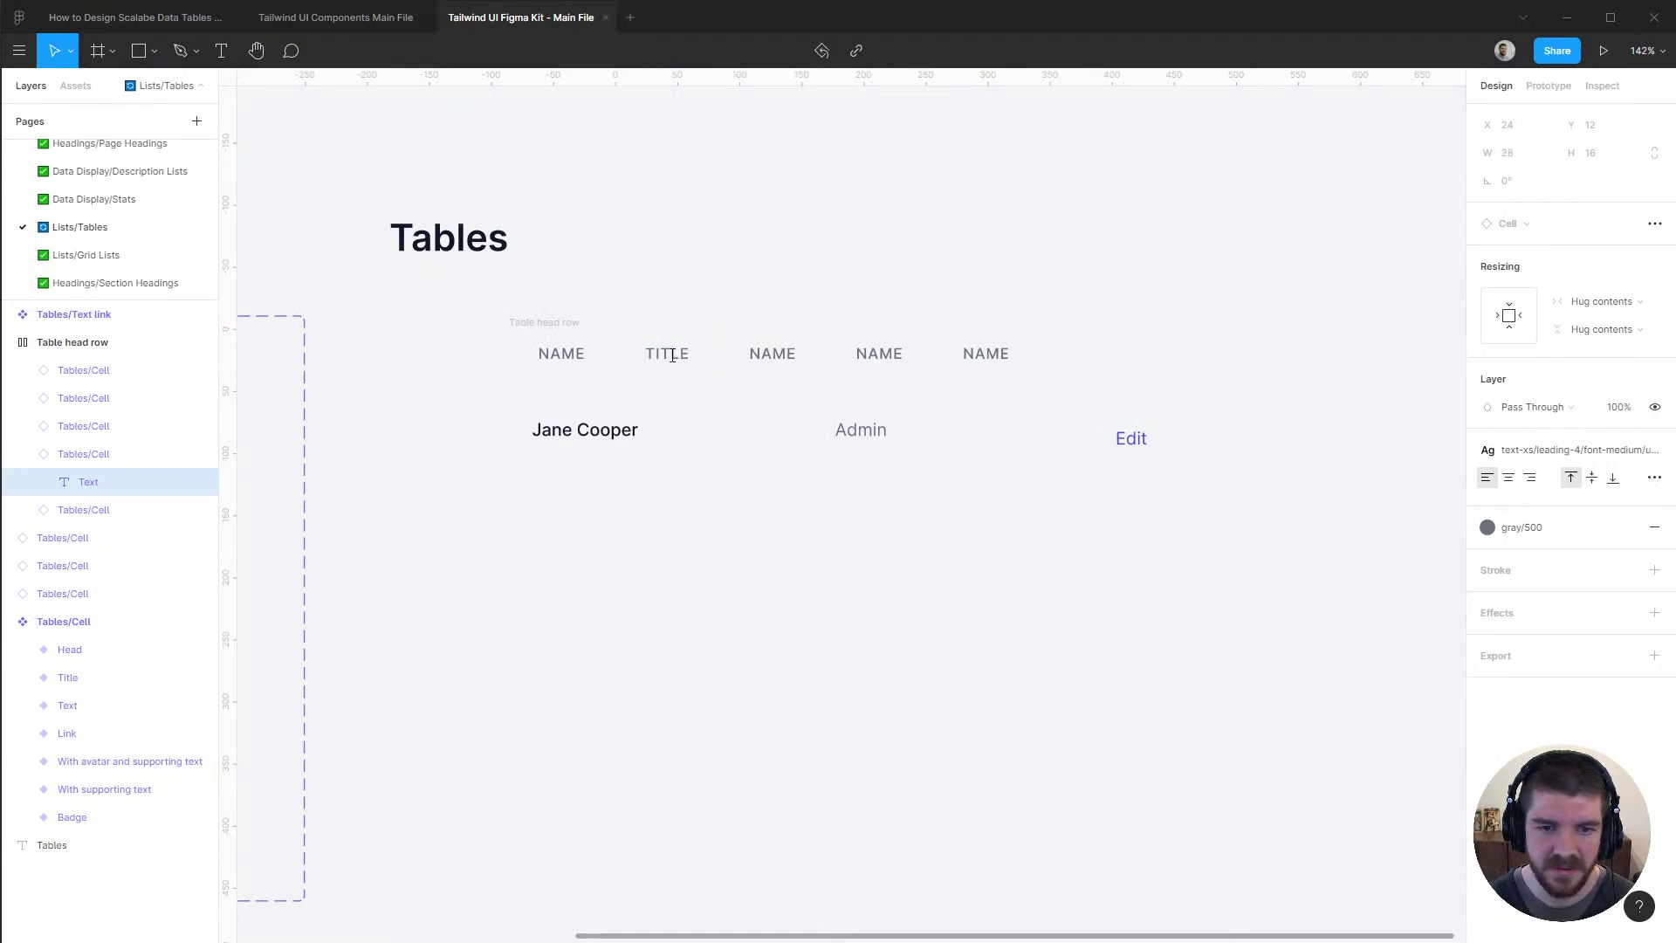
double_click(764, 358)
type("EMAIL")
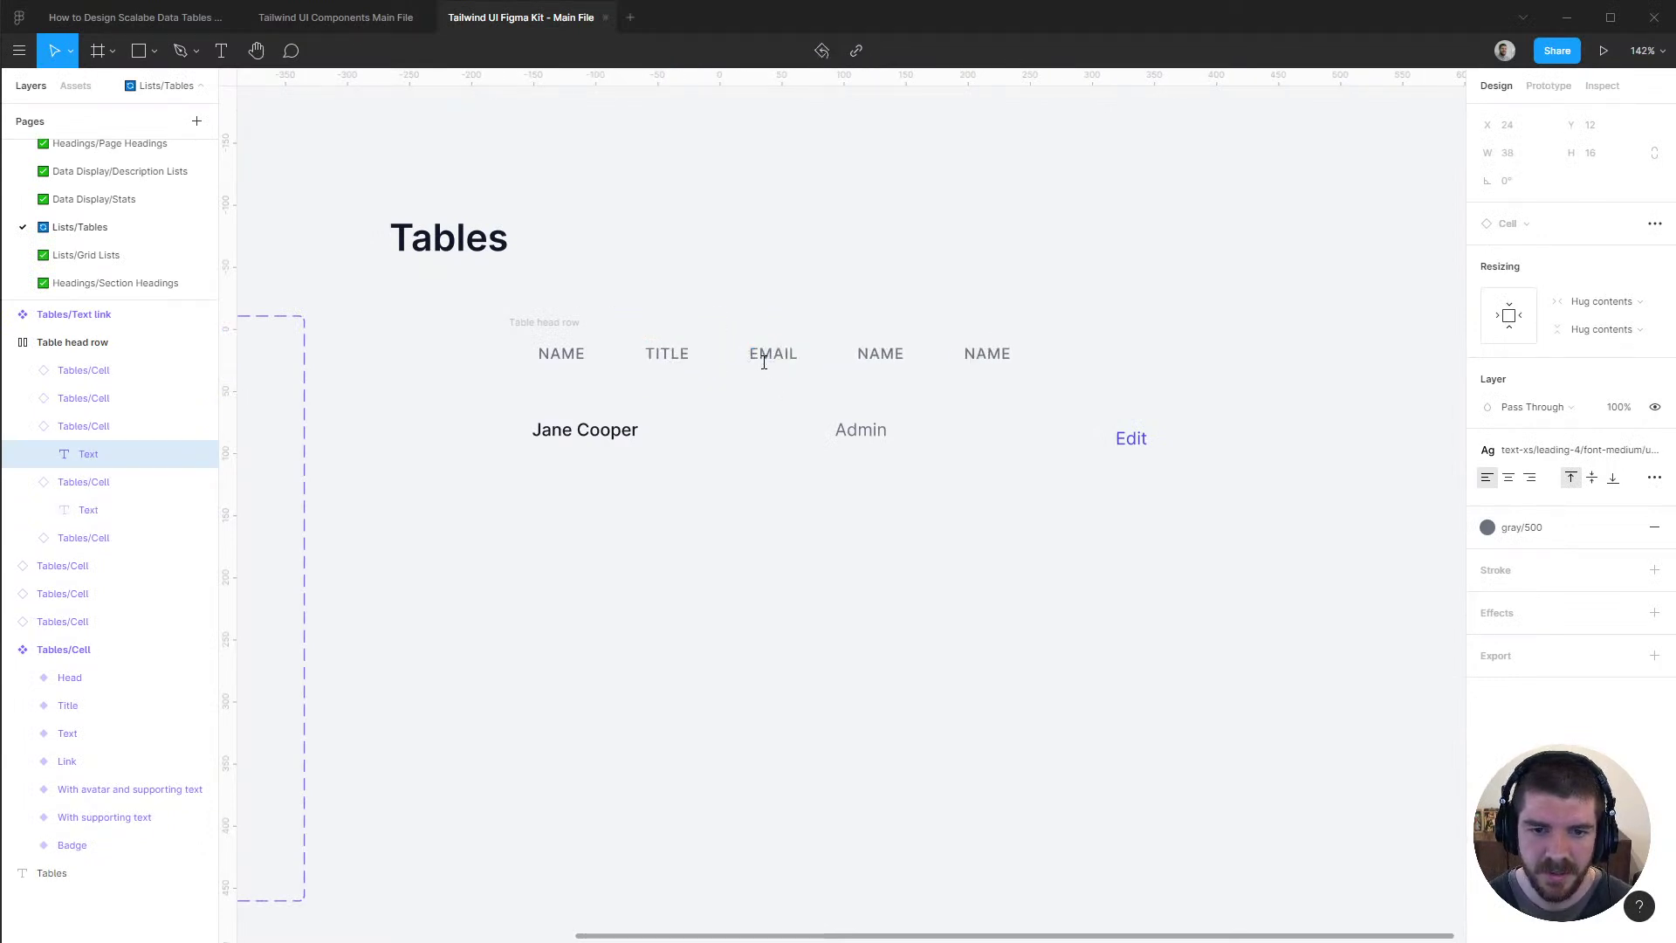
Change the fourth header cell's text to ROLE and the fifth header cell's text to EDIT
double_click(858, 355)
type("ROLE")
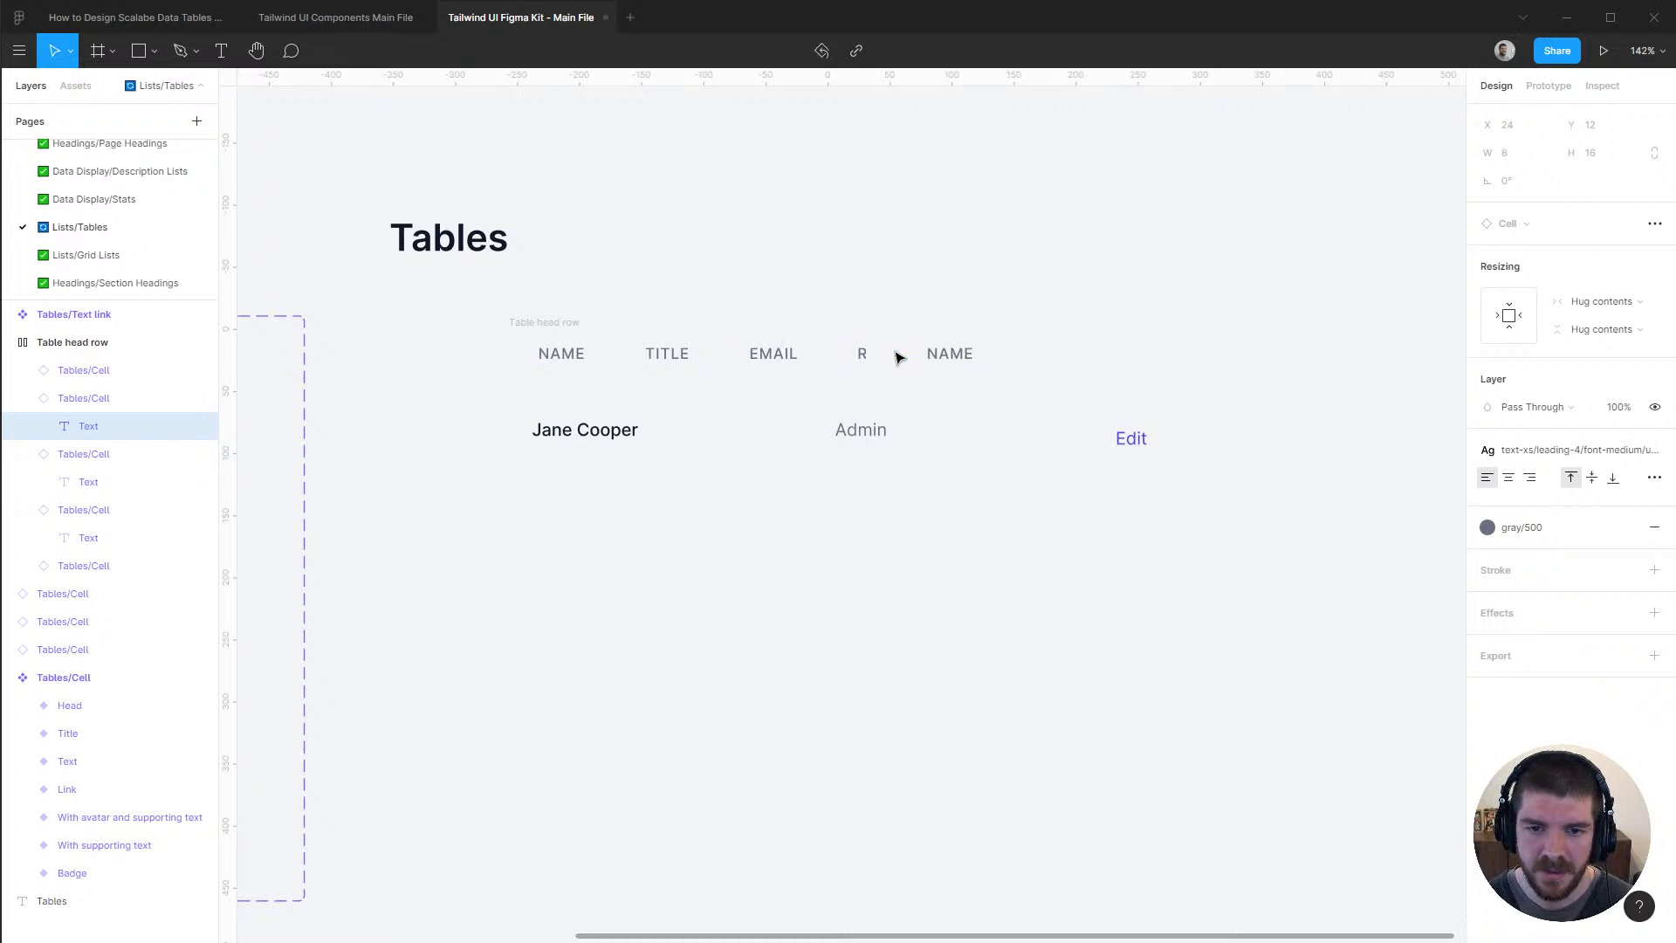
double_click(977, 356)
type("LINK")
key("BackSpace")
key("BackSpace")
key("BackSpace")
key("BackSpace")
type("EDIT")
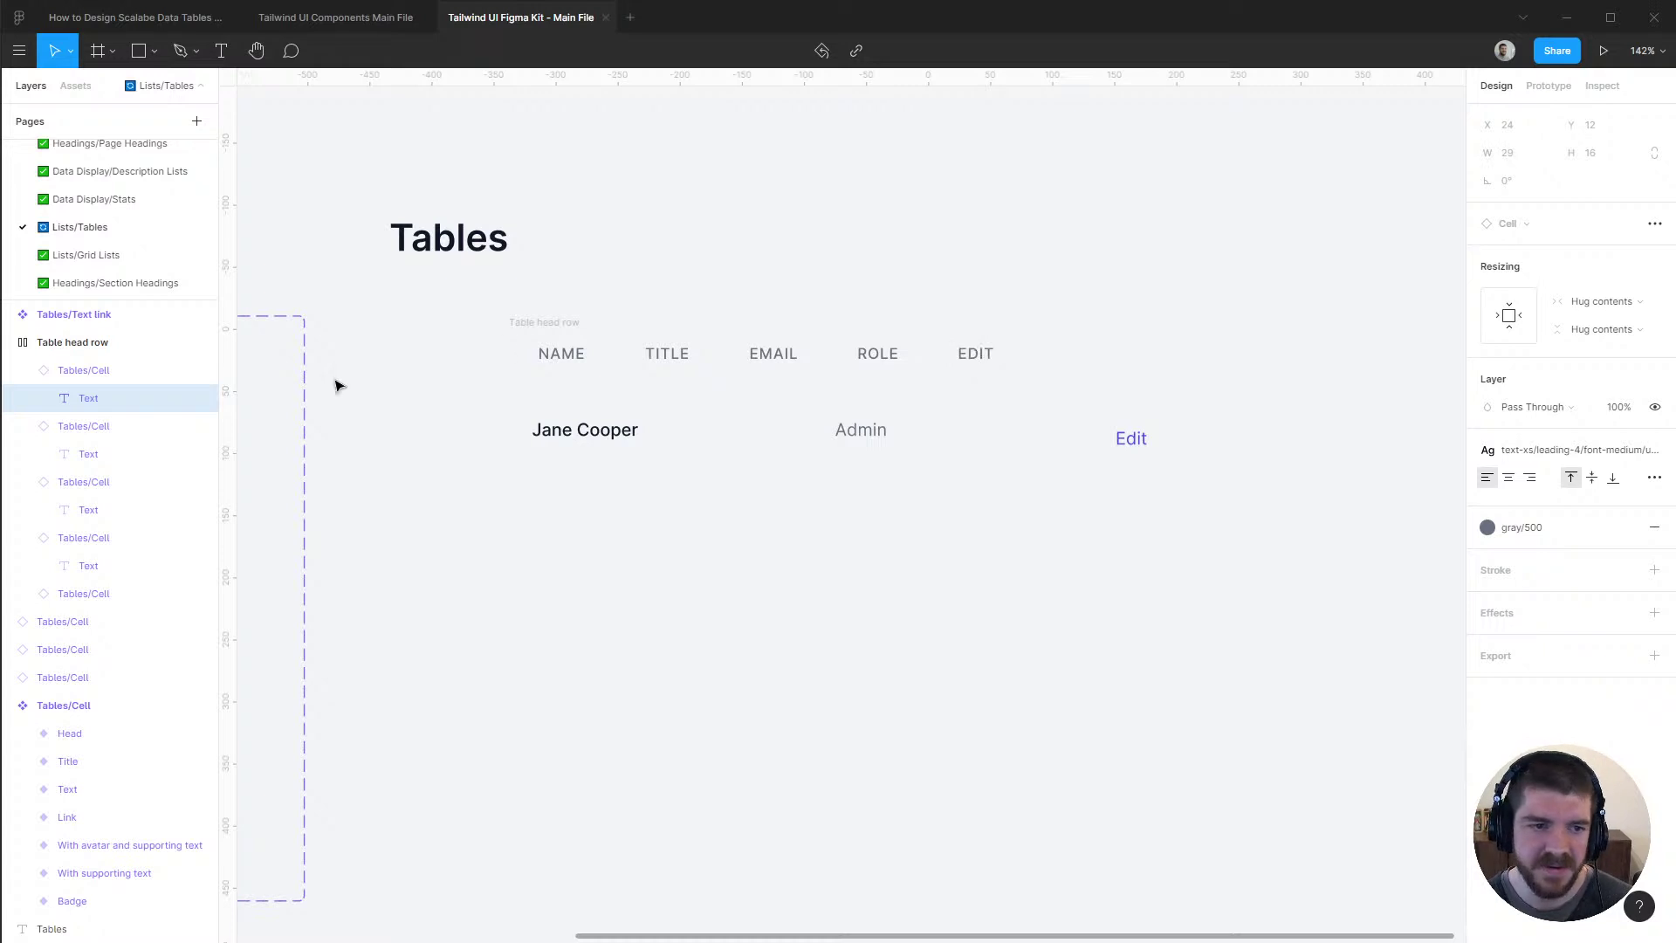
Hide the EDIT text layer in the last cell of the table head row
key("Escape")
left_click(203, 399)
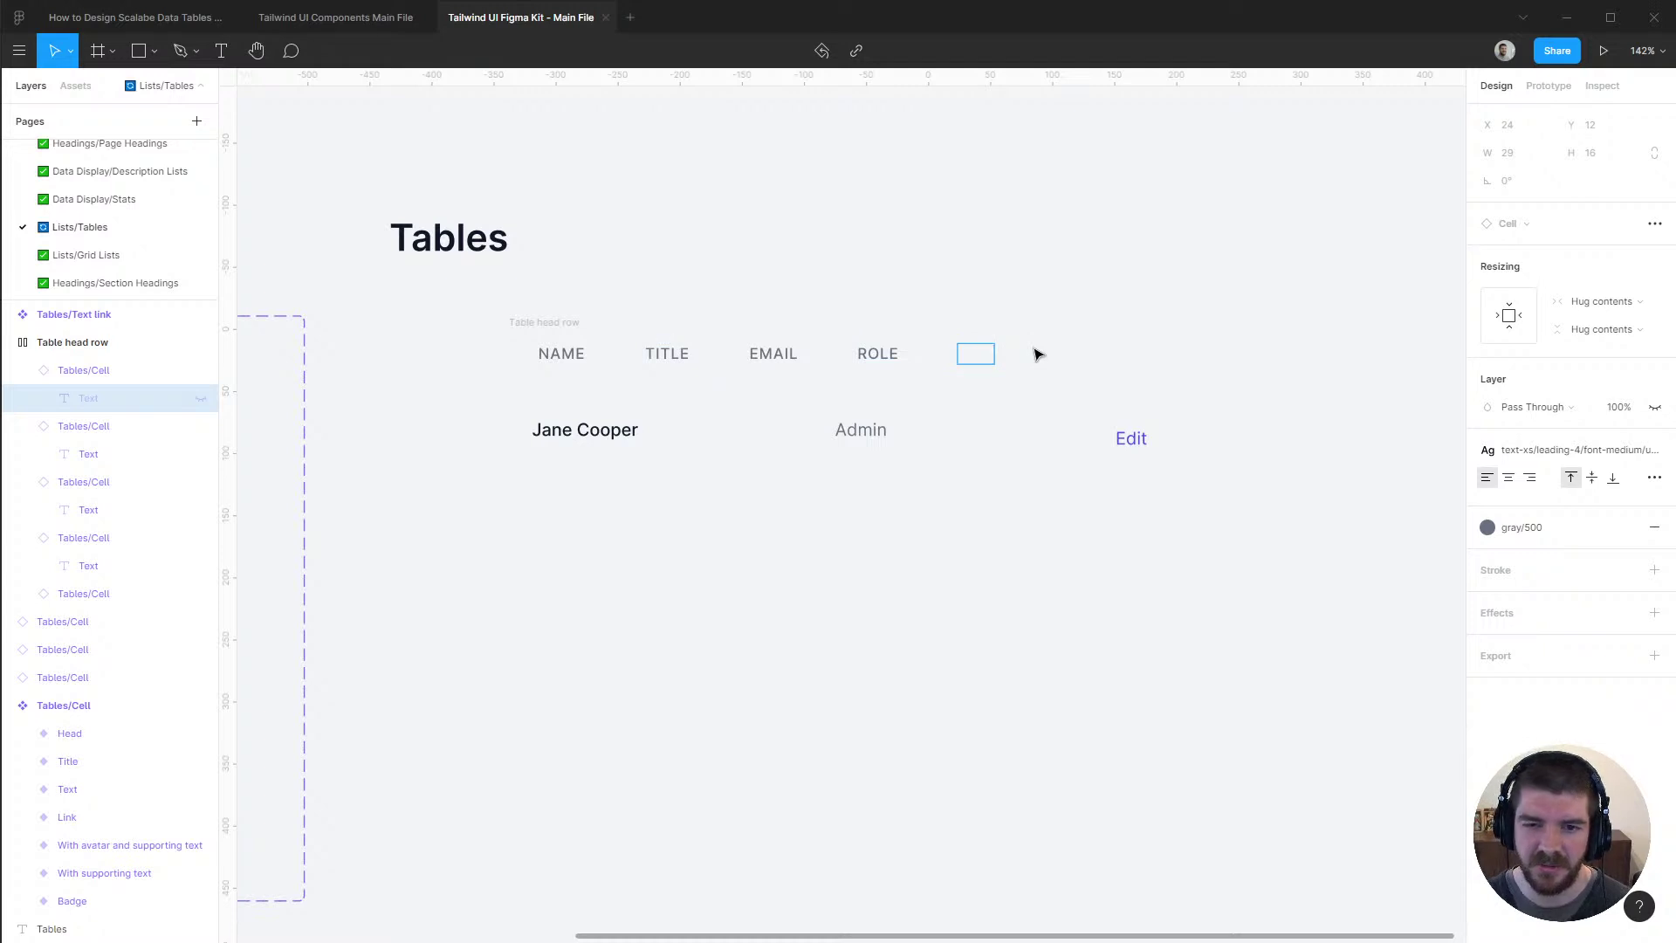
left_click(1047, 263)
left_click(534, 330)
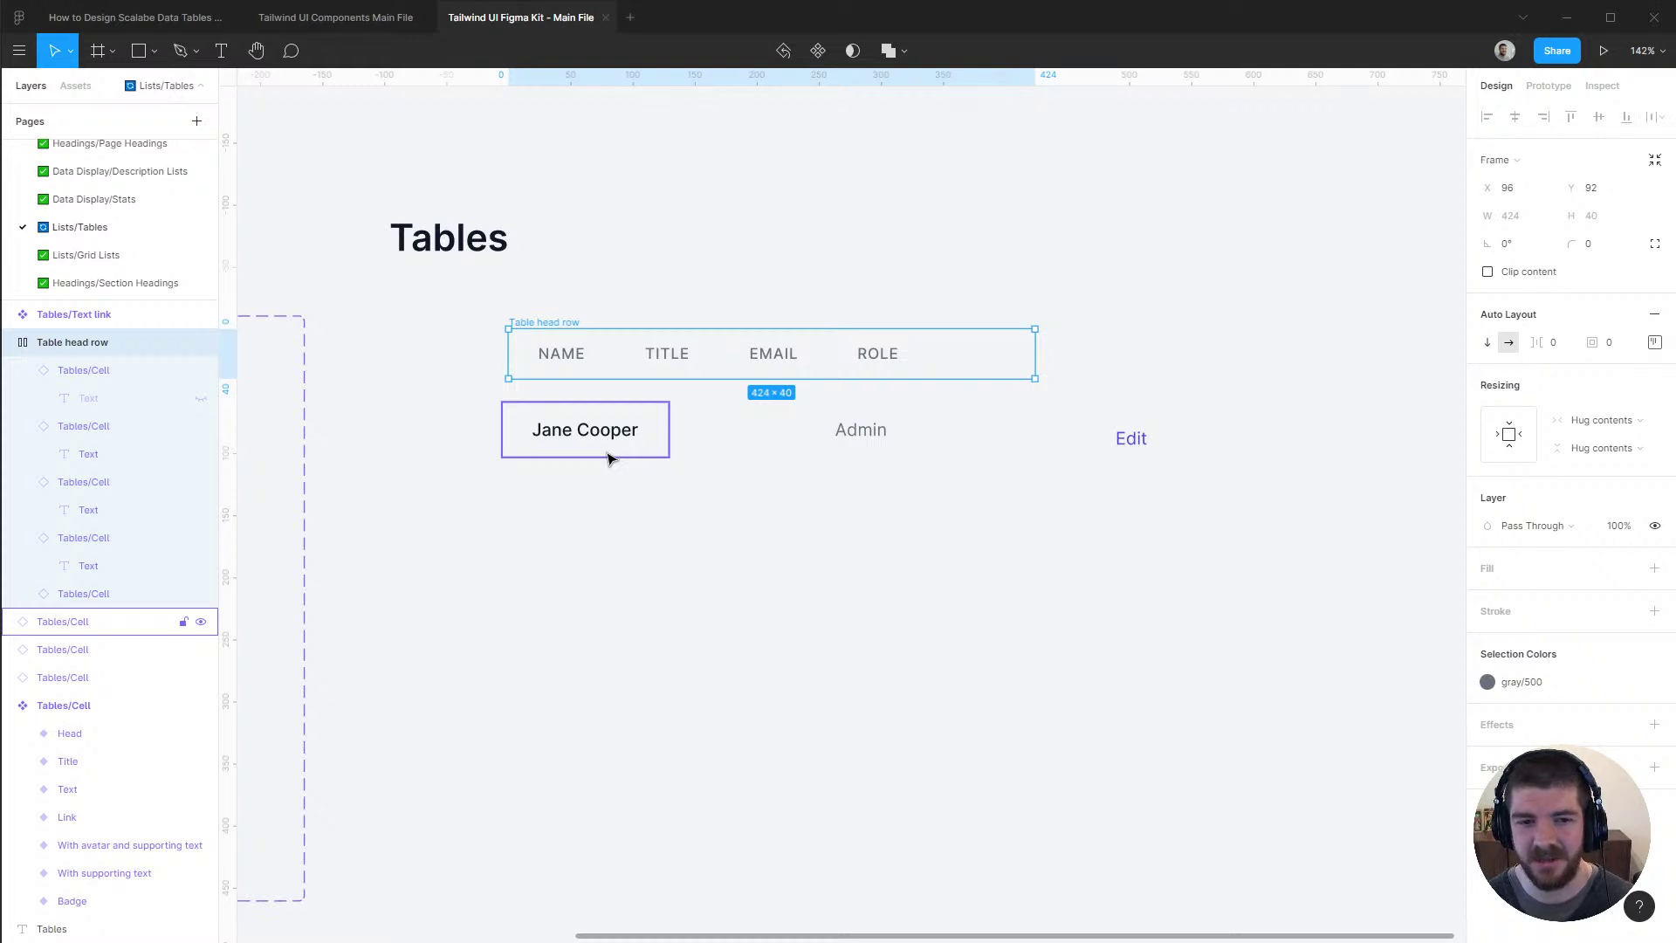
Duplicate the Admin cell below the name cell and replace its text with "Regional Paradigm Technician" copied from the Tailwind UI page
left_click(785, 524)
left_click(587, 437)
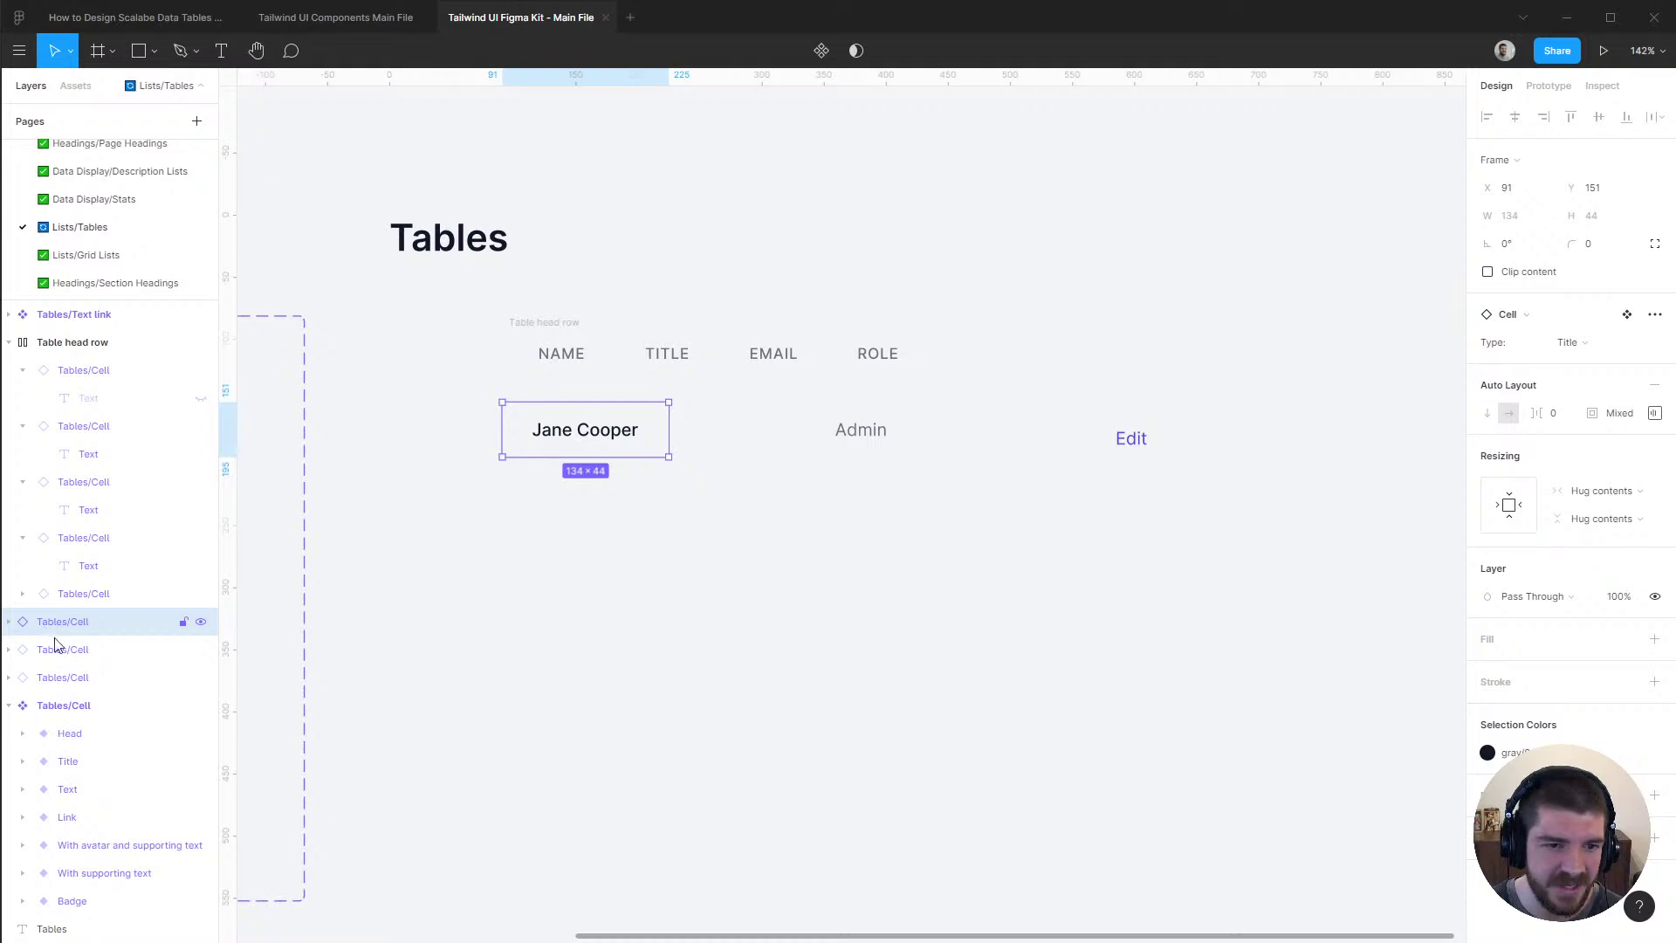
left_click_drag(877, 437, 704, 495)
double_click(708, 498)
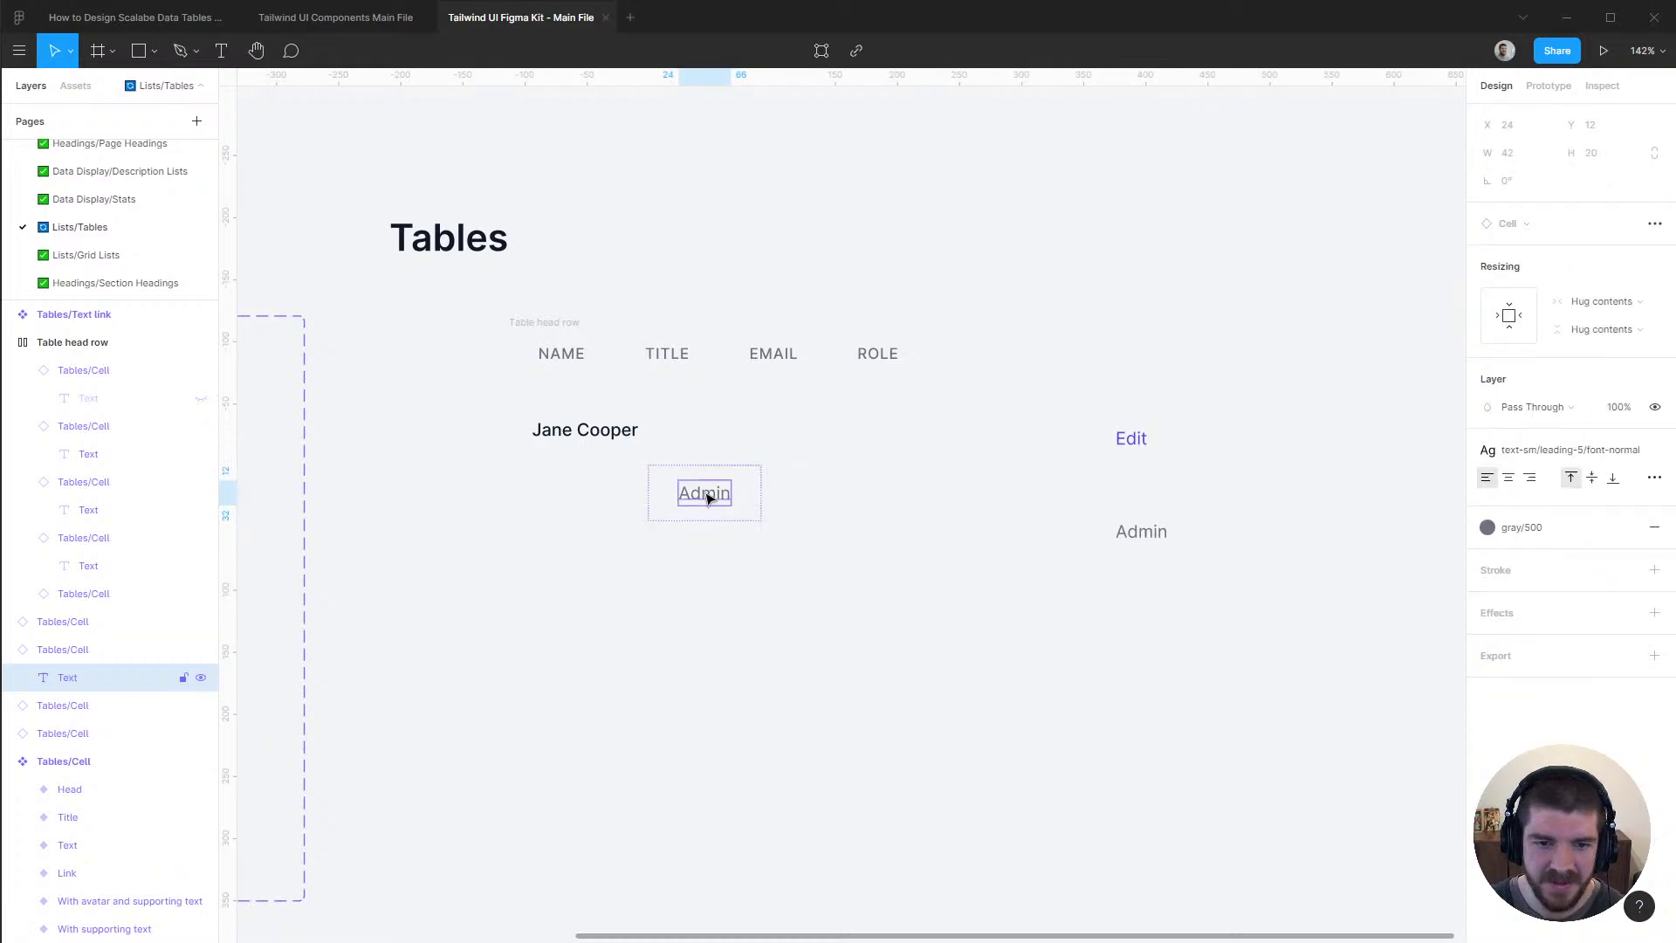
key("alt+Tab")
left_click_drag(733, 187, 516, 192)
key("ctrl+c")
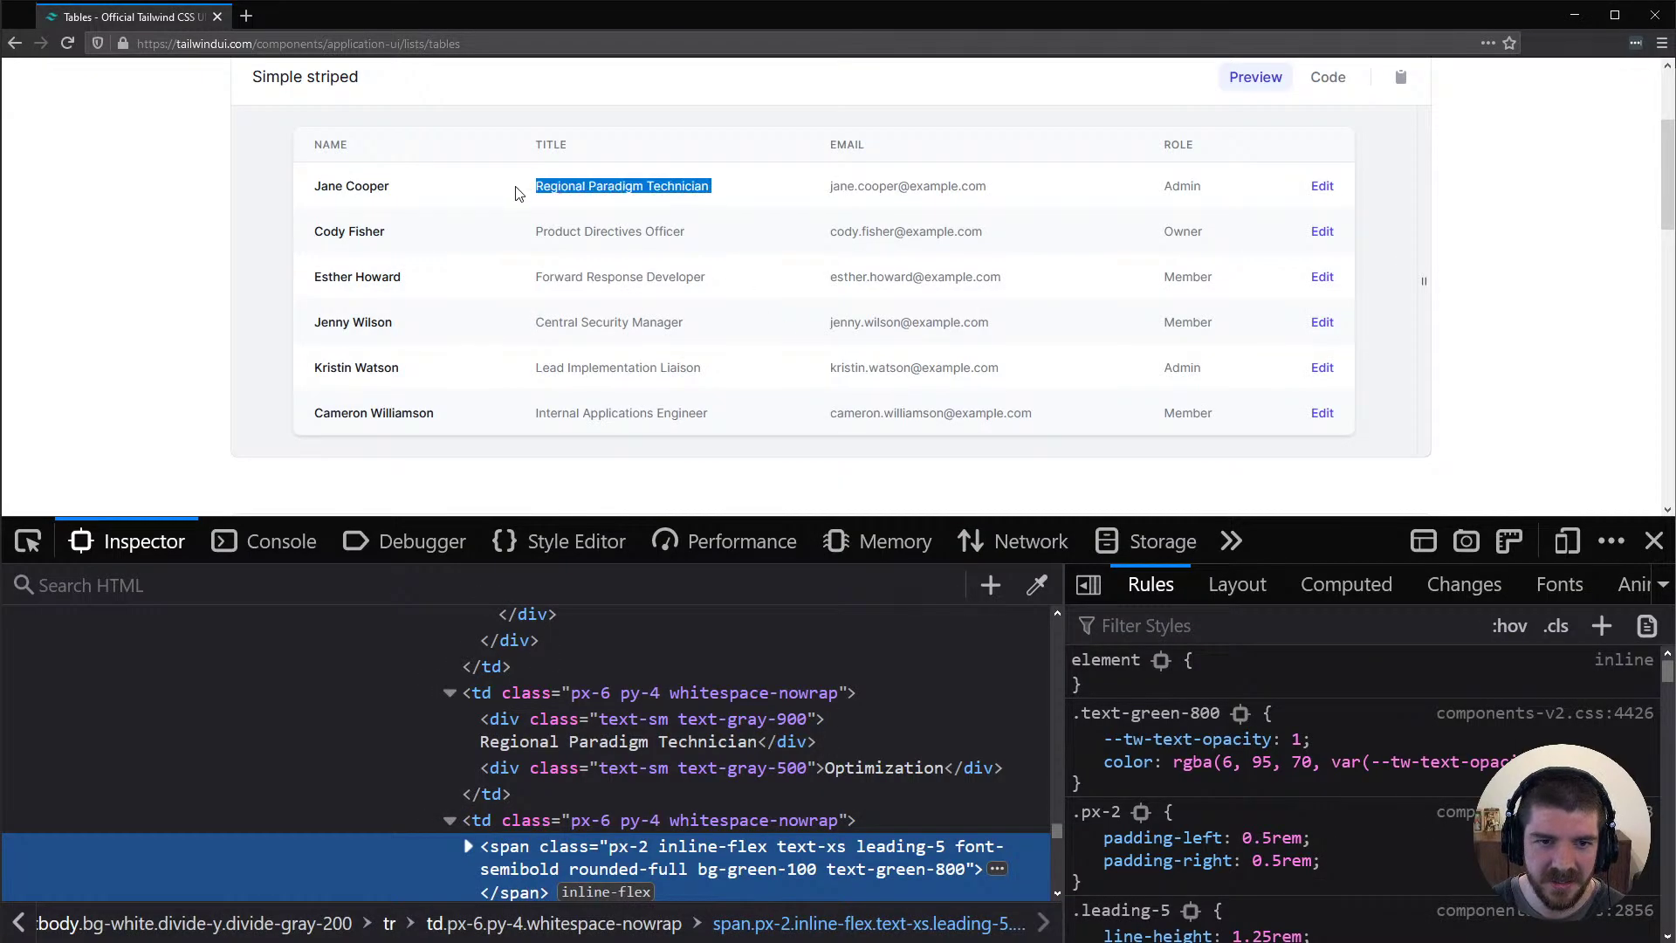
key("alt+Tab")
double_click(698, 494)
key("ctrl+v")
key("ctrl+a")
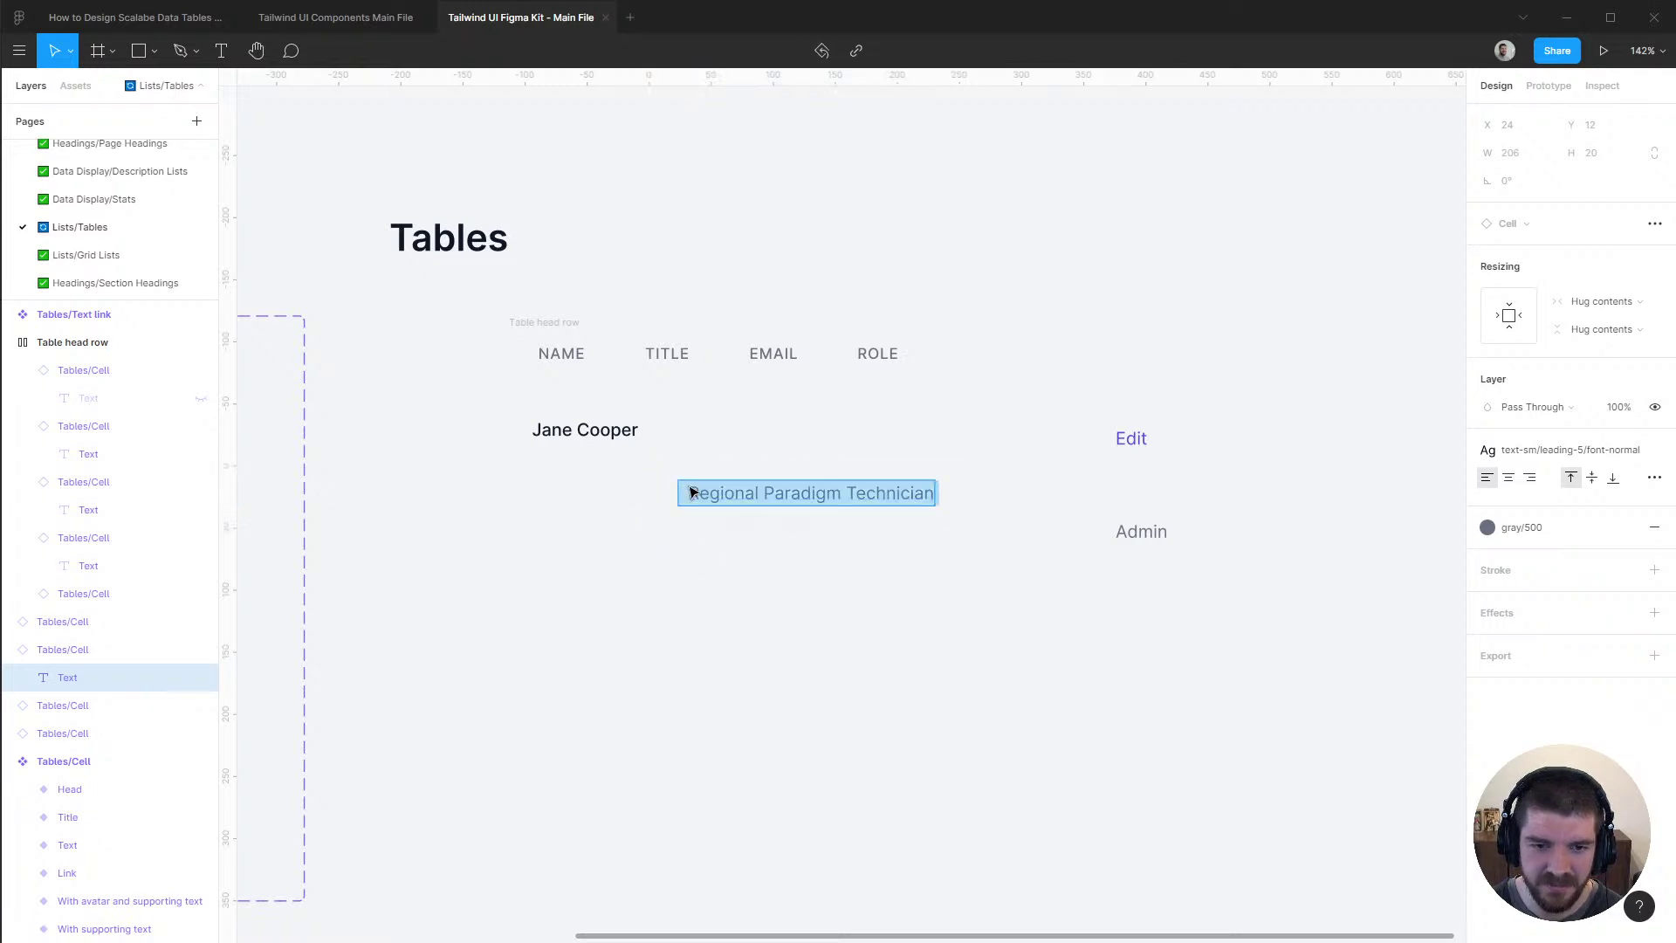
key("Escape")
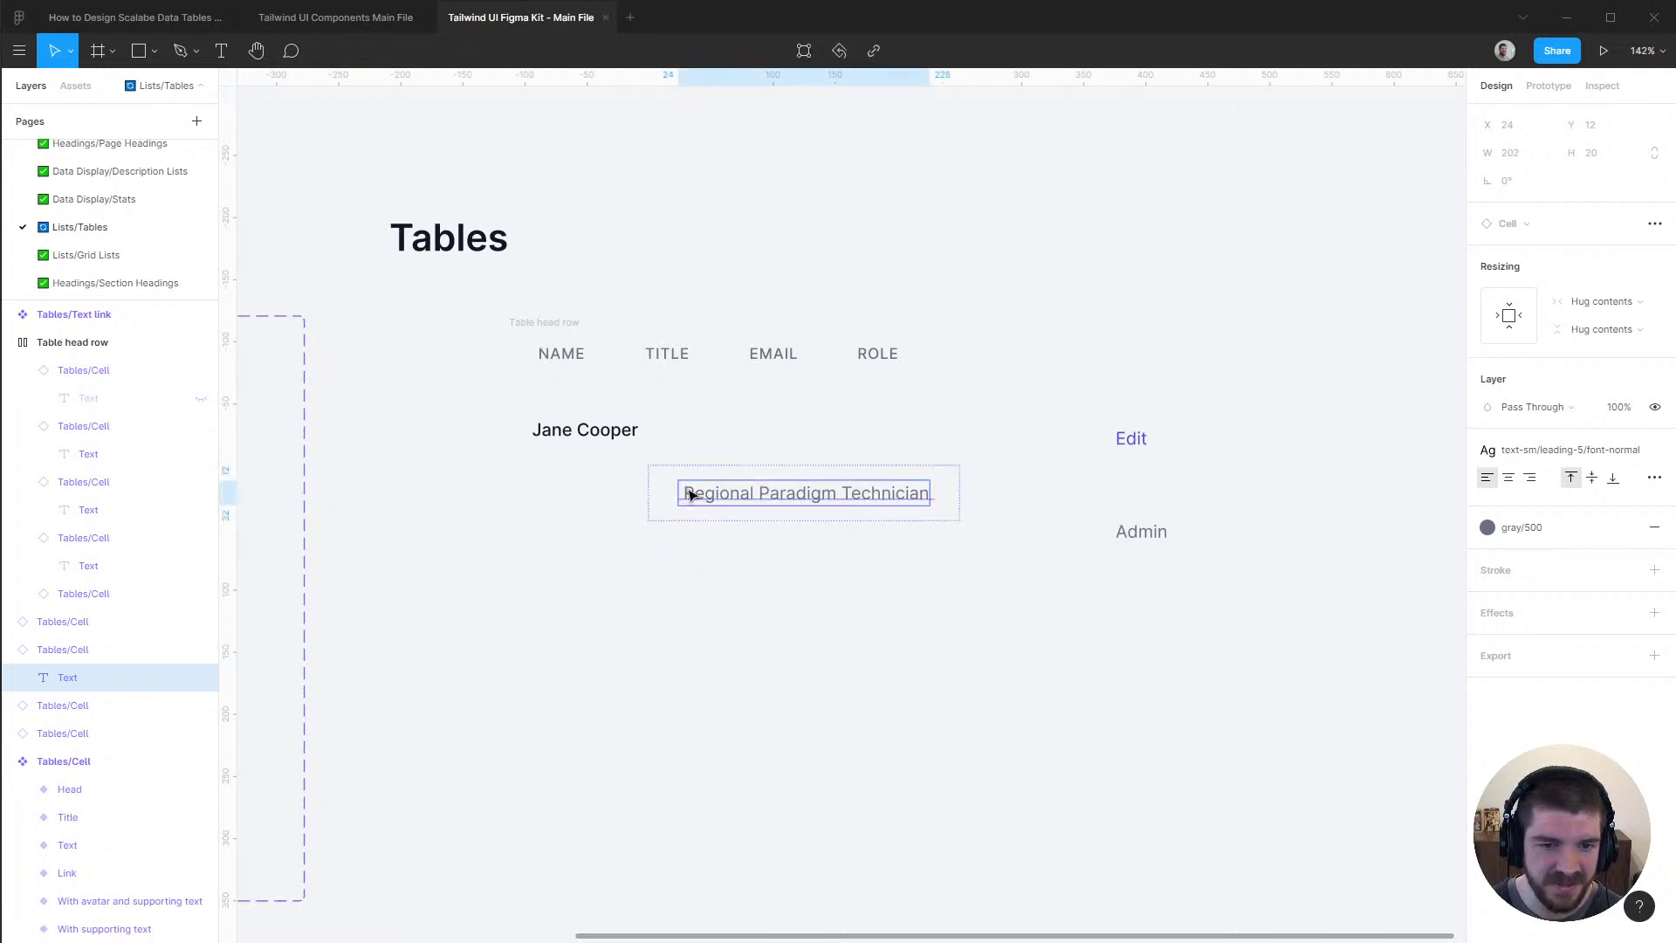
Duplicate the "Regional Paradigm Technician" cell and place the copy below the Admin cell
left_click(788, 550)
left_click(742, 515)
left_click(1009, 584)
left_click(841, 486)
left_click_drag(732, 500, 1087, 606)
double_click(1100, 598)
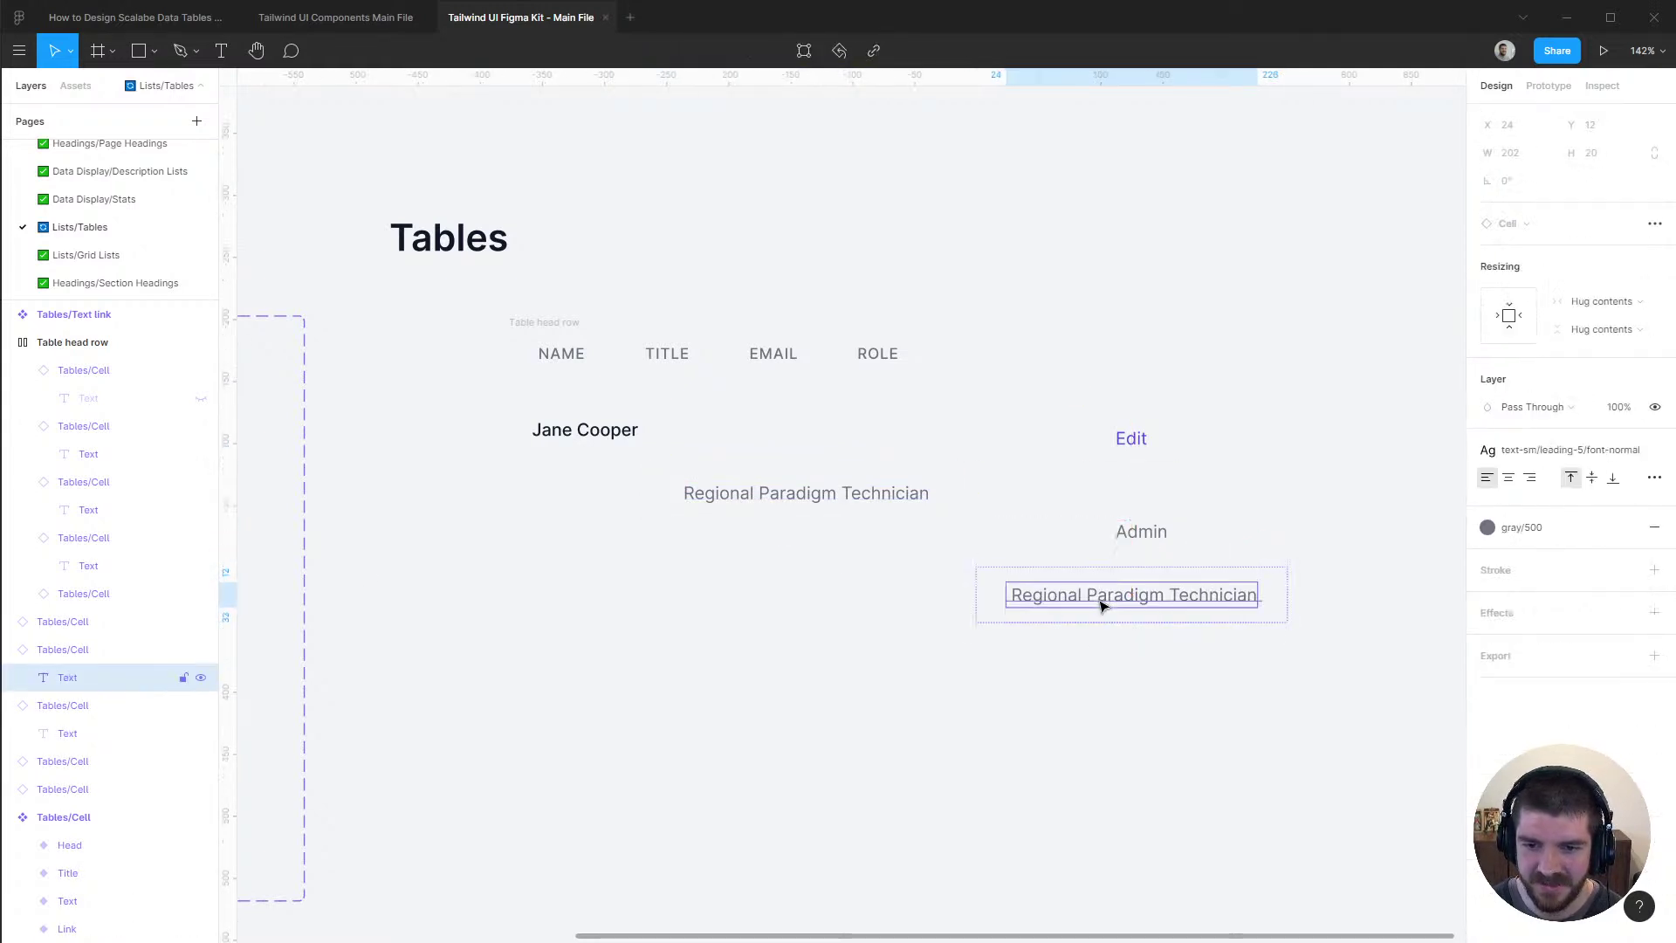
Replace the duplicated cell's text with the first person's email address copied from the Tailwind UI example table
double_click(1100, 599)
left_click(1100, 599)
key("alt+Tab")
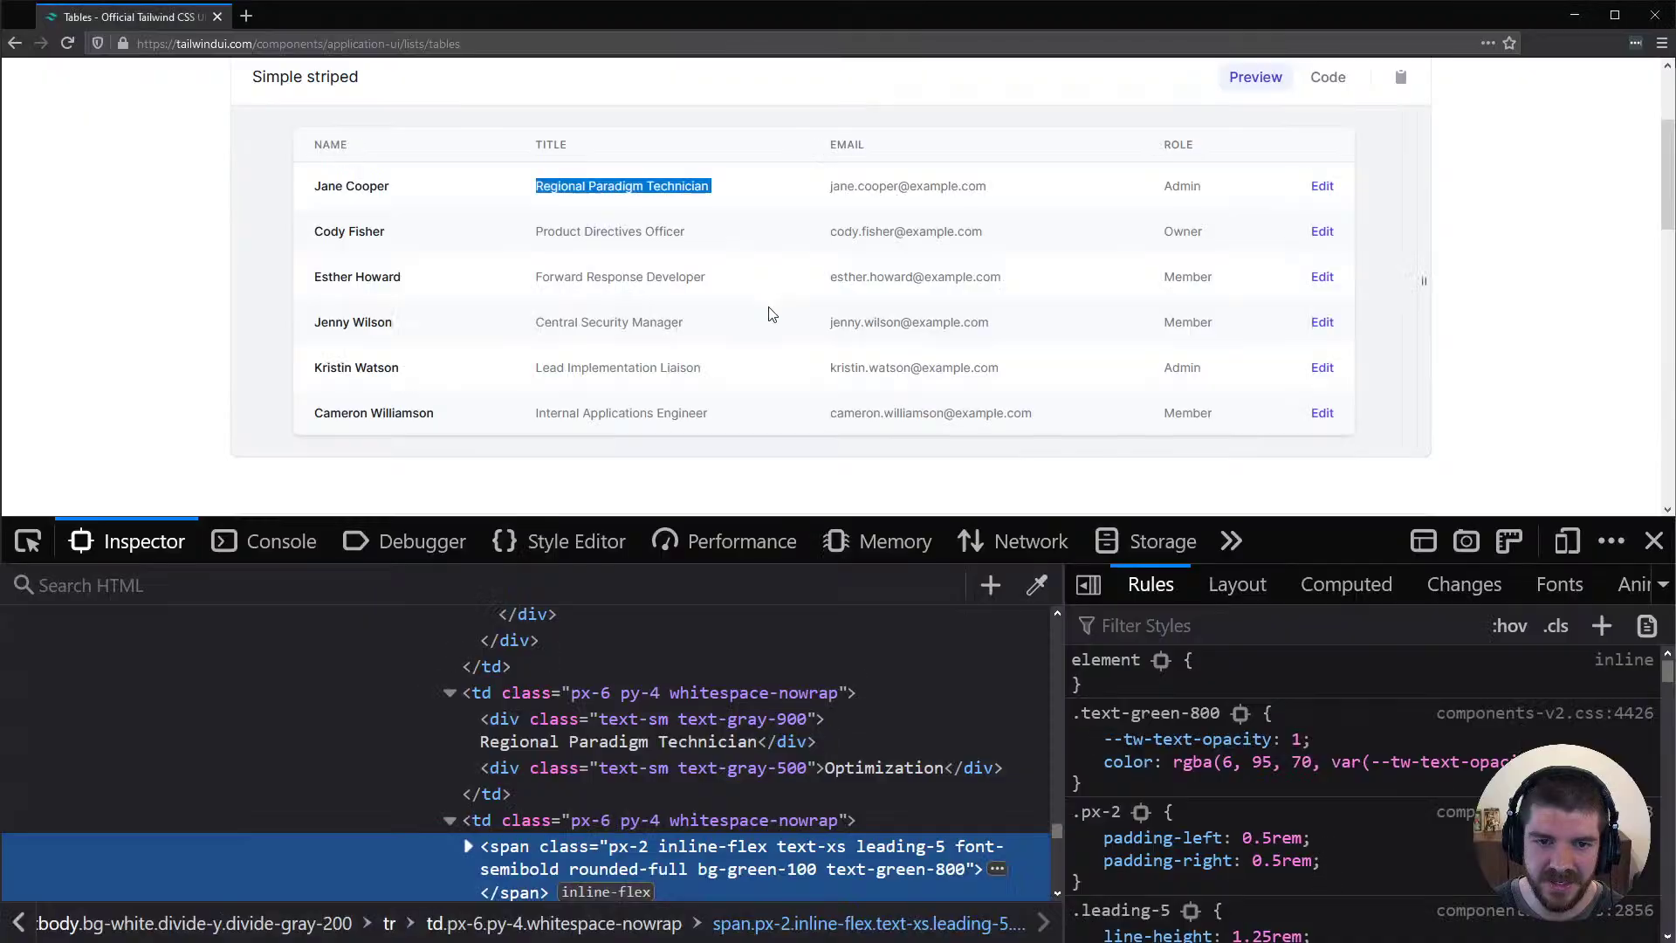
left_click_drag(1020, 194, 832, 188)
key("ctrl+c")
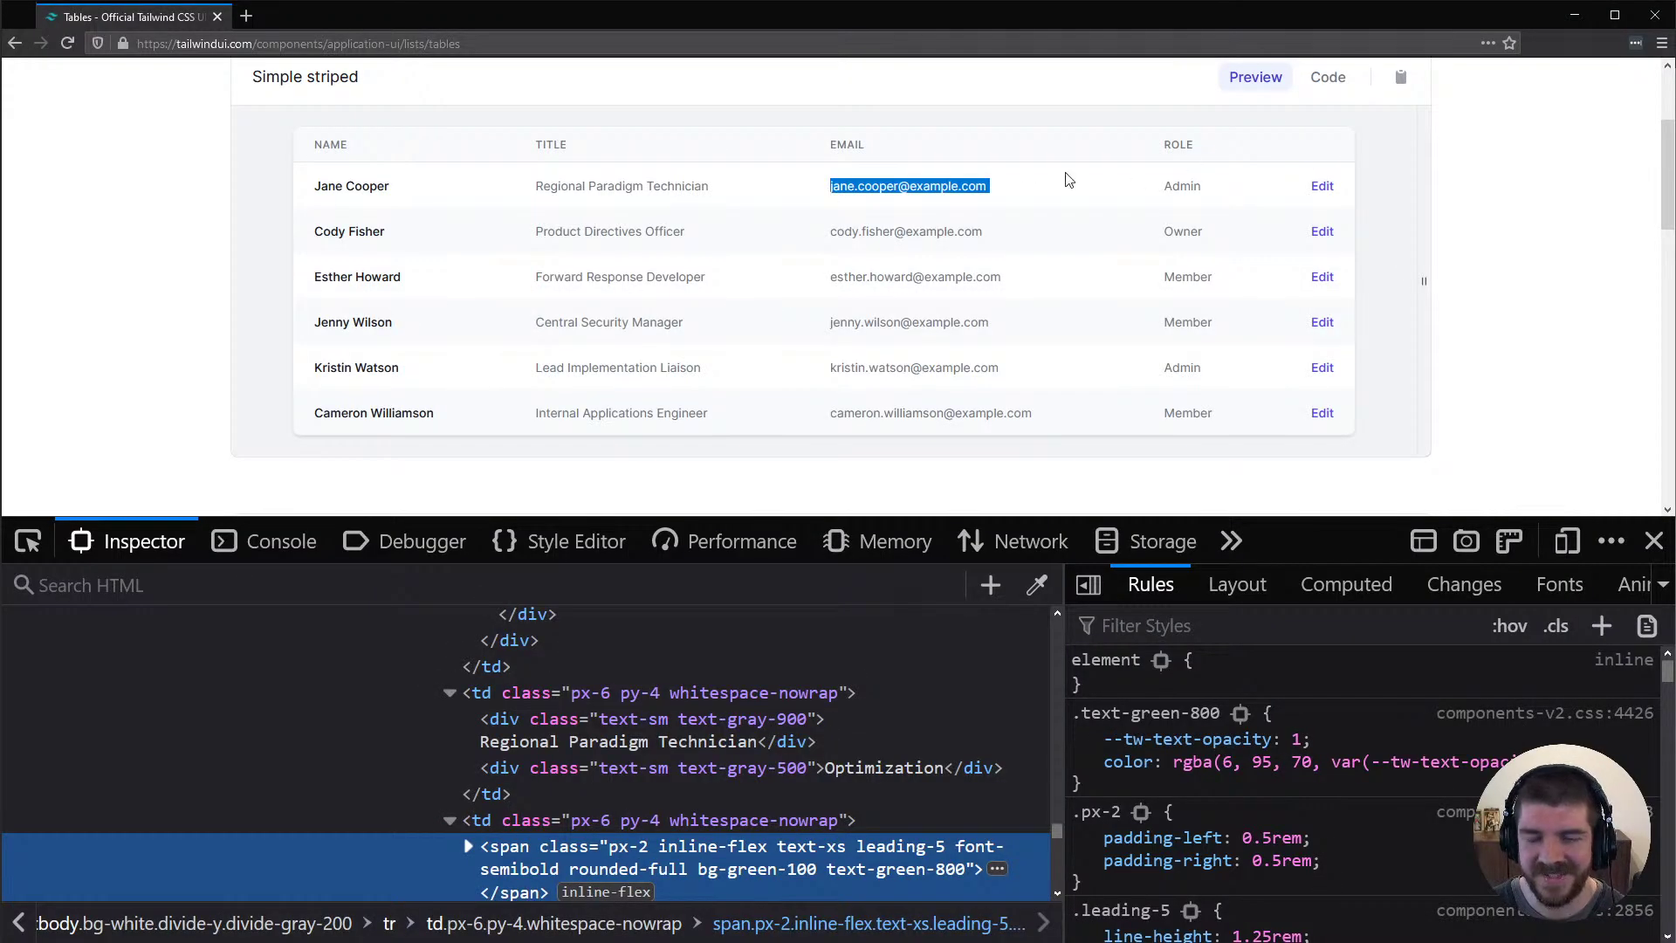
key("alt+Tab")
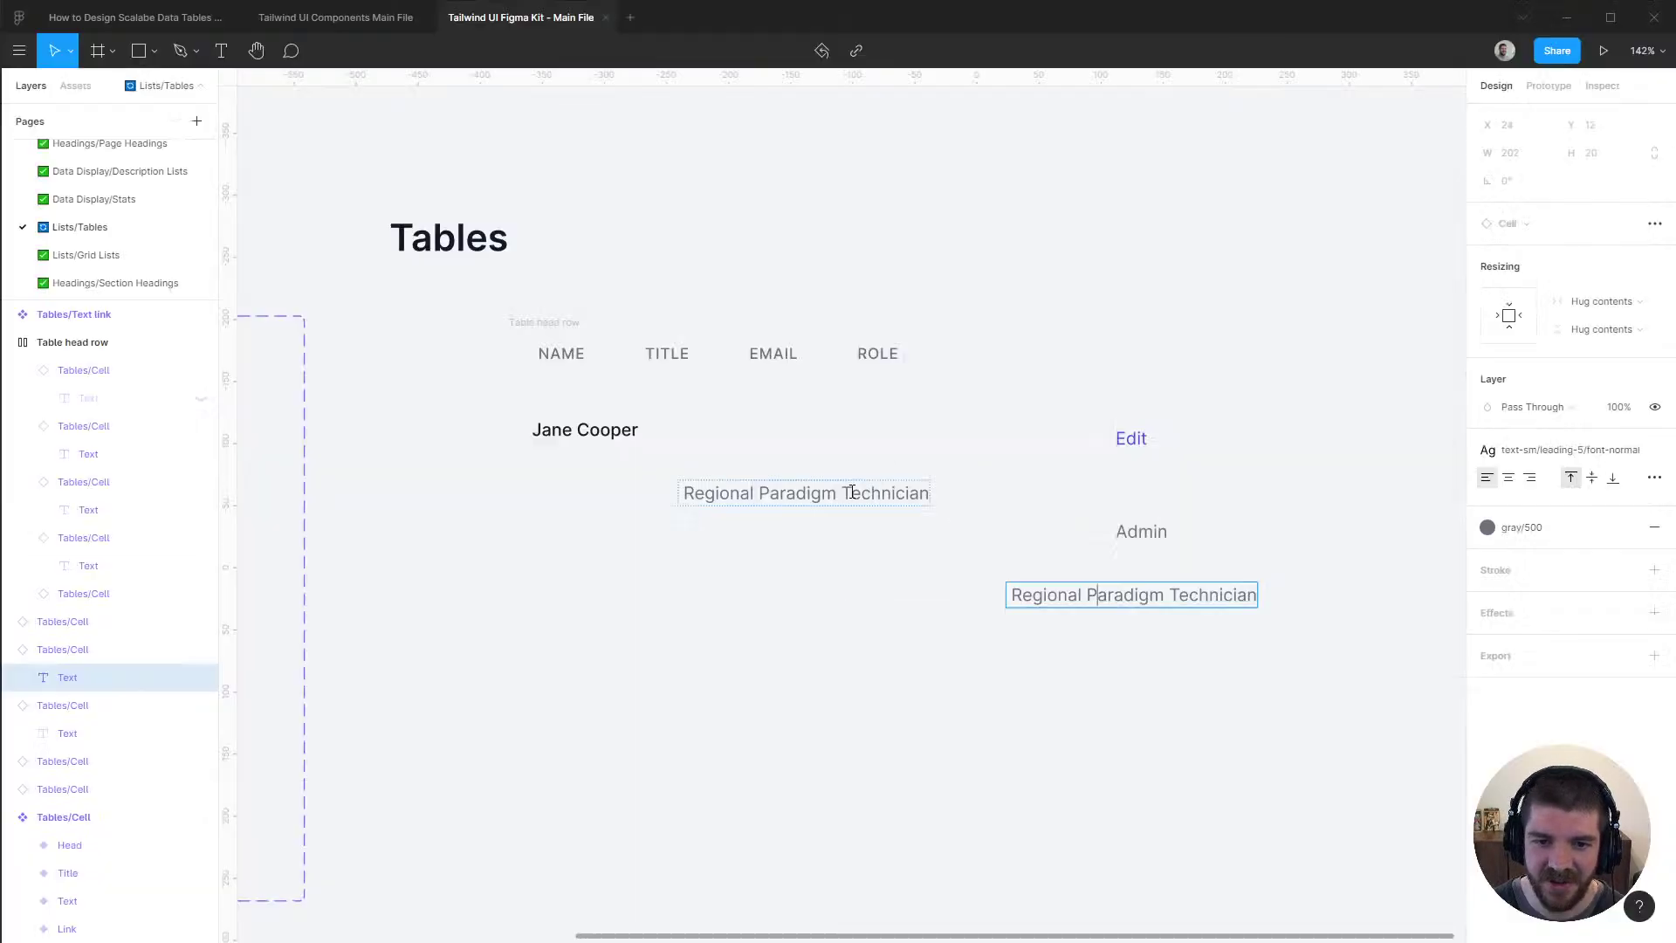
double_click(1146, 597)
key("ctrl+v")
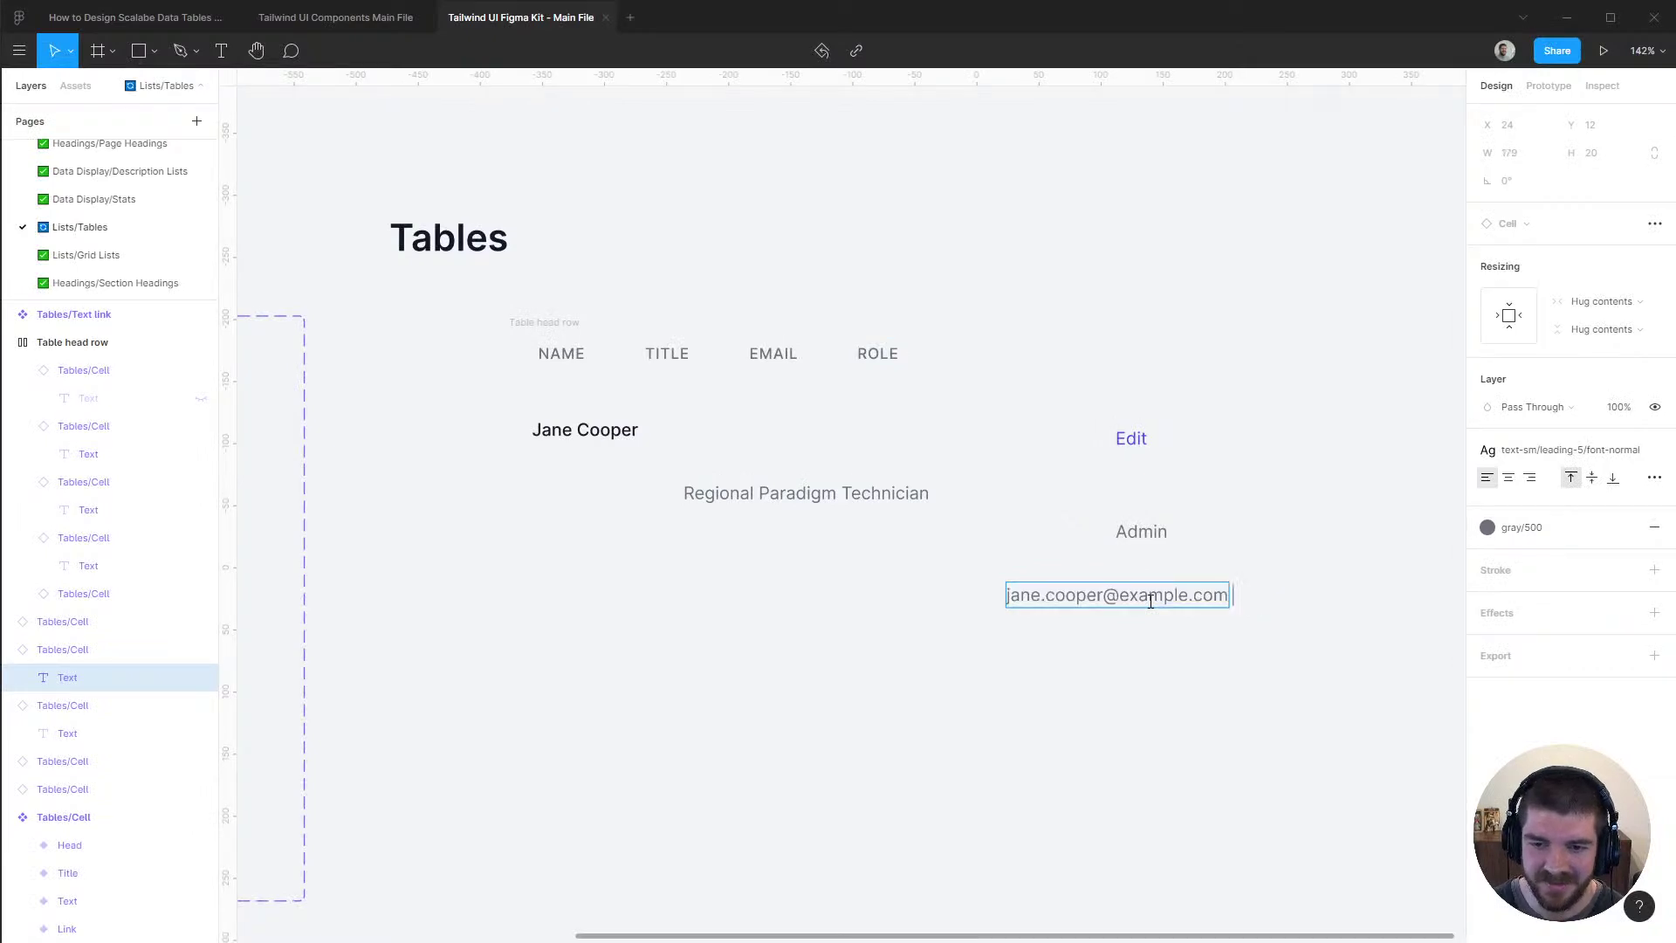
key("Escape")
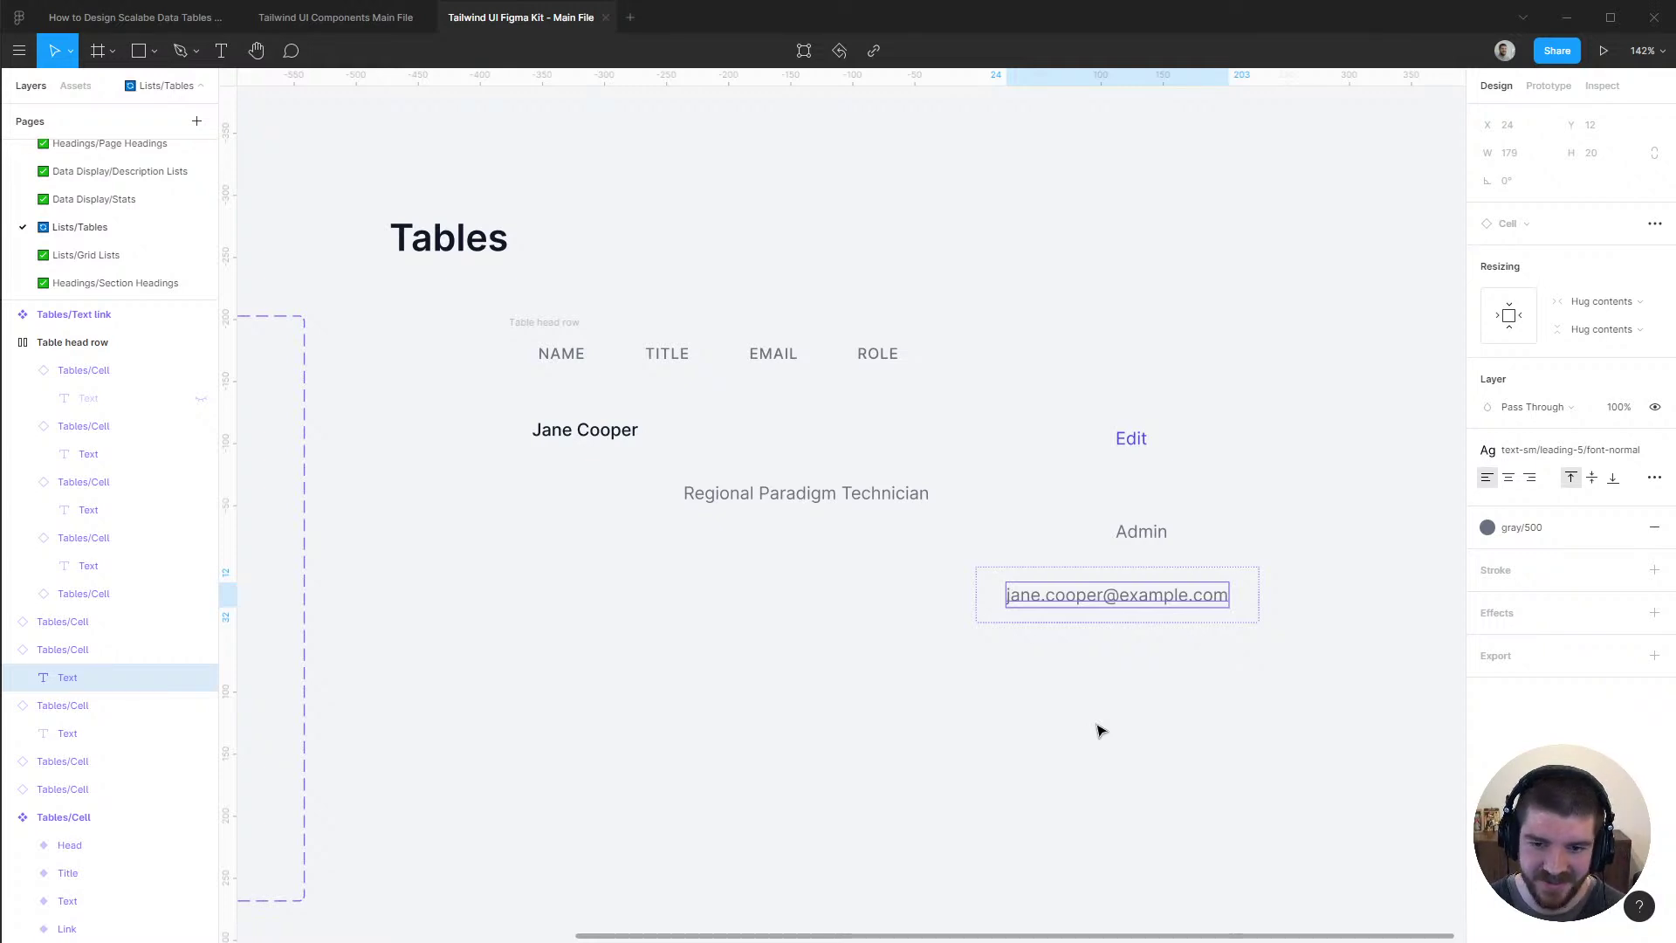
left_click(1100, 730)
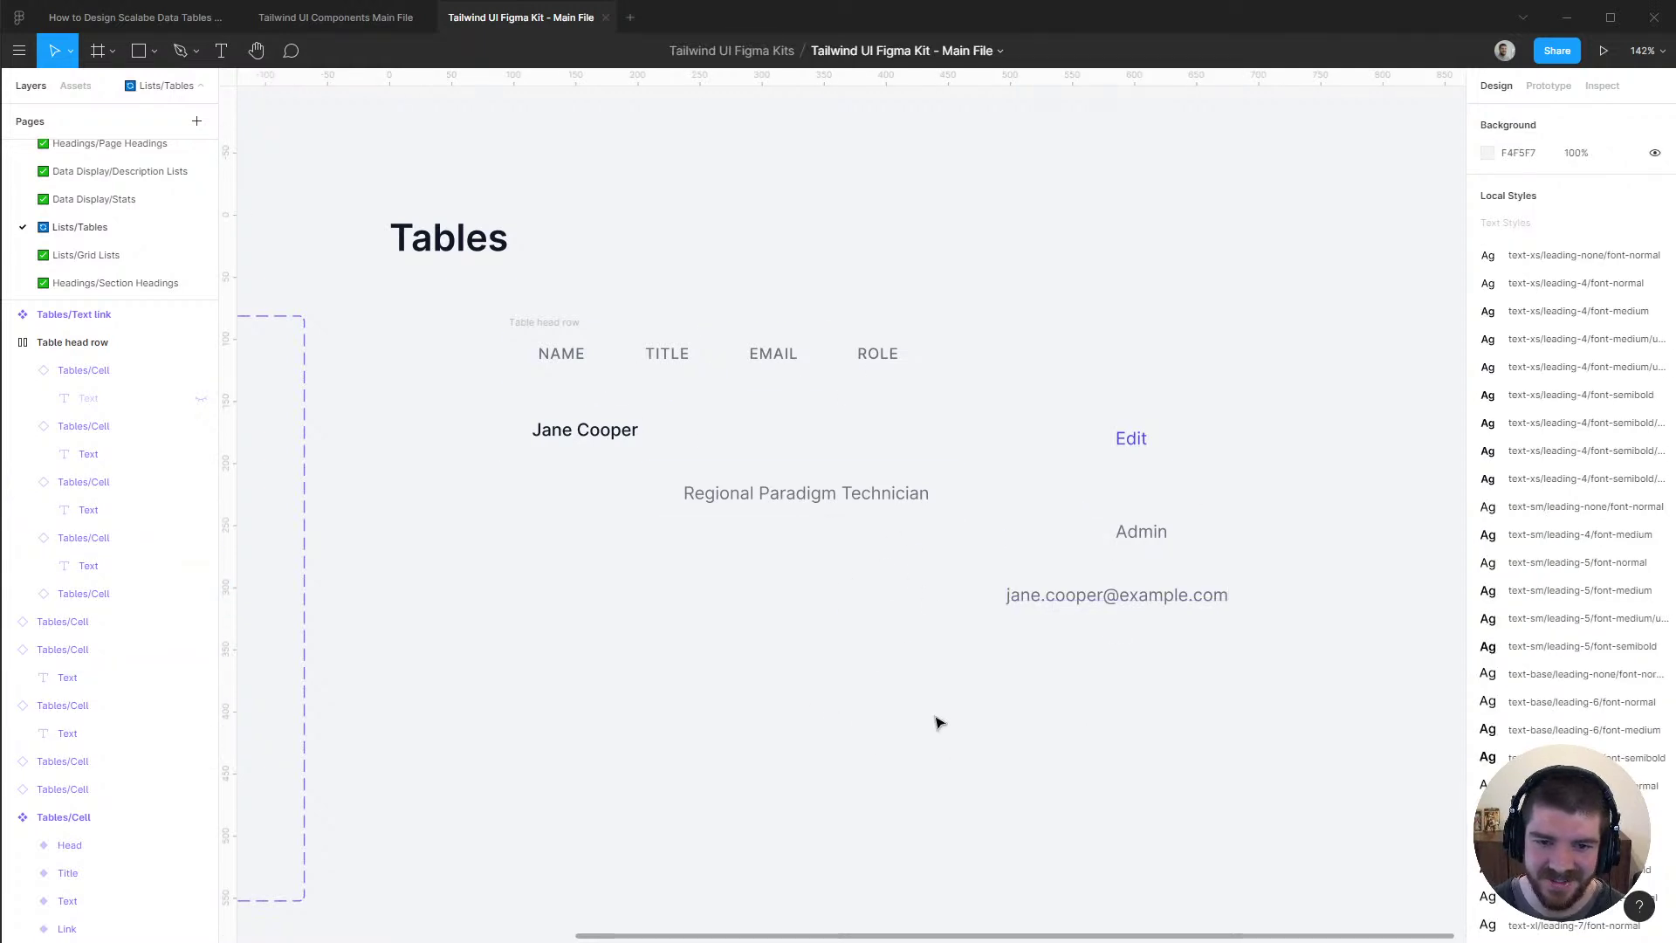
Arrange the body cells side by side in the order name, title, email, Admin and Edit
left_click_drag(748, 497, 685, 584)
left_click(1034, 602)
left_click_drag(576, 441, 479, 594)
left_click_drag(1157, 536, 1247, 495)
left_click_drag(1131, 438, 1435, 581)
Wrap the five body cells in a horizontal auto layout with 0 spacing between items
left_click_drag(352, 497, 1354, 688)
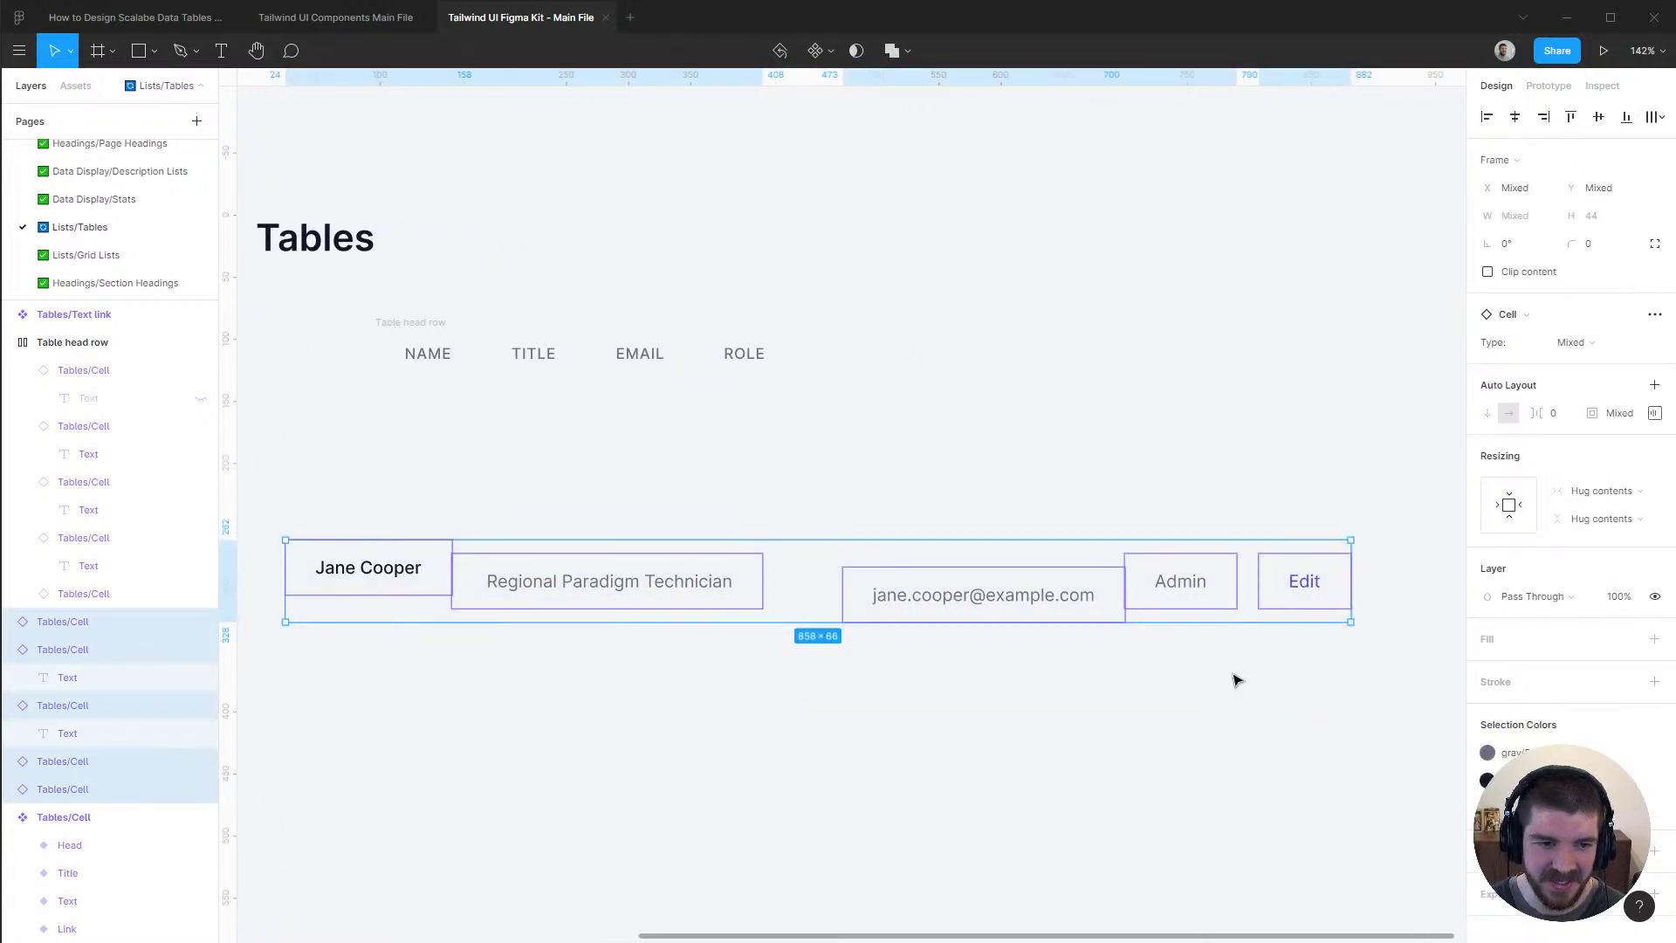
key("shift+a")
left_click(1559, 343)
key("Return")
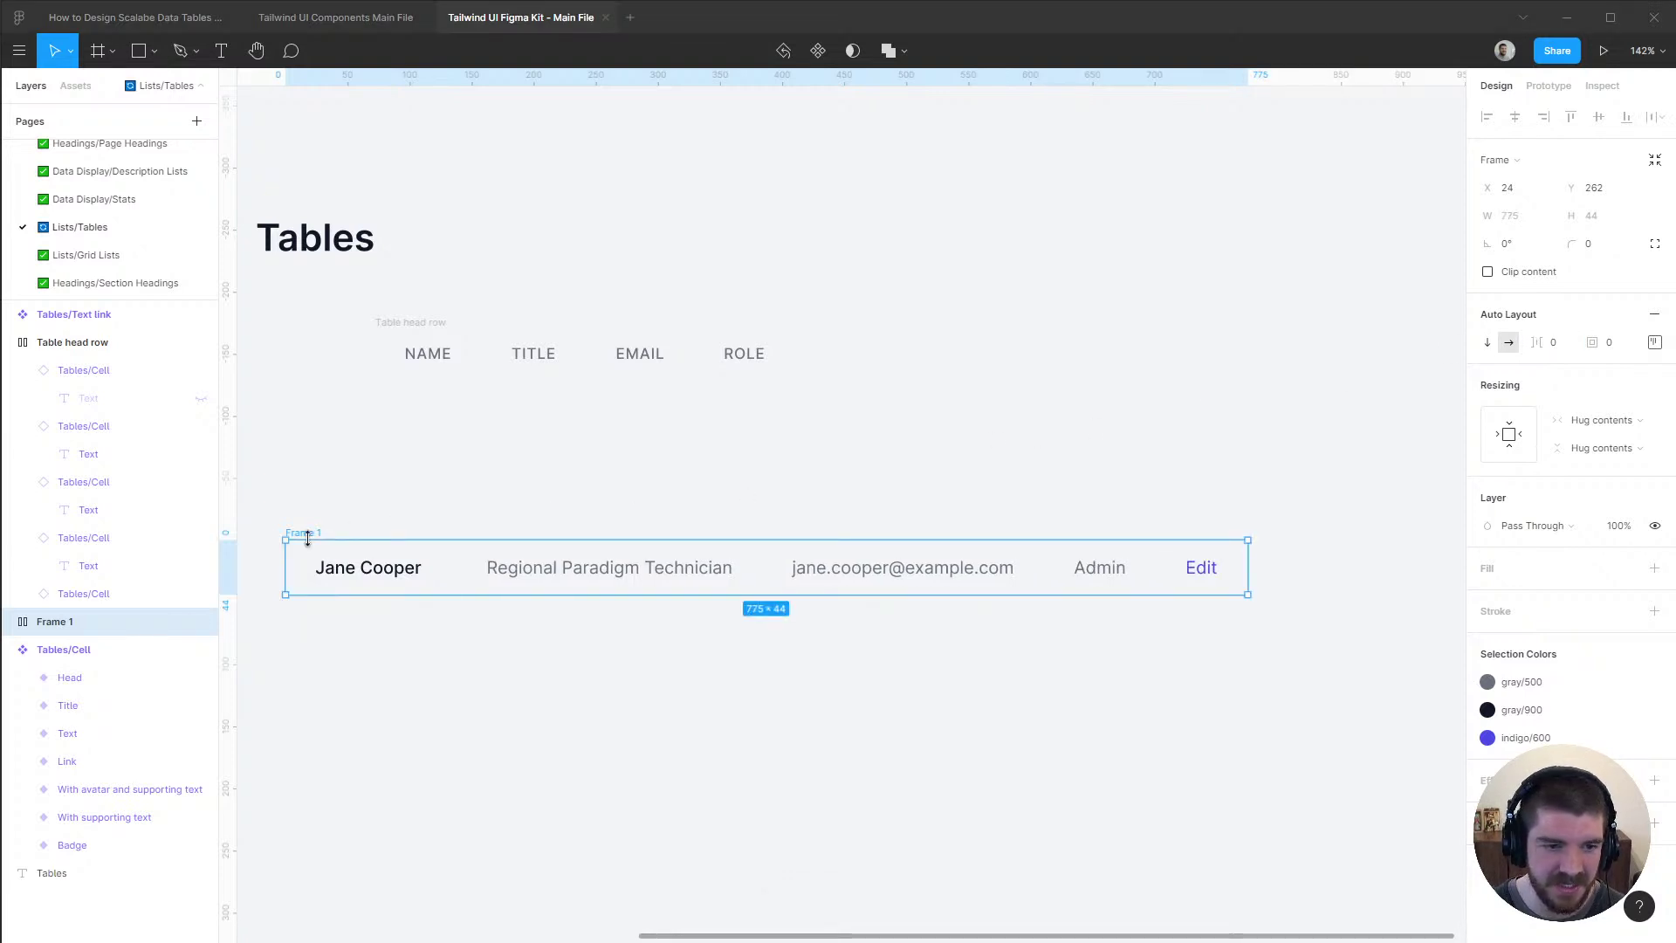
Rename the new body cell frame as Row and the table head row frame as Head row
key("ctrl+r")
type("Row")
key("Return")
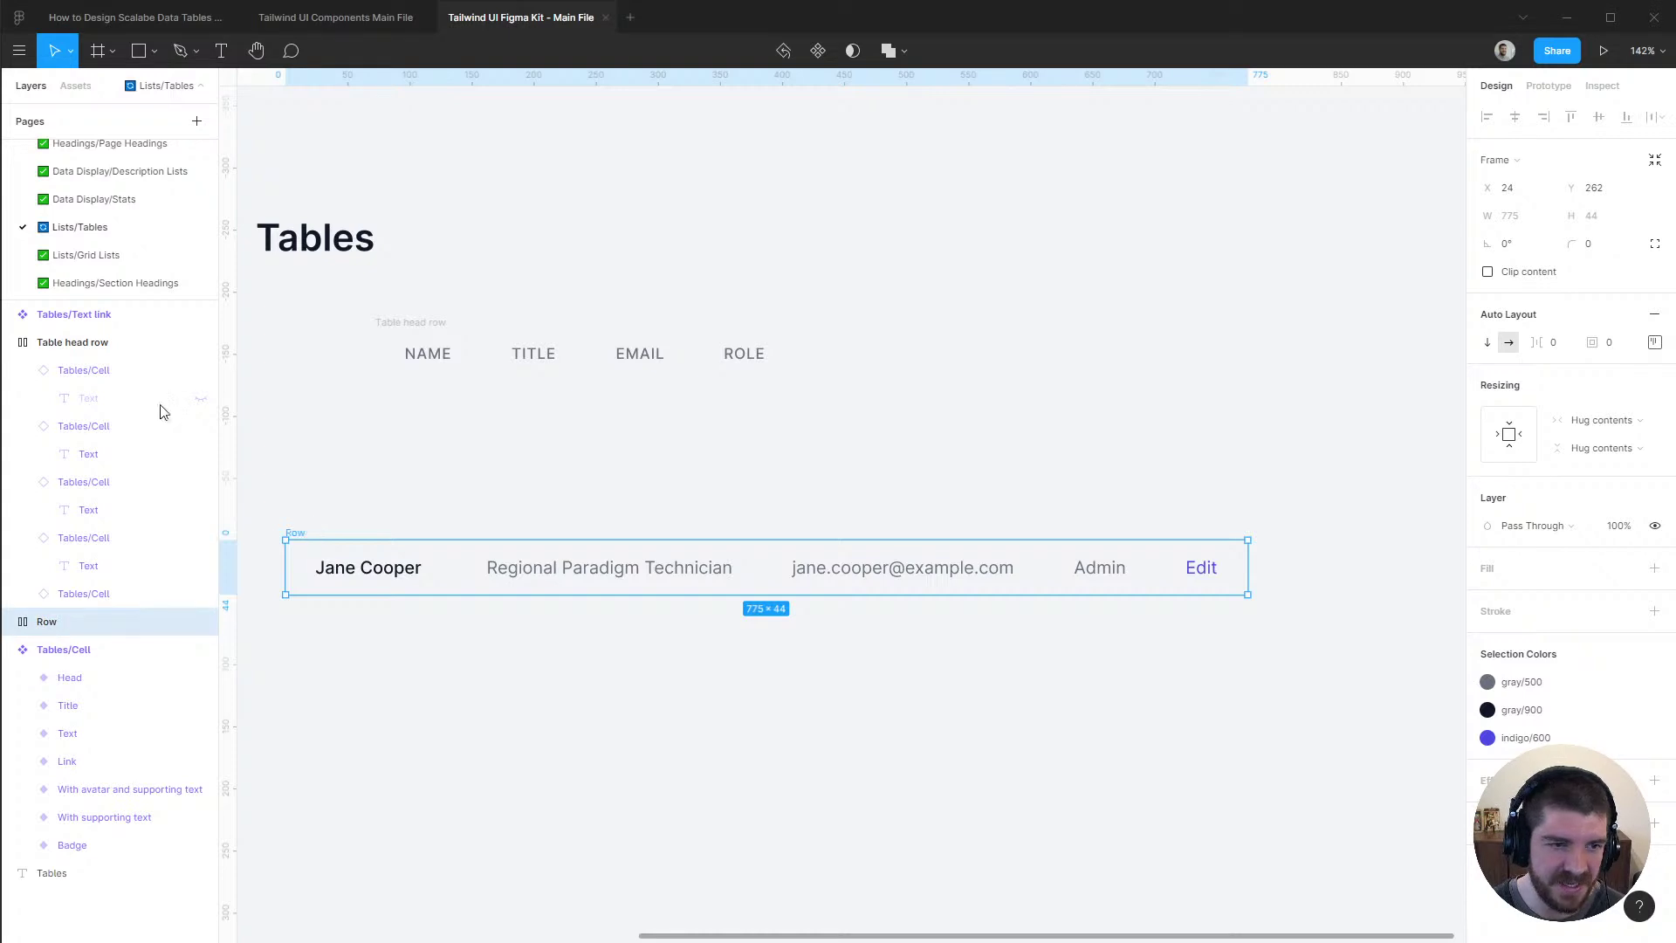
left_click(120, 350)
double_click(117, 345)
type("Head row")
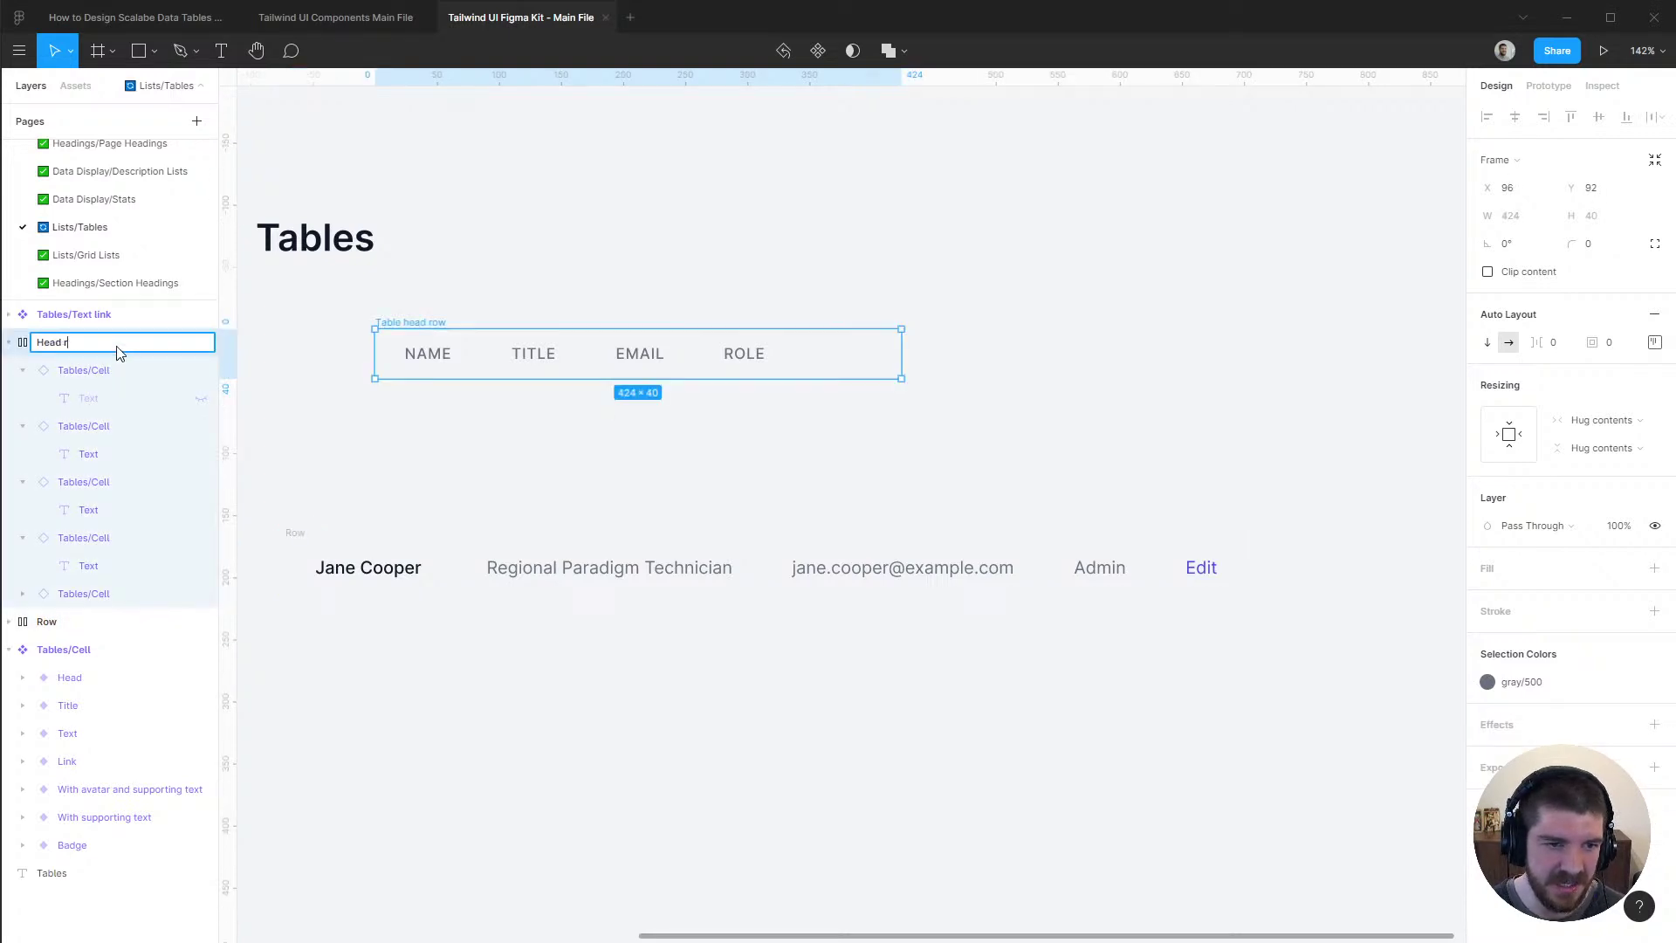
key("Return")
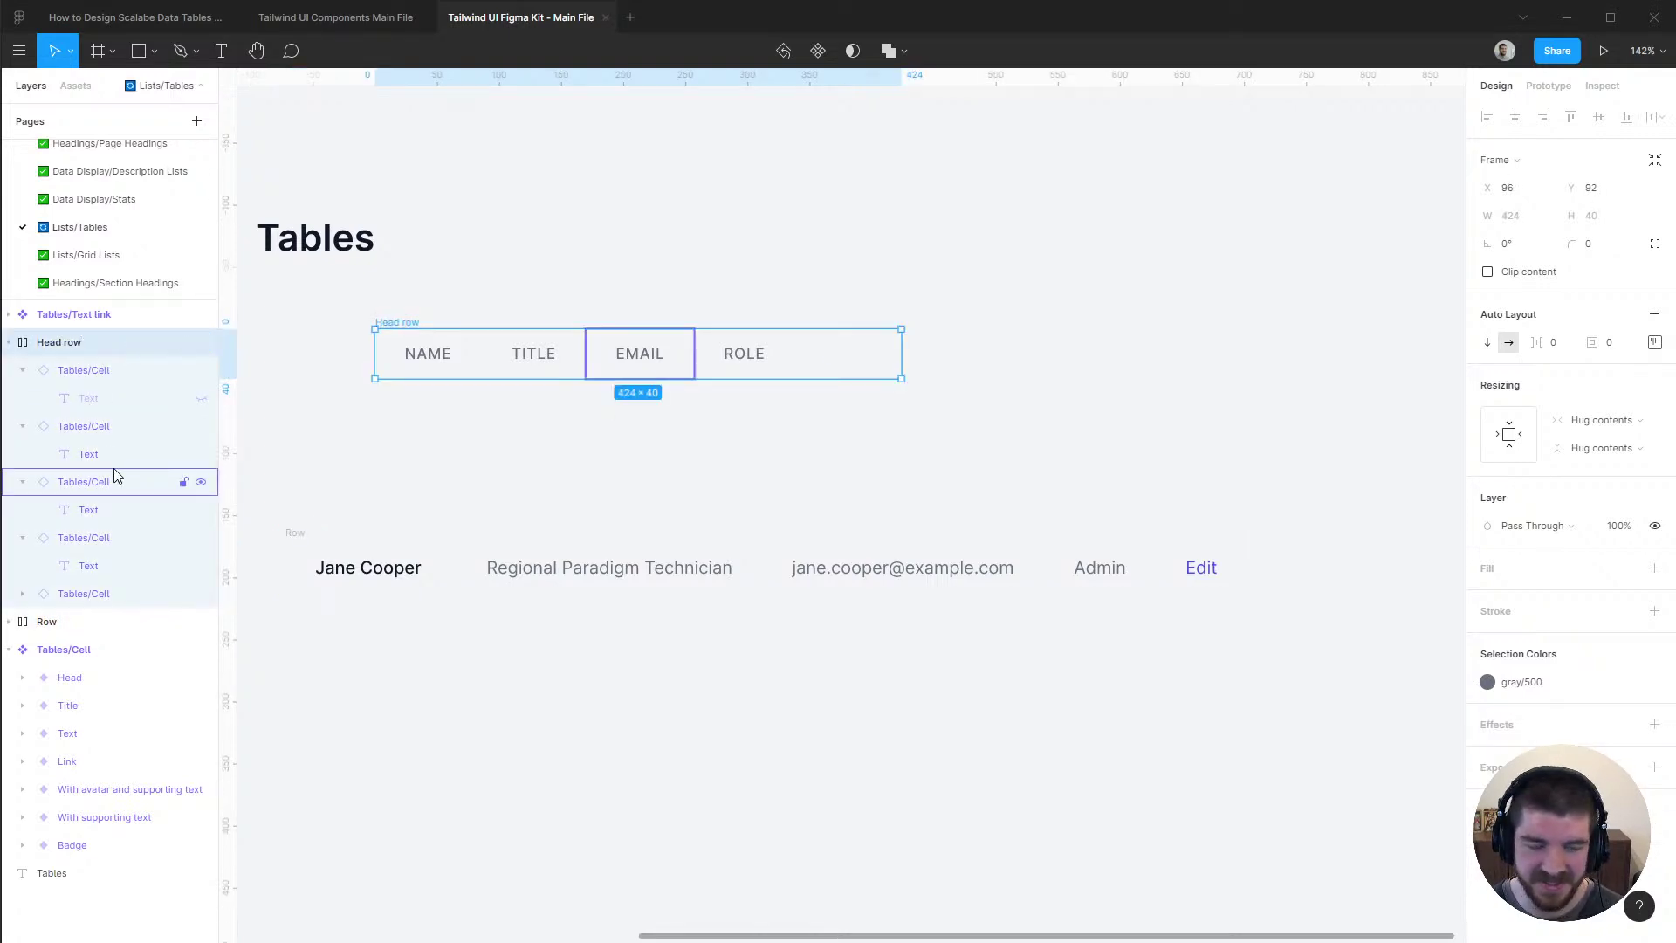
Place the Row frame directly beneath the Head row, aligned to its left edge
left_click_drag(285, 524, 387, 373)
left_click(399, 328, "shift")
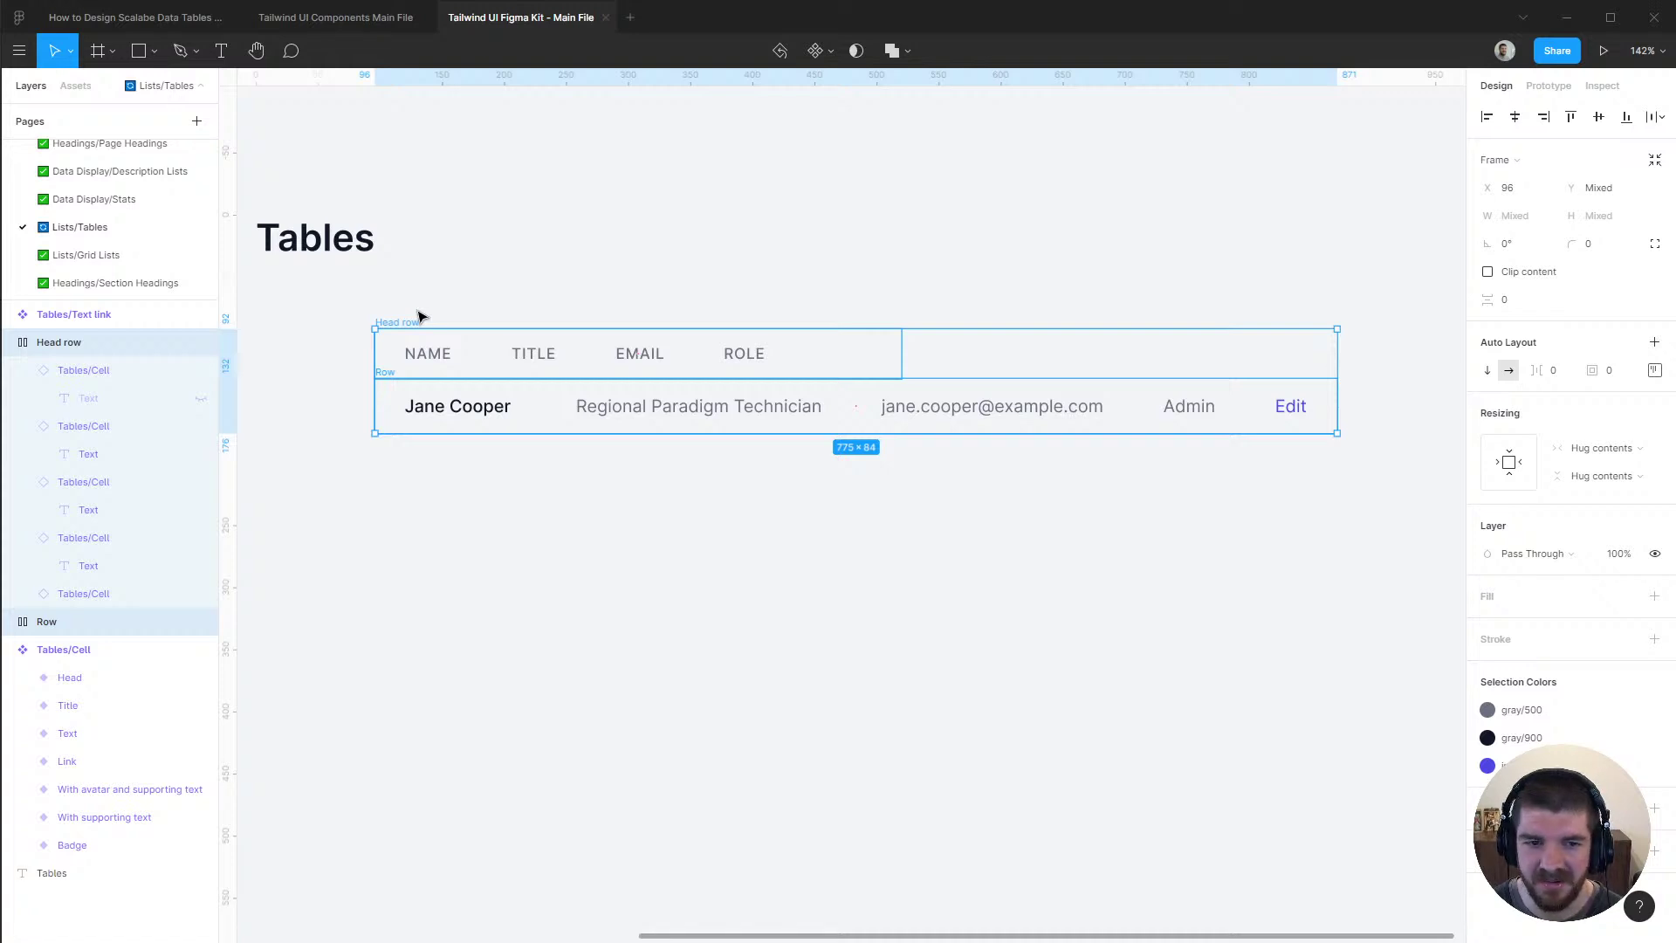
Duplicate Row and wrap both rows in a vertical auto layout with 0 spacing between items
left_click(55, 626)
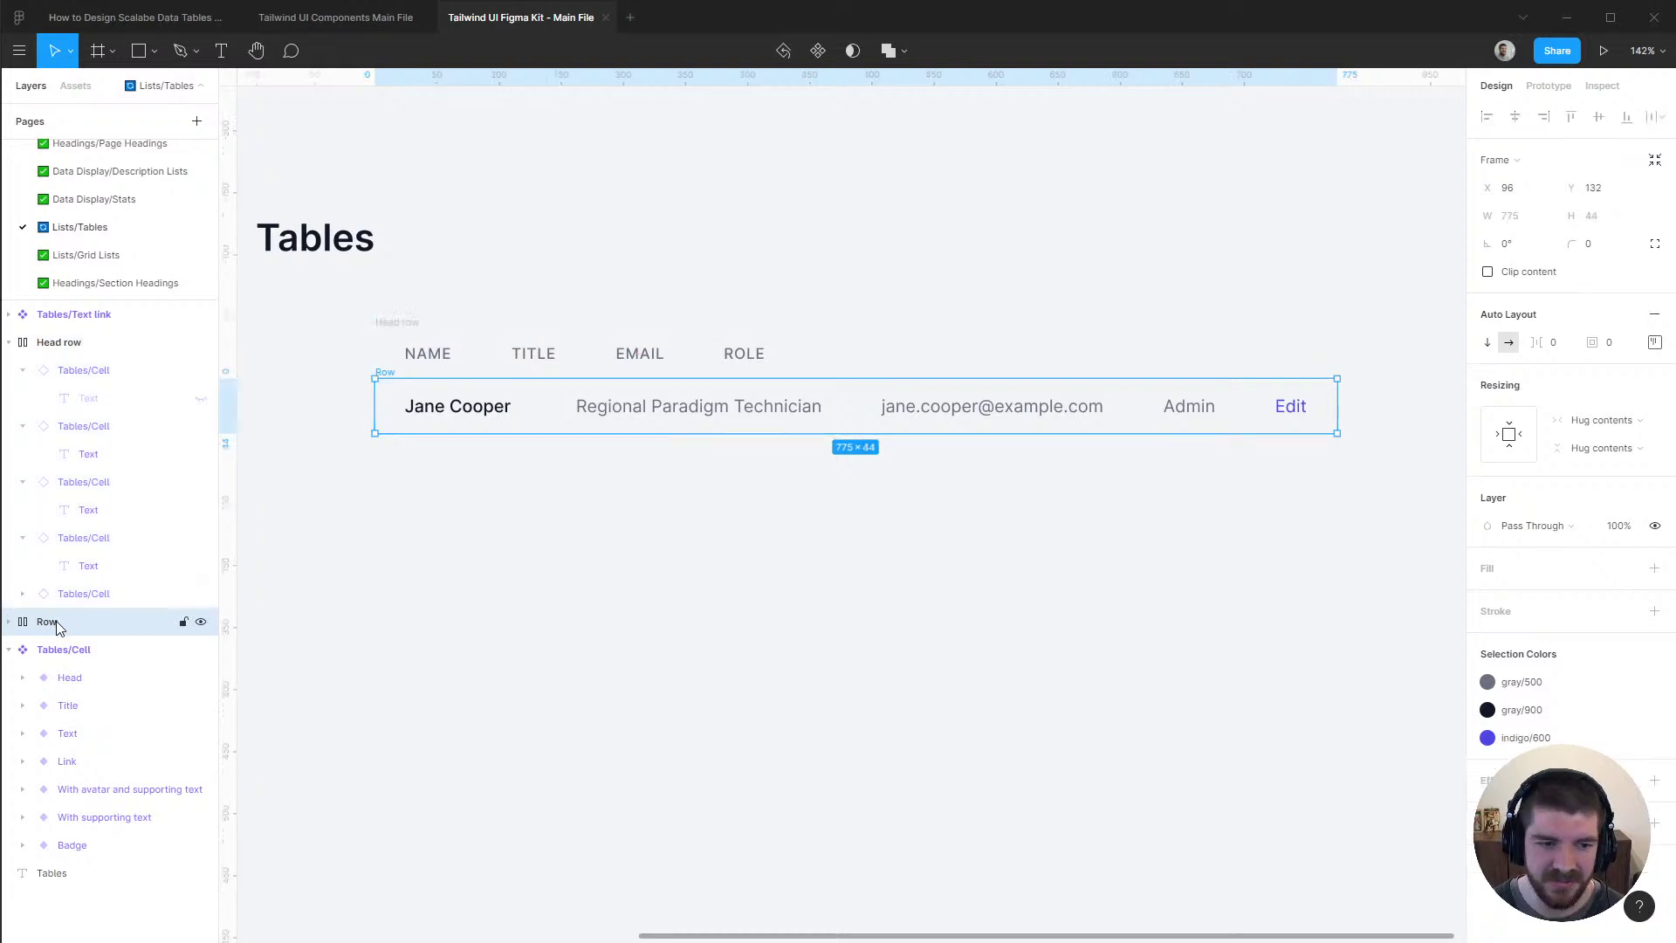
key("ctrl+d")
left_click(48, 650, "shift")
key("shift+a")
left_click_drag(300, 599, 794, 611)
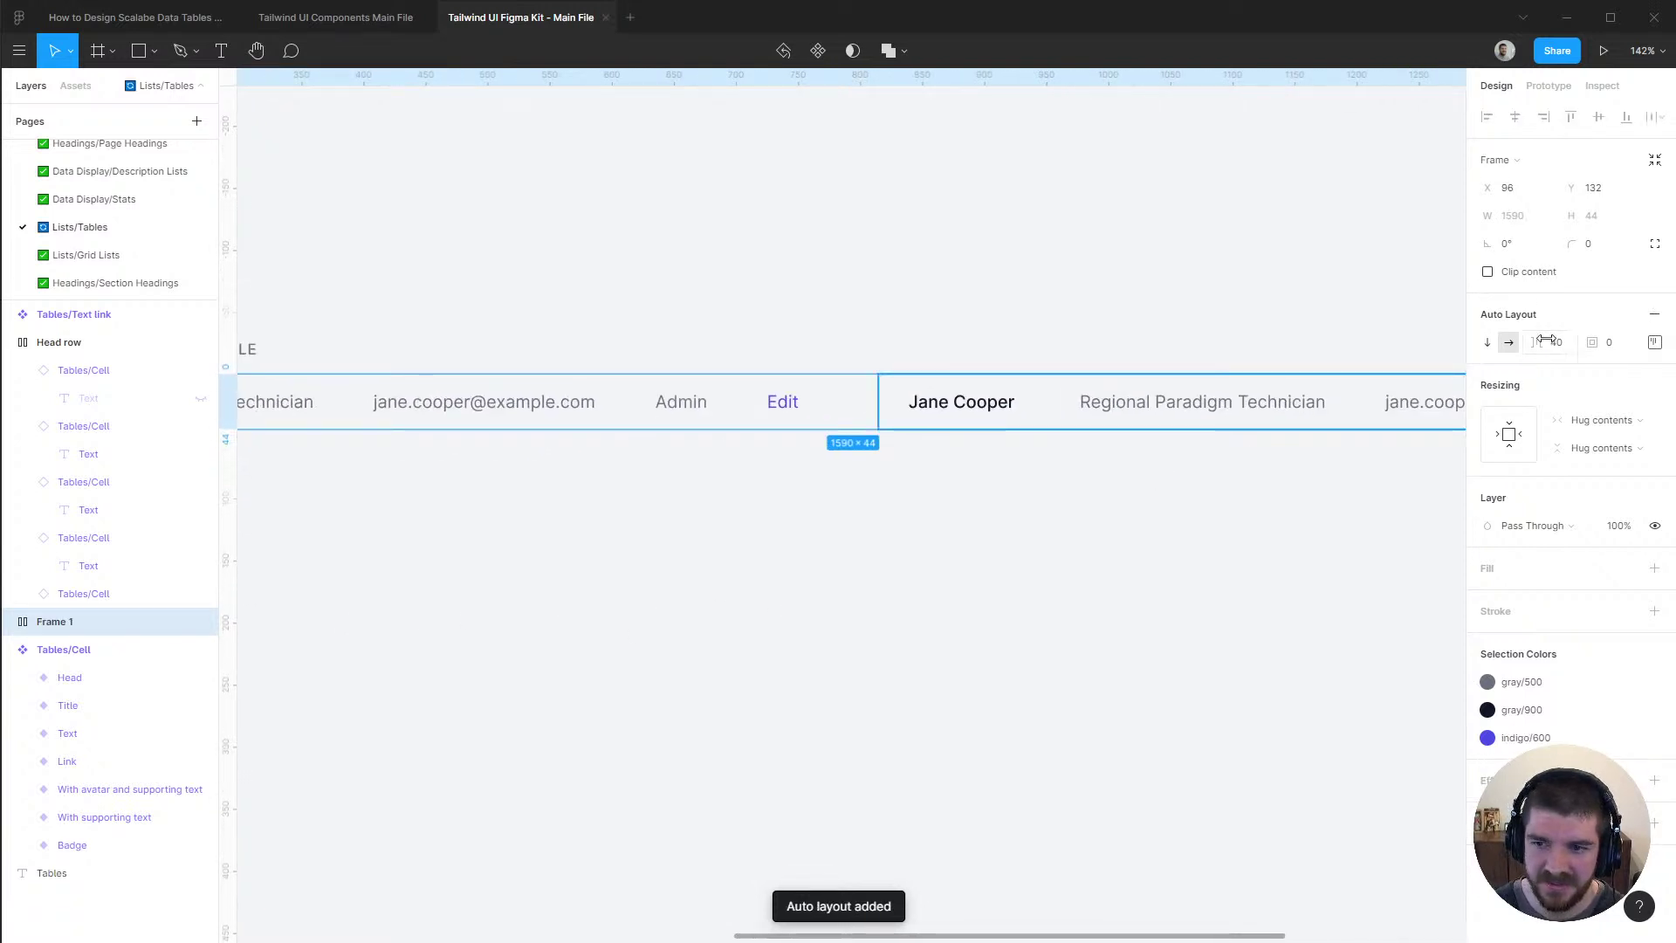
left_click(1487, 342)
type("0")
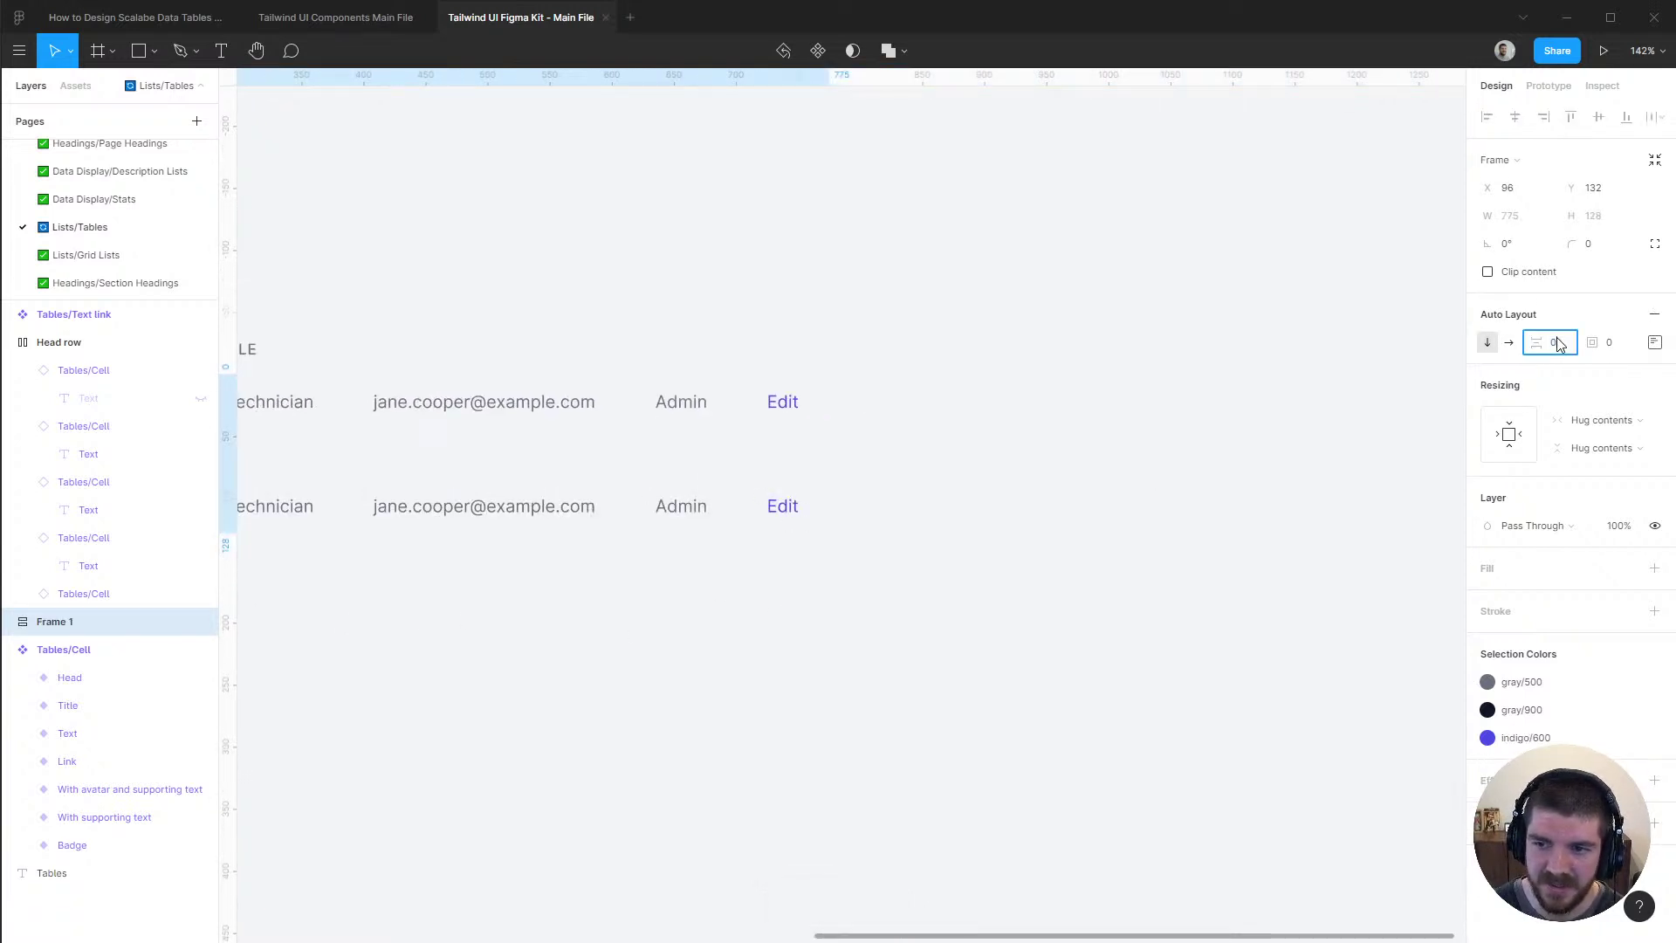
key("Return")
Rename the auto layout frame holding the two rows as Body
scroll(579, 666, "left", 5)
key("ctrl+r")
type("Body")
key("Return")
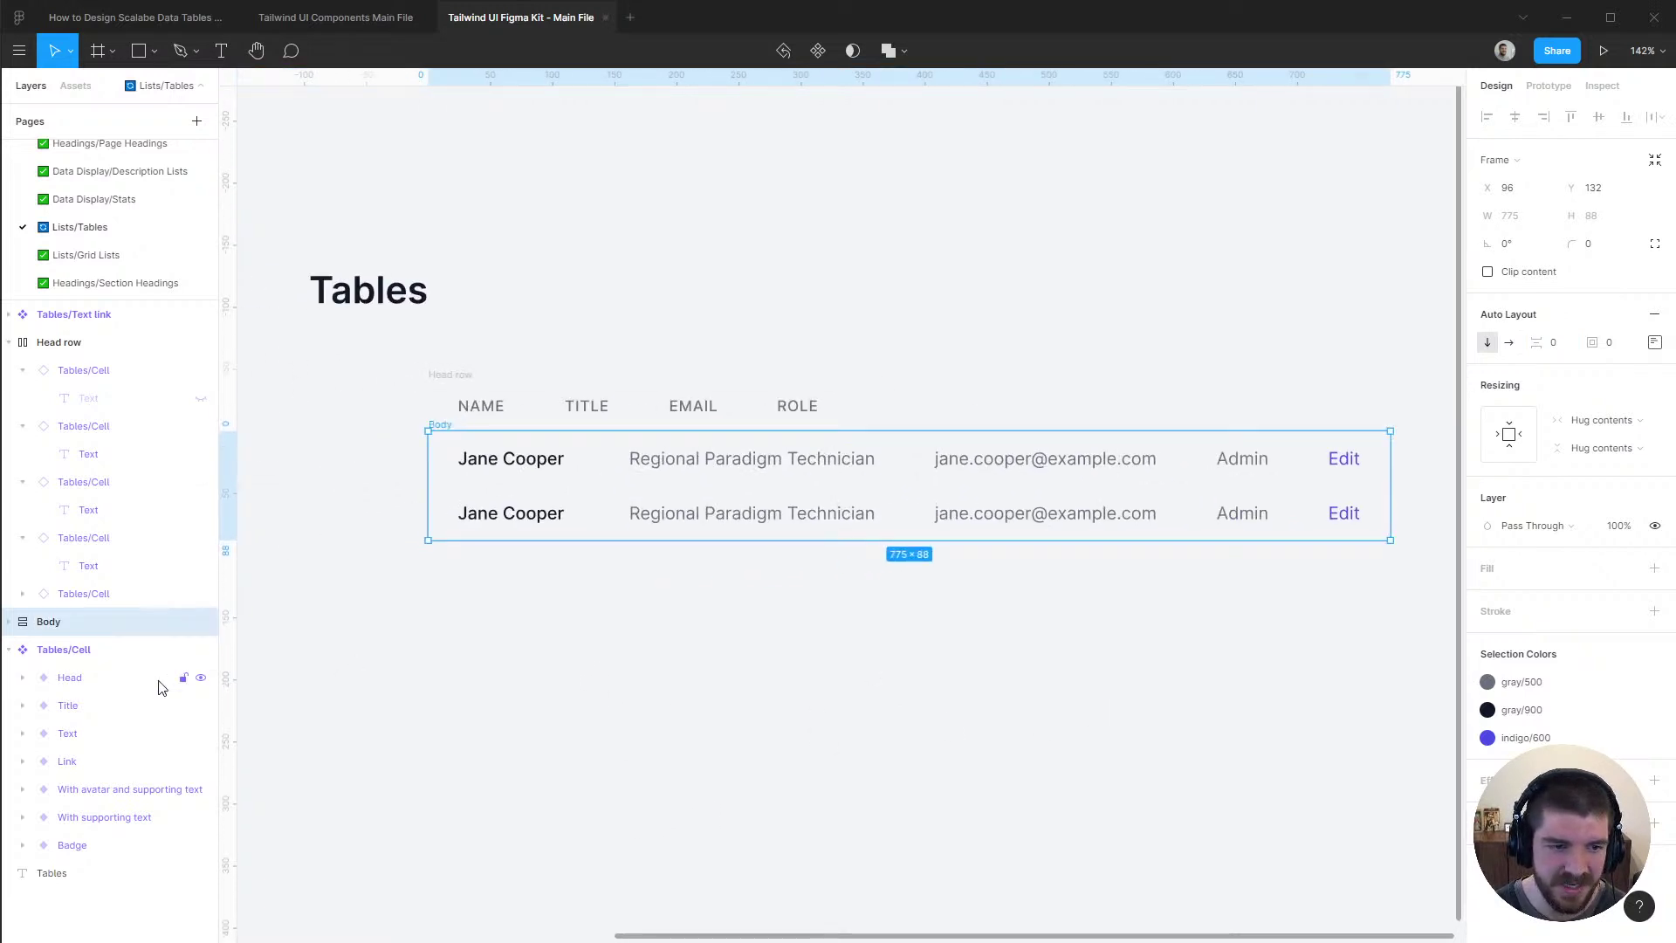
Wrap Head row and Body together in a vertical auto layout frame and name it Table
left_click(70, 343, "shift")
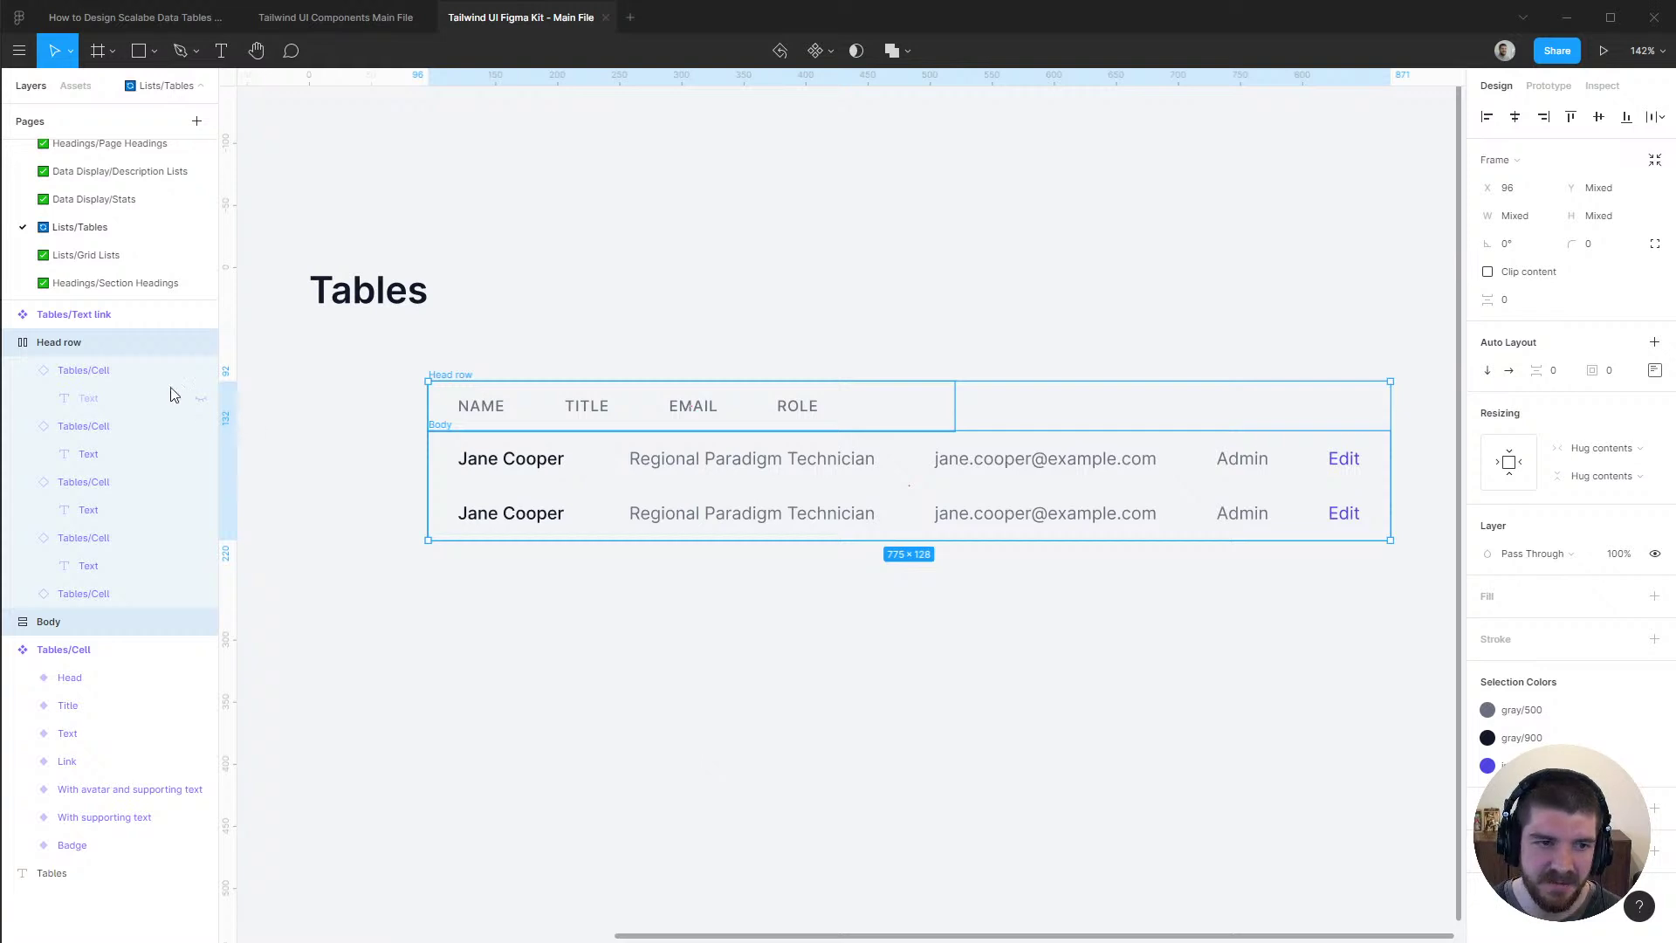
left_click(10, 621)
left_click(9, 622)
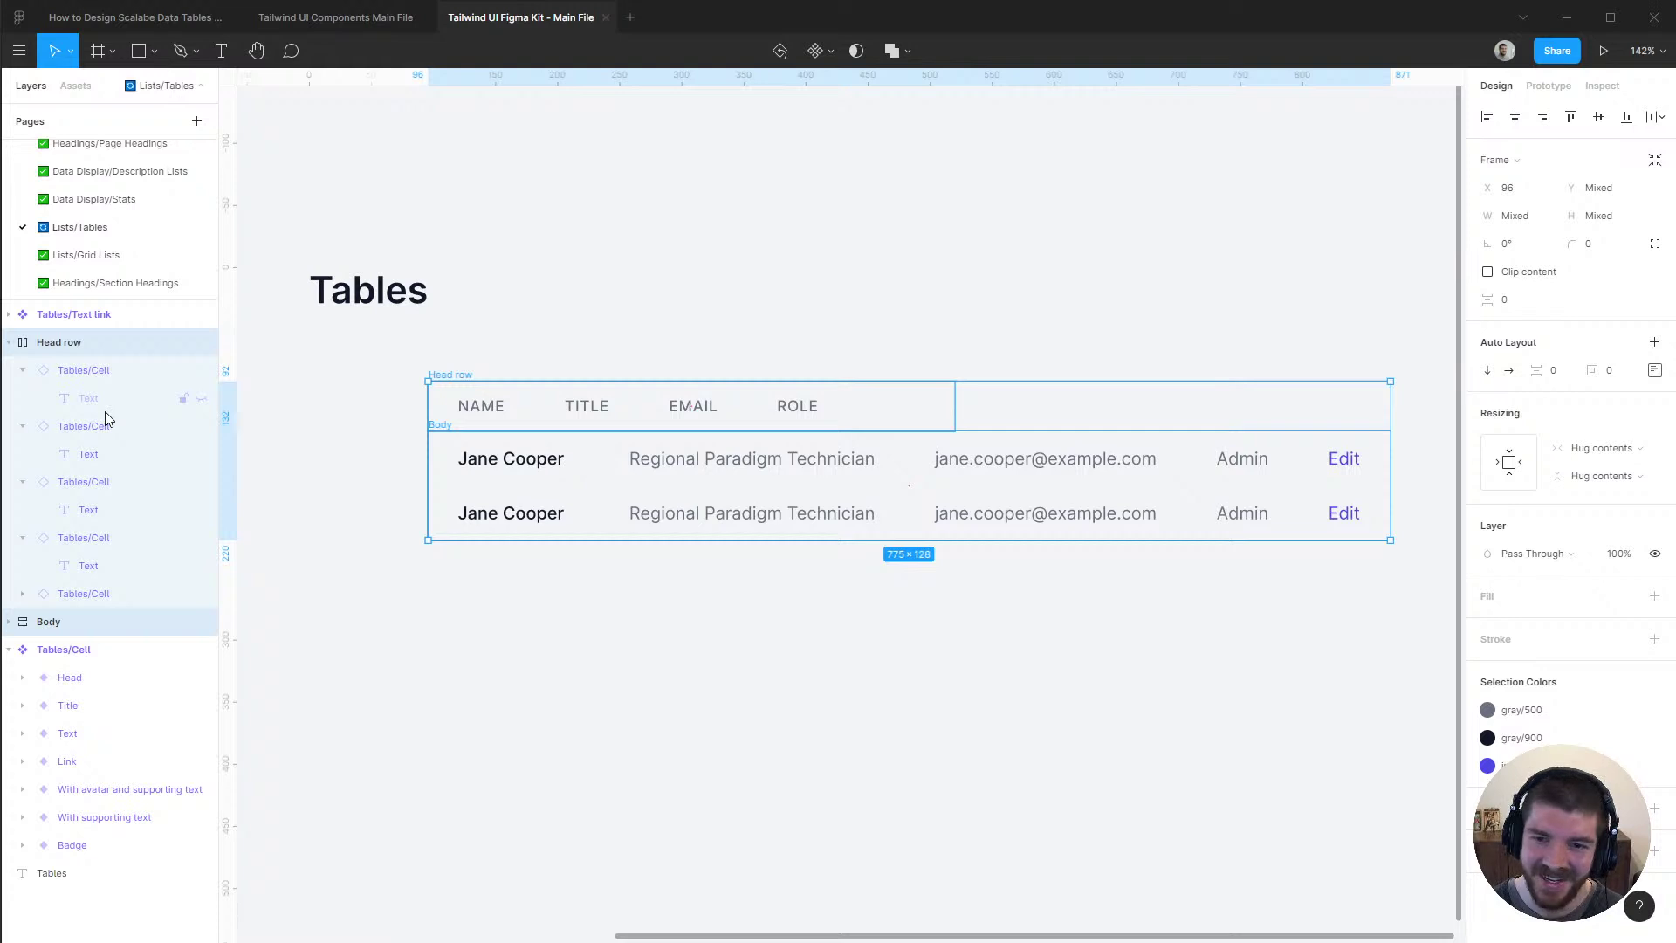
key("shift+a")
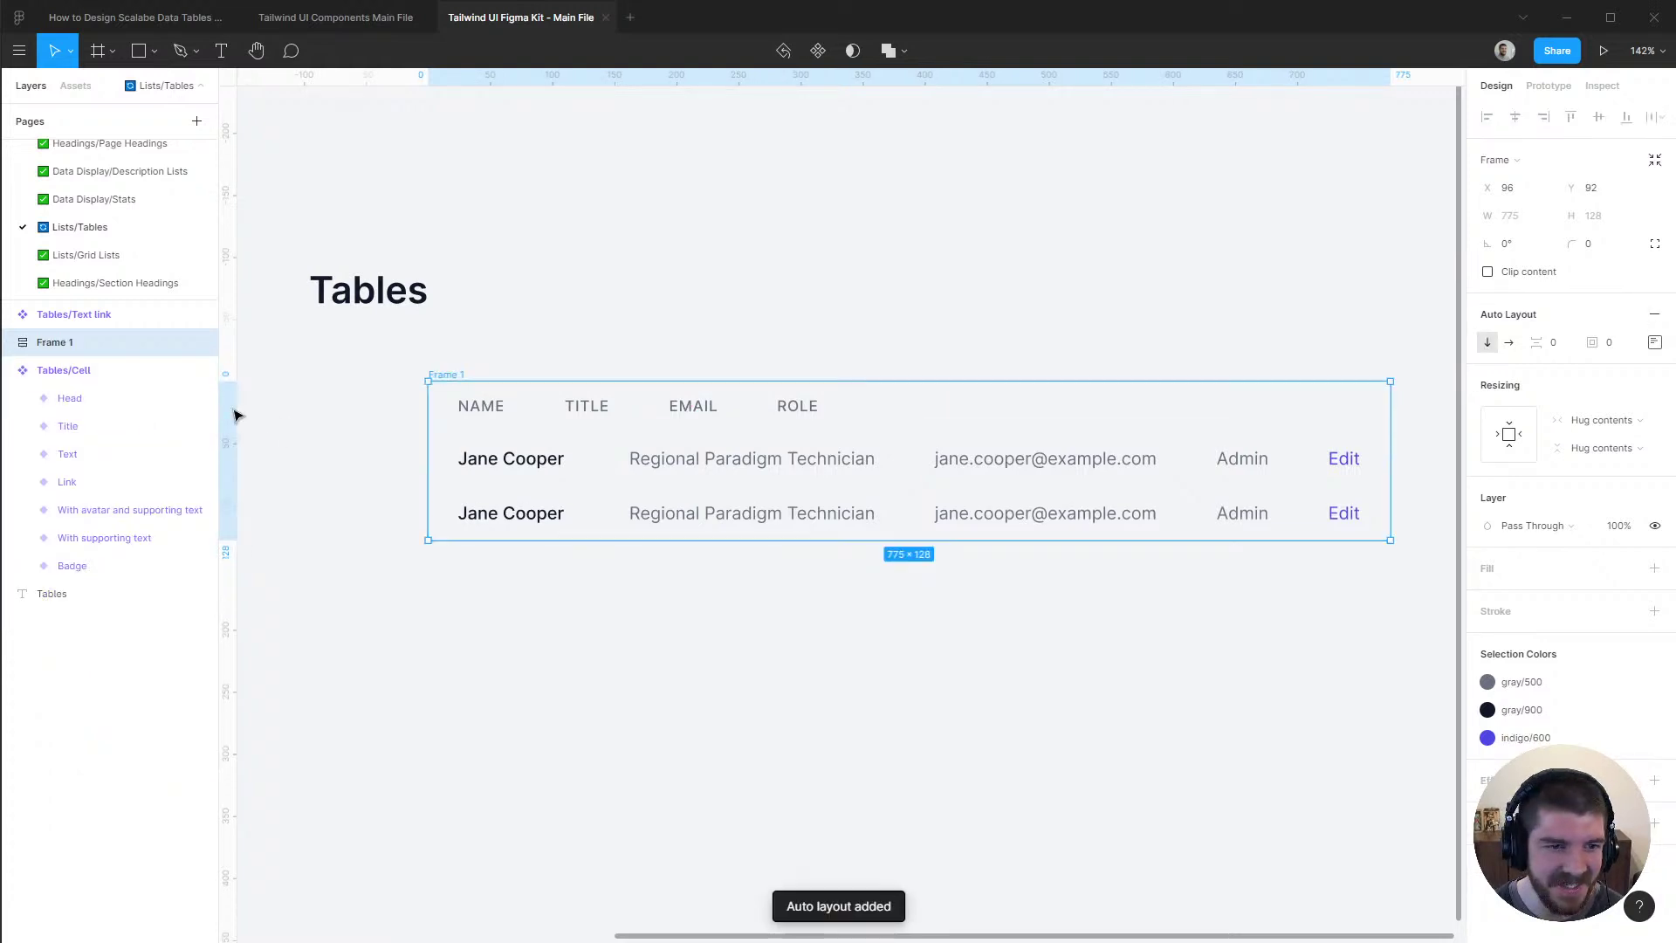
double_click(44, 343)
type("Table")
key("Return")
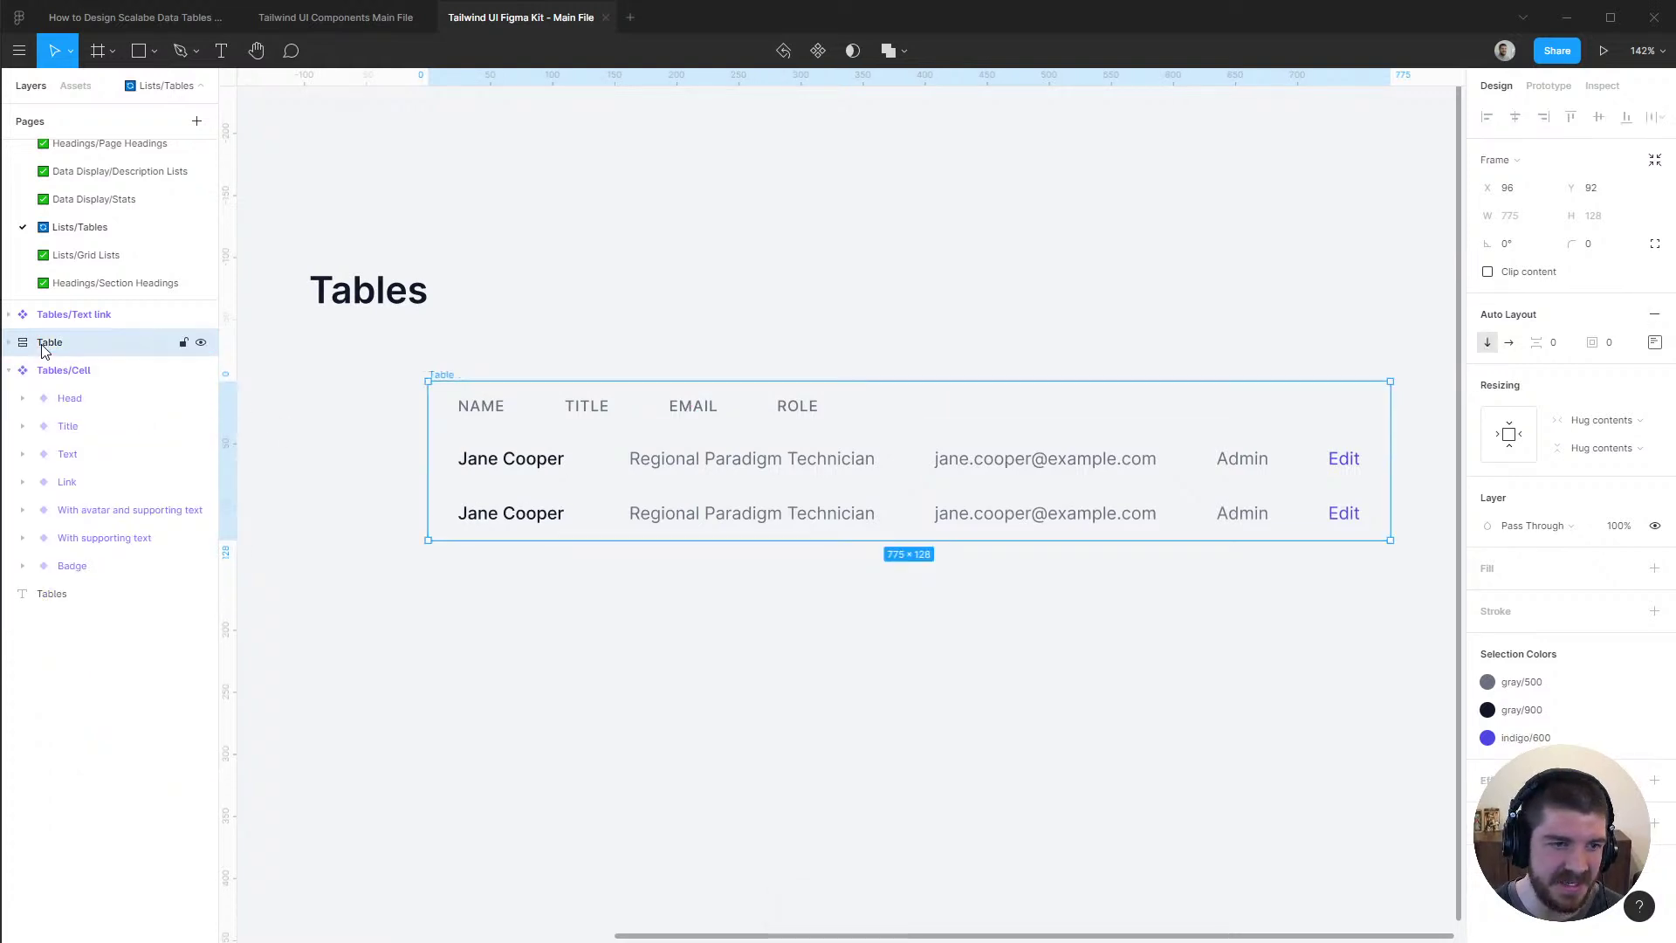
Set the horizontal resizing of Head row inside Table to Fill container
left_click(10, 343)
left_click(87, 399)
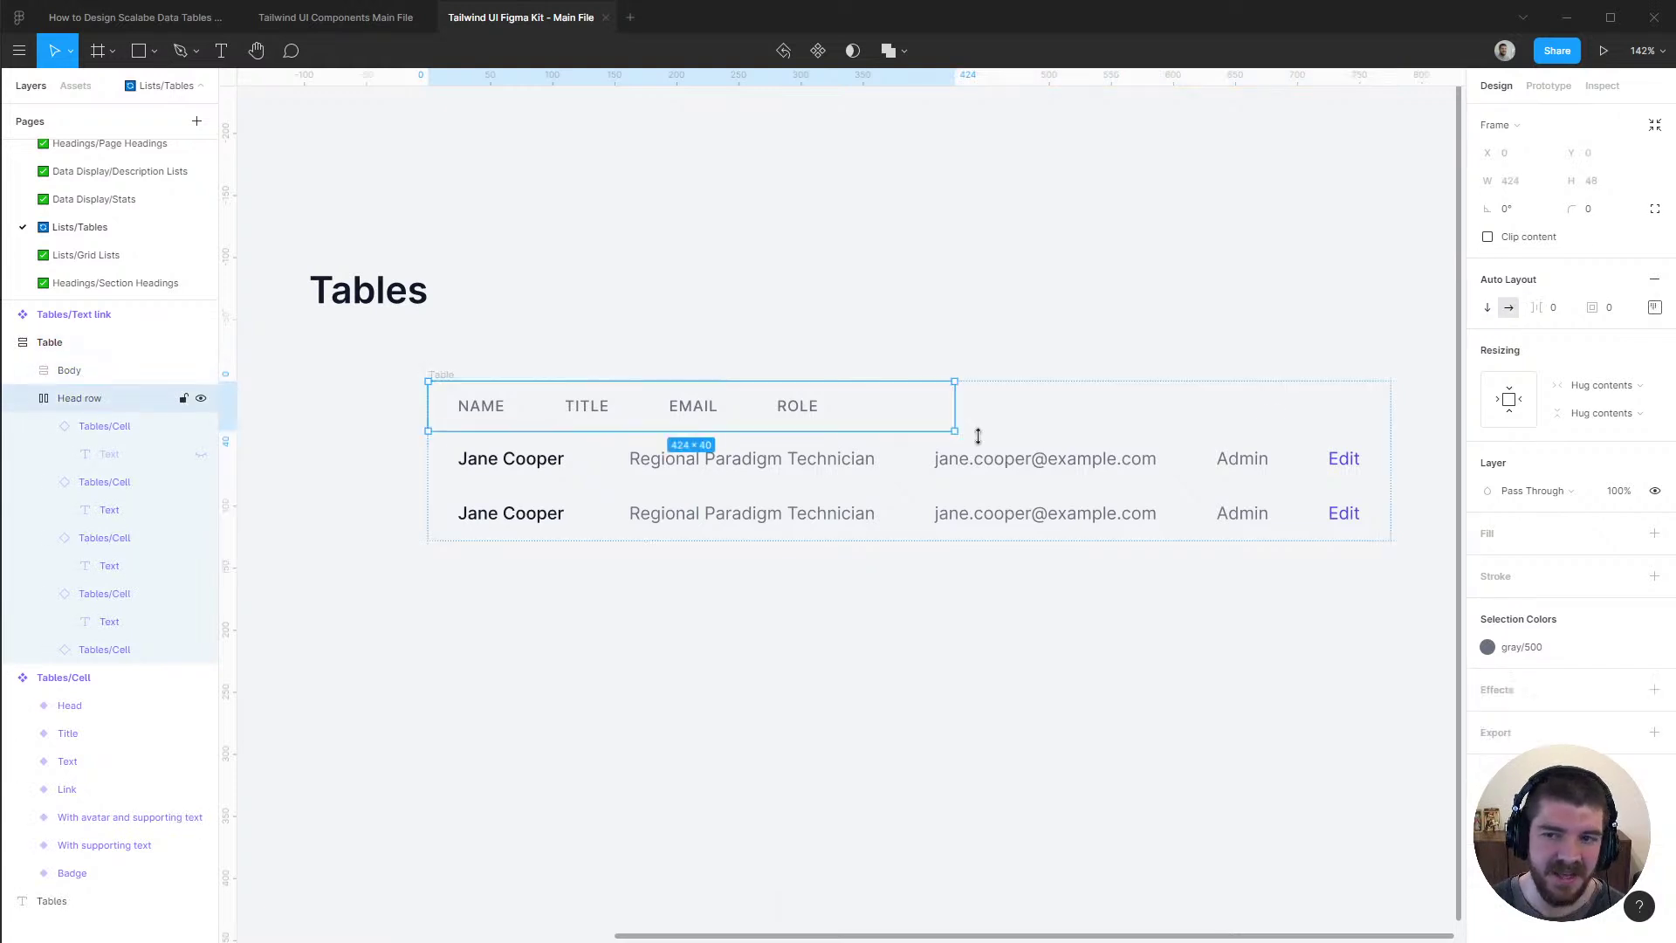
left_click(1601, 385)
left_click(1608, 404)
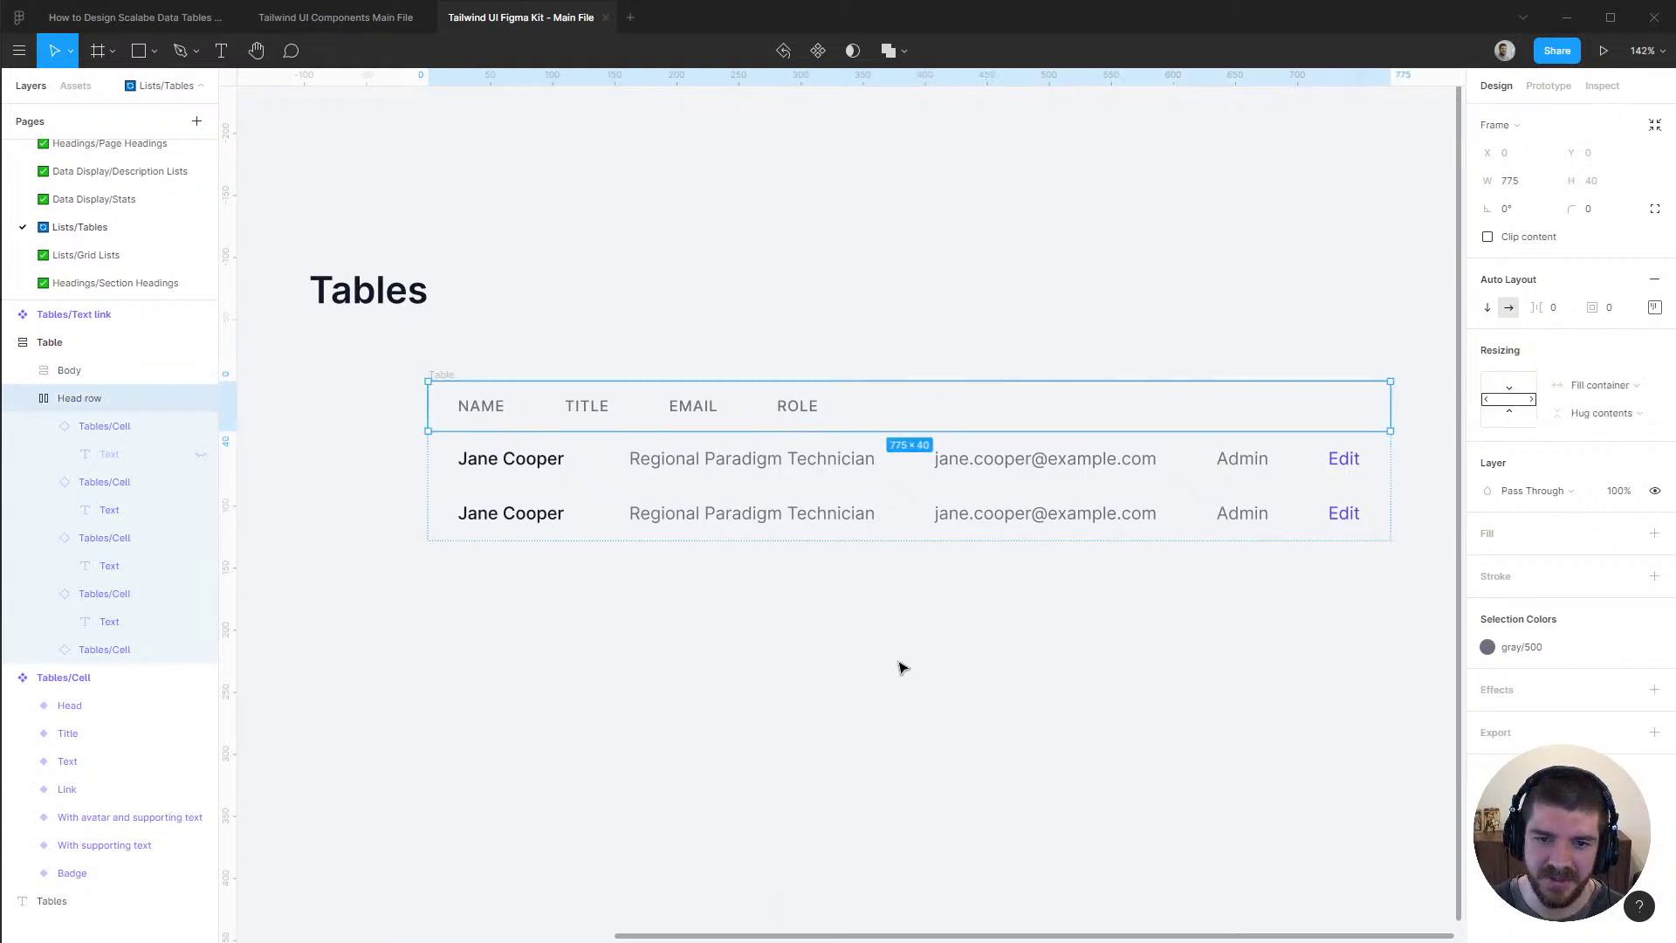
Set the horizontal resizing of all five header cells to Fill container
left_click(104, 426)
left_click(105, 650, "shift")
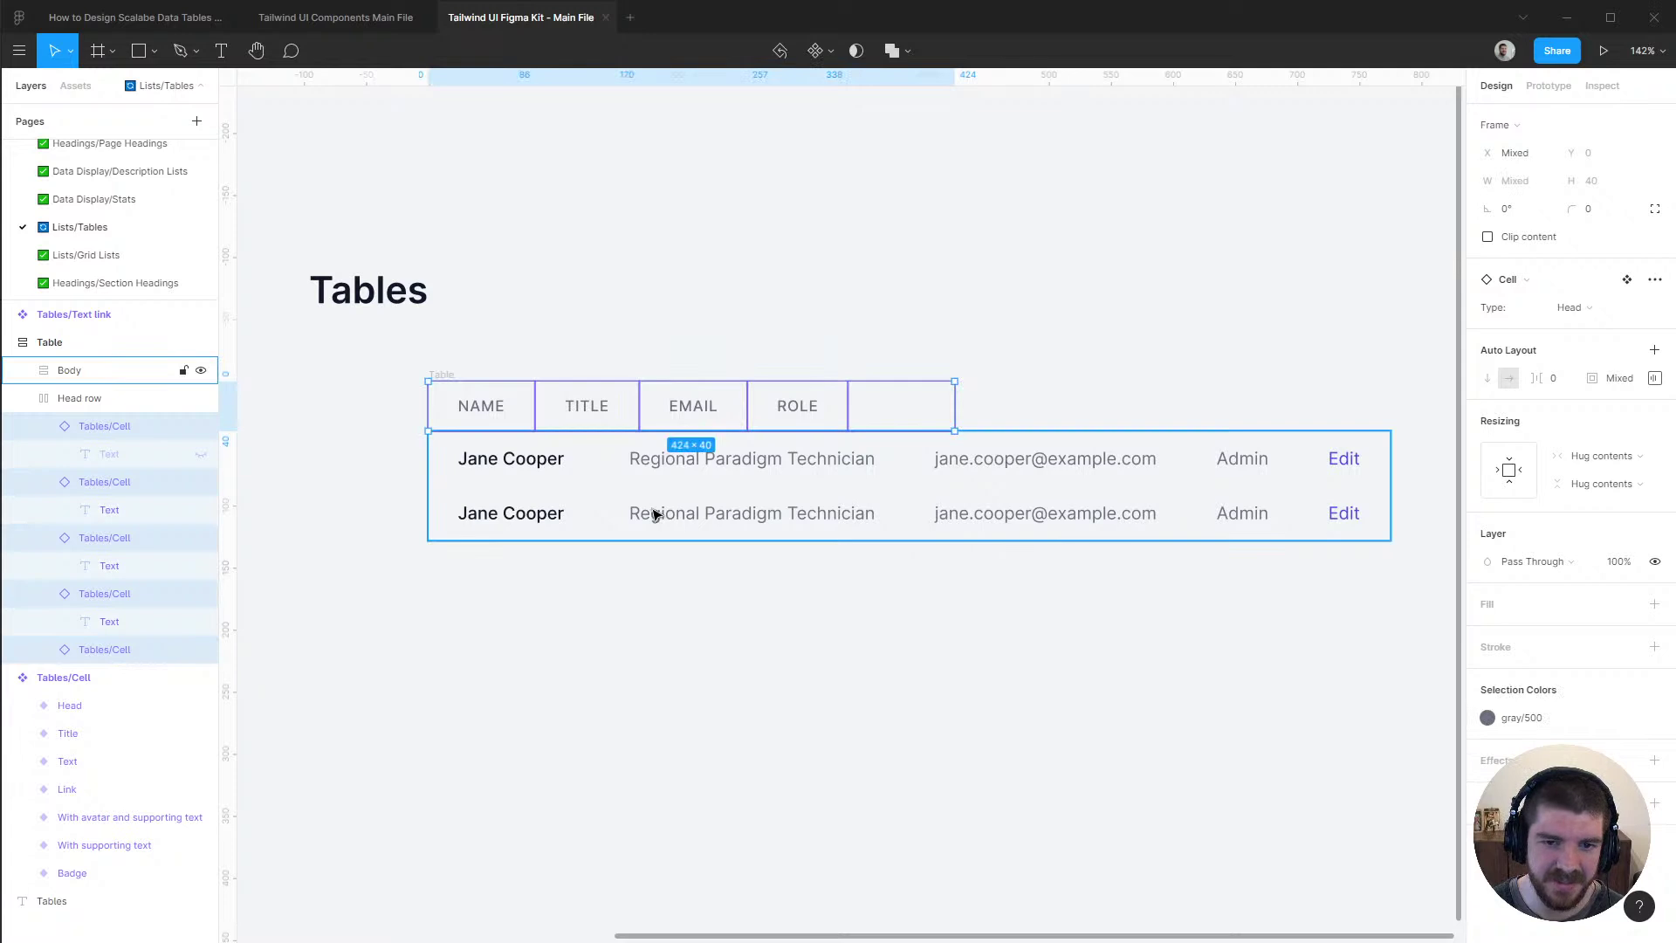
left_click(1648, 458)
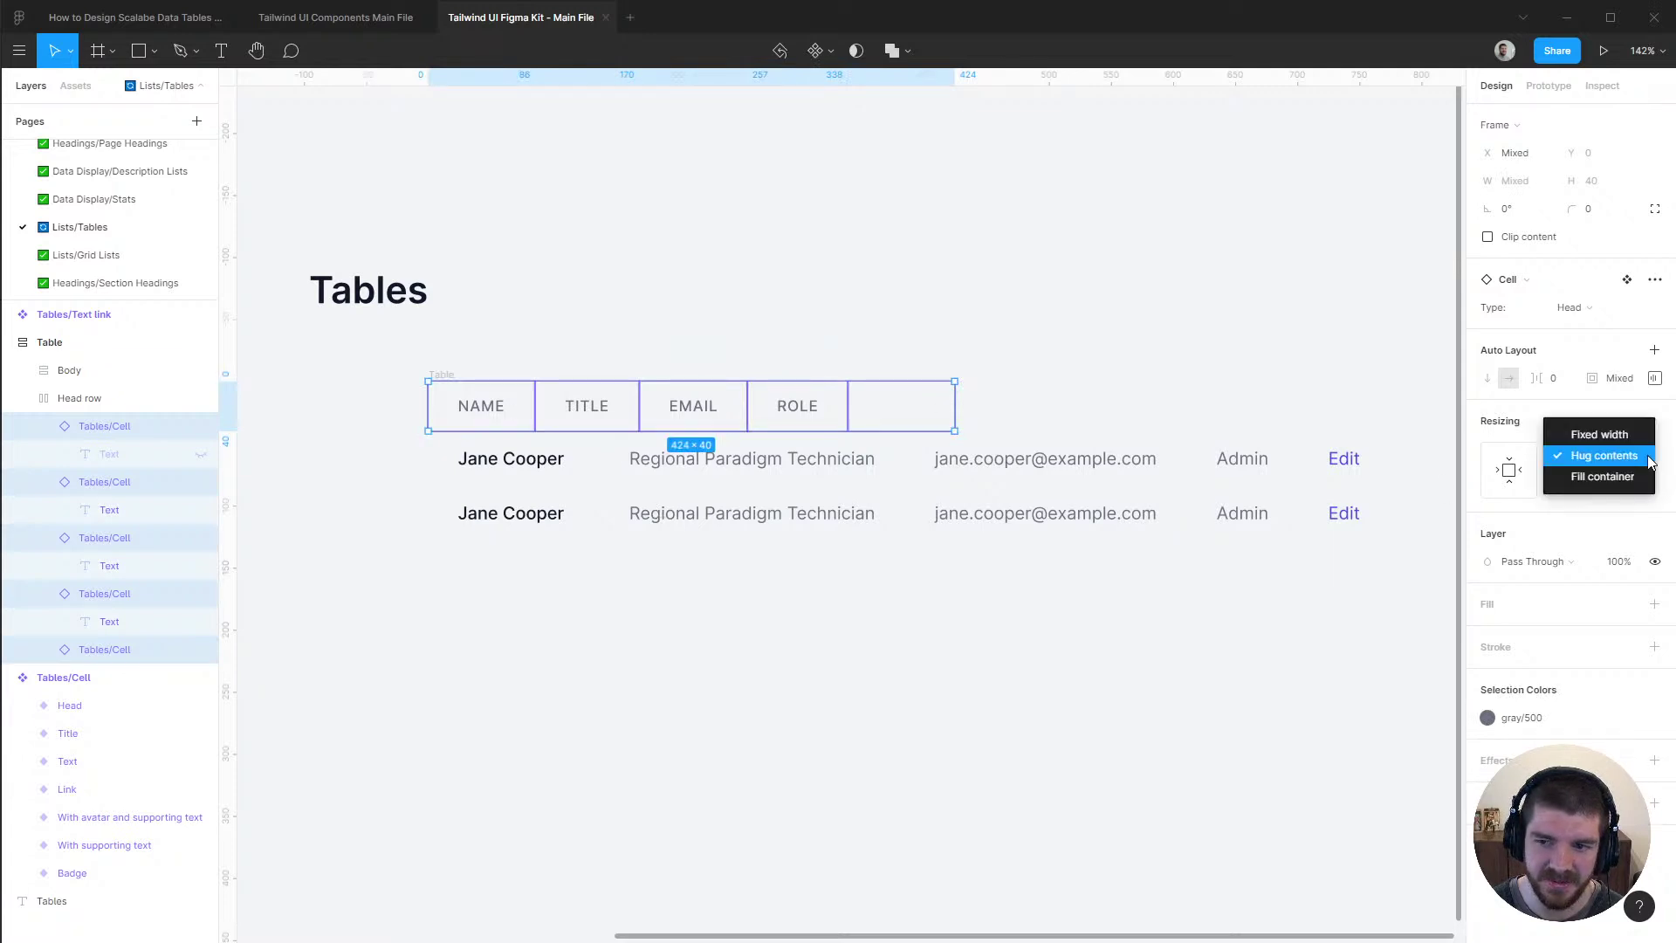
left_click(1619, 477)
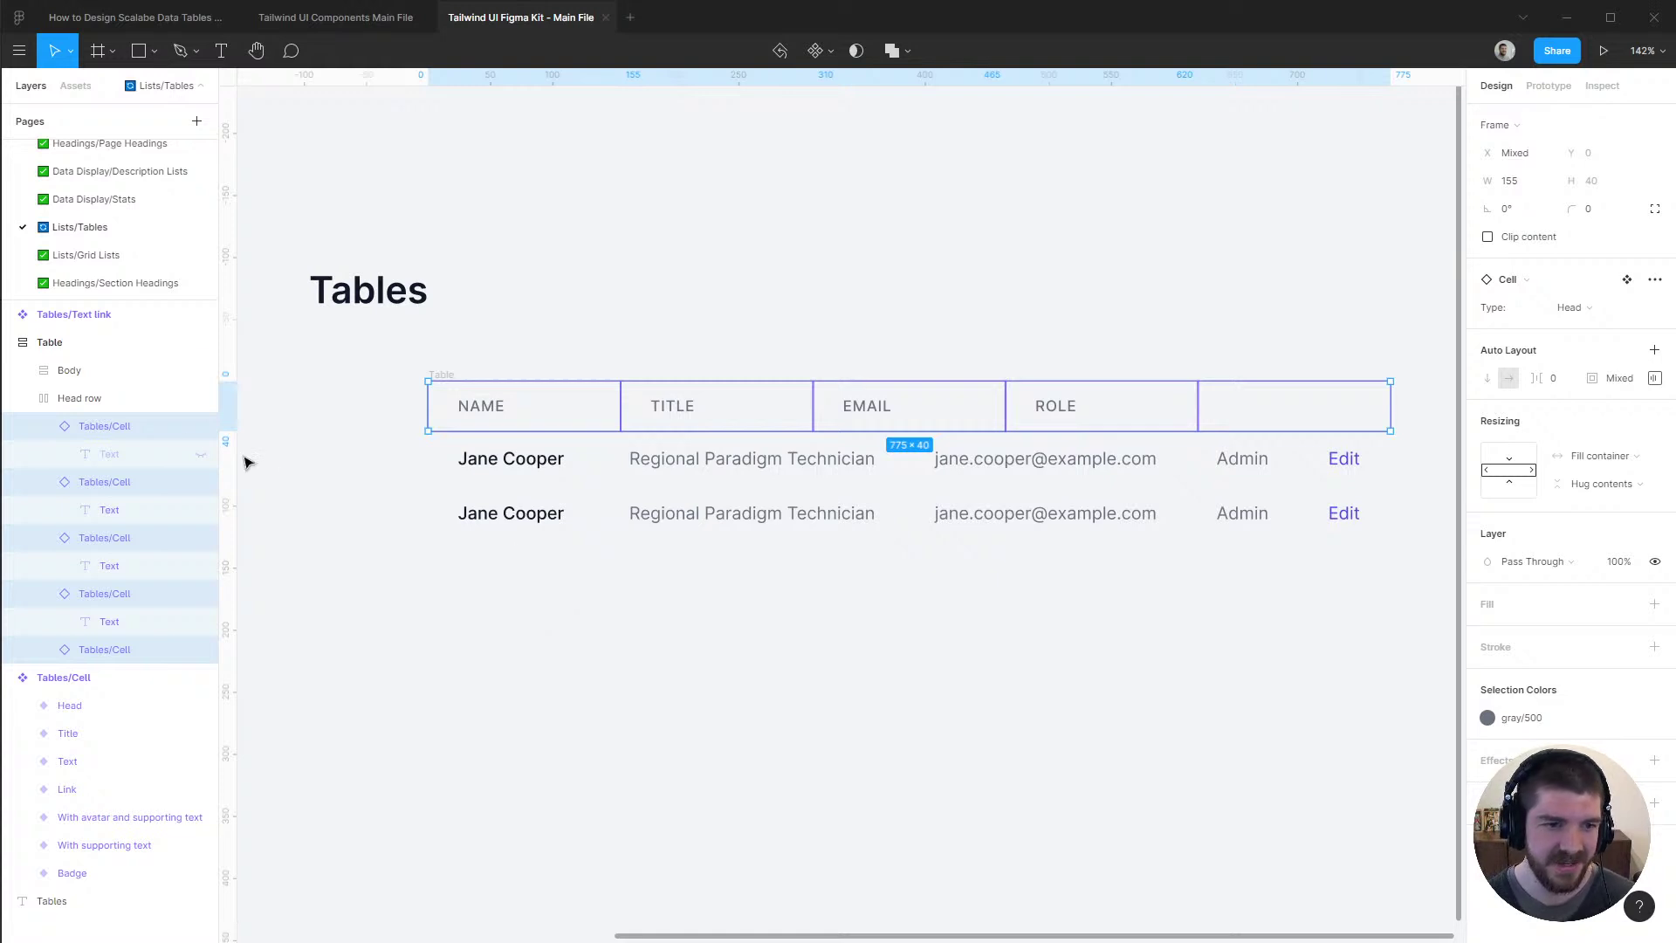
Try narrowing the Table frame to a width of 767 and undo the resize
left_click(1140, 385)
mouse_move(1391, 434)
left_mouse_down()
mouse_move(1115, 434)
mouse_move(1415, 434)
mouse_move(1060, 426)
mouse_move(1381, 434)
left_mouse_up()
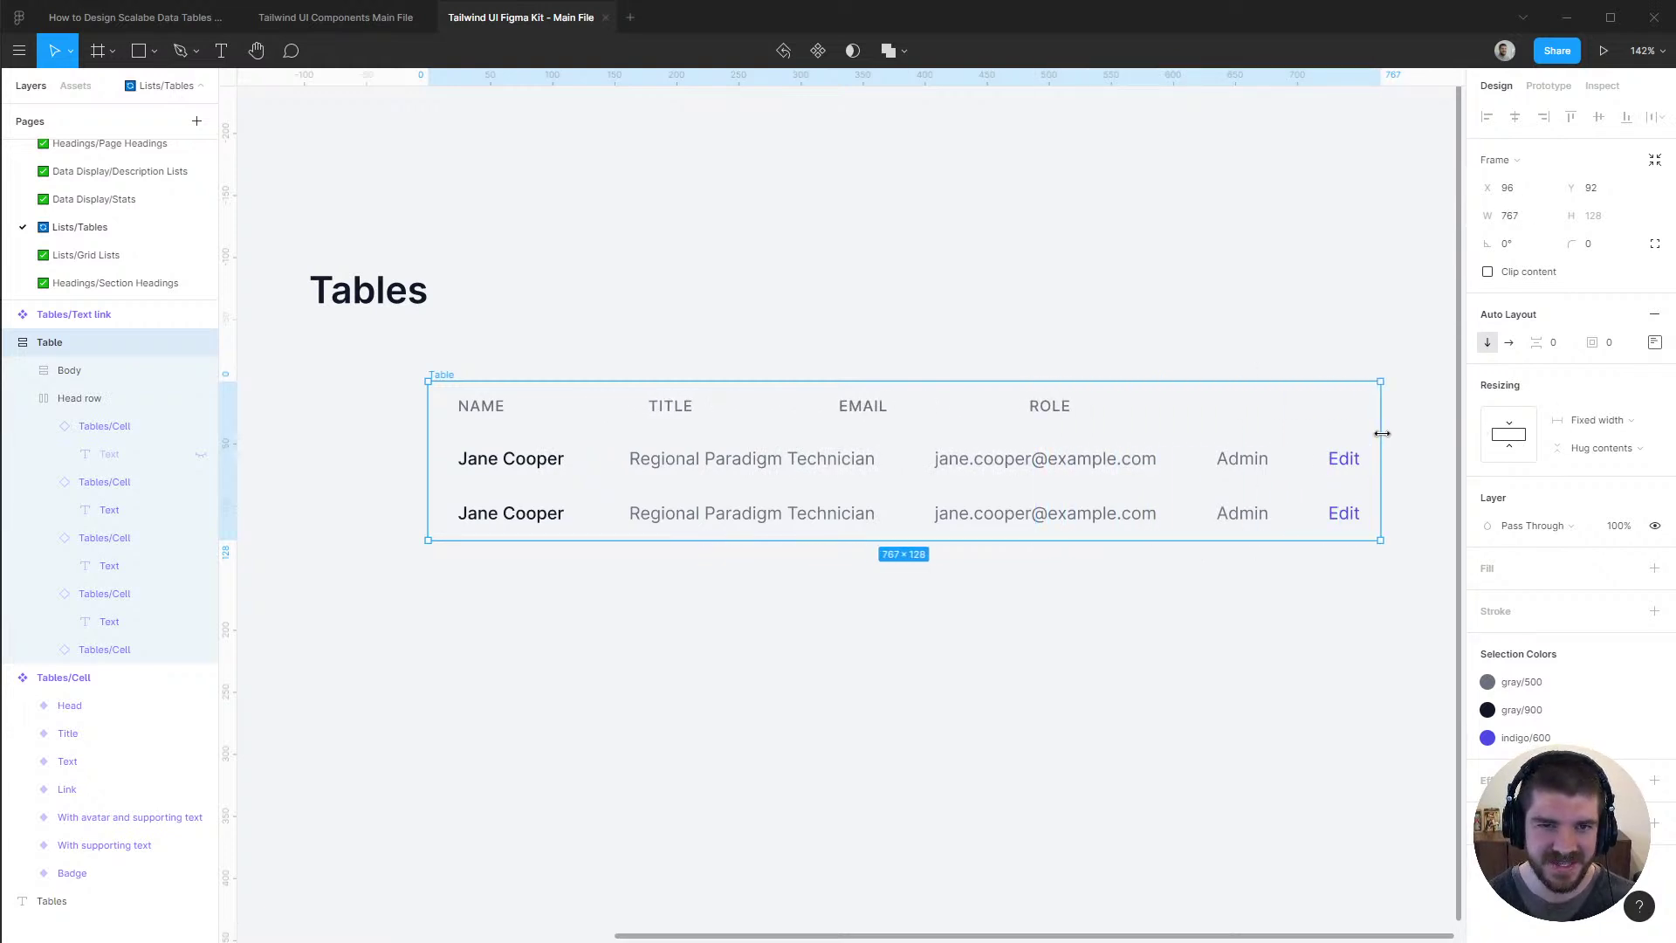
key("ctrl+z")
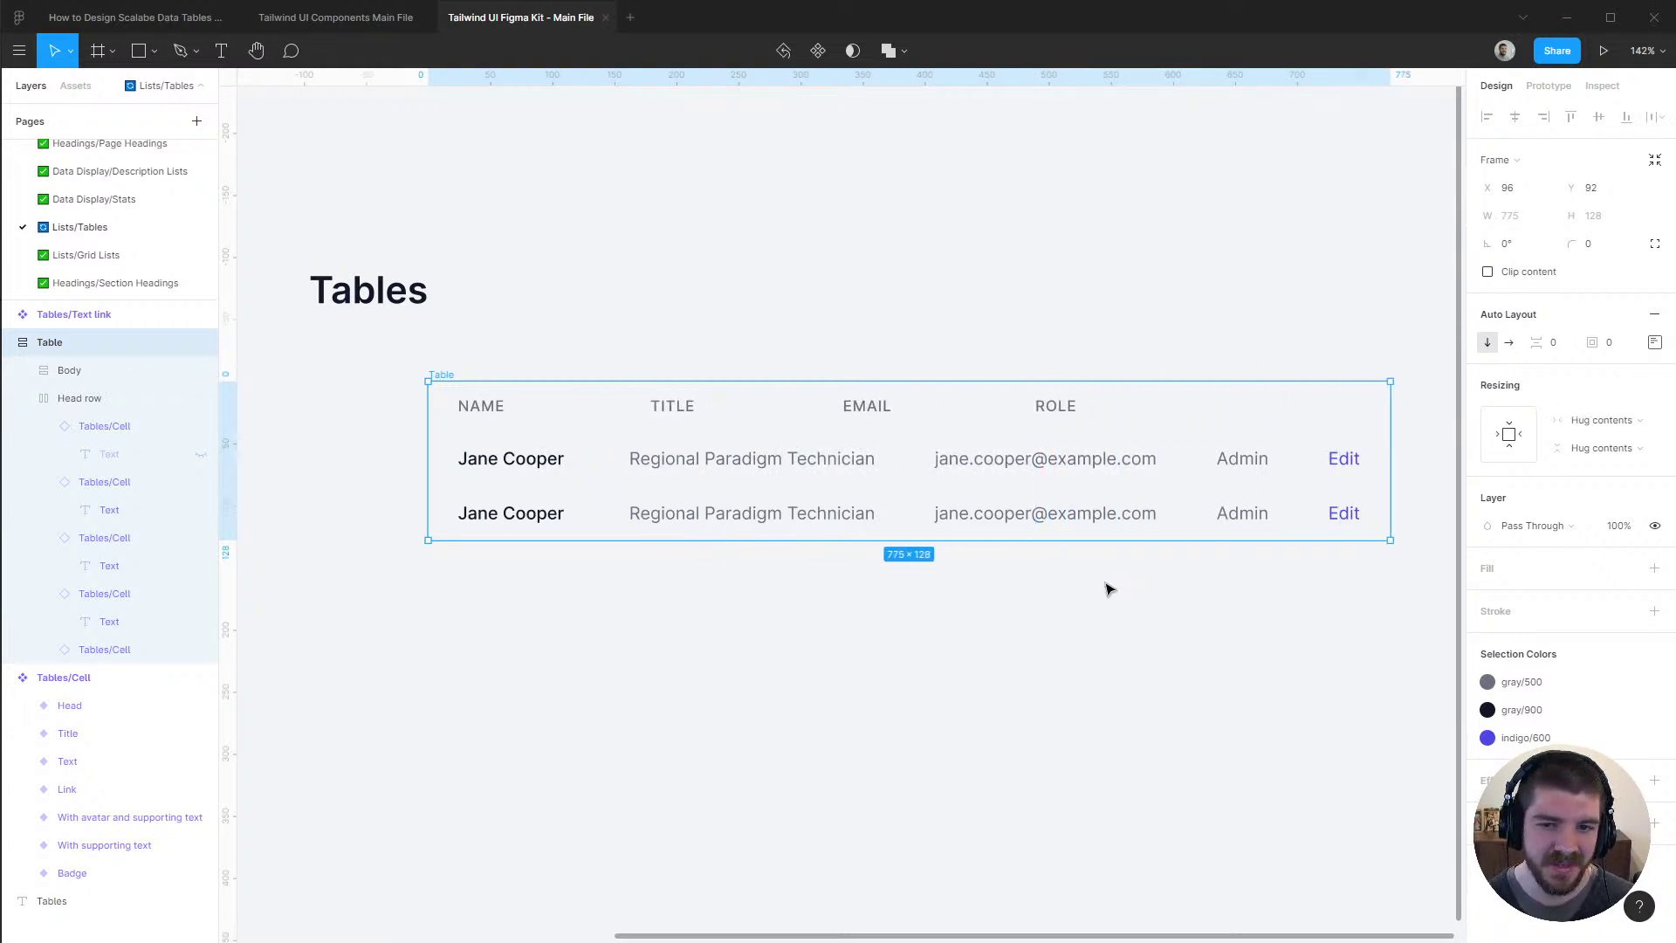
Examine the two Row frames inside Body and the cells nested in them
left_click(81, 373)
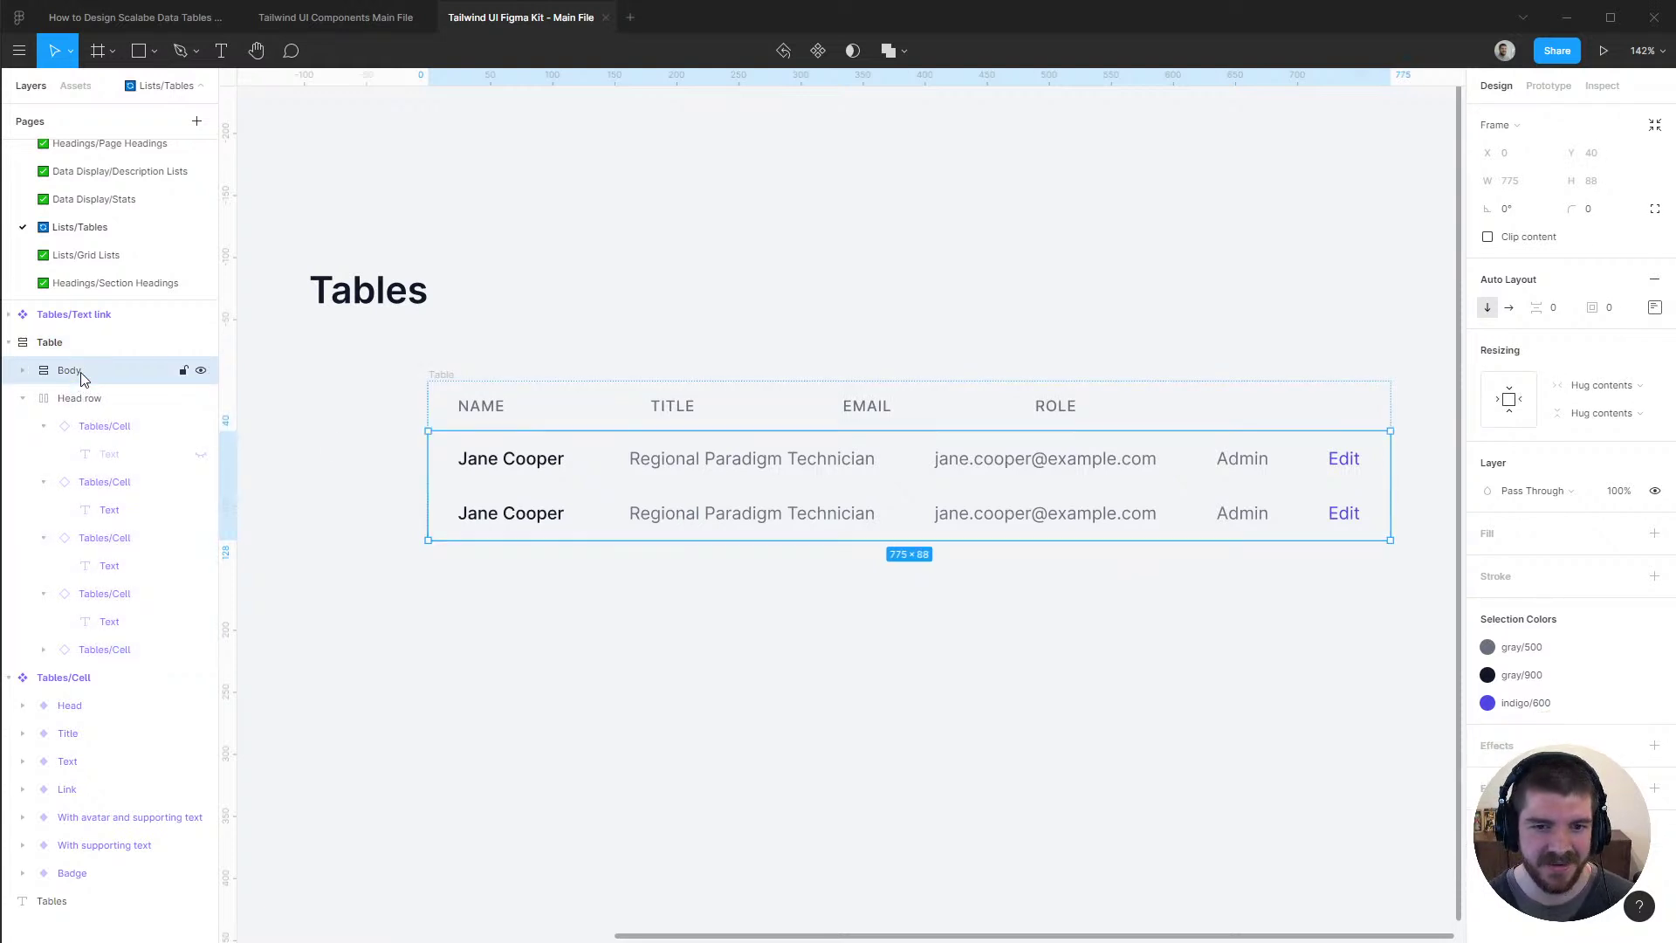
left_click(24, 371)
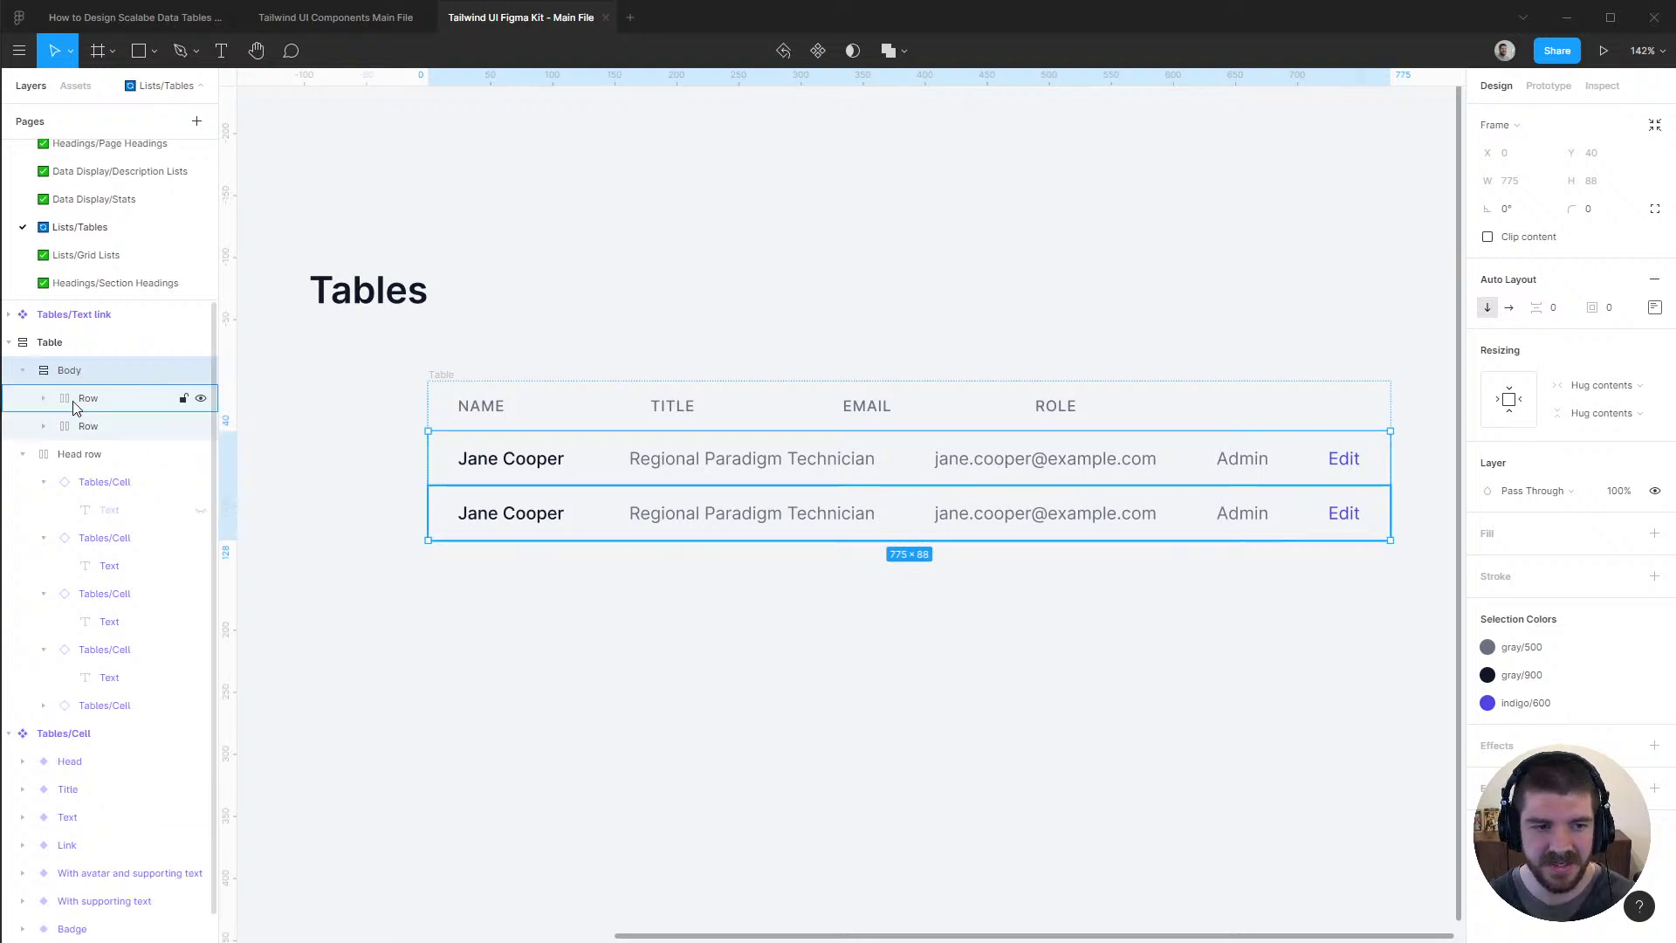
left_click(75, 400)
left_click(43, 398)
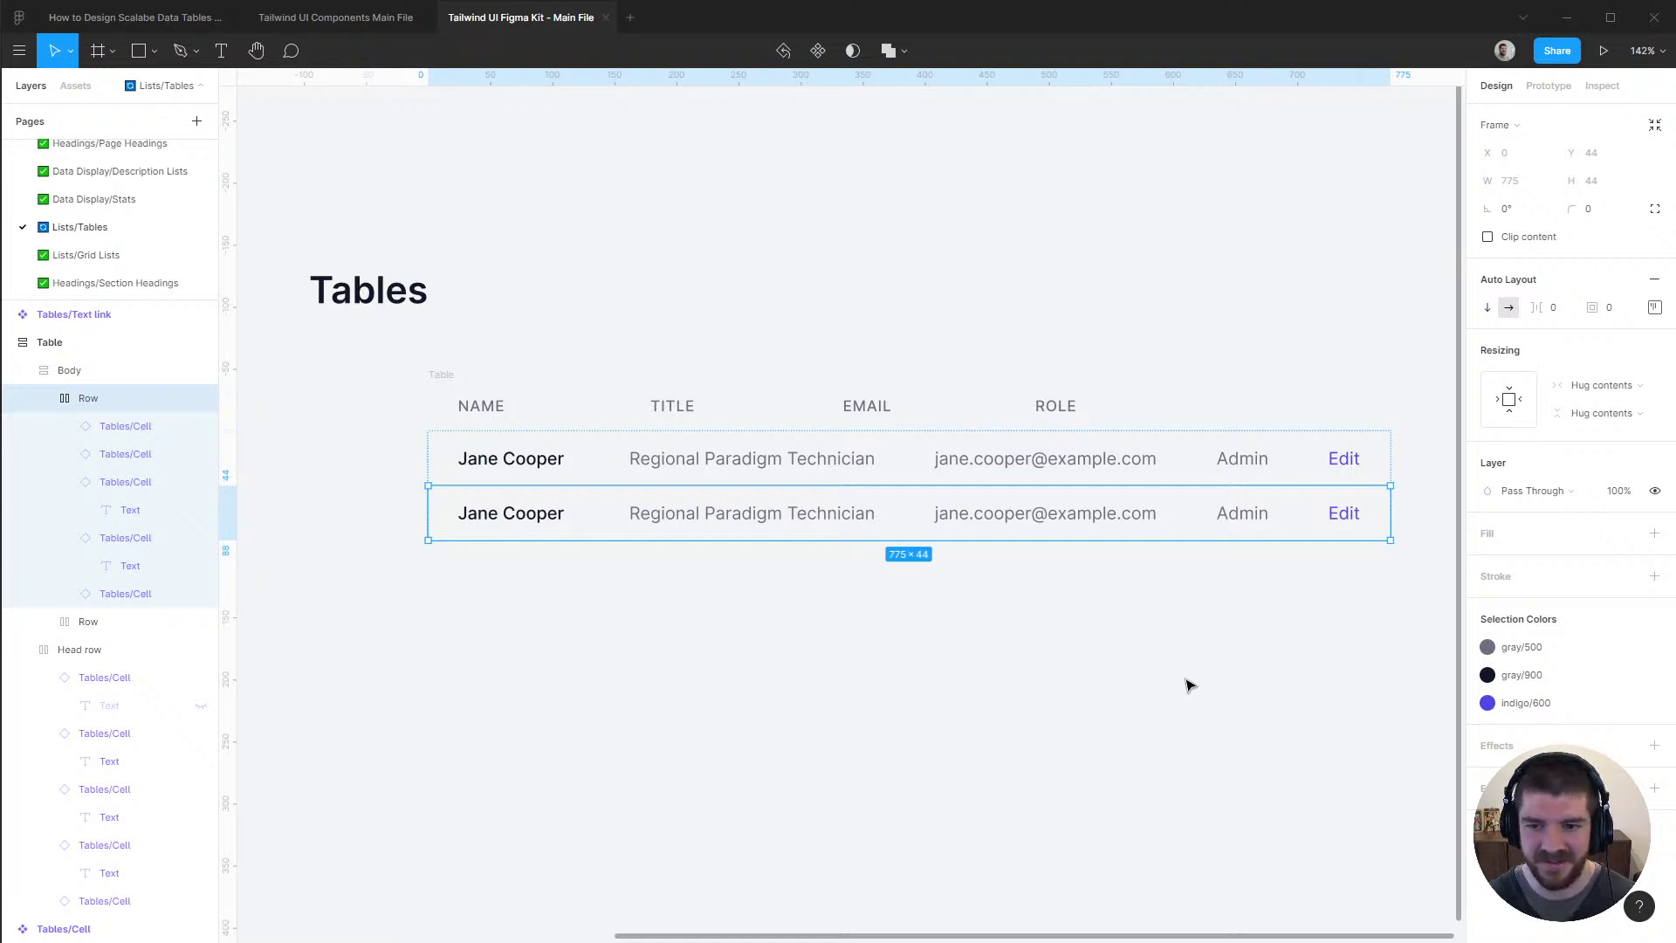
left_click_drag(733, 513, 711, 457)
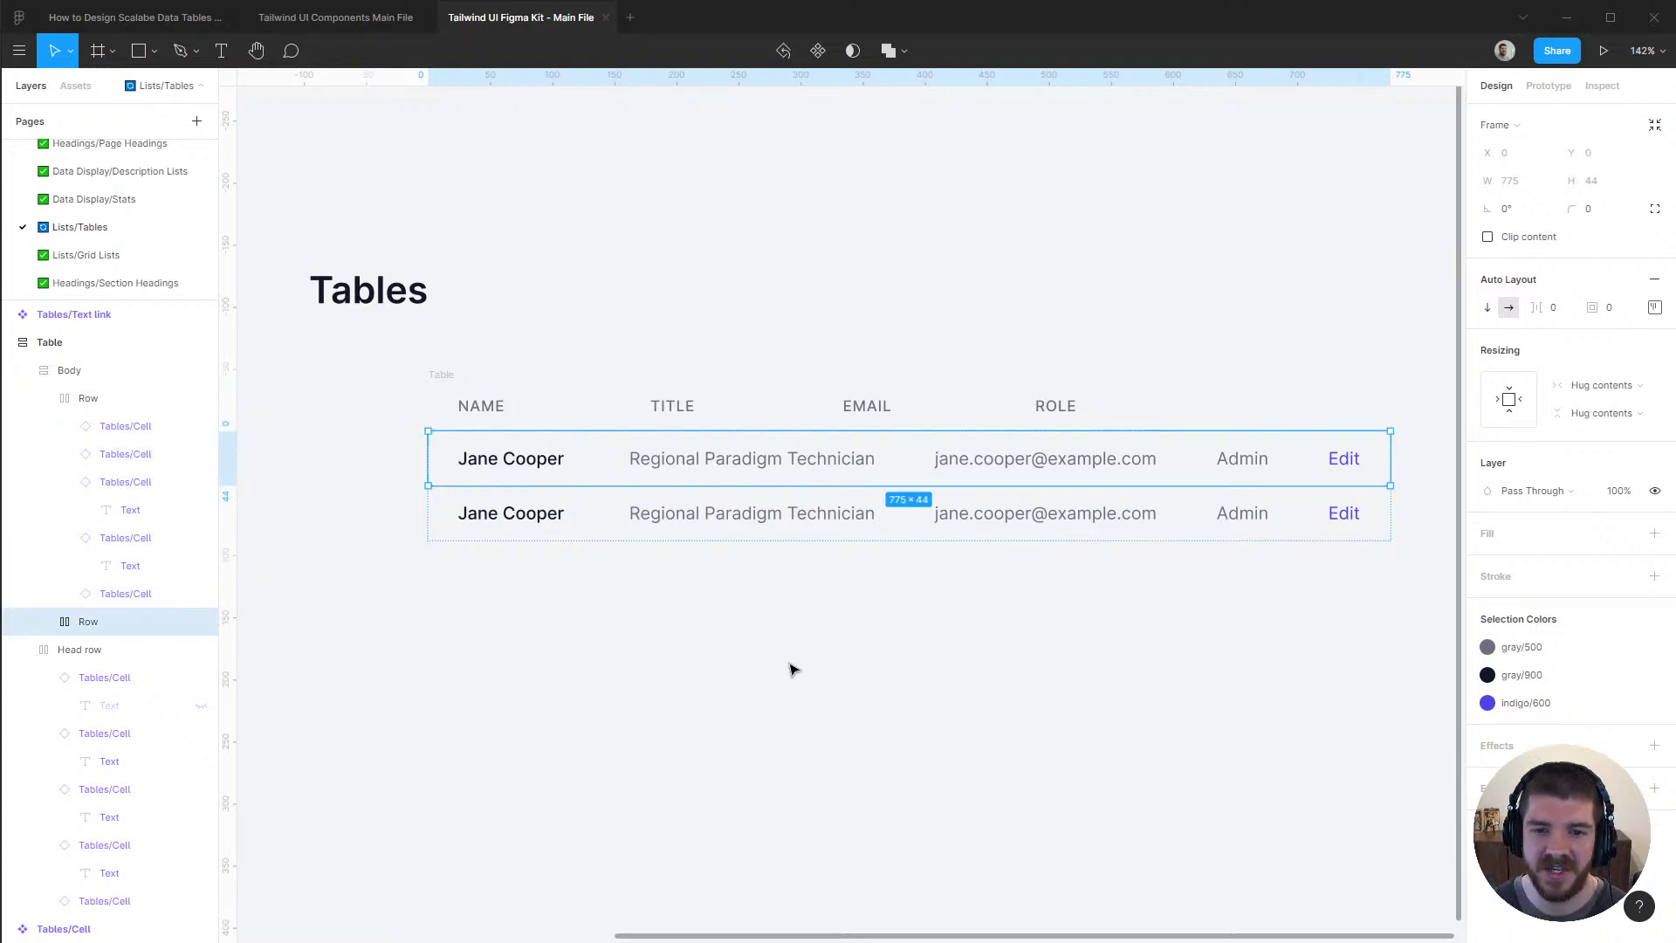
Switch to the browser, inspect the HTML of the first row's Title cell in the striped table, and return to Figma
key("alt+Tab")
right_click(572, 172)
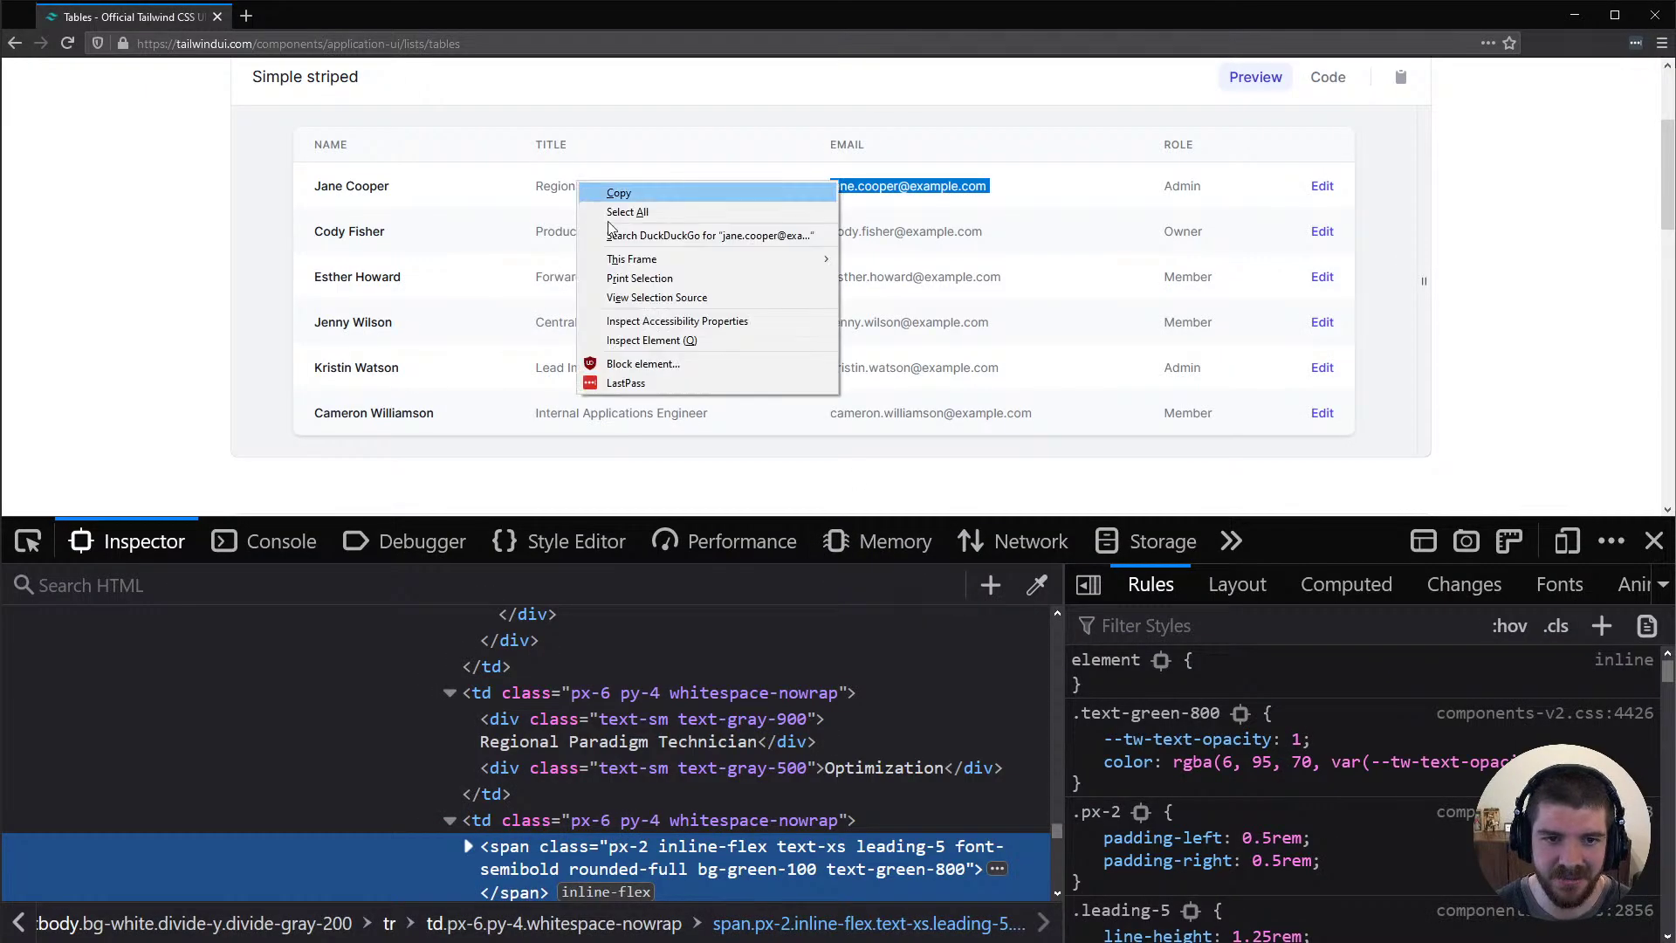
left_click(677, 347)
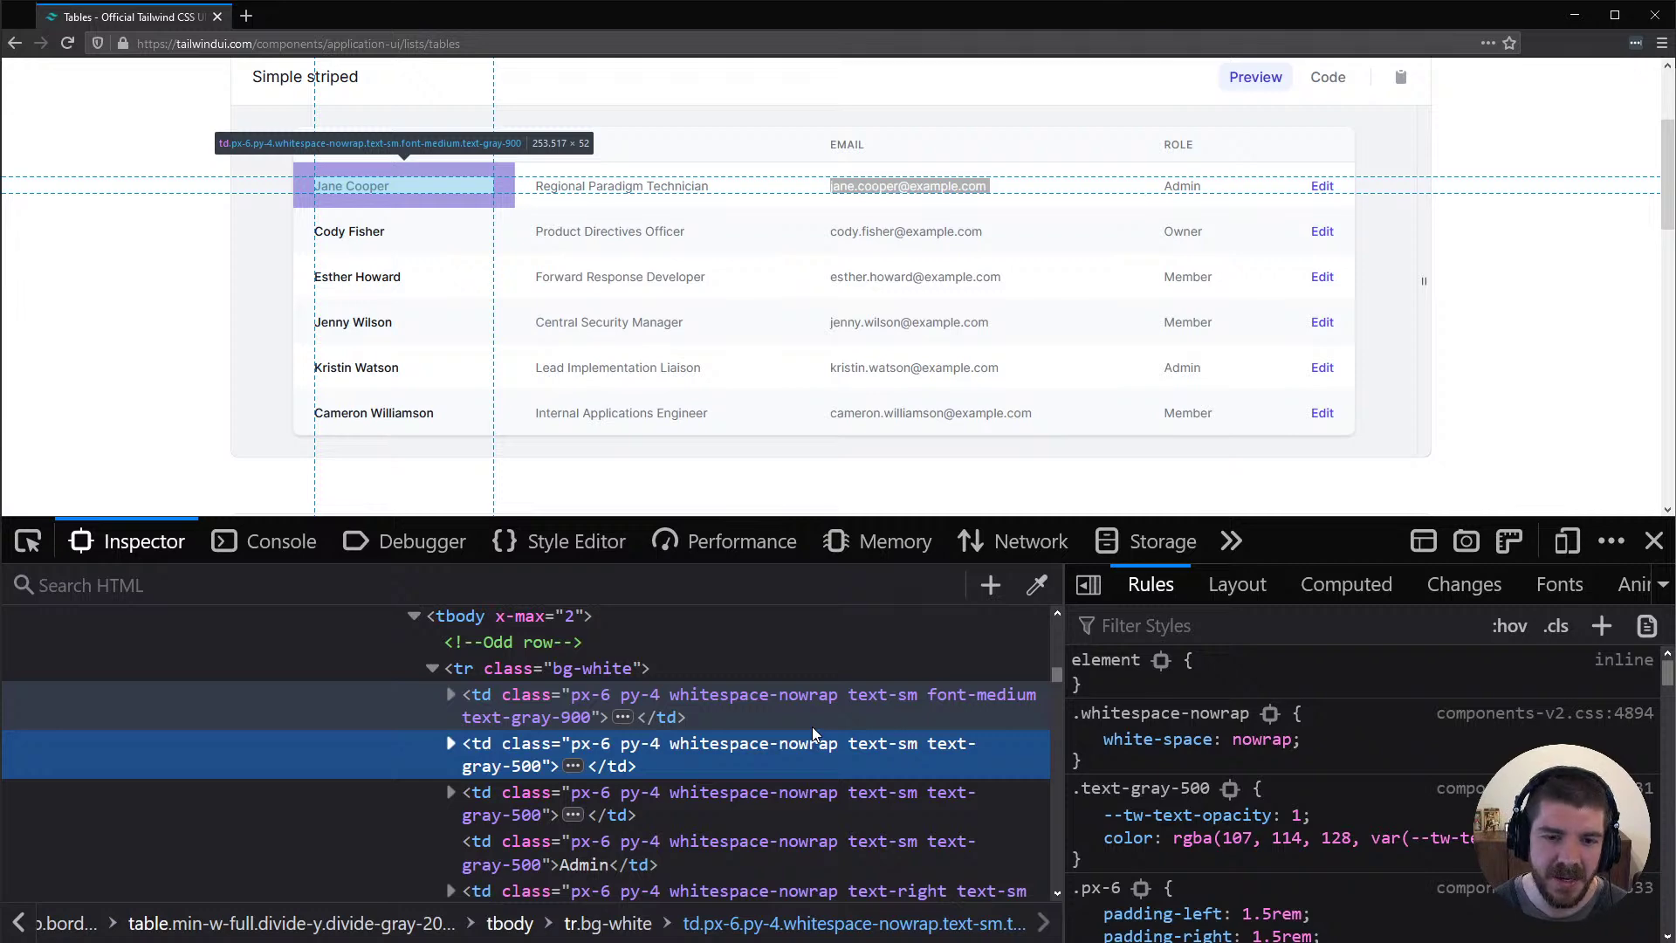
key("alt+Tab")
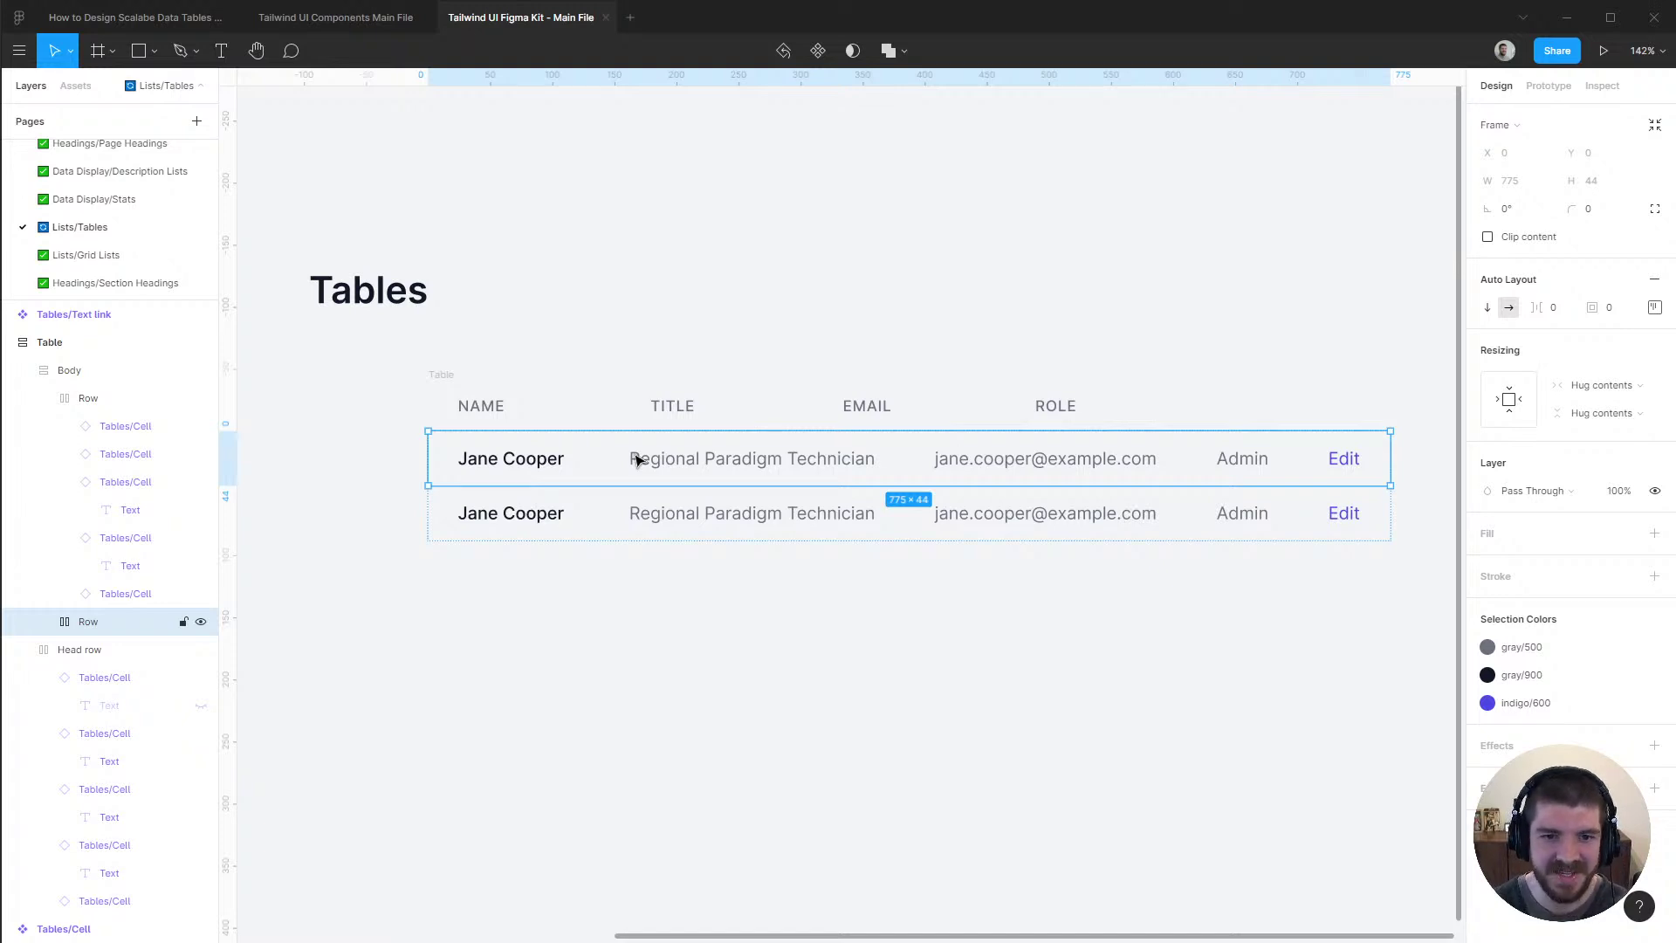
Delete the second Row from the Body frame
left_click(524, 381)
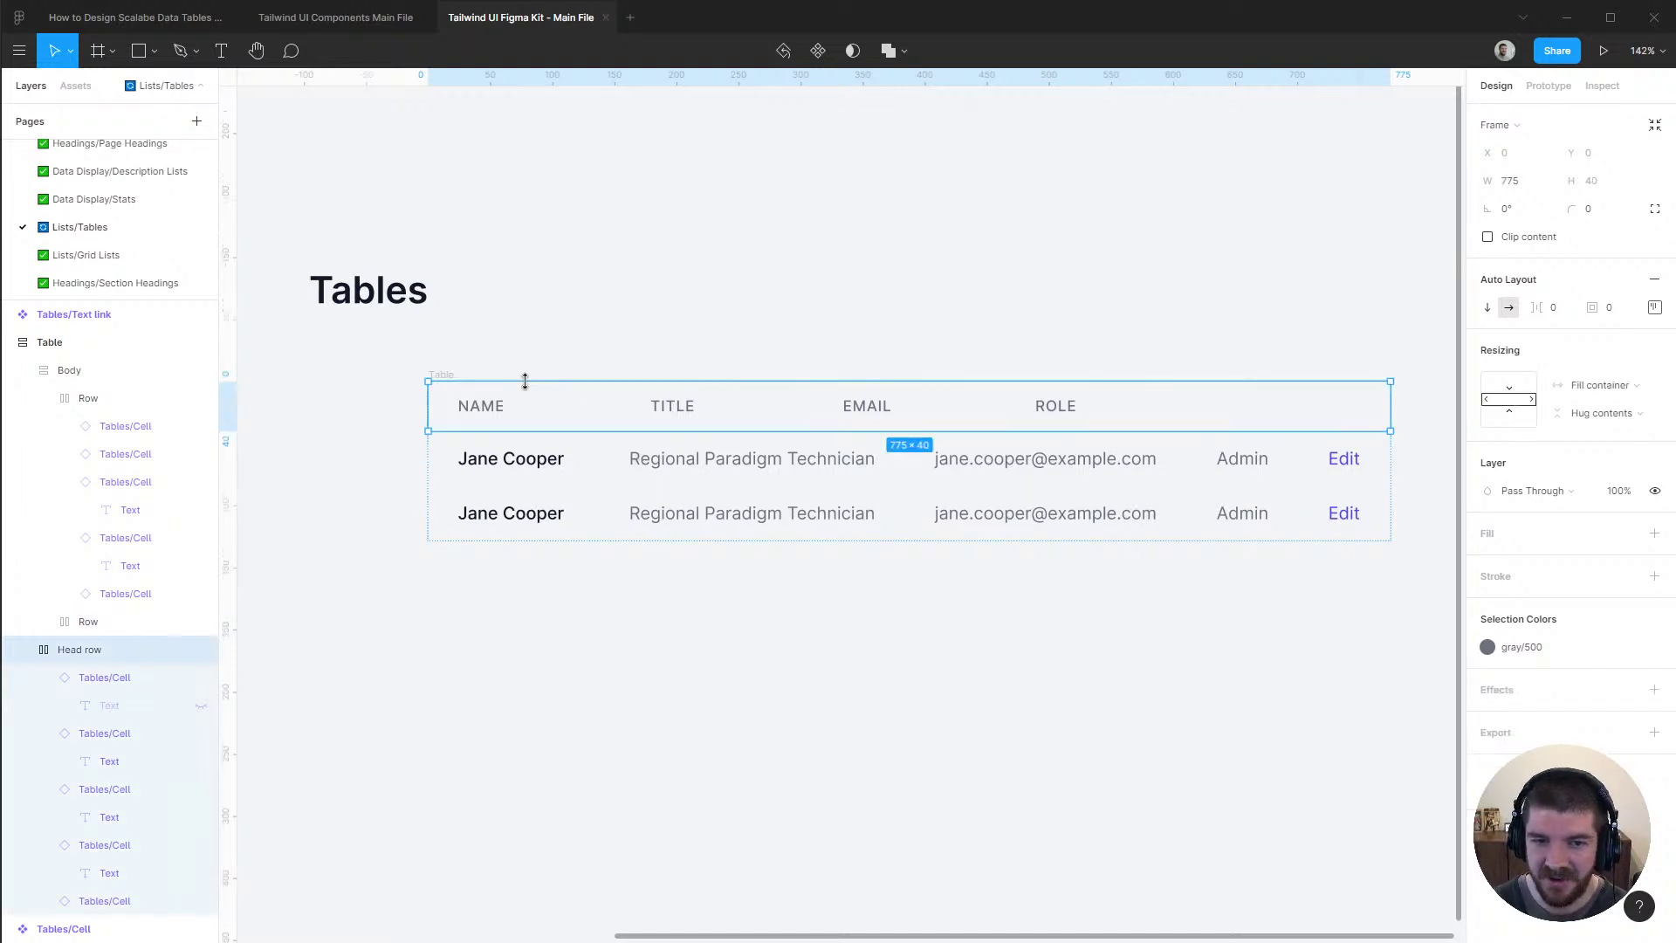
left_click(560, 341)
left_click(585, 458)
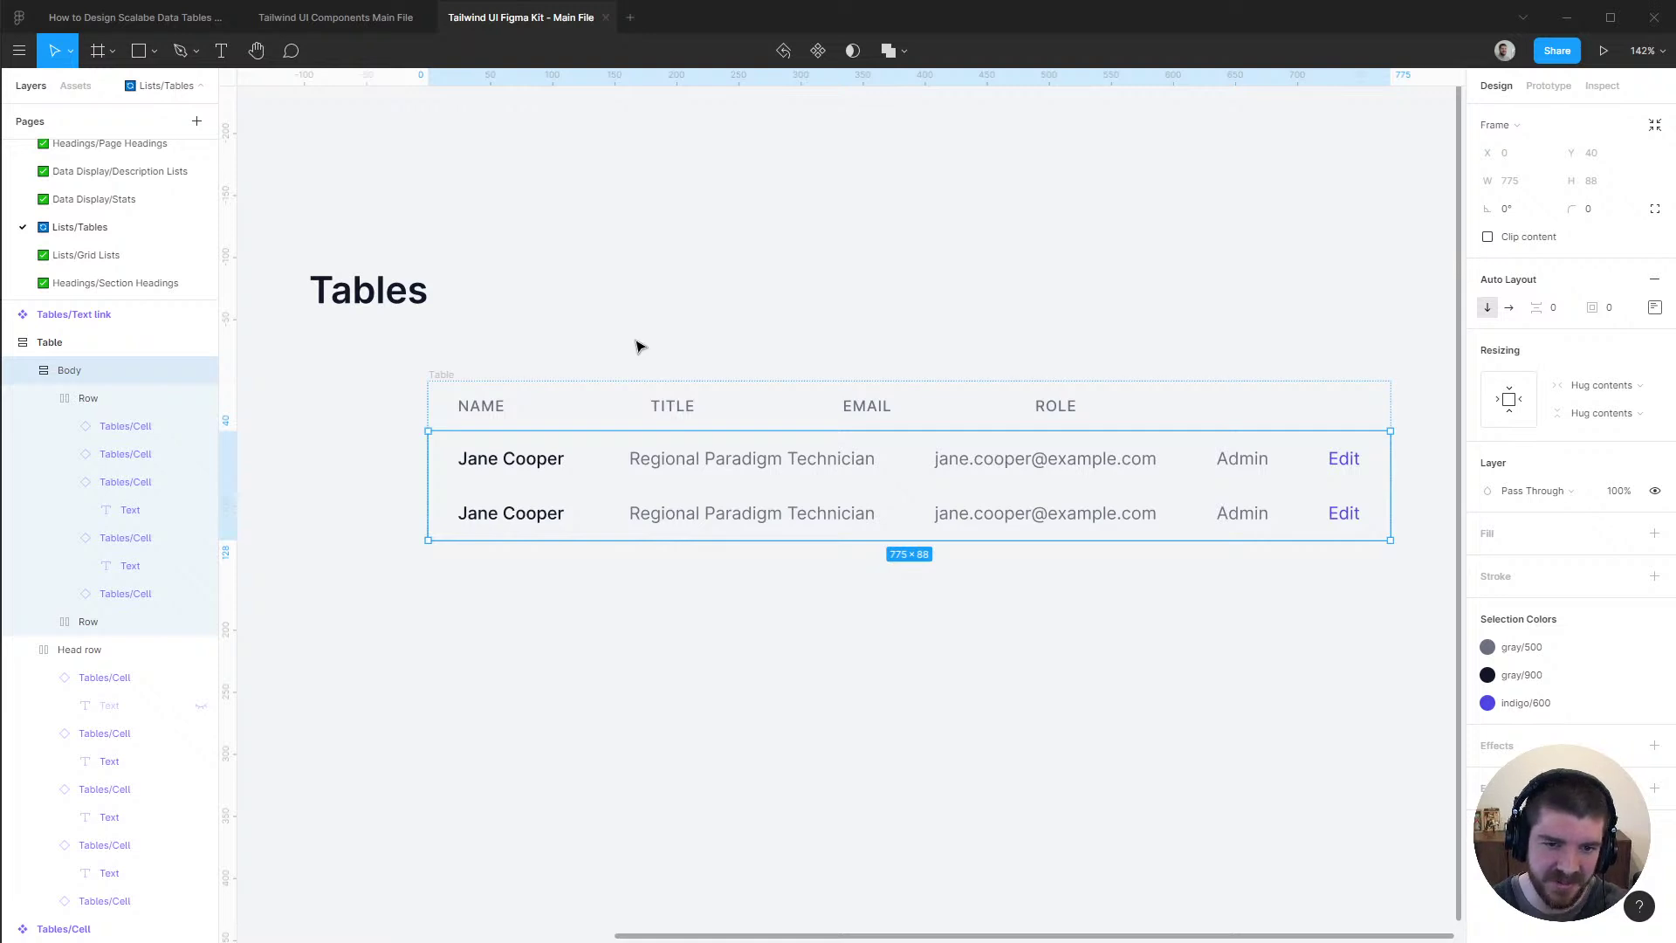
left_click(91, 398)
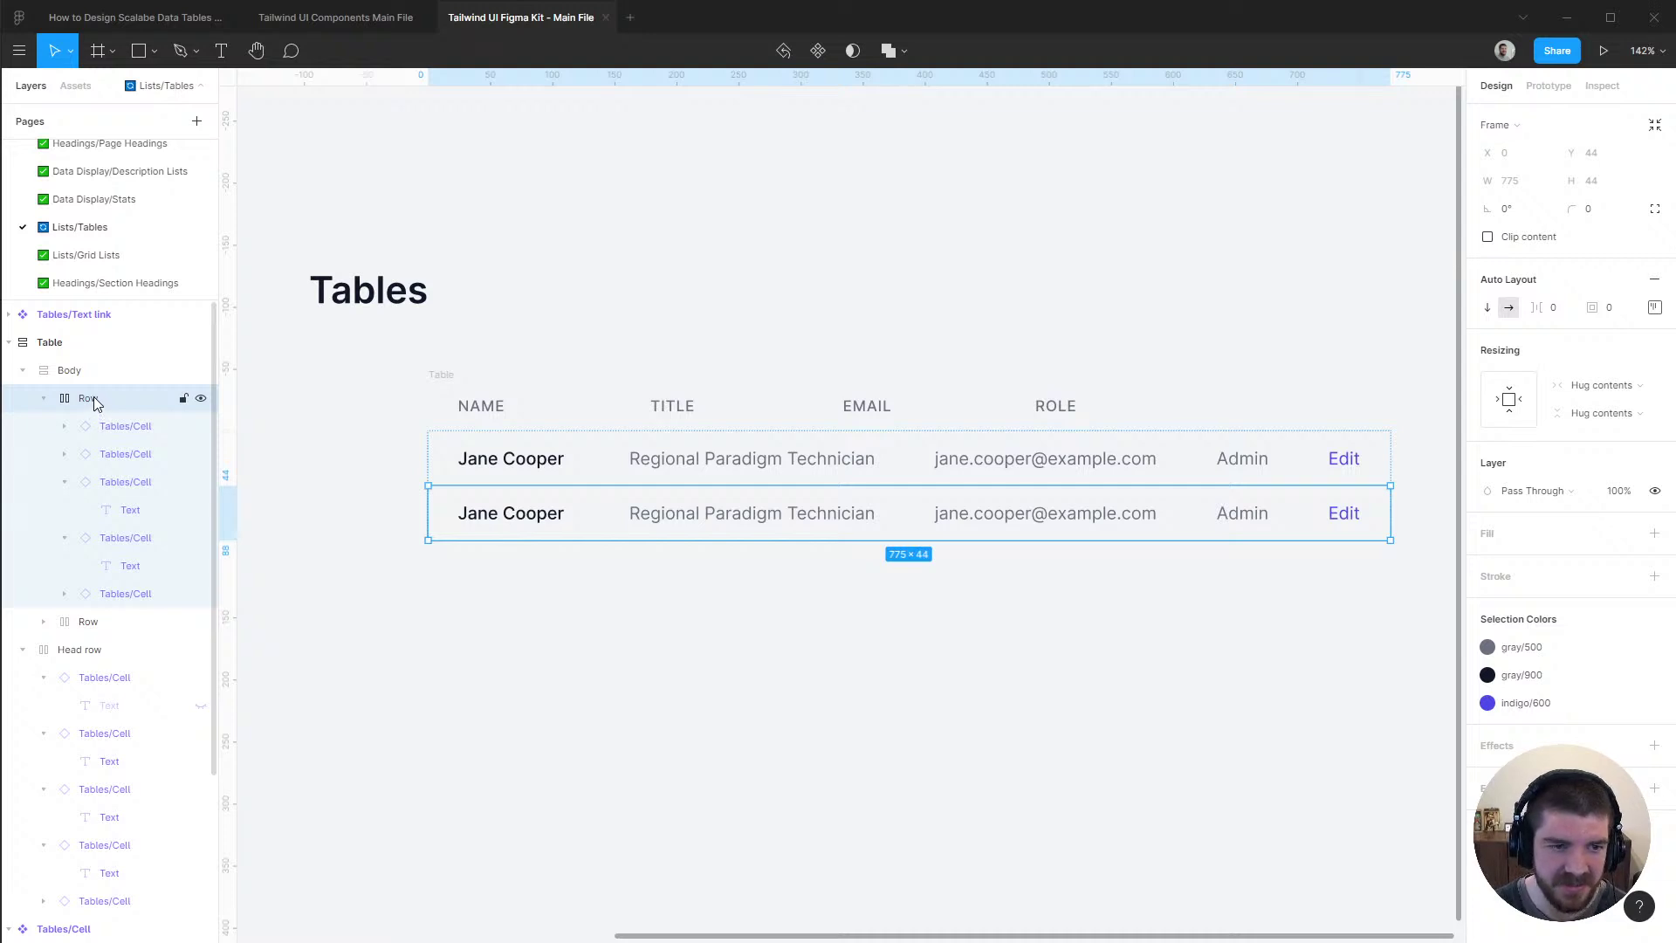
key("Delete")
Try deleting the whole Body frame and undo the deletion
left_click(80, 370)
key("Delete")
left_click(83, 381)
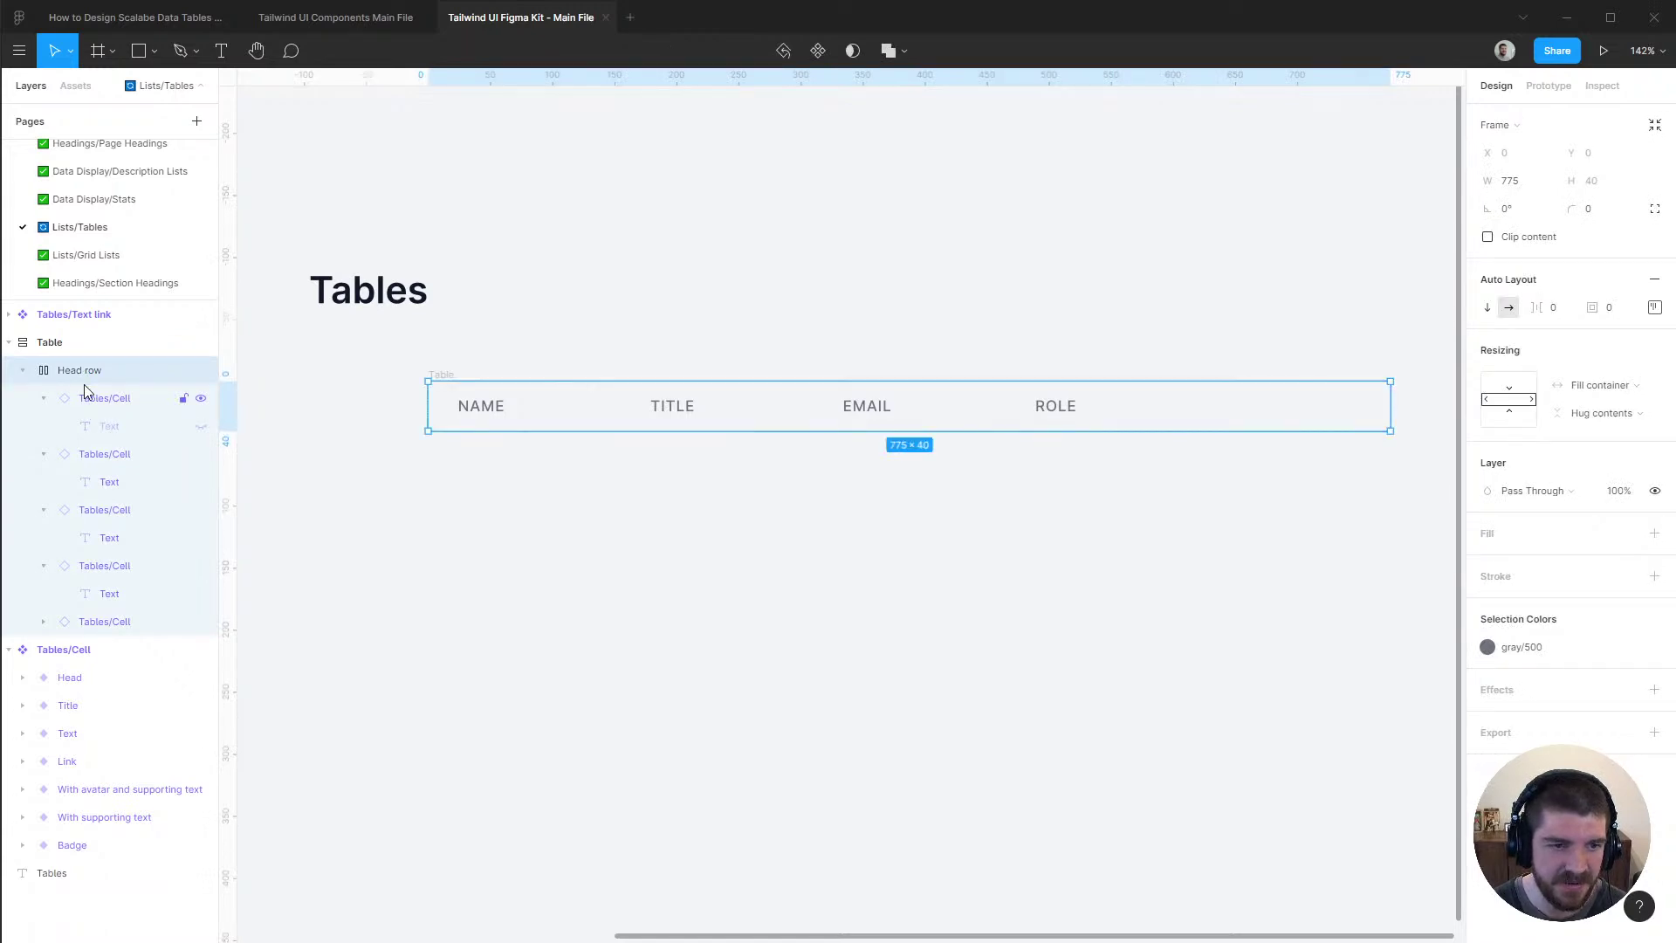
key("ctrl+z")
key("ctrl+z")
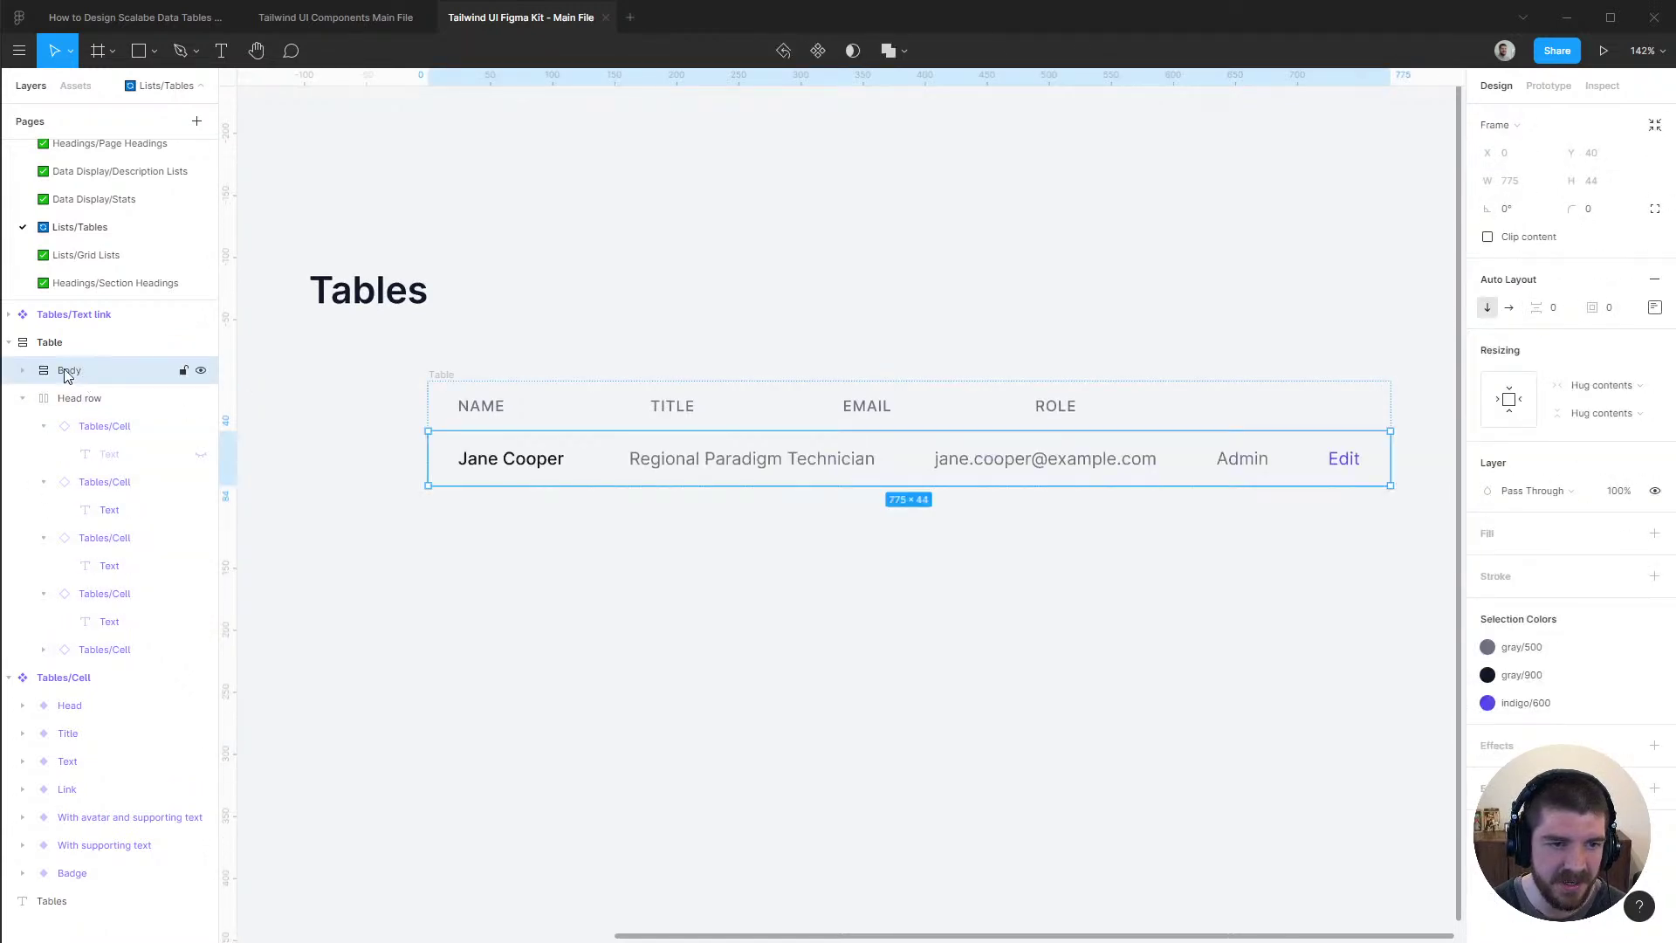
Take the remaining Row out of Body so it sits directly inside Table beside Head row
left_click(22, 370)
left_click(47, 397)
left_click(44, 398)
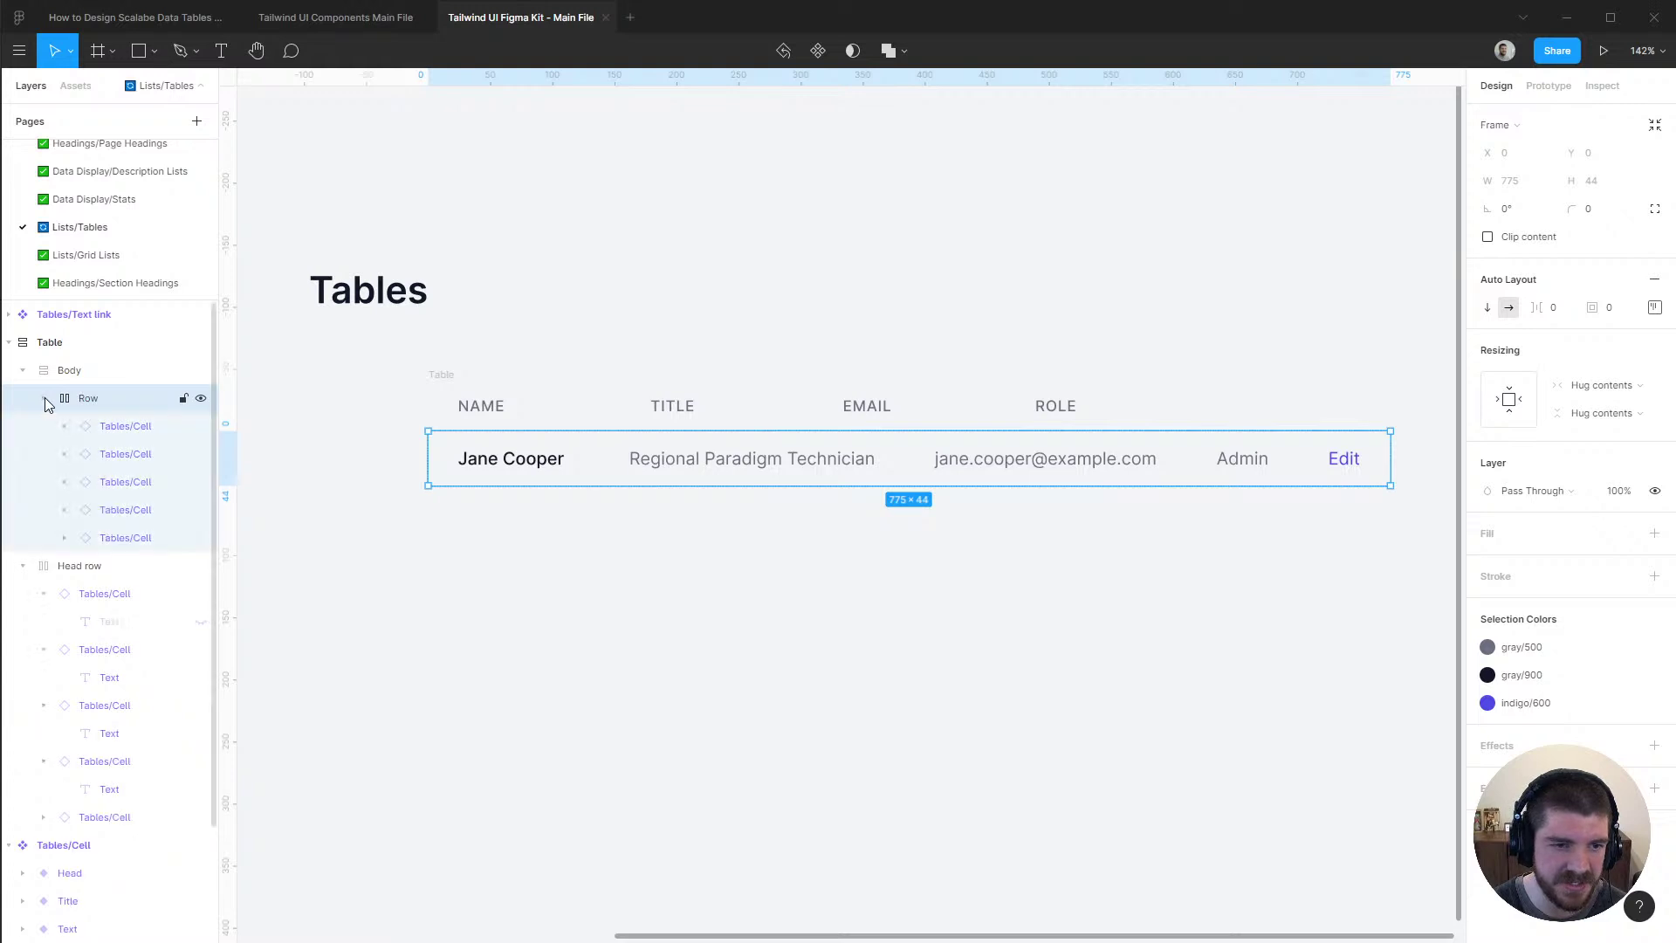
left_click_drag(74, 397, 67, 372)
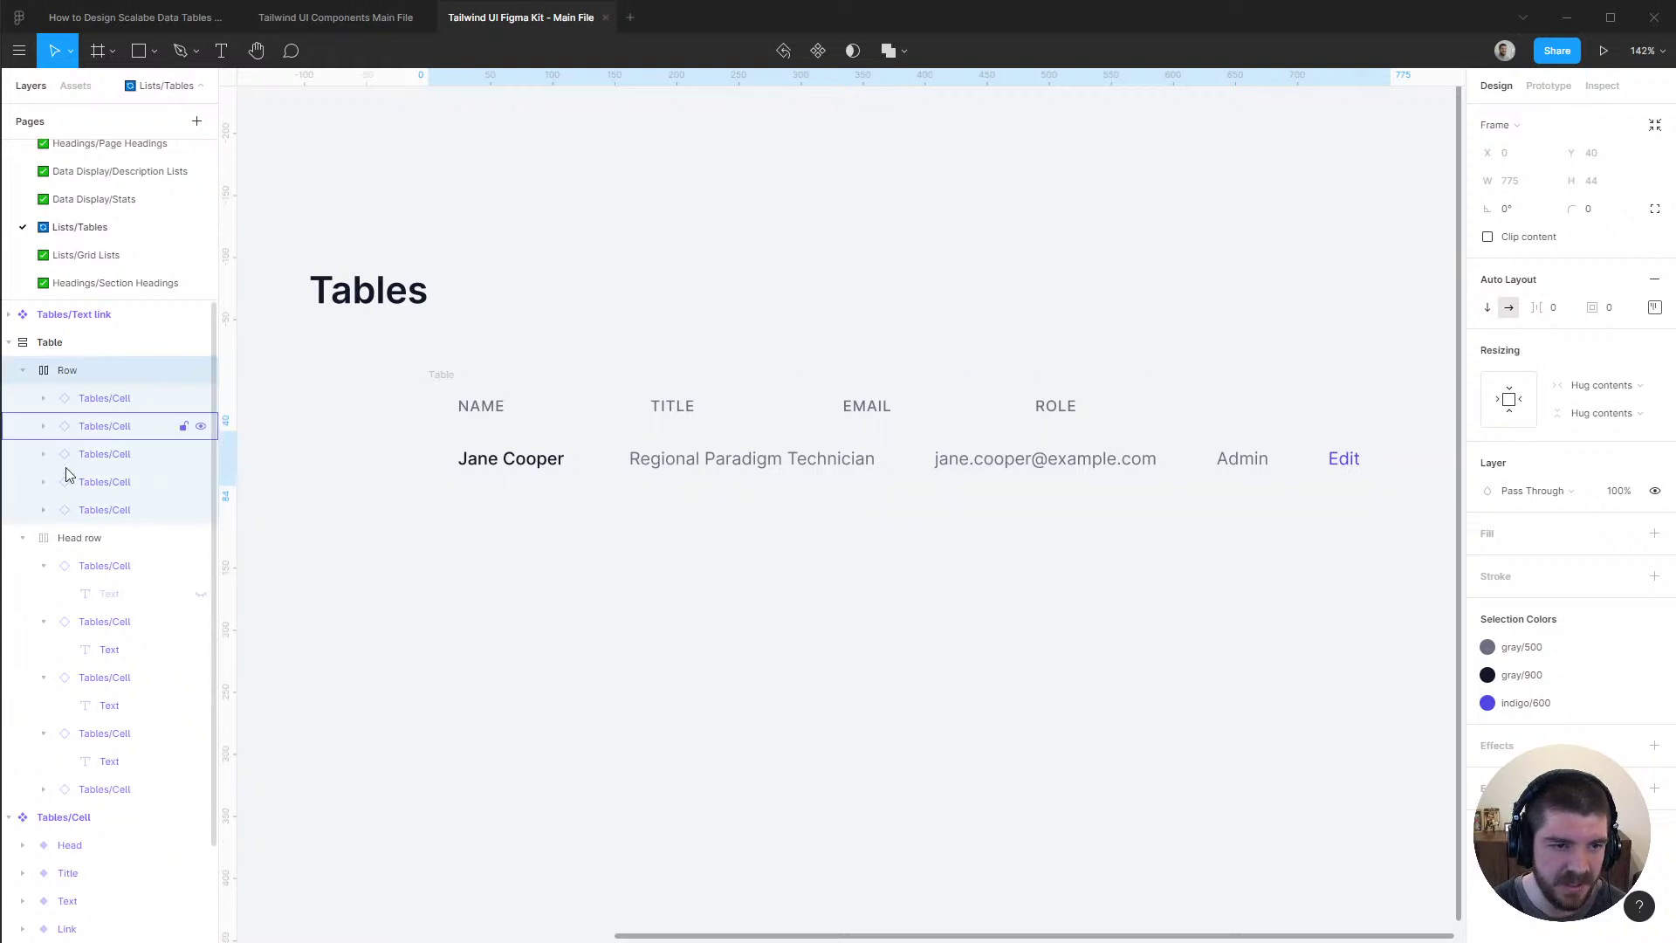
Try ungrouping Head row and Row while they are still inside the Table frame
left_click(70, 539)
key("ctrl+shift+g")
left_click(66, 370)
key("ctrl+shift+g")
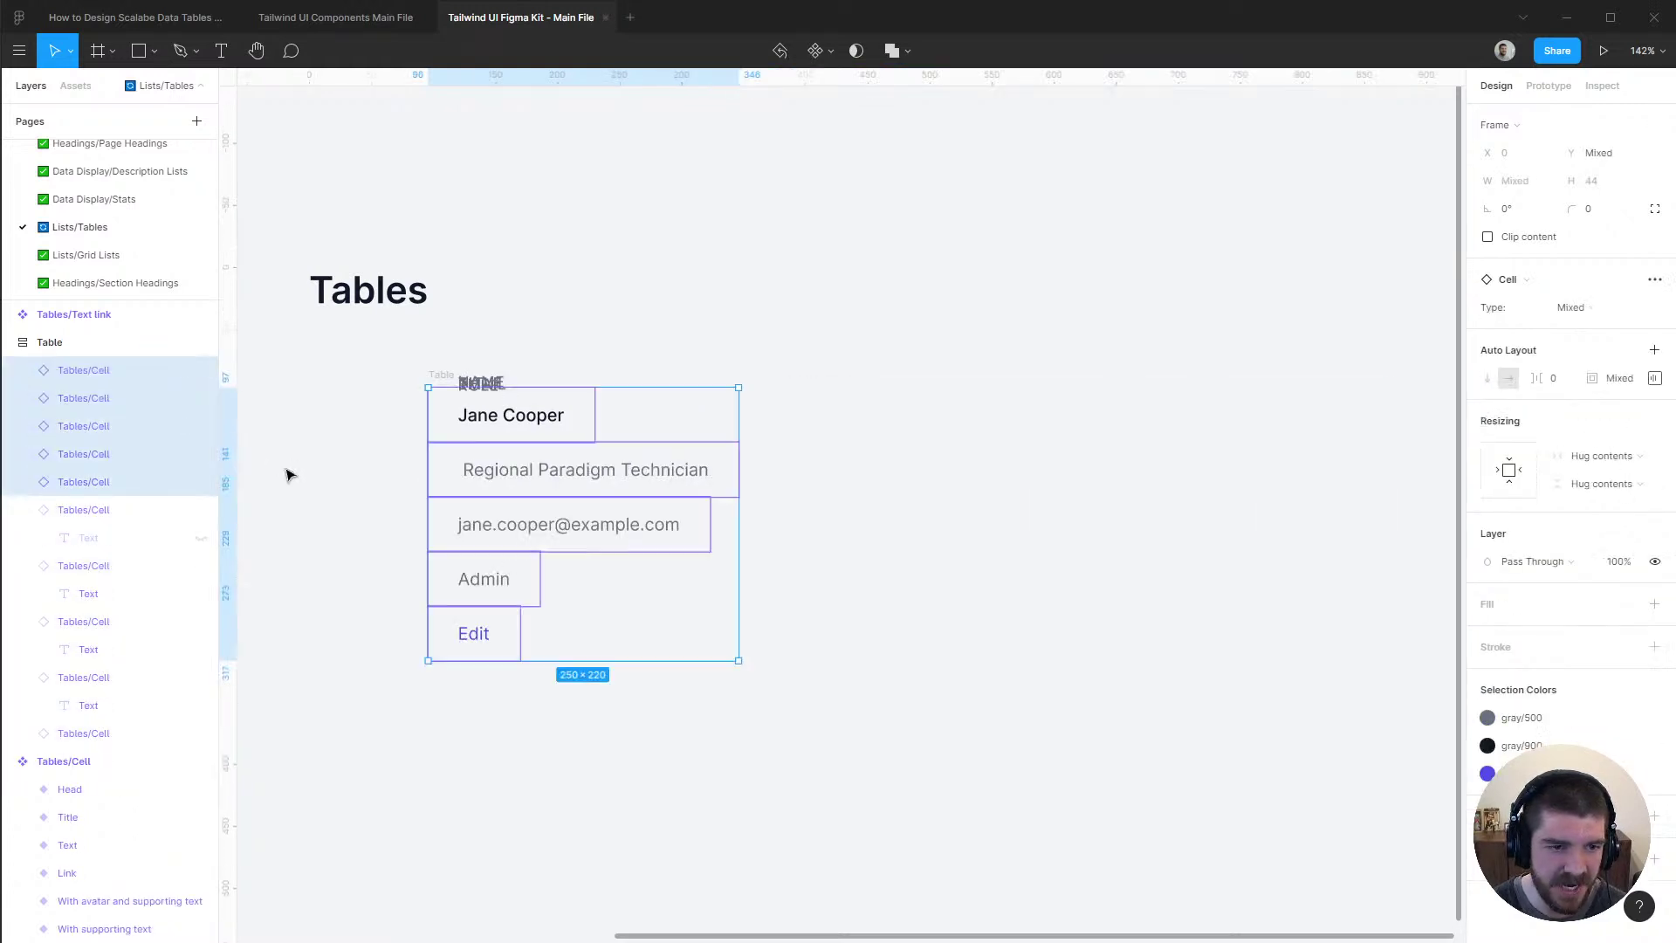
Try moving the body cells out of Table and ungrouping the Table frame around the header cells
left_click_drag(546, 442, 938, 372)
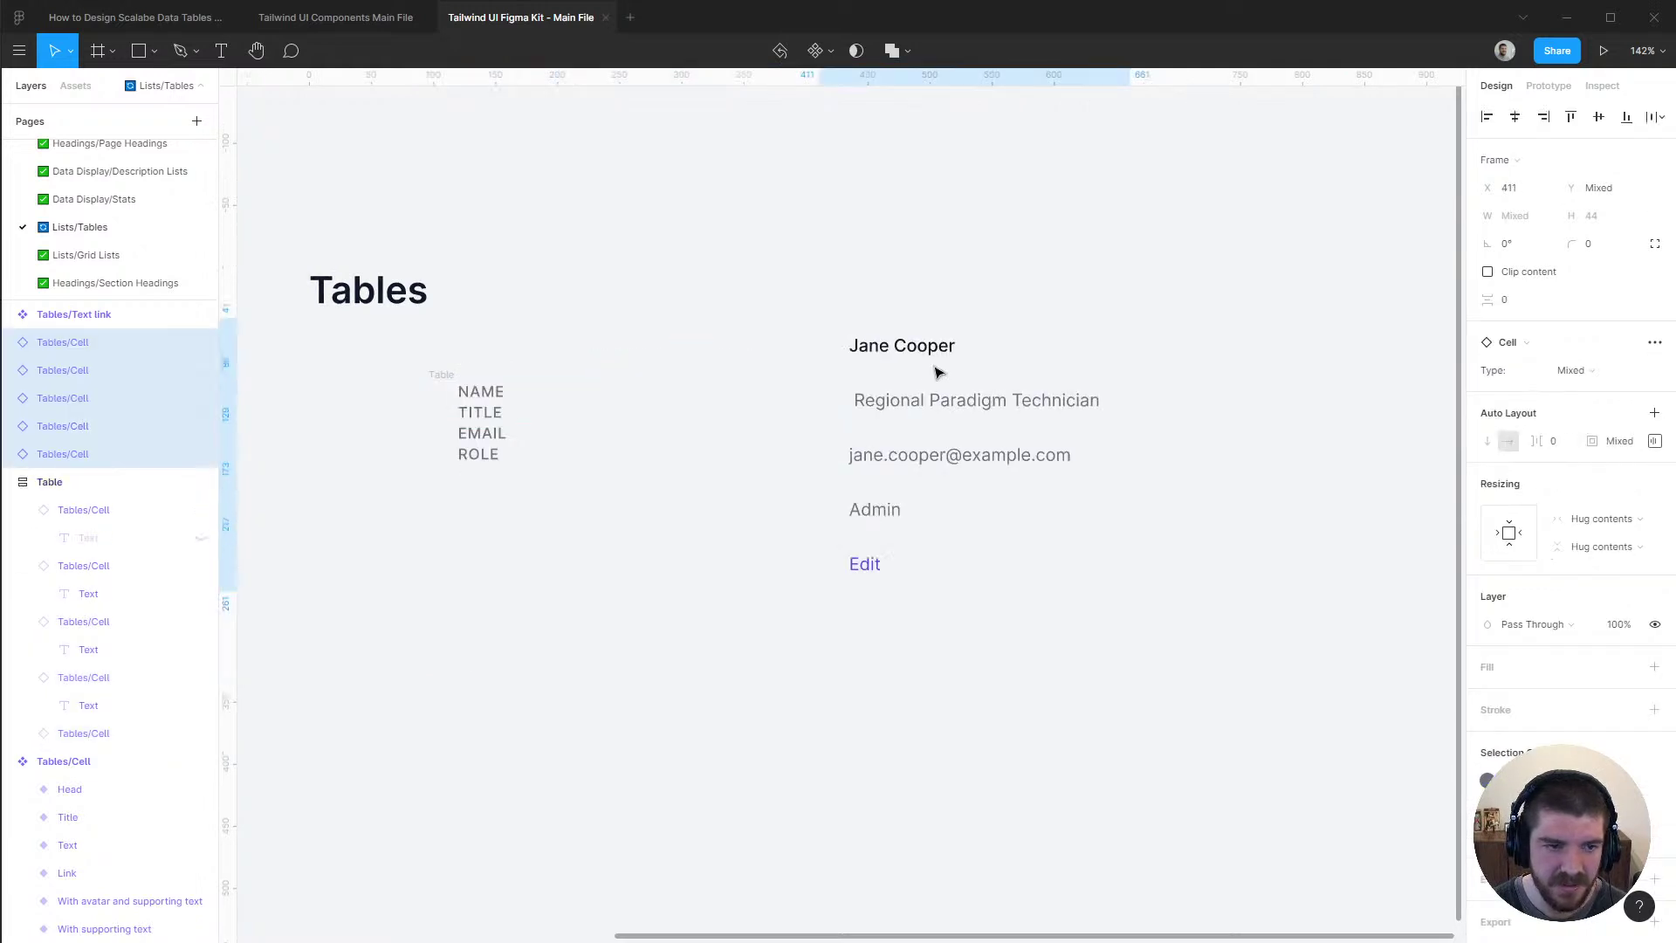
left_click(78, 481)
key("Delete")
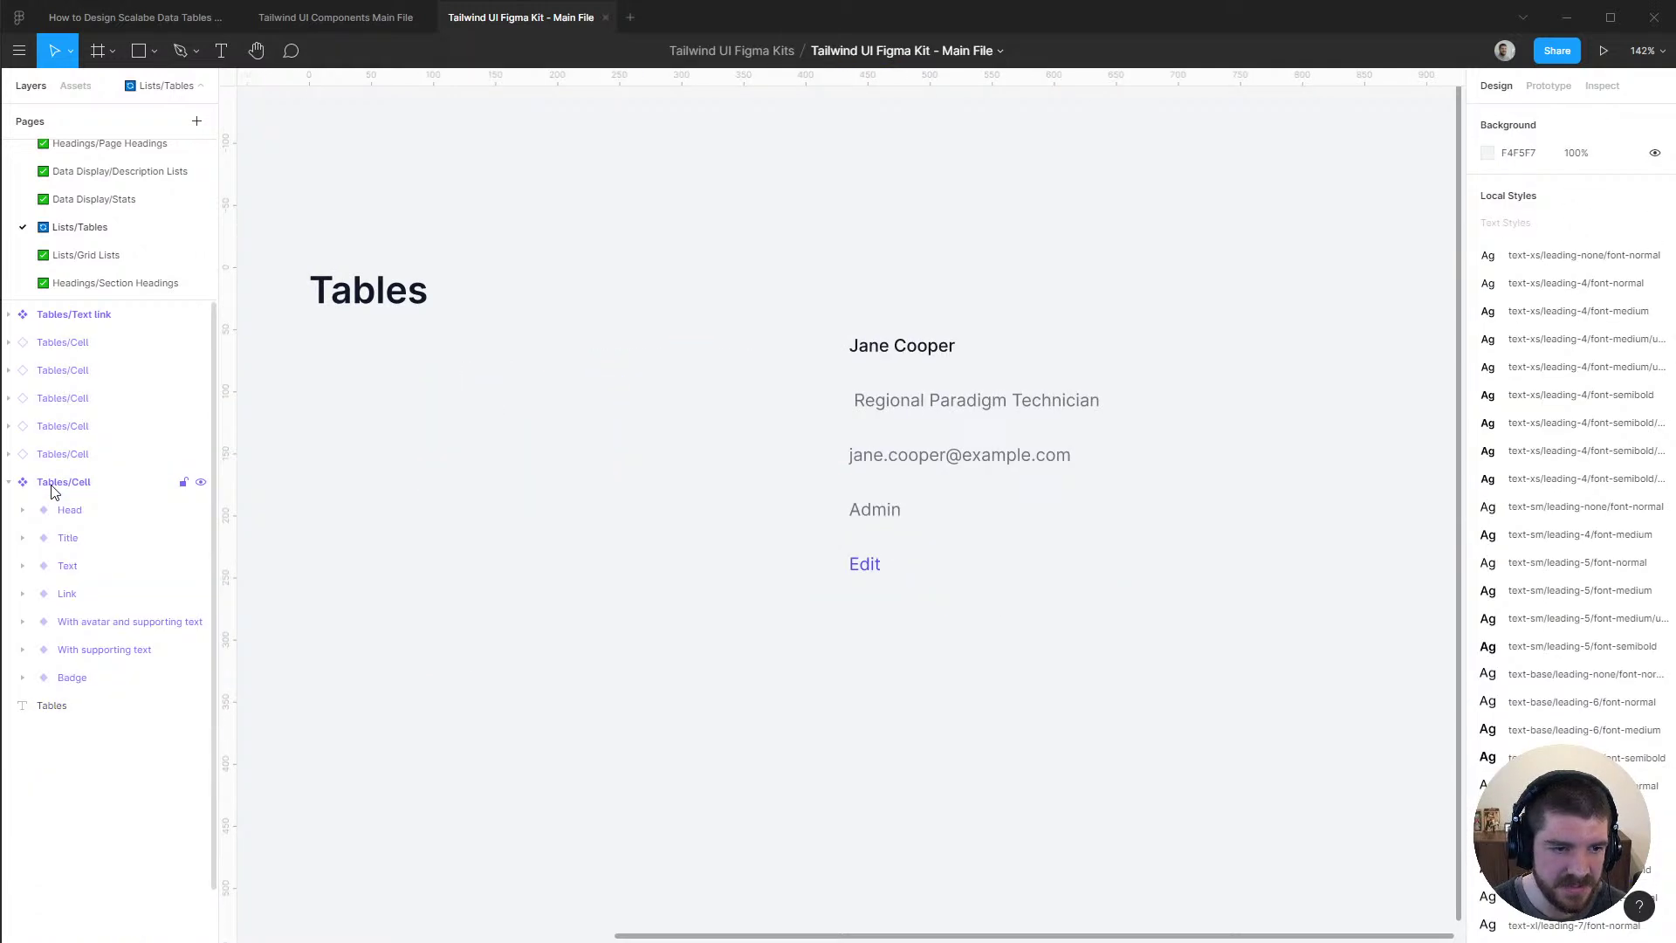
key("ctrl+z")
key("ctrl+shift+g")
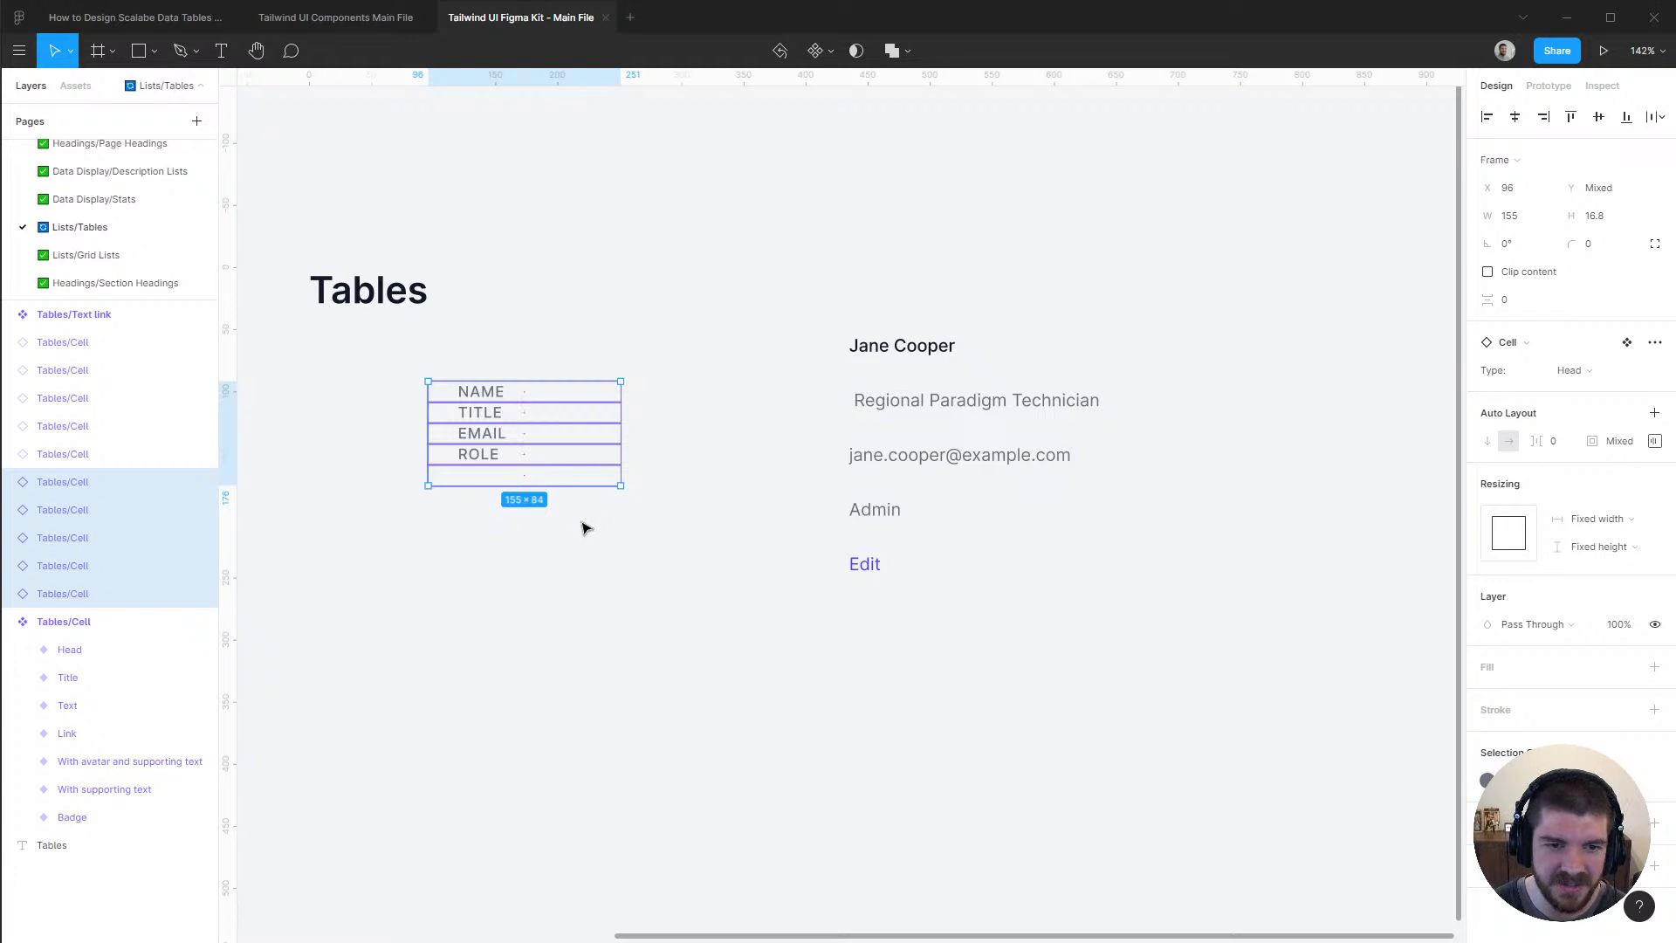
Undo the ungrouping and cell moves back to Head row and Row inside Table
key("ctrl+z")
key("ctrl+z")
key("ctrl+z")
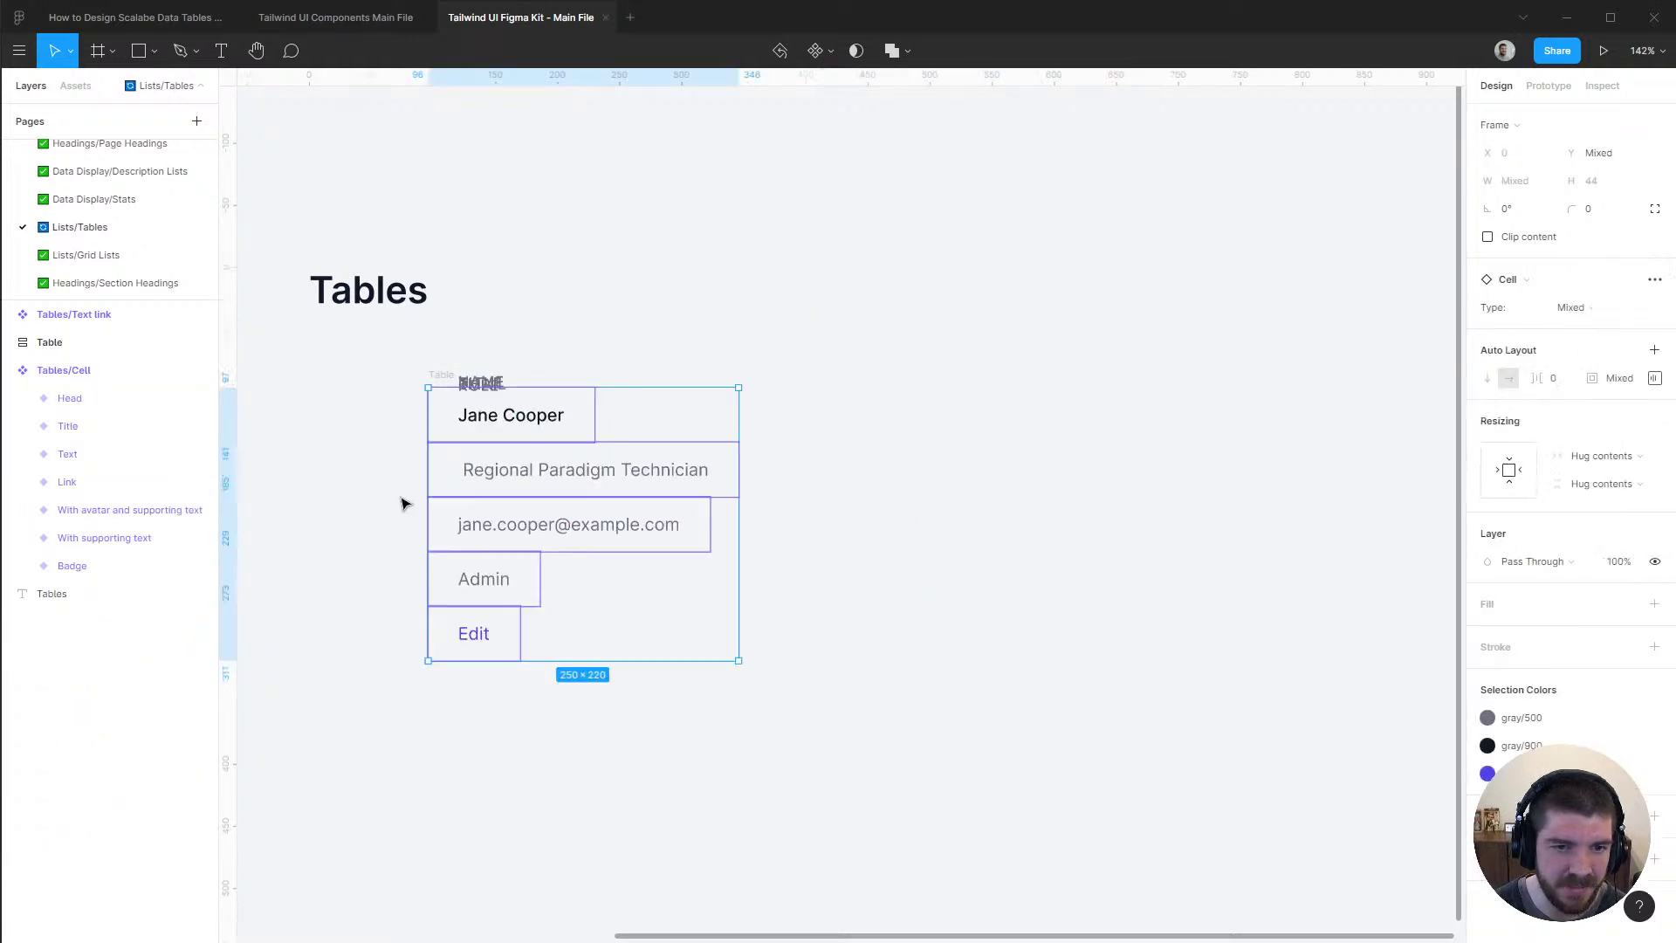
key("ctrl+z")
key("ctrl+z")
key("ctrl+z")
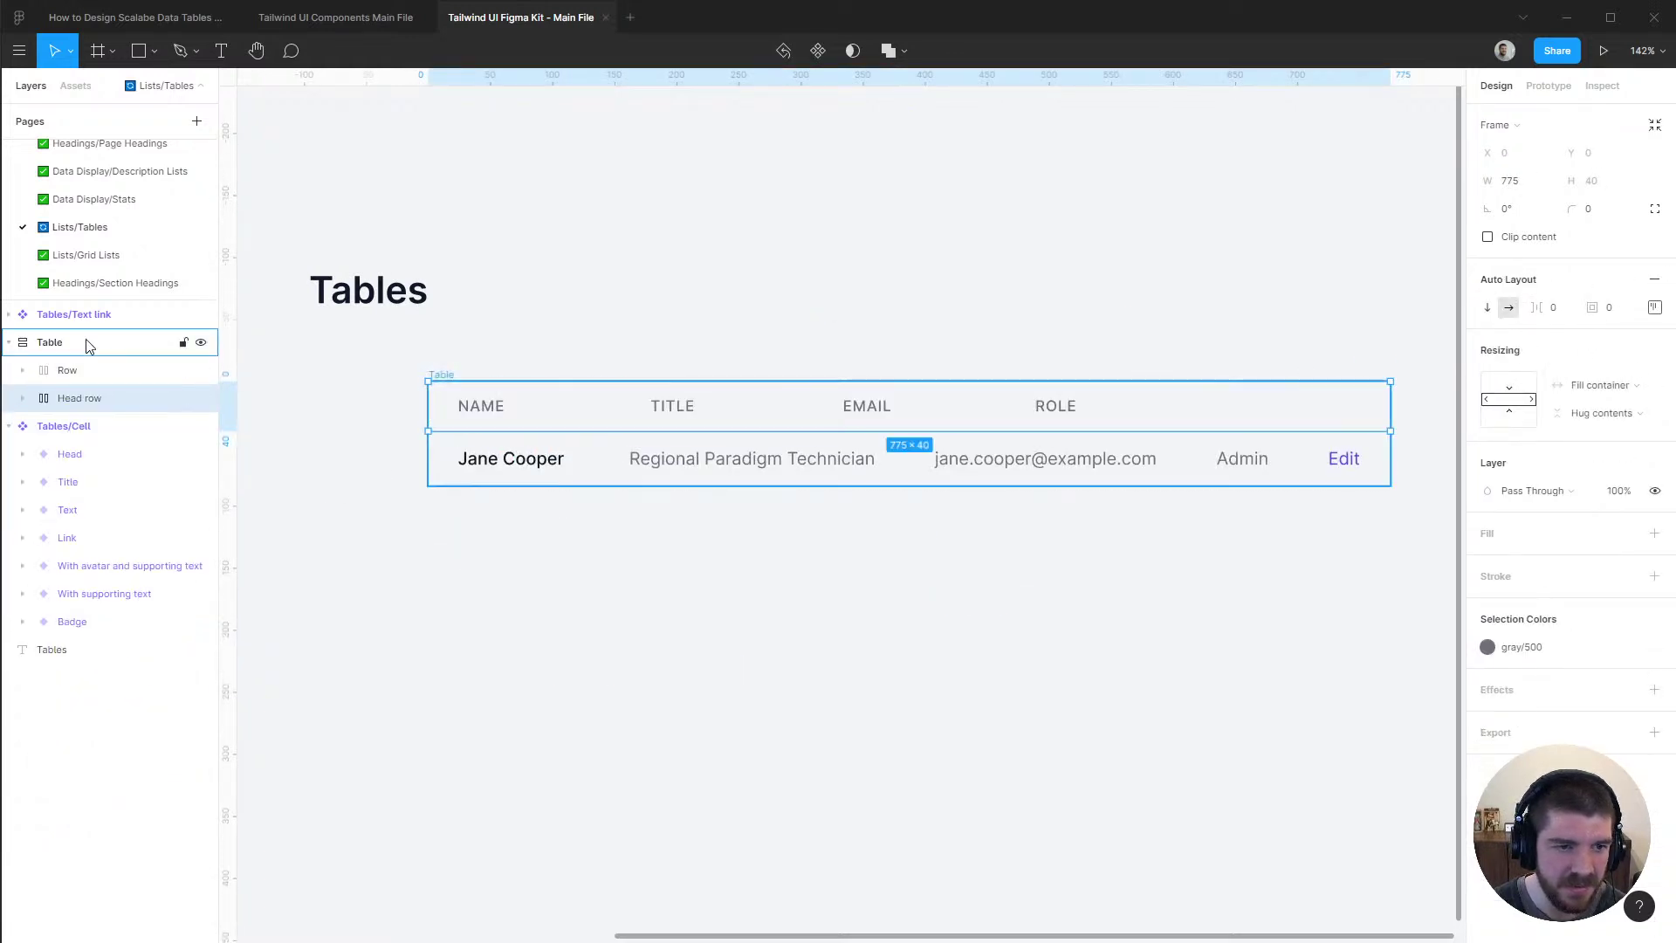
Ungroup Table first, then Head row and Row, leaving all ten cells loose in their positions
key("ctrl+shift+g")
left_click(81, 372)
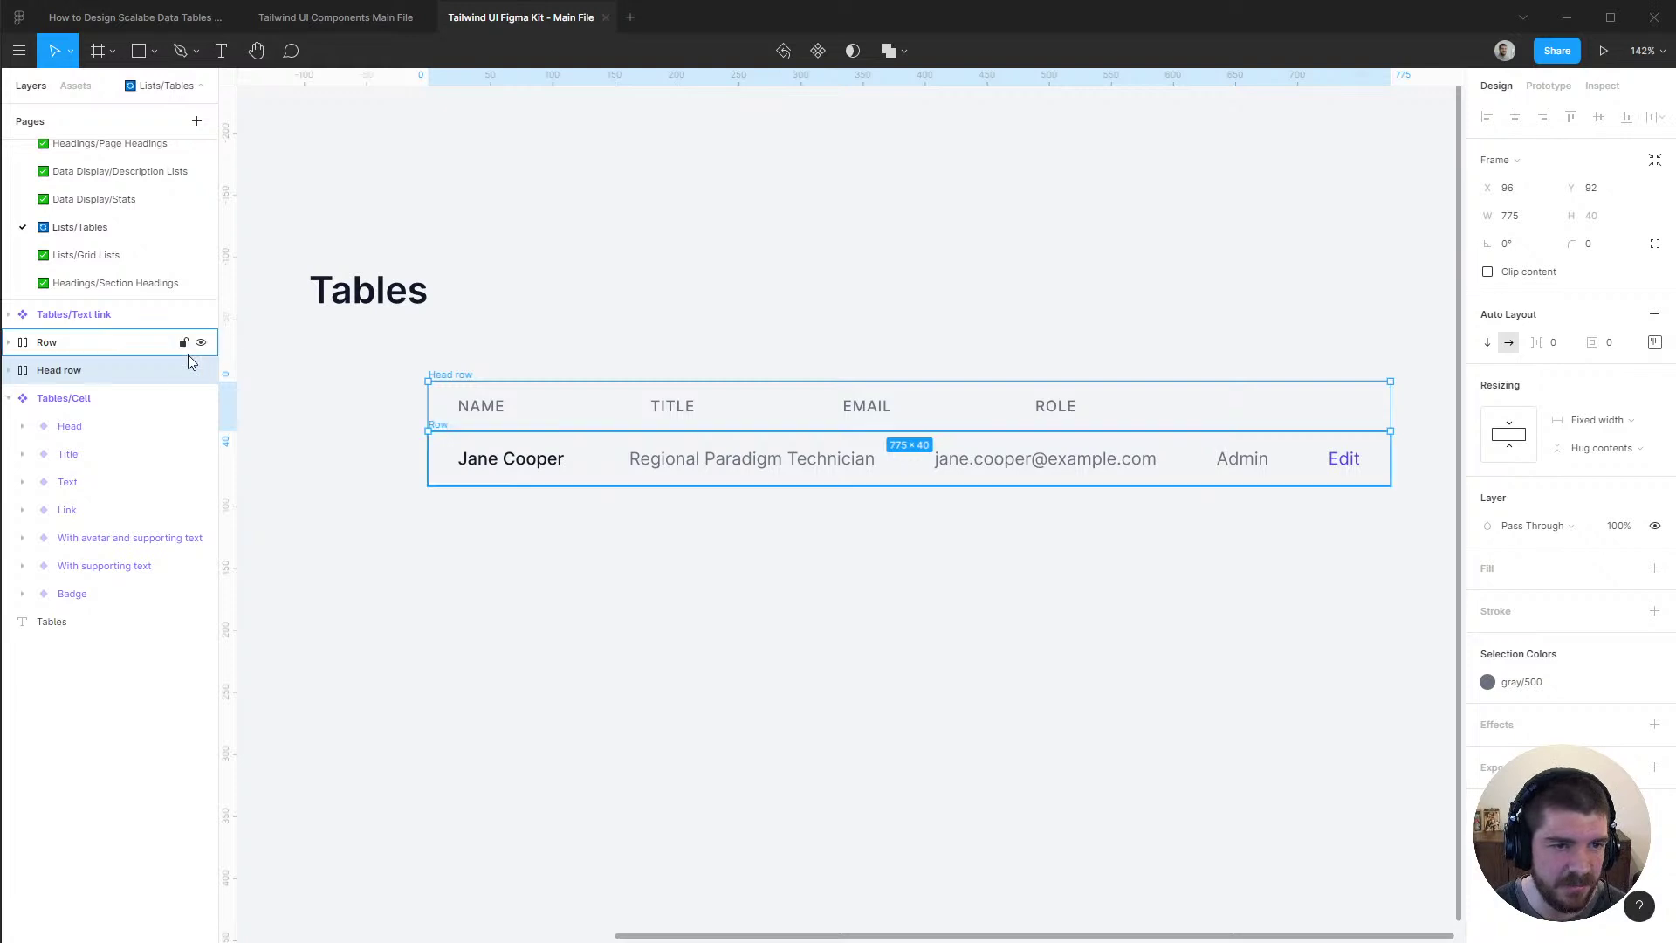
key("ctrl+shift+g")
left_click(91, 338)
key("ctrl+shift+g")
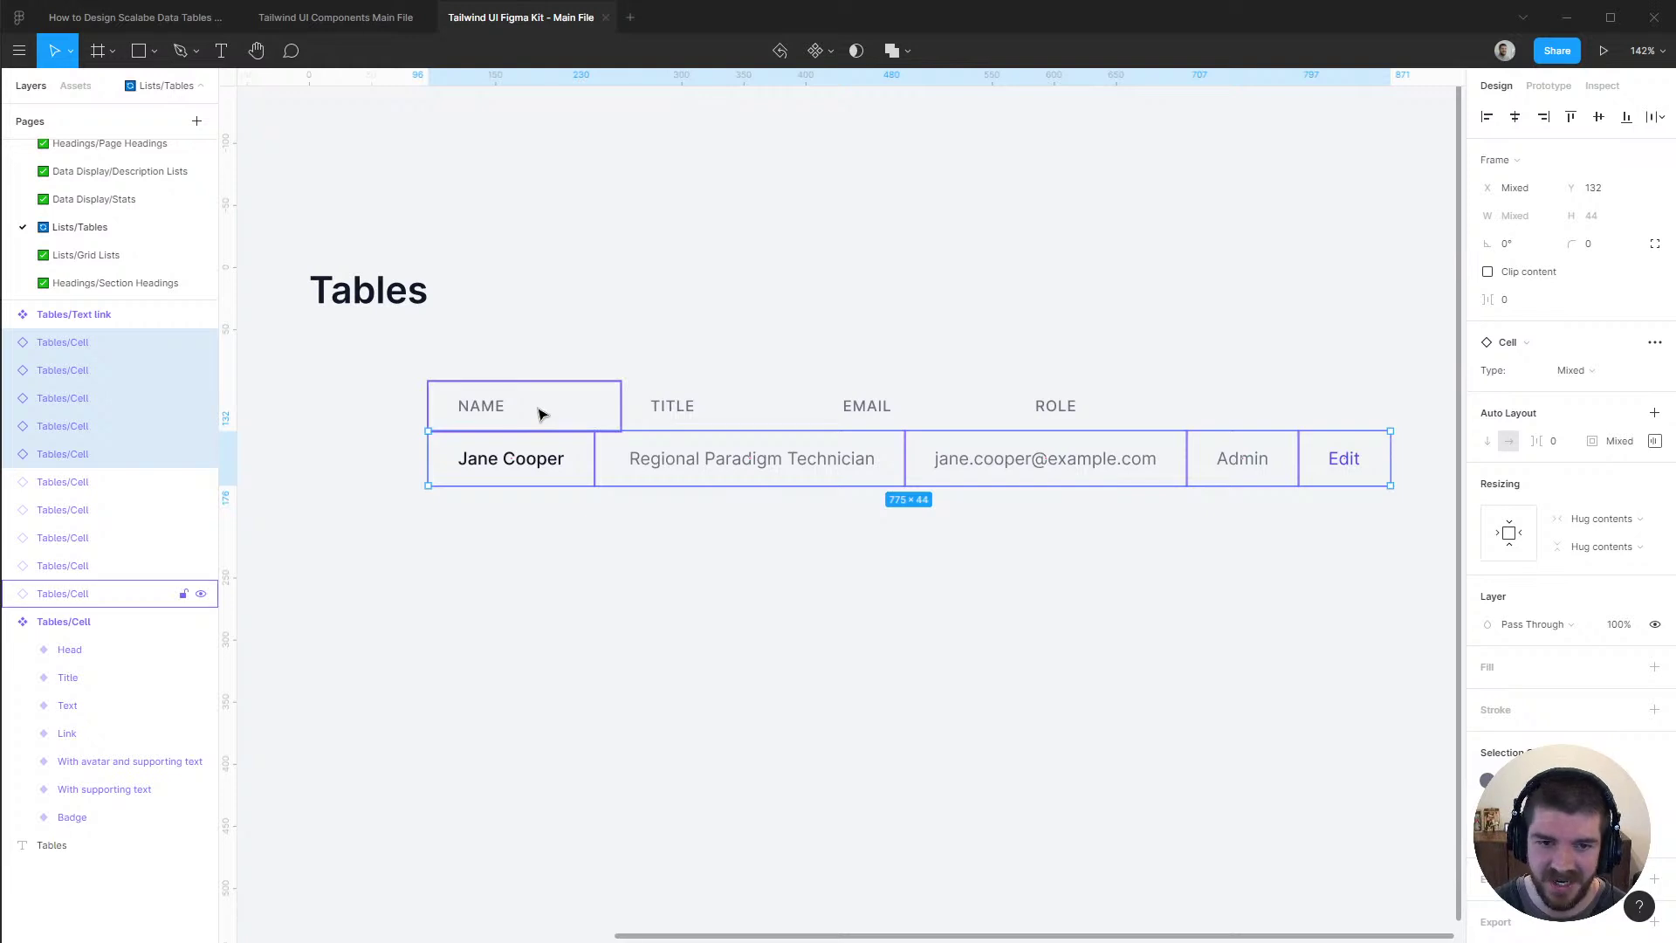
Wrap the NAME header cell and the body cell beneath it in a vertical auto layout frame and name it Column
left_click(539, 413)
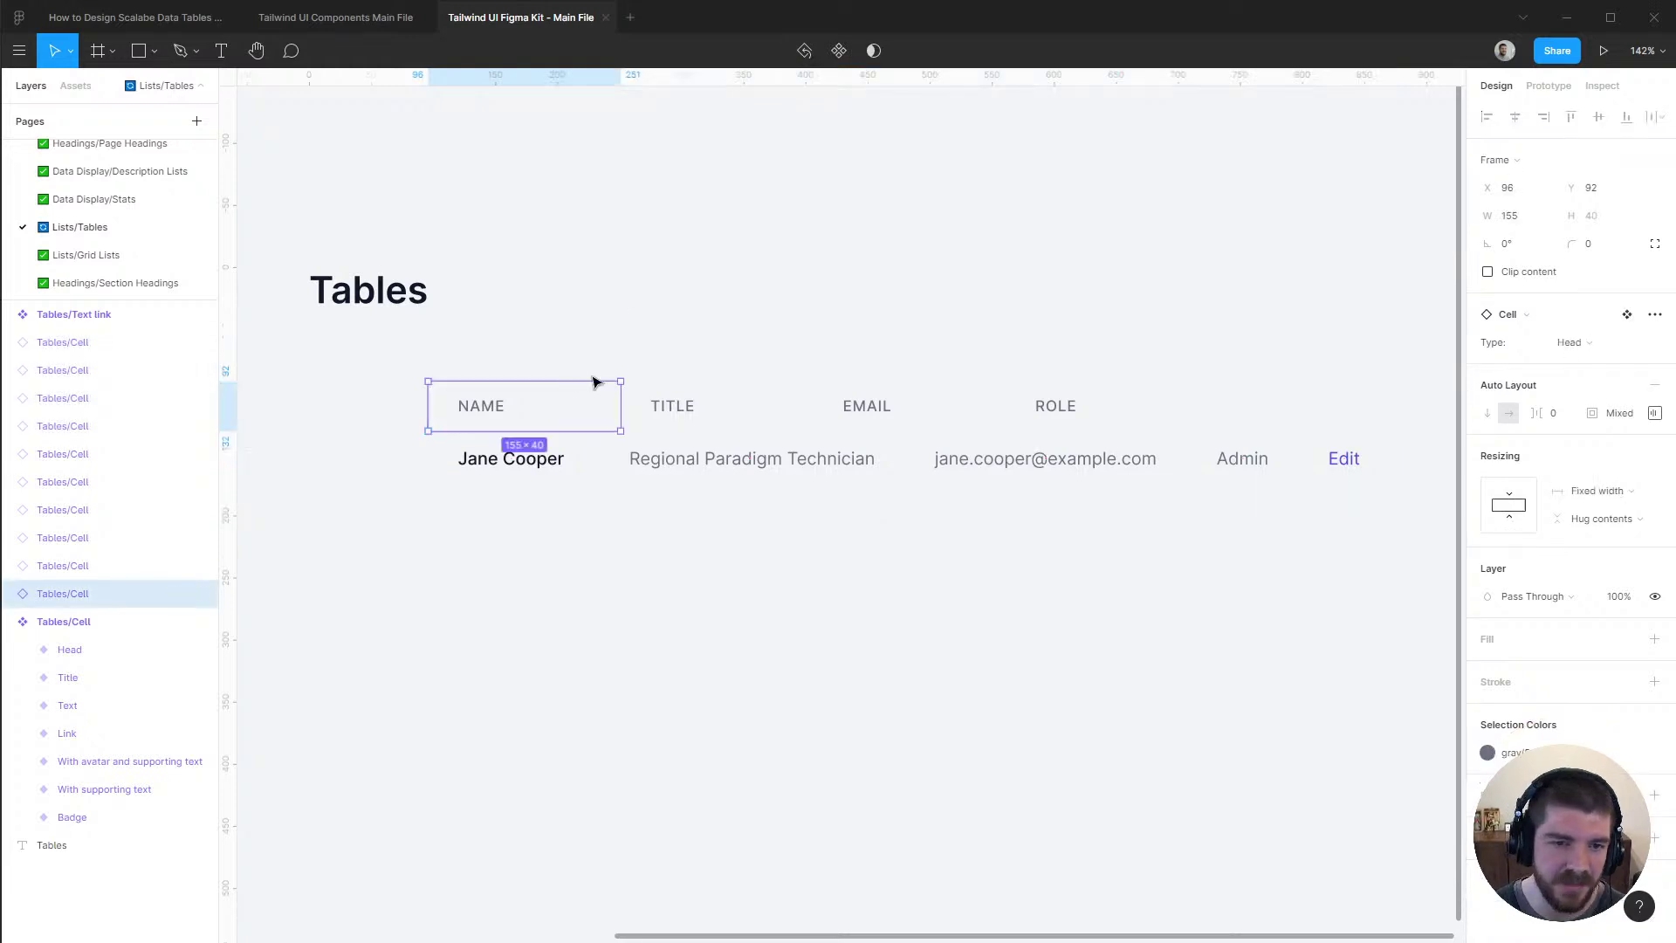
left_click(536, 462, "shift")
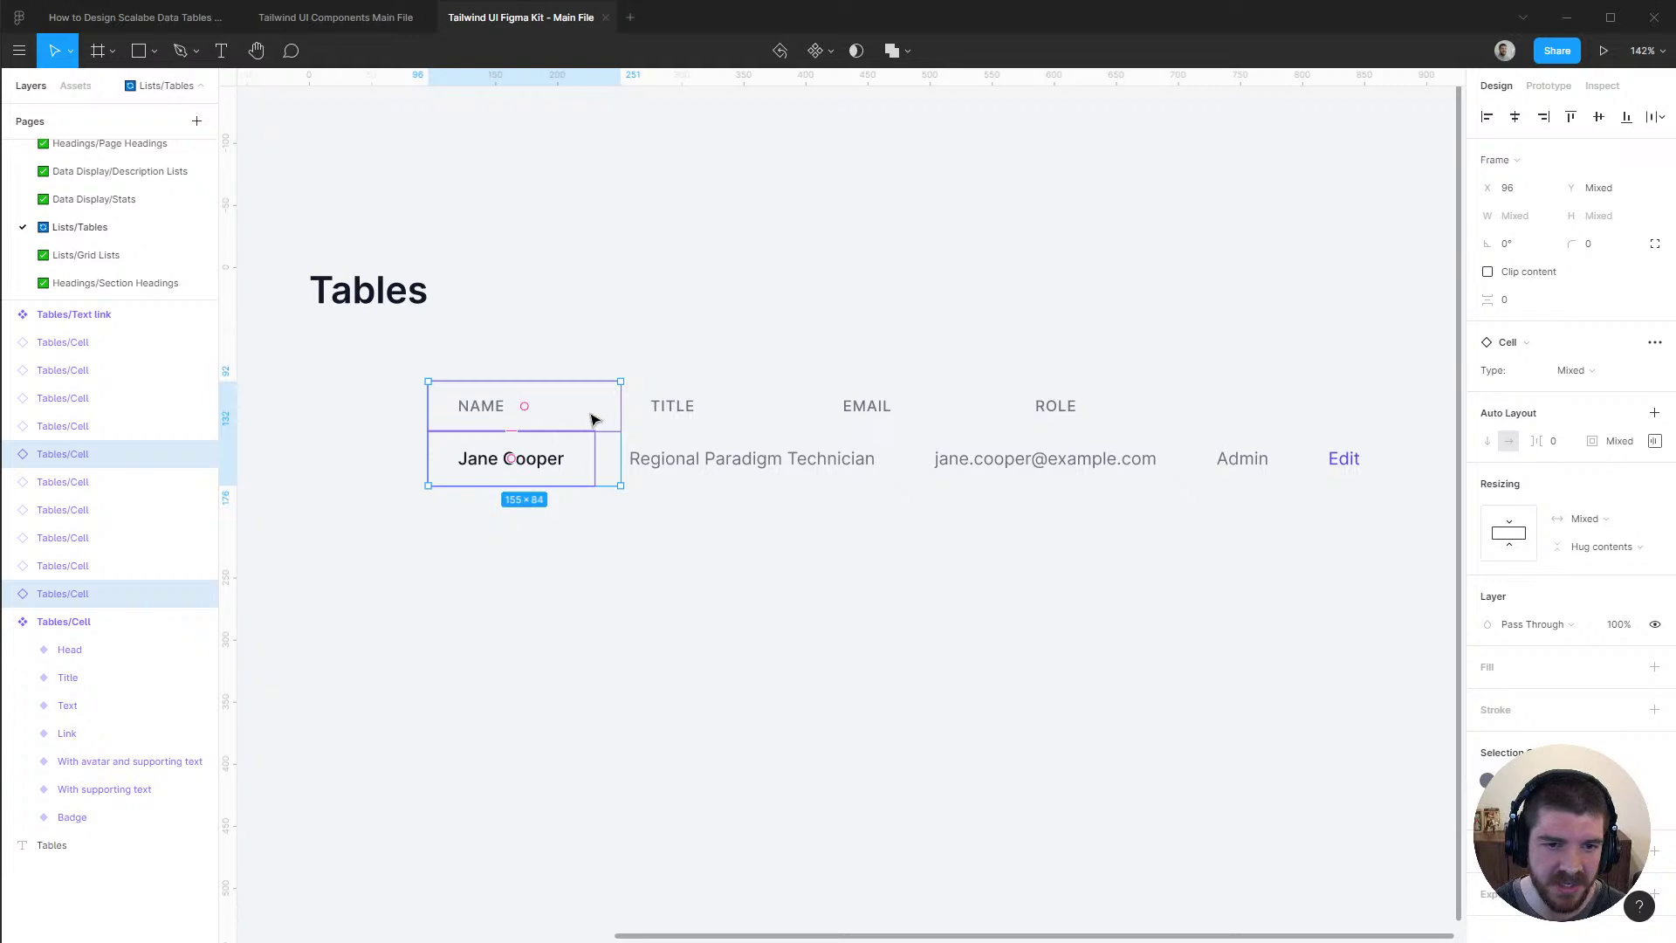
key("shift+a")
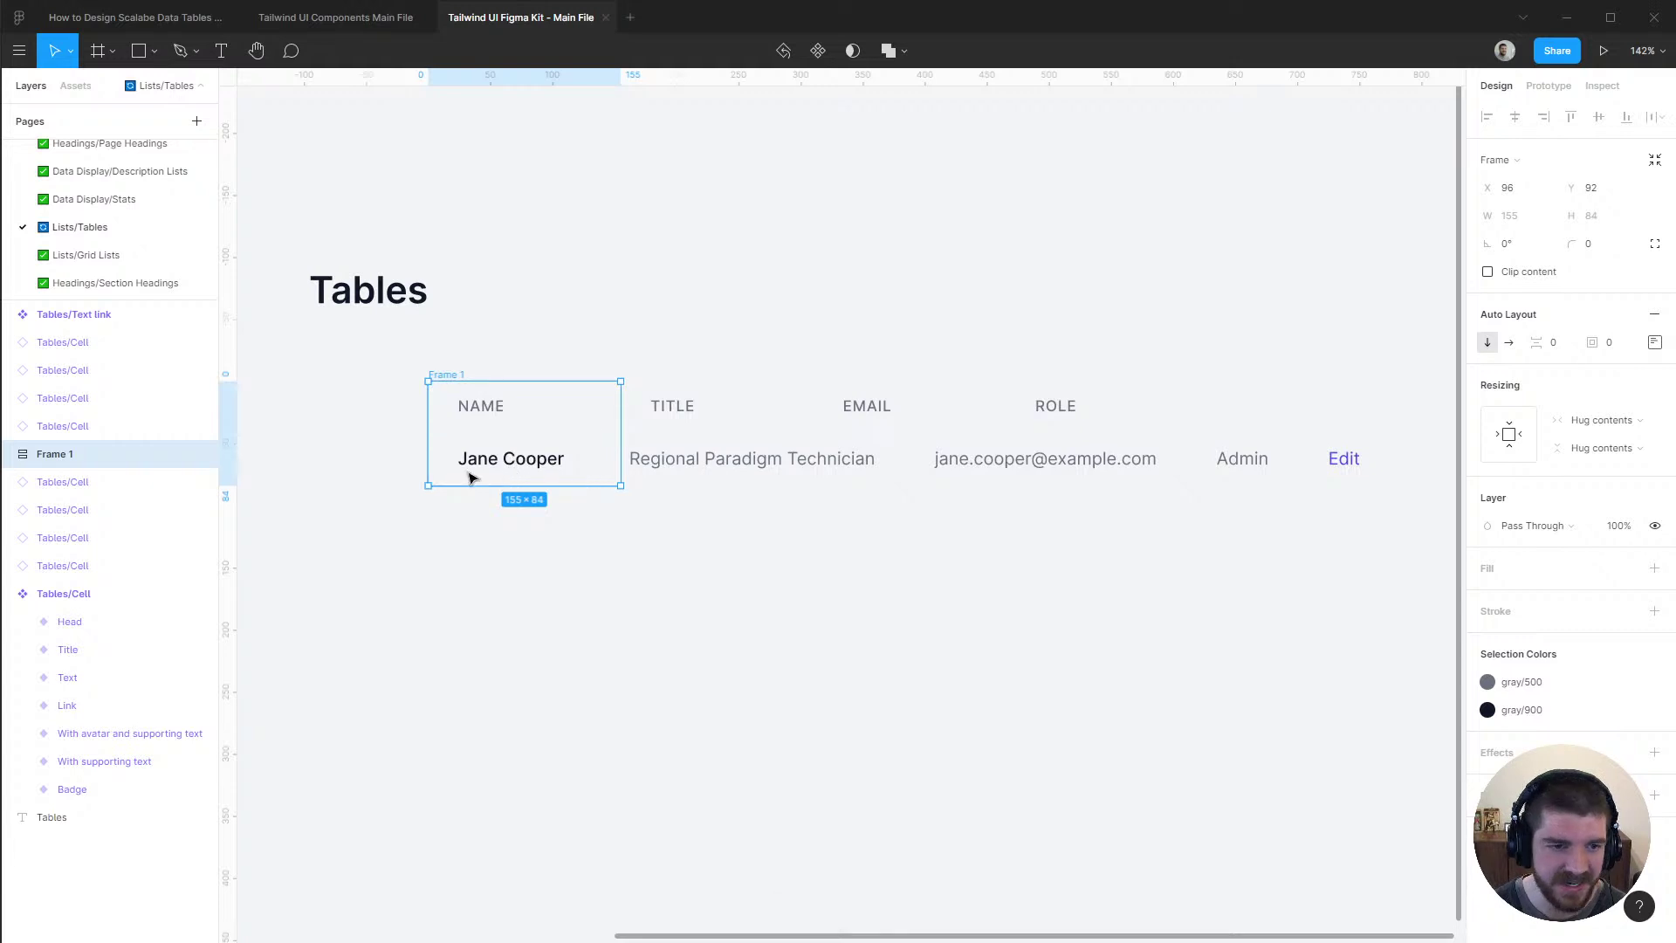
double_click(63, 455)
type("Column")
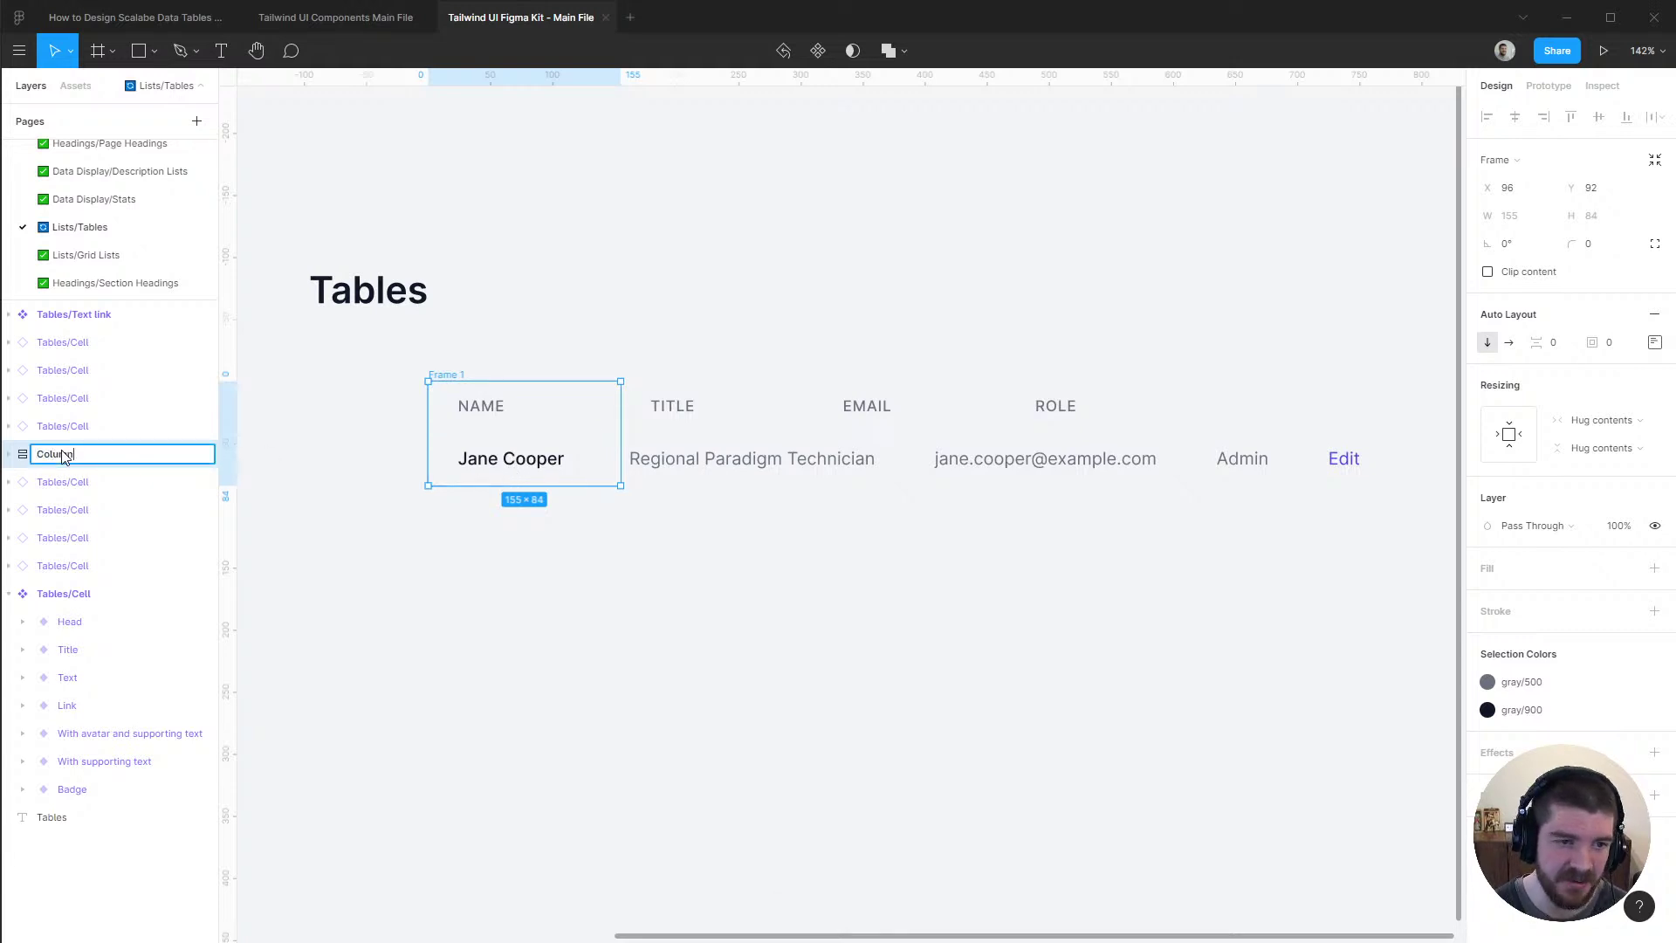
key("Return")
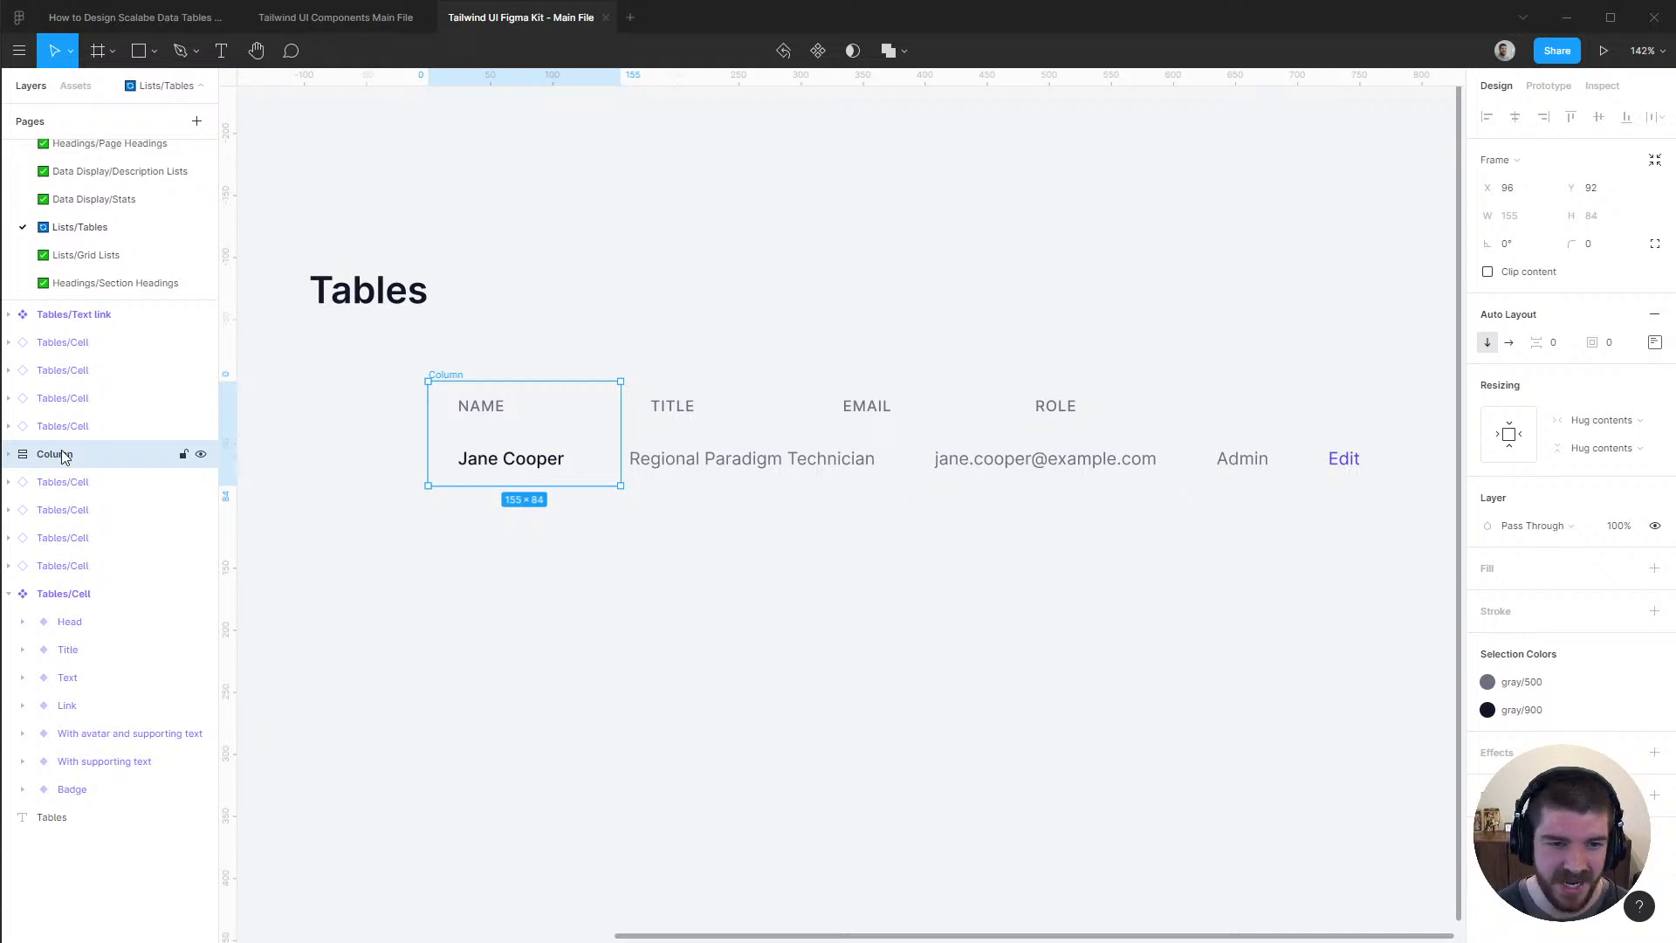
Set the horizontal resizing of both cells inside Column to Fill container
left_click(9, 455)
left_click(104, 482)
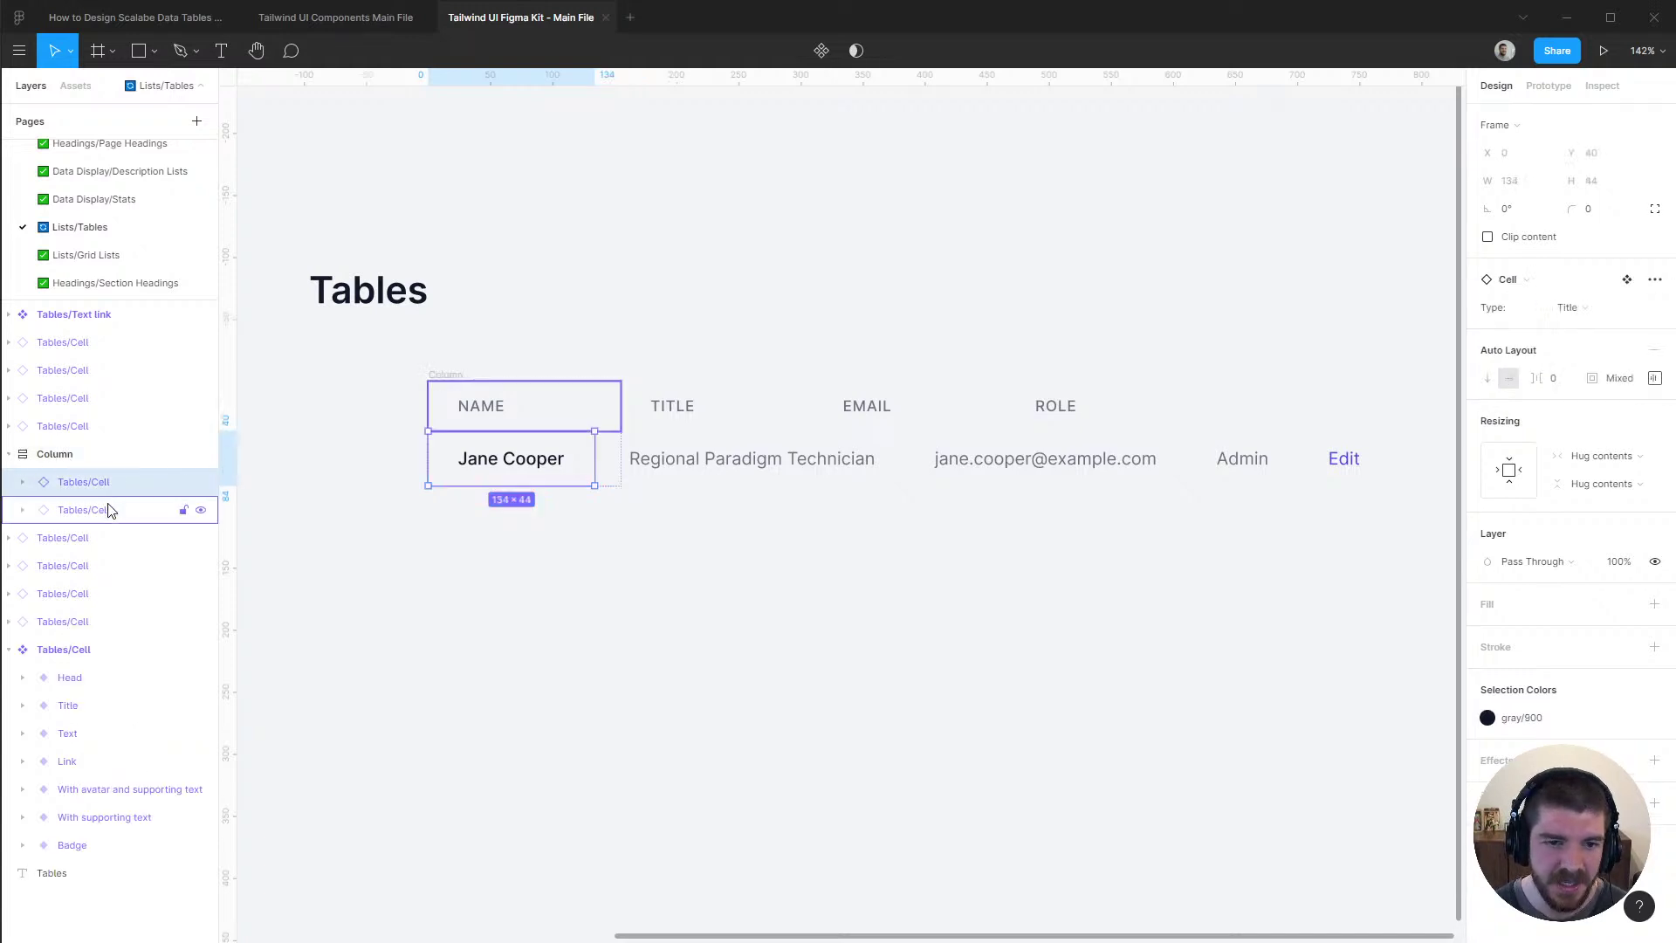
left_click(109, 509, "shift")
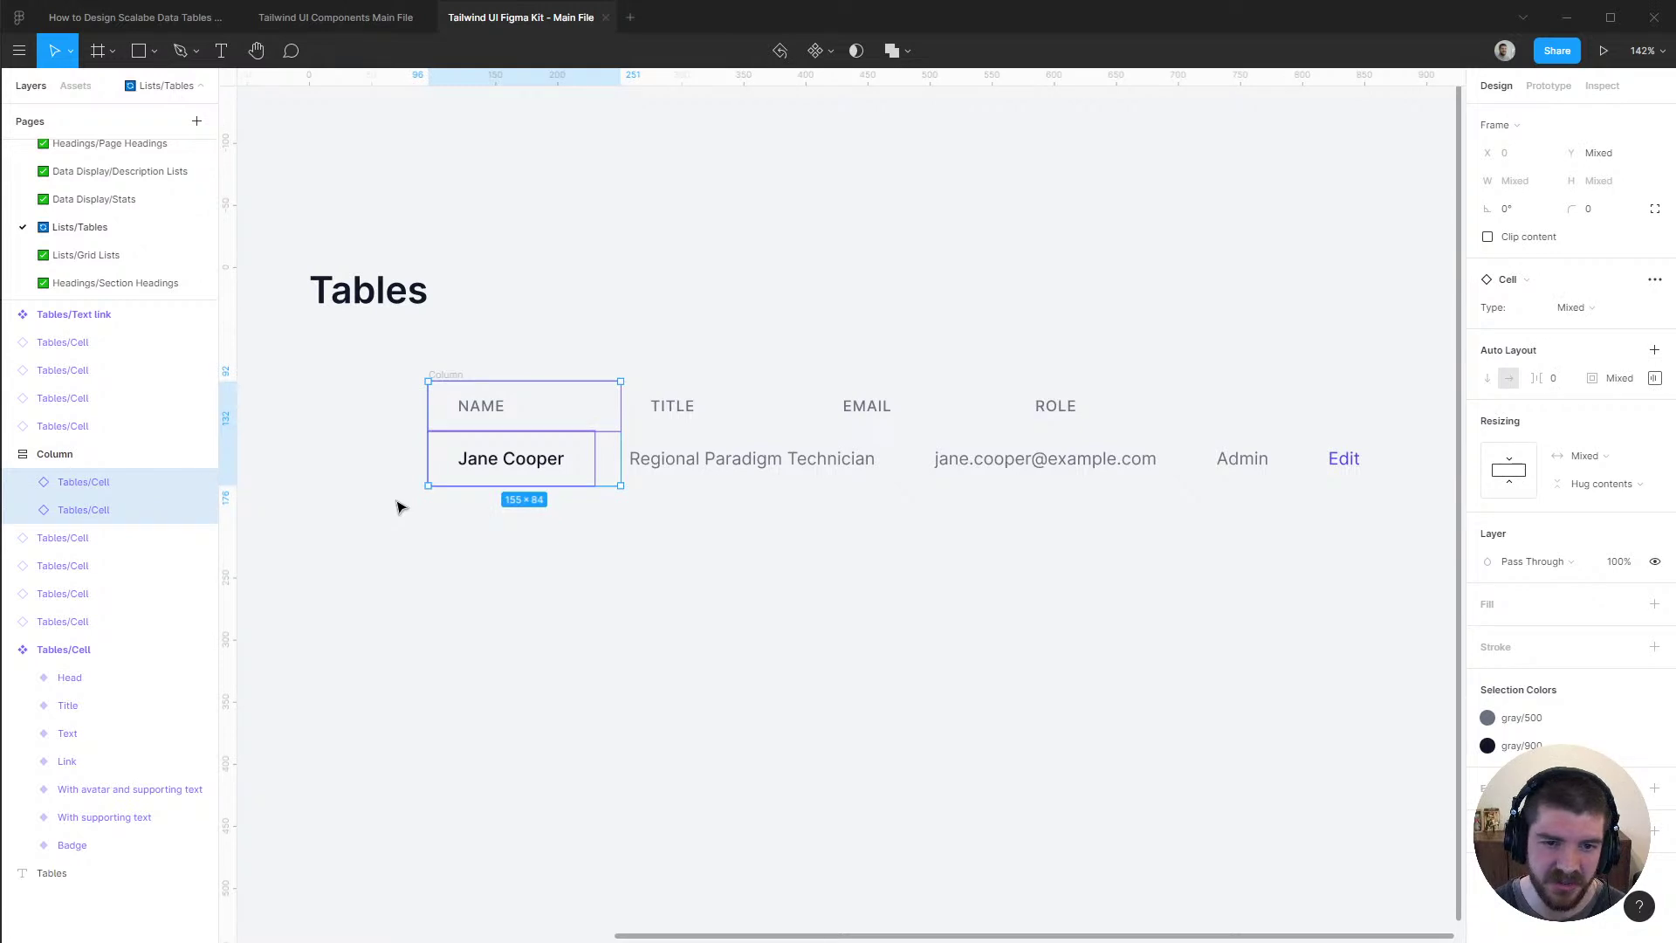
left_click(66, 459)
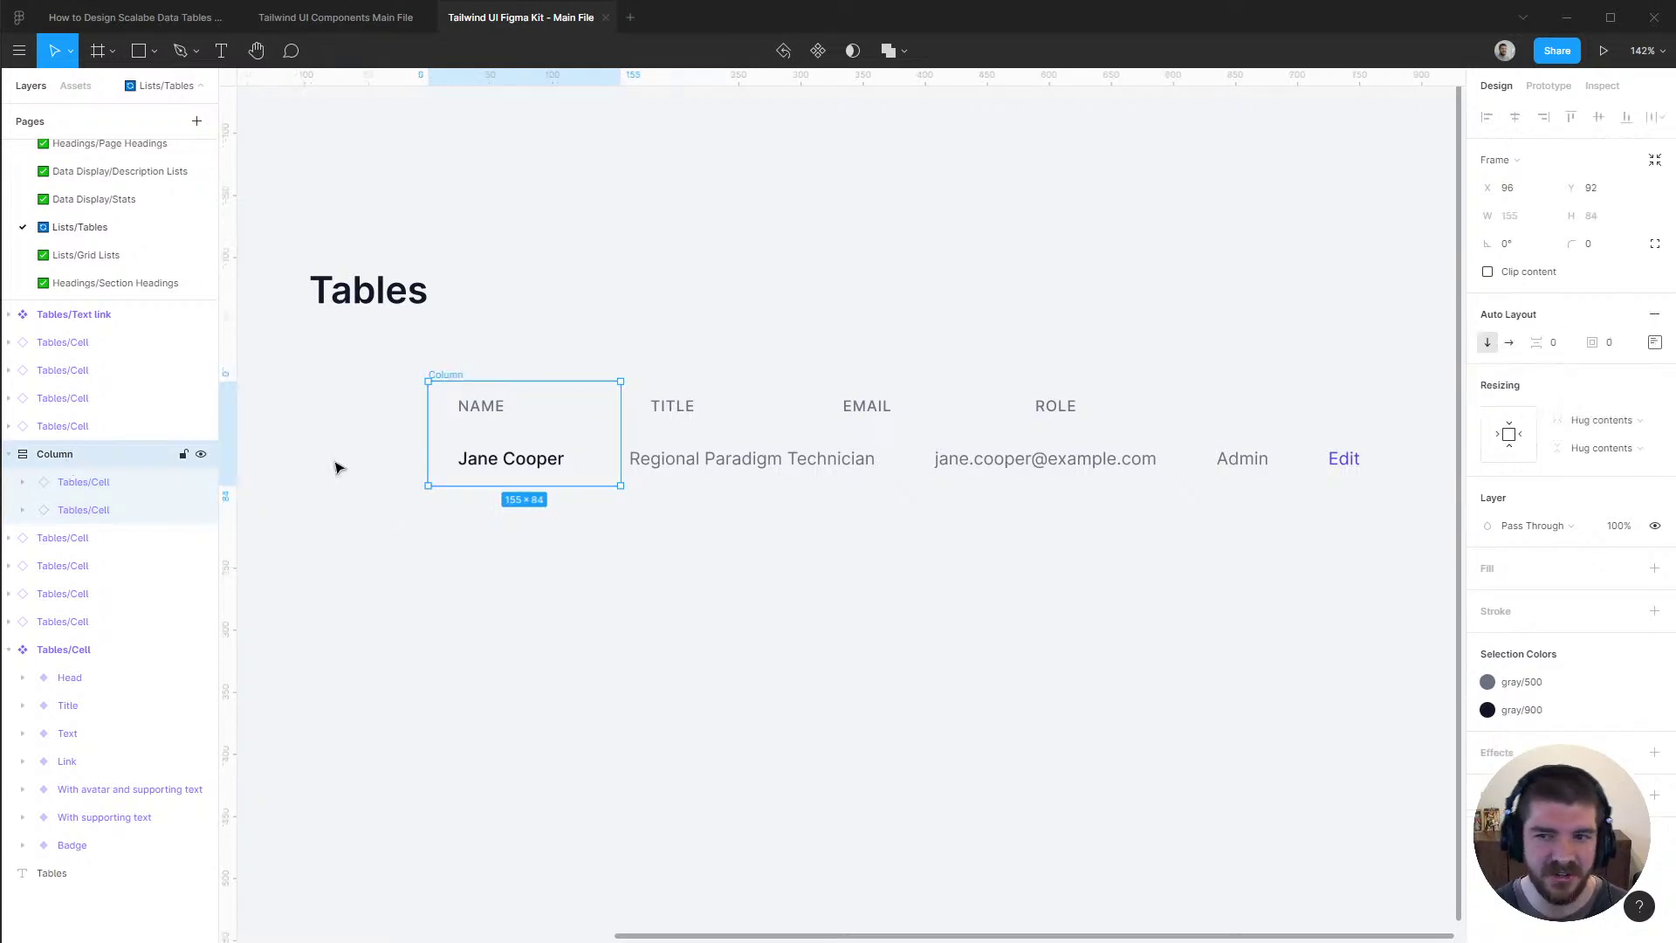
left_click(140, 481)
left_click(123, 510, "shift")
left_click(1627, 456)
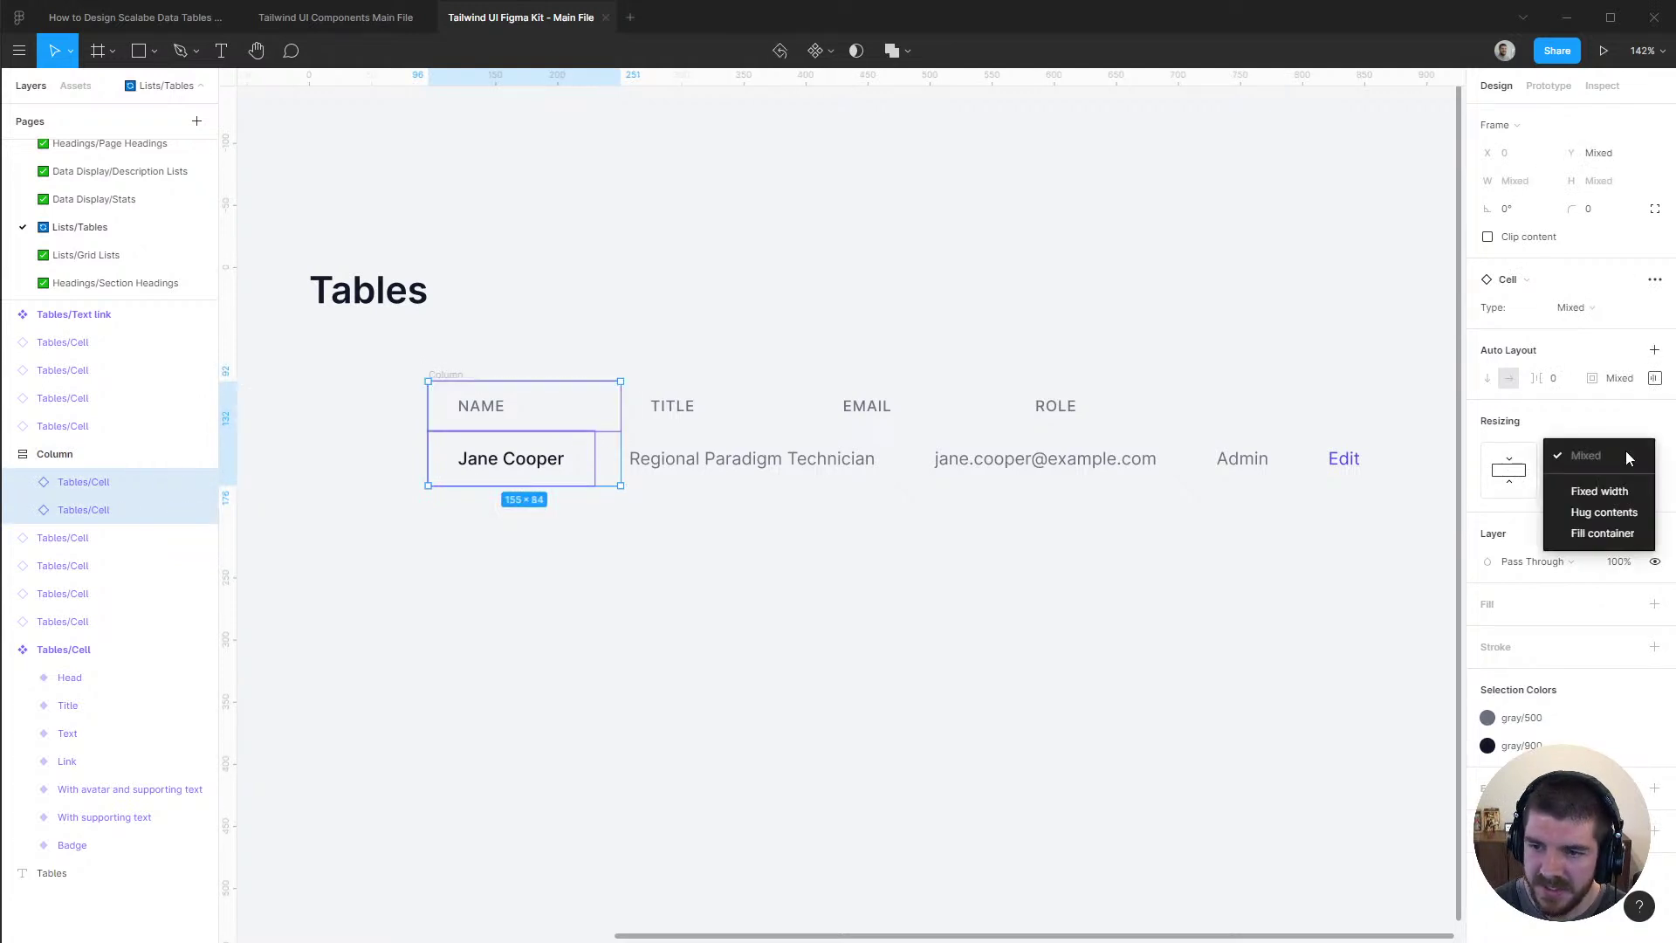
left_click(1611, 542)
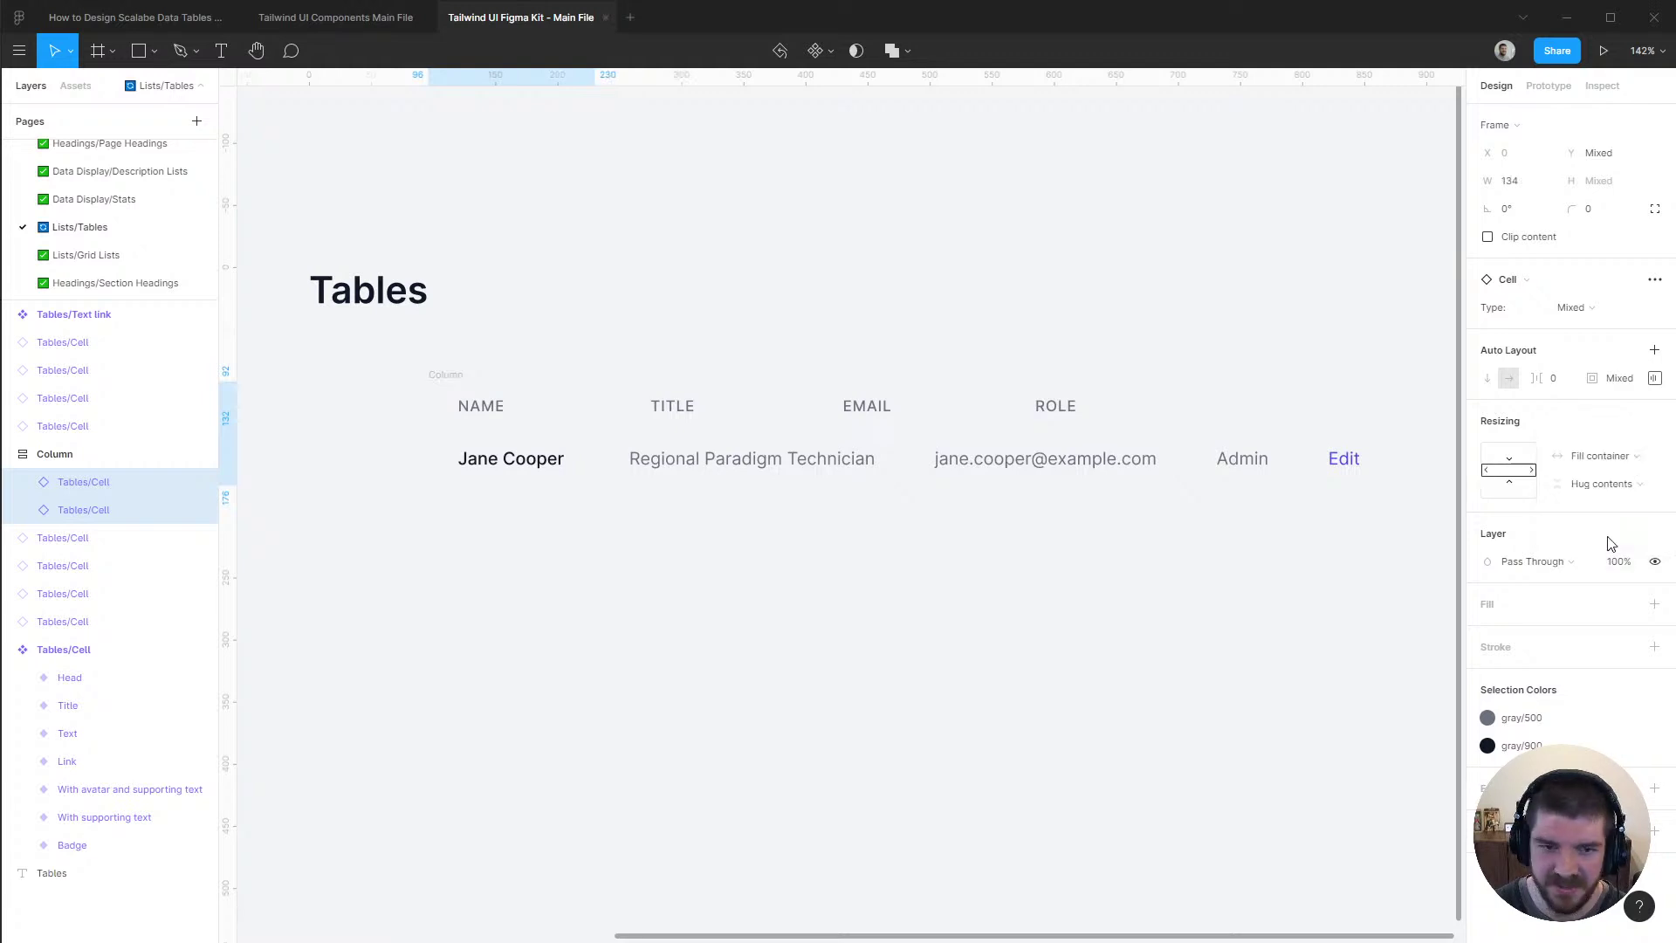
Resize the Column frame to a fixed width of 134
left_click(459, 377)
mouse_move(598, 418)
left_mouse_down()
mouse_move(651, 419)
mouse_move(576, 415)
mouse_move(659, 414)
mouse_move(542, 417)
mouse_move(595, 418)
left_mouse_up()
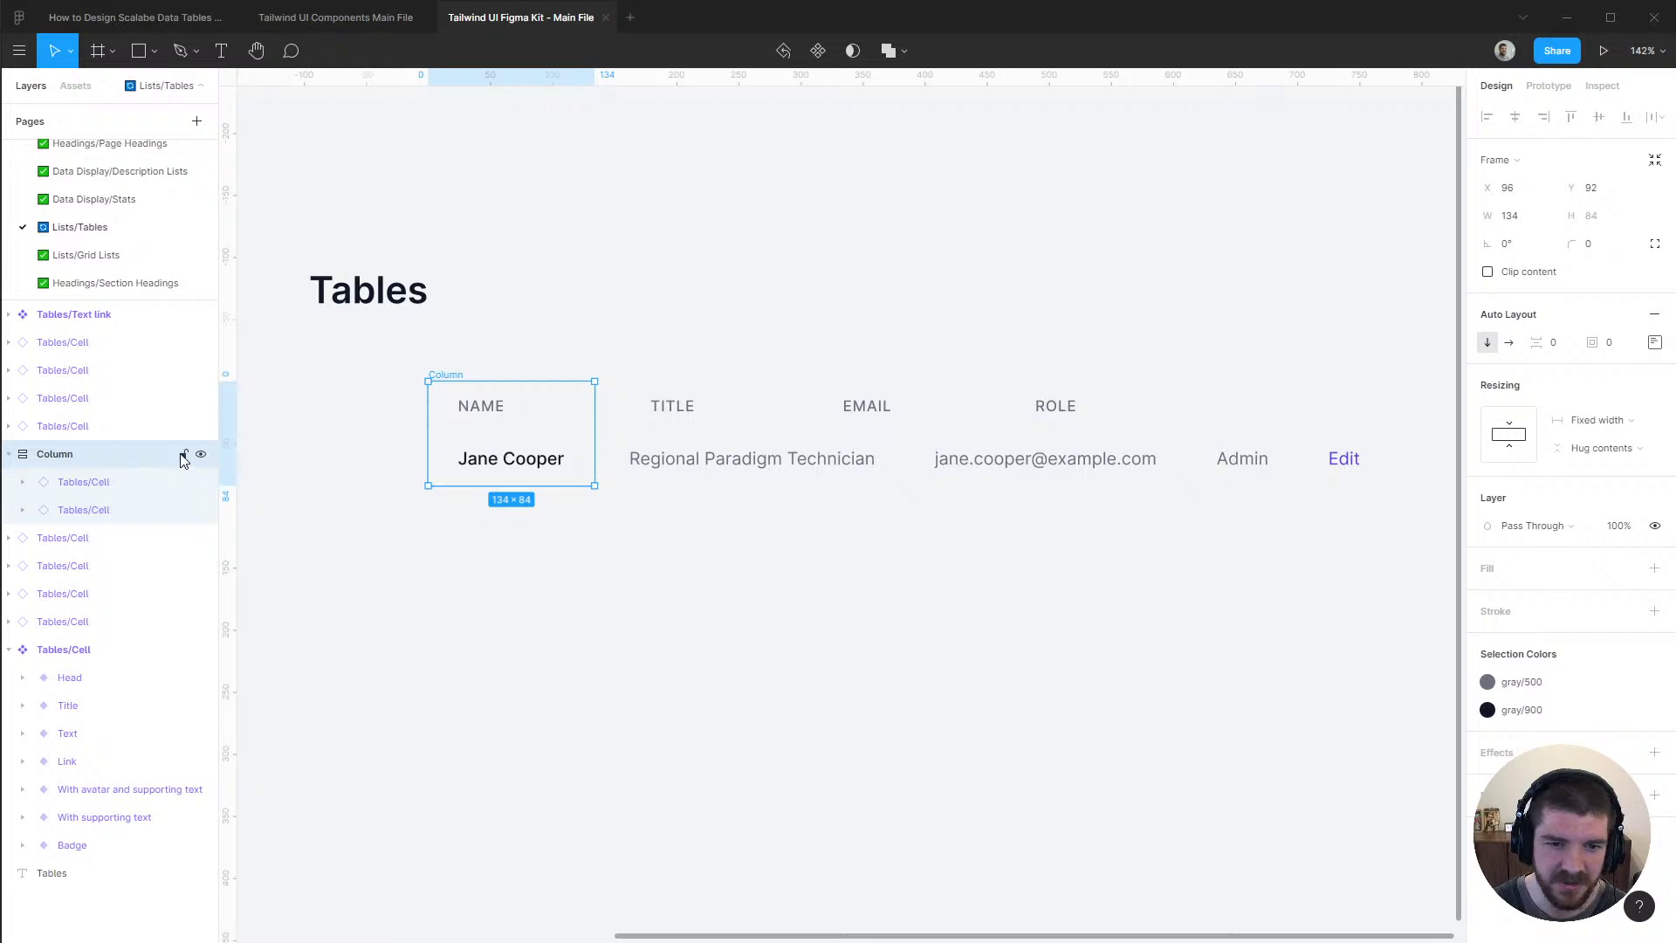
Move the Column frame below the loose cells, to X 4 and Y 197
key("Return")
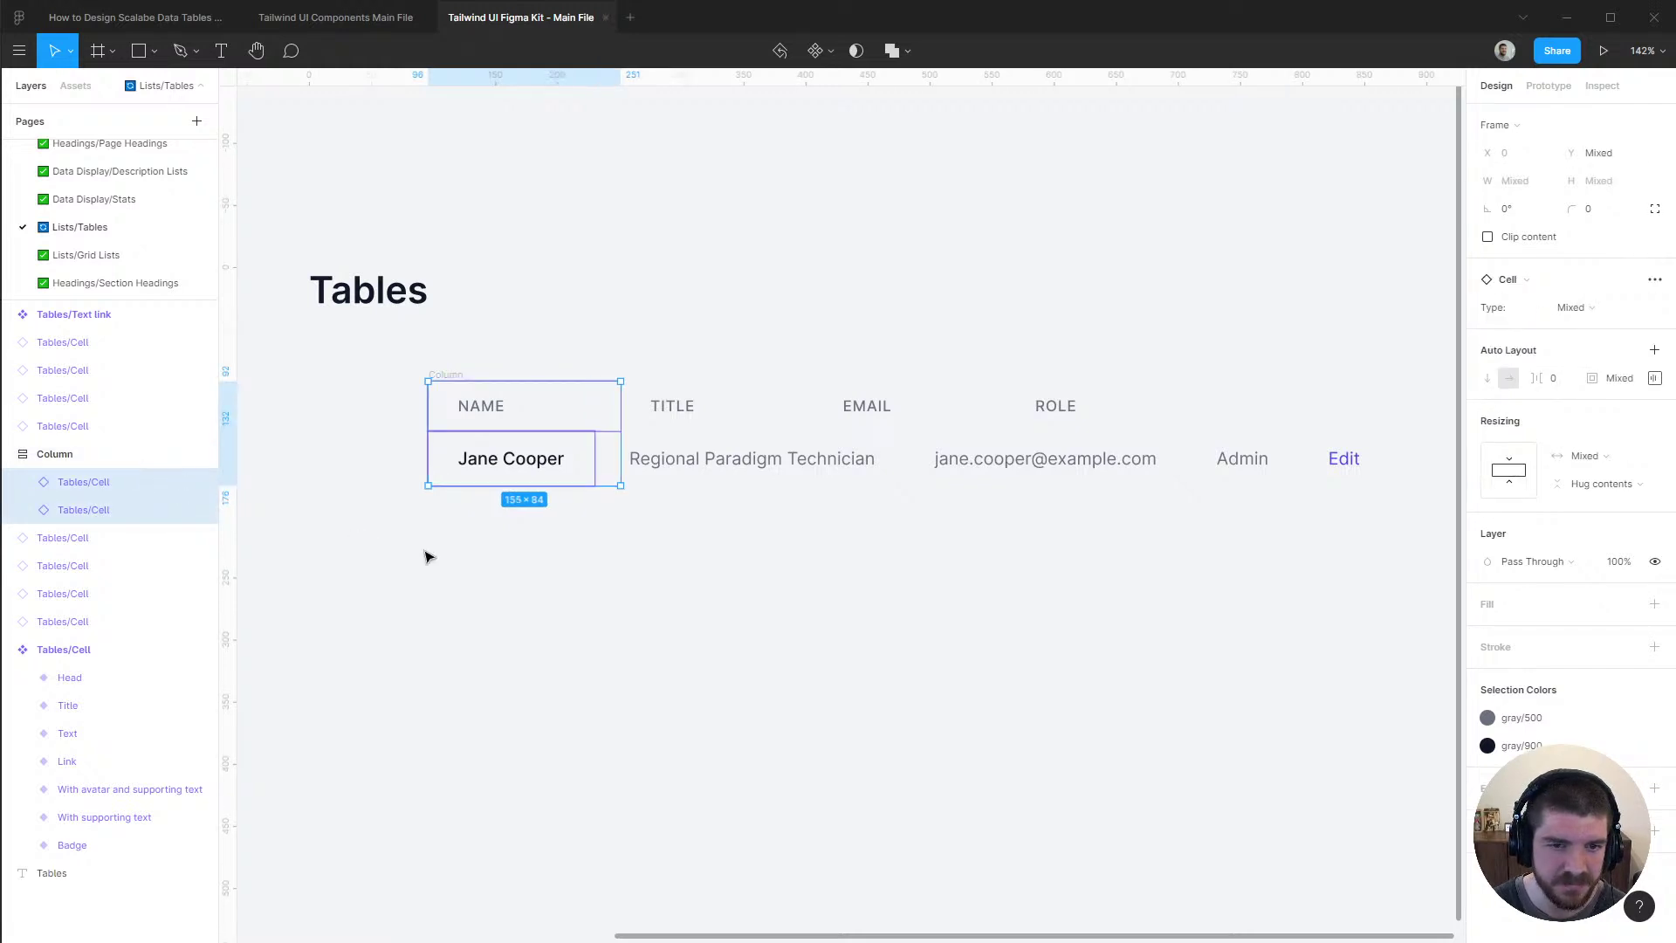
key("Escape")
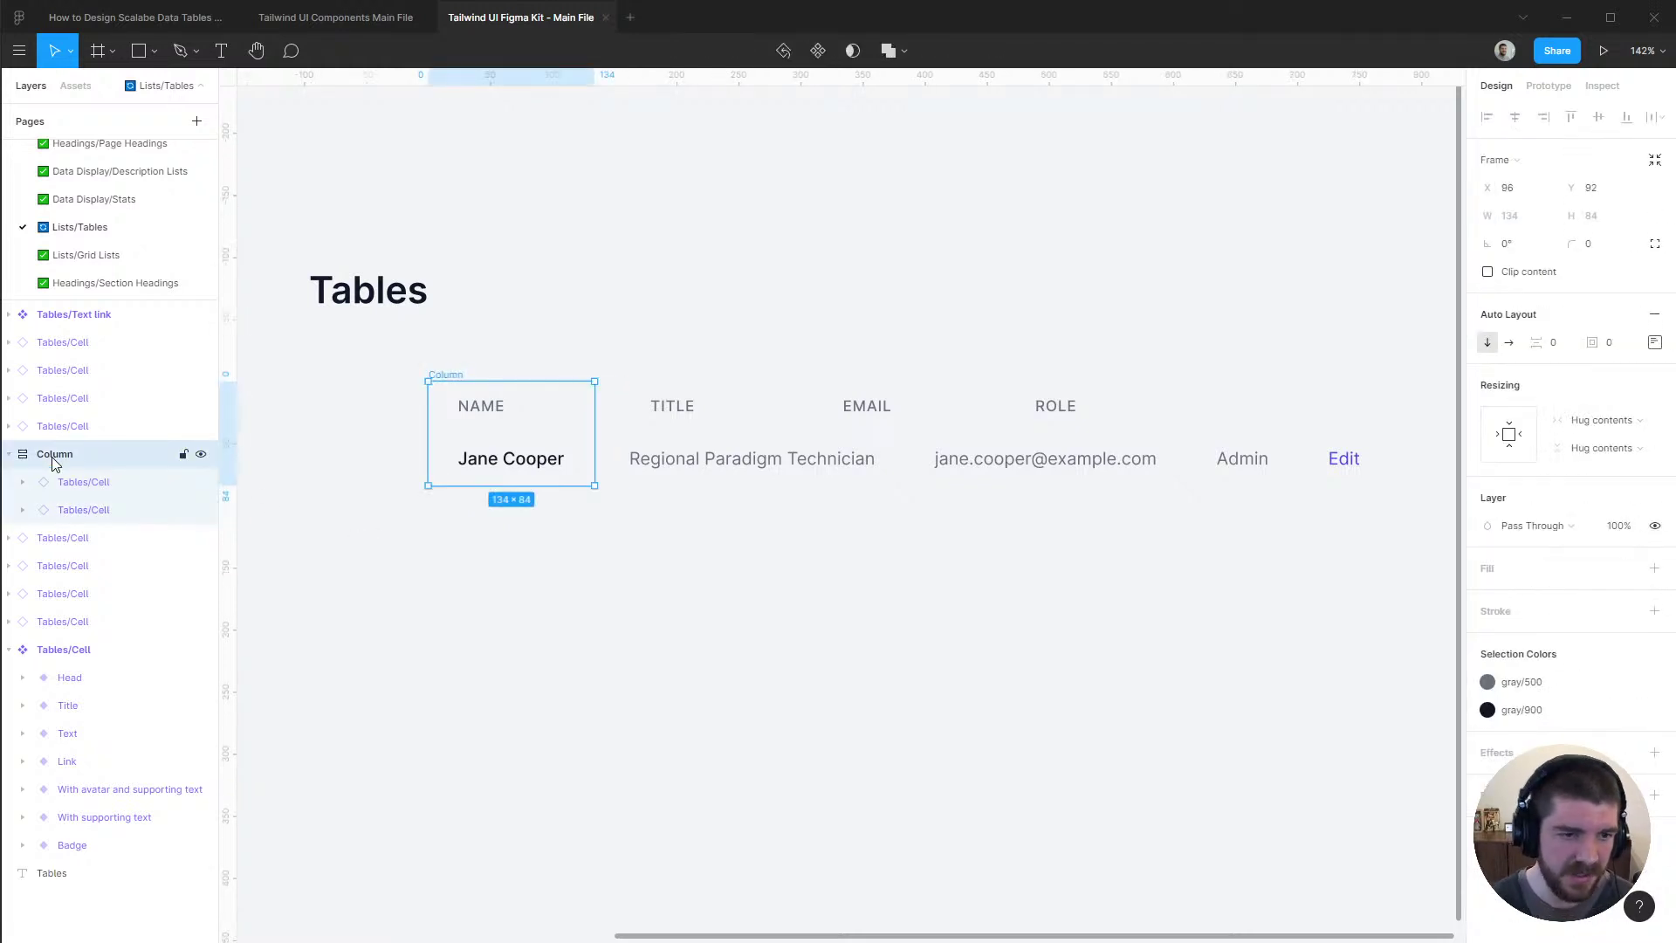
left_click_drag(505, 411, 411, 535)
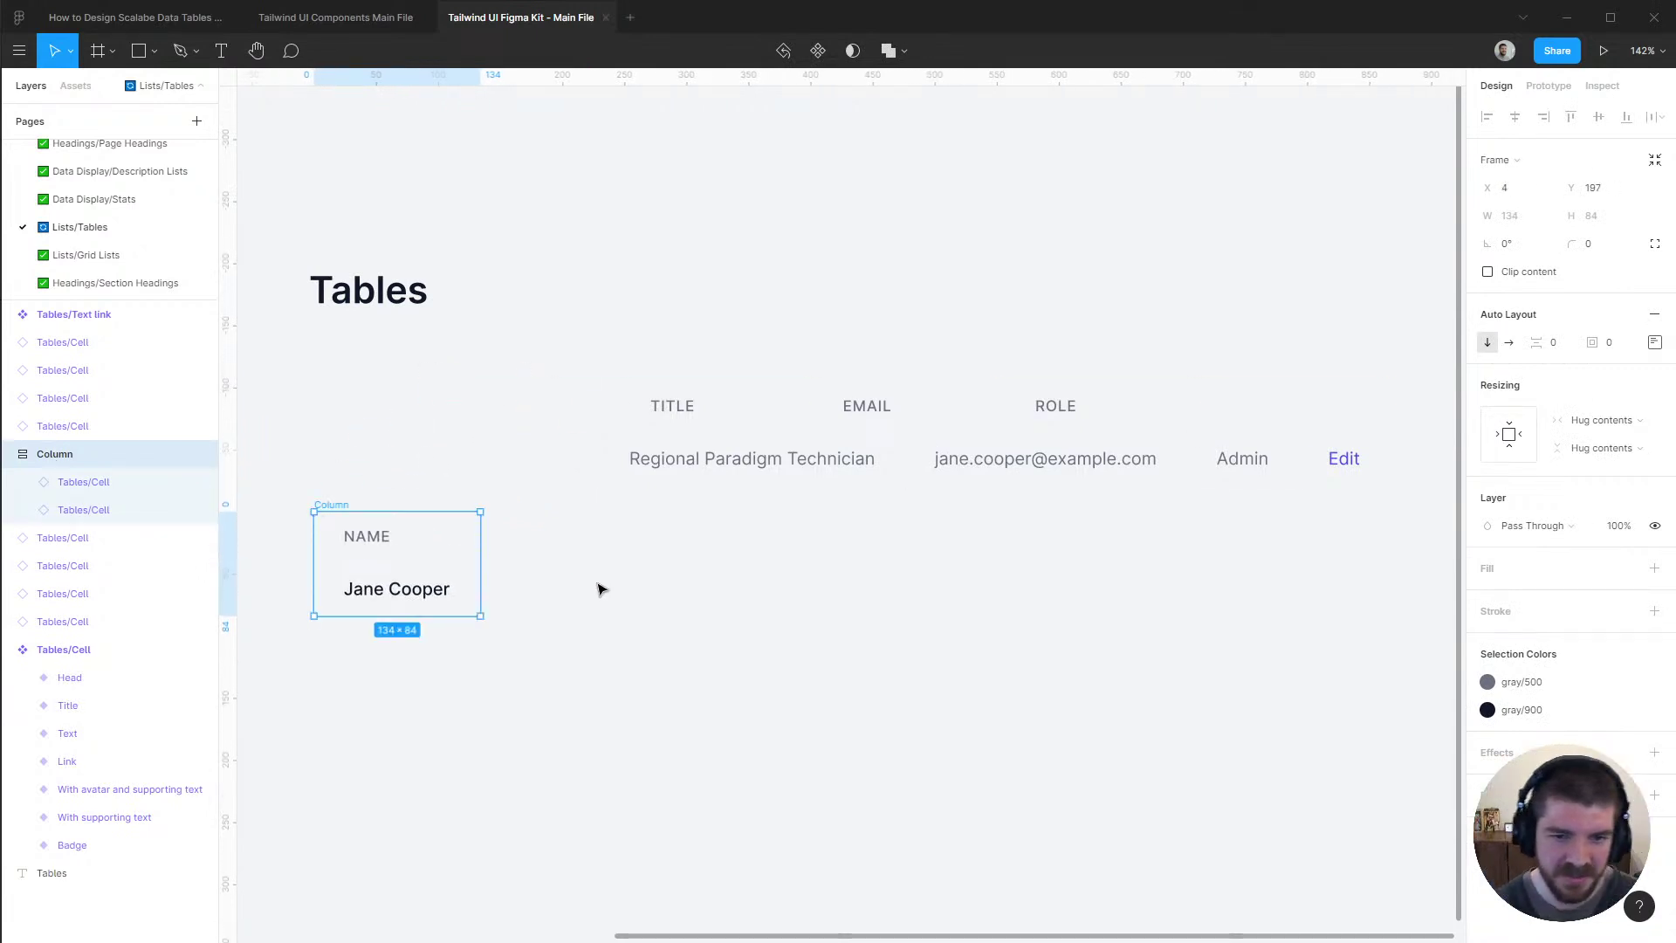
scroll(777, 428, "left", 3)
scroll(777, 428, "down", 1)
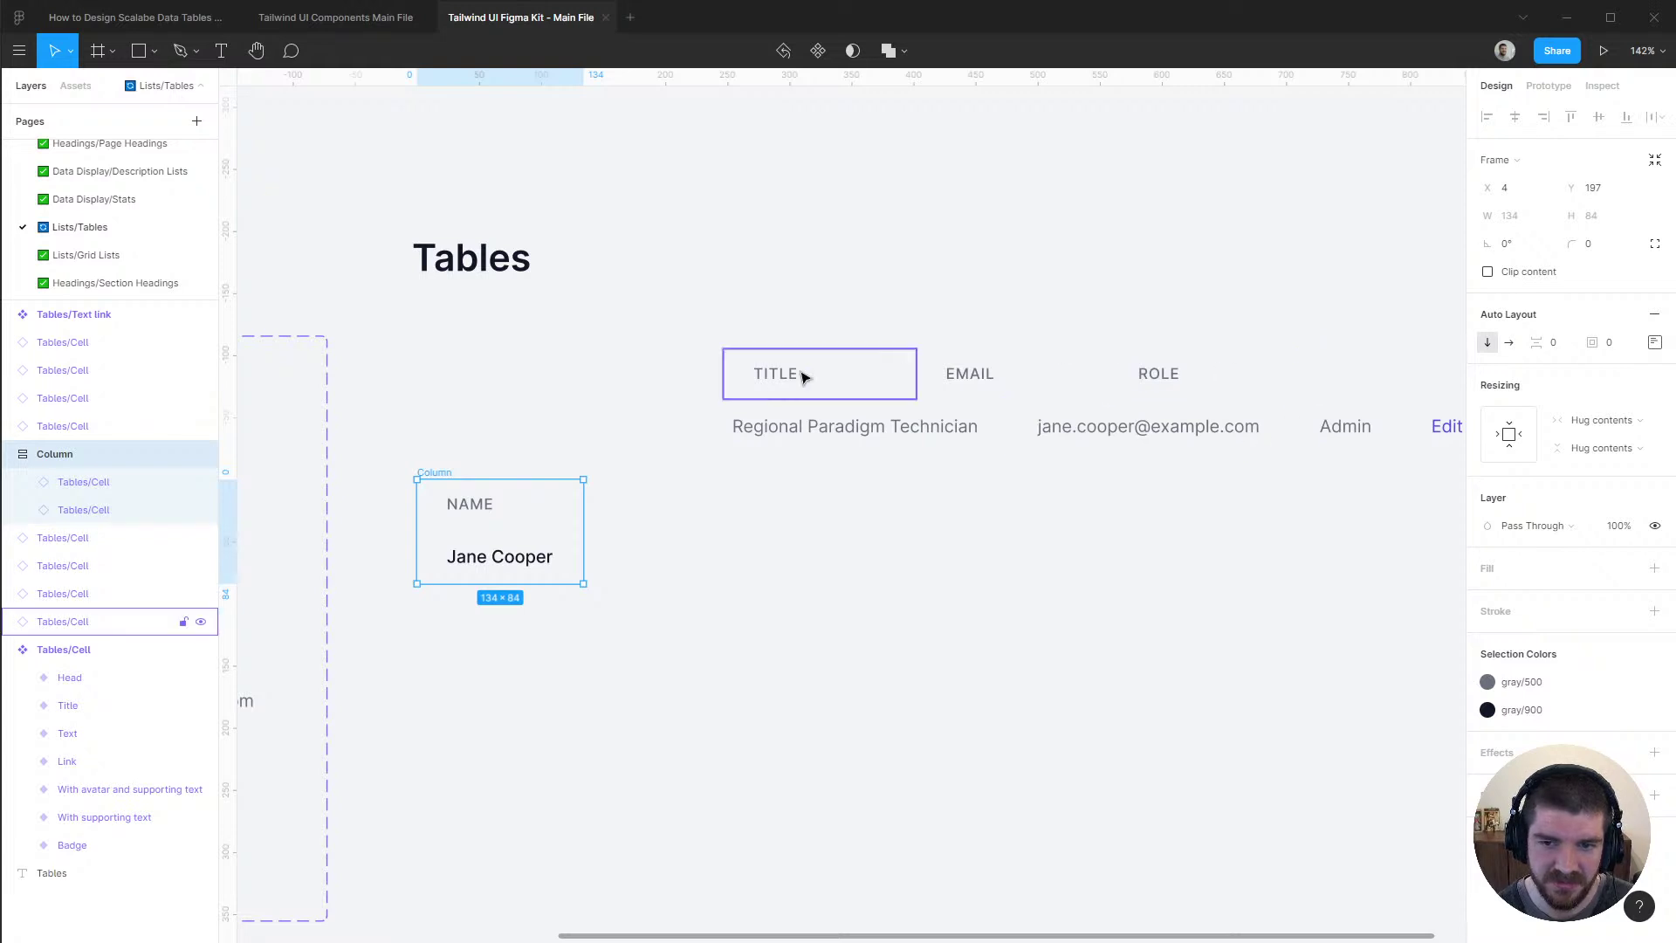
Select the body cell inside Column, switch to the browser and inspect the HTML of the first name cell in the Simple striped table
left_click(105, 490)
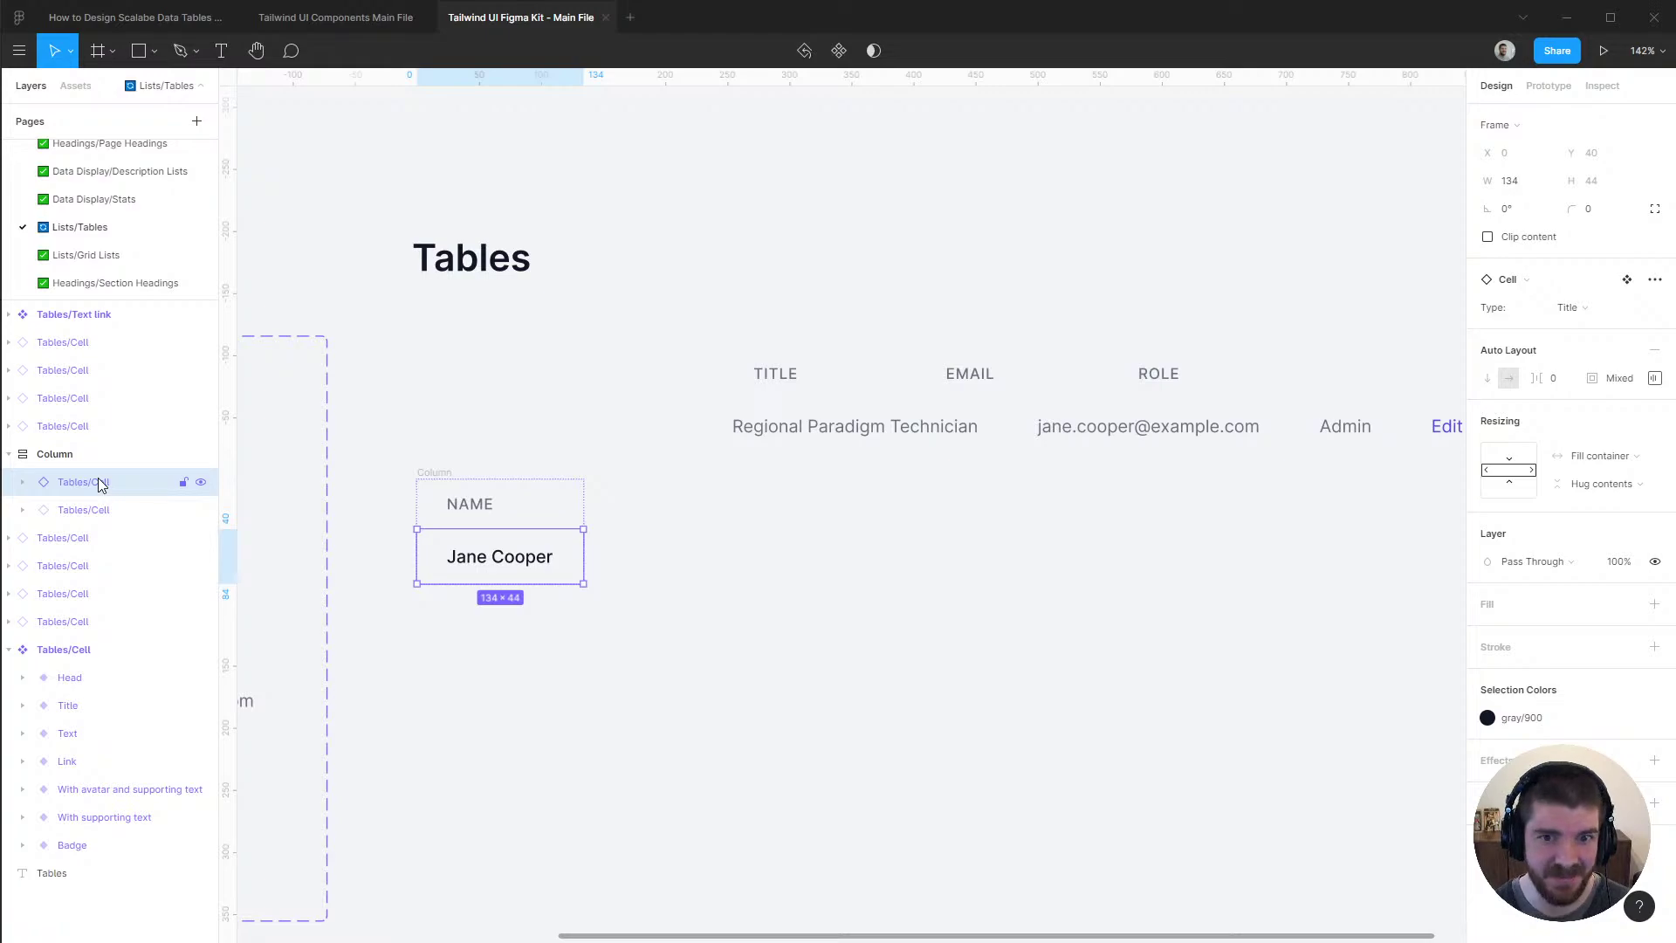
scroll(655, 535, "down", 1)
key("alt+Tab")
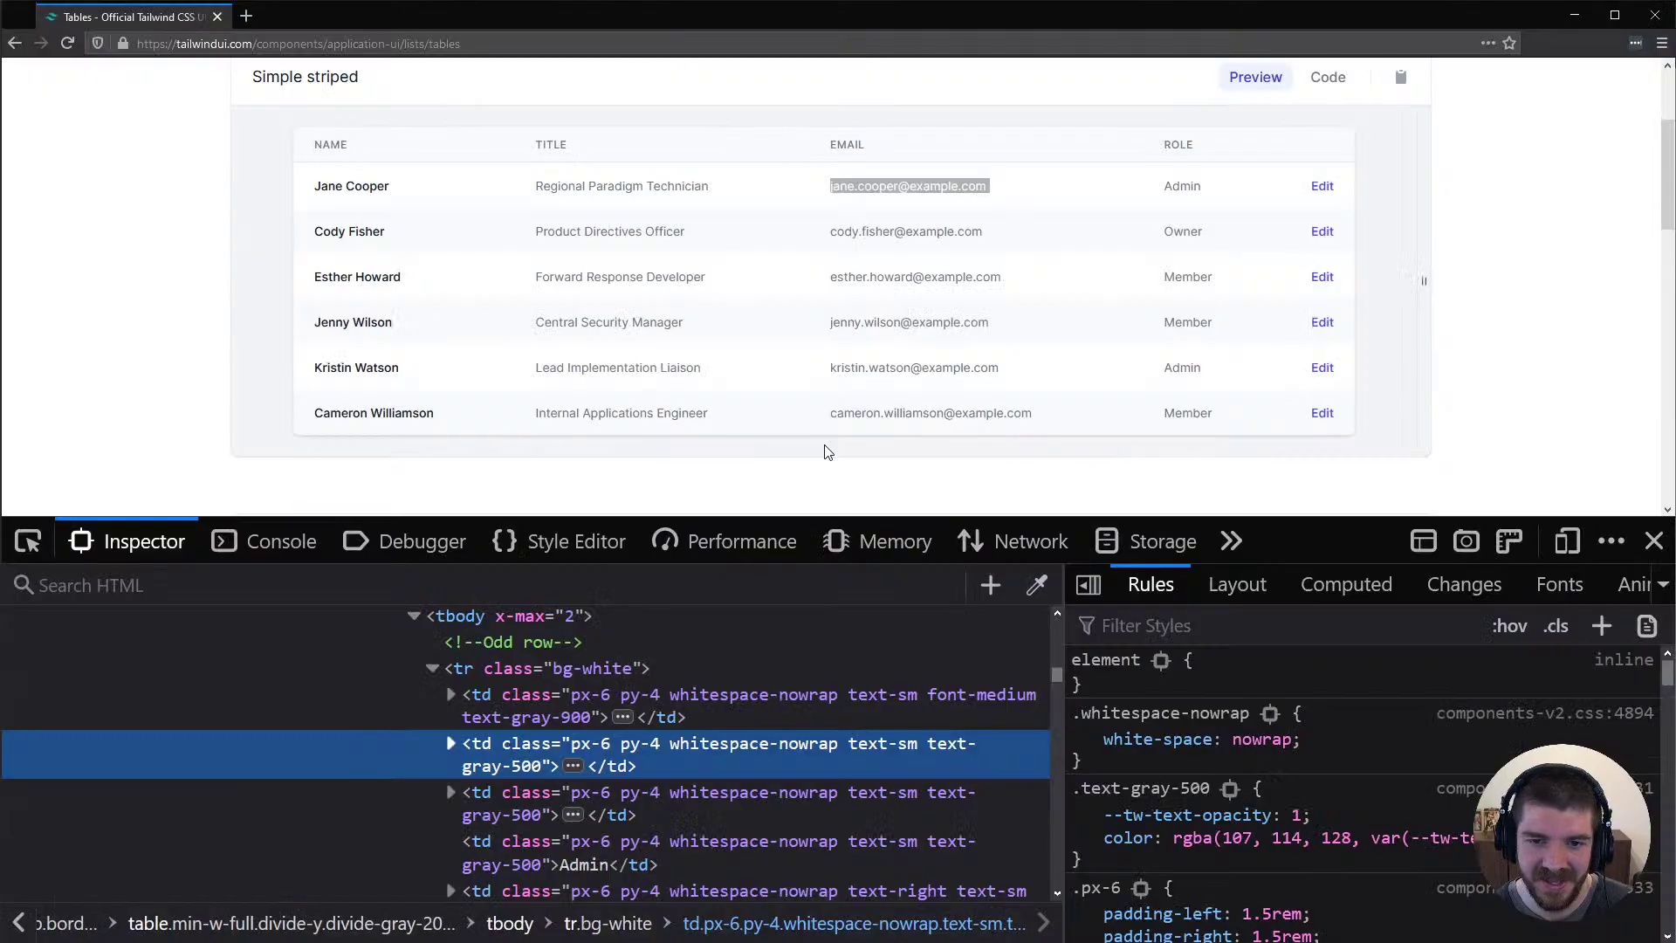
right_click(393, 185)
left_click(468, 339)
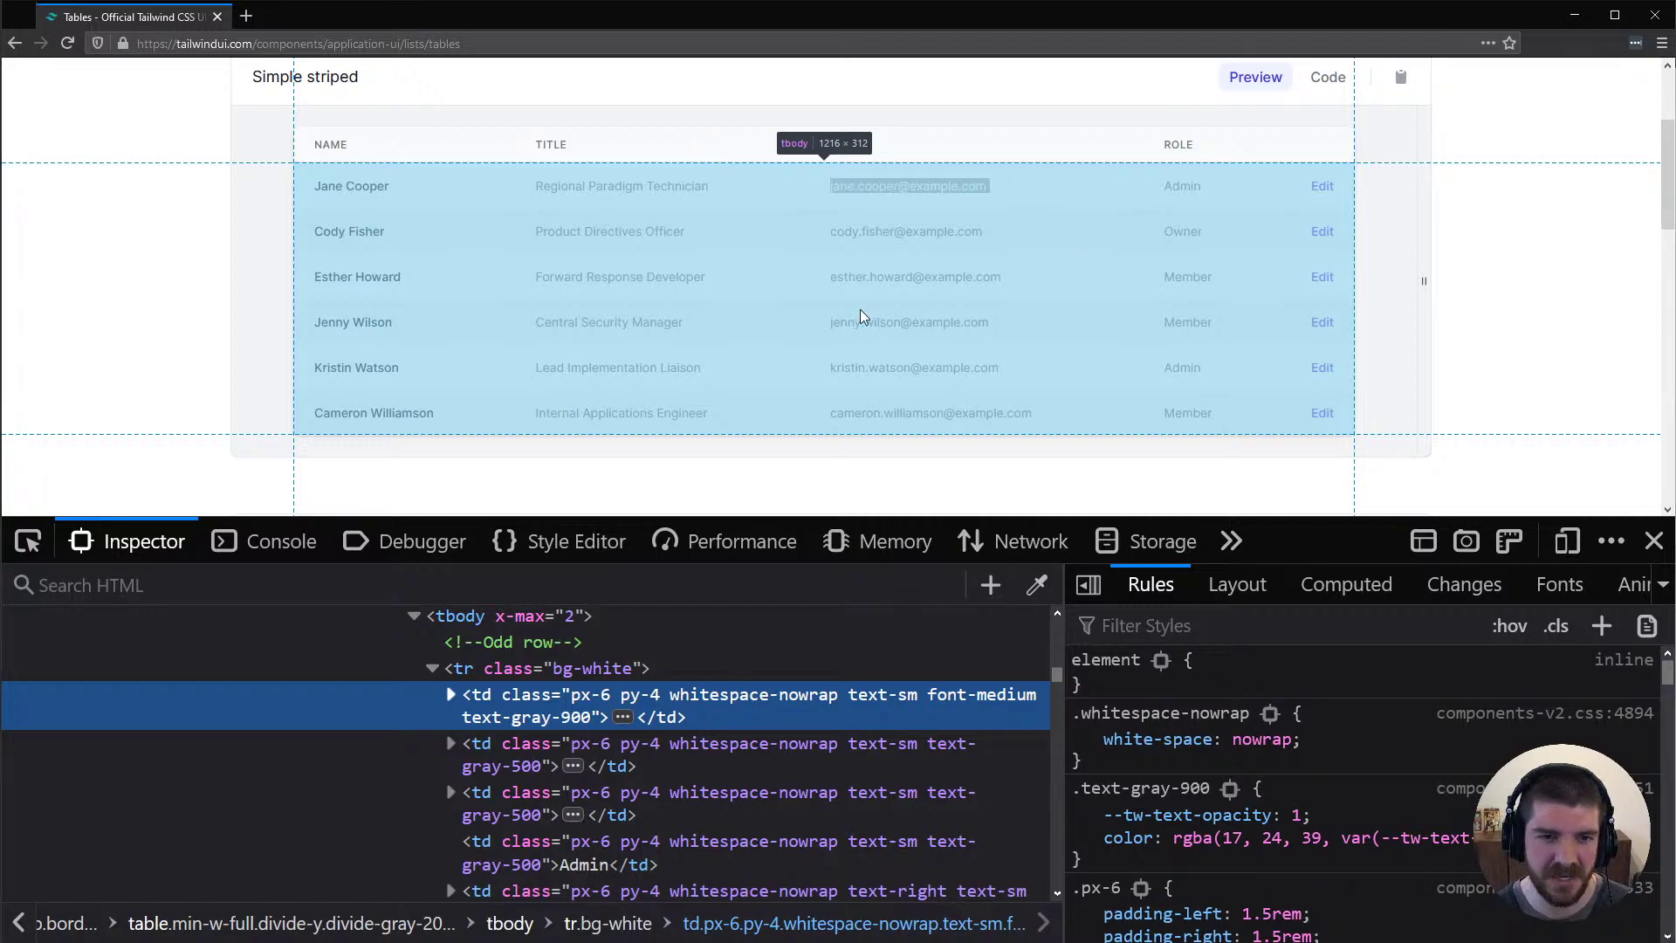
Switch back to Figma, open the Elements/Dropdowns page and expand the Dropdown/Menu instance of Simple/Expanded
key("alt+Tab")
scroll(124, 216, "down", 3)
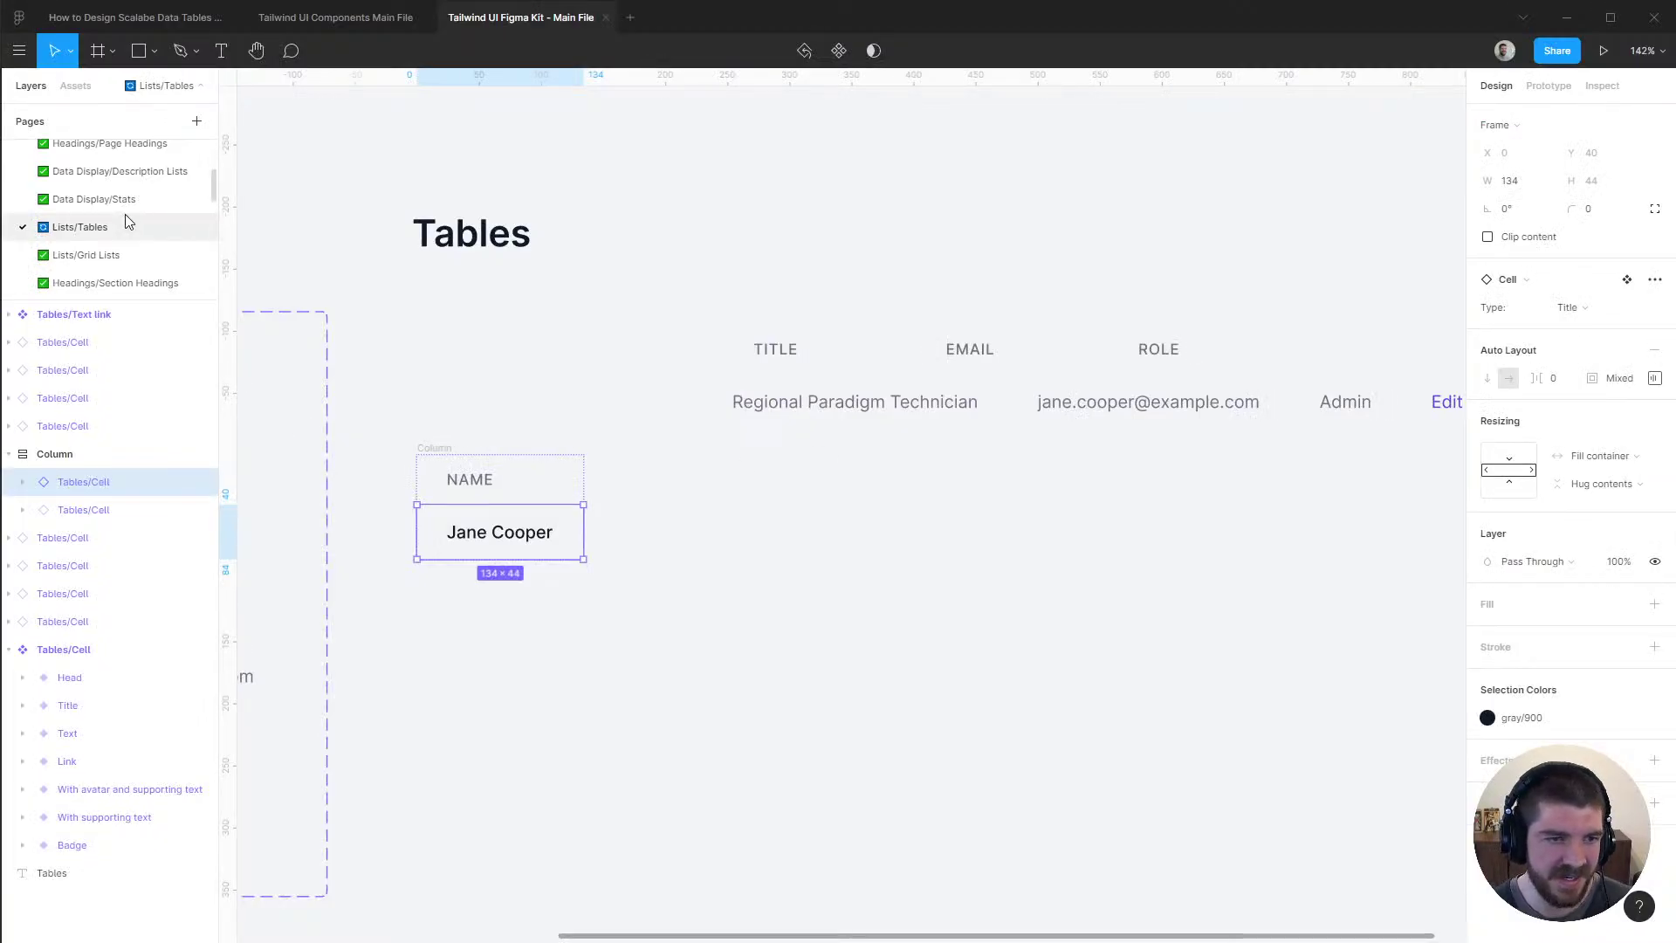
scroll(125, 220, "down", 5)
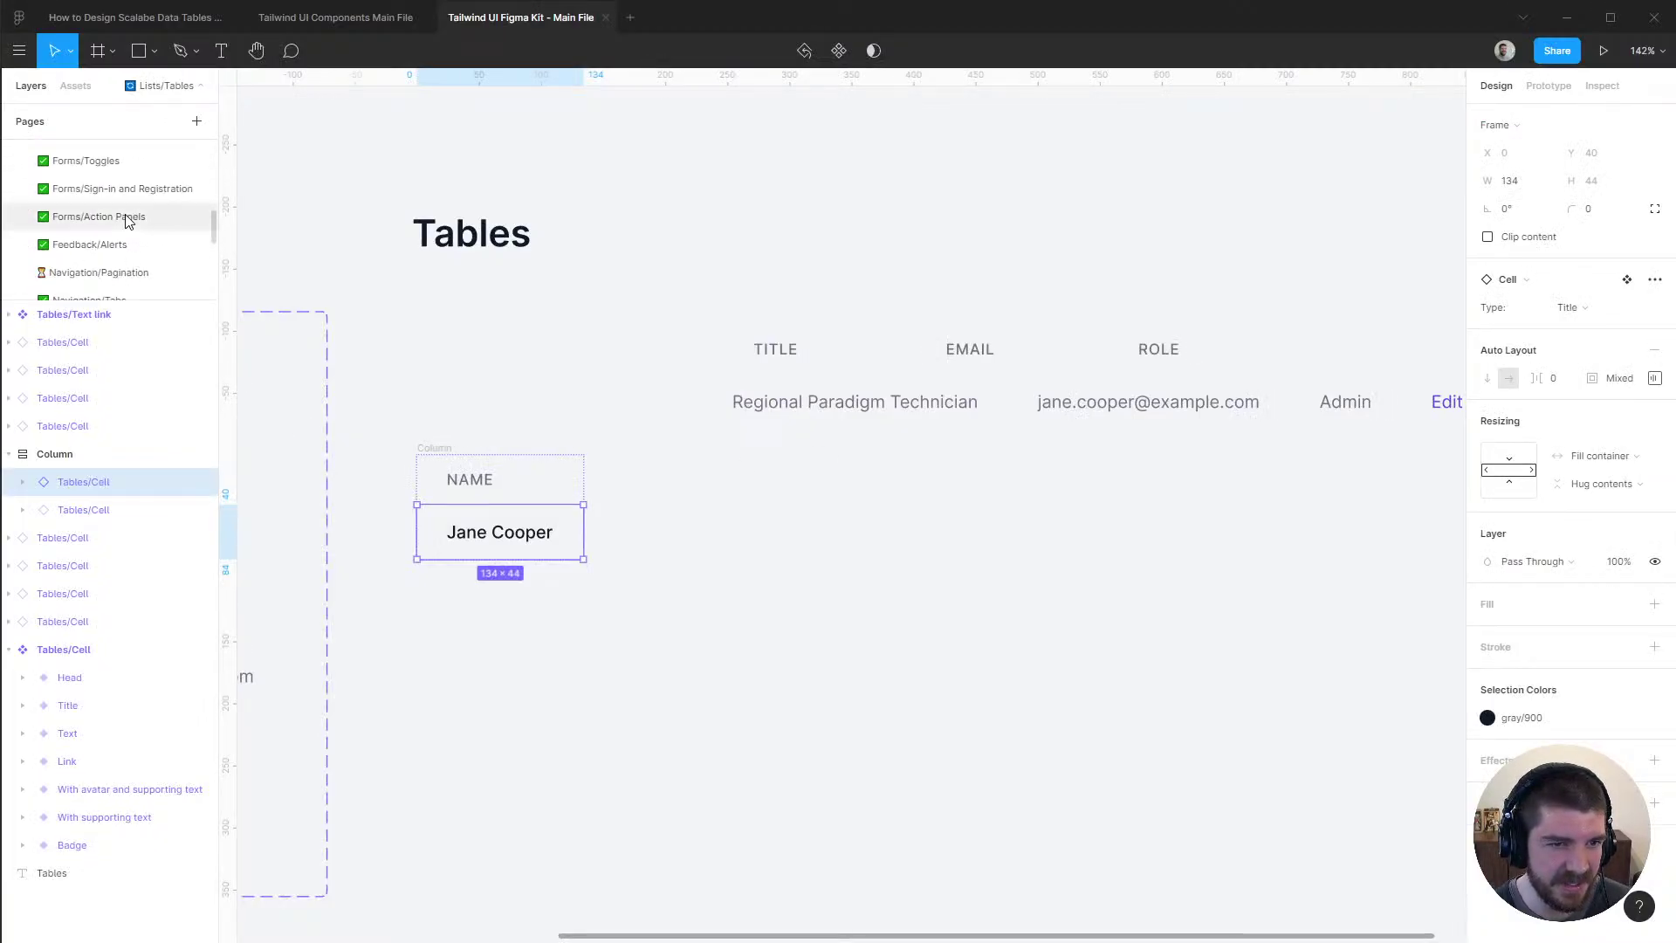
scroll(125, 228, "down", 5)
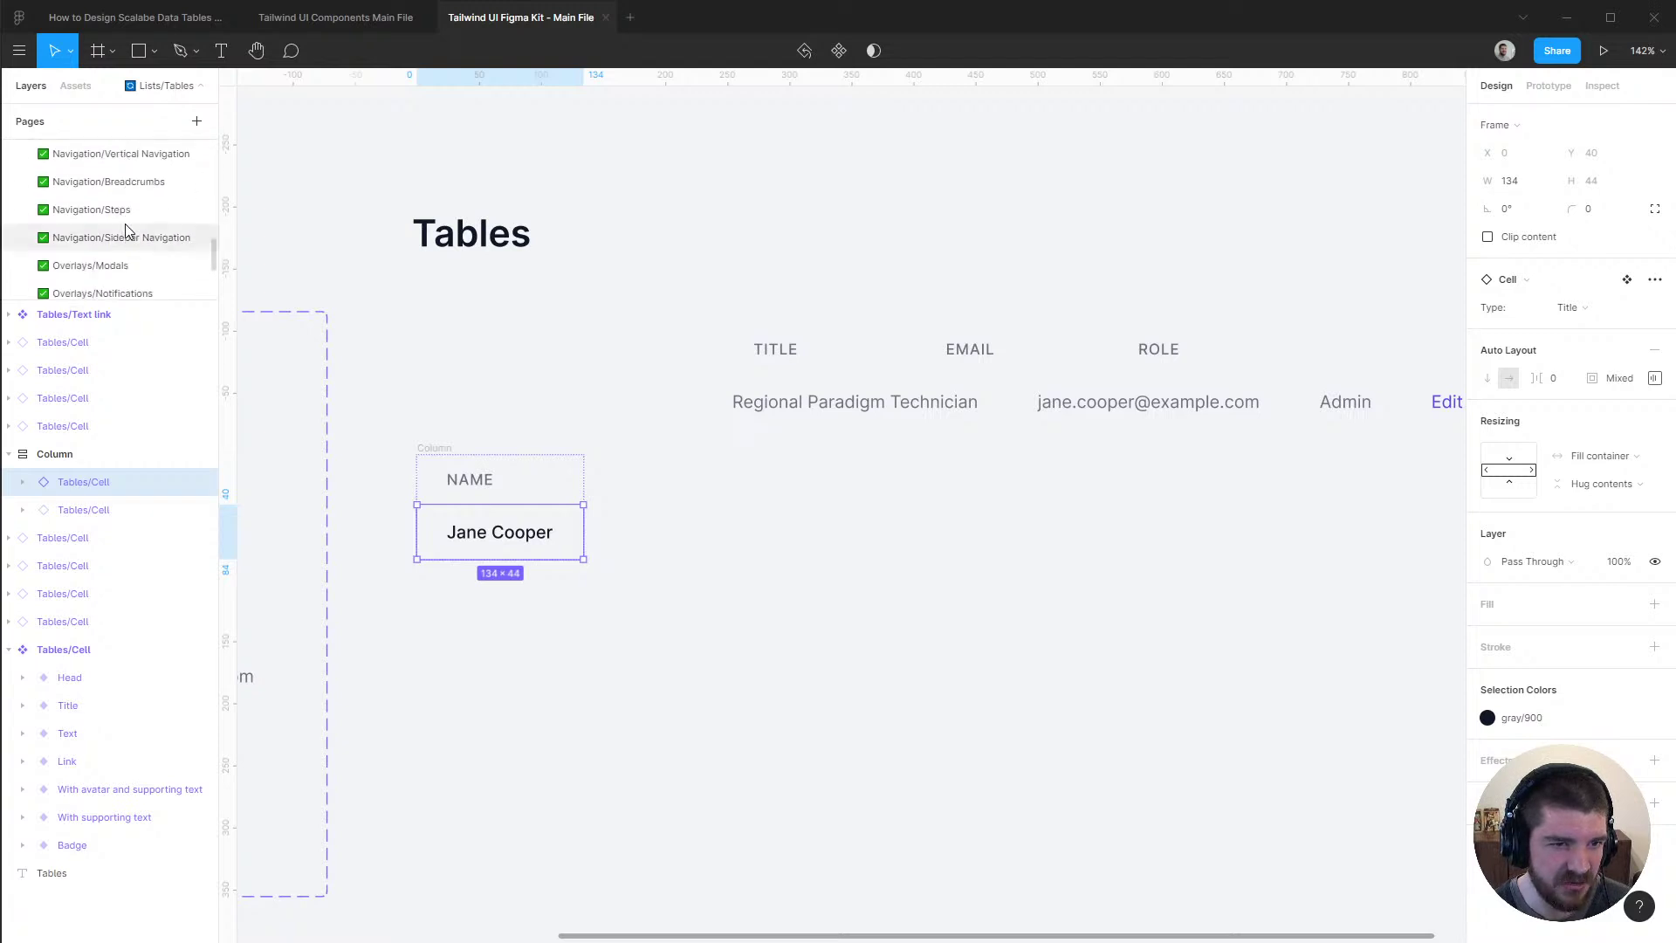
left_click(128, 262)
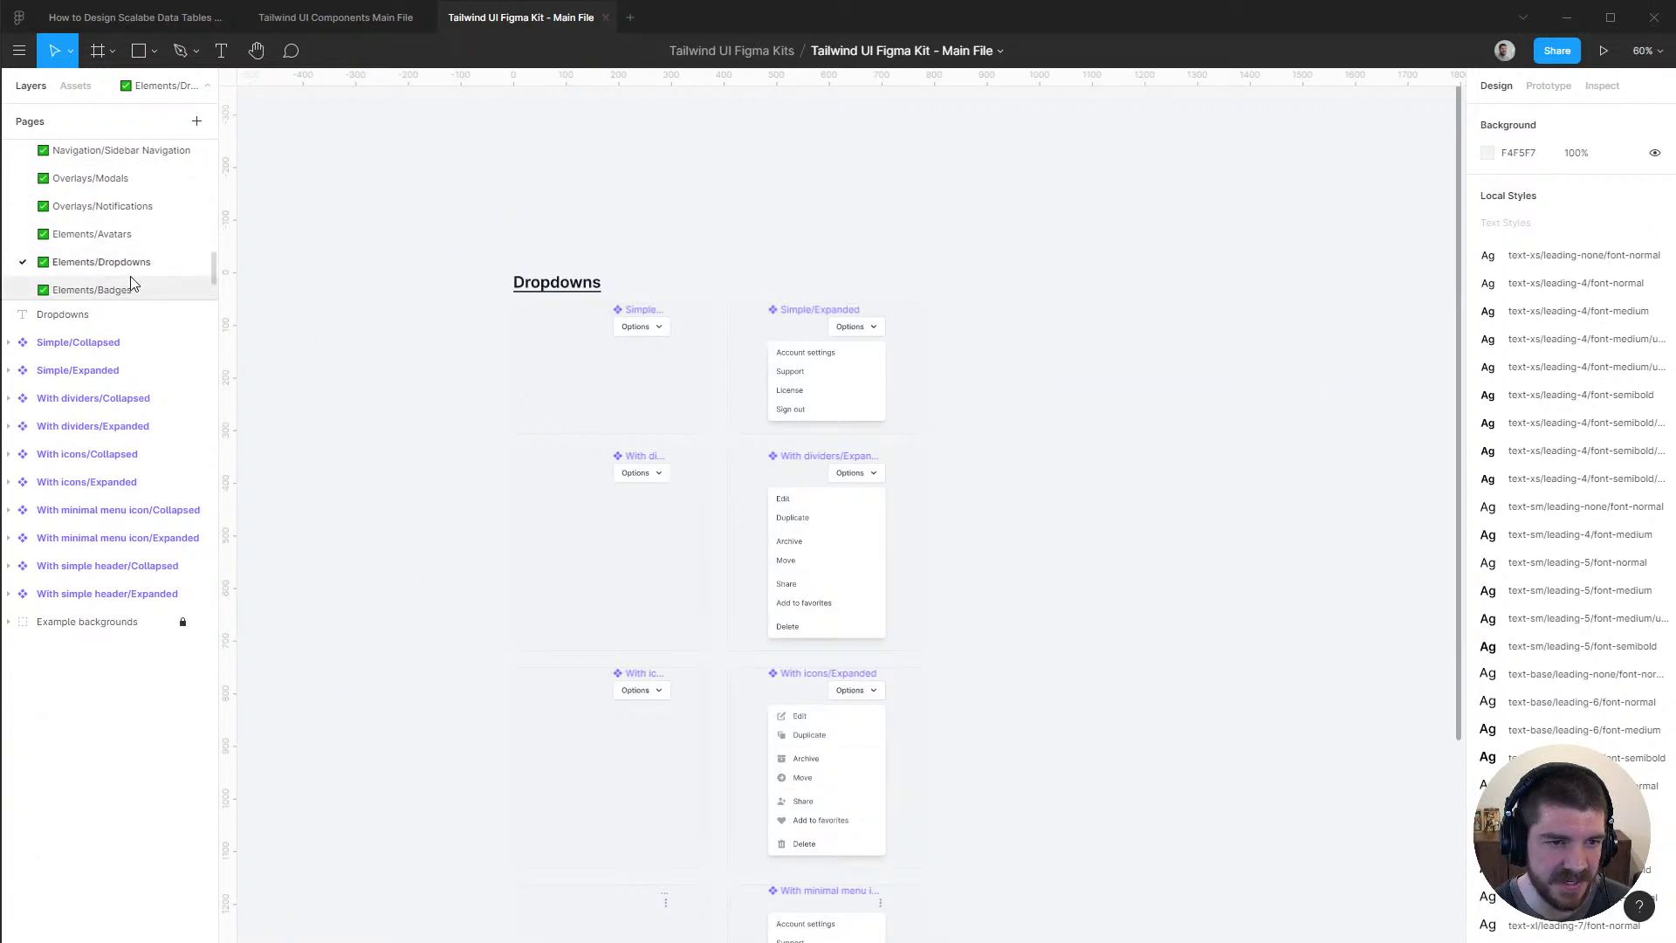
left_click(845, 396)
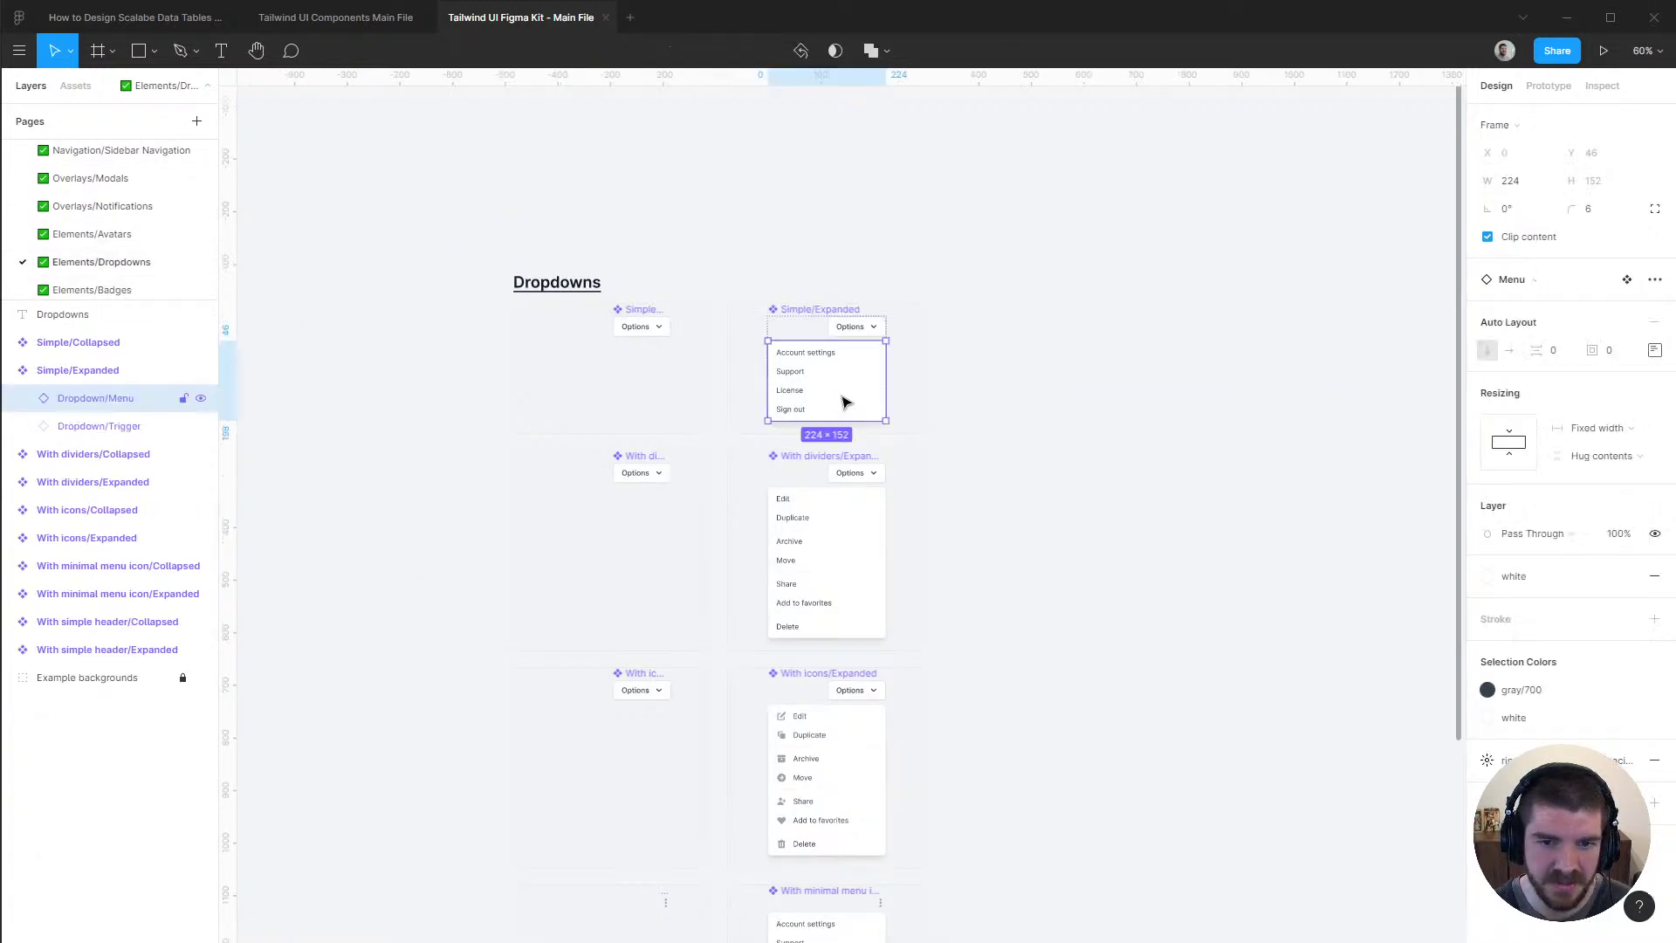
left_click(23, 399)
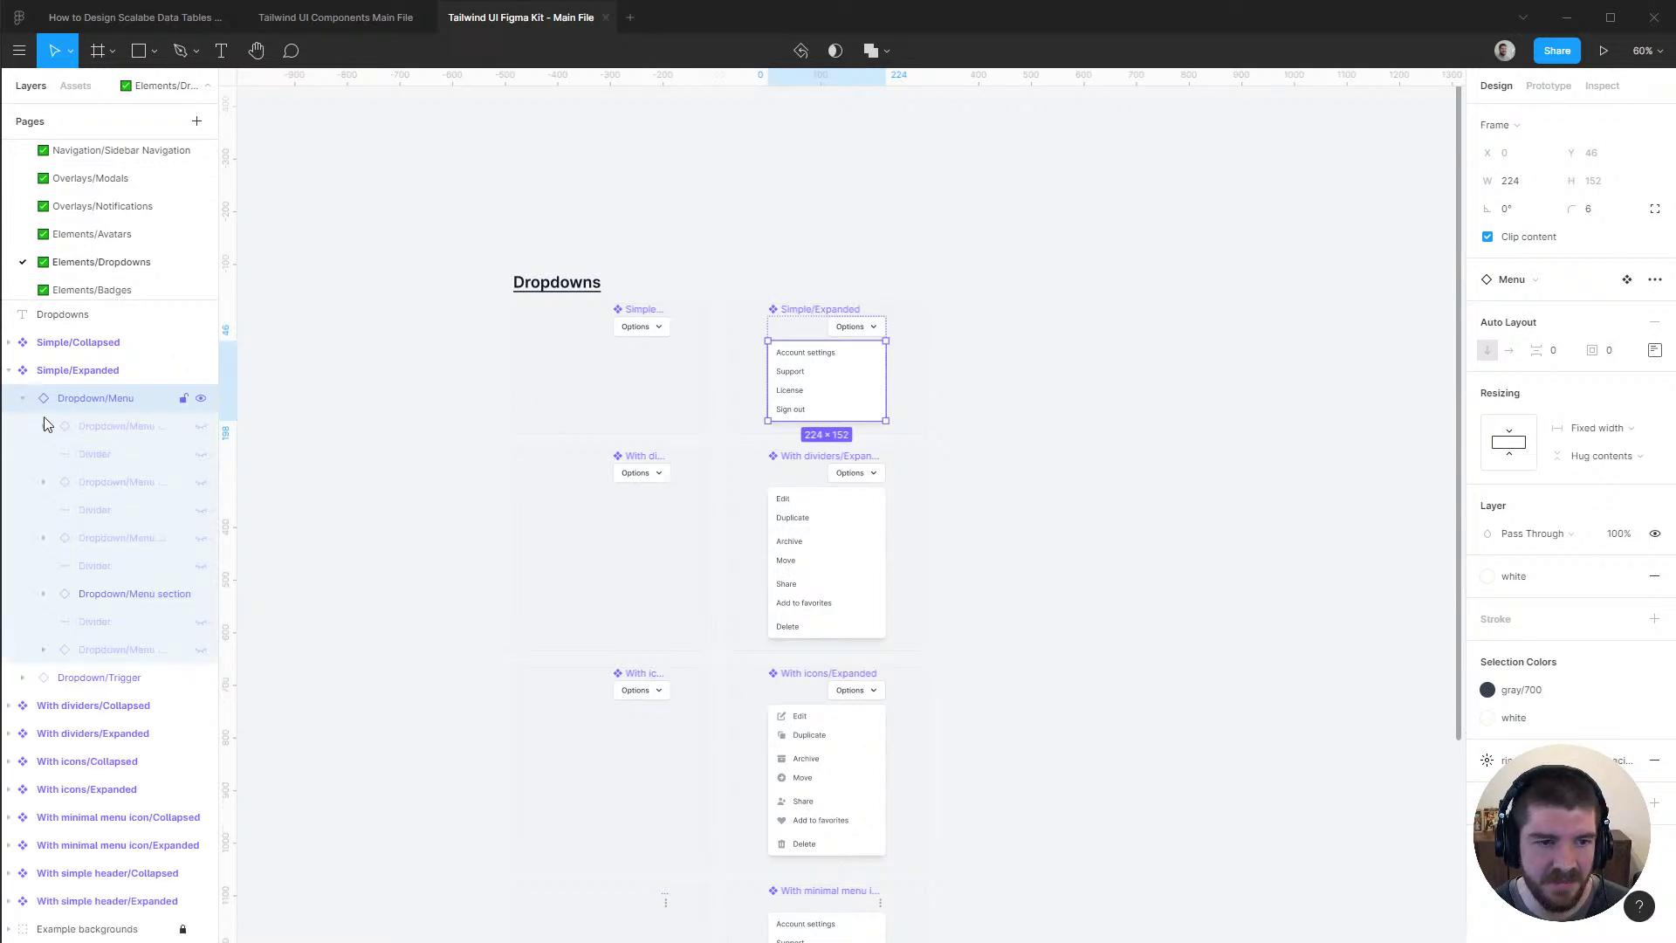
Show two hidden menu sections and their dividers above the visible section in the Simple/Expanded dropdown menu
left_click(200, 538)
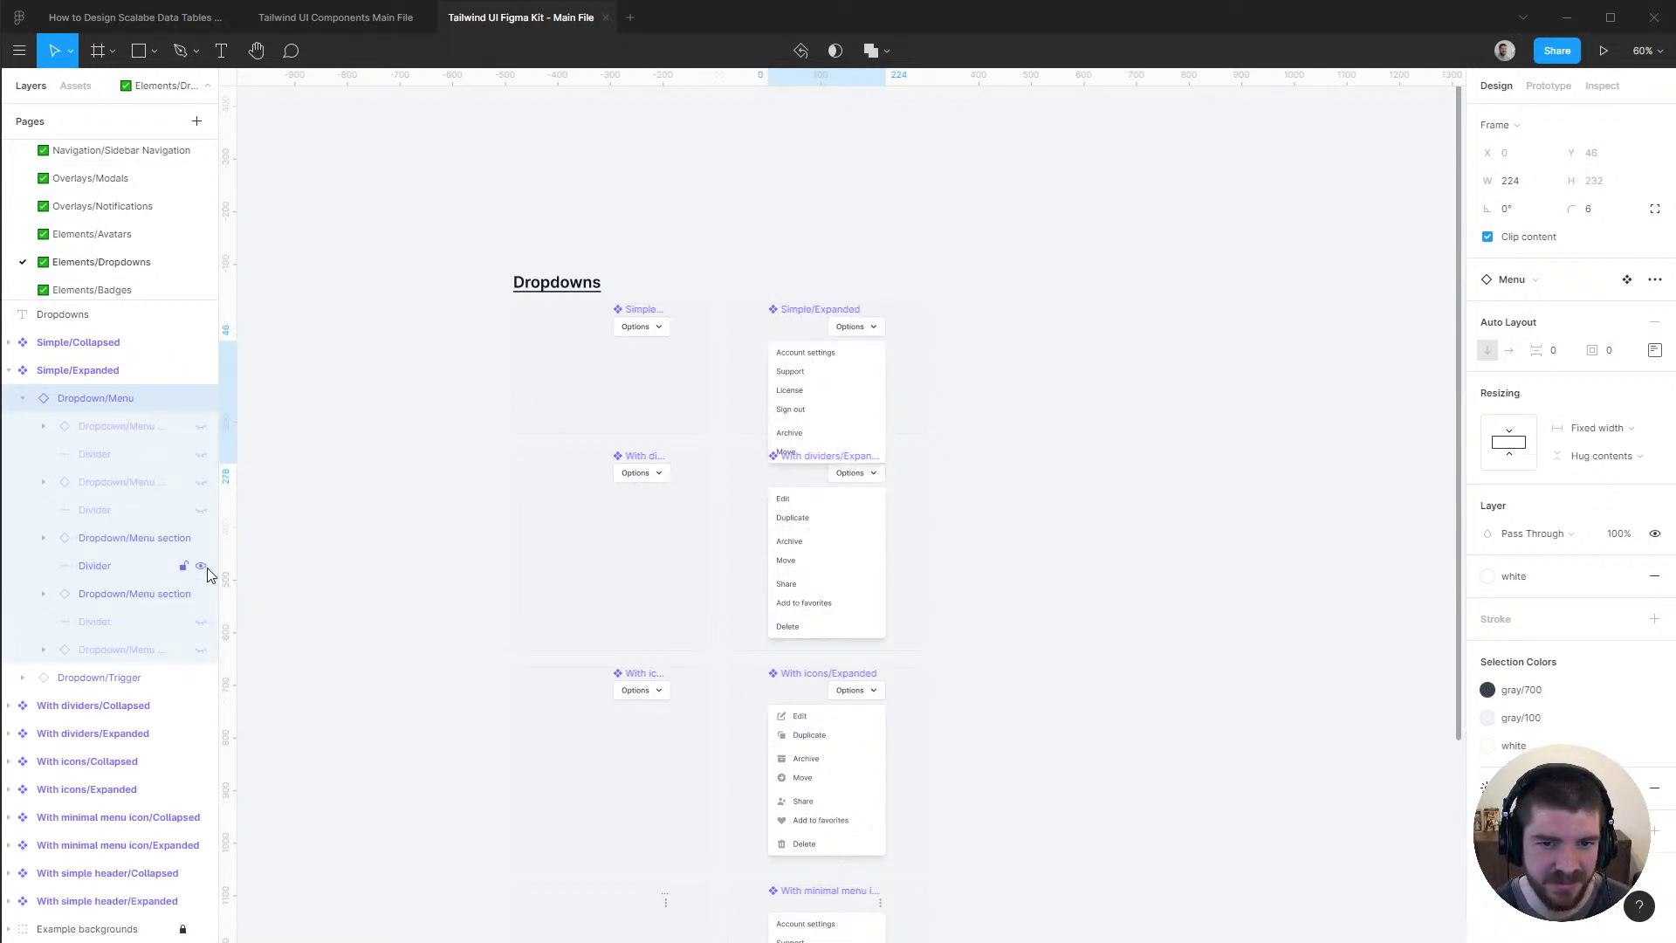
scroll(846, 423, "up", 10)
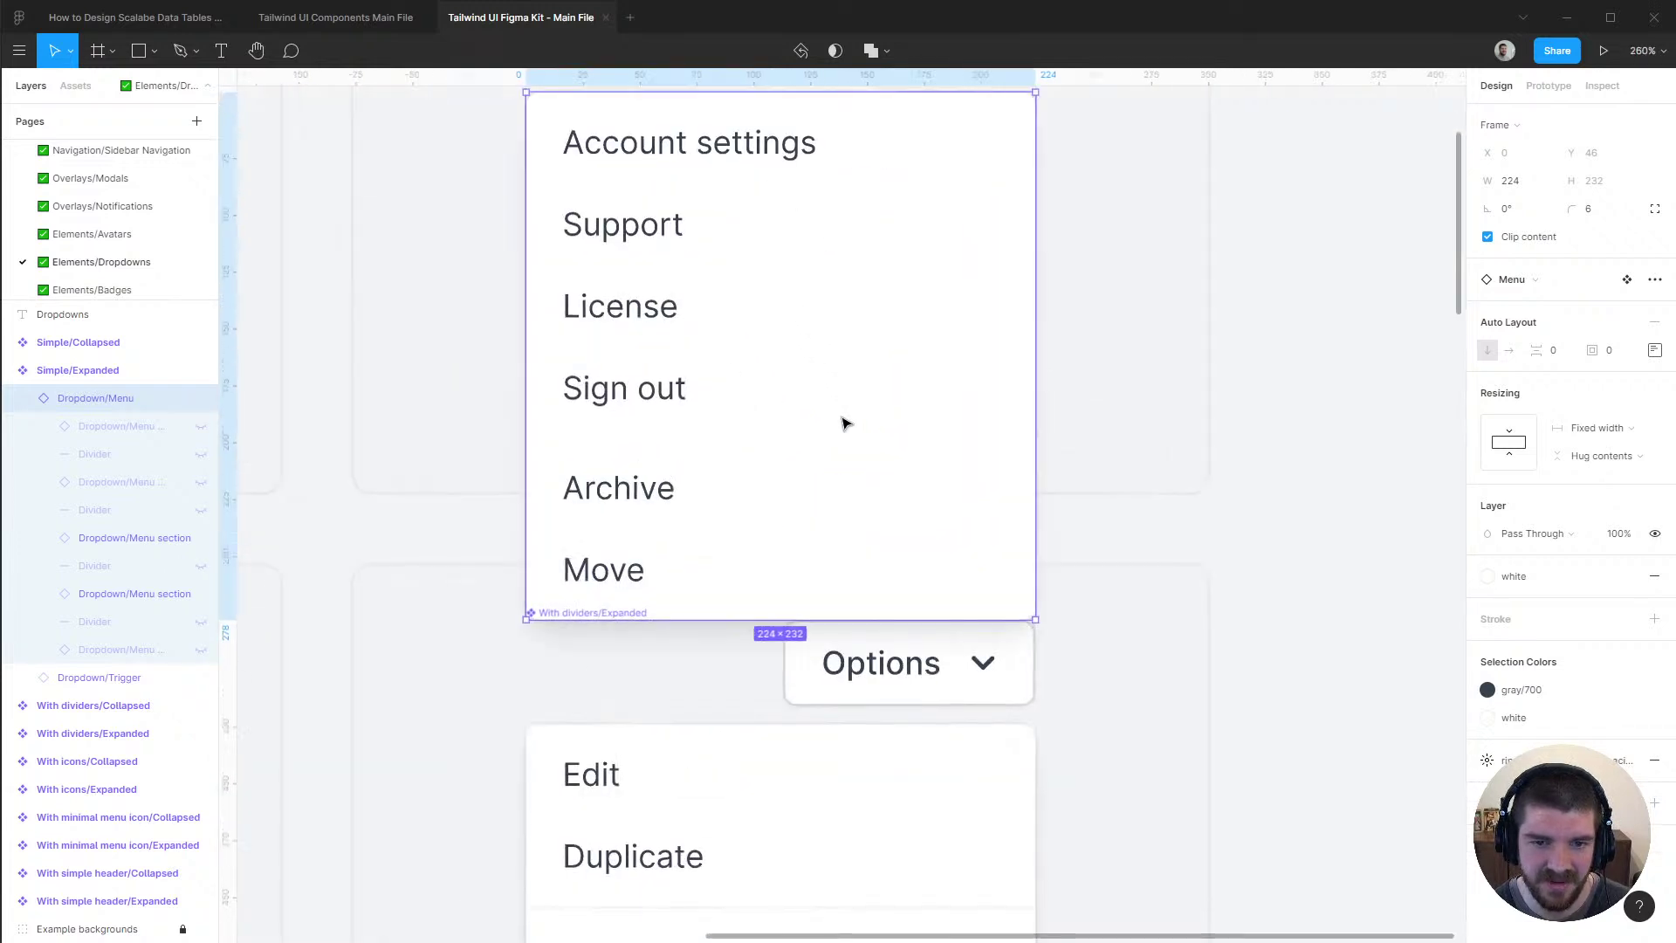
left_click(201, 565)
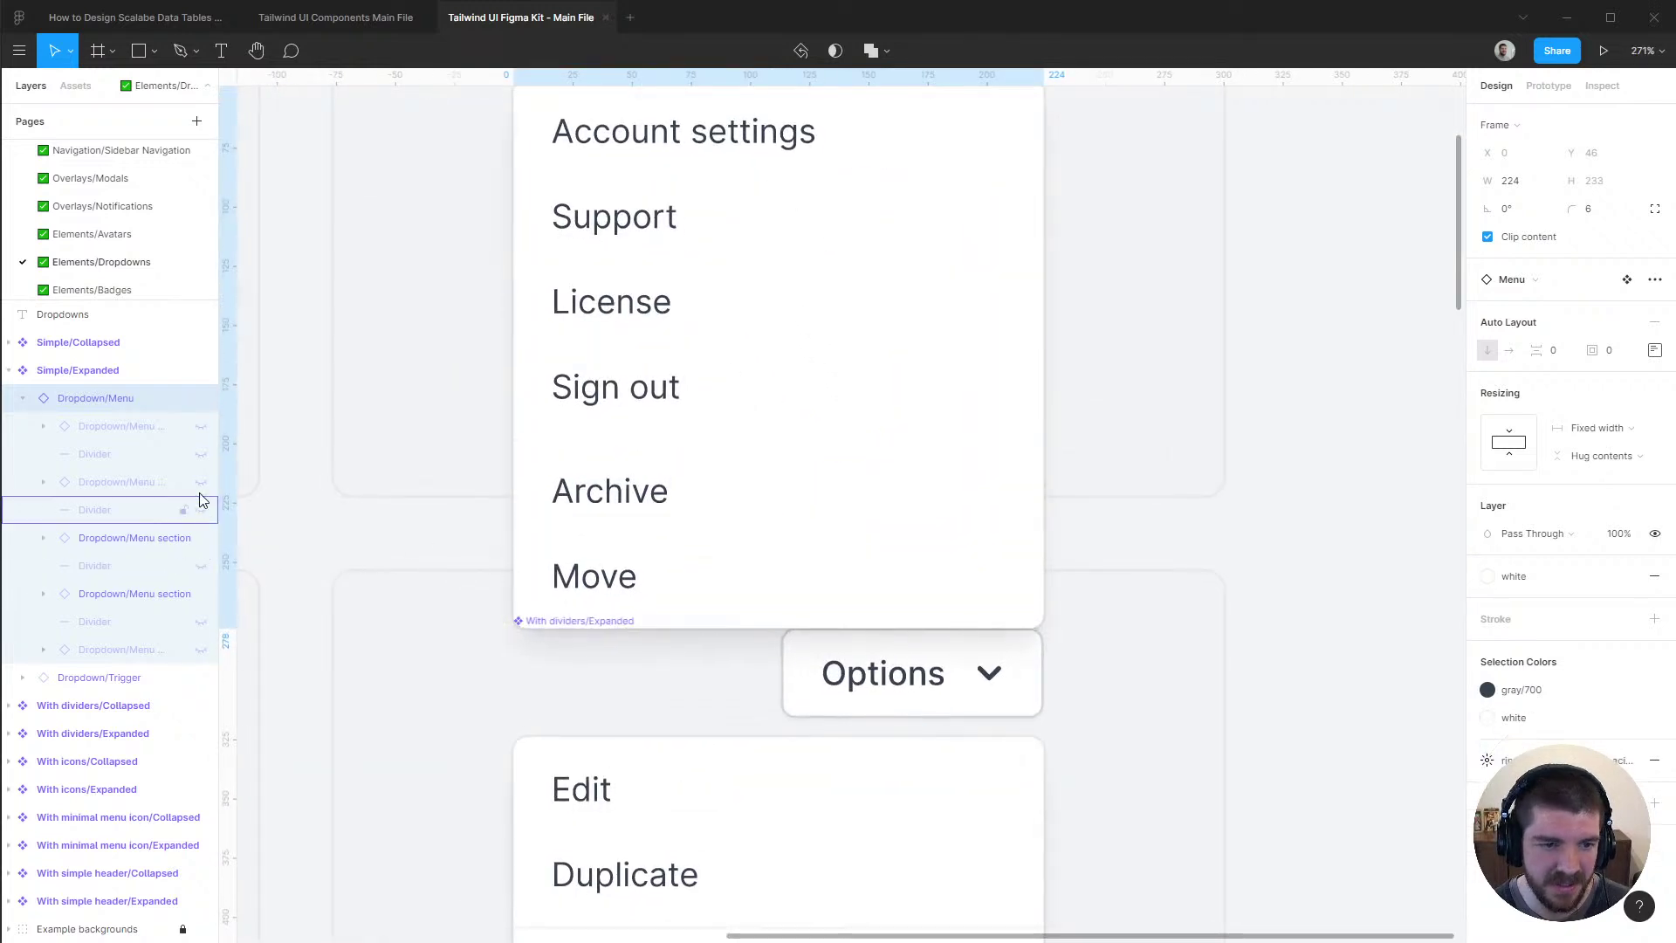
left_click(201, 481)
left_click(202, 509)
left_click(202, 566)
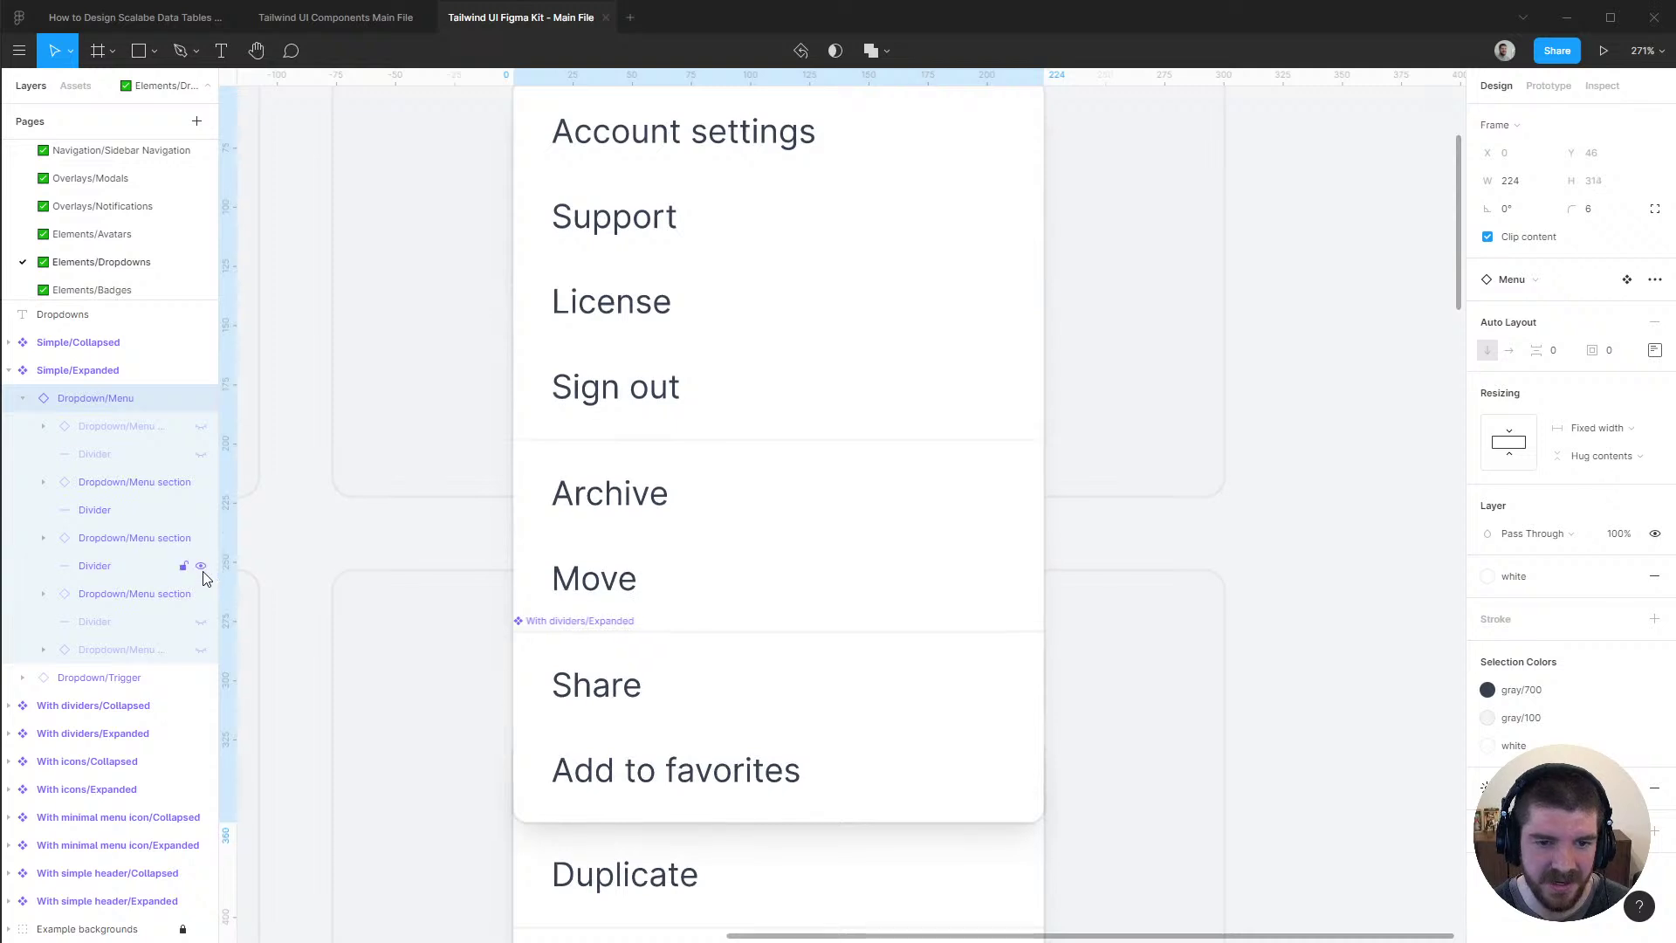
Hide the two extra menu sections and their dividers in the Simple/Expanded dropdown menu again
left_click(201, 564)
left_click(203, 538)
left_click(202, 482)
left_click(203, 505)
scroll(748, 385, "down", 5)
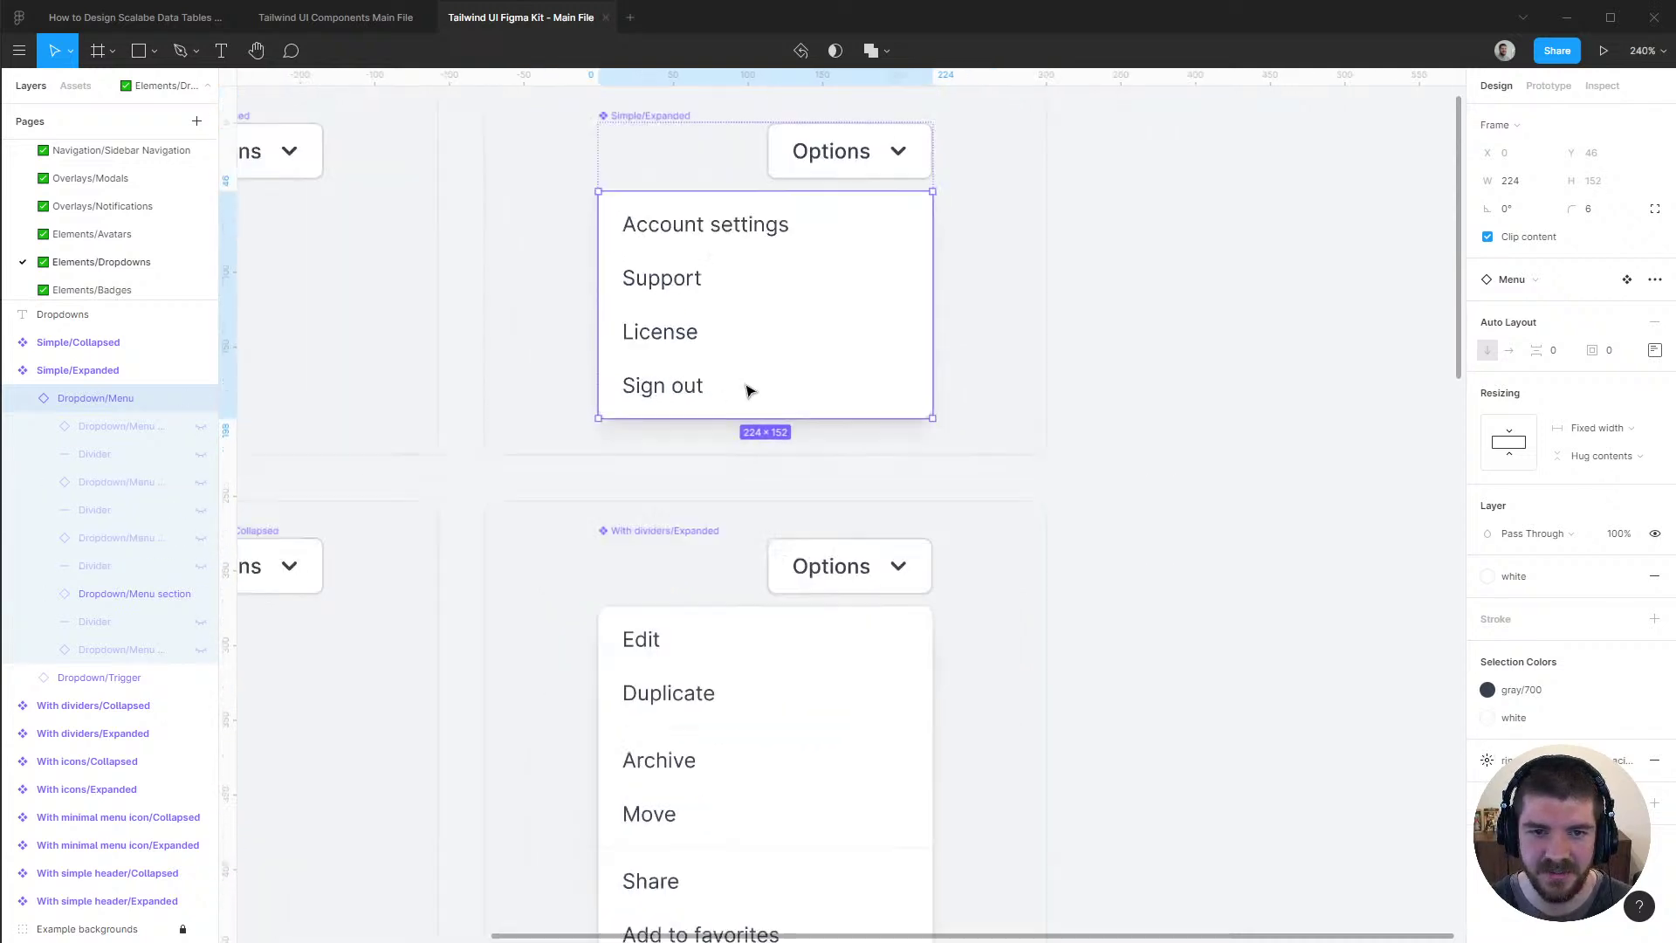
Expand the visible Dropdown/Menu section, toggle the visibility of three of its items off and on one by one, and collapse it
left_click(44, 597)
left_click(202, 705)
left_click(202, 705)
left_click(200, 679)
left_click(200, 679)
left_click(200, 649)
left_click(200, 649)
left_click(44, 596)
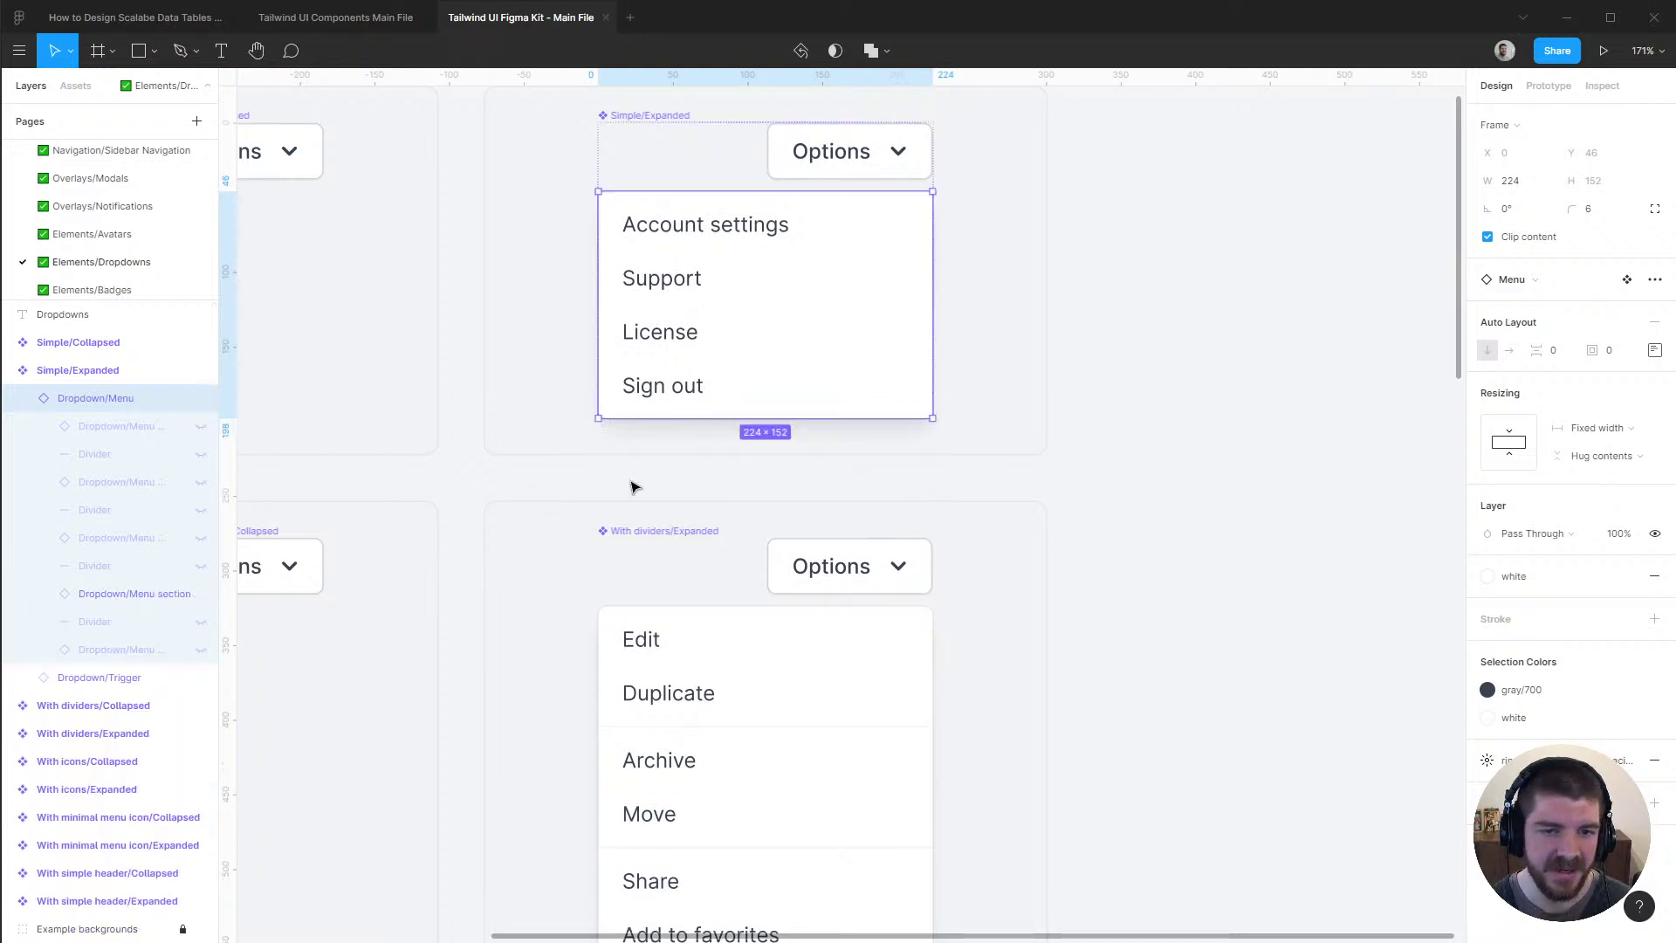
Look through the remaining dropdown variants down to With simple header, collapse Simple/Expanded and return to the Lists/Tables page
scroll(637, 486, "up", 2)
scroll(1130, 388, "down", 5)
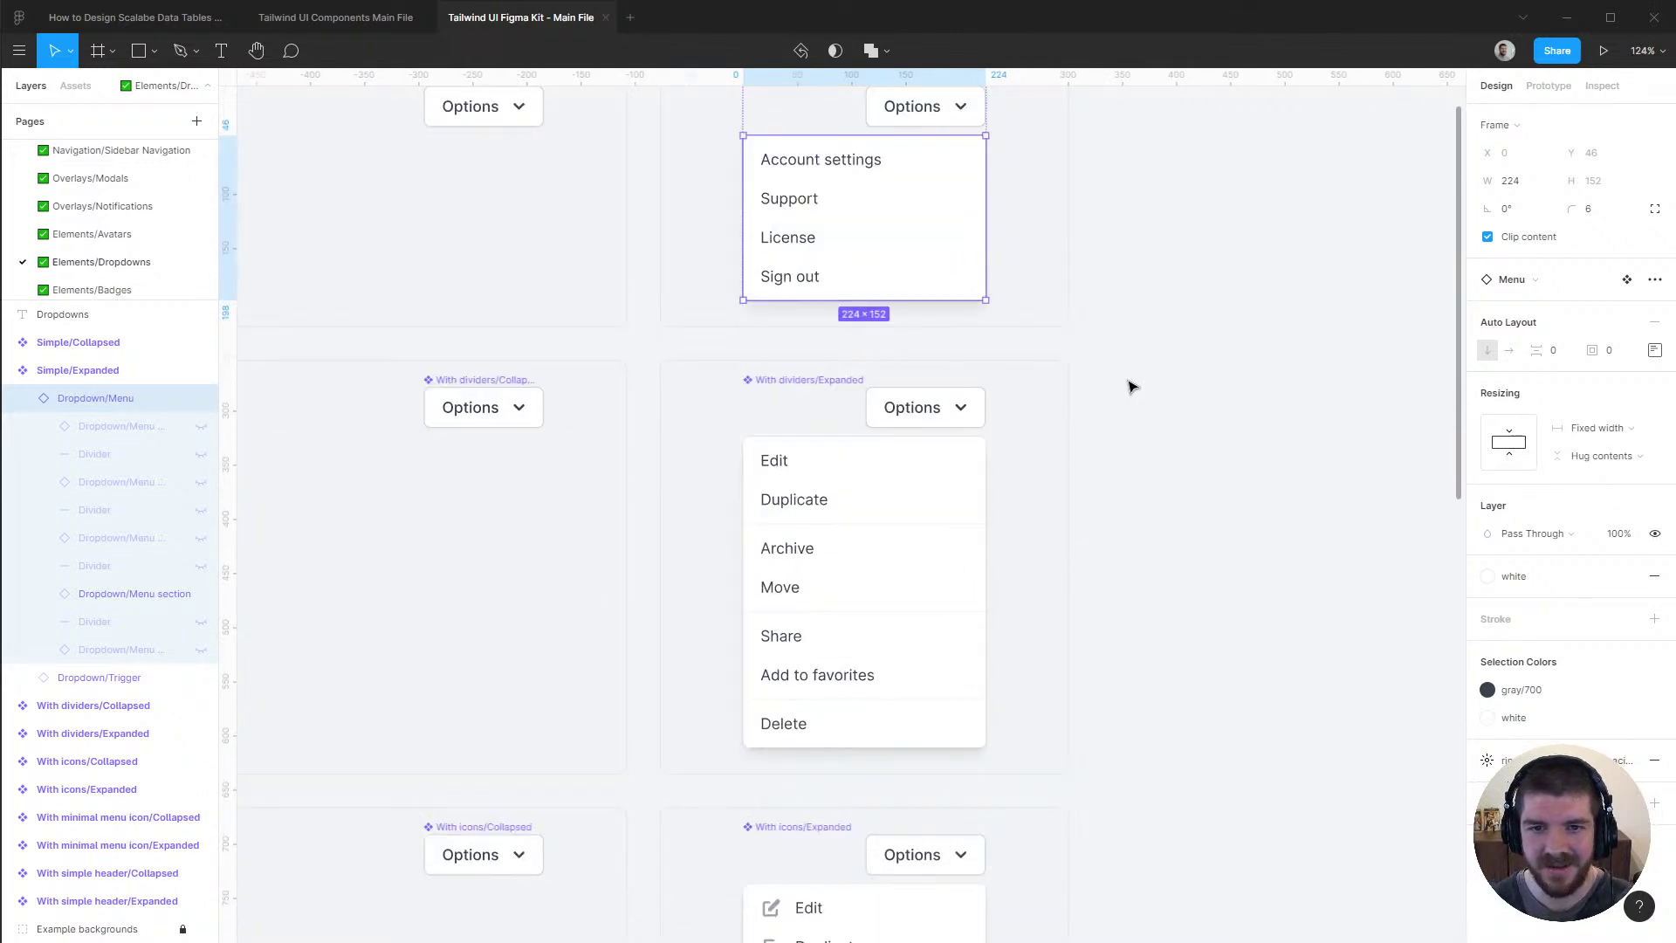
scroll(1129, 387, "down", 10)
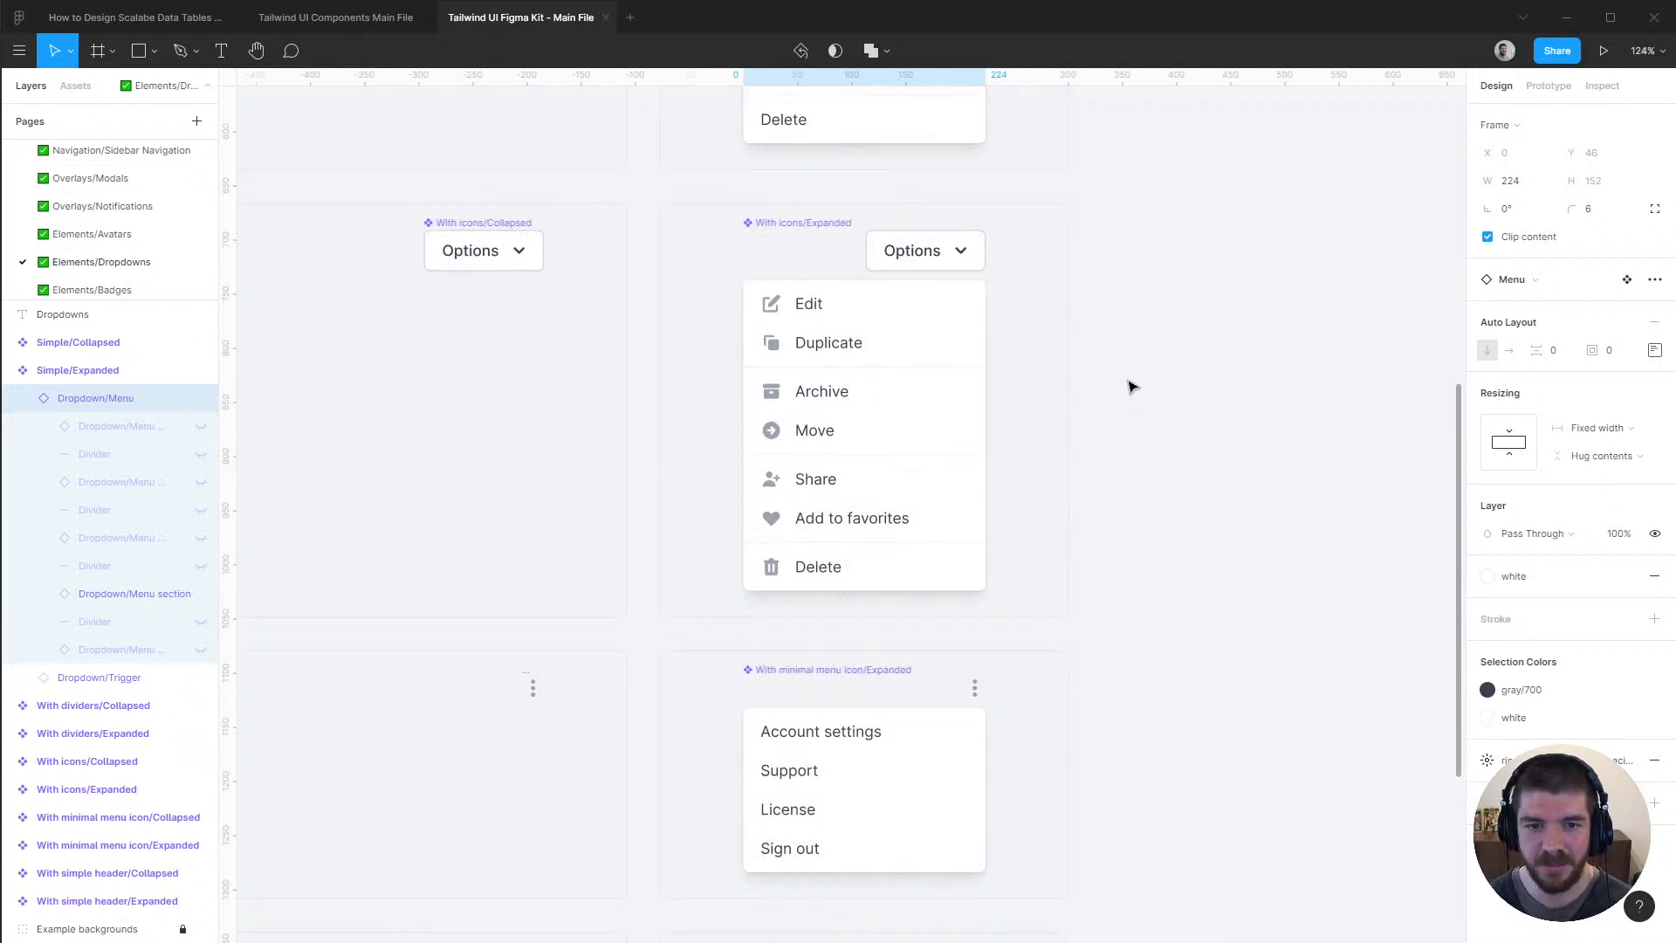
scroll(1129, 387, "down", 6)
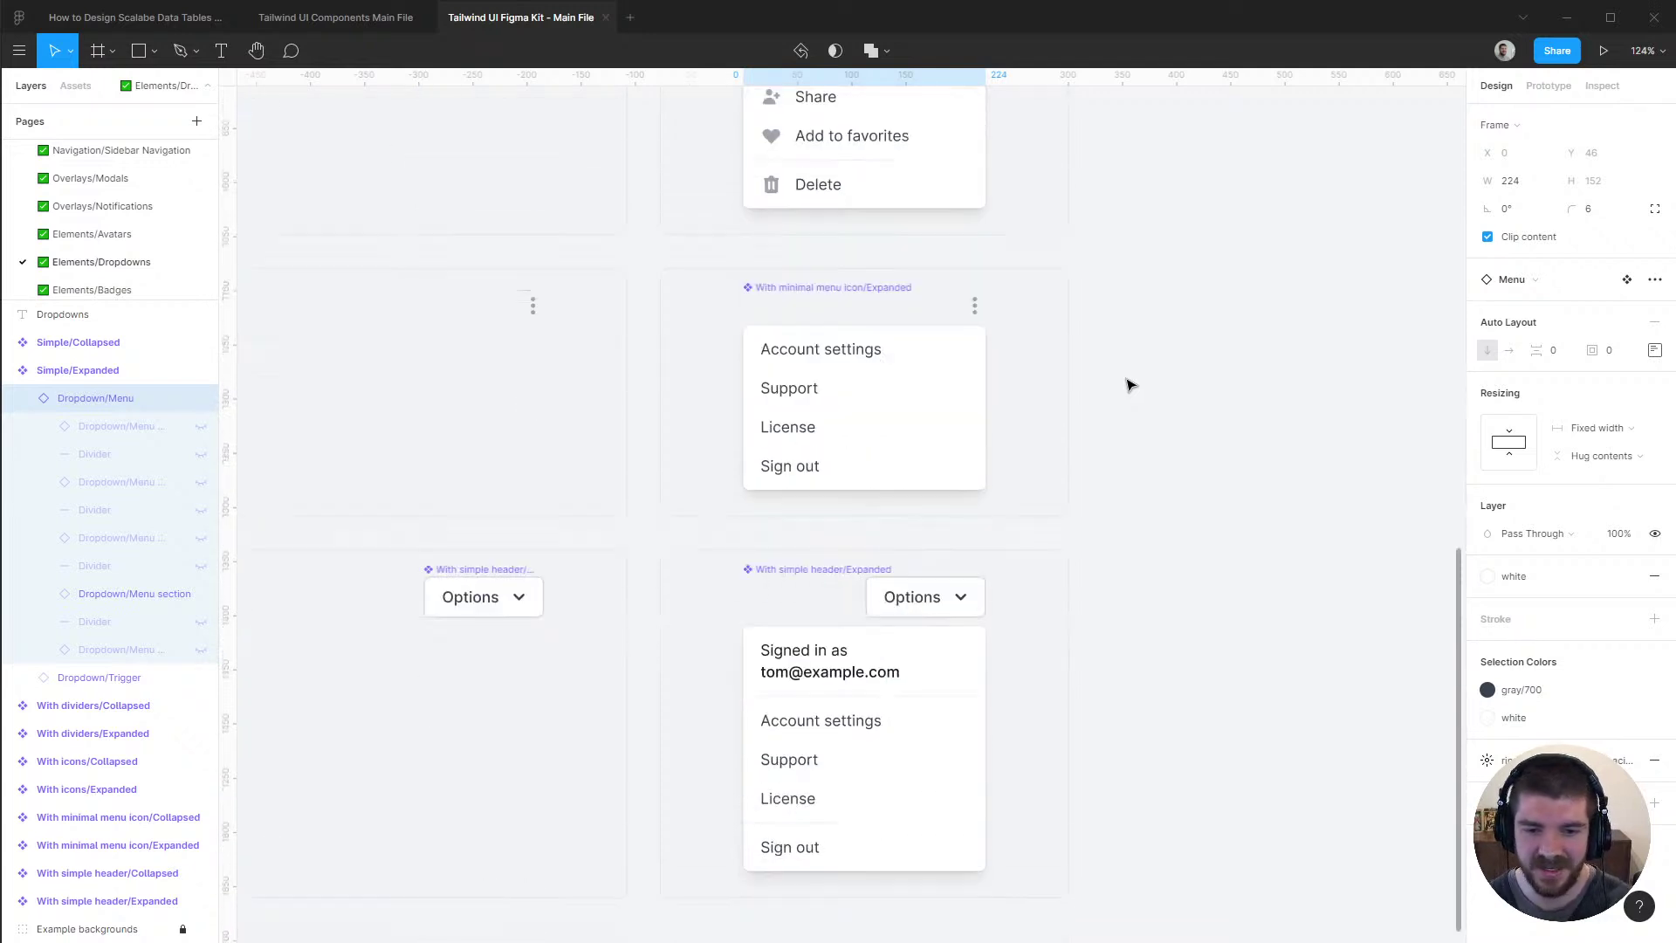
scroll(1130, 387, "down", 1)
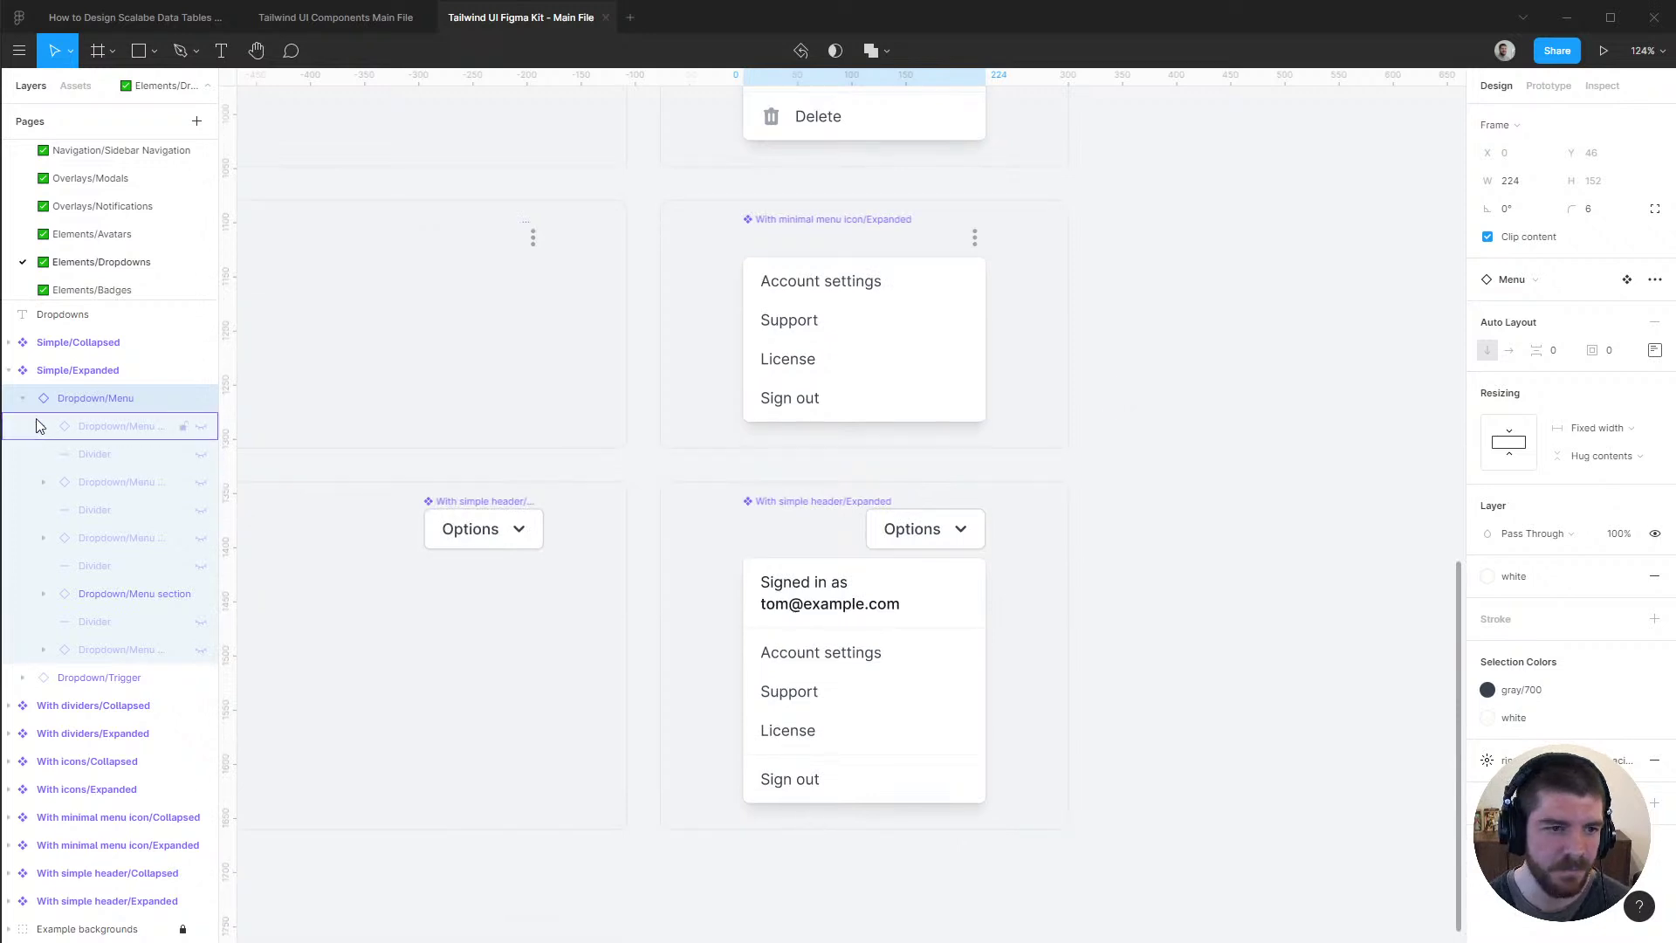
left_click(8, 371)
scroll(144, 214, "up", 4)
scroll(142, 209, "up", 8)
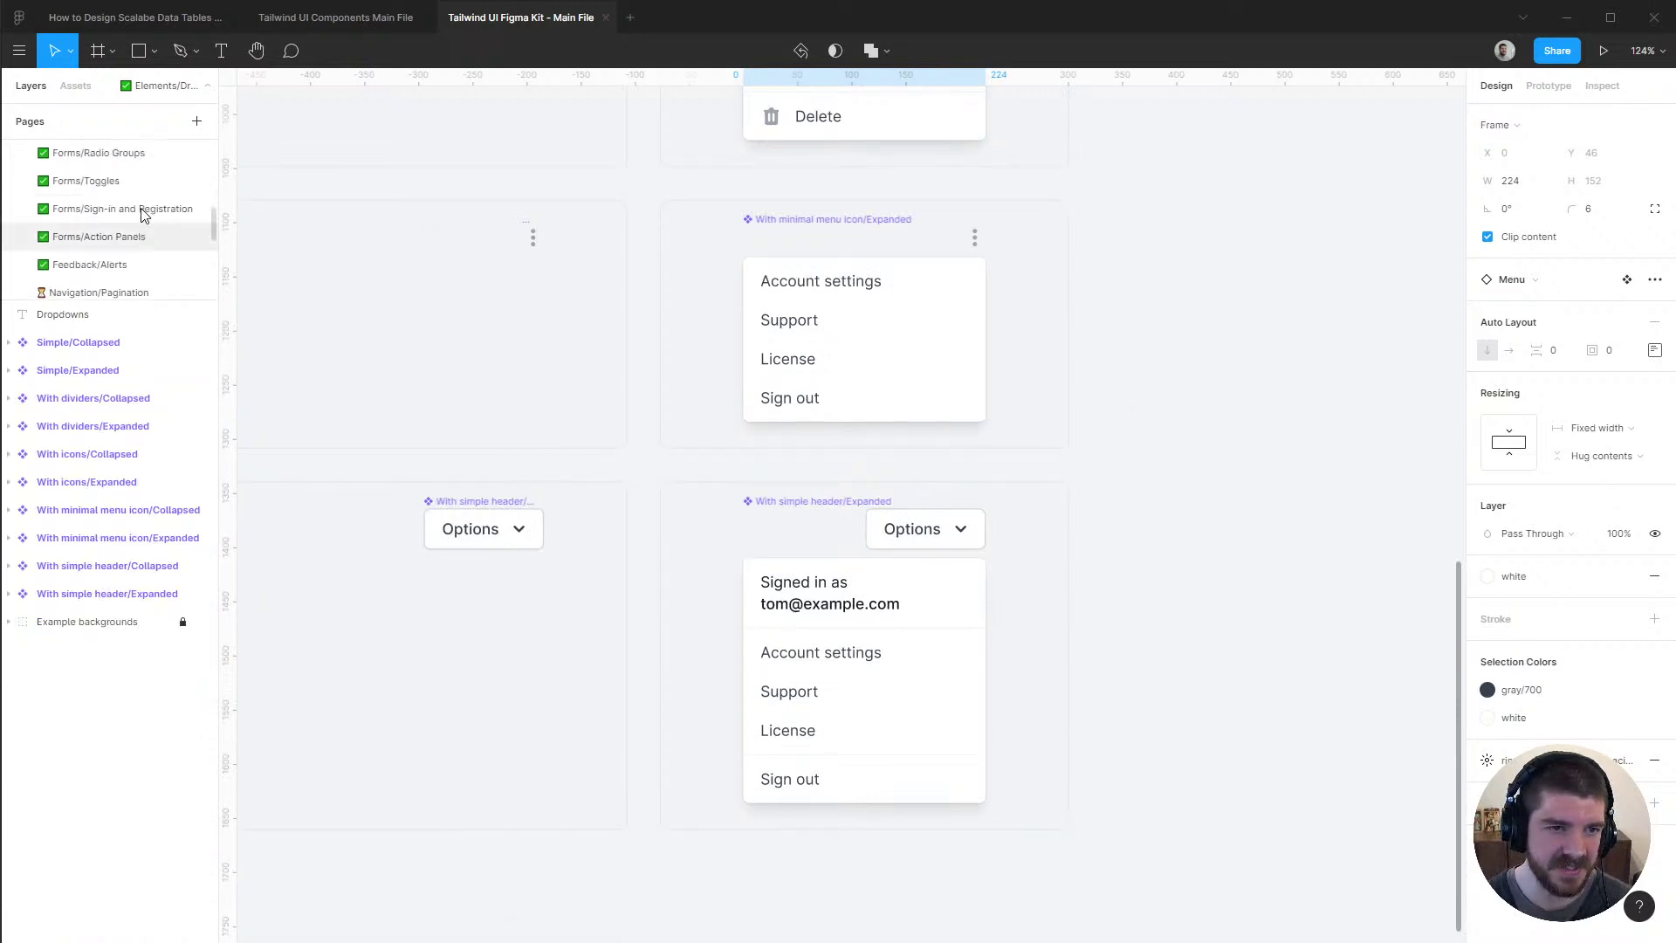
left_click(80, 227)
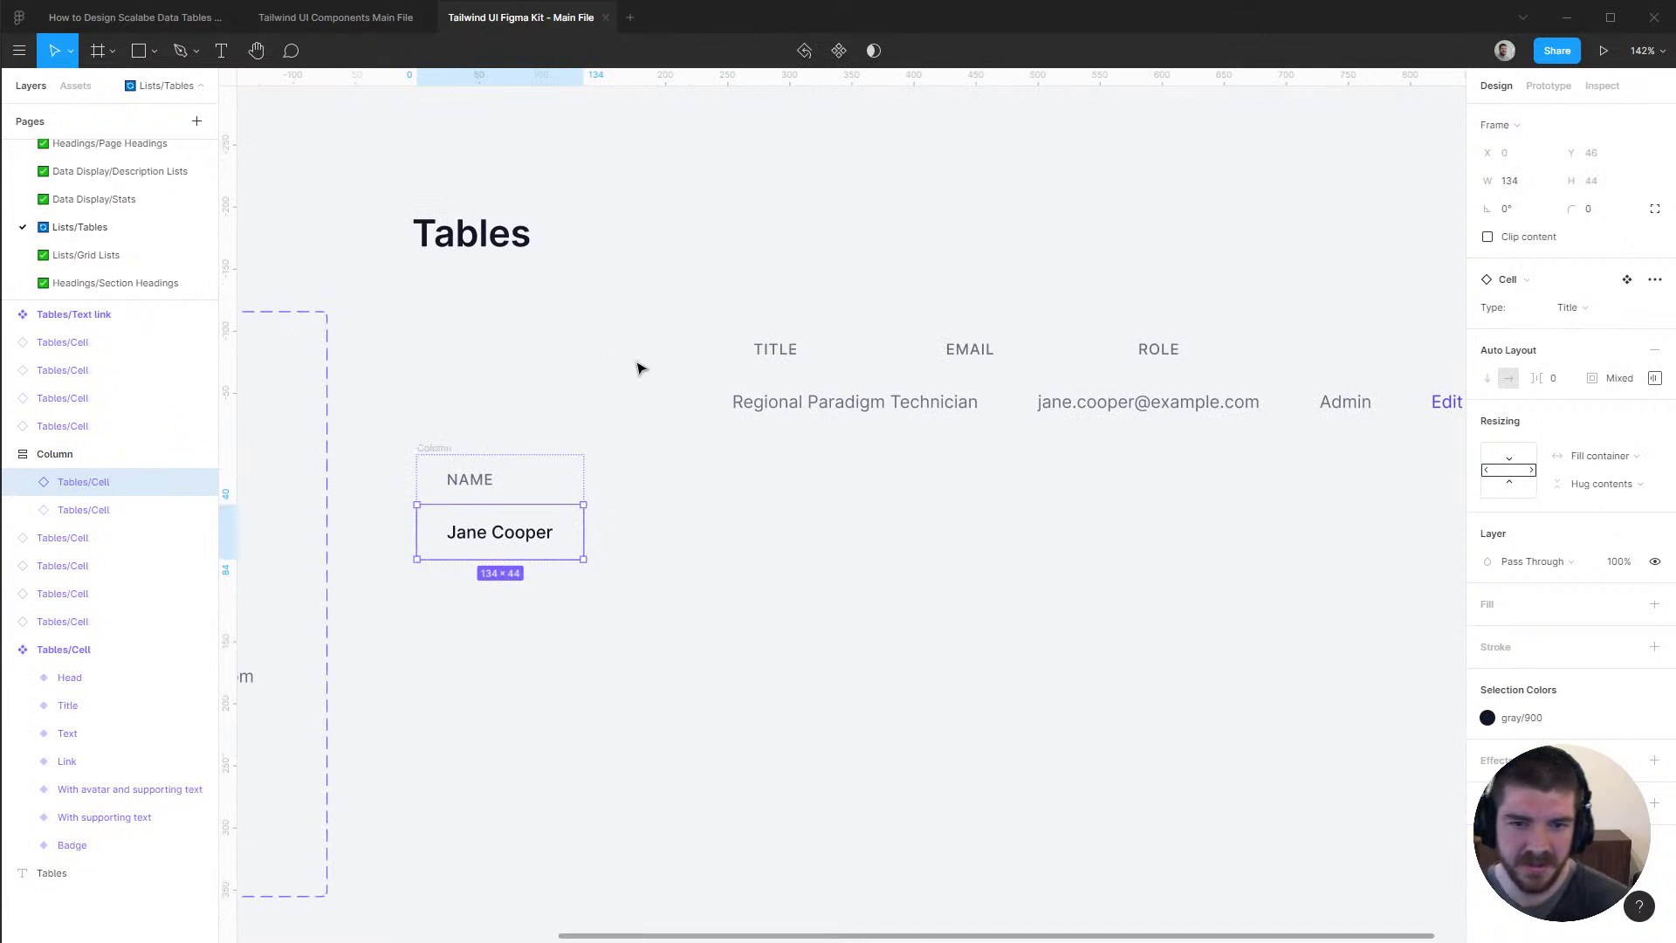
Duplicate the body cell inside Column nine times so the frame holds ten body cells under the NAME header
left_click_drag(718, 656, 842, 587)
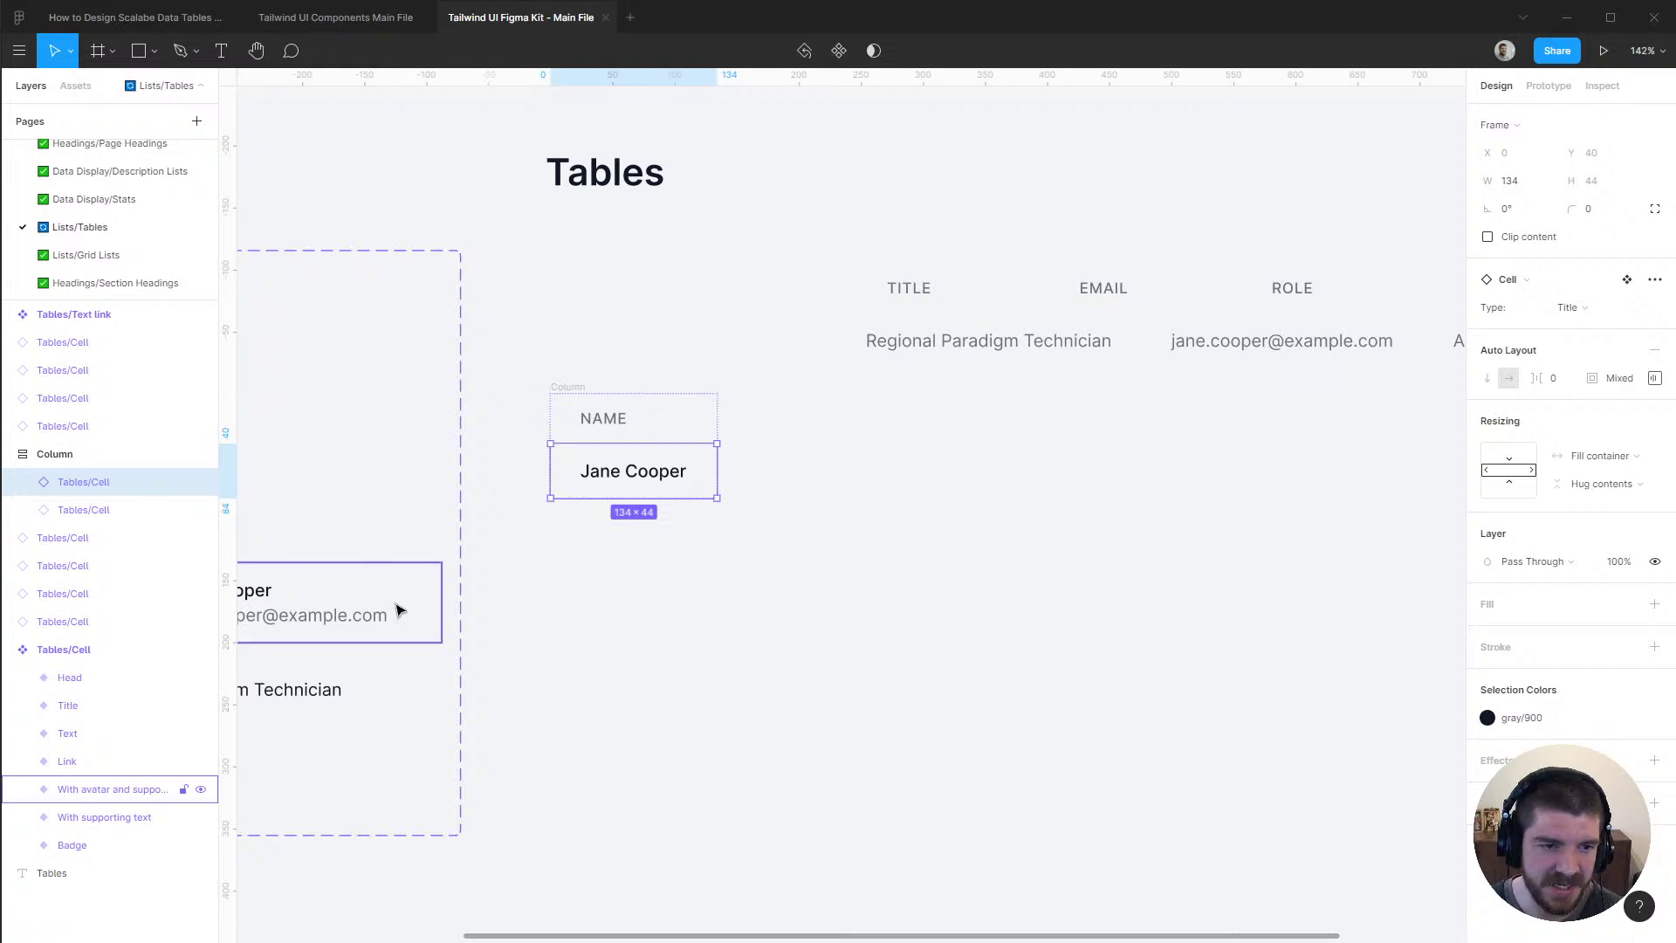
key("ctrl+d")
key("ctrl+d")
key("ctrl+d")
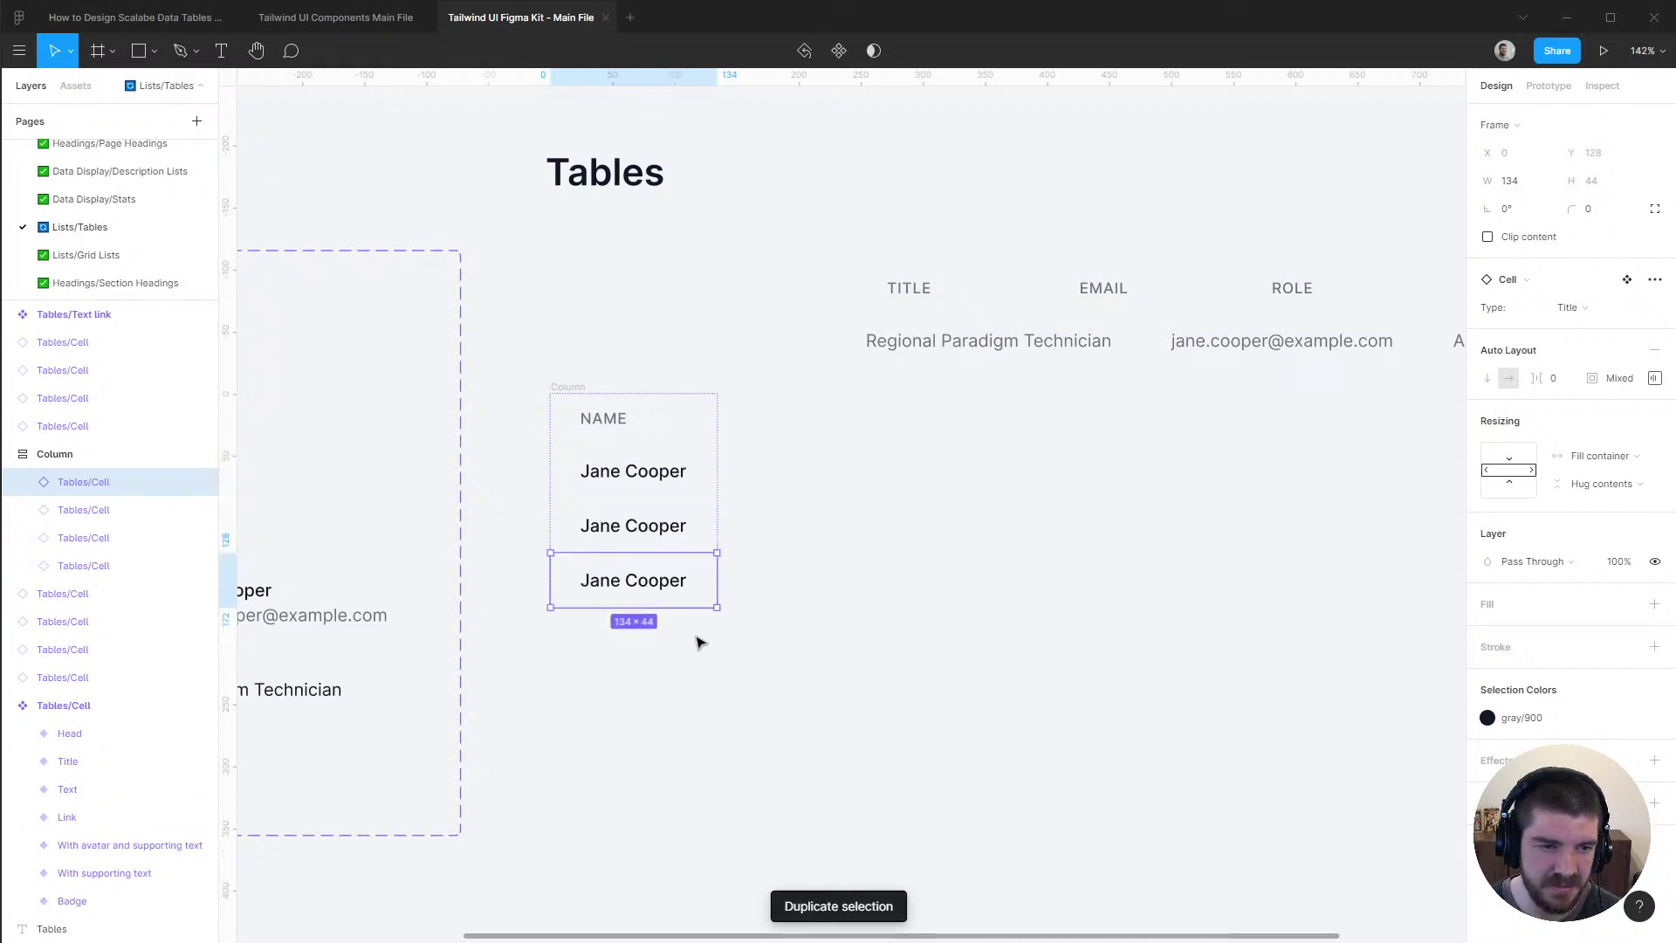
key("ctrl+d")
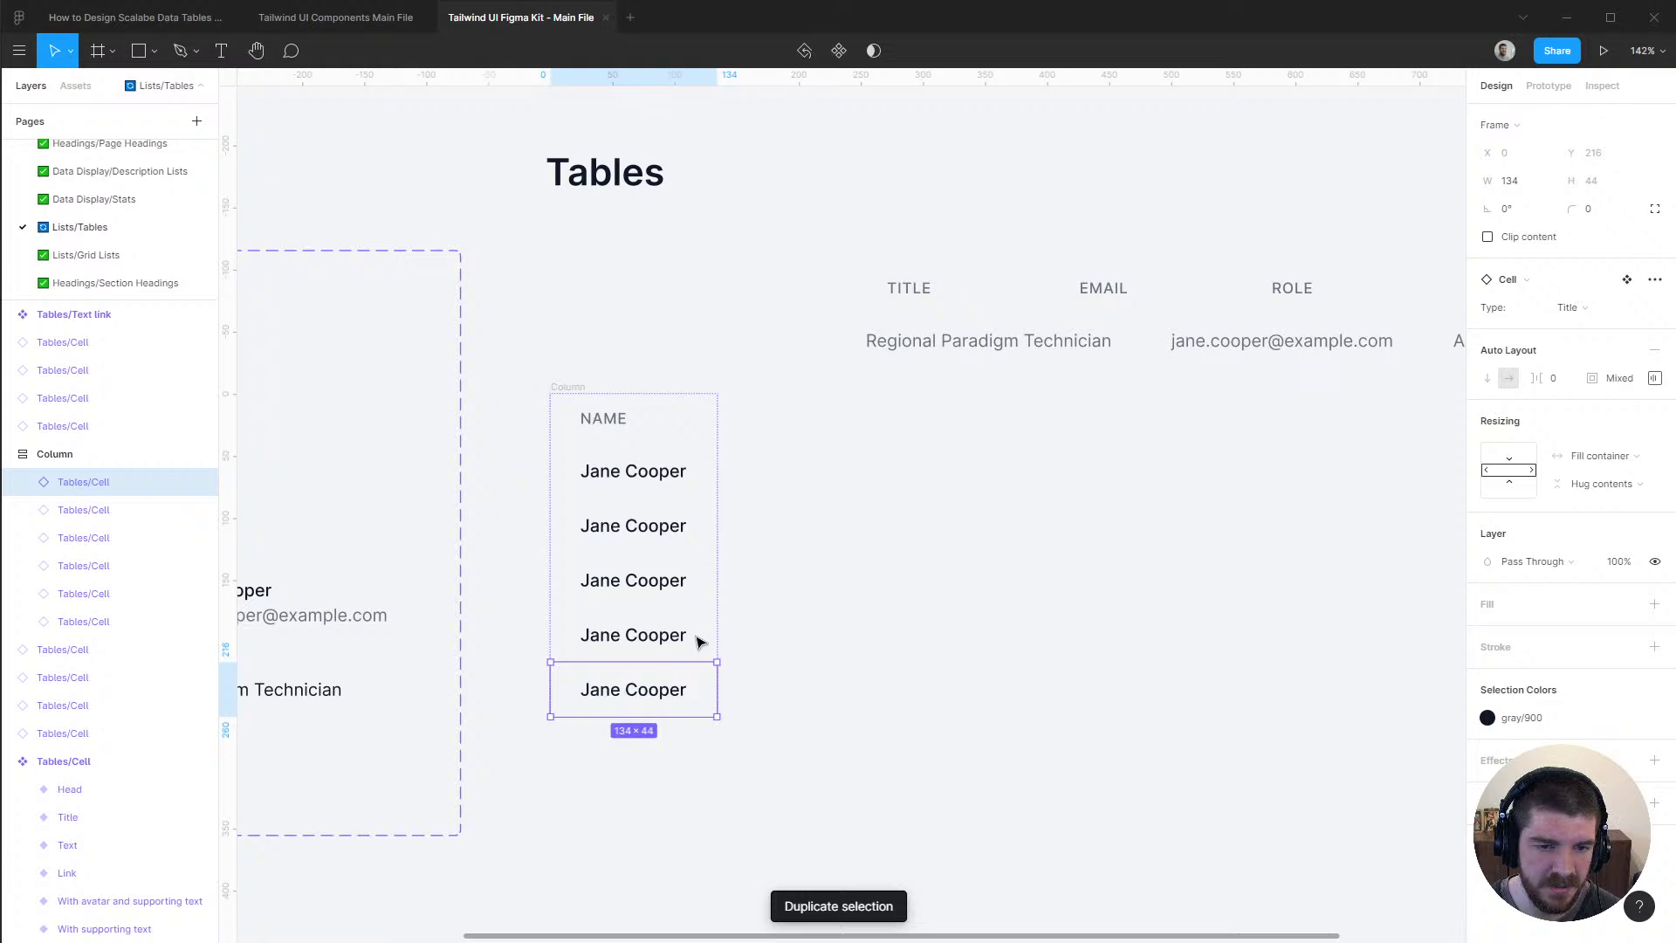
key("ctrl+d")
key("ctrl+d")
key("ctrl+d")
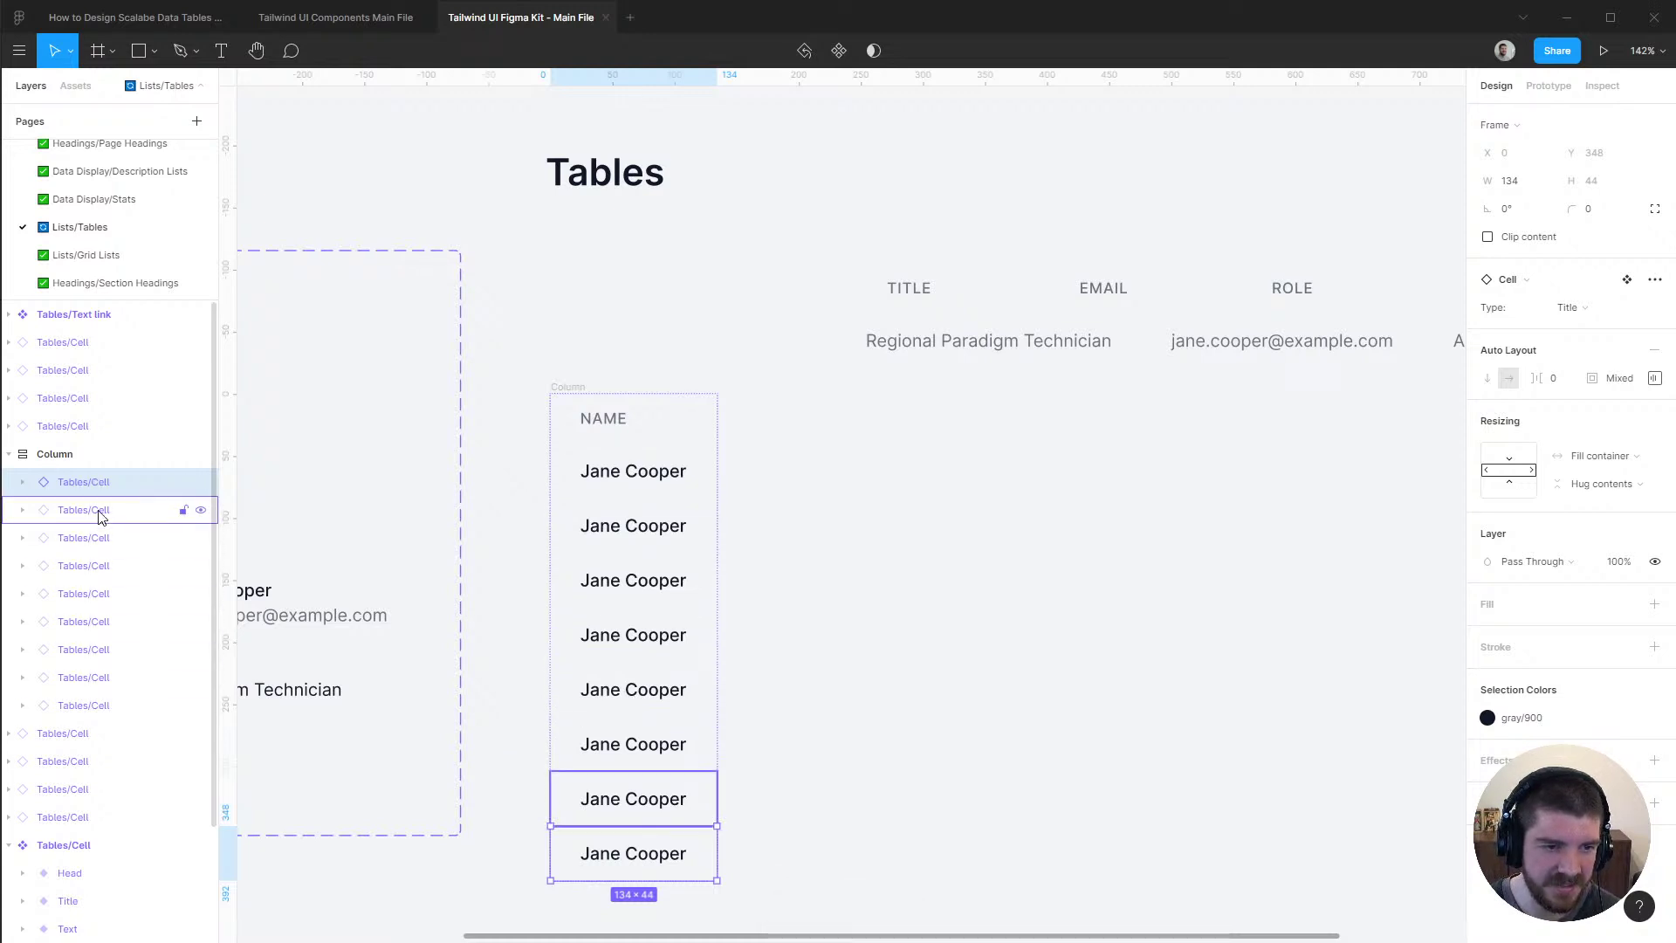
key("ctrl+d")
key("ctrl+d")
Hide the last four body cells in Column, and select the sixth body cell
scroll(785, 576, "down", 1)
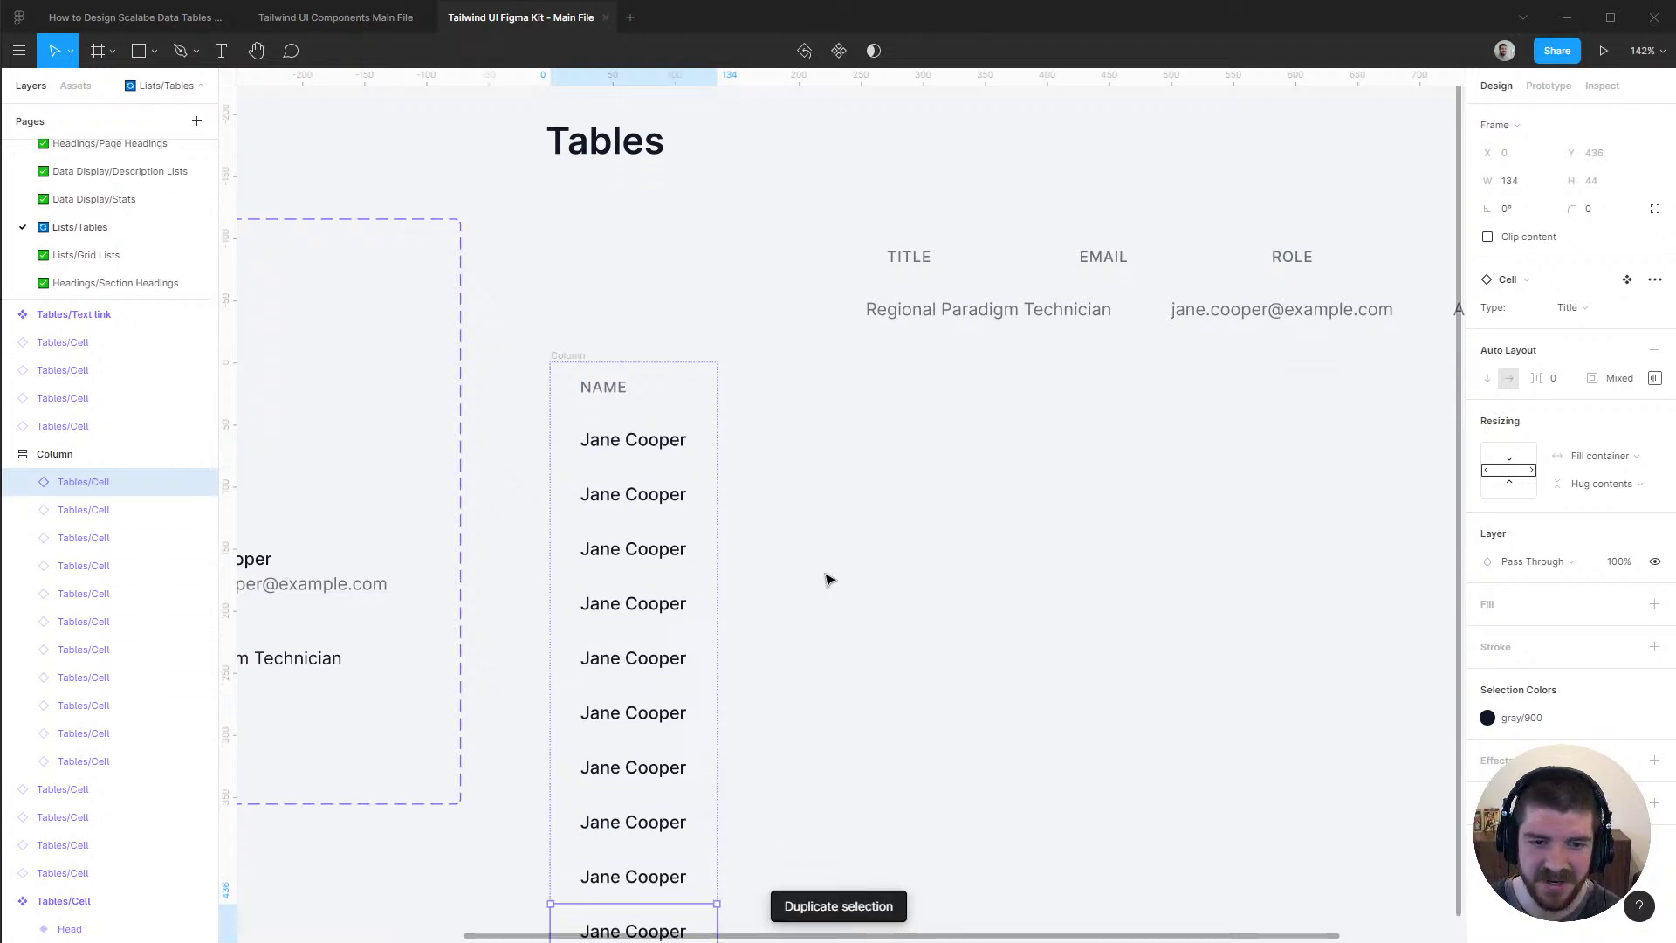
scroll(853, 520, "down", 5)
scroll(852, 520, "right", 2)
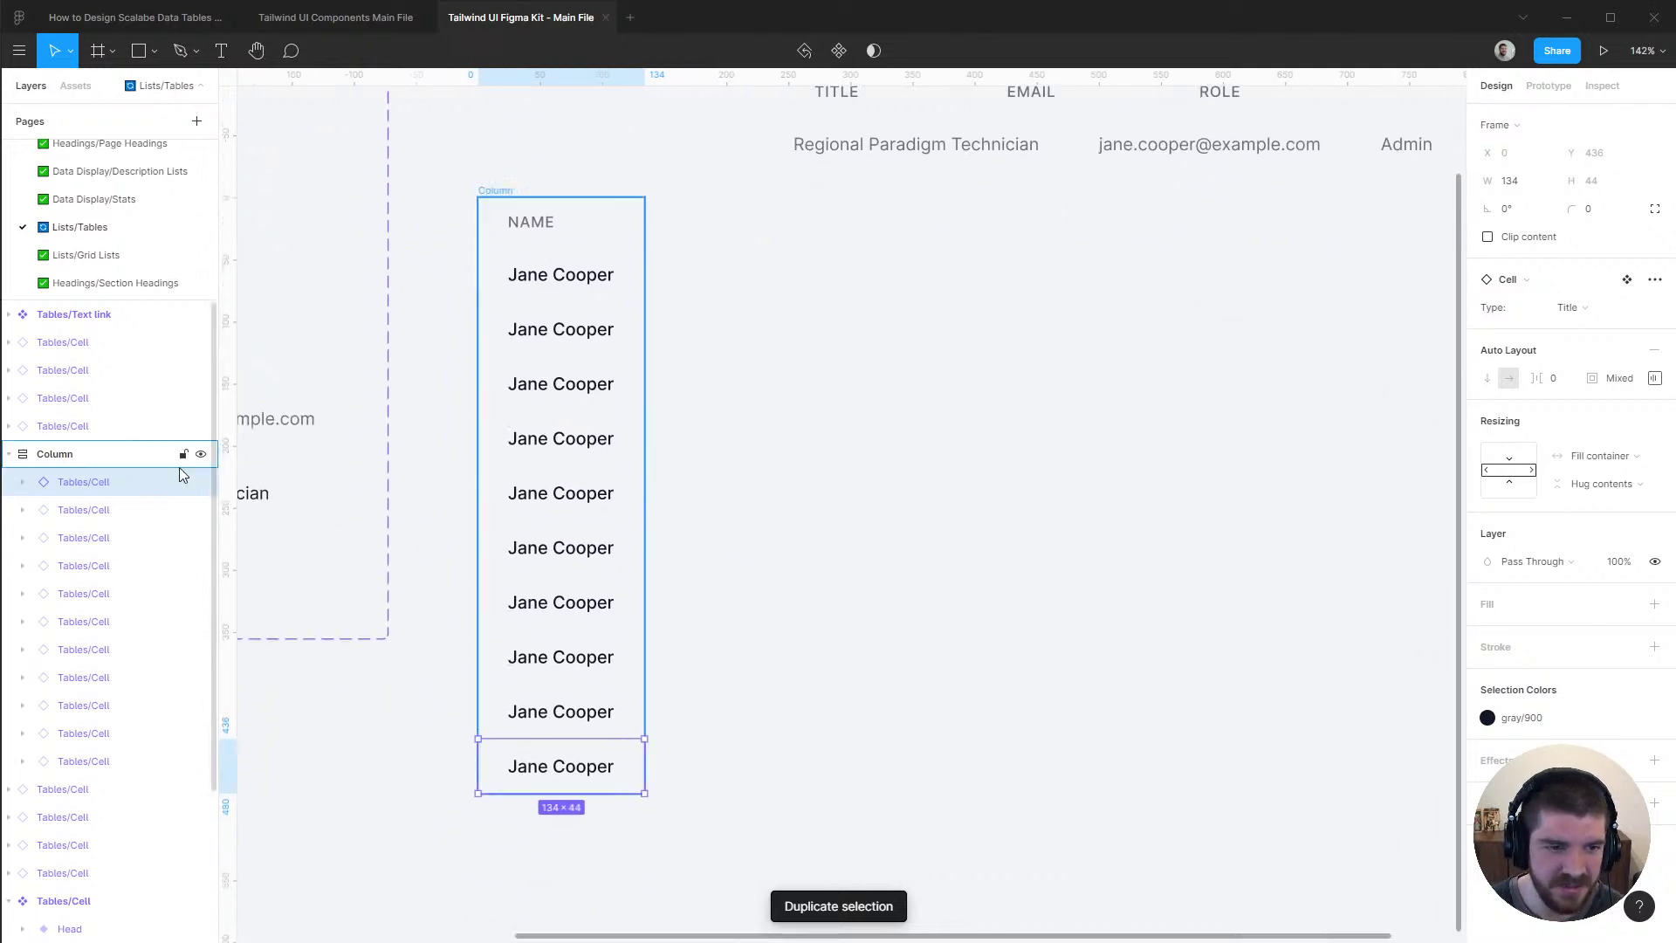
left_click(200, 483)
left_click(201, 510)
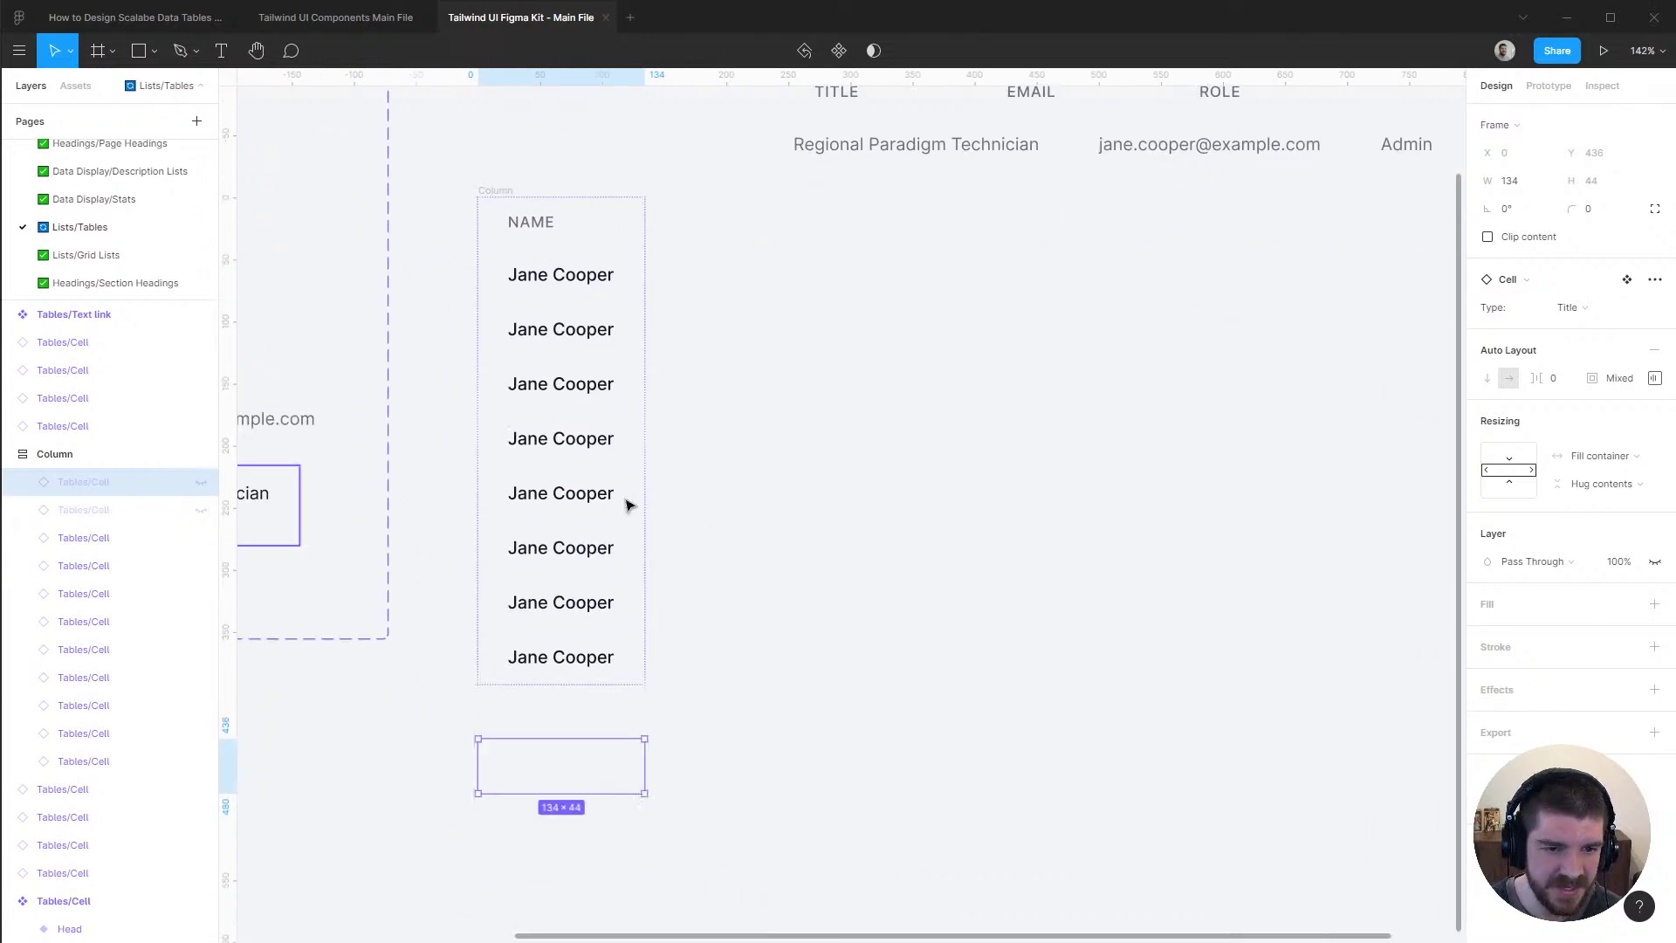
left_click(849, 534)
left_click(201, 538)
left_click(200, 565)
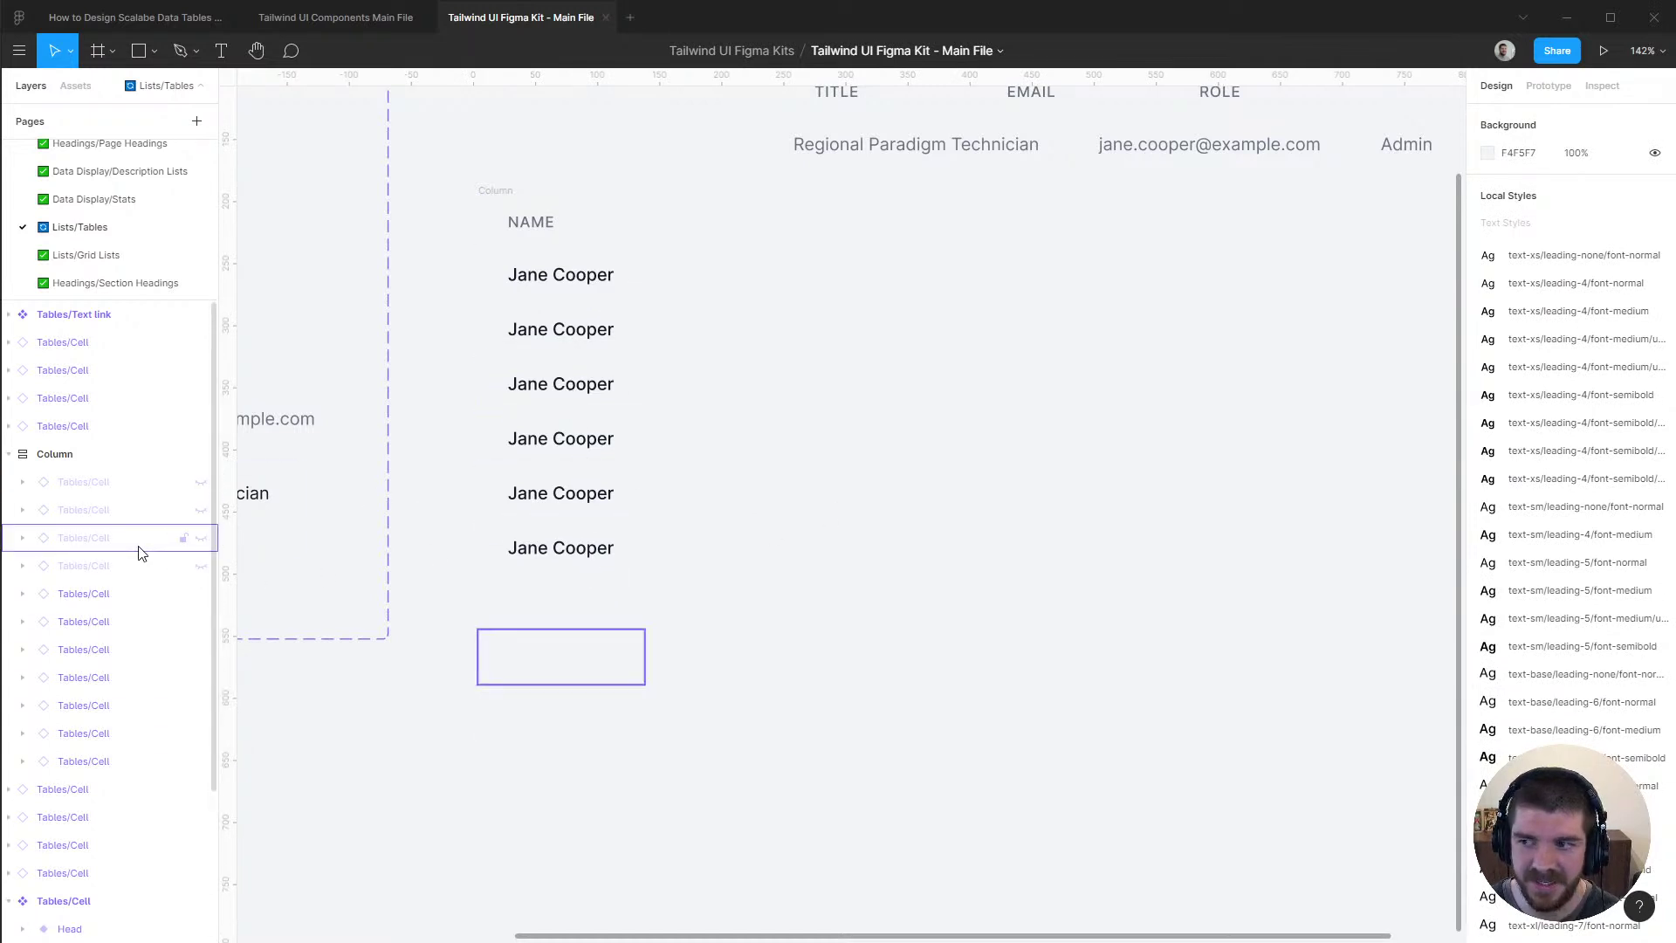
left_click(101, 606)
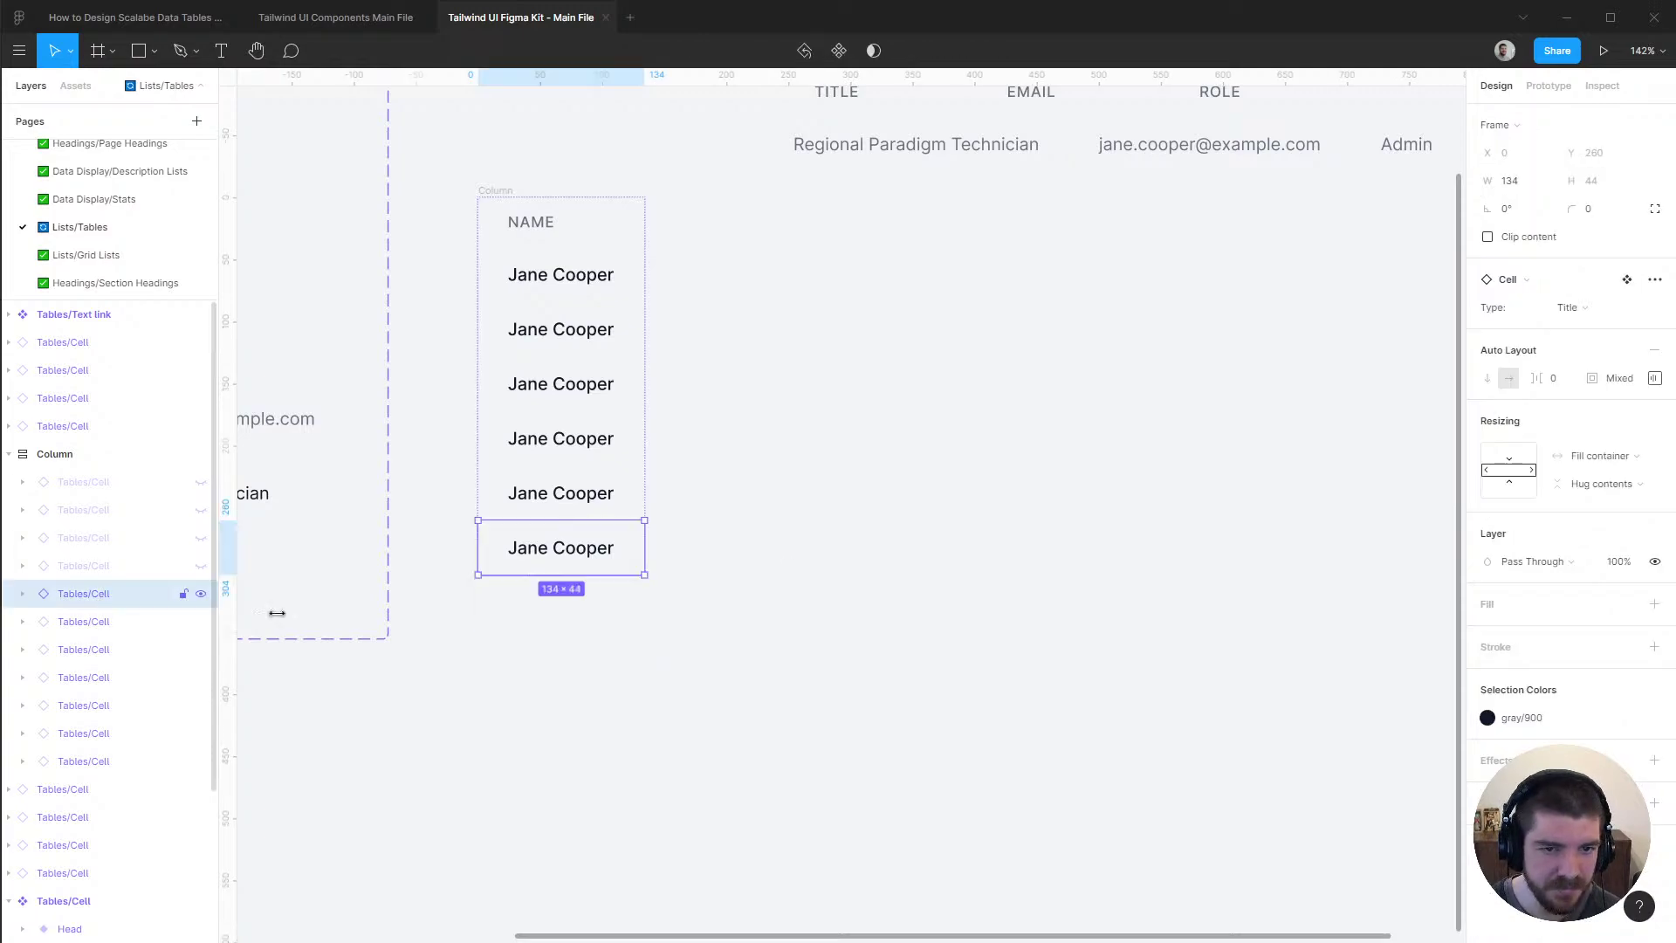
Copy the second row's name from the reference table in the browser and paste it over the text of Column's second body cell
key("alt+Tab")
left_click_drag(341, 234, 316, 241)
key("ctrl+c")
key("alt+Tab")
double_click(563, 330)
key("ctrl+a")
key("ctrl+v")
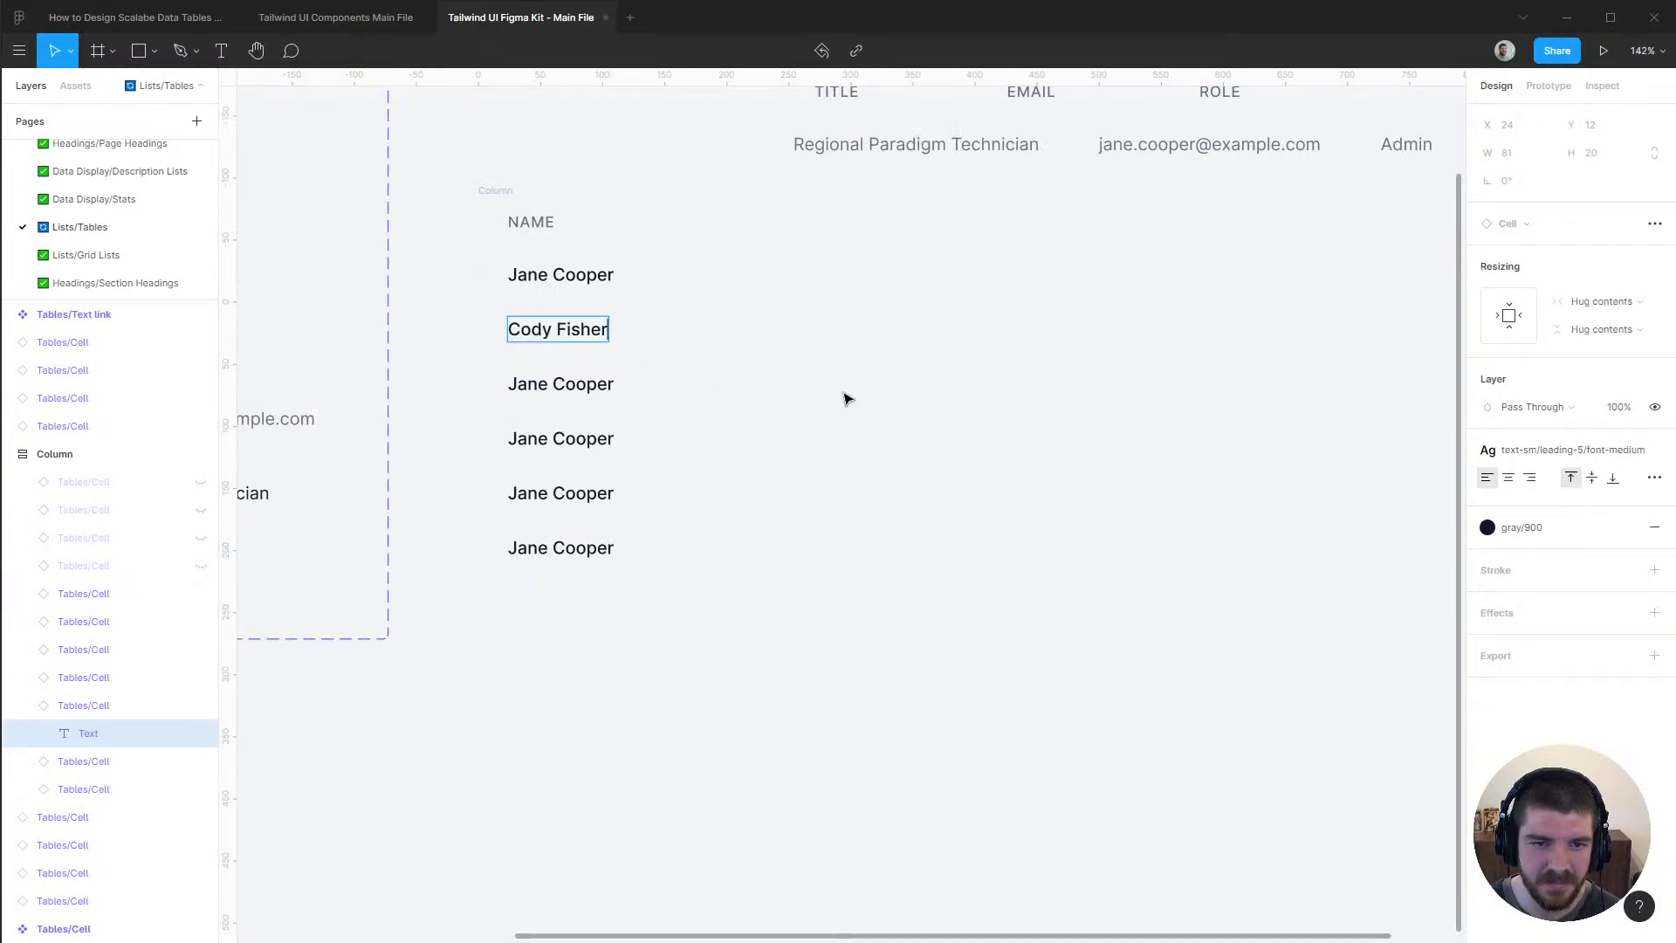
Copy the third row's name from the reference table in the browser and paste it over the text of Column's third body cell
key("alt+Tab")
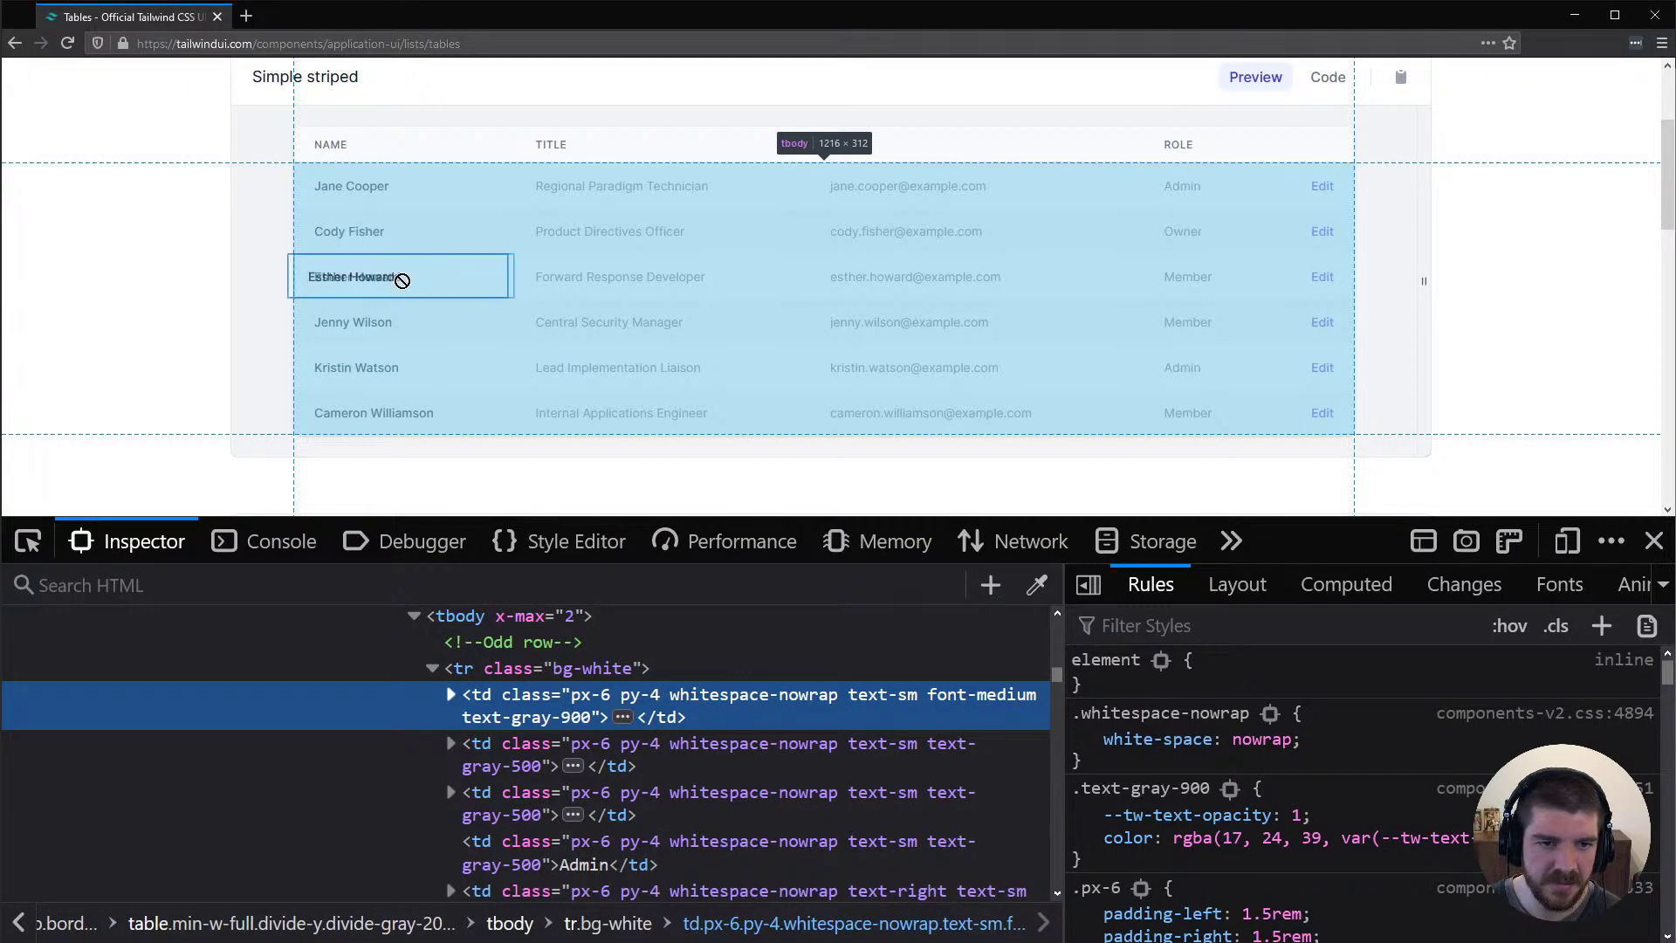
left_click_drag(401, 277, 317, 278)
key("ctrl+c")
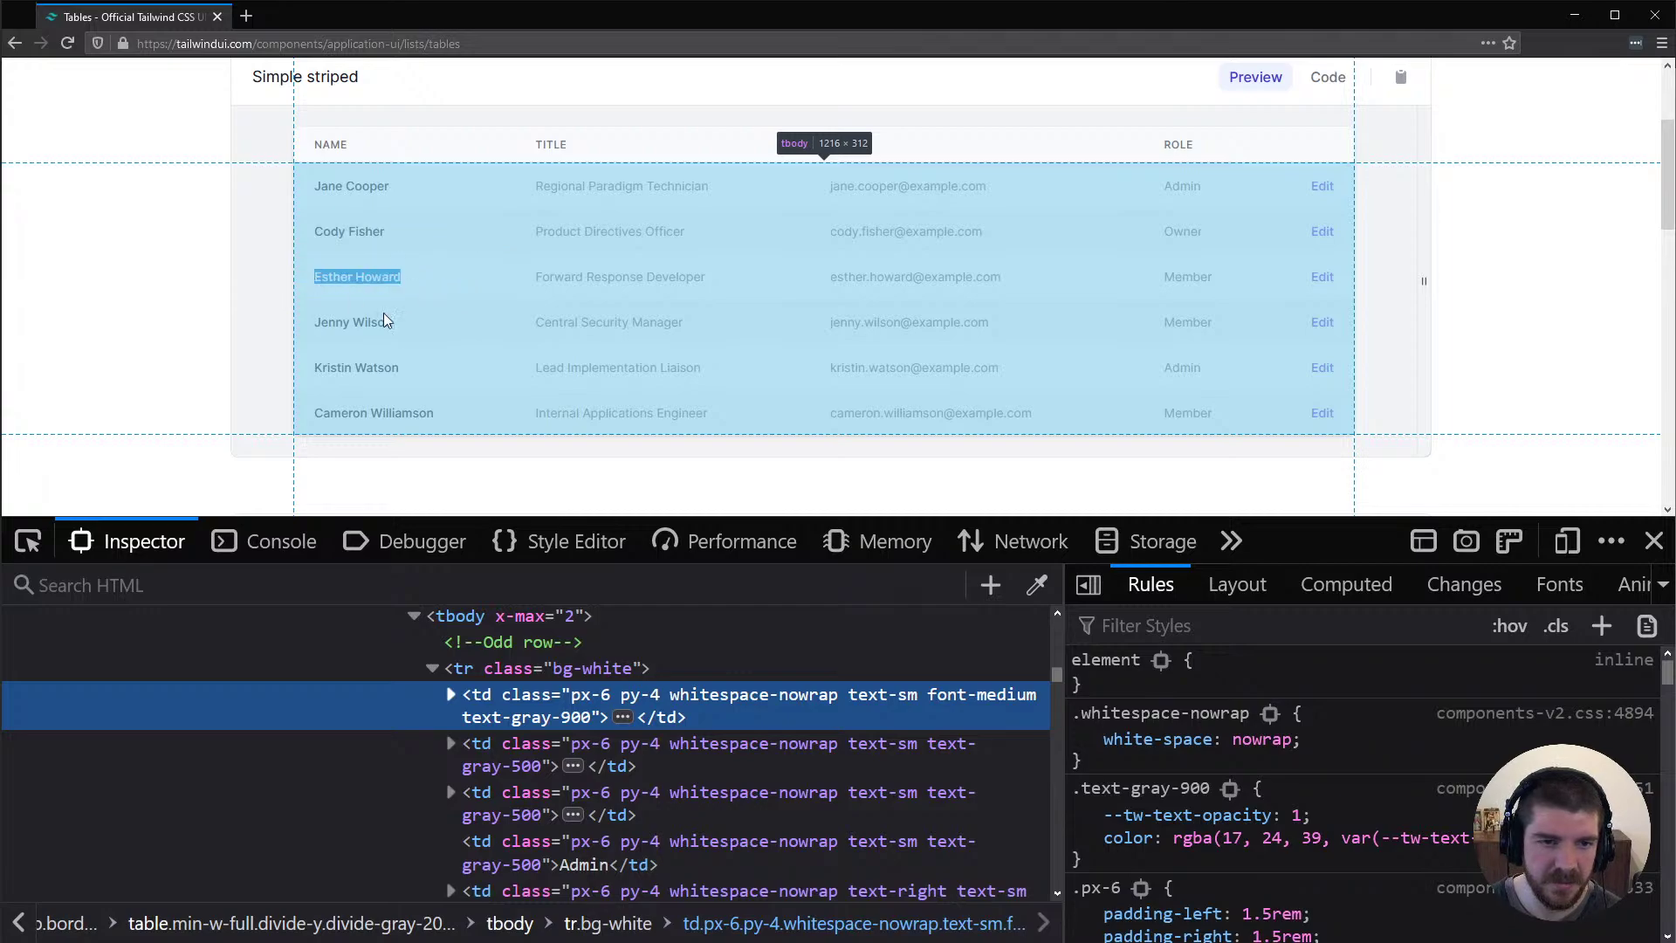
key("alt+Tab")
left_click(569, 384)
double_click(569, 384)
key("ctrl+a")
key("ctrl+v")
Replace the text of Column's fourth body cell with the fourth row's full name from the browser's reference table
key("alt+Tab")
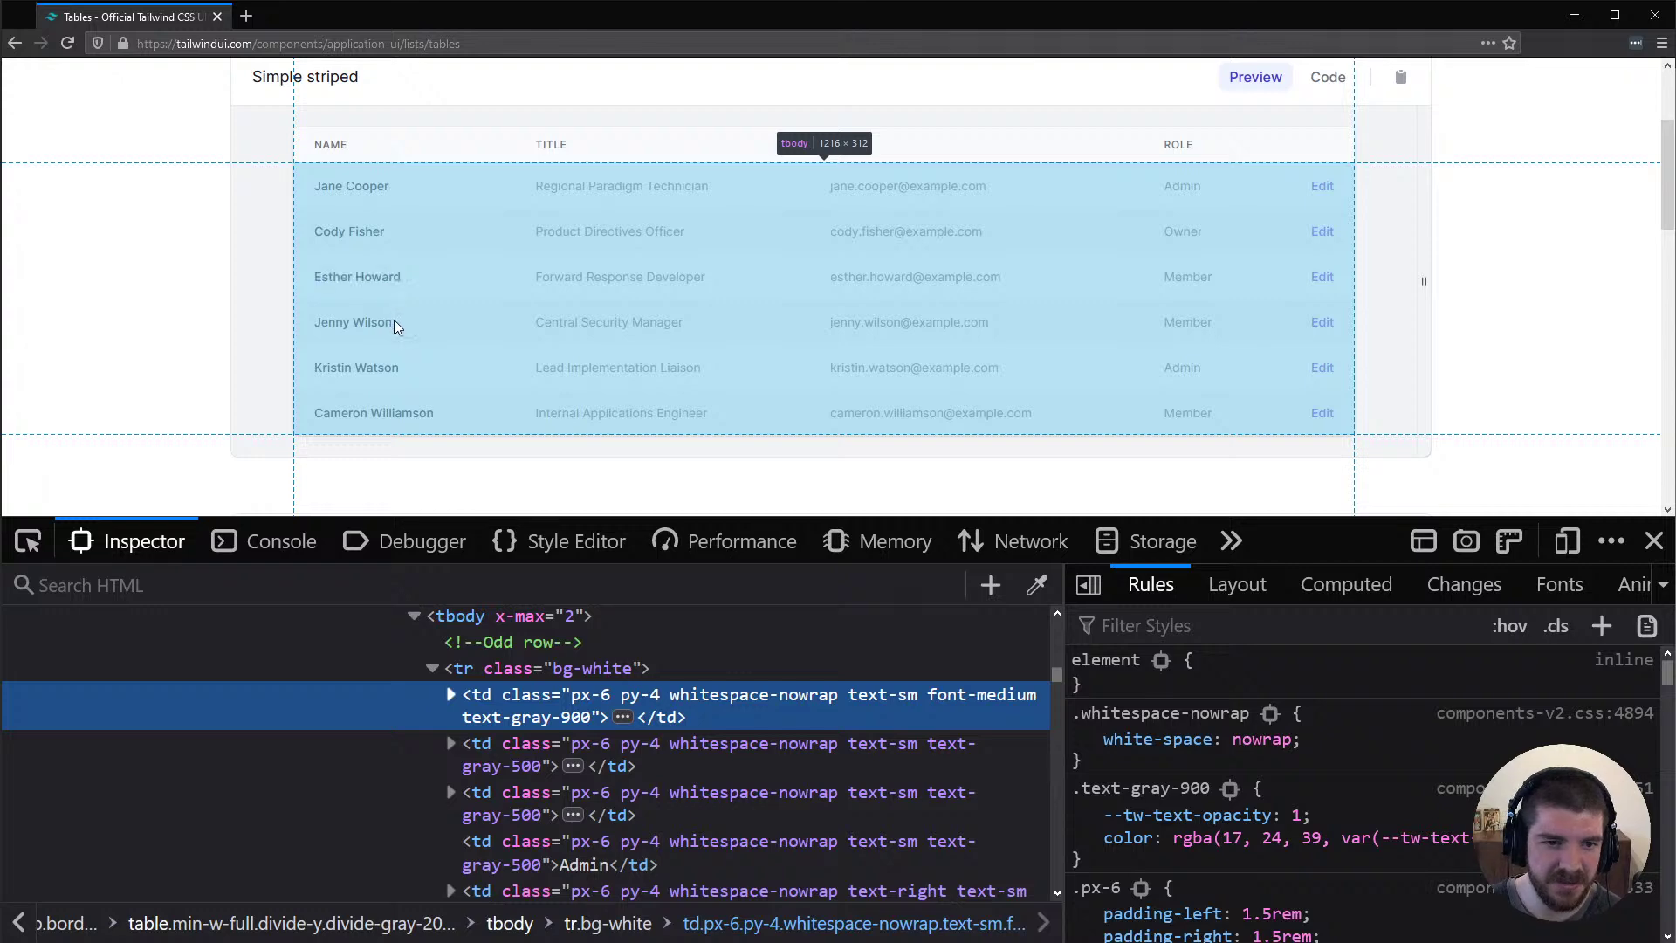
key("alt+Tab")
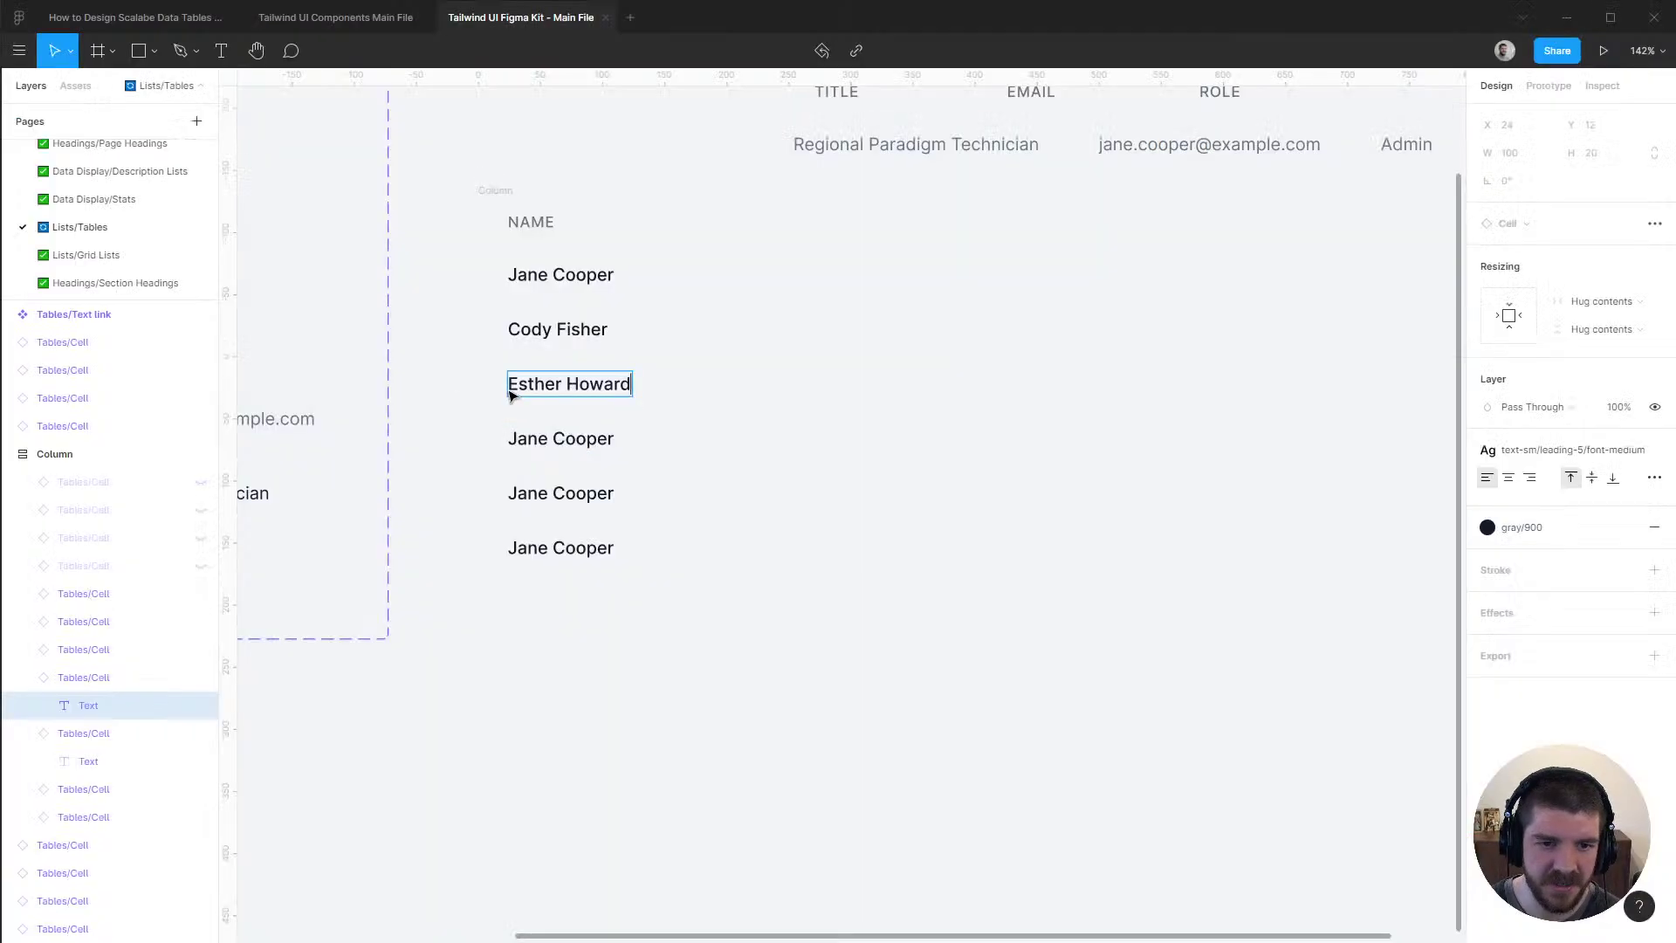
double_click(572, 441)
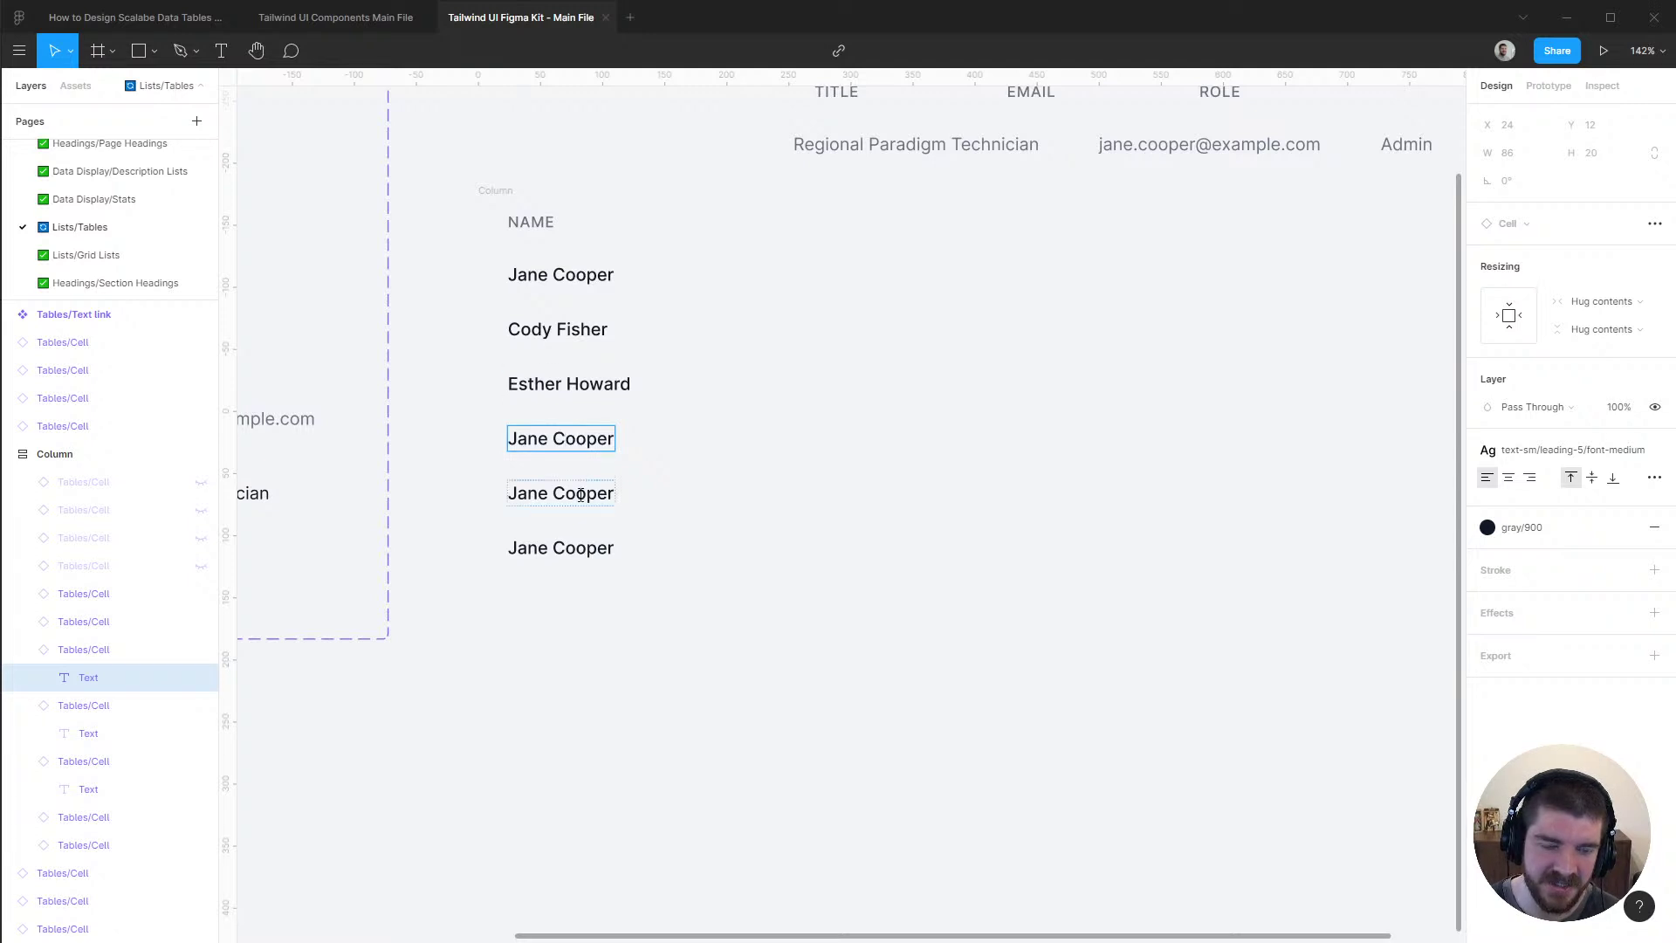
key("ctrl+a")
type("Jenny Wilson")
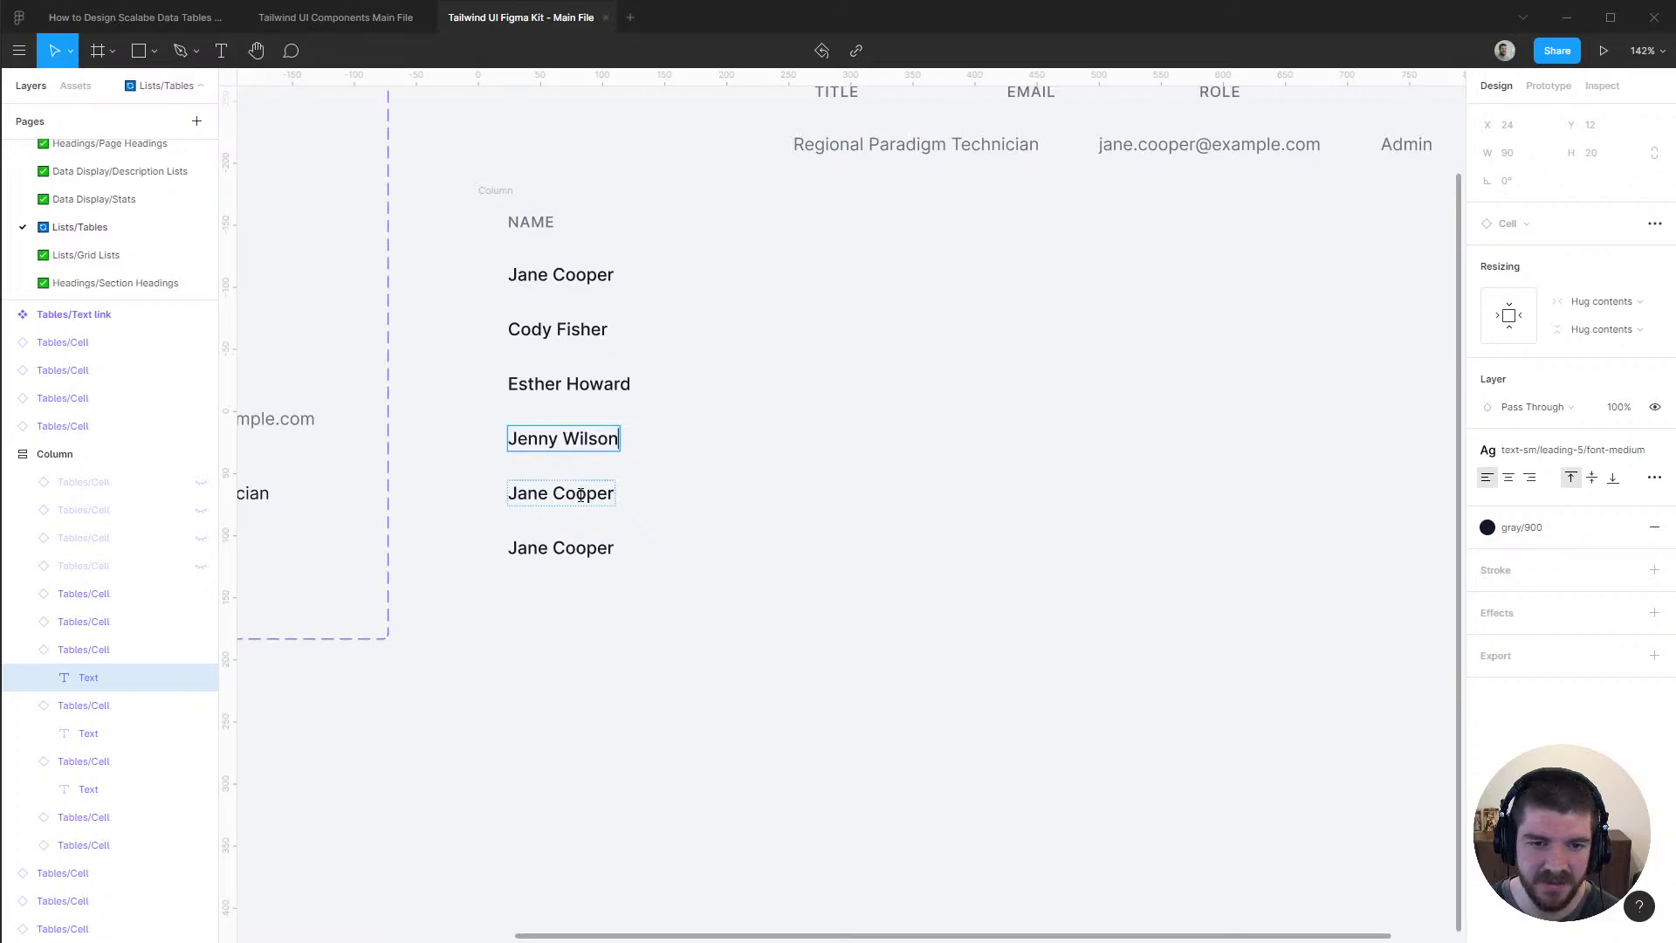
Copy the fifth row's name from the browser's reference table and paste it over the text of Column's fifth body cell
key("alt+Tab")
triple_click(391, 365)
key("ctrl+c")
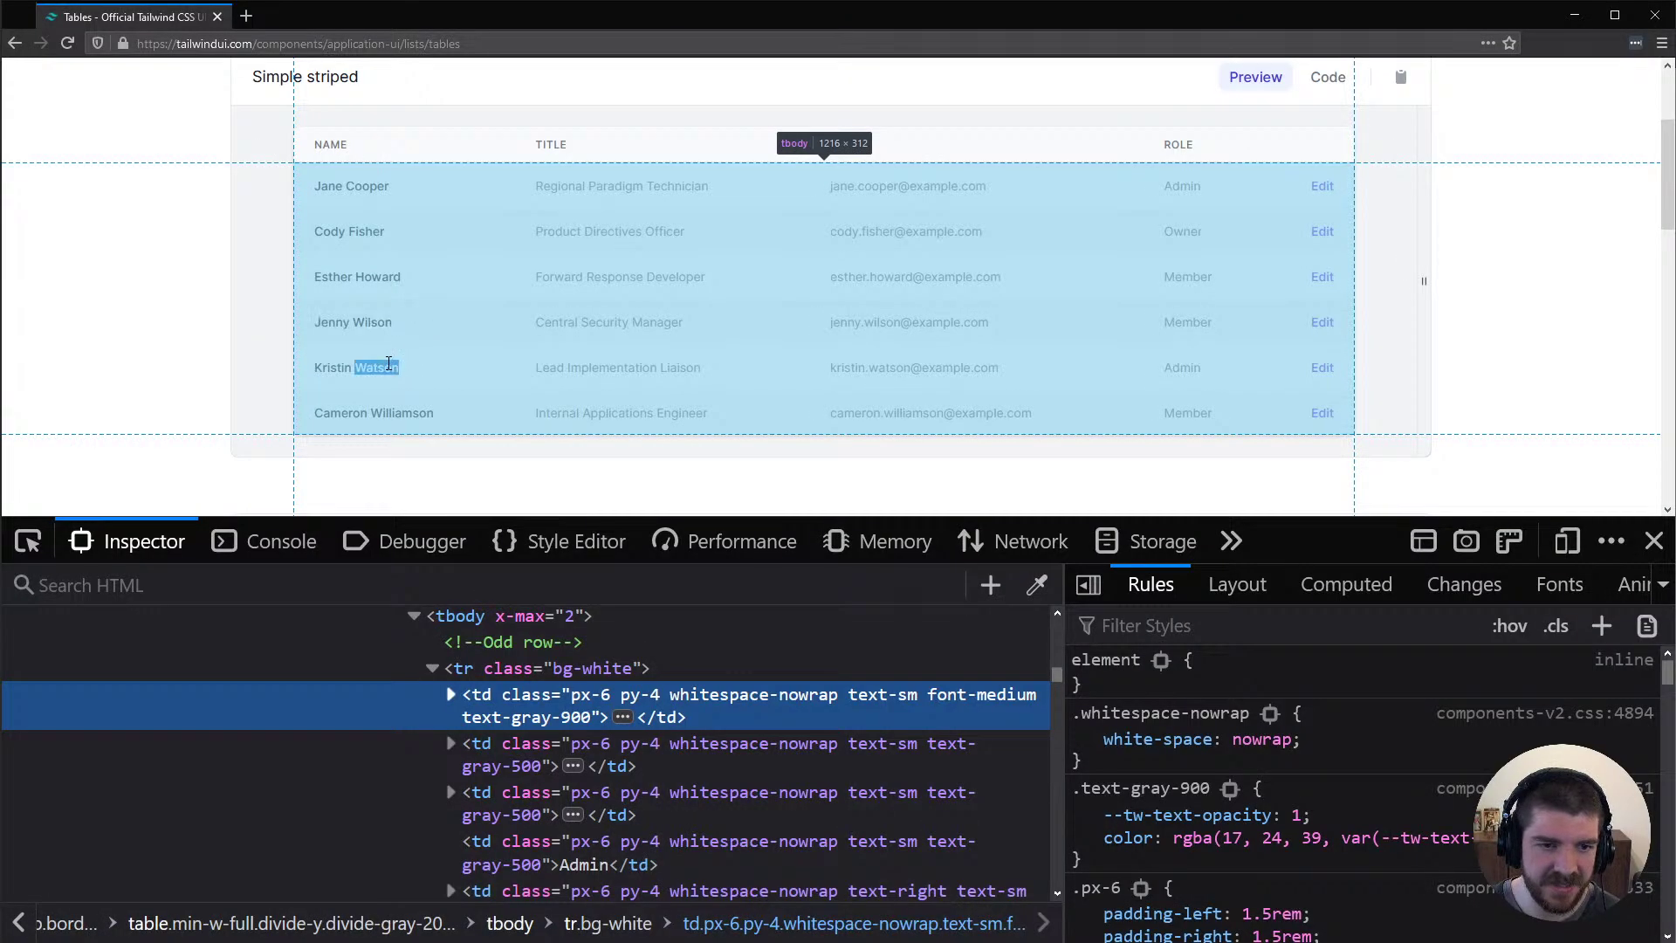
key("alt+Tab")
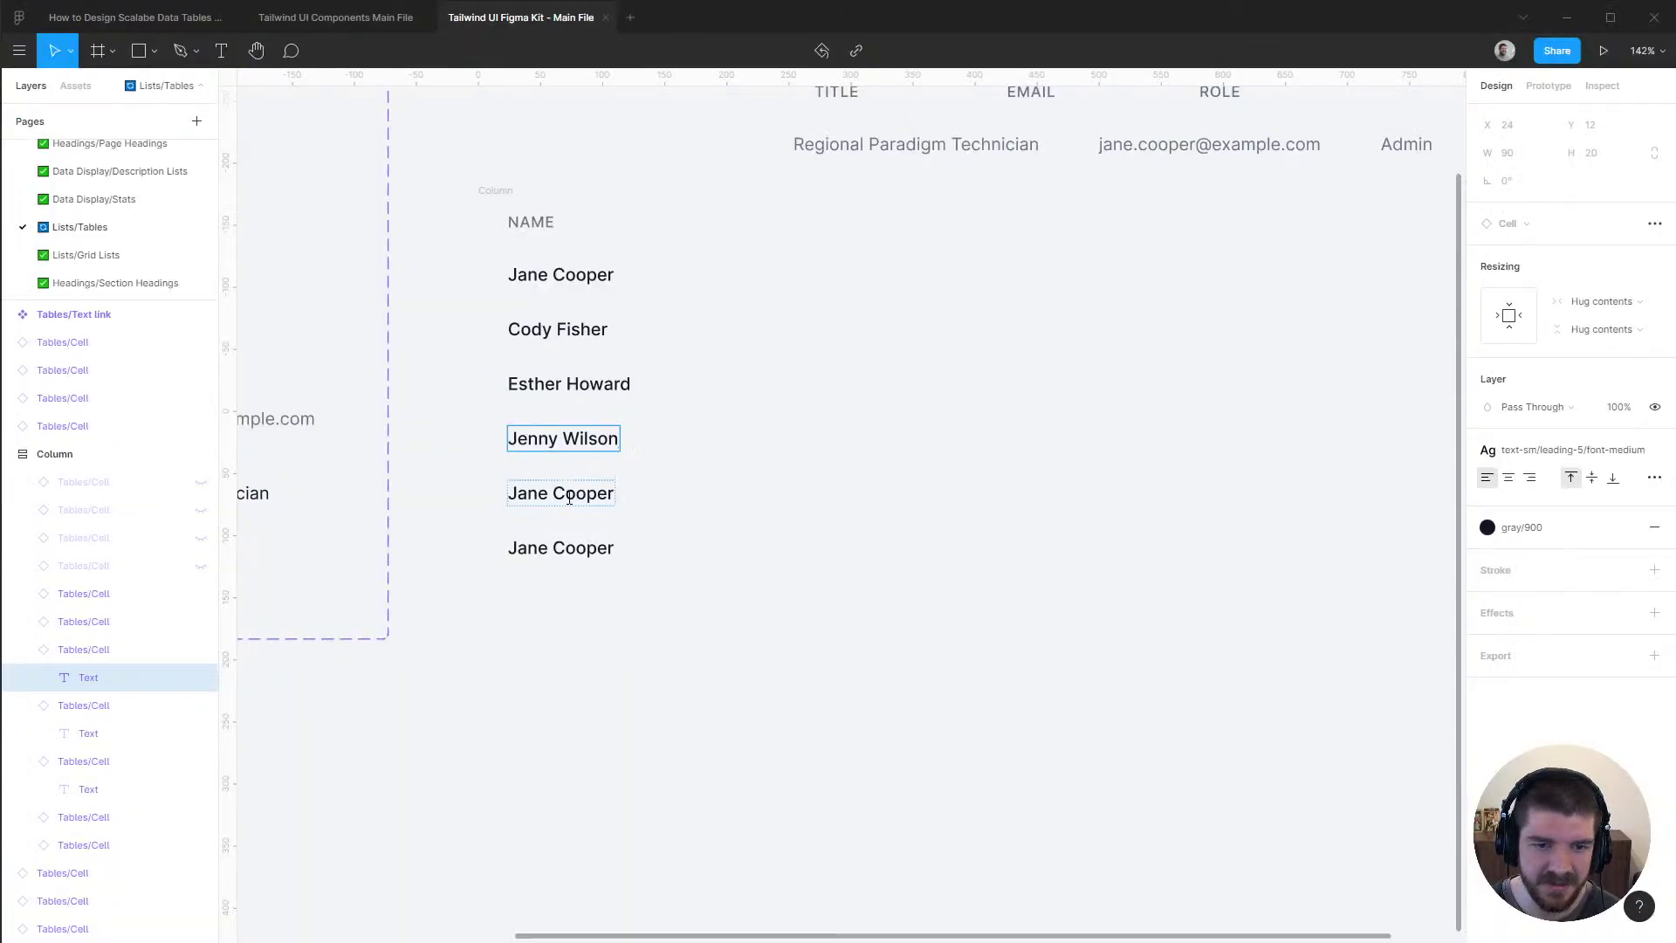
double_click(569, 498)
key("ctrl+a")
key("ctrl+v")
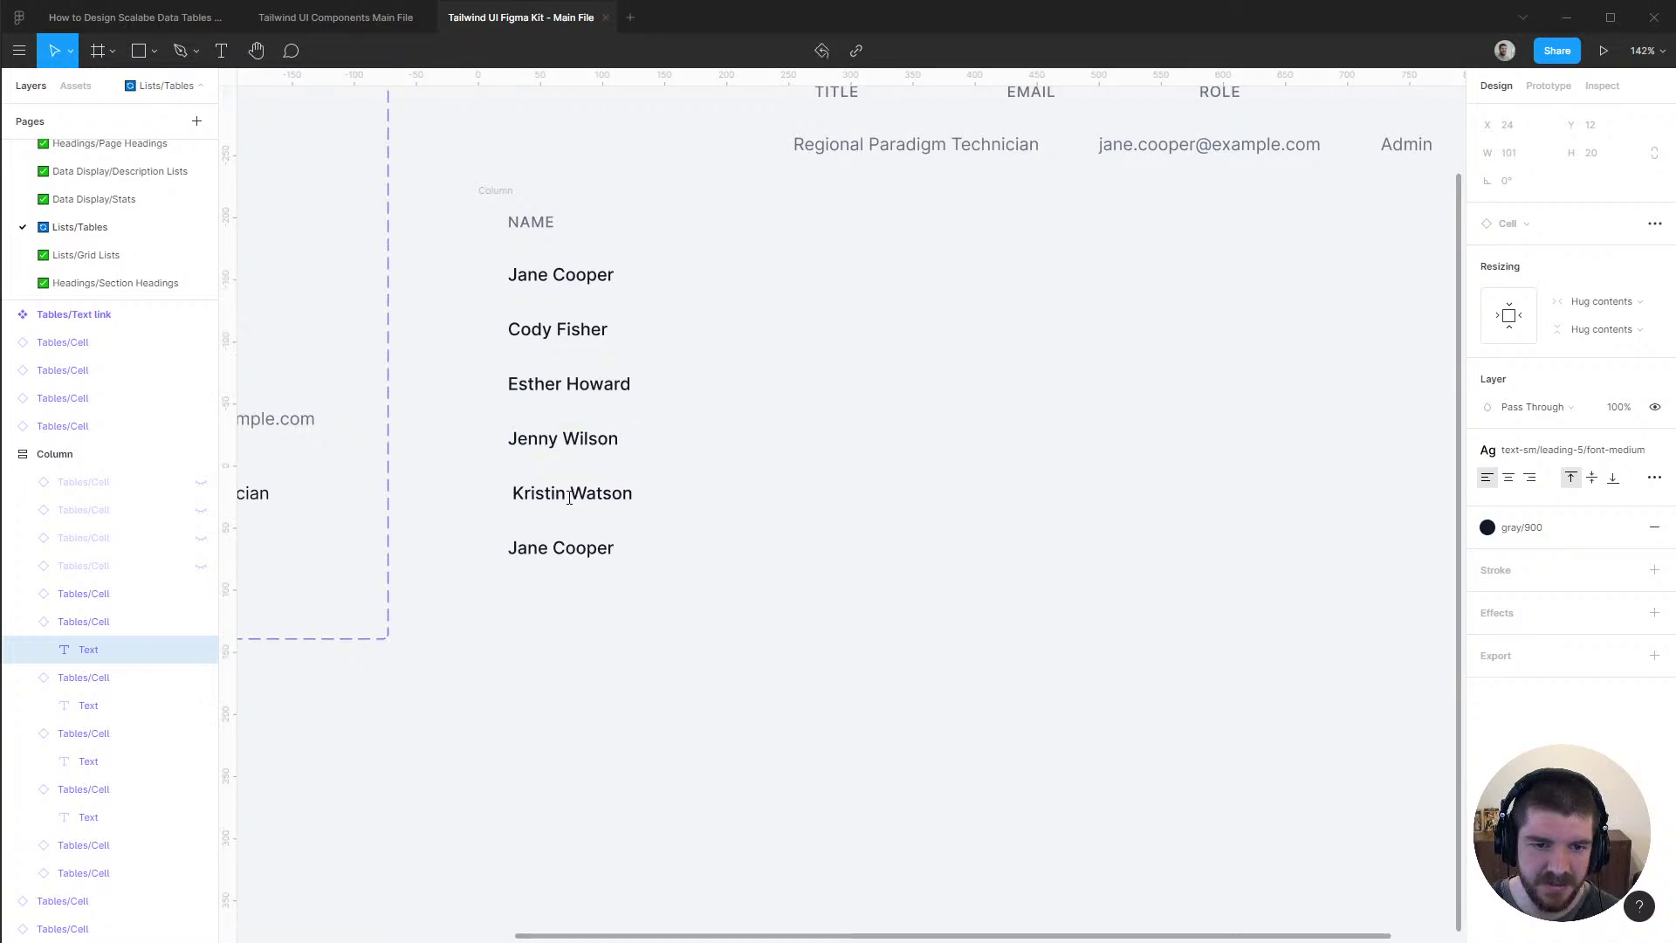
Copy the sixth row's name from the browser's reference table and paste it over the text of Column's sixth body cell
key("alt+Tab")
left_click_drag(318, 403, 312, 405)
key("ctrl+c")
key("alt+Tab")
double_click(558, 548)
key("ctrl+a")
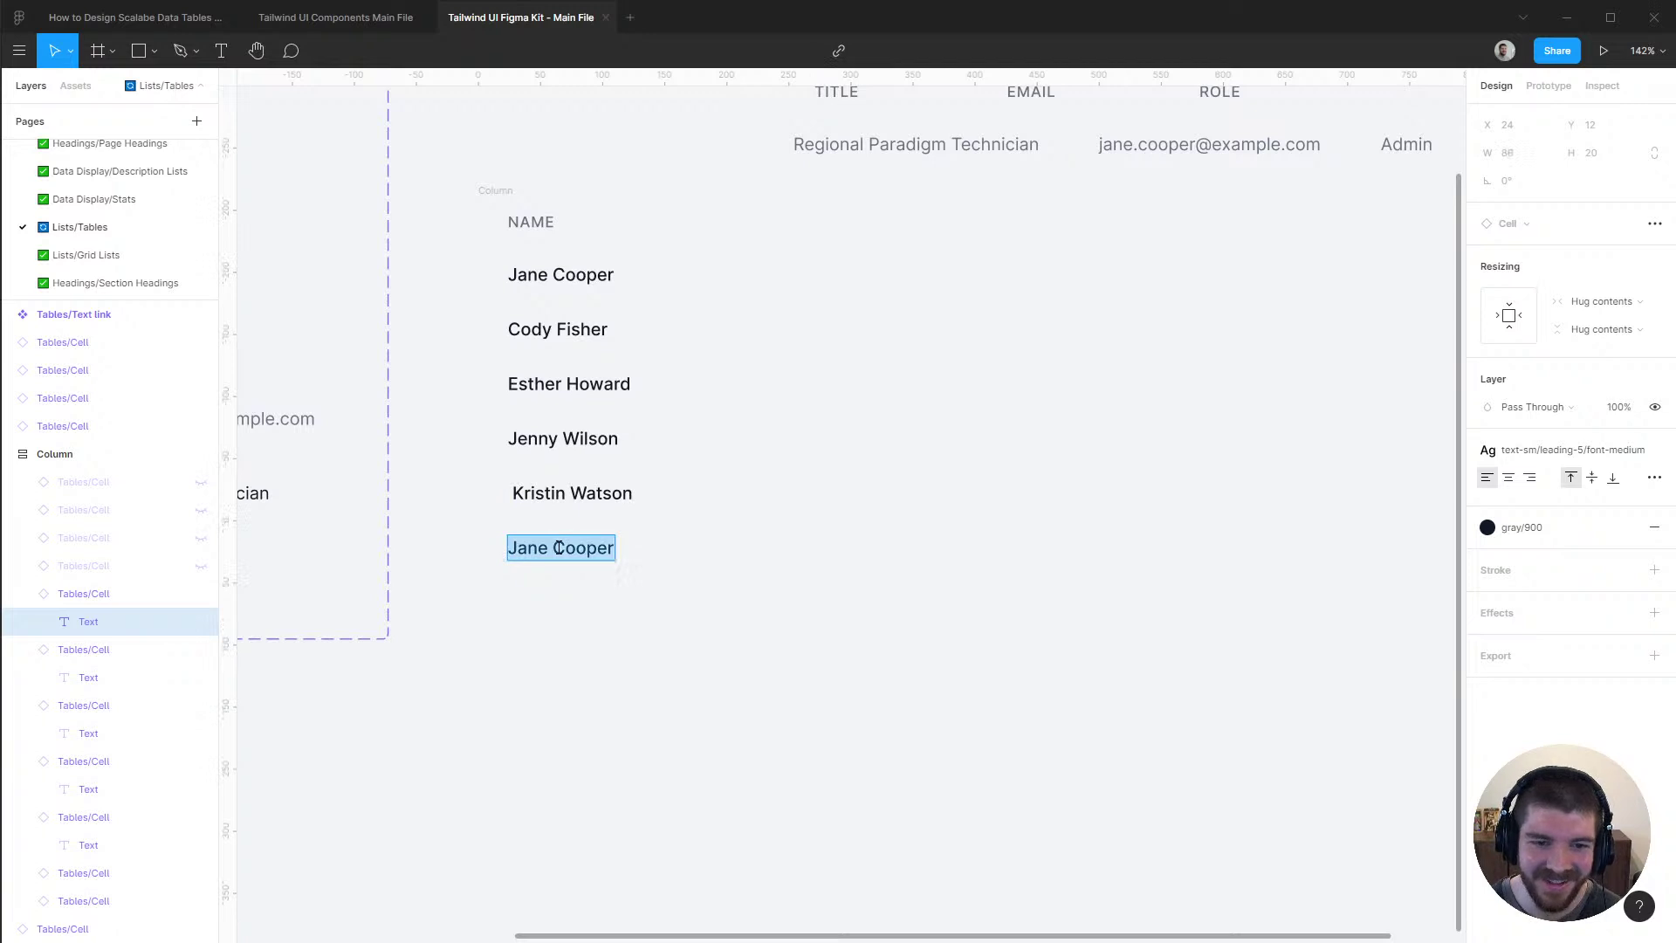
key("ctrl+v")
key("Escape")
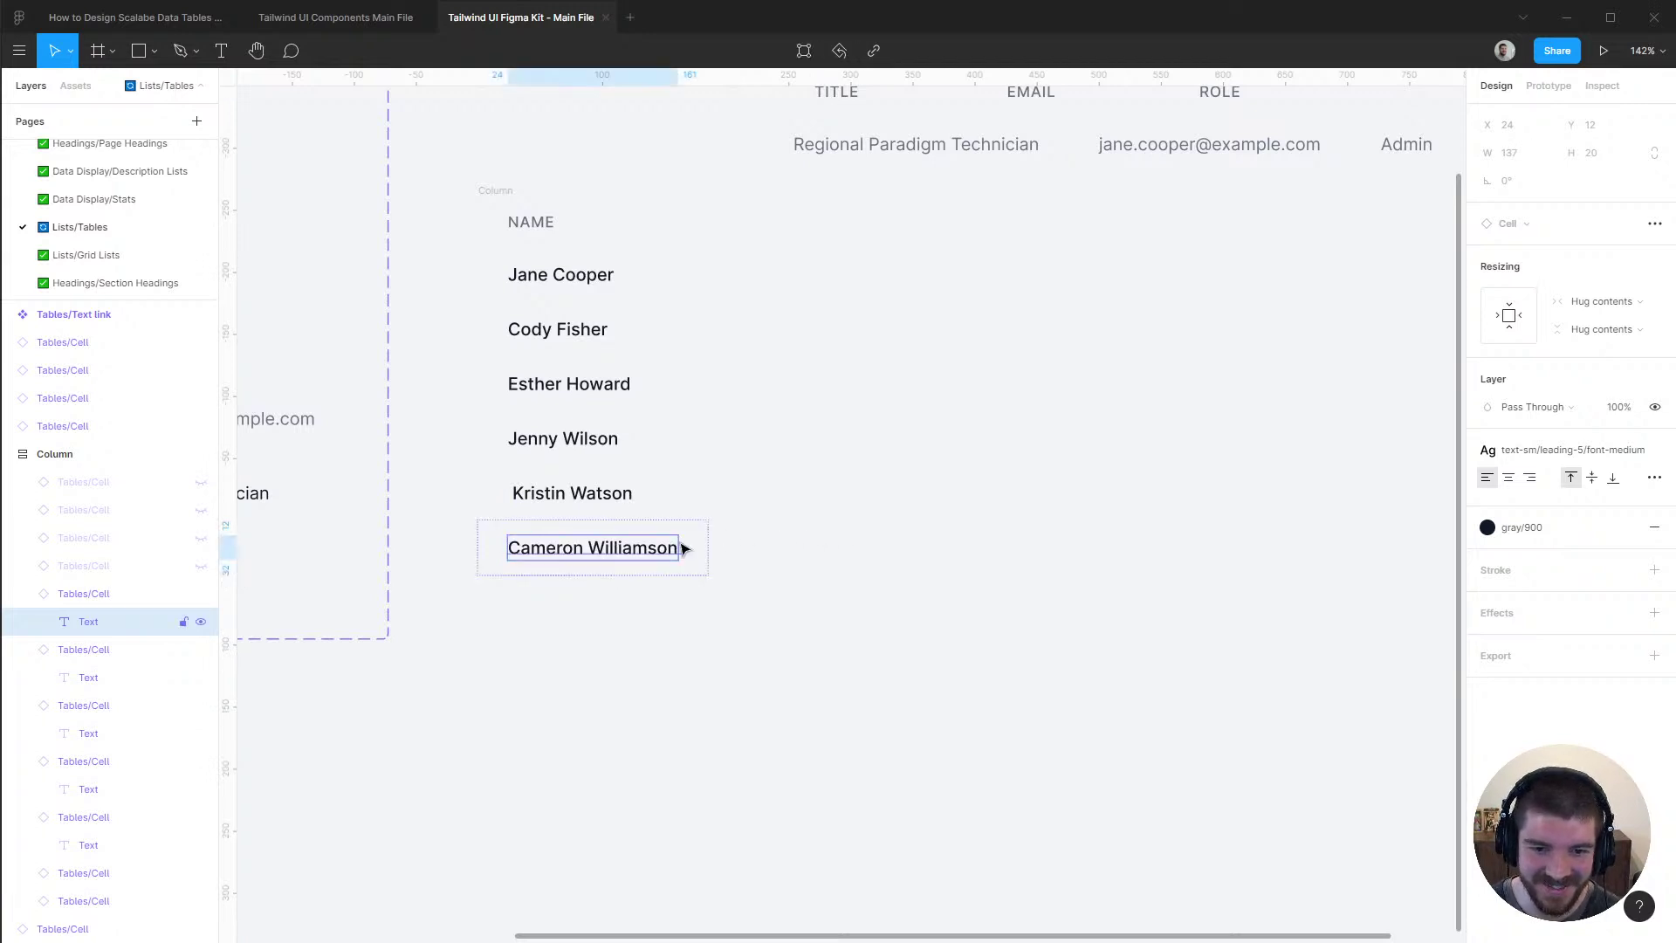
Check the pasted names in Column's fifth and sixth body cells for stray spaces, and clear the selection
left_click(830, 523)
left_click(665, 552)
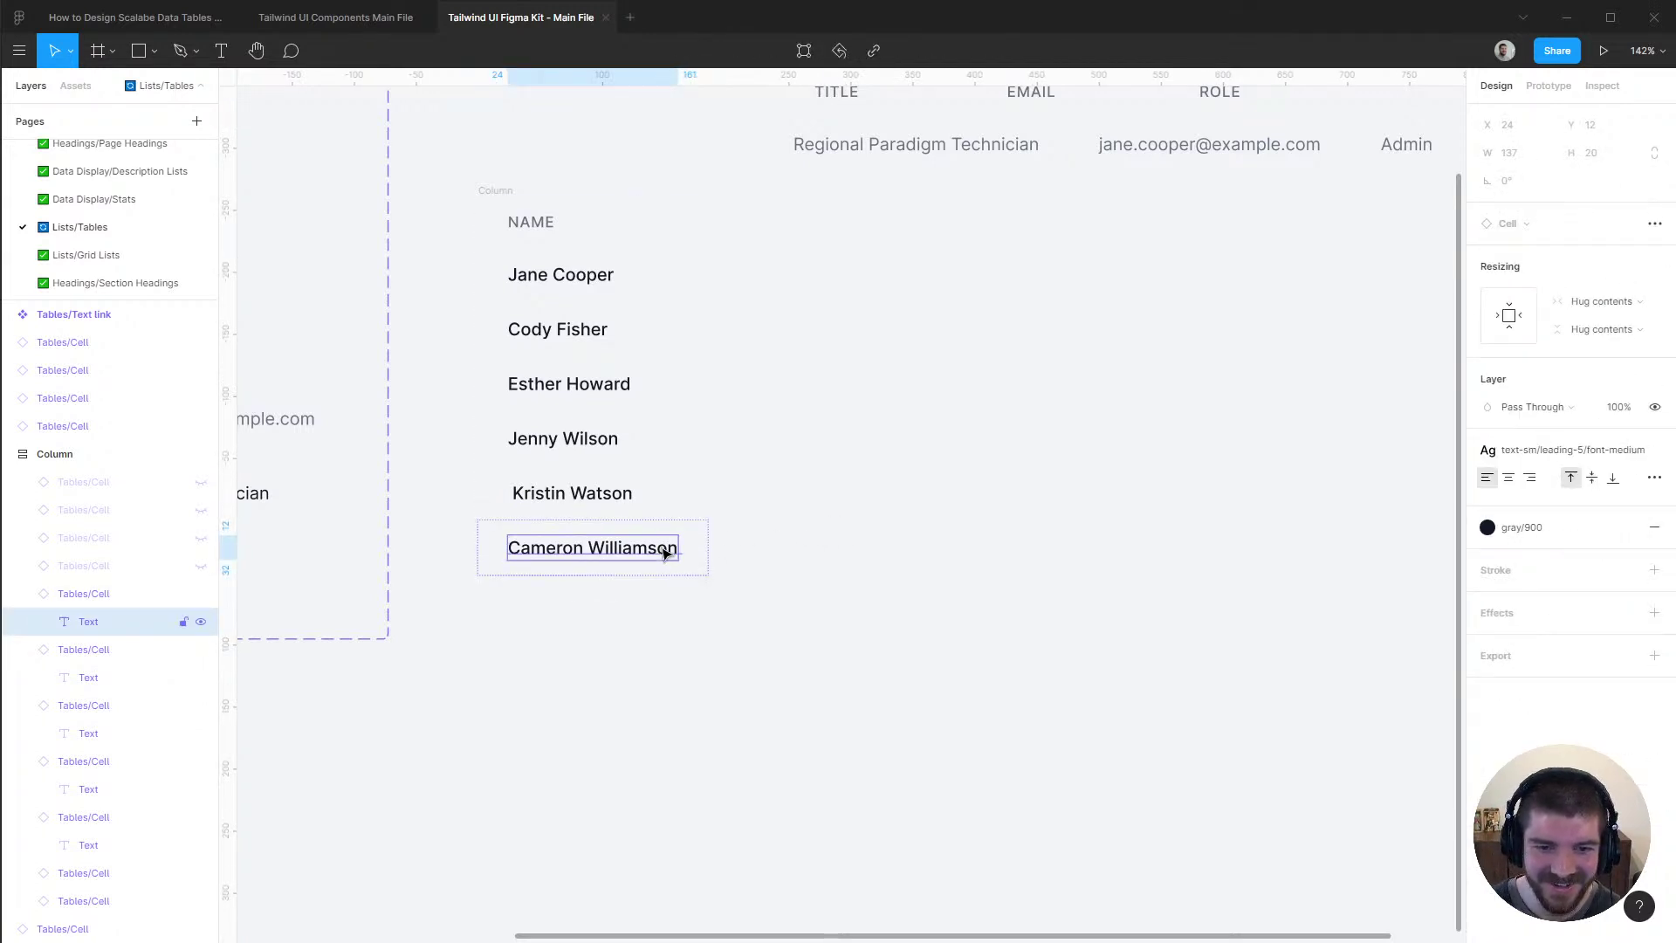
key("Return")
key("Right")
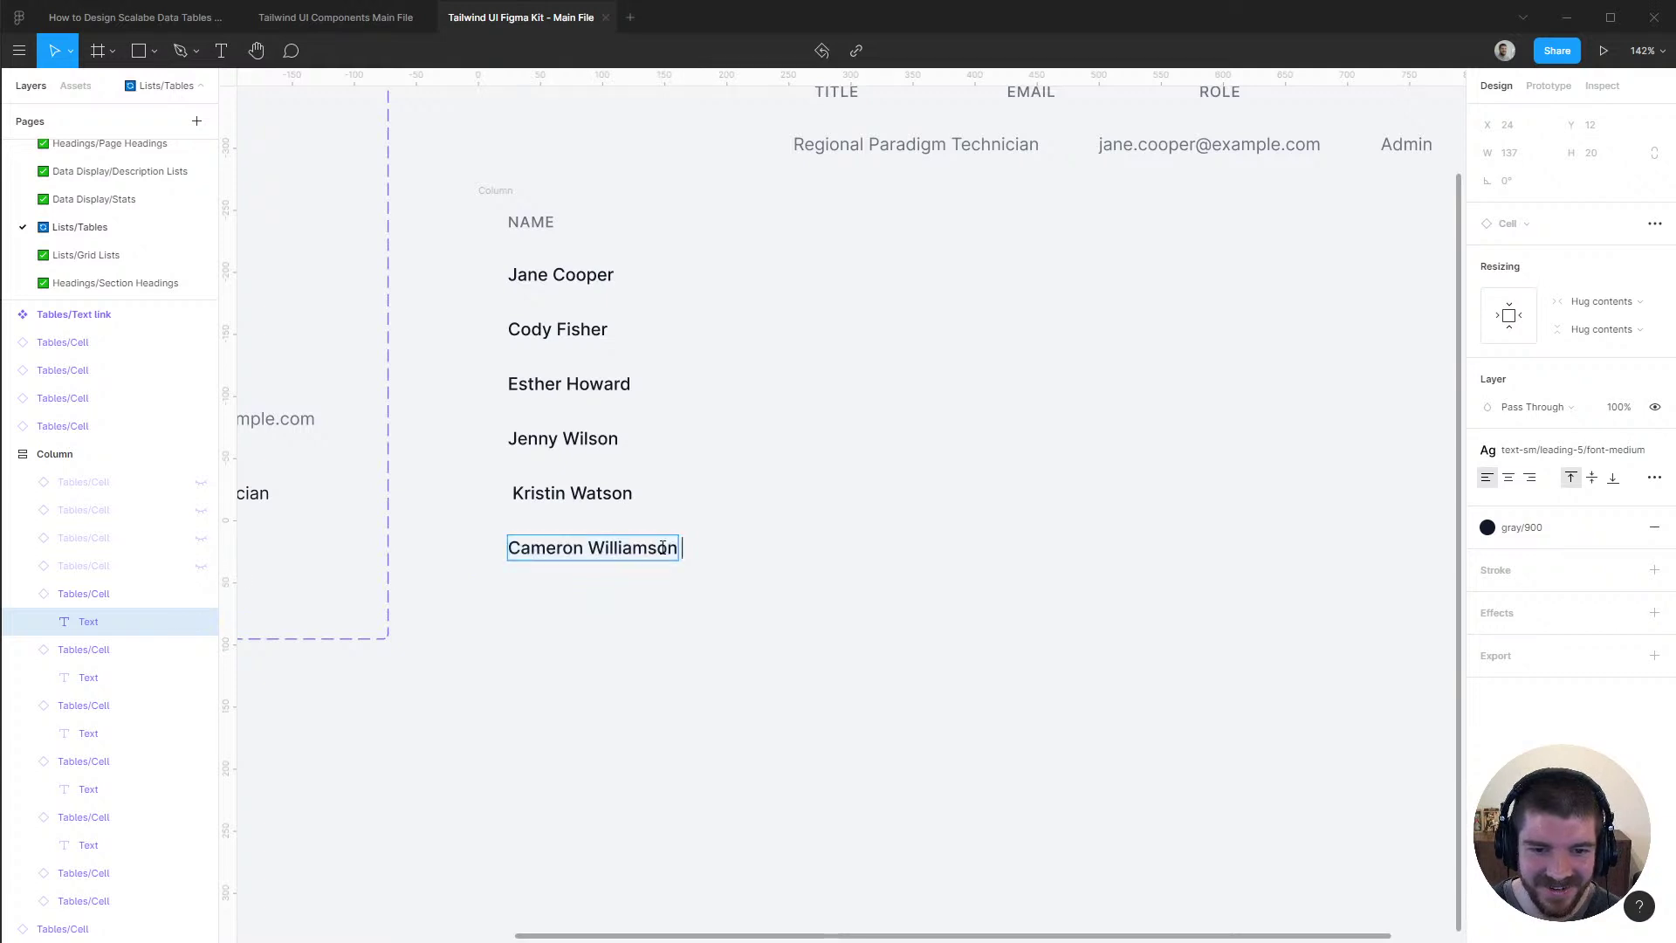
left_click(593, 493)
left_click(928, 446)
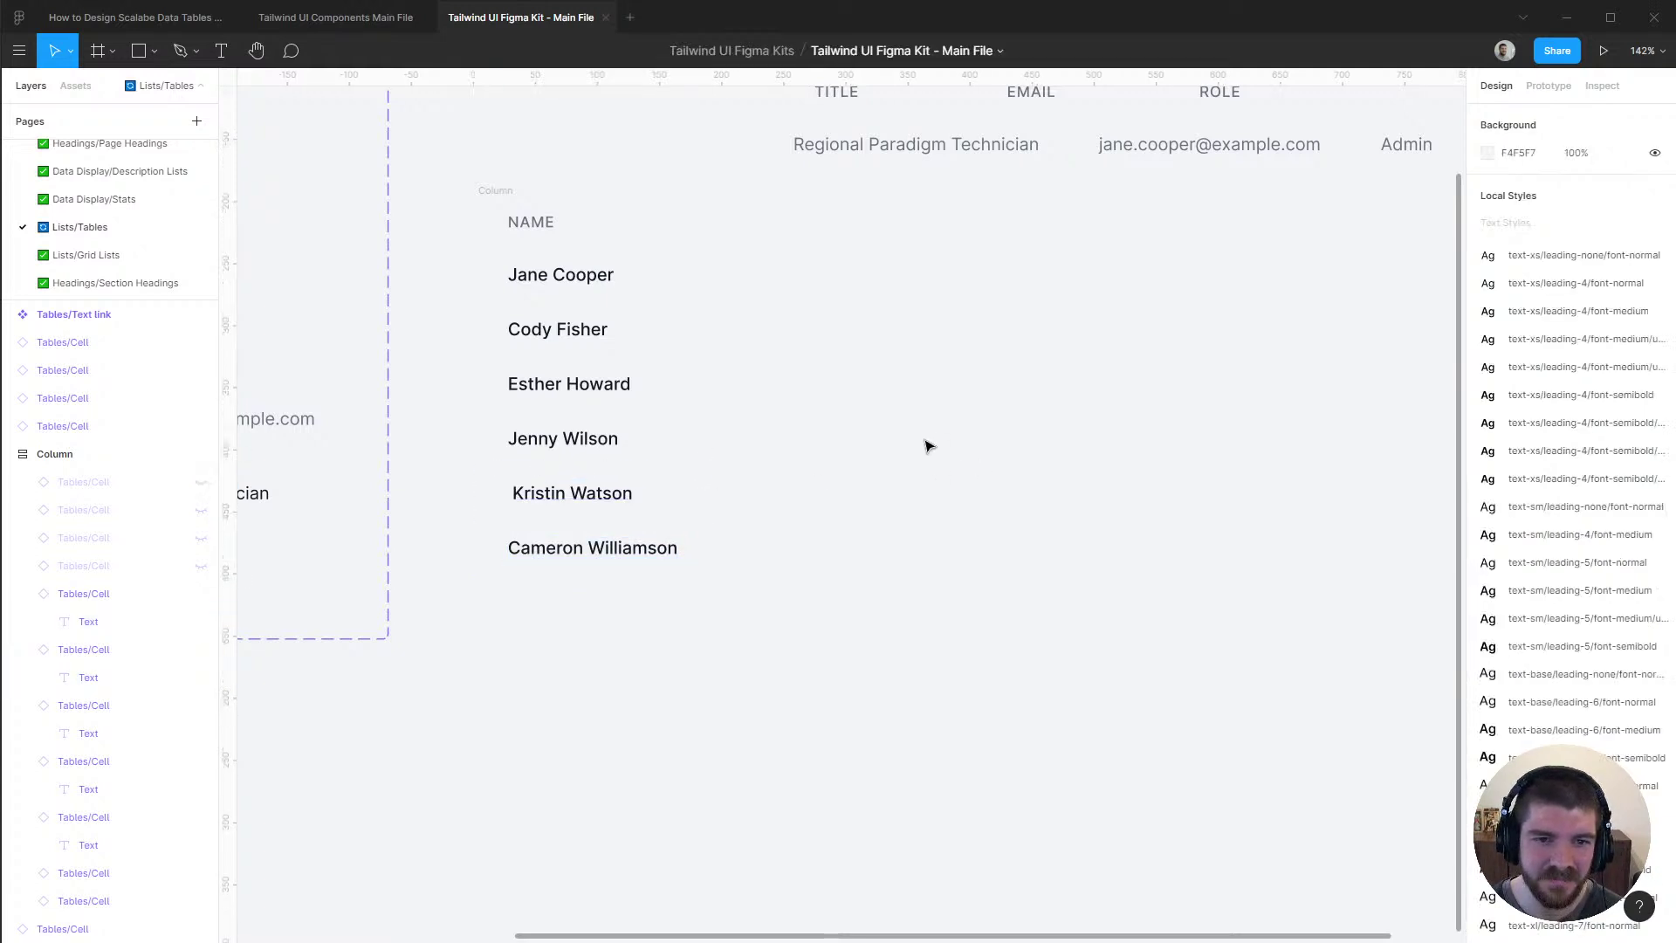
Duplicate the Column frame and place the copy flush against the original's right edge
scroll(942, 439, "up", 1)
left_click(497, 218)
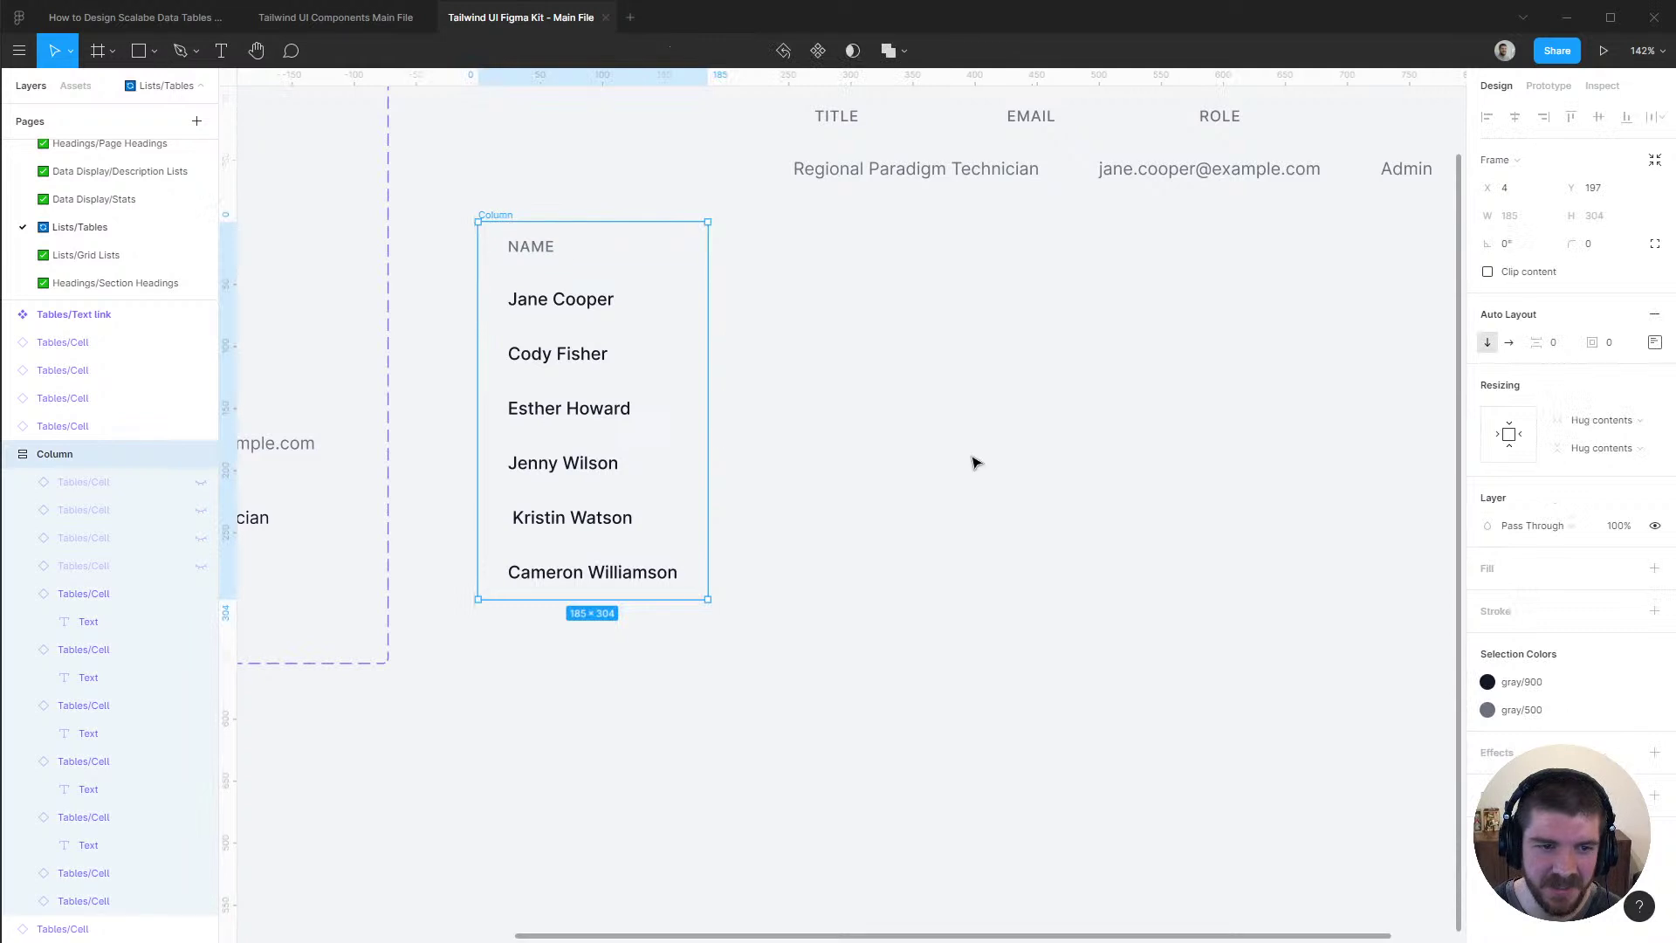
left_click_drag(1013, 445, 901, 505)
key("ctrl+d")
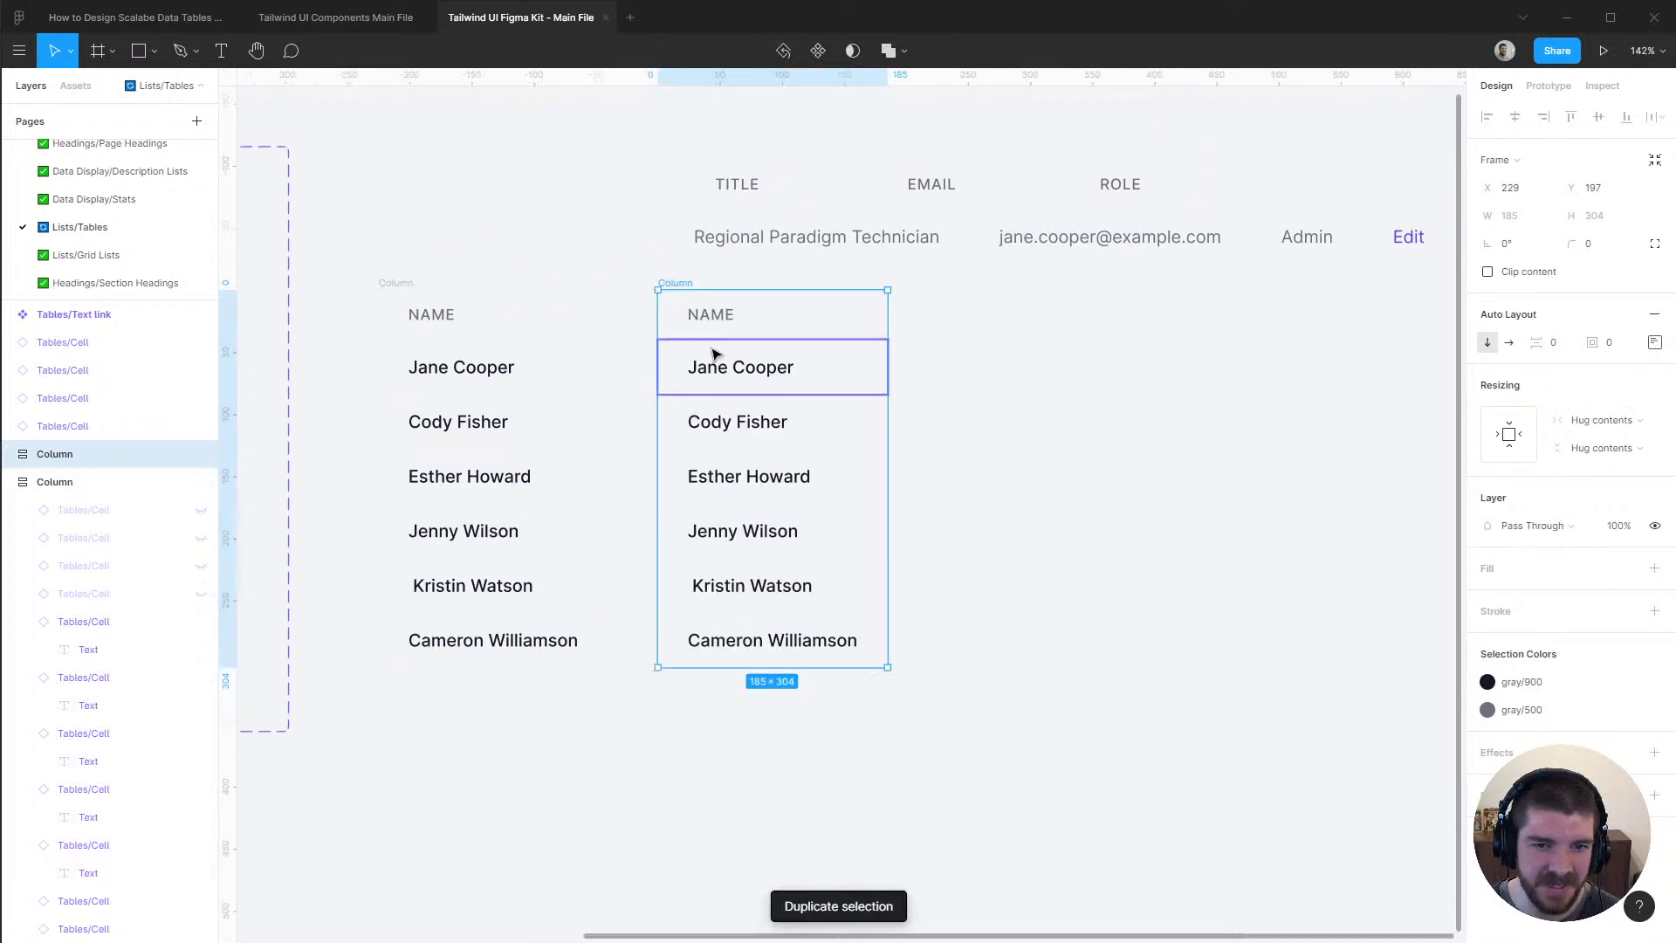
left_click_drag(684, 286, 633, 286)
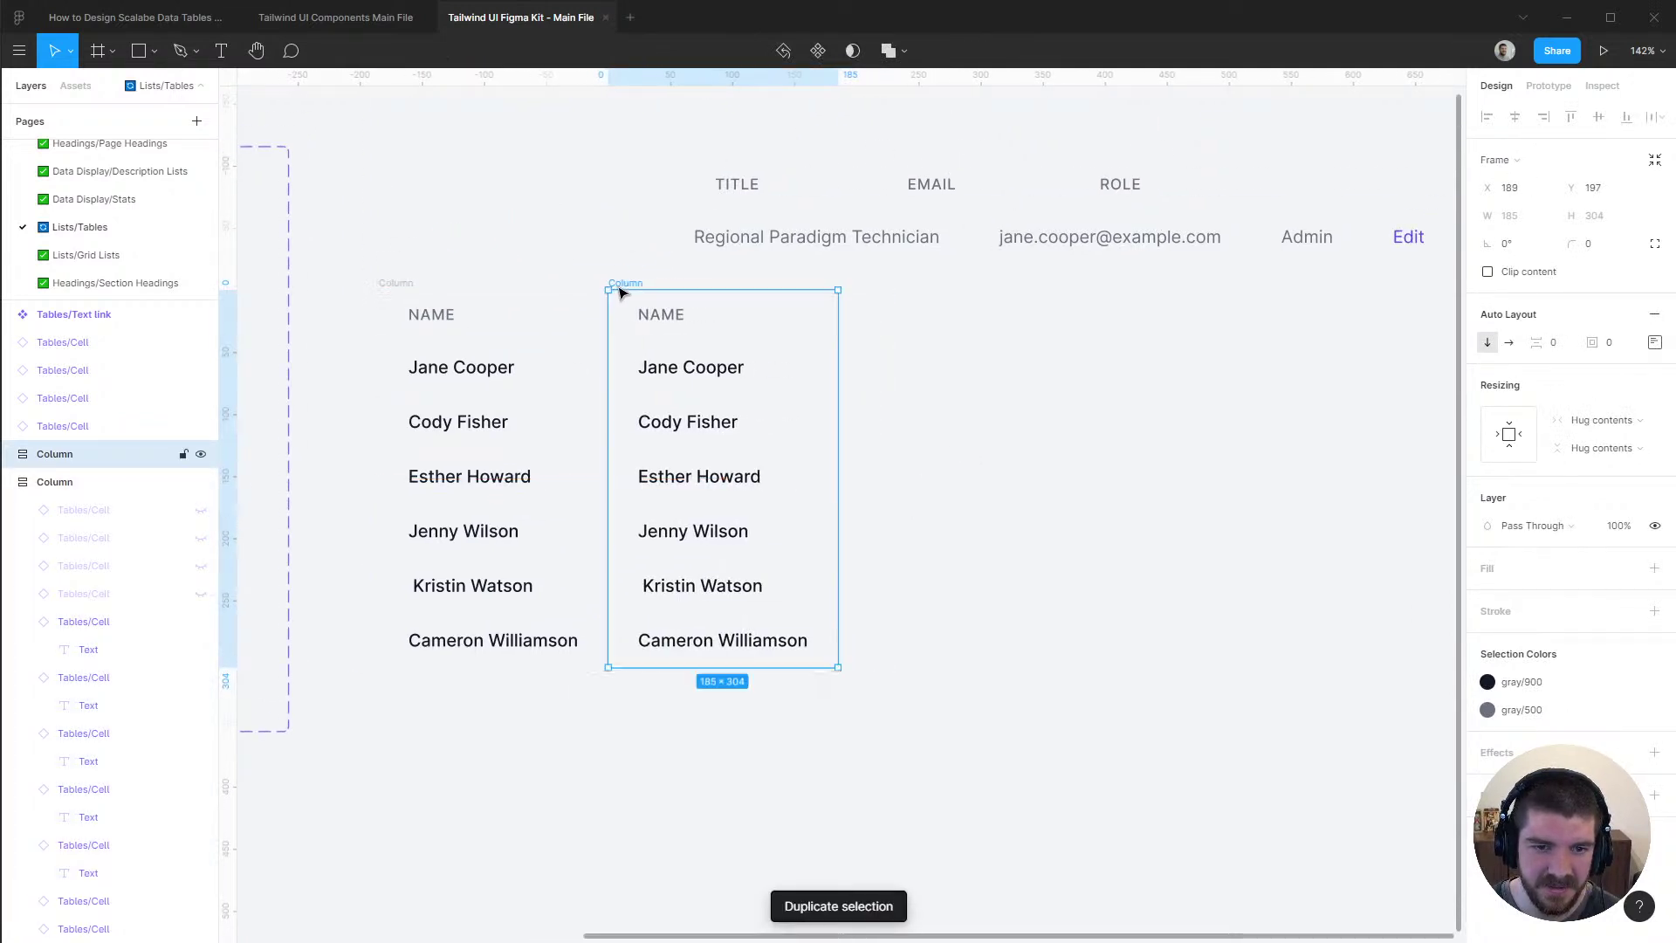
Wrap the two Column frames in a horizontal auto layout frame and rename it Body
left_click(45, 481)
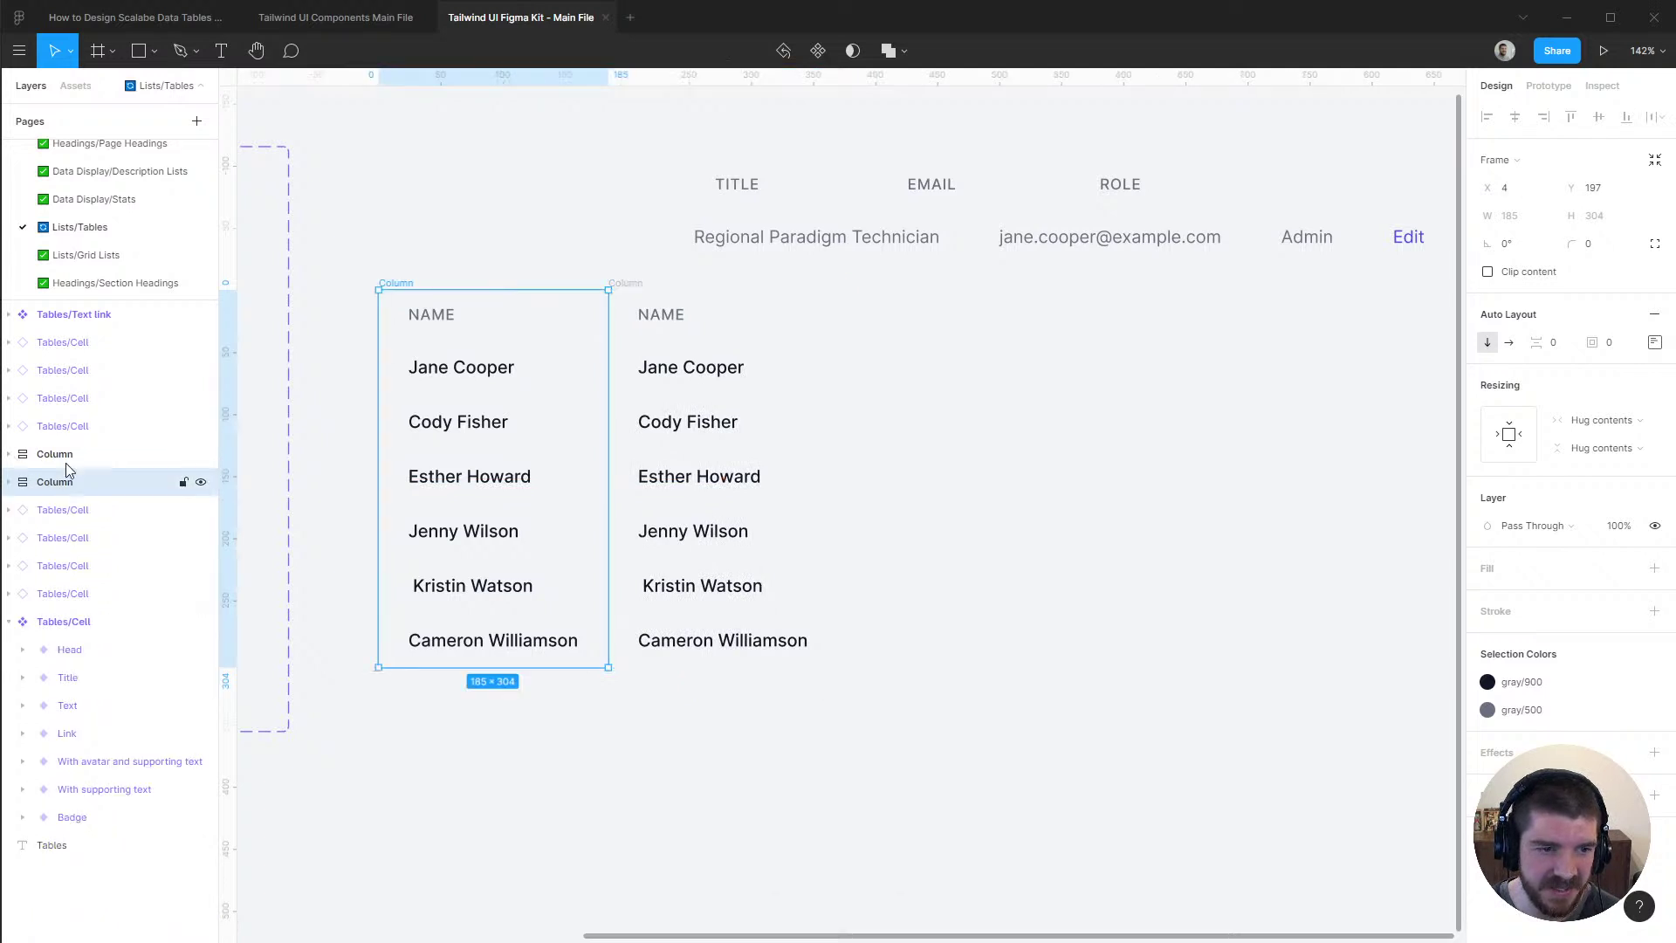
left_click(72, 454, "shift")
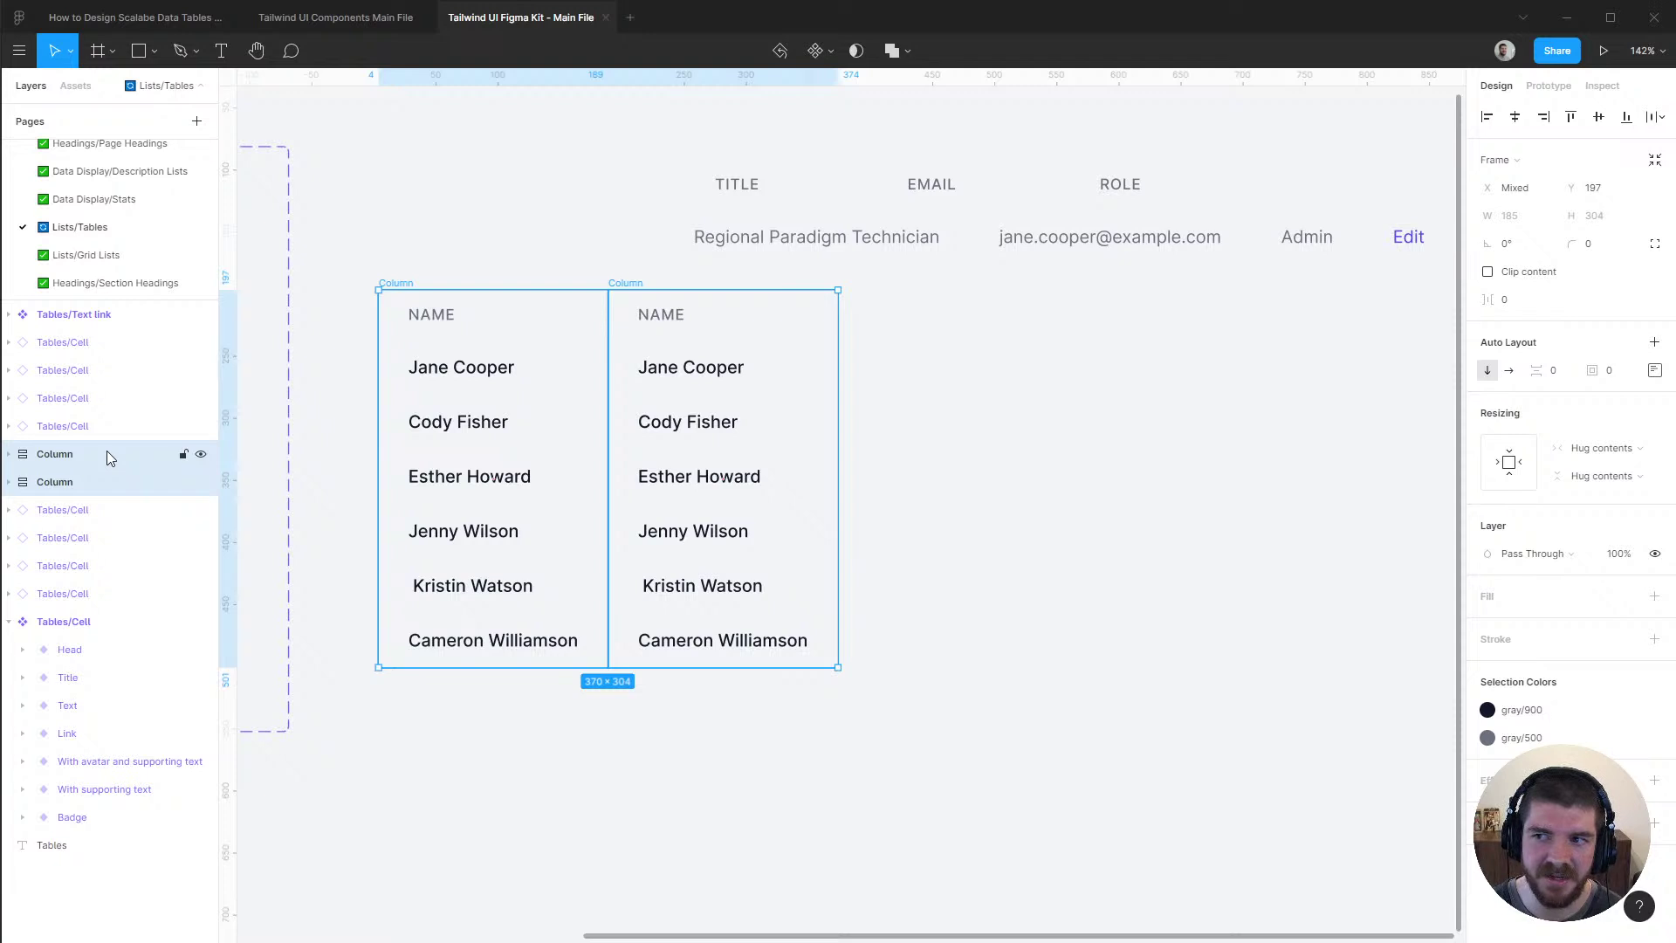
key("shift+a")
double_click(106, 454)
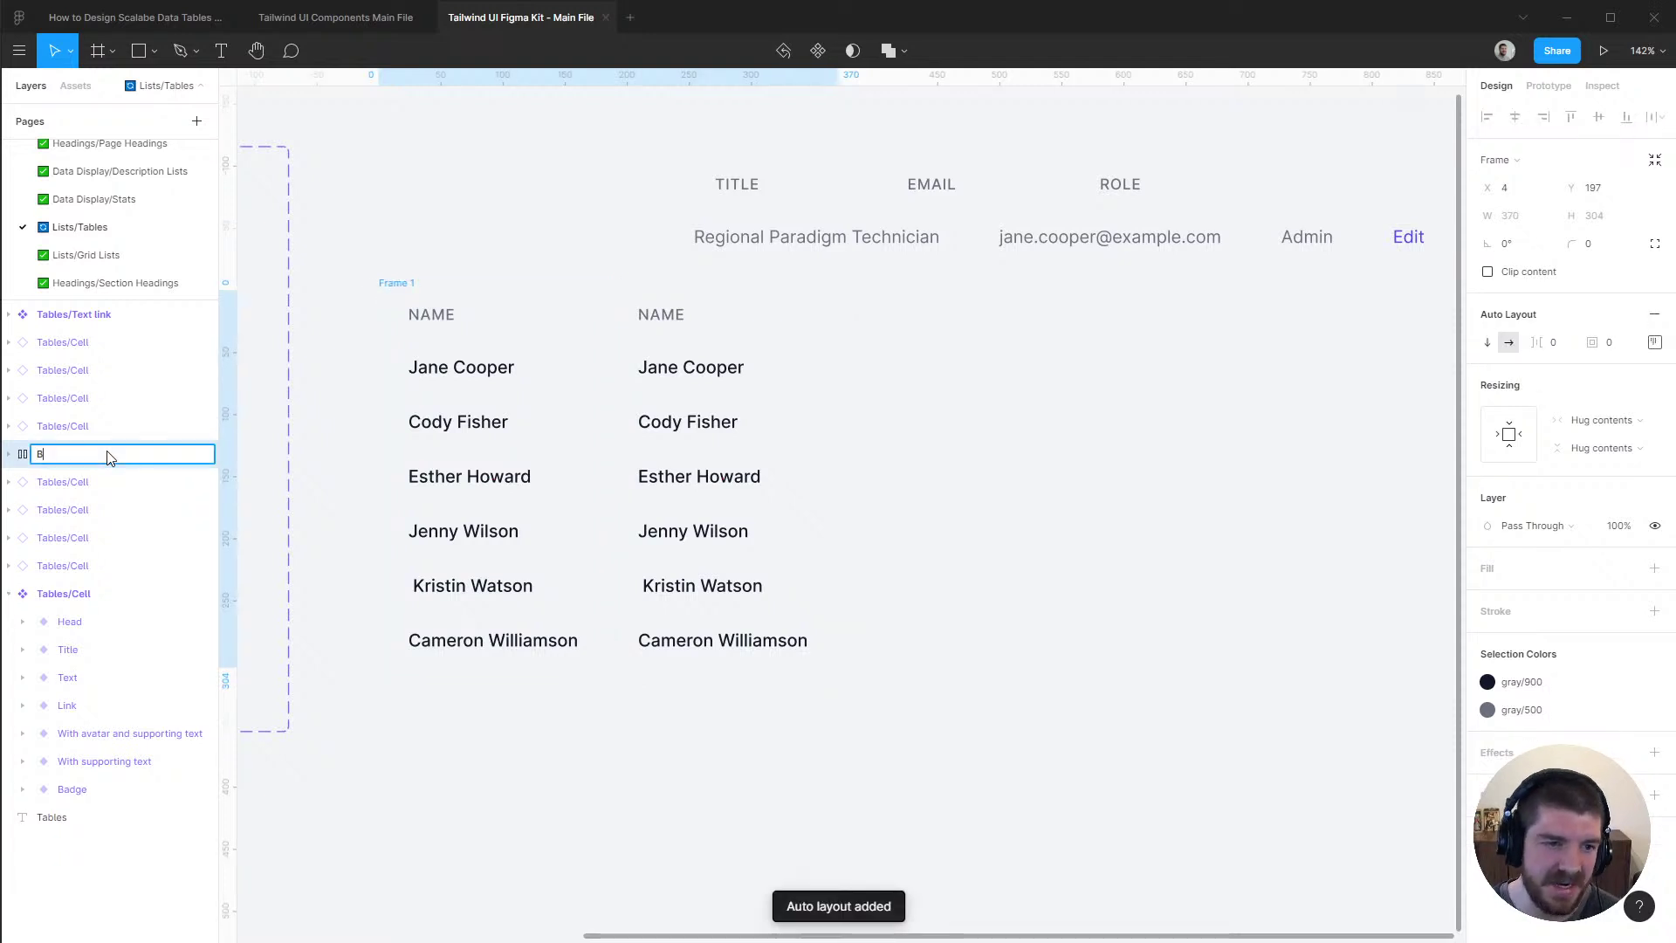
type("Body")
key("Return")
Change the header text of the second Column inside Body to TITLE
left_click(10, 454)
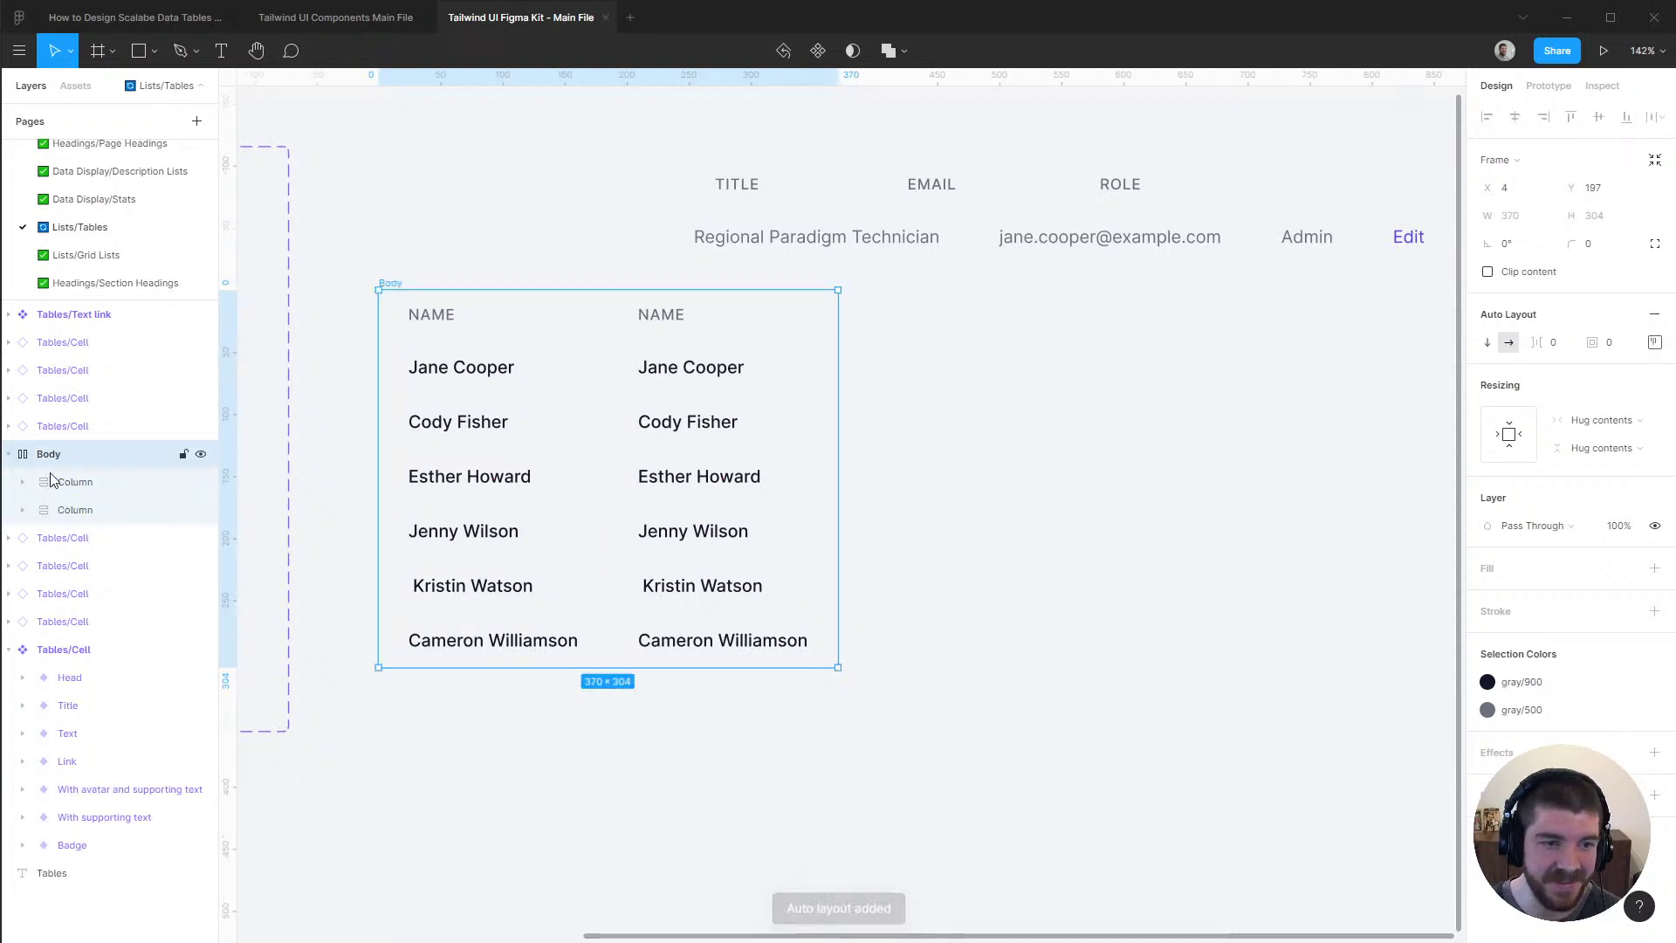
left_click(77, 490)
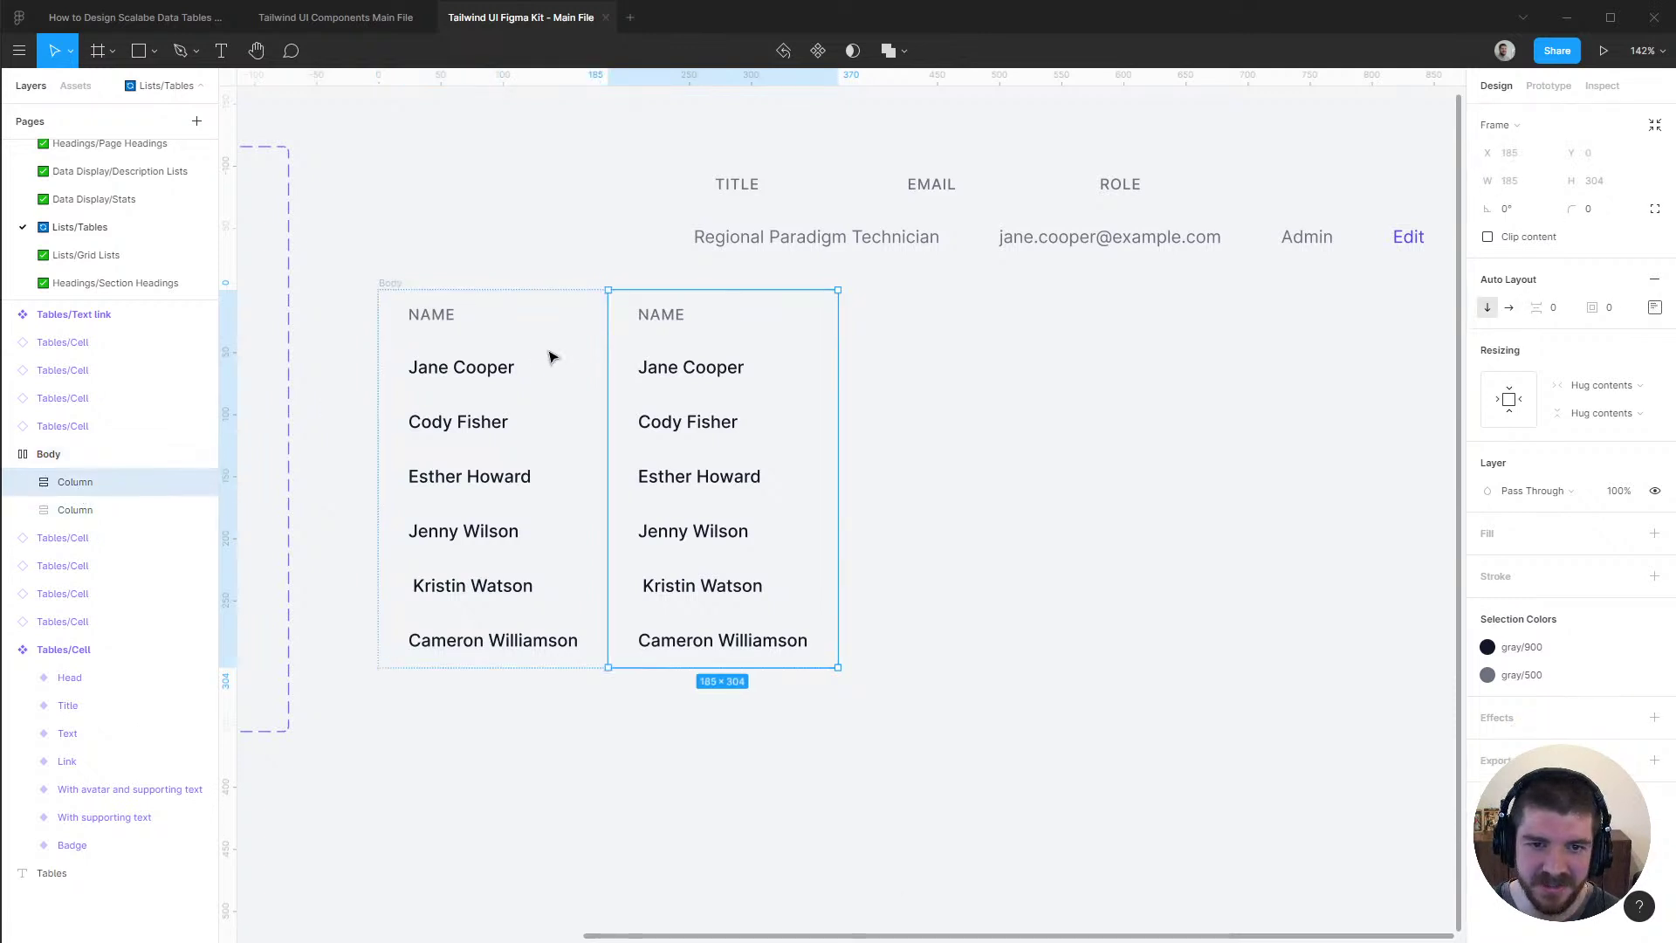
double_click(675, 318)
type("TITLE")
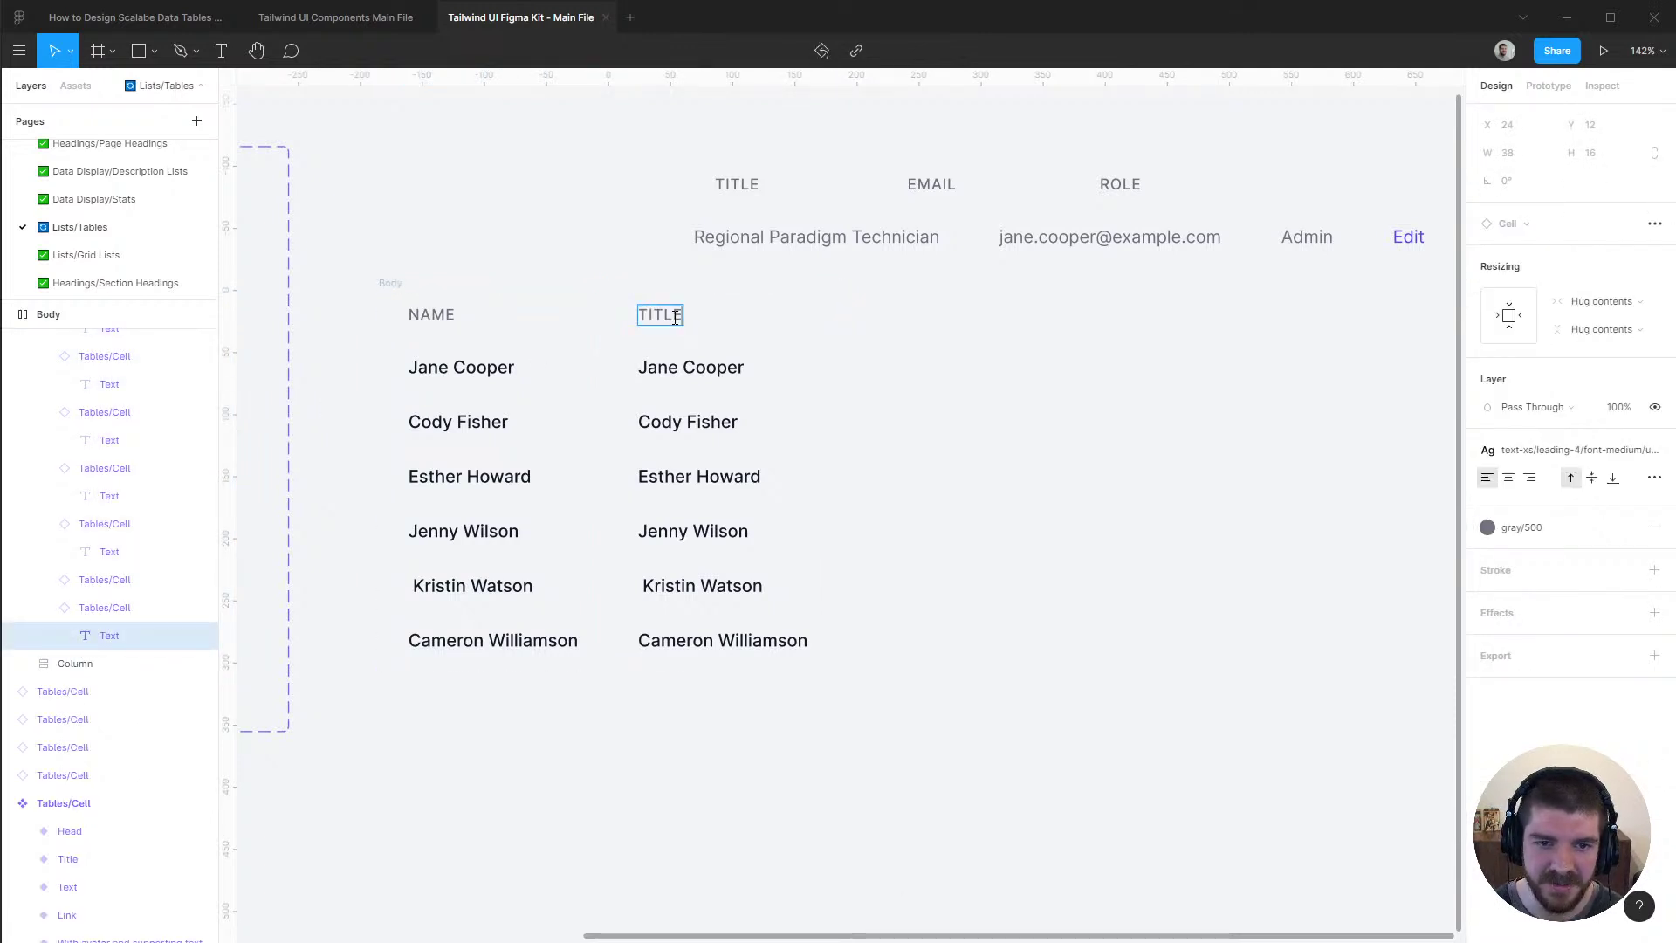
triple_click(855, 242)
key("ctrl+c")
double_click(722, 366)
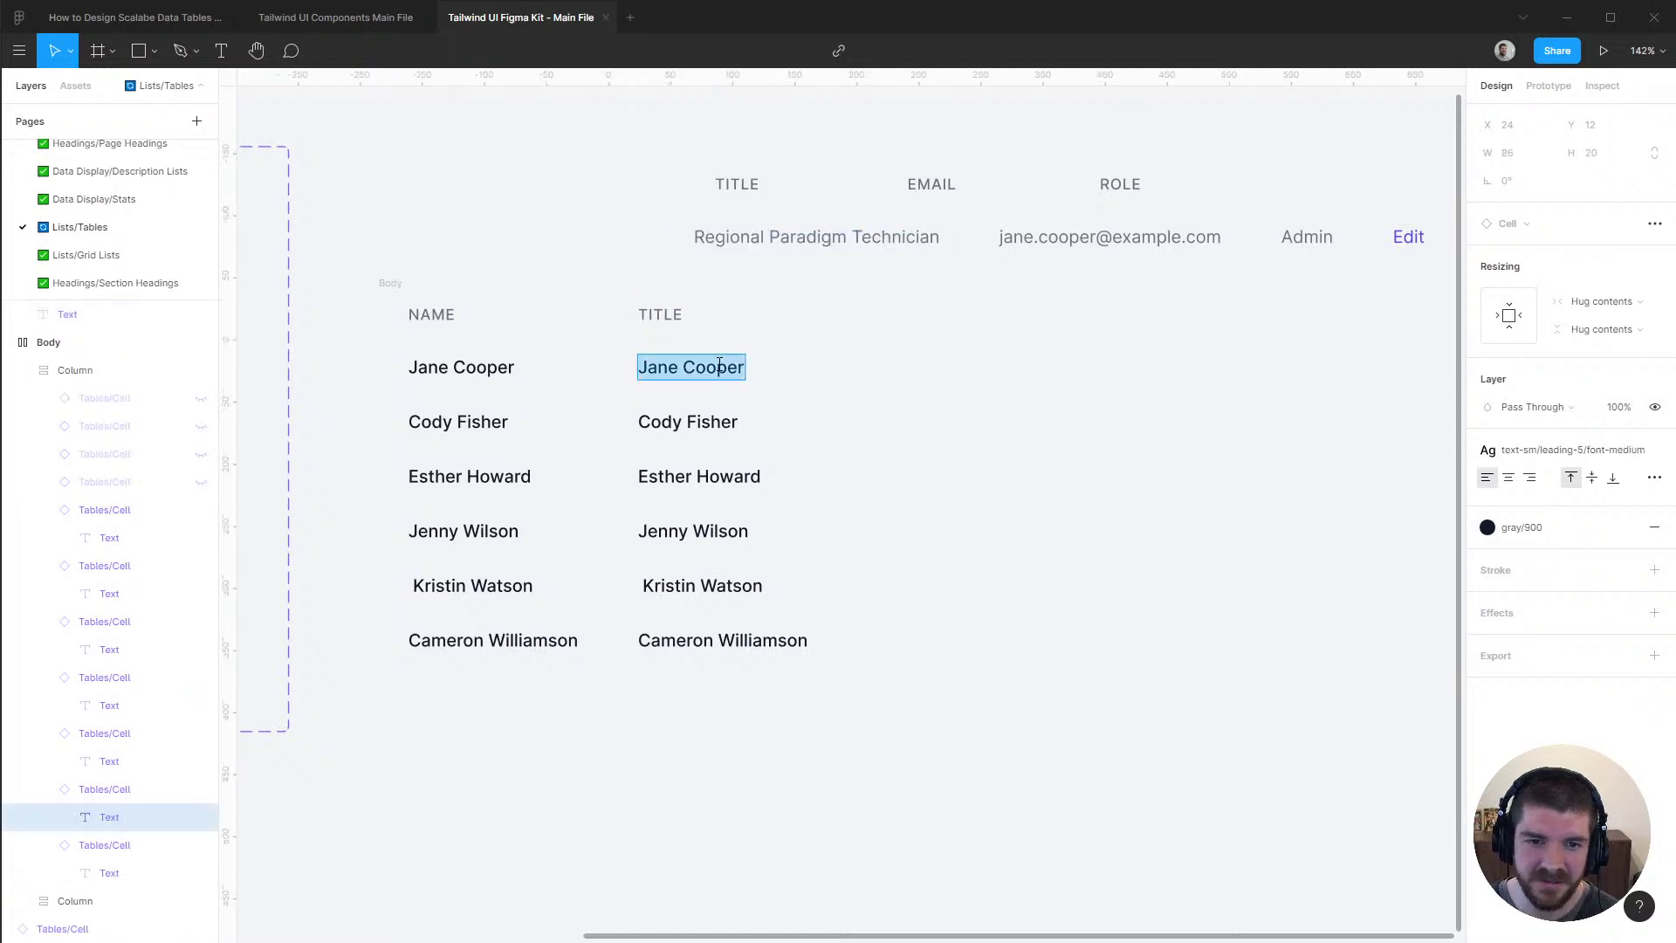
type("b")
key("ctrl+v")
key("ctrl+z")
key("ctrl+z")
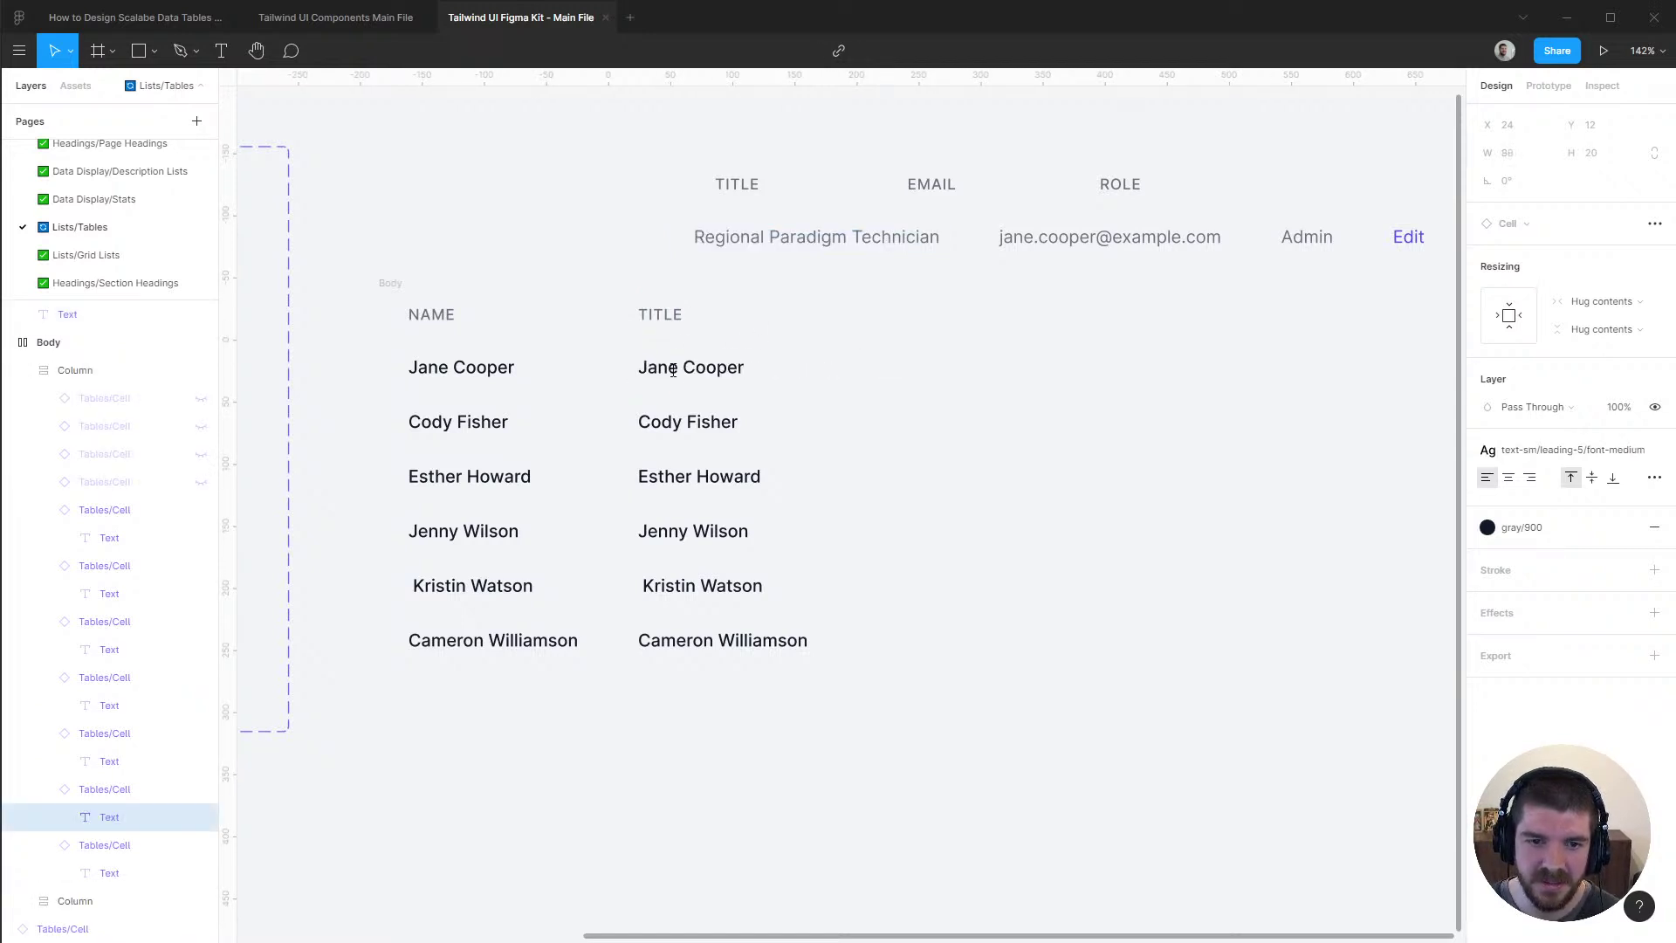
Set the Type of all ten body cells in the TITLE column, including the hidden ones, to Text
left_click(110, 795)
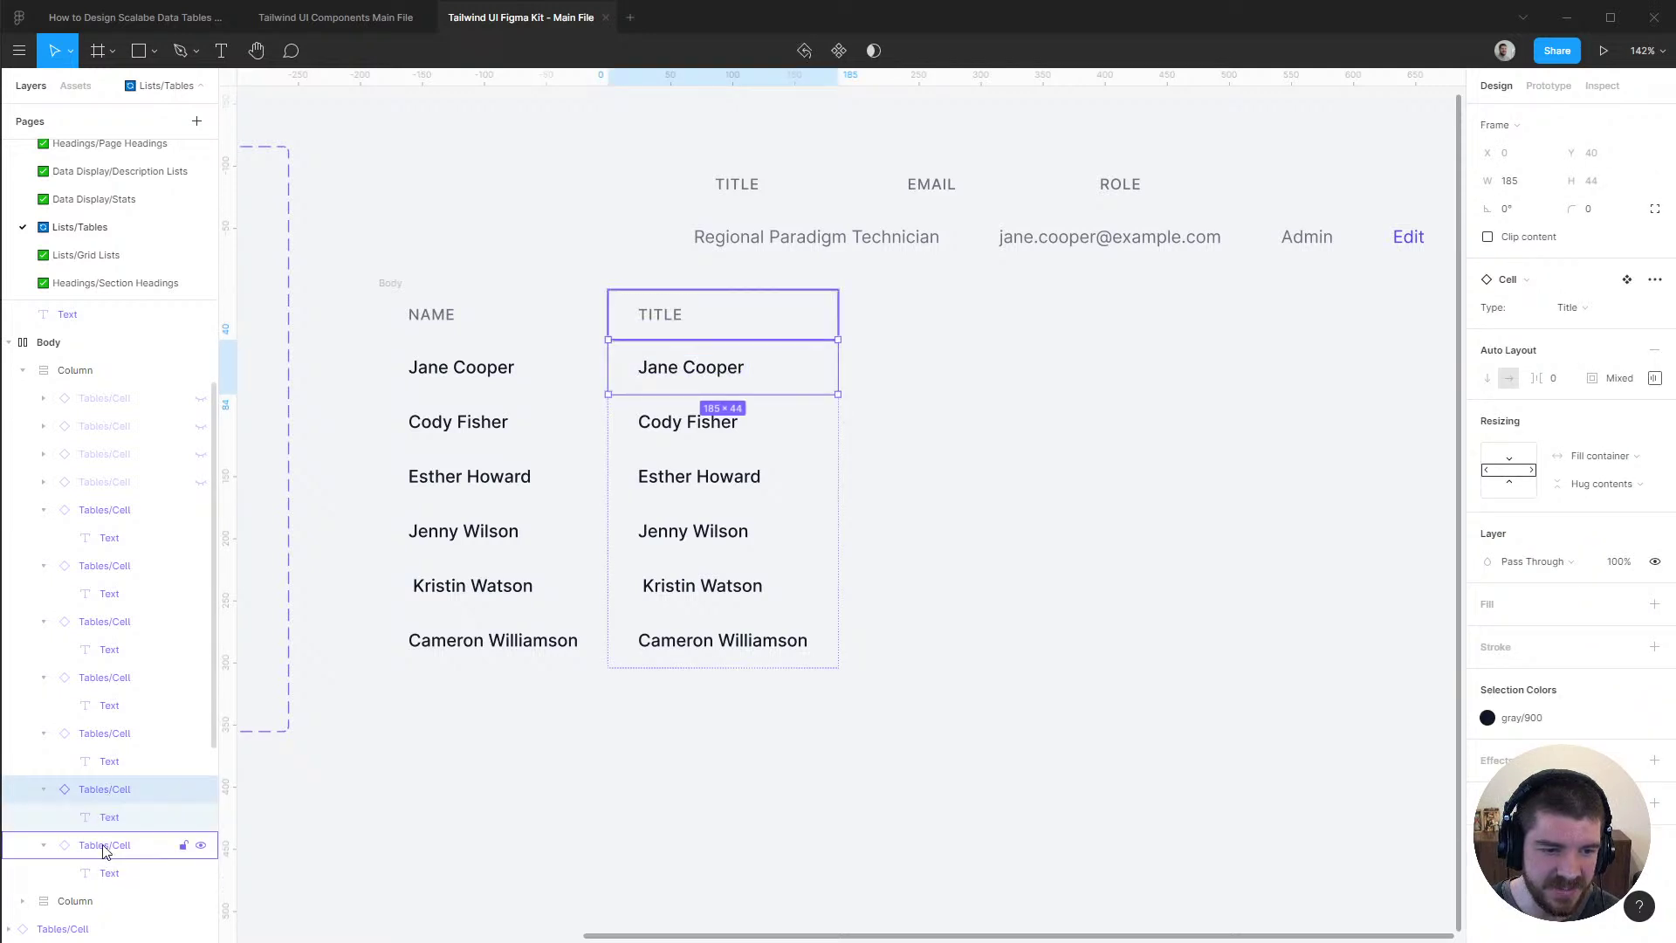
left_click(44, 789)
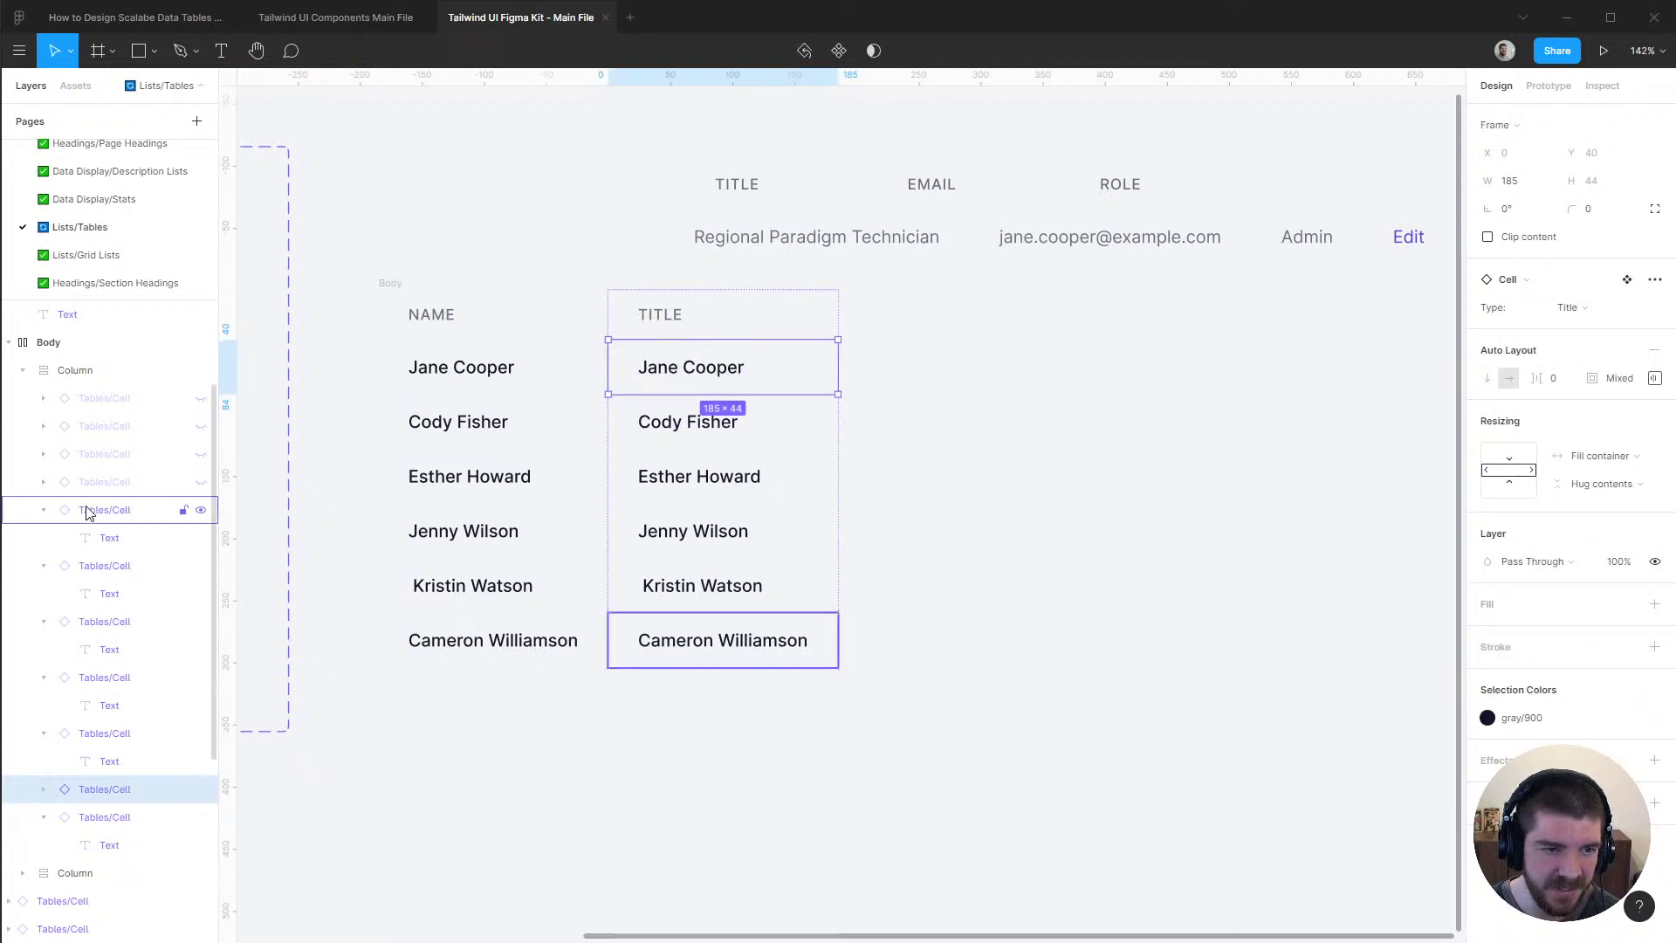
left_click(101, 398, "shift")
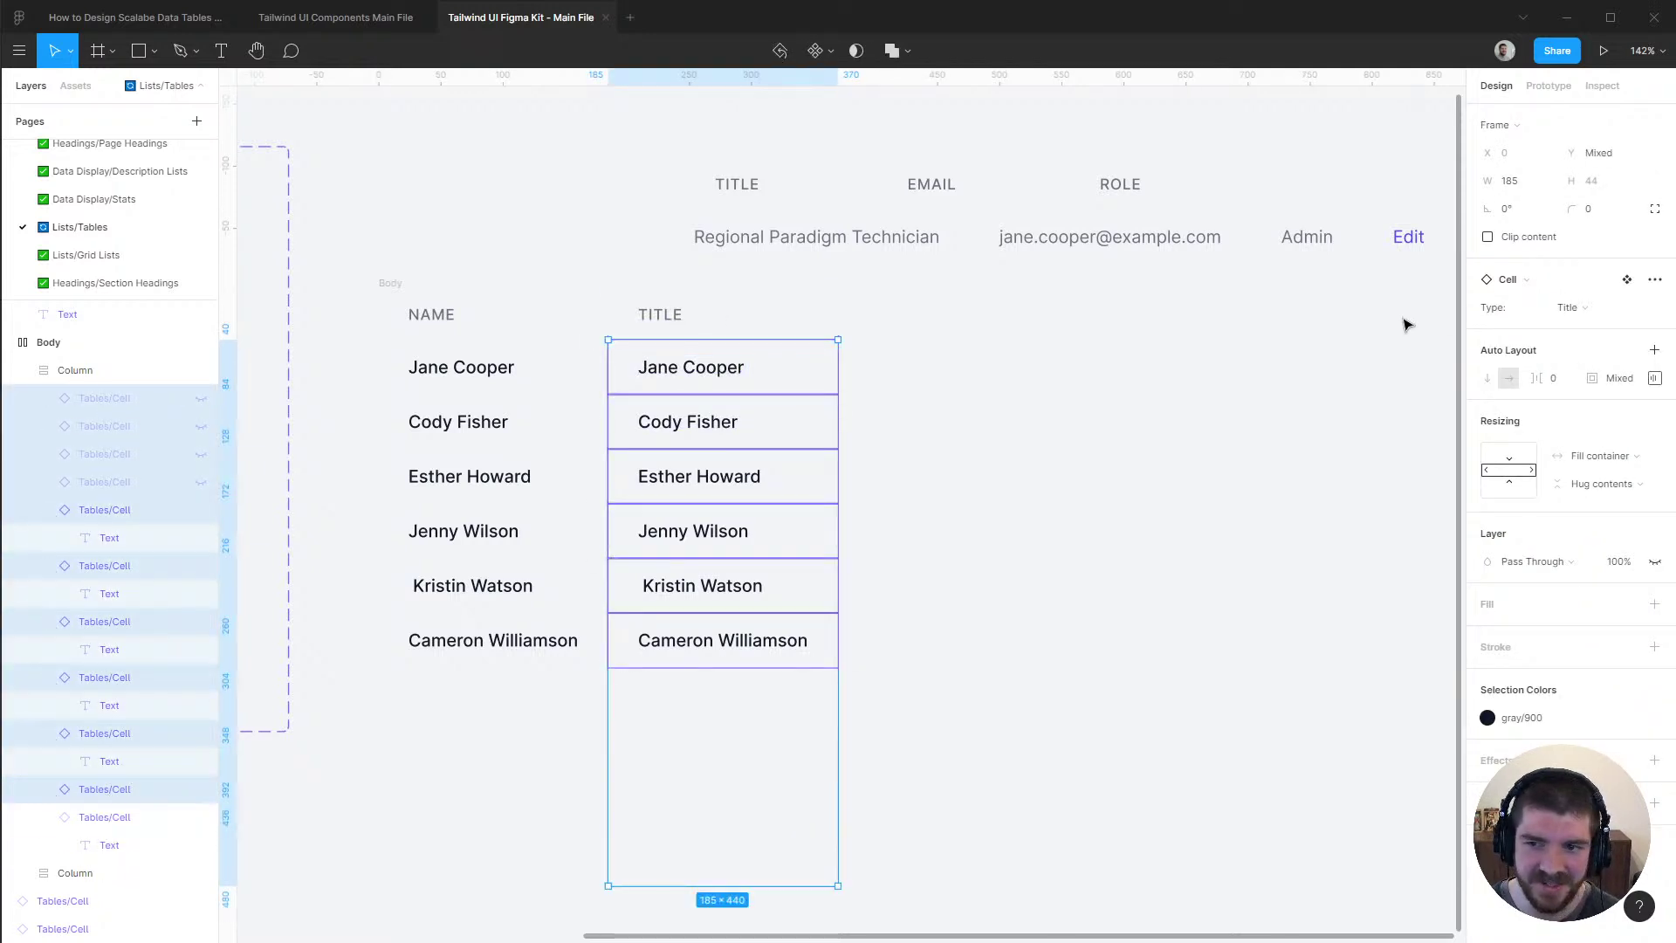
left_click(1616, 313)
left_click(1610, 264)
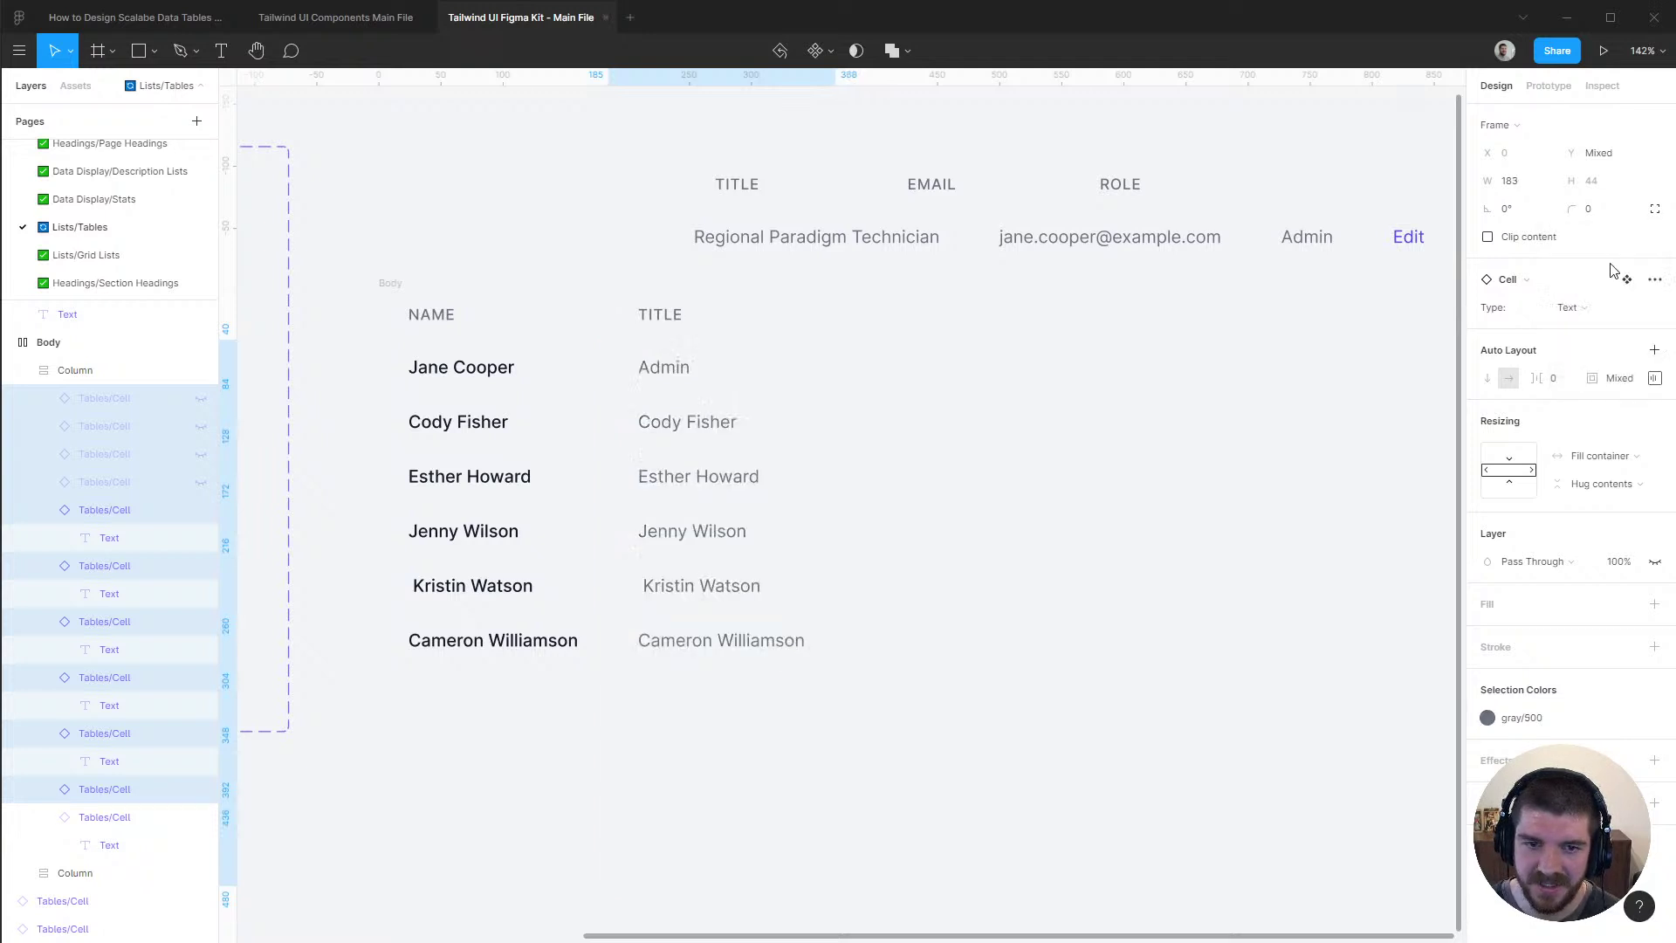
Copy "Regional Paradigm Technician" from the loose cell above and paste it over the text of the TITLE column's first body cell
double_click(663, 374)
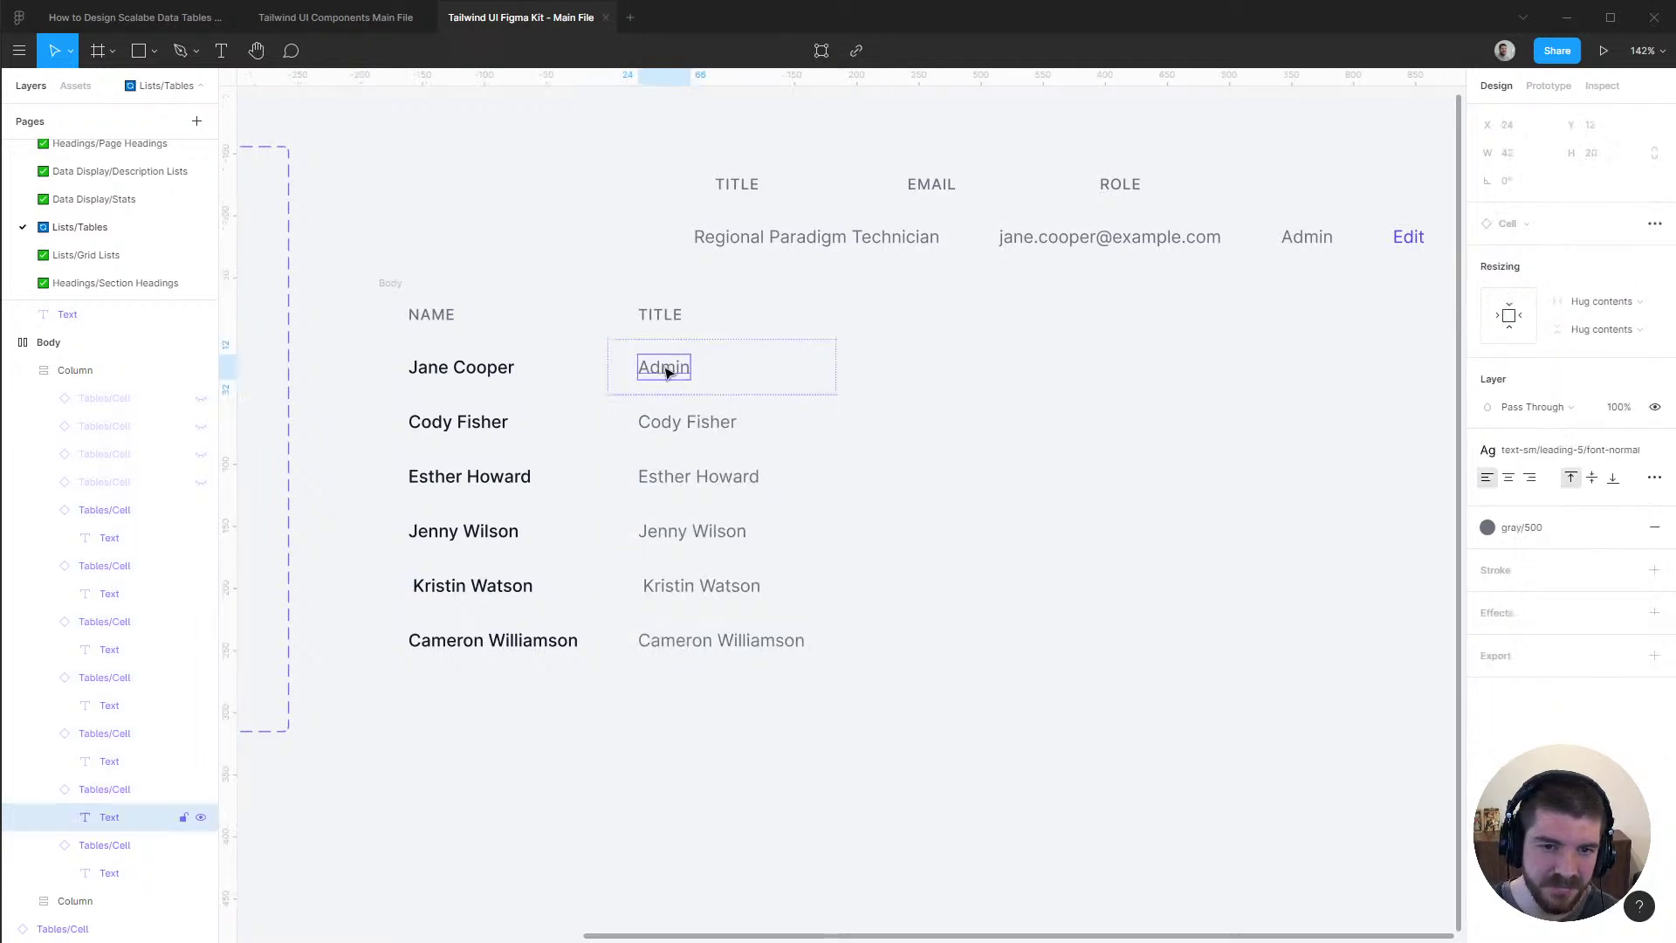
left_click(868, 240)
key("Return")
key("ctrl+c")
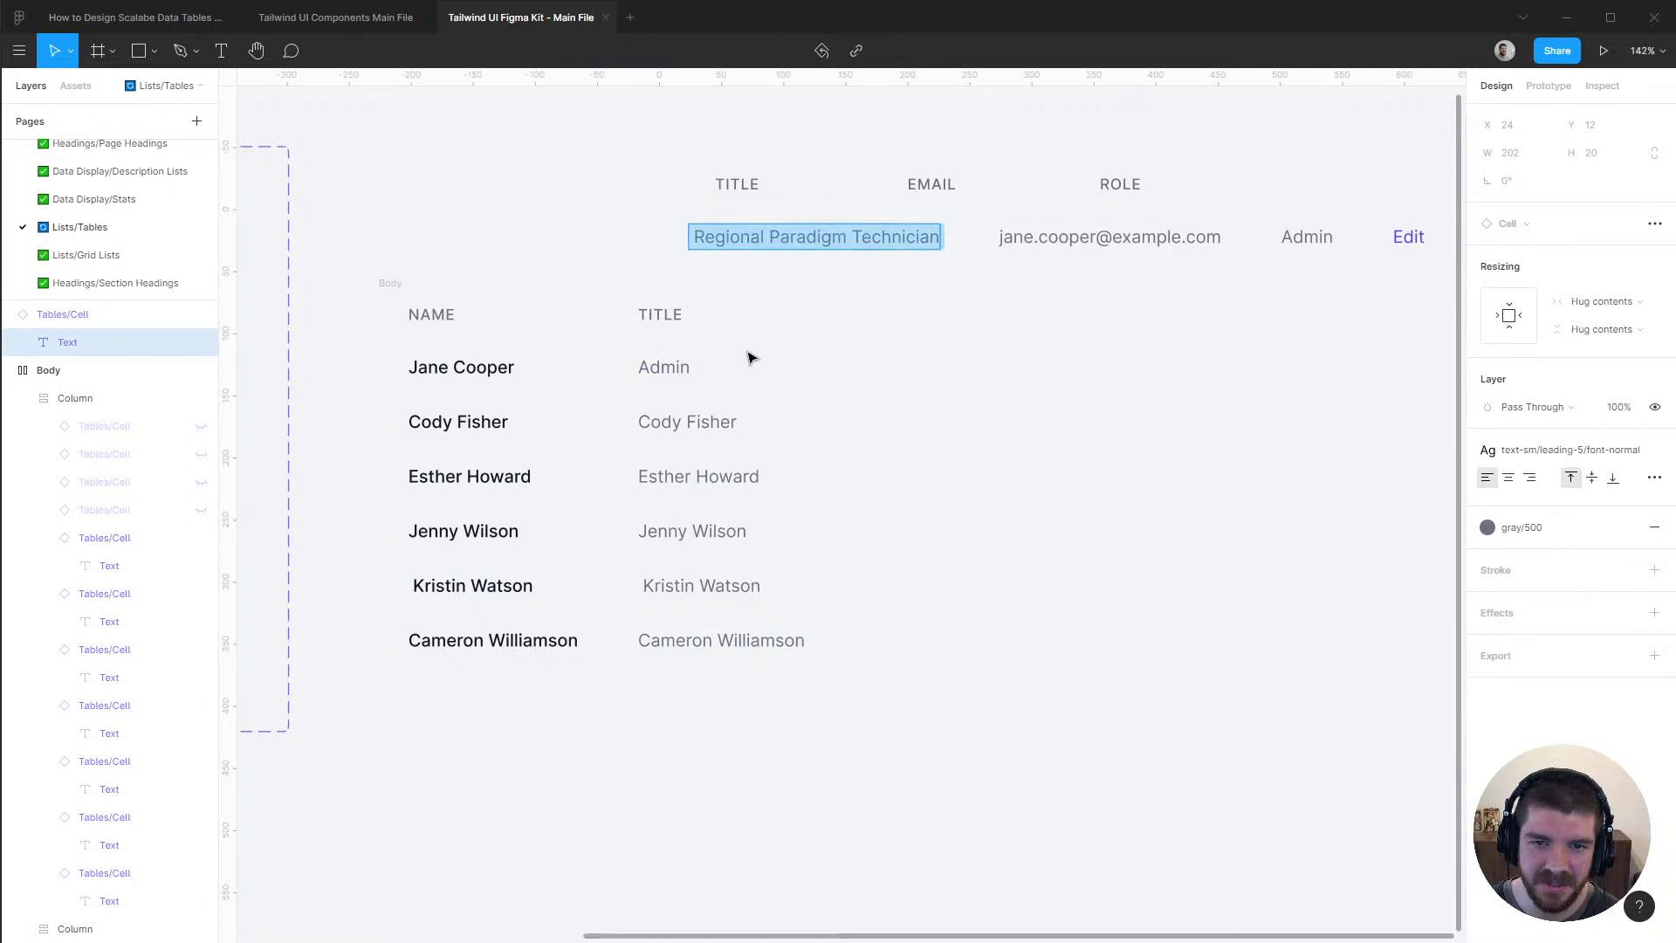
left_click(659, 369)
key("Return")
key("ctrl+v")
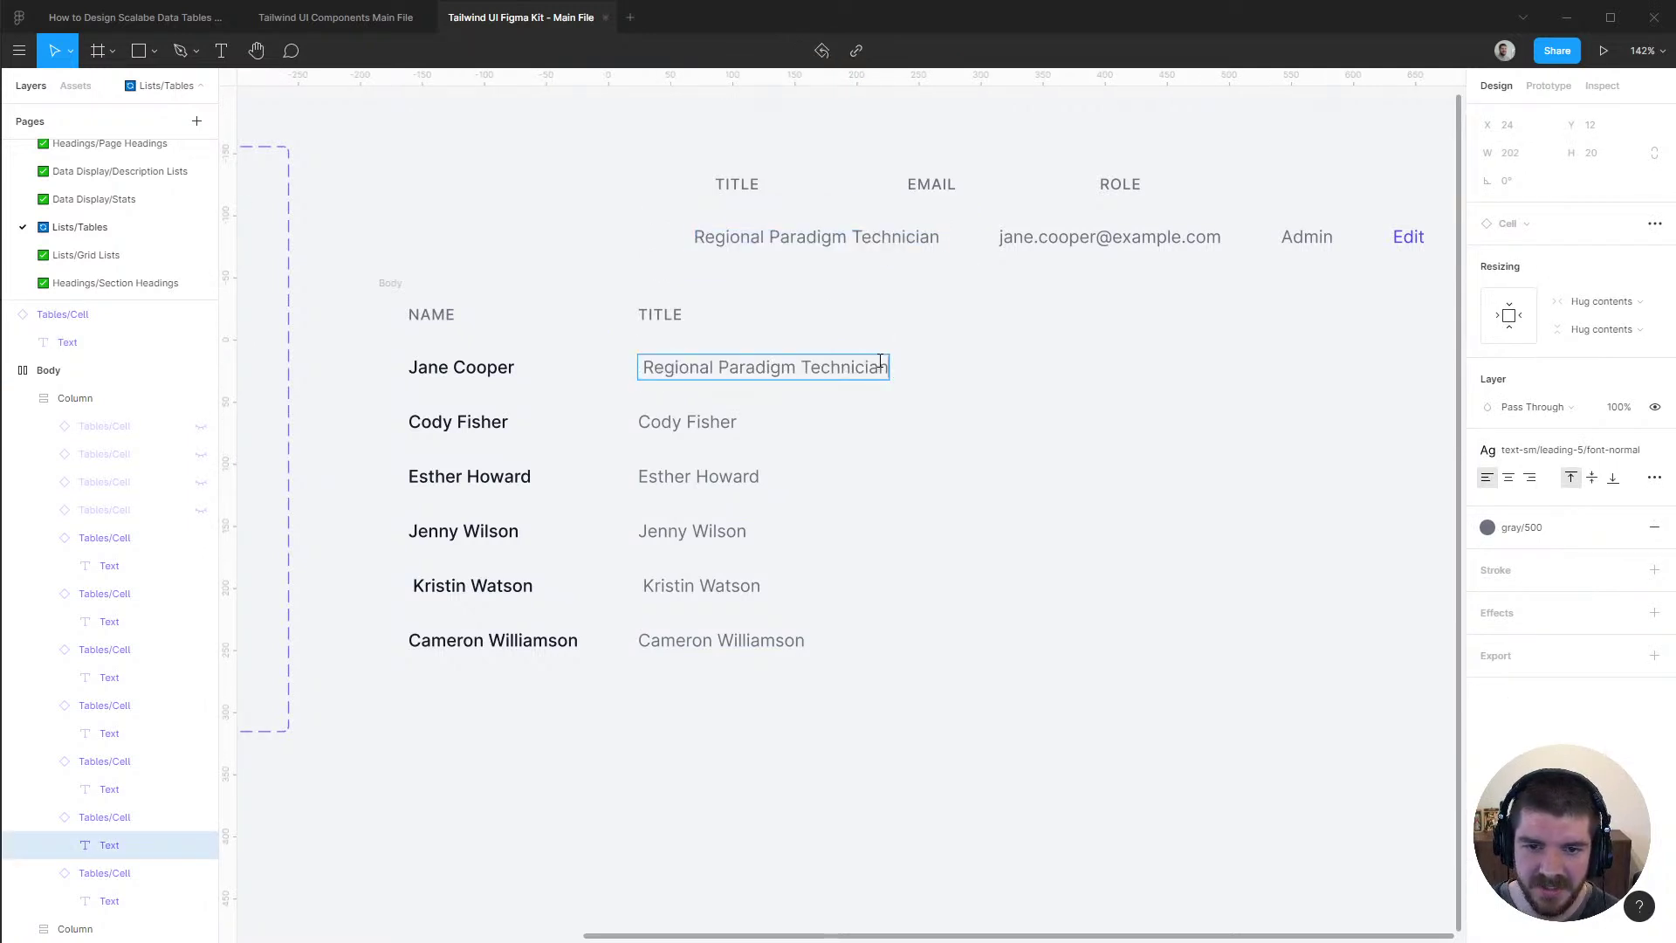
Delete the loose "Regional Paradigm Technician" cell and the loose TITLE header cell above the Body frame
left_click(775, 247)
key("Delete")
left_click(745, 188)
key("Delete")
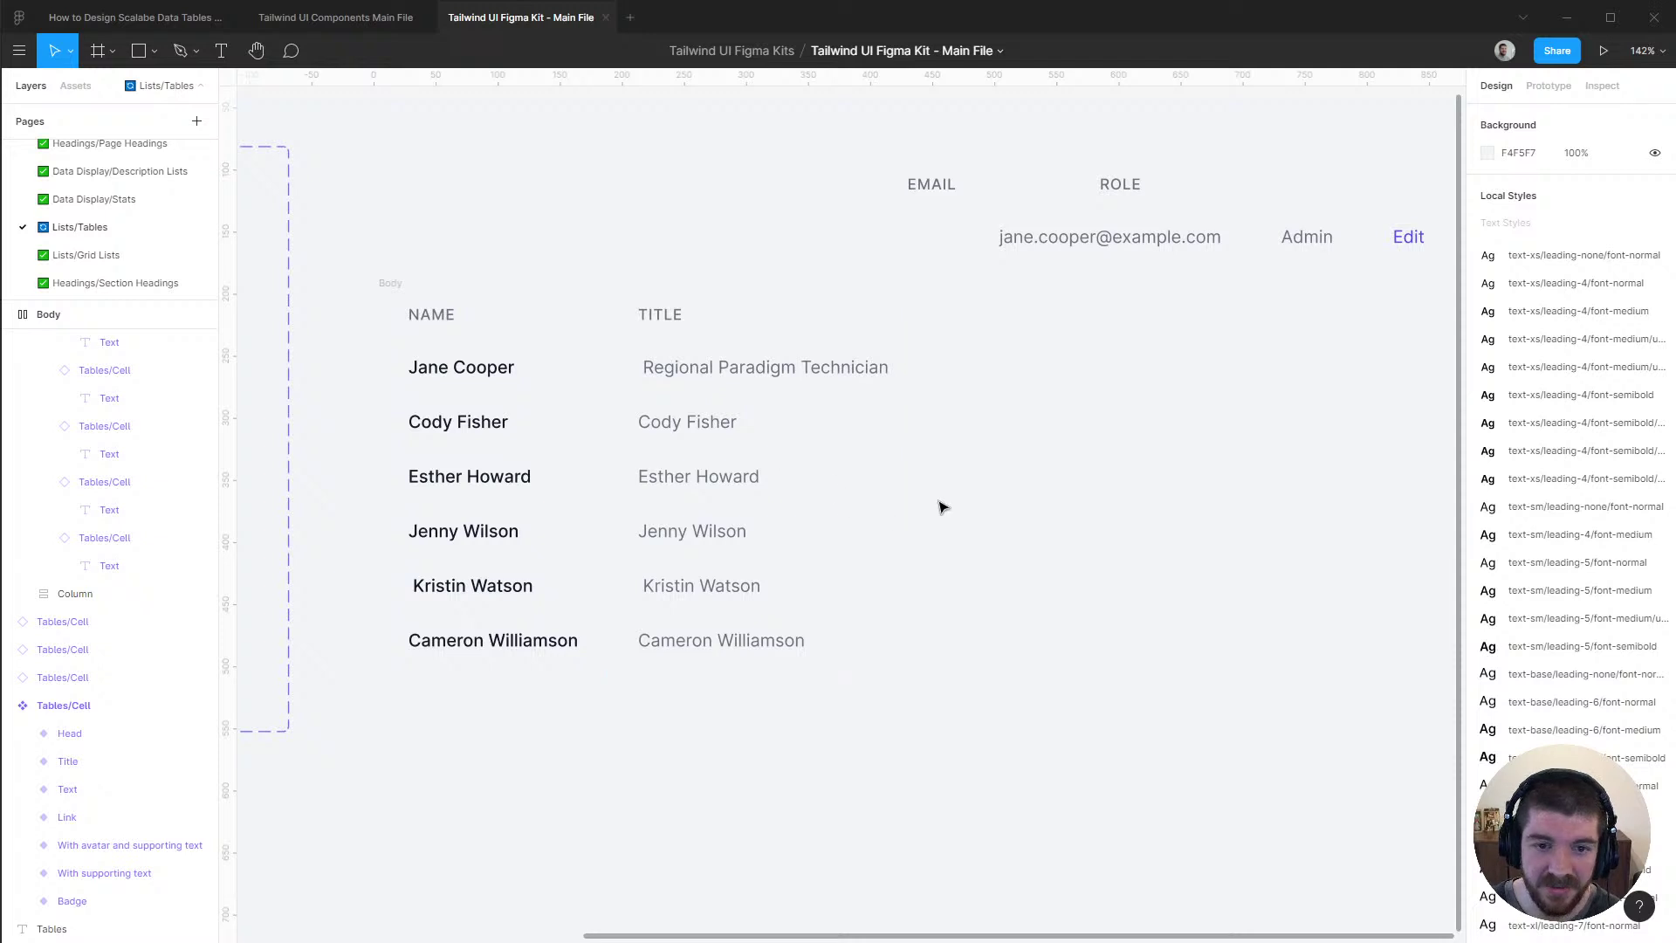
Remove the leading space from "Regional Paradigm Technician" in the TITLE column's first body cell
left_click(696, 370)
double_click(695, 370)
key("Return")
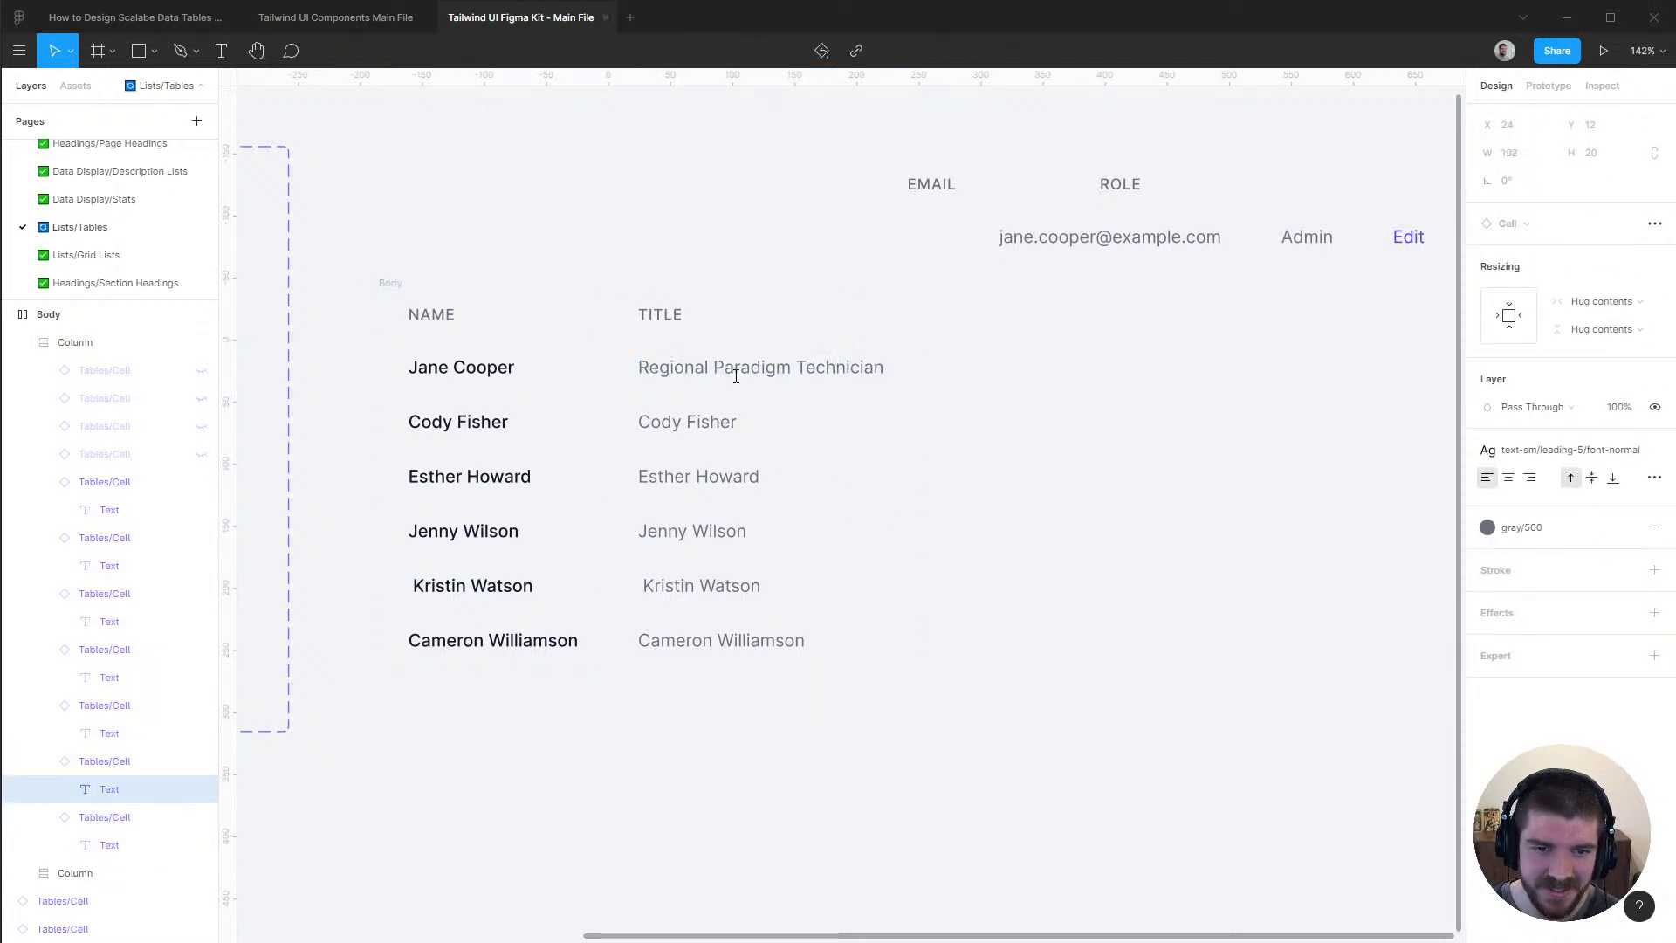
key("Escape")
Copy "Product Directives Officer" from the Tailwind UI page in the browser and paste it over the text of the TITLE column's second body cell in Figma
key("alt+Tab")
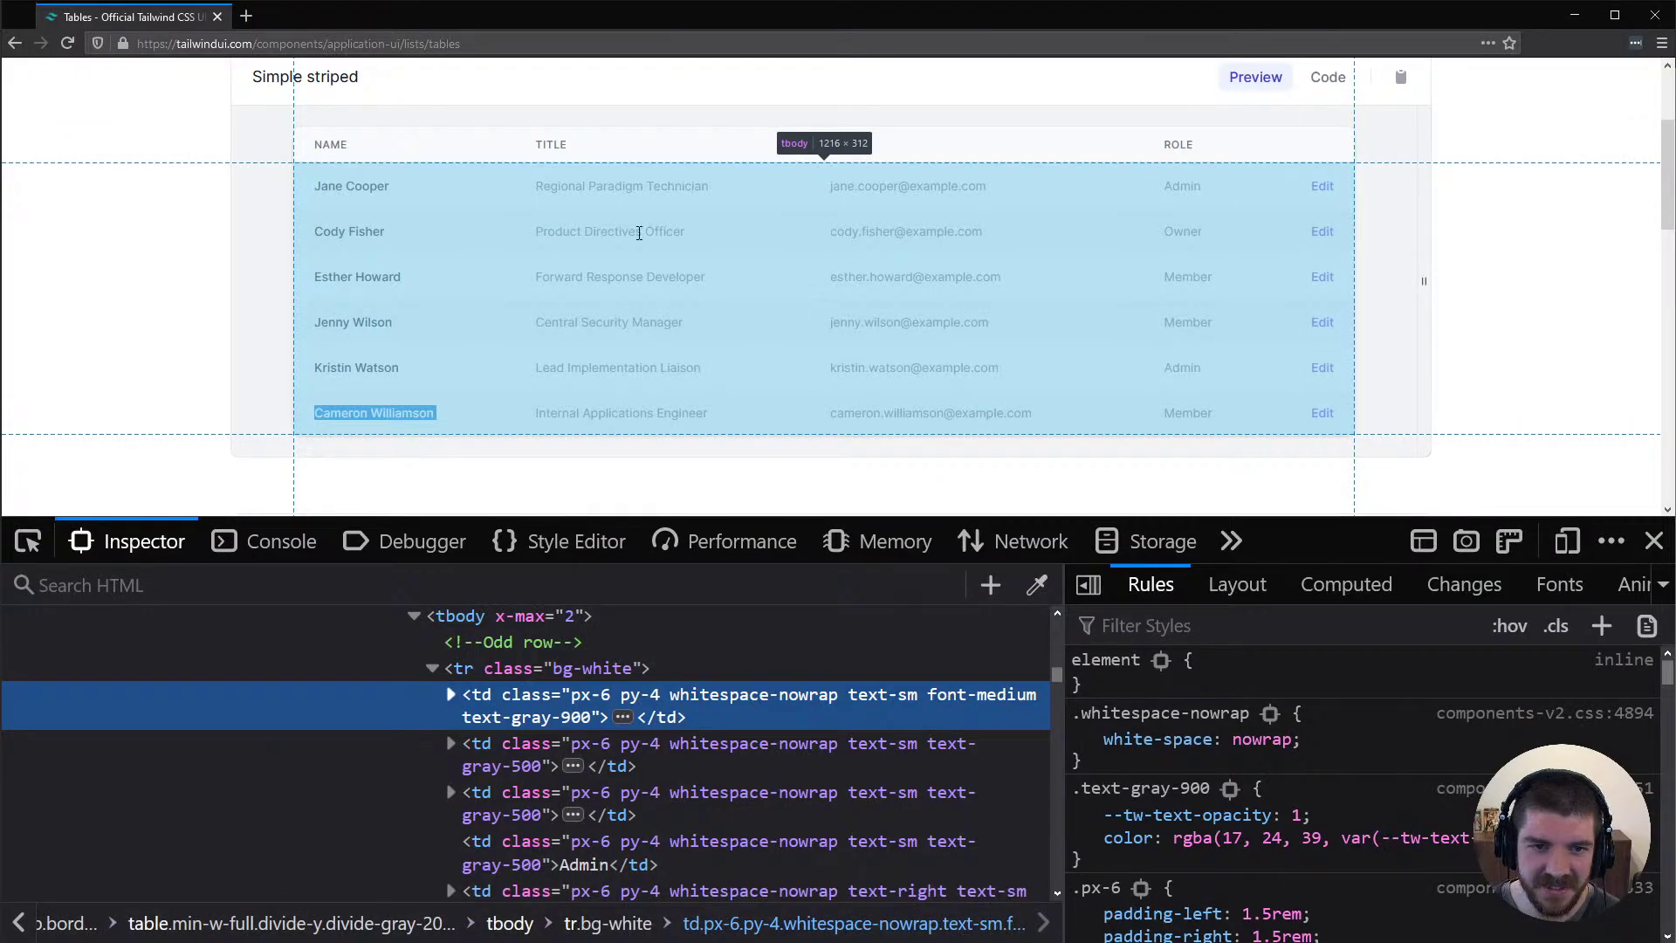
triple_click(646, 234)
key("ctrl+c")
key("alt+Tab")
left_click(728, 420)
key("Return")
key("ctrl+v")
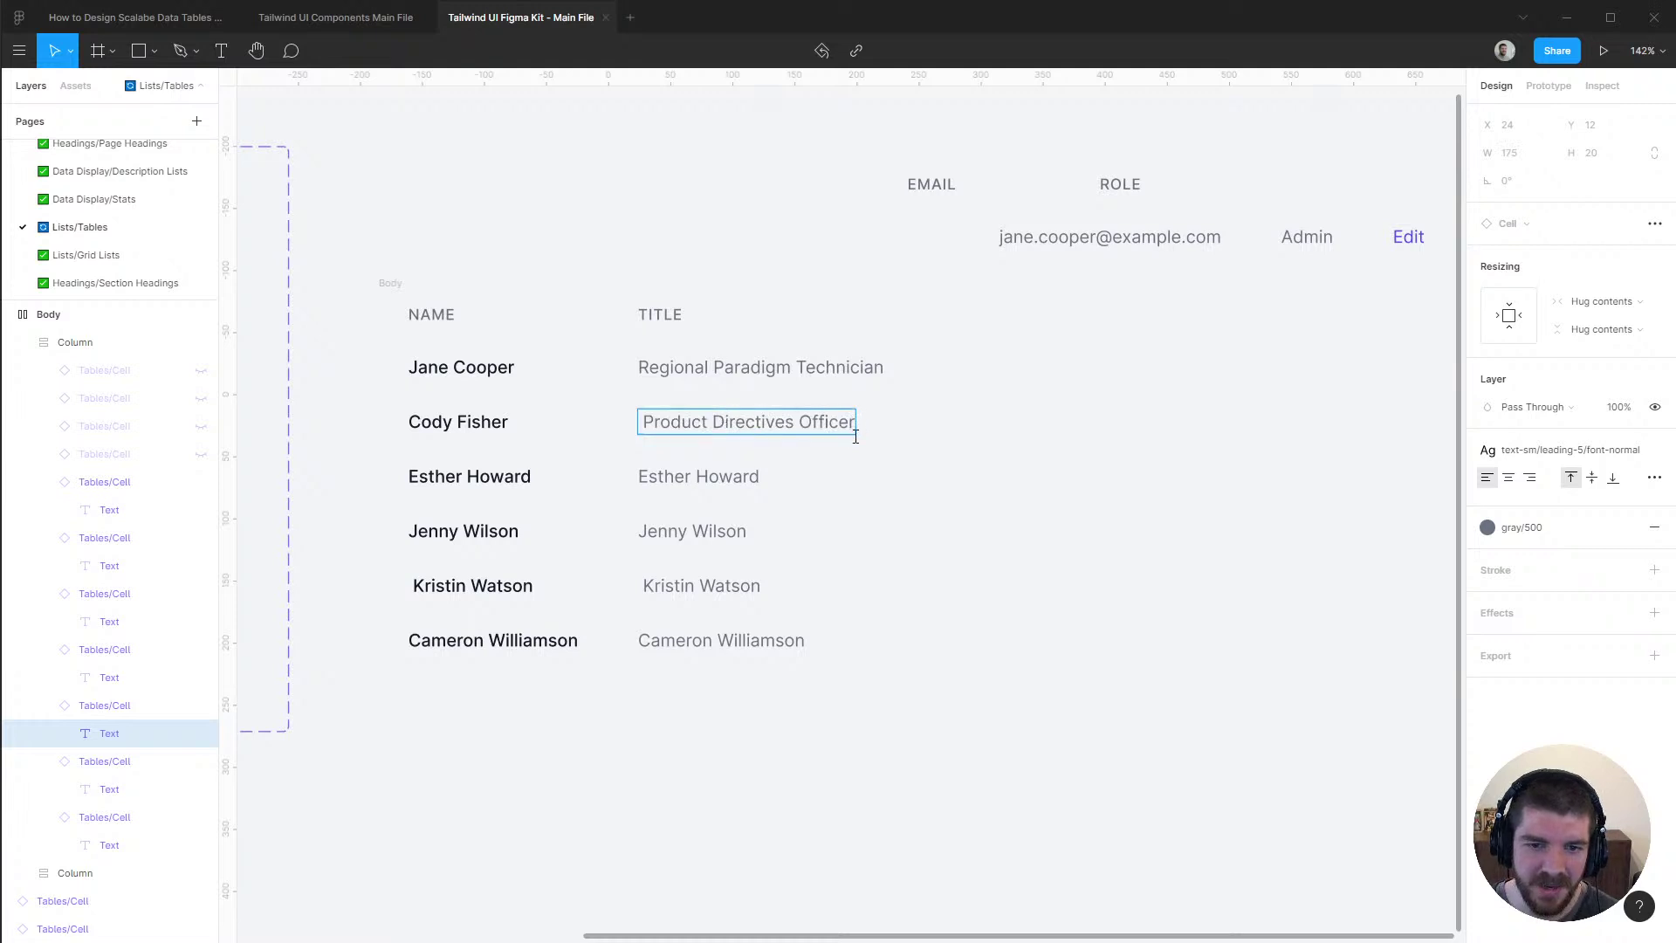
key("Escape")
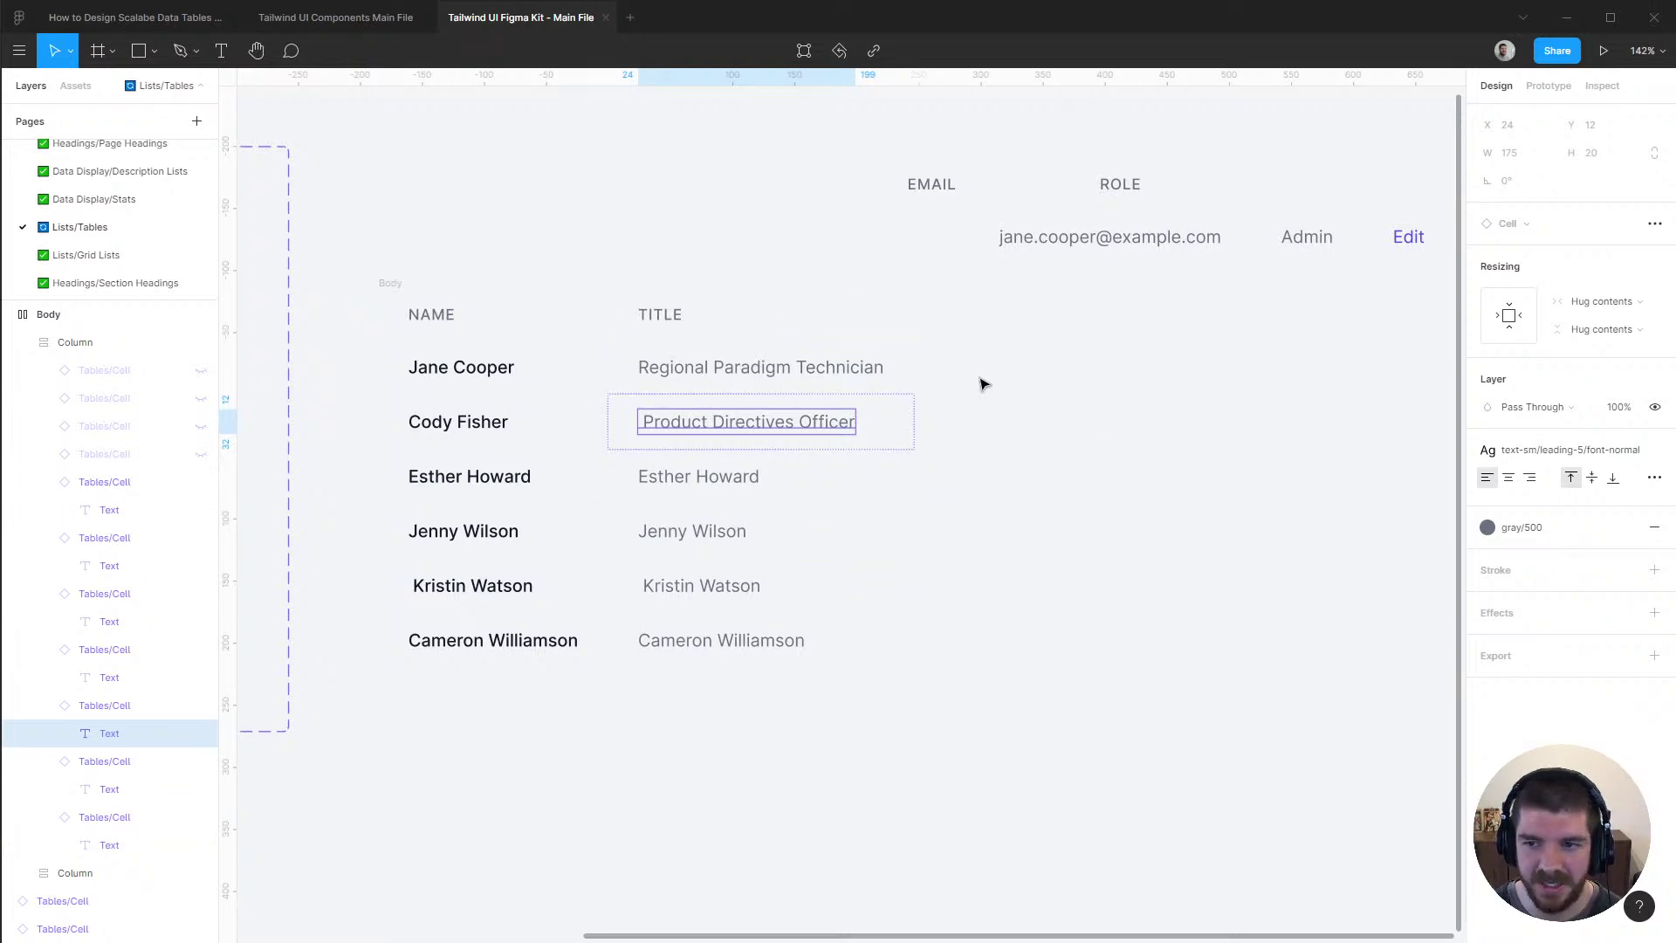
Remove the leading space from "Product Directives Officer" in the TITLE column's second body cell
scroll(1037, 490, "down", 1)
scroll(1134, 465, "right", 3)
scroll(1003, 476, "up", 1)
left_click(489, 410)
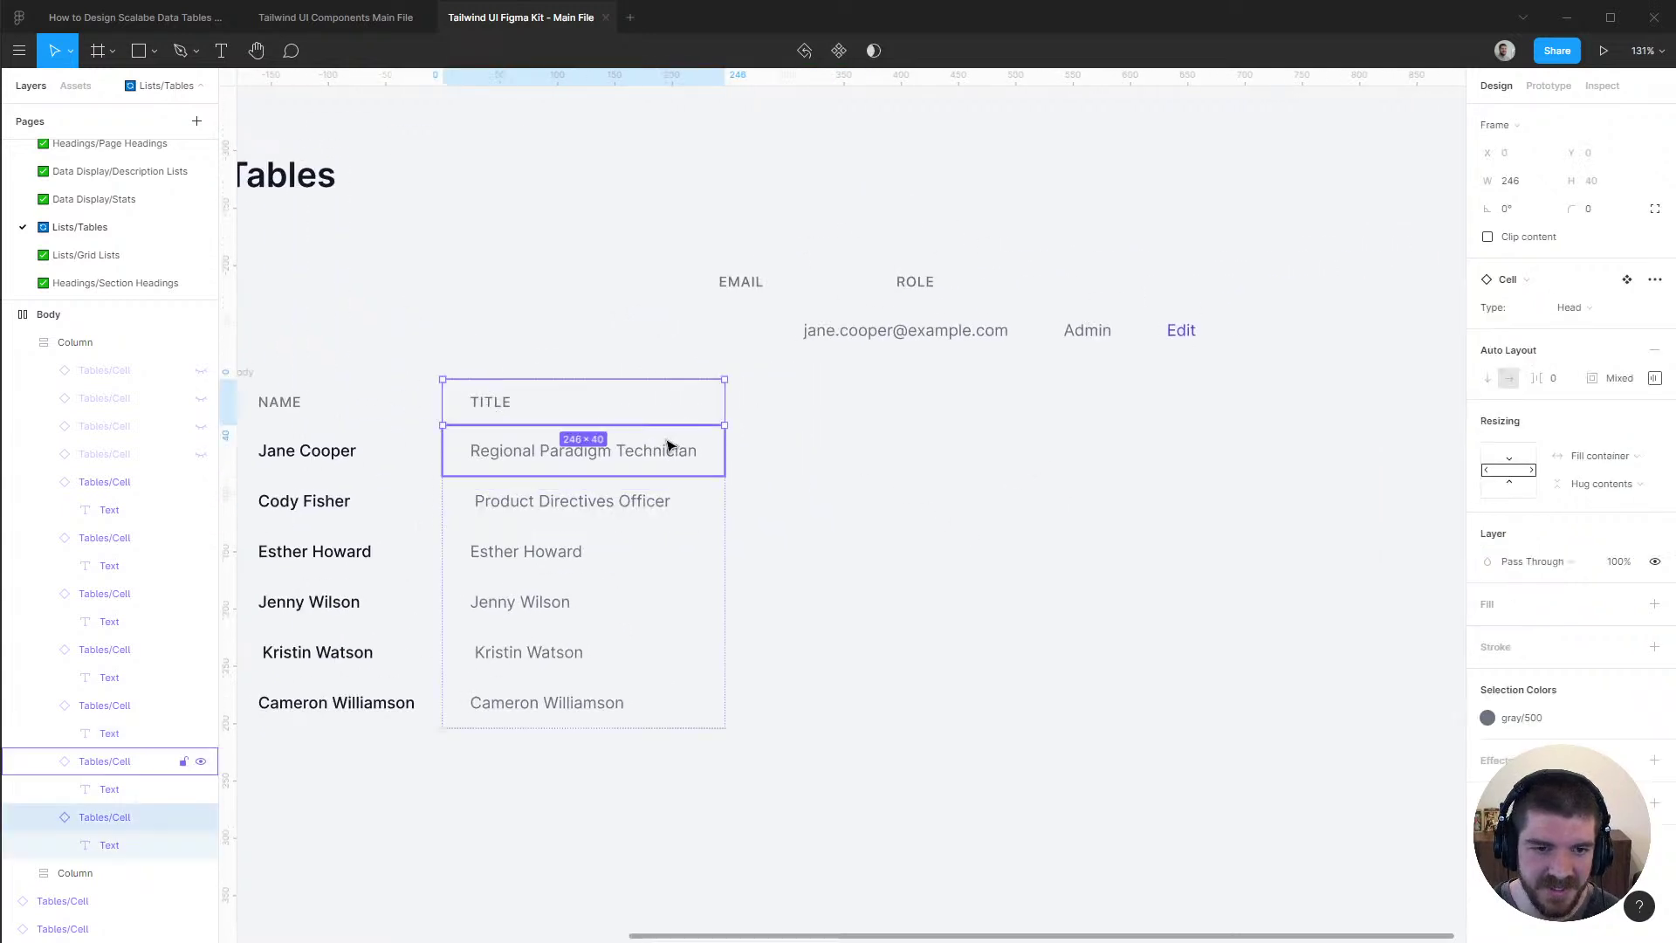
left_click(78, 342)
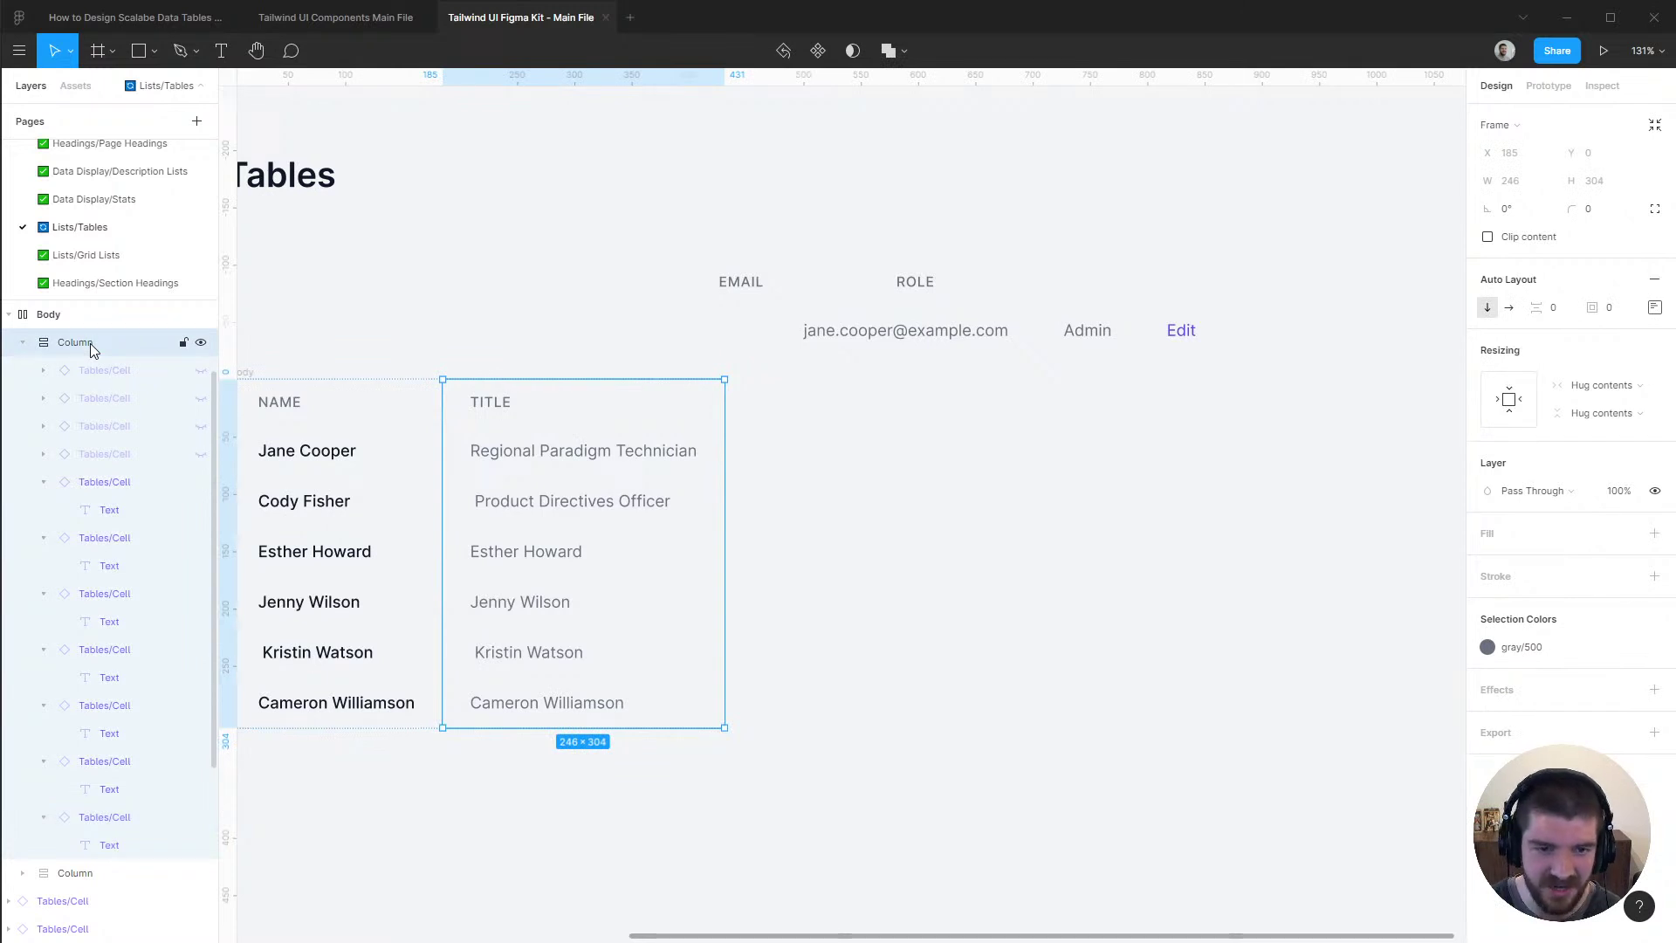
double_click(490, 500)
left_click(477, 501)
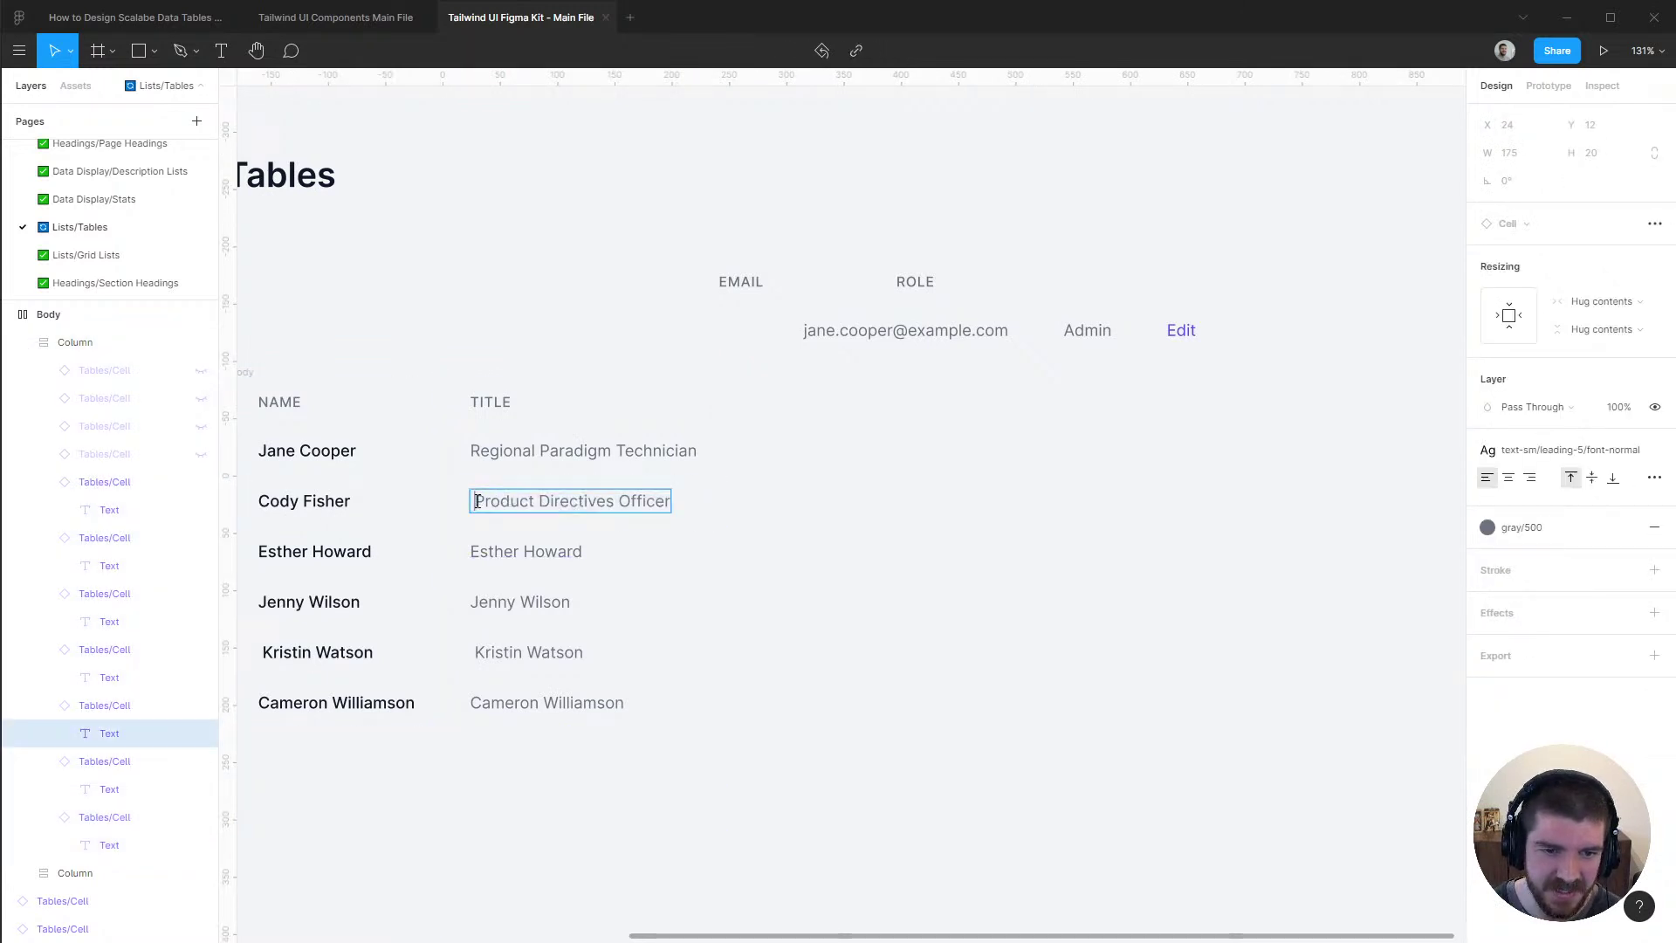
left_click(524, 412)
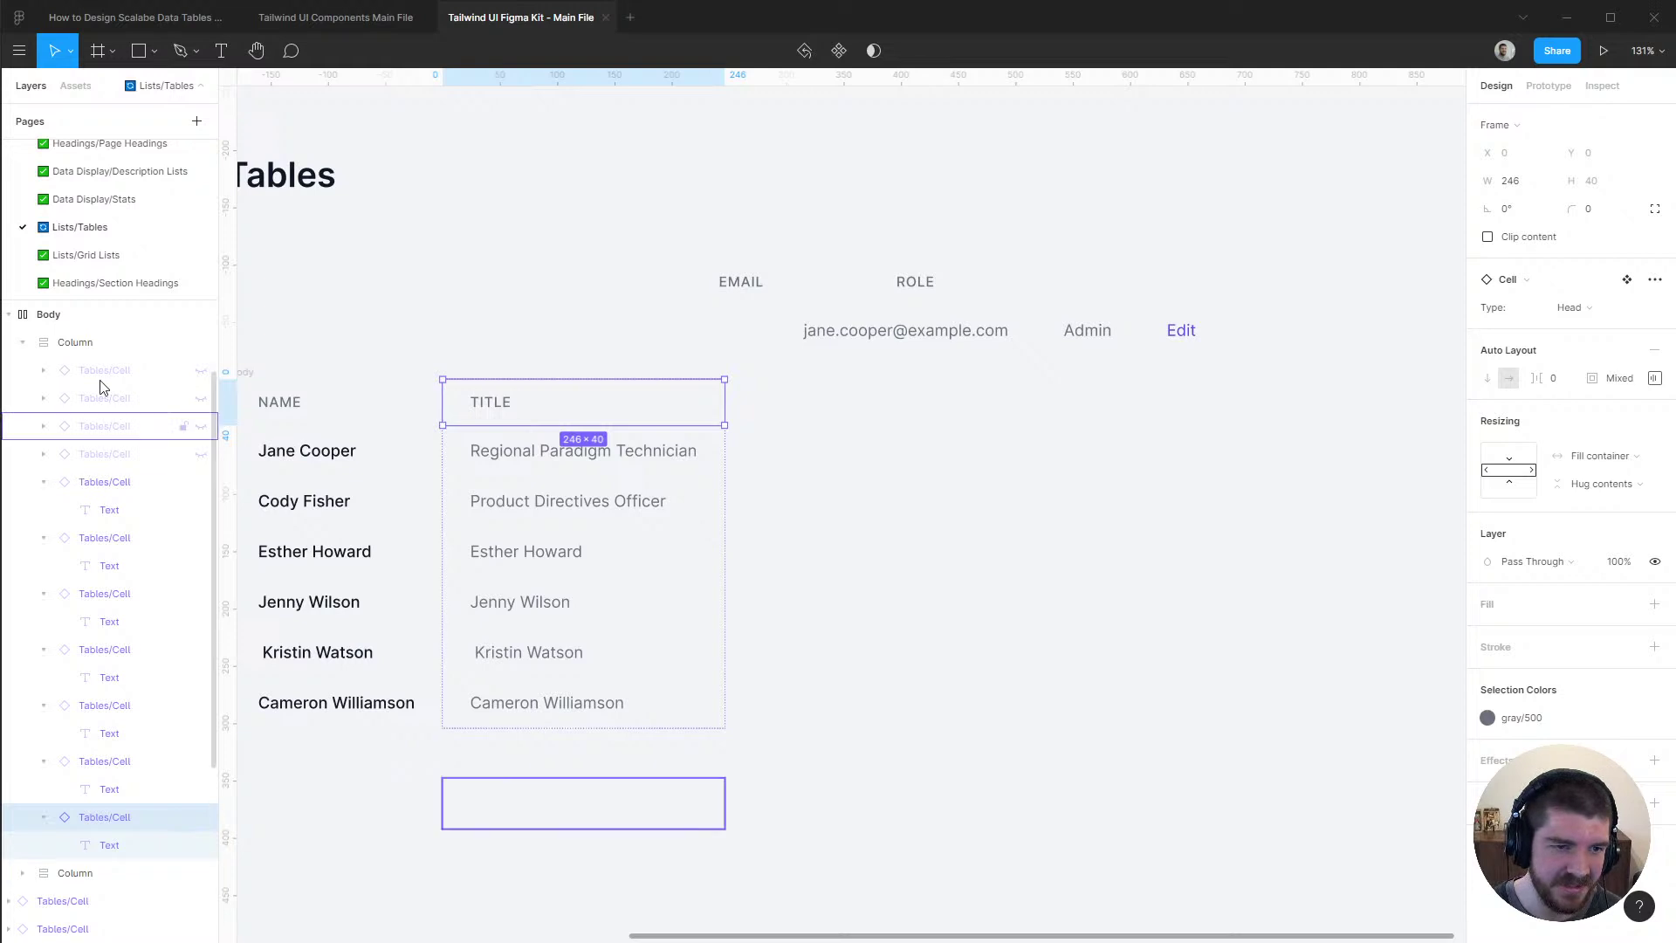
Duplicate the TITLE column inside the Body frame and change the copy's header text to "EMAIL"
left_click(75, 342)
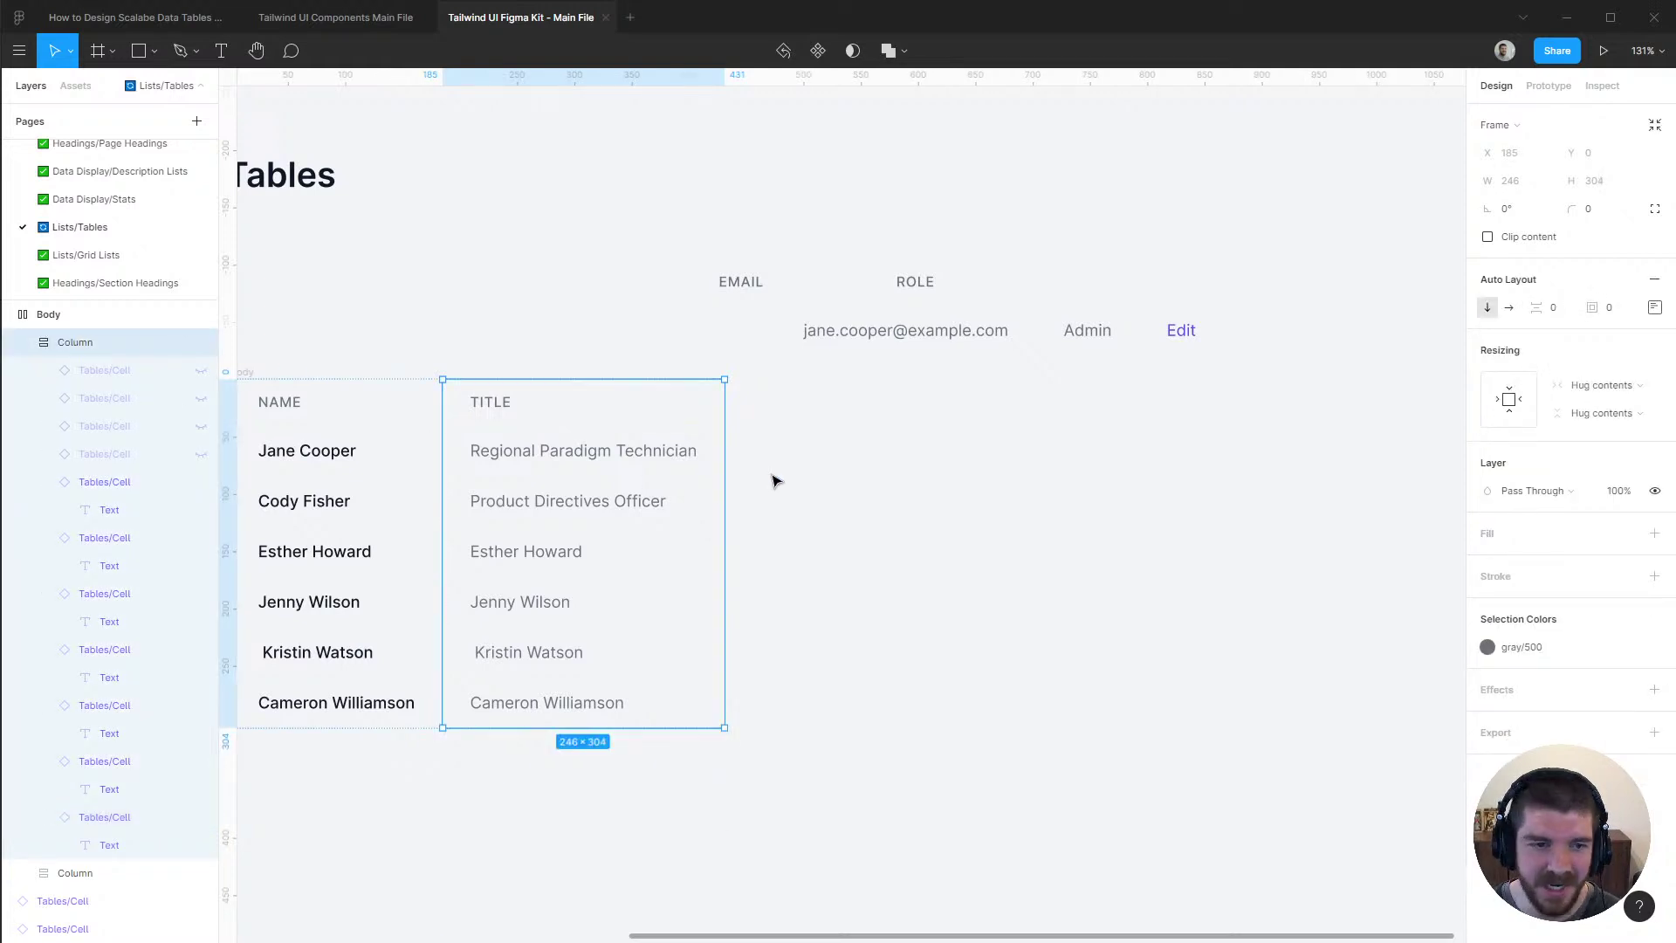
key("ctrl+d")
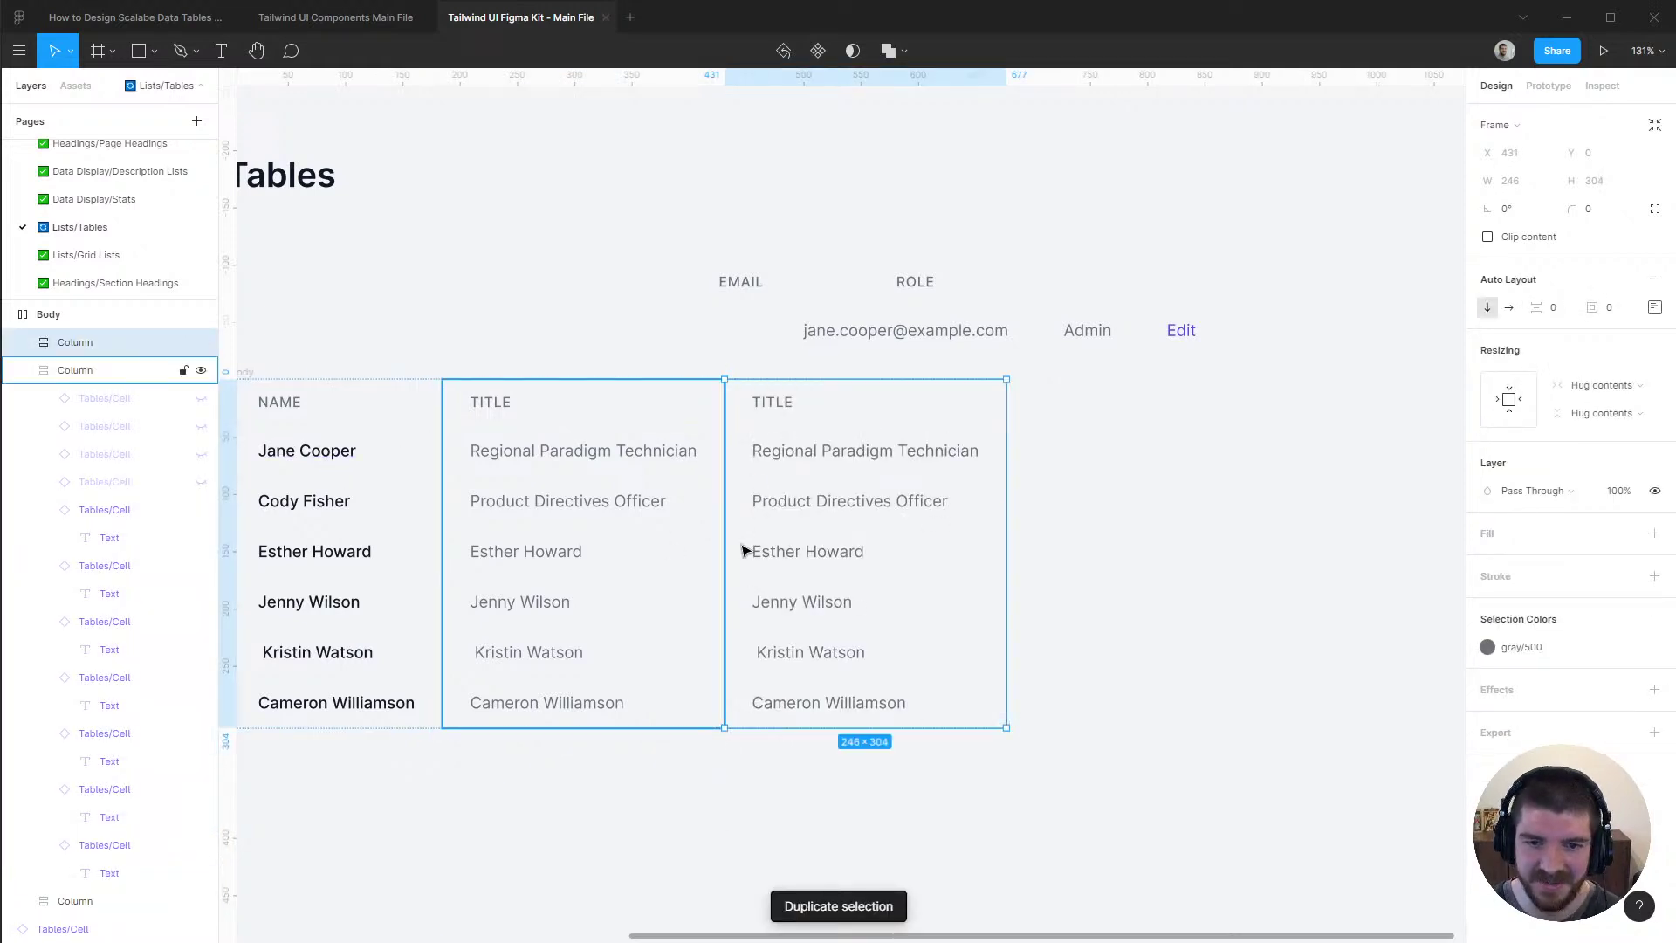
double_click(773, 402)
type("EMAIL")
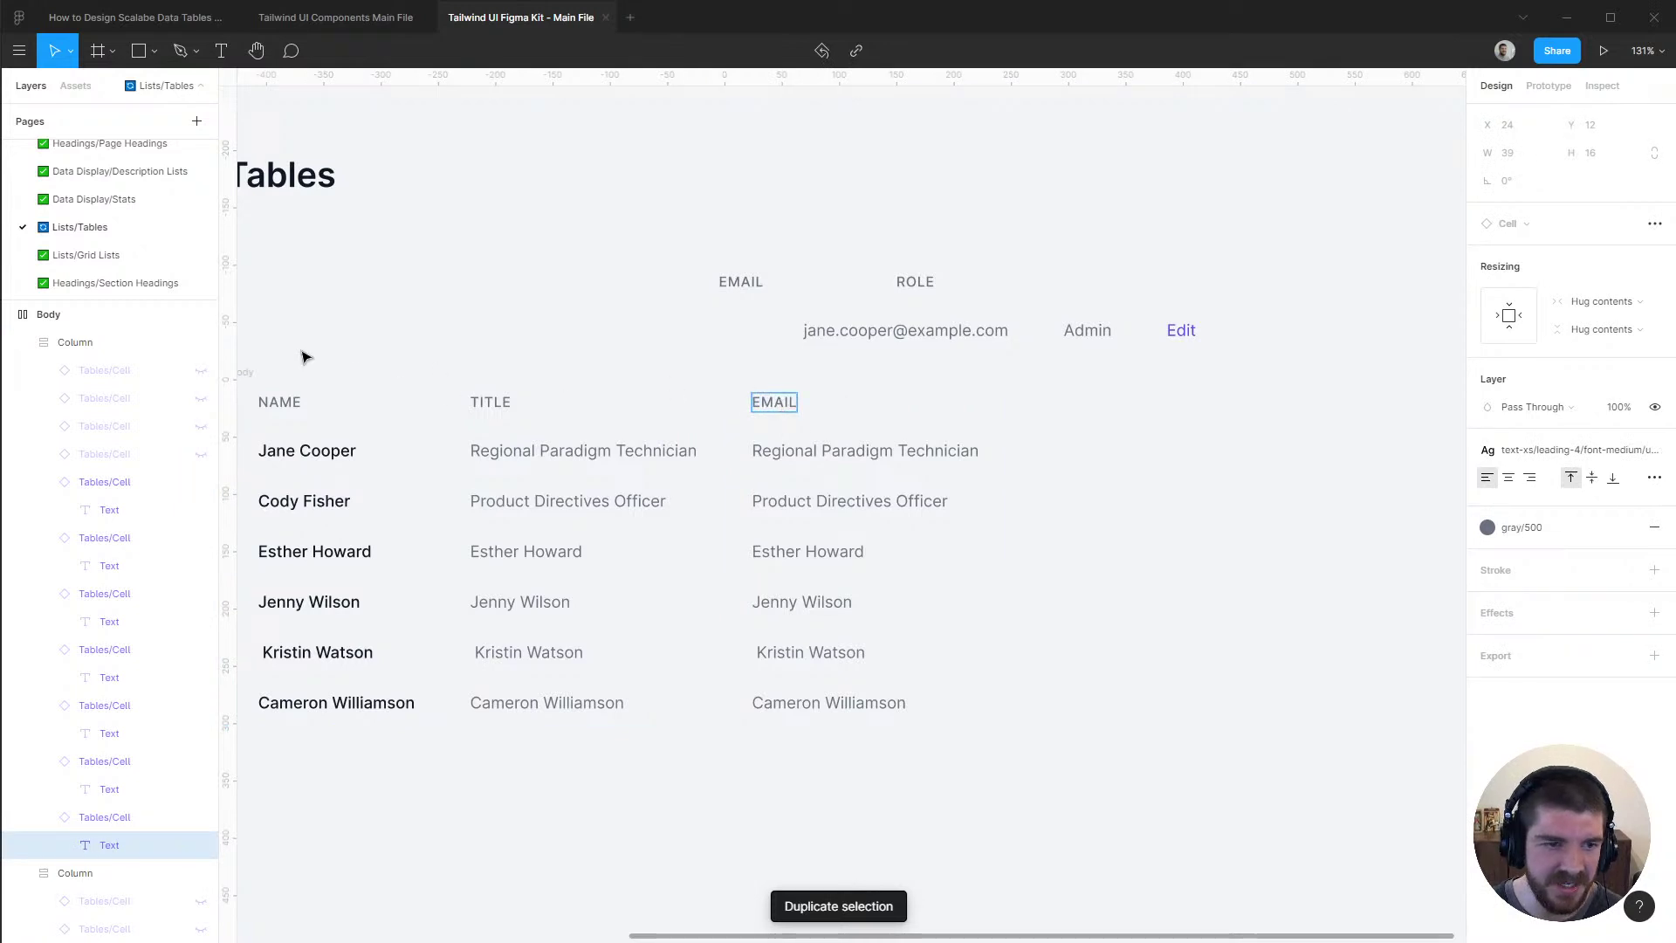
Duplicate the EMAIL column inside the Body frame and change the copy's header text to "ROLE"
left_click(101, 341)
key("ctrl+d")
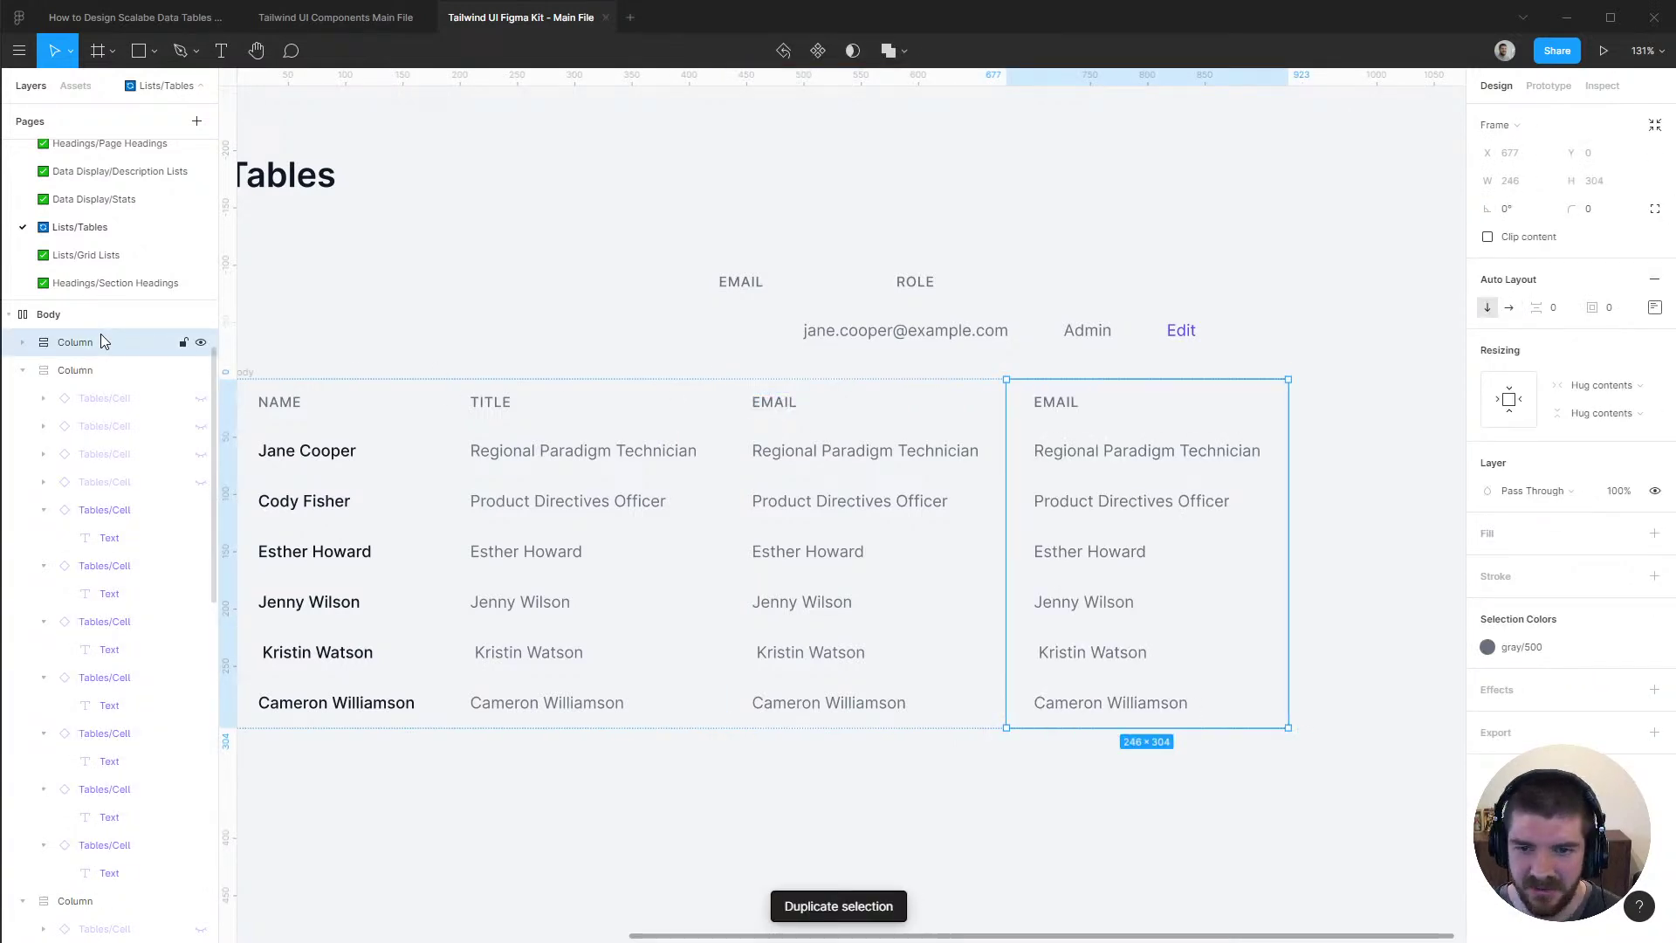
double_click(1067, 410)
type("ROLE")
key("Escape")
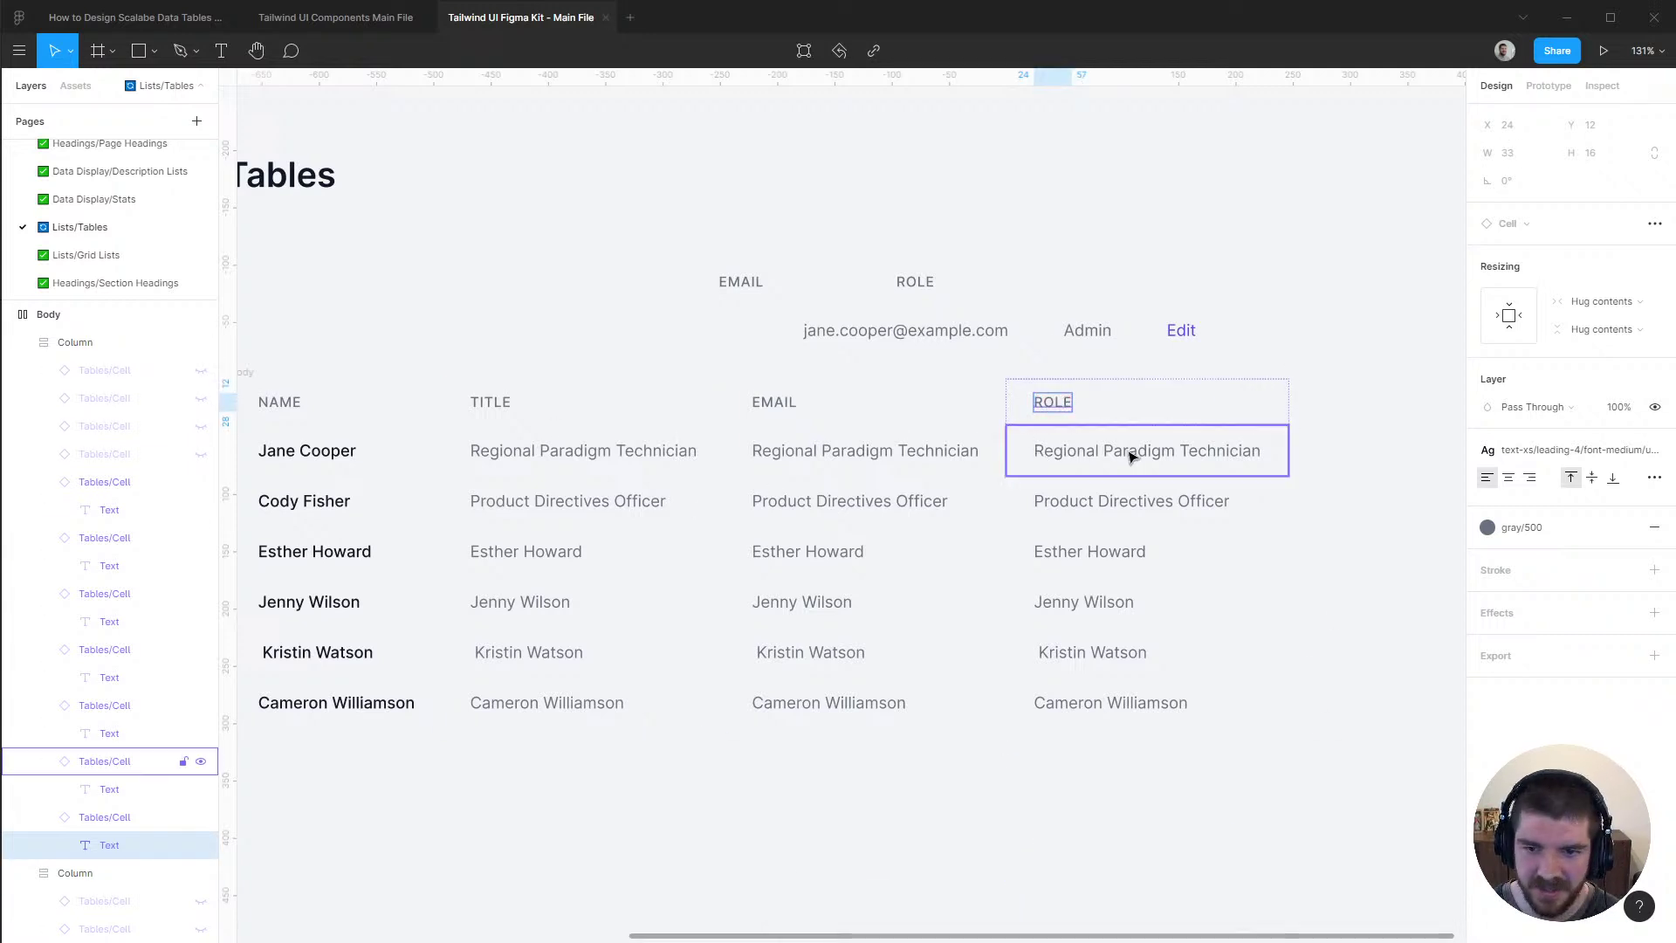
Reset all overrides on the ten body cells of the ROLE column, including the hidden ones
left_click(1096, 456)
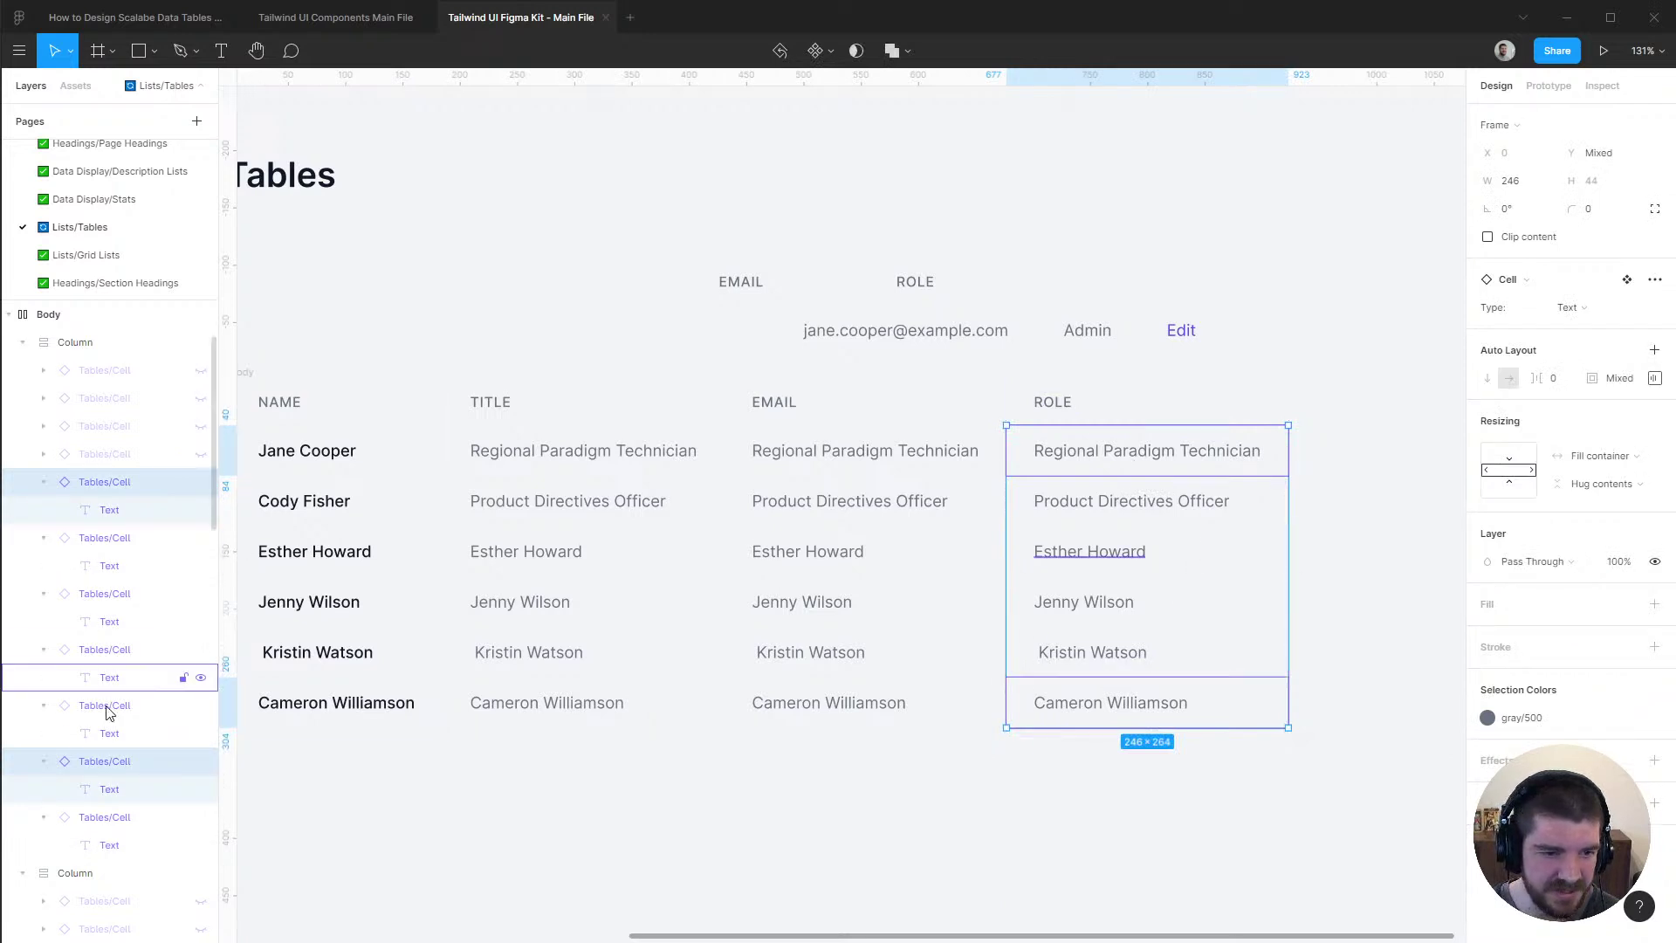
left_click(114, 768)
scroll(103, 472, "up", 1)
left_click(103, 471, "shift")
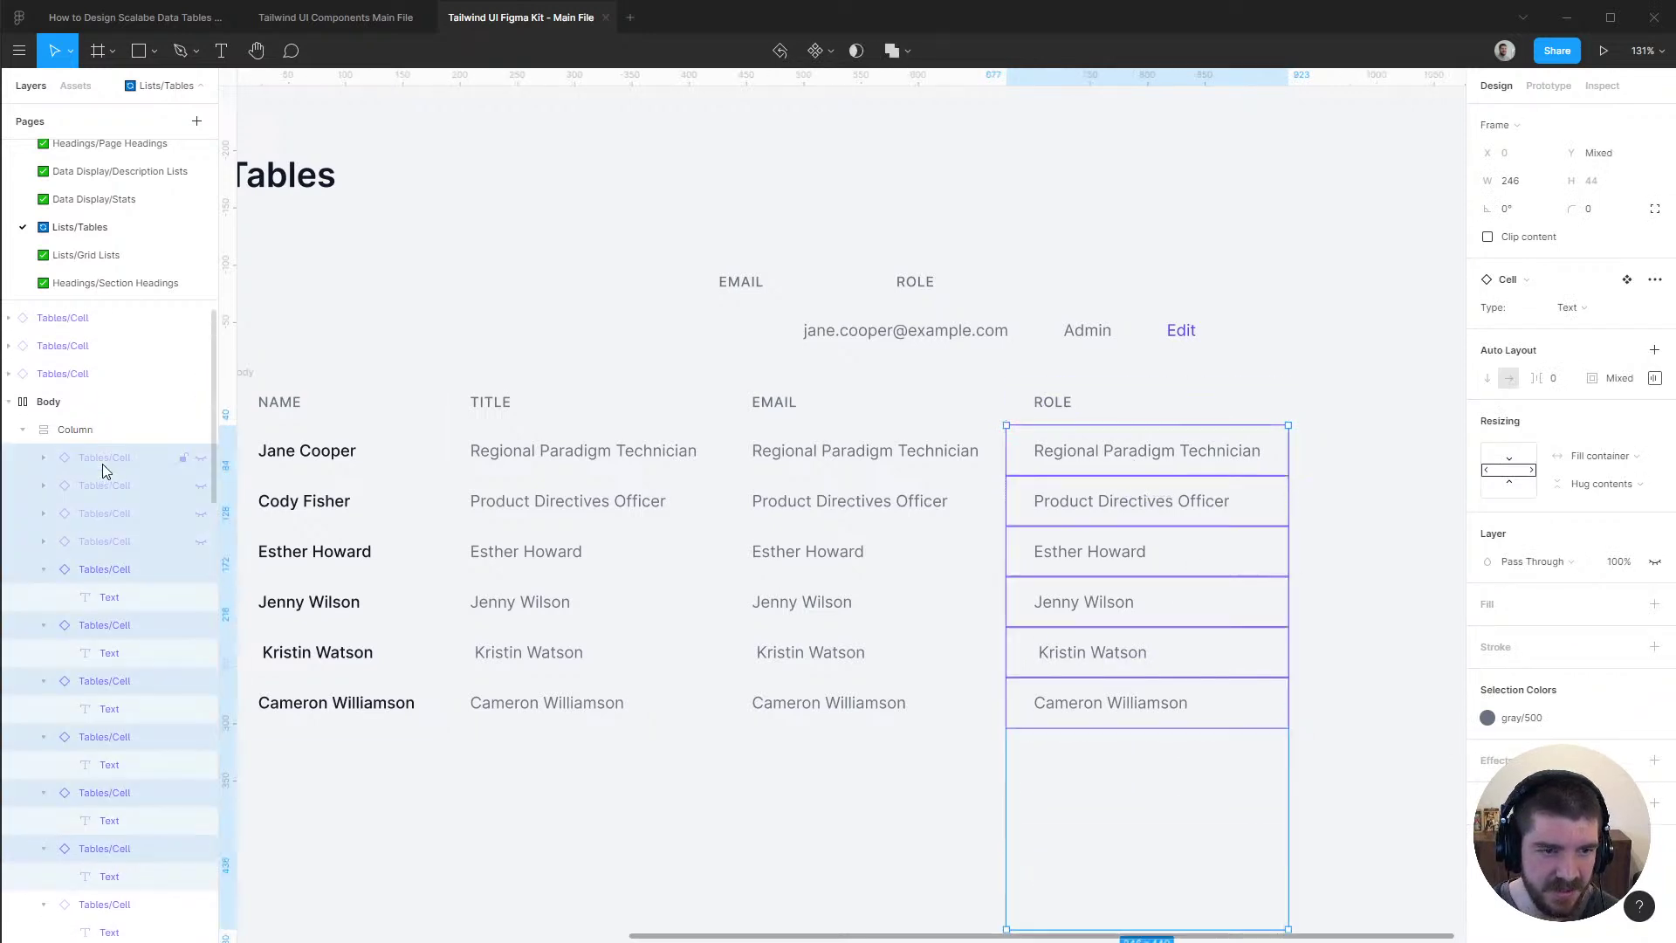
left_click(1579, 306)
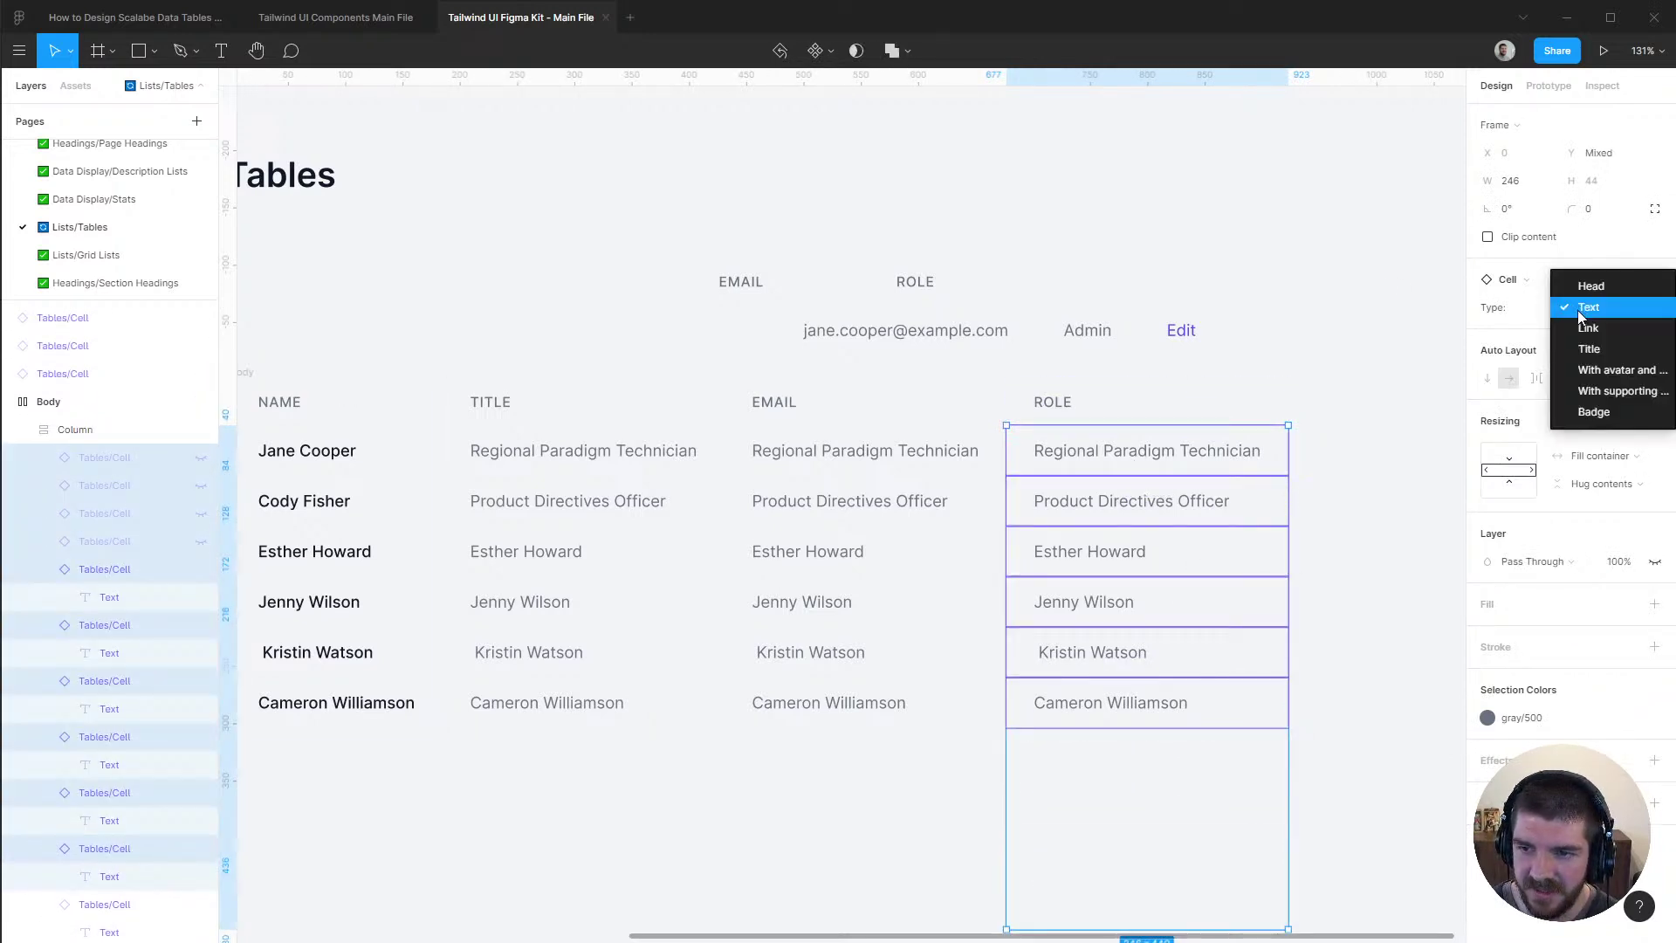
left_click(1579, 311)
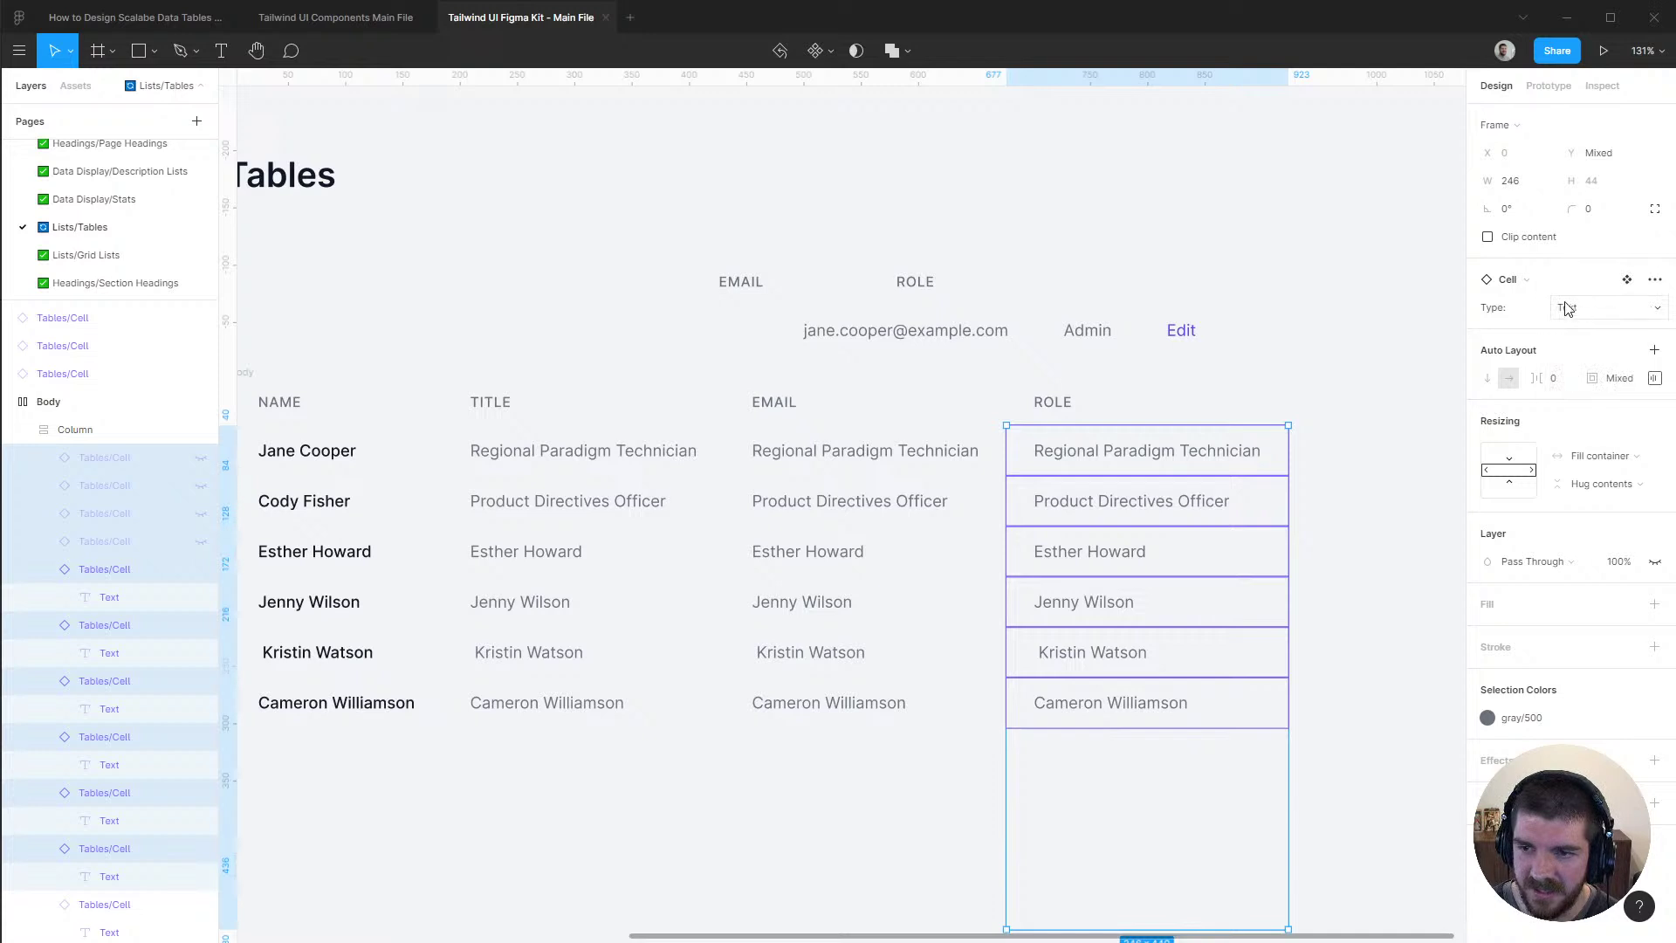
left_click(1646, 281)
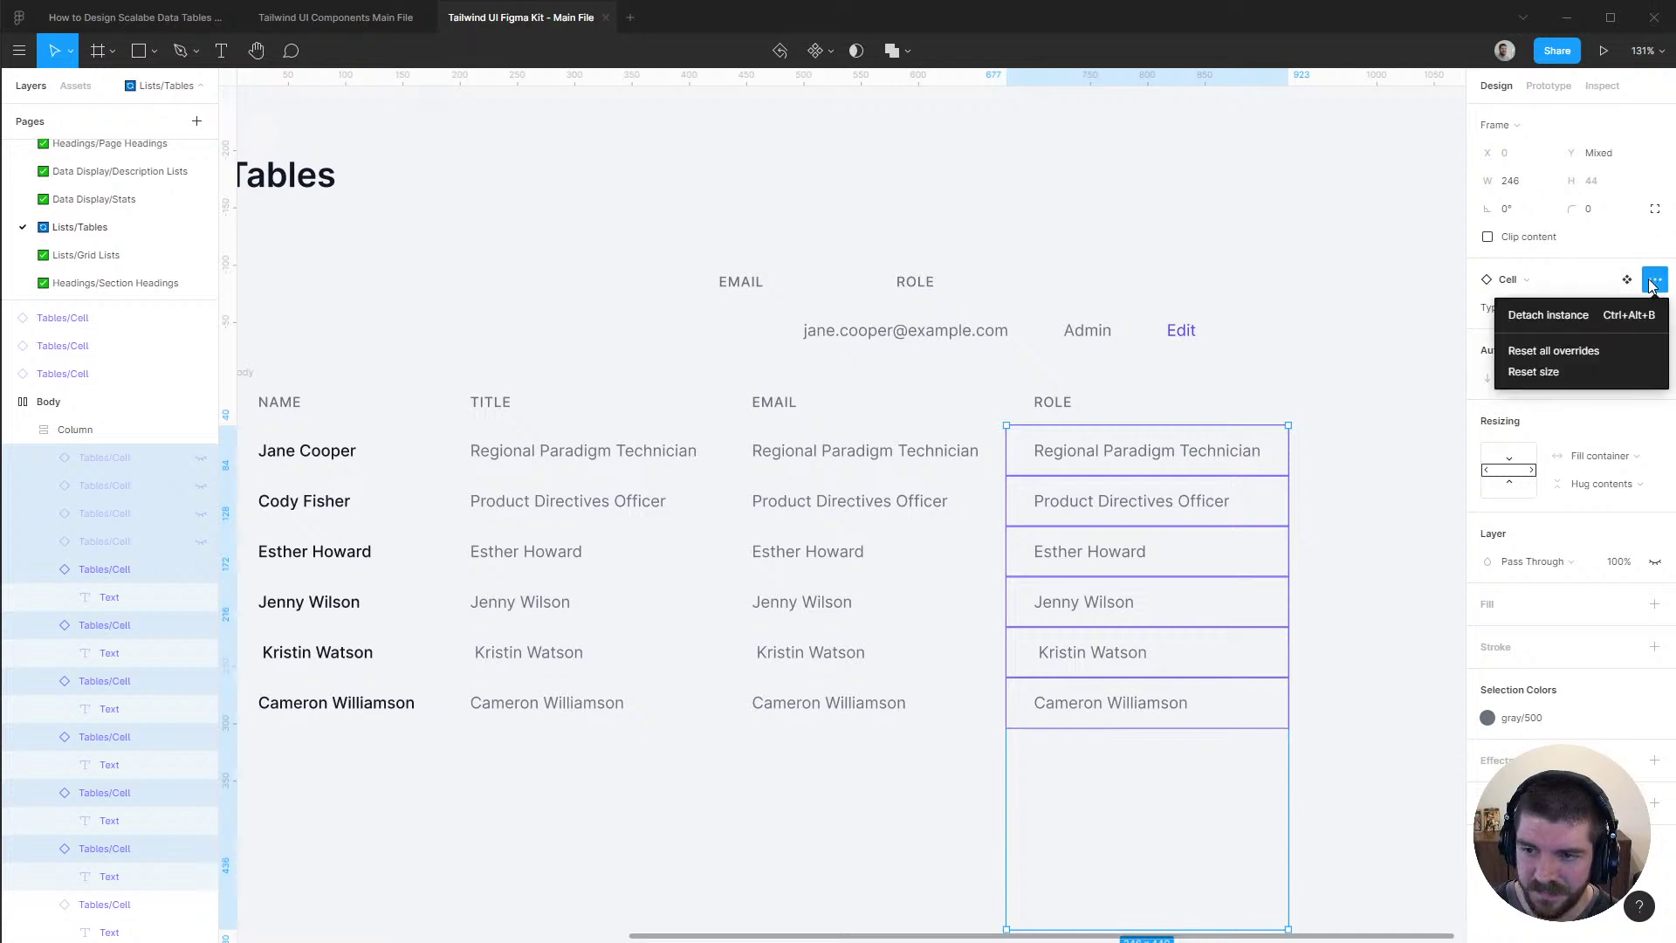
left_click(1578, 350)
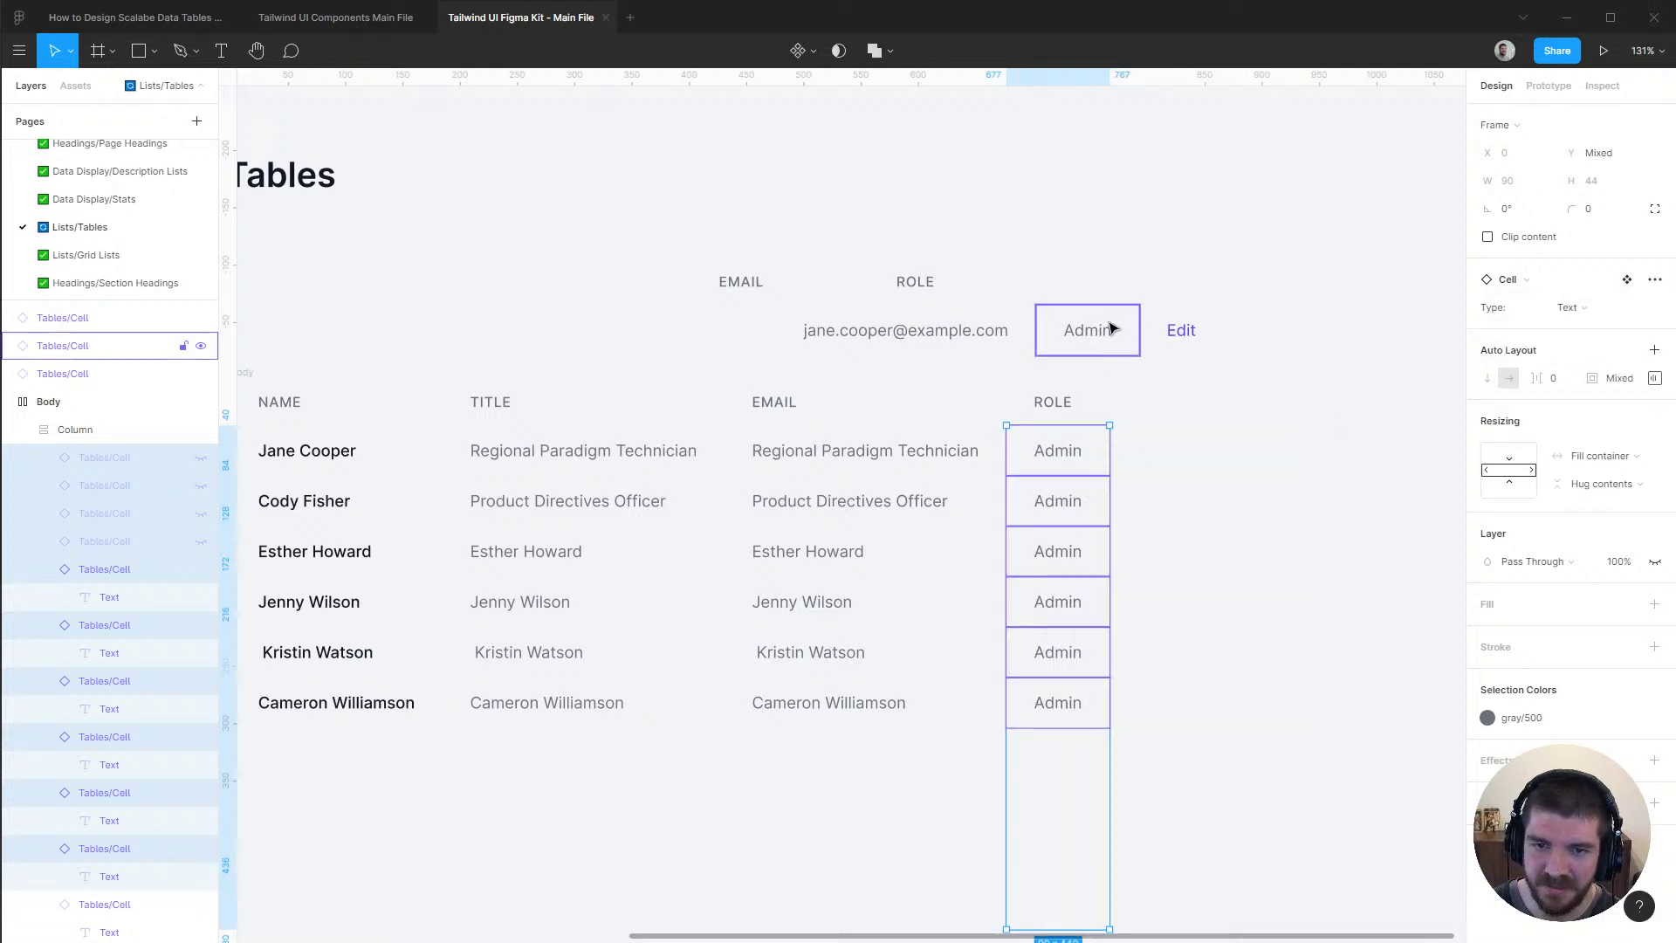
Delete the loose "Admin" cell above the Body frame
left_click(773, 402)
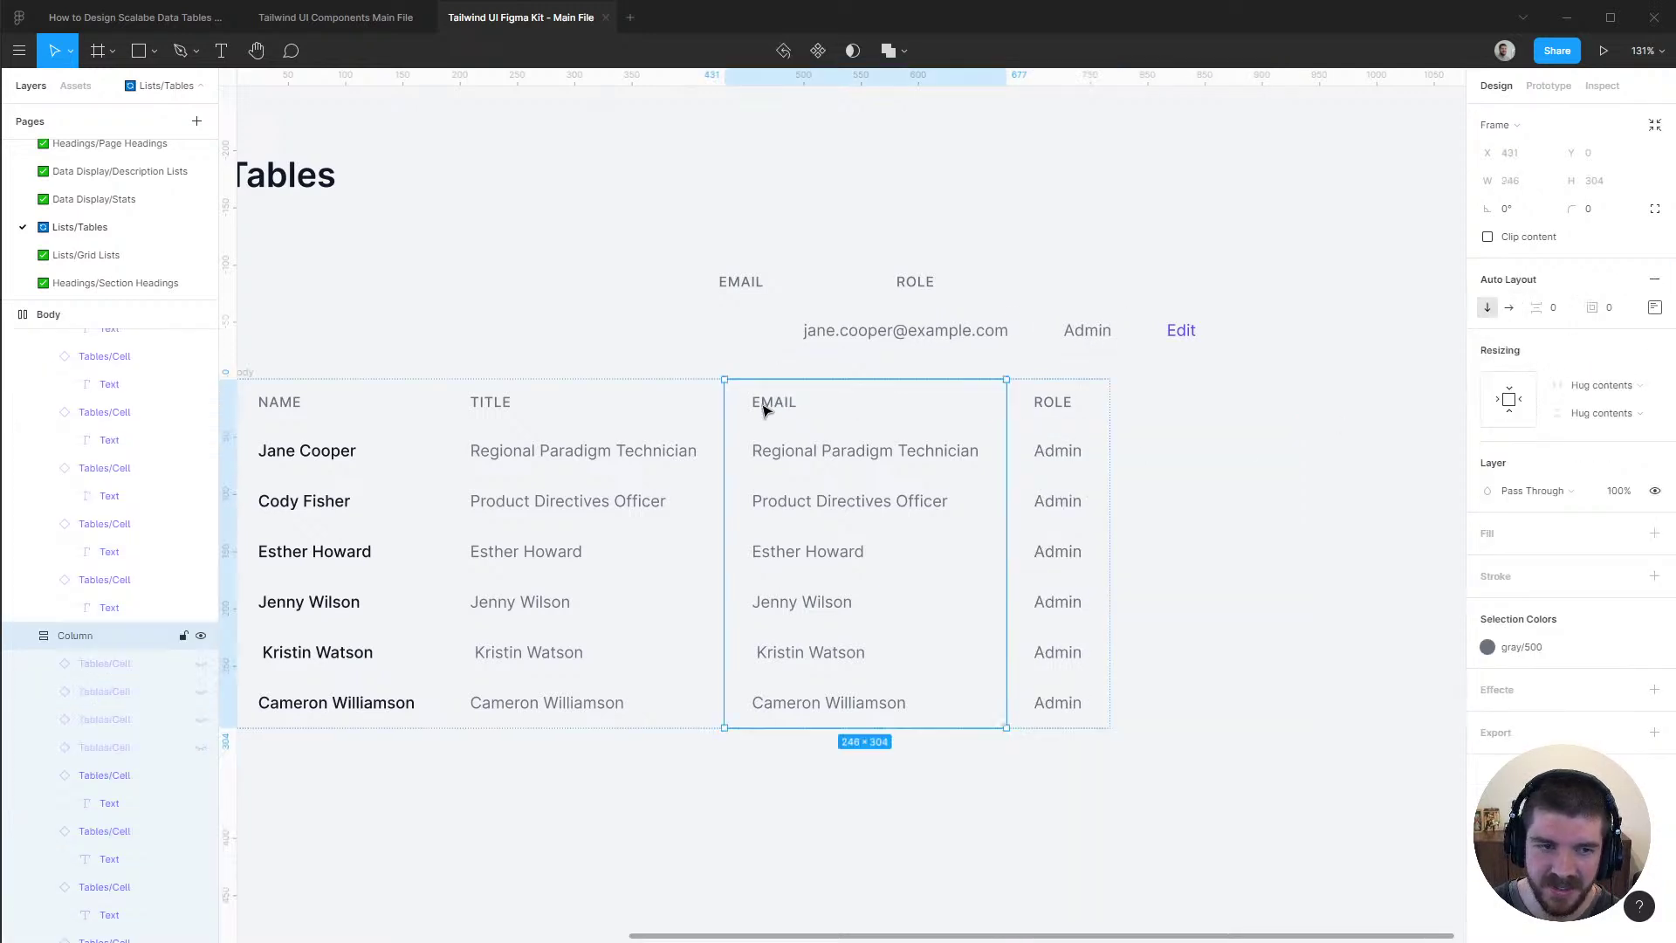
left_click(1194, 409)
left_click(1092, 377)
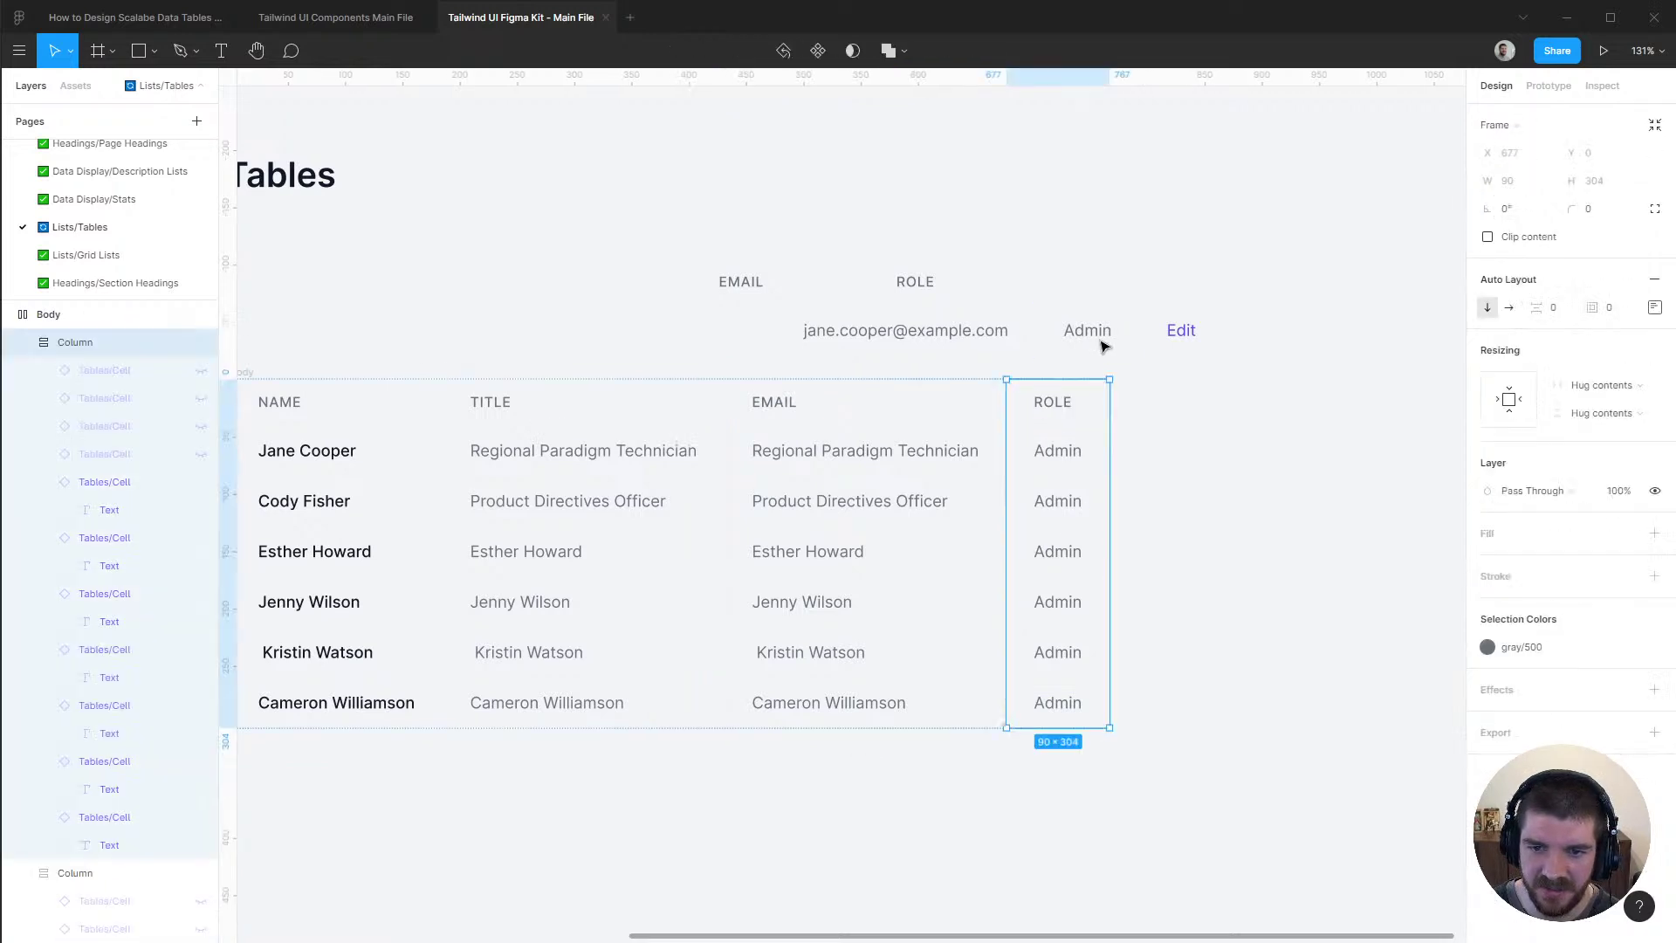
left_click(1075, 330)
key("Delete")
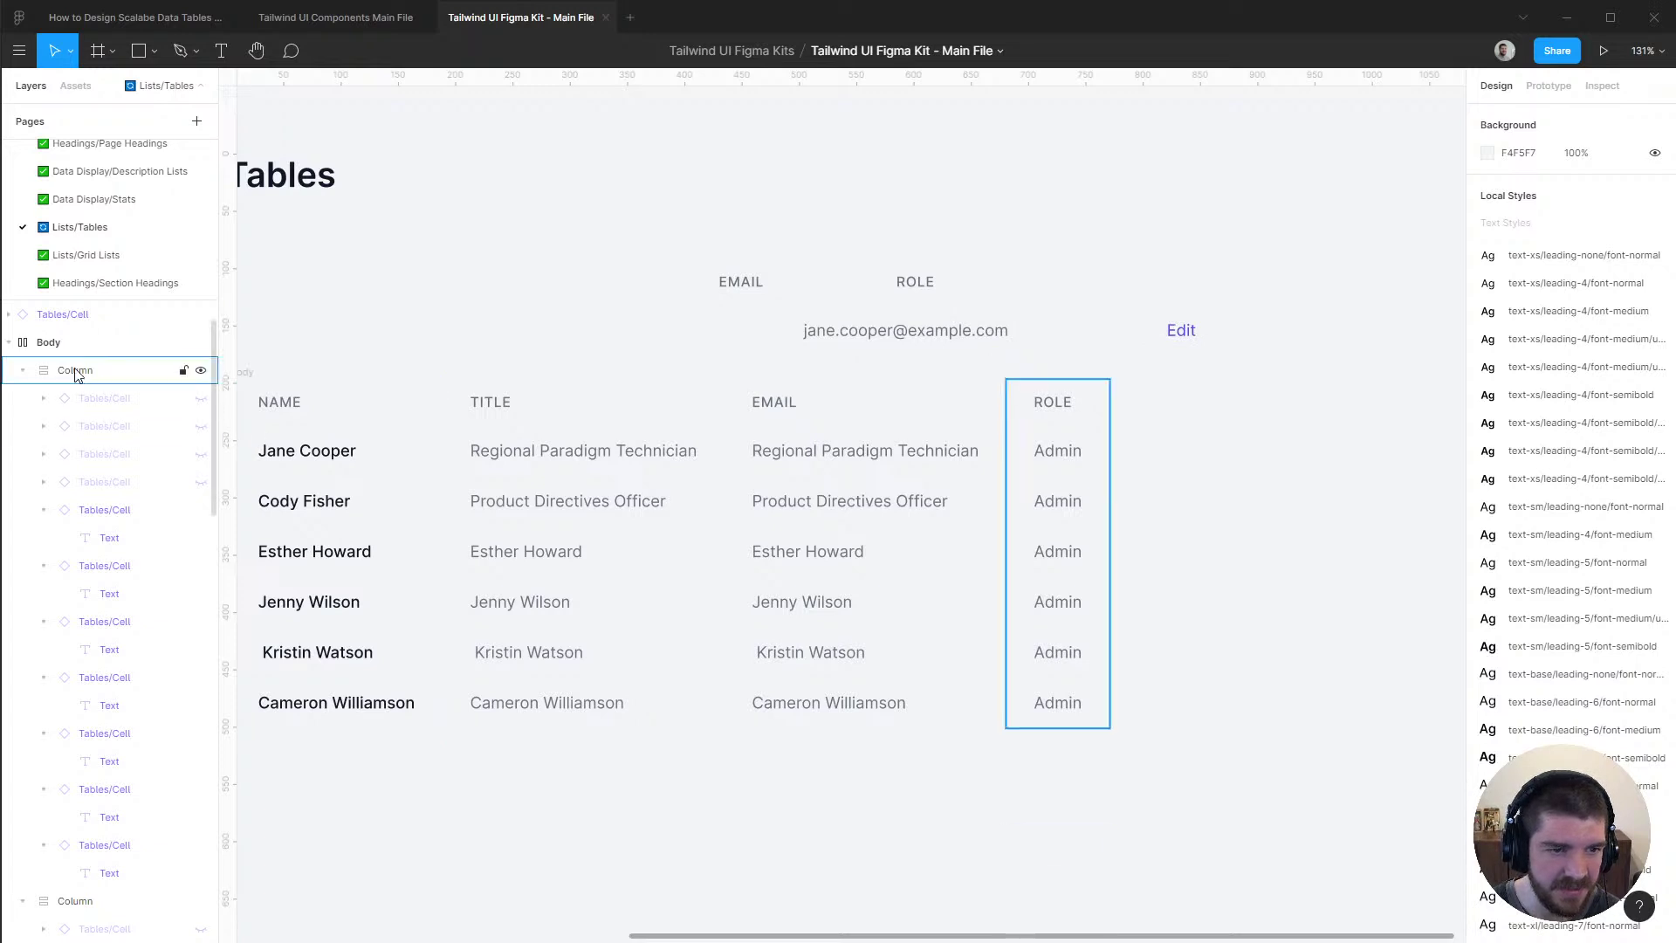
Duplicate the ROLE column, change the copy's header text to "Edit" and hide that header text layer
left_click(160, 375)
key("ctrl+d")
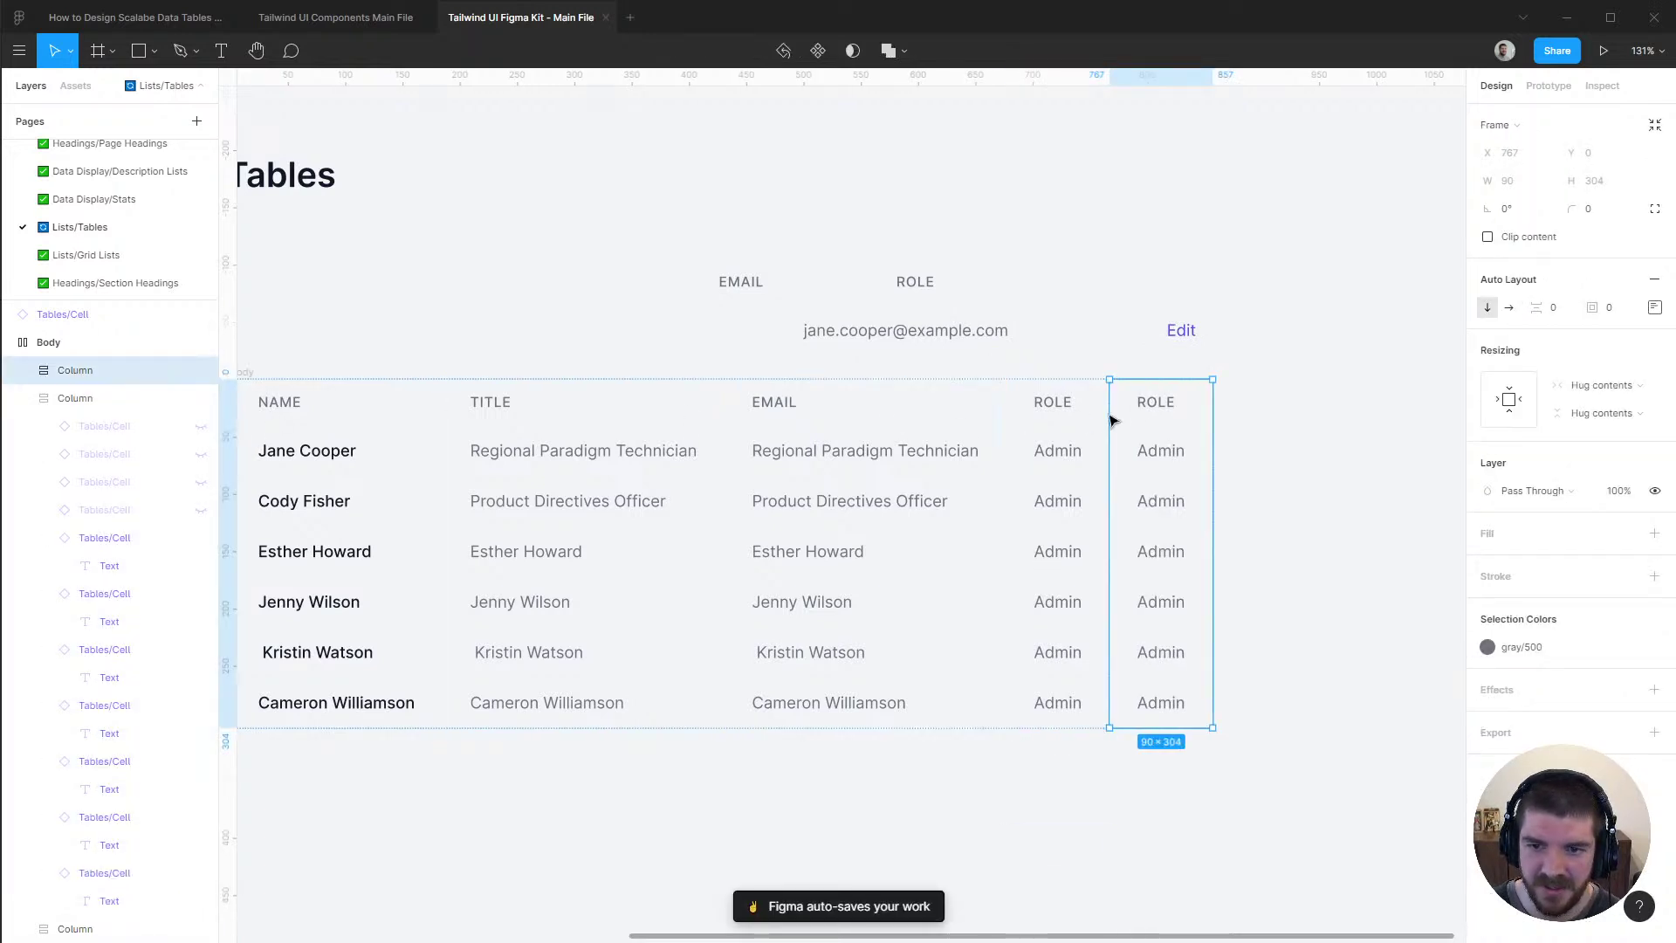
double_click(1147, 408)
type("Edit")
key("Escape")
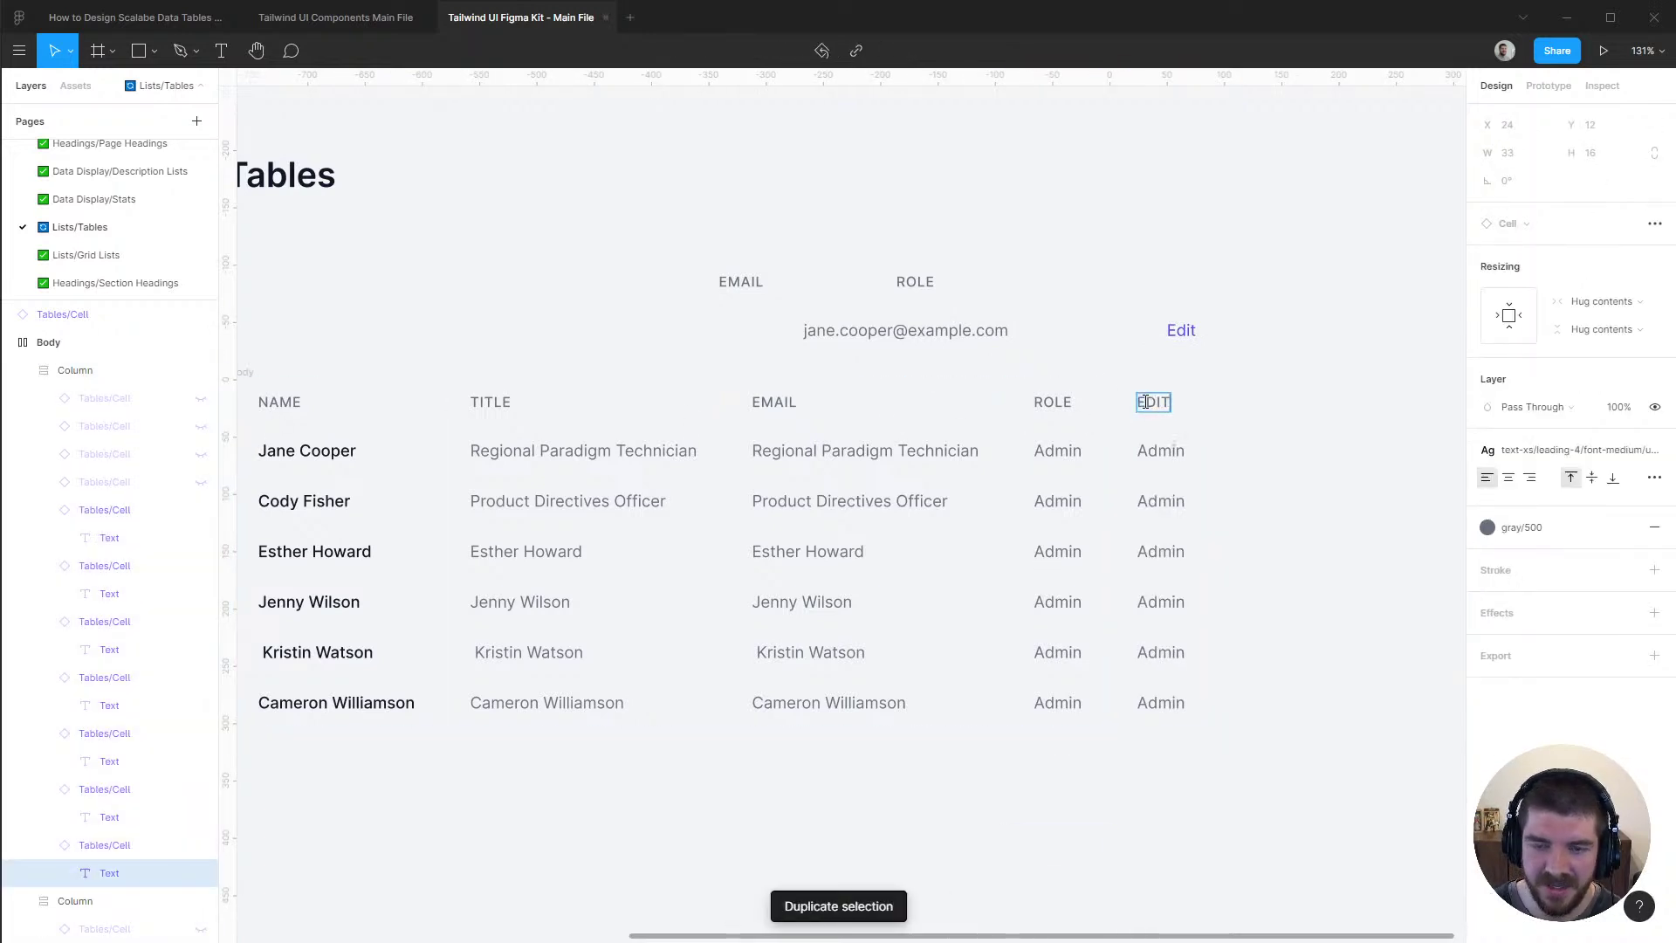
scroll(101, 751, "down", 3)
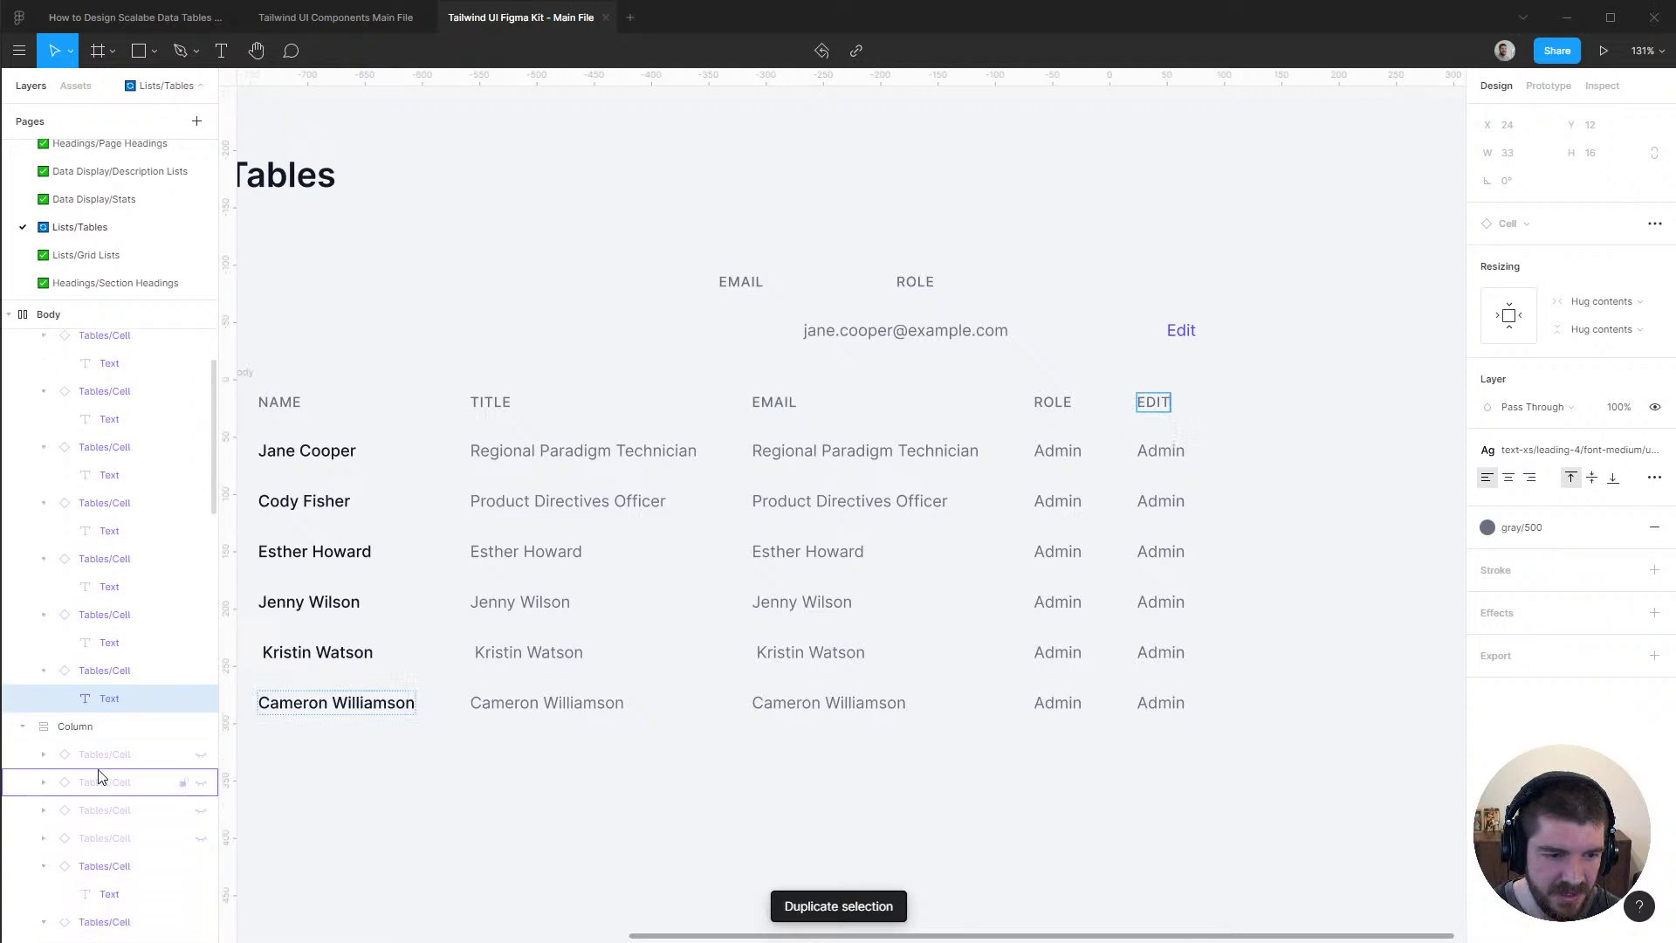
left_click(200, 699)
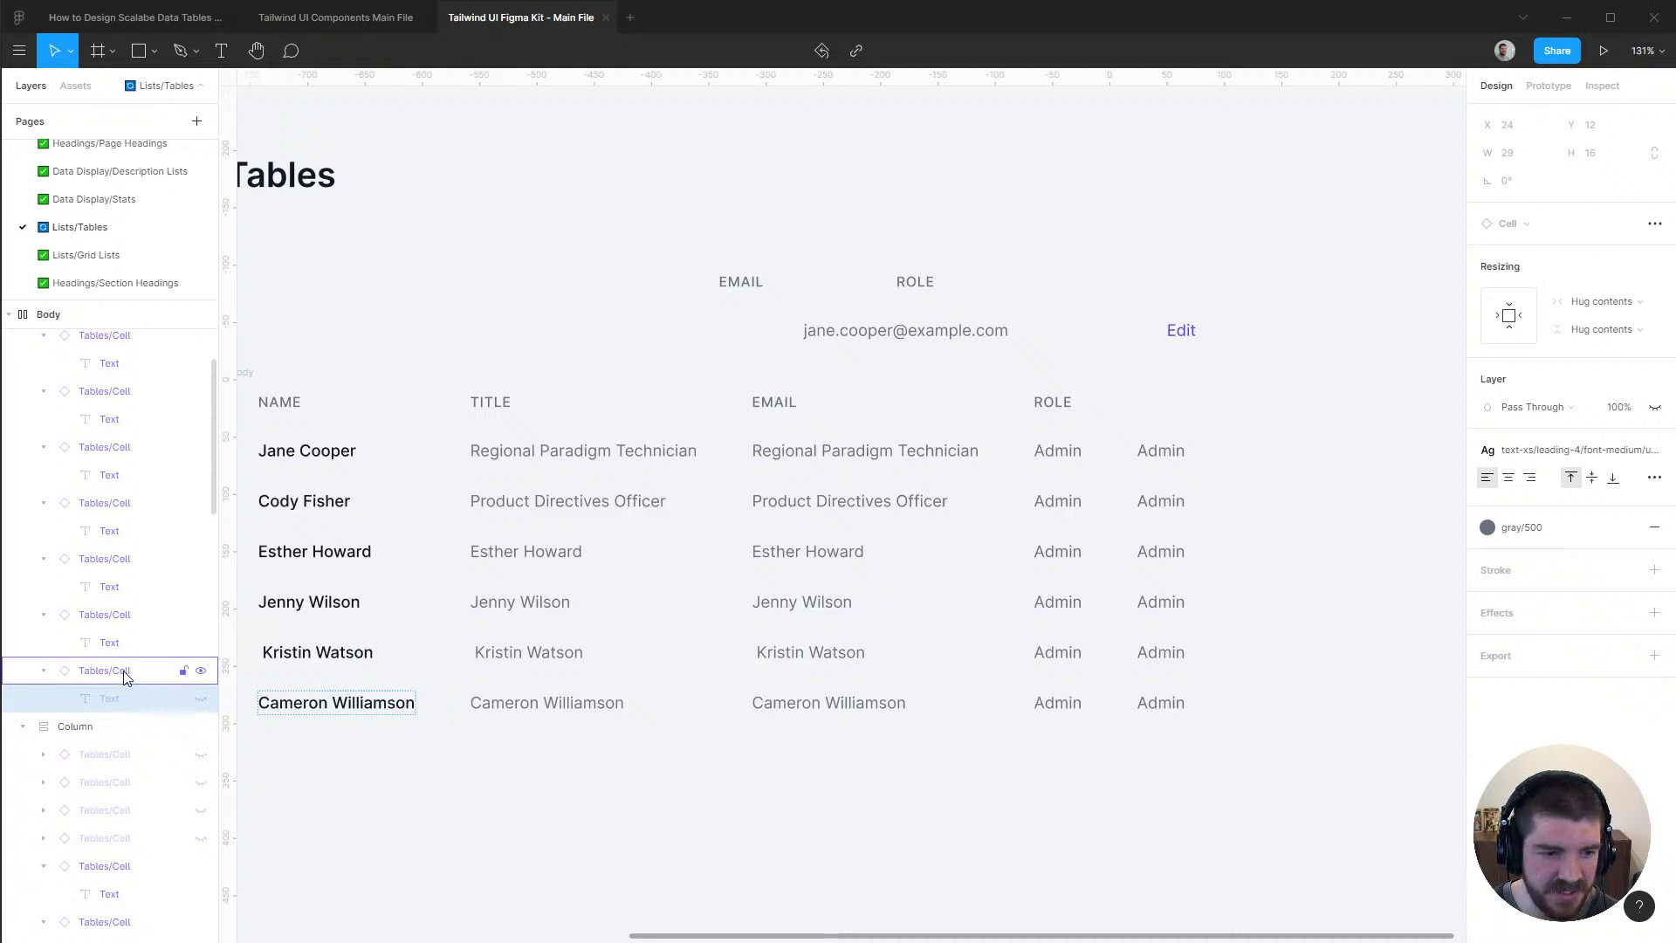
Set the Type of all ten body cells in the last column, including the hidden ones, to Link
left_click(105, 614)
scroll(111, 576, "up", 3)
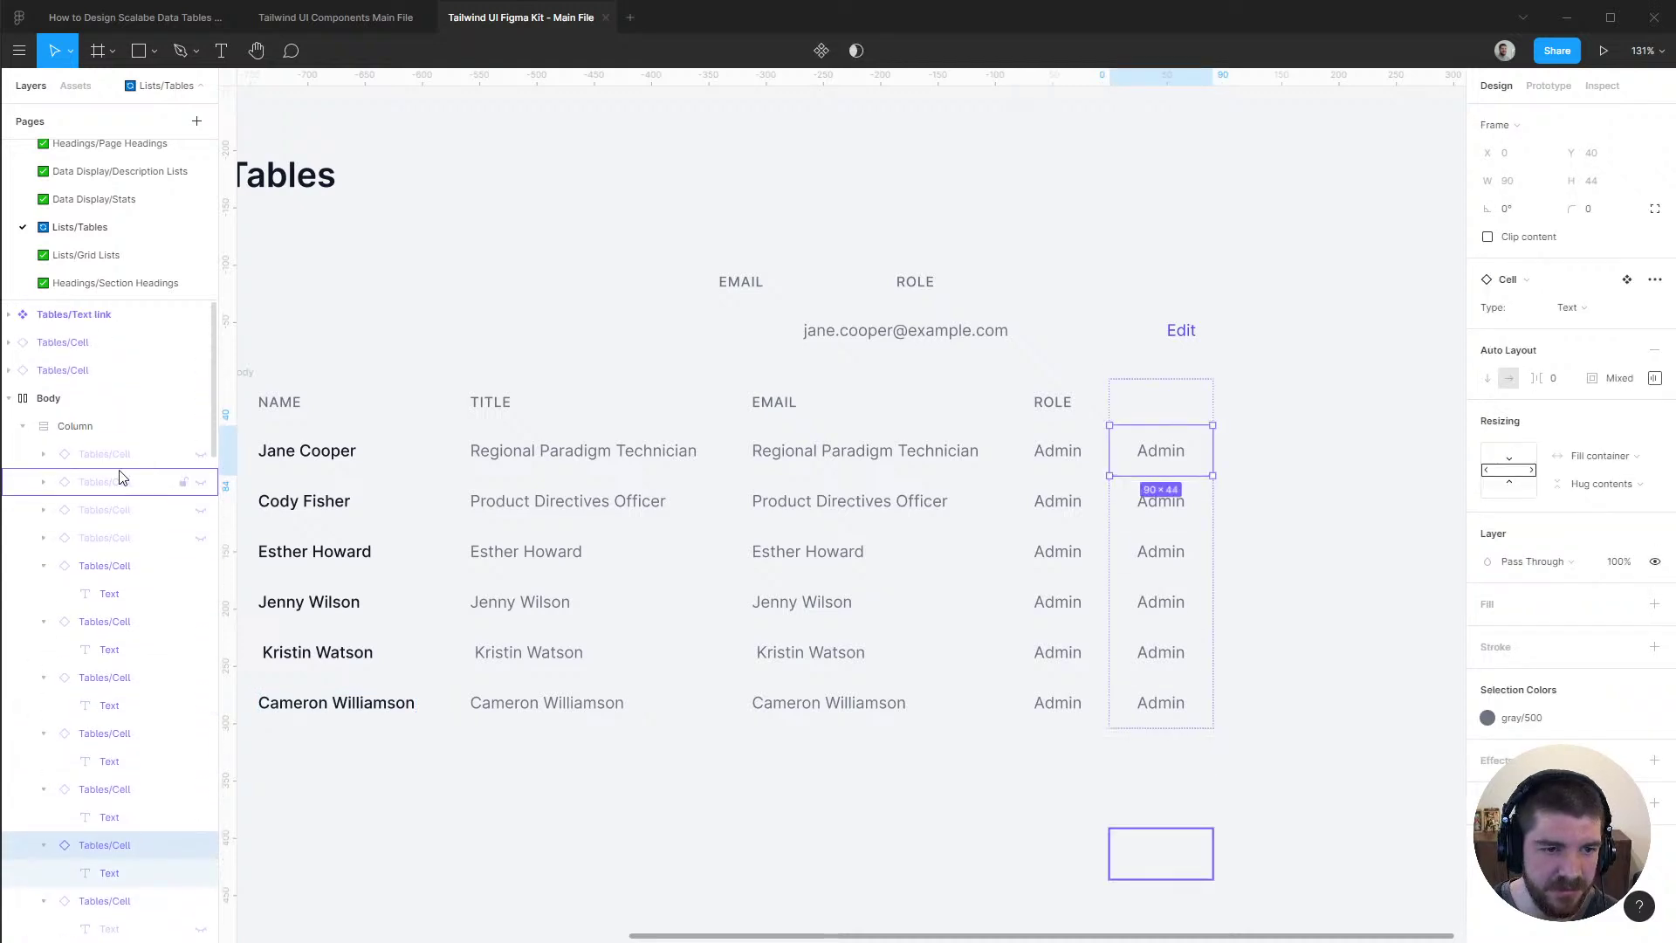
left_click(119, 458, "shift")
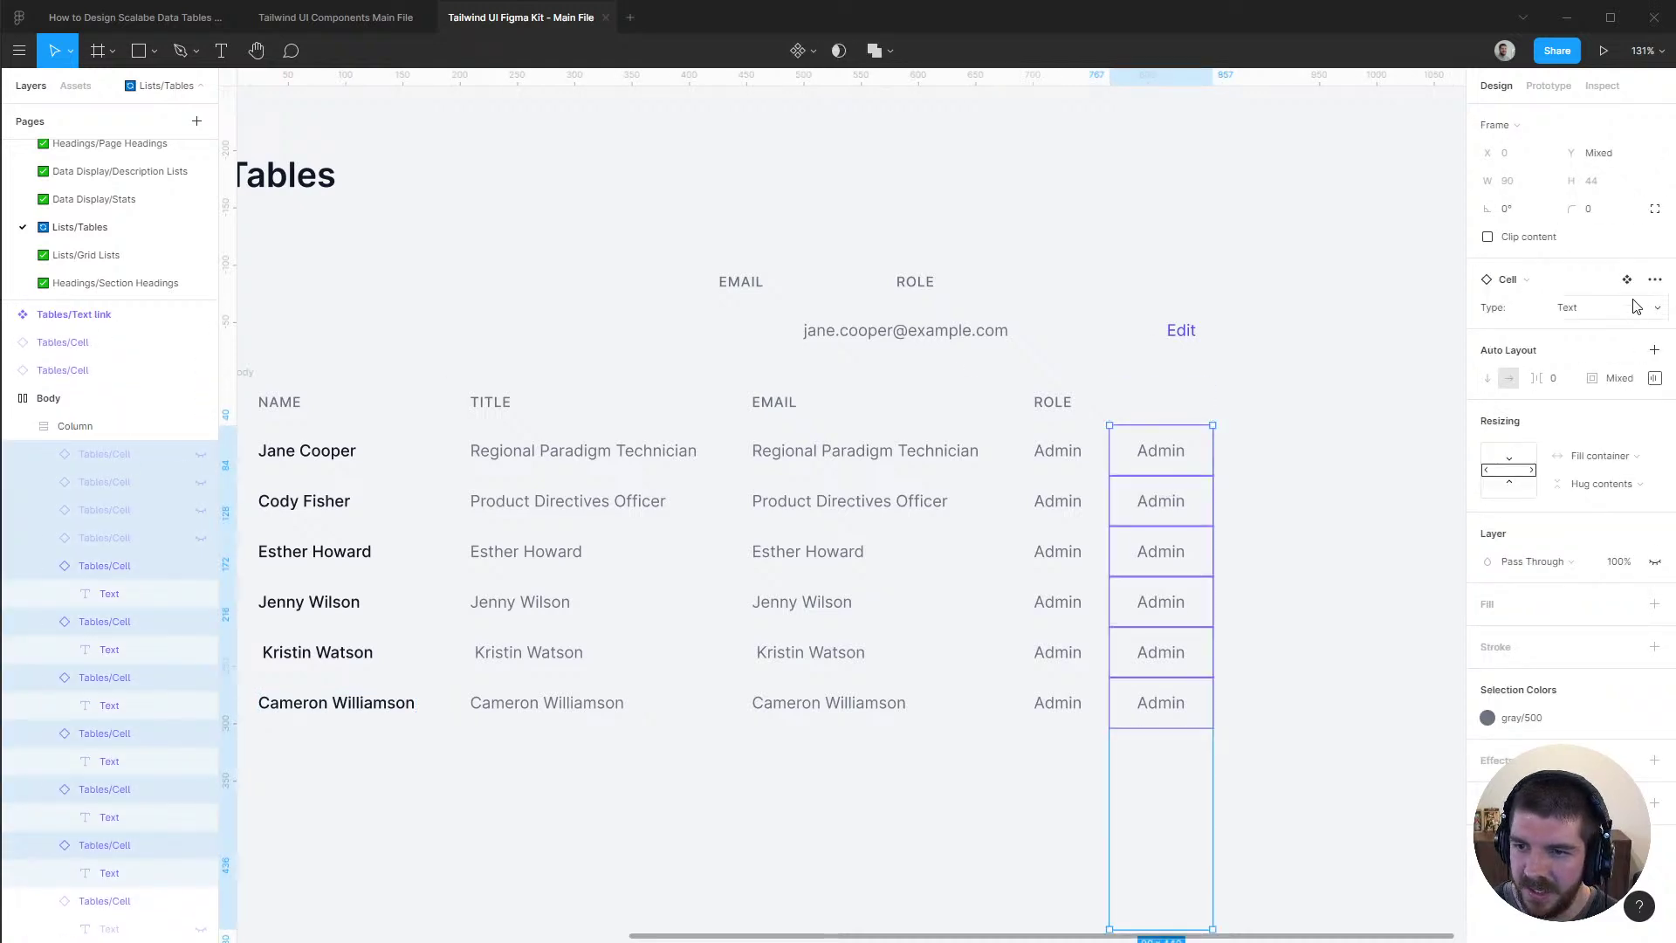
left_click(1587, 308)
left_click(1588, 327)
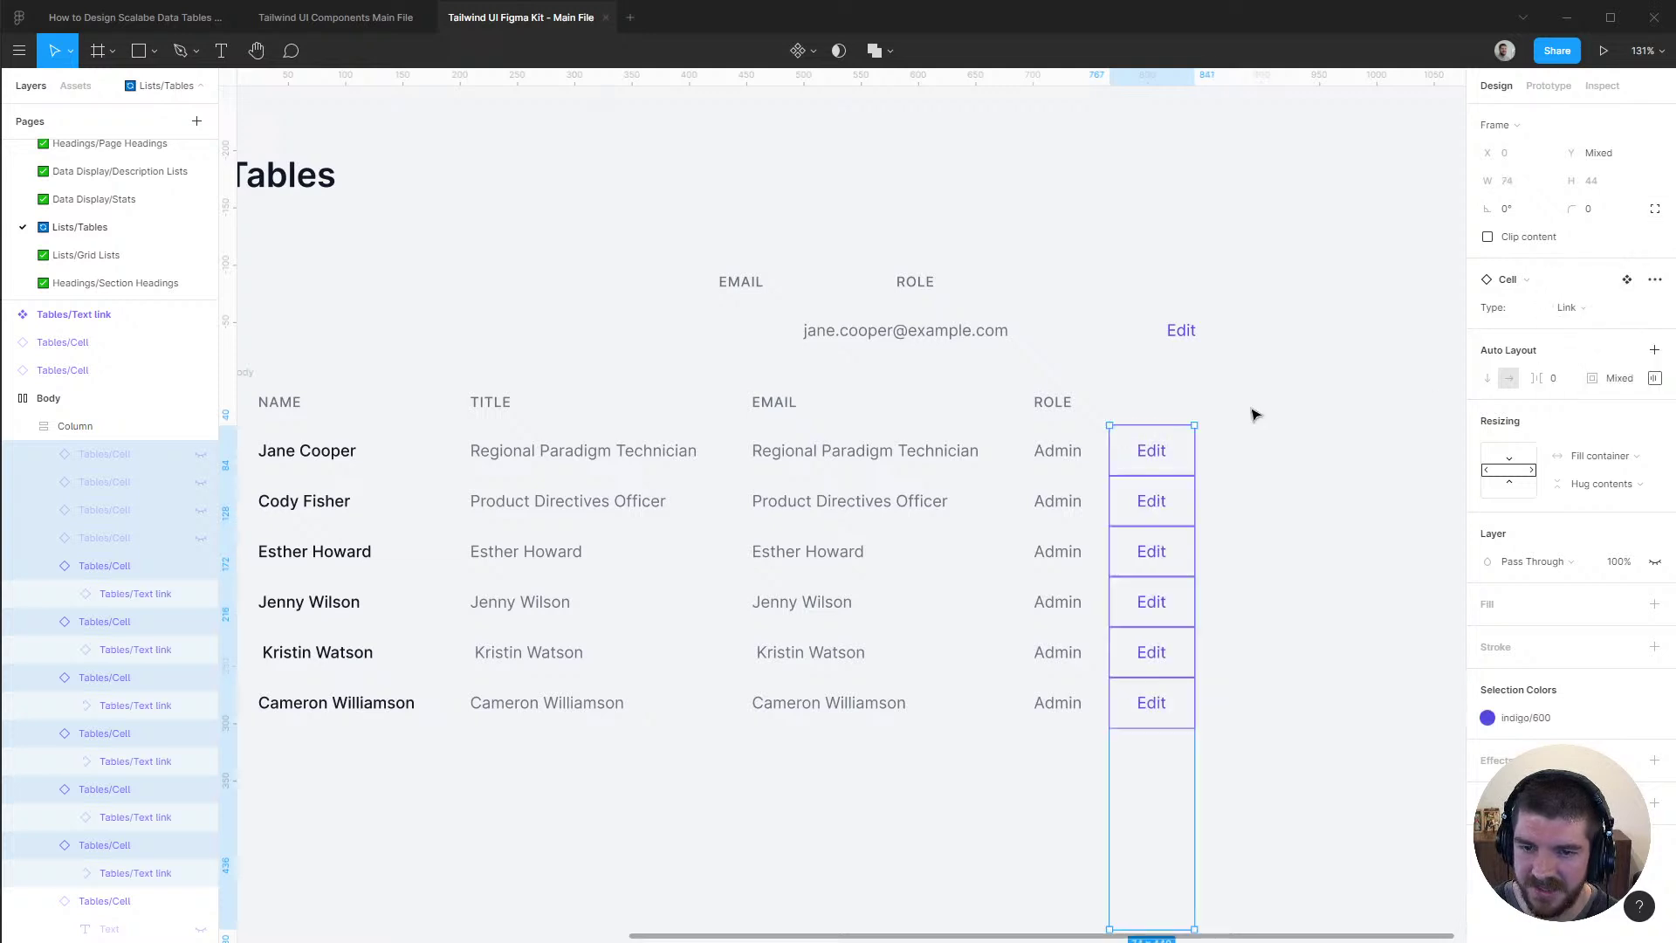
Collapse the expanded Column layers inside the Body frame
key("shift+a")
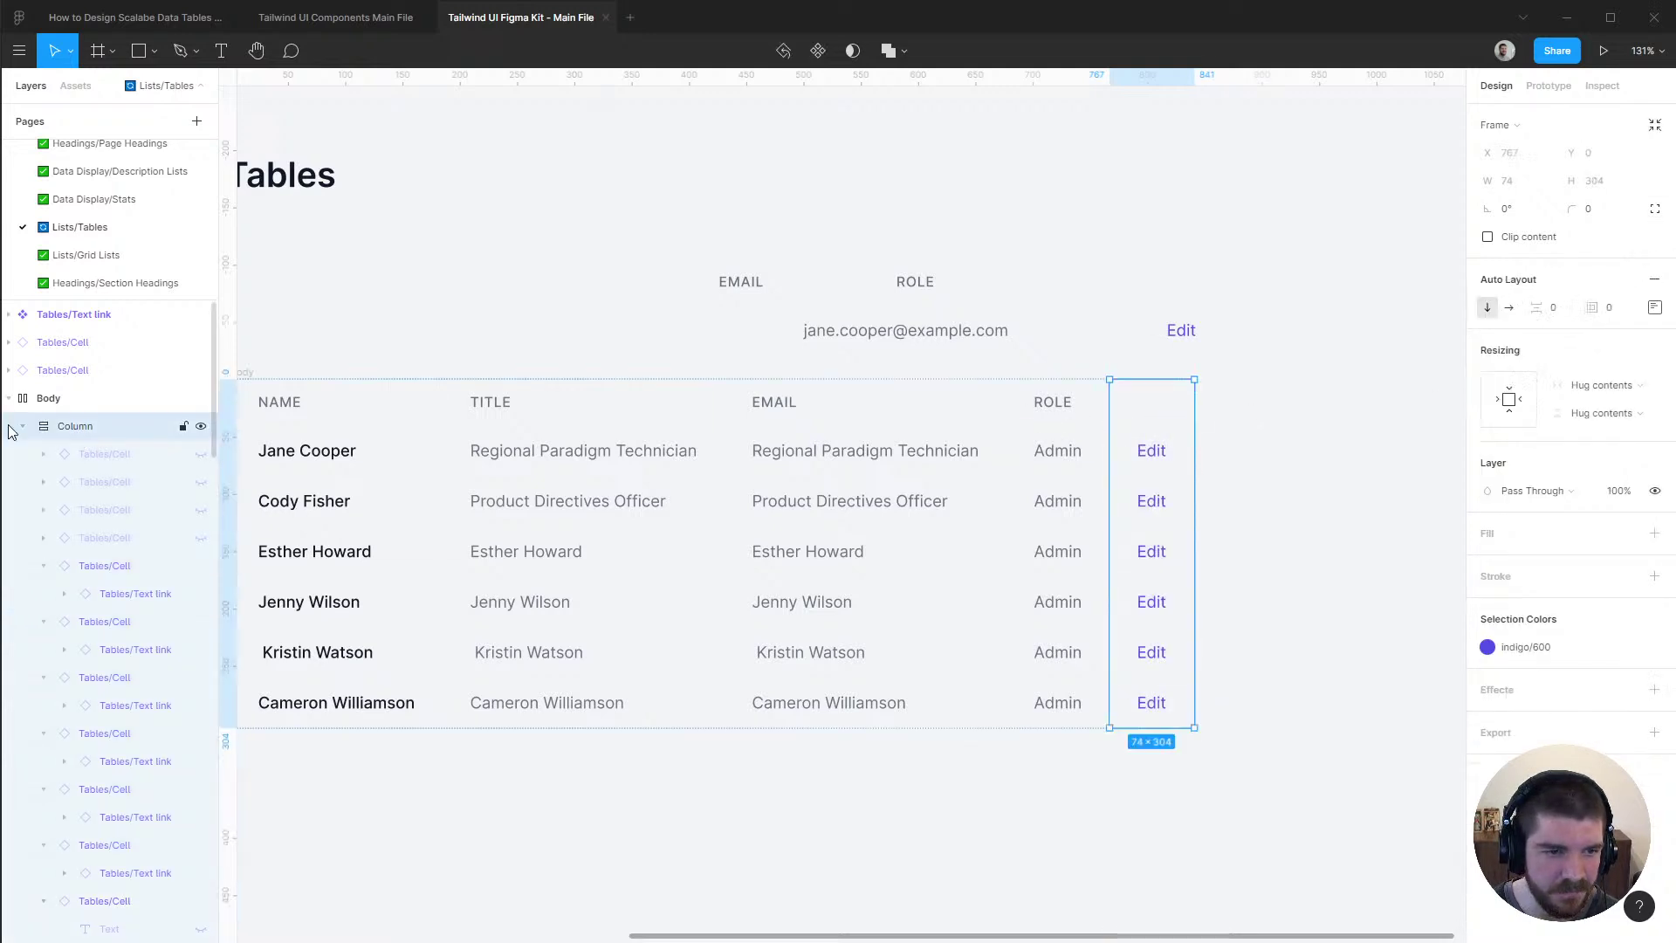
left_click(23, 426)
left_click(54, 454)
left_click(23, 453)
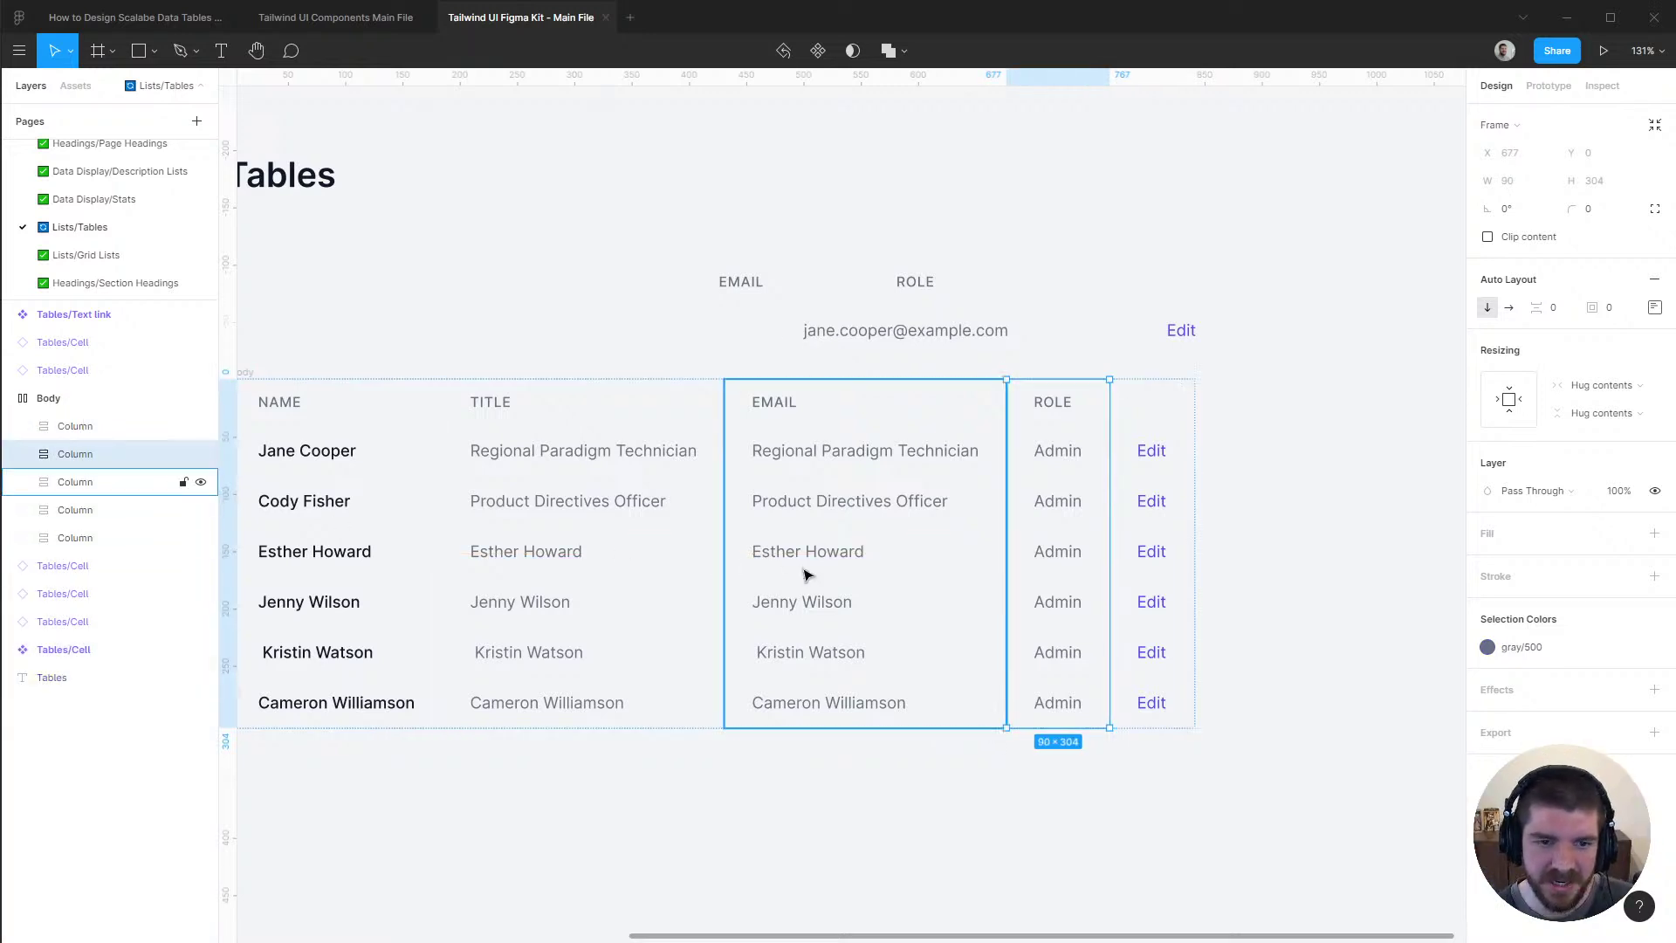
Duplicate the ROLE column to the end of the Body frame, change the copy's header text to "TITLE" and select the whole new column
scroll(827, 565, "left", 2)
left_click(87, 427)
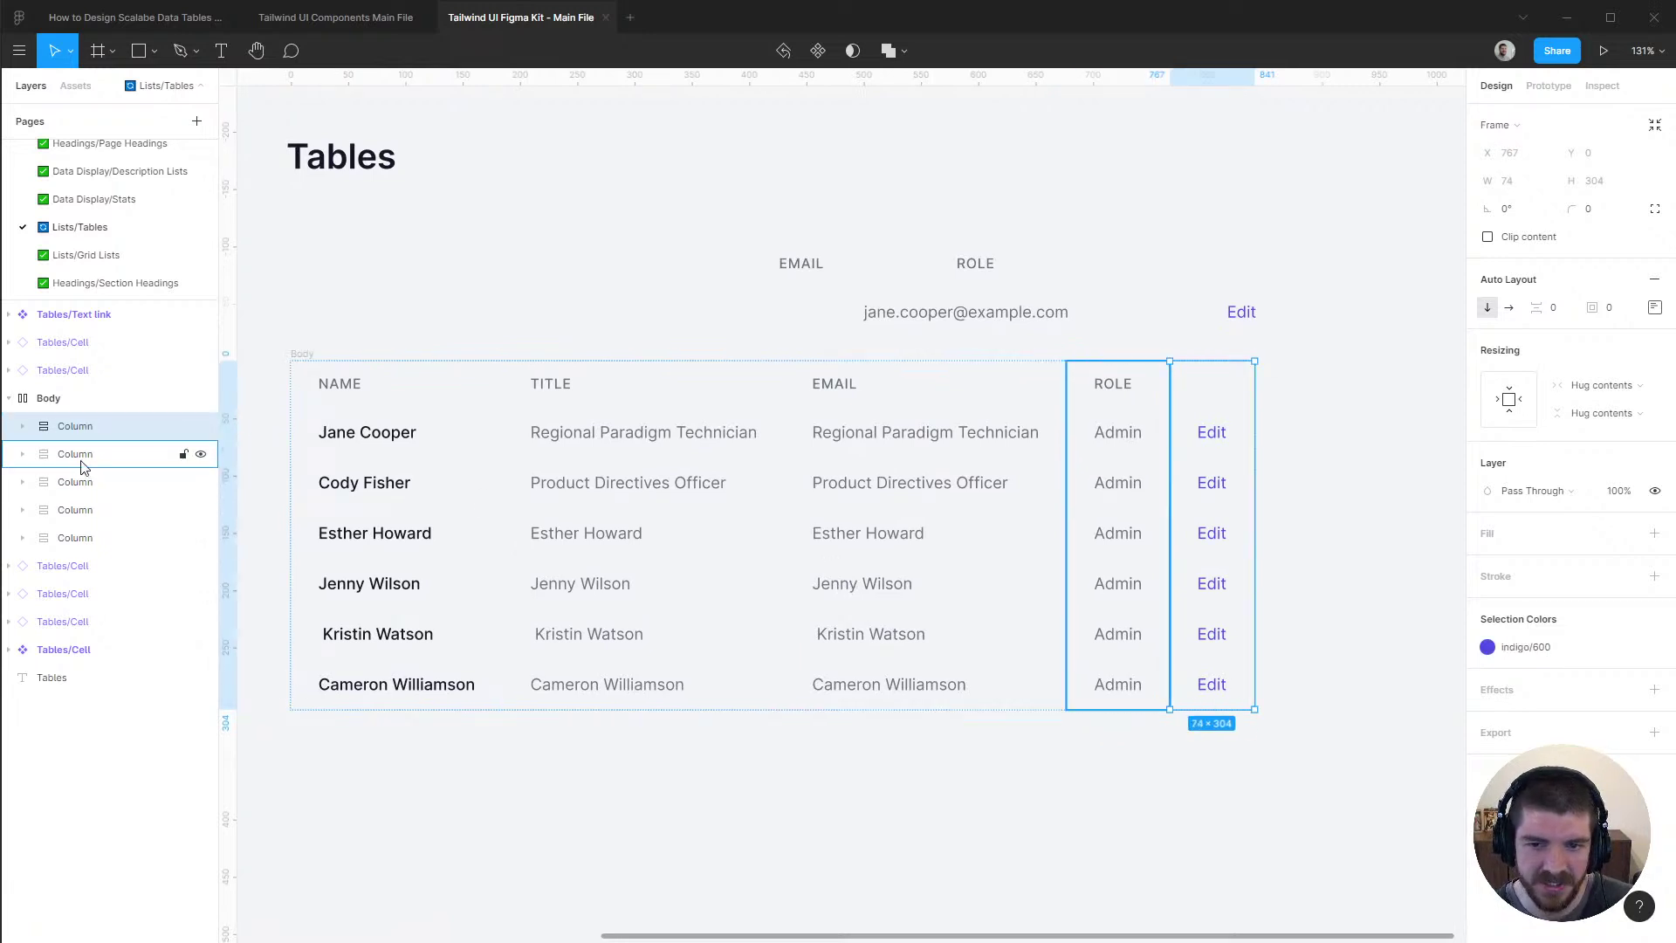
left_click(87, 455)
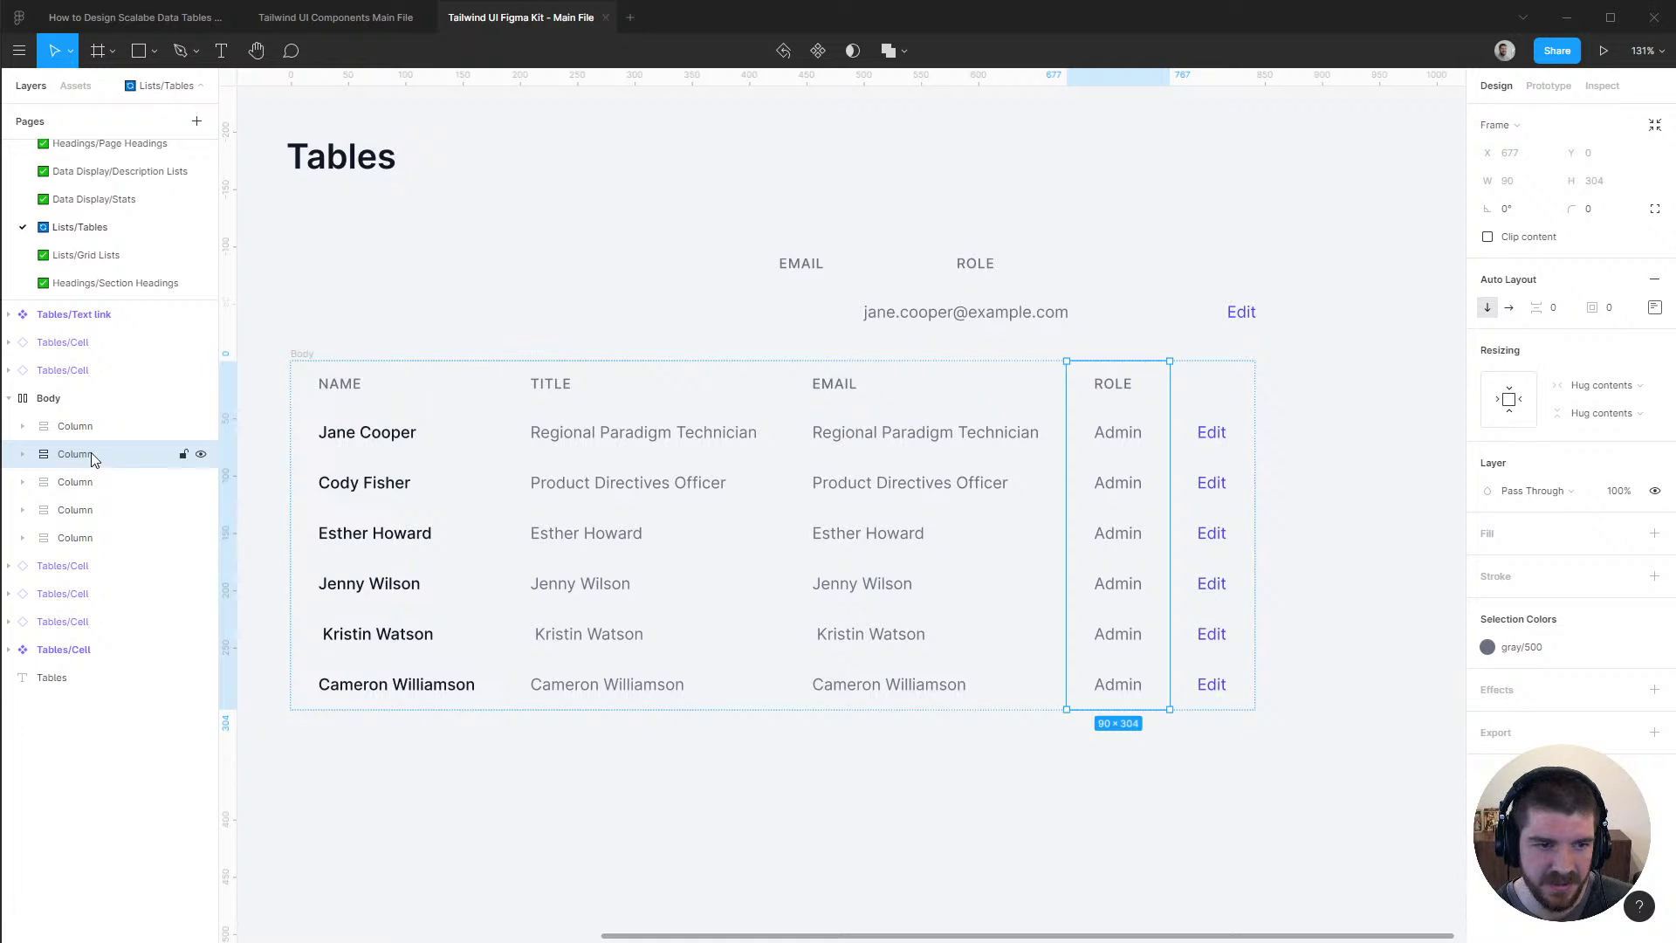
key("ctrl+d")
scroll(1145, 542, "right", 5)
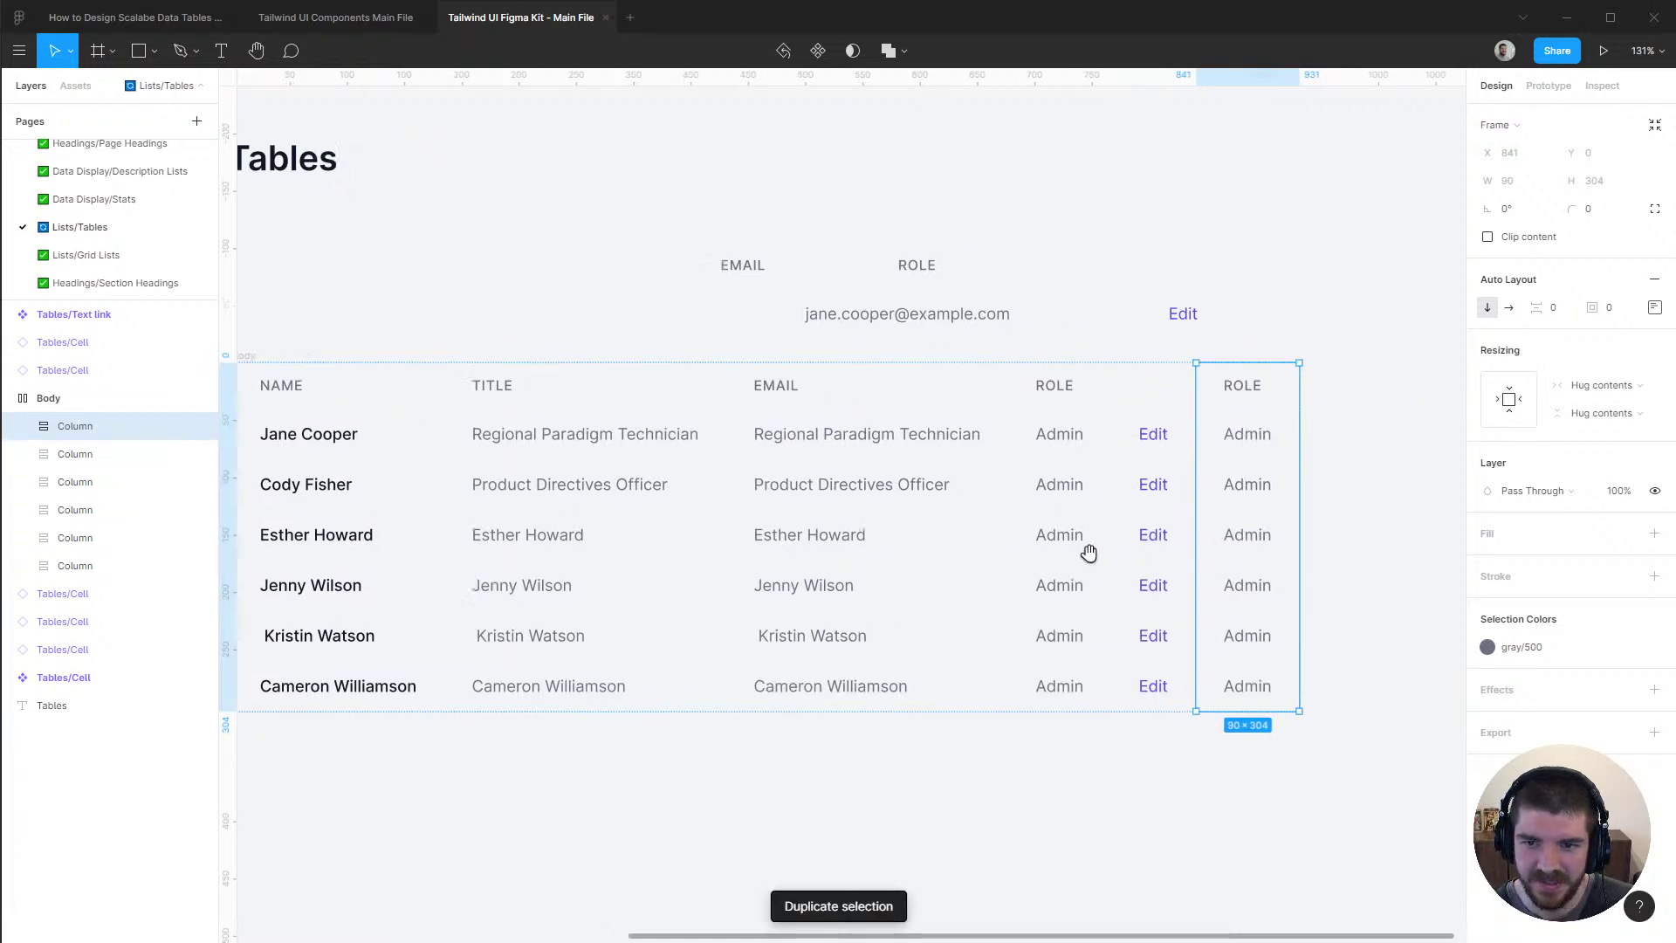
double_click(1105, 418)
type("TITLE")
key("Escape")
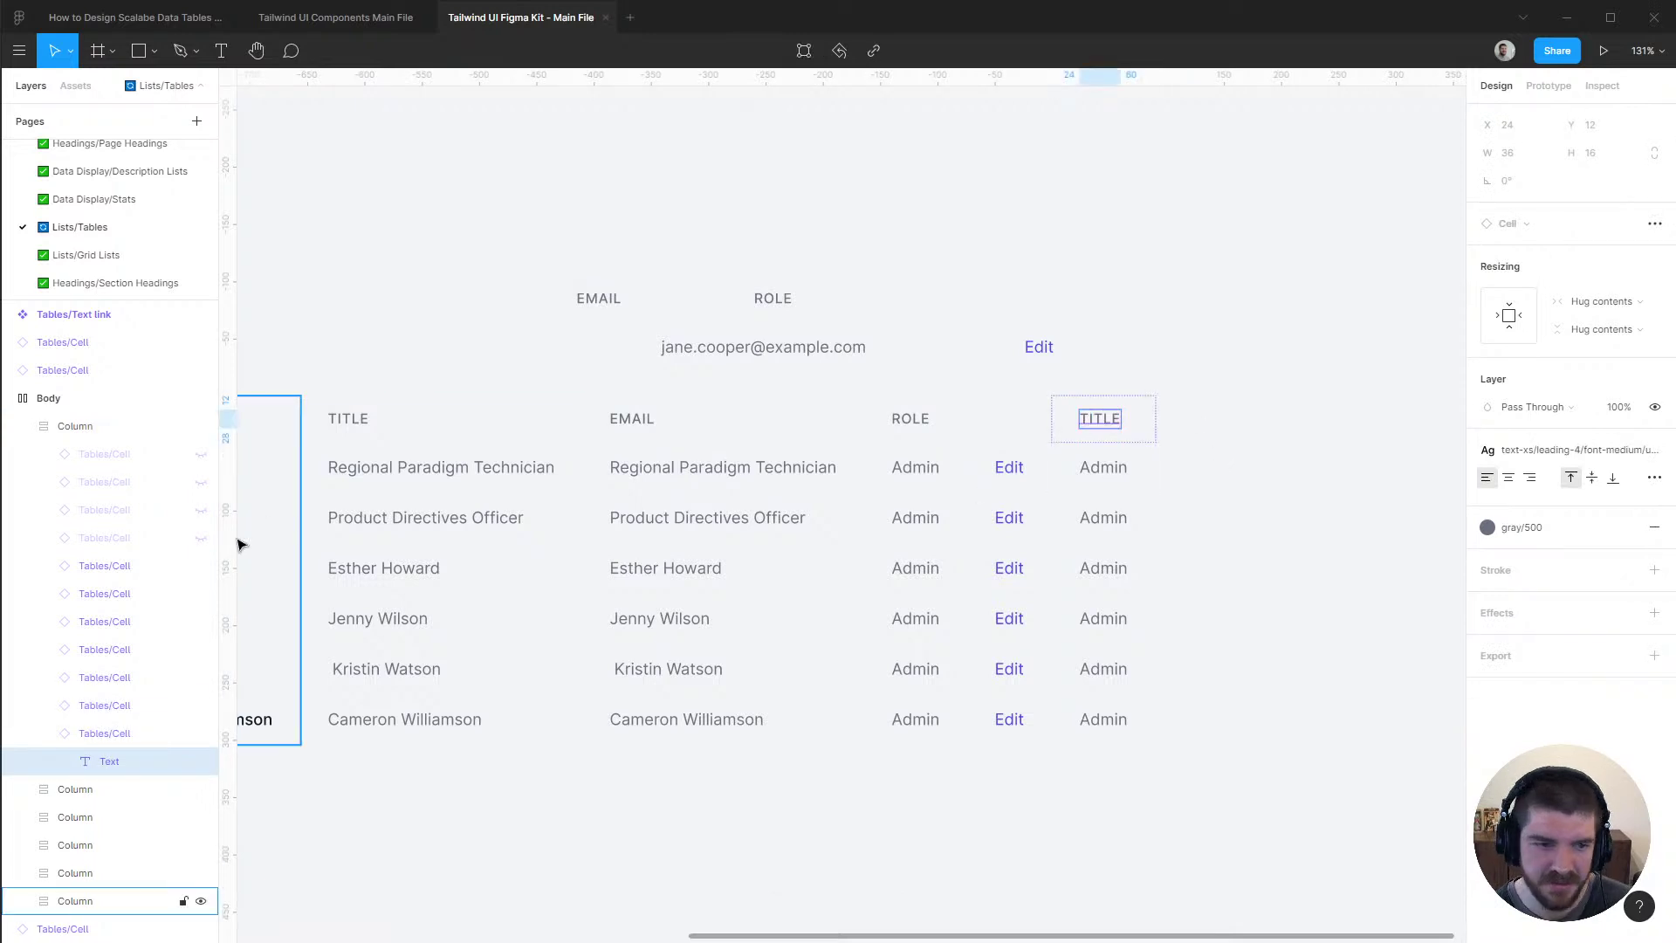
left_click(71, 427)
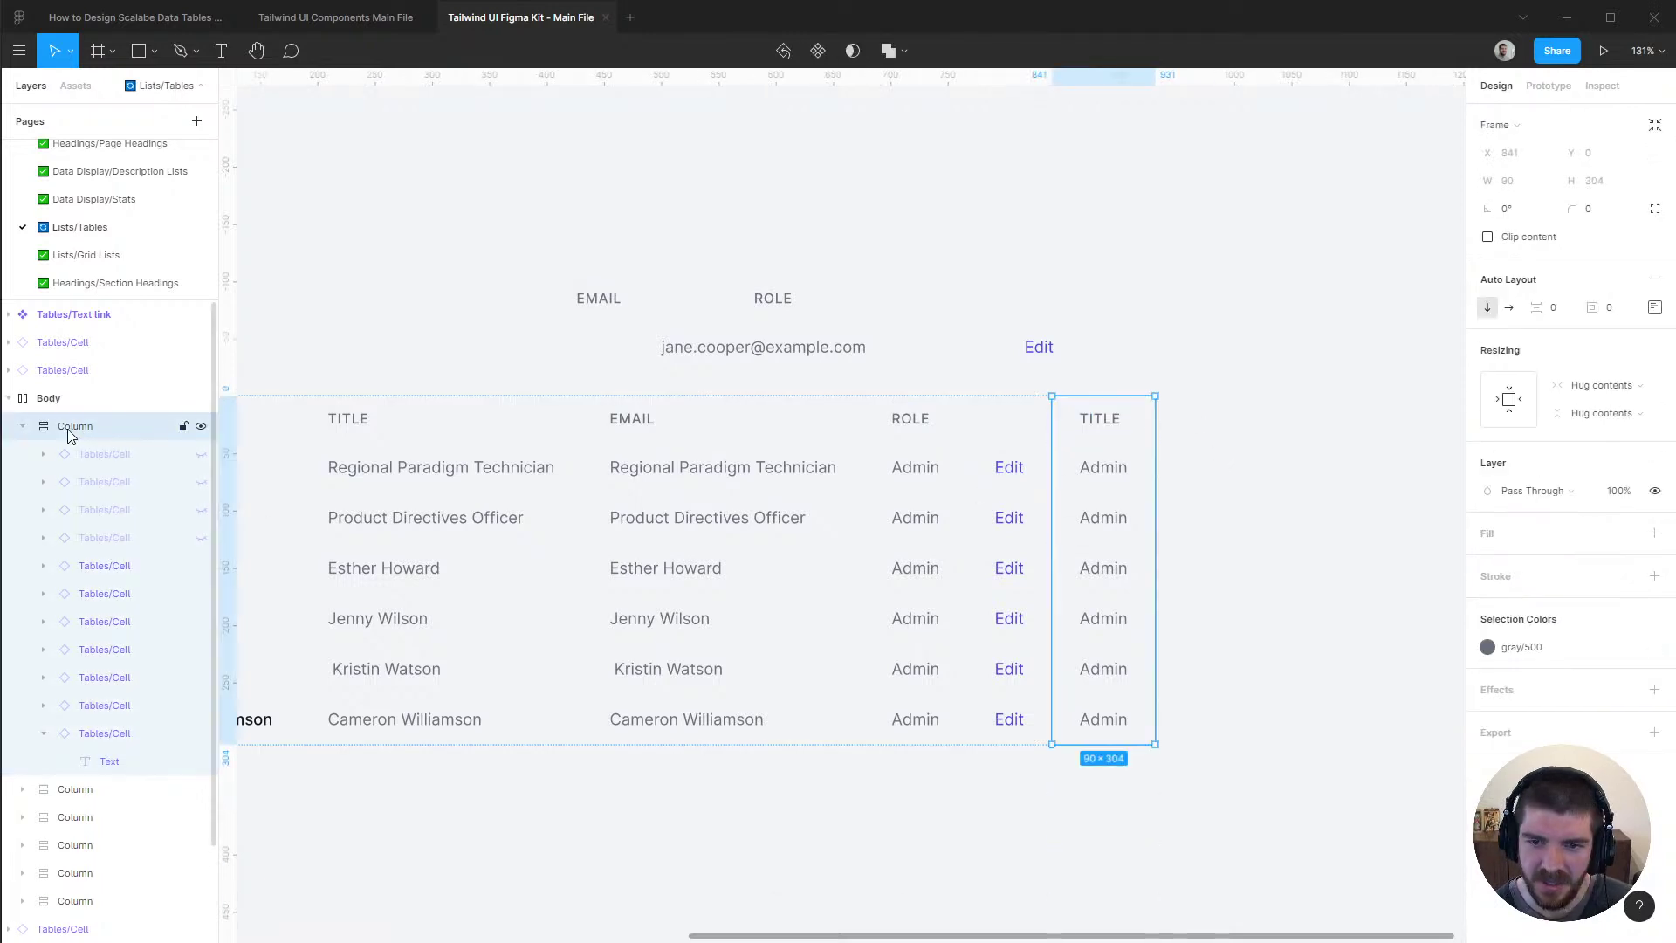
Duplicate the new TITLE column twice, hide all three extra columns and select the Body frame
scroll(618, 656, "left", 5)
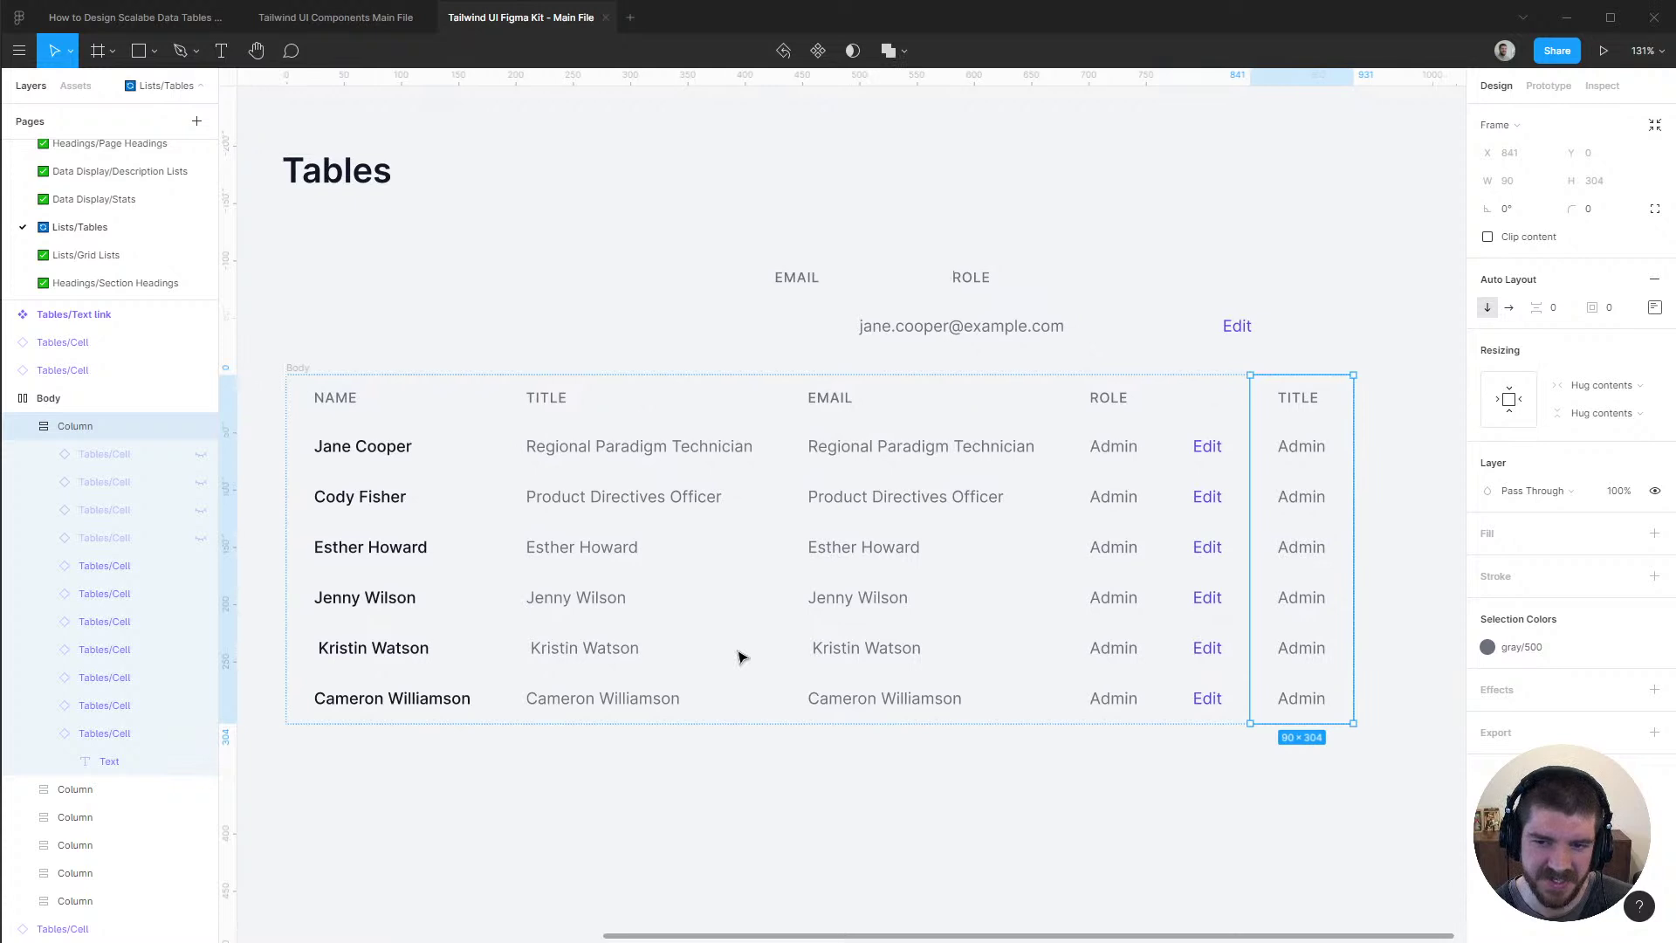
key("ctrl+d")
key("ctrl+d")
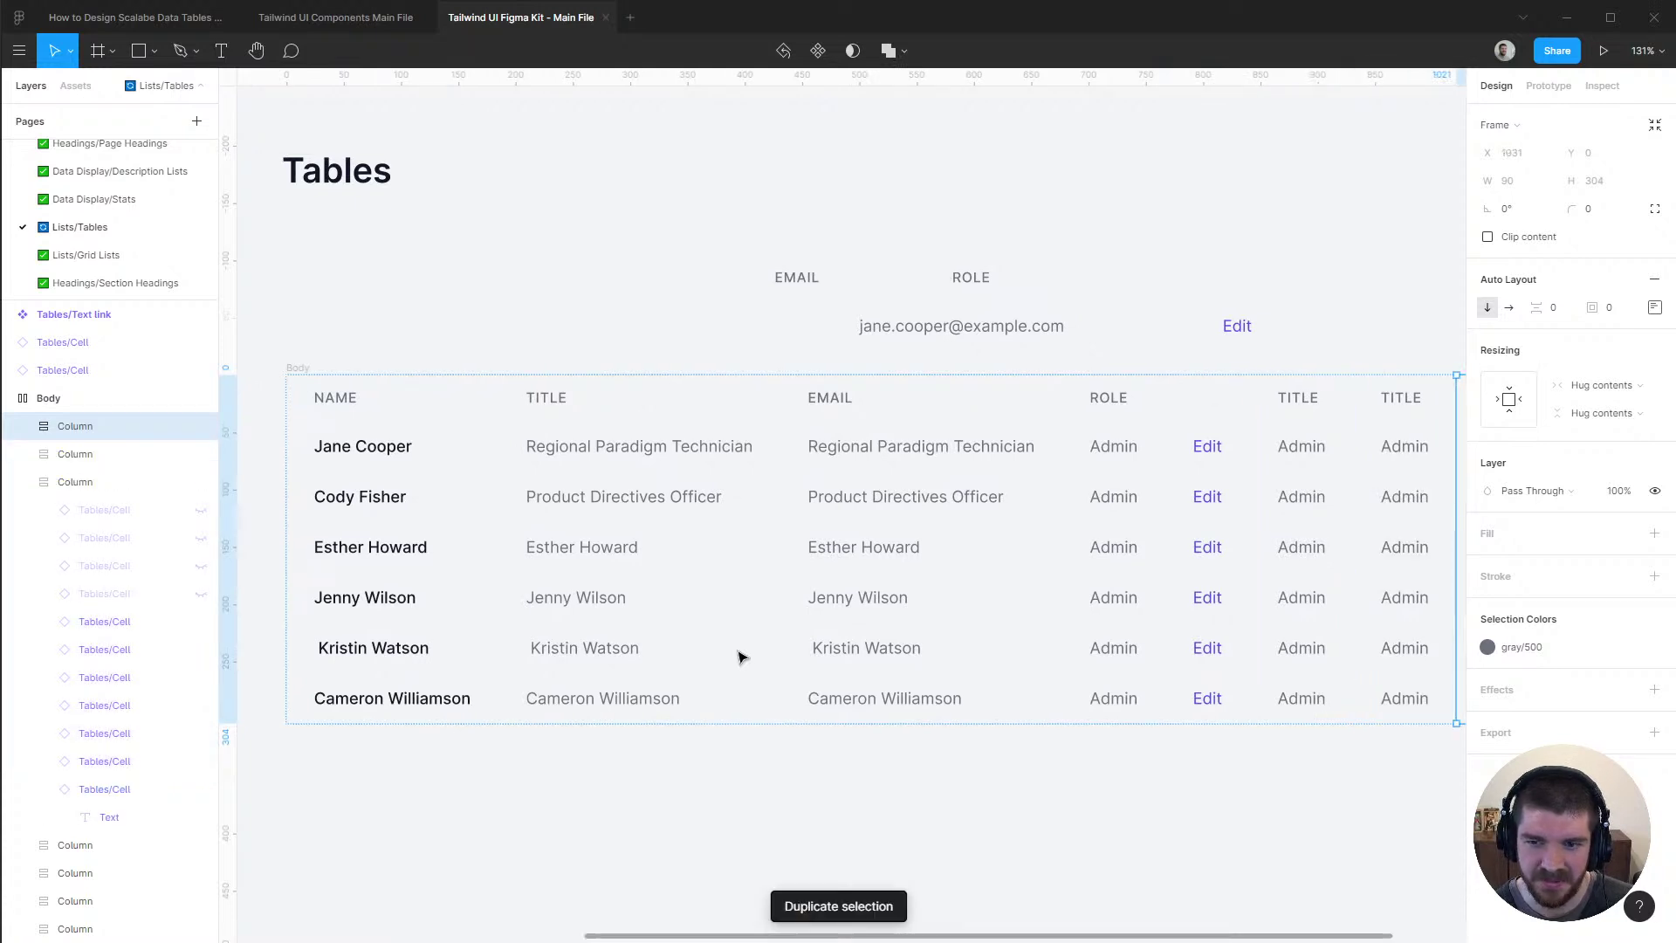
scroll(737, 658, "right", 3)
left_click_drag(201, 426, 200, 483)
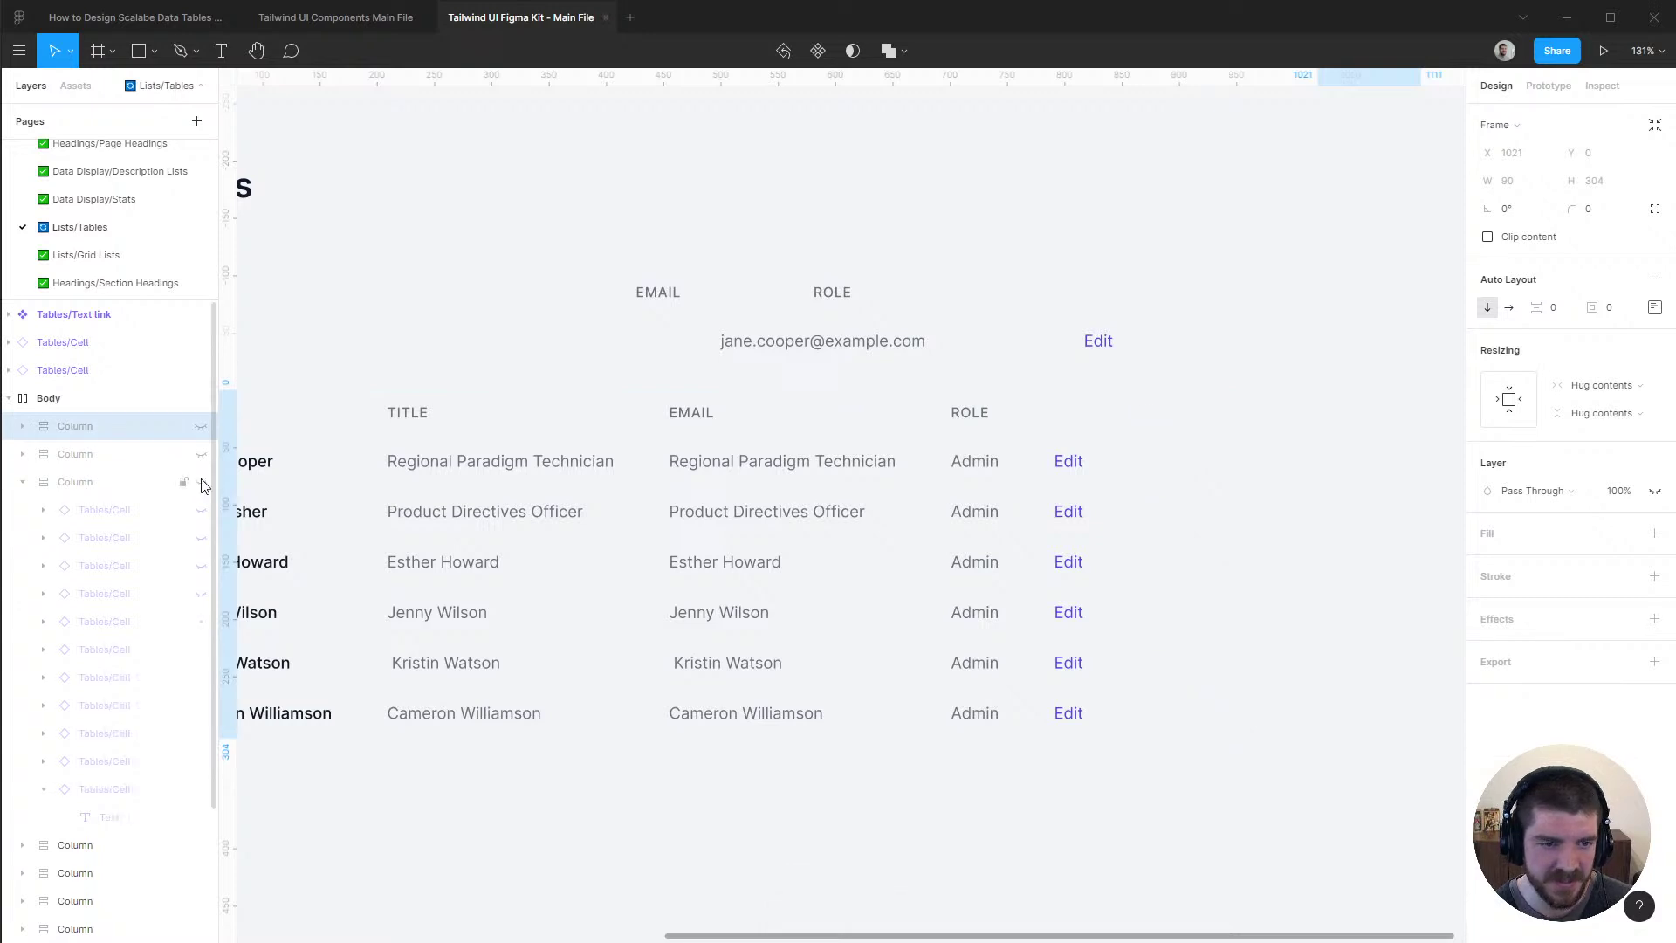
left_click(66, 398)
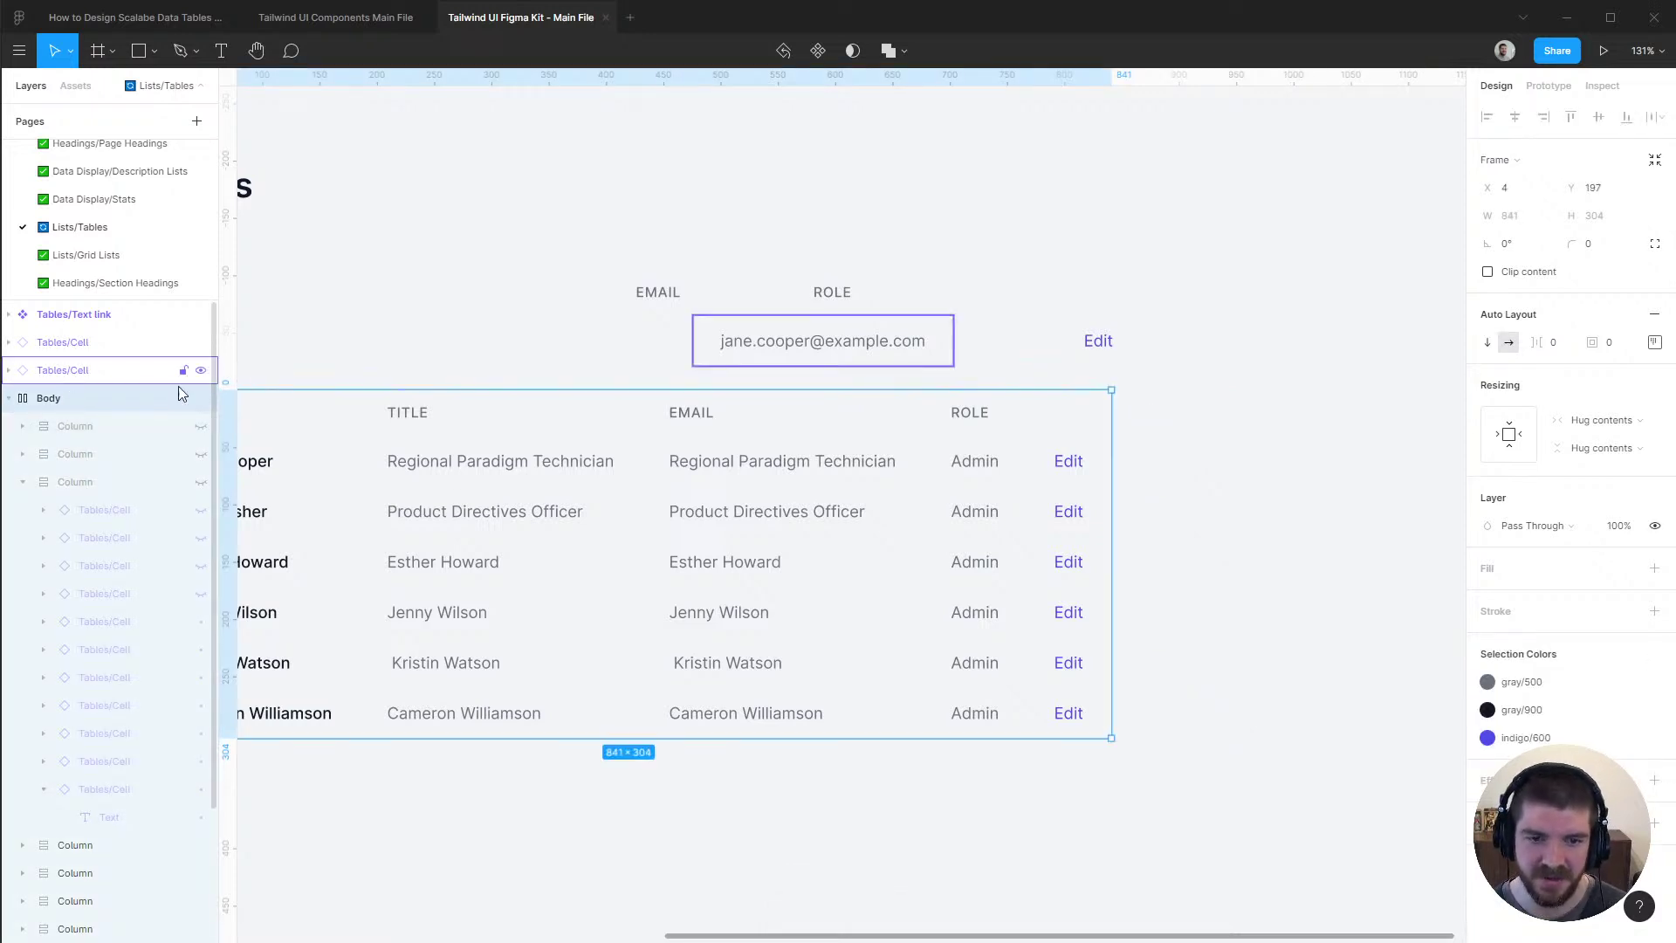
scroll(774, 486, "left", 3)
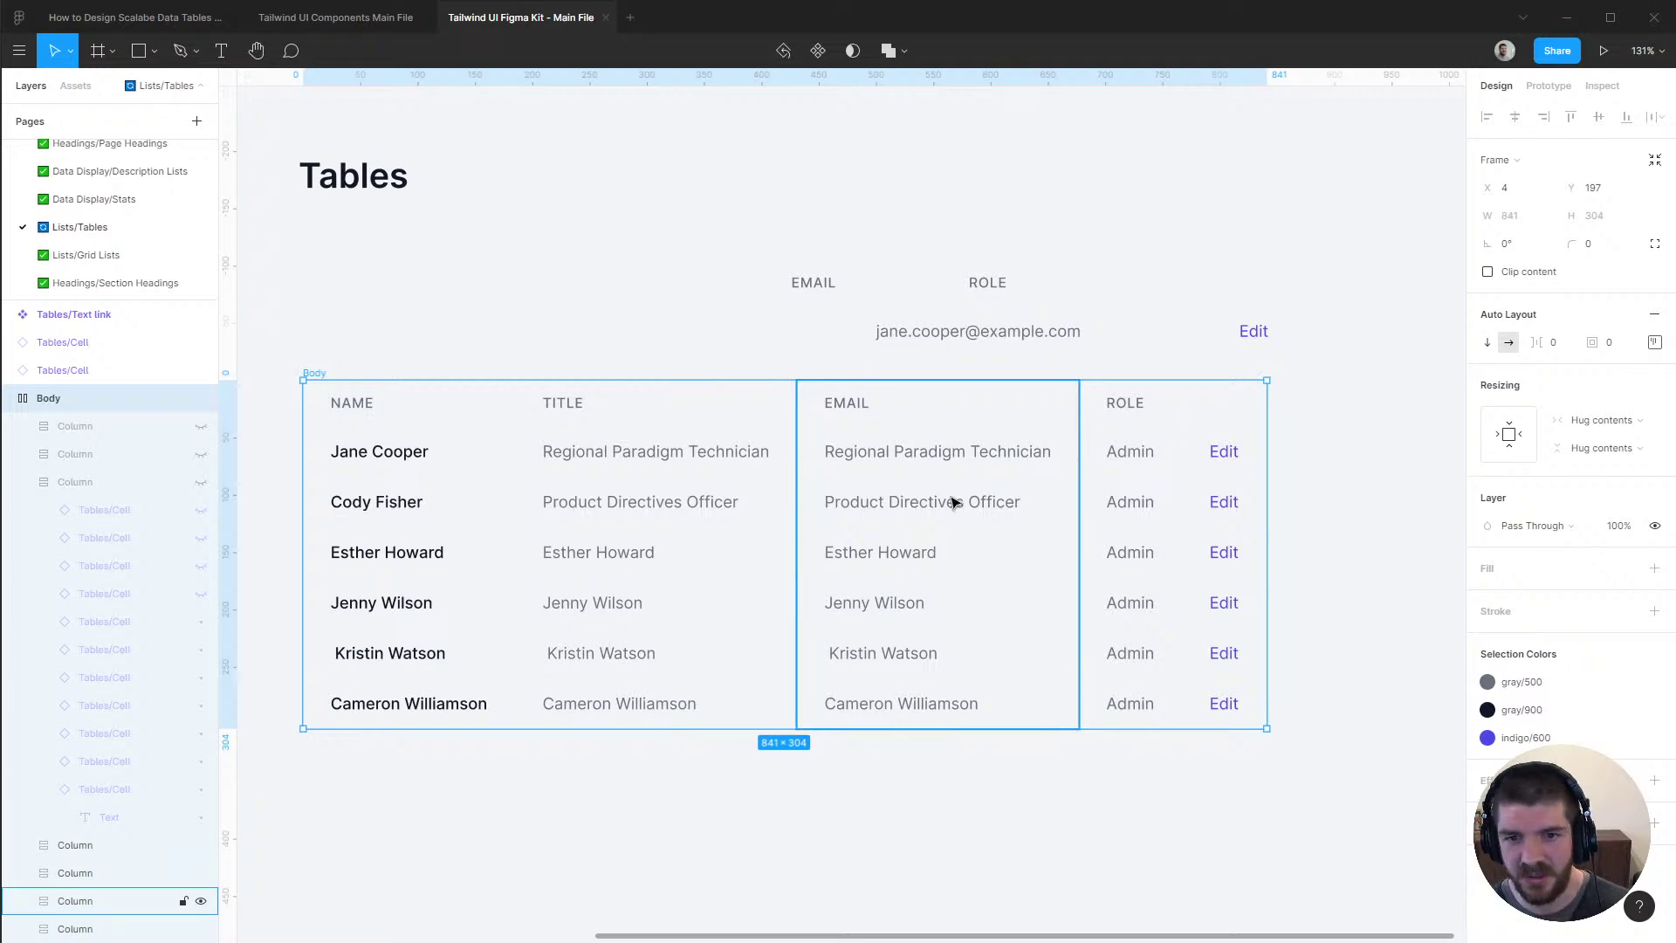
Clear the leftover EMAIL and ROLE header cells, the e-mail cell and the Edit link from above the Body frame
left_click(832, 281)
left_click(987, 277, "shift")
key("Delete")
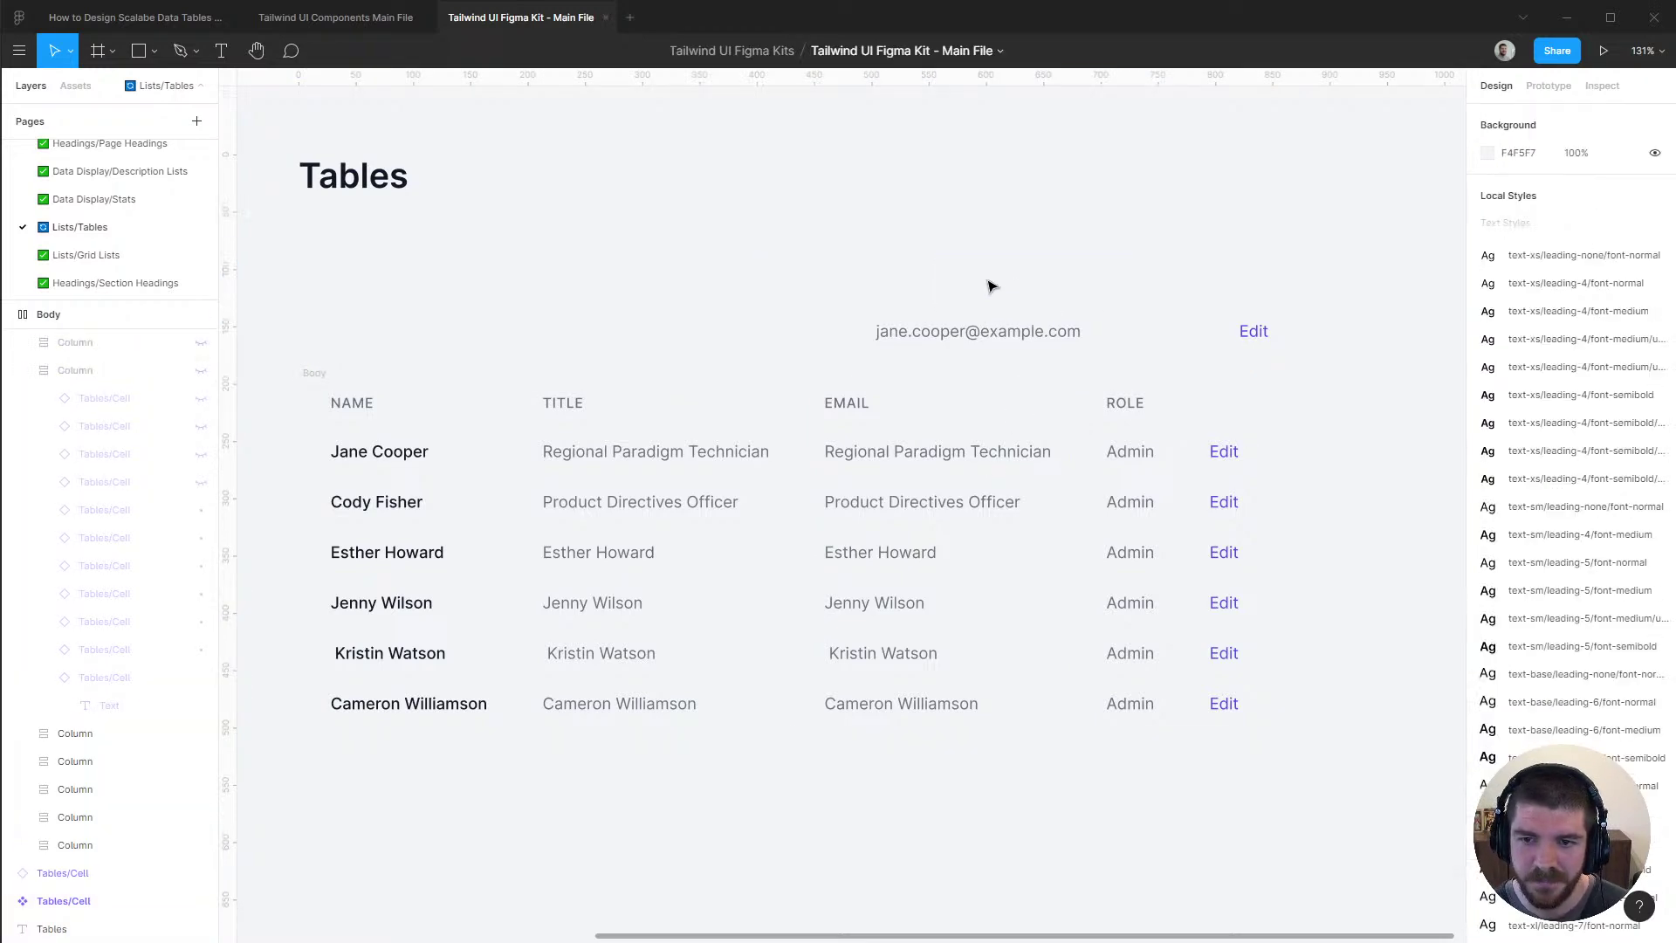
left_click(1003, 331)
key("Delete")
scroll(1018, 232, "left", 3)
left_click(1000, 349)
left_click_drag(999, 276, 894, 261)
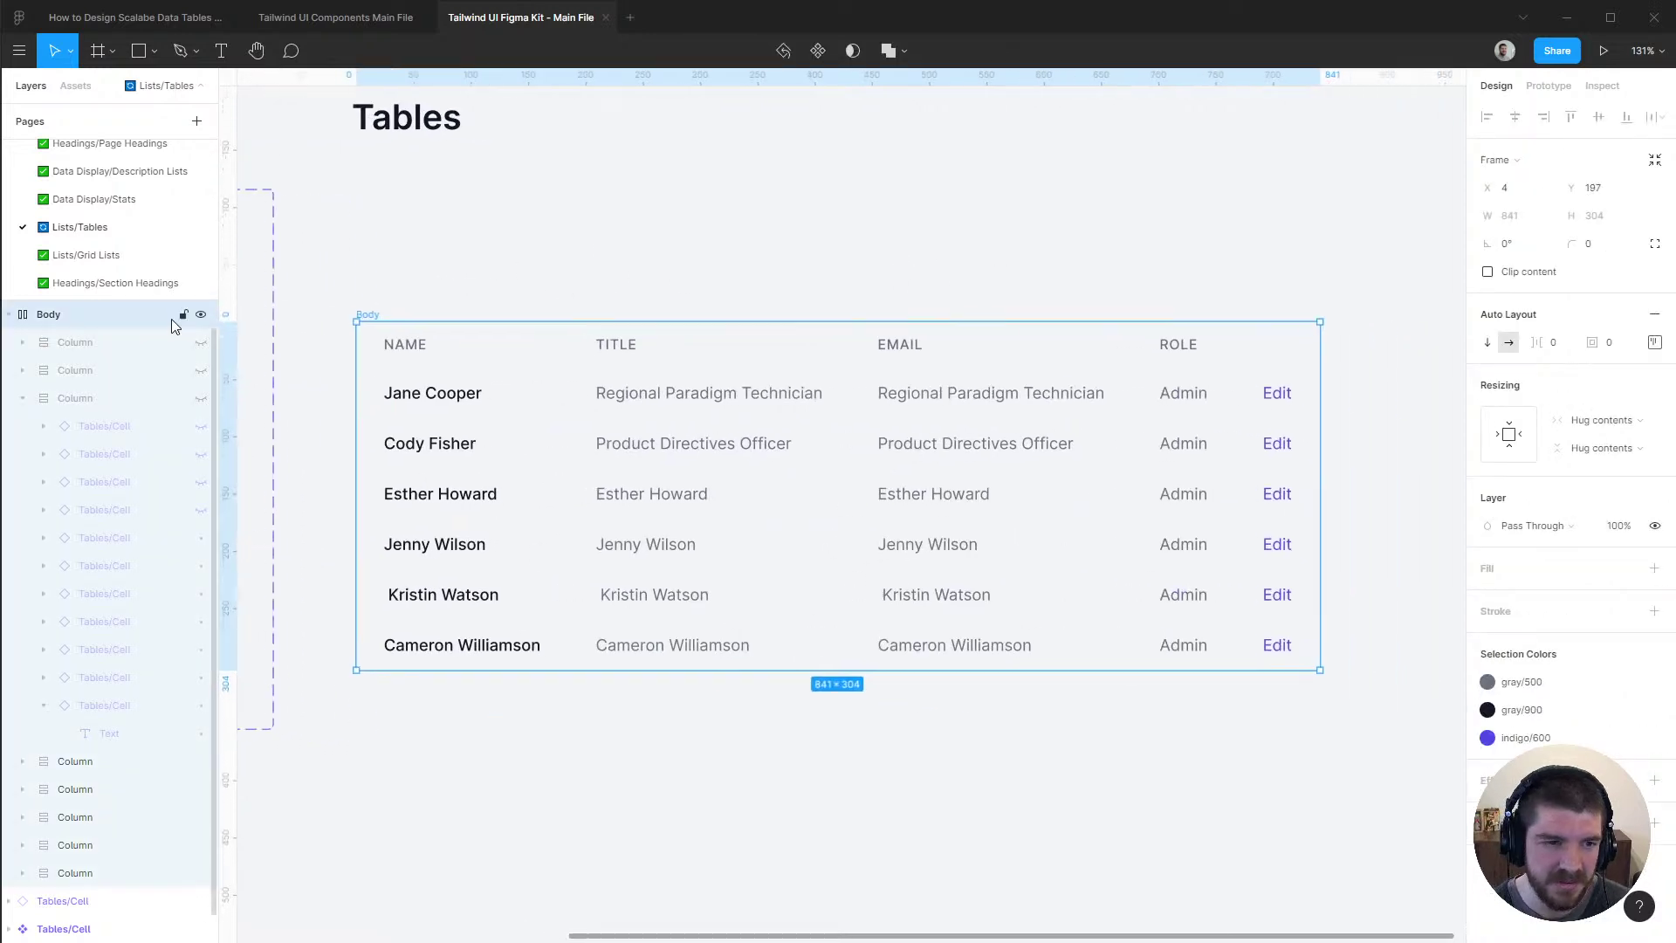
Rename the Body frame as "Table", collapse its expanded column layer and keep the frame selected
double_click(49, 314)
type("Tagbl")
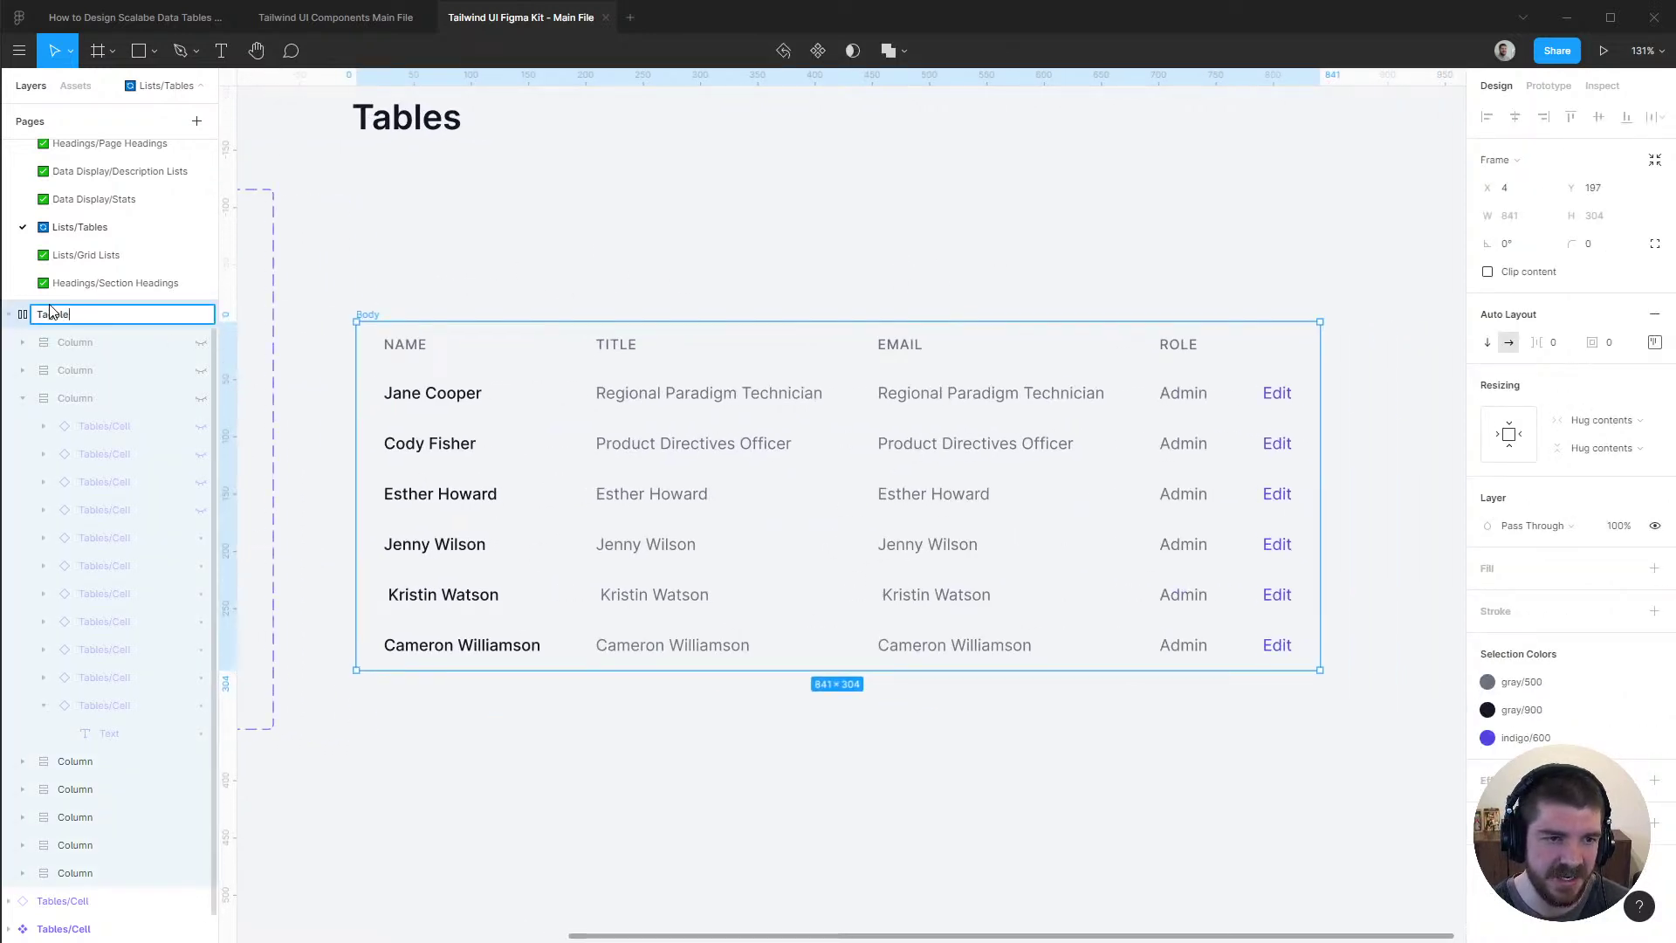
type("e")
key("Return")
double_click(63, 310)
type("Table")
key("Return")
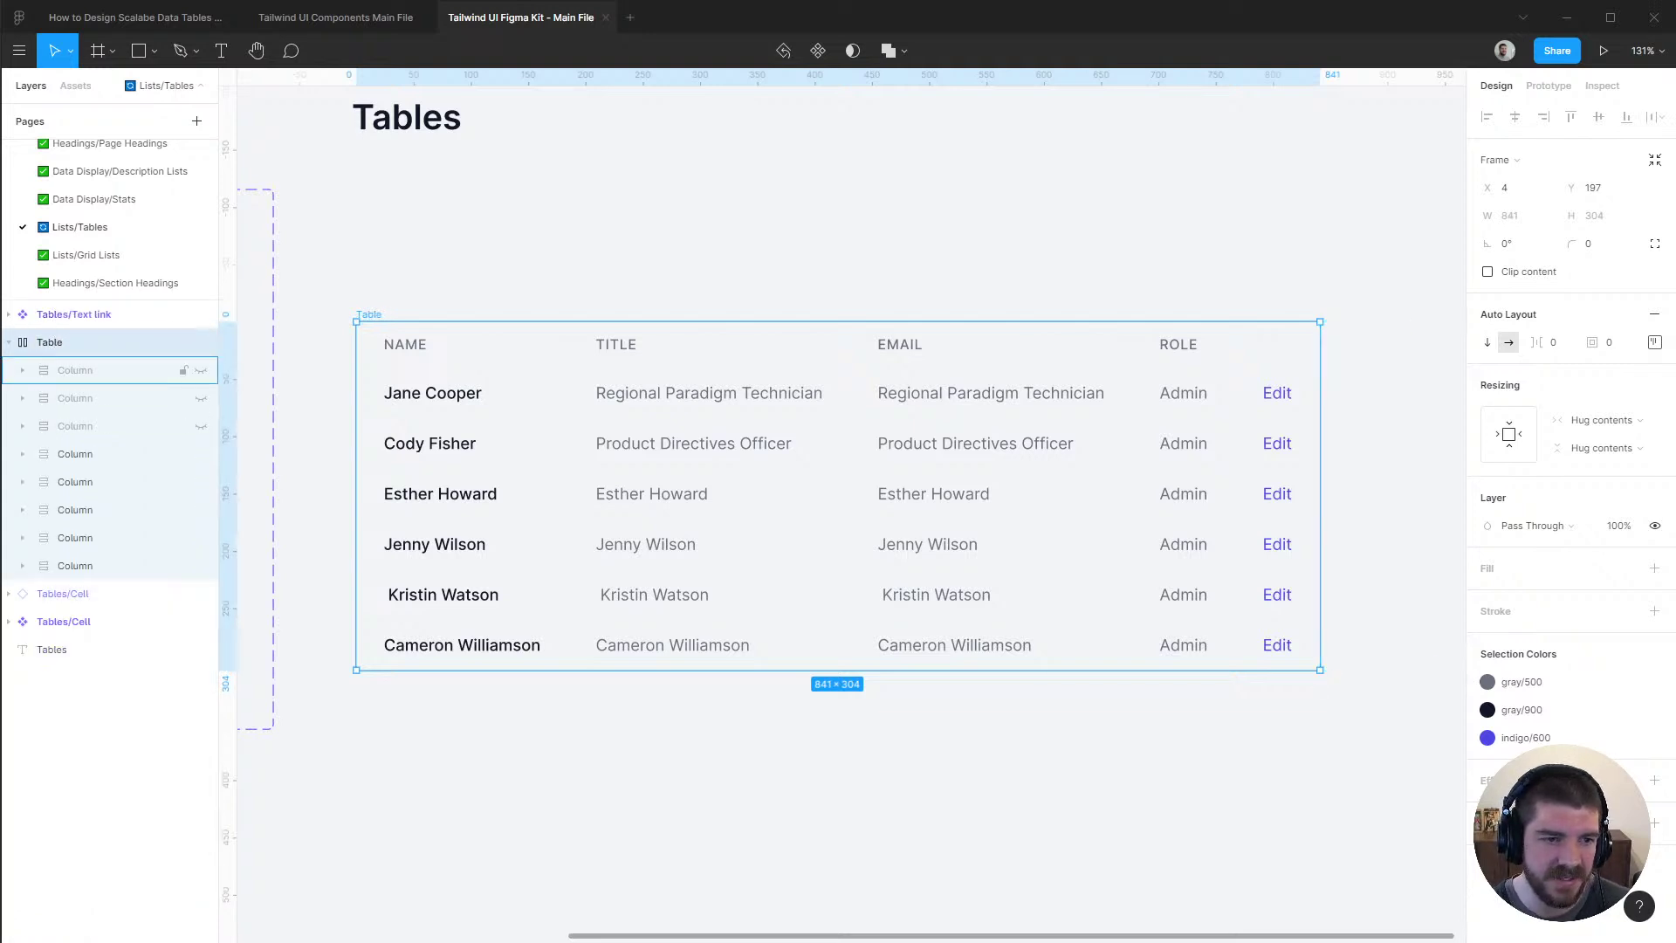
left_click(1004, 203)
left_click(41, 346)
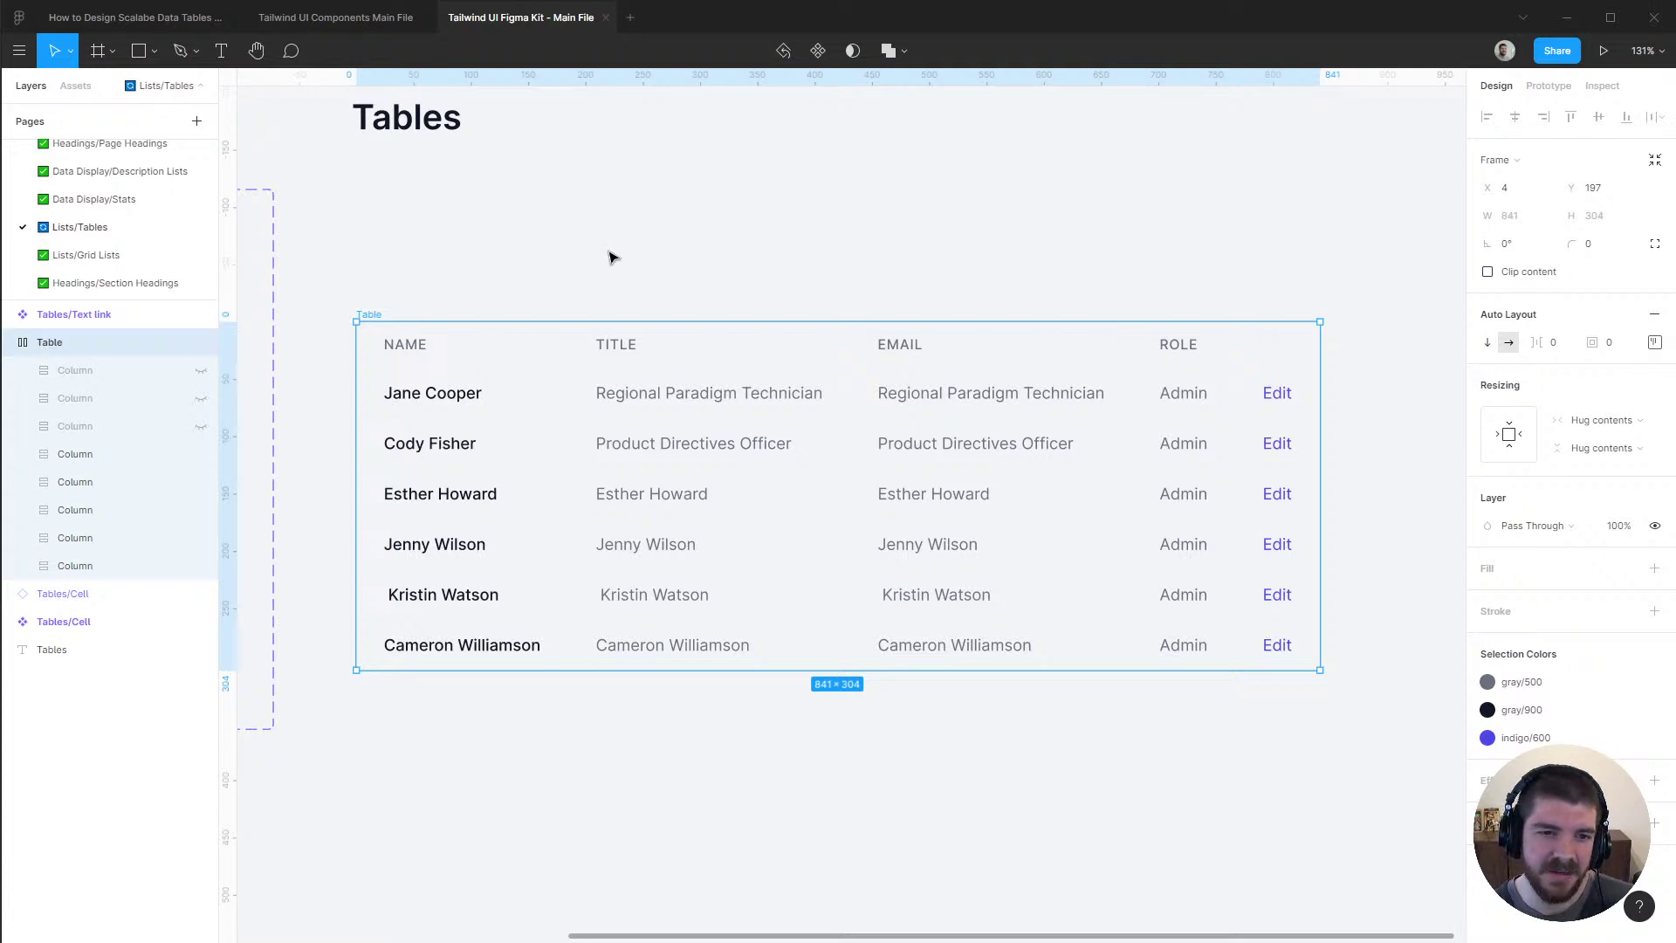
Switch to the browser and examine the Tailwind UI table's markup, from the header and body rows up to the wrapper's shadow, border and rounding classes
key("alt+Tab")
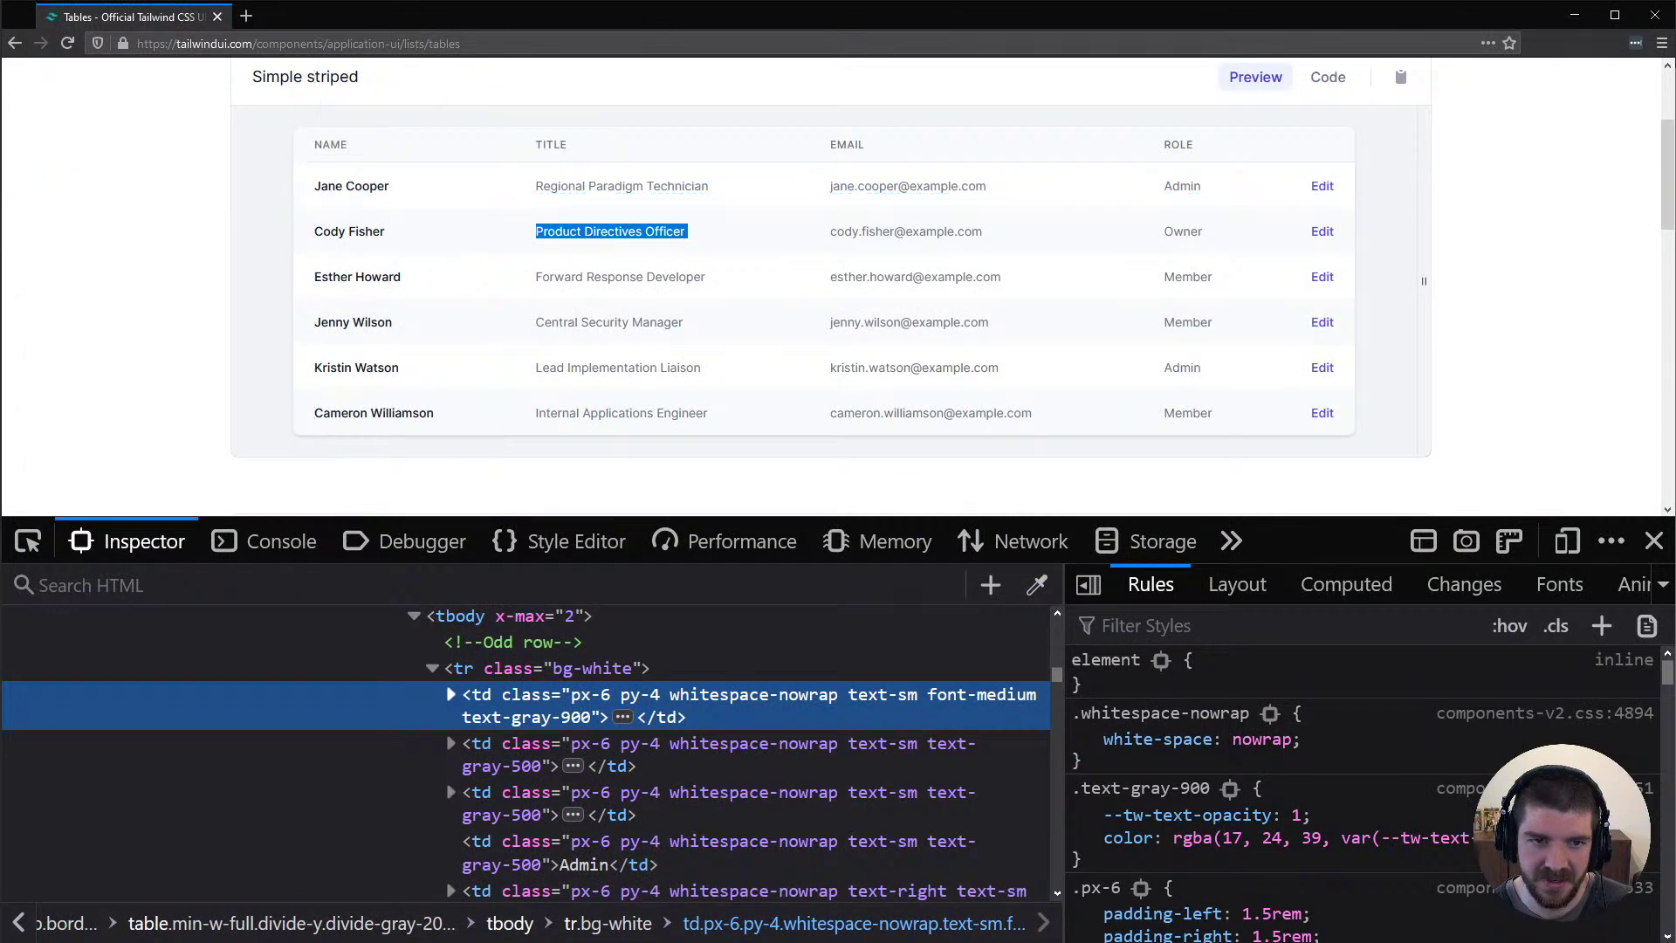
scroll(982, 234, "up", 2)
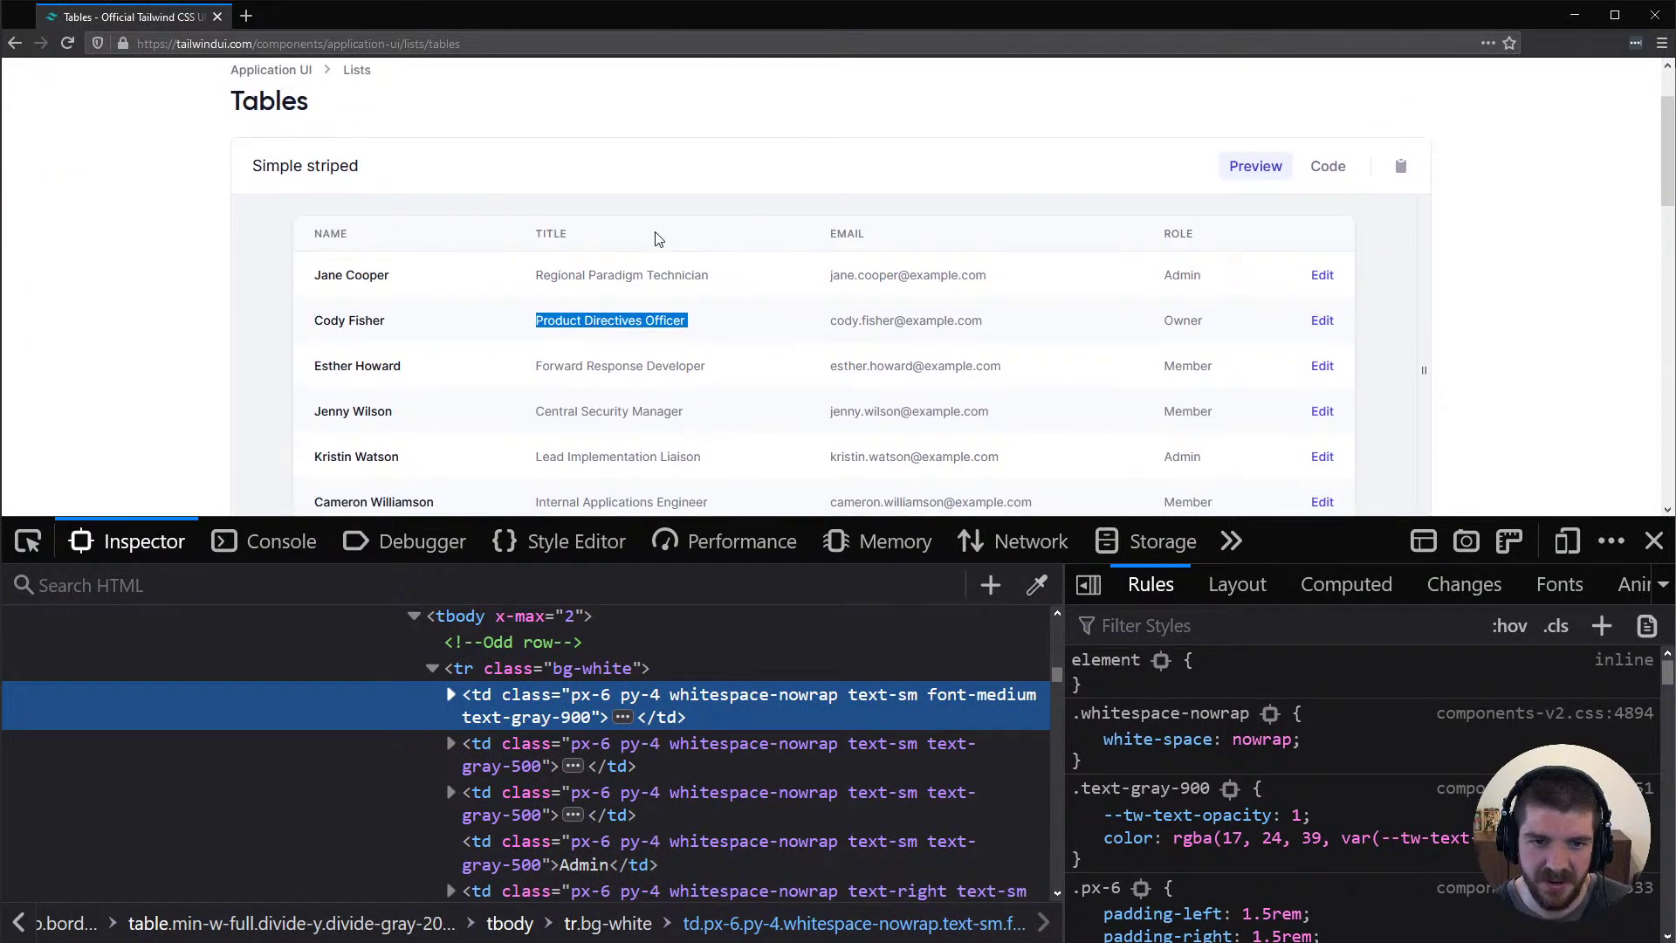
scroll(580, 667, "up", 4)
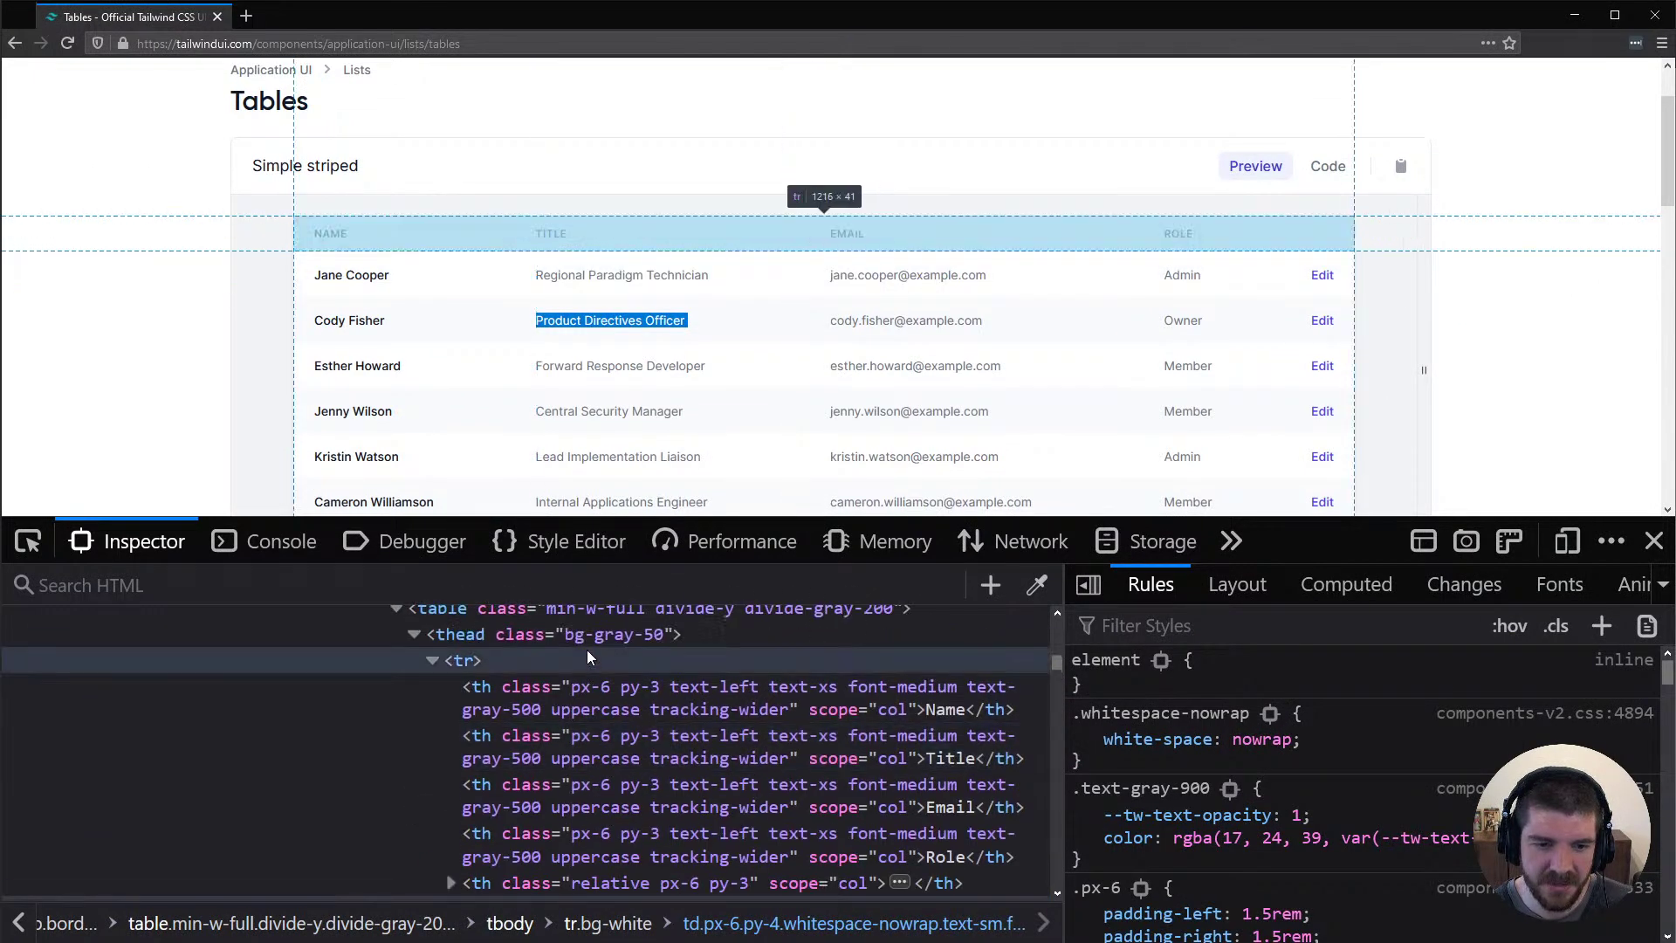
left_click(436, 635)
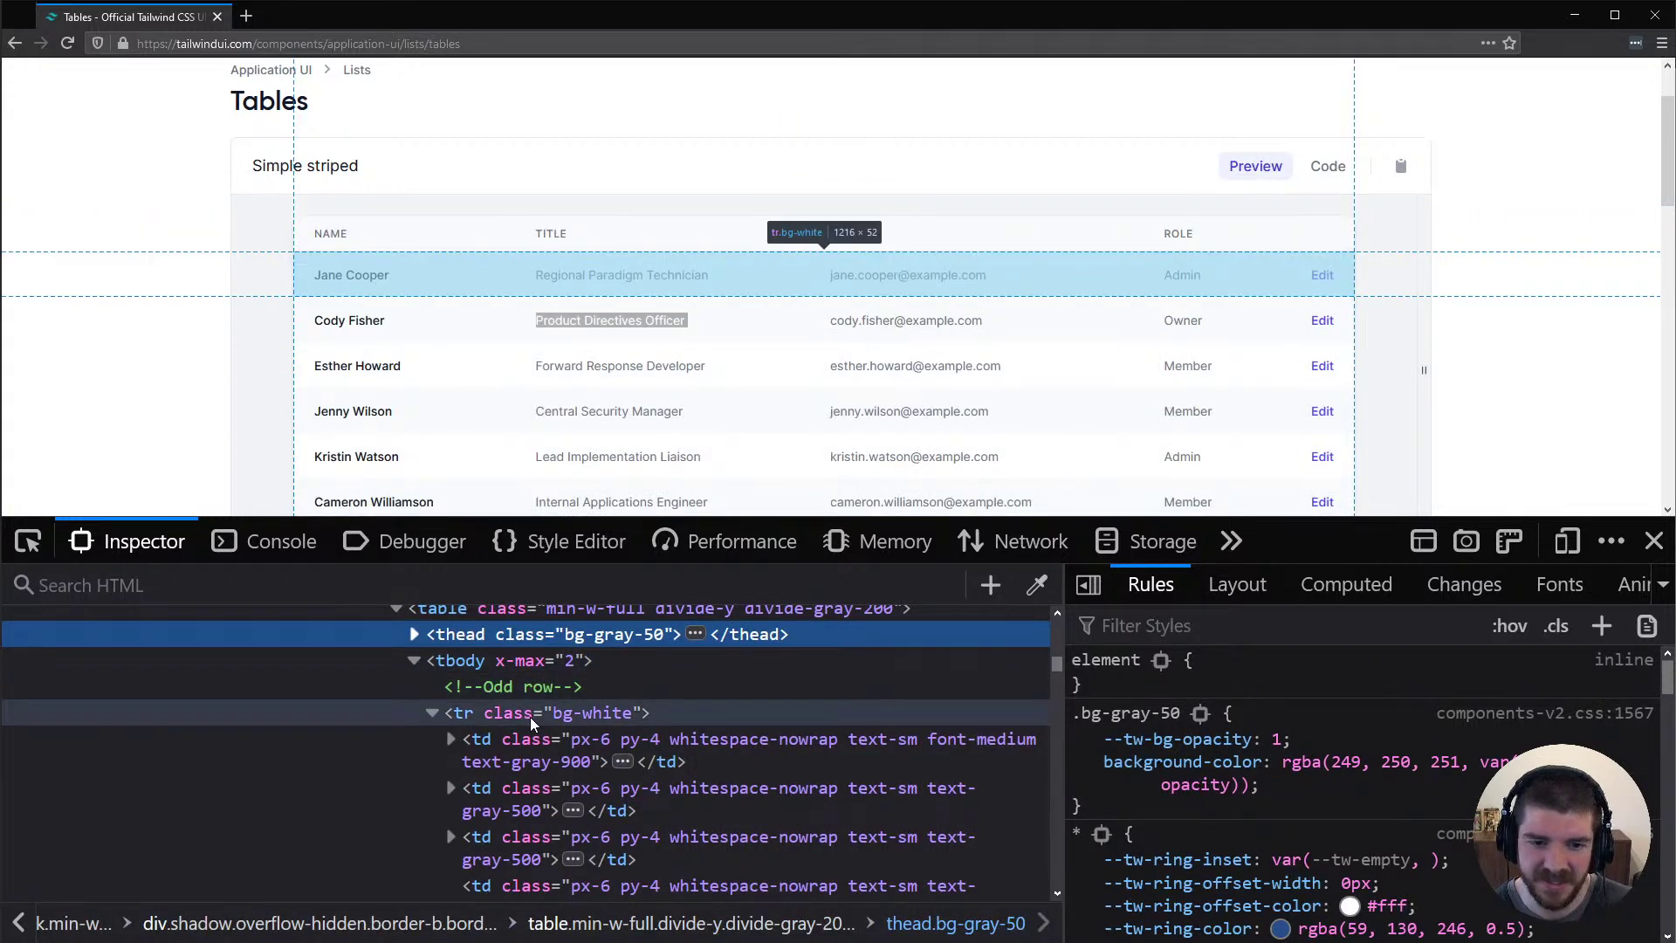
left_click(527, 660)
scroll(527, 658, "up", 2)
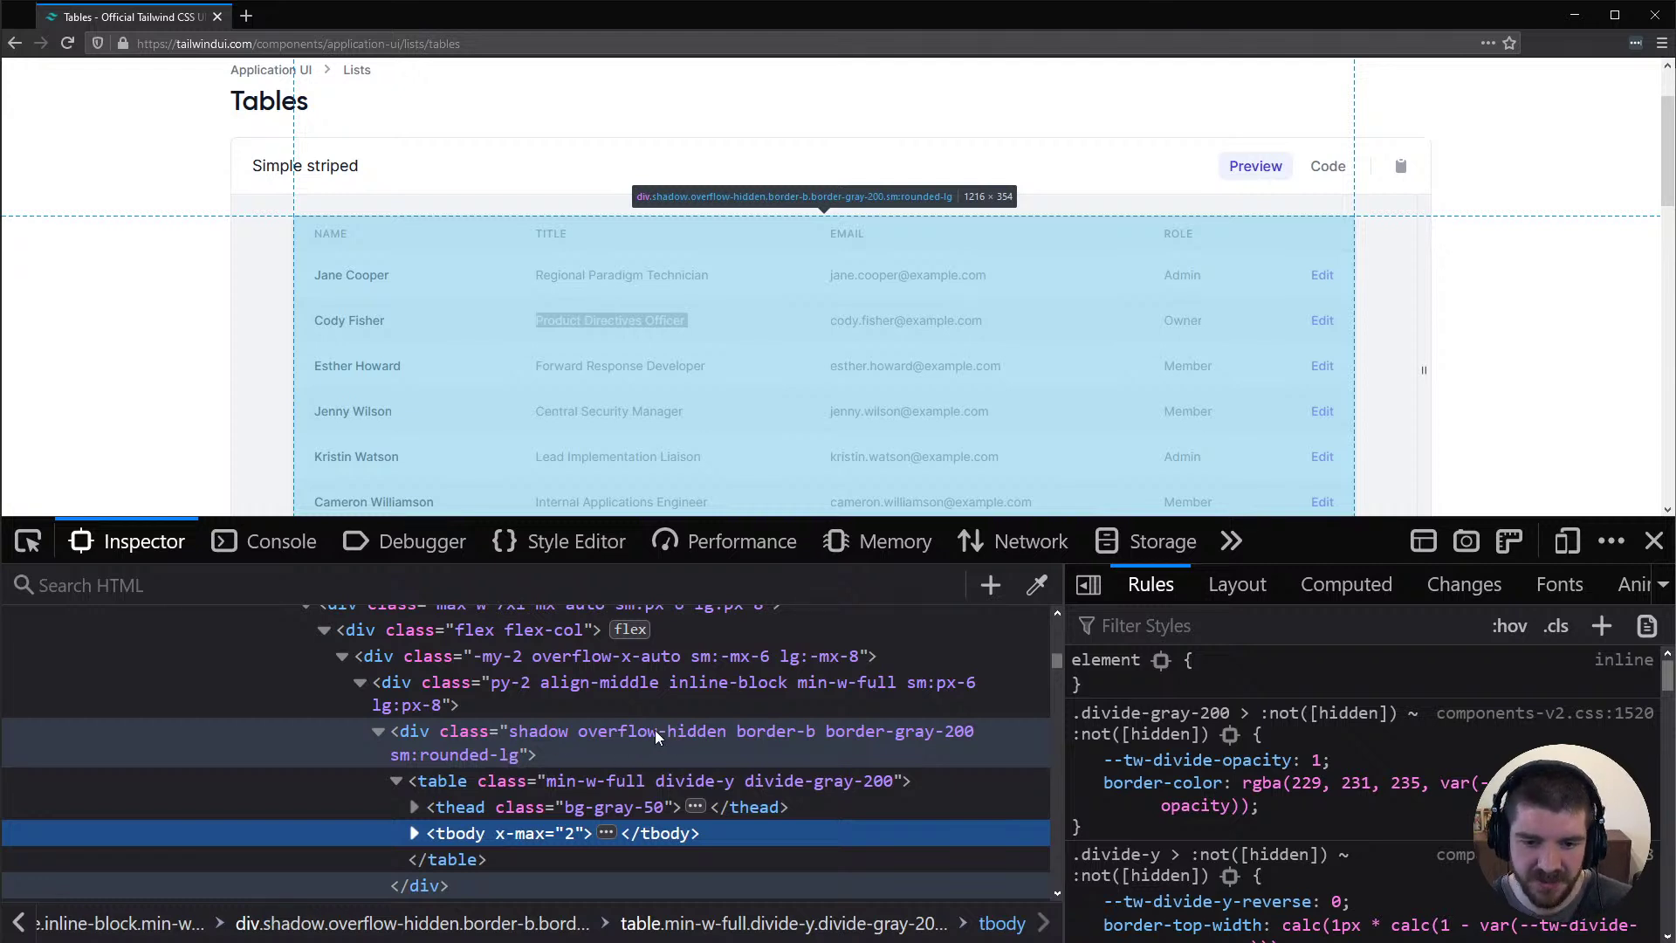
Return to Figma, set the Table frame's corner radius to 8 and clip its content
key("alt+Tab")
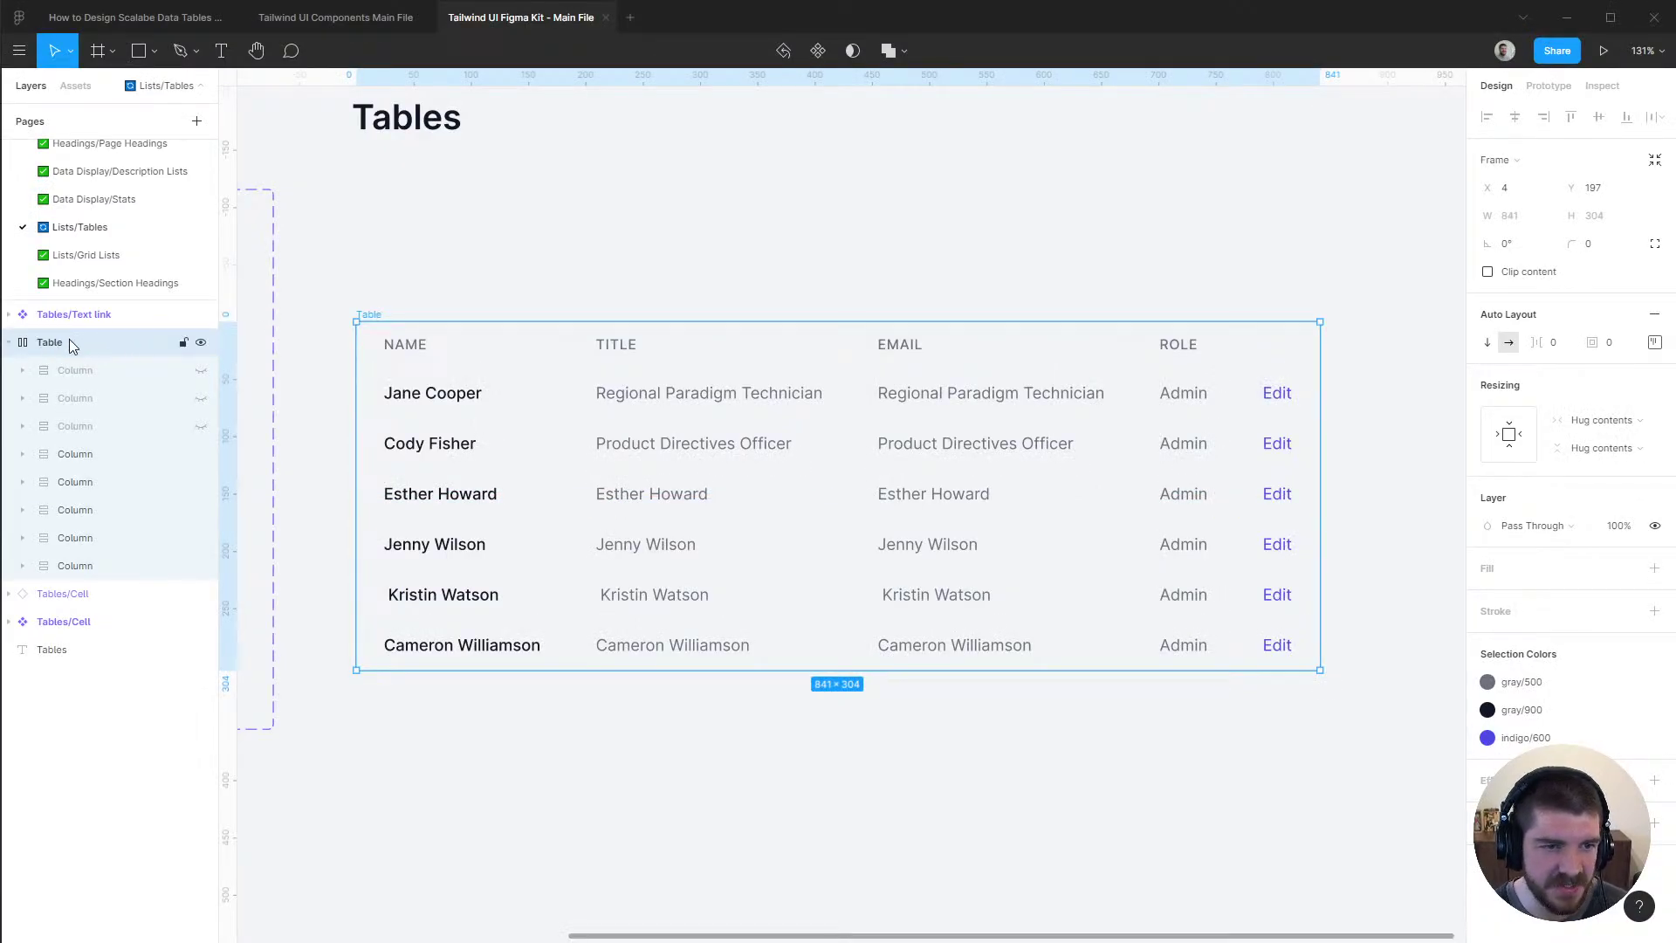
left_click(1599, 253)
key("Return")
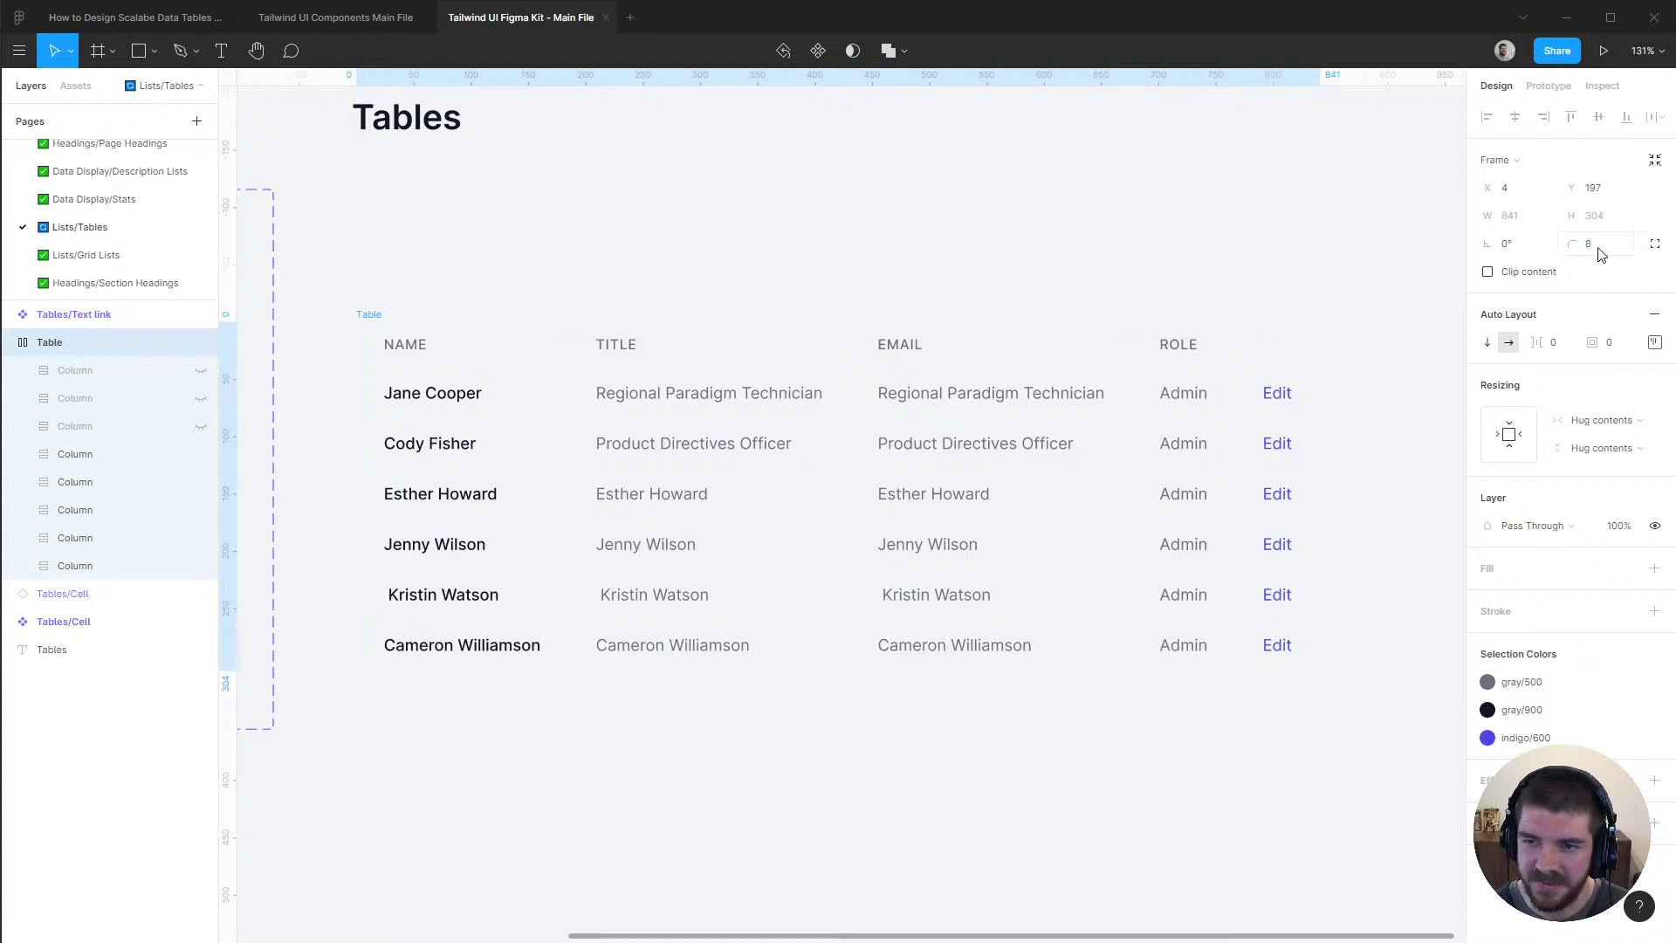
left_click(1488, 272)
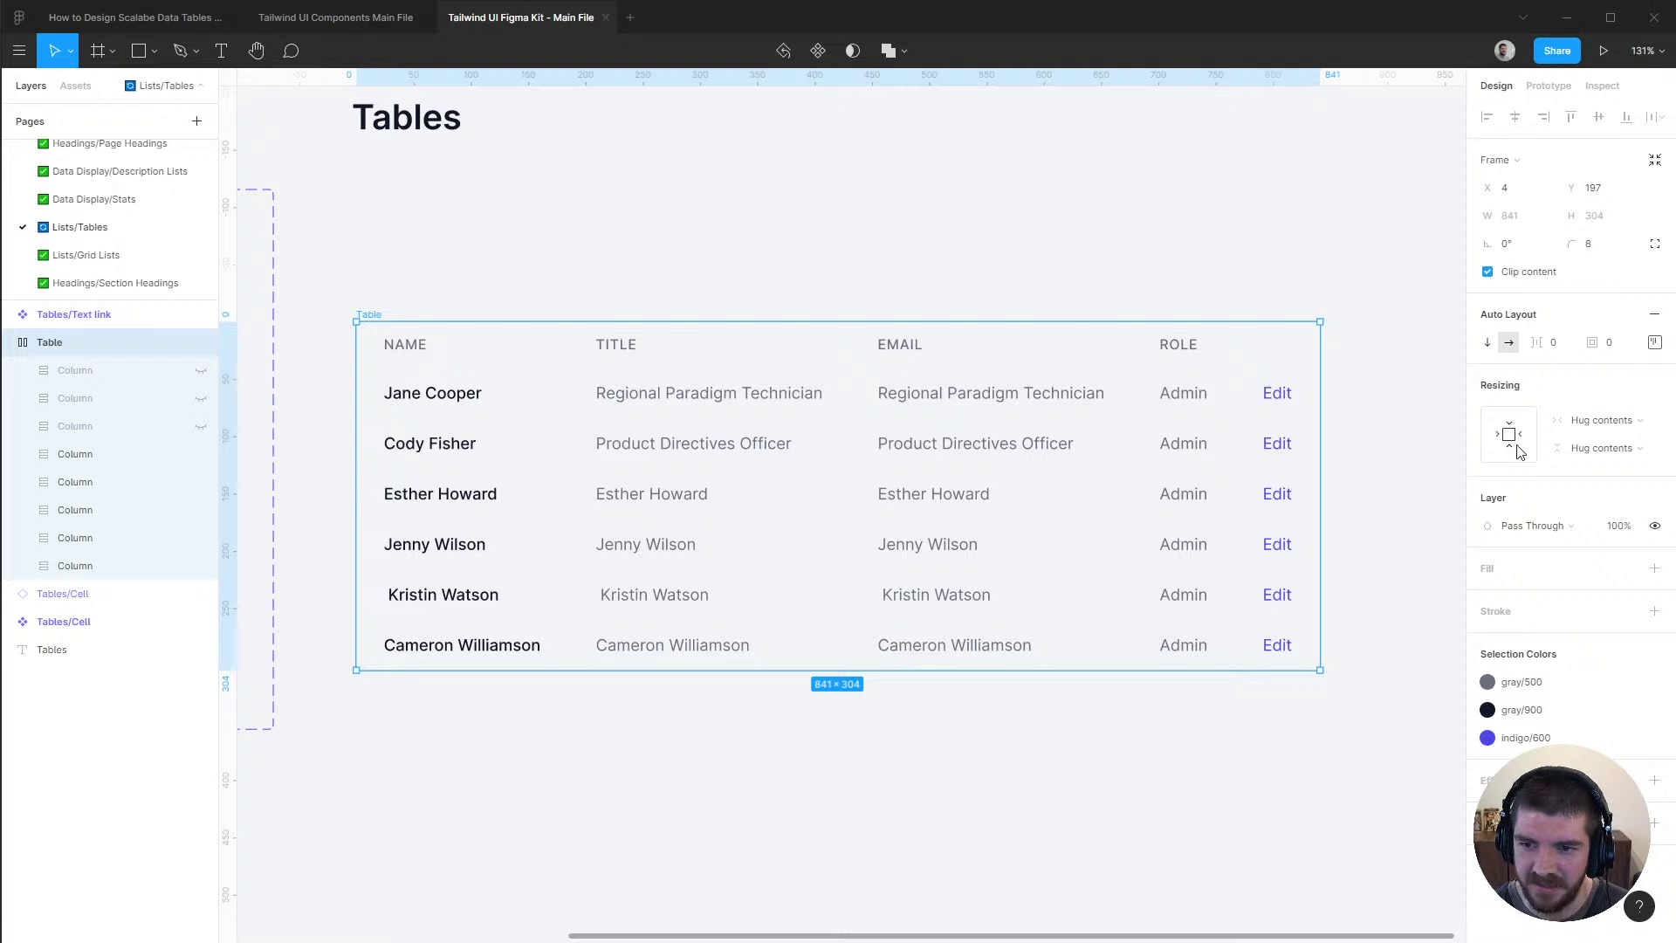
Apply the white color style as the Table frame's fill and add a shadow effect style
left_click(1626, 568)
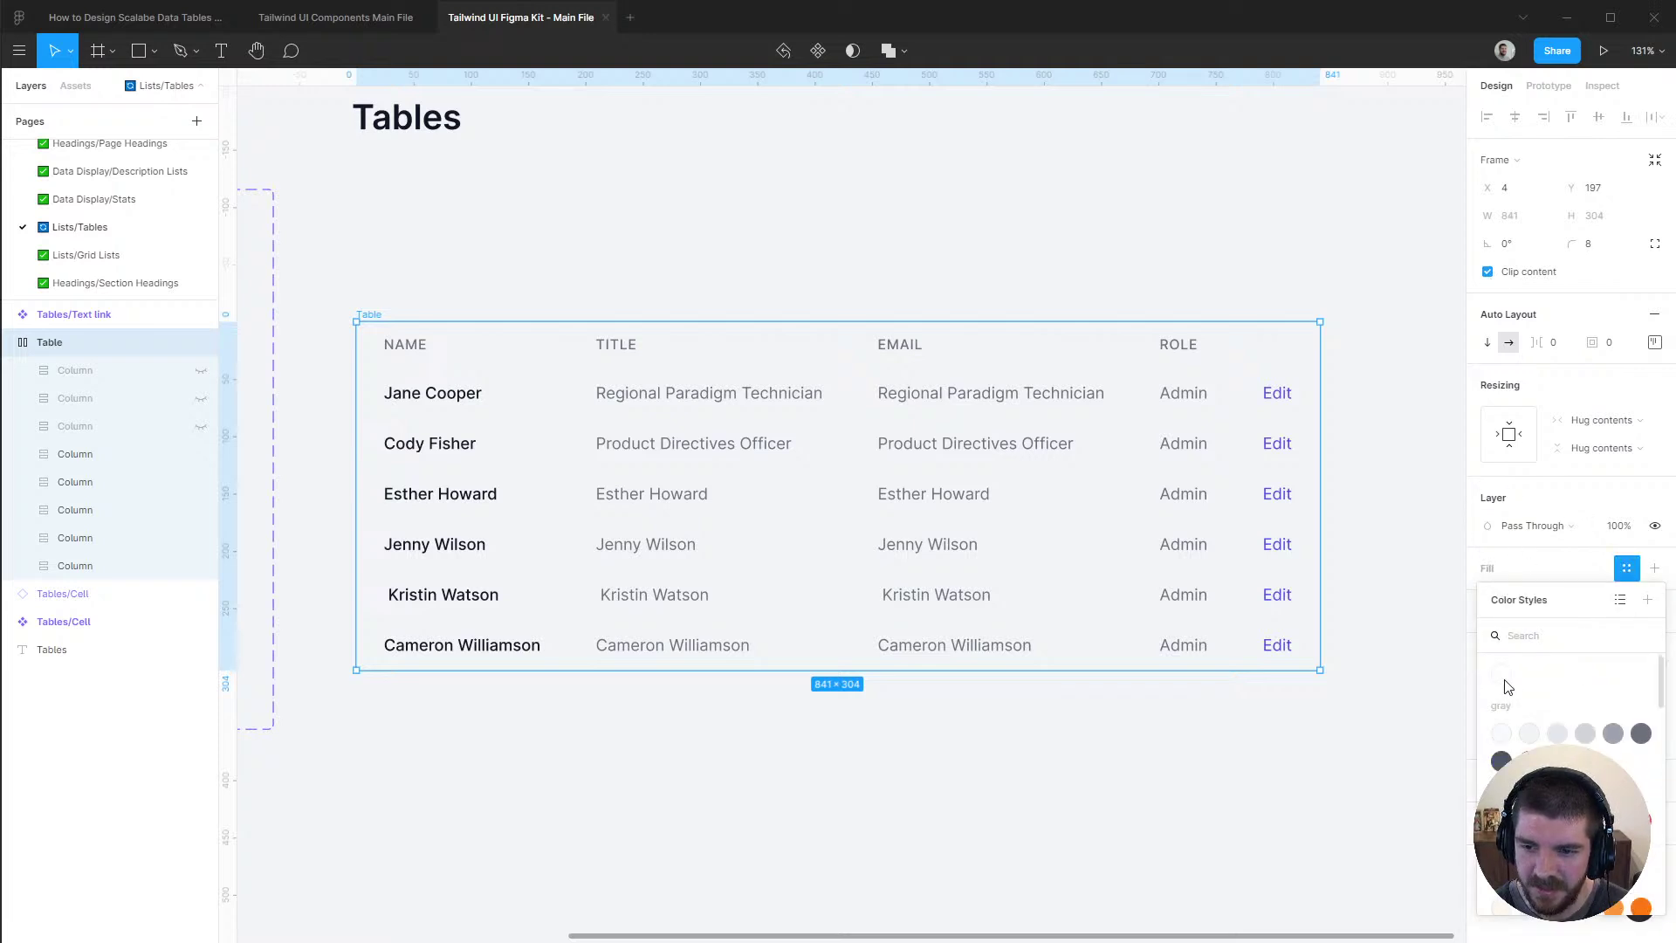
left_click(1503, 678)
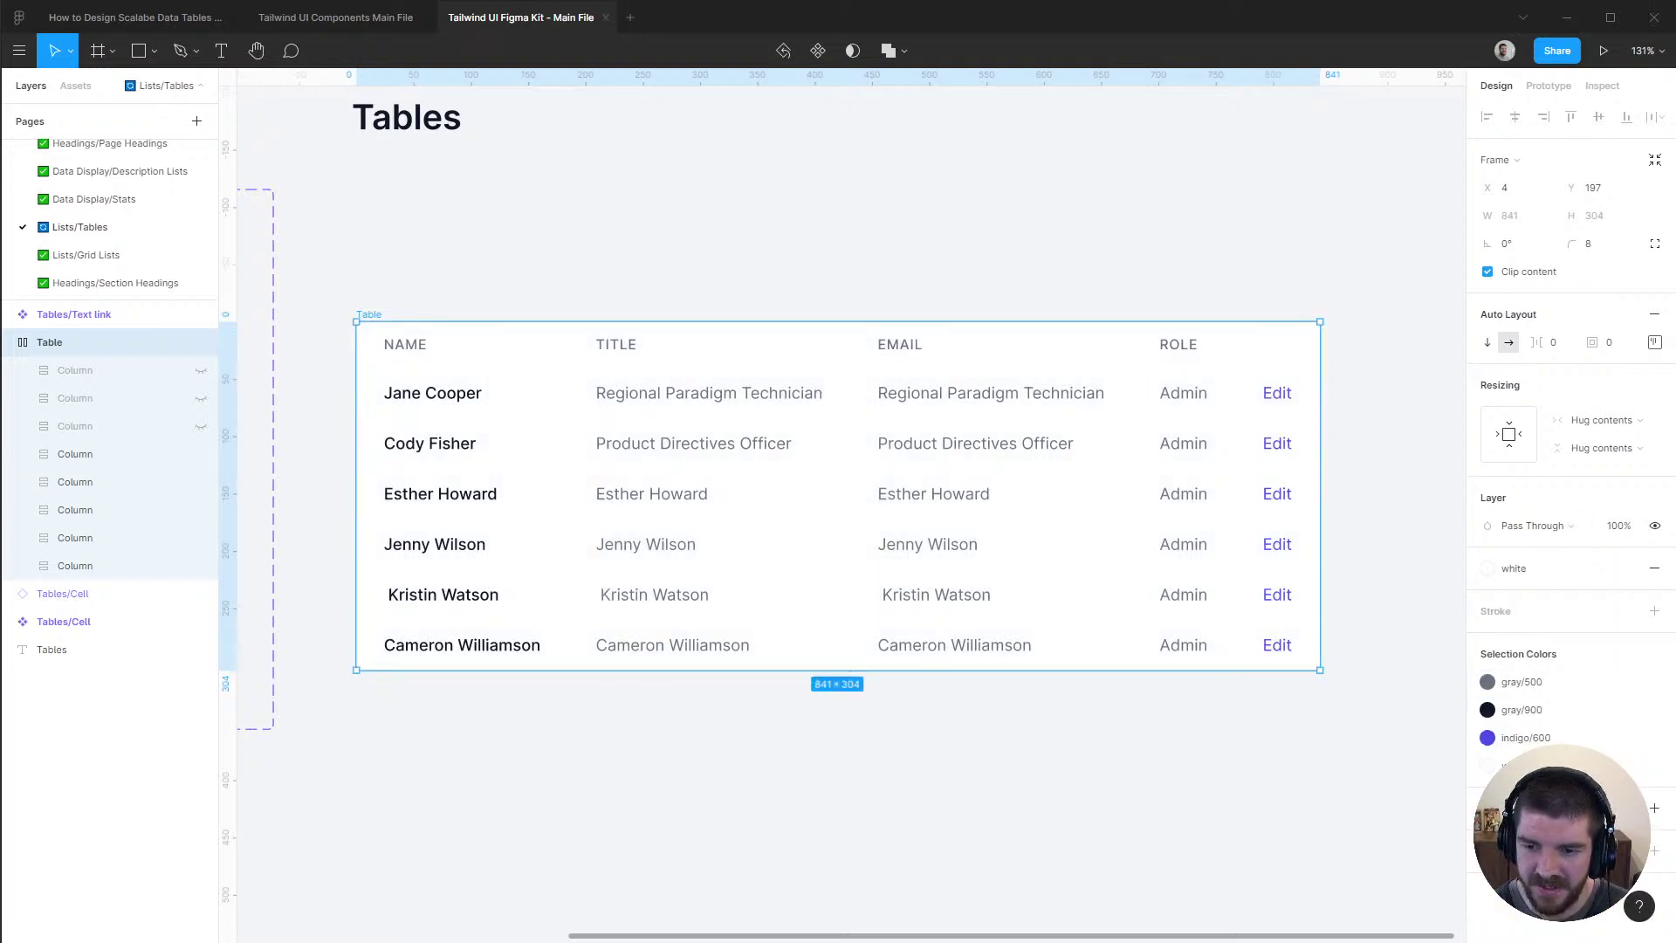
left_click(1627, 807)
left_click(1566, 736)
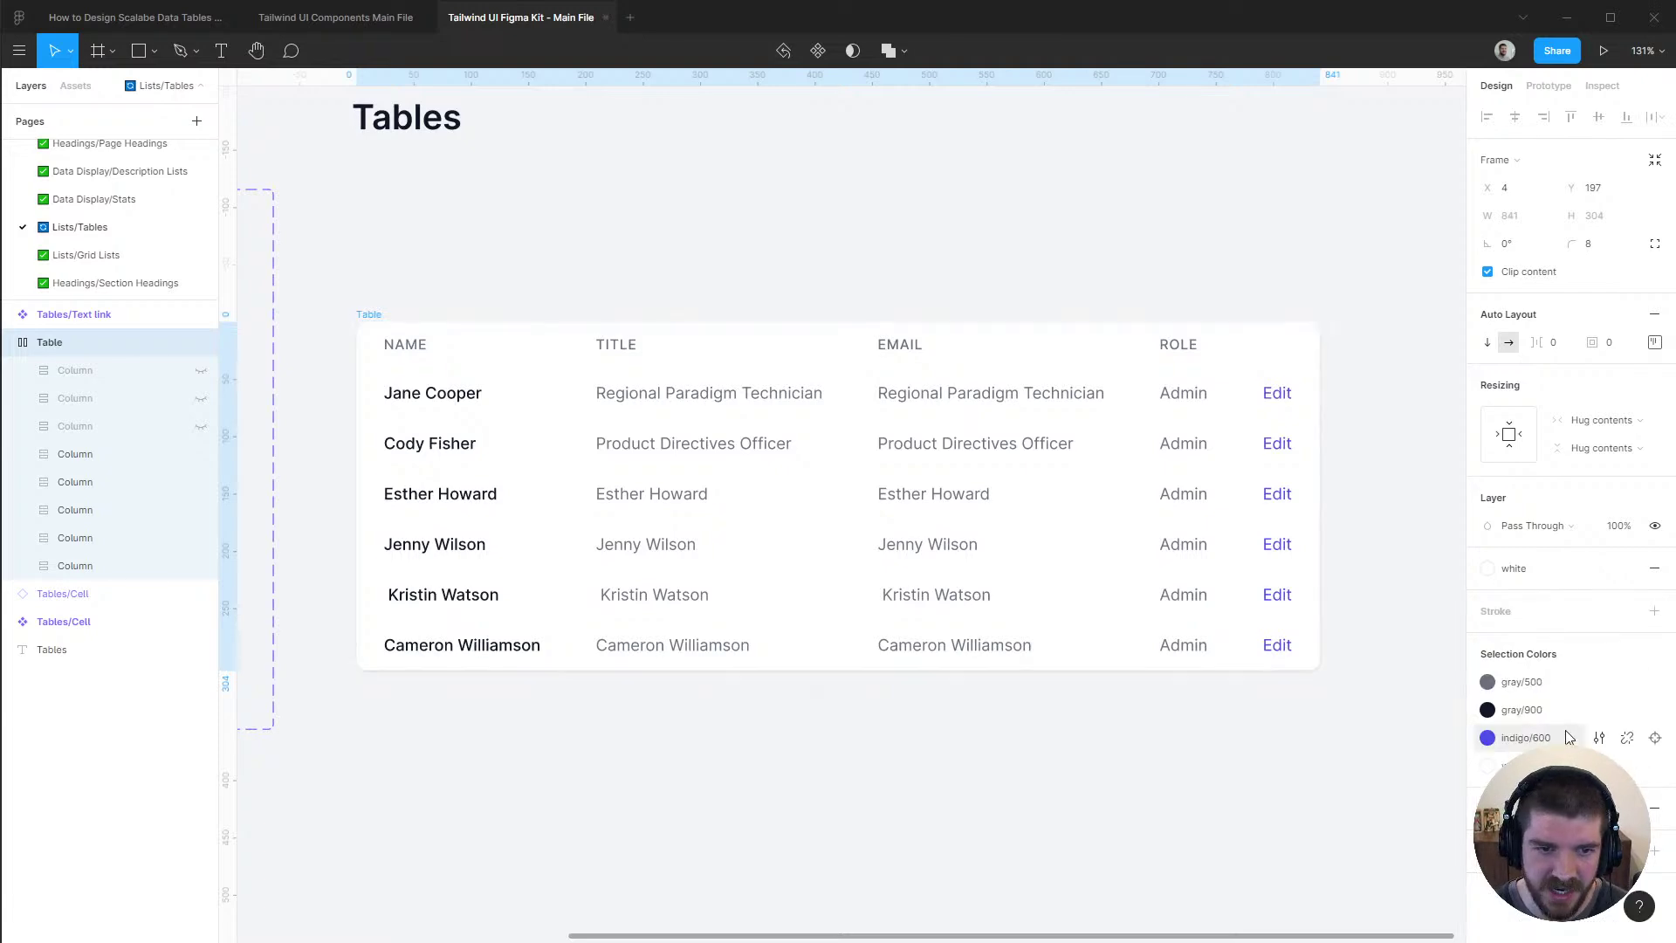
Check the border classes in the browser's table markup and give the Table frame a gray/200 inside stroke of 1 in Figma
key("alt+Tab")
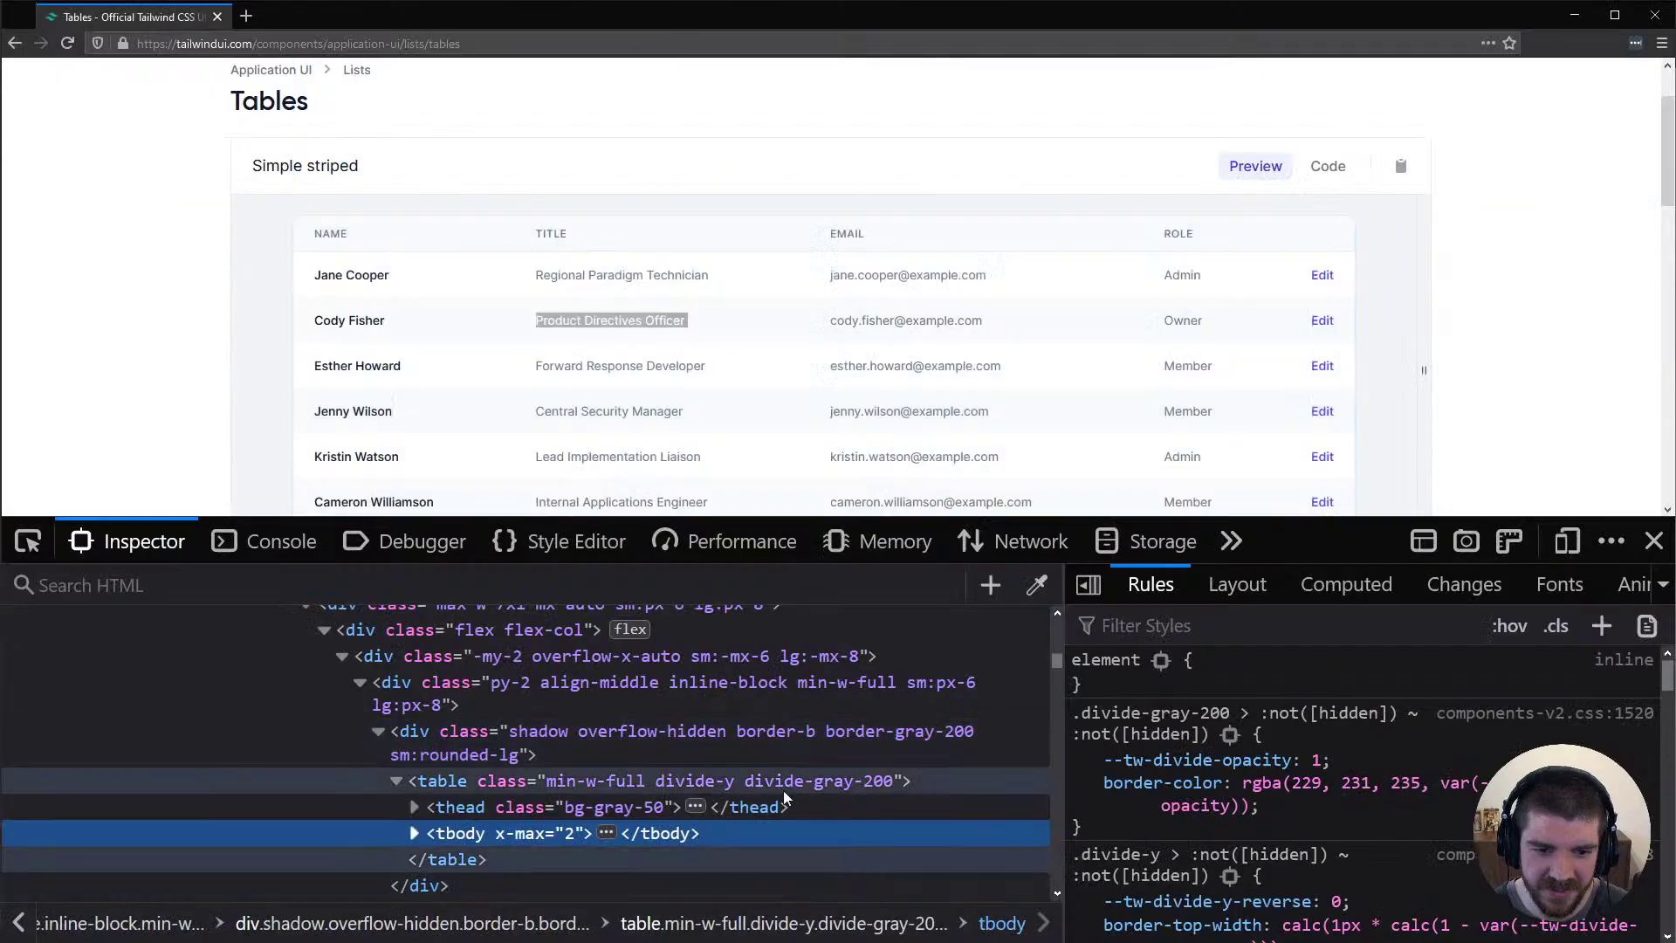
key("alt+Tab")
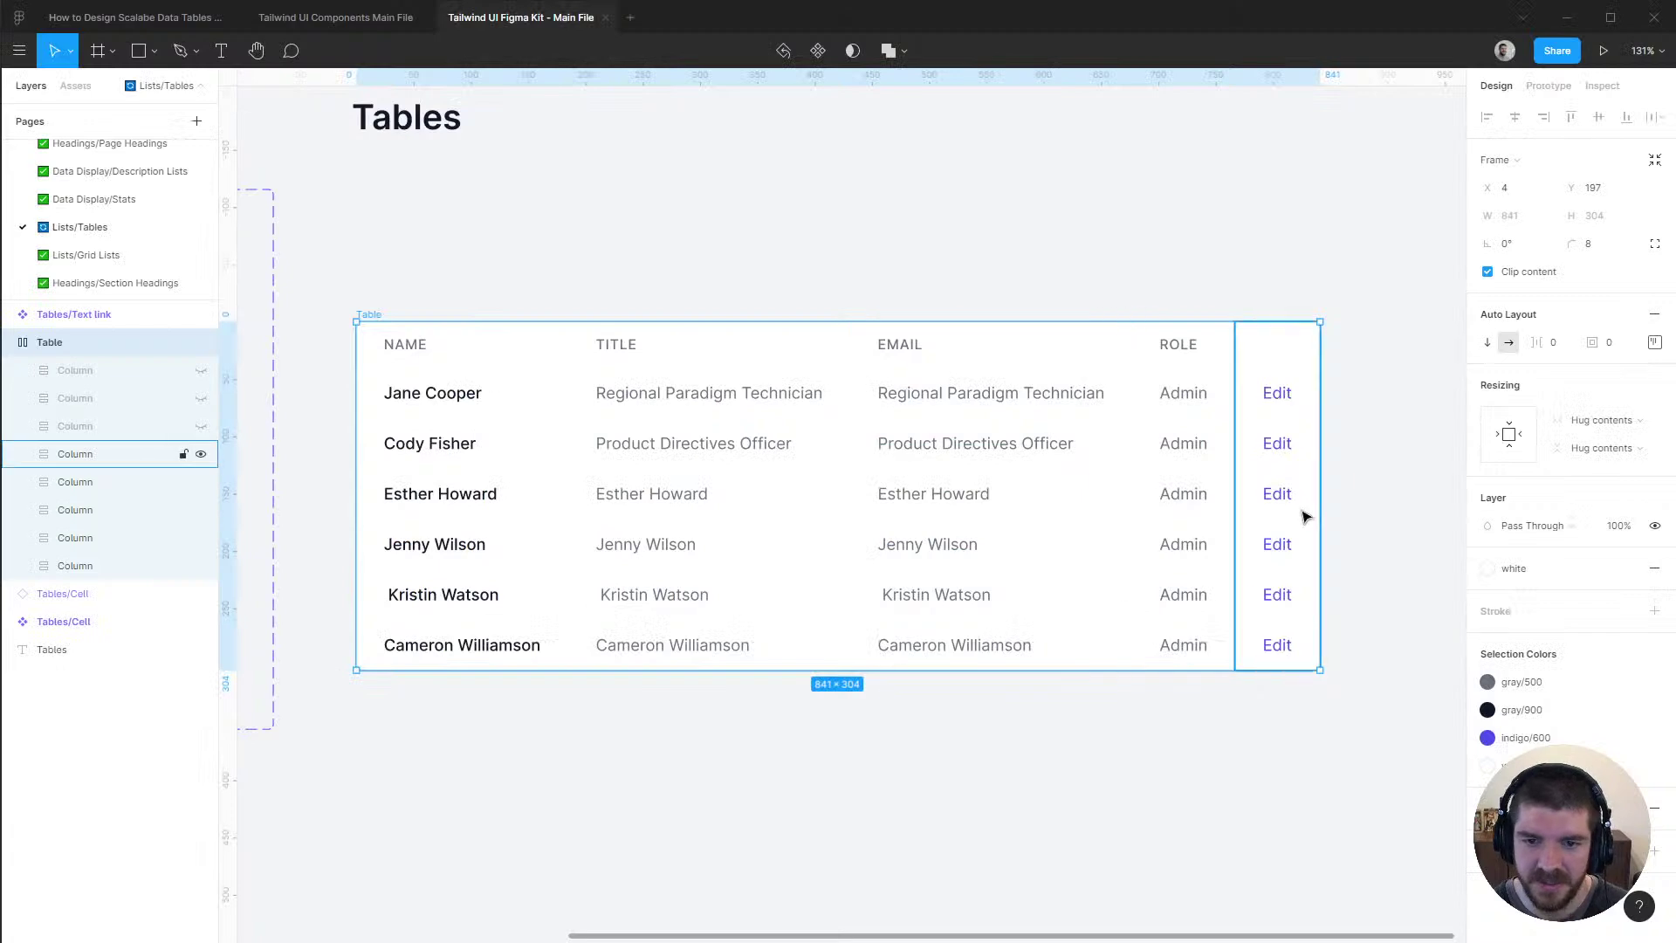
scroll(613, 434, "up", 2)
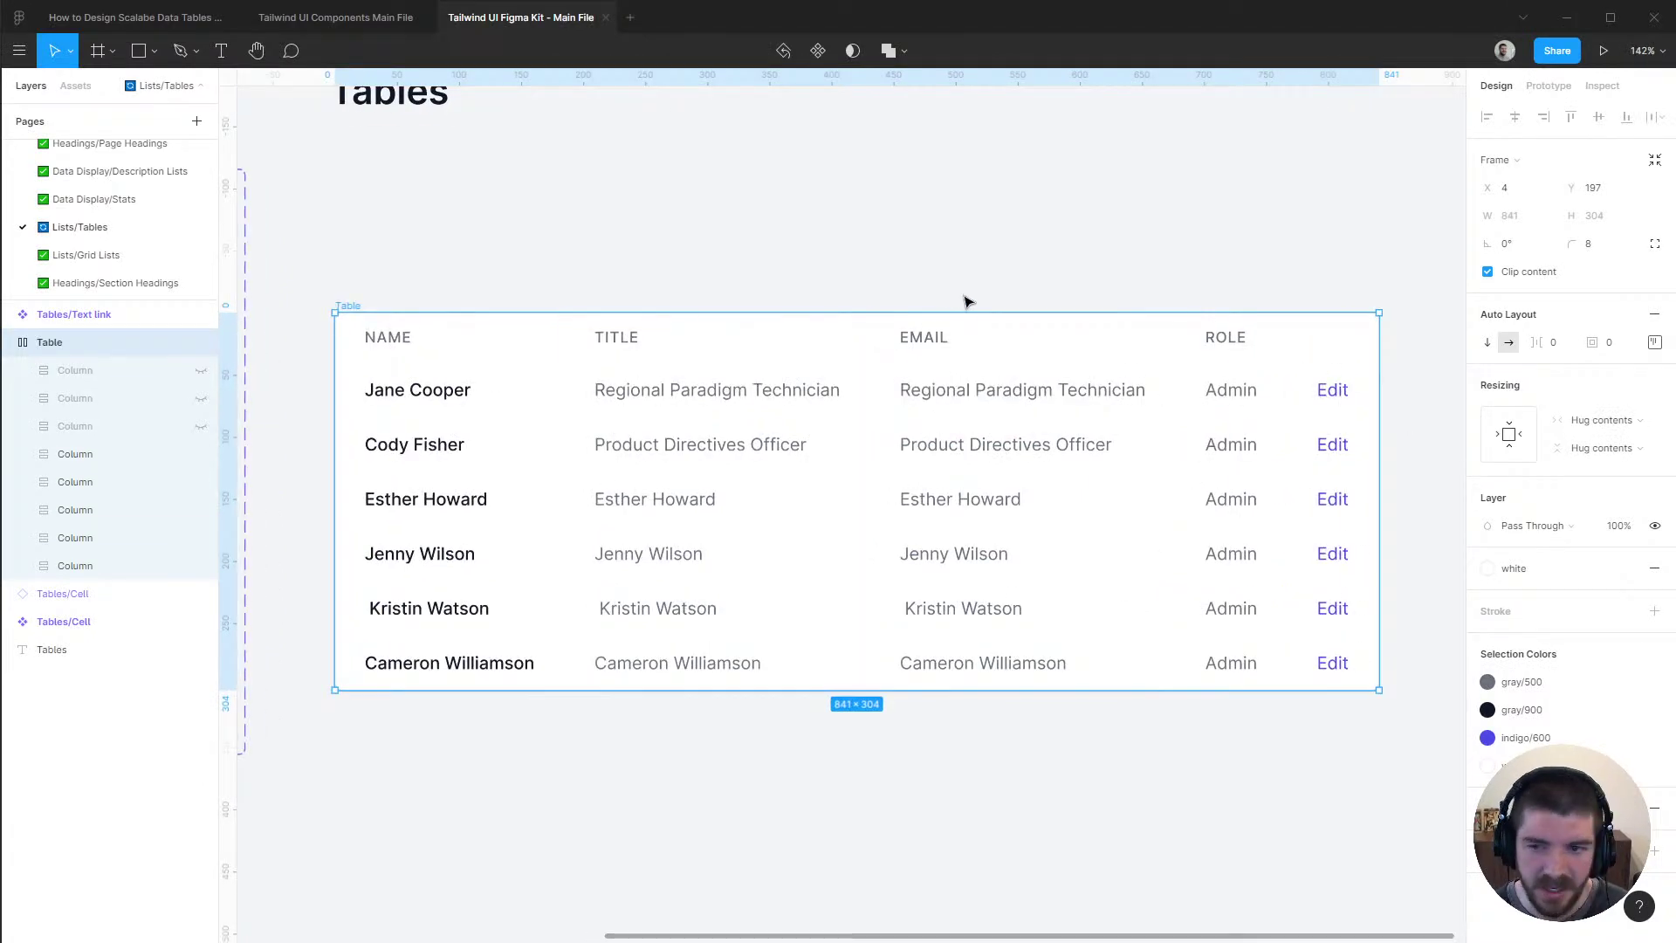
left_click(1654, 612)
left_click(1627, 611)
left_click(1562, 766)
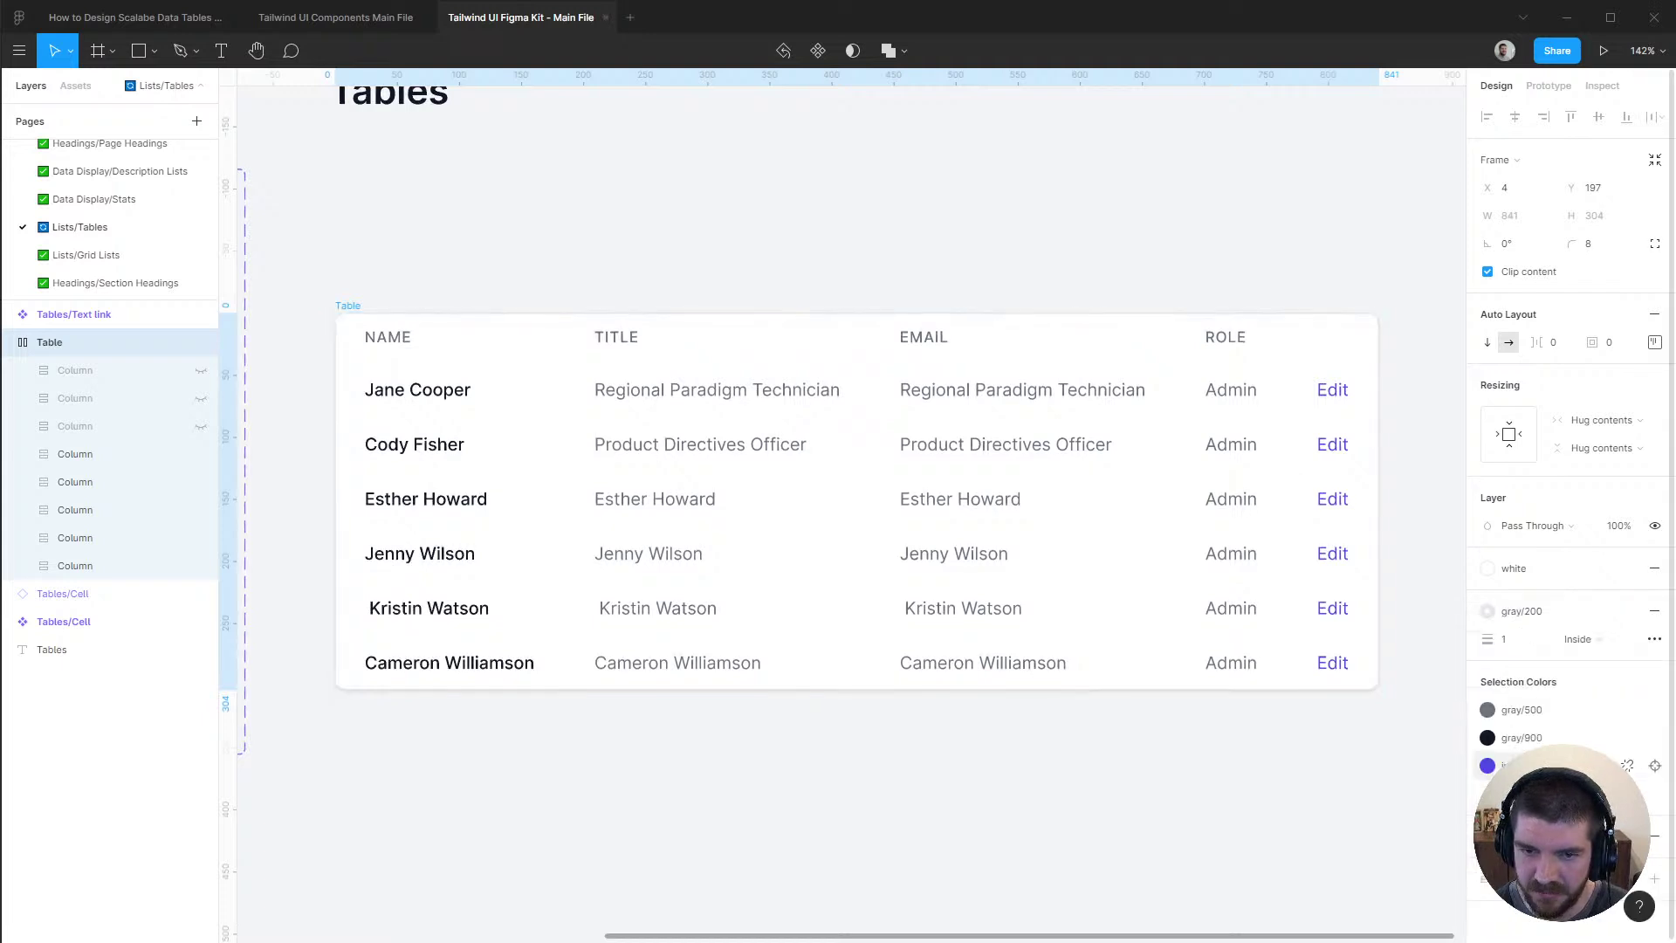
left_click(1059, 288)
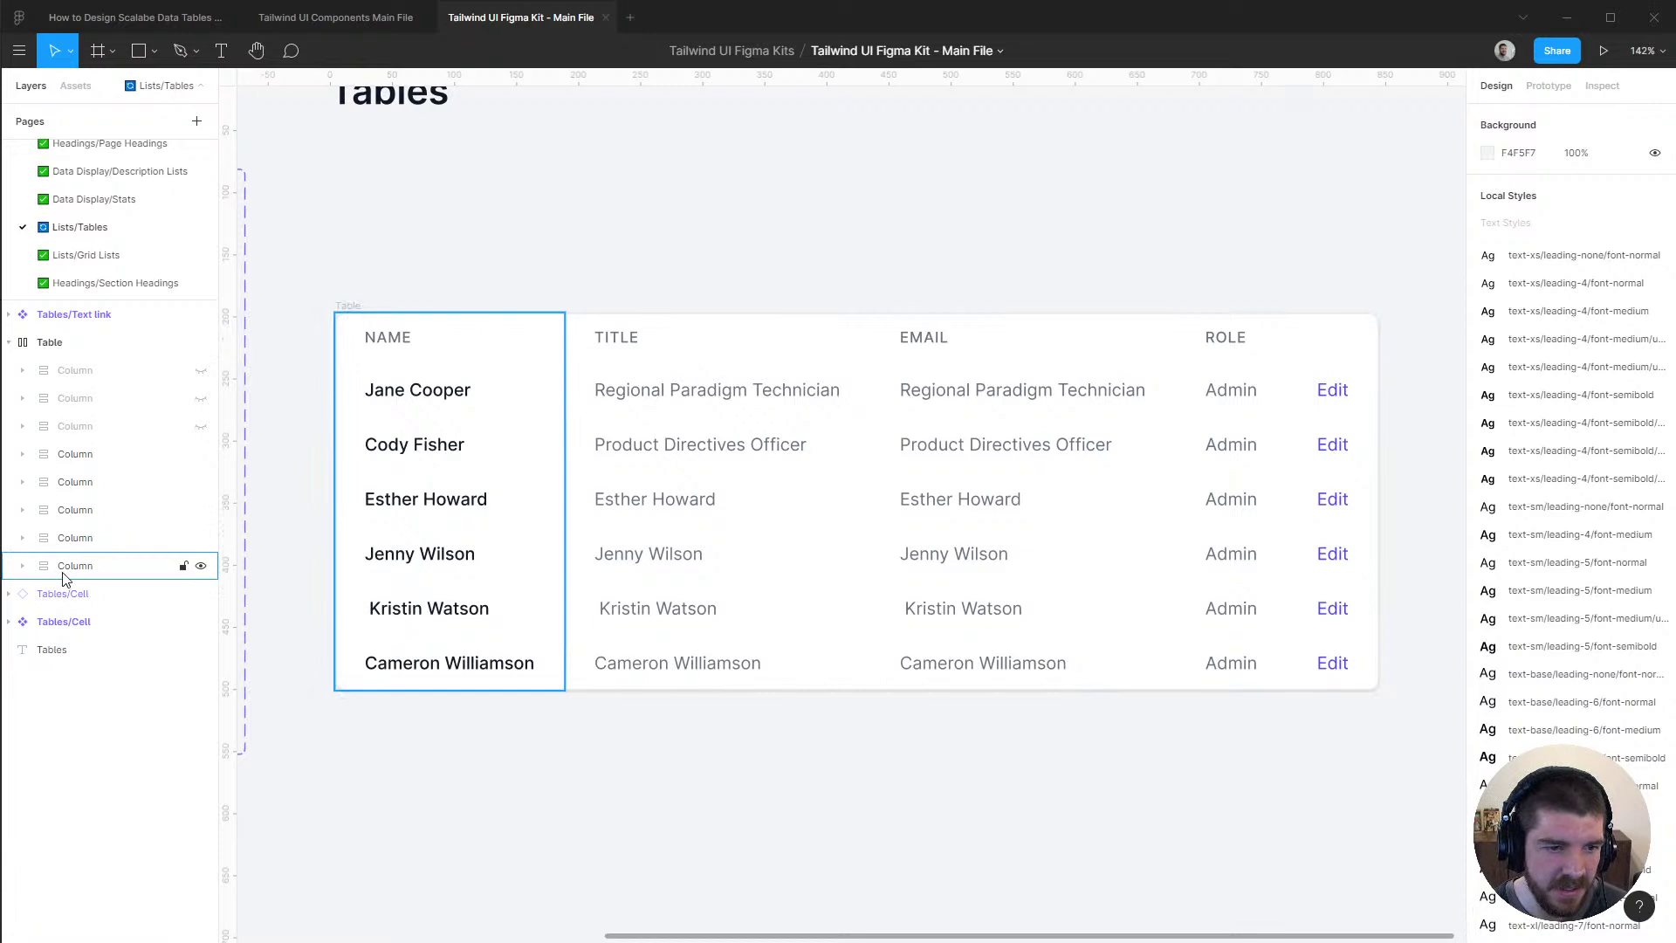
Expand the NAME column's layers and fill the Head variant of the Tables/Cell component with the gray/50 style
left_click(24, 566)
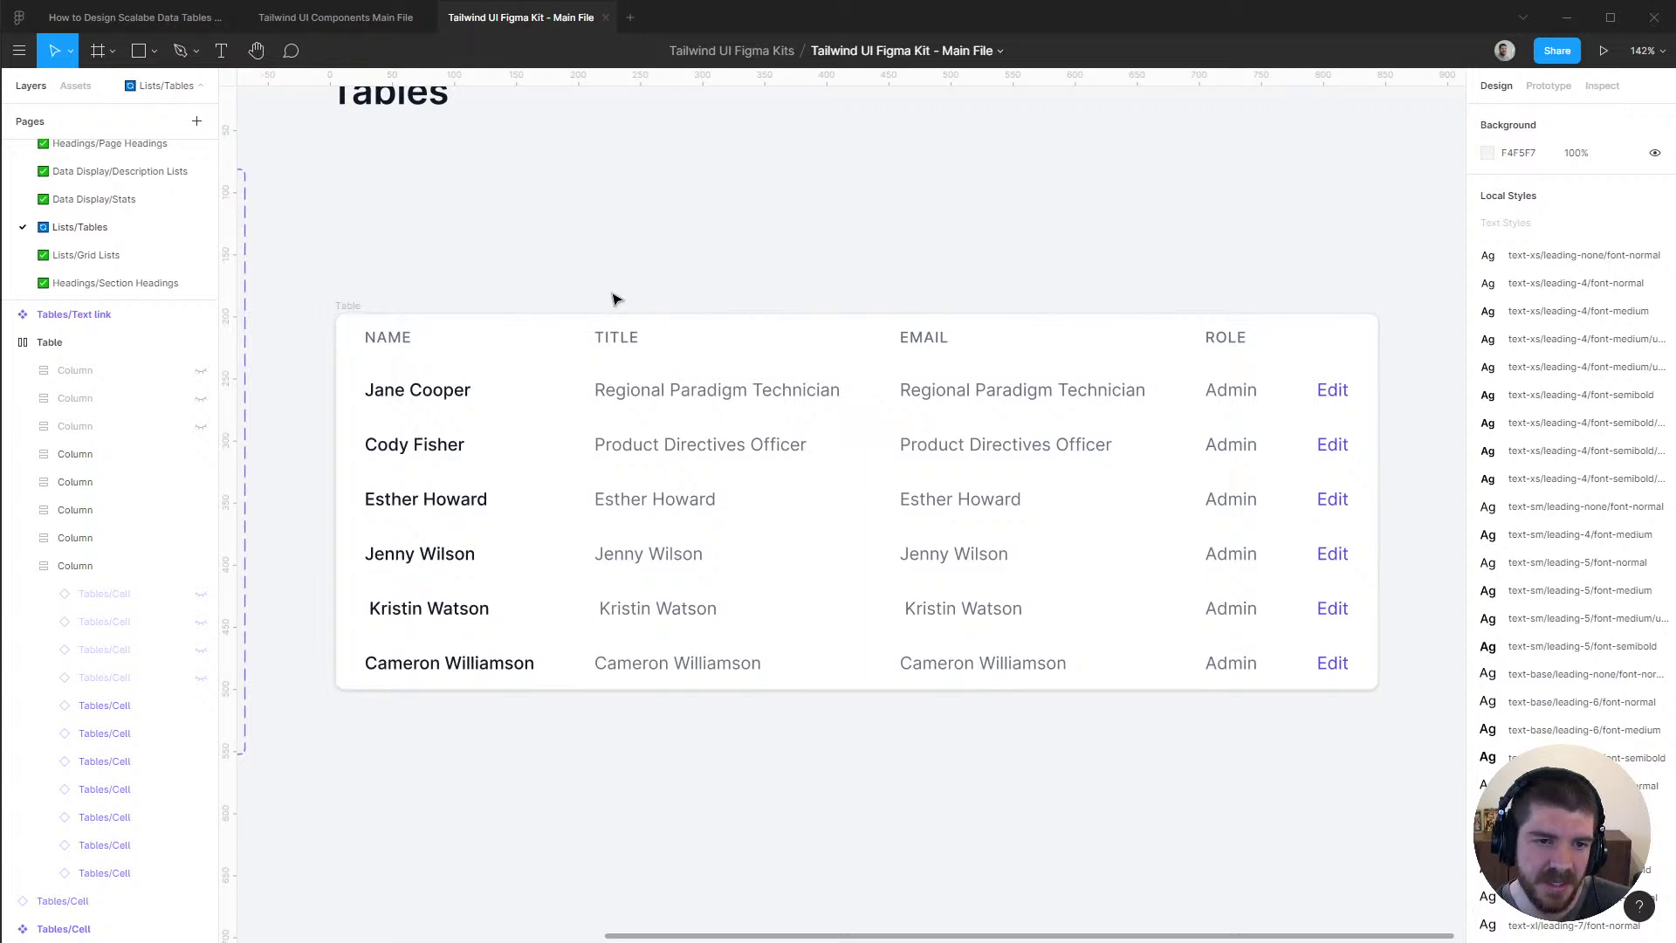
left_click_drag(442, 299, 943, 262)
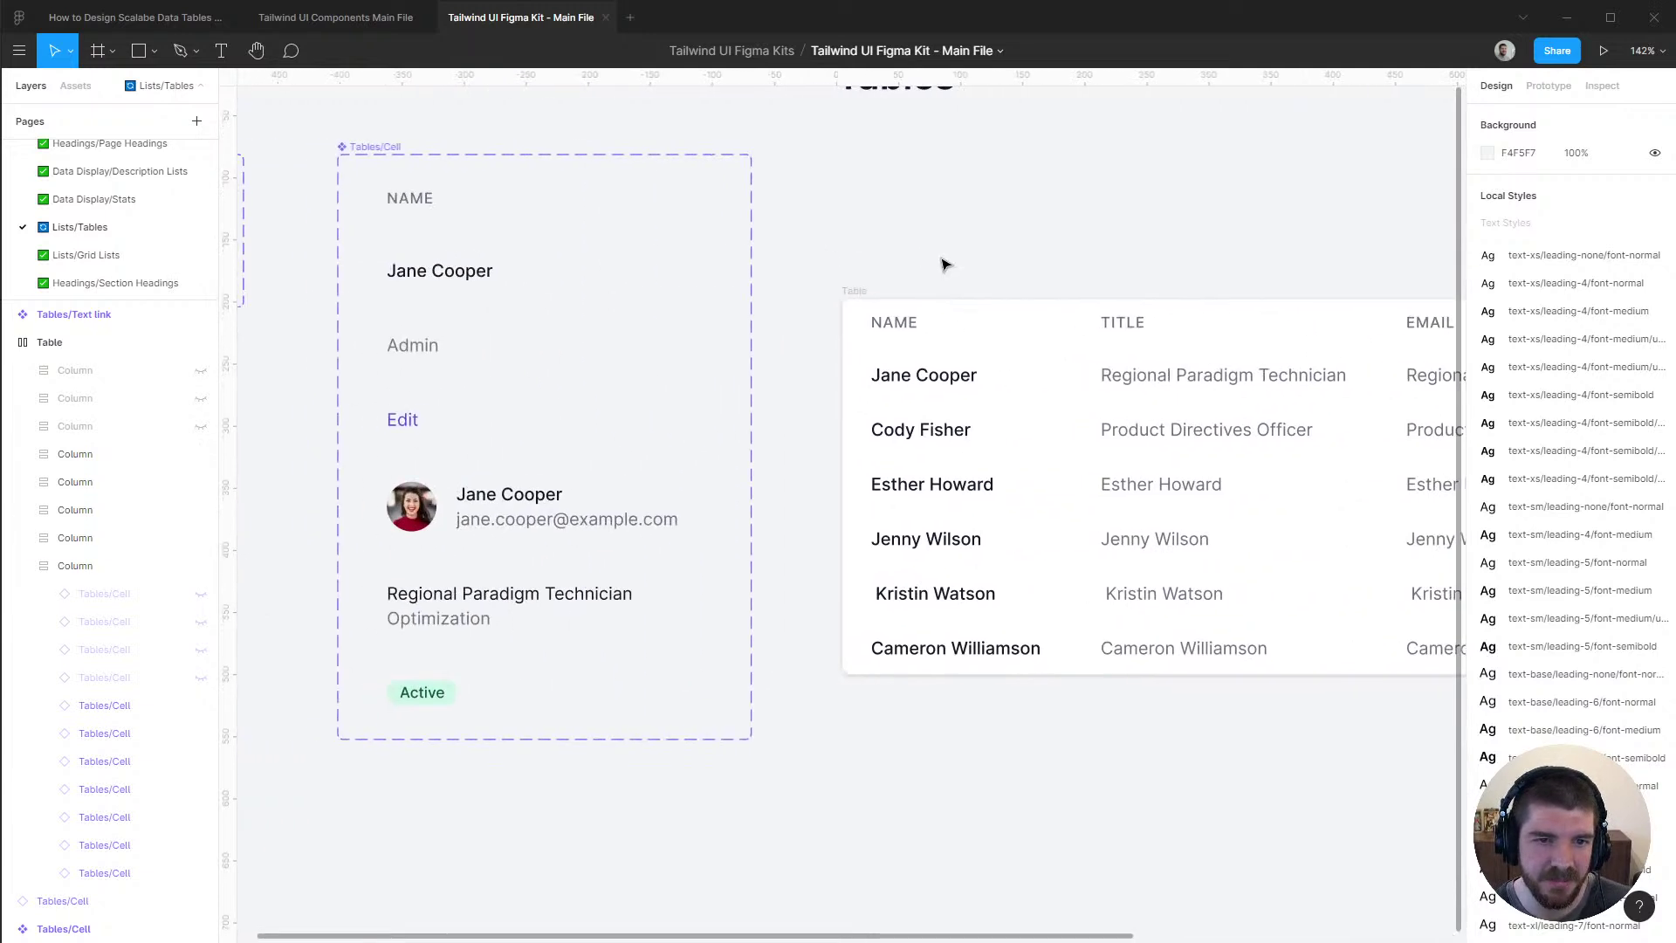
left_click(455, 201)
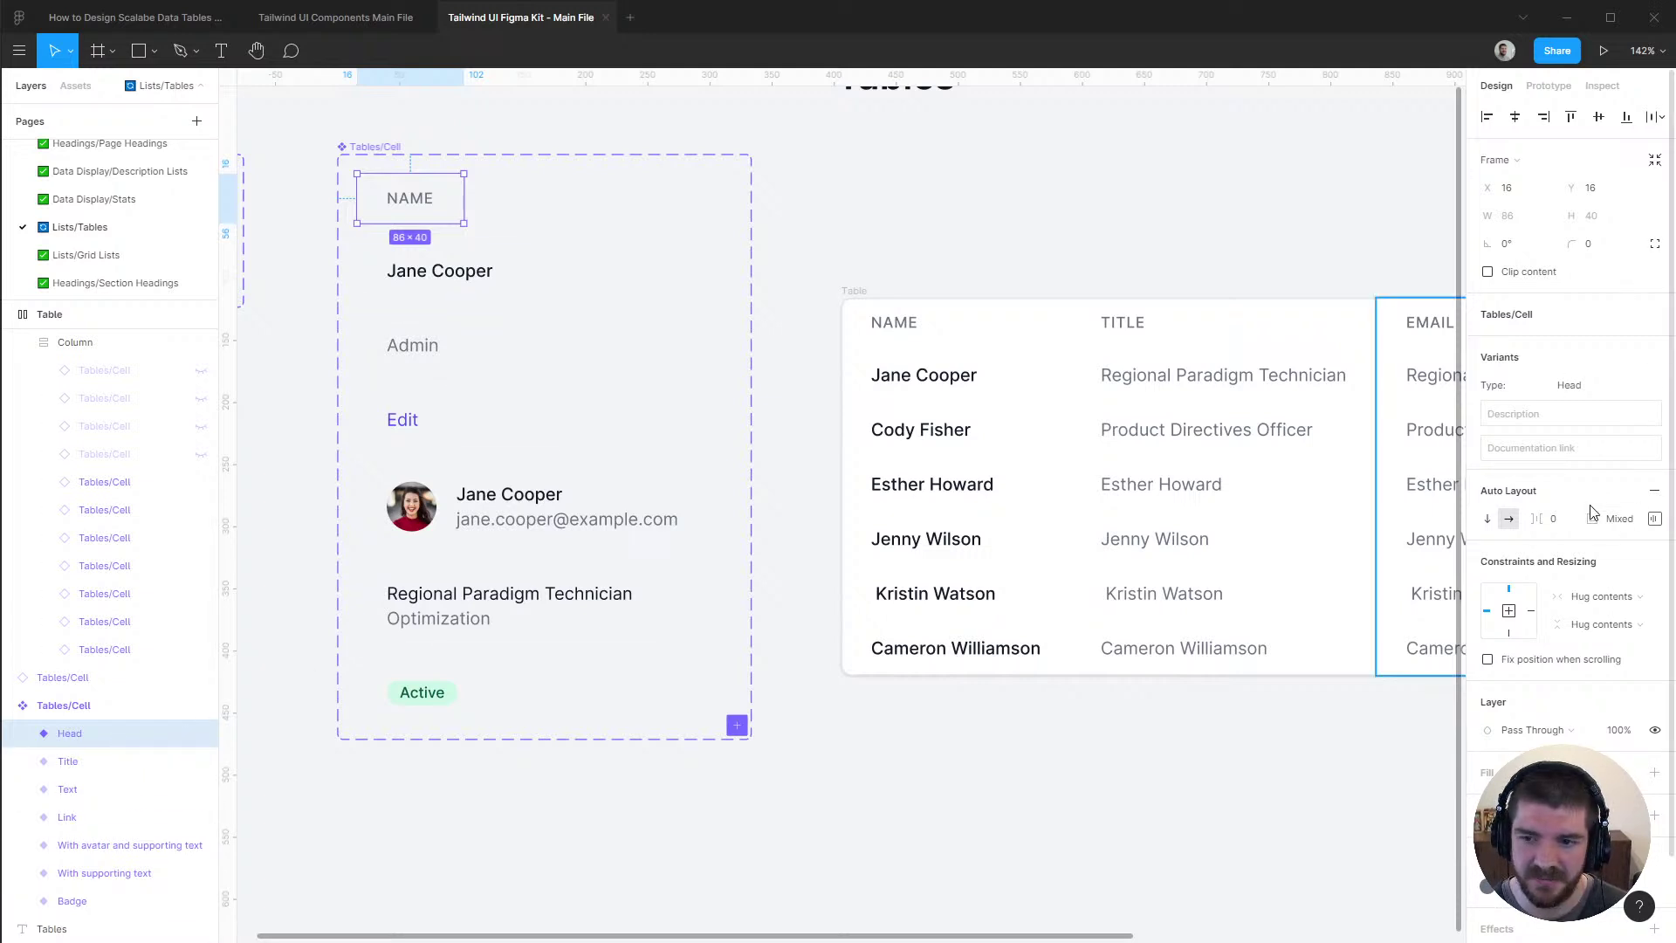
scroll(1562, 703, "down", 2)
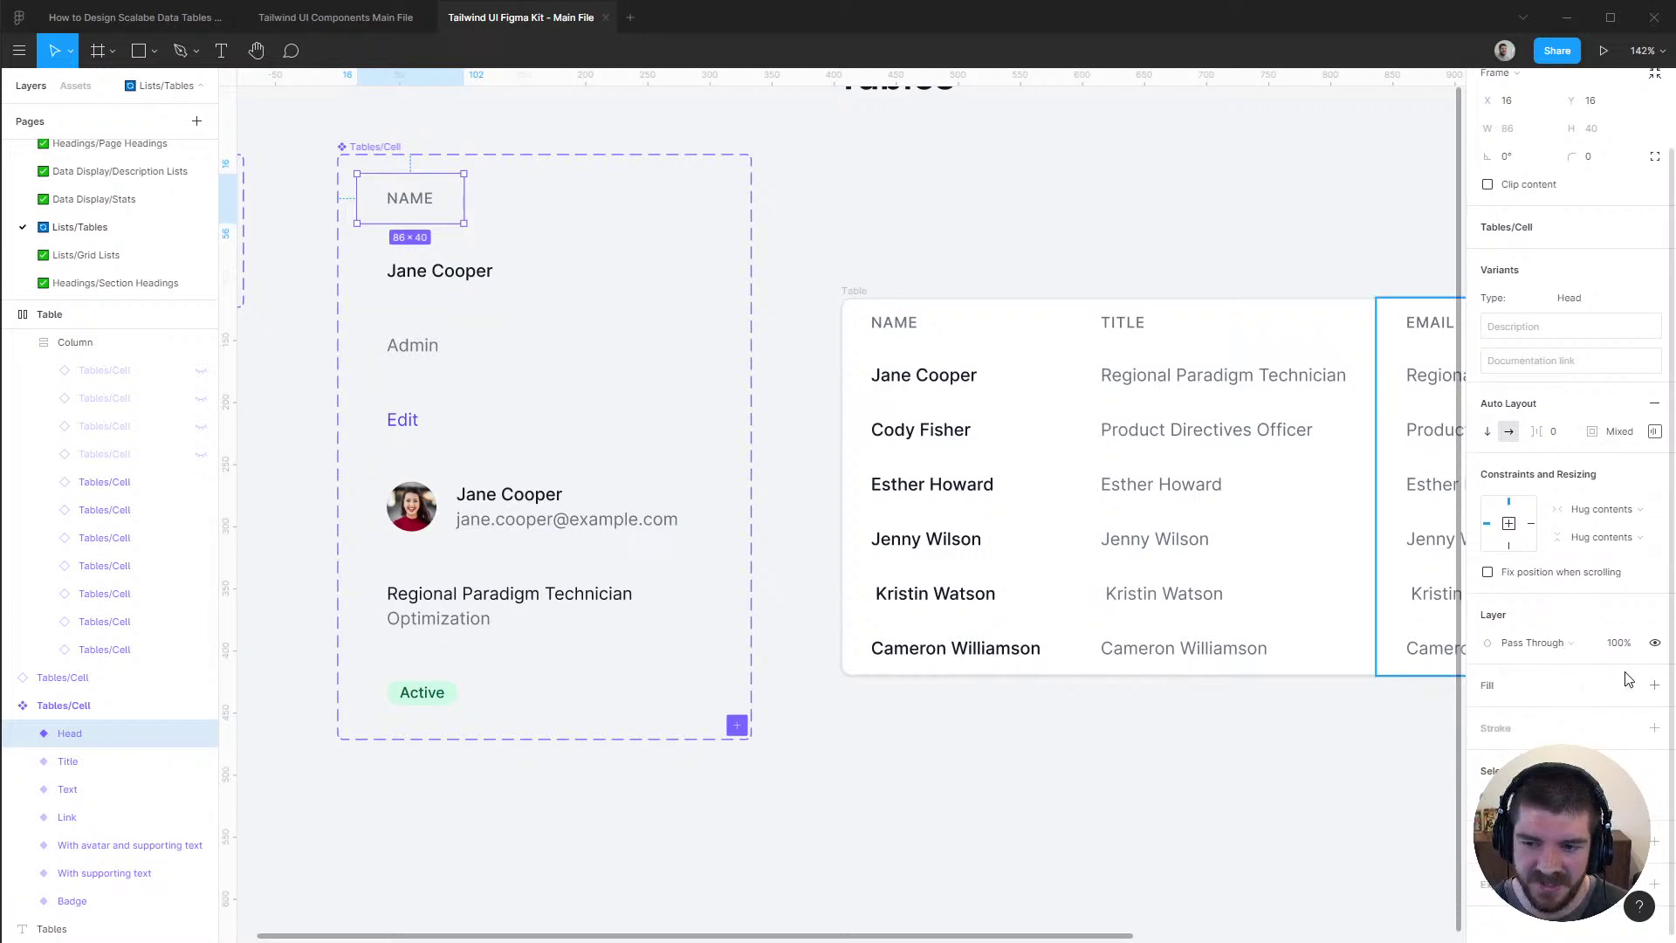
left_click(1627, 685)
key("Escape")
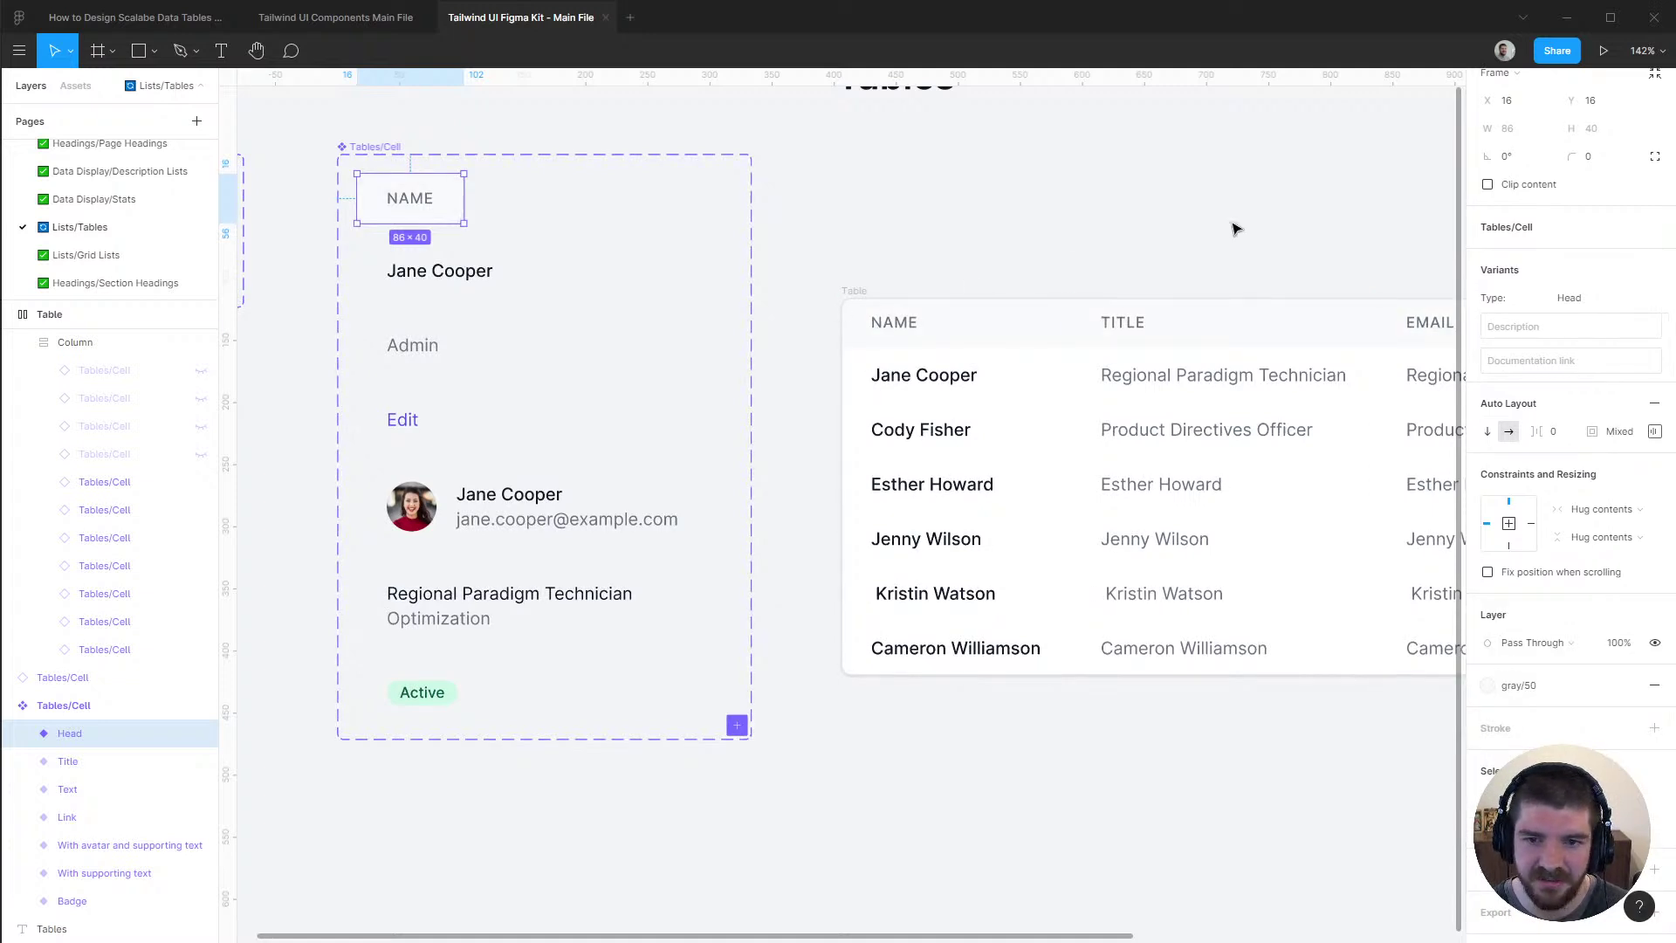
Examine the header row's fill up close on the table's NAME header cell and select the whole Table frame
scroll(1091, 227, "right", 4)
scroll(707, 280, "left", 3)
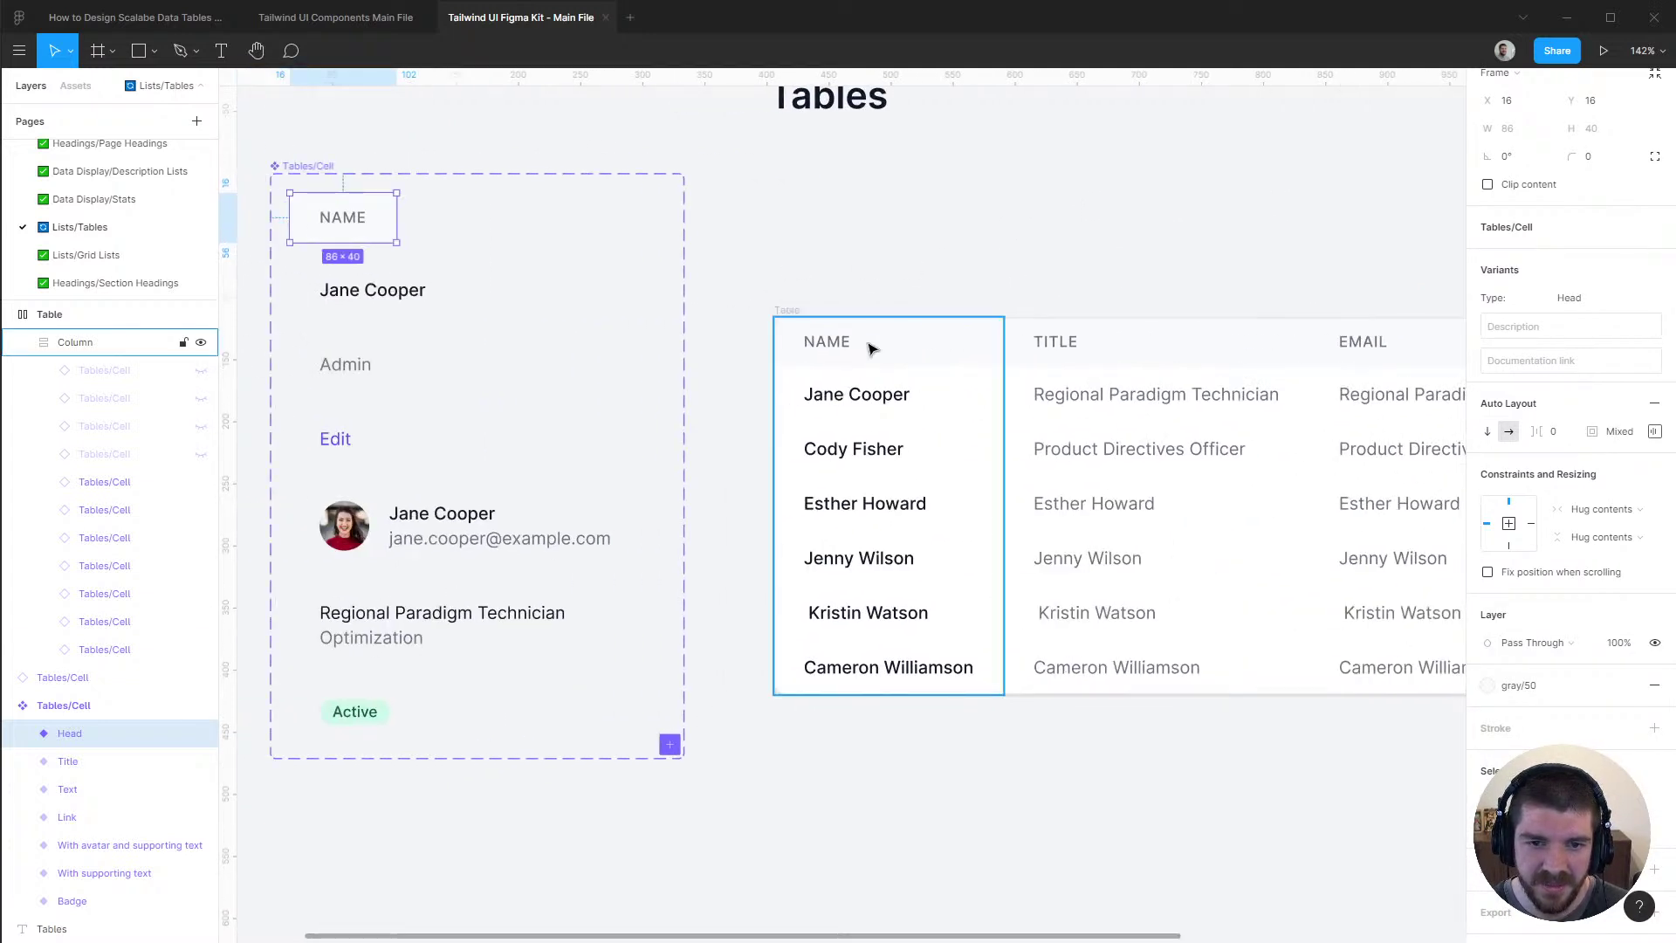
left_click(875, 349)
scroll(882, 349, "up", 5)
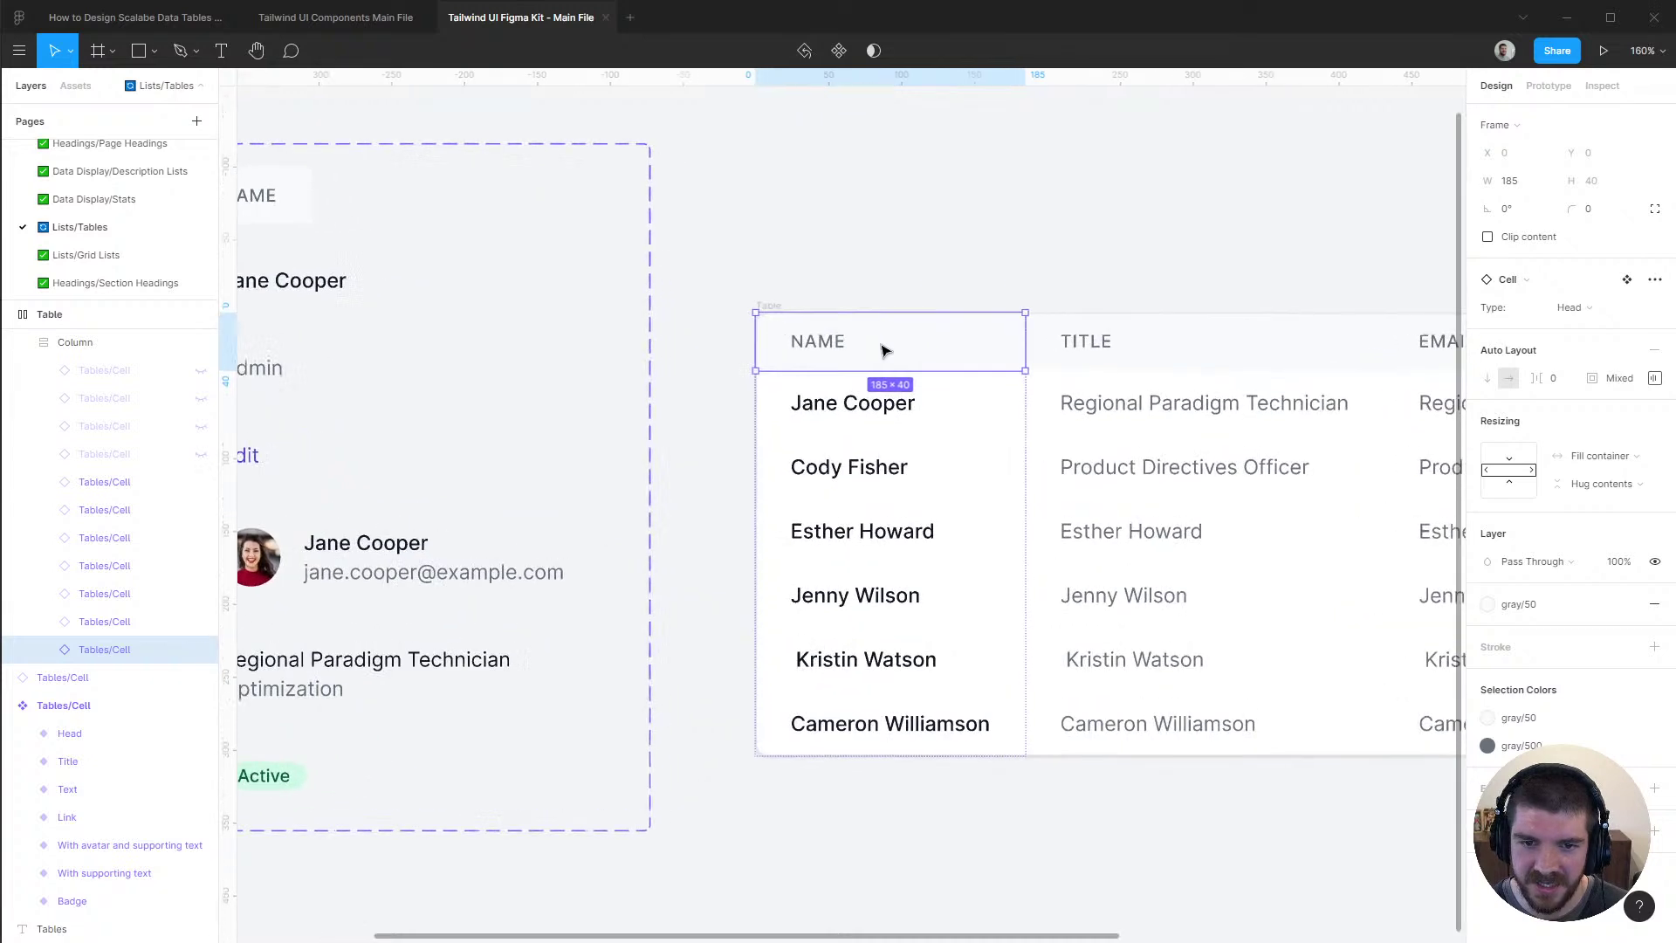
left_click(1139, 224)
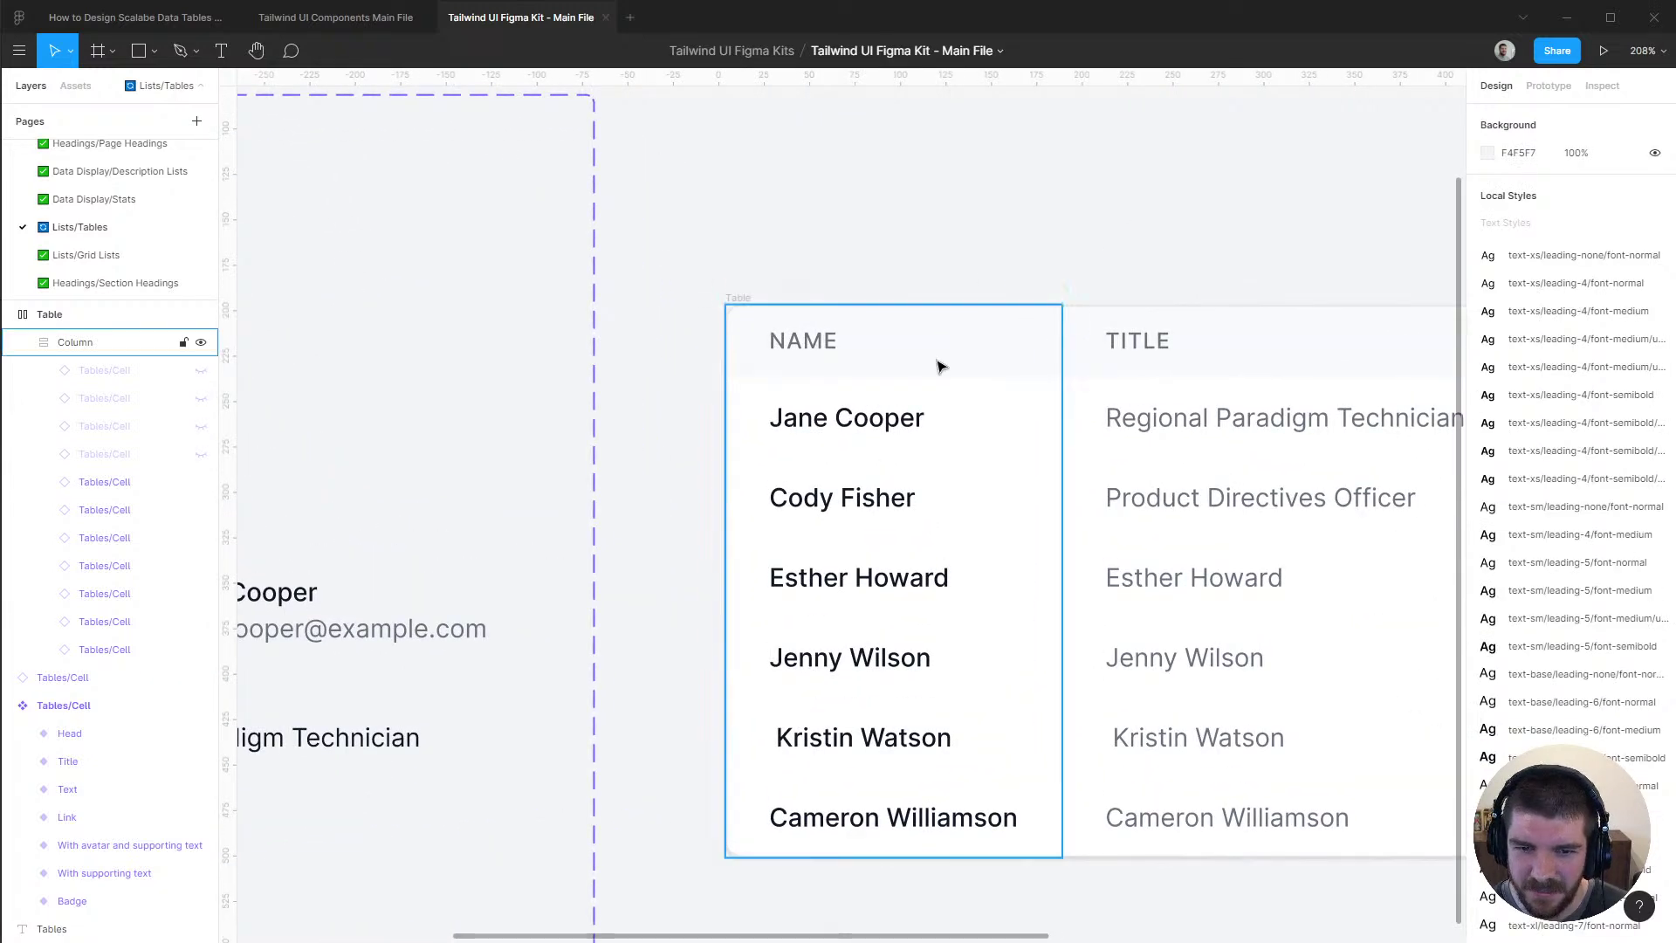
left_click(743, 301)
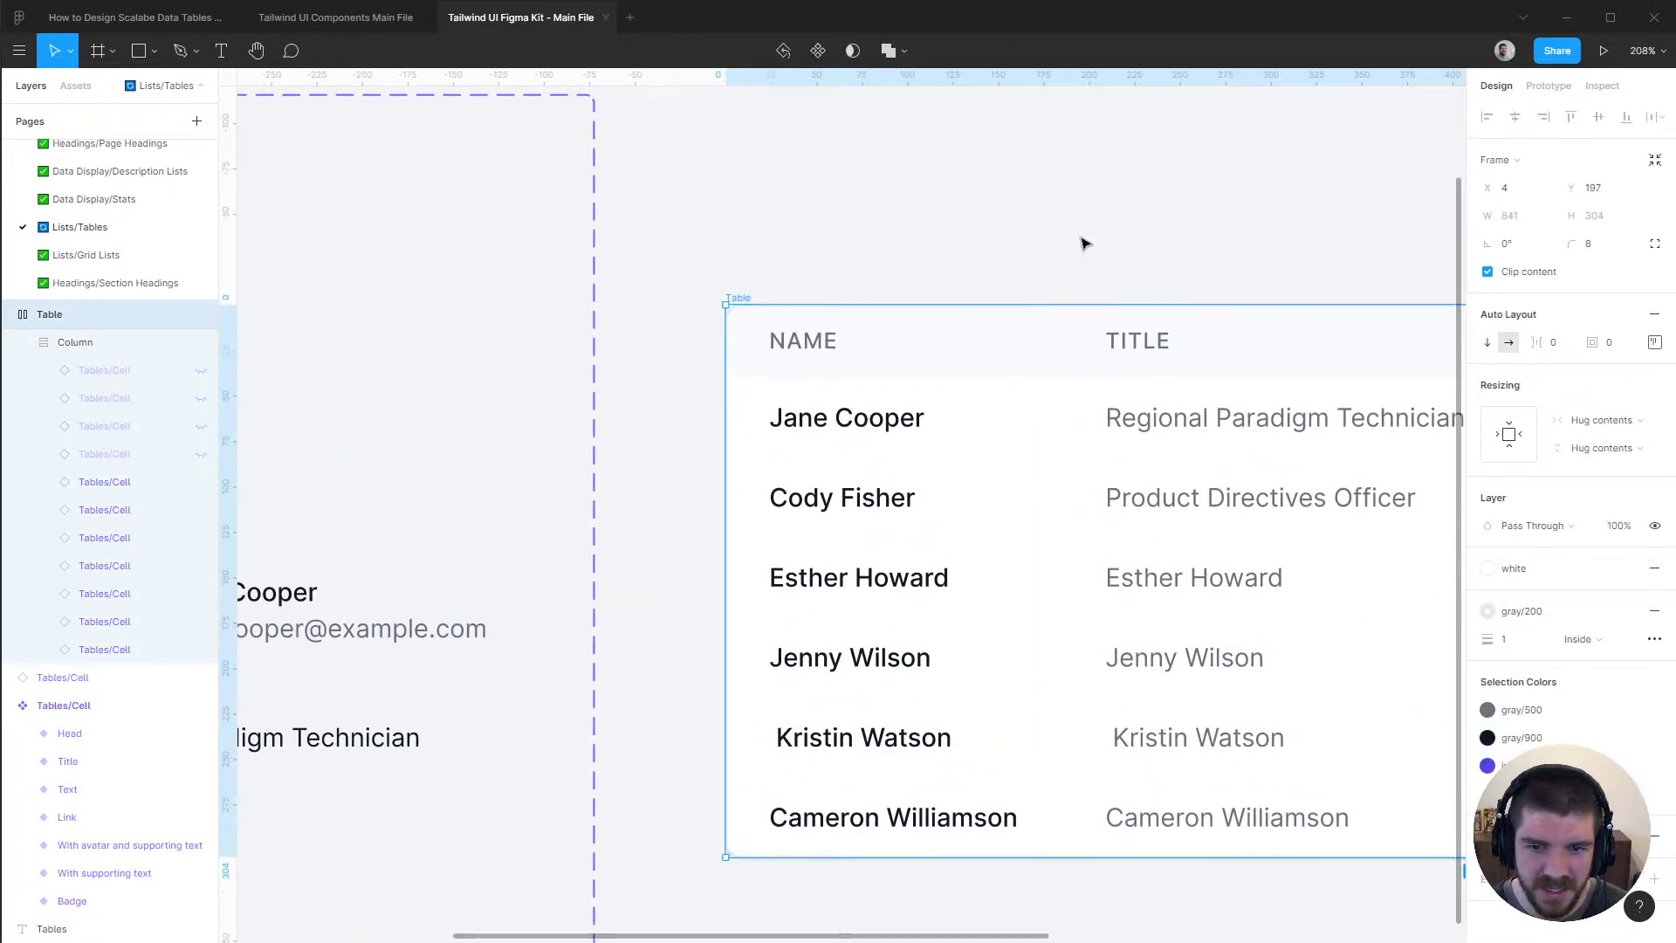
Switch to the browser and inspect the background class of the even second row in the Simple striped table's markup
left_click(1081, 245)
scroll(894, 301, "down", 5)
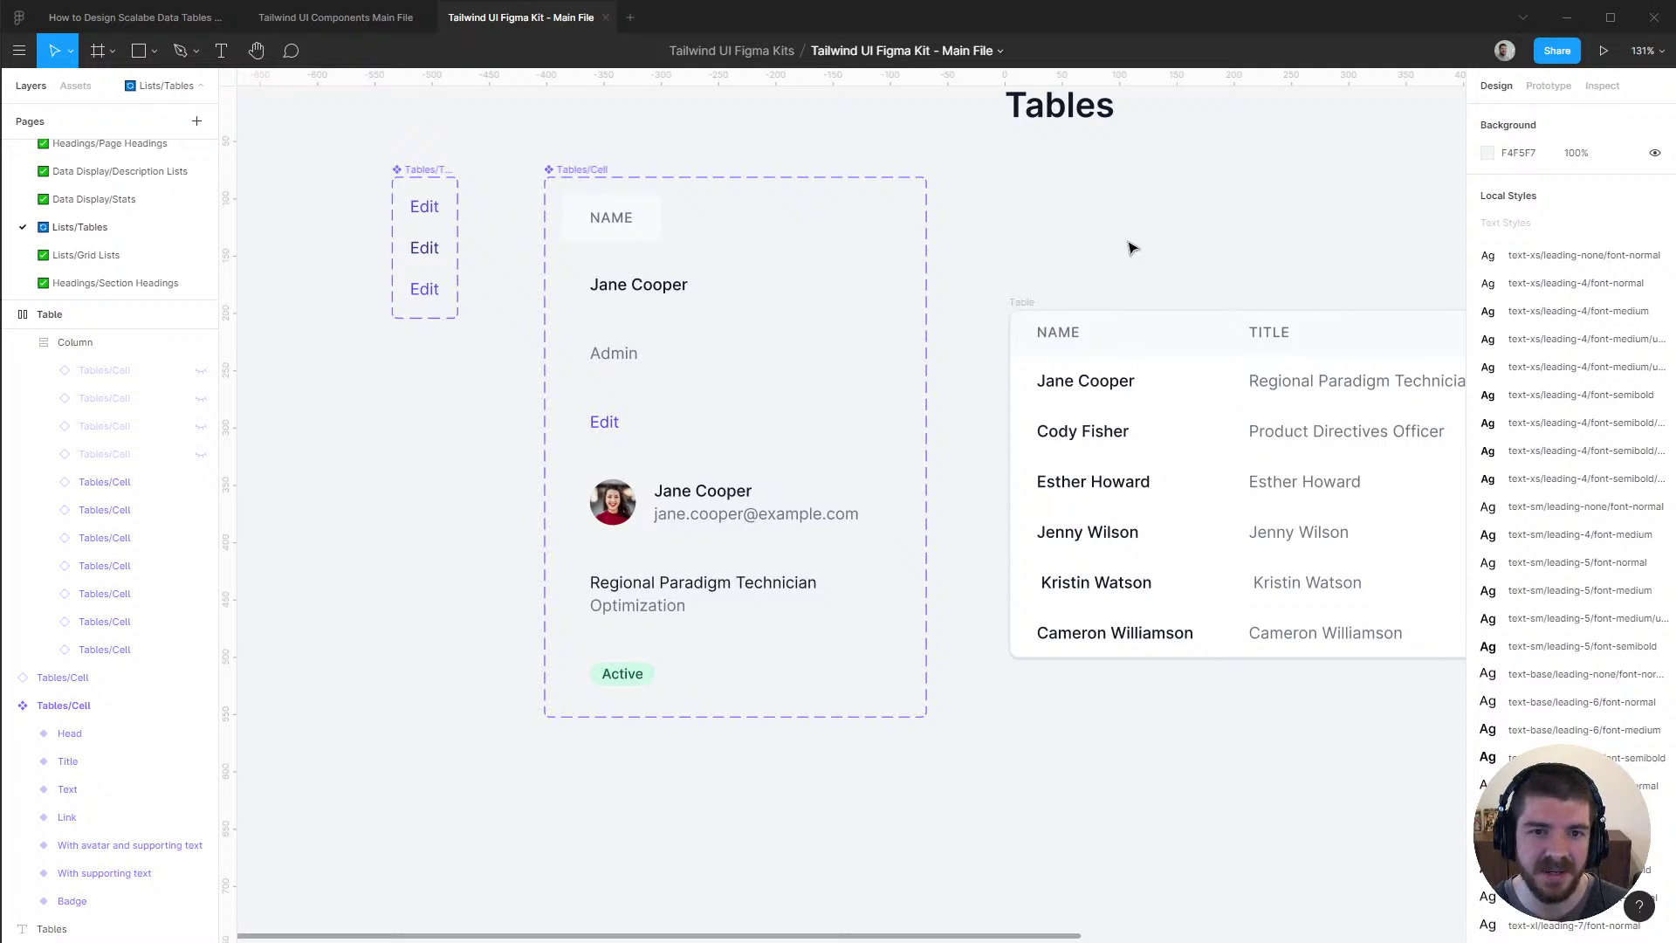
key("alt+Tab")
scroll(513, 325, "down", 1)
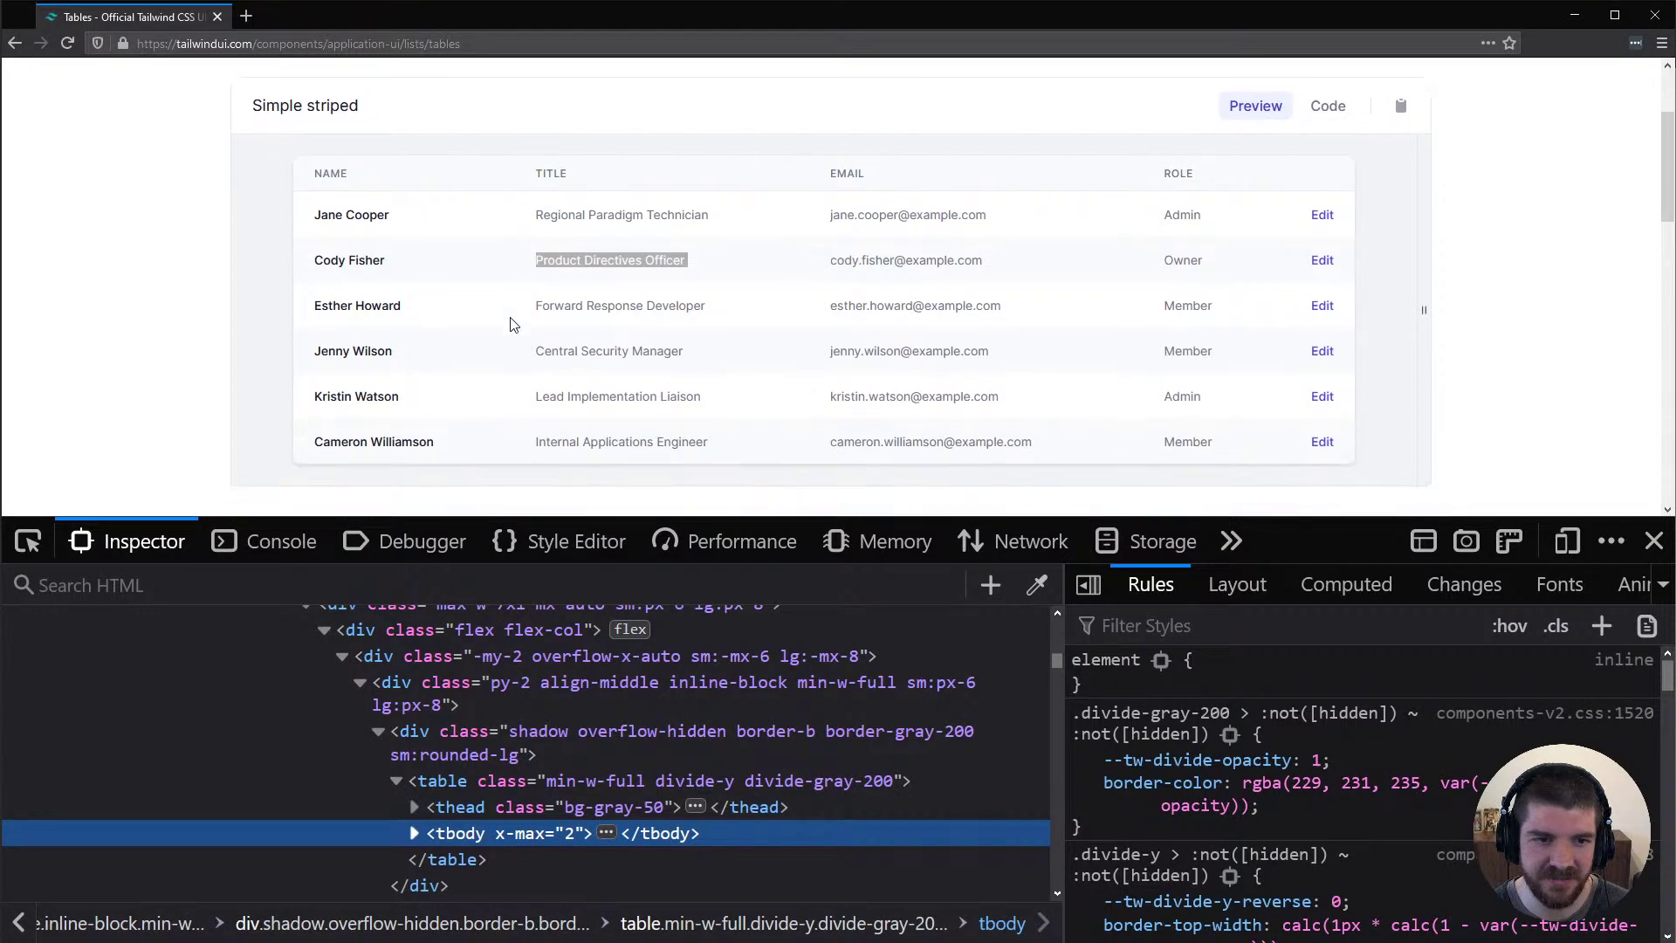
right_click(445, 231)
left_click(559, 403)
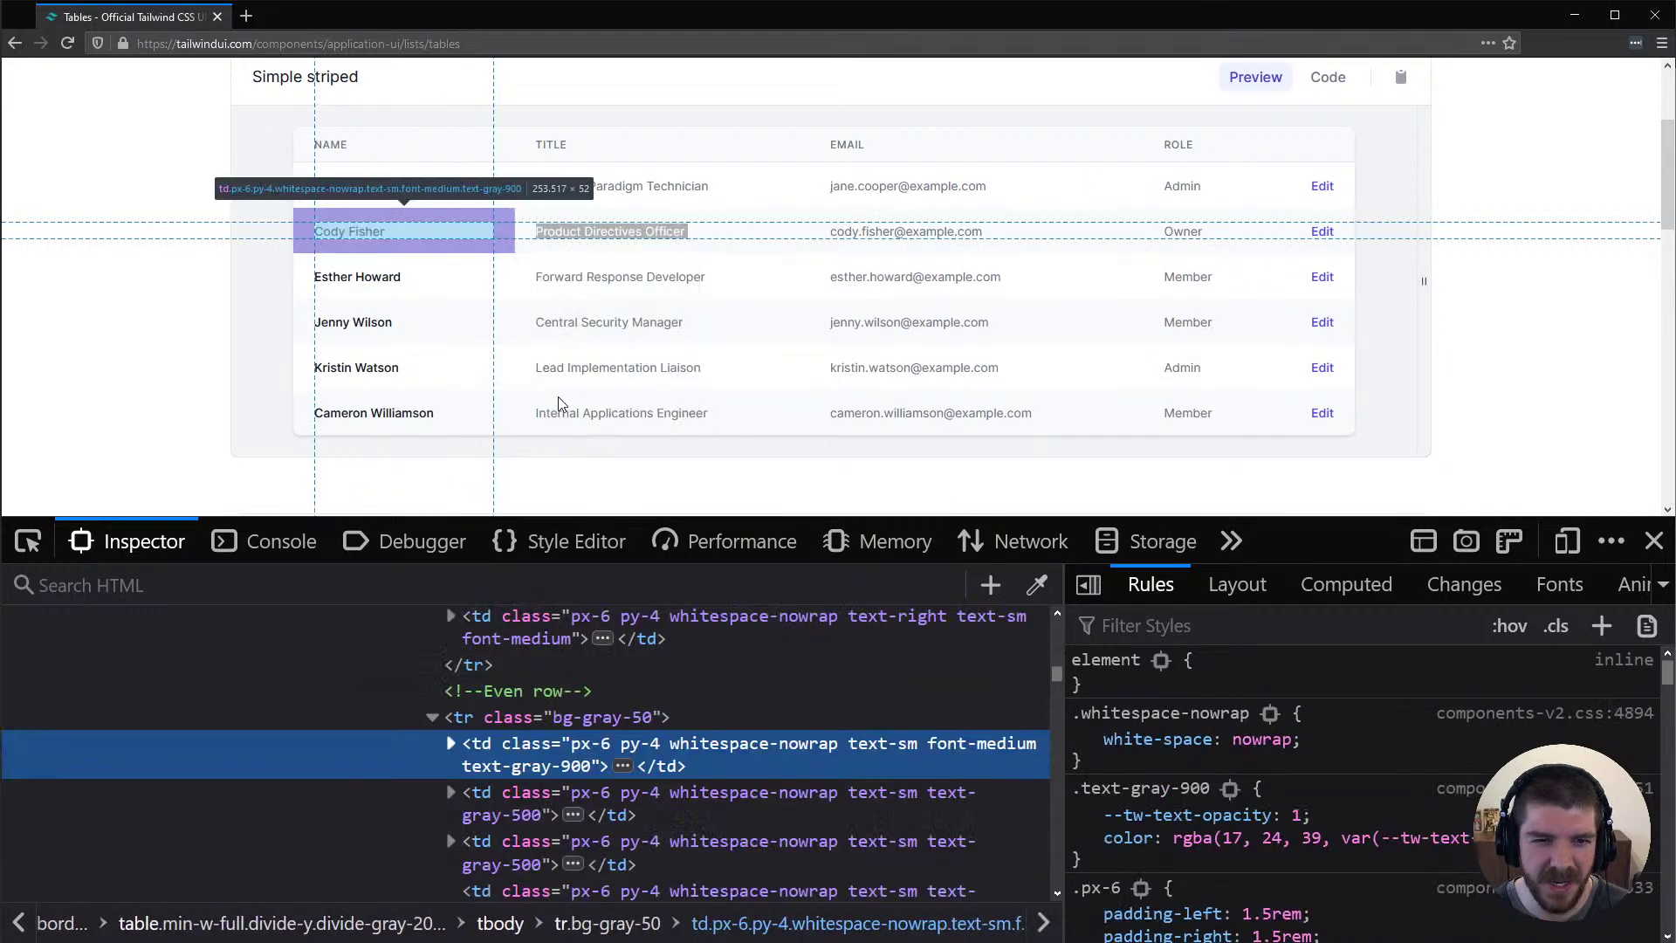
left_click(610, 719)
scroll(610, 720, "up", 3)
scroll(609, 719, "down", 5)
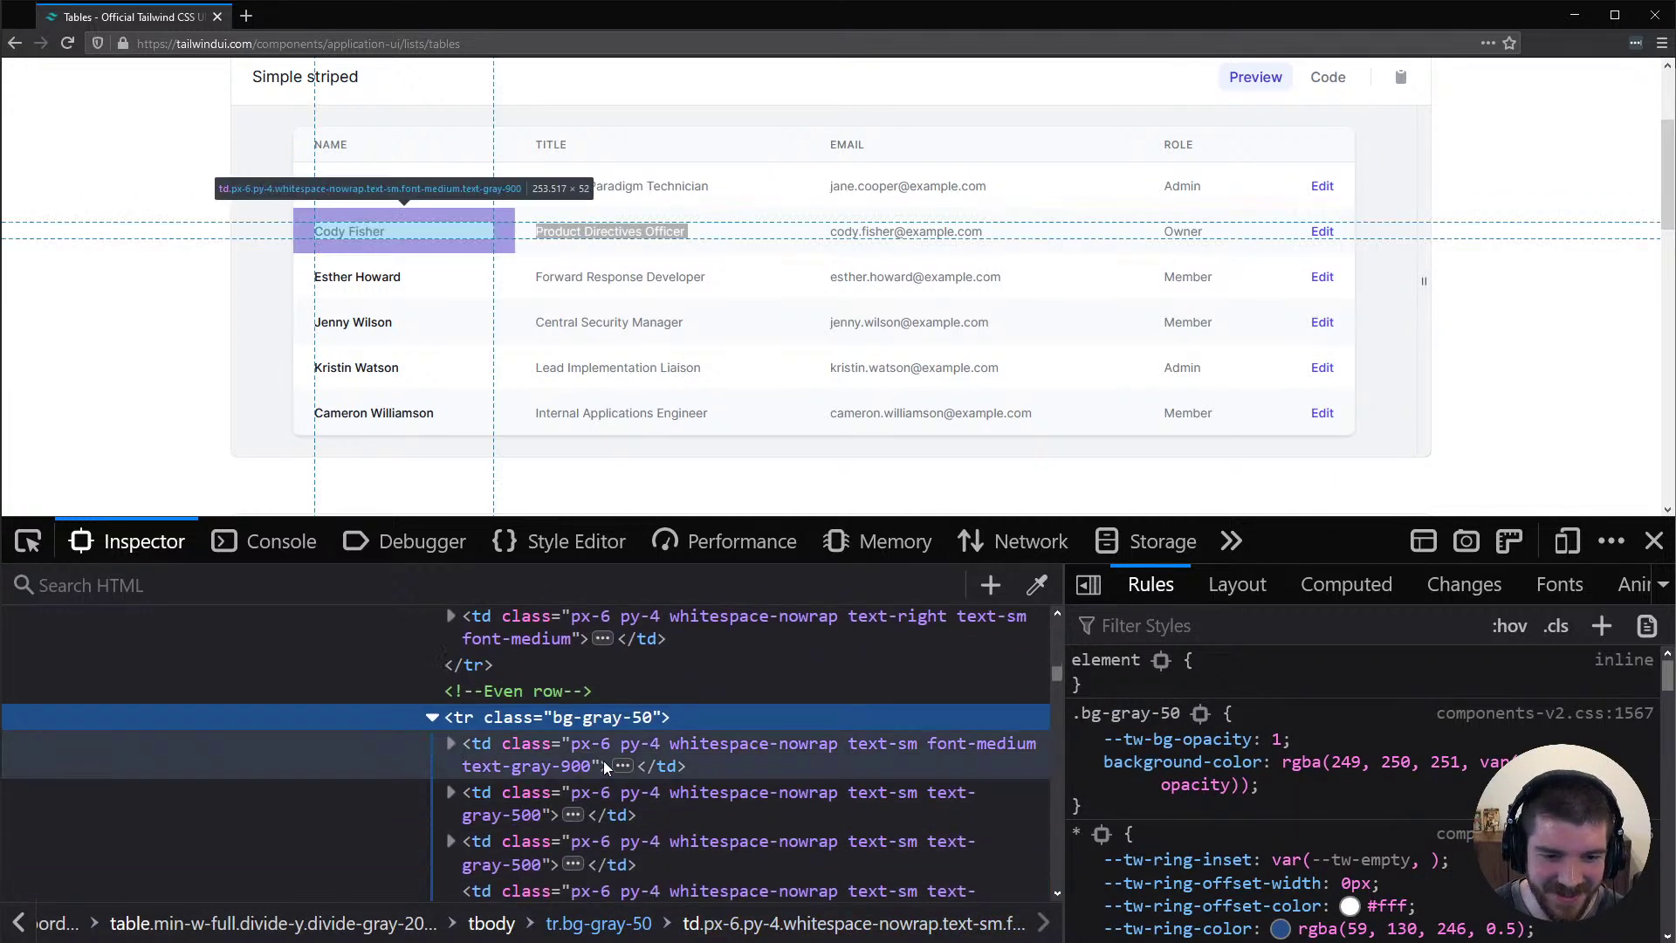
scroll(604, 761, "up", 2)
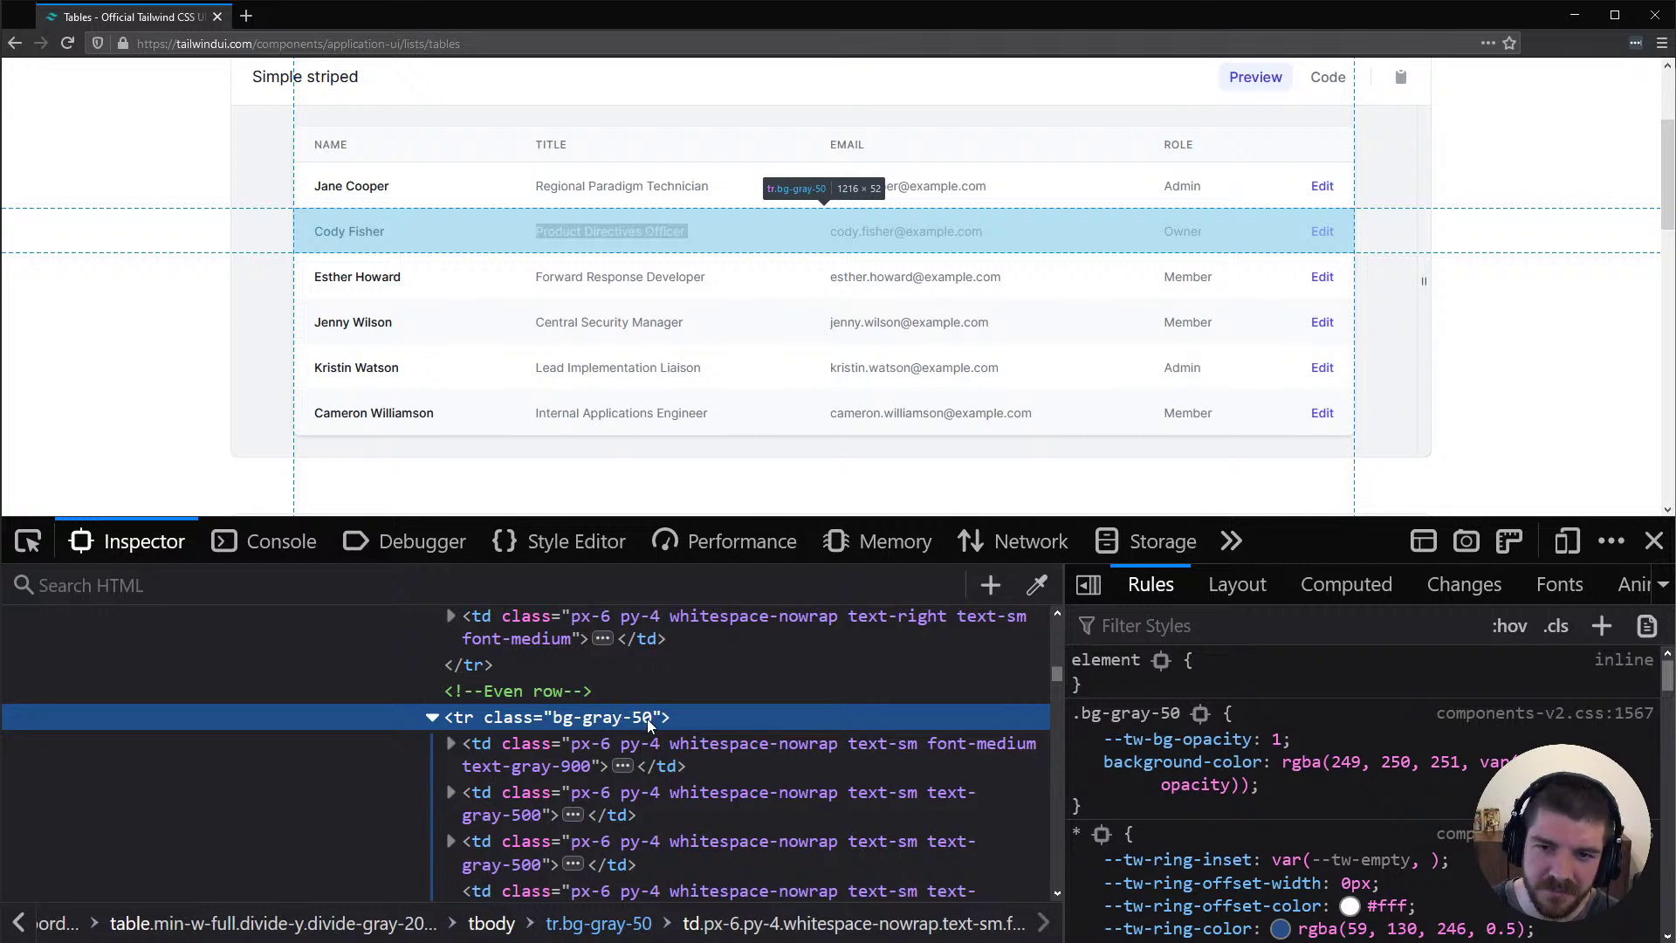
Switch back to Figma and add a Background variant property with the value white to the Tables/Cell component set
key("alt+Tab")
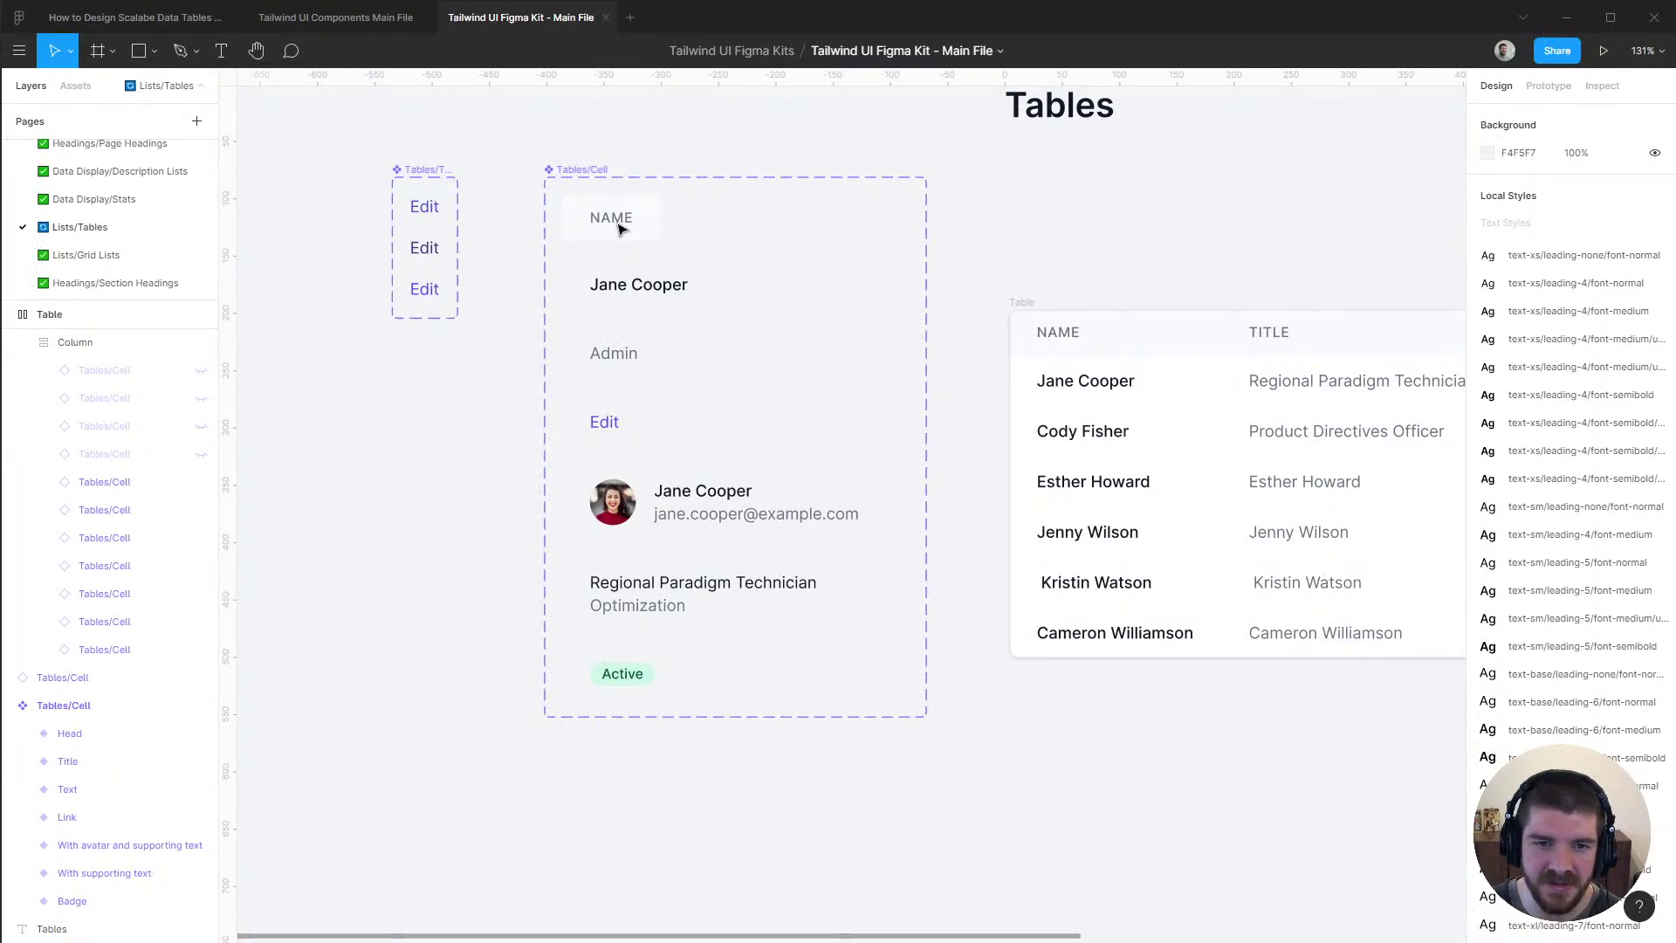
left_click(593, 170)
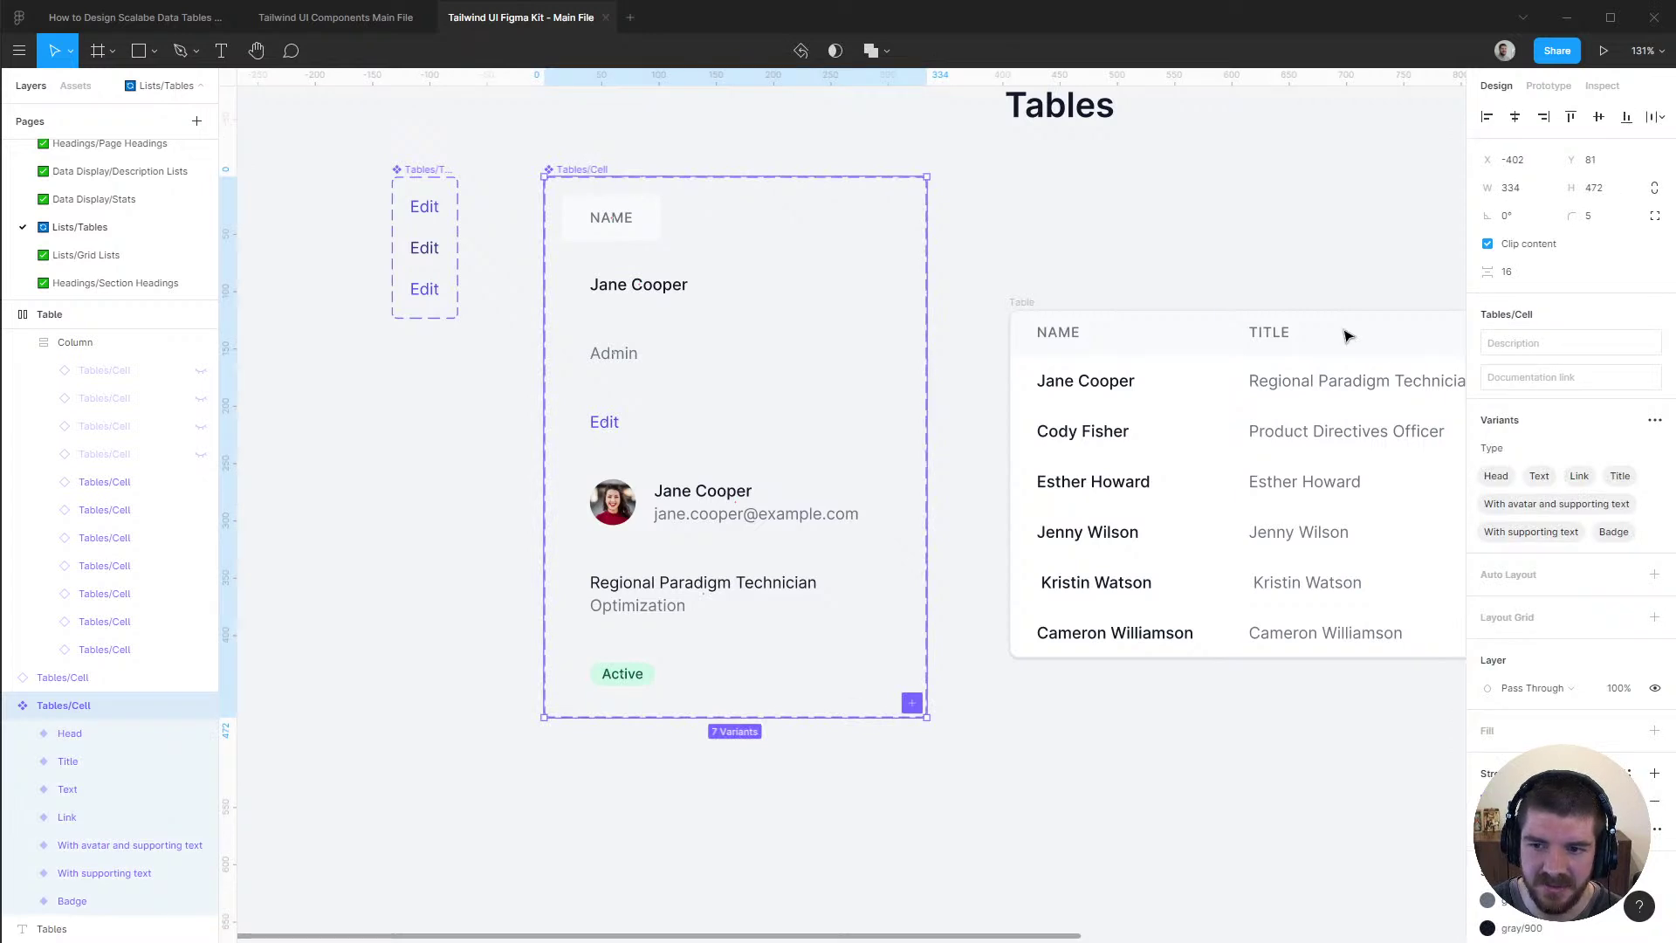
left_click(1655, 420)
left_click(1594, 474)
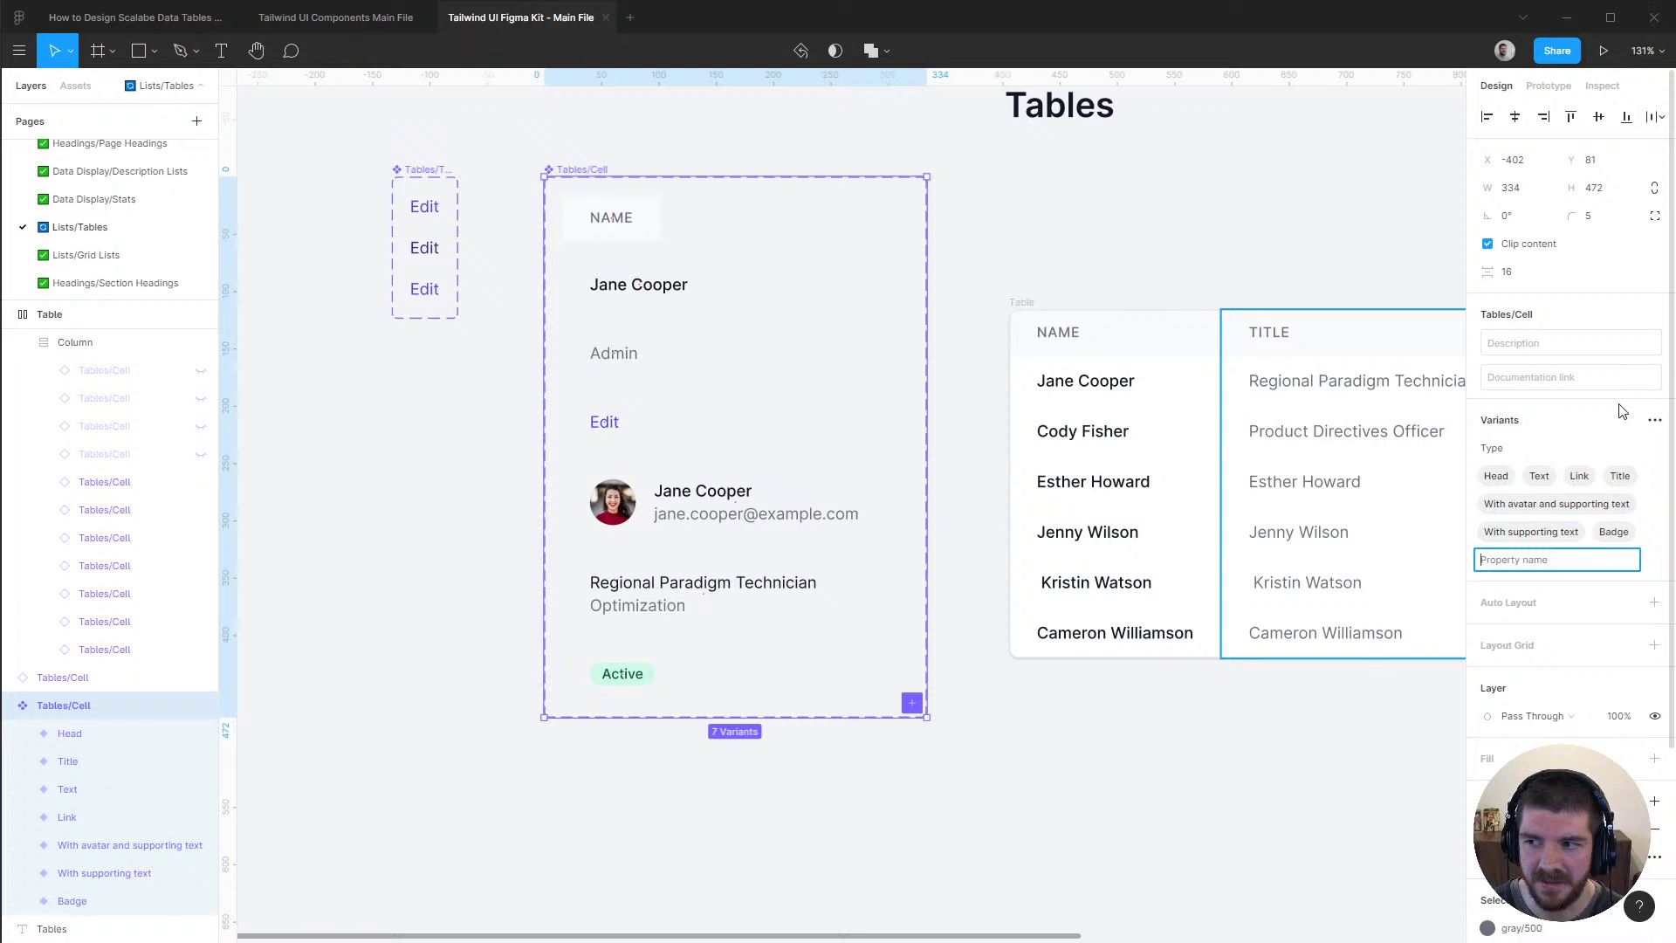
key("Return")
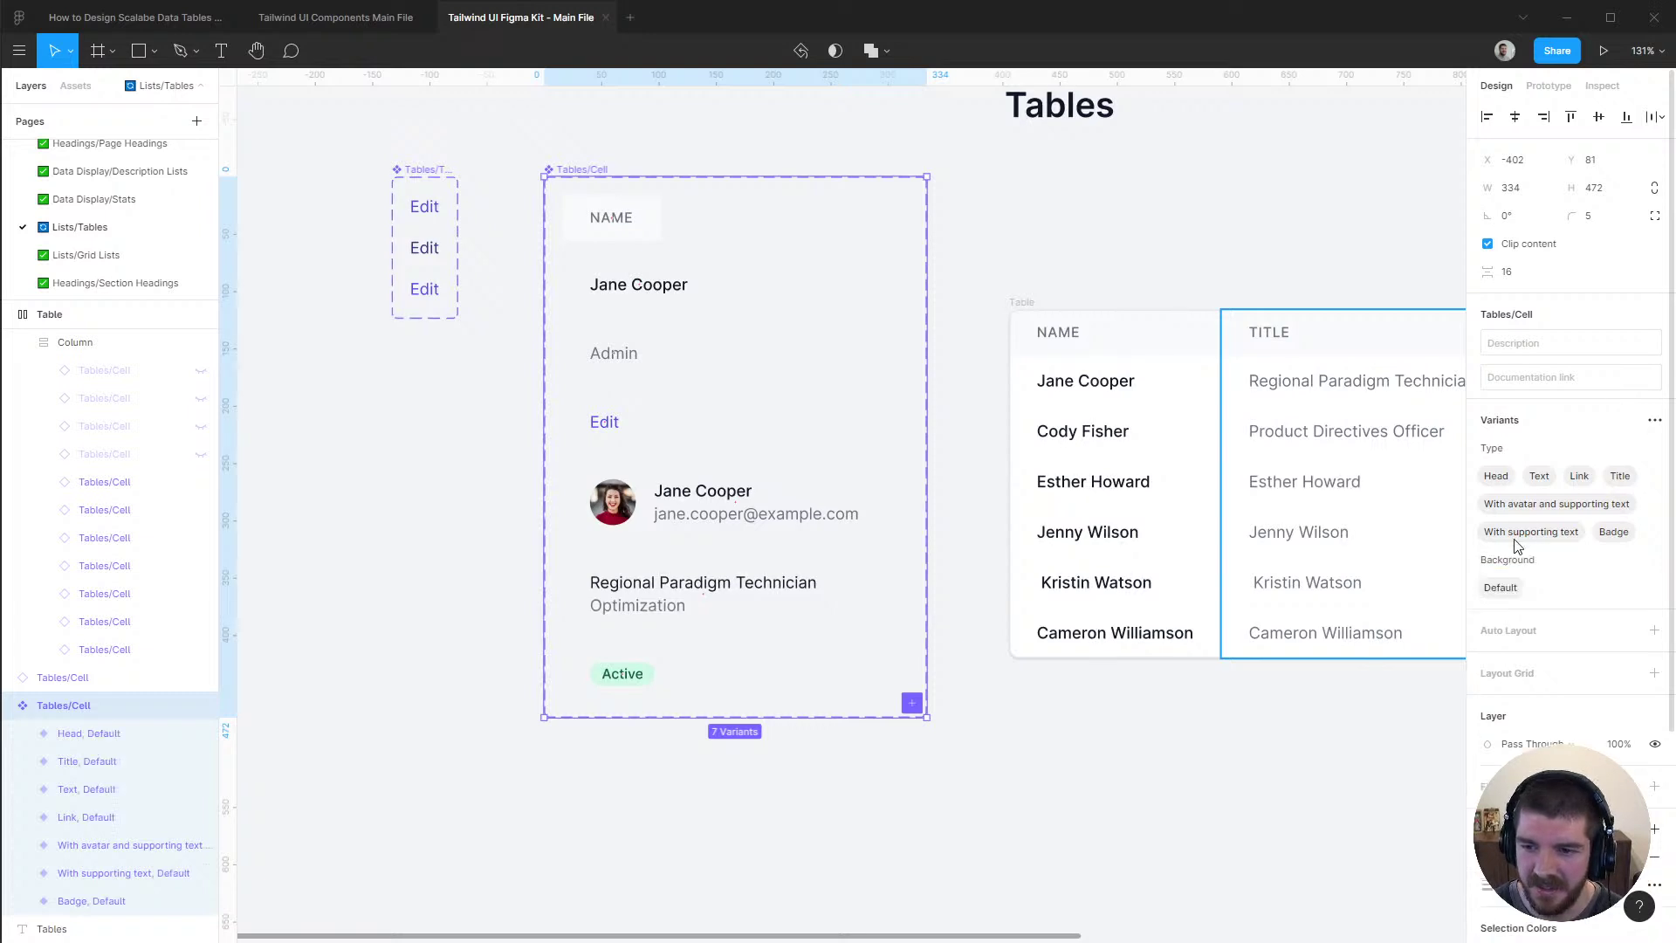
left_click(1503, 594)
type("white")
key("Return")
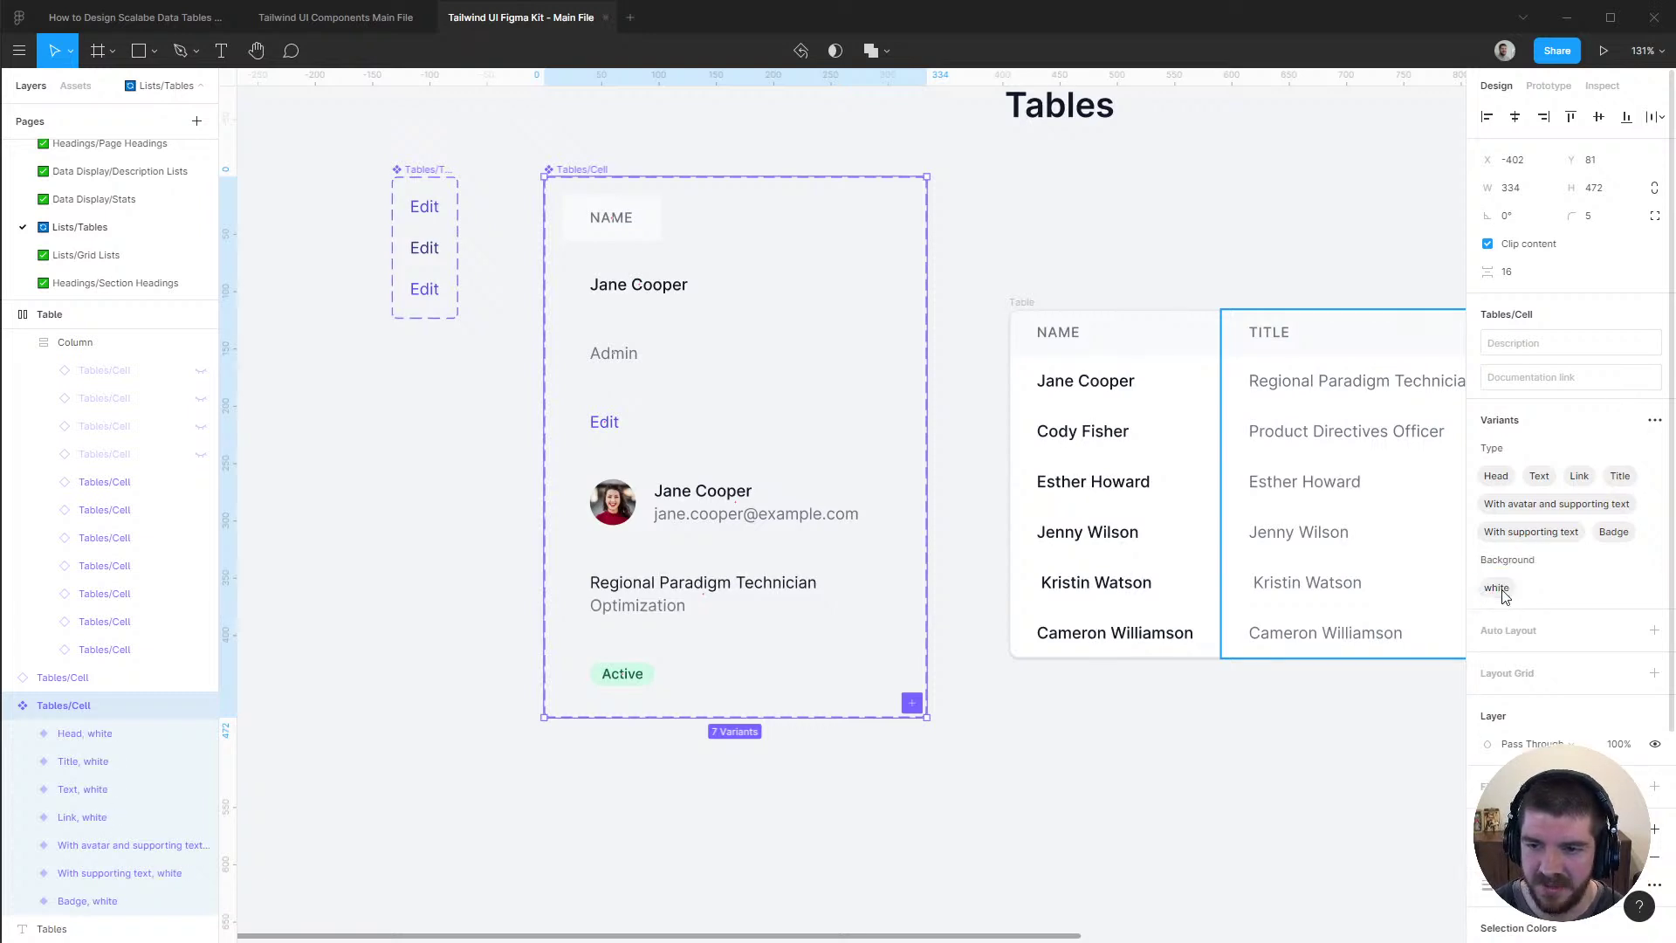
Set the Background property of the Head variant in Tables/Cell to gray-50
left_click(611, 217)
left_click(1601, 412)
type("gray-50")
key("Return")
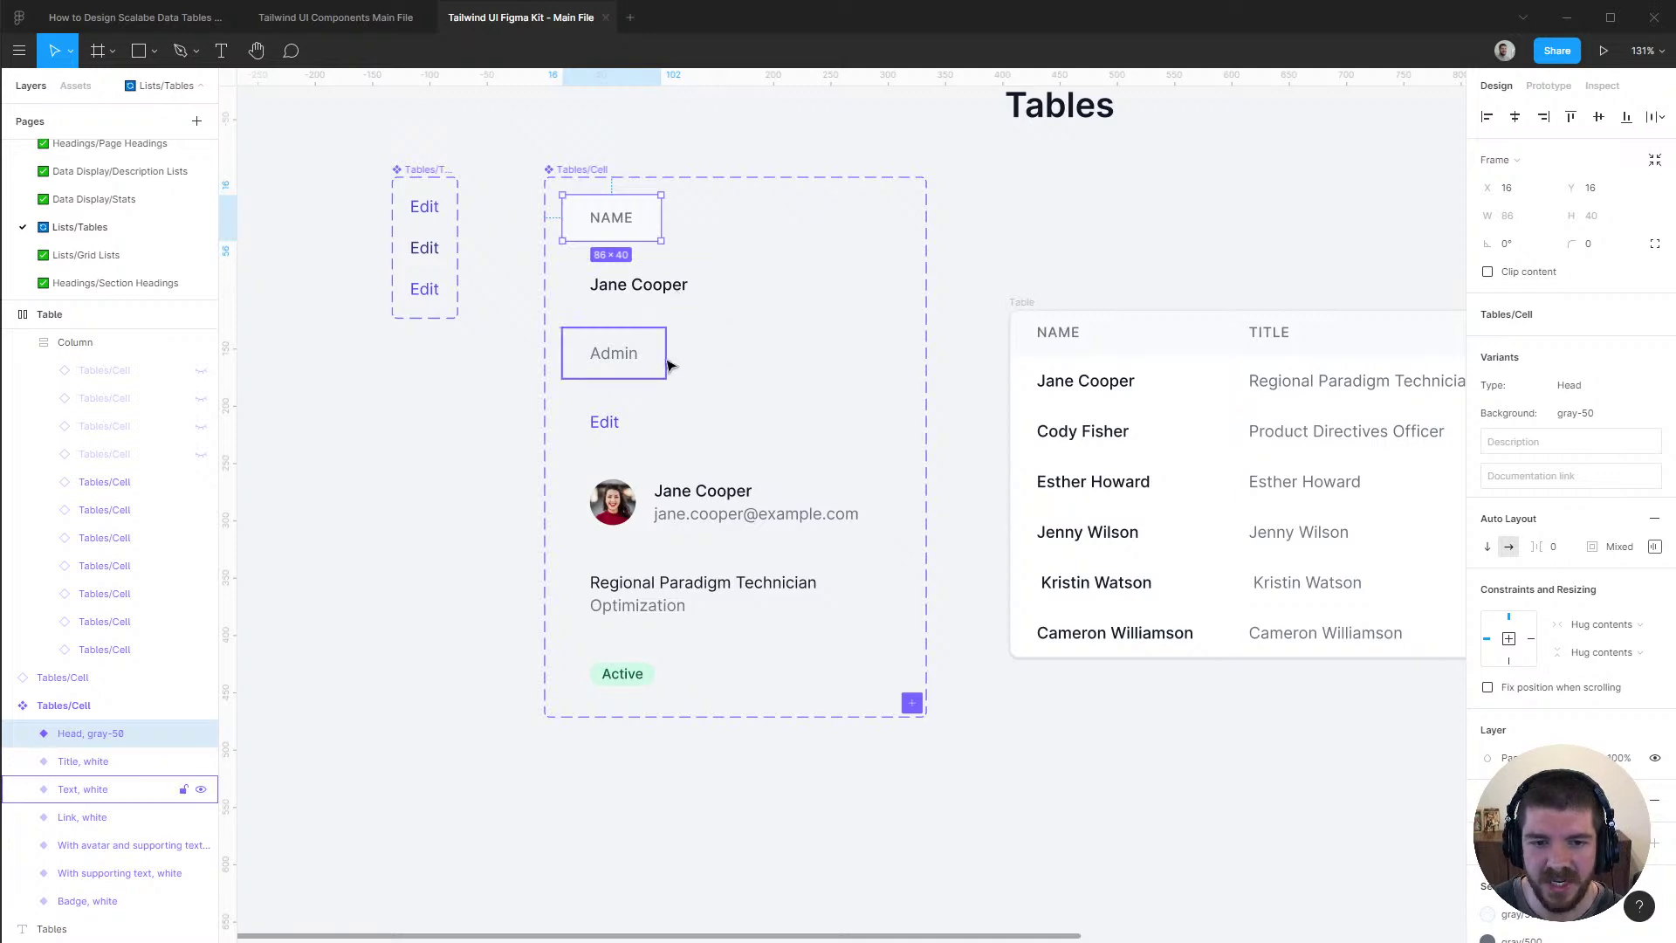
Duplicate the Title variant, place the copy directly below the original, set its Background to gray-50 and fill it with the gray/50 style
left_click(671, 286)
key("ctrl+d")
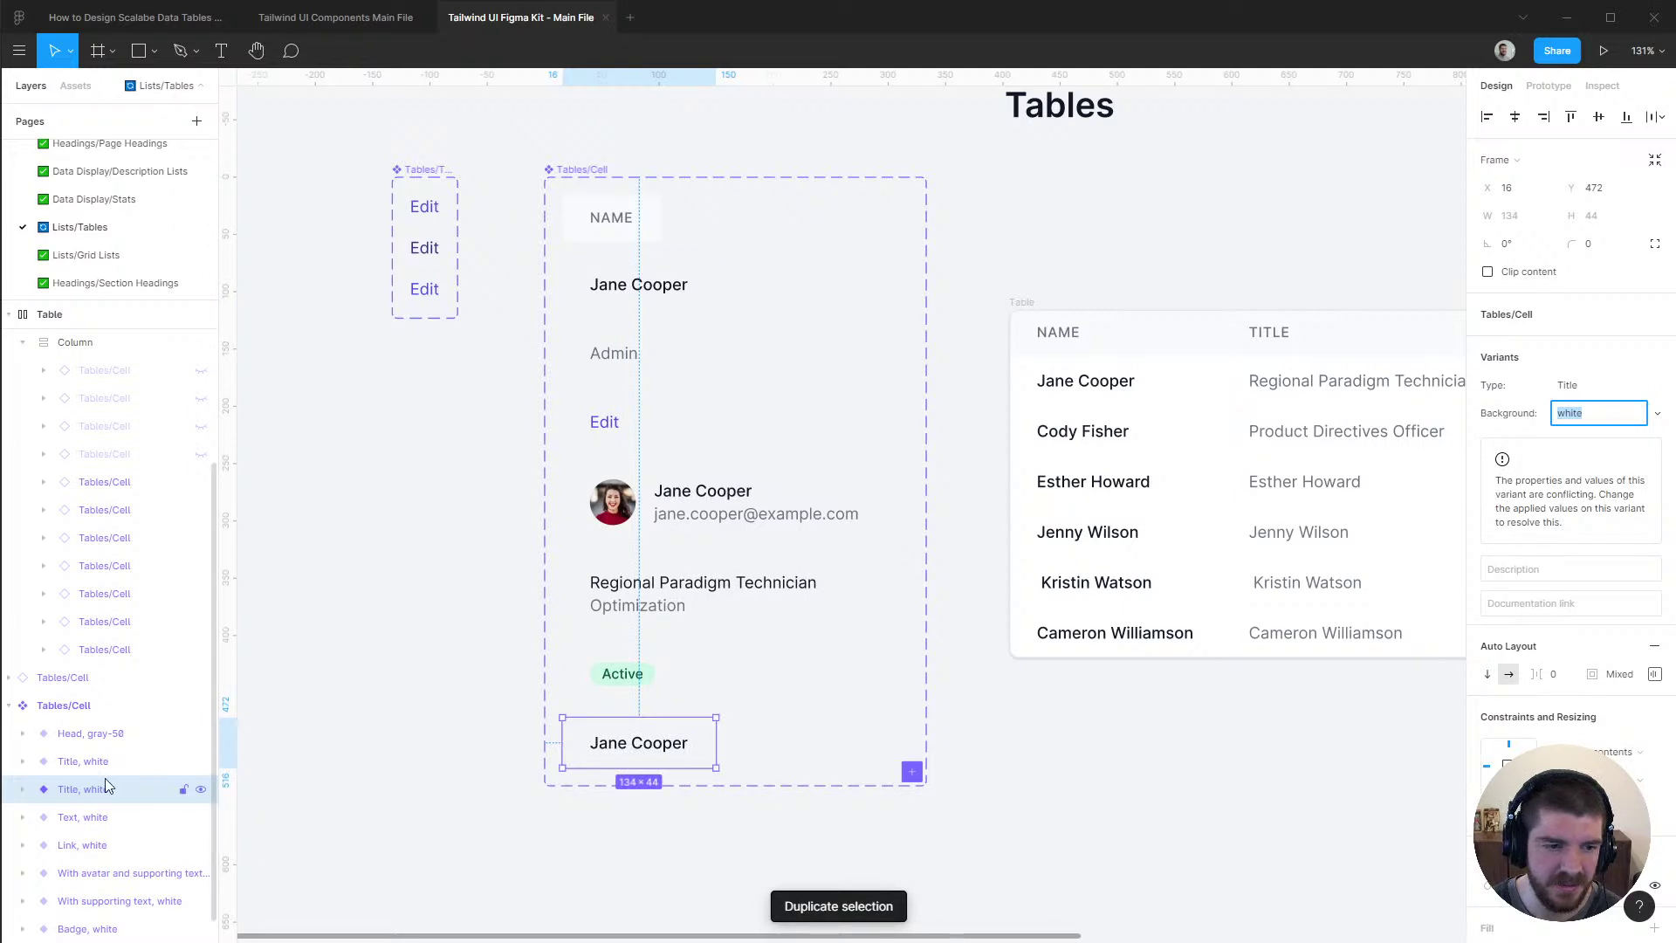
left_click_drag(656, 759, 654, 365)
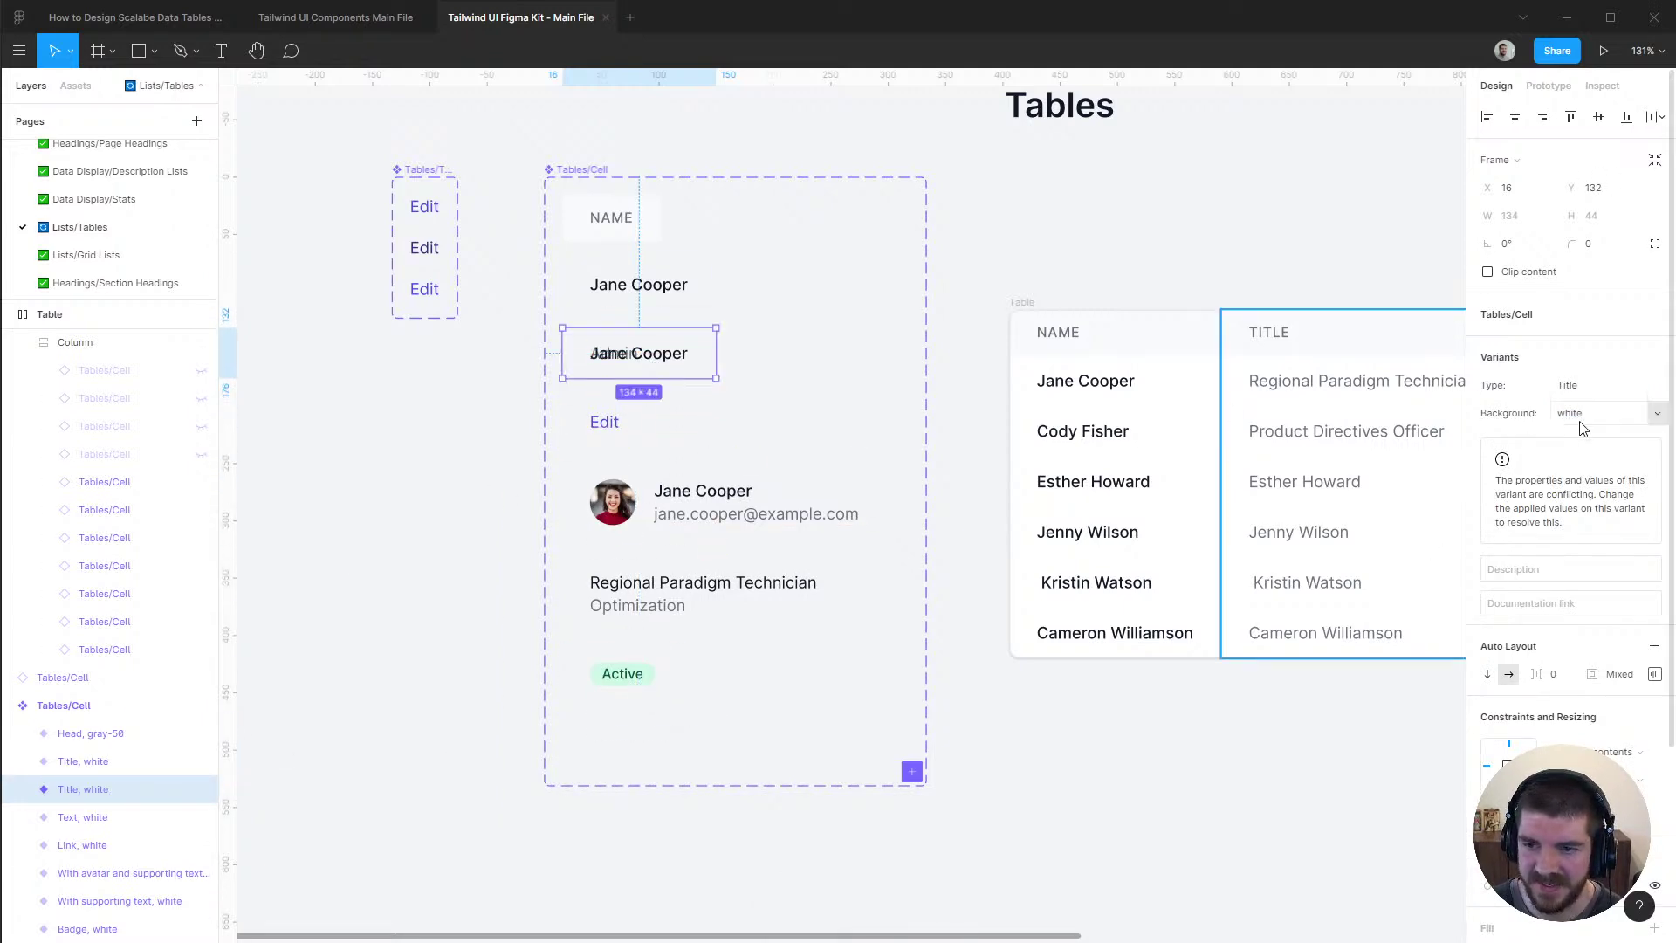
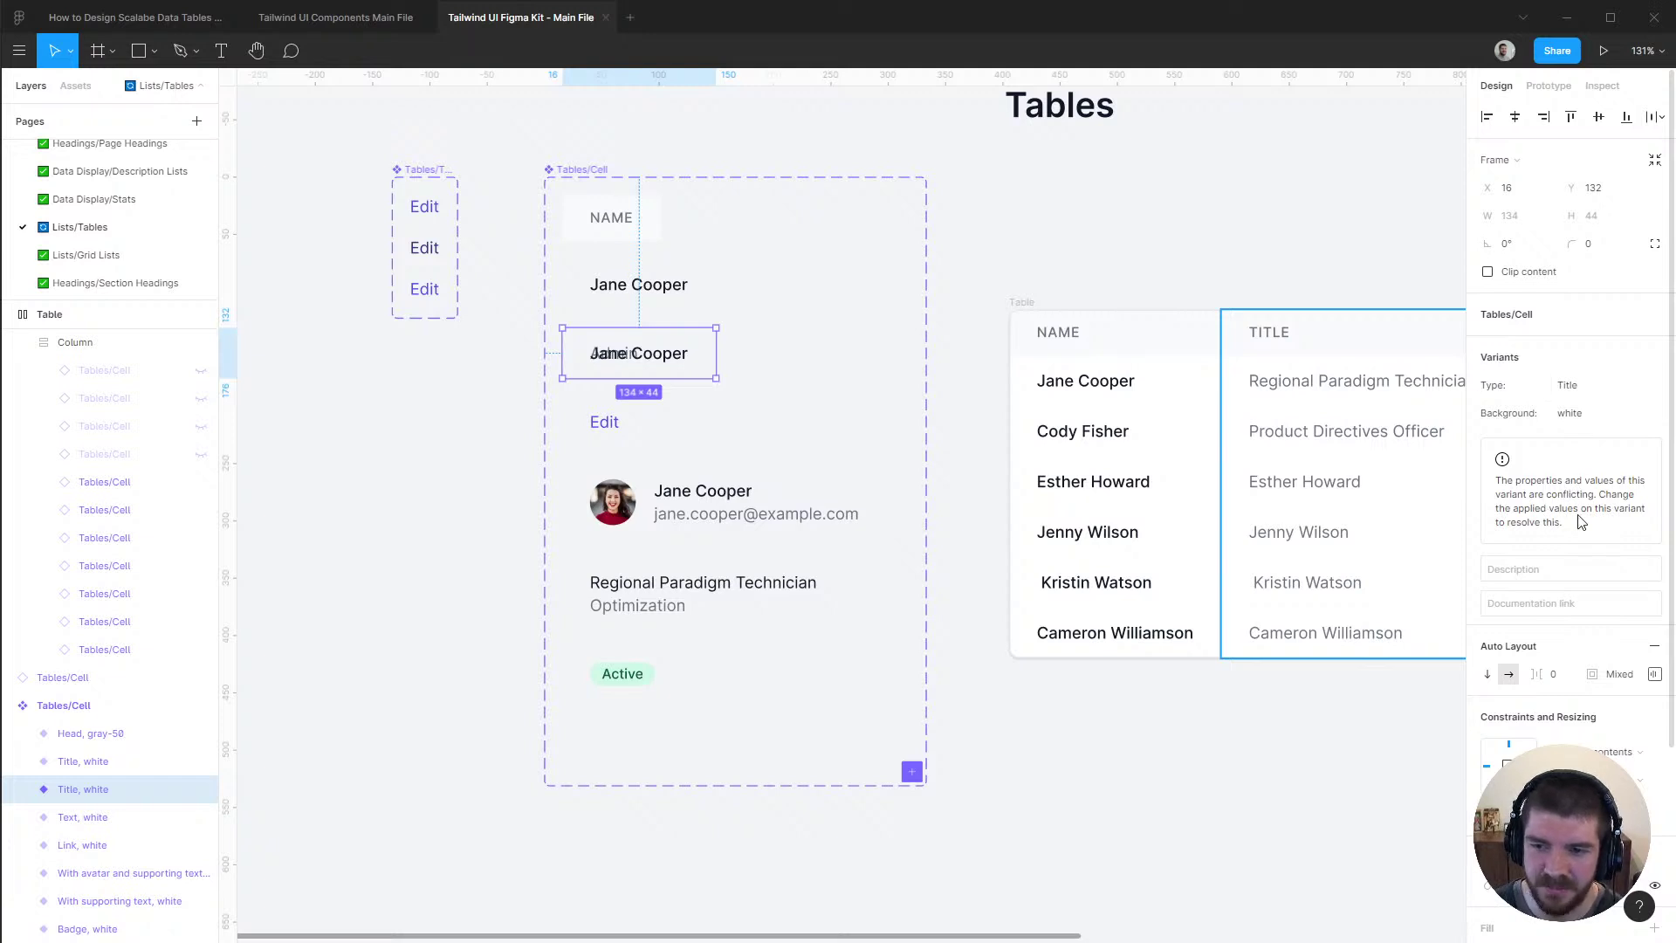
left_click(1597, 417)
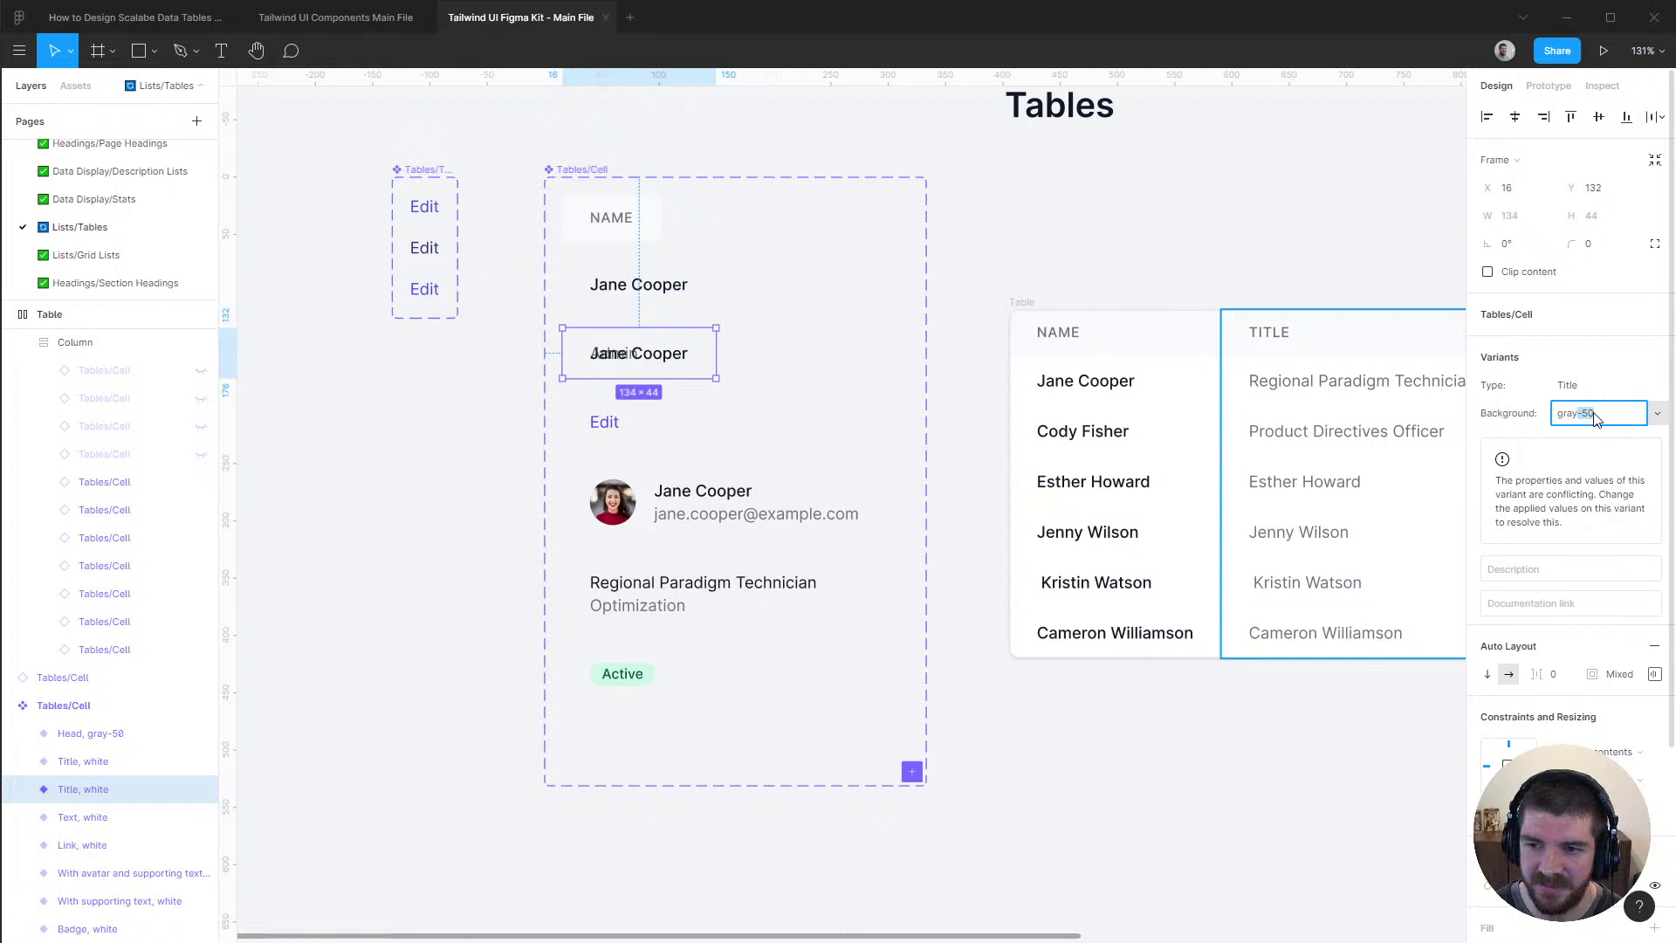
key("Return")
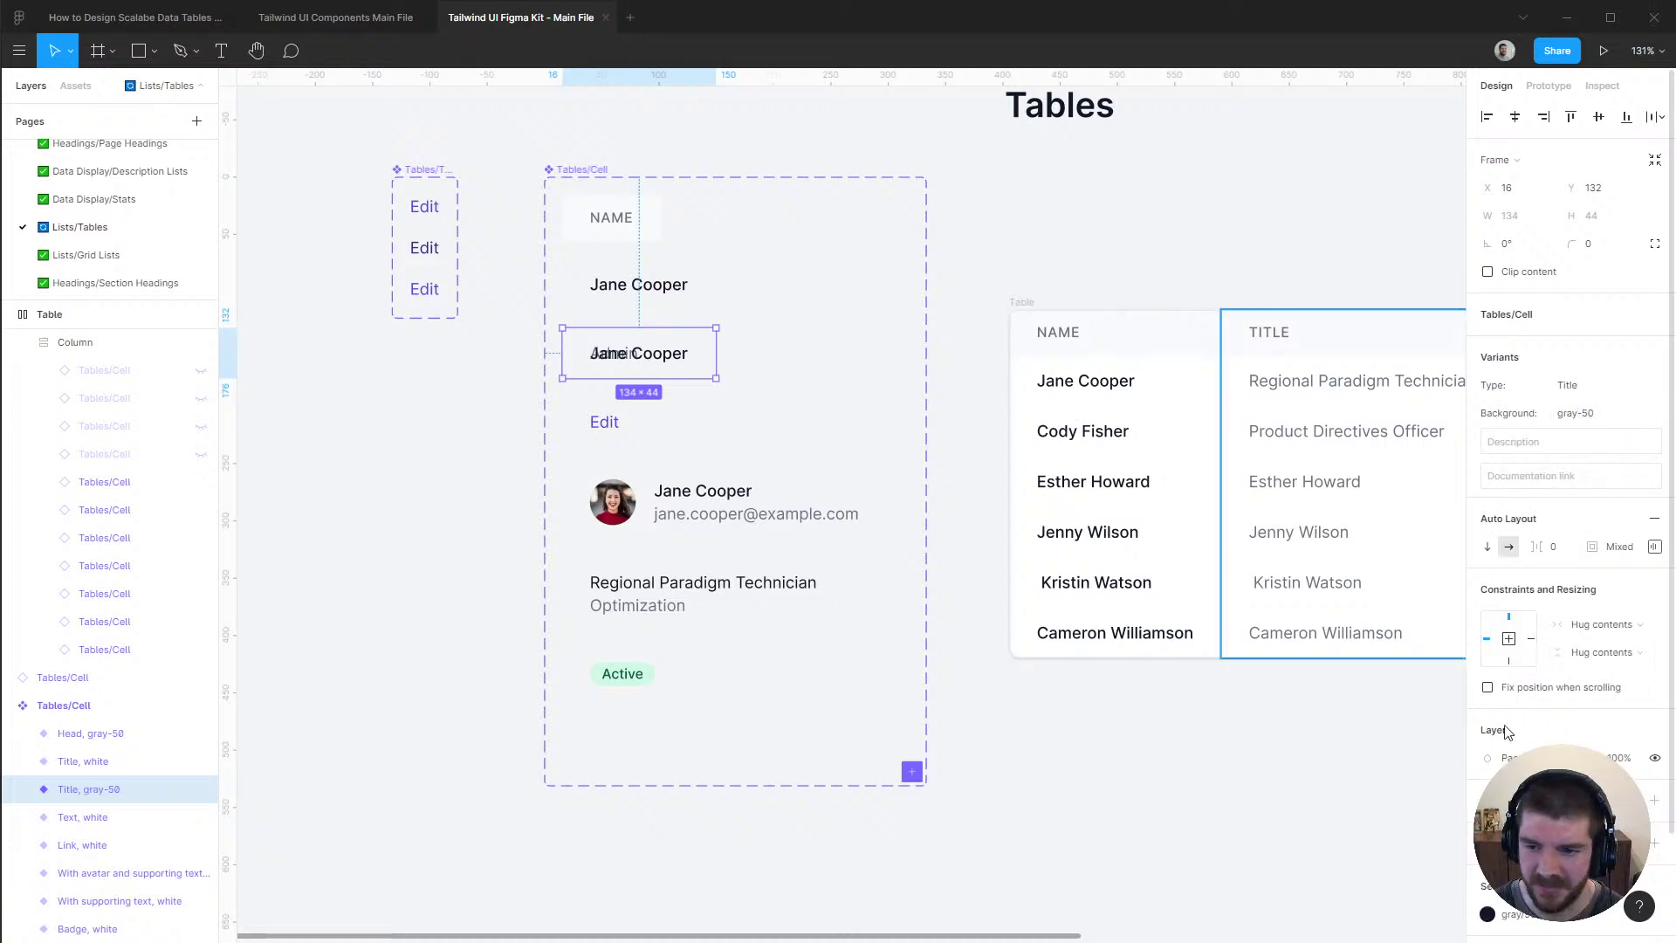
left_click(1503, 914)
key("Escape")
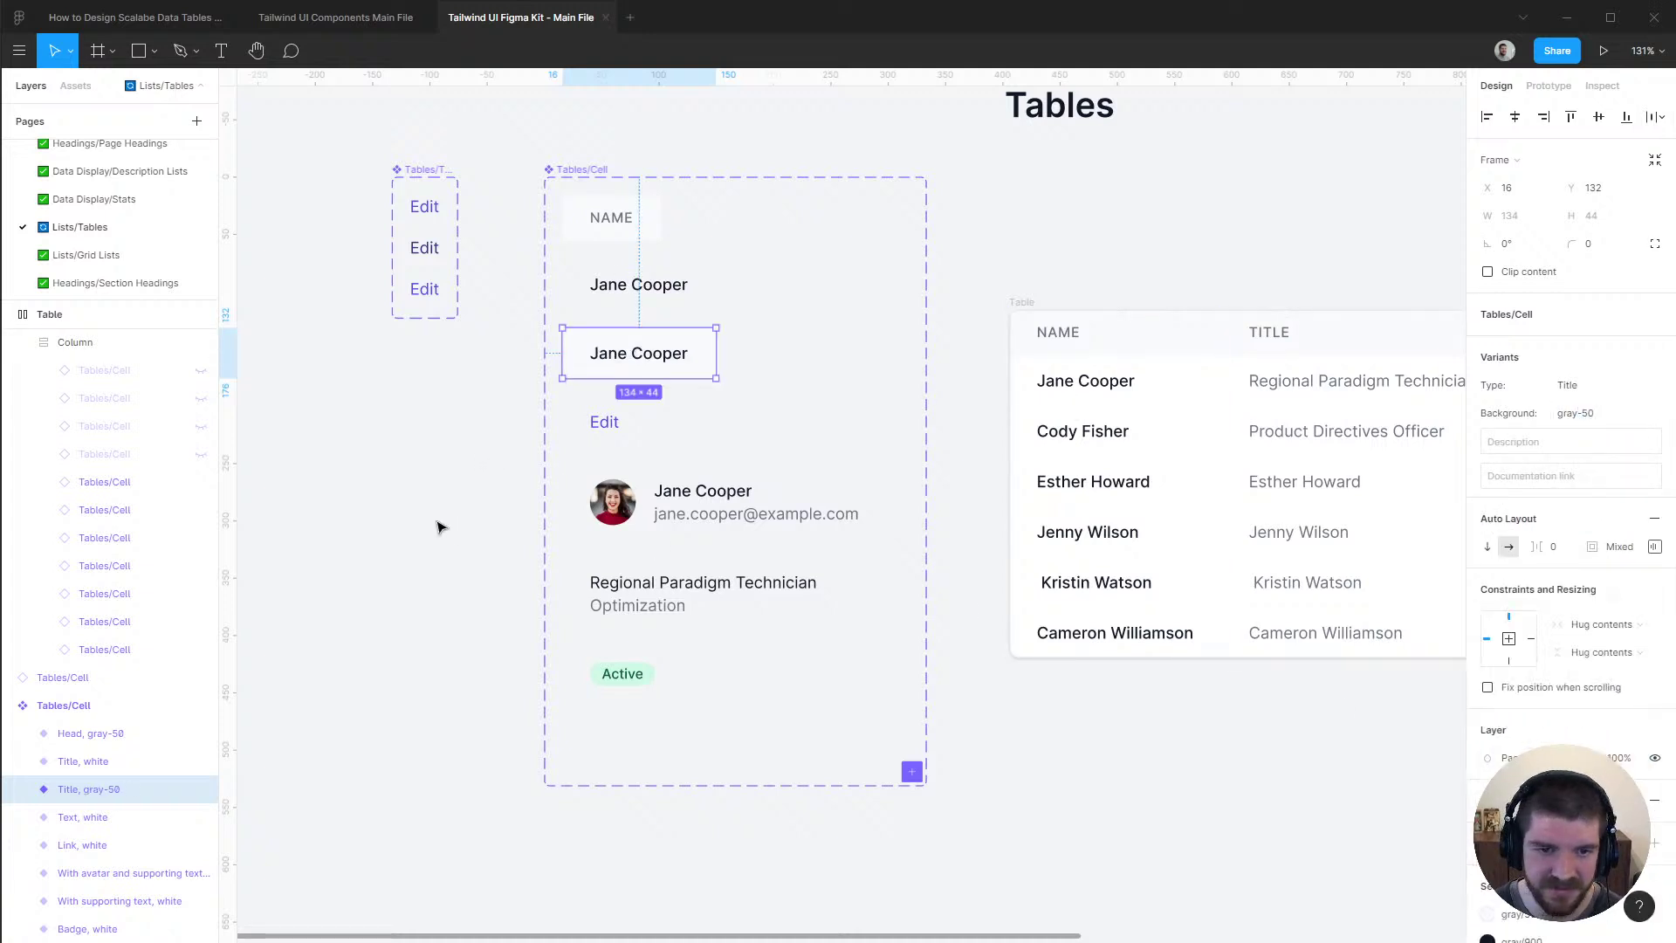
Duplicate the Text, Link, avatar, supporting text and Badge variants, set the copies' Background to gray-50 and fill them with the gray/50 style
scroll(627, 533, "down", 1)
left_click(122, 816)
scroll(122, 816, "down", 1)
left_click(96, 901, "shift")
left_click_drag(591, 516, 591, 585)
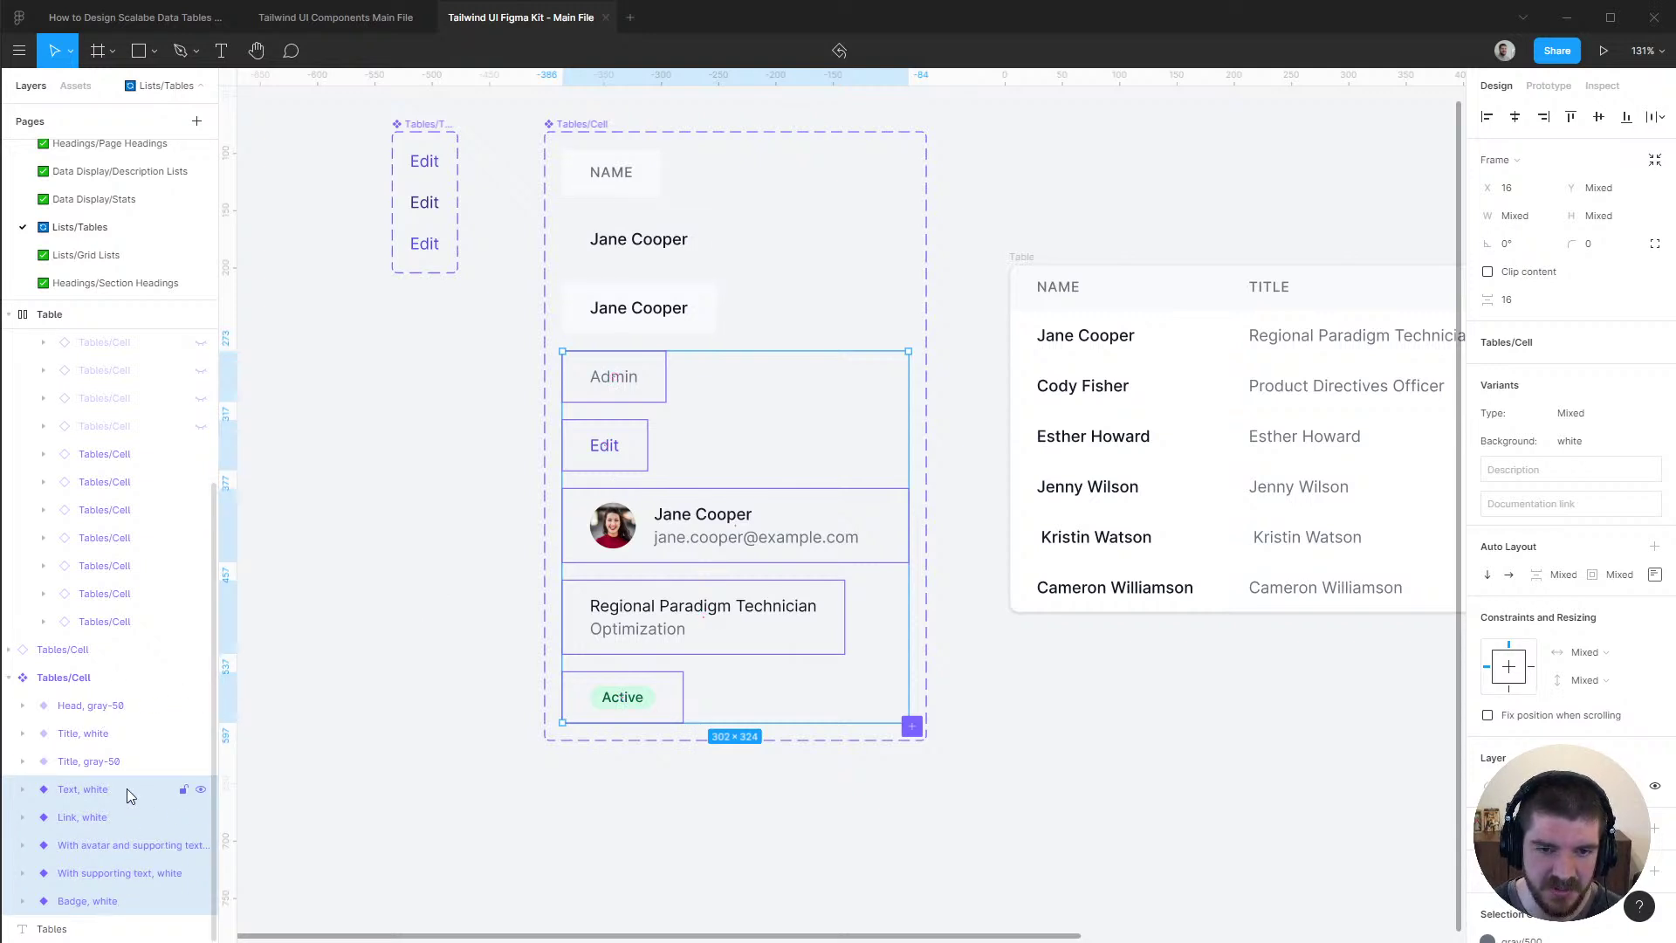
key("ctrl+d")
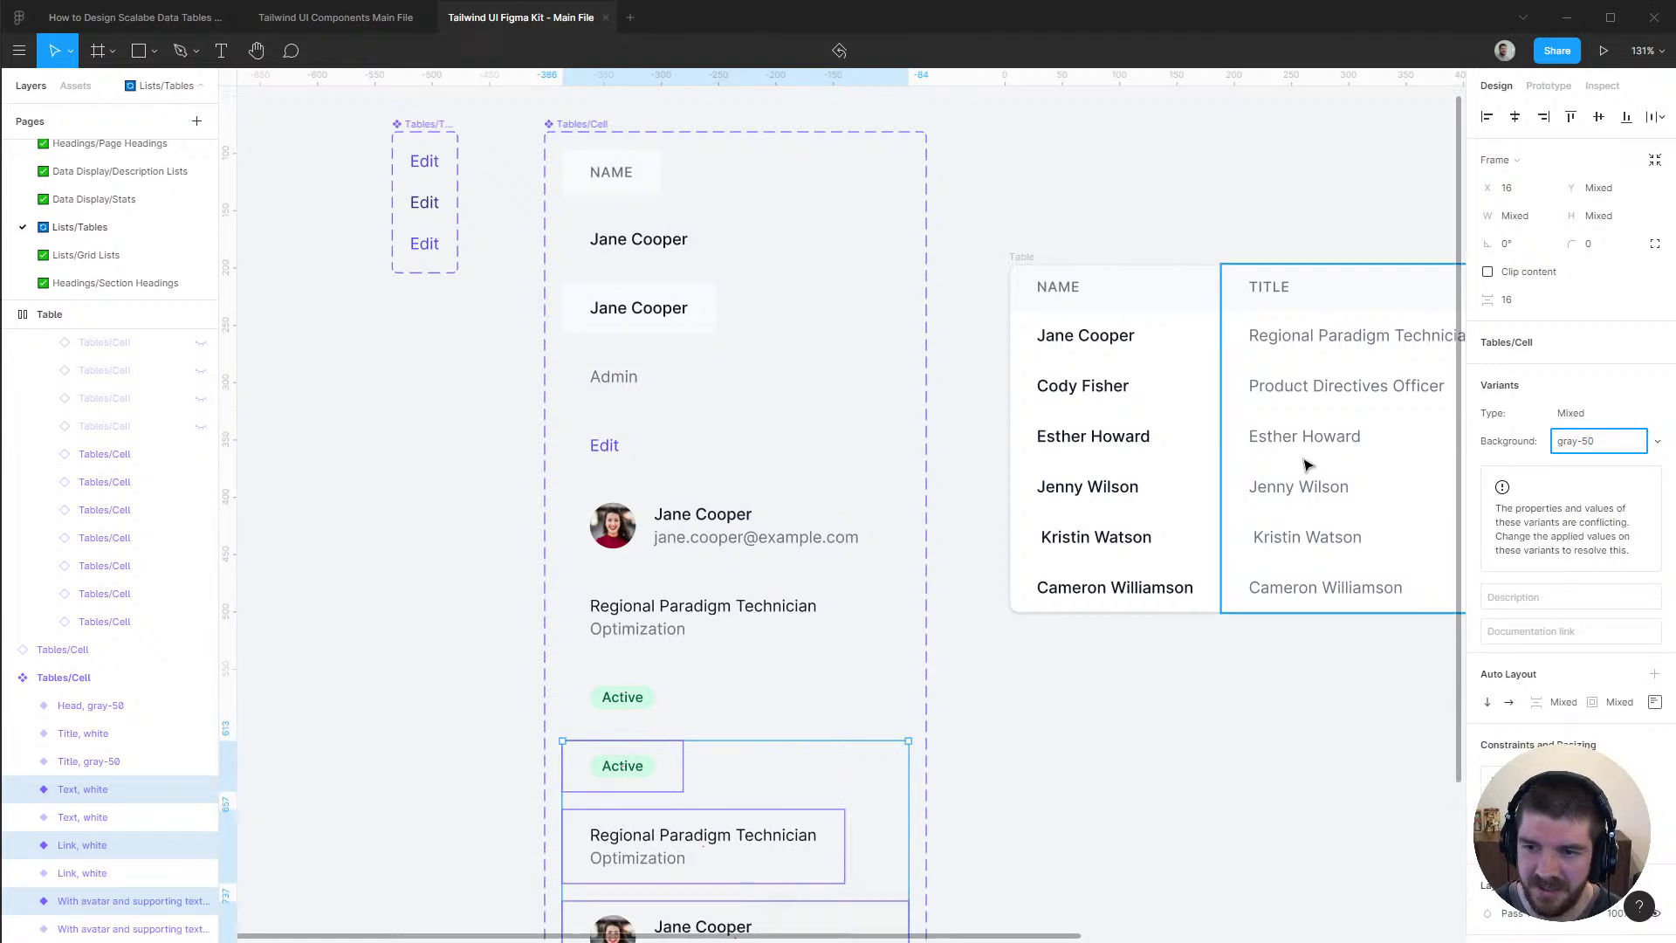
scroll(1606, 724, "down", 2)
key("Return")
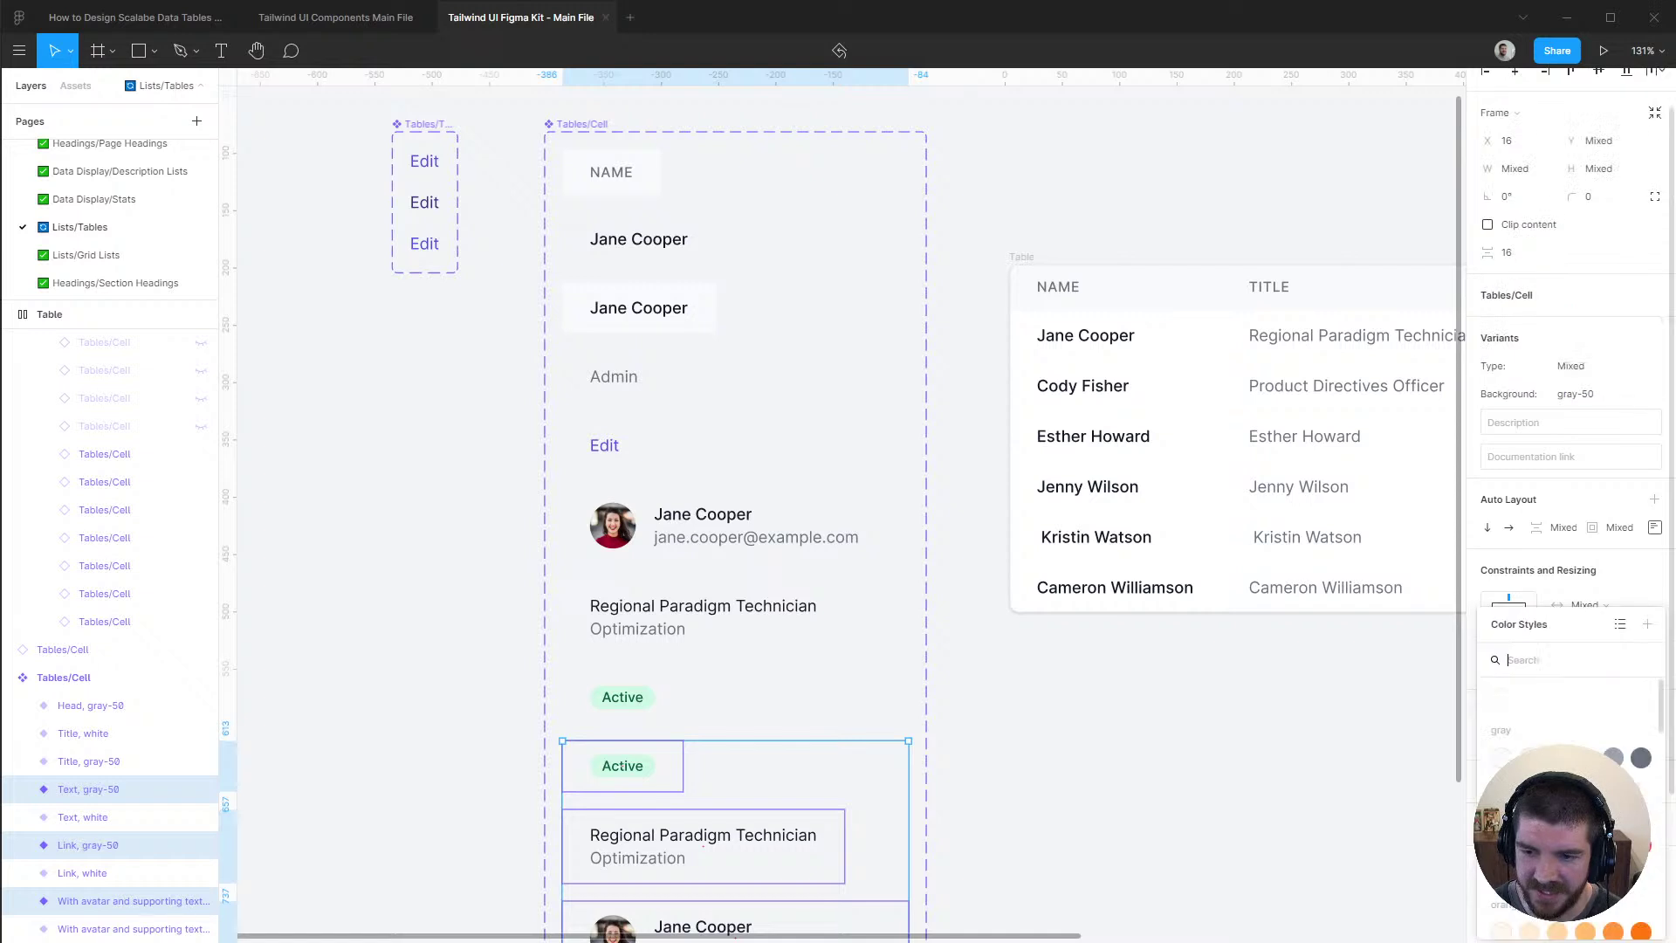
key("Escape")
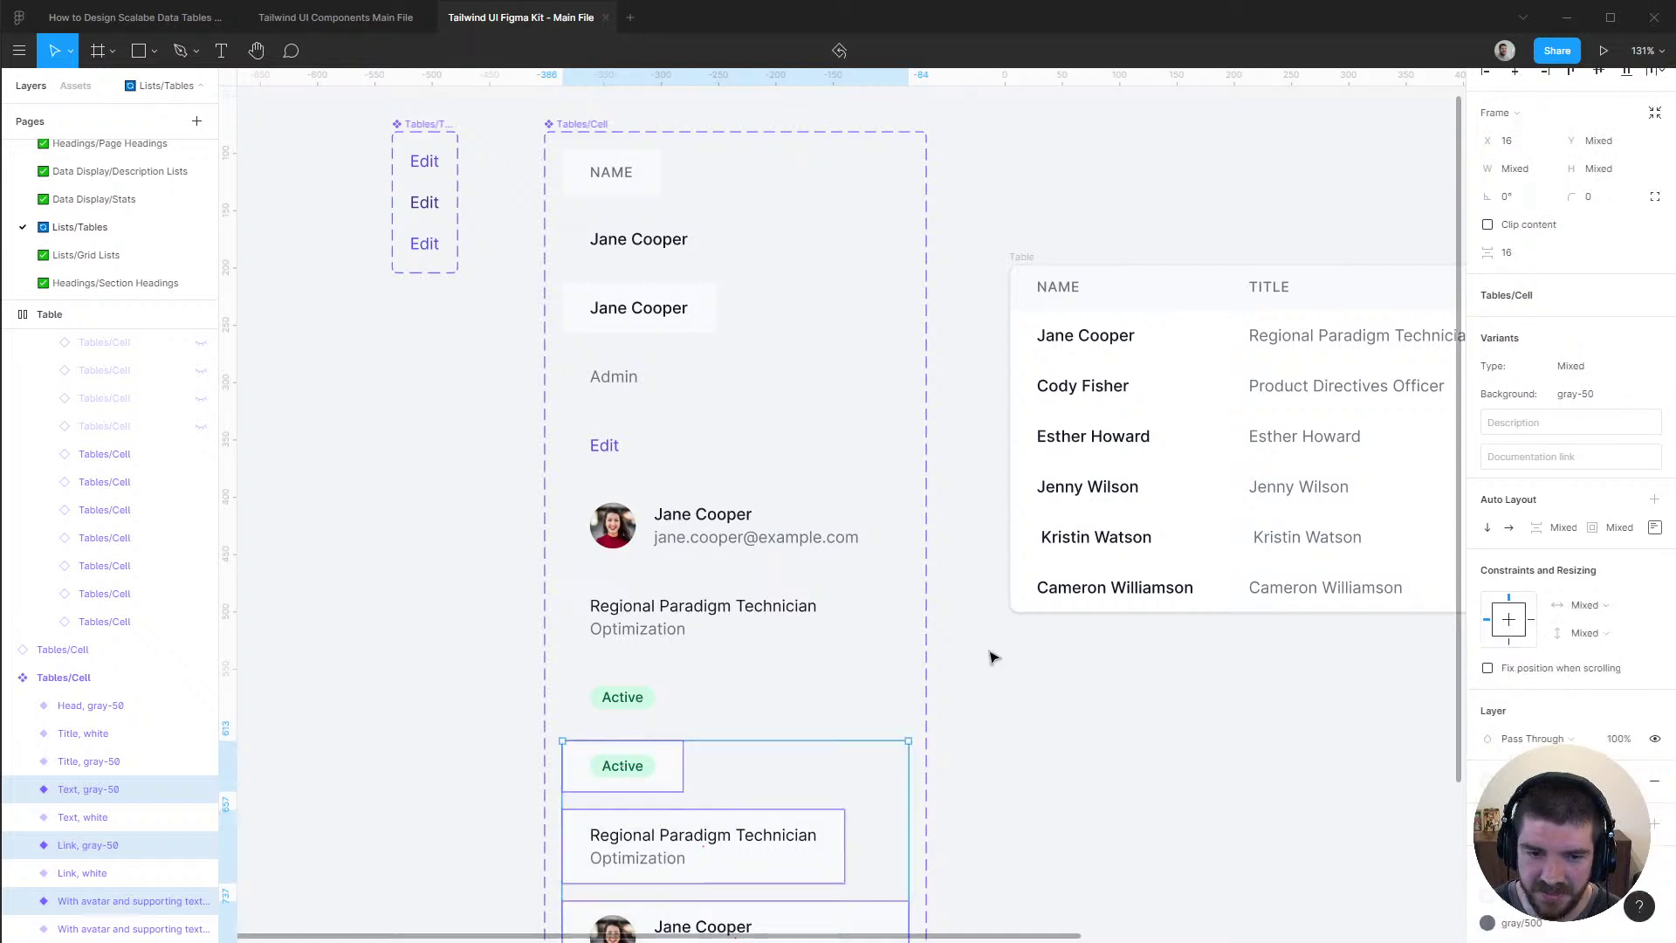
Move the gray-50 Text variant directly beneath the white Text variant in the Tables/Cell component set
scroll(1002, 655, "down", 5)
scroll(1002, 651, "down", 1)
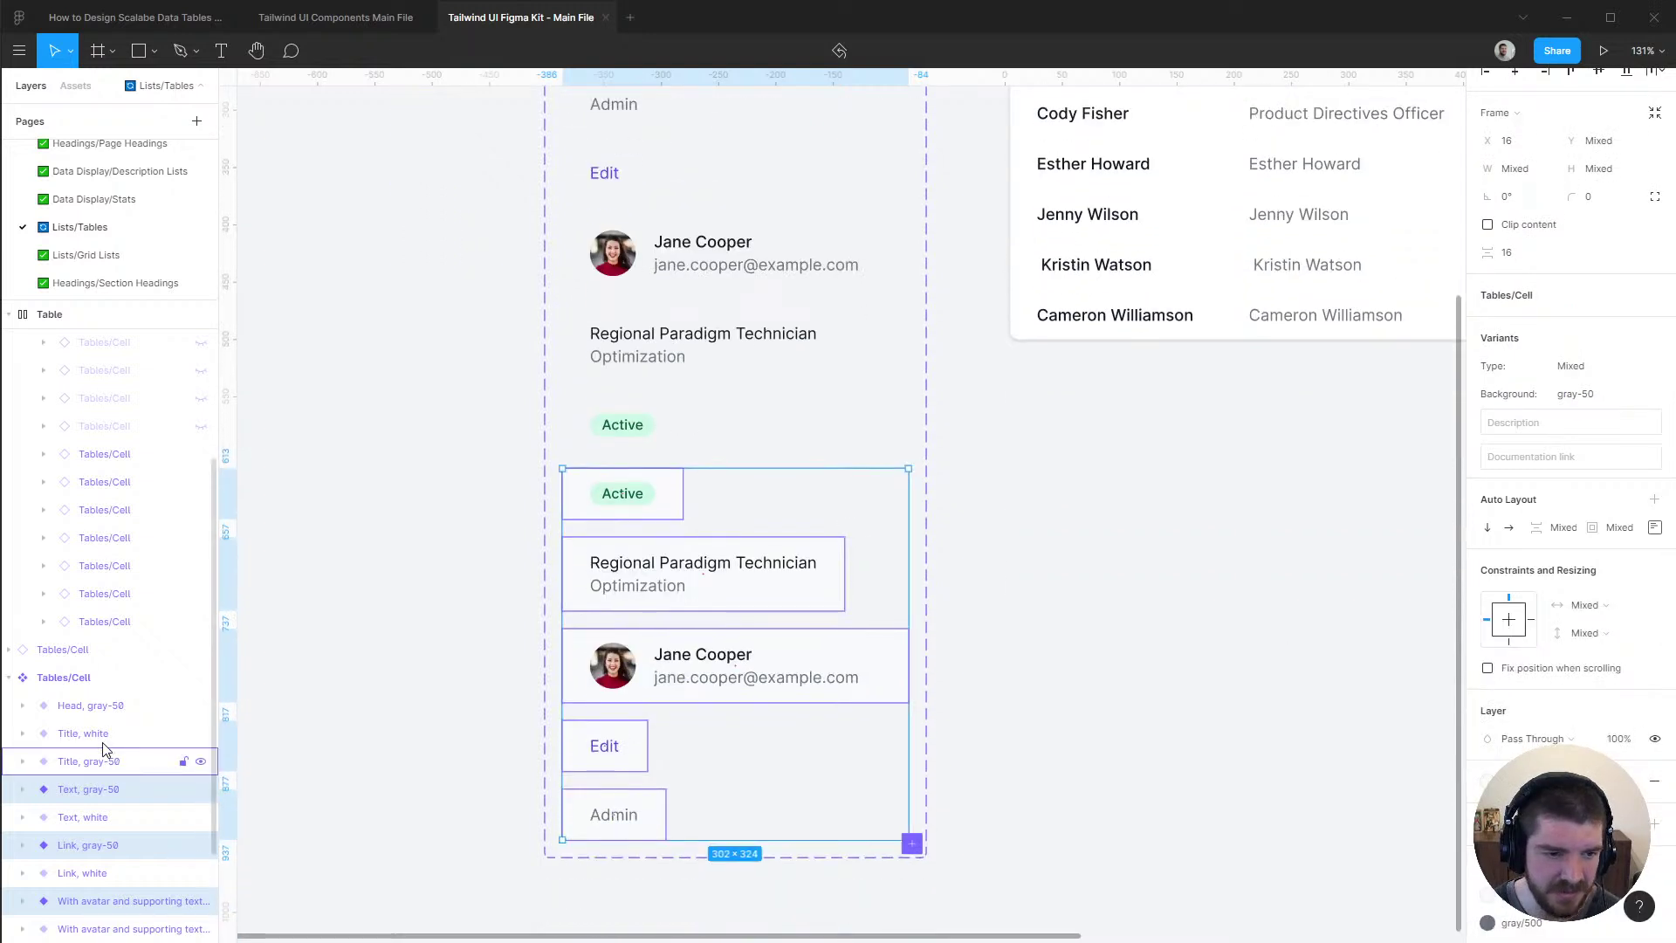
scroll(775, 509, "down", 2)
scroll(838, 520, "down", 2)
scroll(925, 537, "up", 2)
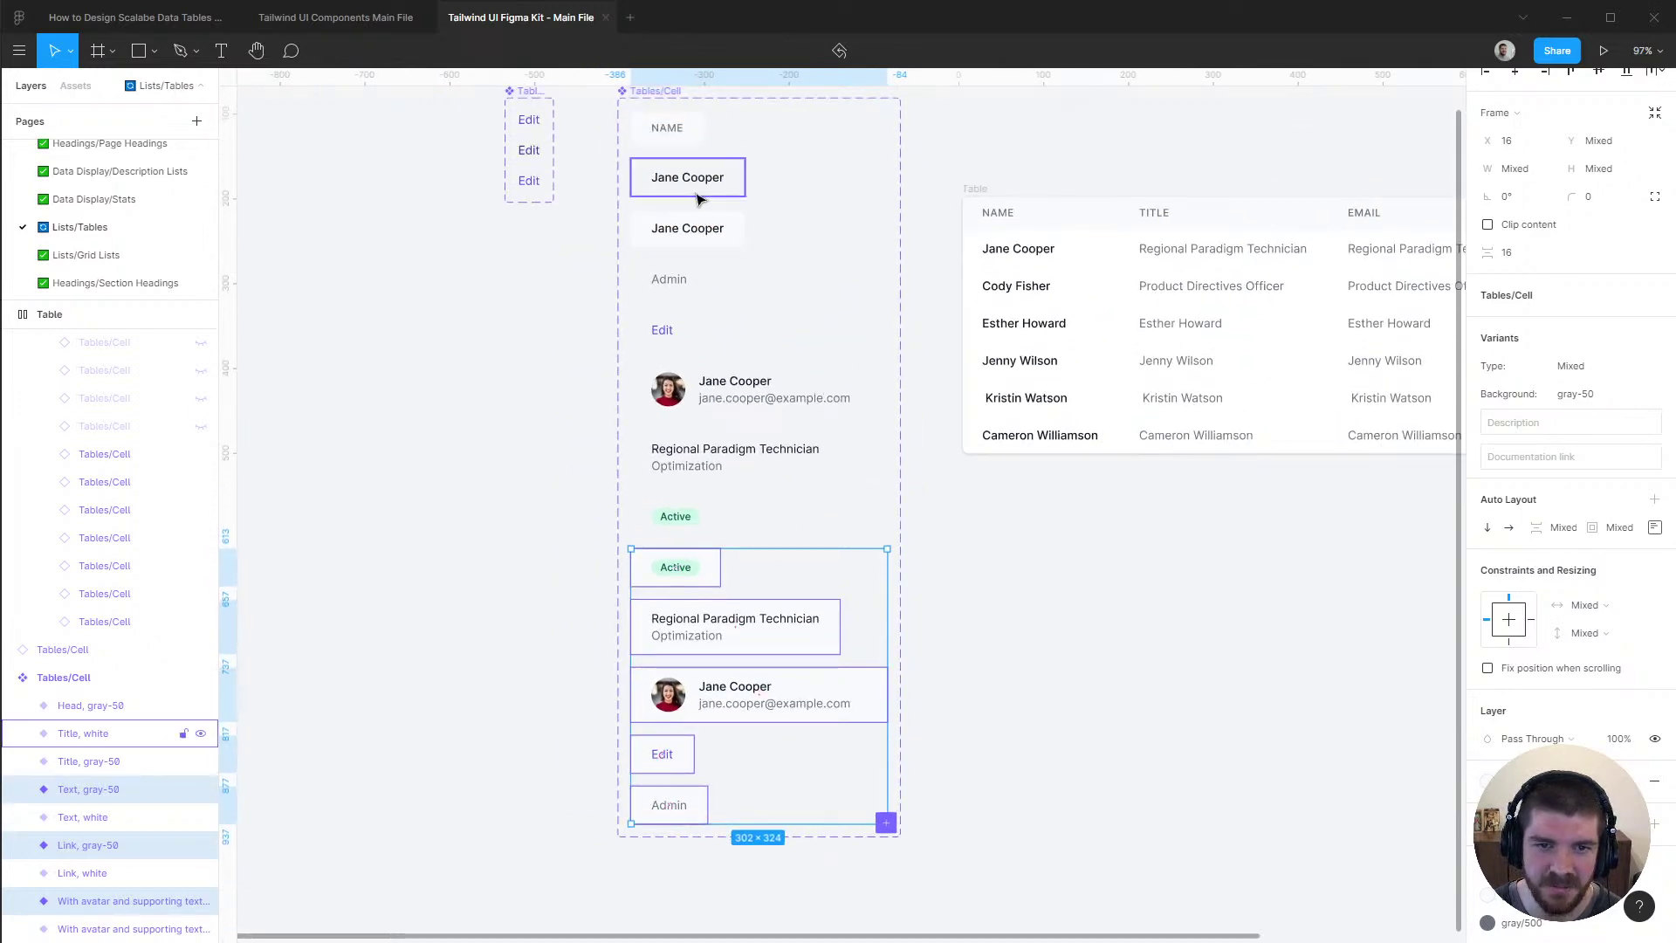
left_click(699, 281)
left_click(687, 811, "shift")
left_click_drag(685, 672, 686, 332)
left_click(695, 797)
left_click_drag(696, 797, 698, 340)
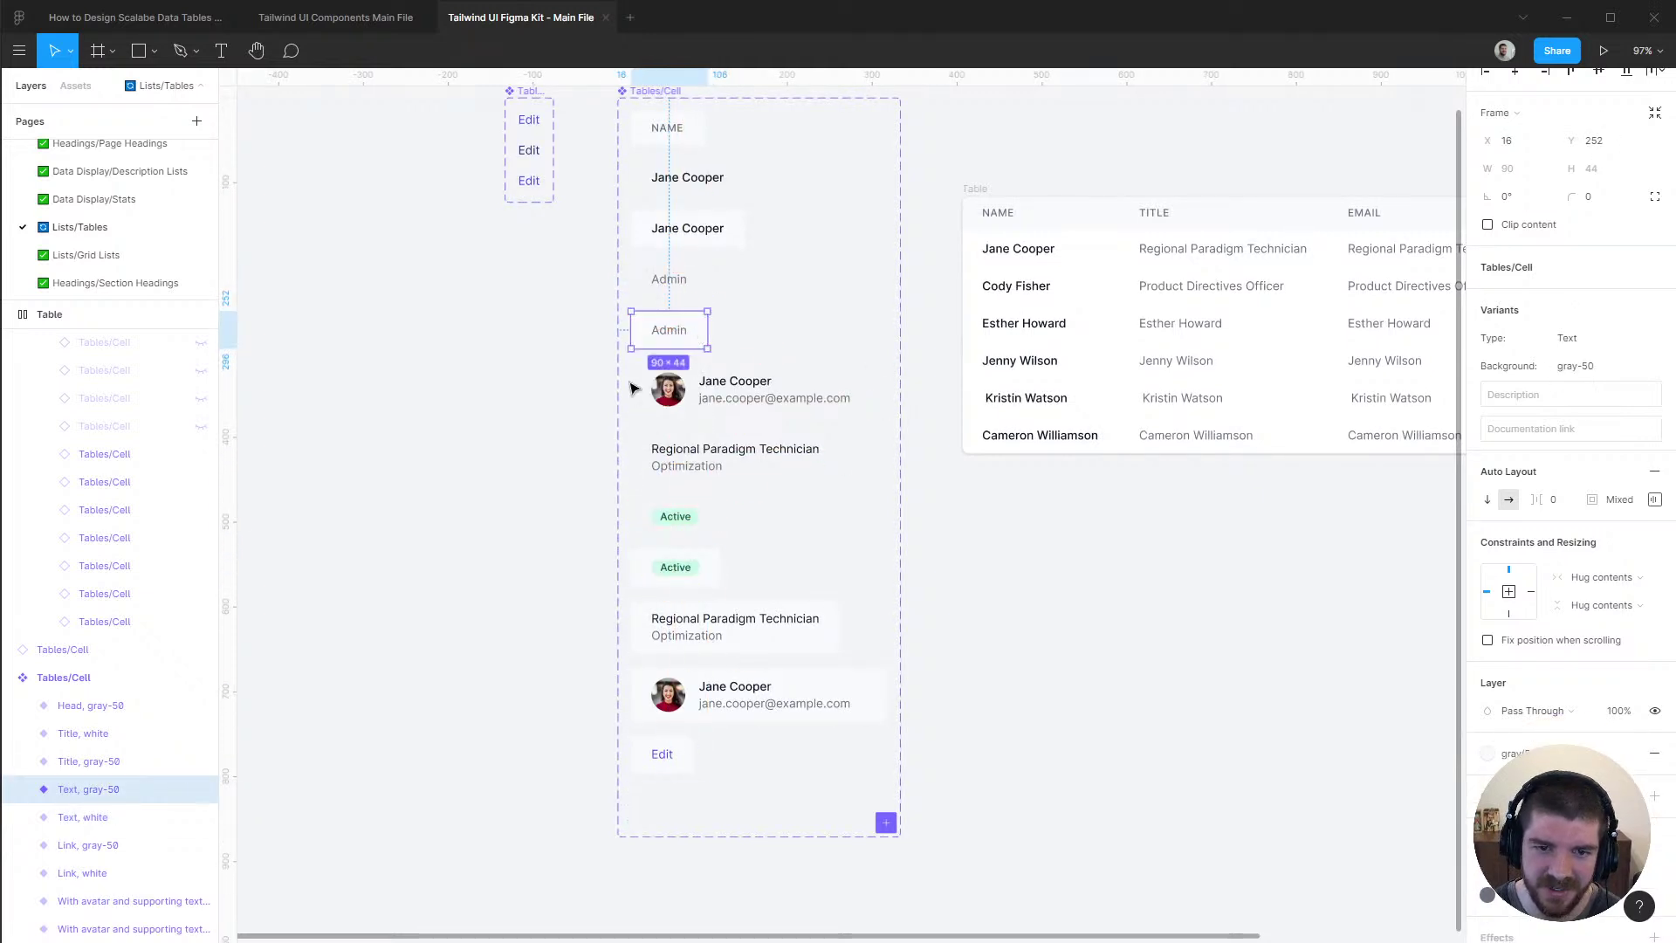
Shift the Link and avatar variants down within the component set, keeping the white Text variant in its place
left_click(93, 816)
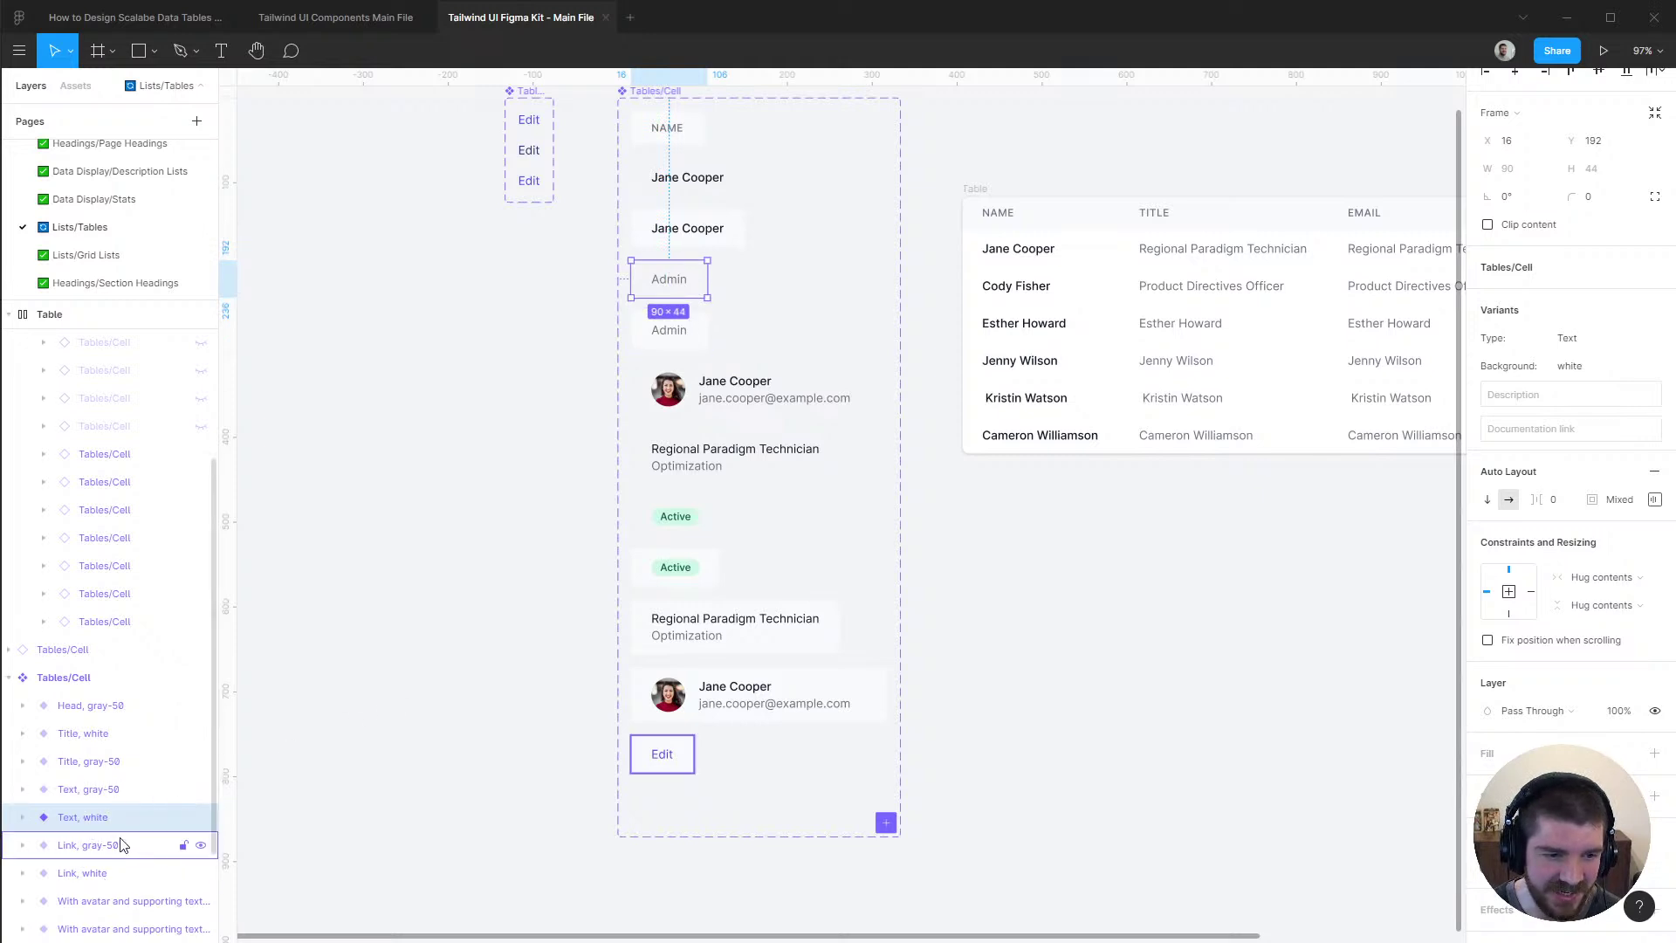
left_click(114, 929, "shift")
left_click_drag(736, 388, 743, 521)
left_click(684, 408)
left_click_drag(684, 408, 698, 286)
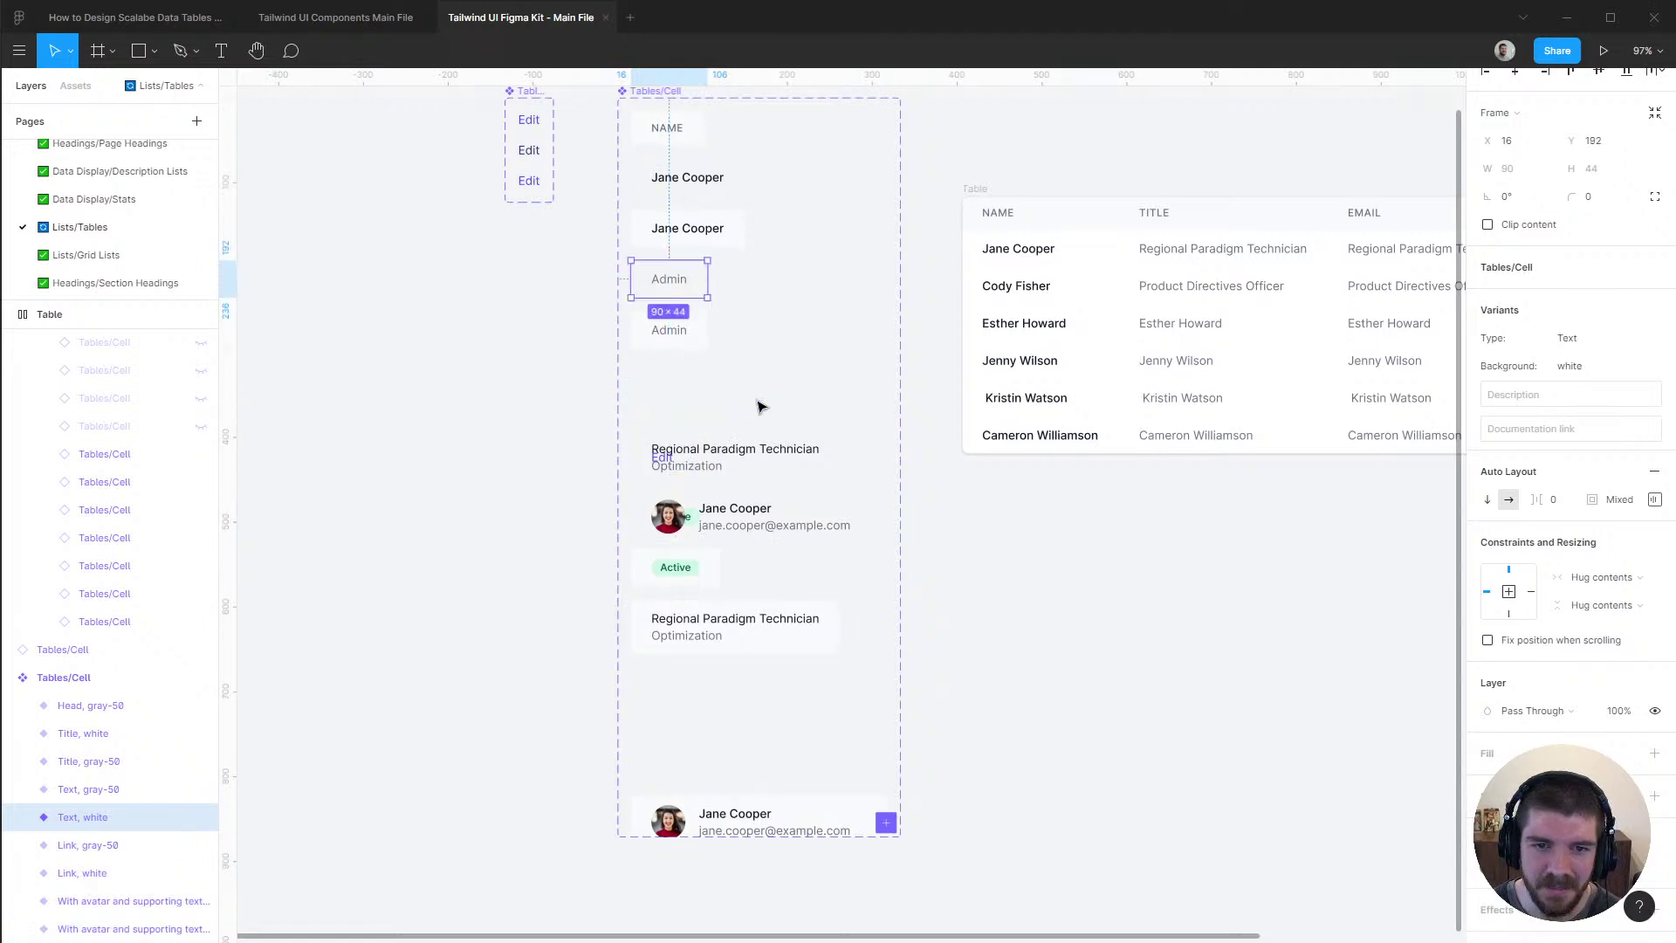
Stack the white and gray-50 With supporting text variants beneath the Text variants
scroll(759, 406, "down", 1)
scroll(746, 378, "up", 2)
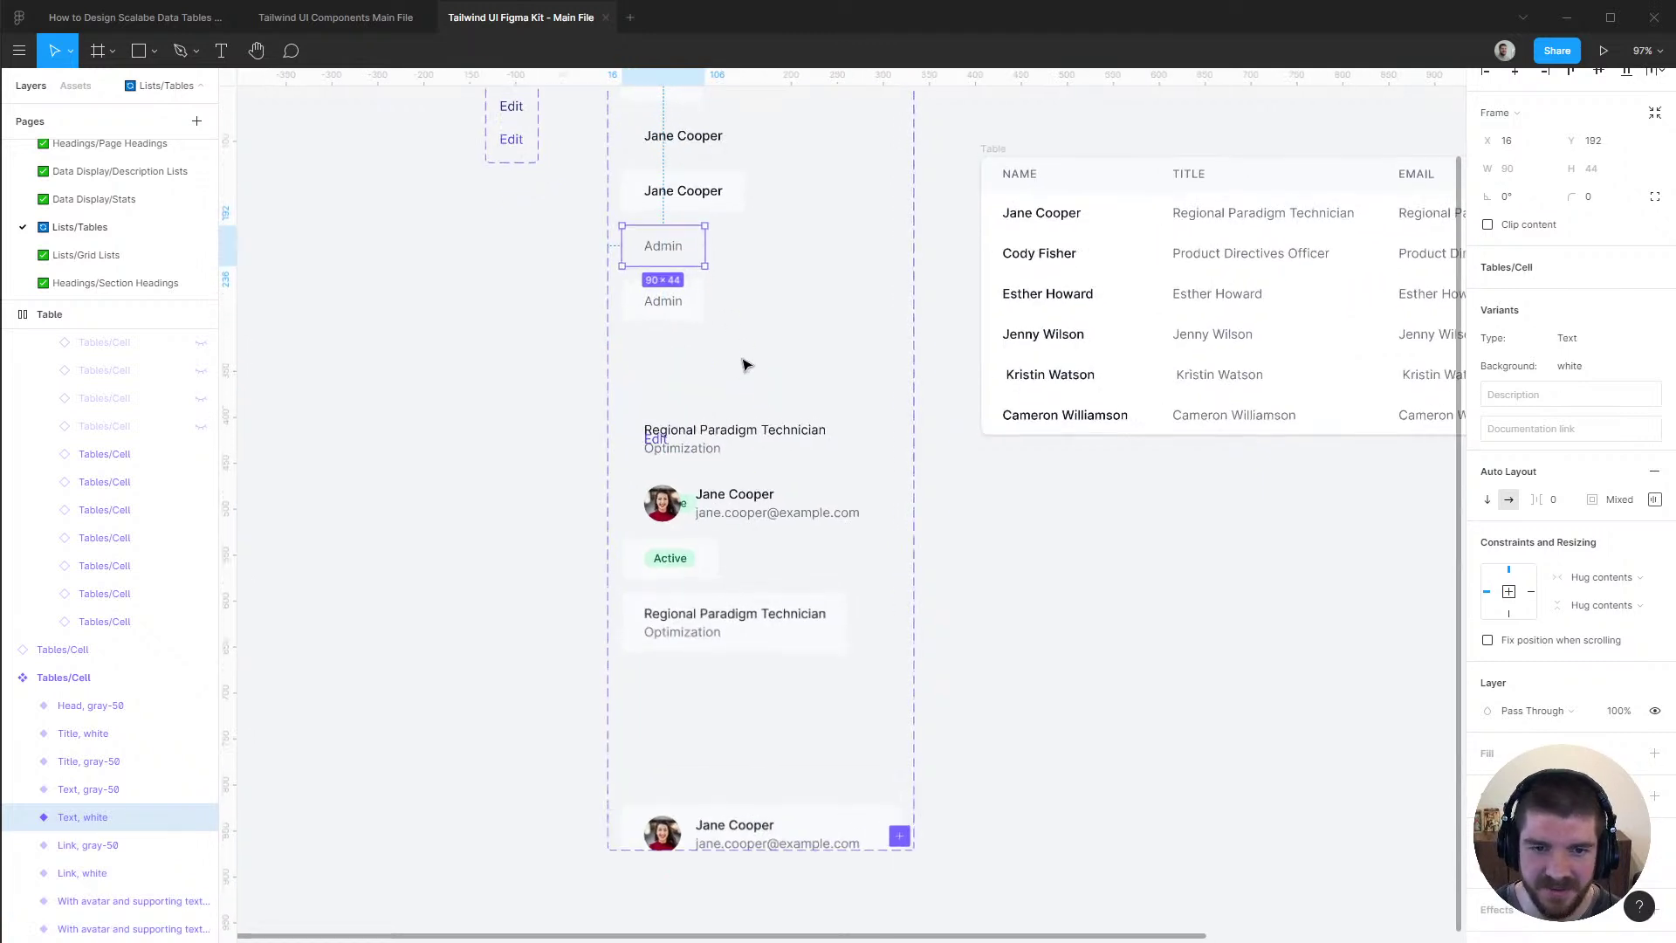
left_click(746, 443)
left_click_drag(753, 403, 743, 363)
left_click(745, 629, "shift")
left_click_drag(745, 628, 778, 468)
key("ctrl+z")
left_click(760, 651)
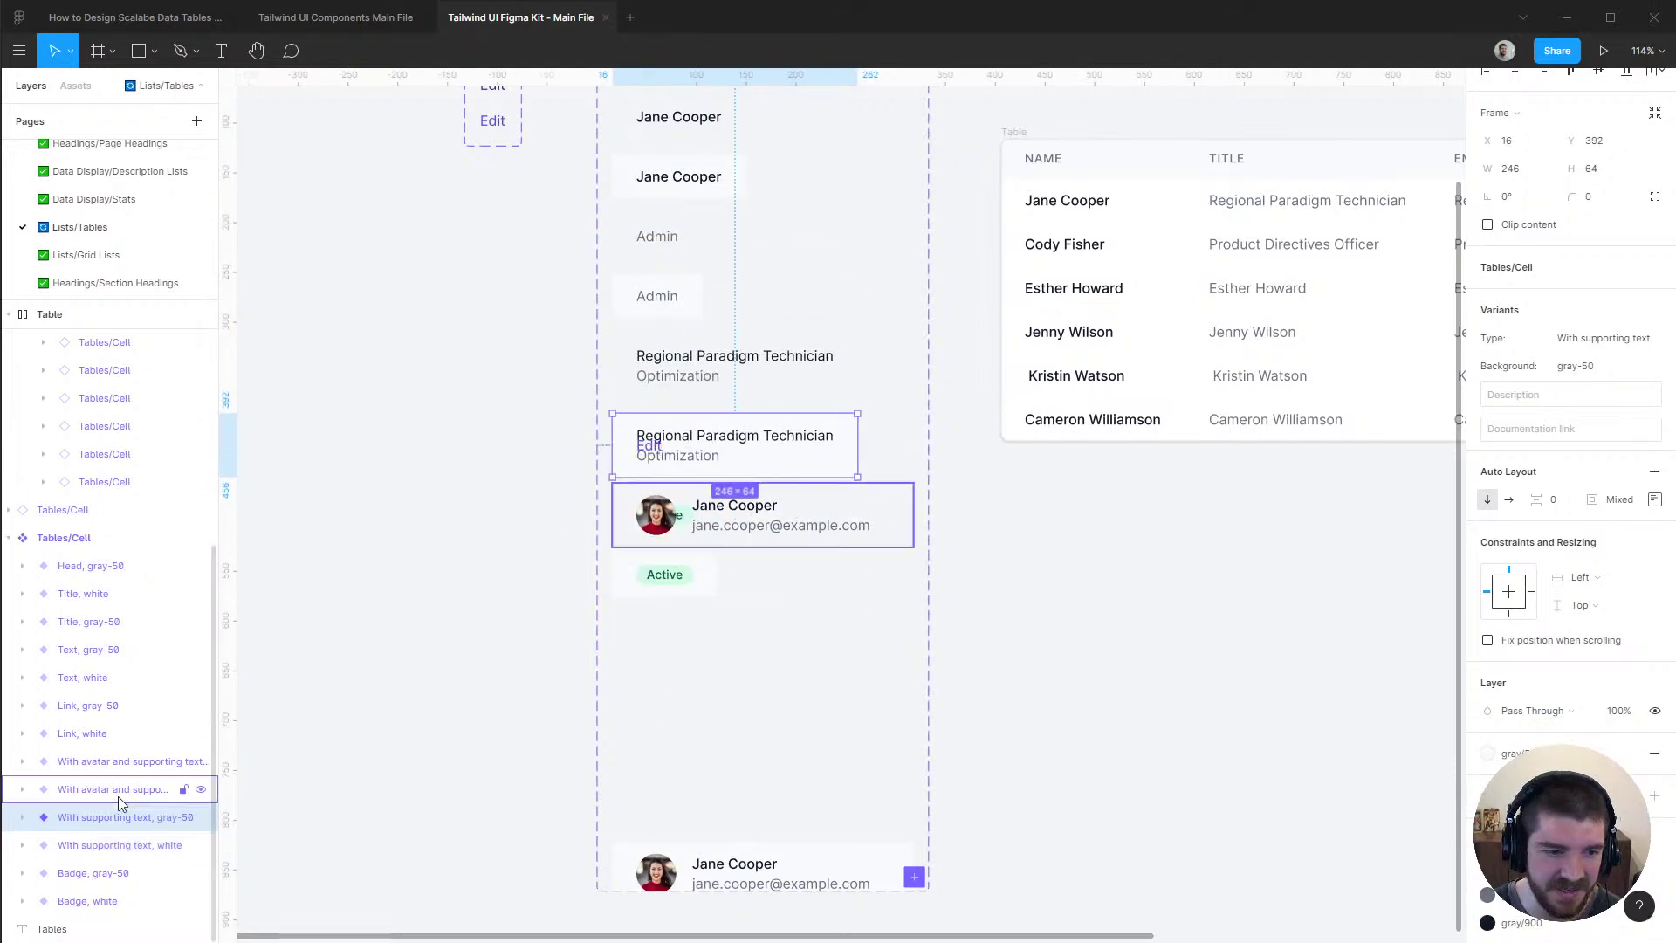
Reorder the With supporting text, Link, Text and Badge layers so each white variant precedes its gray-50 counterpart
left_click_drag(103, 825, 107, 864)
left_click_drag(96, 711, 94, 751)
left_click_drag(87, 658, 100, 681)
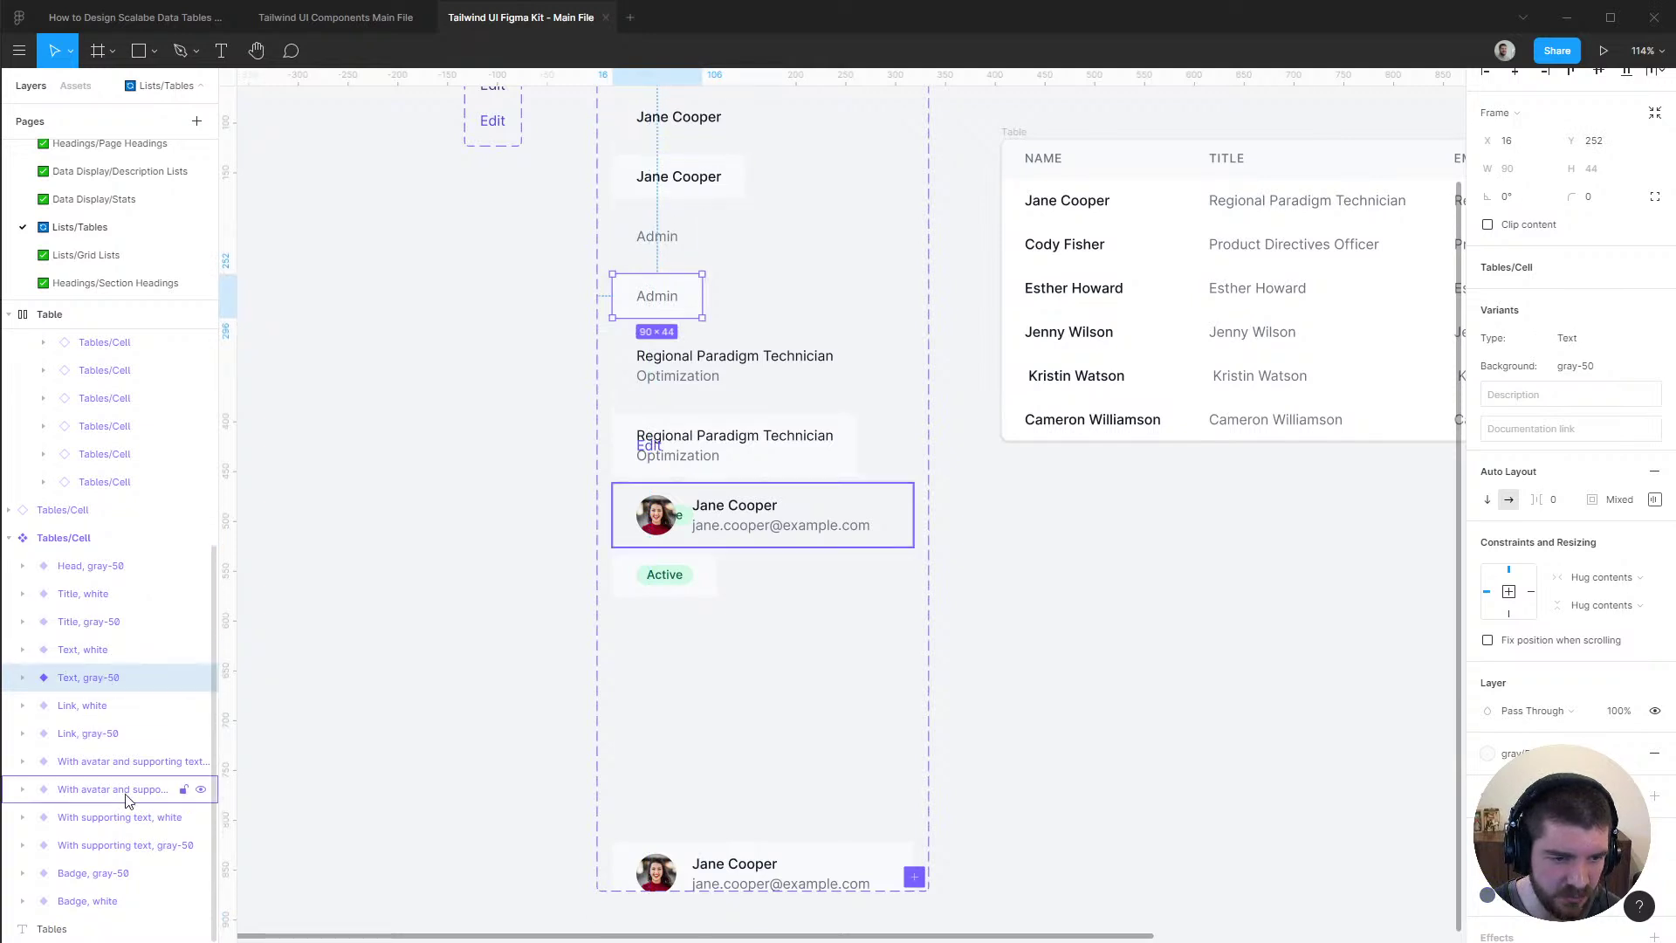
left_click(111, 764)
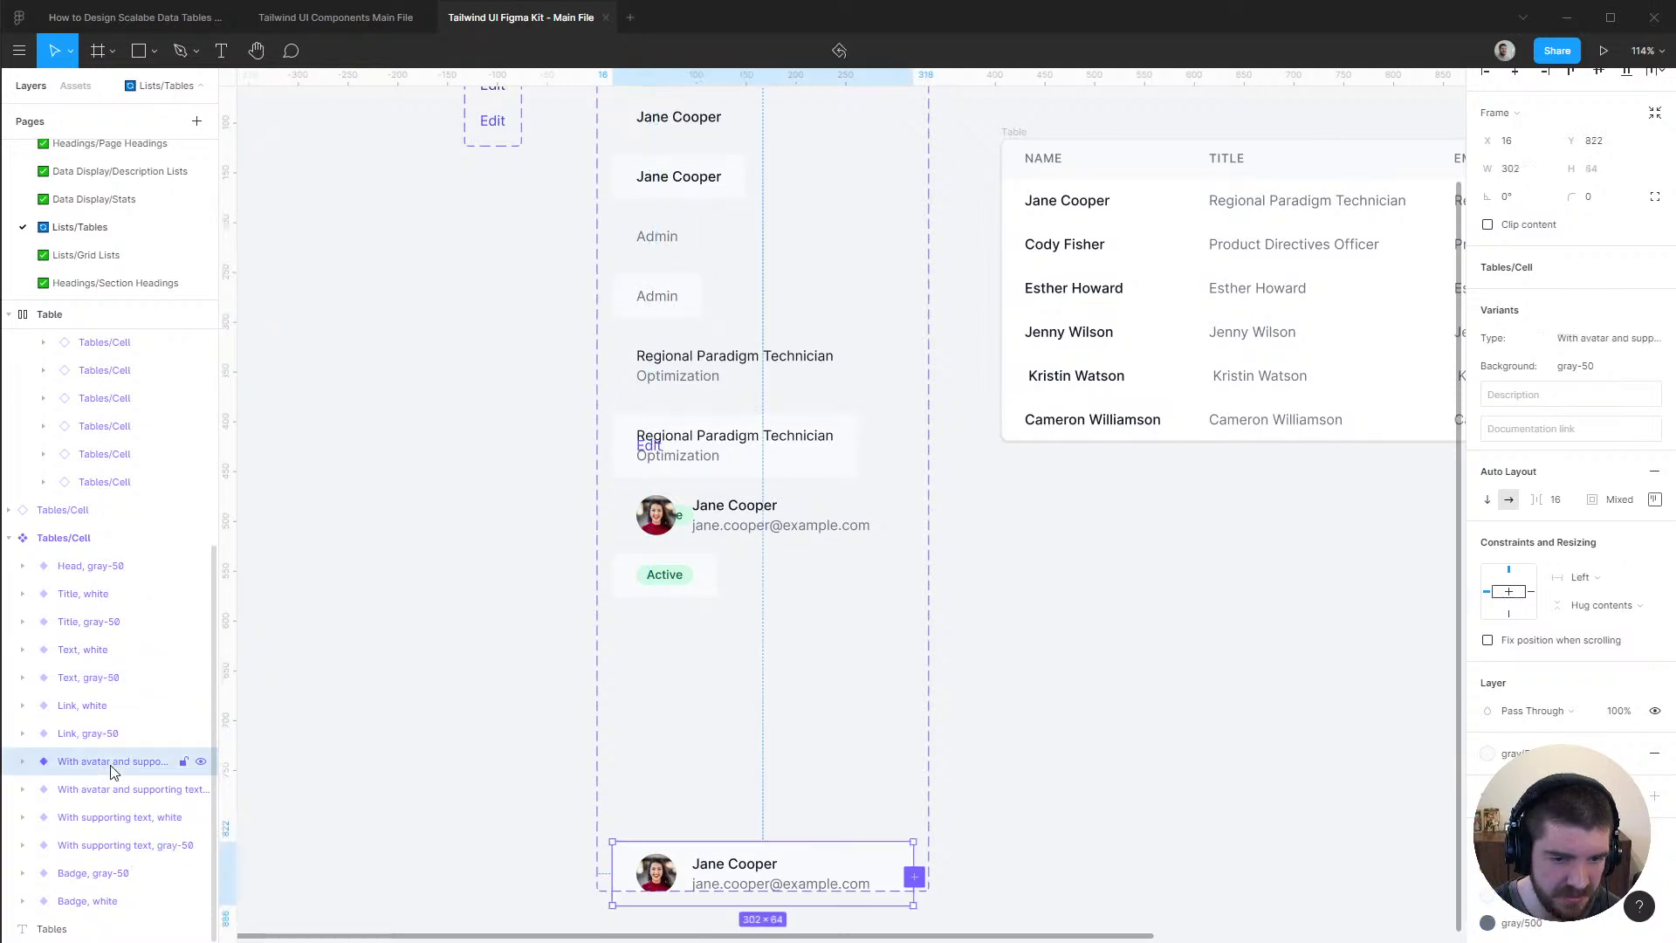
left_click(96, 845)
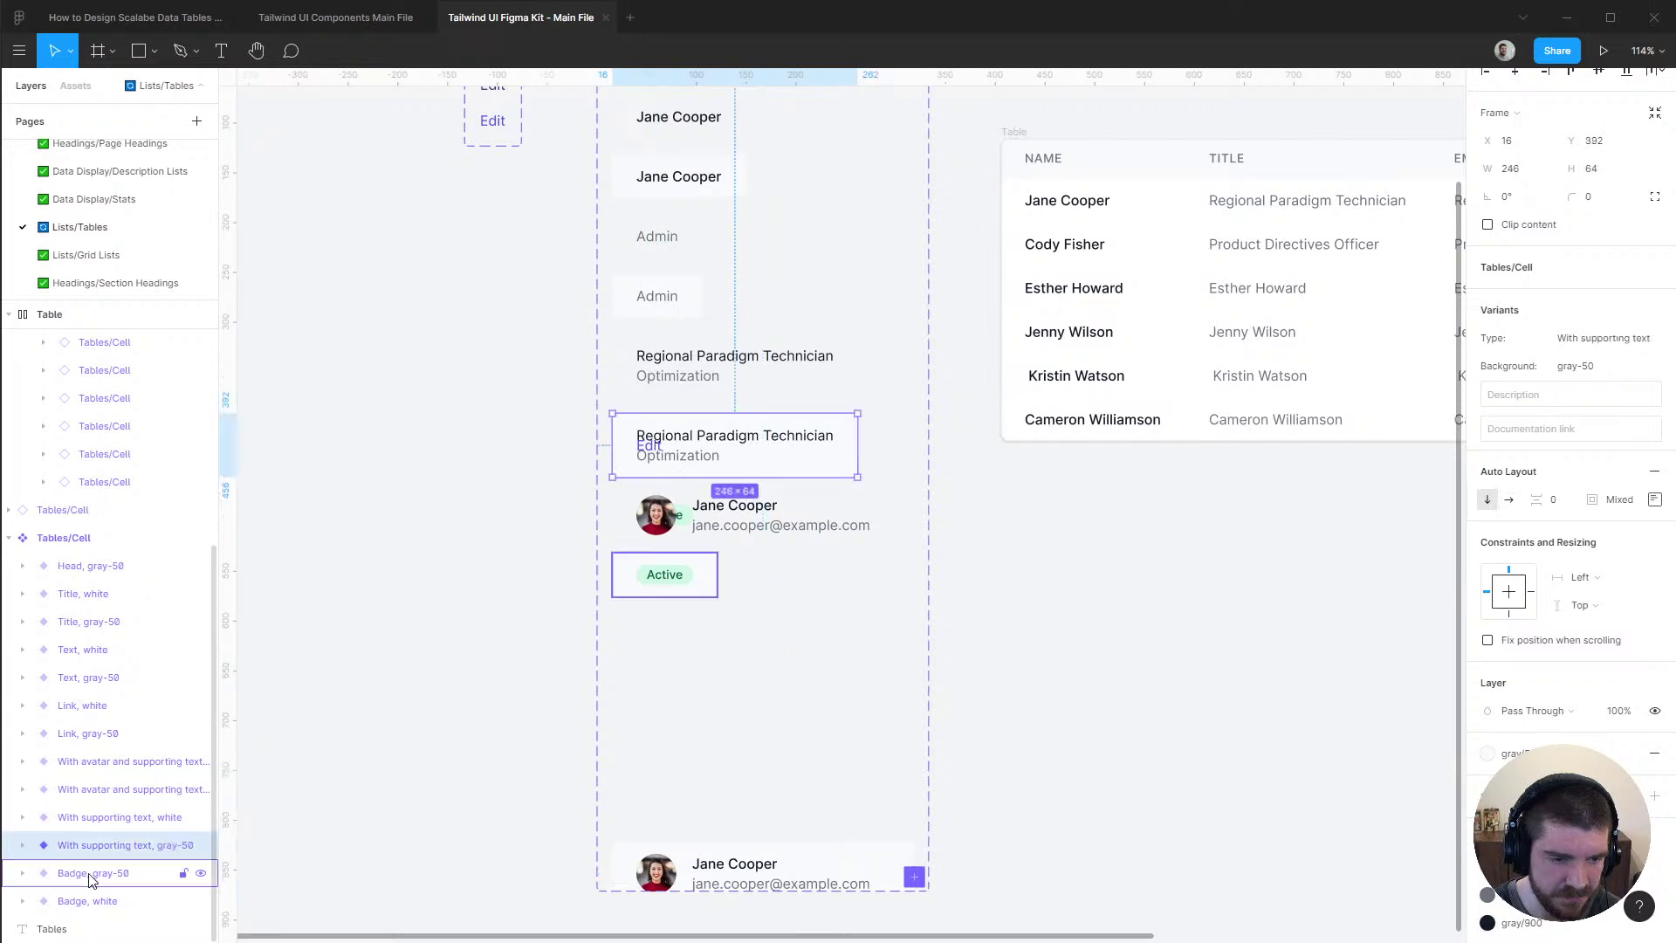
left_click_drag(91, 882, 105, 904)
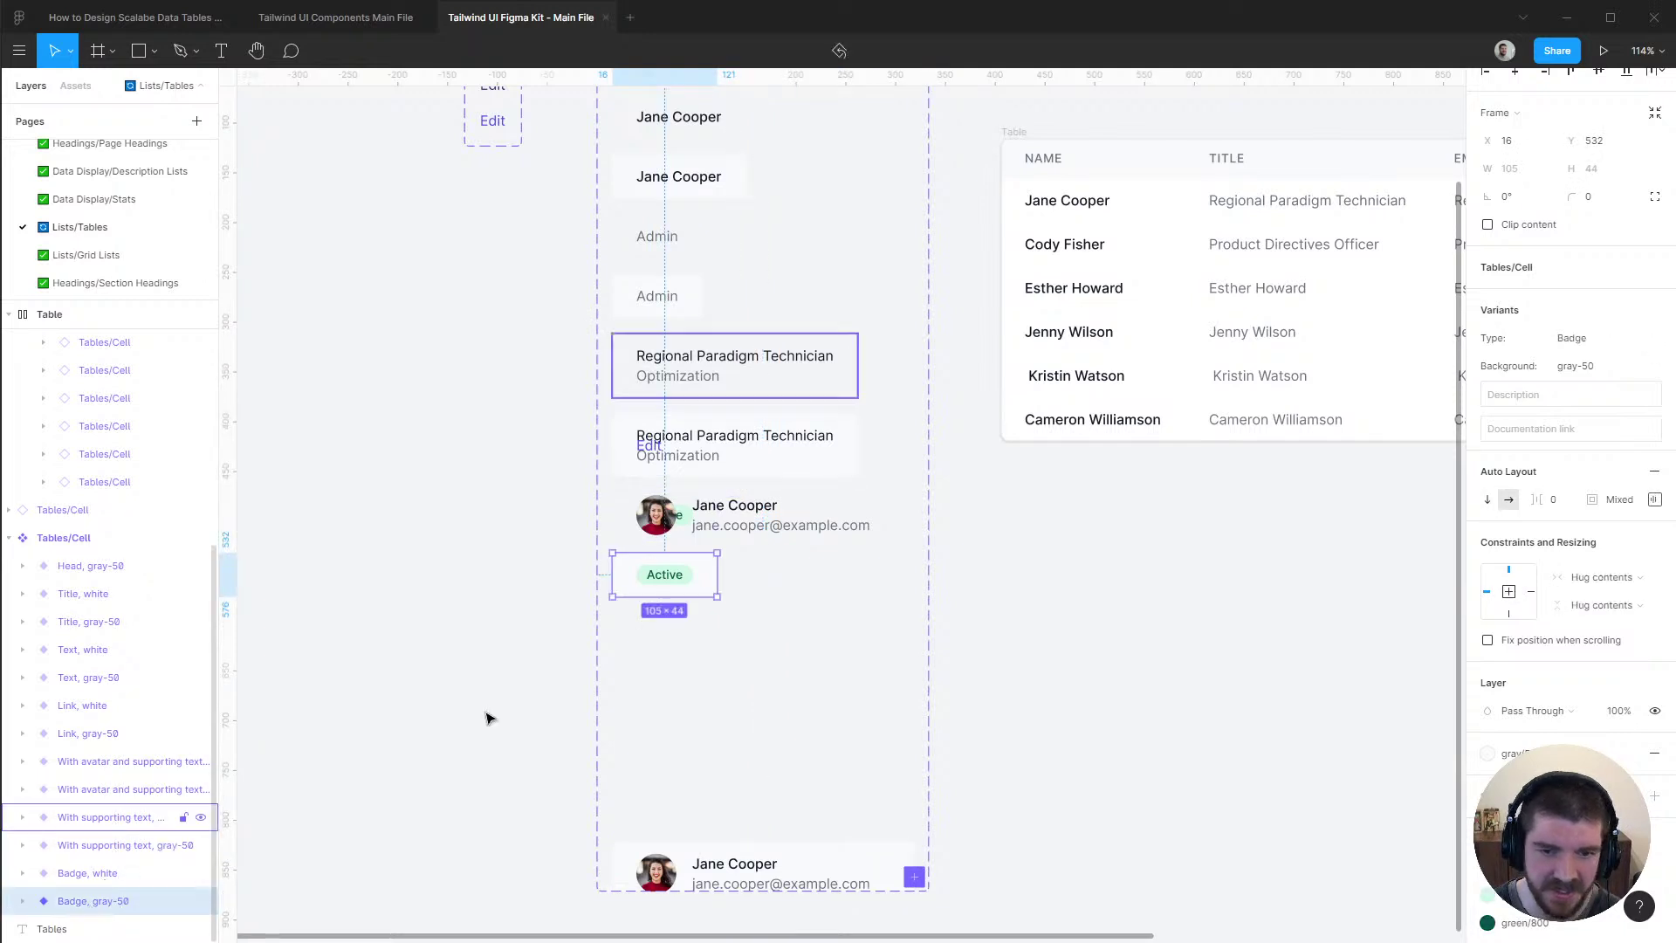
Move the gray-50 Badge variant further down and place the gray-50 avatar variant beneath the white avatar variant
left_click_drag(675, 584, 675, 792)
left_click(774, 870)
left_click_drag(774, 870, 767, 585)
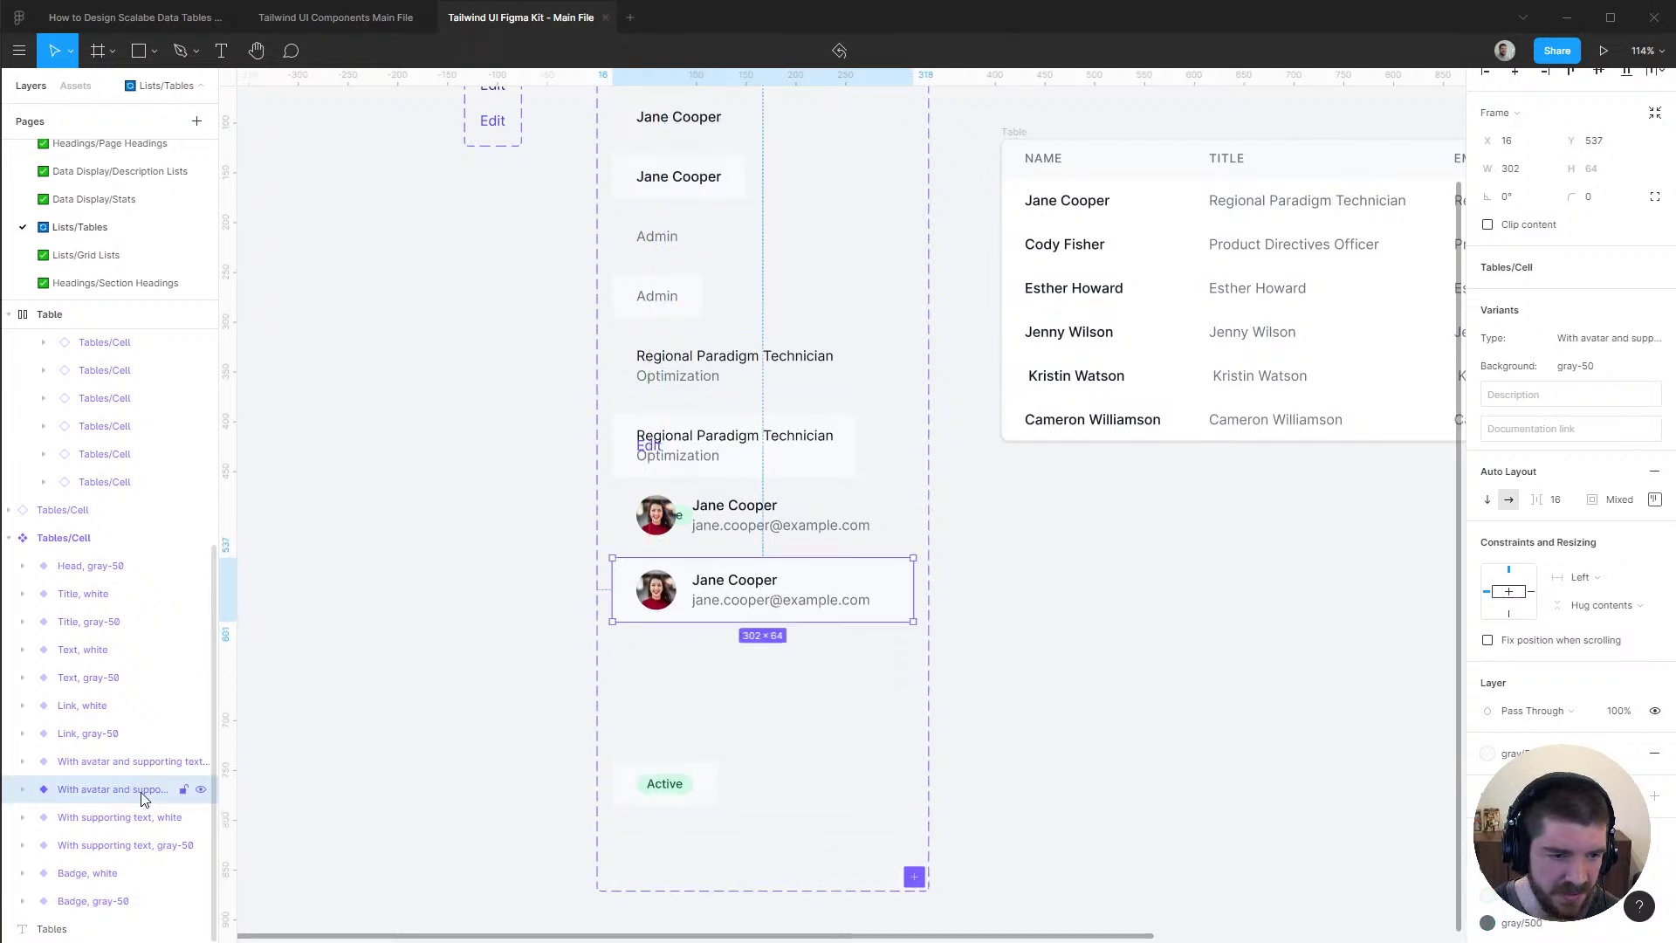
Try adding auto layout to the Tables/Cell component set to space its variants, and undo it
left_click(87, 565)
left_click(69, 537)
key("shift+a")
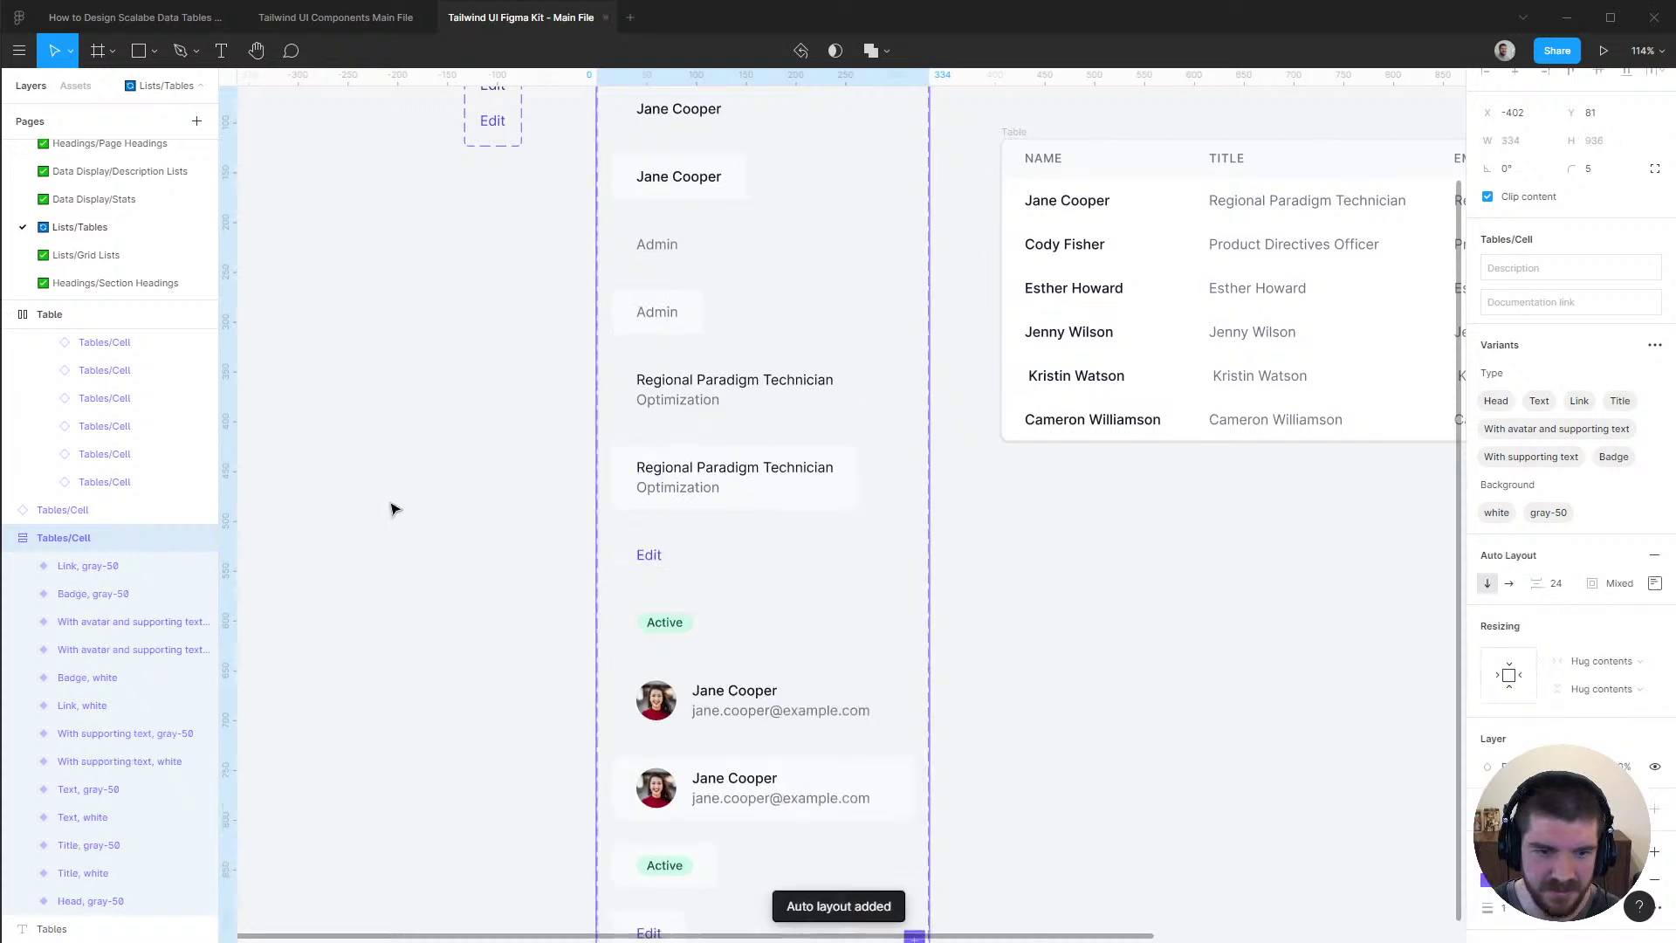
key("ctrl+z")
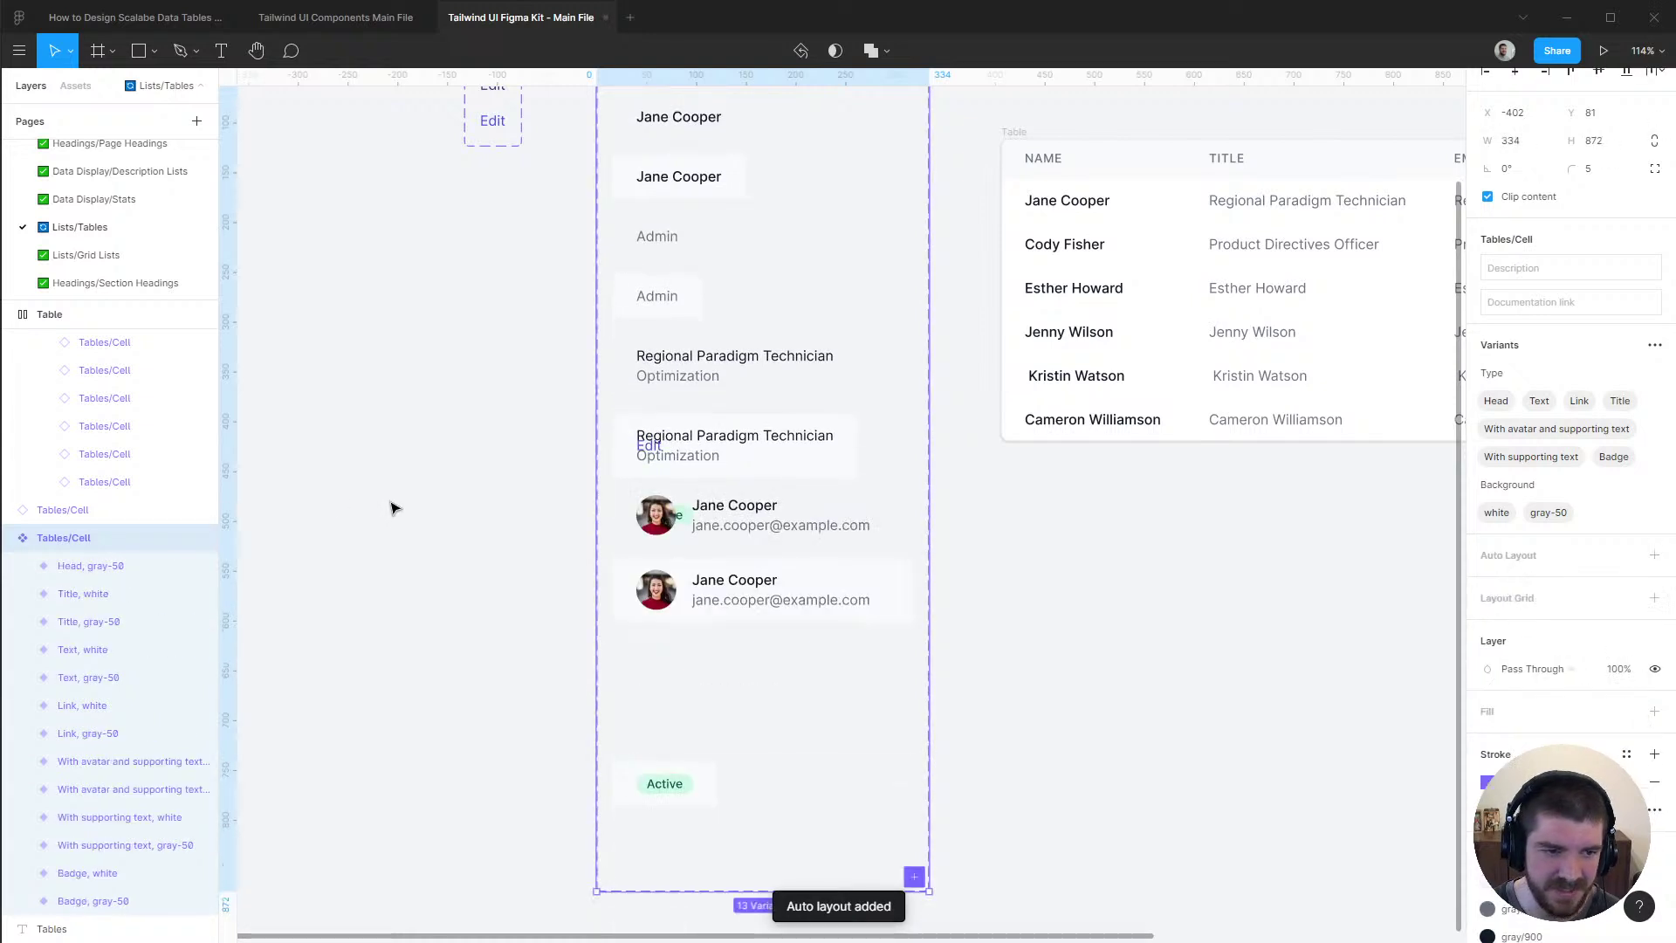
Move the pair of avatar variants further down and place the white and gray-50 With supporting text pair beneath it
left_click(758, 459)
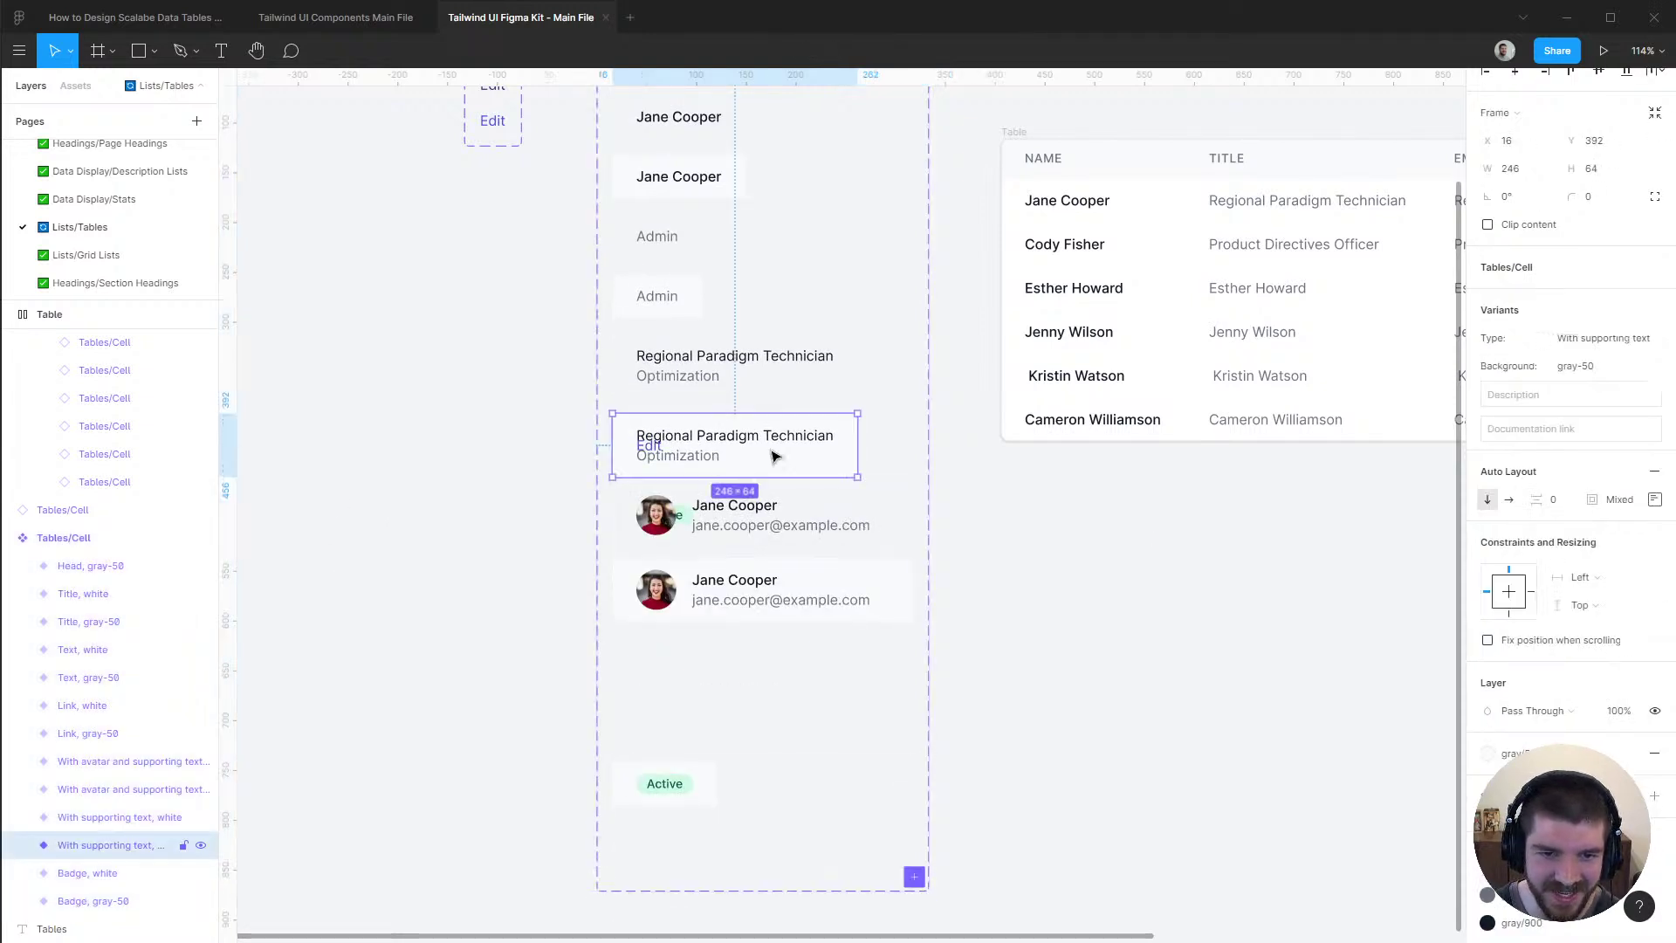
left_click(758, 374)
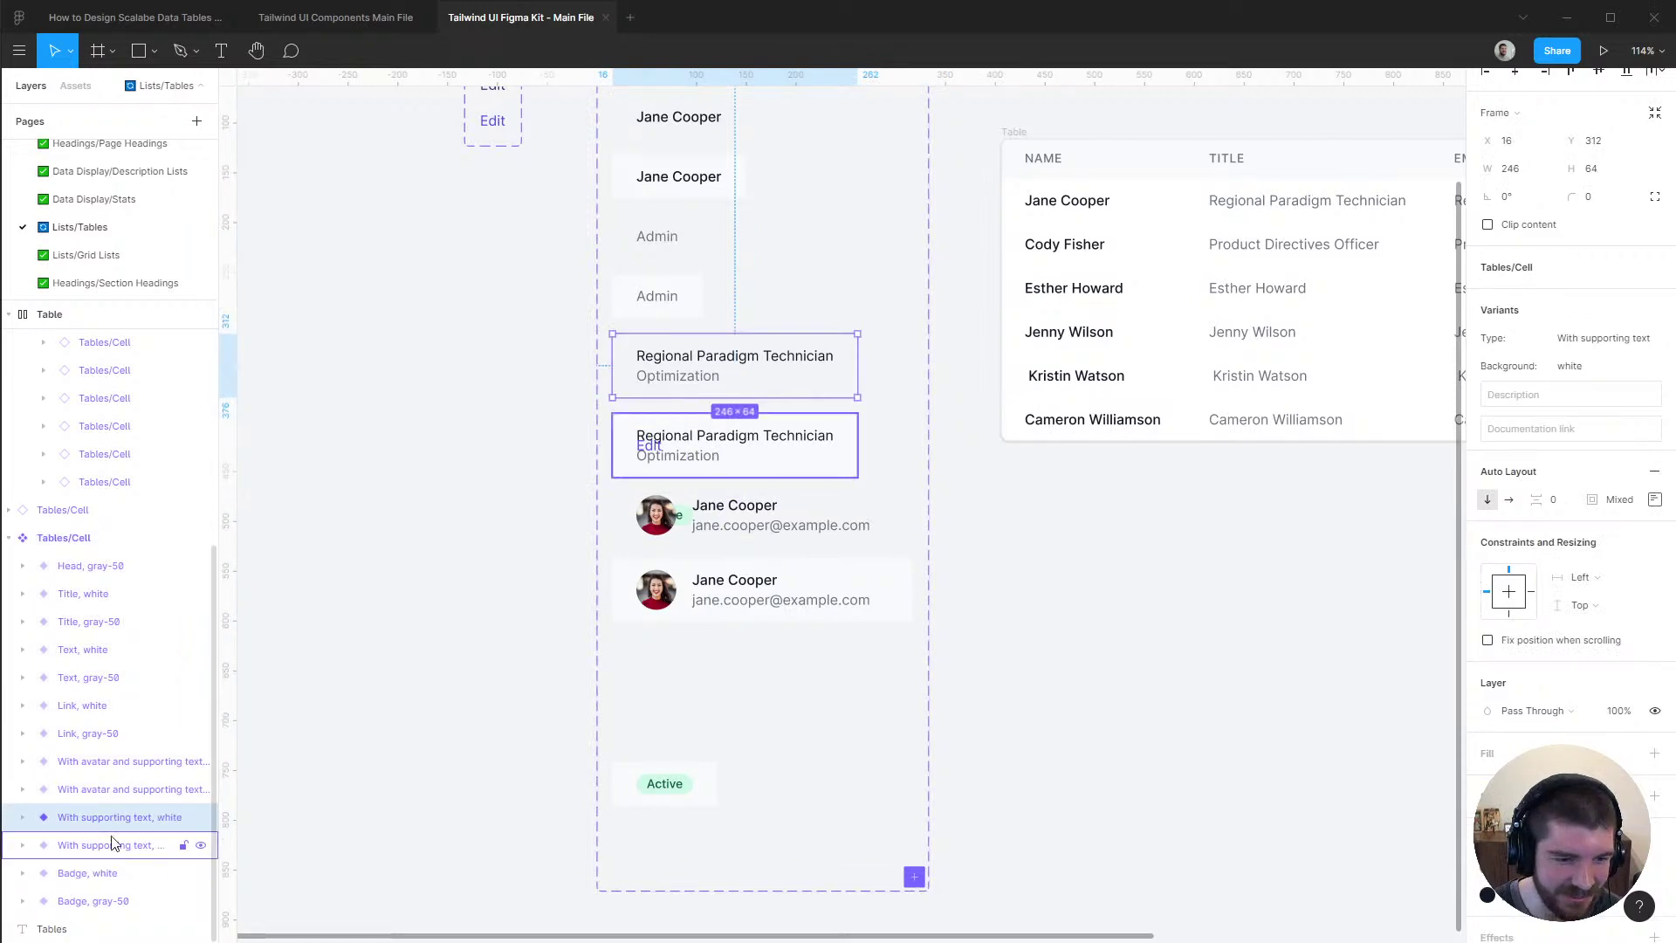
left_click(87, 706)
left_click(103, 761)
left_click(110, 789, "shift")
left_click_drag(720, 589, 721, 717)
left_click(122, 817)
left_click(112, 845, "shift")
left_click_drag(777, 381, 797, 797)
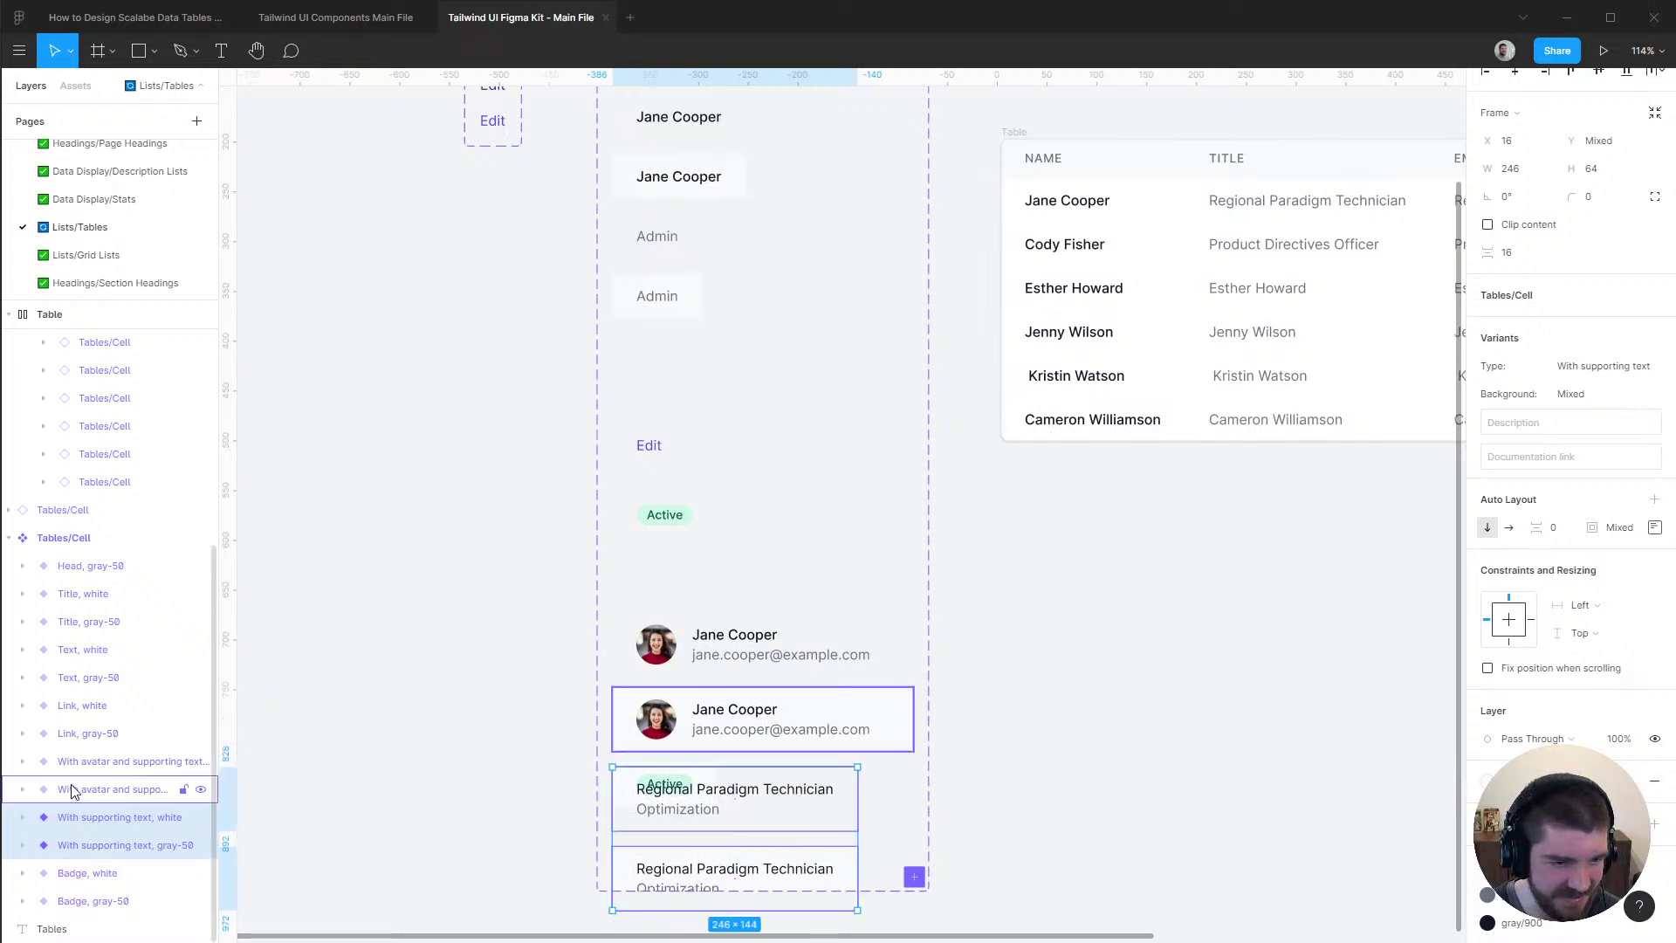
Move the white and gray-50 Link variants beneath the Text variants and set the vertical spacing between them to 16
left_click(87, 705)
left_click(87, 733, "shift")
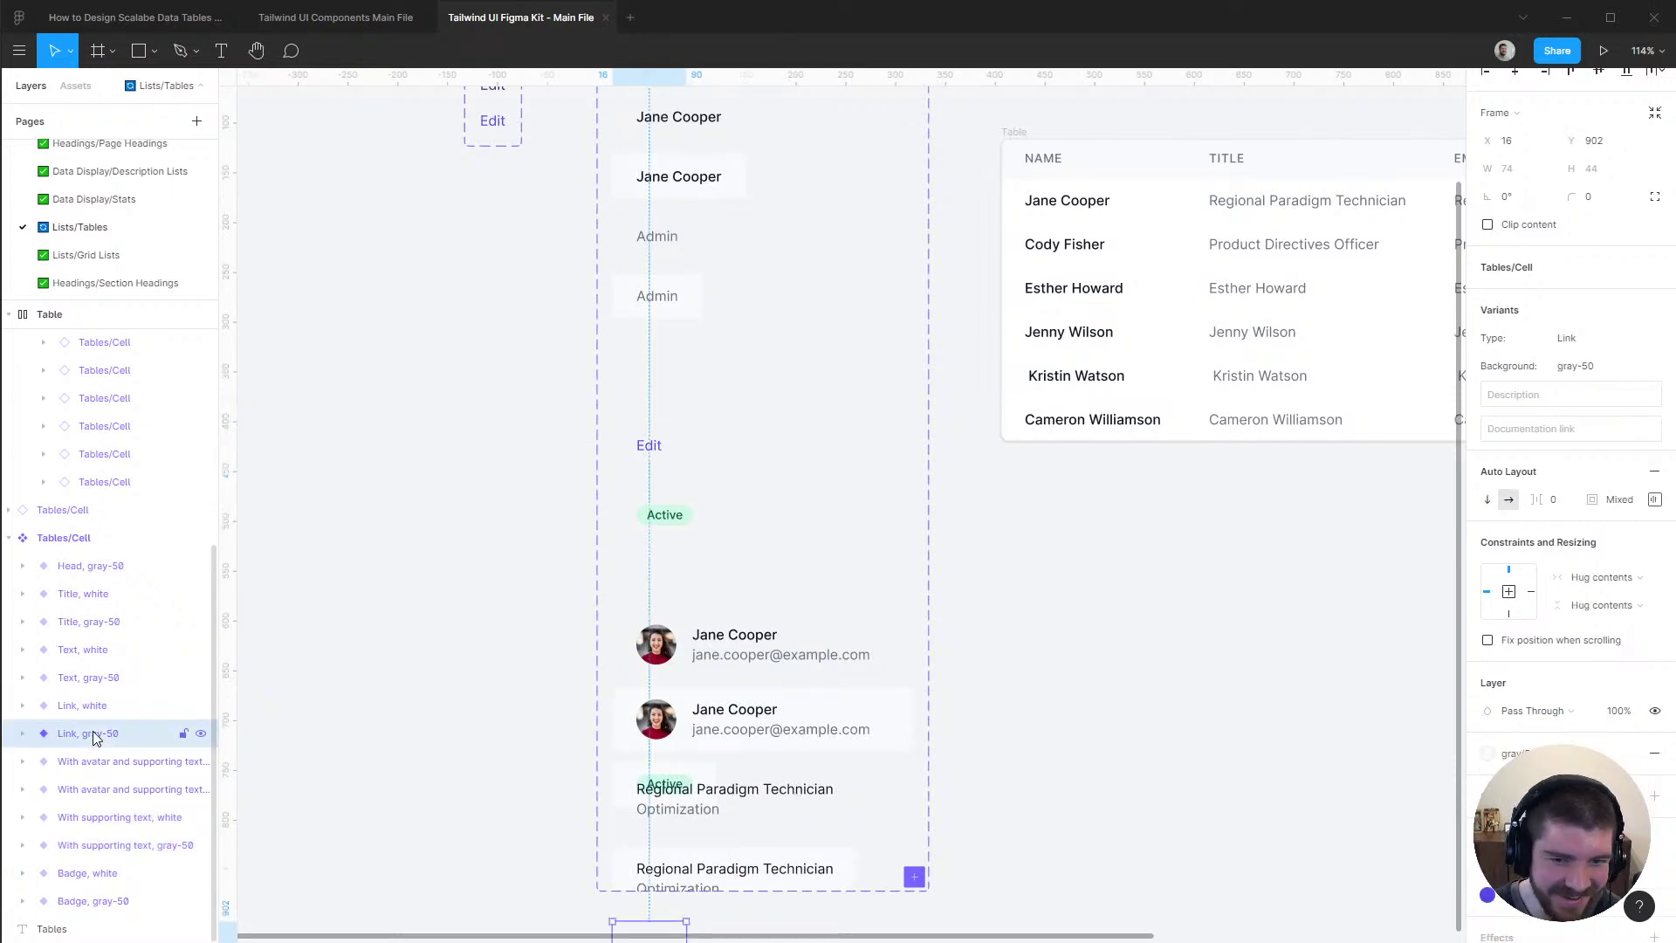
left_click_drag(643, 452, 669, 359)
left_click(1536, 255)
type("1")
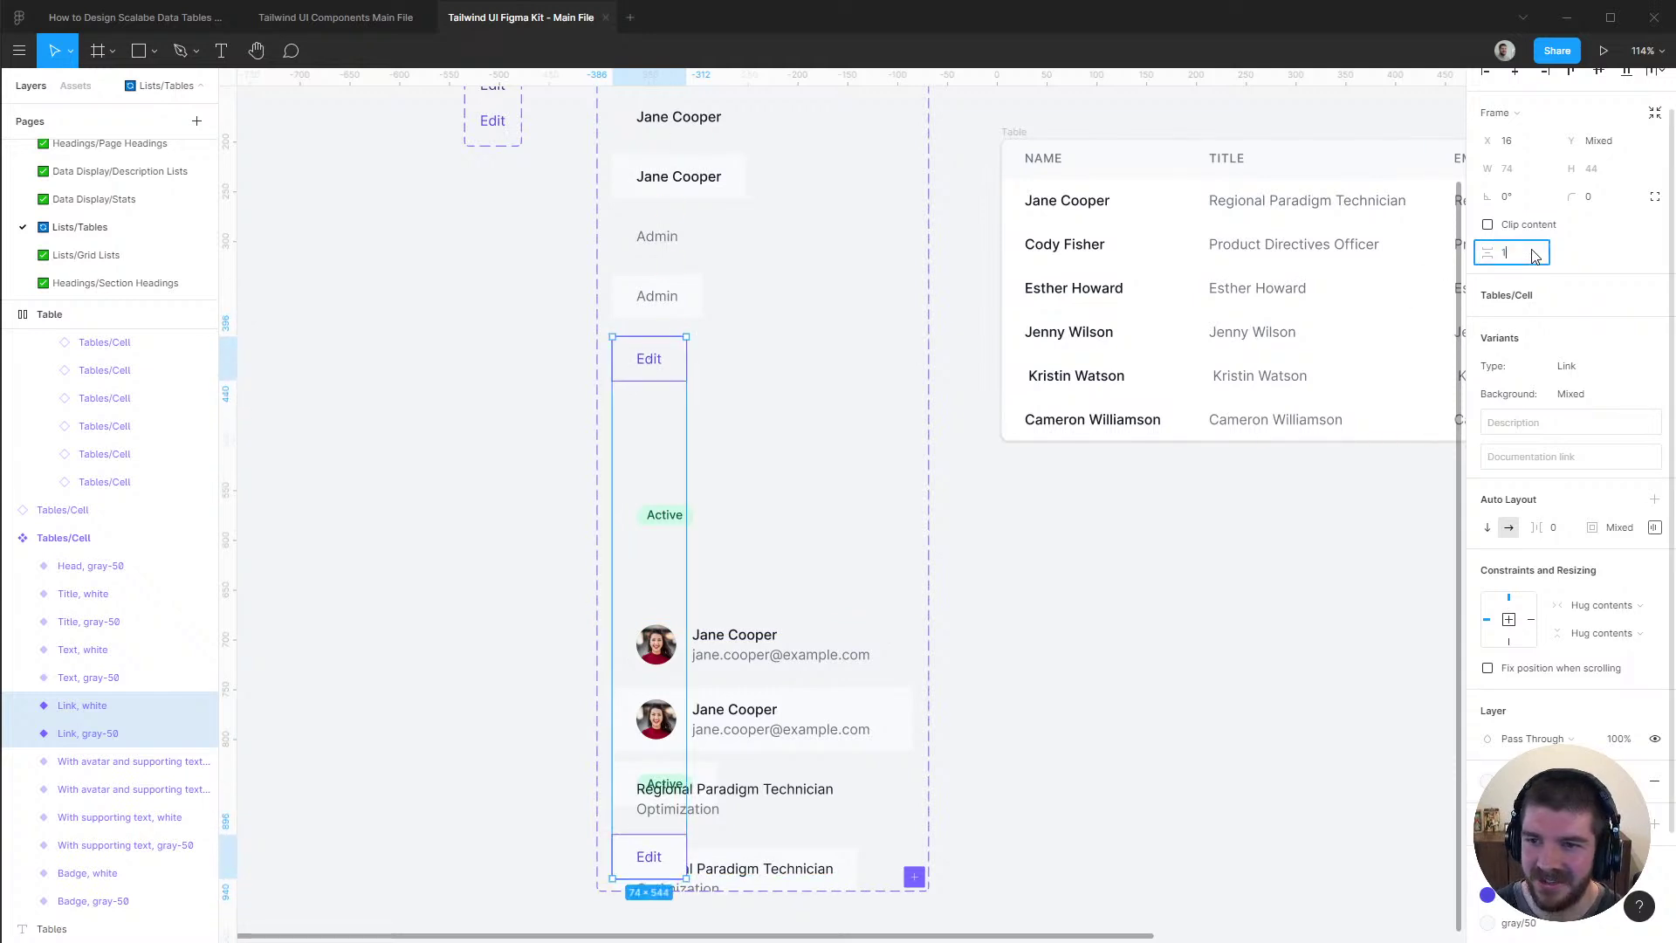
type("6")
key("Return")
key("alt")
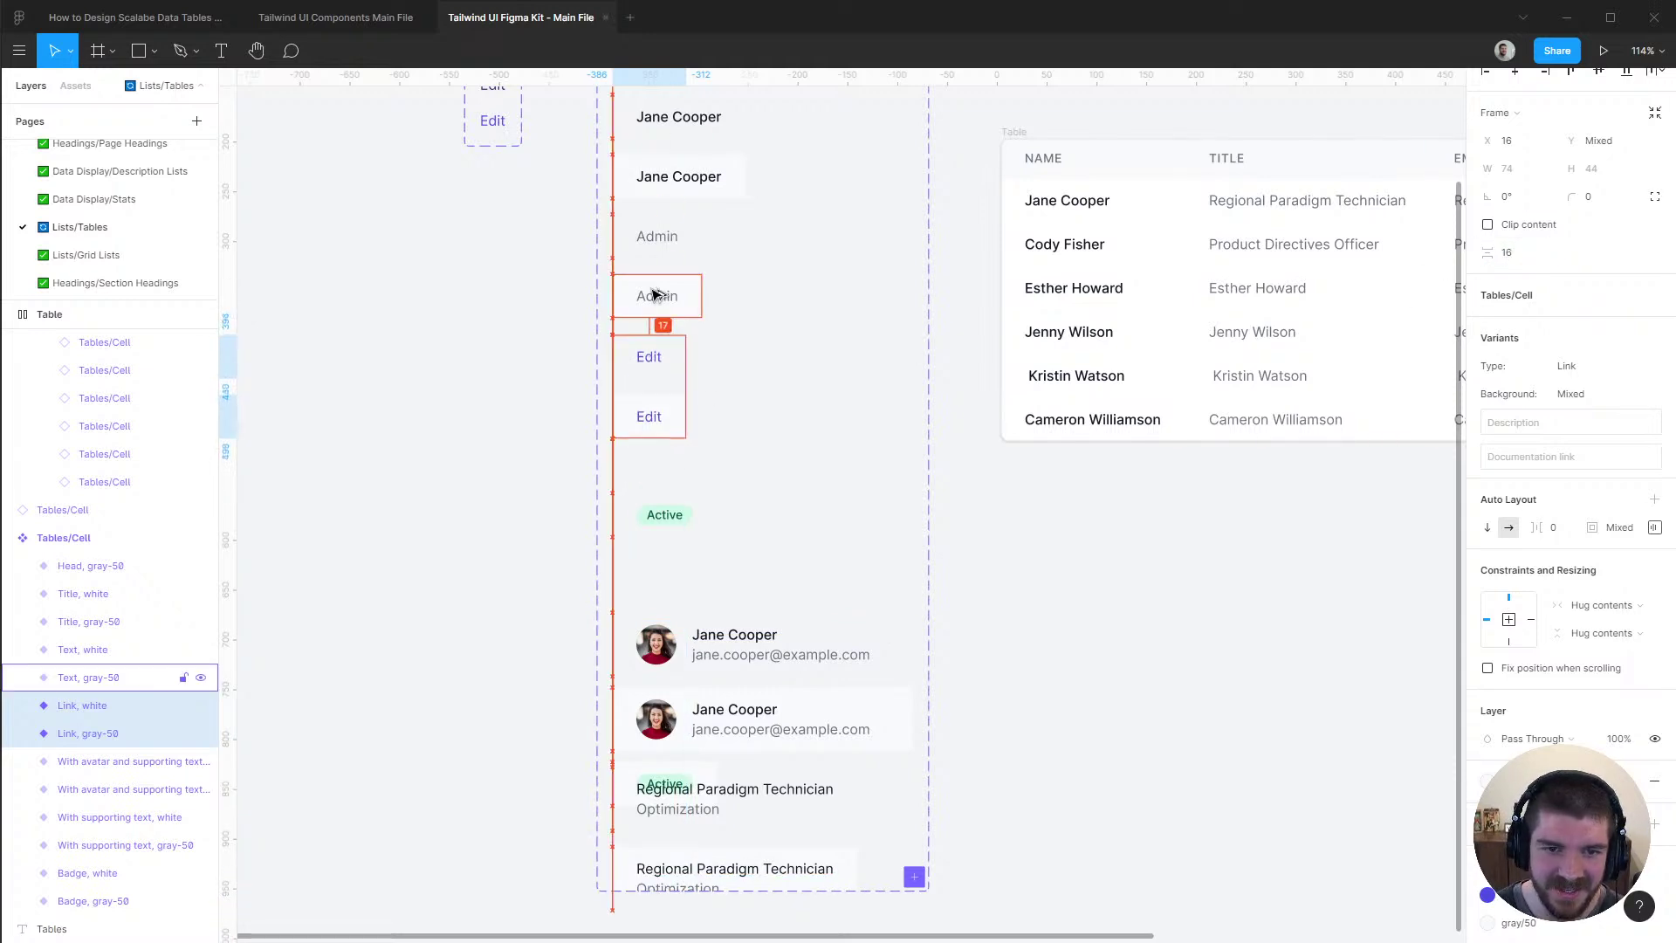
Set the vertical spacing between the white and gray-50 Badge variants to 16
left_click(72, 875)
left_click(75, 901, "shift")
left_click(1546, 253)
type("1")
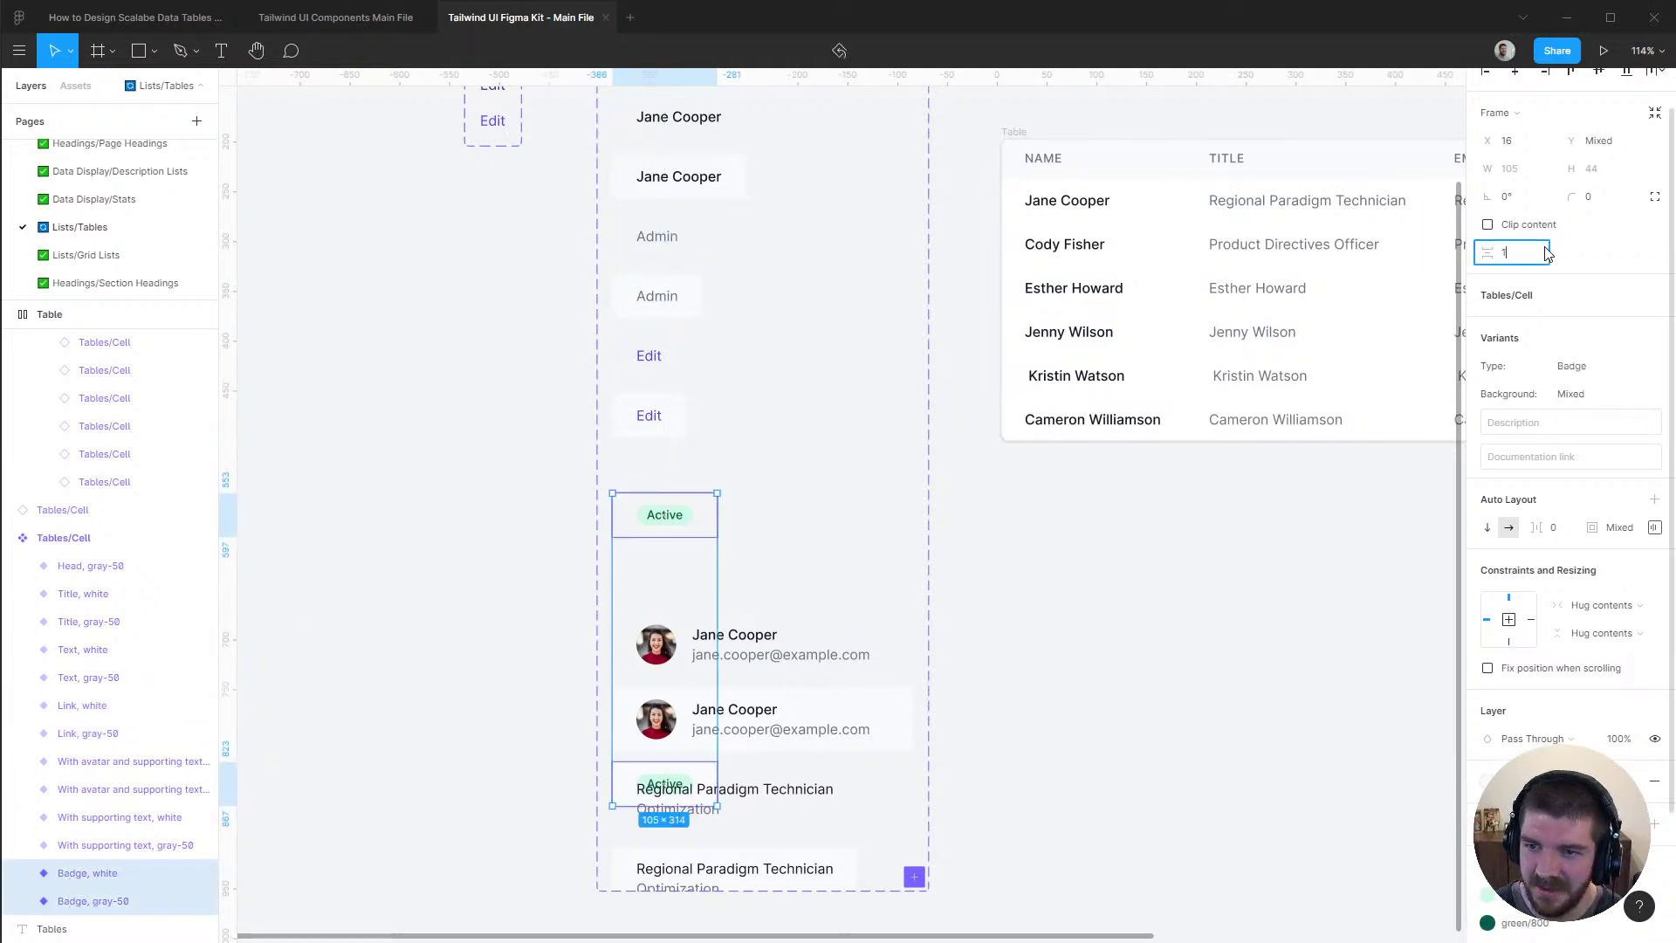
type("6")
key("Return")
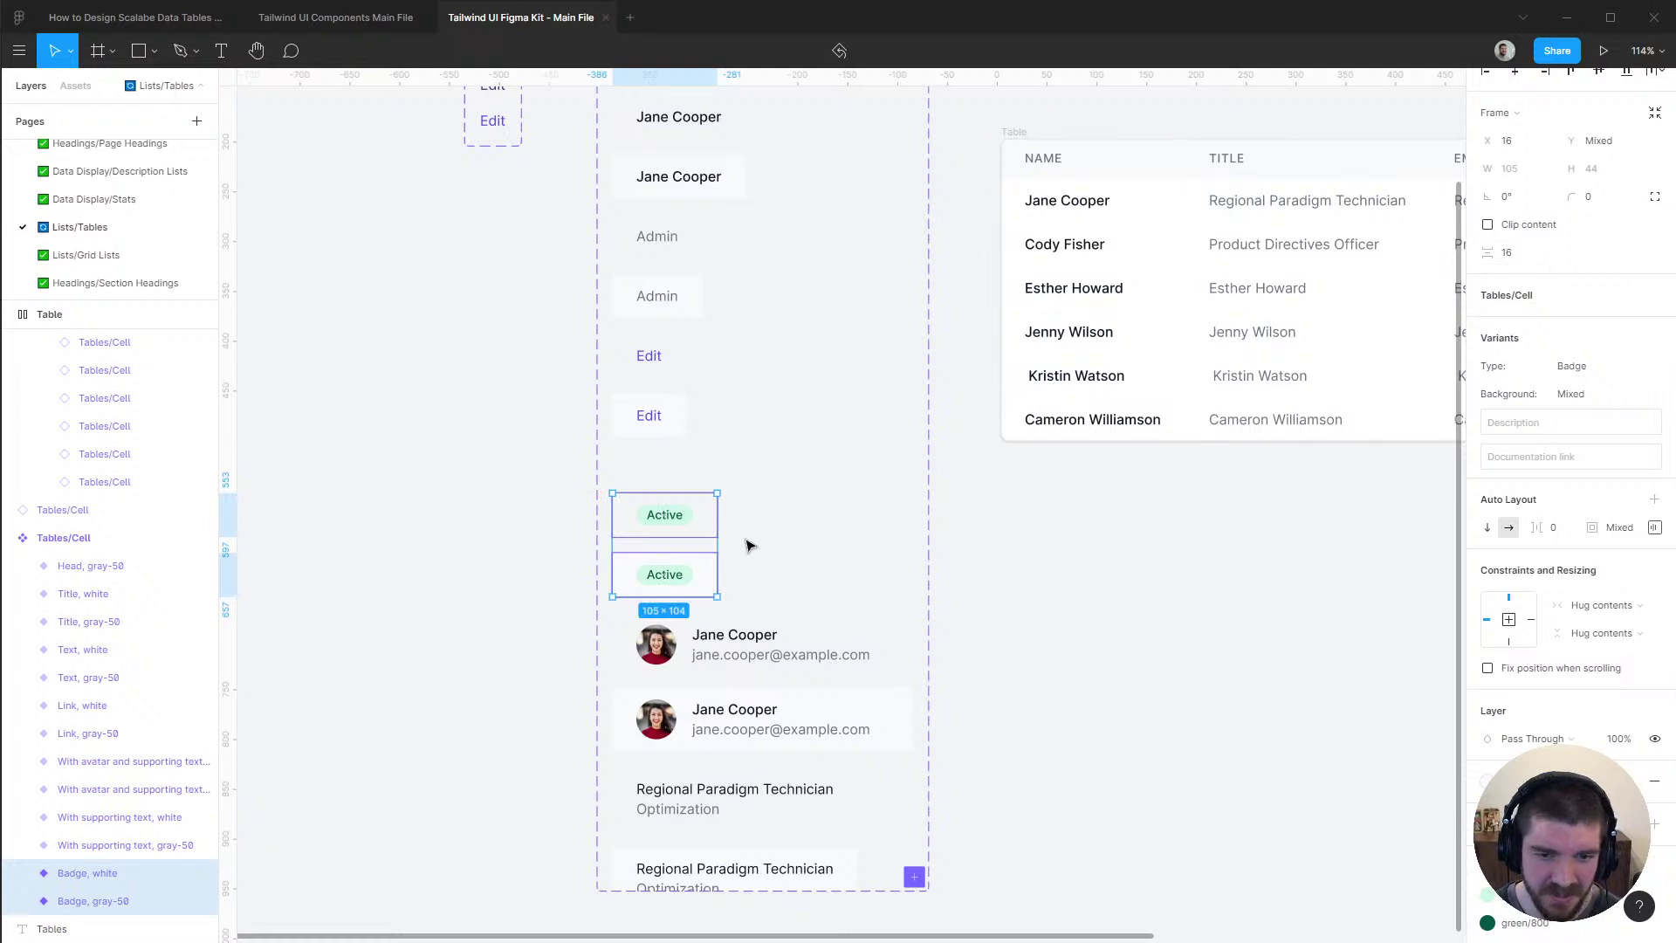
Move the avatar and With supporting text variants up directly beneath the Link pair, and place the Badge pair beneath them
scroll(752, 538, "down", 2)
left_click(131, 761)
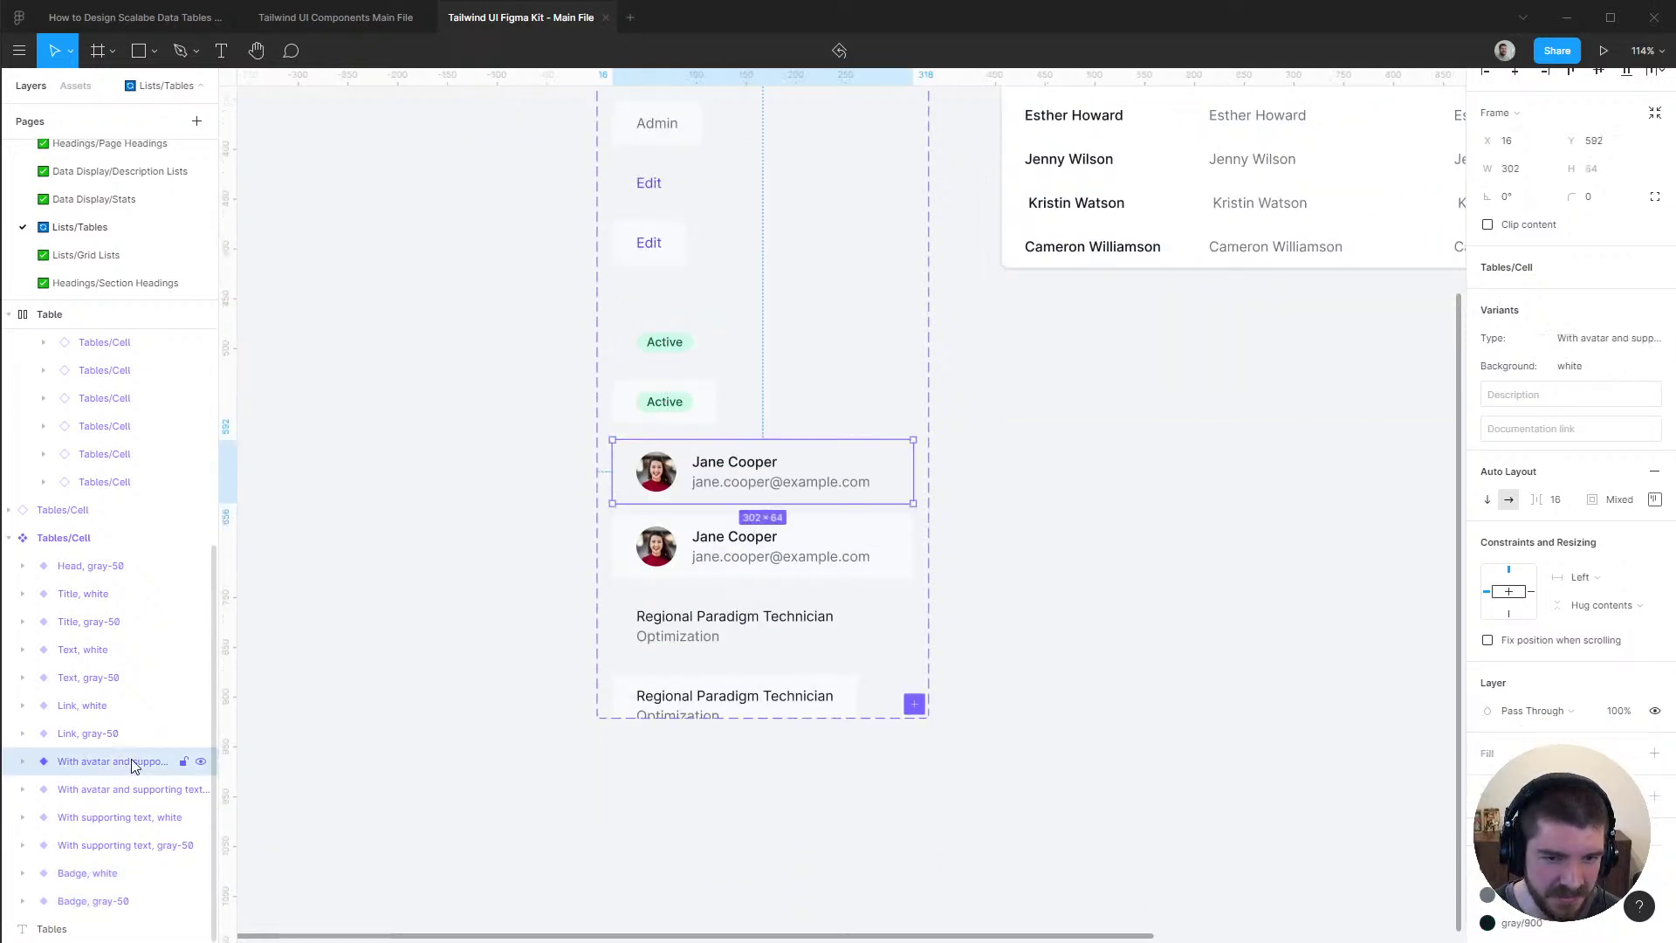
left_click(122, 845, "shift")
left_click_drag(795, 495, 846, 323)
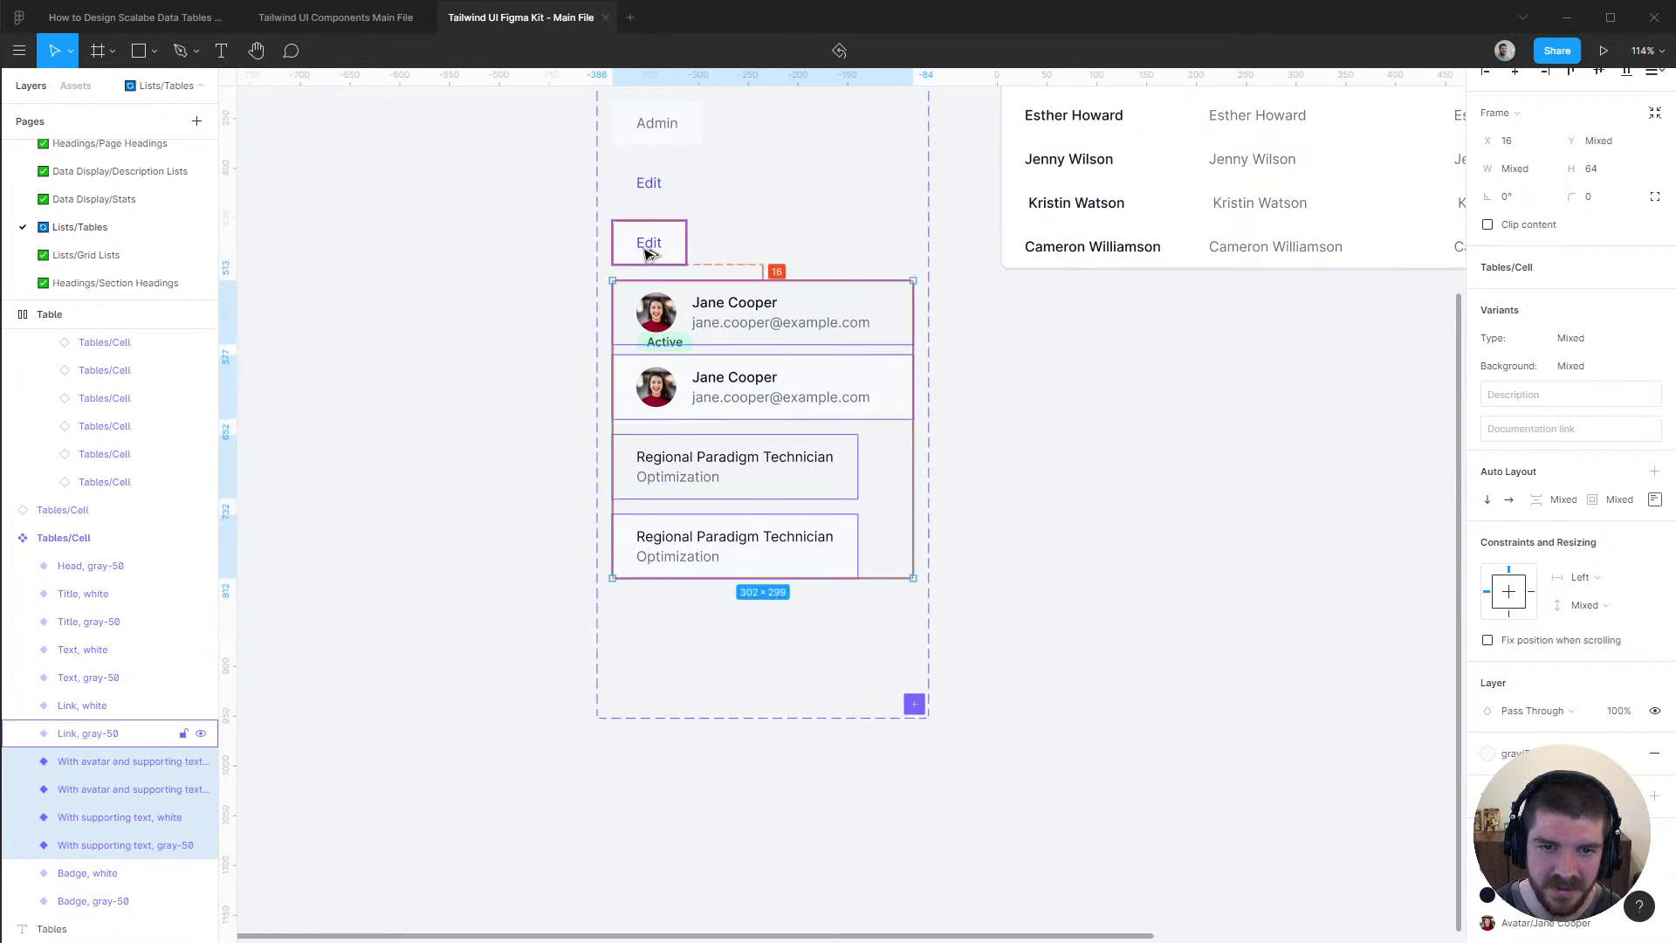
left_click(84, 873)
left_click(81, 900, "shift")
left_click_drag(689, 389, 753, 556)
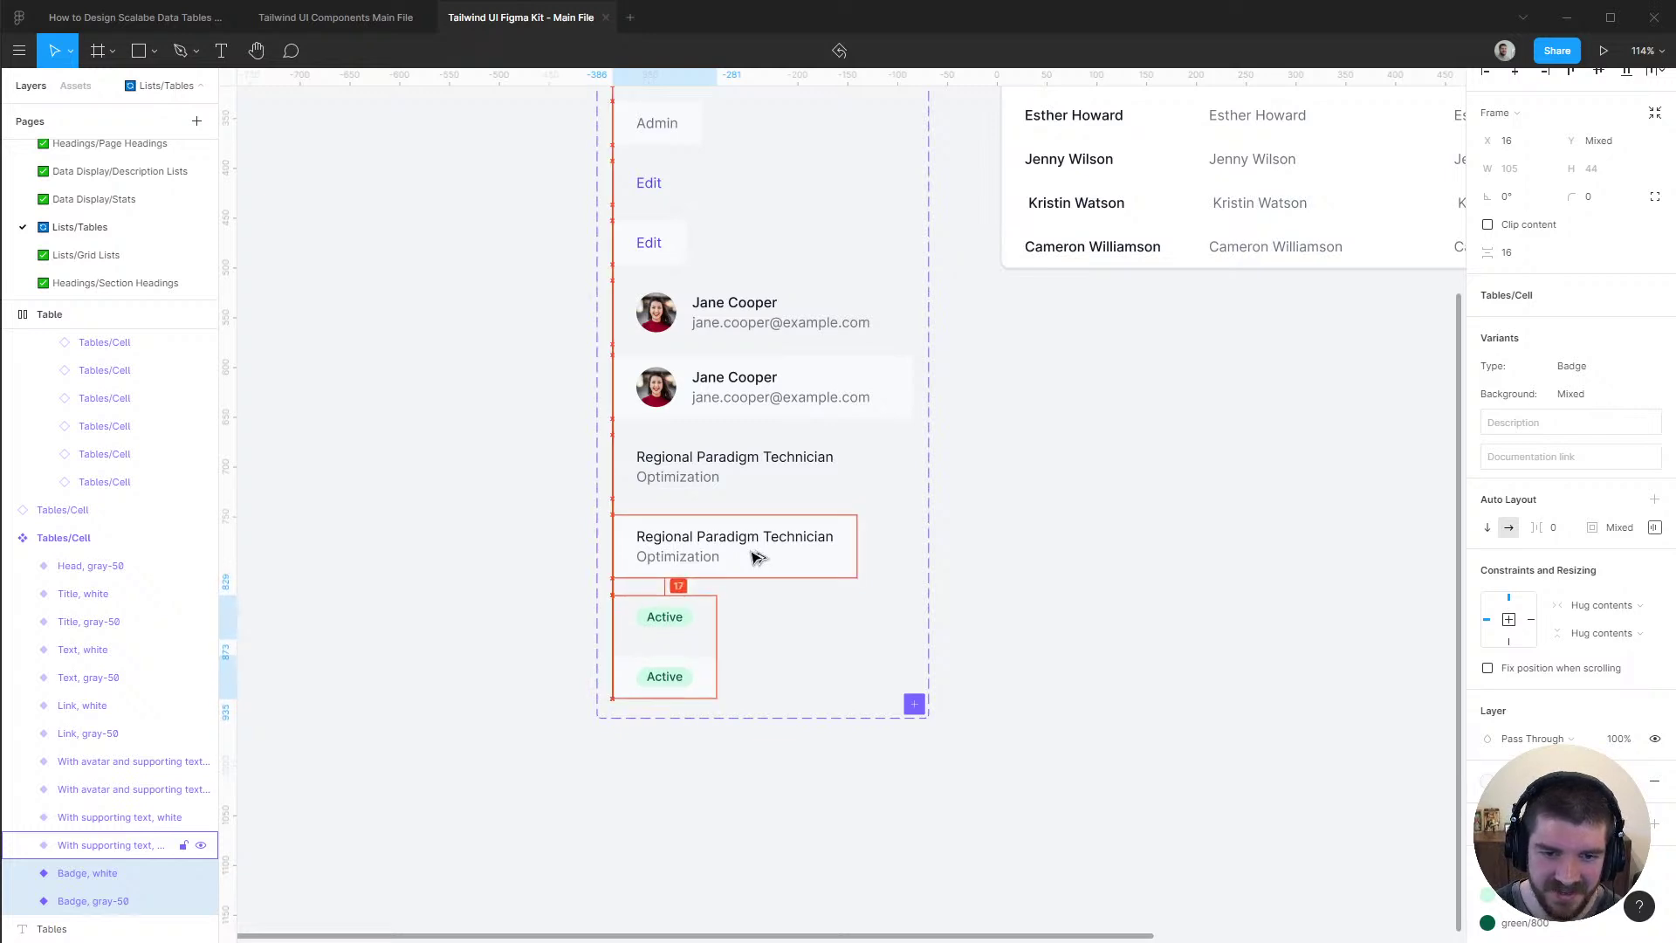
Space all the Tables/Cell variants, from Head to Badge, evenly in the vertical direction and deselect them
left_click(103, 567, "shift")
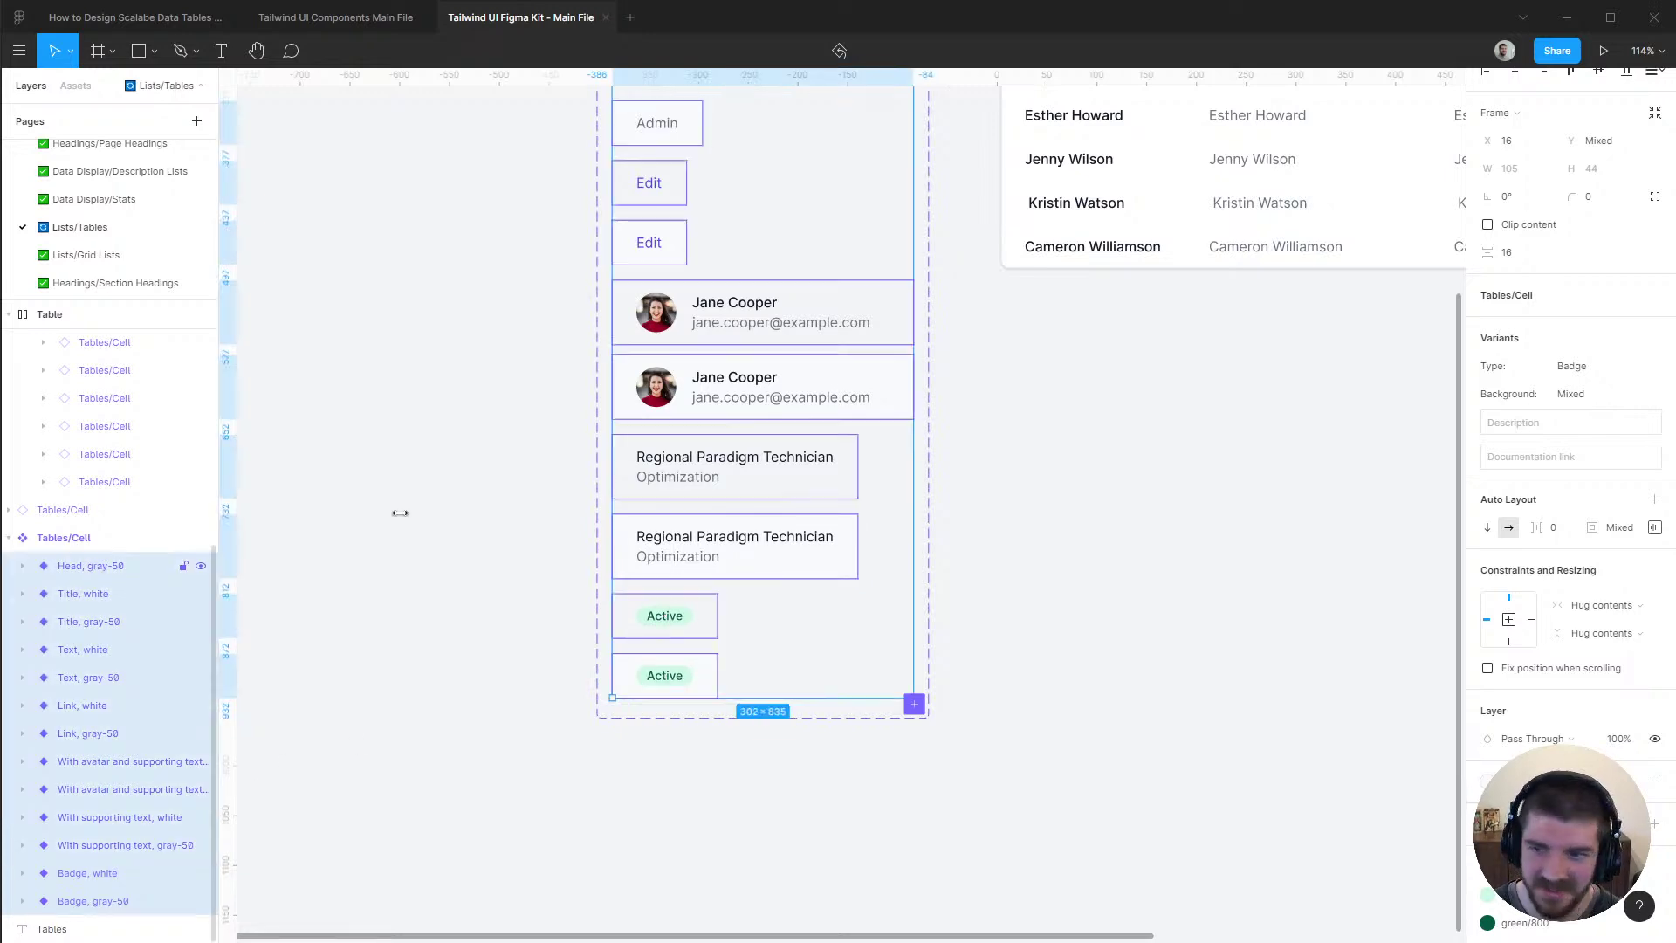
left_click(1645, 51)
key("Escape")
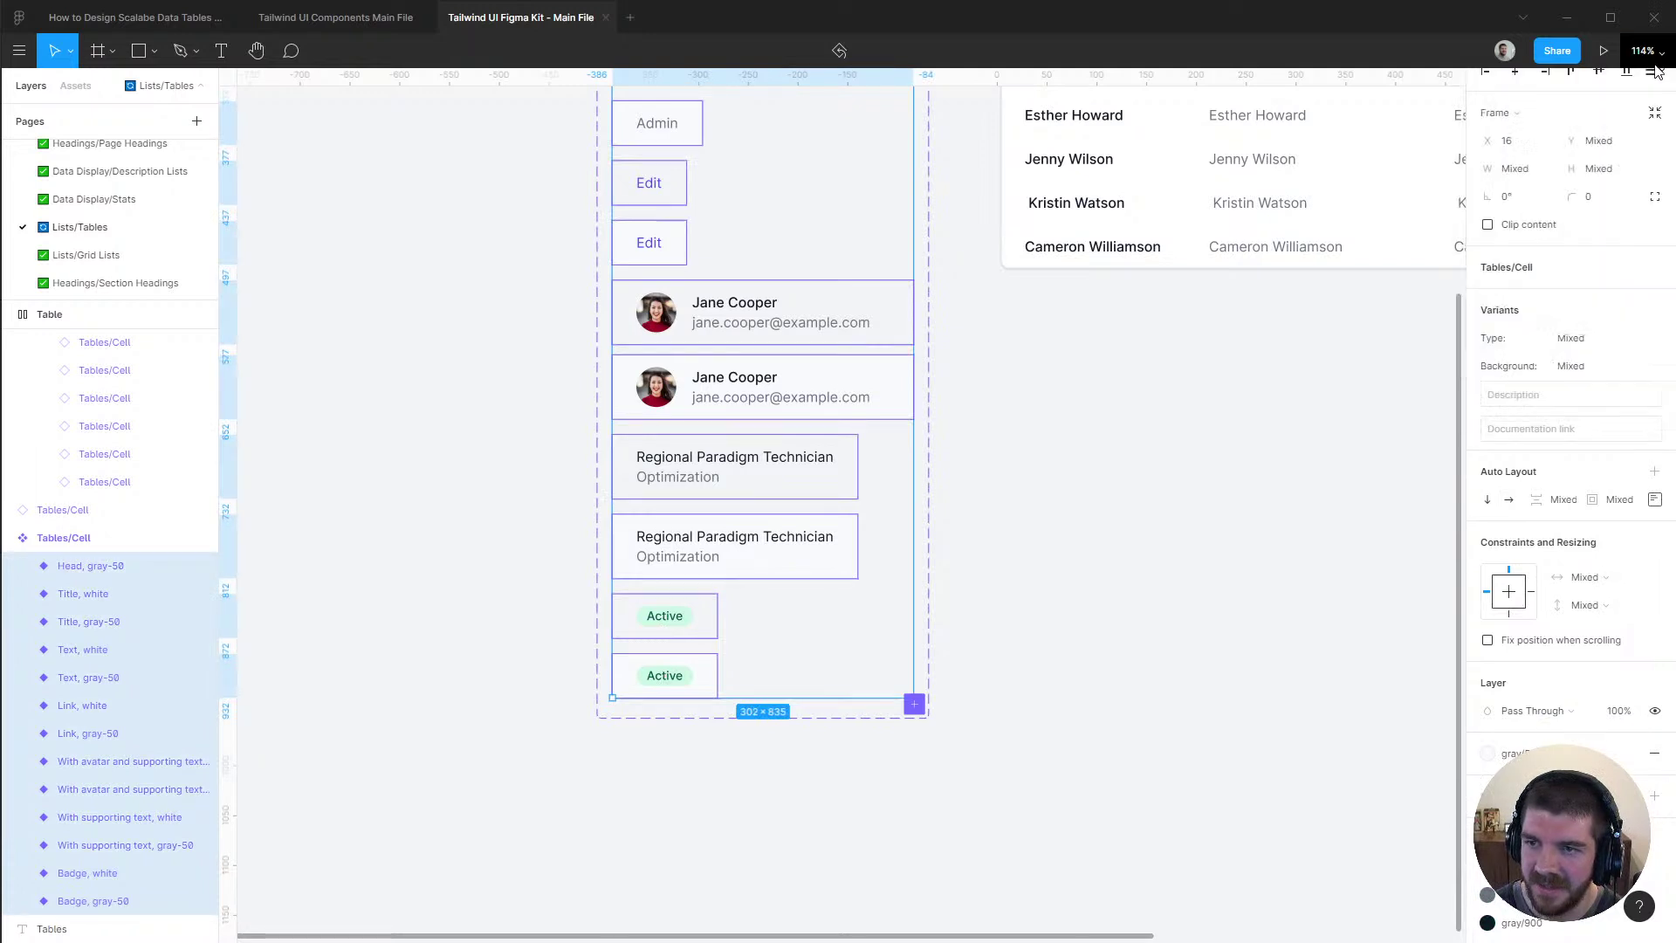
left_click(1652, 70)
left_click(1503, 145)
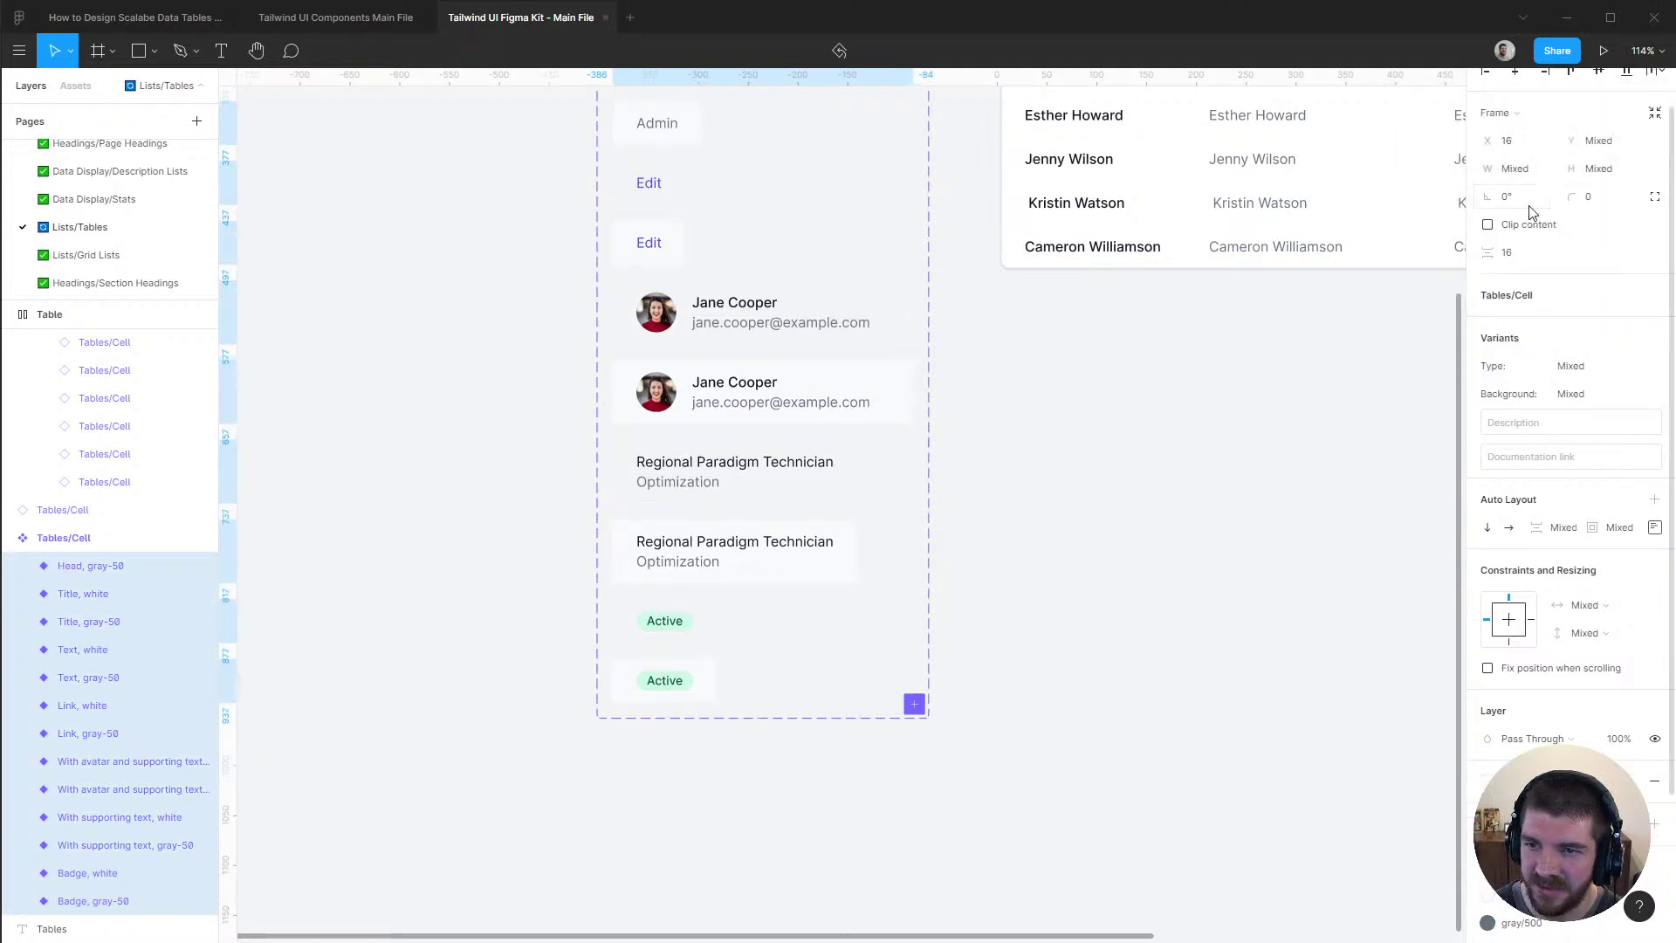
scroll(937, 501, "up", 1)
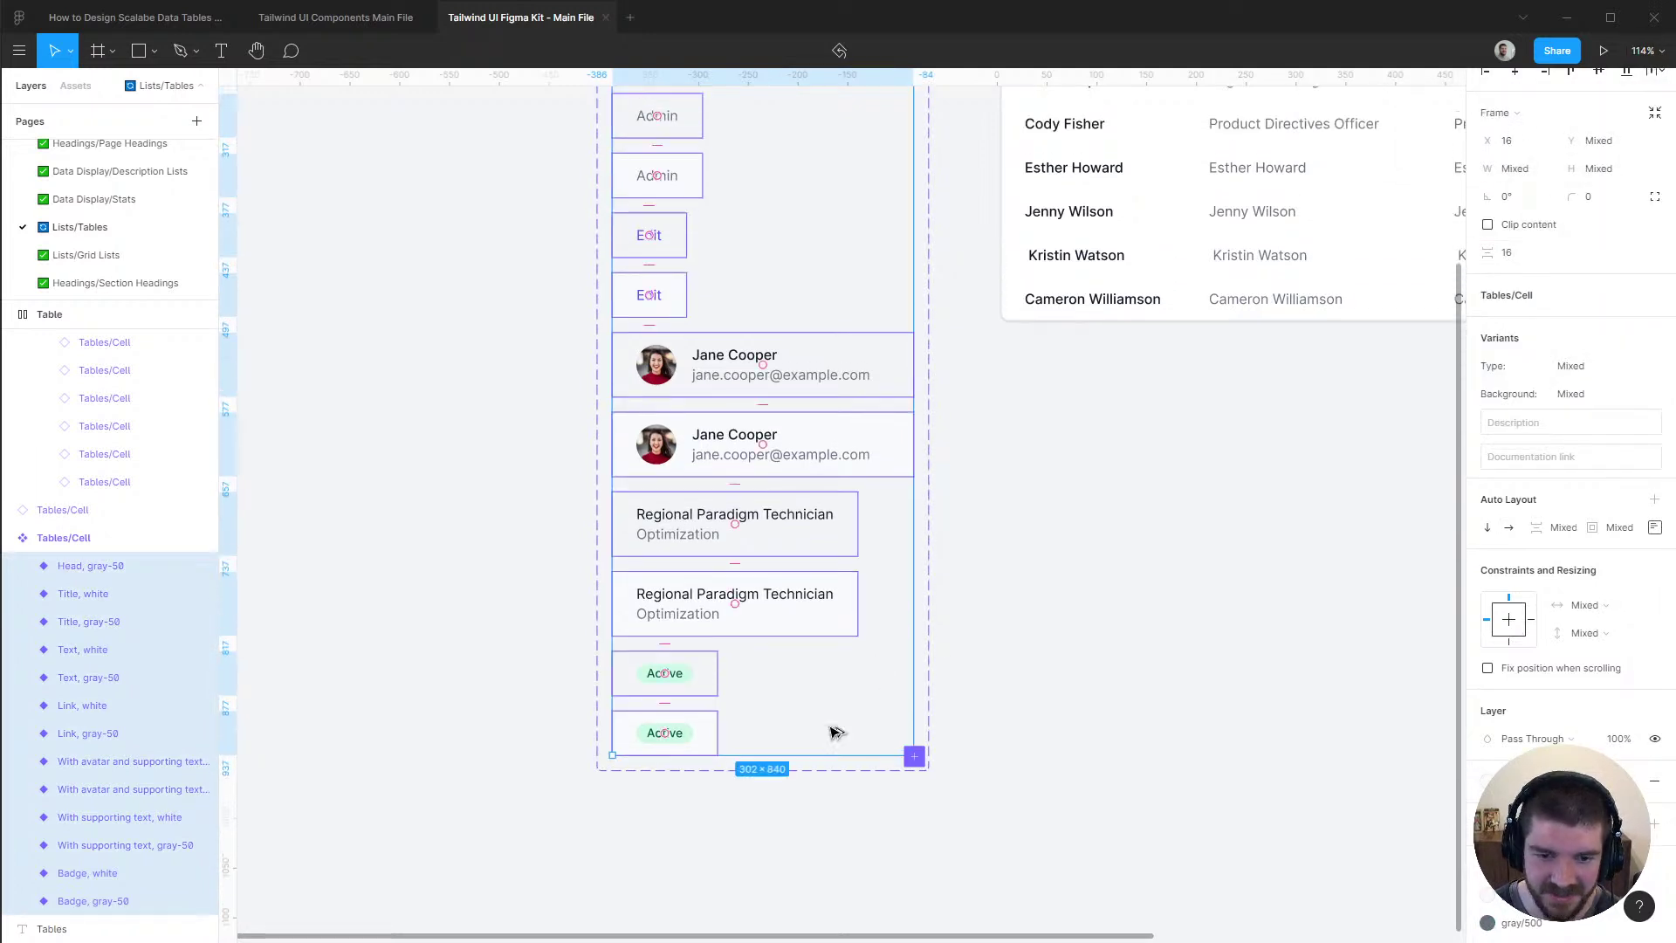
scroll(1026, 576, "up", 2)
left_click(1026, 576)
scroll(1026, 576, "up", 2)
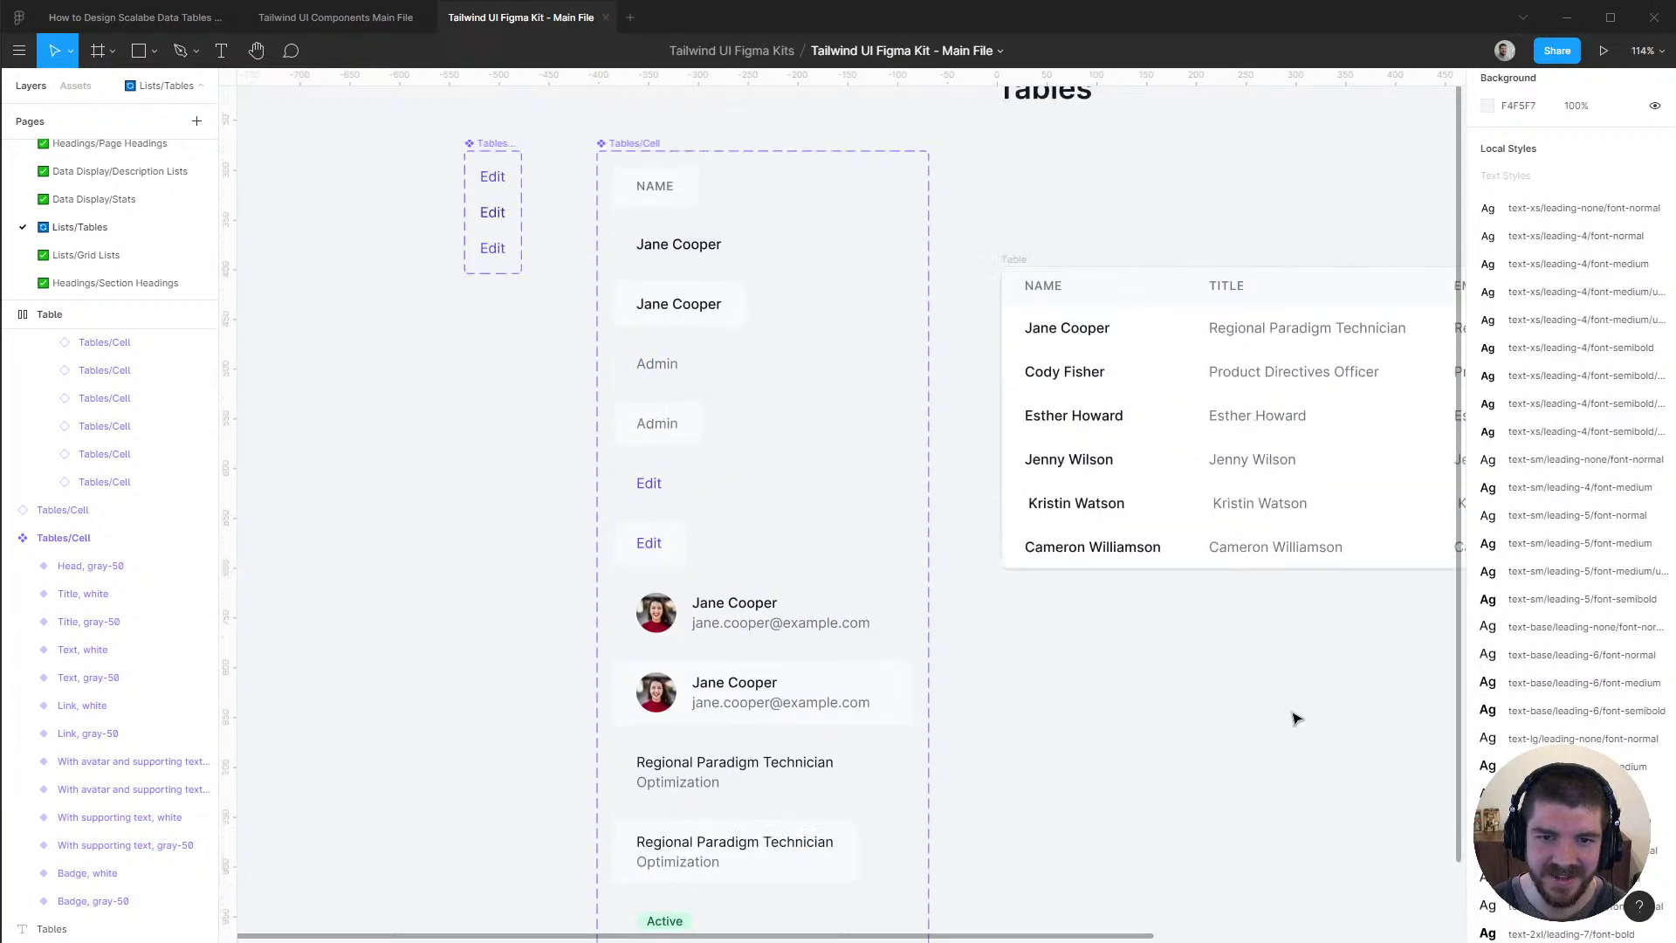
Select all columns of the Table frame, including the hidden ones, and go one level deeper to select their cells
scroll(707, 684, "right", 5)
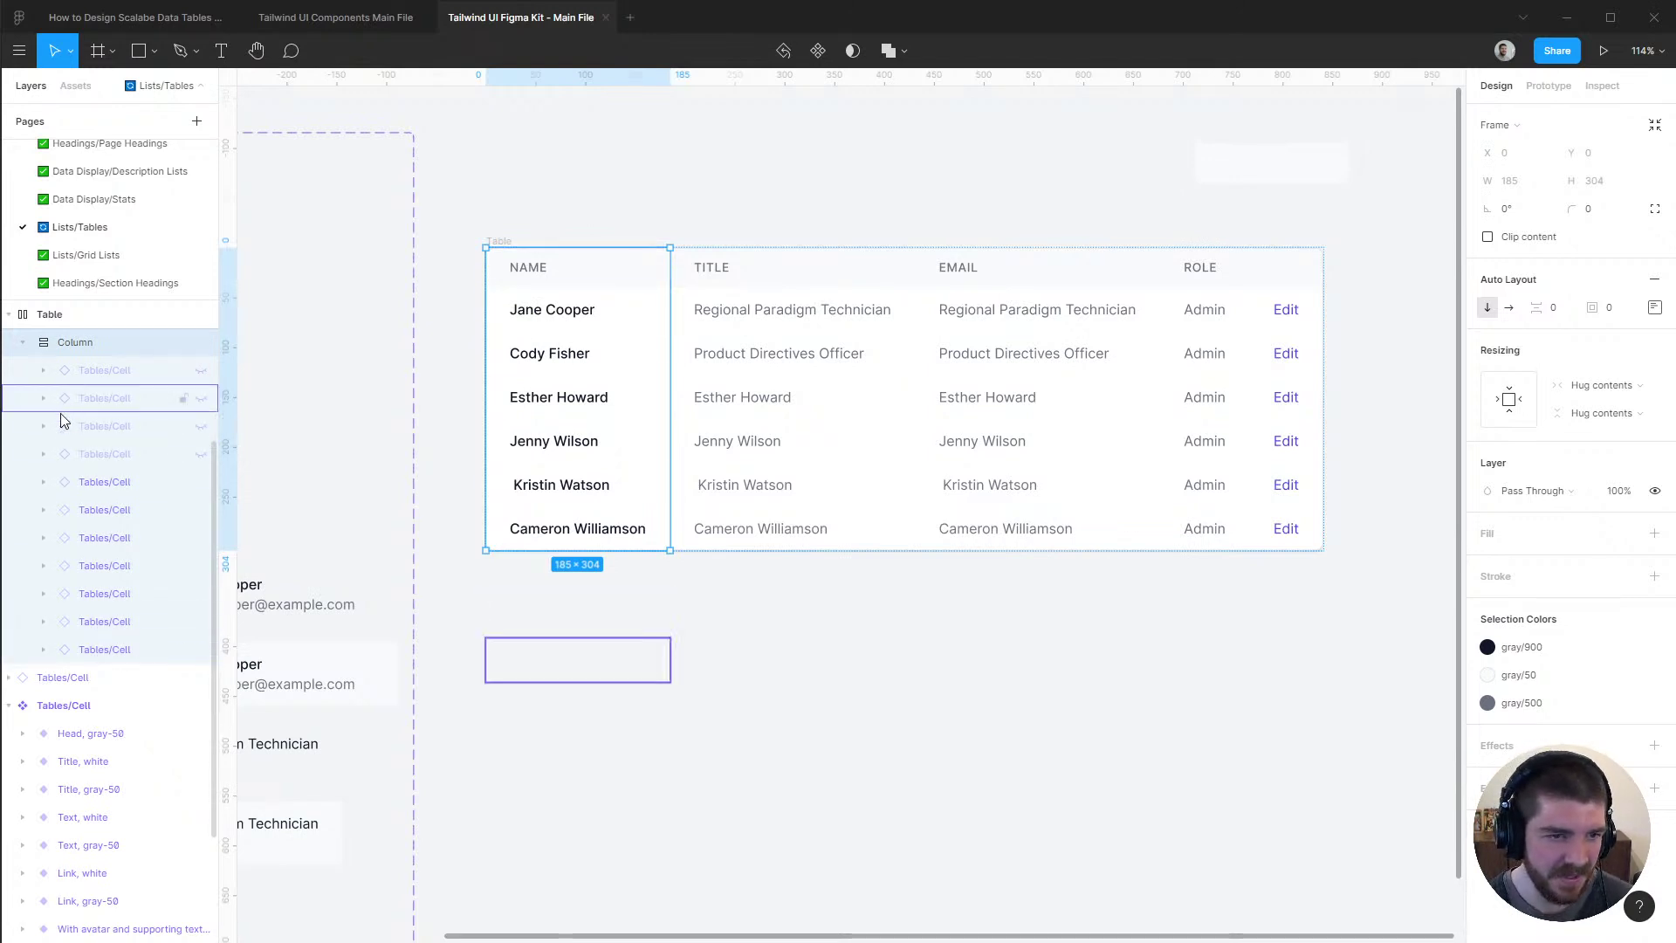
left_click(22, 346)
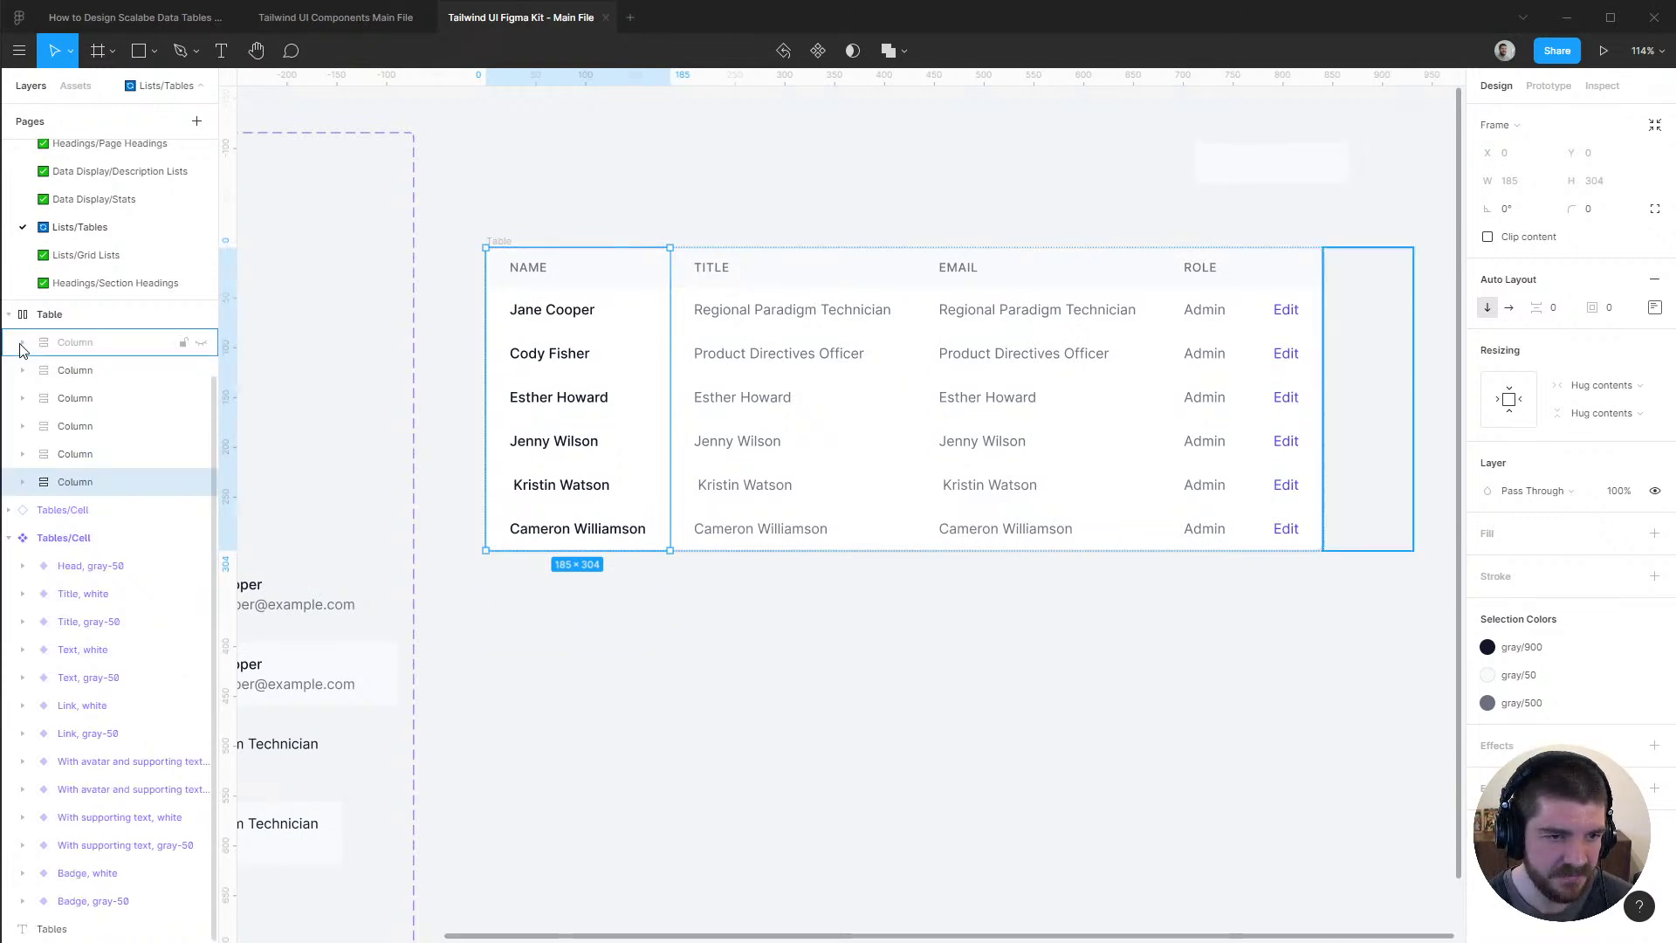
scroll(82, 363, "up", 1)
left_click(84, 377, "shift")
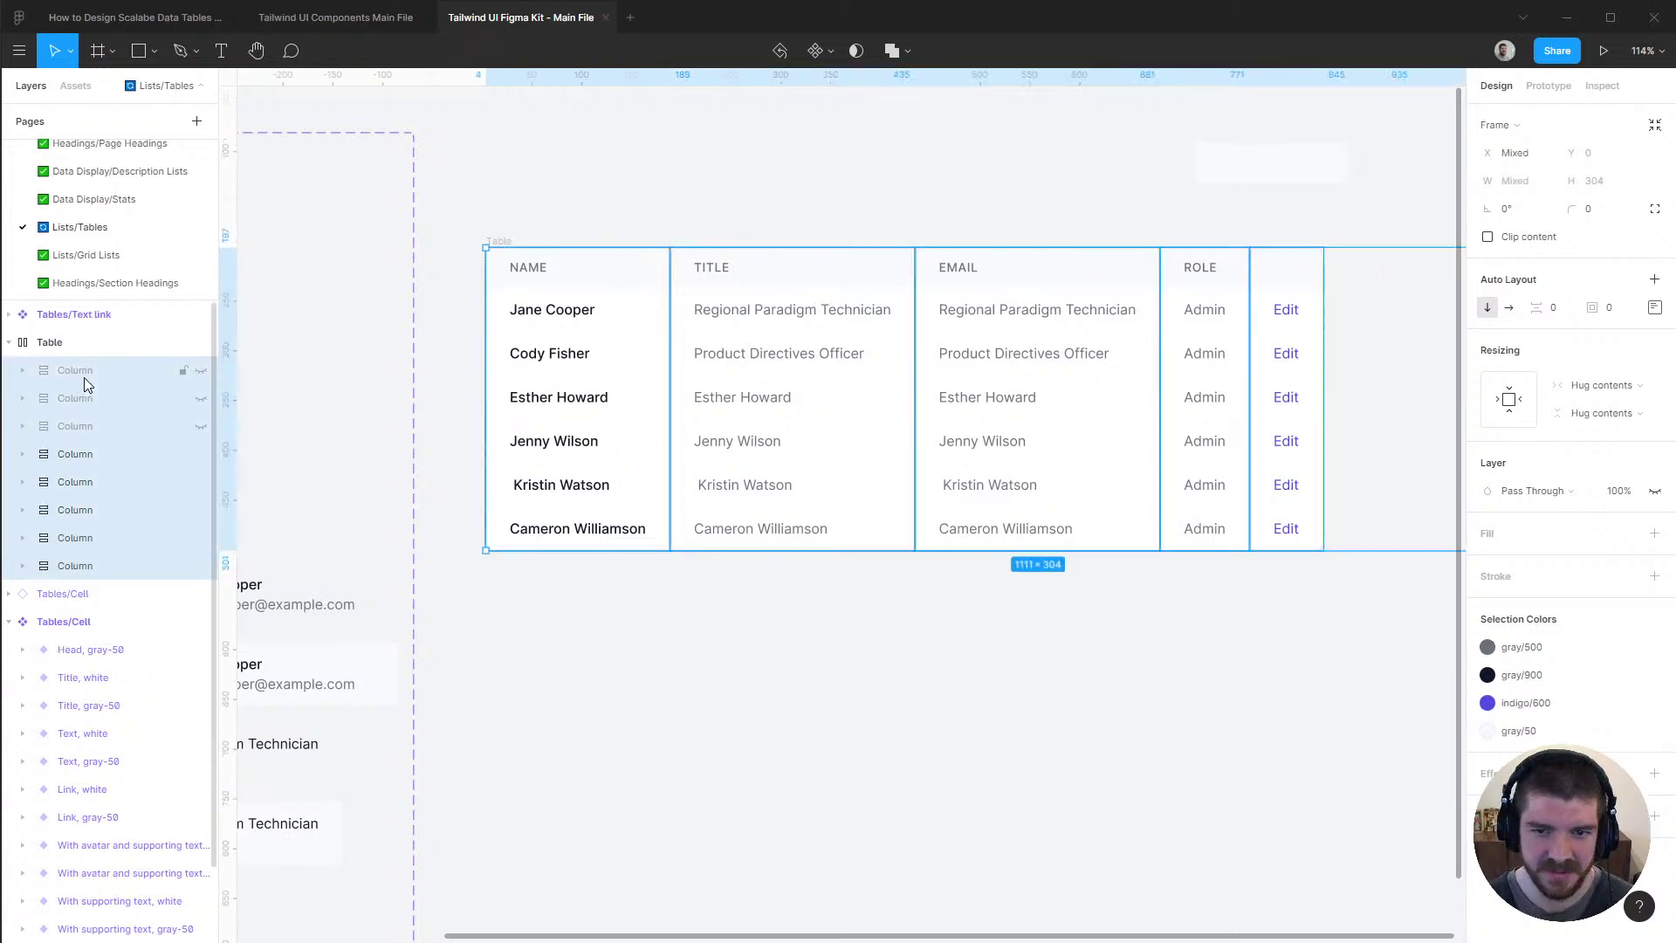
key("Return")
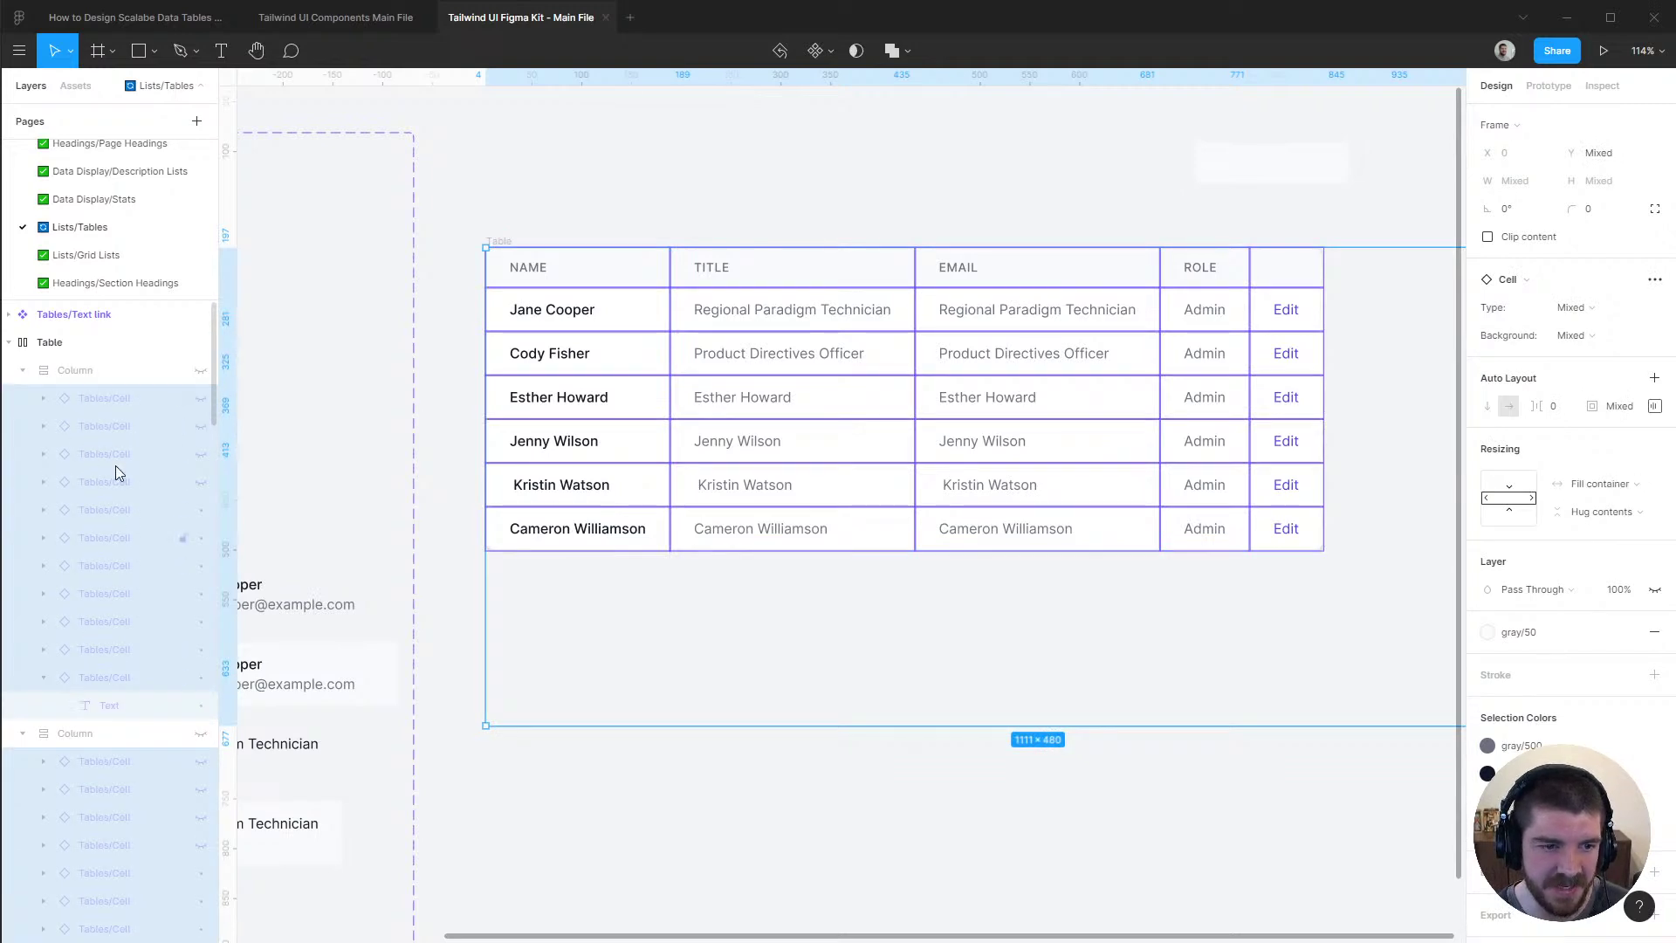
scroll(107, 615, "down", 4)
scroll(106, 605, "down", 5)
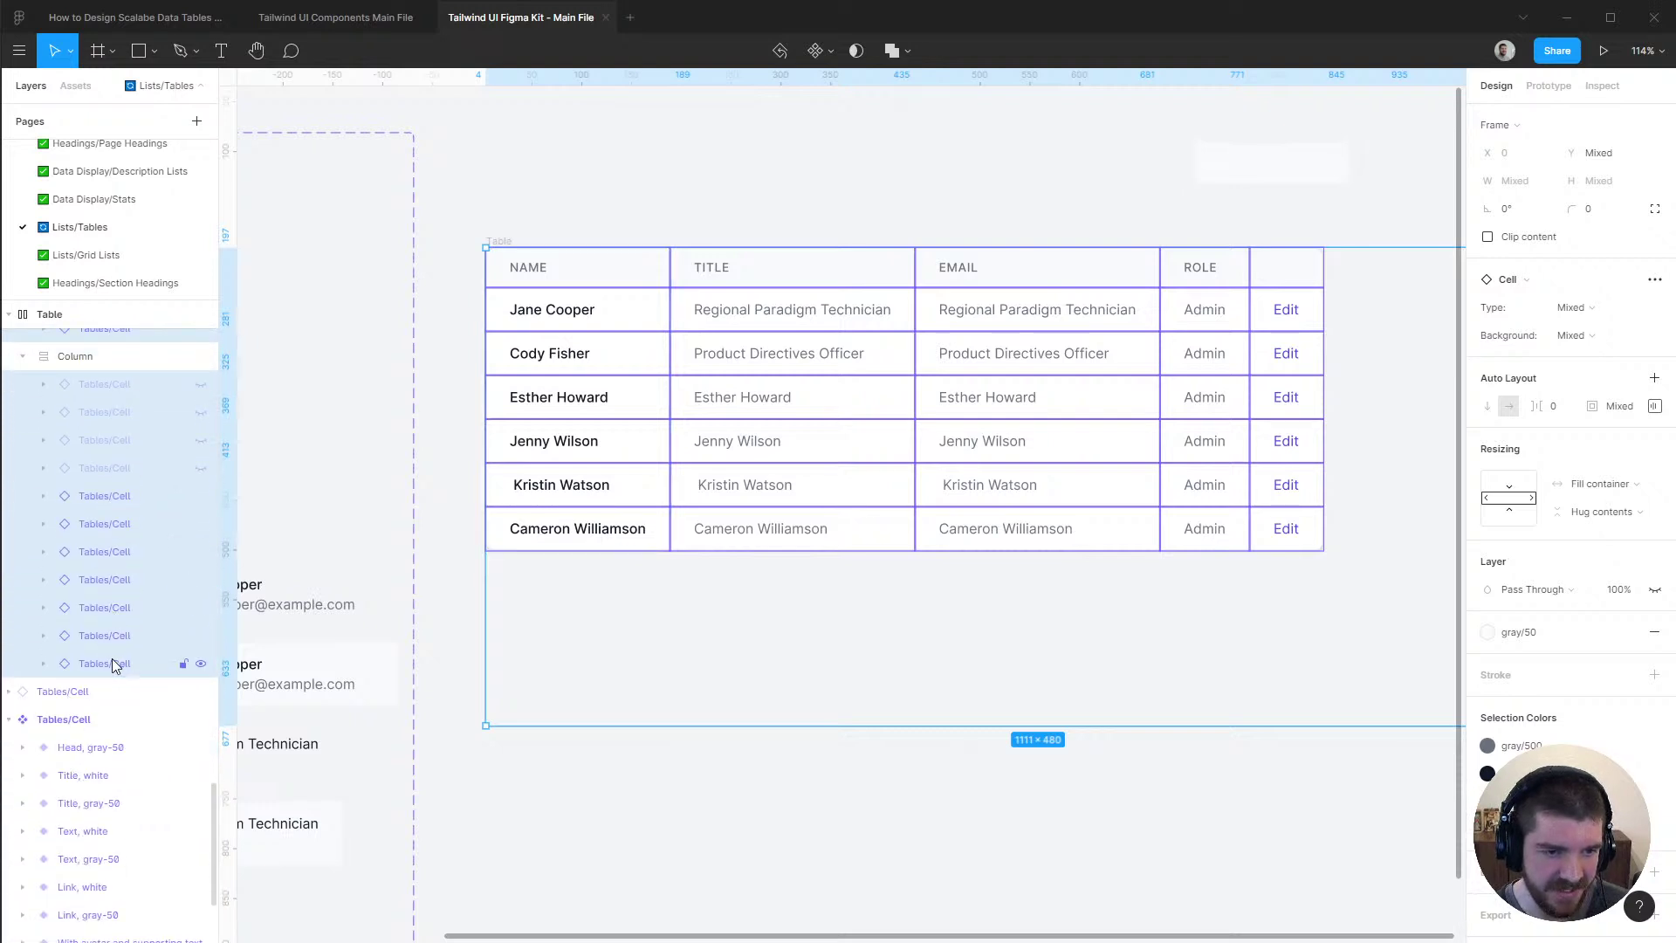
left_click(111, 664)
scroll(109, 581, "up", 6)
left_click(107, 593, "shift")
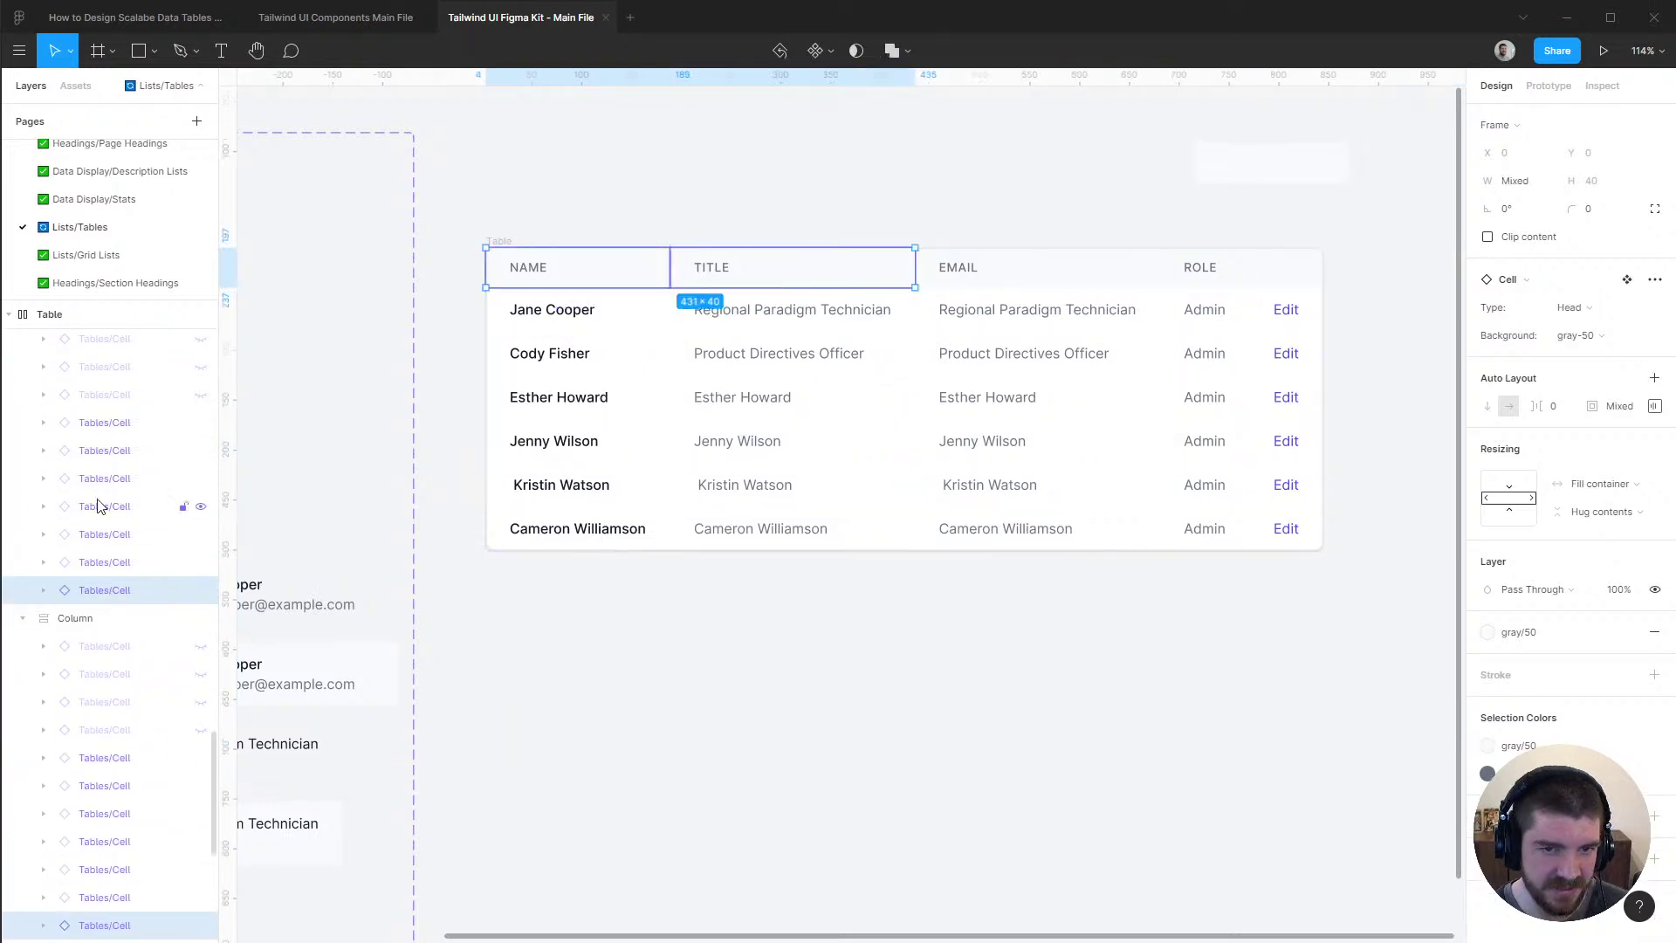
scroll(104, 559, "down", 2)
left_click(104, 520, "shift")
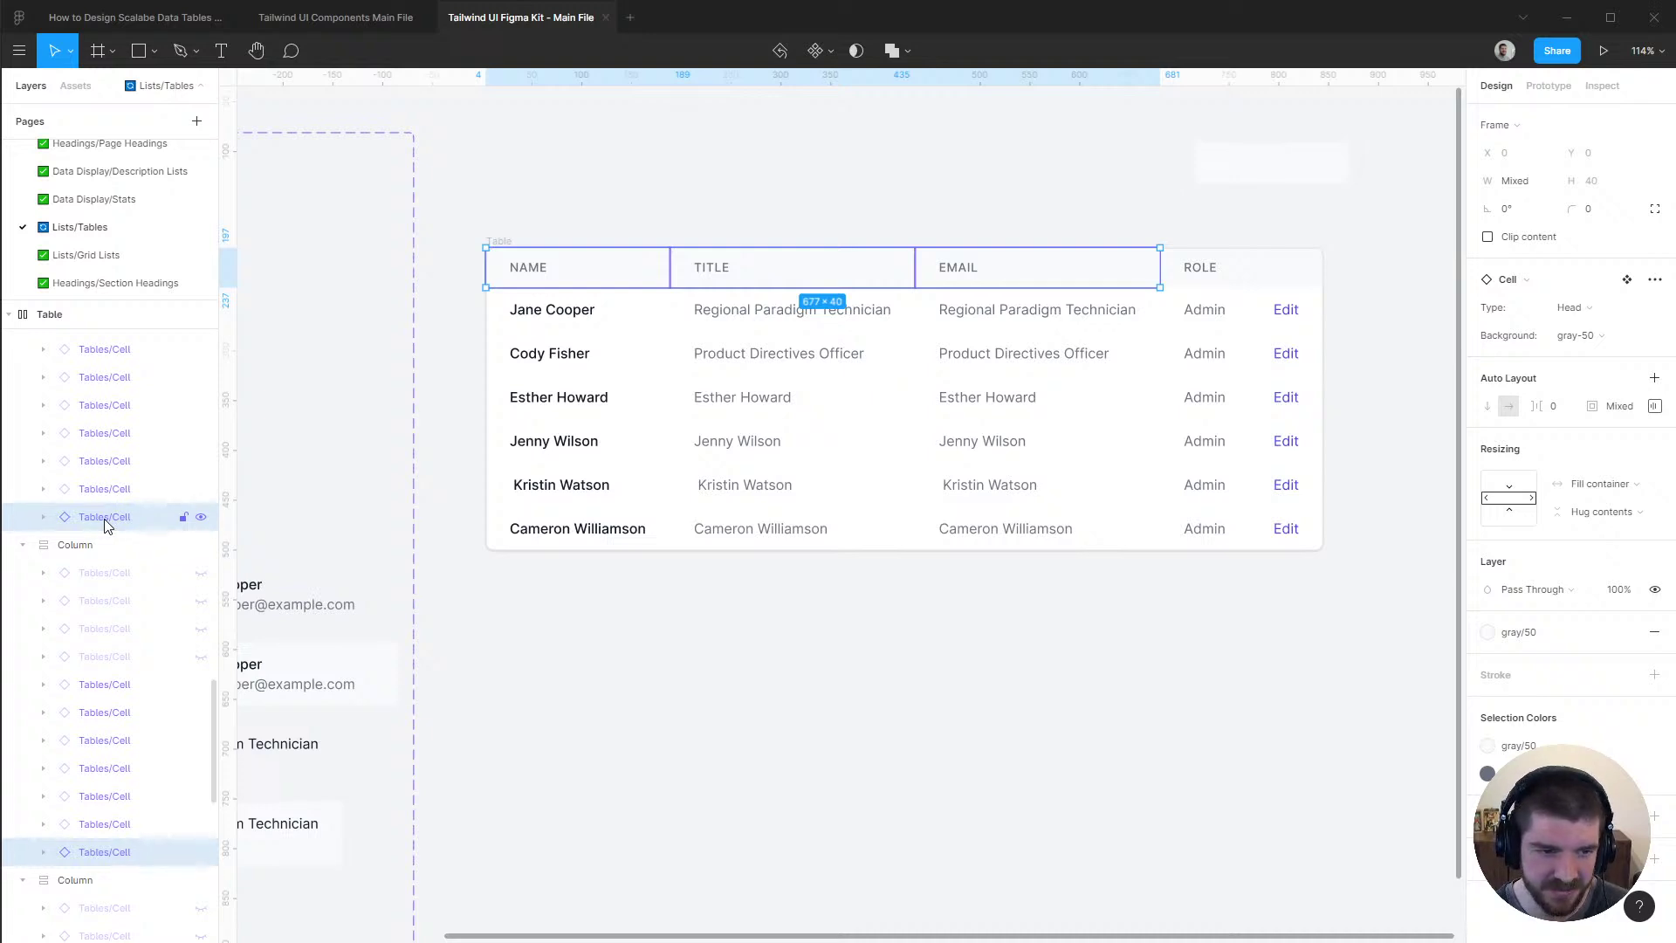
scroll(105, 611, "down", 10)
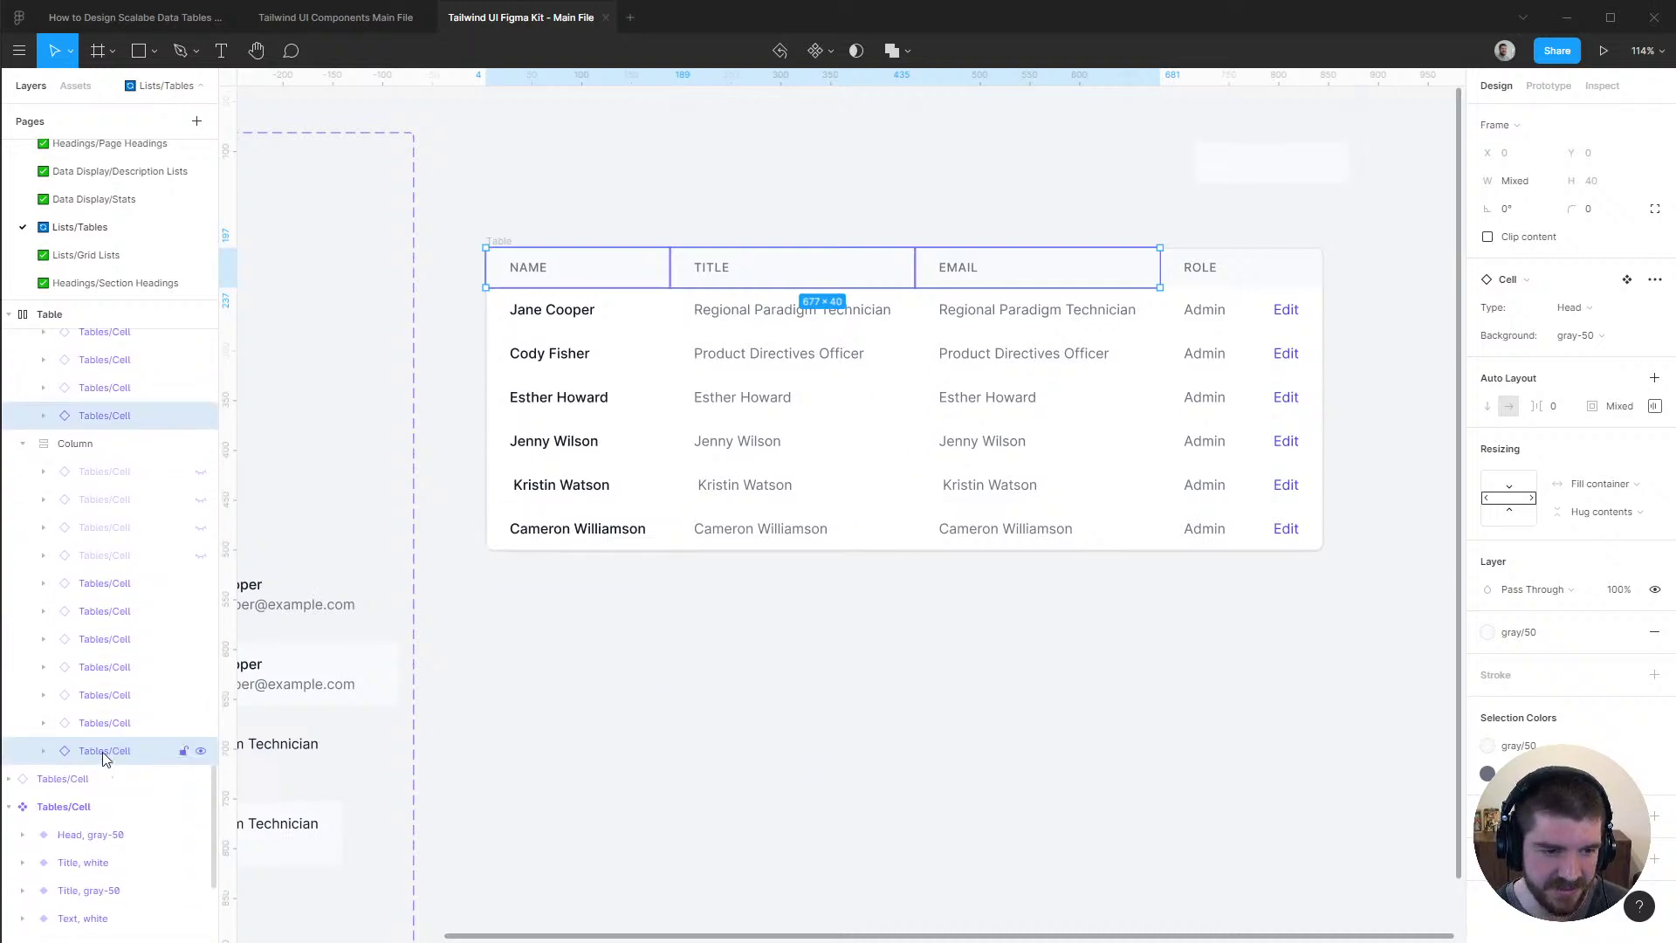
left_click(779, 667)
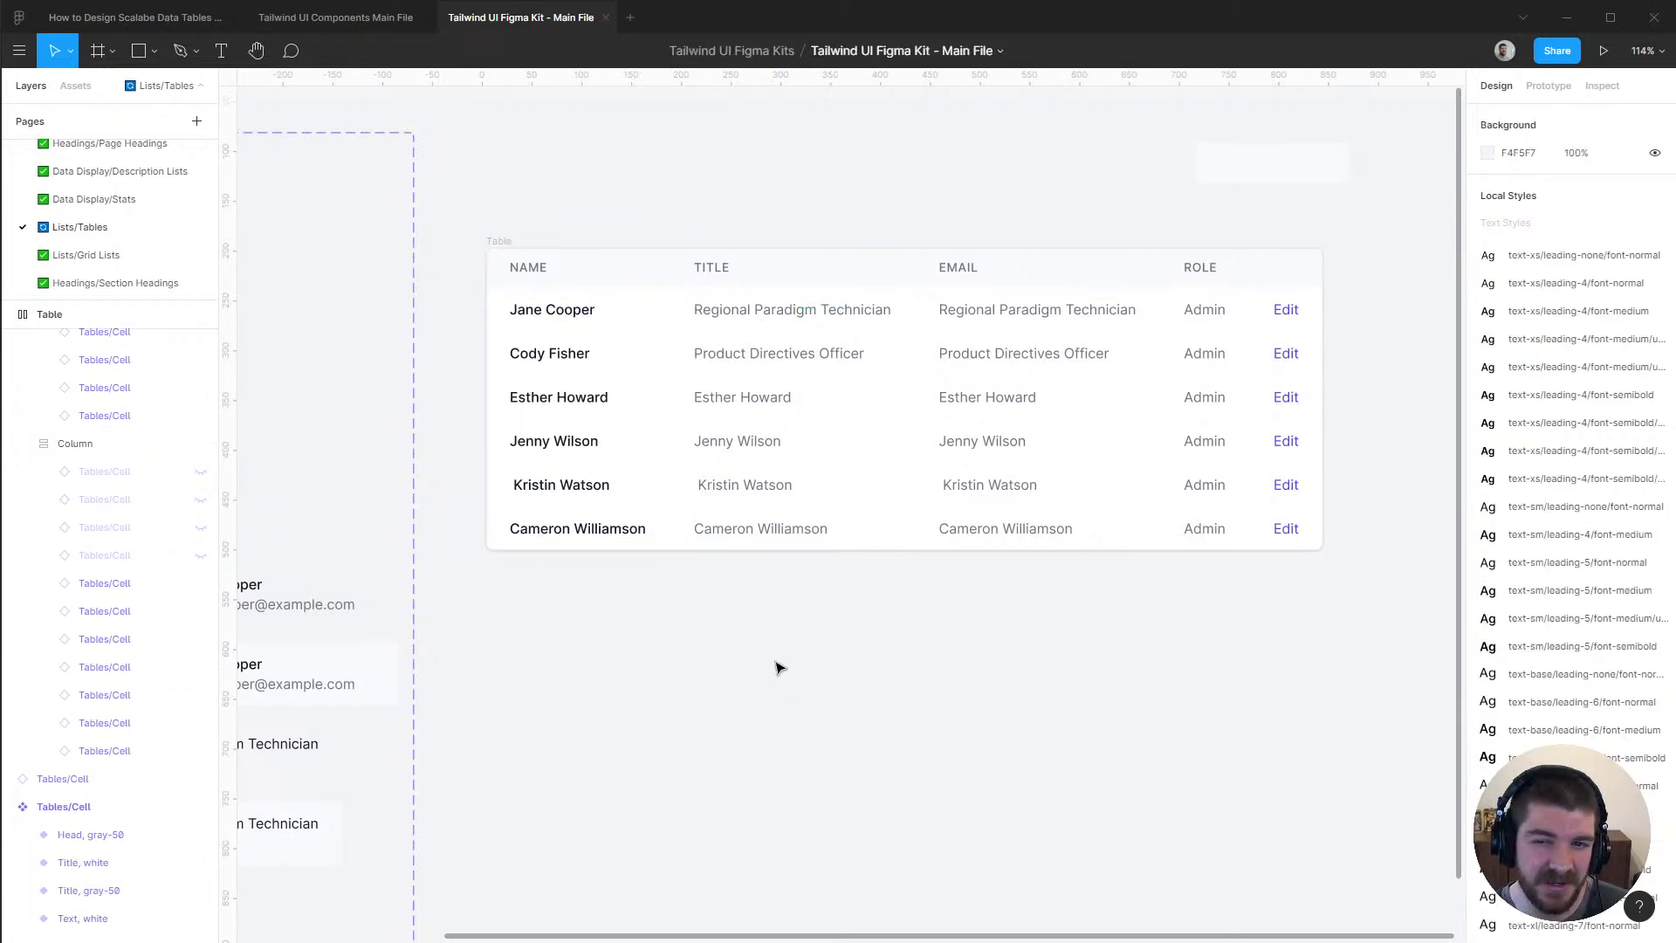
Switch to the browser to check the row striping of Tailwind UI's Simple striped table, and return to Figma
key("alt+Tab")
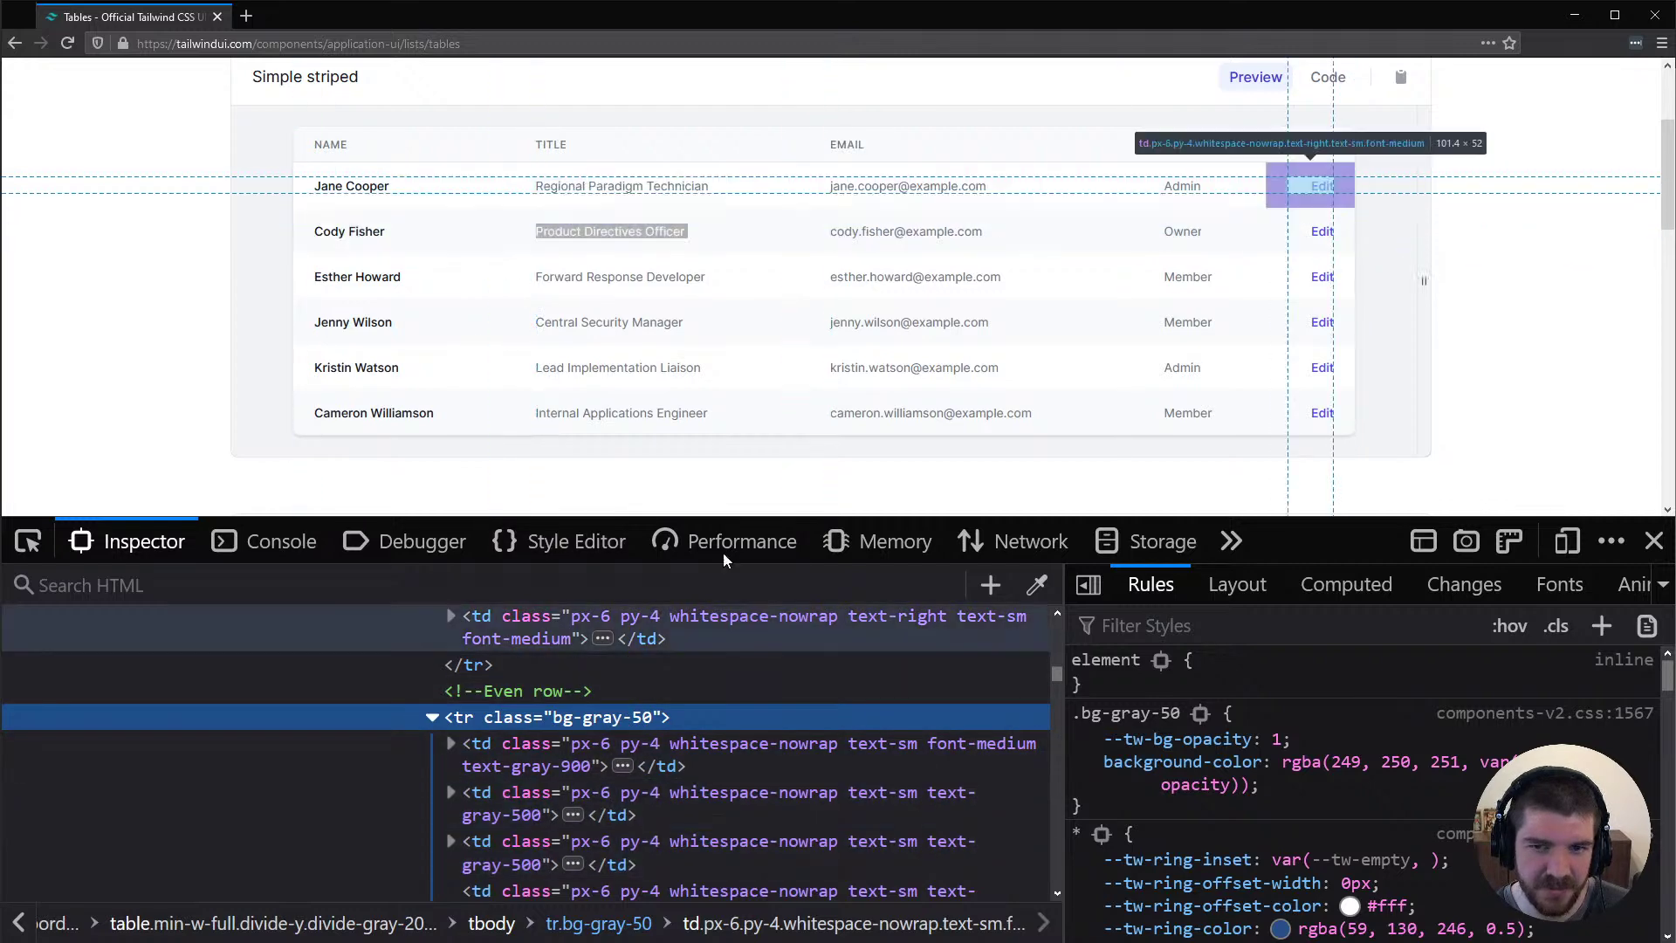
key("alt+Tab")
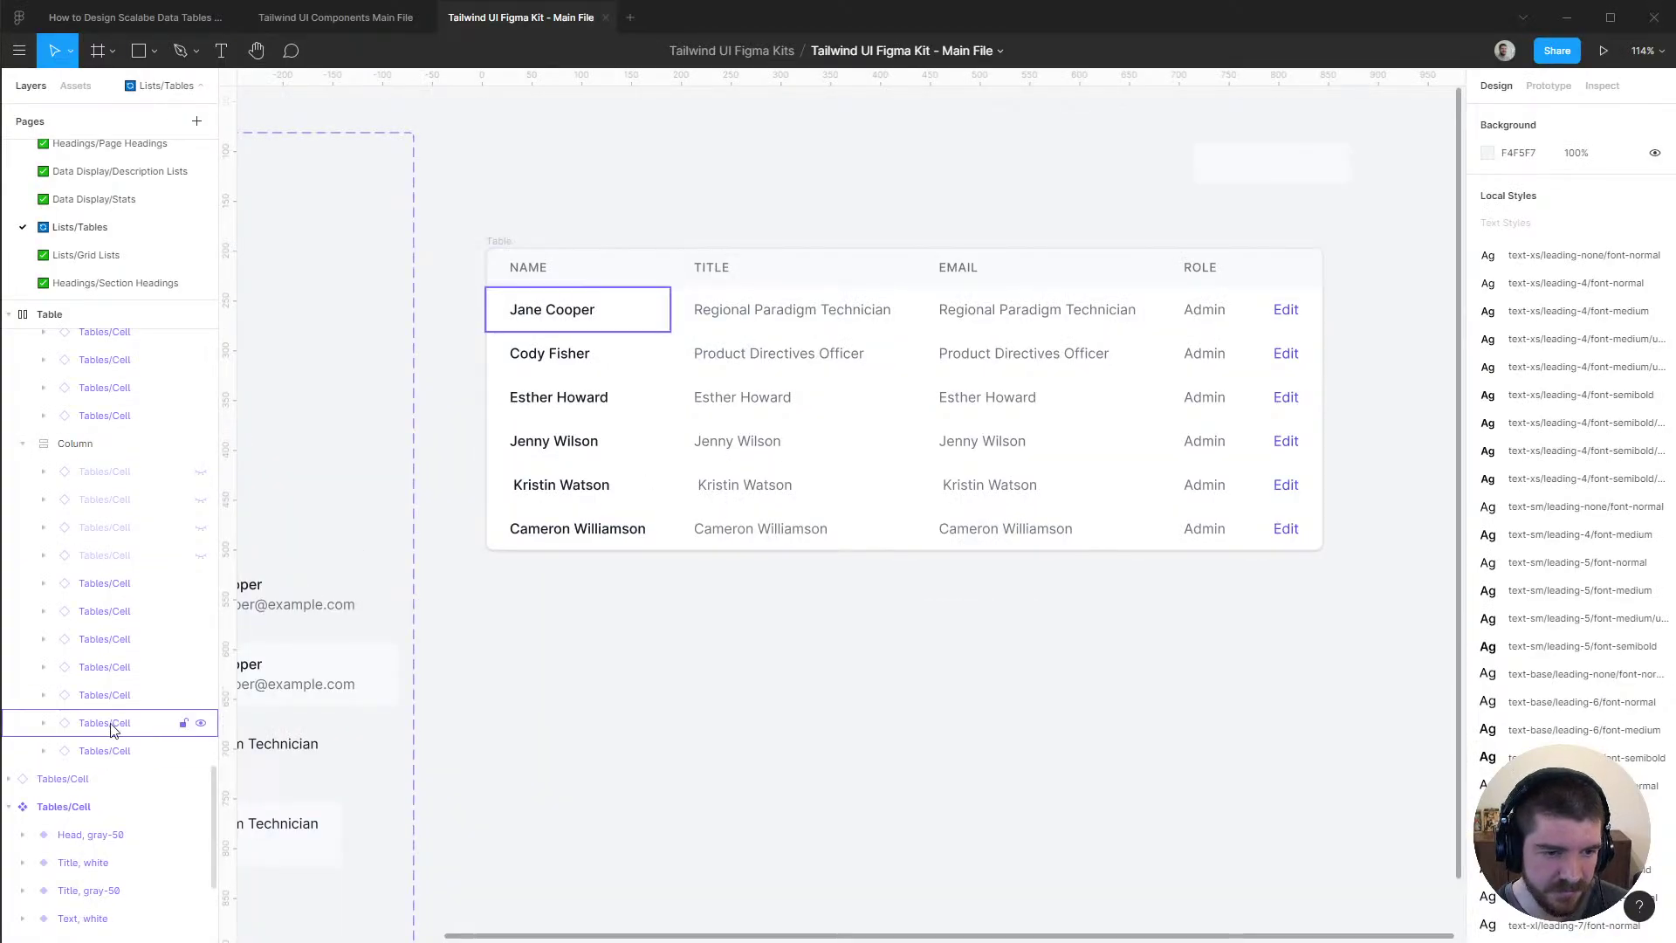
Select the even-row cells of the Name column, including the hidden rows, together with the second body row's Title cell
left_click(106, 697)
scroll(98, 664, "up", 2)
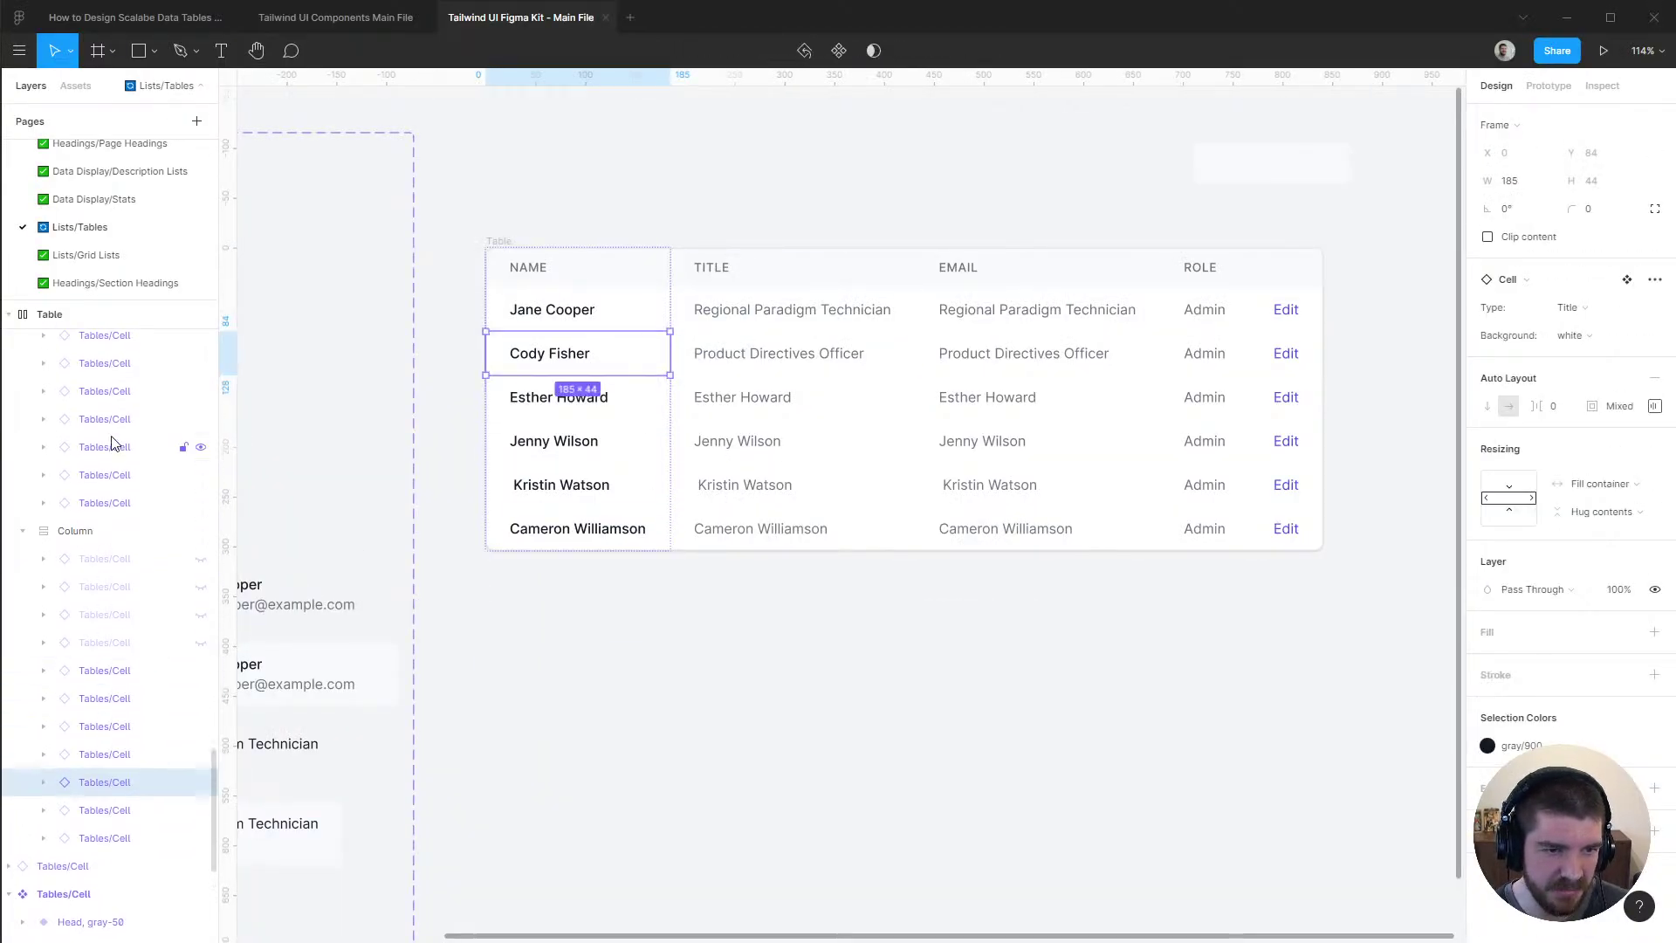
left_click(110, 445, "shift")
scroll(97, 493, "down", 2)
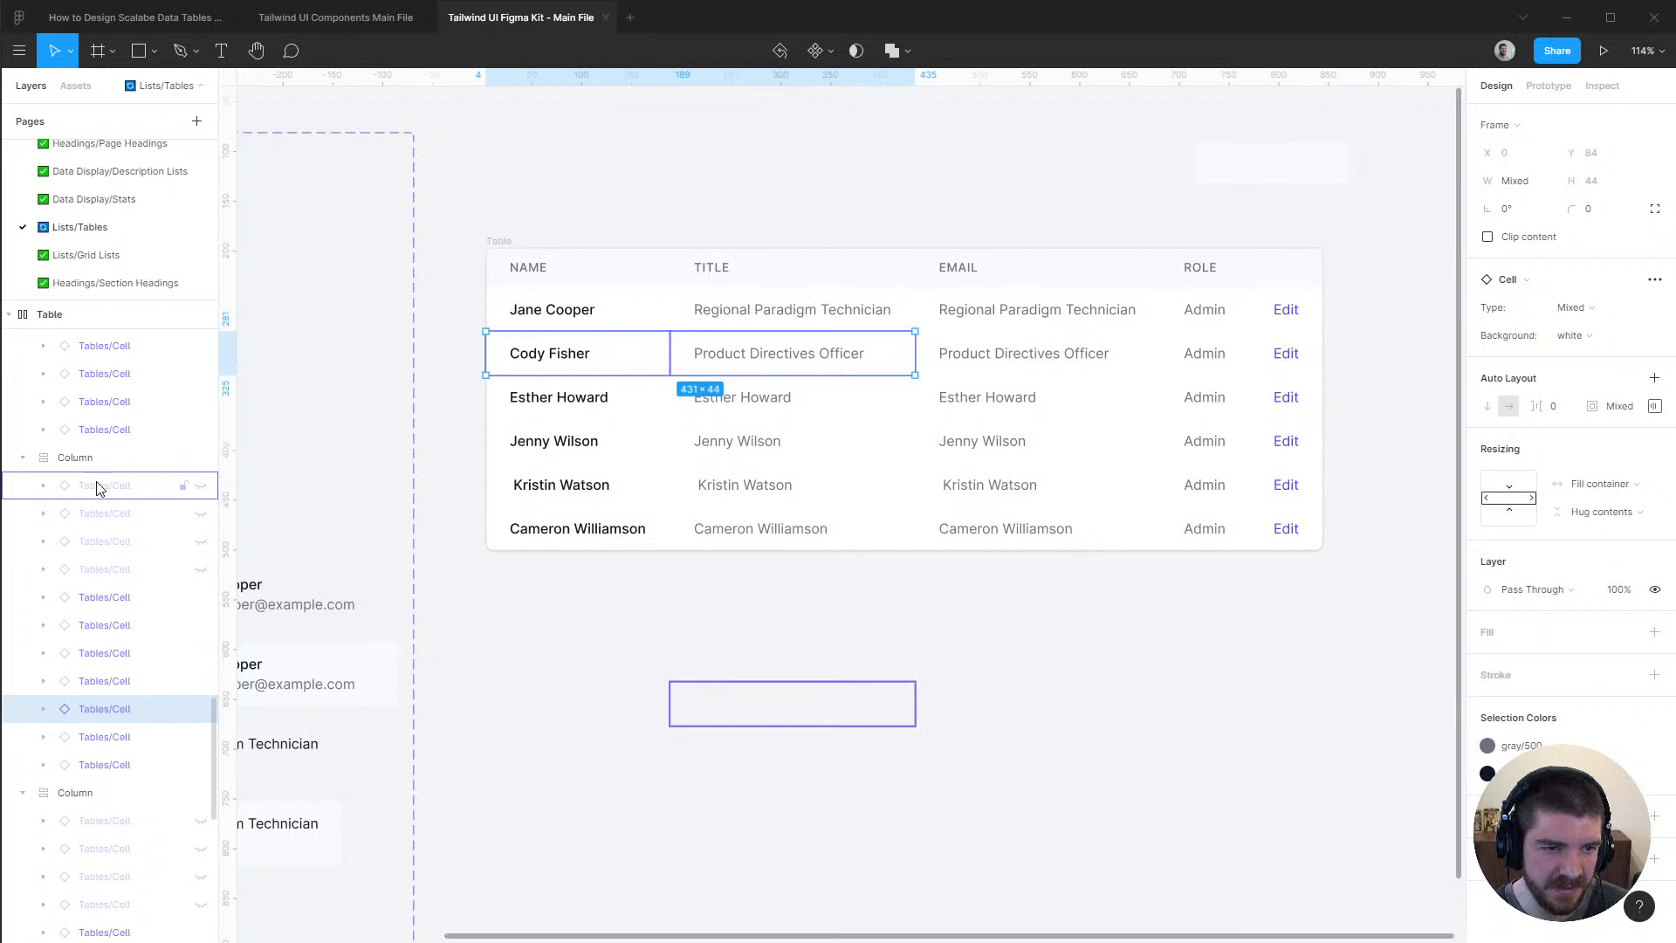
scroll(96, 500, "down", 1)
left_click(104, 639, "shift")
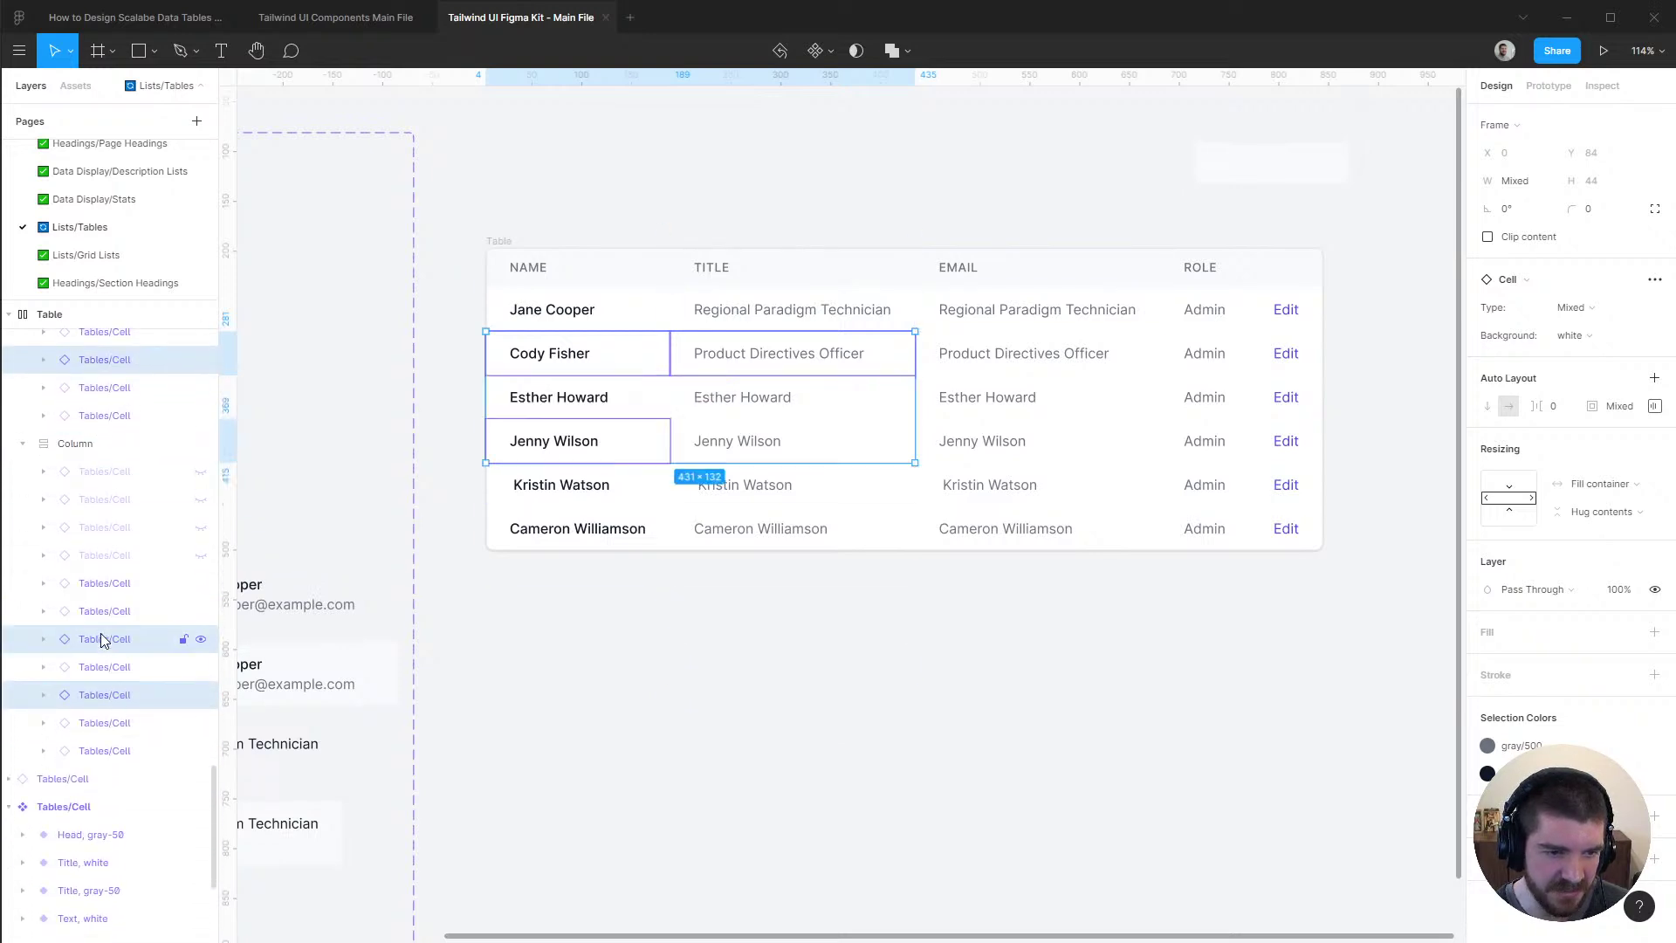
left_click(103, 583, "shift")
left_click(106, 527, "shift")
left_click(111, 479, "shift")
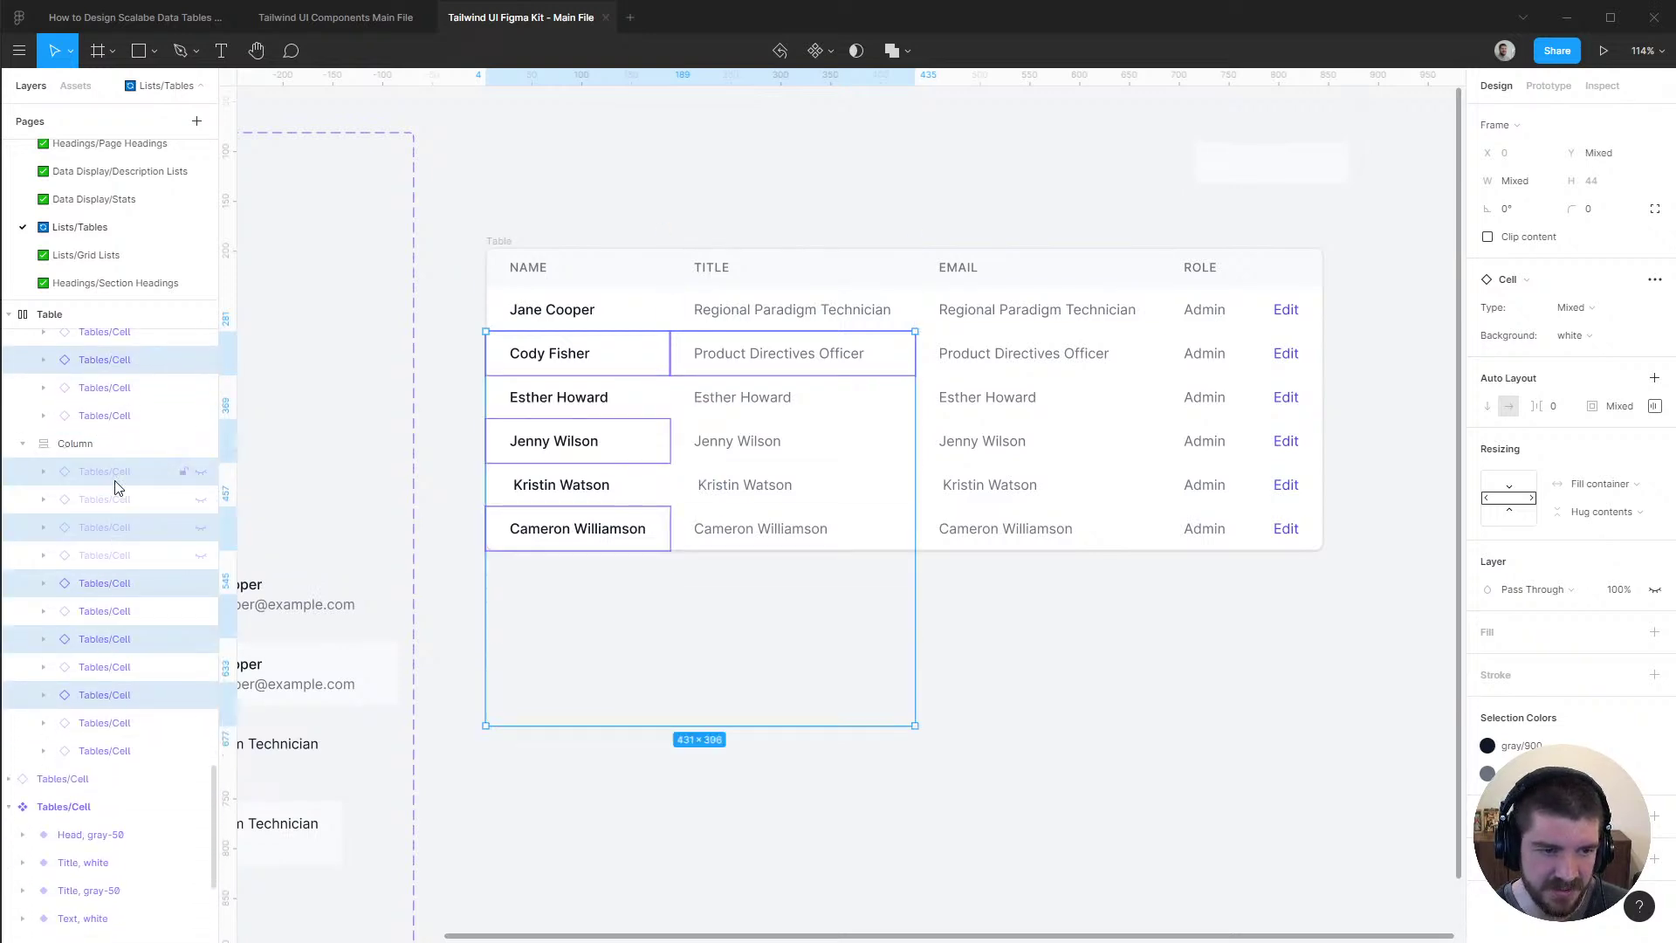
Add the remaining even-row cells of the Title column, including the hidden rows, to the selection
scroll(114, 489, "up", 5)
left_click(120, 491, "shift")
left_click(117, 423, "shift")
left_click(116, 366, "shift")
scroll(118, 497, "down", 4)
left_click(120, 489, "shift")
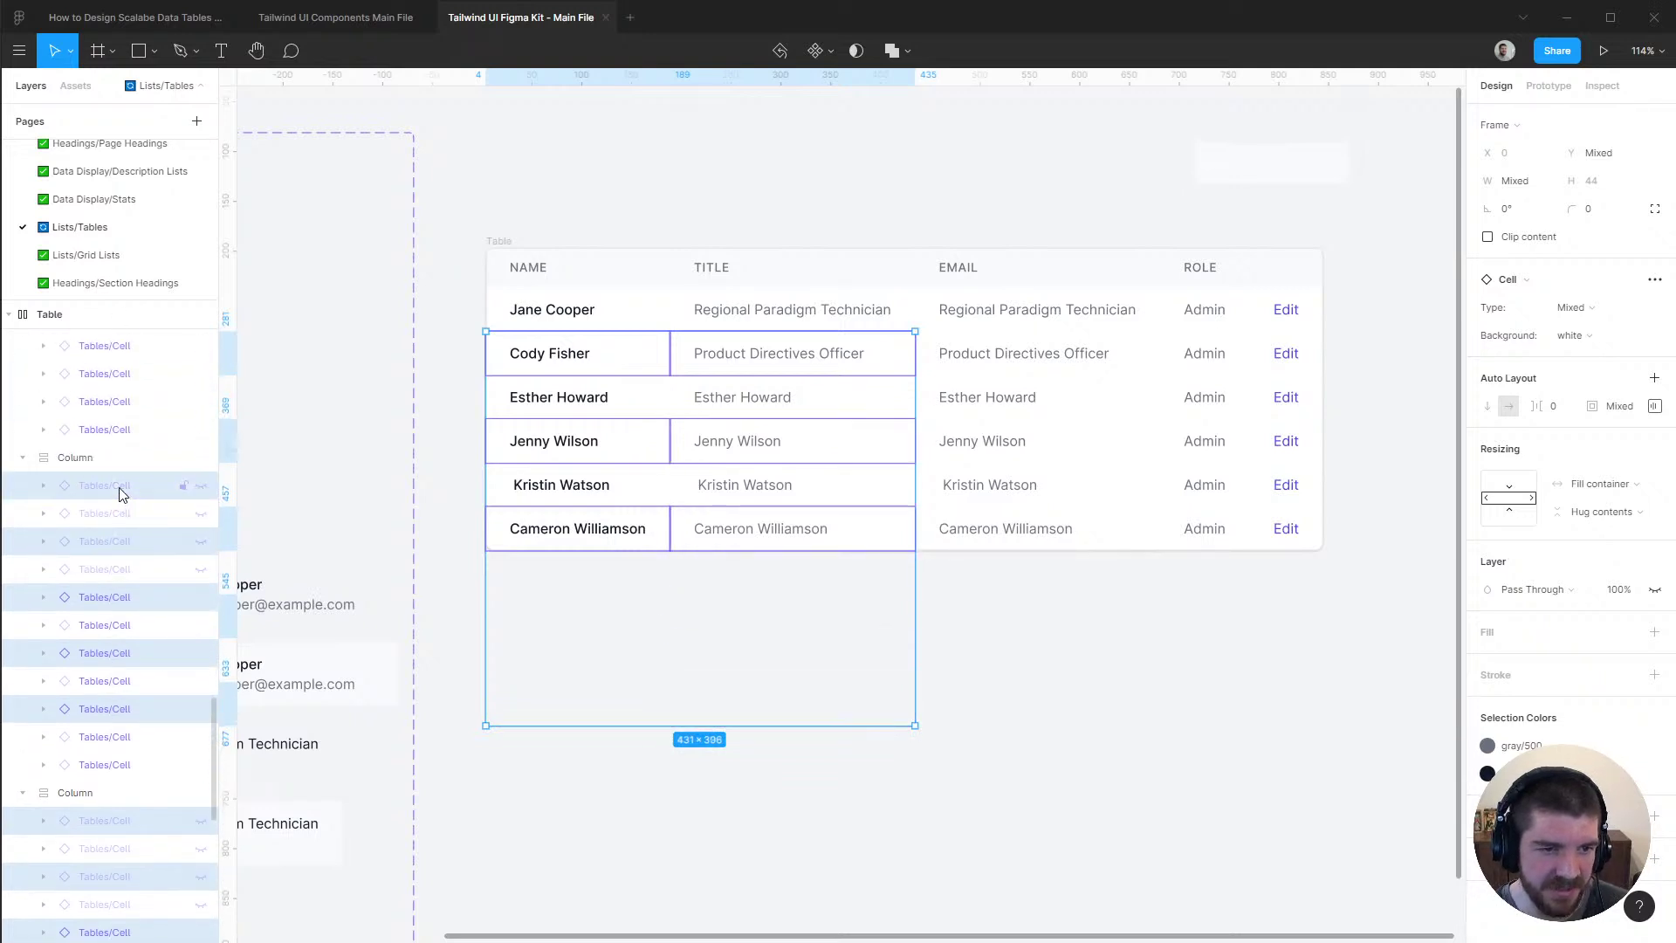
Add the even-row cells of the Email column, including the hidden rows, to the selection
scroll(120, 498, "up", 4)
left_click(116, 548, "shift")
left_click(116, 492, "shift")
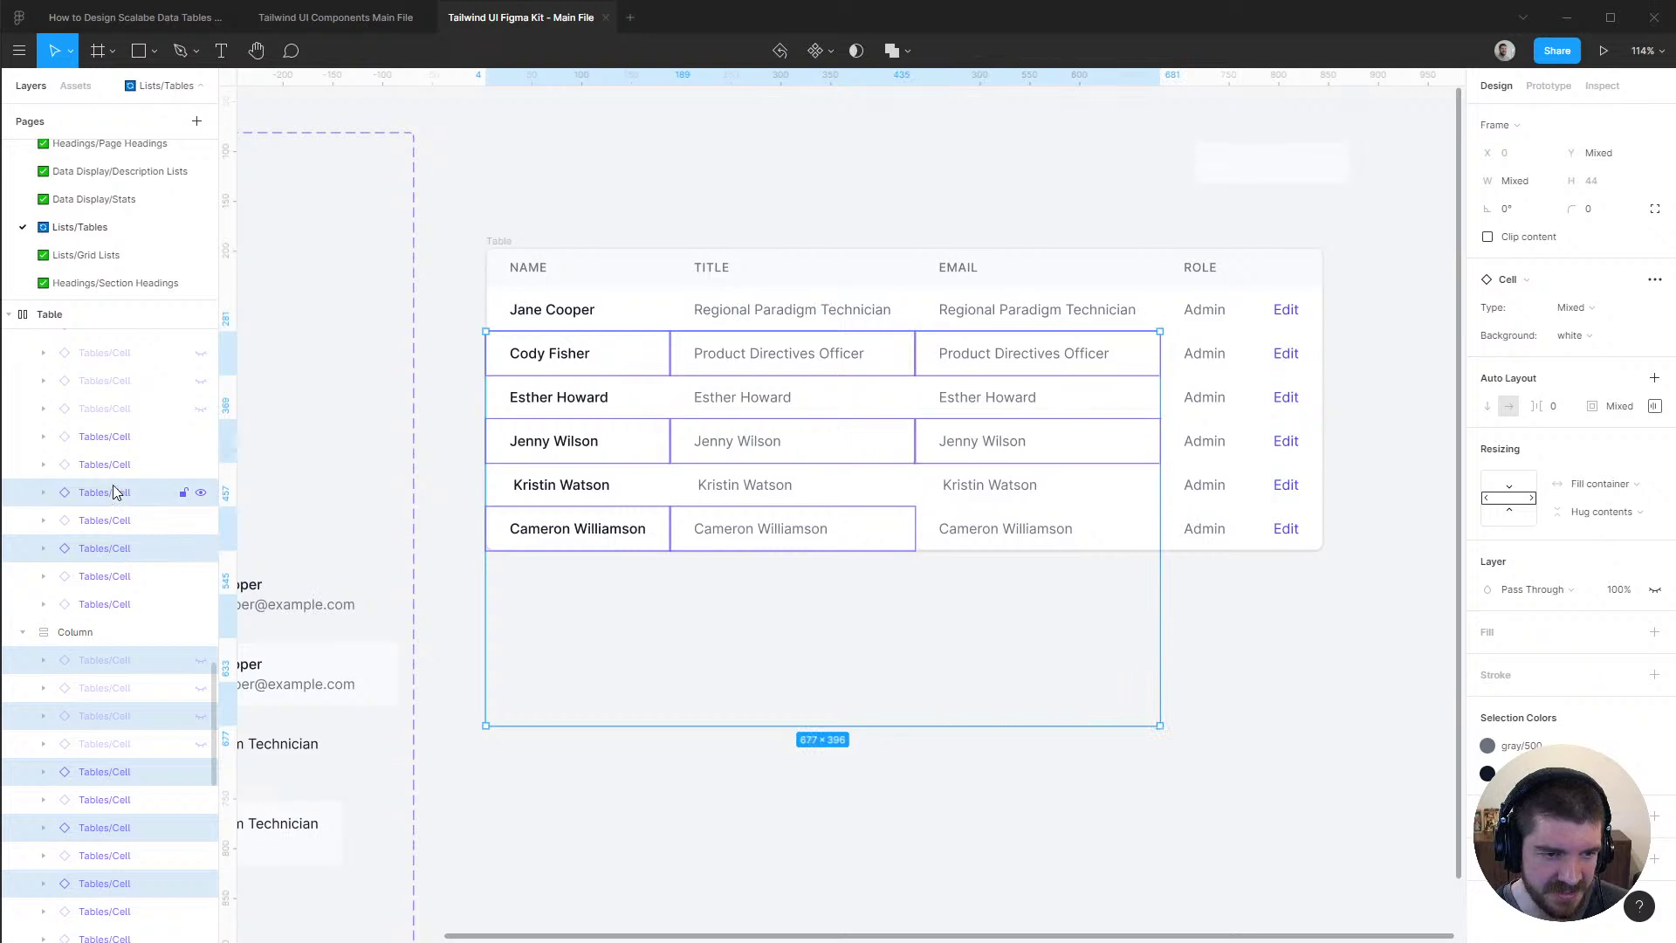
left_click(116, 438, "shift")
left_click(118, 382, "shift")
Add the even-row cells of the Role column, including the hidden rows, to the selection
scroll(122, 510, "up", 4)
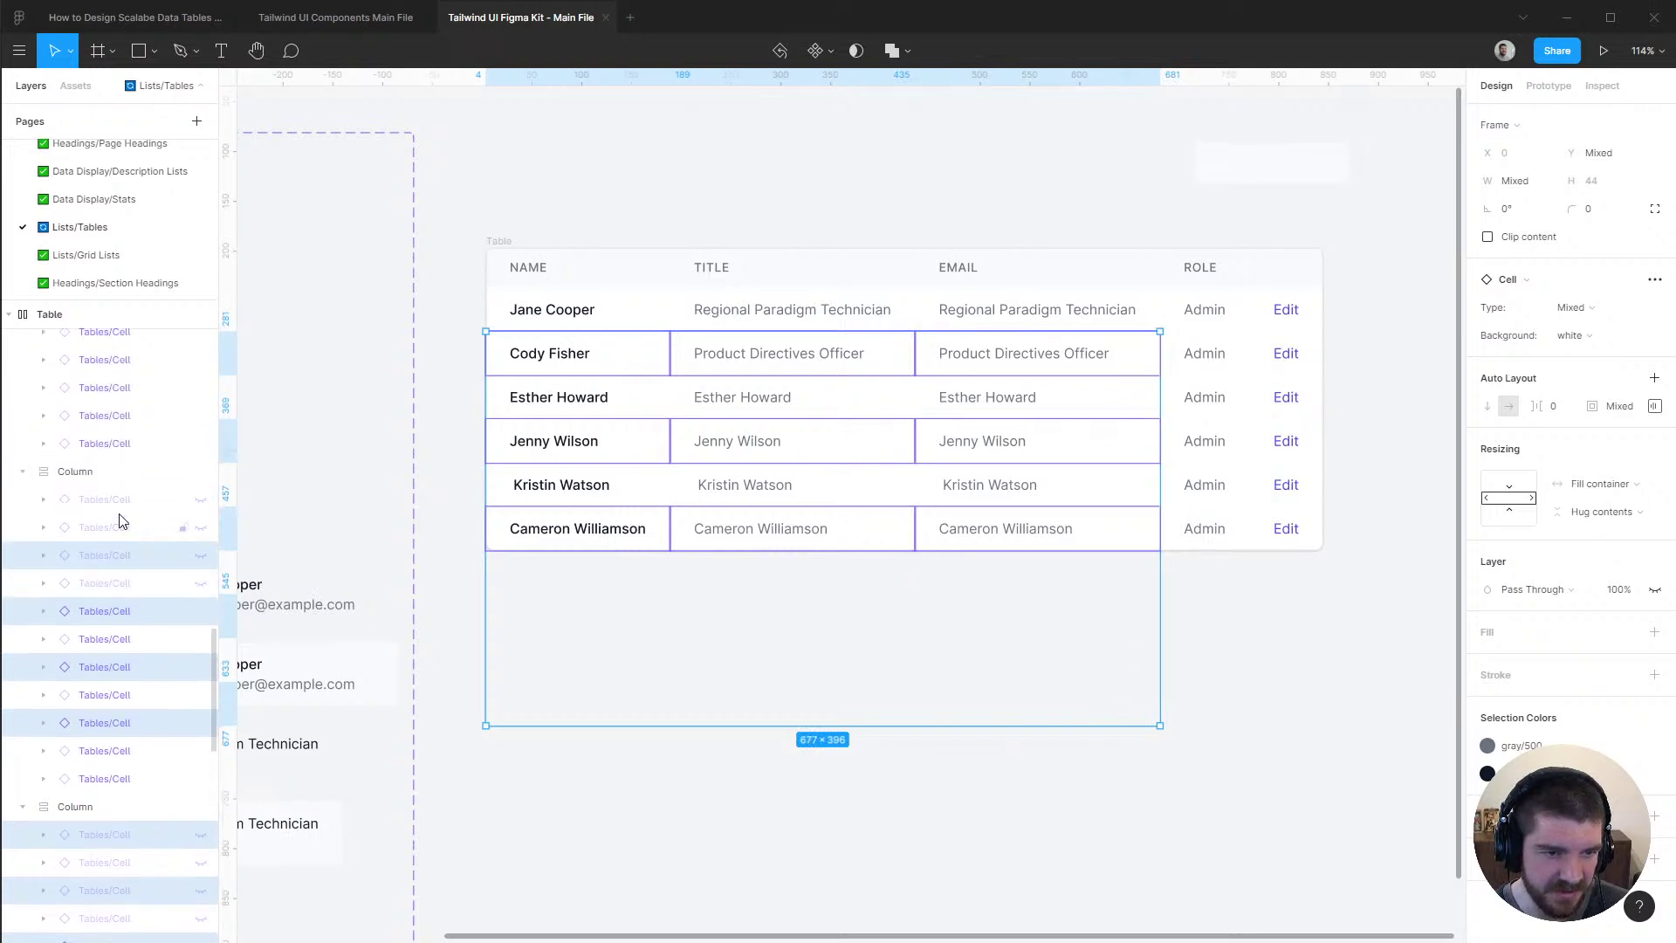
scroll(120, 524, "up", 4)
left_click(119, 562, "shift")
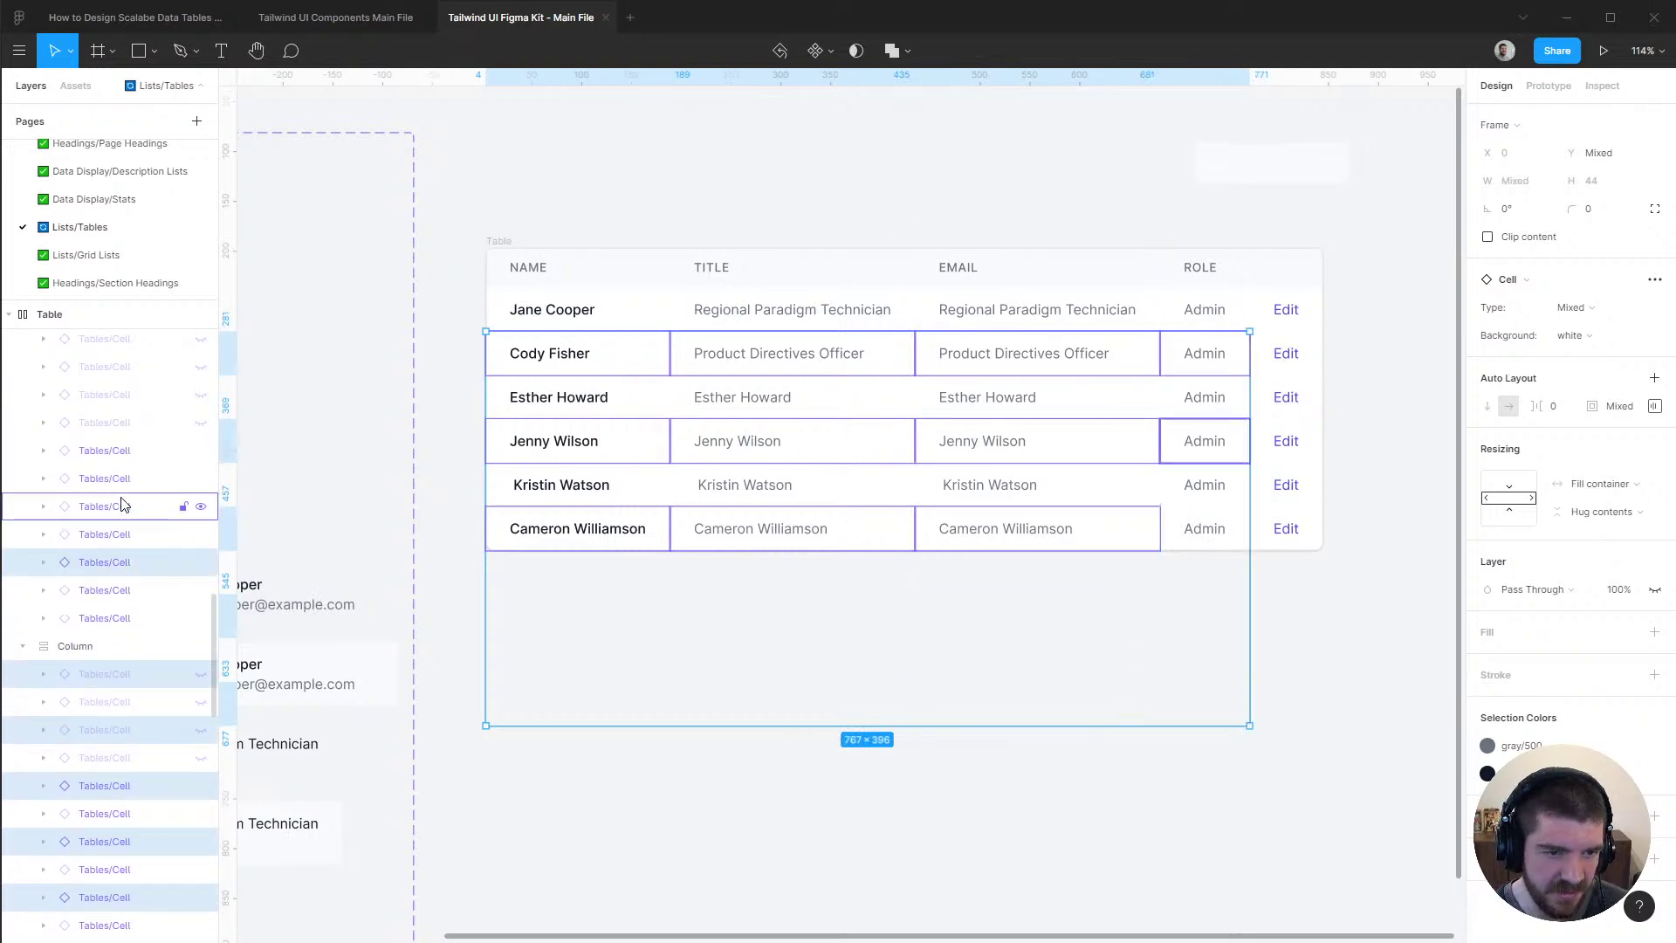
left_click(119, 506, "shift")
left_click(121, 451, "shift")
Add the even-row cells of the Edit link column, including the hidden rows, to the selection
scroll(118, 487, "up", 4)
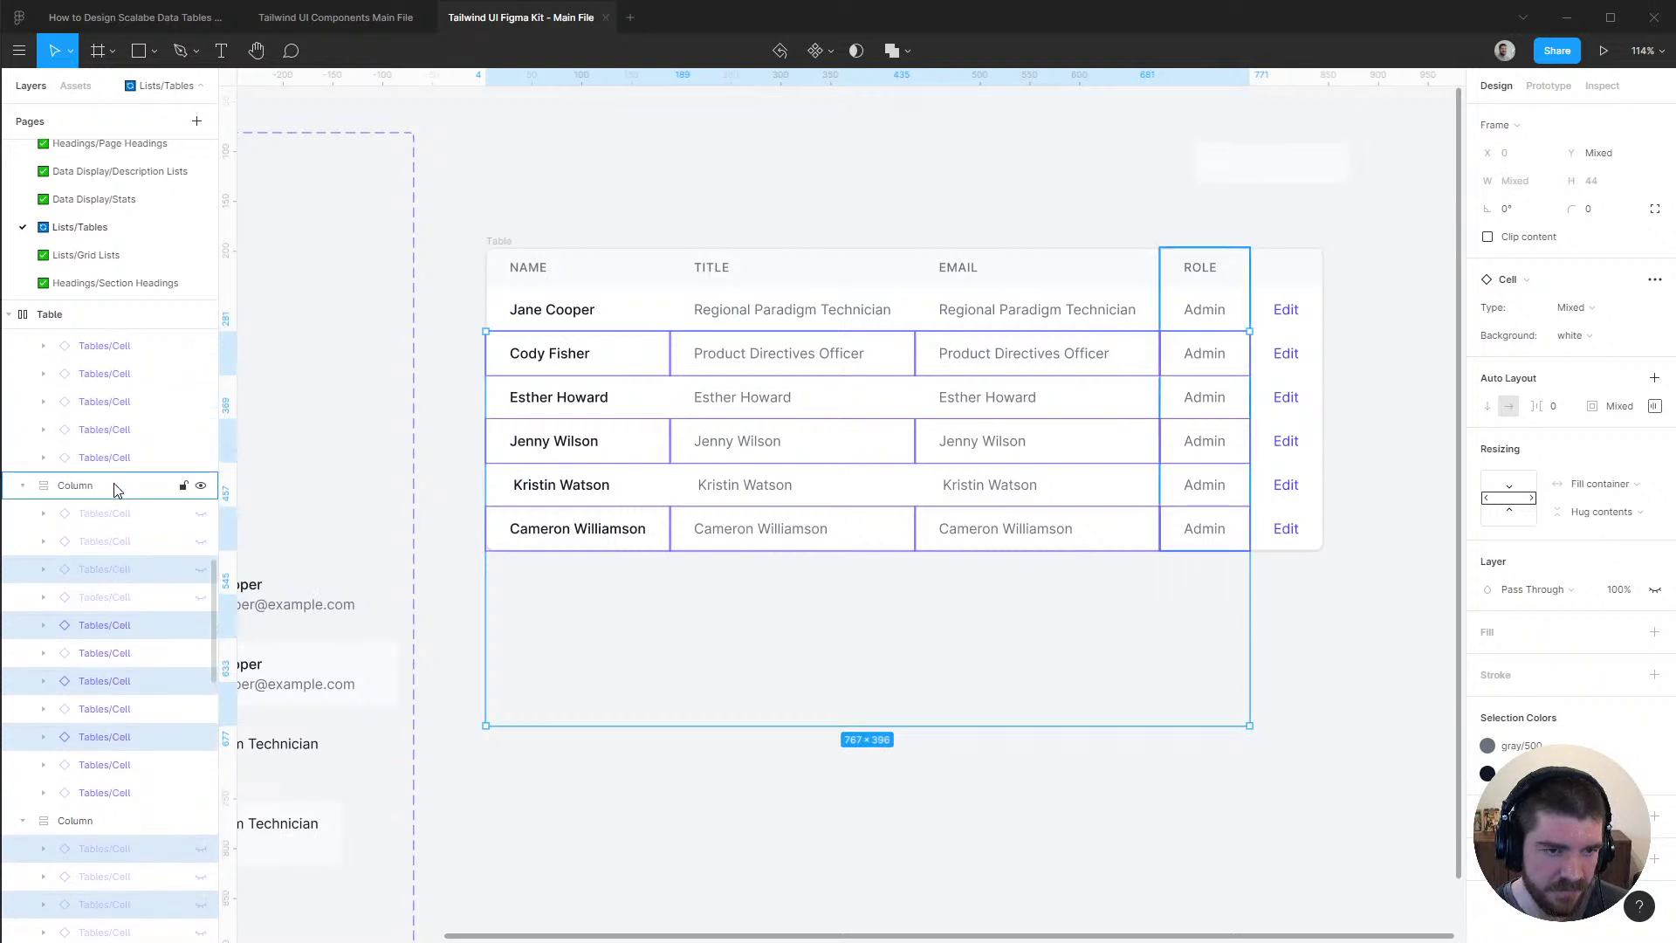
left_click(123, 404, "shift")
scroll(123, 486, "up", 4)
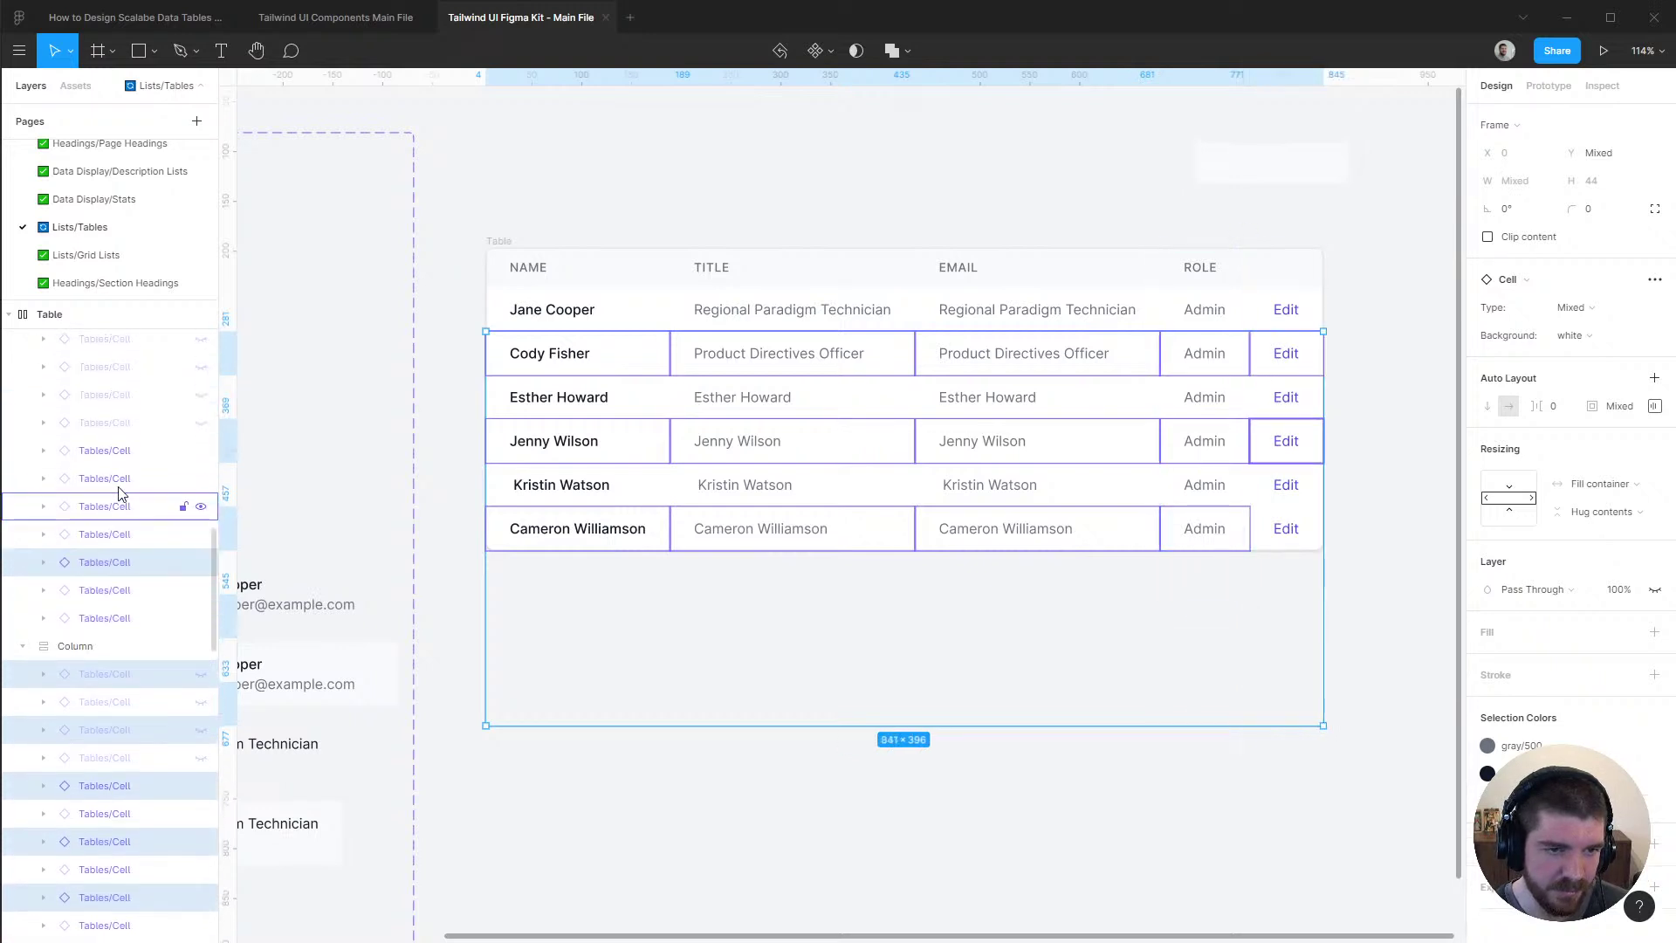
left_click(112, 522, "shift")
left_click(116, 464, "shift")
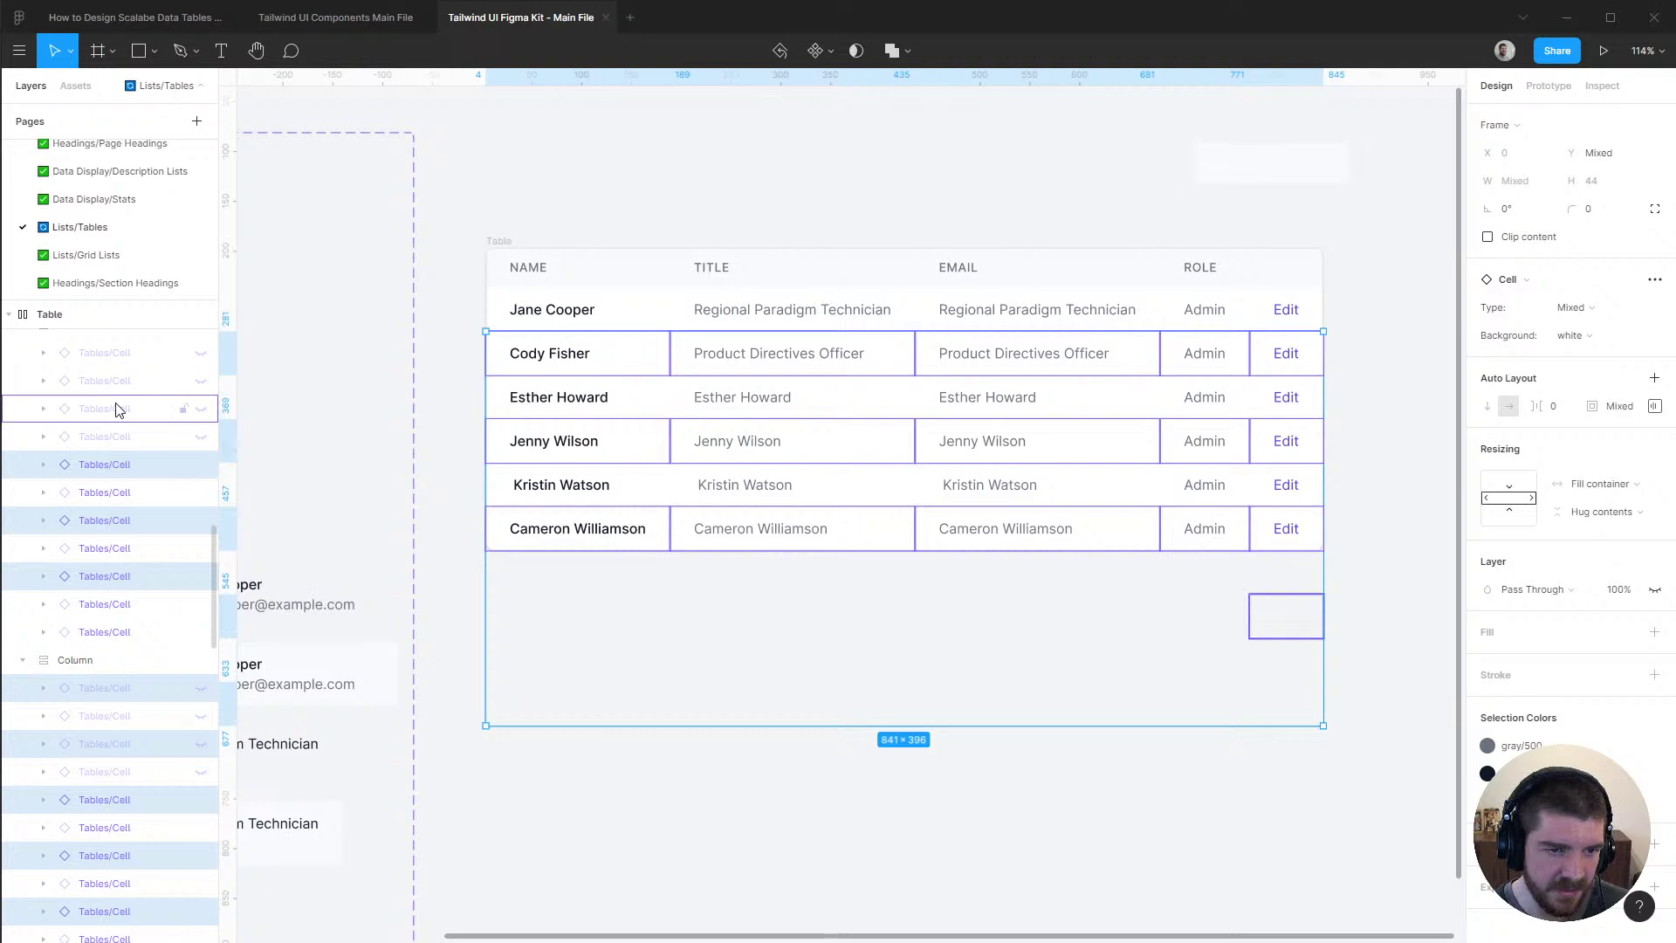
left_click(116, 407, "shift")
Add the even-row cells of the hidden column directly after the Edit column to the selection
scroll(118, 500, "up", 6)
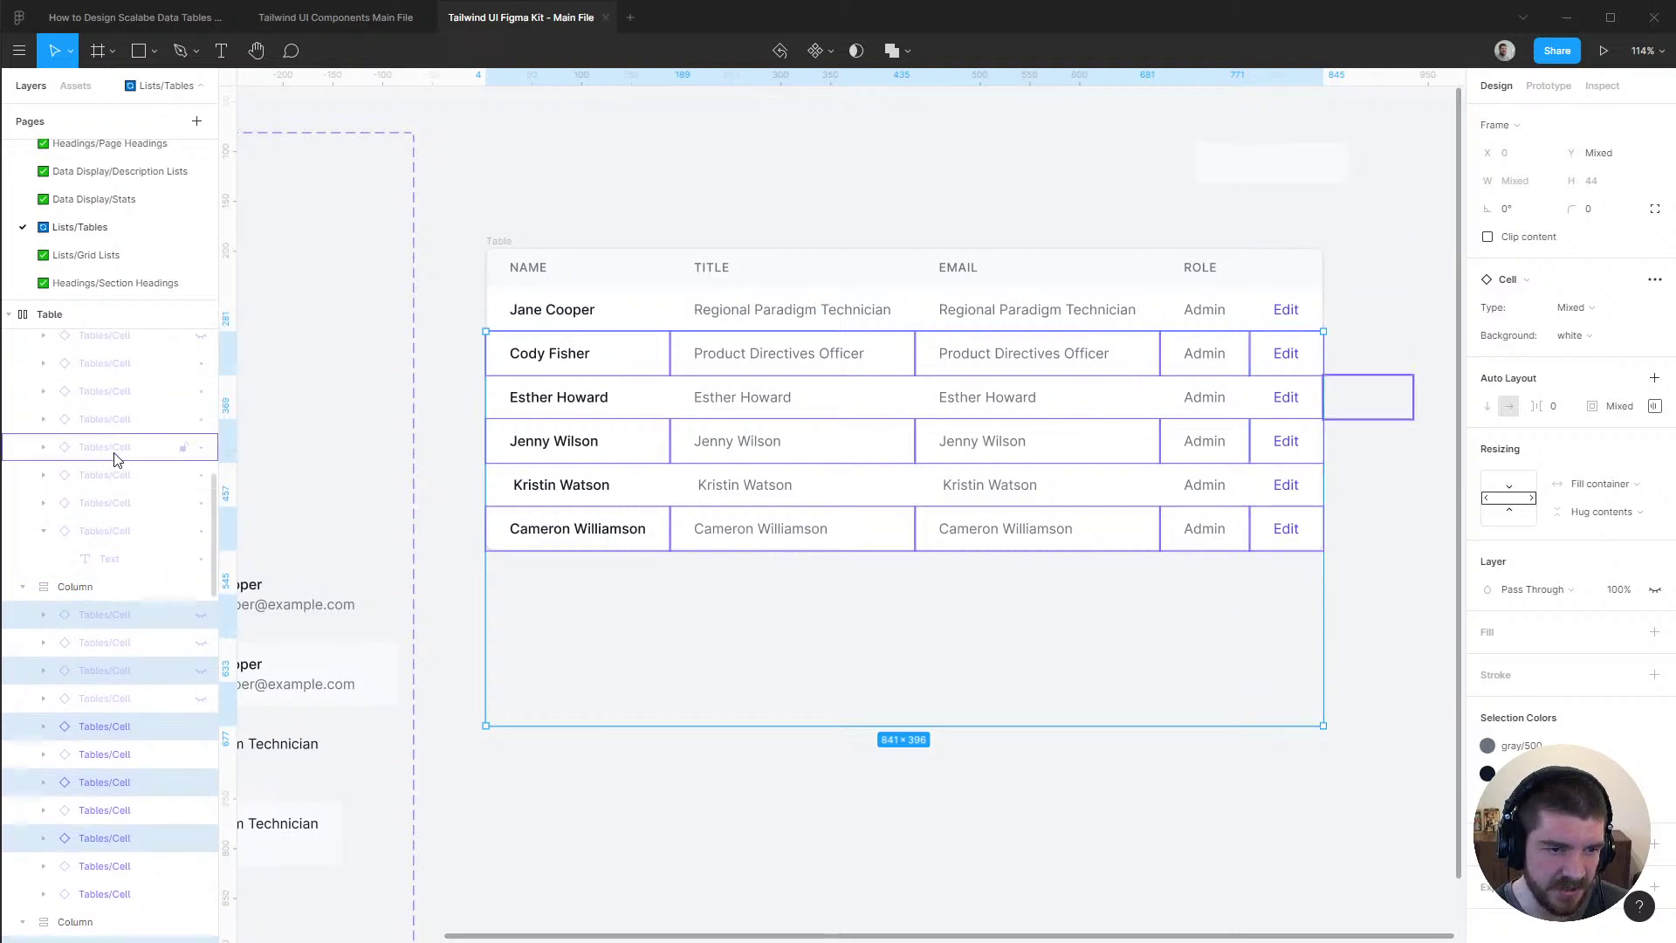
left_click(116, 478, "shift")
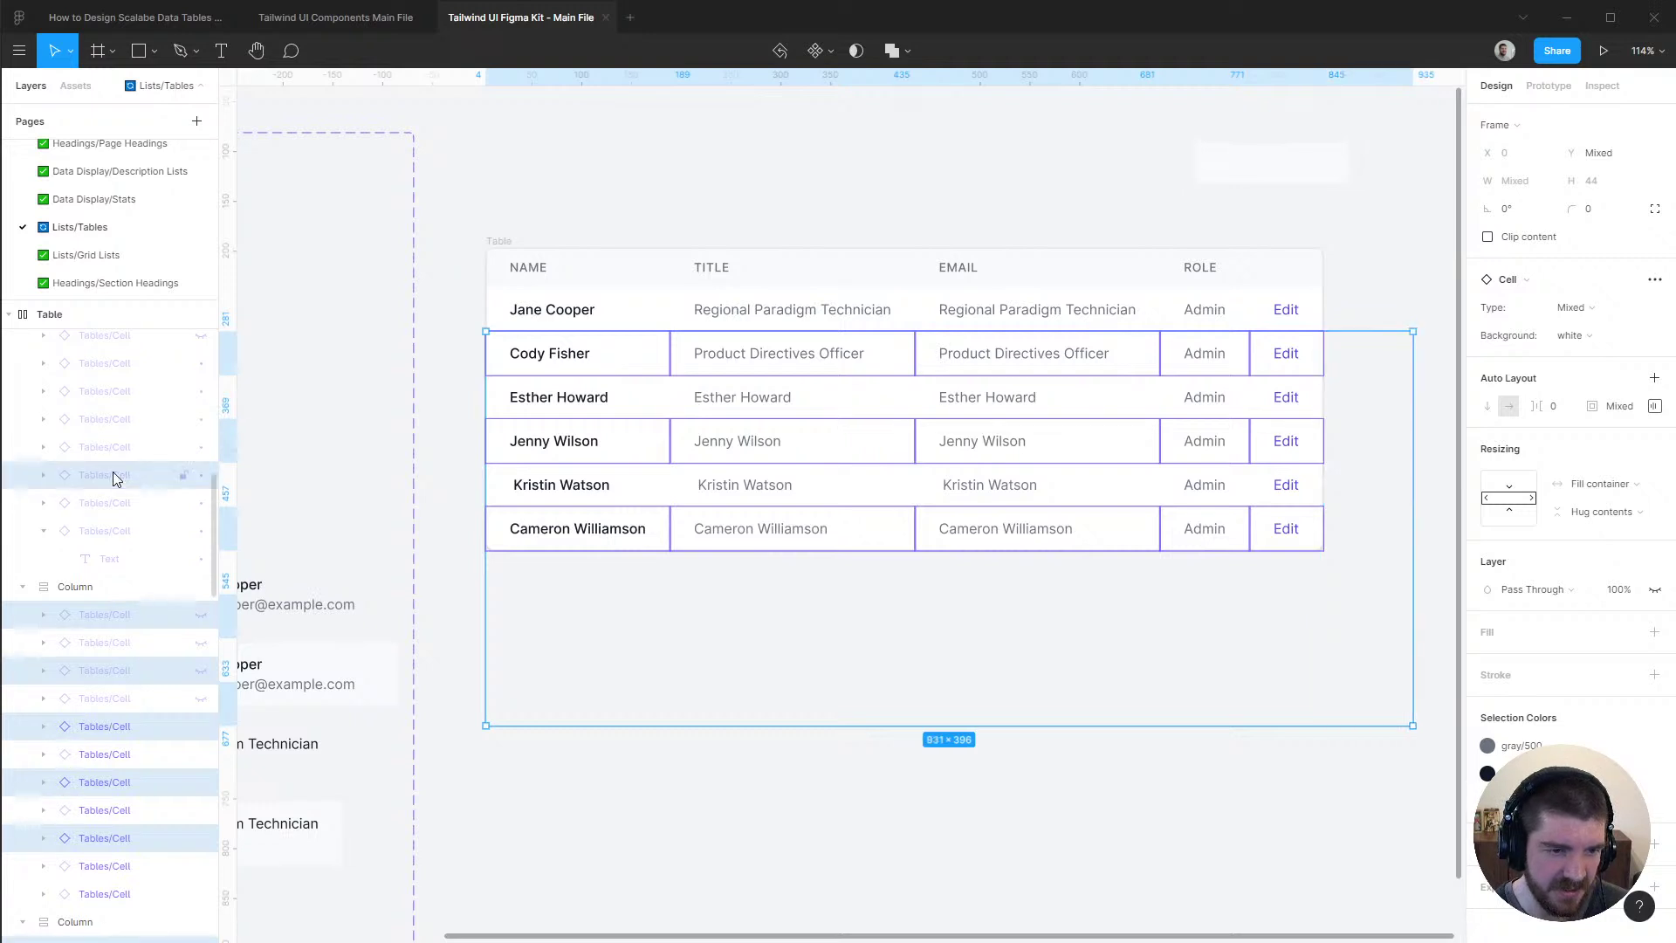
scroll(113, 478, "up", 2)
left_click(116, 510, "shift")
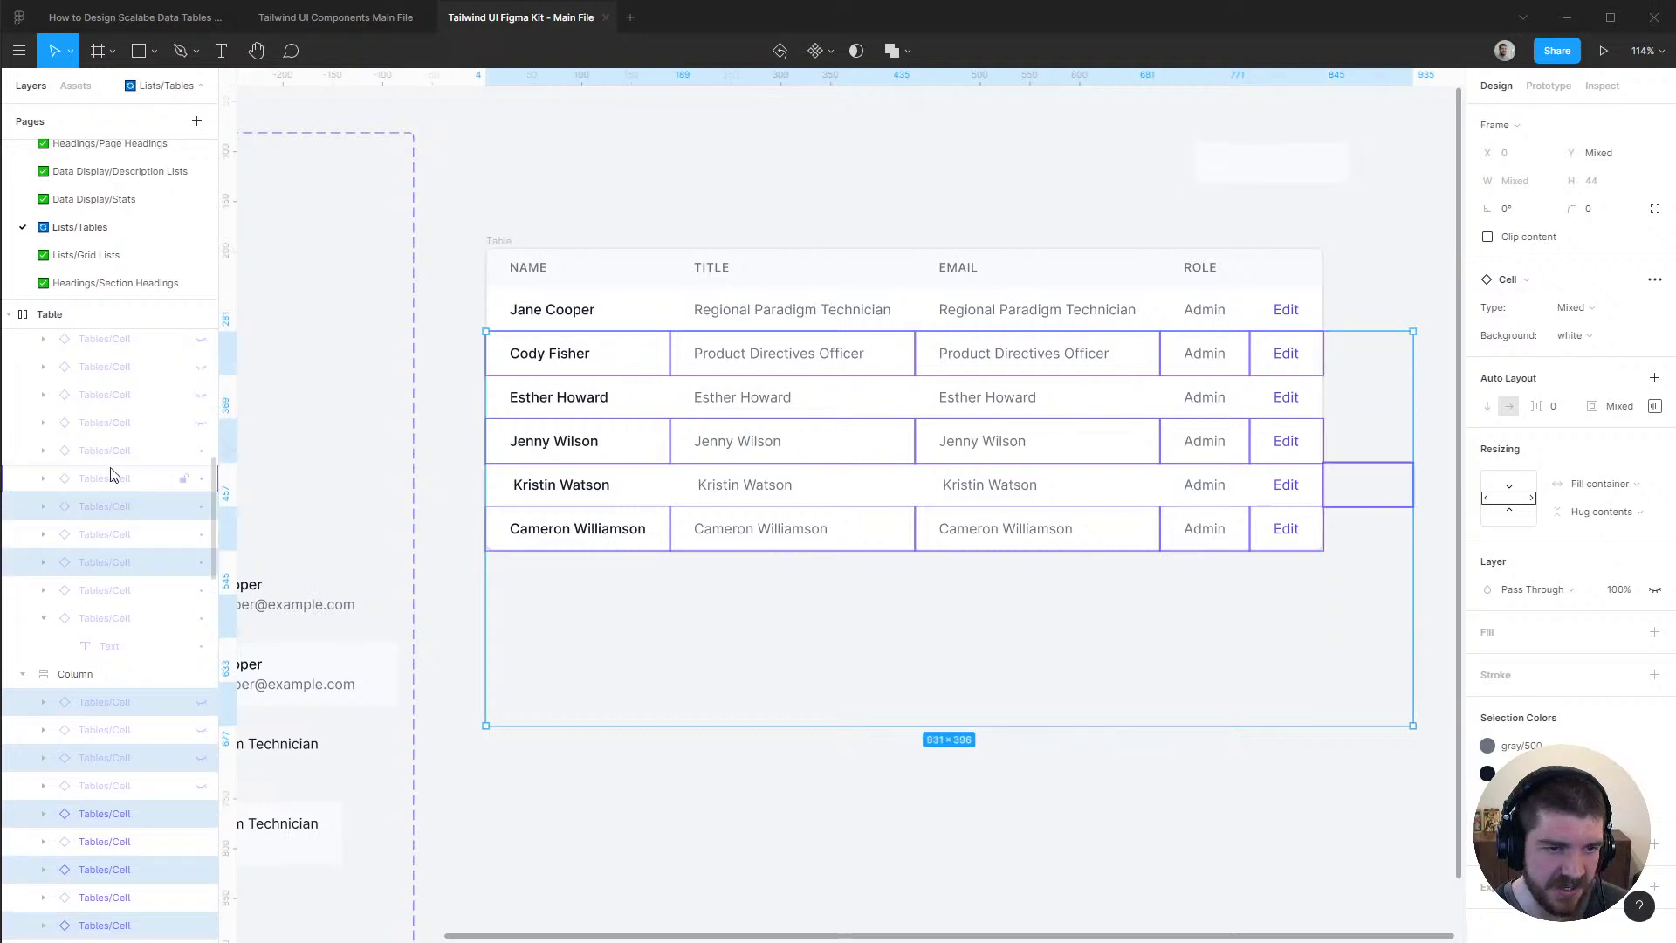
scroll(118, 480, "down", 4)
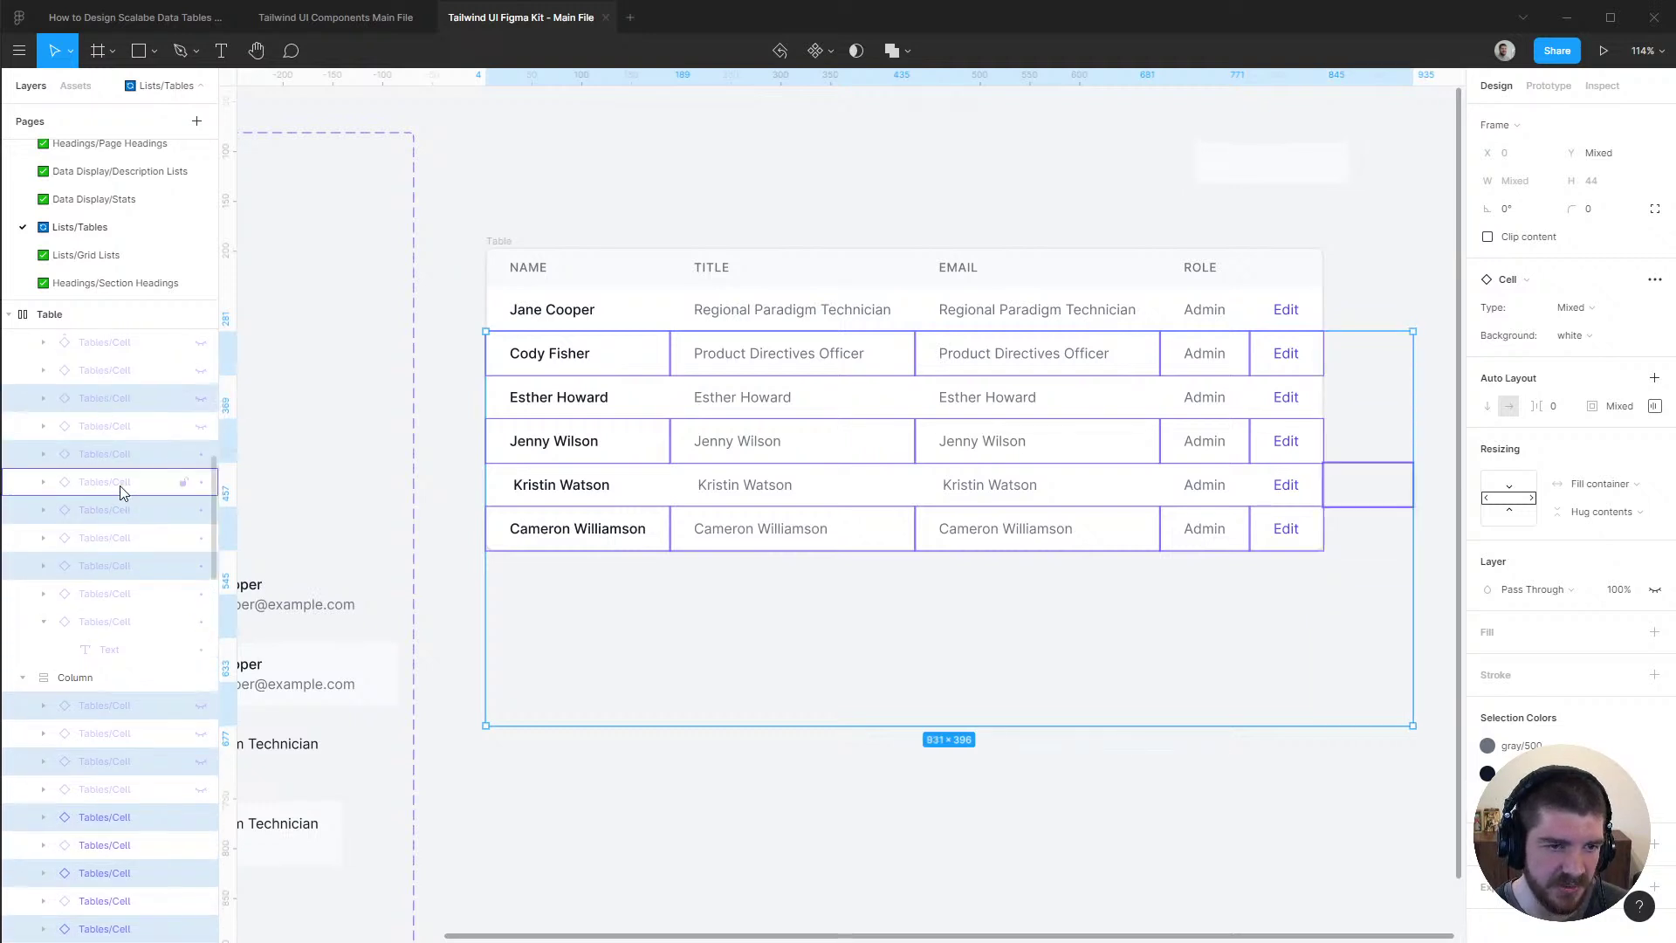
scroll(116, 498, "up", 2)
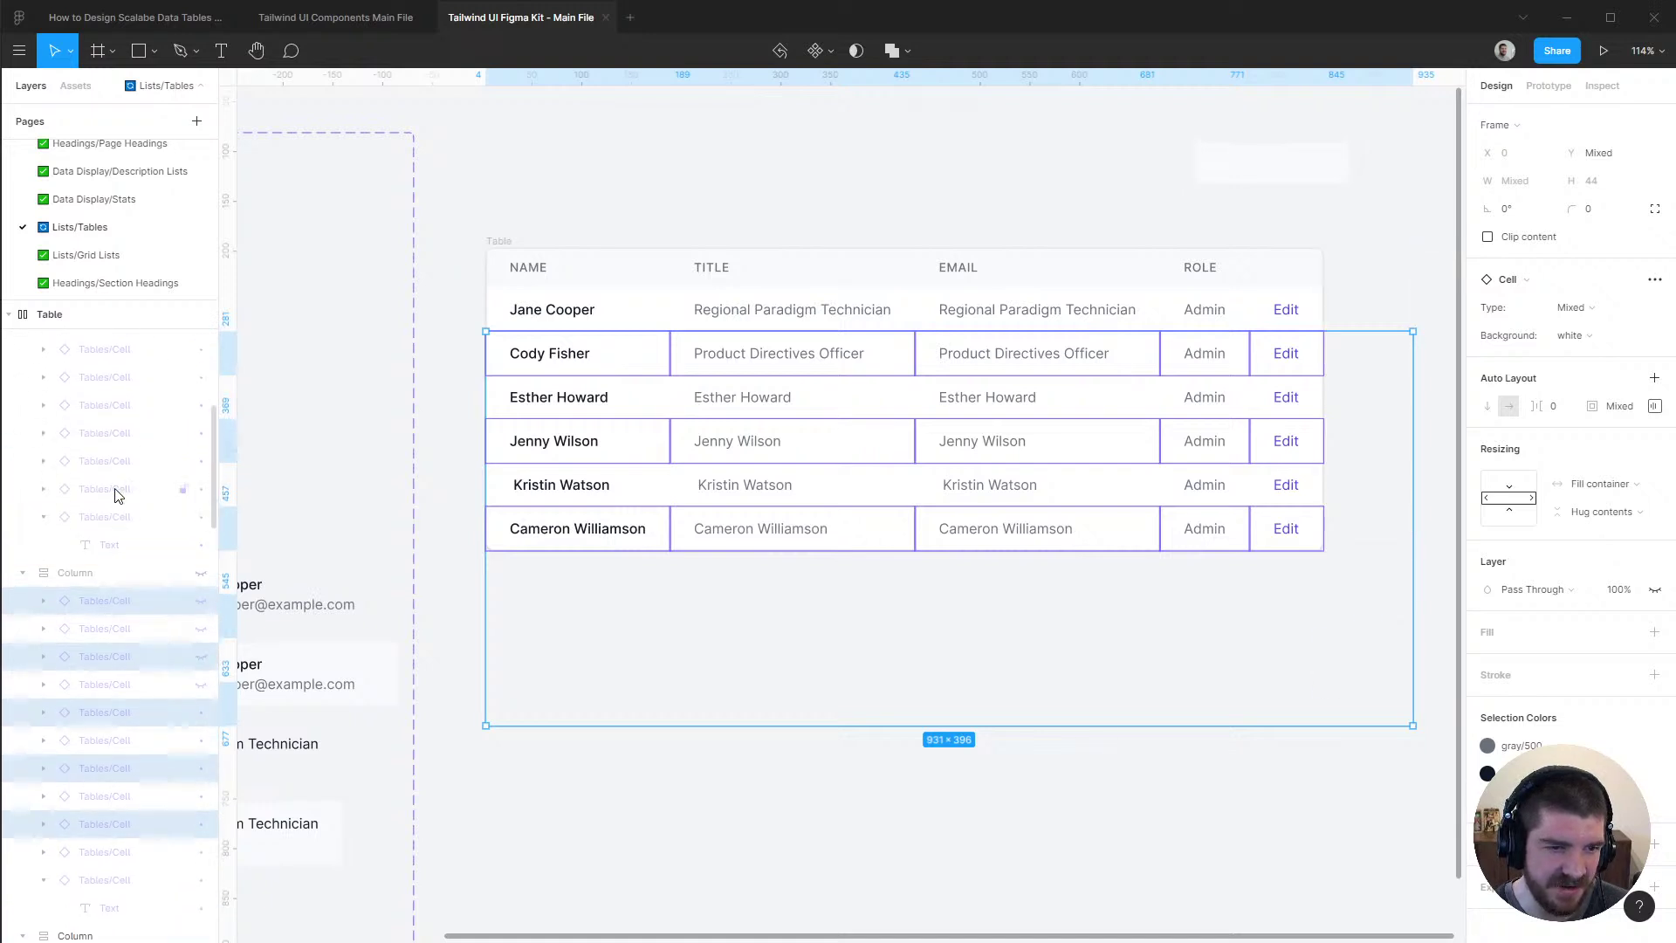
Add the even-row cells of the second hidden column to the selection
left_click(113, 460, "shift")
scroll(114, 471, "up", 2)
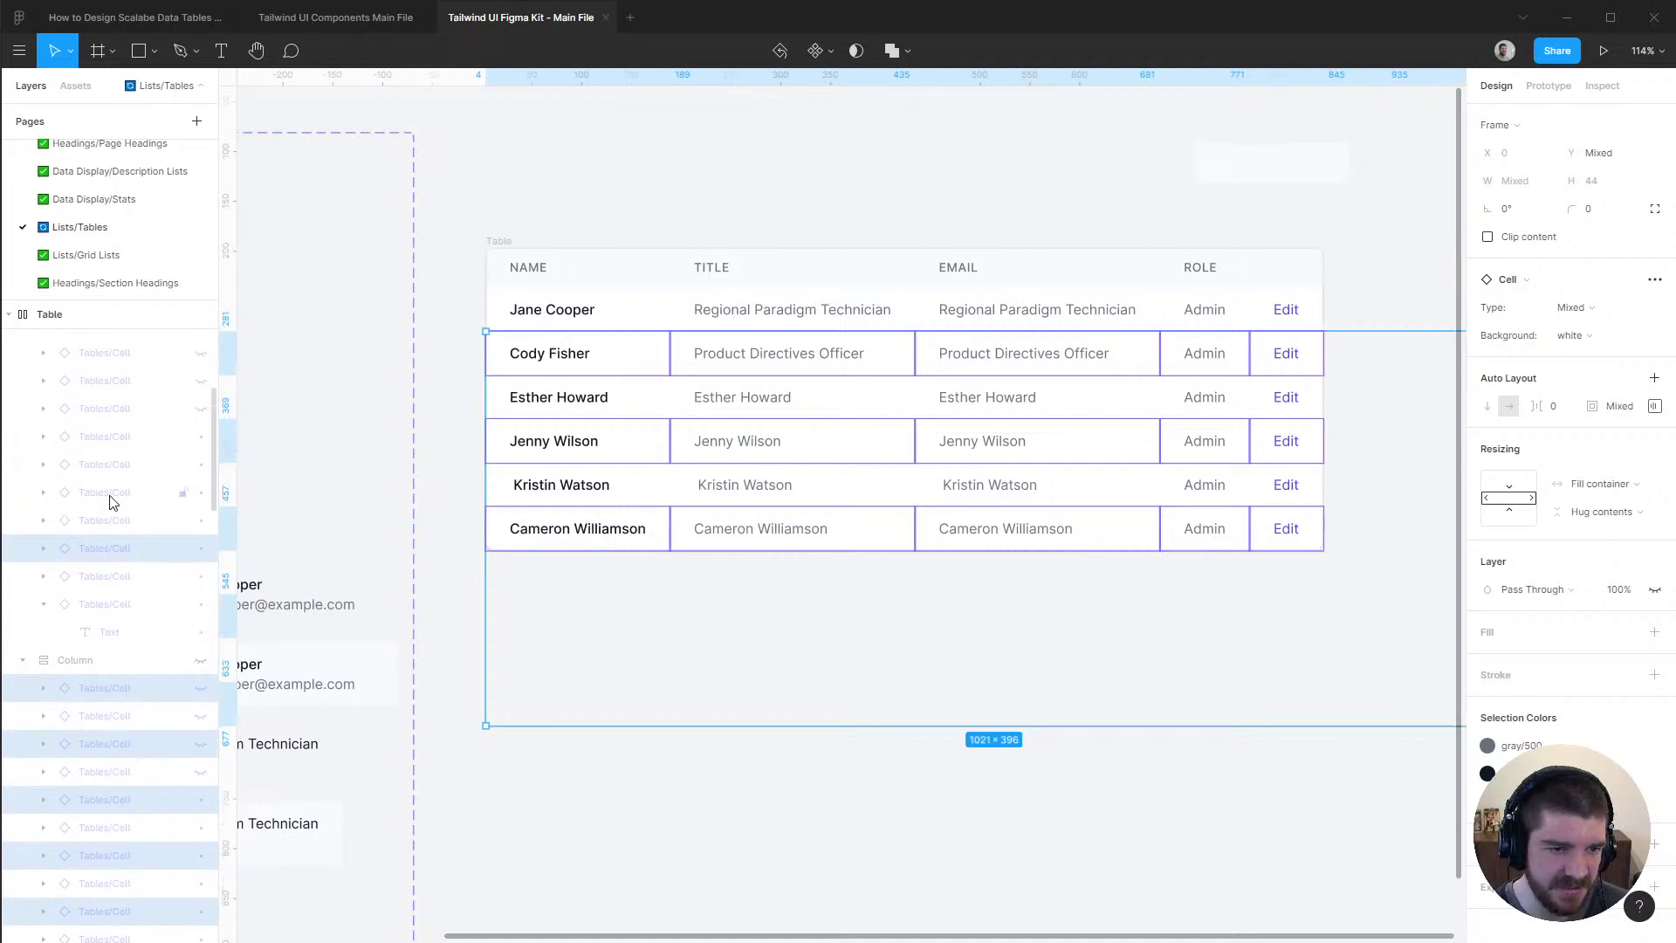
left_click(114, 491, "shift")
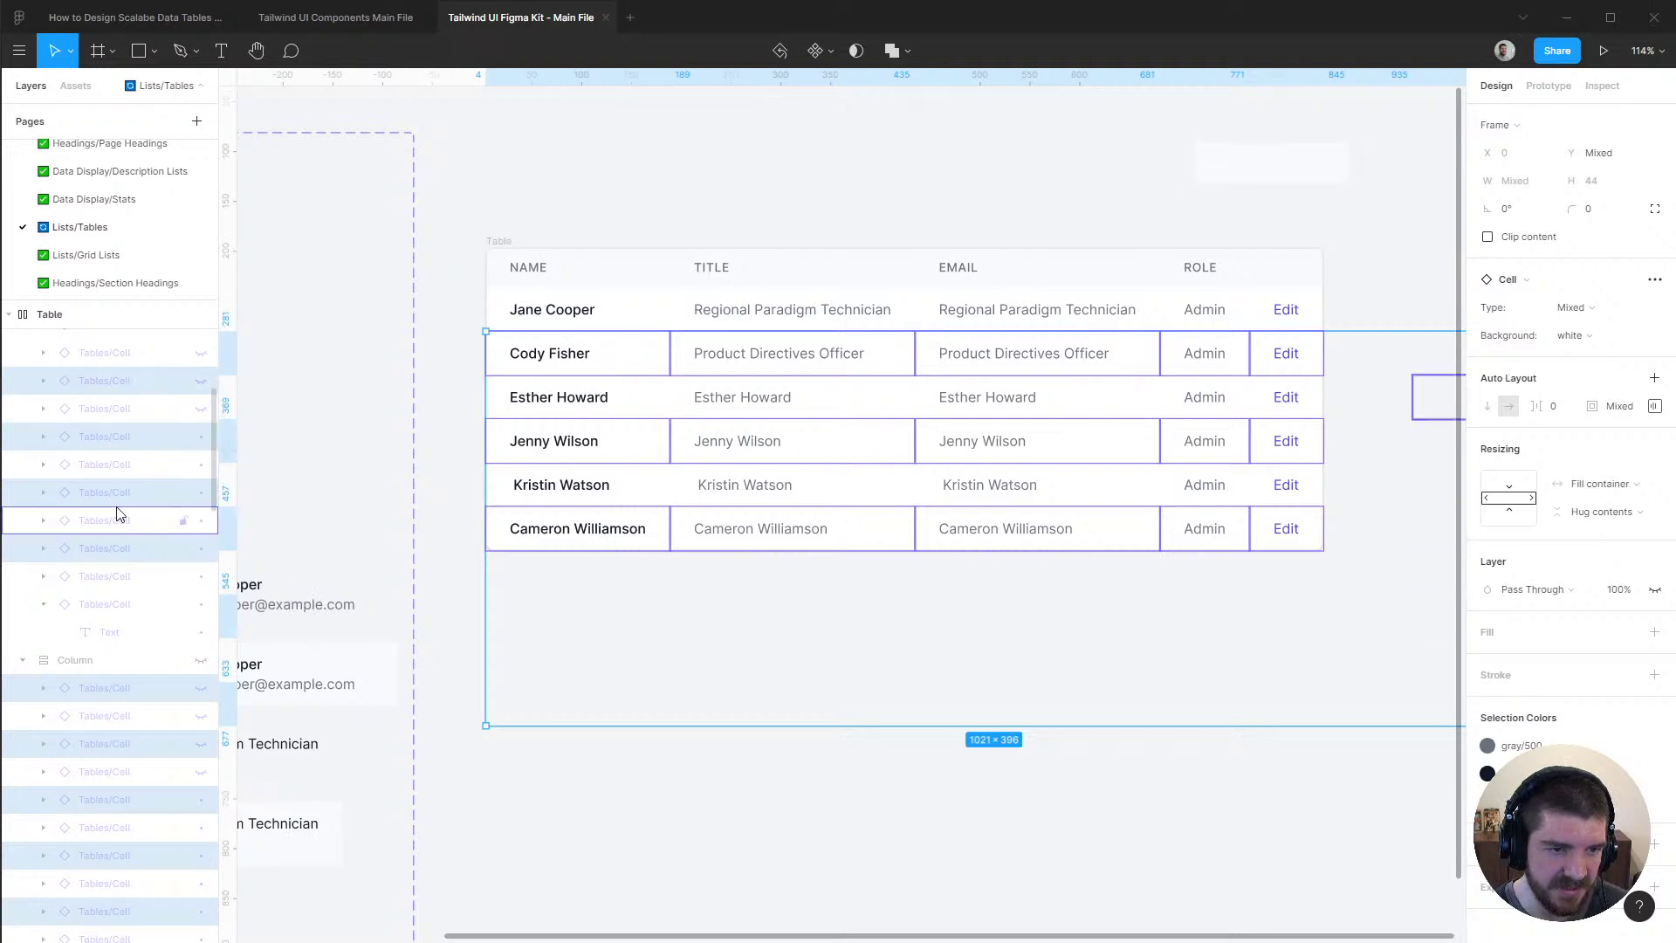
scroll(120, 515, "down", 4)
scroll(113, 505, "down", 4)
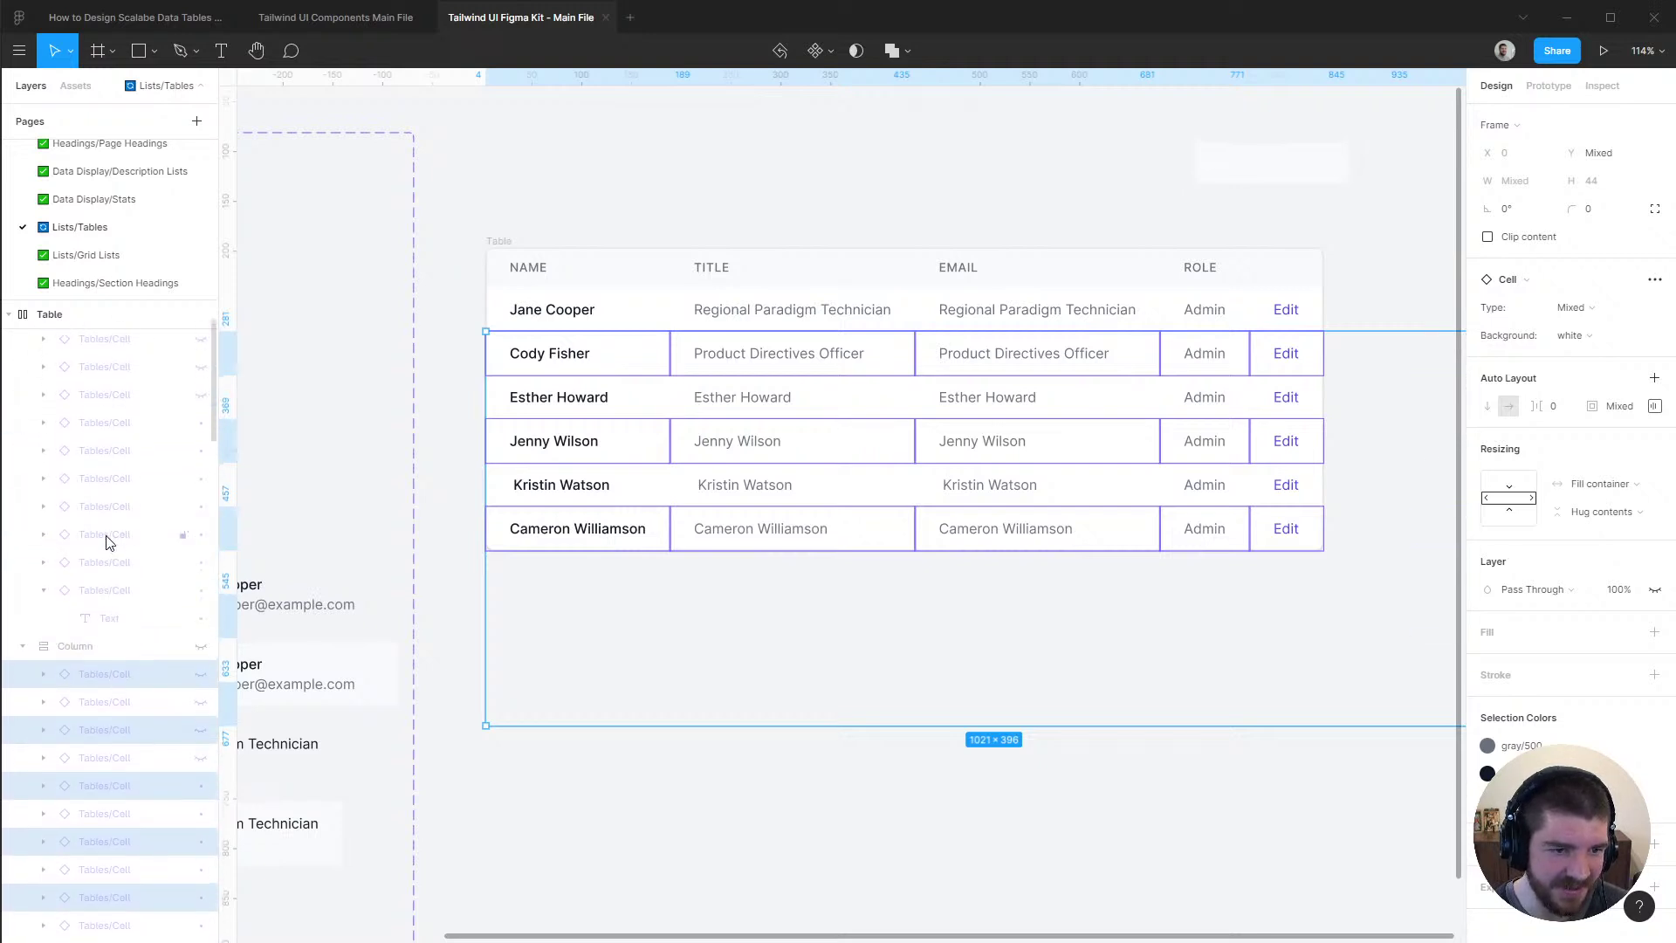
Add the even-row cells of the third hidden column, including its hidden rows, to the selection
left_click(110, 534, "shift")
left_click(116, 481, "shift")
left_click(119, 428, "shift")
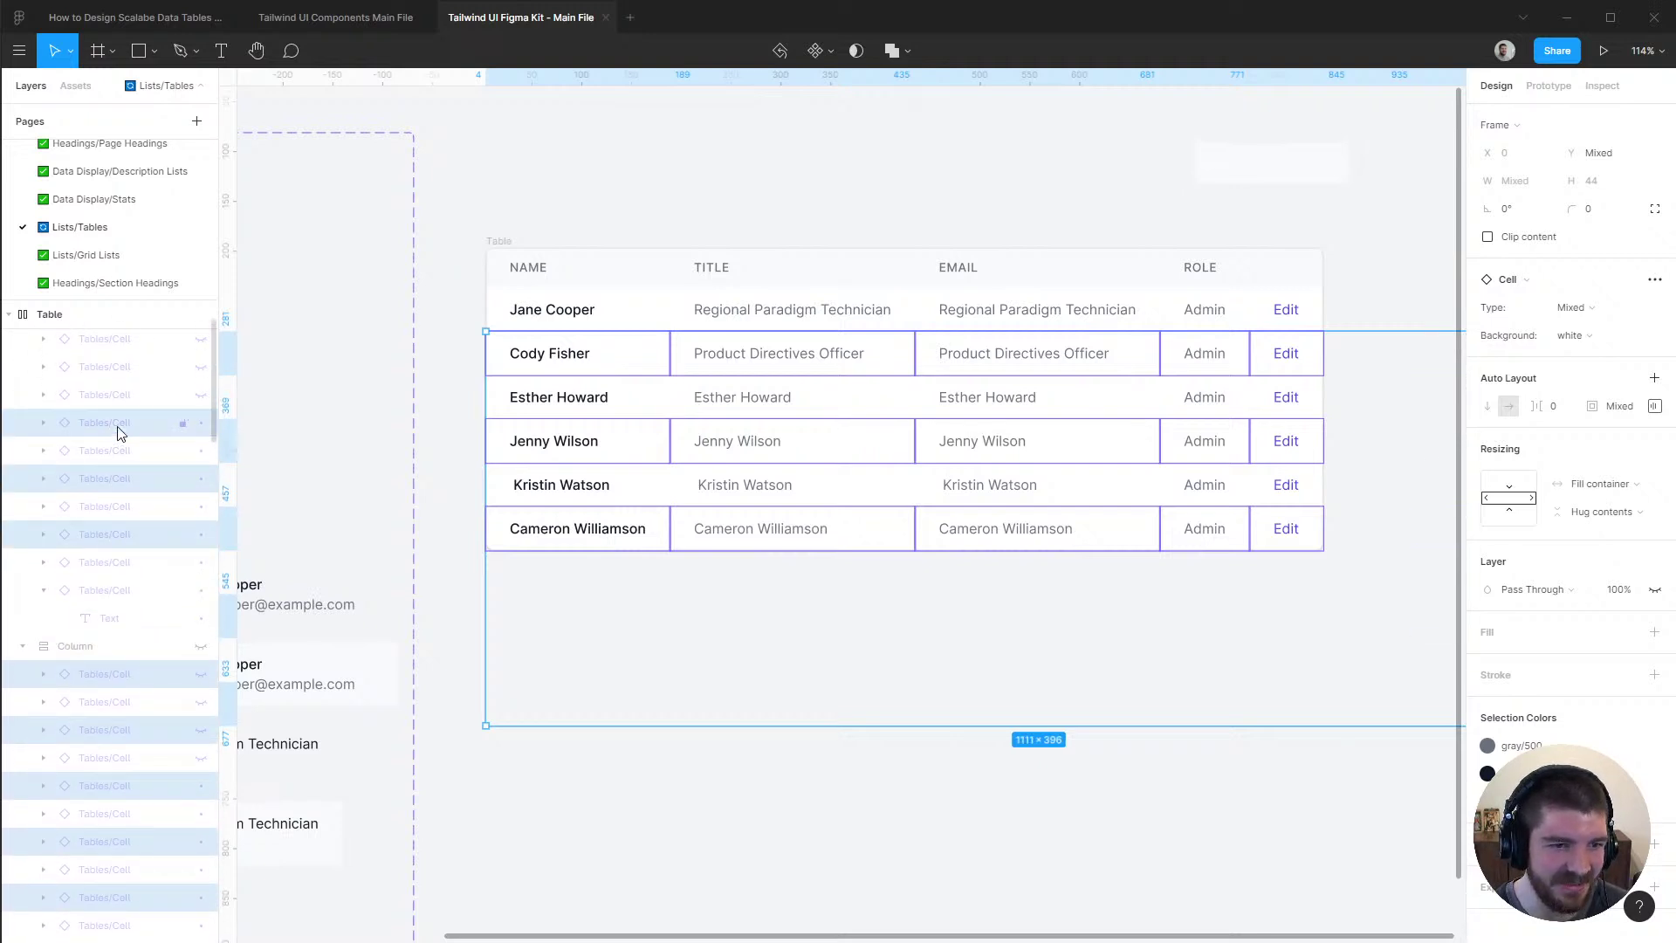
scroll(116, 463, "up", 2)
left_click(116, 456, "shift")
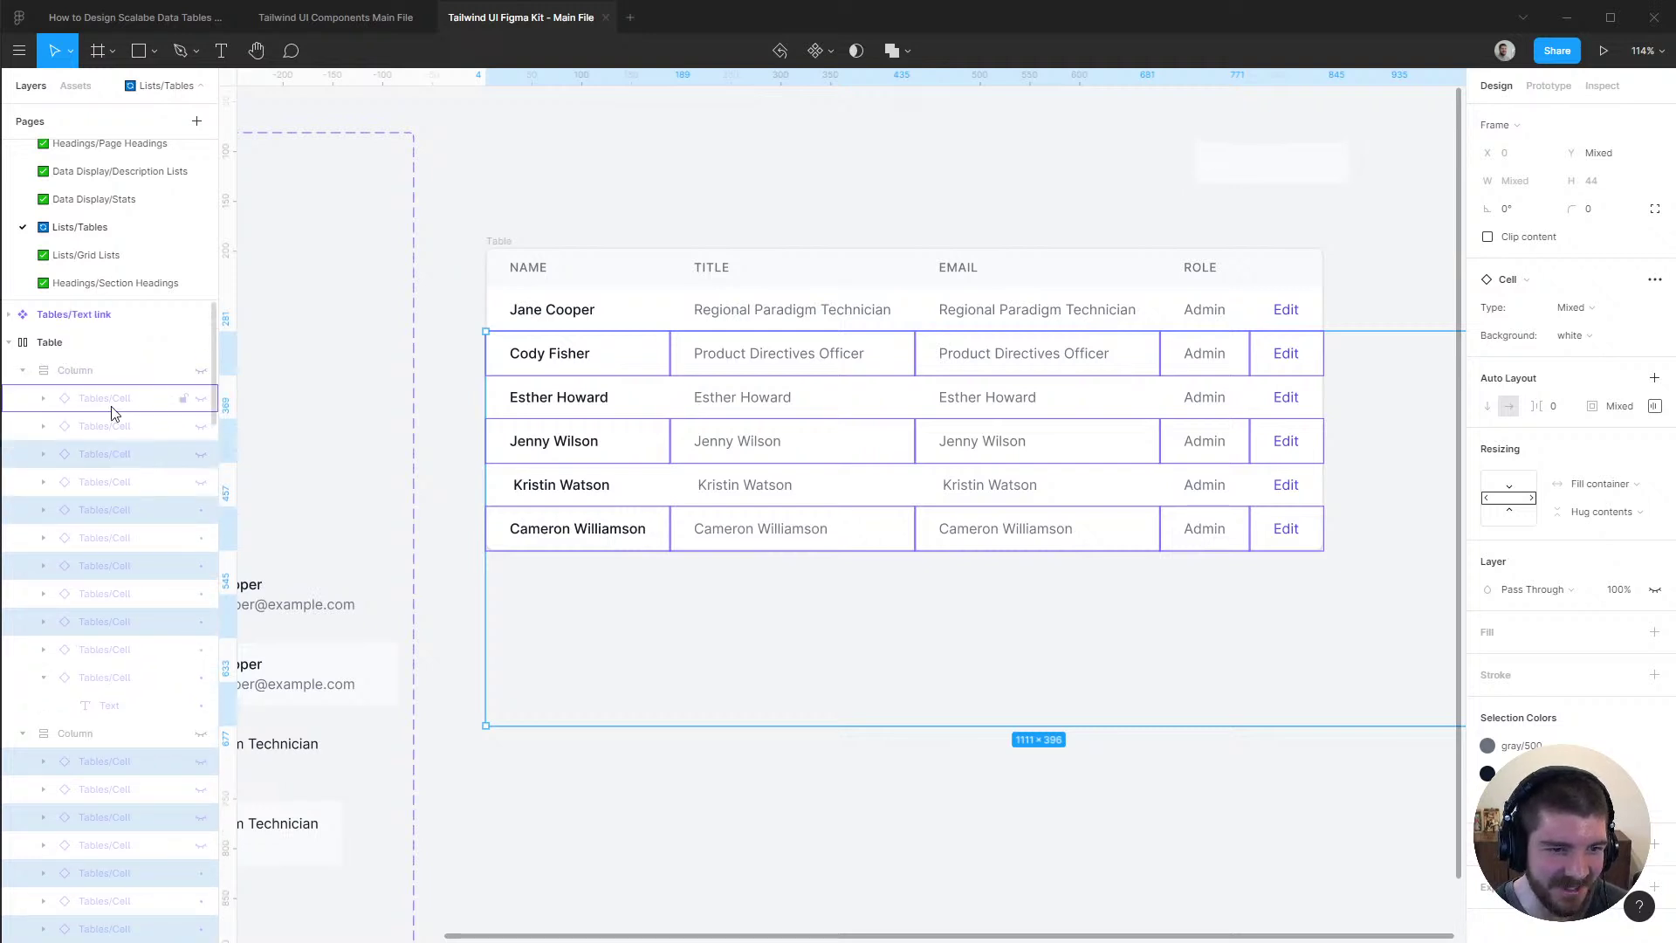
left_click(117, 401, "shift")
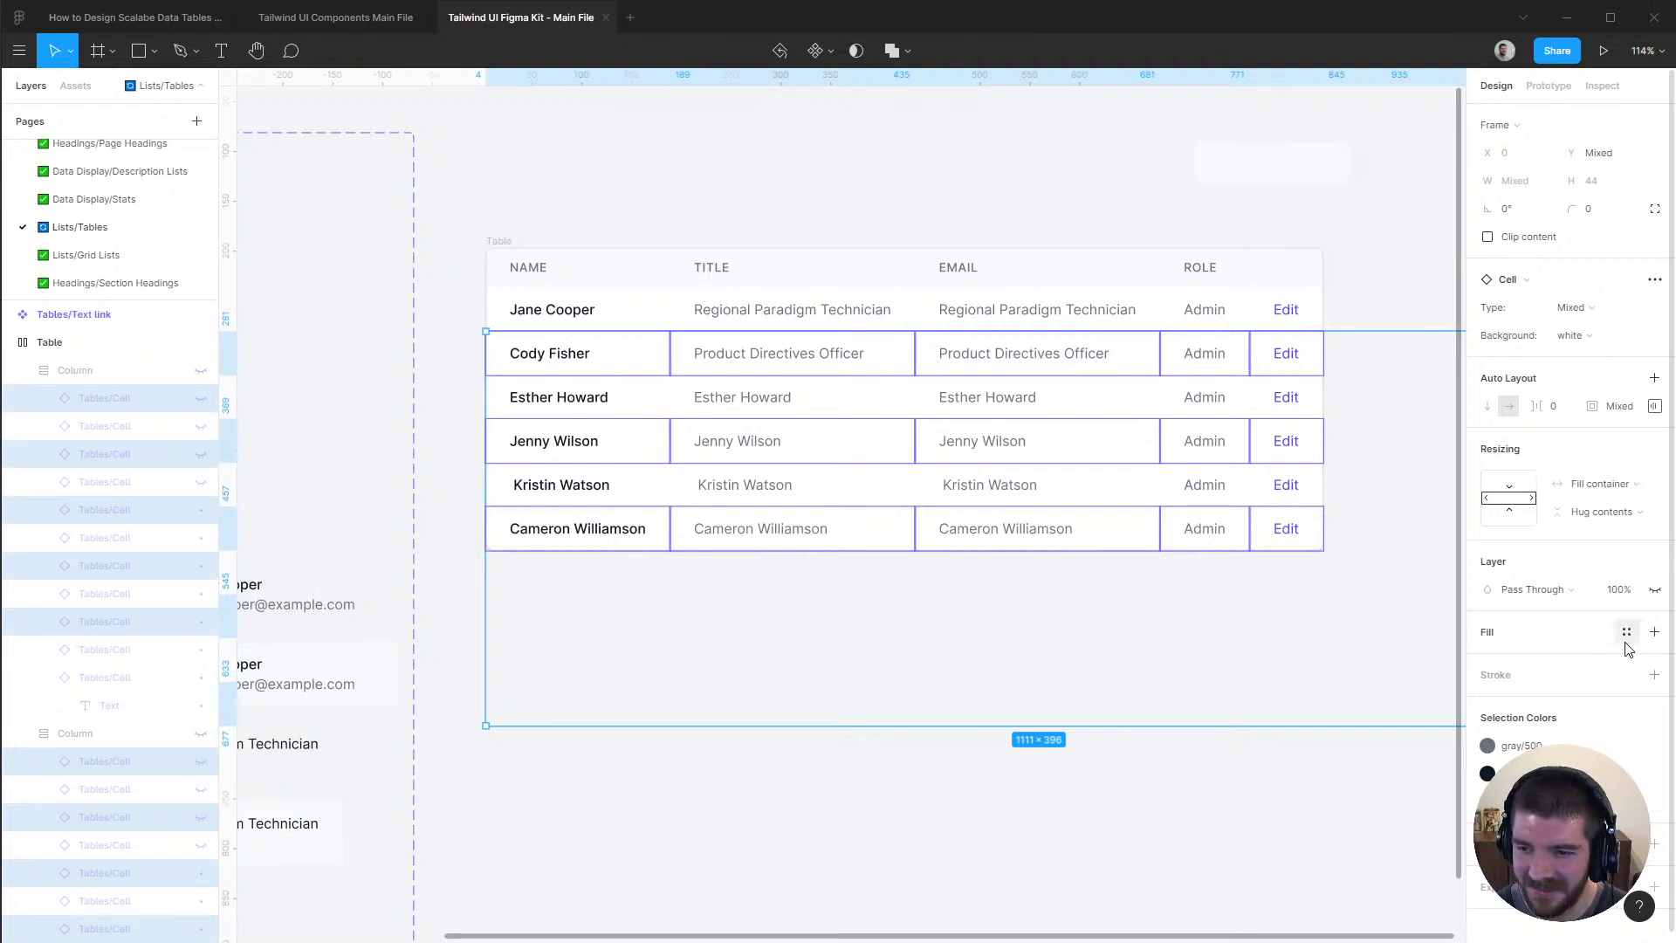
Apply the gray/50 fill style to all selected even-row cells, deselect them, and check the fourth body row's Name cell
left_click(1628, 633)
left_click(1501, 758)
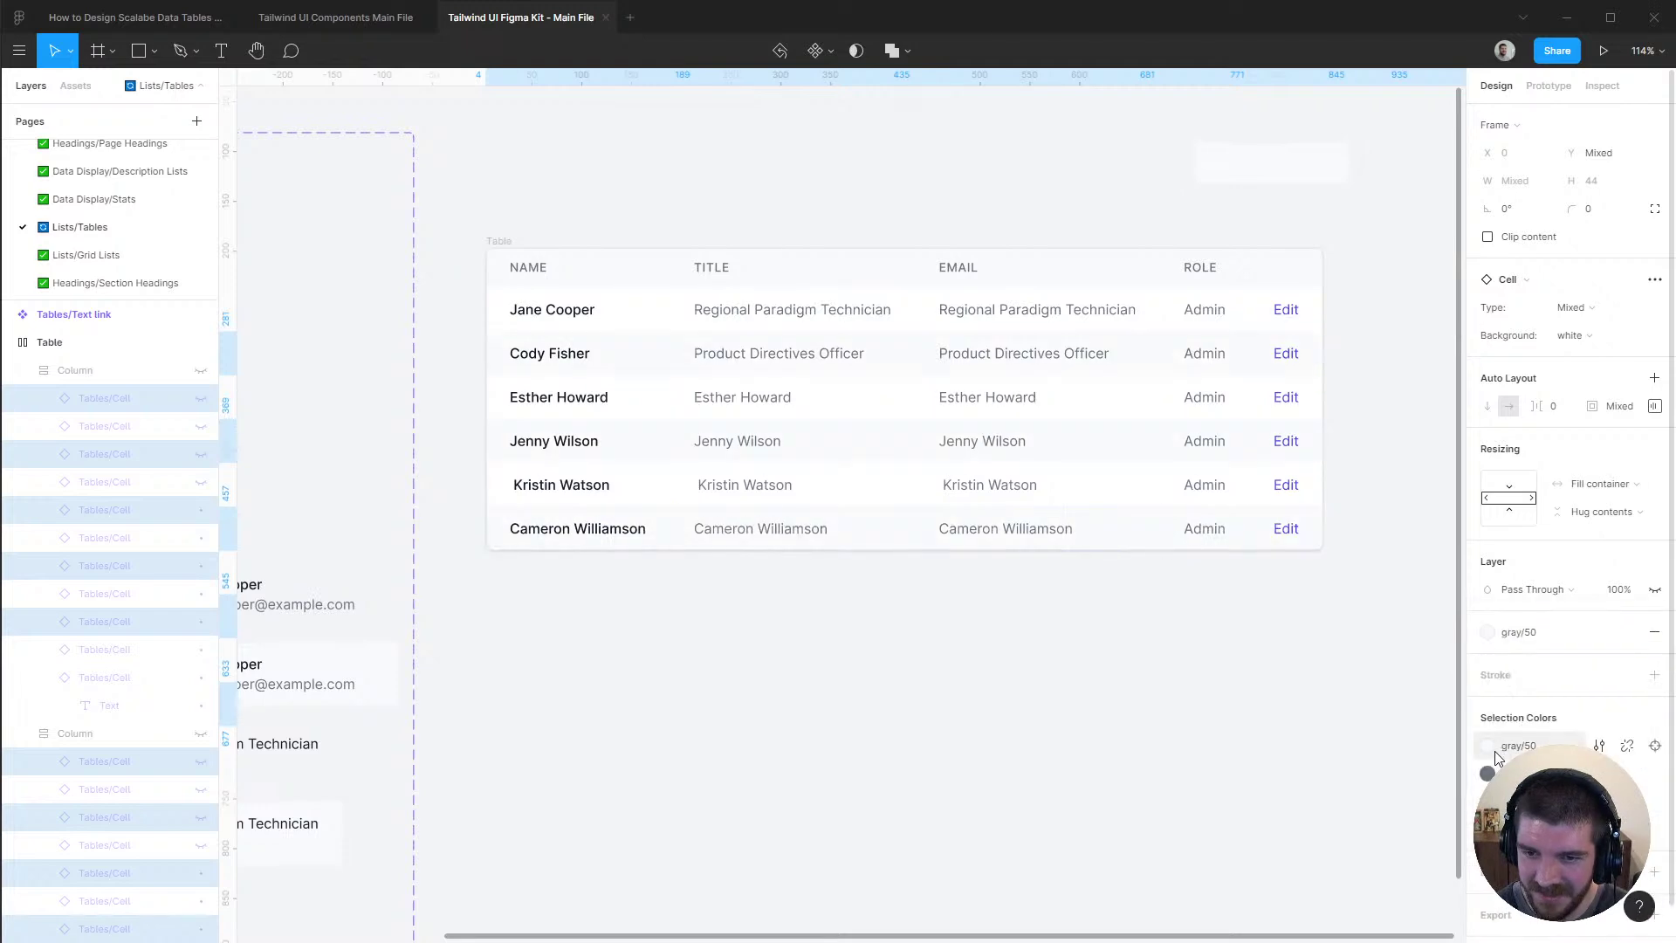
scroll(620, 437, "up", 1)
scroll(615, 430, "up", 5)
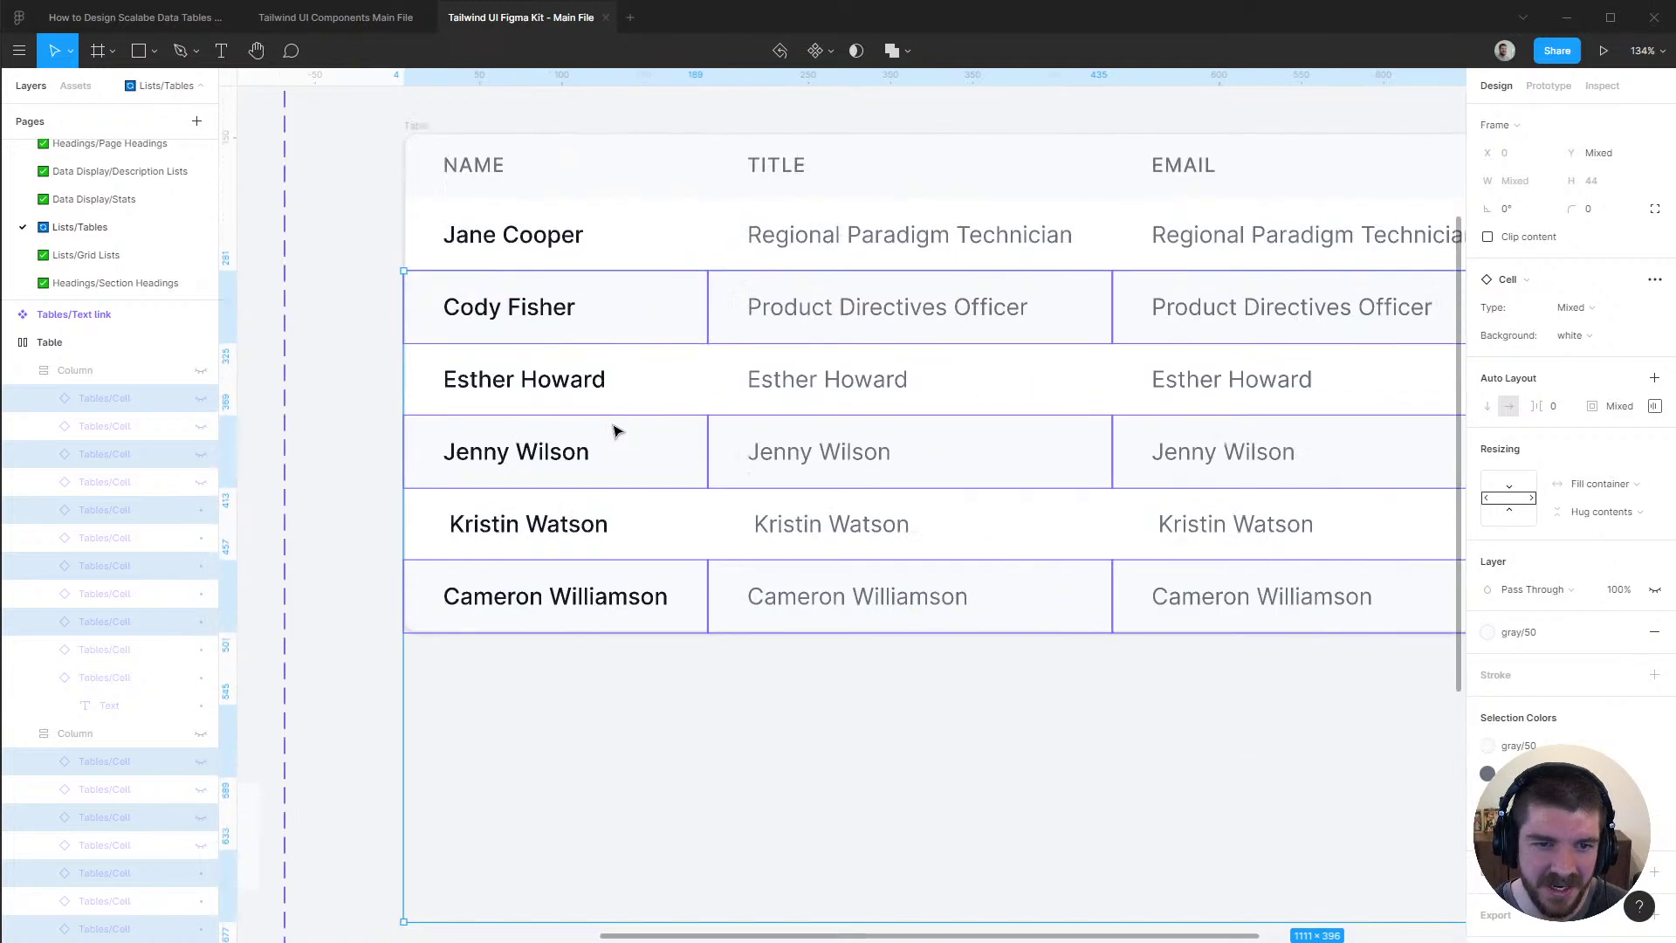
left_click(279, 581)
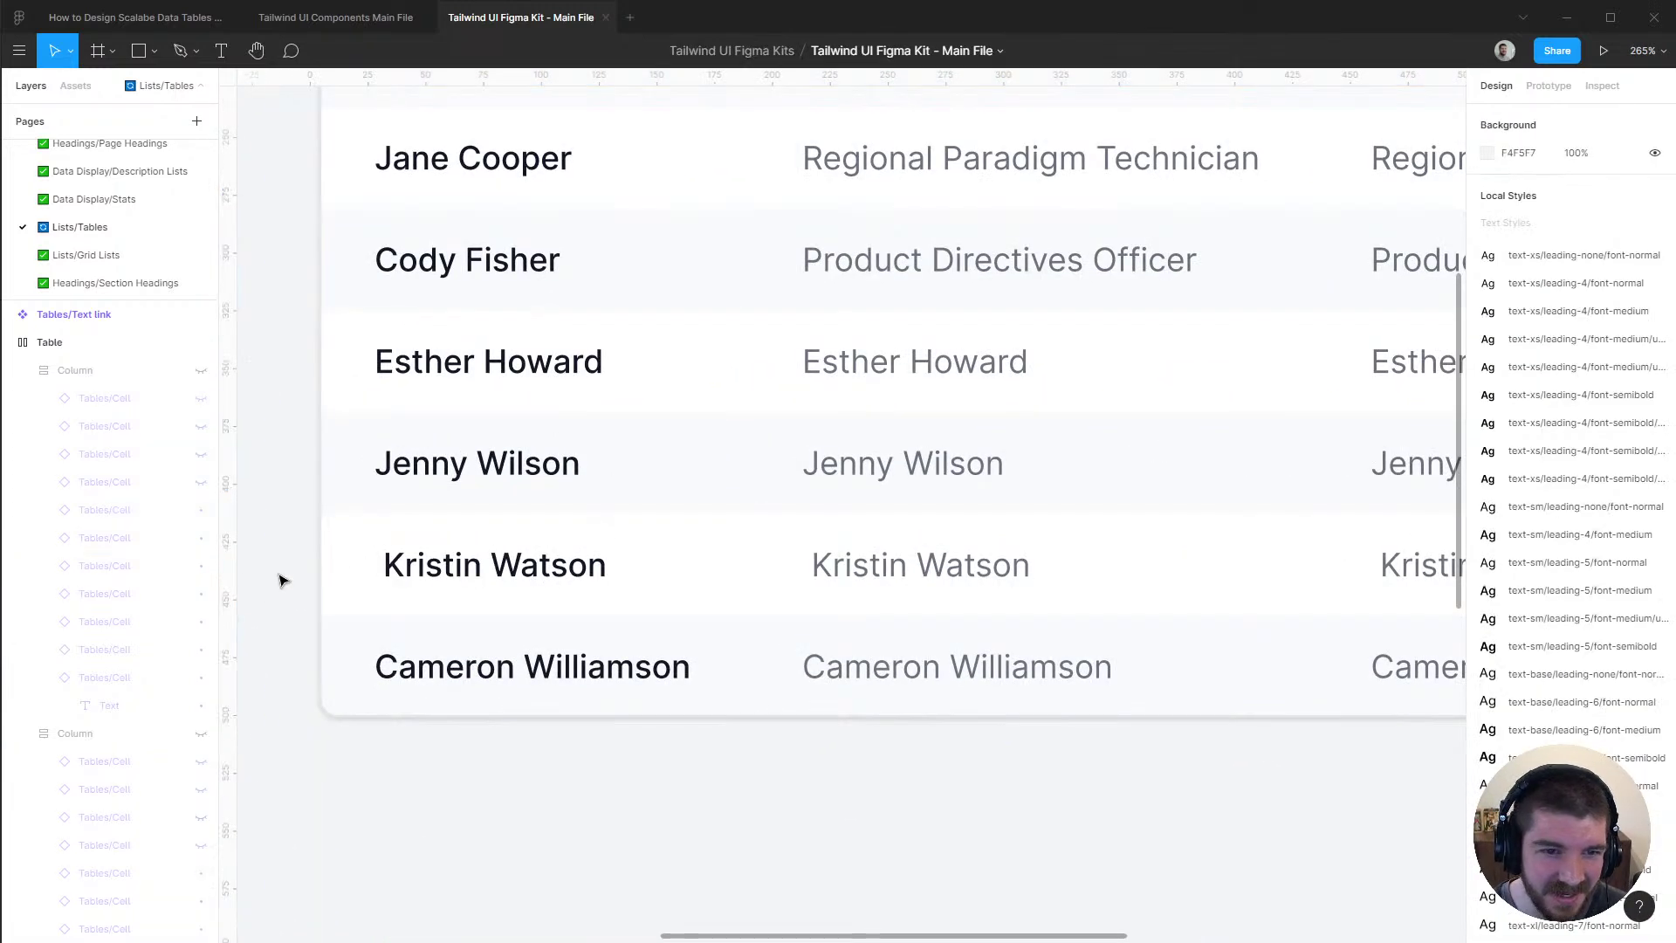
left_click(693, 469)
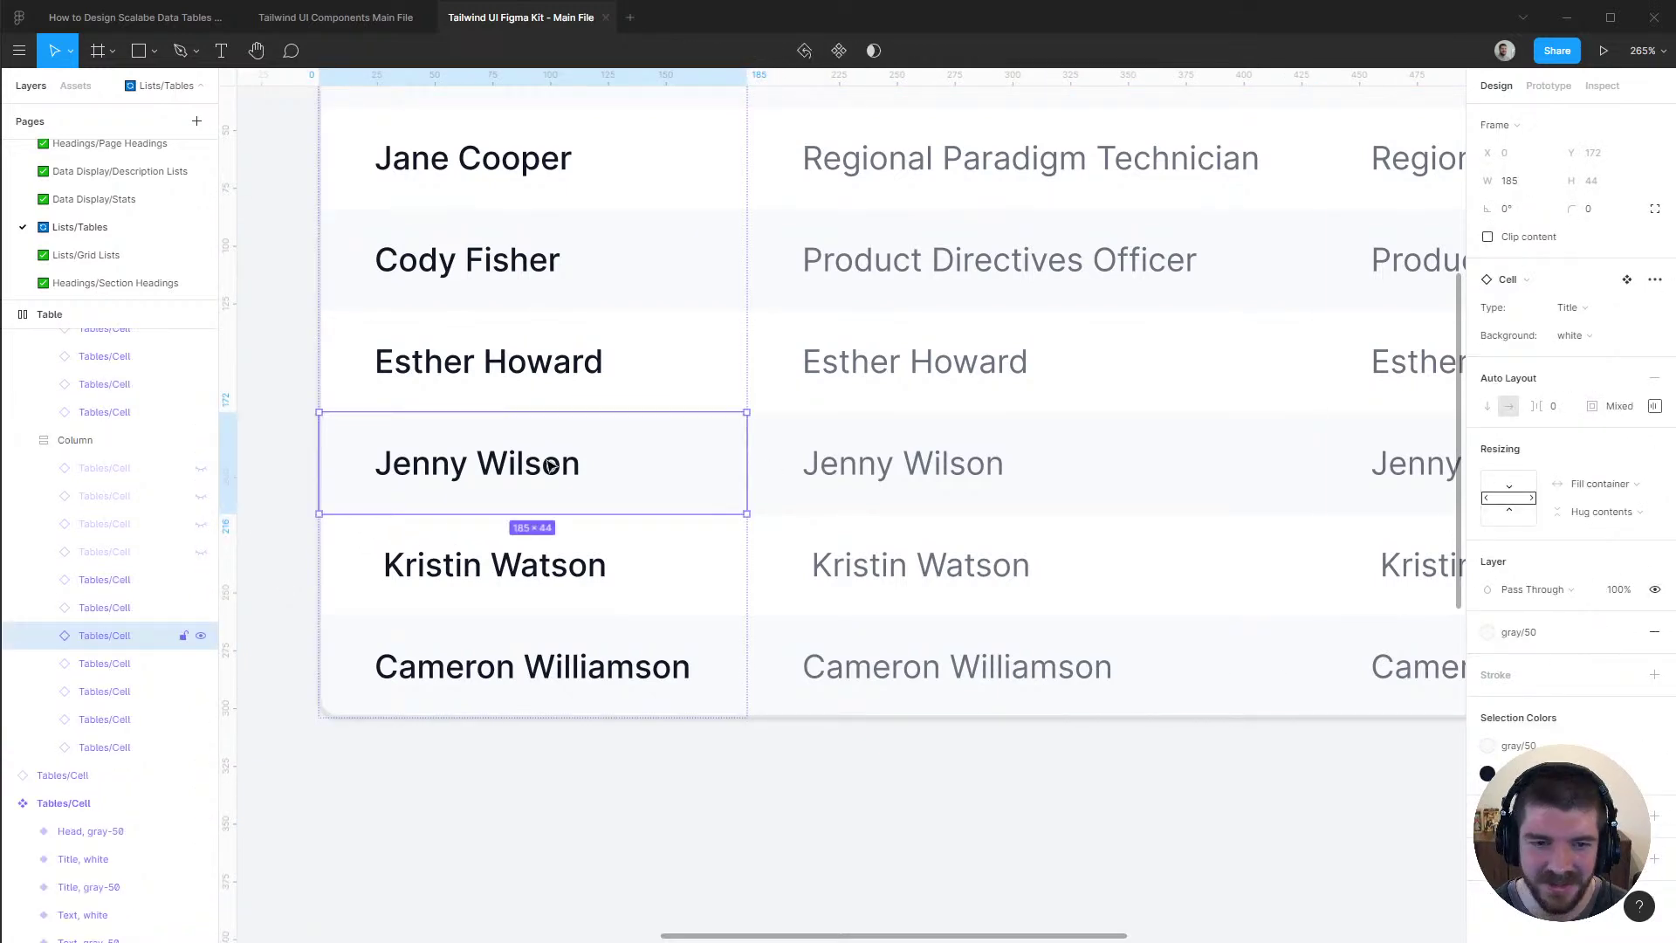
scroll(491, 509, "down", 2)
scroll(628, 523, "up", 1)
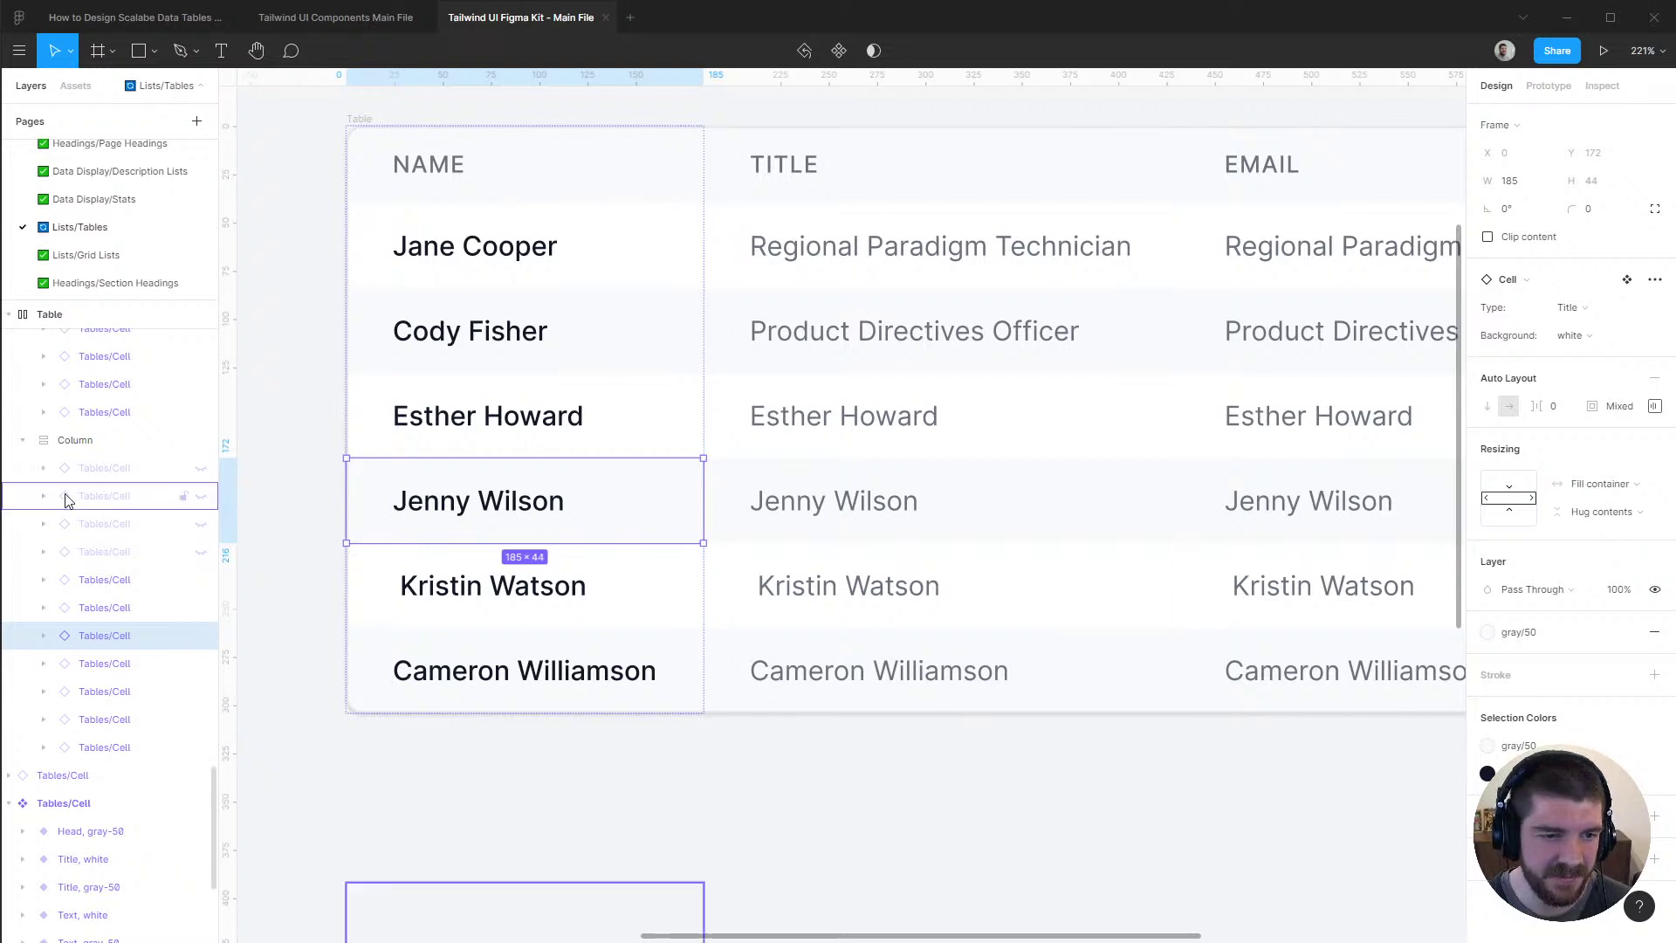
Collapse all Column layers inside the Table frame and select the Email column
left_click(26, 440)
scroll(119, 486, "up", 3)
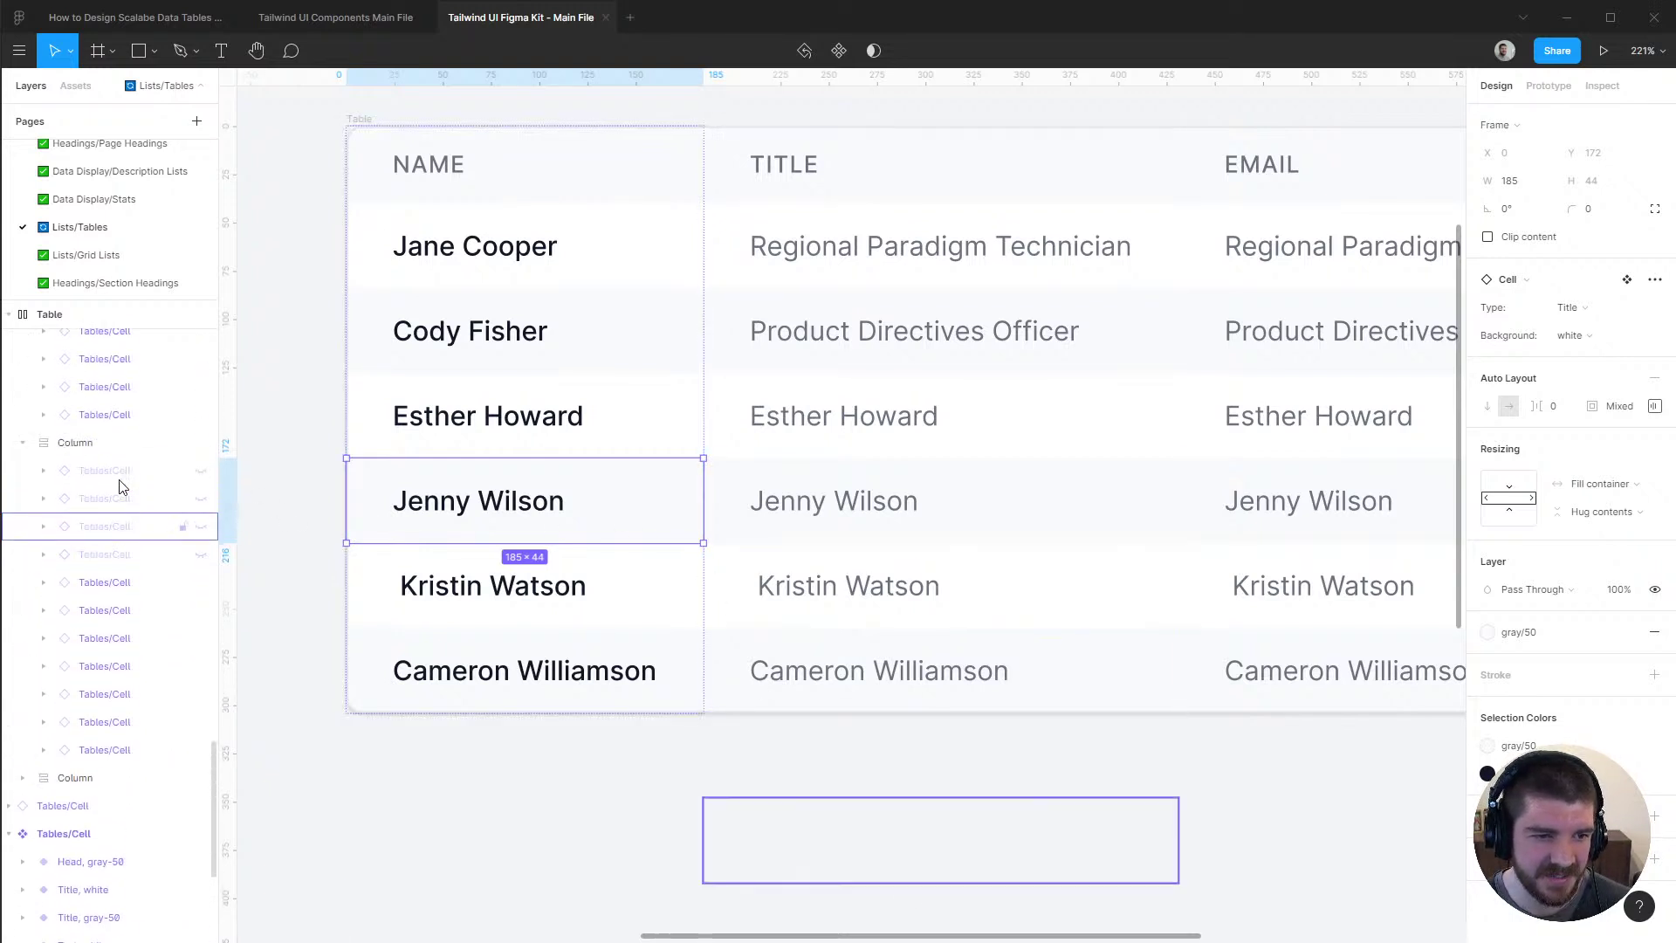
left_click(20, 499)
left_click(20, 499)
scroll(78, 559, "down", 1)
left_click(75, 596)
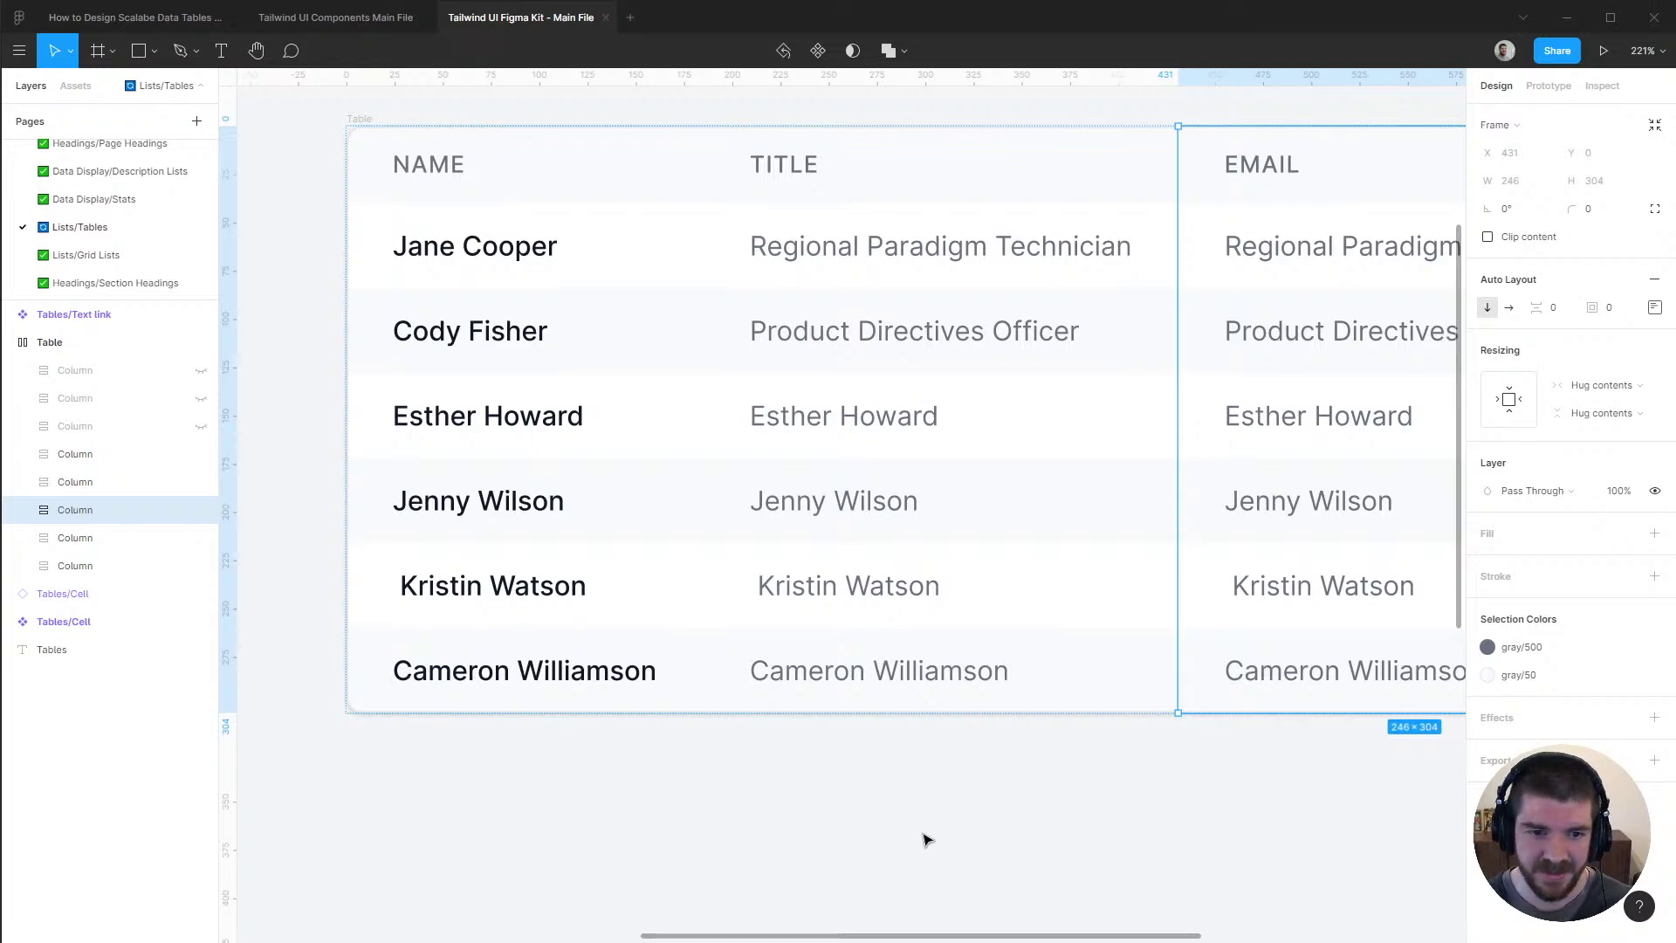
Switch to the browser and inspect the first body row's name cell in Tailwind UI's Simple striped table
key("alt+Tab")
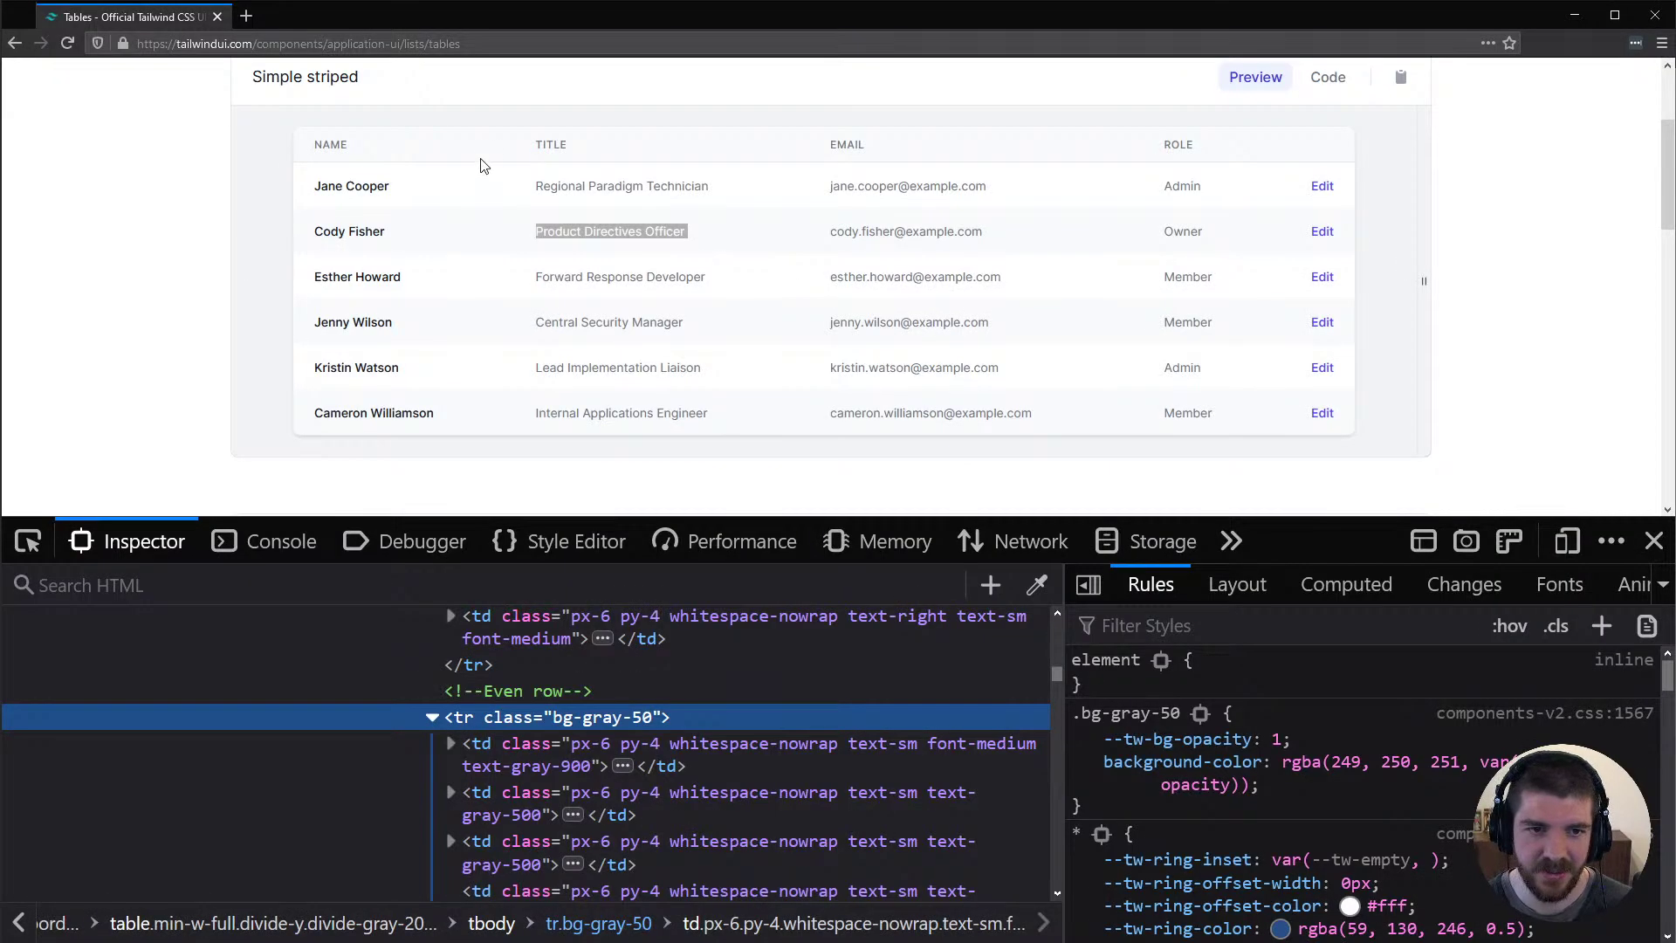
right_click(483, 170)
left_click(563, 323)
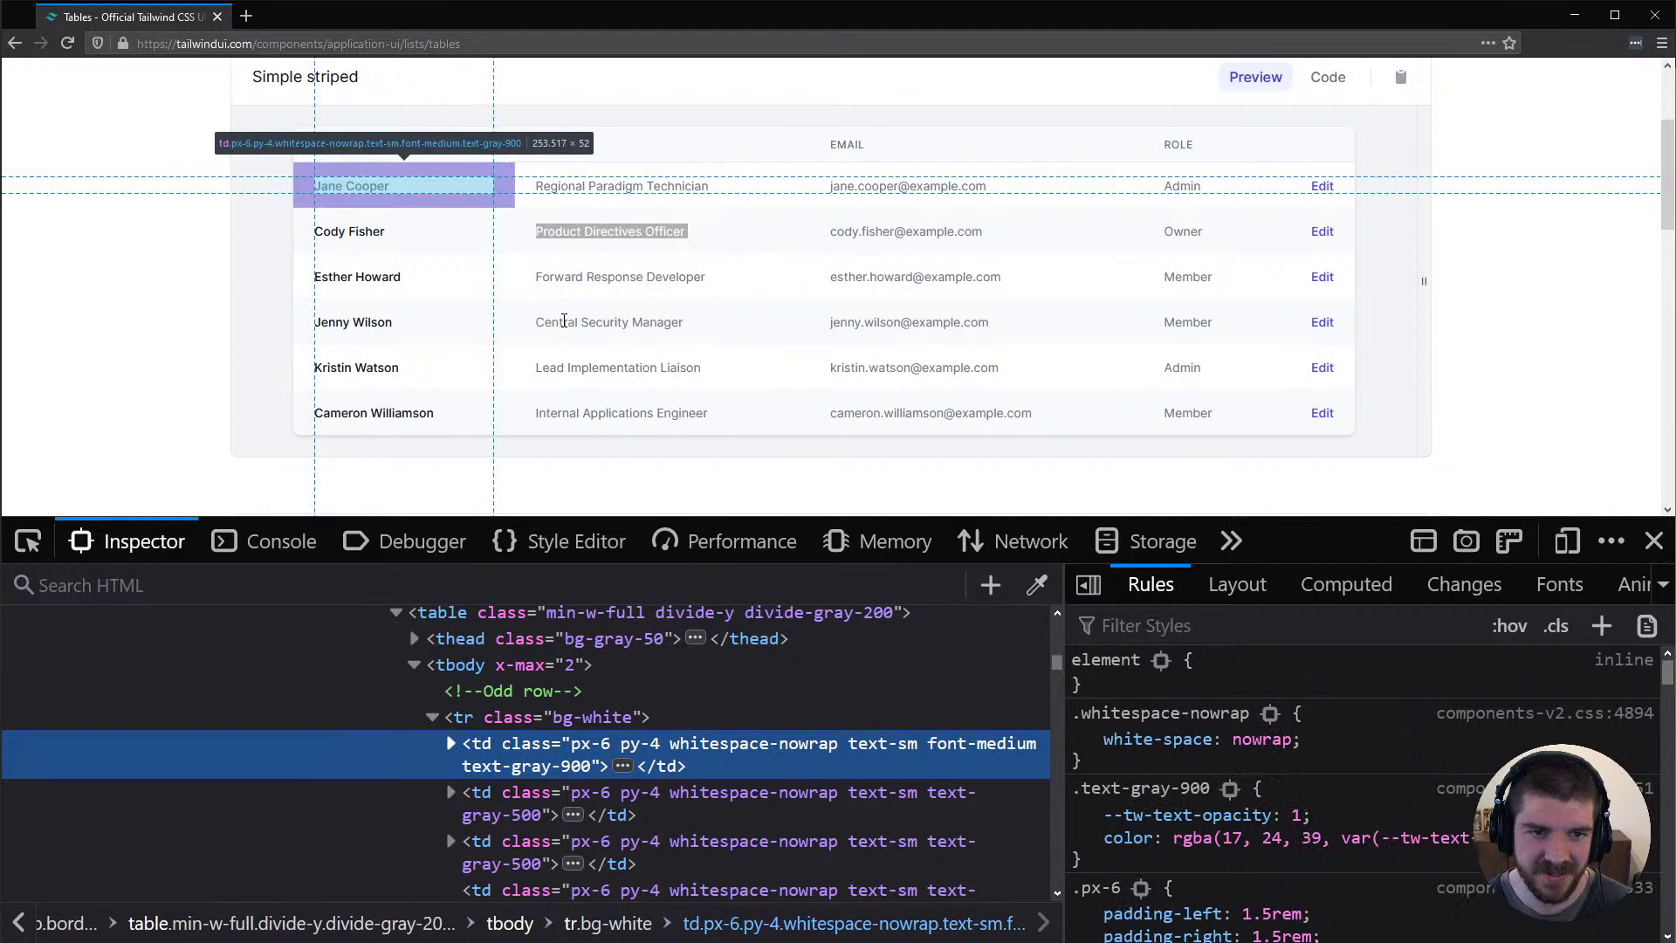
scroll(527, 710, "up", 2)
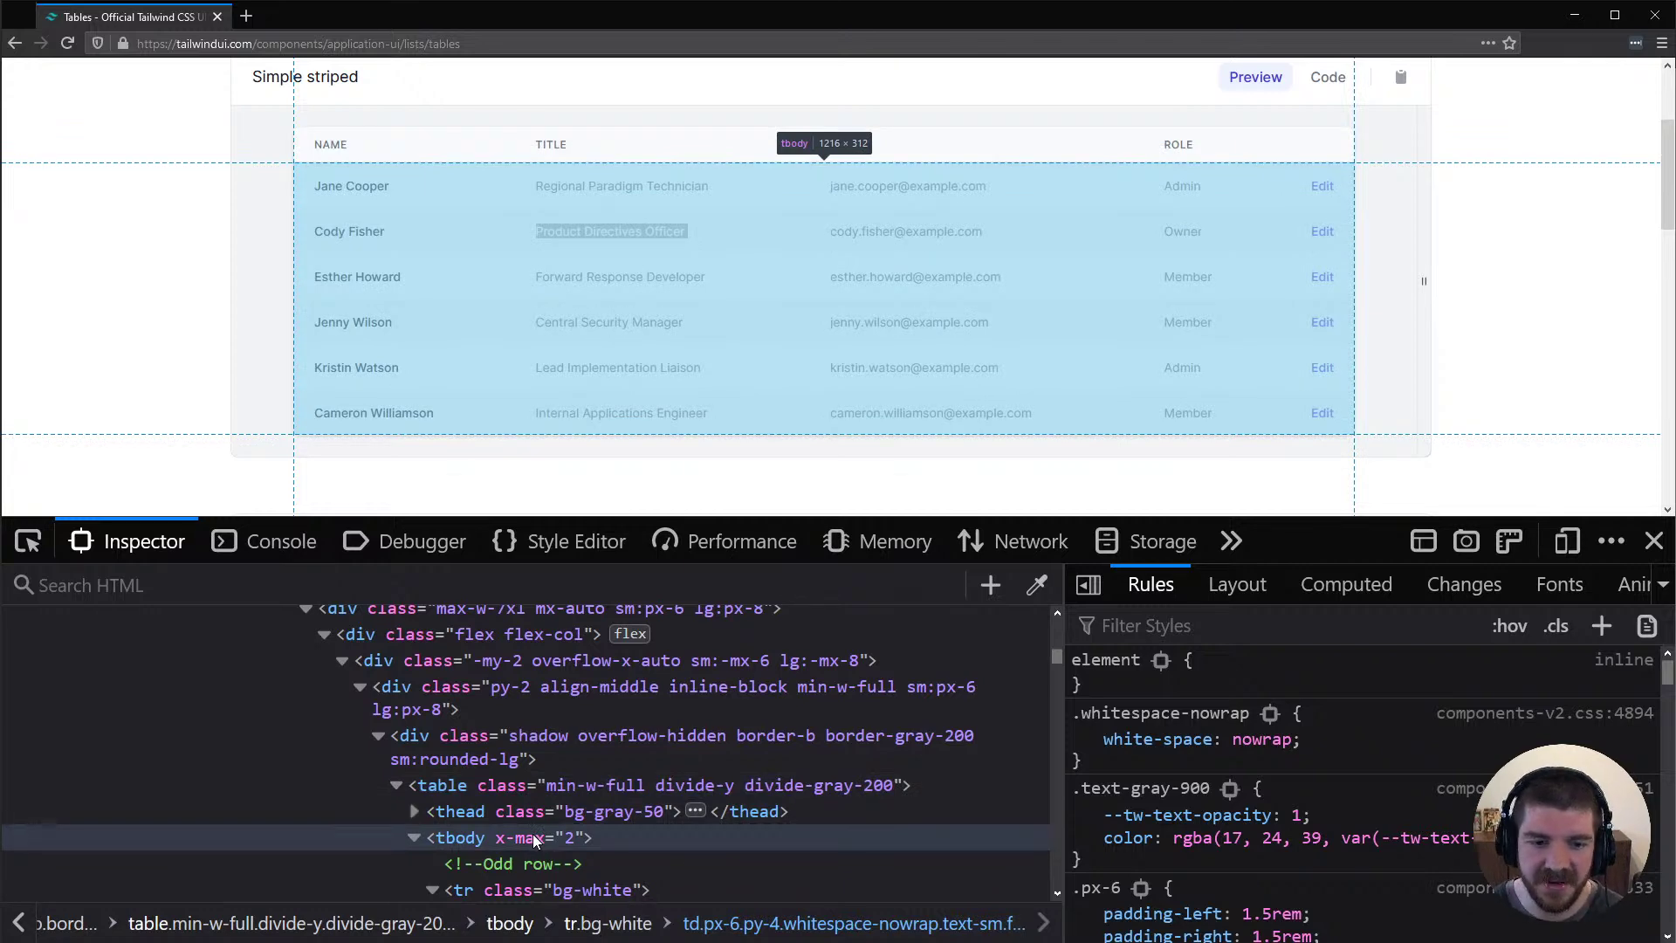
Examine the styles of the thead, table and rounded wrapper div elements for the header divider, and return to Figma
left_click(538, 819)
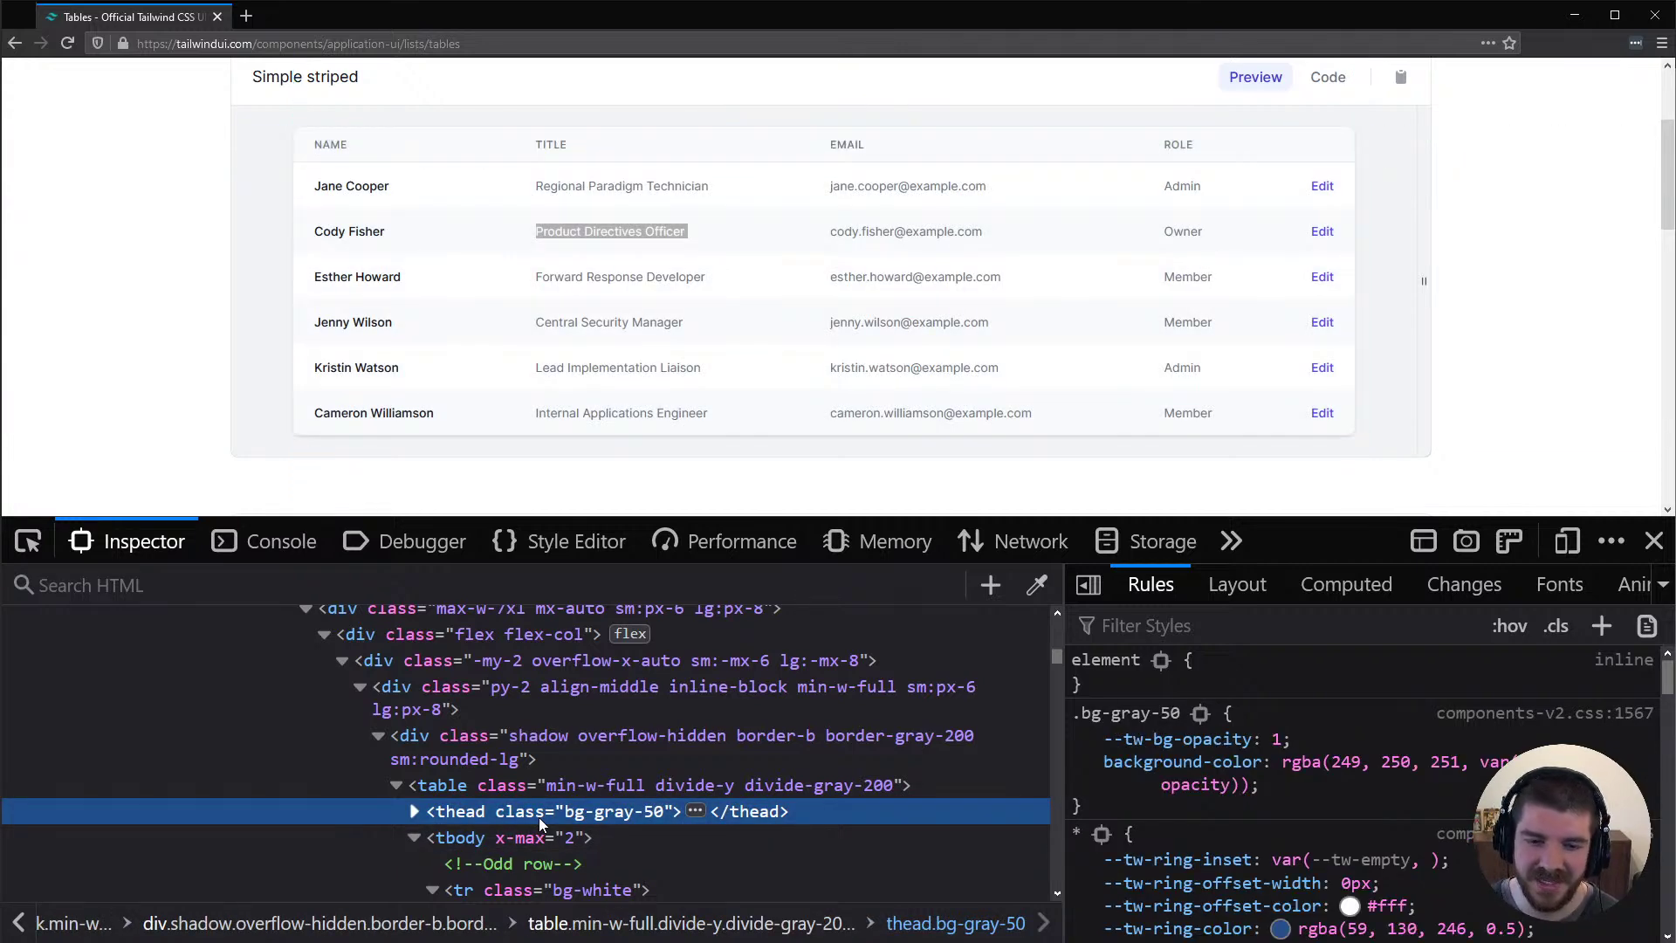
left_click(557, 791)
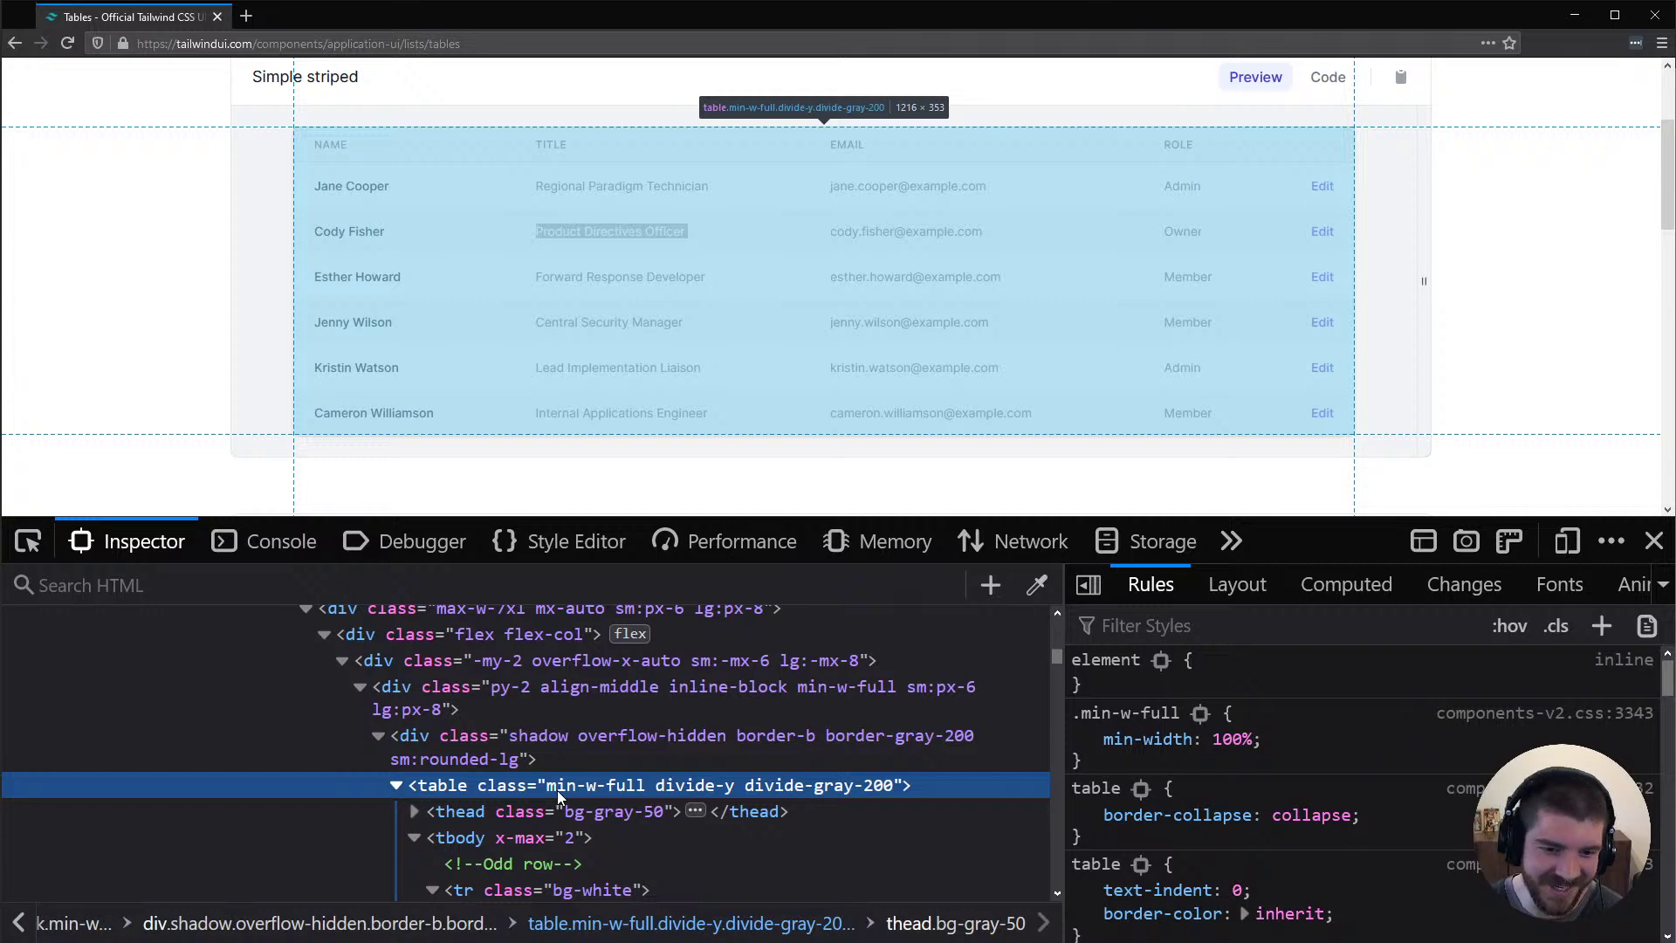
key("Up")
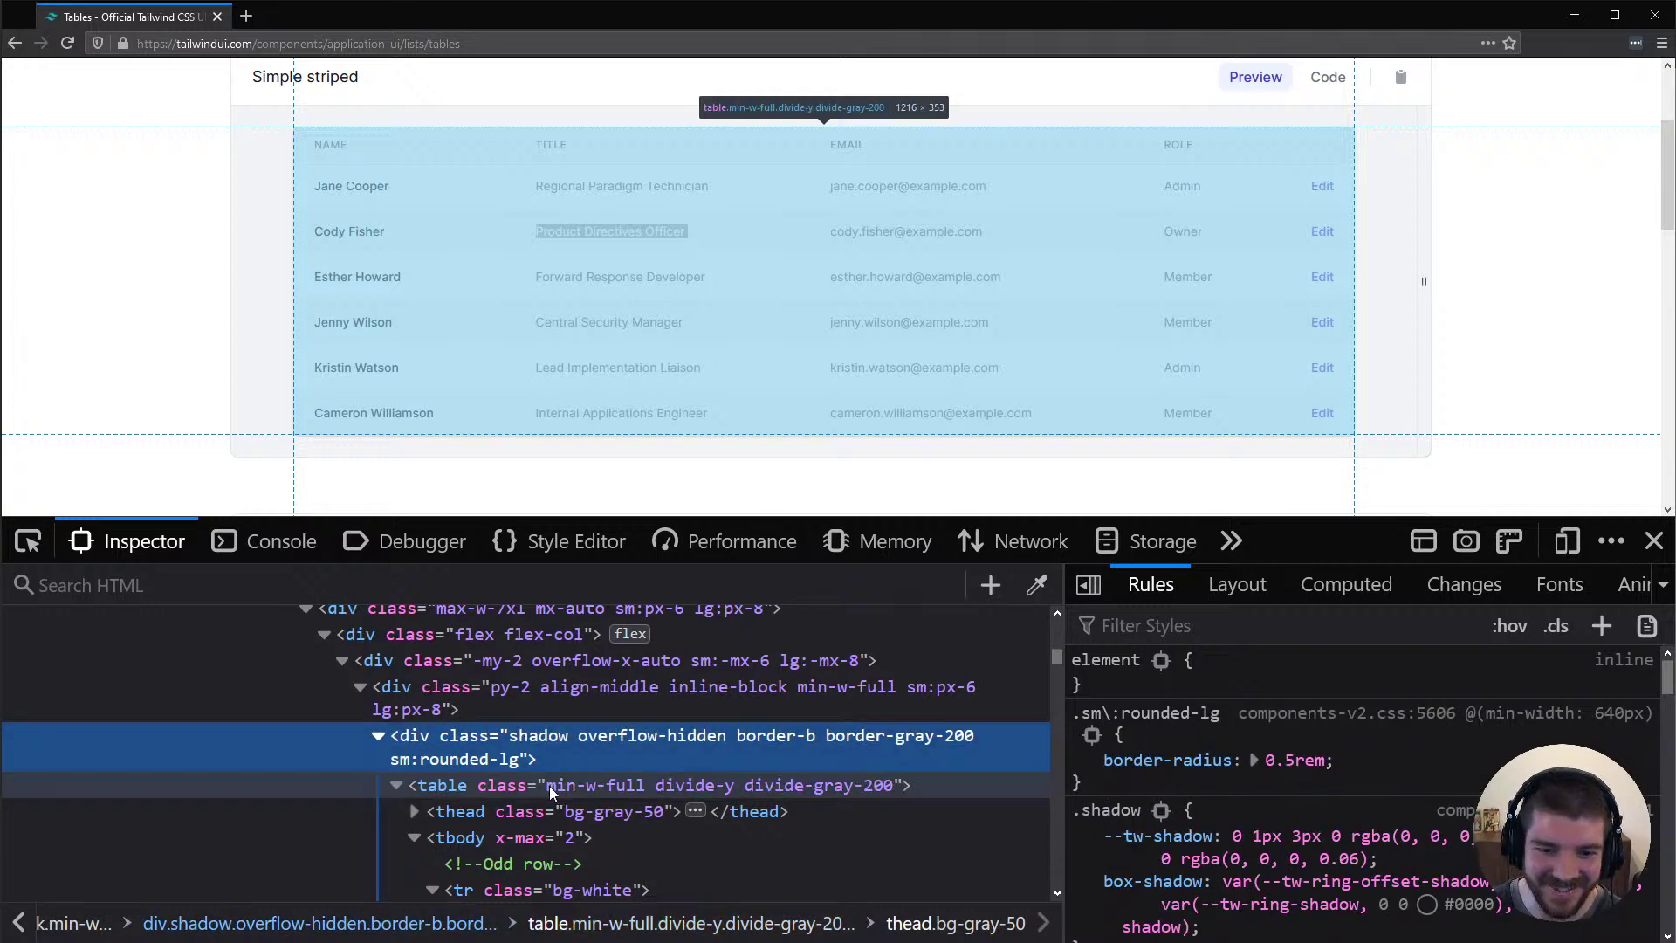
left_click(549, 785)
key("alt+Tab")
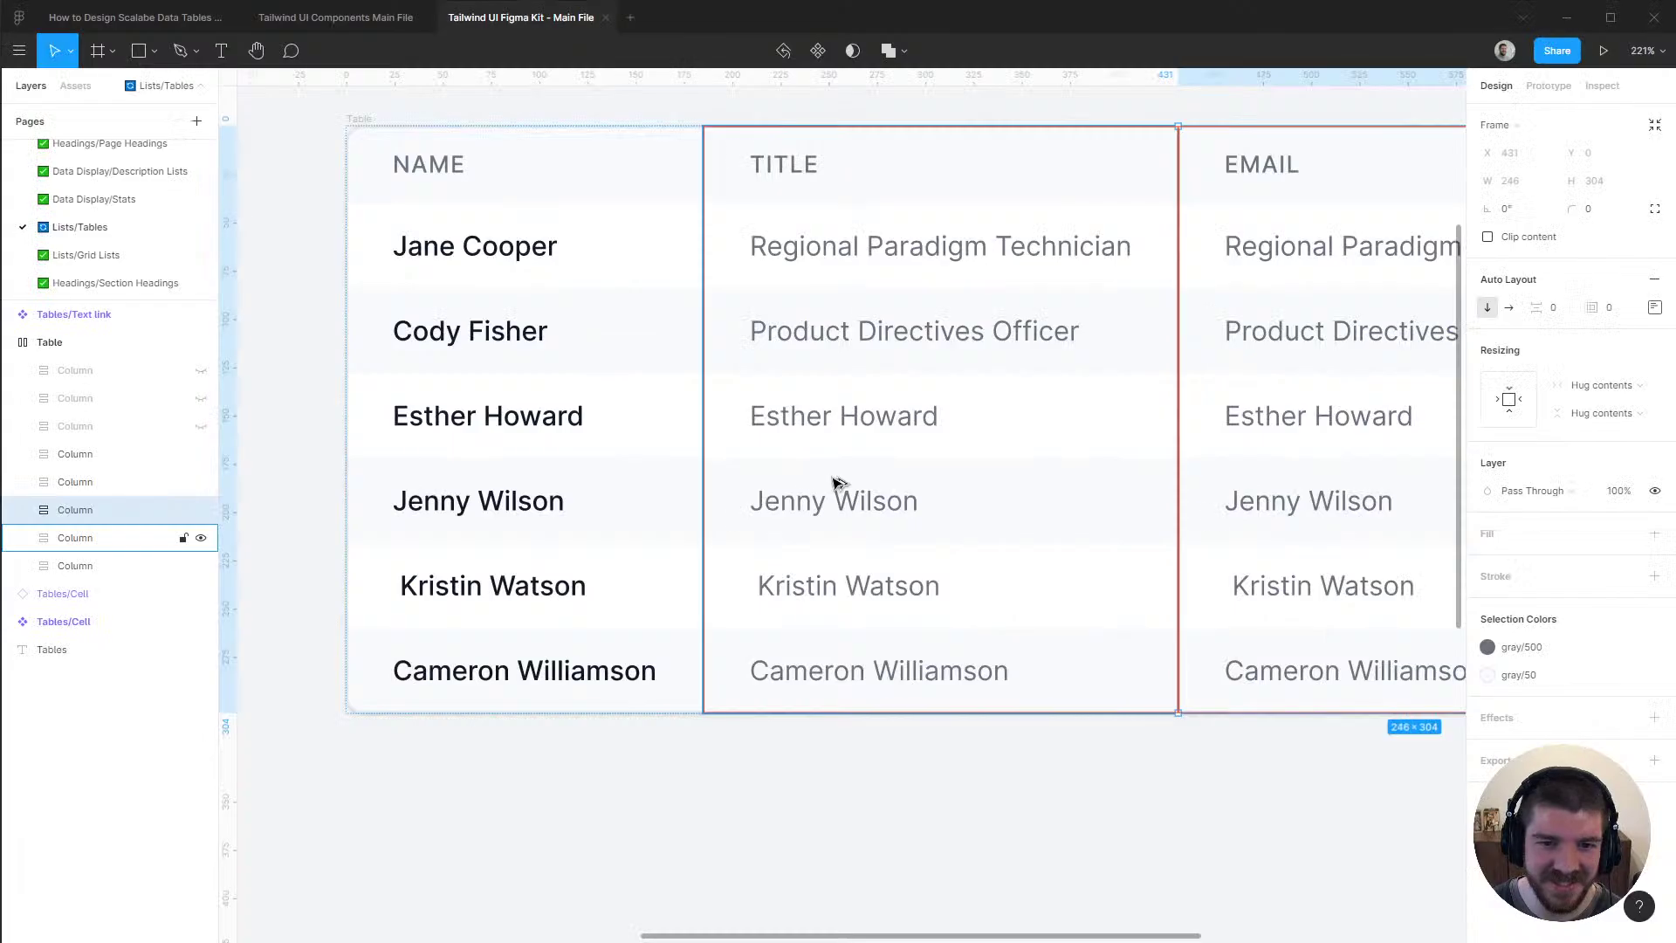
Place a 100 × 100 rectangle by the table's lower-left corner and set its height to 1
scroll(646, 778, "up", 2)
scroll(646, 779, "down", 2)
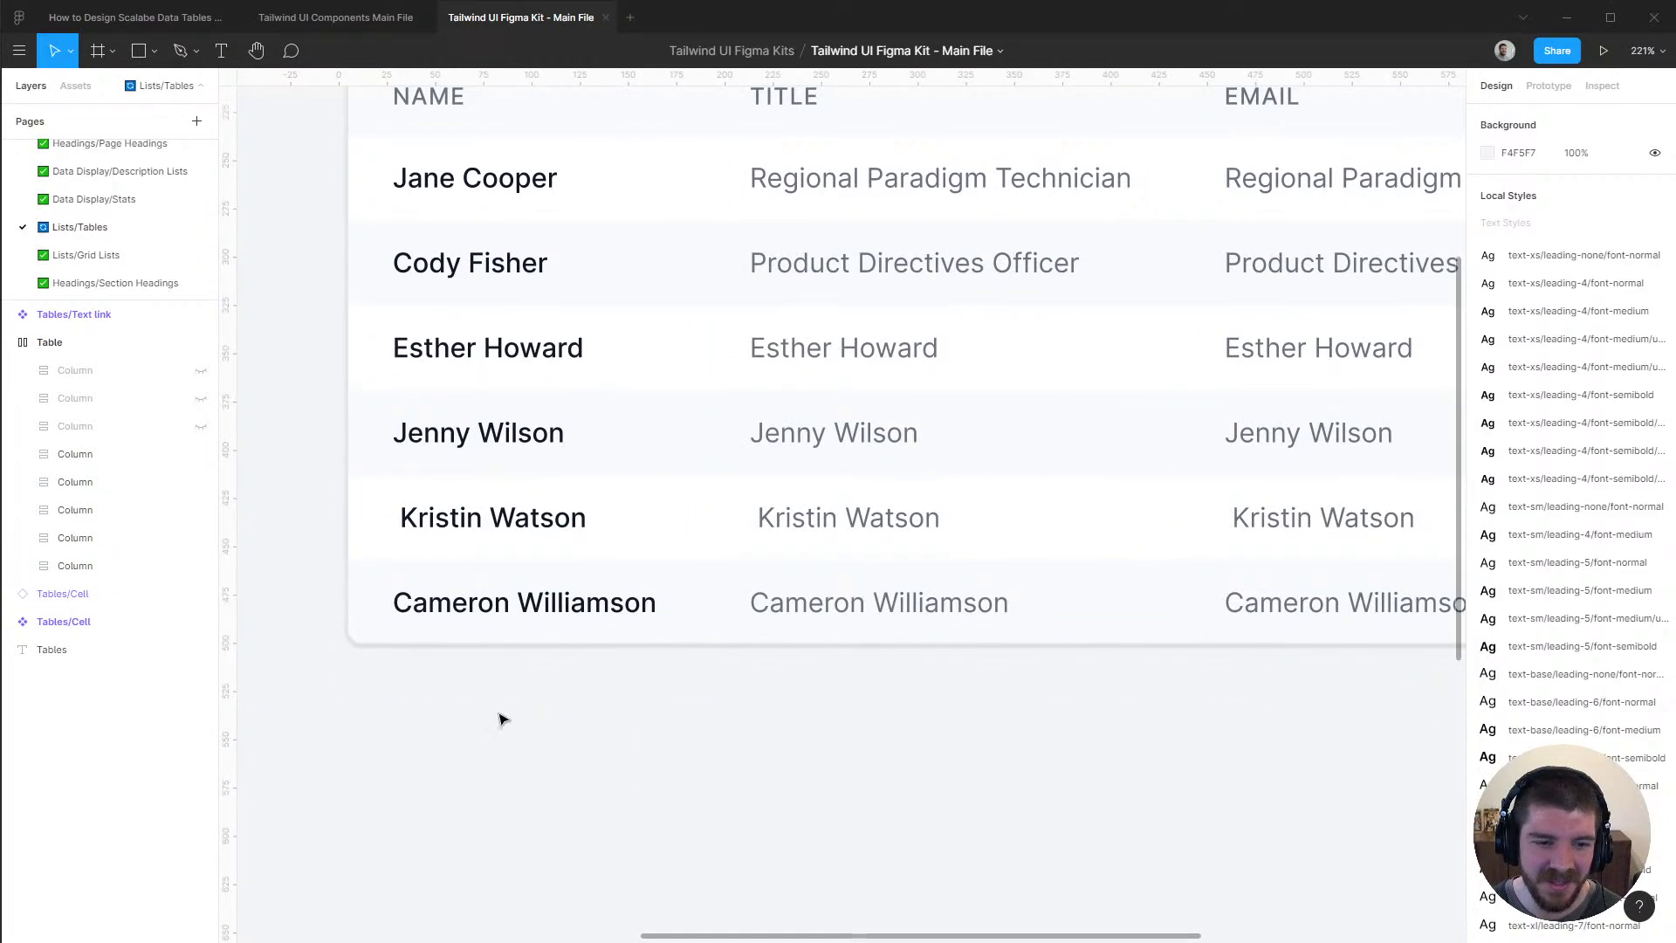
key("r")
left_click(375, 729)
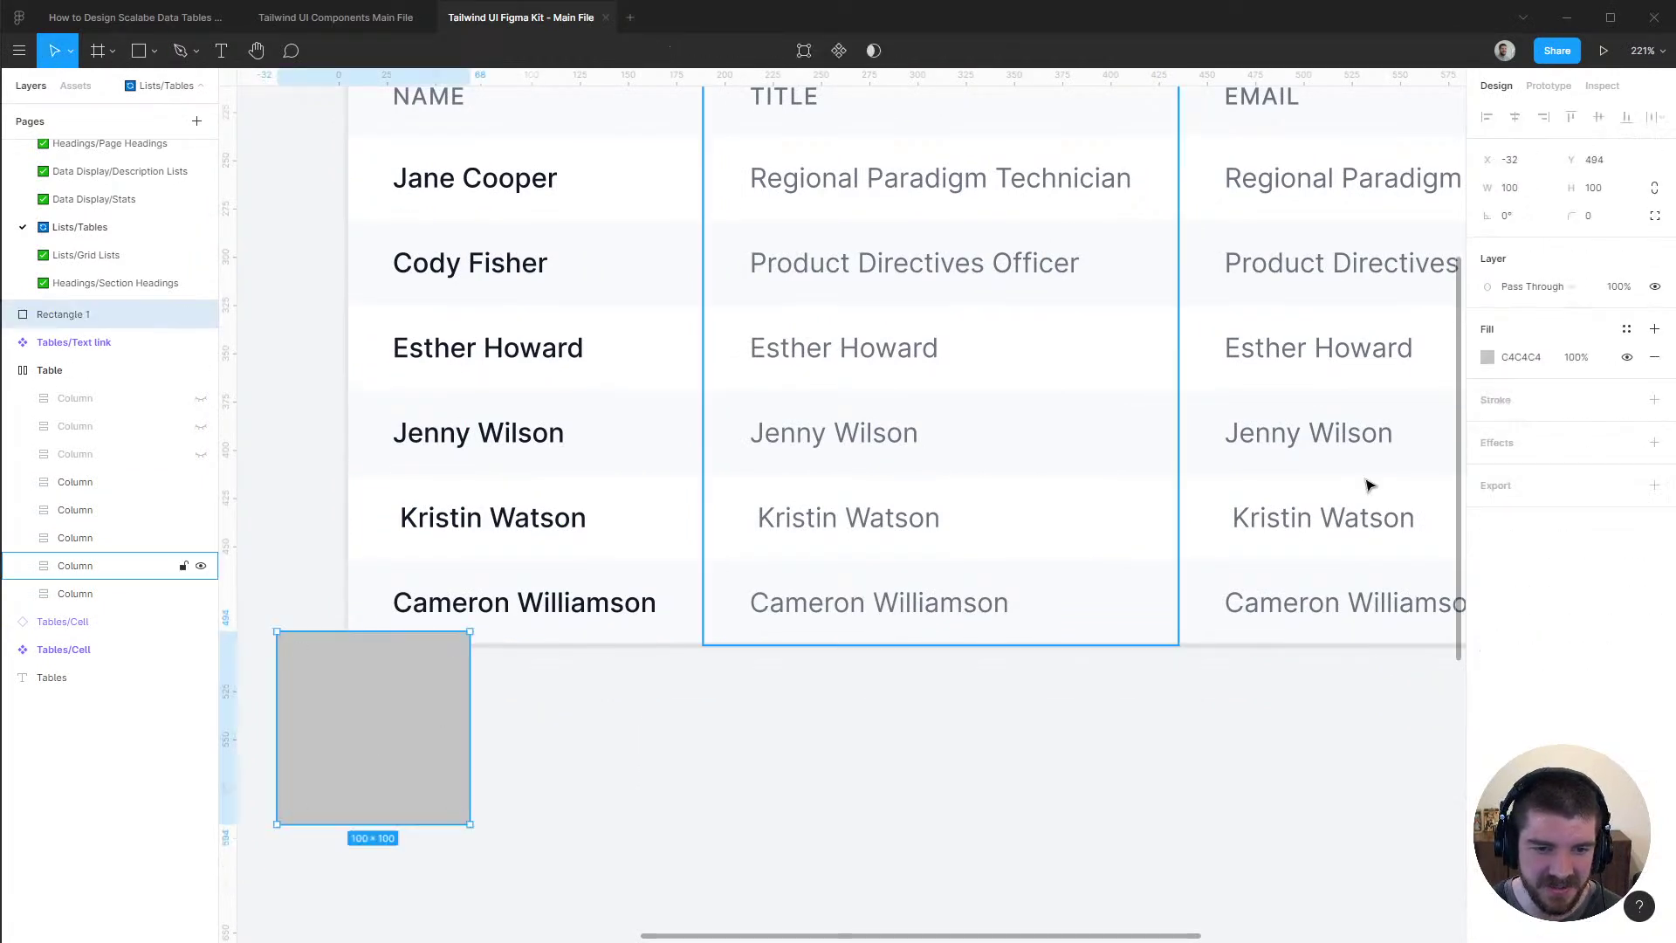
left_click(1611, 185)
type("1")
key("Return")
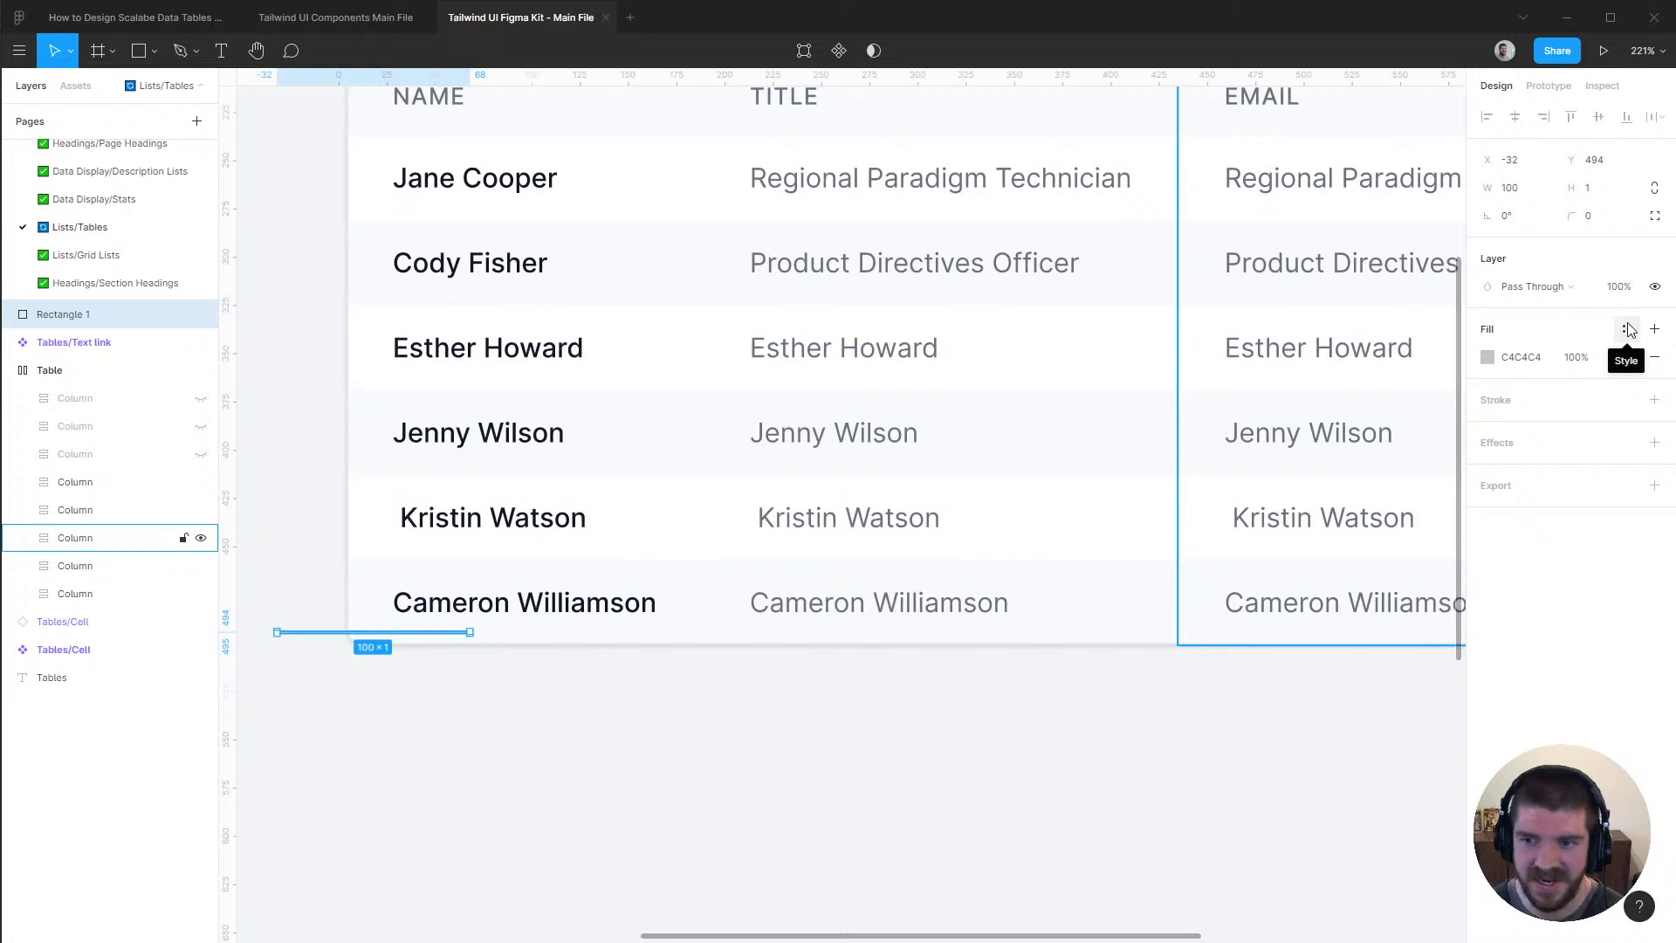
Apply the gray/200 color style to the 1-high rectangle and rename its layer Divider
left_click(1629, 330)
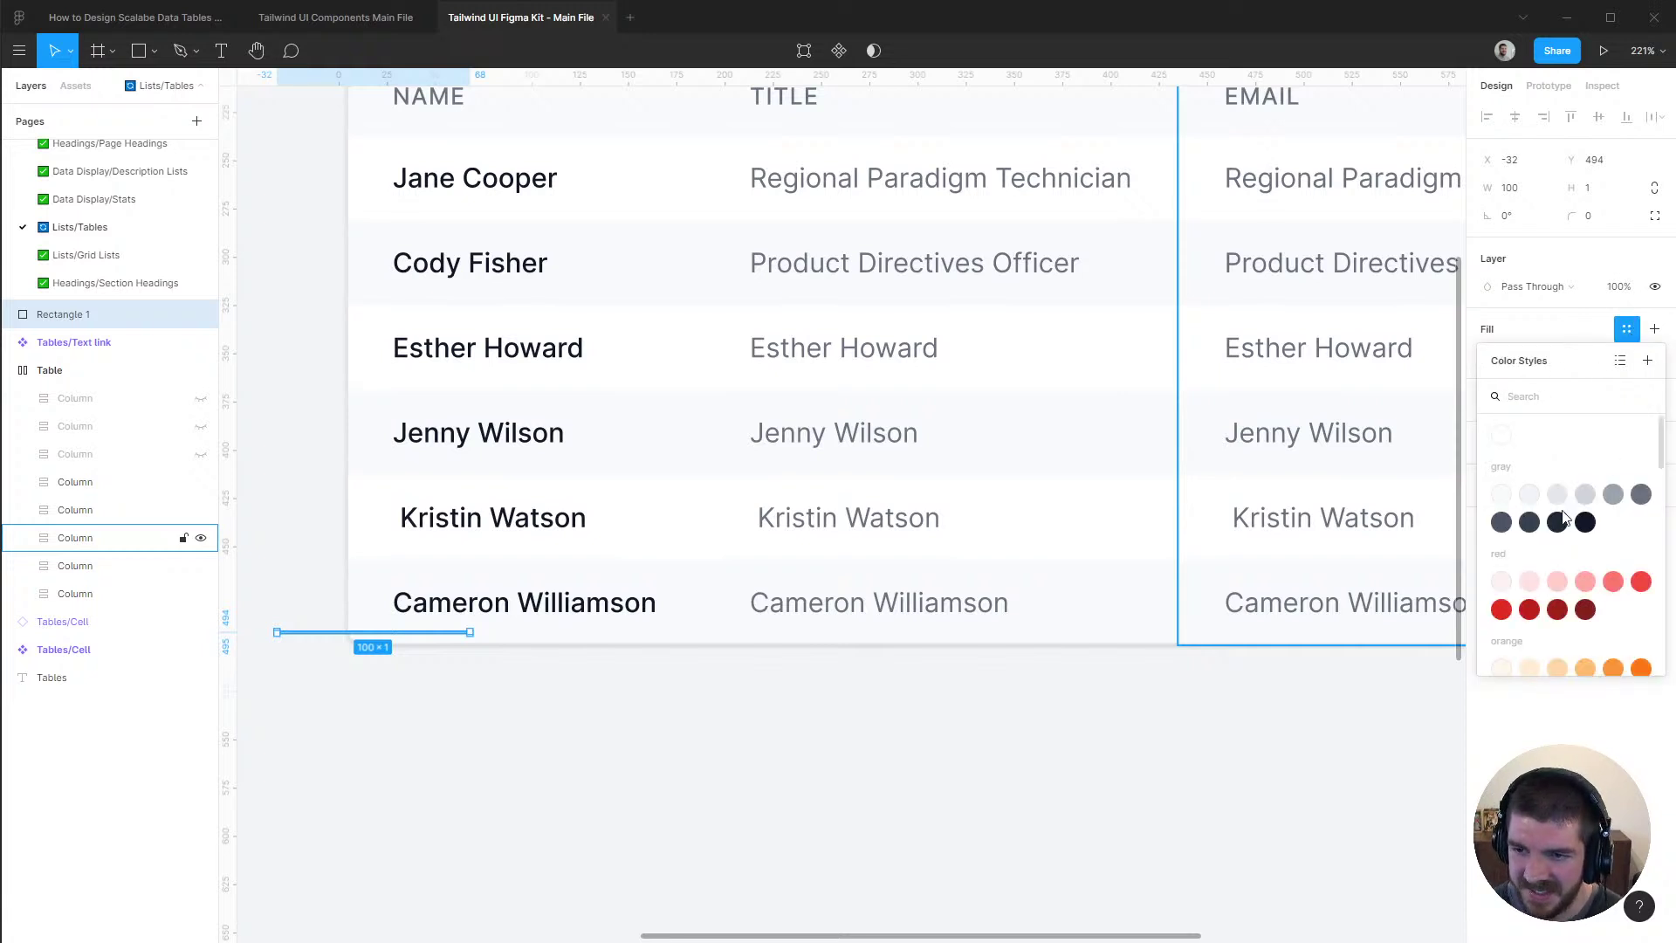
left_click(1558, 495)
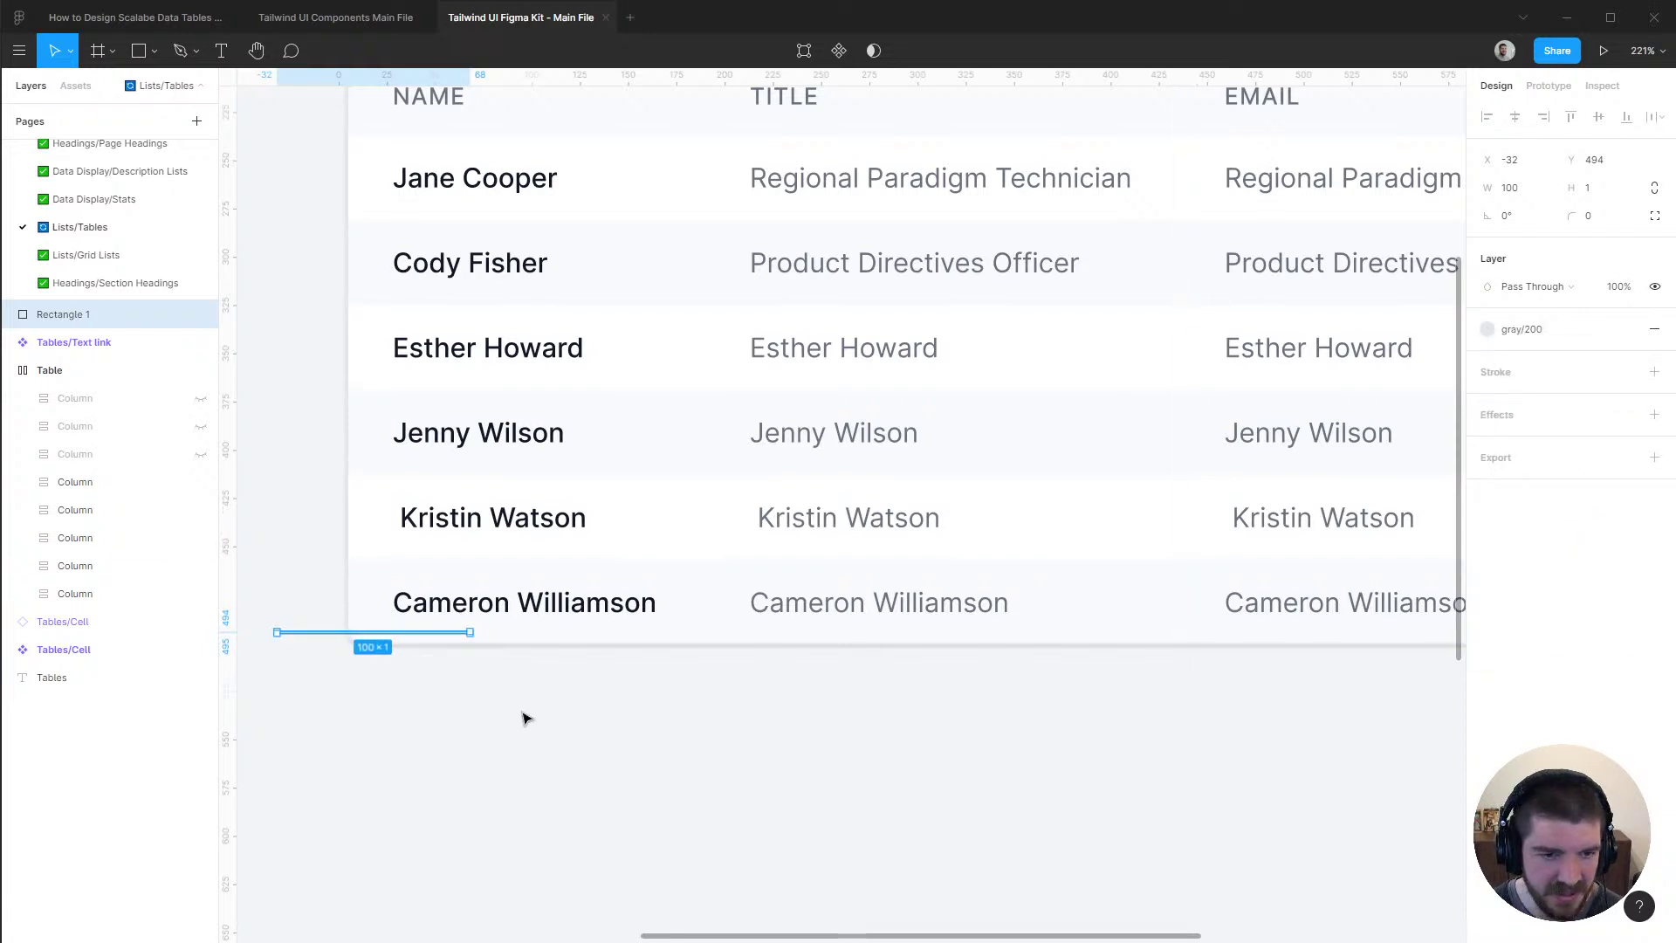
key("ctrl+d")
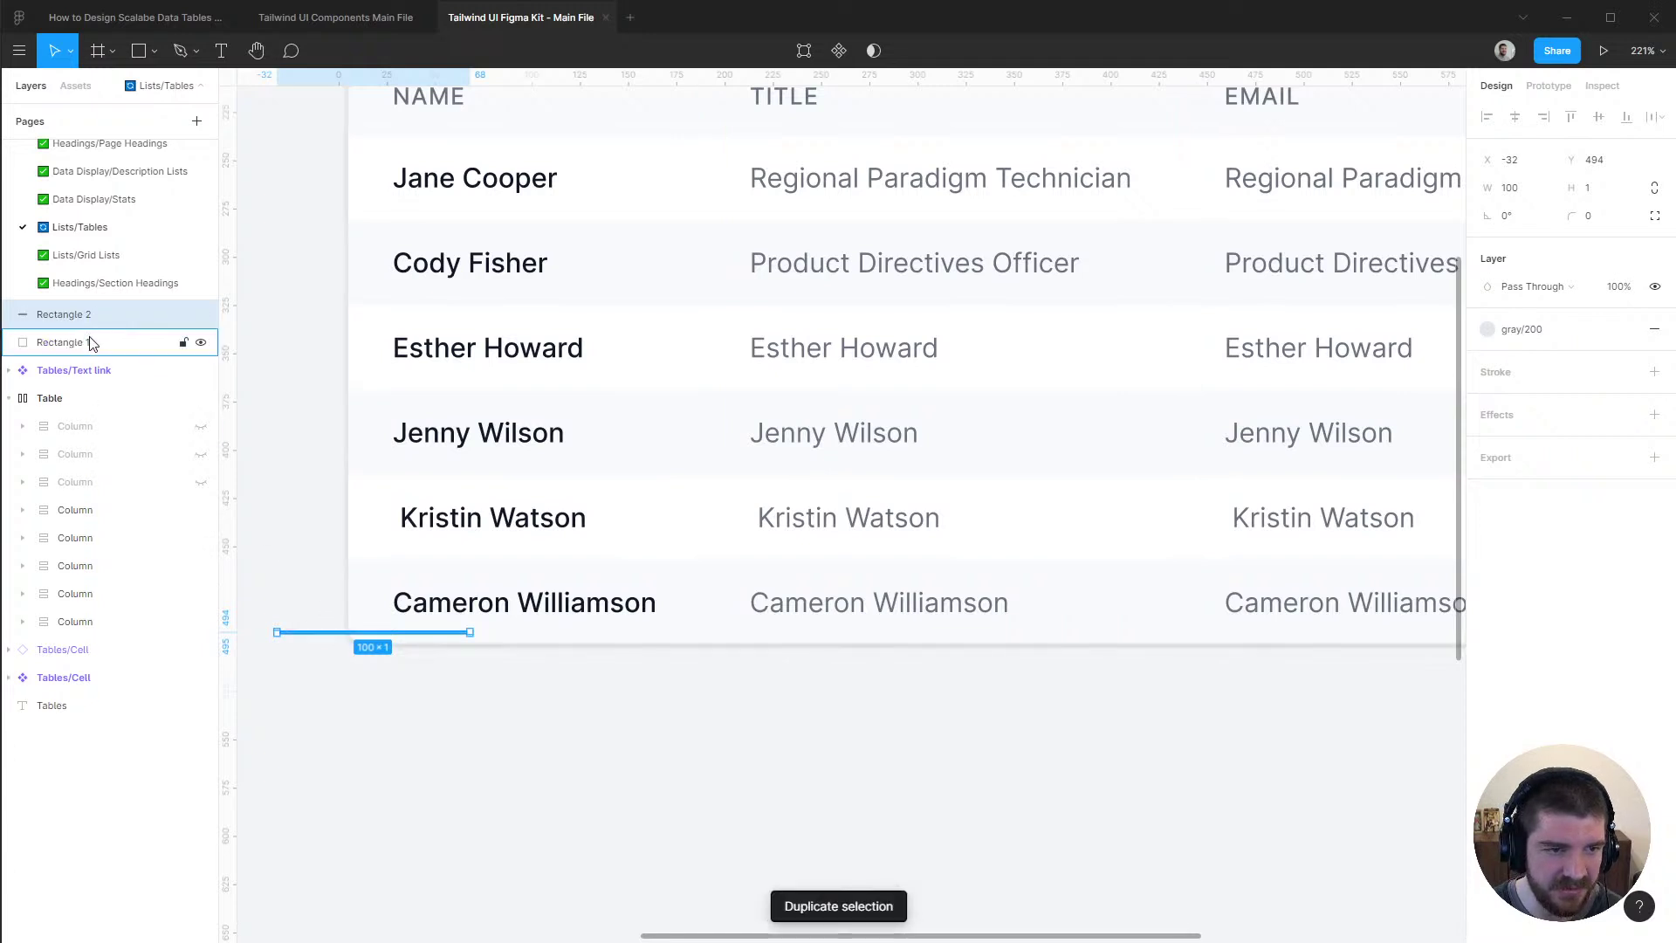
double_click(87, 316)
type("Divid")
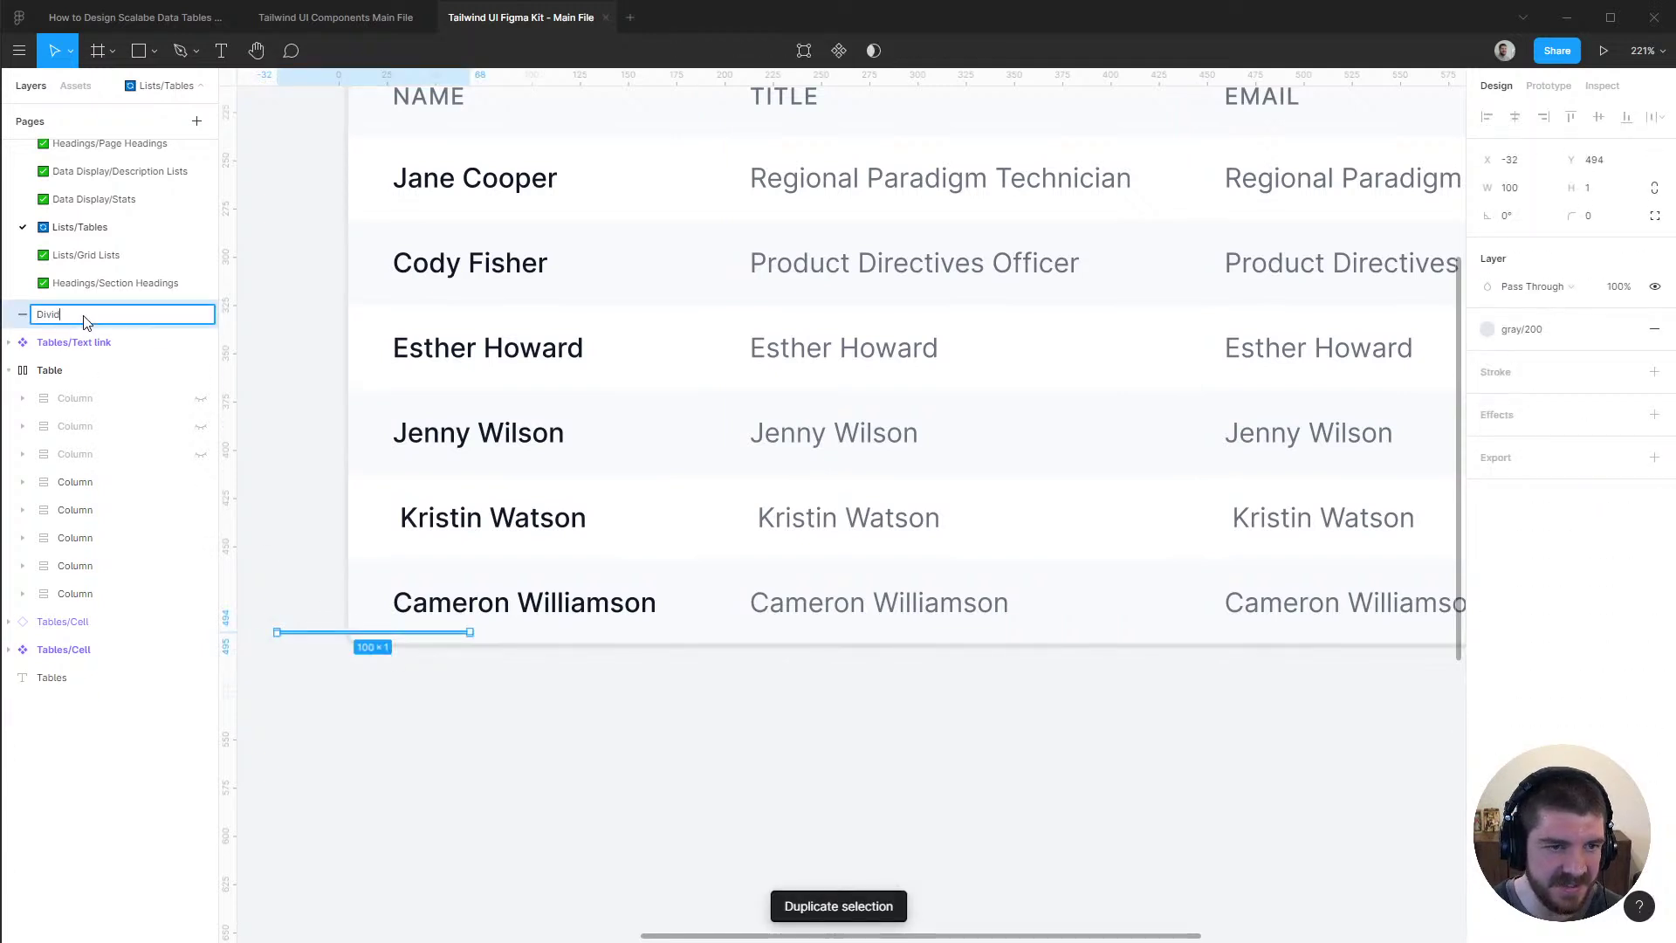
type("er")
key("Return")
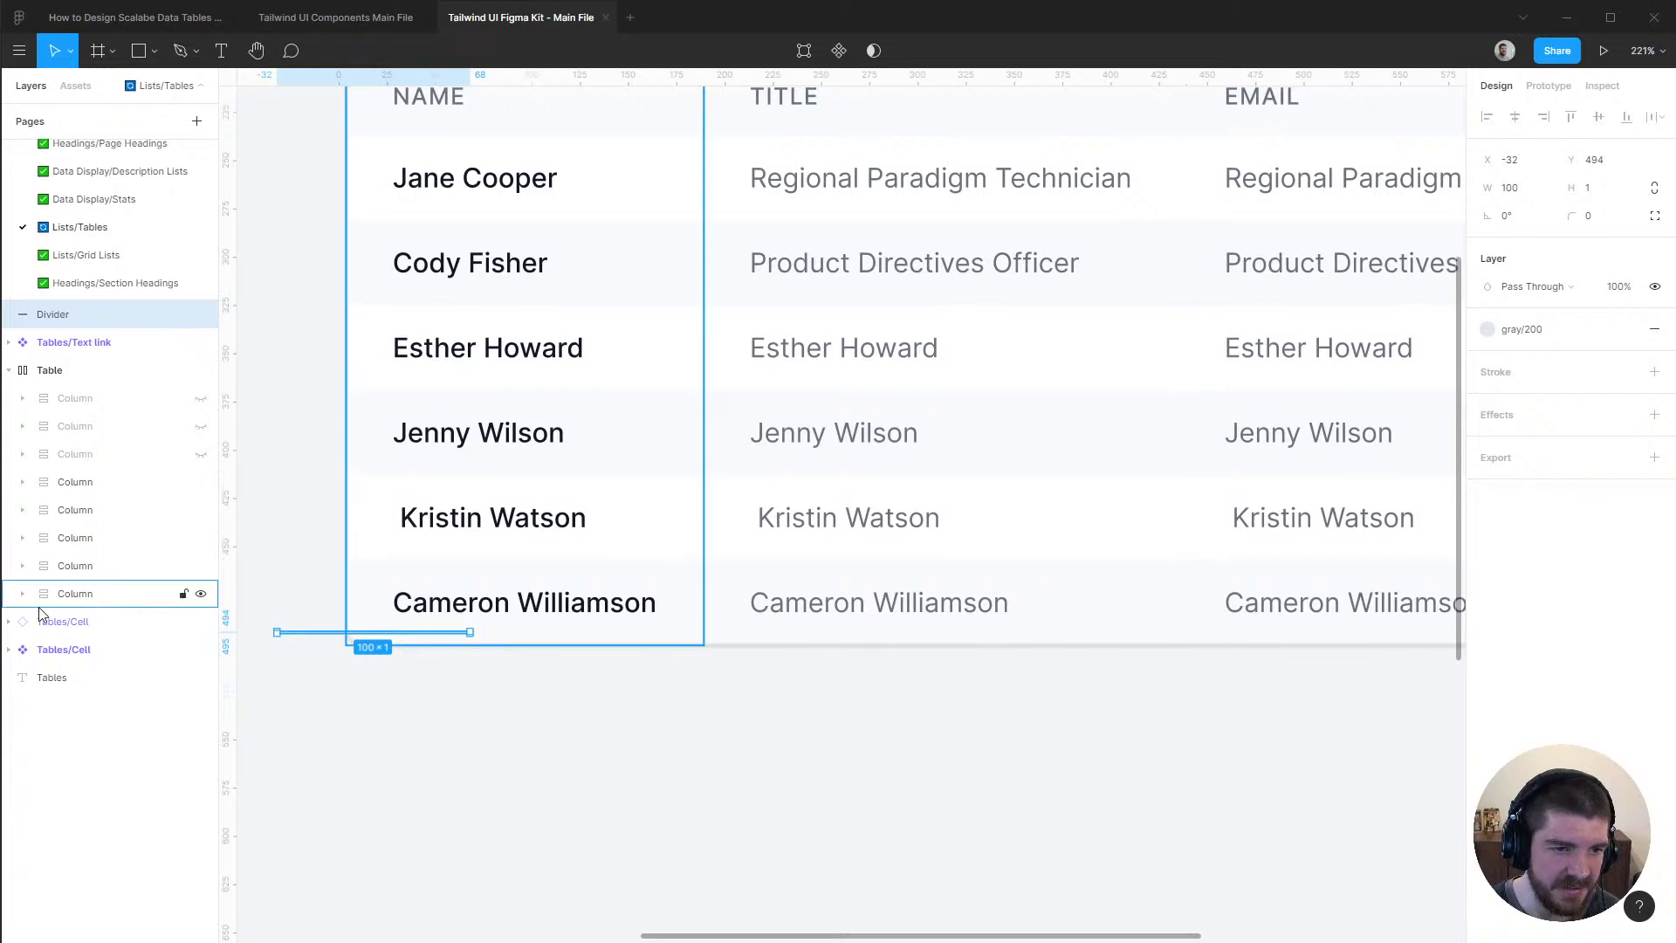
Move the Divider layer into the Name column between the header cell and the Jane Cooper cell, and select the header cell
scroll(535, 700, "down", 3)
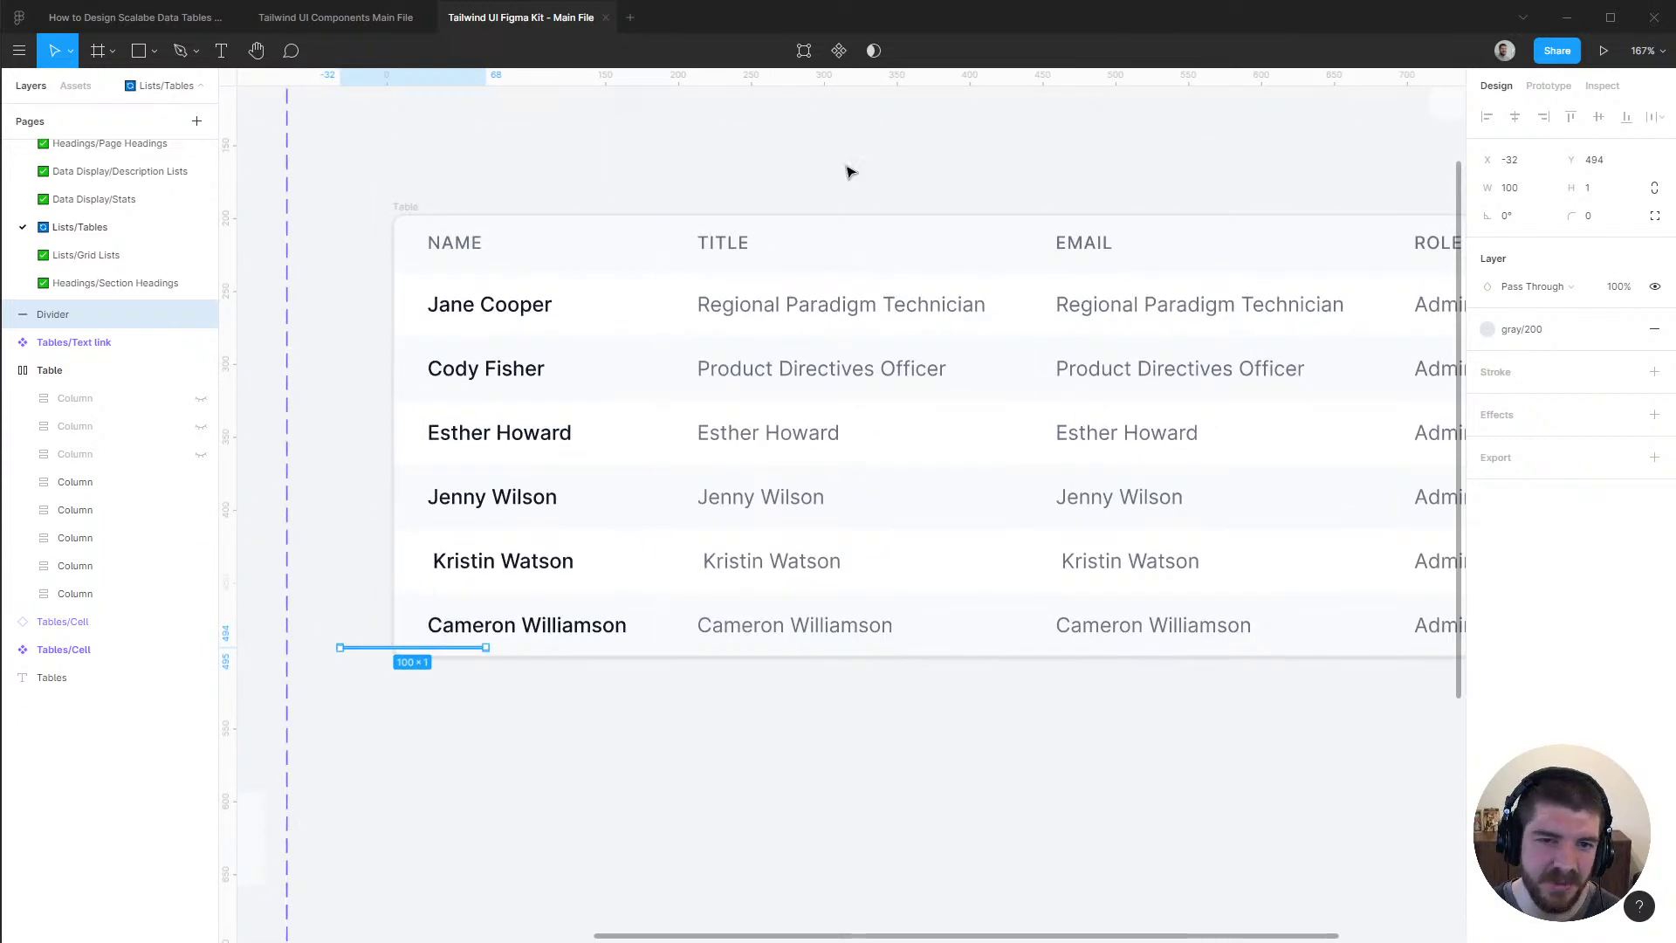
scroll(673, 153, "right", 4)
scroll(875, 157, "left", 6)
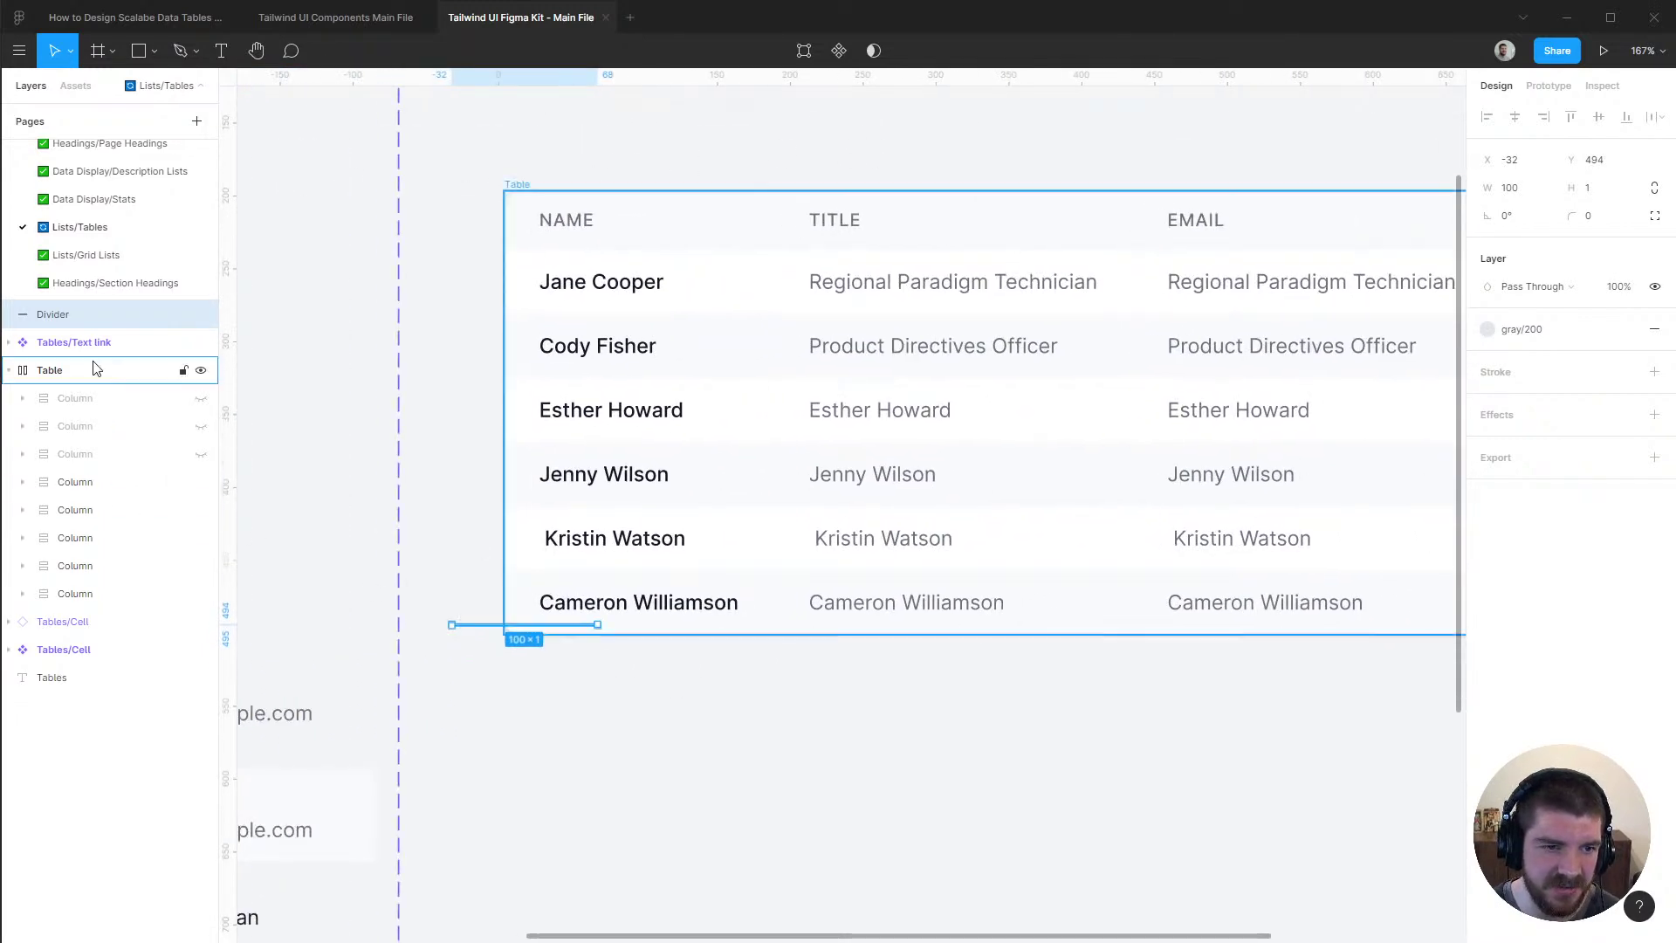
left_click(23, 594)
left_click_drag(75, 313, 113, 899)
left_click(84, 847)
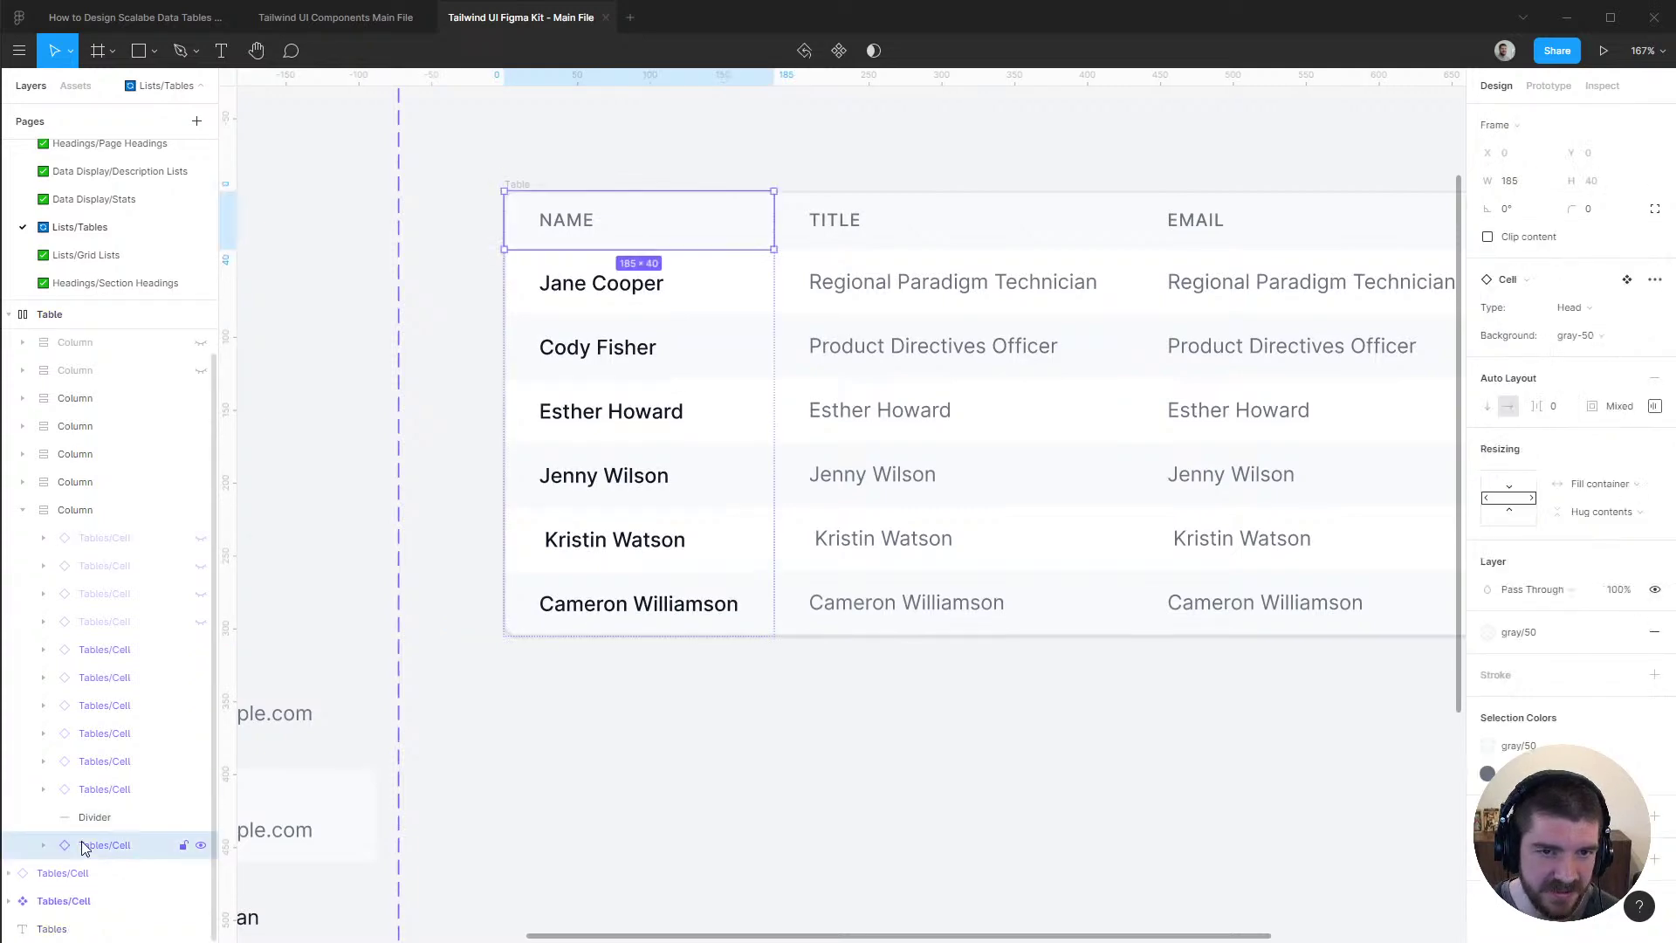
Set the divider under the Name column's header to fill its container's width
scroll(586, 236, "up", 5)
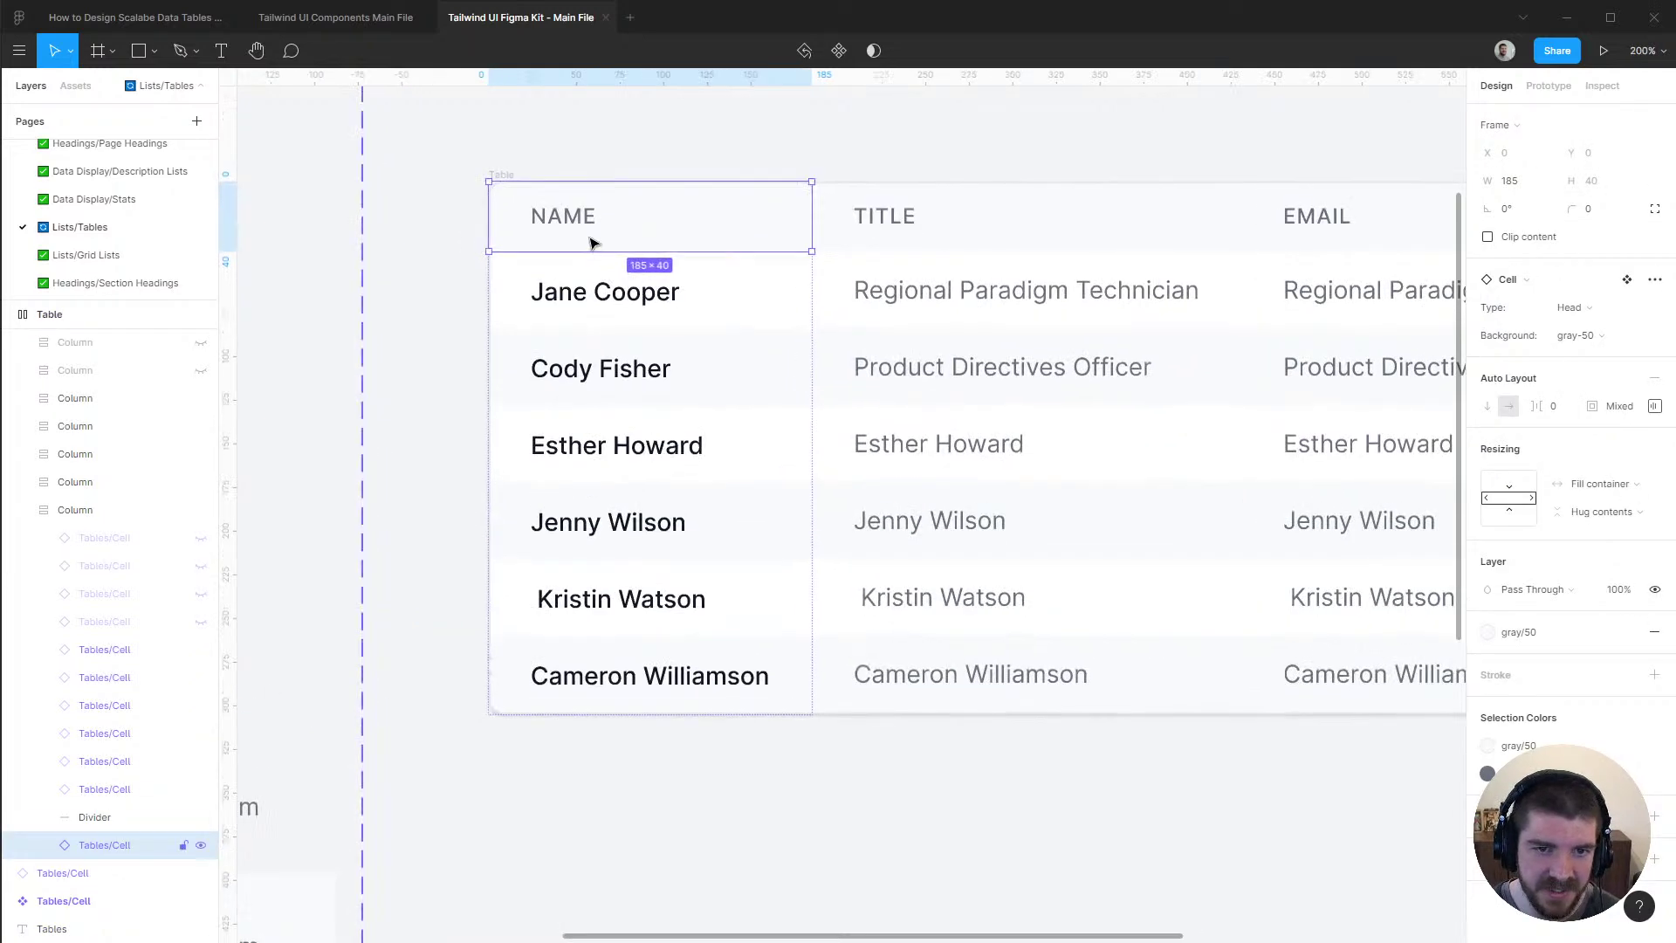
left_click(123, 817)
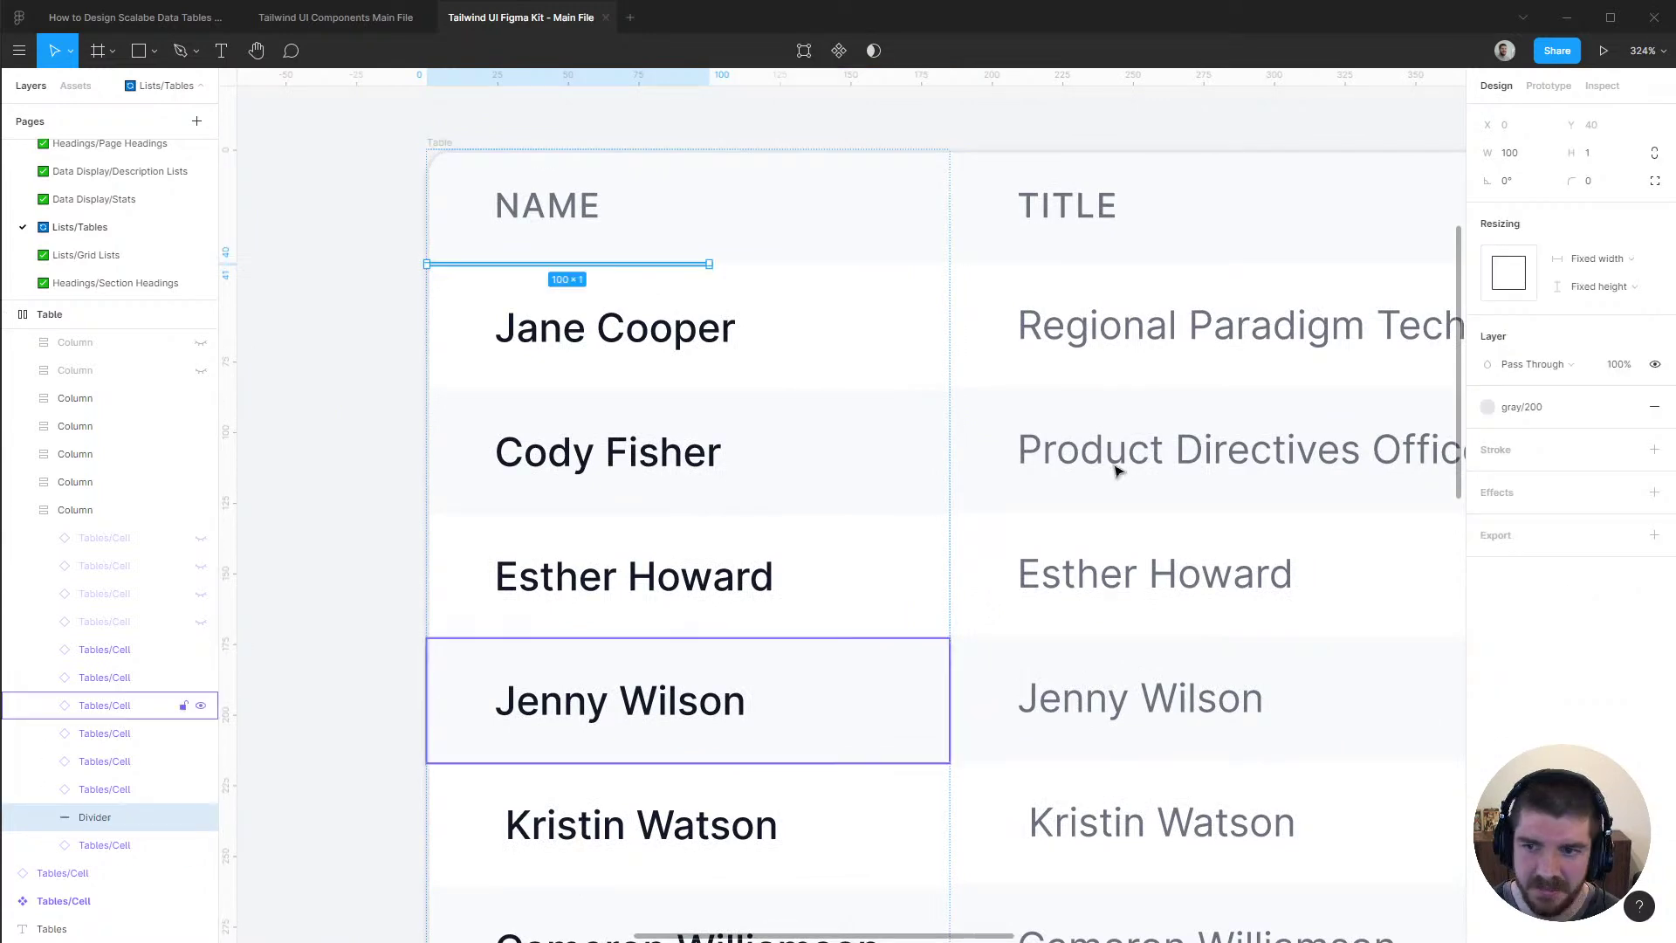
left_click(1602, 259)
left_click(1603, 279)
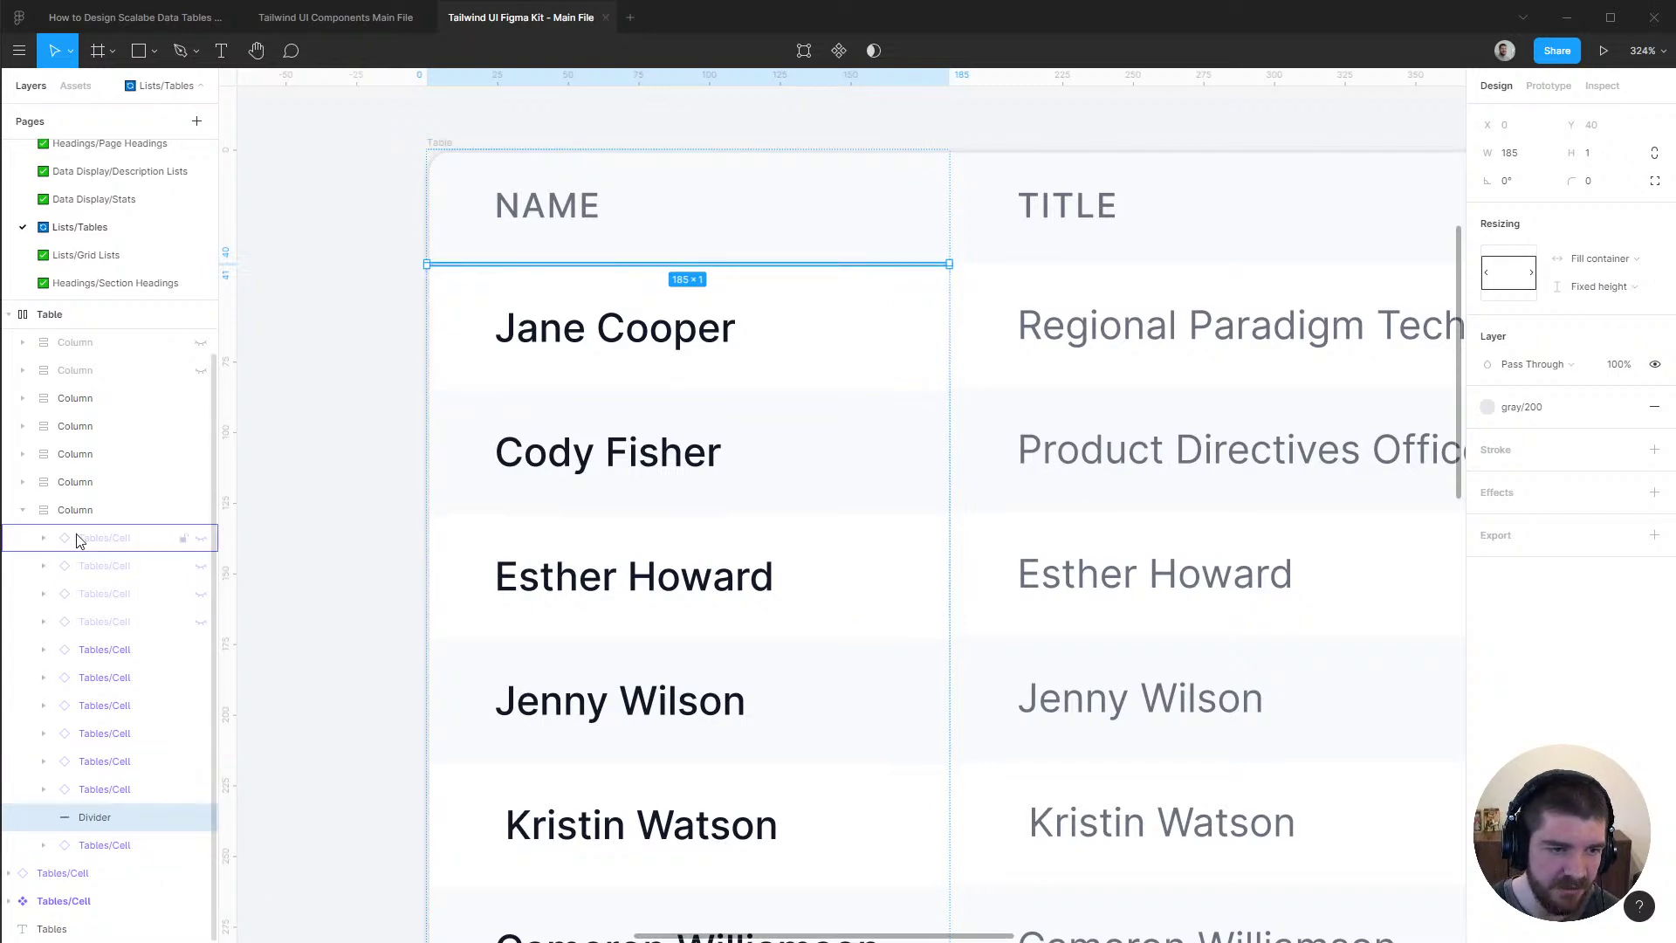
Select the remaining seven table columns, including the hidden ones, and expand them to show their cell layers
left_click(24, 483)
left_click(77, 482)
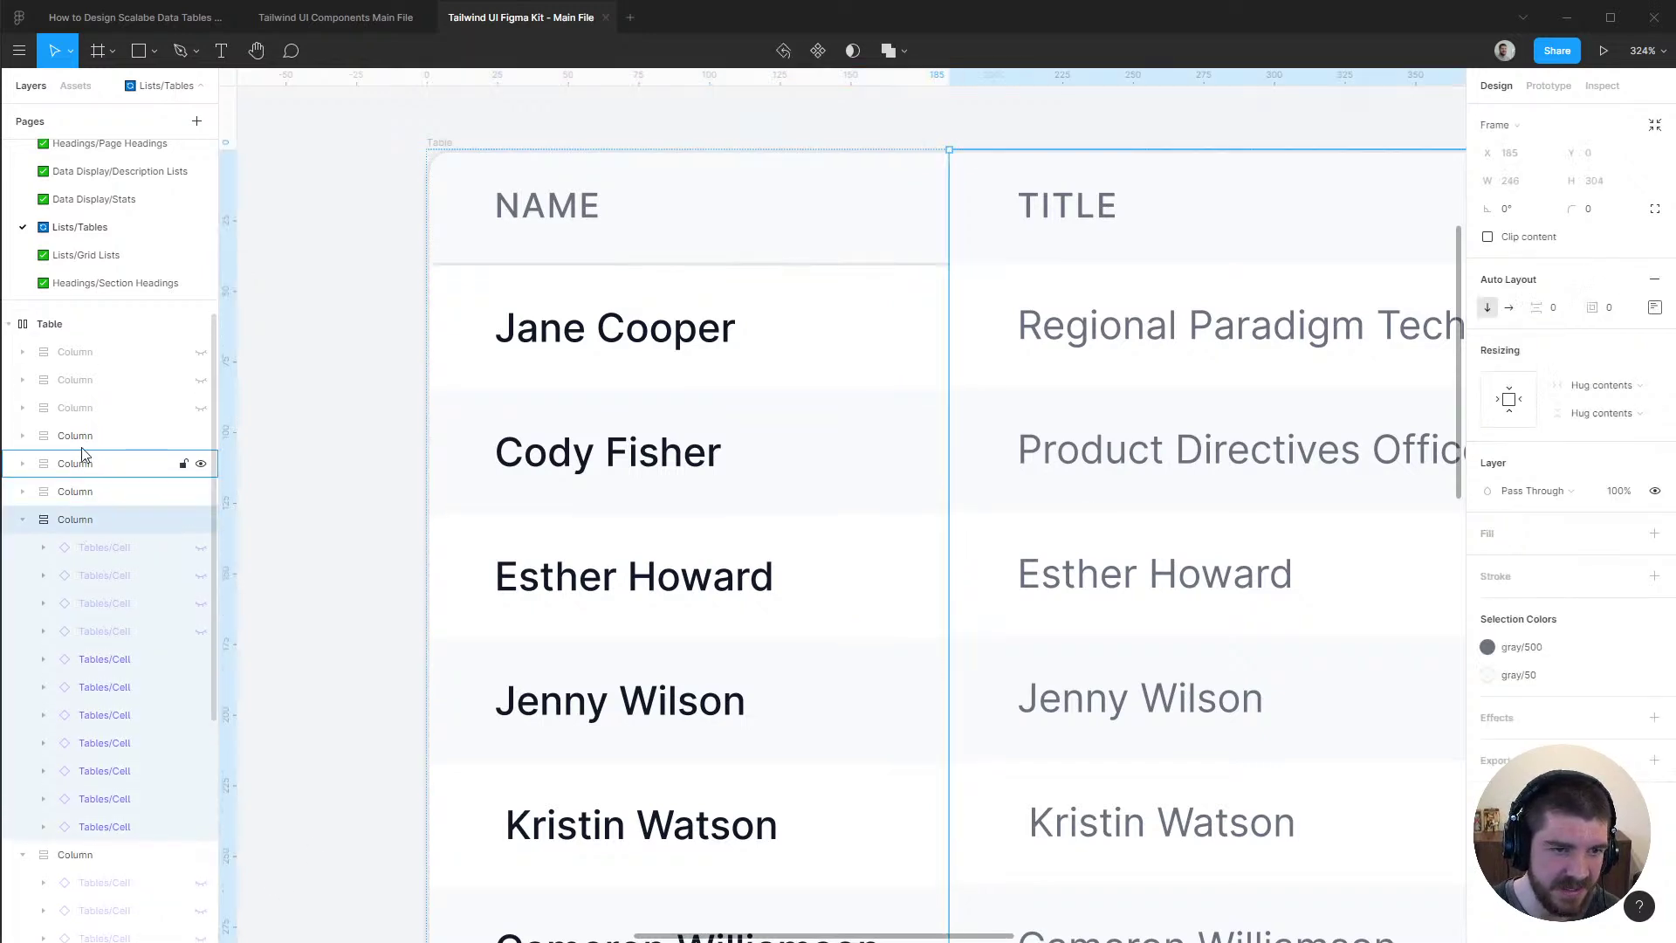
left_click(77, 370, "shift")
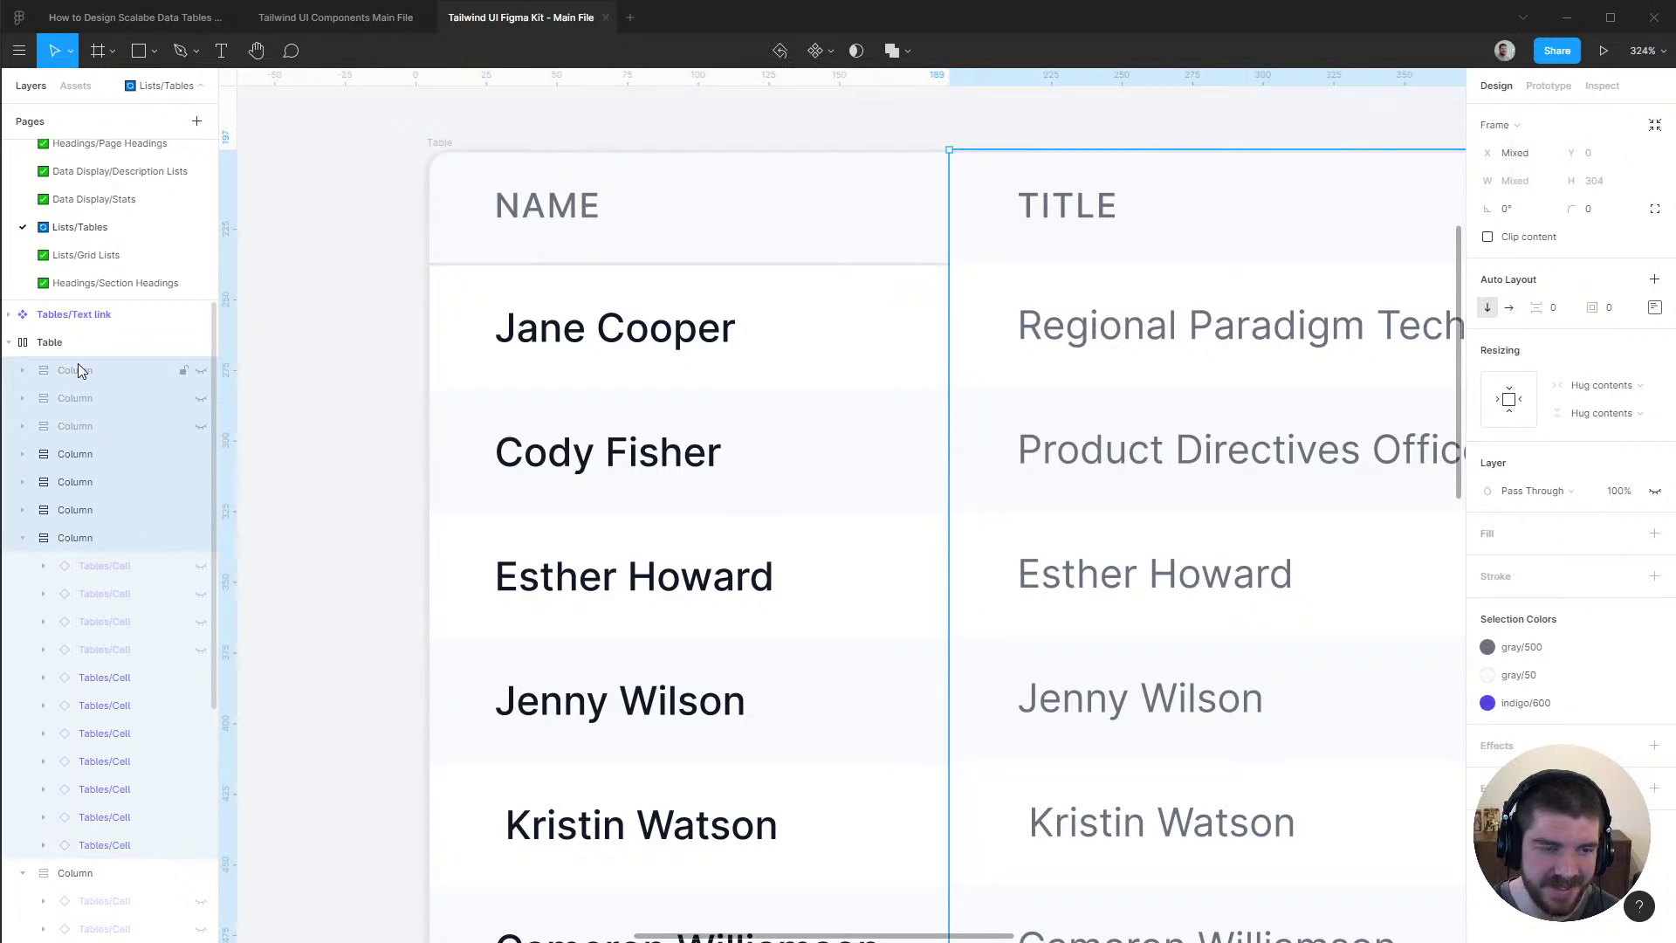
key("Return")
scroll(113, 486, "down", 2)
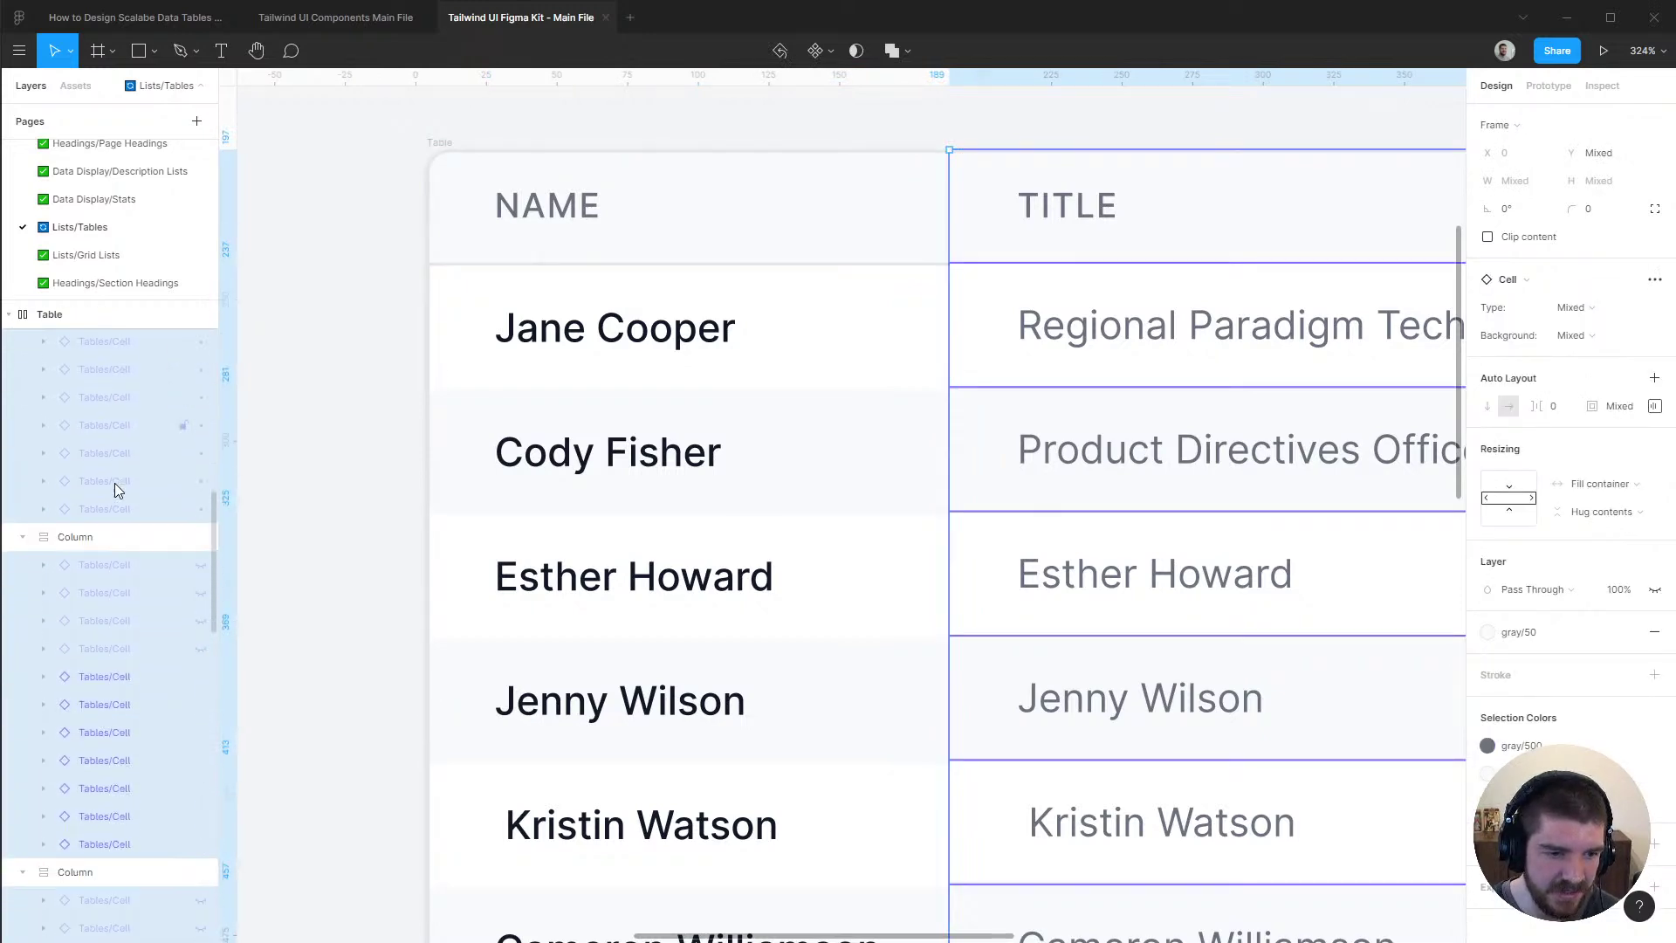
scroll(114, 483, "down", 5)
scroll(114, 484, "up", 3)
Paste the divider directly after the header cell in the Title, Email, Role and Edit columns
left_click(71, 350)
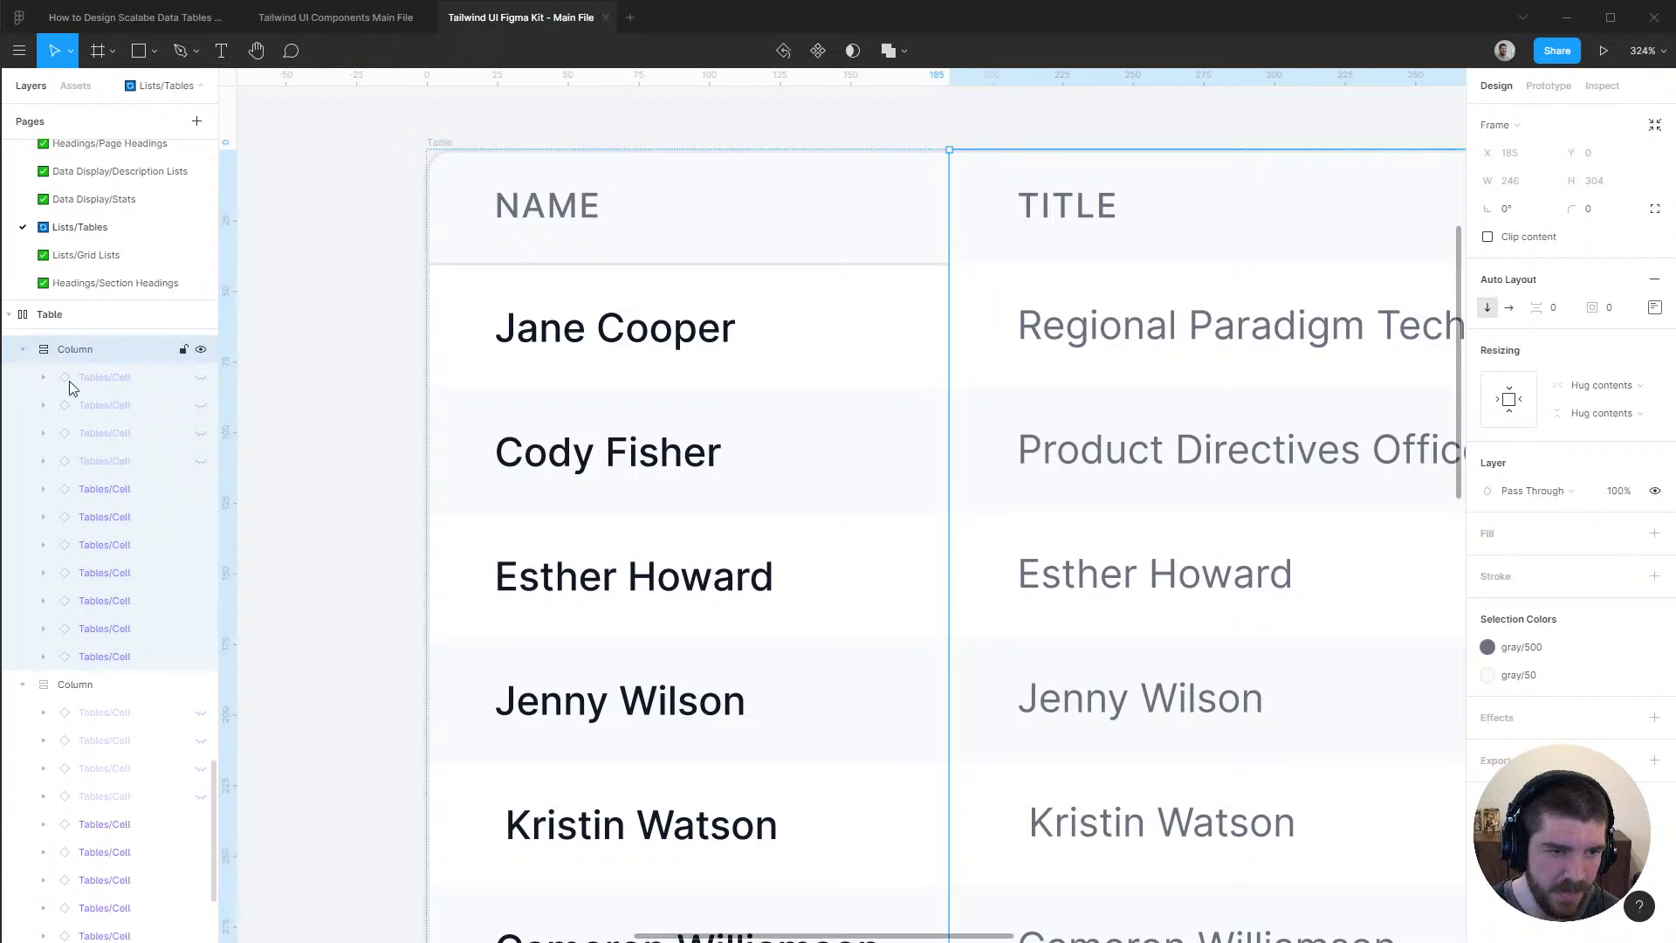
left_click(98, 665)
key("ctrl+v")
left_click(97, 496)
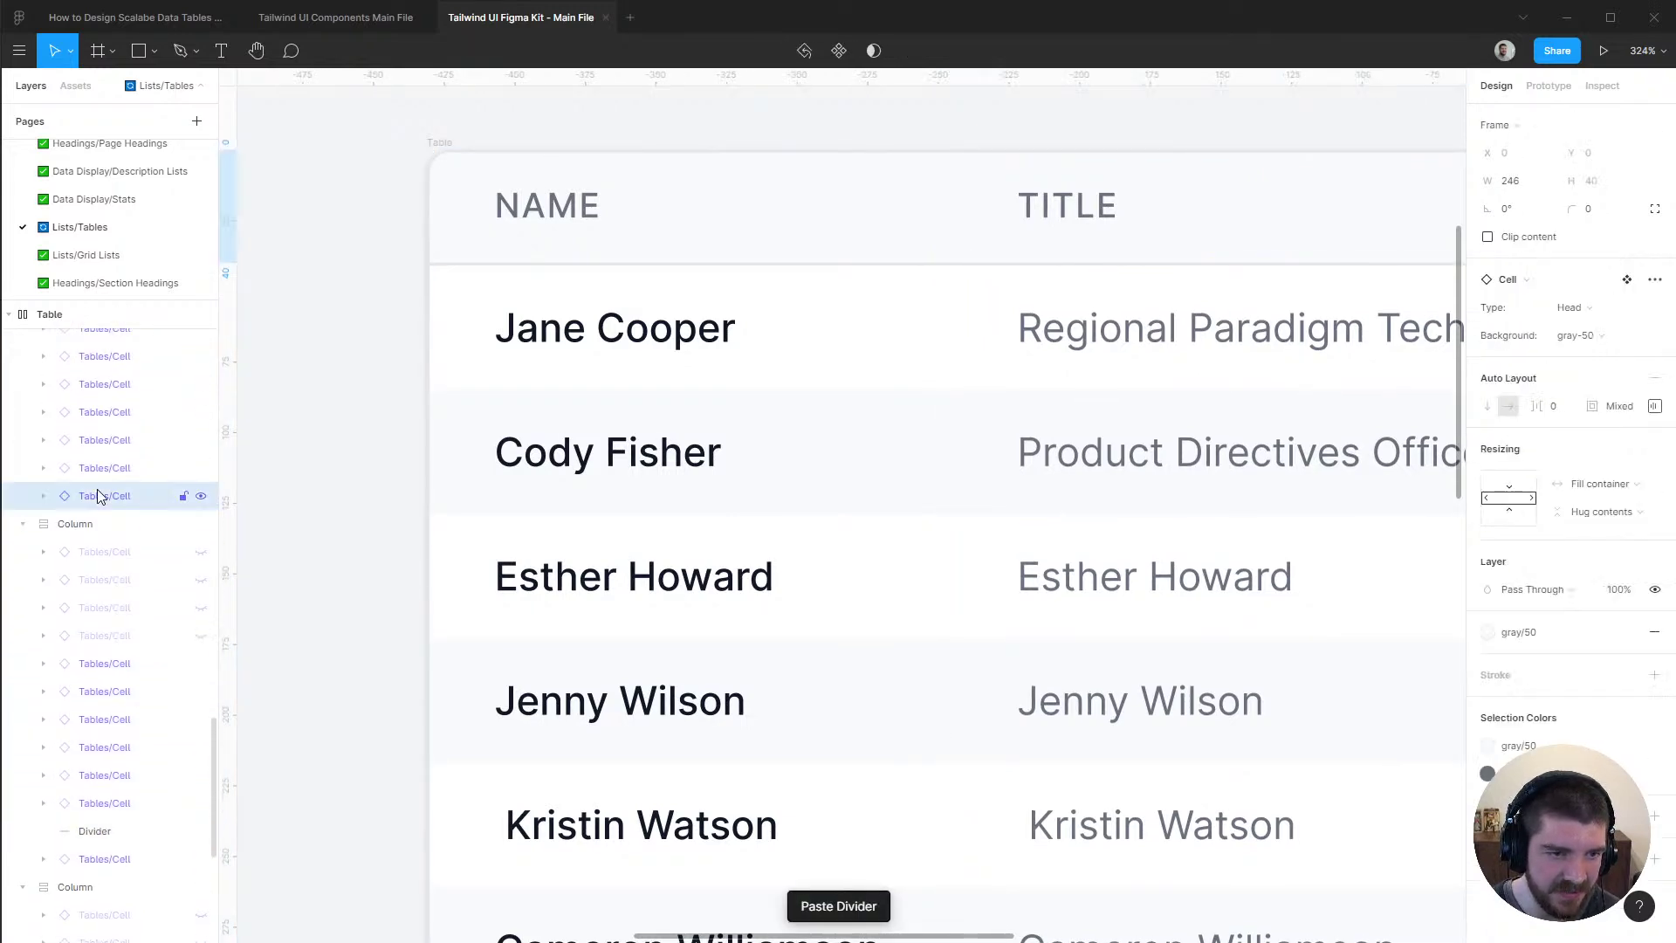
key("ctrl+v")
left_click(110, 423)
key("ctrl+v")
scroll(110, 427, "up", 3)
left_click(109, 435)
key("ctrl+v")
Paste the divider after the header cell in the hidden columns of the table
scroll(107, 431, "down", 5)
left_click(103, 526)
key("ctrl+v")
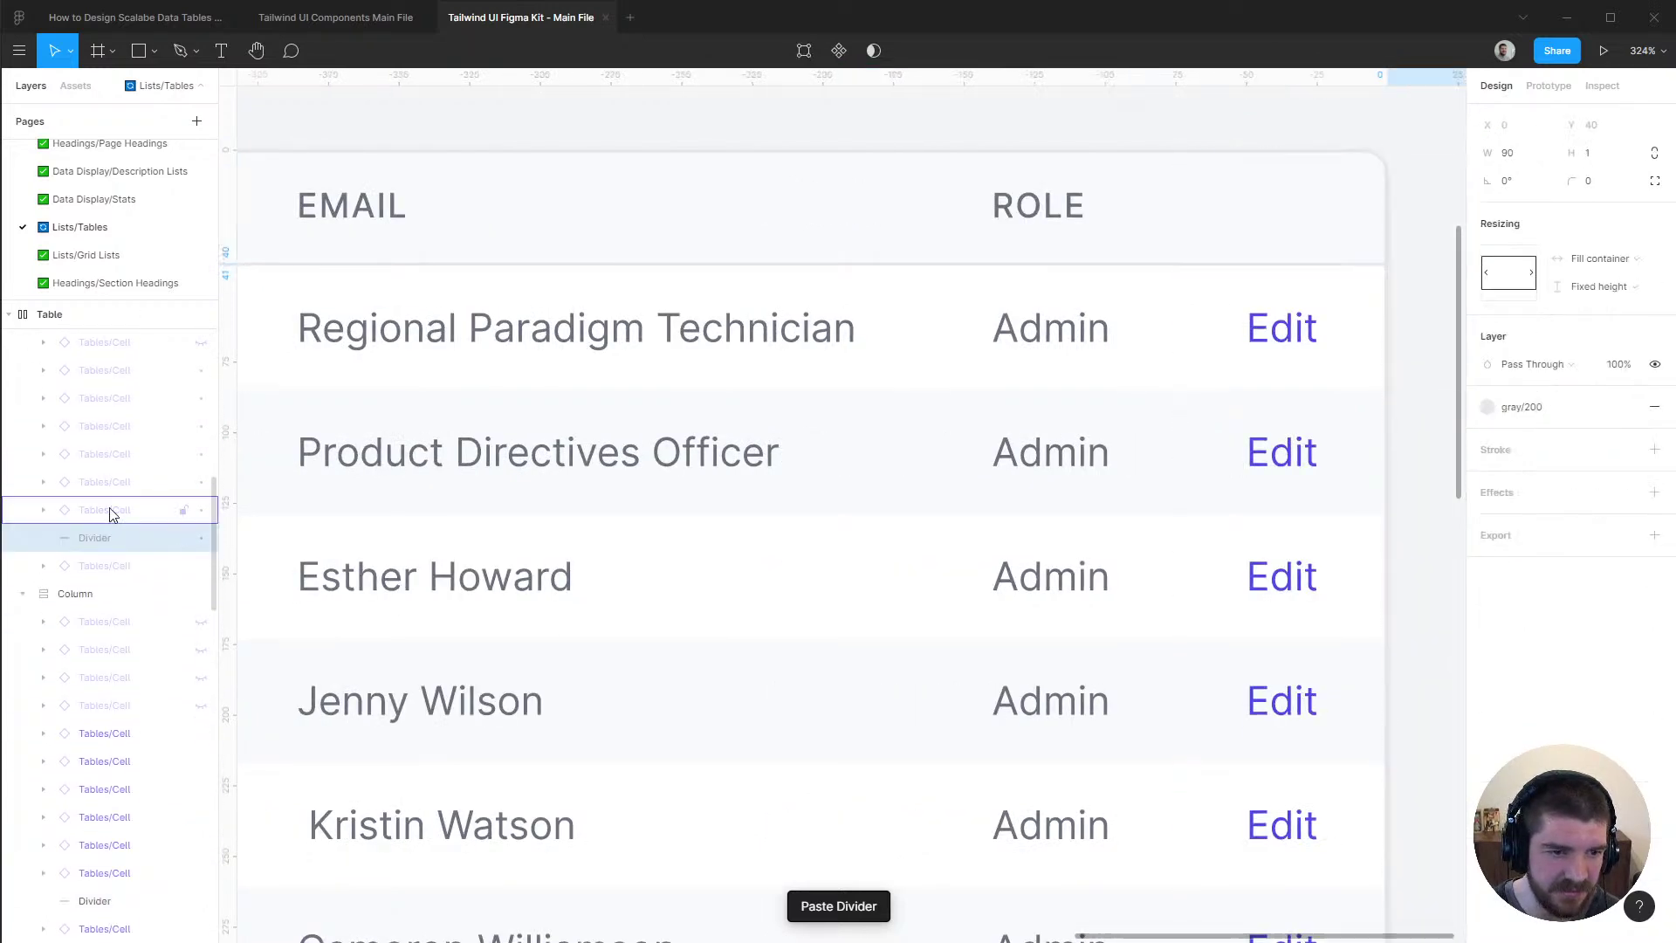
scroll(112, 514, "down", 3)
left_click(112, 631)
key("ctrl+v")
scroll(131, 579, "down", 3)
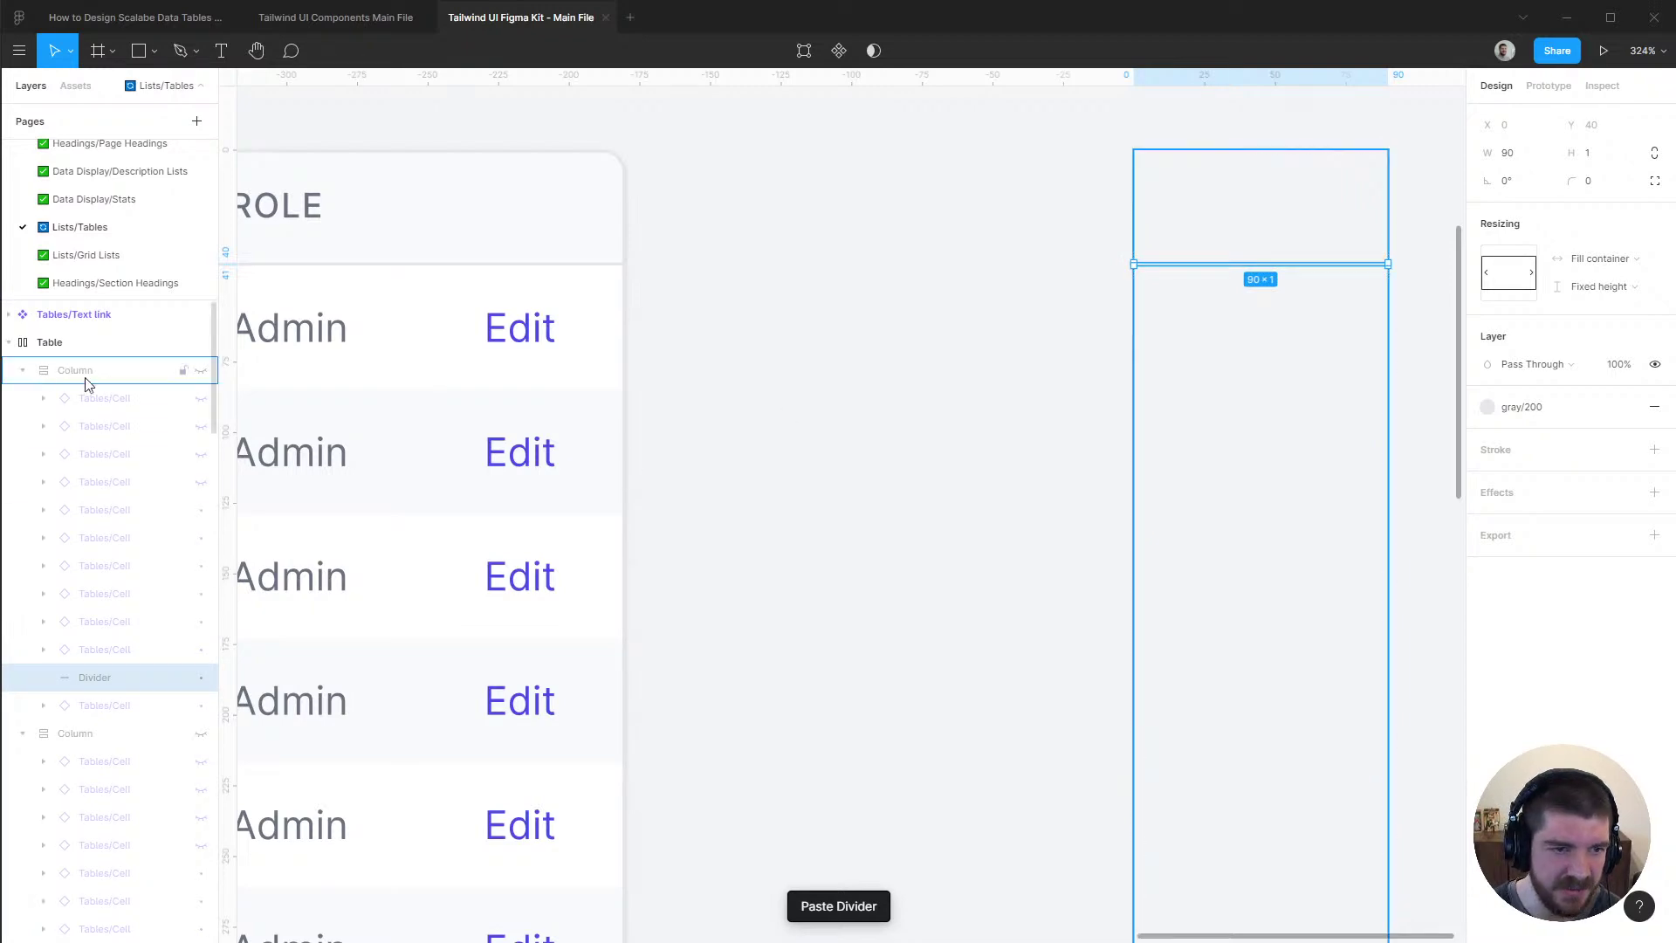
Select the Table frame and collapse all the expanded layers
left_click(55, 341)
key("alt+l")
scroll(888, 626, "down", 5)
scroll(830, 583, "right", 2)
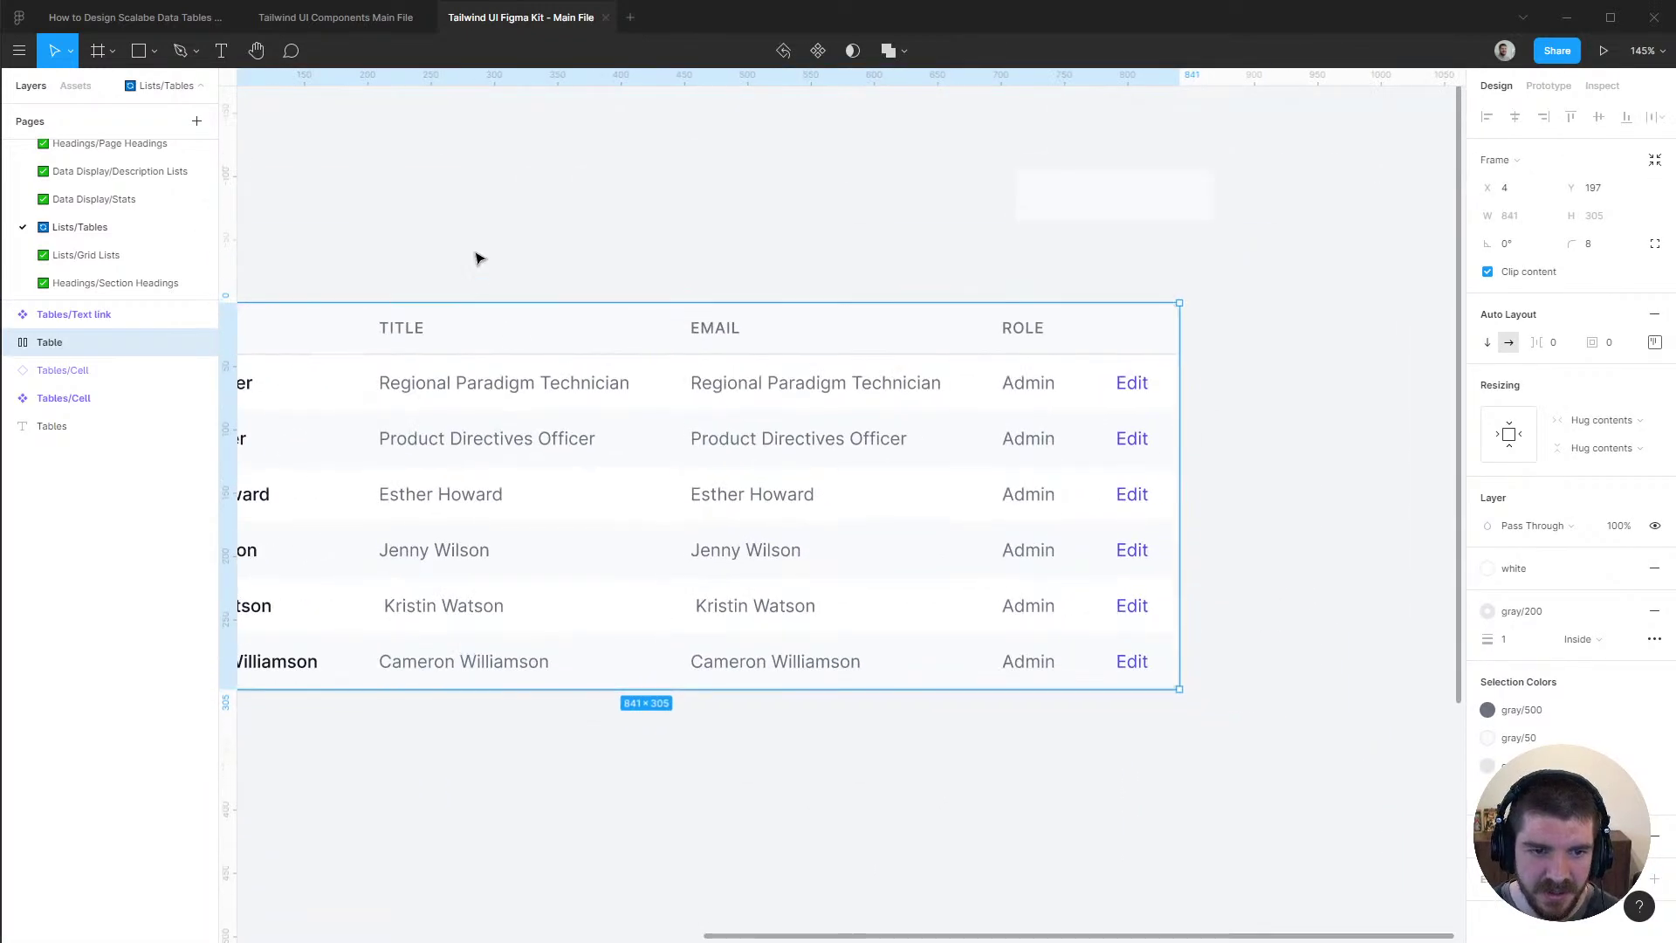
scroll(1096, 225, "left", 5)
scroll(836, 220, "right", 3)
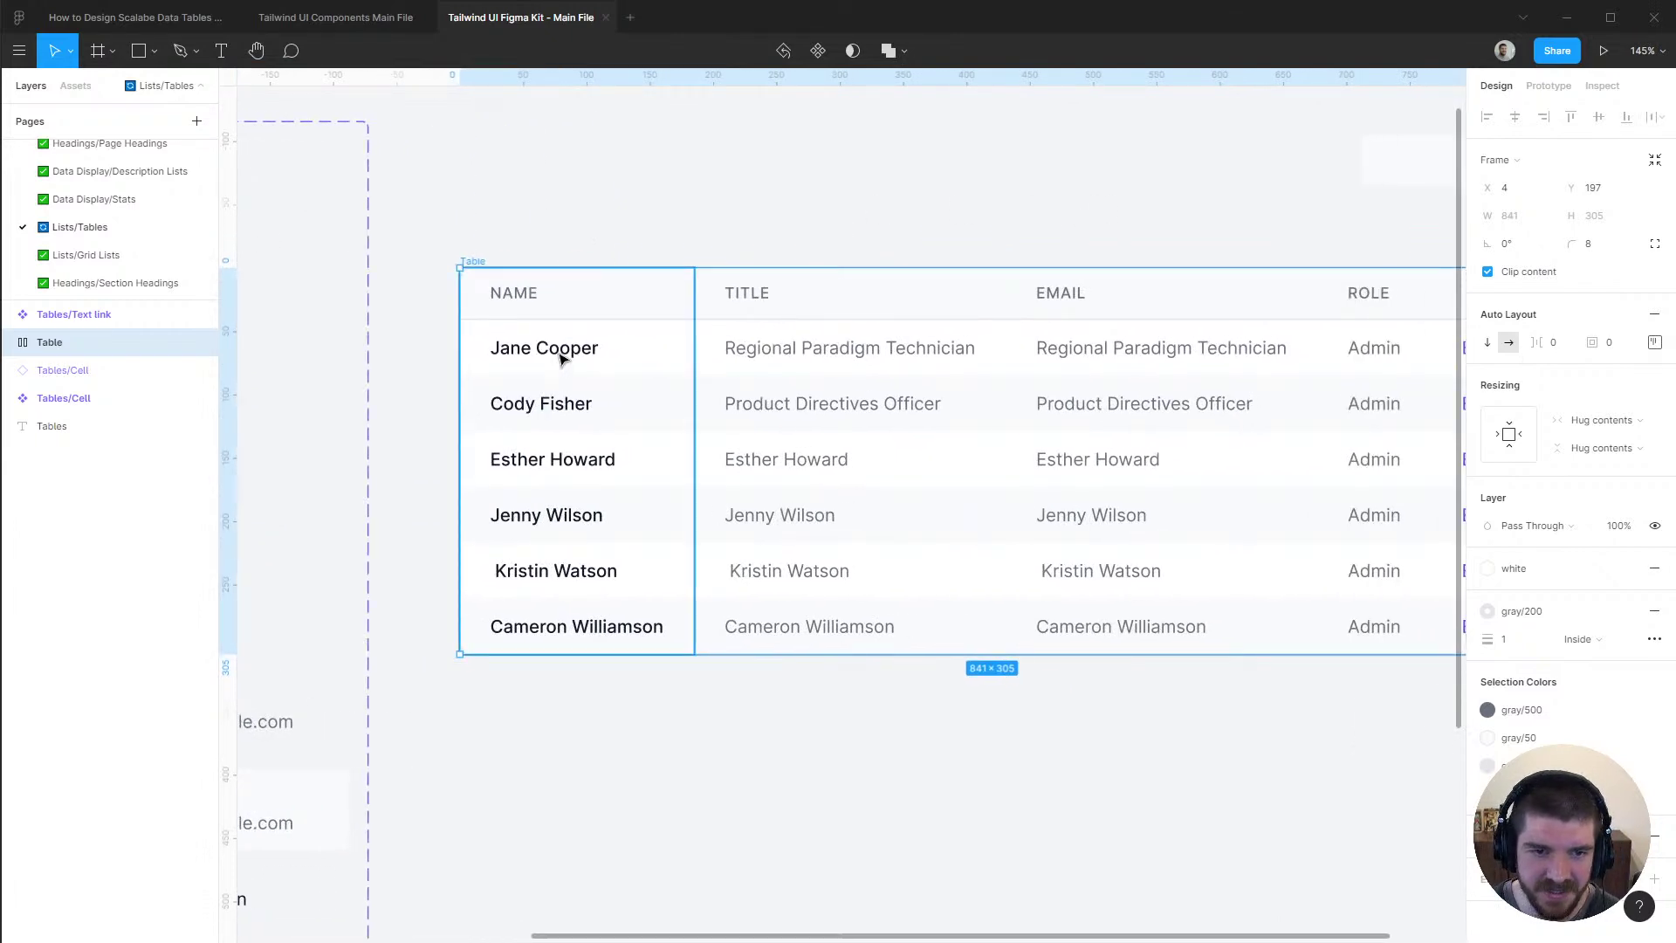
left_click_drag(580, 247, 1044, 236)
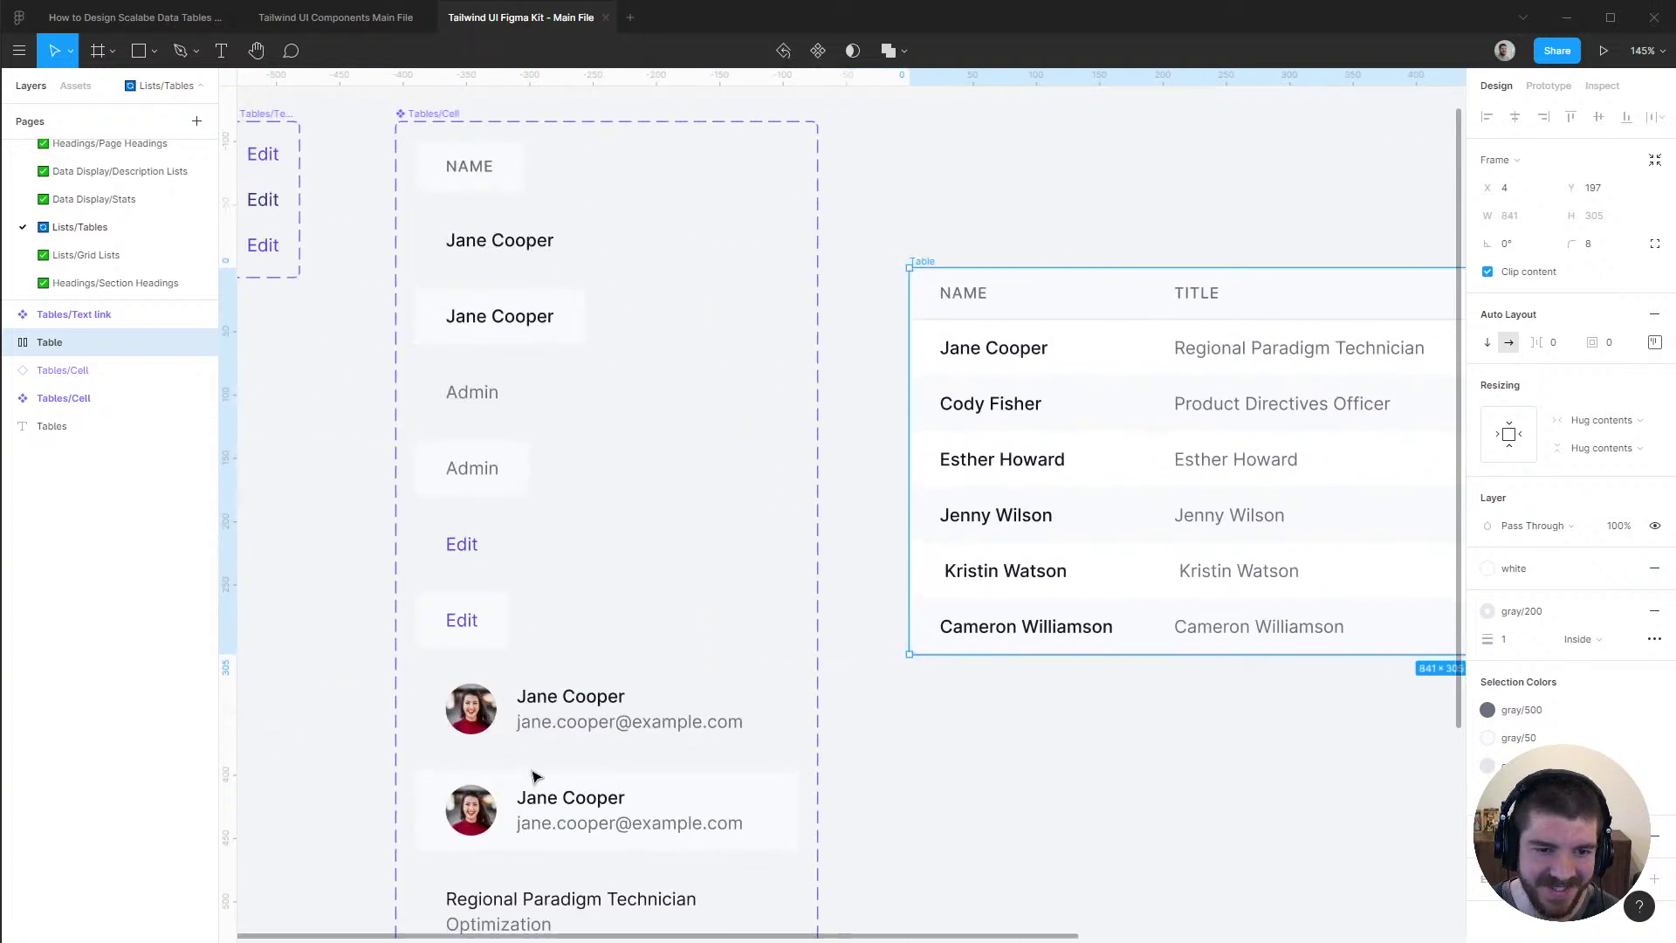
left_click_drag(1264, 187, 928, 213)
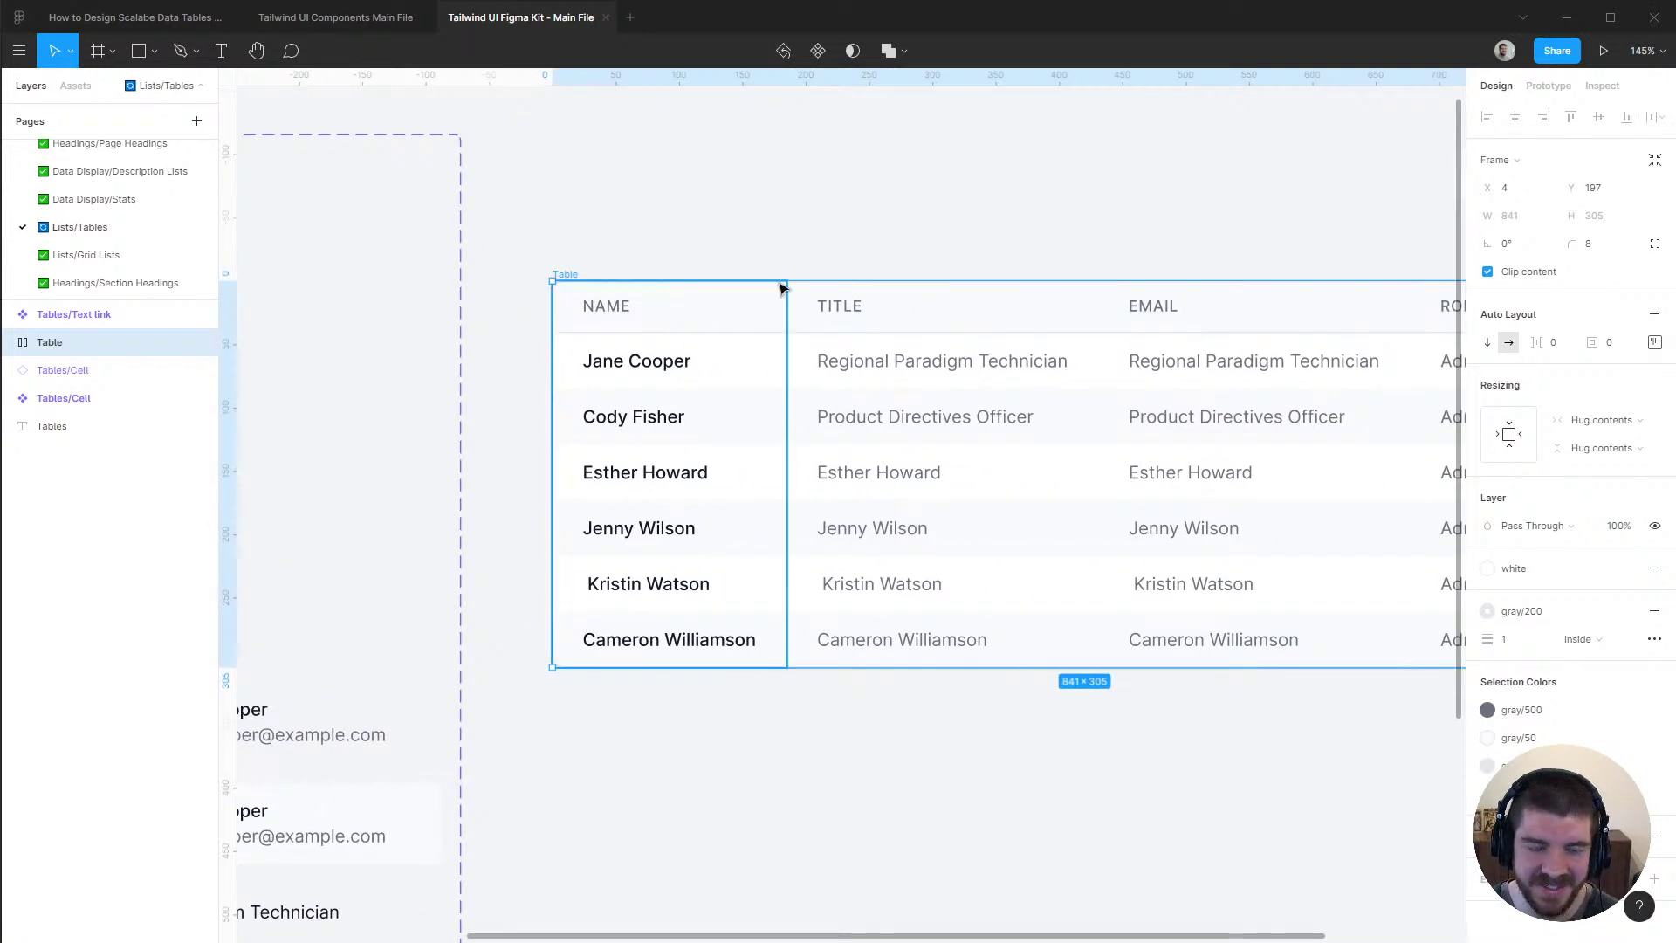
Switch to Firefox, inspect the first name cell's padding and the Simple striped table element's size, and return to Figma
key("alt+Tab")
left_click(836, 452)
right_click(416, 230)
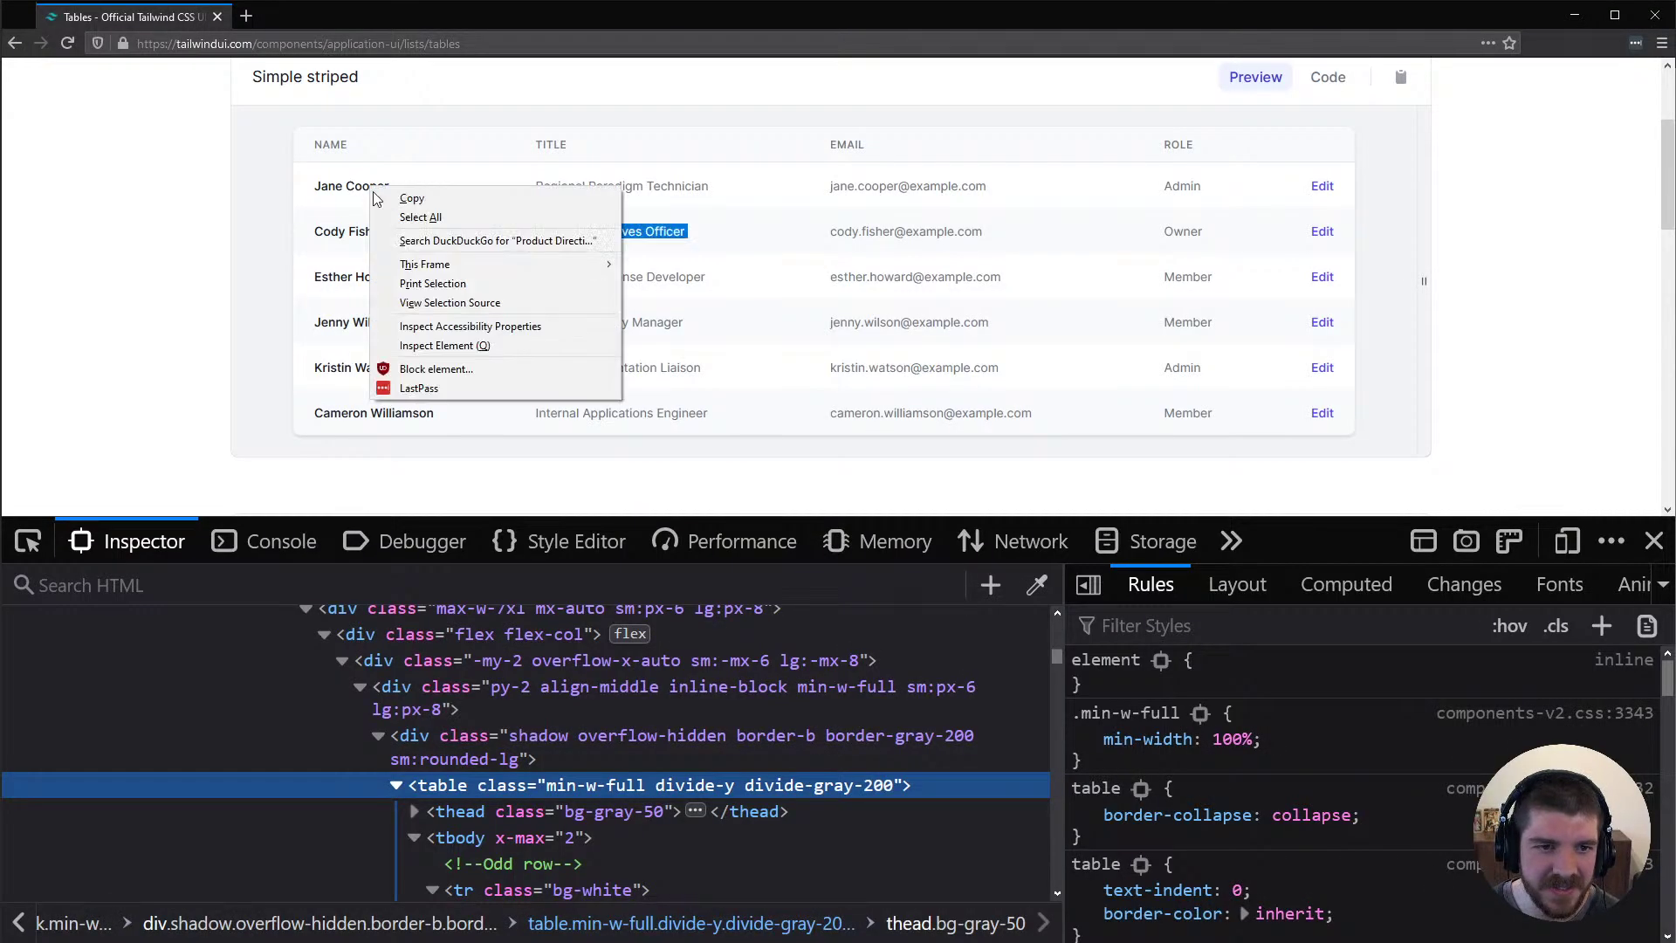
left_click(489, 349)
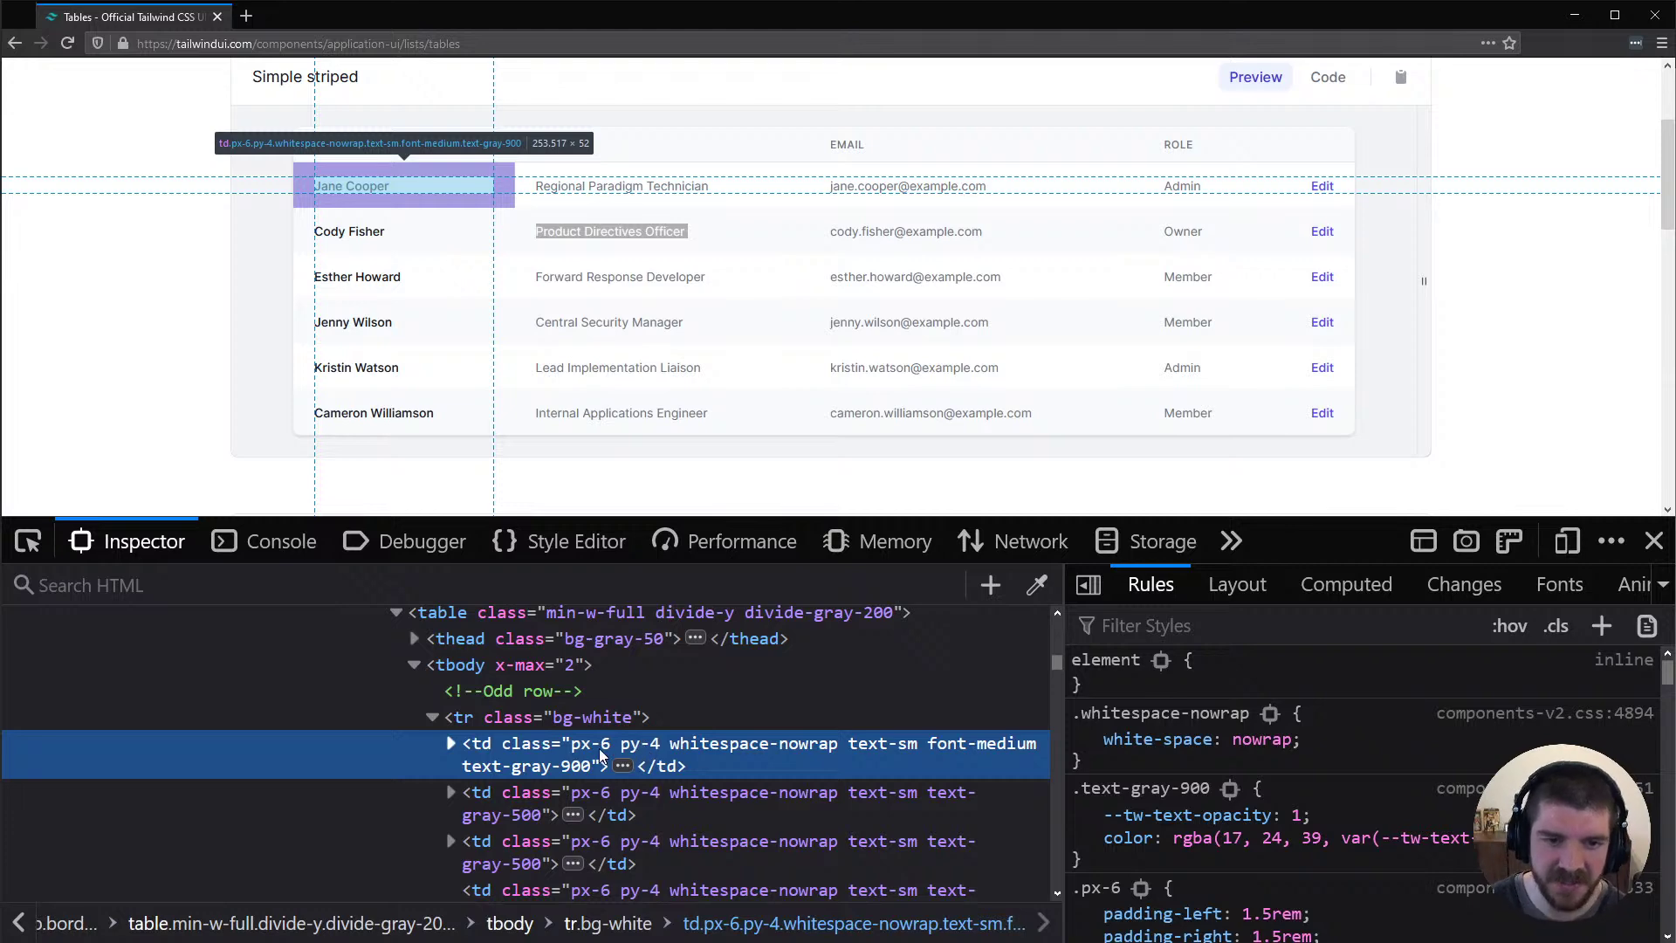
scroll(600, 756, "up", 4)
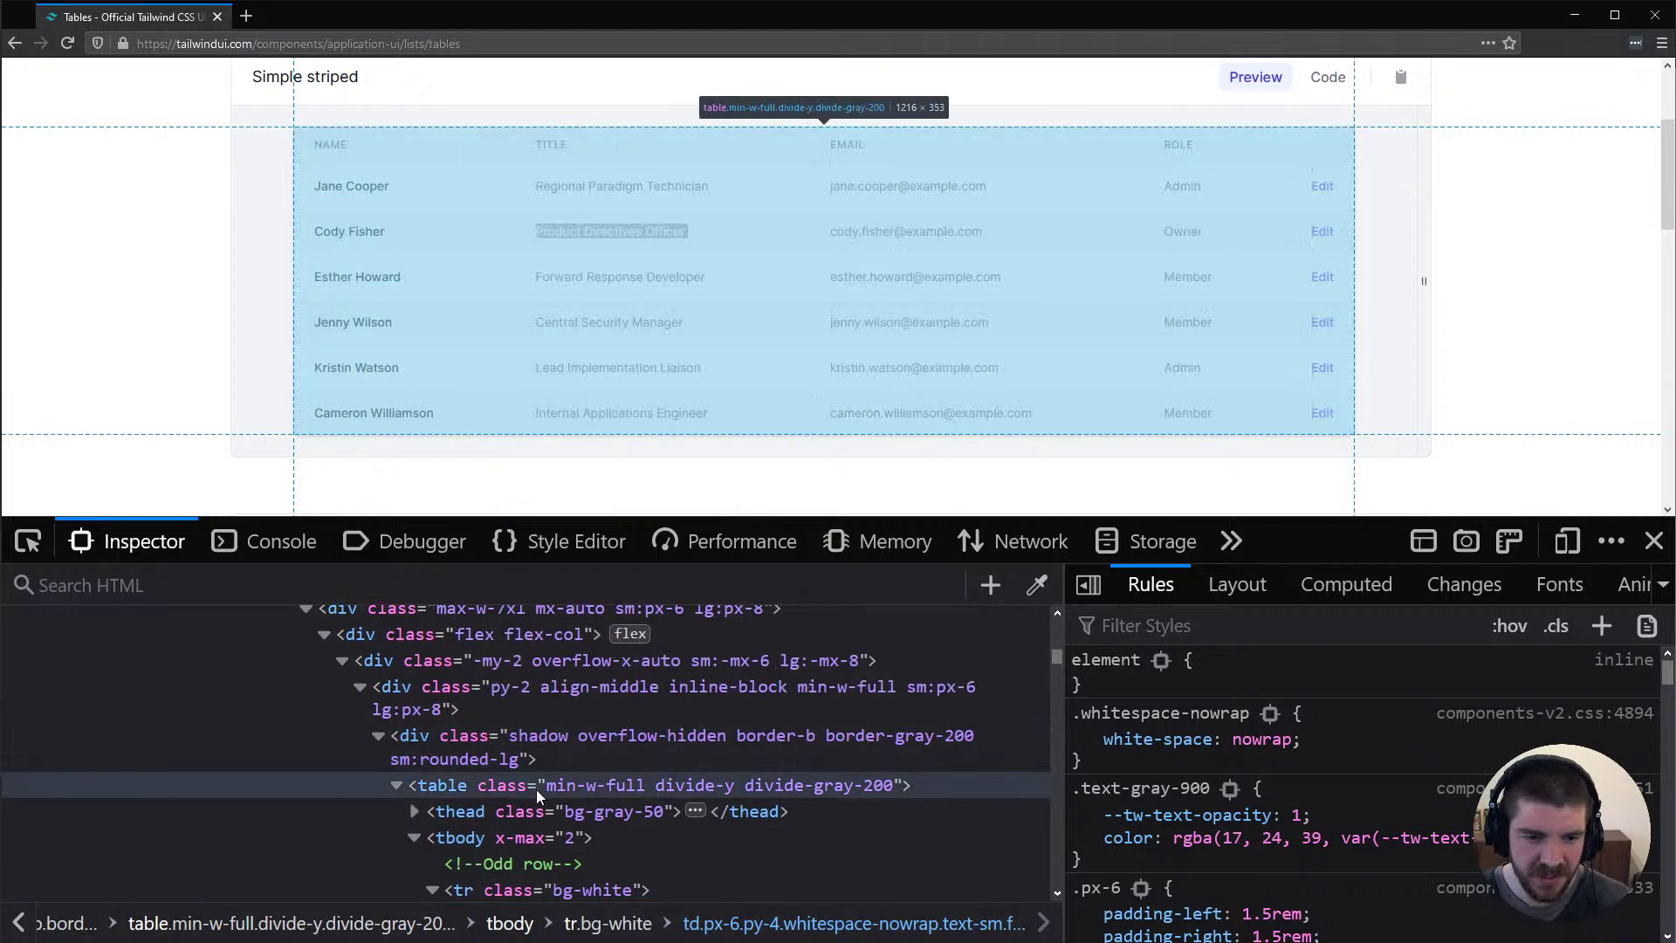
left_click(536, 789)
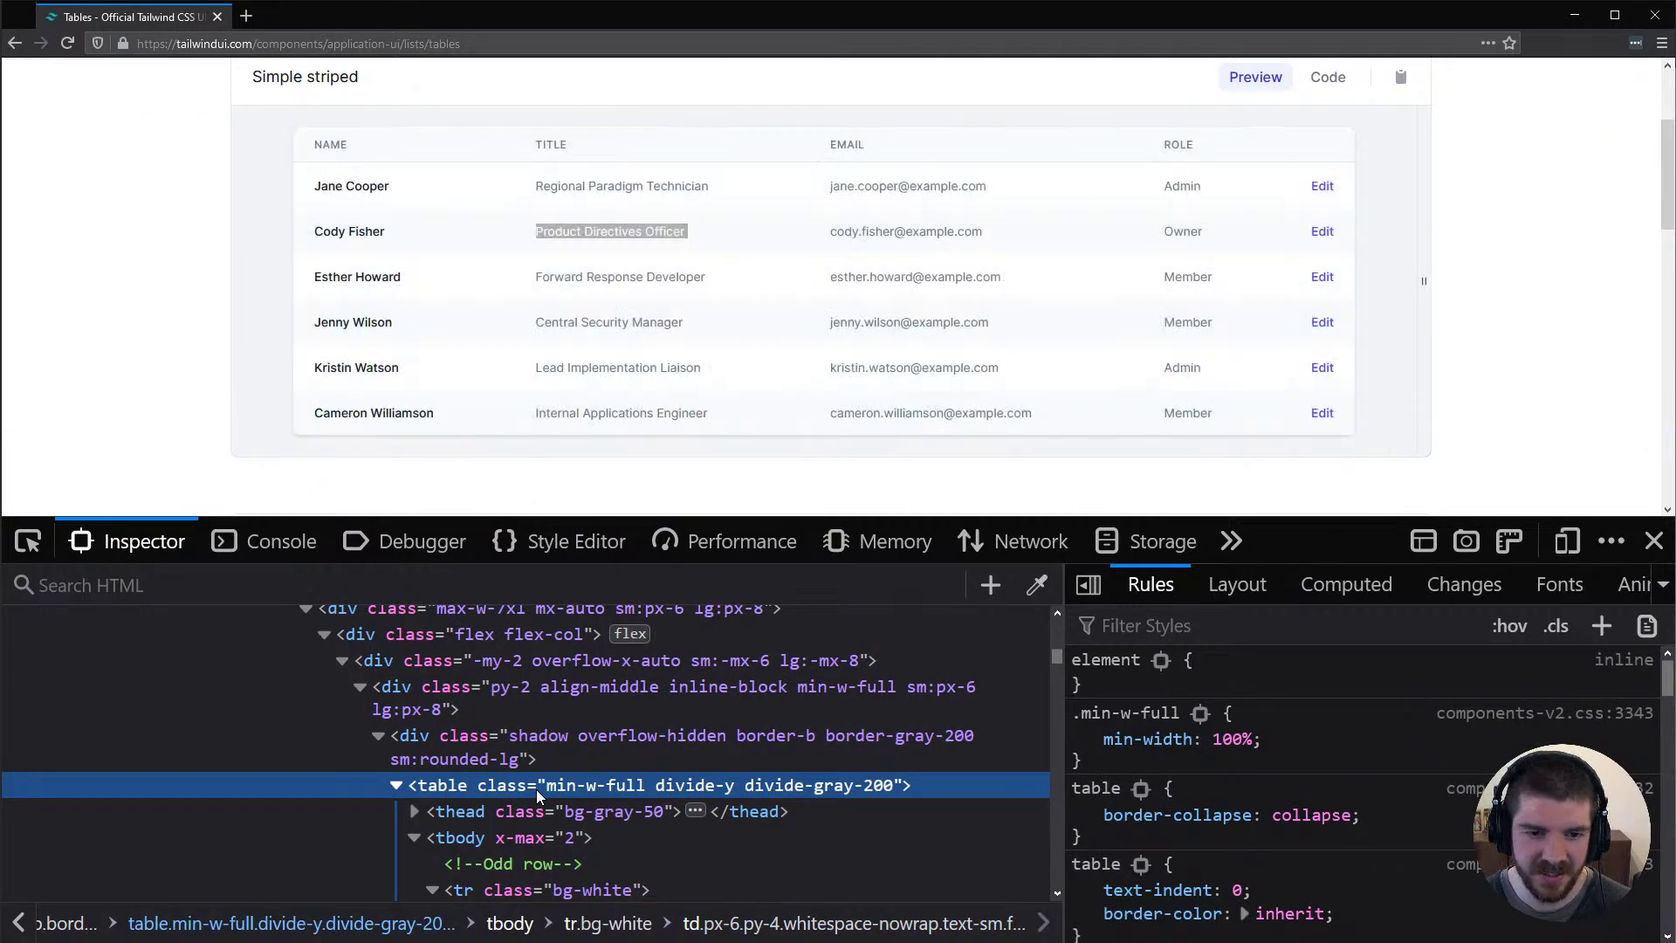
key("alt+Tab")
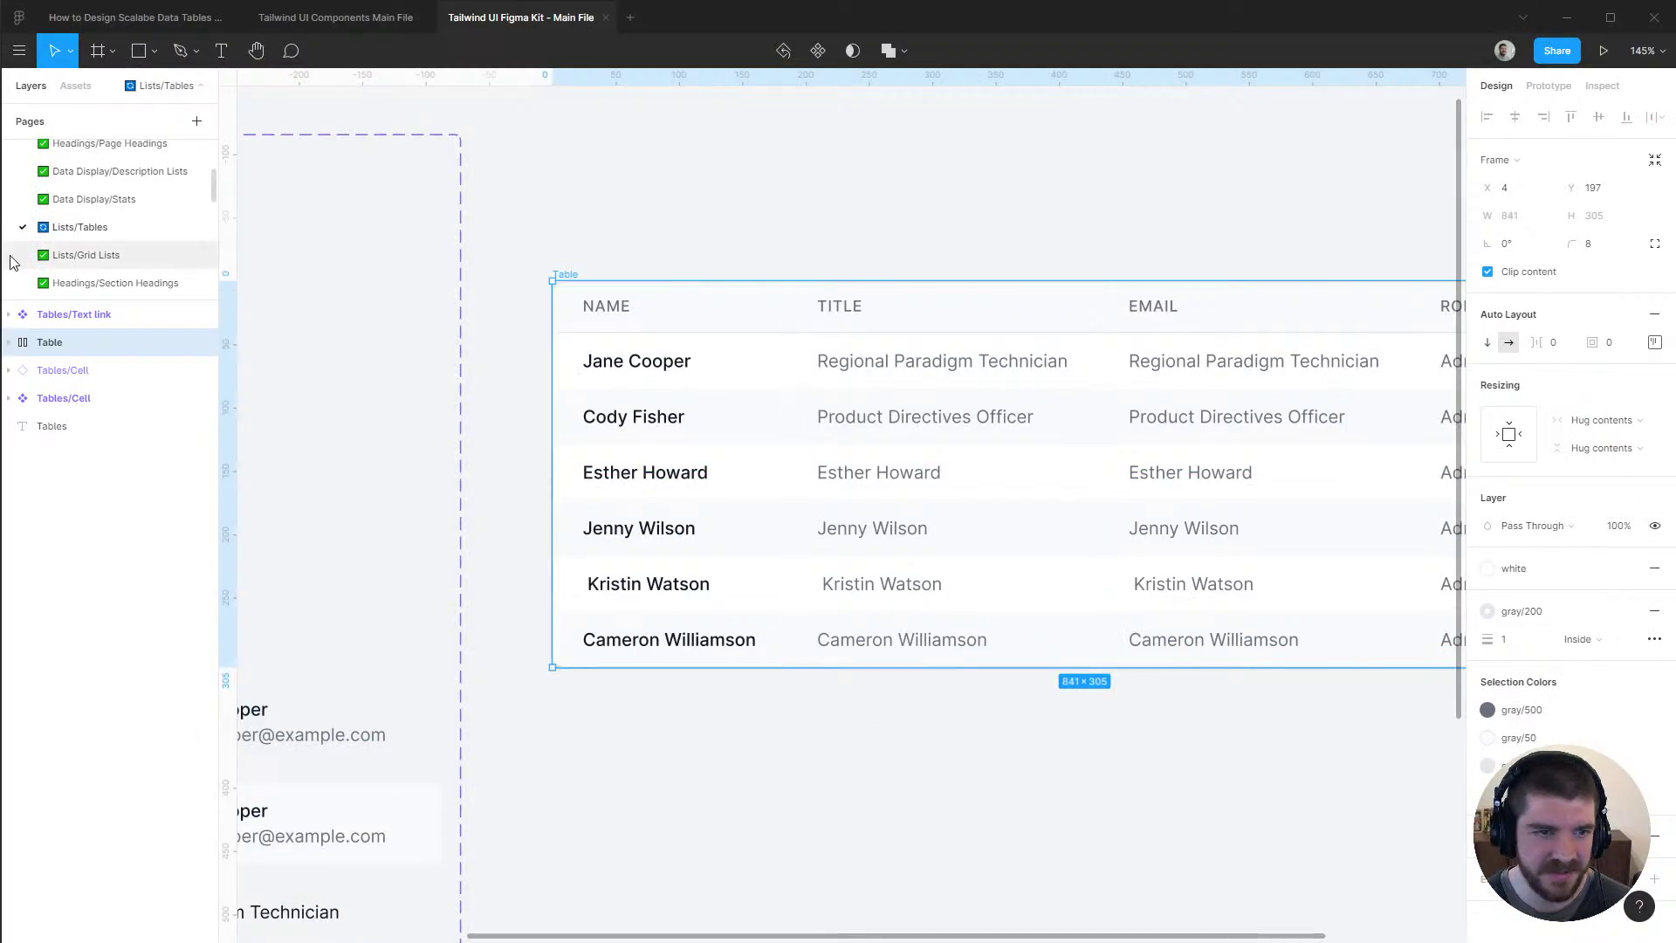
Set the padding of all Tables/Cell variants from Title, white to Badge, gray-50 to 16 vertically and 24 horizontally
scroll(935, 194, "left", 10)
left_click(704, 231)
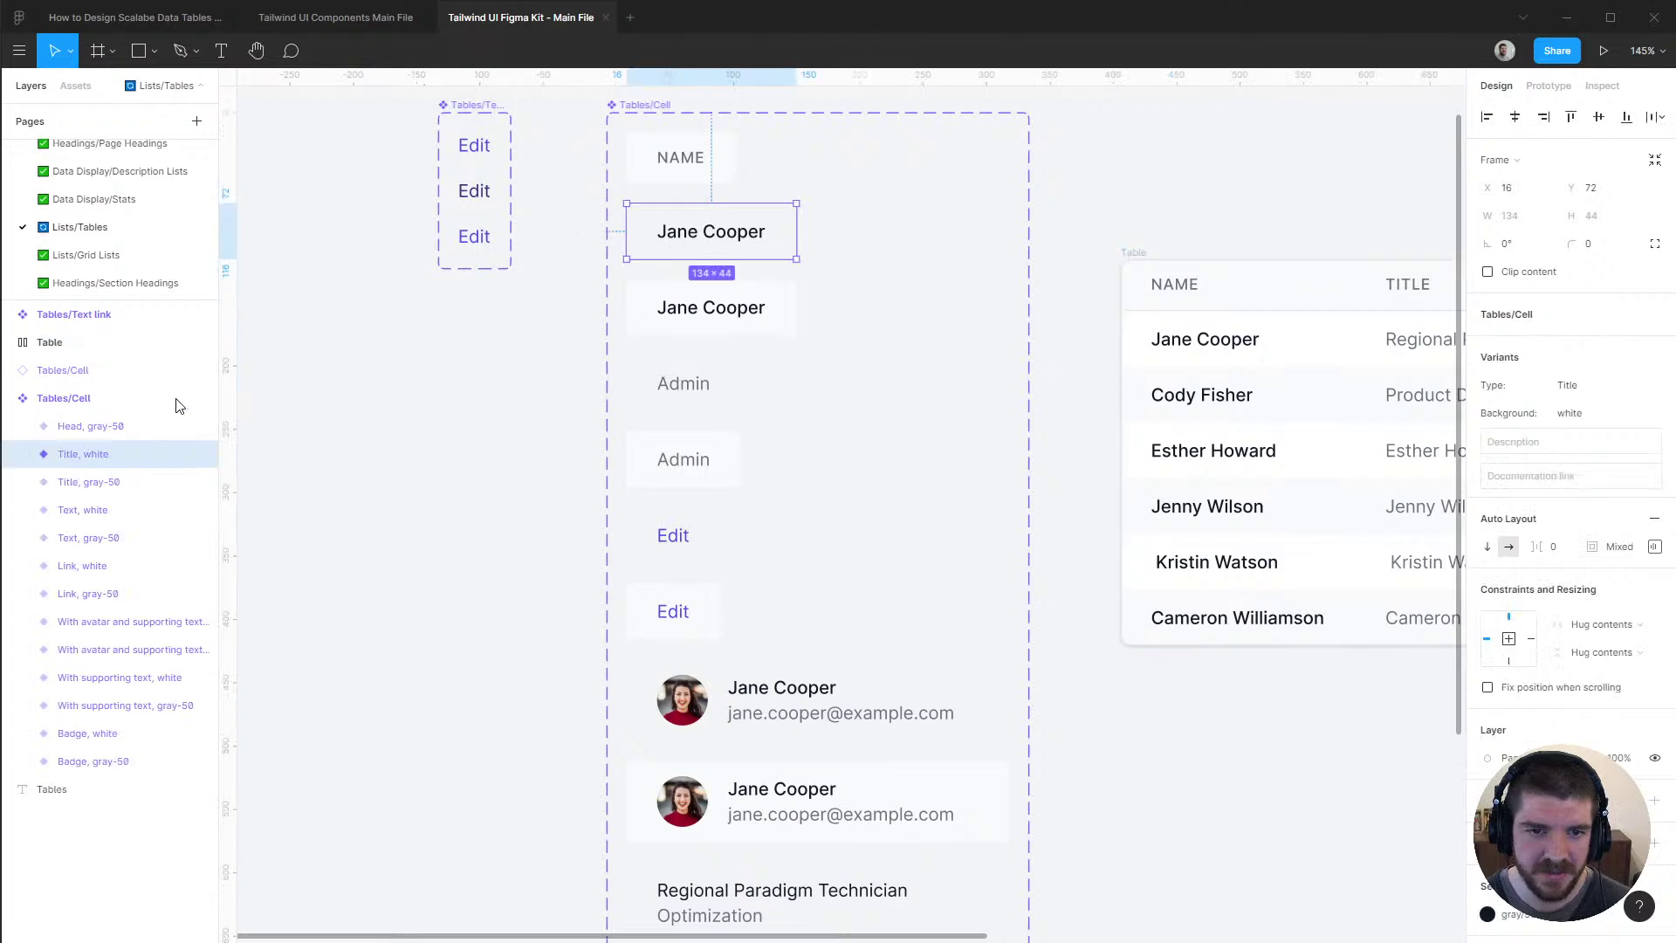
left_click(37, 761, "shift")
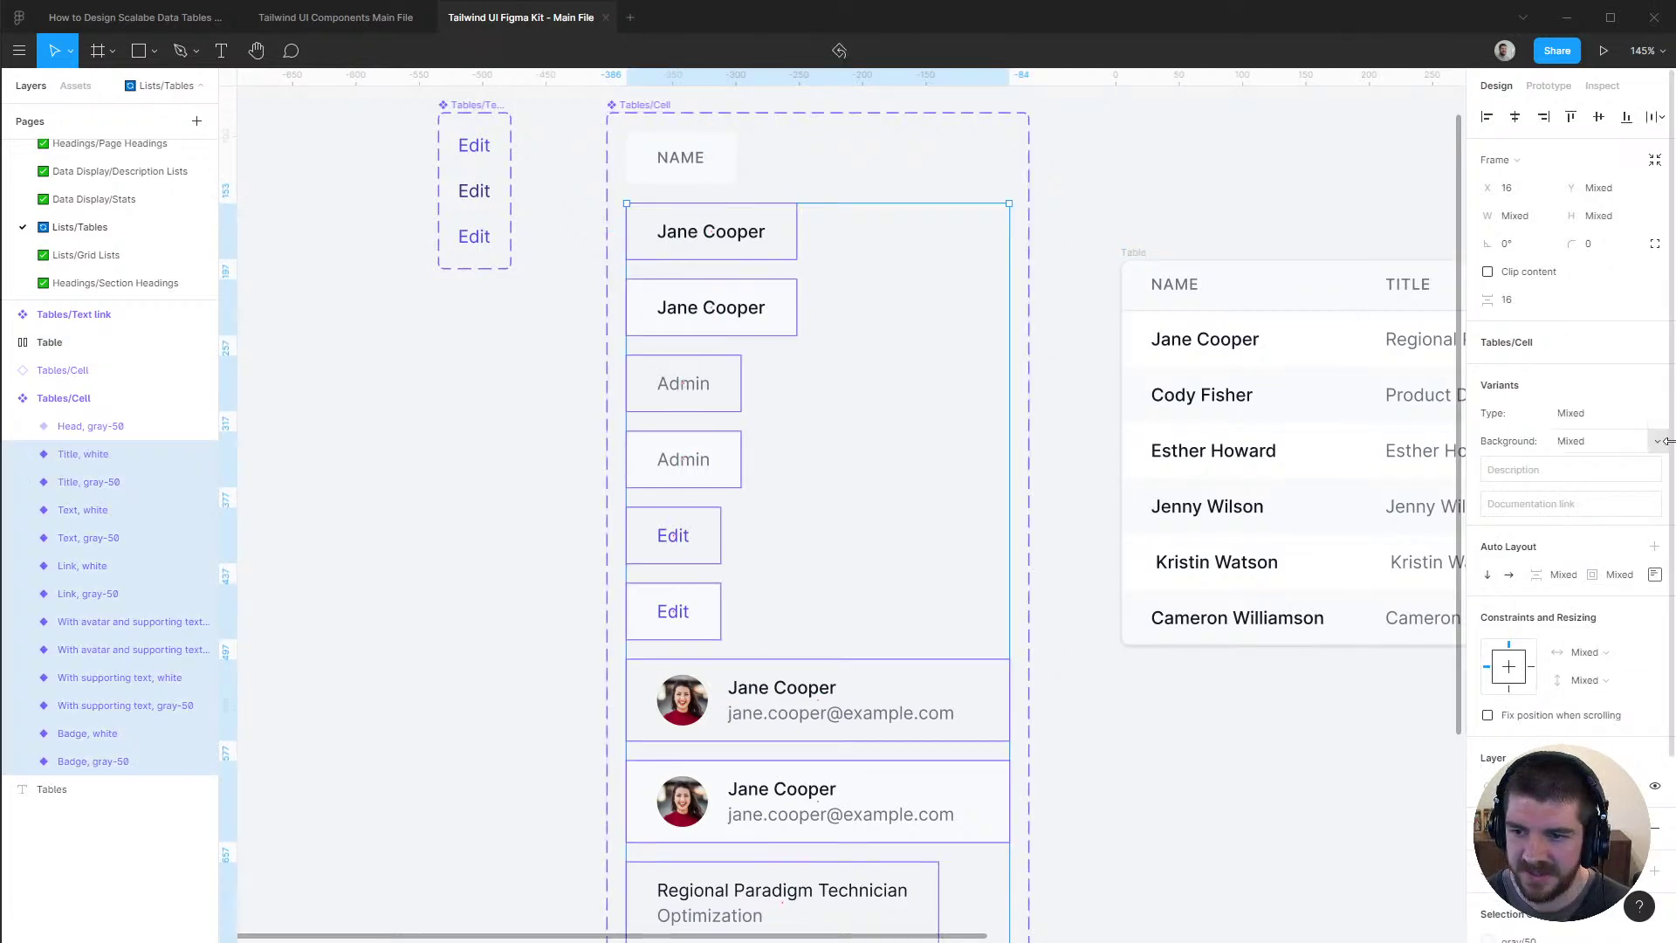
left_click(1655, 575)
type("16")
key("Tab")
type("11")
type("24")
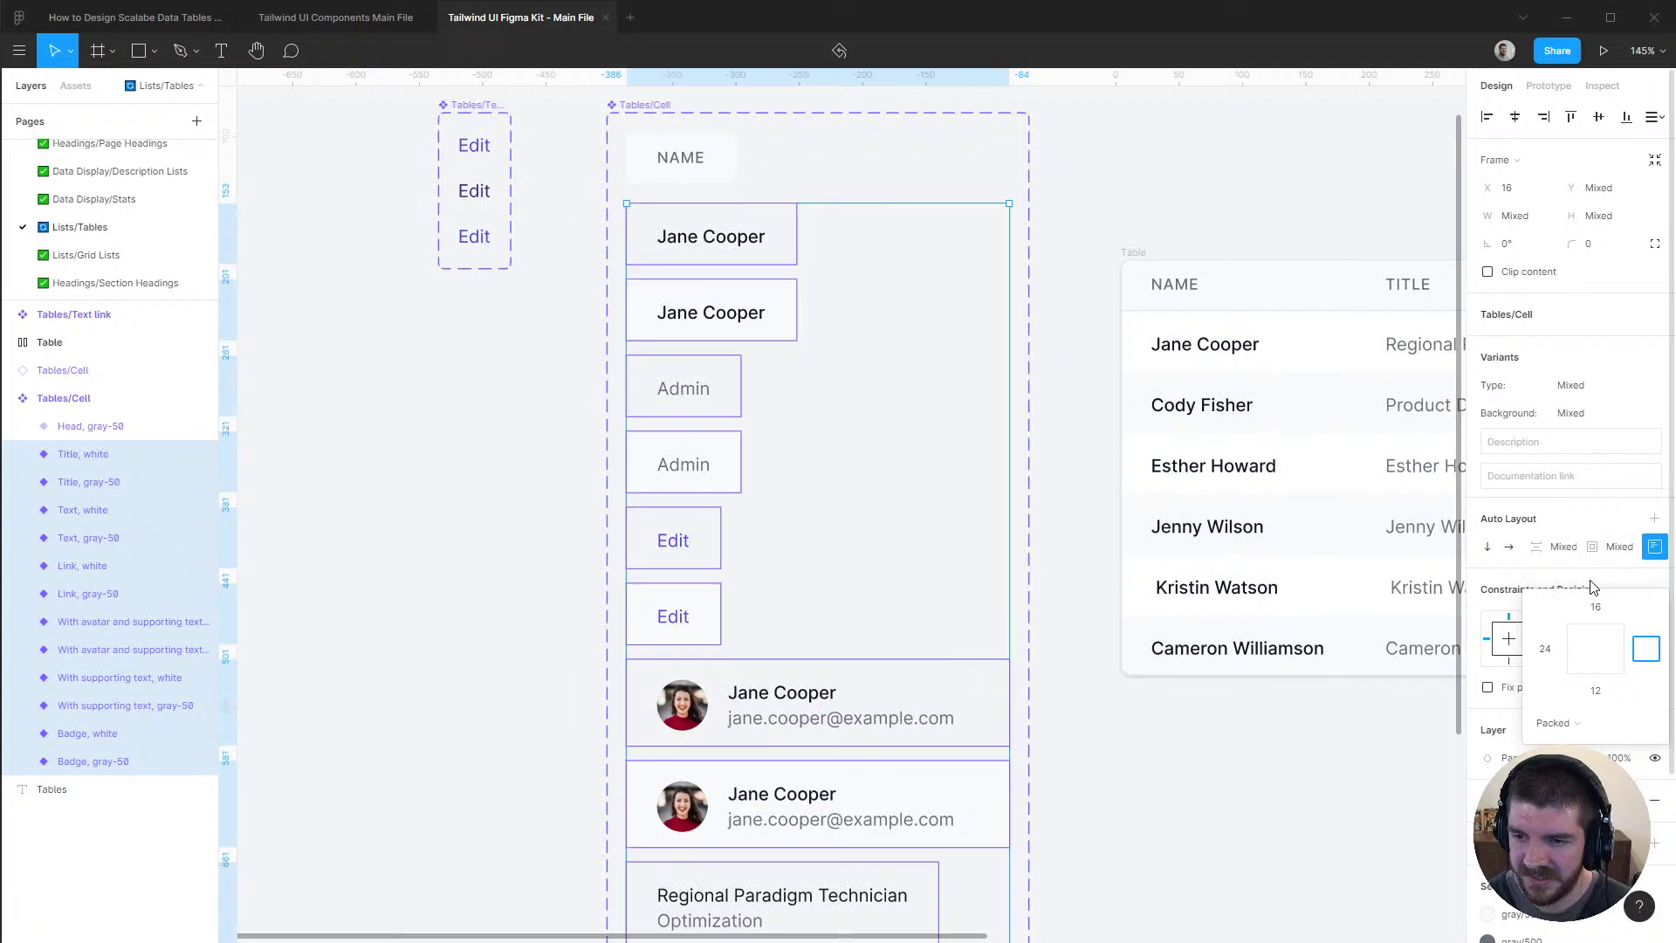
key("Tab")
type("1")
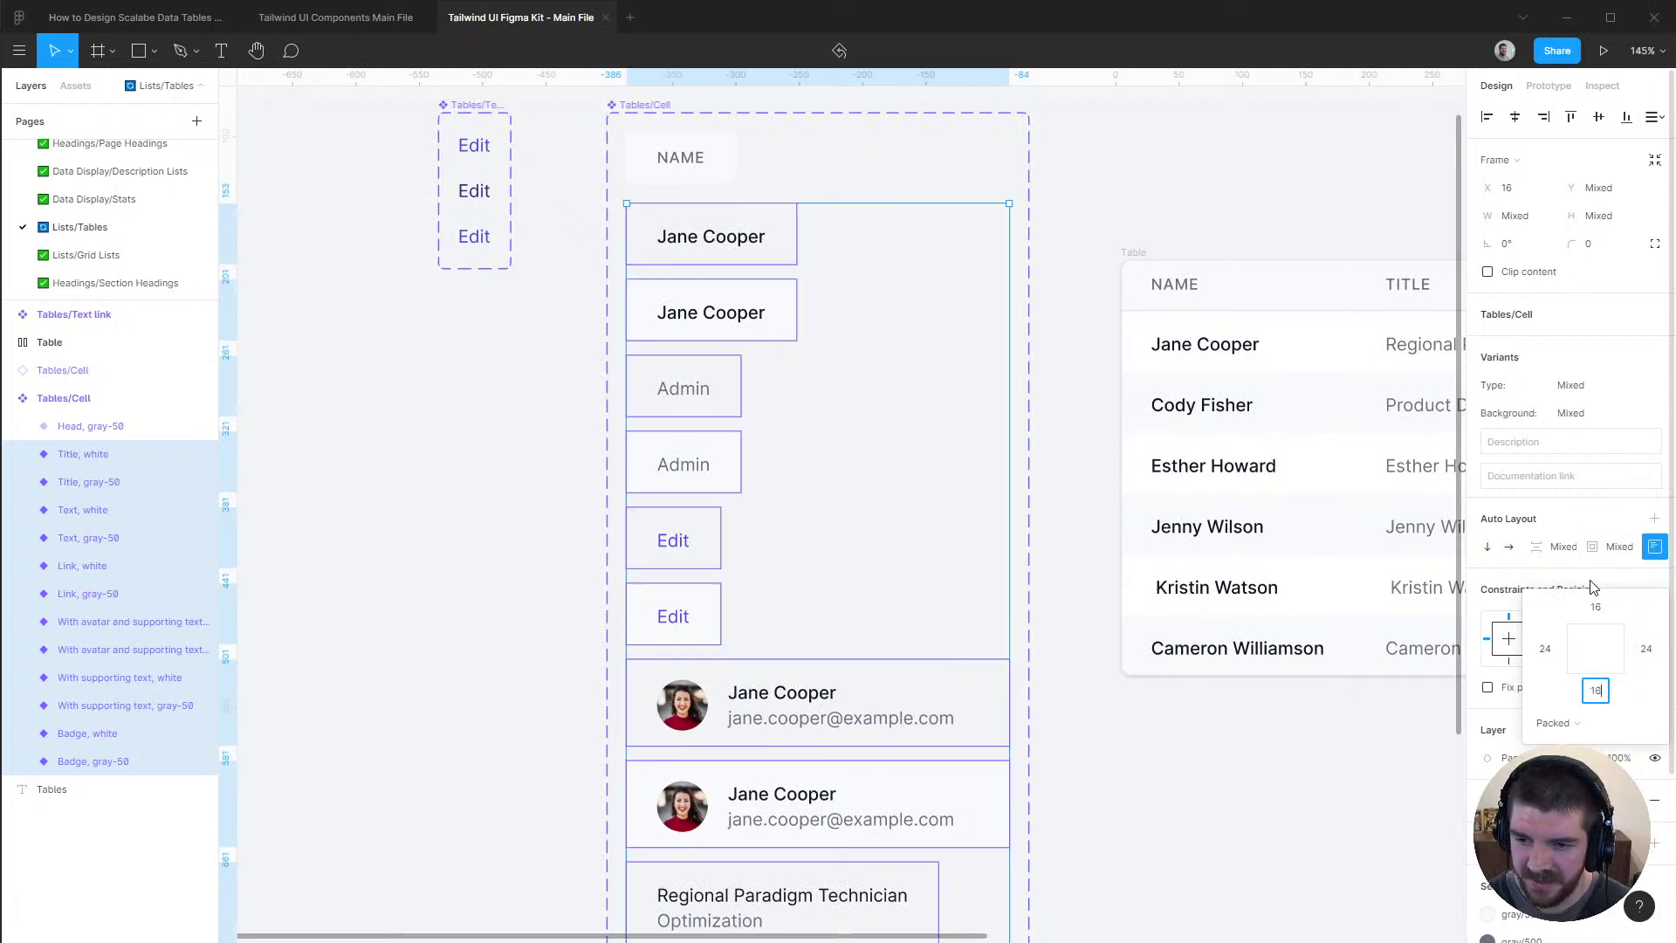
key("Return")
Delete the stray empty Tables/Cell instance above the table
scroll(768, 154, "right", 6)
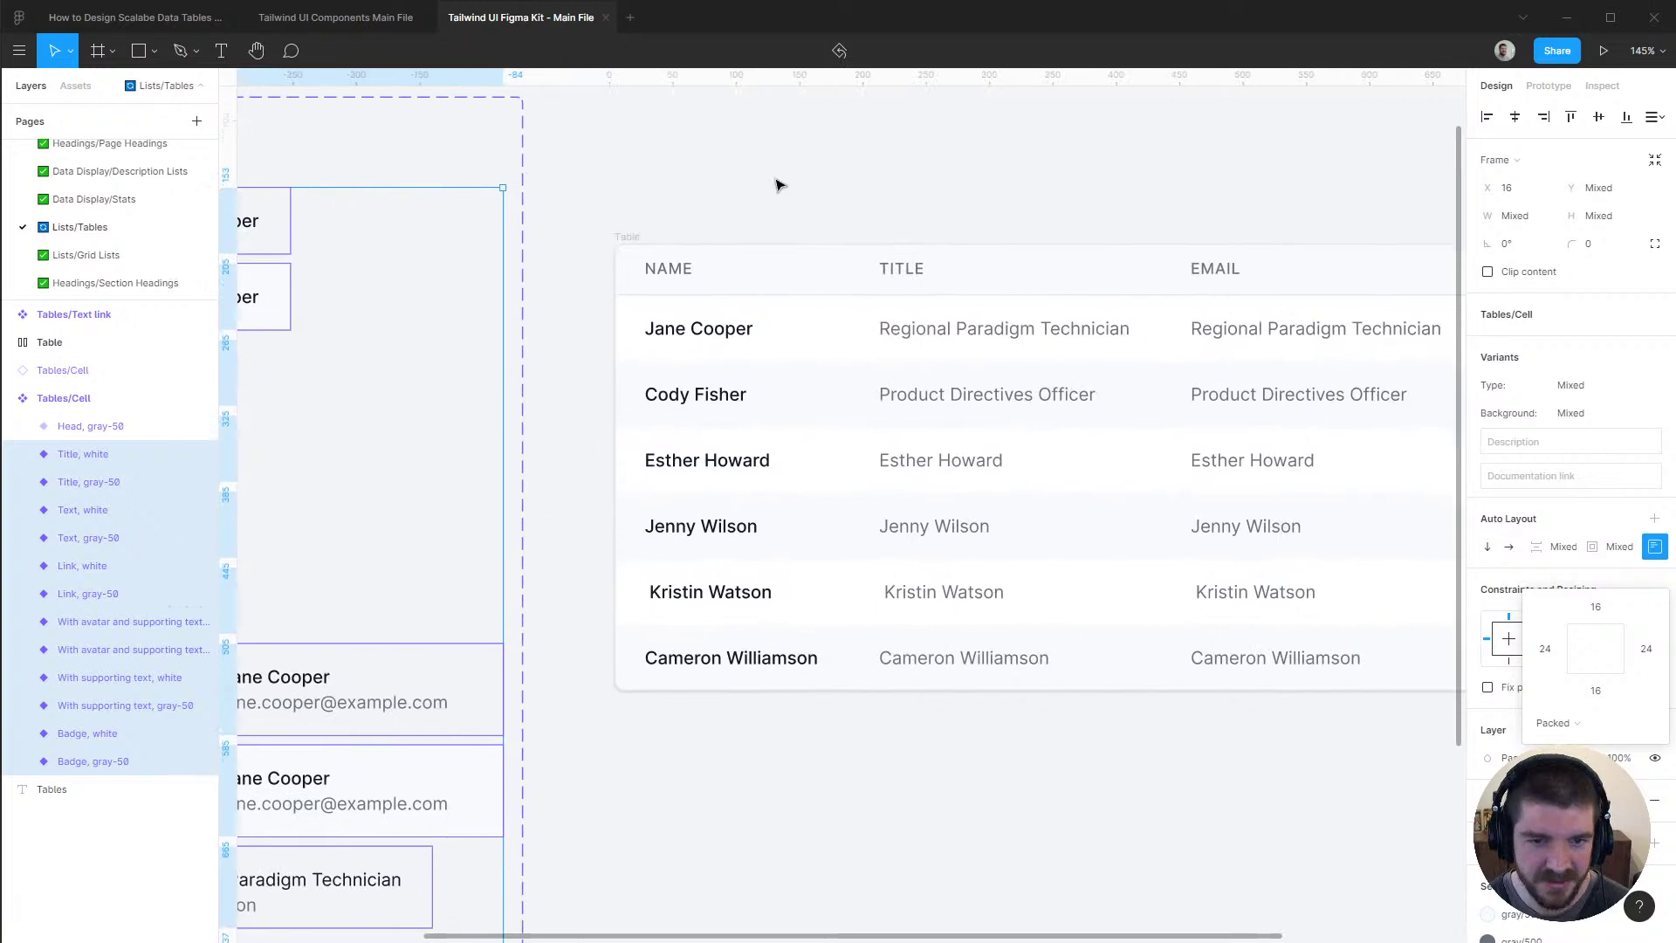
scroll(1077, 161, "right", 4)
left_click(442, 263)
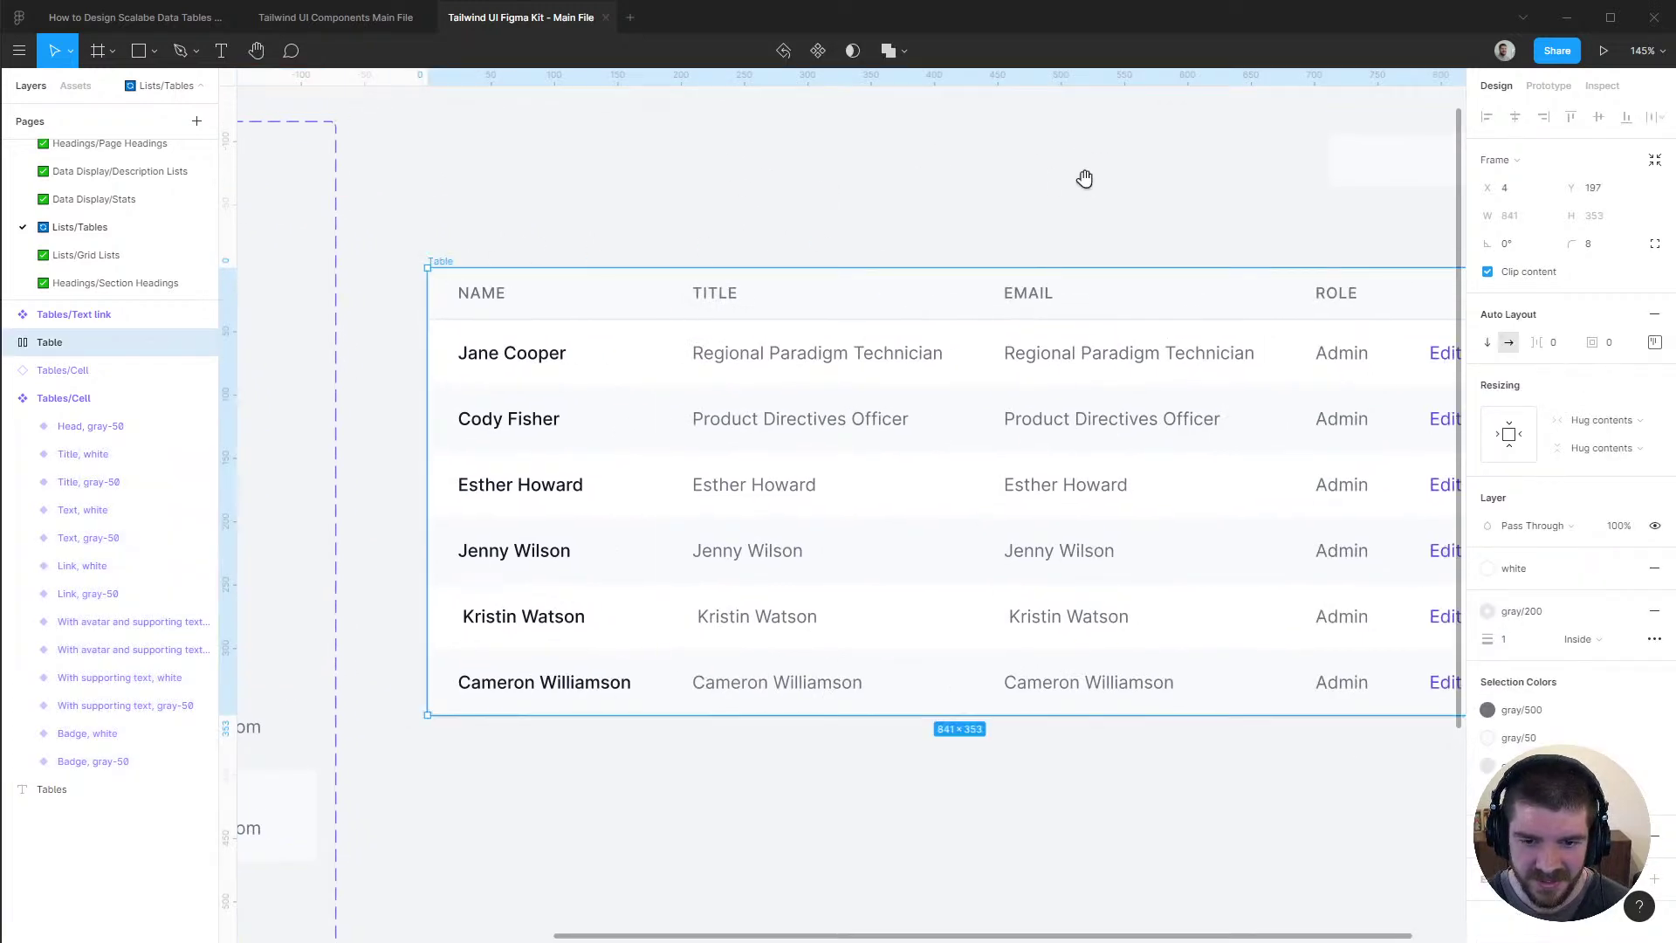
scroll(1004, 210, "left", 4)
scroll(908, 236, "up", 1)
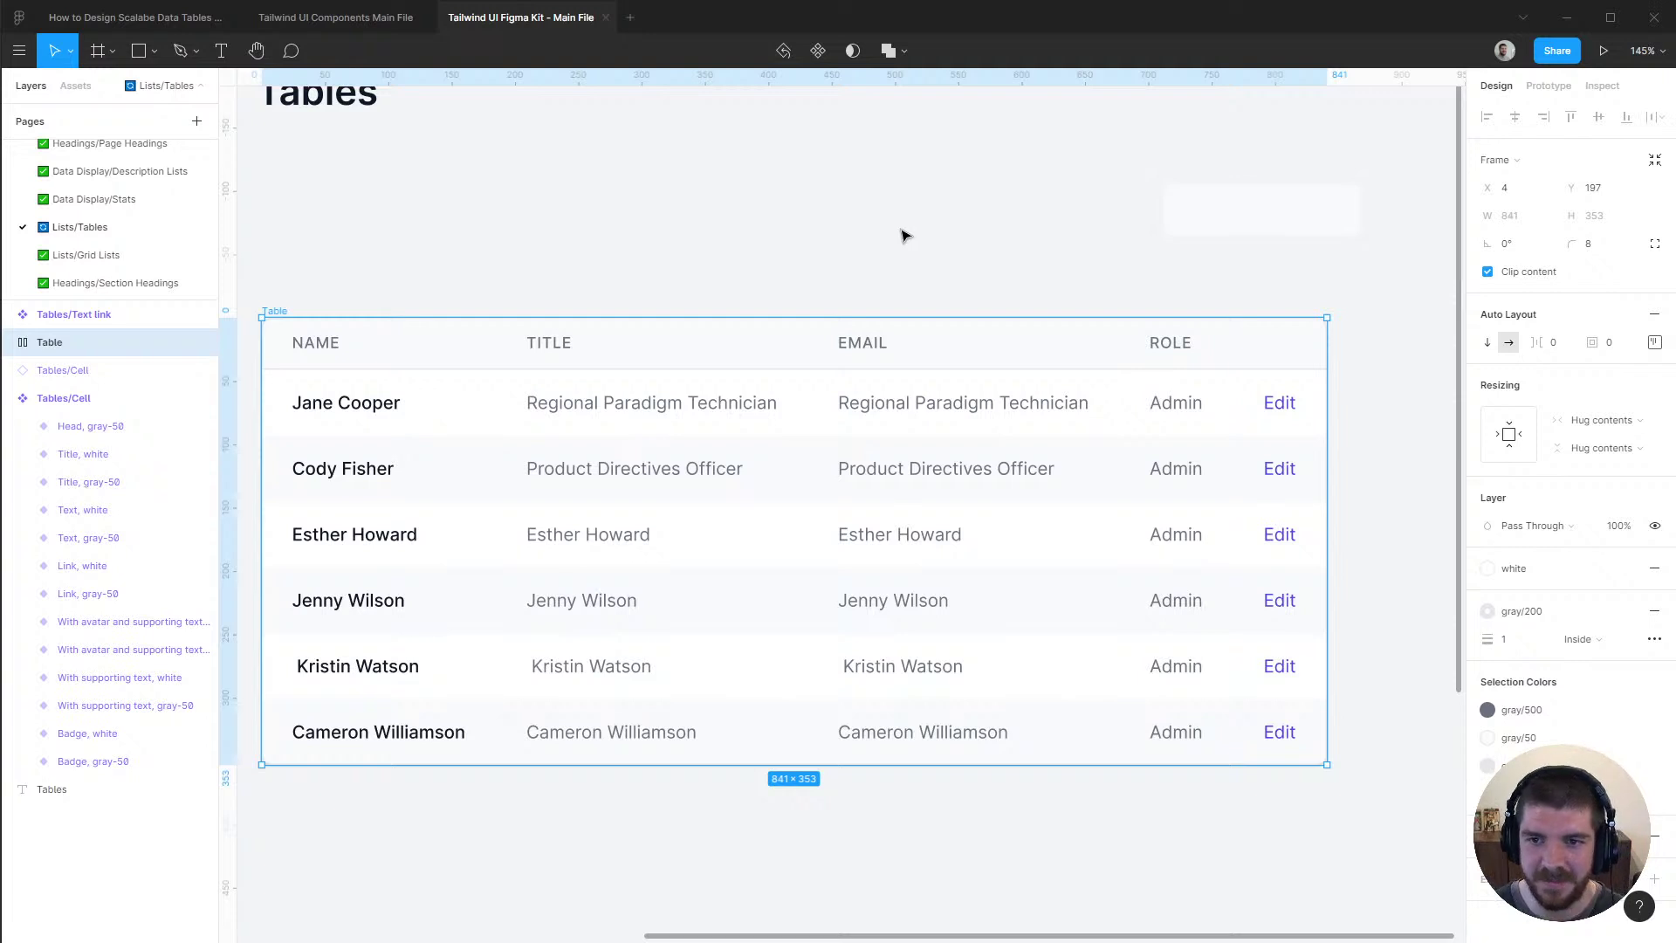
left_click(1166, 211)
key("Delete")
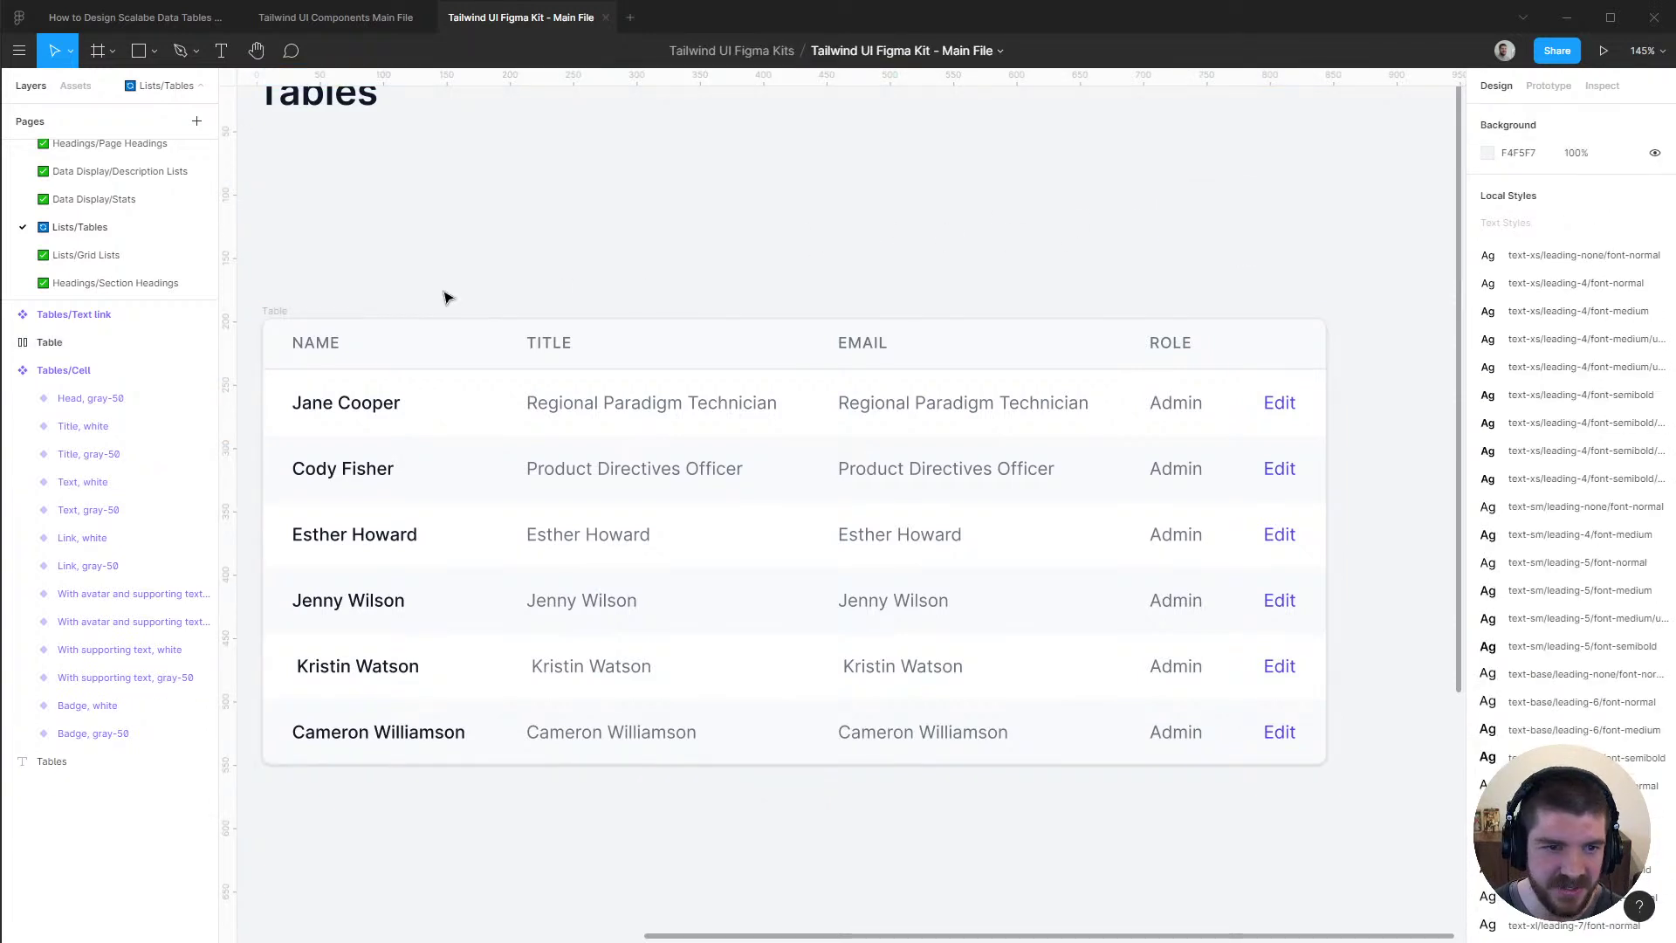
left_click(288, 313)
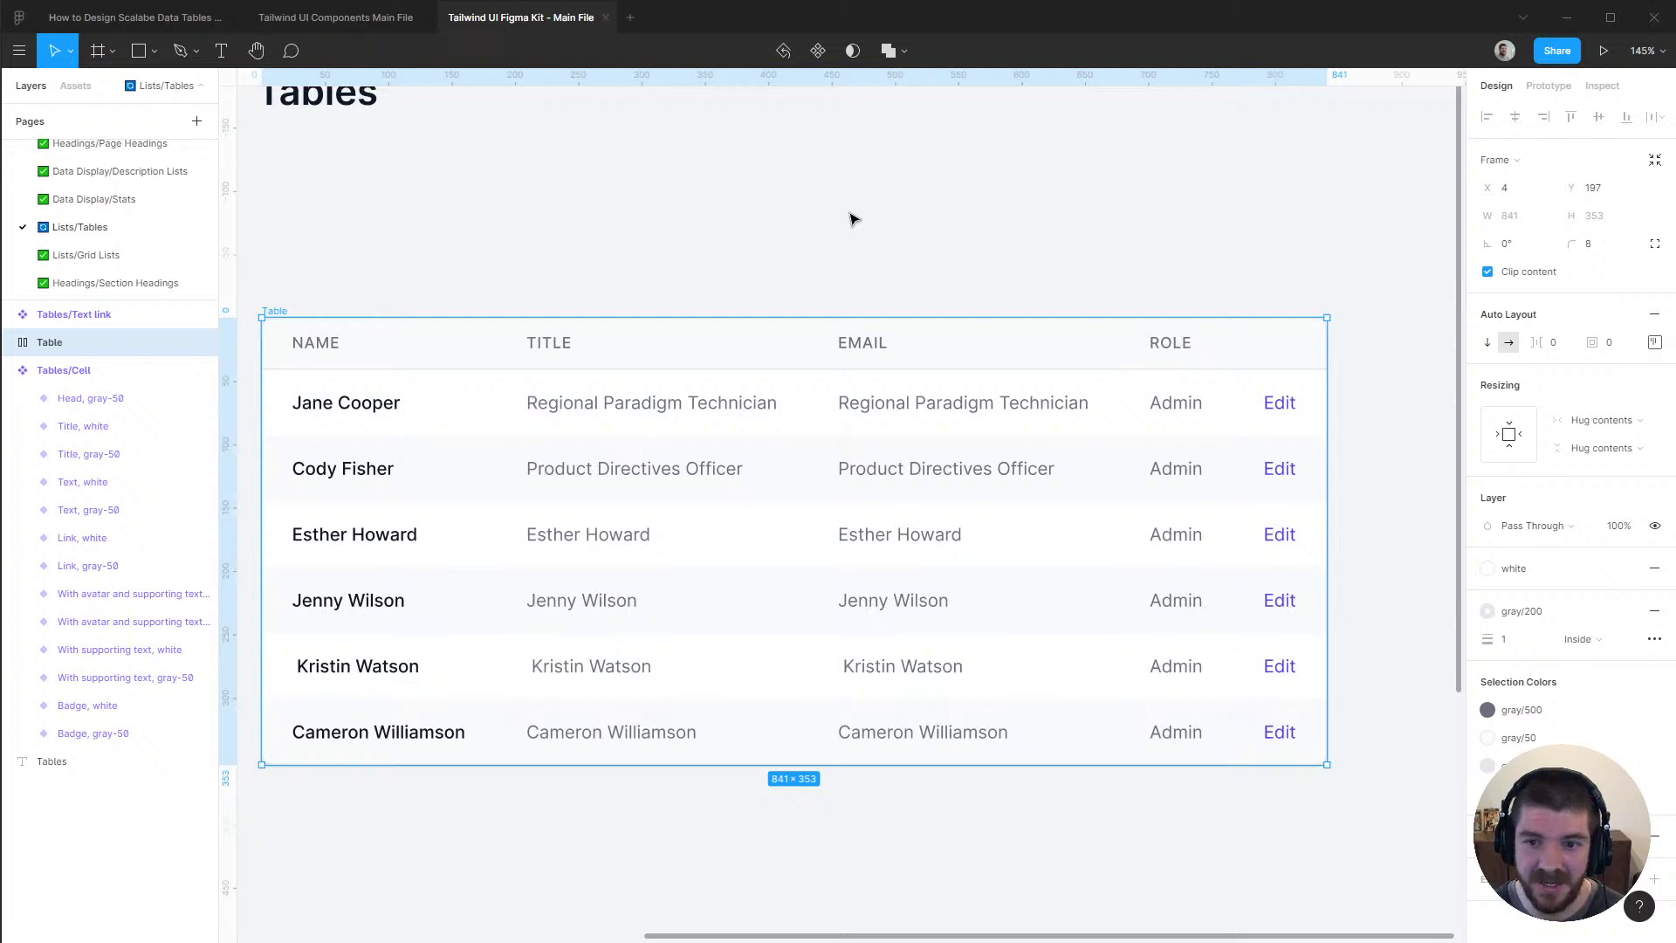
left_click(828, 232)
left_click(265, 316)
left_click(621, 253)
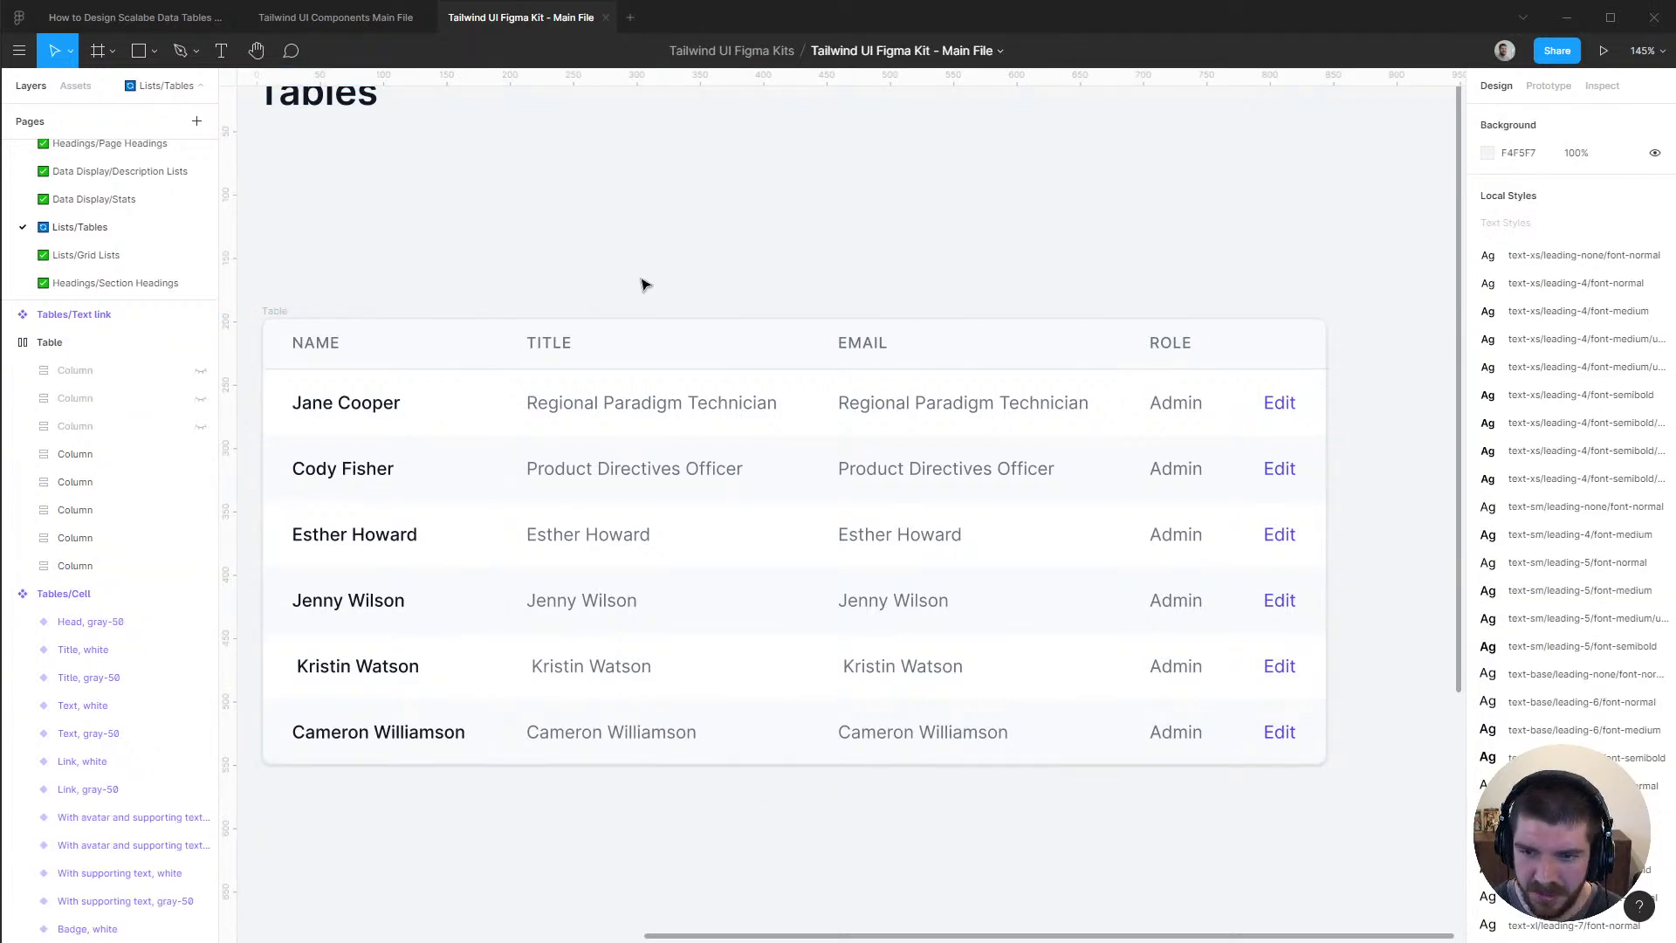
scroll(603, 260, "left", 2)
scroll(603, 260, "down", 1)
Check the component's name on the Tailwind UI page and rename the Table frame as Simple striped/Desktop
left_click(352, 270)
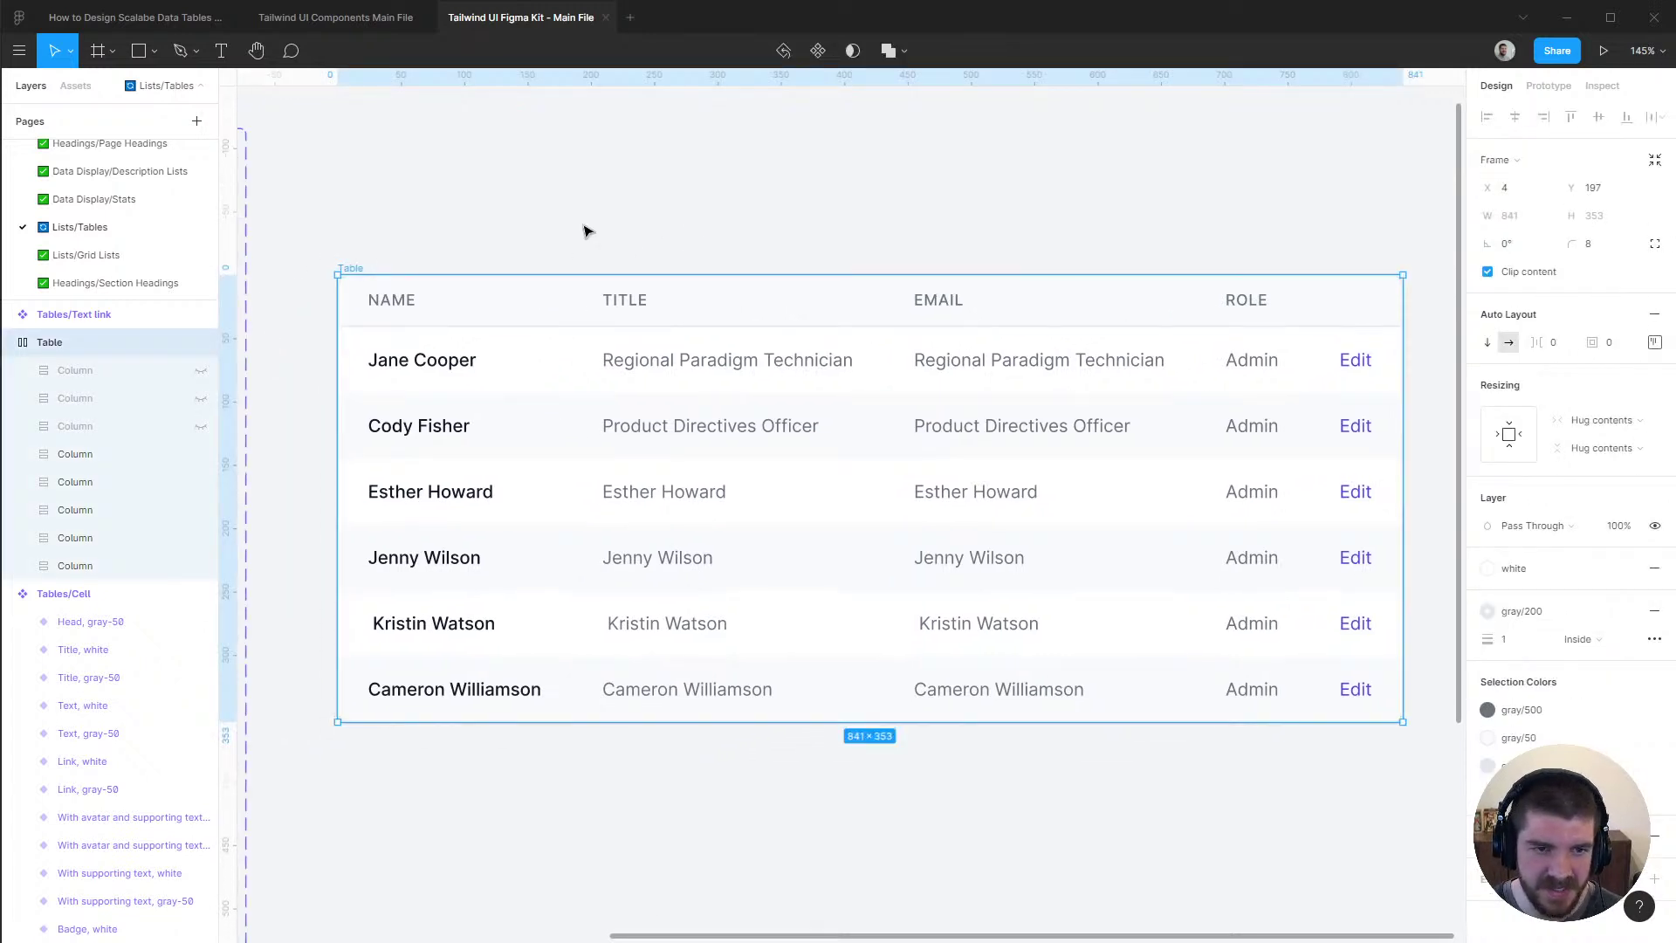
key("ctrl+r")
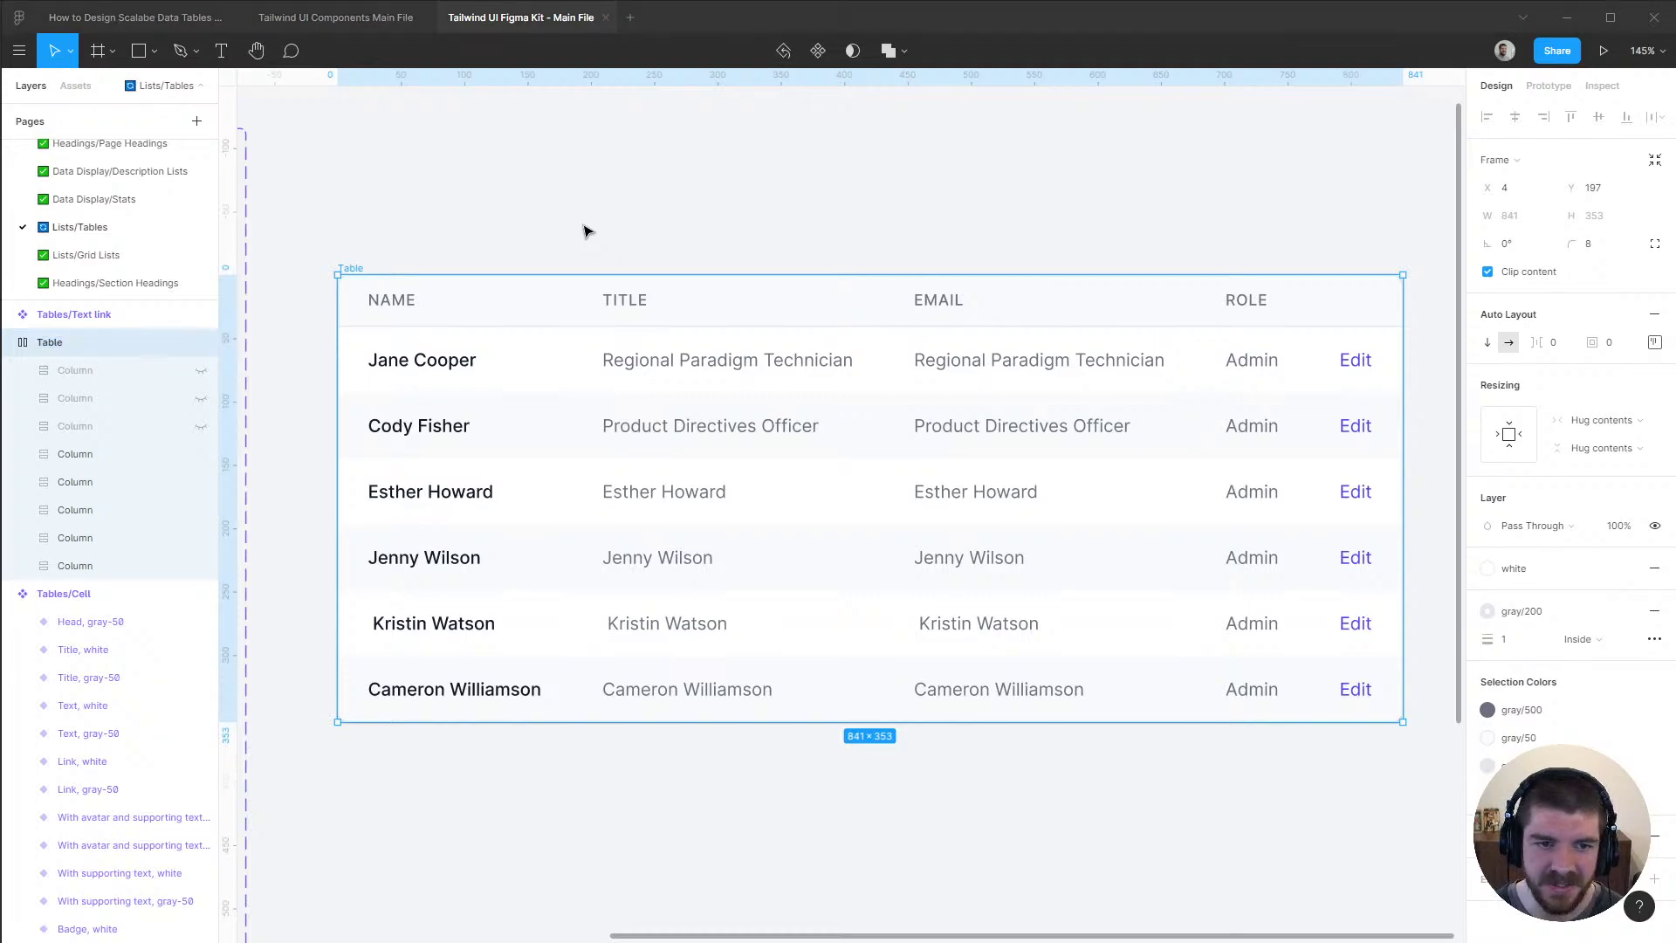
key("alt+Tab")
scroll(499, 316, "up", 2)
key("alt+Tab")
key("ctrl+r")
type("S")
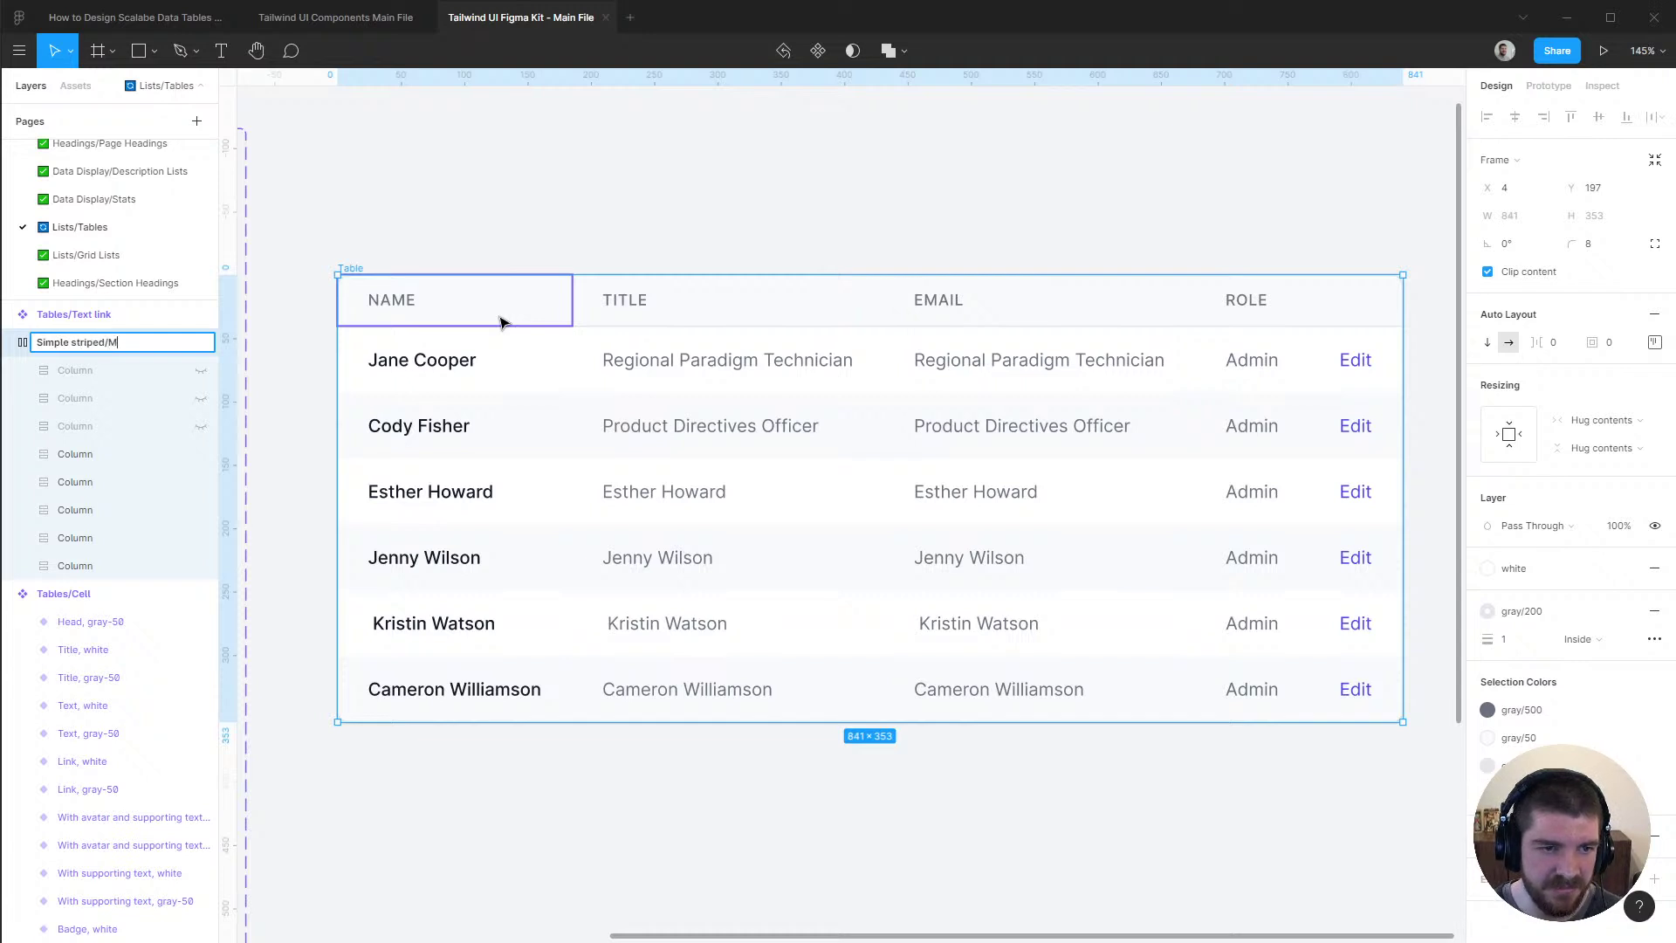
type("imple striped/Deskotp")
key("Return")
key("ctrl+r")
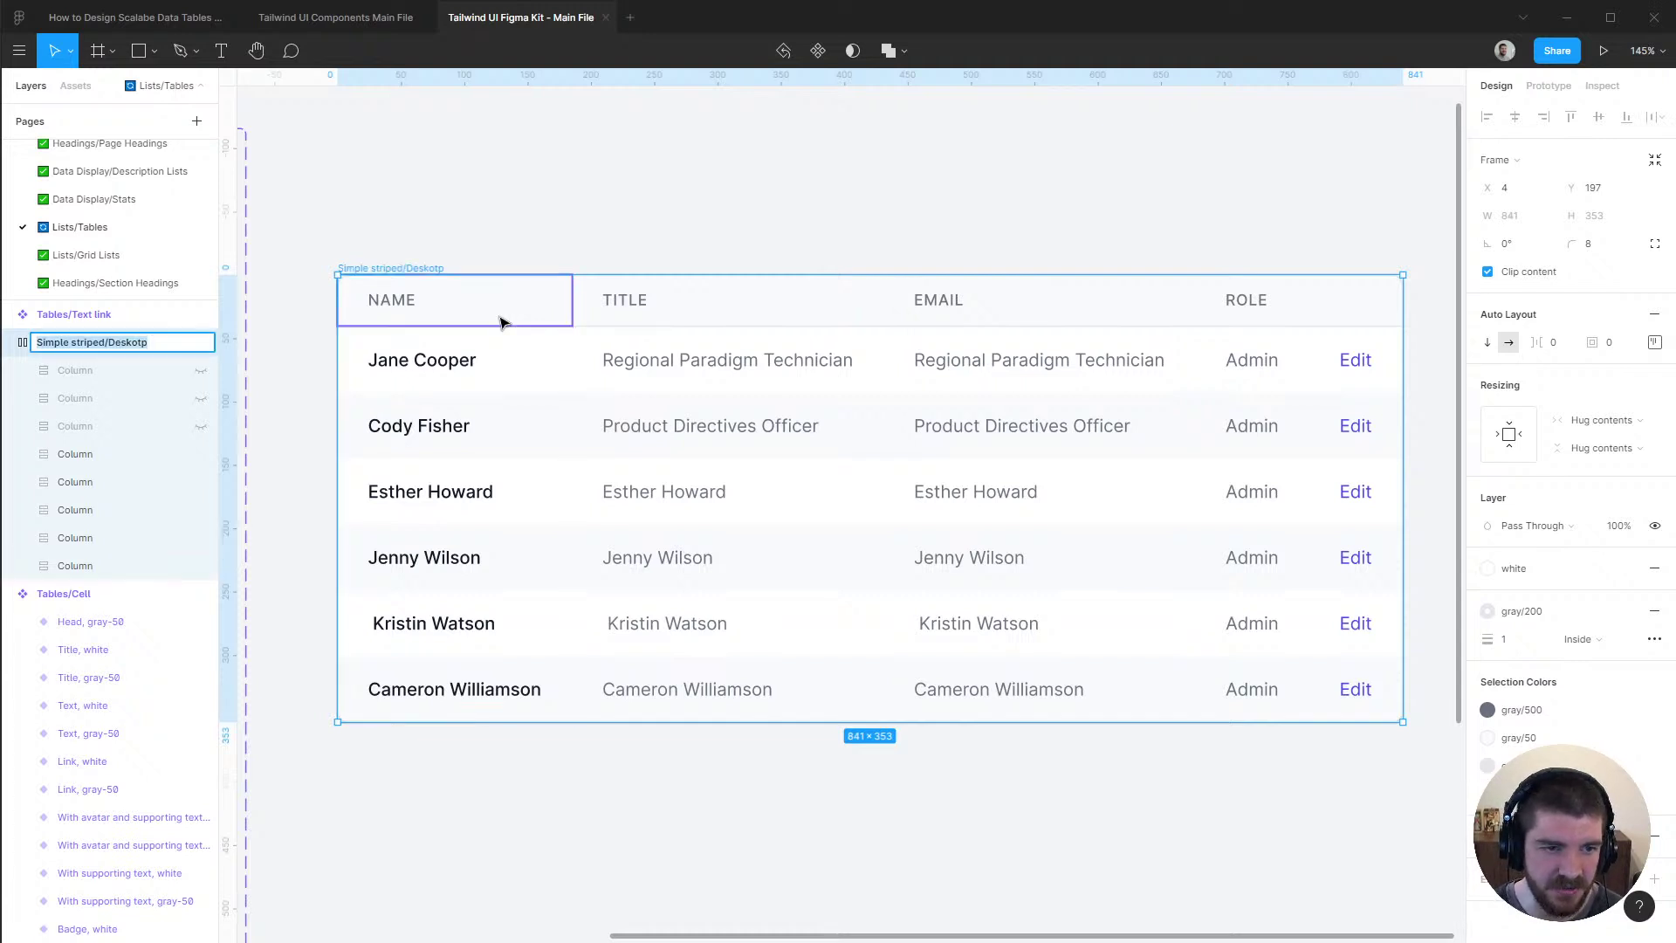
key("Return")
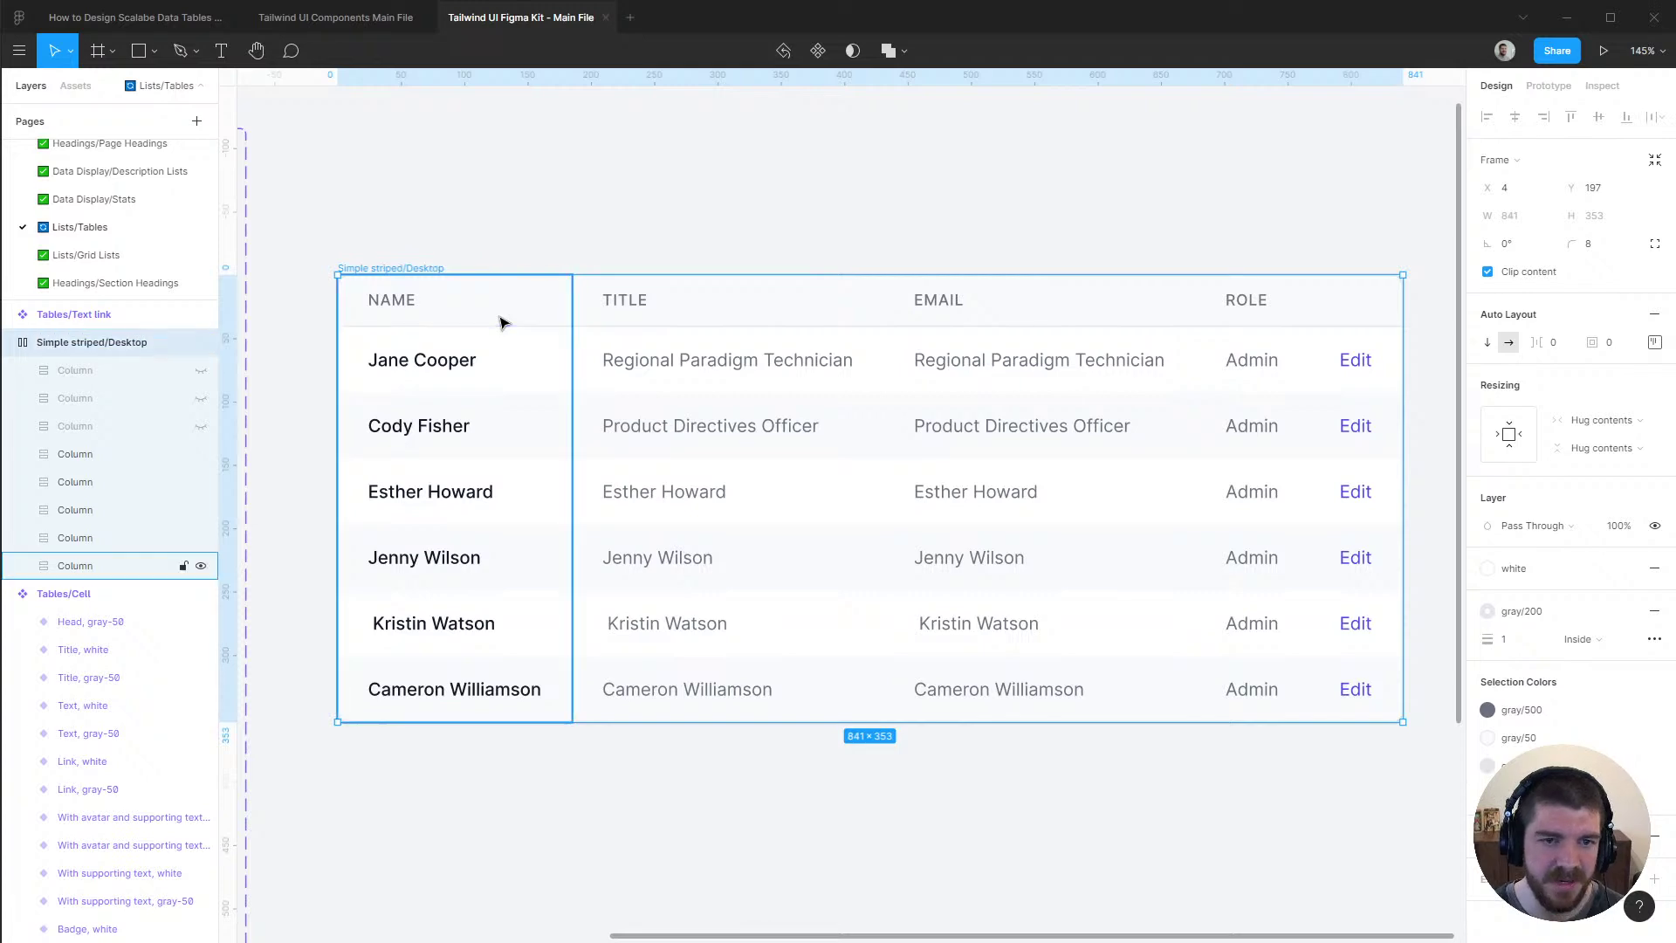
Switch to Firefox, examine the Simple striped preview at its narrowest mobile width, restore its full width and return to Figma
left_click(642, 224)
key("alt+Tab")
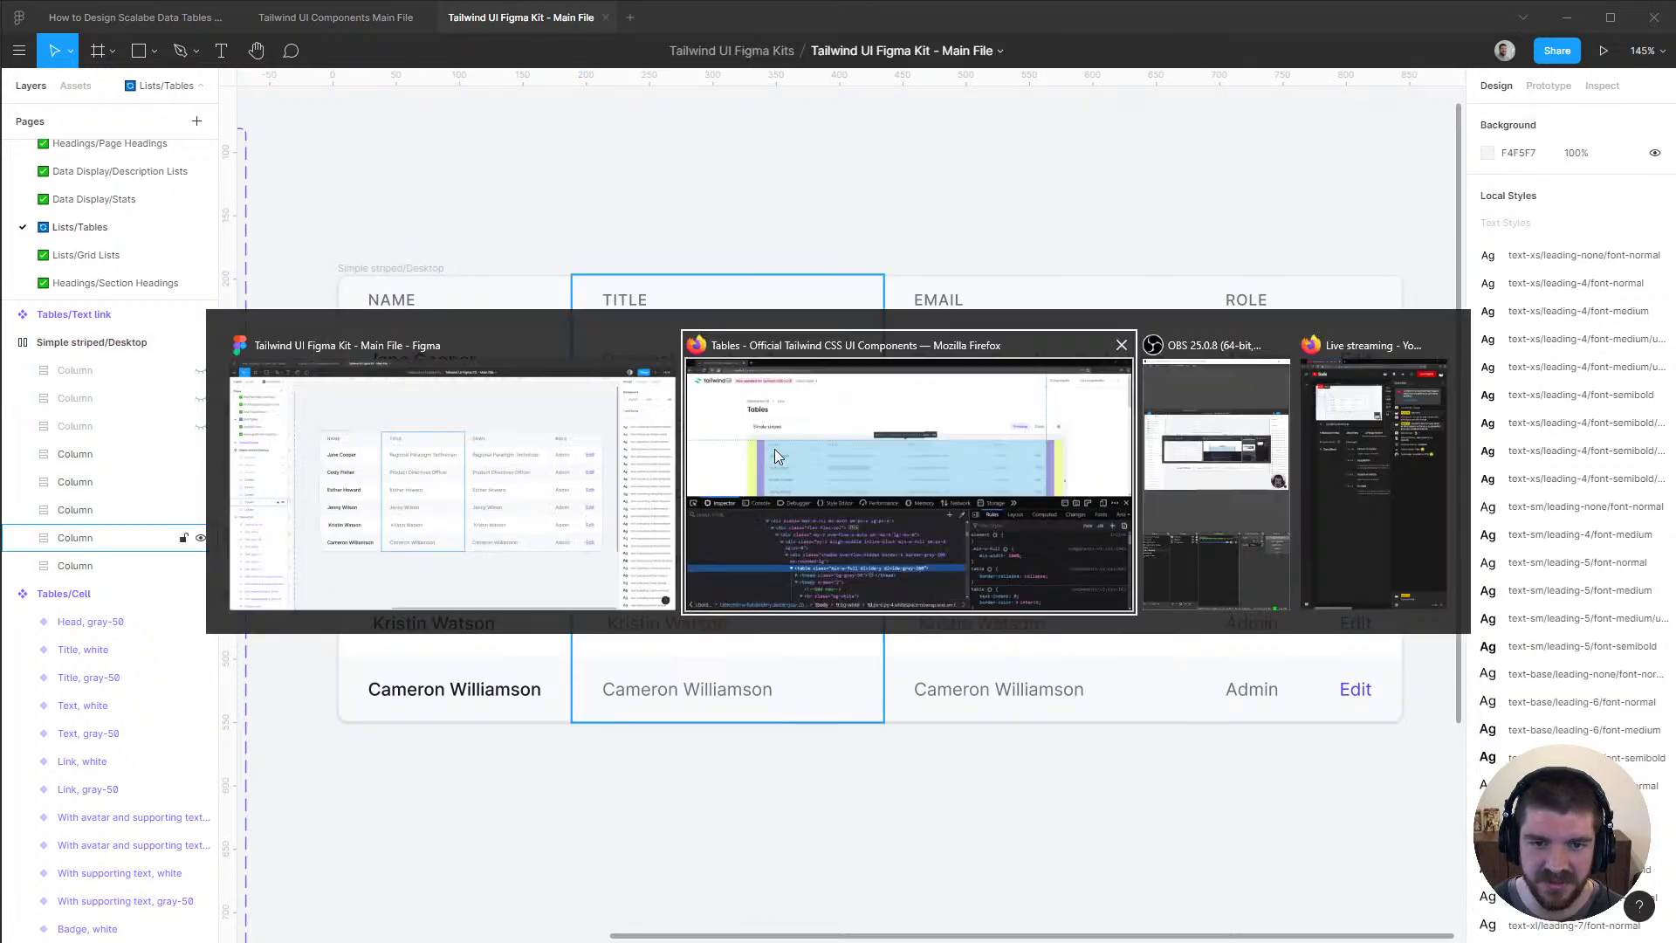
scroll(1455, 395, "down", 2)
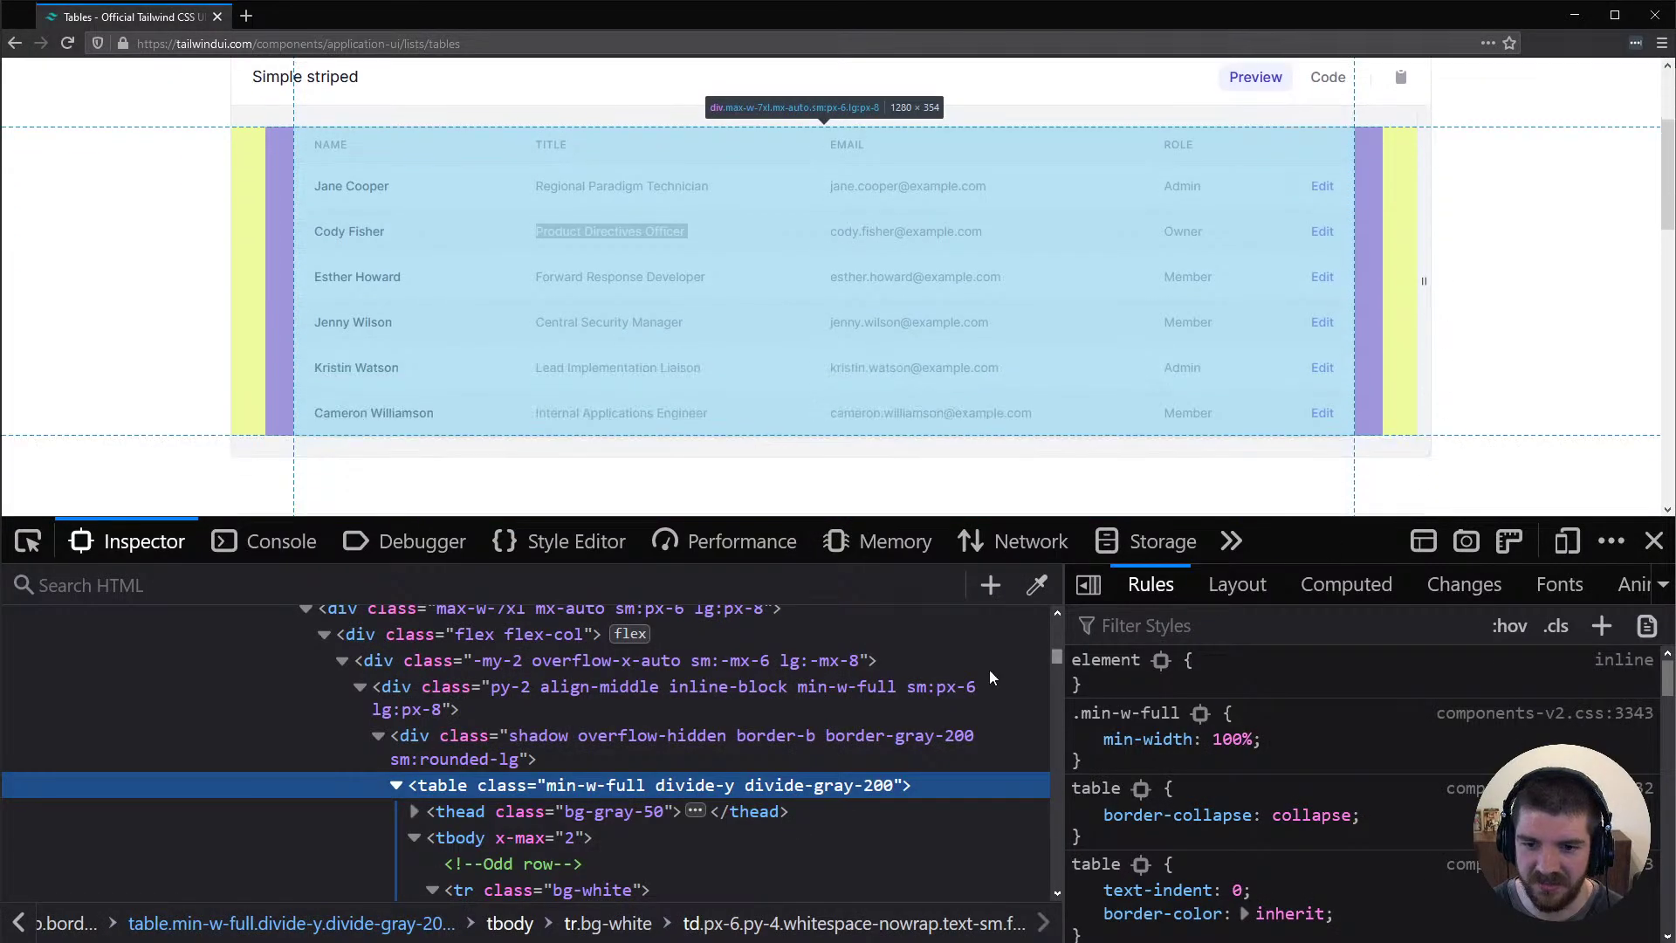
left_click_drag(1420, 288, 513, 308)
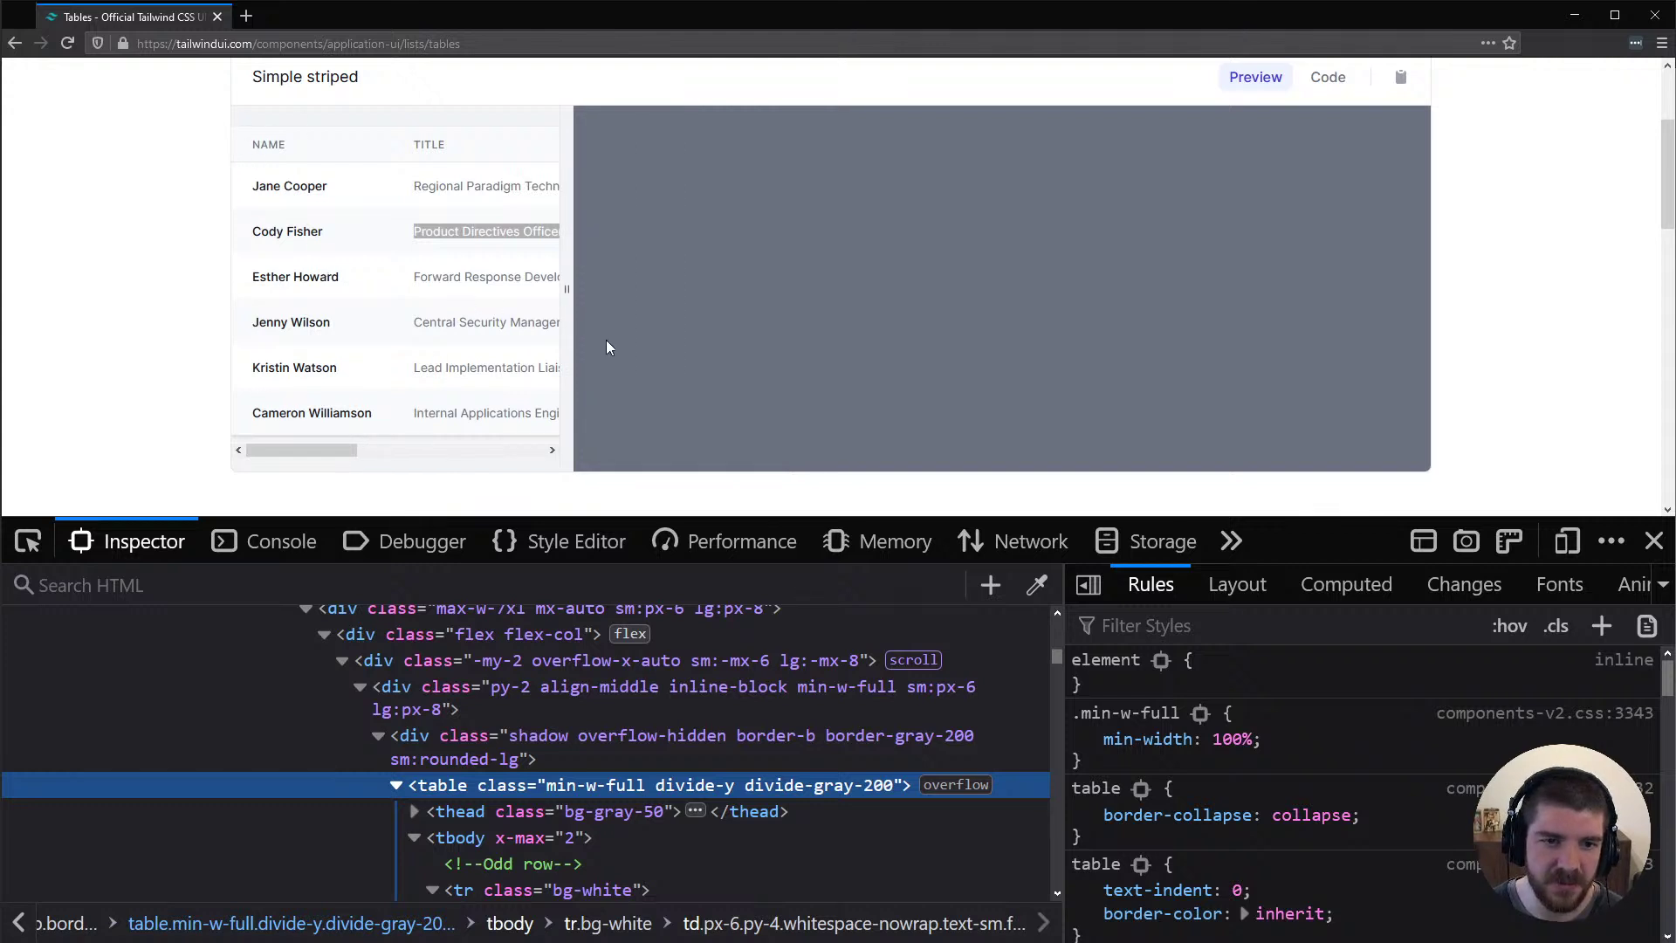
left_click_drag(569, 300, 1544, 287)
scroll(1542, 288, "up", 2)
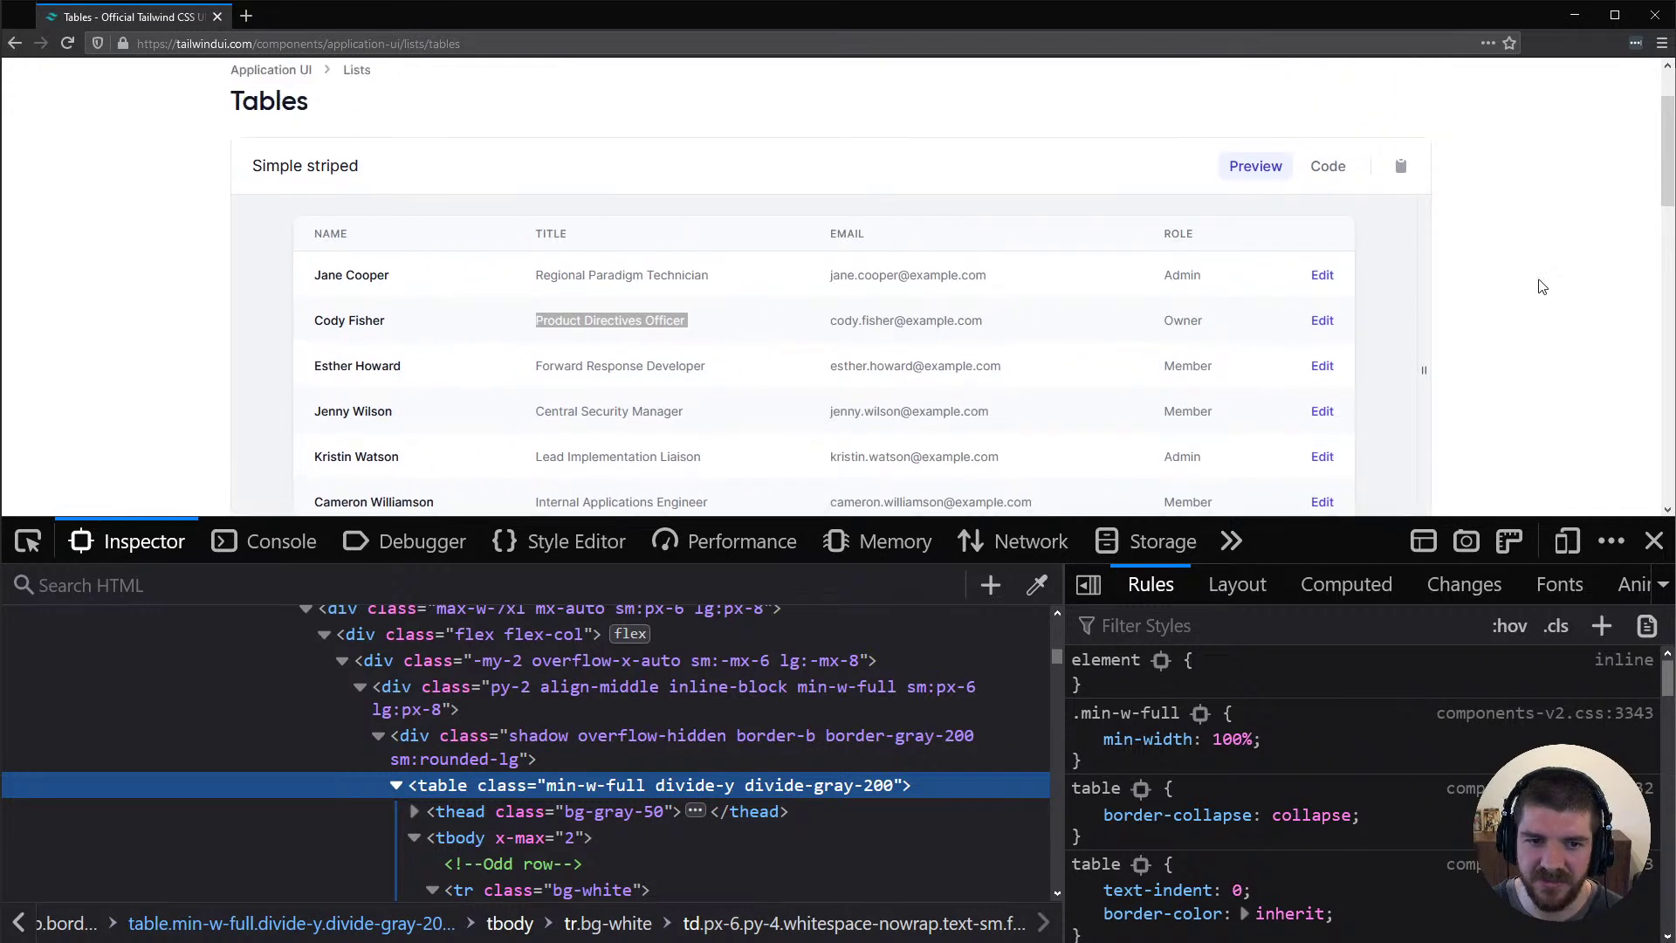
left_click(769, 322)
scroll(1493, 305, "down", 2)
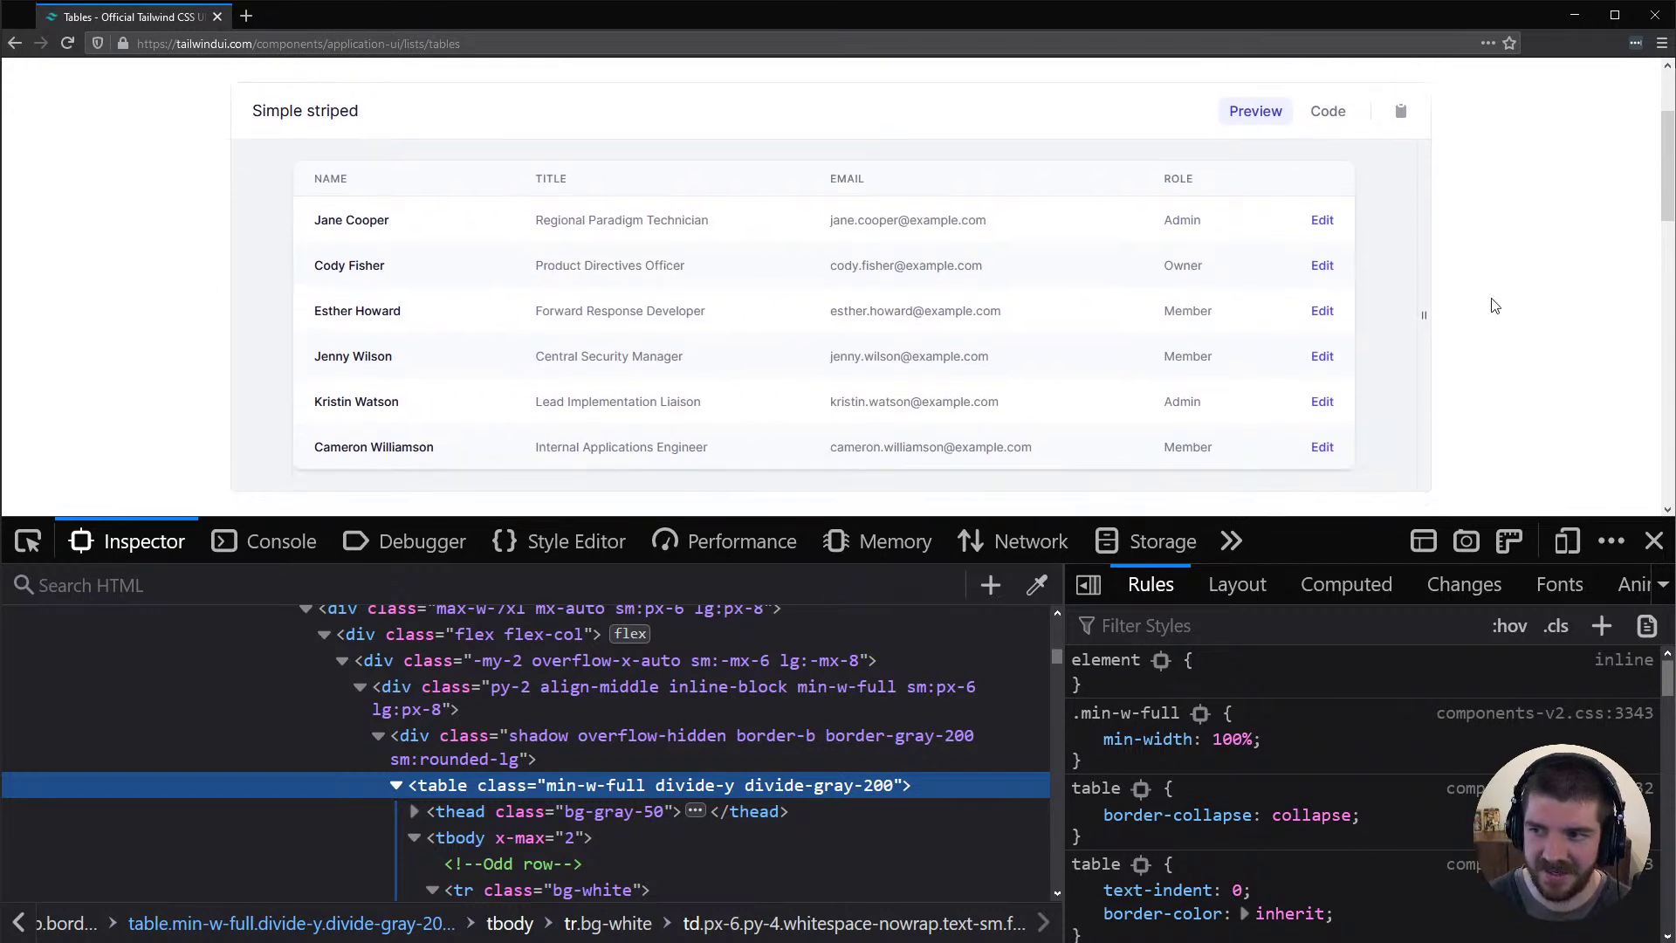
key("alt+Tab")
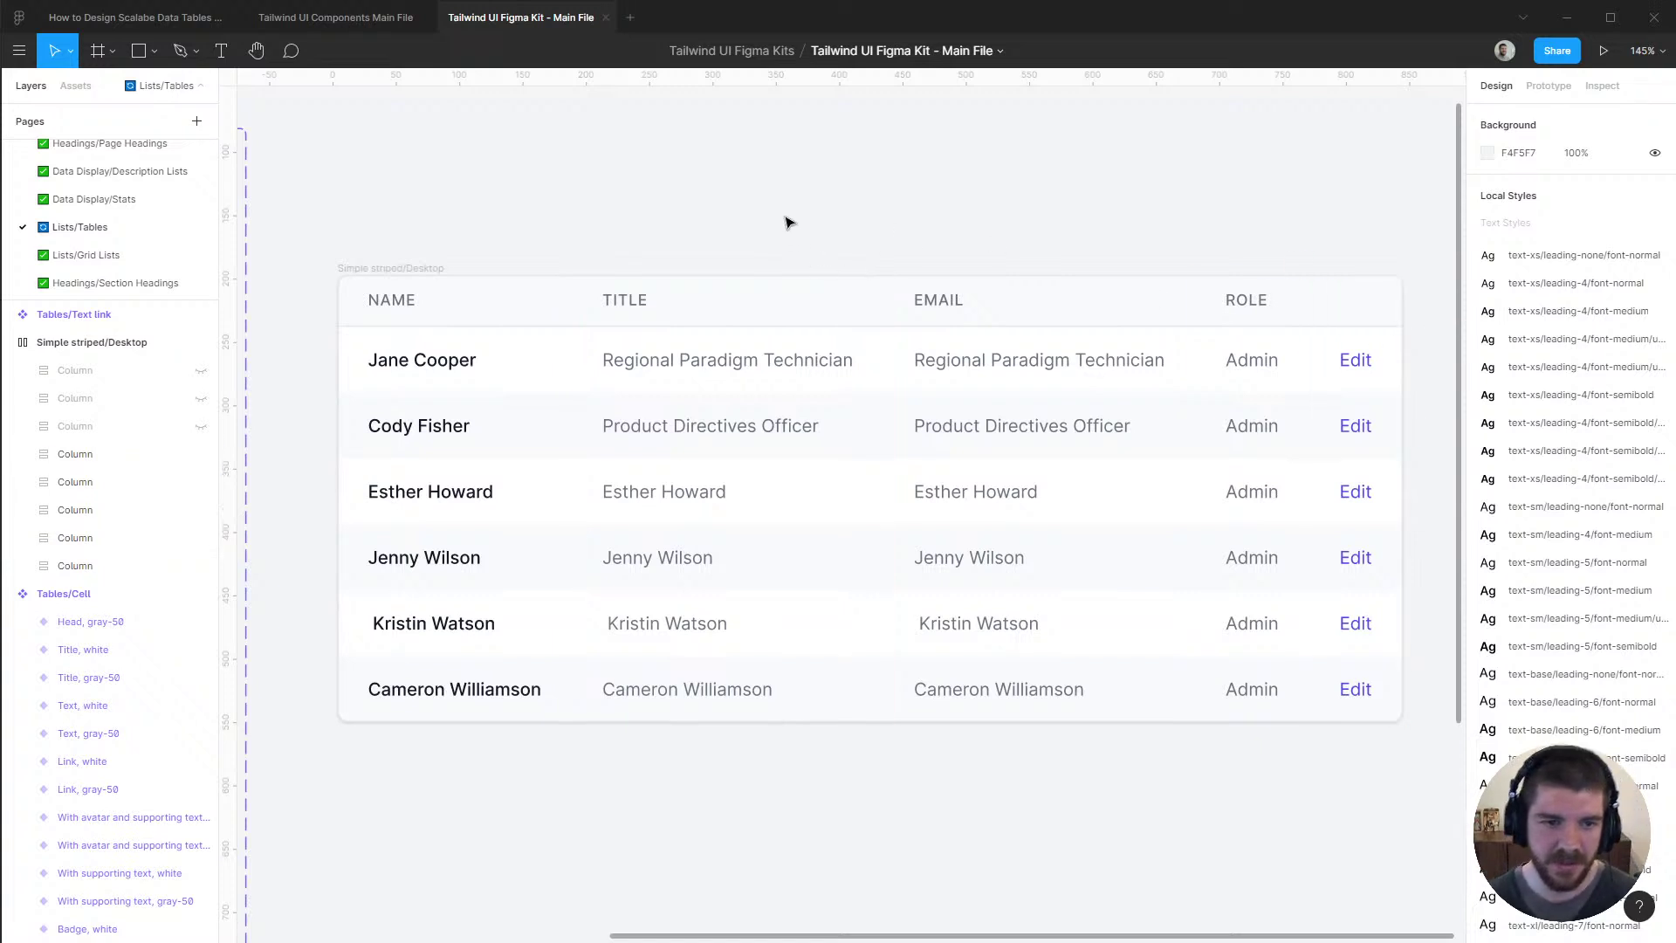
Switch to Firefox and inspect the size and padding of the bg-gray-100 container around the Simple striped table preview
scroll(768, 217, "down", 1, "ctrl")
left_click(456, 262)
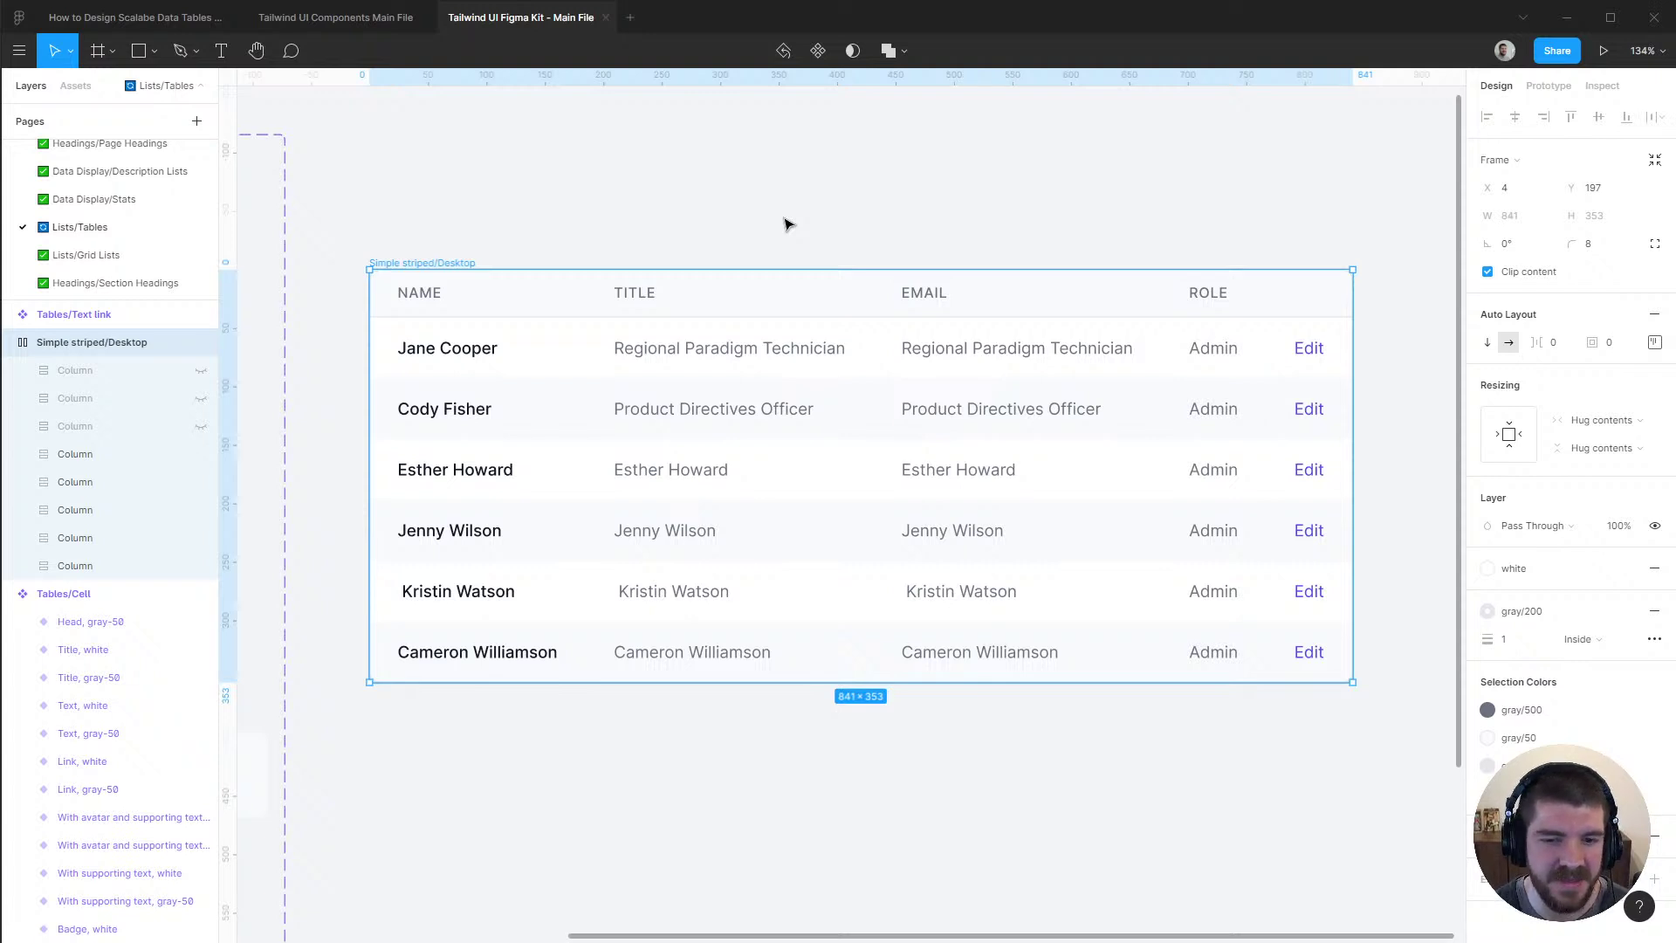
key("alt+Tab")
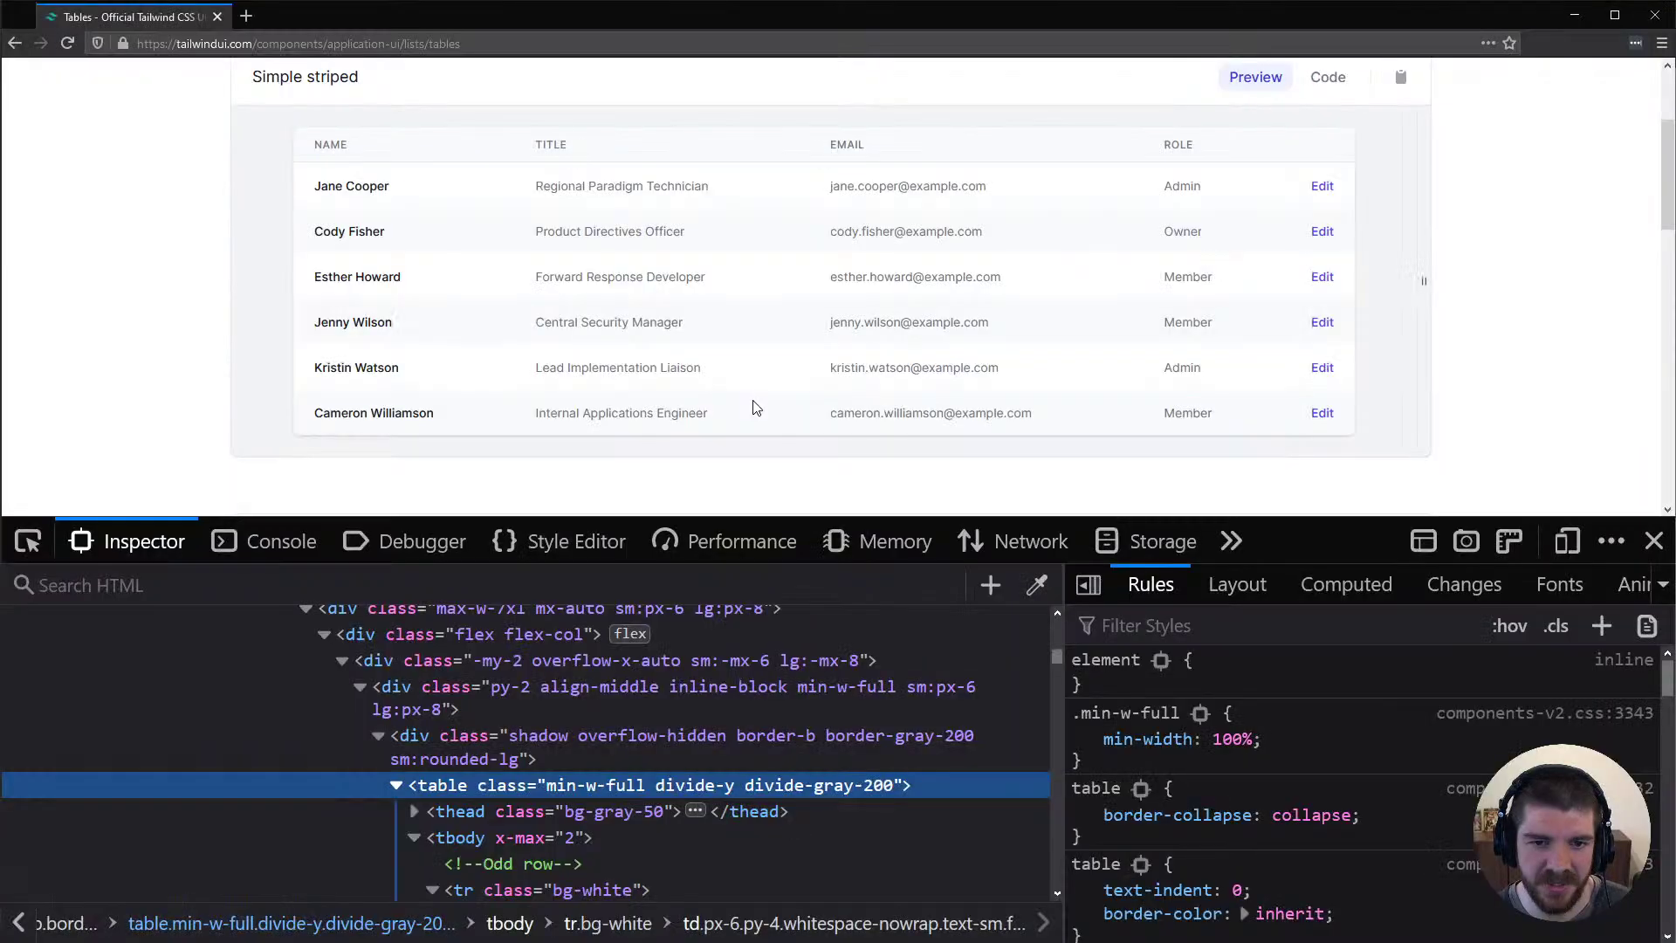
scroll(795, 294, "up", 1)
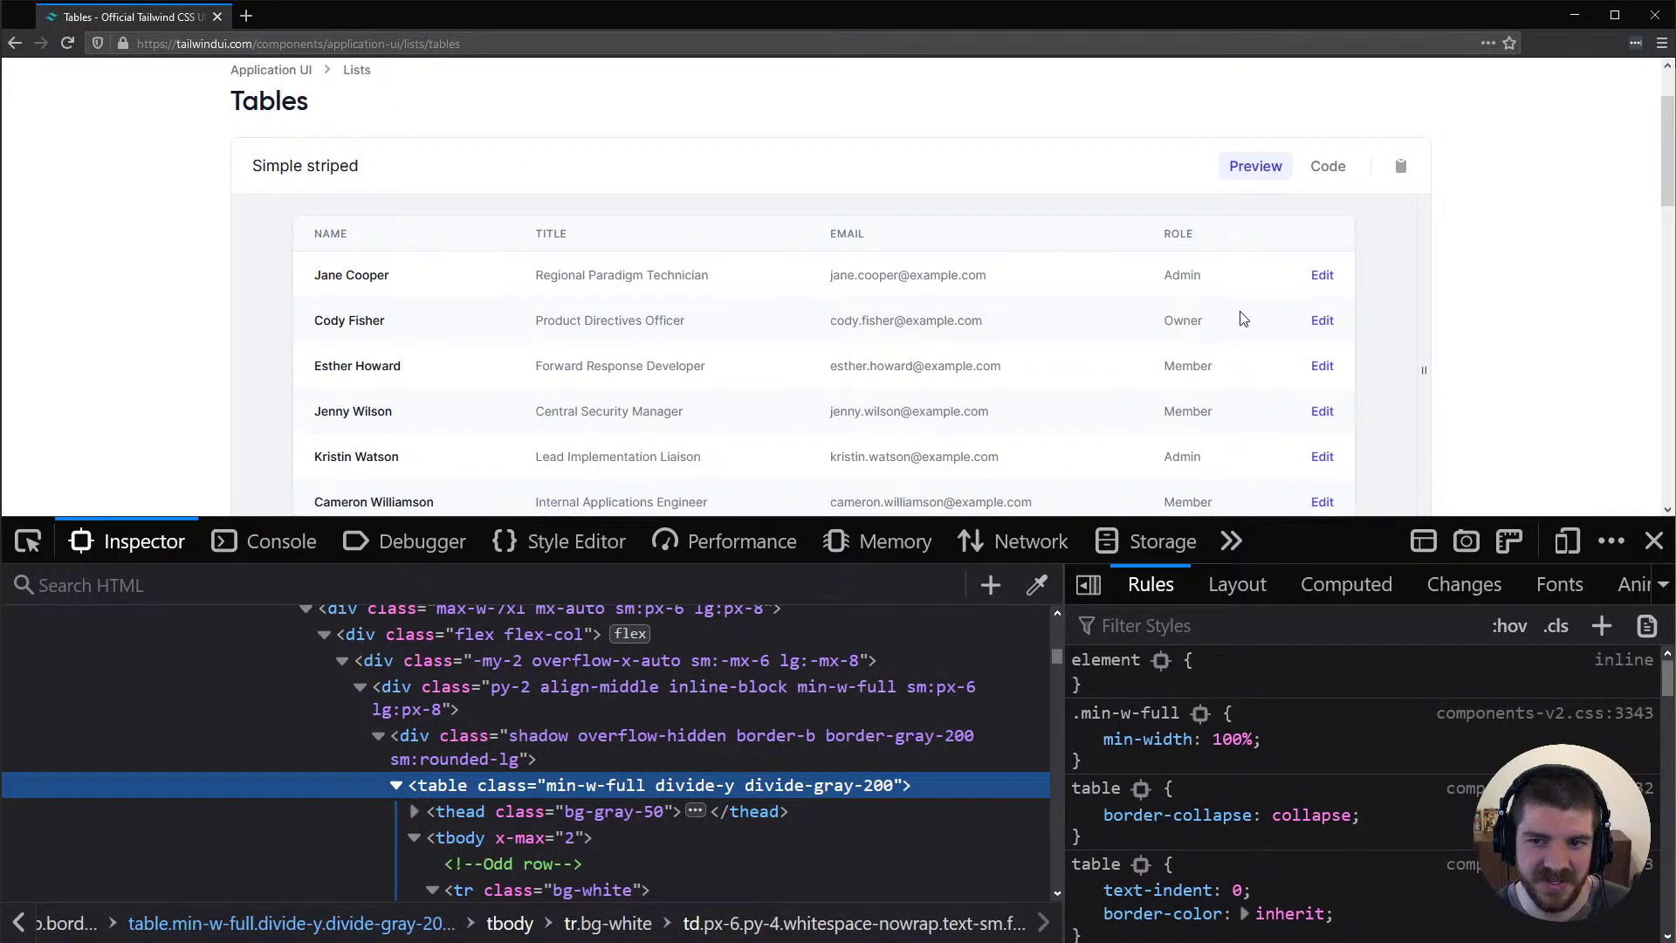
scroll(1039, 308, "down", 1)
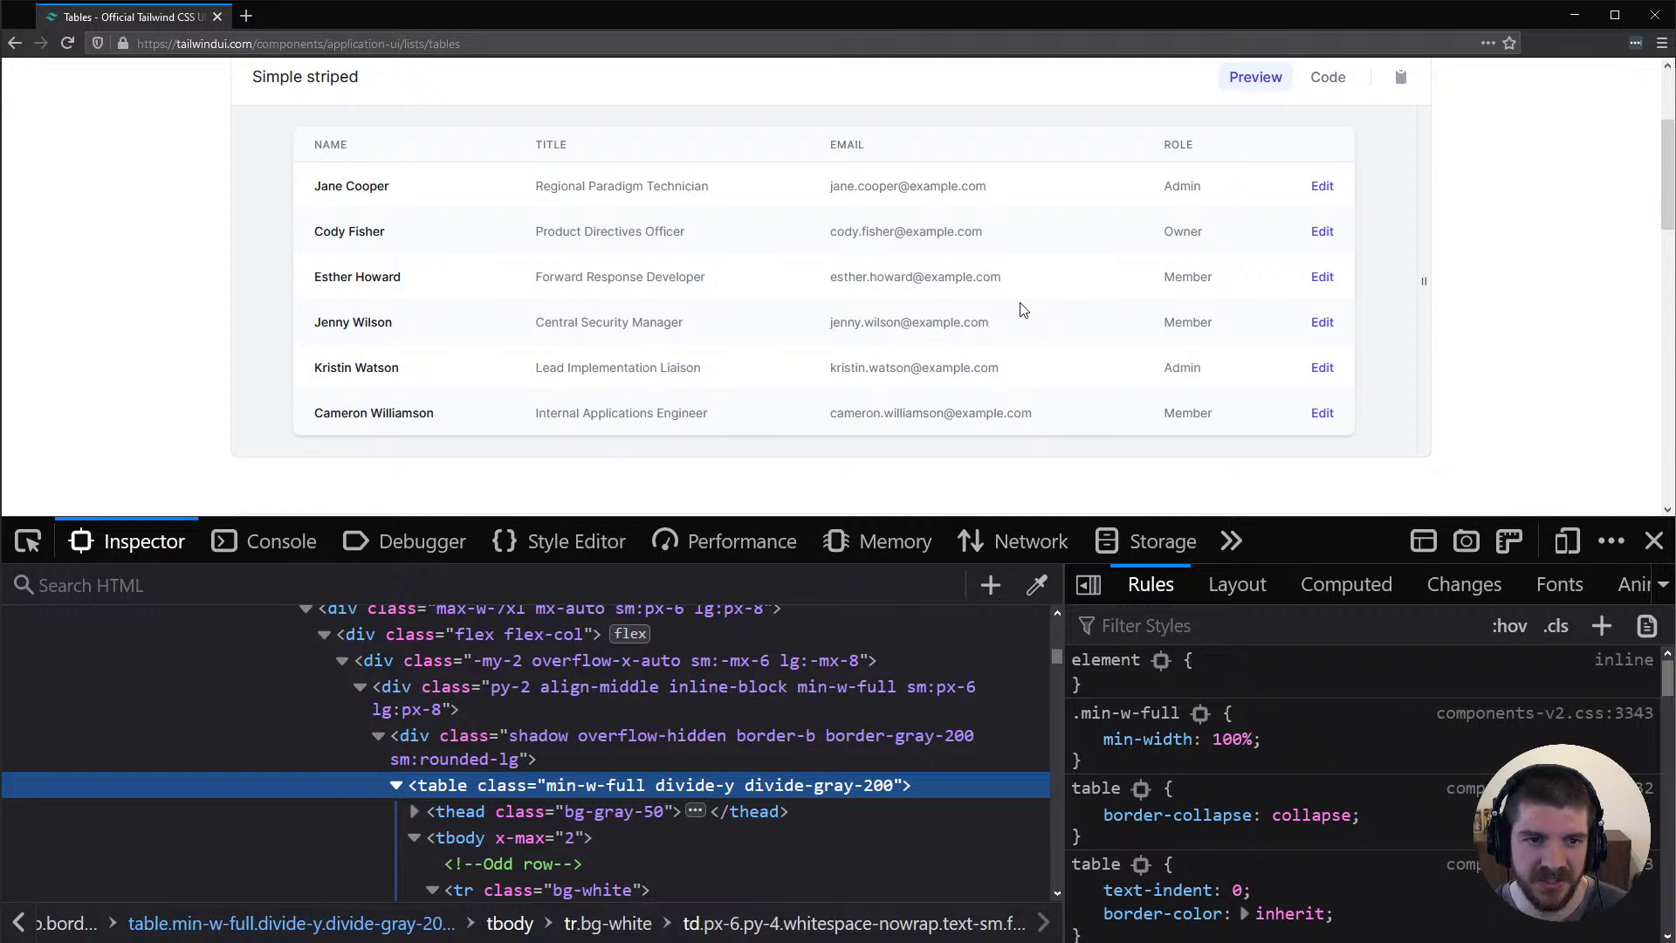
right_click(272, 144)
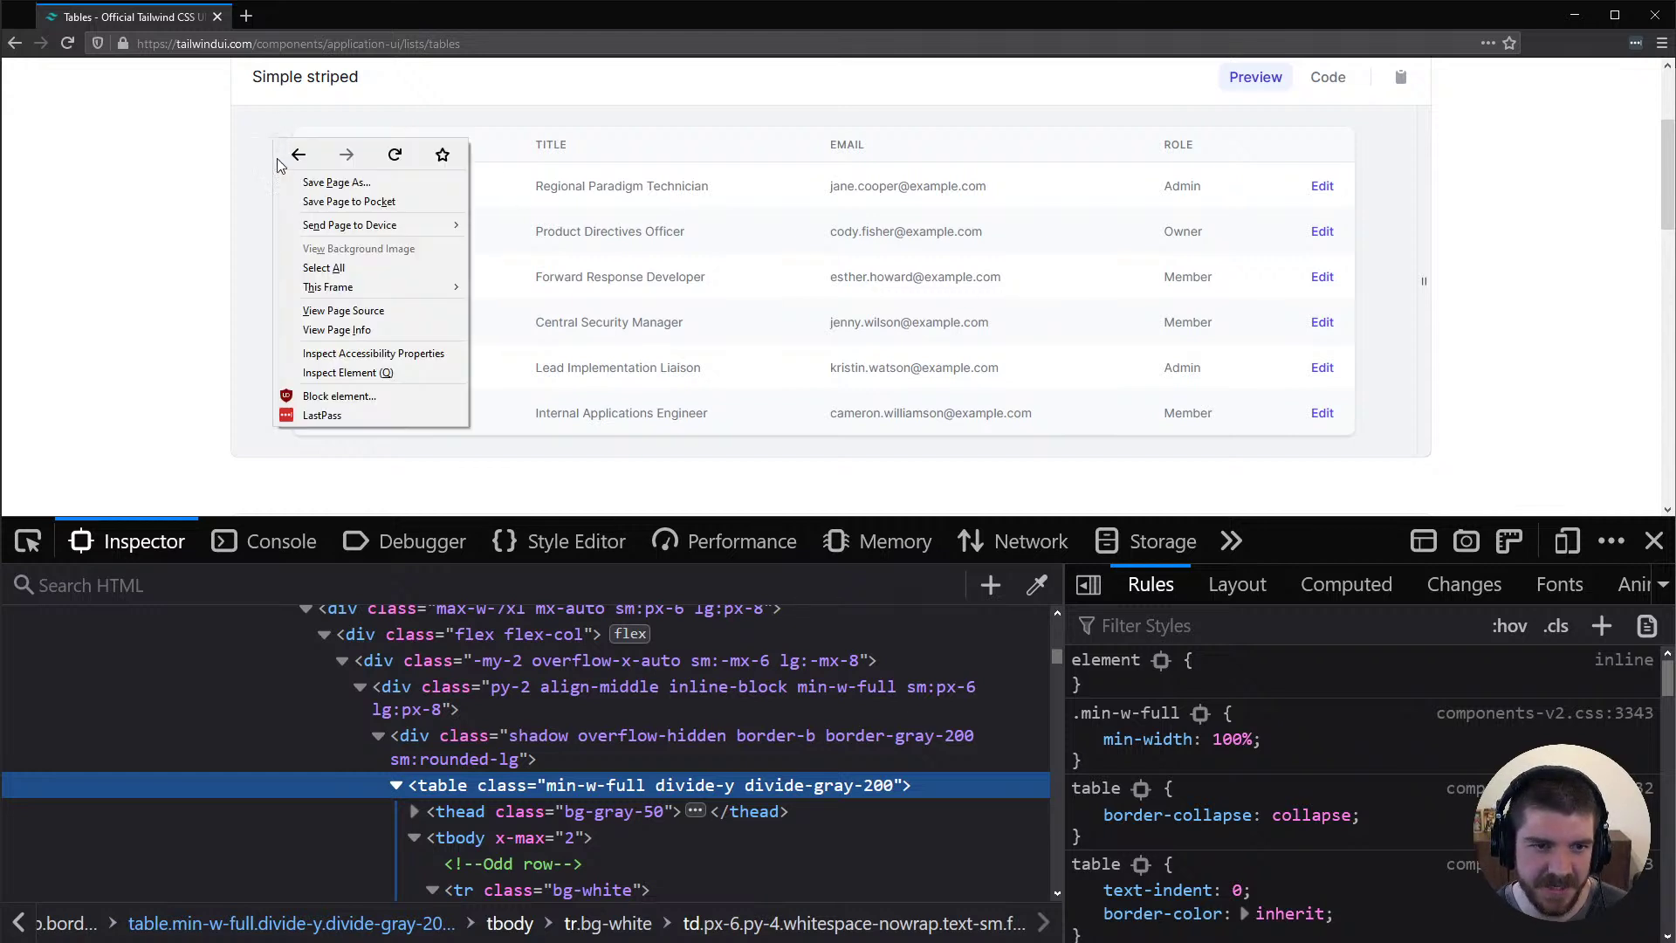
left_click(362, 385)
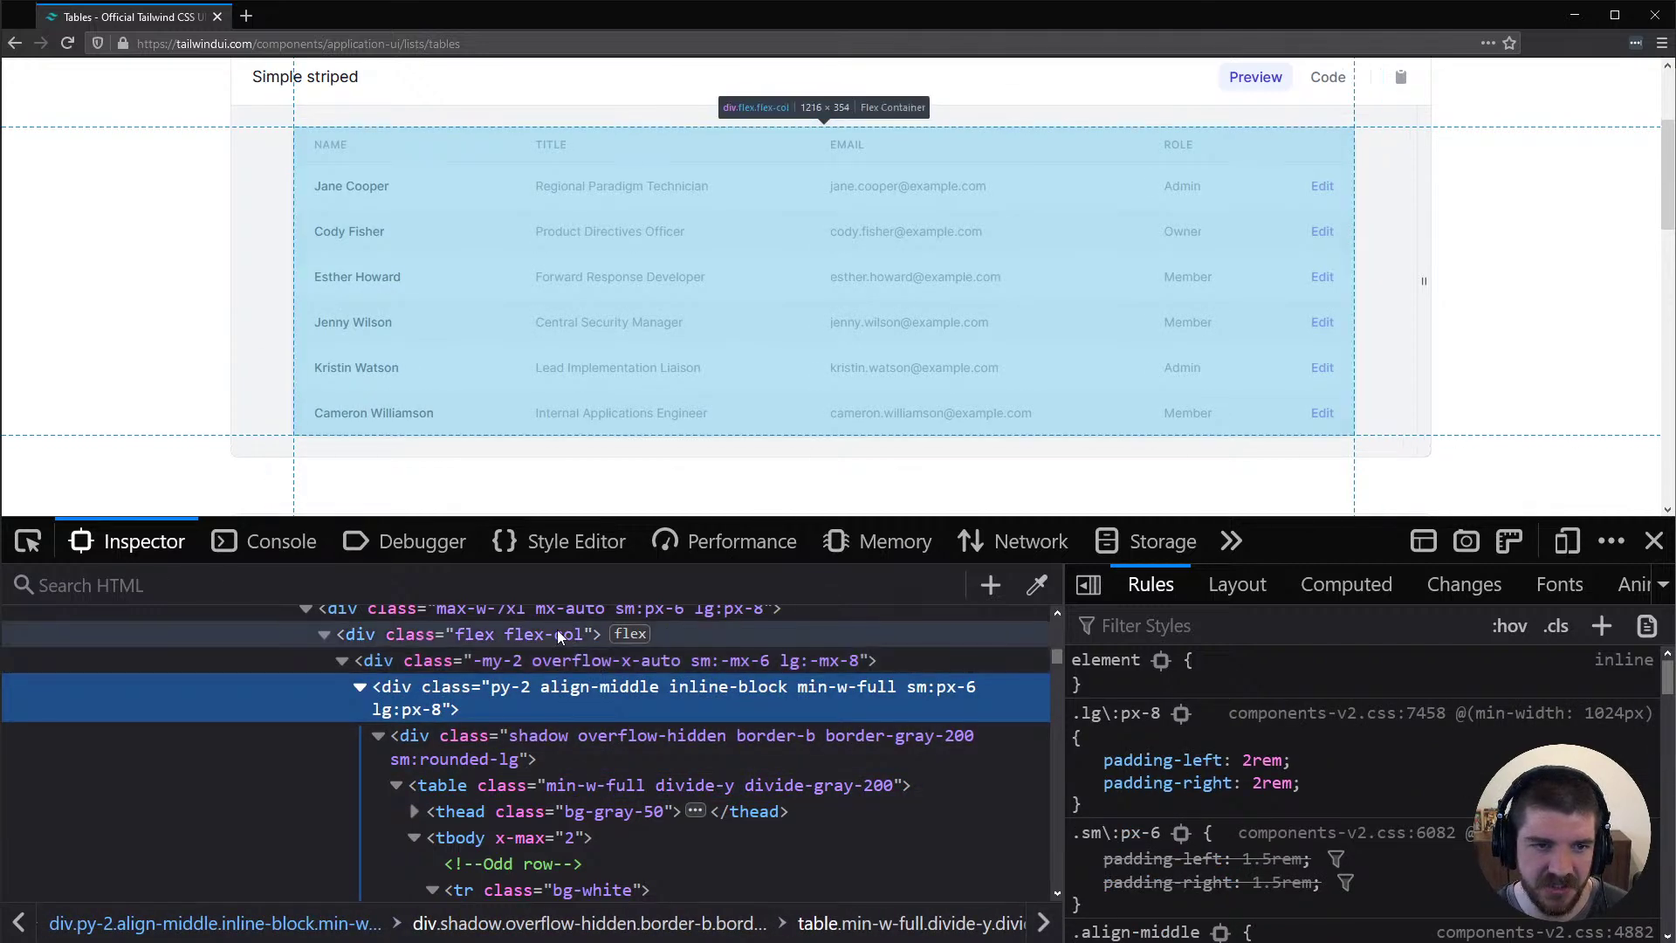
scroll(513, 648, "up", 3)
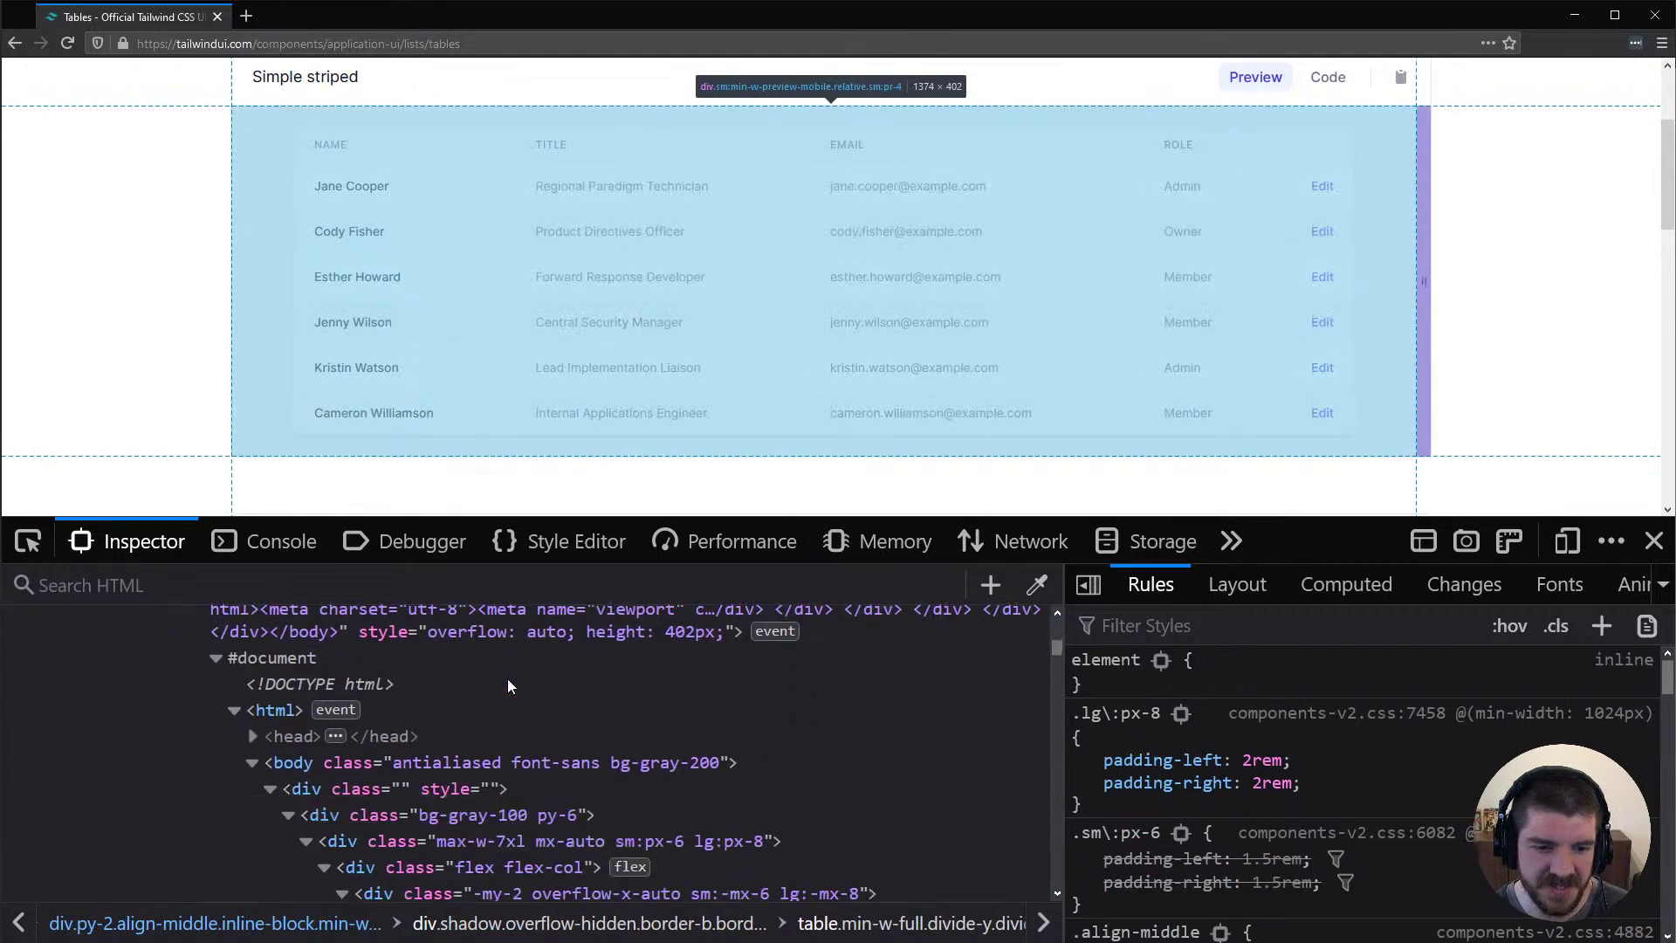
left_click(517, 763)
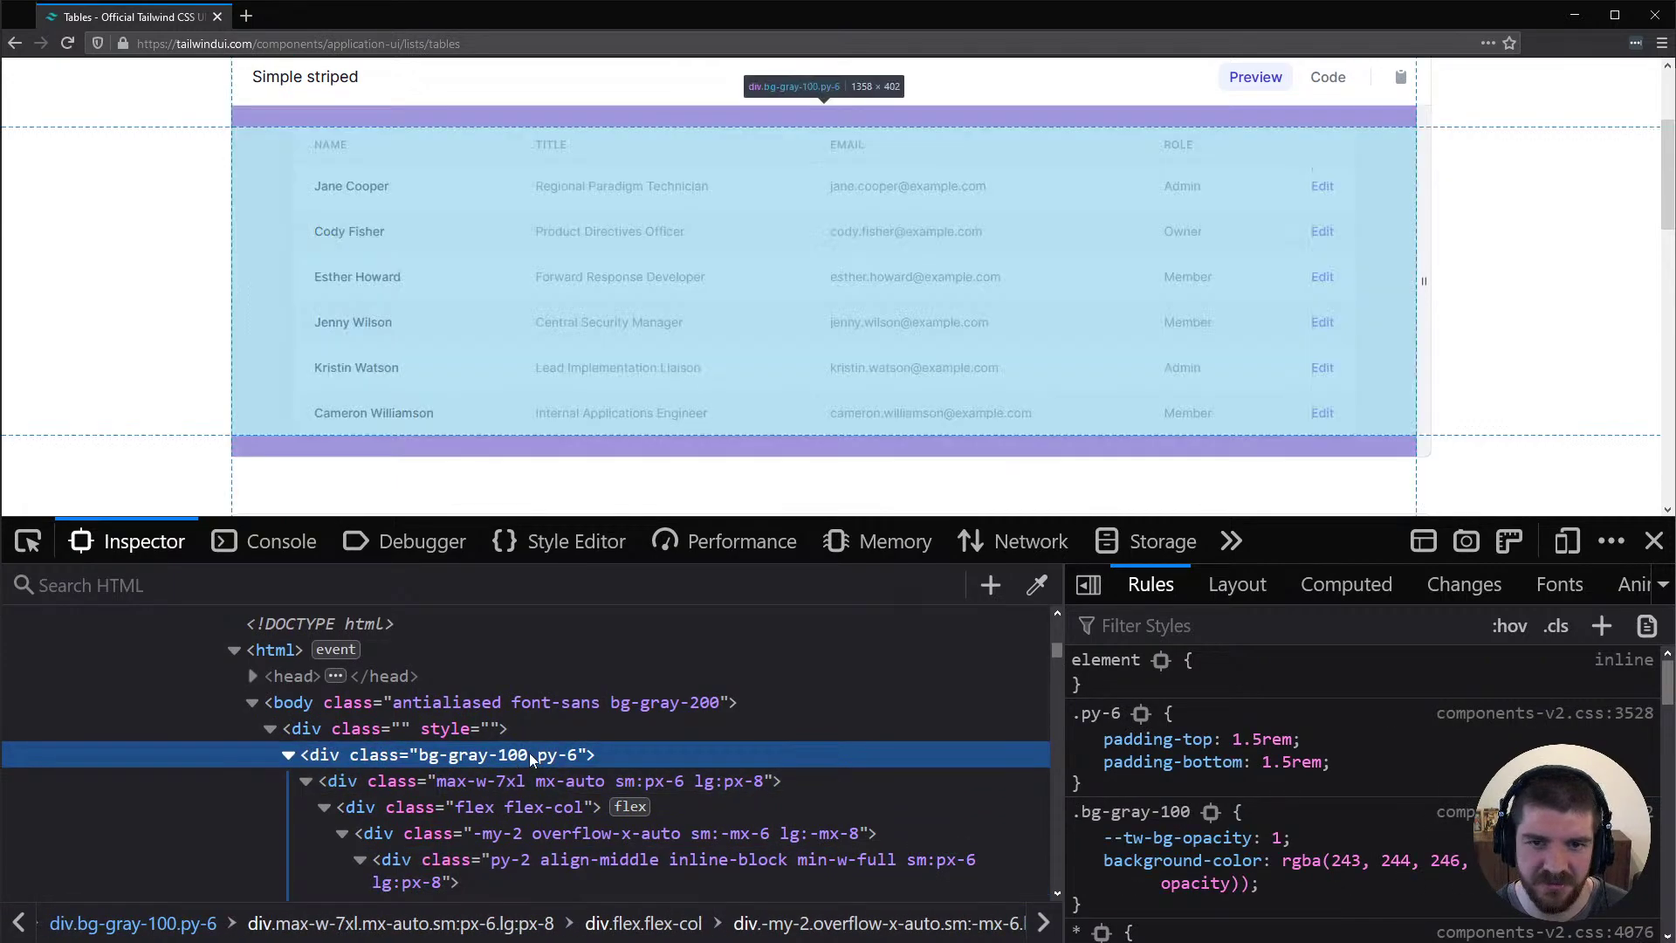
Return to Figma, search the assets for the example background and place an Examples/Background instance above the table
key("alt+Tab")
left_click(478, 218)
left_click(75, 86)
type("examle")
left_click_drag(59, 202, 845, 232)
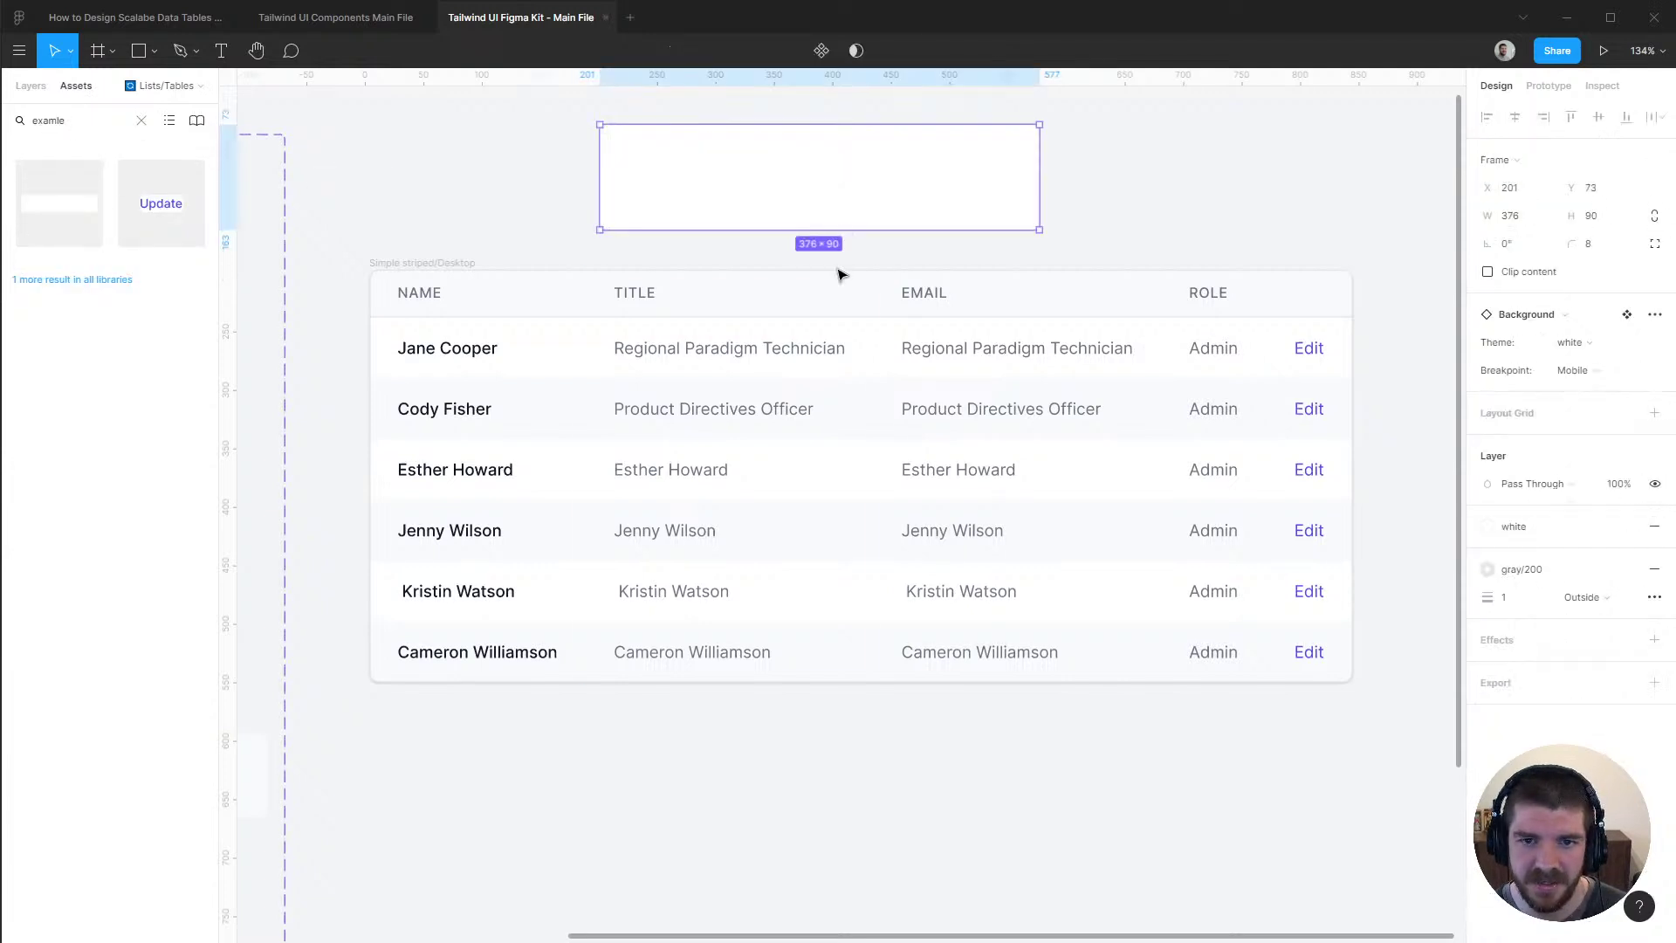
scroll(845, 299, "down", 2)
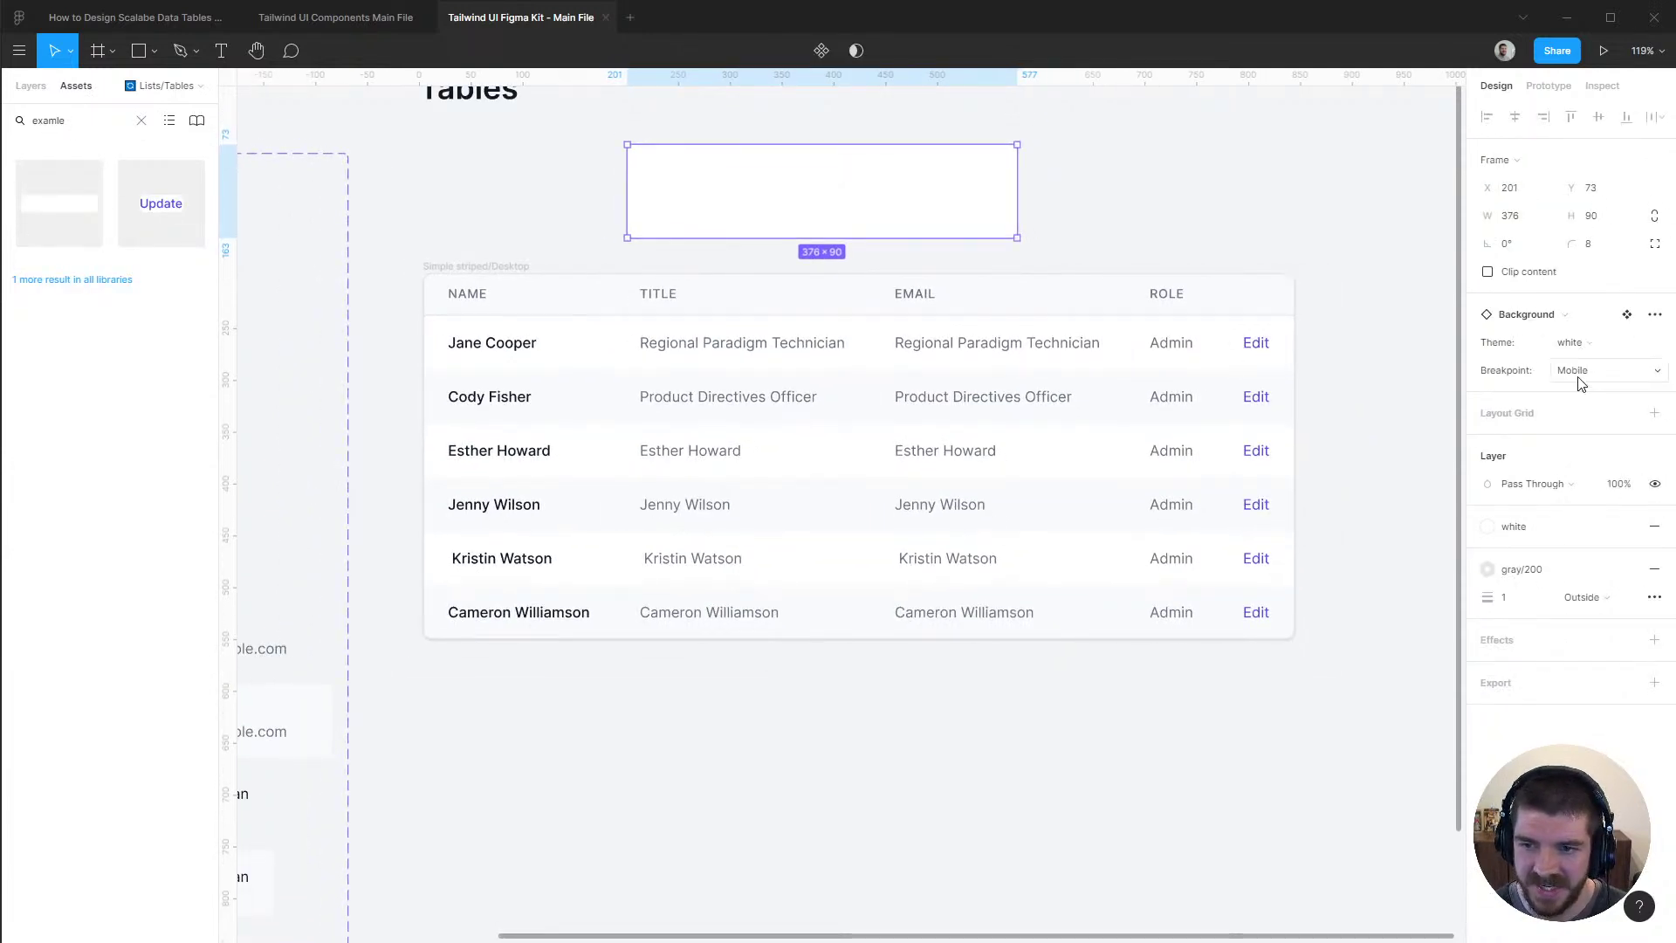
Set the Background instance to theme gray/100 and breakpoint Desktop, with a height of 402
left_click(1589, 344)
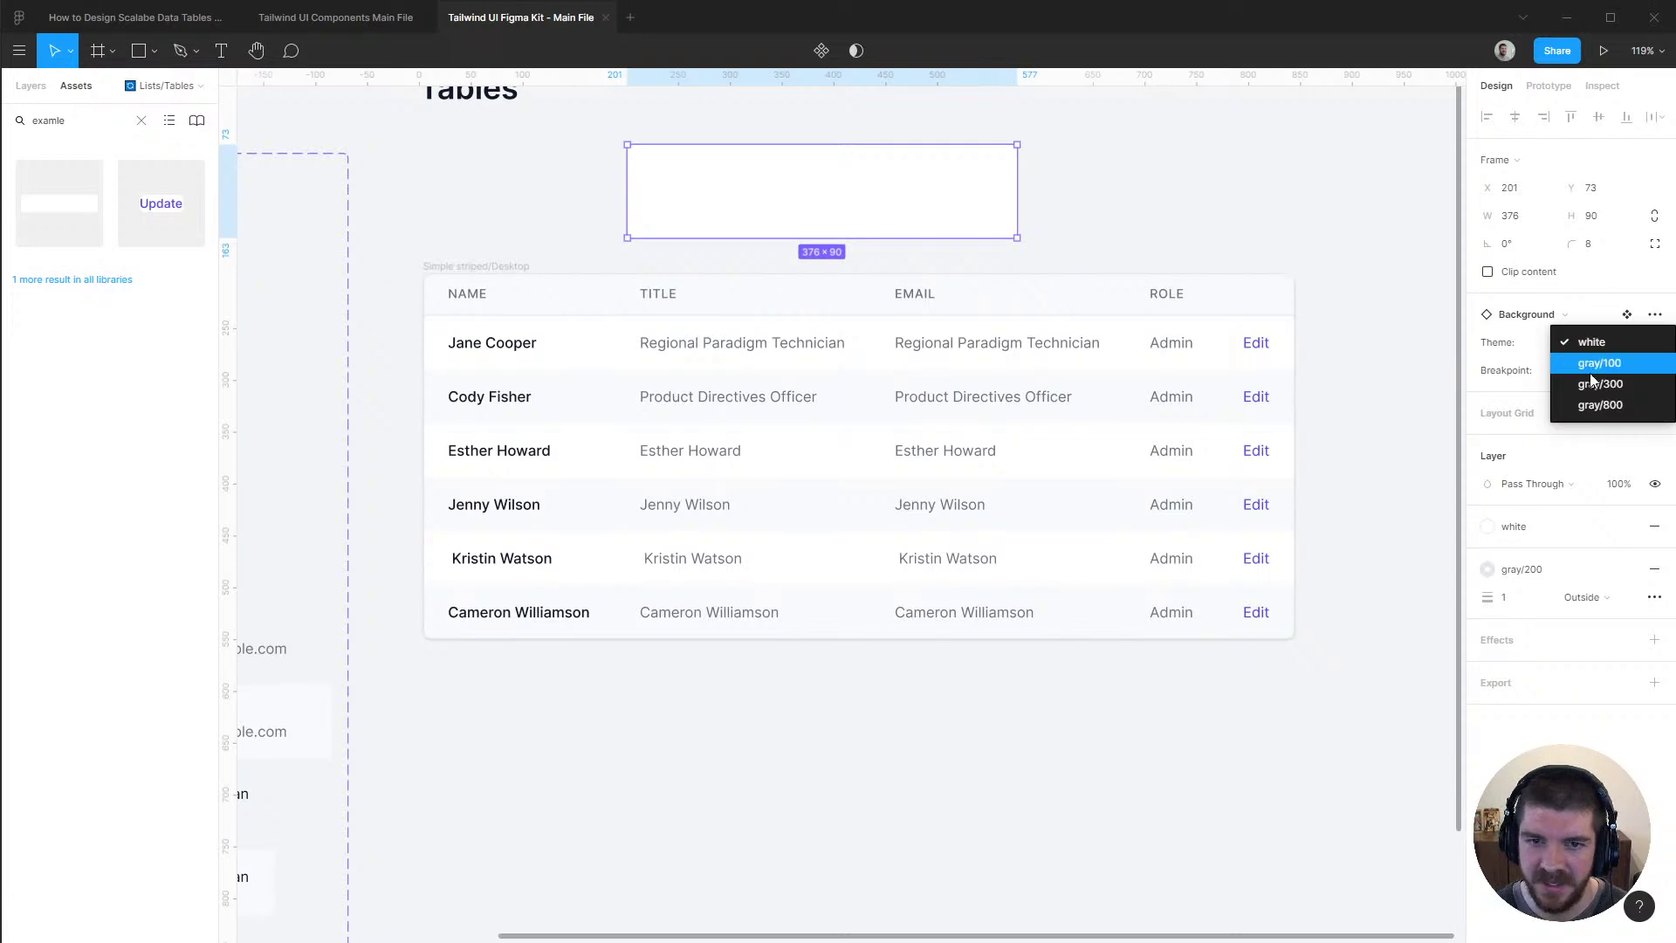
left_click(1590, 374)
left_click(1594, 373)
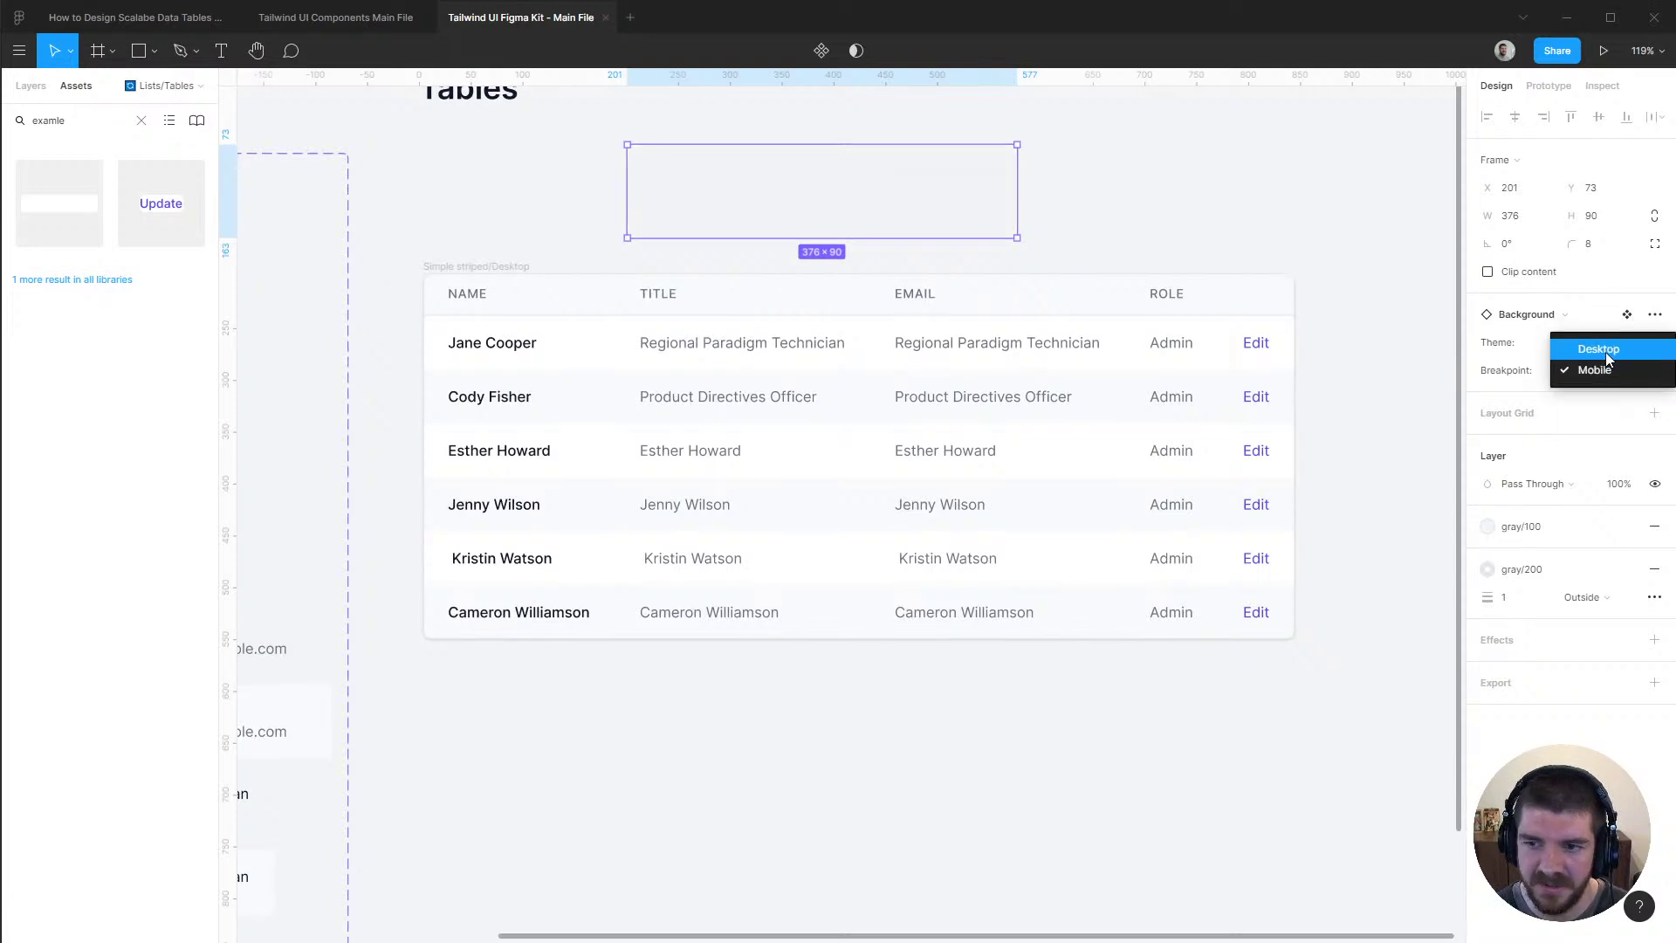
left_click(1578, 343)
left_click(1618, 224)
type("4")
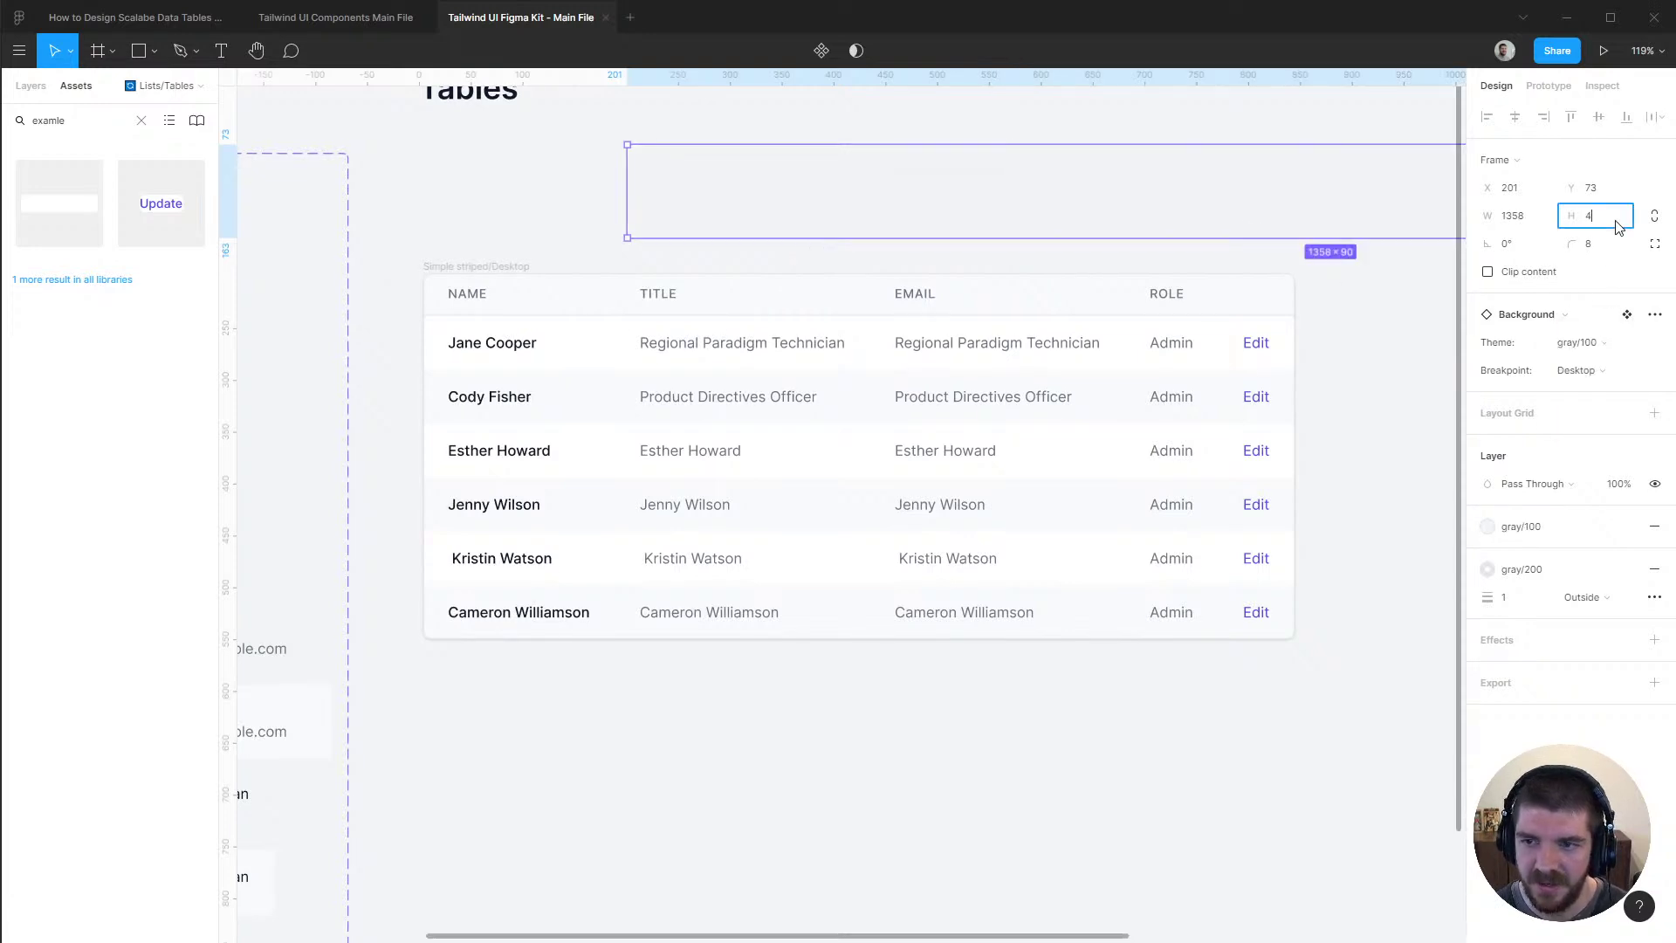
type("02")
key("Return")
Move the Examples/Background instance over the table, keeping it outside the Simple striped/Desktop frame and behind it
left_click_drag(971, 299, 851, 301)
left_click(30, 86)
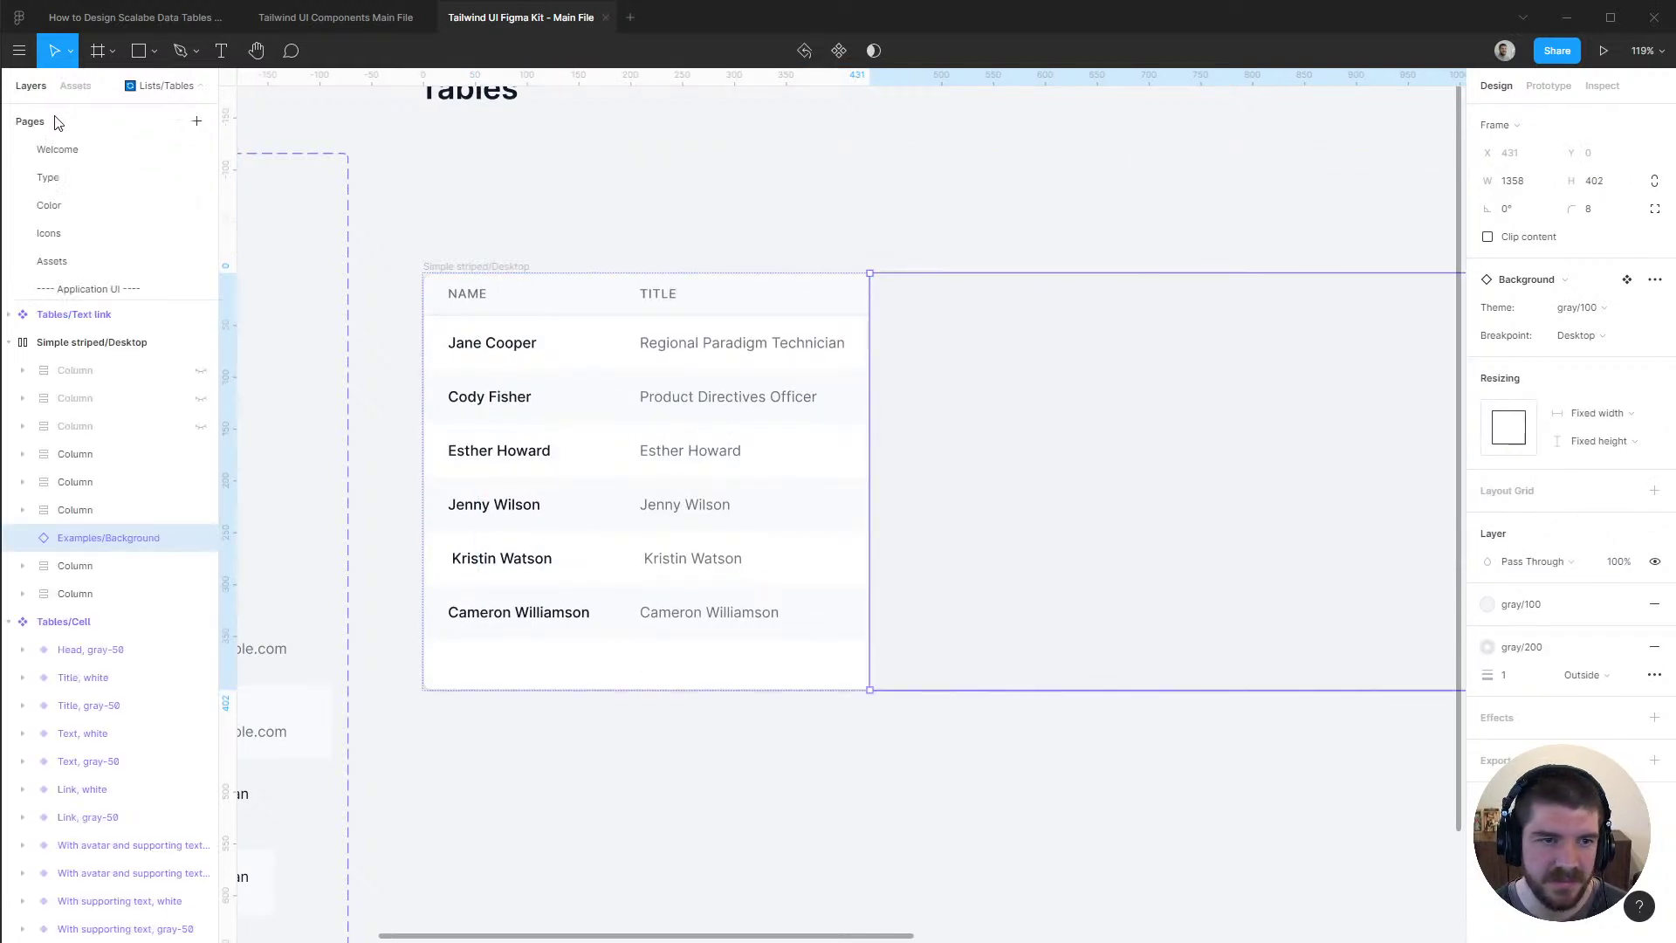
left_click_drag(109, 538, 63, 519)
key("ctrl+z")
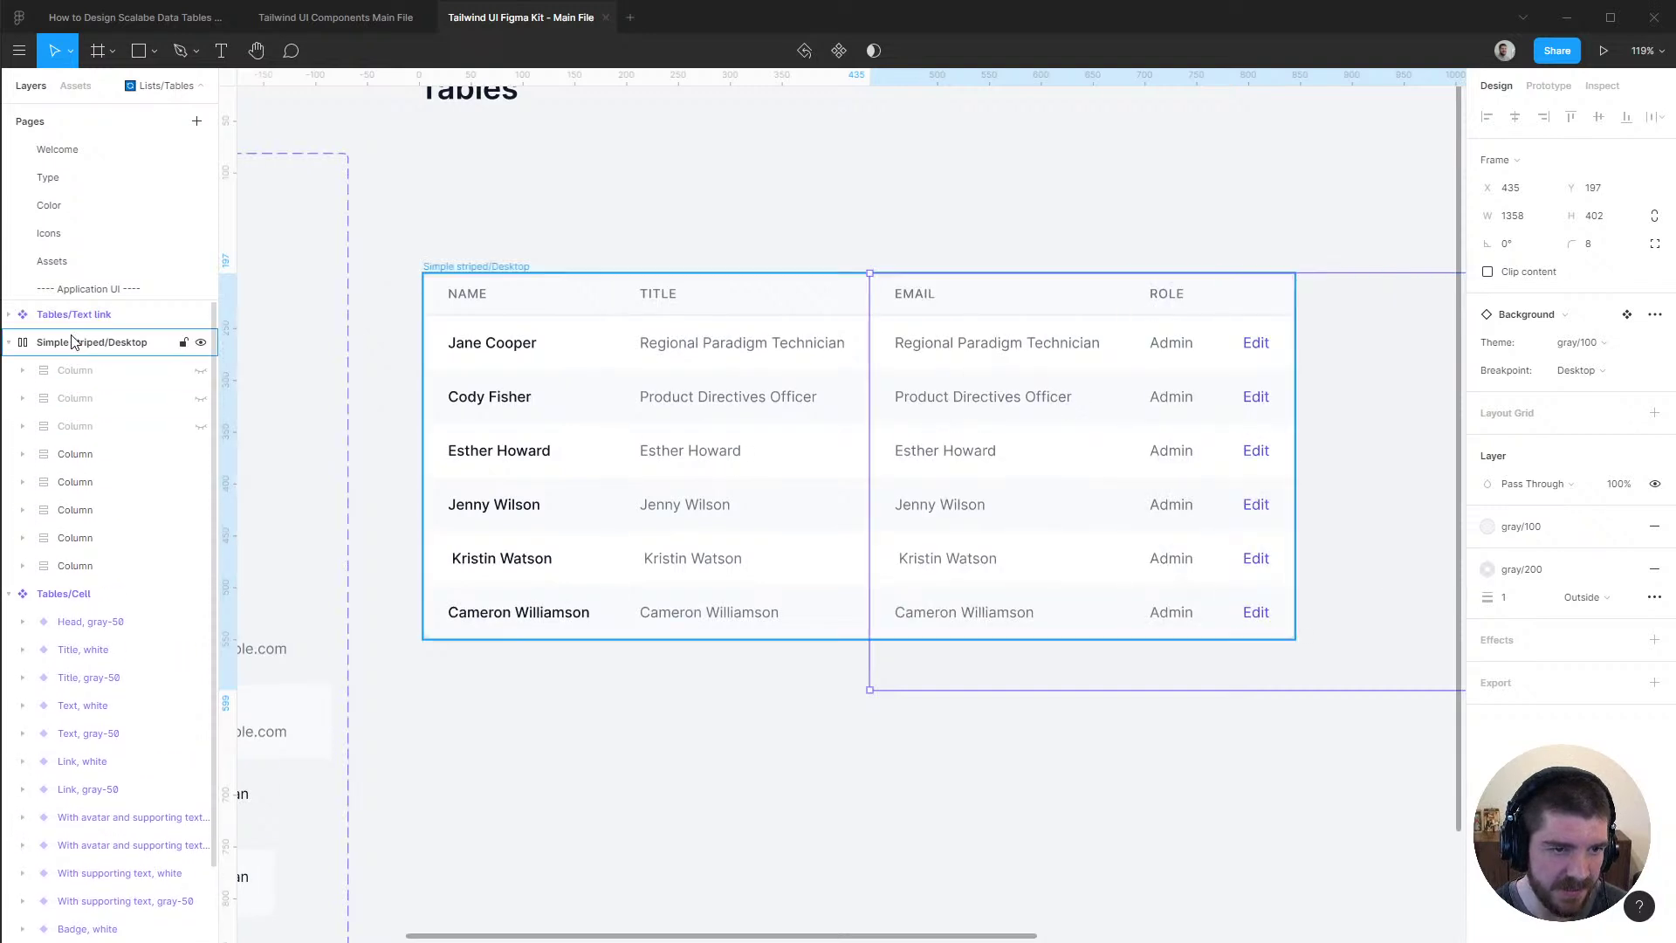
Reorder the Tables/Cell component set directly below Tables/Text link and collapse all layers
scroll(52, 925, "up", 5)
left_click(90, 316)
key("alt+l")
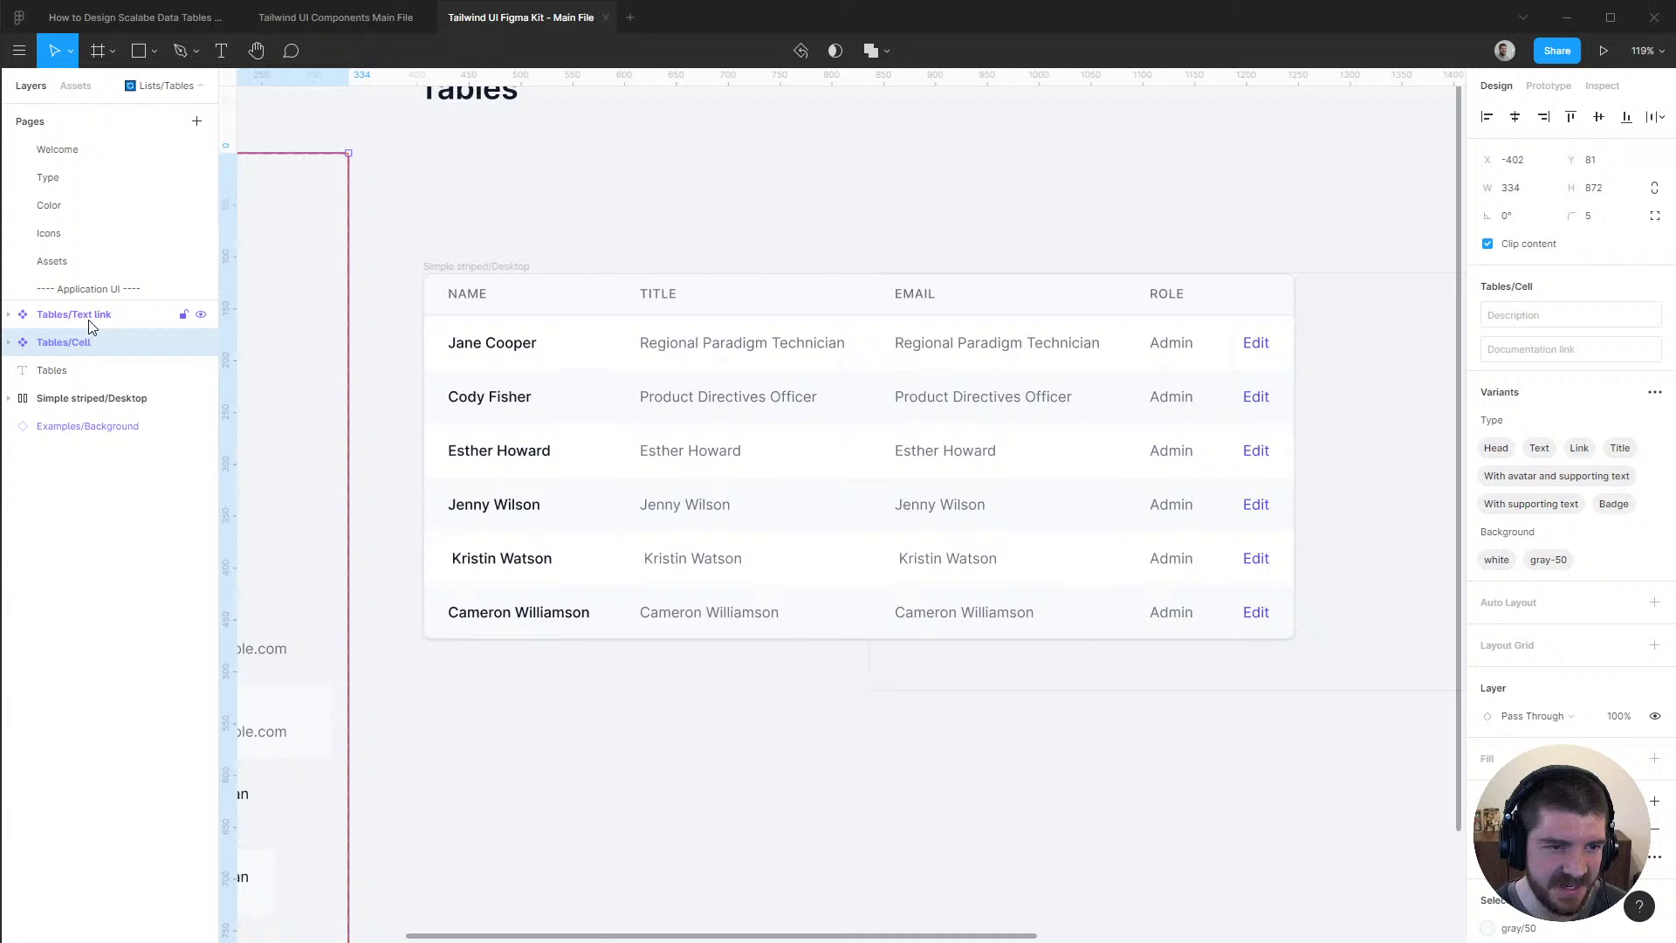
Line up the Examples/Background instance with the table's starting edge at X 4, and center both objects on each other horizontally and vertically
left_click(96, 426)
left_click_drag(1412, 434, 954, 247)
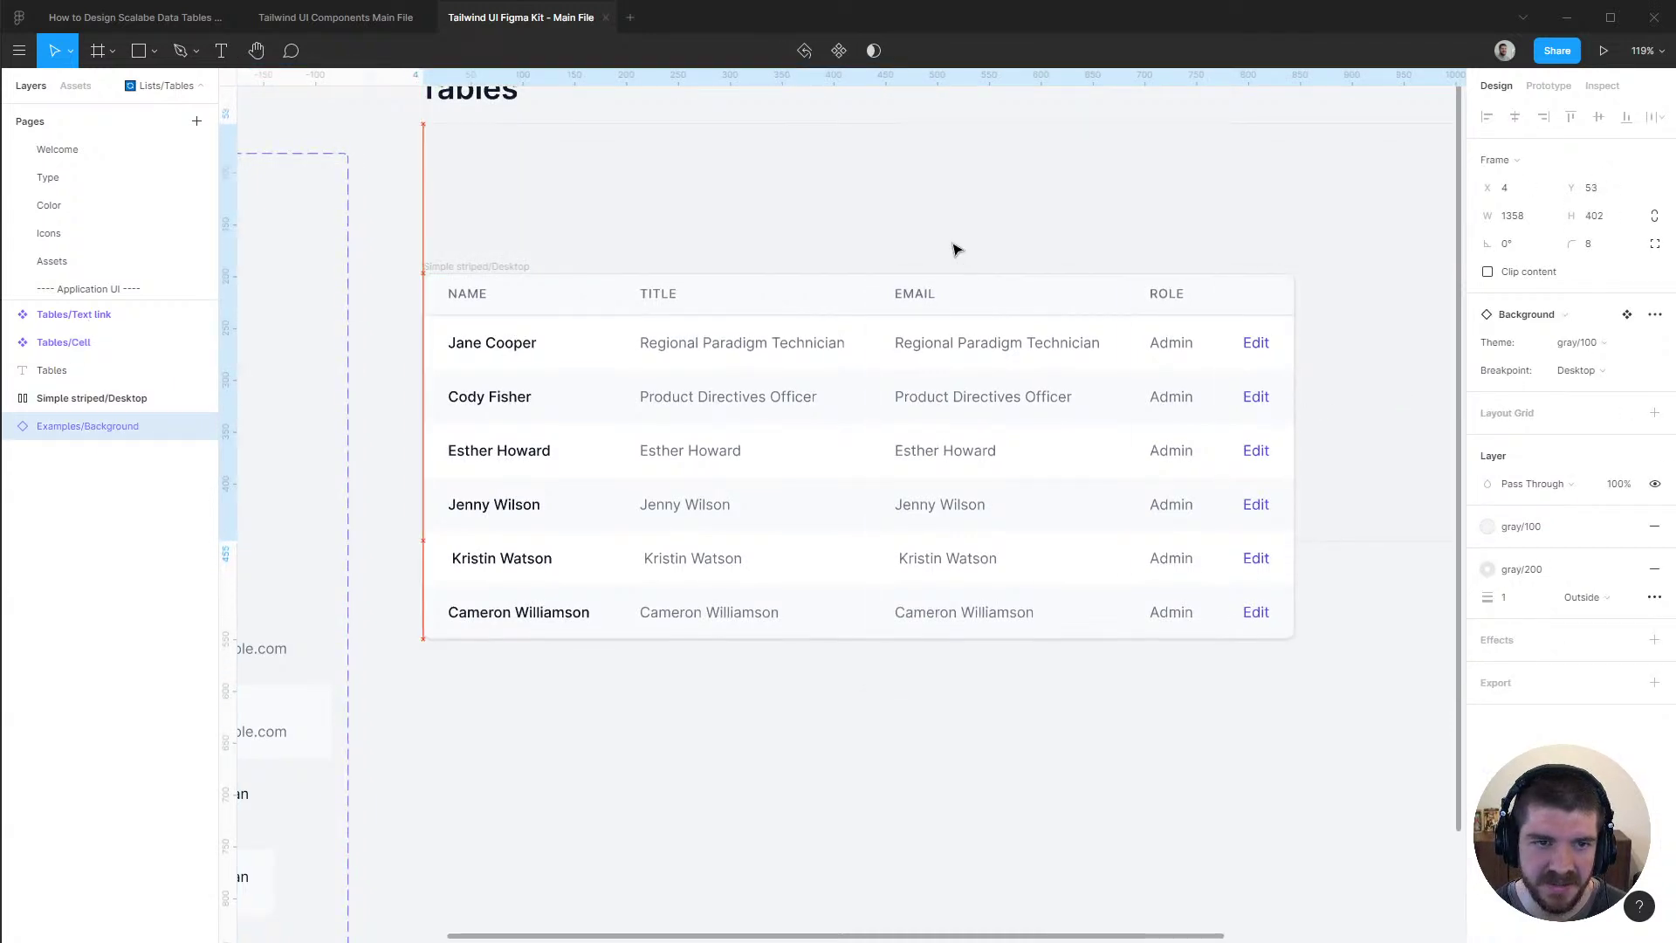
left_click(505, 273, "shift")
left_click(1514, 116)
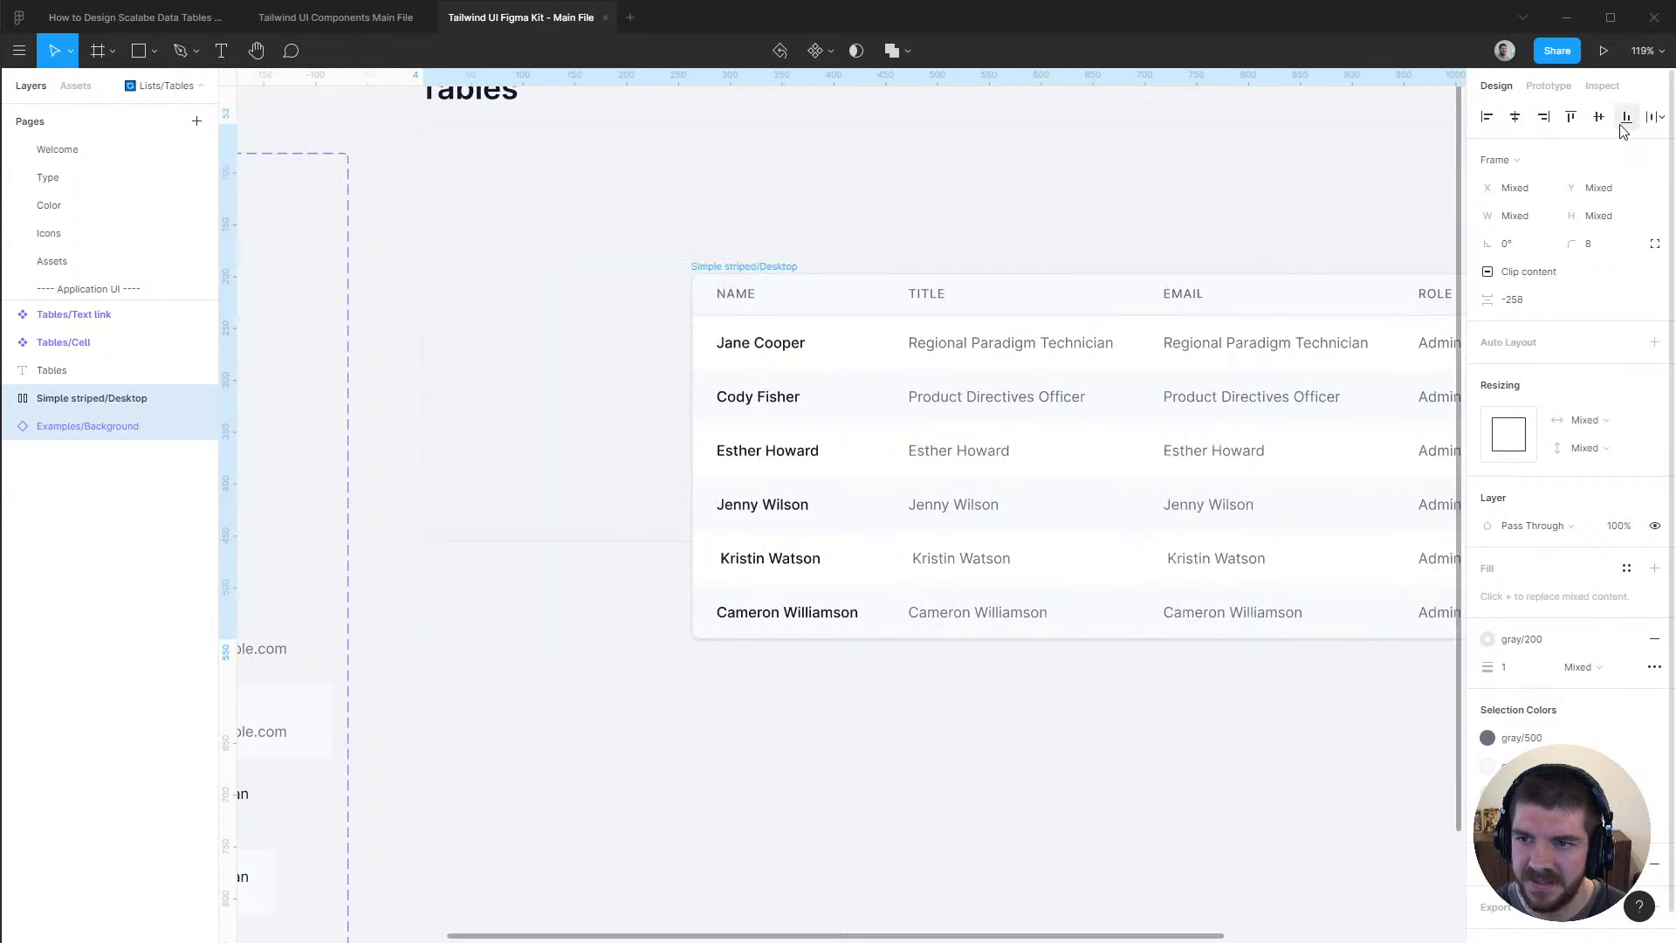
left_click(1598, 116)
scroll(1085, 438, "up", 1)
scroll(878, 173, "right", 4)
scroll(869, 173, "right", 1)
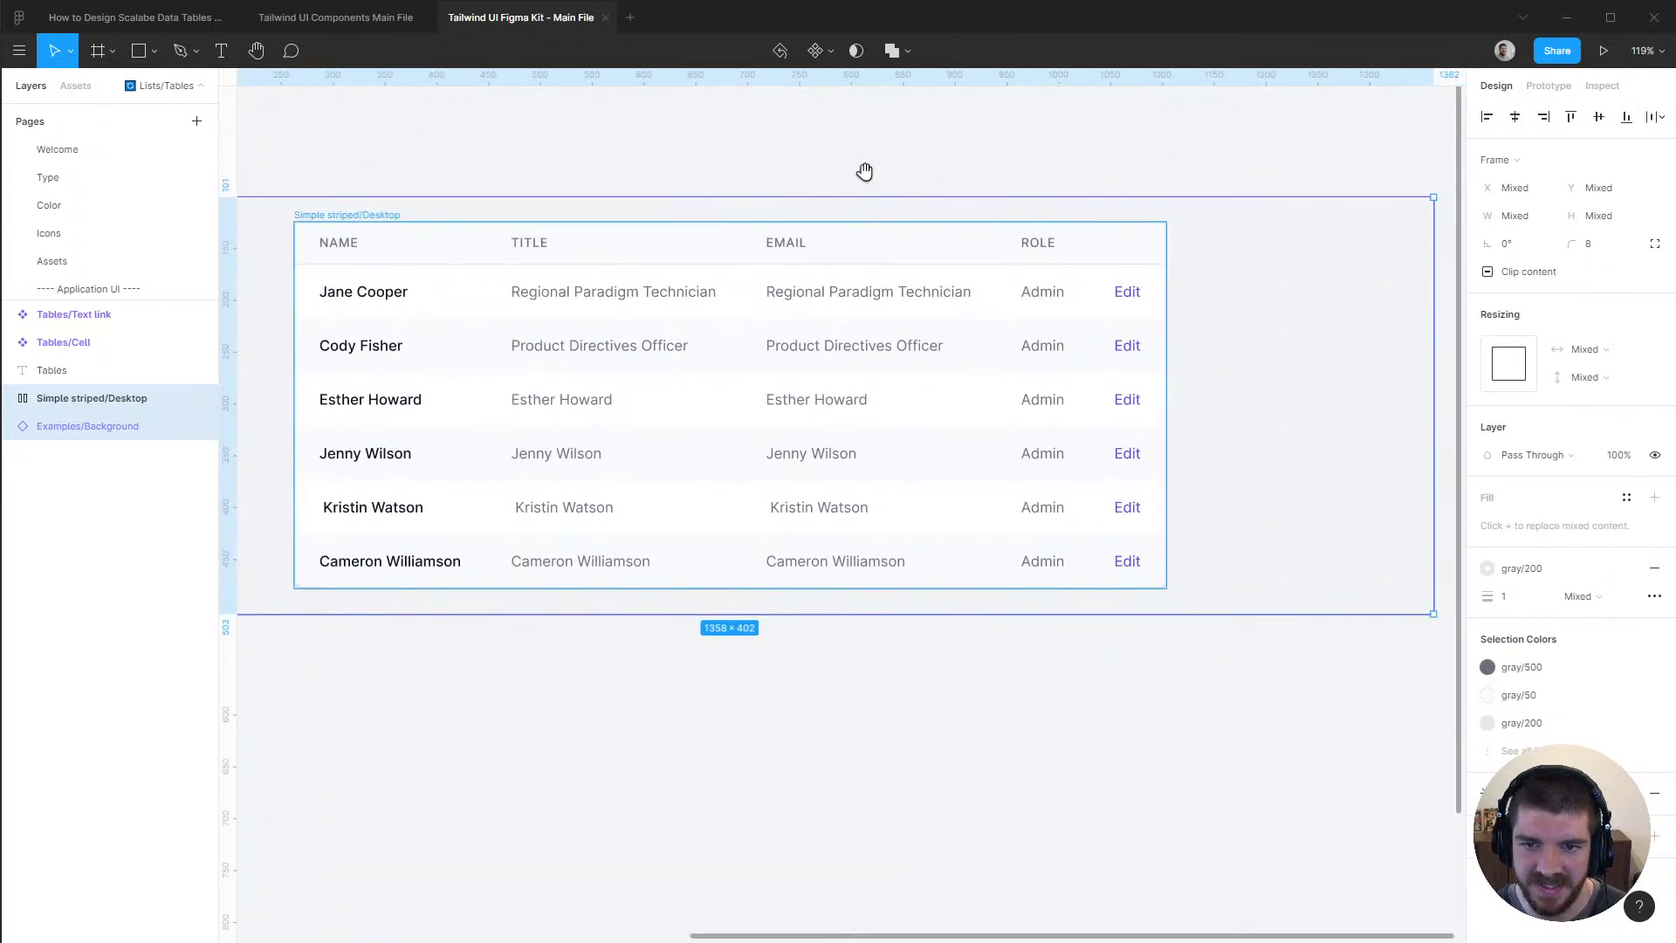
scroll(886, 175, "down", 4, "ctrl")
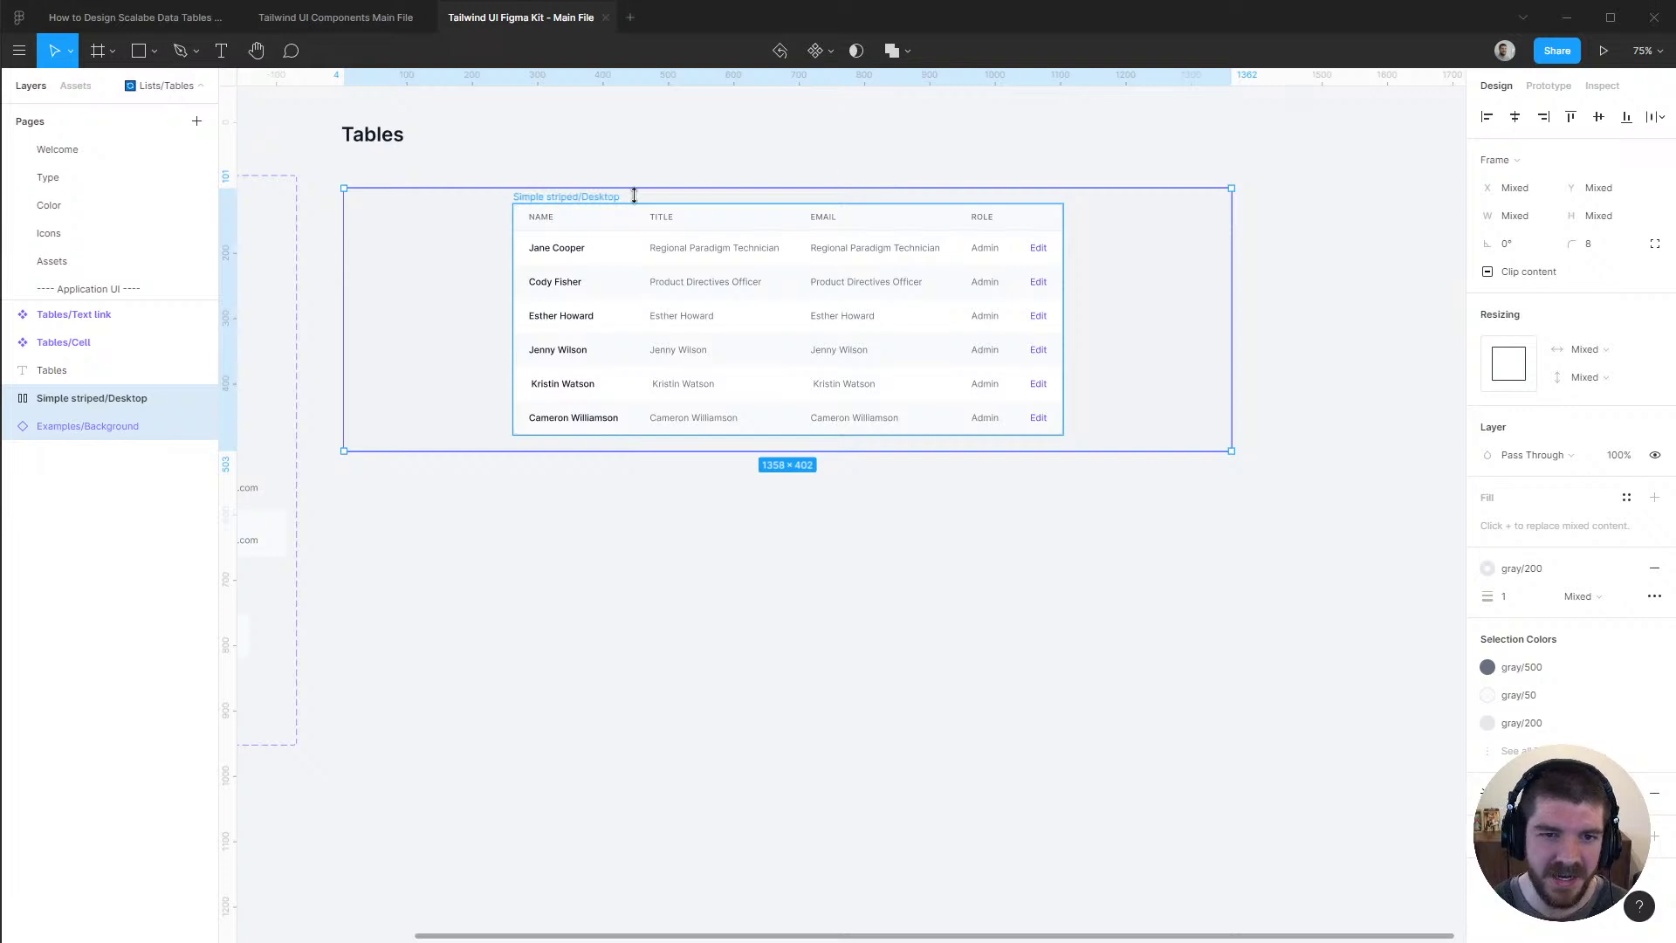
Check the table's placement within the background, realign the vertical centers of both objects and clear the selection
left_click(601, 206)
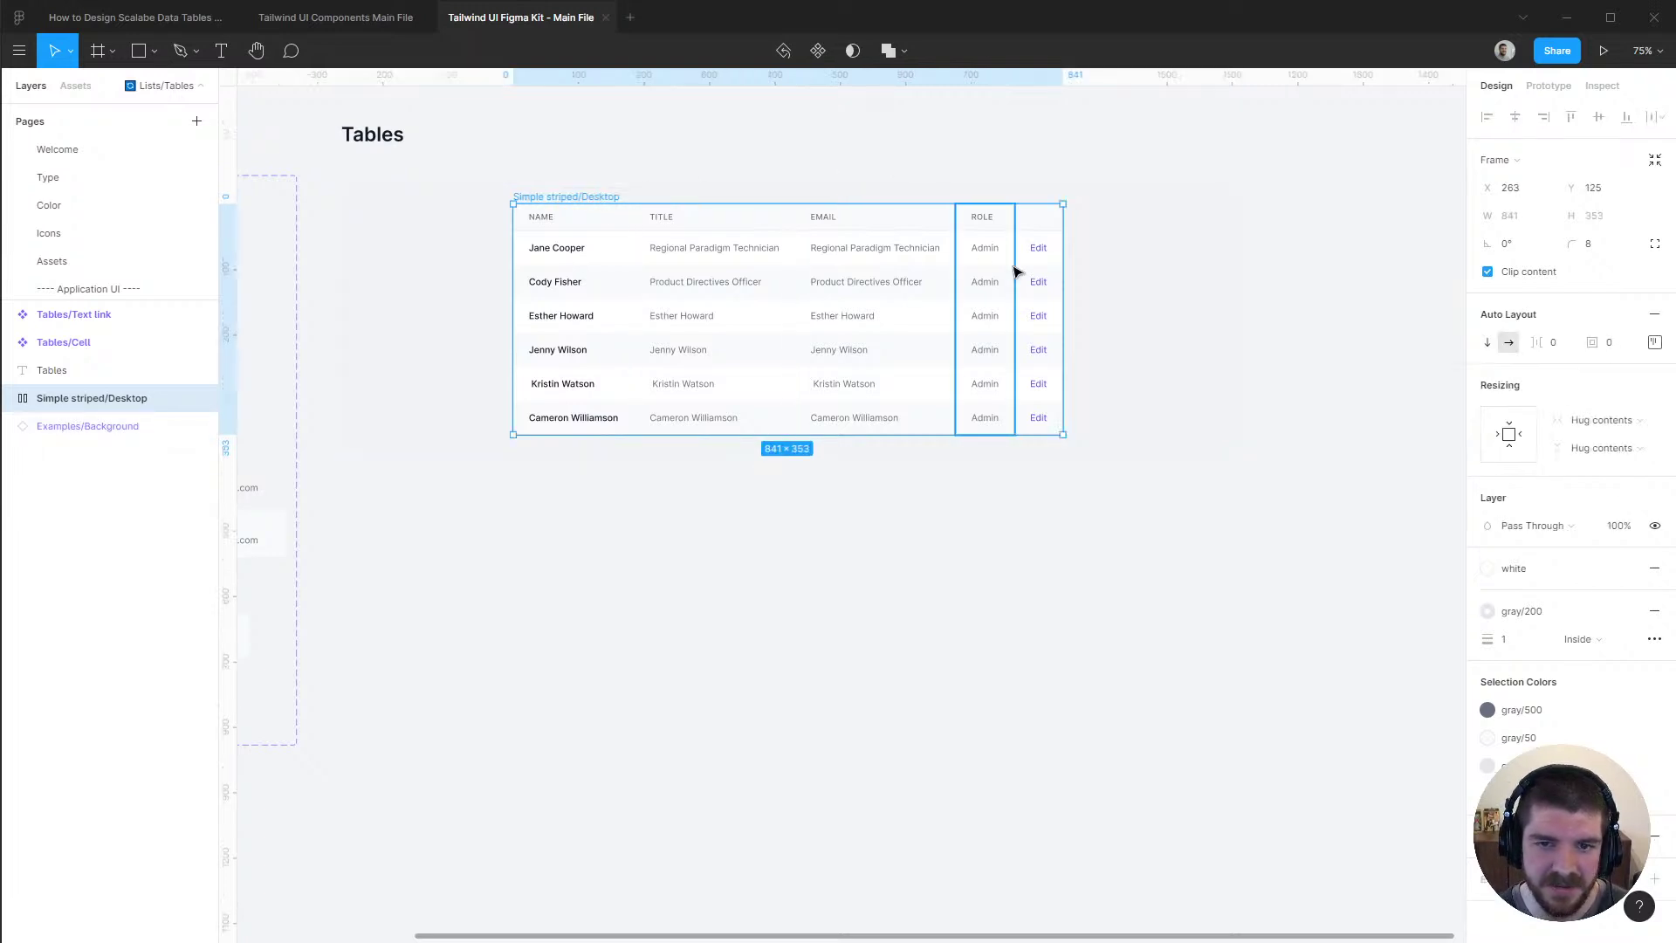
left_click_drag(1061, 266, 1126, 259)
double_click(1128, 260)
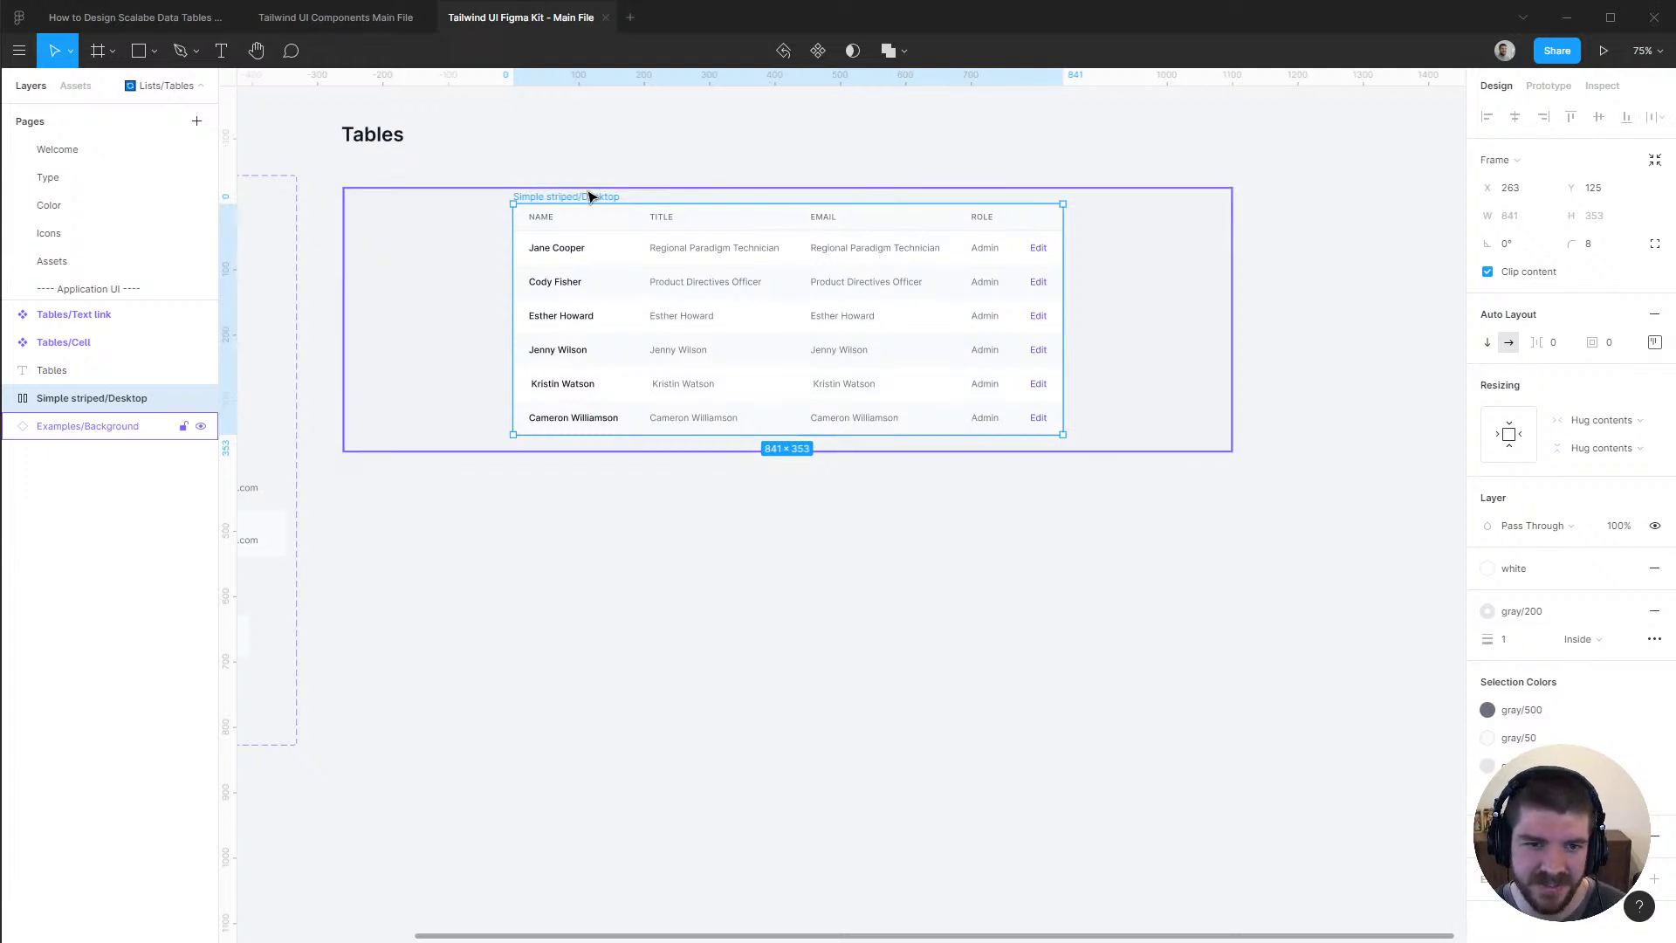
left_click(1122, 231, "shift")
left_click(1598, 116)
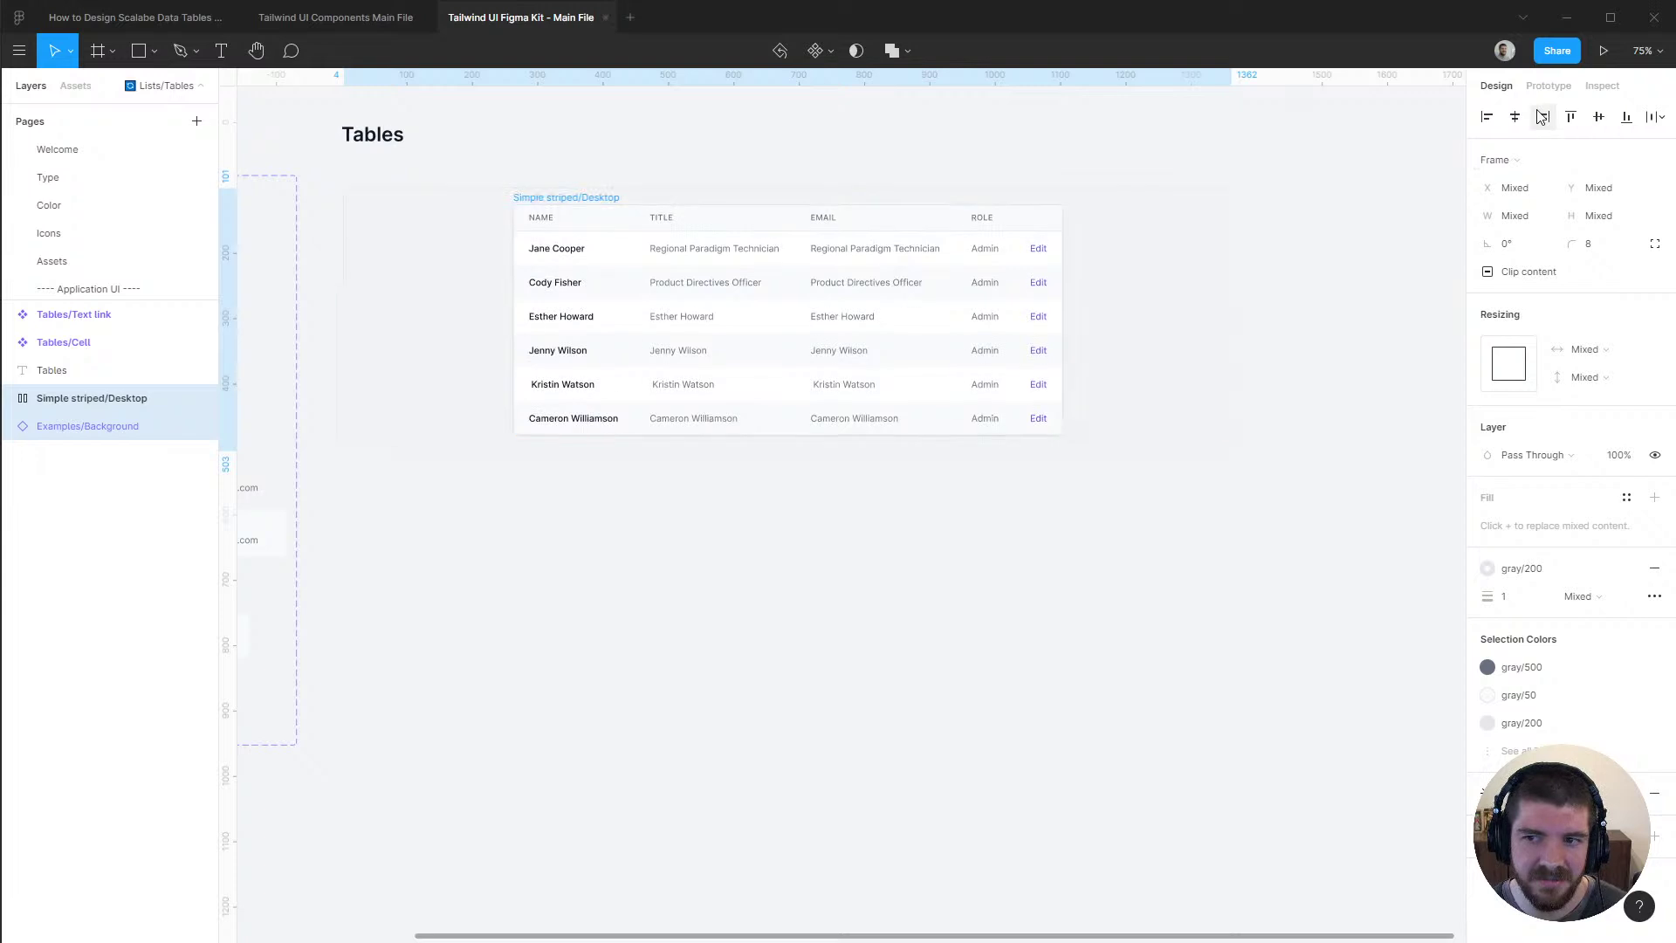
left_click(973, 145)
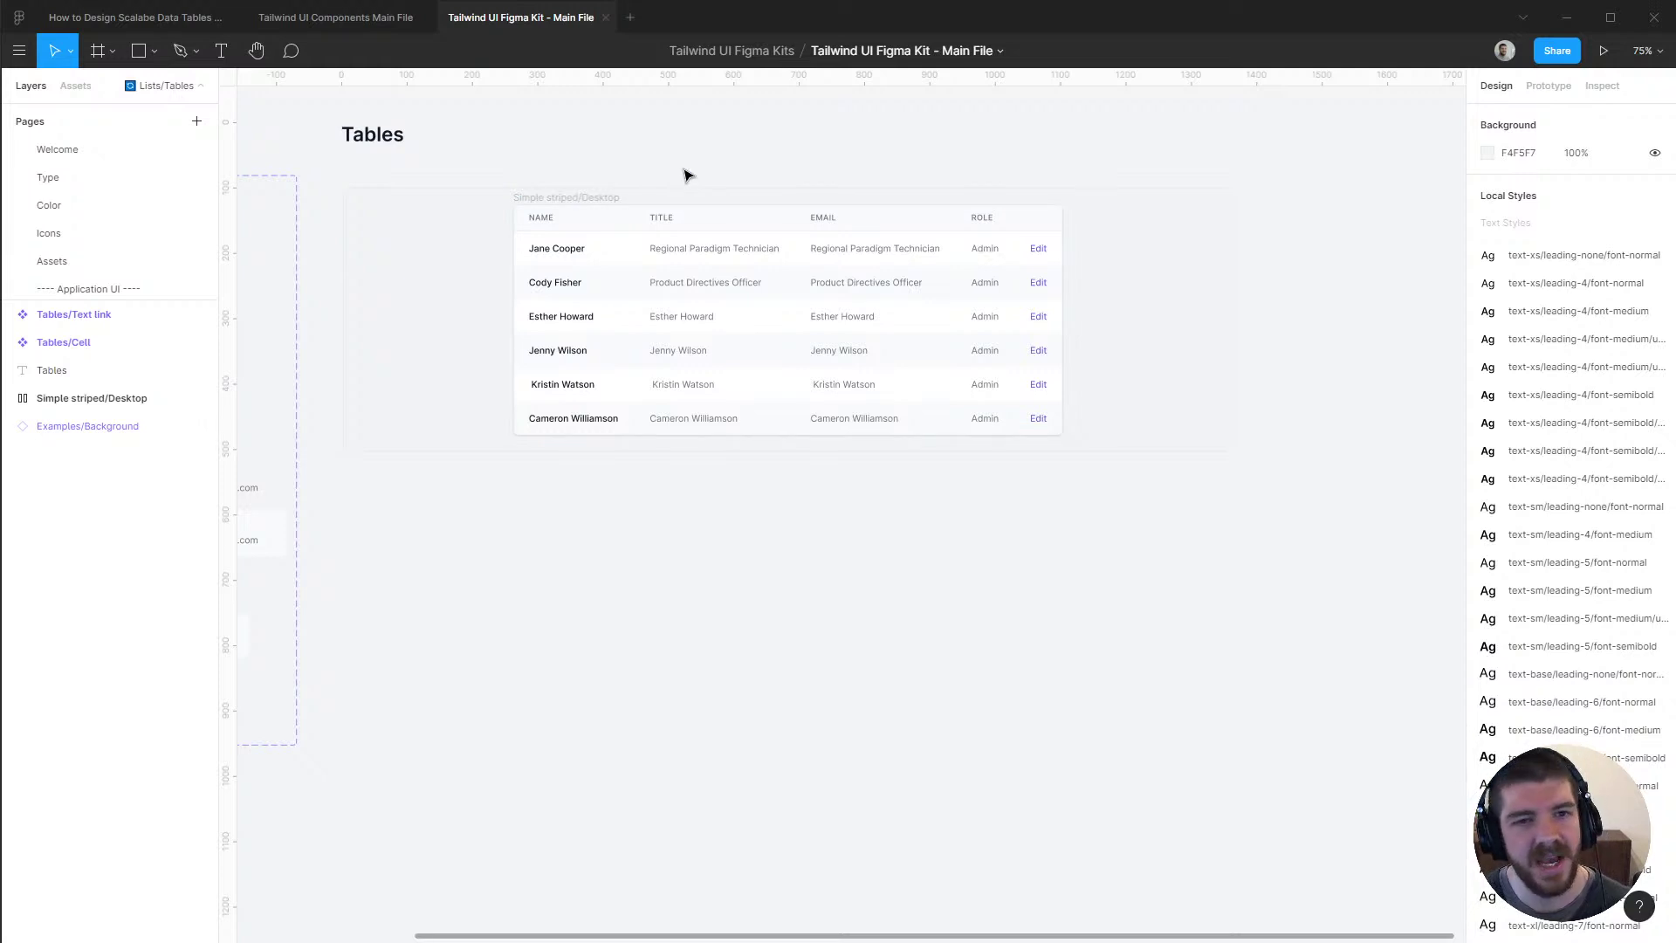
Switch to Firefox and examine how the Simple striped table scrolls sideways at the narrowest preview width
scroll(686, 175, "up", 1)
scroll(685, 175, "up", 2)
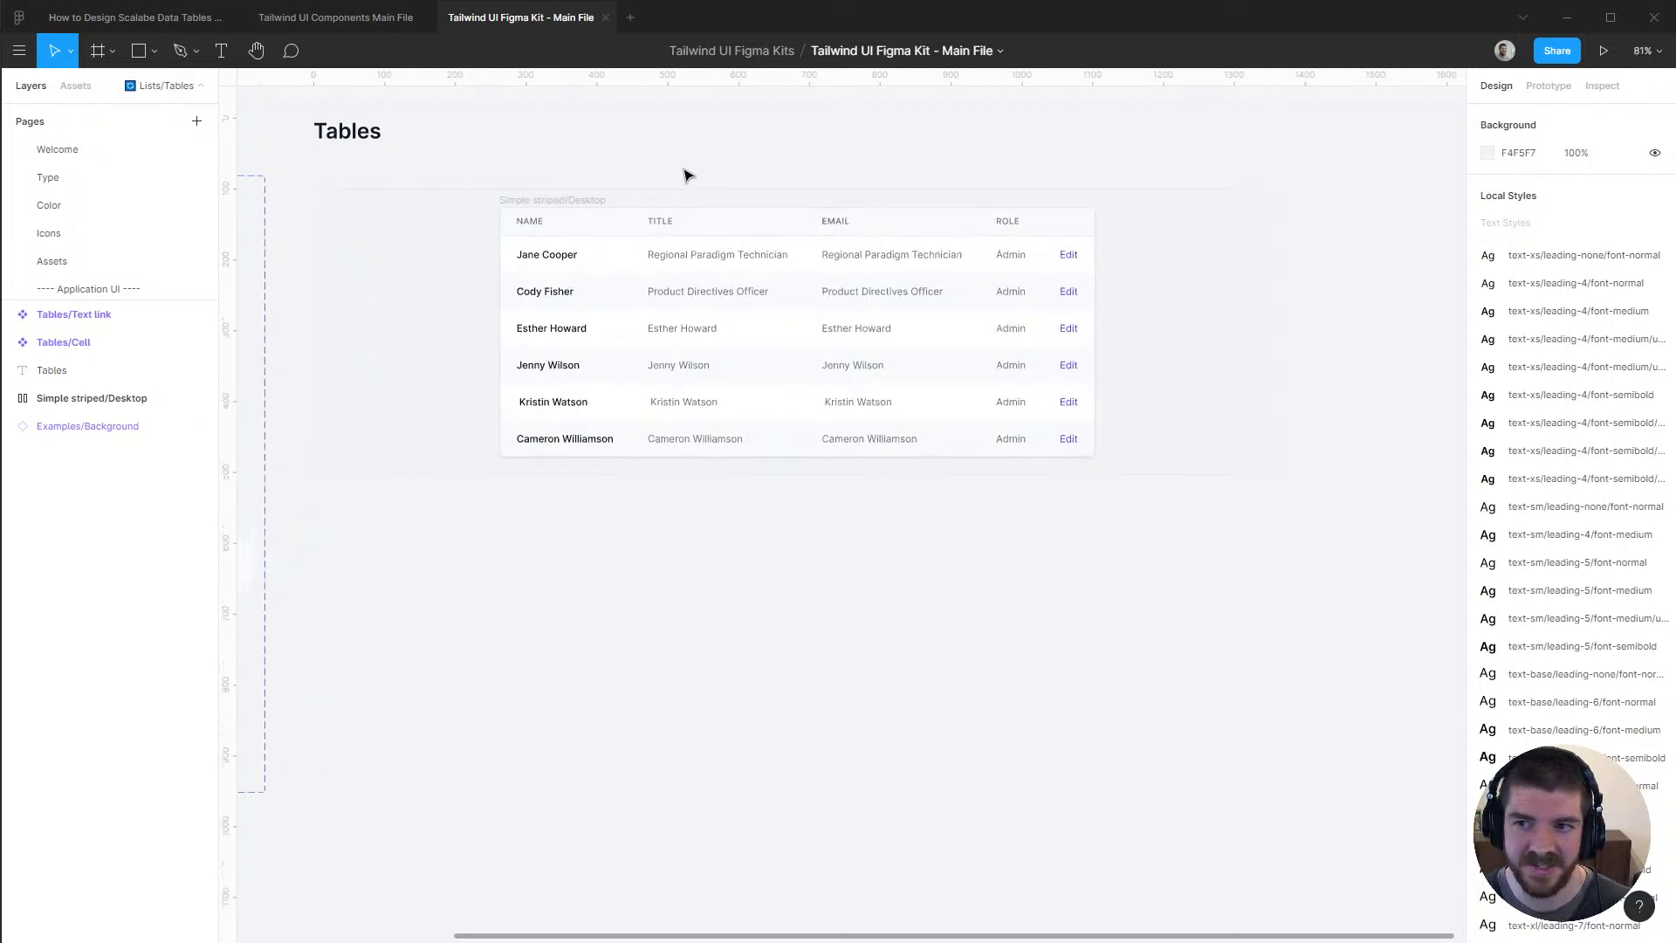
scroll(685, 175, "up", 1)
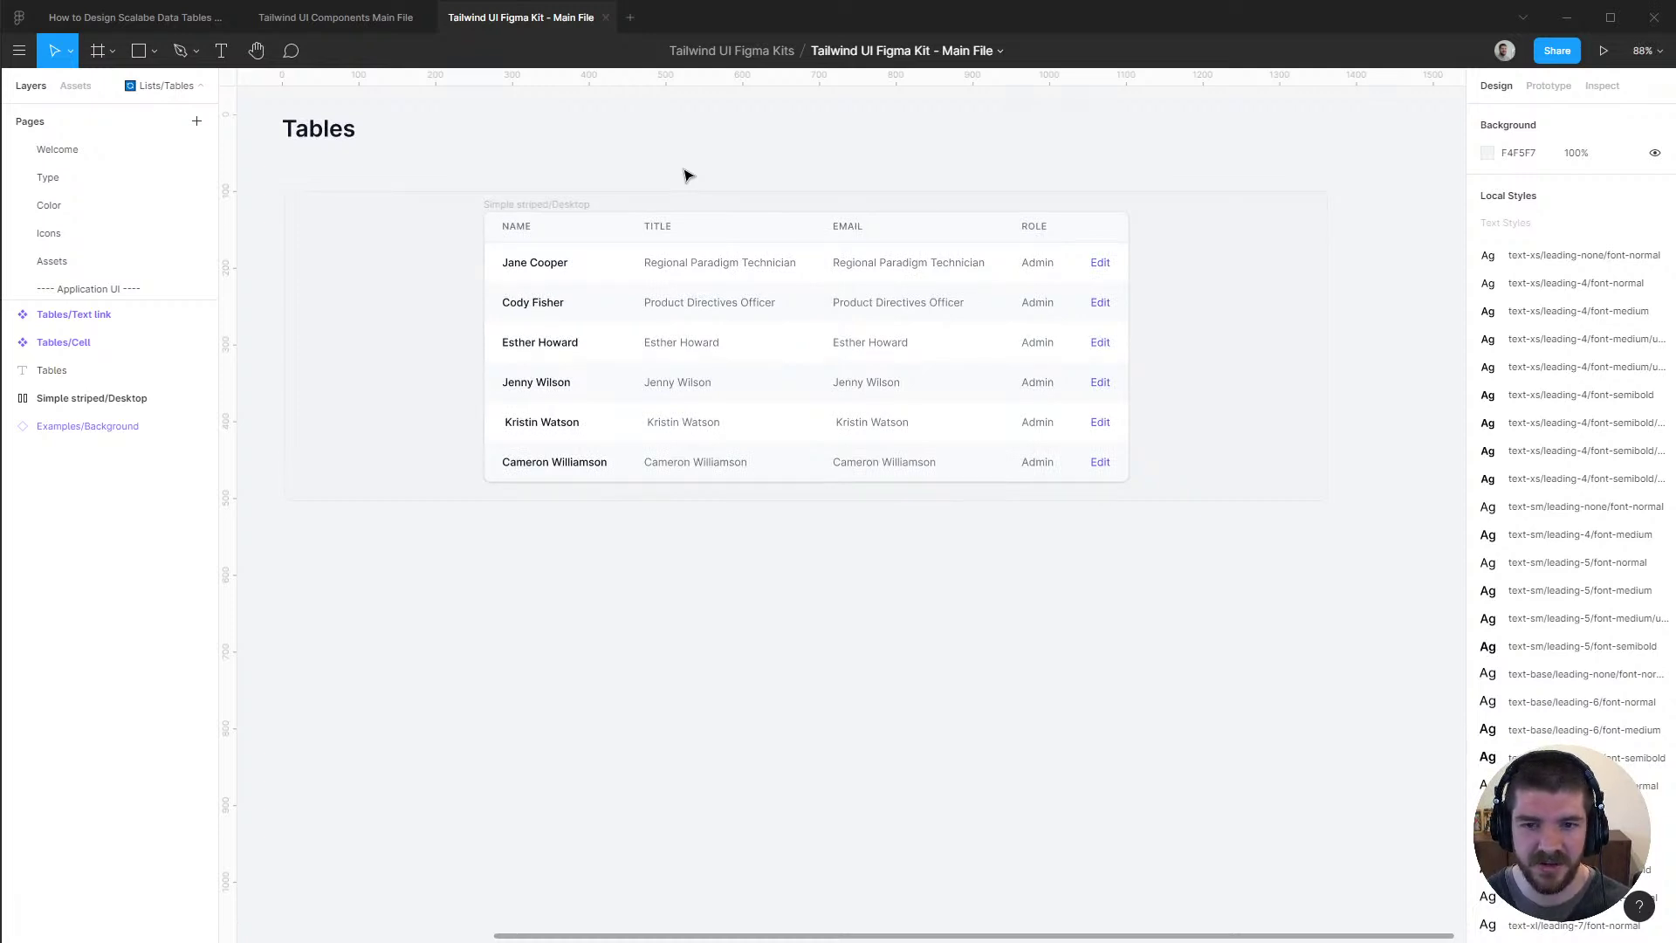
key("alt+Tab")
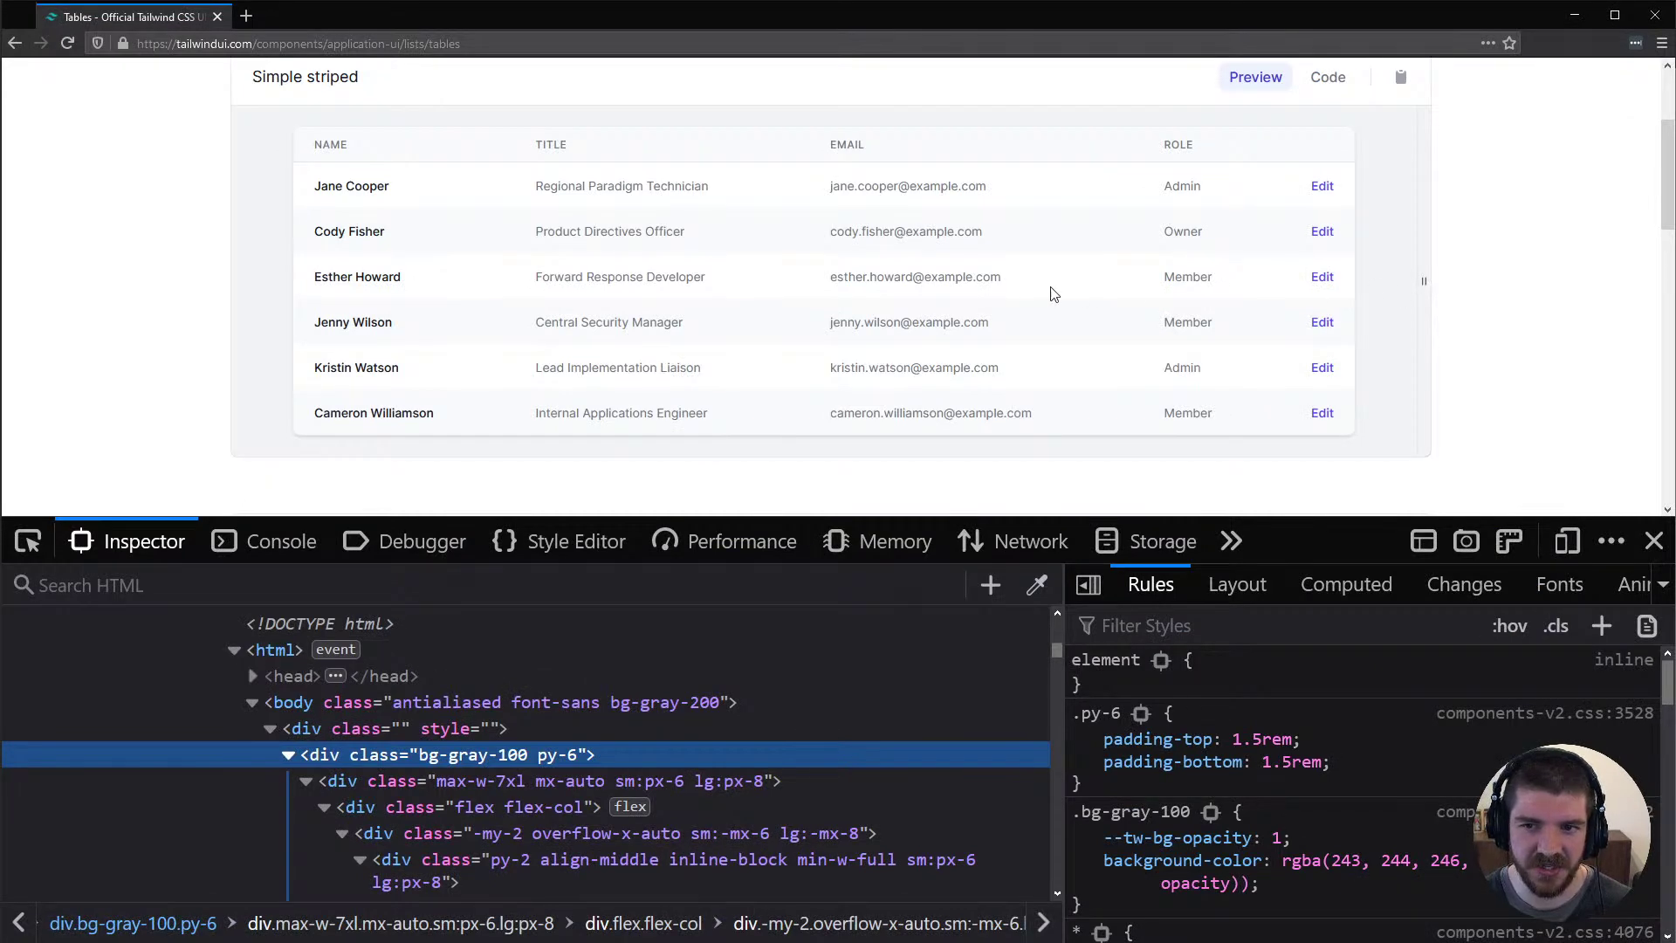
left_click_drag(1420, 274, 484, 256)
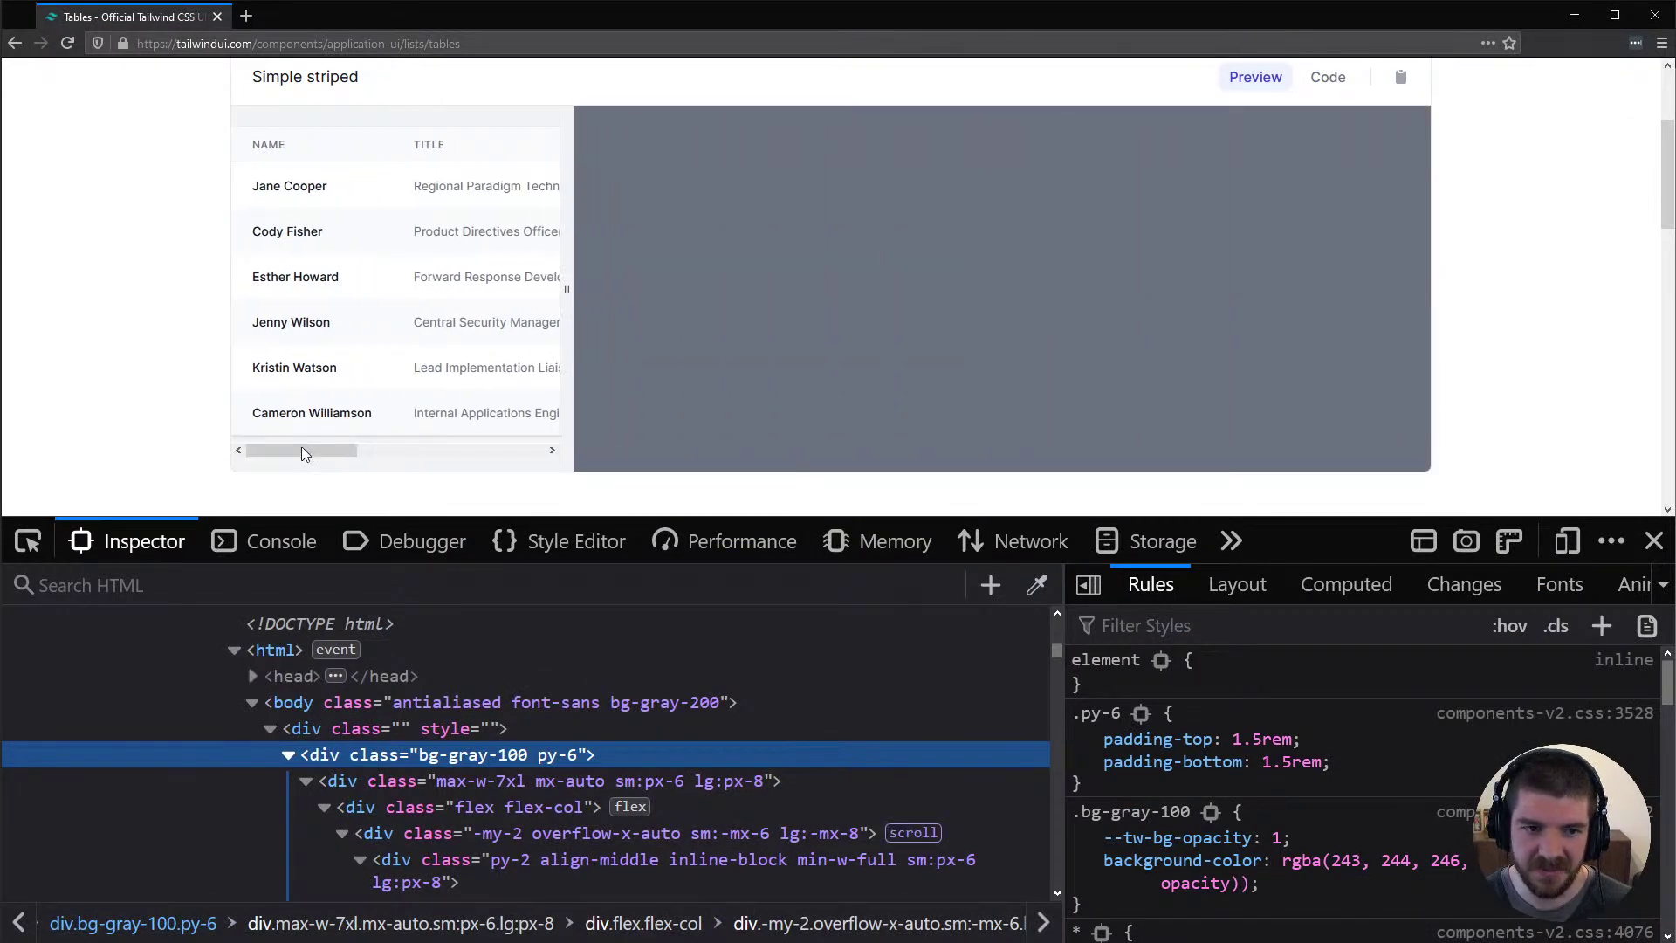
left_click_drag(307, 450, 384, 447)
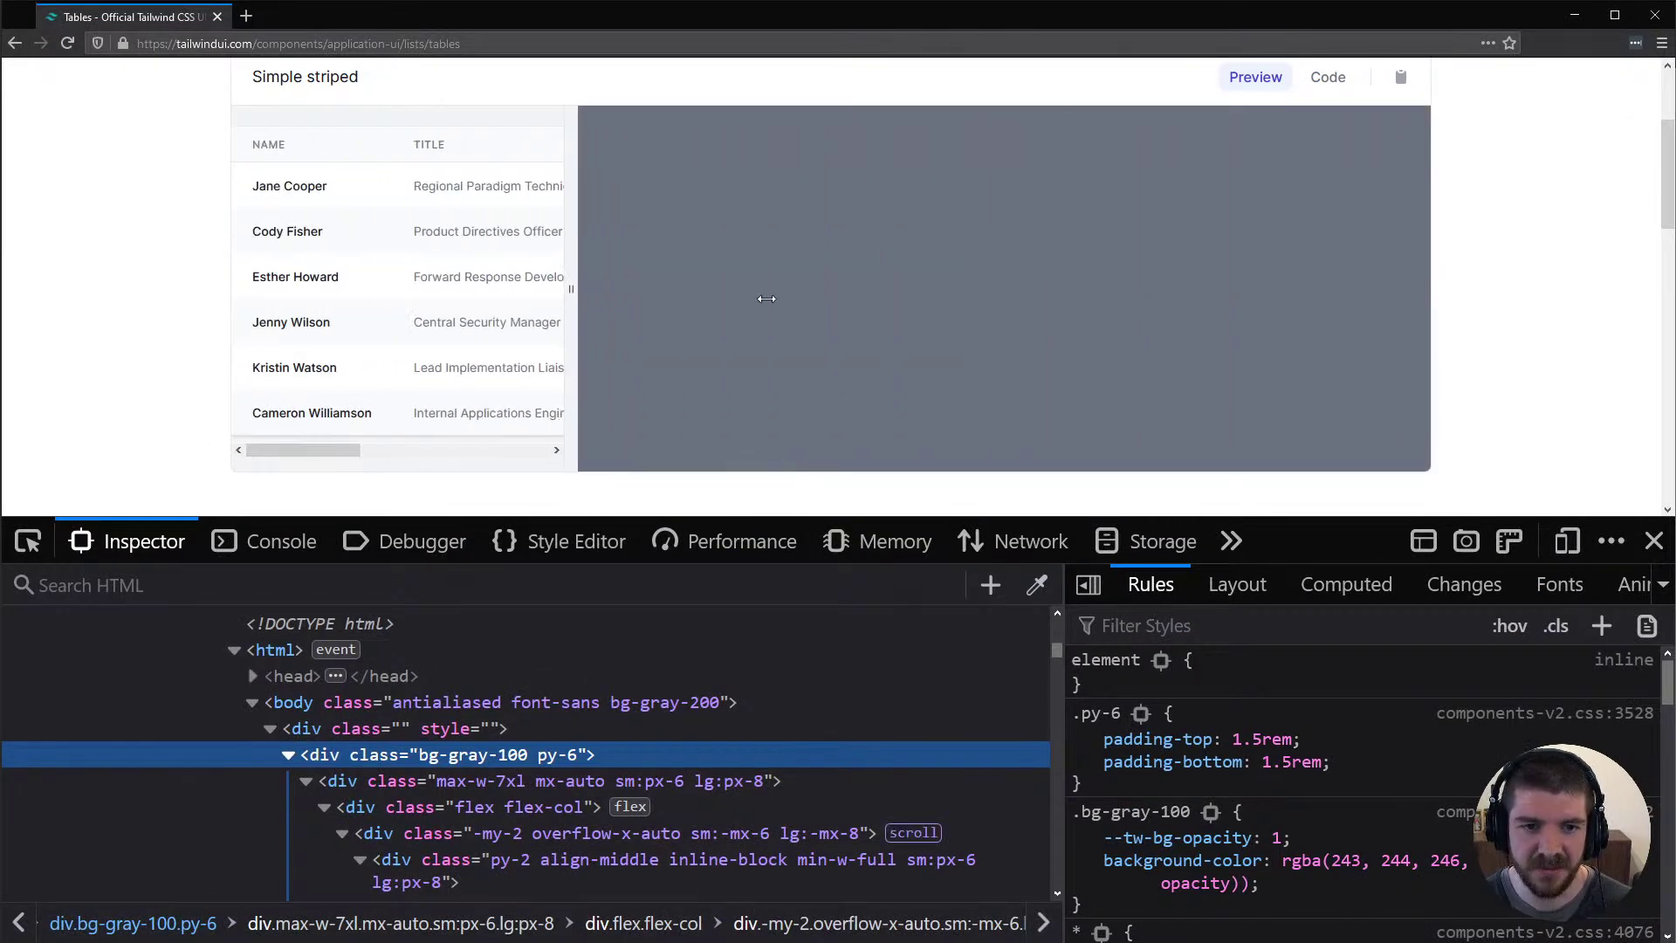
Restore the Simple striped preview to full width, switch to Figma and convert the Simple striped/Desktop frame into a component
left_click_drag(566, 289, 1475, 270)
key("alt+Tab")
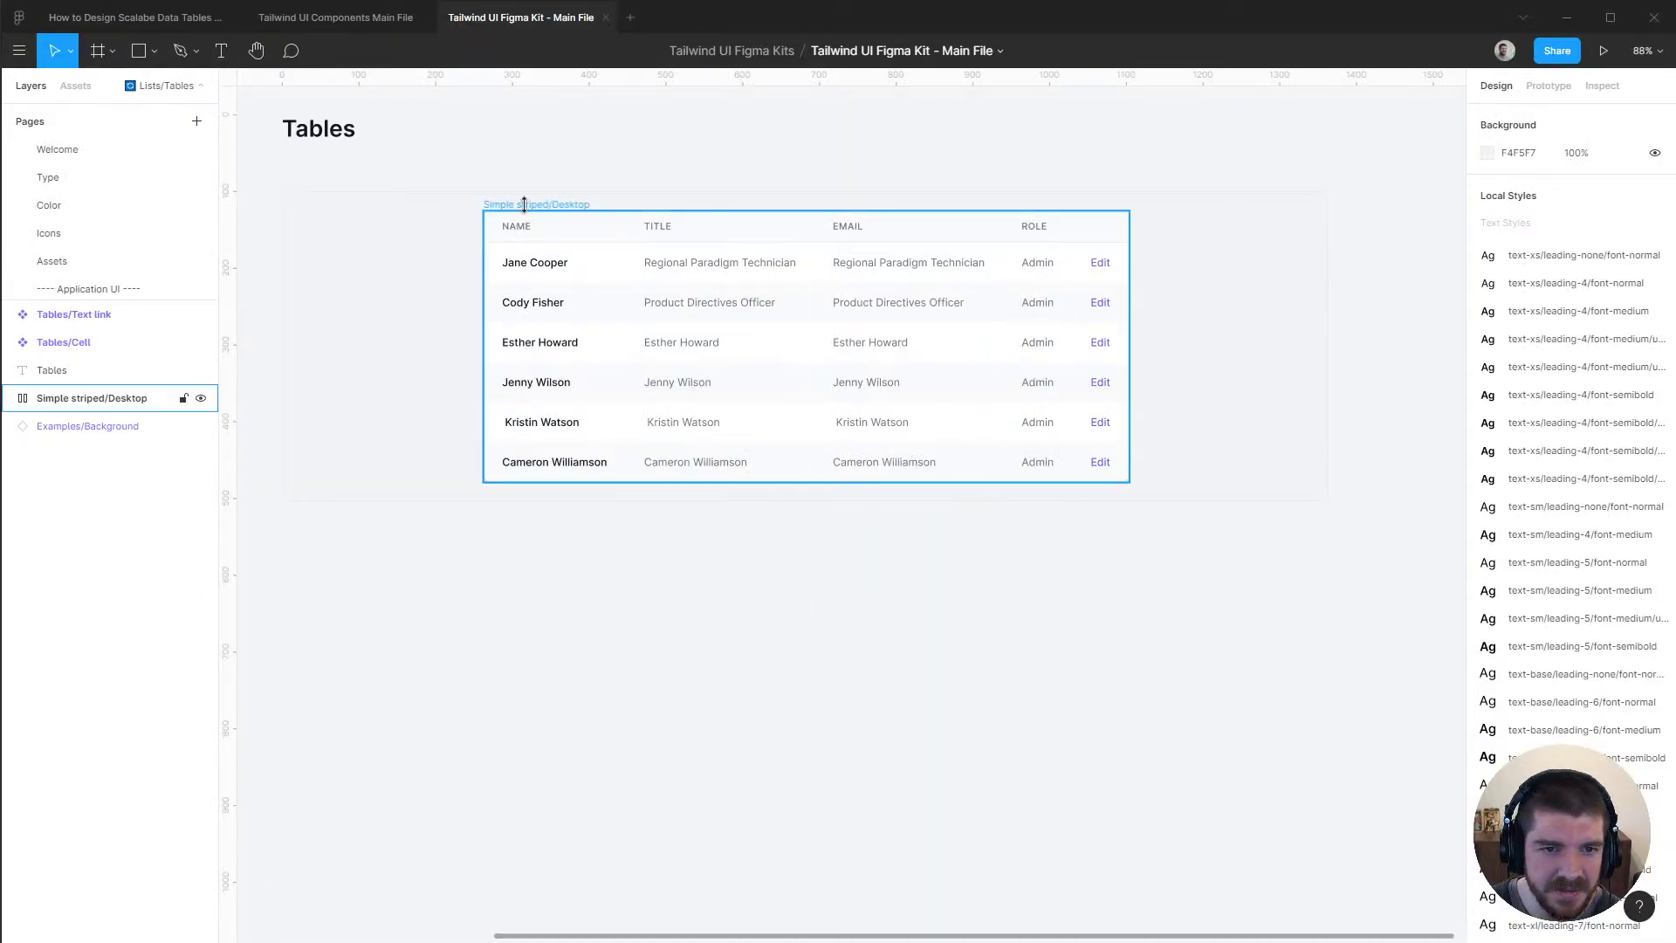
left_click(523, 204)
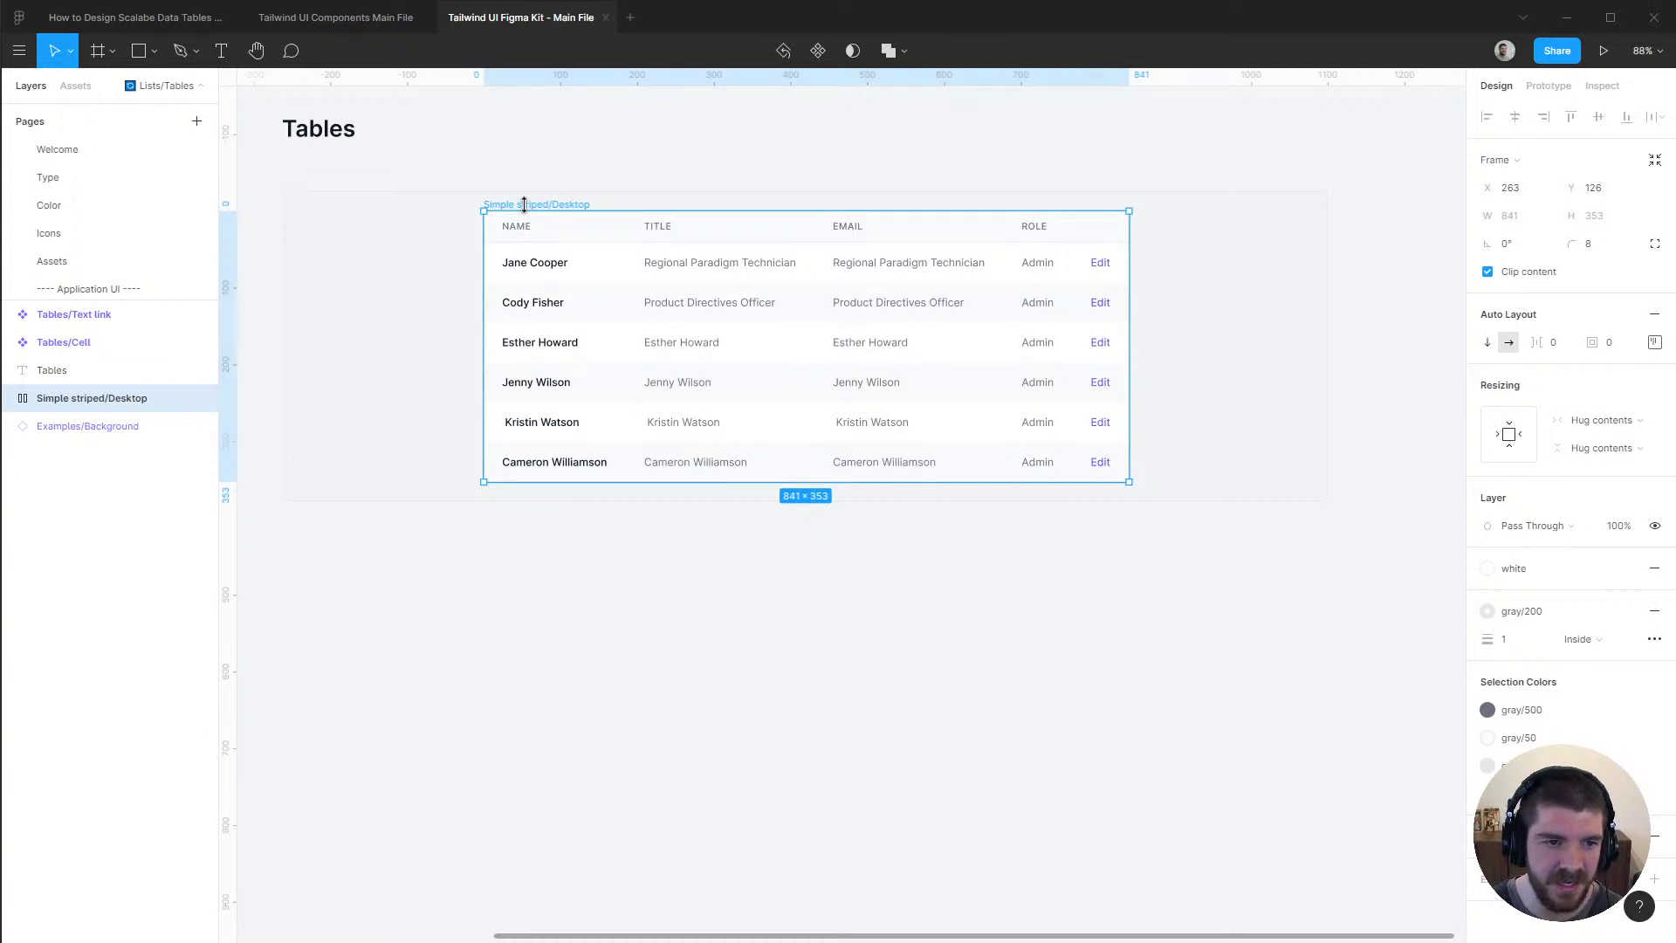
key("ctrl+alt+k")
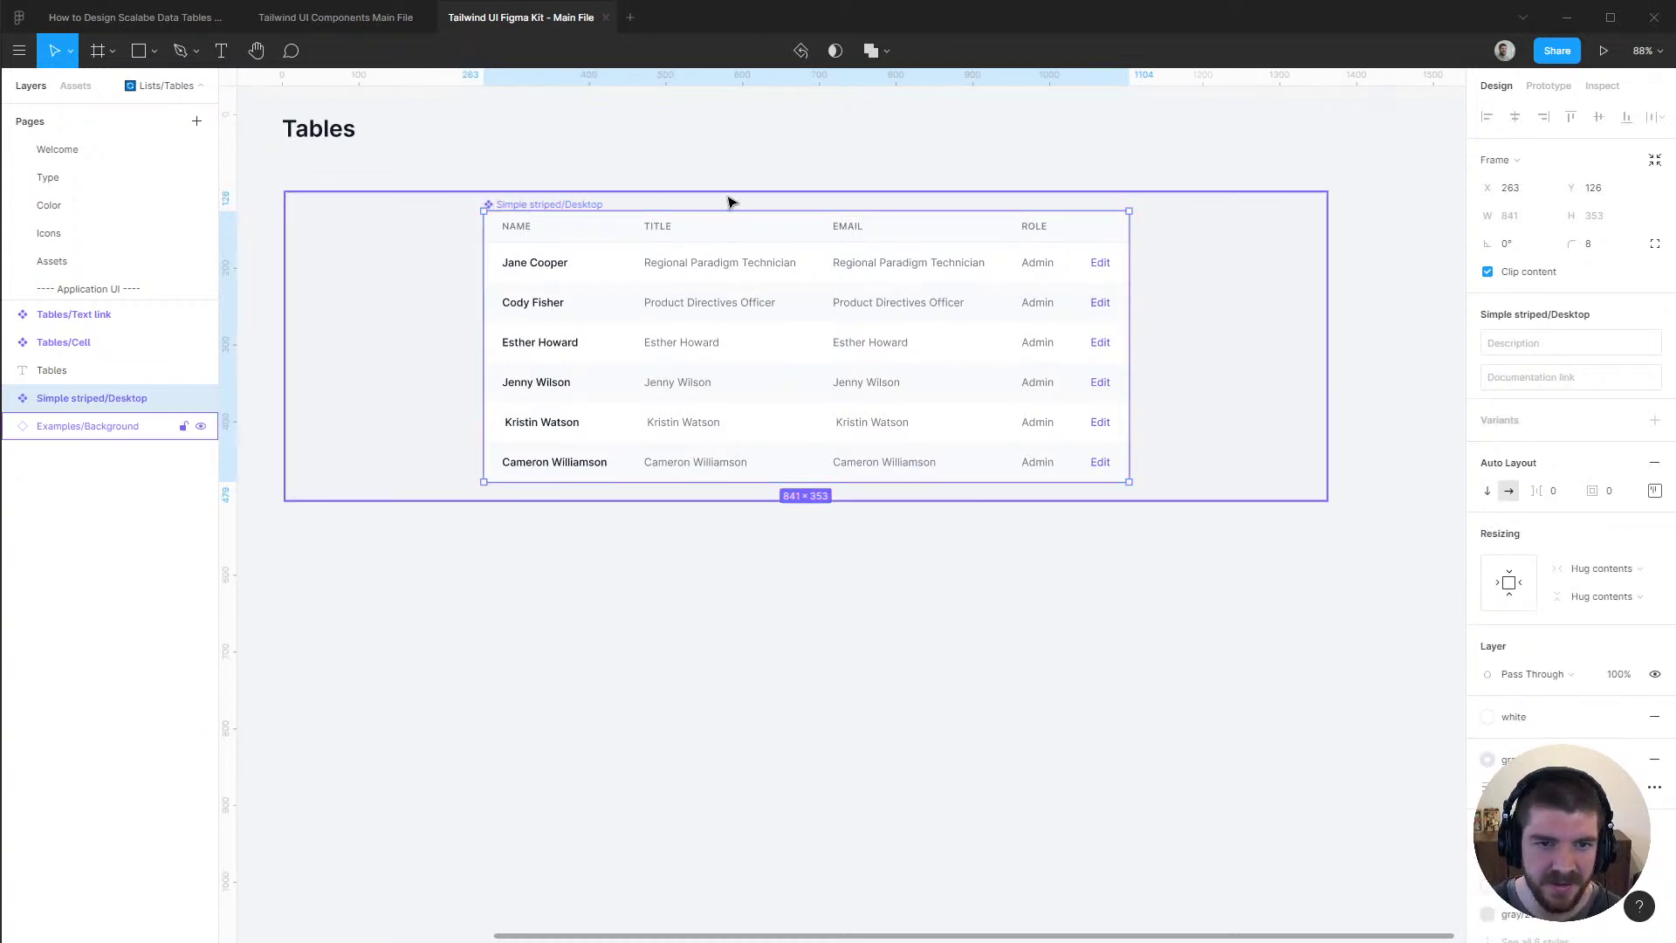
Move the Simple striped/Desktop component with its background aside to X 918, and place an instance of the table at X 48, Y 108
left_click(1388, 371)
left_click_drag(497, 617, 606, 636)
left_click(490, 276)
left_click(681, 208, "shift")
left_click_drag(437, 273, 1143, 307)
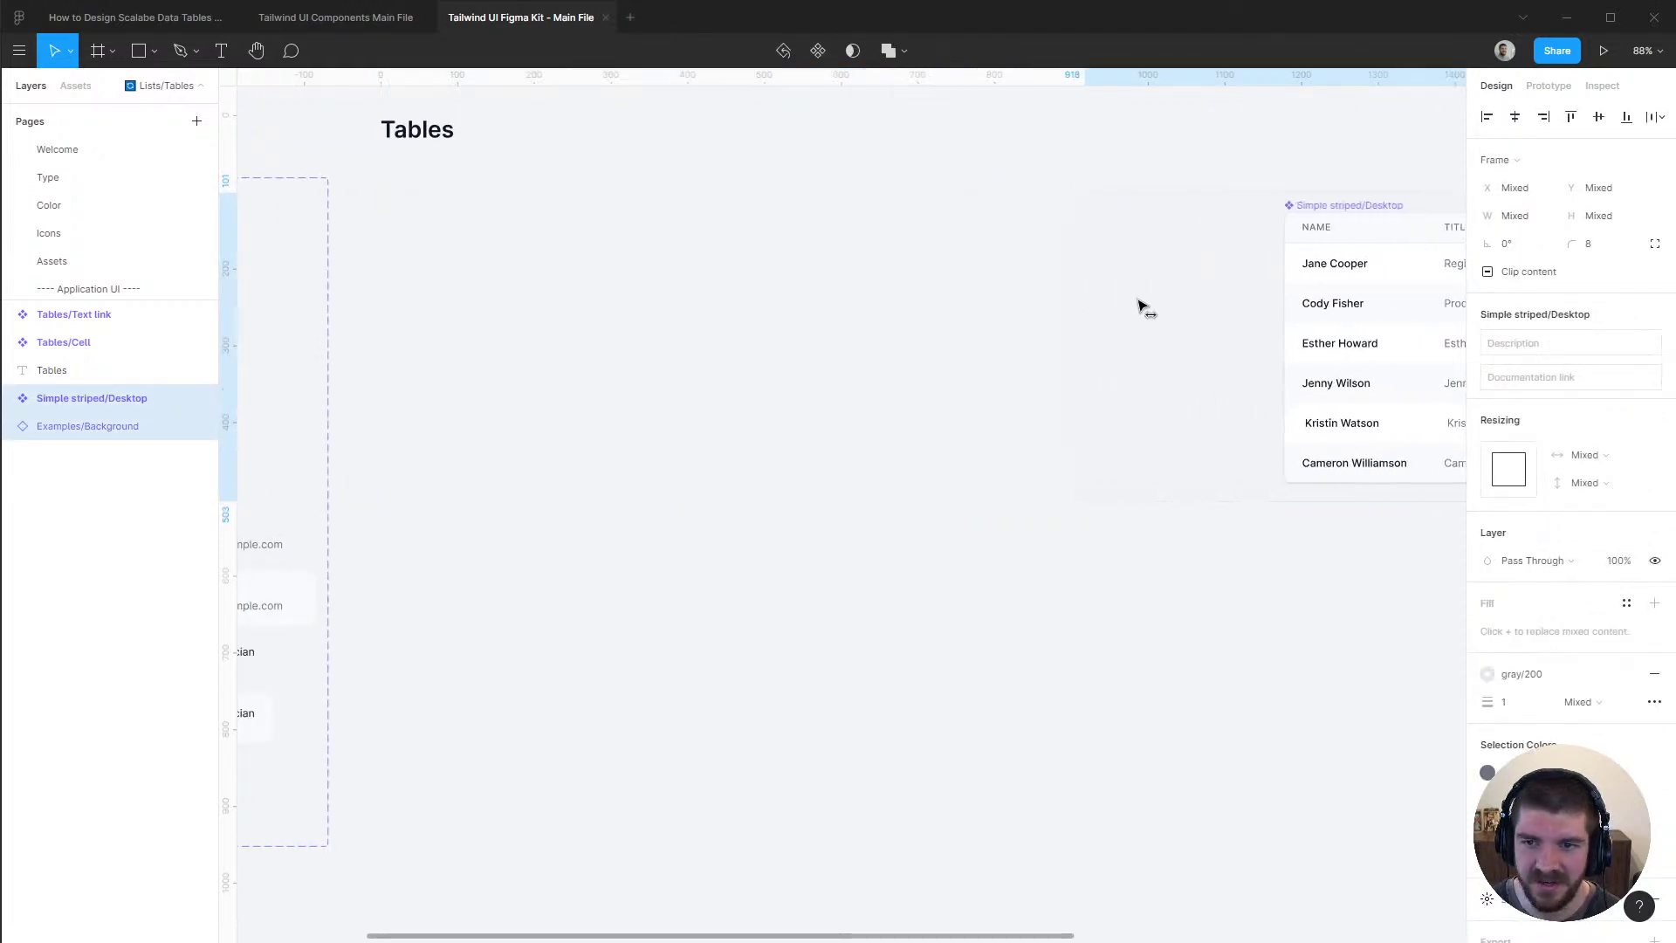
left_click(1386, 206)
left_click_drag(1392, 236, 556, 217)
Add a text note above the tables reading "TODO: Update content to match final data"
scroll(1099, 177, "right", 3)
scroll(1047, 218, "up", 2)
key("t")
left_click(816, 208)
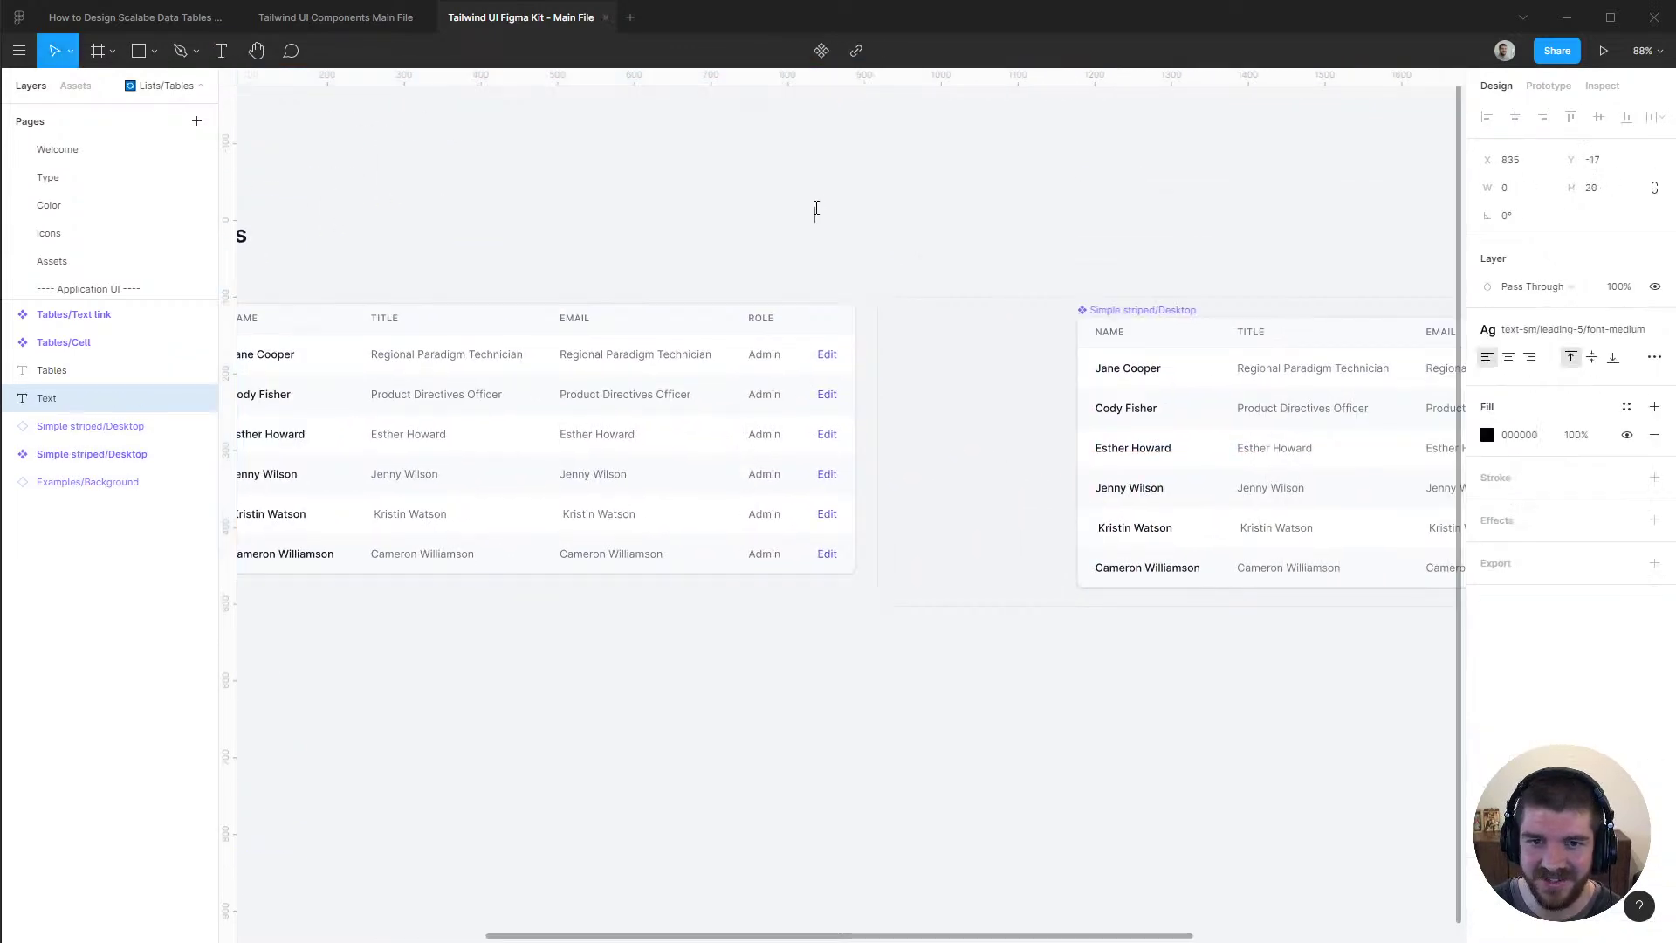
type("TODO")
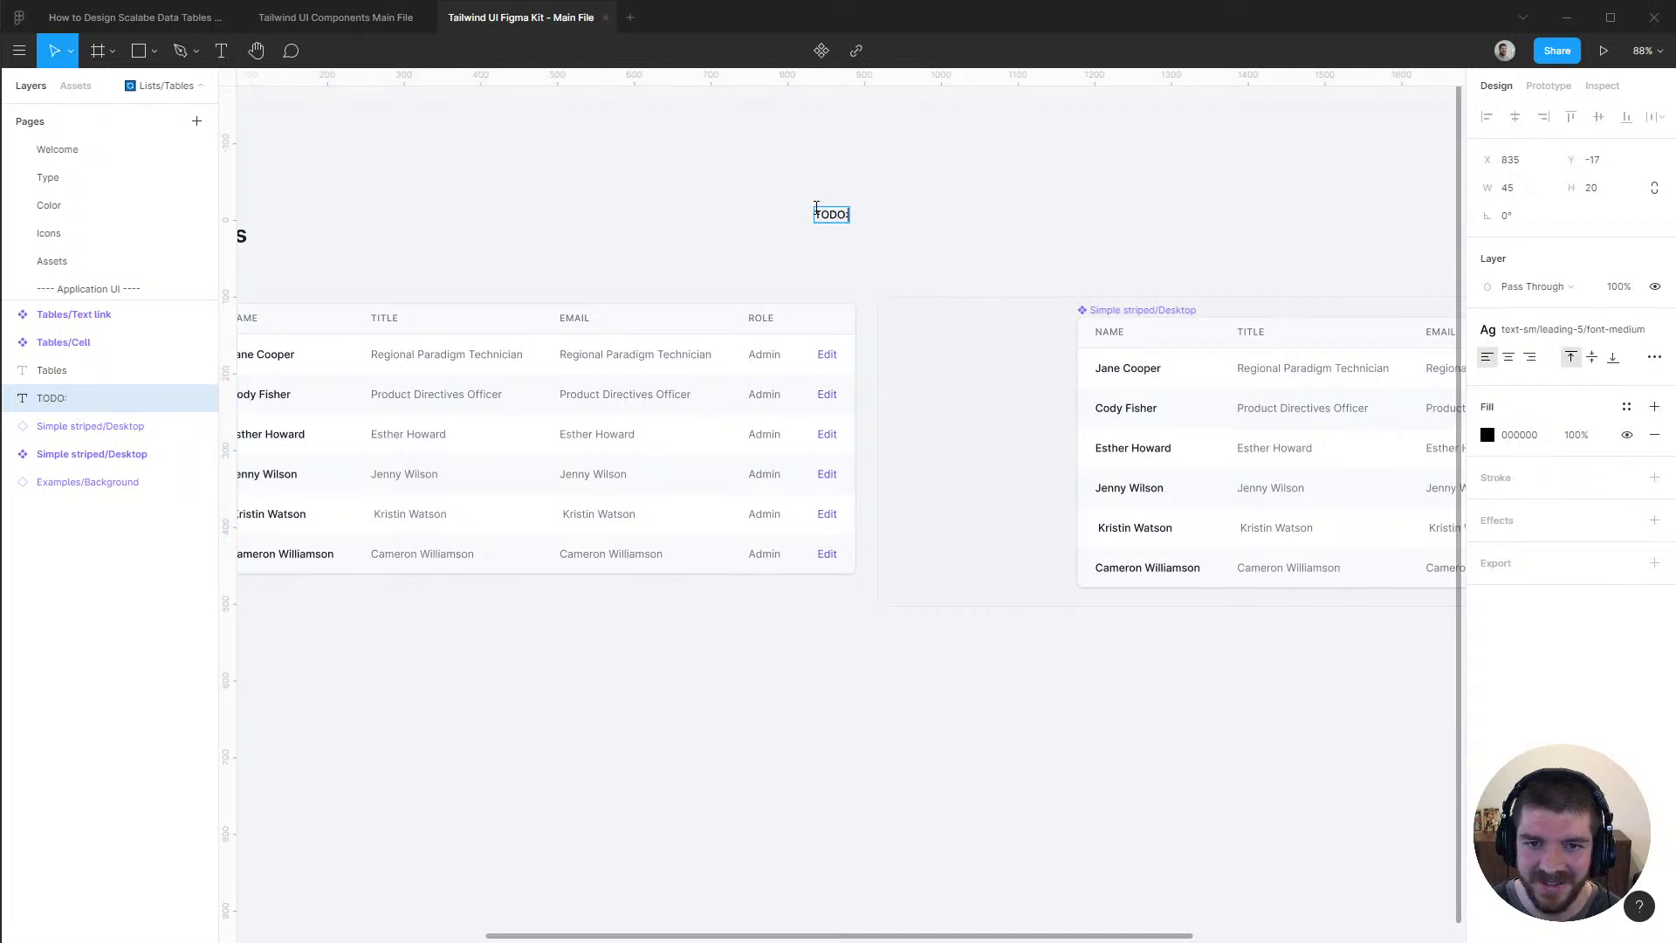
type(": Updat")
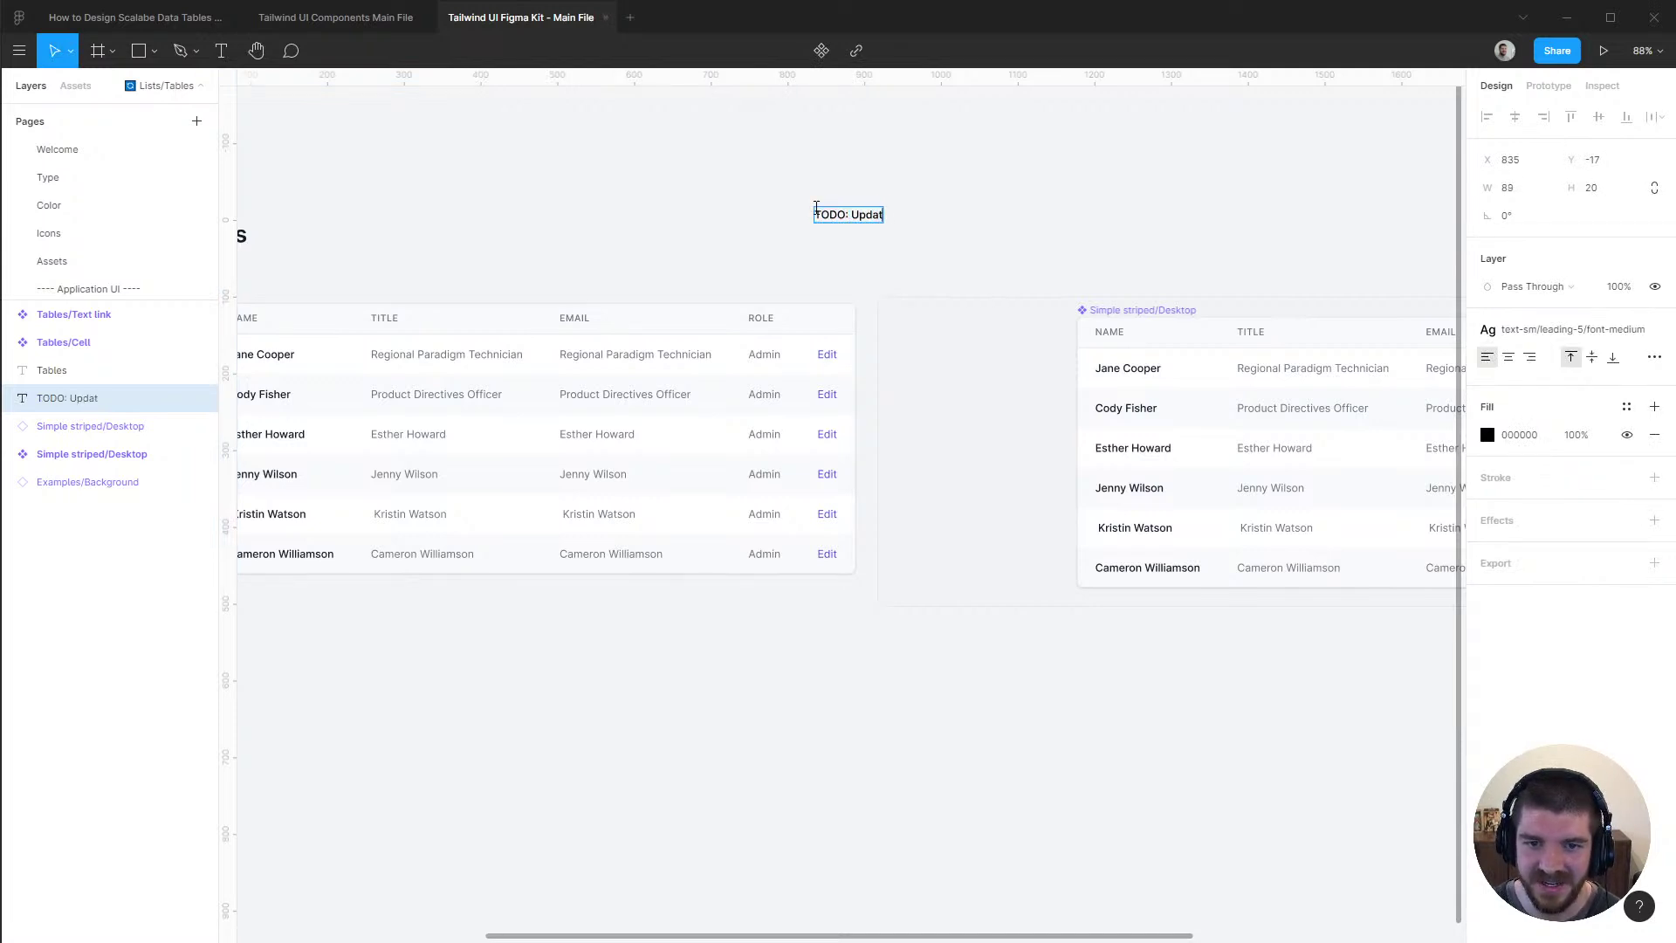
type("e")
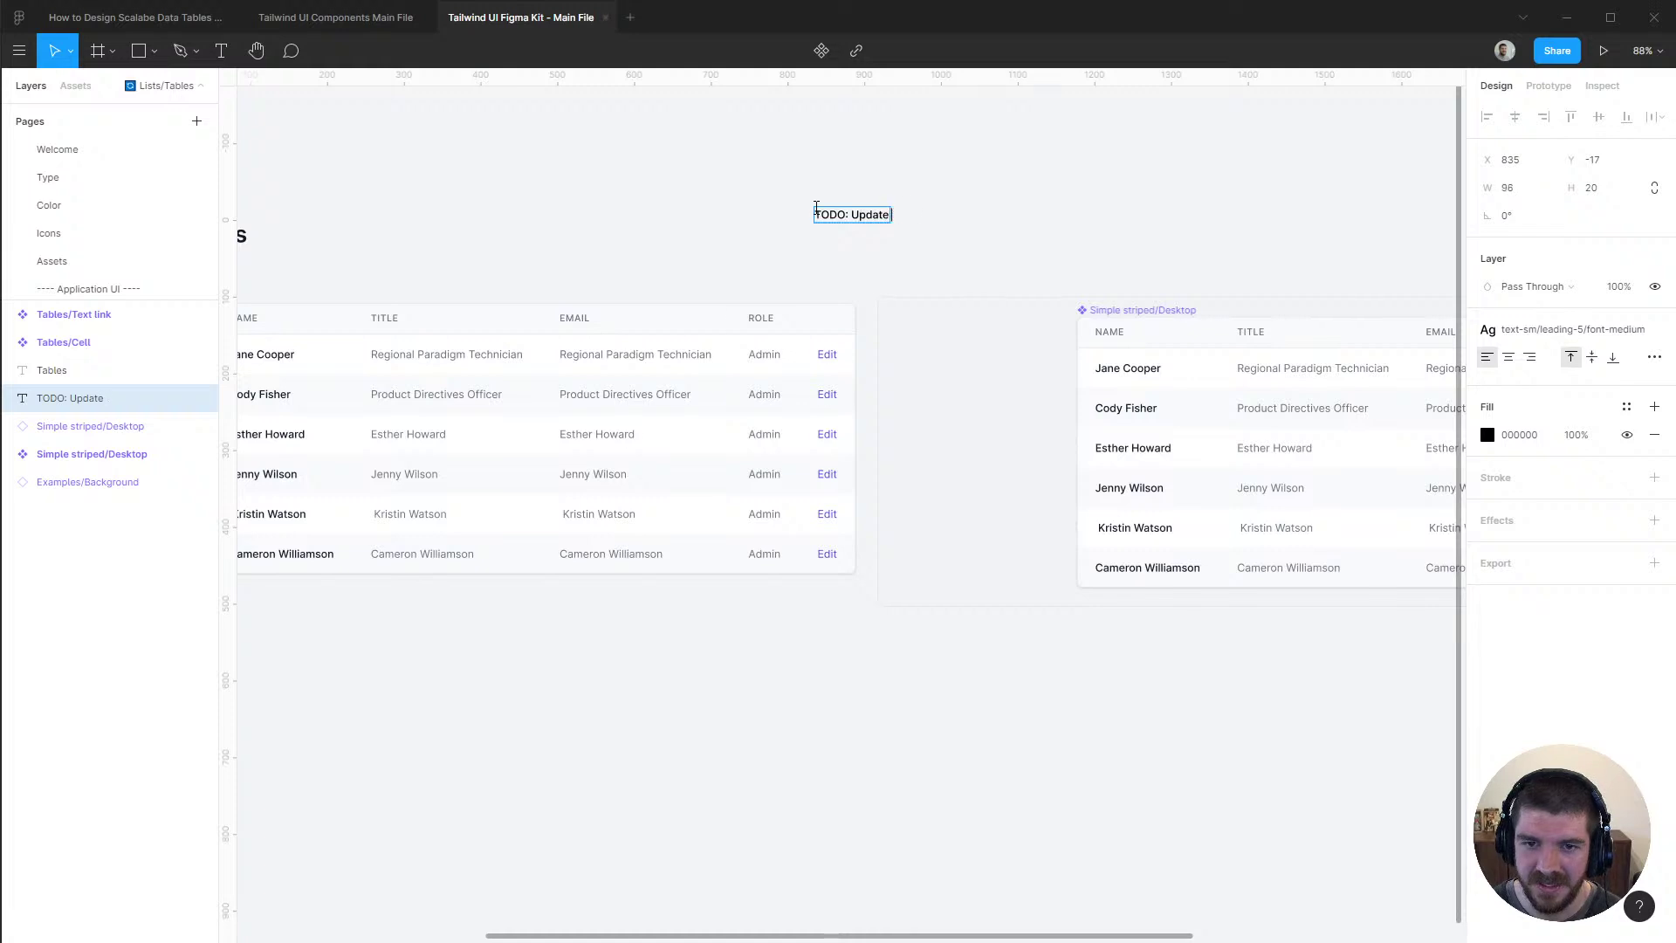
type(" content f")
type("o match final")
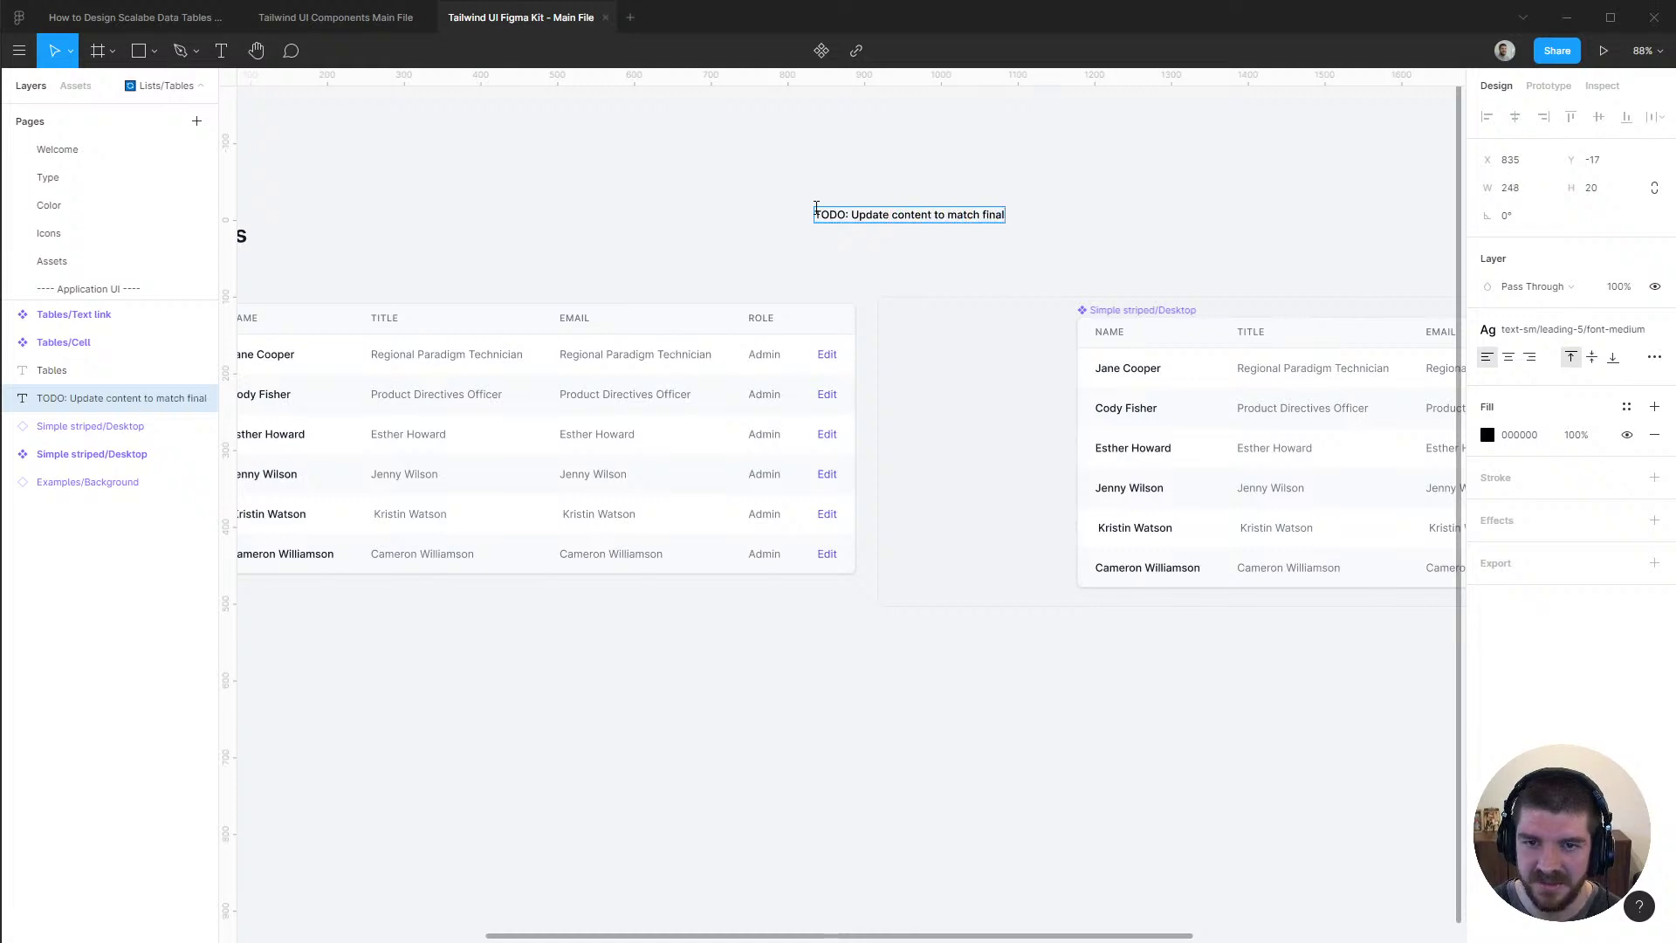
type(" data")
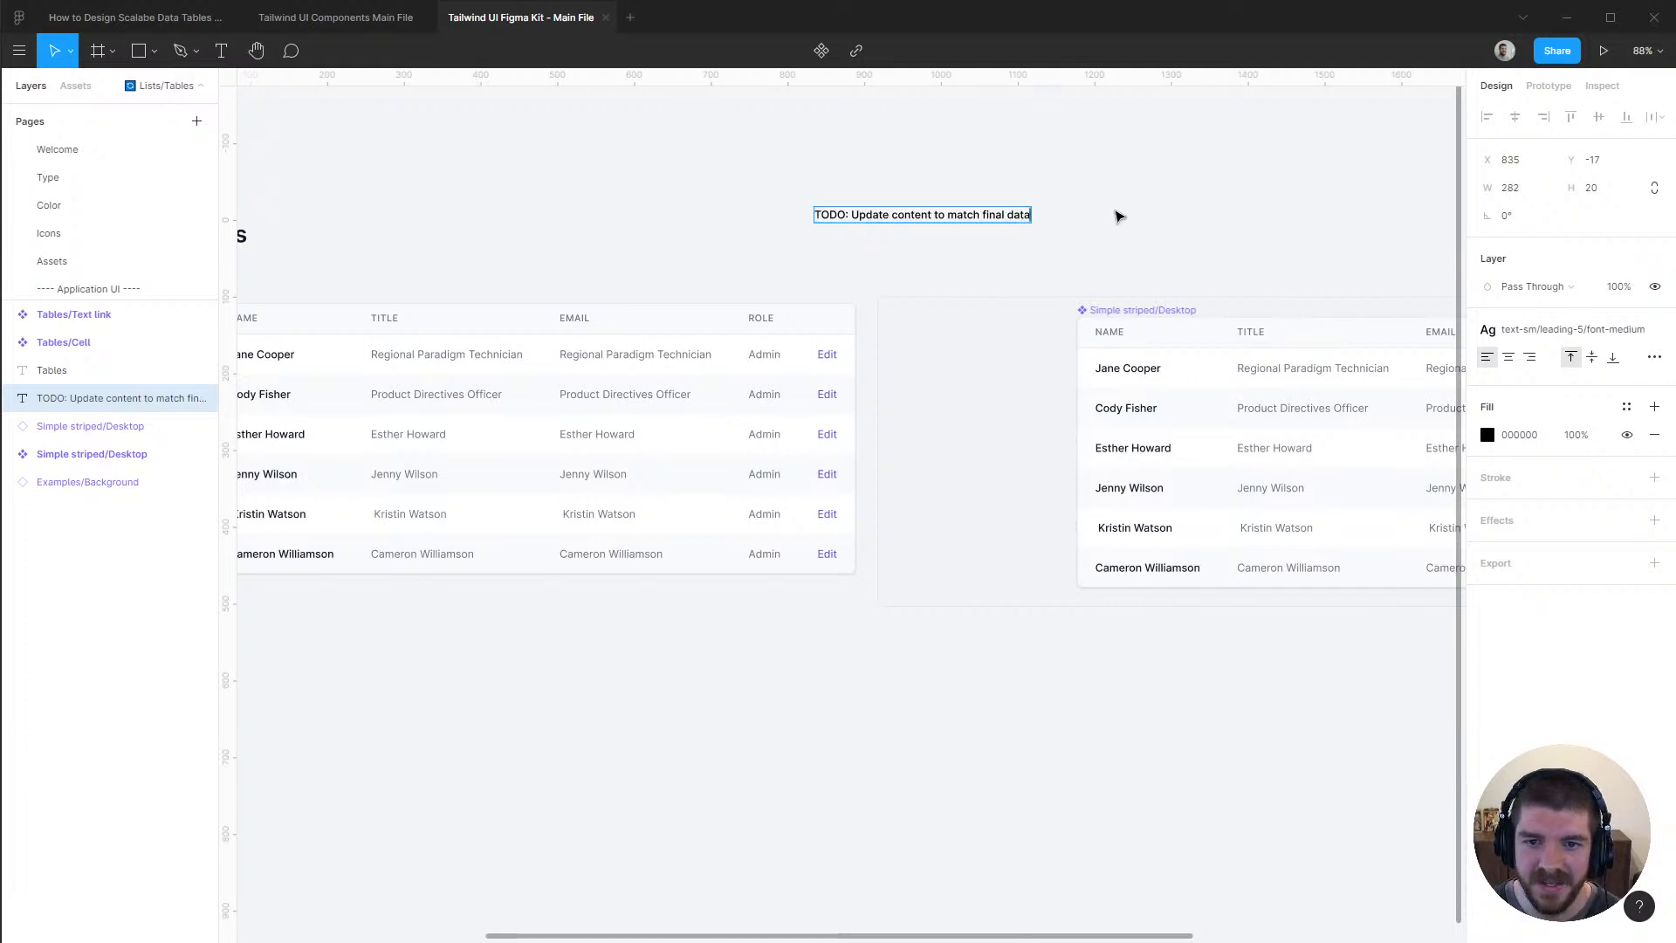
key("Escape")
Move the TODO note beside the Tables heading, to X 235, Y 9, and clear the selection
scroll(1048, 217, "left", 5)
scroll(1047, 217, "up", 1)
left_click_drag(1236, 273, 772, 294)
scroll(1044, 209, "down", 1)
scroll(1044, 209, "right", 1)
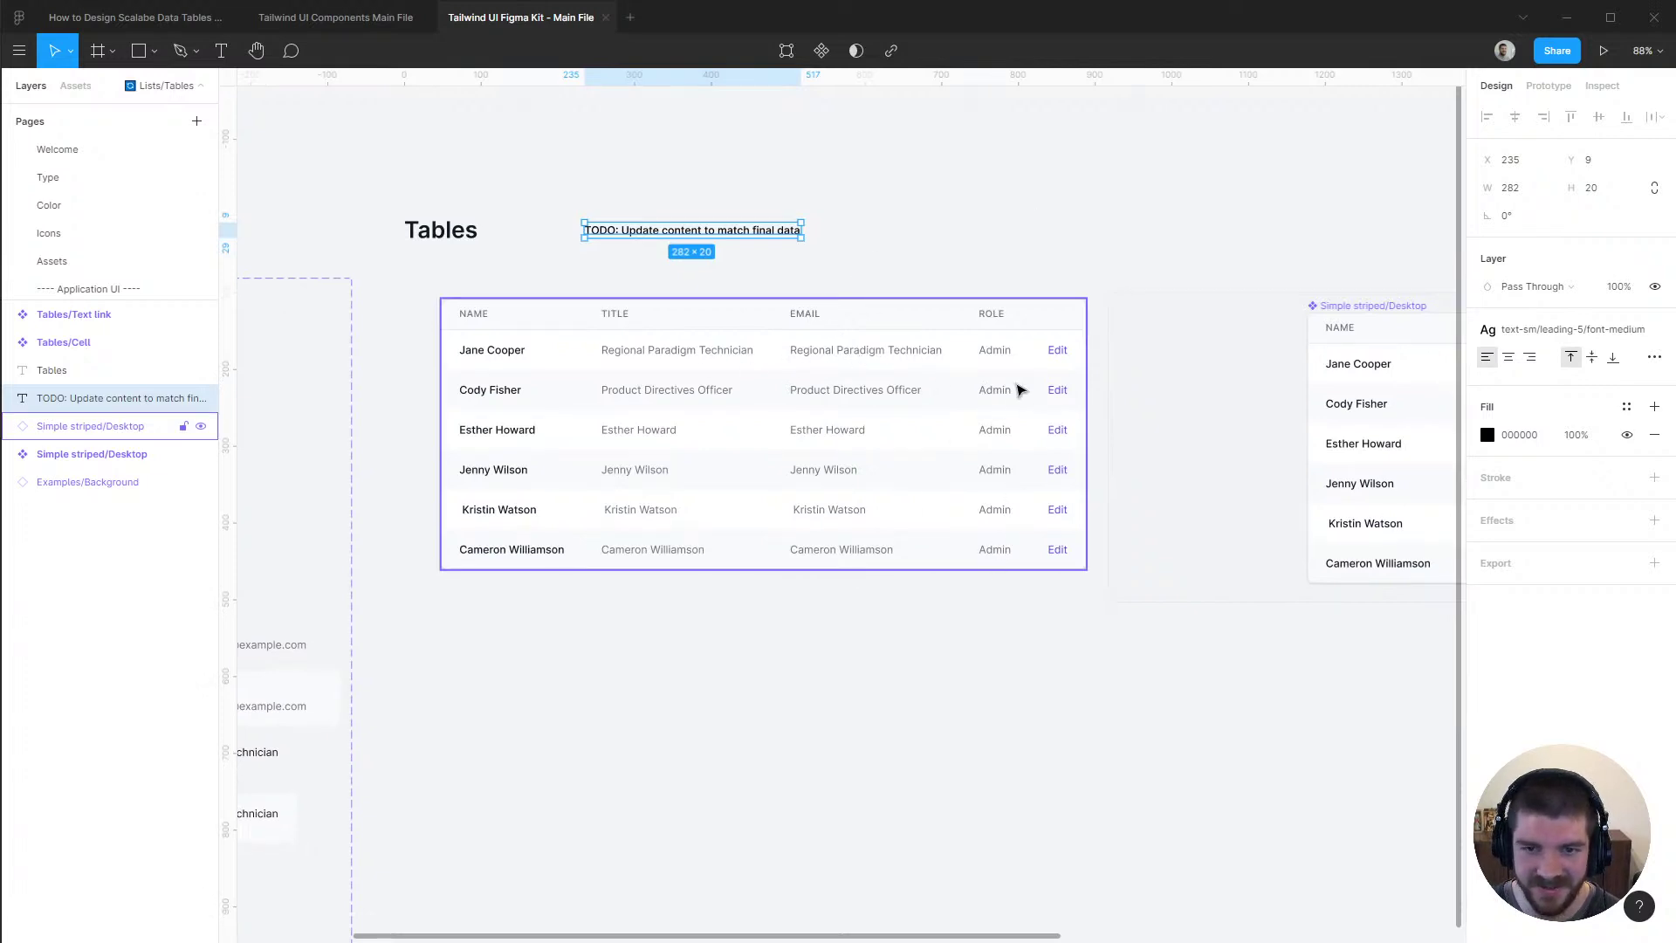
left_click(979, 308)
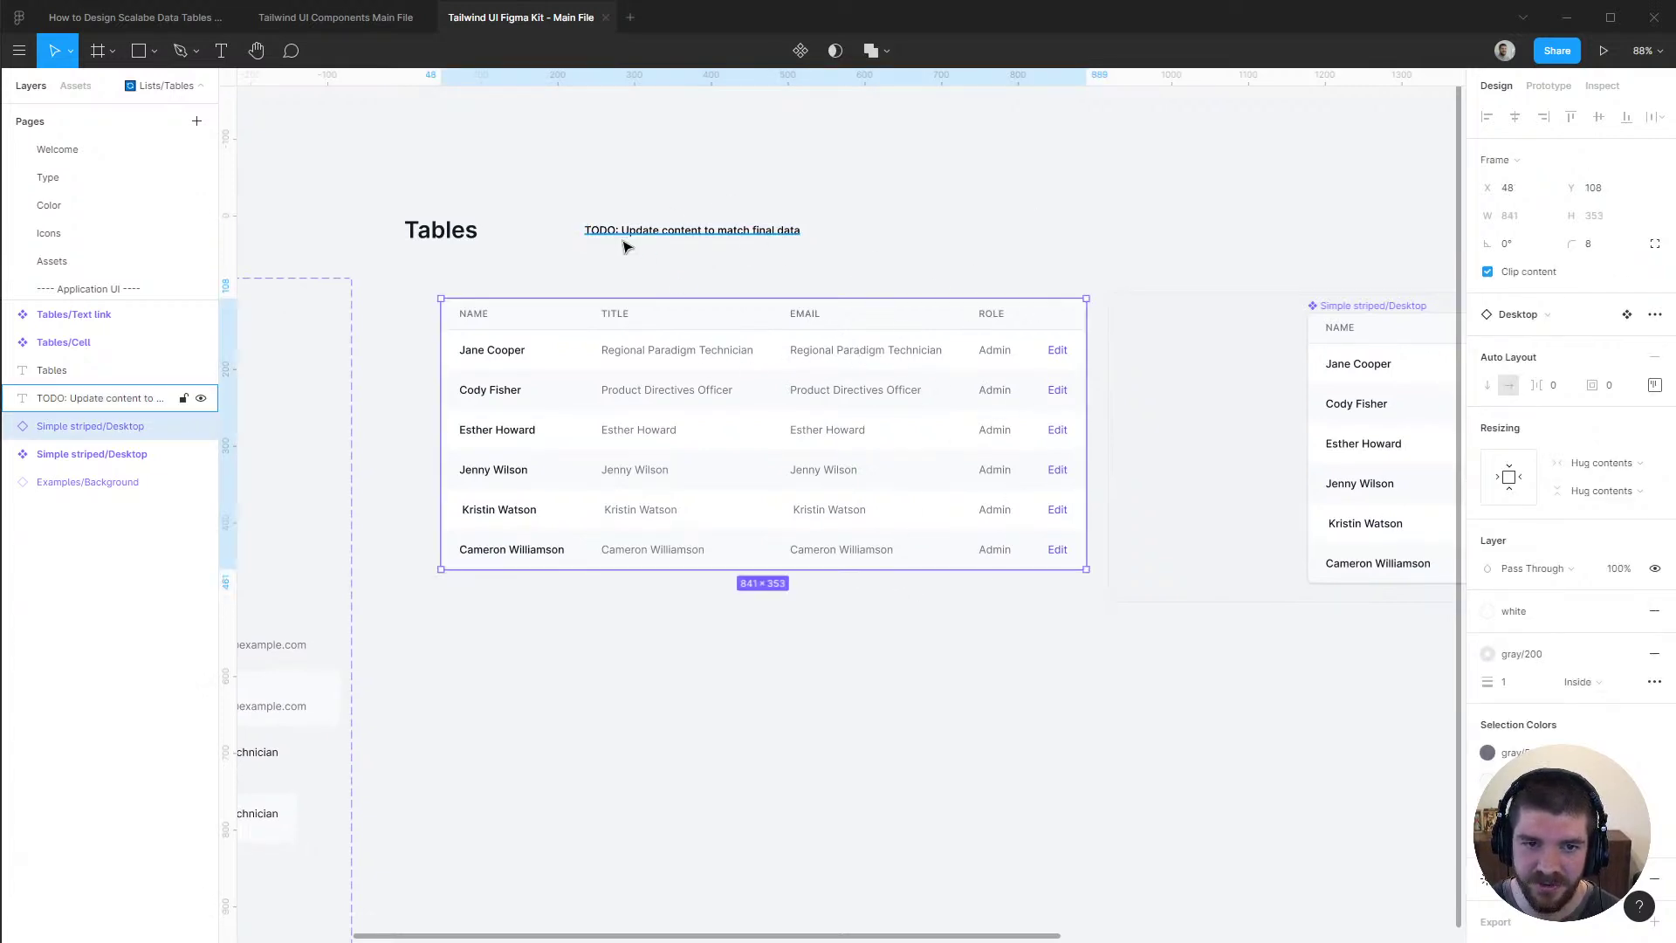
left_click(1103, 201)
Move the table instance one layer below the Simple striped/Desktop component and detach it from its component
left_click(792, 350)
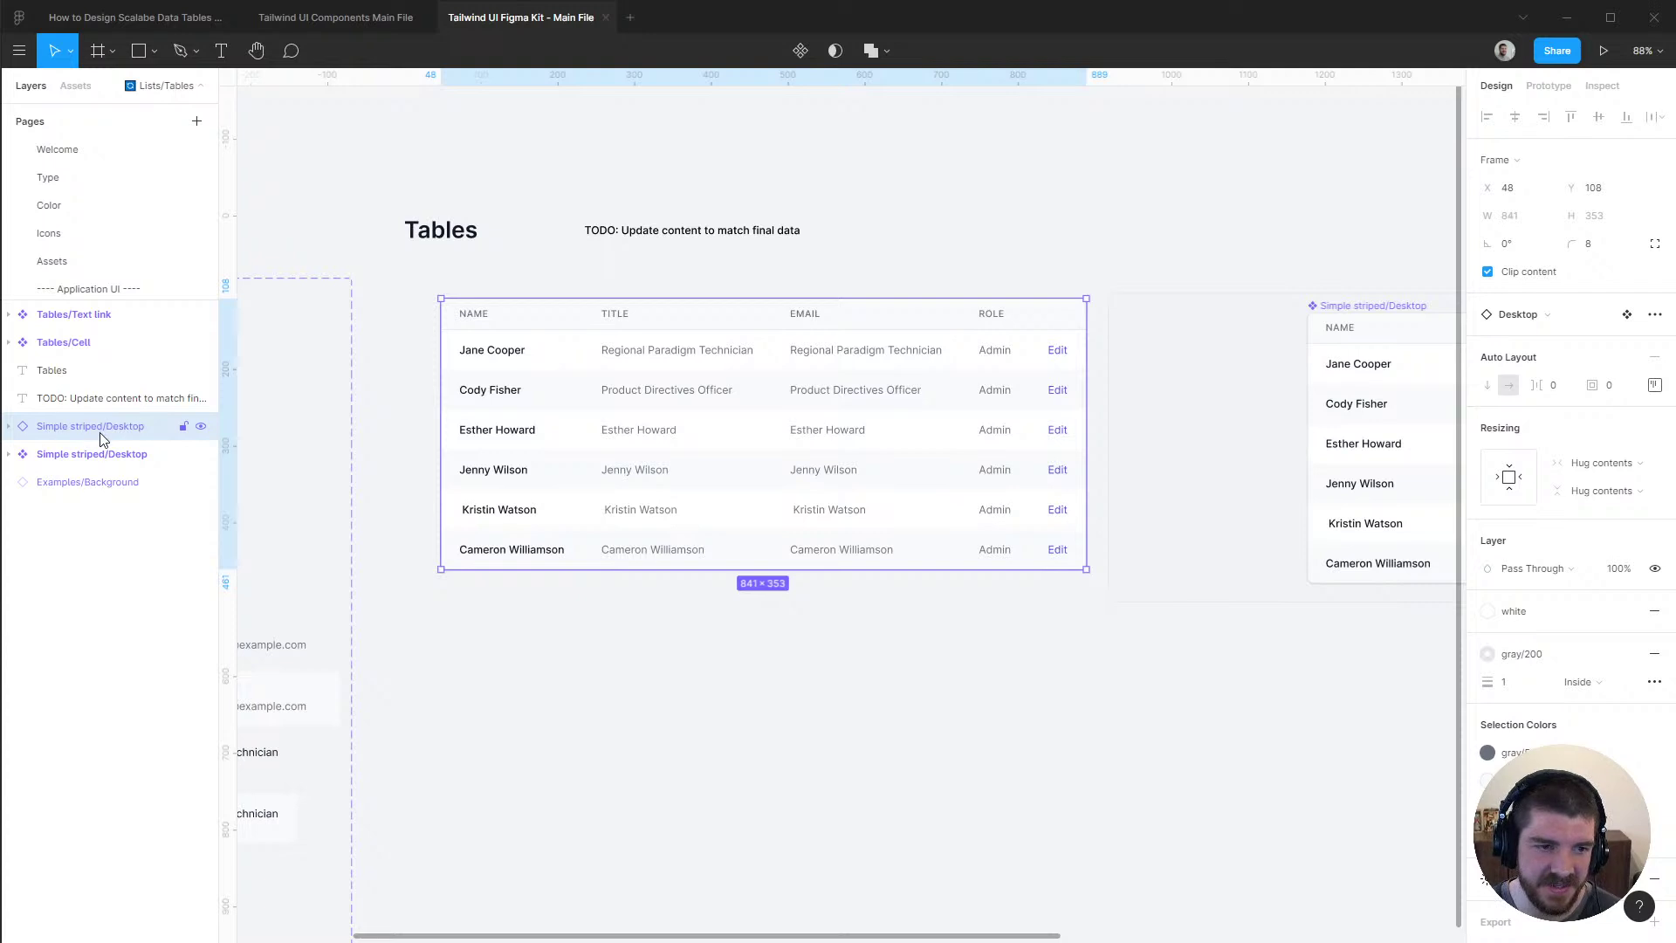
key("ctrl+bracketleft")
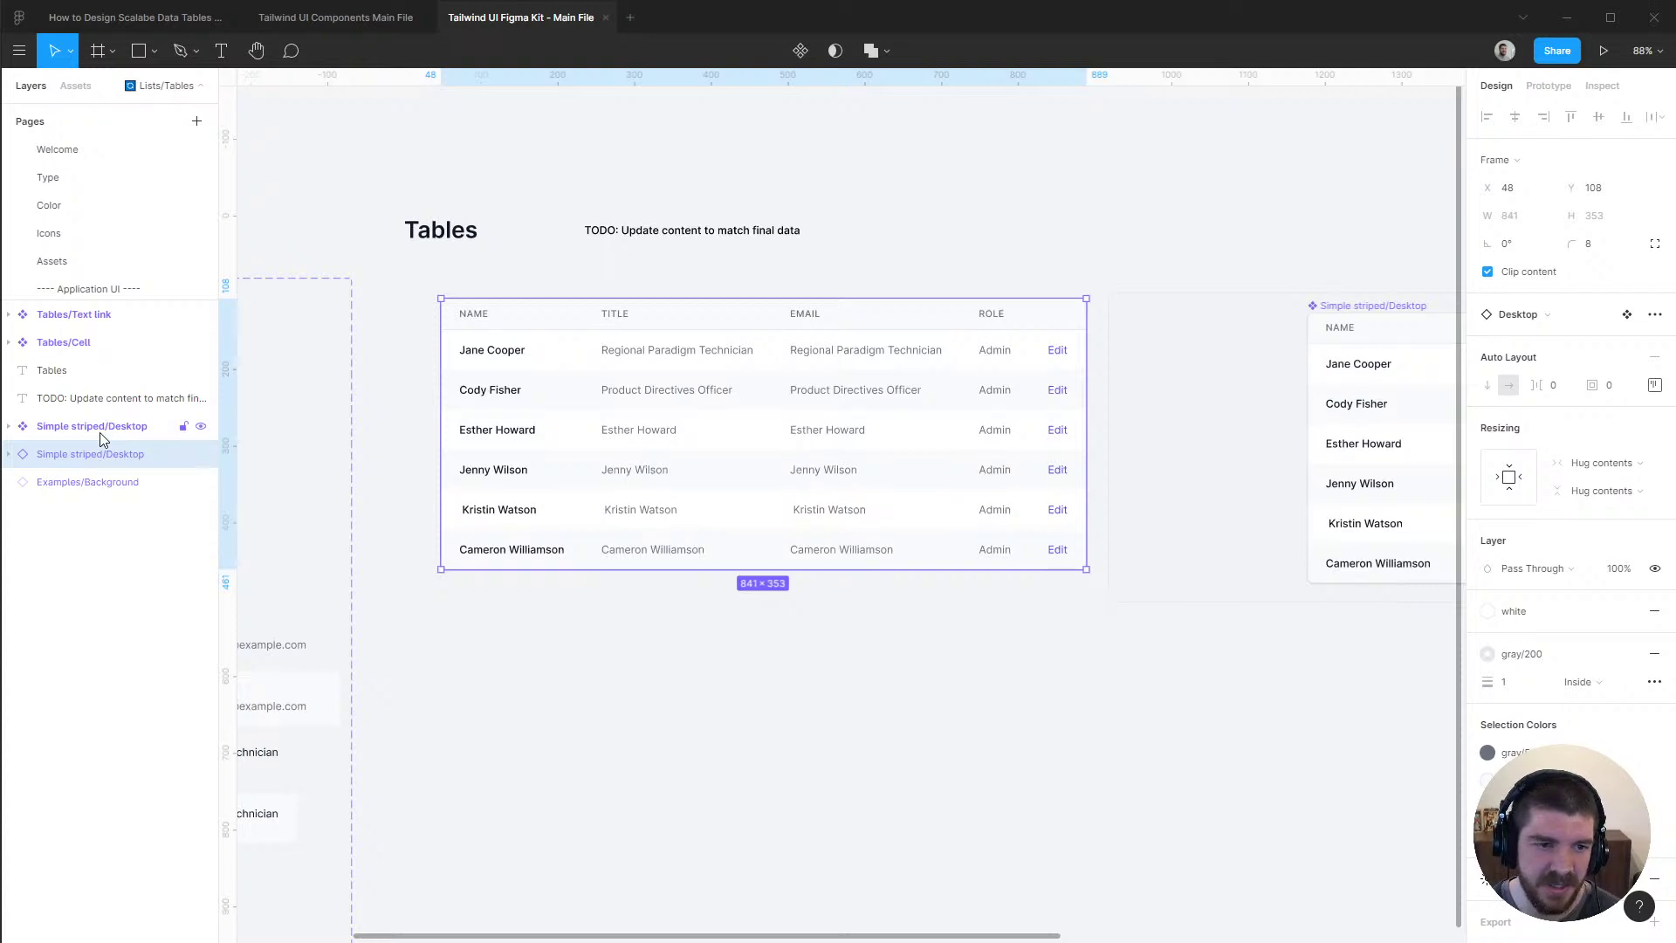
key("ctrl+alt+b")
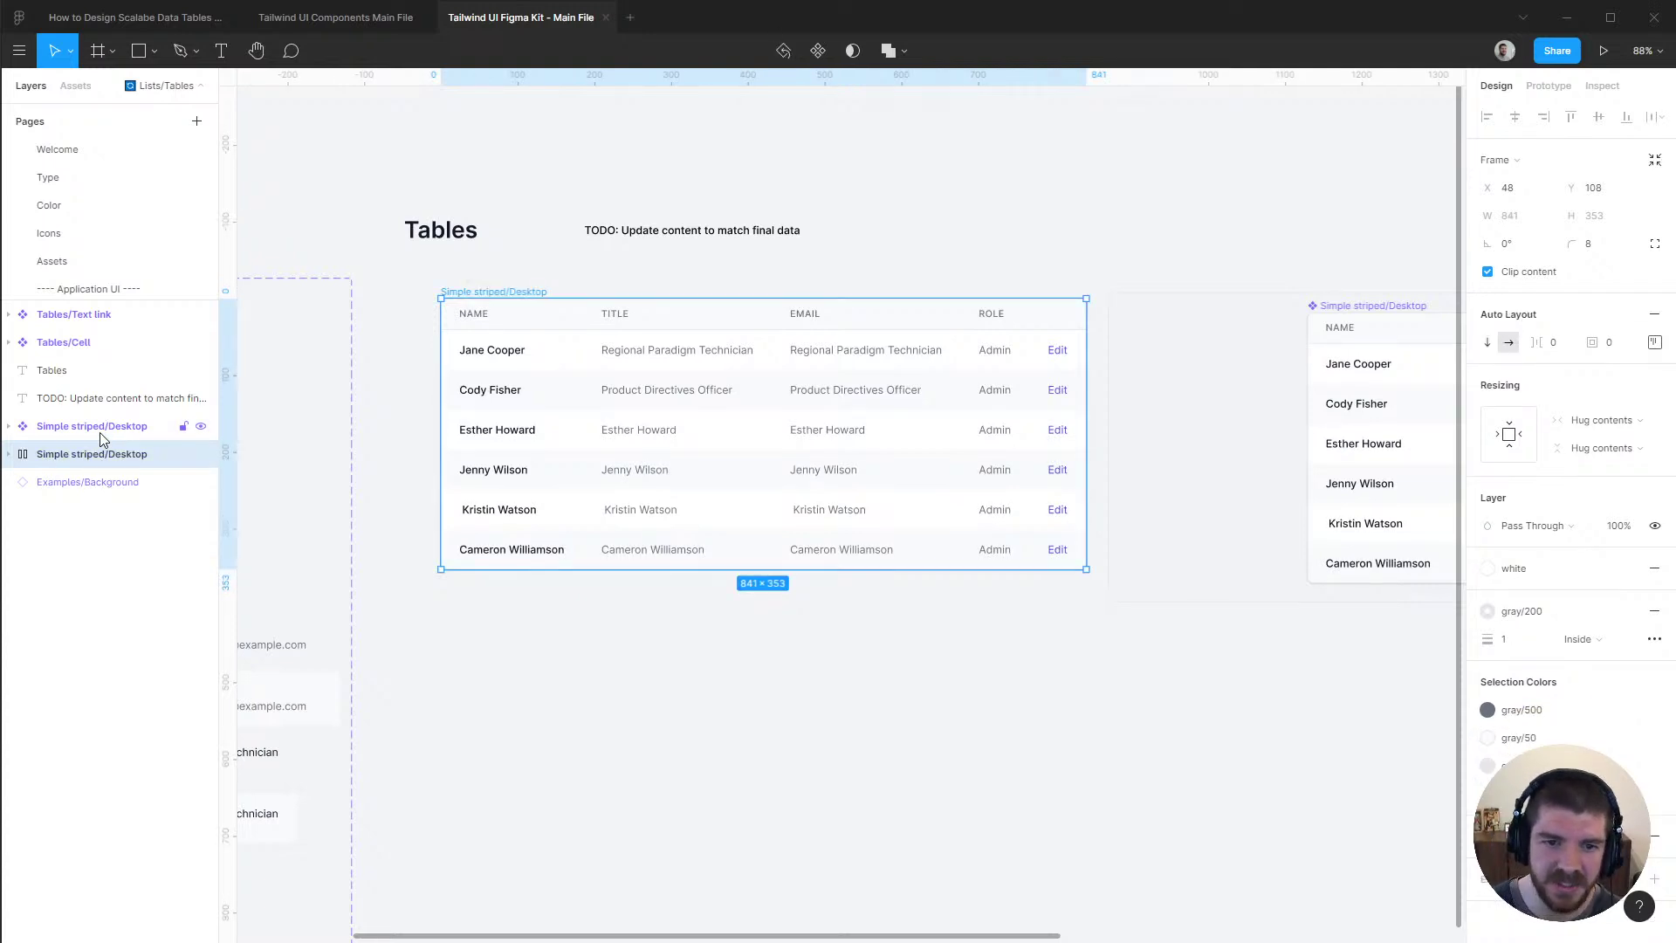
Rename the detached table frame as Simple striped/Mobile
key("ctrl+r")
key("Right")
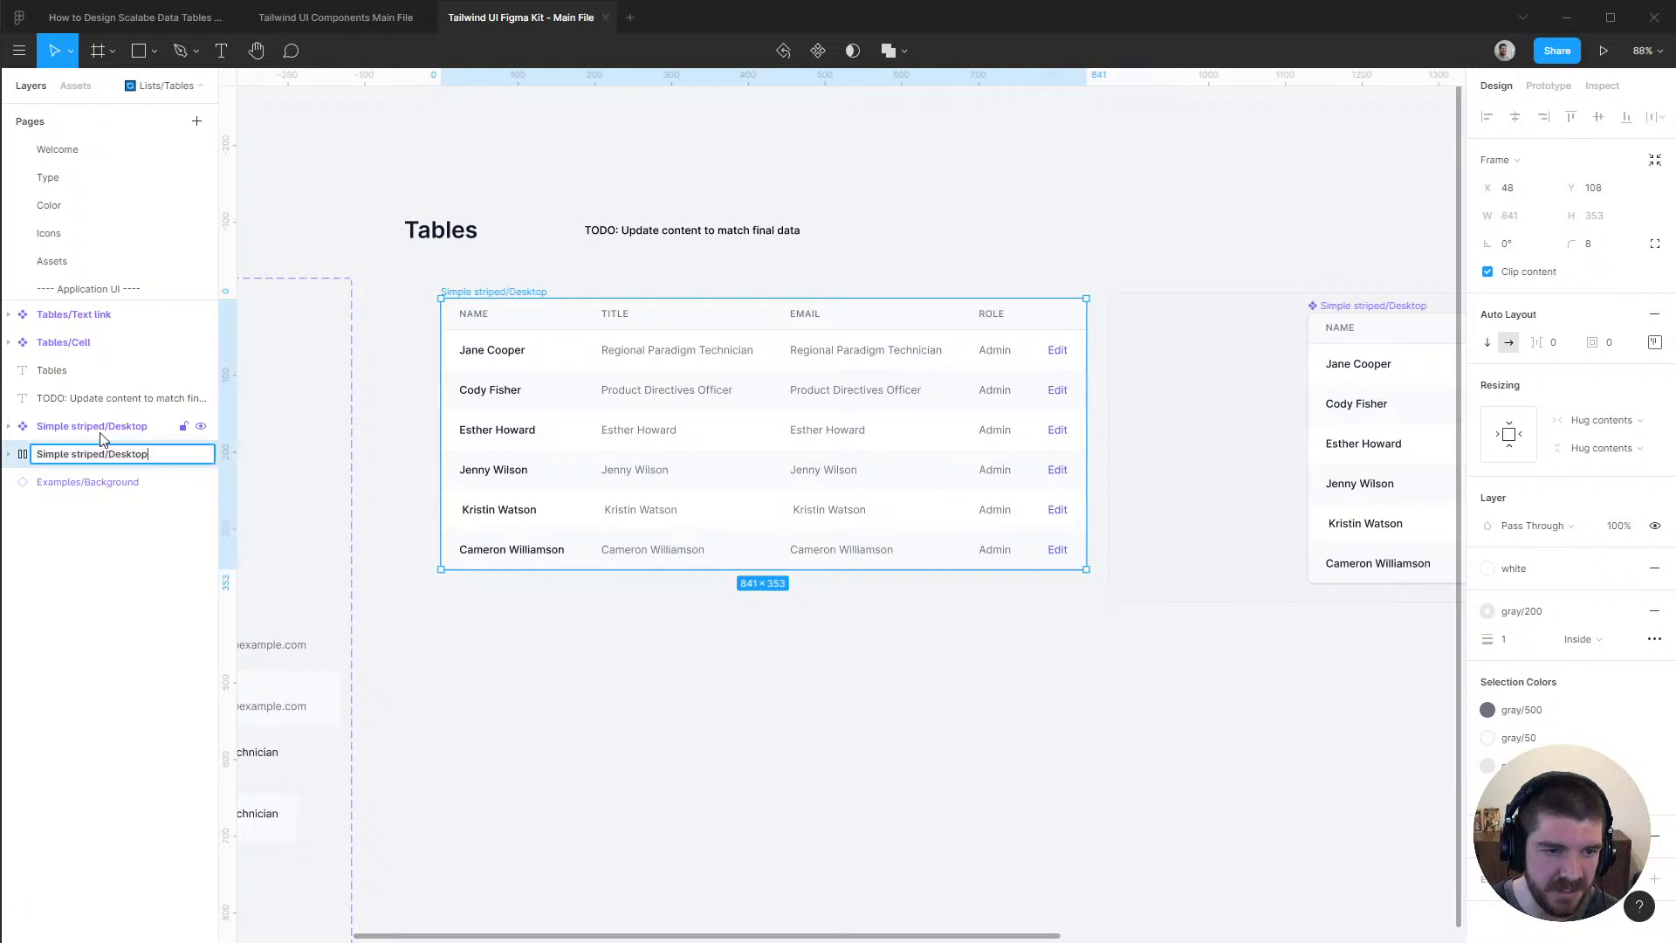
key("ctrl+shift+Left")
type("Mobv")
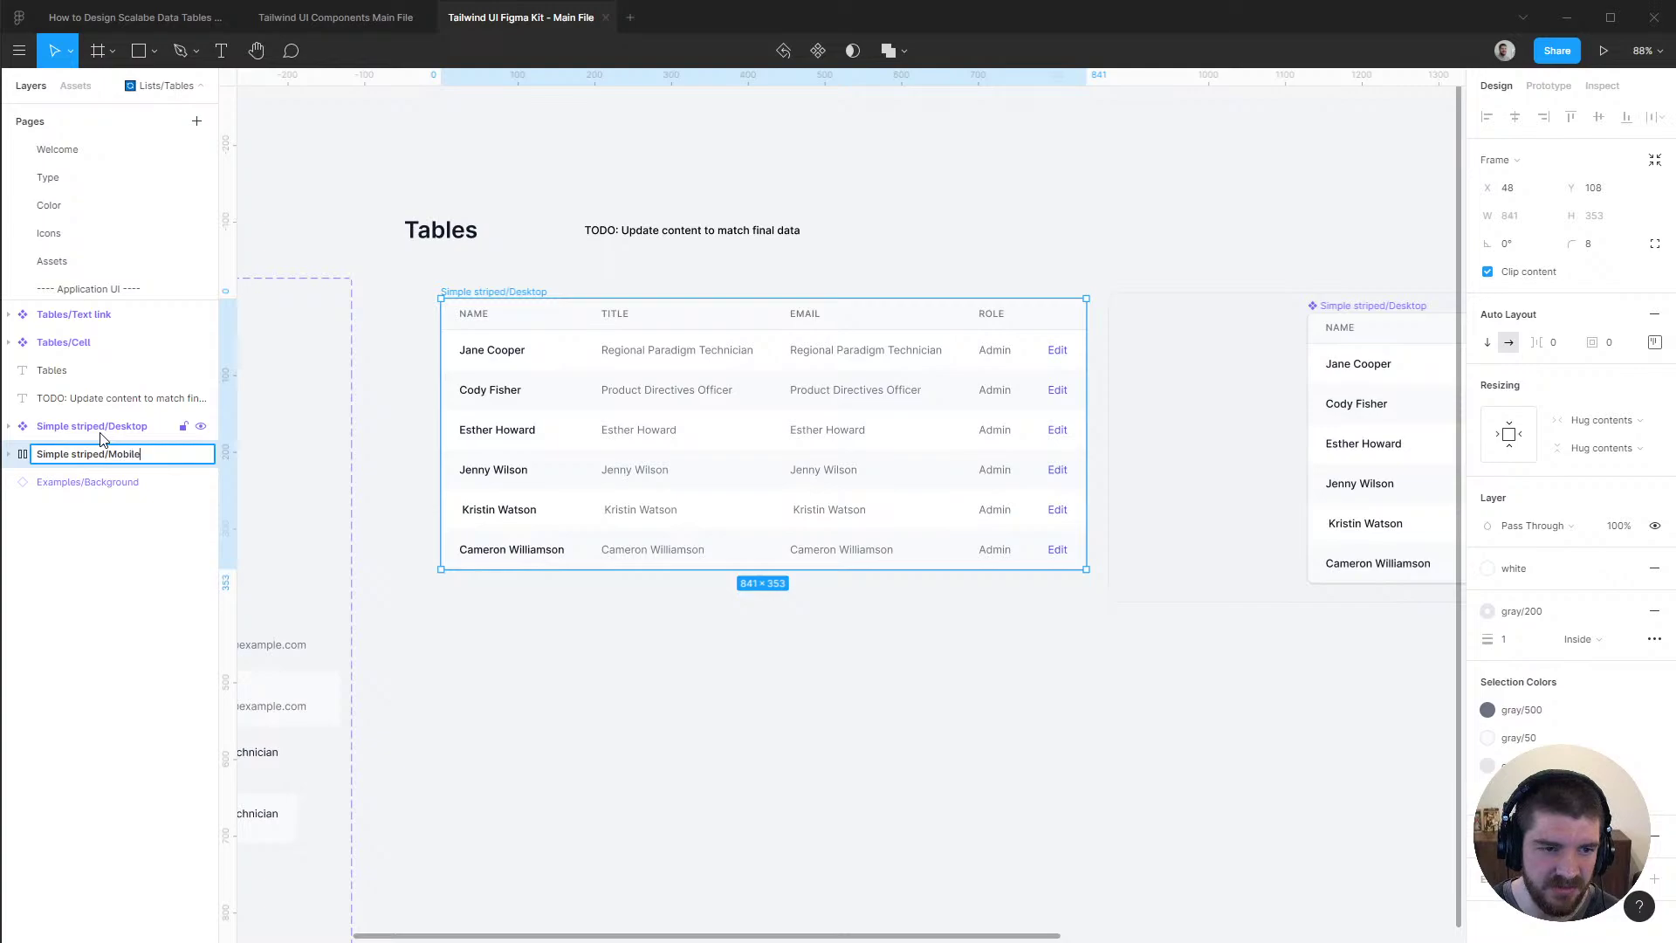
key("Return")
Switch to Firefox, narrow the Simple striped preview to mobile width and inspect the size of its outer container
key("alt+Tab")
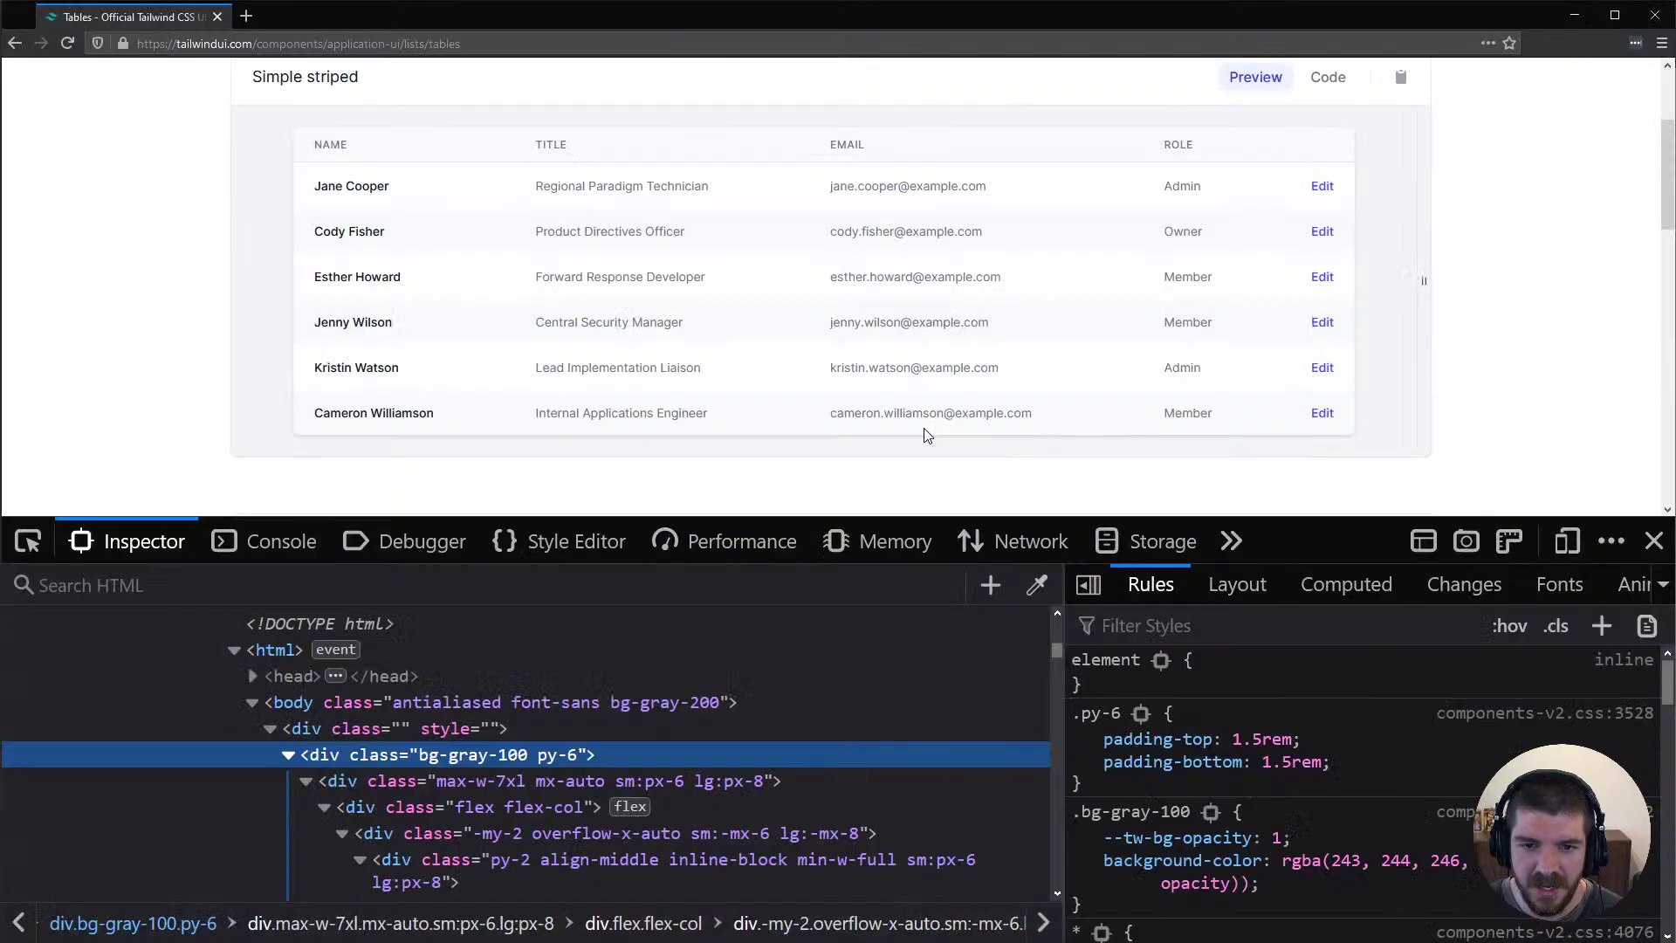
scroll(1395, 311, "up", 2)
left_click_drag(1424, 332, 474, 295)
scroll(484, 299, "down", 2)
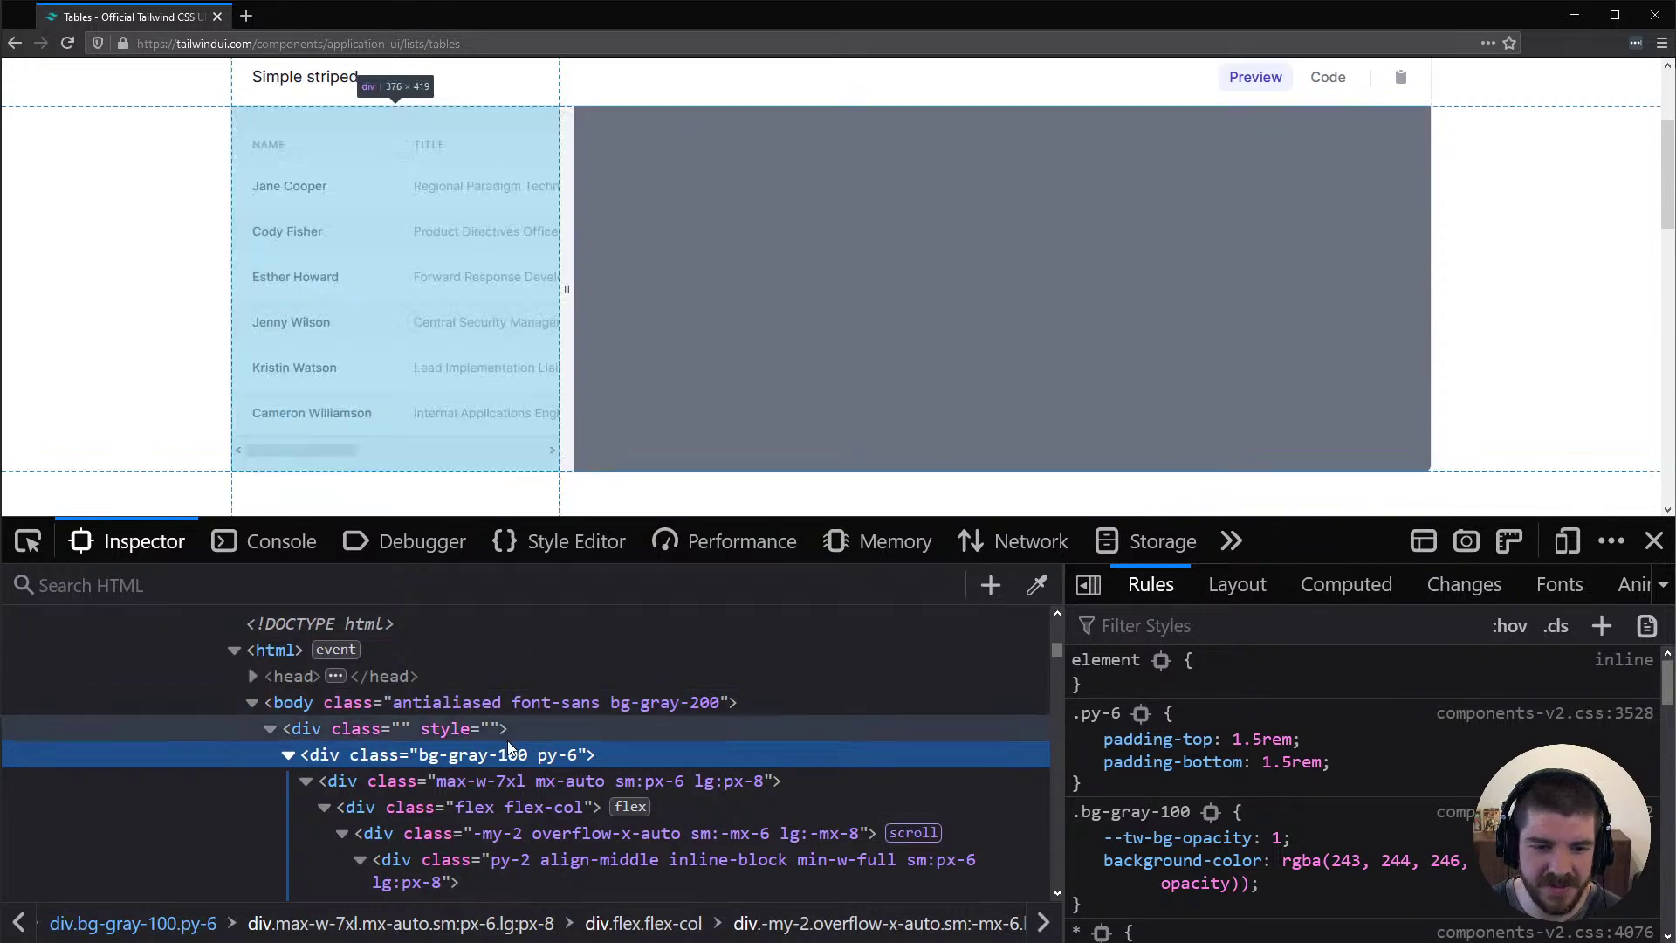
left_click_drag(566, 262, 561, 202)
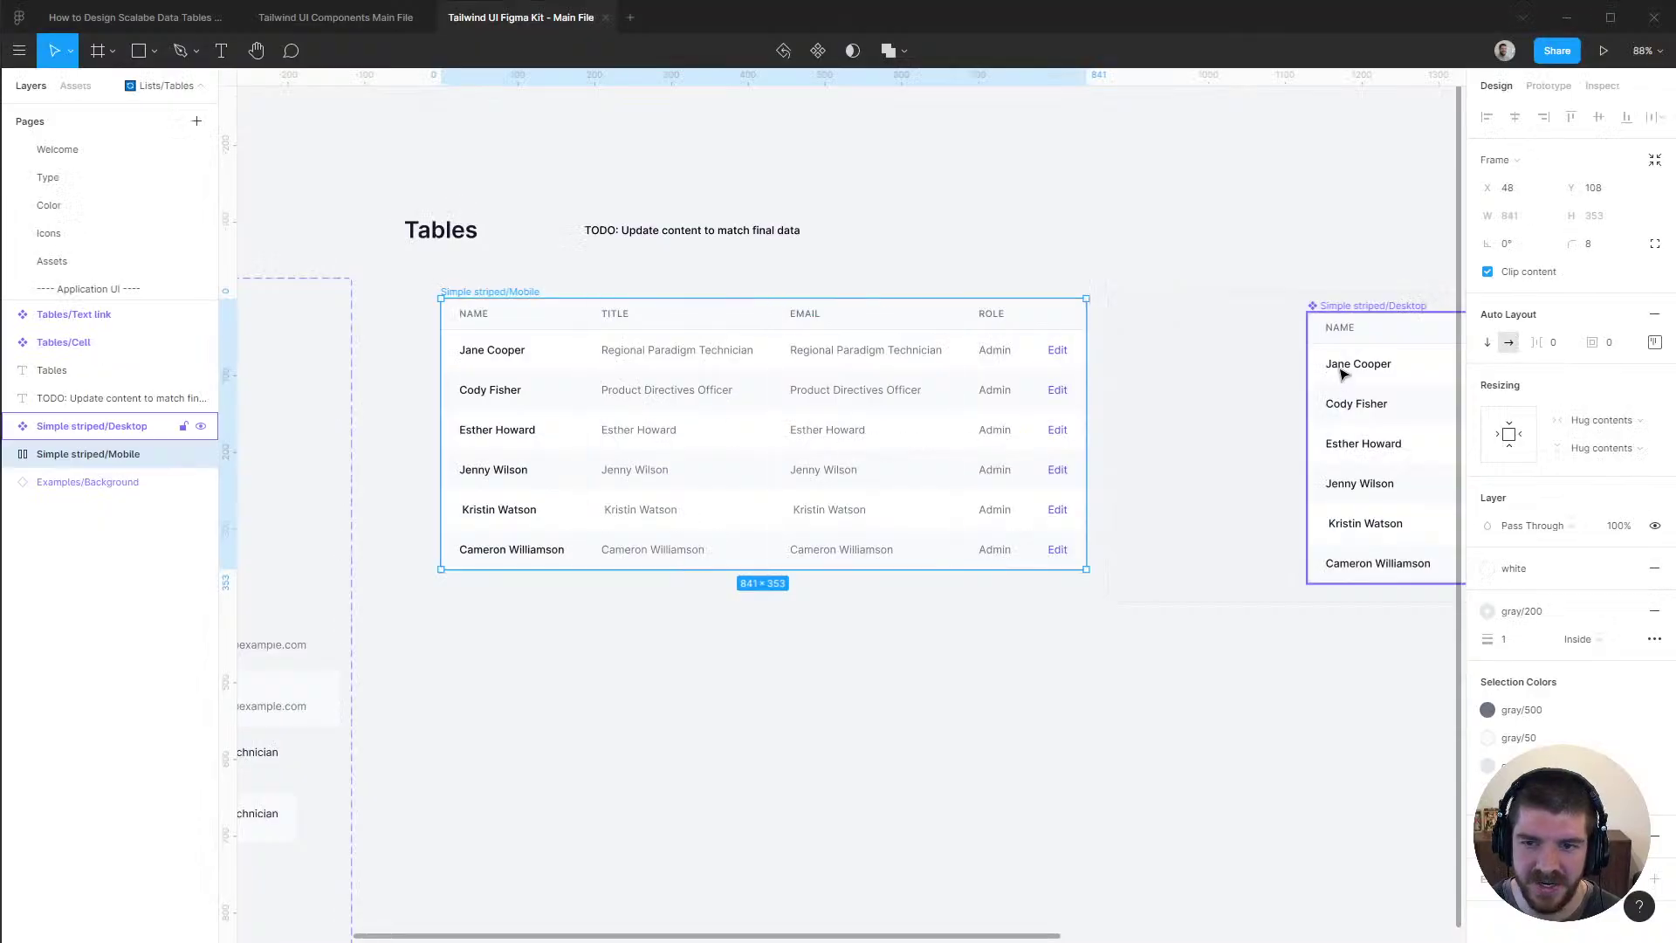
Switch back to Figma and compare the Examples/Background settings behind the desktop table with the Simple striped/Mobile frame
scroll(1021, 227, "right", 3)
scroll(1021, 227, "right", 3)
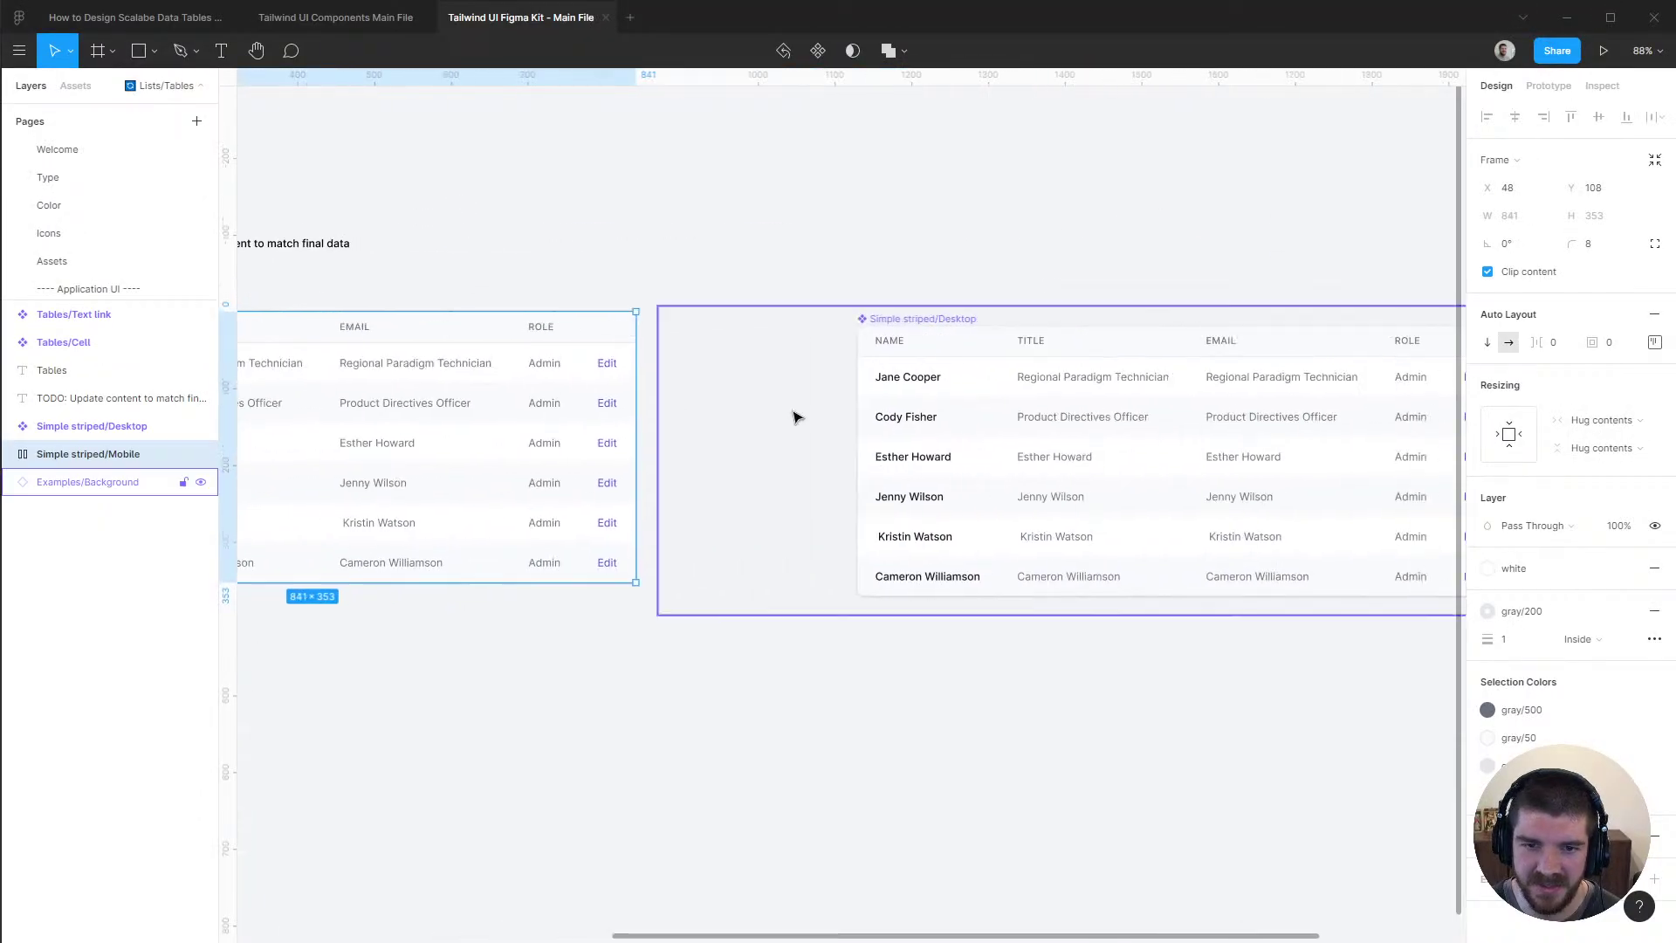
left_click(797, 415)
scroll(1141, 239, "right", 4)
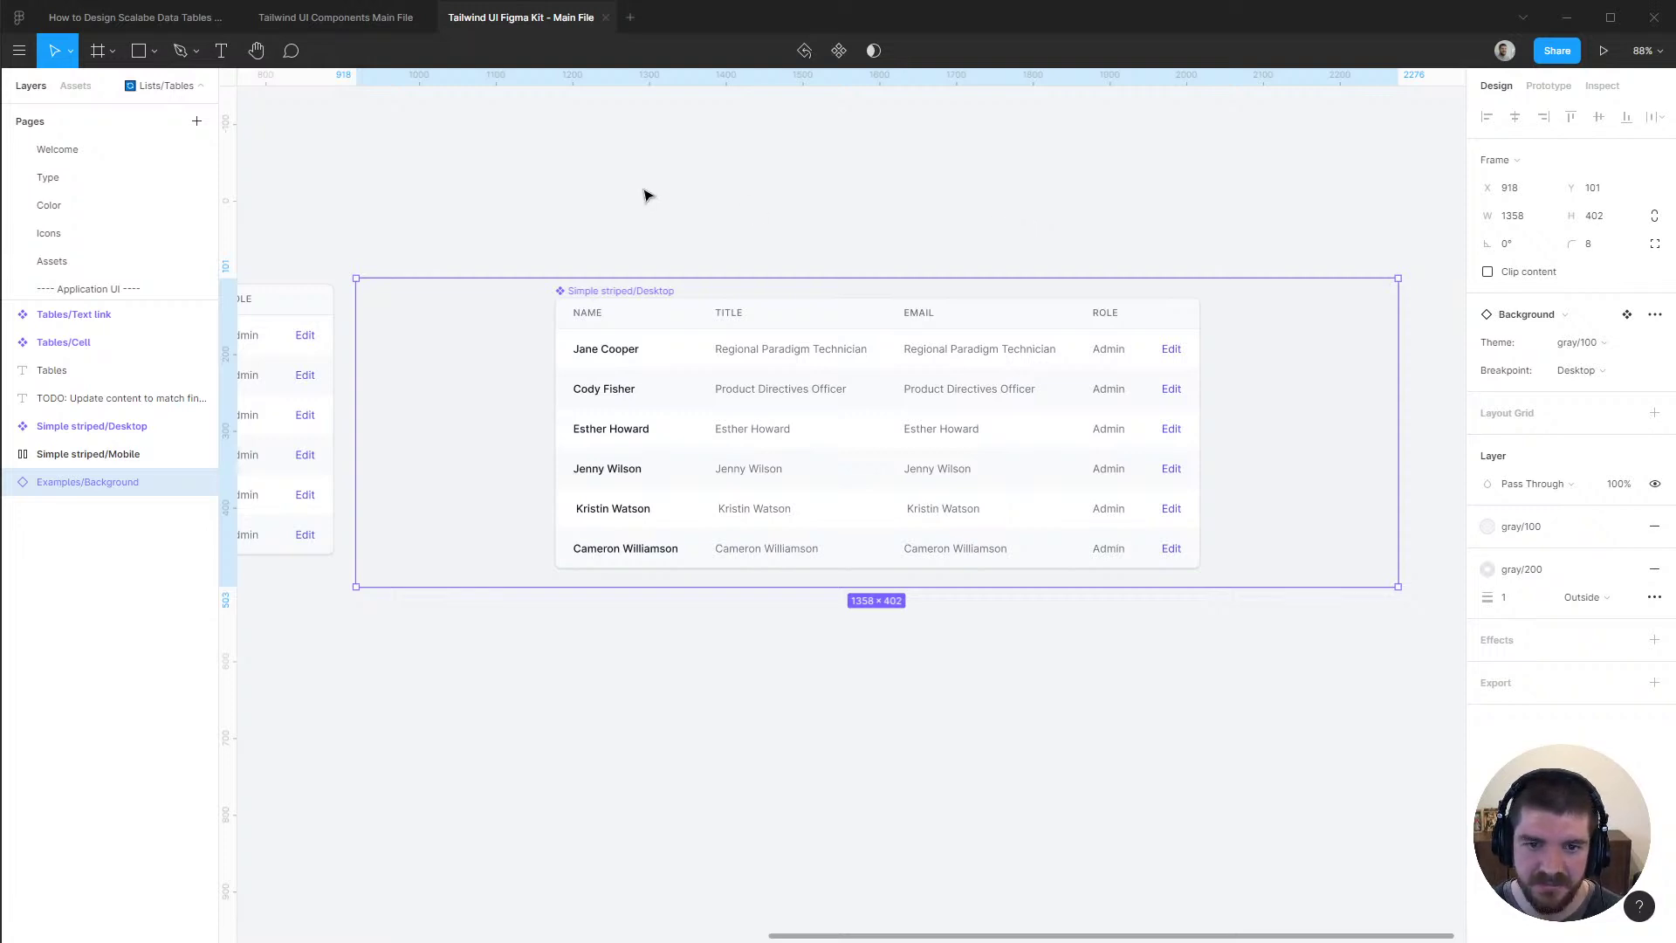
scroll(646, 195, "left", 10)
left_click(449, 270)
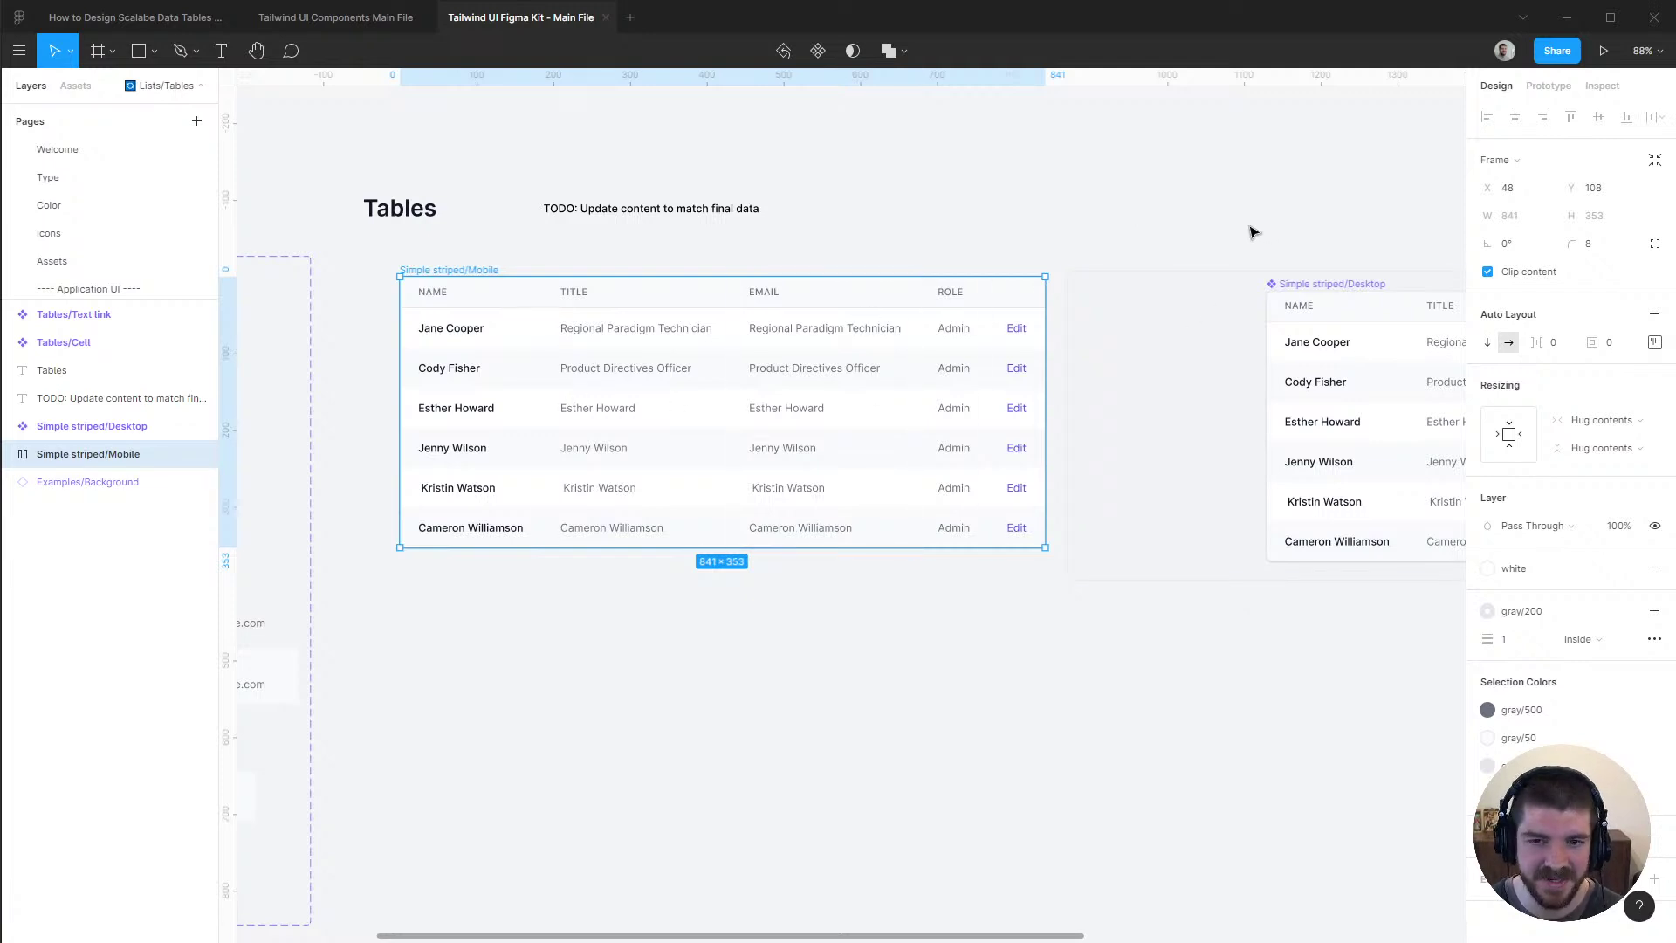
scroll(1255, 233, "right", 2)
scroll(1036, 224, "left", 1)
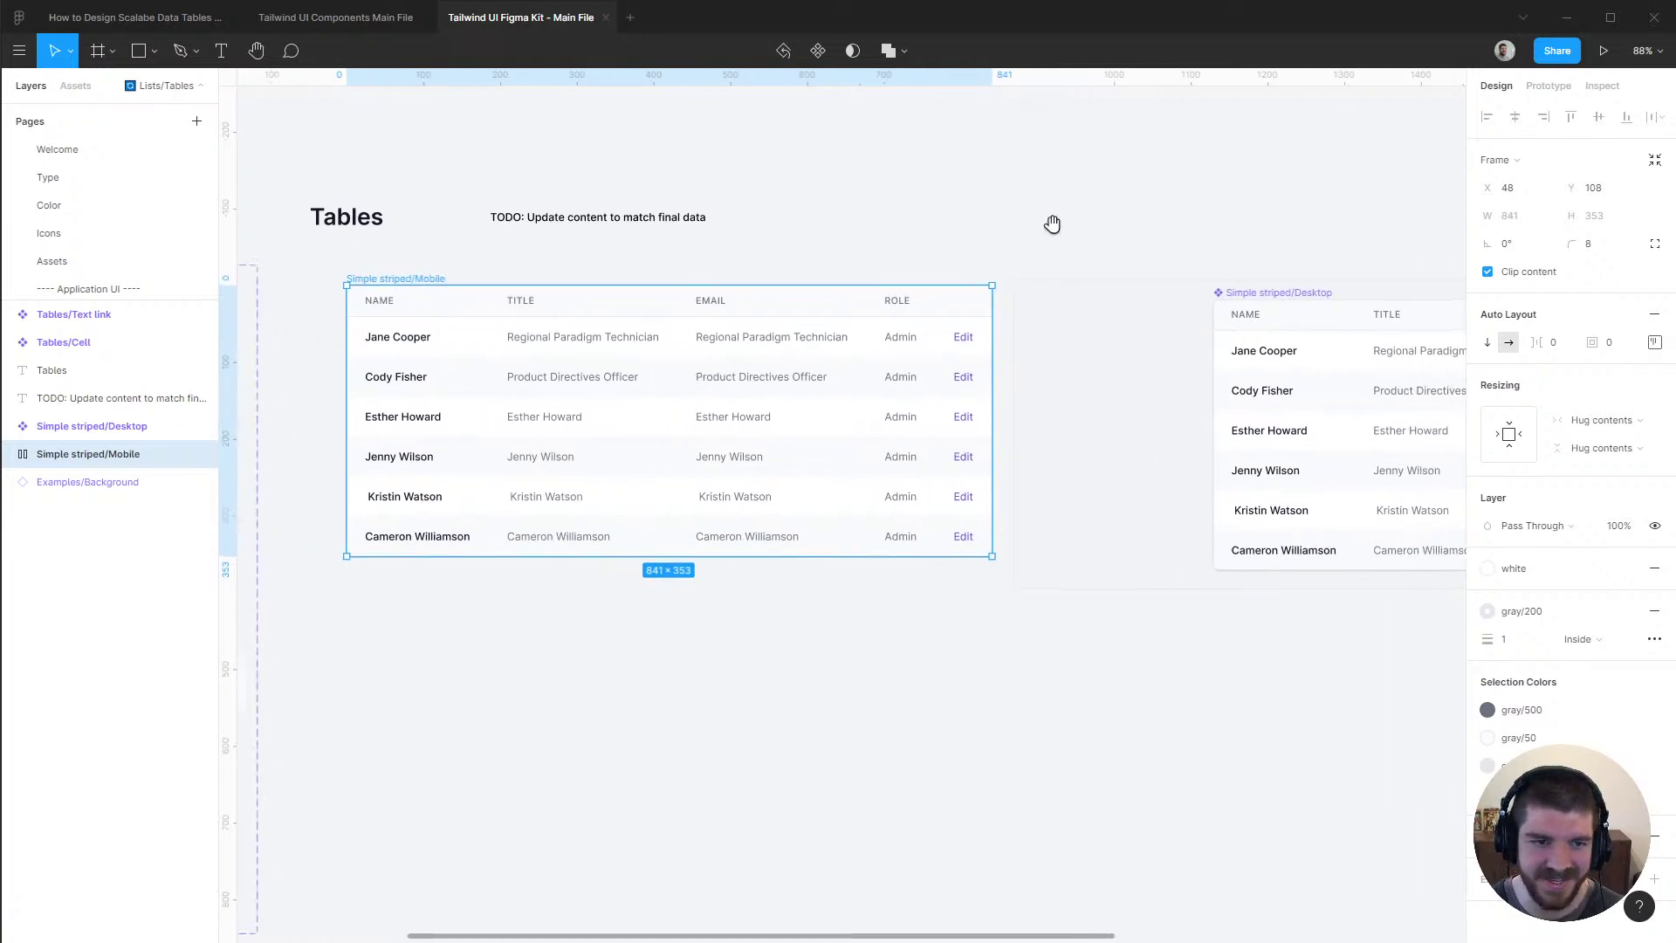
left_click_drag(1017, 220, 1054, 206)
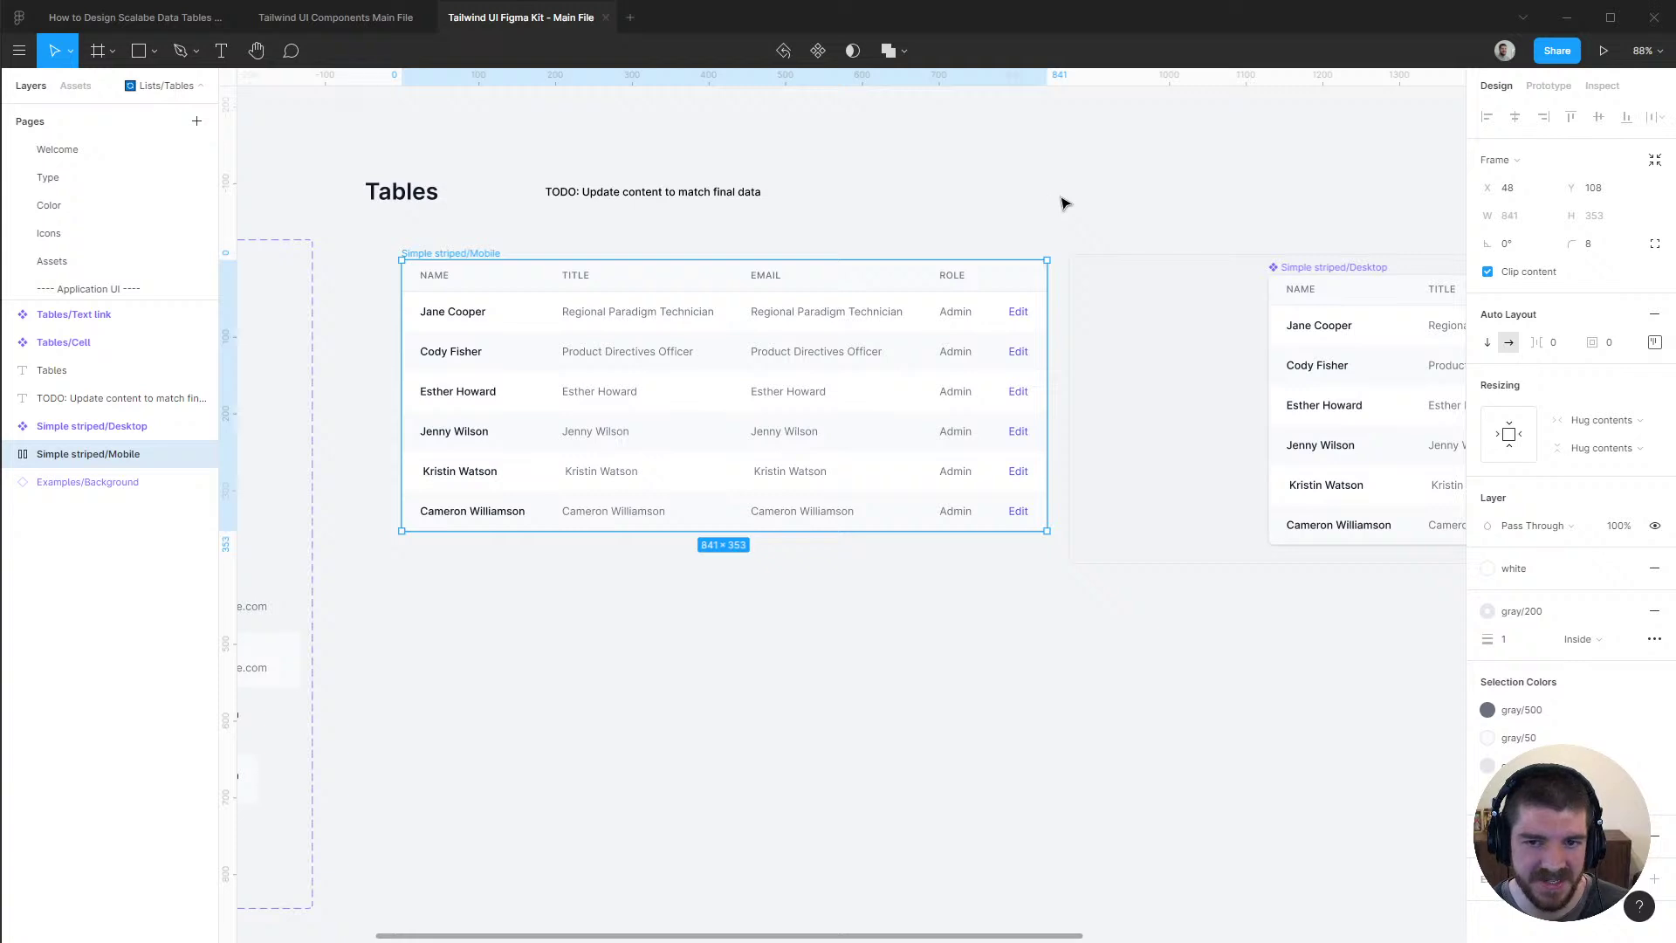
scroll(1055, 206, "right", 1)
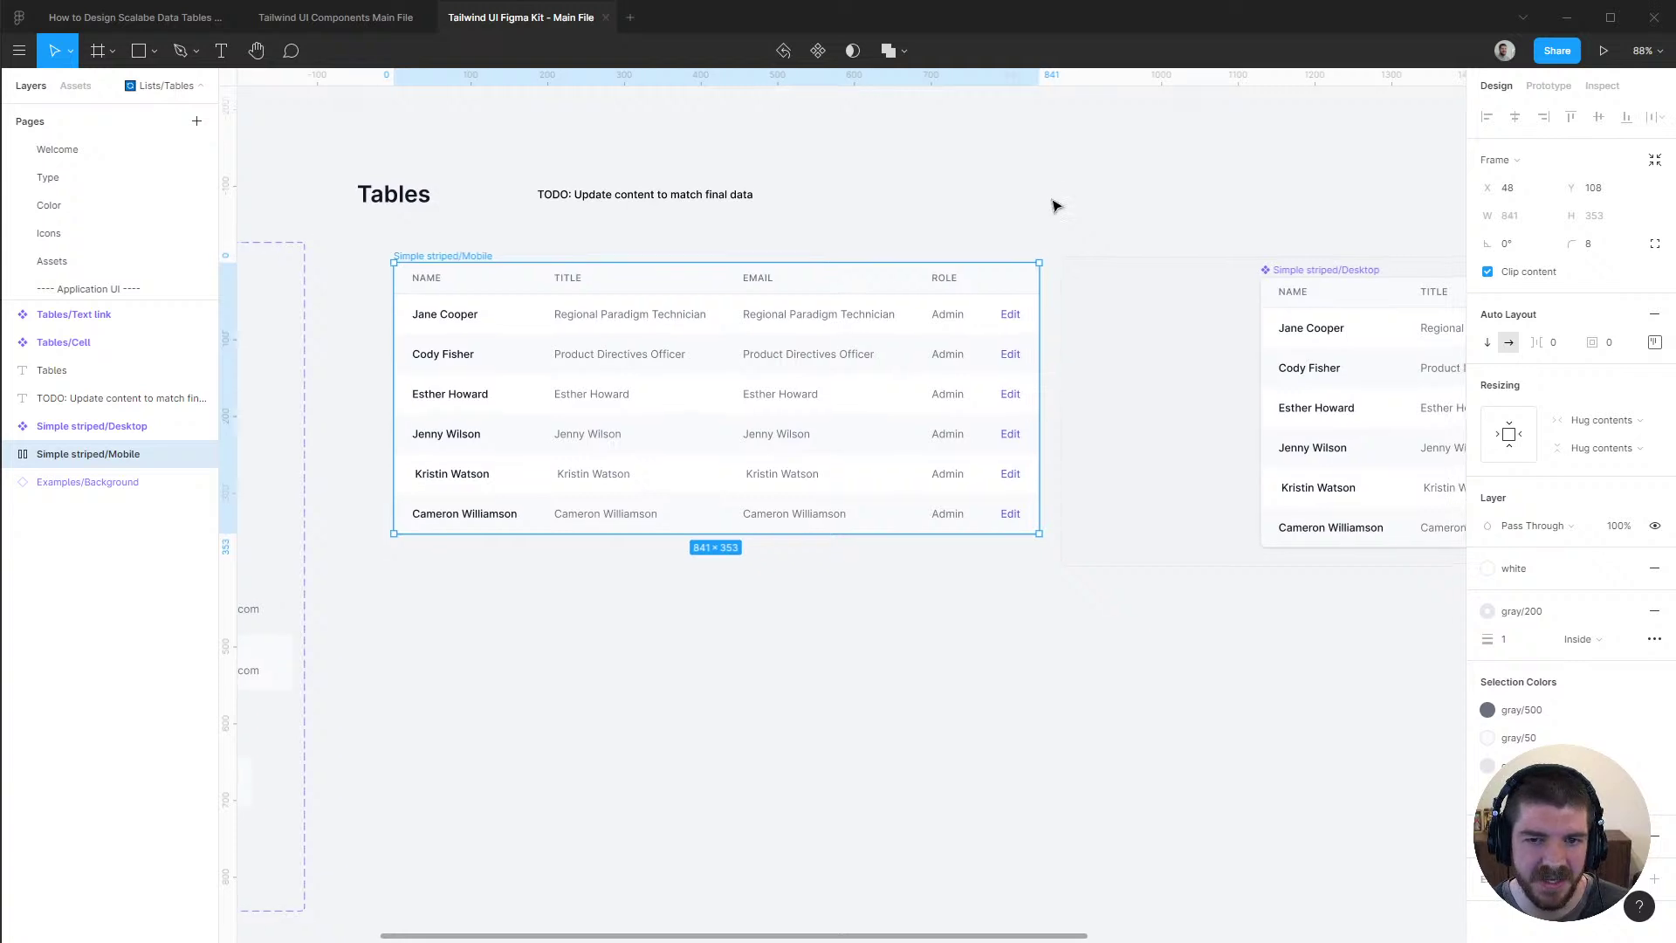
left_click(888, 187)
left_click(464, 255)
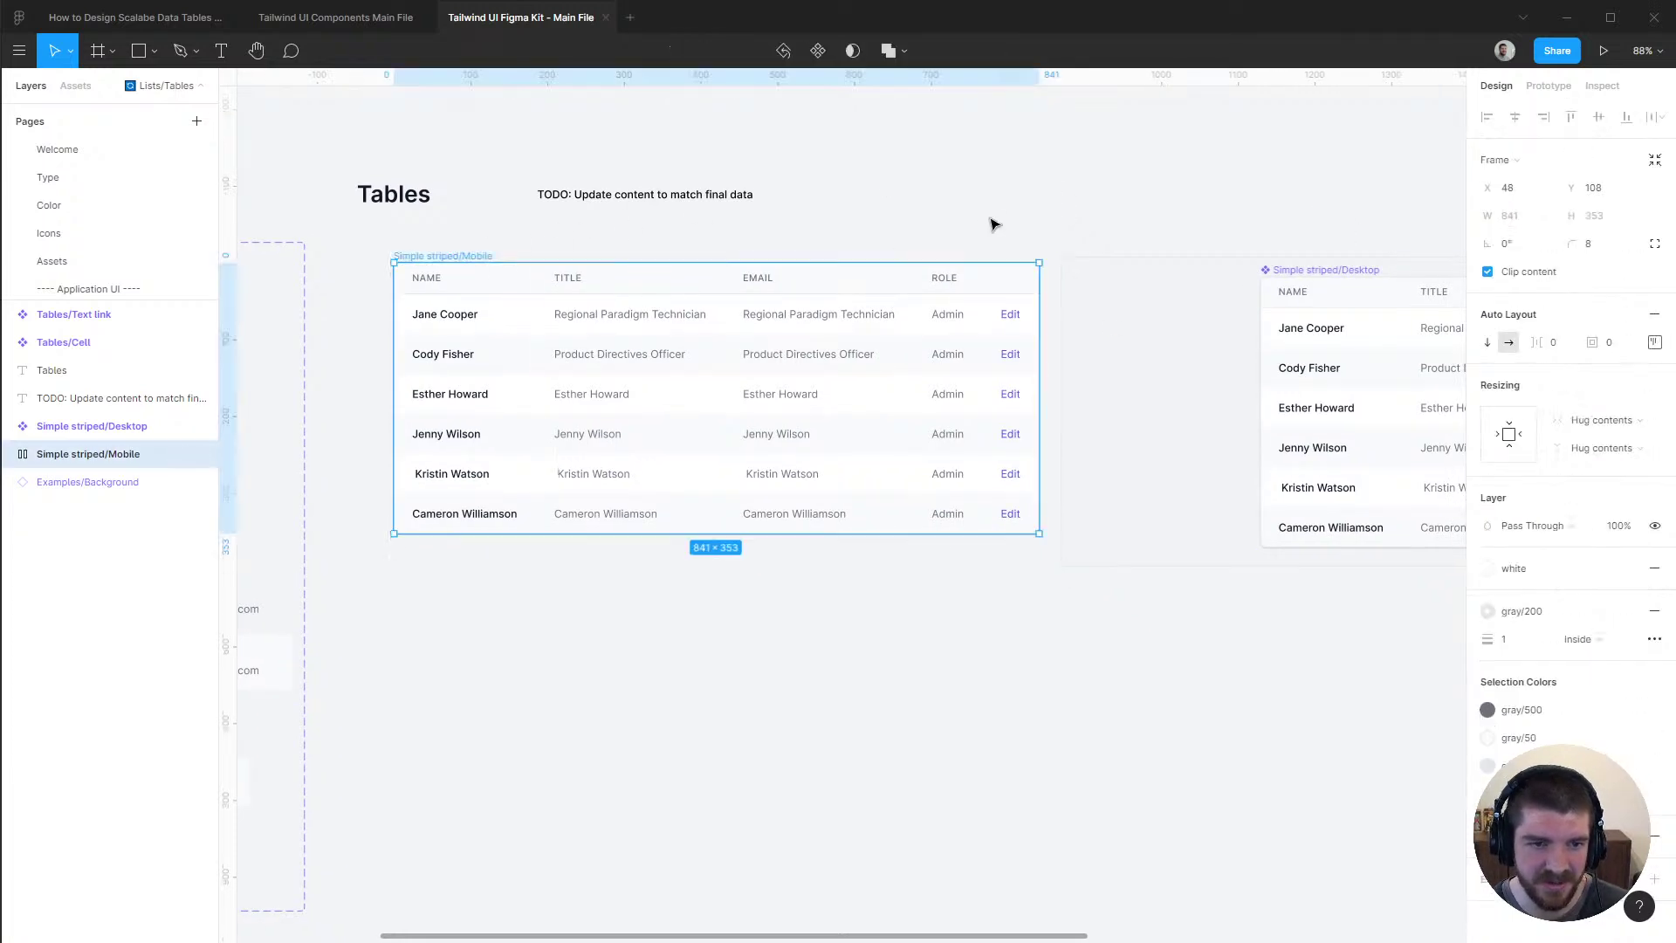
Examine how mobile and desktop components are laid out on the Data Display/Description Lists page, and return to the Lists/Tables page
scroll(90, 203, "down", 5)
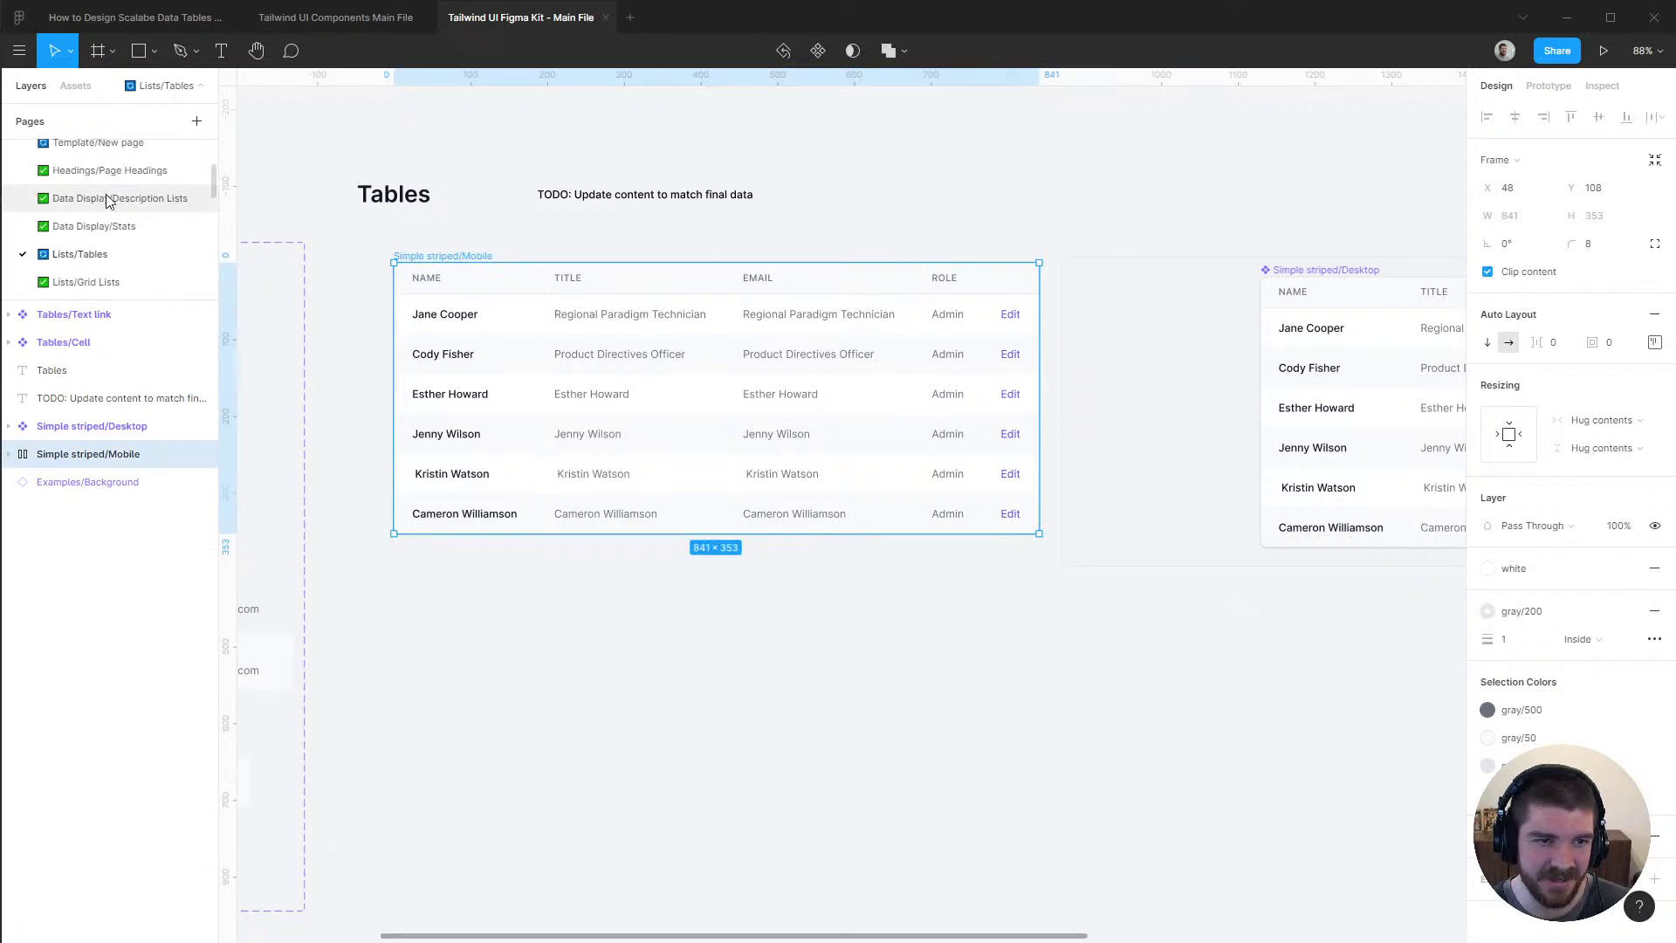
left_click(108, 200)
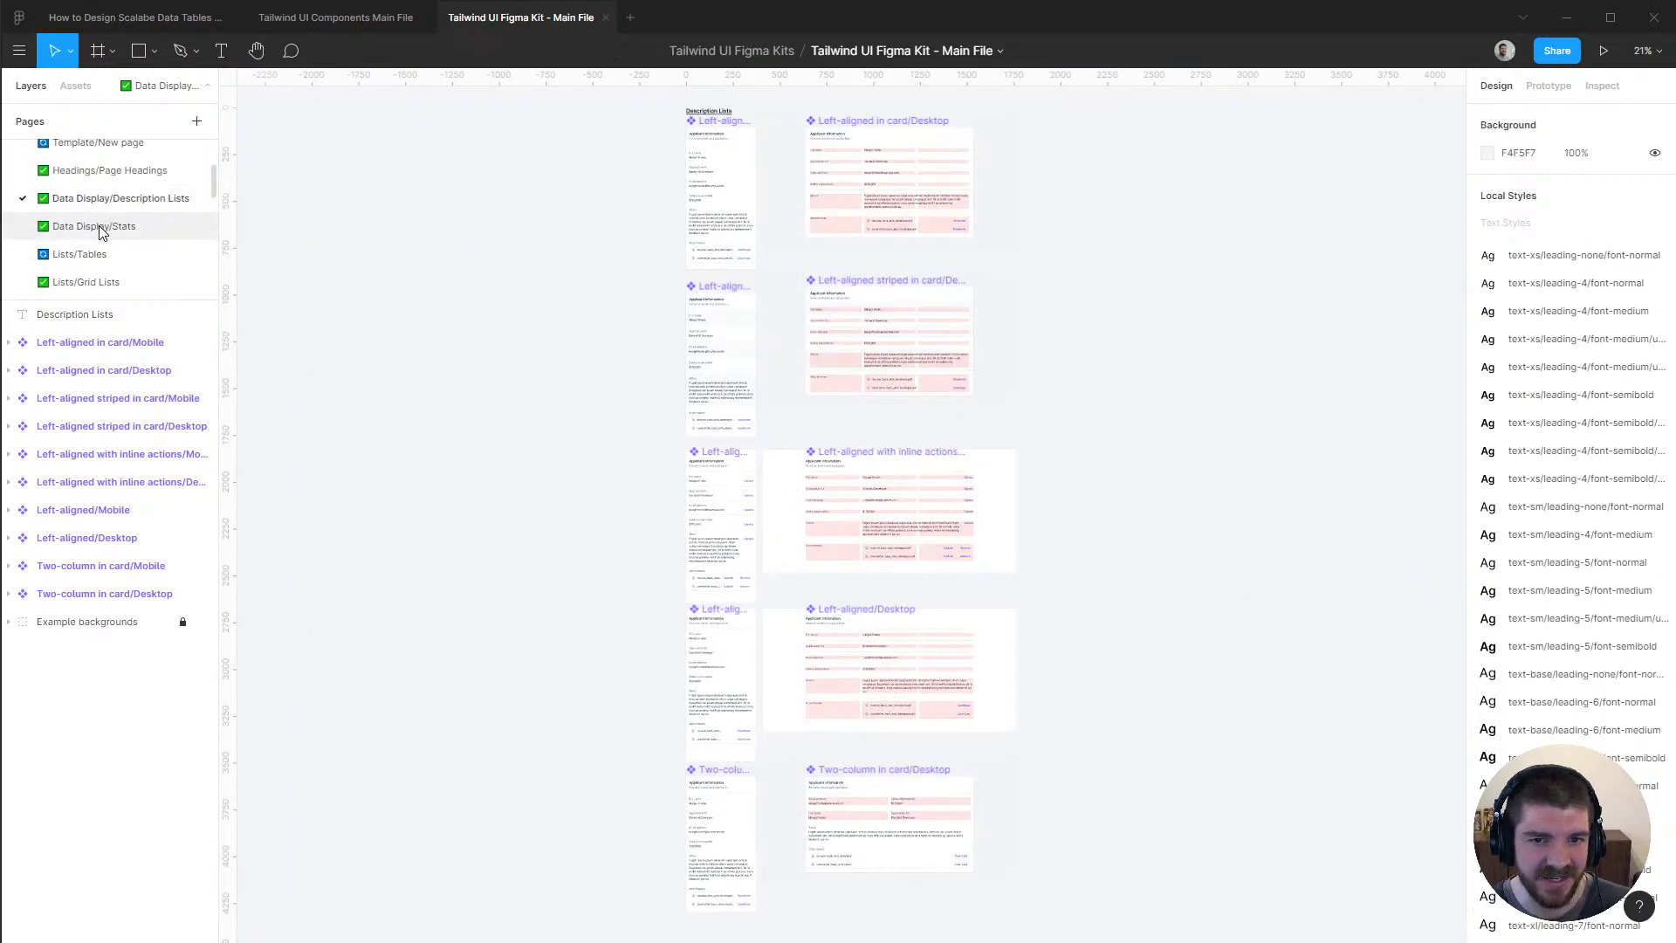
left_click(97, 226)
left_click(108, 199)
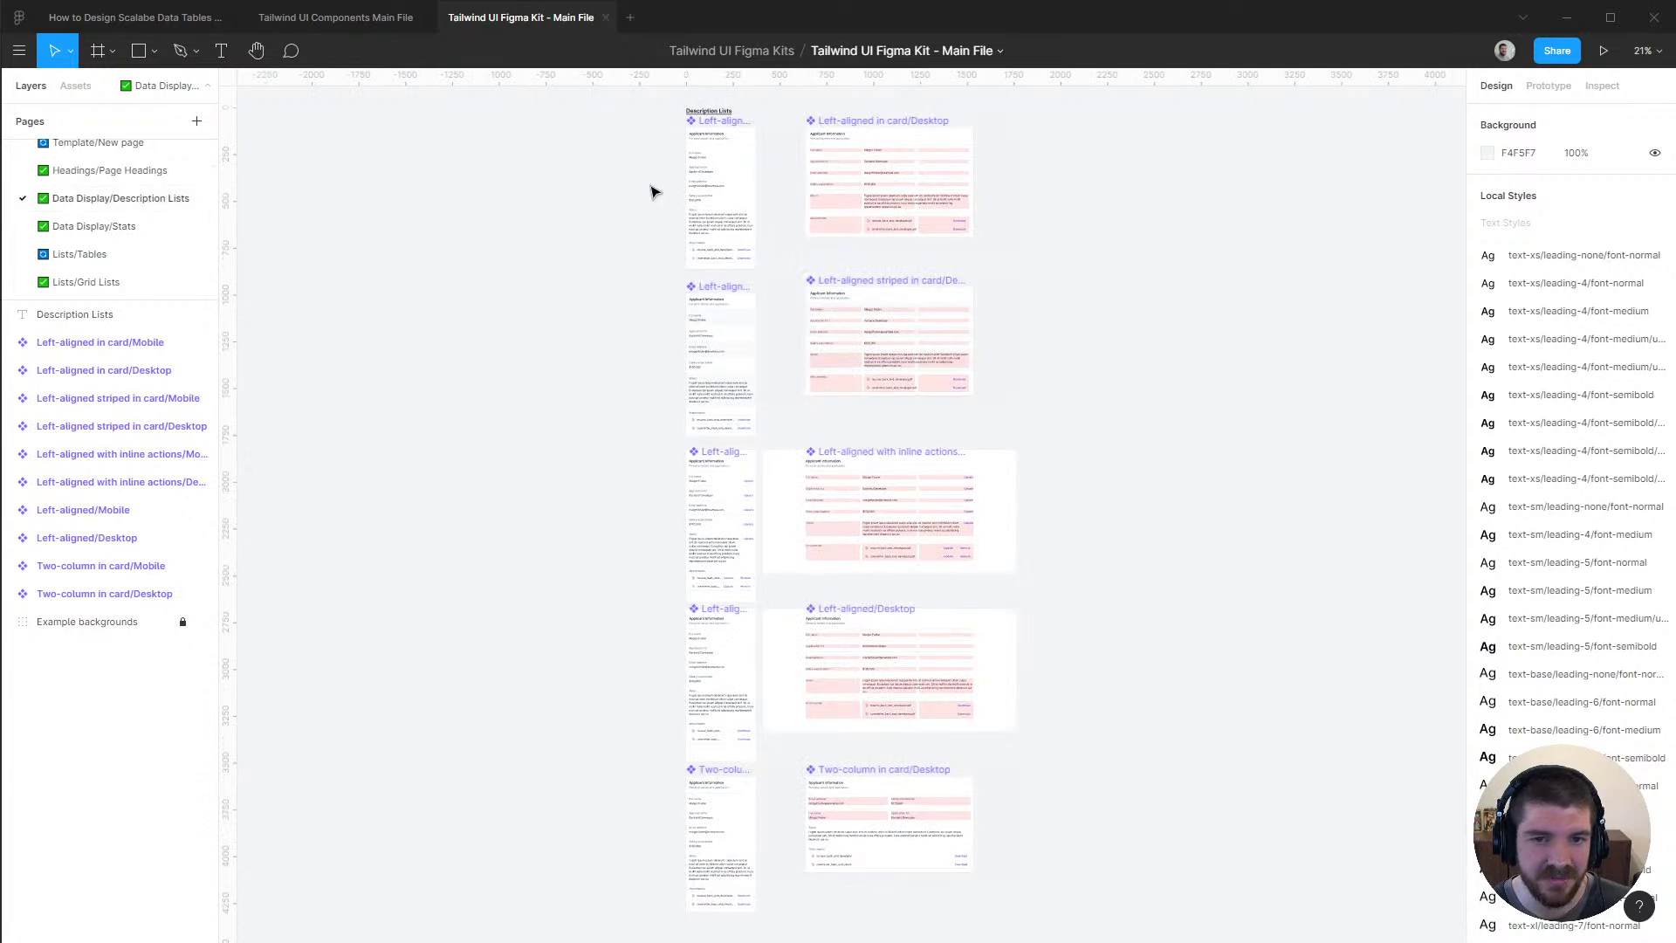
scroll(145, 188, "down", 2)
scroll(102, 233, "up", 2)
left_click(92, 247)
left_click(1067, 196)
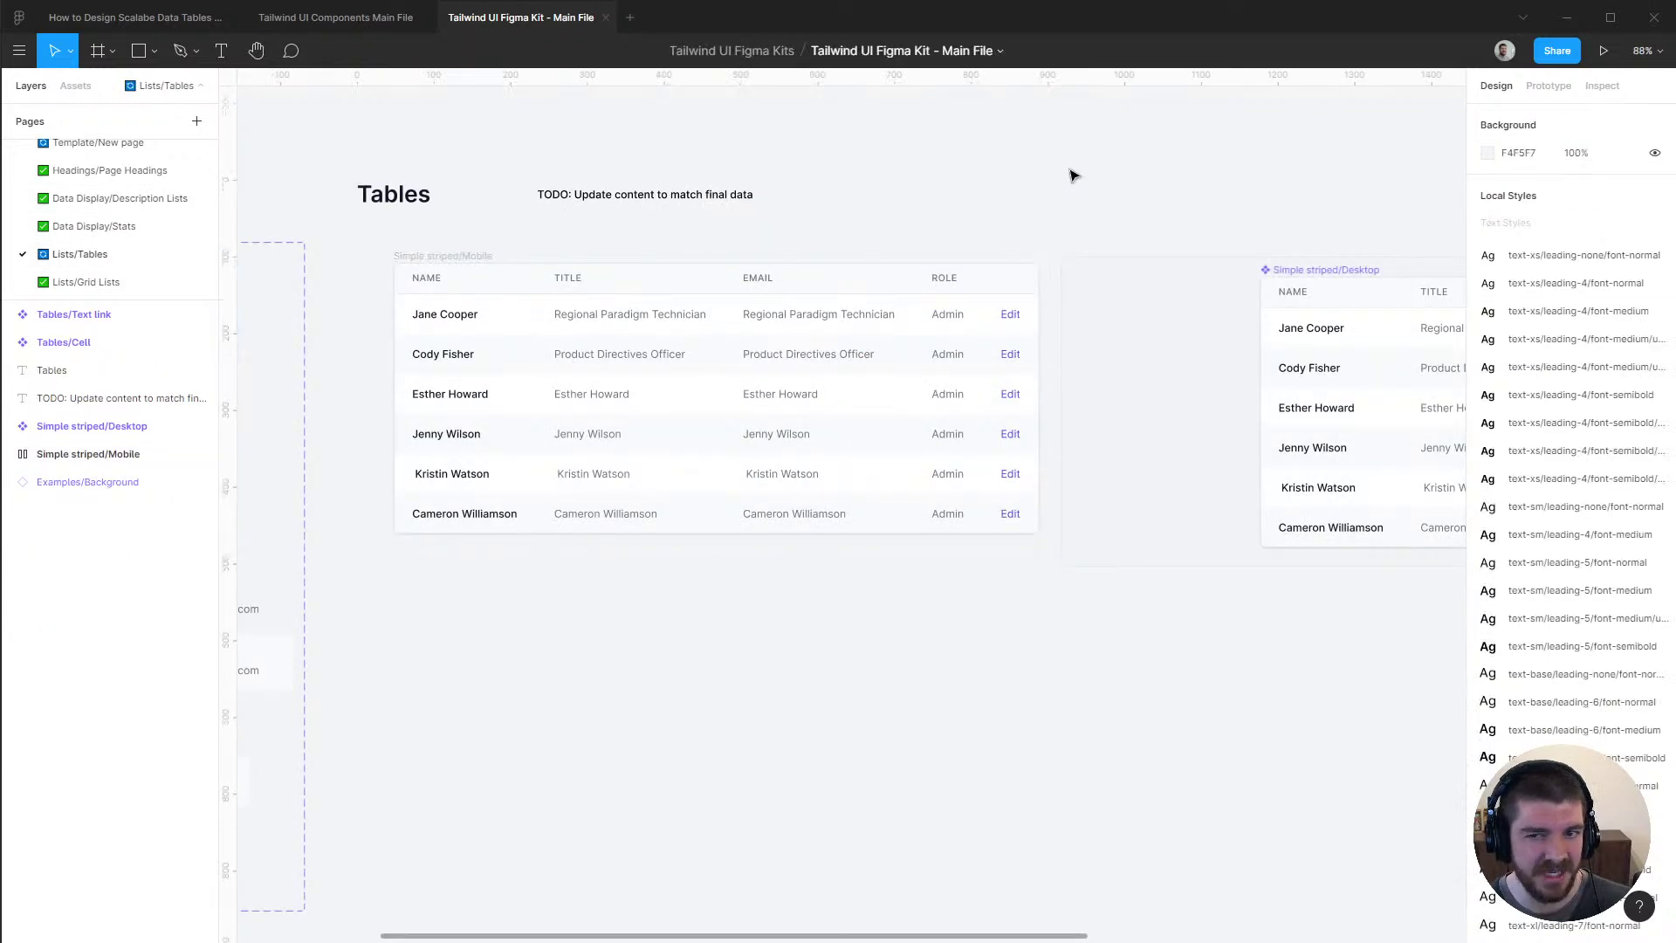
Expand the layers of the Simple striped/Mobile frame and remove its auto layout
left_click(470, 256)
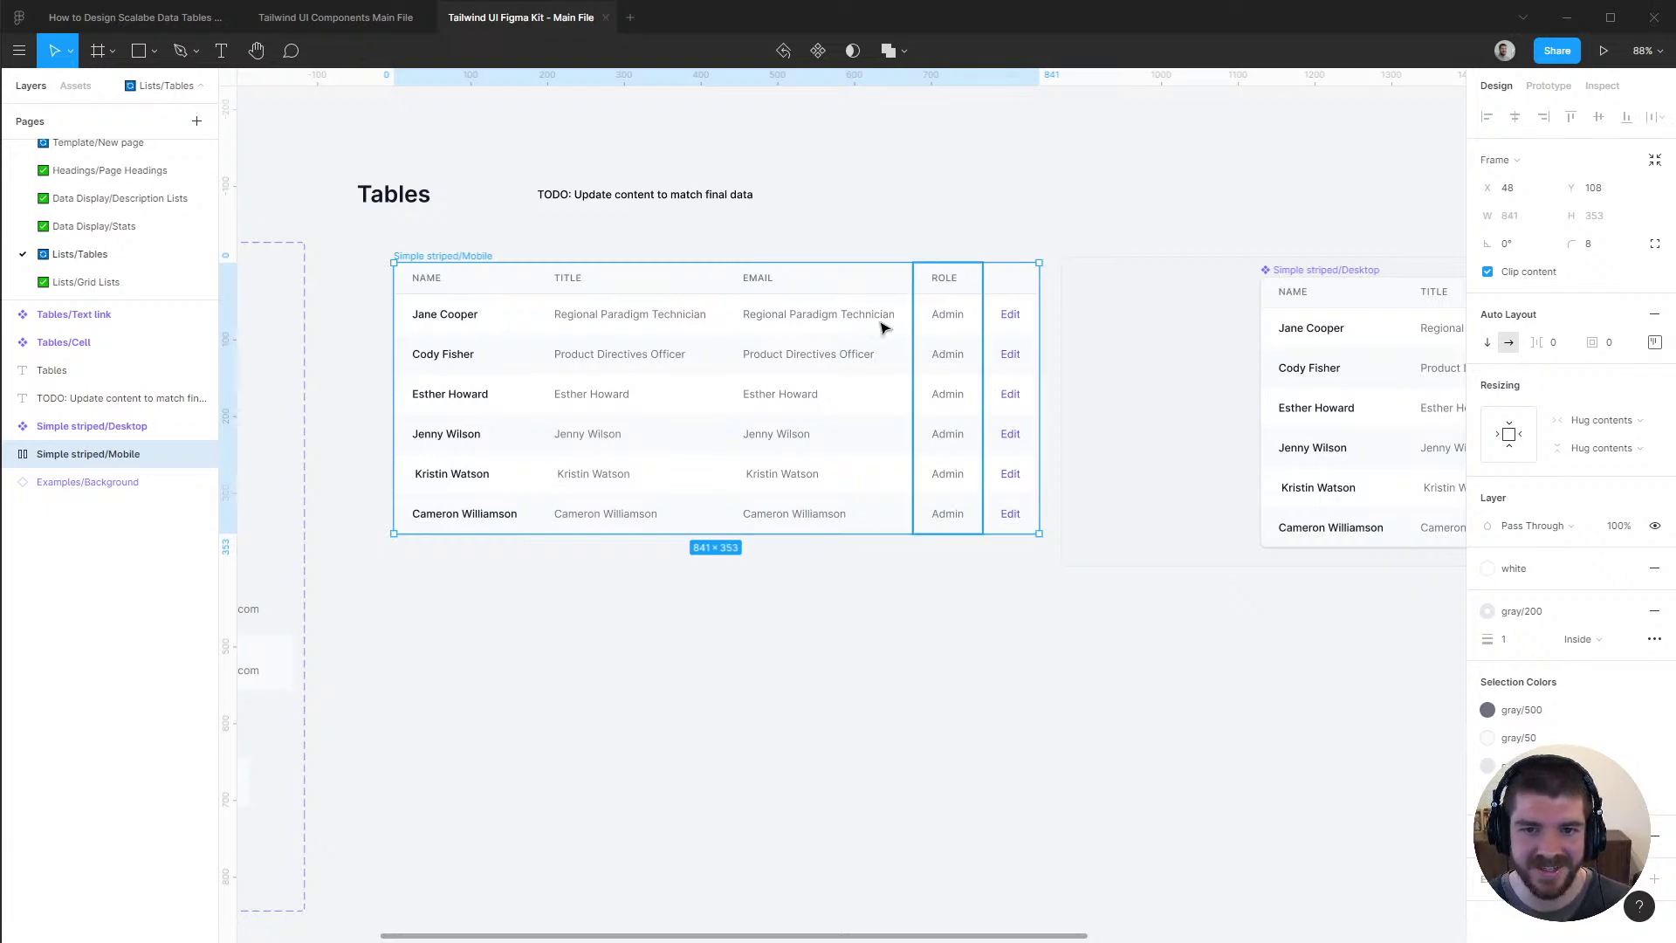
scroll(460, 258, "up", 3)
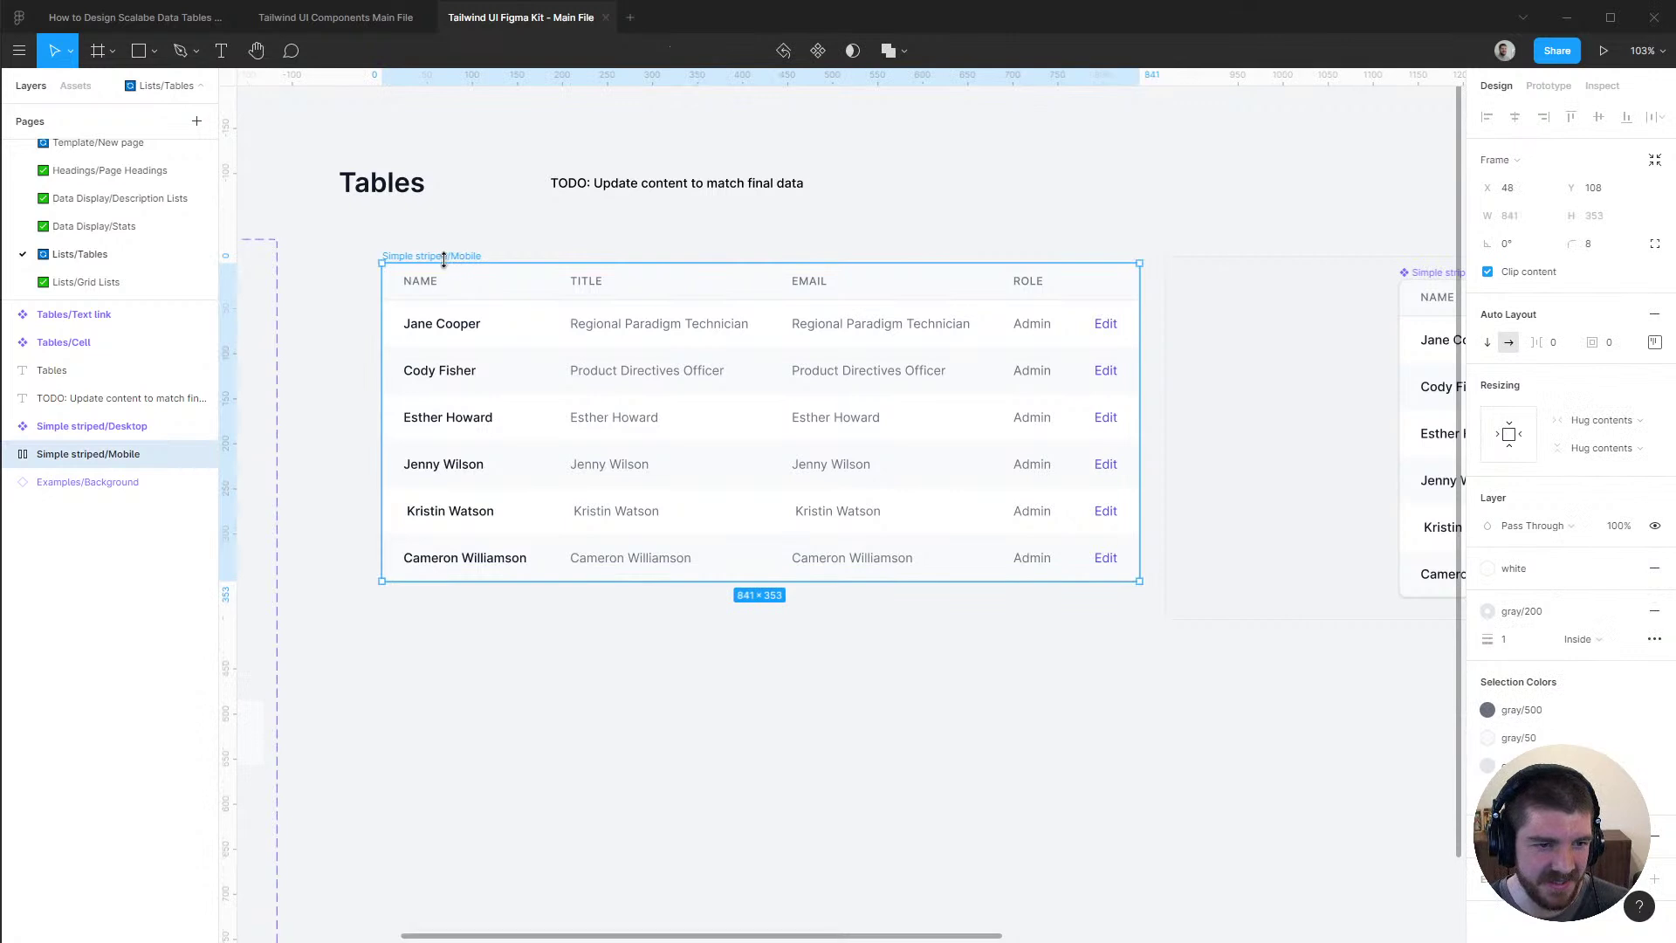
left_click(97, 462)
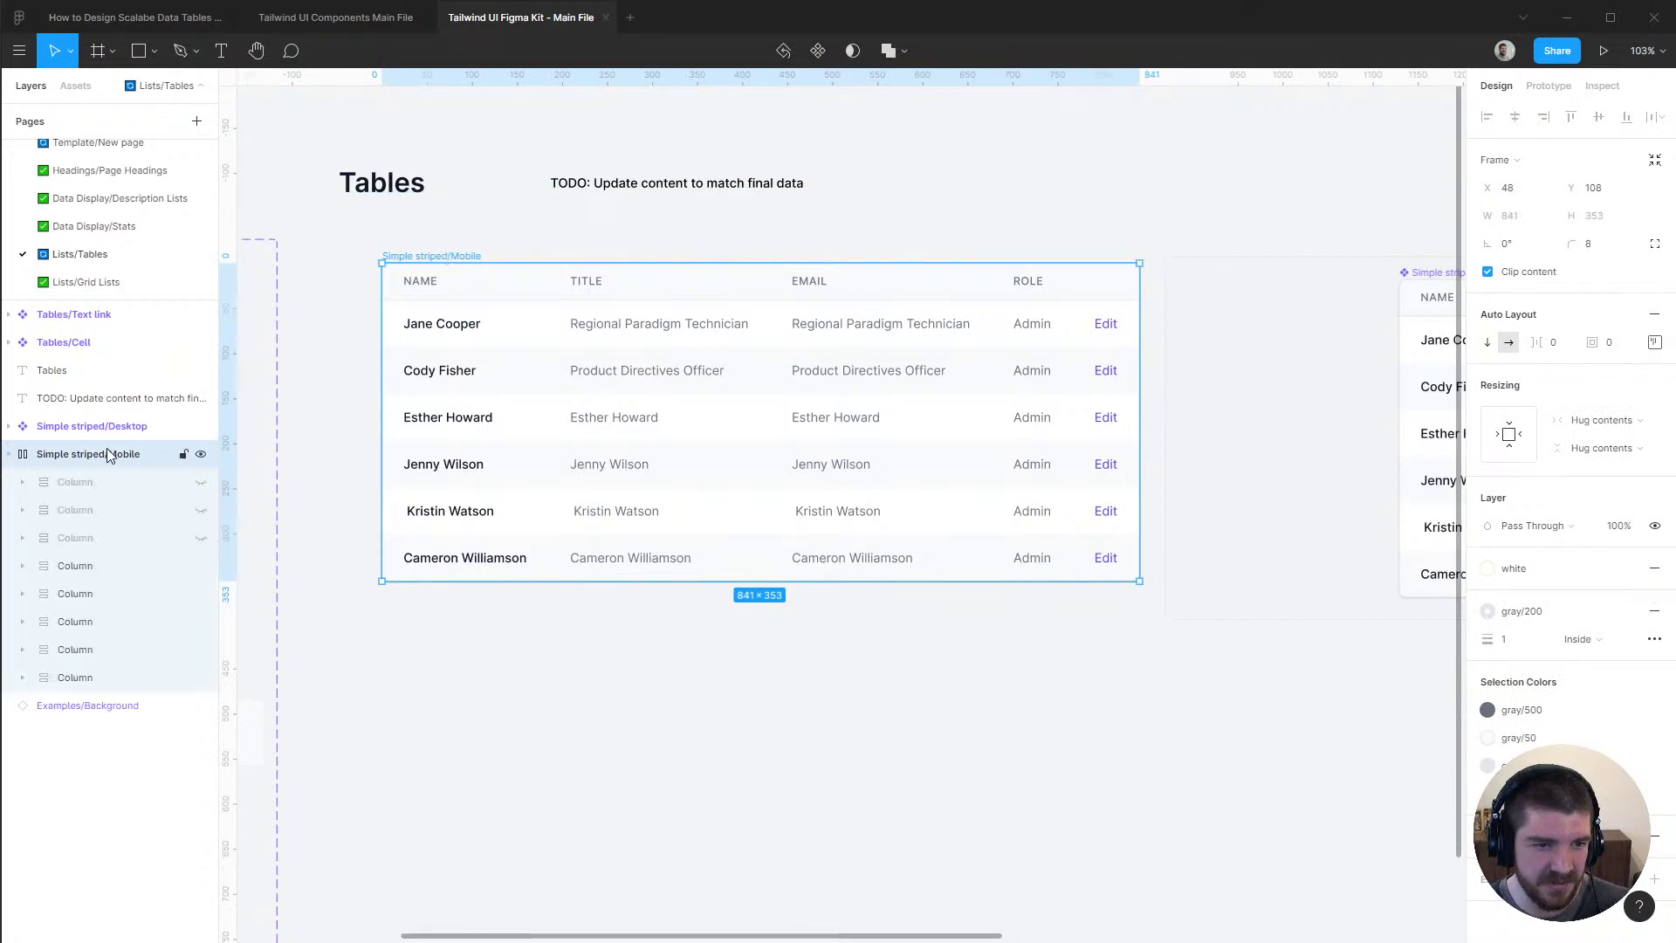
left_click(1654, 314)
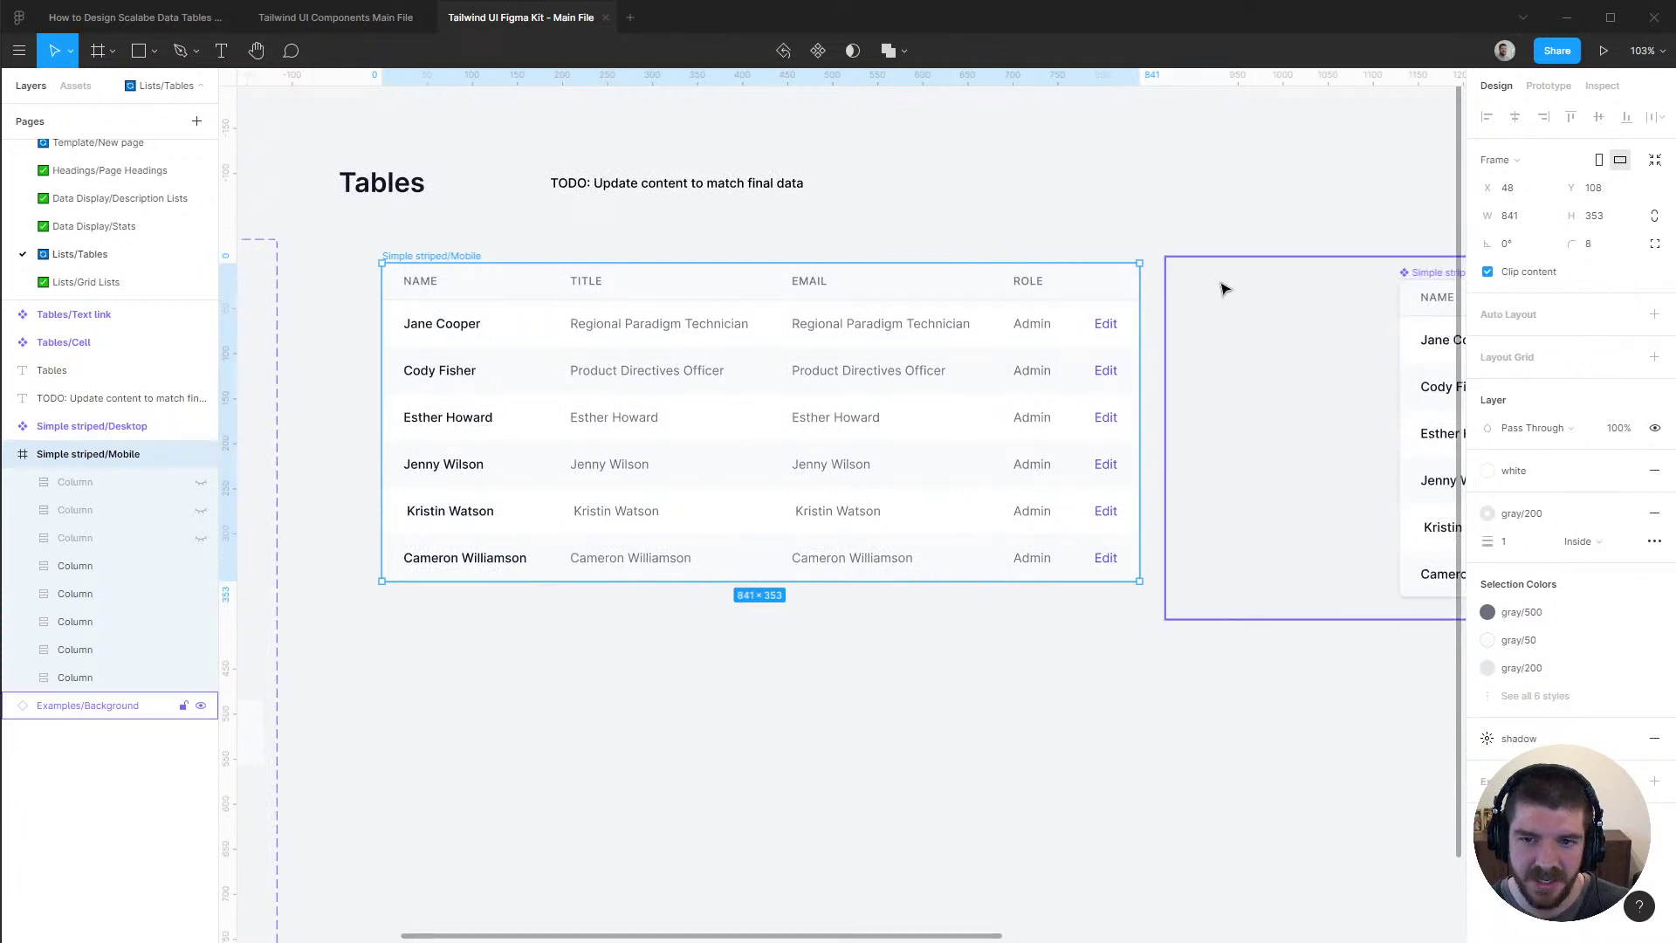
Set the corner radius of the Simple striped/Mobile frame to 0 and compare it with the mobile preview in Firefox
left_click(1603, 252)
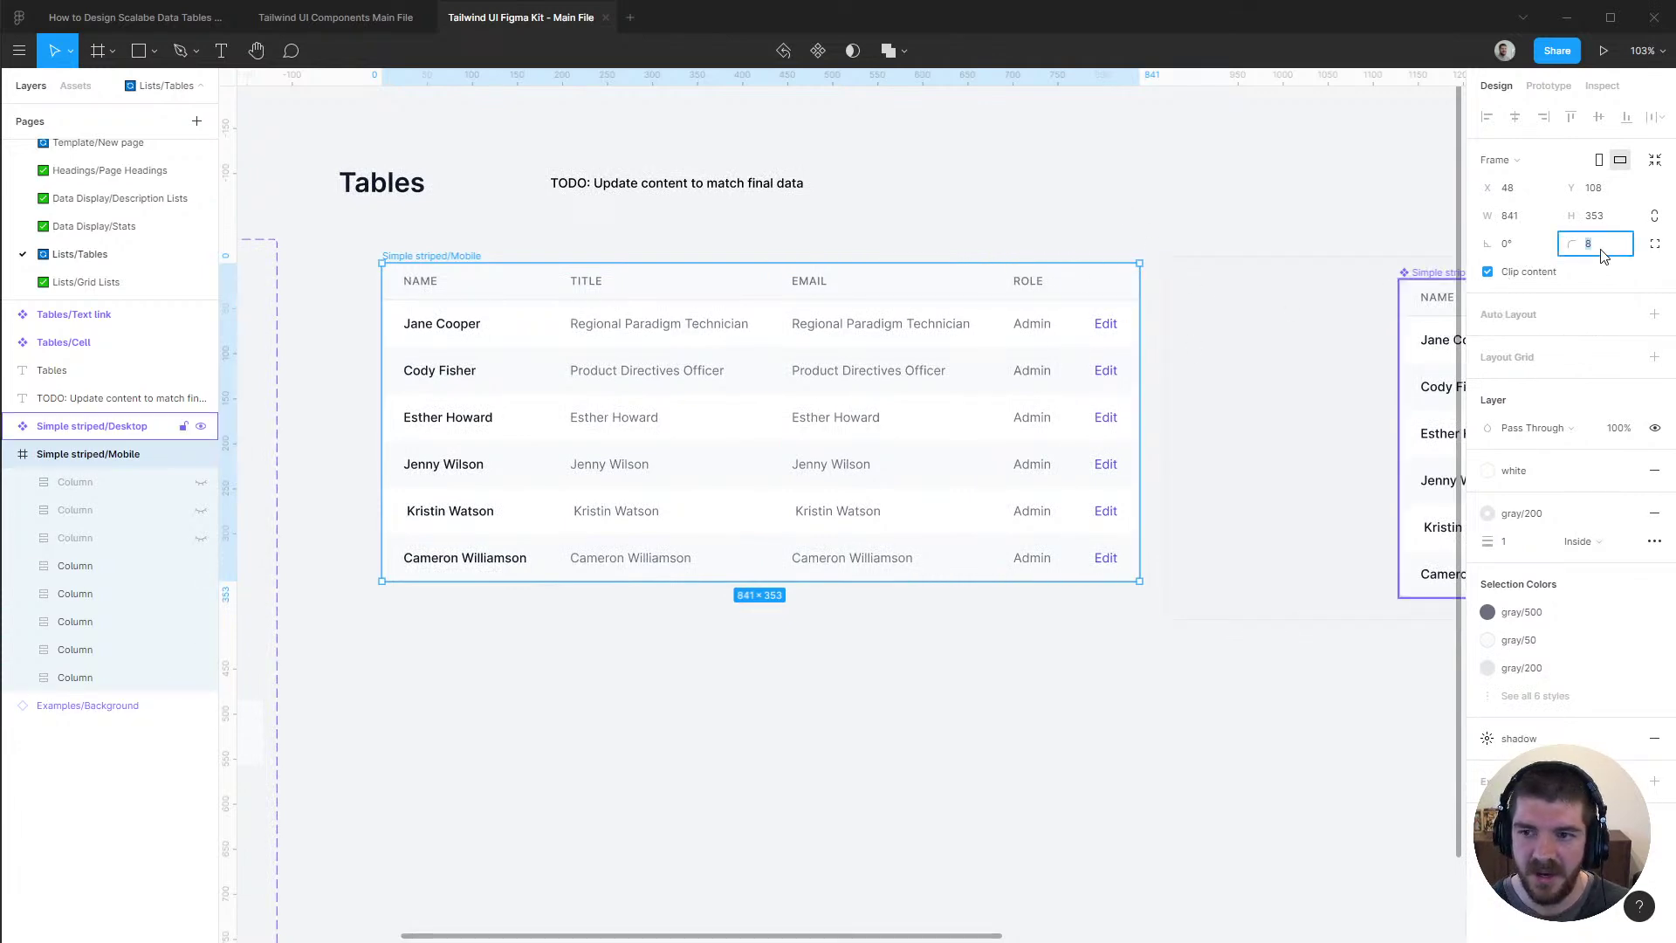
type("0")
key("Return")
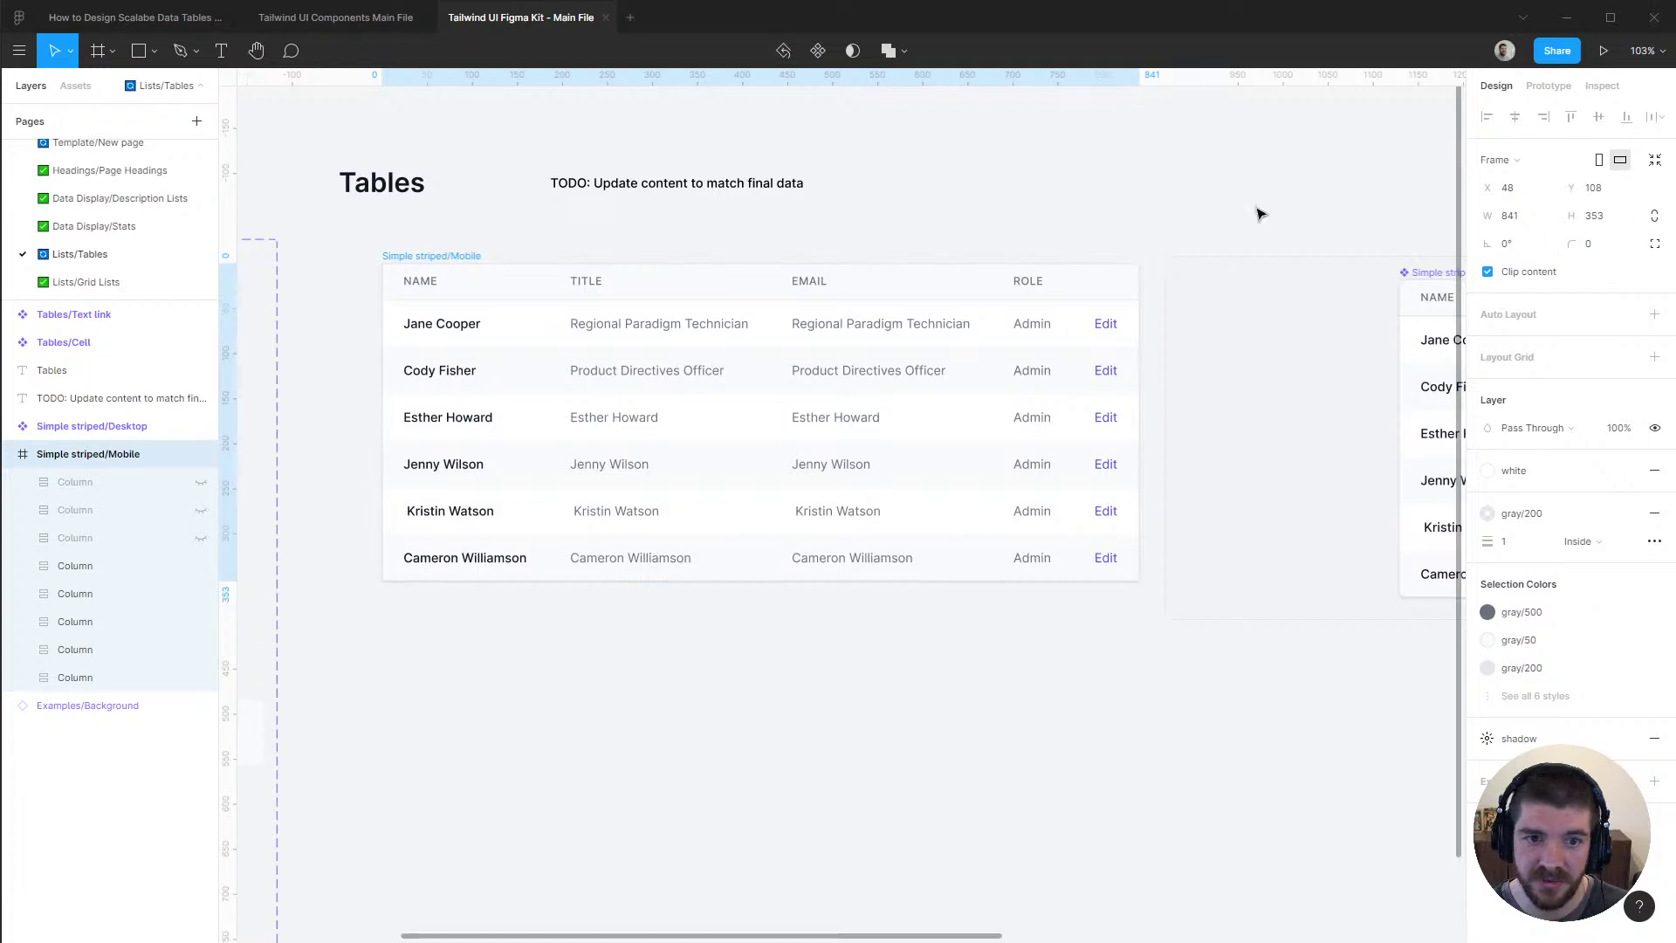
key("alt+Tab")
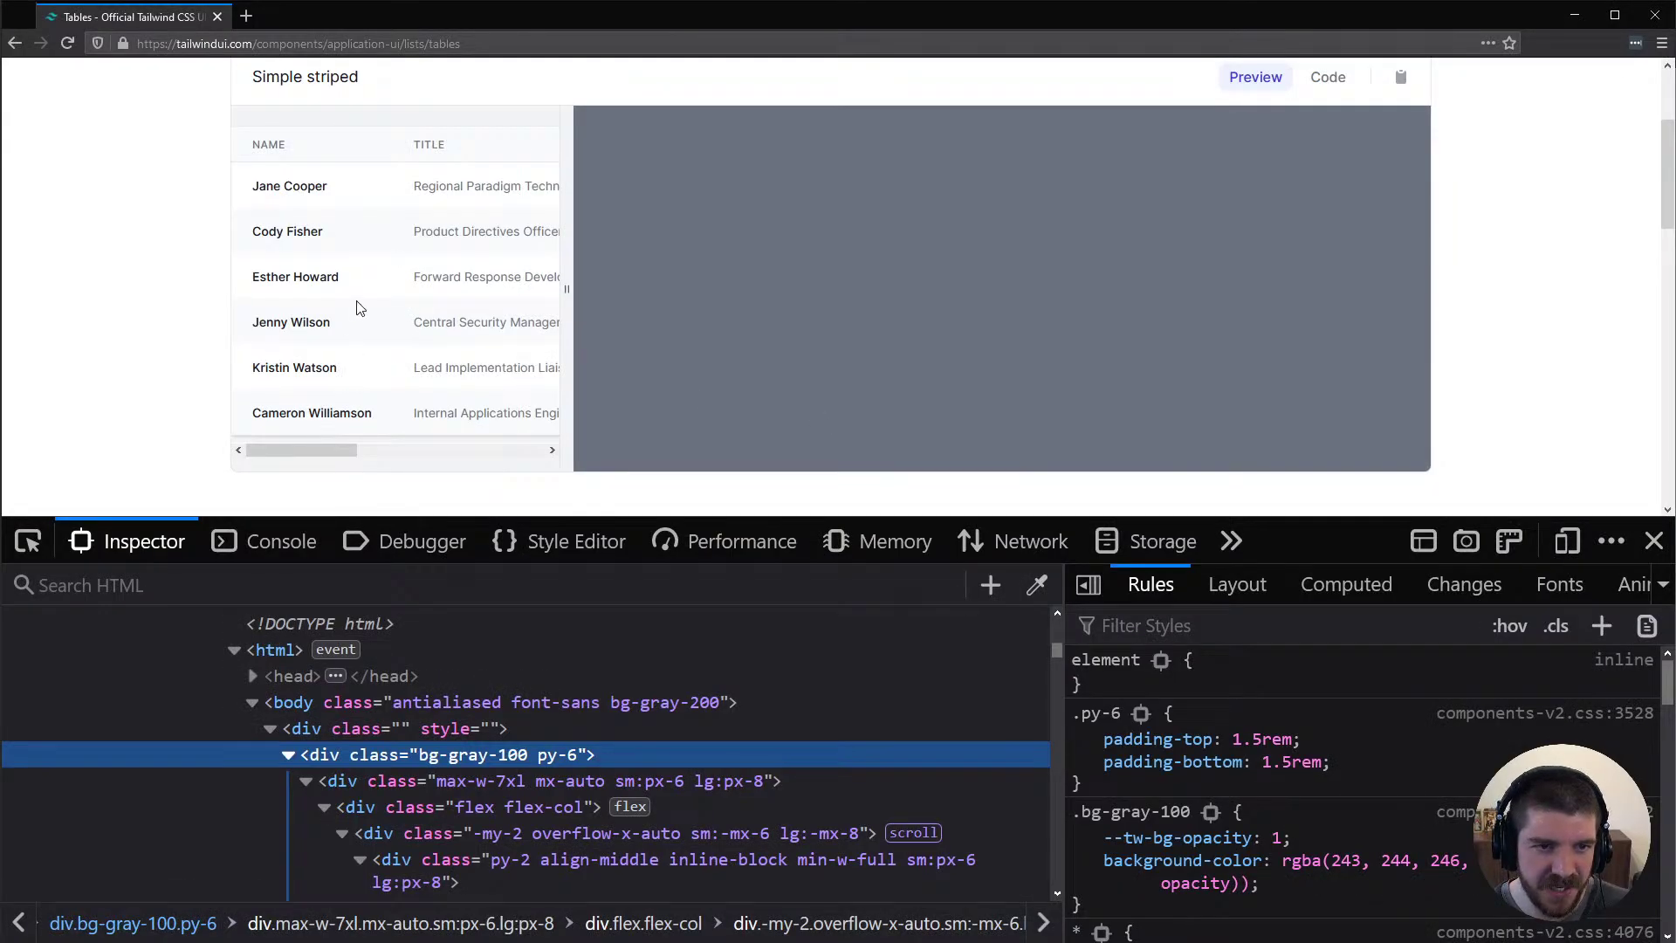
key("alt+Tab")
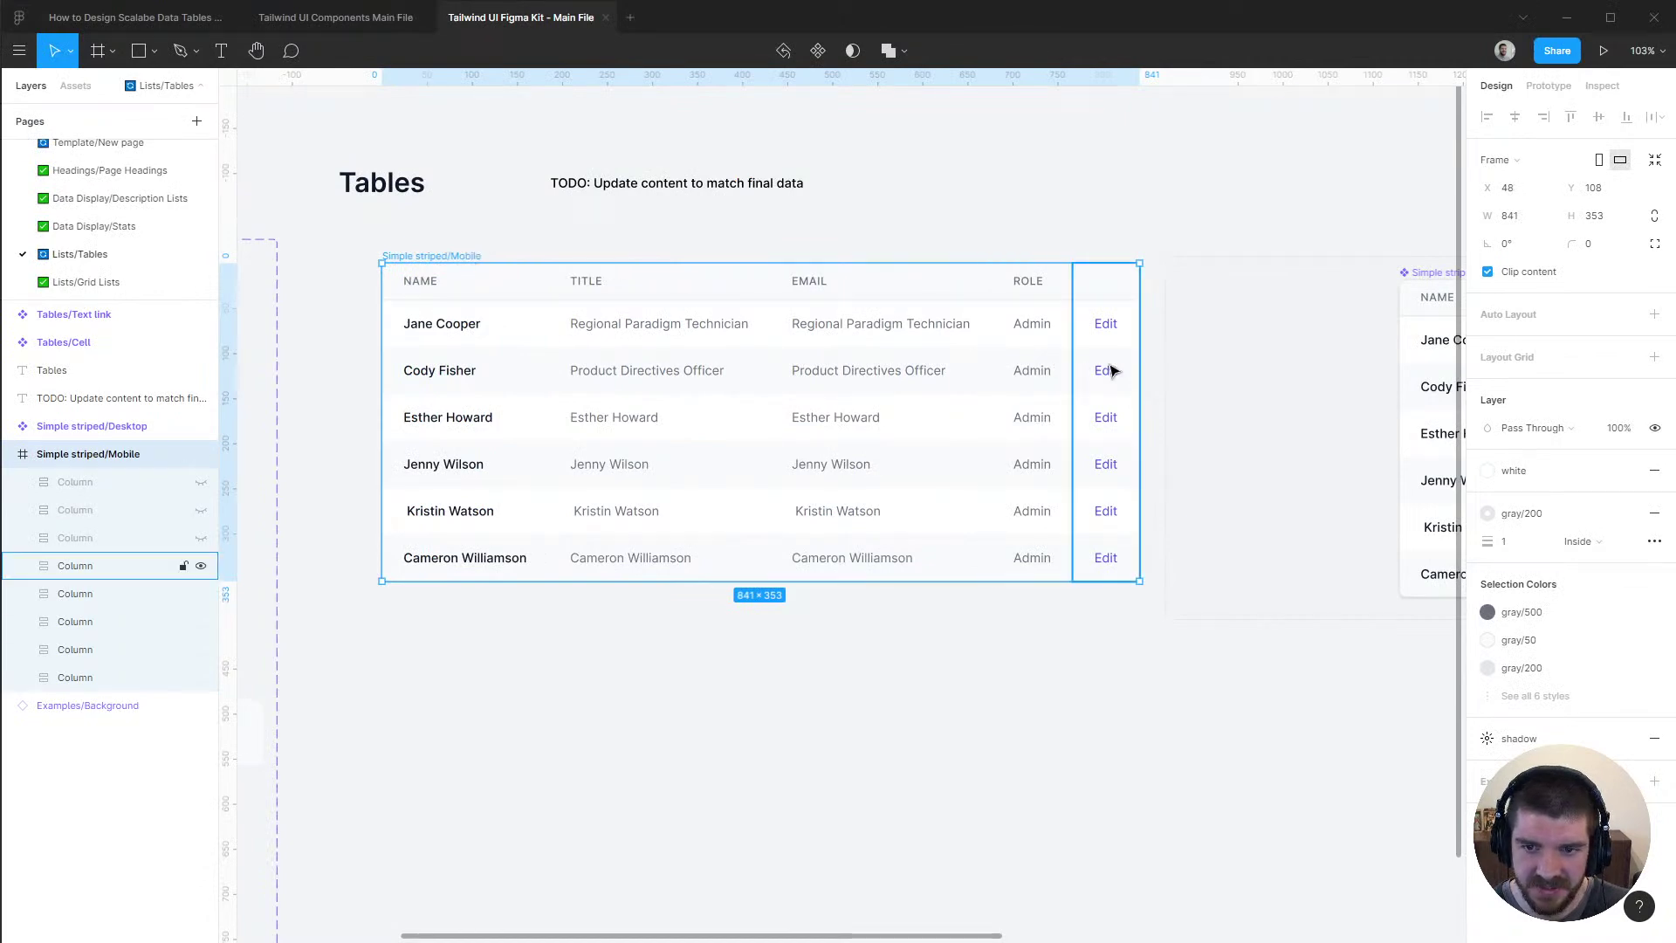
Try to narrow the Simple striped/Mobile frame directly to a width of 376 so it cuts off the table
left_click_drag(1139, 353, 787, 349)
left_click(1526, 220)
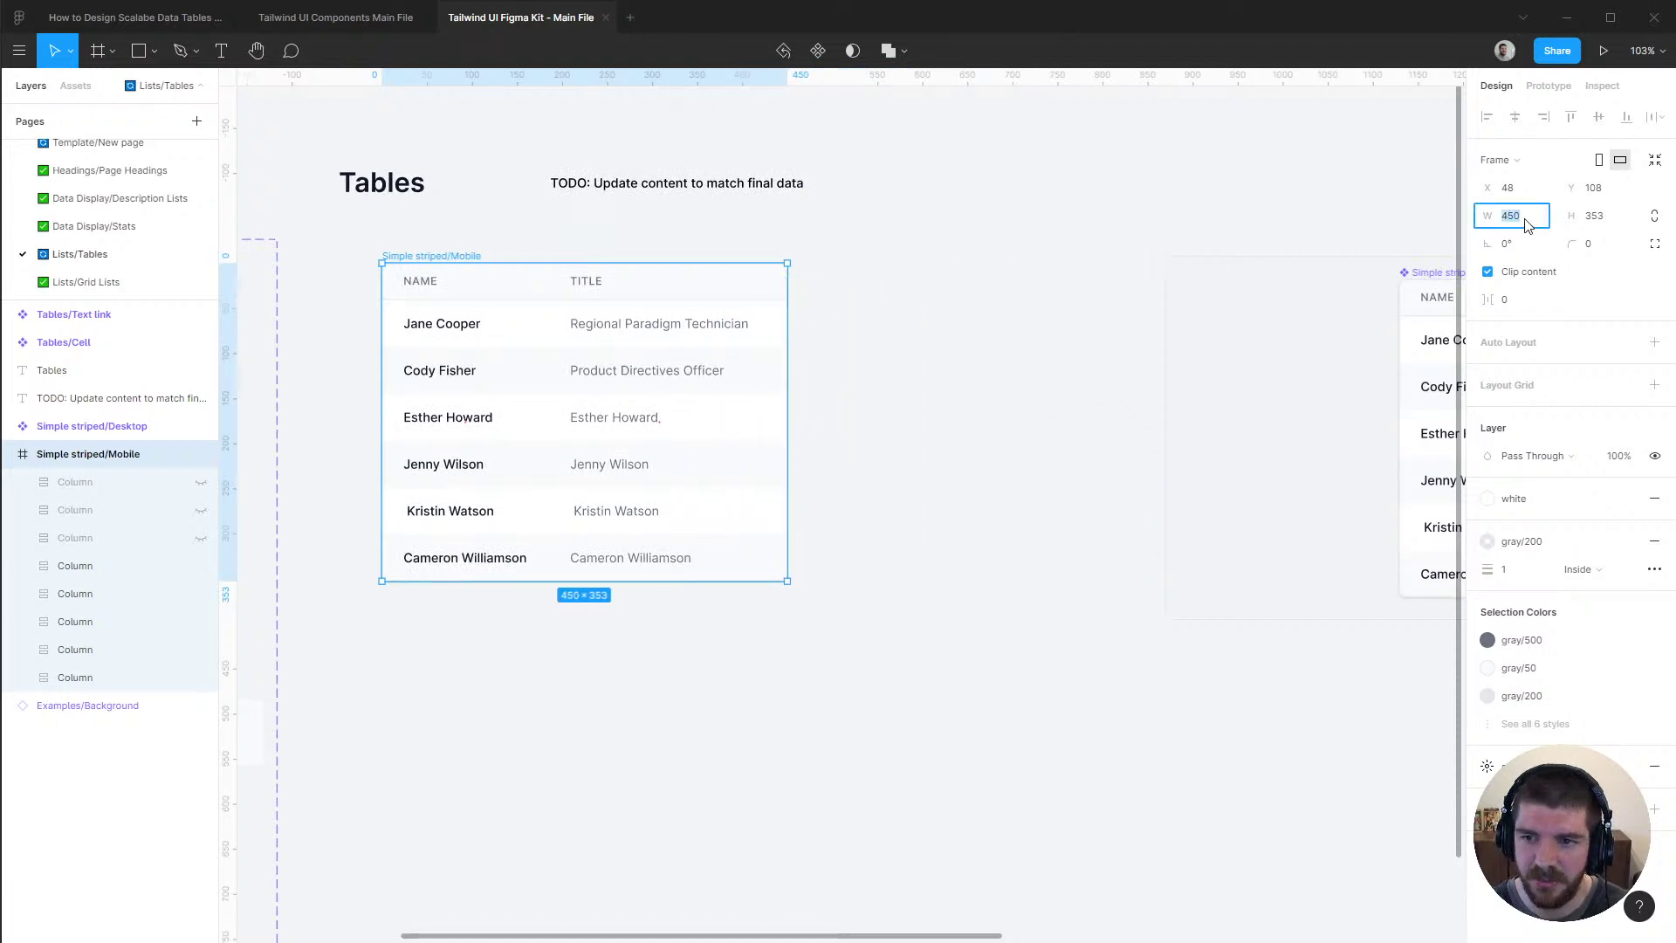
key("Return")
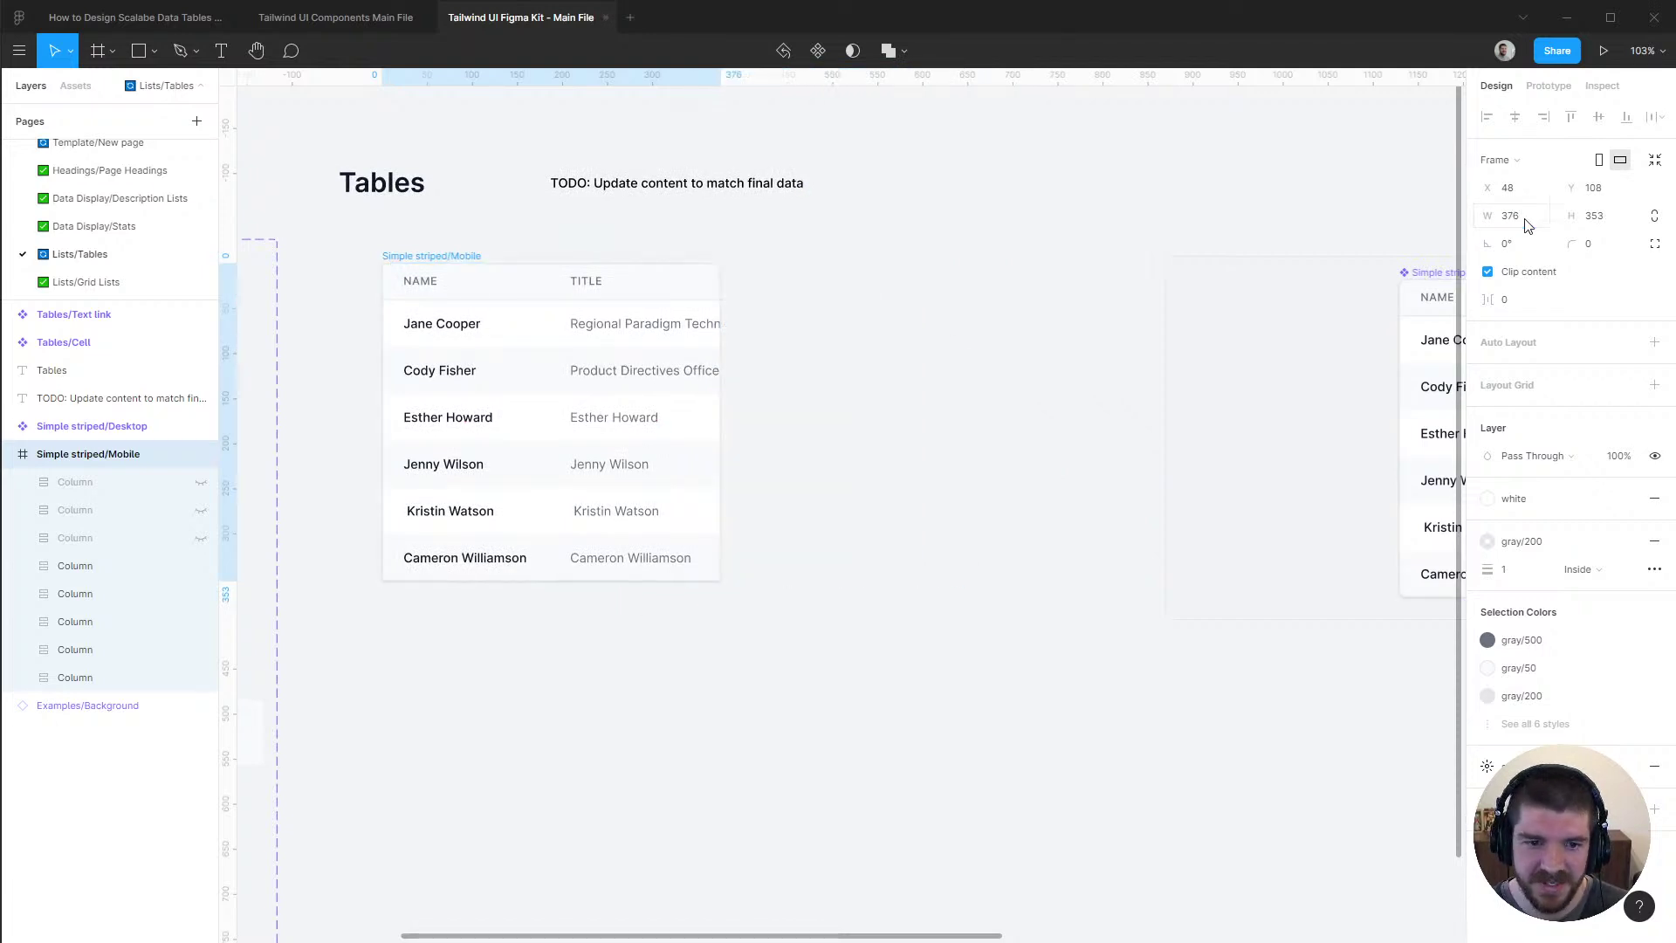
left_click(823, 693)
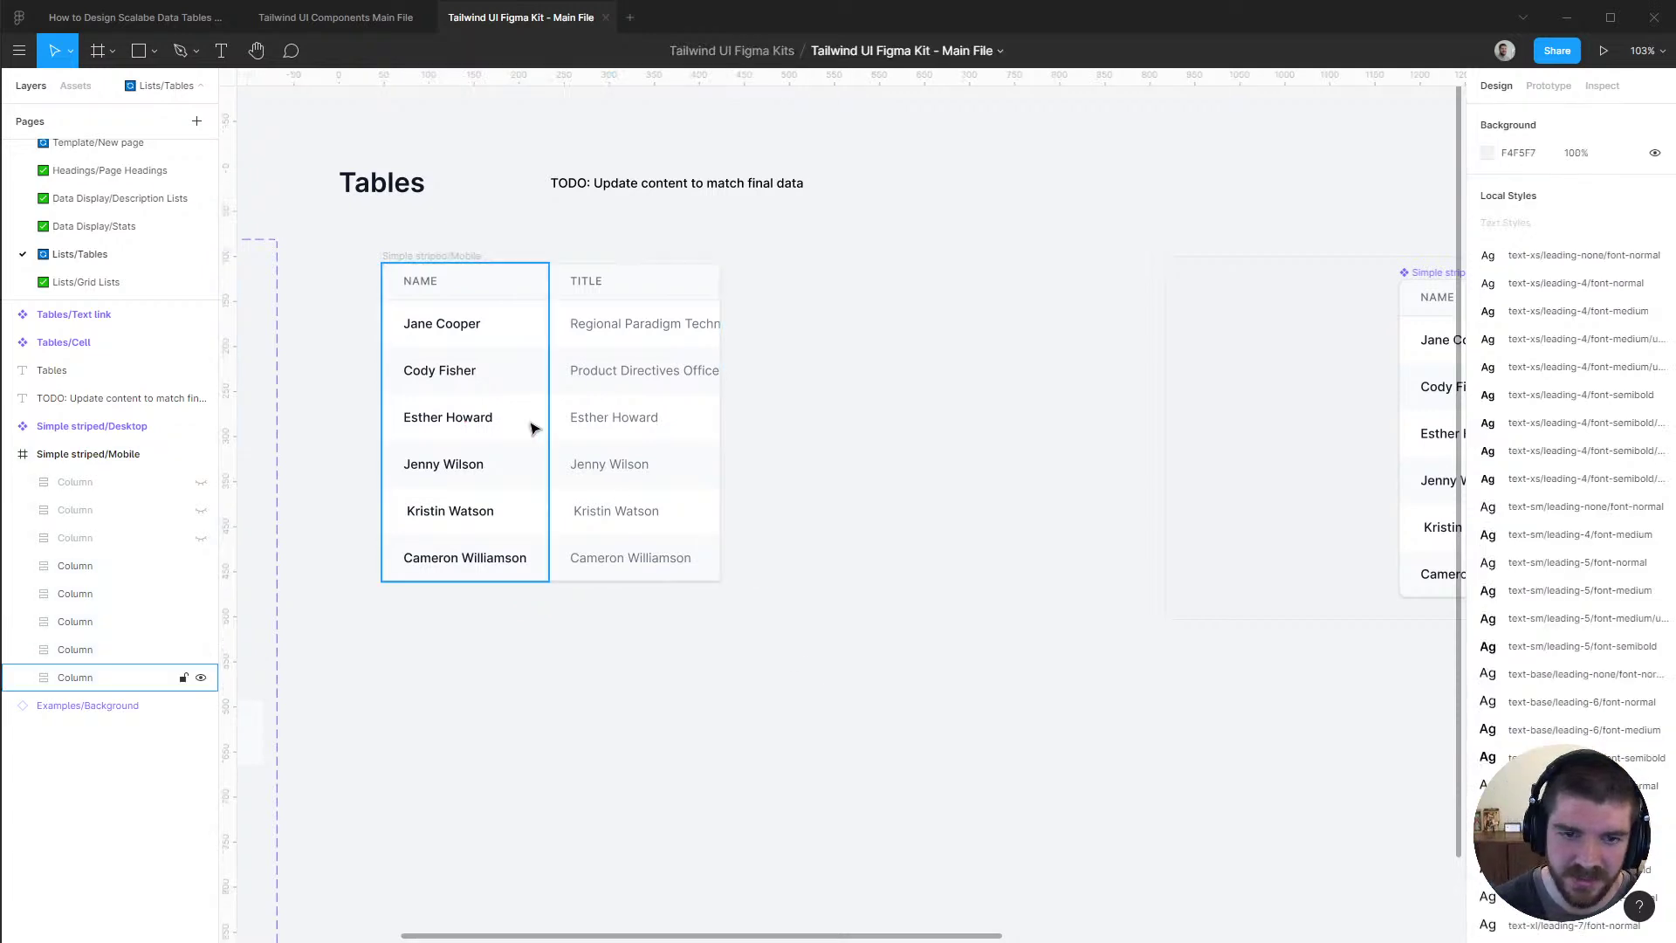
scroll(598, 456, "up", 3)
scroll(604, 456, "up", 2)
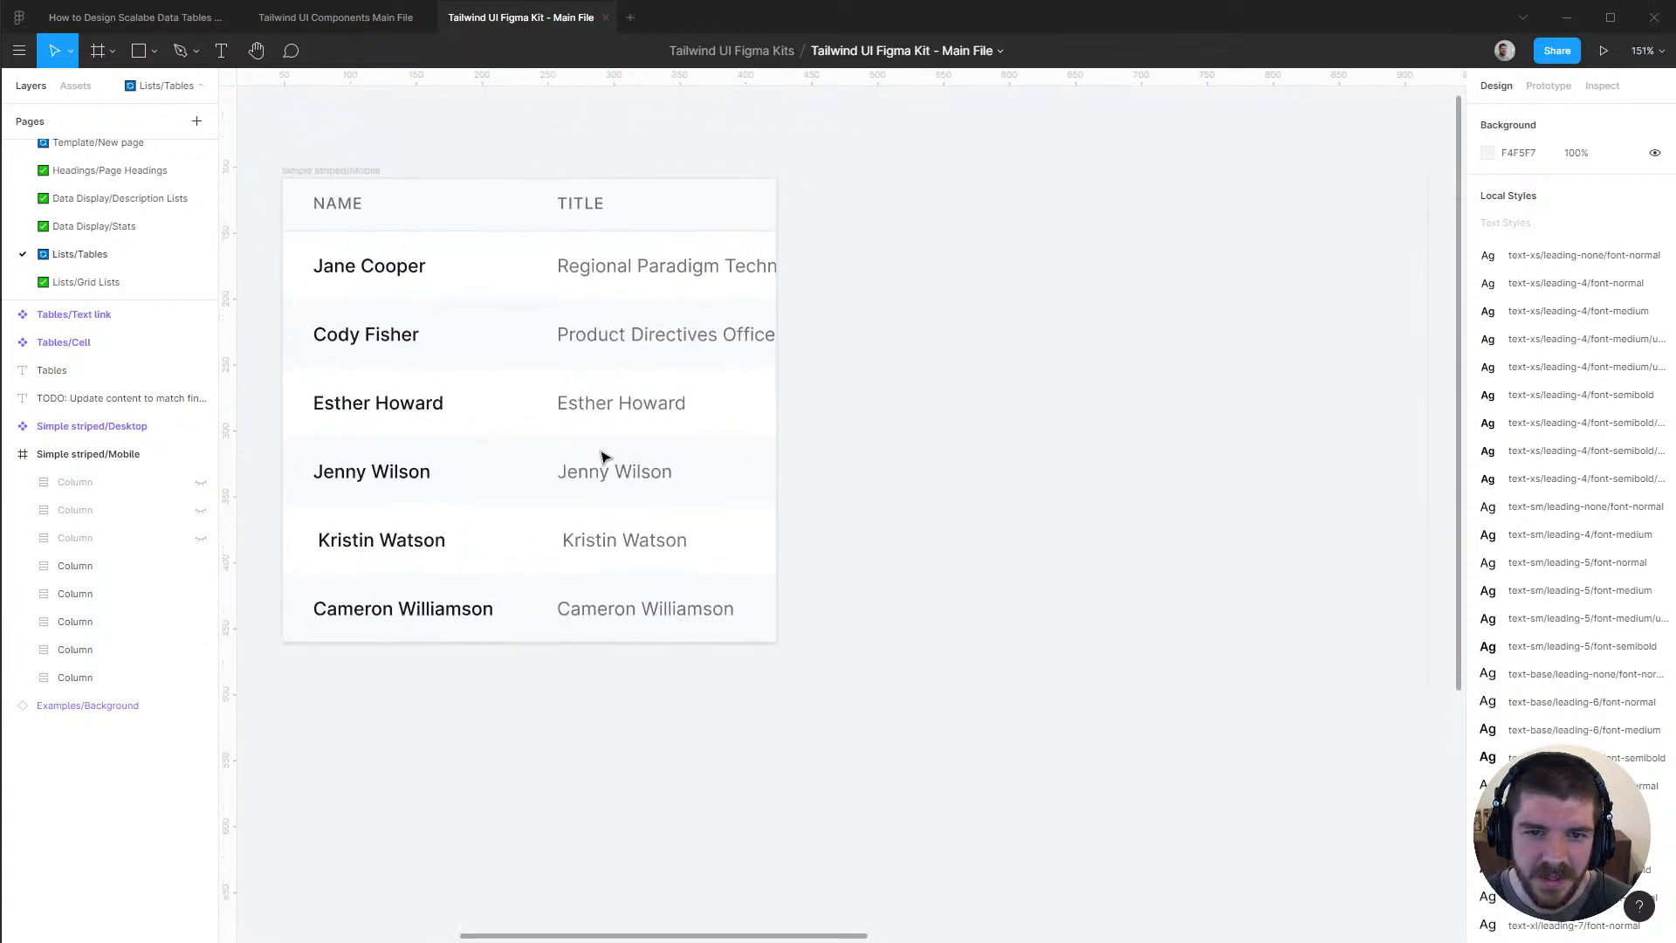
left_click(358, 172)
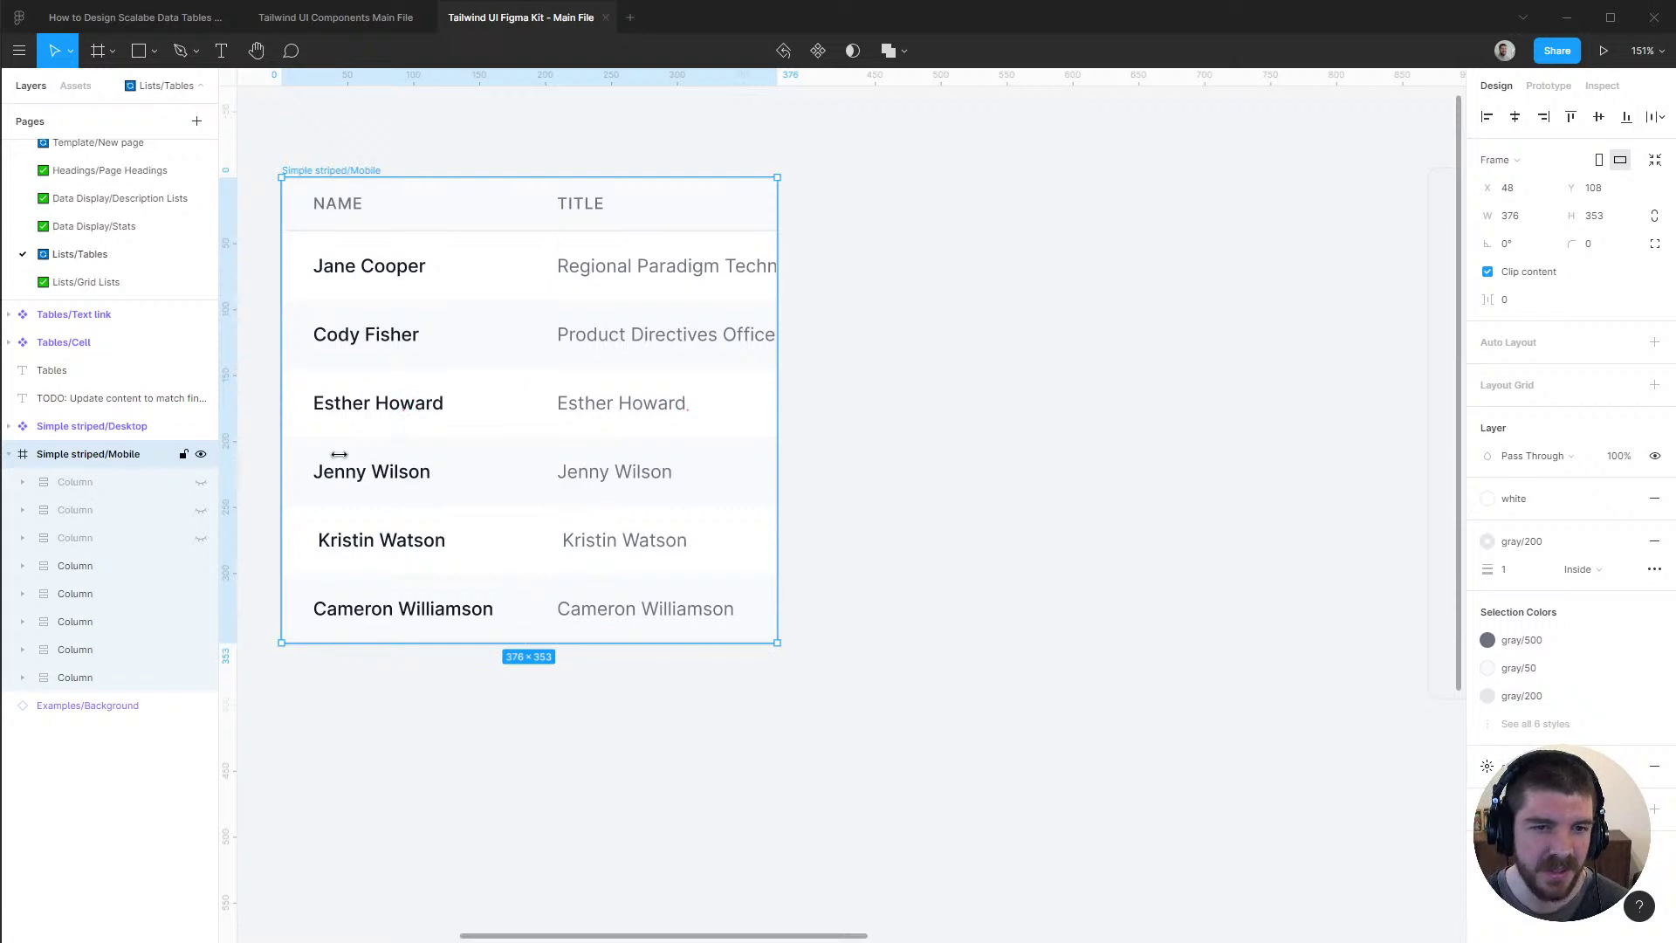
Undo the width and corner radius changes and restore the Simple striped/Mobile frame's horizontal auto layout
key("Escape")
key("ctrl+z")
key("ctrl+z")
key("shift+a")
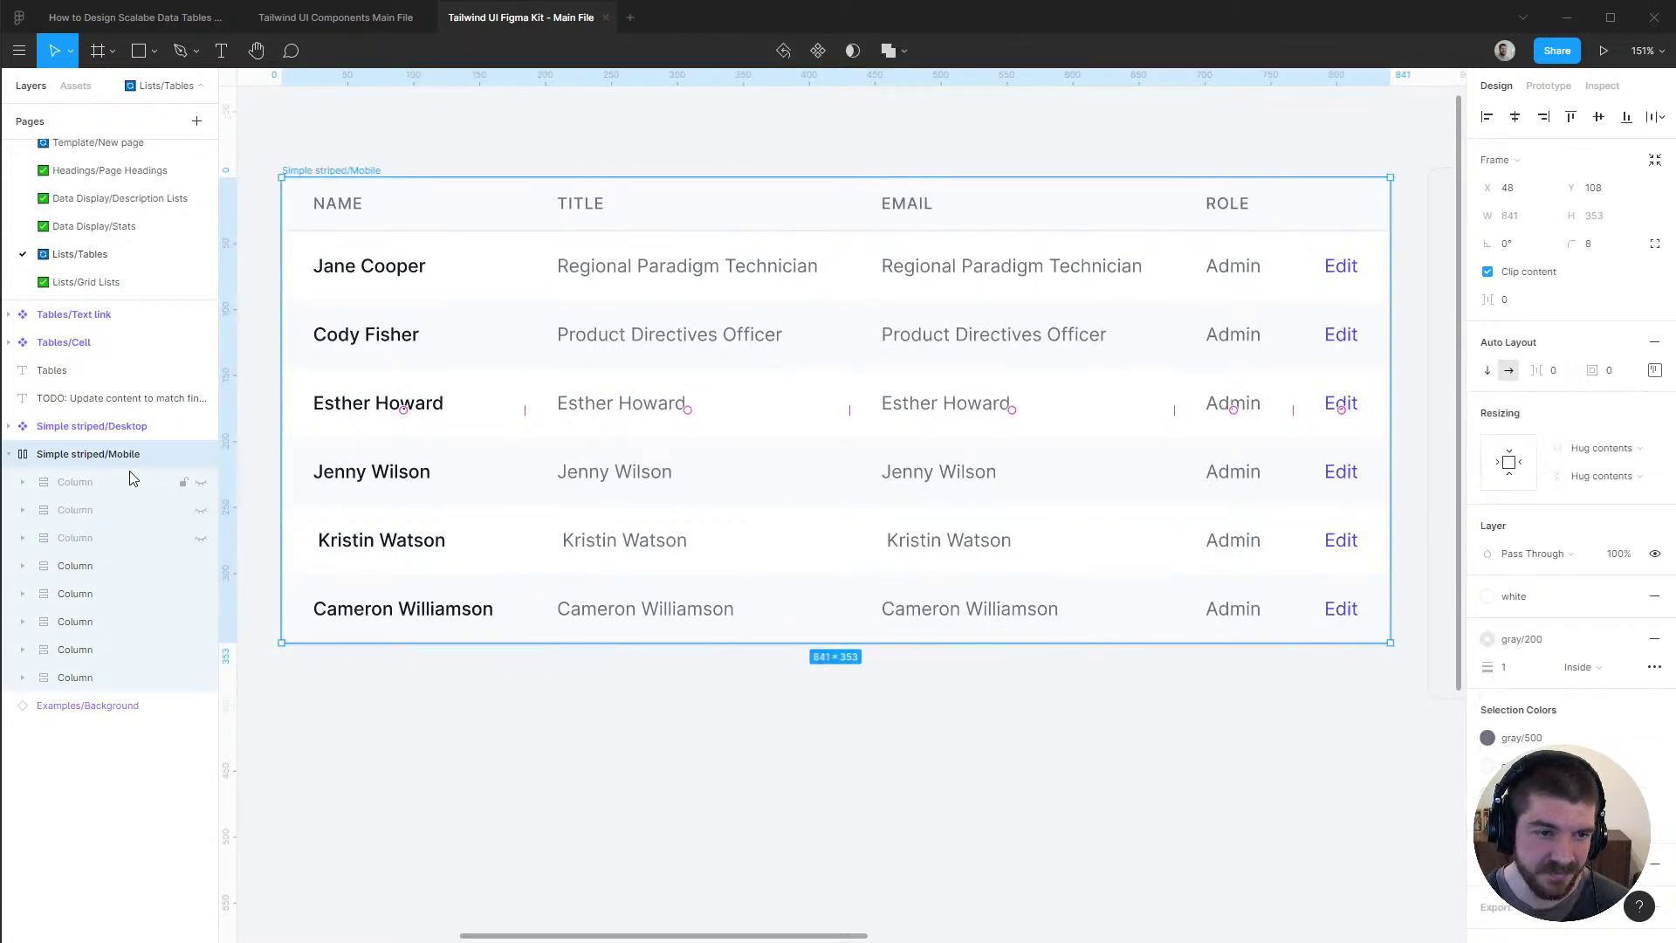
Rename the Simple striped/Mobile frame as Table
scroll(808, 572, "down", 2)
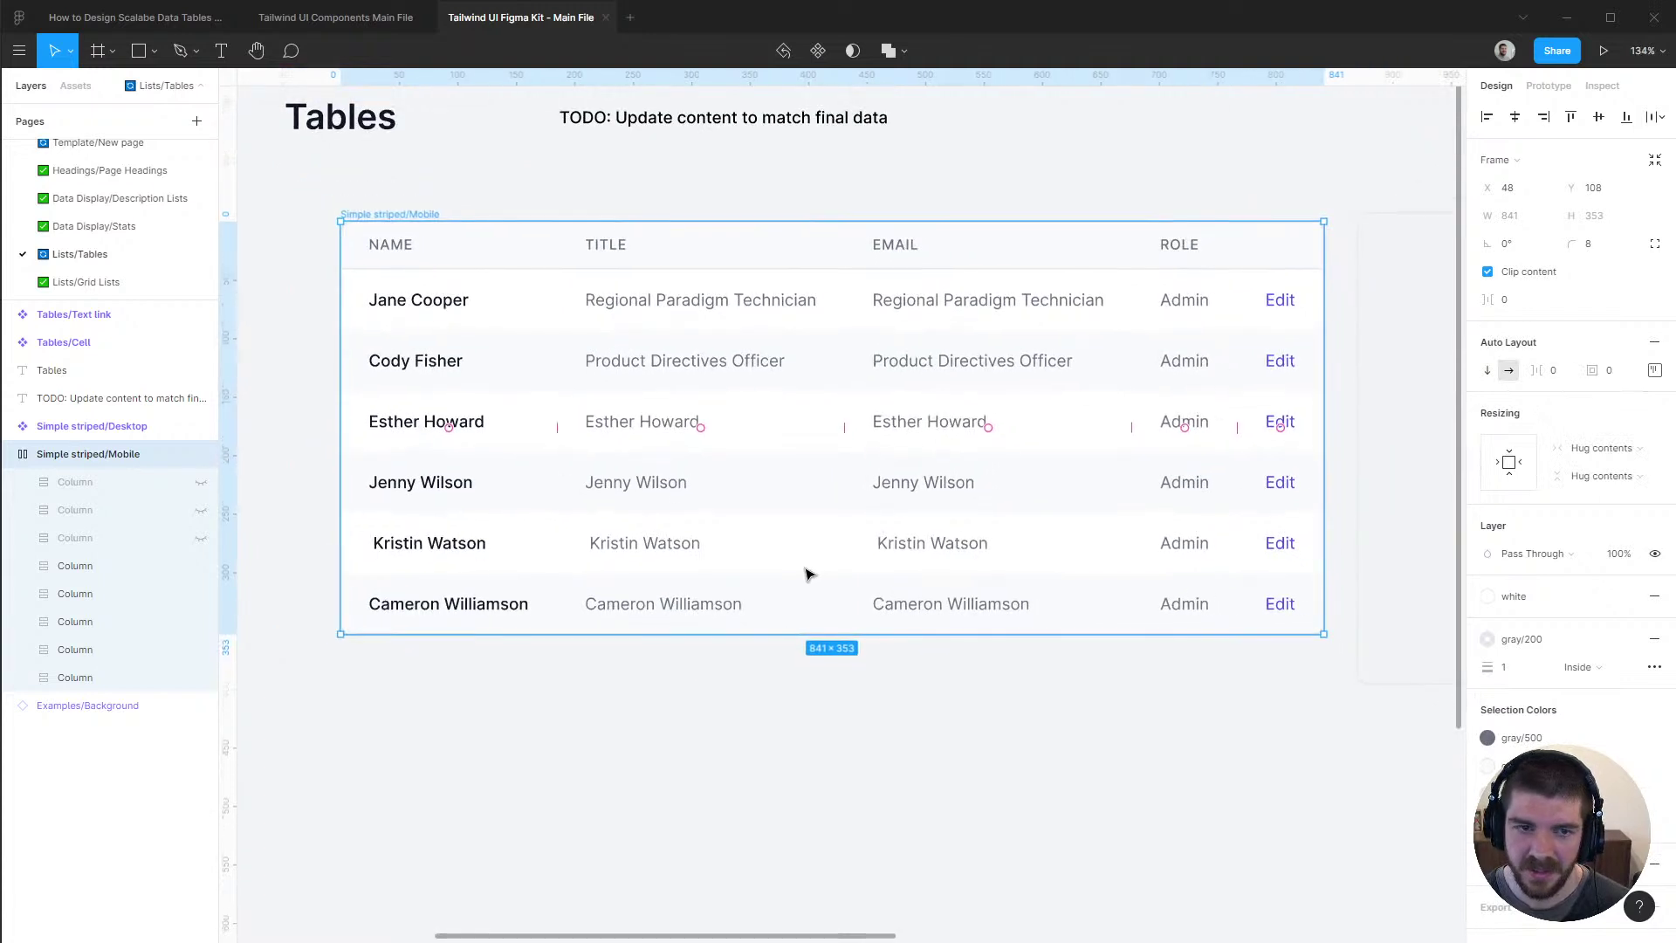
double_click(77, 459)
type("Table")
key("Return")
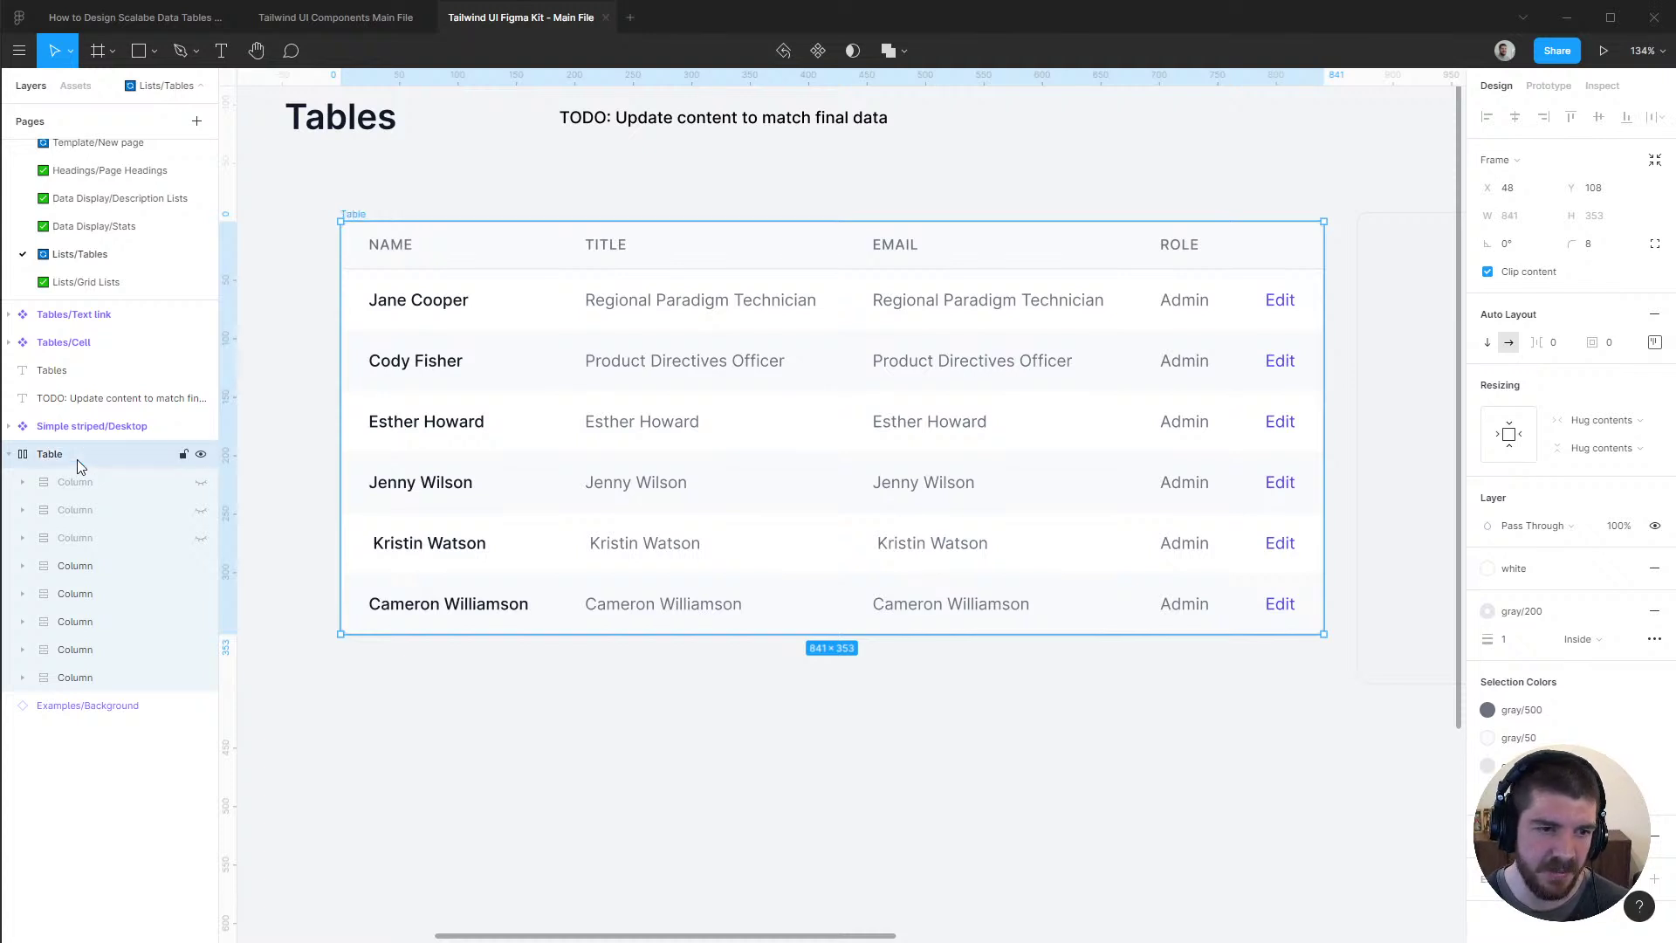
Wrap the Table frame in a new frame without a fill and make the wrapper clip its content
key("ctrl+alt+g")
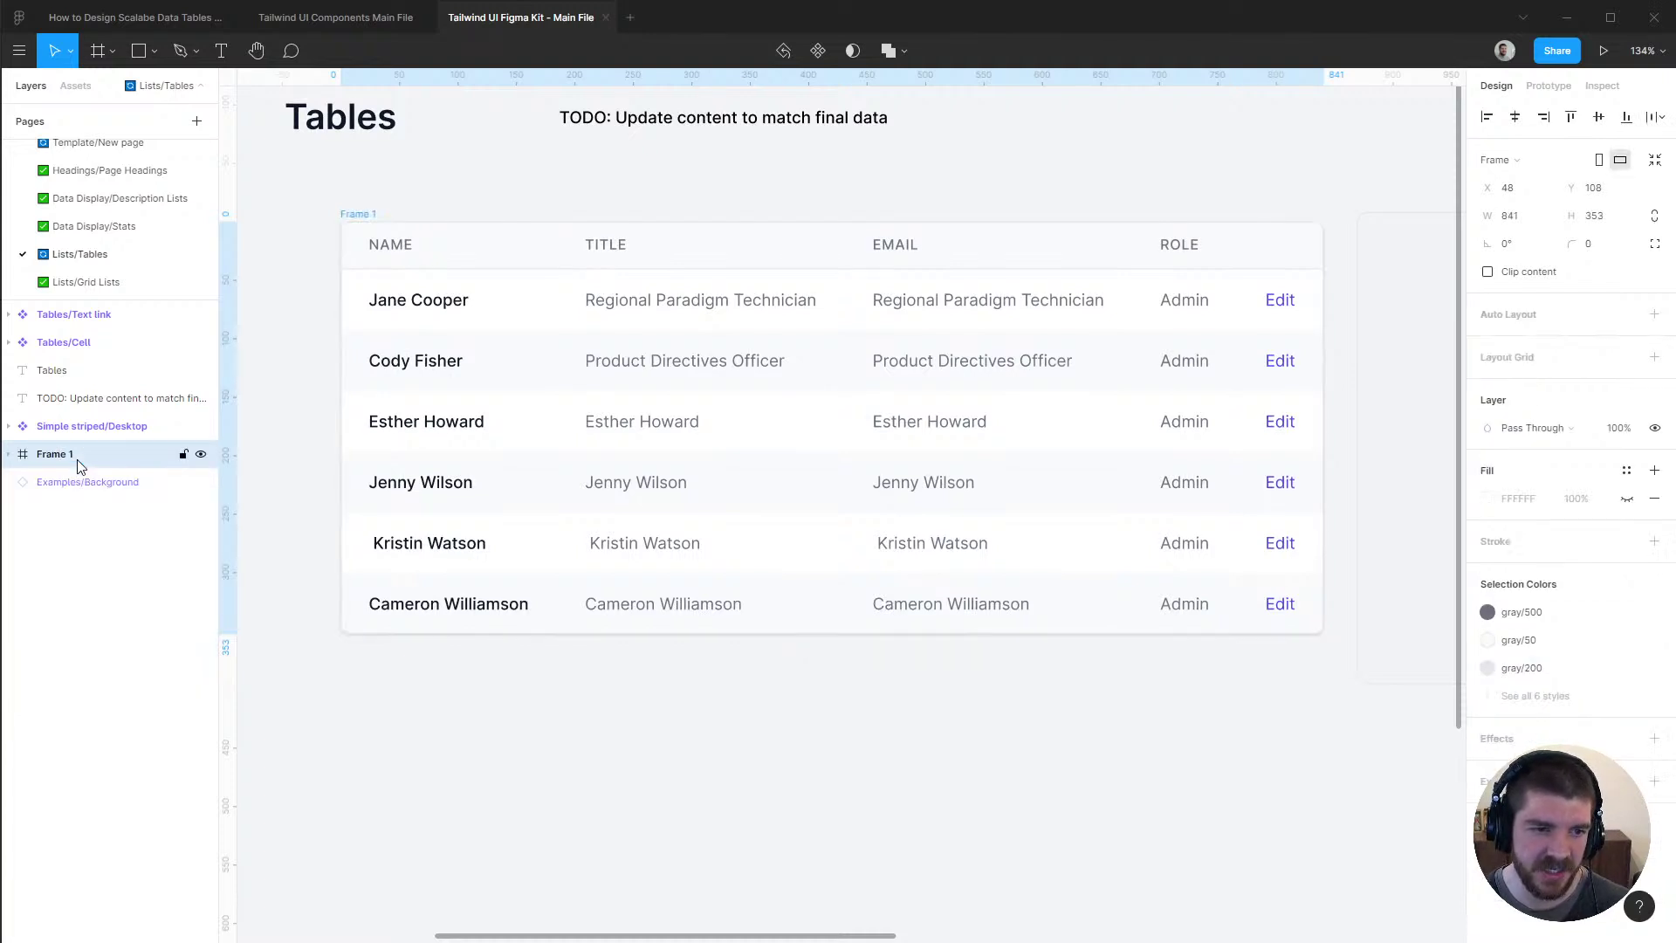
left_click(1654, 499)
left_click(1488, 271)
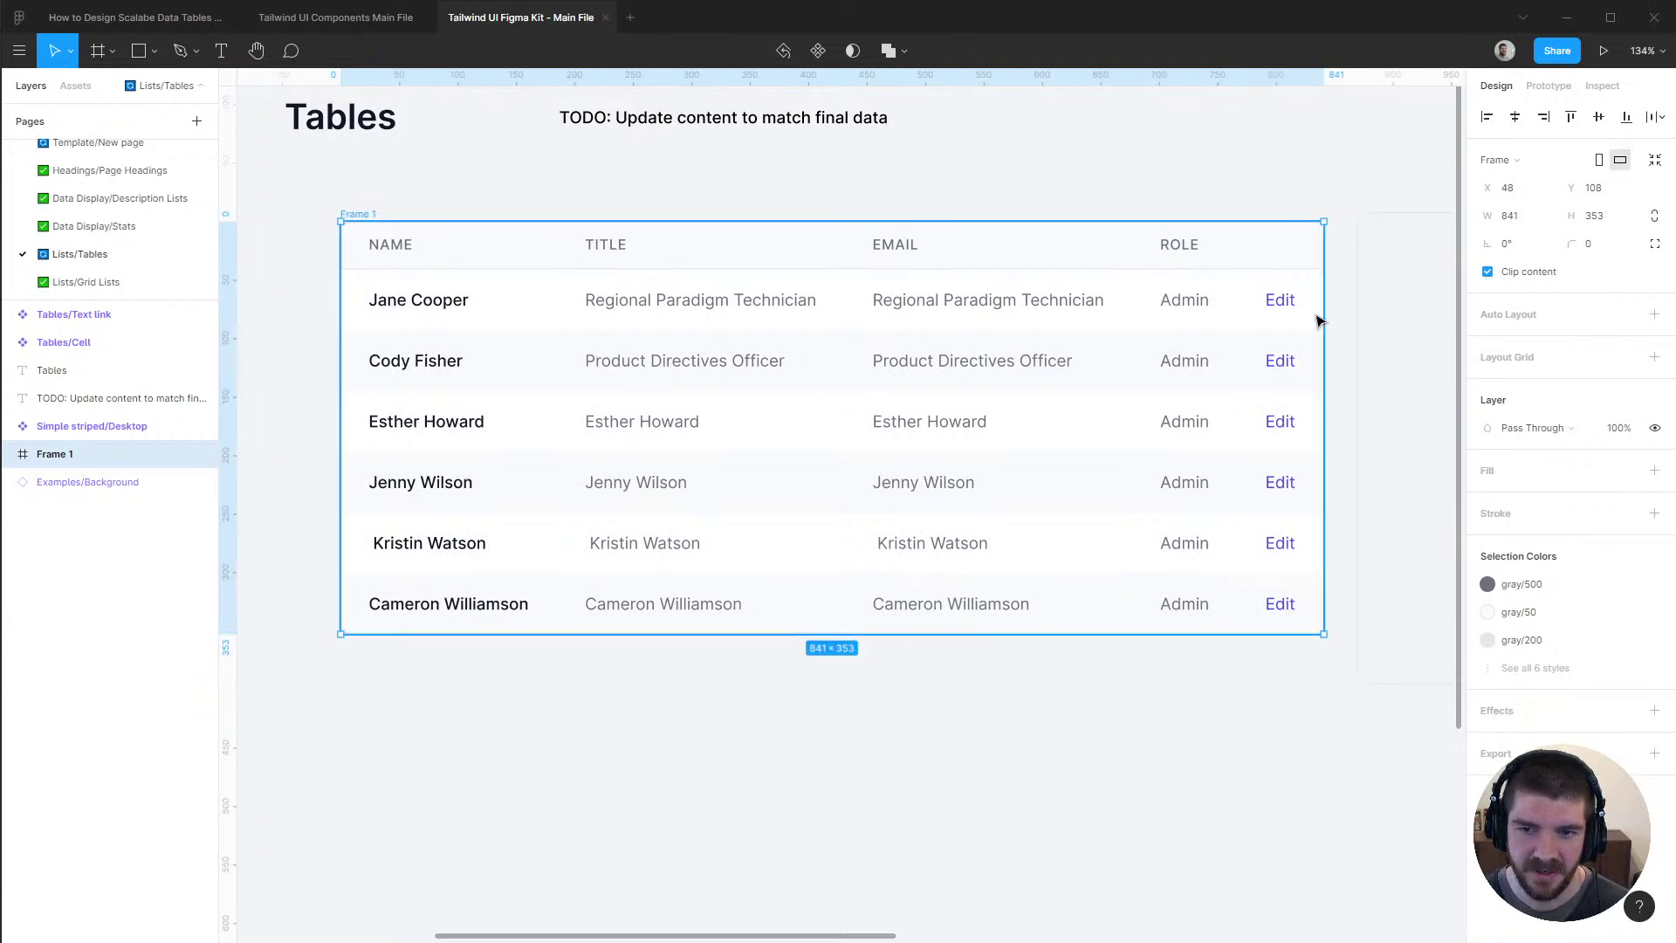
Set the corner radius of the nested Table frame to 0
left_click(10, 454)
left_click(79, 482)
left_click(1594, 249)
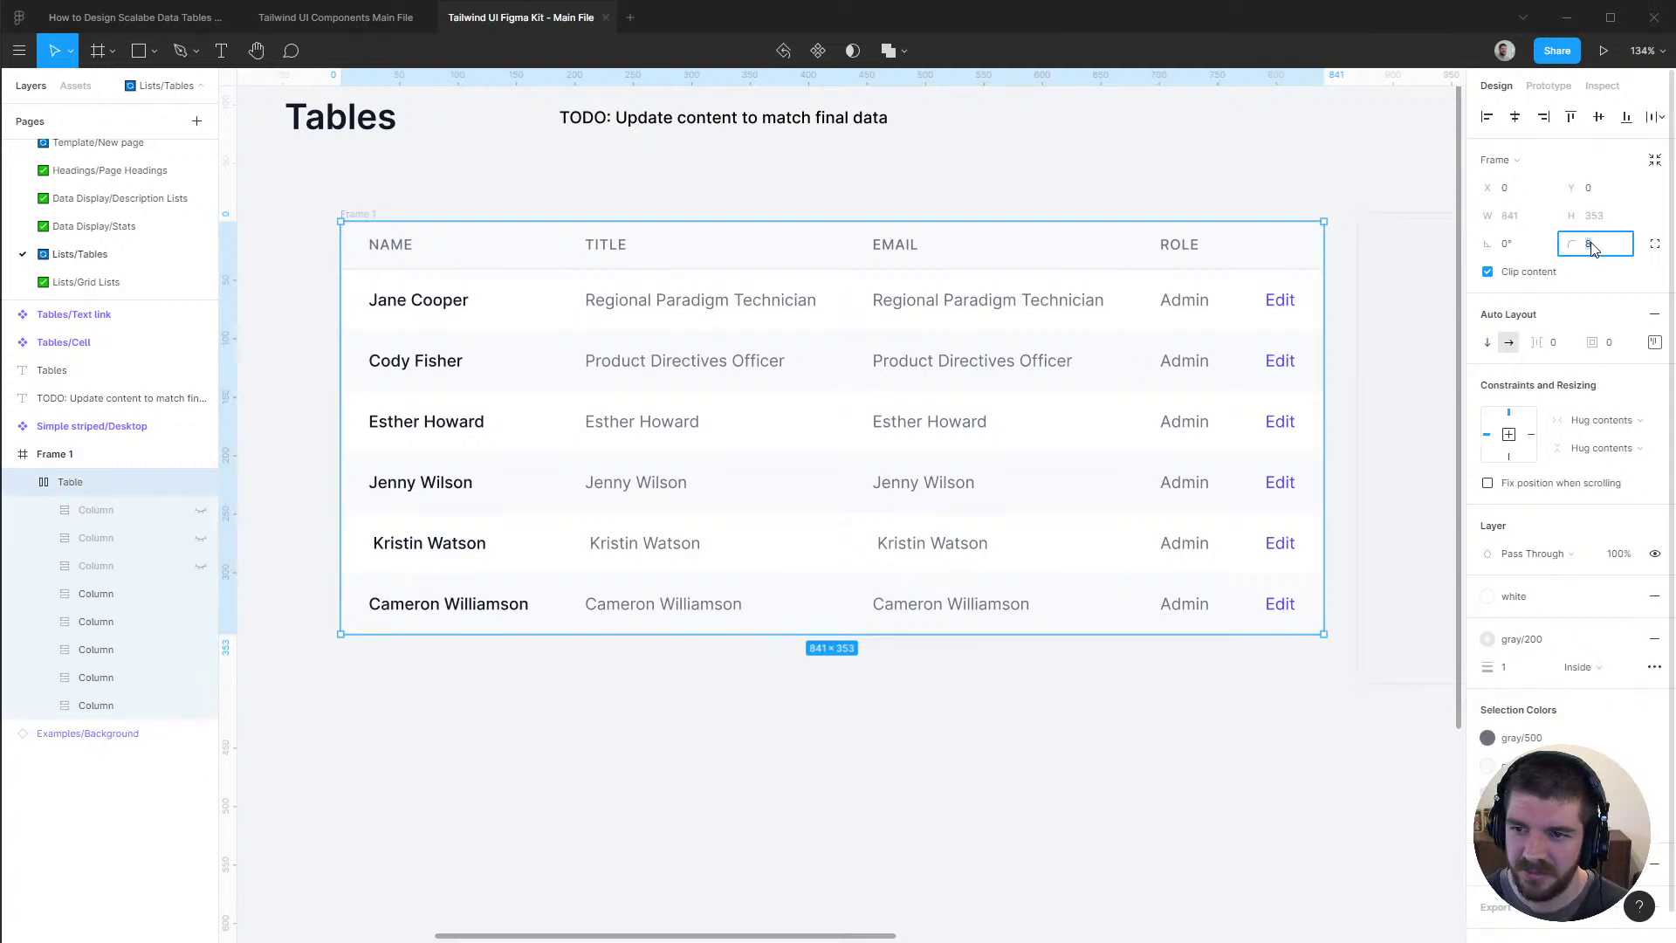
key("Escape")
key("Escape")
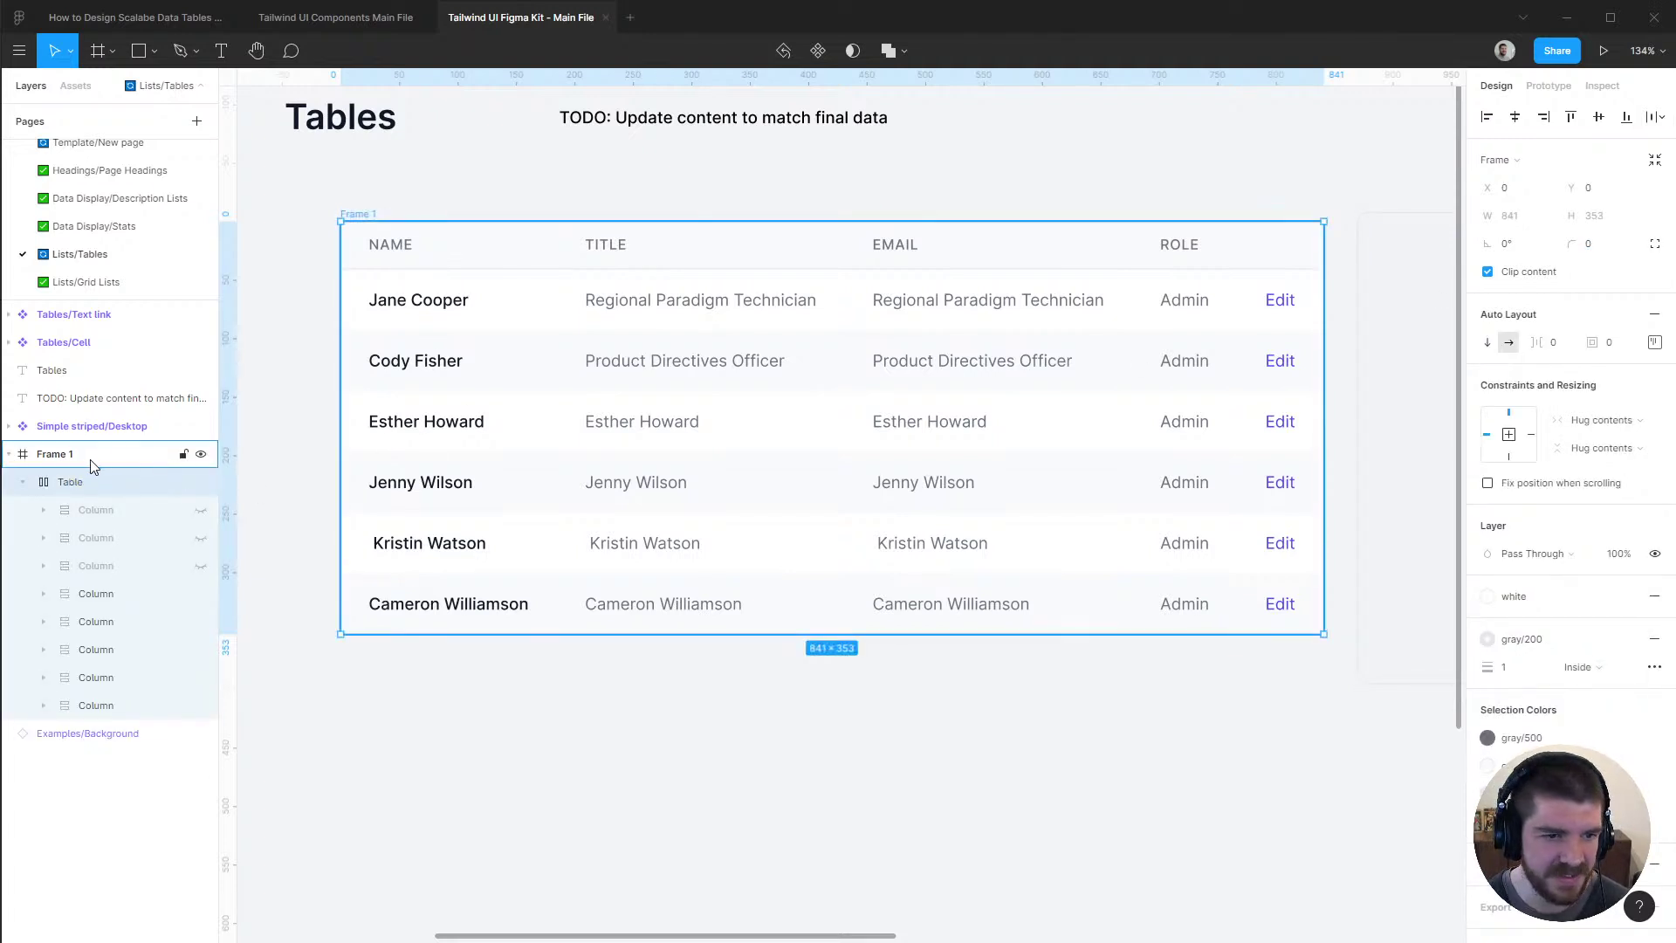
Narrow the wrapper frame around the table to a width of 376
left_click_drag(1308, 429, 671, 427)
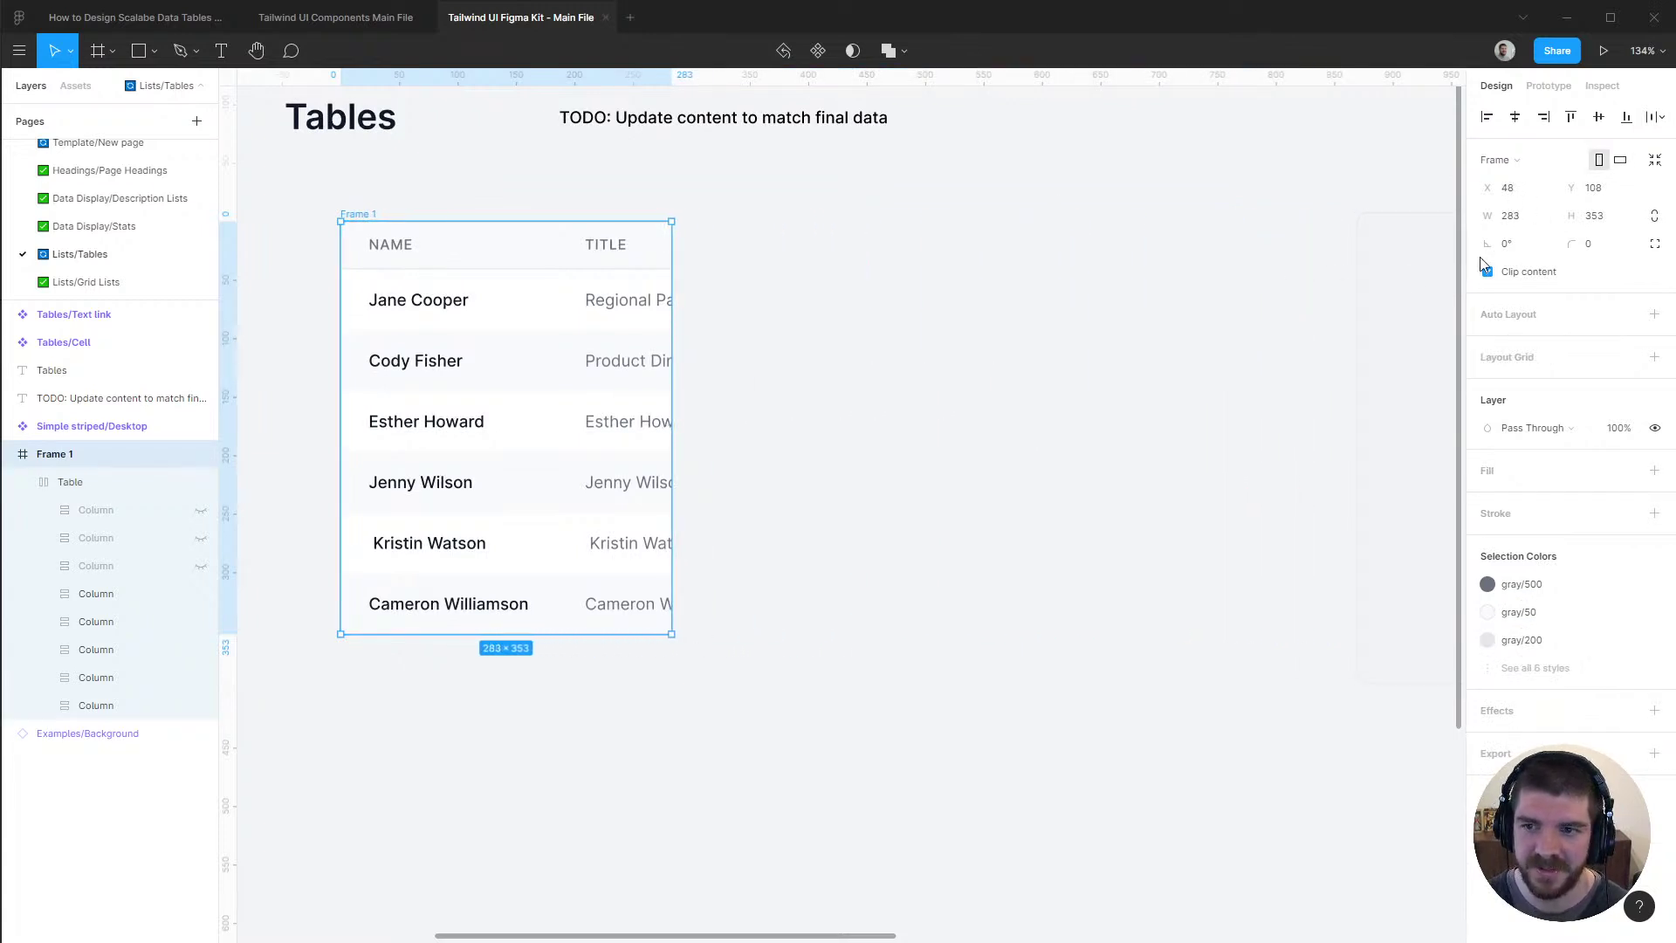
left_click(1524, 216)
type("376")
key("Return")
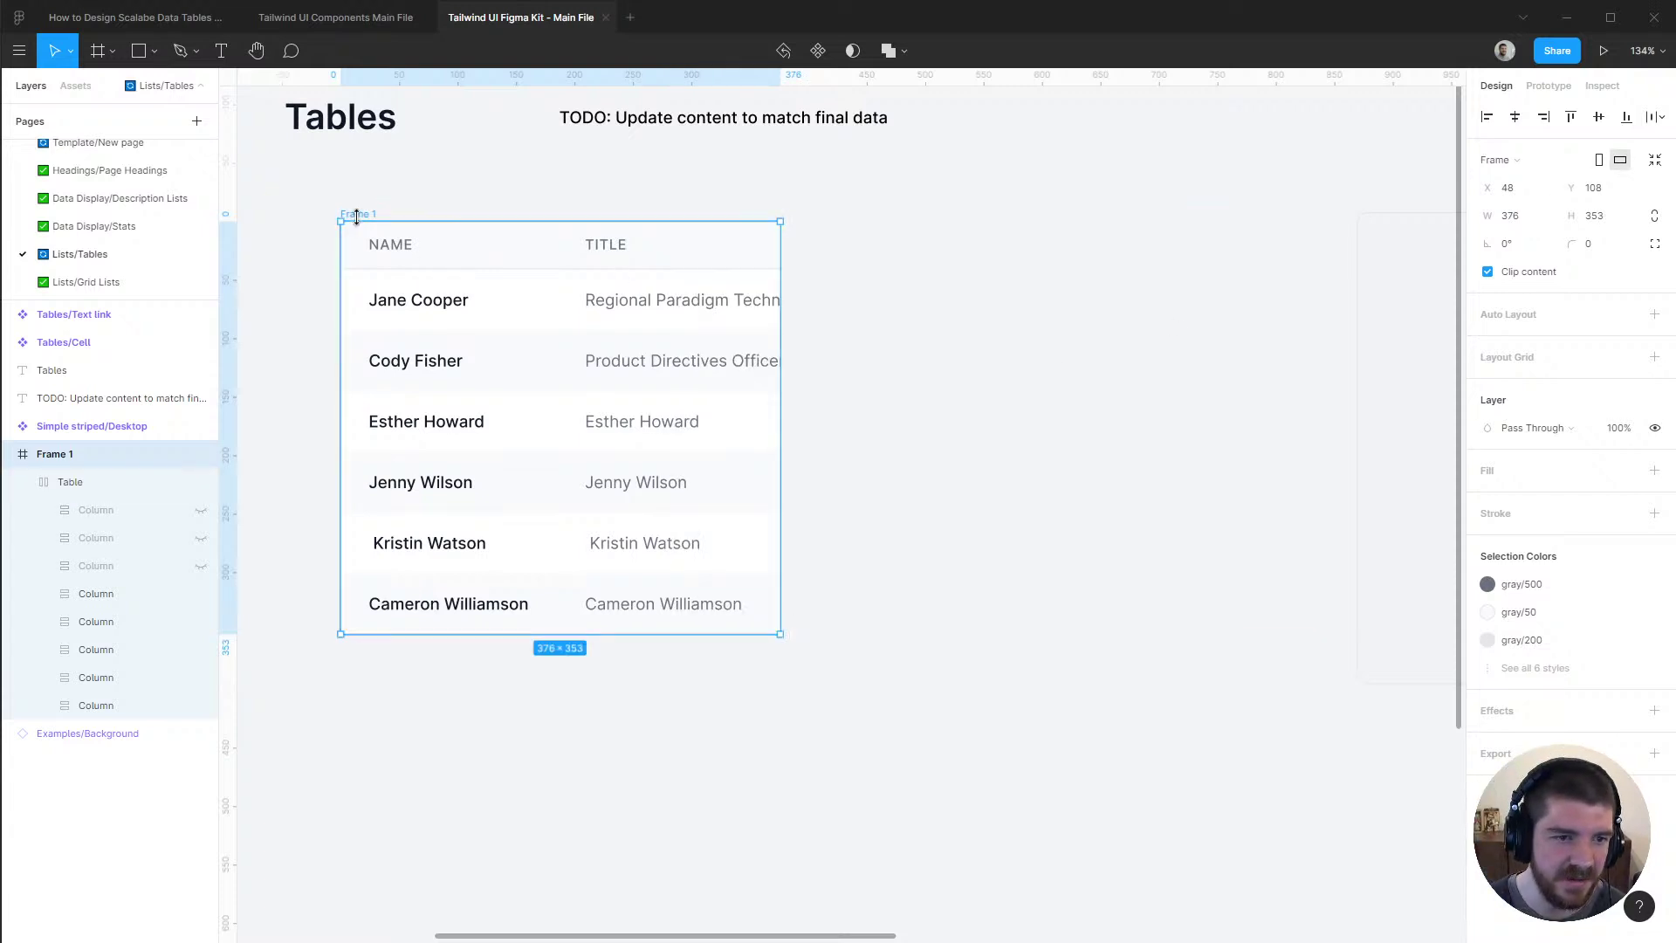
Turn the wrapper frame into a component named Simple striped/Mobile
key("ctrl+alt+k")
key("ctrl+r")
type("Simp")
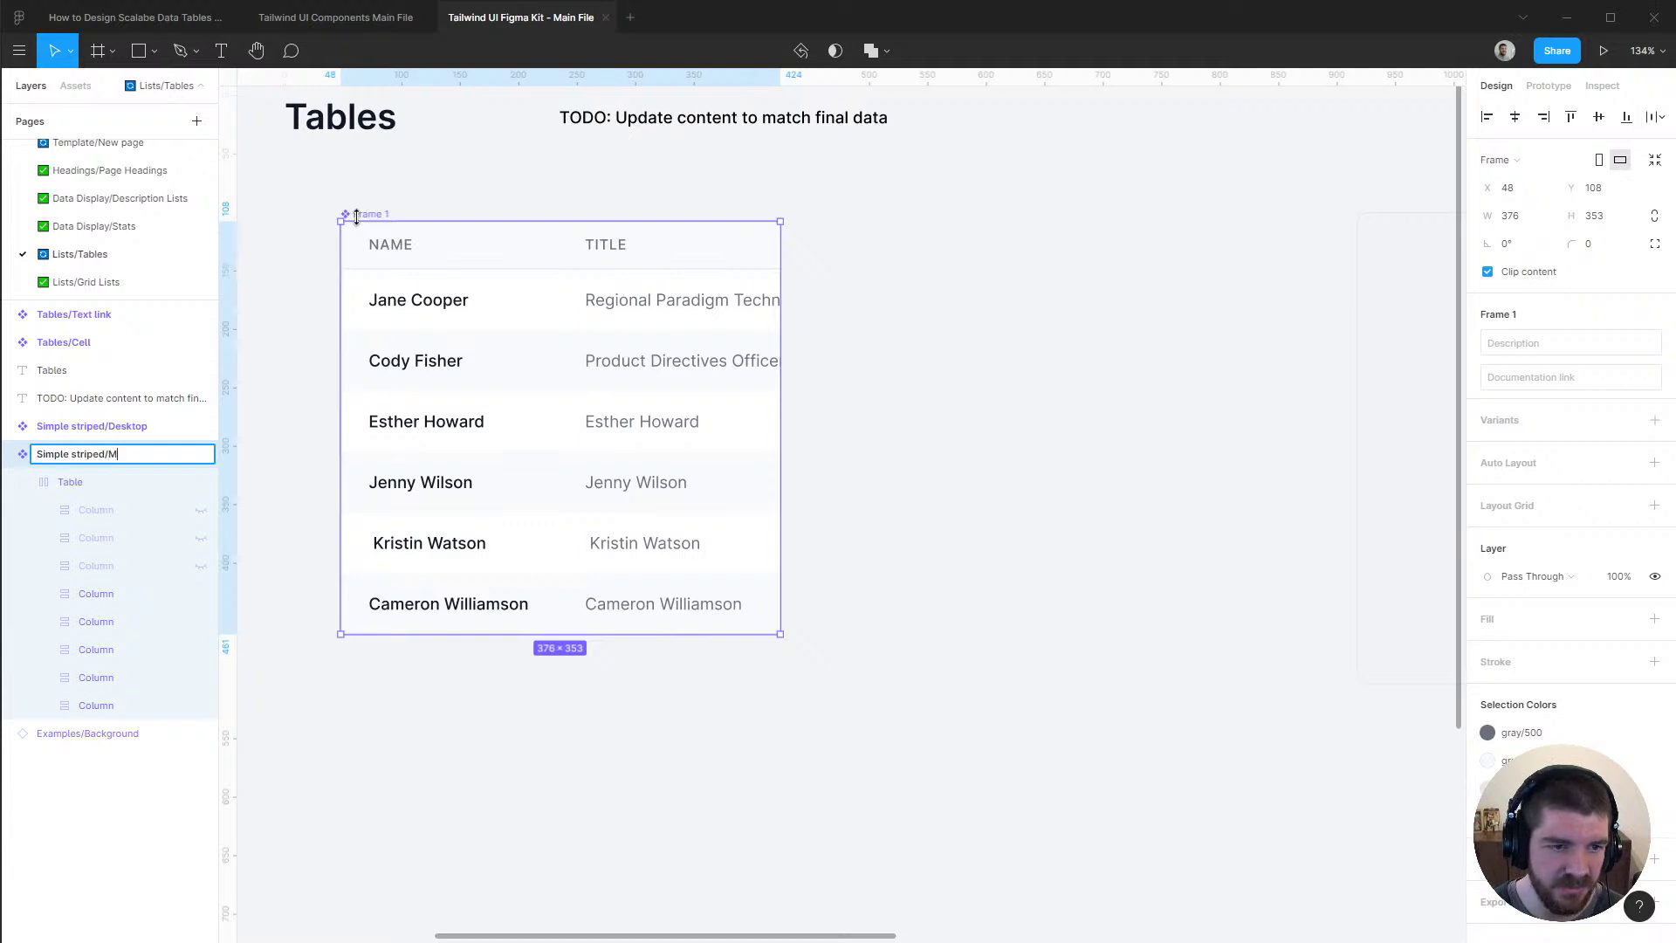
type("le striped/Mobile")
key("Return")
scroll(946, 315, "down", 2)
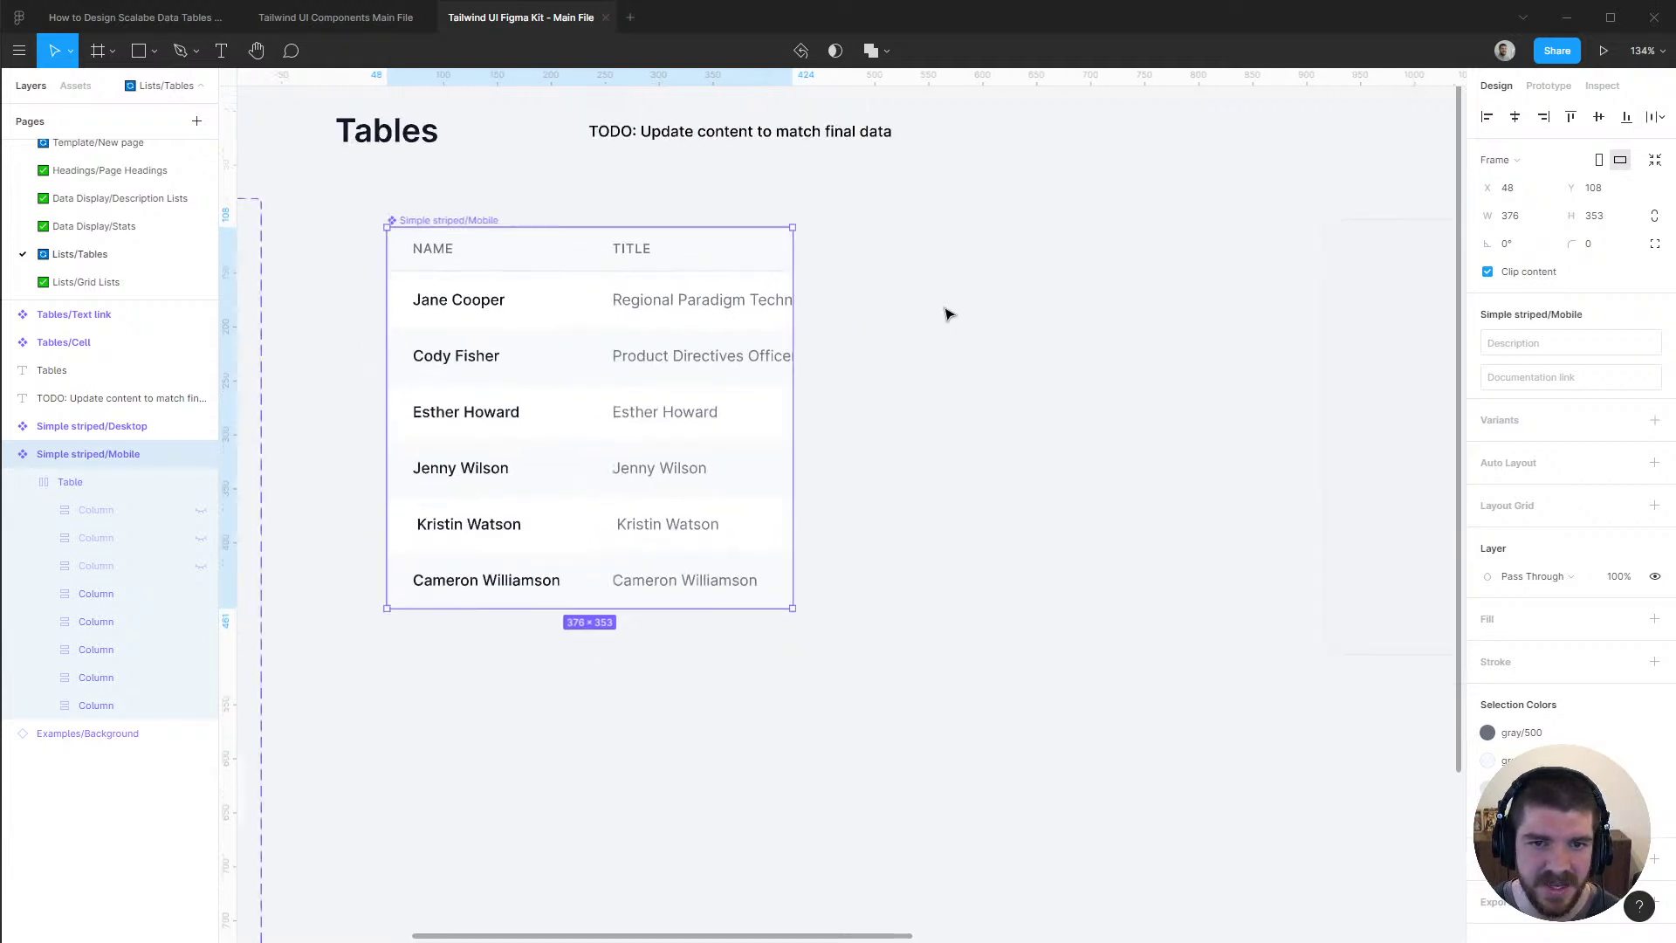
Duplicate the Examples/Background instance beside the mobile table and set the copy's Breakpoint to Mobile
left_click(1332, 326)
left_click_drag(1332, 325, 1137, 303)
left_click(1622, 373)
left_click(1616, 393)
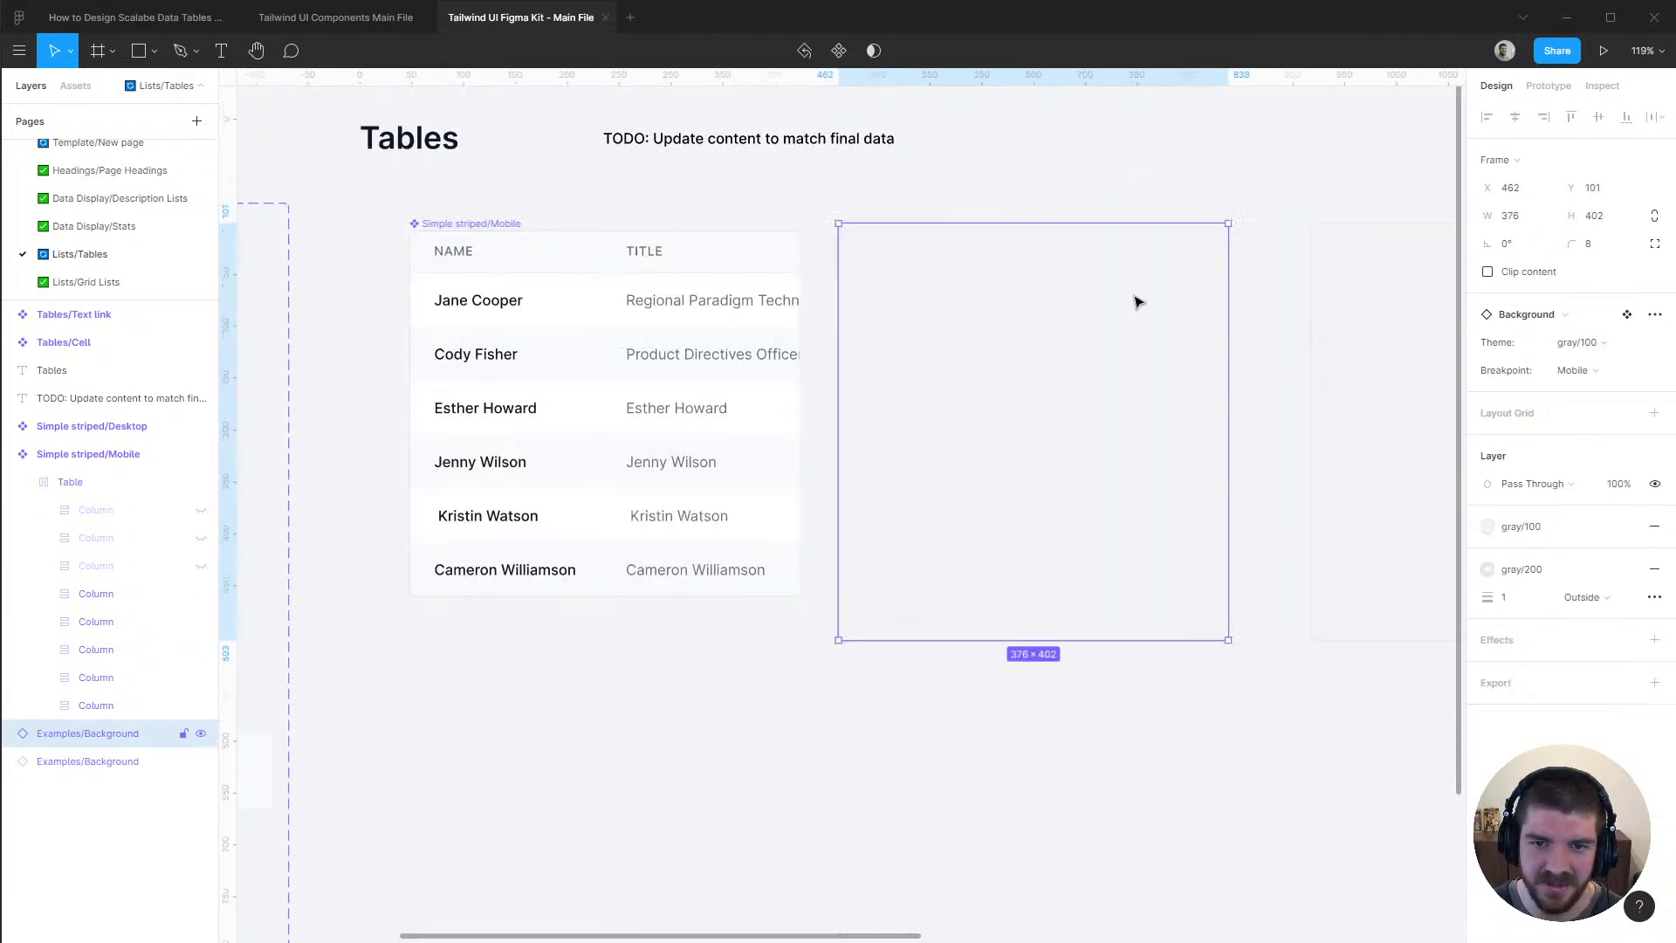
Move the mobile background behind the mobile table, 24 px below the Tables heading, at X 1 and Y 60
key("alt")
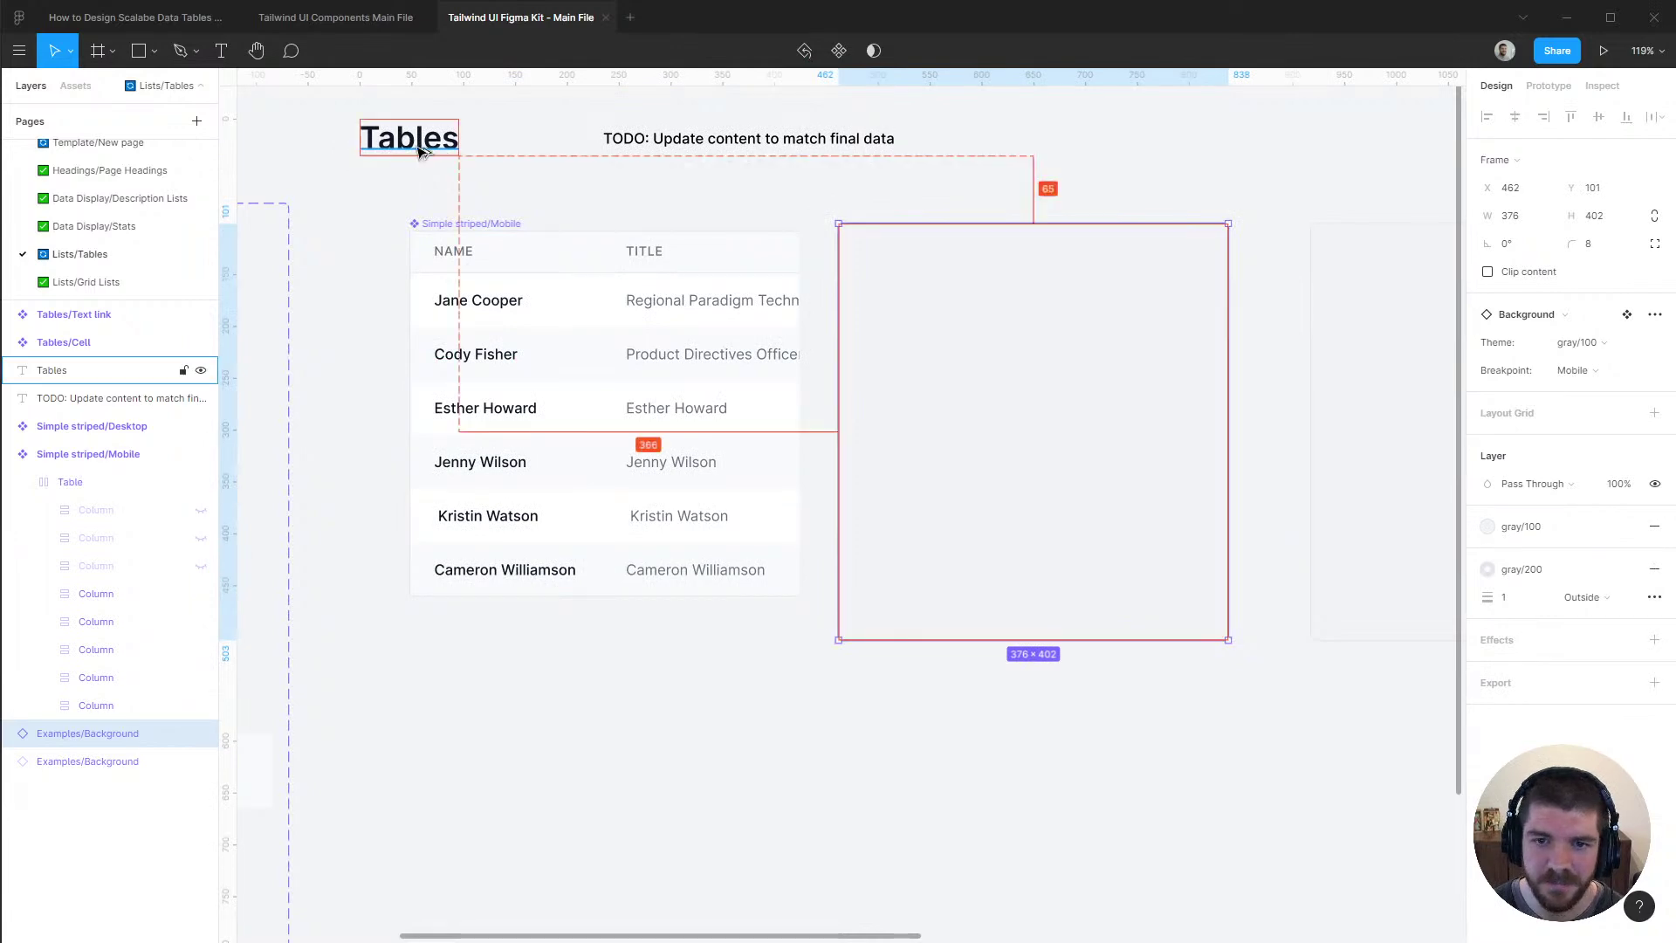
key("shift+Up")
key("shift+Up")
key("shift+Up")
key("shift+Up")
key("Up")
key("shift+Left")
key("shift+Left")
key("shift+Left")
key("shift+Left")
key("shift+Left")
key("shift+Left")
key("shift+Left")
key("shift+Left")
key("shift+Left")
key("shift+Left")
key("shift+Left")
key("shift+Left")
key("shift+Left")
key("shift+Left")
key("shift+Left")
key("shift+Left")
key("shift+Left")
key("shift+Left")
key("shift+Left")
key("shift+Left")
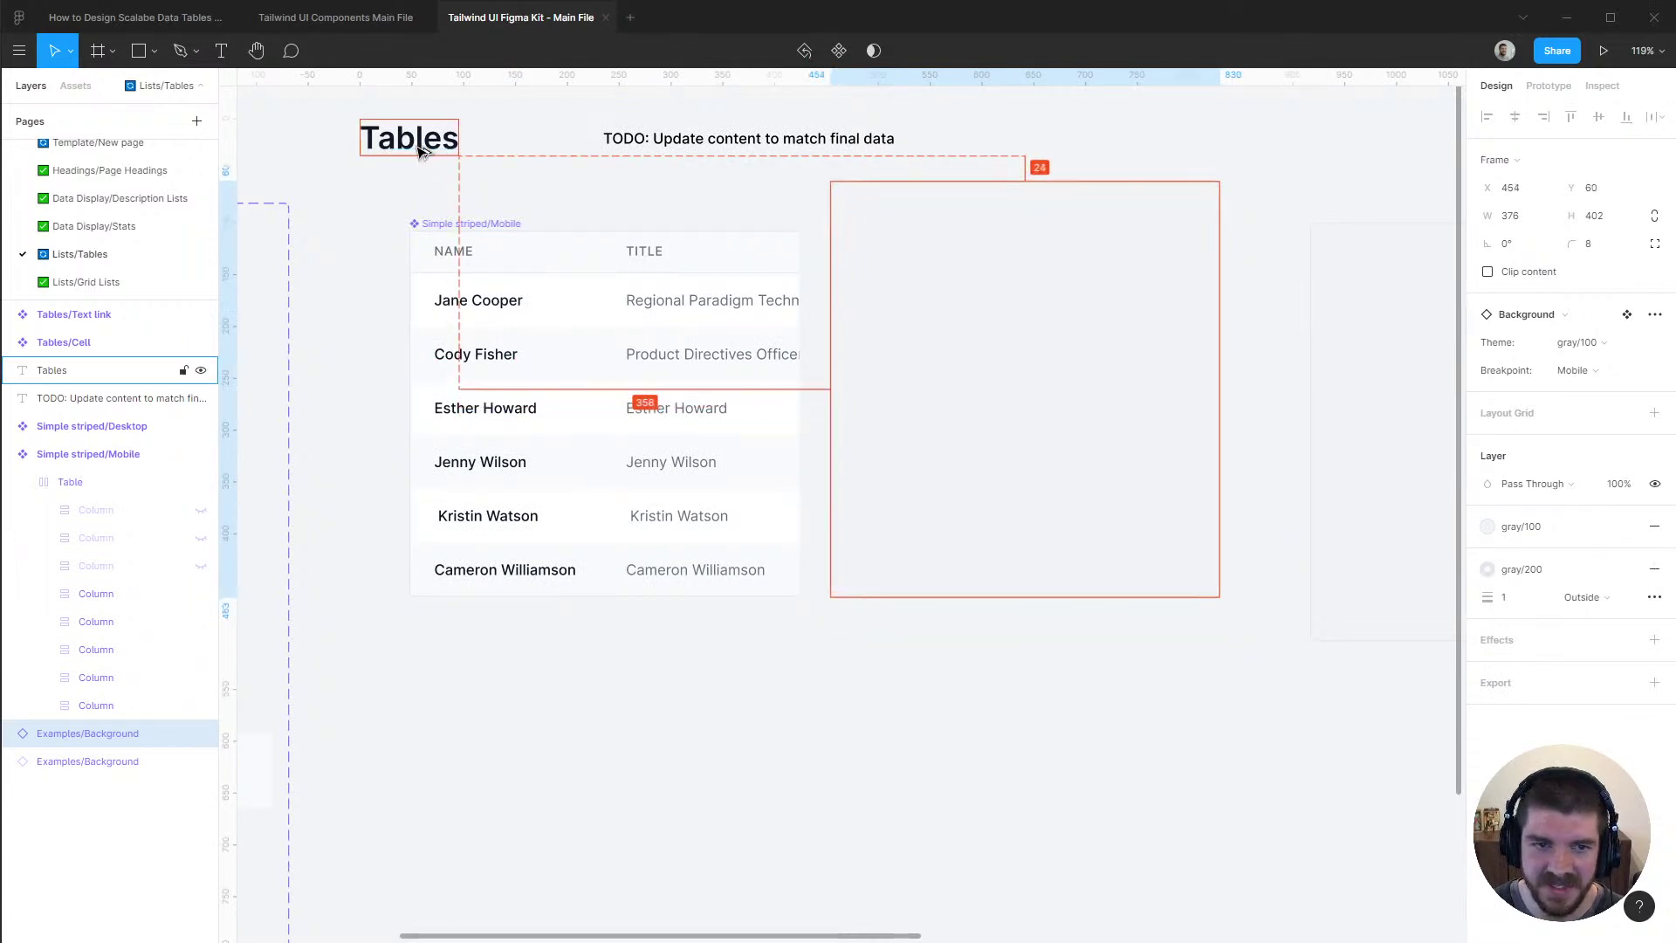
key("shift+Left")
key("shift+Left")
key("shift+Left")
key("shift+Left")
key("shift+Left")
key("shift+Left")
key("shift+Left")
key("shift+Left")
key("shift+Left")
key("shift+Left")
key("shift+Left")
key("shift+Left")
key("shift+Left")
key("Left")
key("Left")
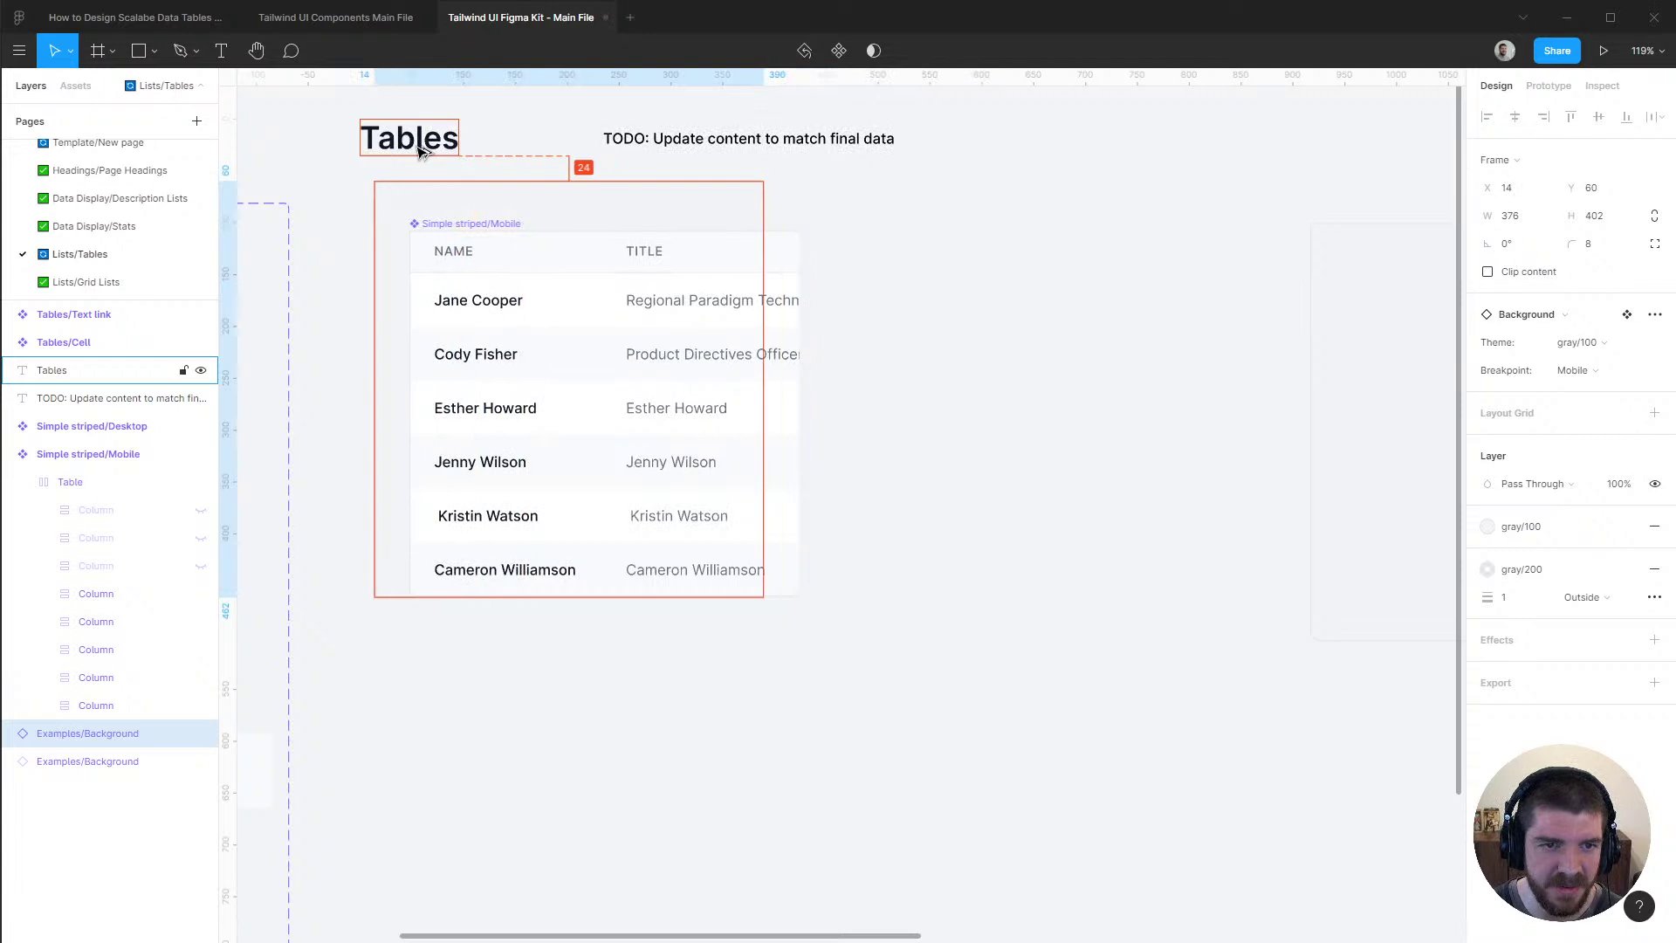
key("Left")
key("Left")
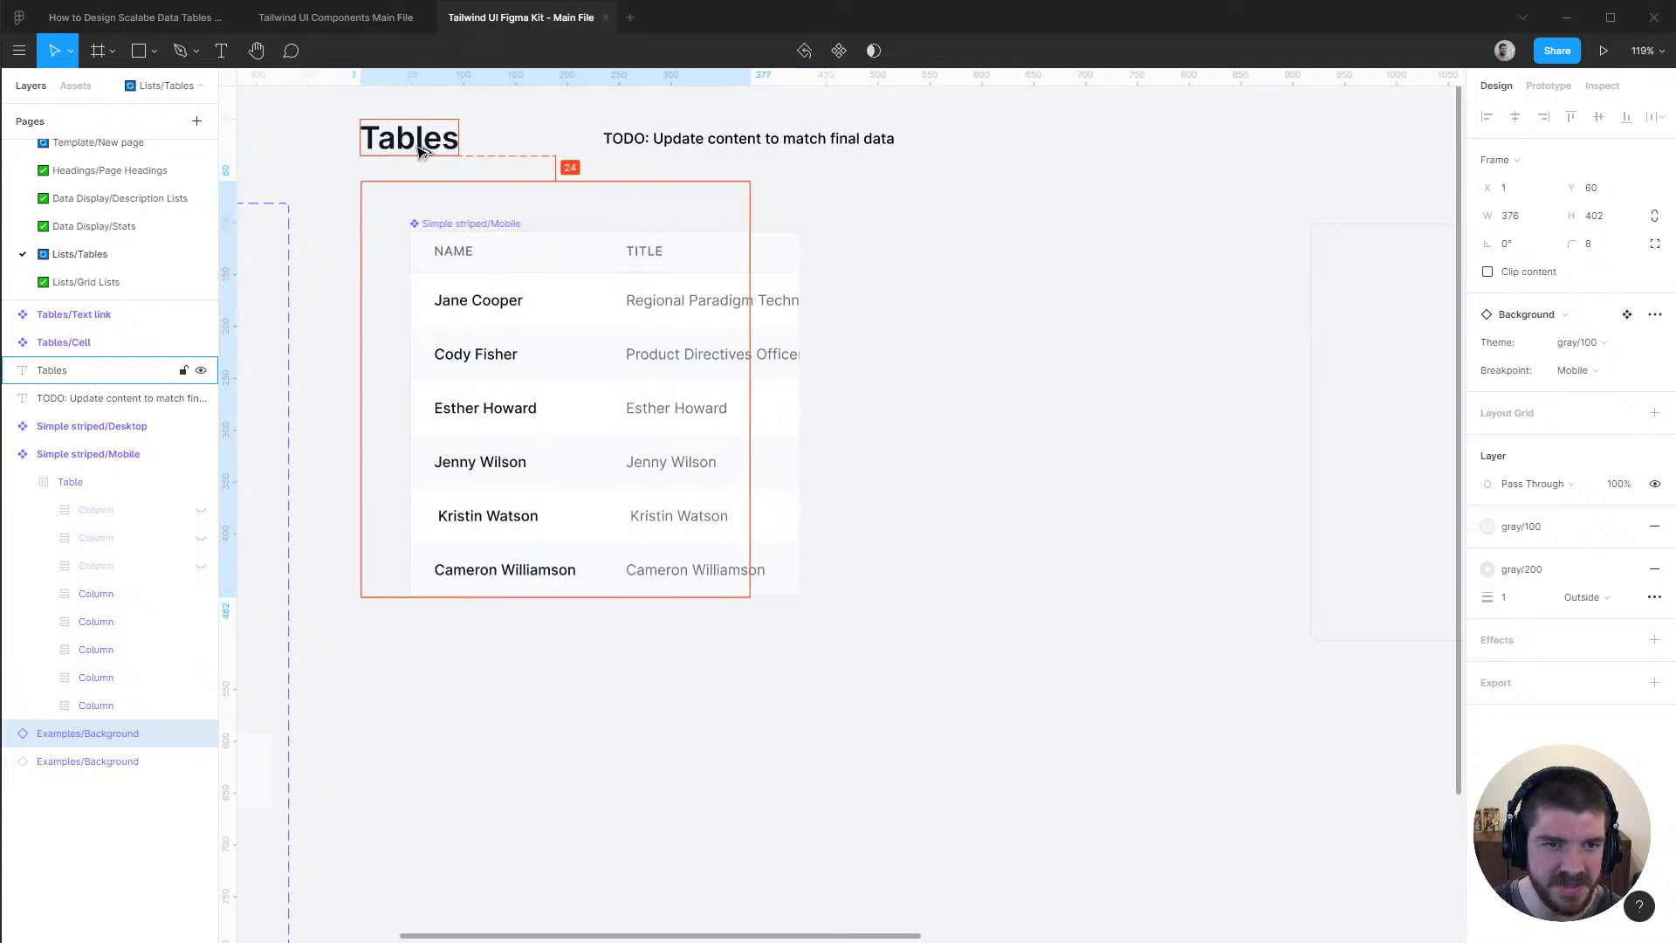
Centre the Simple striped/Mobile component and its mobile background on each other horizontally and vertically
left_click(517, 229, "shift")
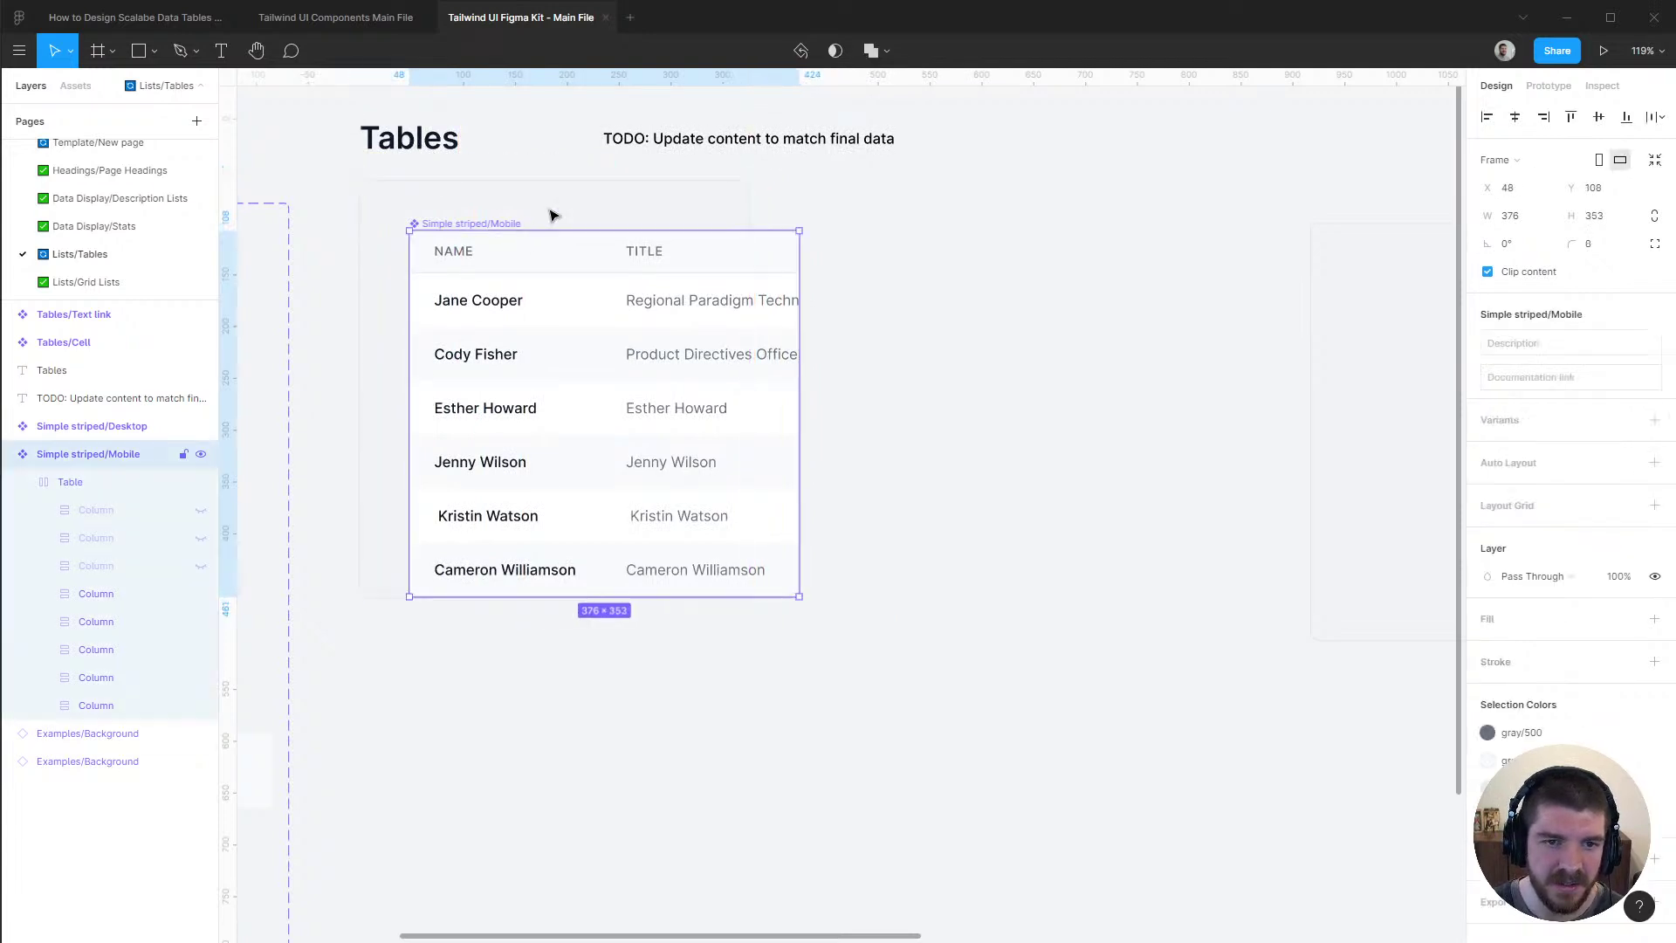
left_click(1515, 116)
left_click(1599, 117)
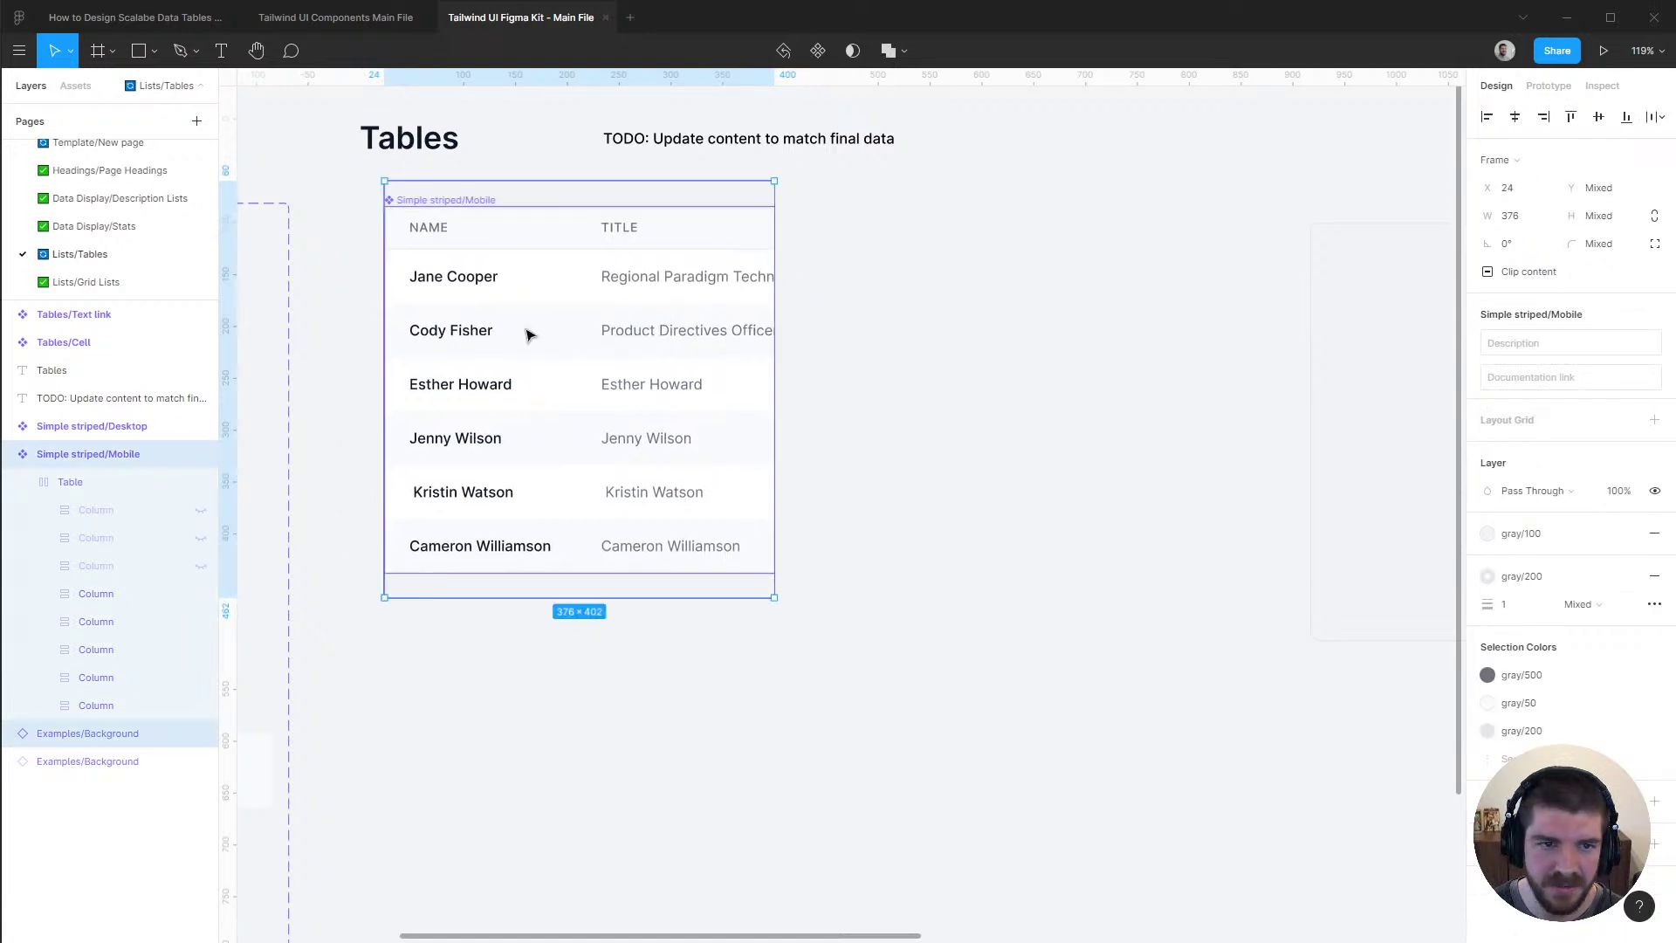
Move the mobile component together with its background to X 0, in line with the start of the Tables heading
left_click(1008, 277)
left_click(442, 206)
left_click(442, 201, "shift")
key("shift+Left")
key("shift+Left")
key("Left")
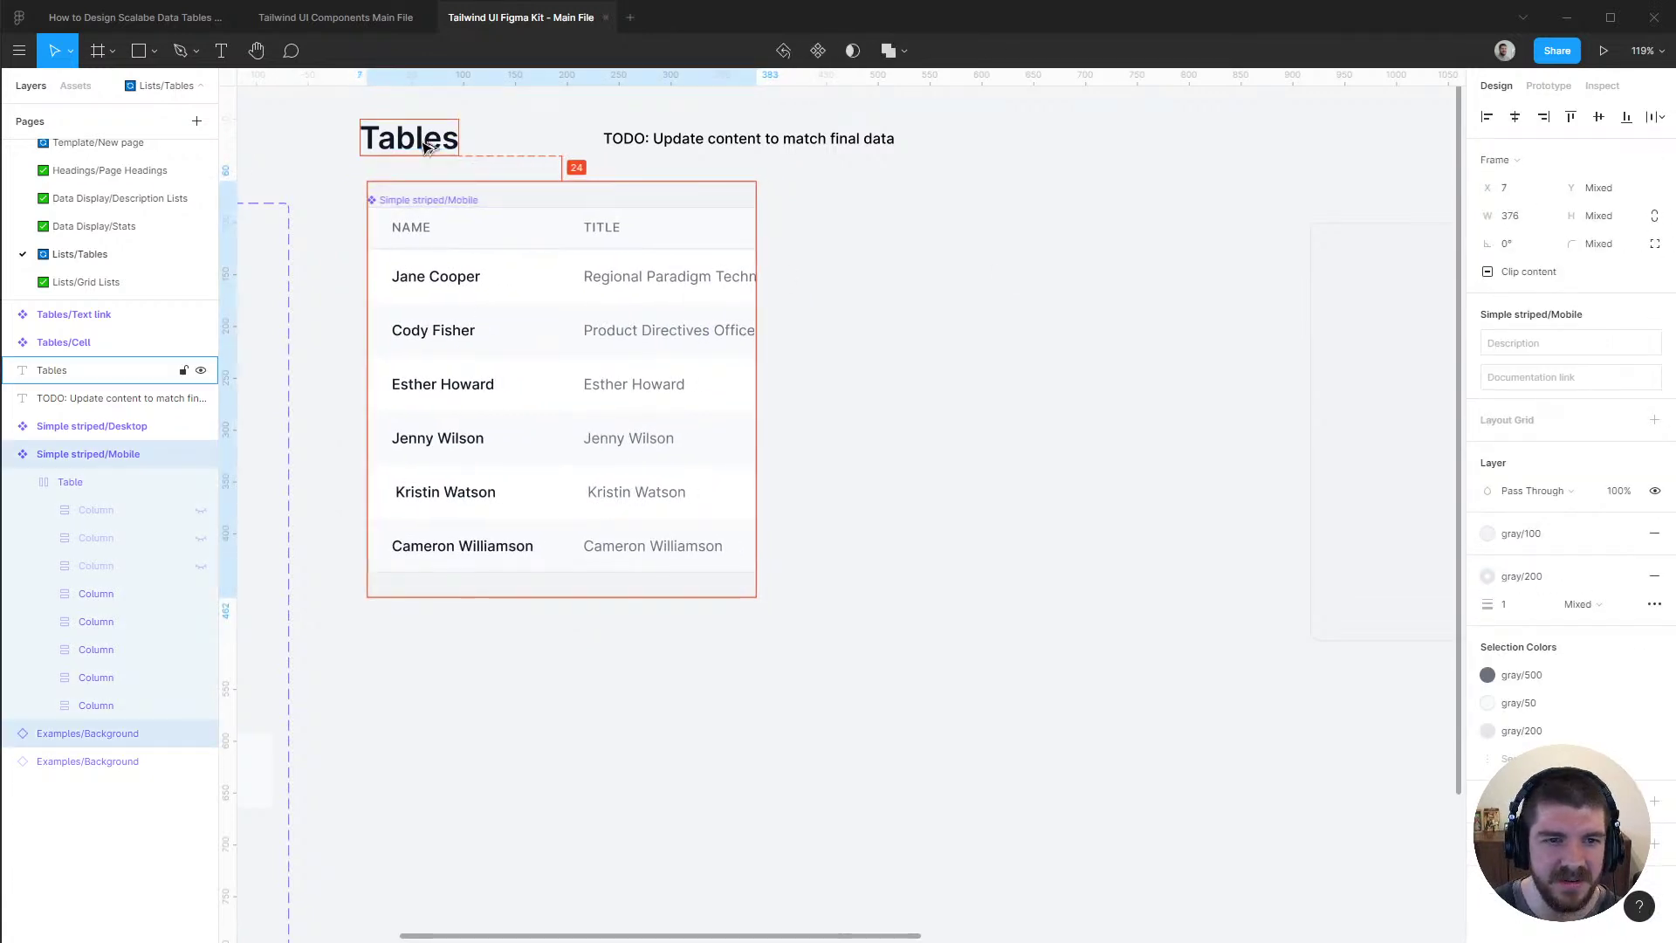
key("Left")
key("Left")
key("Left")
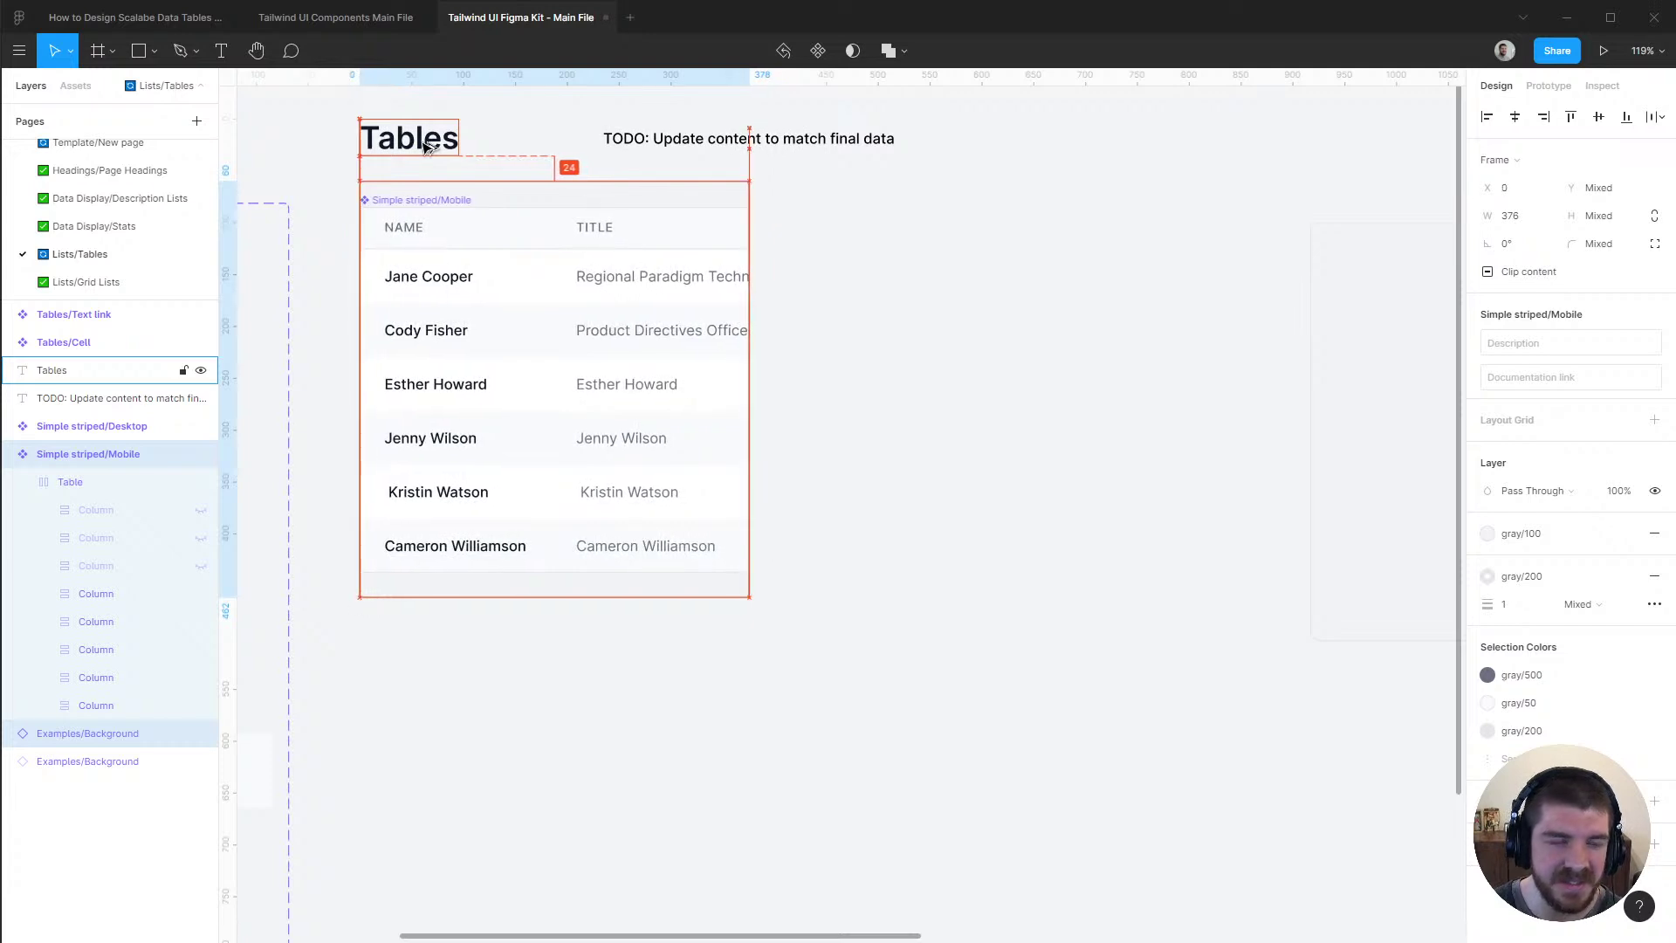
Collapse the Simple striped/Mobile layer and place it above Simple striped/Desktop in the layer order
left_click(10, 454)
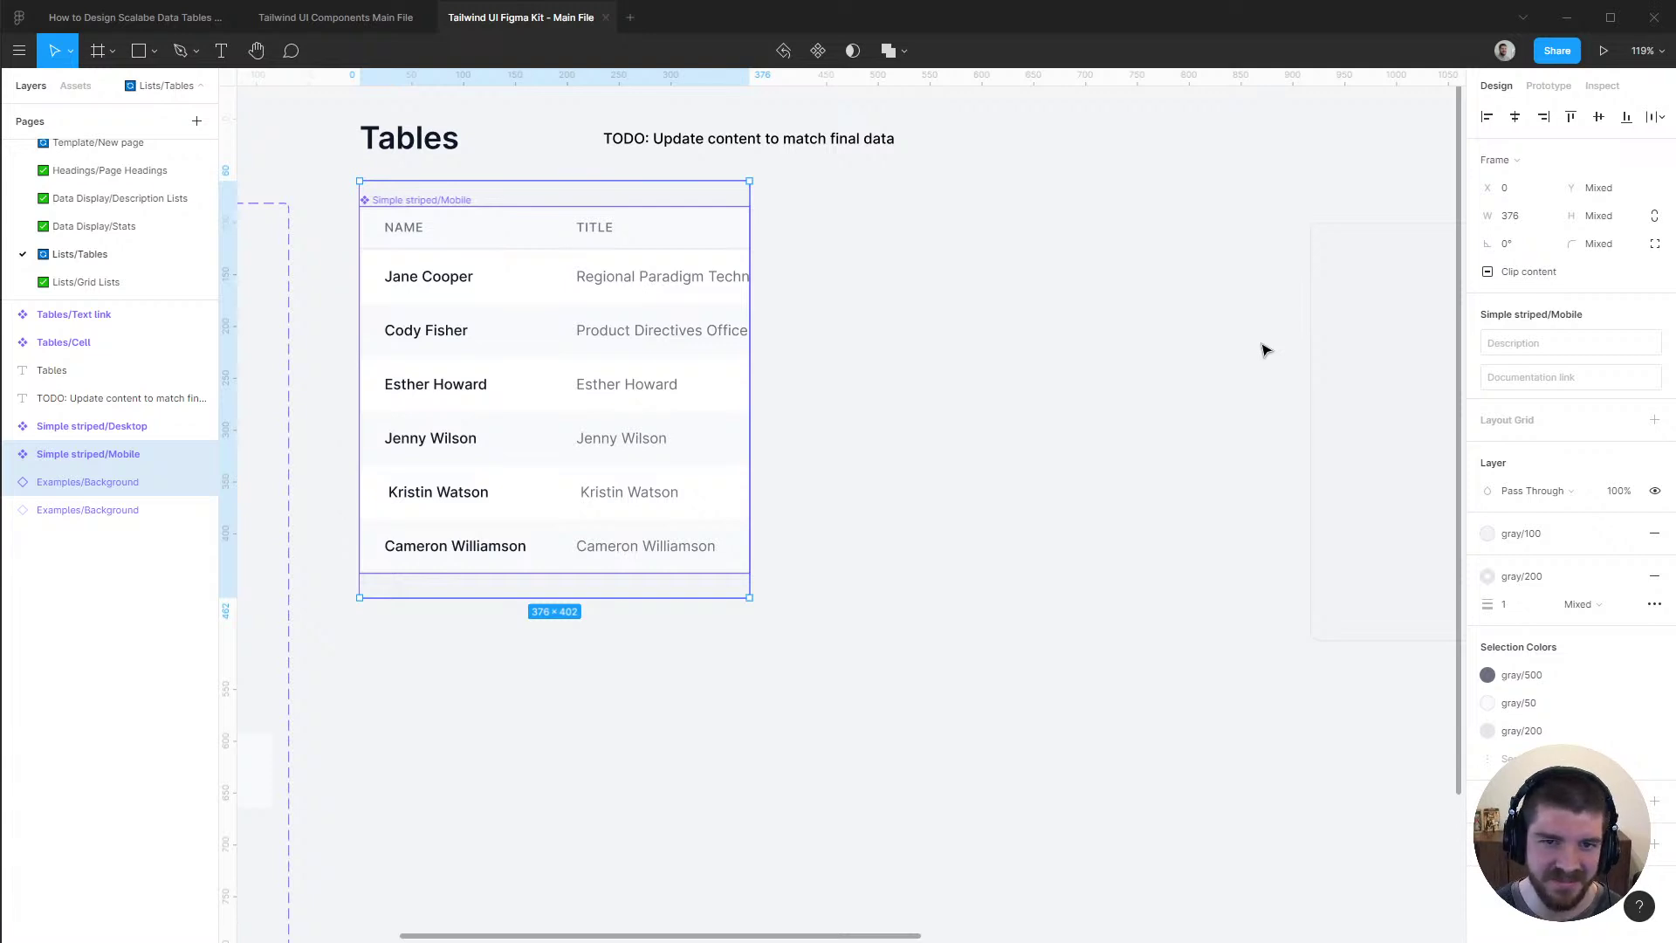
left_click_drag(106, 464, 101, 420)
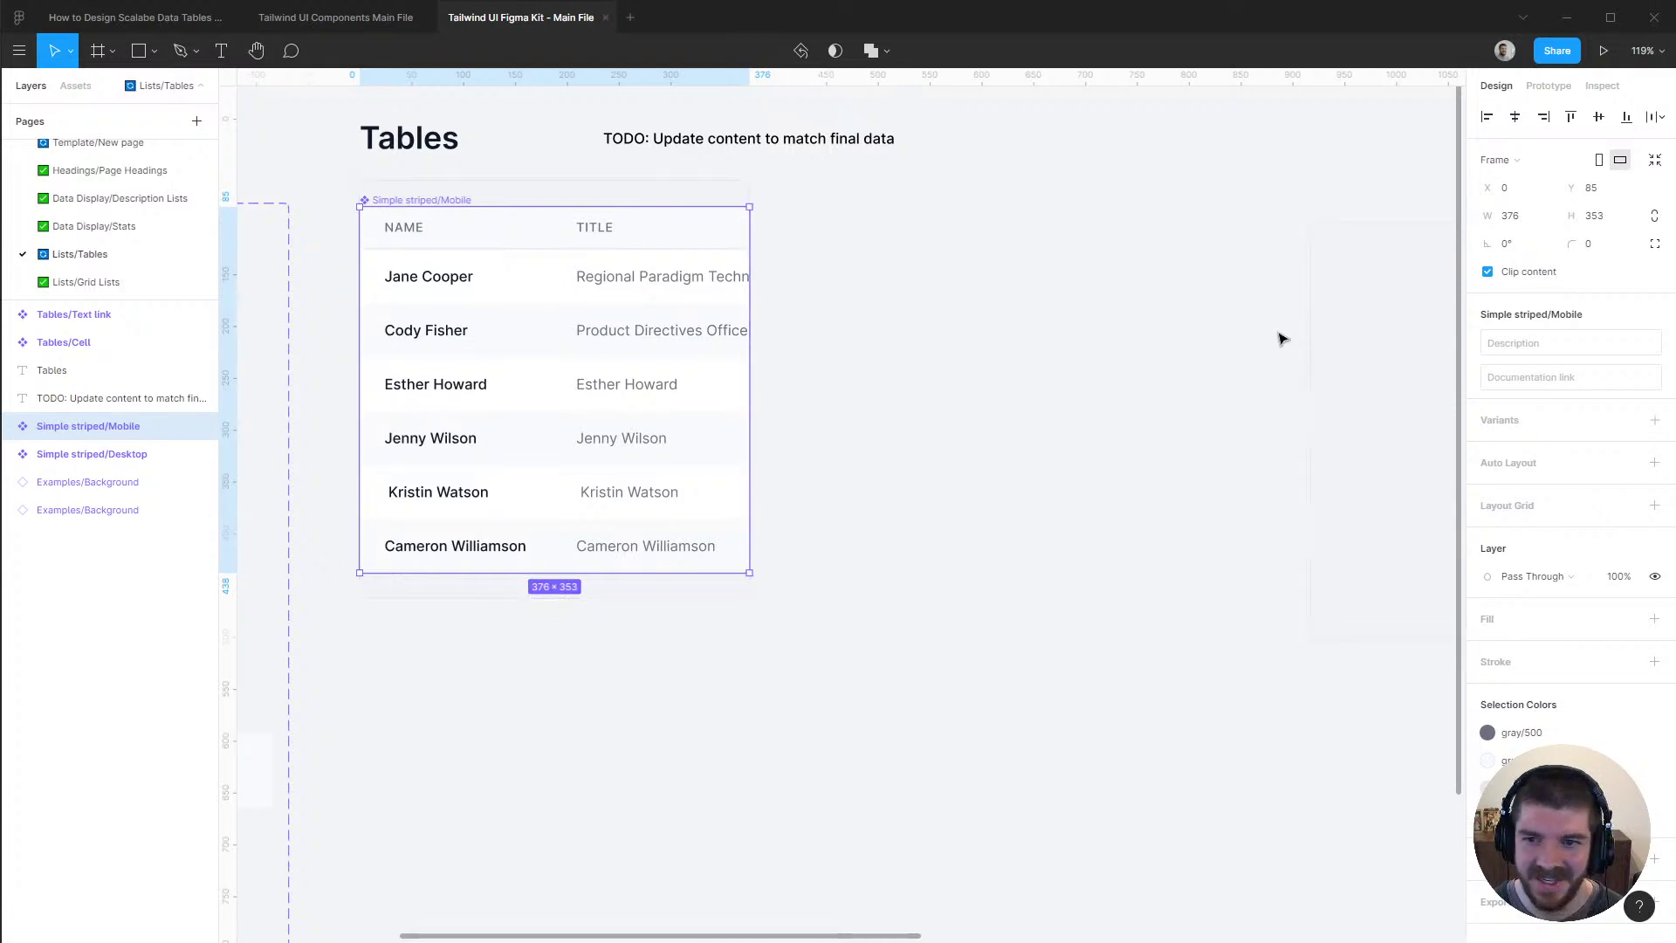
Move the Simple striped/Desktop component and its background to 32 px beside the mobile background, with the tops of both backgrounds aligned
left_click(157, 509)
left_click(123, 454, "shift")
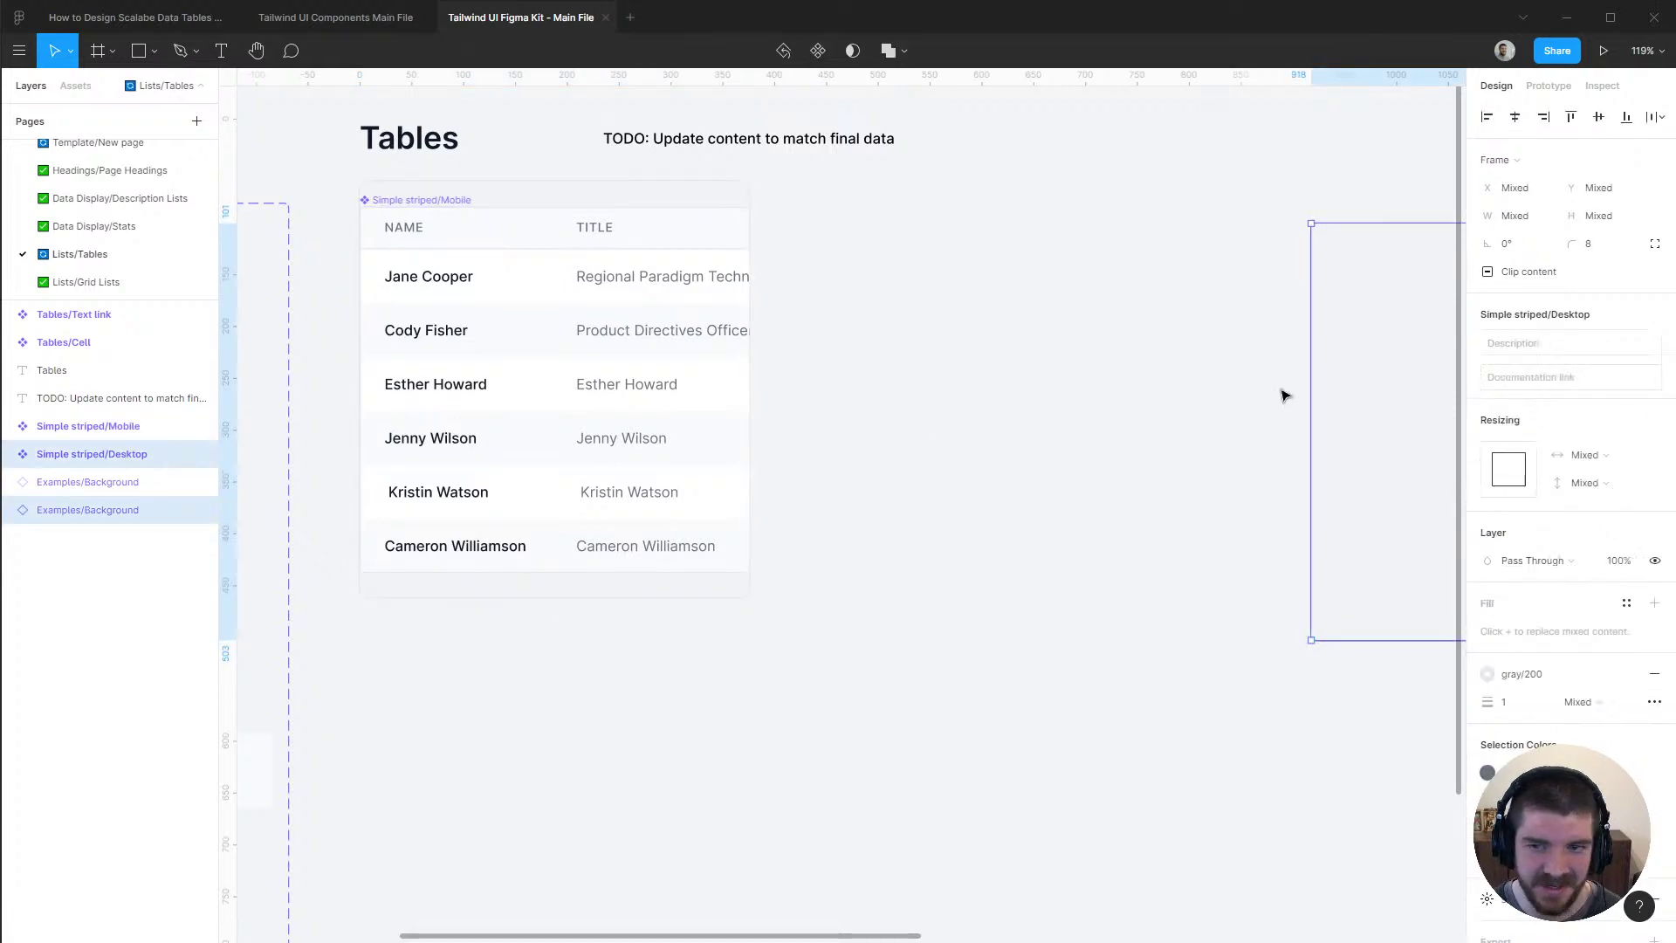
left_click_drag(1421, 375, 916, 330)
key("shift+Right")
key("shift+Down")
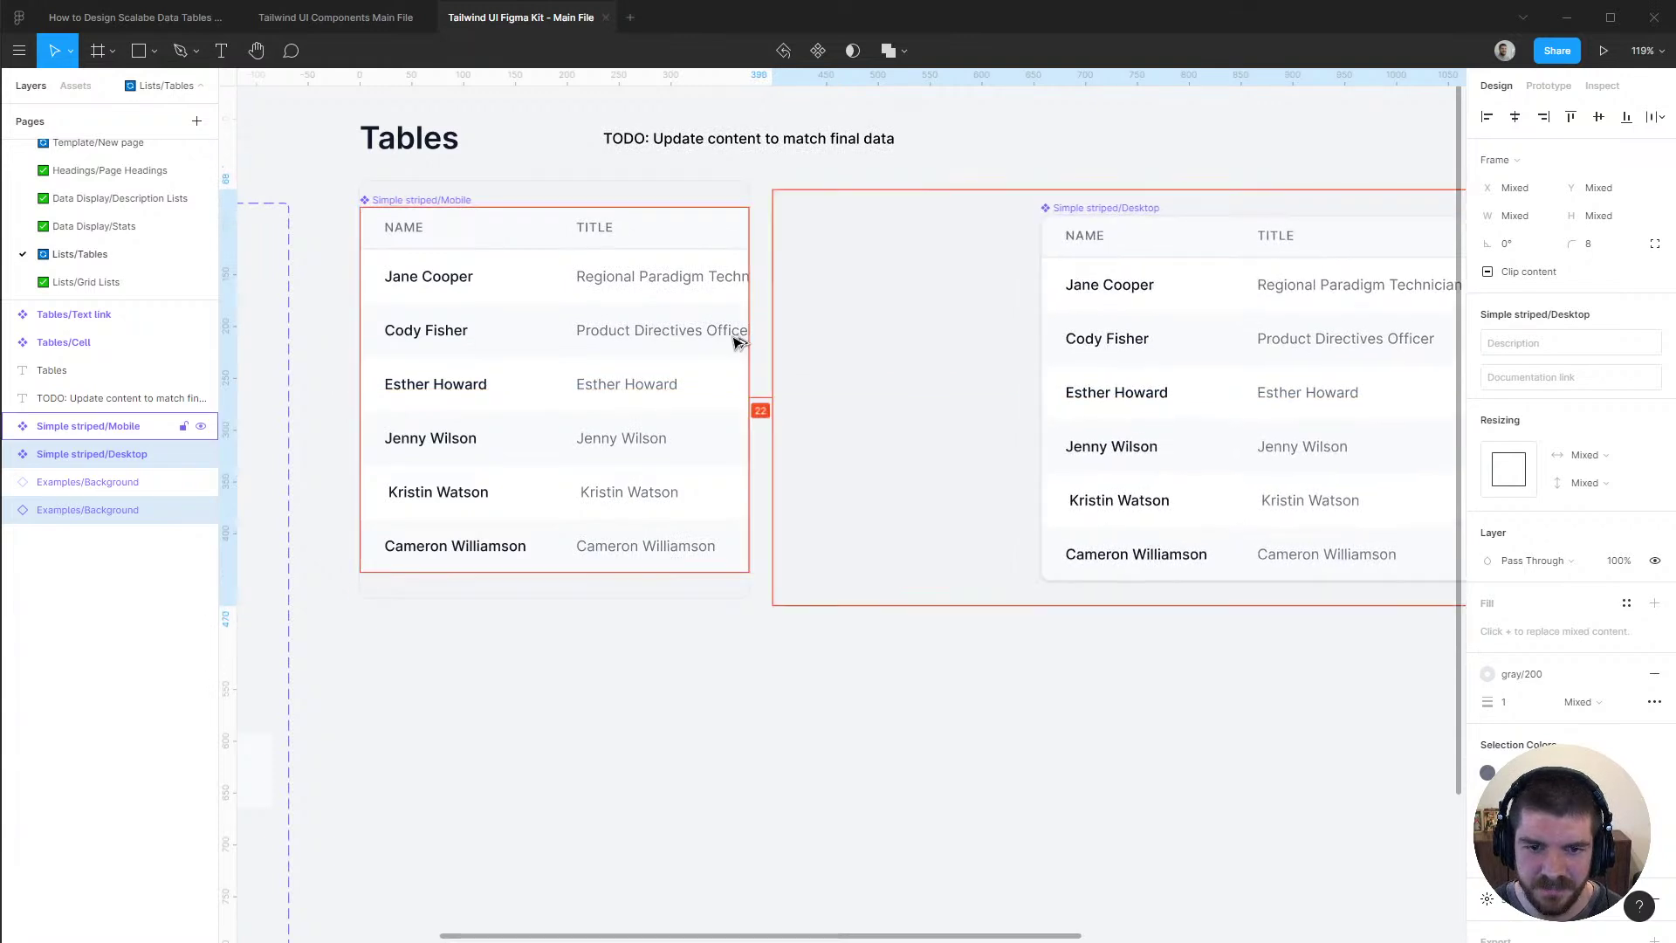
key("shift+Up")
key("shift+Right")
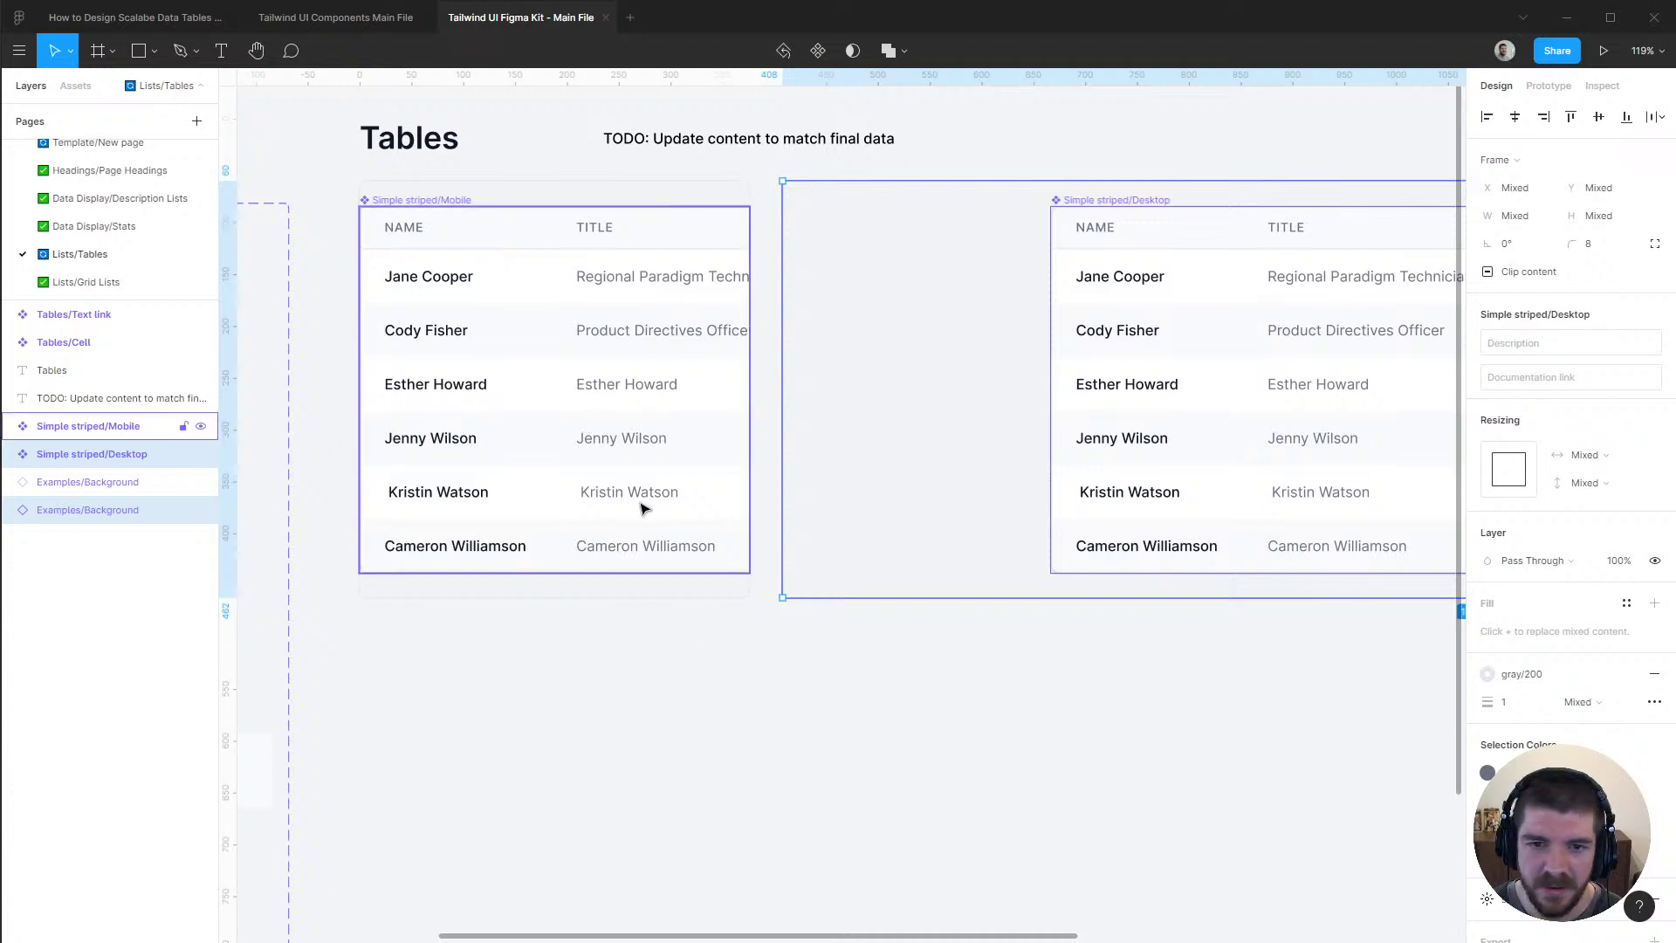
left_click(871, 761)
scroll(969, 733, "down", 3)
scroll(969, 736, "right", 5)
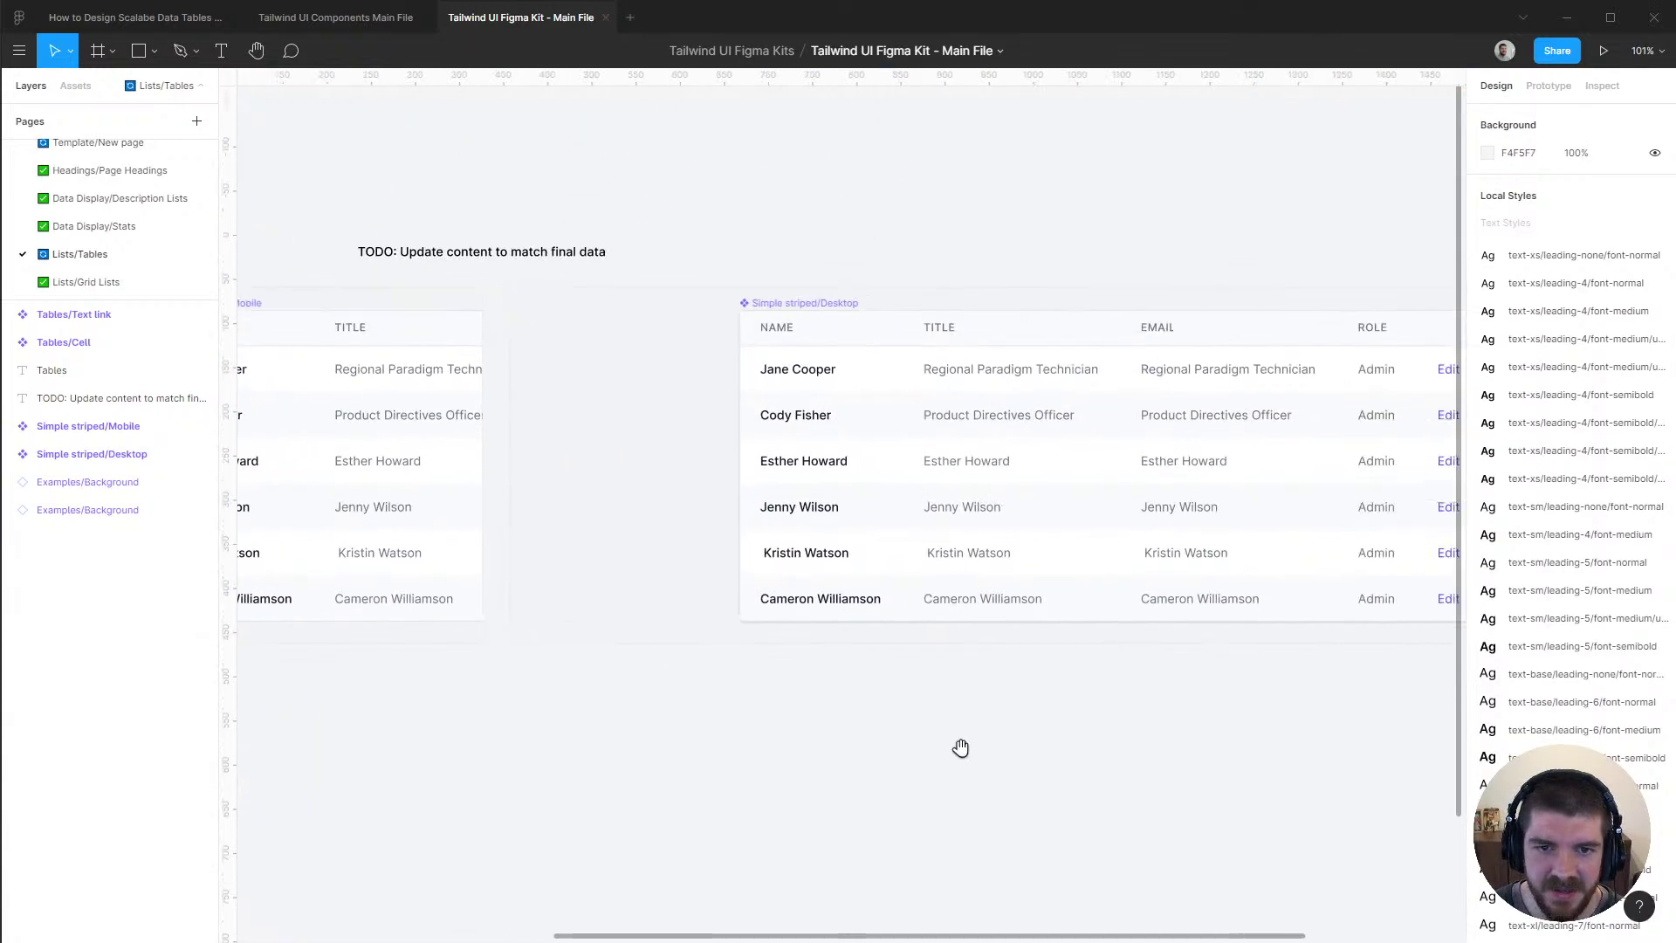
Switch to the browser and examine the Simple and With avatars and multi-line content tables on the Tailwind UI page
scroll(961, 746, "down", 3)
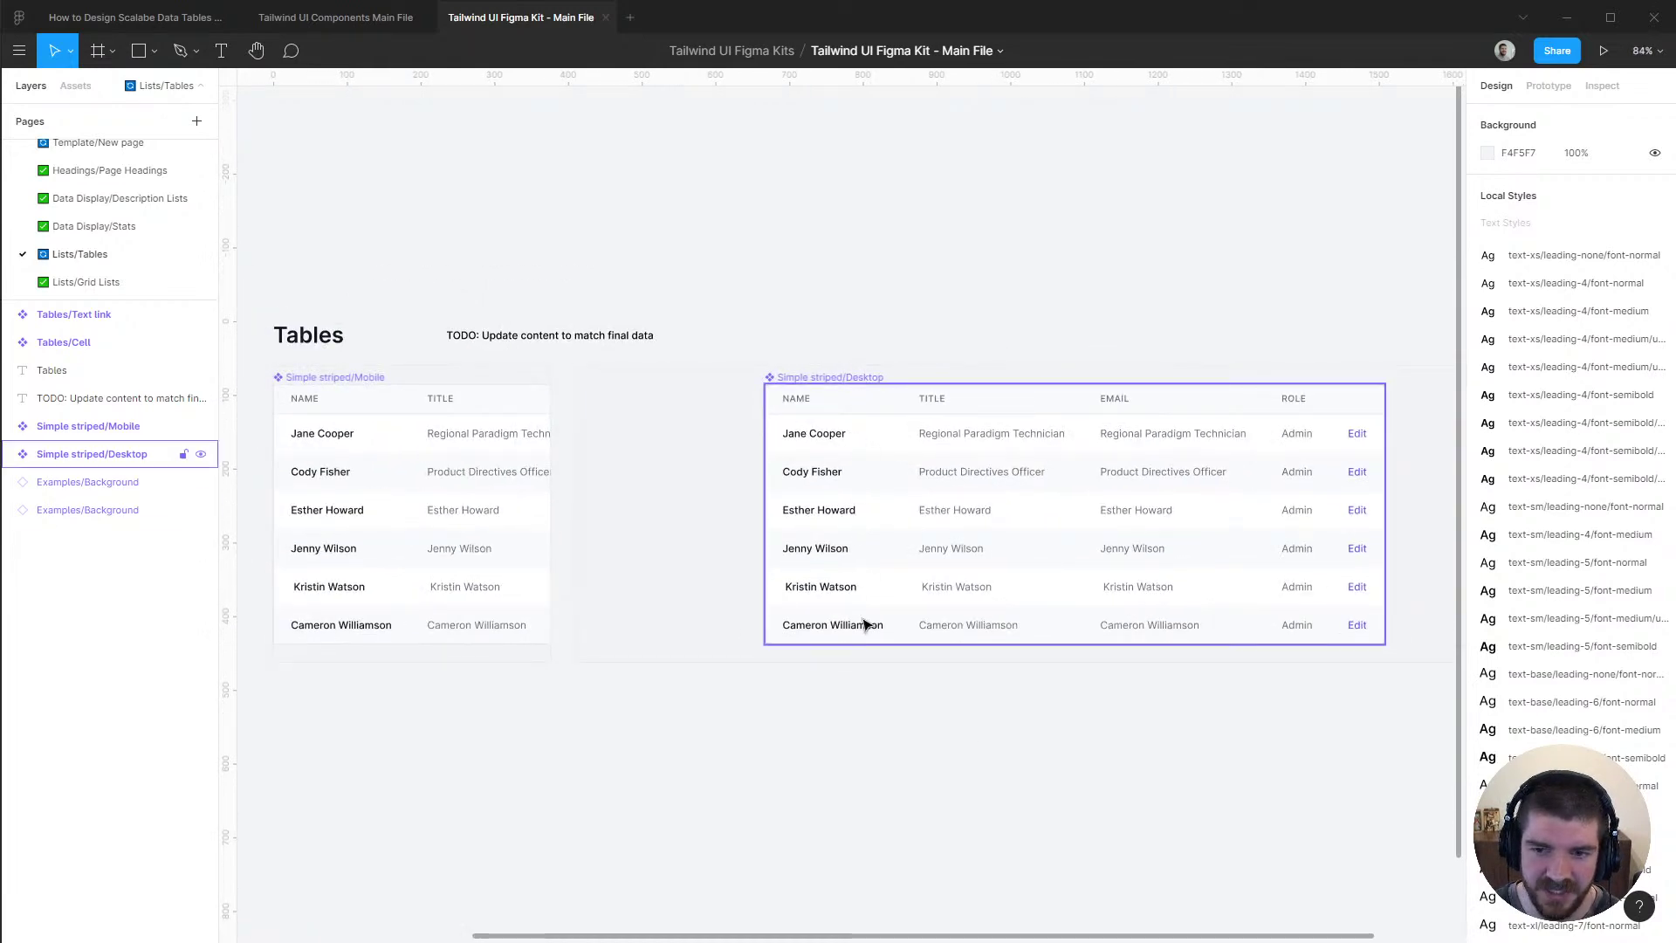
key("alt+Tab")
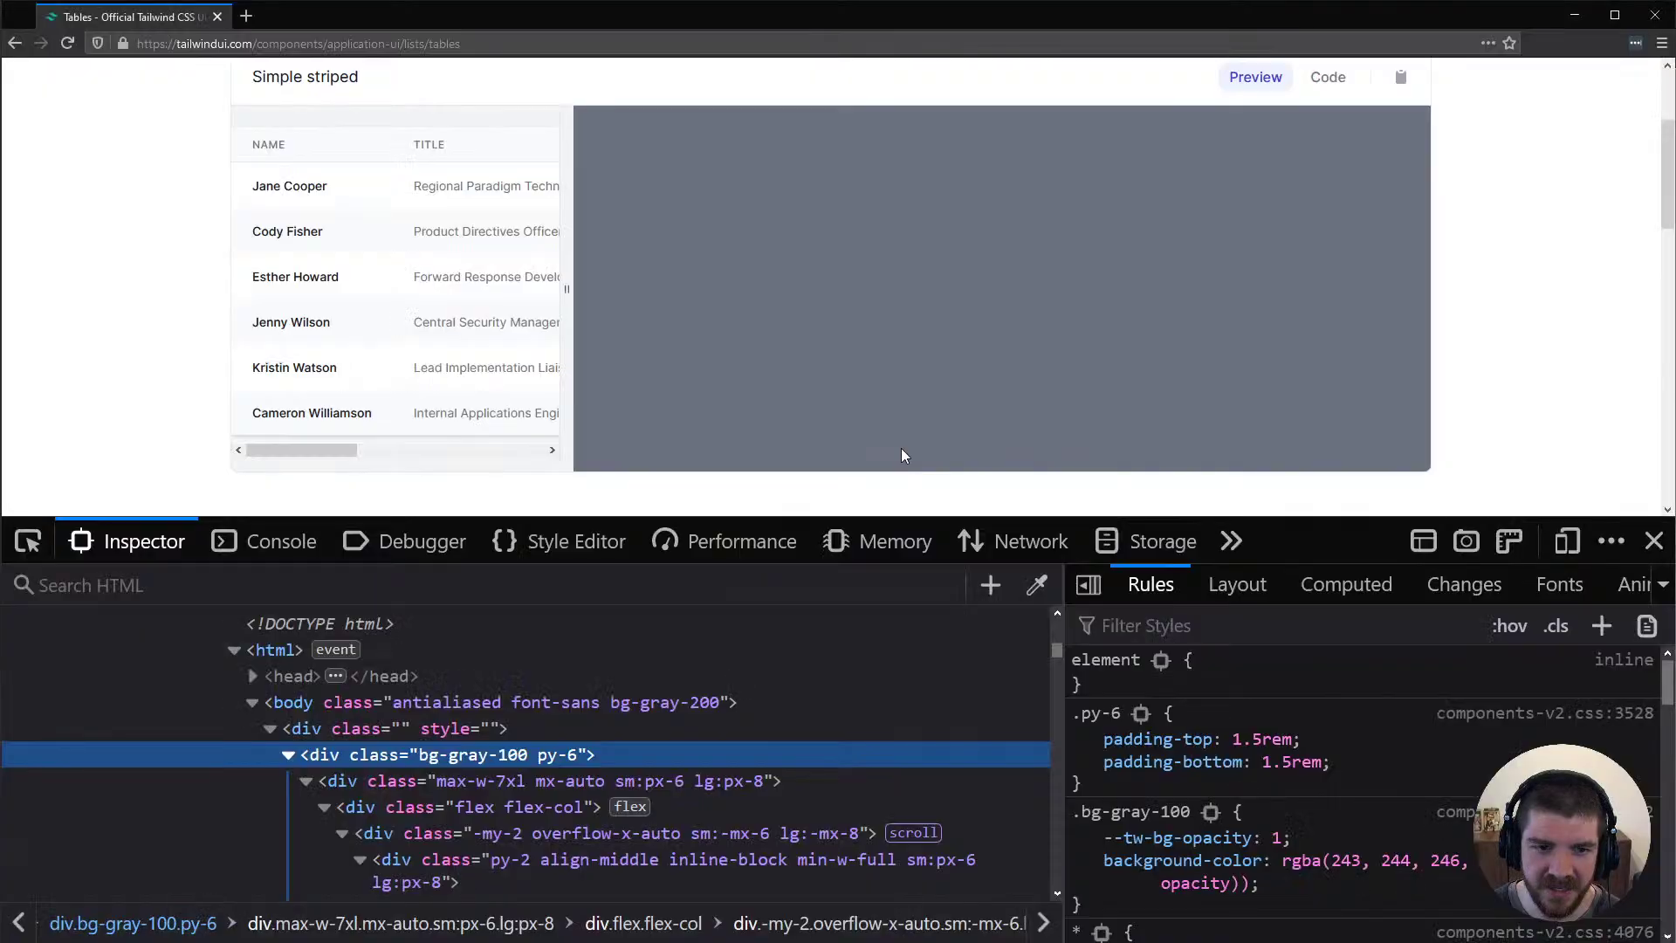
scroll(886, 391, "down", 6)
scroll(873, 384, "up", 1)
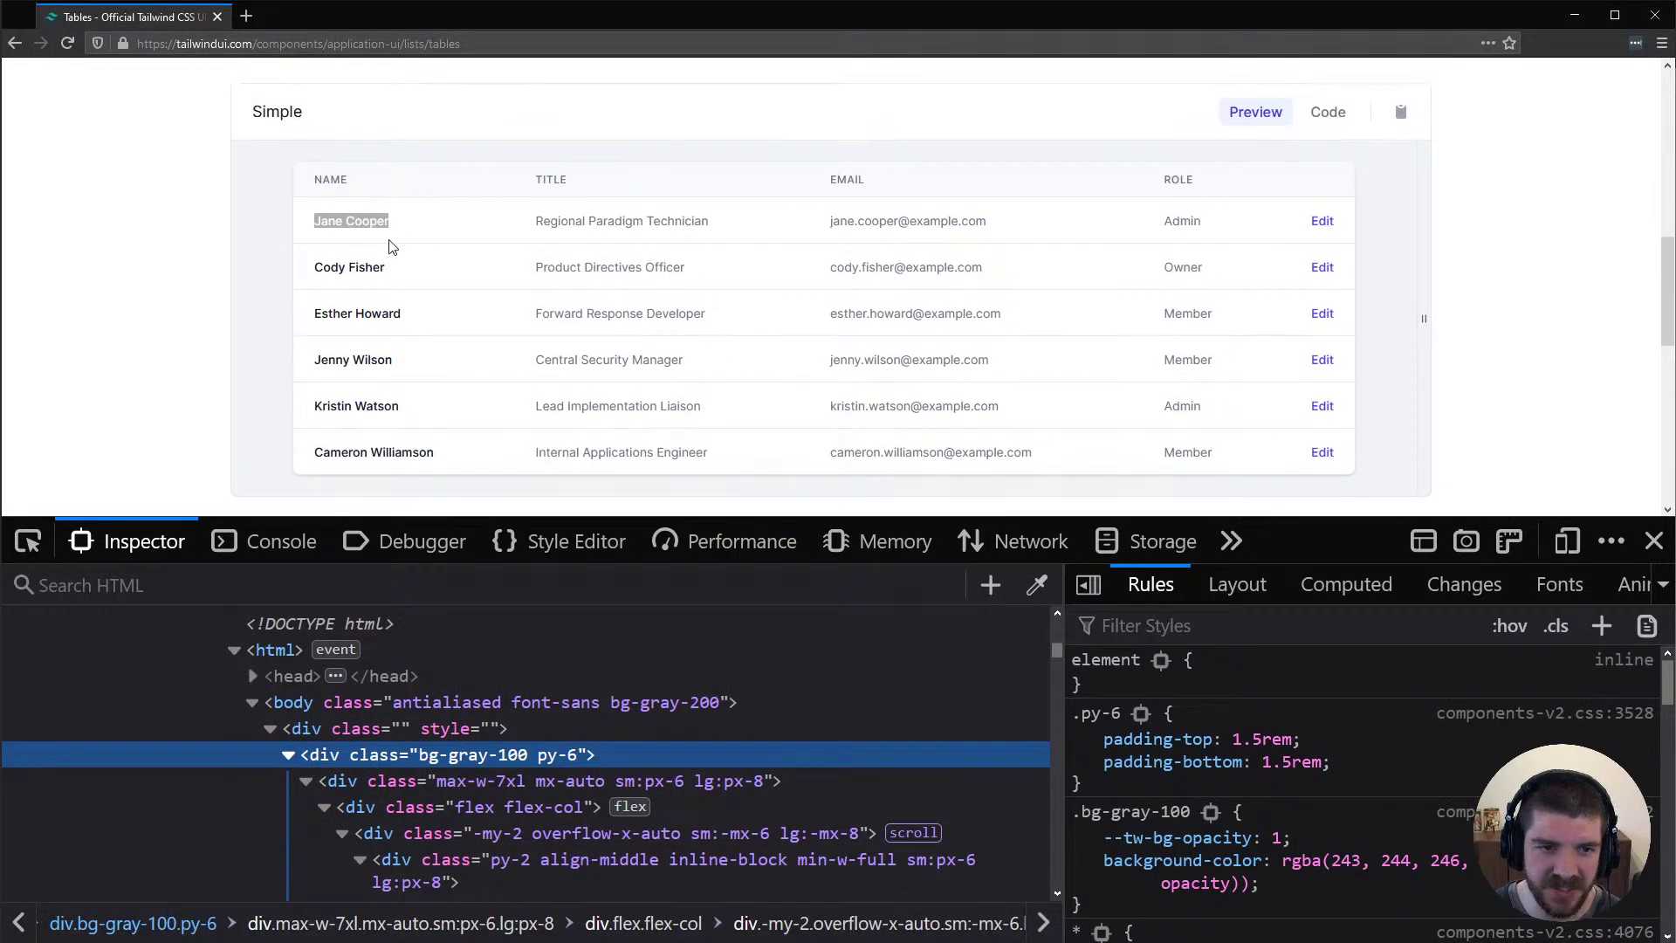
scroll(783, 430, "down", 5)
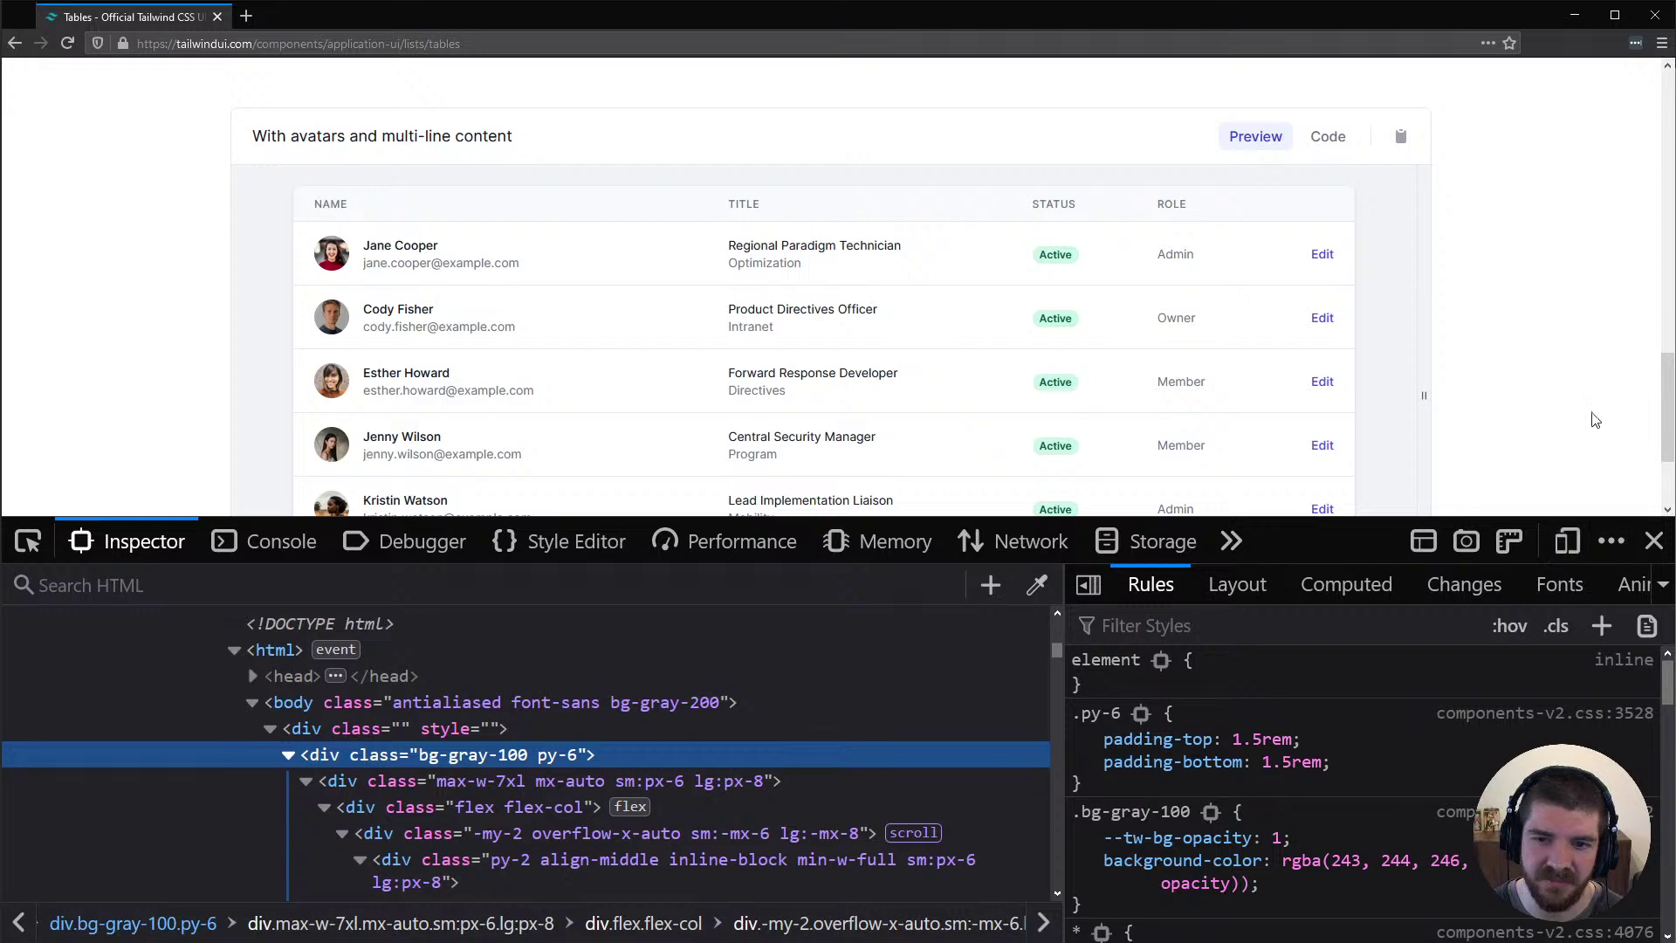
scroll(1107, 282, "down", 1)
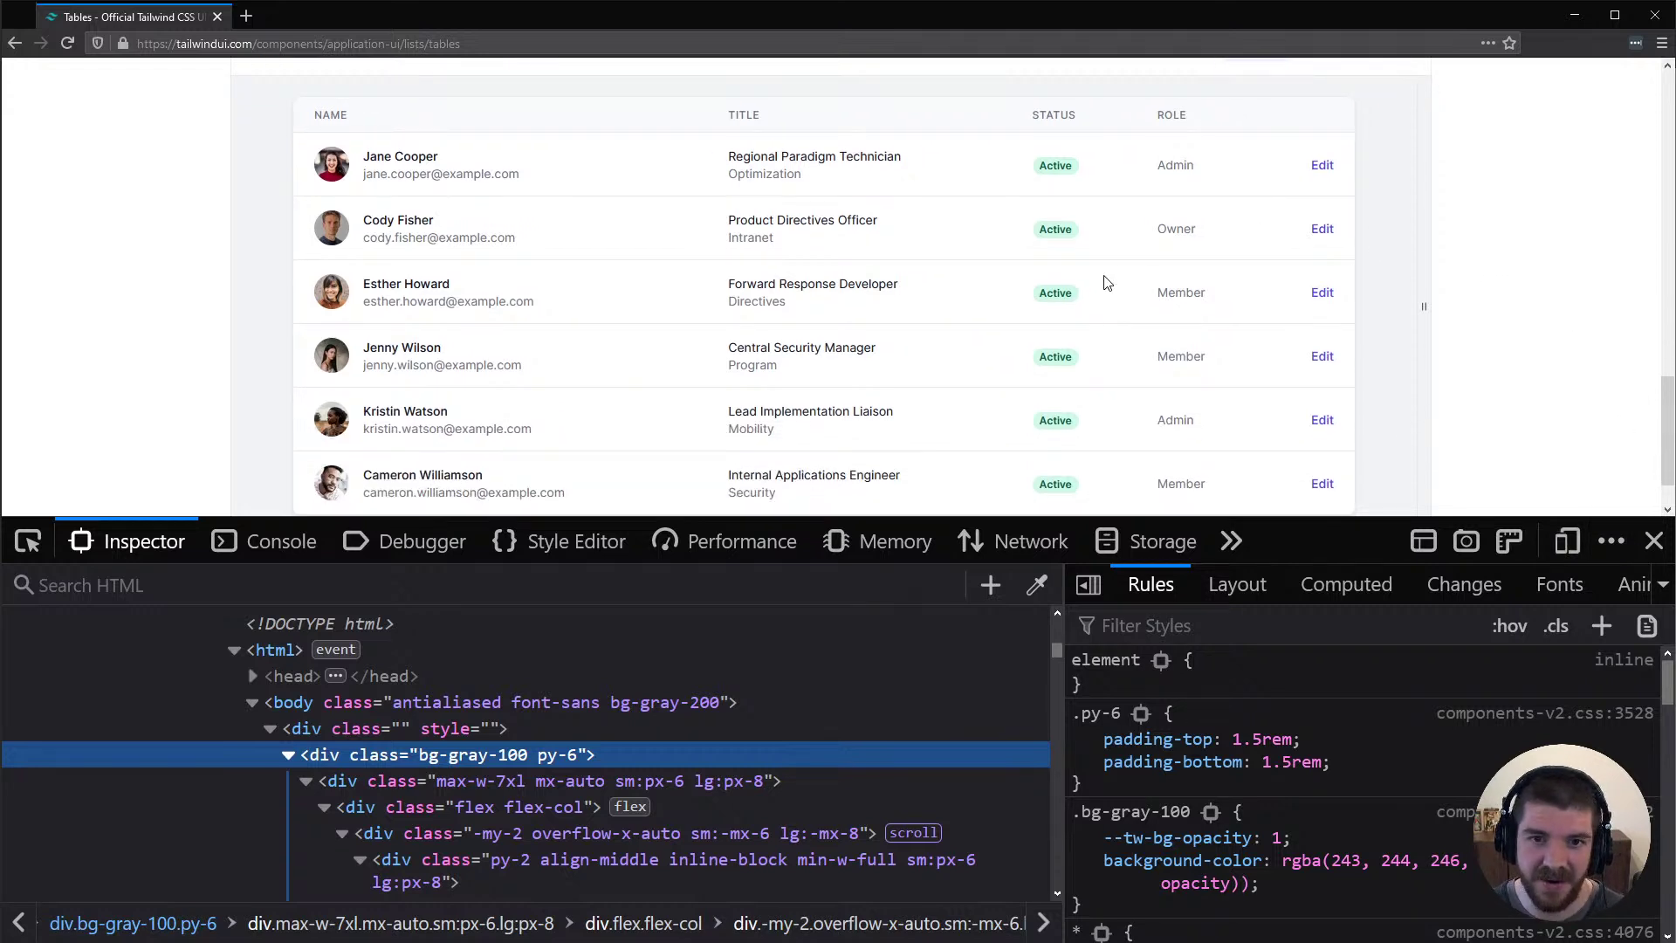
scroll(1106, 282, "up", 3)
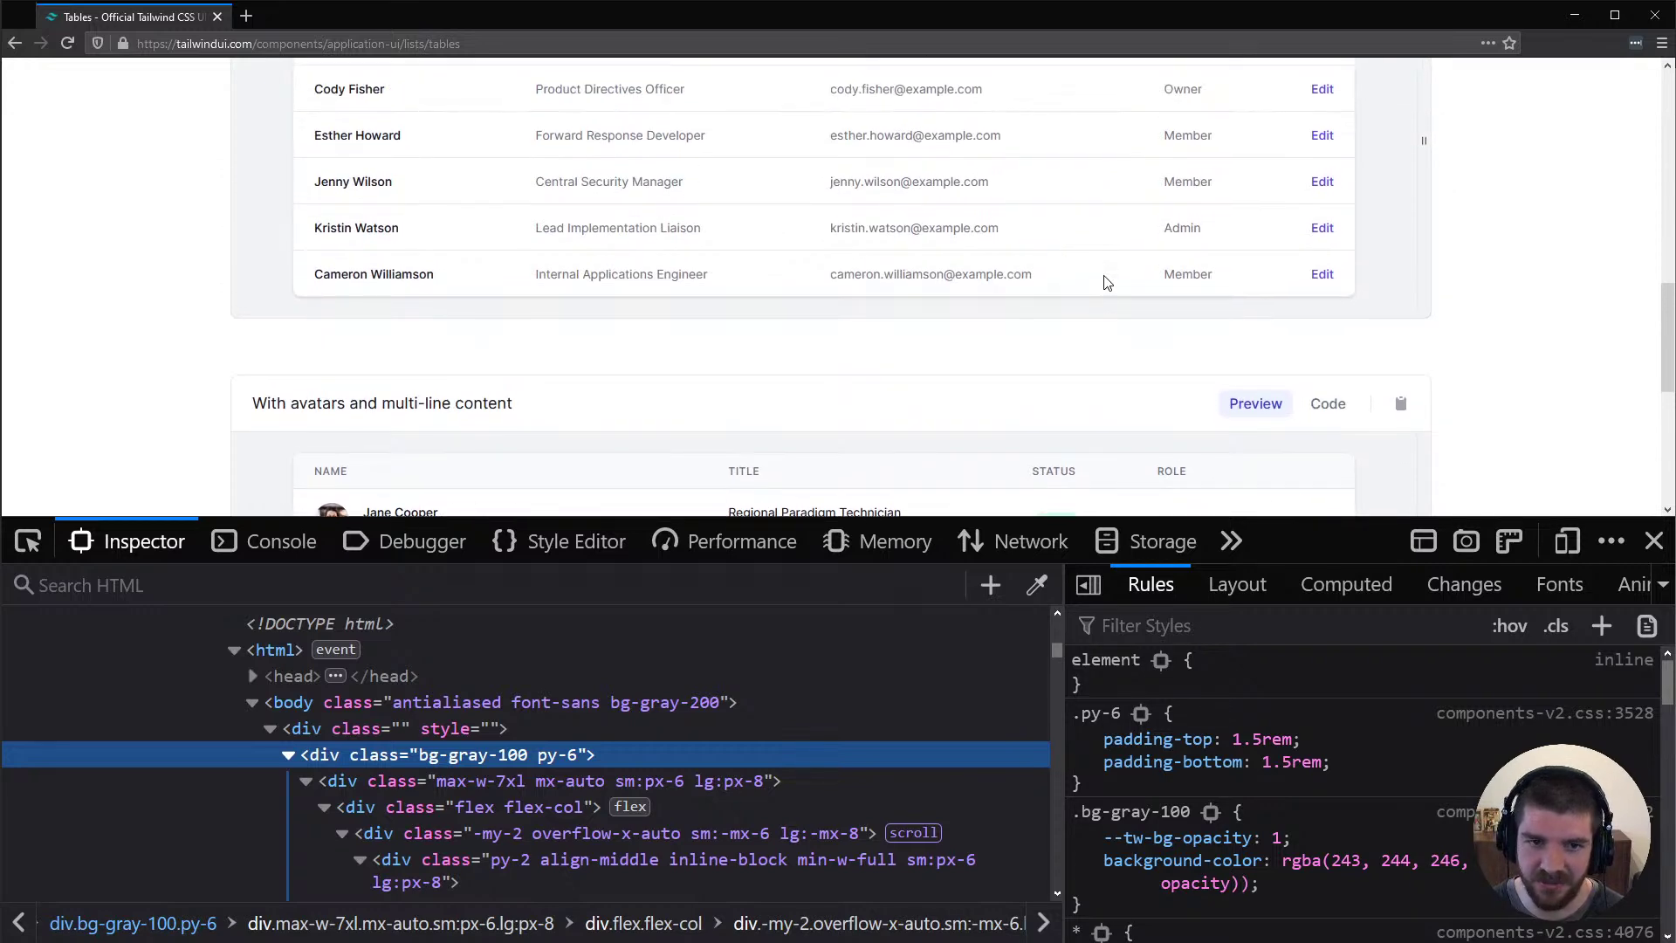
scroll(1107, 282, "down", 2)
scroll(1107, 282, "up", 5)
left_click(410, 229)
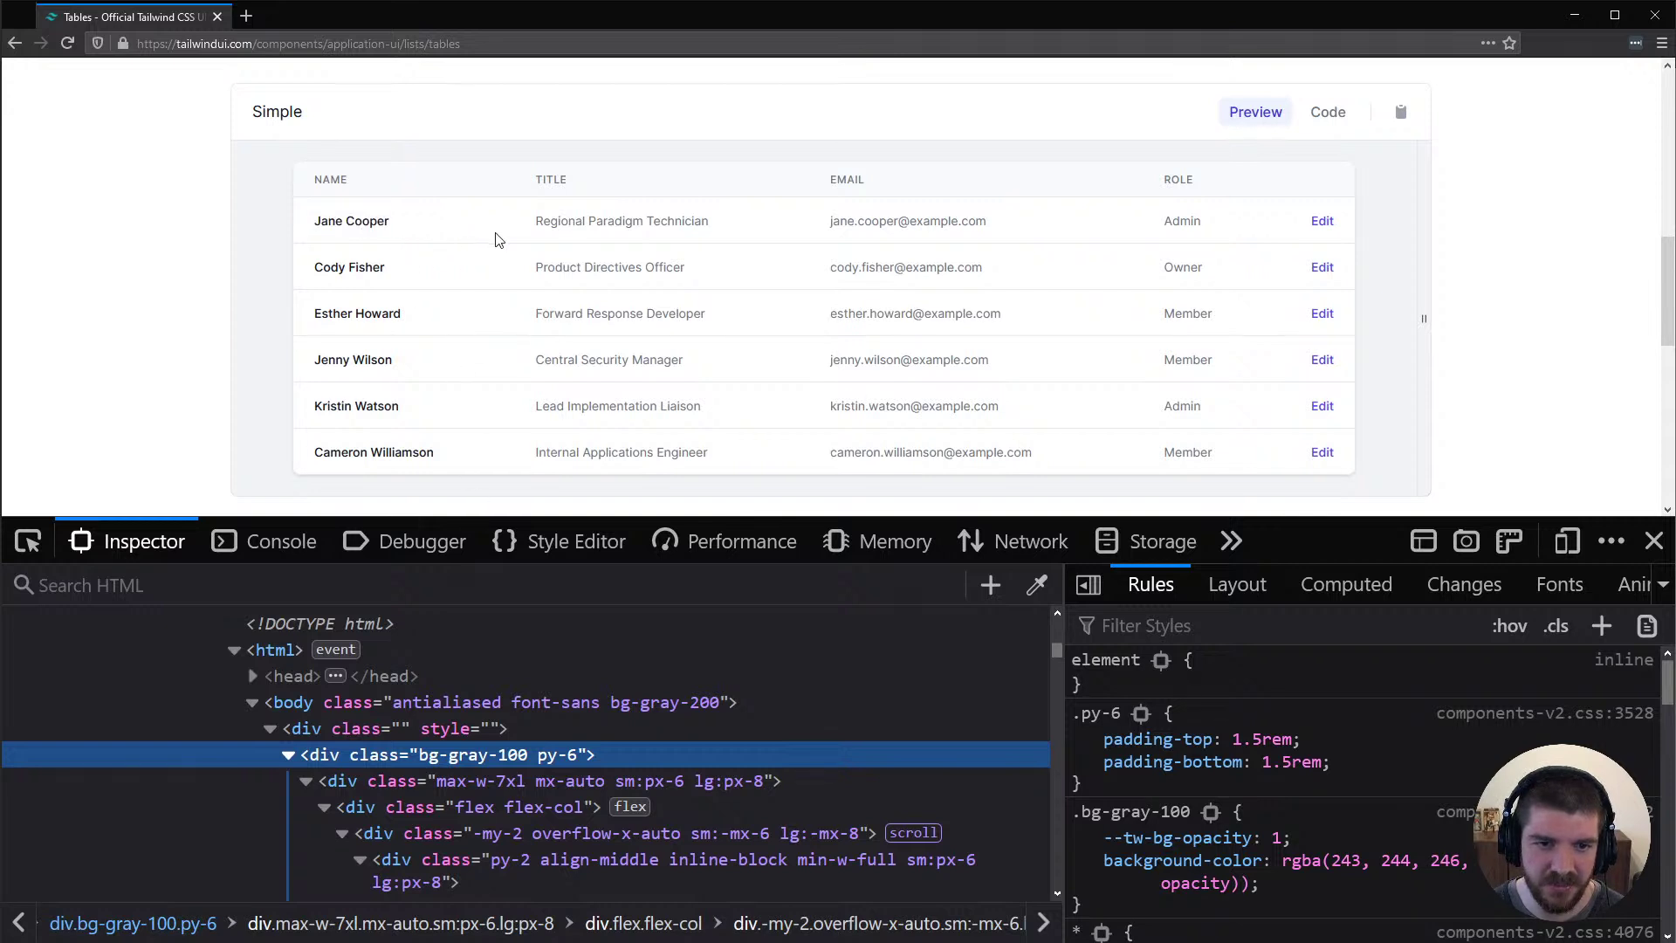
scroll(483, 342, "down", 5)
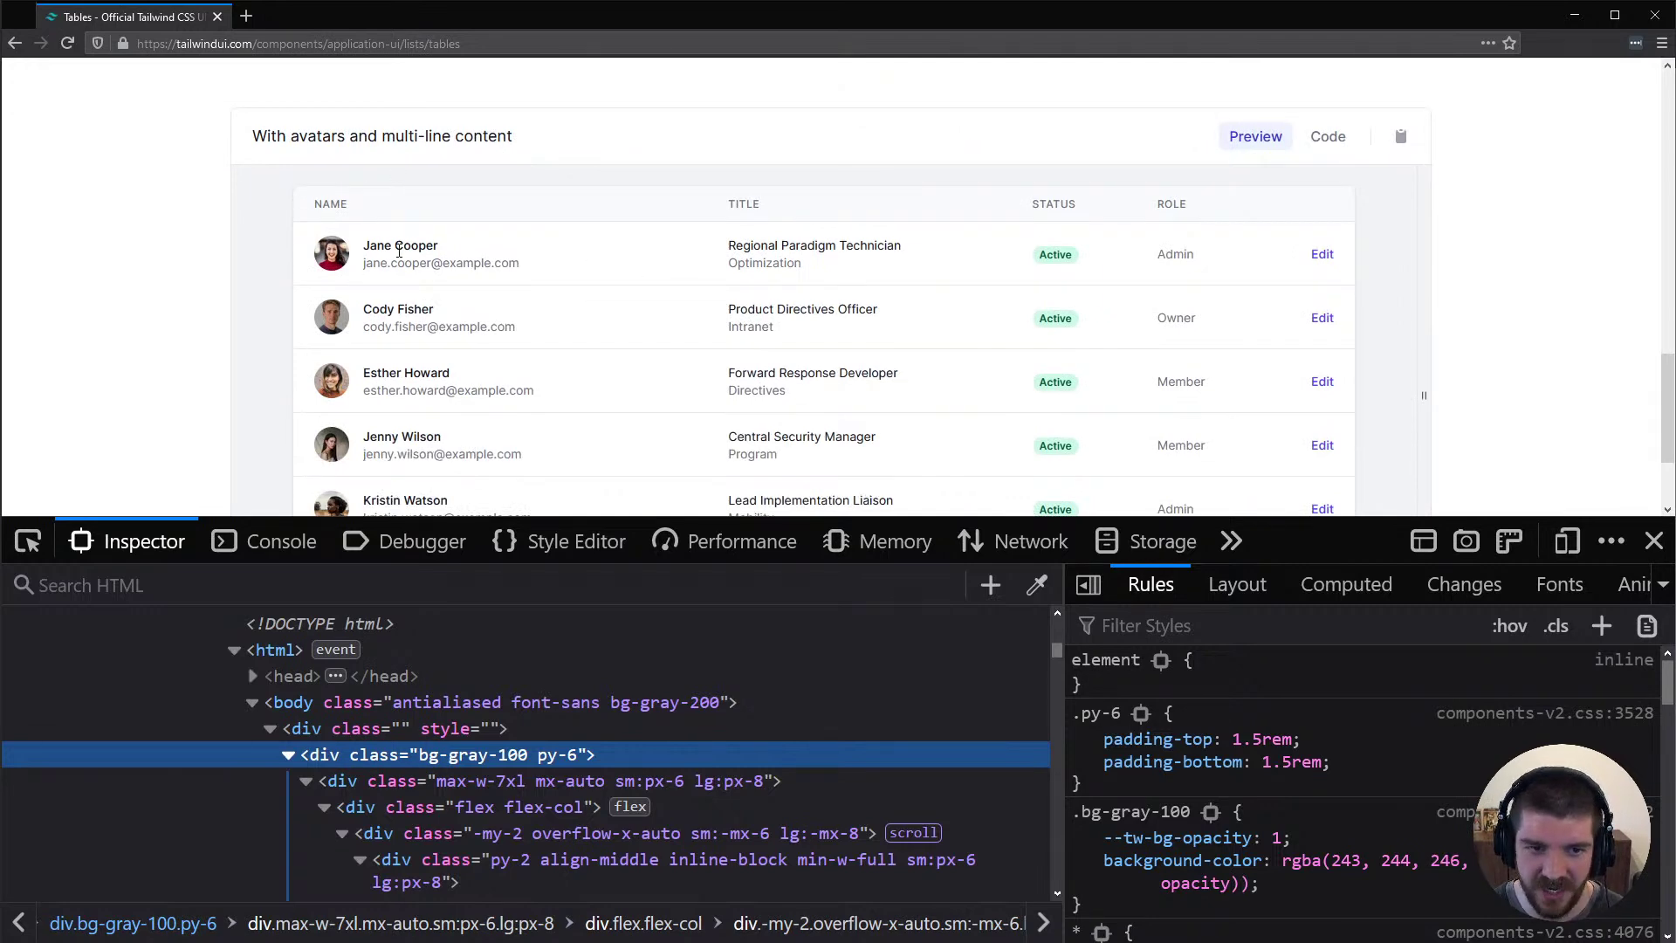
Switch back to Figma, try the avatar cell type on the first body cell of the desktop table's Name column, and undo it
key("alt+Tab")
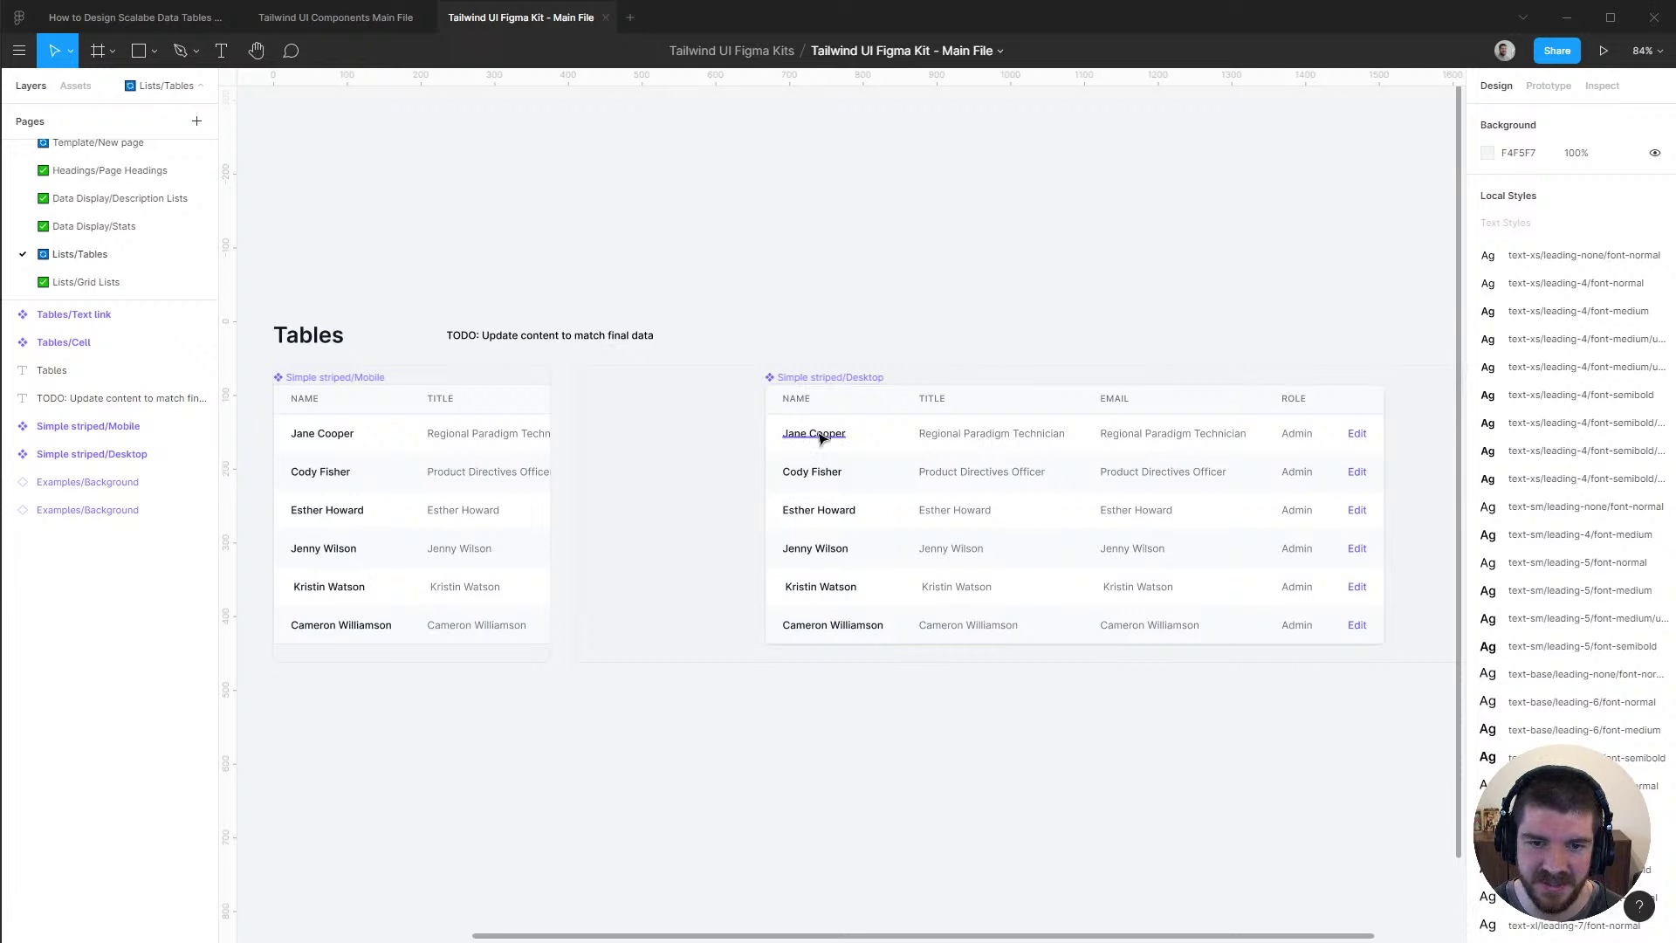
left_click(821, 438, "ctrl")
left_click(75, 790)
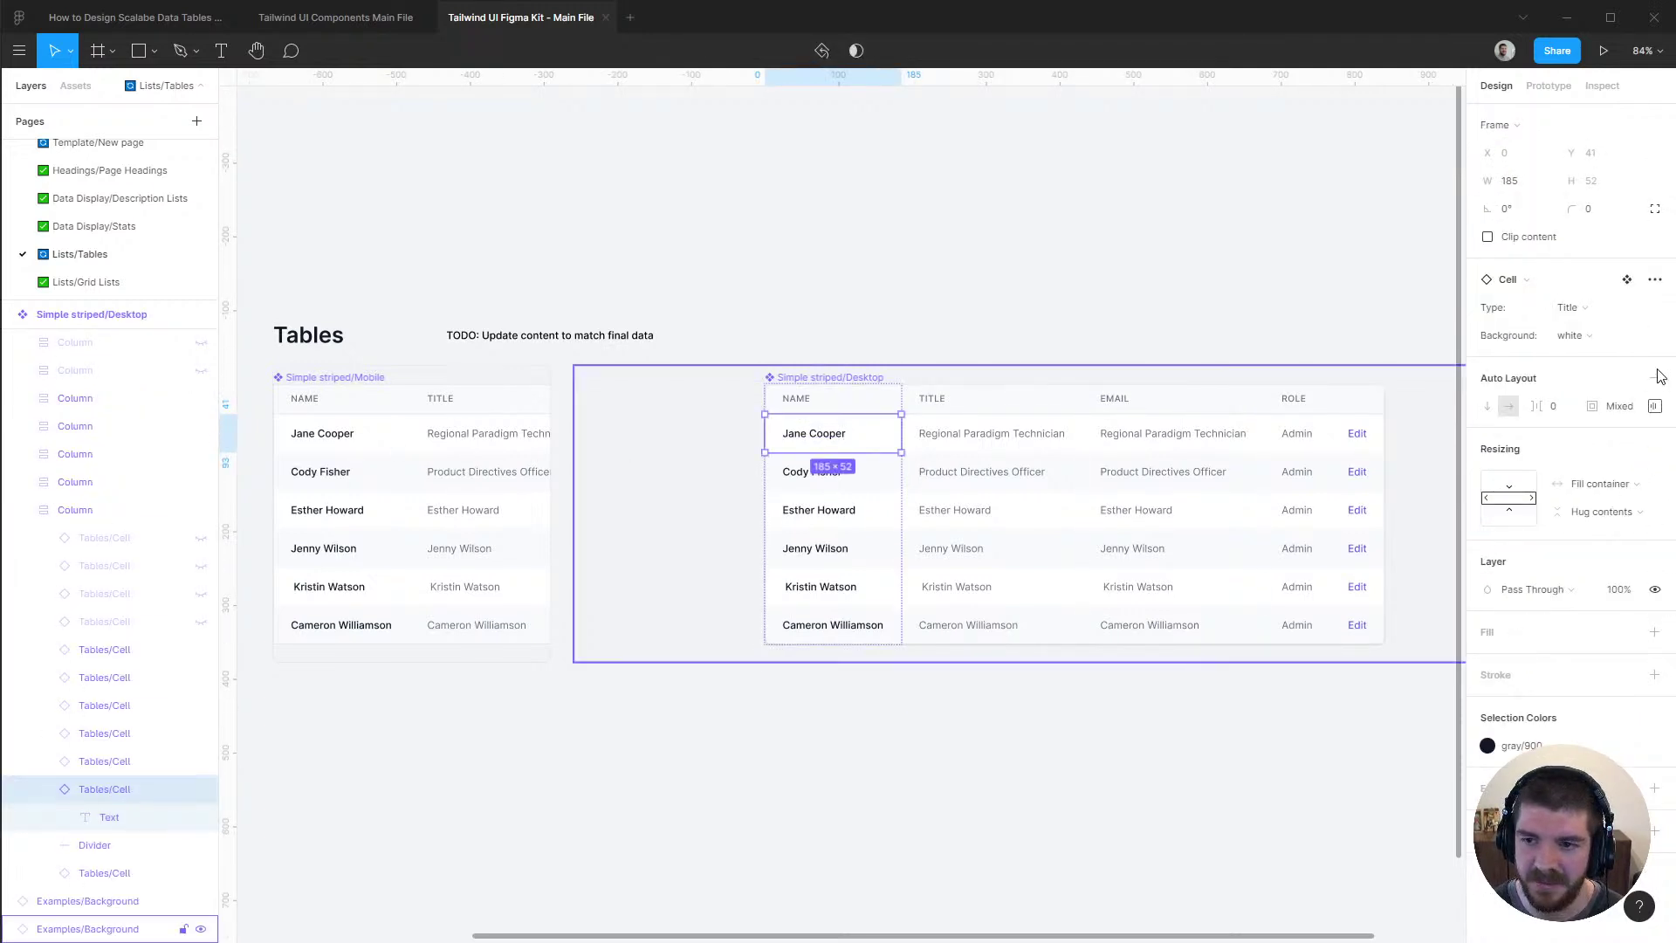
left_click(1571, 307)
left_click(1602, 342)
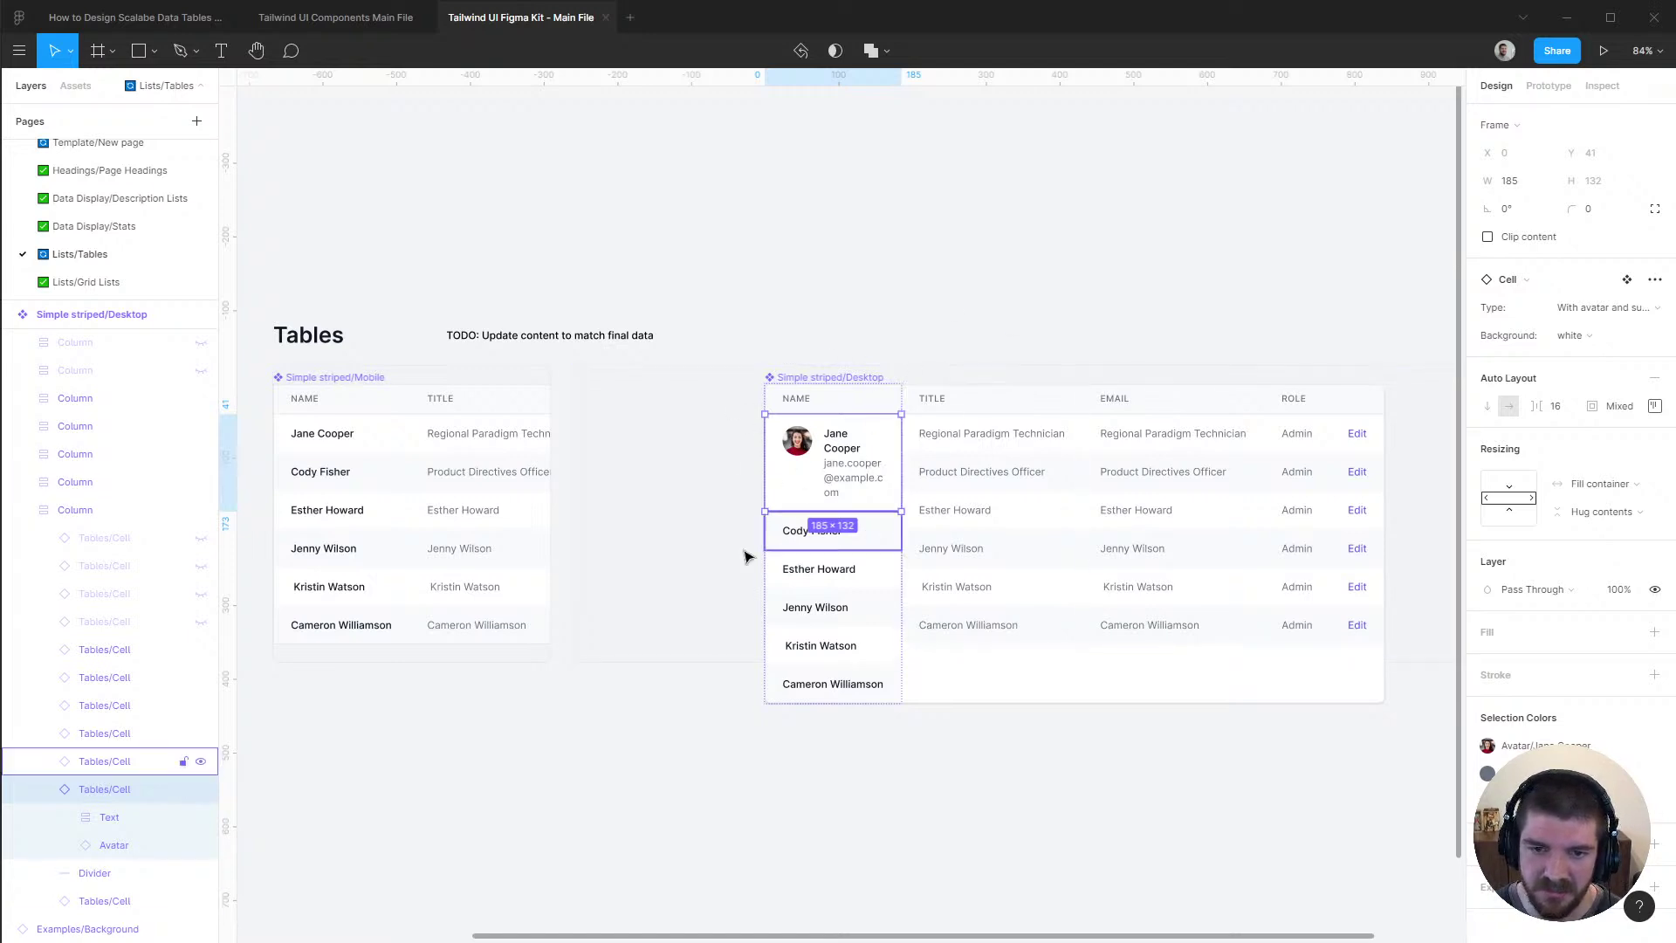
key("ctrl+z")
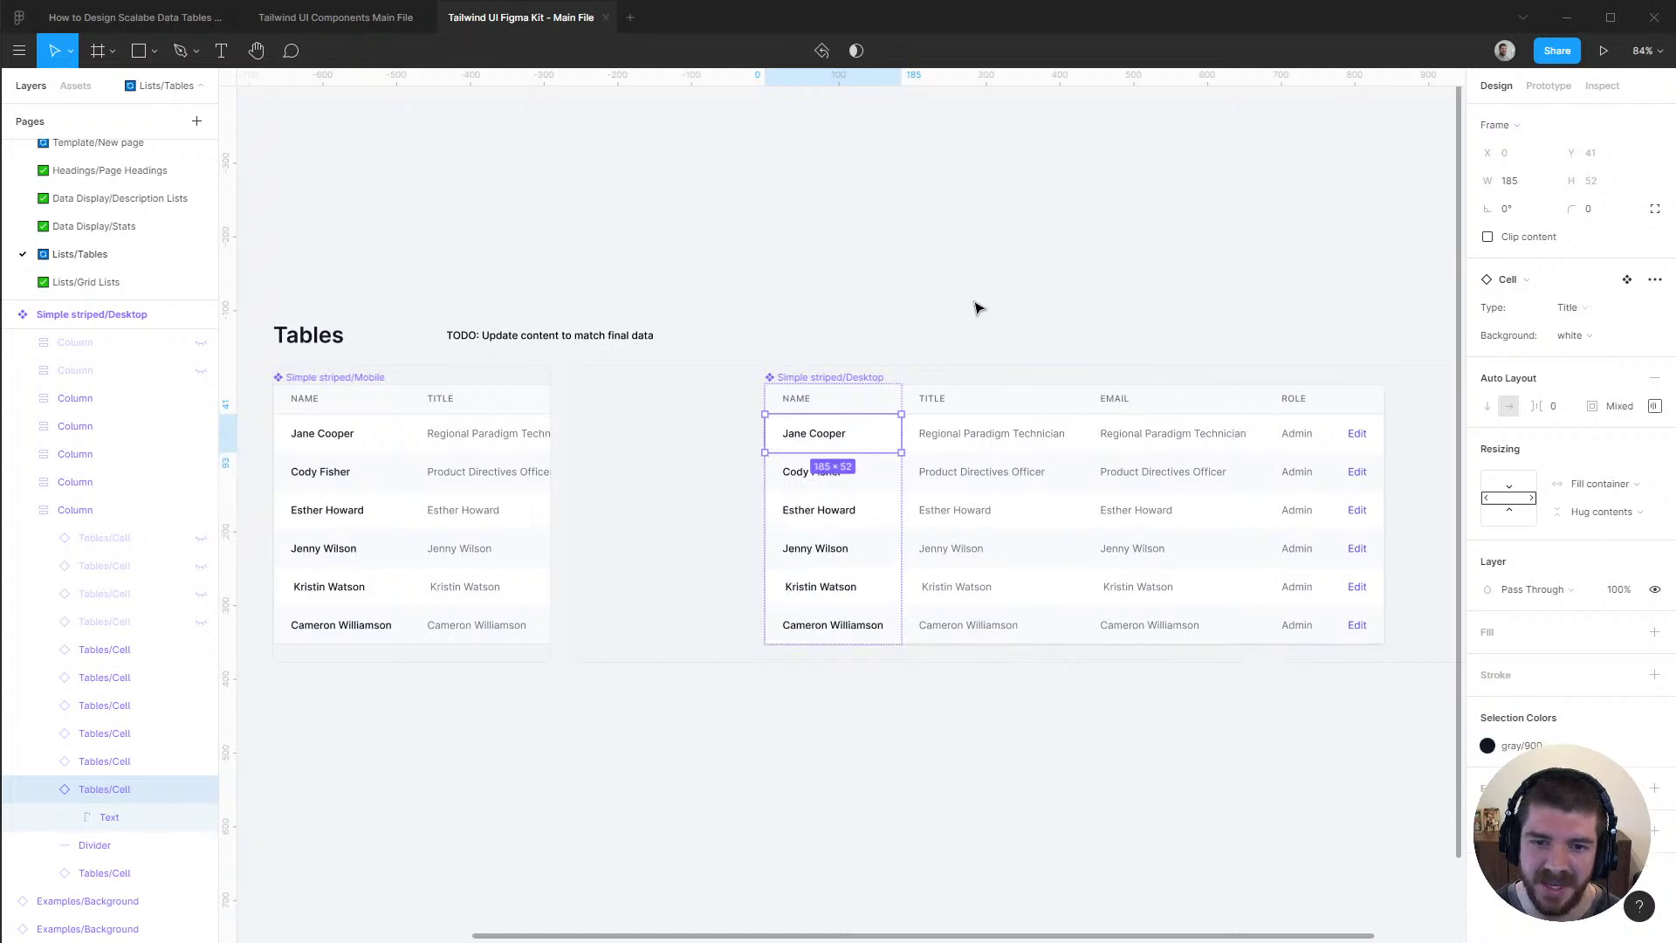
Duplicate the mobile background directly below the original, at X 0, Y 494
left_click(976, 308)
scroll(976, 307, "down", 1)
scroll(781, 741, "left", 2)
scroll(781, 741, "left", 5)
scroll(781, 742, "down", 1)
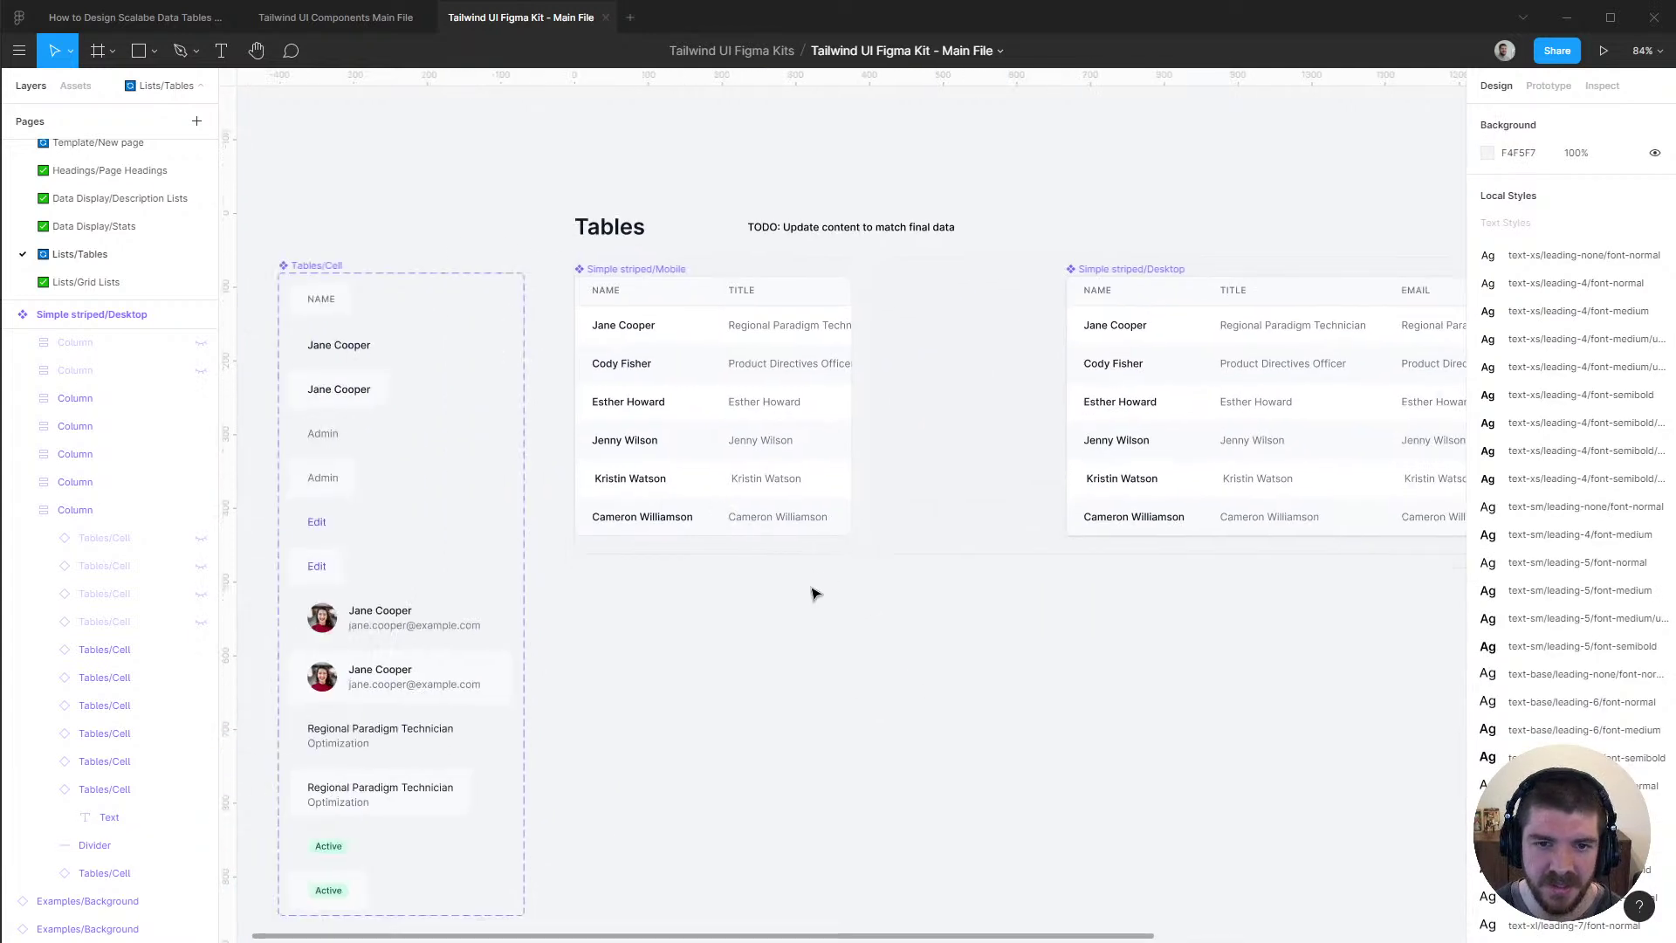
left_click(786, 269)
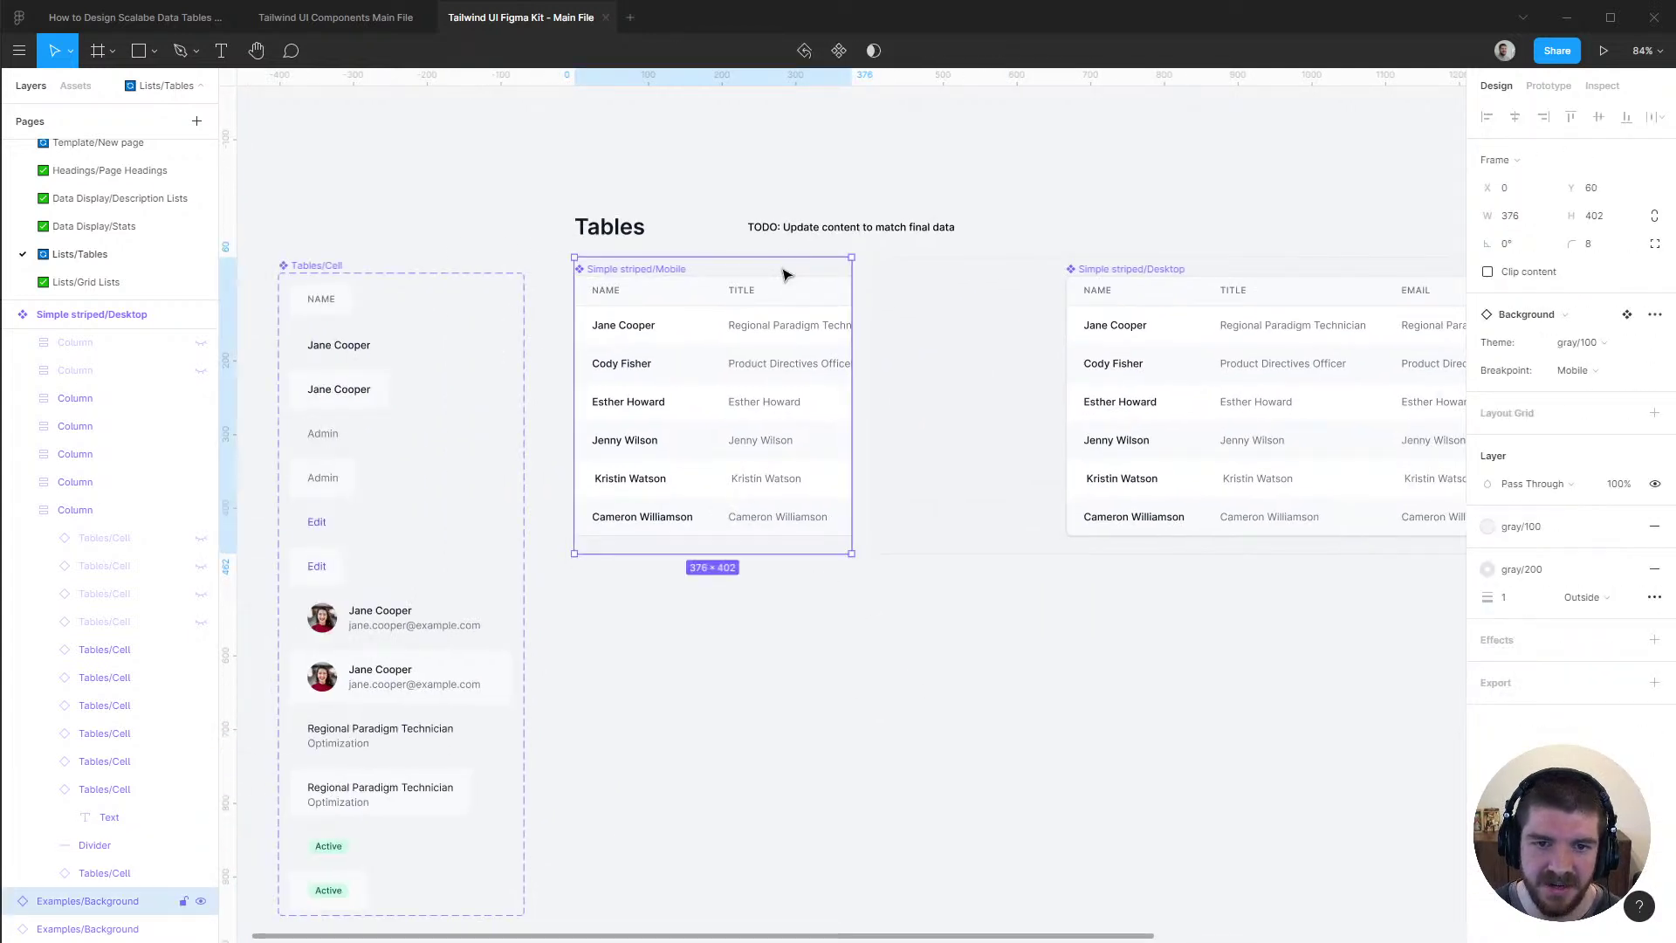
left_click_drag(793, 288, 778, 591)
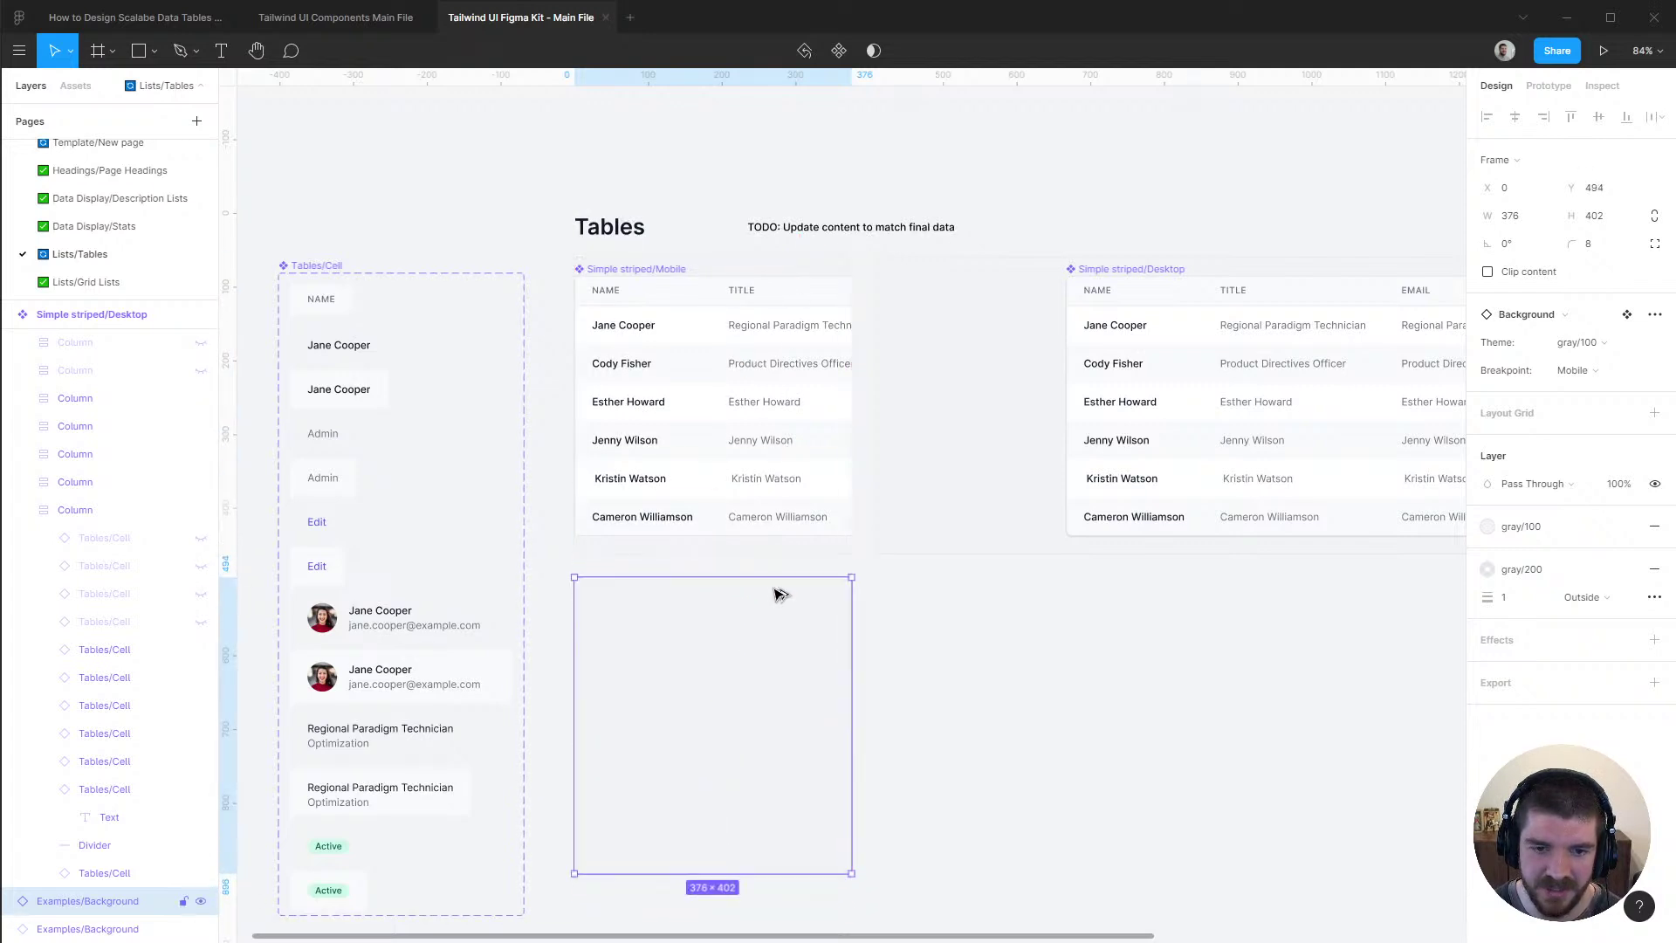
Try a copy of the Simple striped/Mobile component at X 0, Y 511, ordered below Simple striped/Desktop in the layers
left_click(666, 271)
left_click(9, 315)
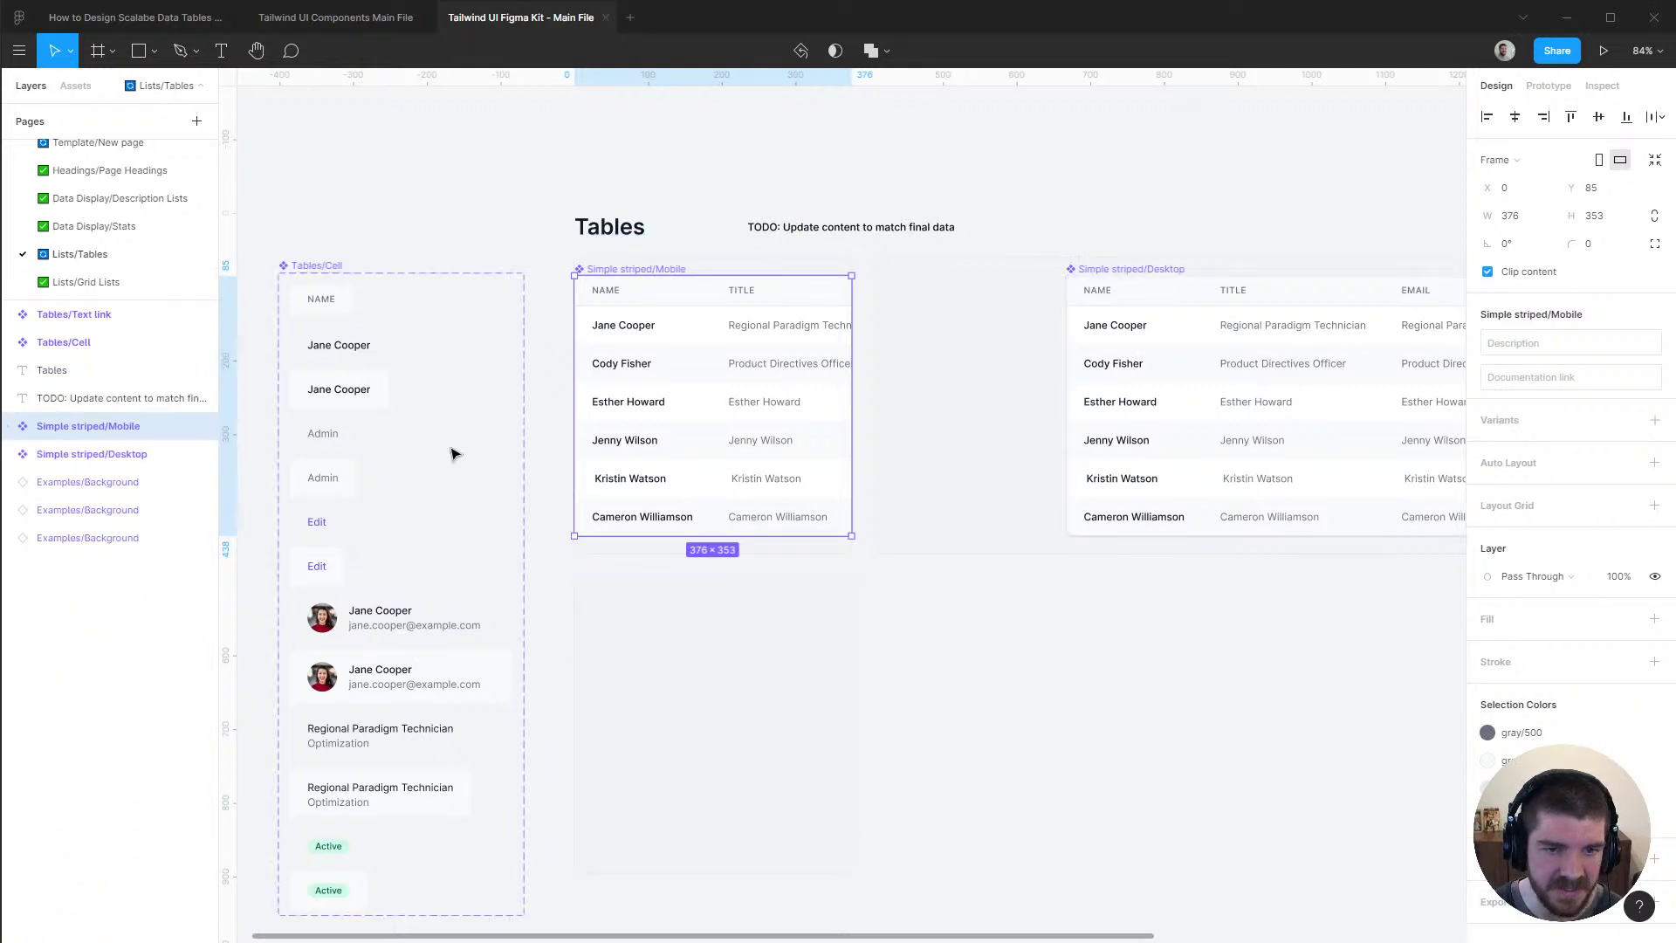
left_click_drag(677, 274, 681, 586)
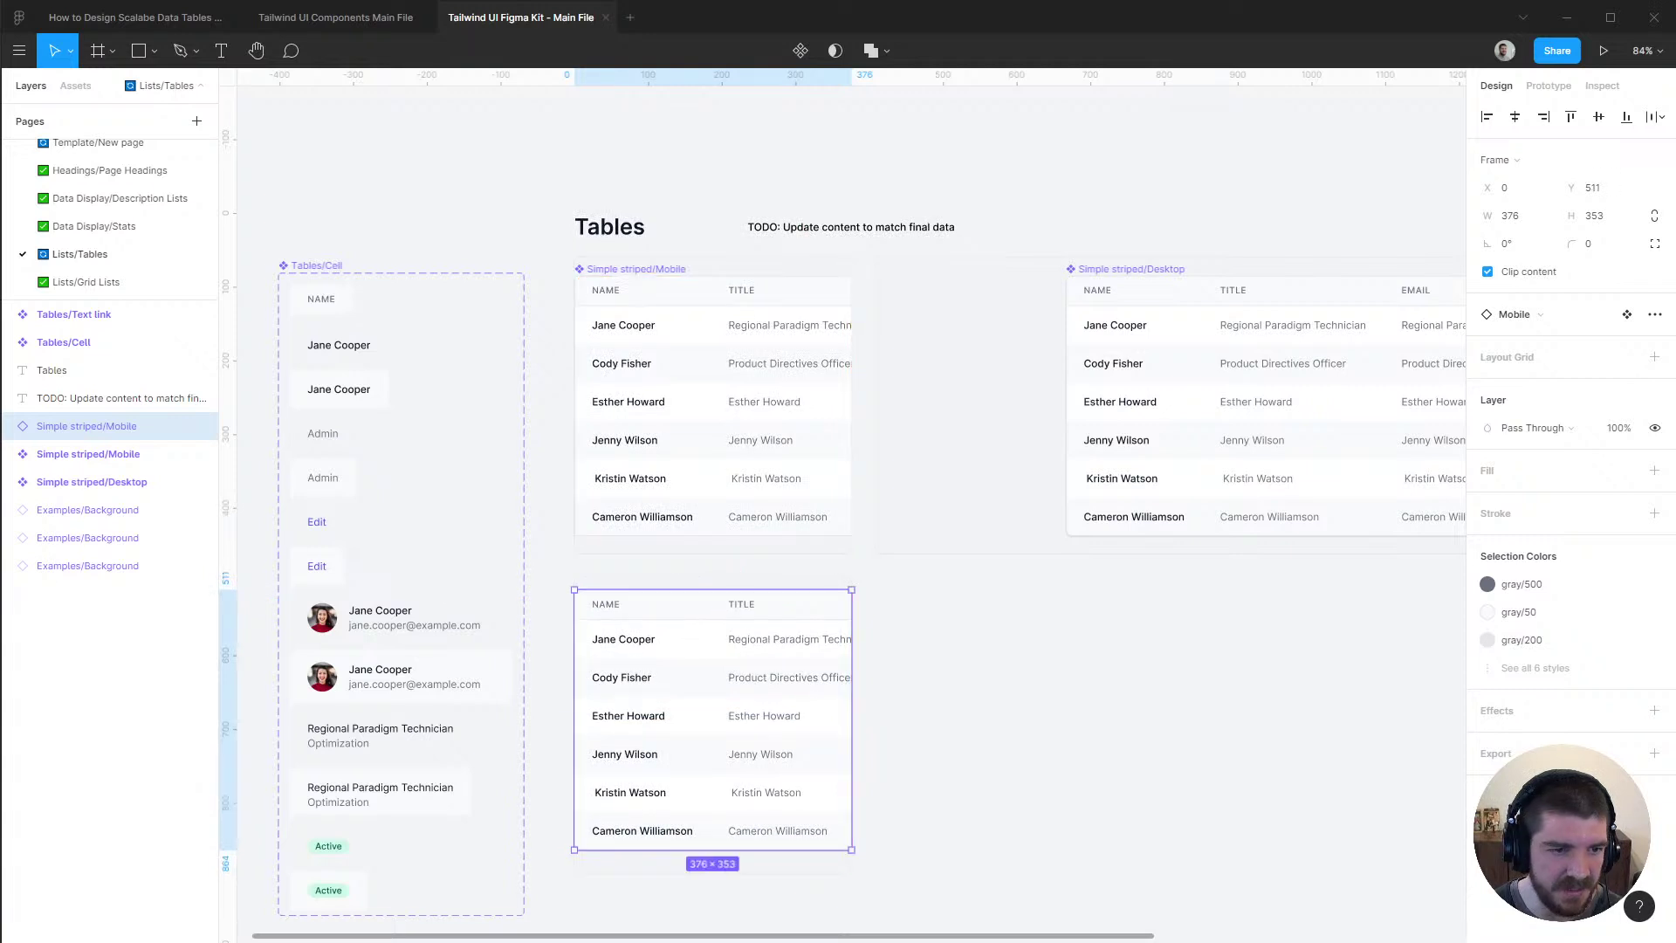
left_click(96, 481)
left_click(93, 426)
key("ctrl+bracketleft")
key("ctrl+bracketleft")
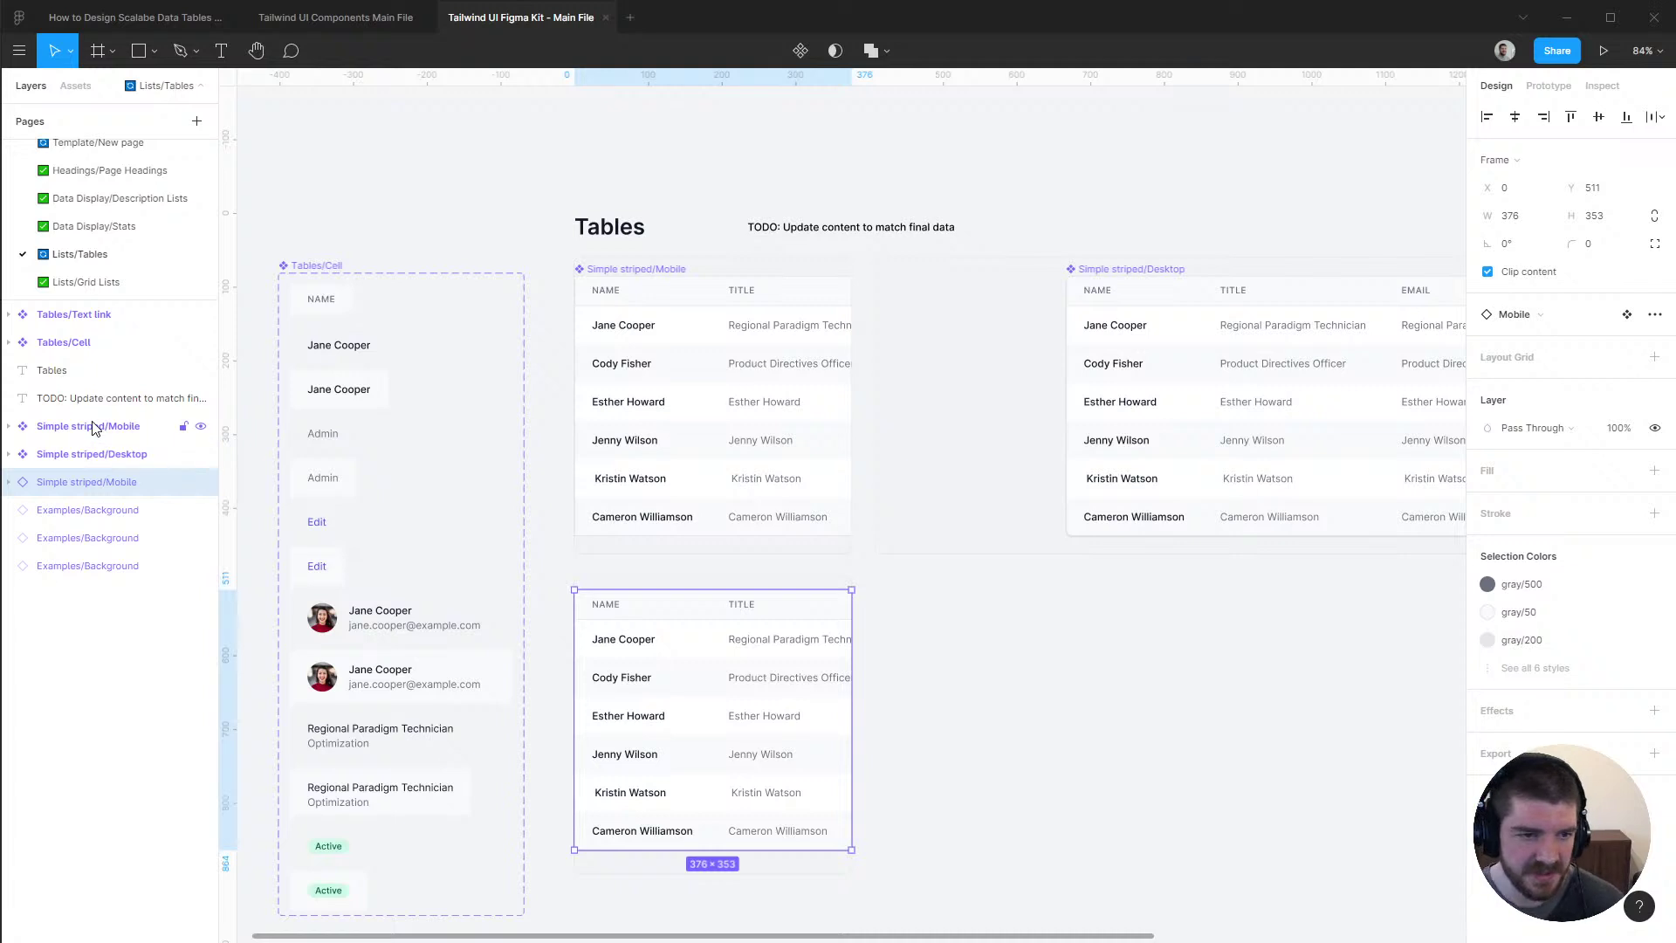
Detach the mobile table copy from its component, abandon renaming it, and undo back to before the copy was made
key("ctrl+alt+b")
key("ctrl+r")
key("Left")
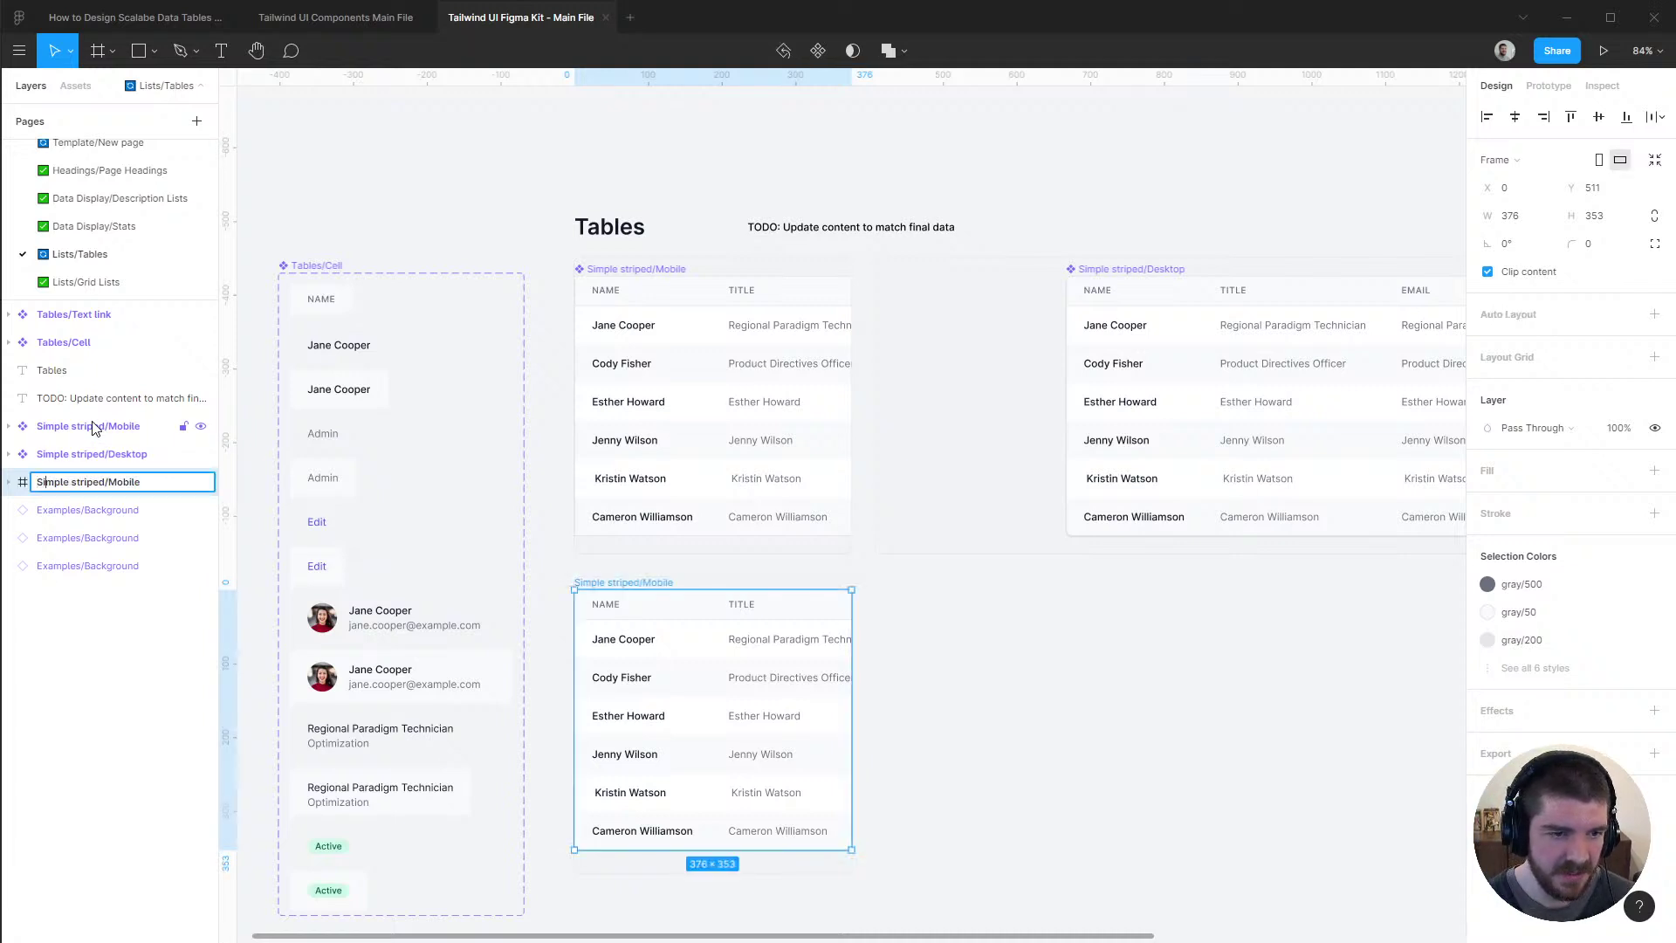
key("ctrl+shift+Right")
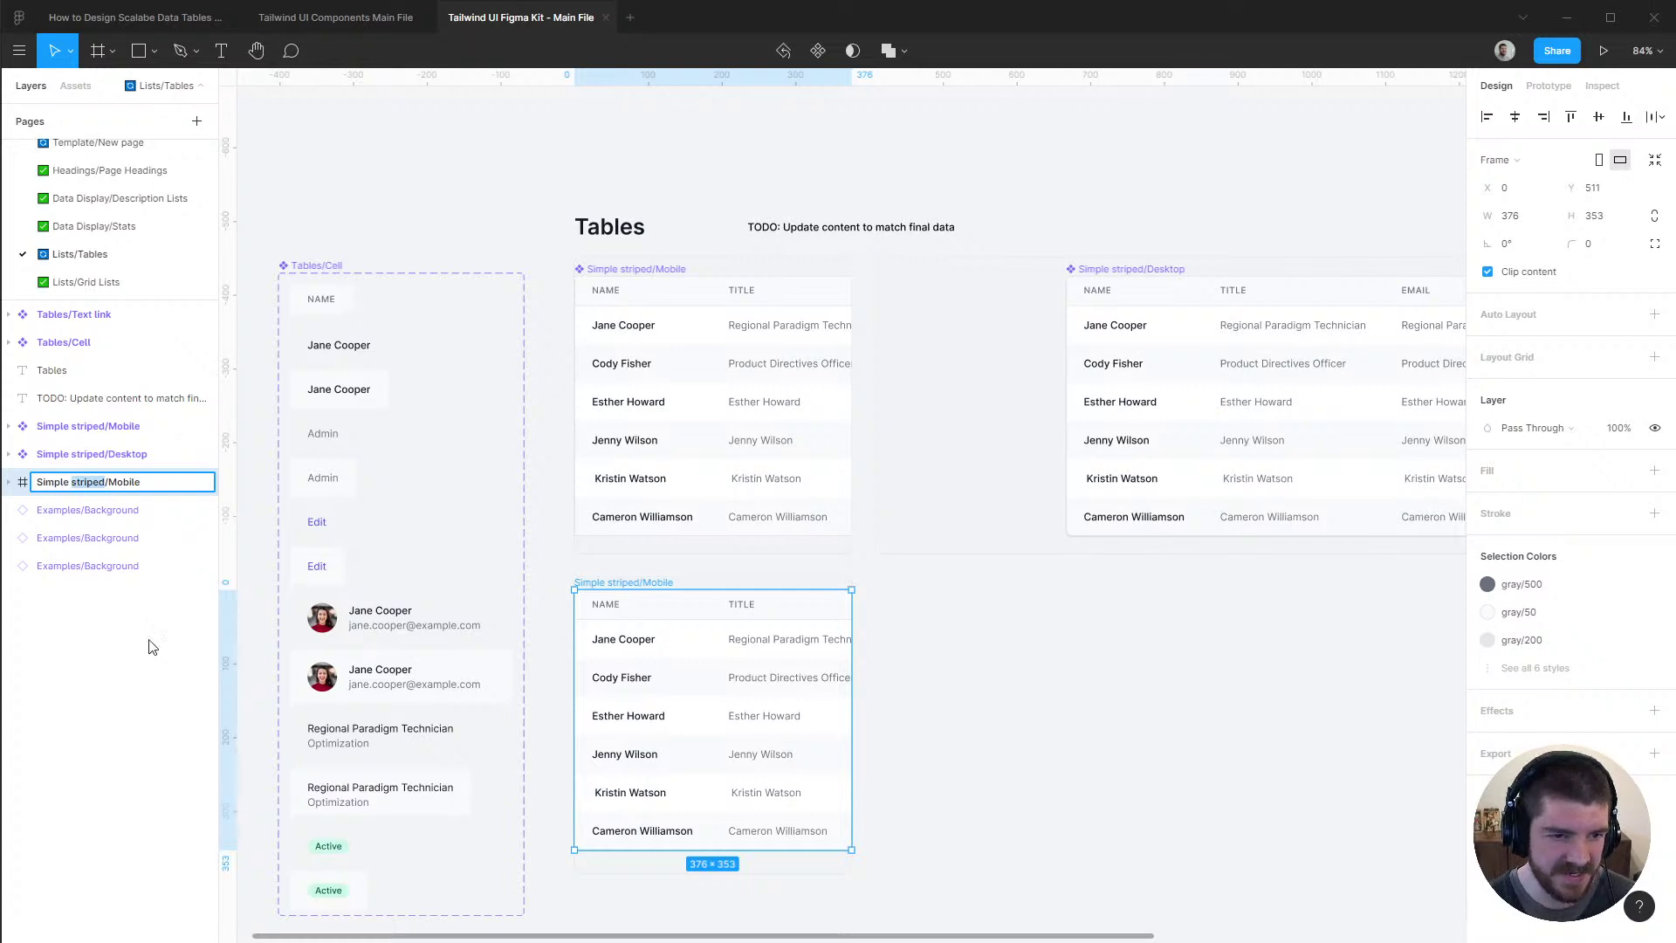
key("Escape")
key("Escape")
key("ctrl+z")
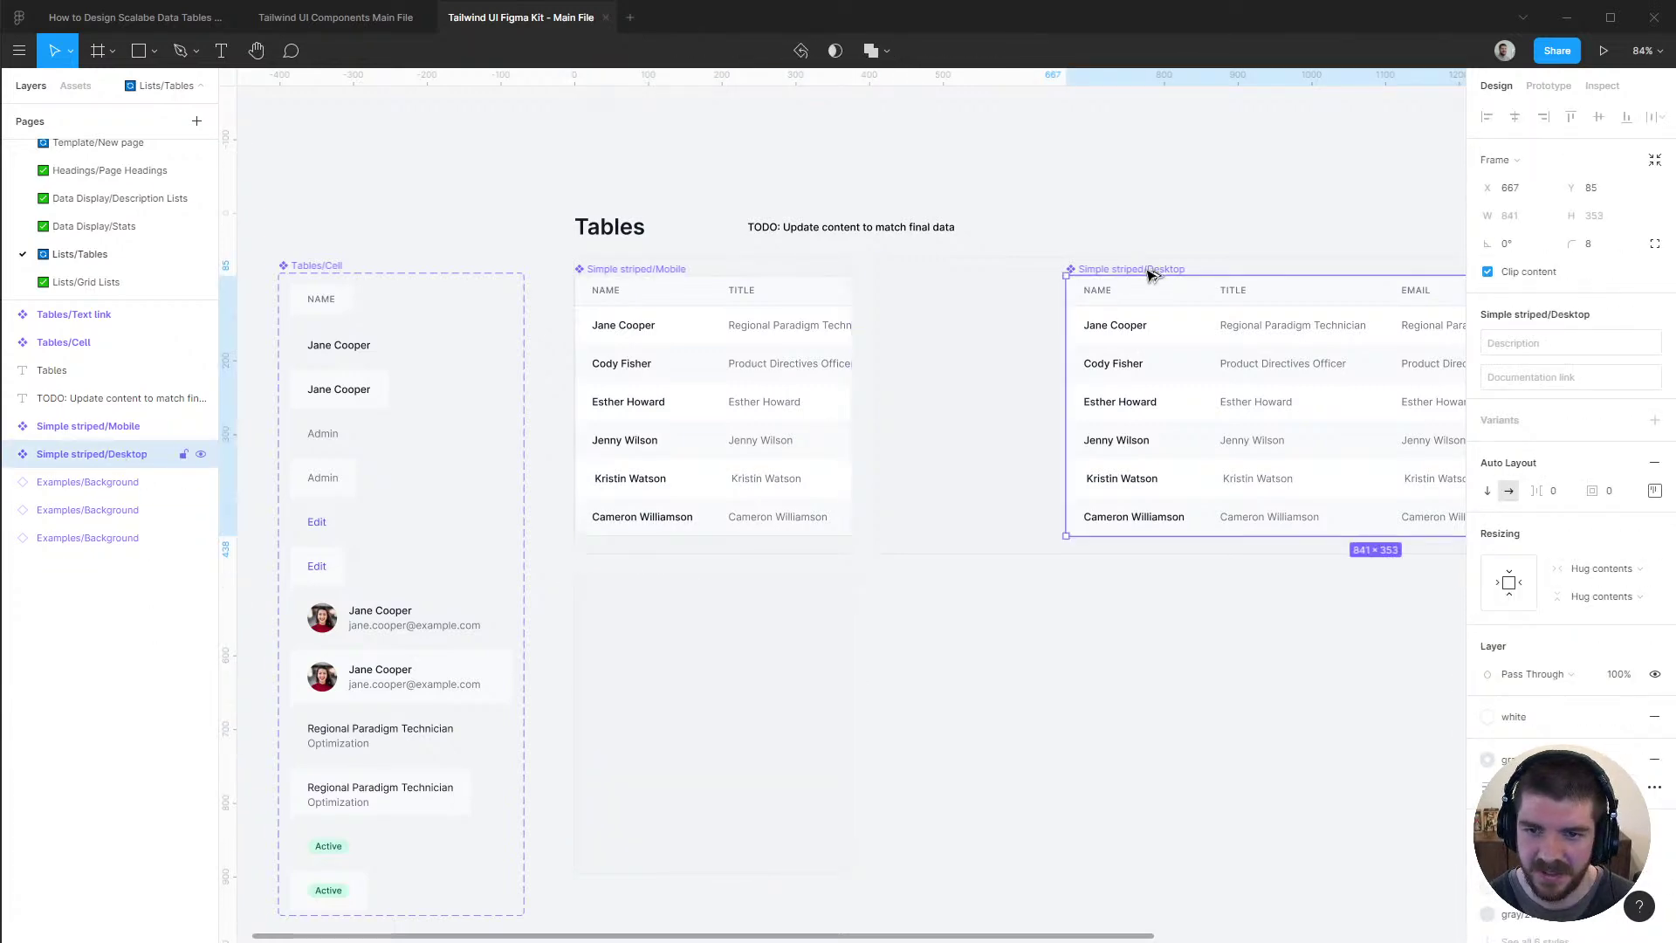
Duplicate the Simple striped/Desktop component below the original at X 667, Y 518, and detach the copy from its component
left_click_drag(1148, 273, 1150, 591)
scroll(1151, 591, "down", 4)
scroll(1150, 591, "right", 10)
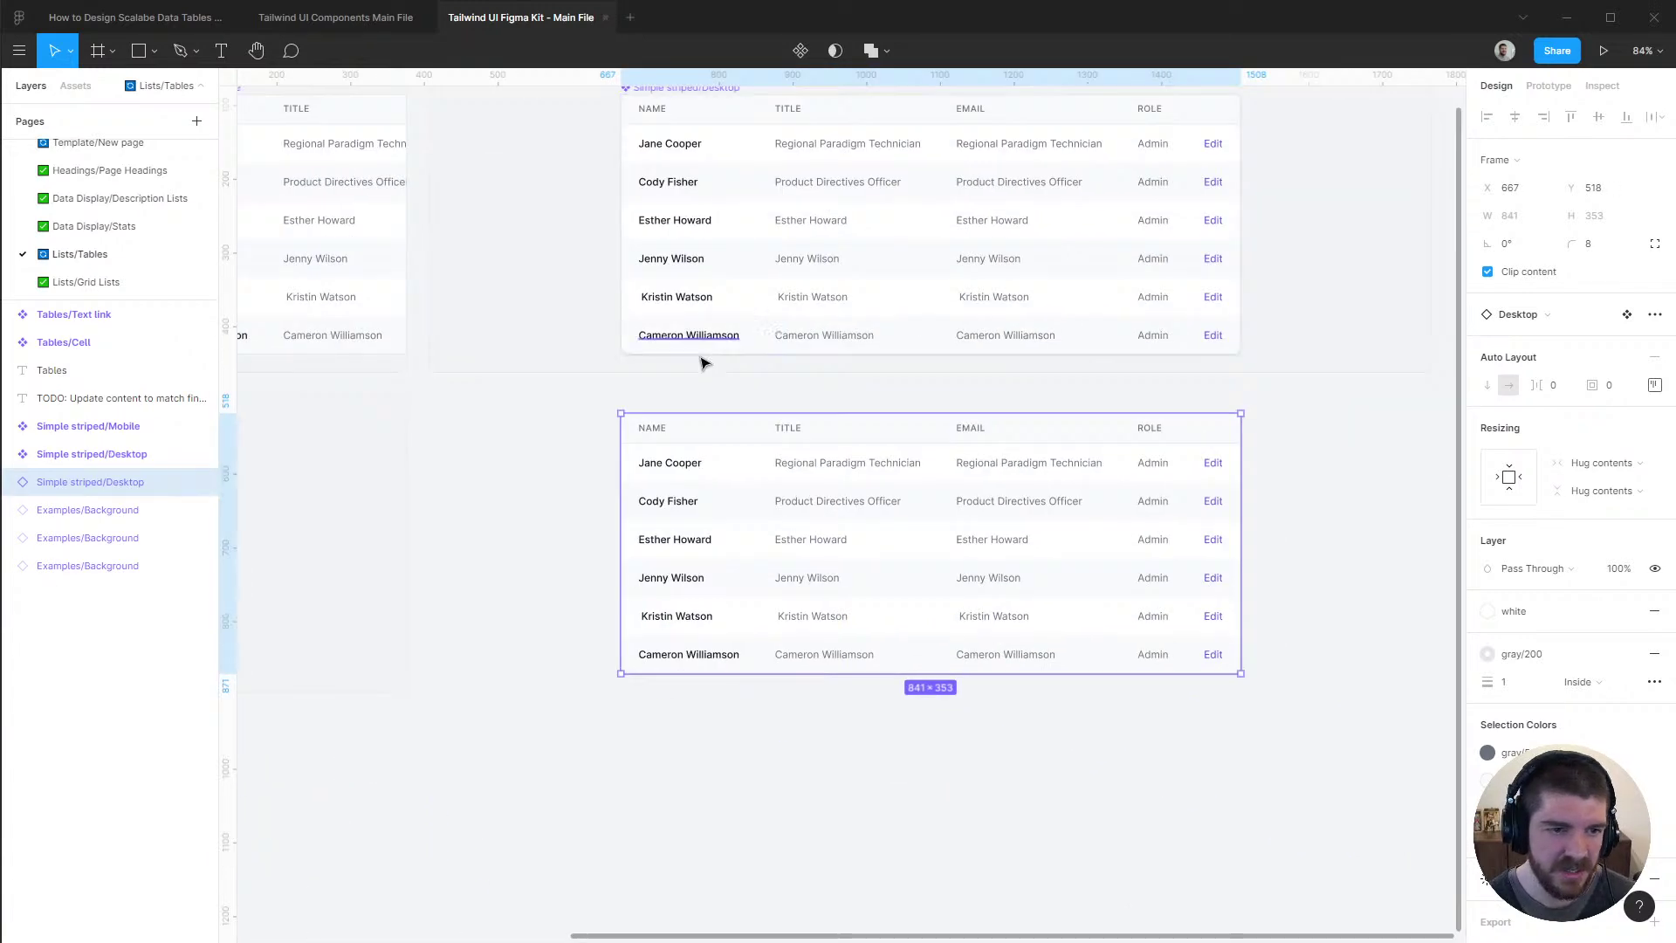
key("ctrl+alt+b")
Rename the detached desktop table copy as Simple/Desktop and expand its layer to show the columns
key("ctrl+r")
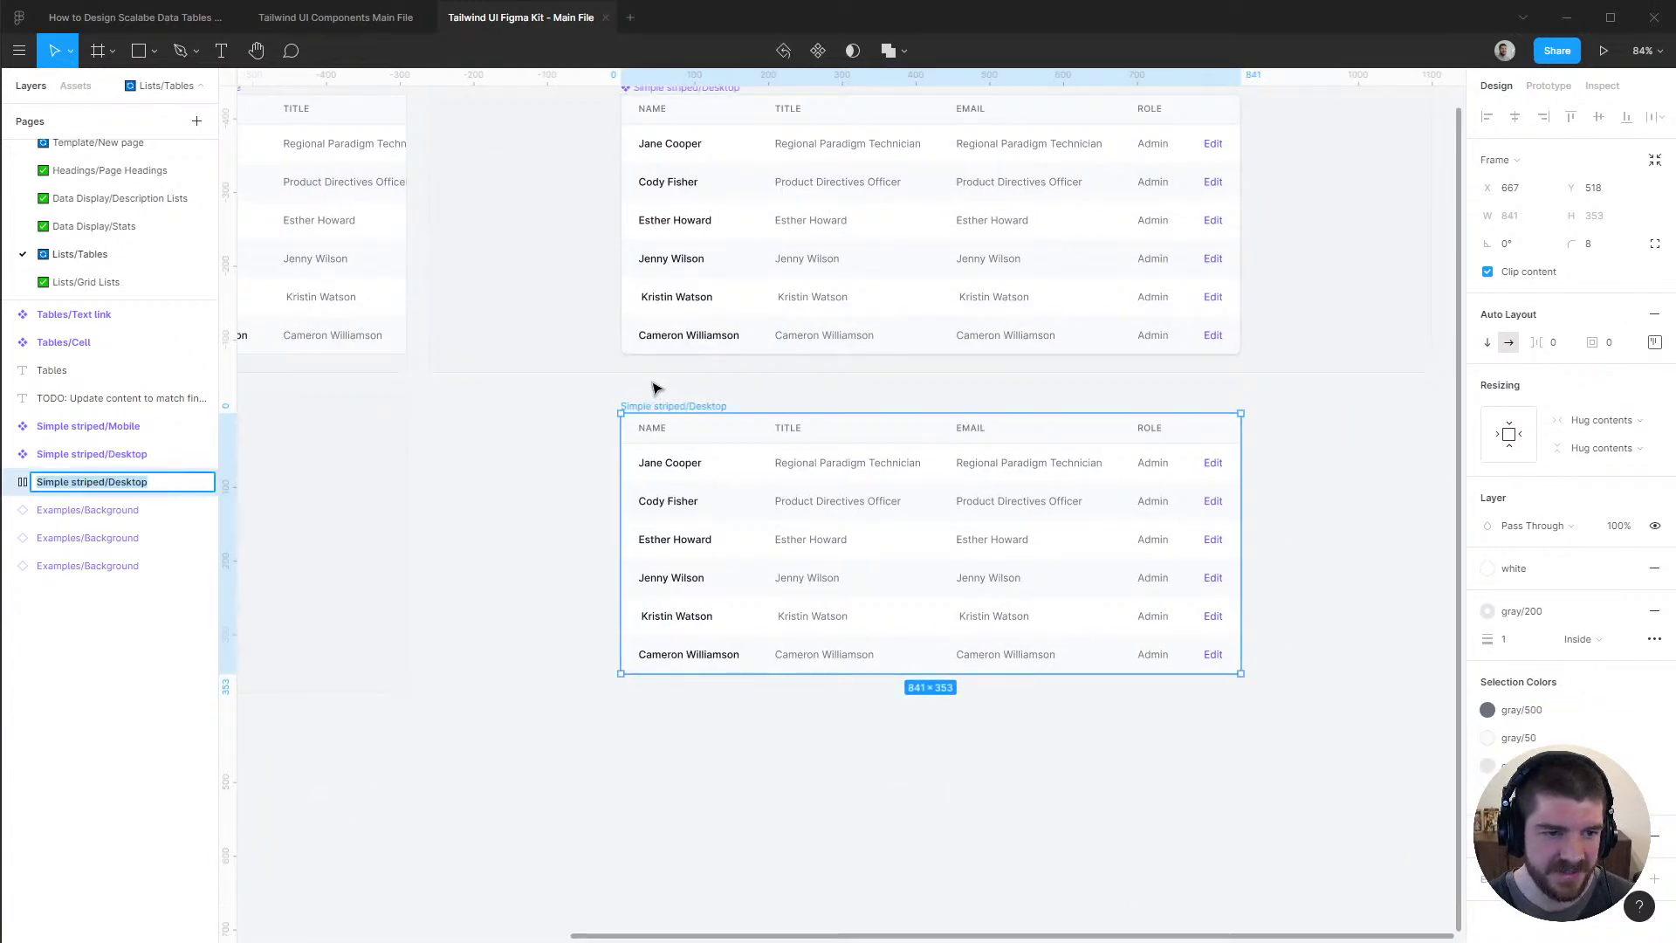
key("Left")
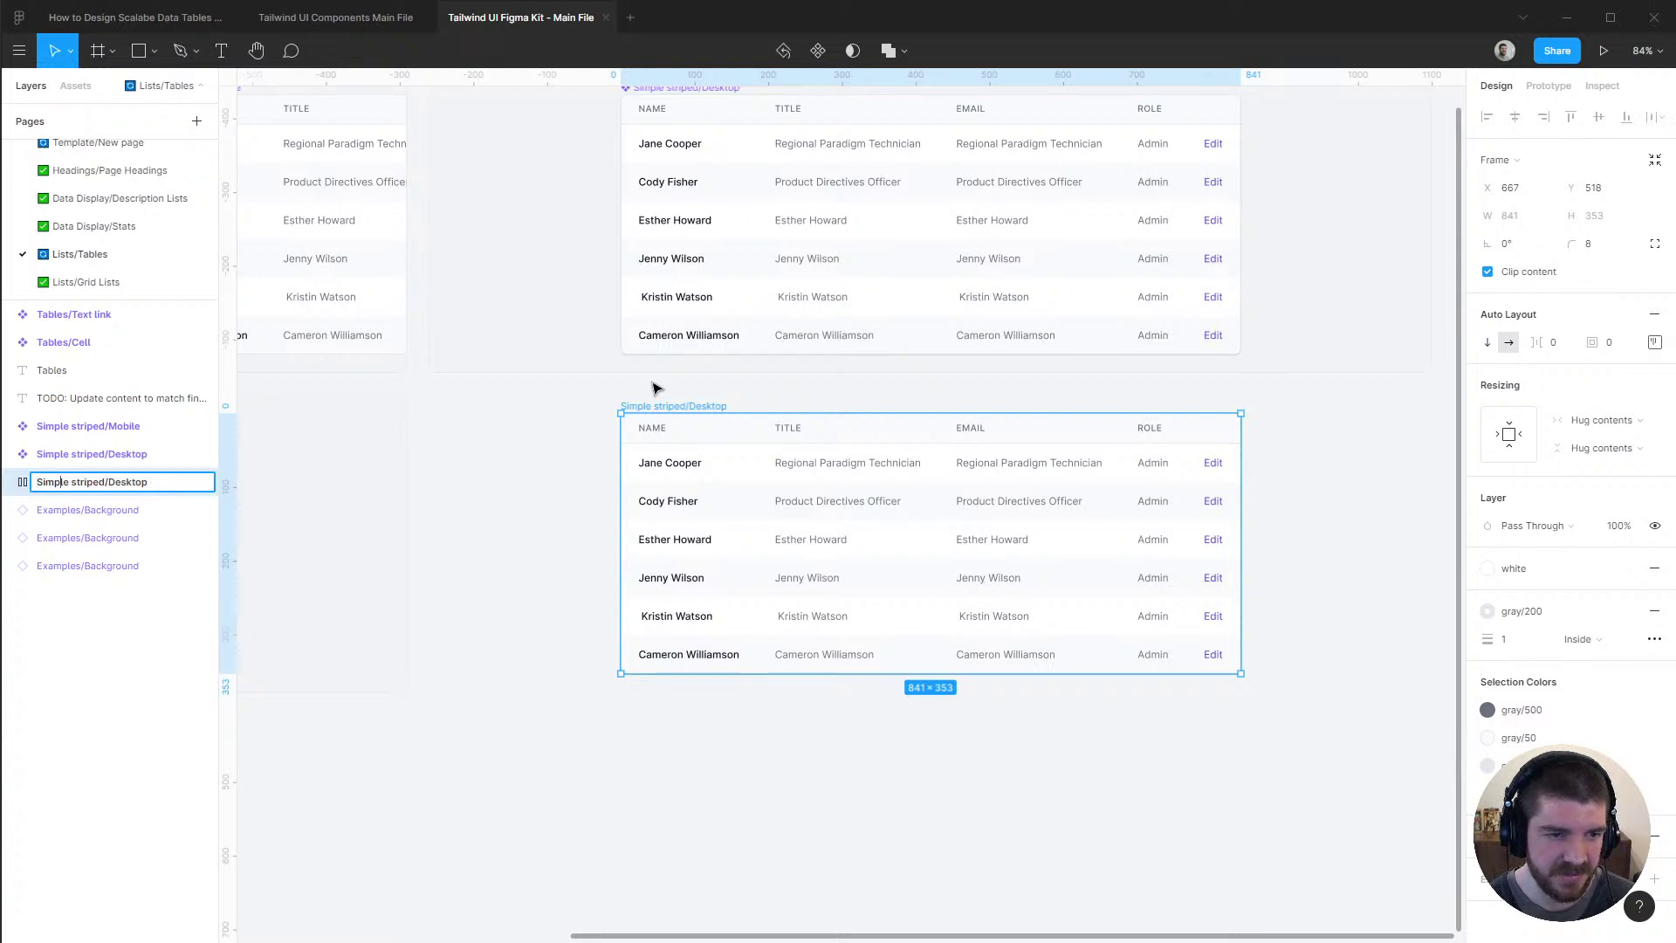
key("BackSpace")
key("BackSpace")
key("Return")
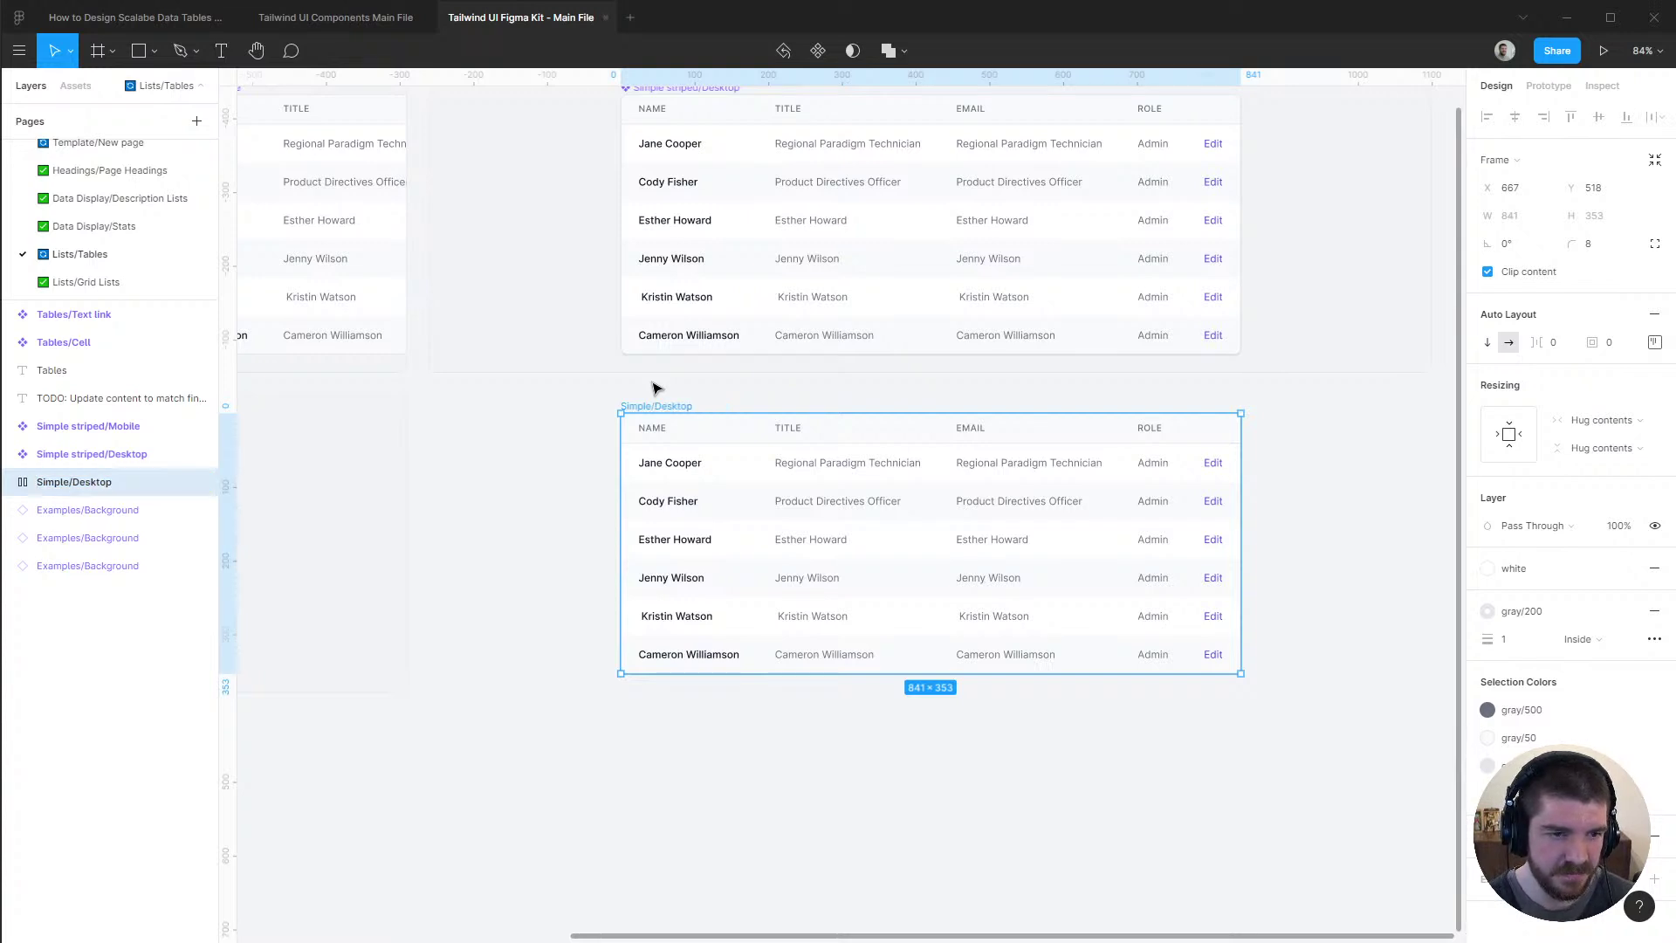
left_click(9, 482)
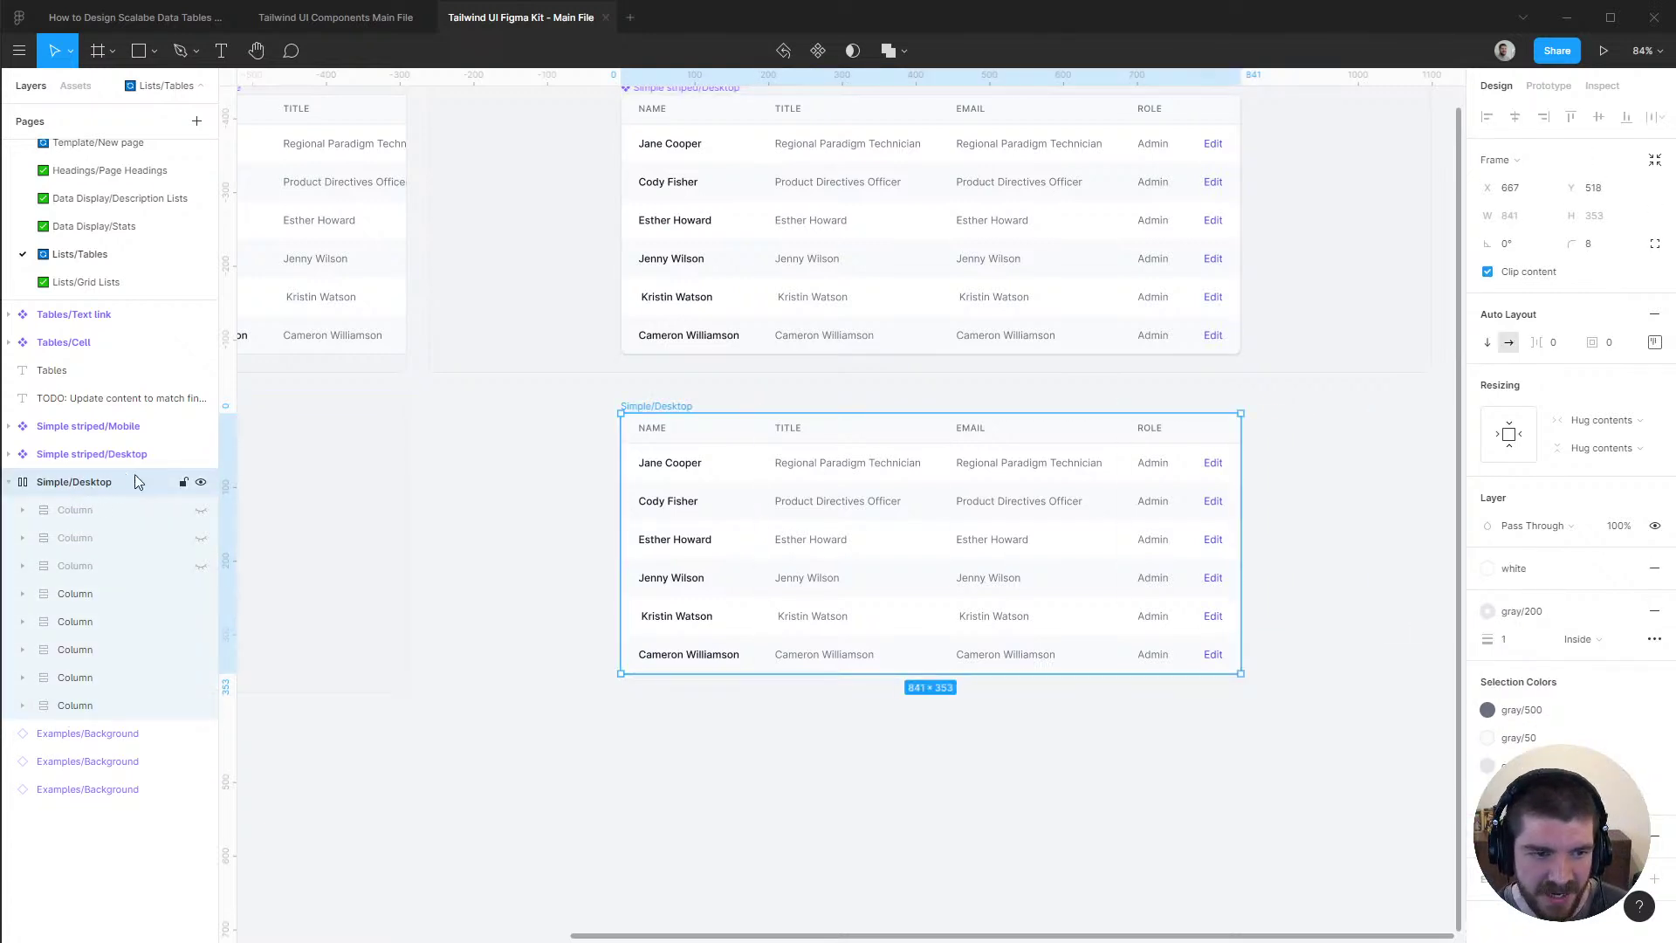
Try to detach the gray/50 colour style across the Simple/Desktop table, and undo it
left_click(1508, 742)
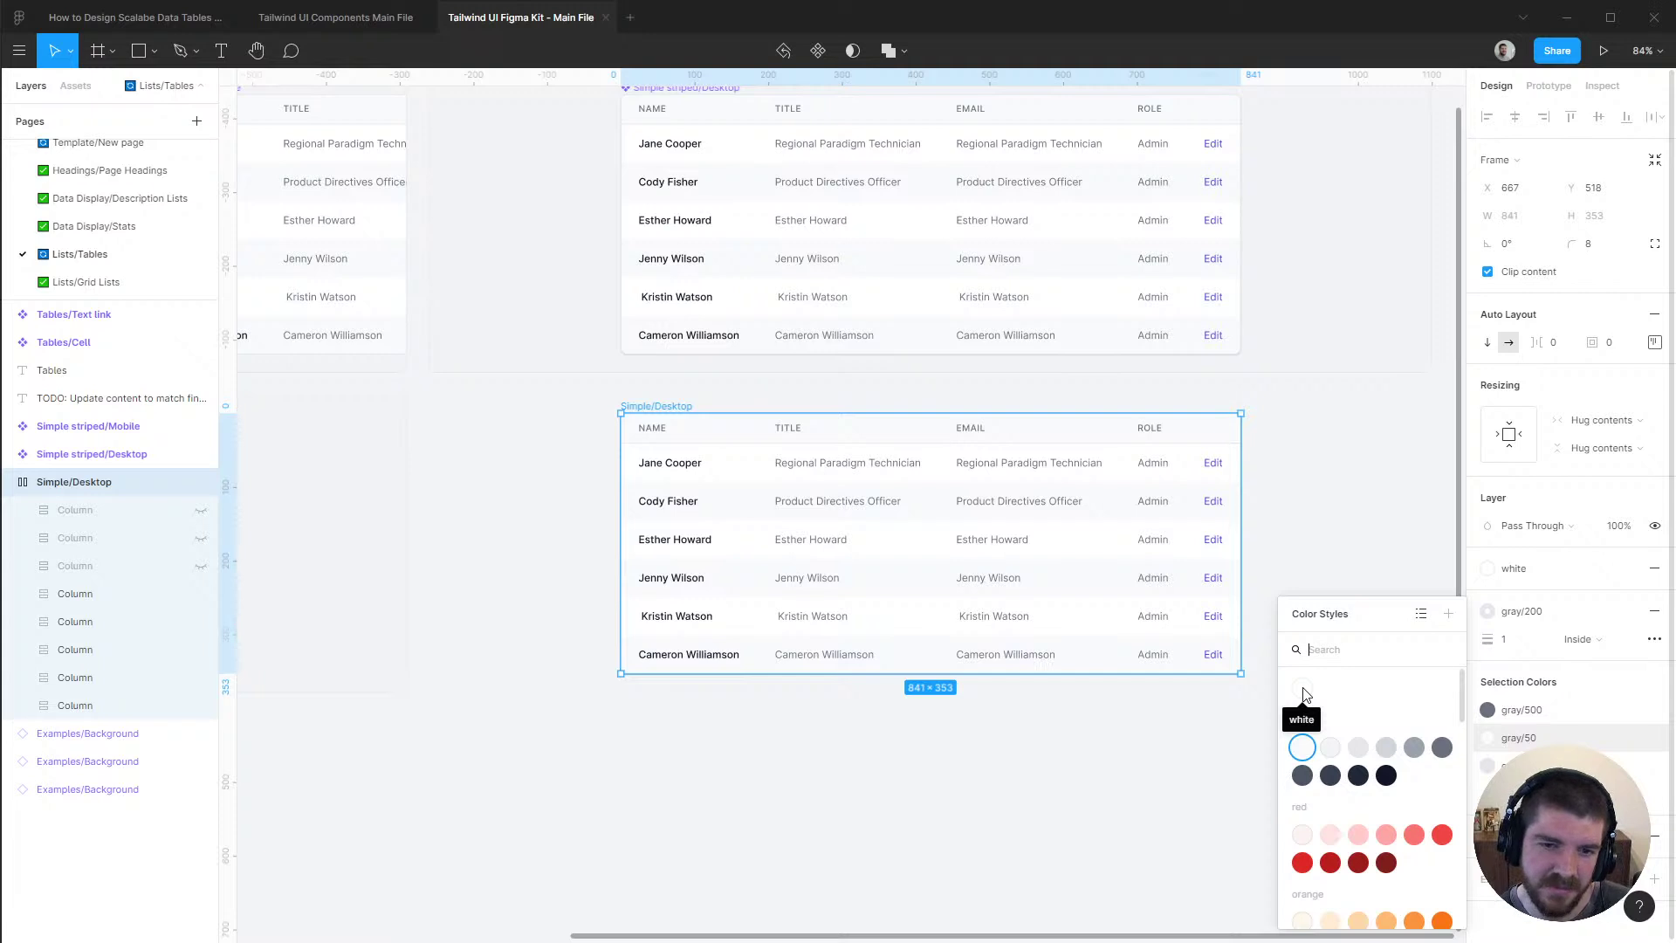
left_click(1551, 741)
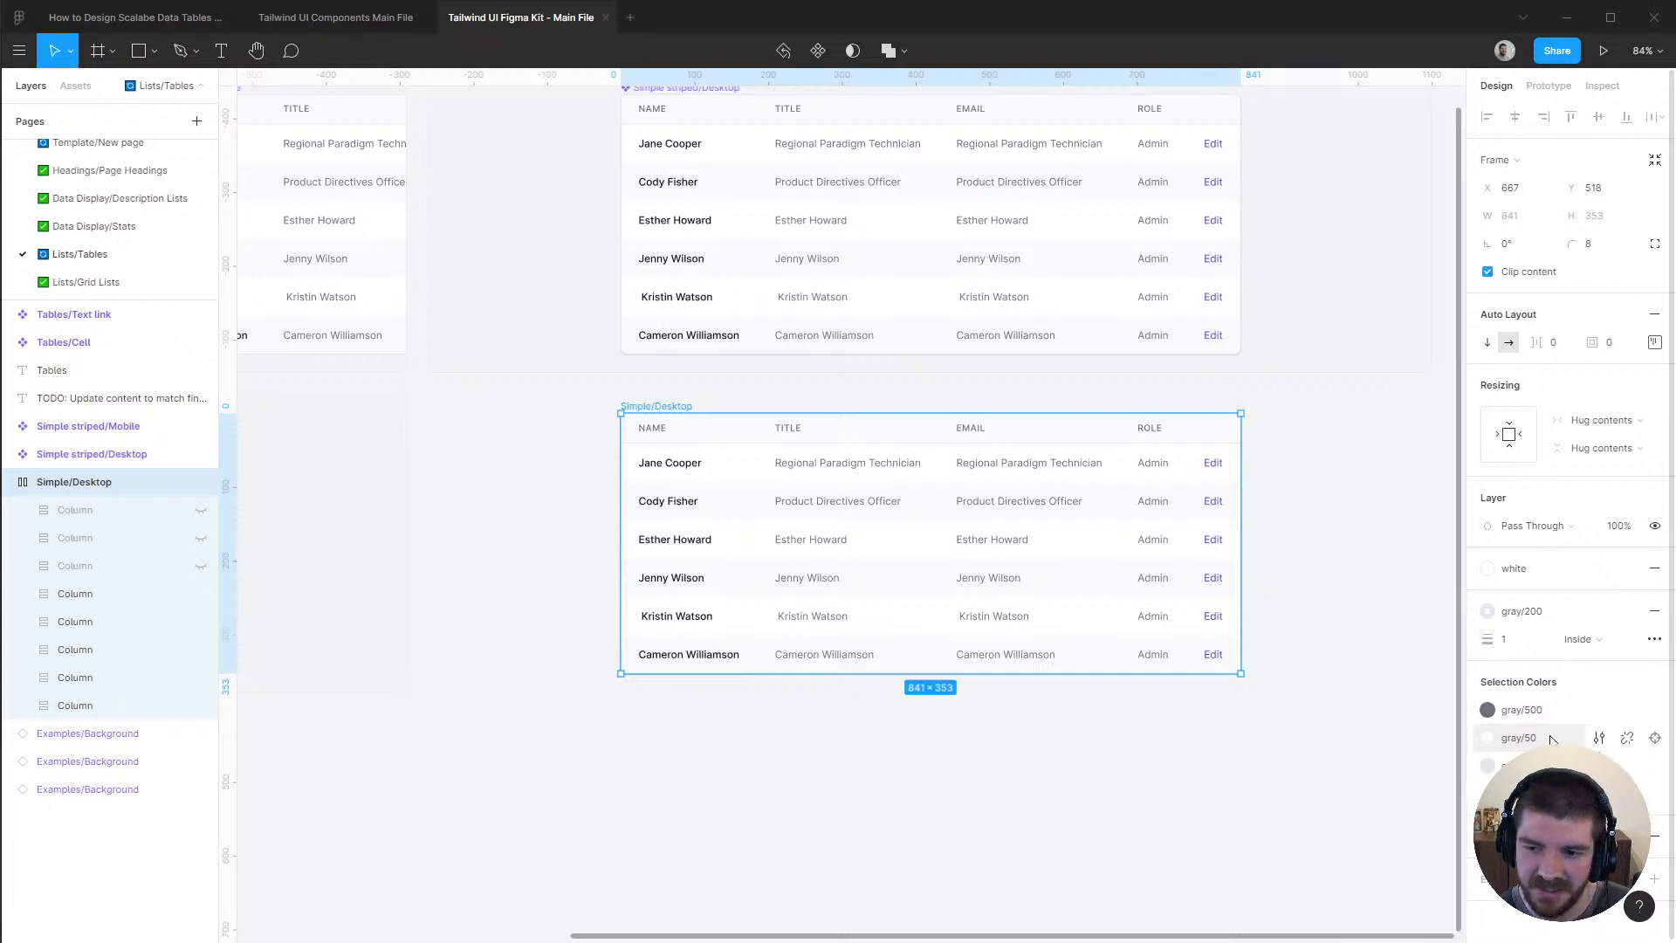
left_click(1627, 741)
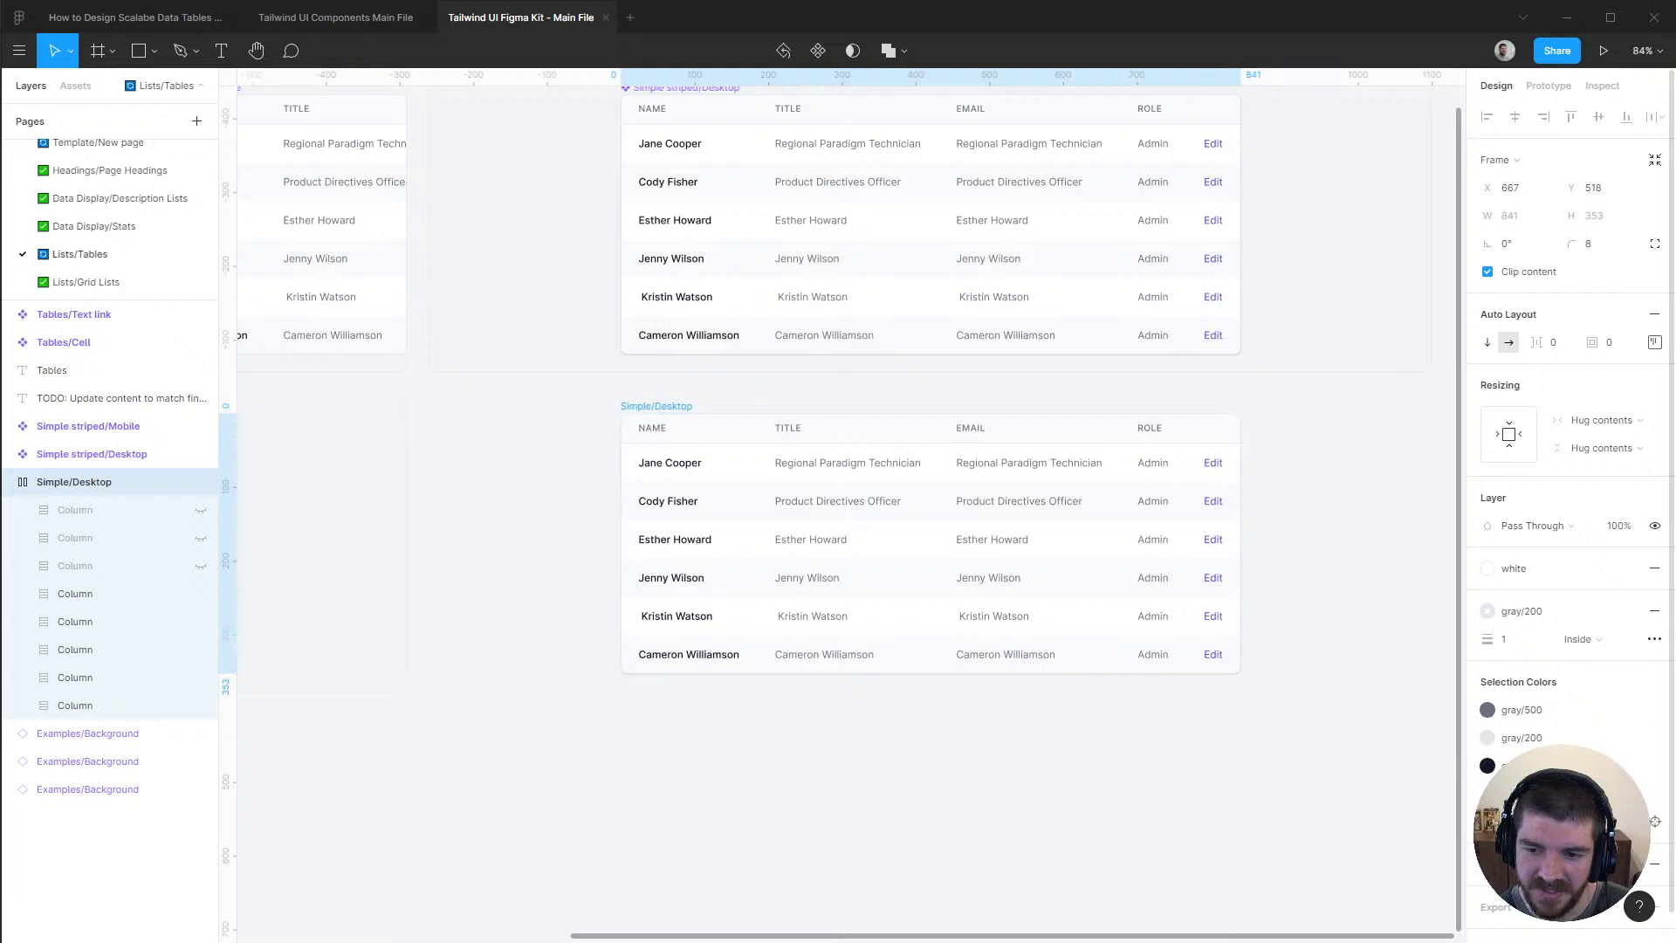
key("ctrl+z")
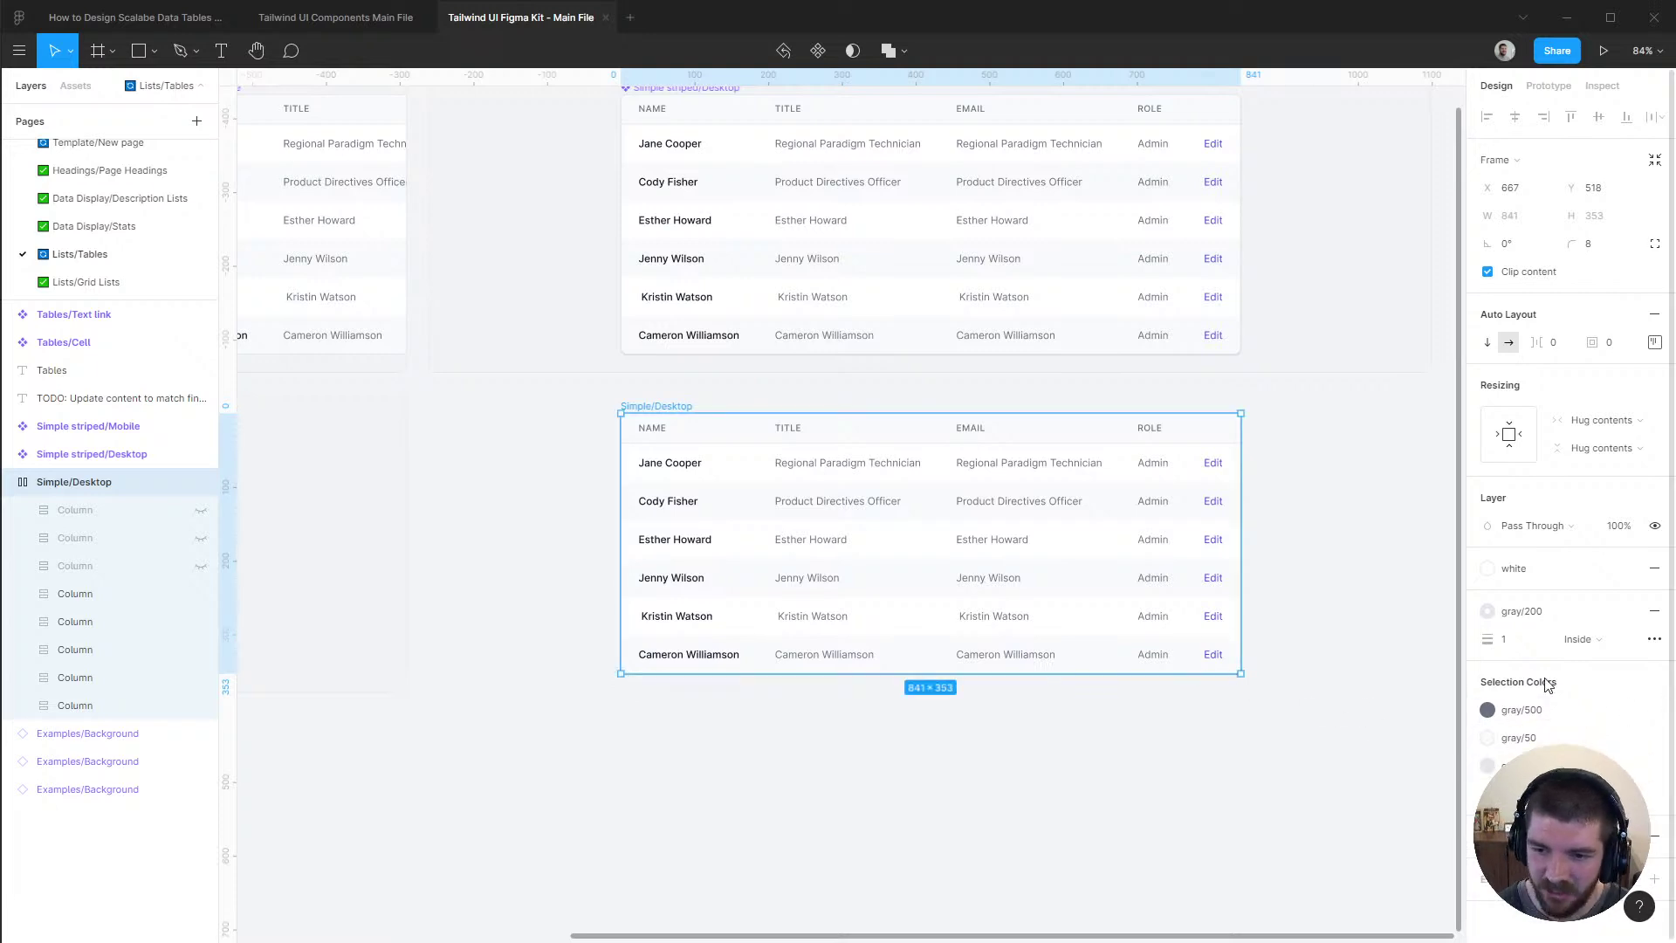
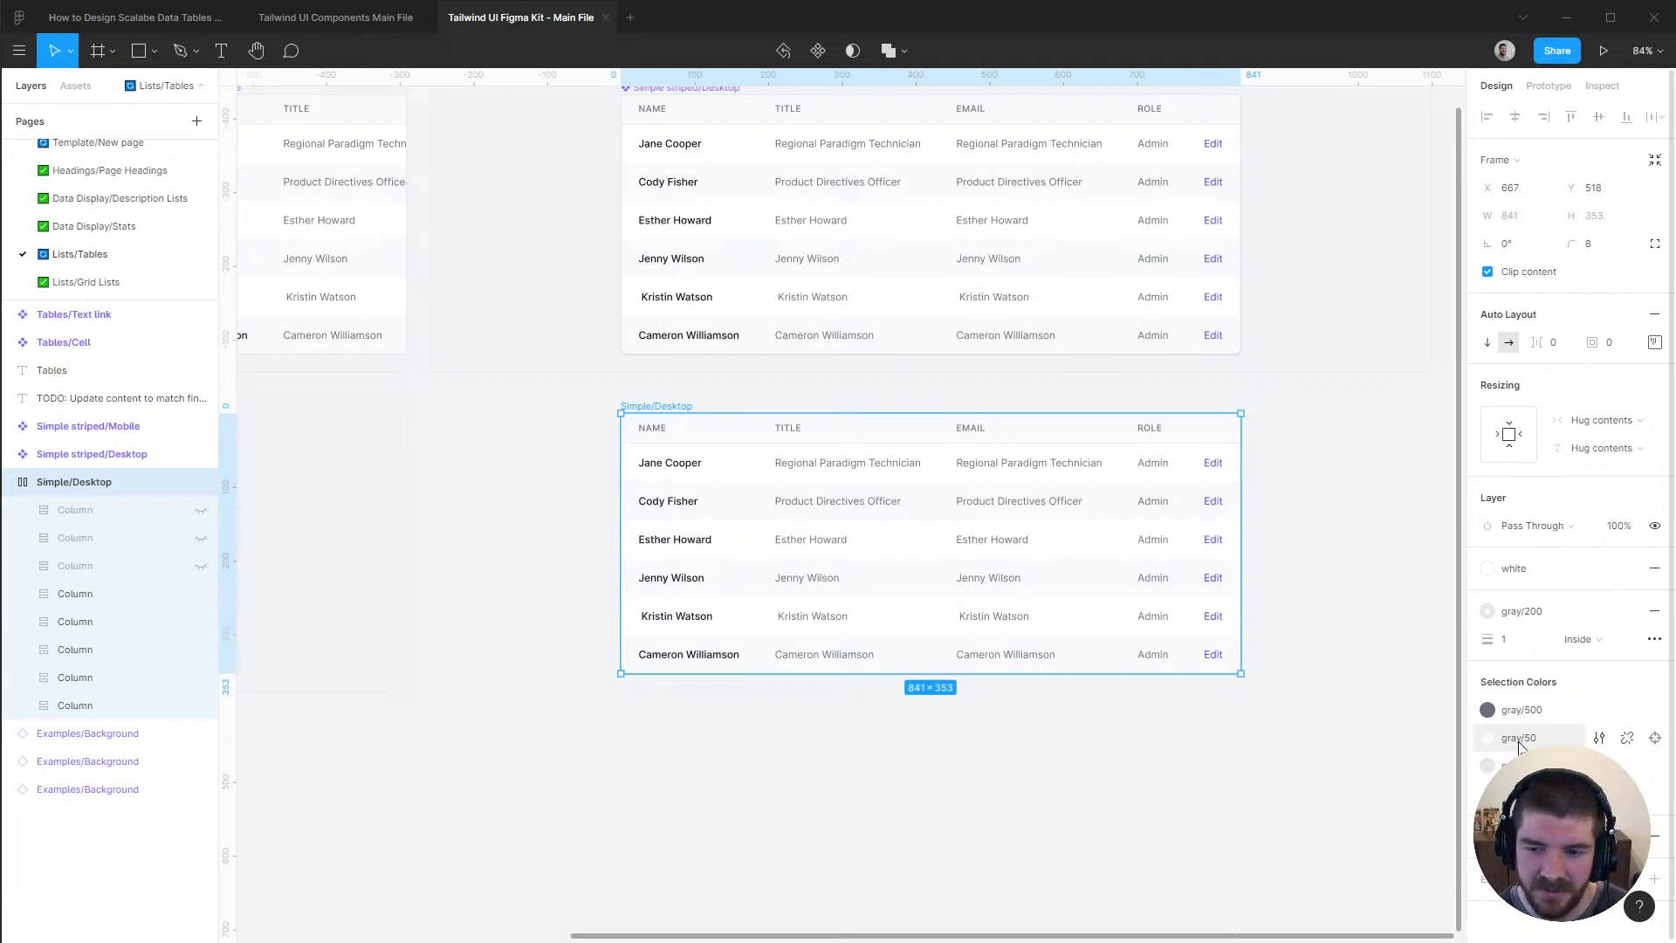
Try to set the Background variant of the Edit column's body cells to white in the Simple/Desktop table
left_click(61, 510)
left_click(94, 705, "shift")
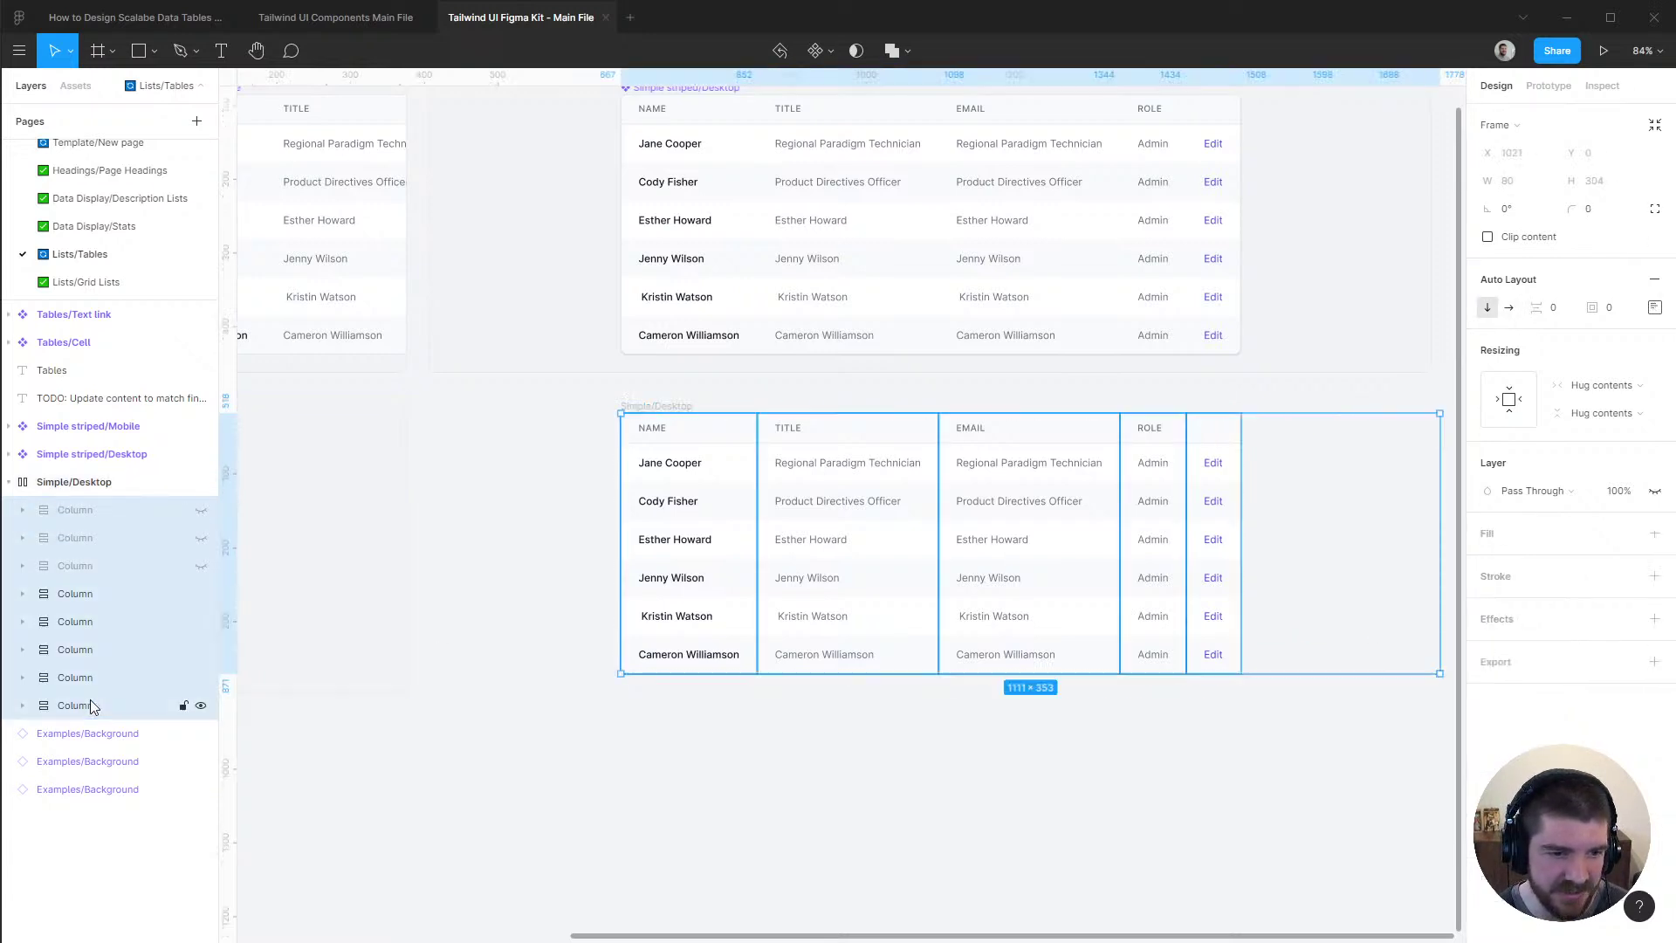
key("Return")
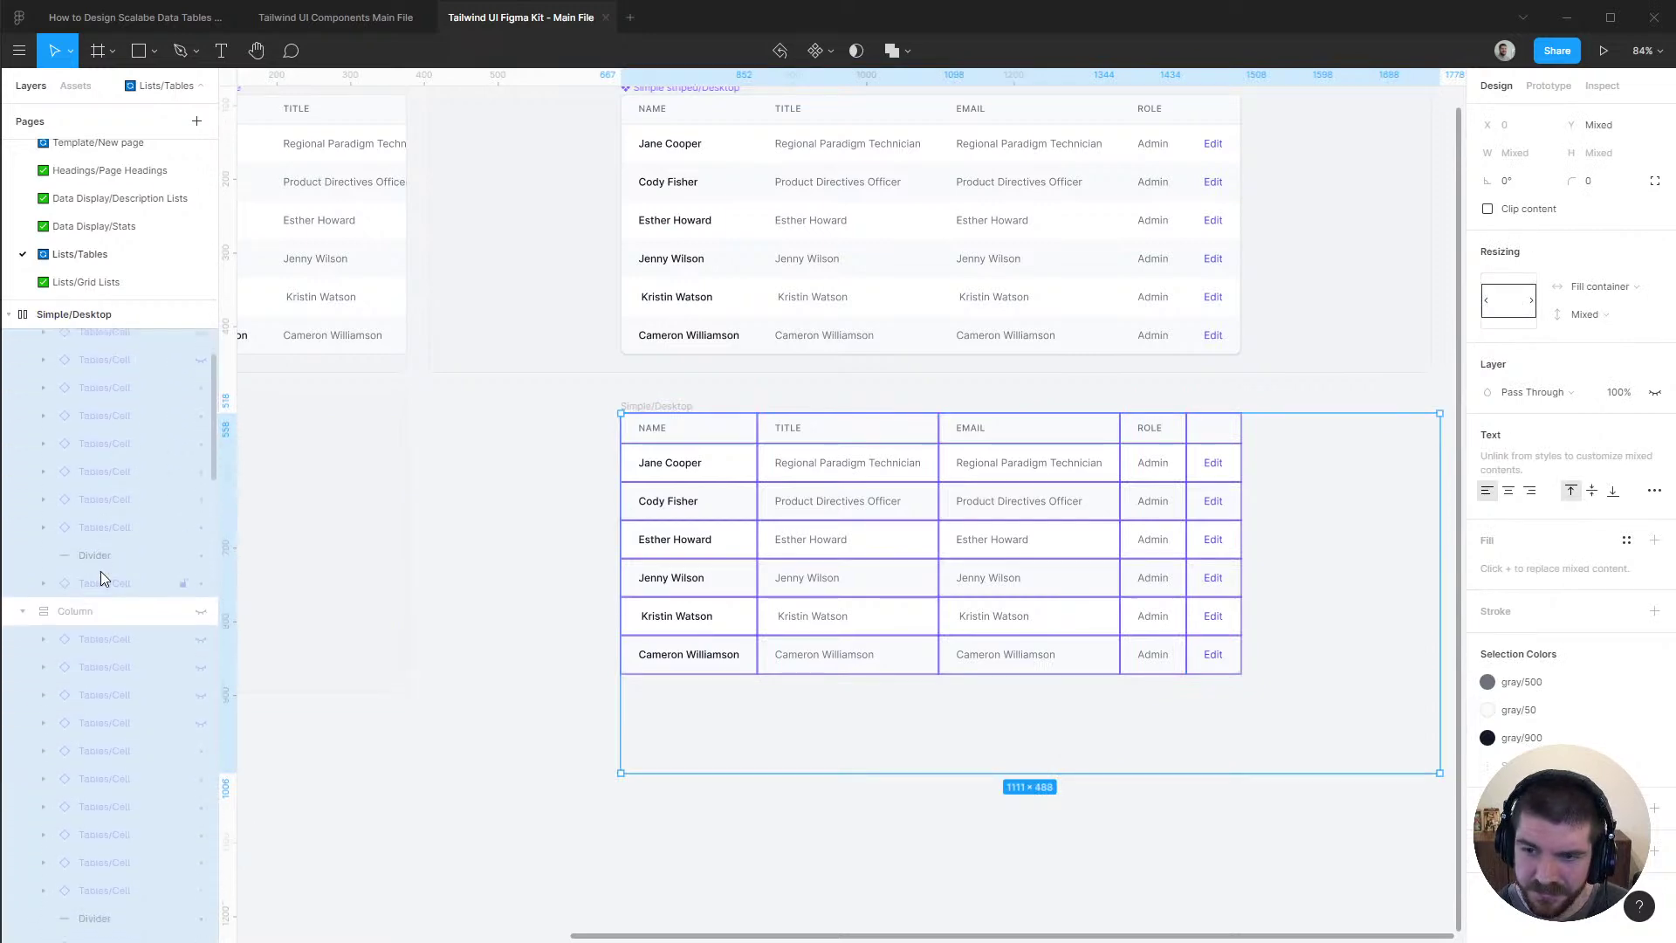
scroll(101, 572, "down", 4)
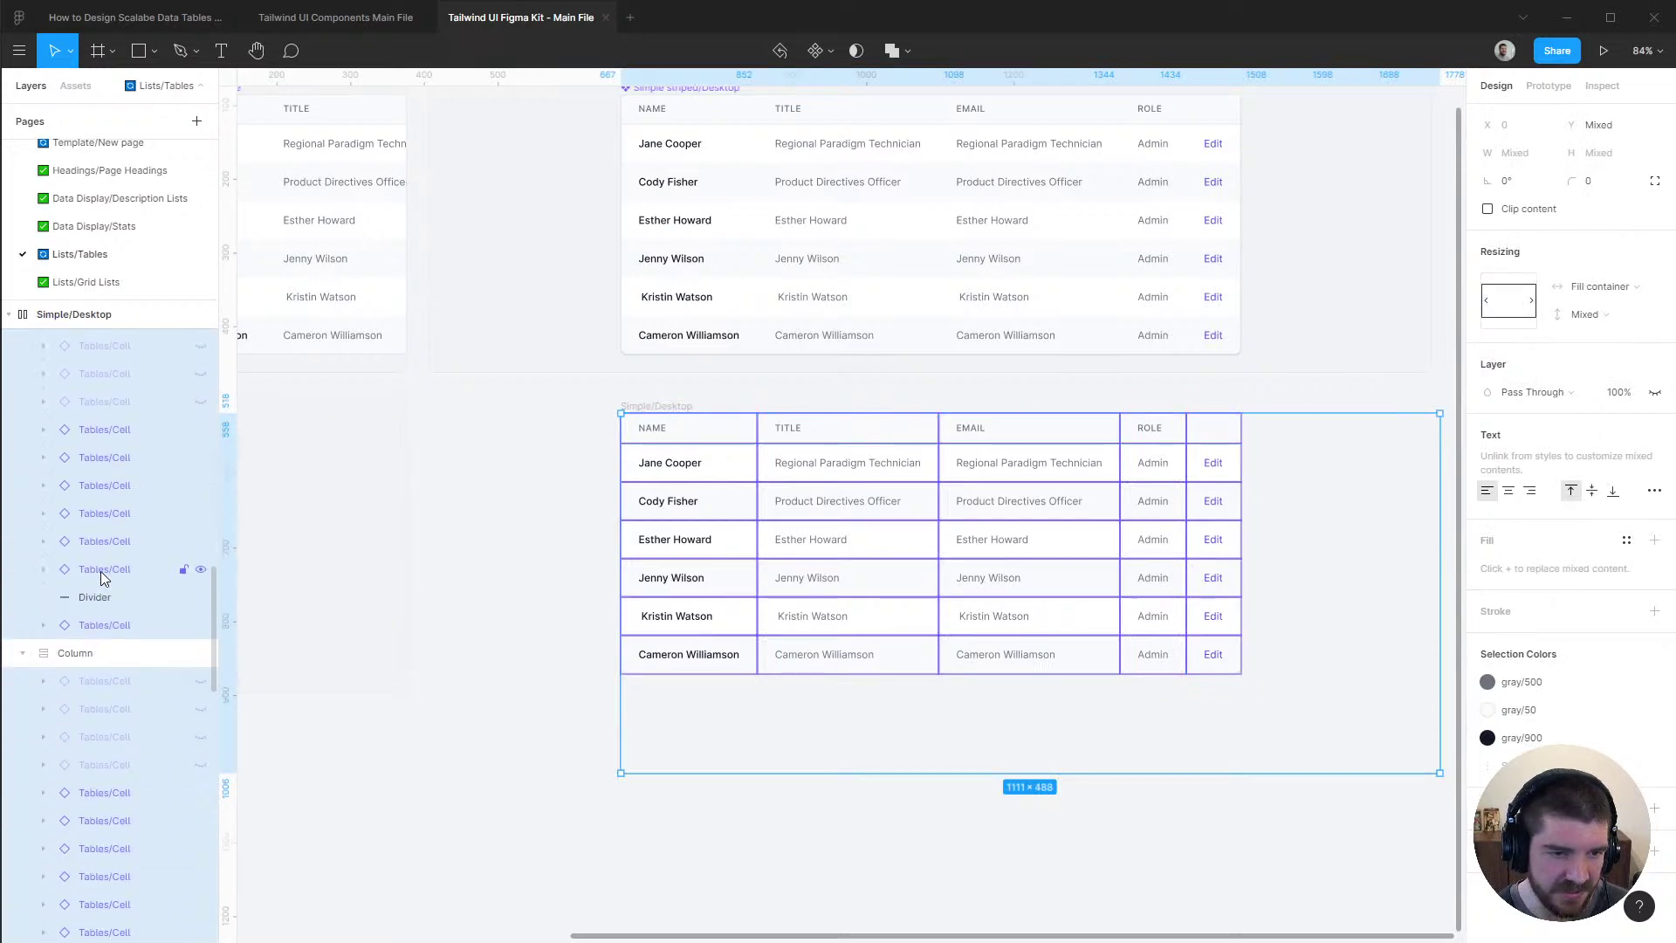
left_click(101, 571)
left_click(97, 494, "shift")
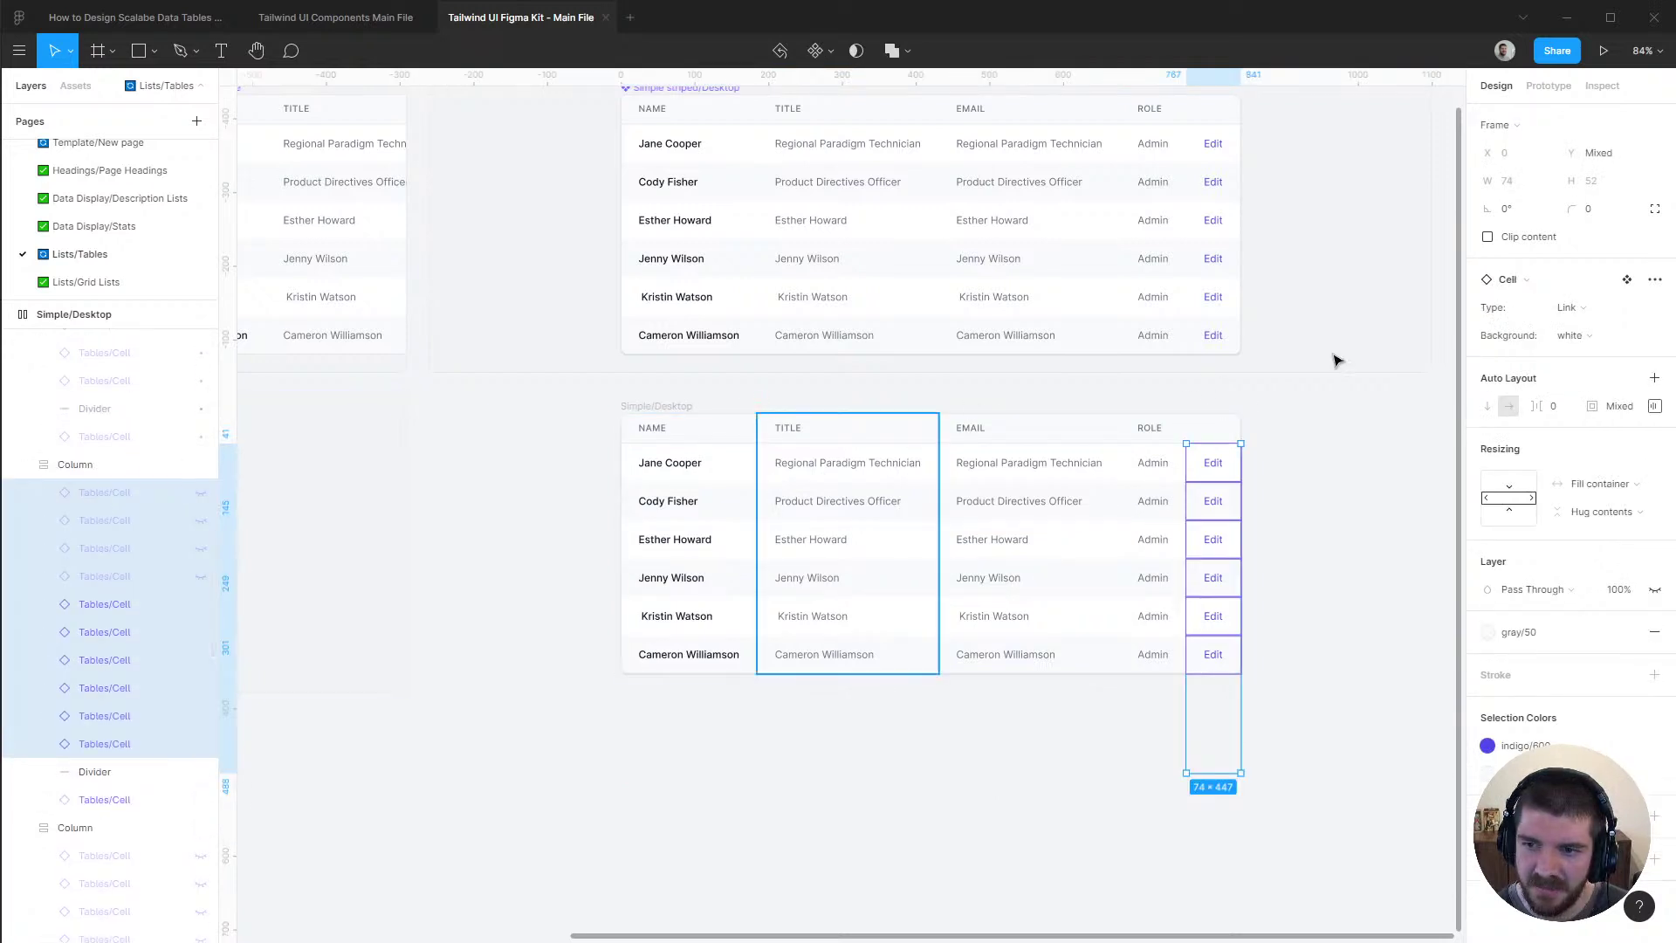
left_click(1590, 347)
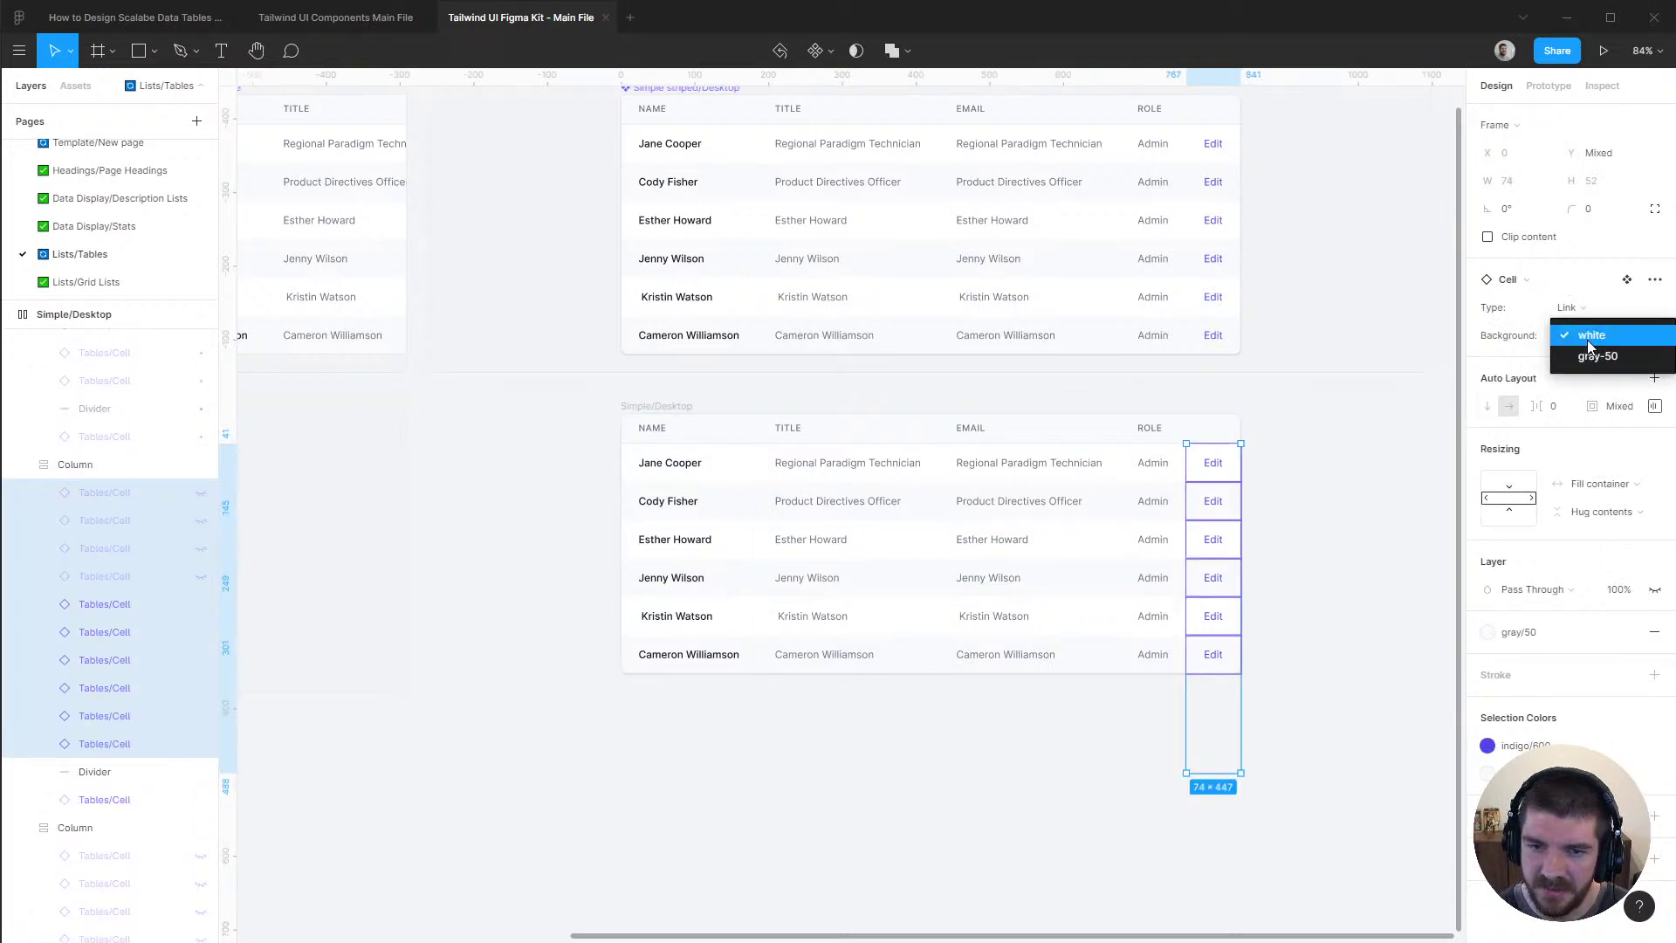
left_click(1587, 339)
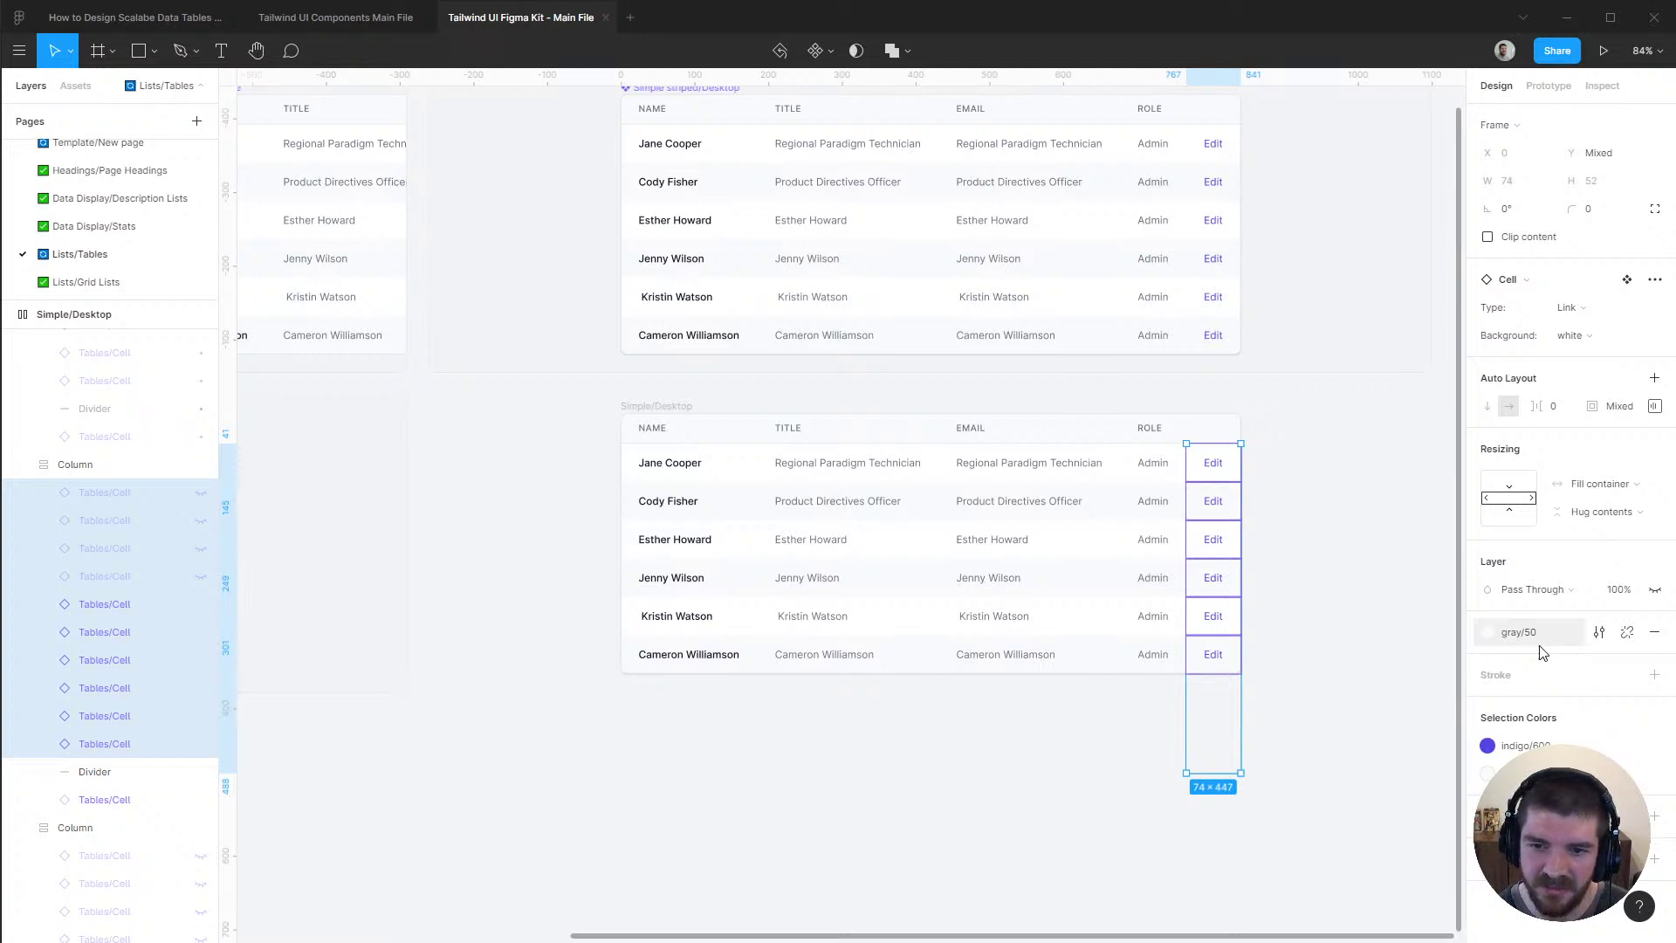
scroll(1287, 528, "up", 2)
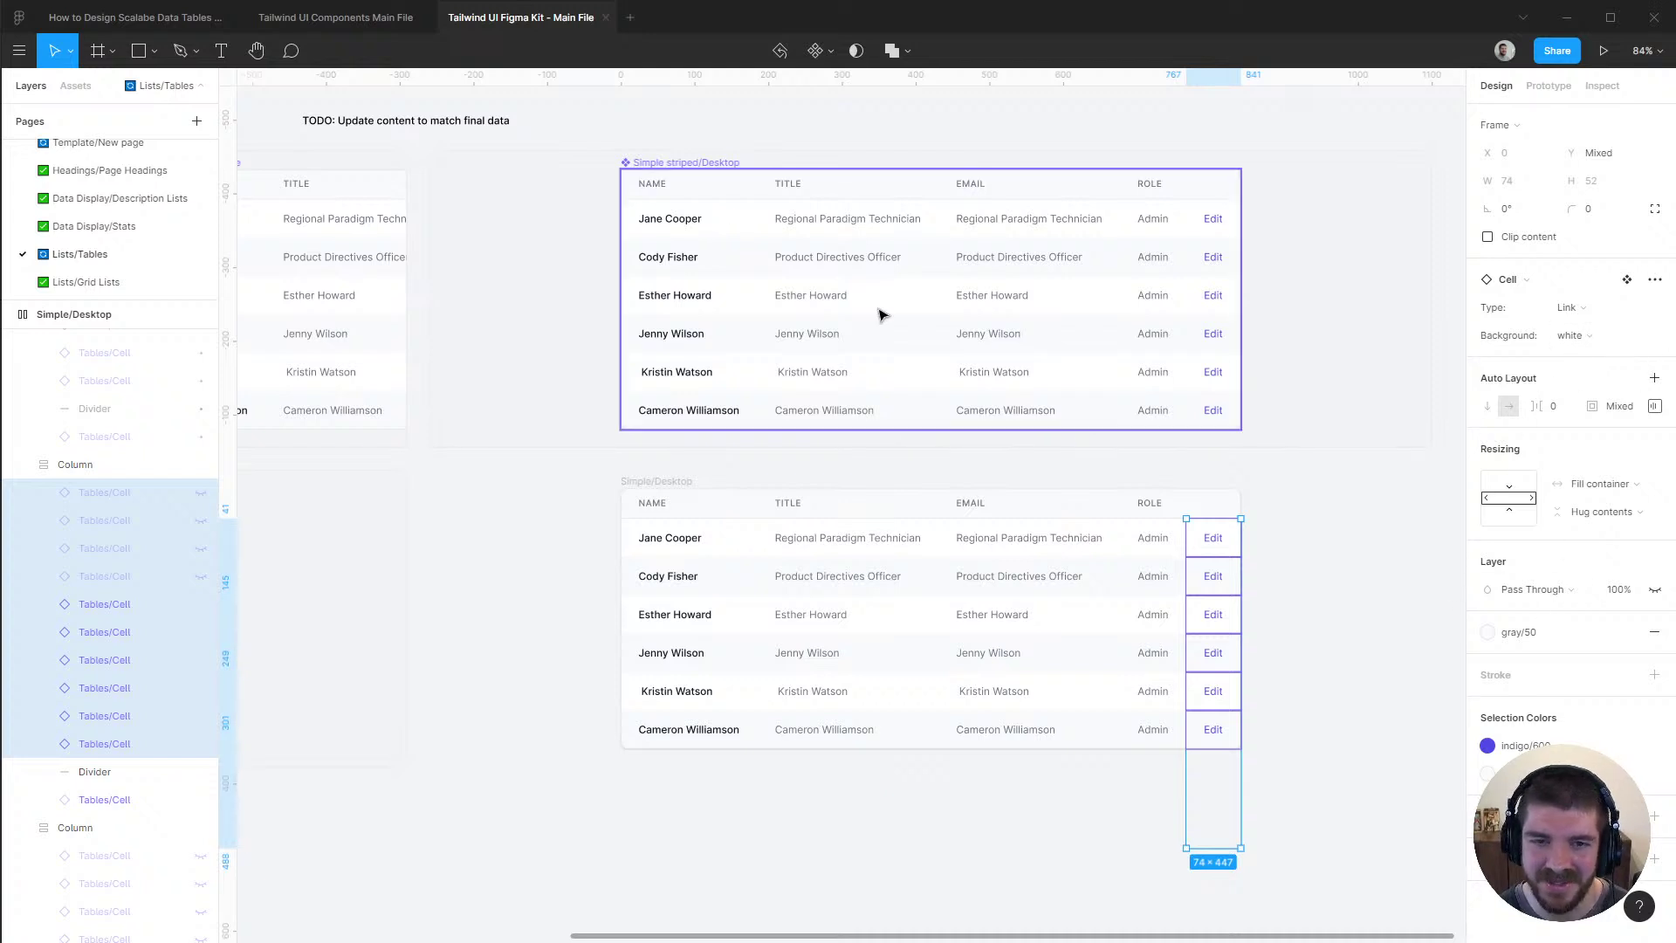
Duplicate the TODO note beside the original and change its text to "TODO: Use variants instead of hard-coded background color"
scroll(618, 183, "up", 1)
left_click(434, 128)
left_click_drag(434, 127, 847, 135)
double_click(678, 133)
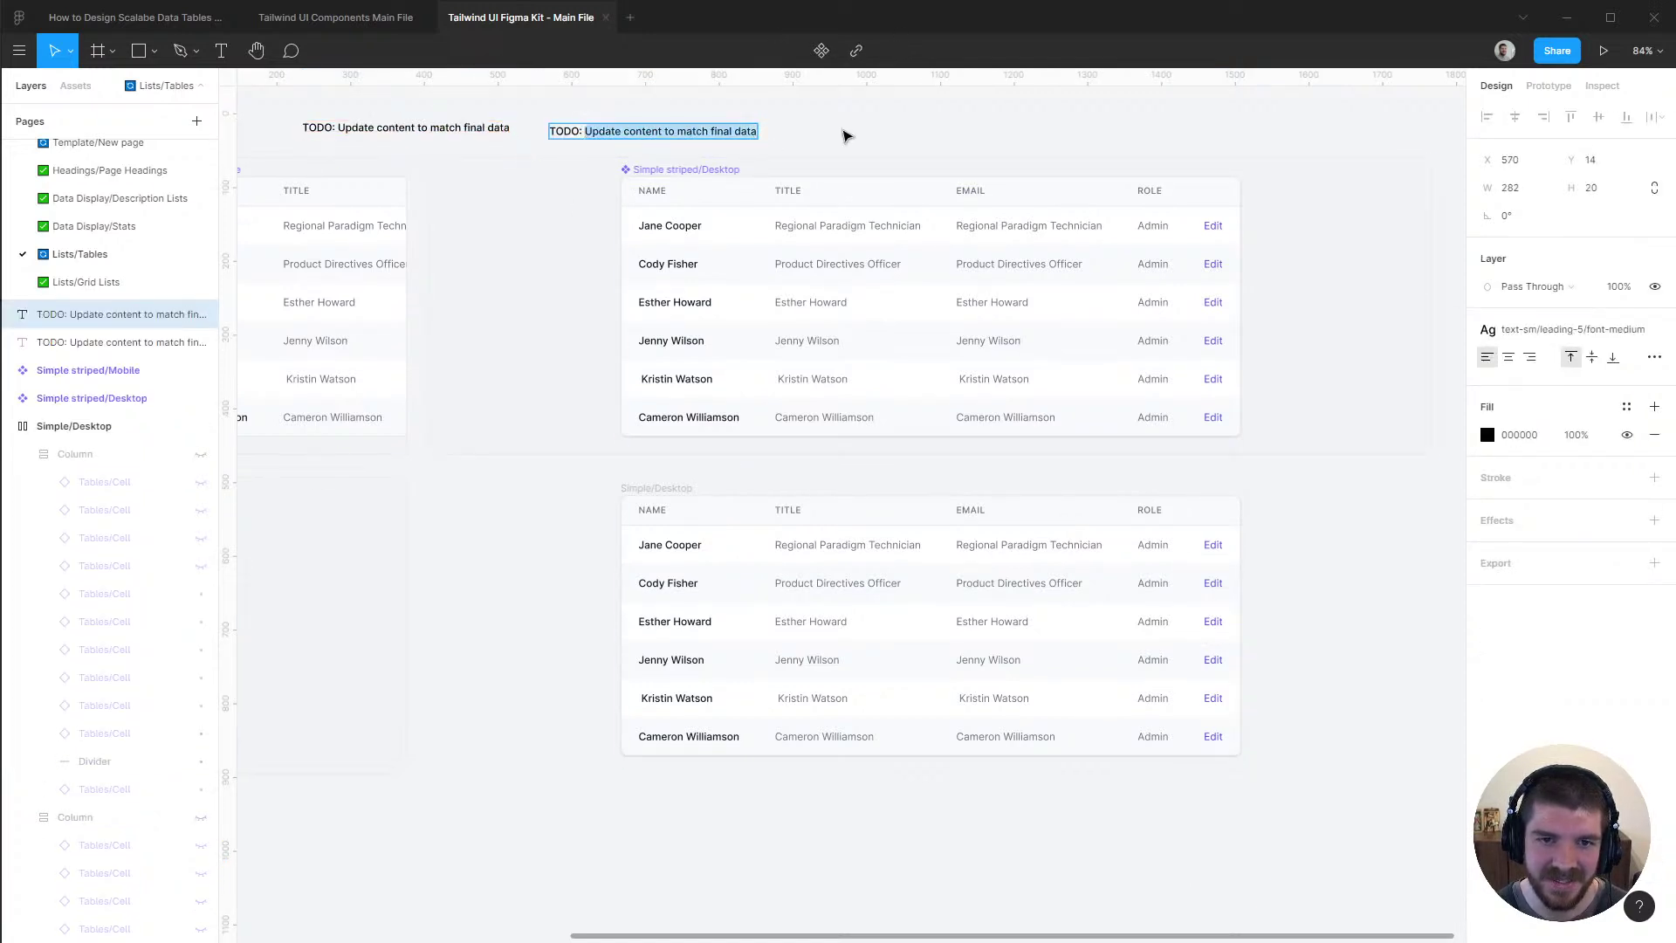
type("Use variants in")
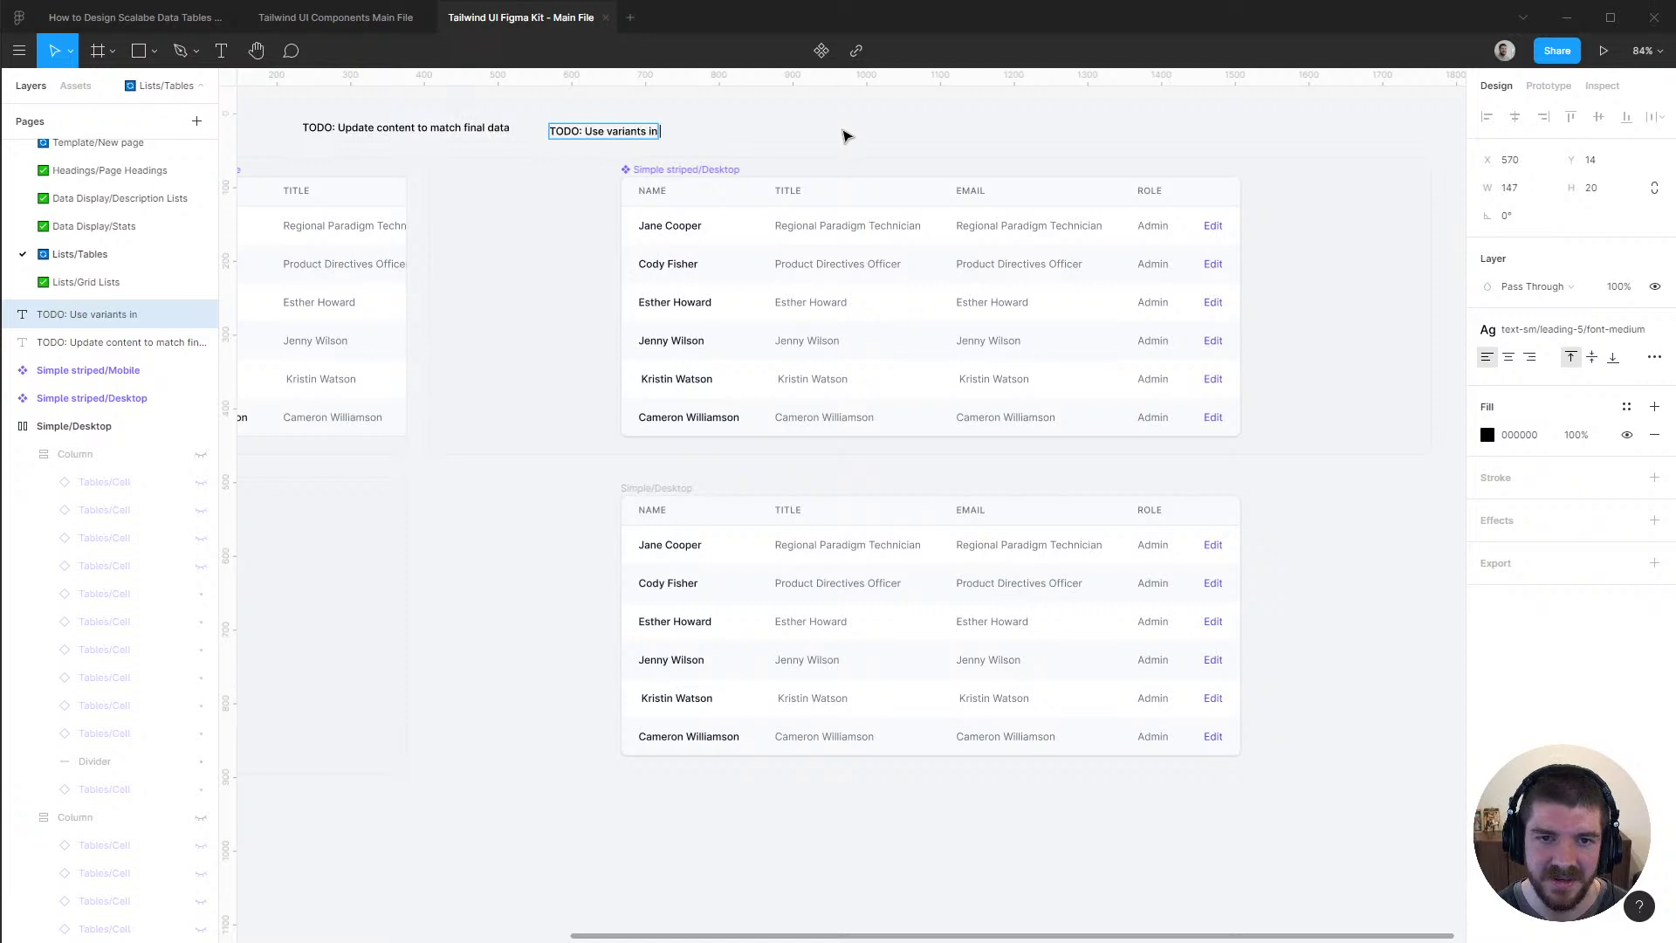
type("stead")
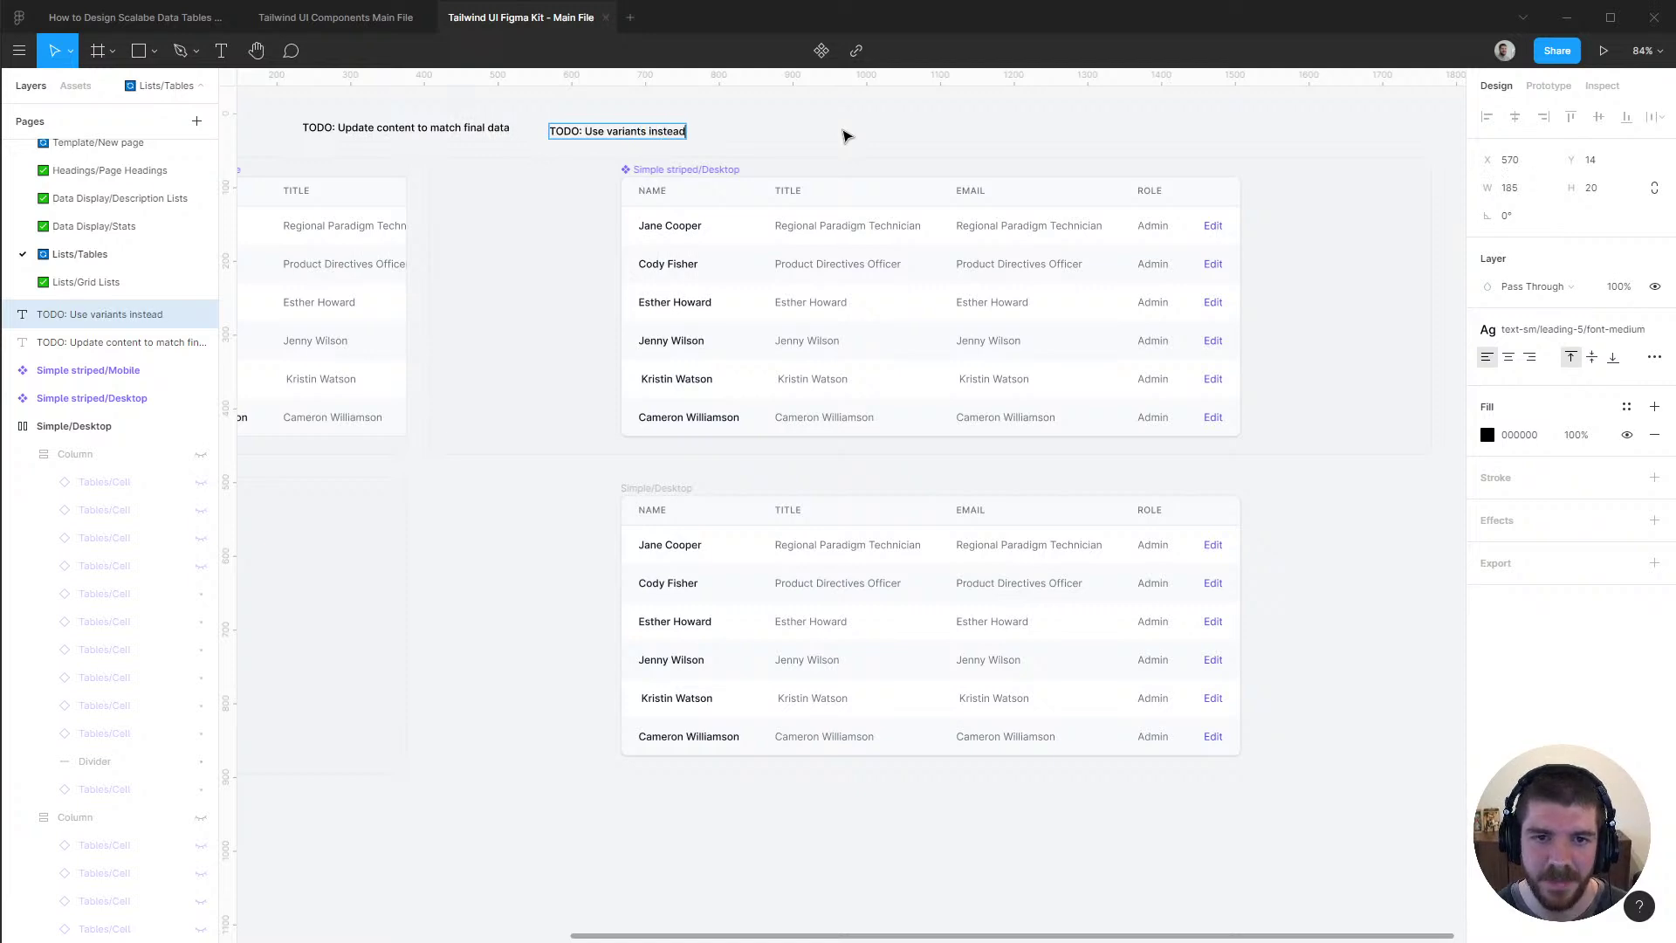
type(" of hard-coded background color")
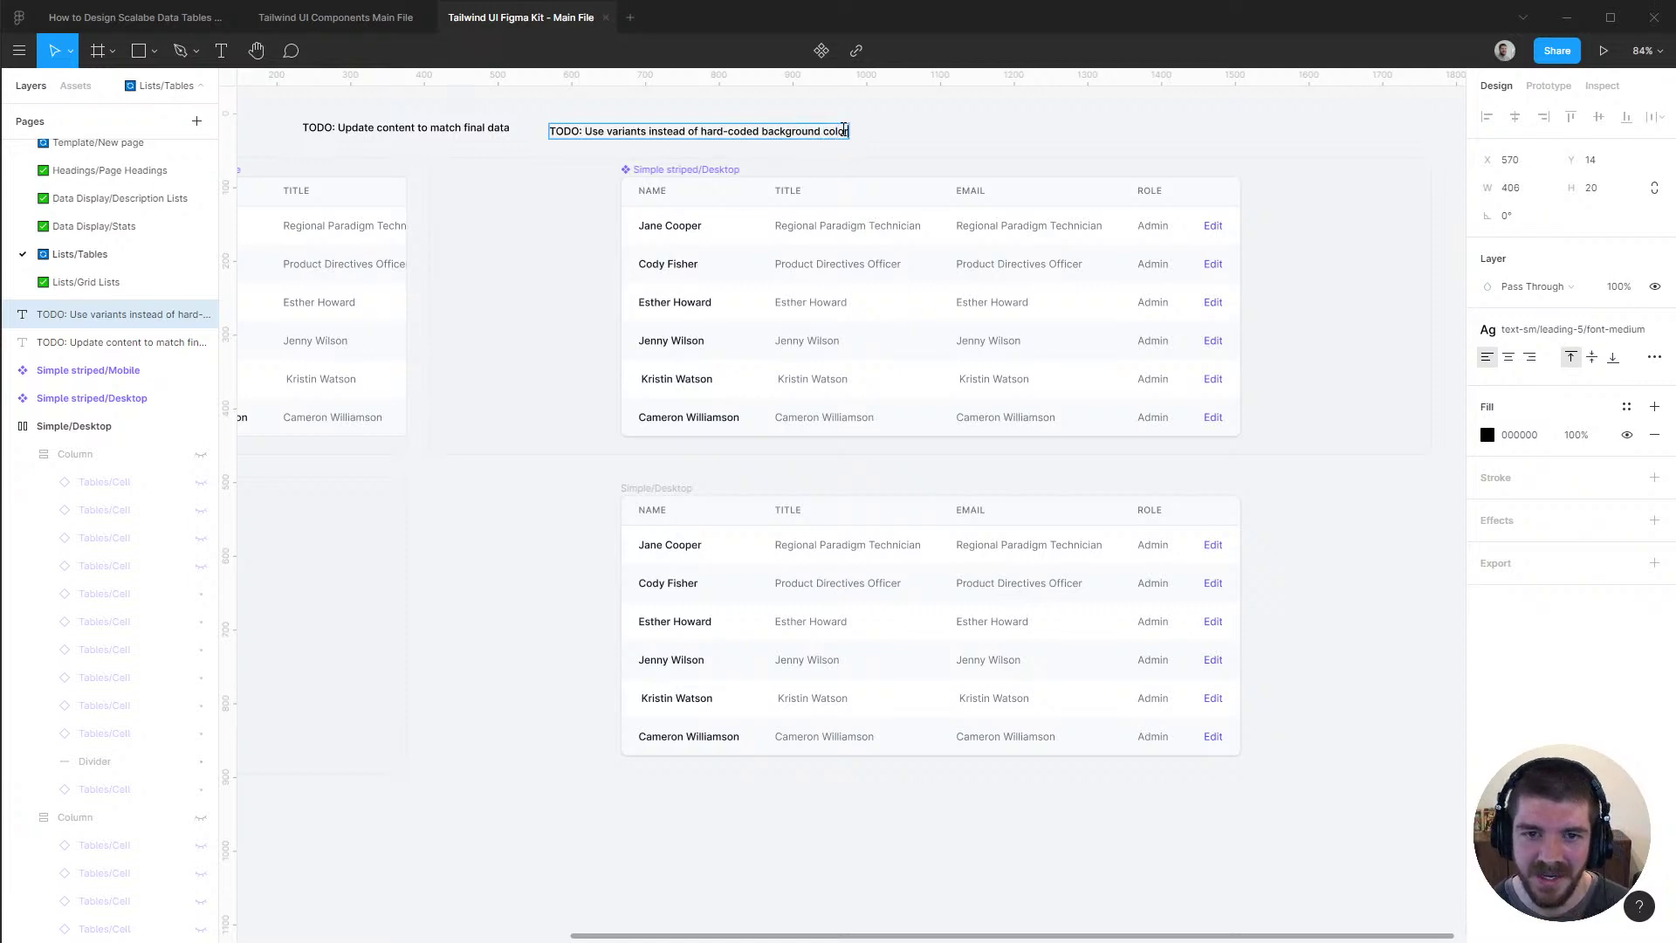
key("Escape")
Duplicate the header divider in Simple/Desktop's Name column and place the copies between all the column's body cells, including the hidden ones
left_click(673, 487)
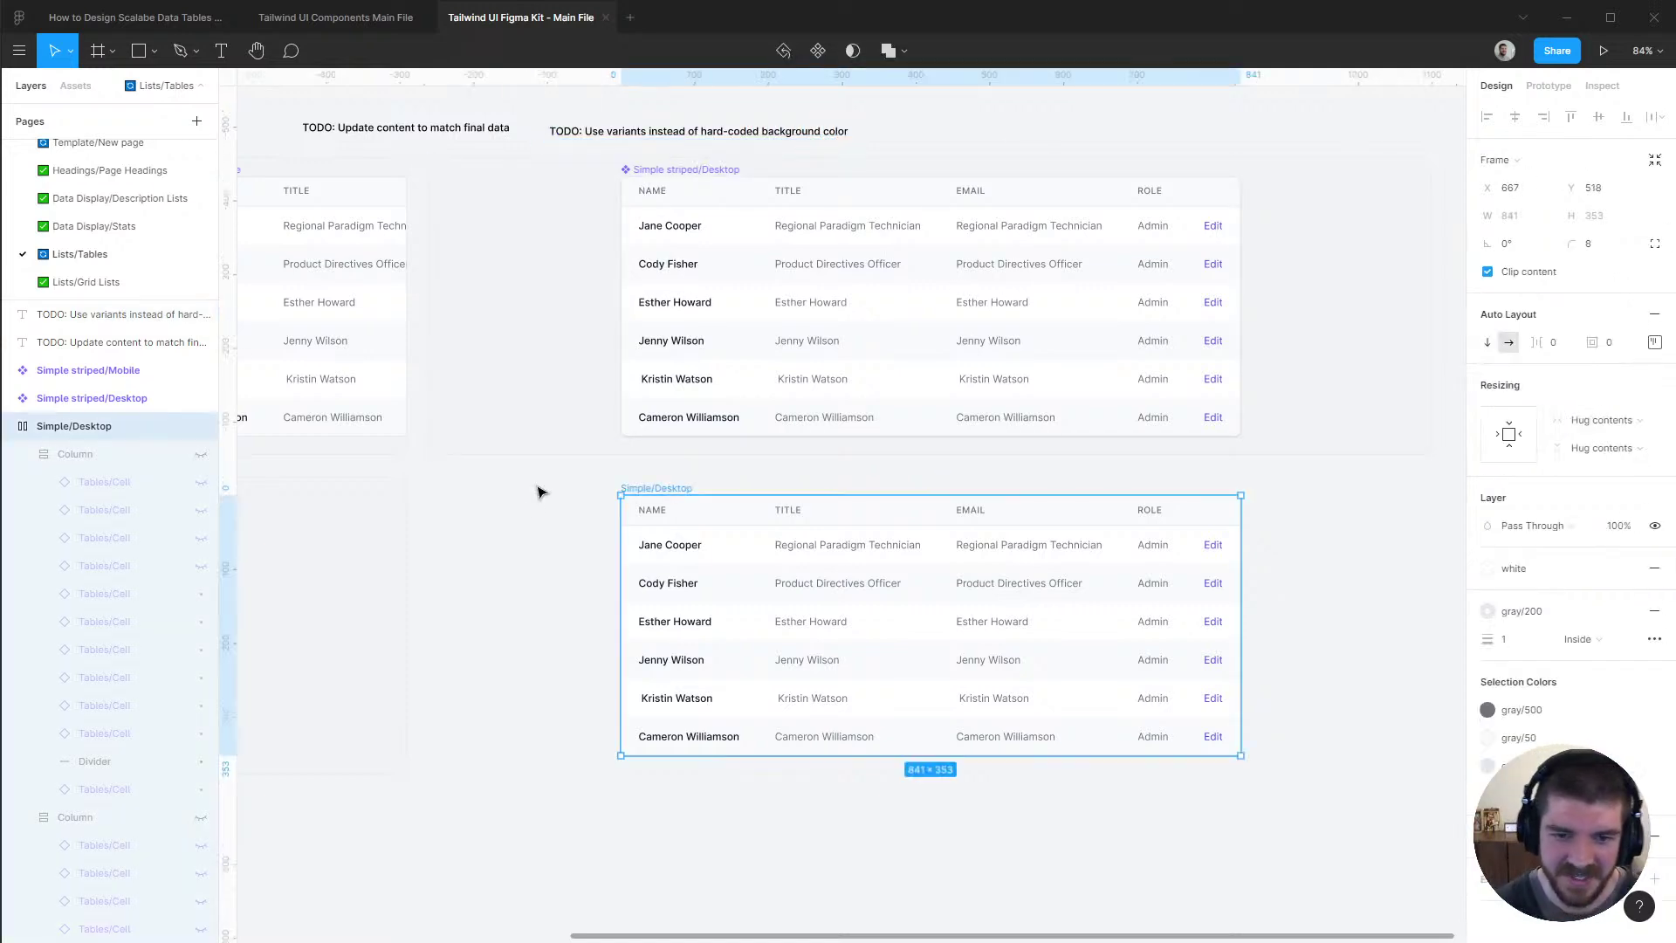
scroll(872, 587, "up", 2)
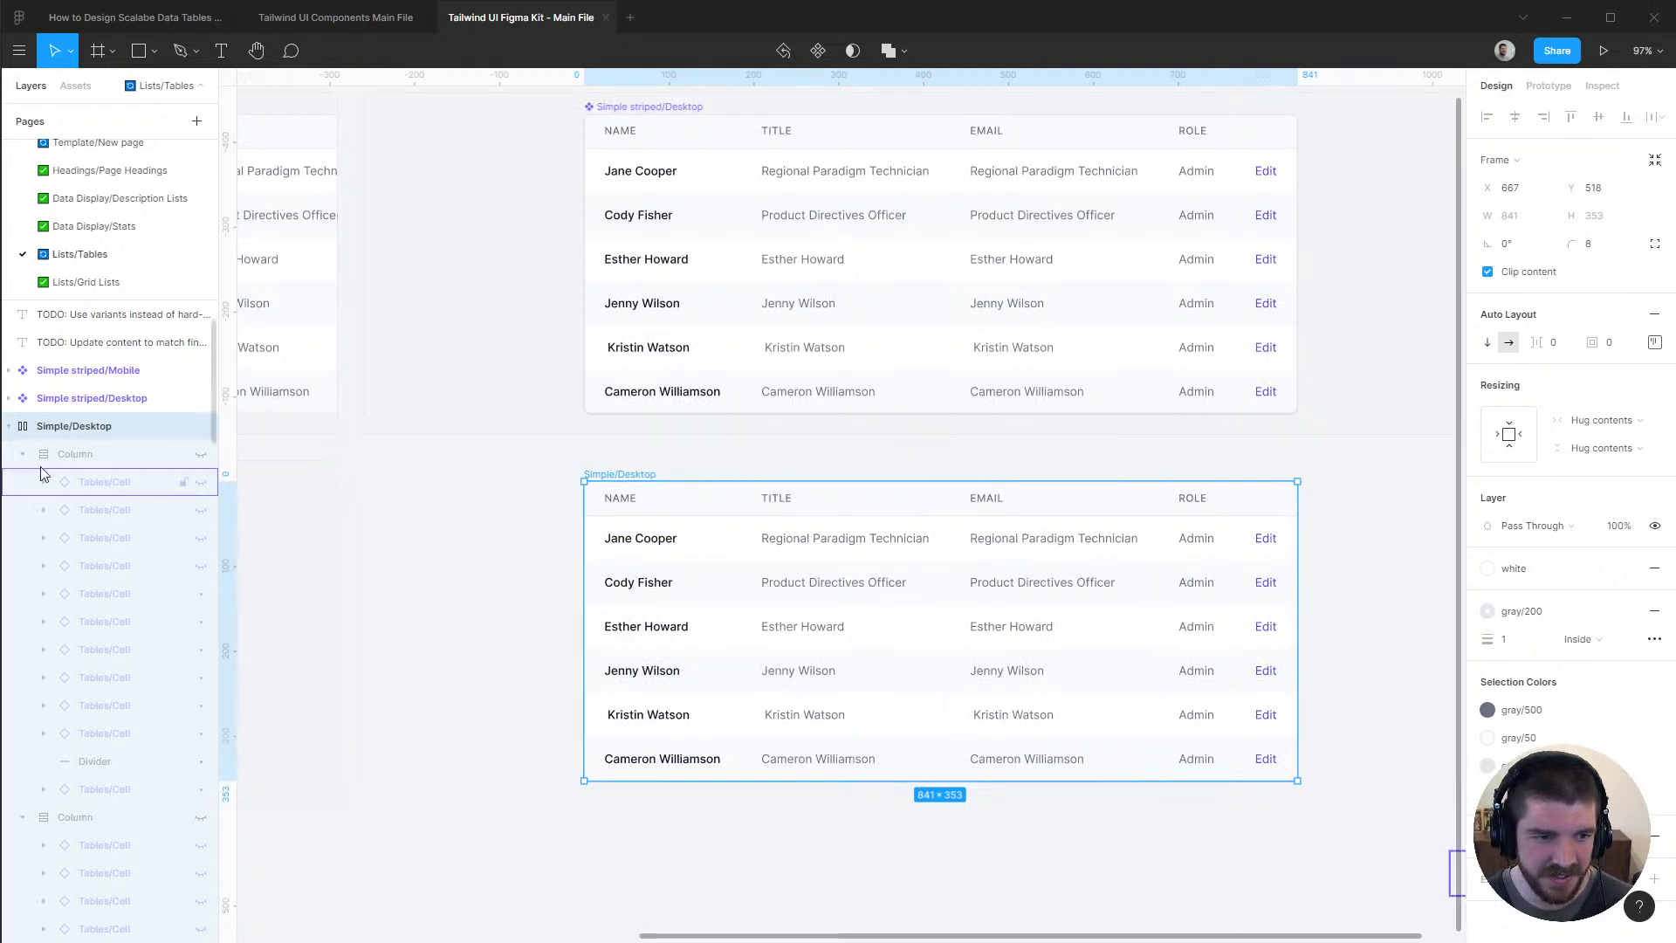
left_click(96, 763)
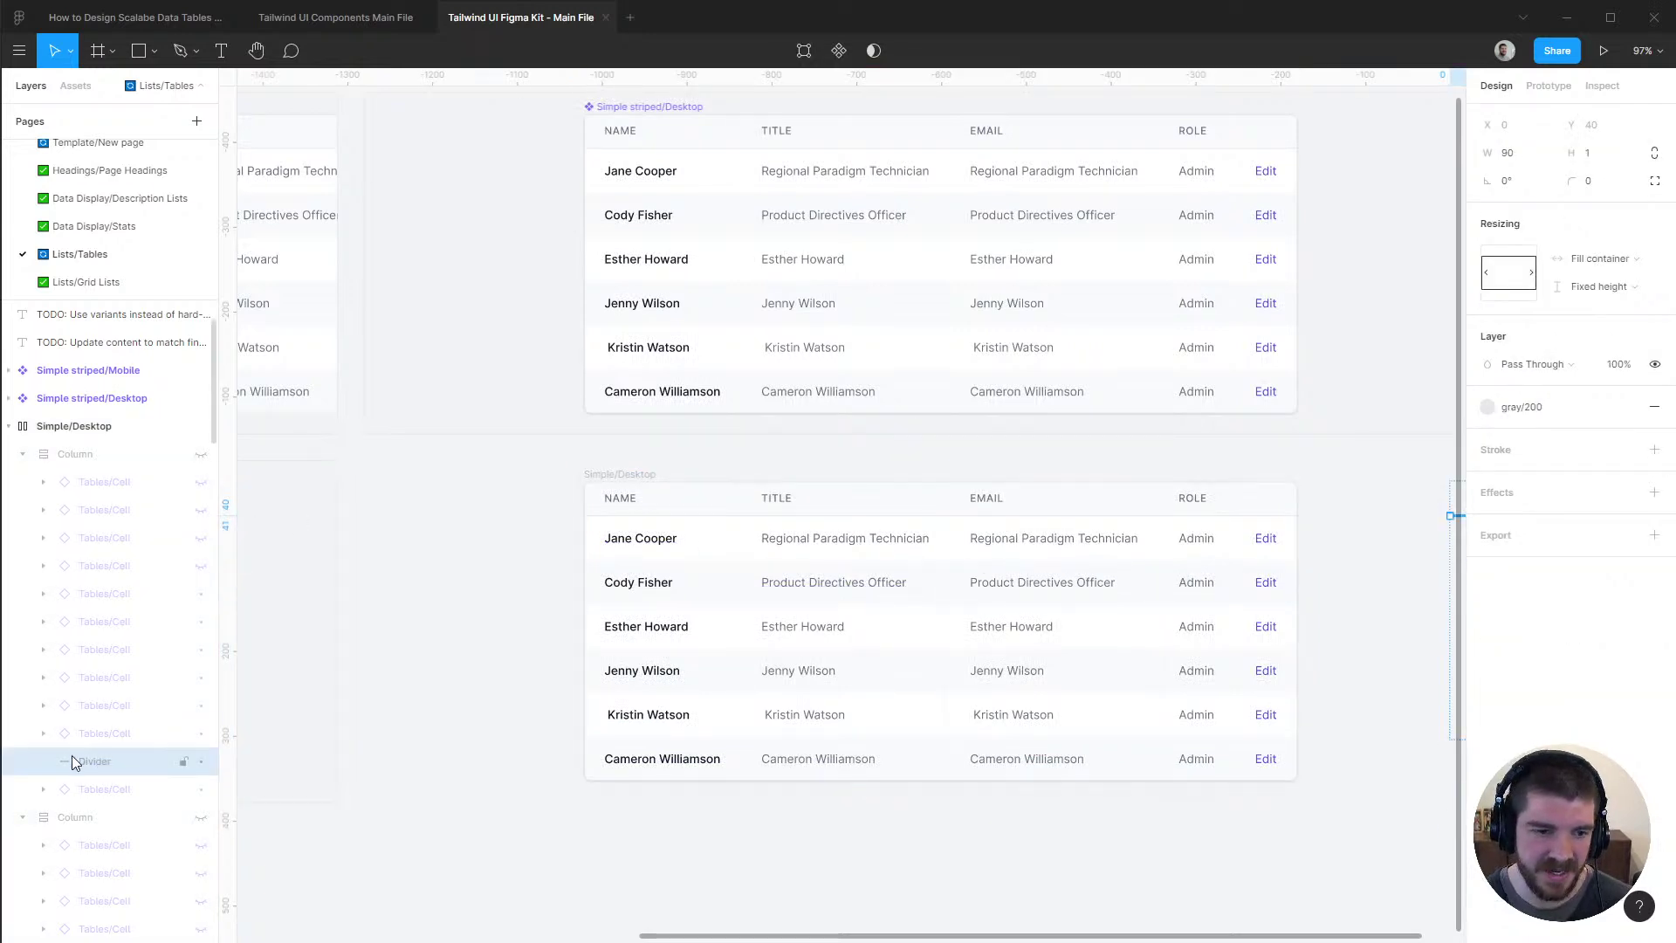
scroll(97, 689, "down", 4)
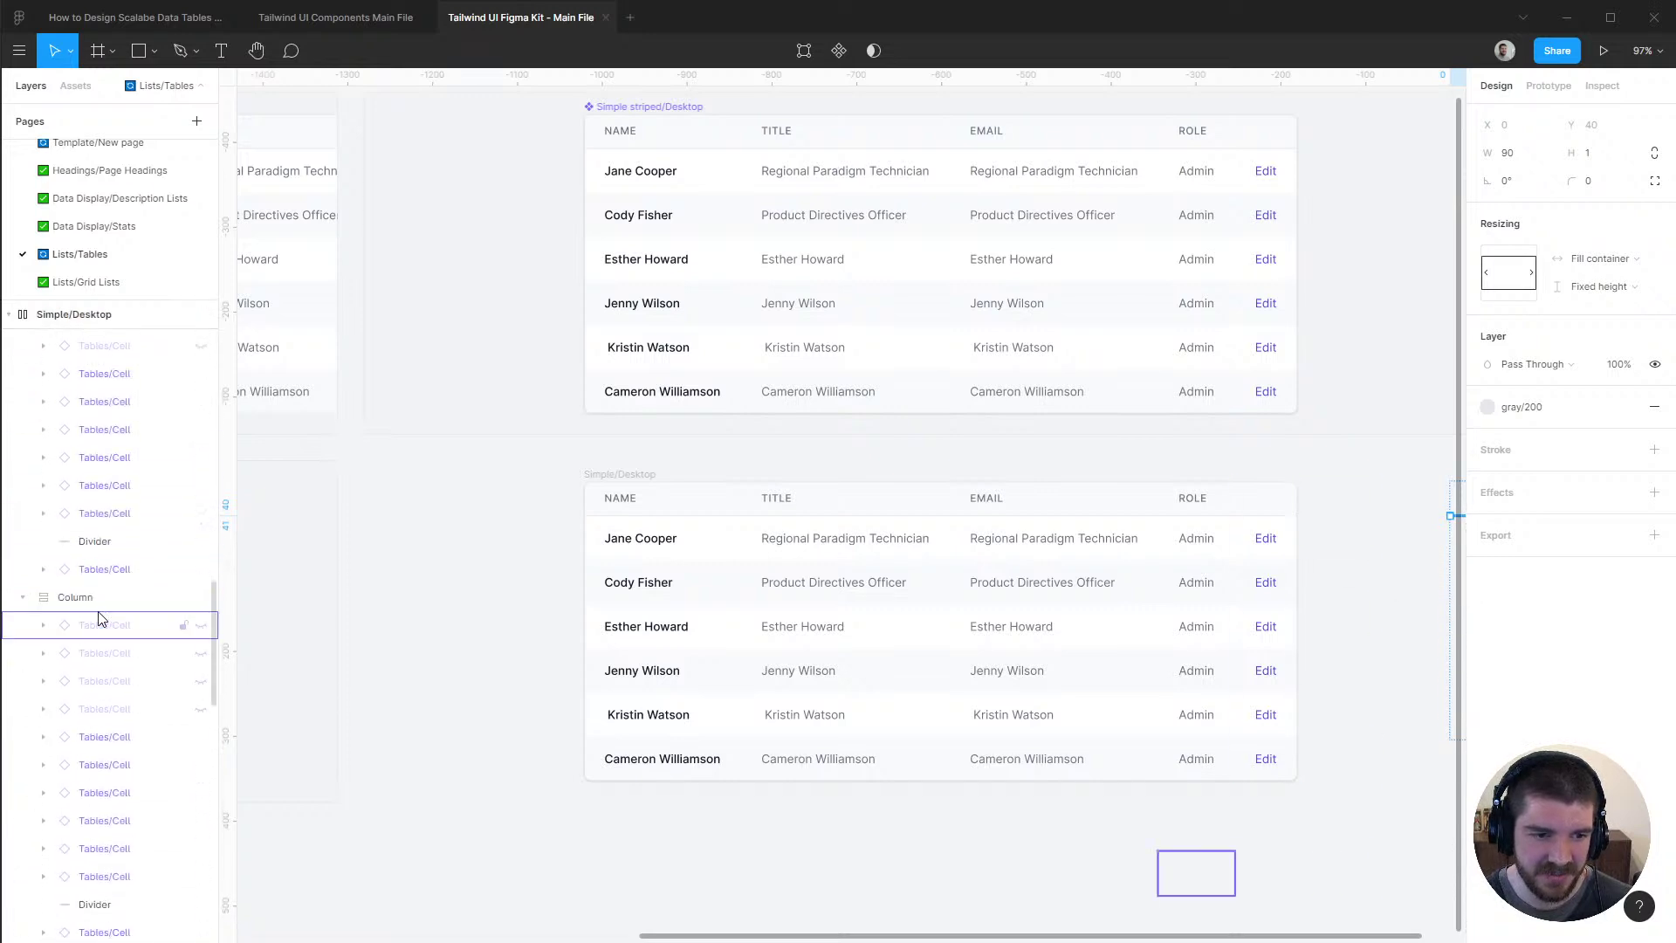
scroll(99, 618, "down", 5)
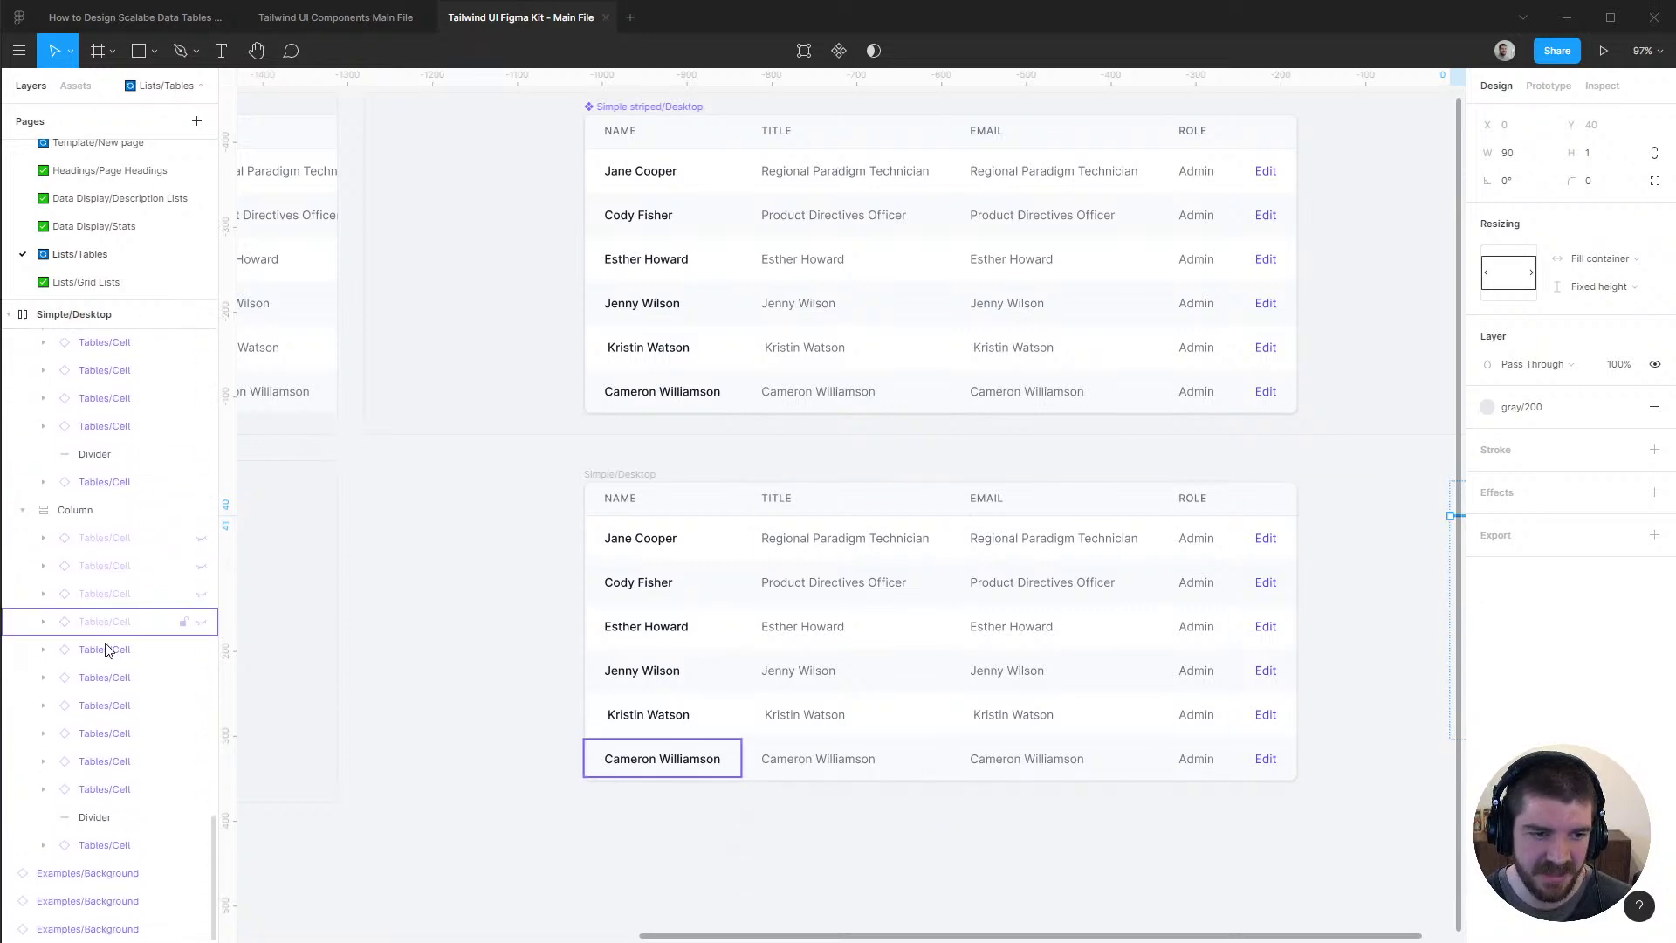
left_click(92, 820)
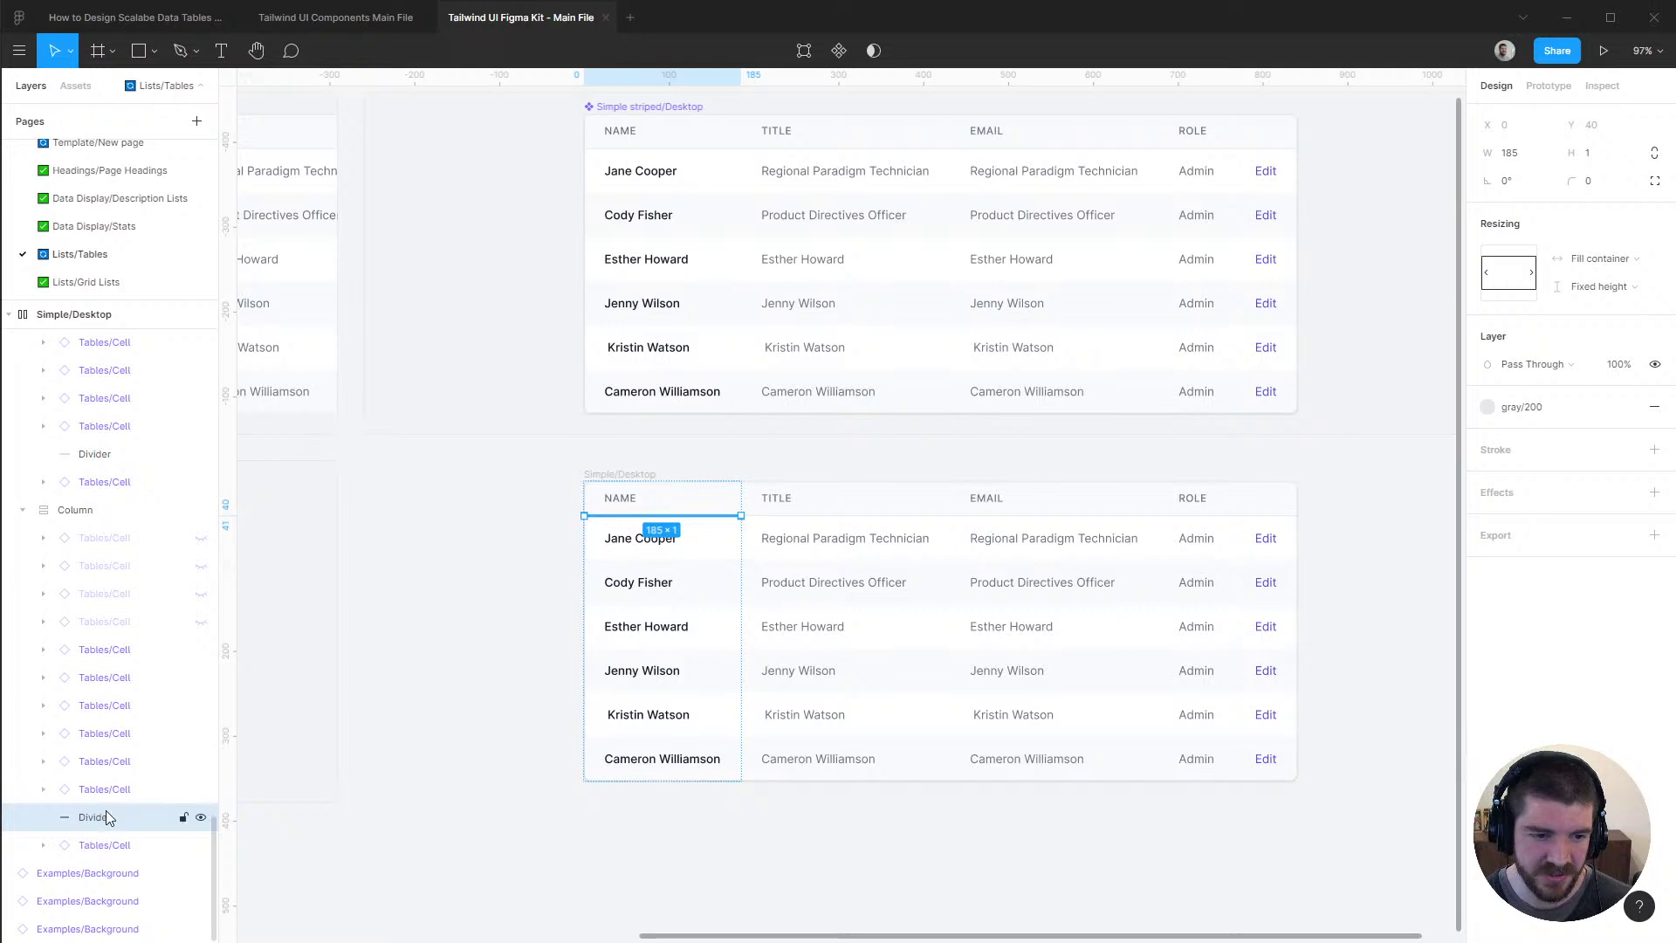
key("ctrl+d")
left_click_drag(94, 824, 107, 557)
key("ctrl+d")
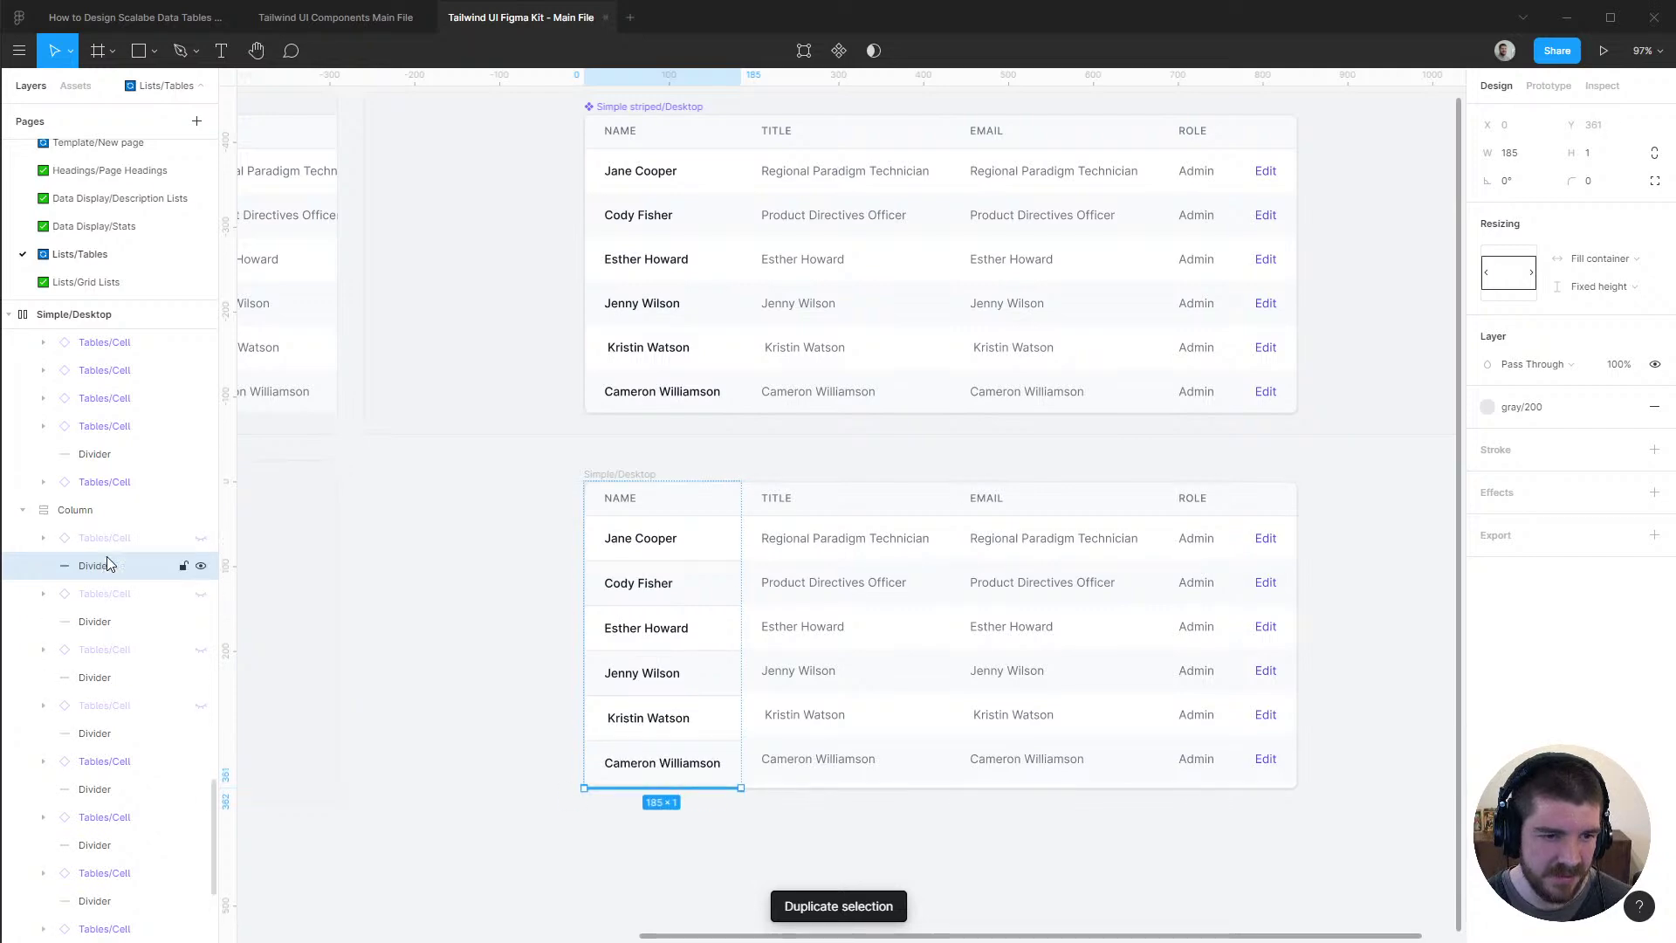
Hide the three extra dividers between the hidden cells of the Name column, keeping the divider beside the outermost hidden cell
left_click(406, 619)
scroll(542, 688, "up", 5, "ctrl")
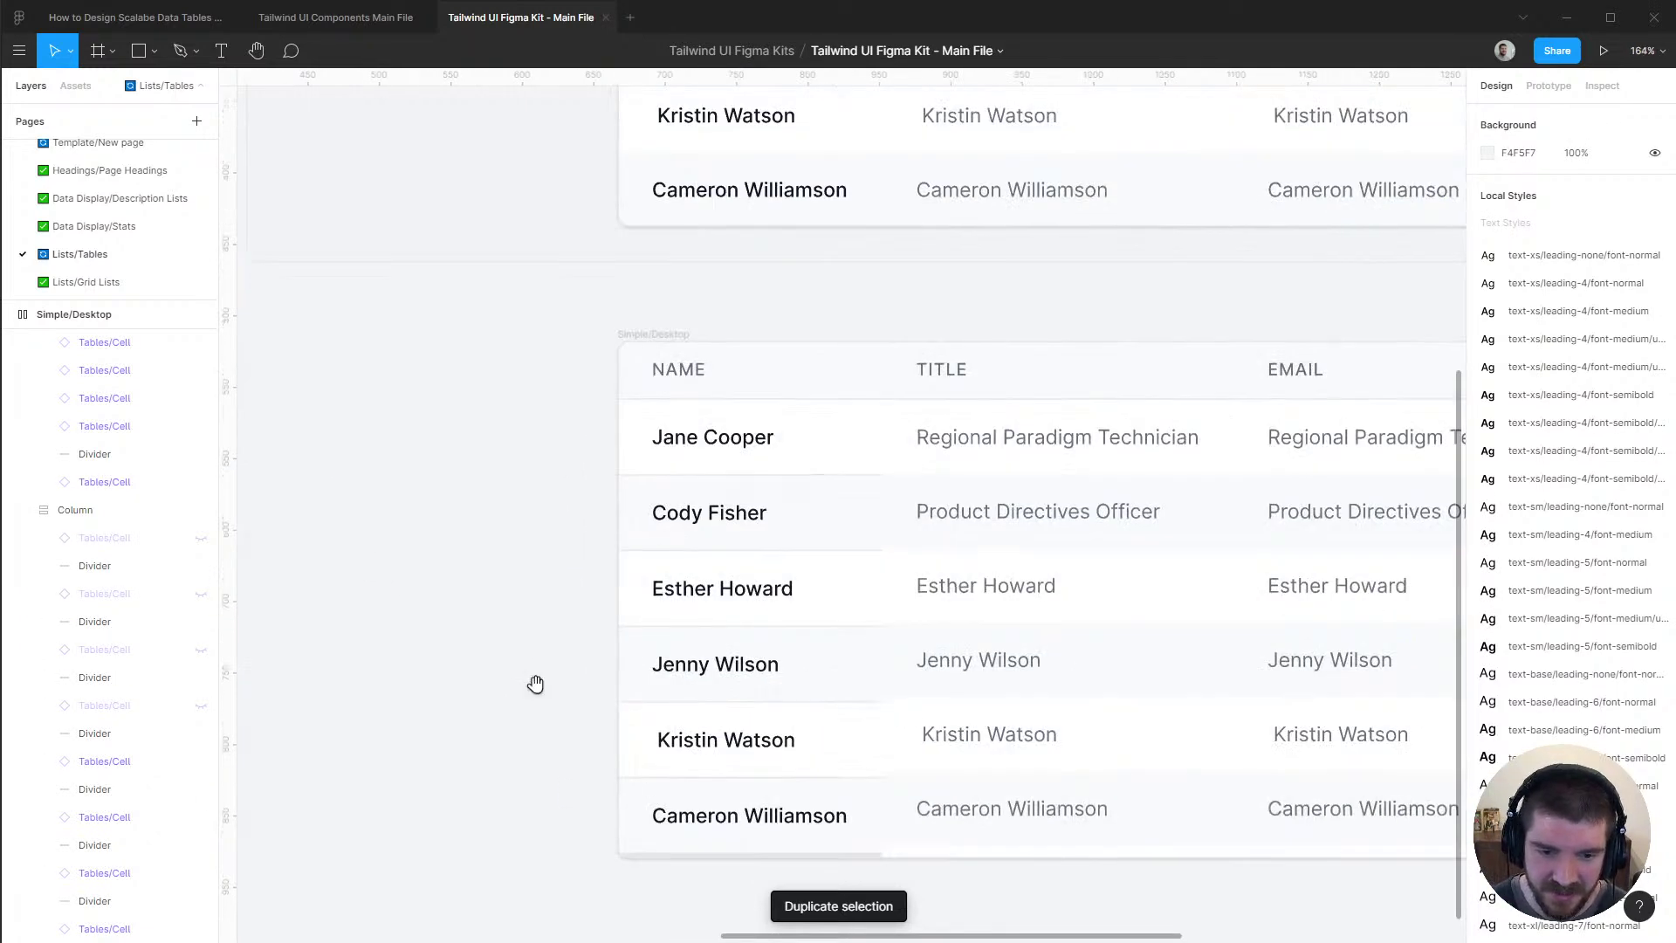
scroll(542, 688, "down", 3)
scroll(712, 557, "up", 5)
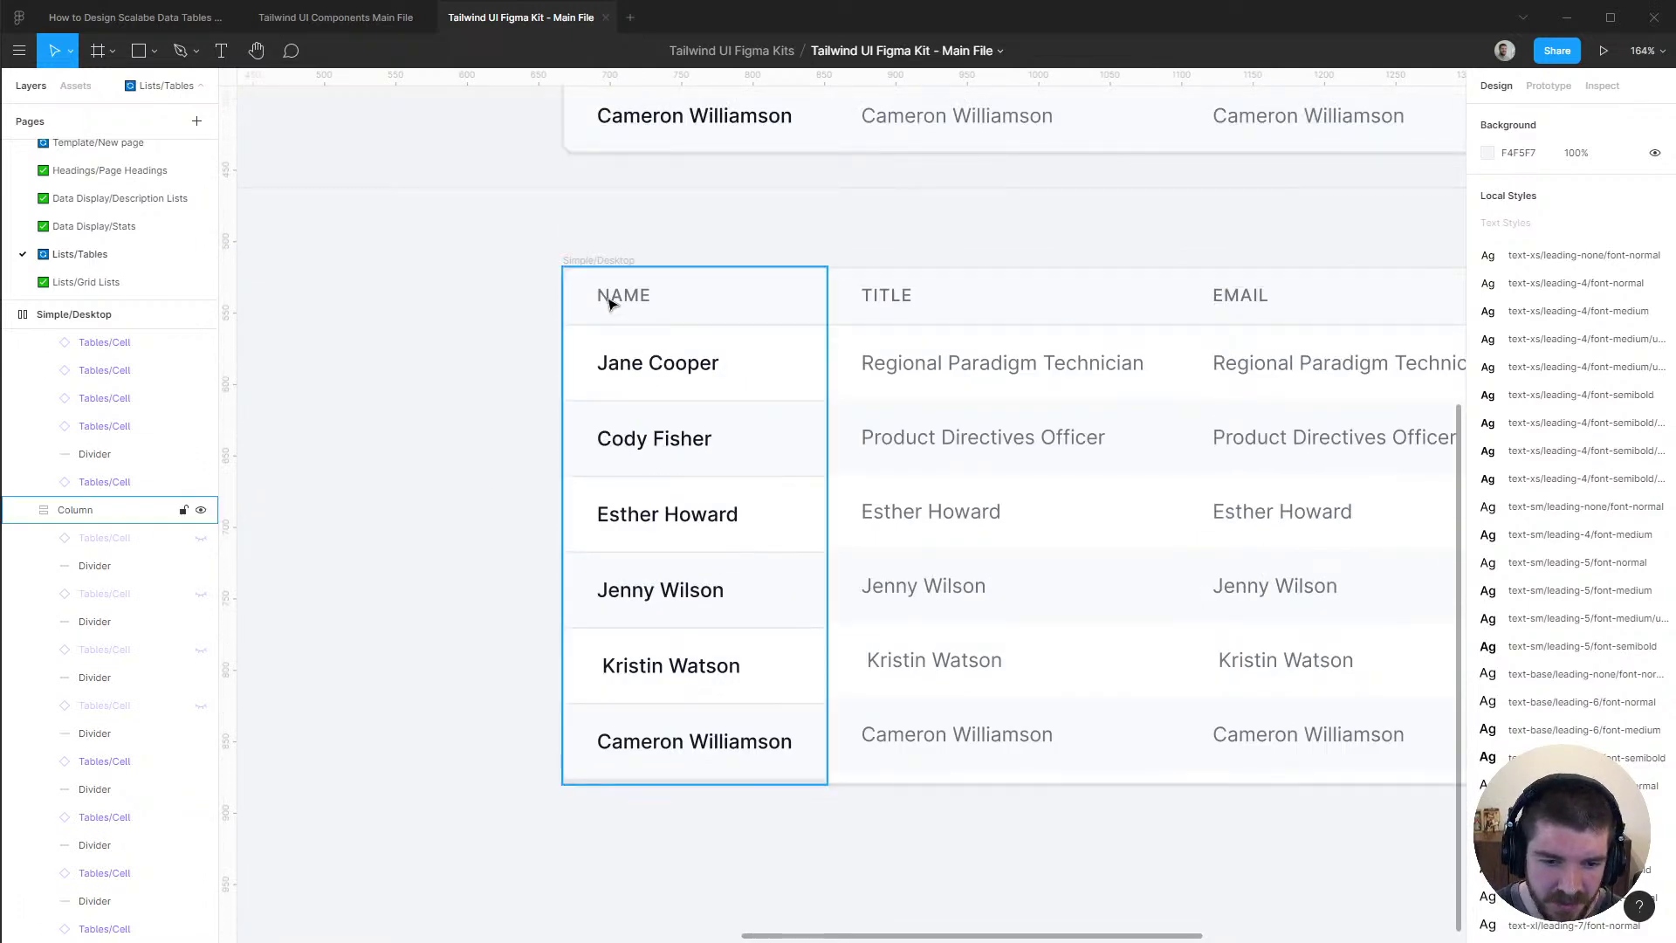
left_click(573, 261)
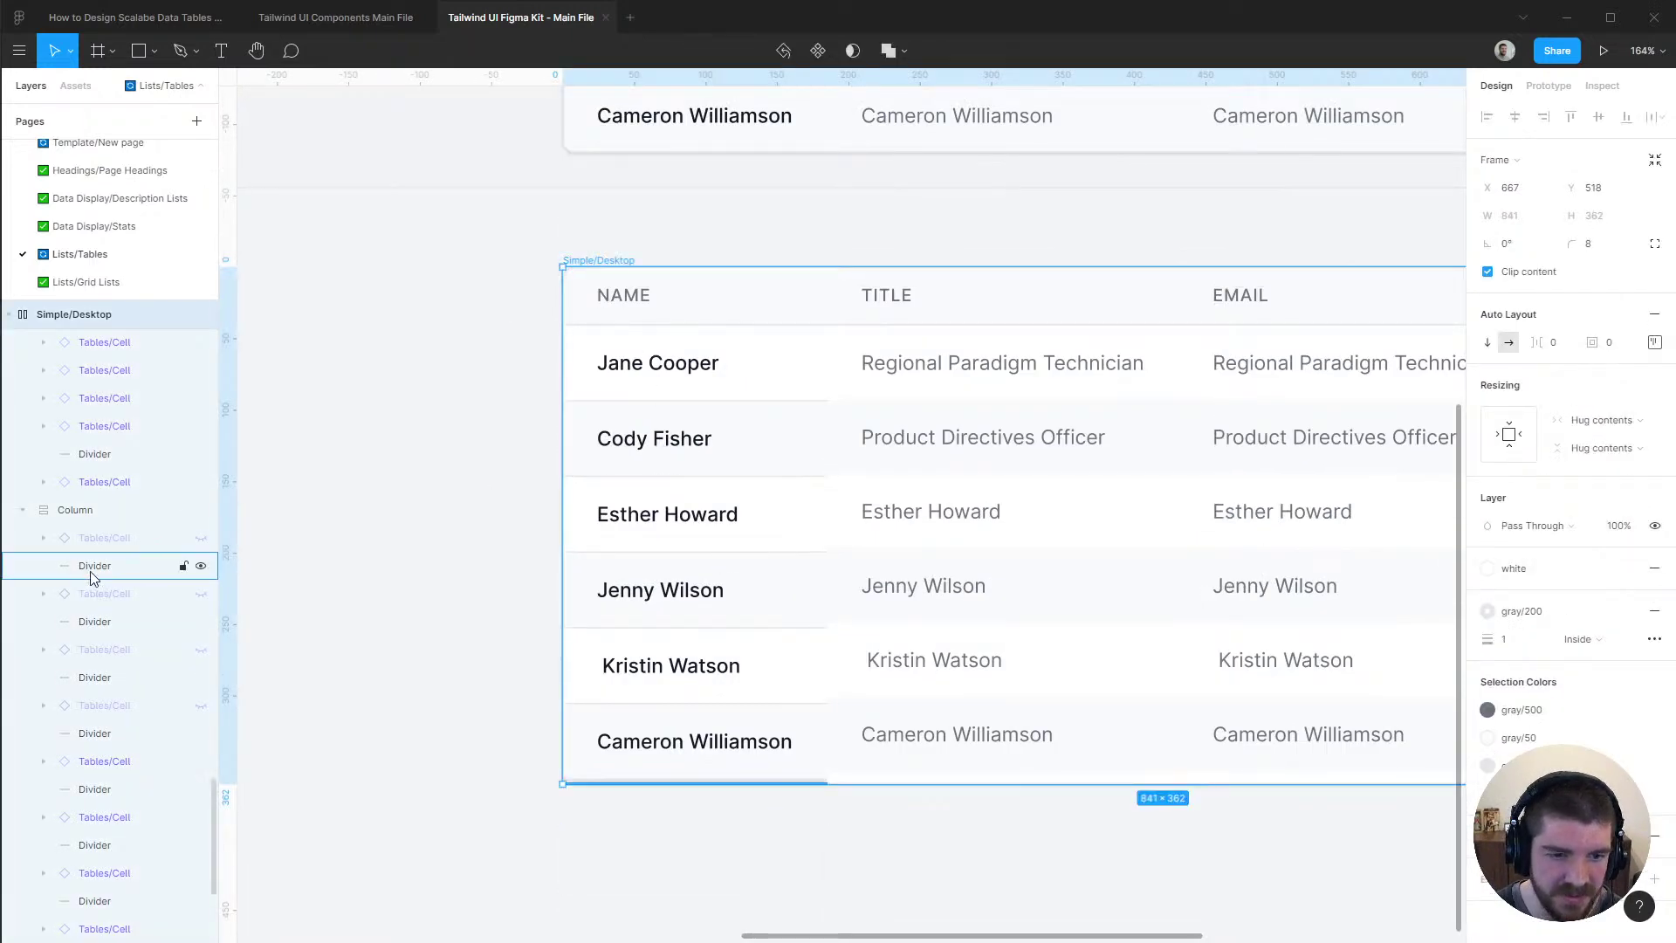
left_click(118, 576)
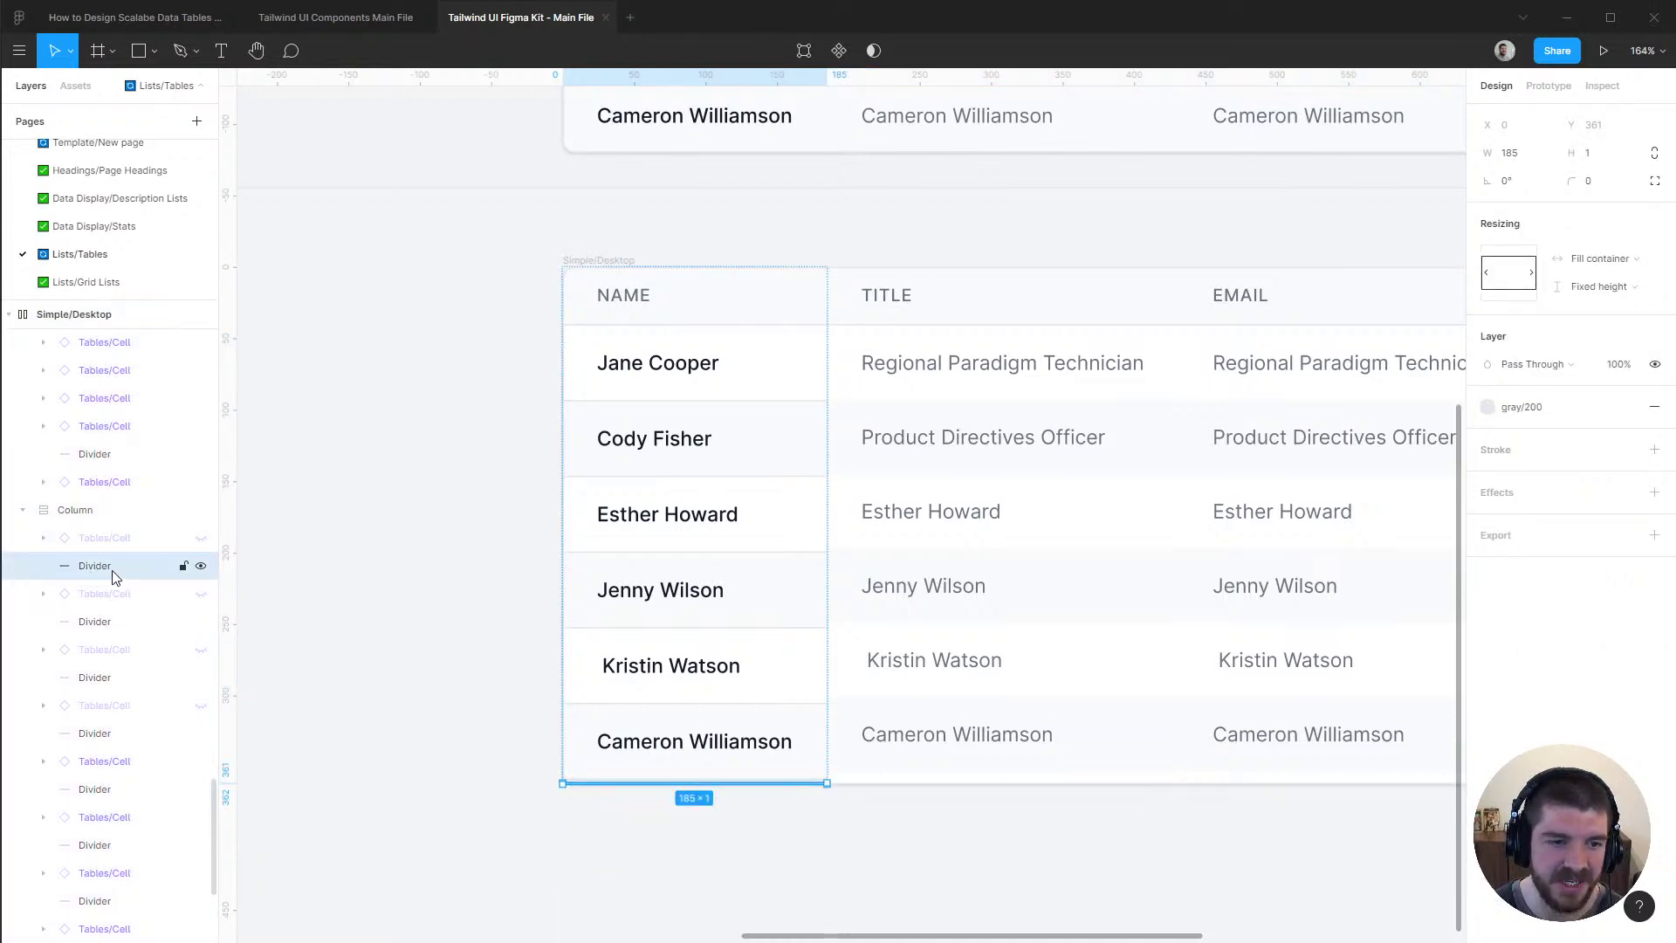
left_click(201, 622)
left_click(200, 679)
left_click(201, 733)
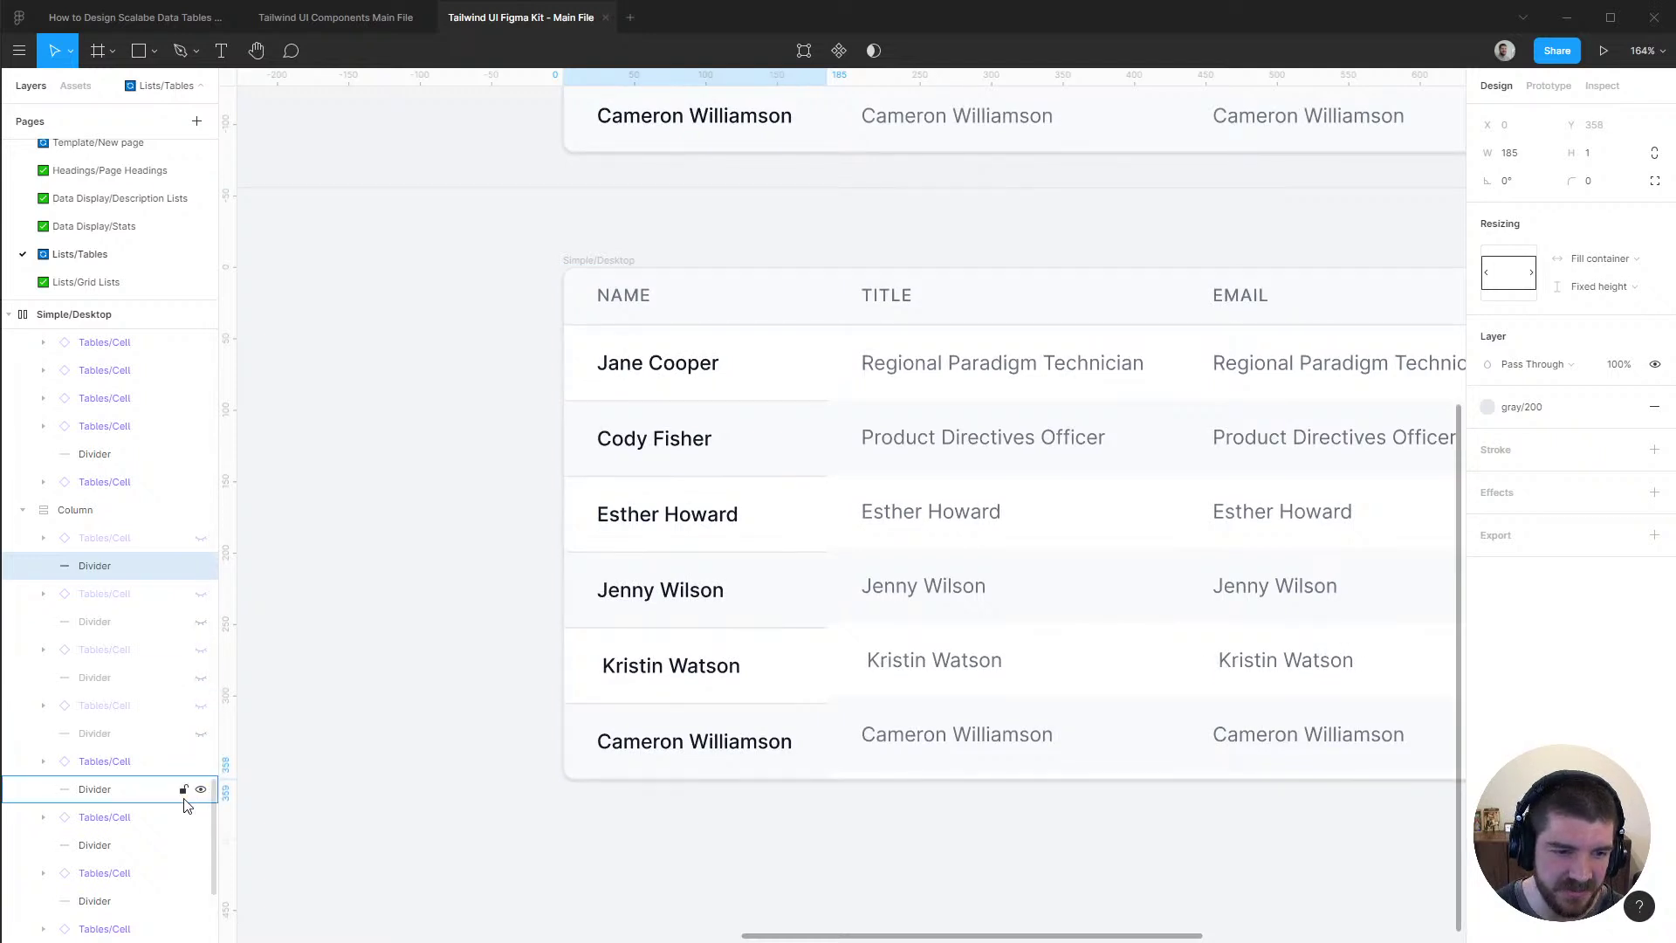
left_click(404, 748)
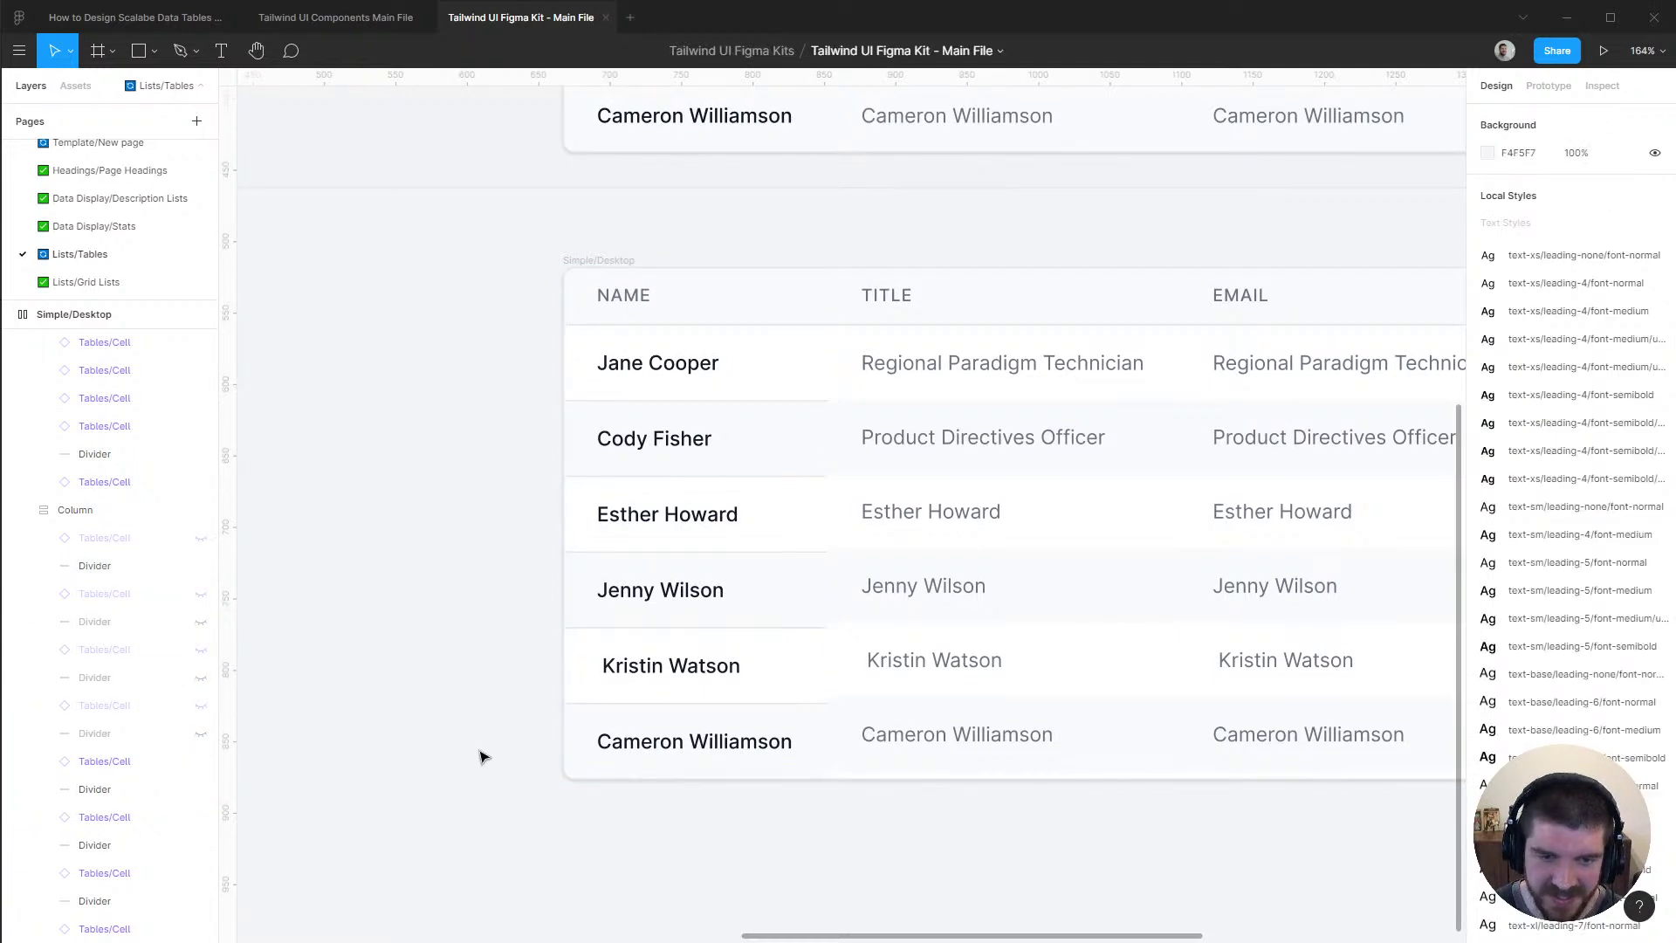
left_click_drag(484, 757, 212, 788)
left_click(445, 563)
left_click(248, 381)
left_click(330, 297)
left_click(327, 362)
left_click(356, 306)
left_click_drag(554, 267, 679, 242)
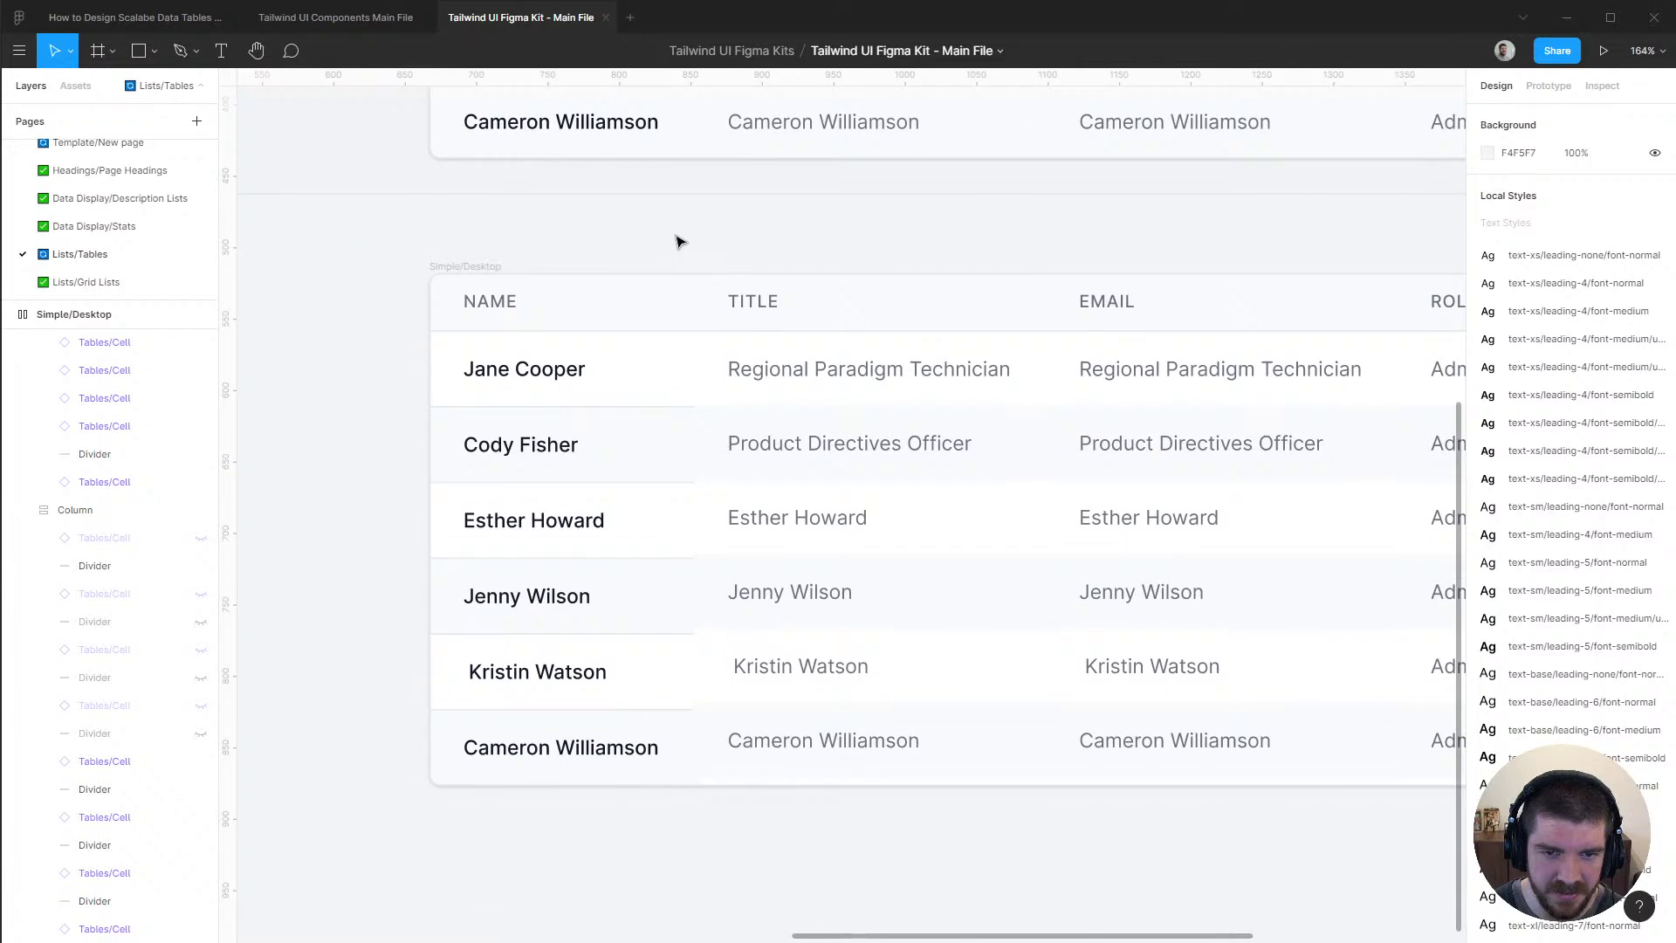
Delete every column except Name from the Simple/Desktop table, including the hidden columns
left_click(75, 510)
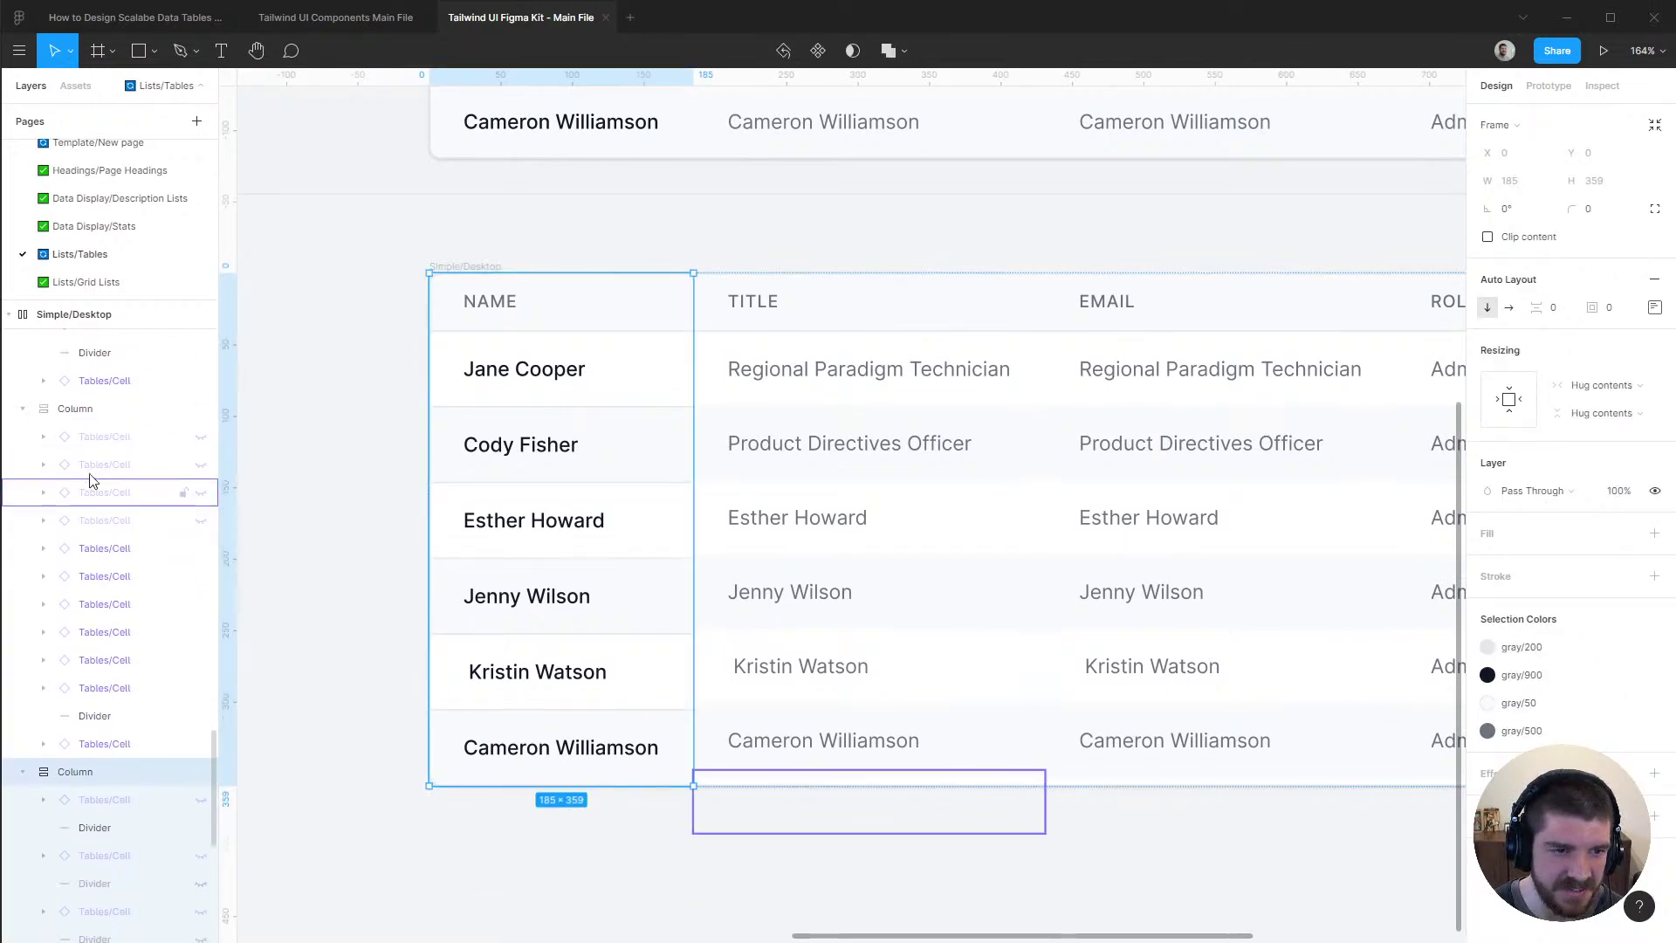
left_click(86, 418)
scroll(90, 421, "up", 5)
scroll(90, 420, "down", 4)
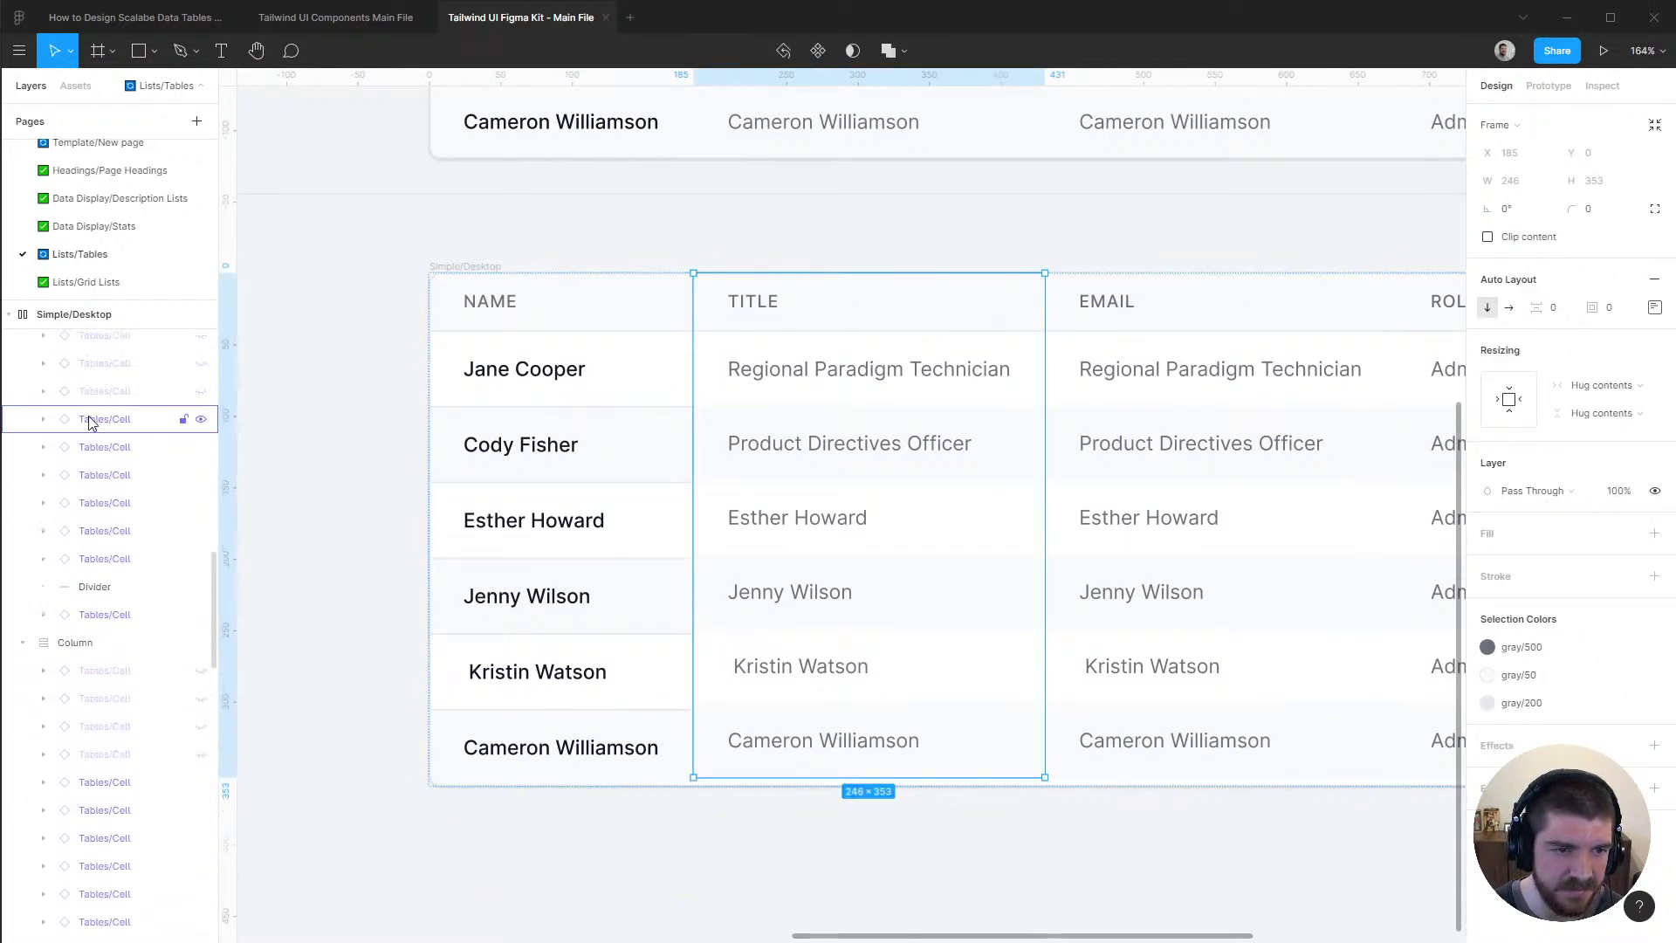
scroll(91, 422, "up", 2)
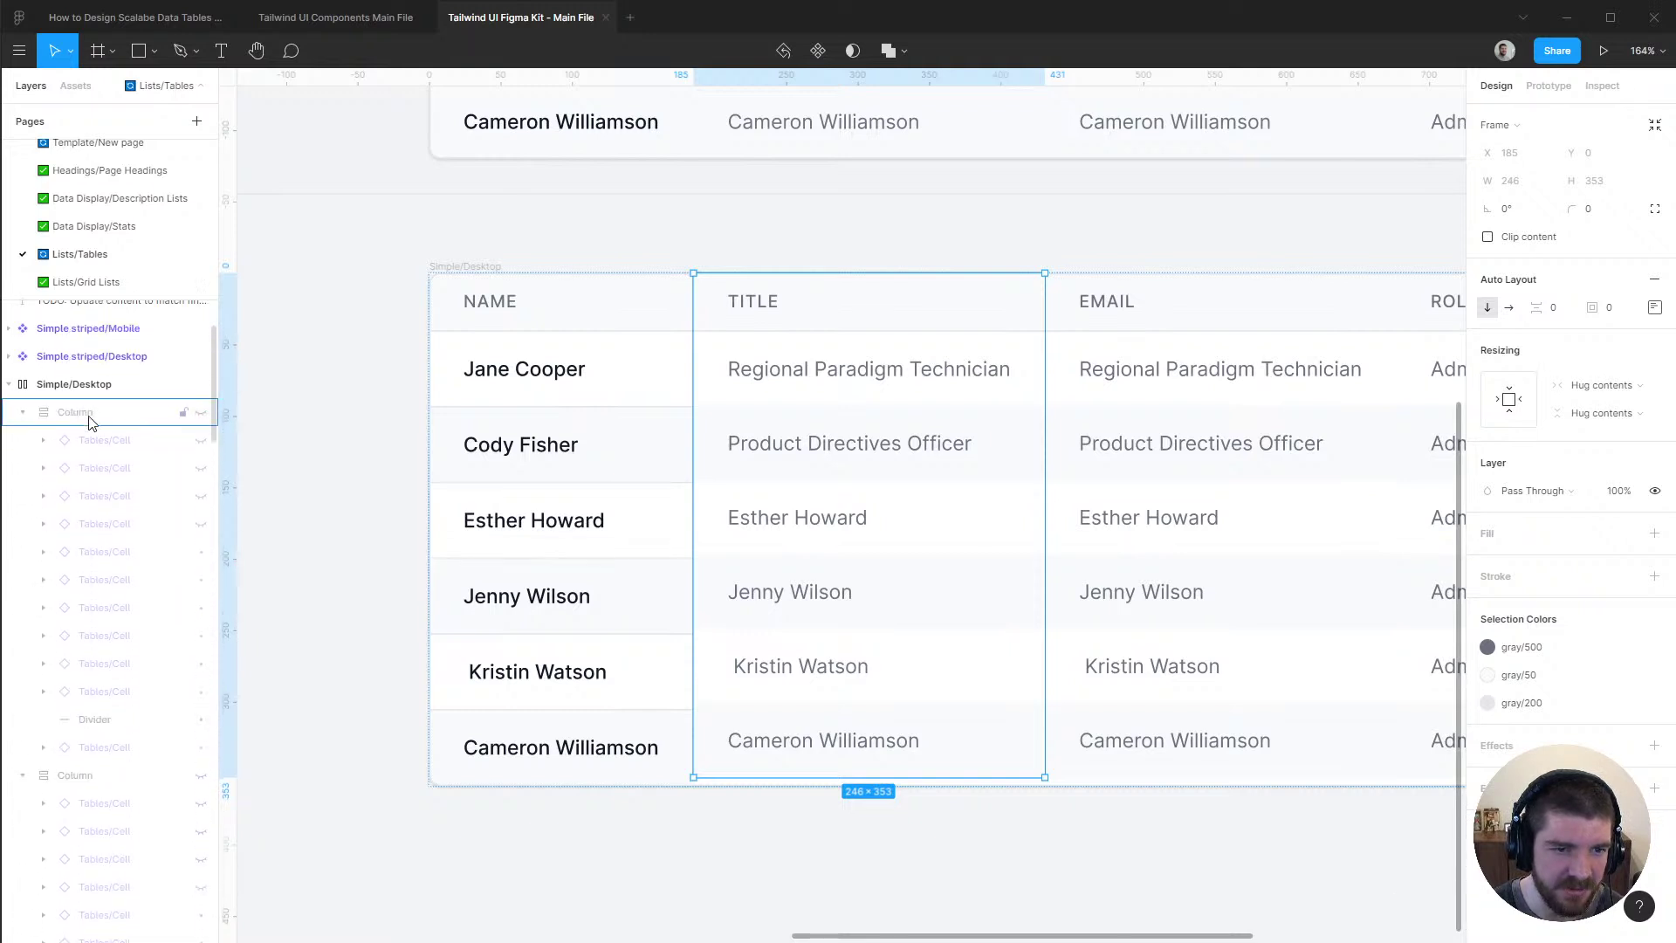
left_click(104, 489, "shift")
key("Delete")
Remove the gray/50 fill from every second body cell in the Name column, including the hidden cells
scroll(111, 496, "down", 4)
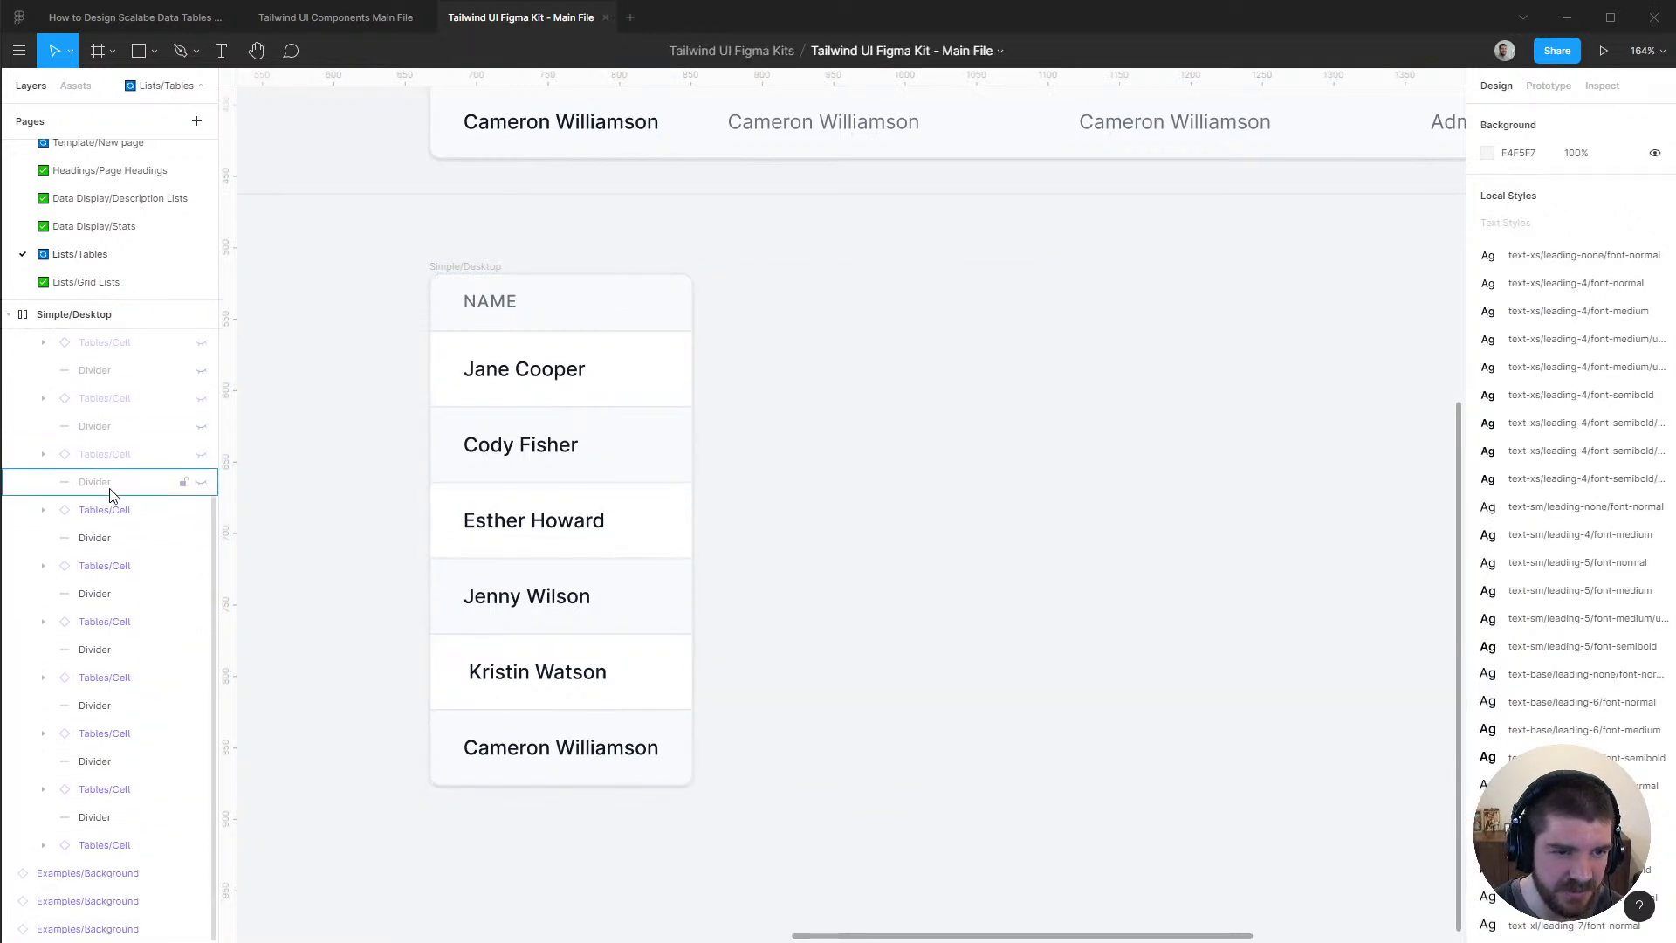
left_click(120, 789)
left_click(120, 736)
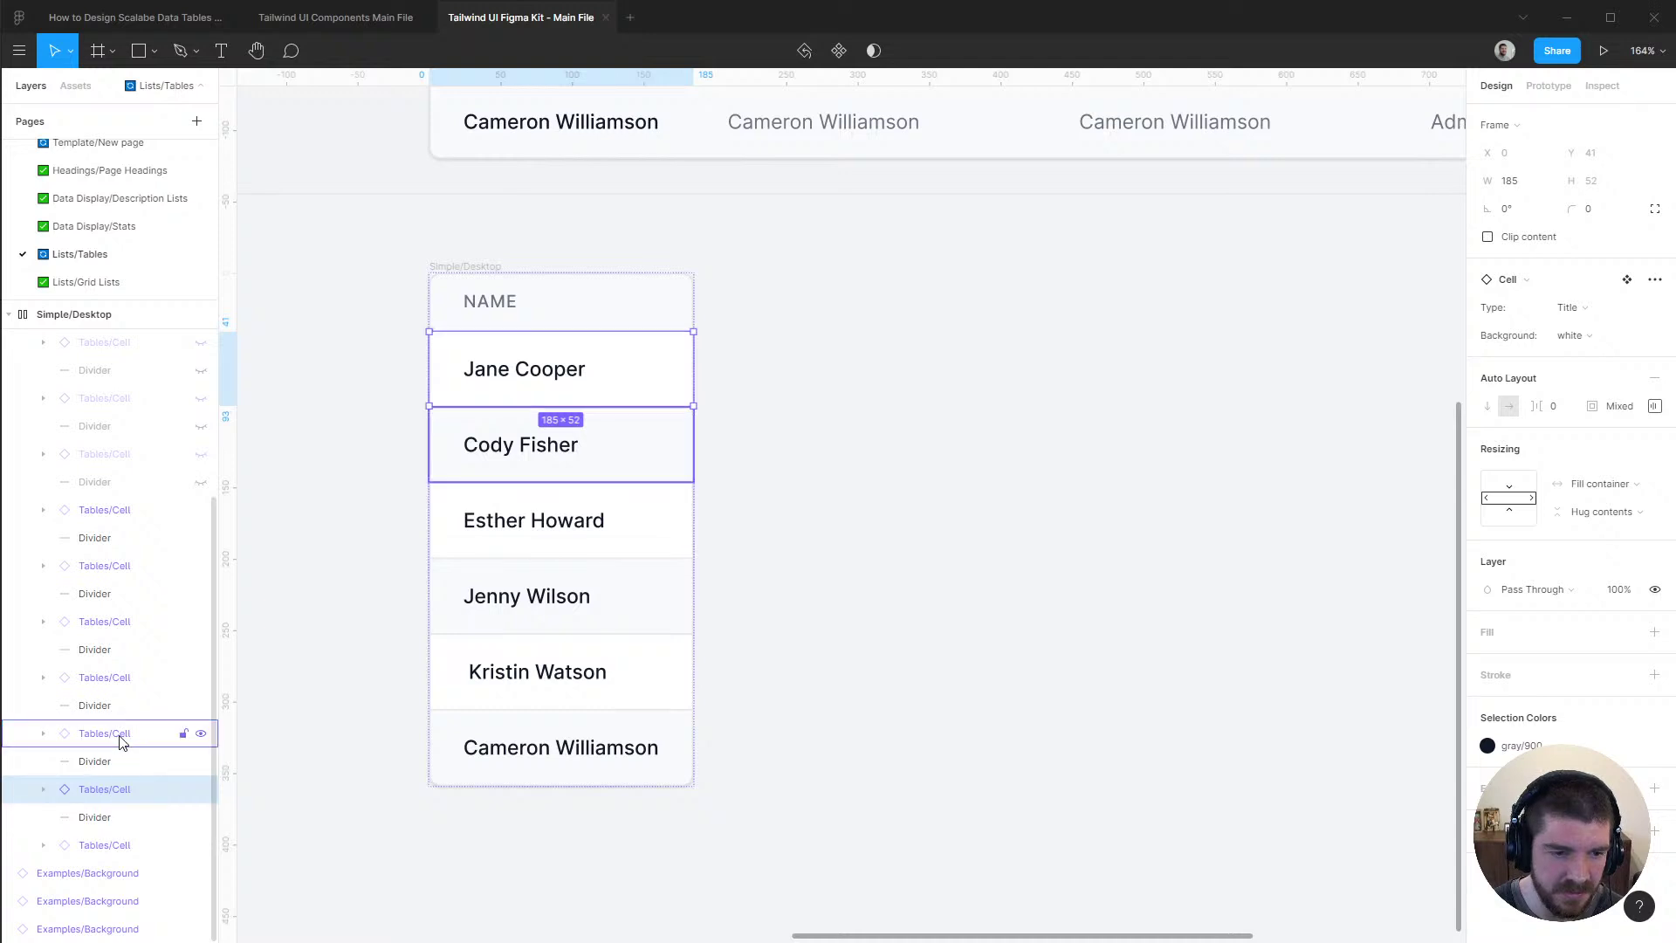
left_click_drag(120, 742, 104, 373)
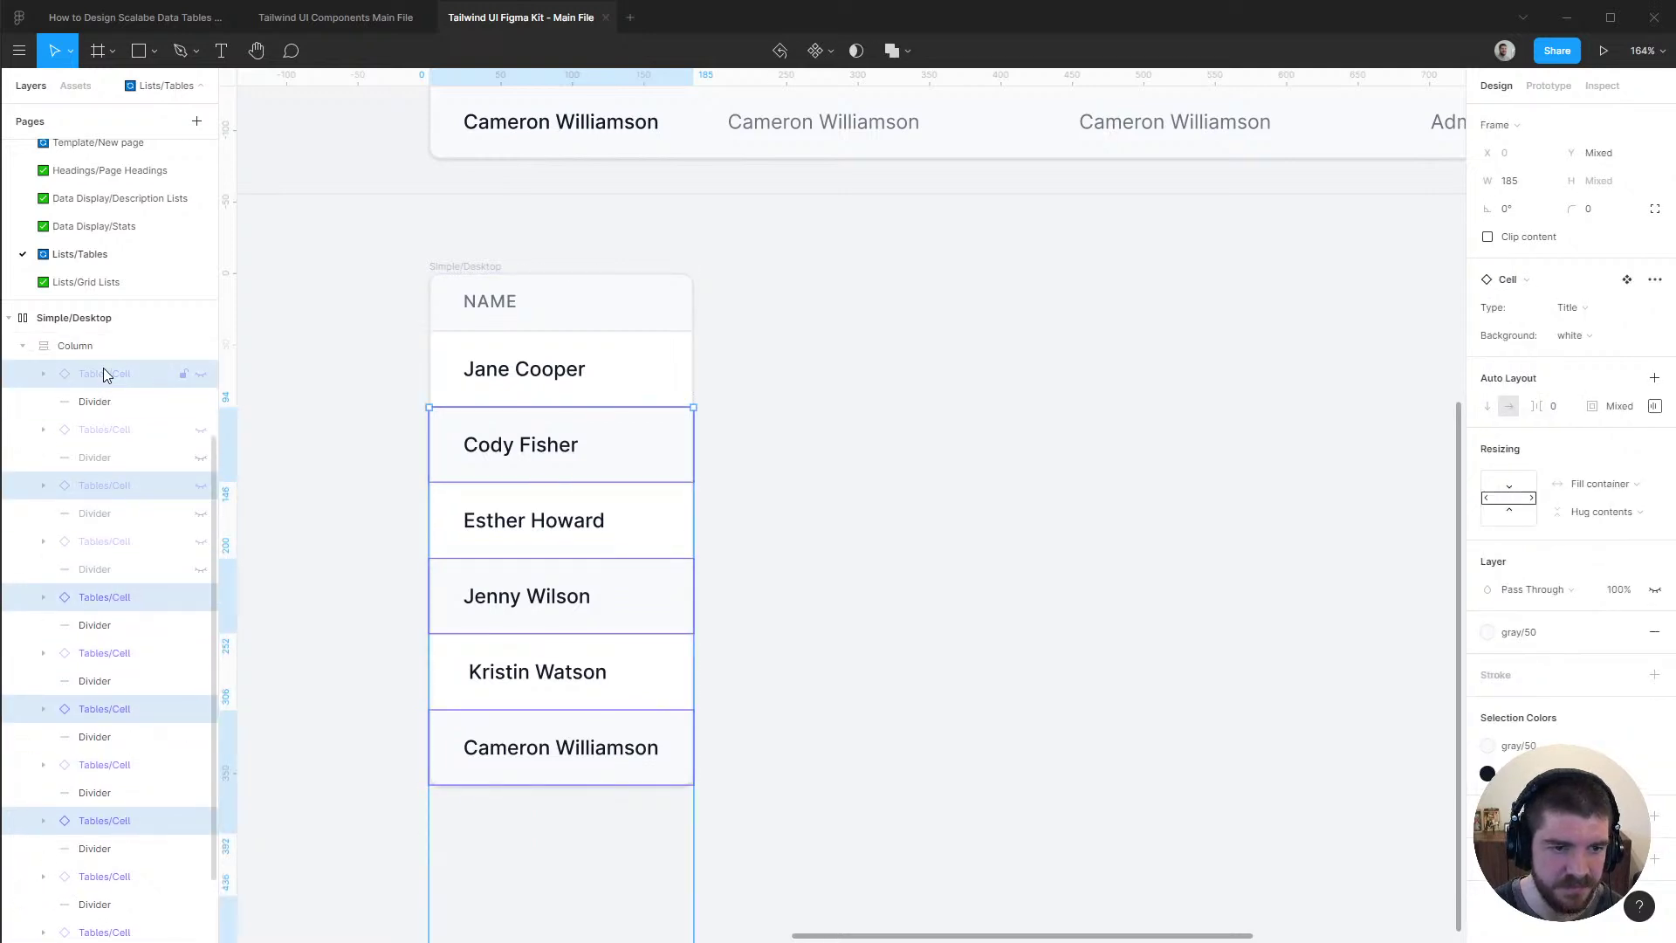
left_click(1656, 635)
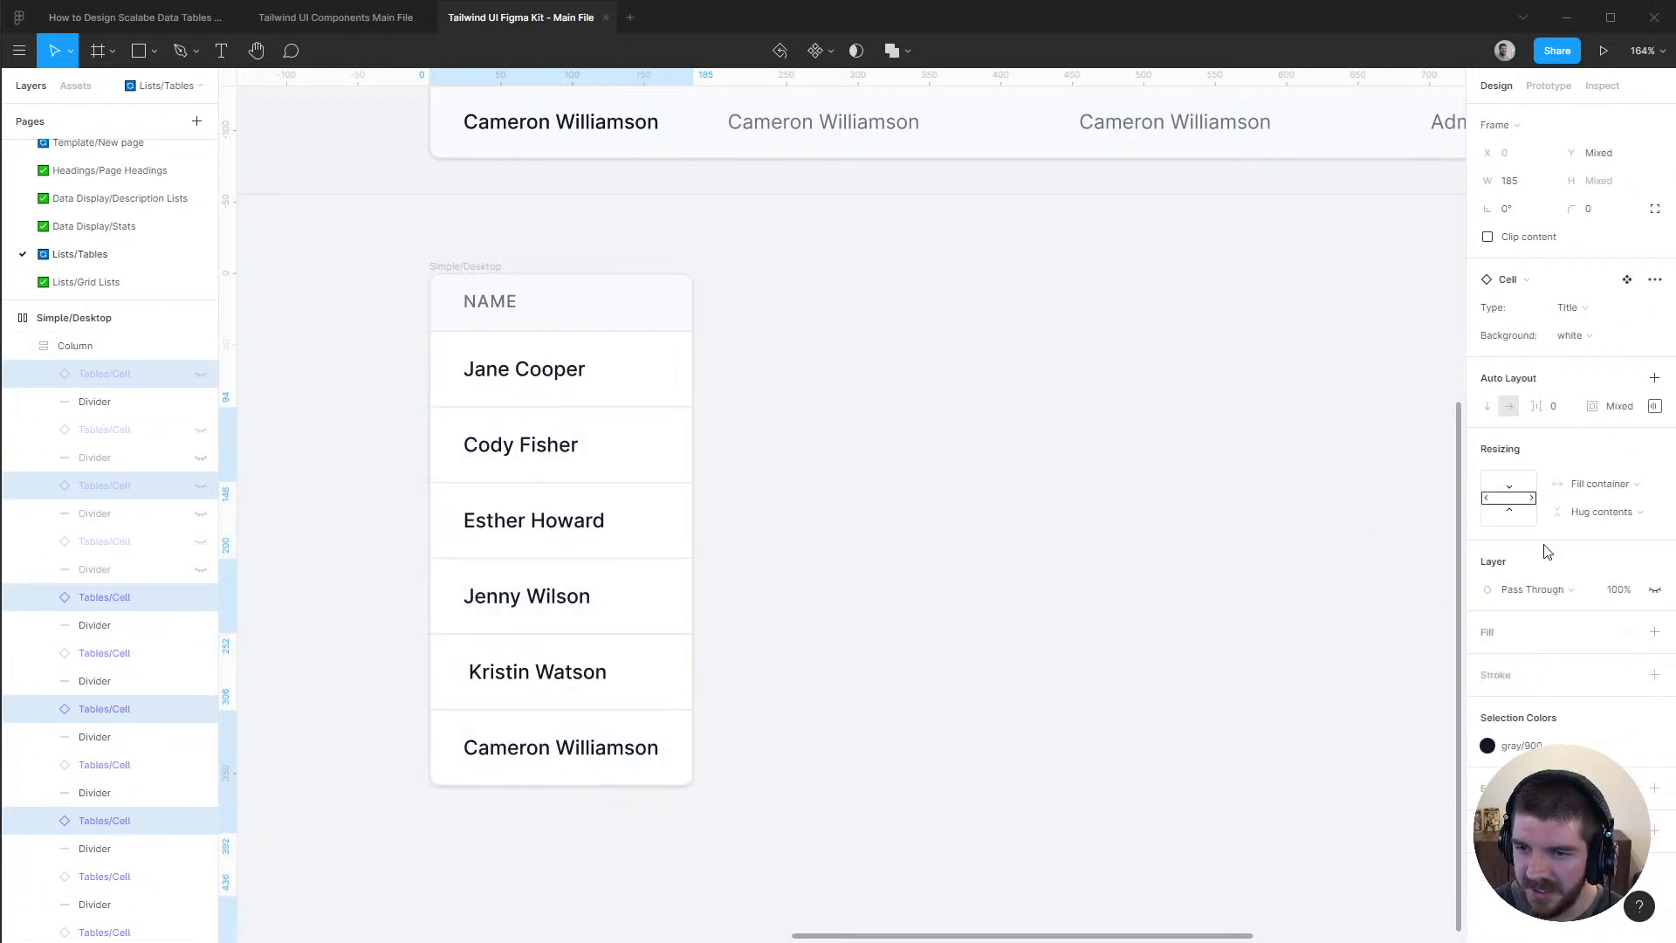
left_click(1602, 338)
left_click(1356, 384)
Duplicate the Name column seven times within the Simple/Desktop table
left_click(77, 353)
left_click(77, 353)
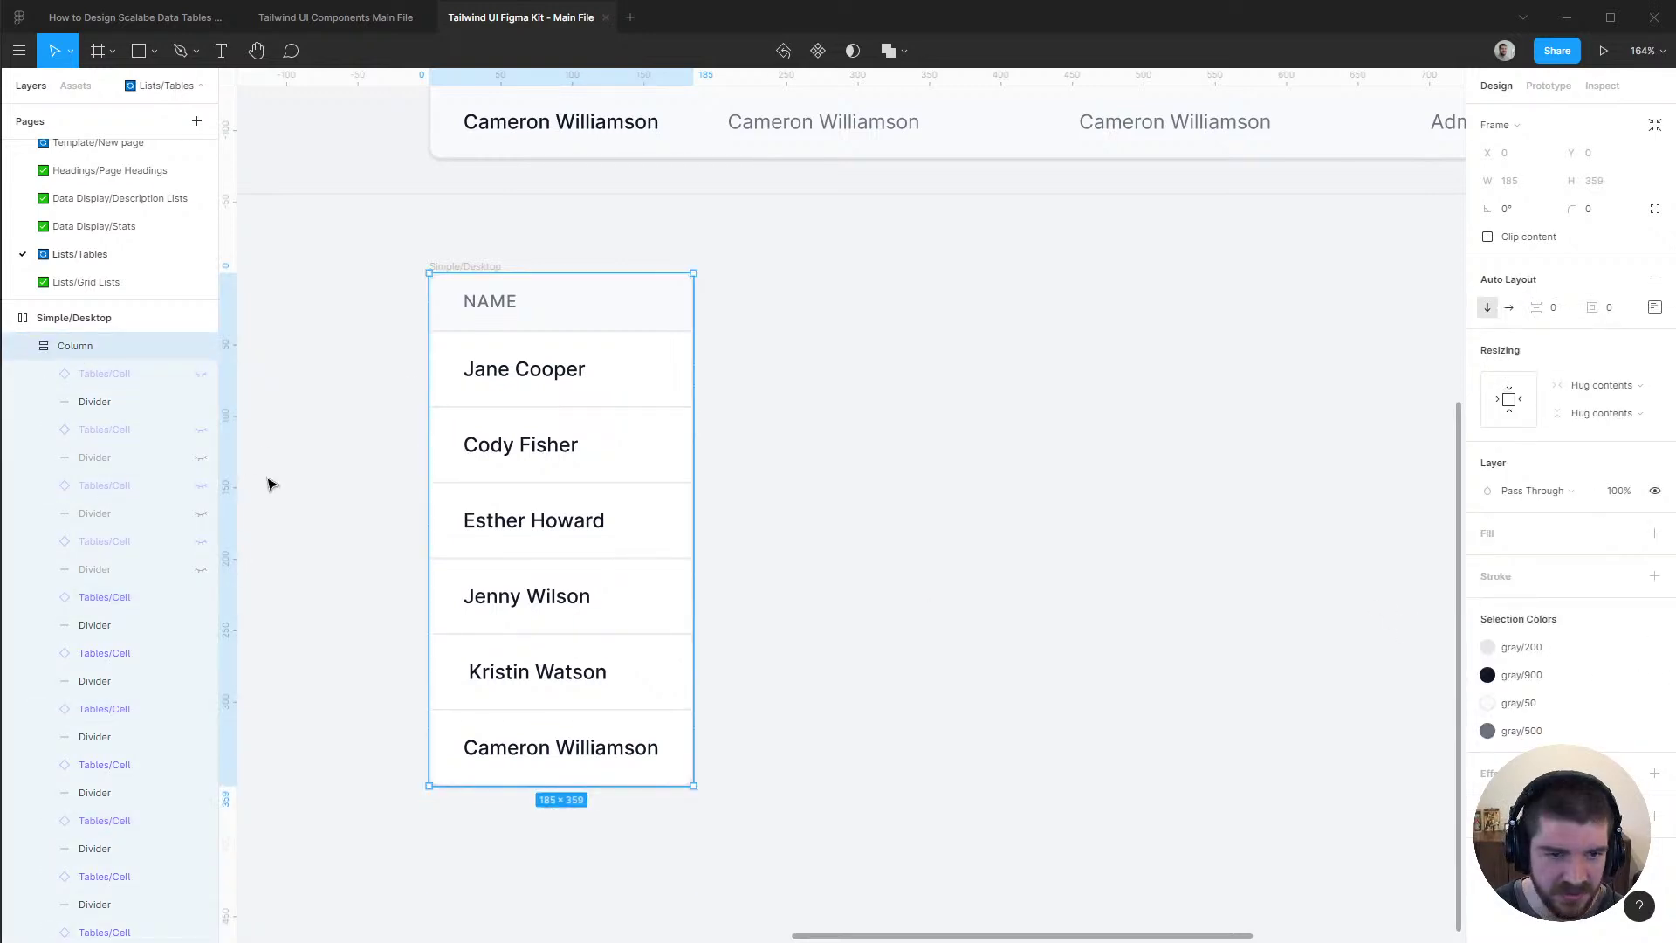
left_click(103, 375)
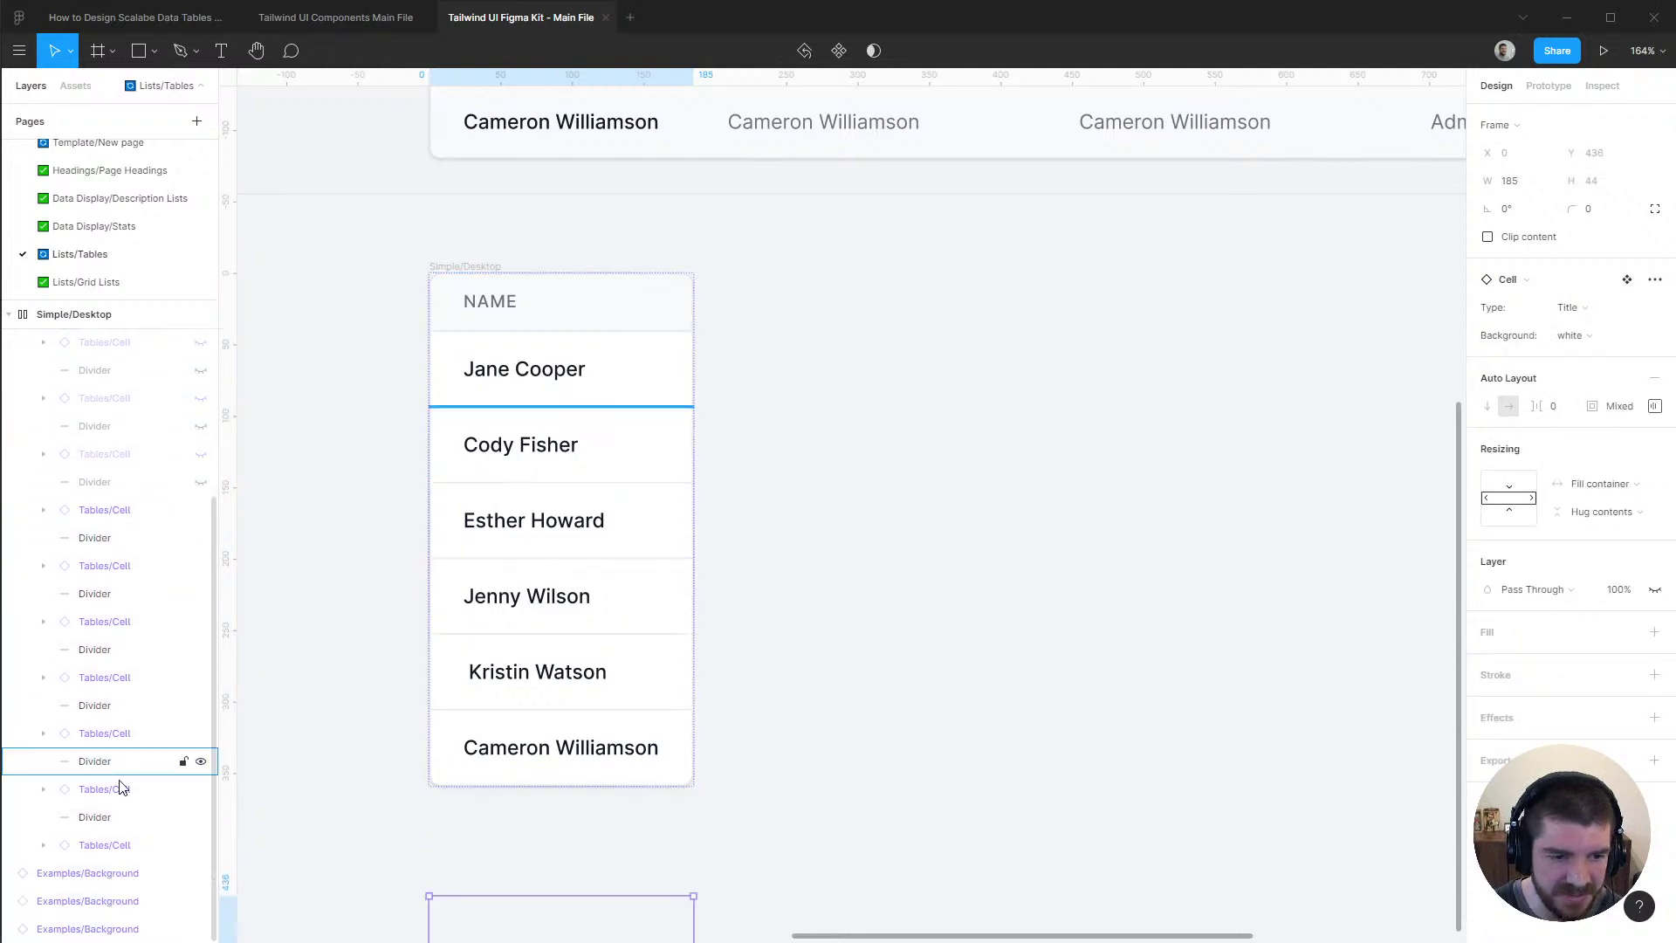
left_click(122, 791, "shift")
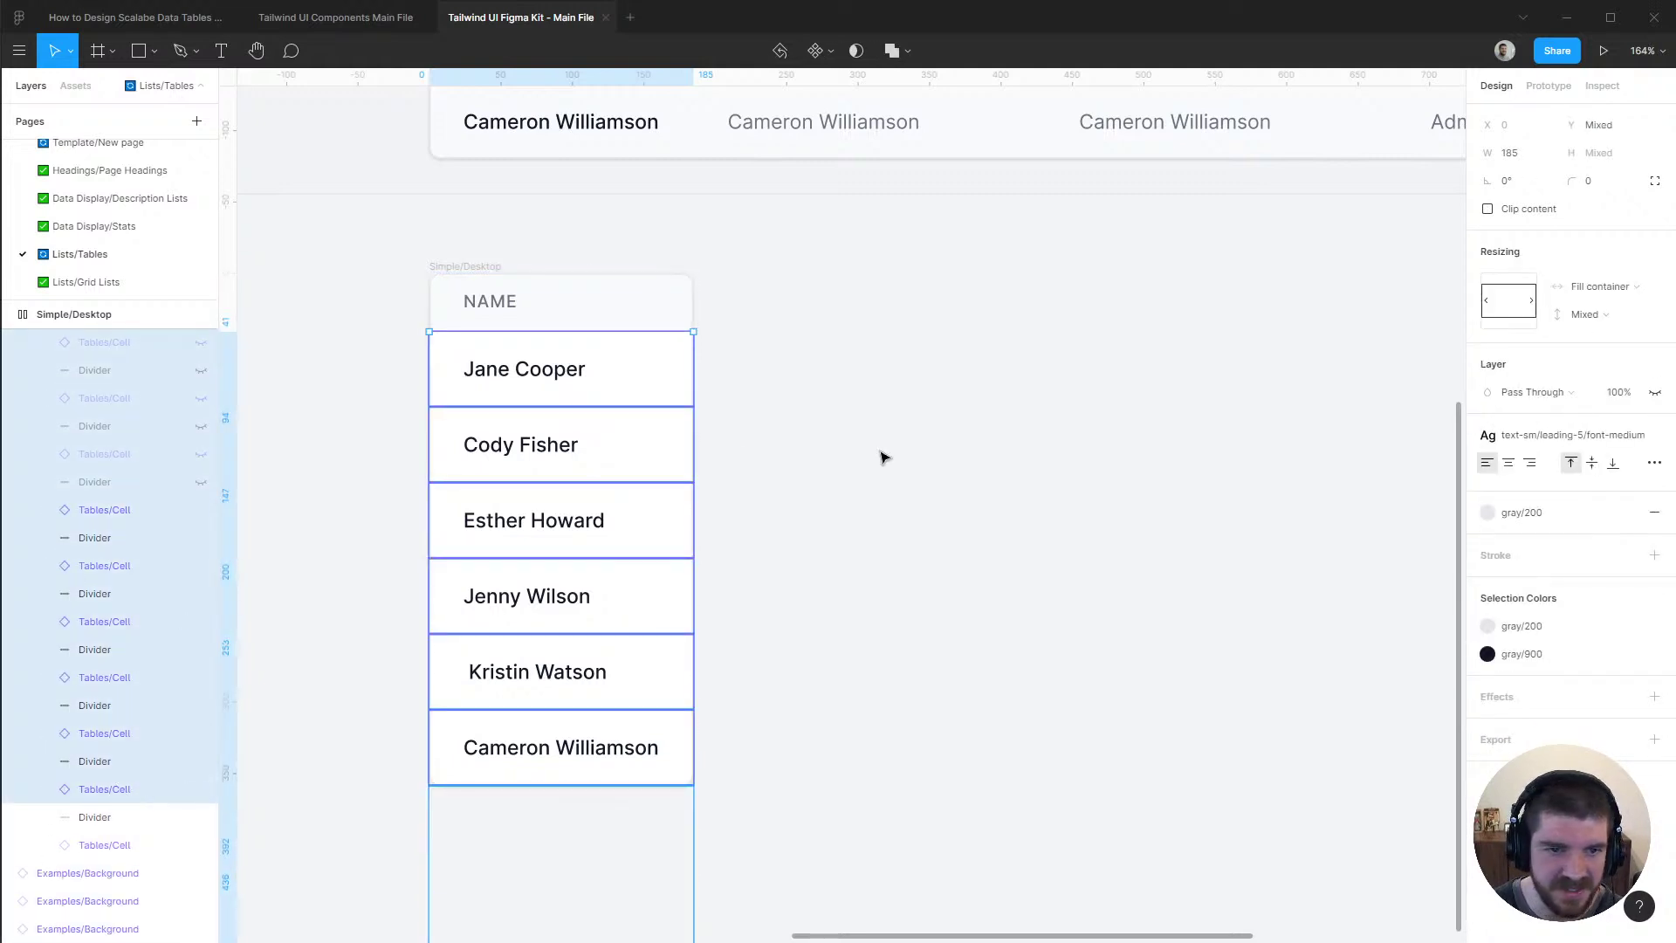
scroll(94, 375, "up", 2)
left_click(87, 433)
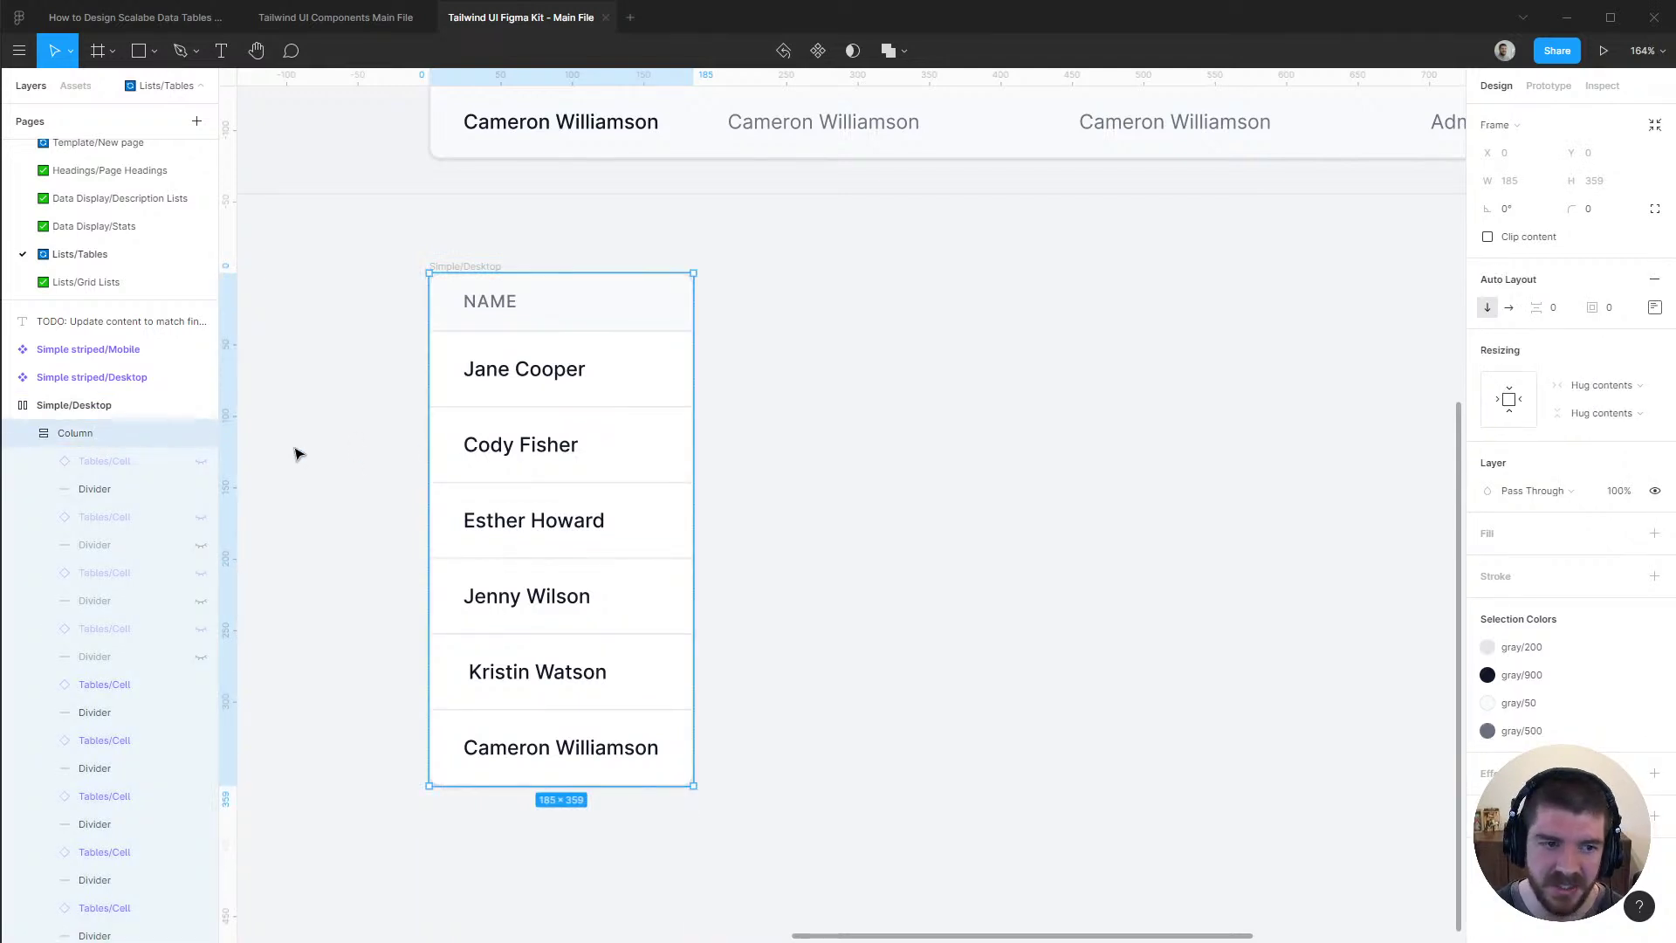
key("ctrl+d")
key("ctrl+d")
key("ctrl+d")
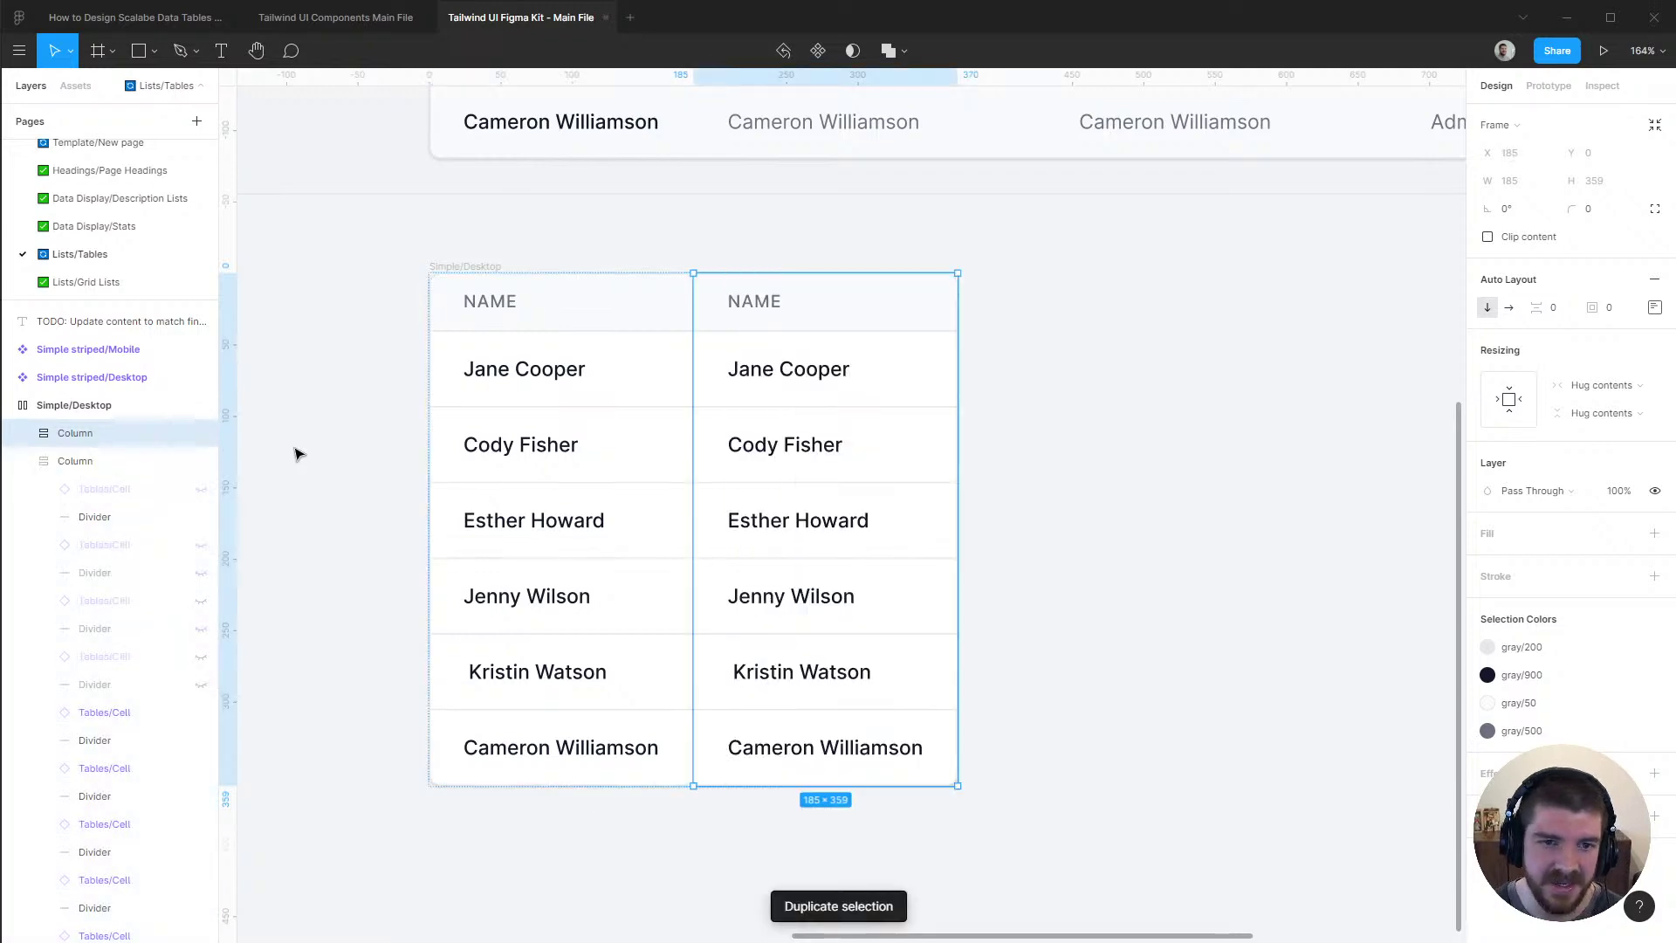
scroll(963, 478, "down", 3)
scroll(1003, 311, "right", 5)
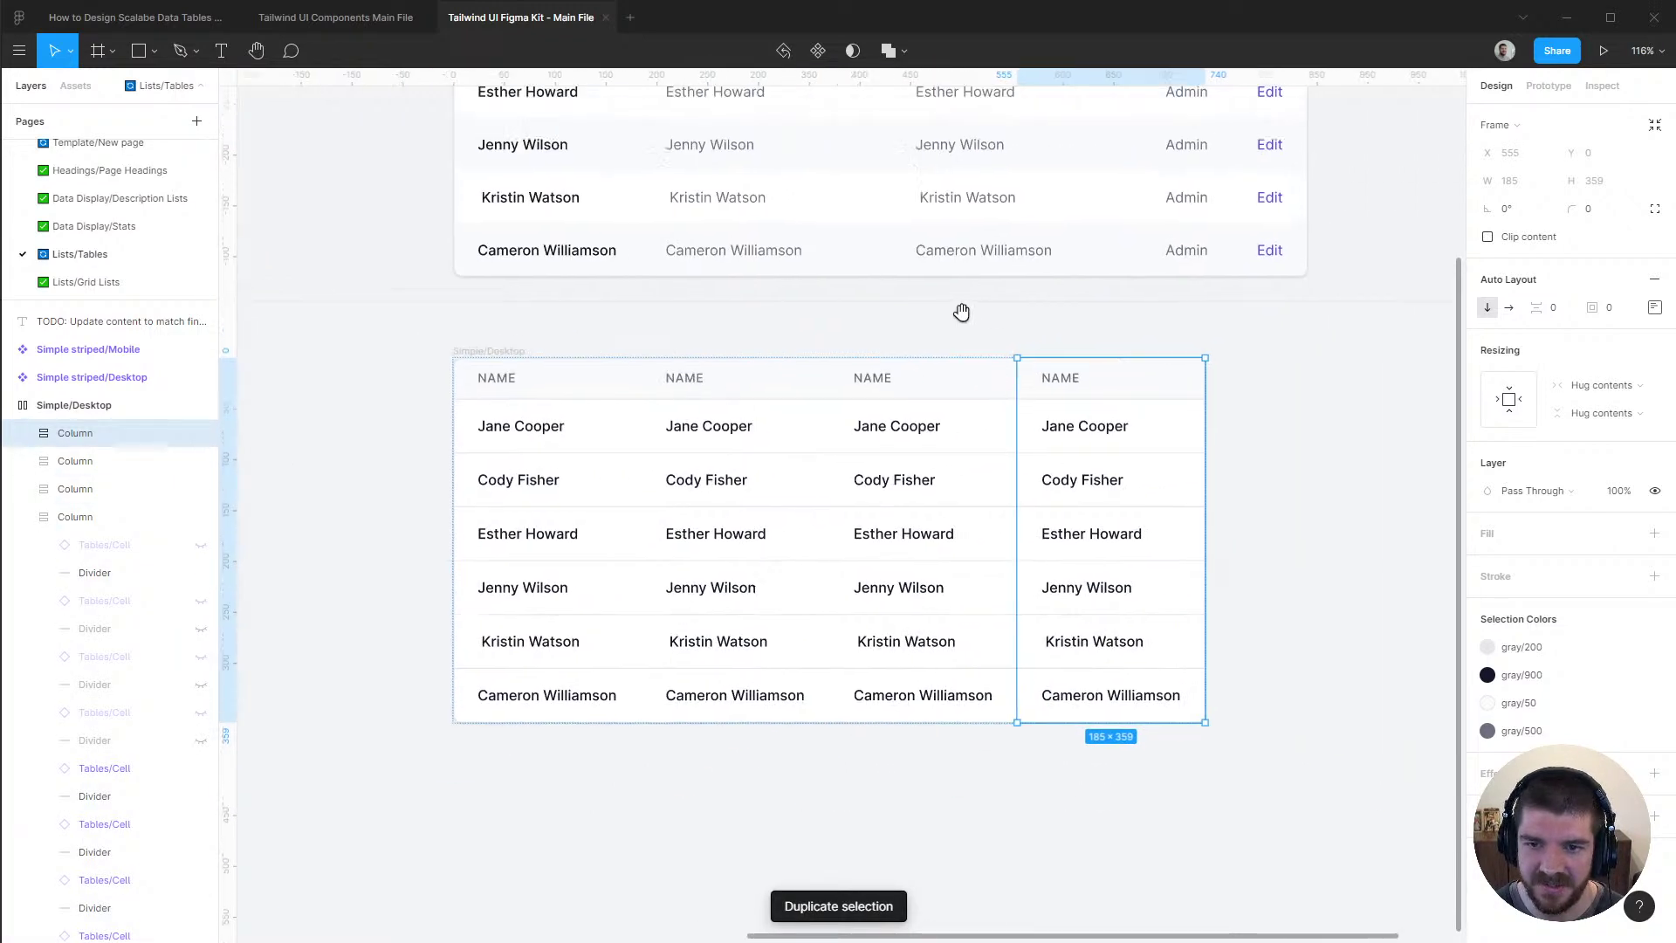
key("ctrl+d")
key("ctrl+d")
key("ctrl+d")
key("ctrl+d")
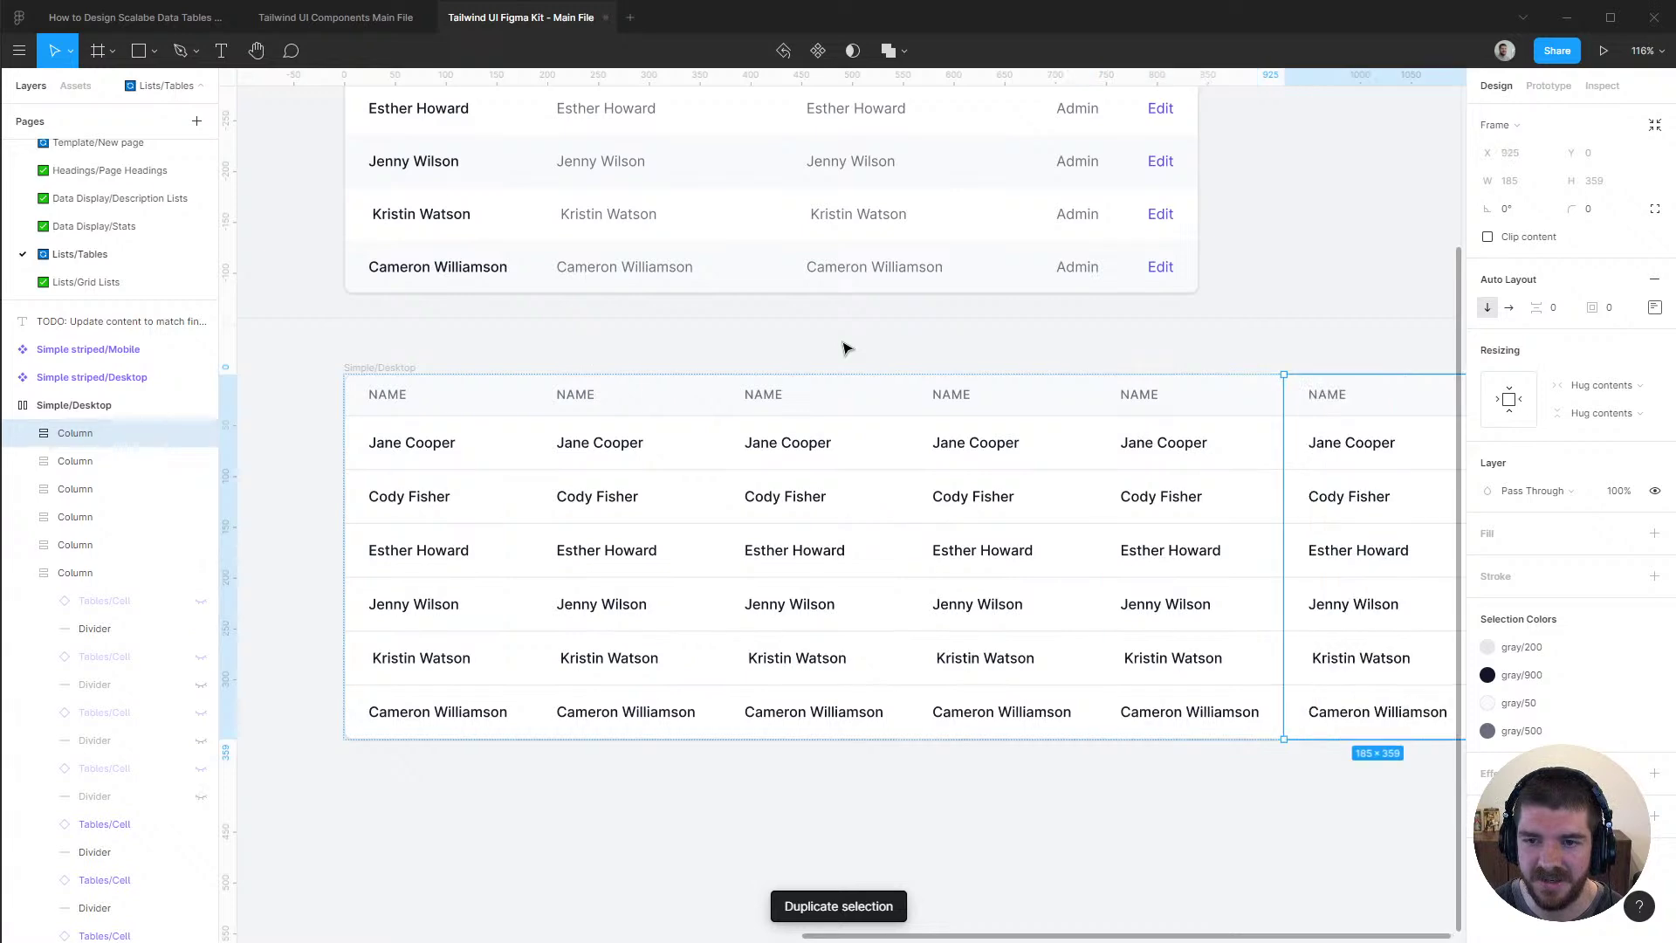
Inspect the markup of the first name cell in the browser's "With avatars and multi-line content" table, and return to the Figma file
scroll(843, 350, "right", 5)
scroll(845, 375, "down", 2)
scroll(685, 341, "left", 5)
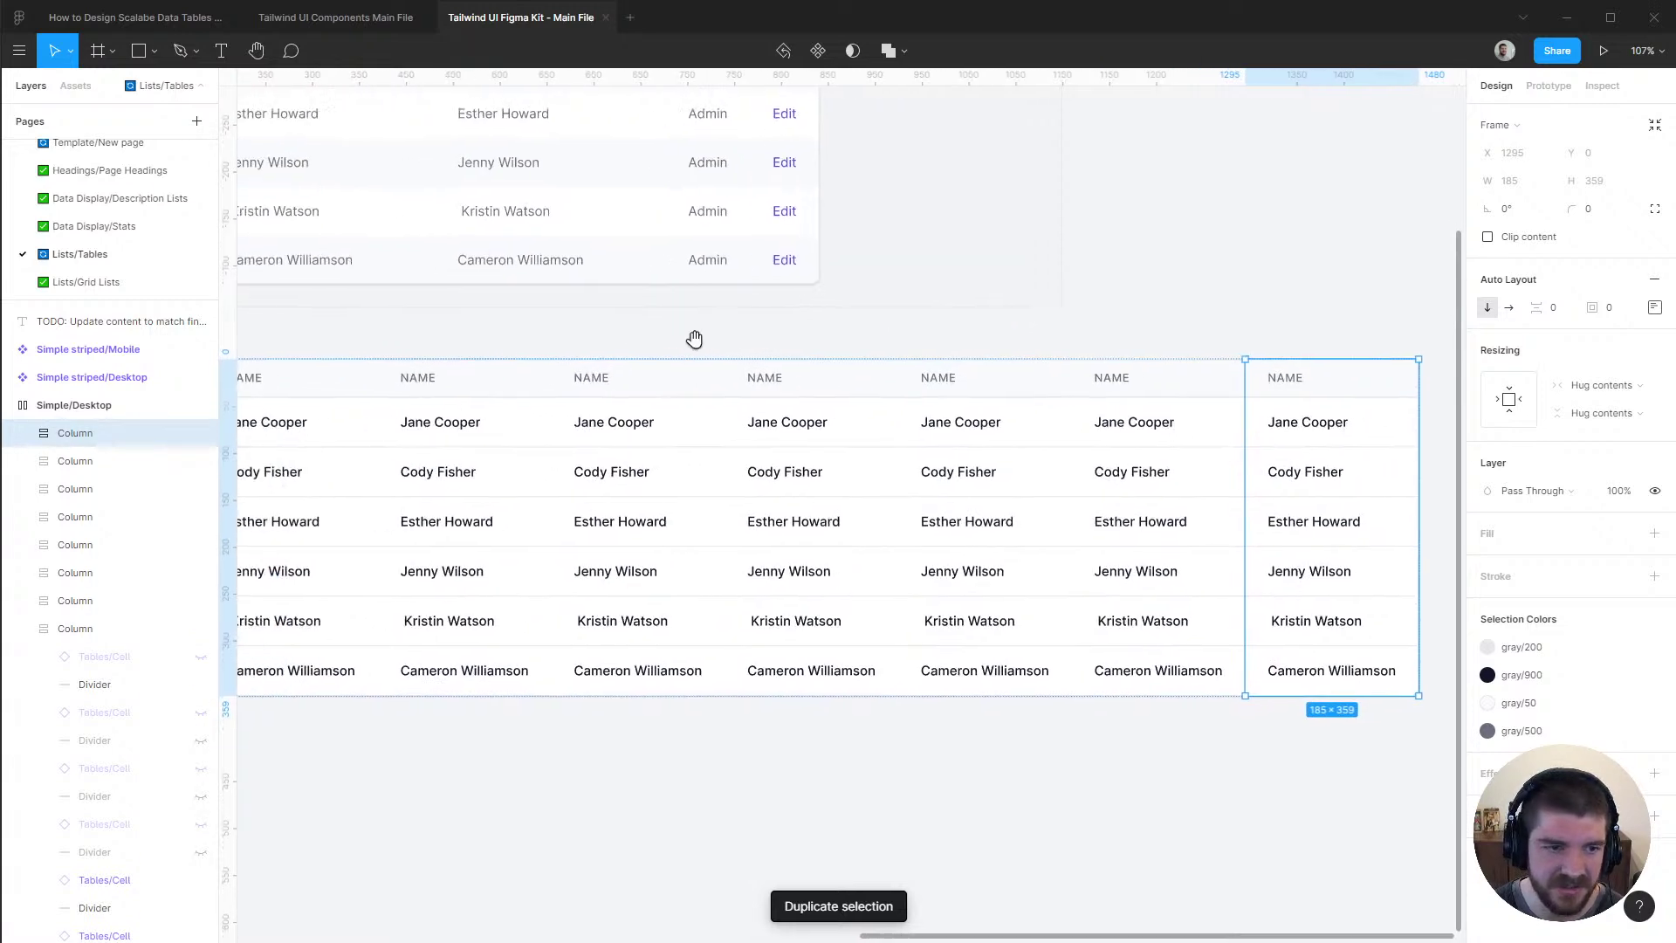
scroll(1051, 313, "up", 3)
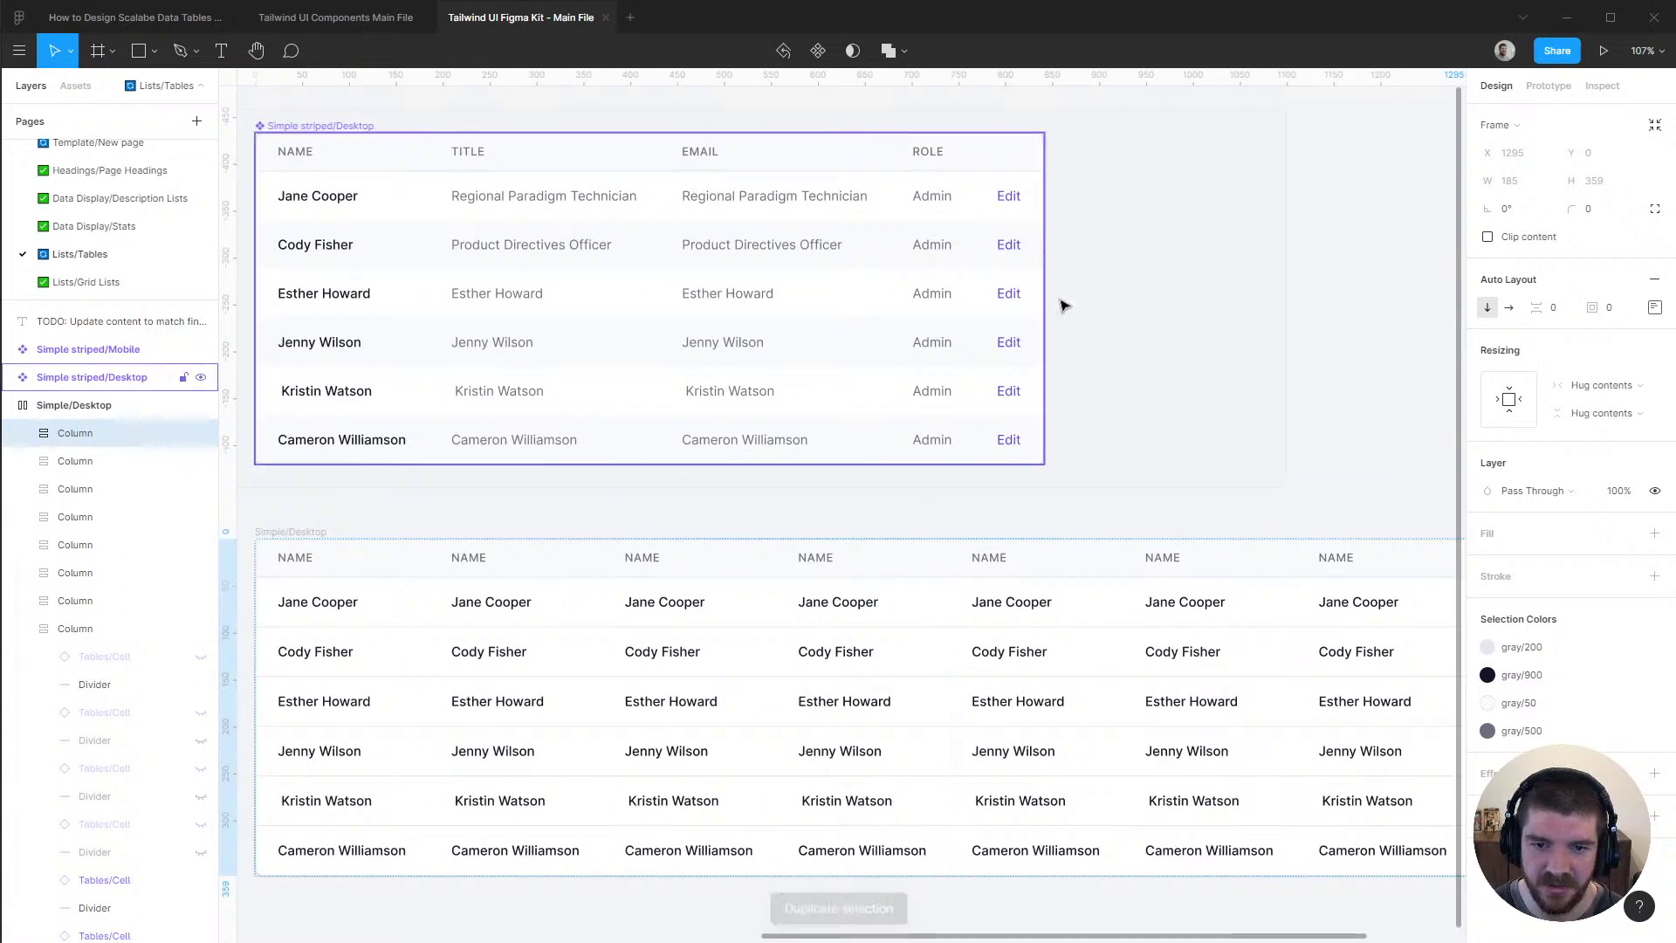
scroll(855, 480, "left", 3)
scroll(856, 480, "down", 2)
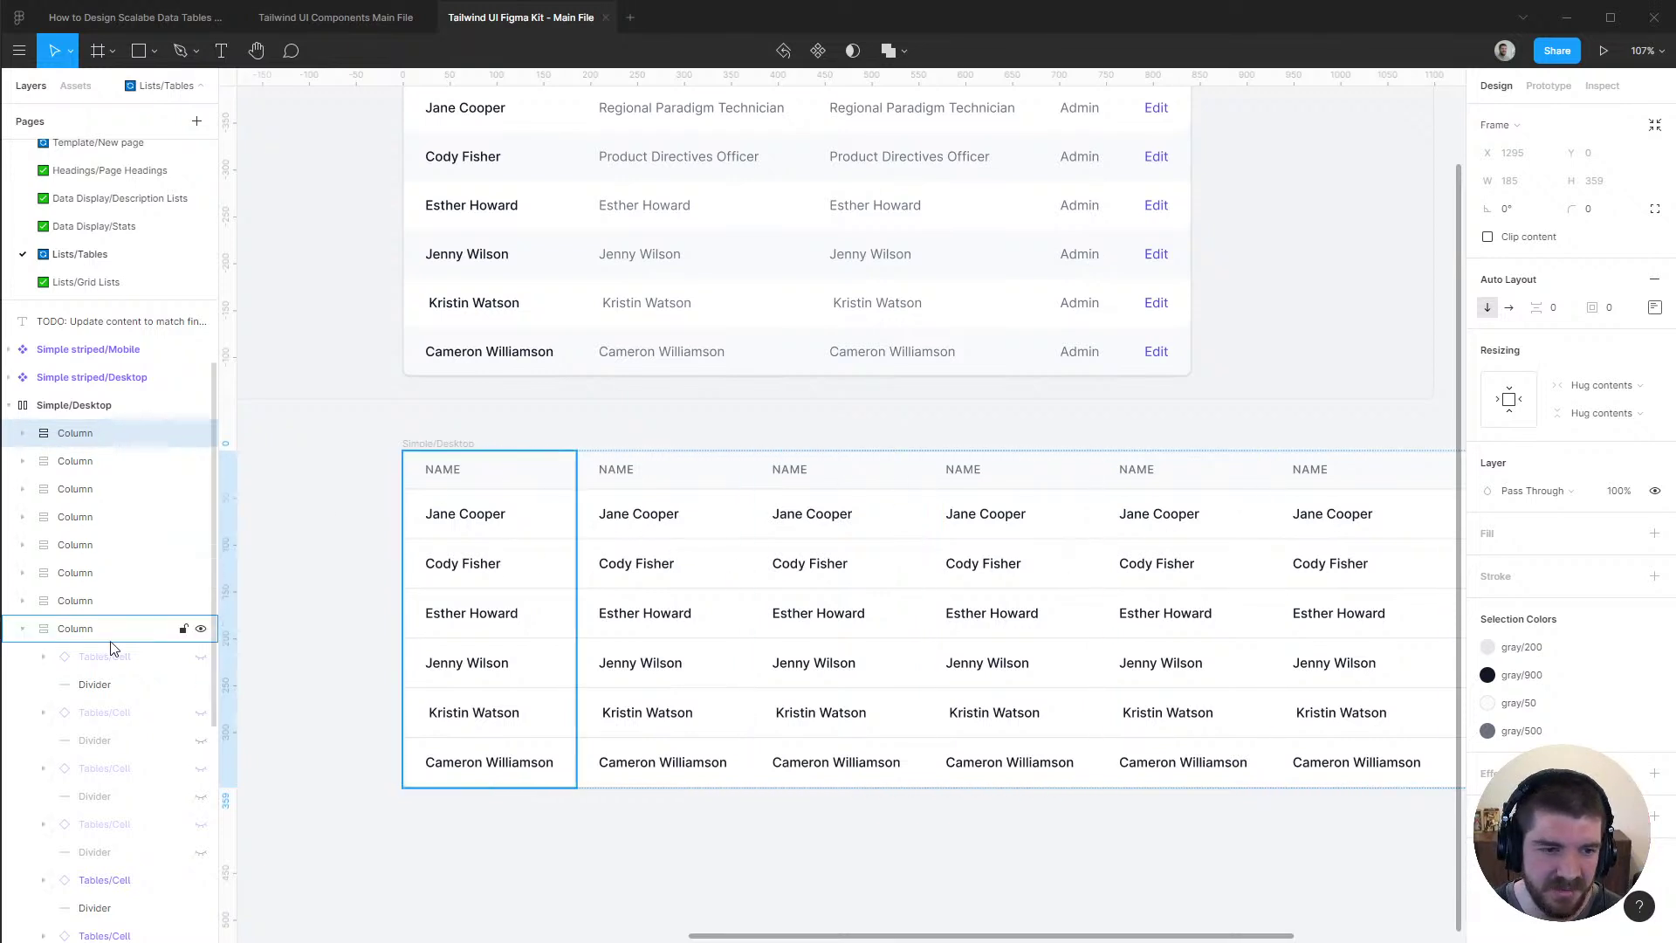
double_click(478, 524)
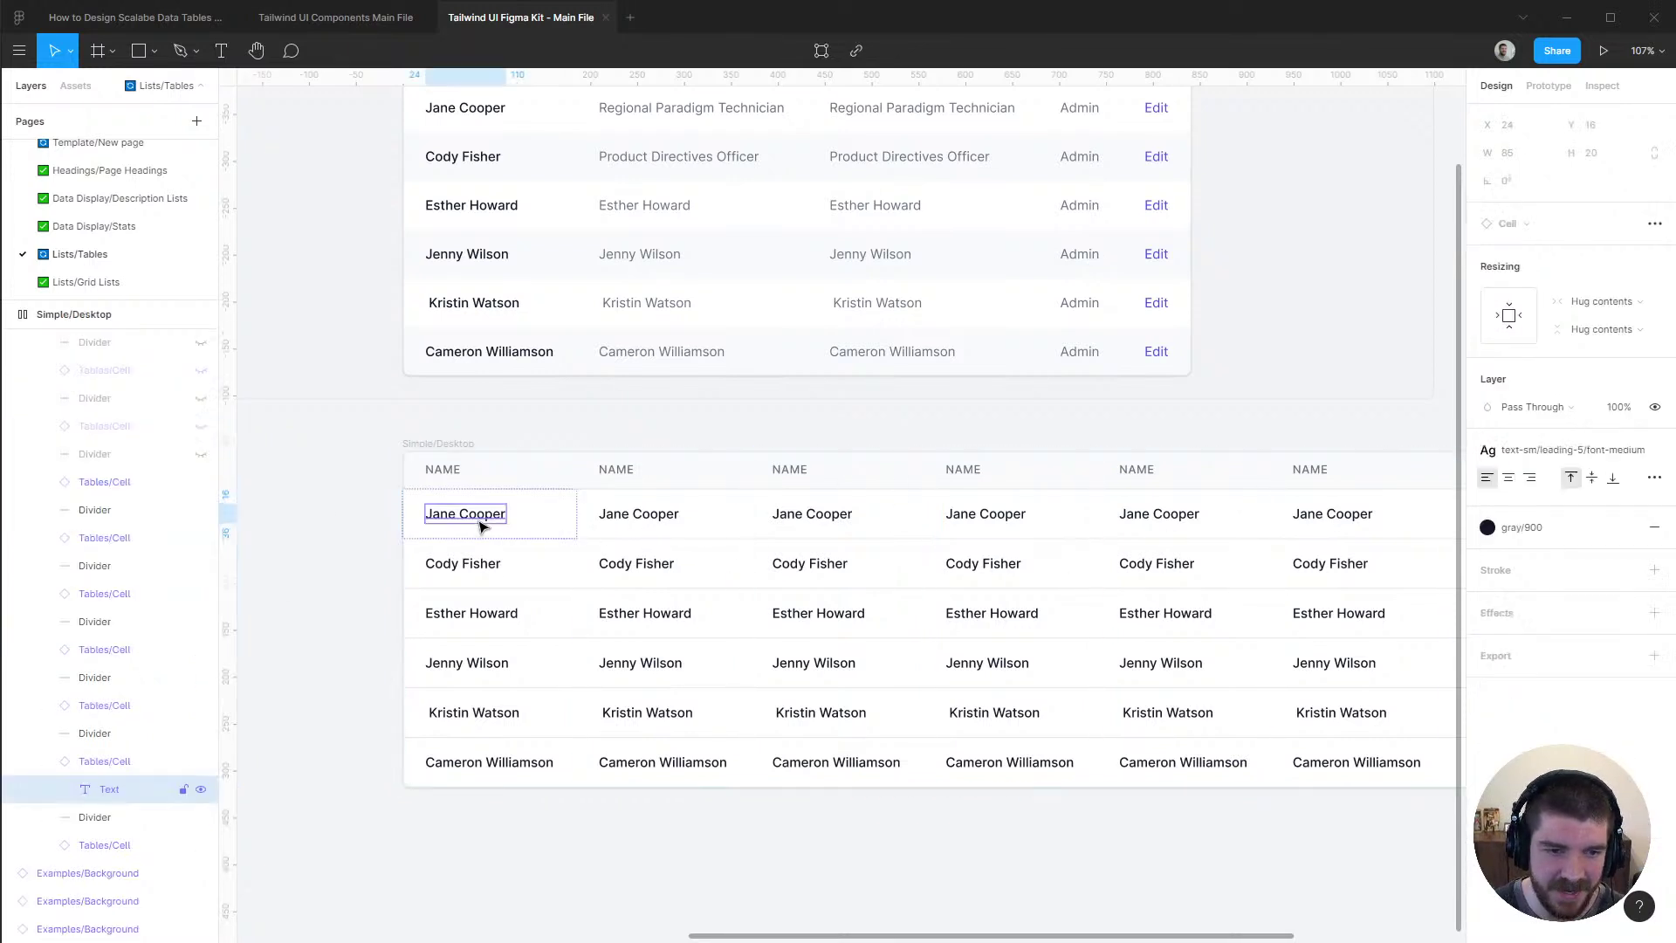
key("alt+Tab")
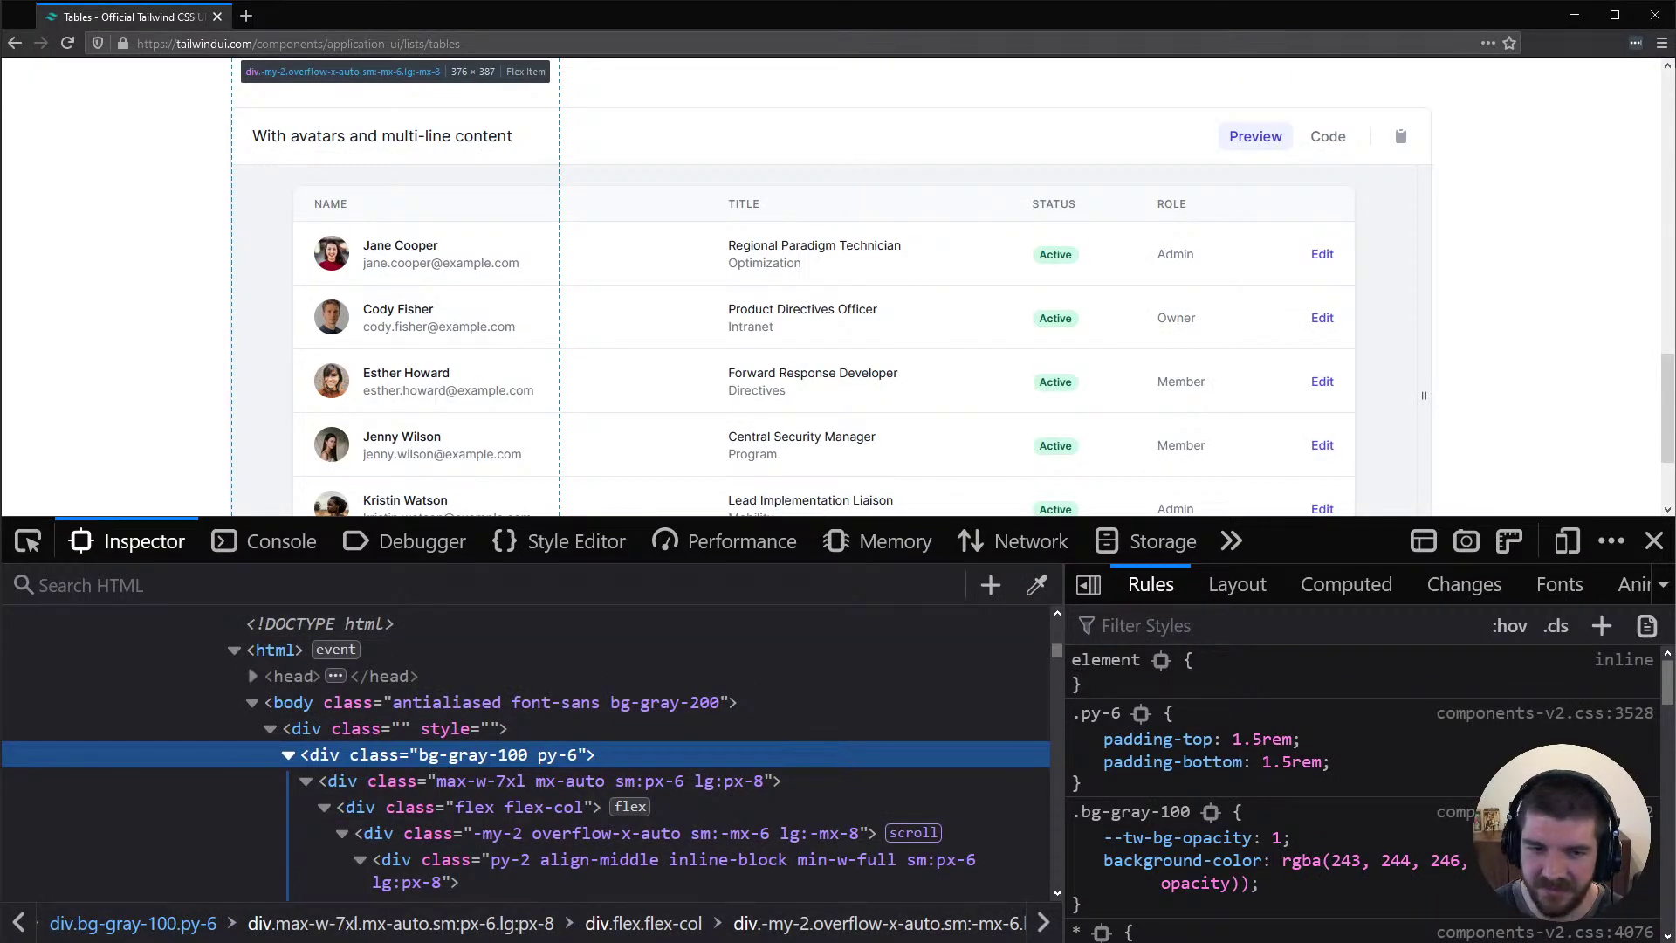
right_click(410, 255)
left_click(480, 489)
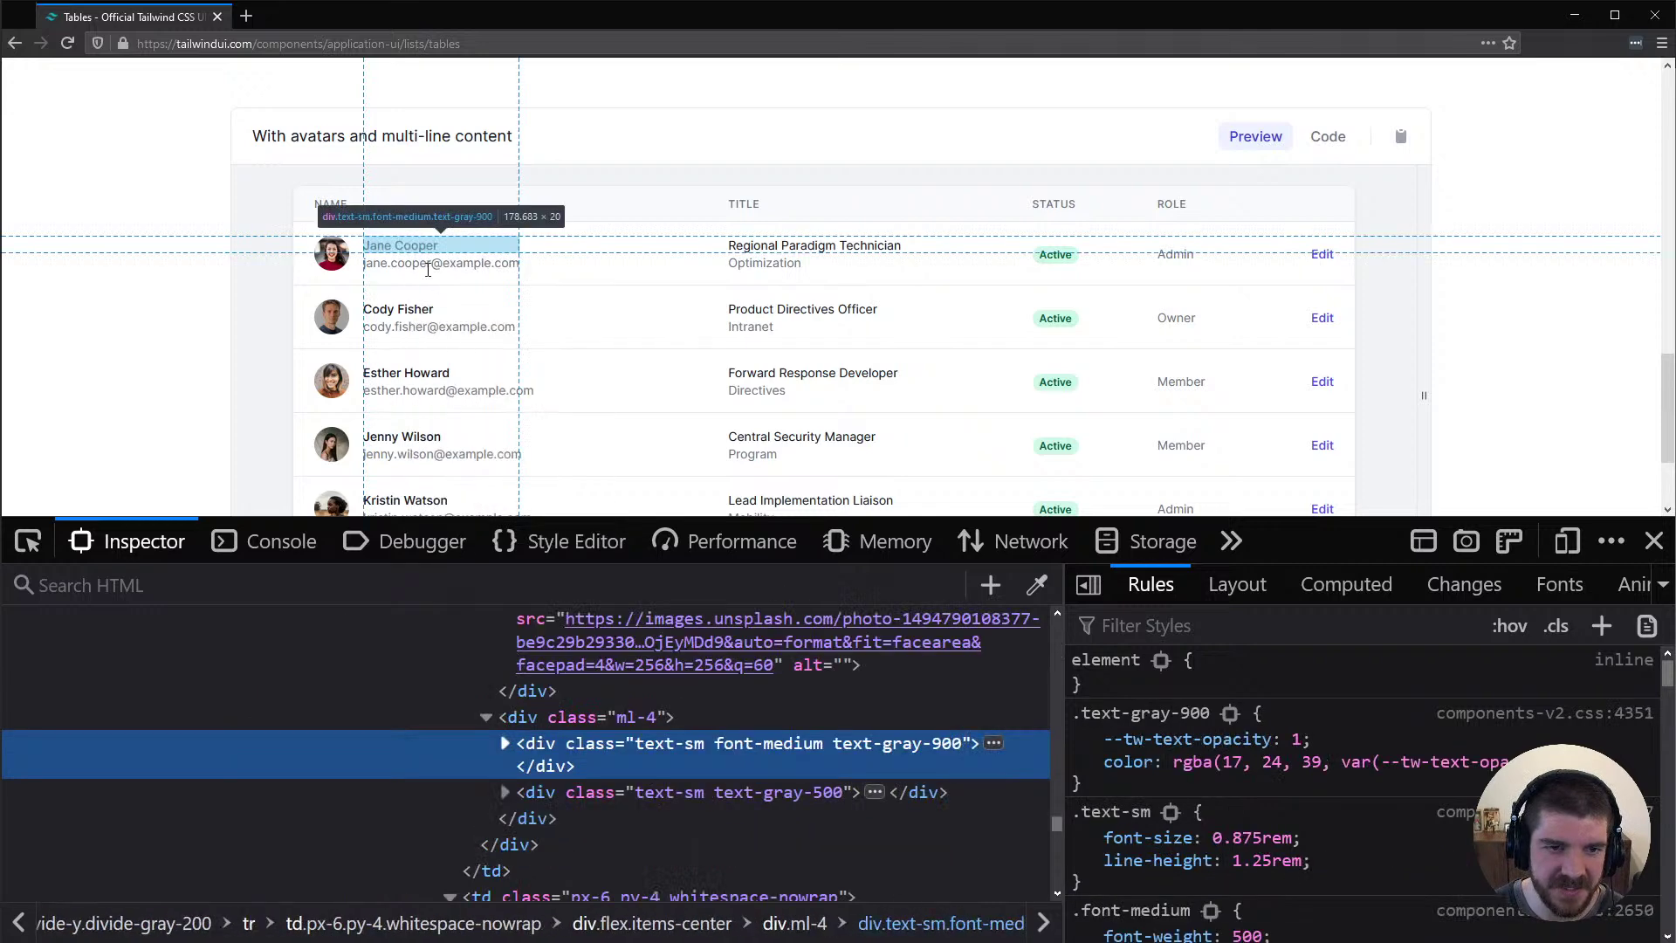
scroll(594, 714, "up", 3)
scroll(594, 714, "down", 3)
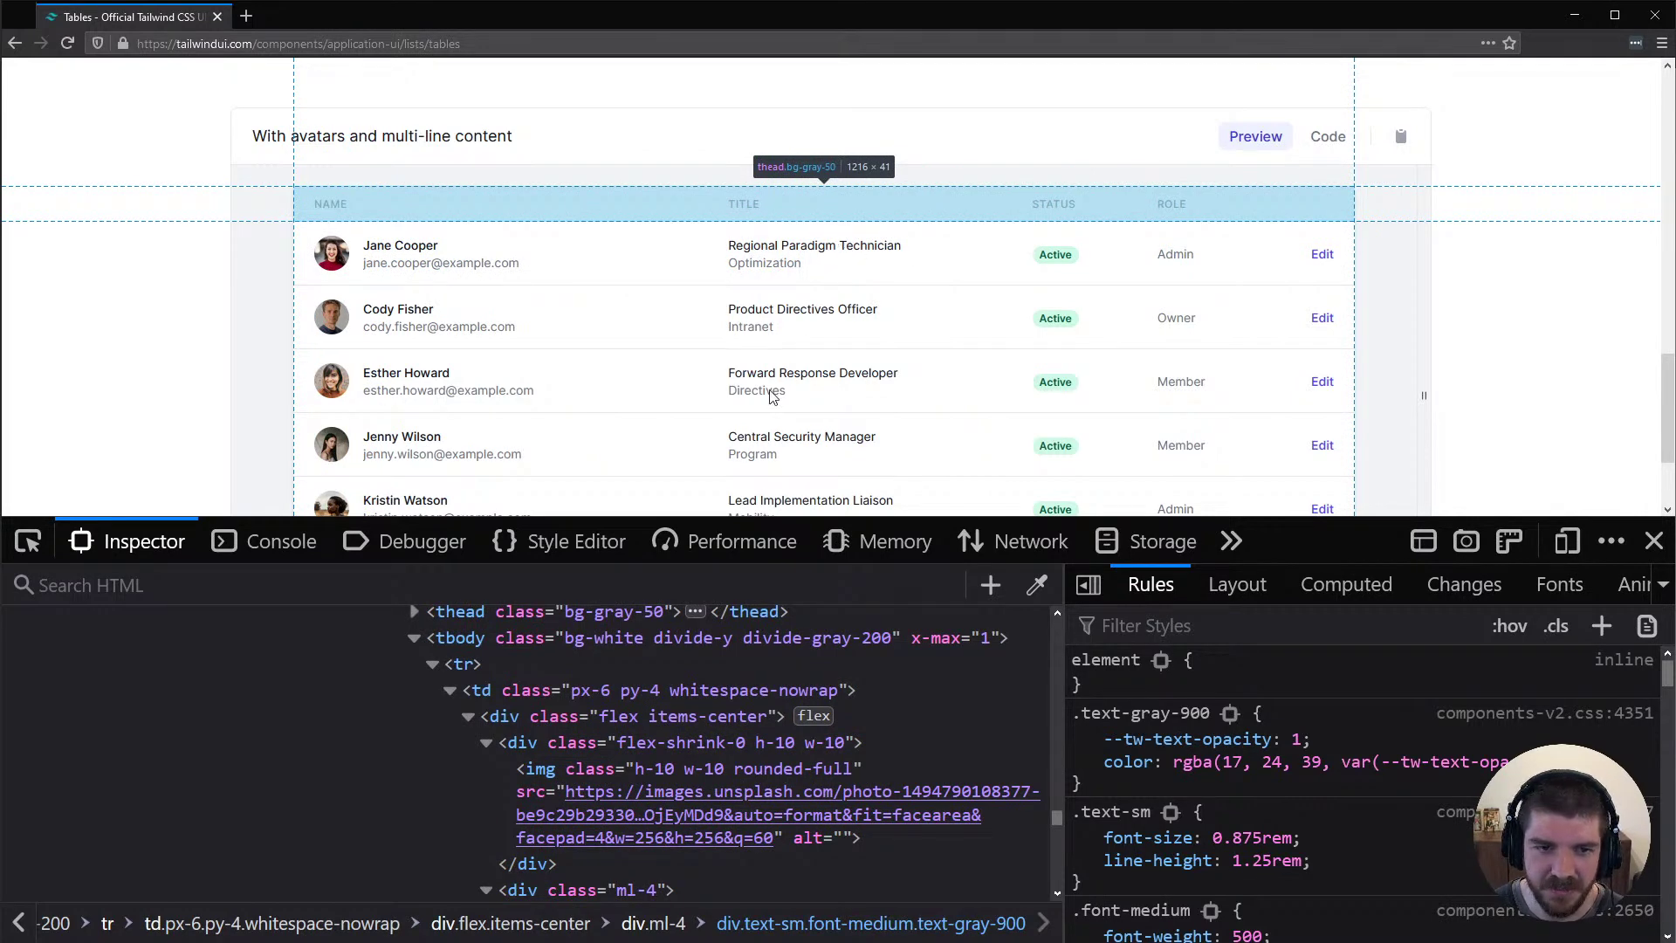
key("alt+Tab")
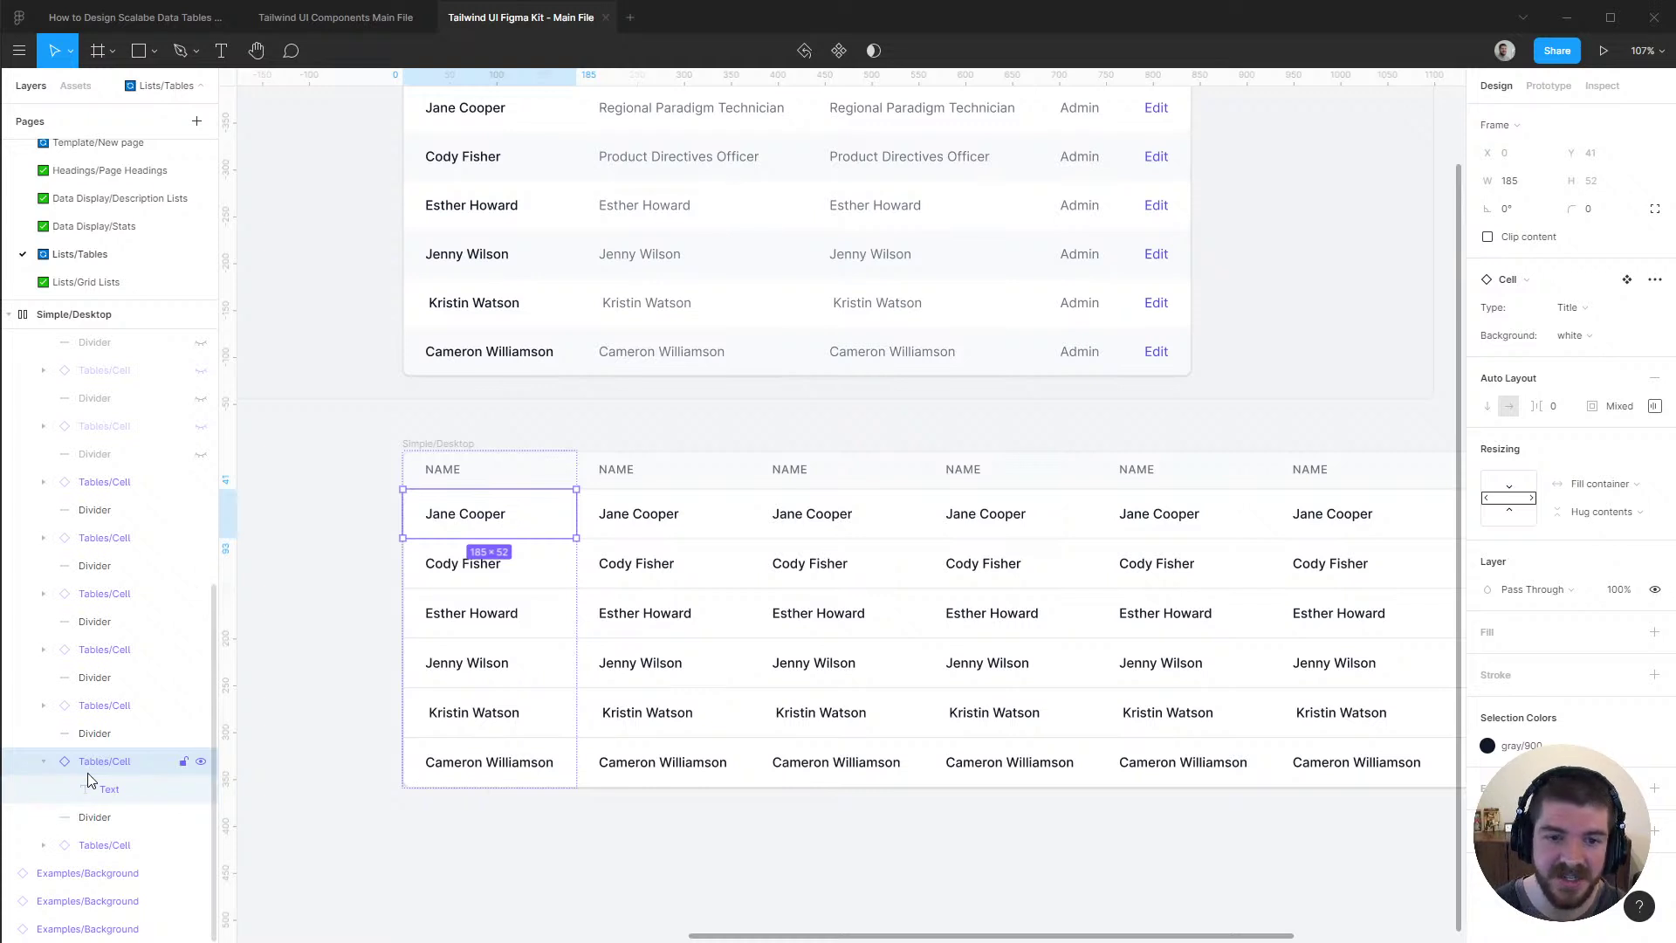
Switch the Type of every body cell in the first column, including the hidden ones, from Title to the "With avatar and su..." variant
left_click(1587, 309)
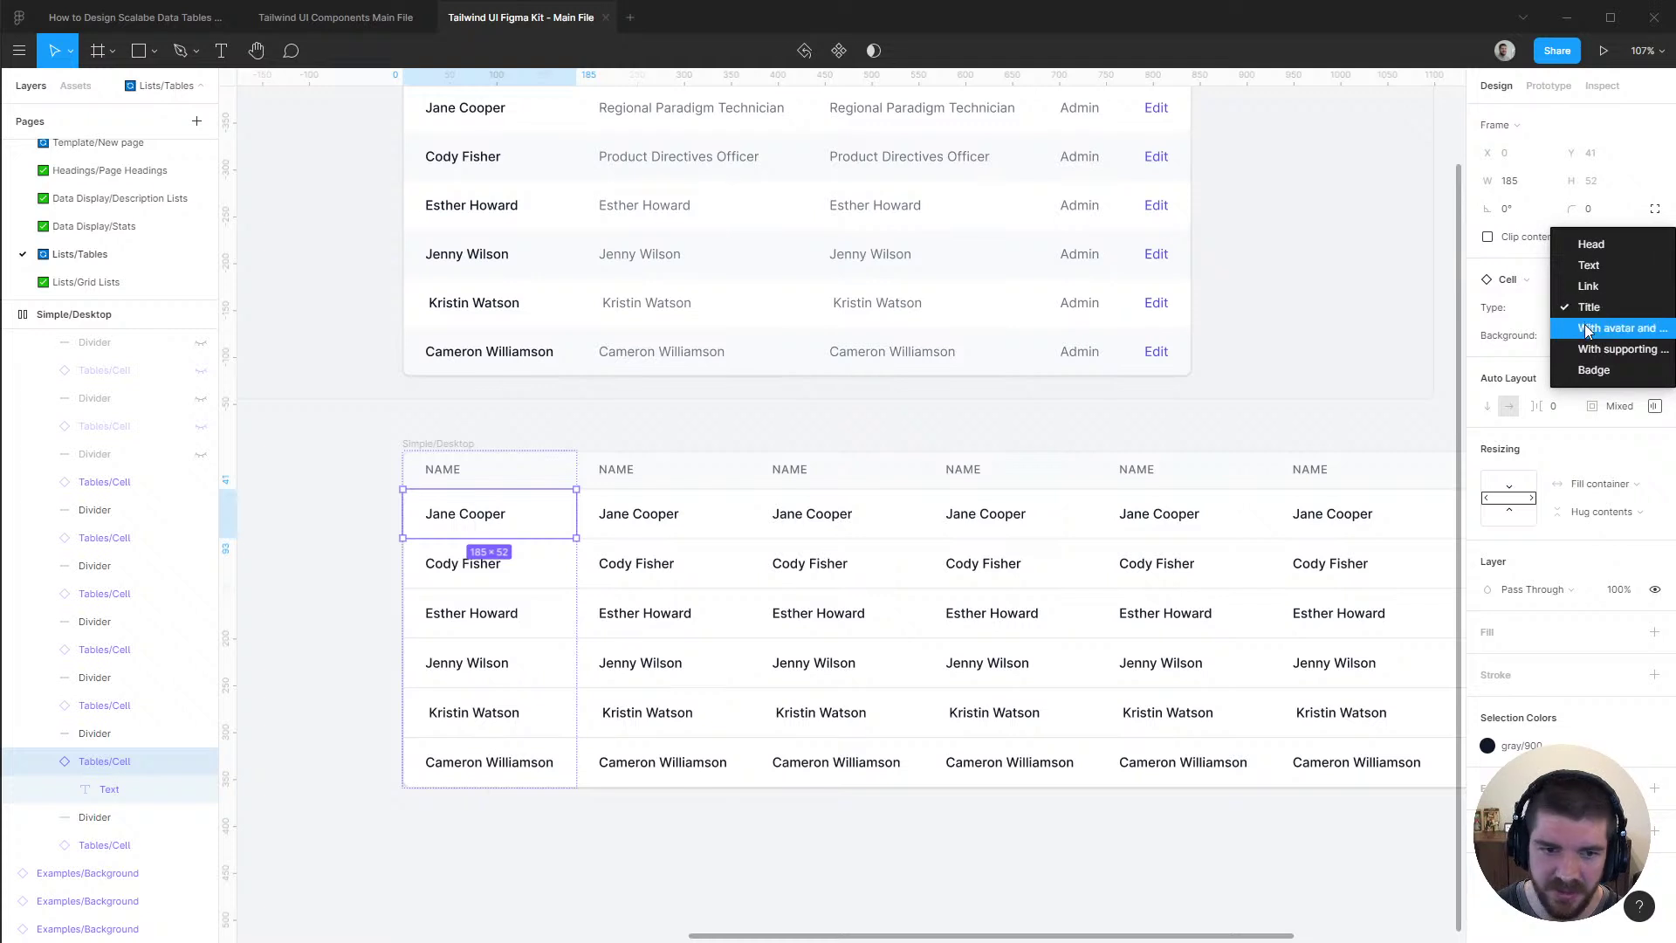
left_click(1615, 328)
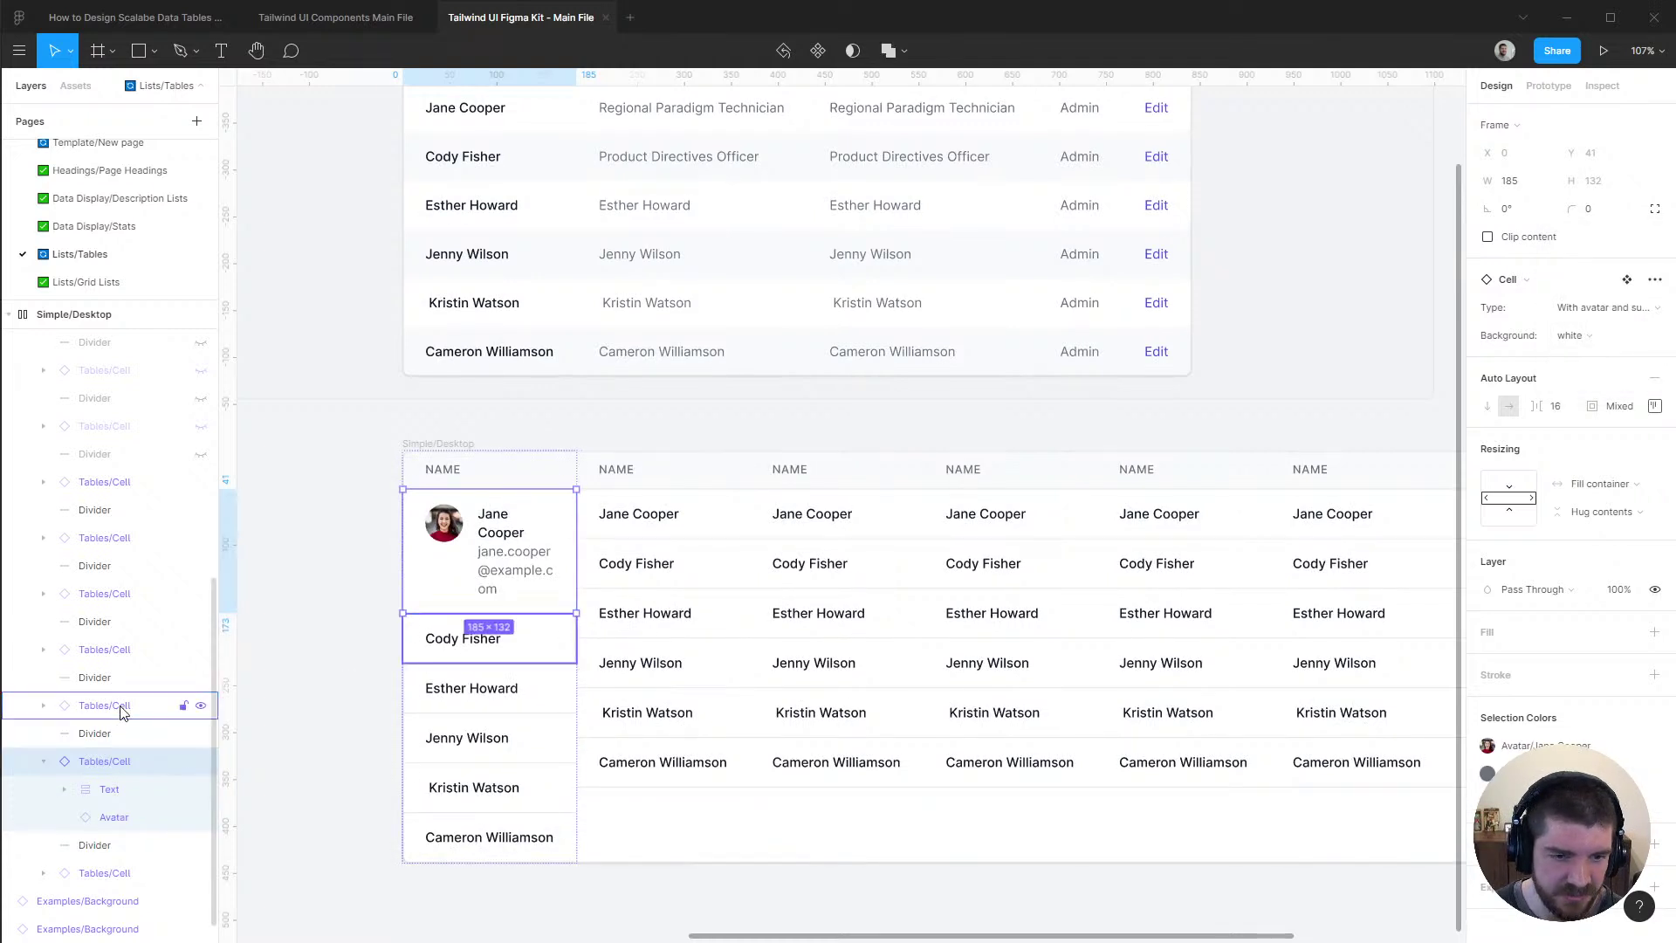
left_click_drag(120, 712, 122, 433)
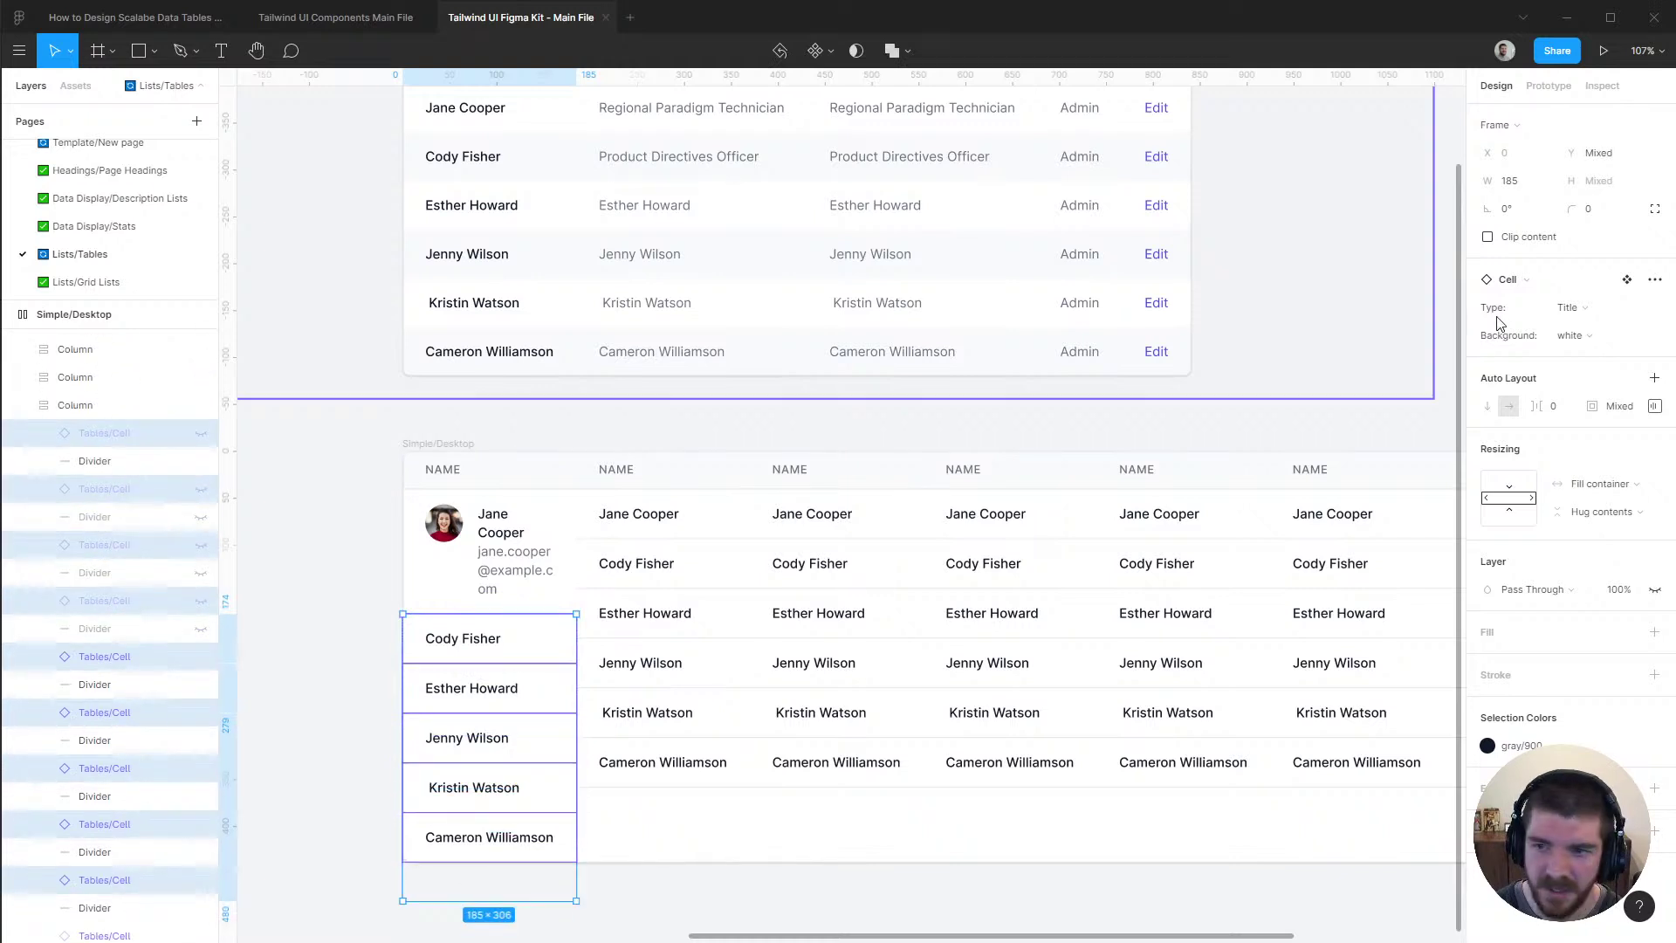
left_click(1586, 304)
left_click(1599, 323)
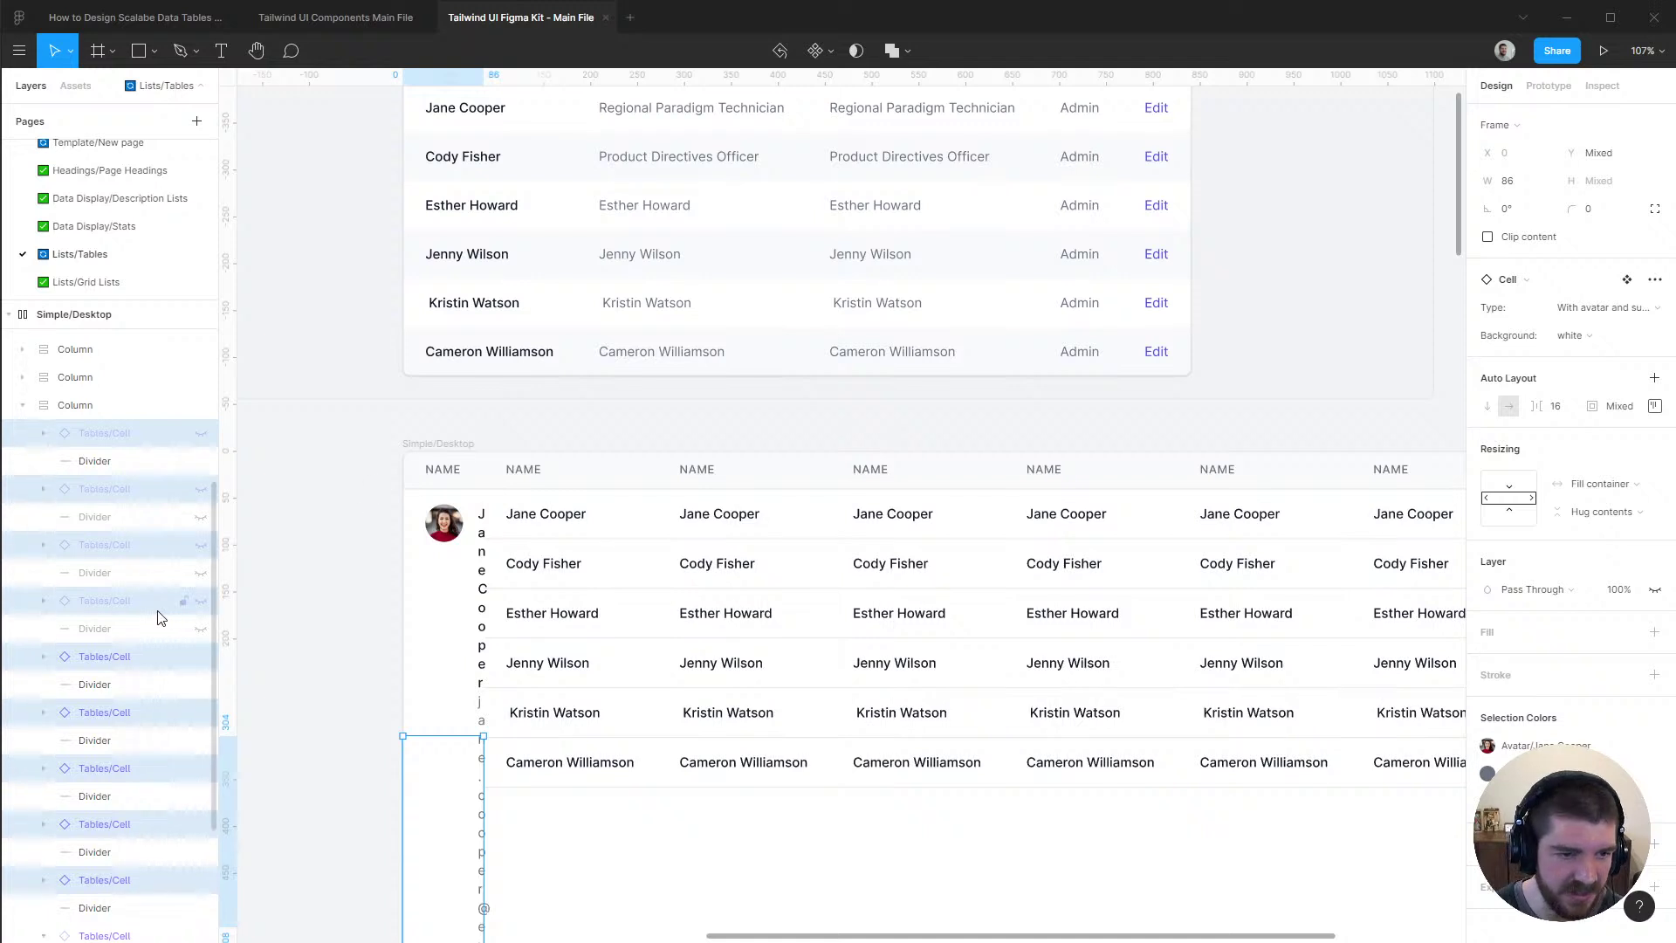
Set the horizontal resizing of all first-column cells, including the header and hidden ones, to Hug contents
scroll(131, 664, "down", 5)
left_click(112, 845, "shift")
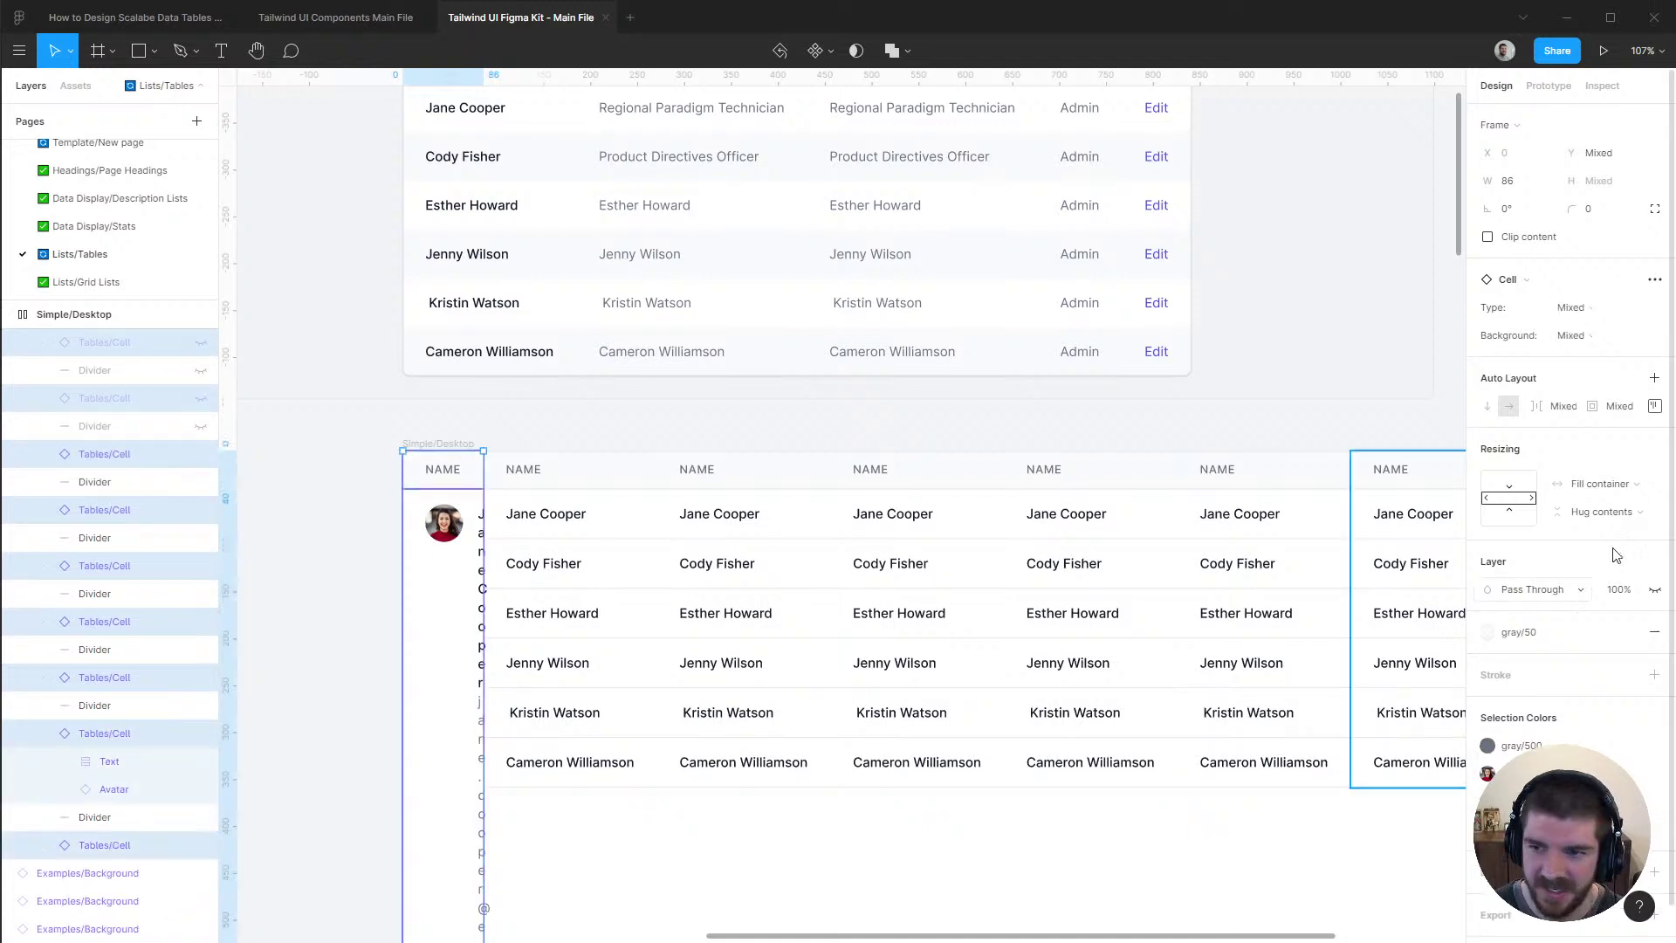
left_click(1611, 483)
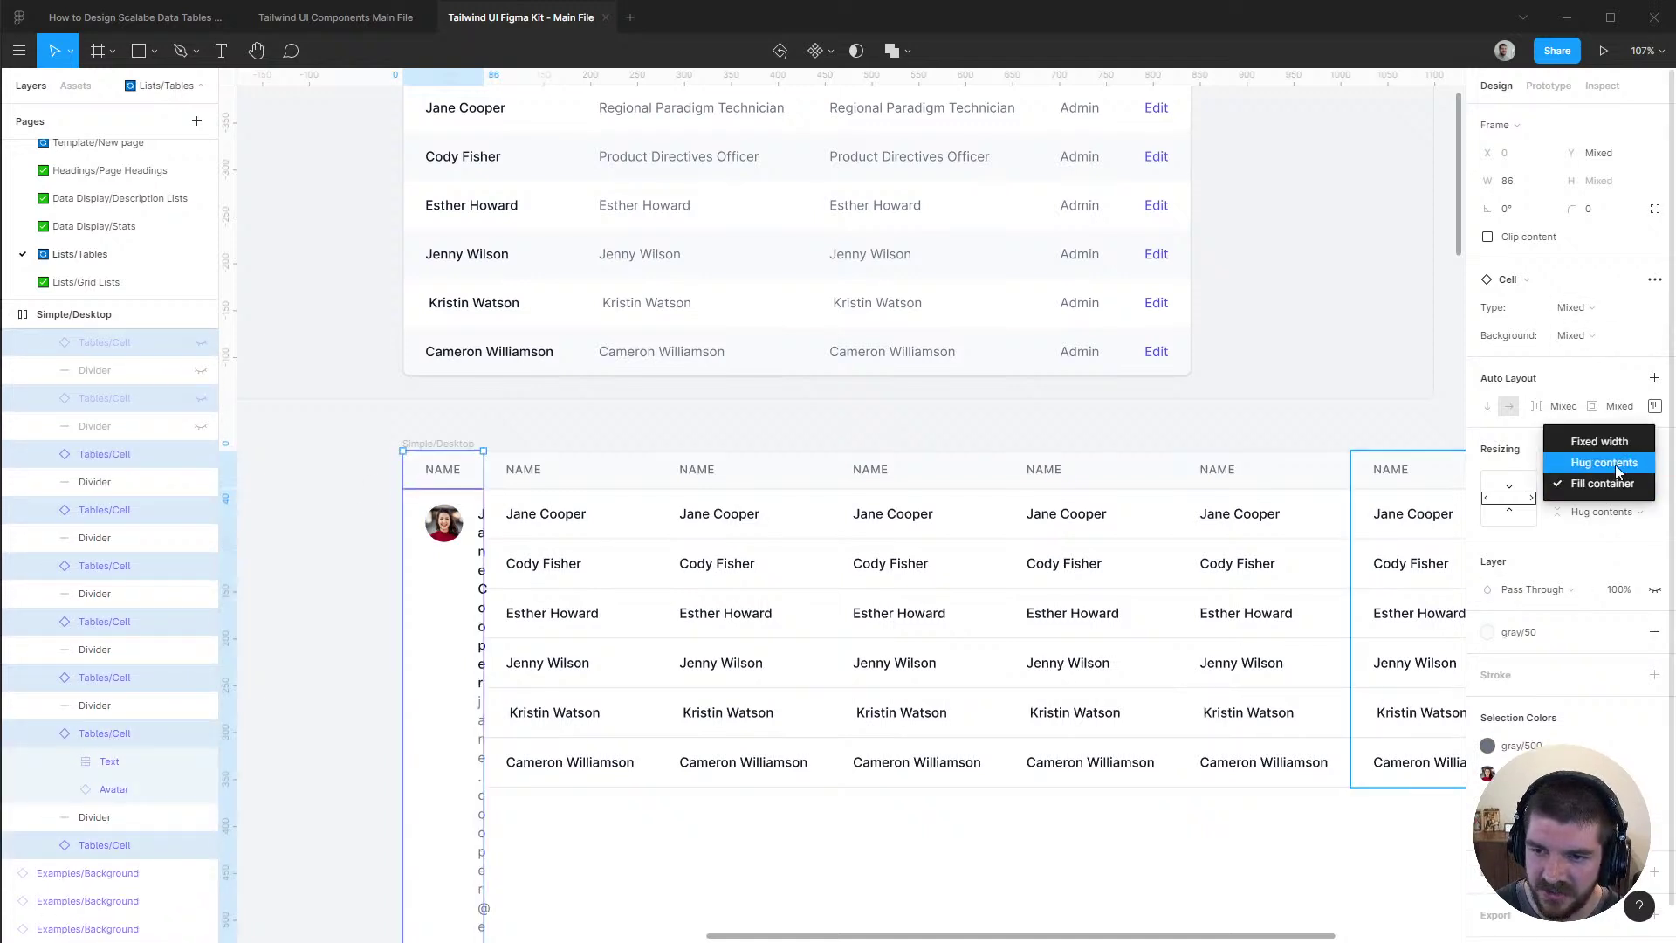
left_click(1602, 464)
scroll(875, 471, "down", 2)
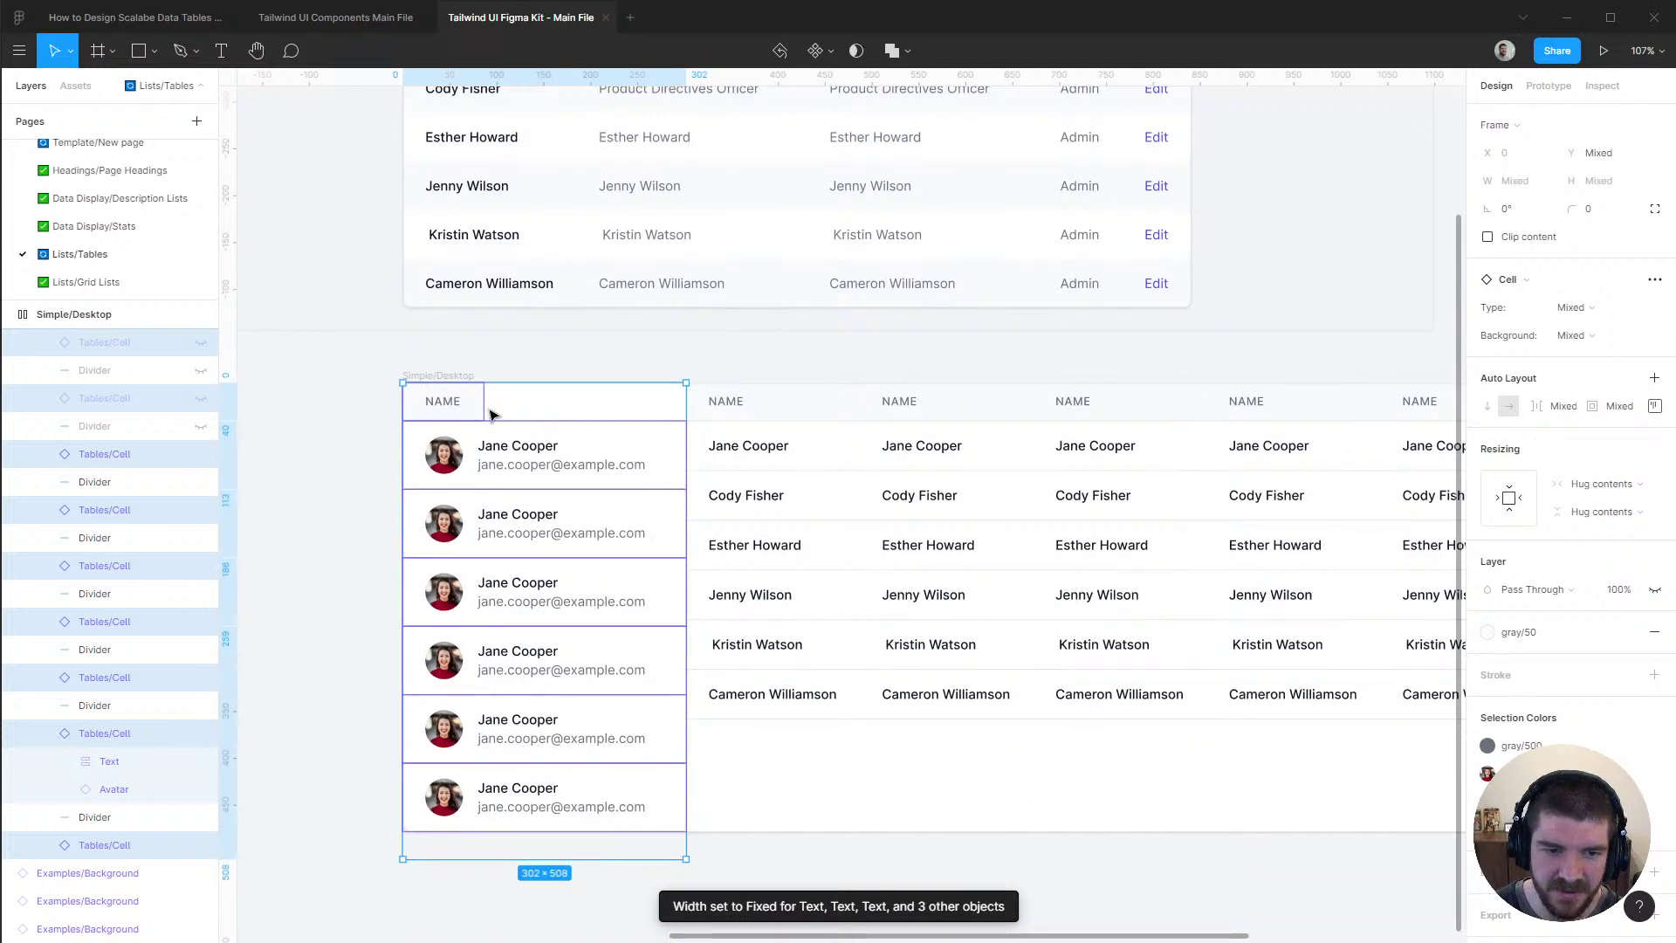
Set the first column's header cell to Fill container width so that it spans the whole column
left_click(105, 845)
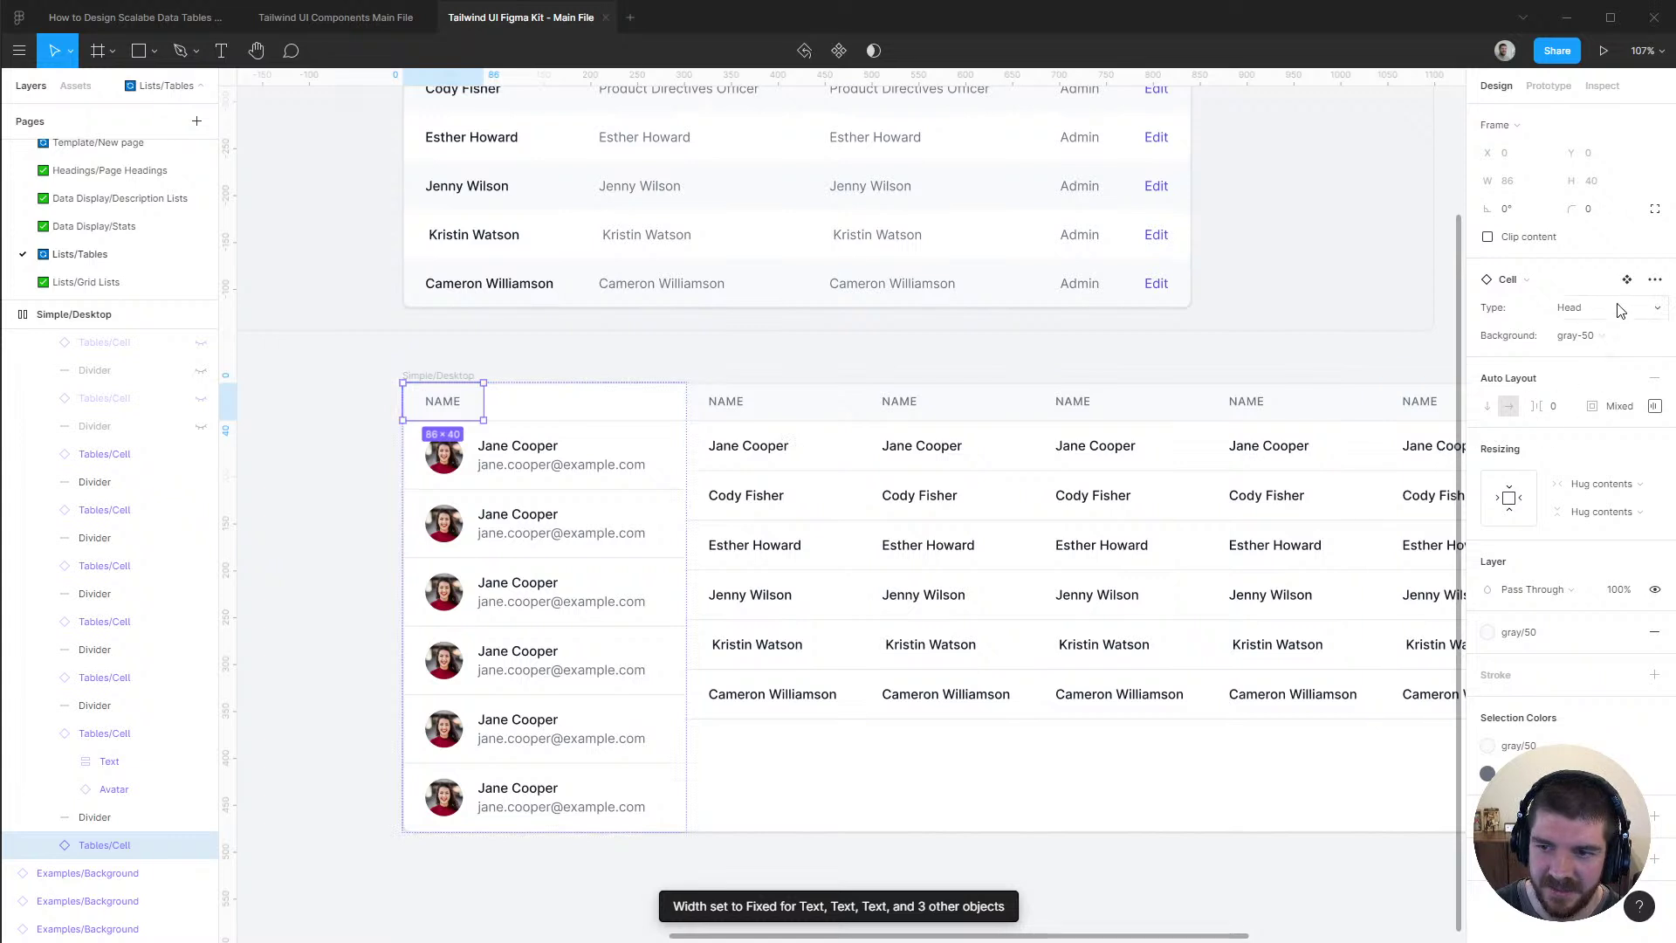
left_click(1620, 485)
left_click(1616, 504)
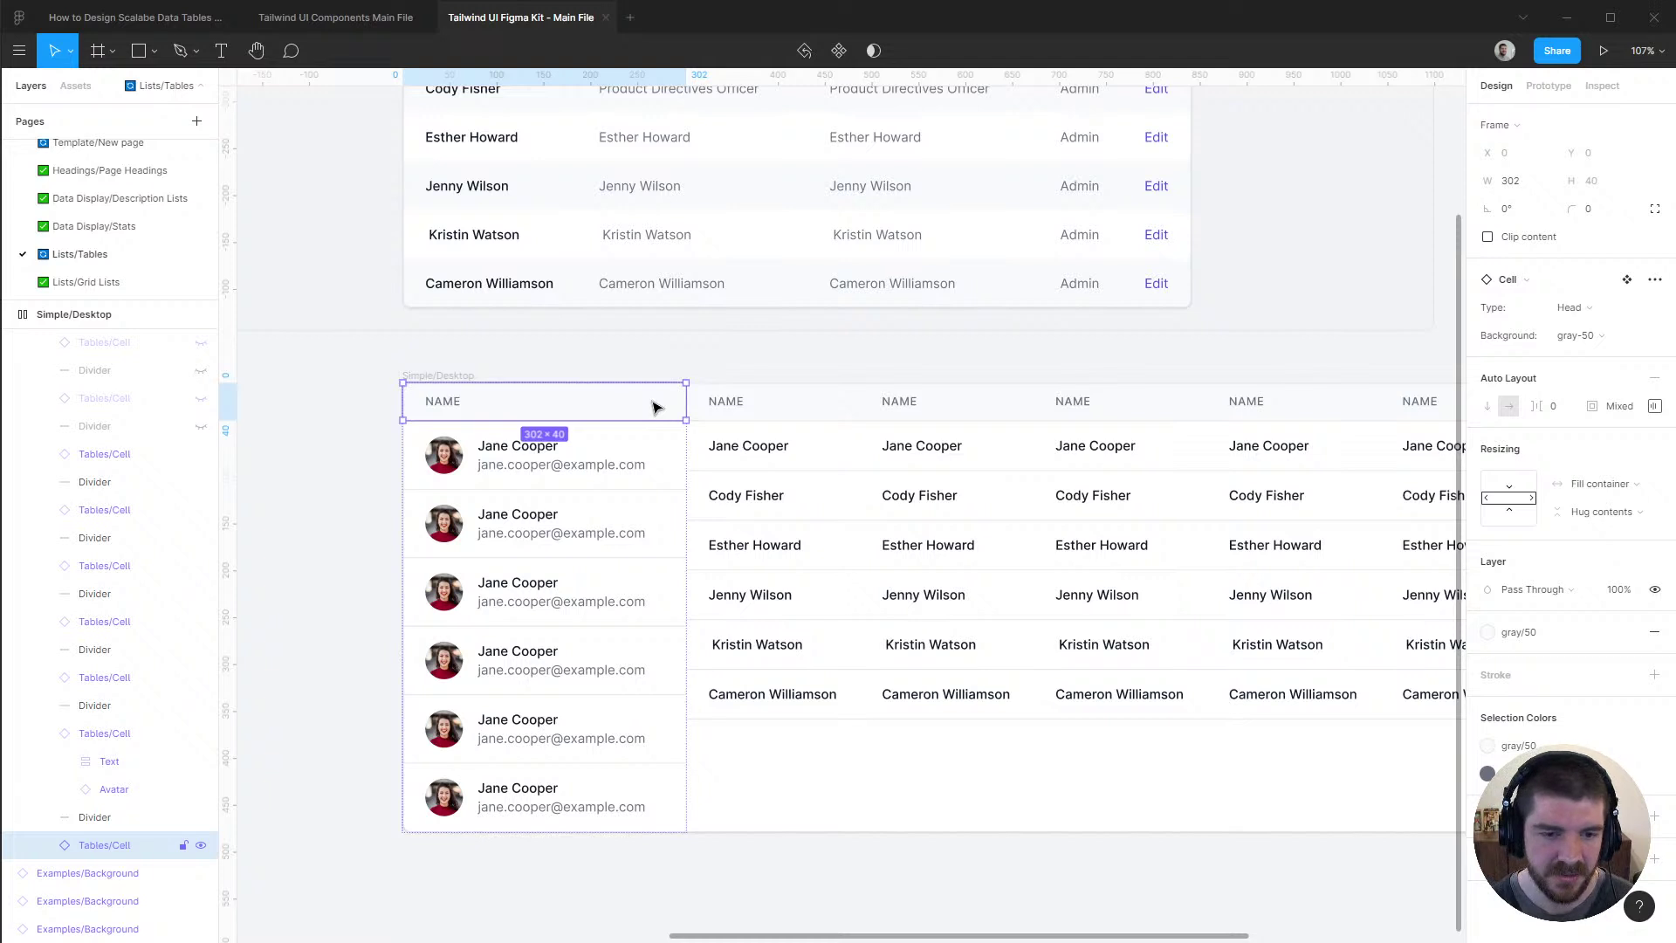
Replace the avatar fill in the first column's second body row with the second person's avatar style
scroll(723, 325, "right", 2)
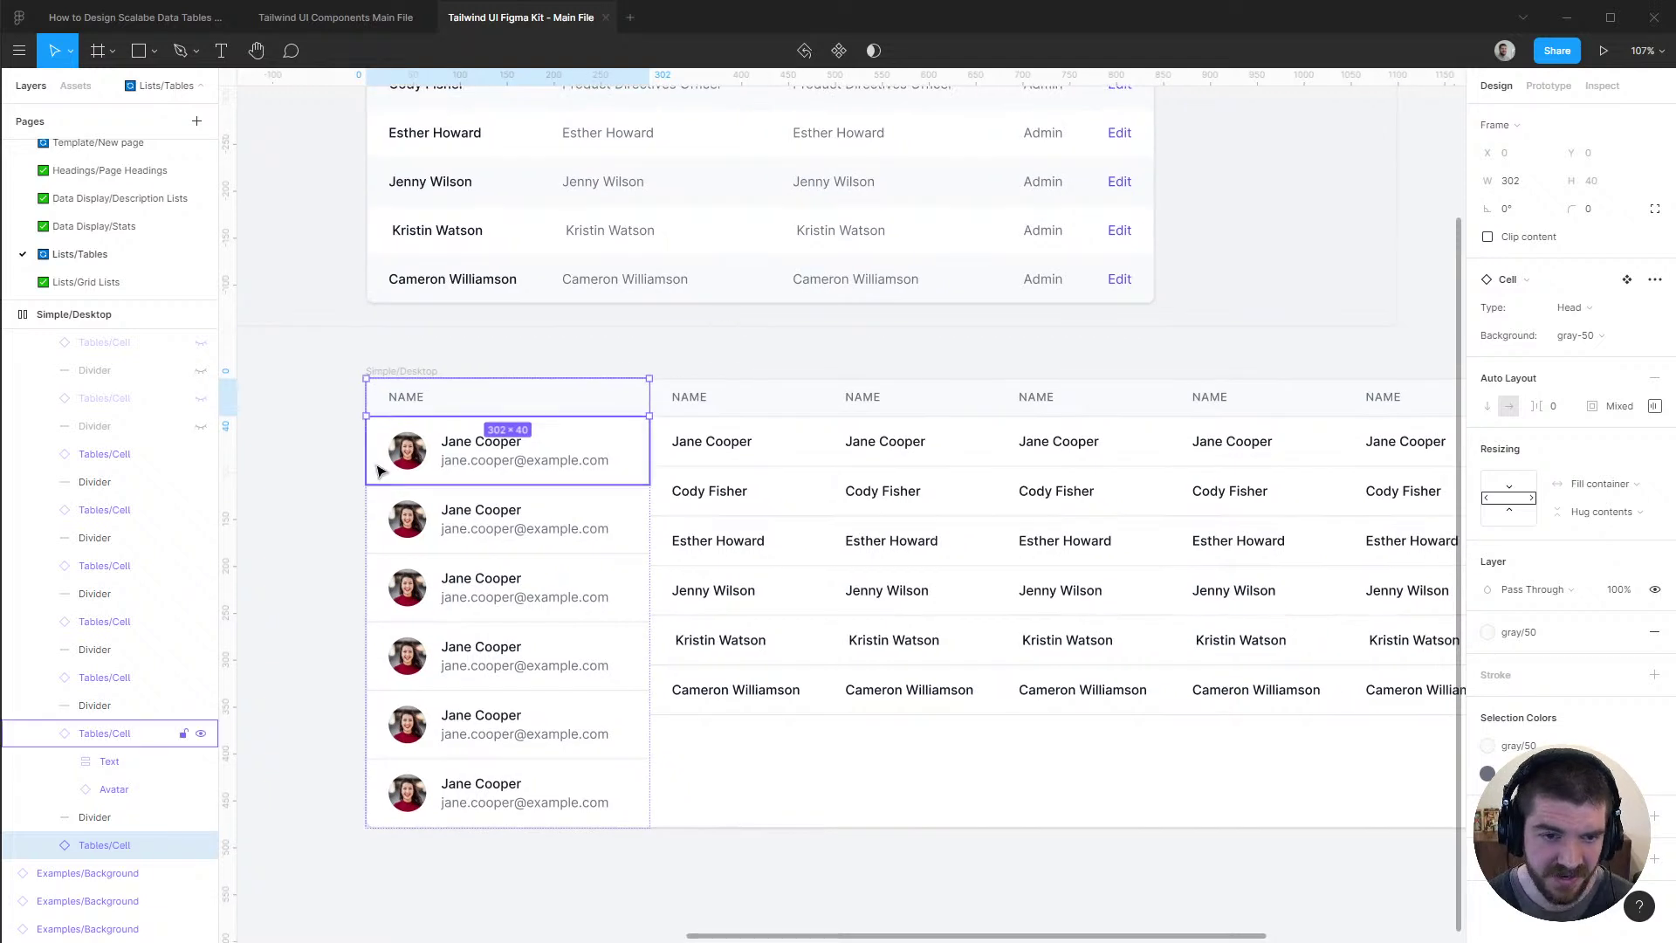
left_click(418, 532)
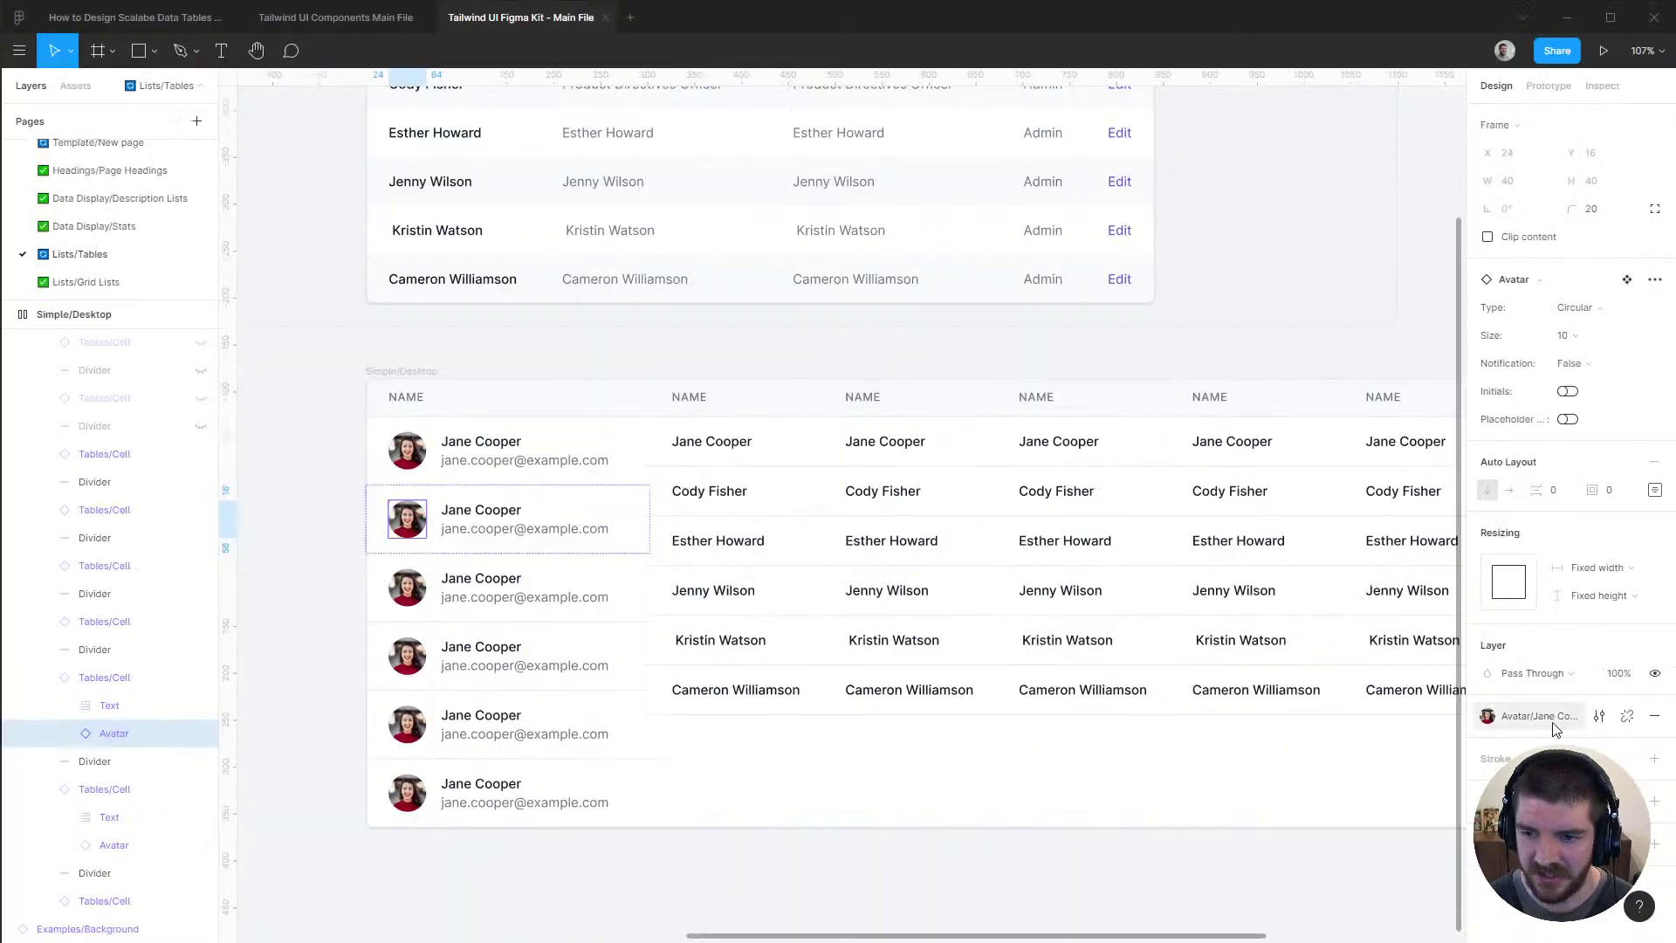
left_click(1552, 721)
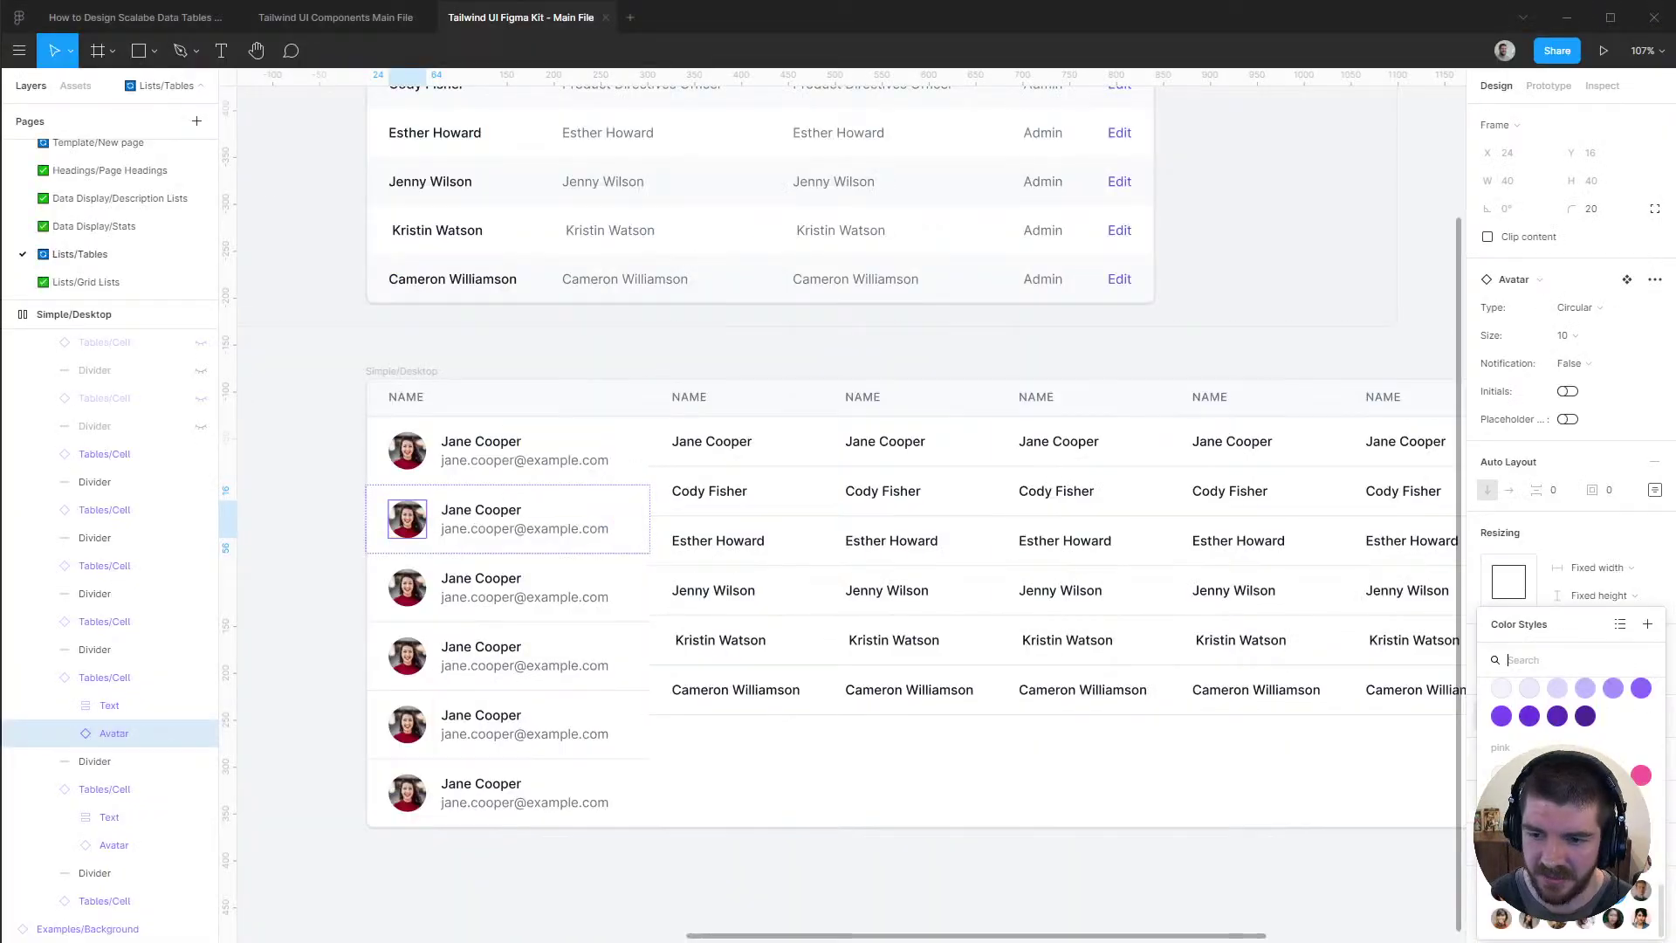
left_click(1643, 892)
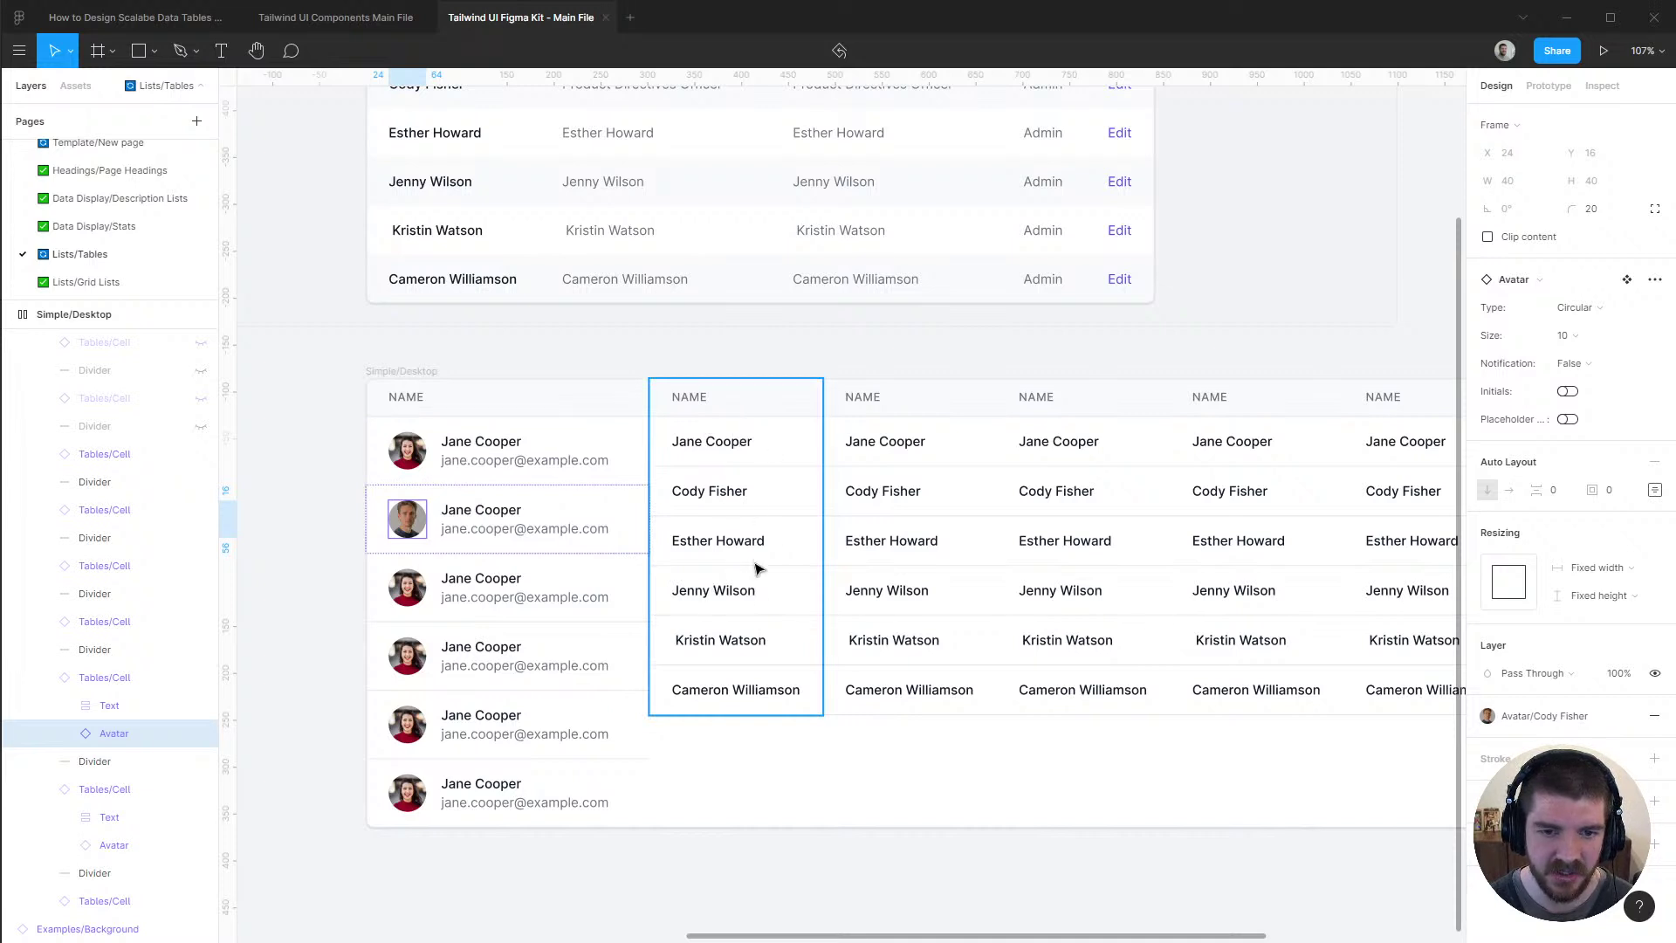
Compare the Simple/Desktop columns with the browser's "With avatars and multi-line content" table, and select the second column in Figma
left_click_drag(1123, 363, 1067, 310)
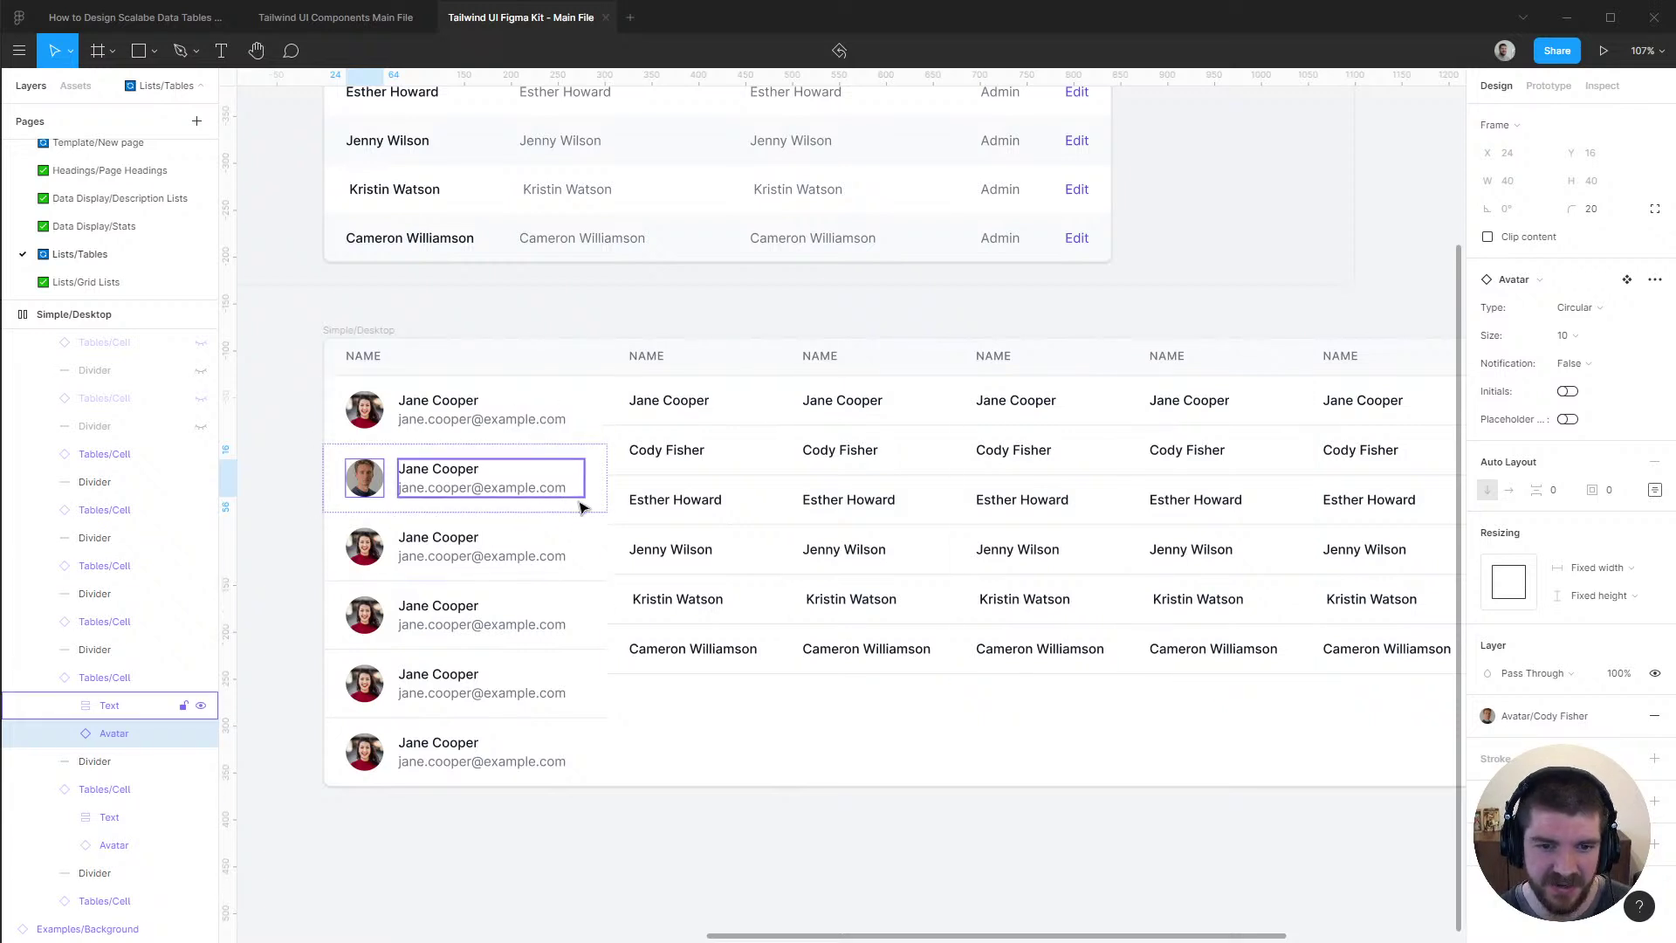
left_click(701, 406)
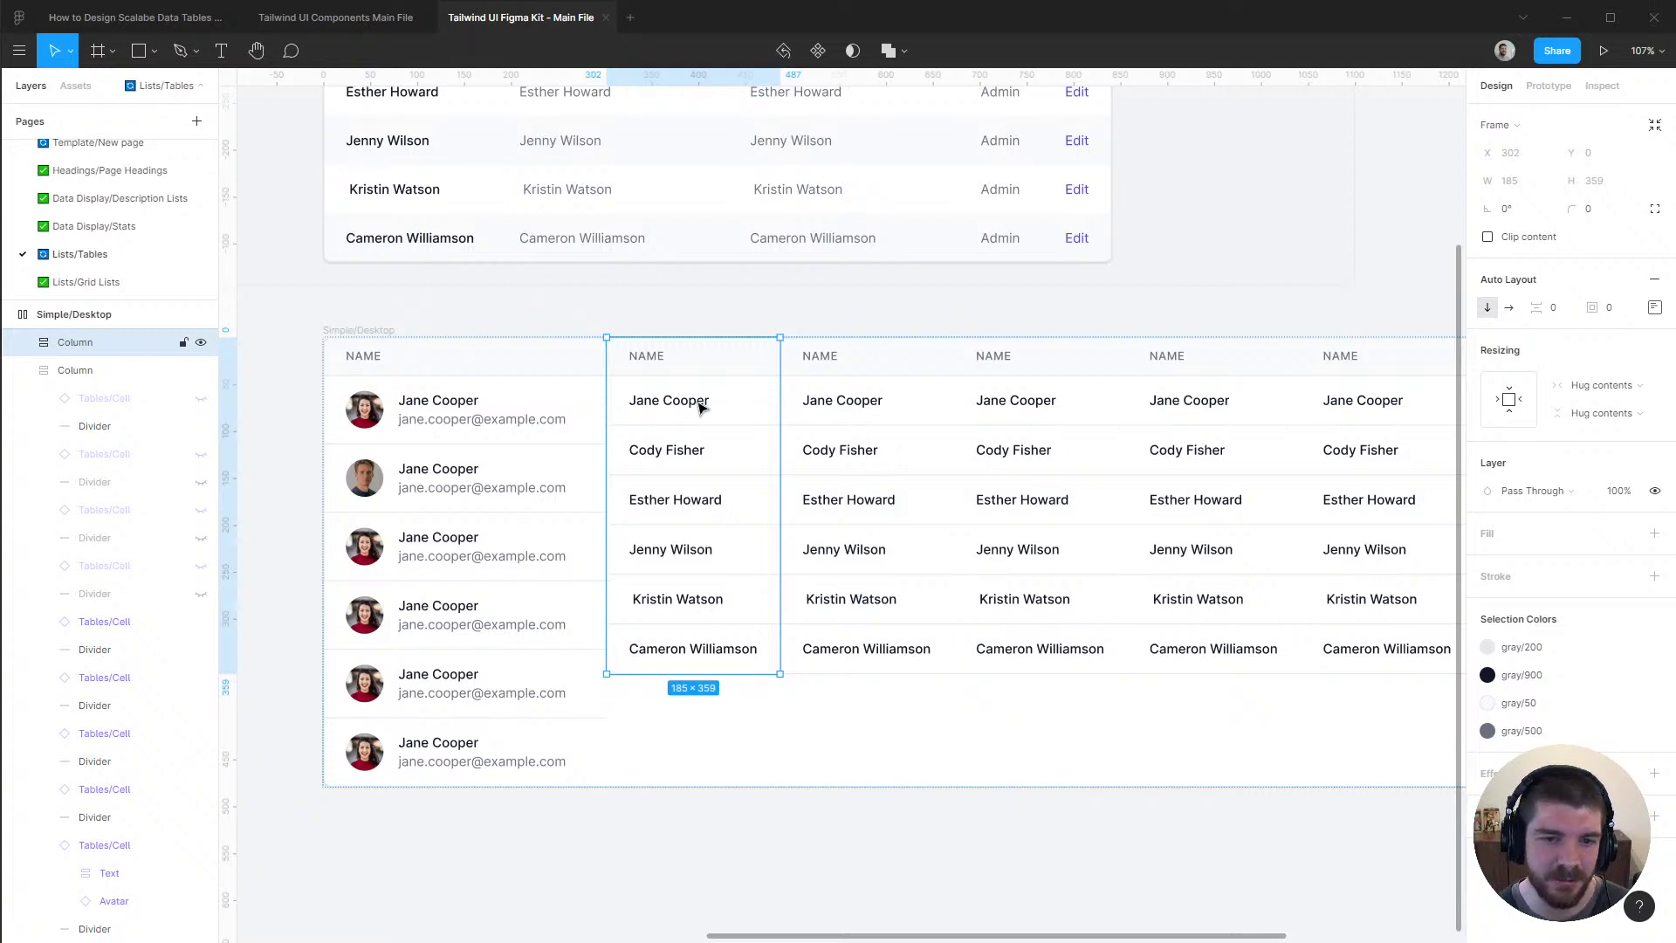
left_click(549, 419)
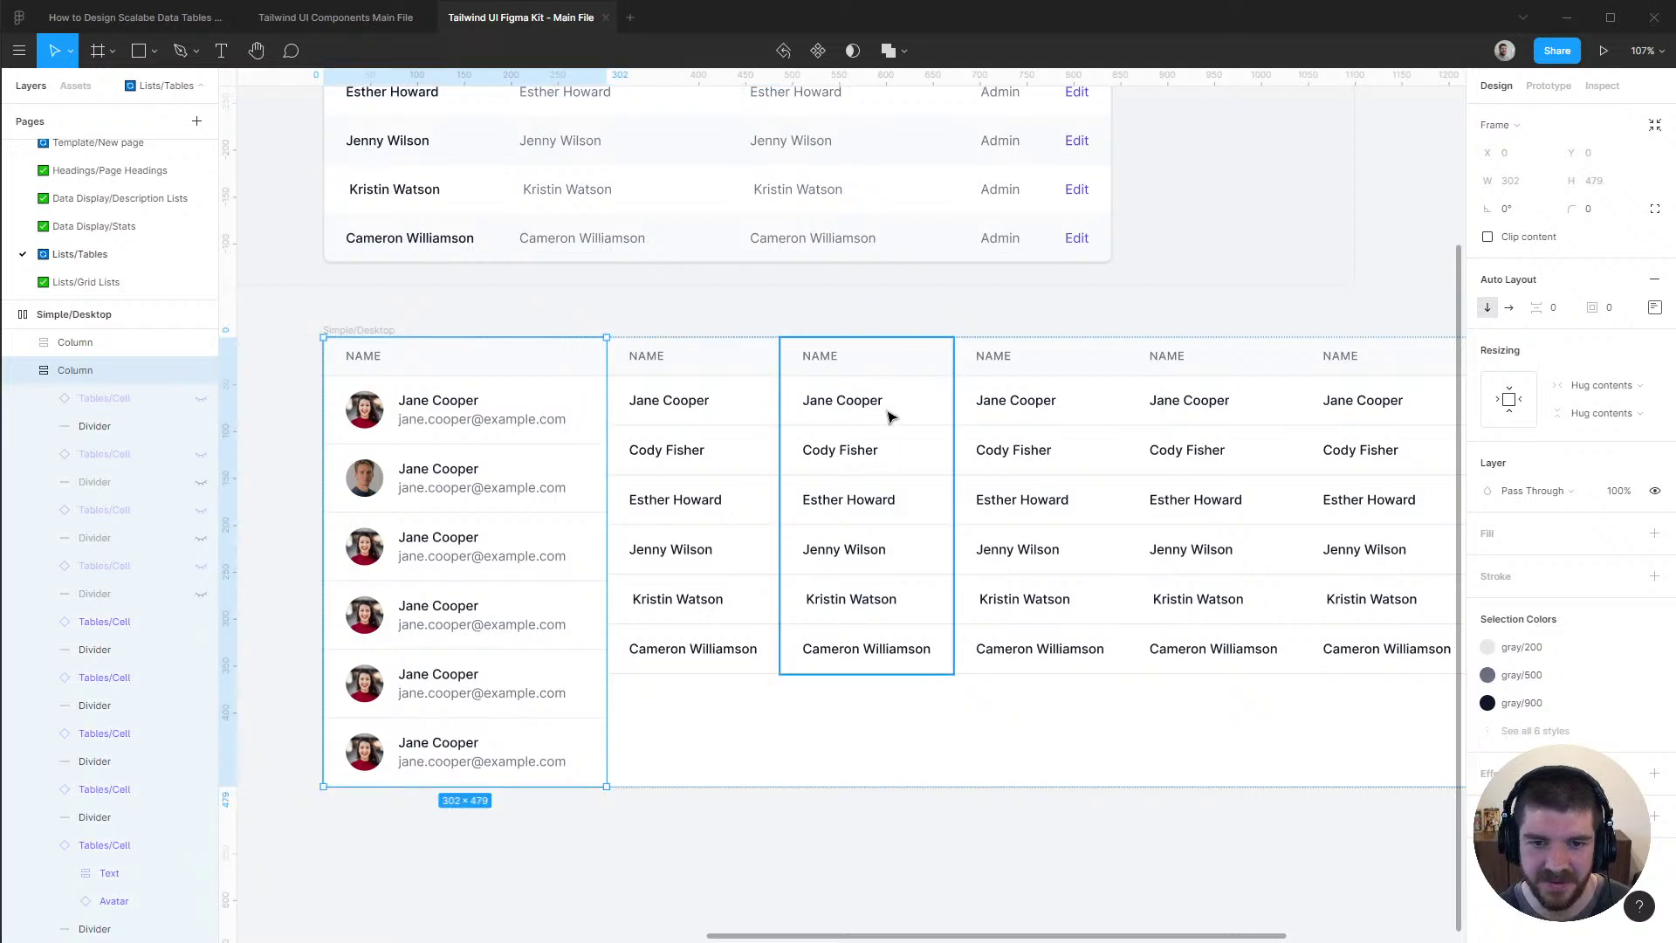
left_click(1028, 412)
double_click(1028, 411)
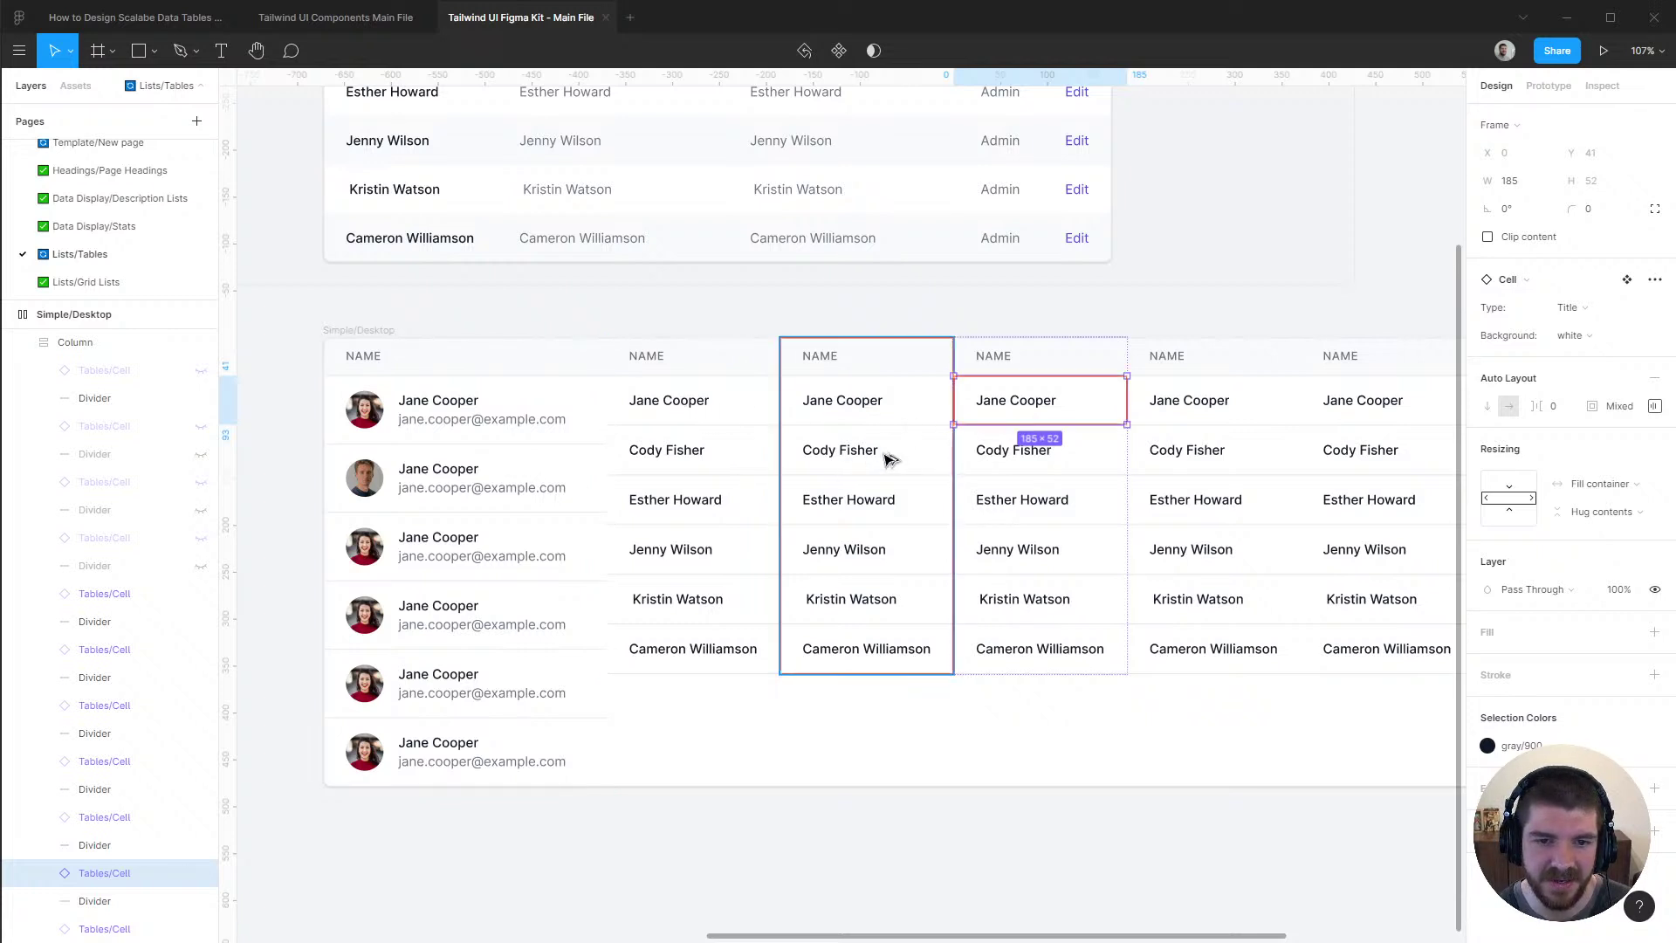
key("alt+Tab")
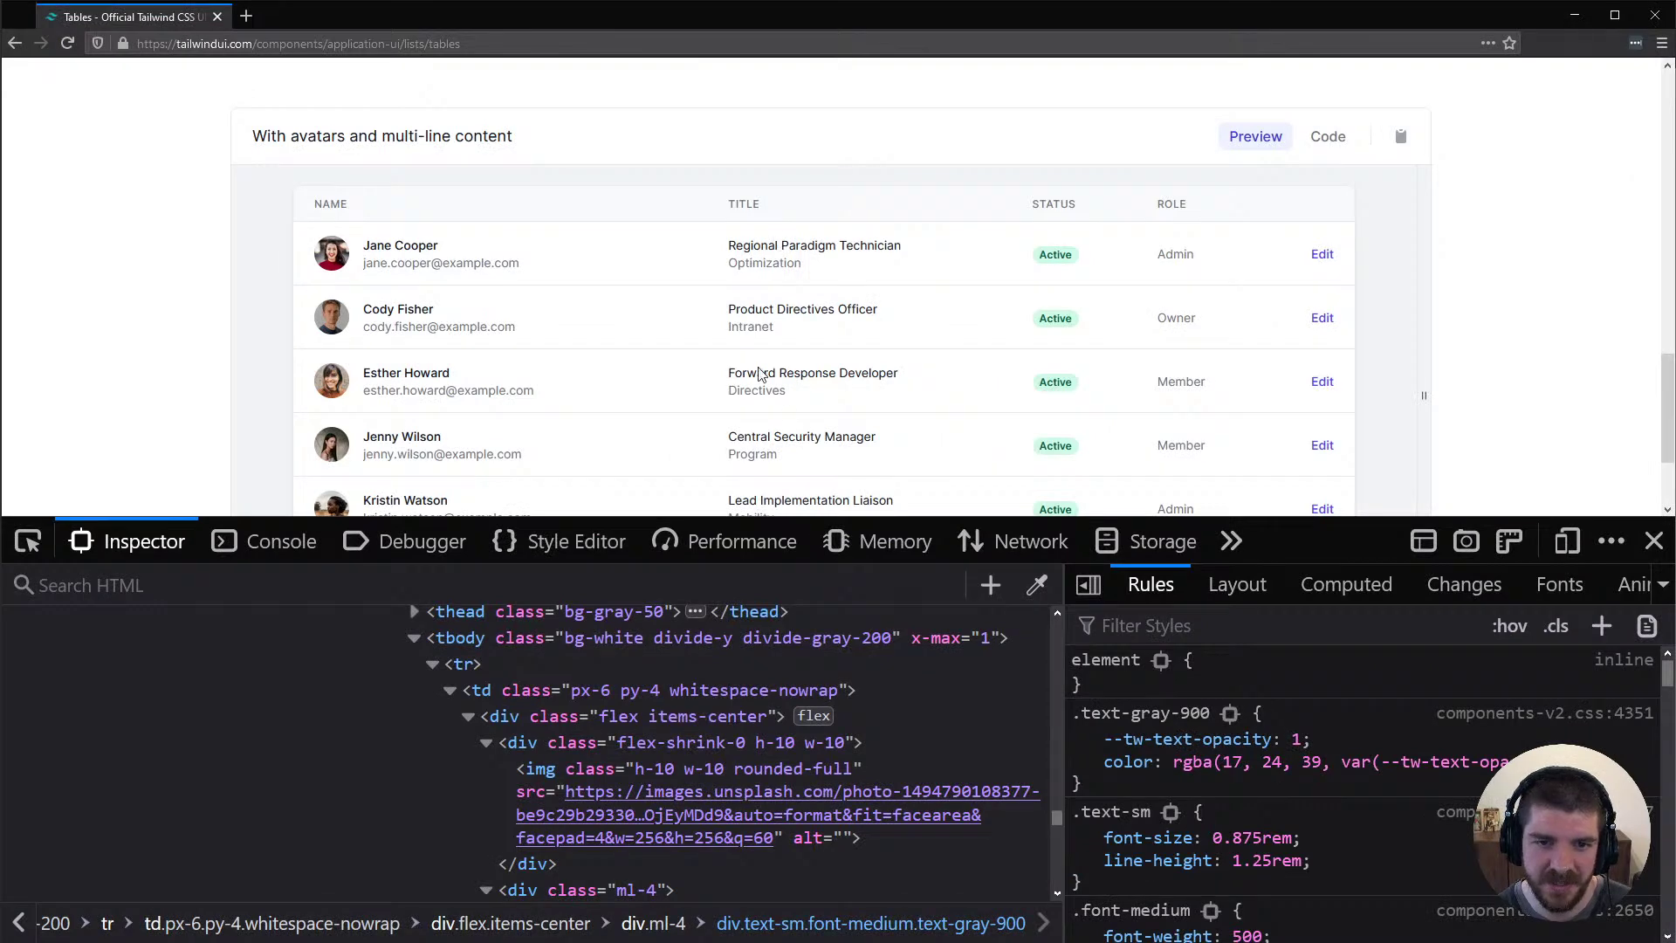
scroll(764, 341, "down", 3)
key("alt+Tab")
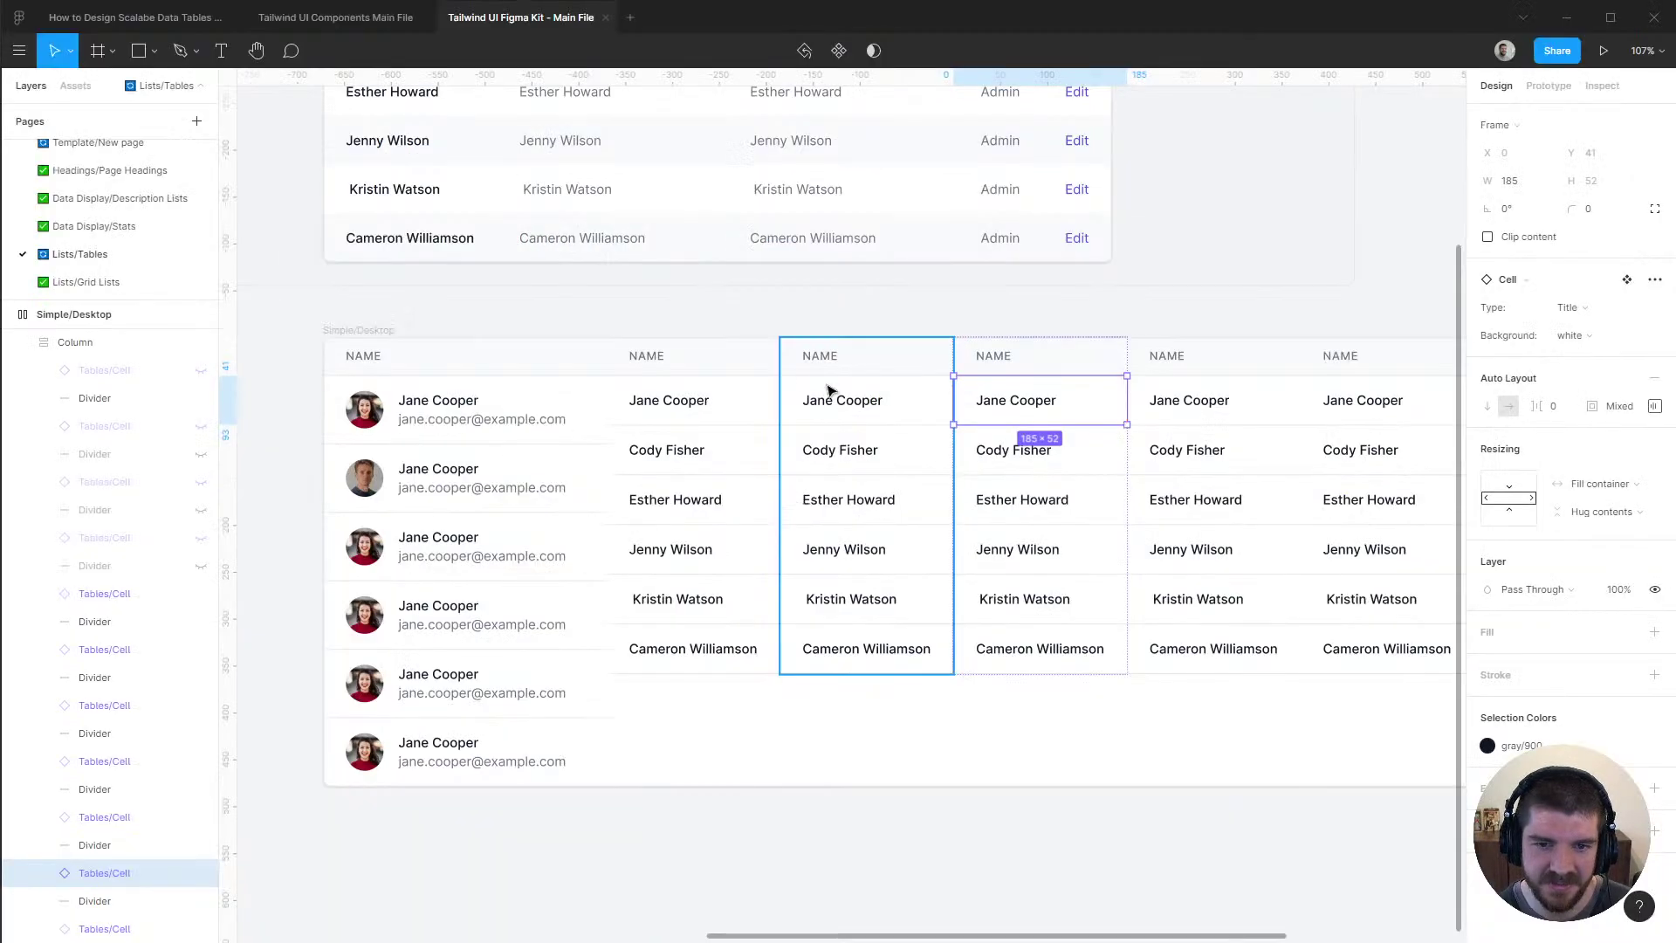
left_click(727, 364)
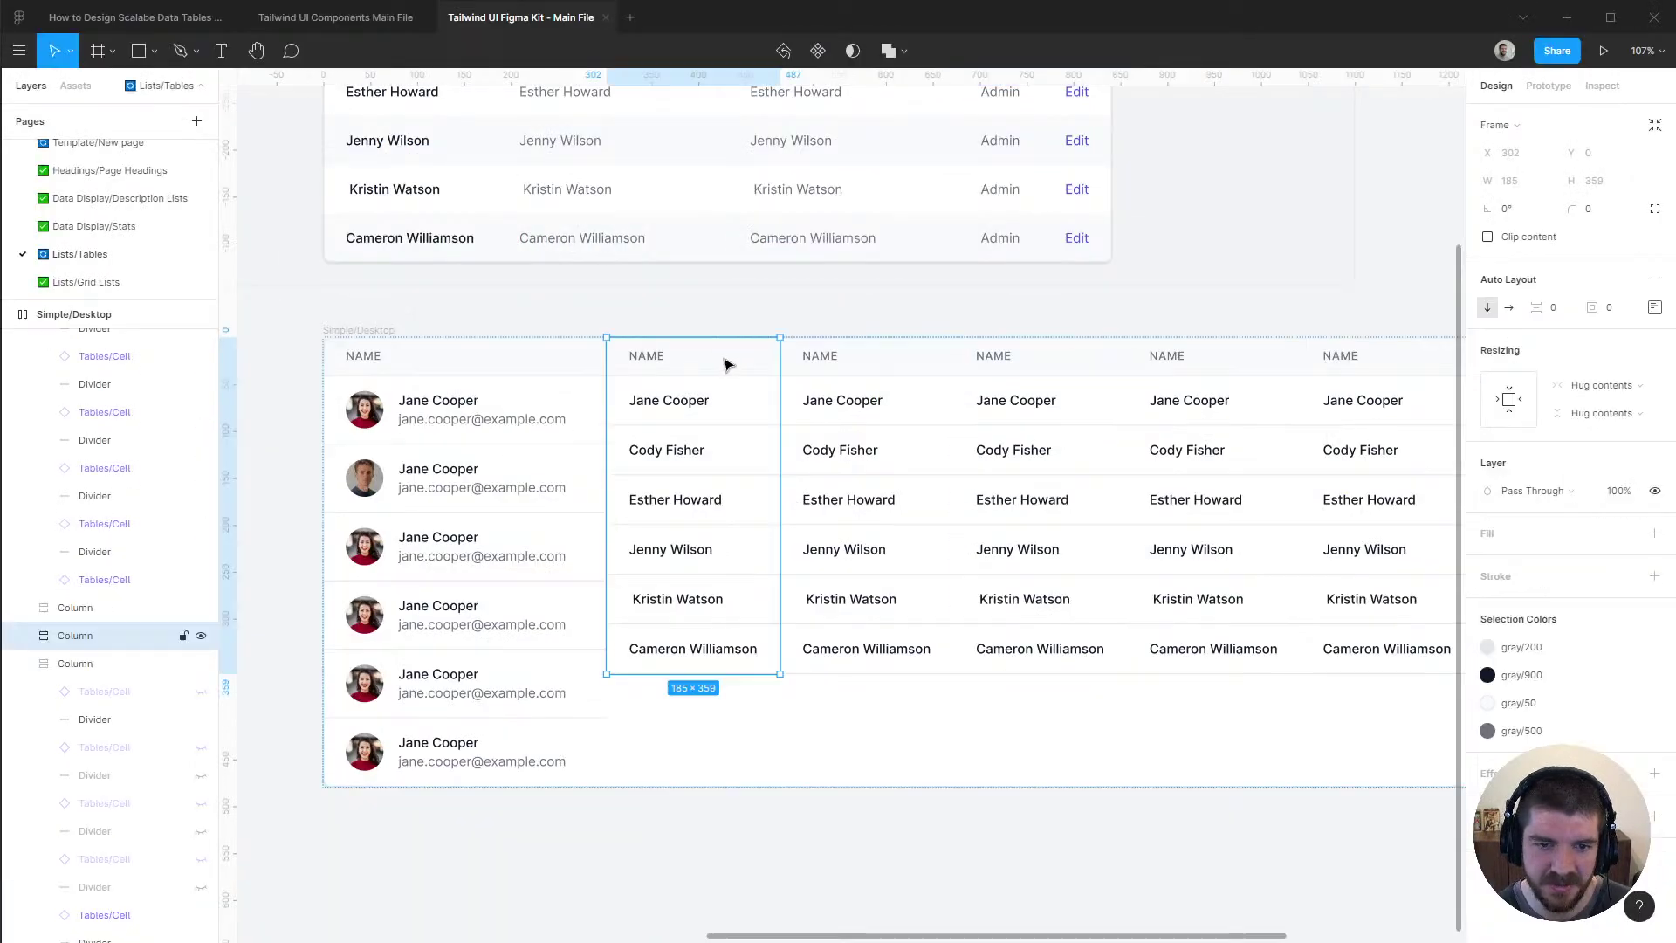
Change the type of all second-column body cells, including the hidden ones, to the supporting-text variant
left_click(22, 636)
scroll(131, 633, "down", 3)
left_click(127, 646)
left_click(118, 586, "shift")
left_click(112, 529, "shift")
left_click(112, 474, "shift")
left_click(112, 418, "shift")
left_click(112, 364, "shift")
scroll(112, 487, "up", 4)
left_click(114, 481, "shift")
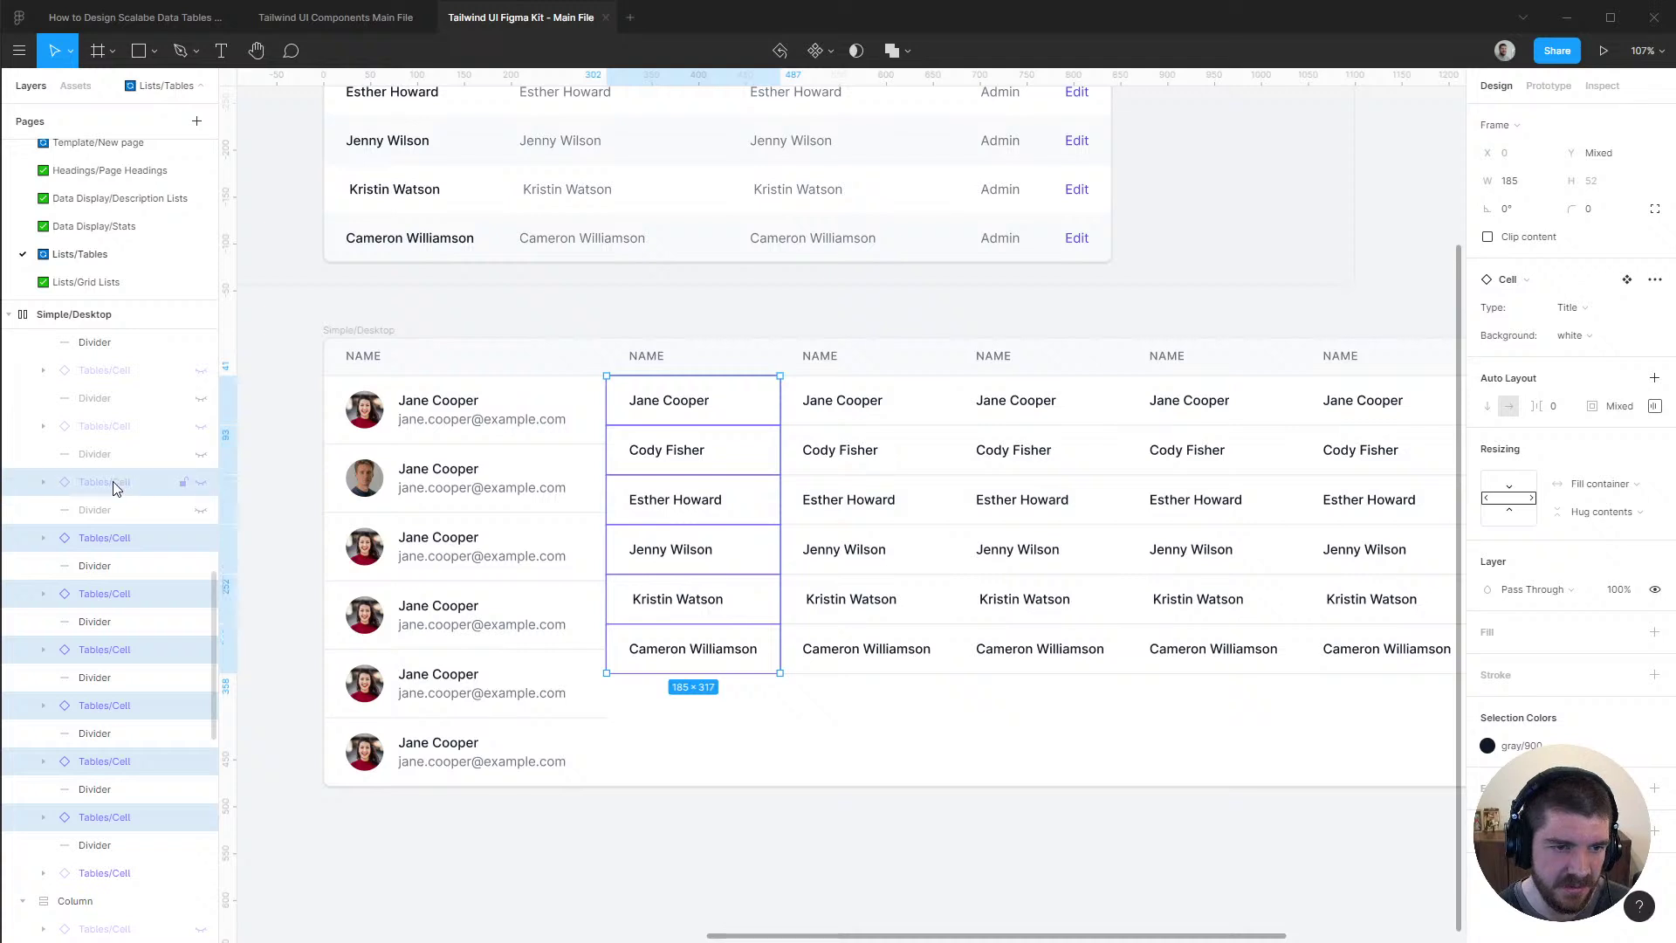
left_click(113, 426, "shift")
left_click(114, 370, "shift")
scroll(122, 489, "up", 3)
left_click(122, 489, "shift")
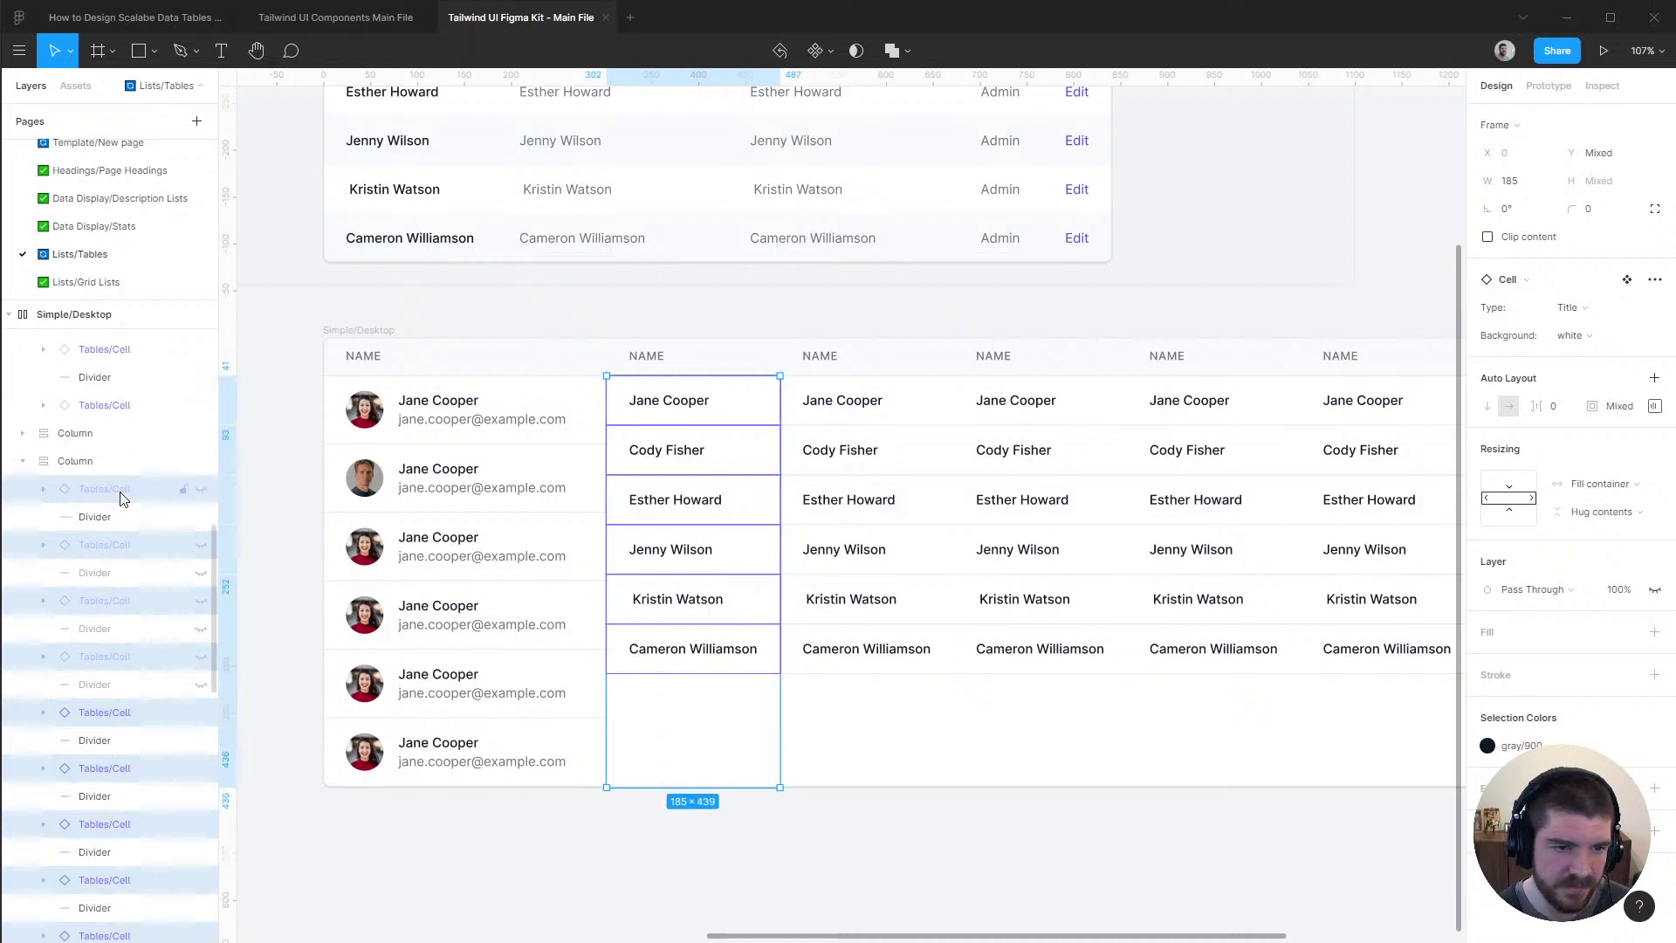
left_click(1622, 307)
left_click(1604, 348)
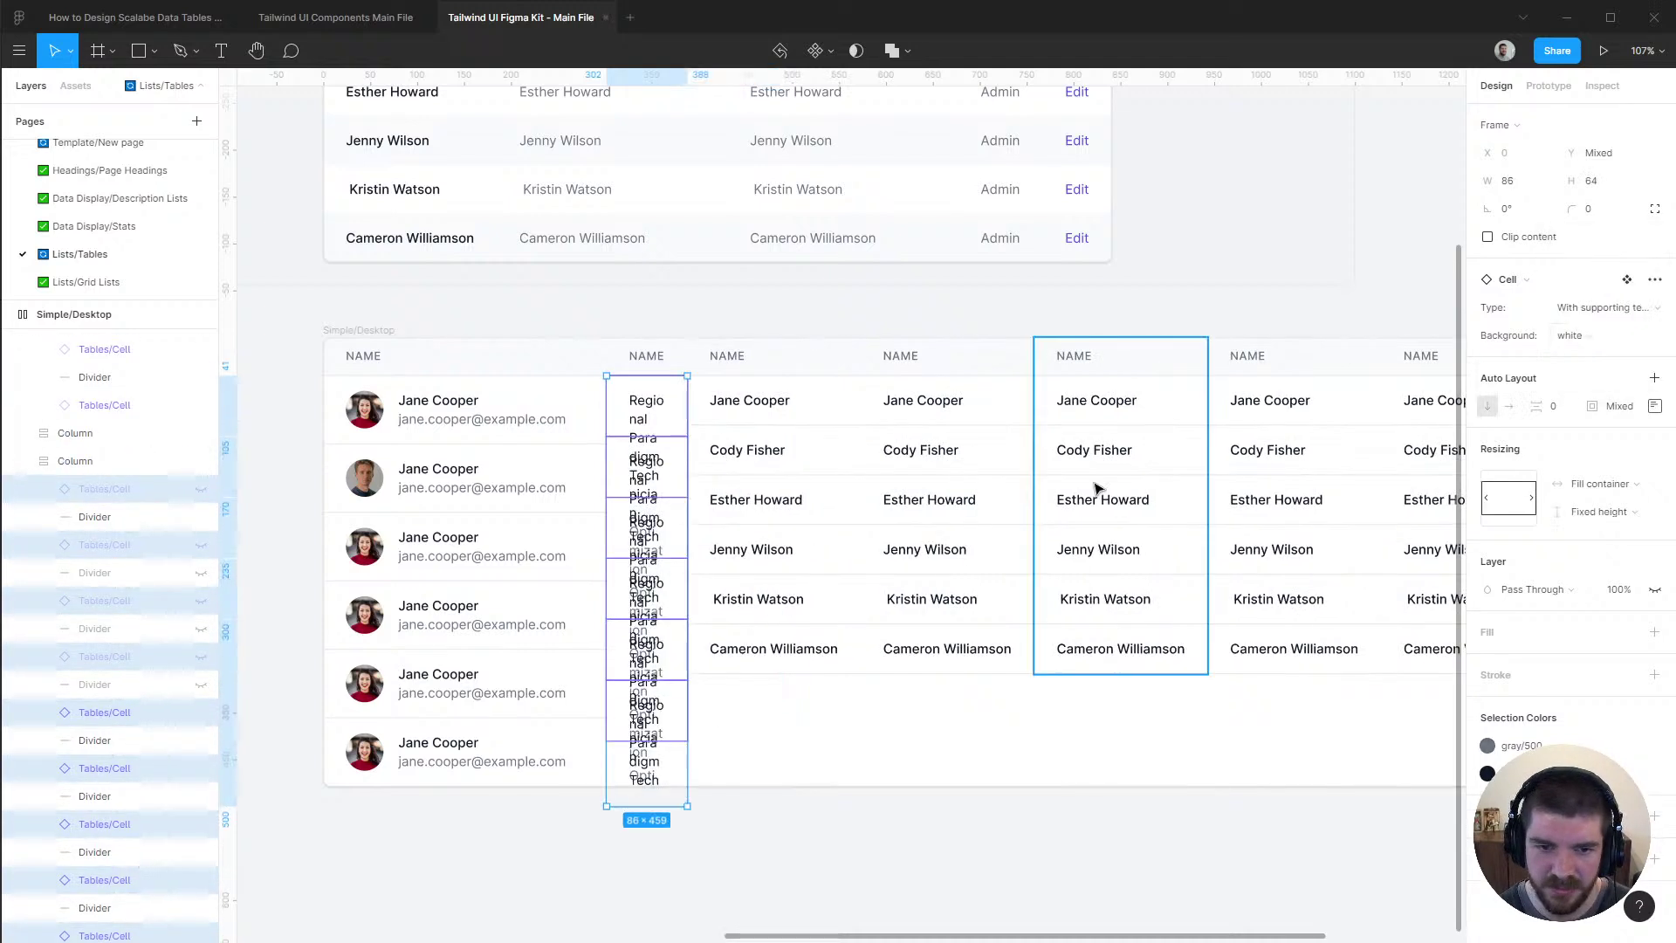
Set both the horizontal and vertical resizing of the second column's body cells to Hug contents
left_click(1637, 497)
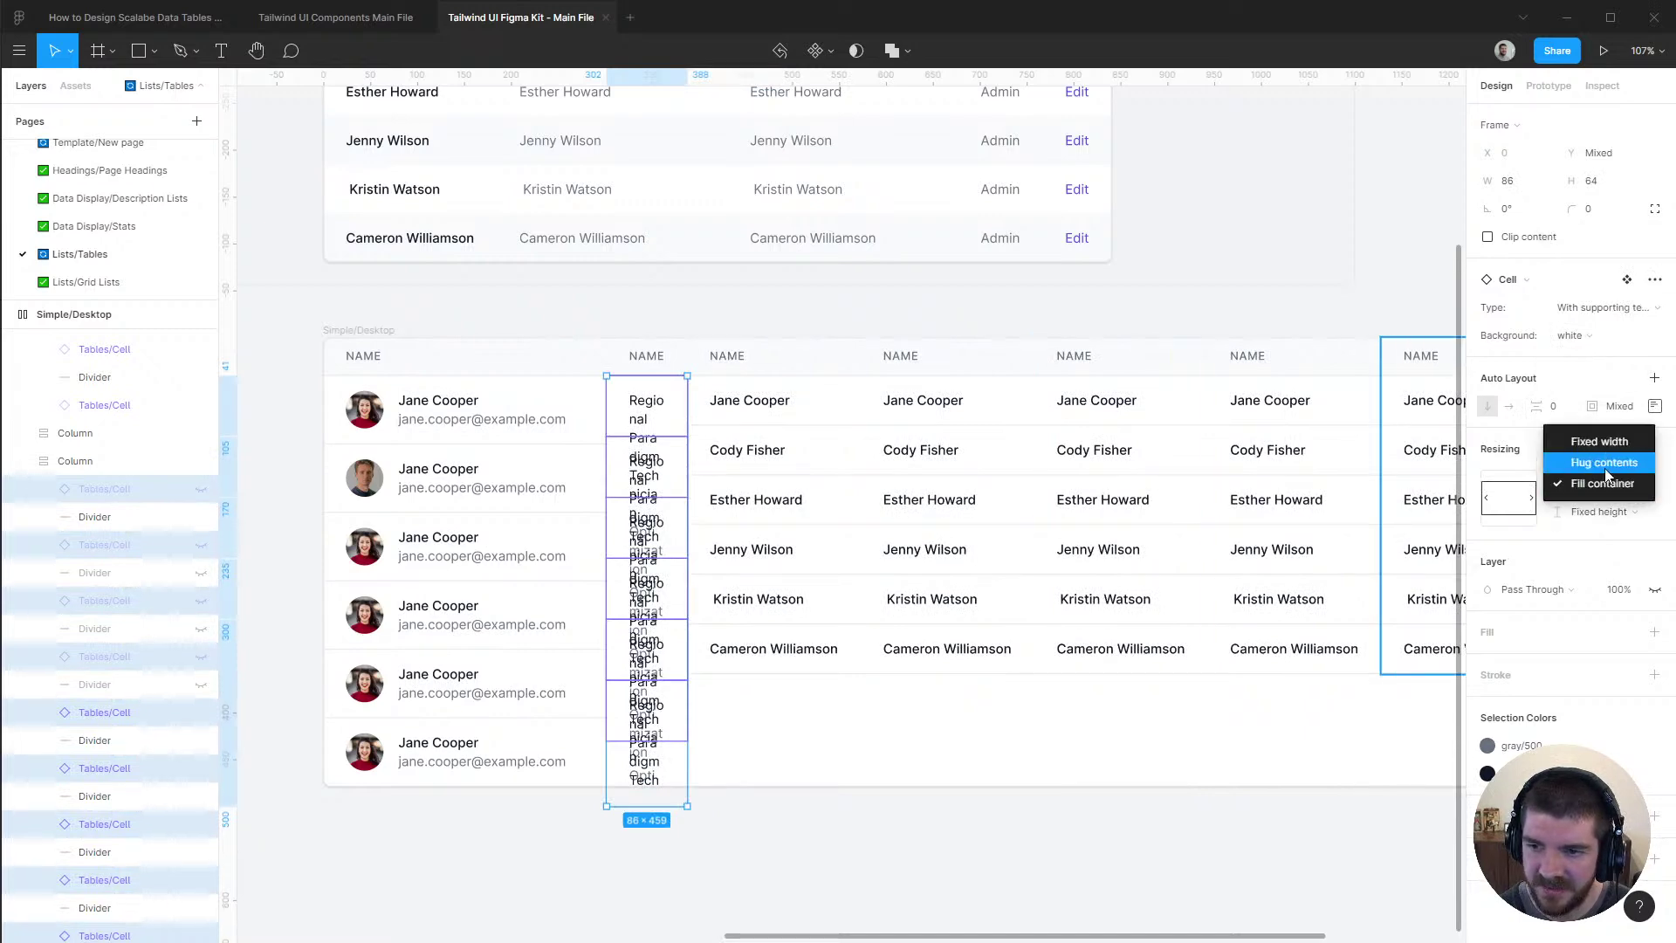
left_click(1585, 459)
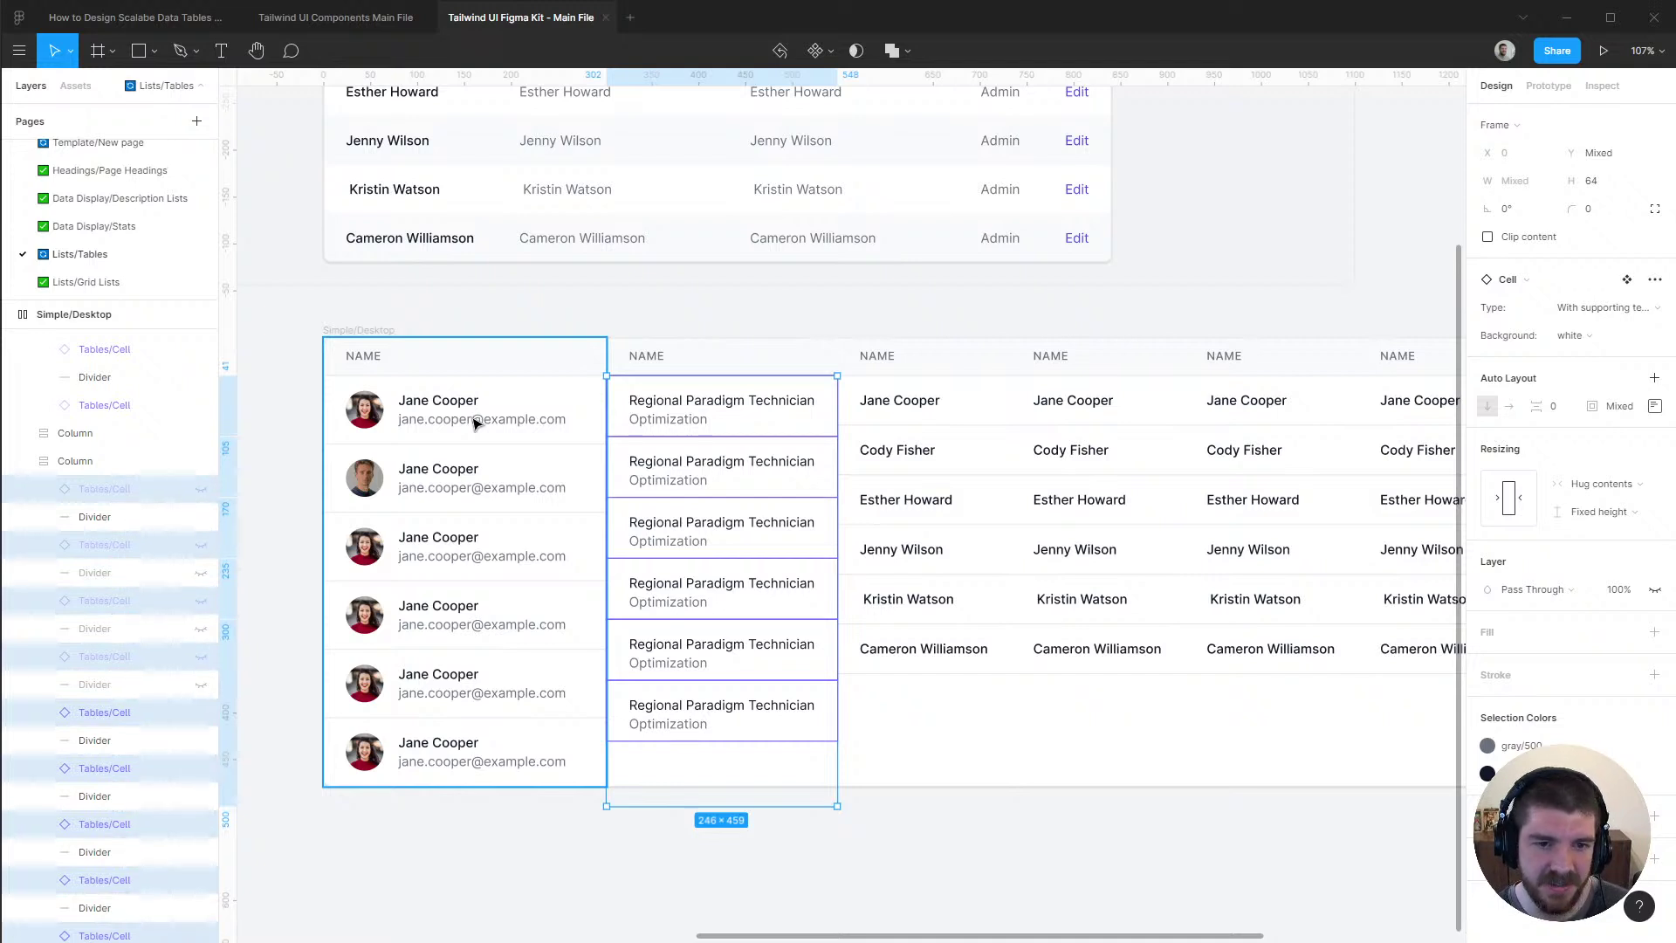
left_click(1621, 522)
left_click(1611, 536)
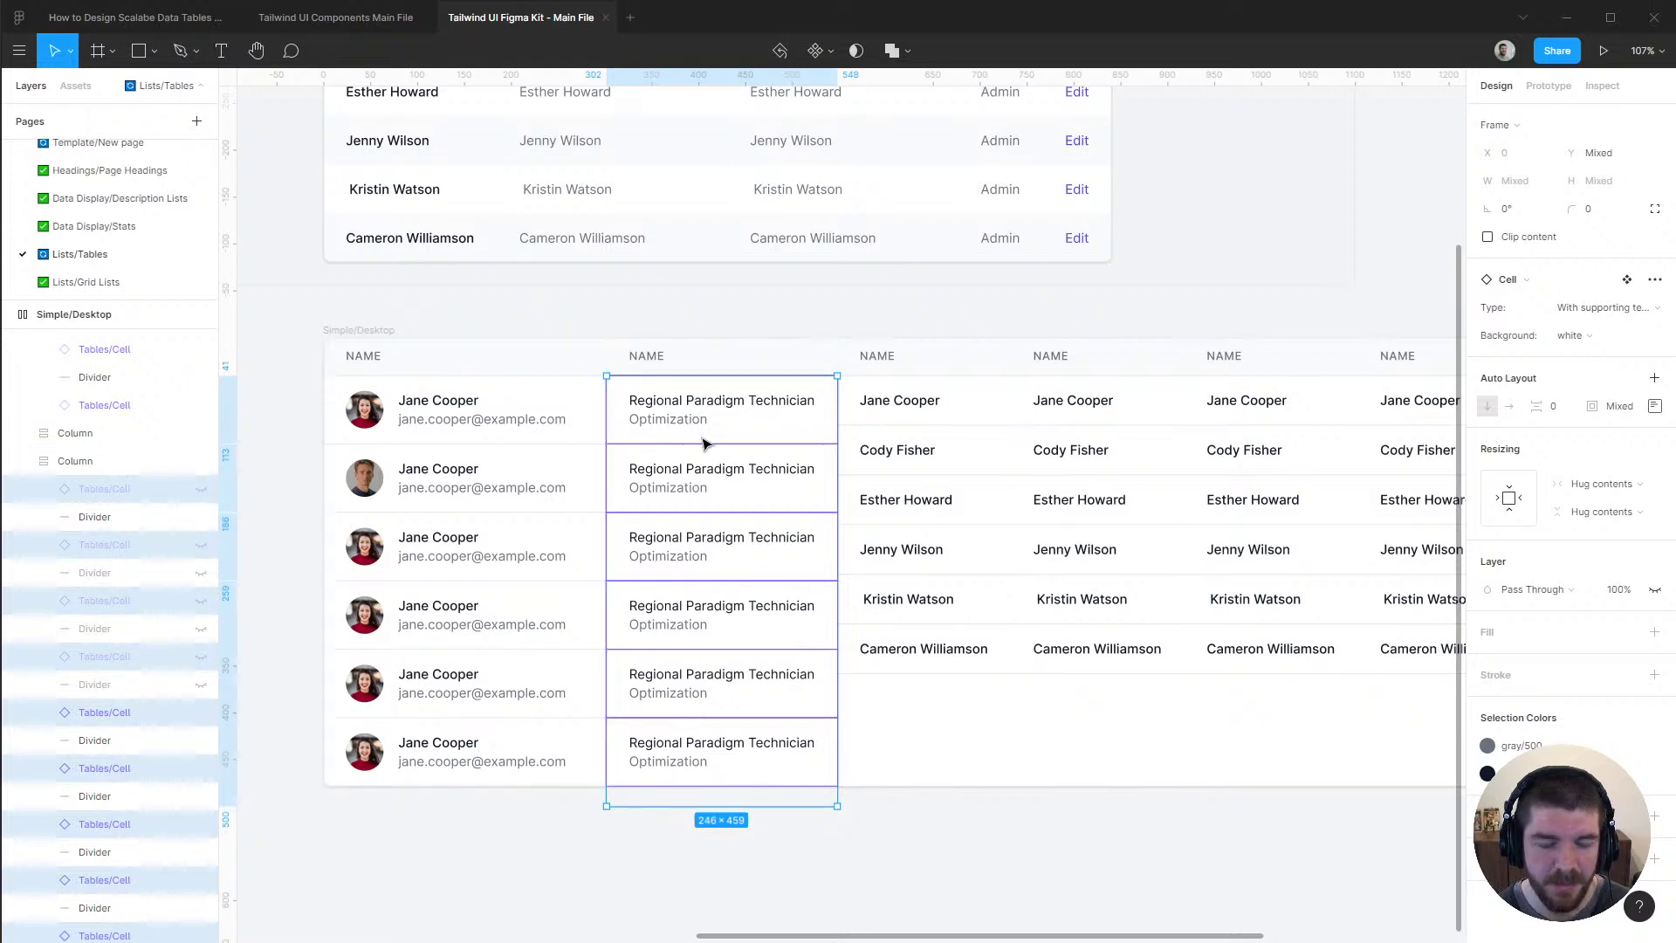
Give the third column's first body cell a fixed height and stretch it to about 73 to match the neighbouring row
left_click(917, 403)
left_click(921, 402)
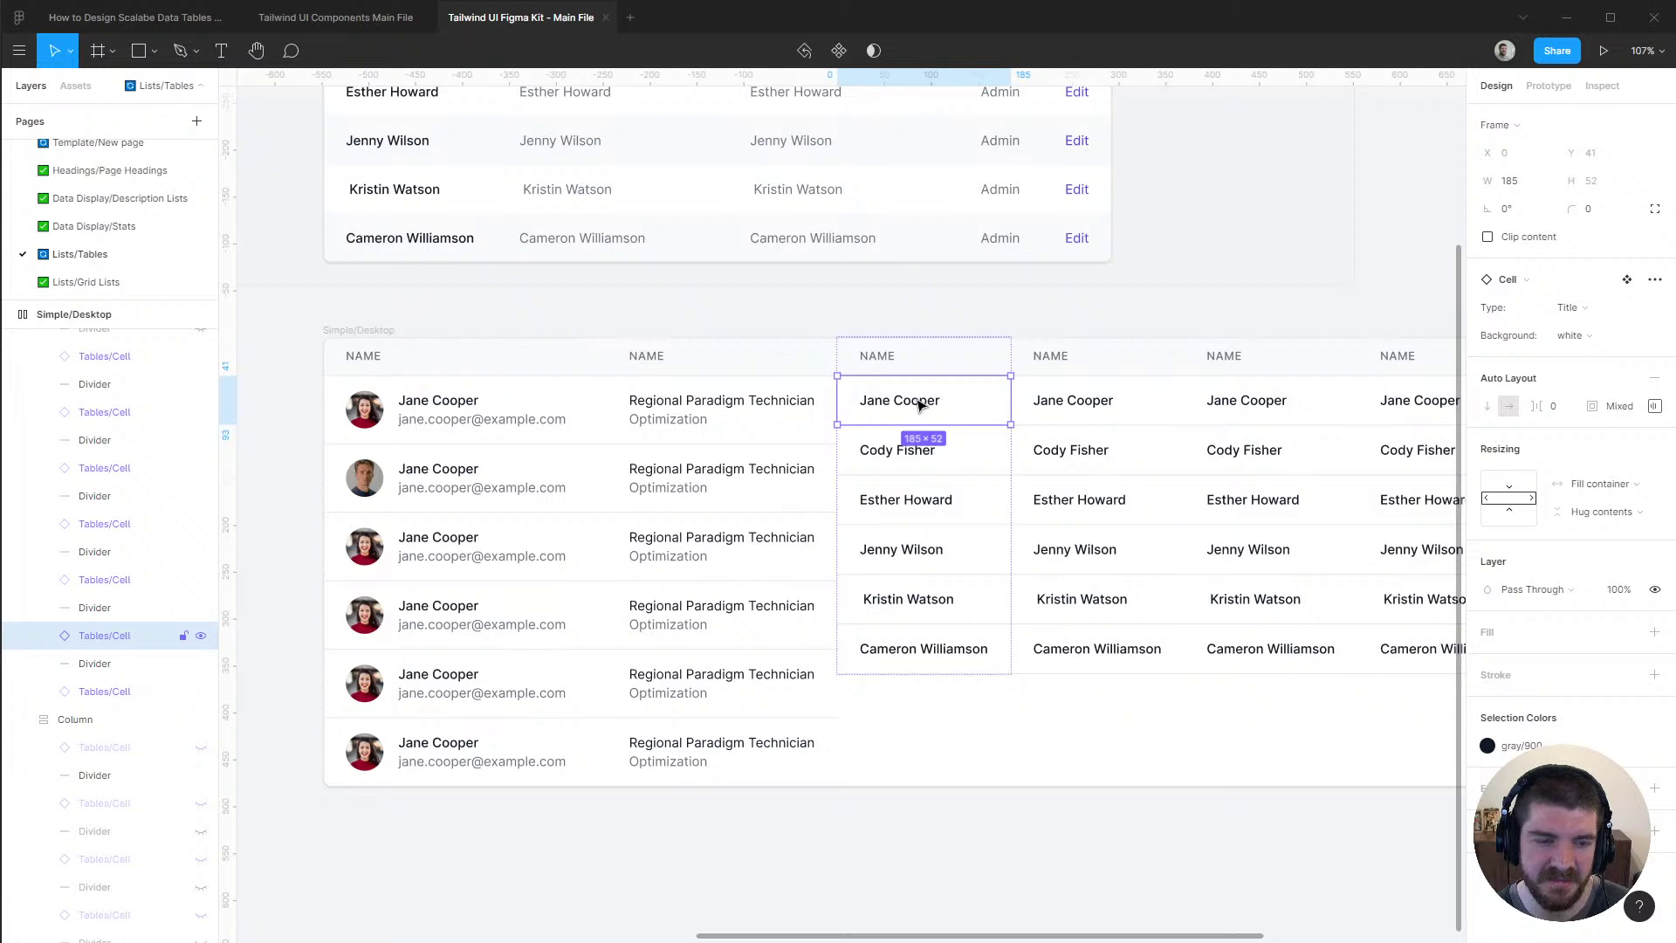
left_click(1656, 407)
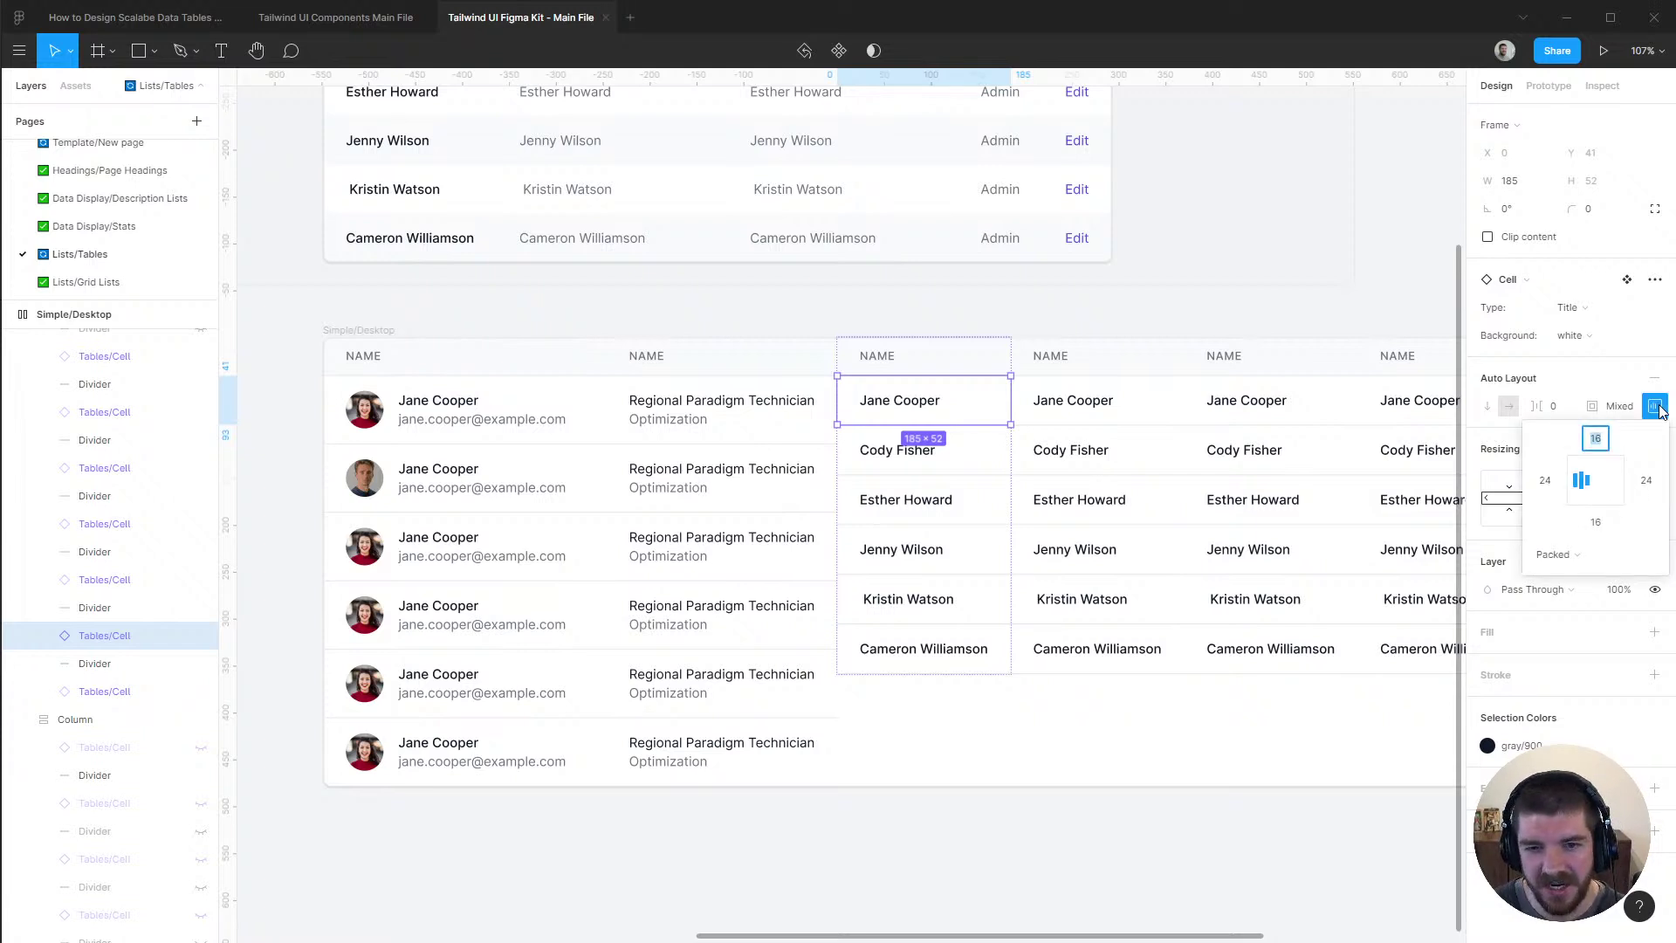
left_click(1657, 407)
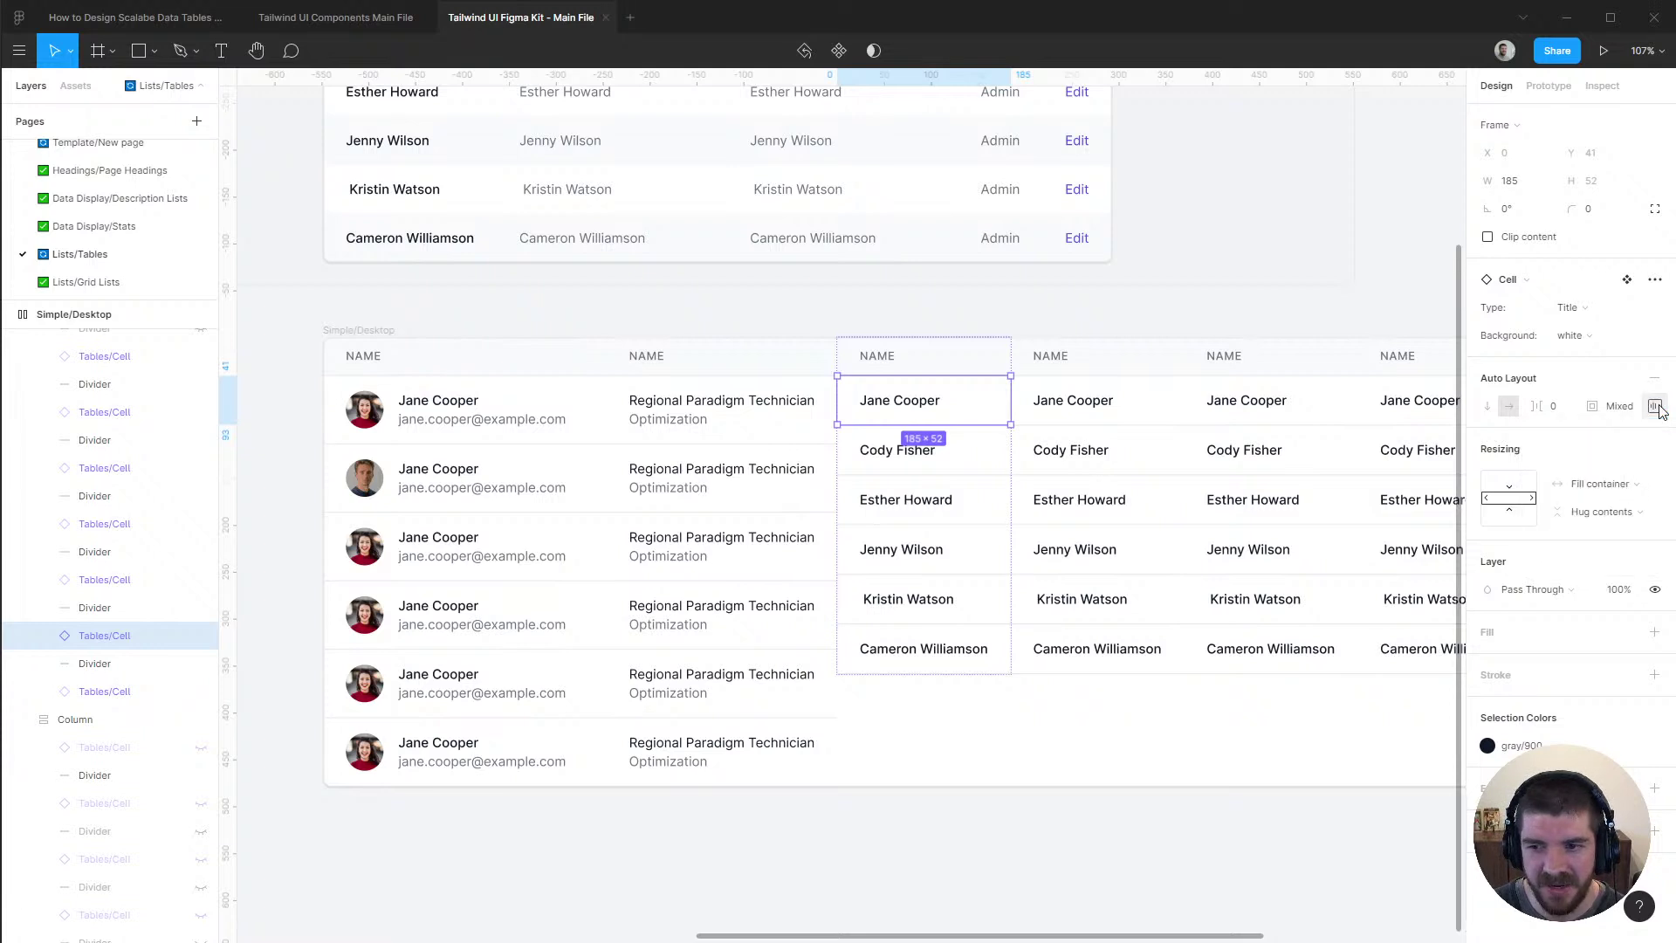
left_click(1629, 513)
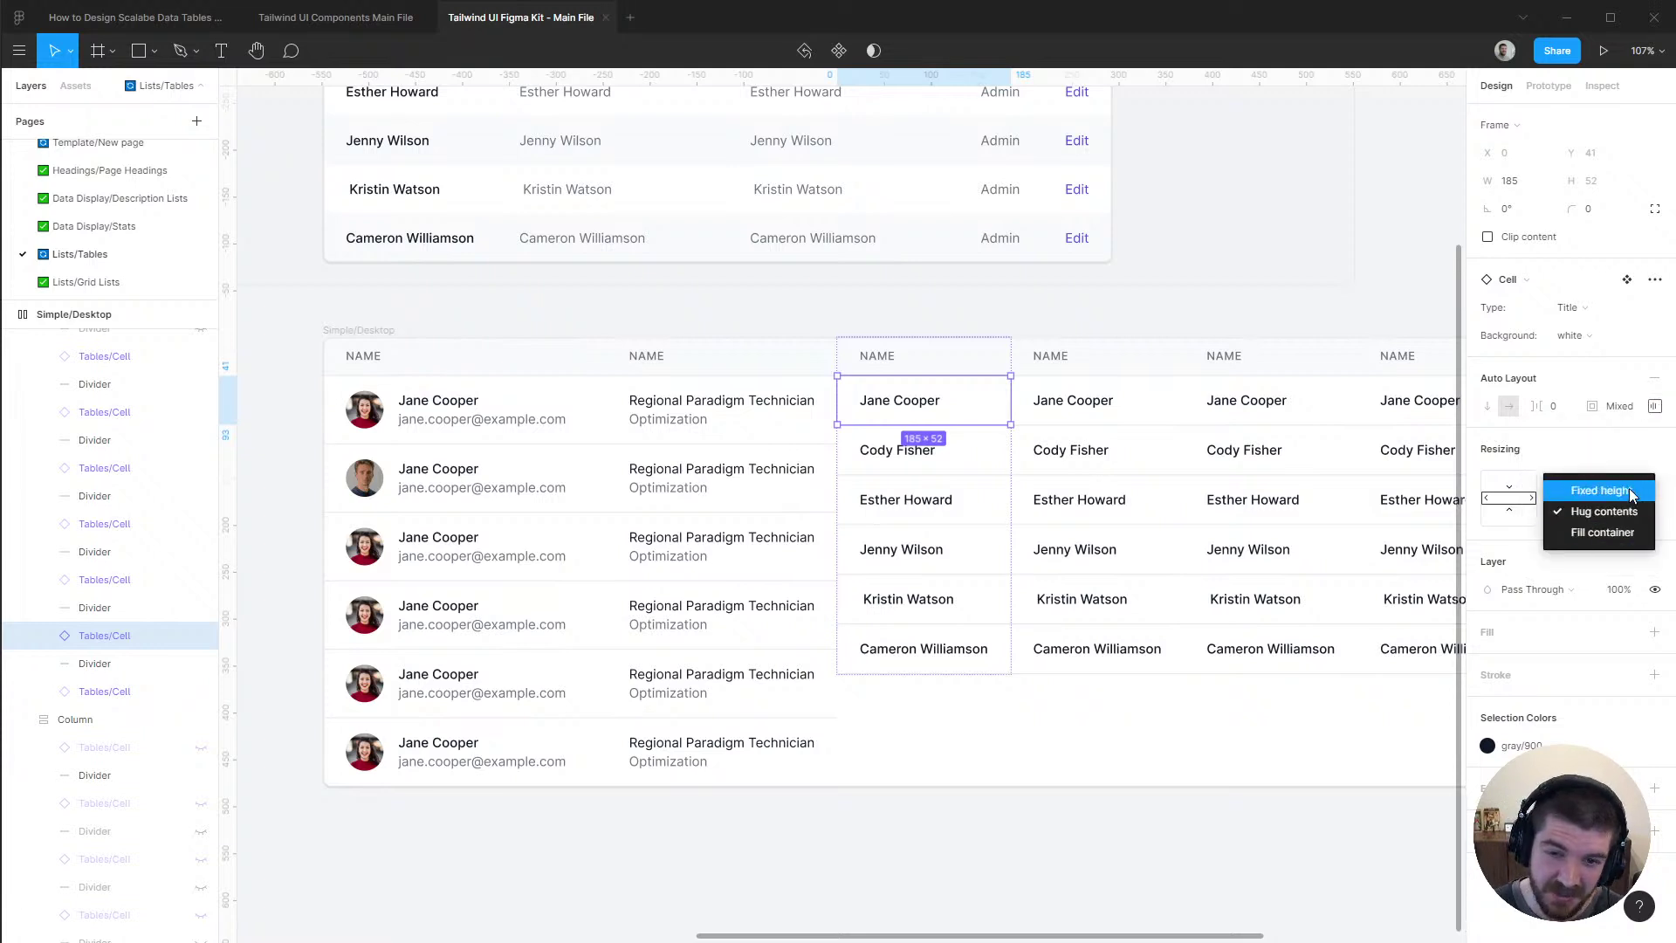
left_click(1629, 495)
left_click_drag(960, 425, 960, 440)
scroll(860, 467, "up", 5)
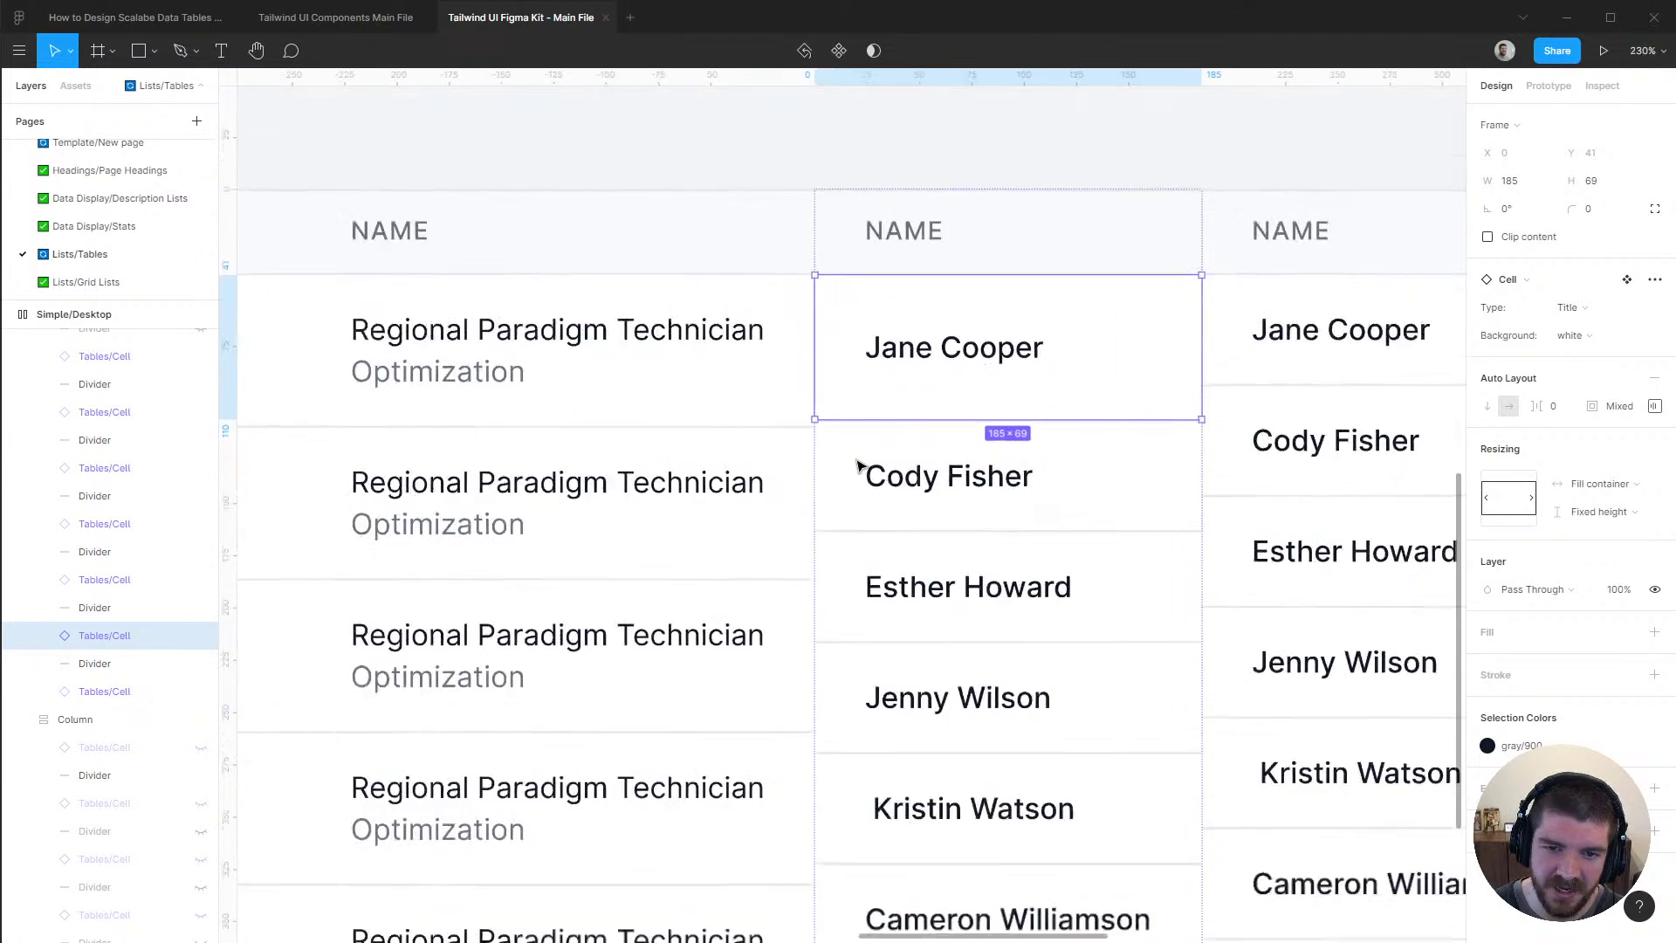
scroll(860, 467, "up", 3)
left_click_drag(876, 405, 880, 416)
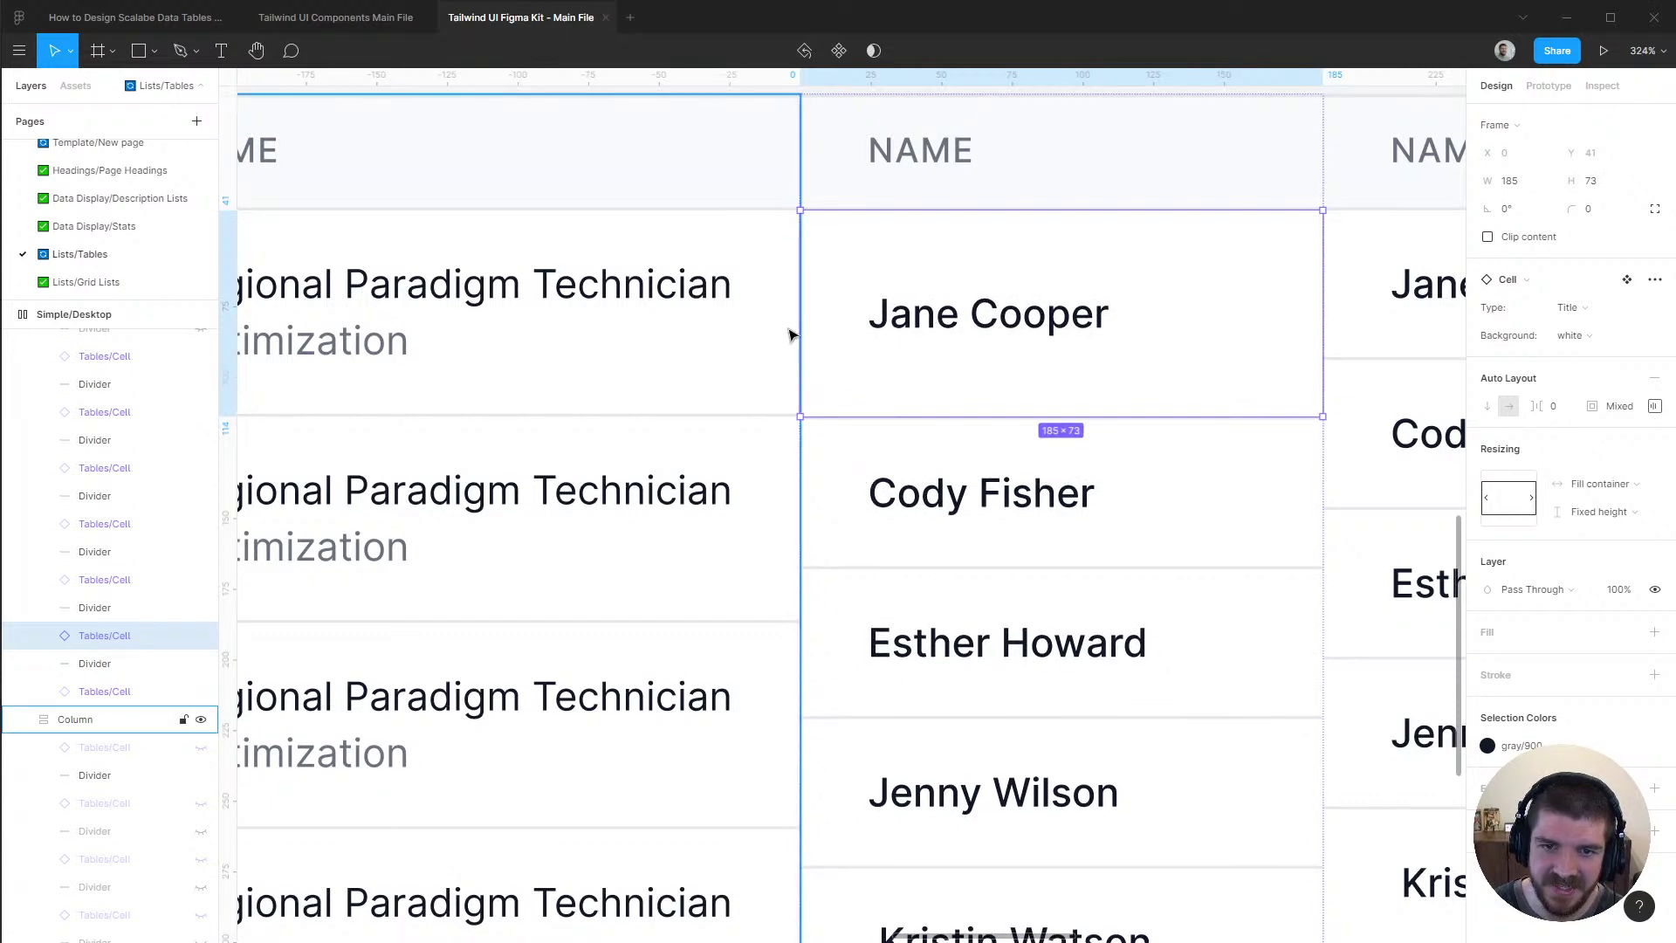
scroll(790, 334, "down", 2)
left_click(839, 112)
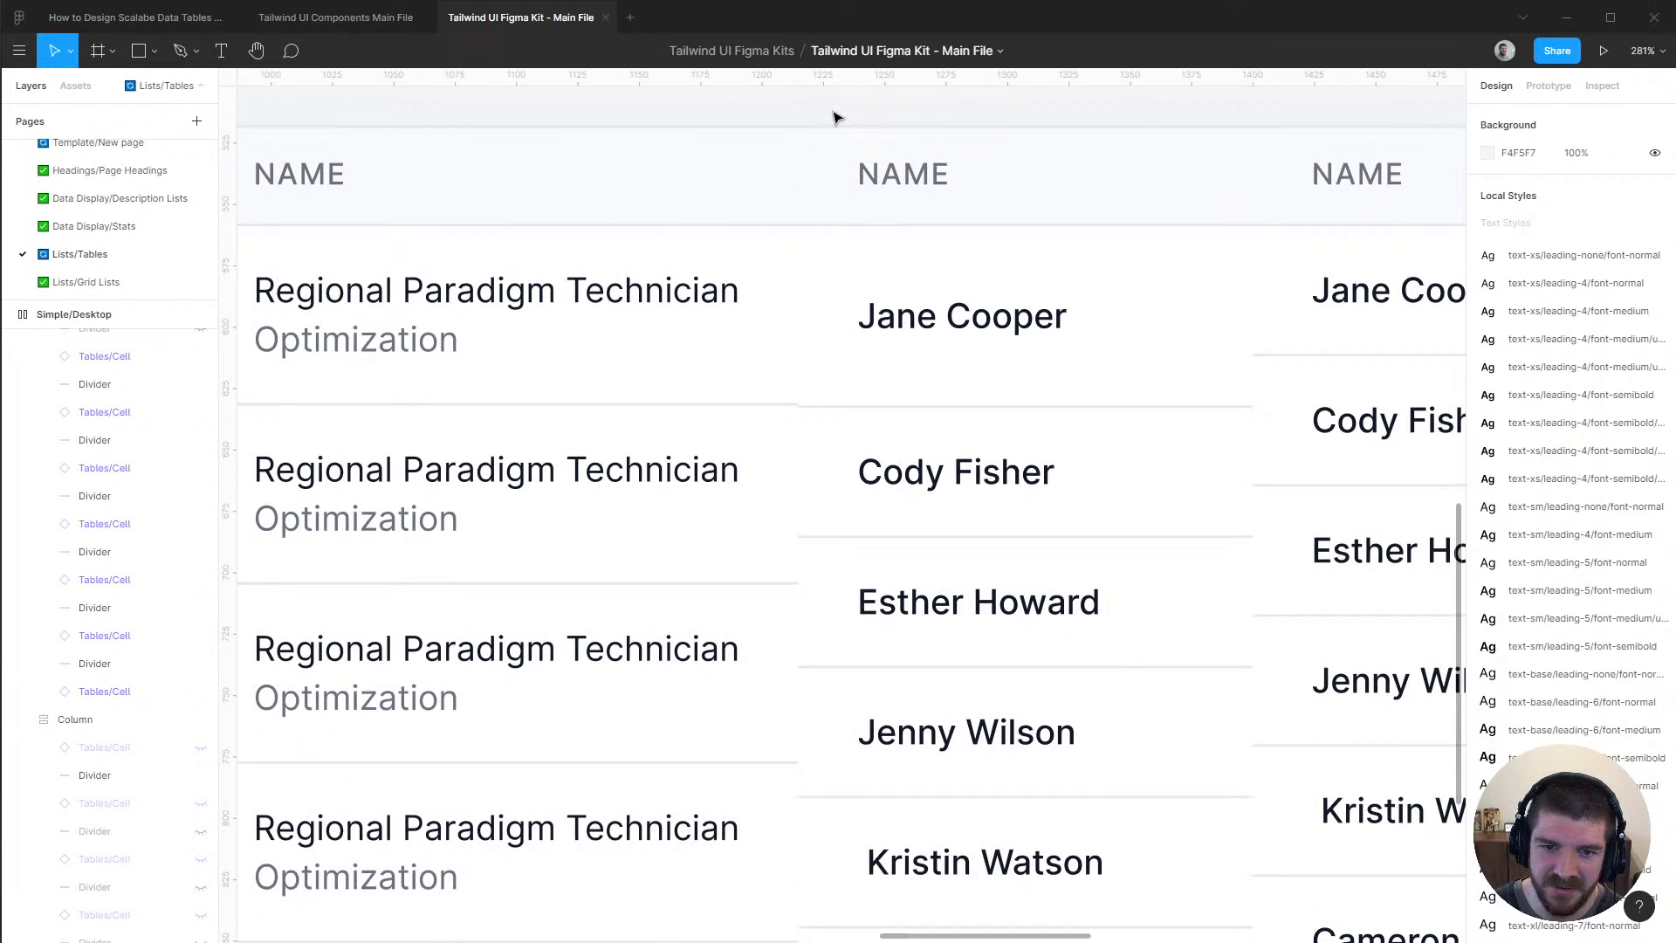
Reduce the height of the third column's first body cell to 72 so its divider lines up with the second column
left_click(892, 330)
left_click(898, 340)
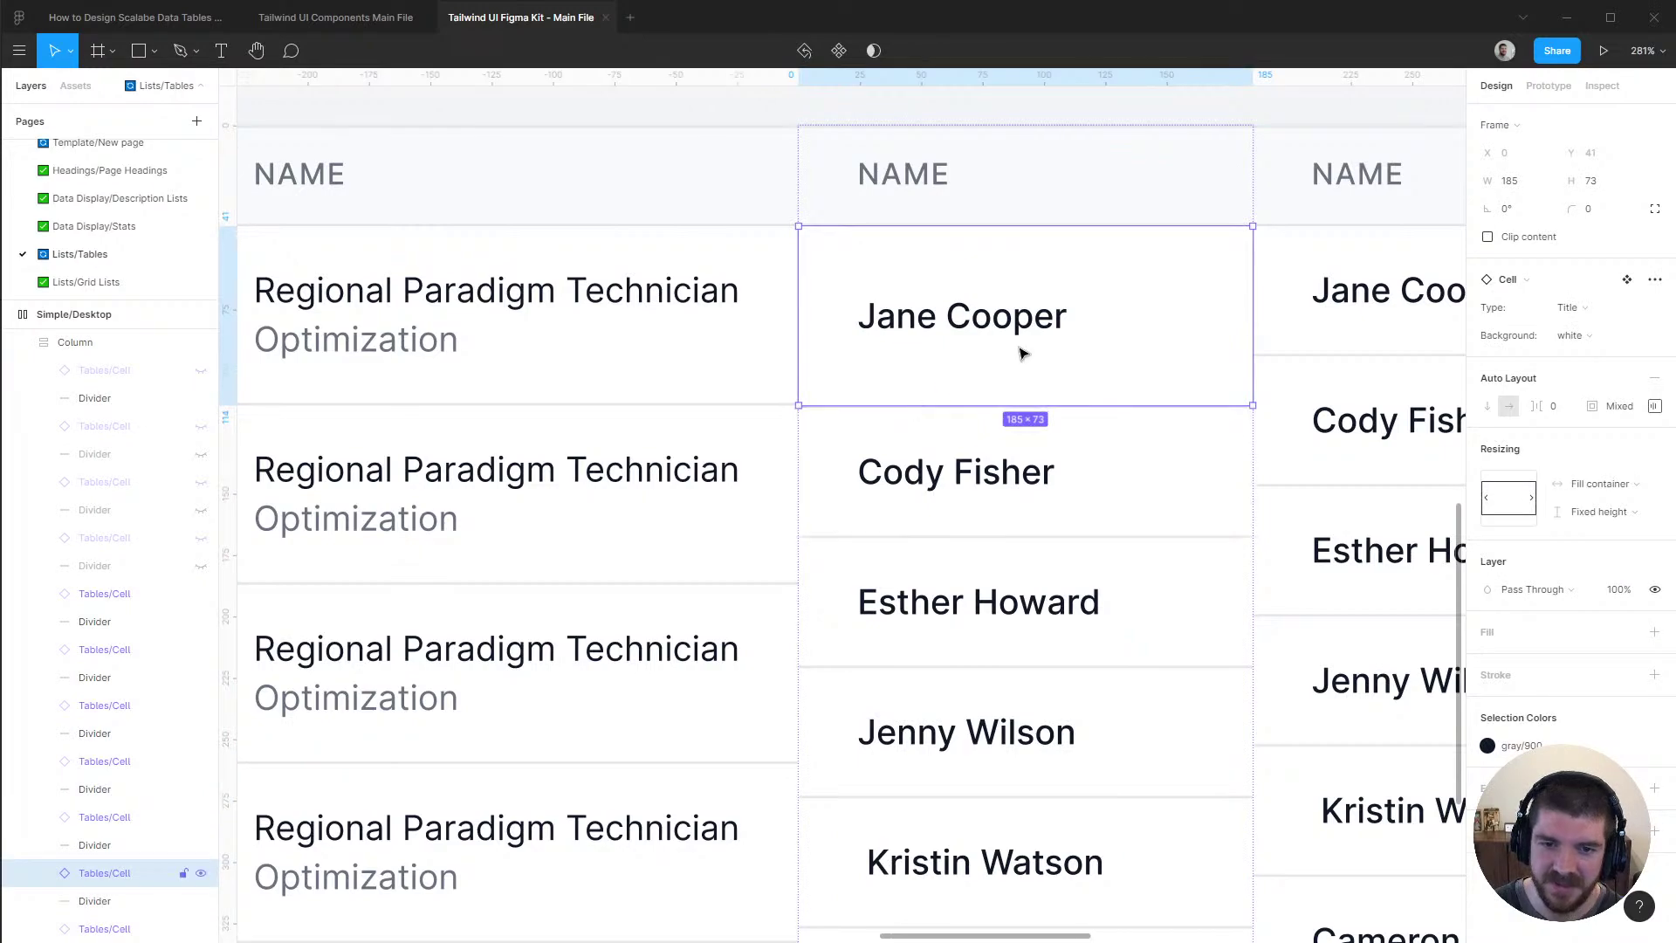
scroll(1023, 353, "down", 5)
key("ctrl+backslash")
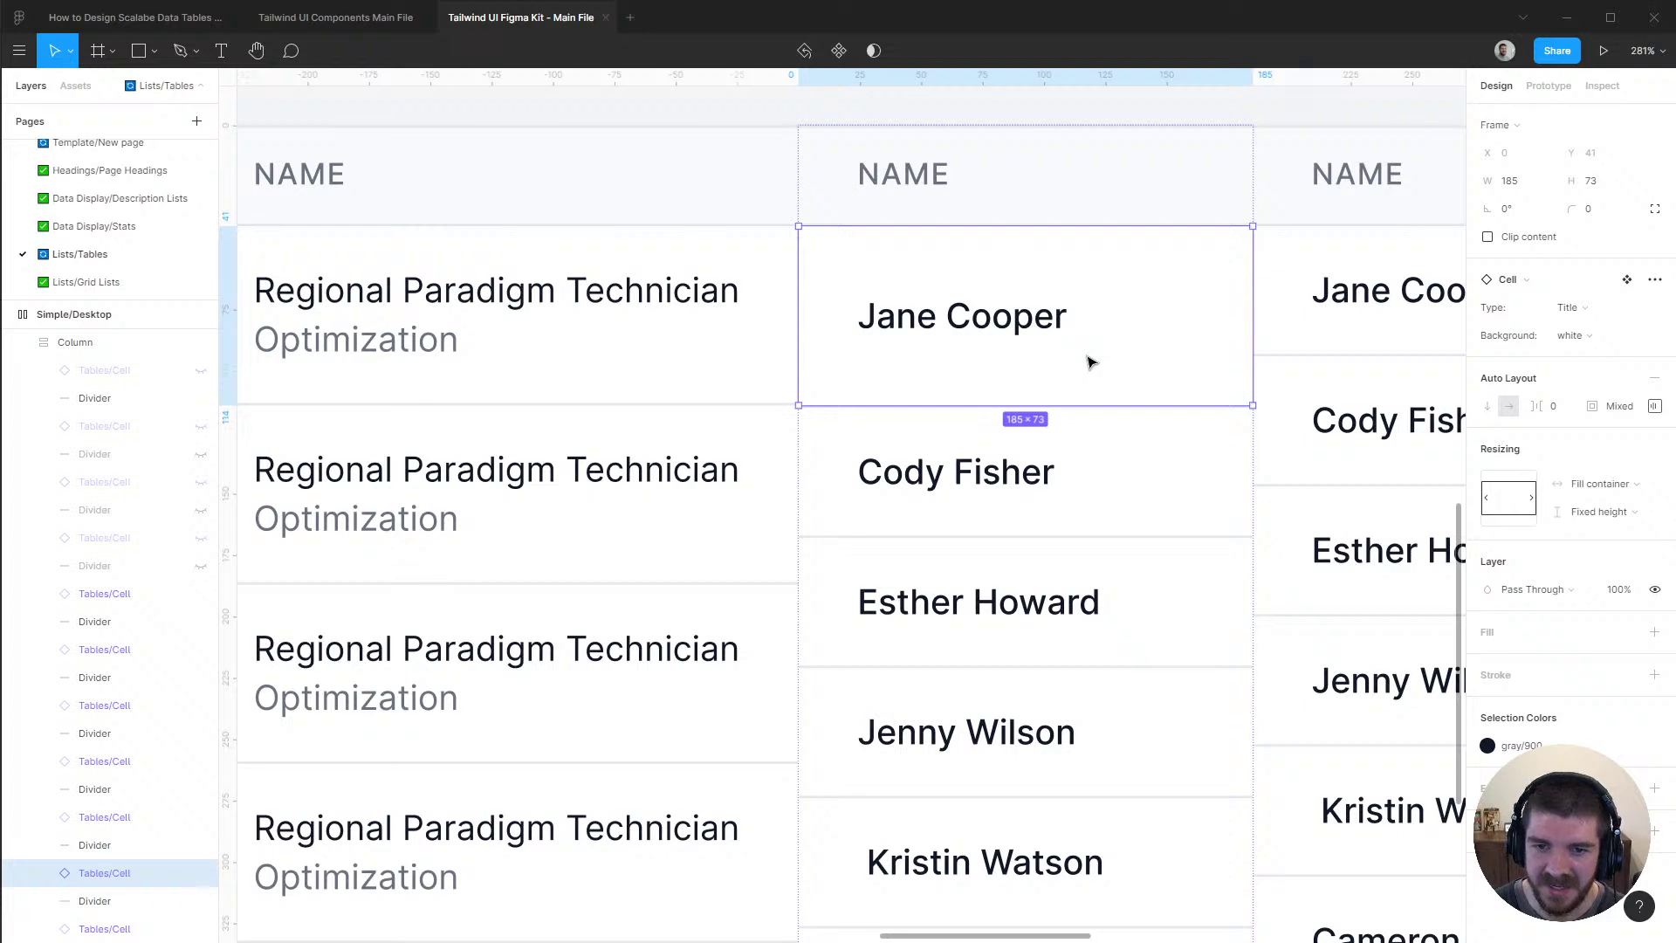
key("ctrl+Up")
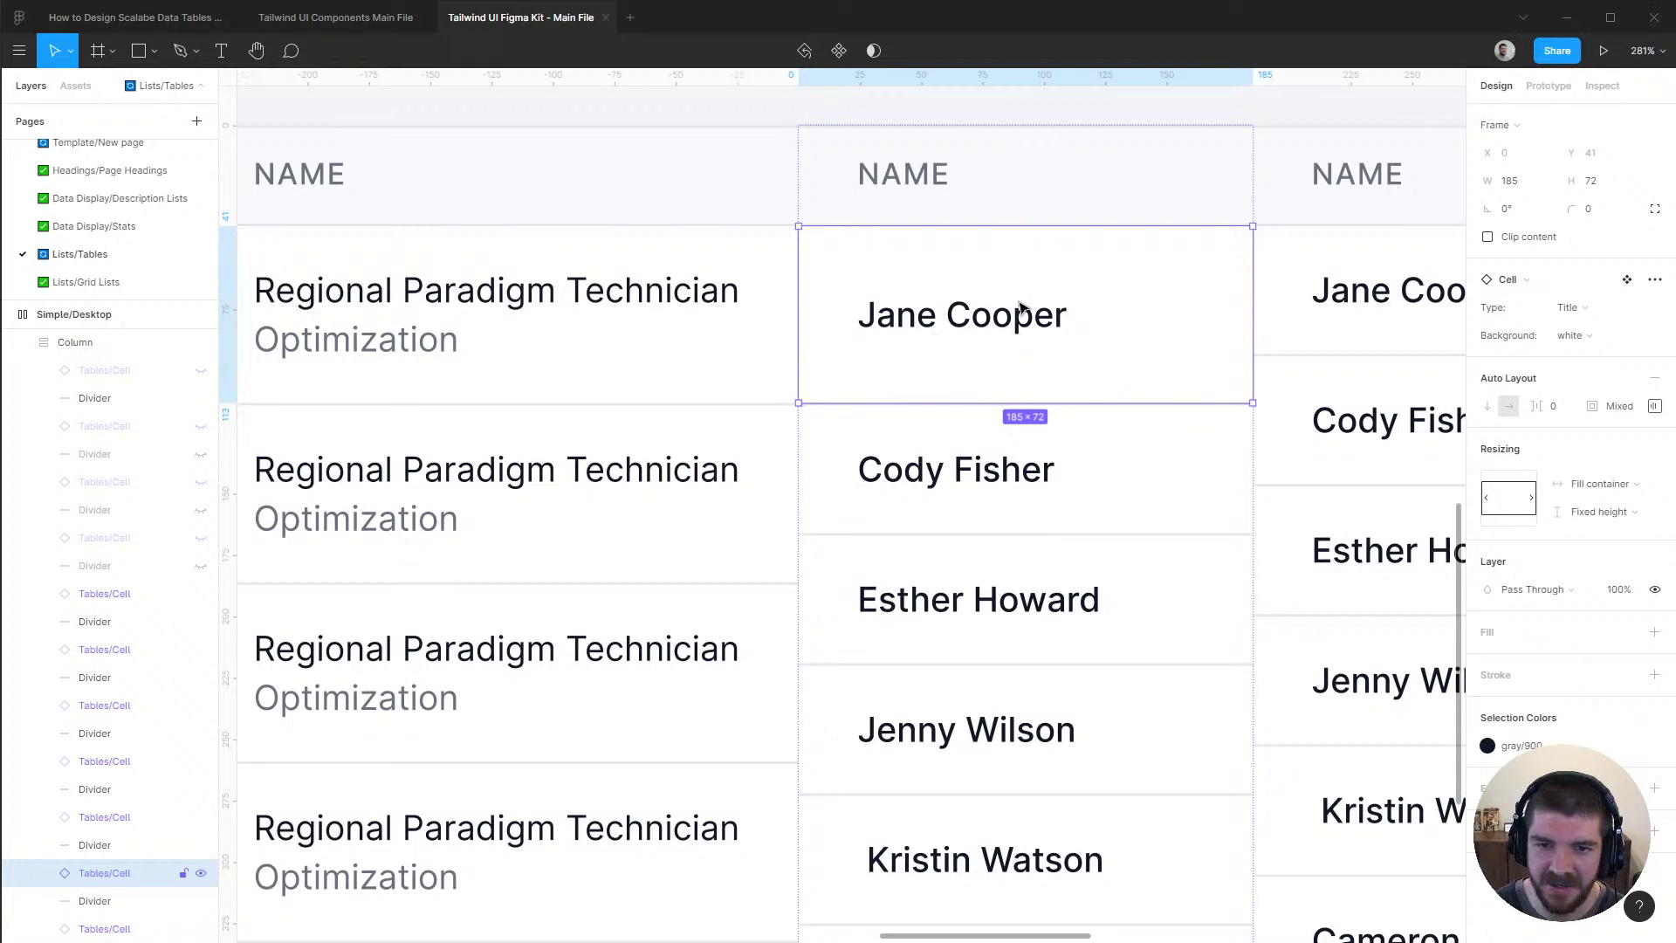
scroll(733, 344, "down", 5)
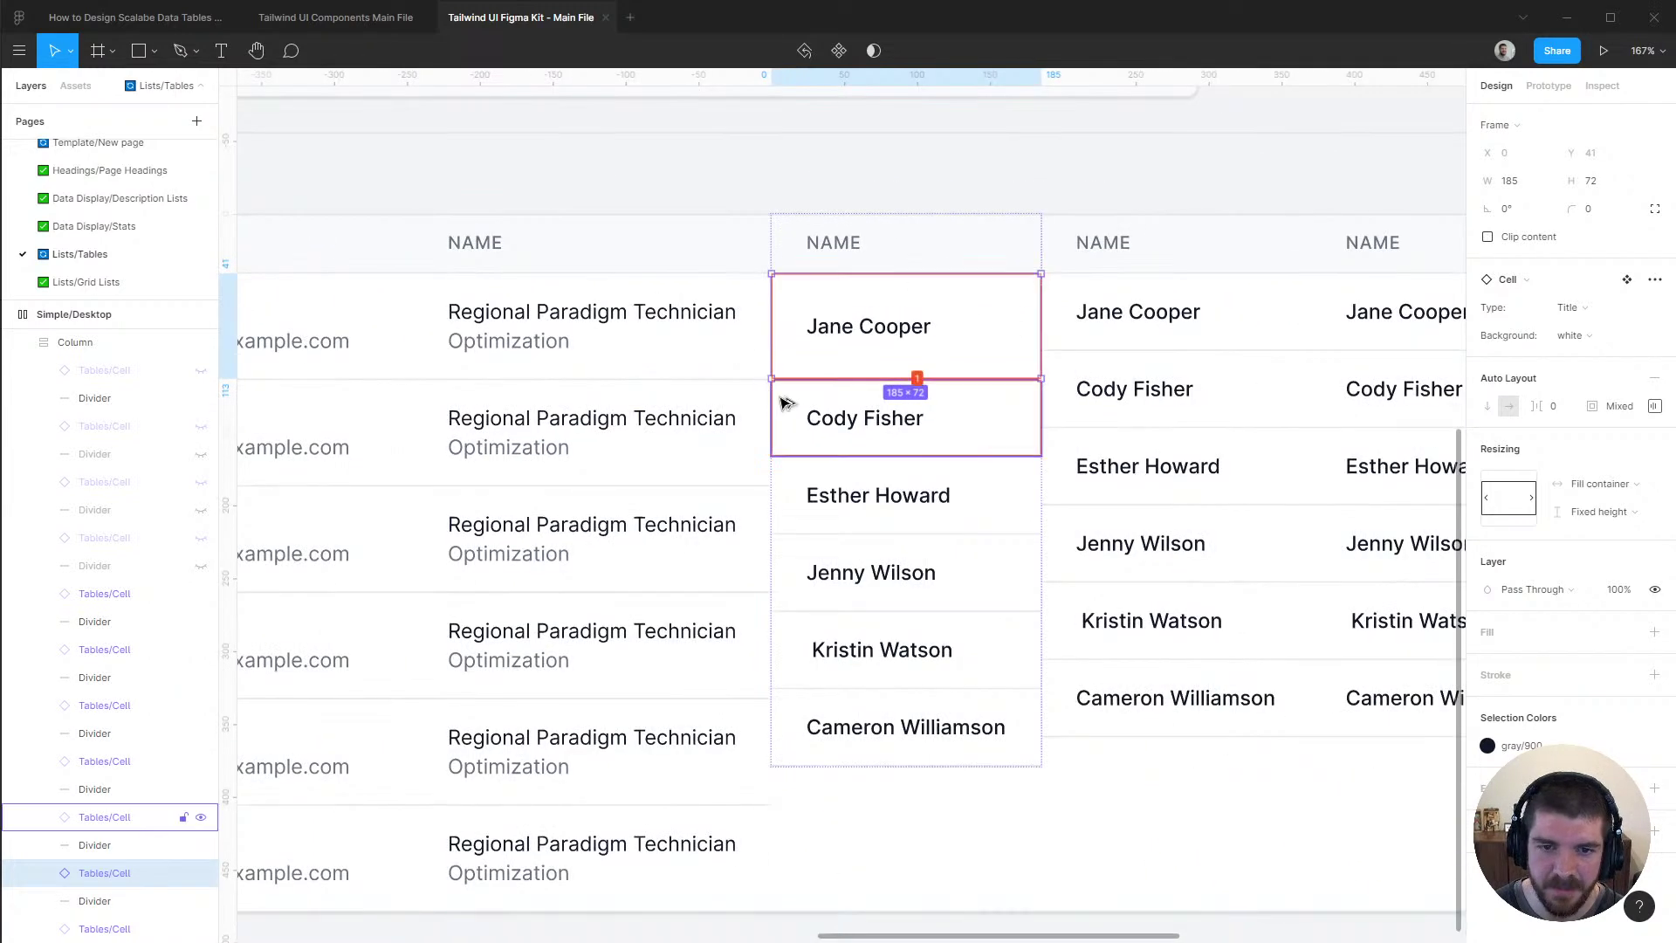
Check the browser's multi-line table, then set all third-column body cells, including hidden ones, to type Text with Fixed height
key("alt+Tab")
scroll(928, 402, "up", 3)
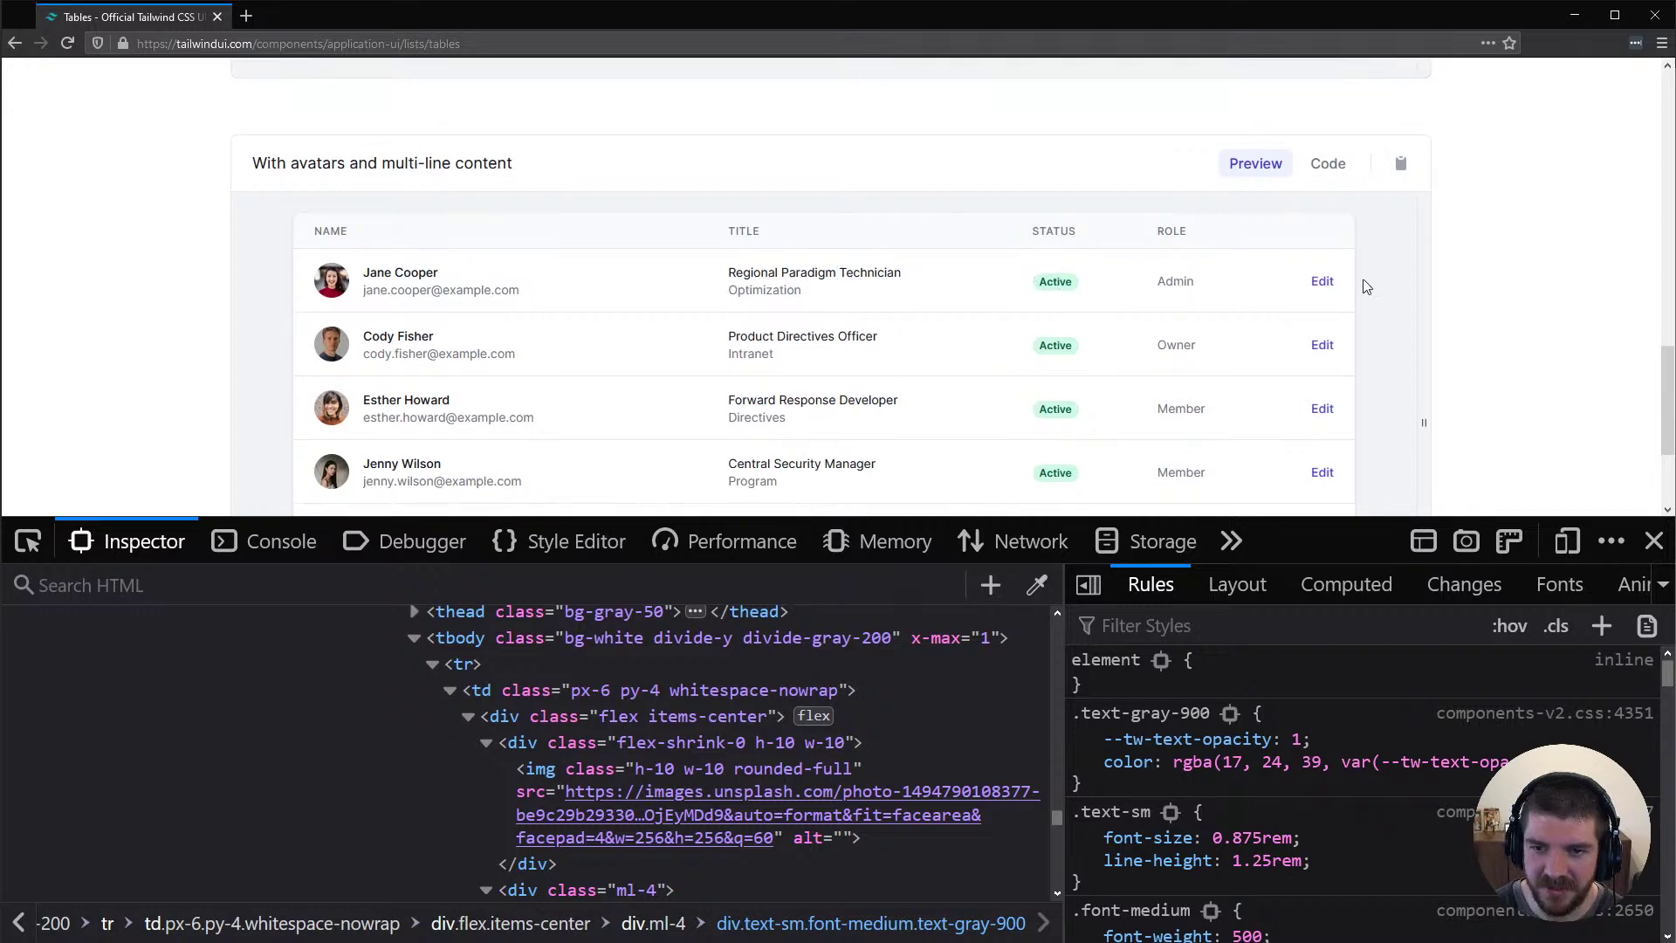
key("alt+Tab")
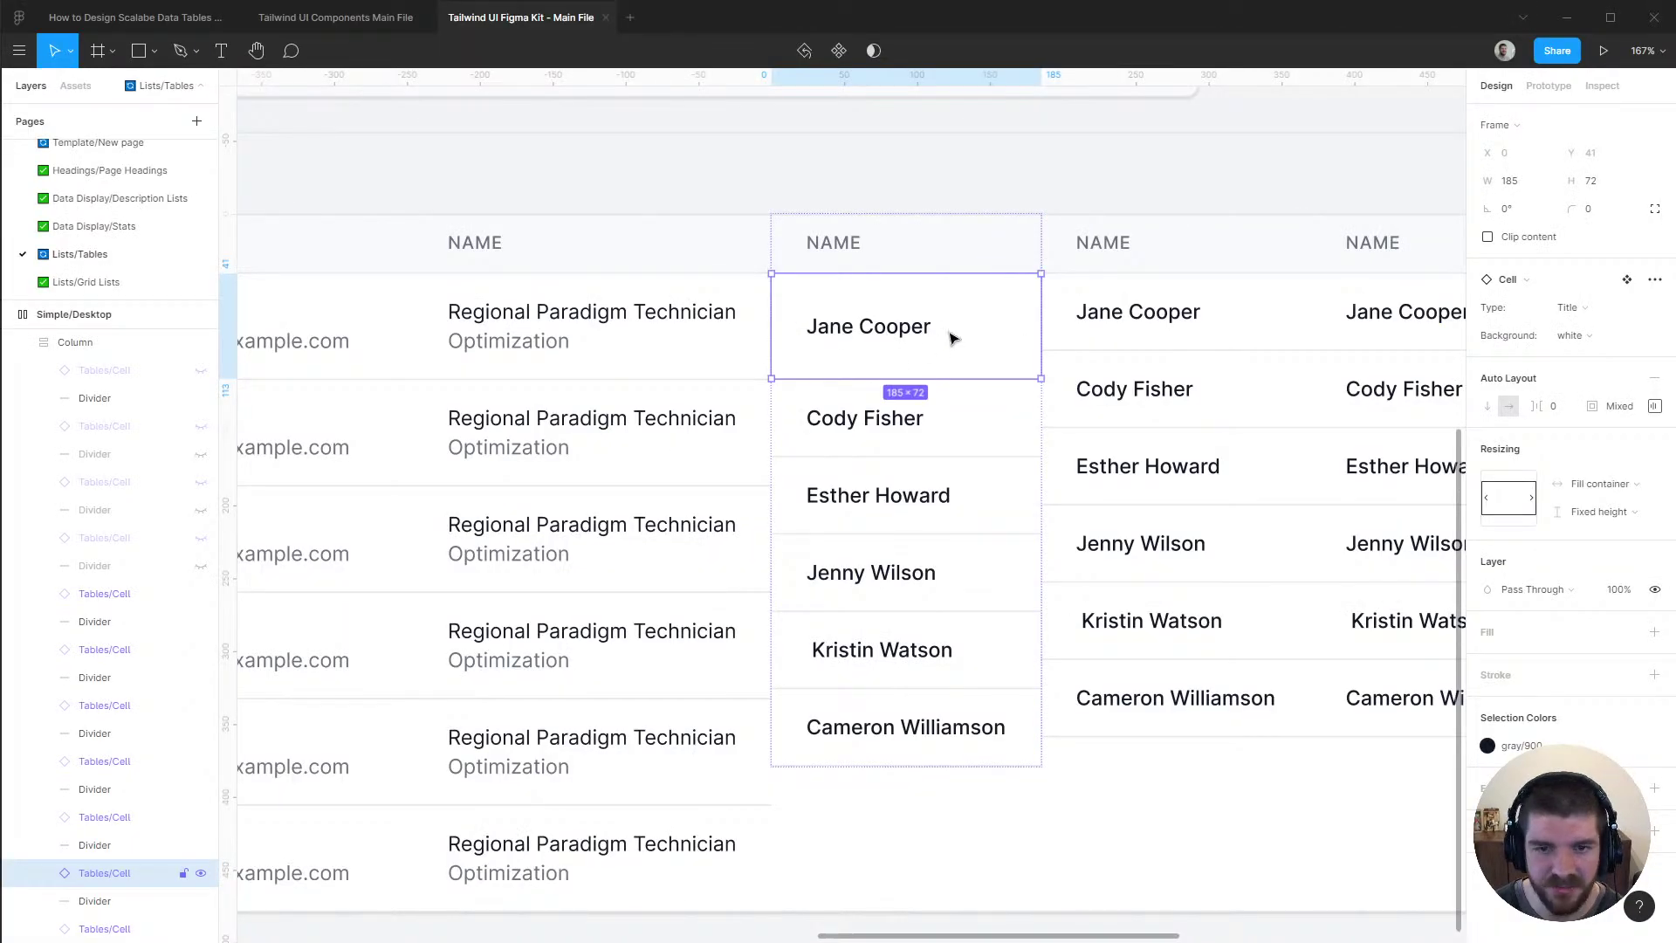
left_click(1654, 406)
left_click(1655, 406)
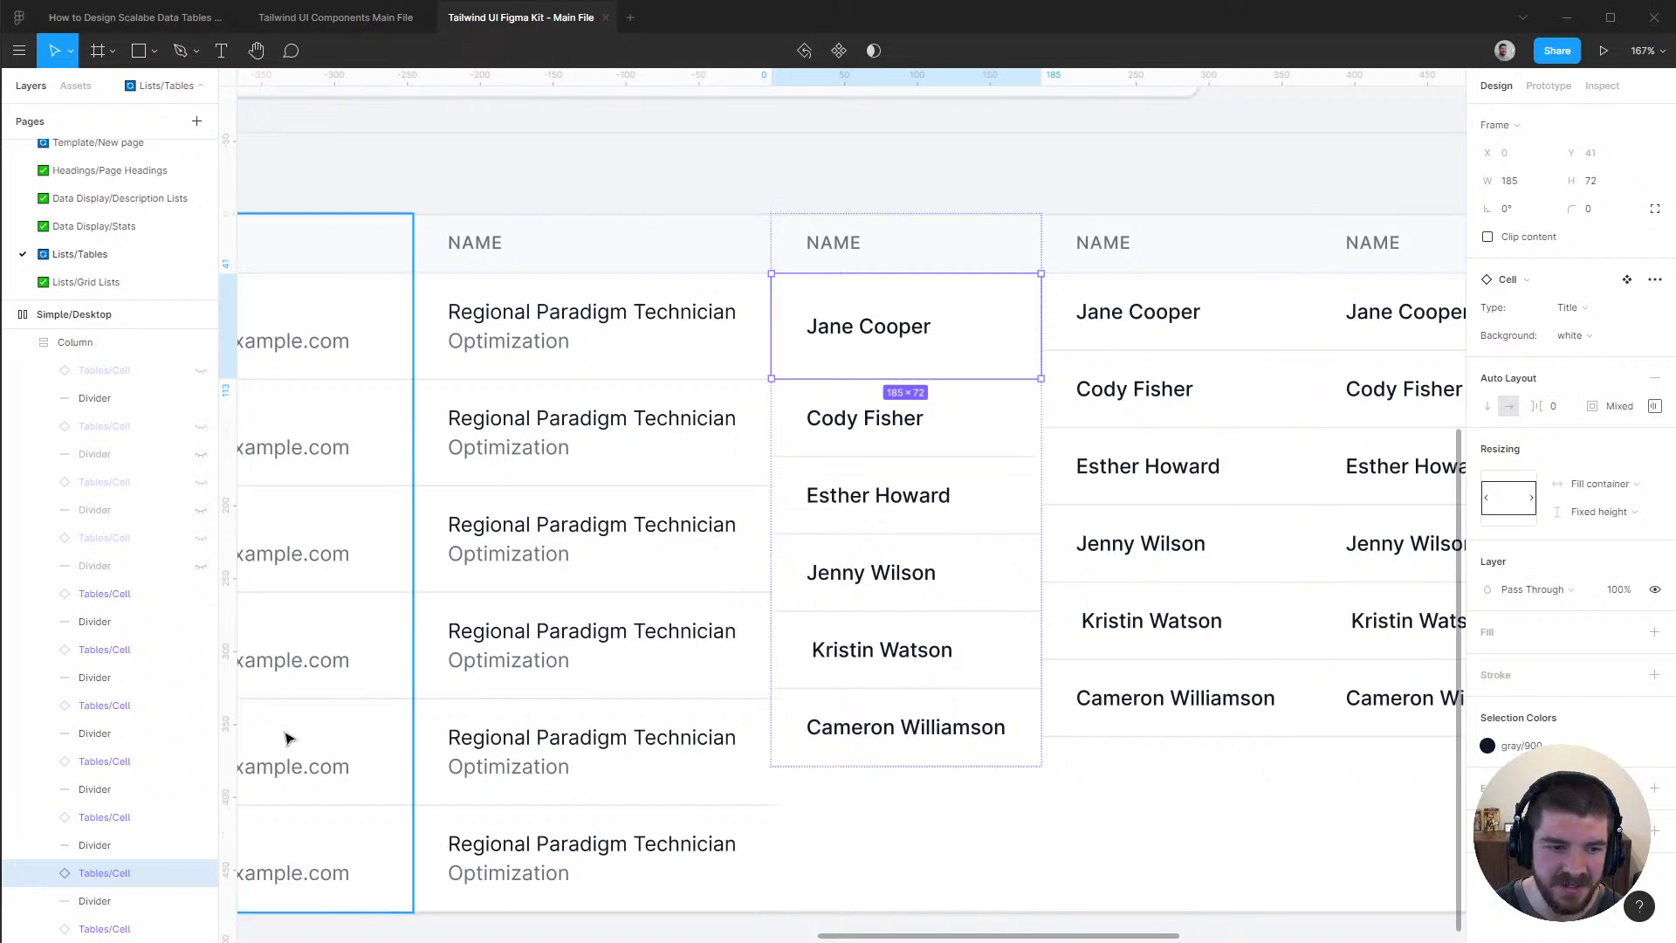
left_click(114, 816, "shift")
left_click(114, 761, "shift")
left_click(114, 705, "shift")
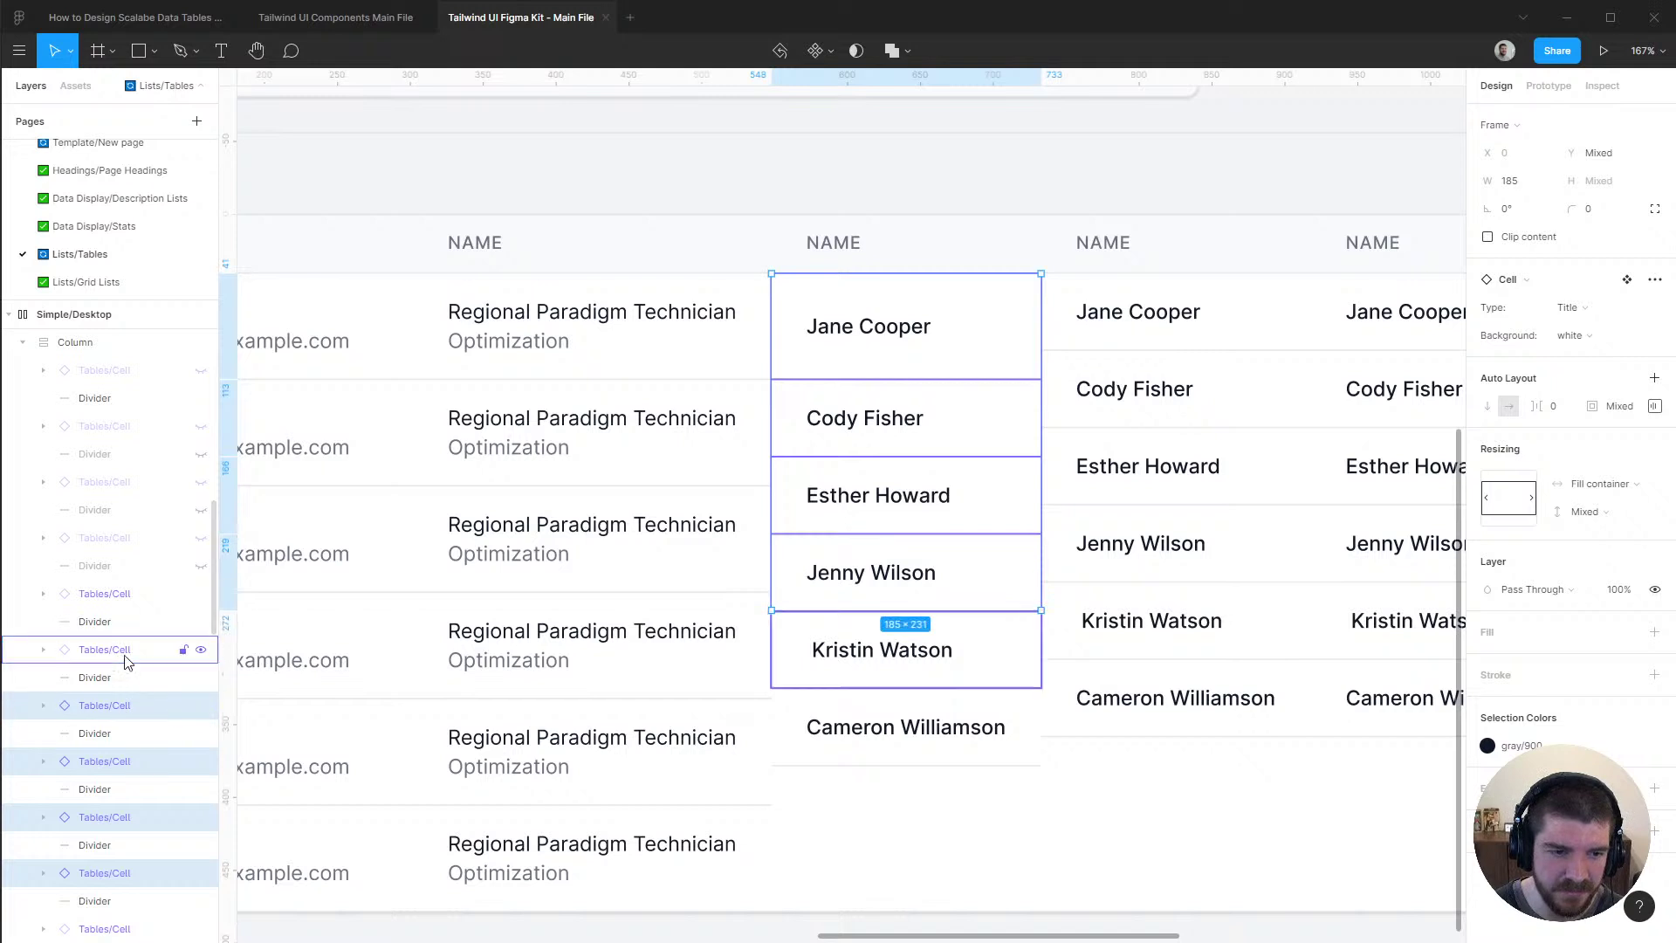
left_click(113, 649, "shift")
left_click(112, 594, "shift")
left_click(109, 538, "shift")
left_click(105, 482, "shift")
left_click(104, 426, "shift")
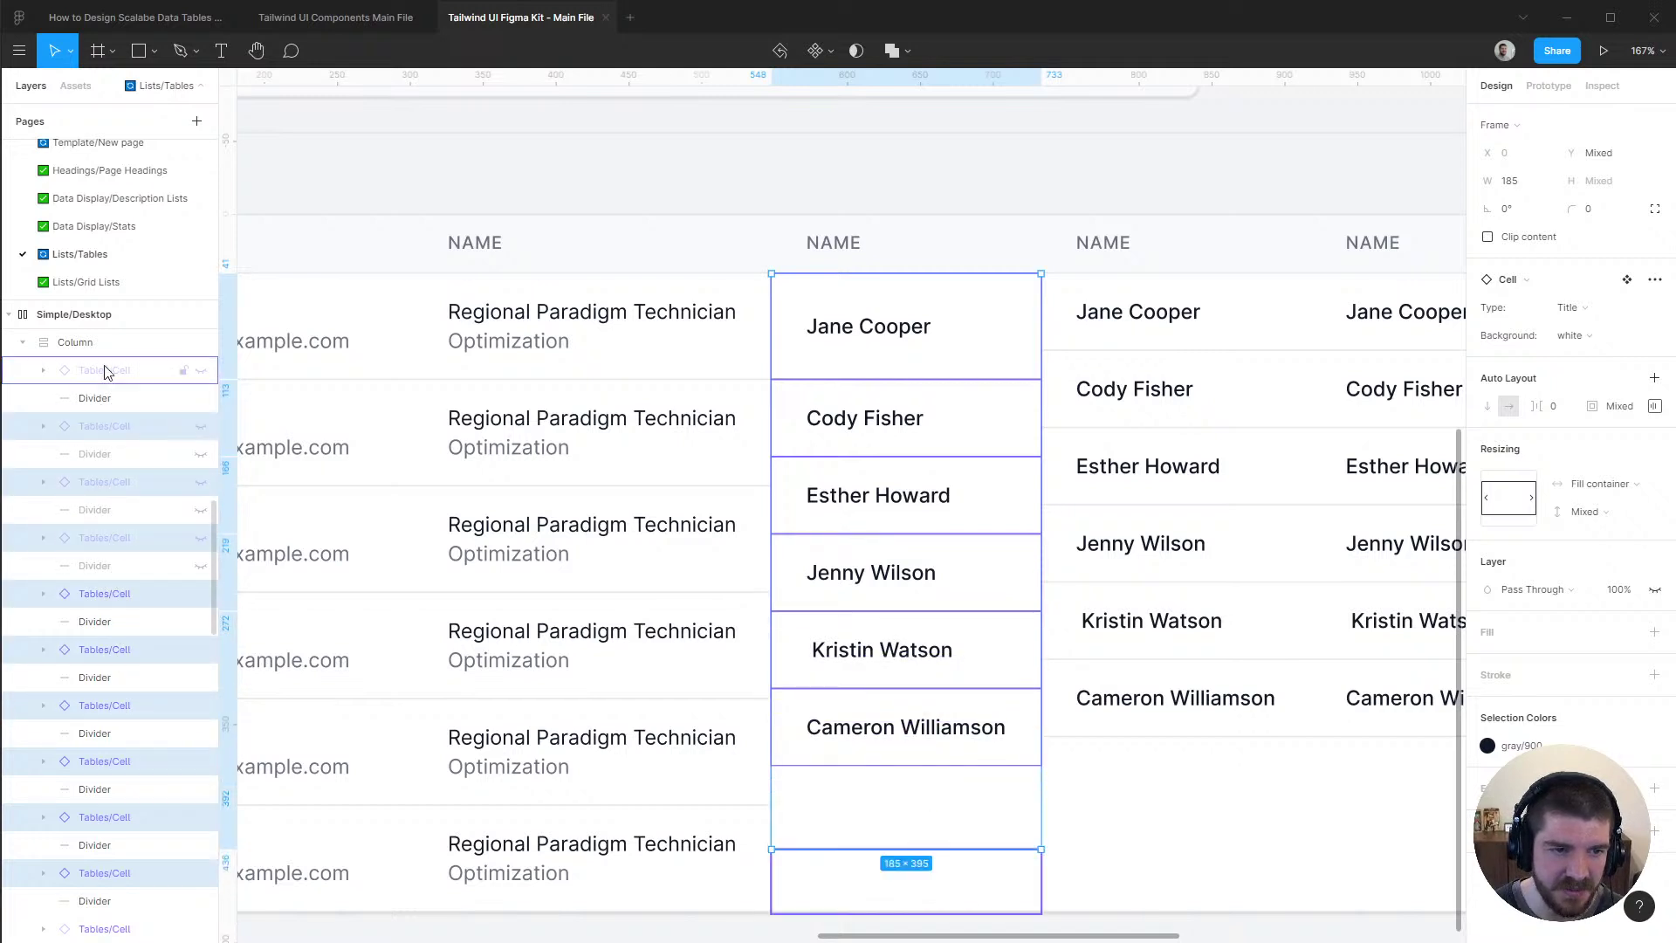
left_click(104, 370, "shift")
left_click(1602, 281)
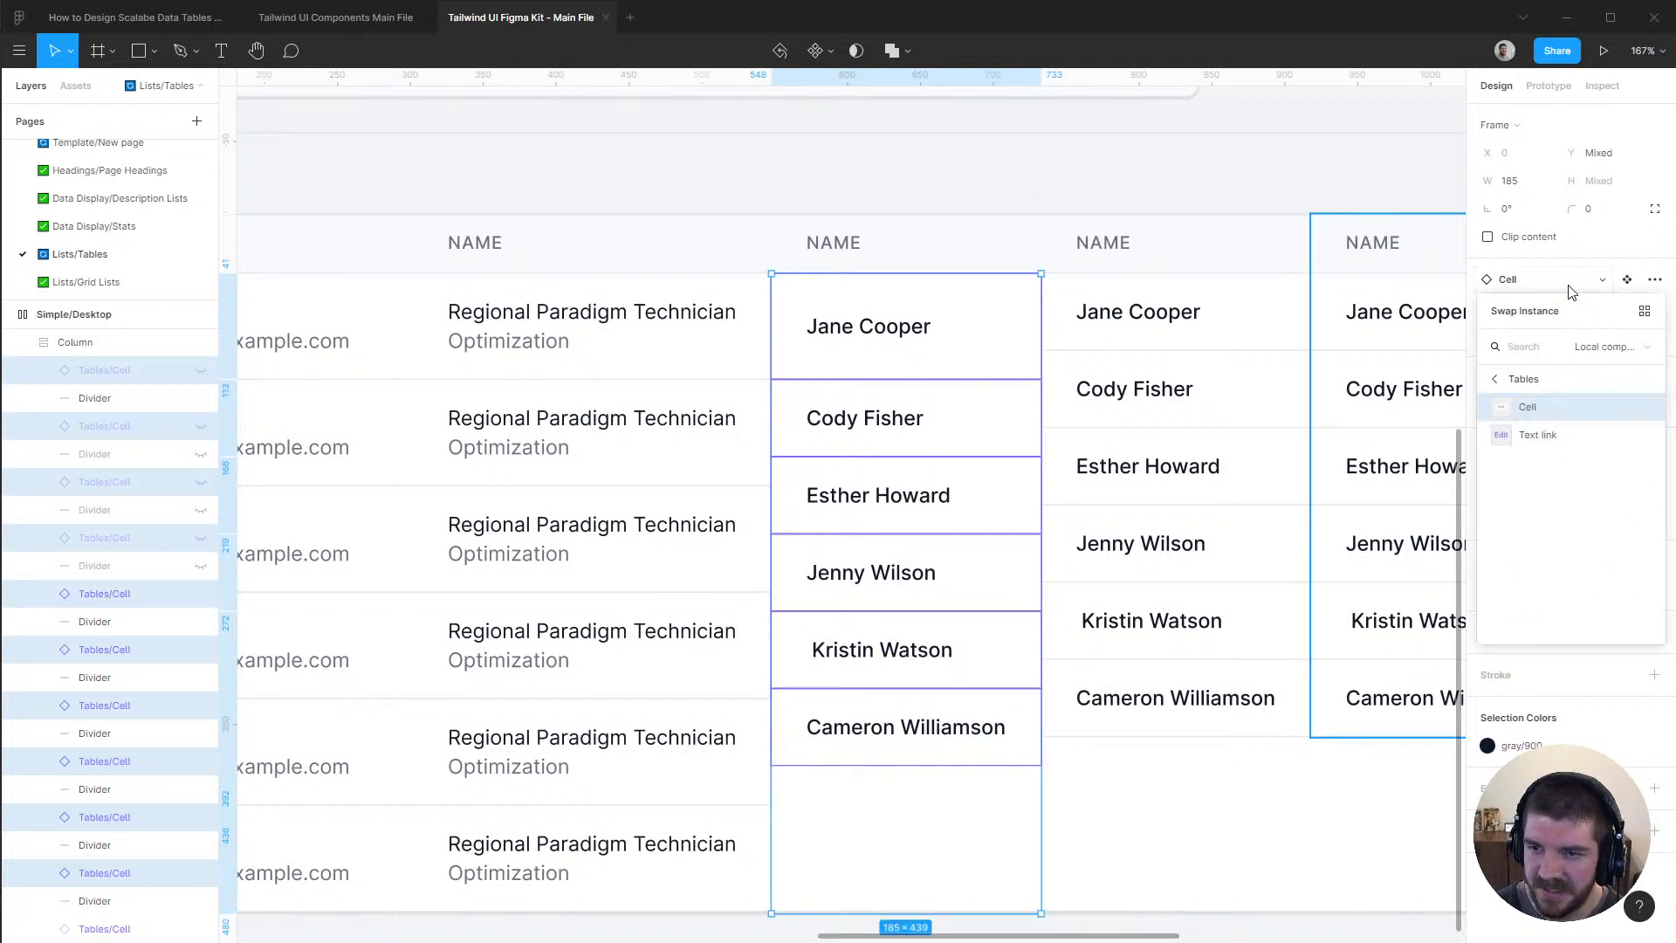
left_click(1612, 257)
left_click(1580, 307)
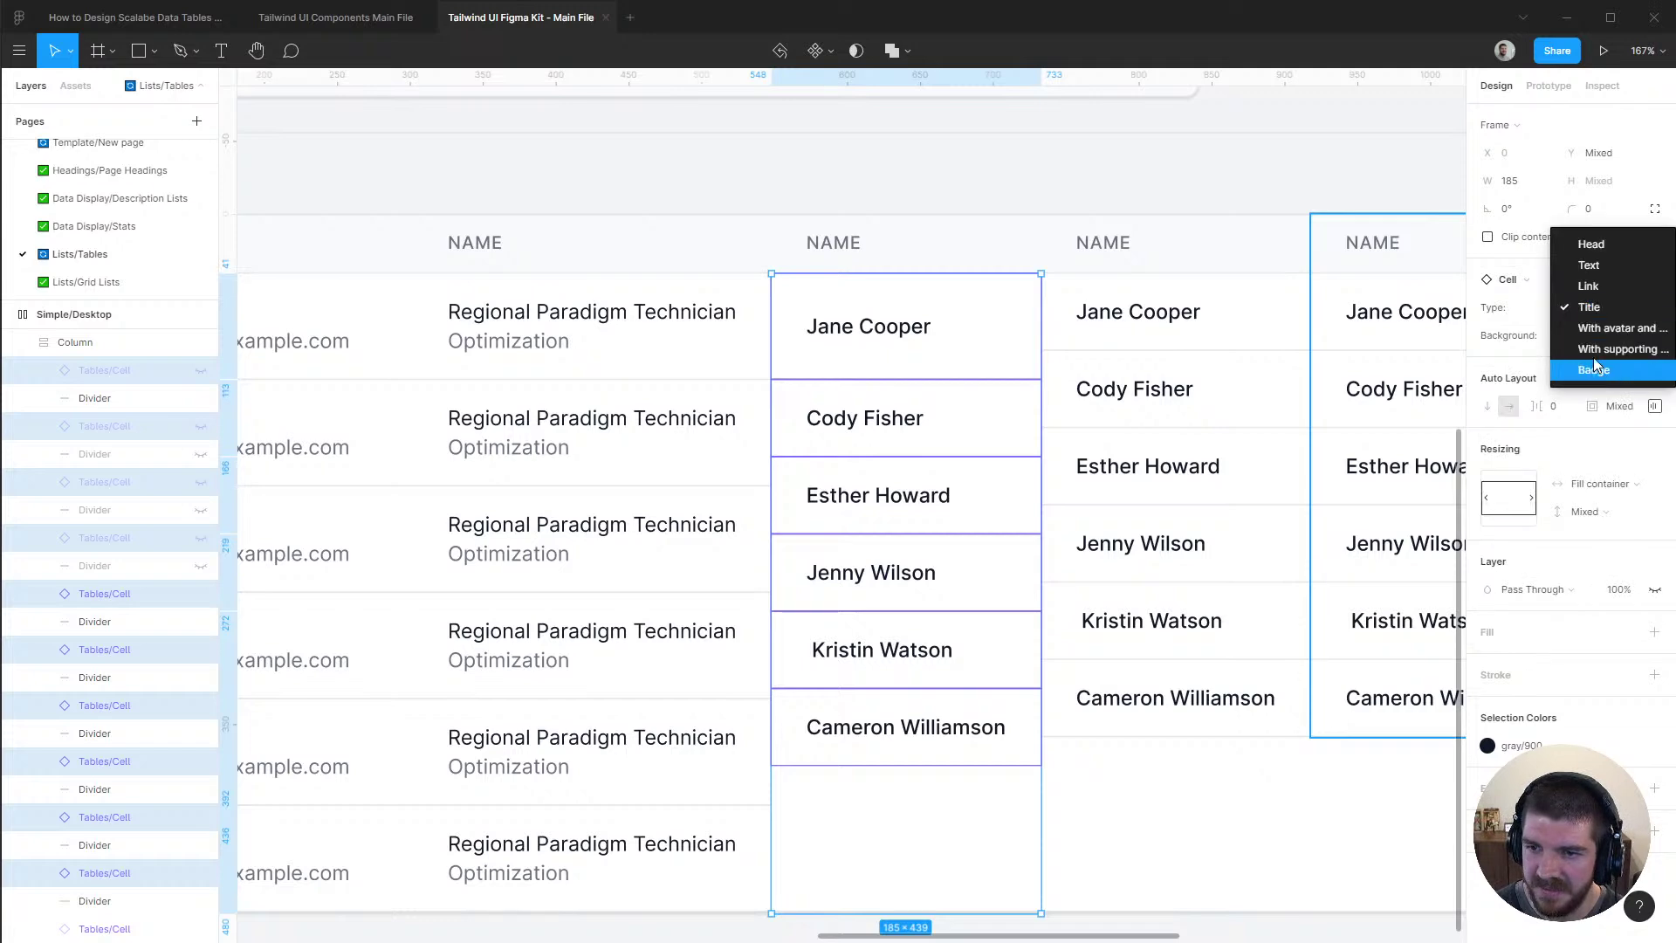
left_click(1601, 267)
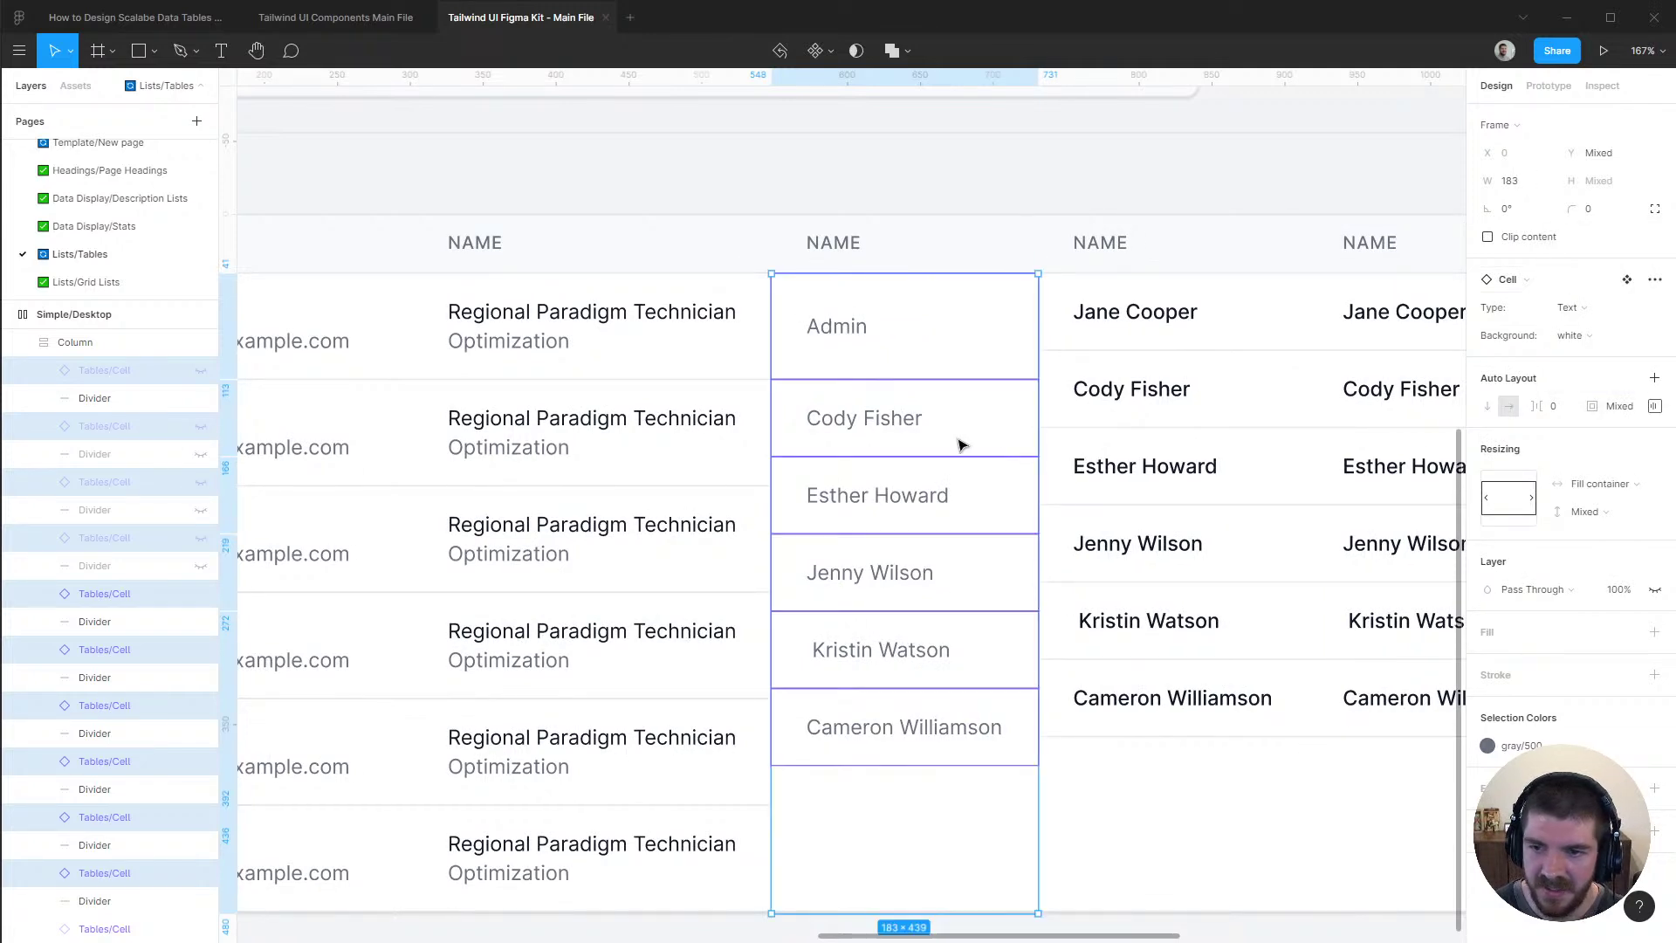
left_click(1597, 518)
left_click(1590, 548)
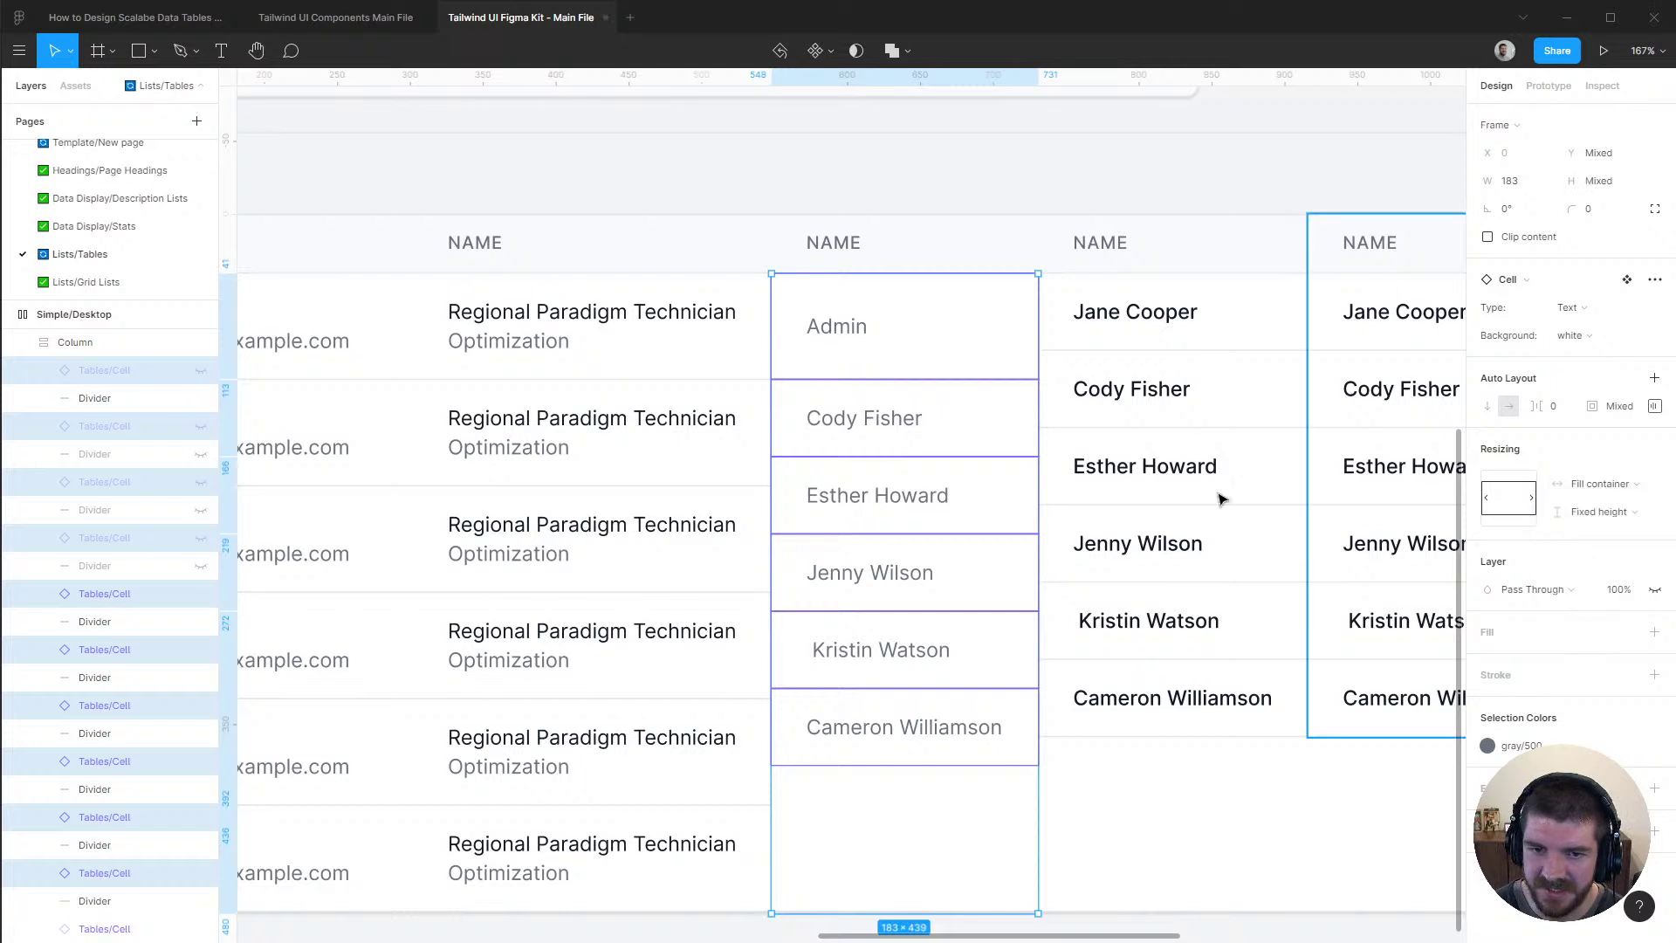
Set the height of the third column's remaining body cells, including the hidden ones, to 72
left_click(881, 339)
left_click(946, 427)
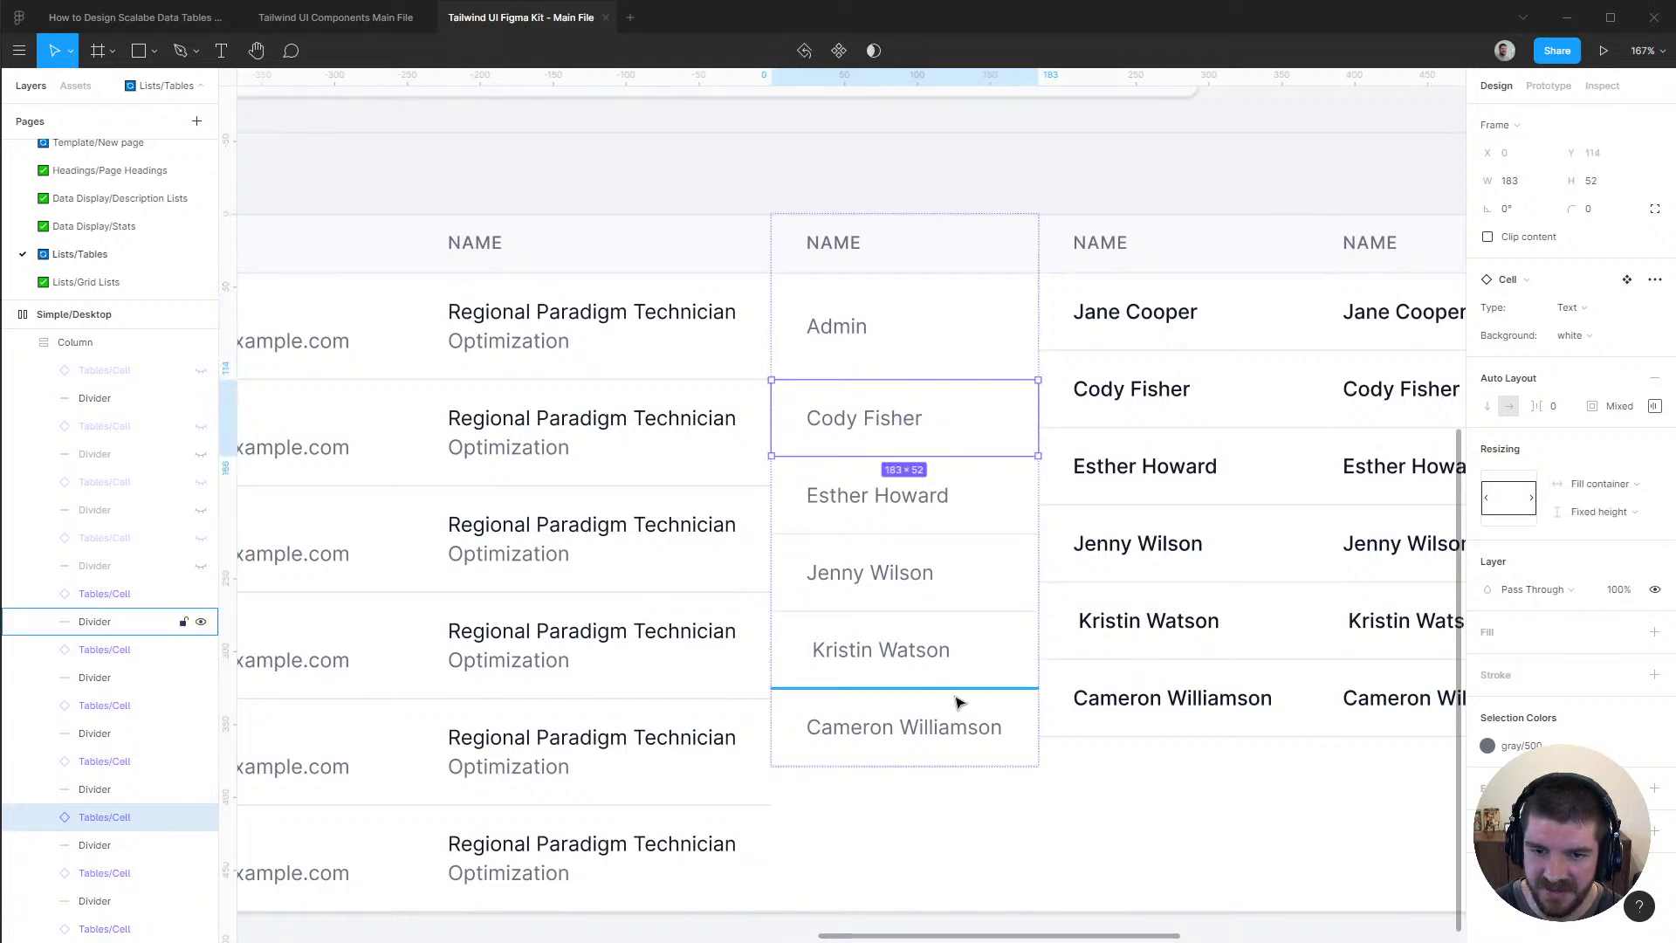
left_click(106, 761, "shift")
left_click(112, 705, "shift")
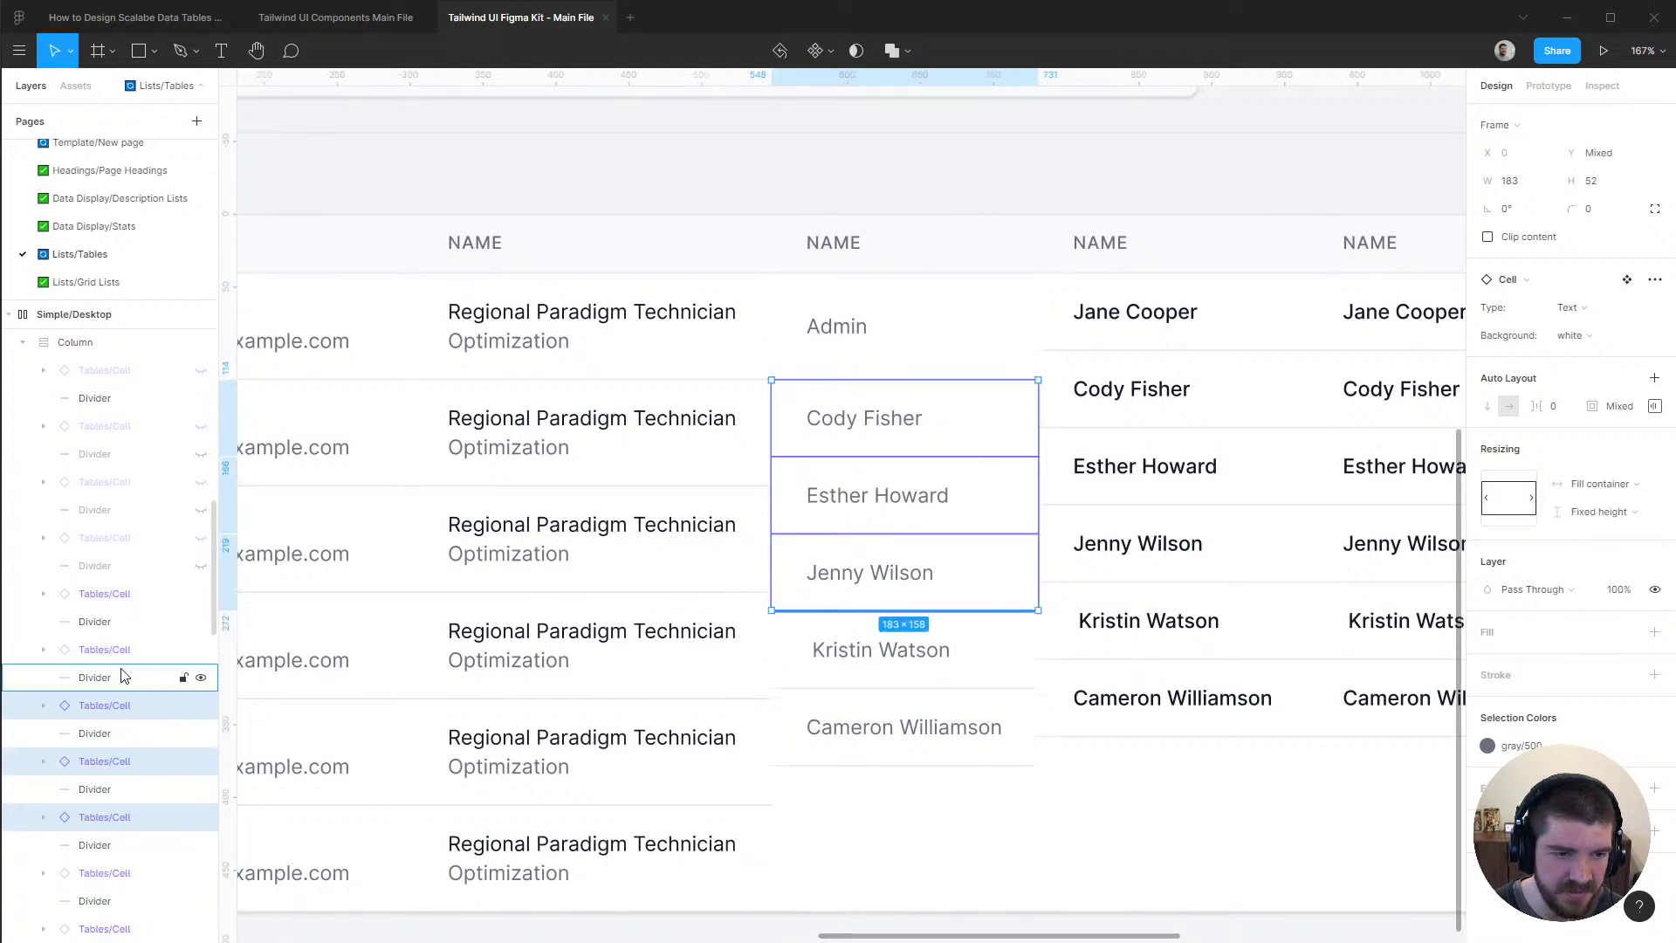
left_click(120, 652, "shift")
left_click(104, 595, "shift")
left_click(101, 539, "shift")
left_click(98, 483, "shift")
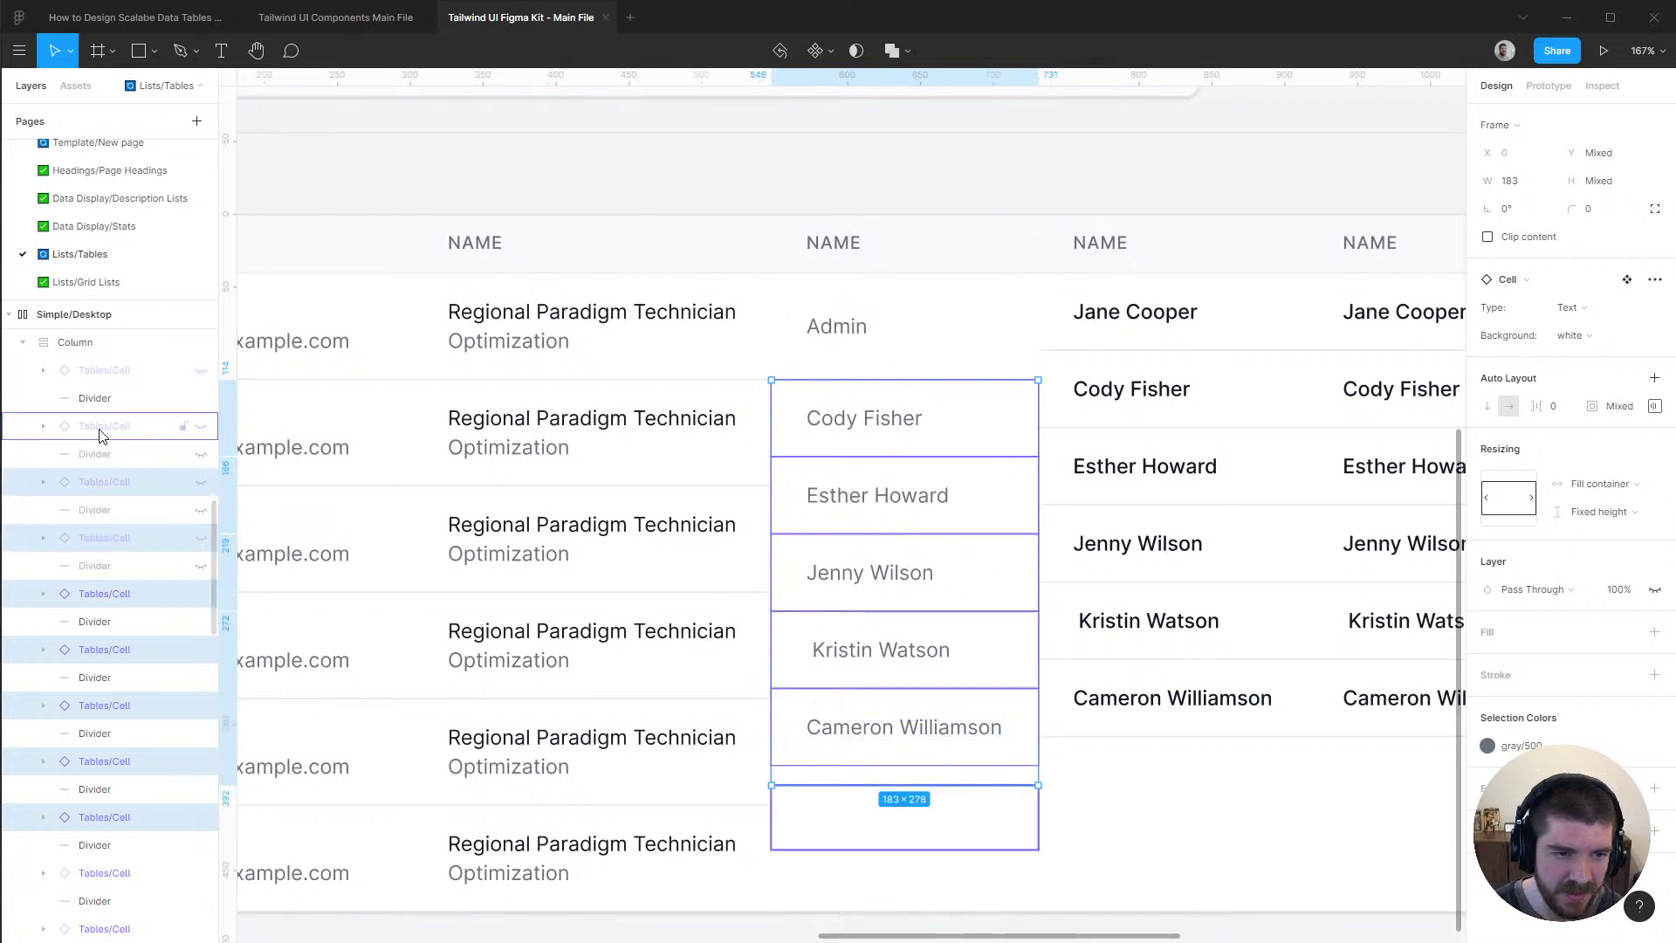
left_click(102, 427, "shift")
left_click(113, 368, "shift")
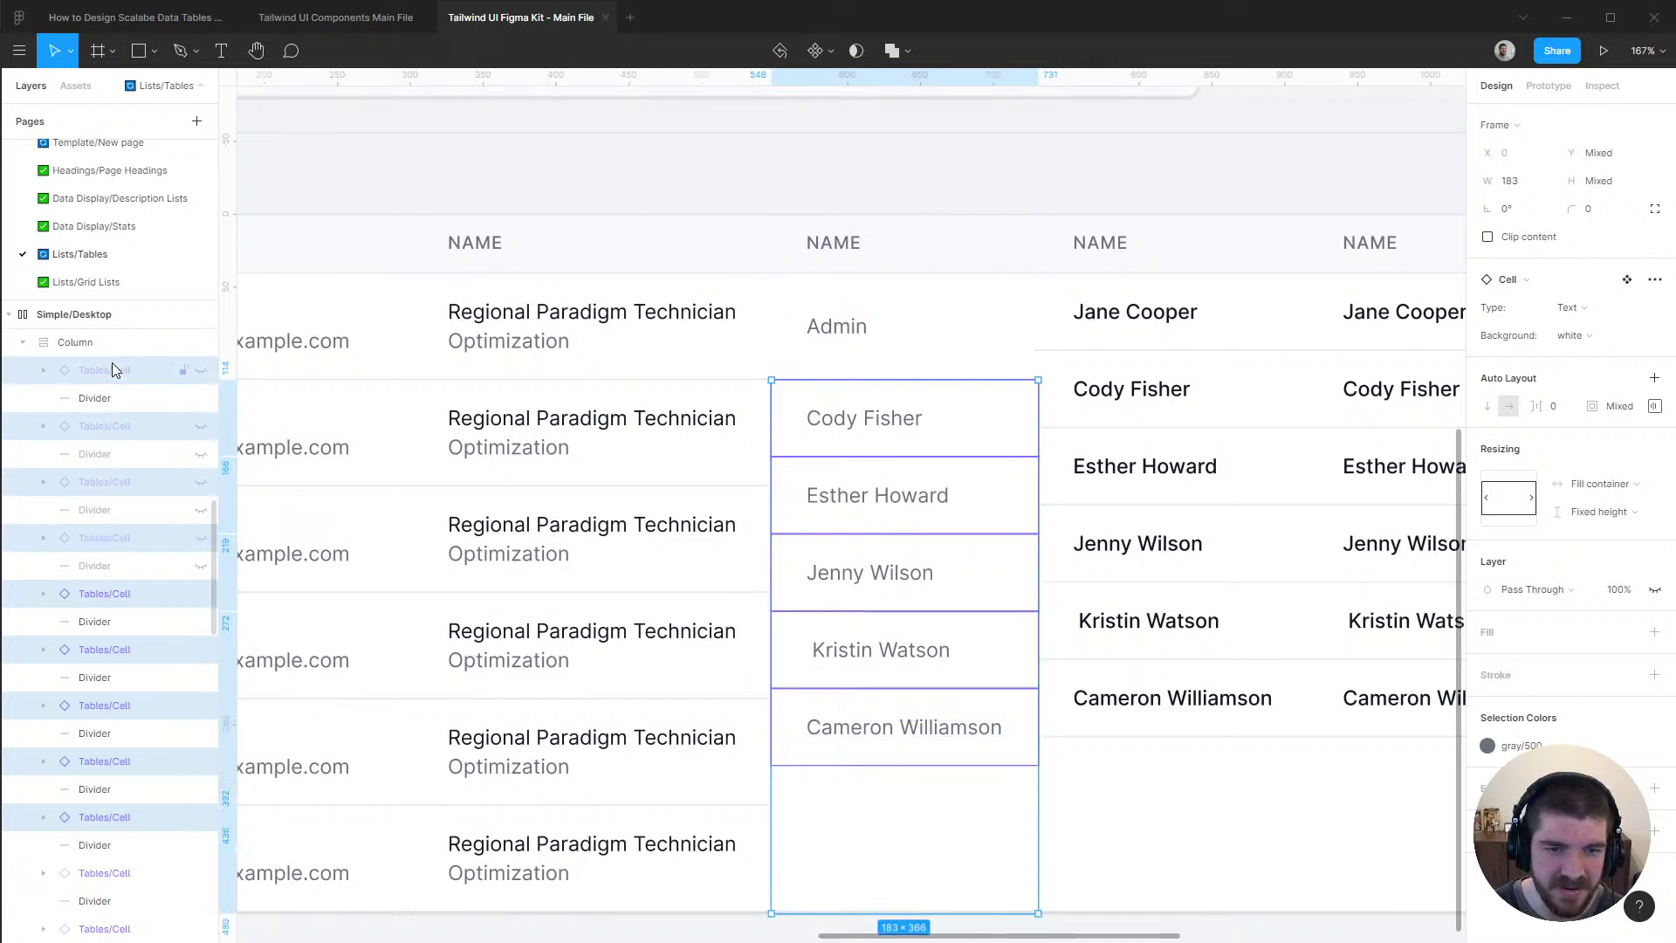
left_click(1626, 513)
left_click(1602, 512)
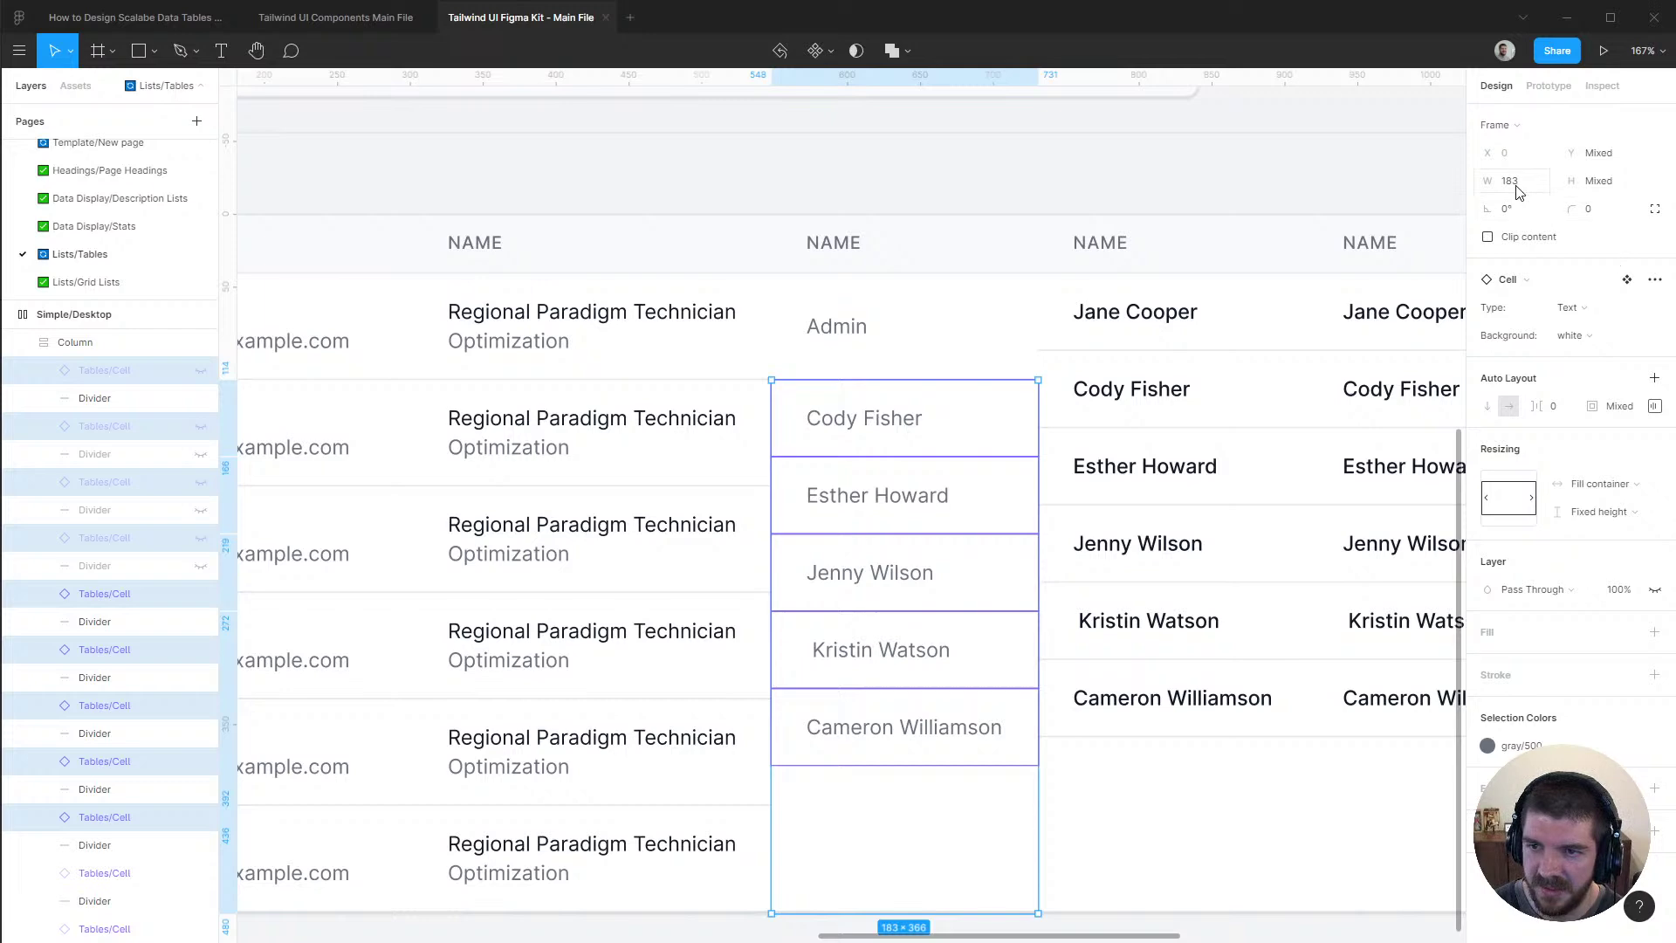
left_click(1626, 186)
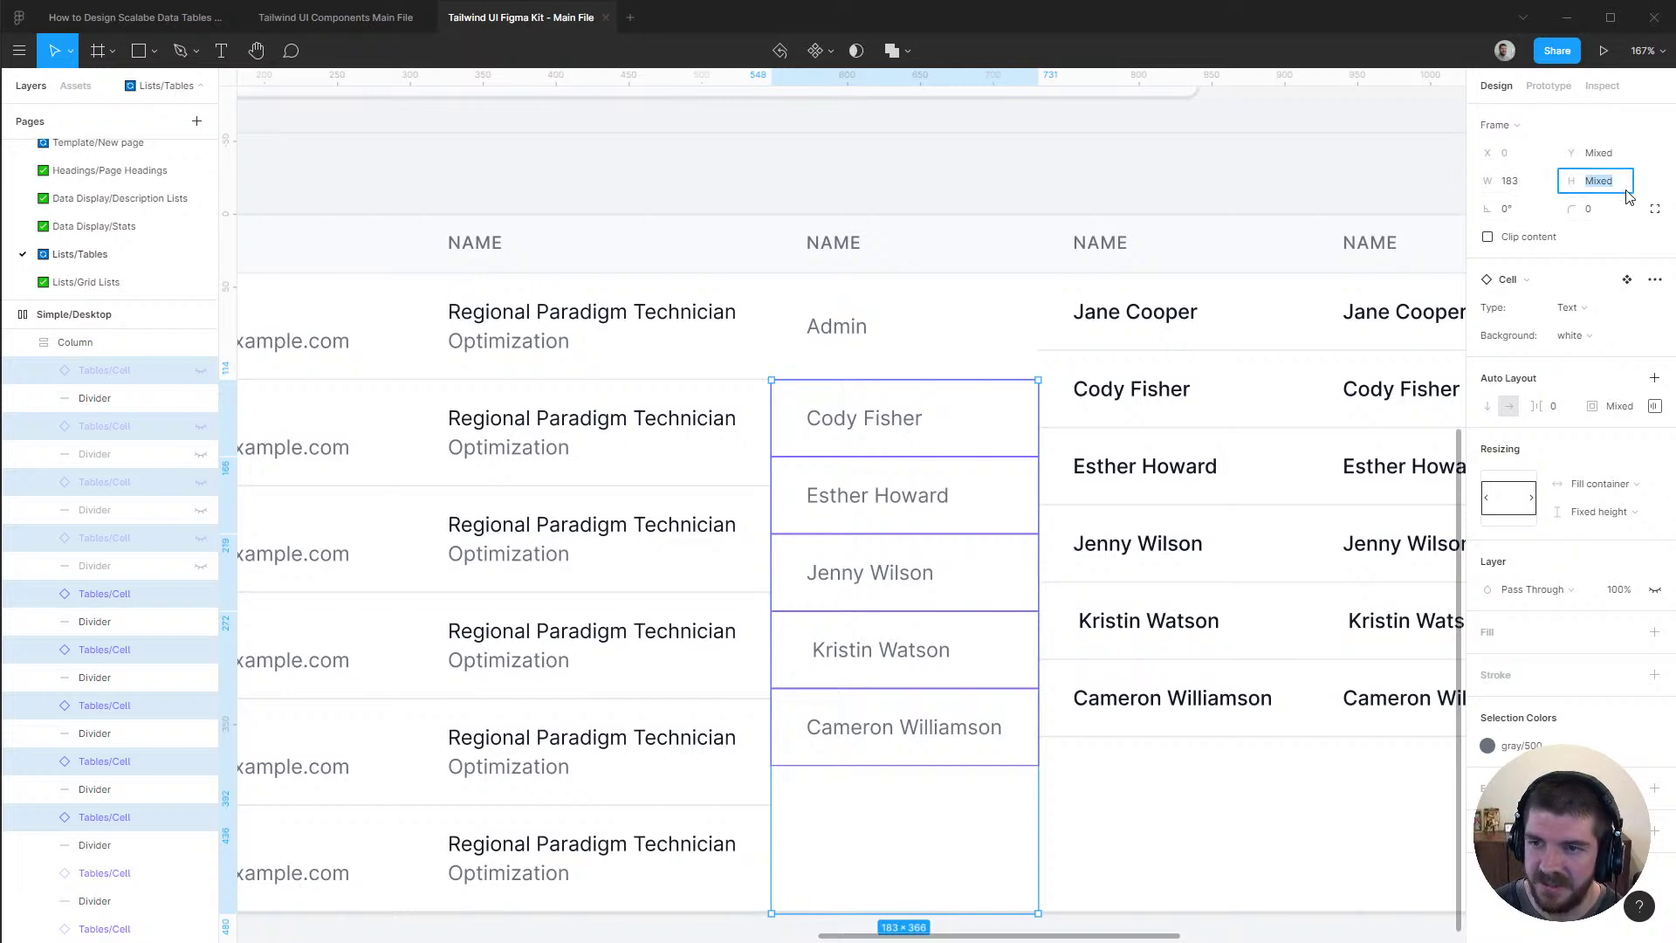
type("72")
key("Return")
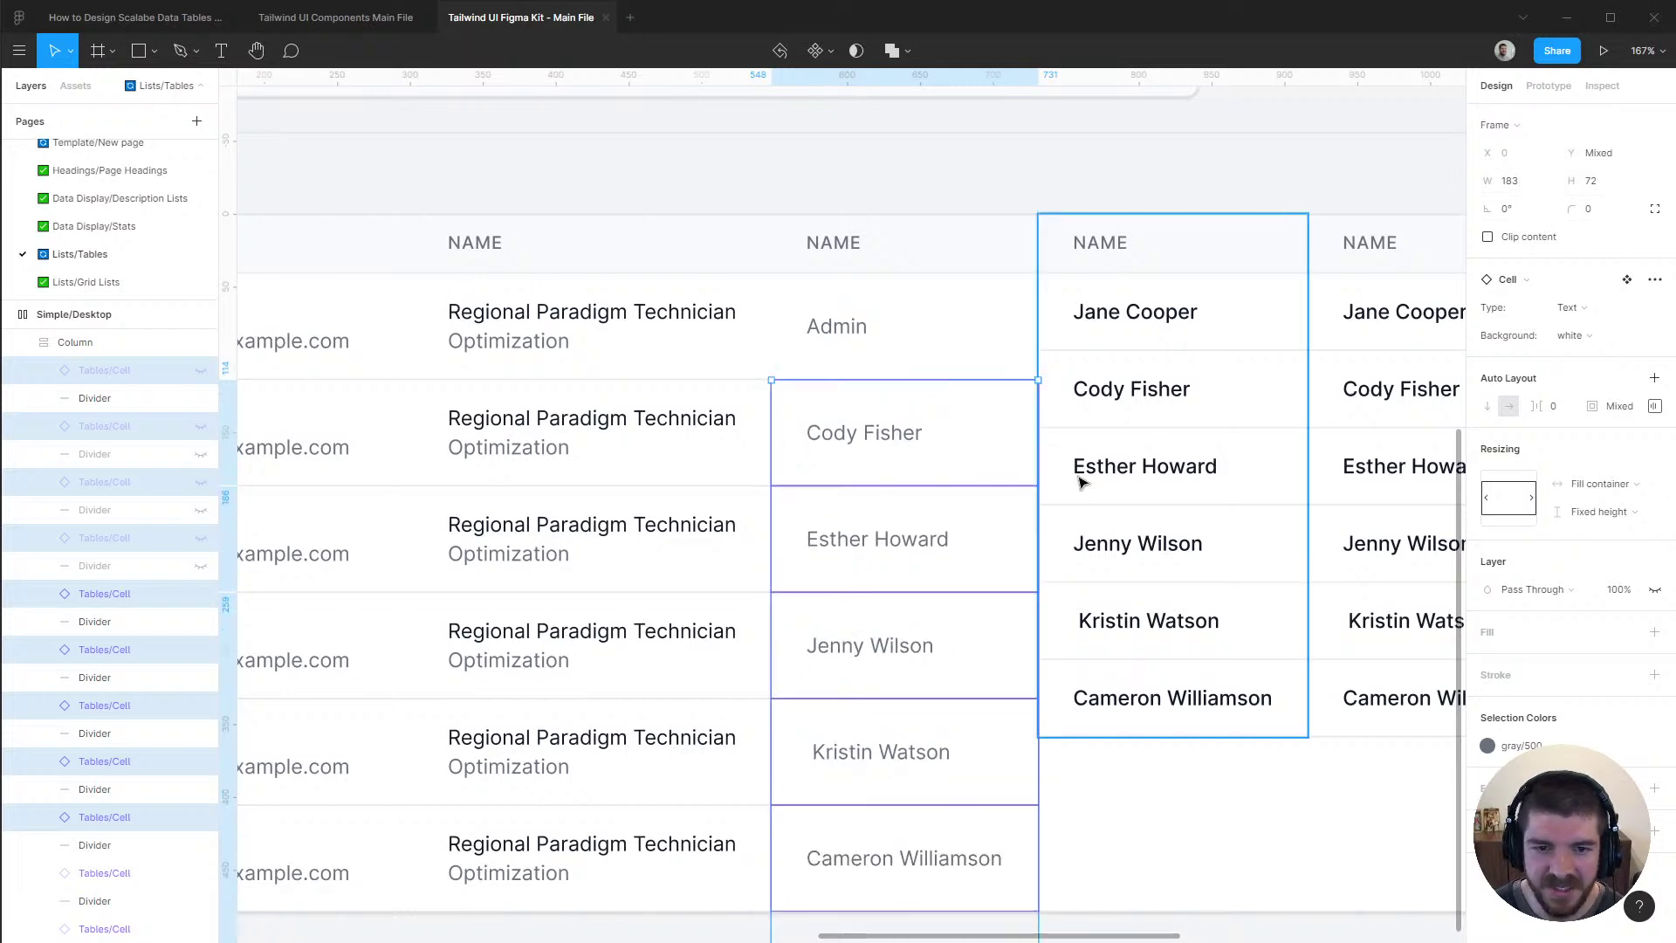
Expand the layers of the Simple striped/Desktop component and make the third of its hidden columns visible
scroll(1079, 482, "down", 3)
scroll(1080, 482, "down", 3)
left_click(1065, 232)
scroll(1044, 288, "up", 4)
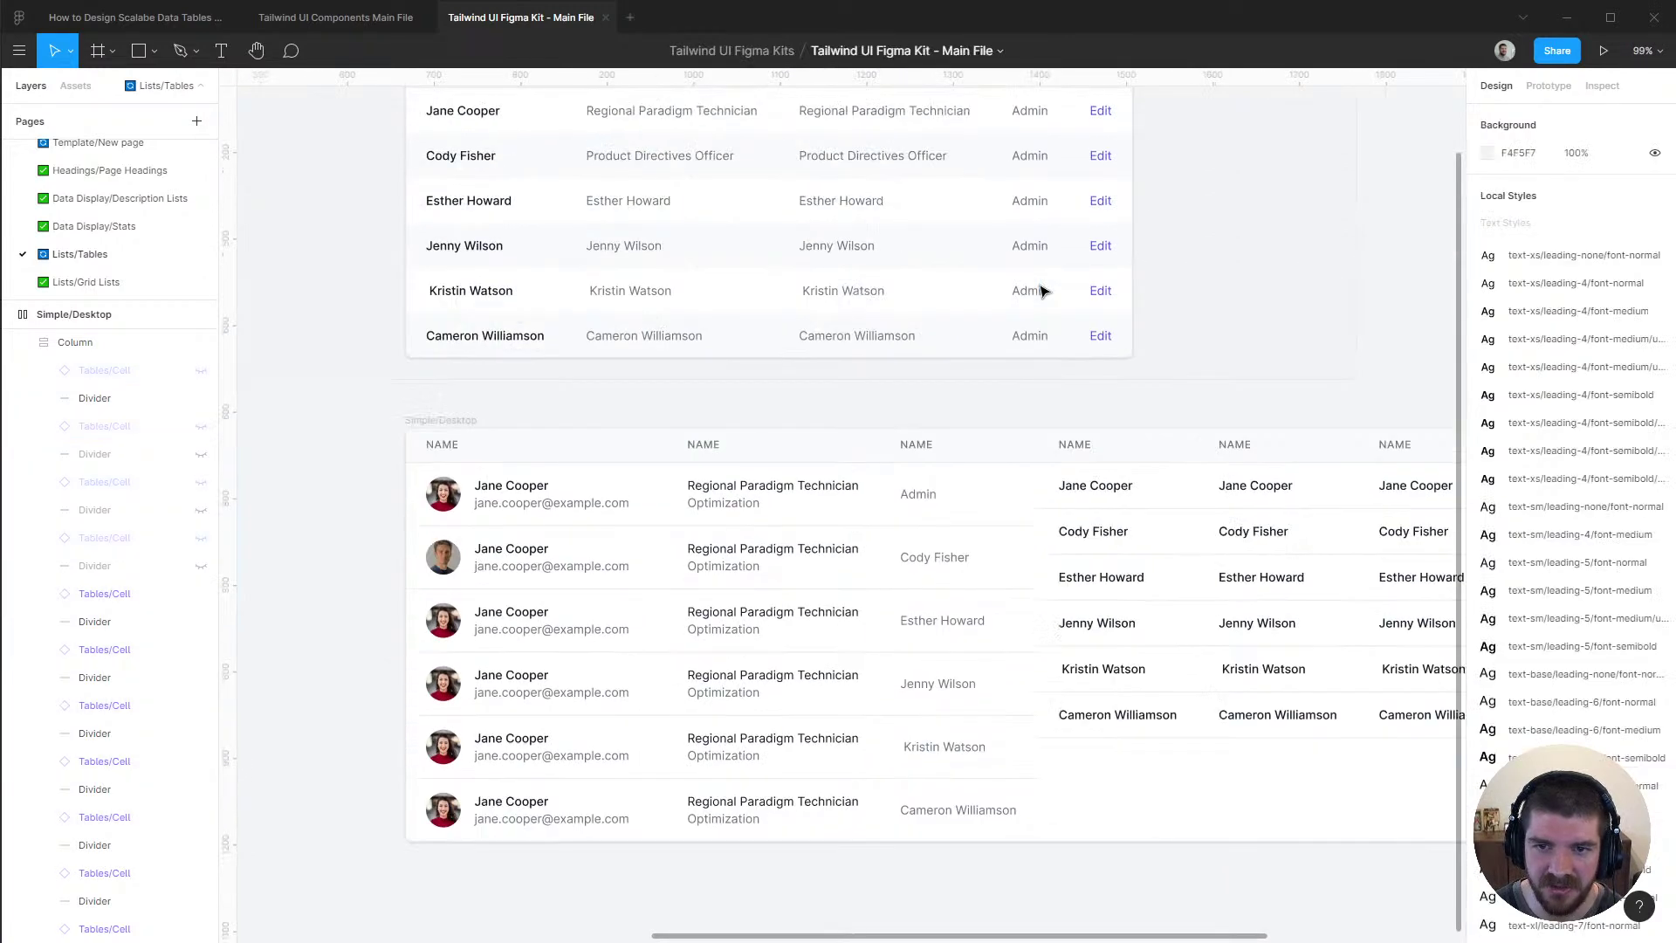
left_click(521, 229)
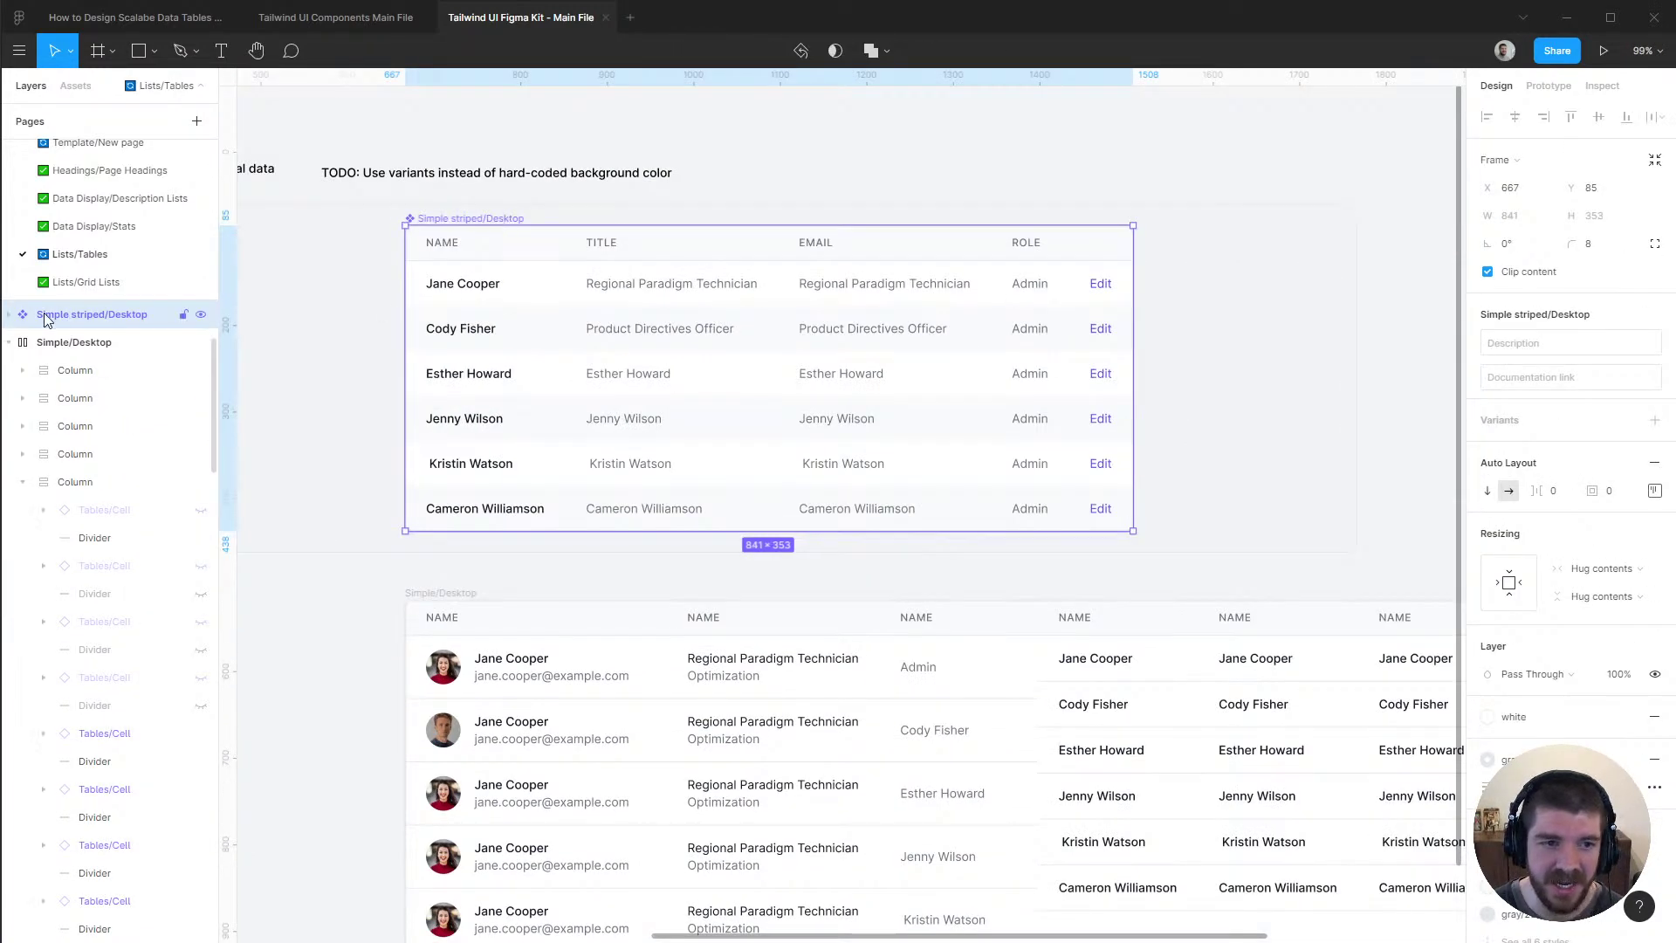
left_click(10, 315)
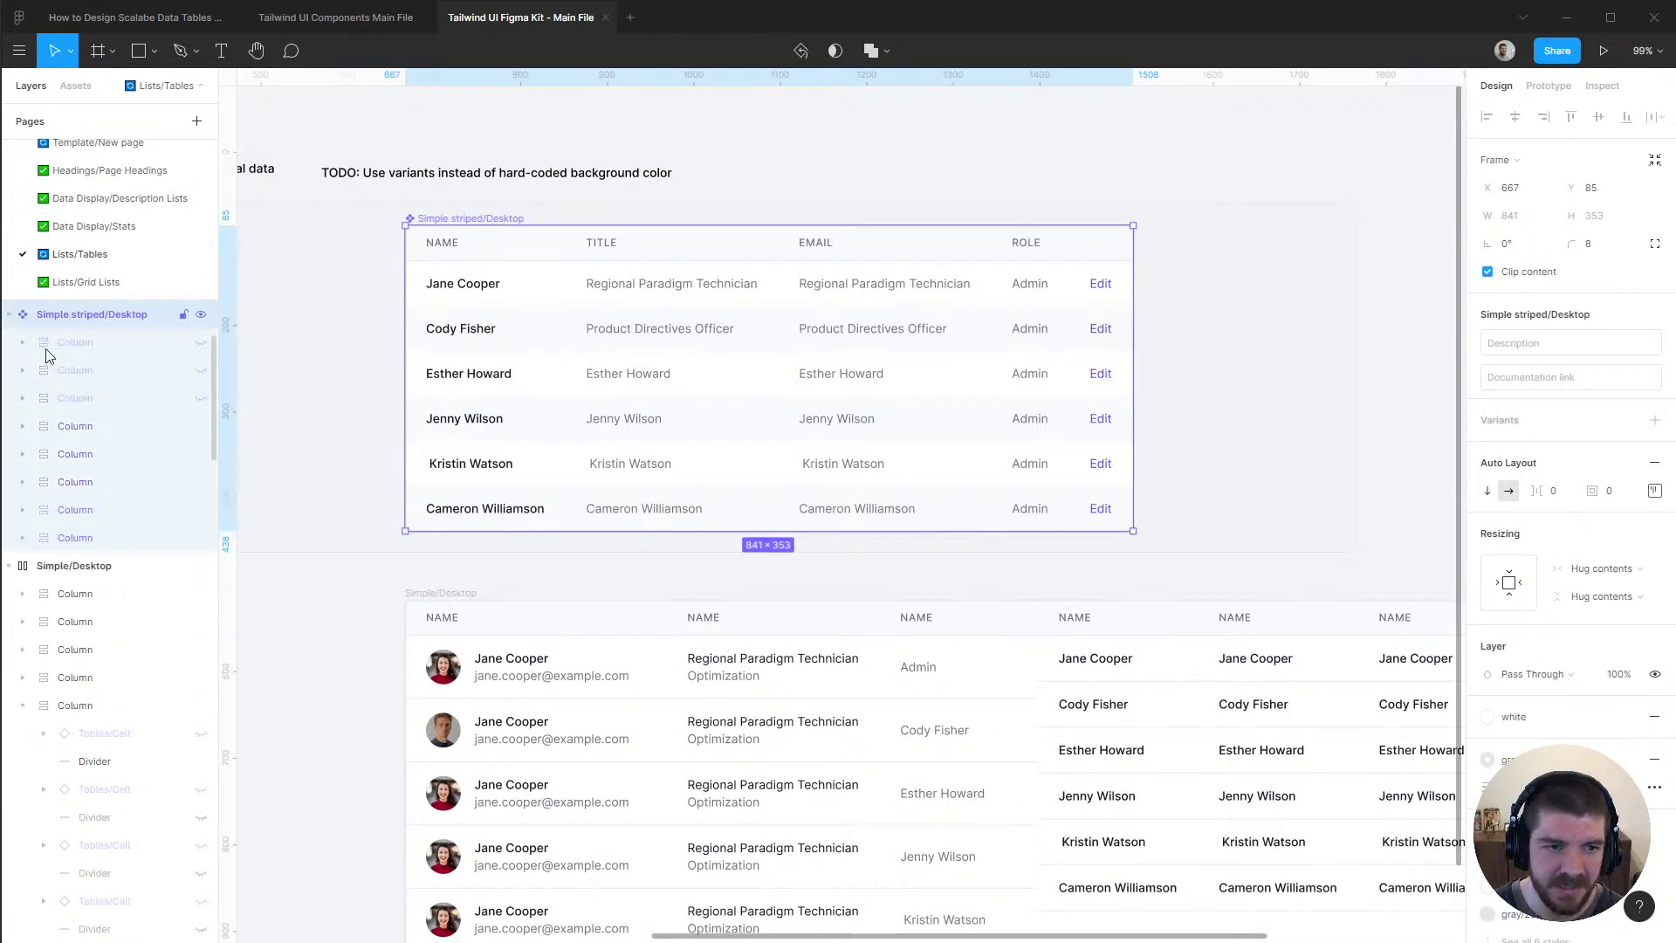
left_click(200, 399)
double_click(201, 399)
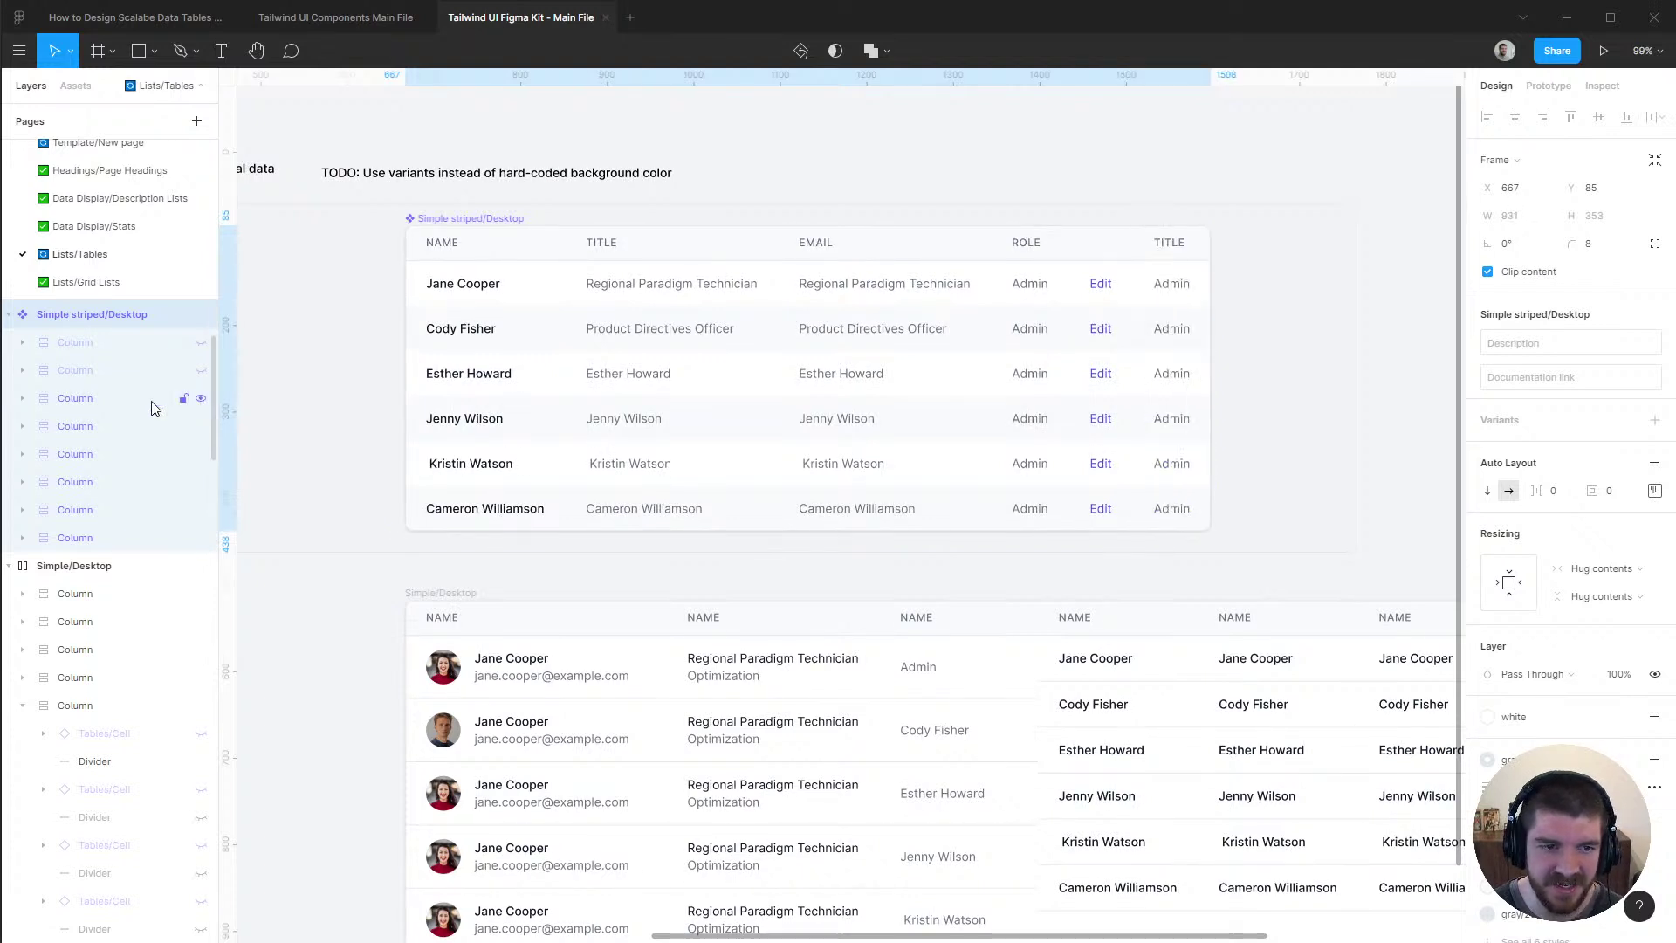
Toggle the visibility of two layers inside the revealed column on and off, then hide that column again
left_click(22, 398)
left_click(201, 510)
left_click(200, 482)
left_click(201, 481)
left_click(200, 509)
left_click(201, 398)
left_click(22, 398)
Examine the Simple/Desktop table, comparing its avatar, multi-line and fixed-height text columns with the remaining unedited name columns
scroll(881, 546, "down", 5)
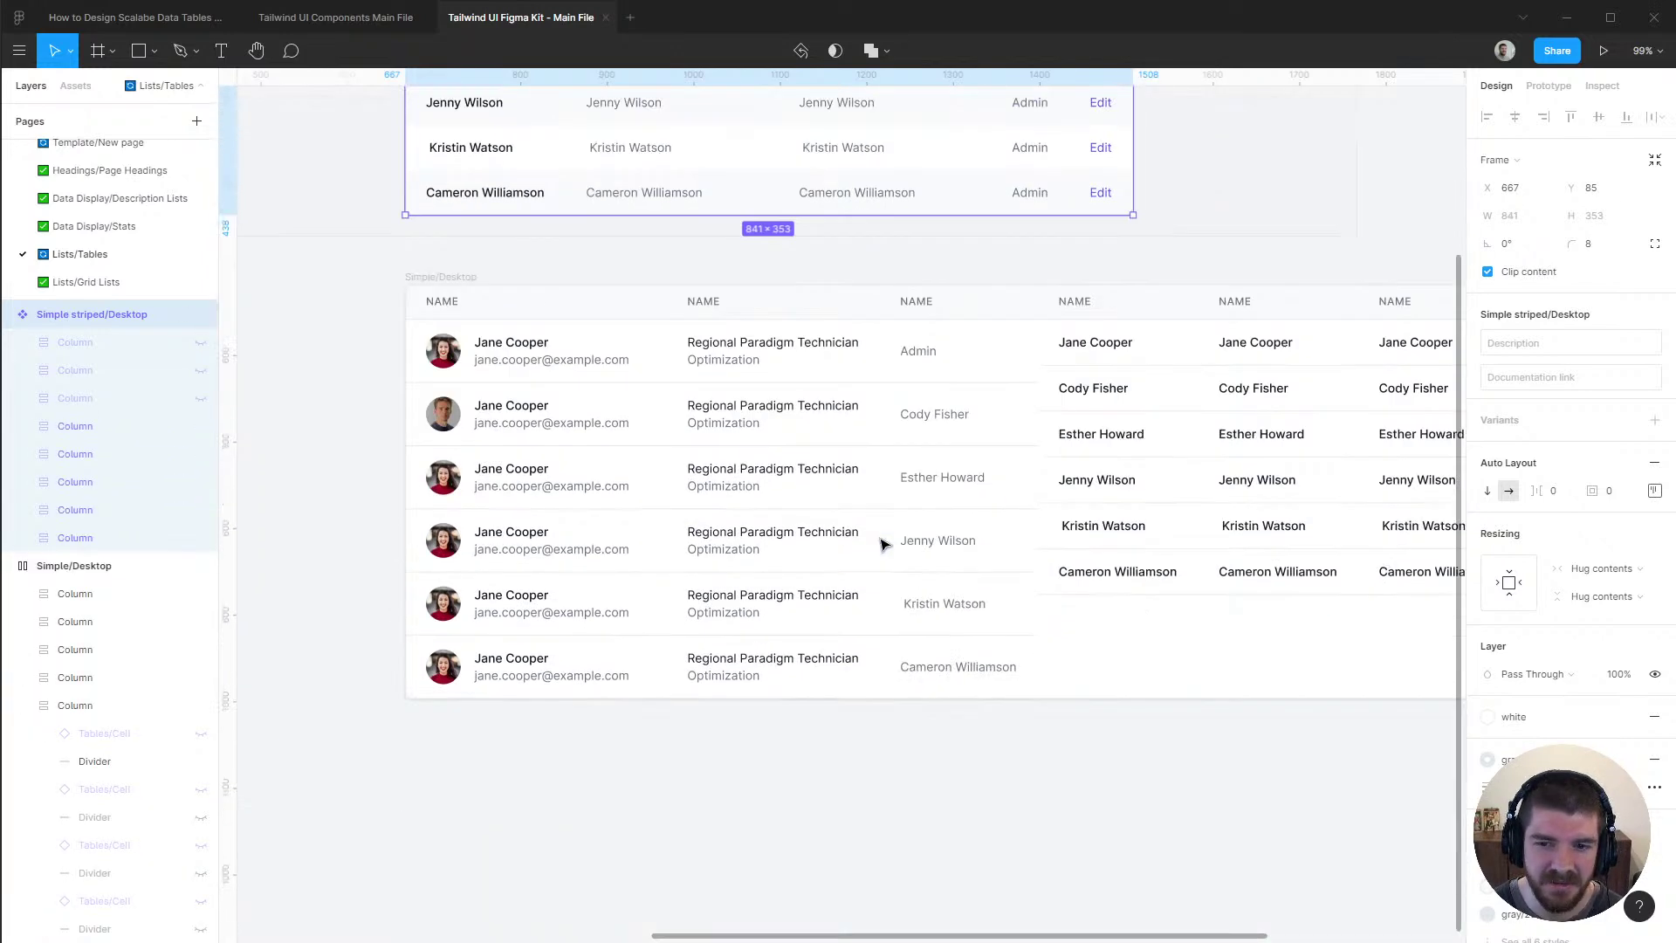
scroll(1003, 686, "right", 6)
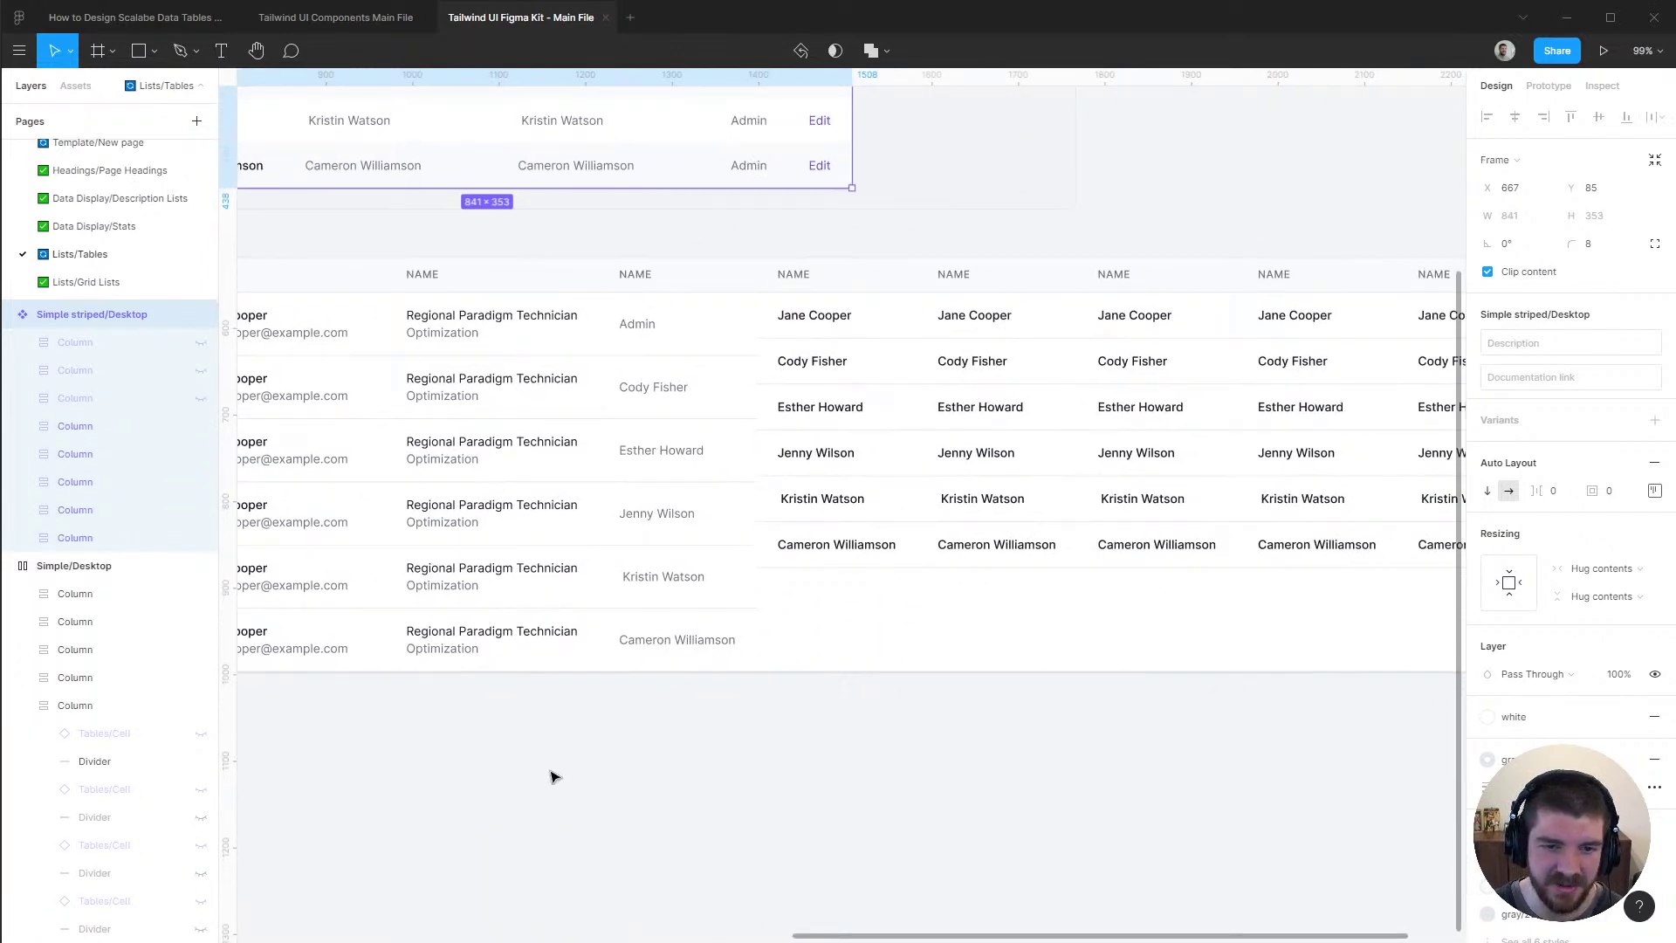
scroll(725, 781, "left", 7)
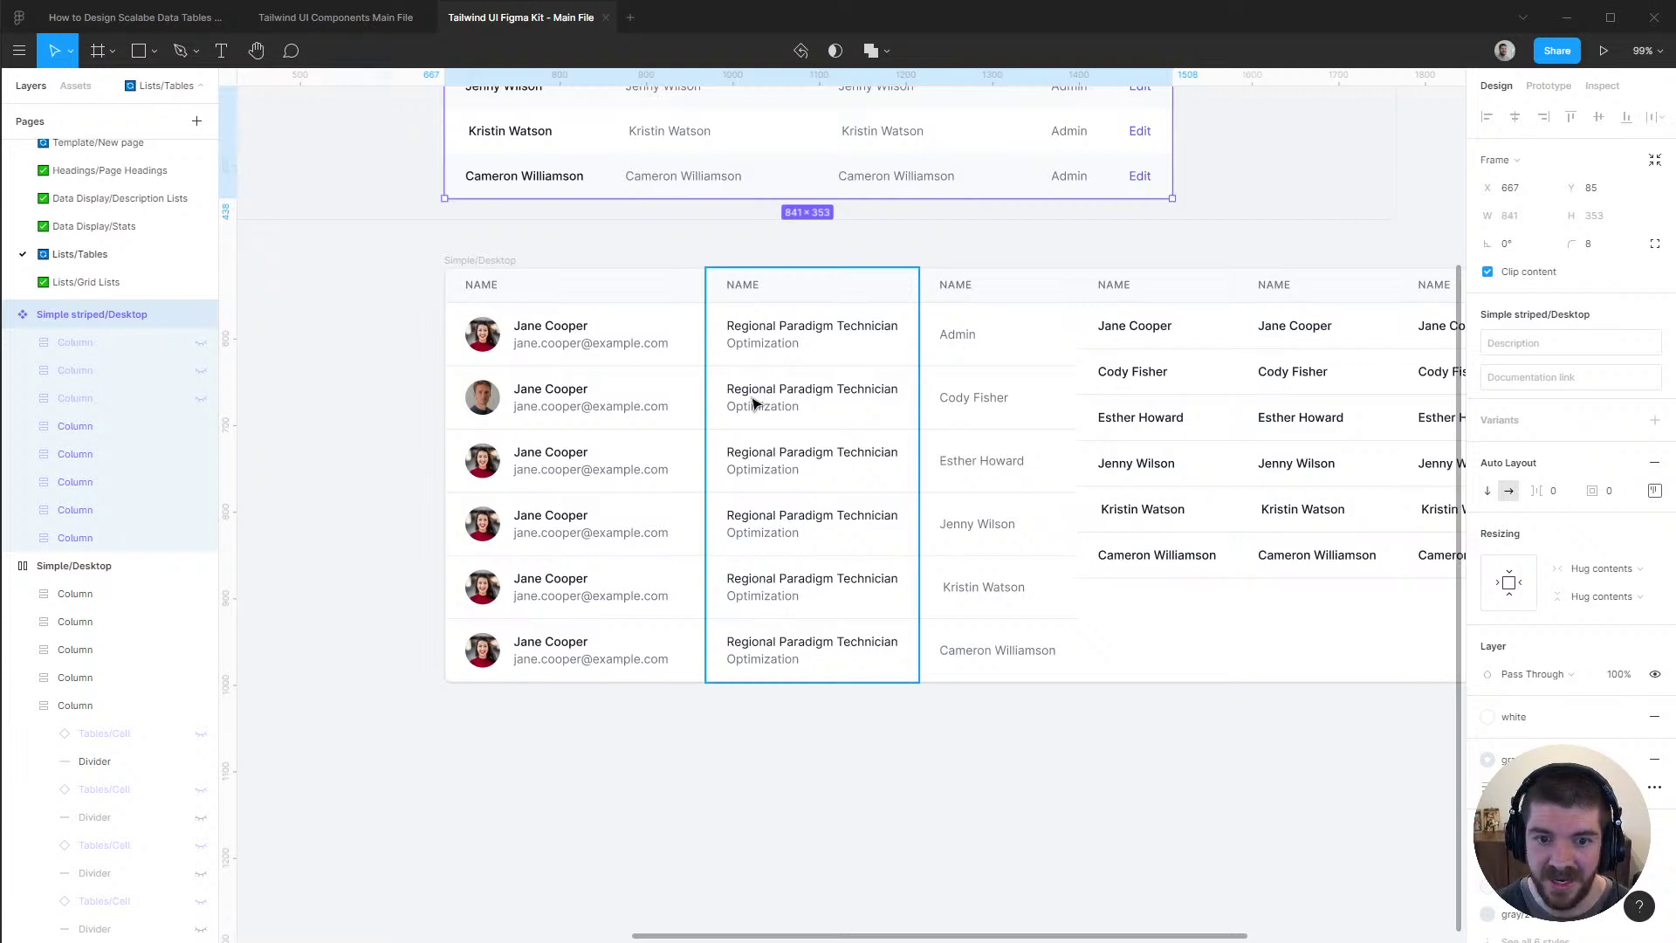
scroll(1170, 782, "right", 3)
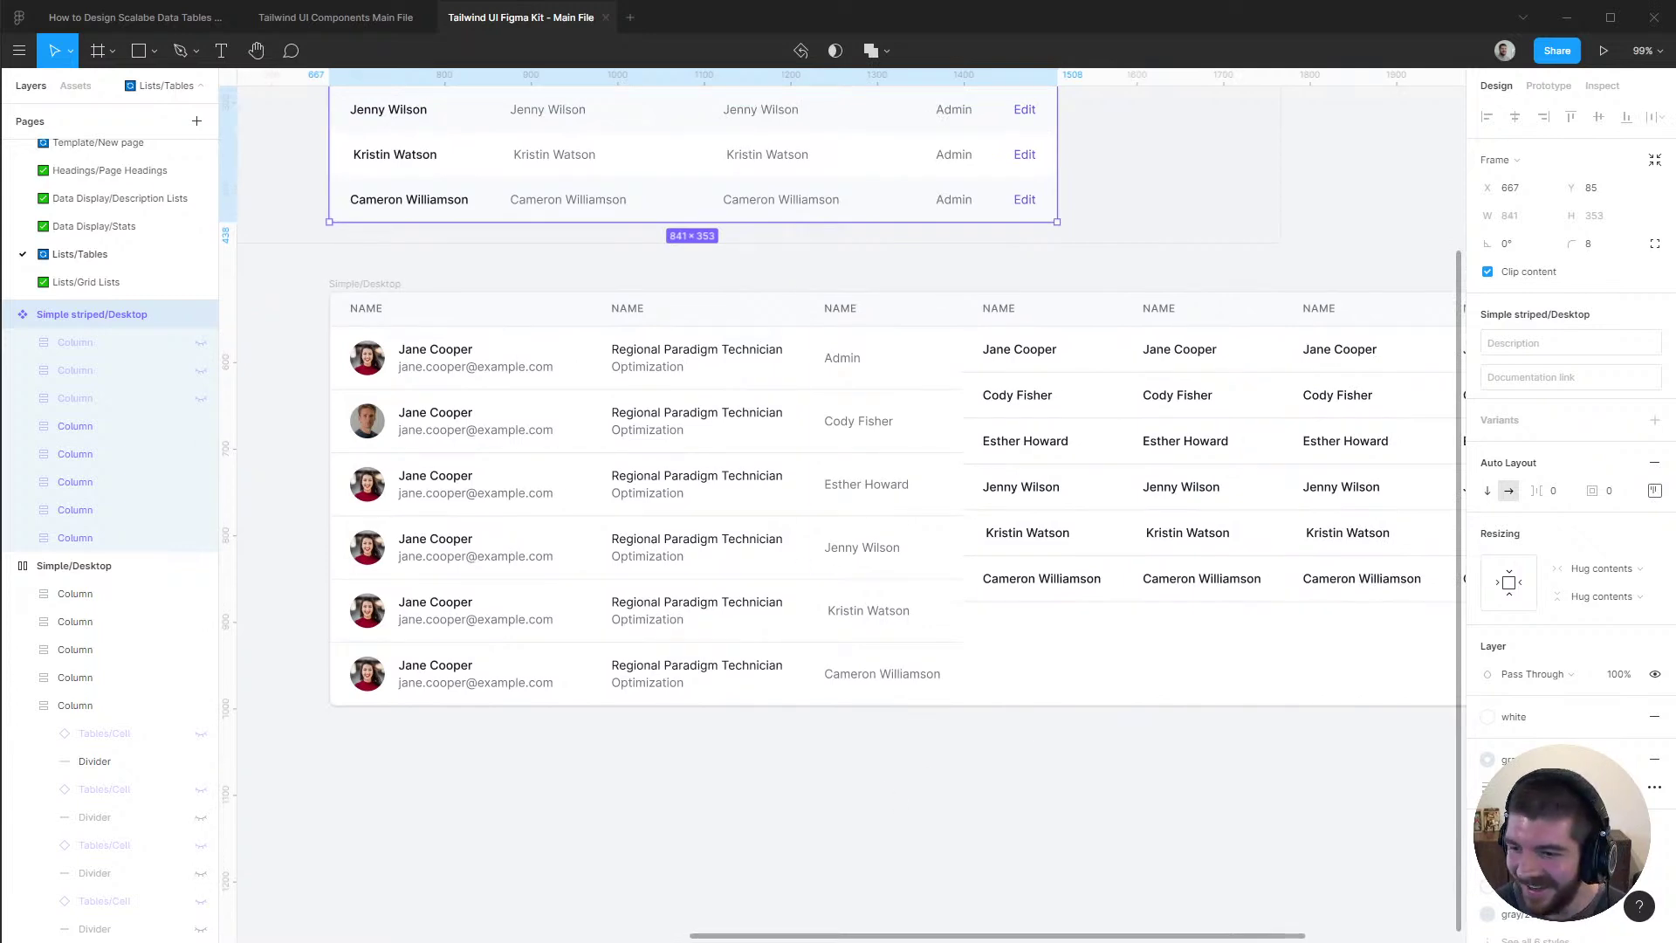
left_click(1074, 812)
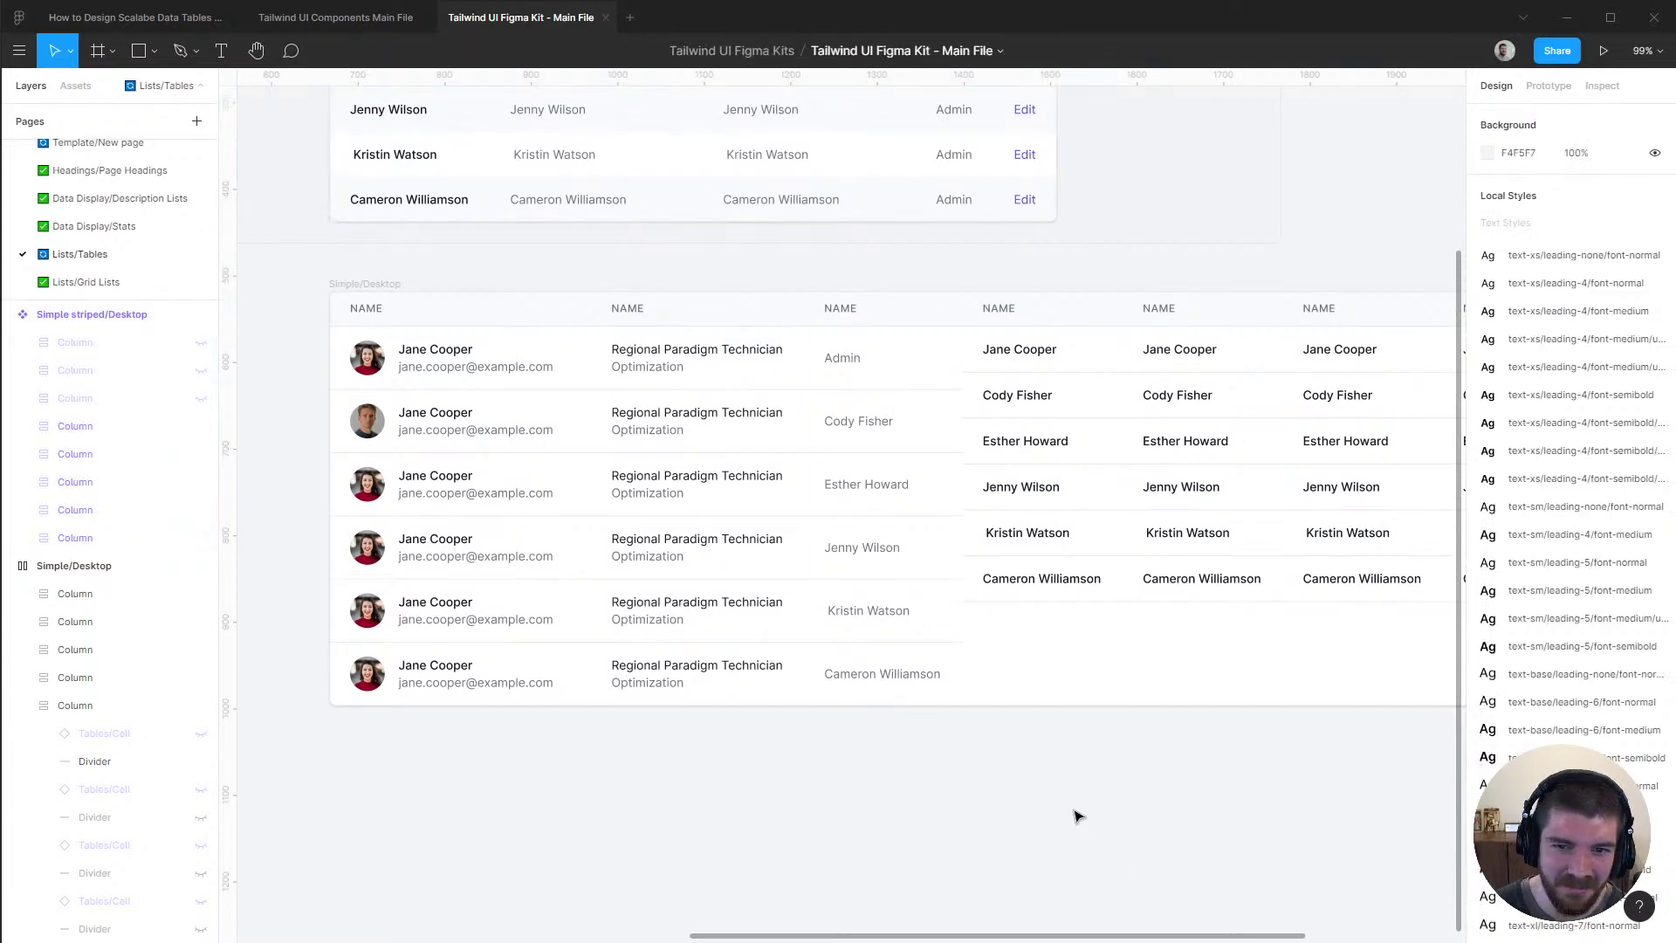
scroll(1008, 790, "down", 3)
scroll(954, 664, "up", 2)
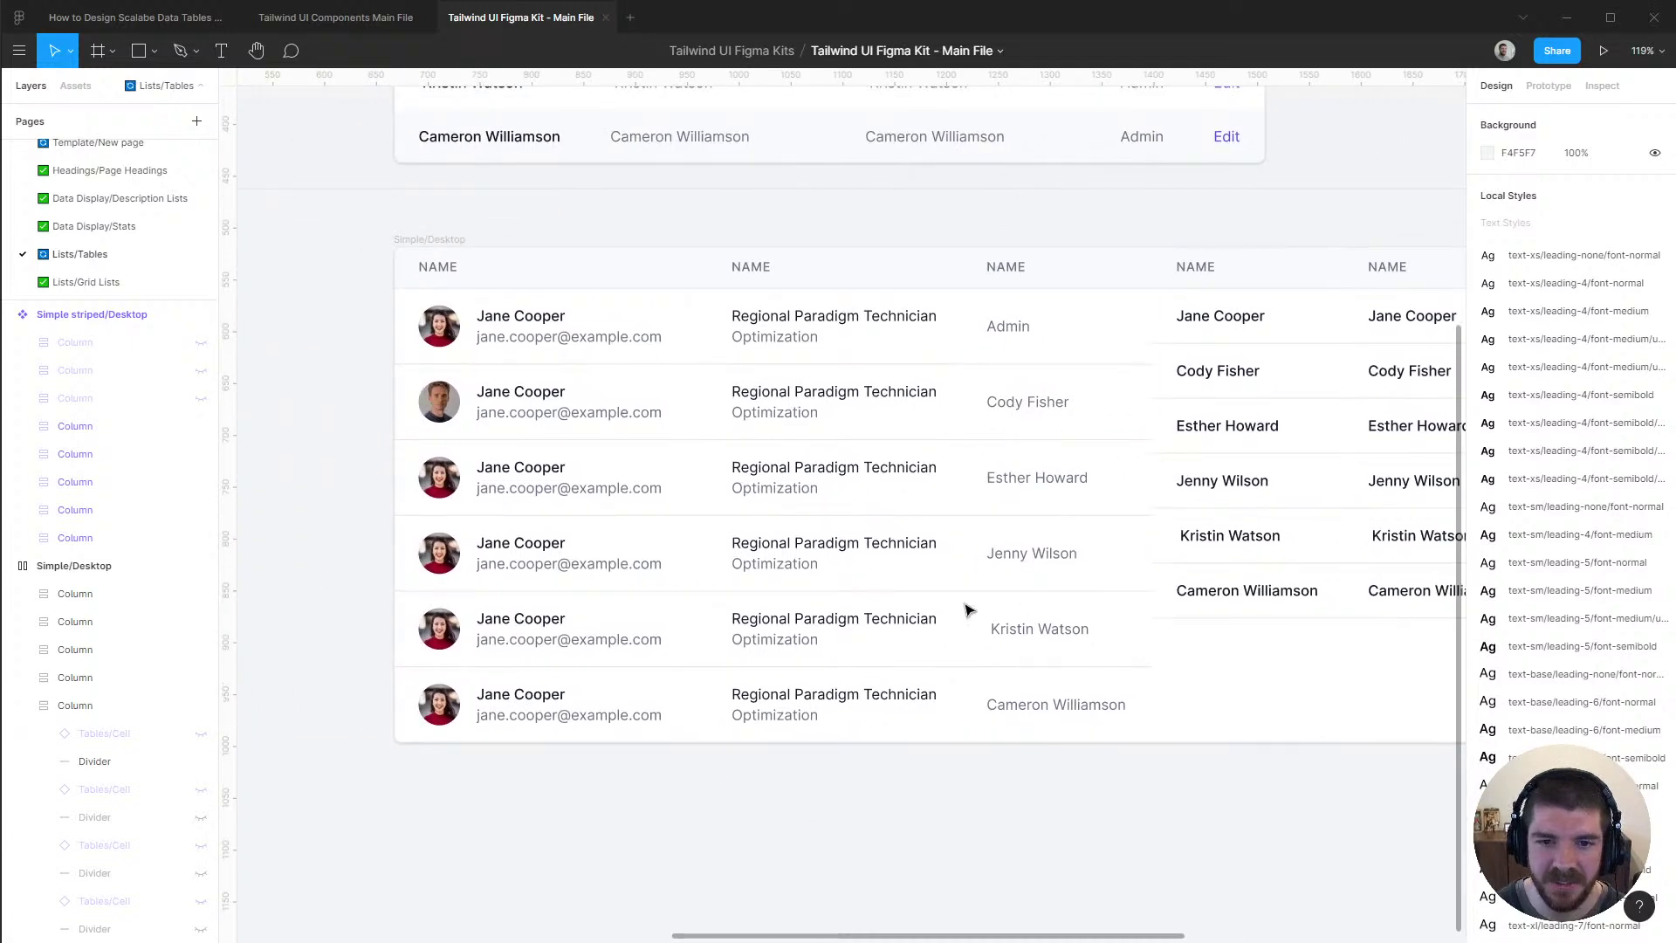
scroll(967, 607, "down", 2)
scroll(965, 606, "down", 2)
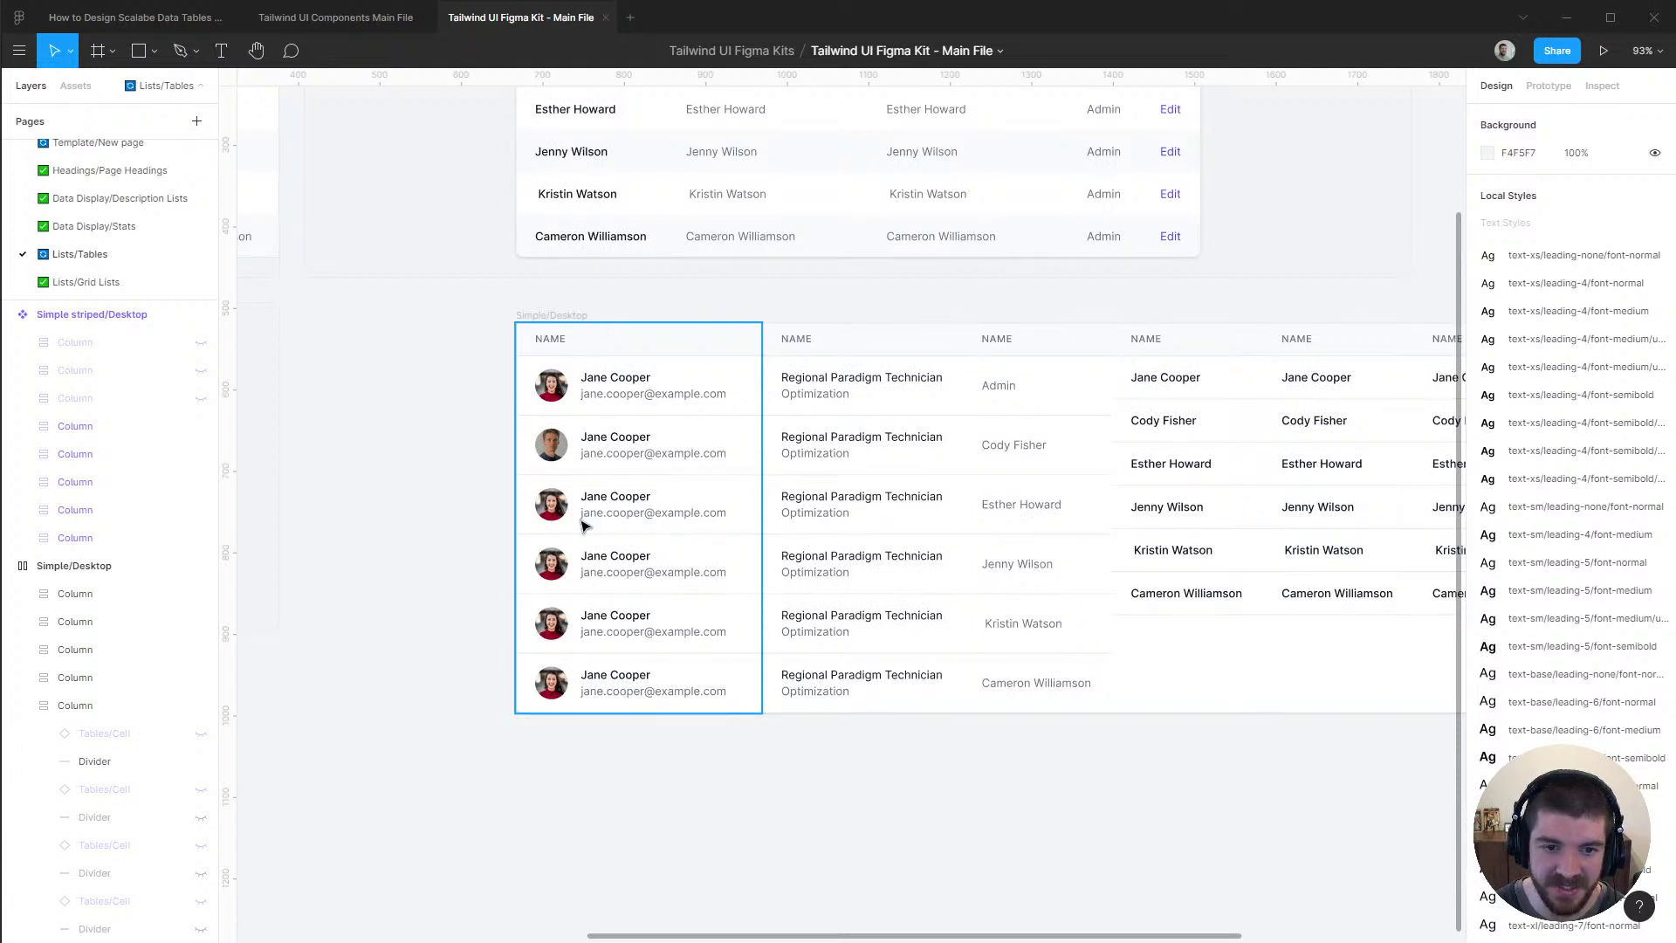
left_click_drag(923, 532, 670, 561)
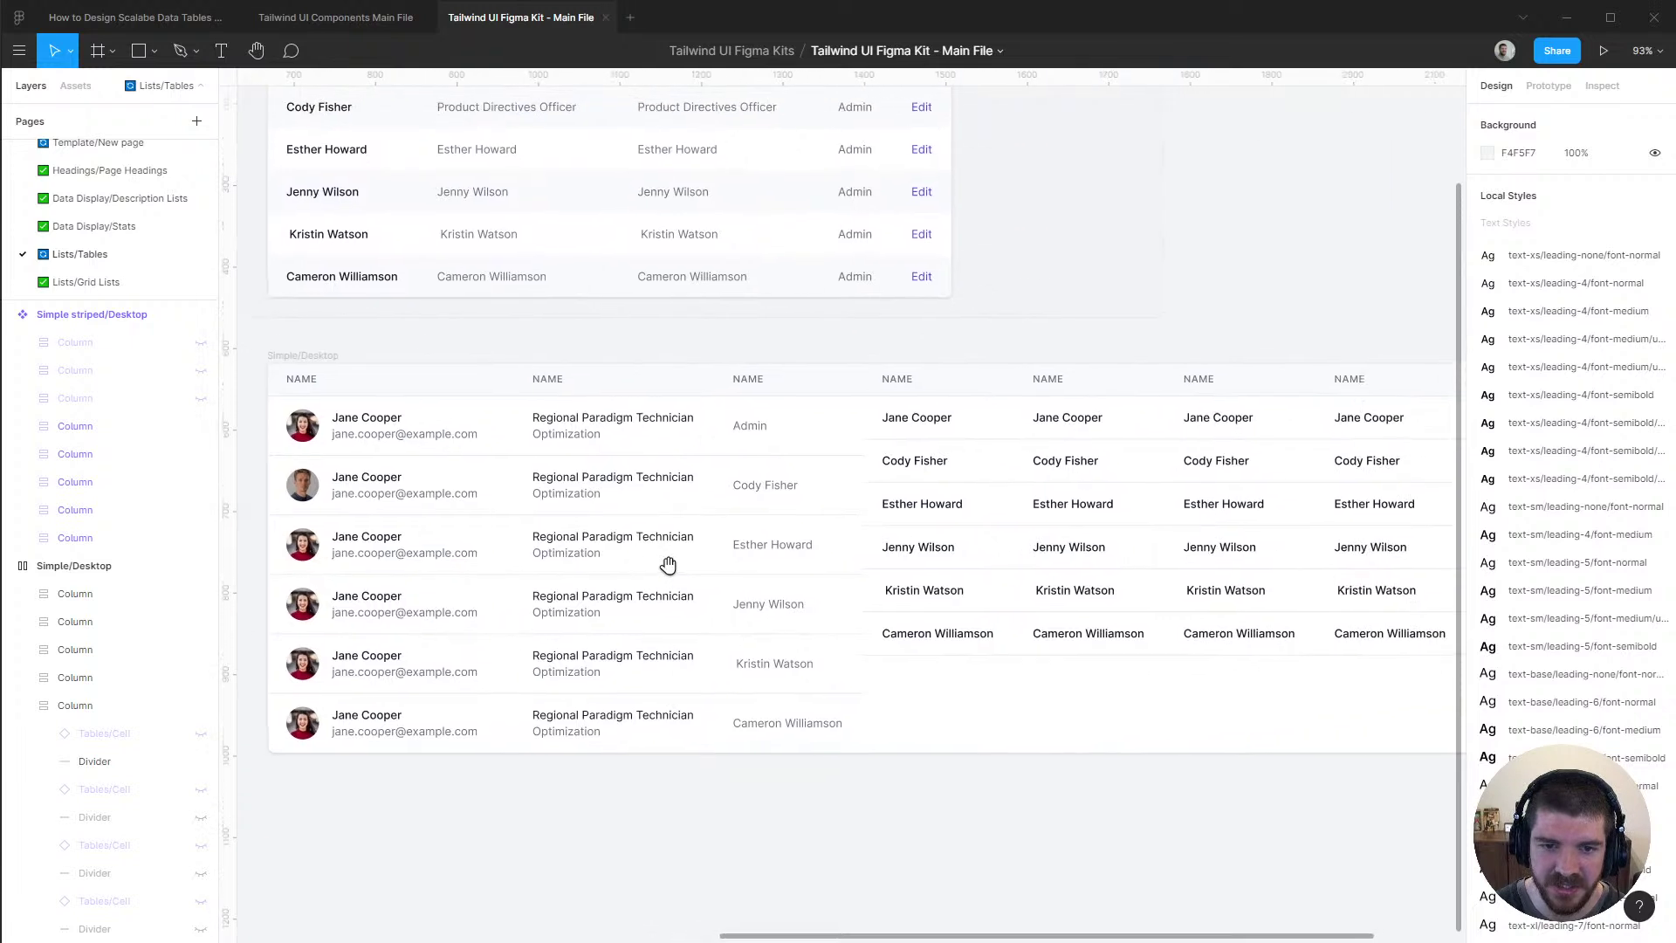
left_click(782, 427)
key("Escape")
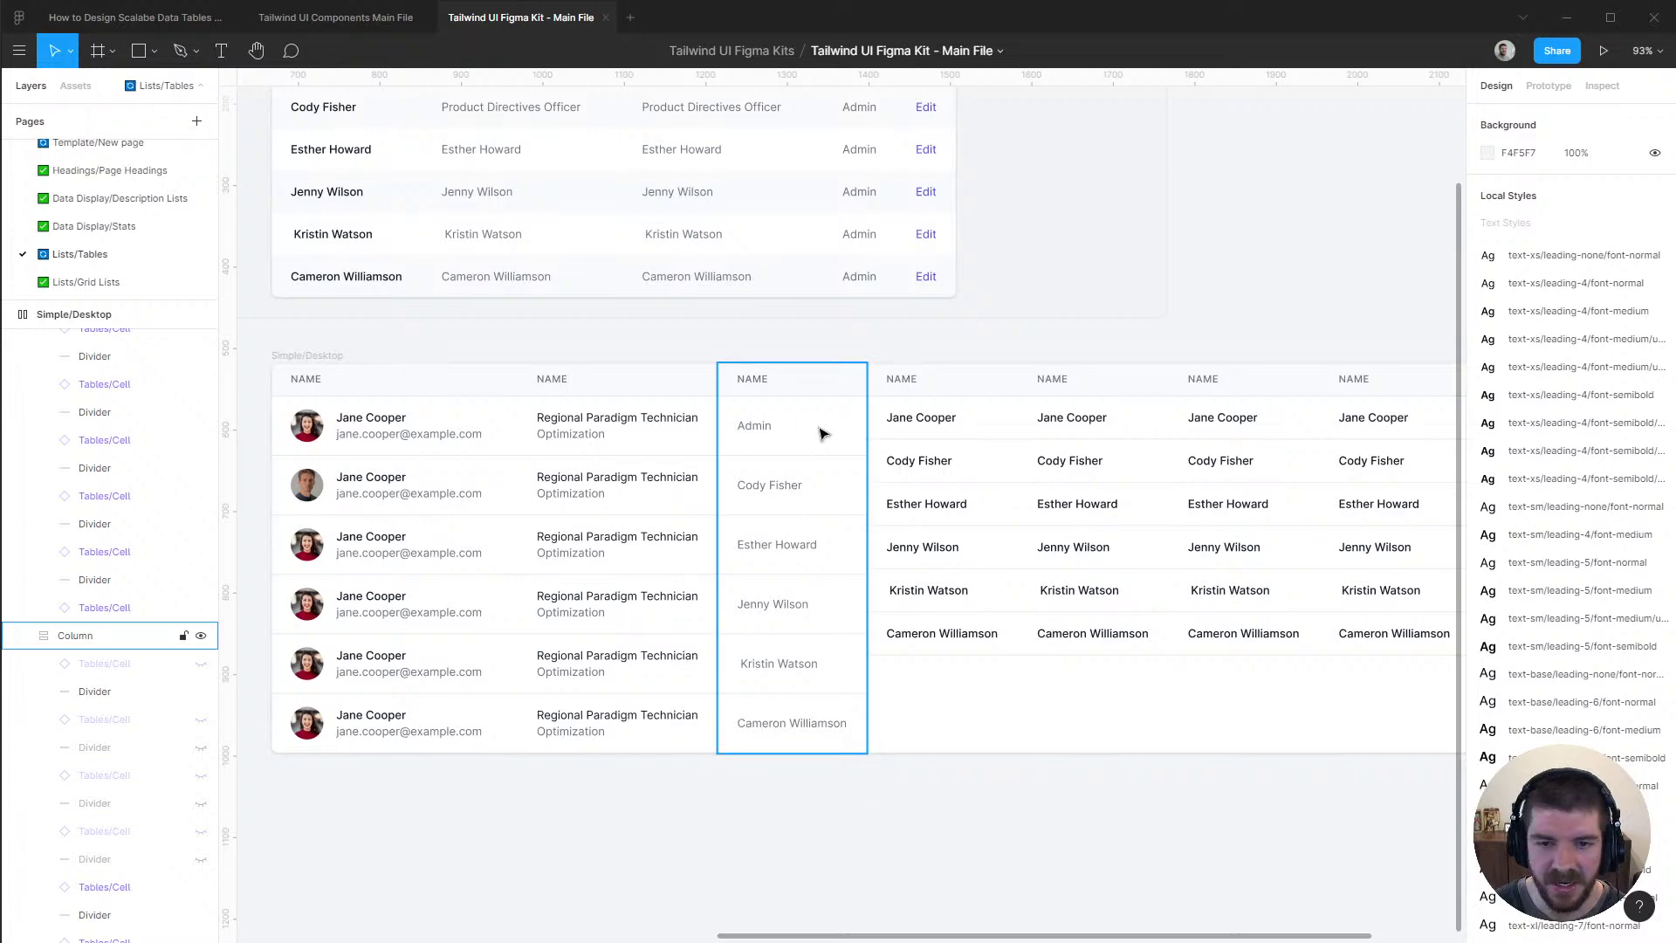
Look over the whole tables page and examine the Tables/Cell and Tables/Text link component sets
scroll(1098, 517, "right", 3)
scroll(955, 532, "down", 2)
scroll(950, 538, "up", 2)
scroll(950, 538, "down", 3)
scroll(992, 303, "left", 2)
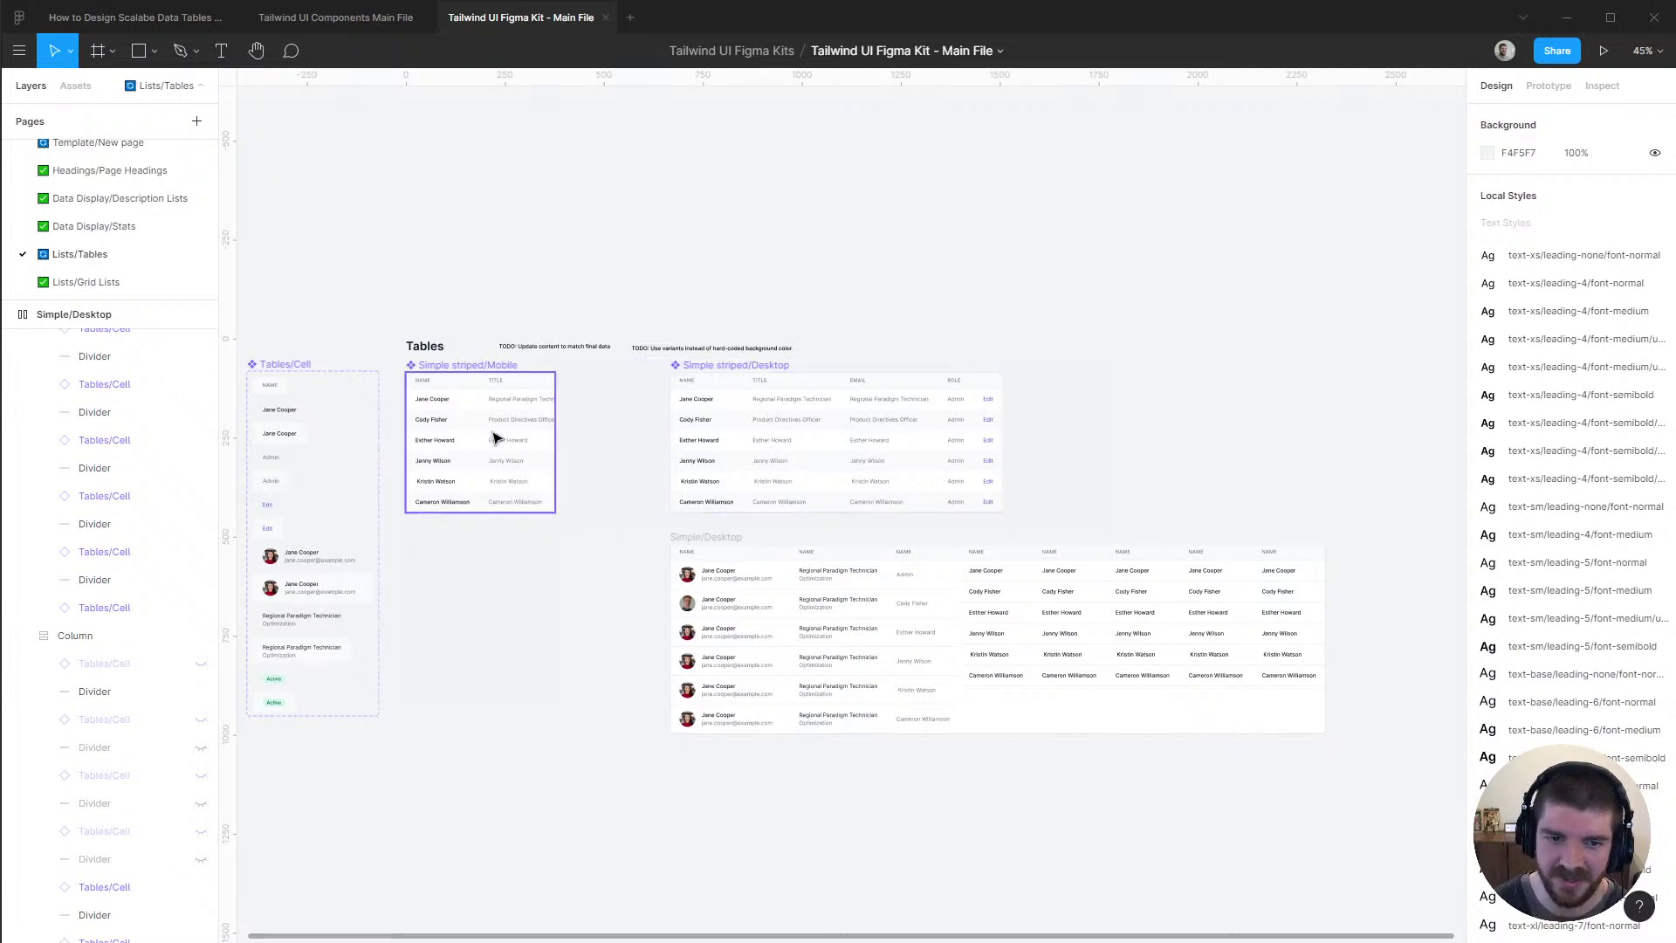
left_click_drag(541, 547, 849, 498)
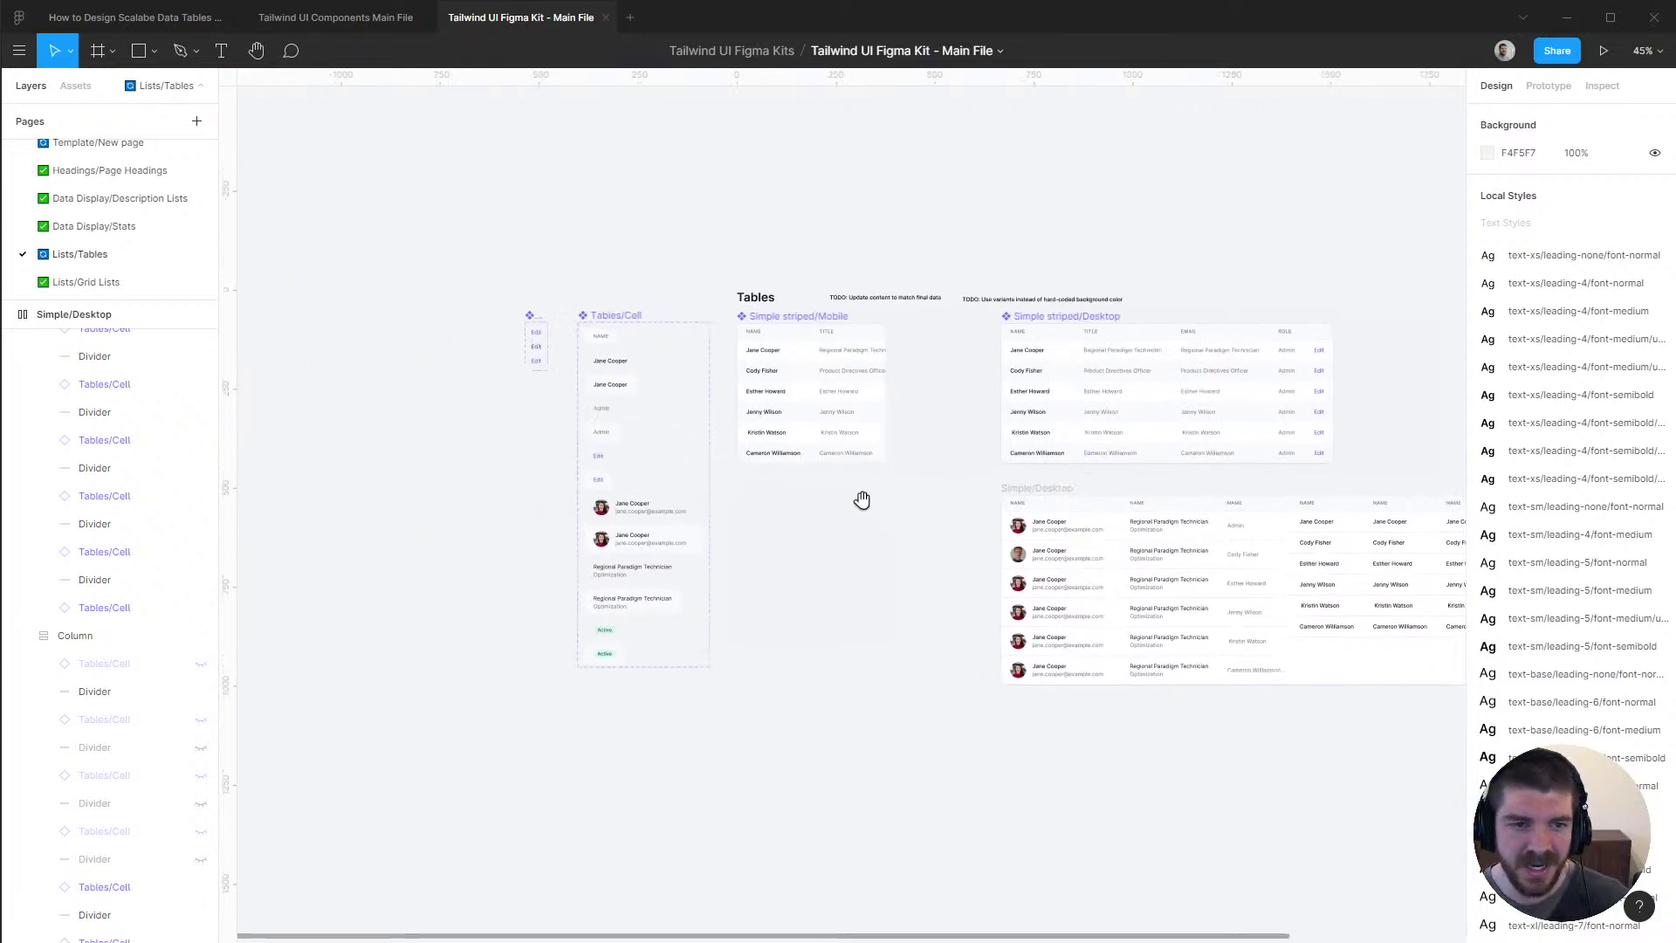
scroll(510, 275, "up", 2)
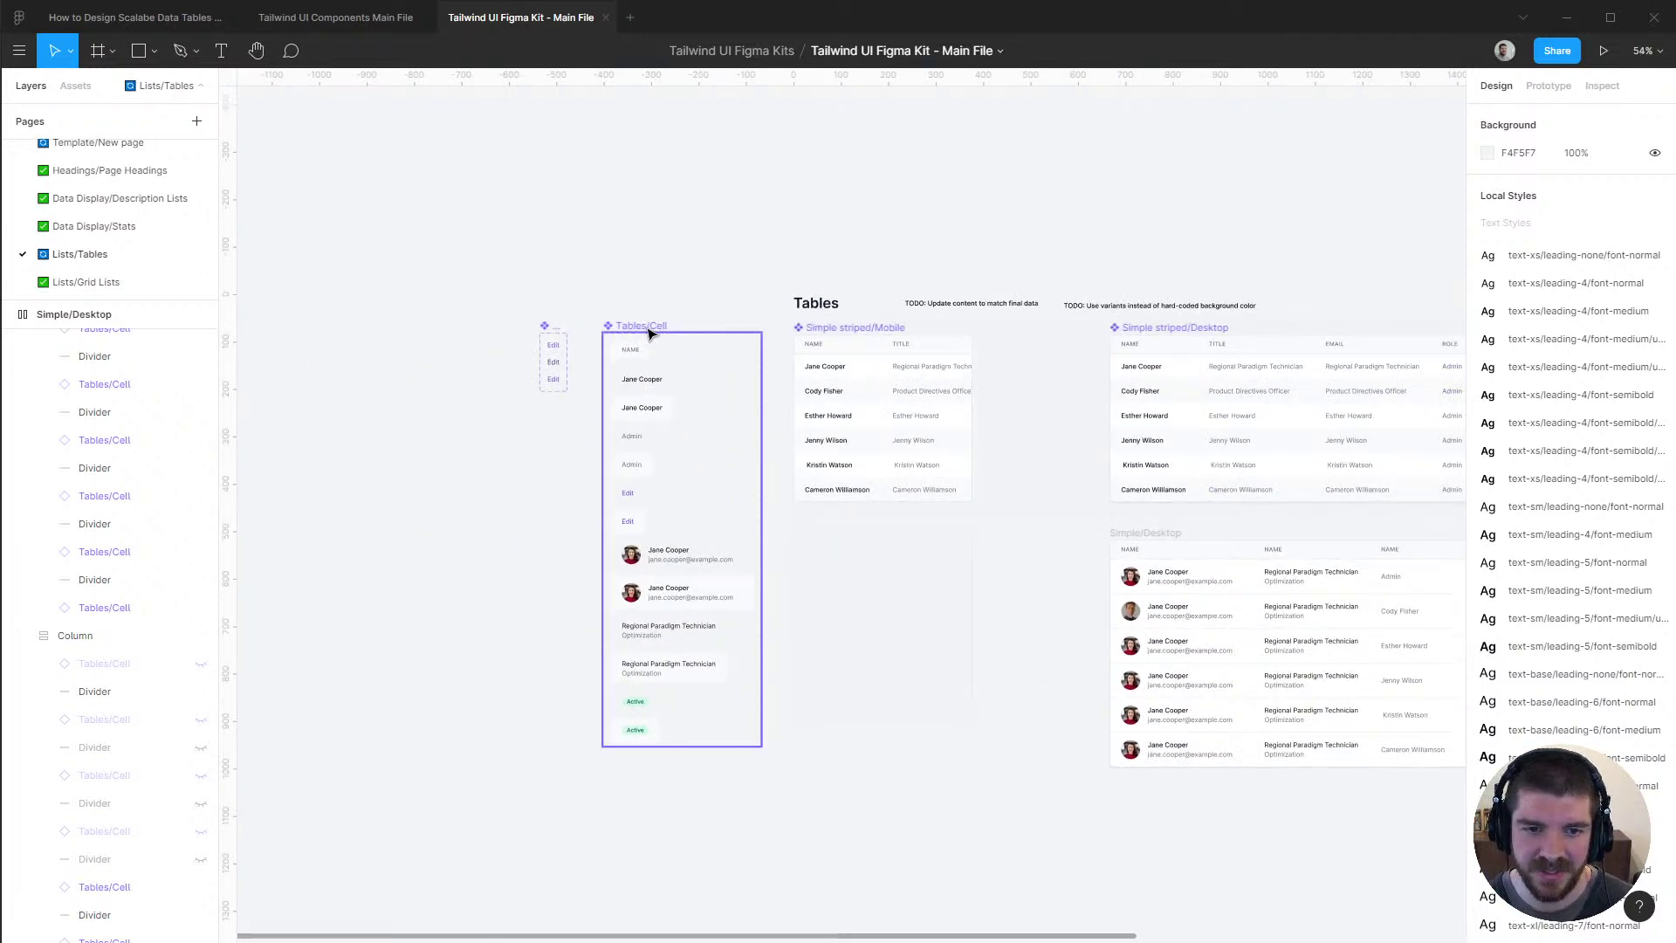
left_click(648, 333)
left_click(552, 327, "shift")
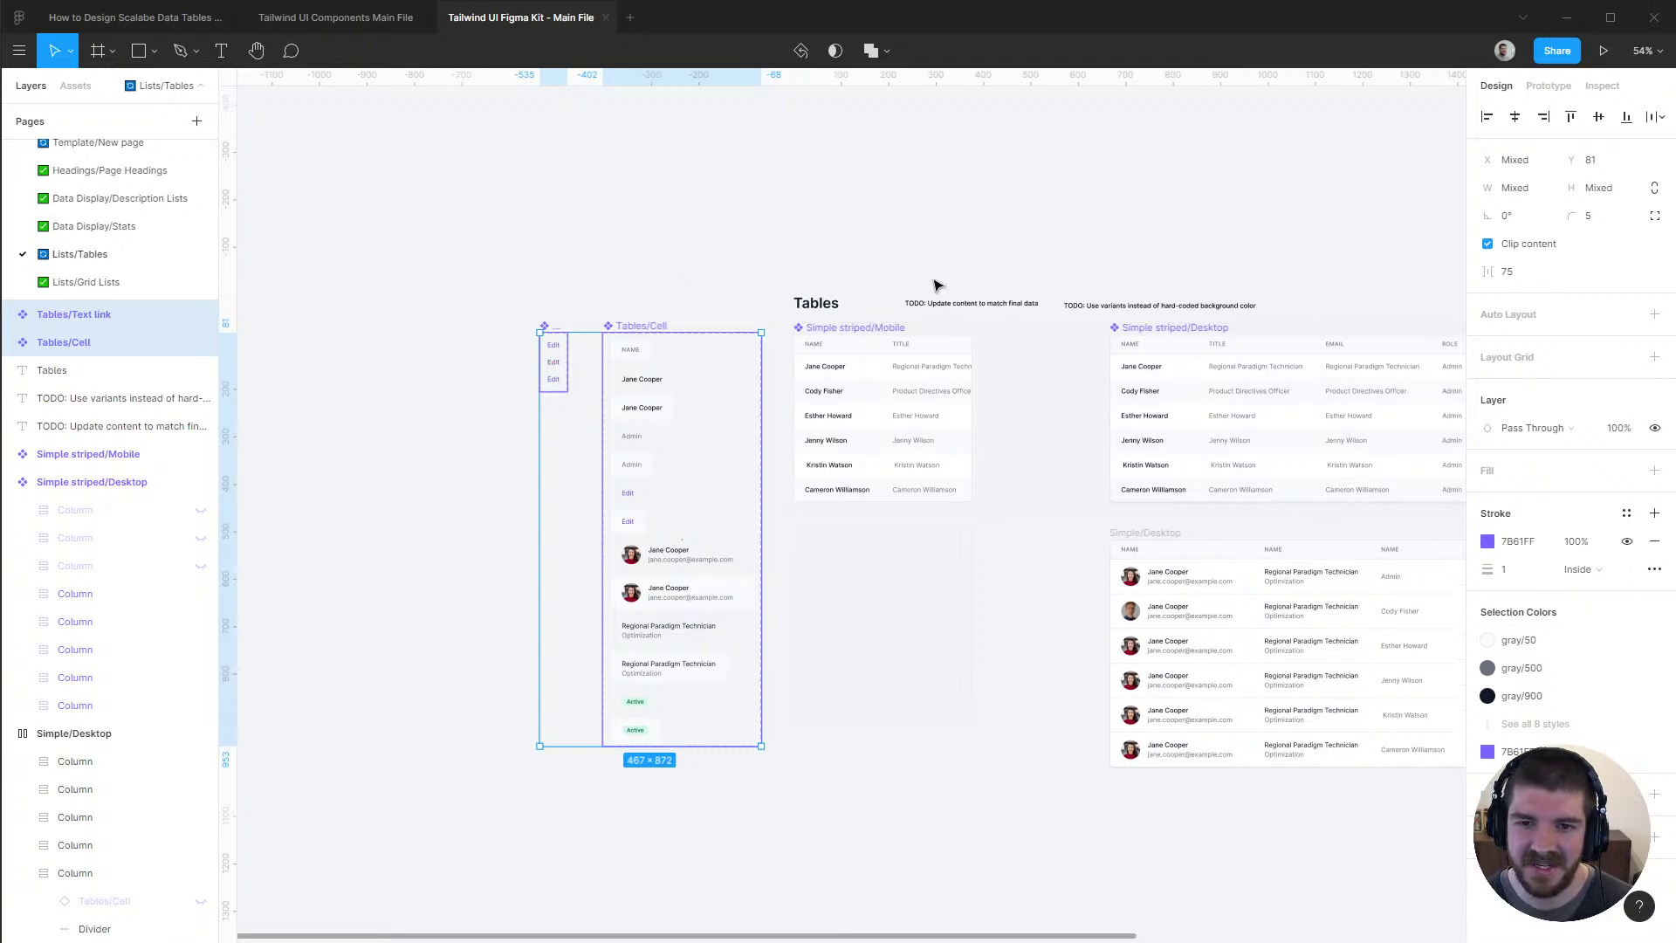
scroll(838, 302, "up", 4)
left_click(1047, 255)
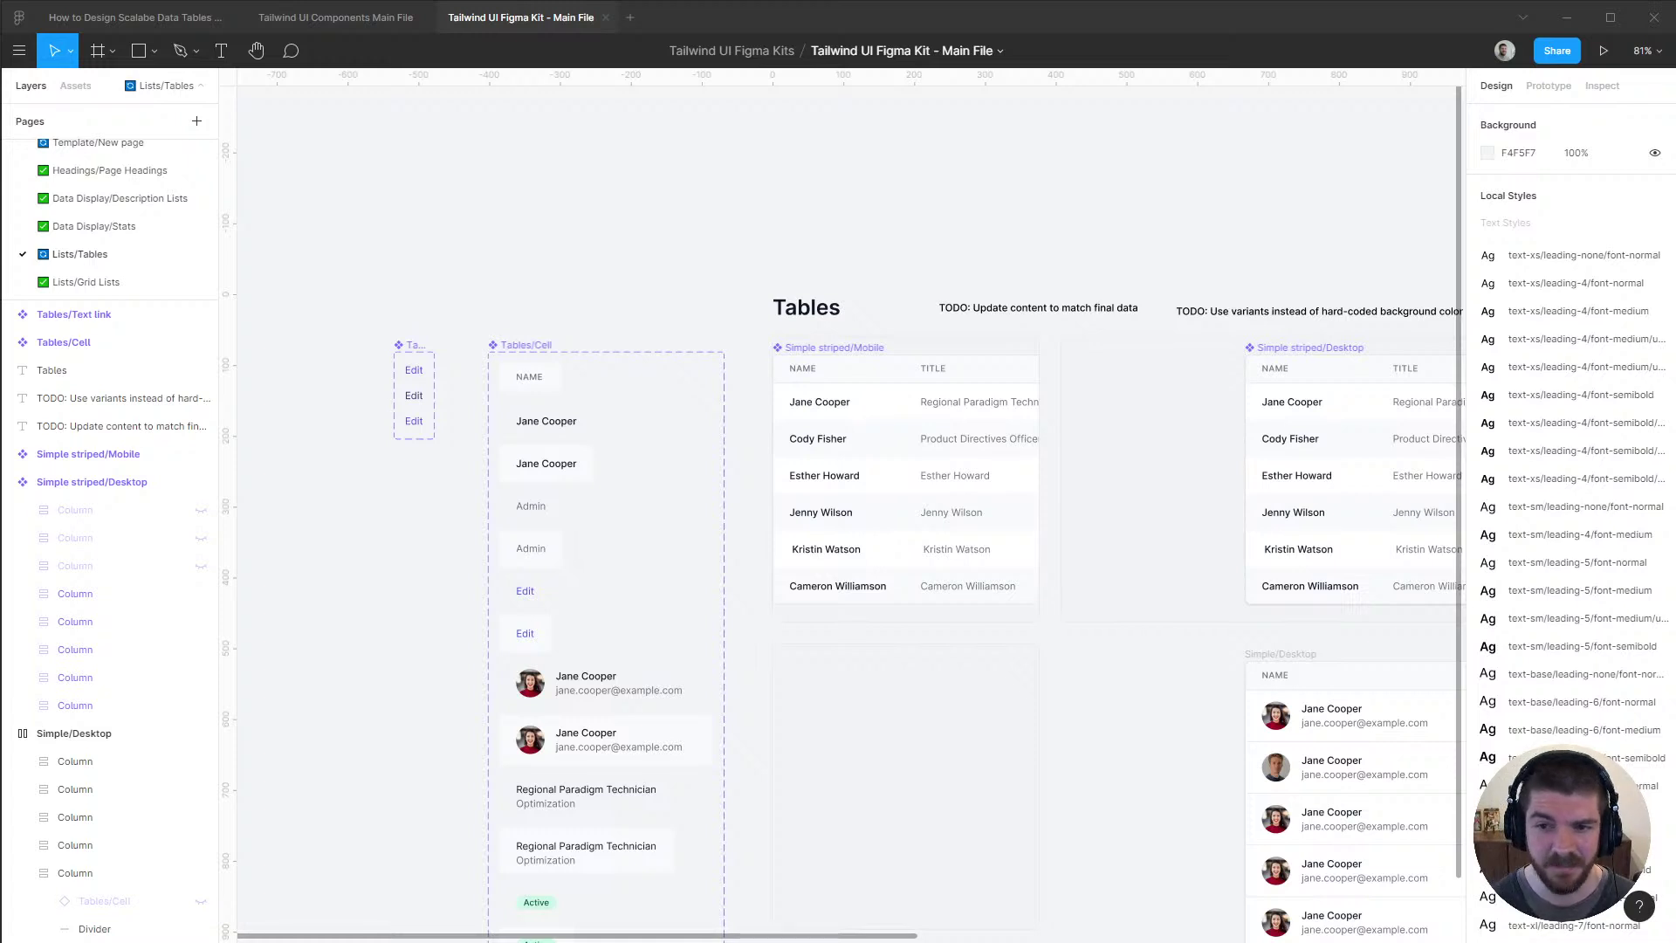
Examine the Simple striped/Desktop component and compare it with the Simple/Desktop table below it
left_click_drag(1333, 232, 876, 239)
left_click(873, 365)
left_click(873, 365)
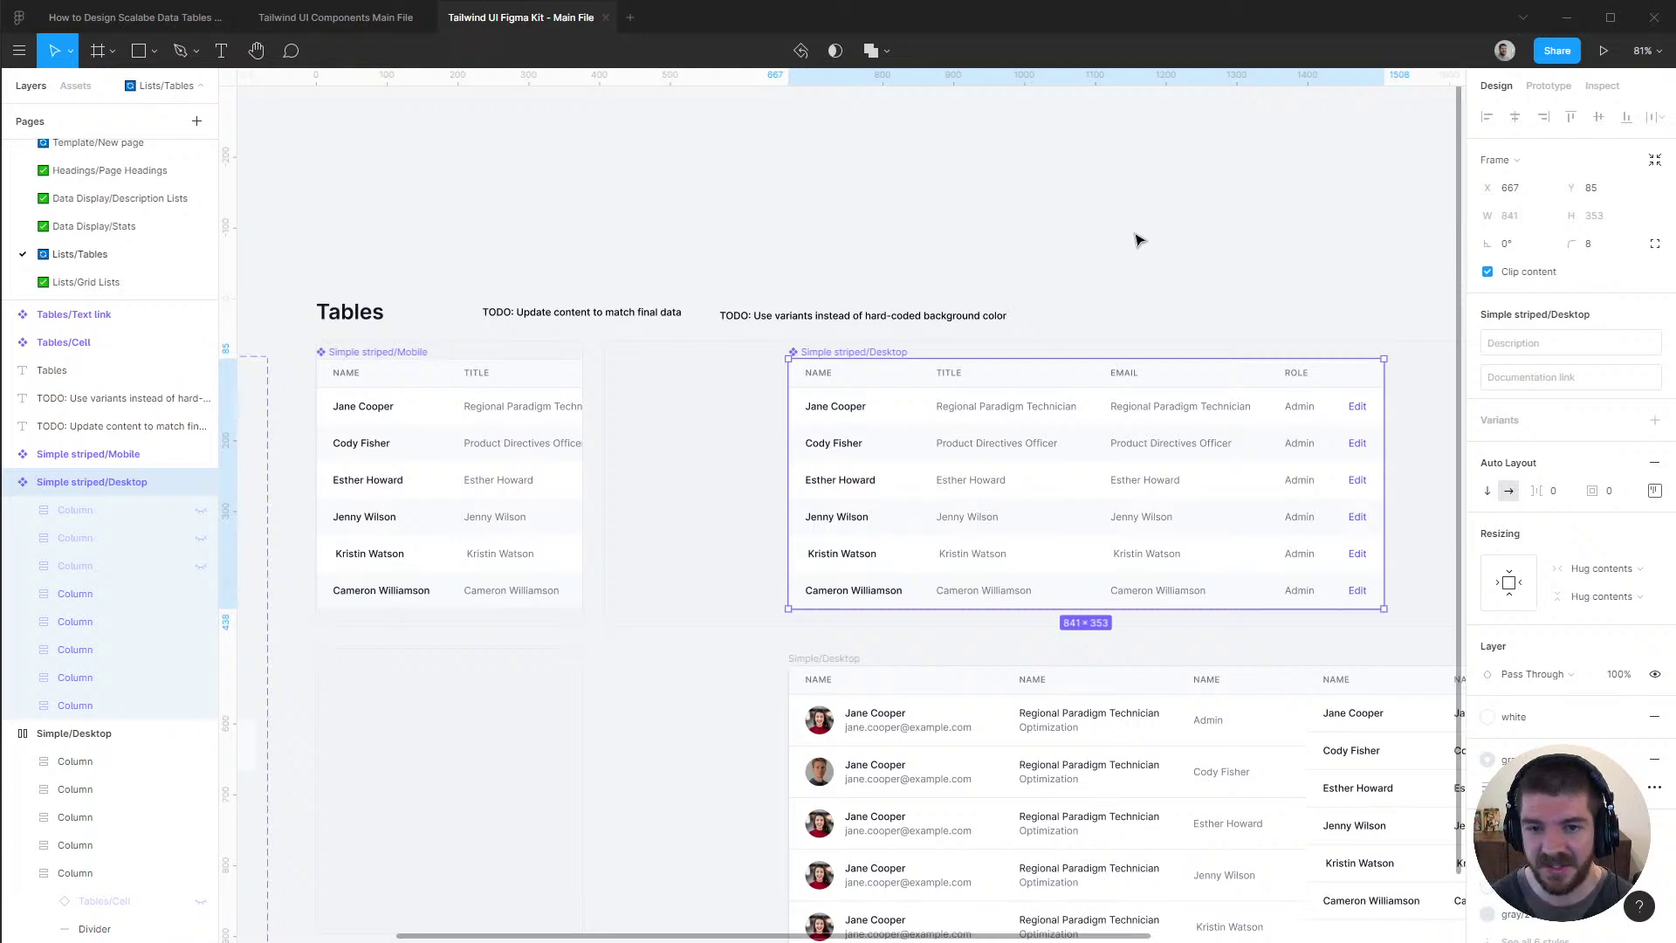
scroll(1115, 364, "up", 3)
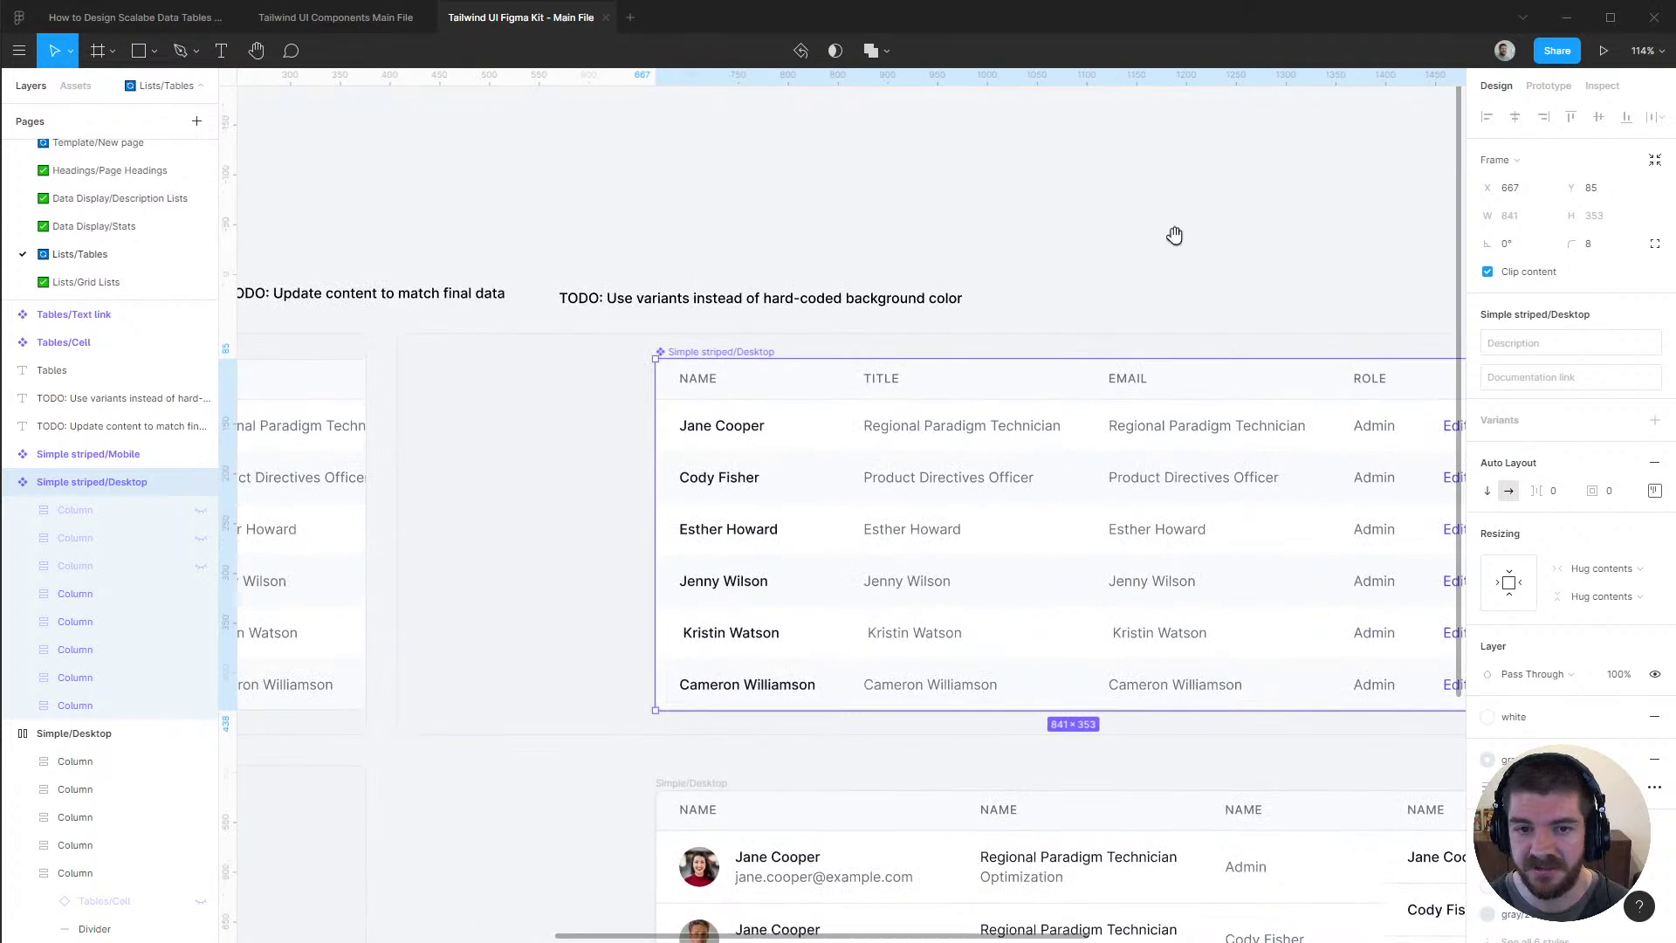
left_click_drag(1186, 246, 1021, 194)
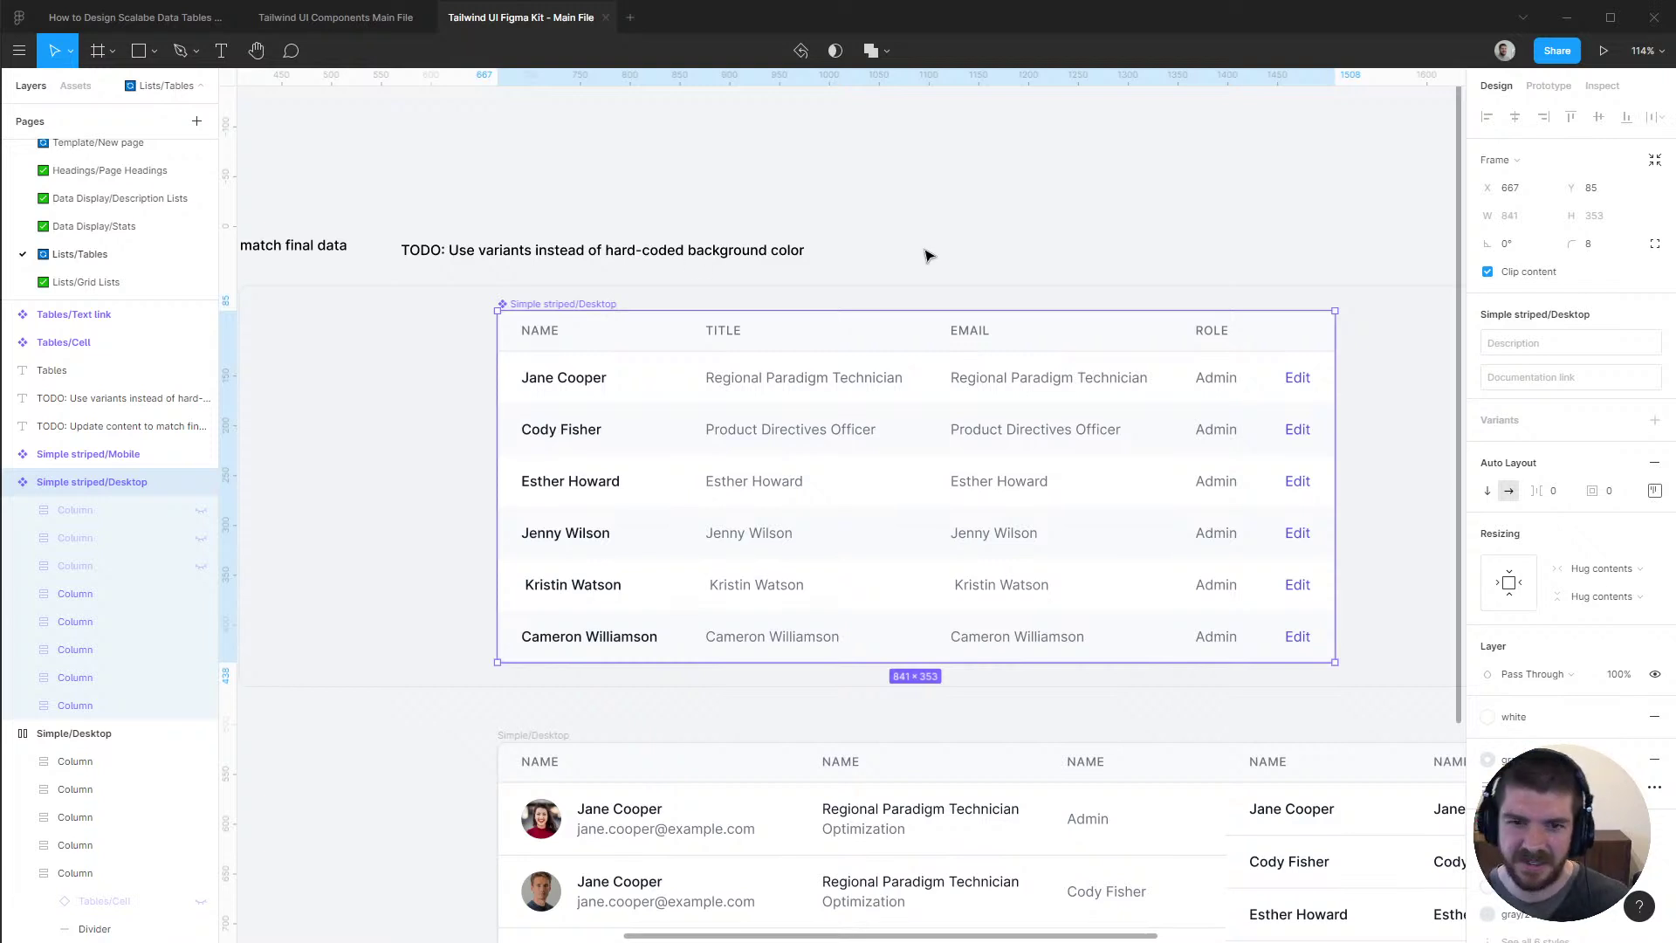
scroll(928, 253, "down", 1)
scroll(390, 716, "down", 3)
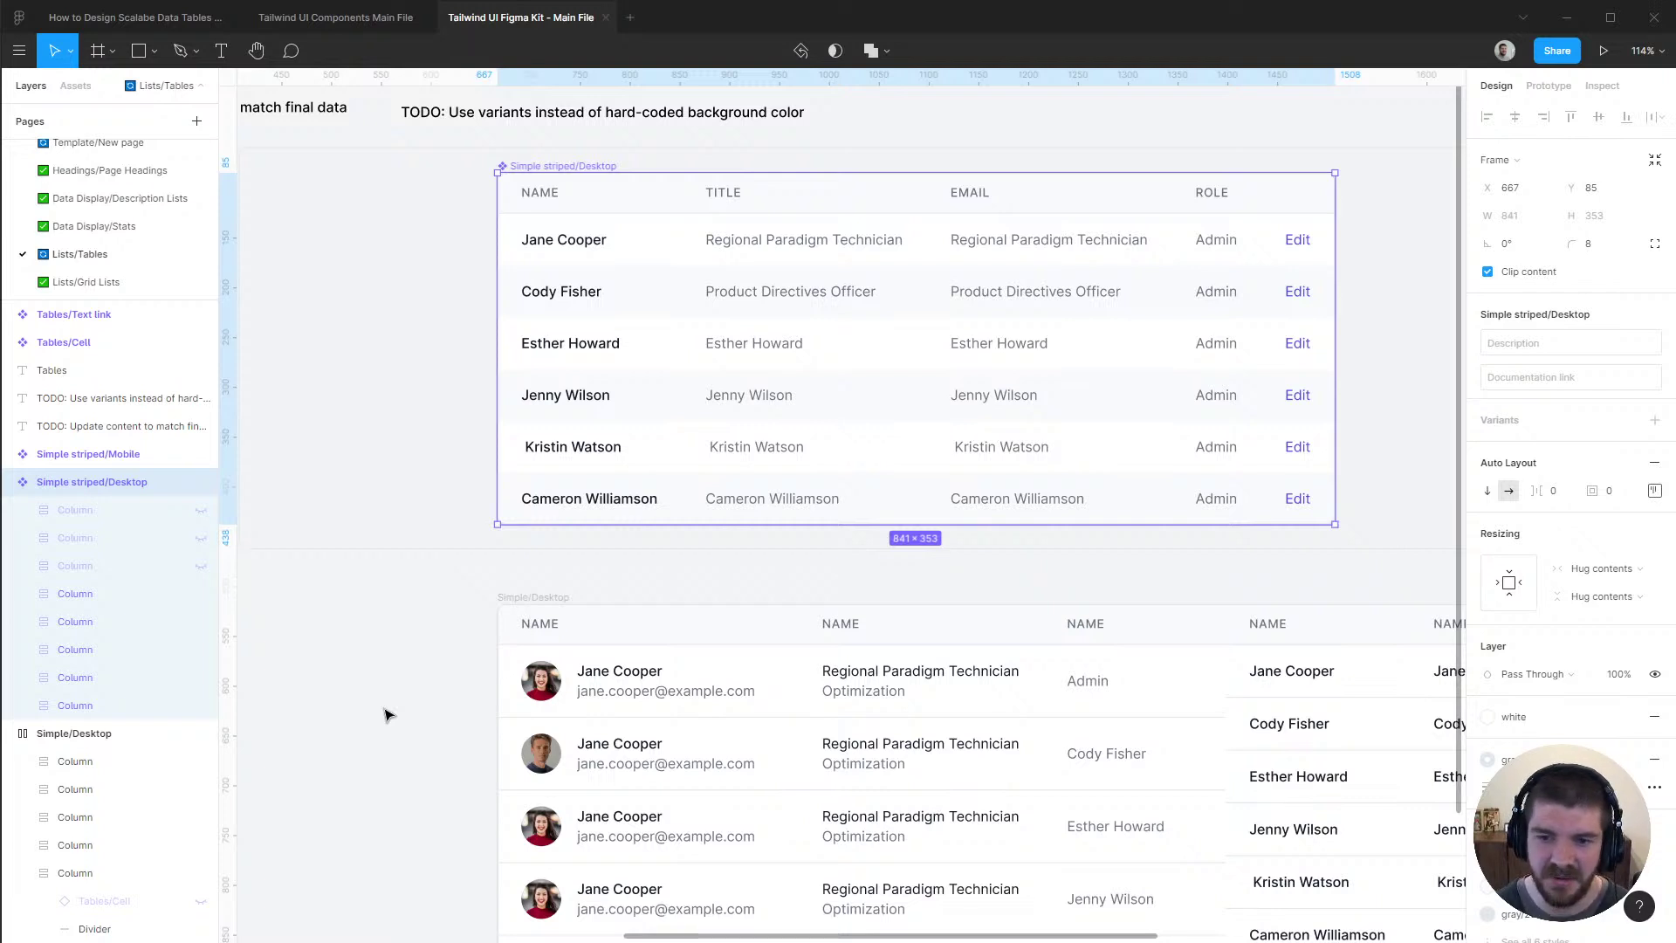
scroll(390, 716, "down", 1)
left_click(390, 716)
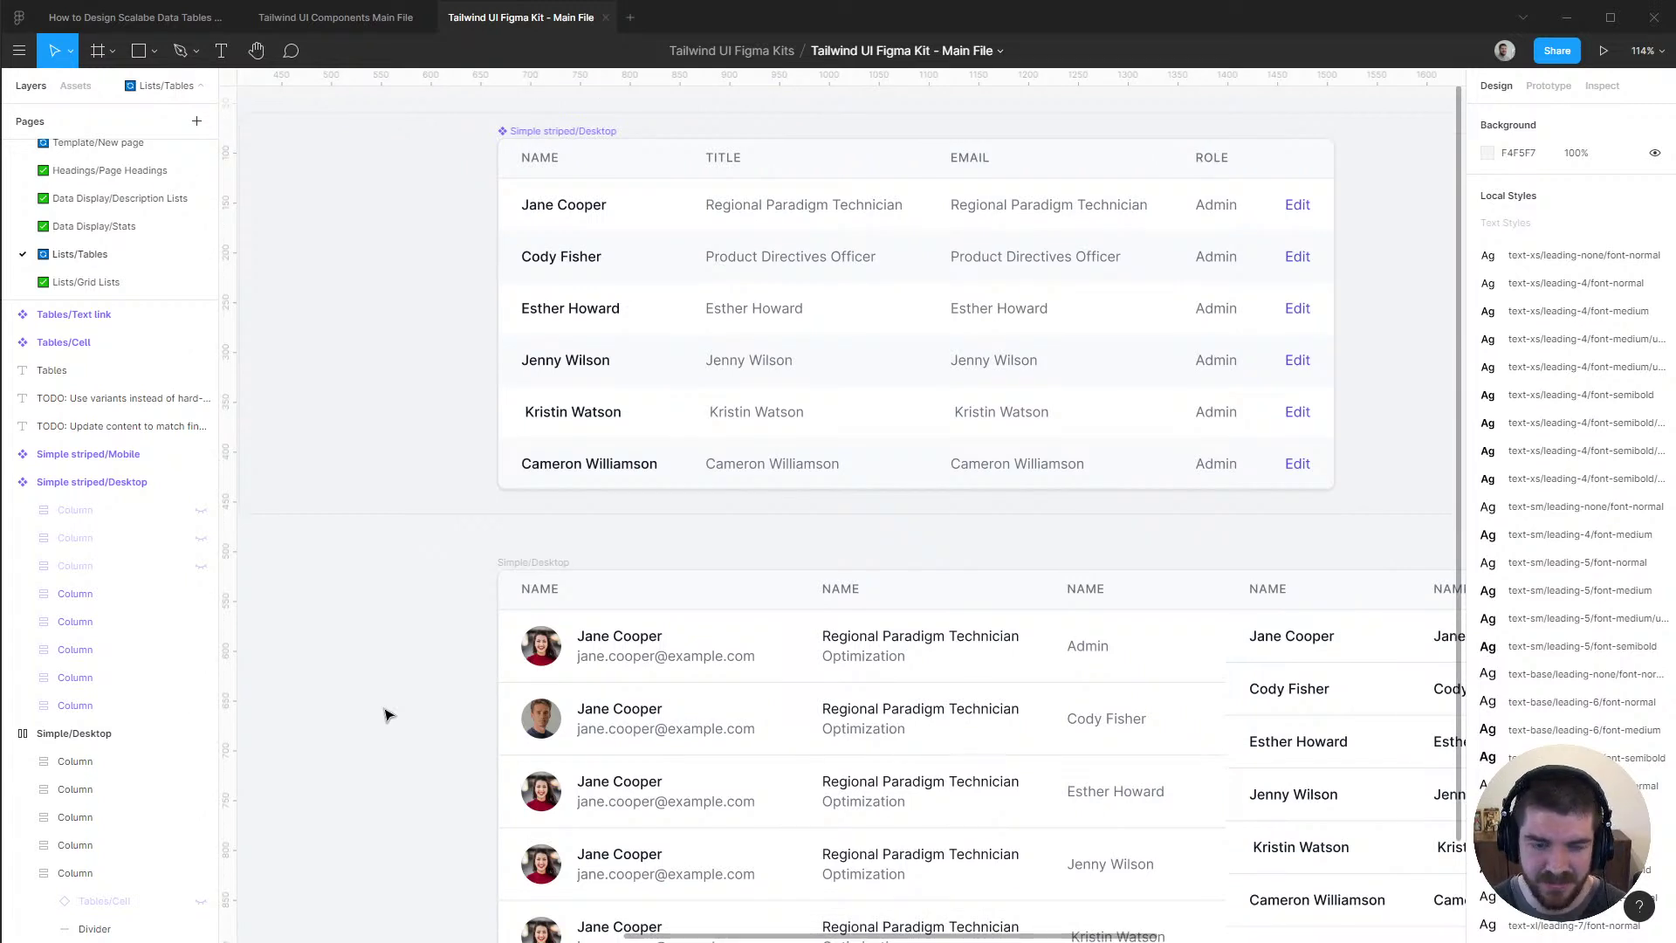
scroll(390, 715, "down", 5)
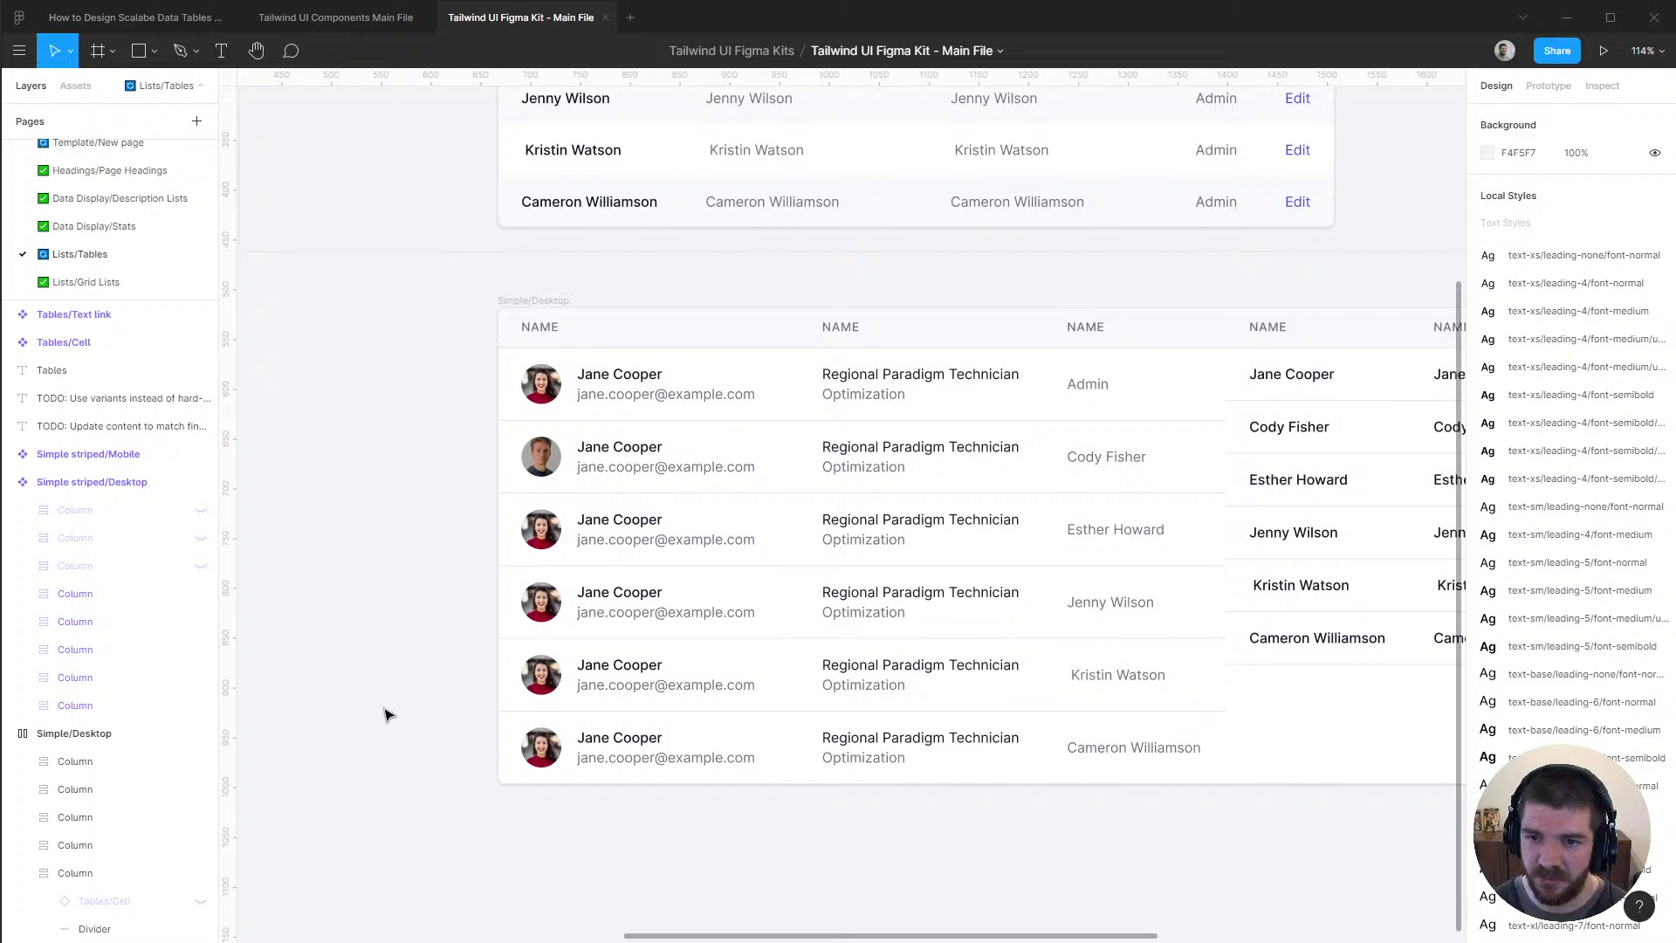
left_click_drag(370, 688, 561, 751)
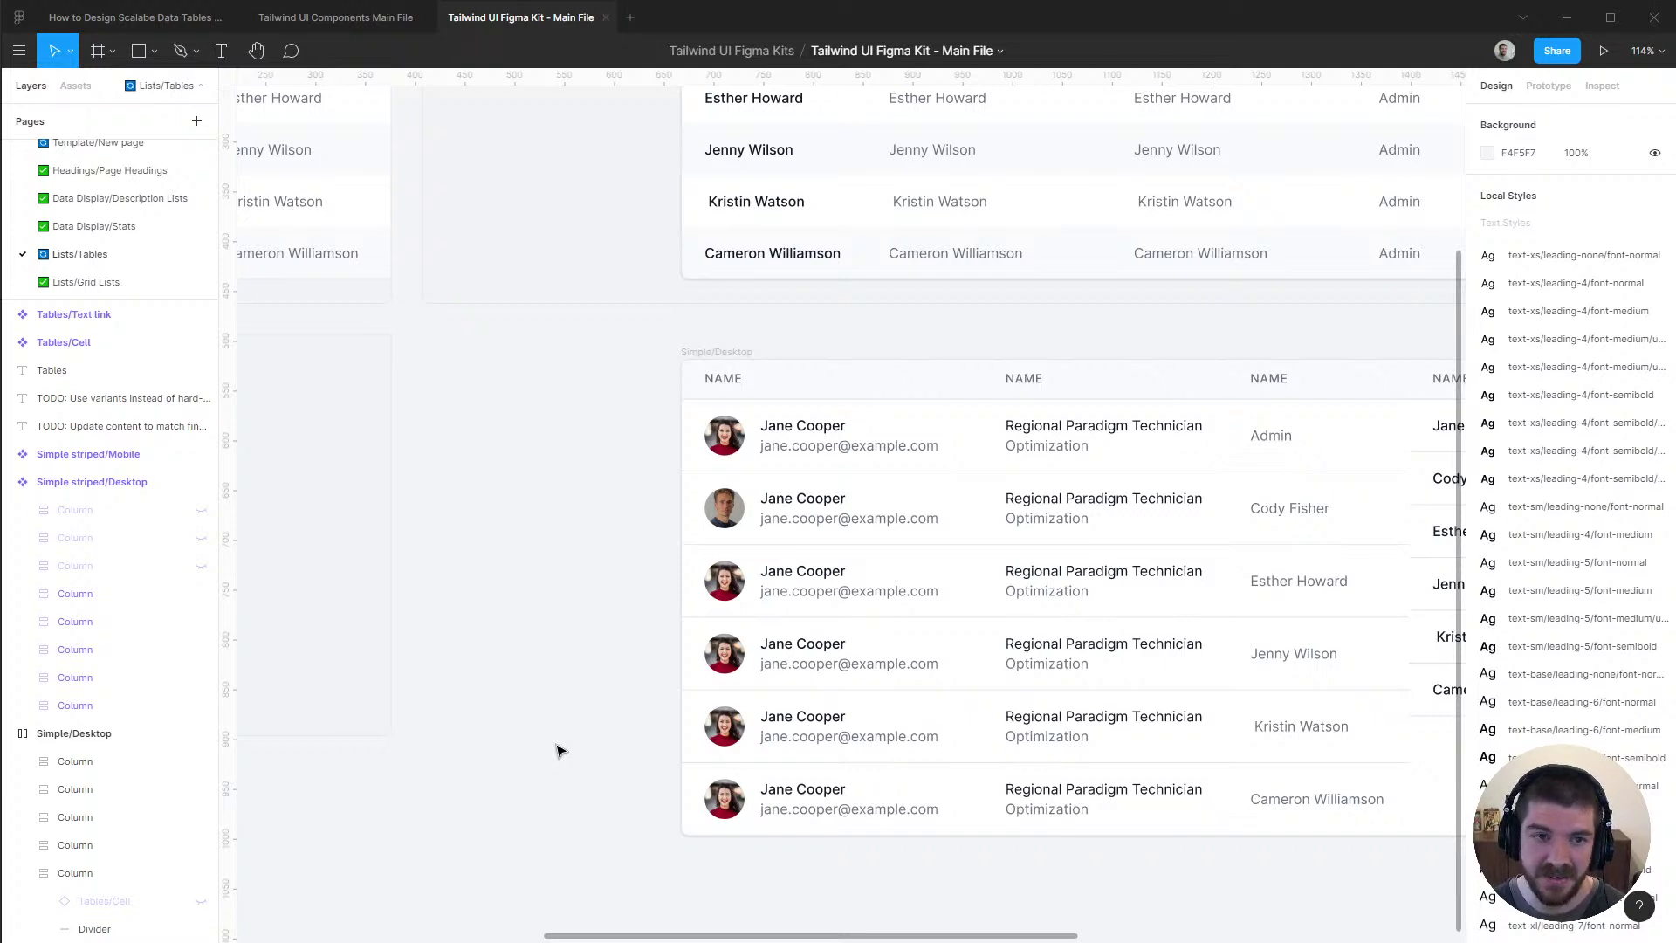
Inspect the Default and Hover states in the Tables/Text link component set
left_click_drag(494, 464, 1066, 748)
left_click_drag(464, 363, 1107, 549)
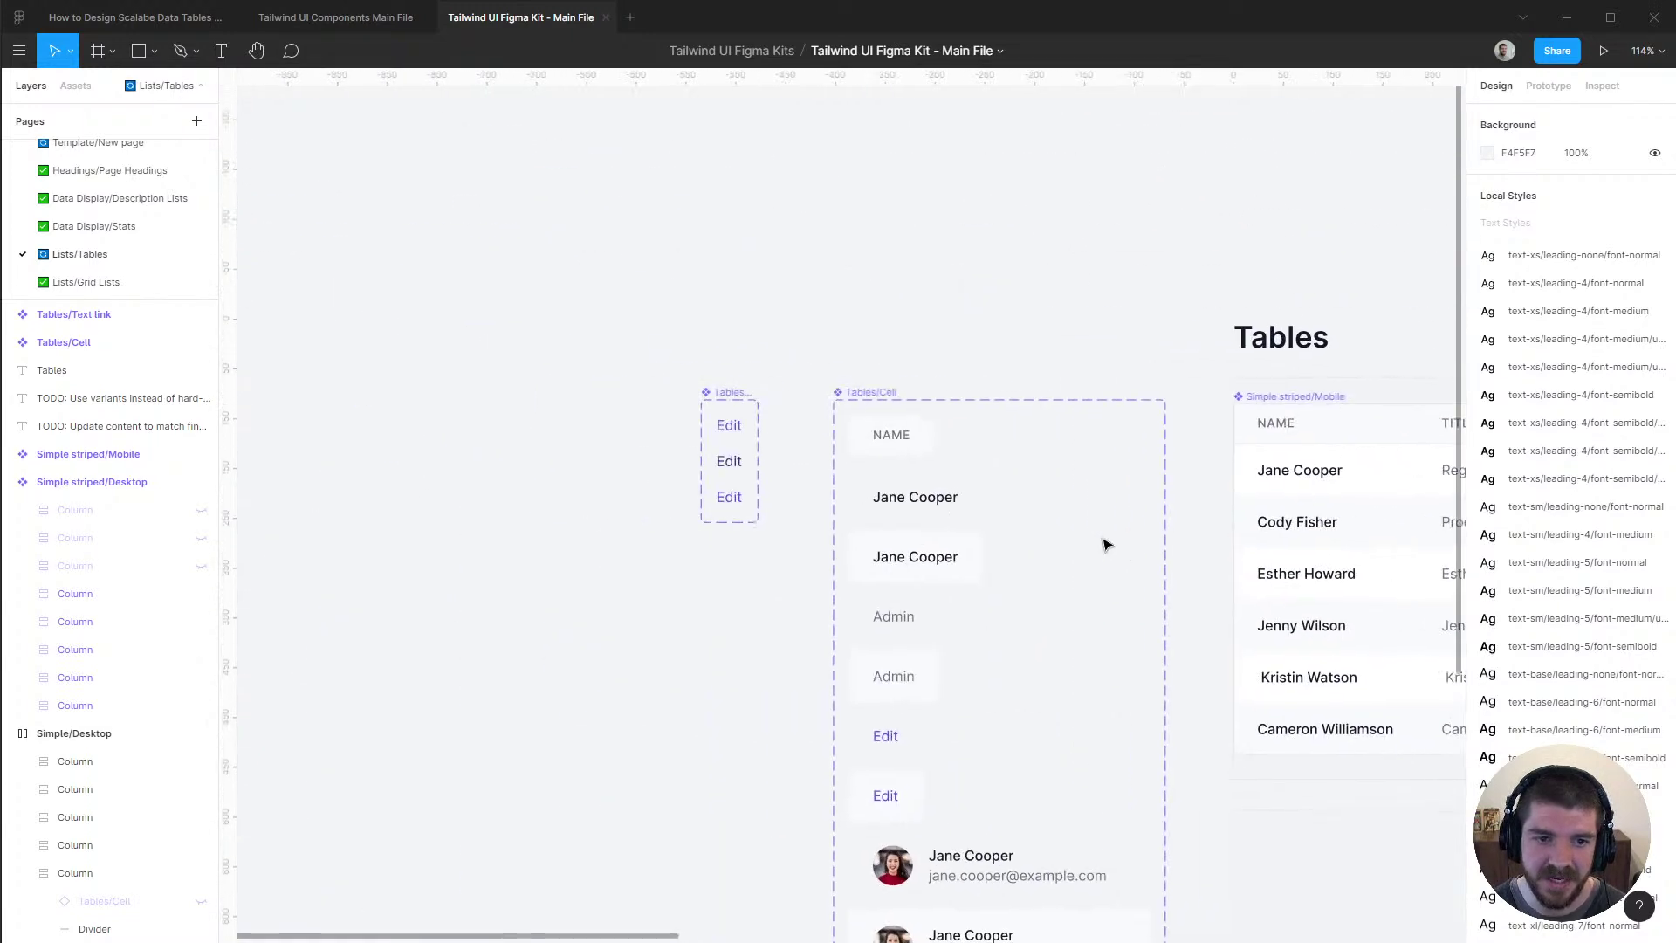
scroll(737, 432, "up", 5)
left_click(724, 424)
left_click(728, 481)
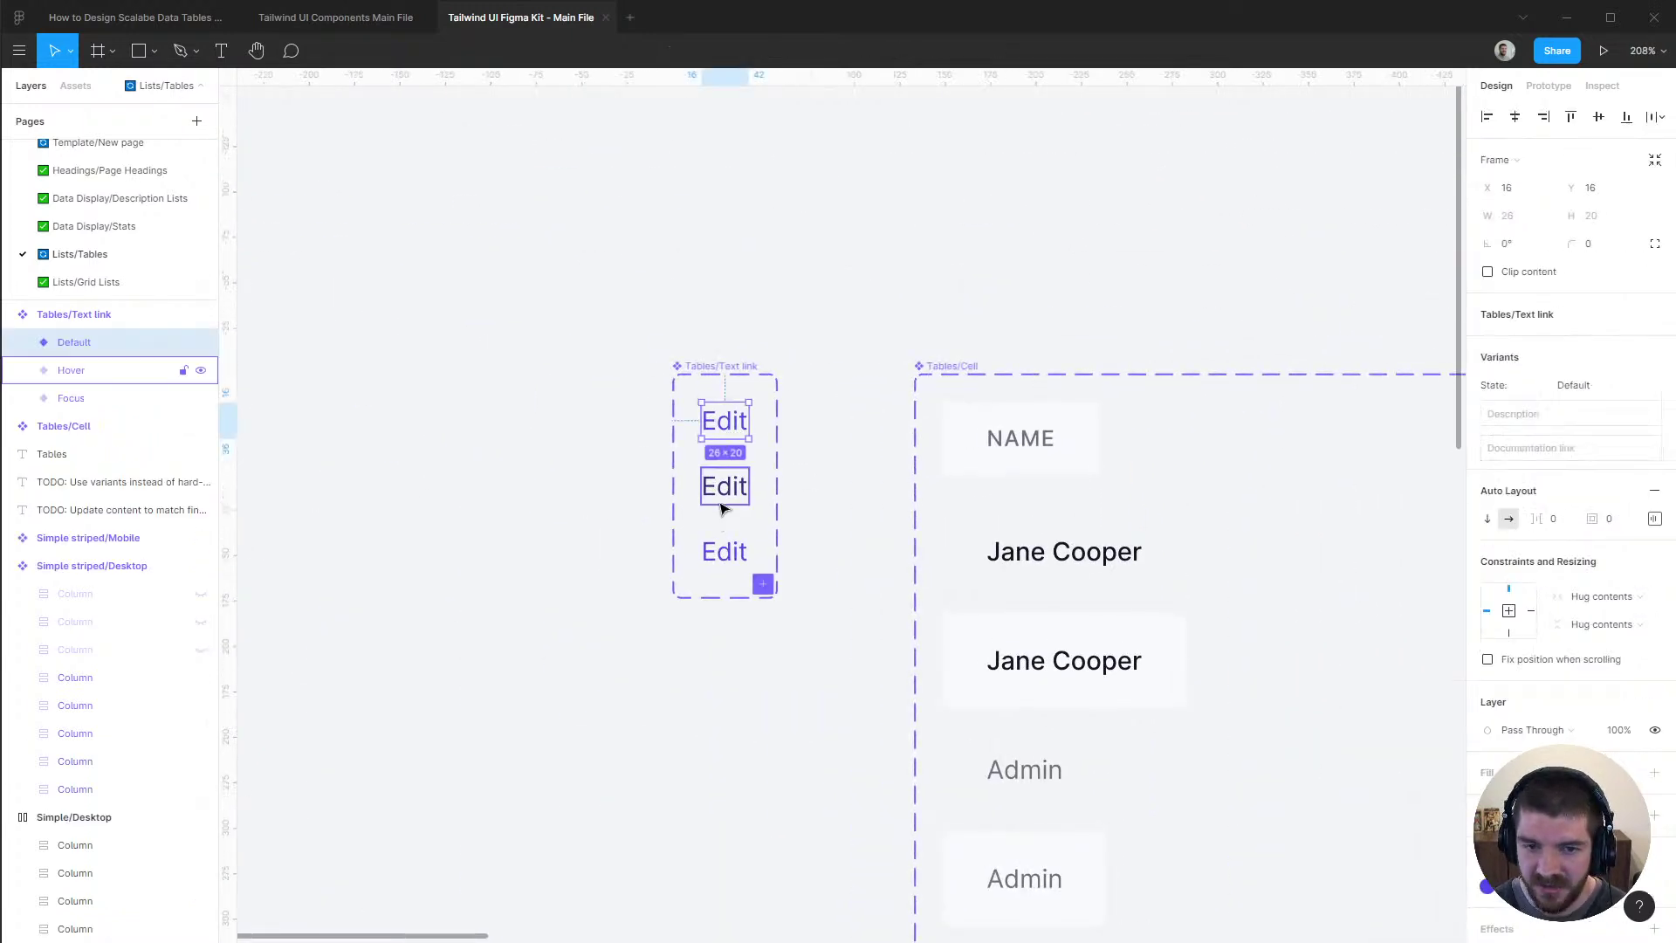
left_click(587, 573)
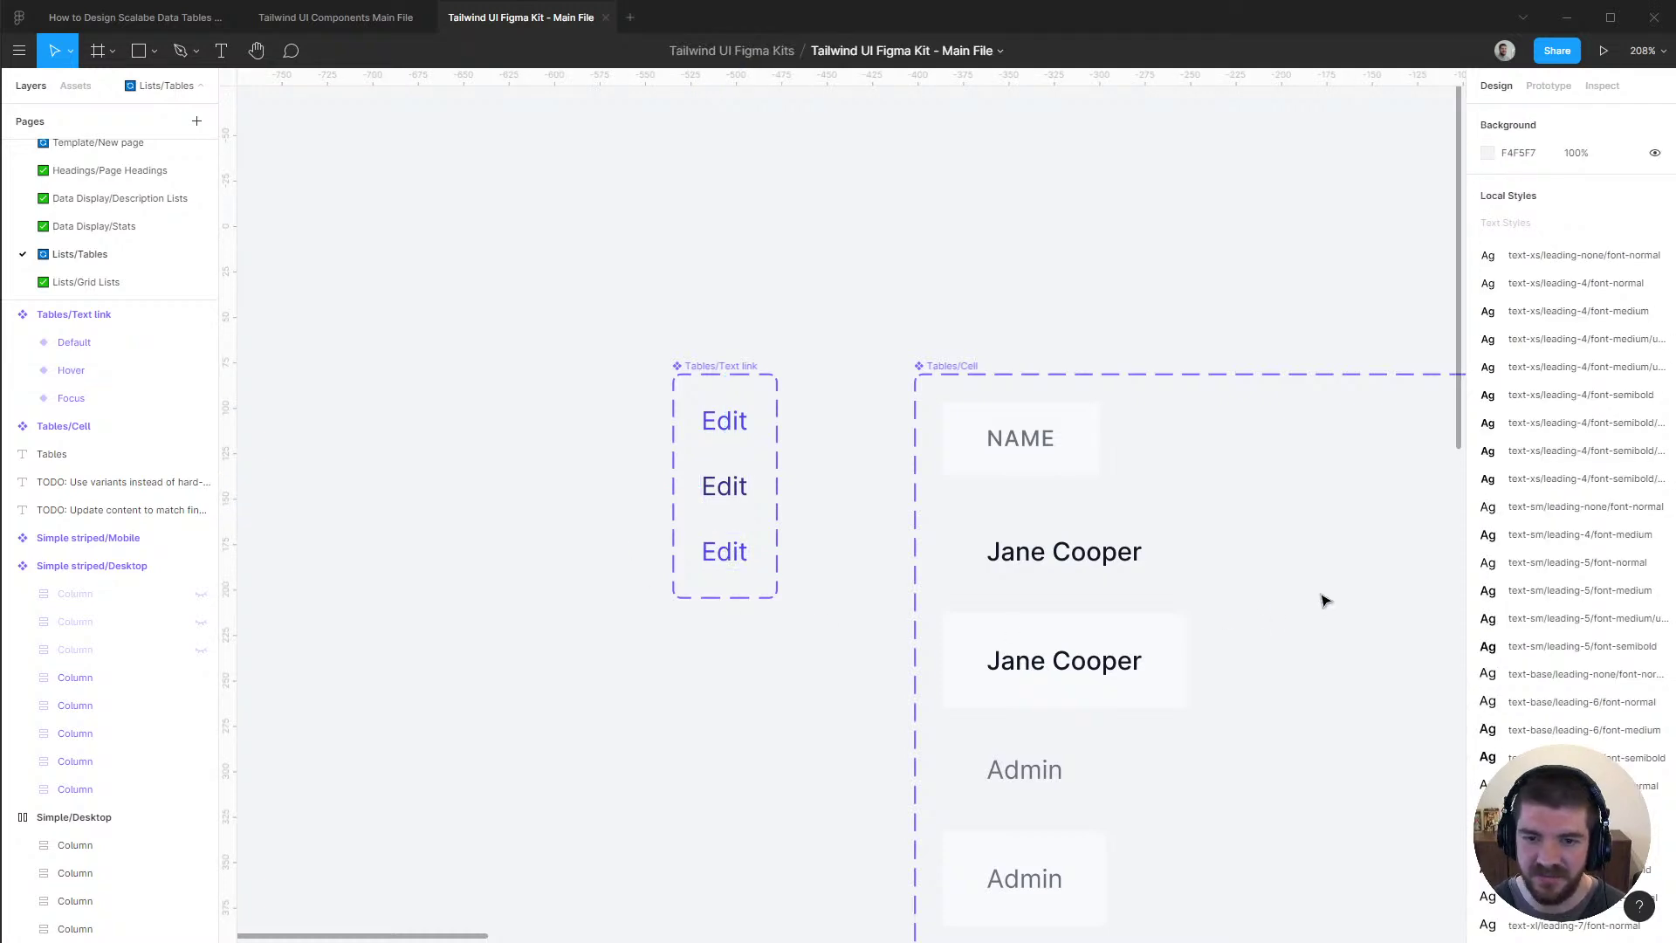
Review the Tables/Cell variants and the Simple striped/Mobile table, then select and examine the Simple striped/Desktop component
scroll(1320, 599, "down", 1)
left_click_drag(1321, 599, 749, 580)
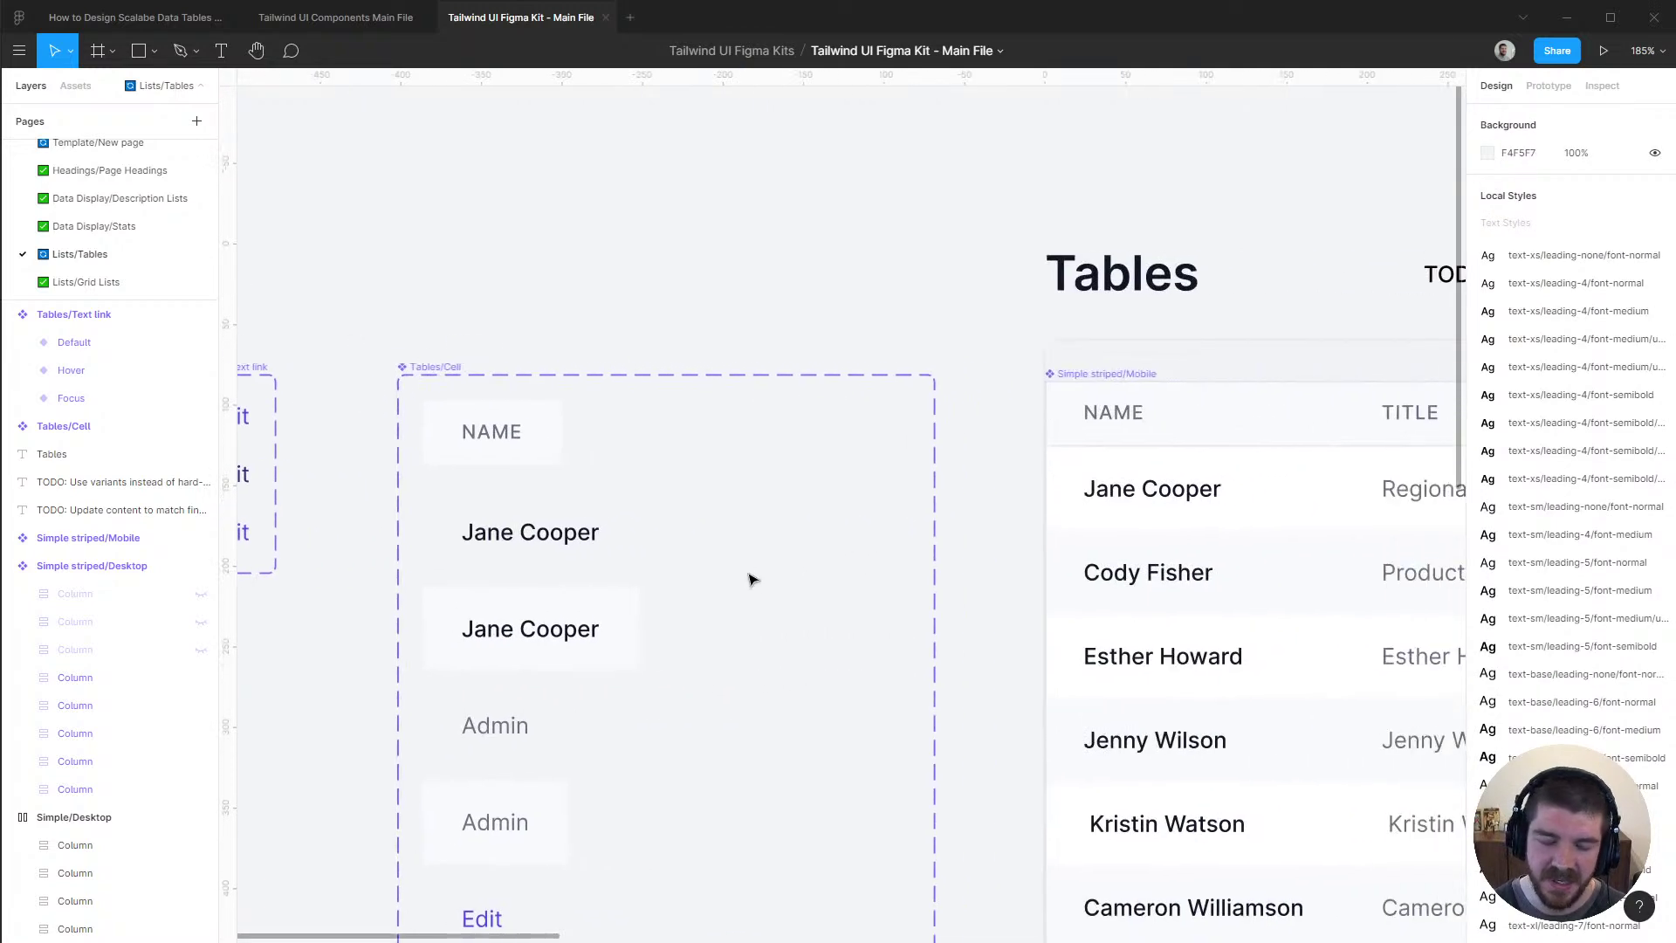
scroll(1018, 666, "down", 2)
left_click_drag(1017, 666, 650, 521)
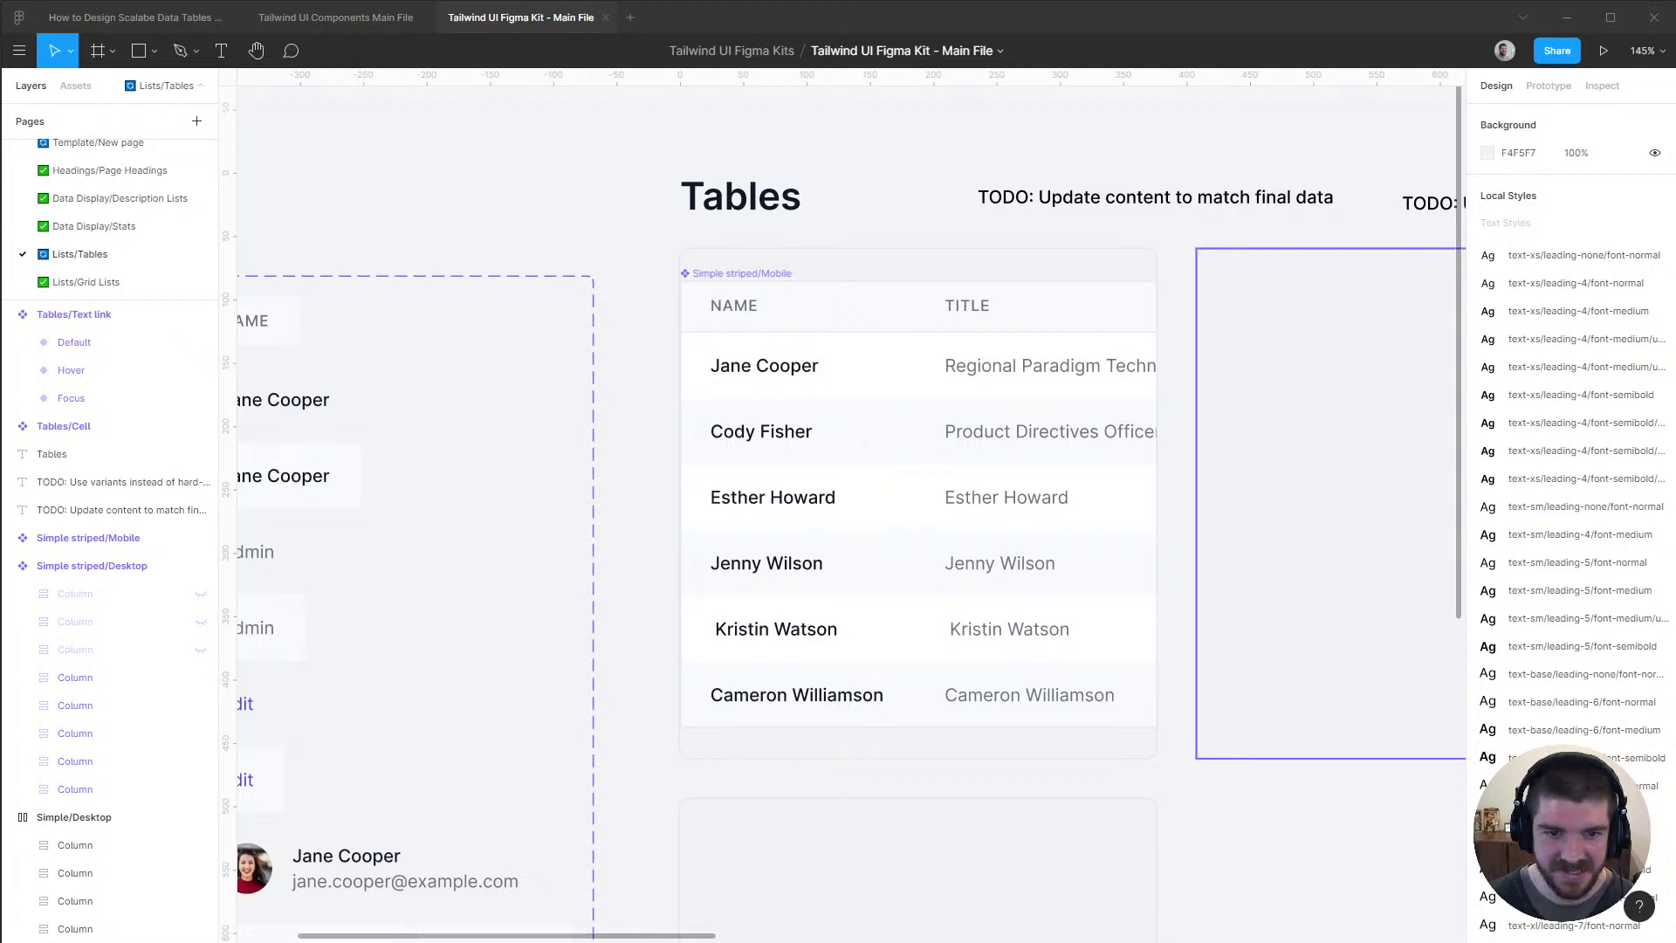
scroll(1242, 580, "down", 1)
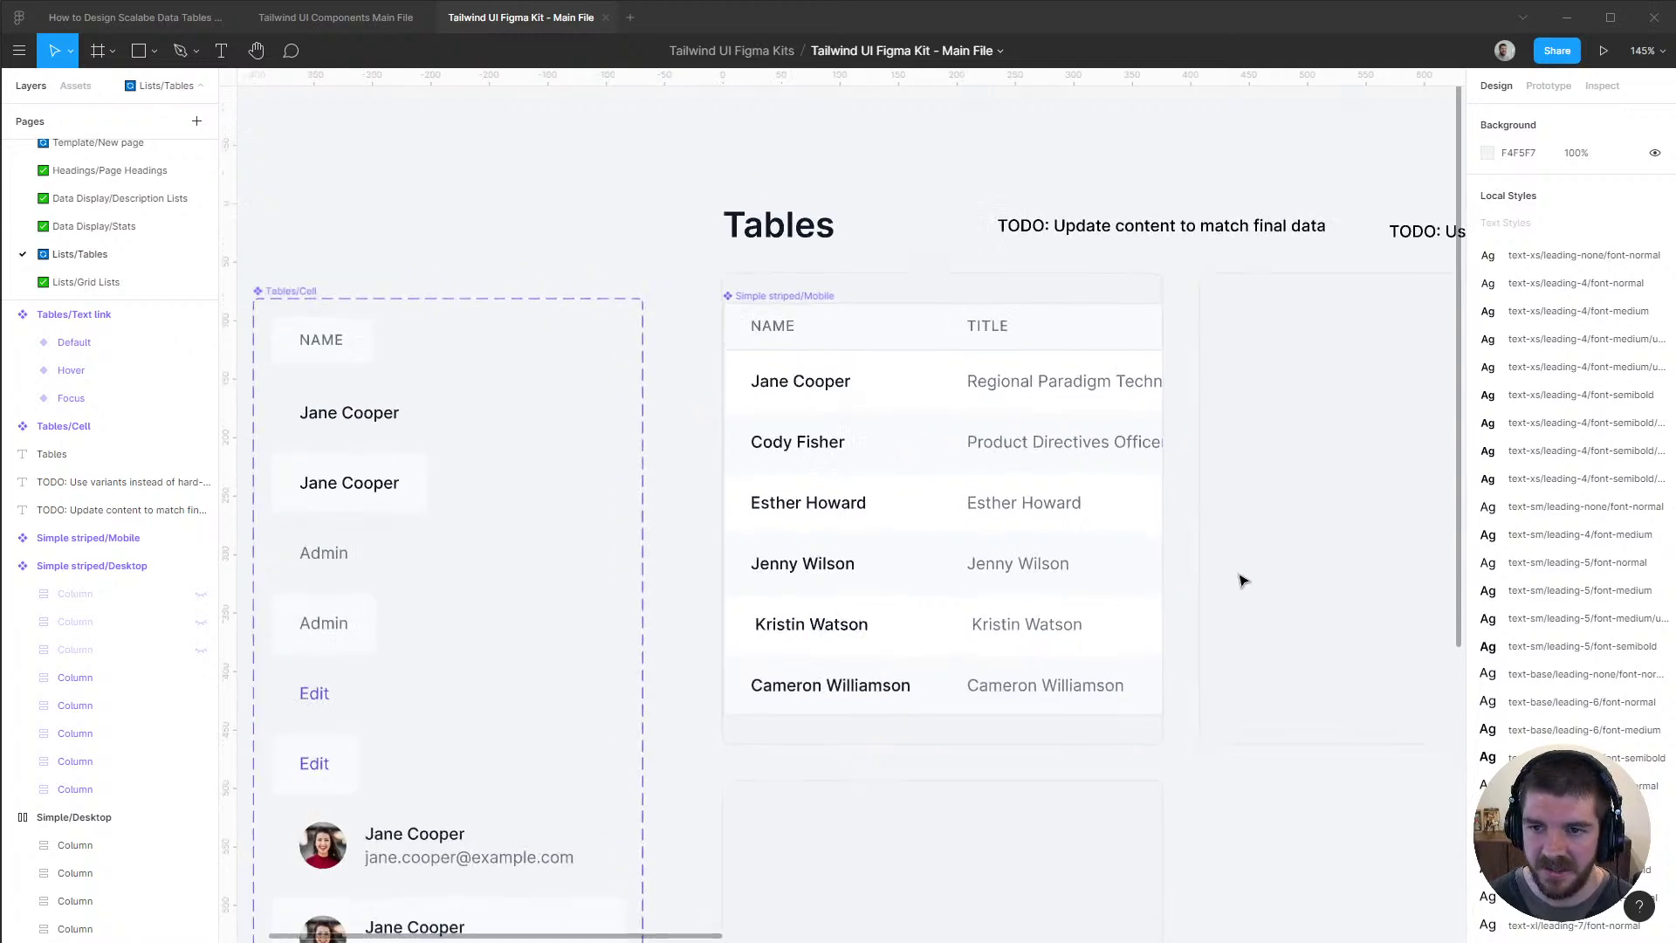
left_click_drag(1283, 558, 655, 535)
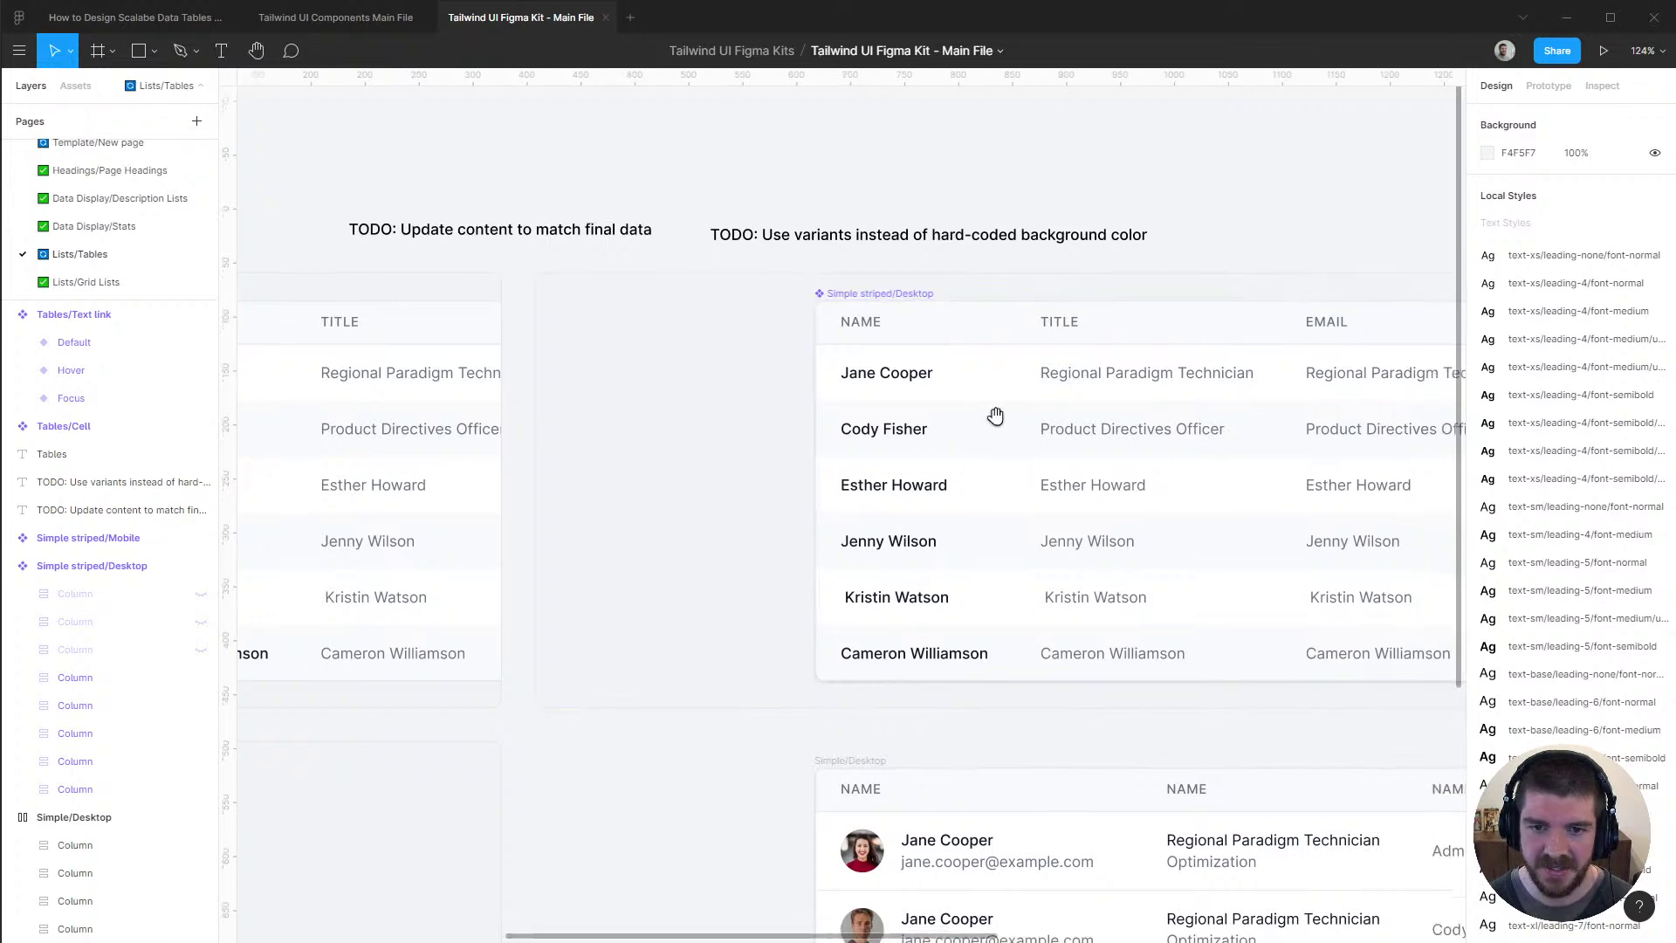
scroll(732, 445, "right", 4)
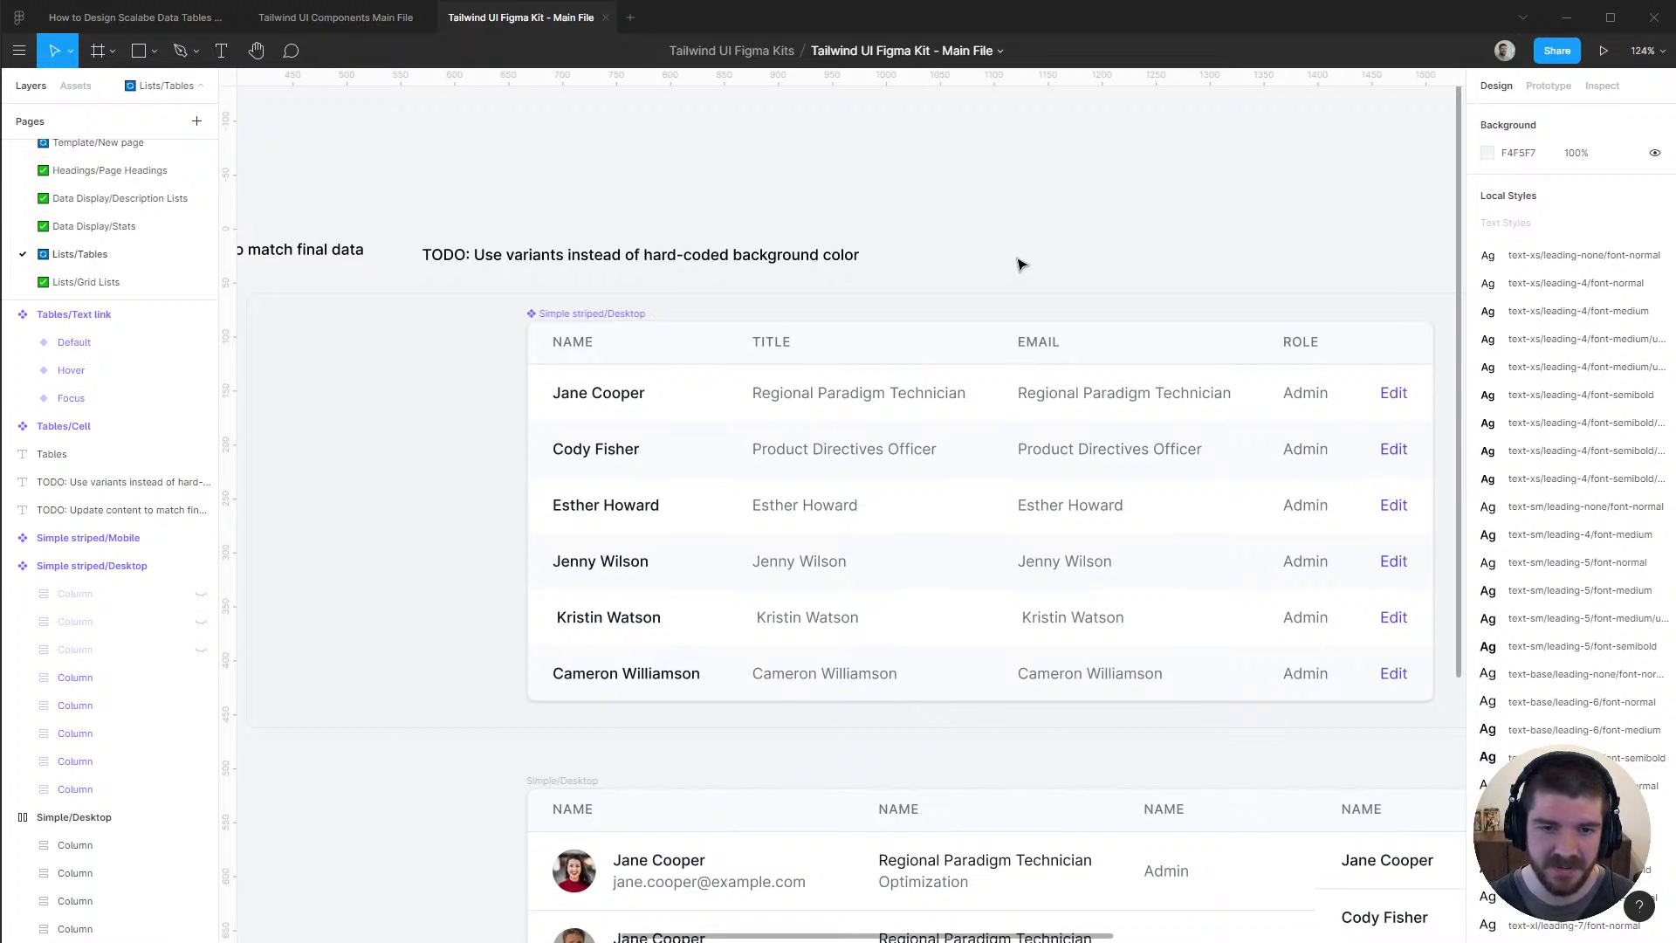
scroll(1021, 265, "down", 3)
scroll(860, 610, "up", 2)
scroll(860, 609, "right", 2)
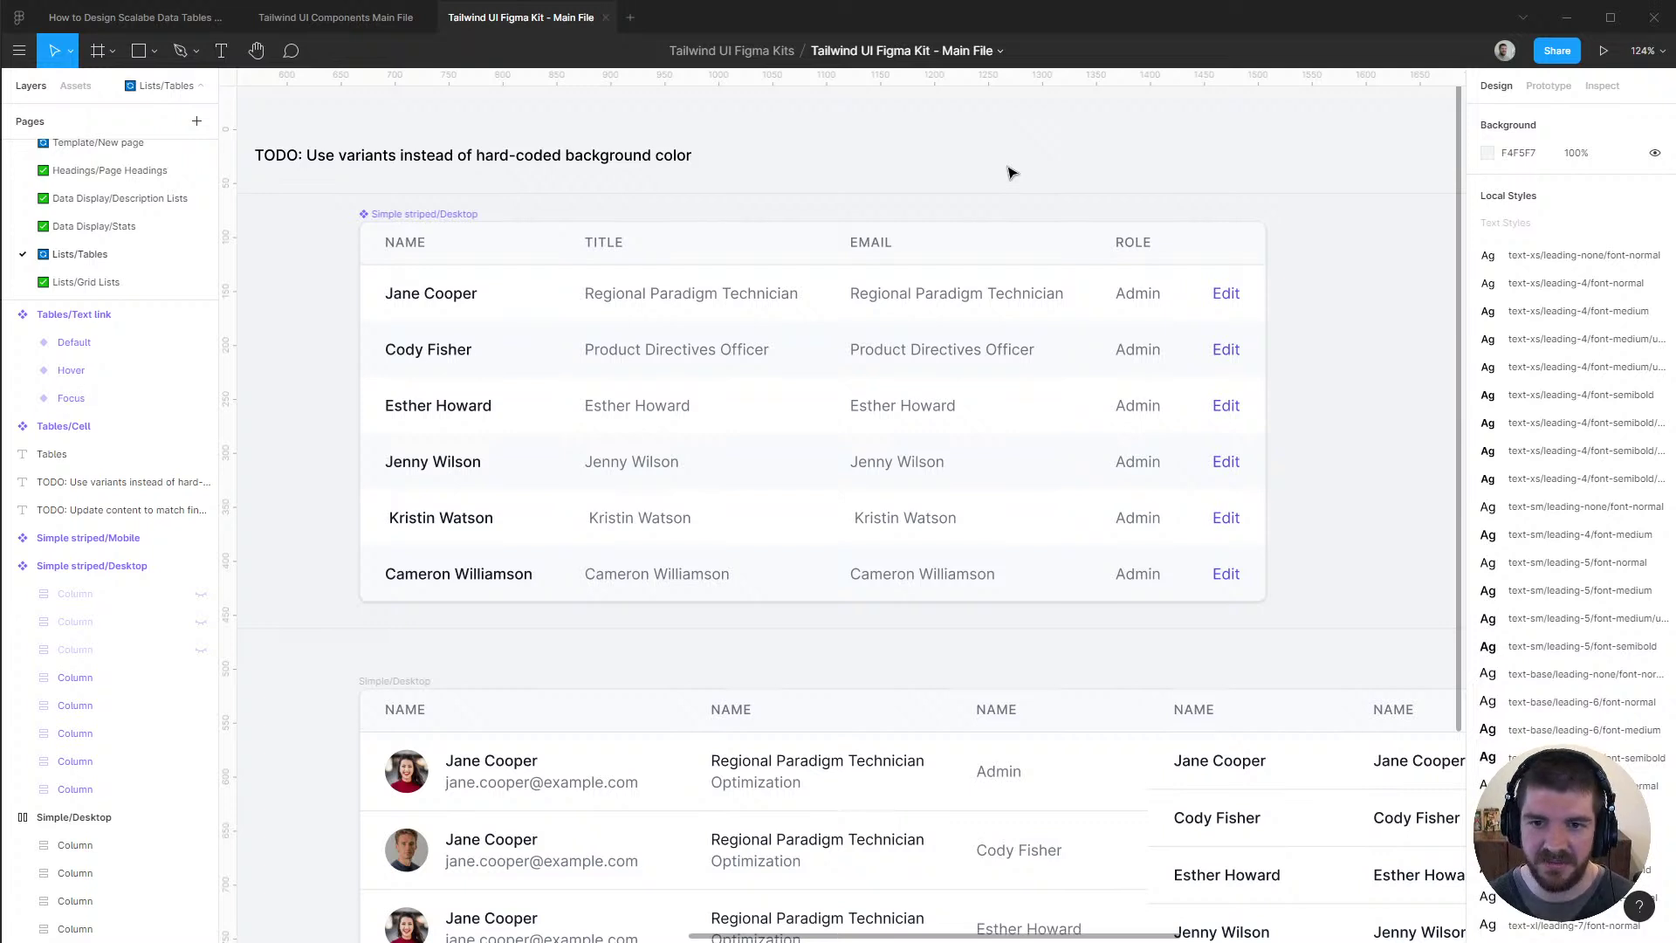
left_click(406, 214)
left_click_drag(299, 319, 468, 348)
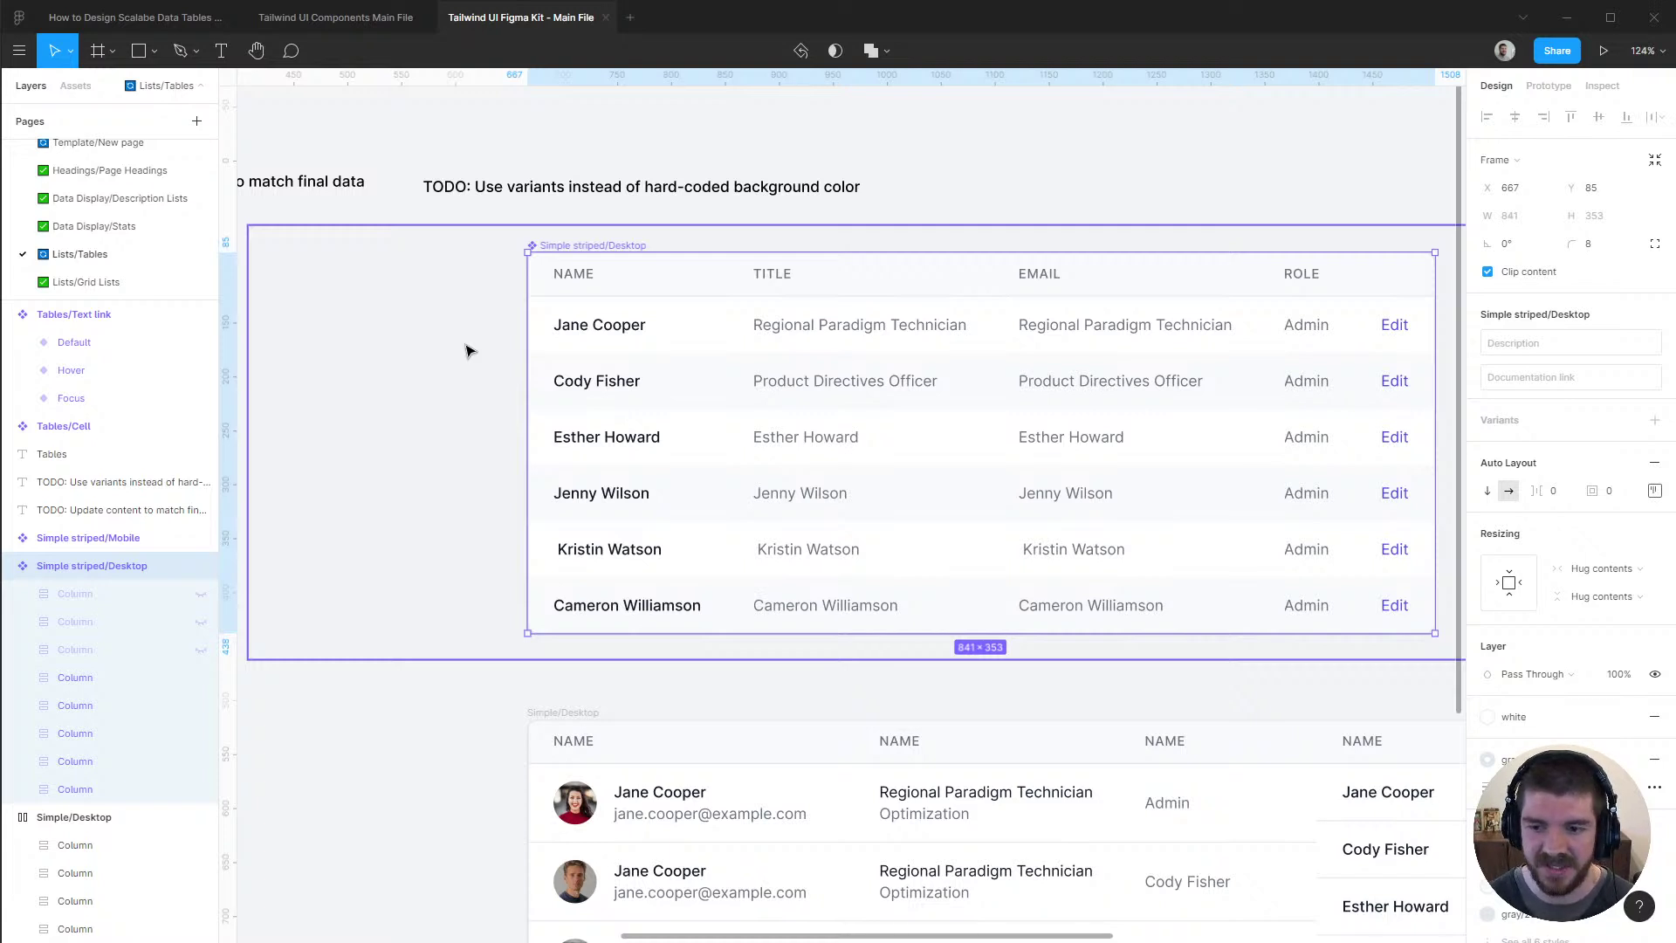
Deselect the table component, switch to the data tables reference file and examine its Data Table Cells, Rows, Bodies and Data Tables frames
left_click(986, 159)
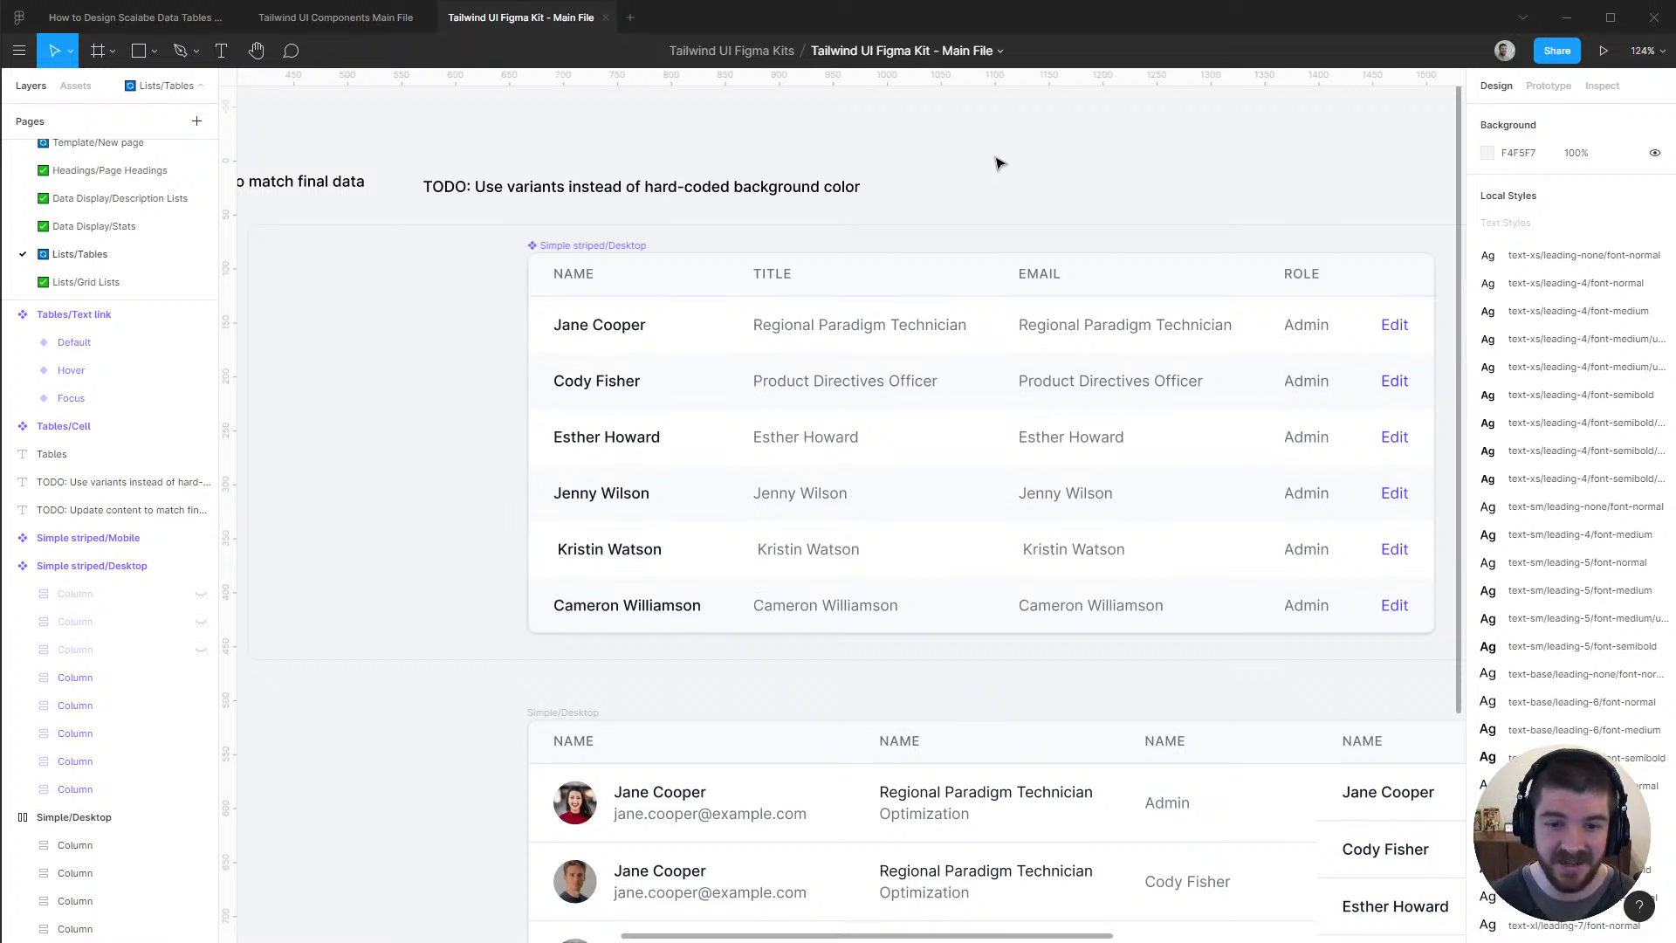
scroll(1004, 174, "right", 2)
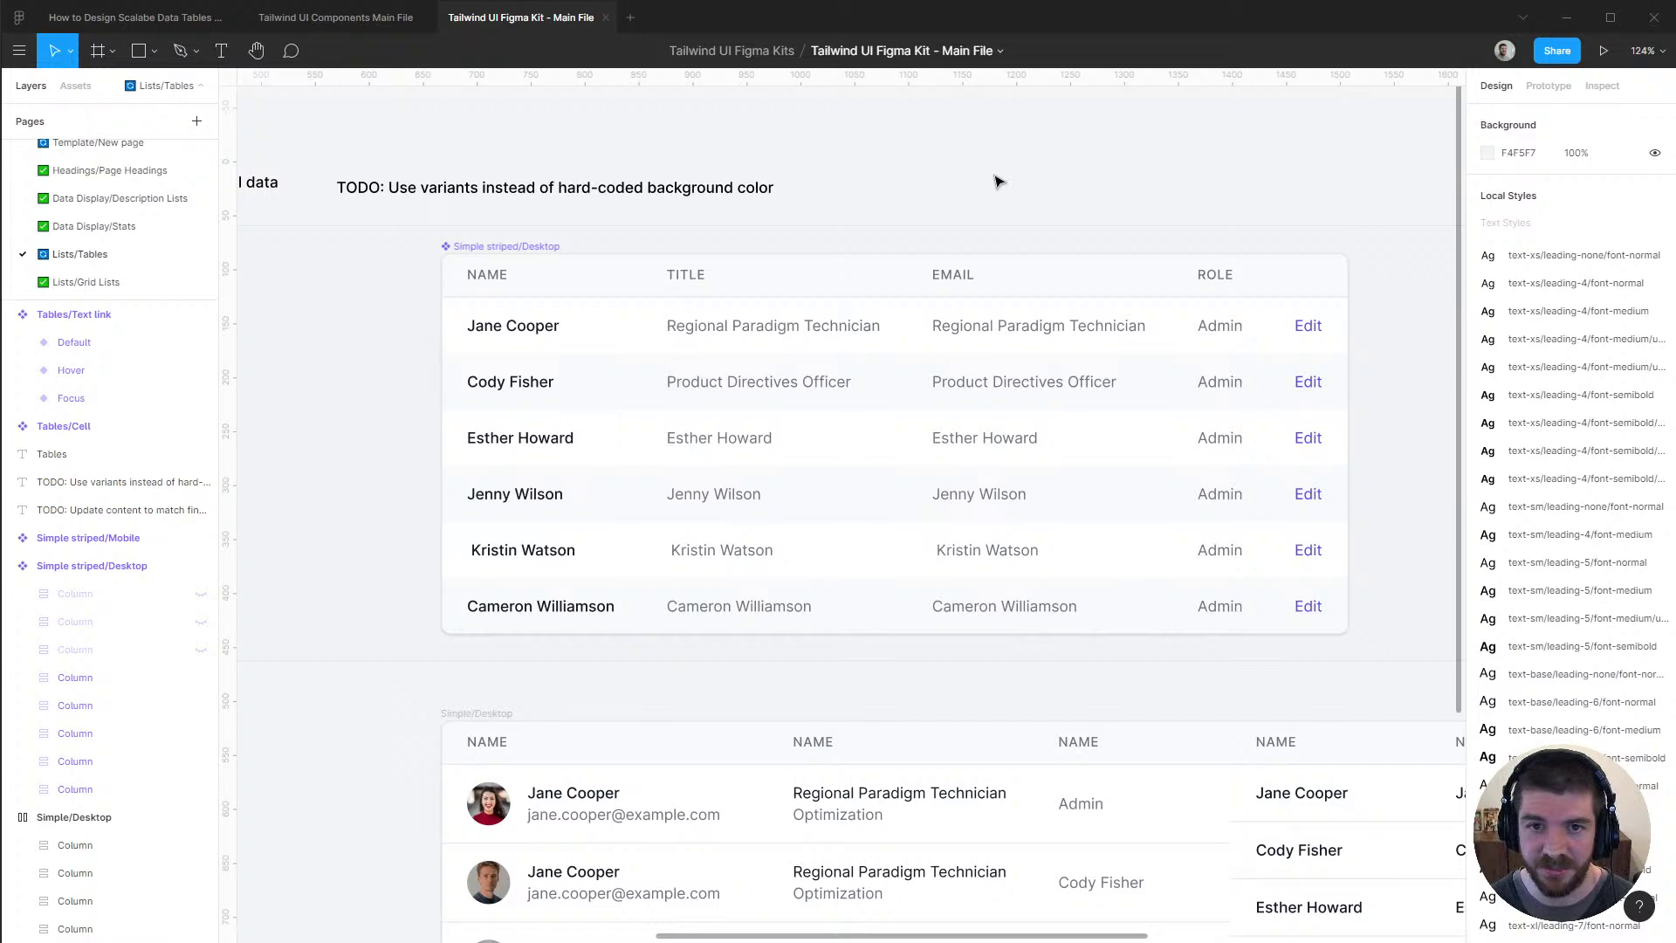
left_click(147, 19)
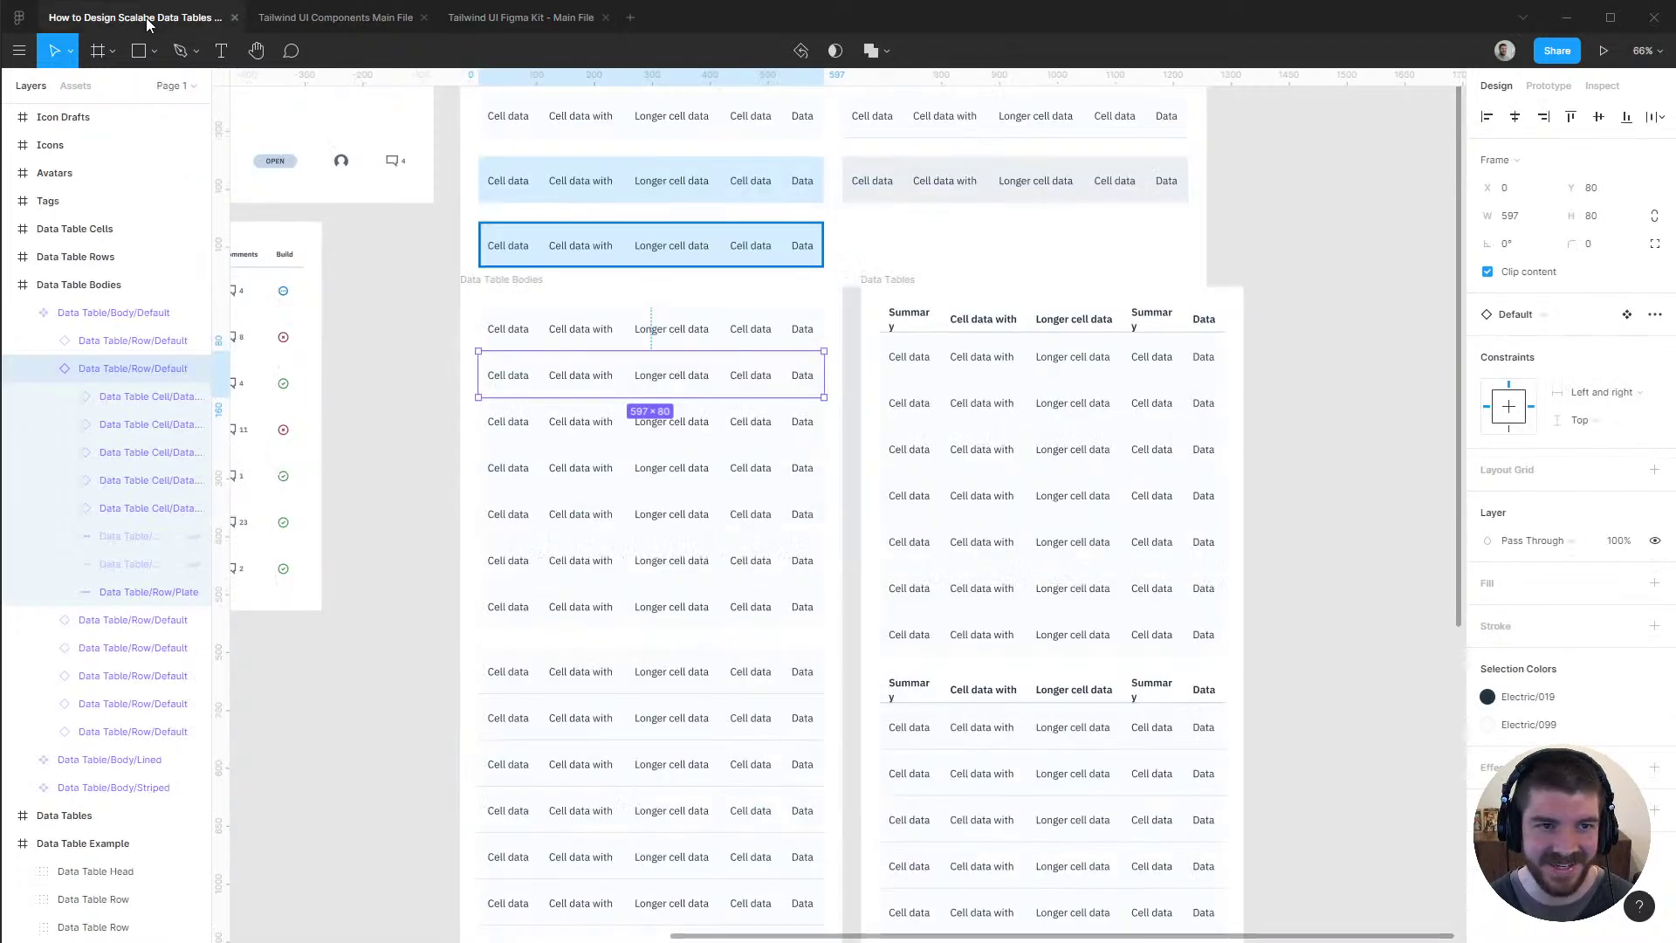
scroll(411, 305, "left", 5)
scroll(410, 305, "up", 3)
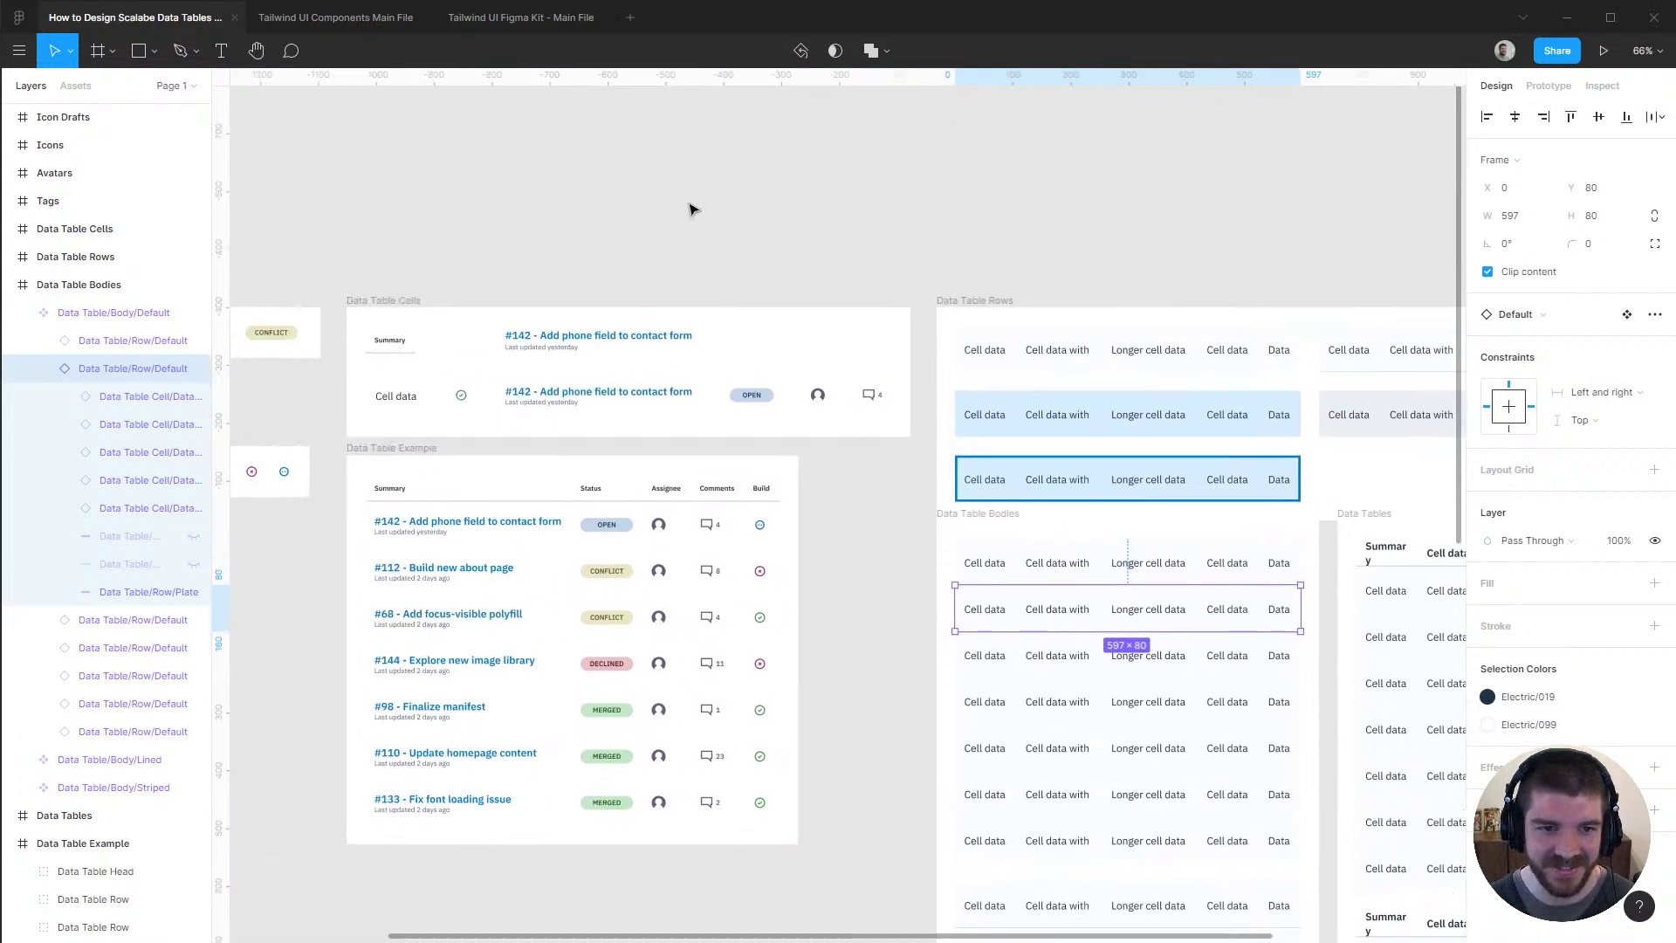
left_click(704, 217)
left_click_drag(617, 243, 987, 187)
left_click_drag(1220, 187, 930, 154)
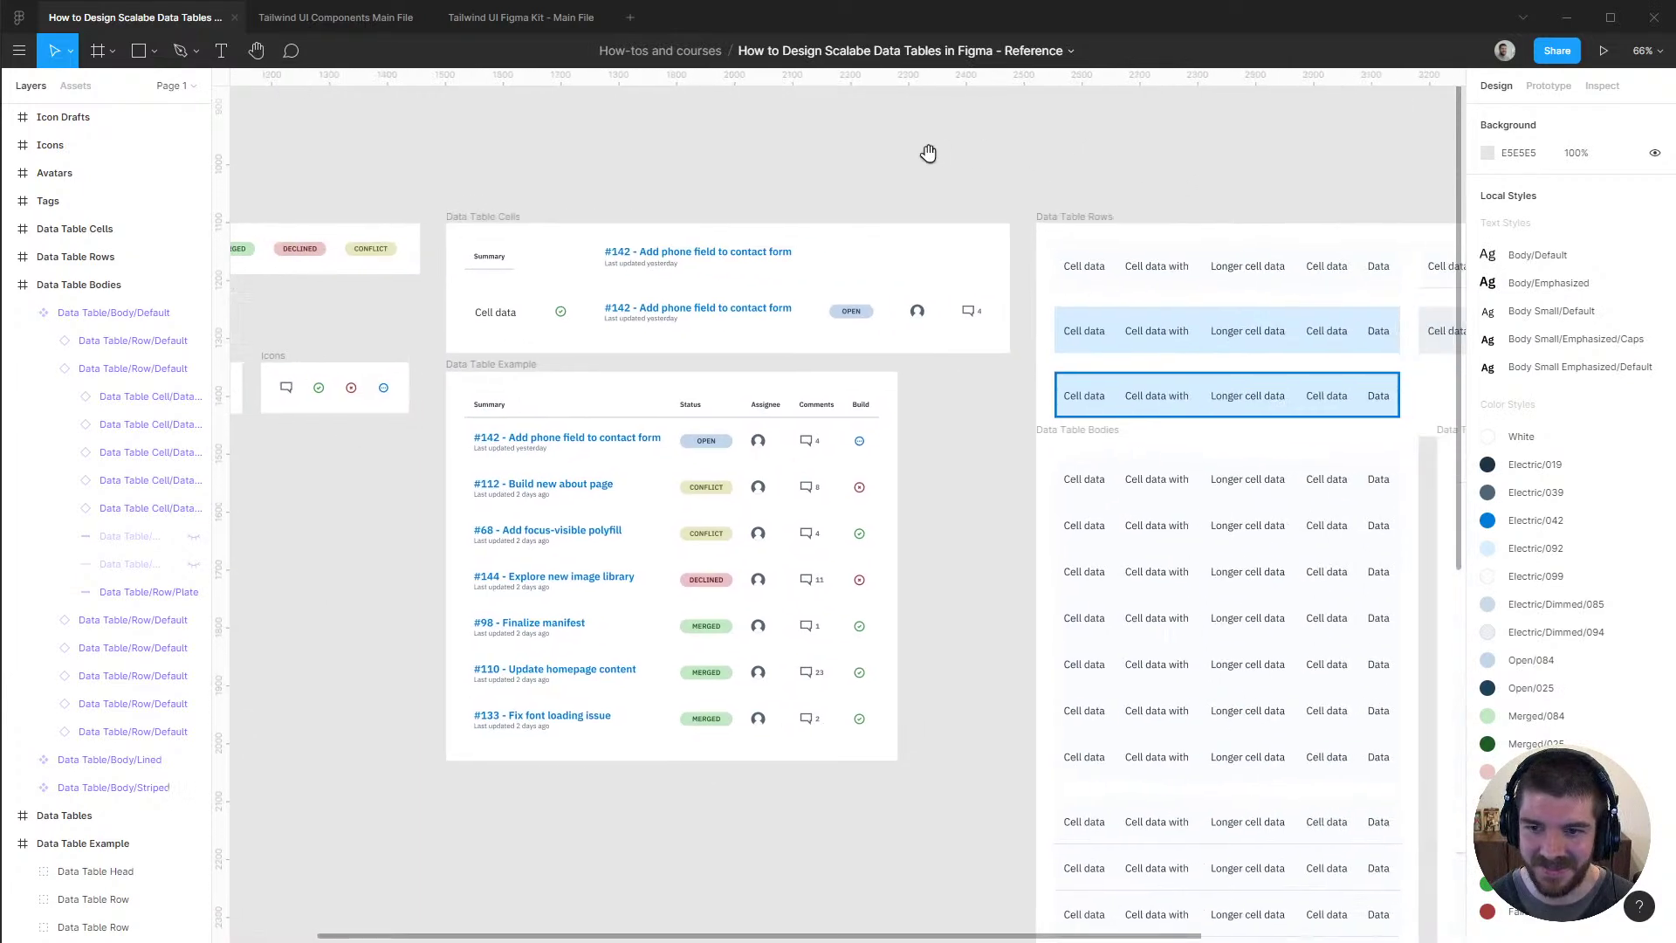
left_click_drag(1185, 213, 853, 112)
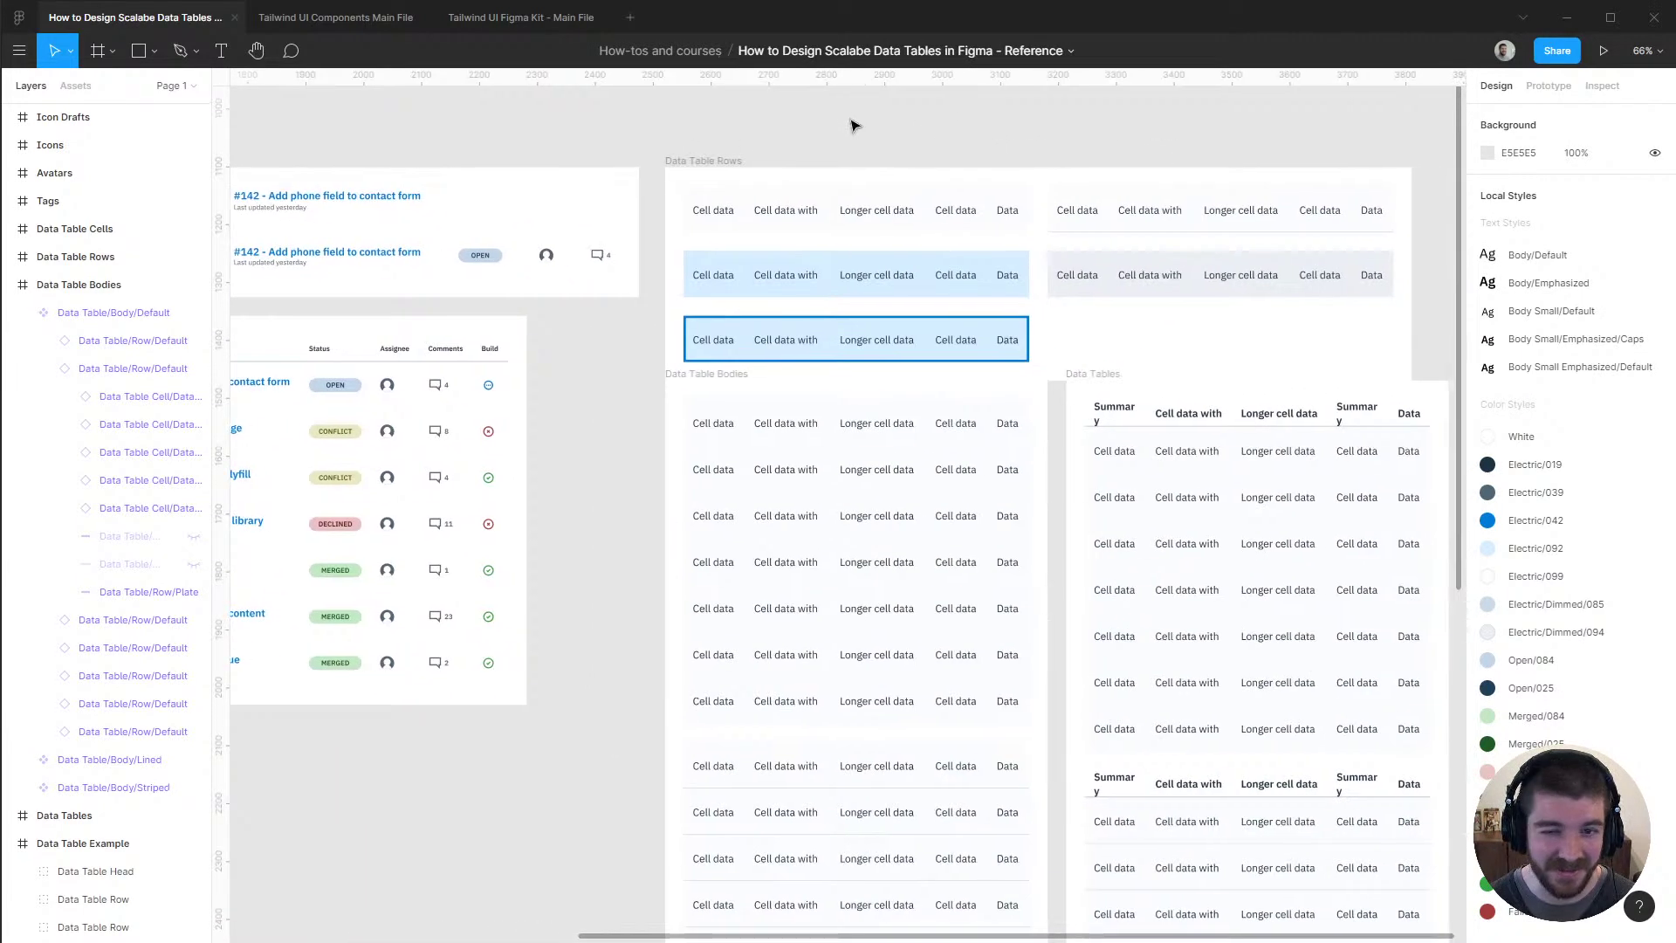
scroll(785, 123, "right", 4)
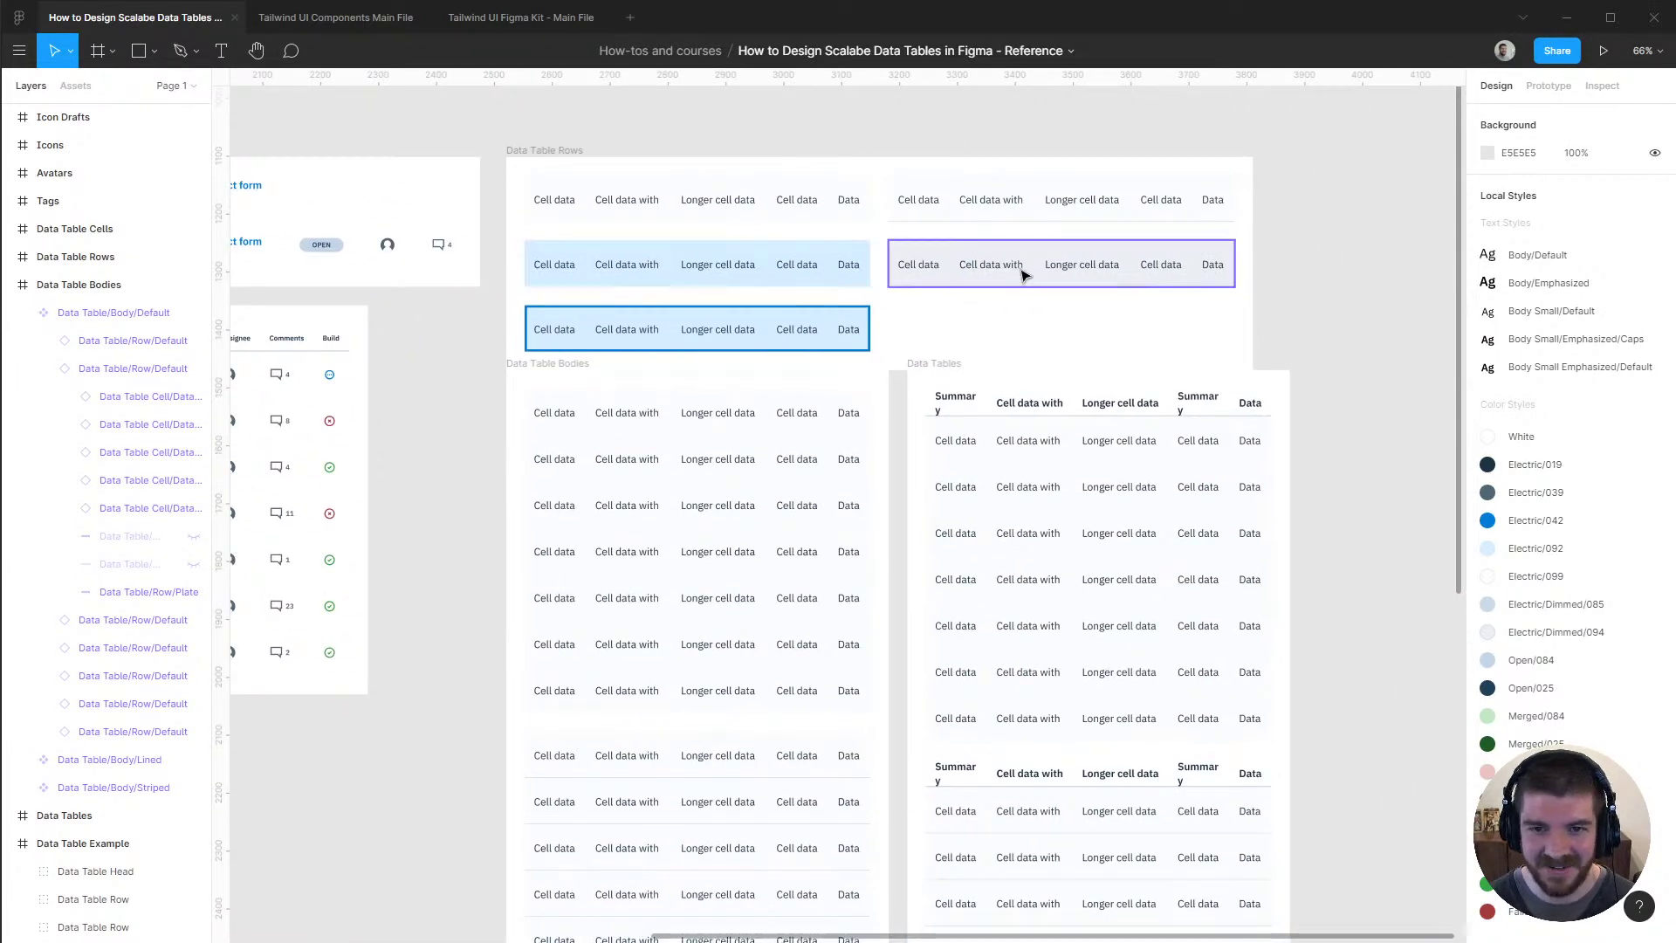
scroll(679, 391, "down", 1)
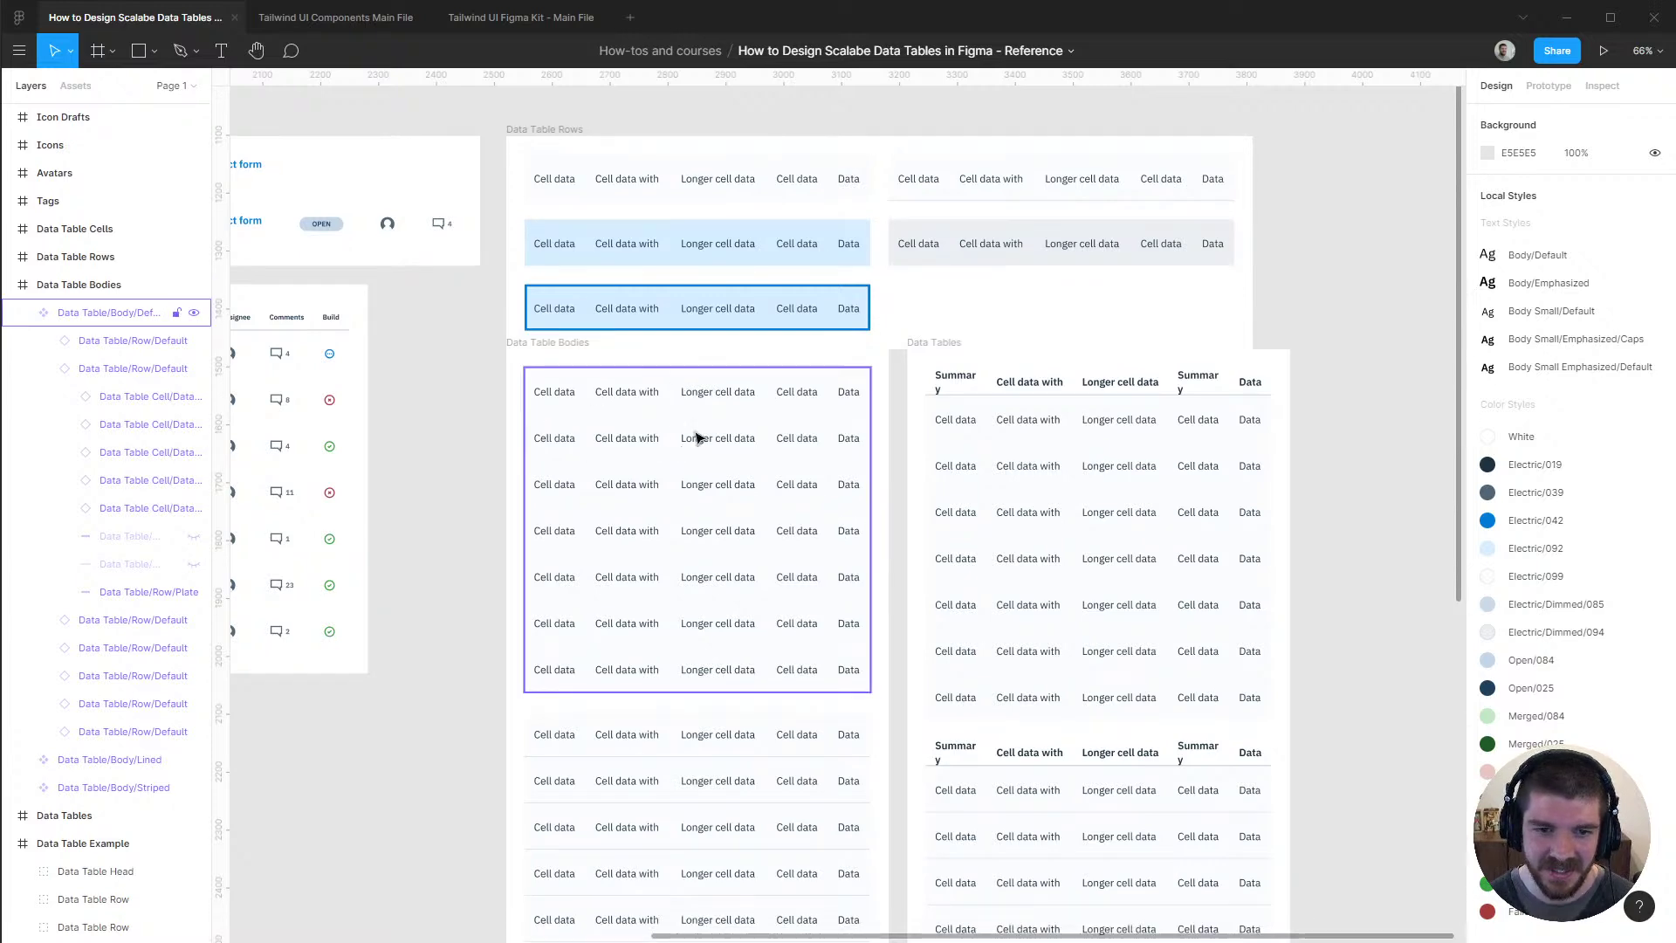
Return to the Tailwind UI Figma Kit main file and review the Simple striped/Desktop component against the reference's table structure
left_click(480, 21)
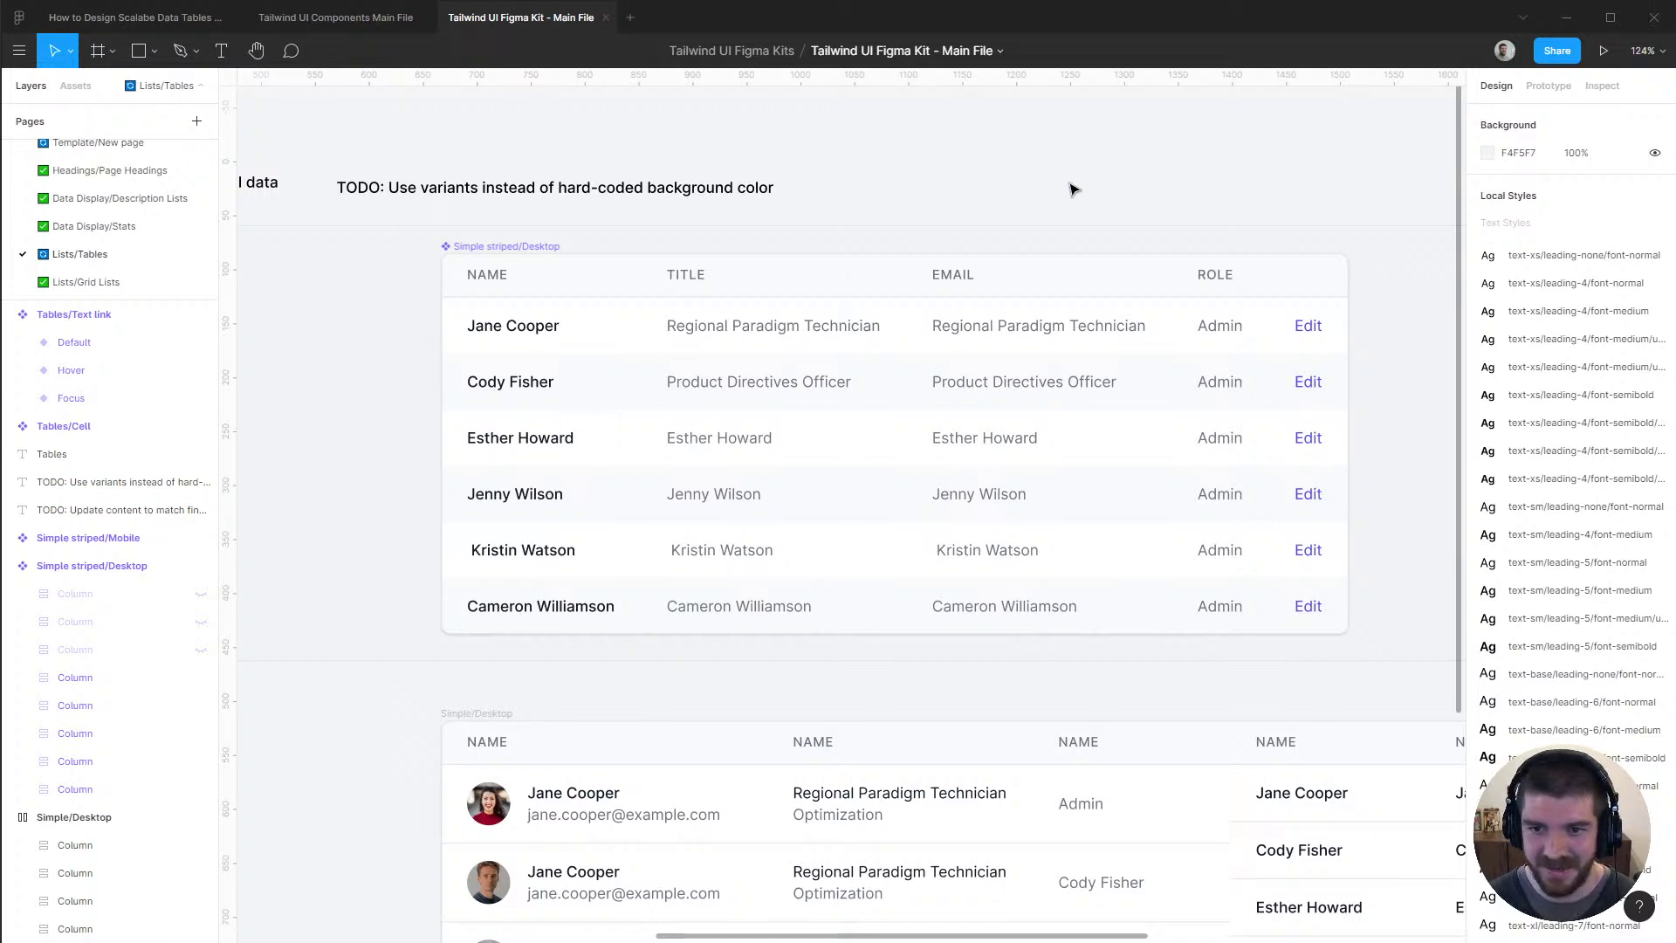
scroll(1012, 181, "left", 3)
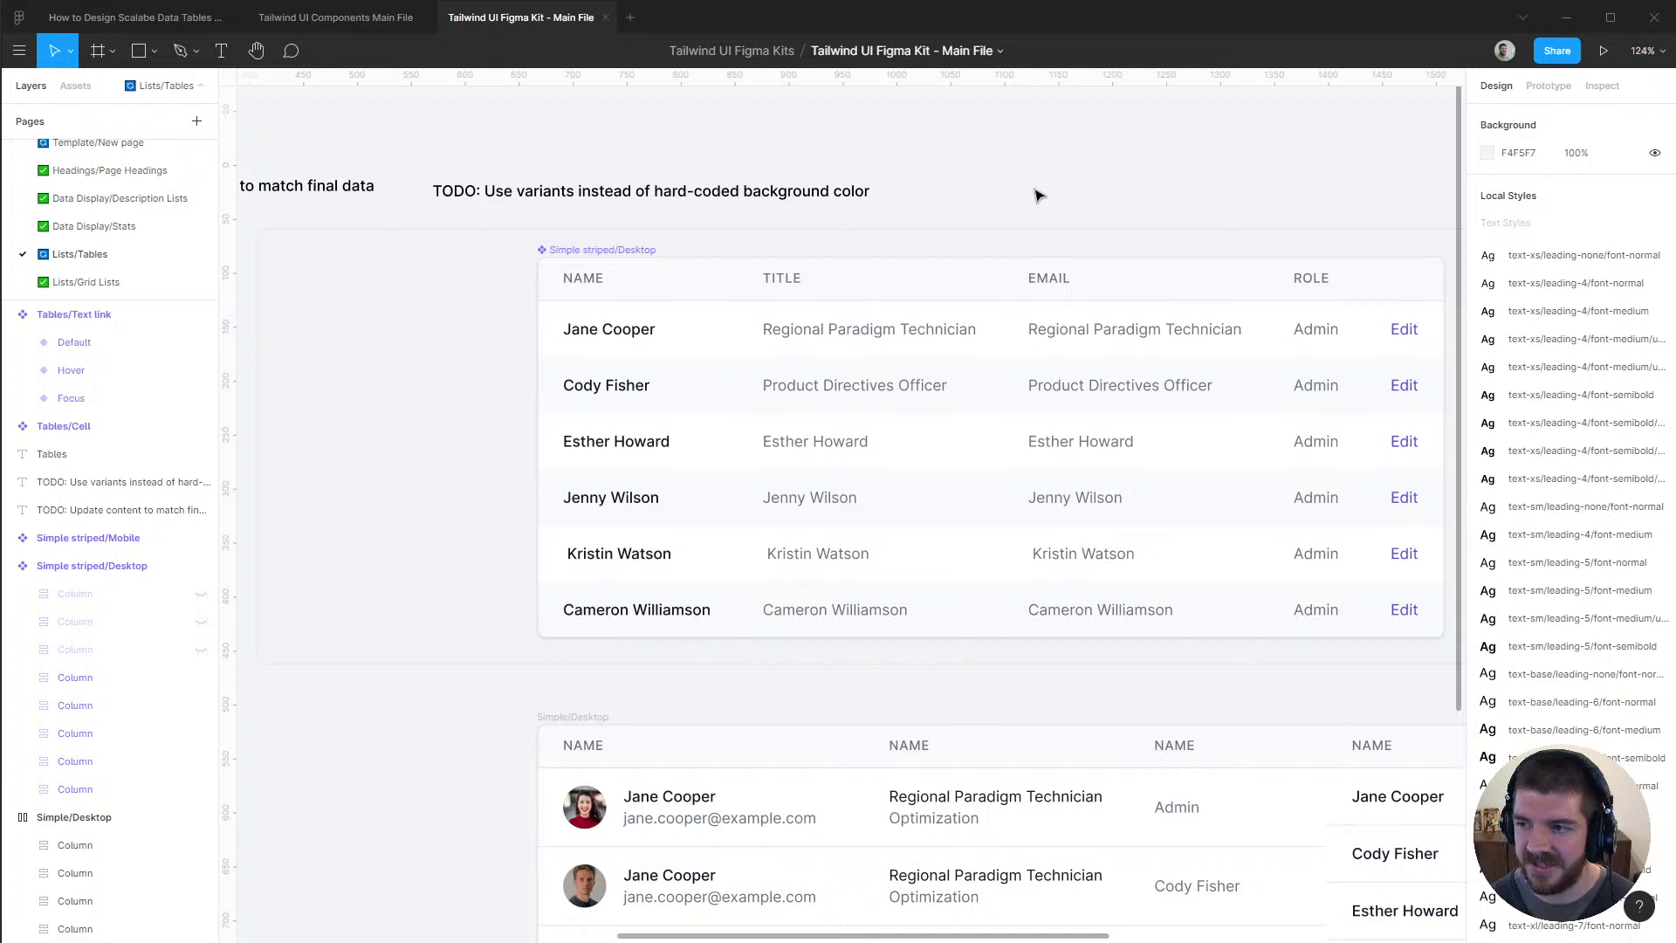
left_click_drag(1157, 171, 973, 168)
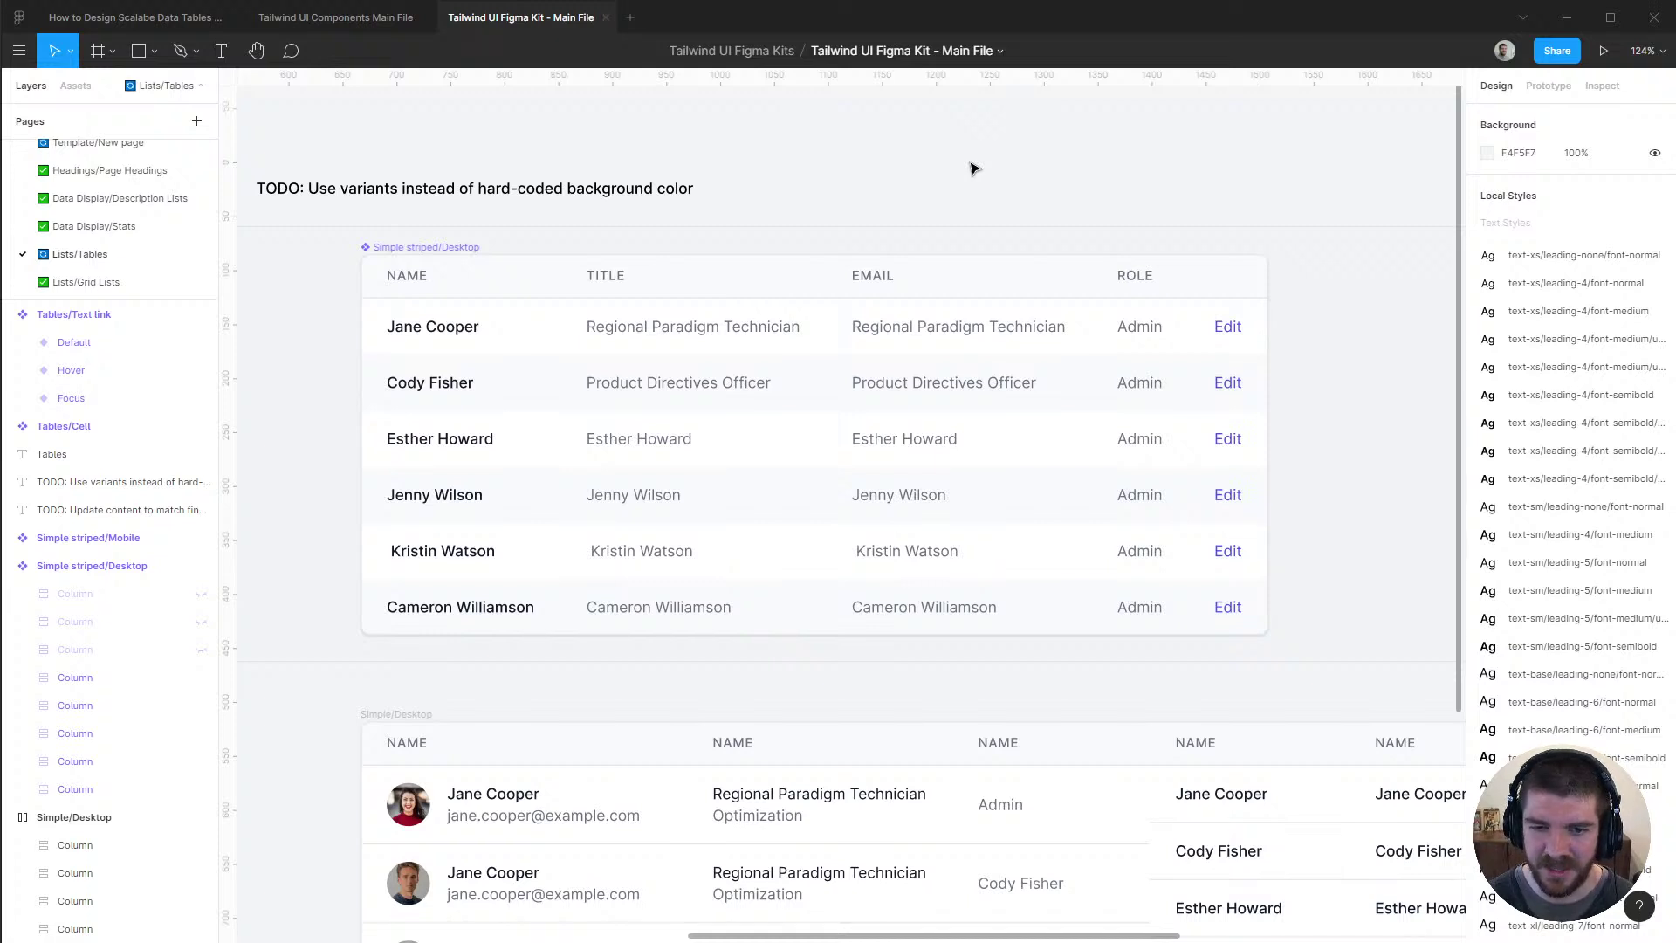
scroll(974, 168, "down", 1)
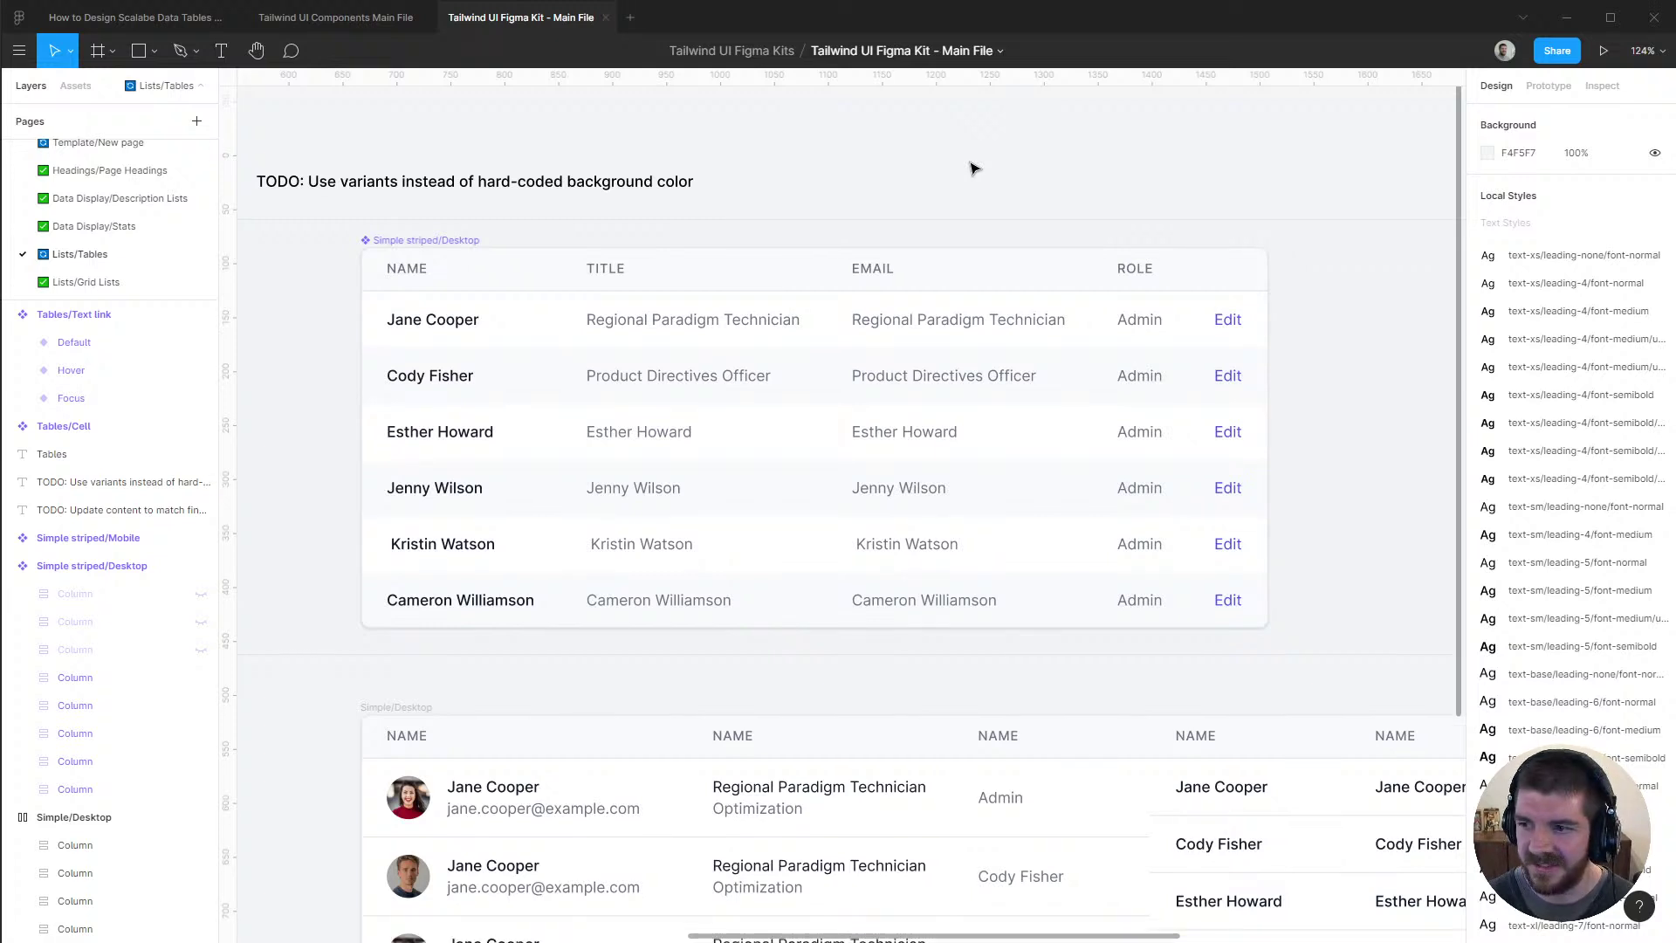